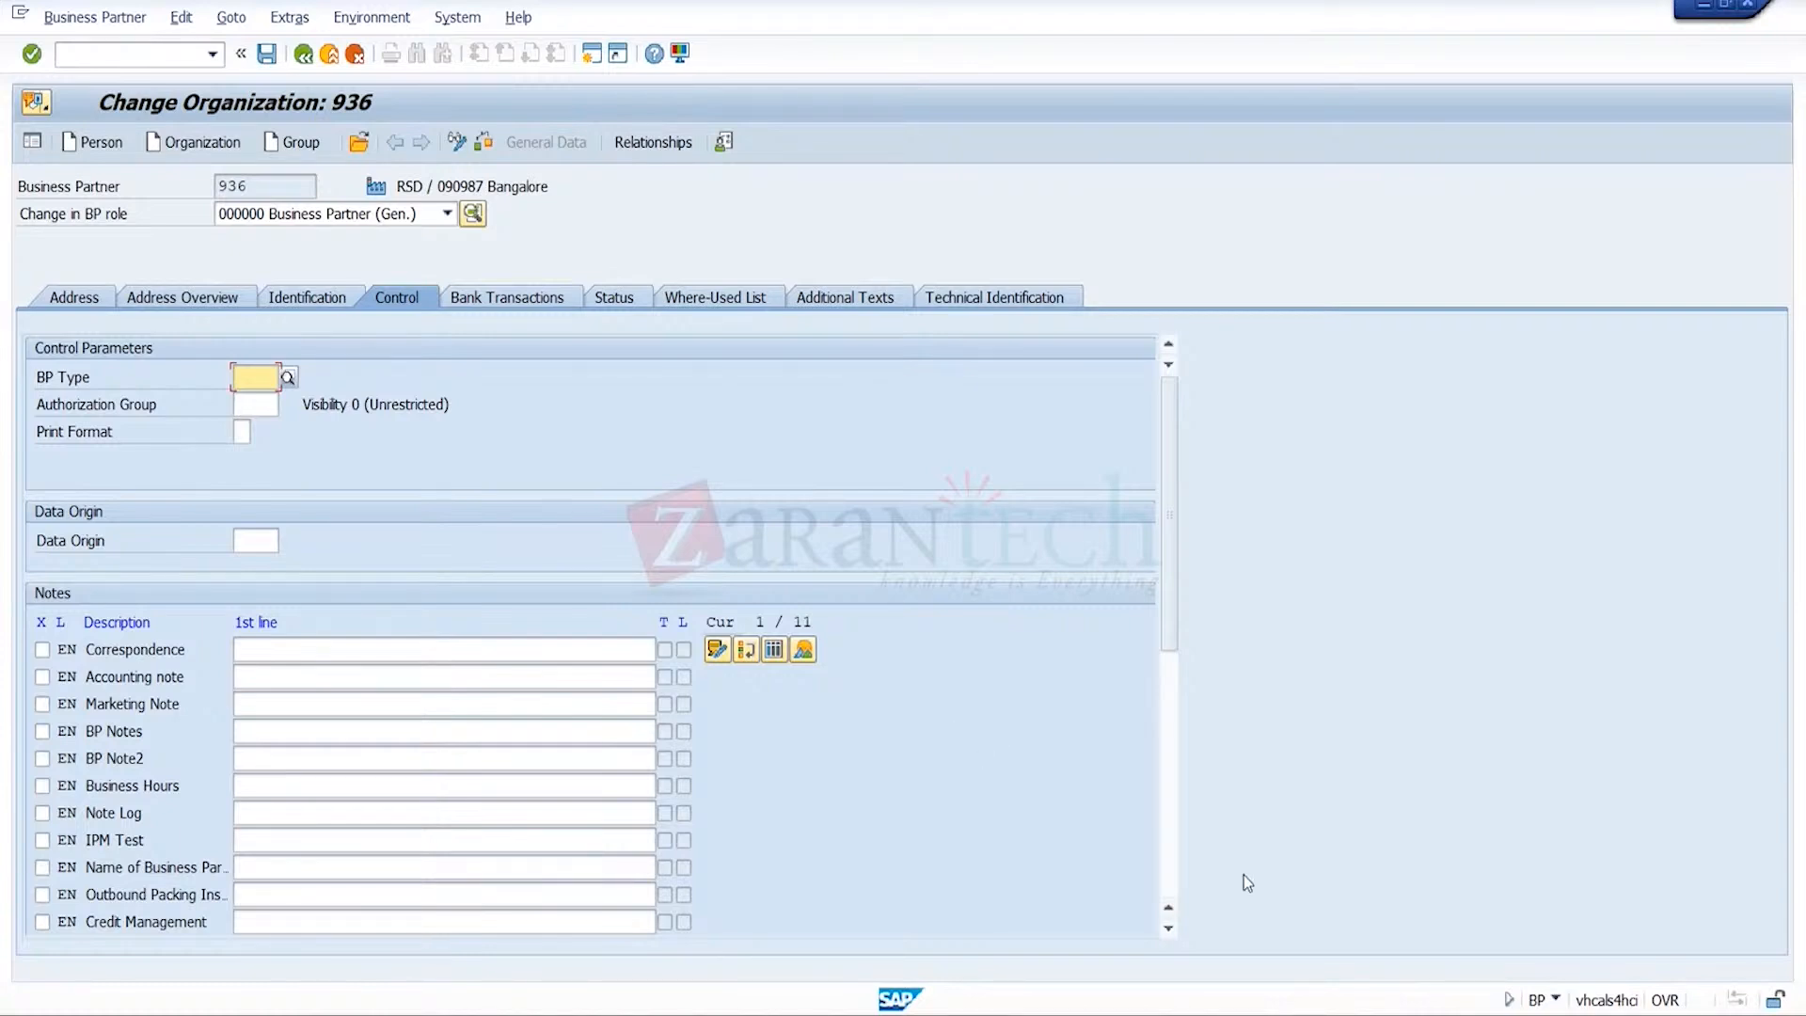
- Examine the note types listed in the control data of business partner 936, comparing them with the Notes node in the customizing structure
{"action": "mouse_move", "coordinate": [1309, 1011]}
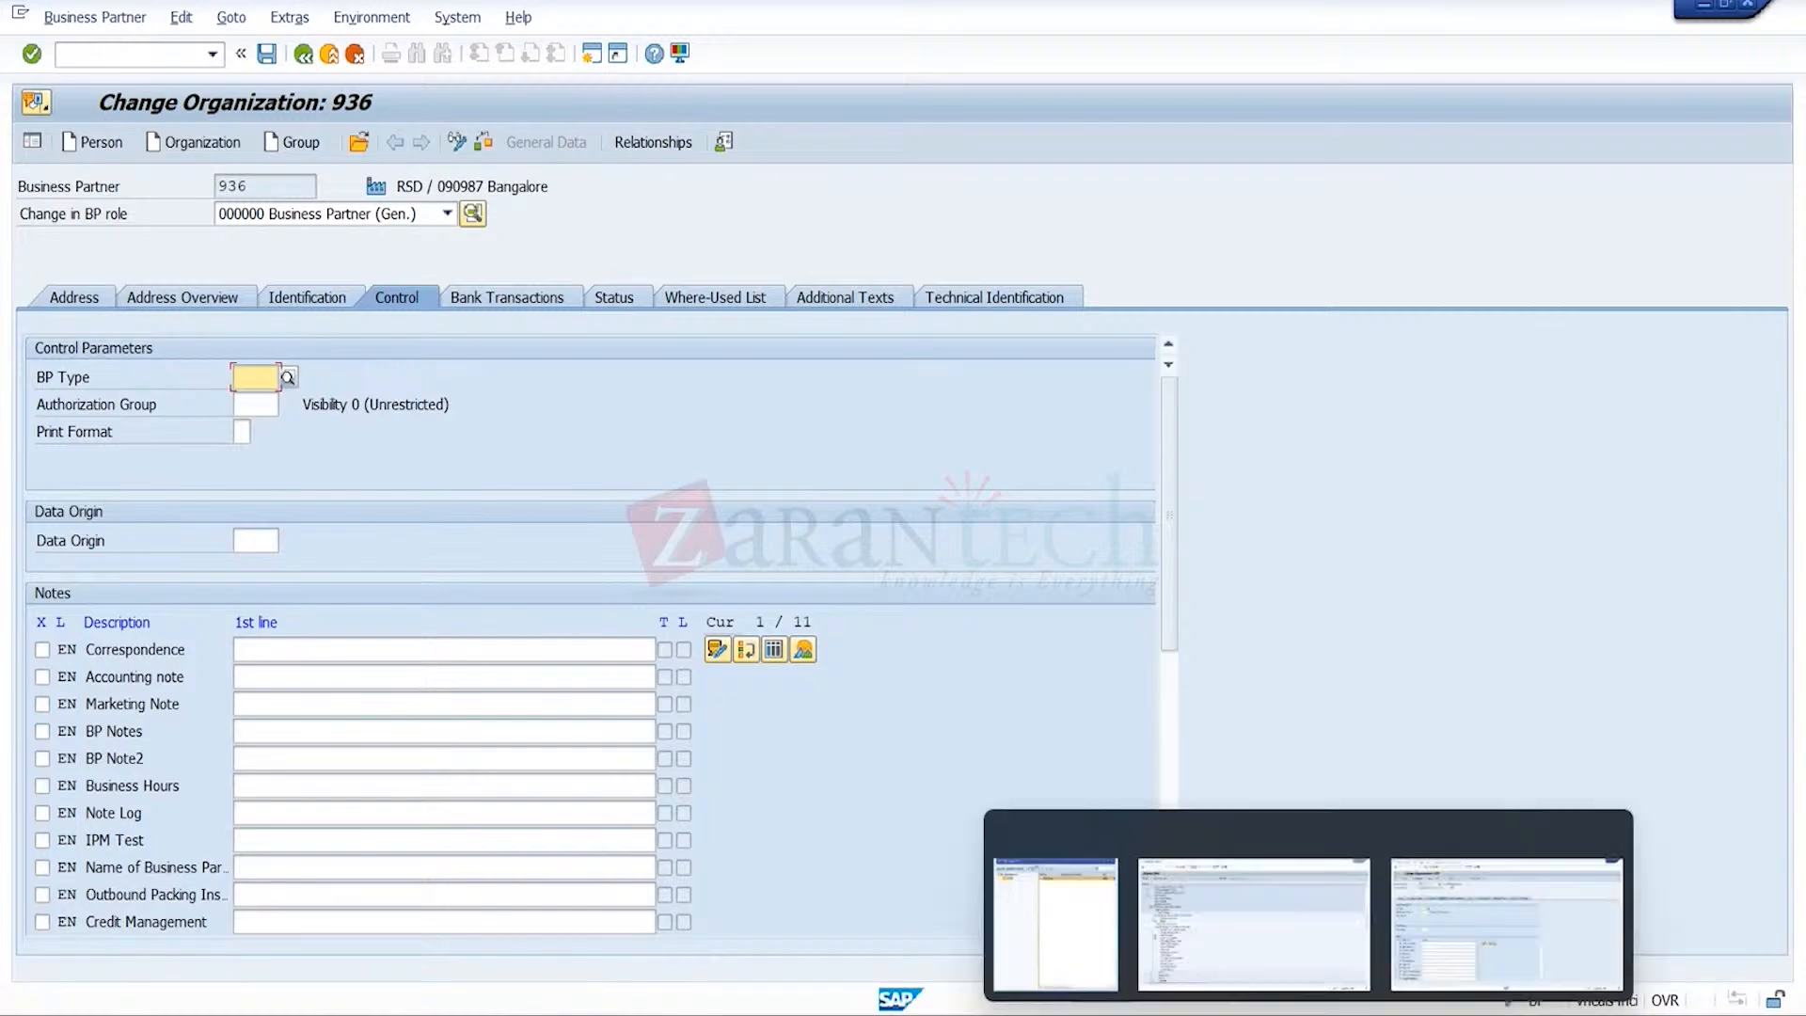
{"action": "left_click", "coordinate": [1246, 949]}
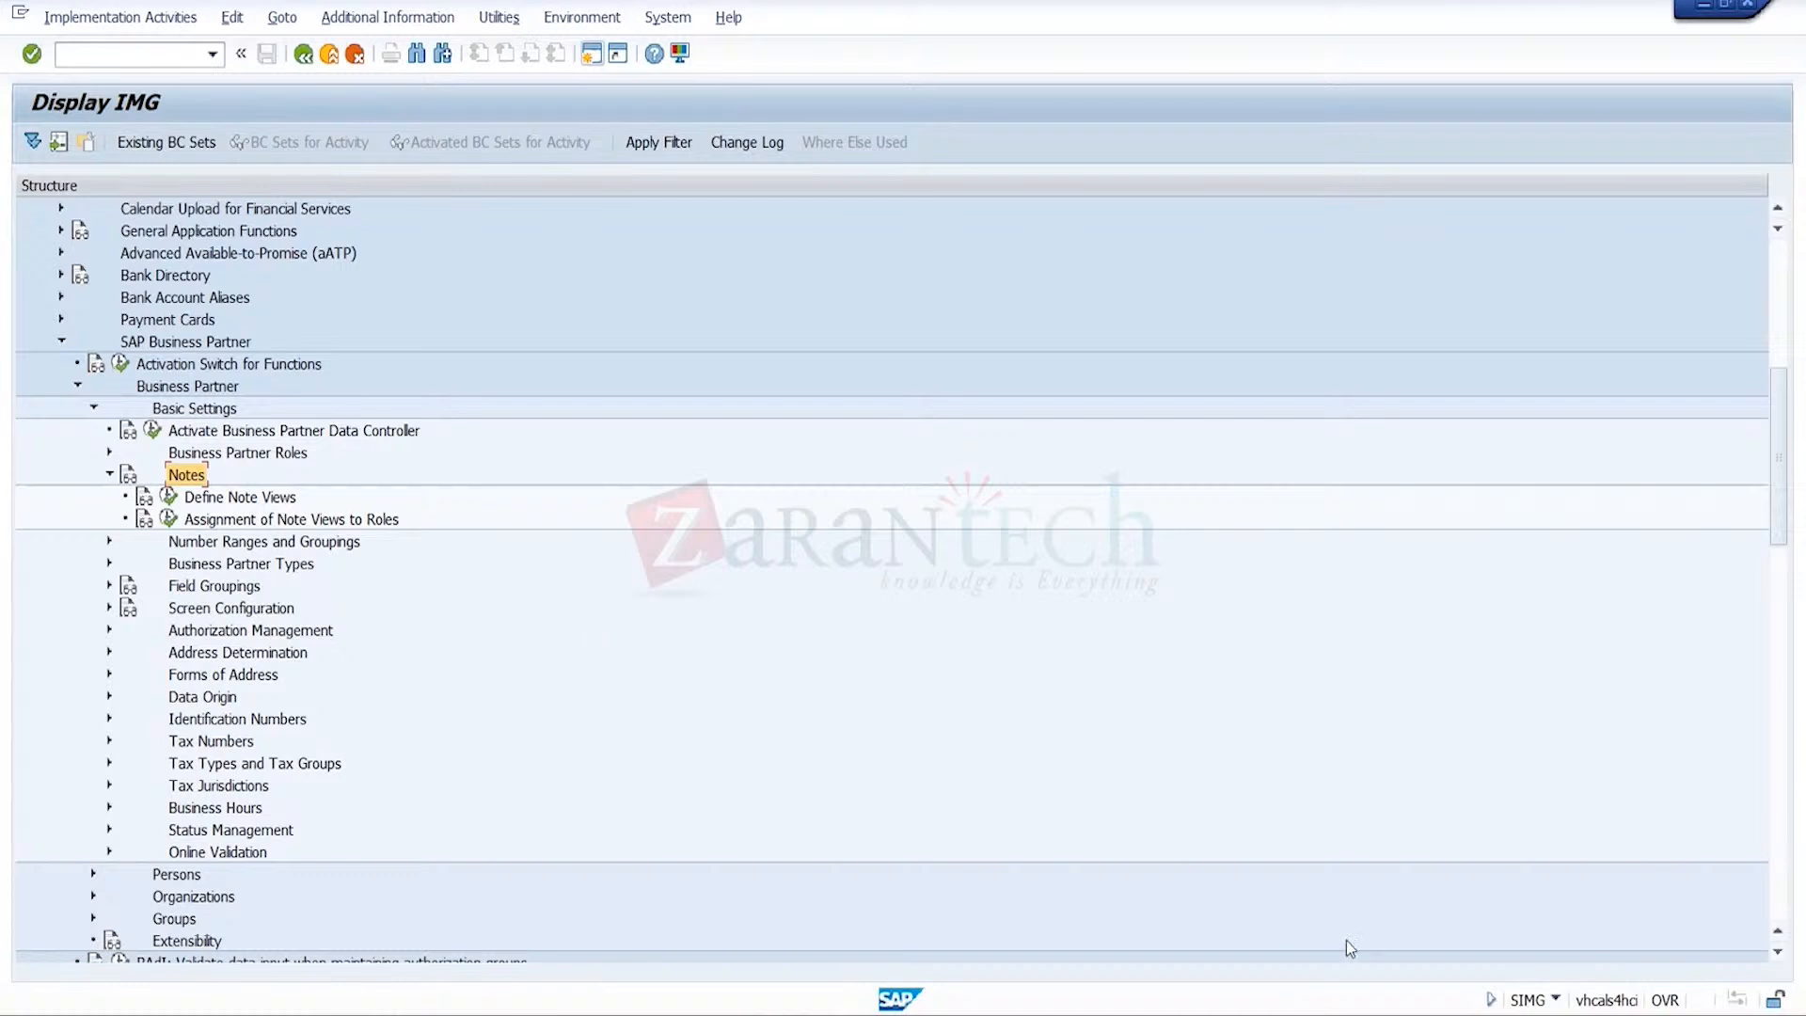
{"action": "mouse_move", "coordinate": [1346, 1002]}
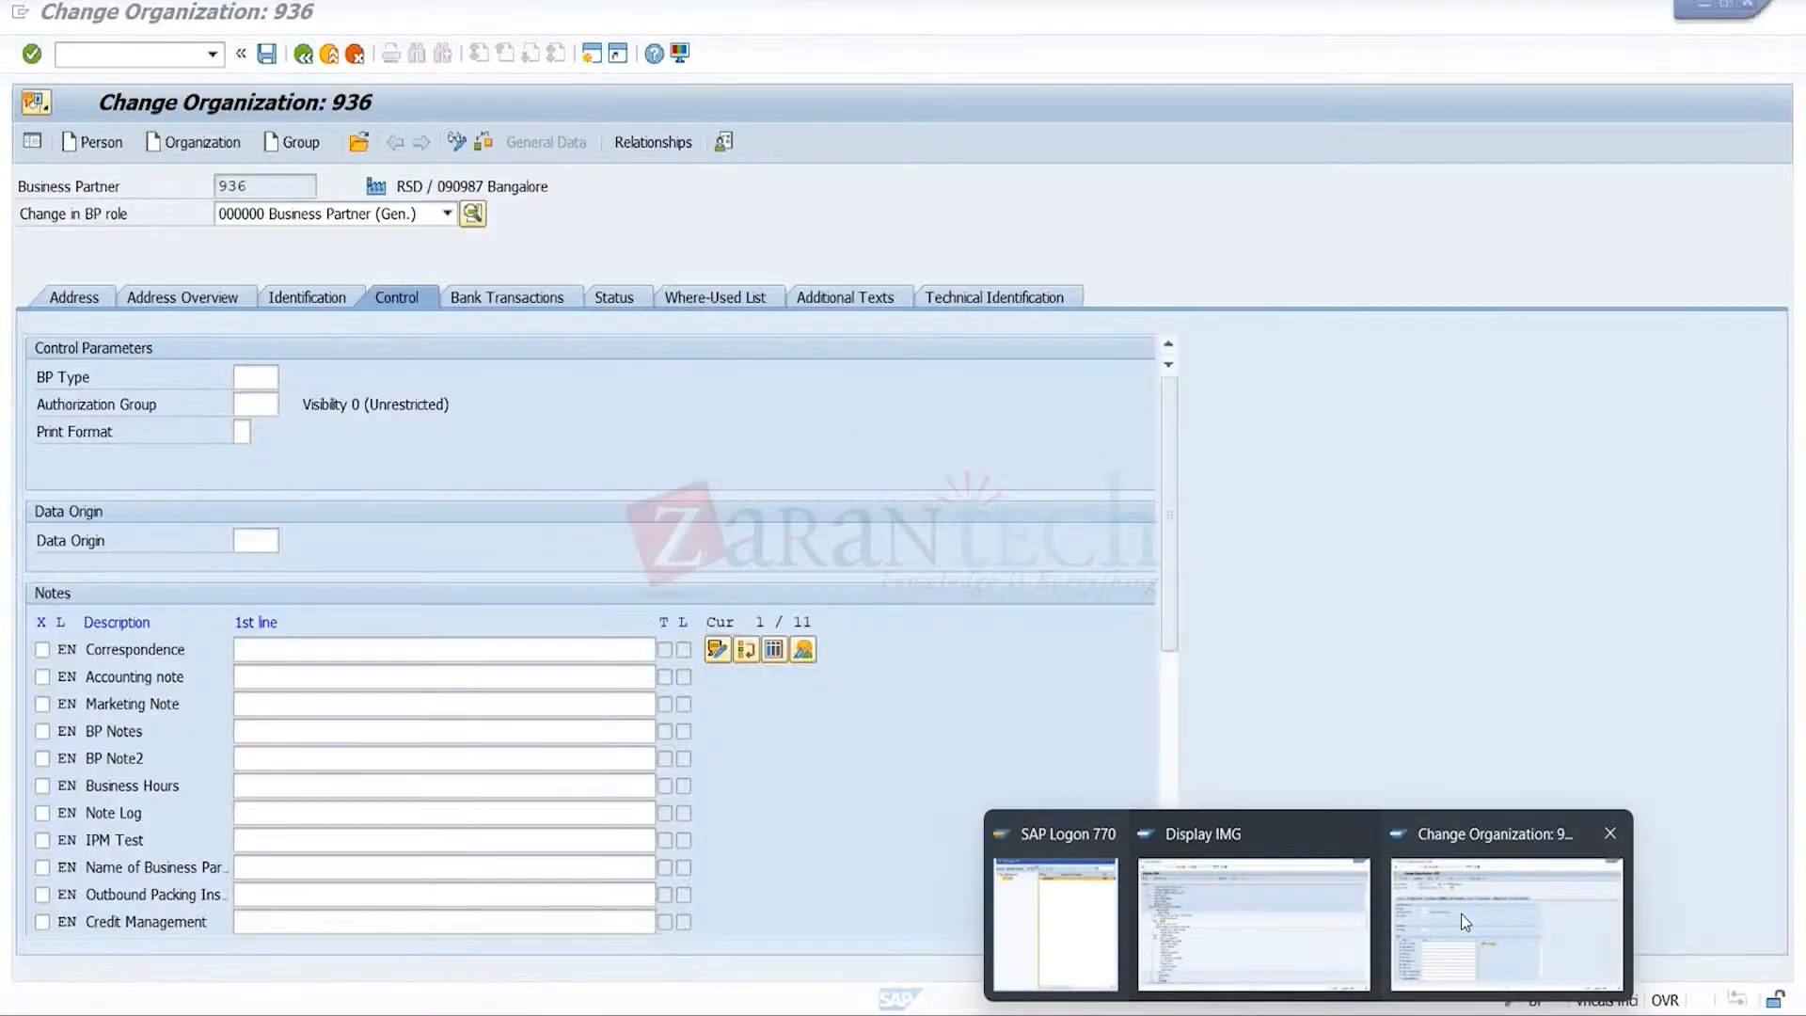
{"action": "left_click", "coordinate": [1462, 918]}
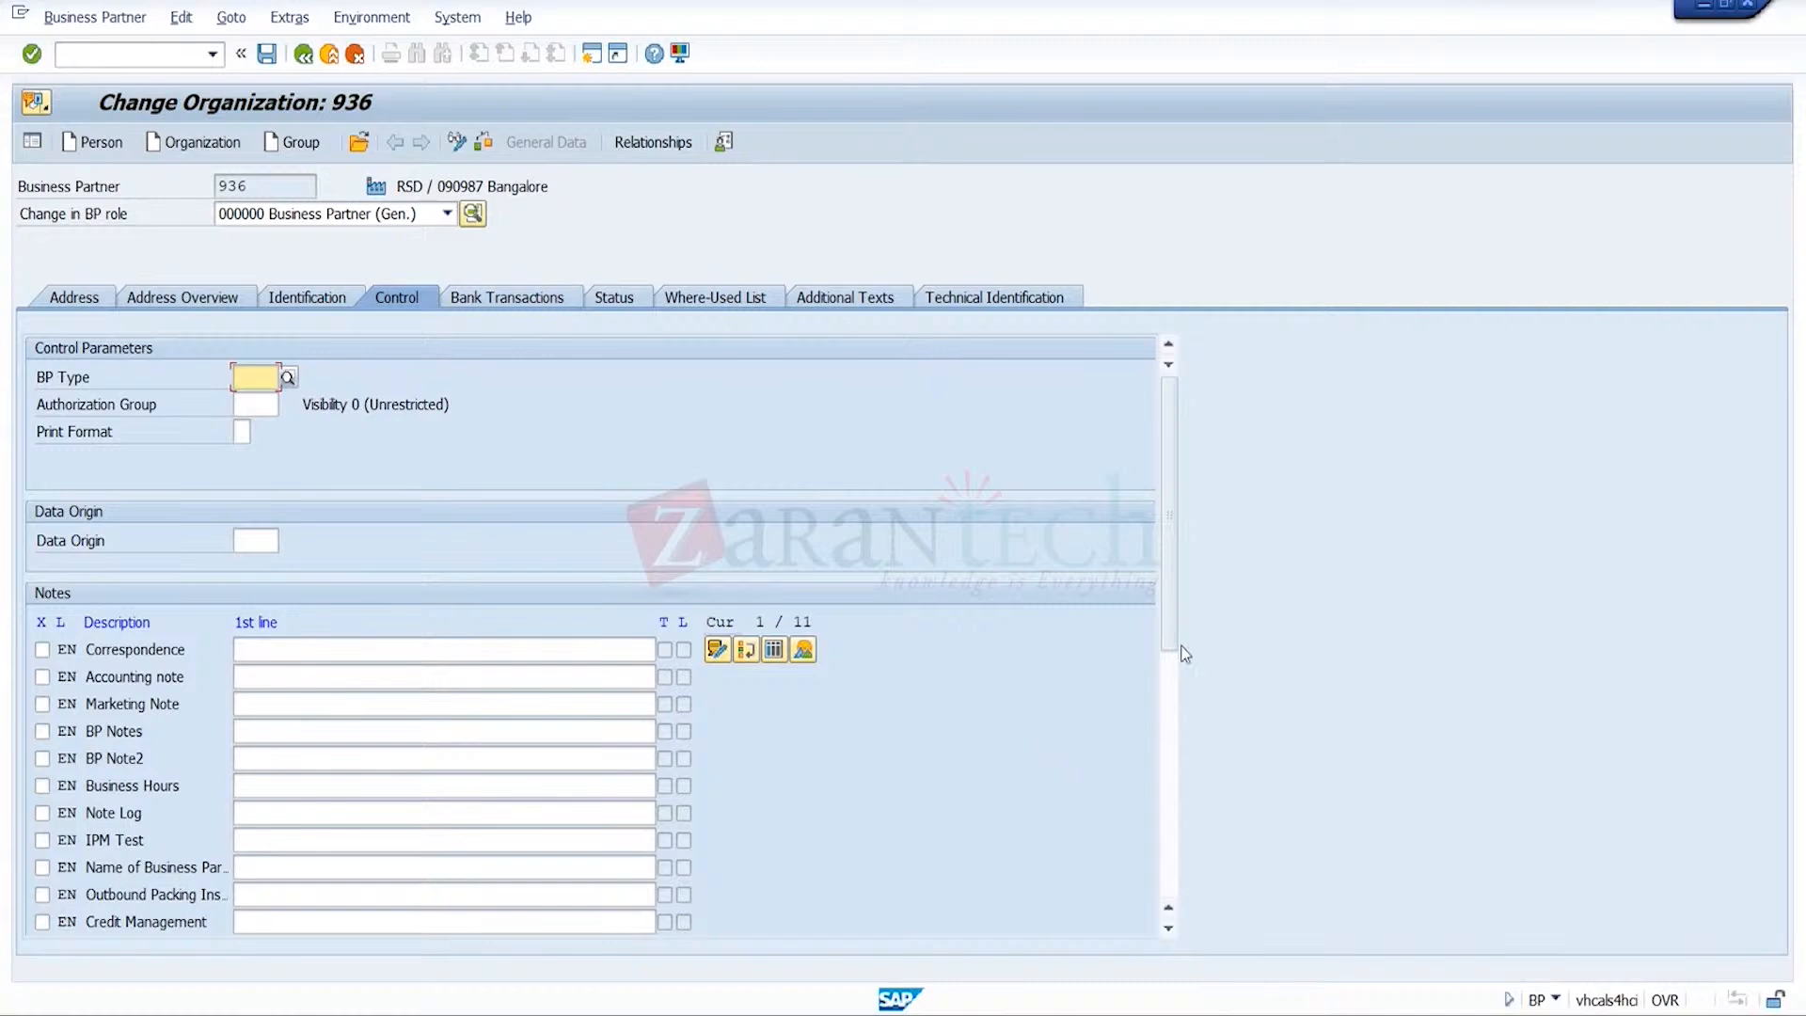
{"action": "left_click_drag", "start_coordinate": [1167, 628], "coordinate": [1166, 673]}
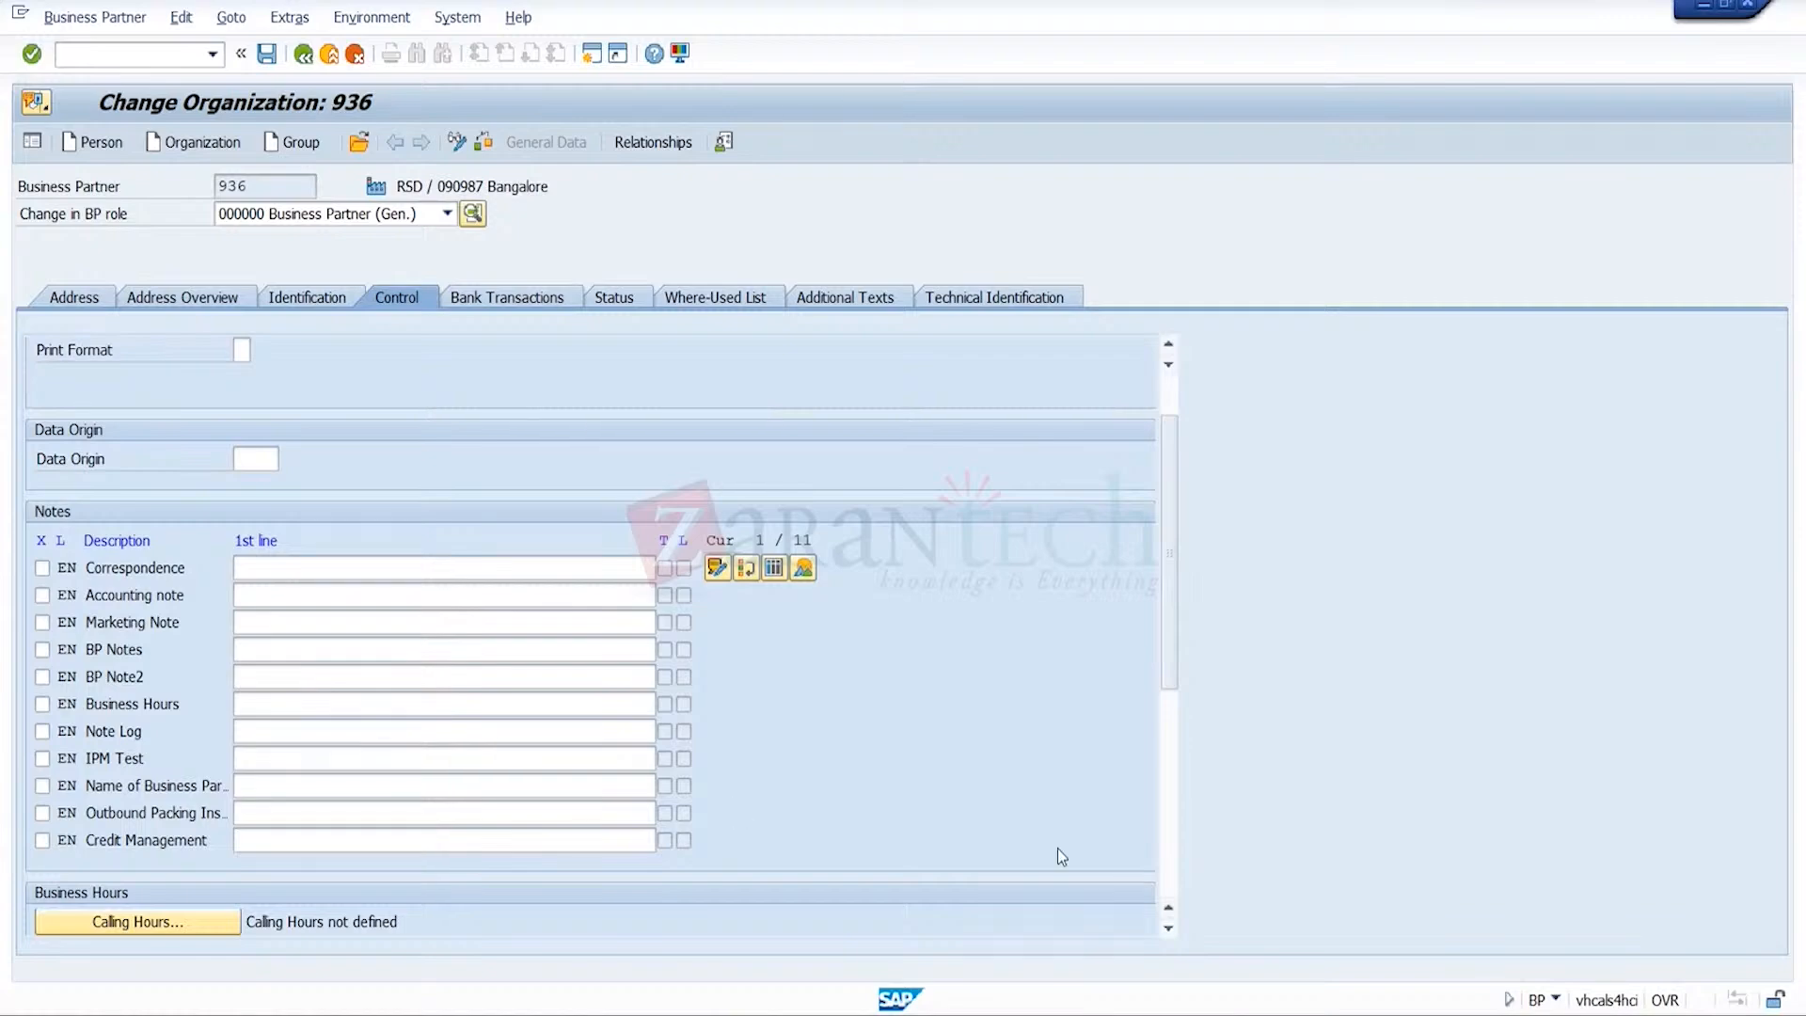
- Switch to the Display IMG window and open Define Note Views for adding new entries
{"action": "mouse_move", "coordinate": [1307, 1011]}
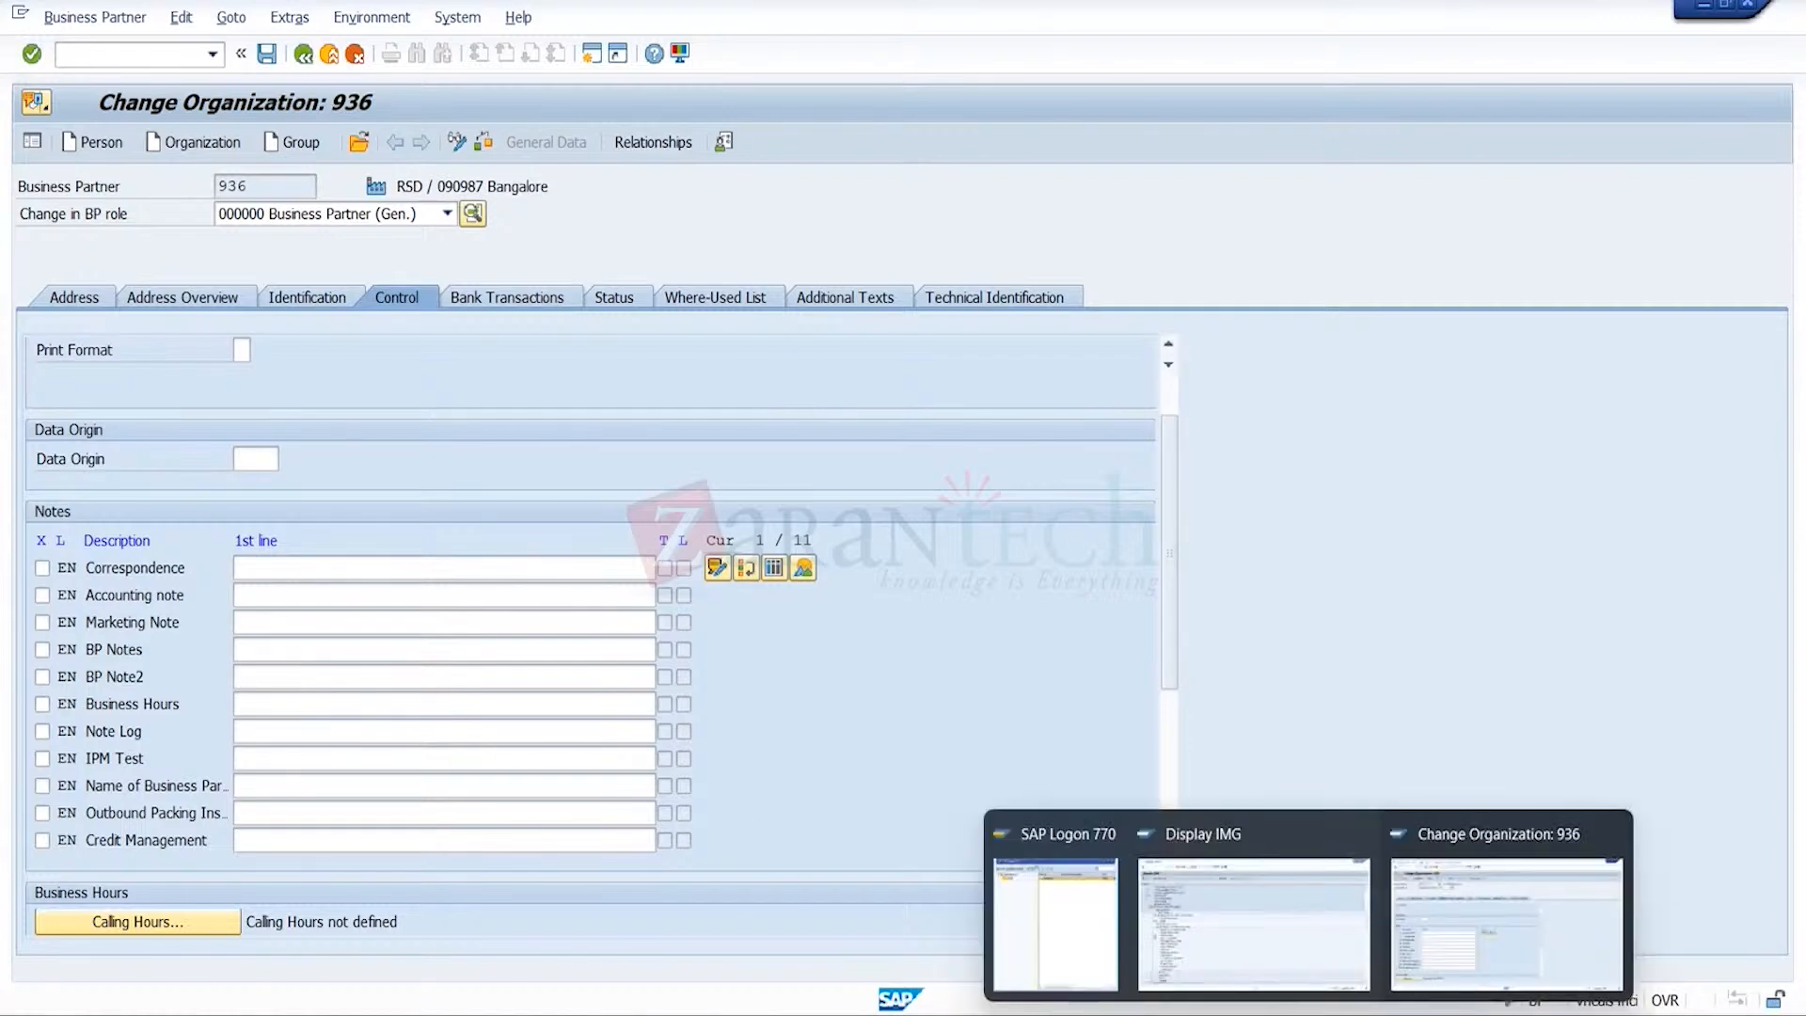
{"action": "left_click", "coordinate": [1266, 946]}
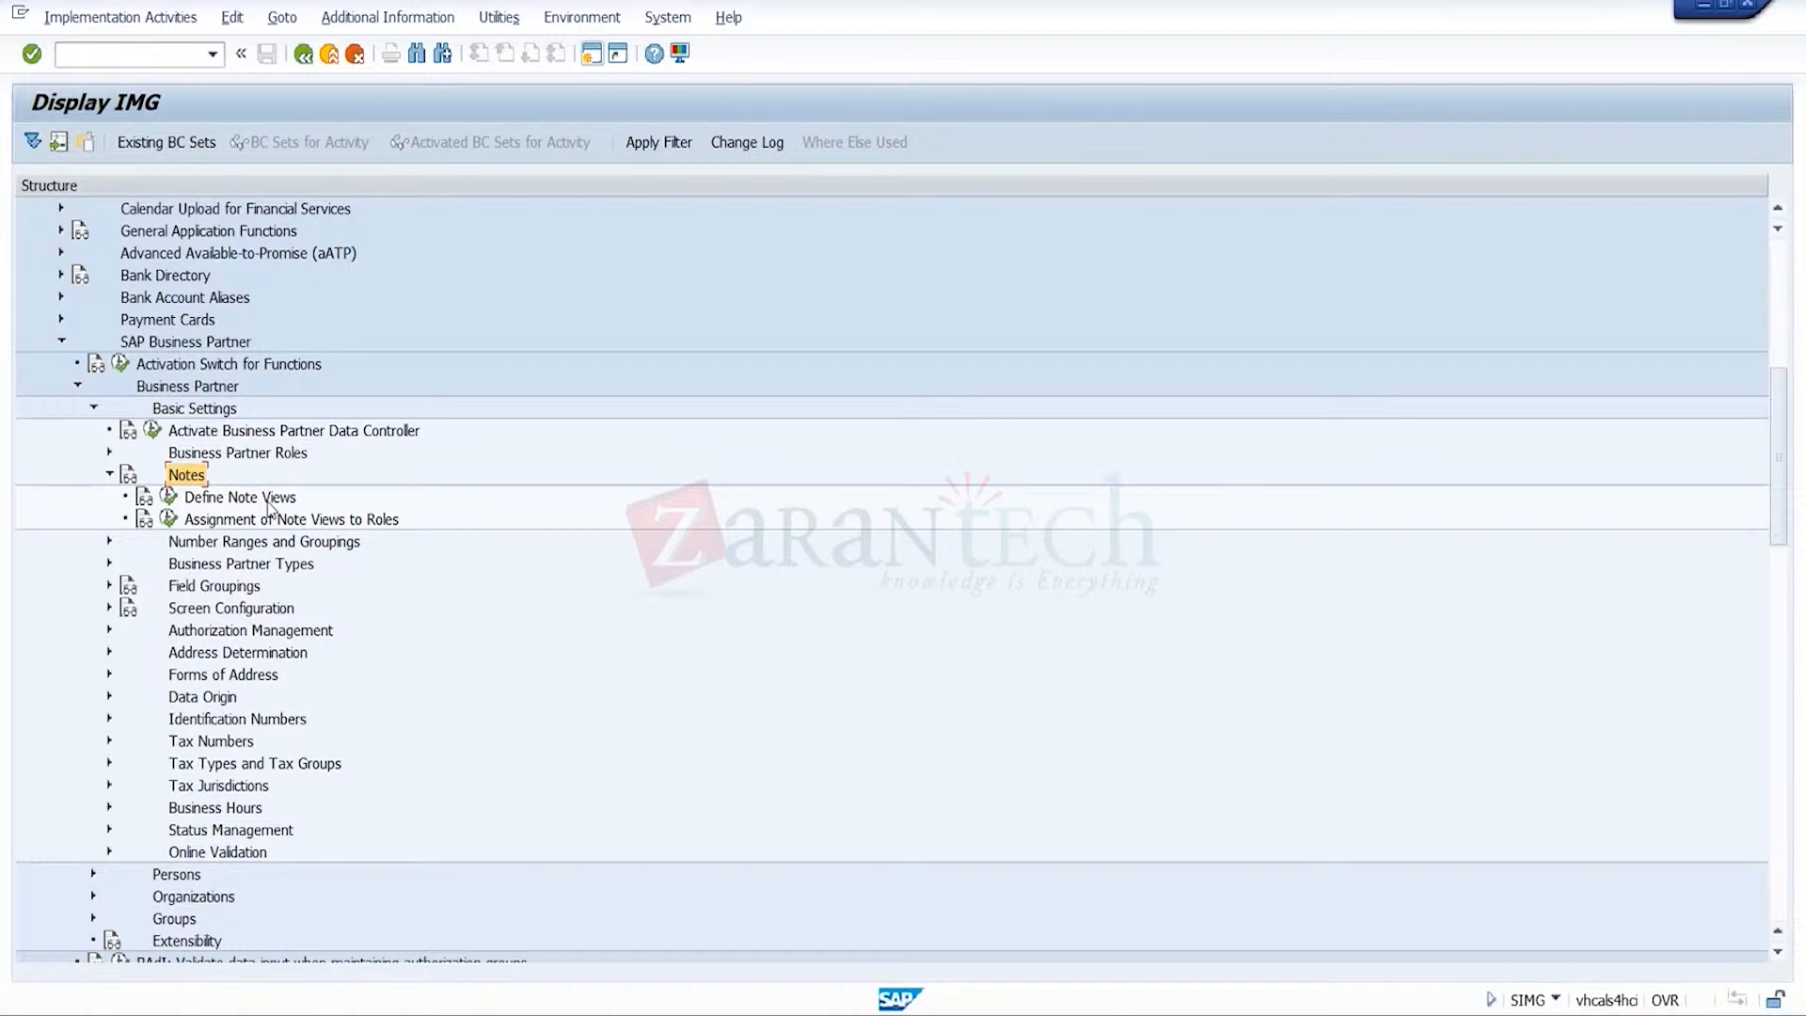
{"action": "left_click", "coordinate": [170, 497]}
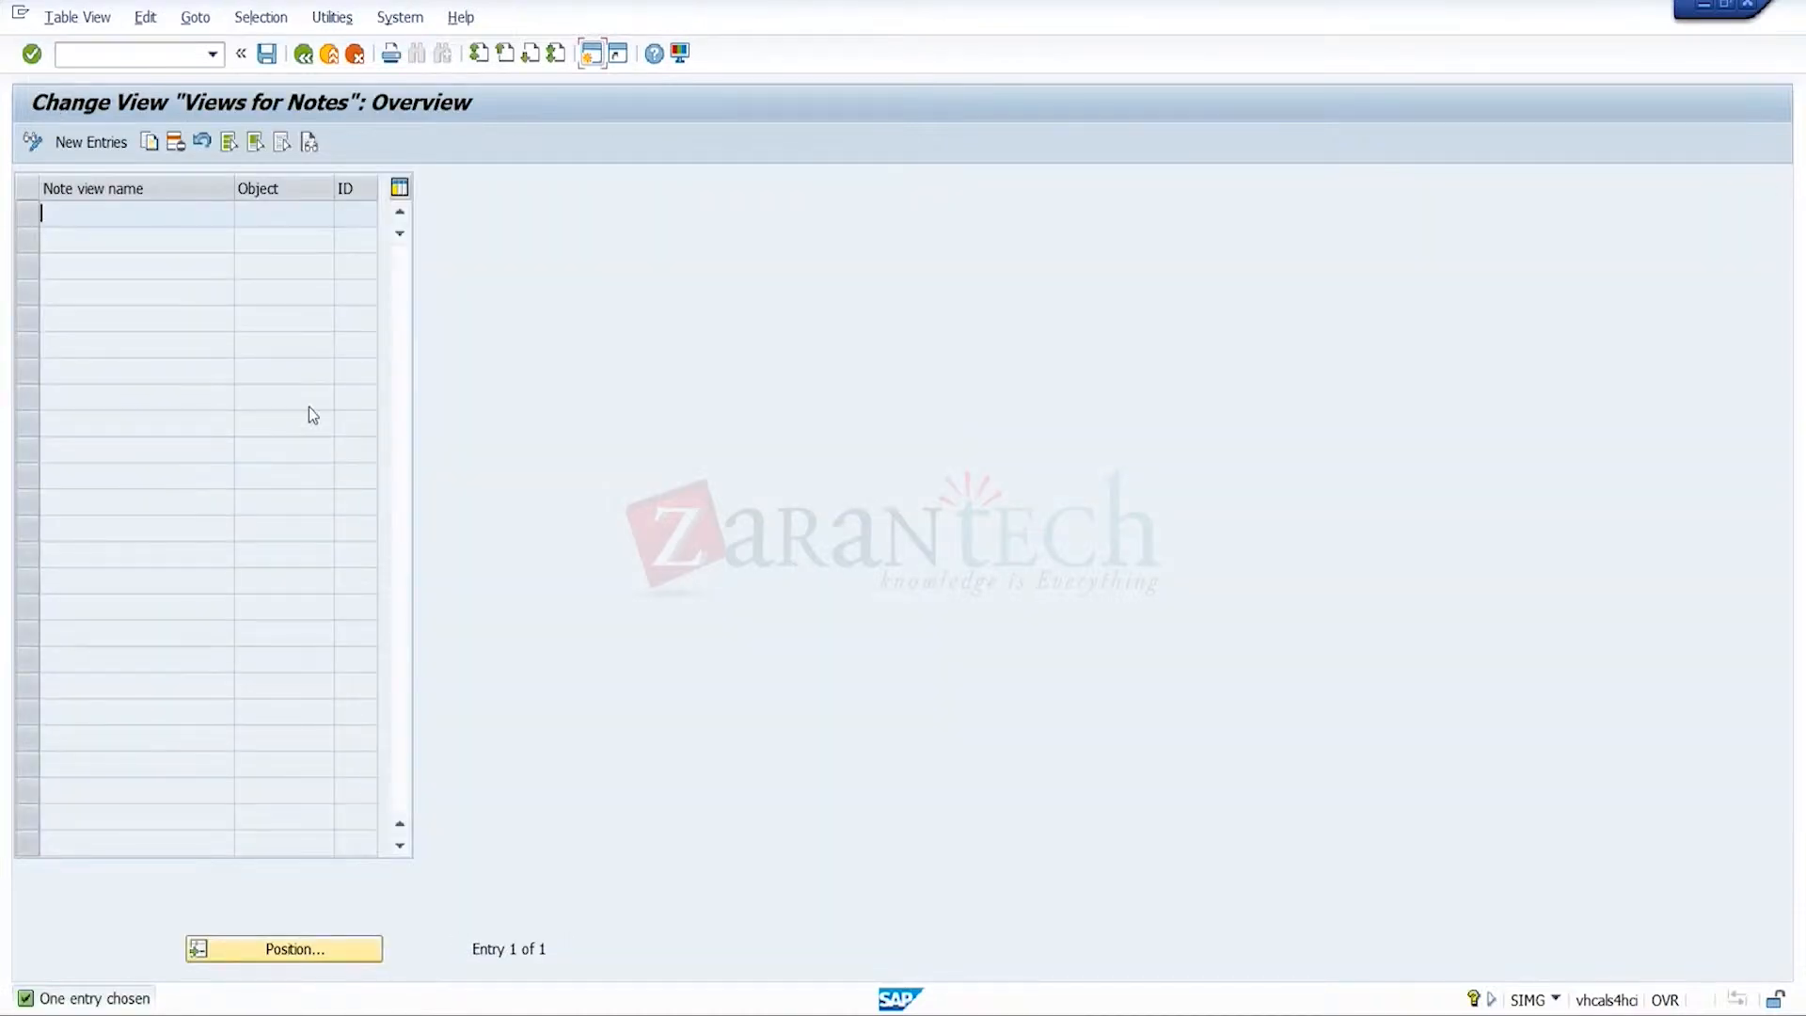
{"action": "left_click", "coordinate": [111, 145]}
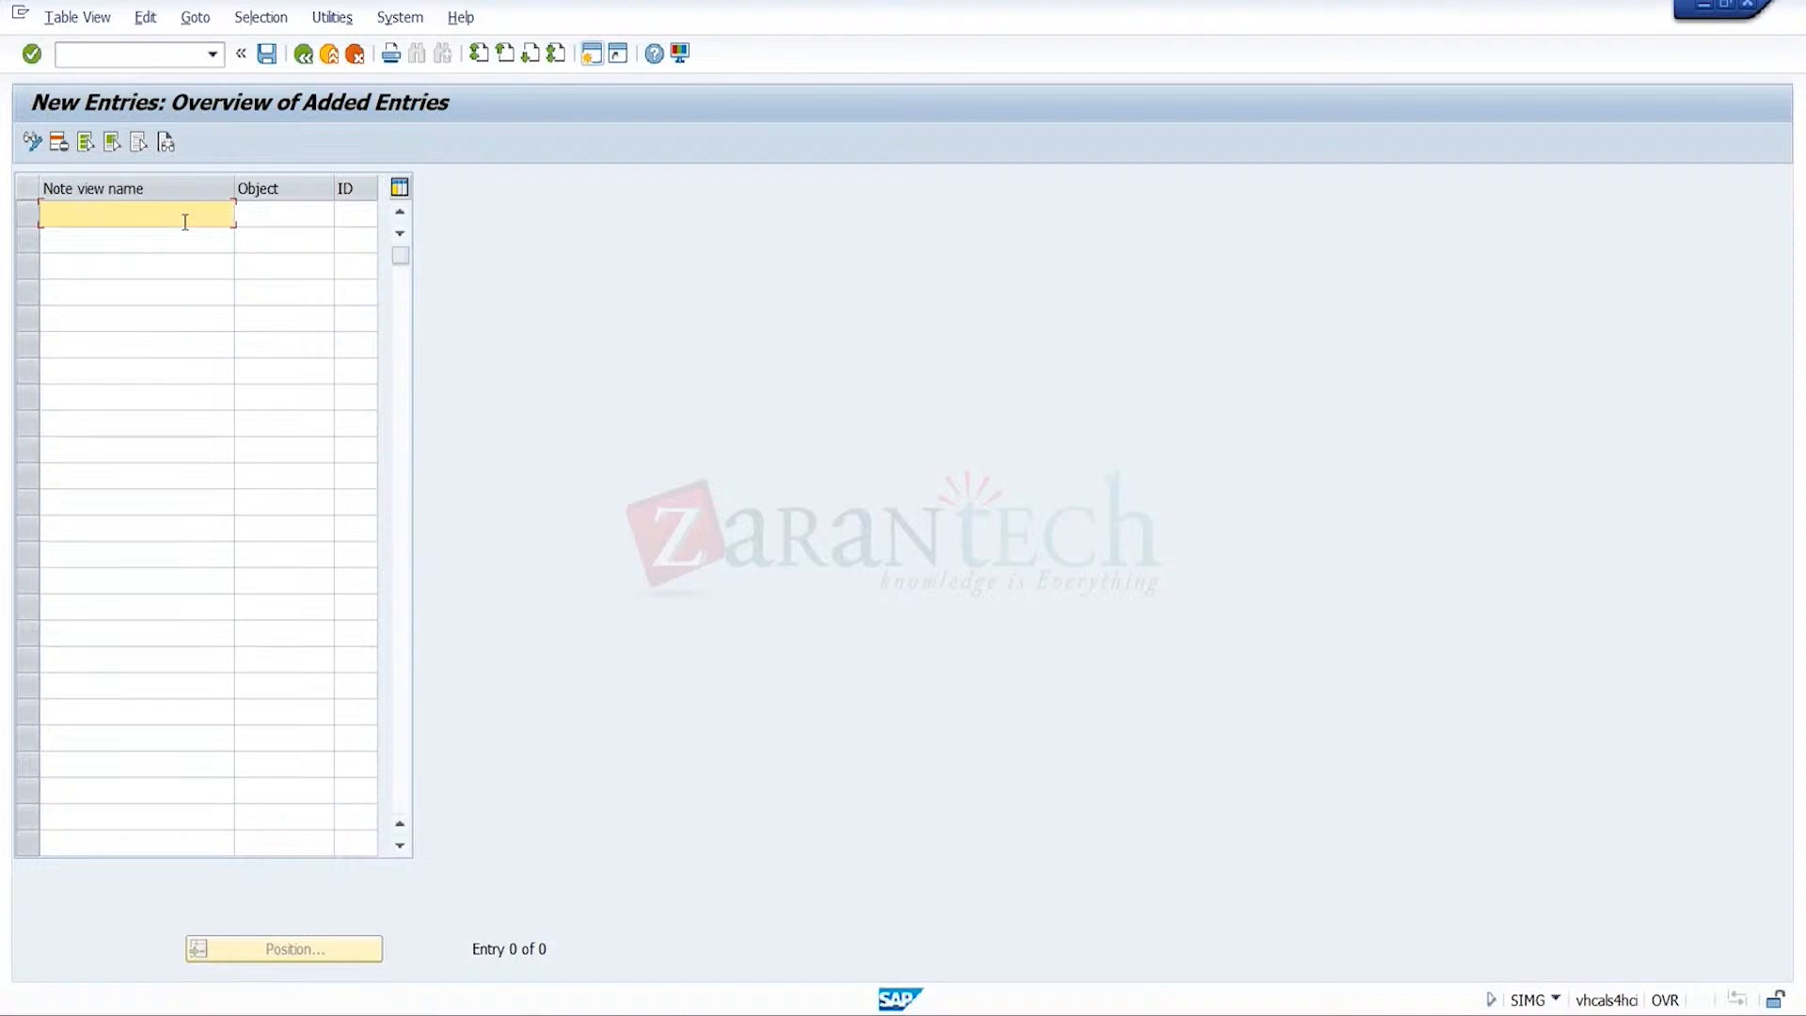
- Add the note view Genera Notes with object BUT000 and ID 1000, and save it to the SD Training customizing request
{"action": "type", "text": "Genera"}
{"action": "type", "text": "Notes"}
{"action": "left_click", "coordinate": [313, 215]}
{"action": "left_click", "coordinate": [313, 215]}
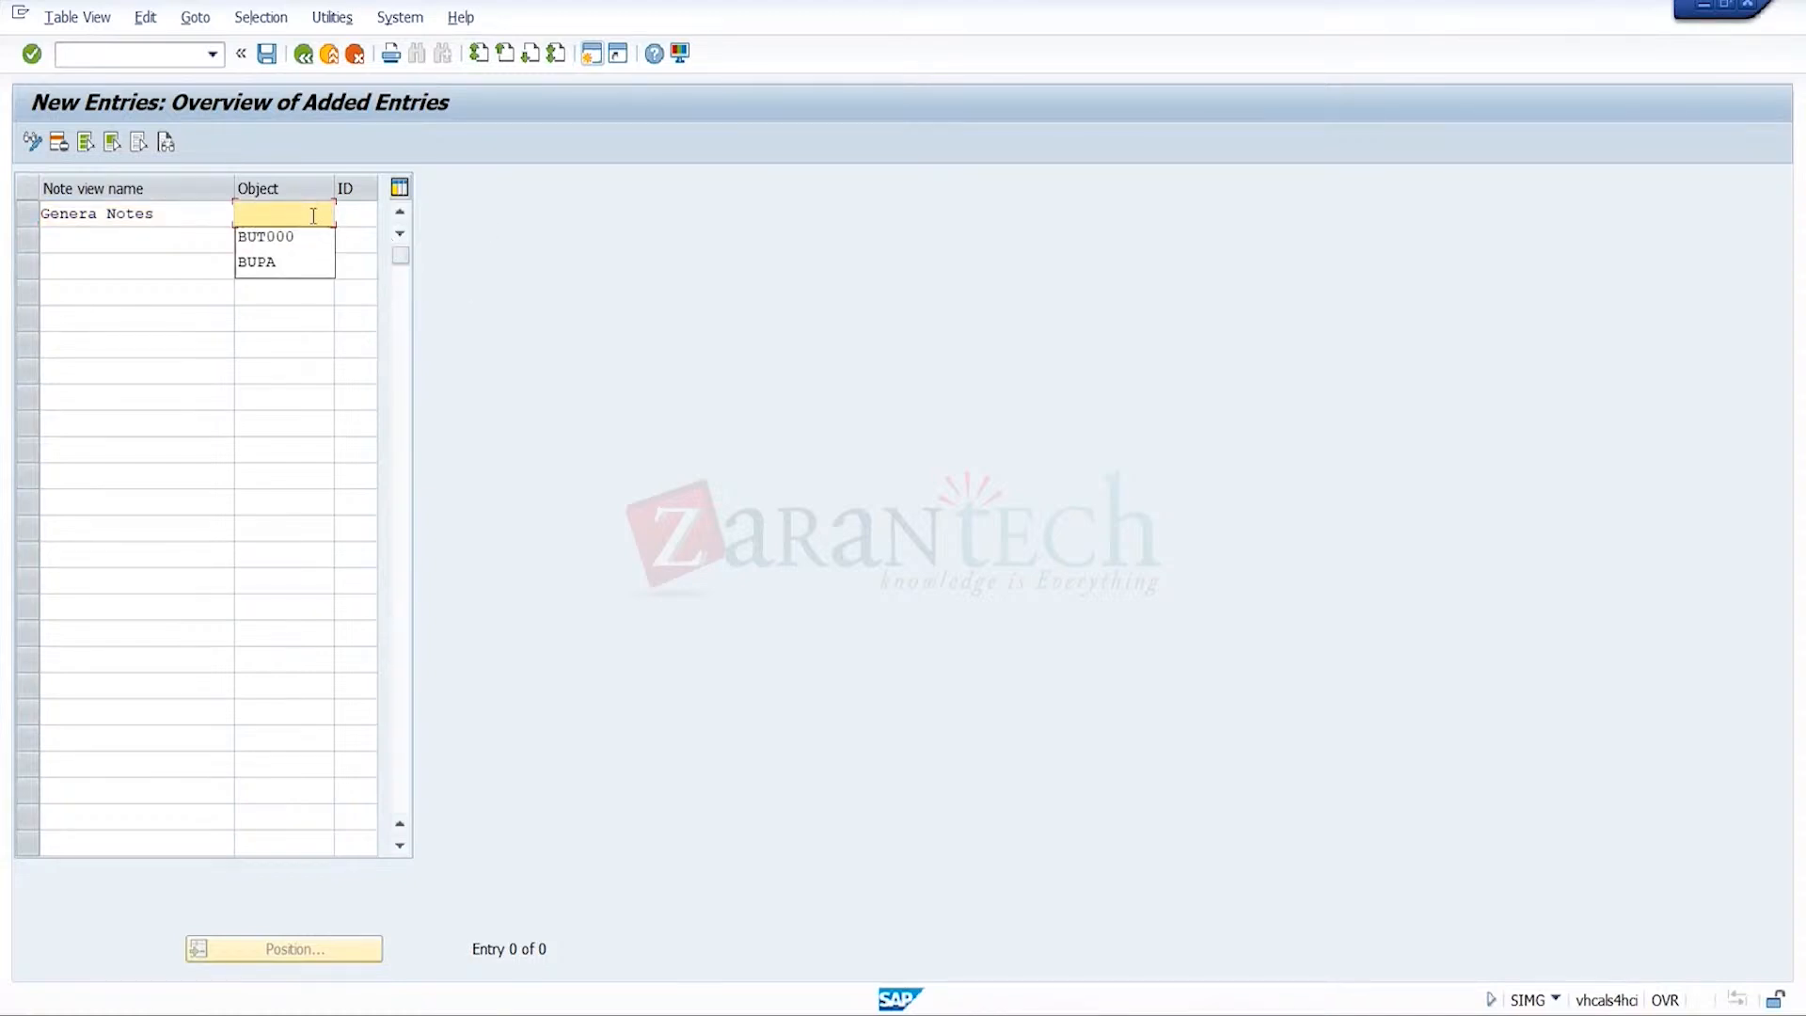
{"action": "left_click", "coordinate": [303, 237]}
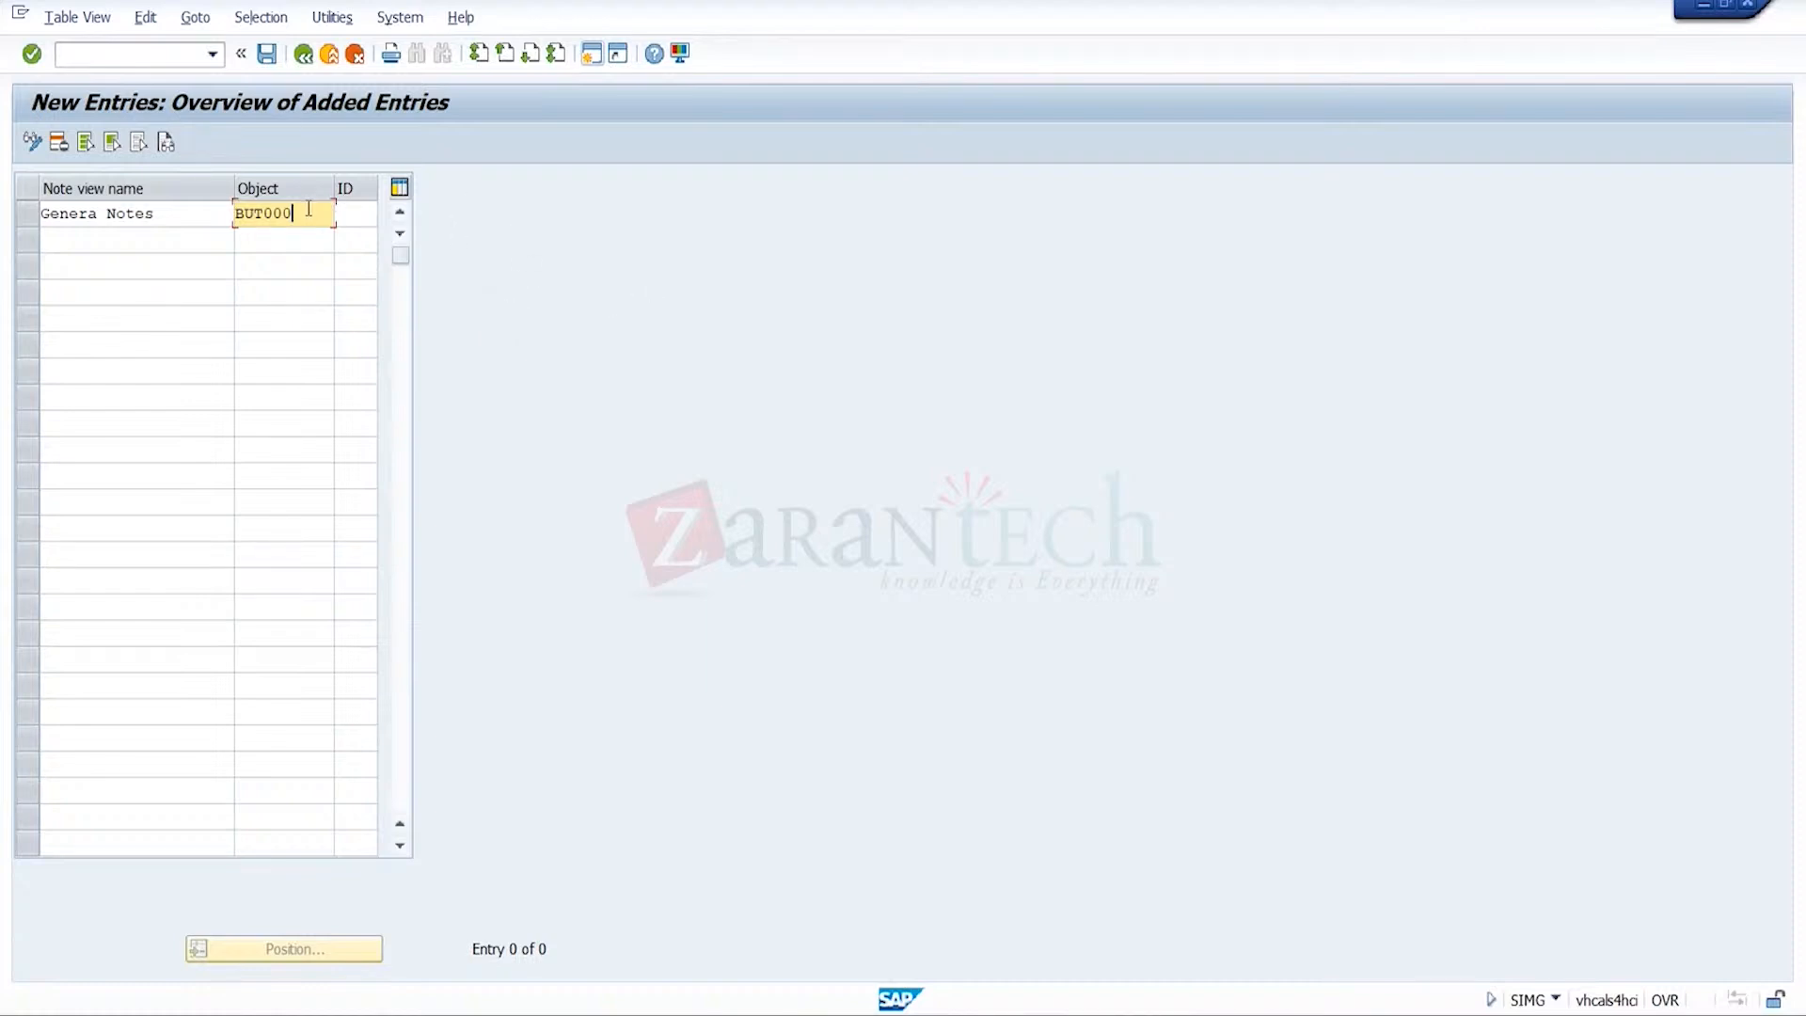
{"action": "left_click_drag", "start_coordinate": [308, 208], "coordinate": [99, 218]}
{"action": "left_click", "coordinate": [356, 215]}
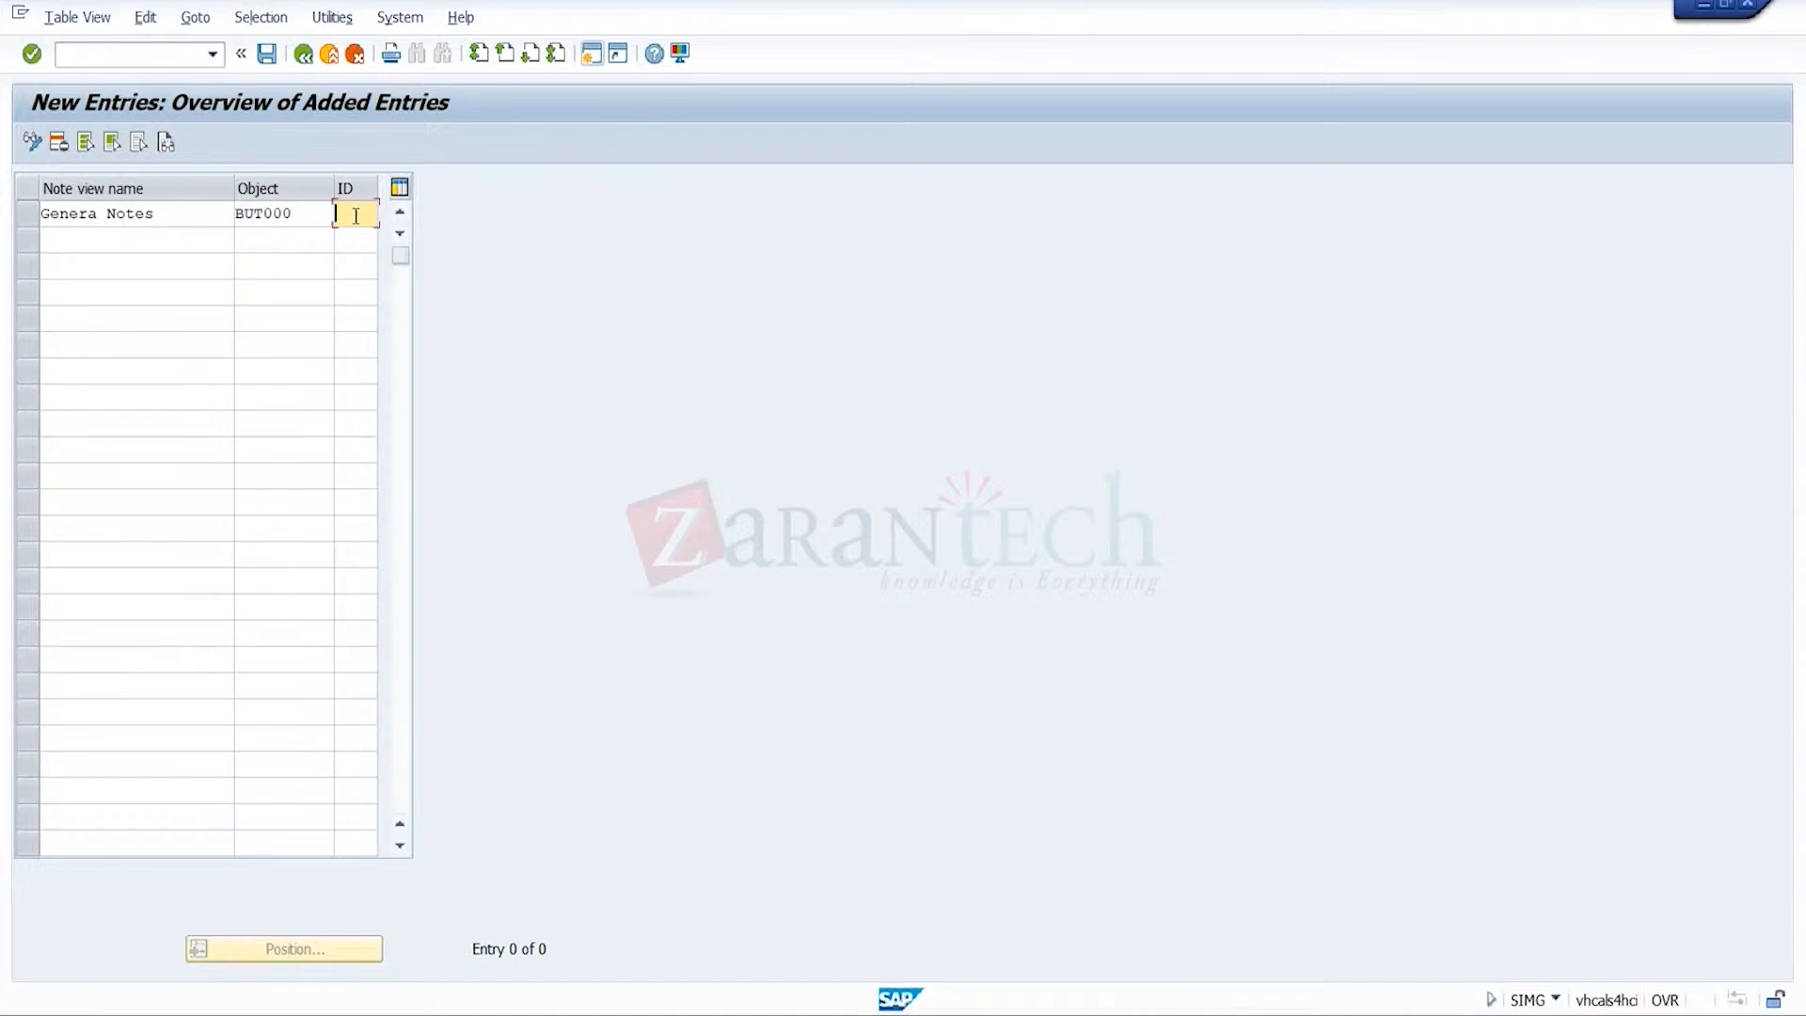
{"action": "type", "text": "1000"}
{"action": "key", "text": "Return"}
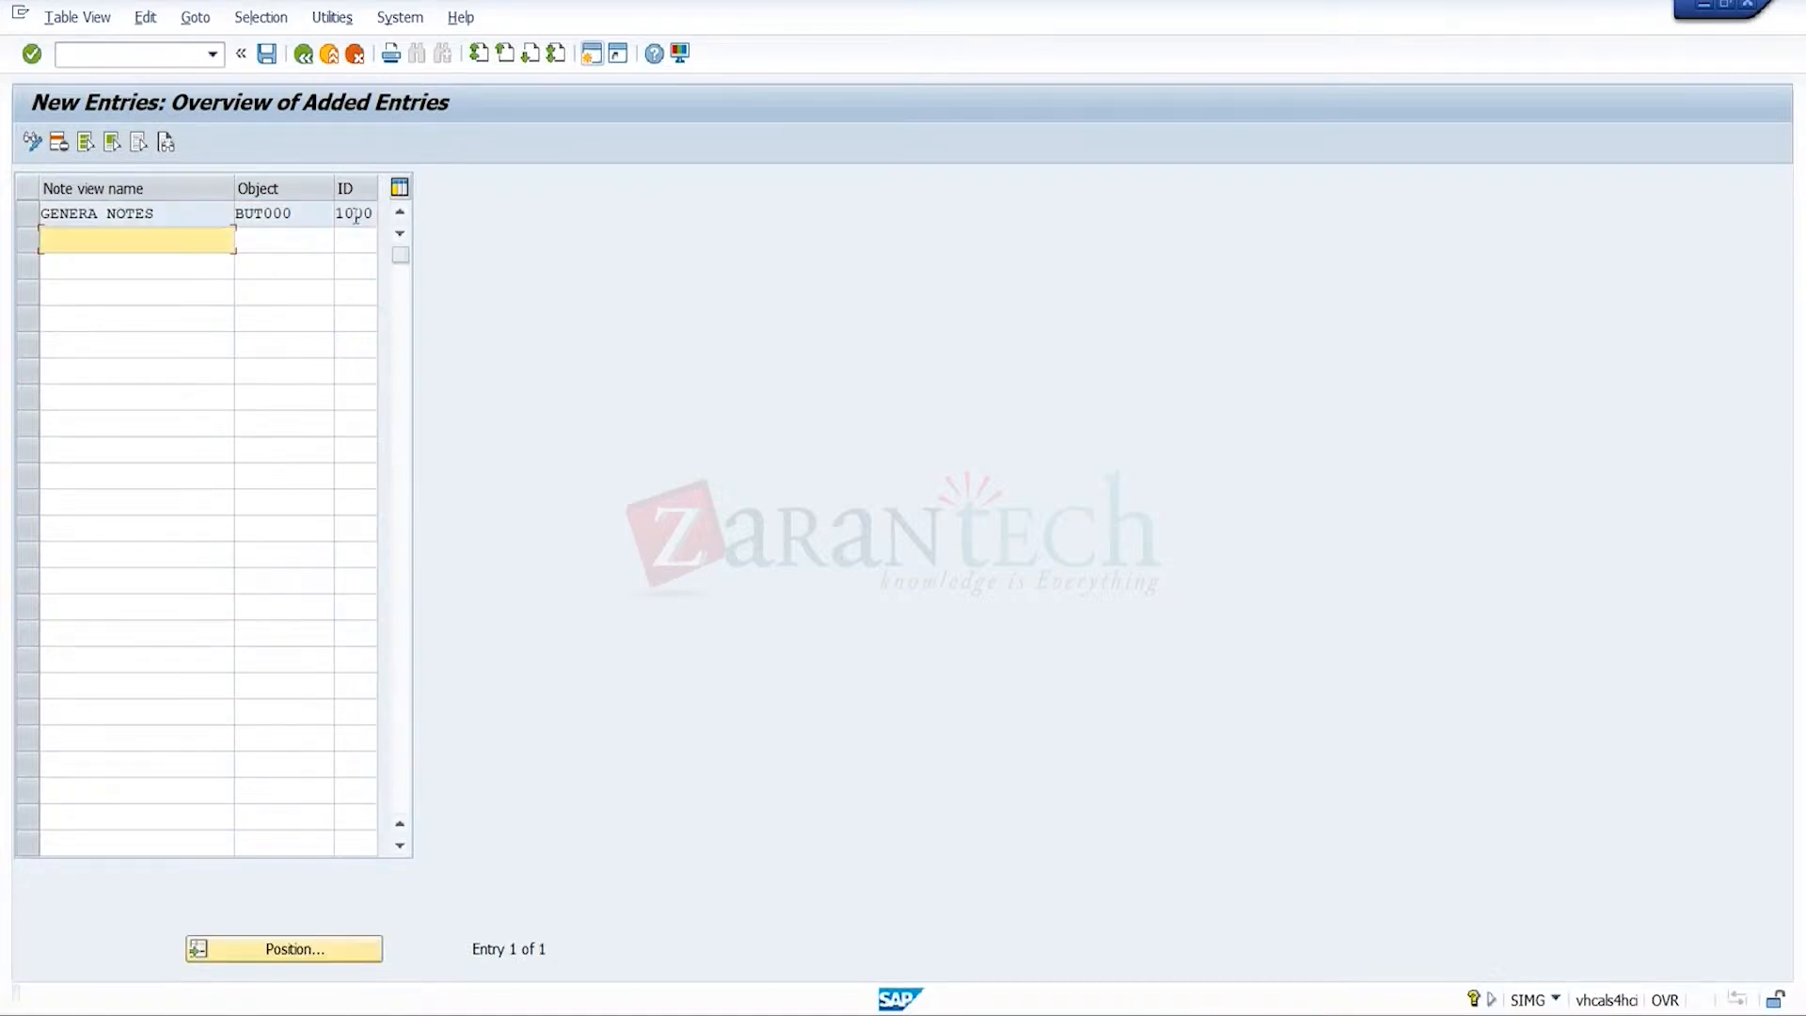
{"action": "left_click", "coordinate": [267, 56]}
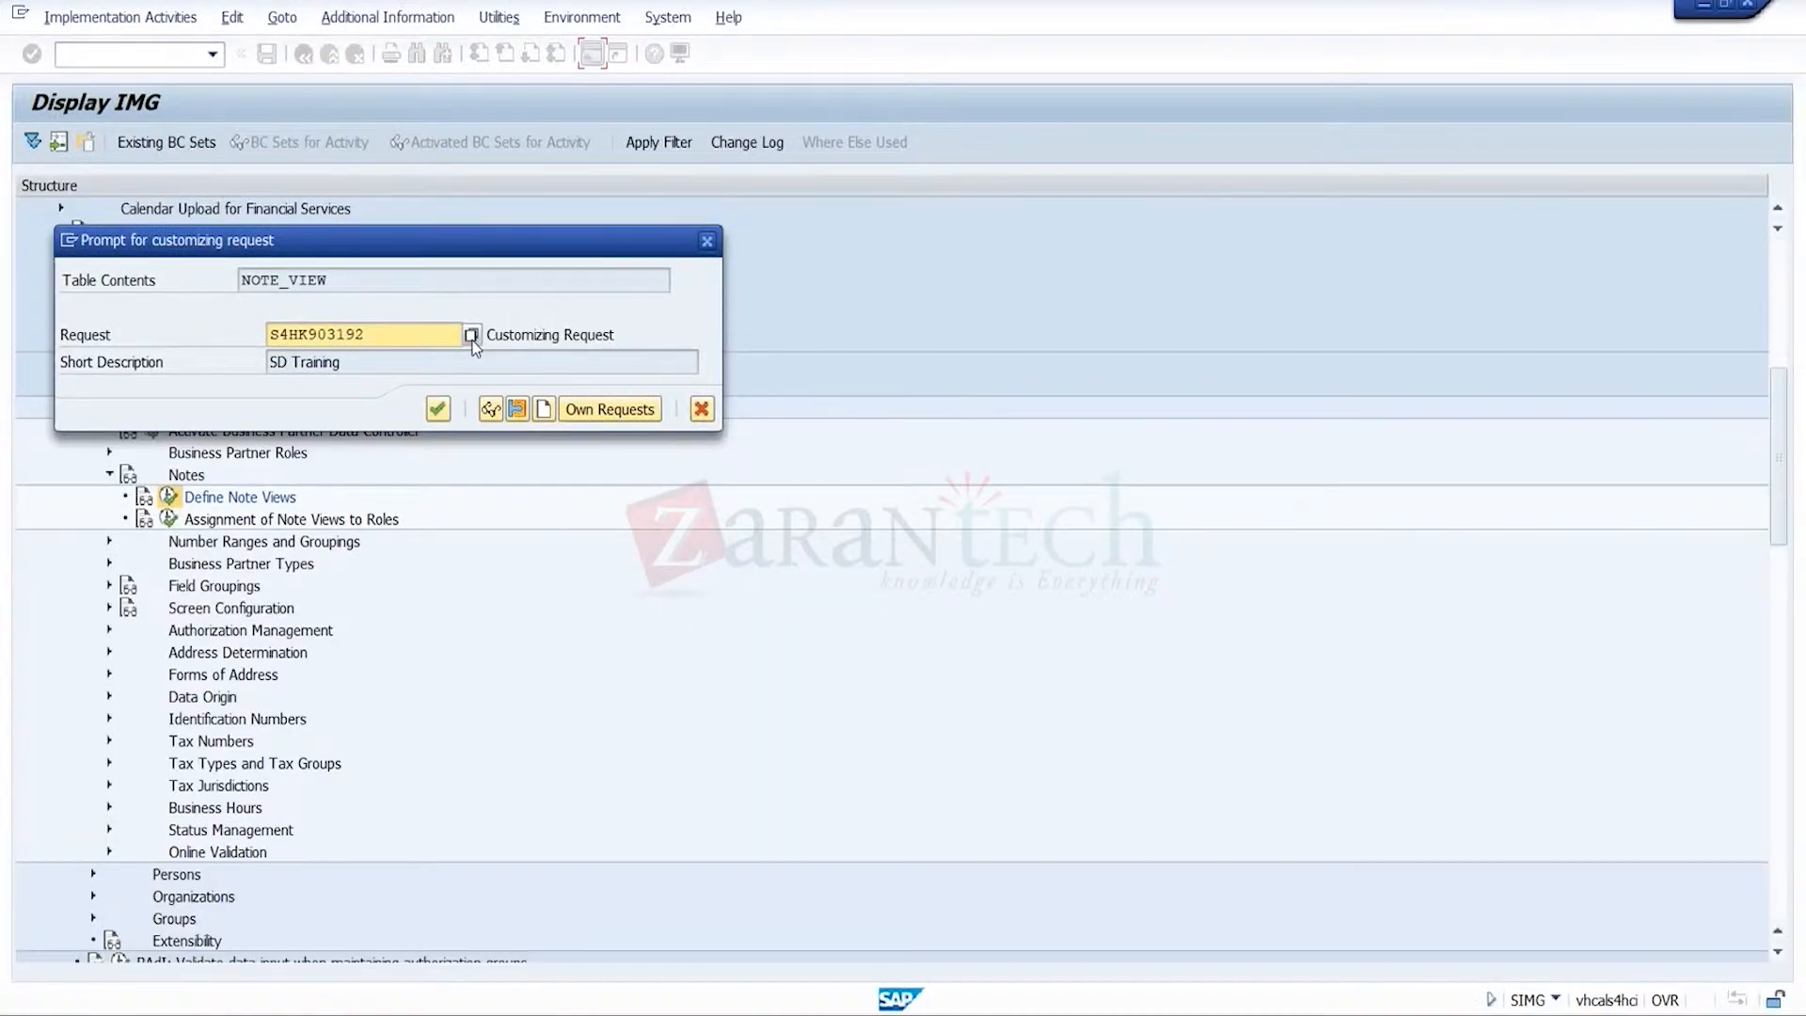
{"action": "key", "text": "Return"}
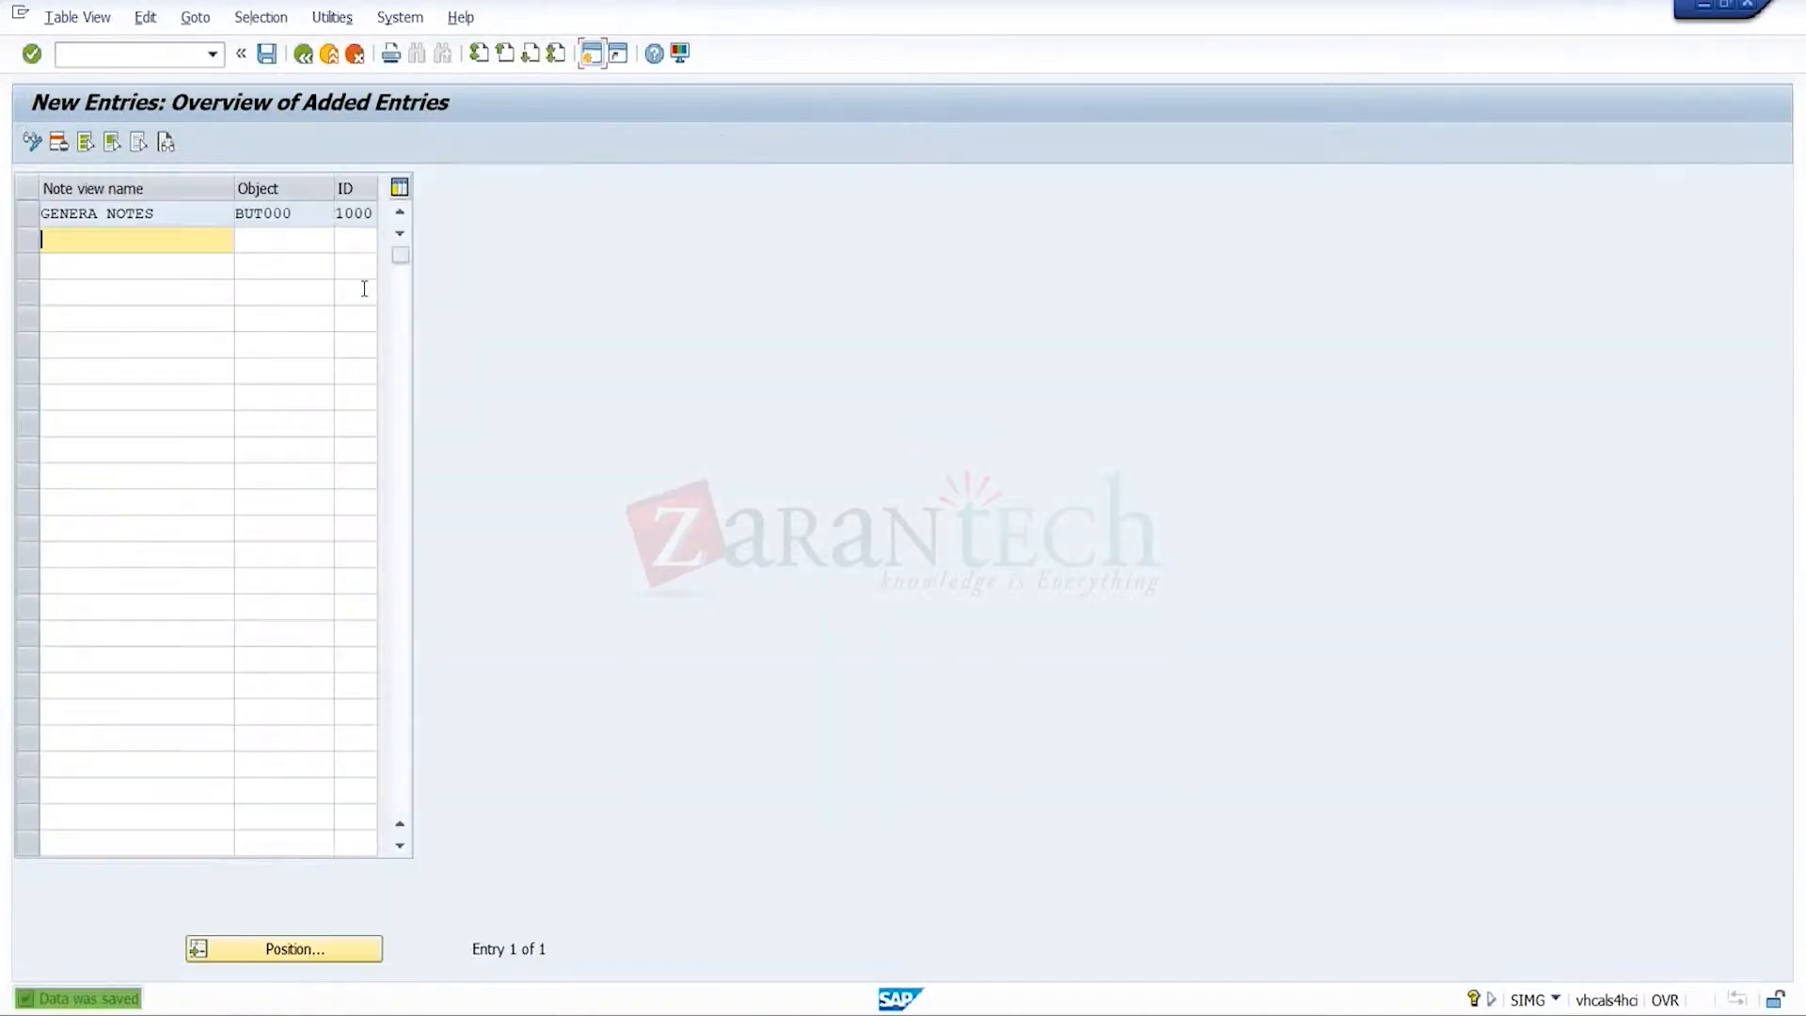
{"action": "left_click", "coordinate": [182, 211]}
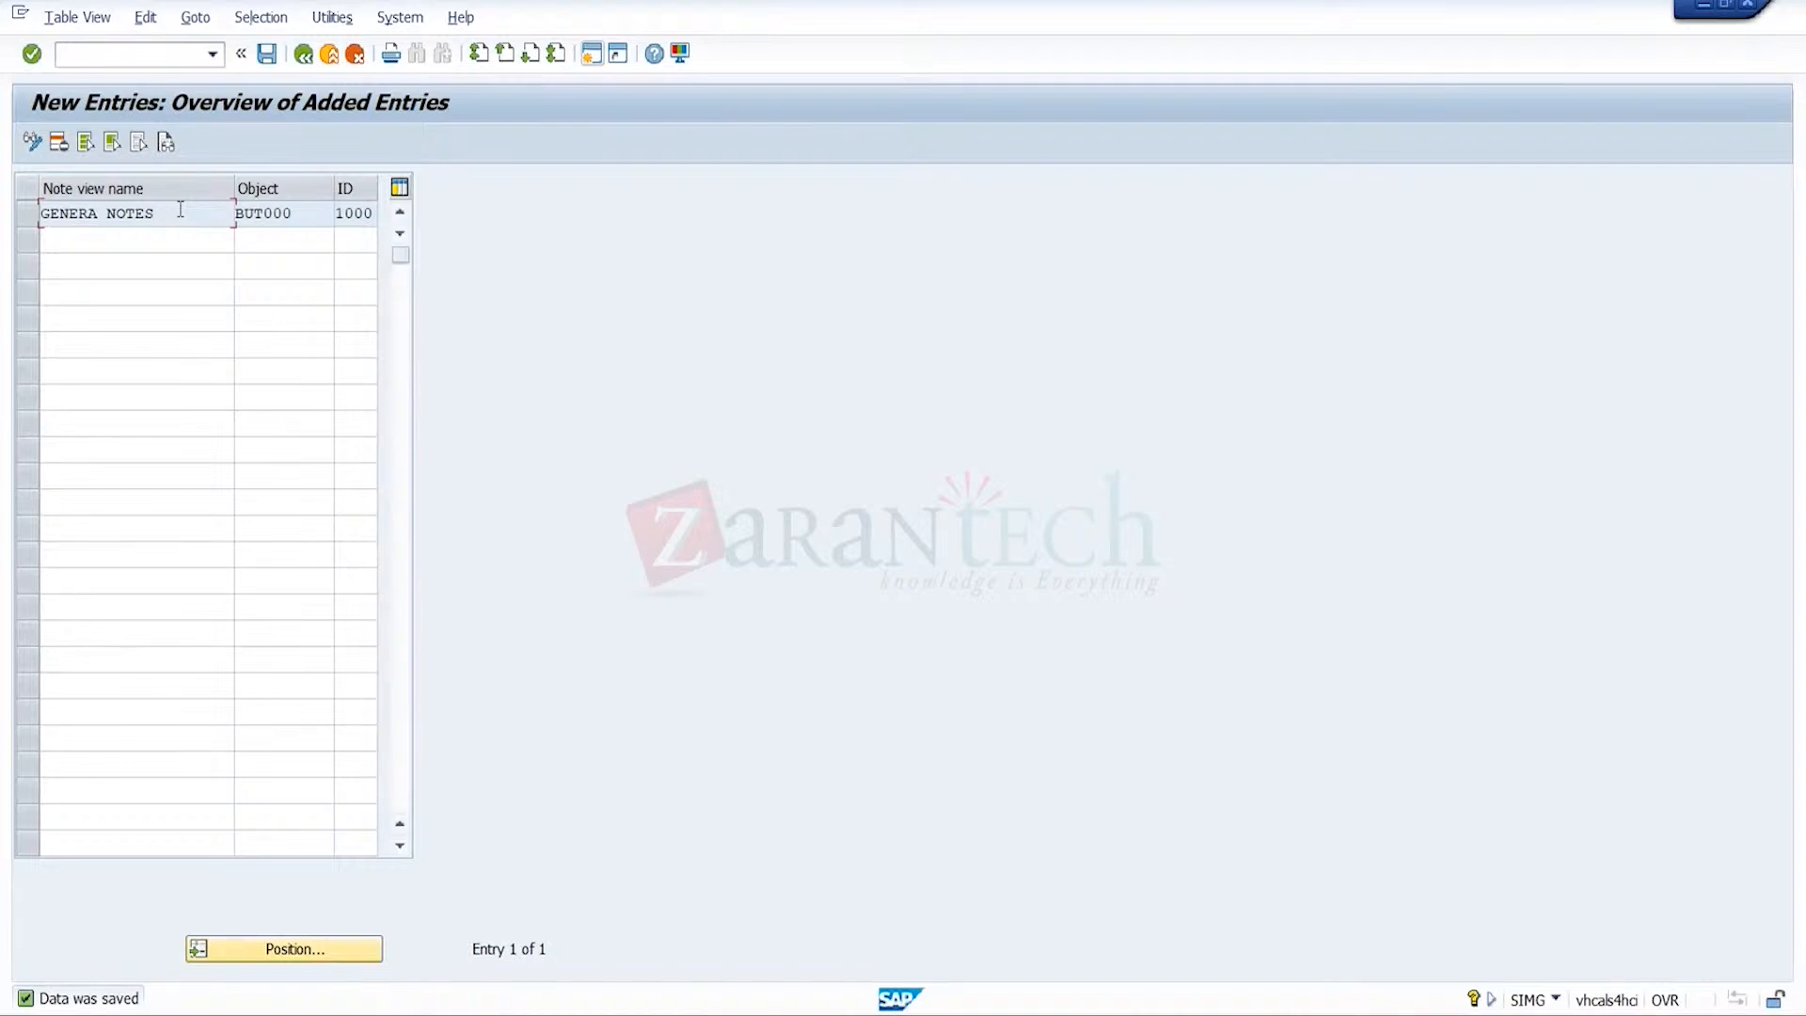
{"action": "left_click_drag", "start_coordinate": [179, 211], "coordinate": [13, 214]}
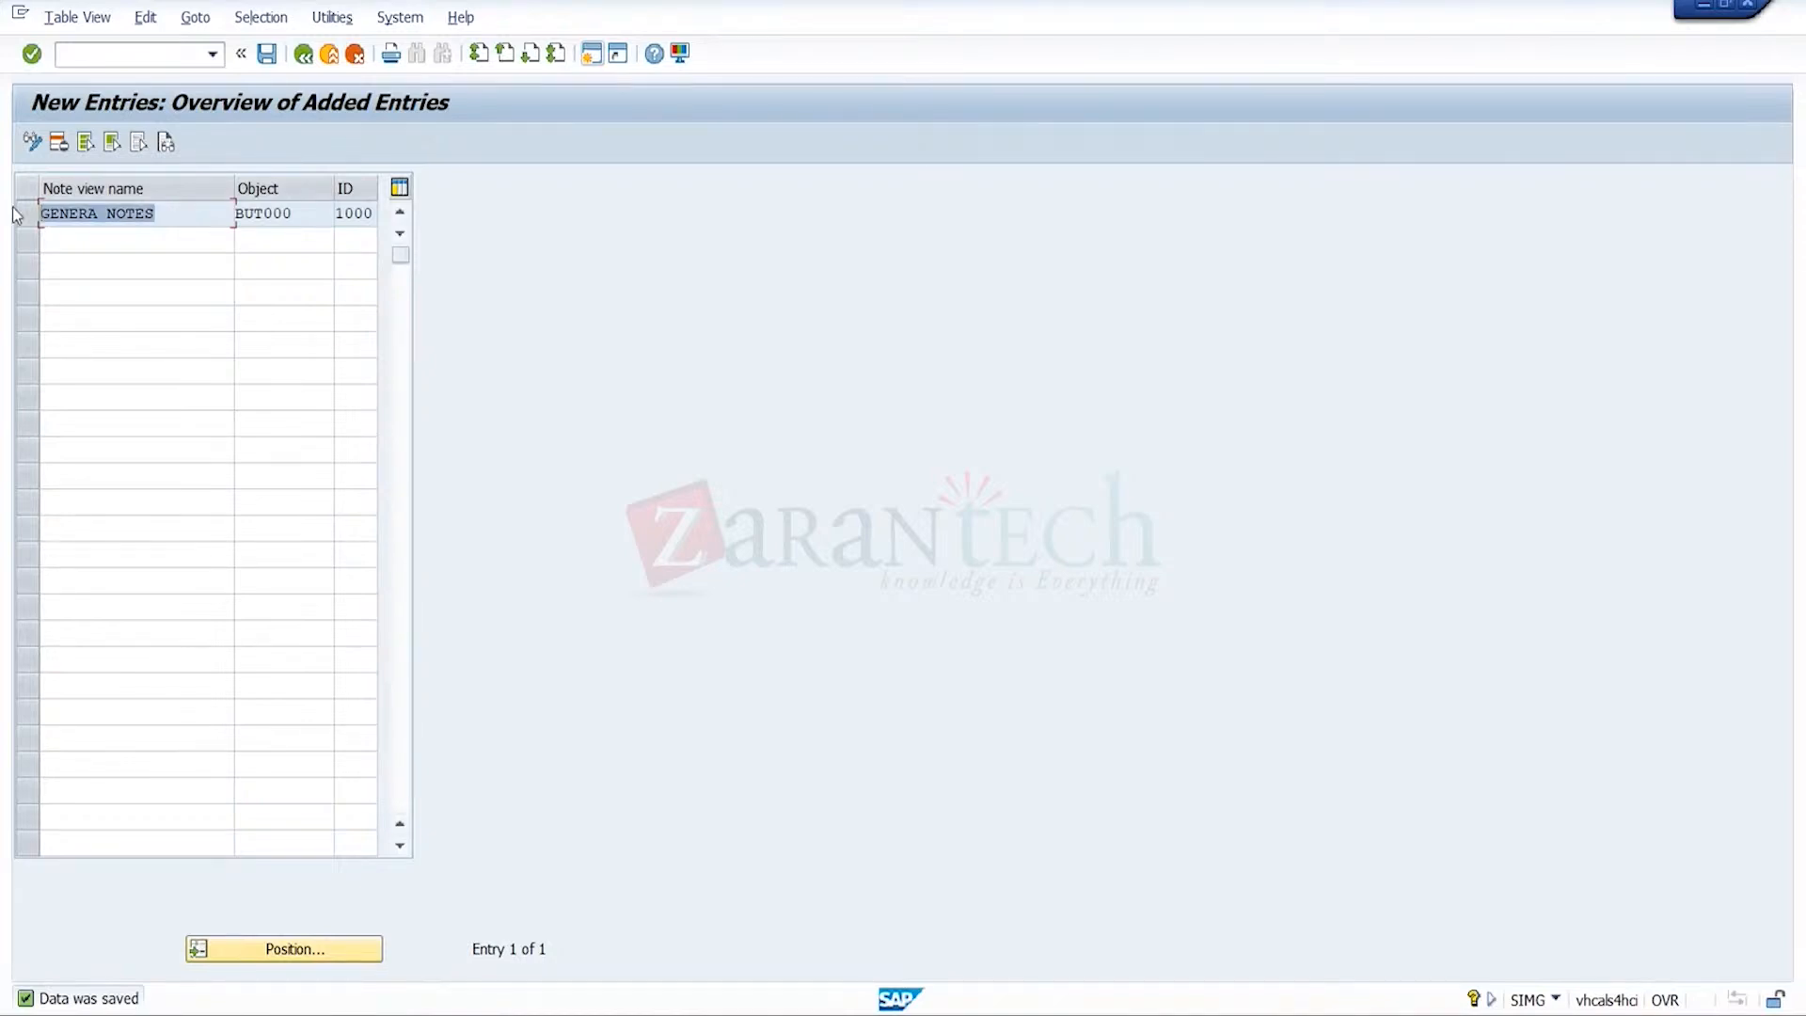
{"action": "left_click", "coordinate": [13, 209]}
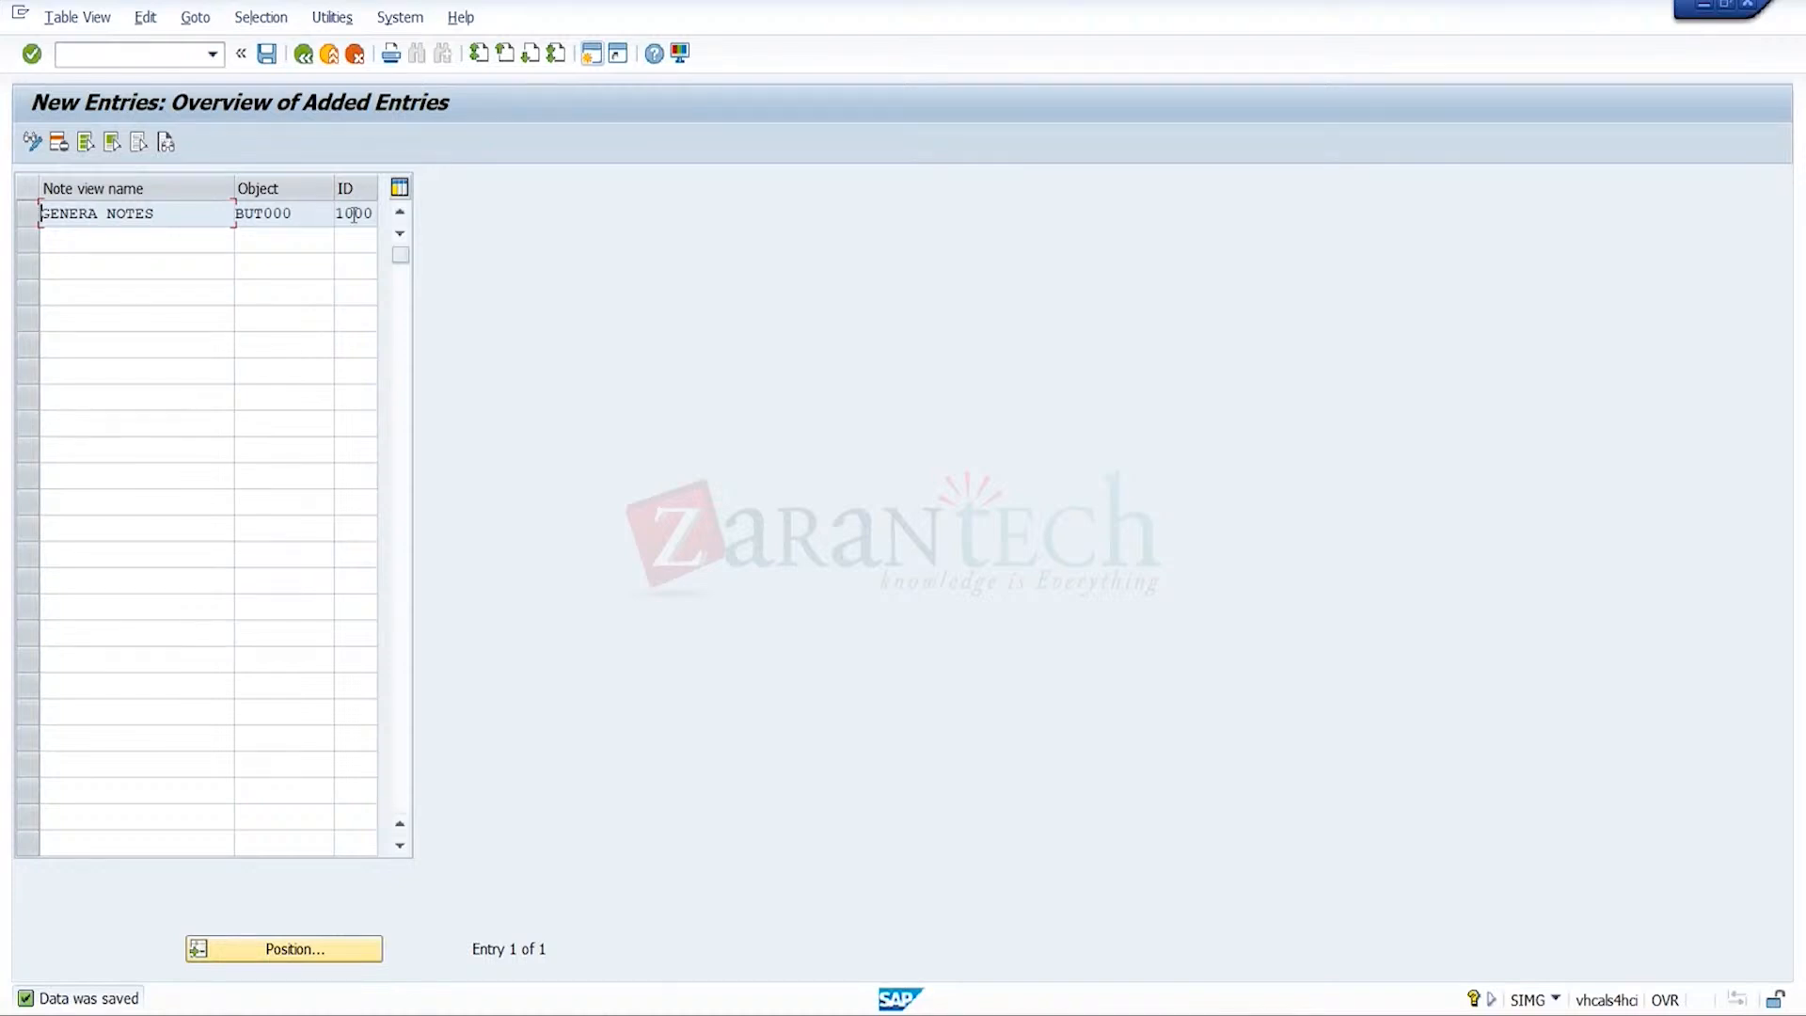
- Delete the blank entry from the note views overview and save the change, returning to the customizing structure
{"action": "left_click", "coordinate": [304, 55]}
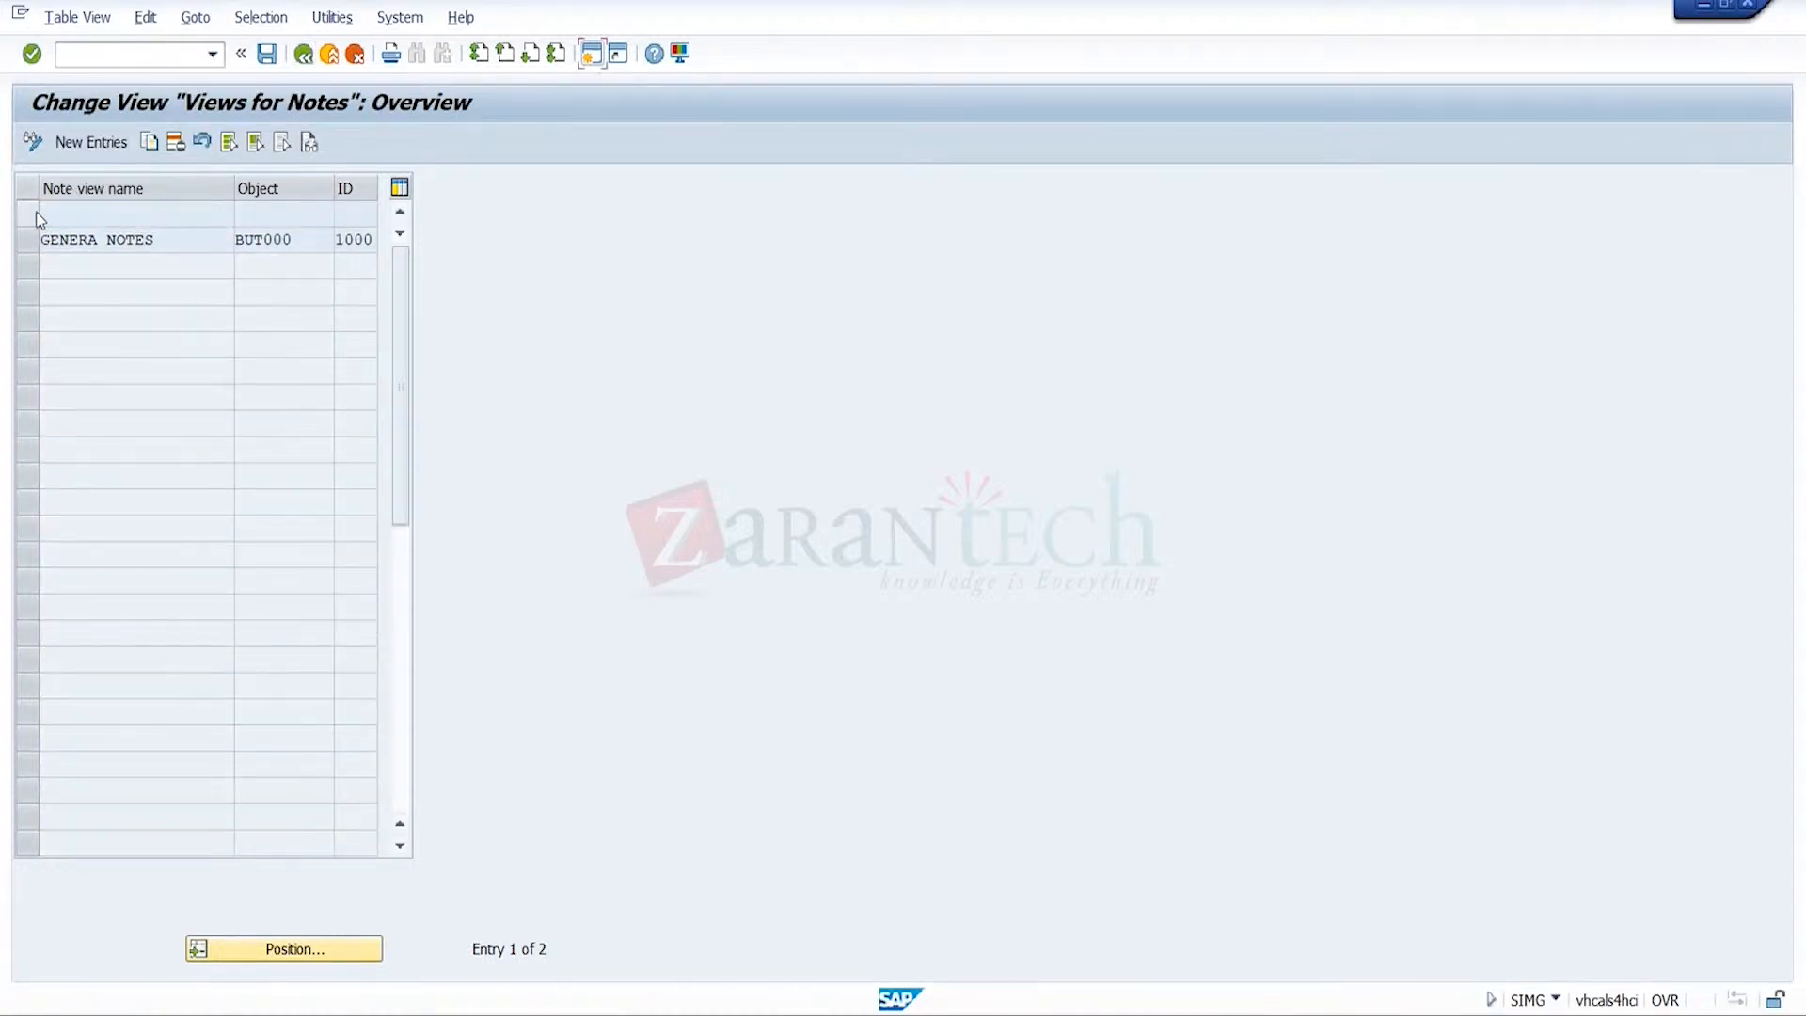
{"action": "left_click", "coordinate": [36, 212]}
{"action": "left_click", "coordinate": [177, 142]}
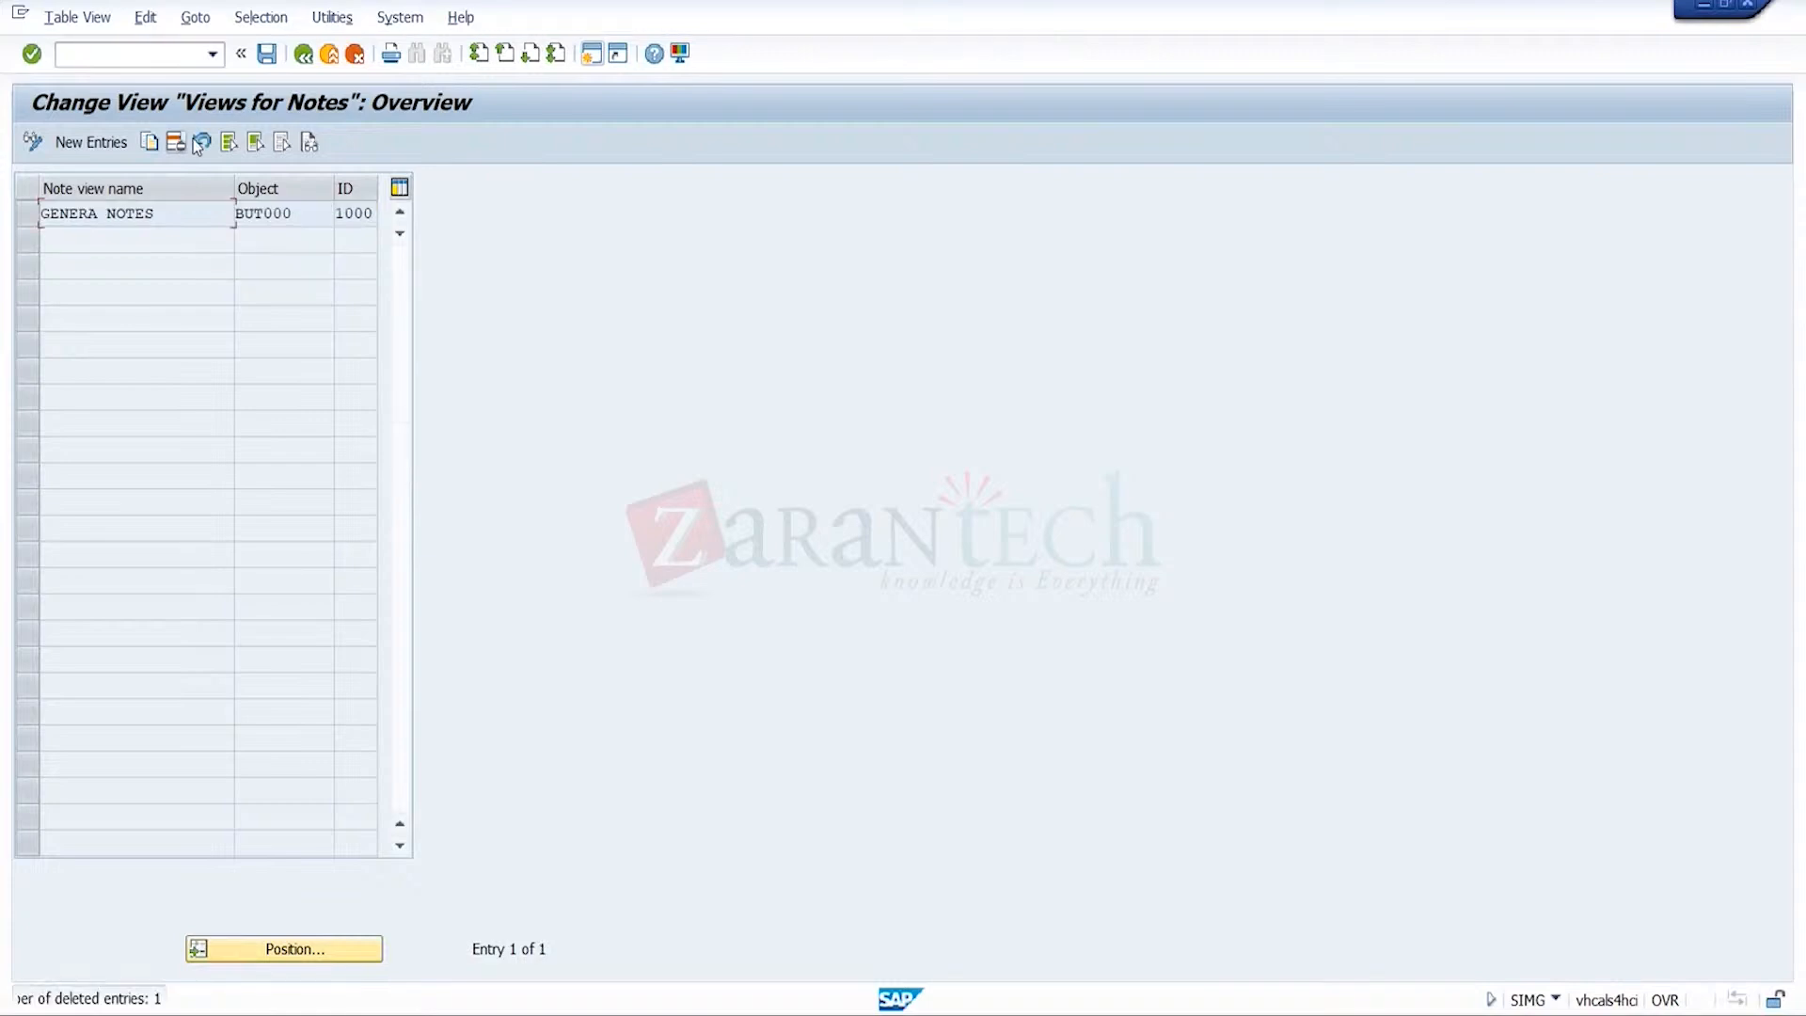
{"action": "left_click", "coordinate": [267, 54]}
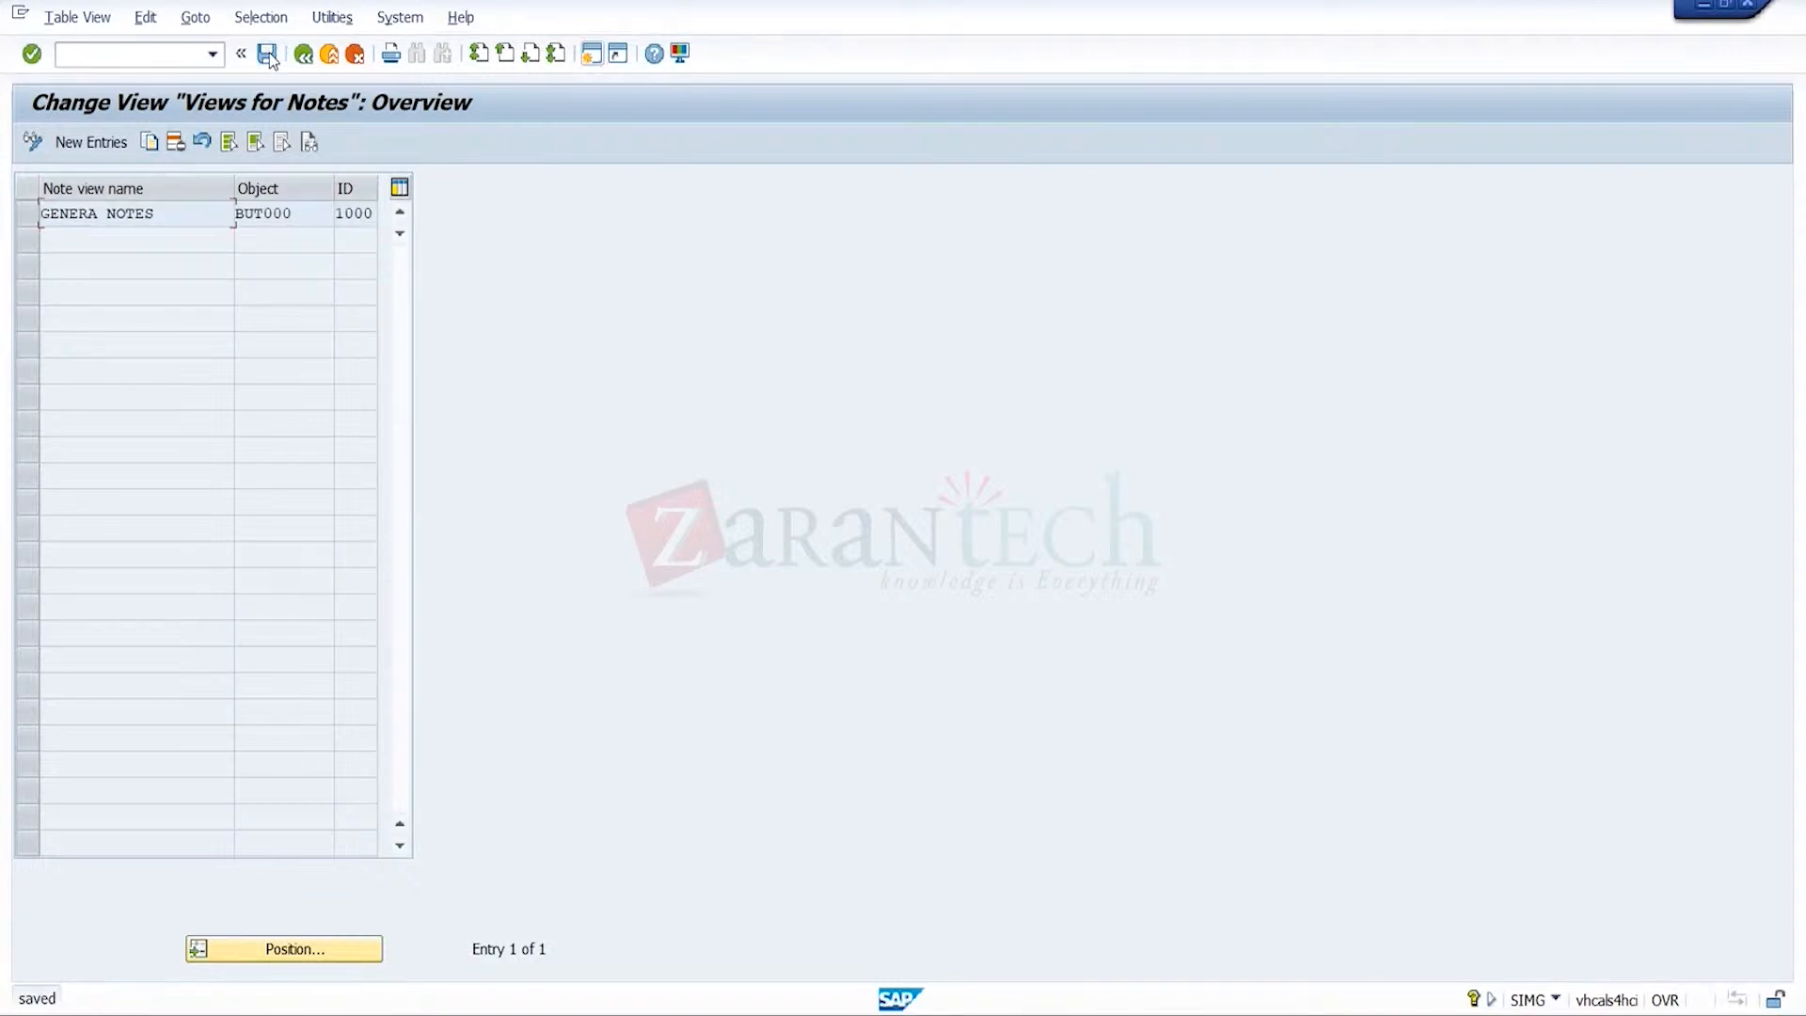
{"action": "left_click", "coordinate": [303, 53]}
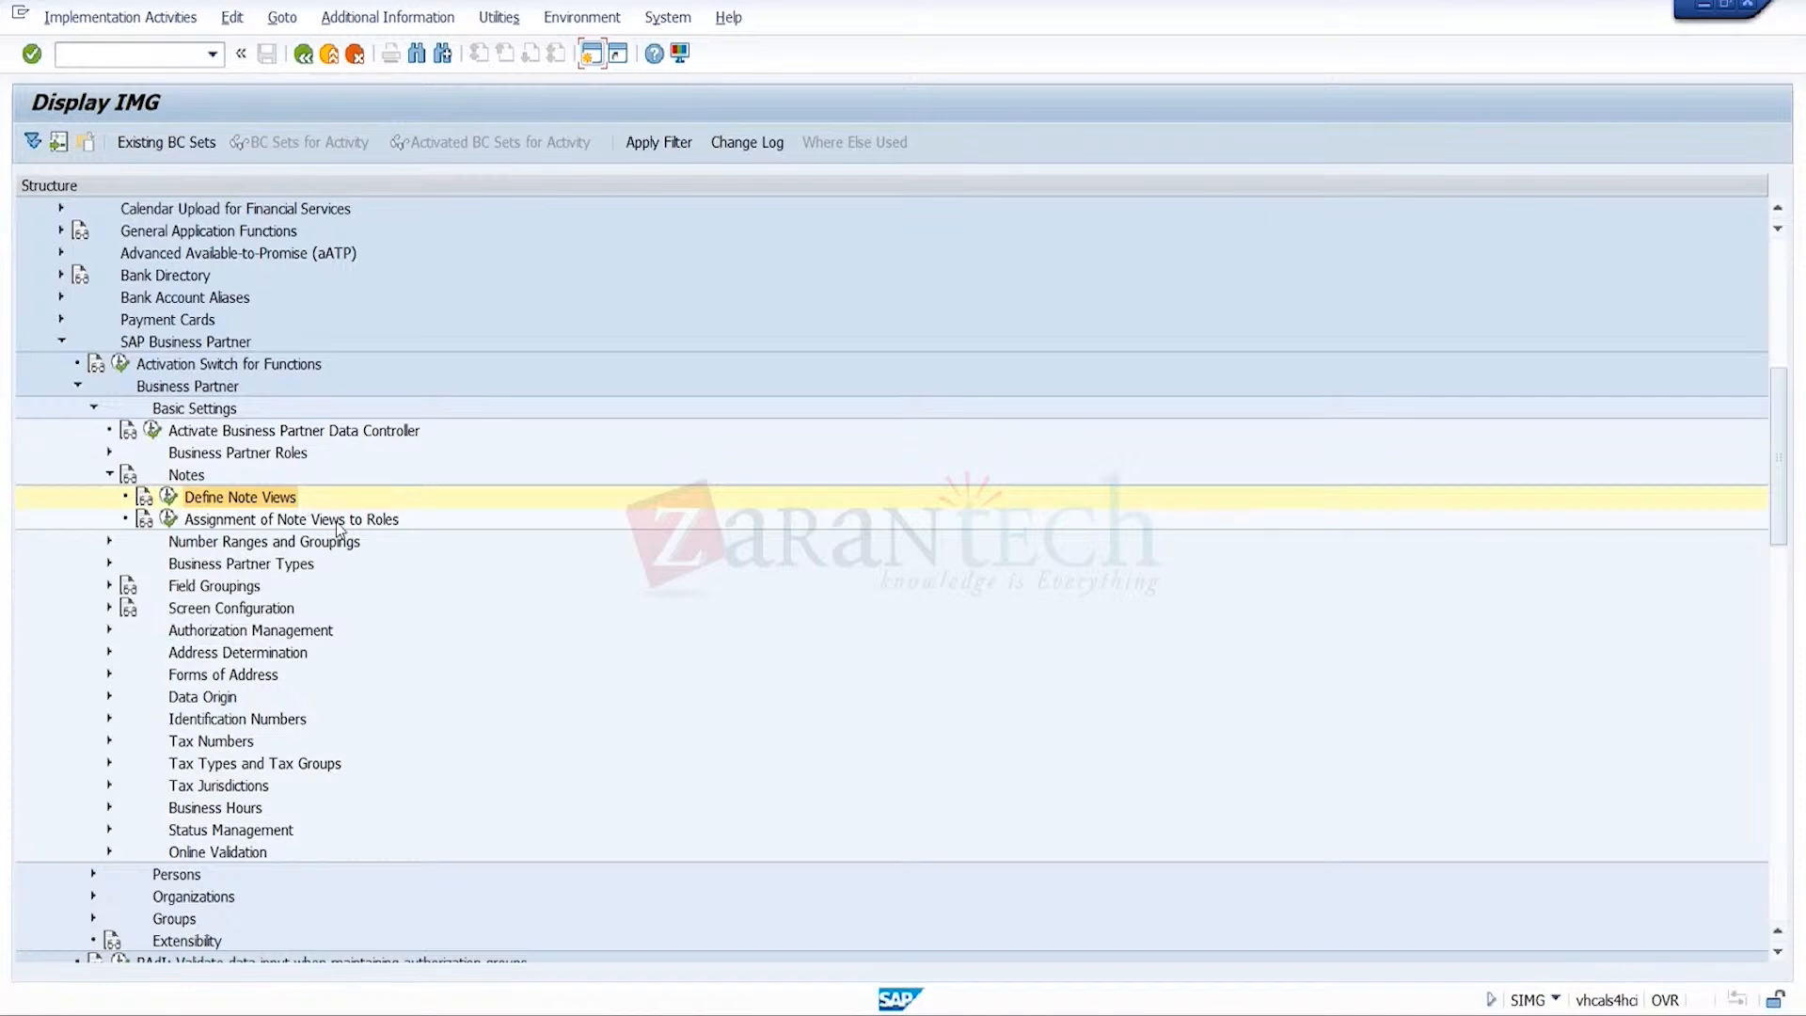
- Open Assignment of Note Views to Roles with BUPA, SAP Business Partner, as the application object
{"action": "left_click", "coordinate": [340, 523]}
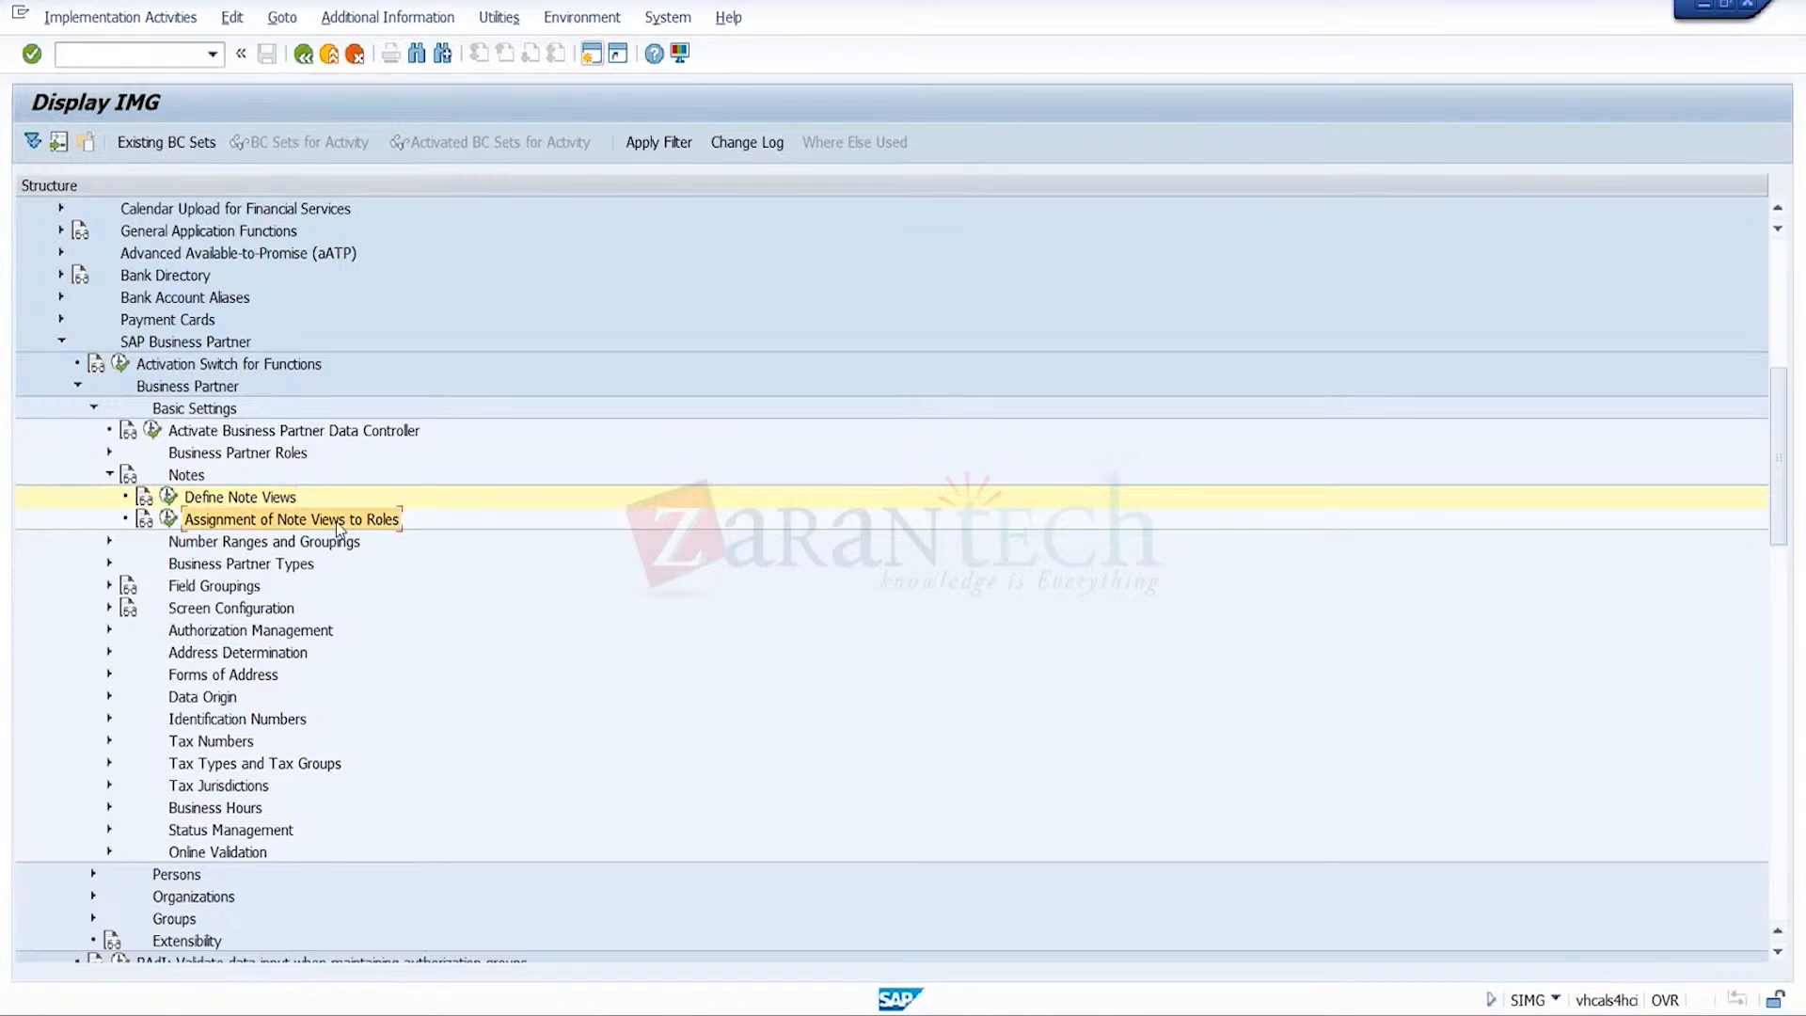
{"action": "left_click", "coordinate": [172, 519]}
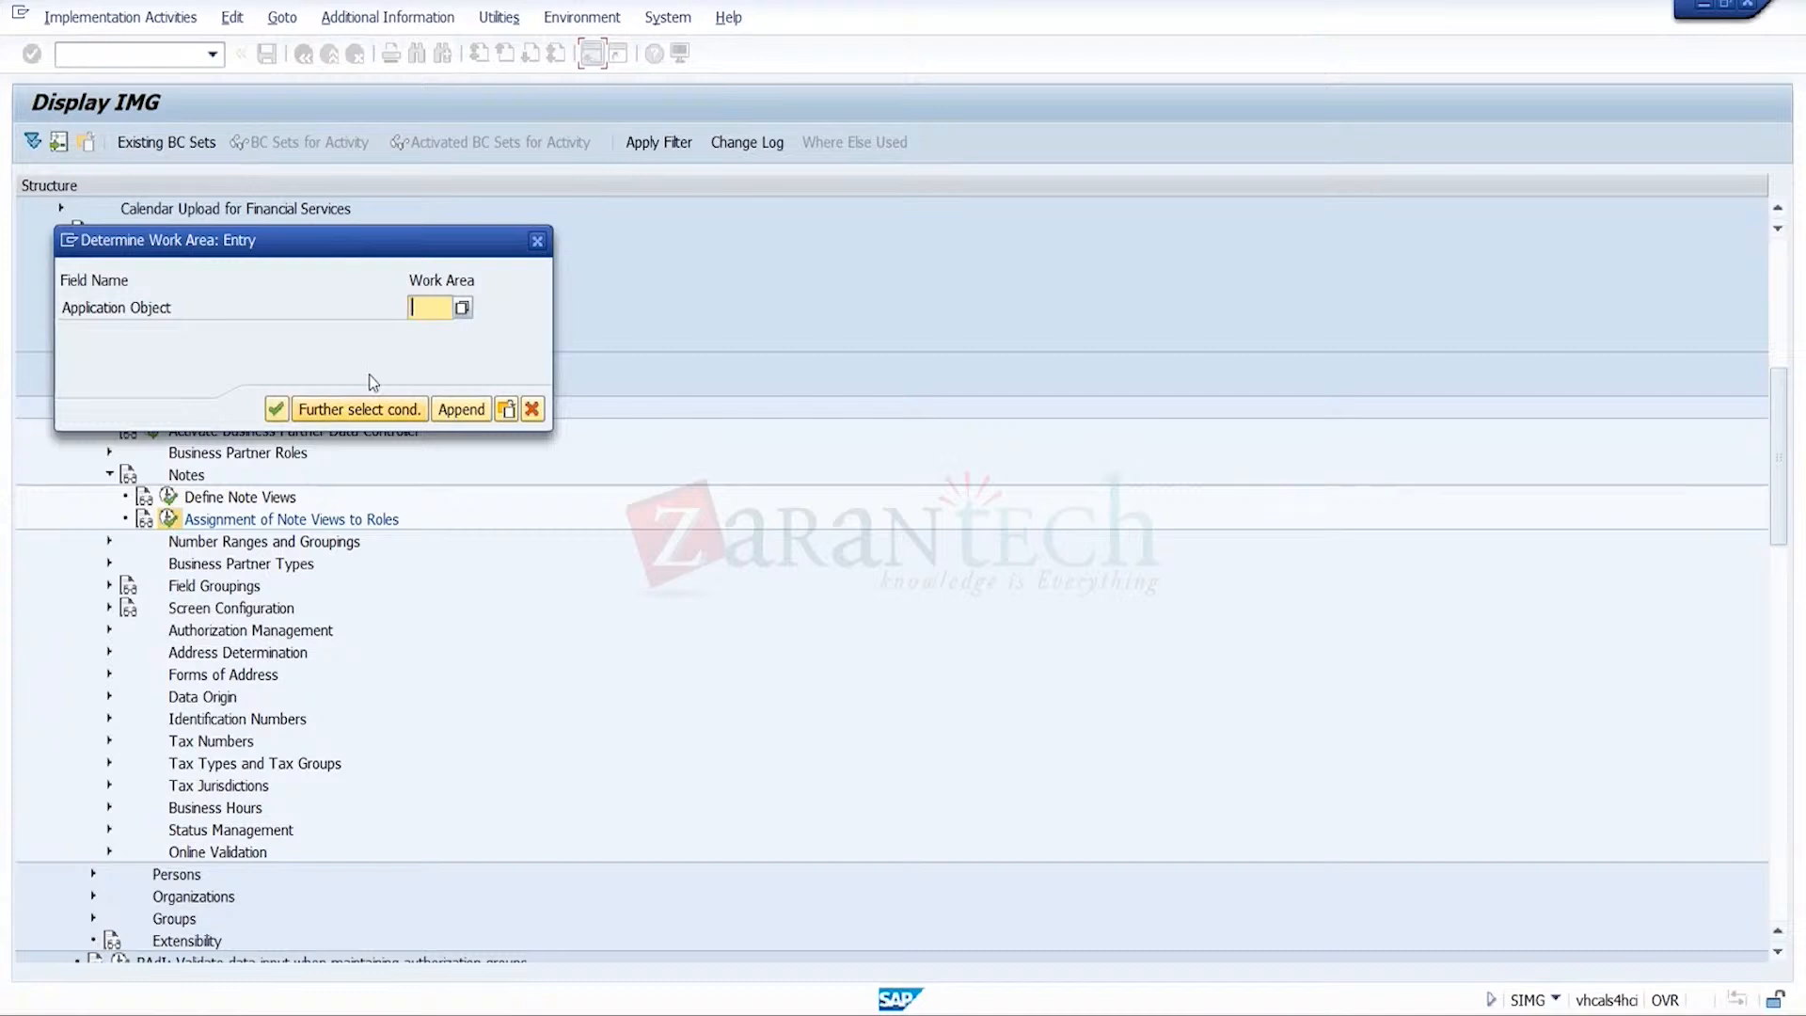
{"action": "left_click", "coordinate": [464, 311]}
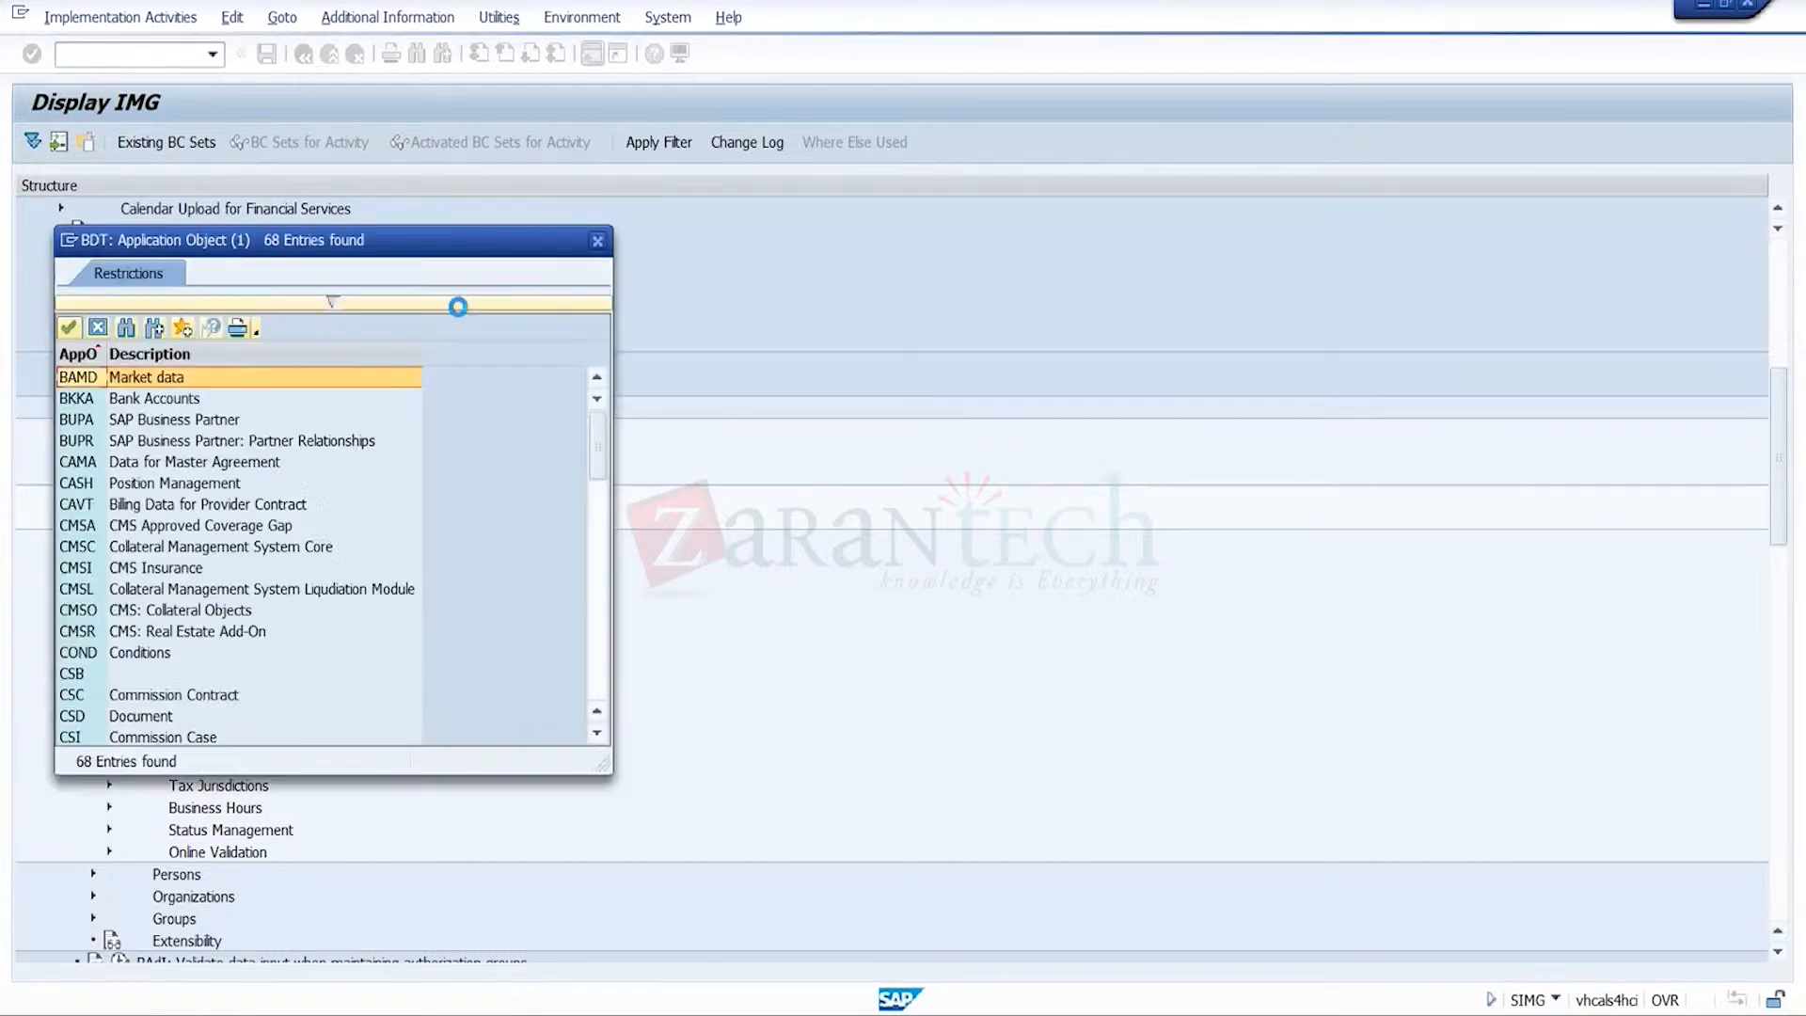
{"action": "double_click", "coordinate": [181, 423]}
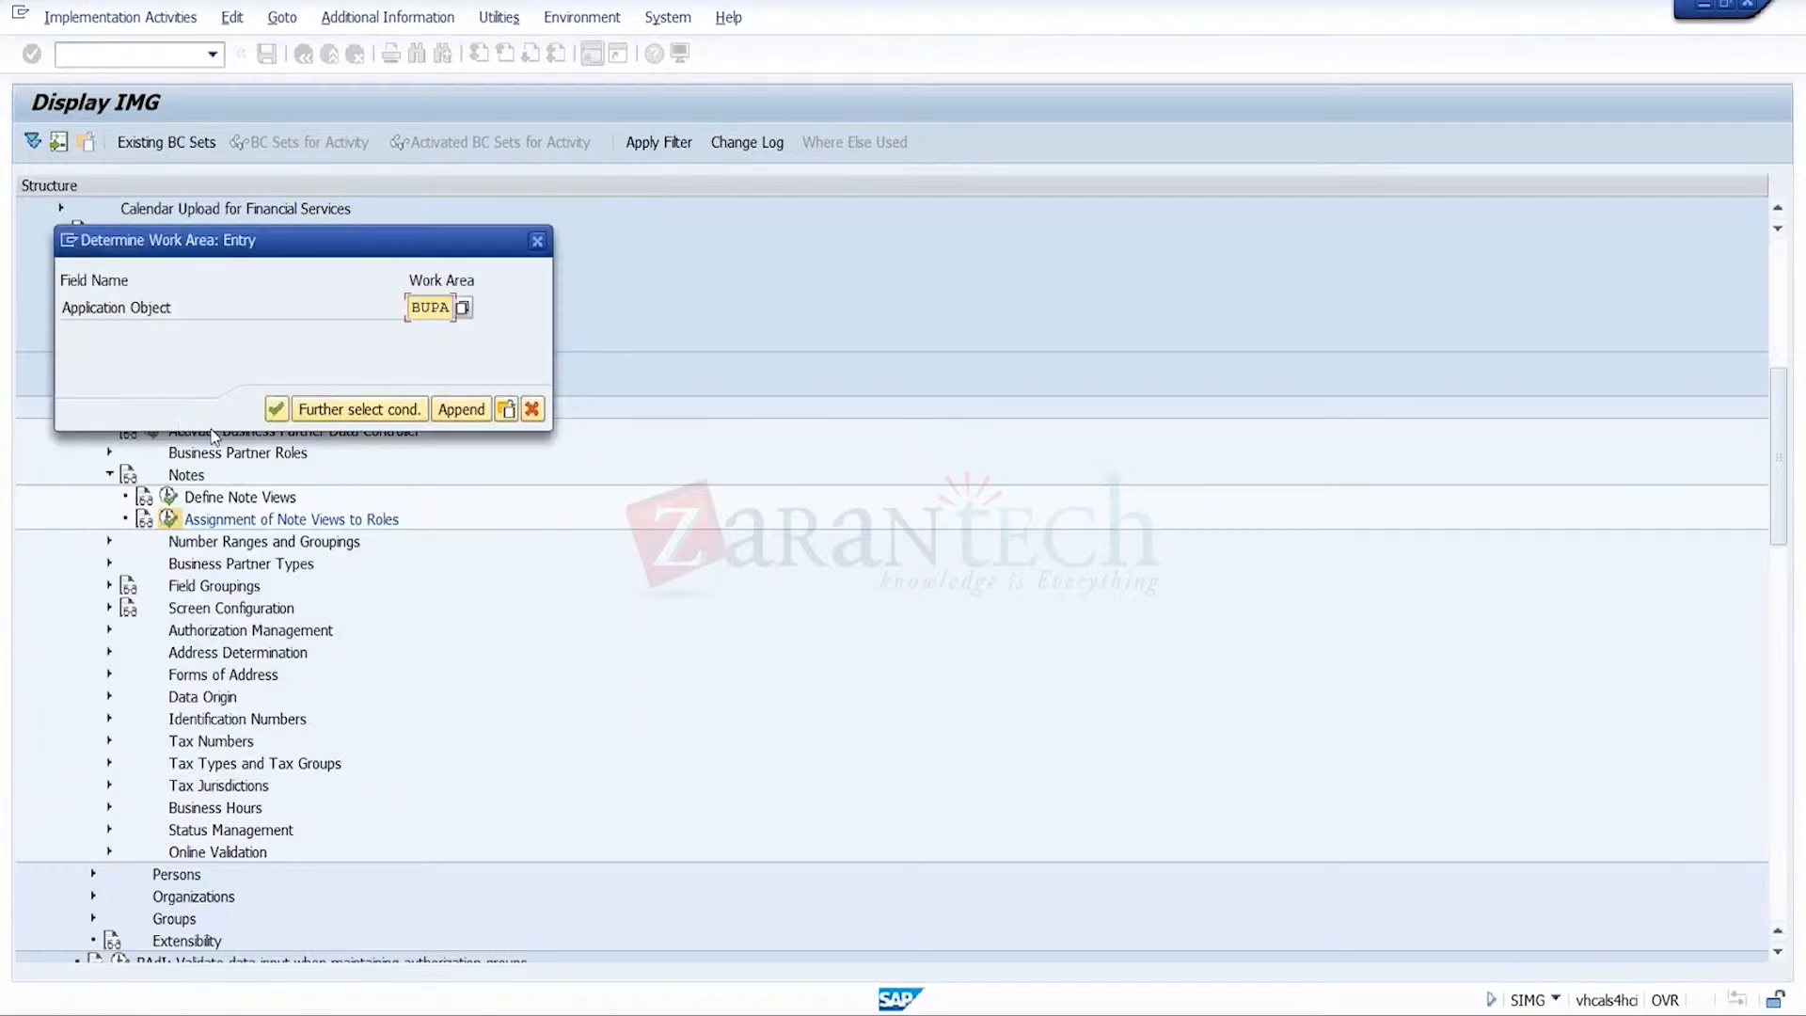
{"action": "left_click", "coordinate": [275, 408]}
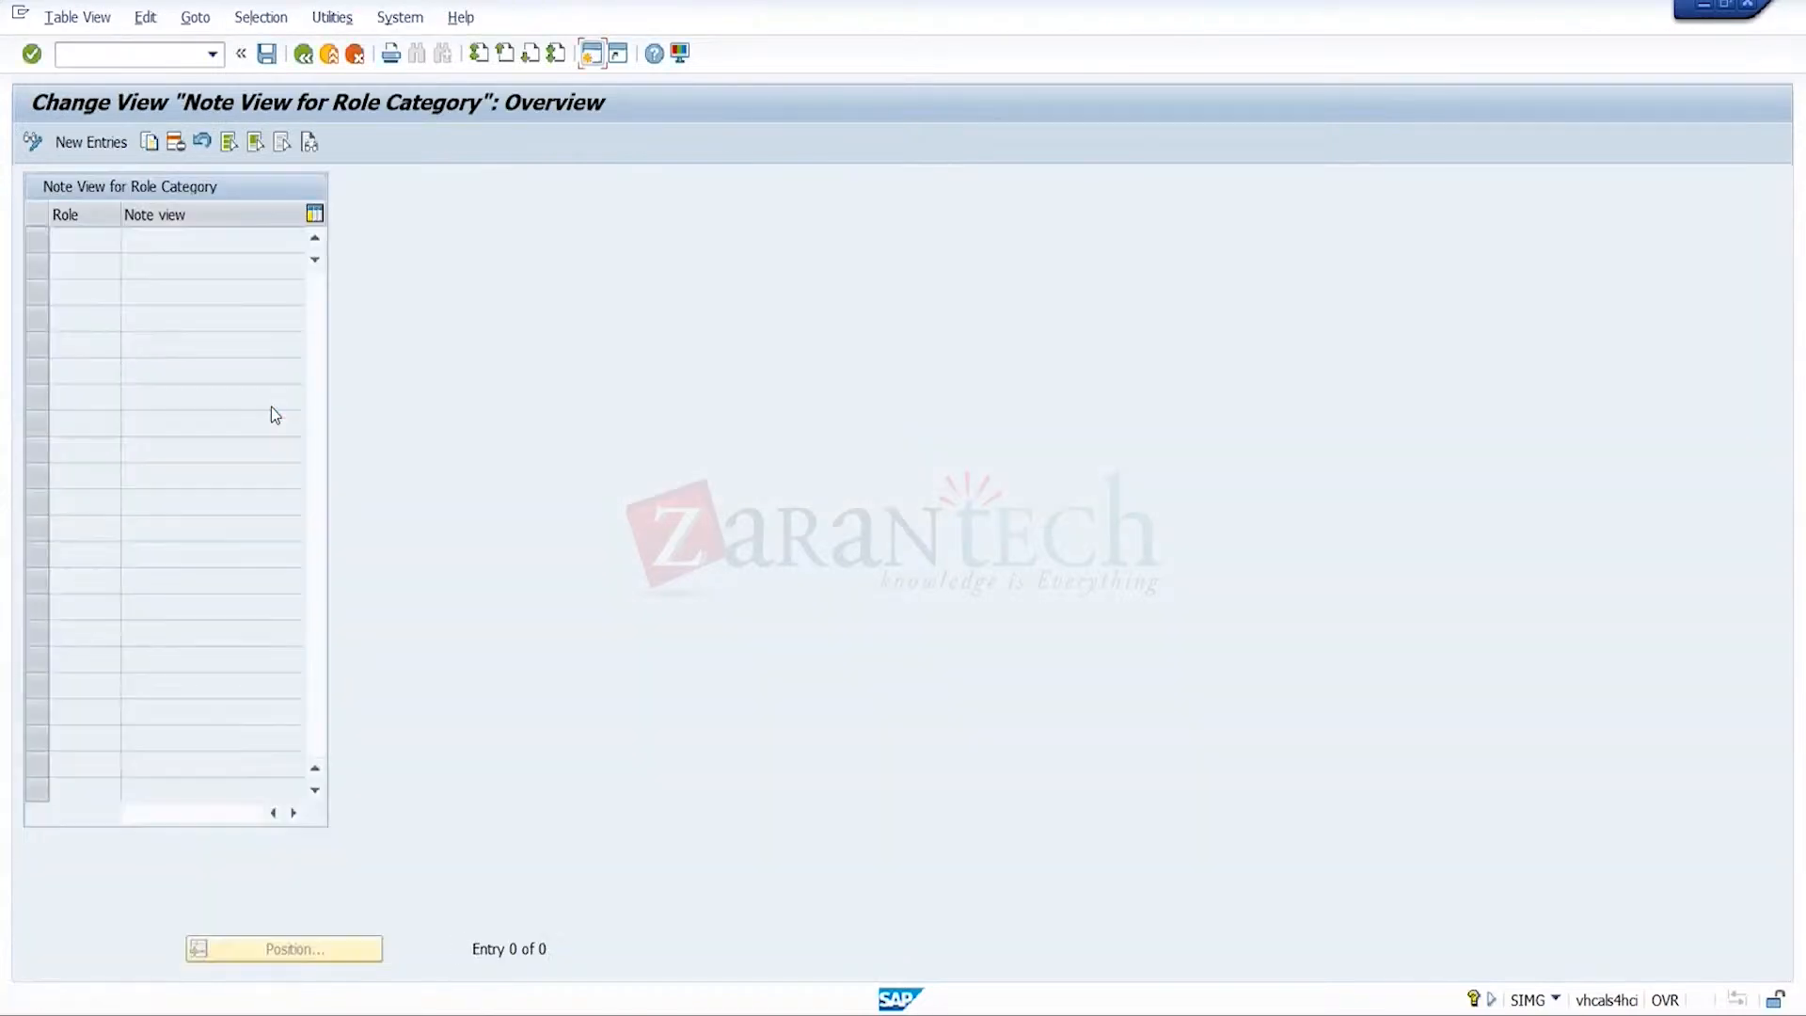
- Assign the note view GENERA NOTES to role 000000, Business Partner (General), and save it to the SD Training customizing request
{"action": "left_click", "coordinate": [109, 146]}
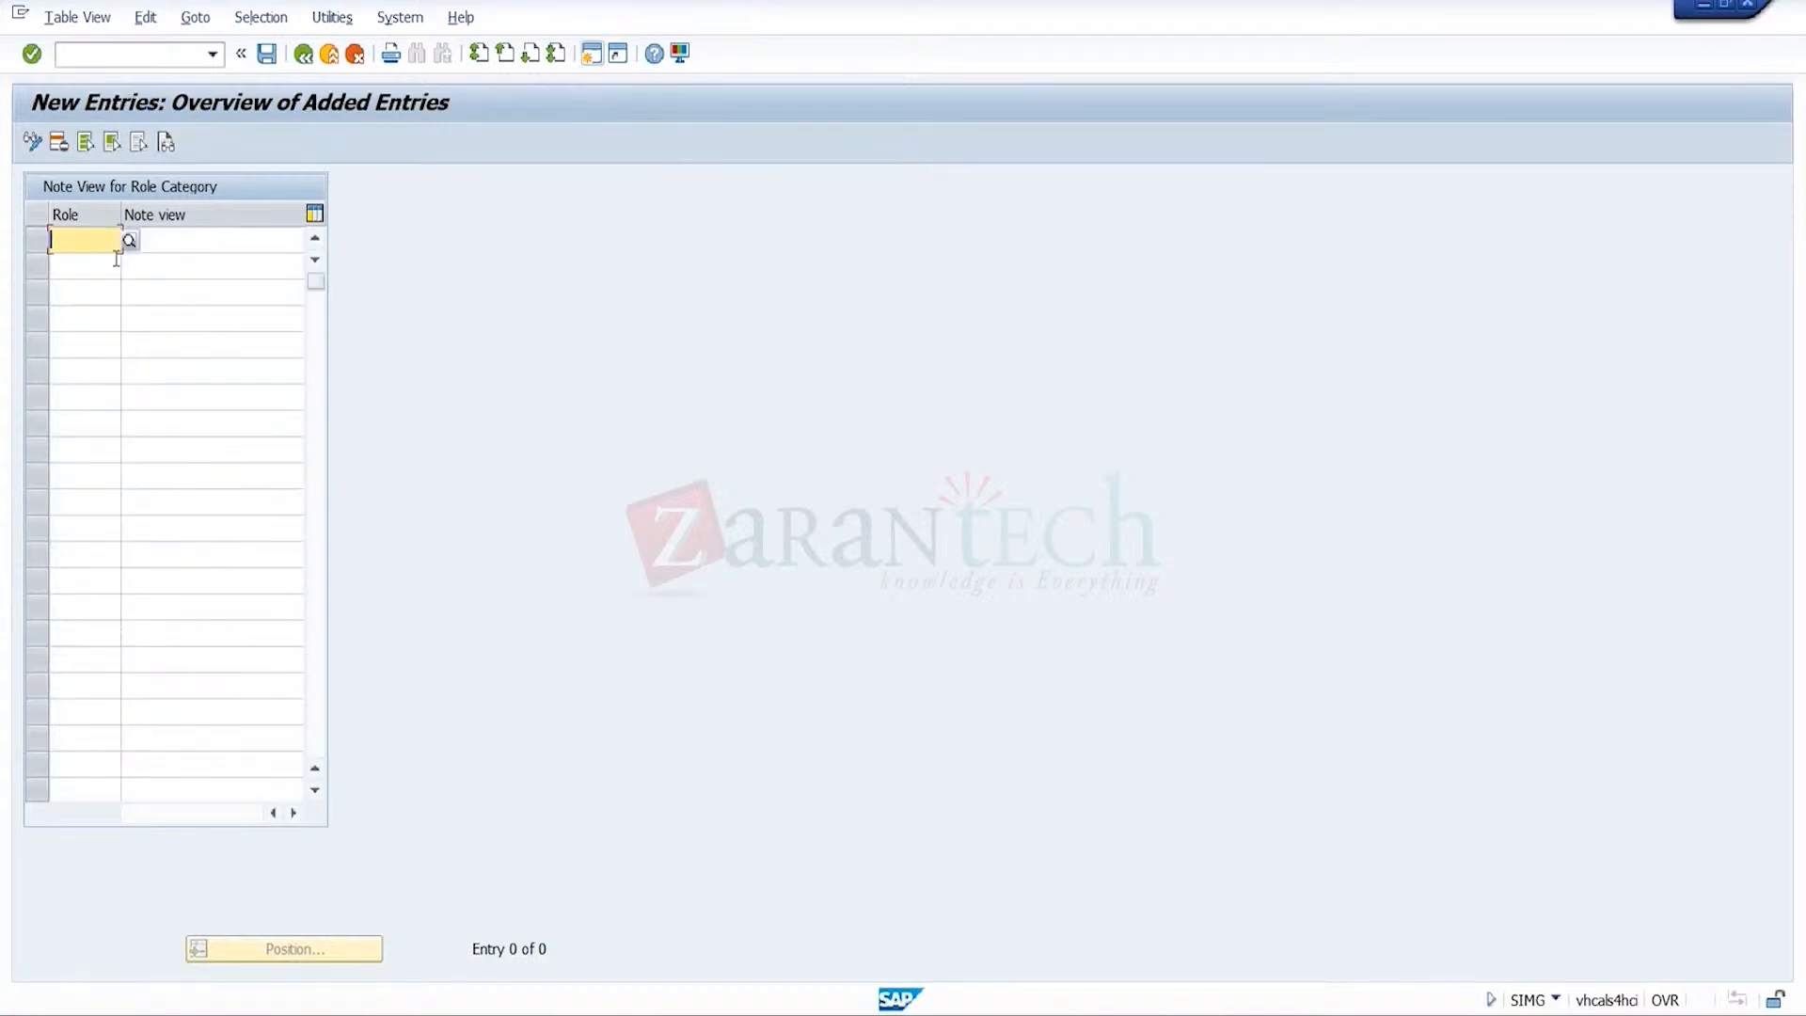
{"action": "left_click", "coordinate": [128, 240]}
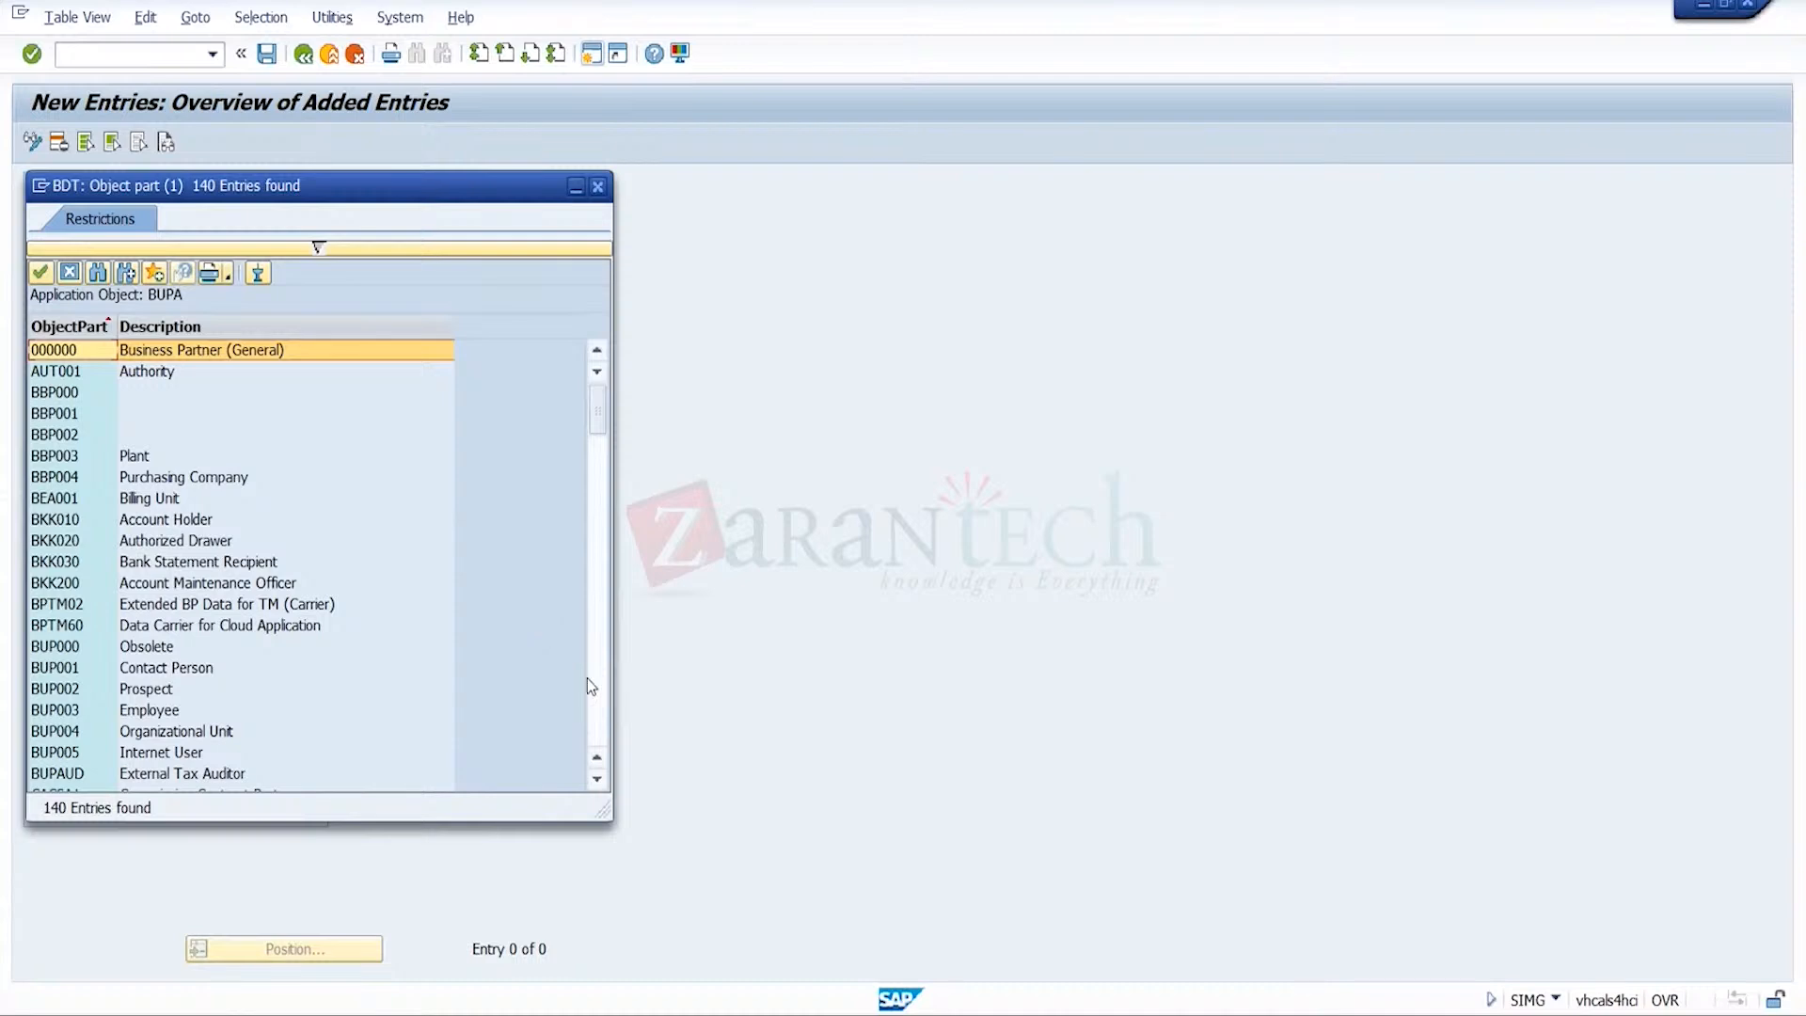
{"action": "left_click", "coordinate": [591, 682]}
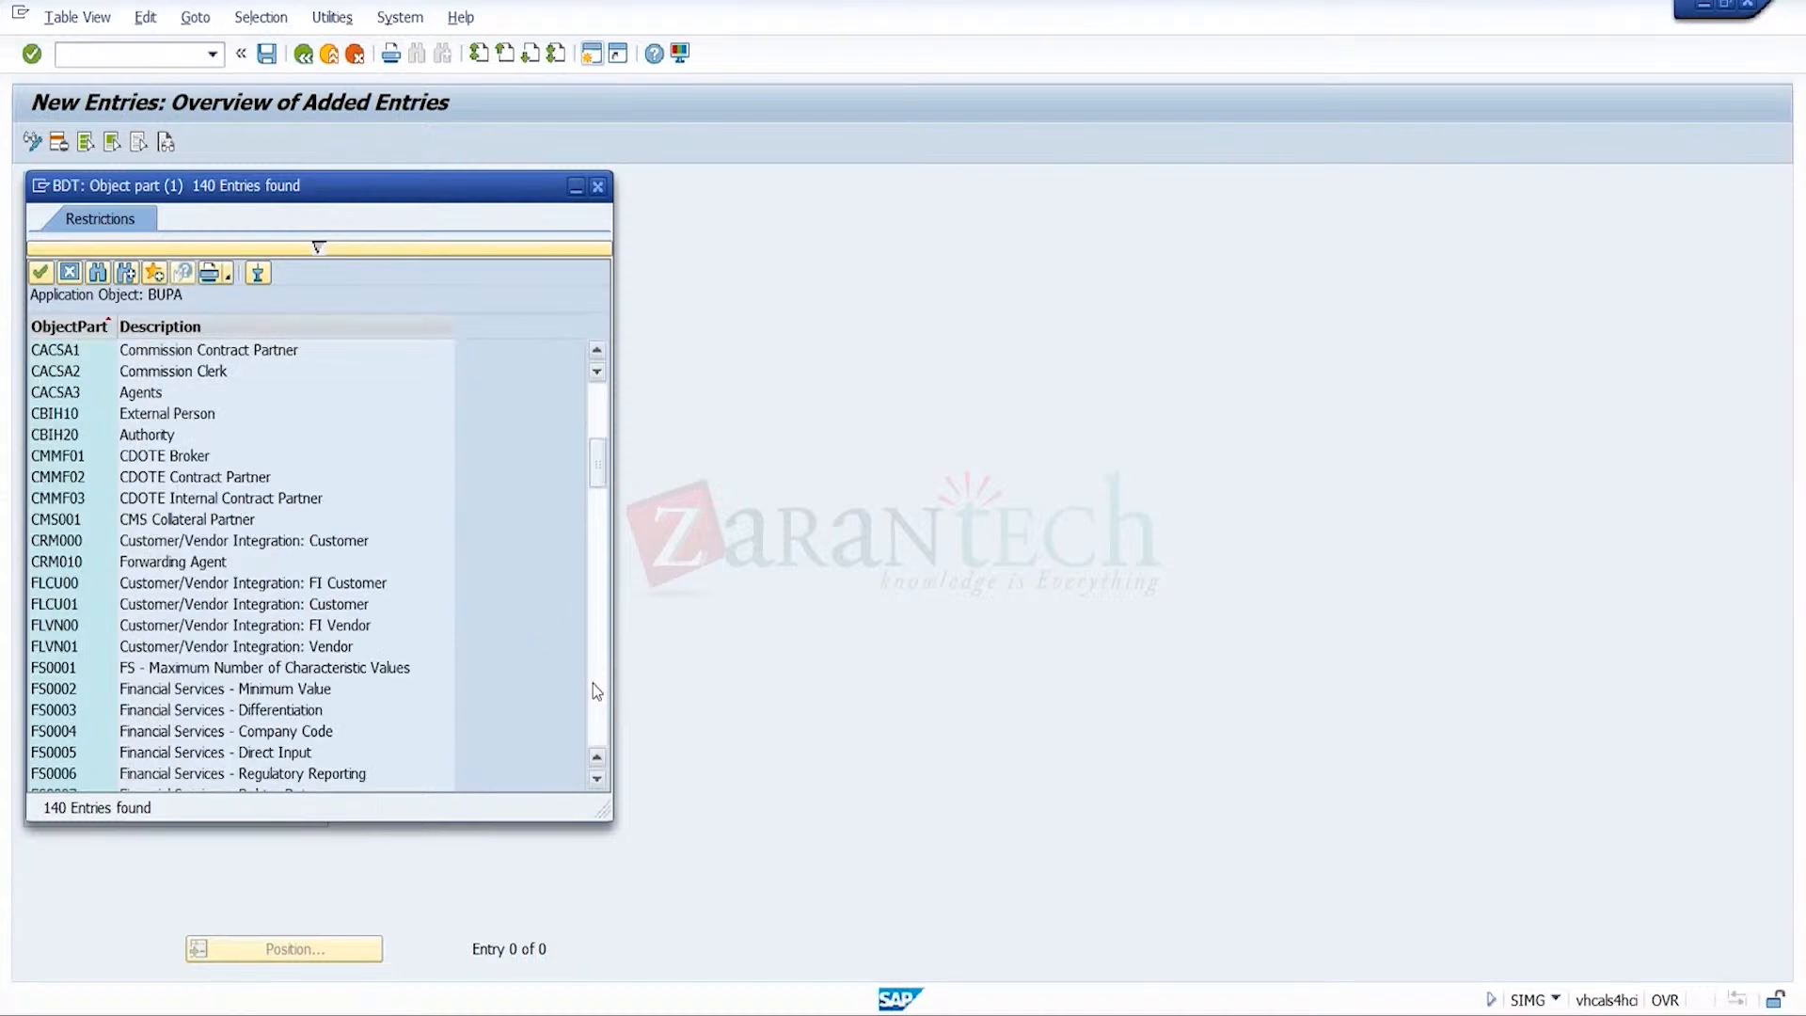
{"action": "left_click", "coordinate": [594, 416]}
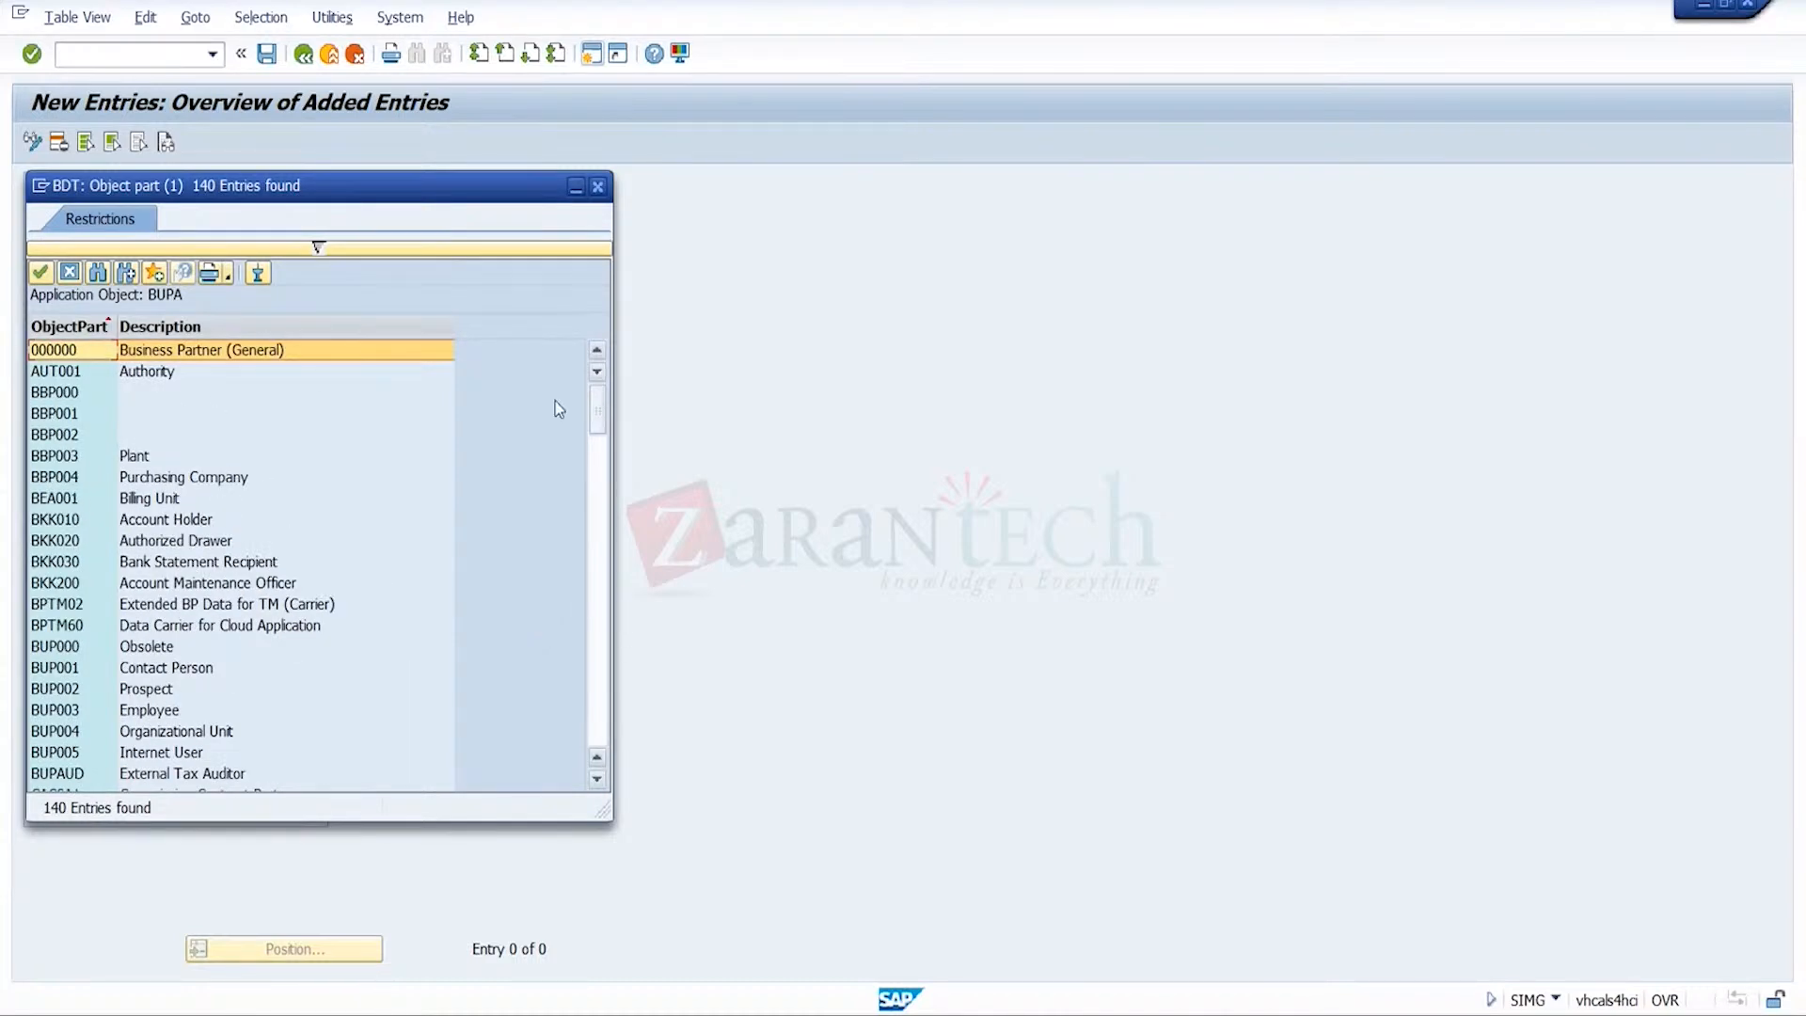
{"action": "double_click", "coordinate": [261, 357]}
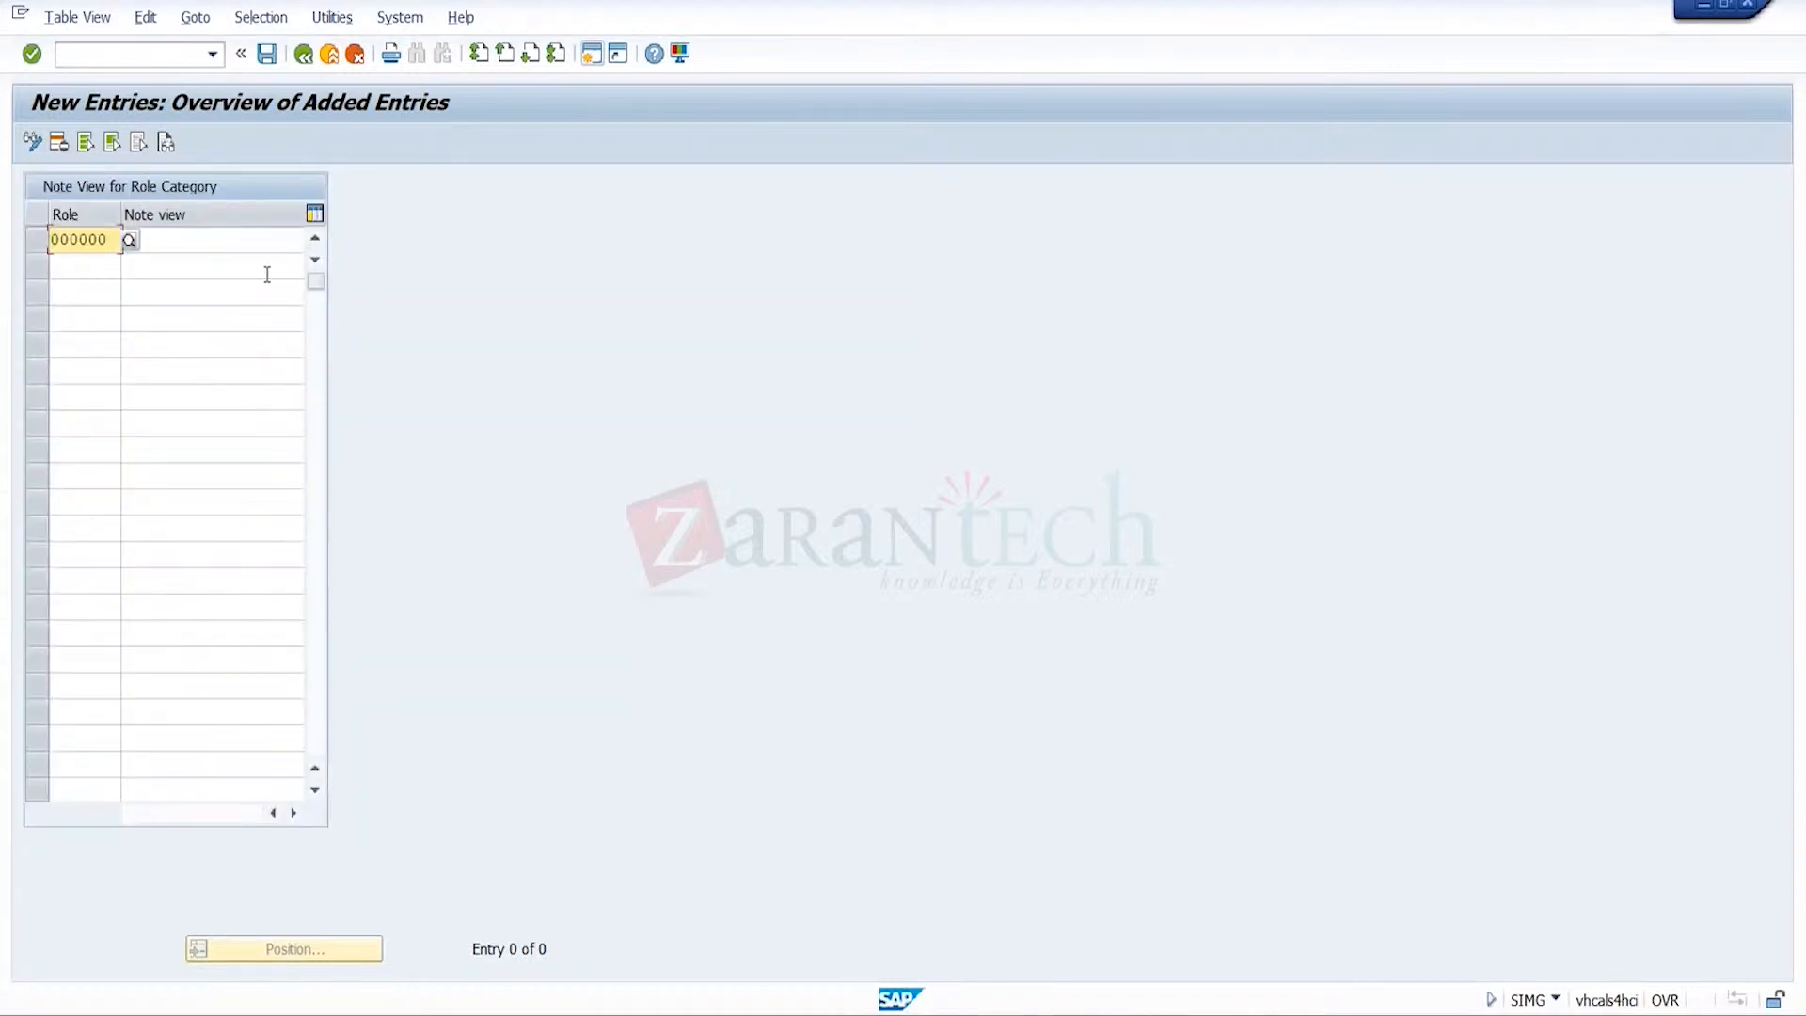
{"action": "left_click", "coordinate": [268, 239]}
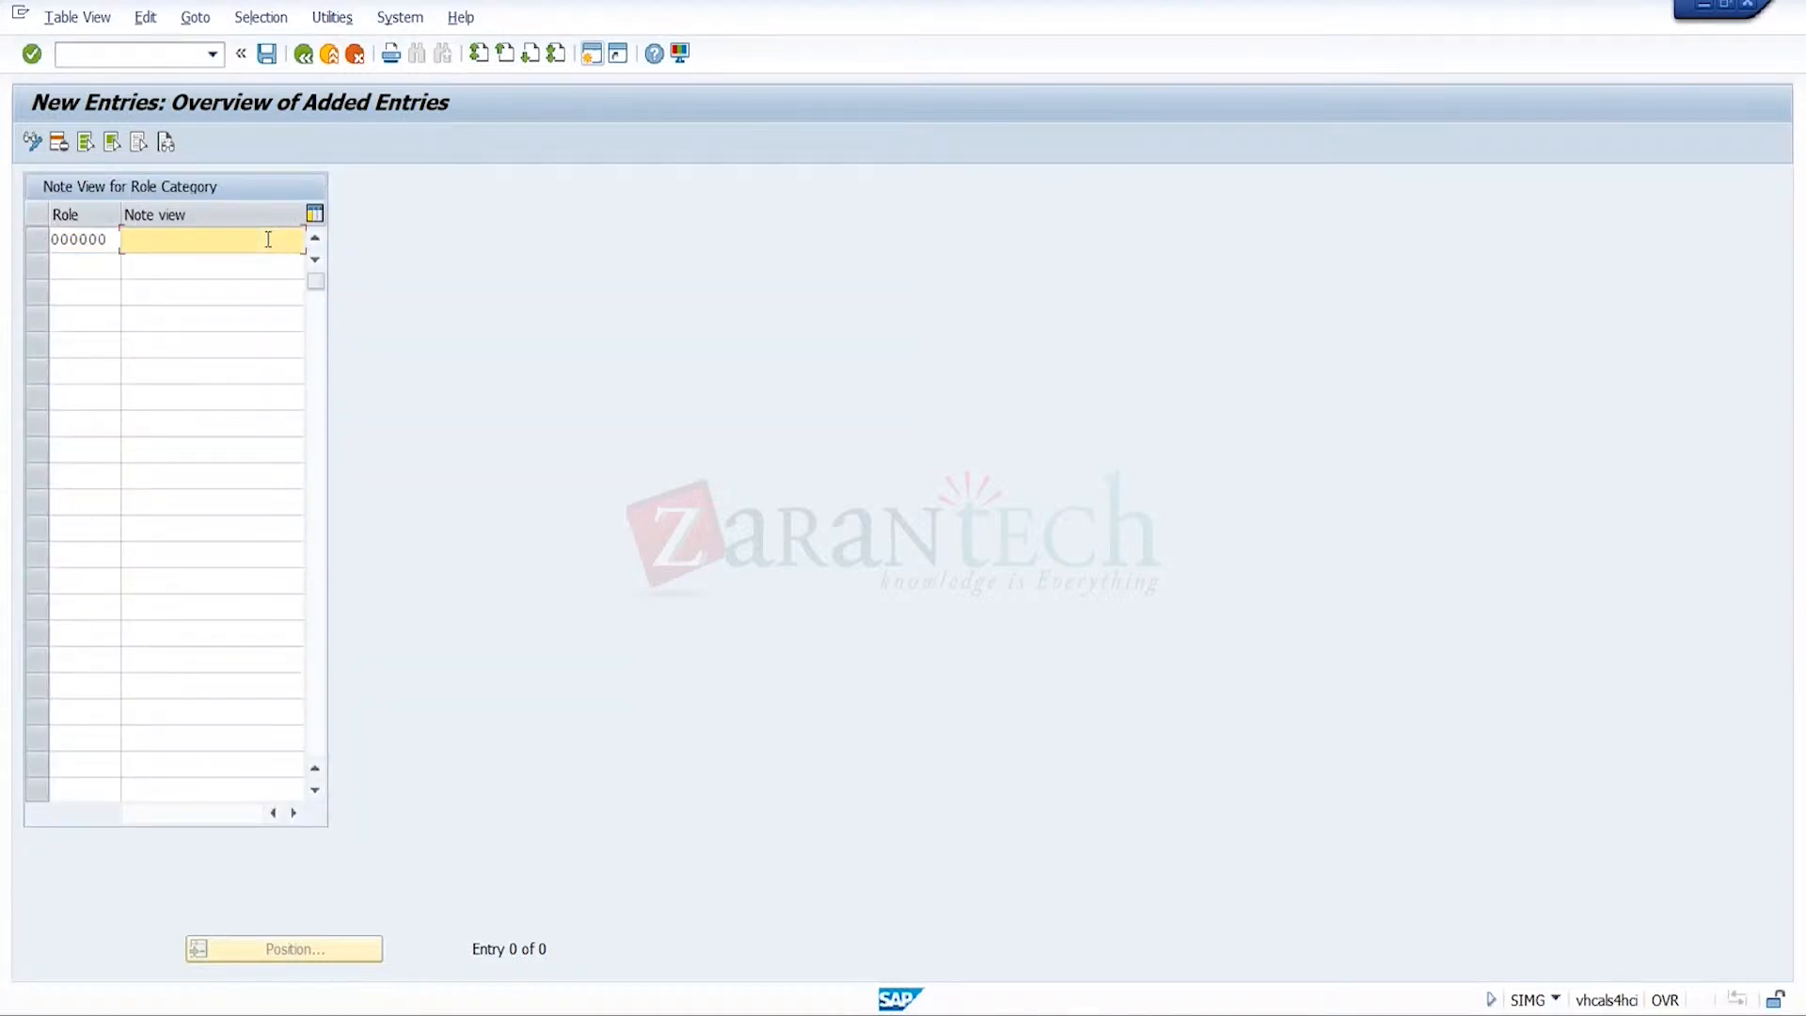
{"action": "type", "text": "GENERA NOTES"}
{"action": "left_click", "coordinate": [268, 54]}
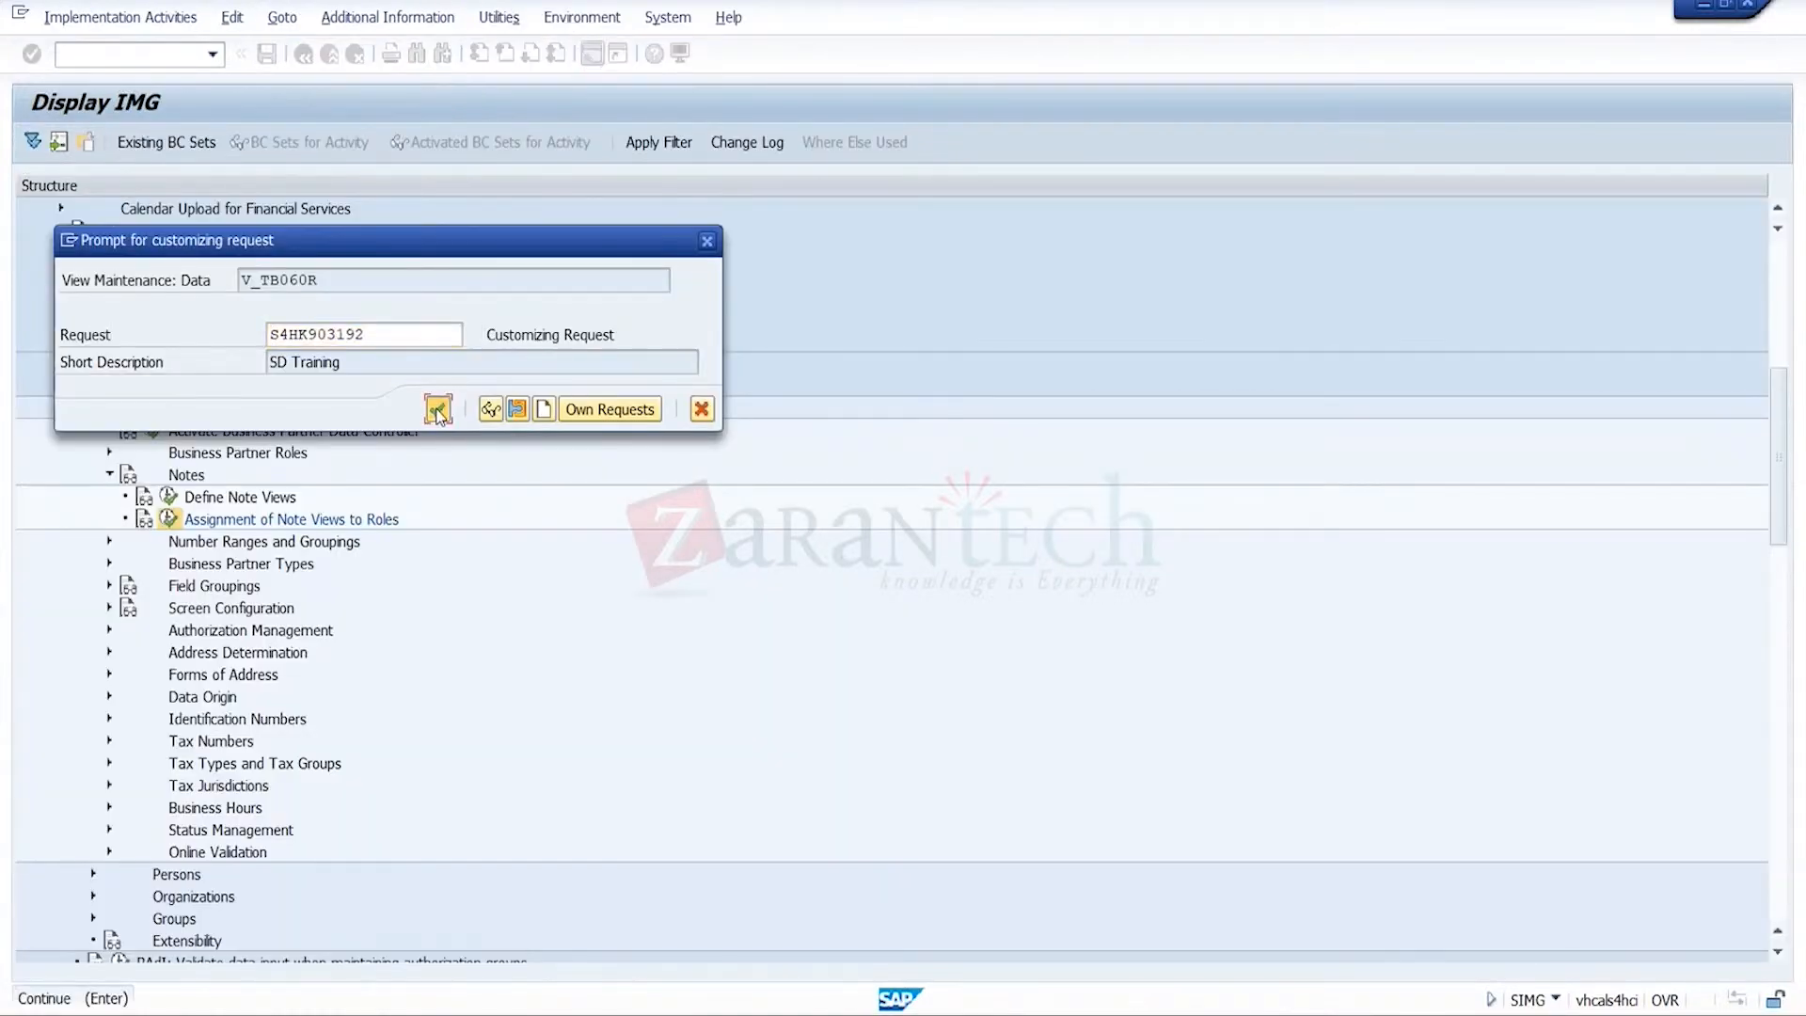
{"action": "left_click", "coordinate": [437, 410]}
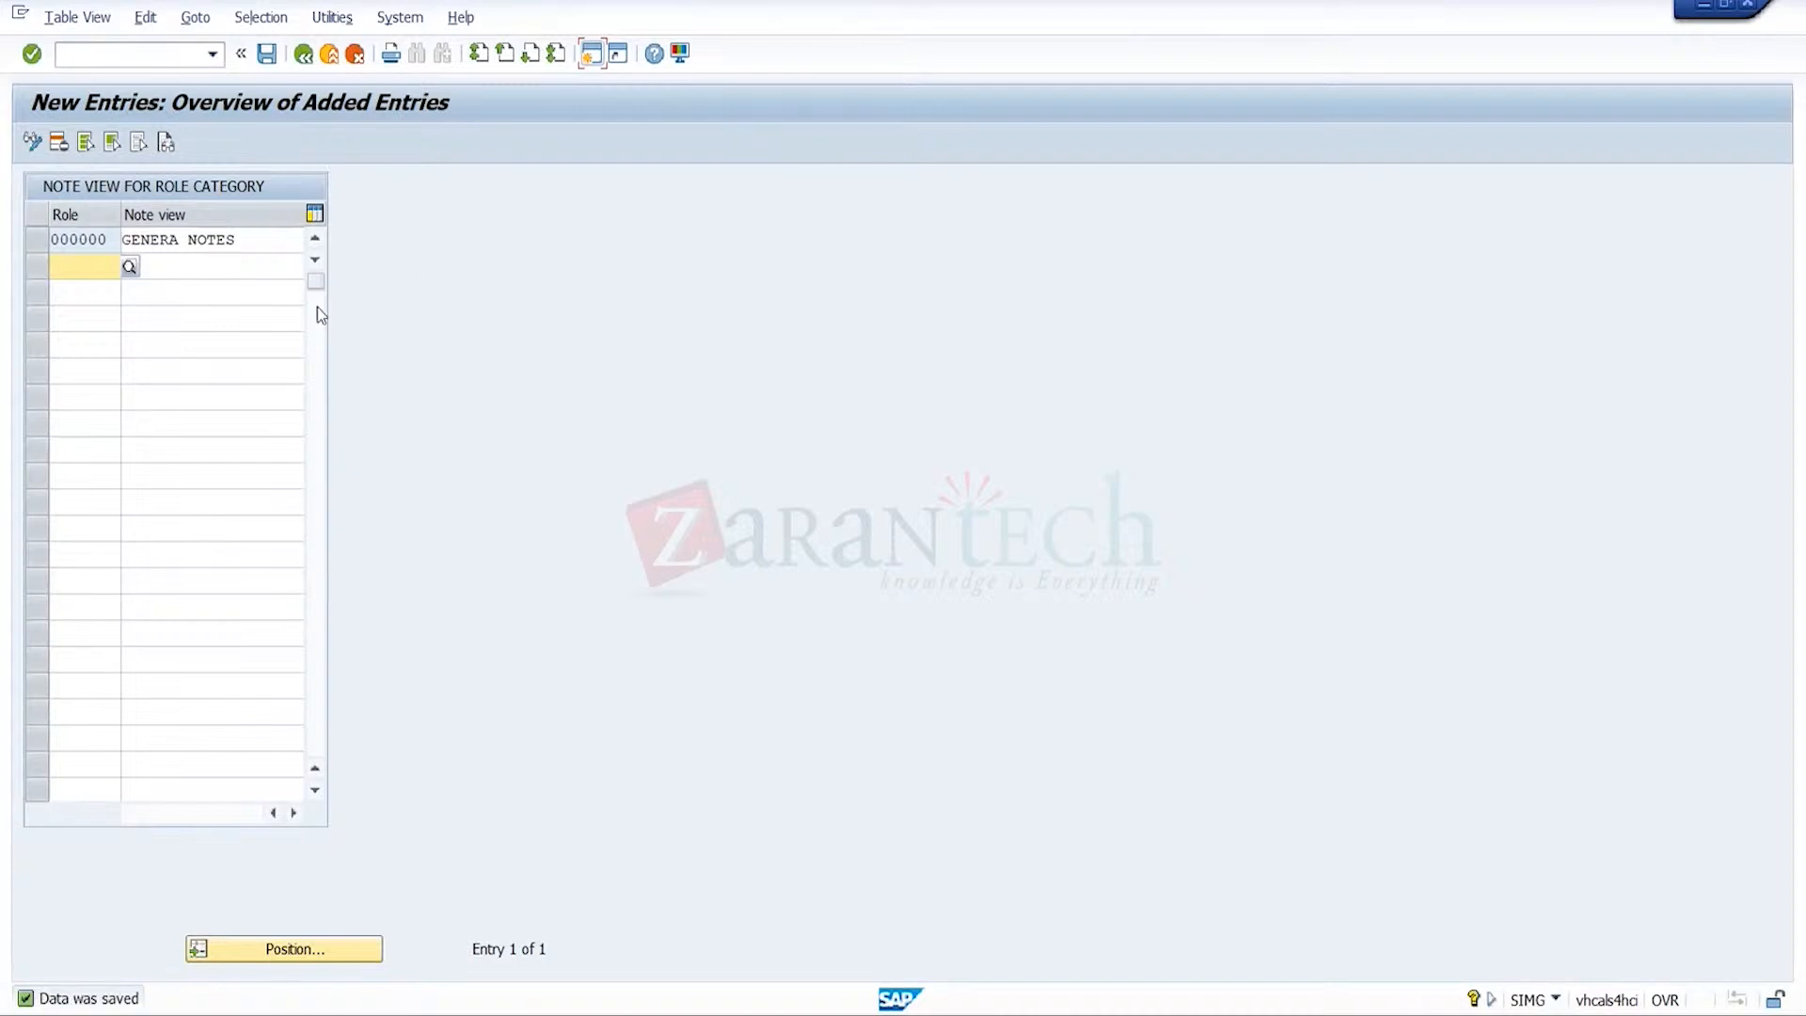
- Leave the note view assignments for the customizing structure and switch to another session showing SAP Easy Access
{"action": "left_click", "coordinate": [303, 54]}
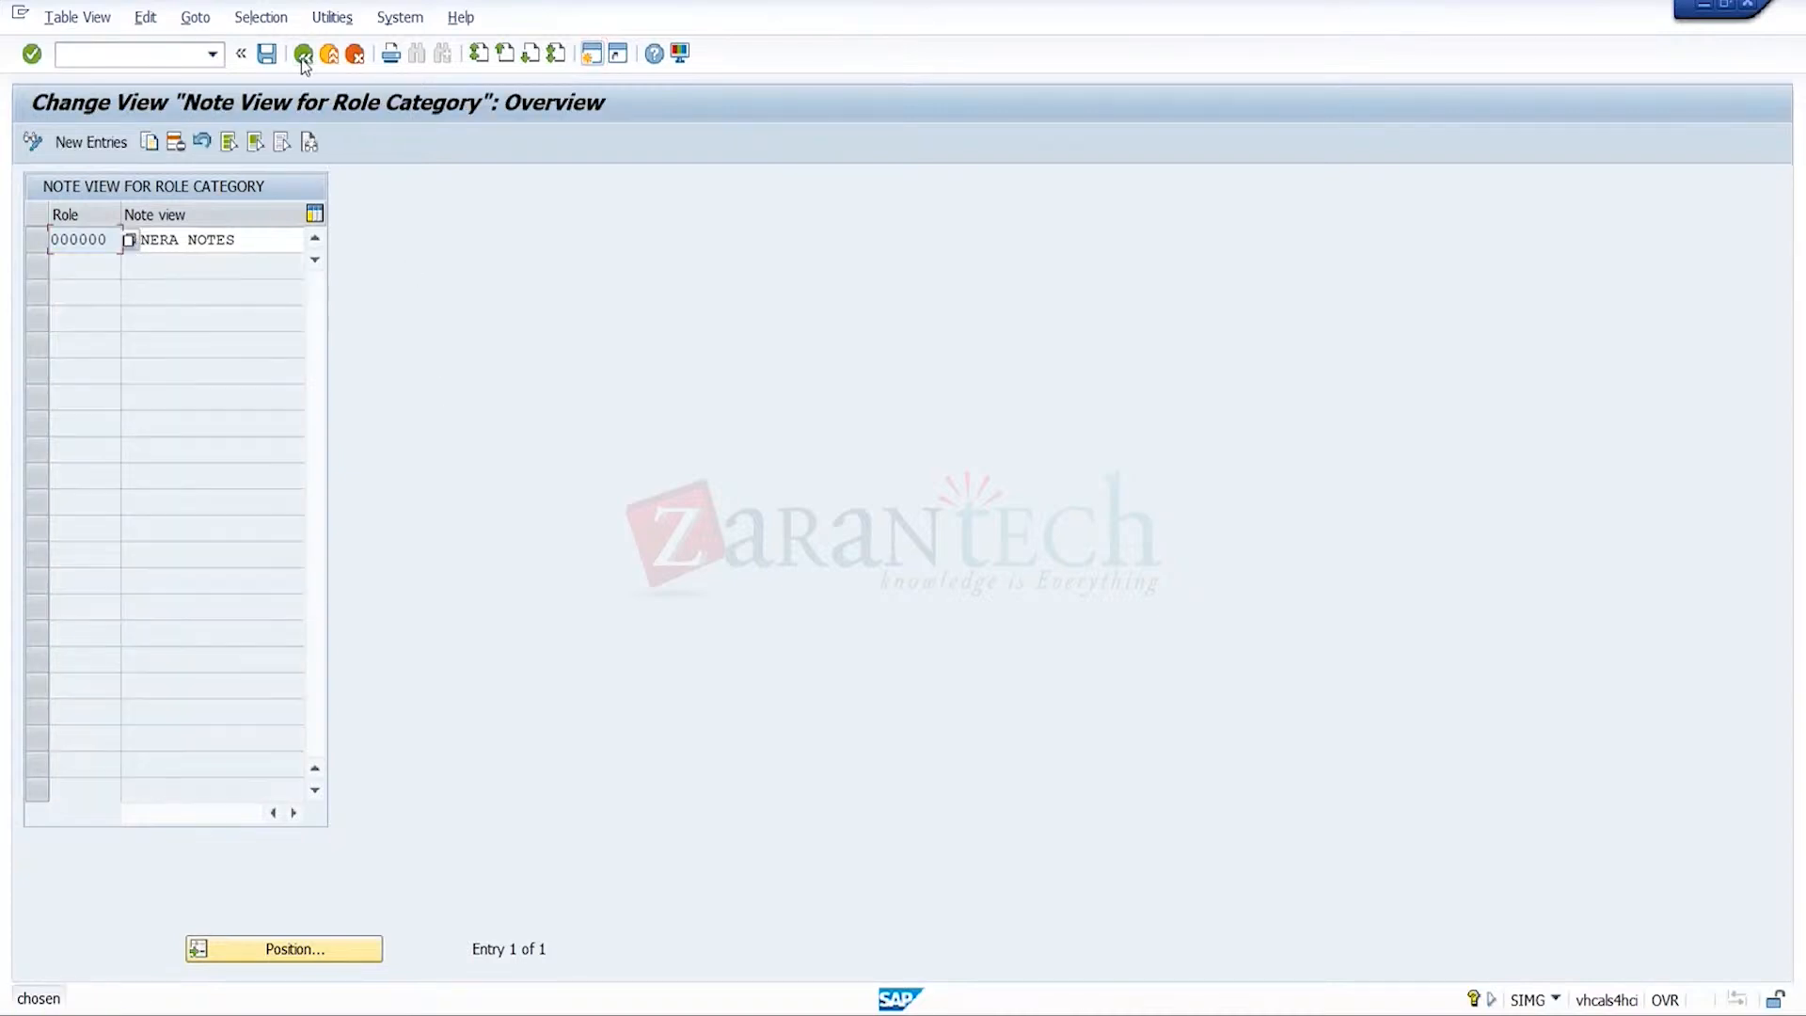
{"action": "left_click", "coordinate": [303, 54]}
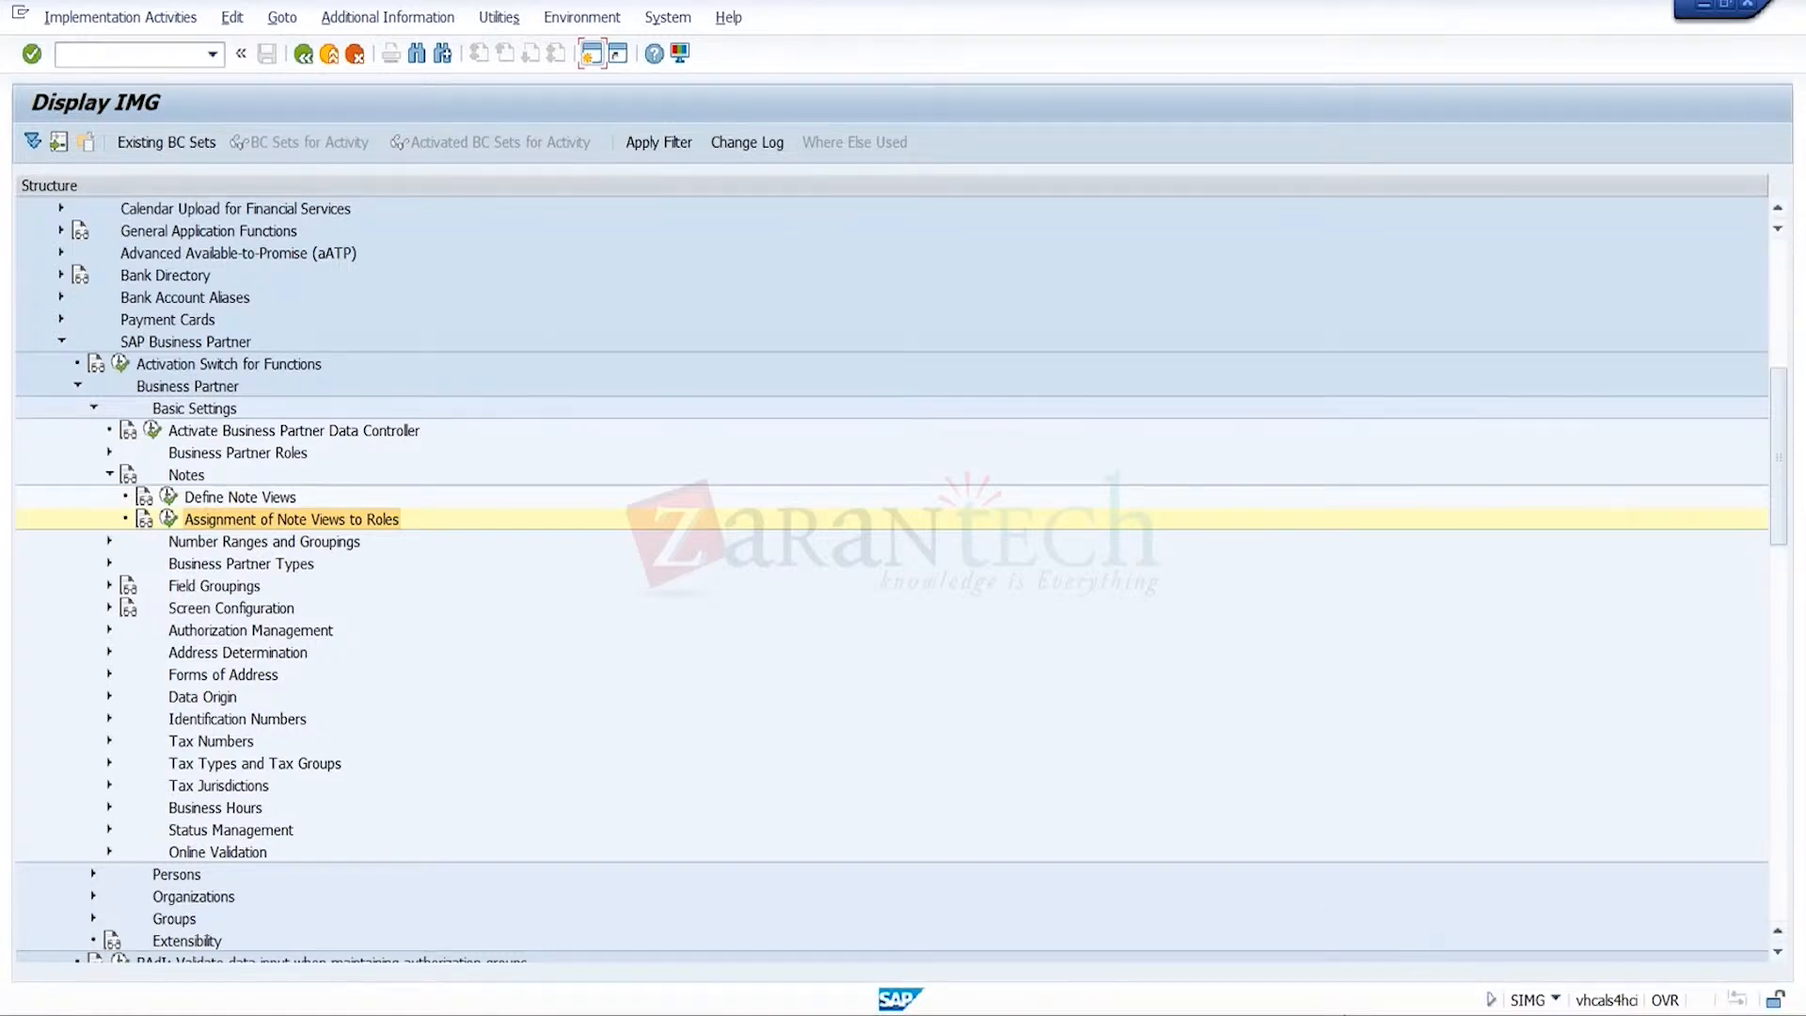
{"action": "mouse_move", "coordinate": [1309, 1014]}
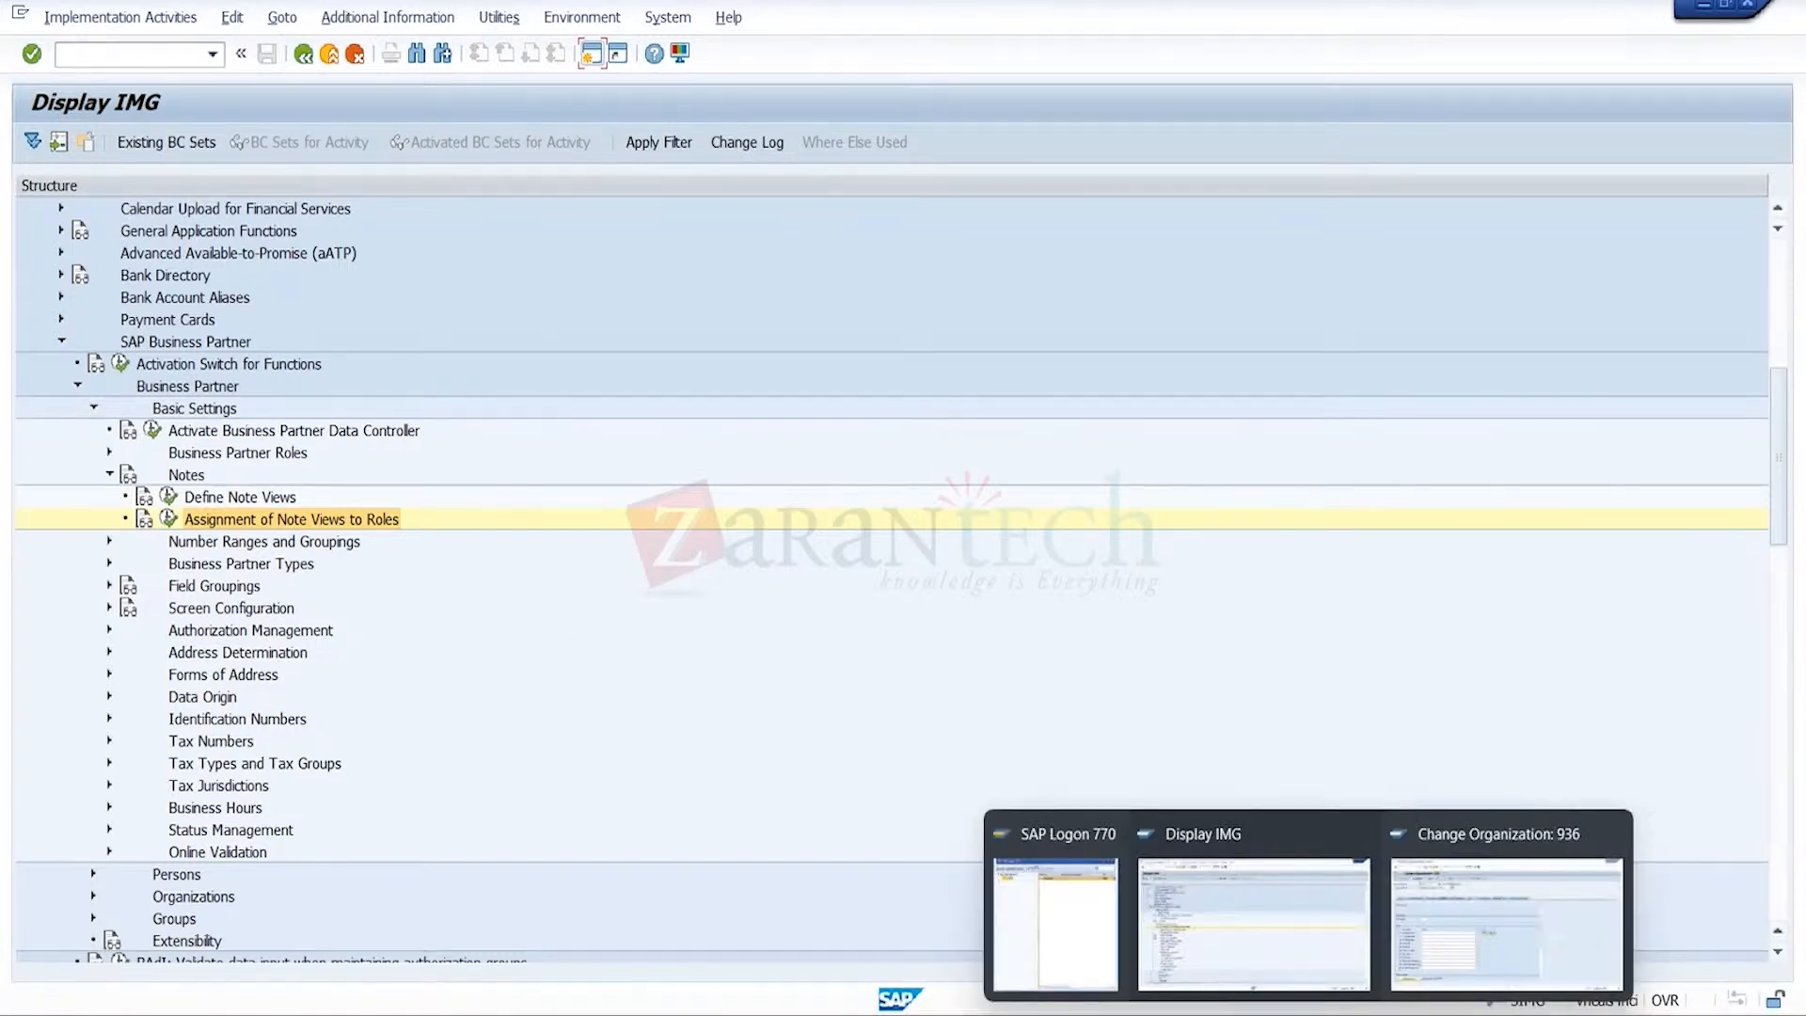
{"action": "left_click", "coordinate": [1475, 937]}
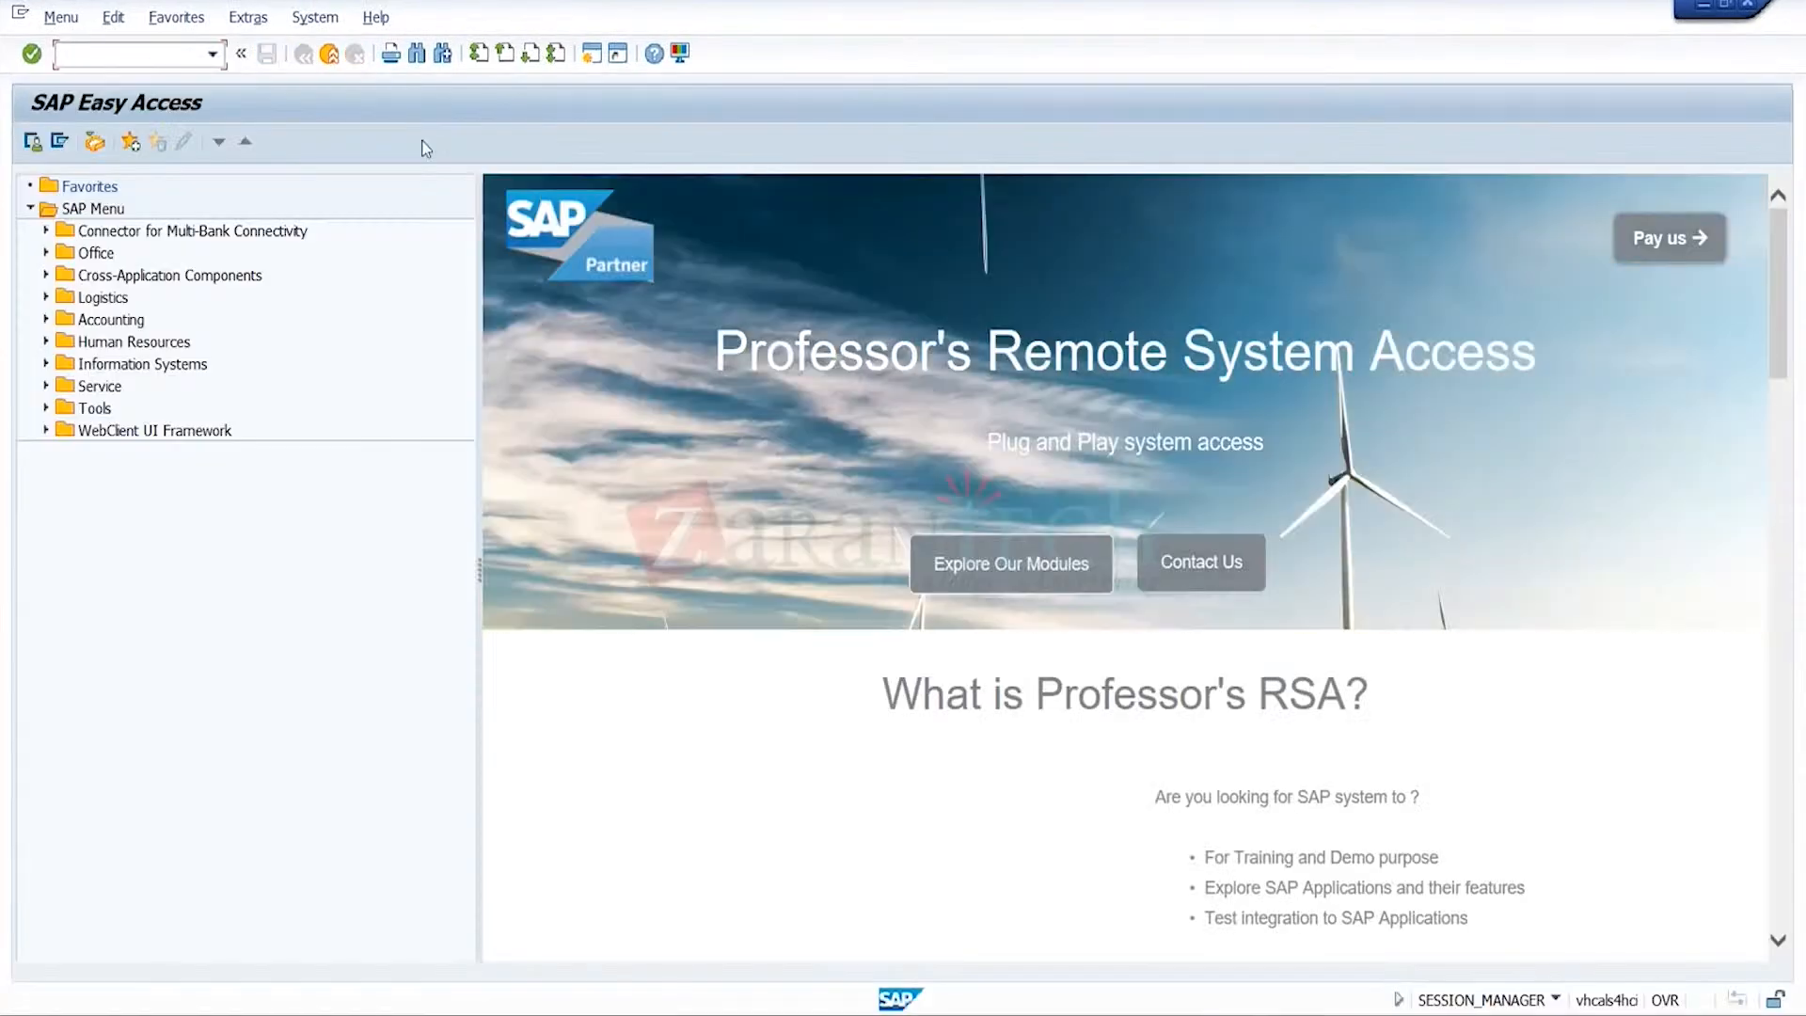
- Search the SAP menu for se75 and open the SE75 Settings transaction under Form Printout Administration
{"action": "left_click", "coordinate": [417, 53]}
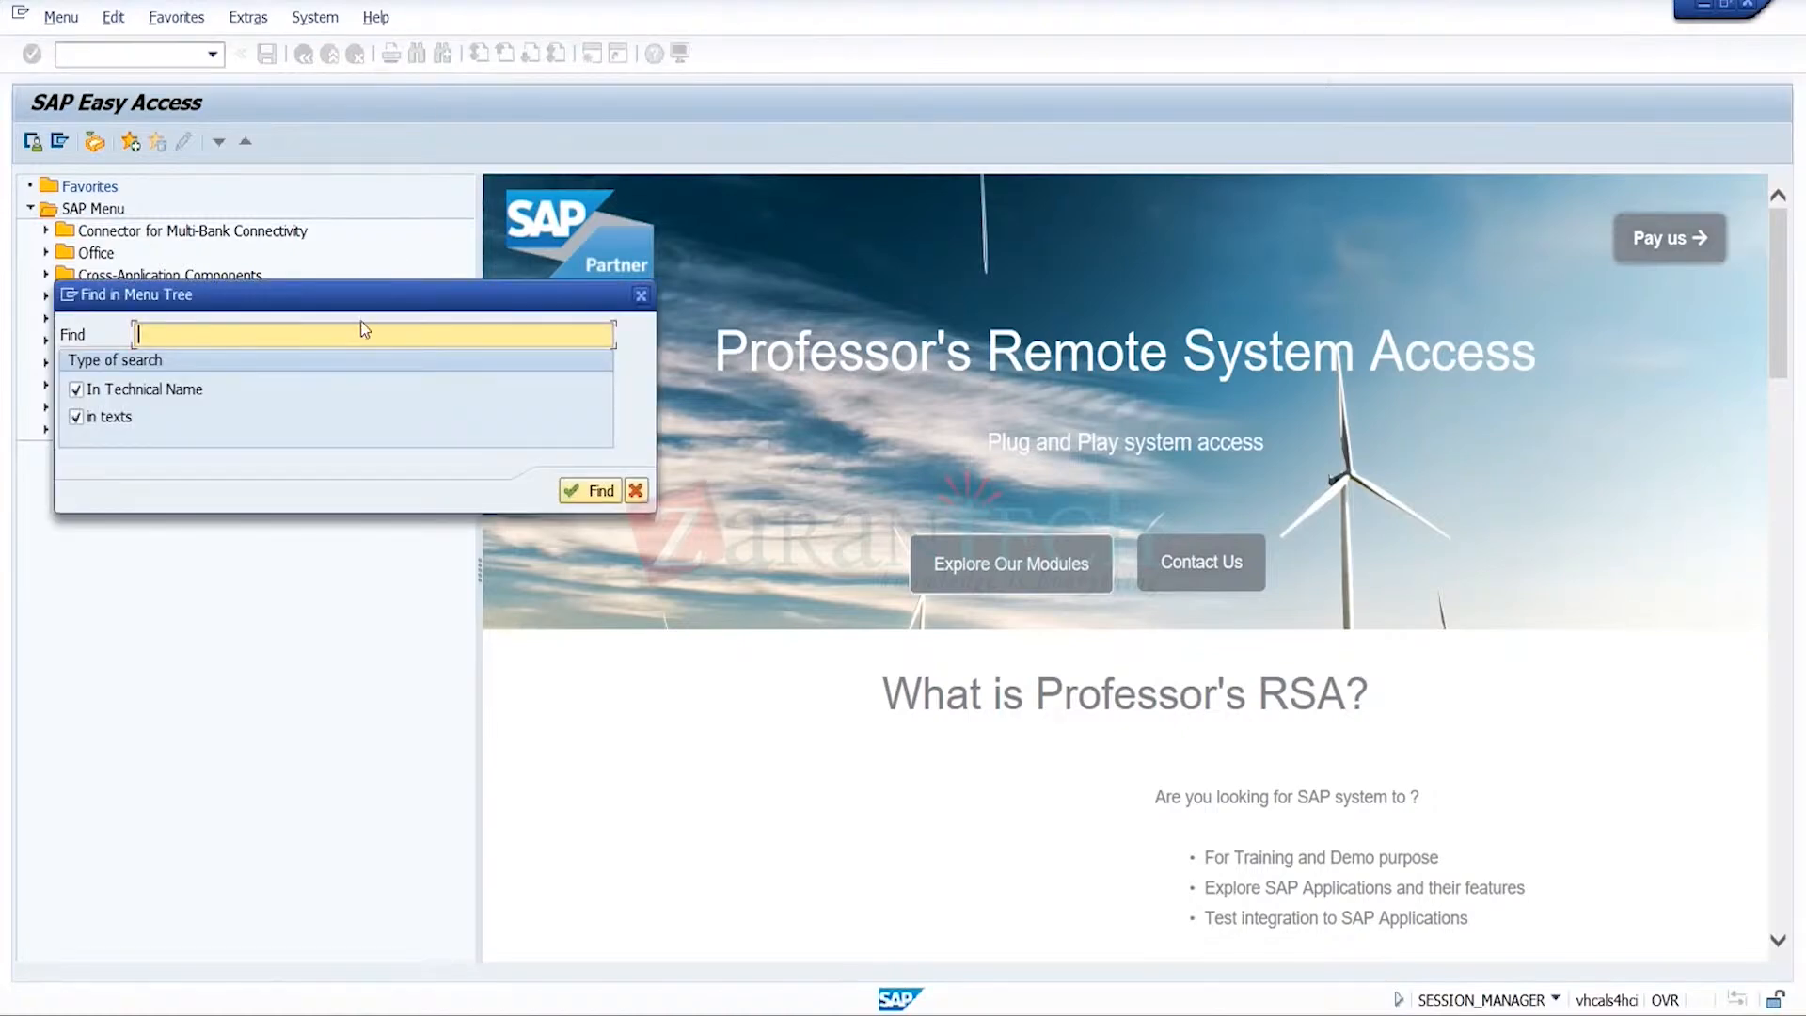
{"action": "type", "text": "se75"}
{"action": "left_click", "coordinate": [575, 490]}
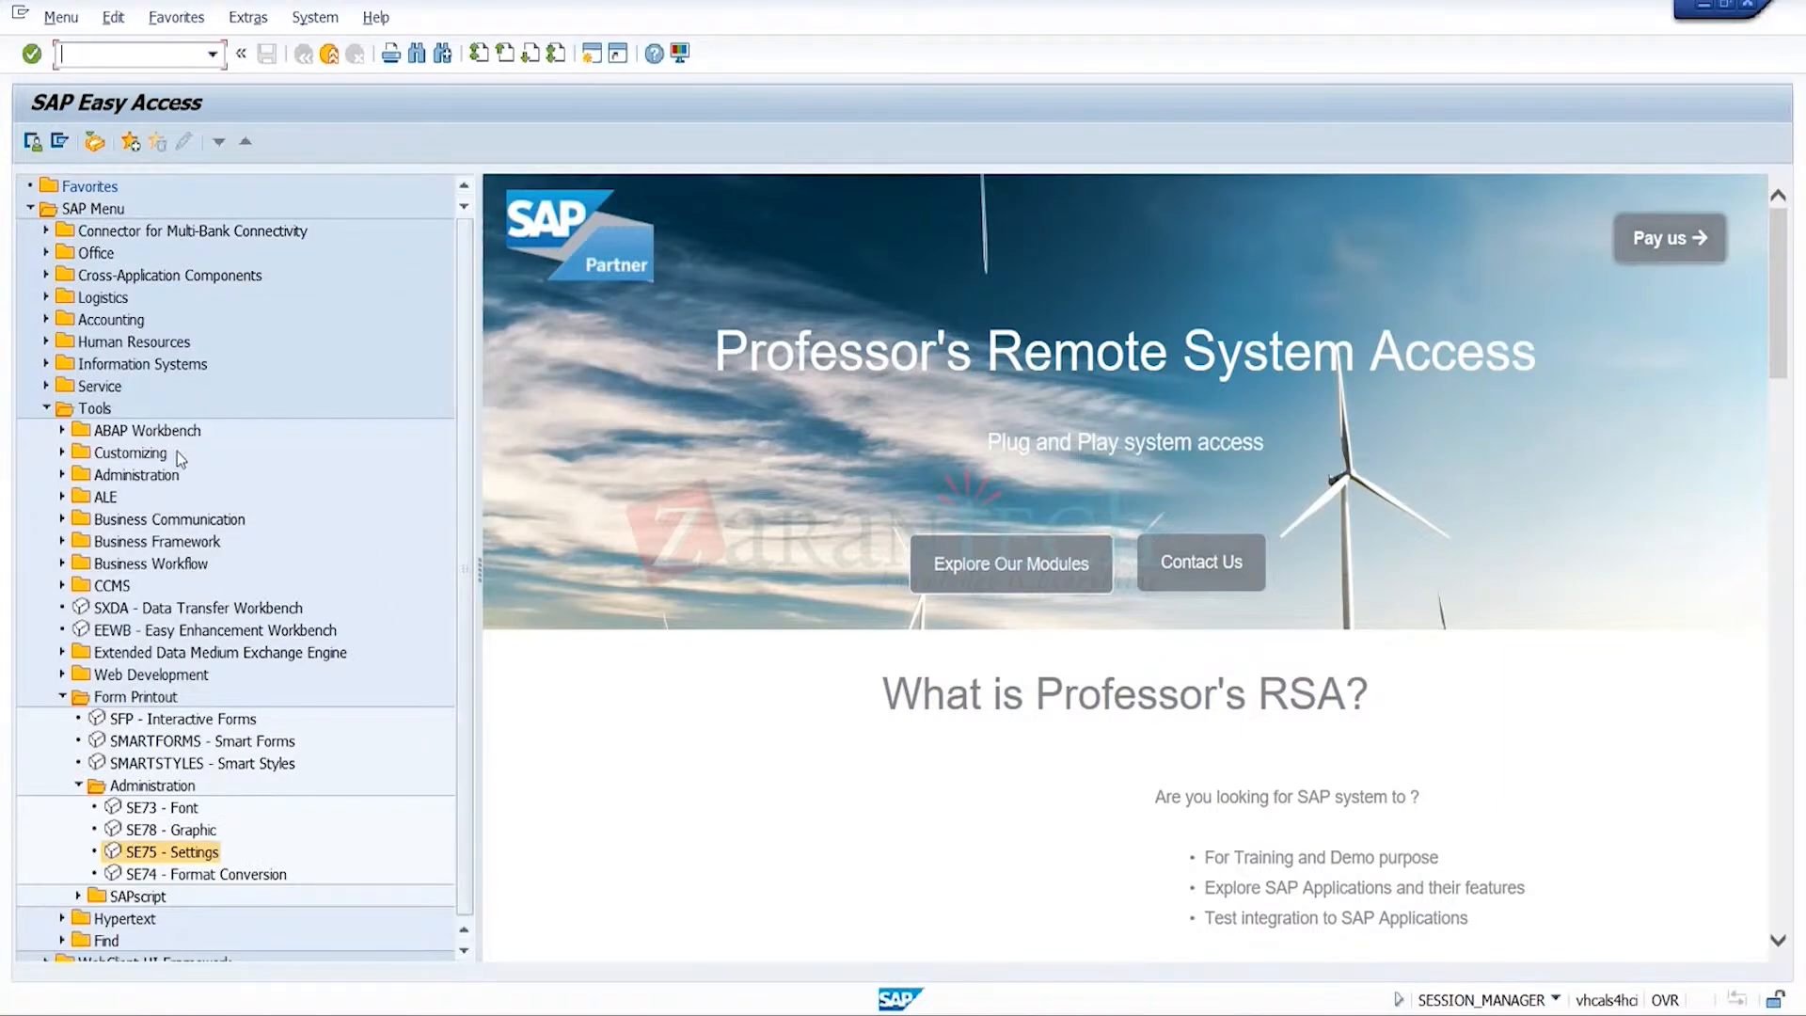
{"action": "right_click", "coordinate": [170, 697]}
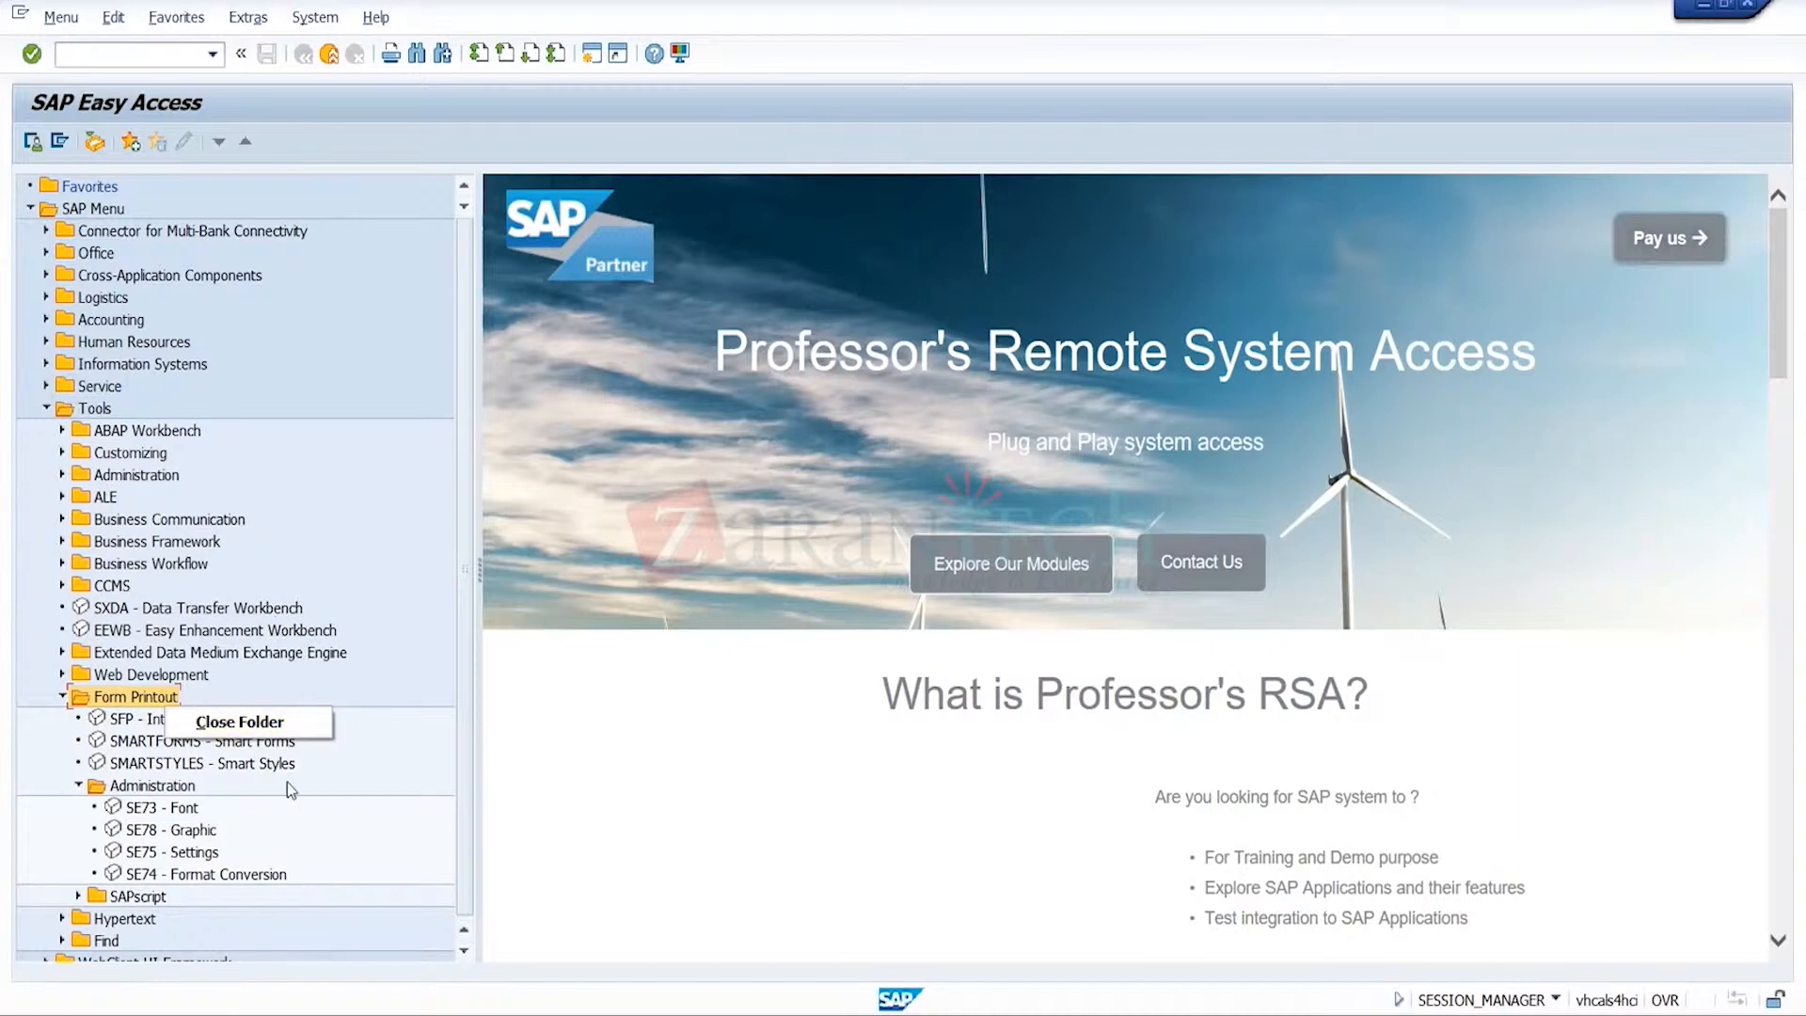
{"action": "left_click", "coordinate": [207, 852]}
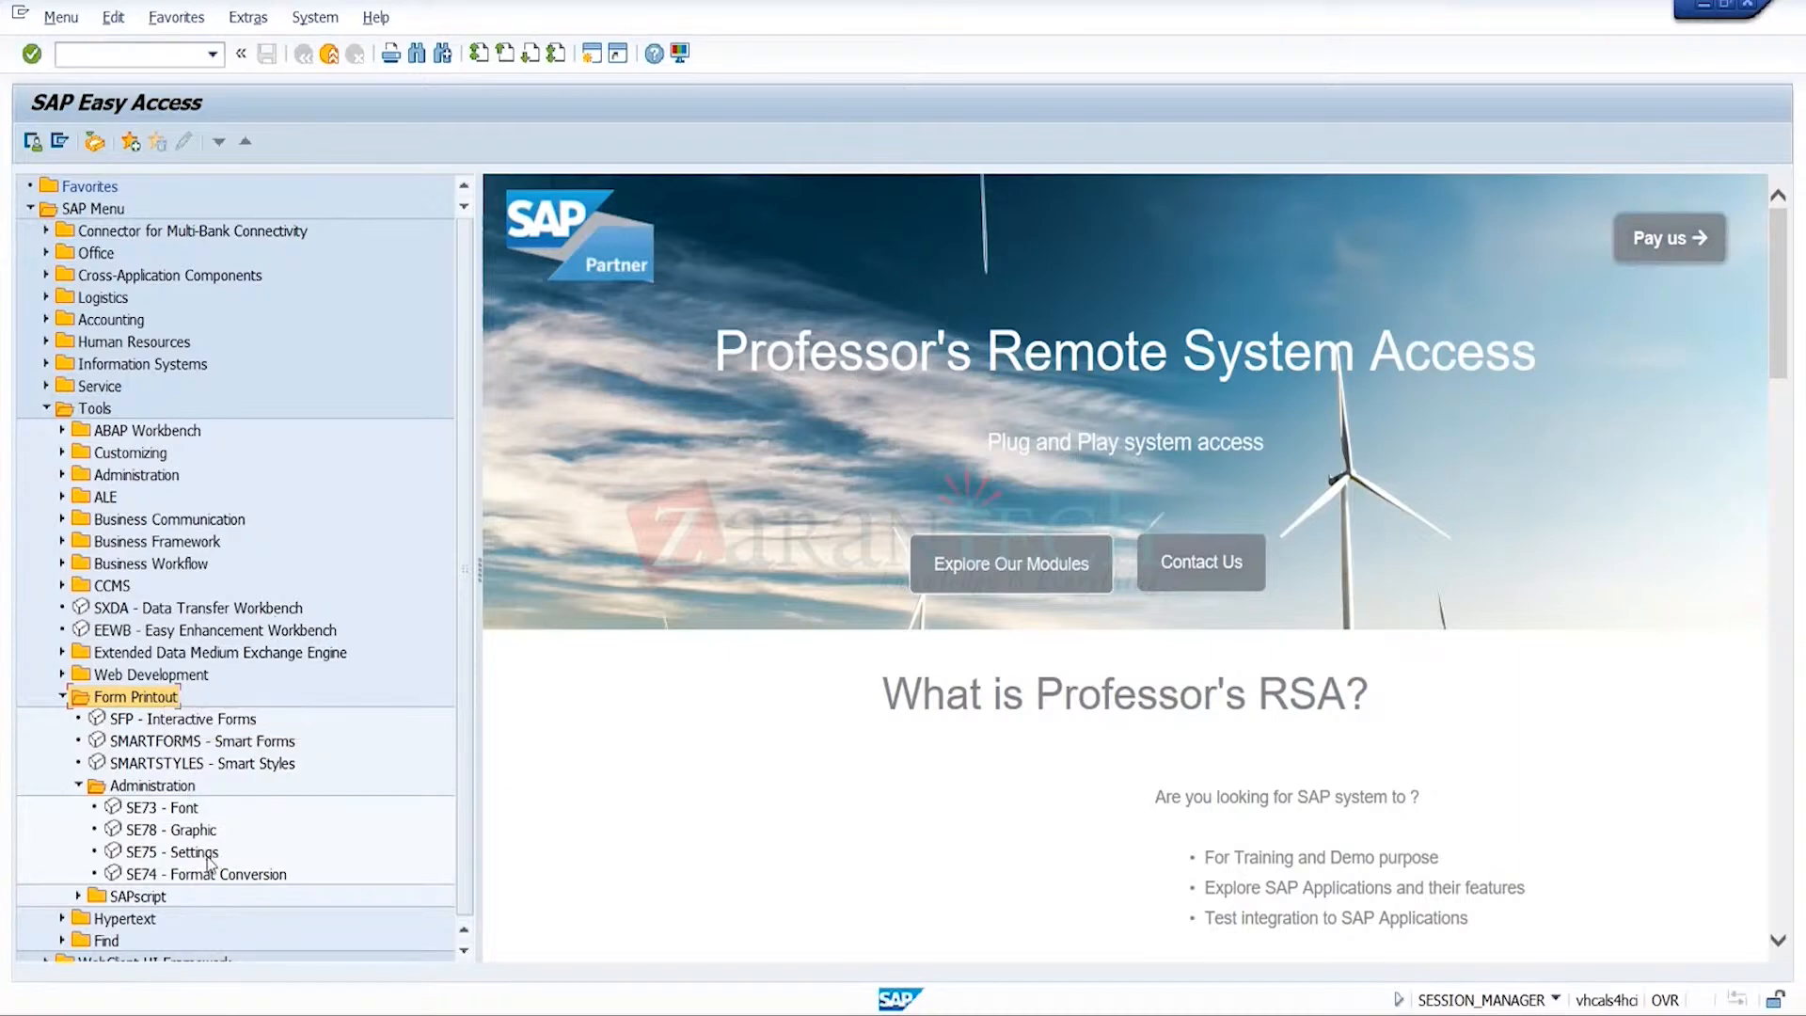
{"action": "left_click", "coordinate": [208, 854]}
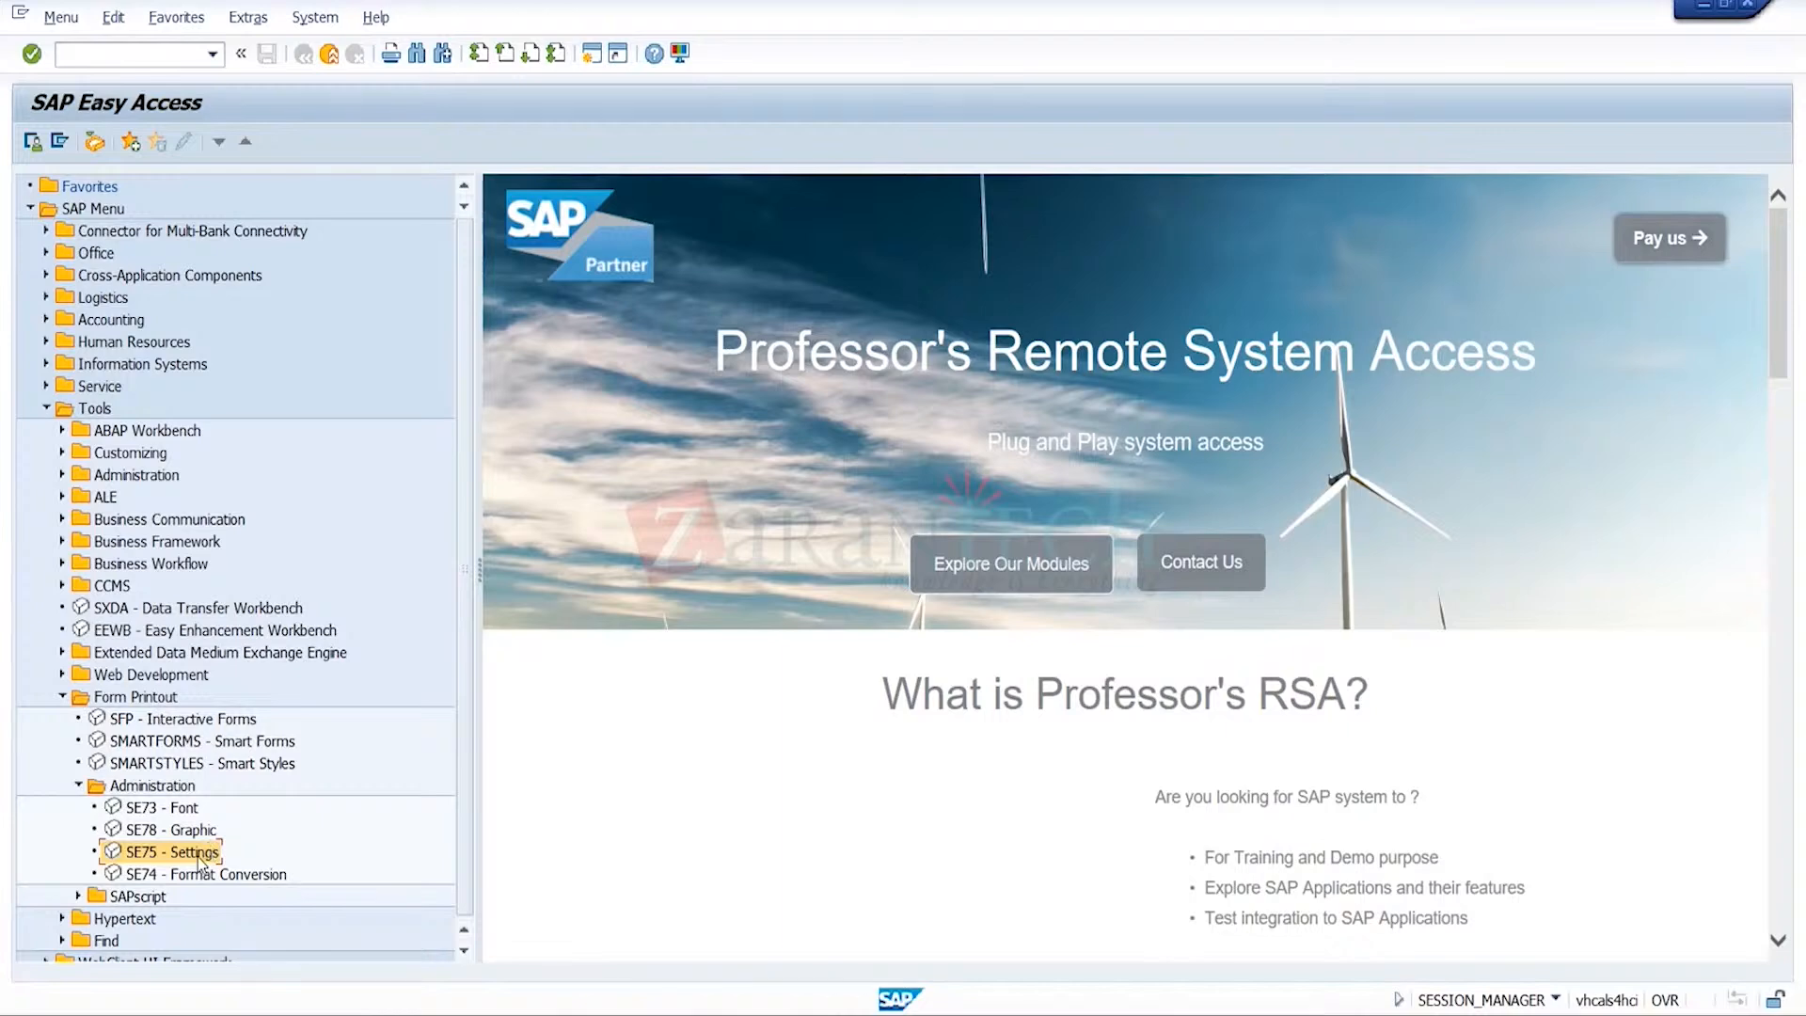
{"action": "double_click", "coordinate": [199, 856]}
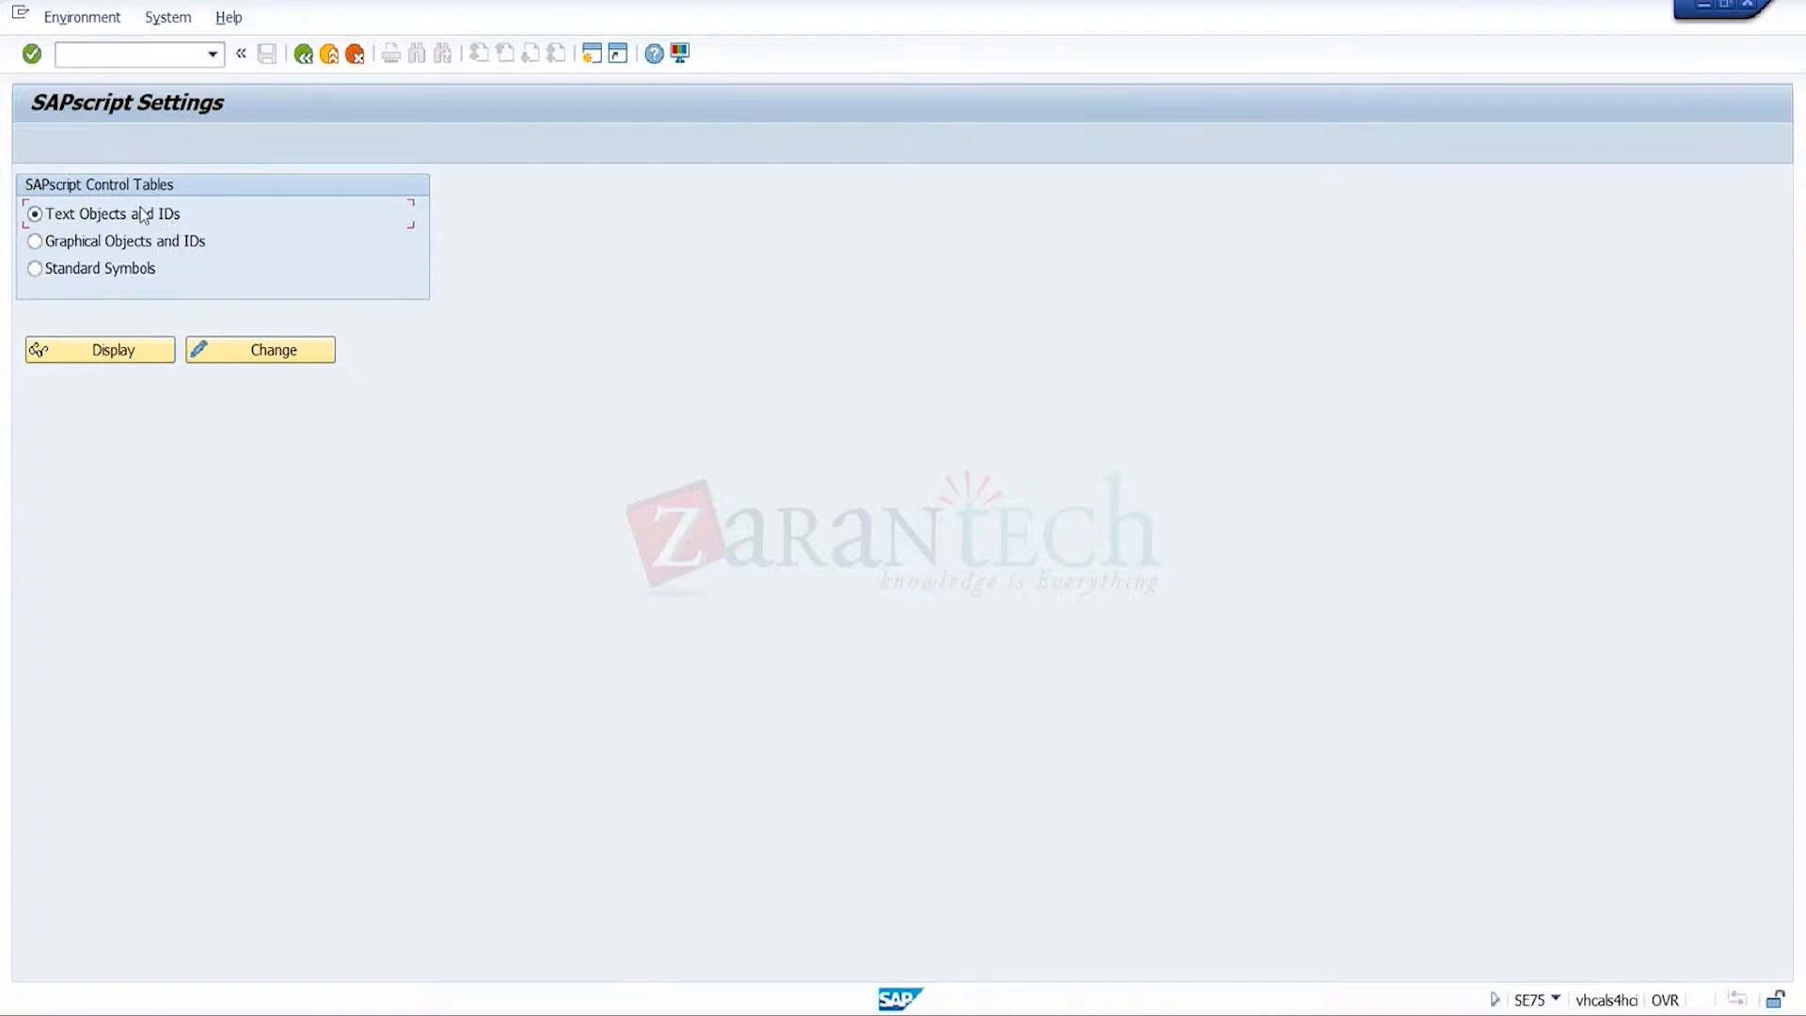
- Open Text Objects and IDs in change mode and show the text IDs of object BUT000, Business partners
{"action": "left_click", "coordinate": [287, 353]}
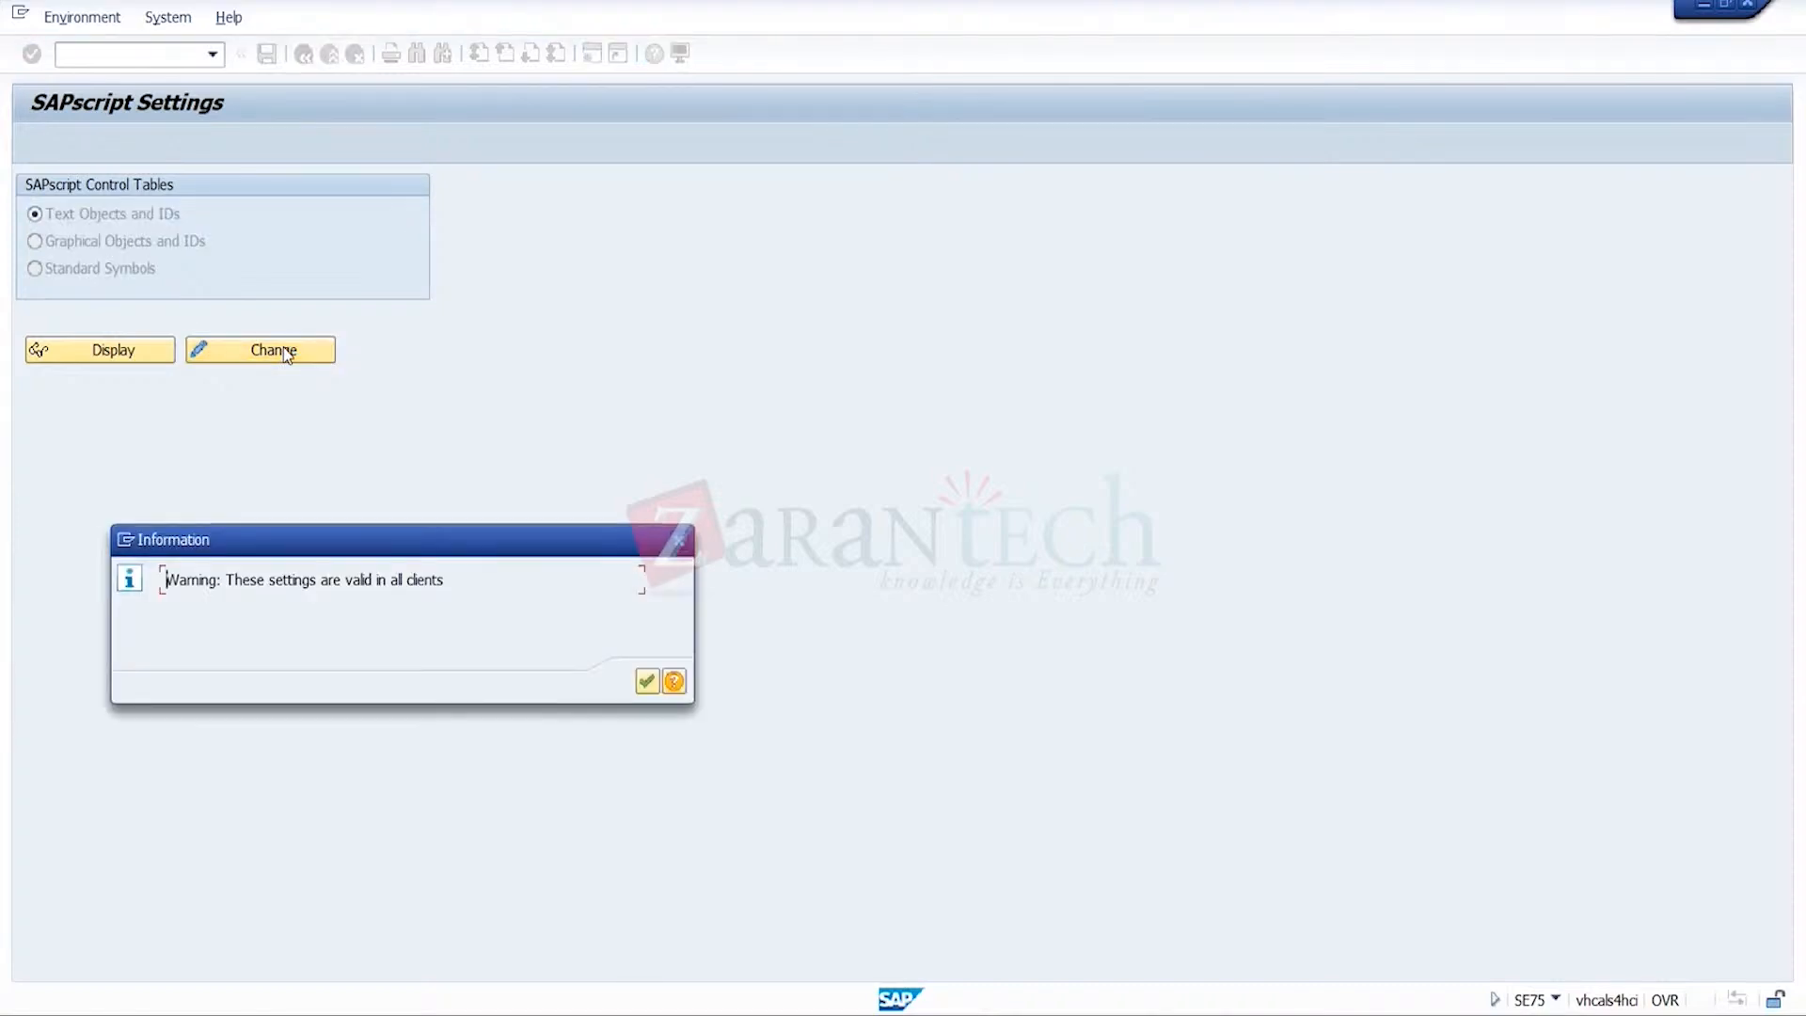
{"action": "left_click", "coordinate": [646, 681]}
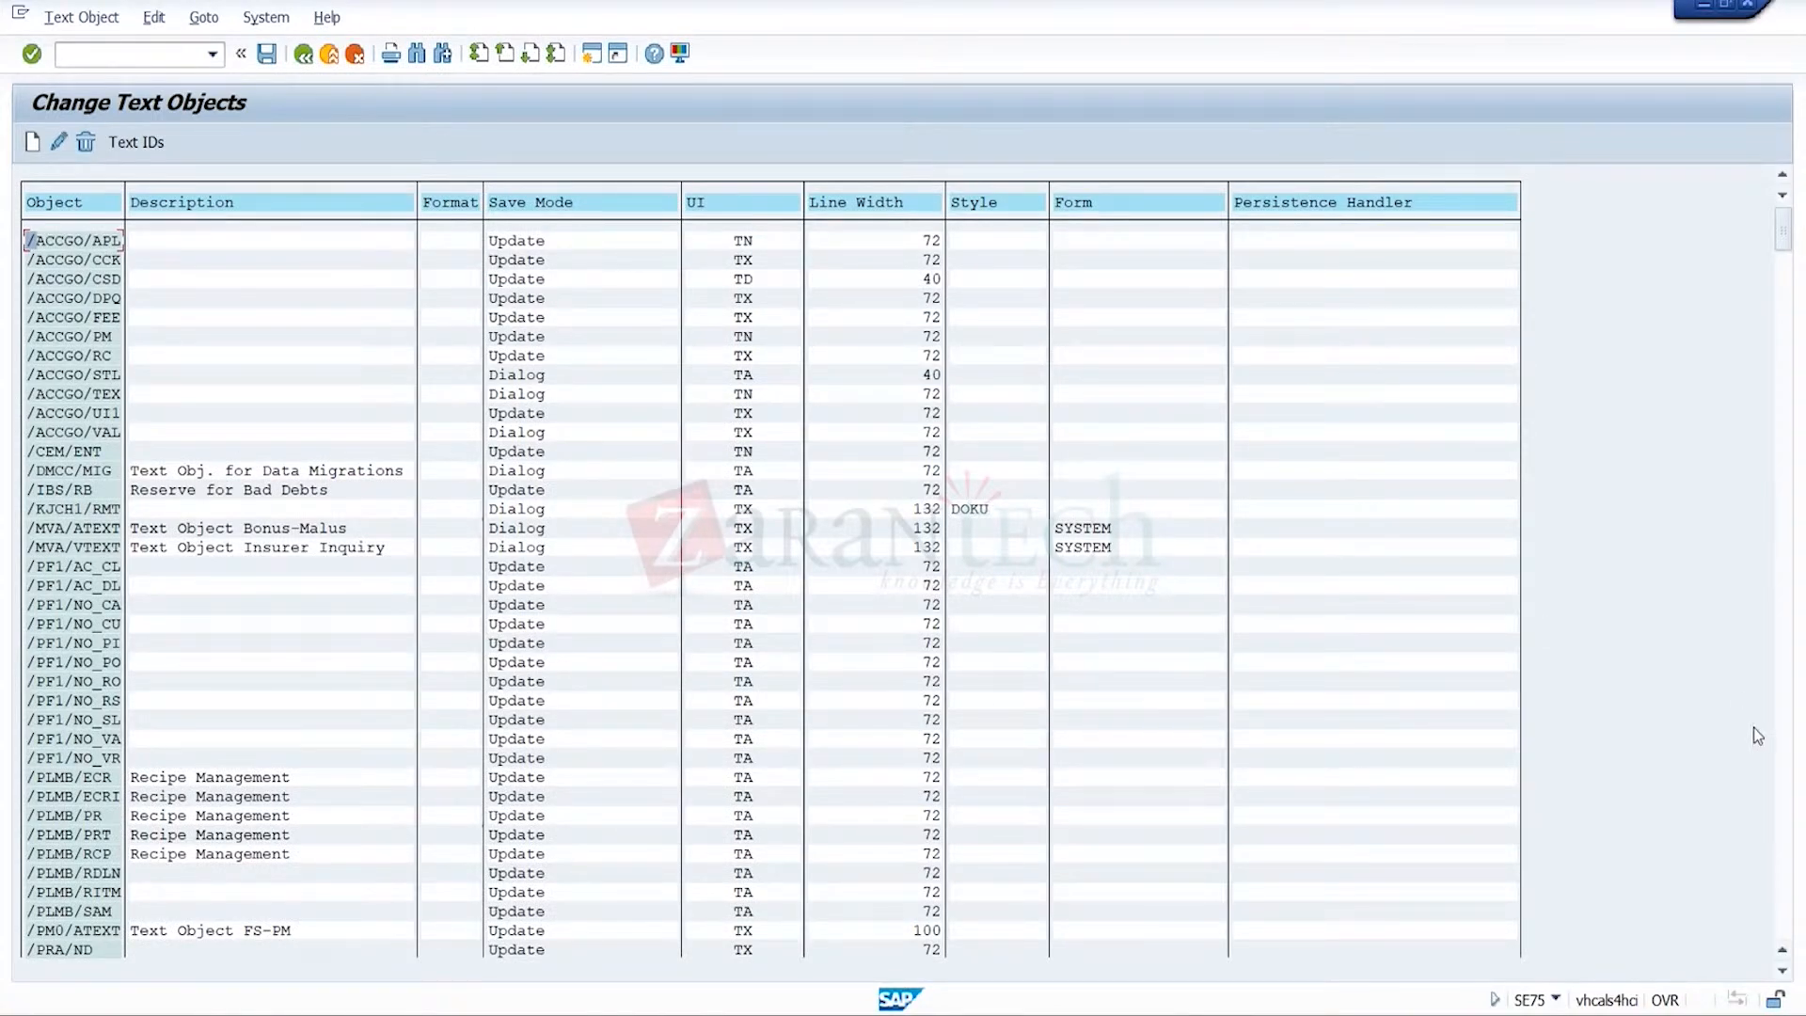
{"action": "left_click", "coordinate": [1783, 830]}
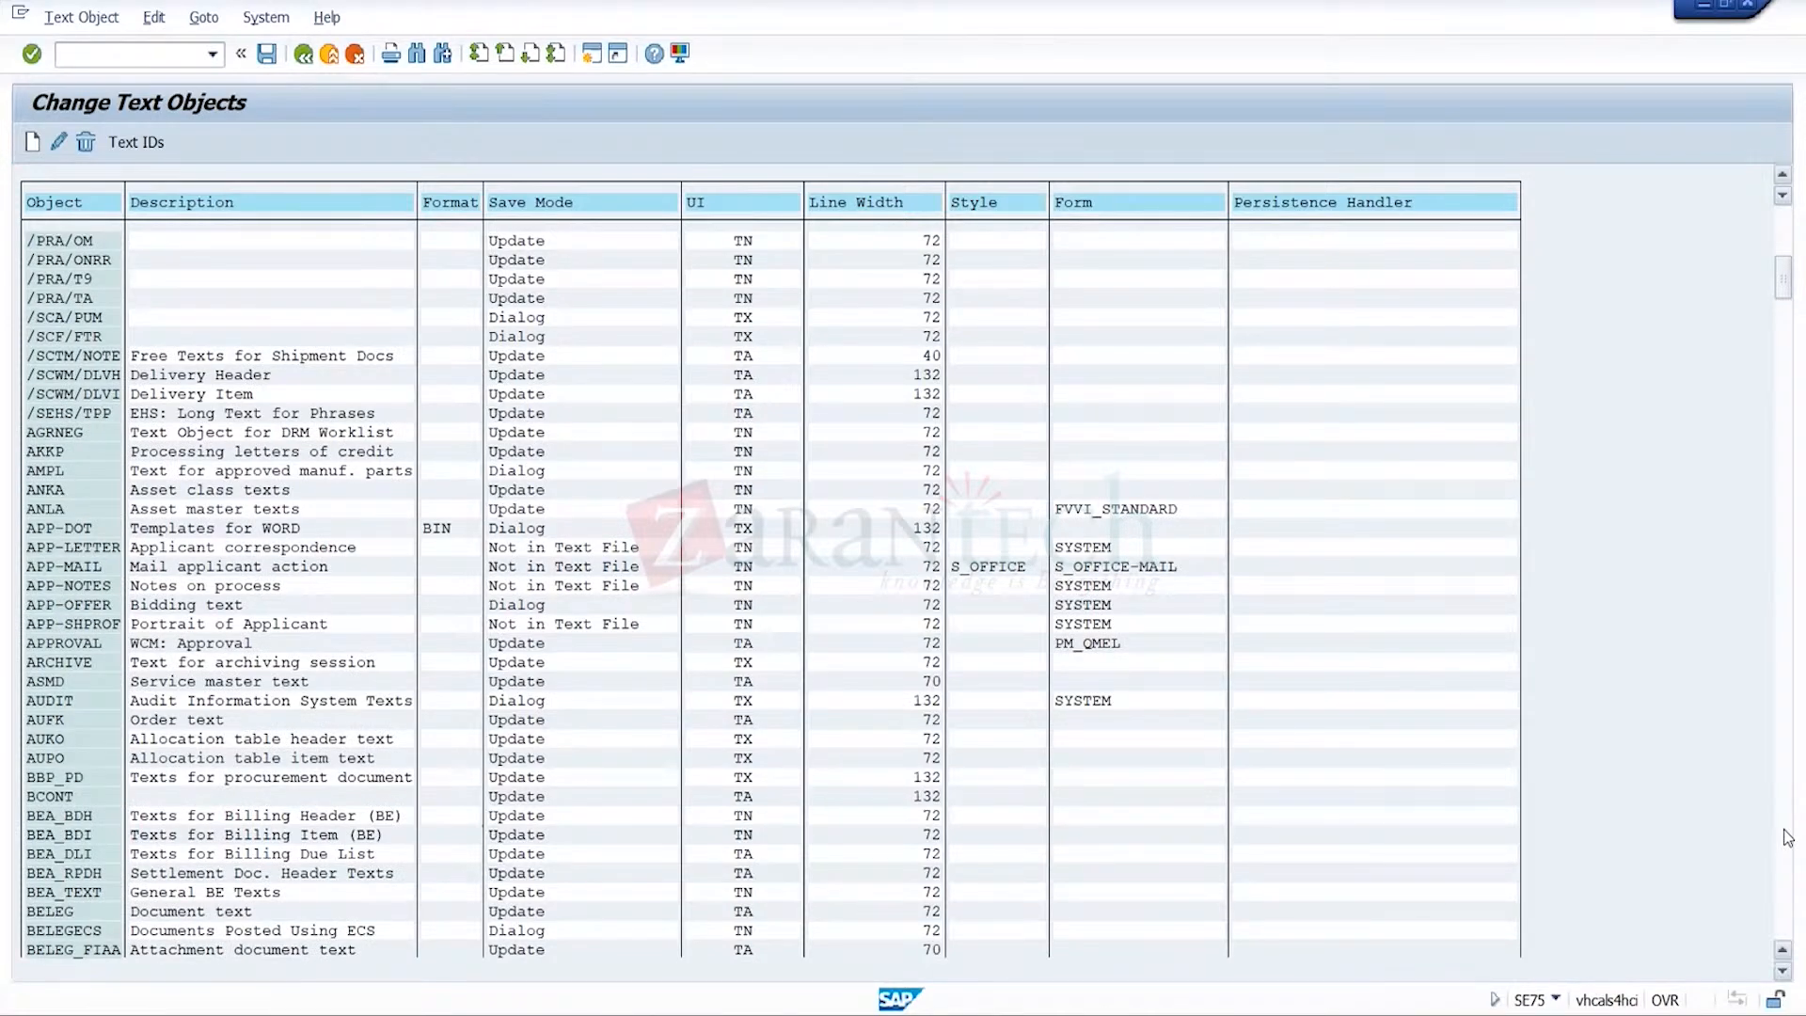
{"action": "left_click", "coordinate": [1786, 836]}
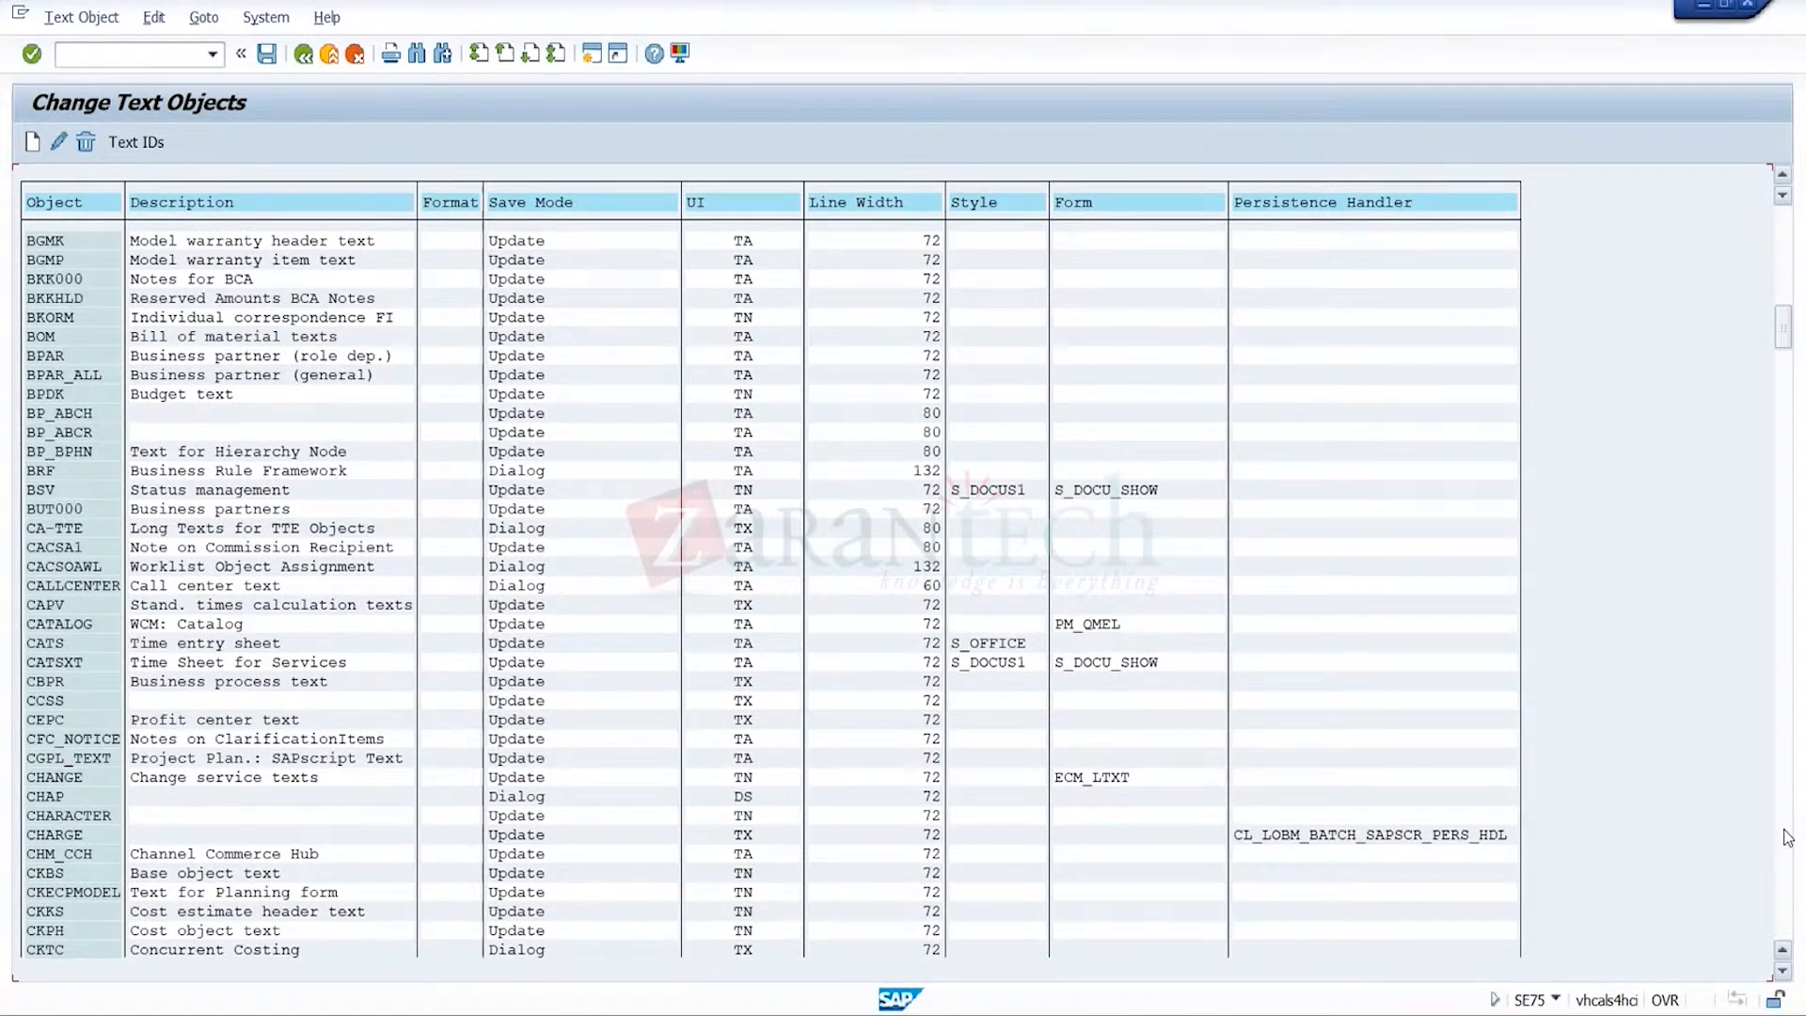
{"action": "left_click", "coordinate": [71, 510]}
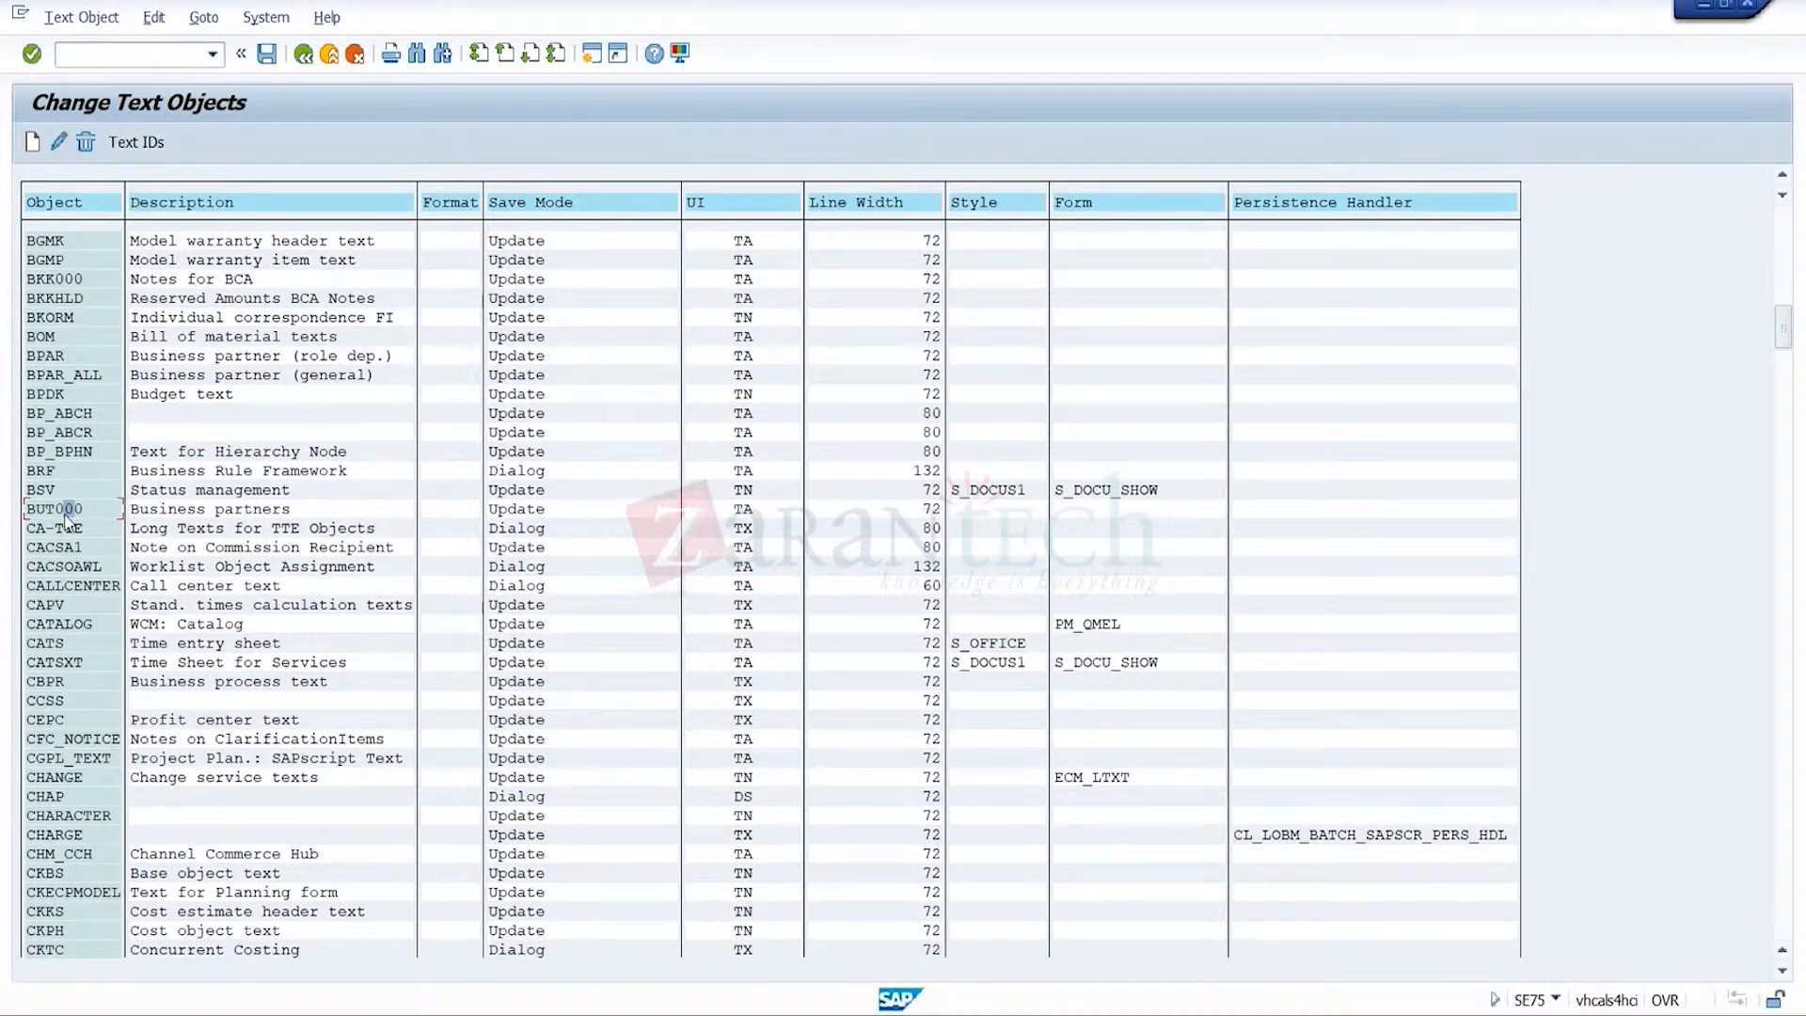
{"action": "left_click", "coordinate": [155, 143]}
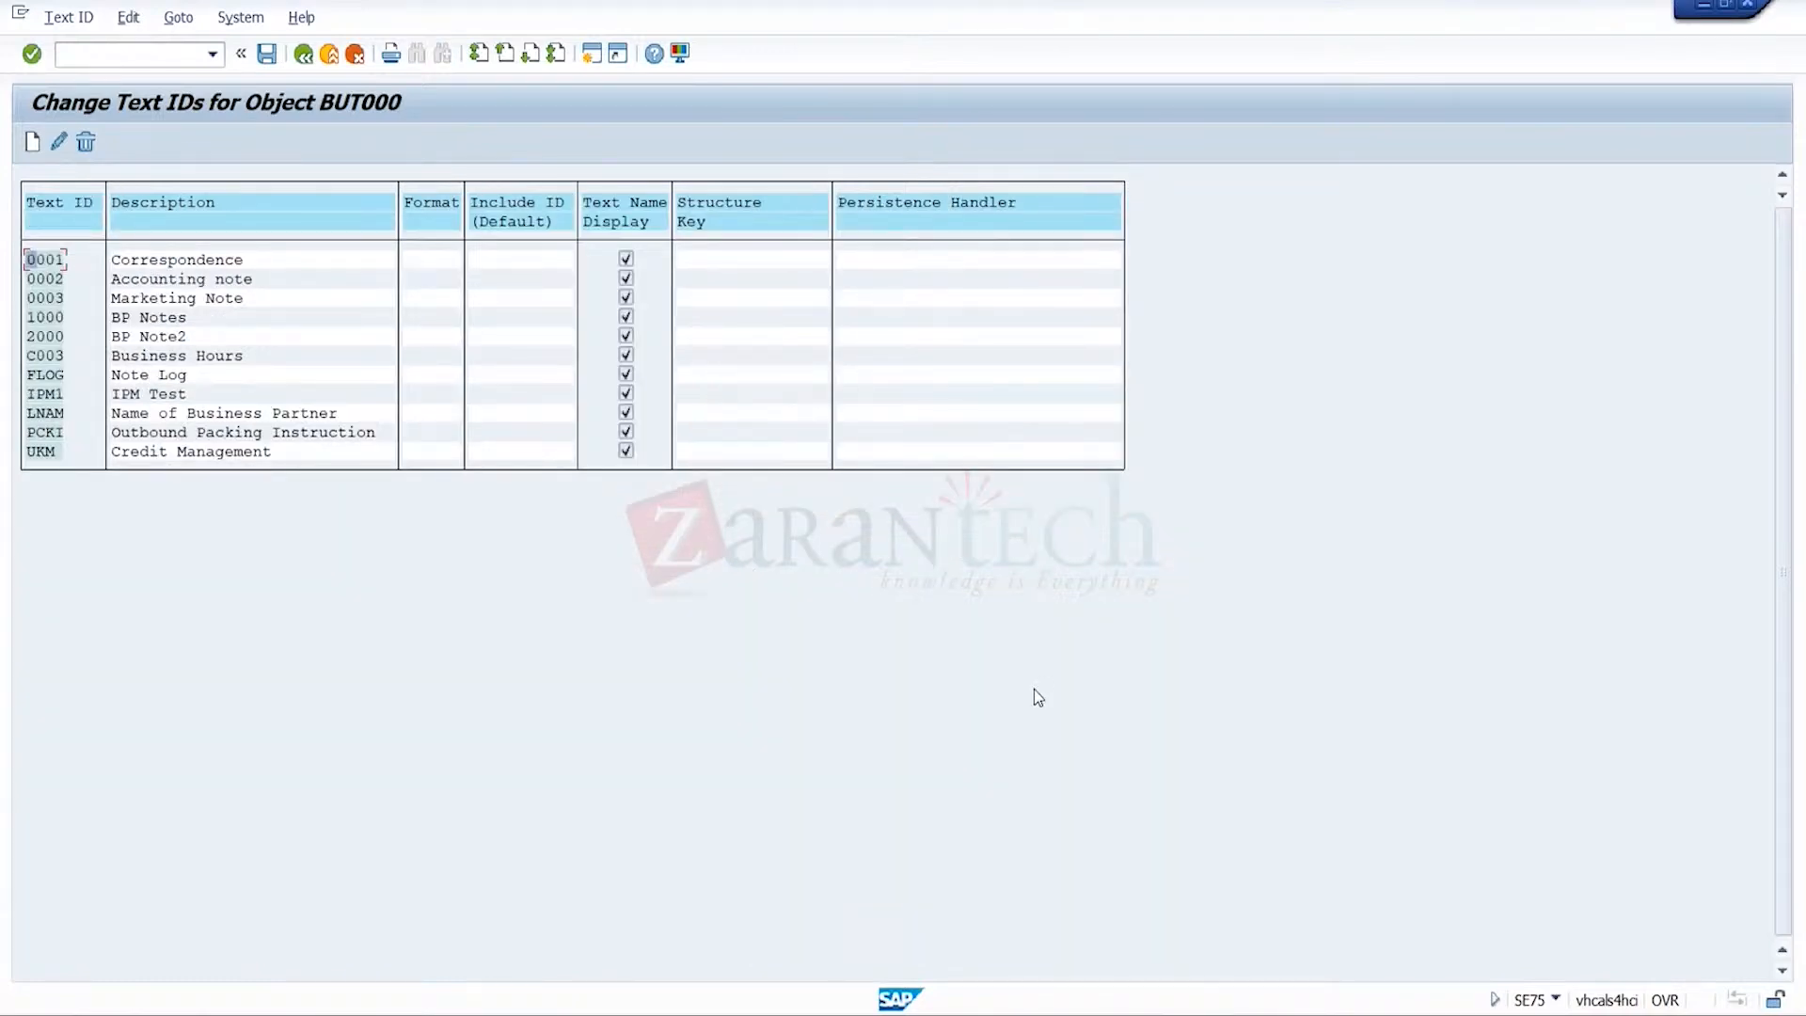
- Compare the BUT000 text IDs with the Notes section in the organization's Control data, and return to the text ID list
{"action": "left_click", "coordinate": [1358, 929]}
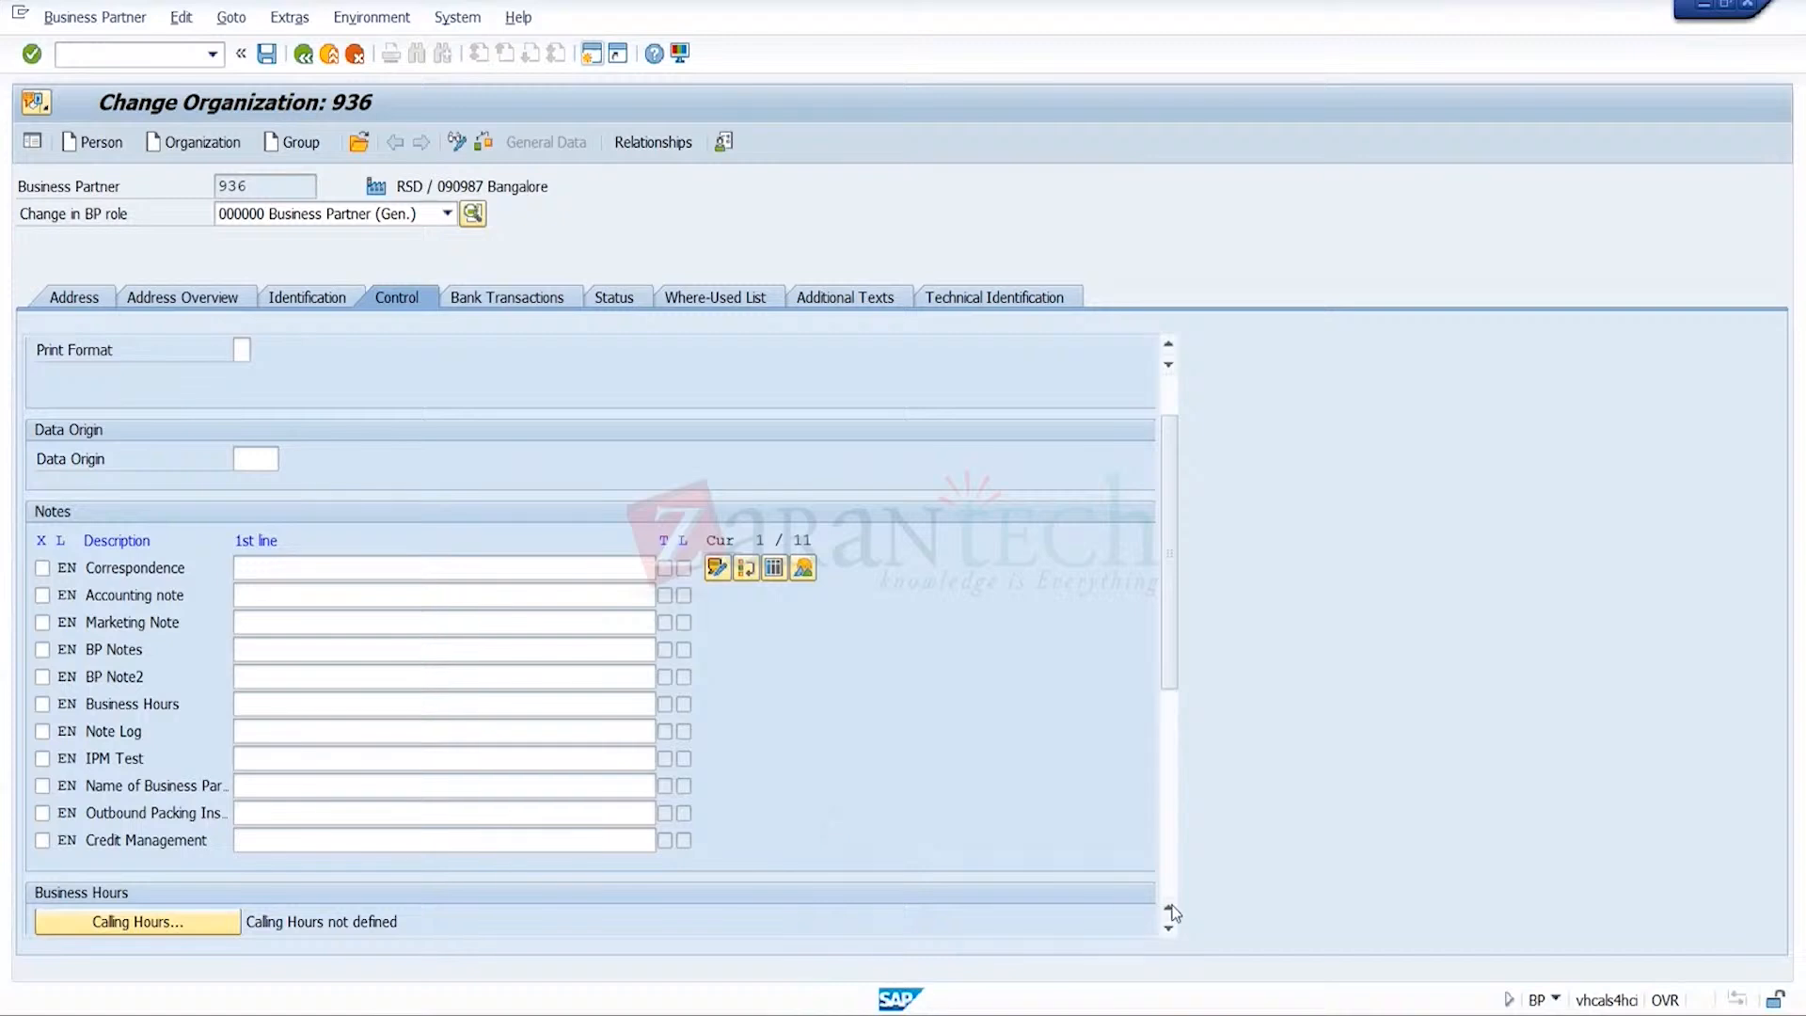
{"action": "mouse_move", "coordinate": [1308, 1004]}
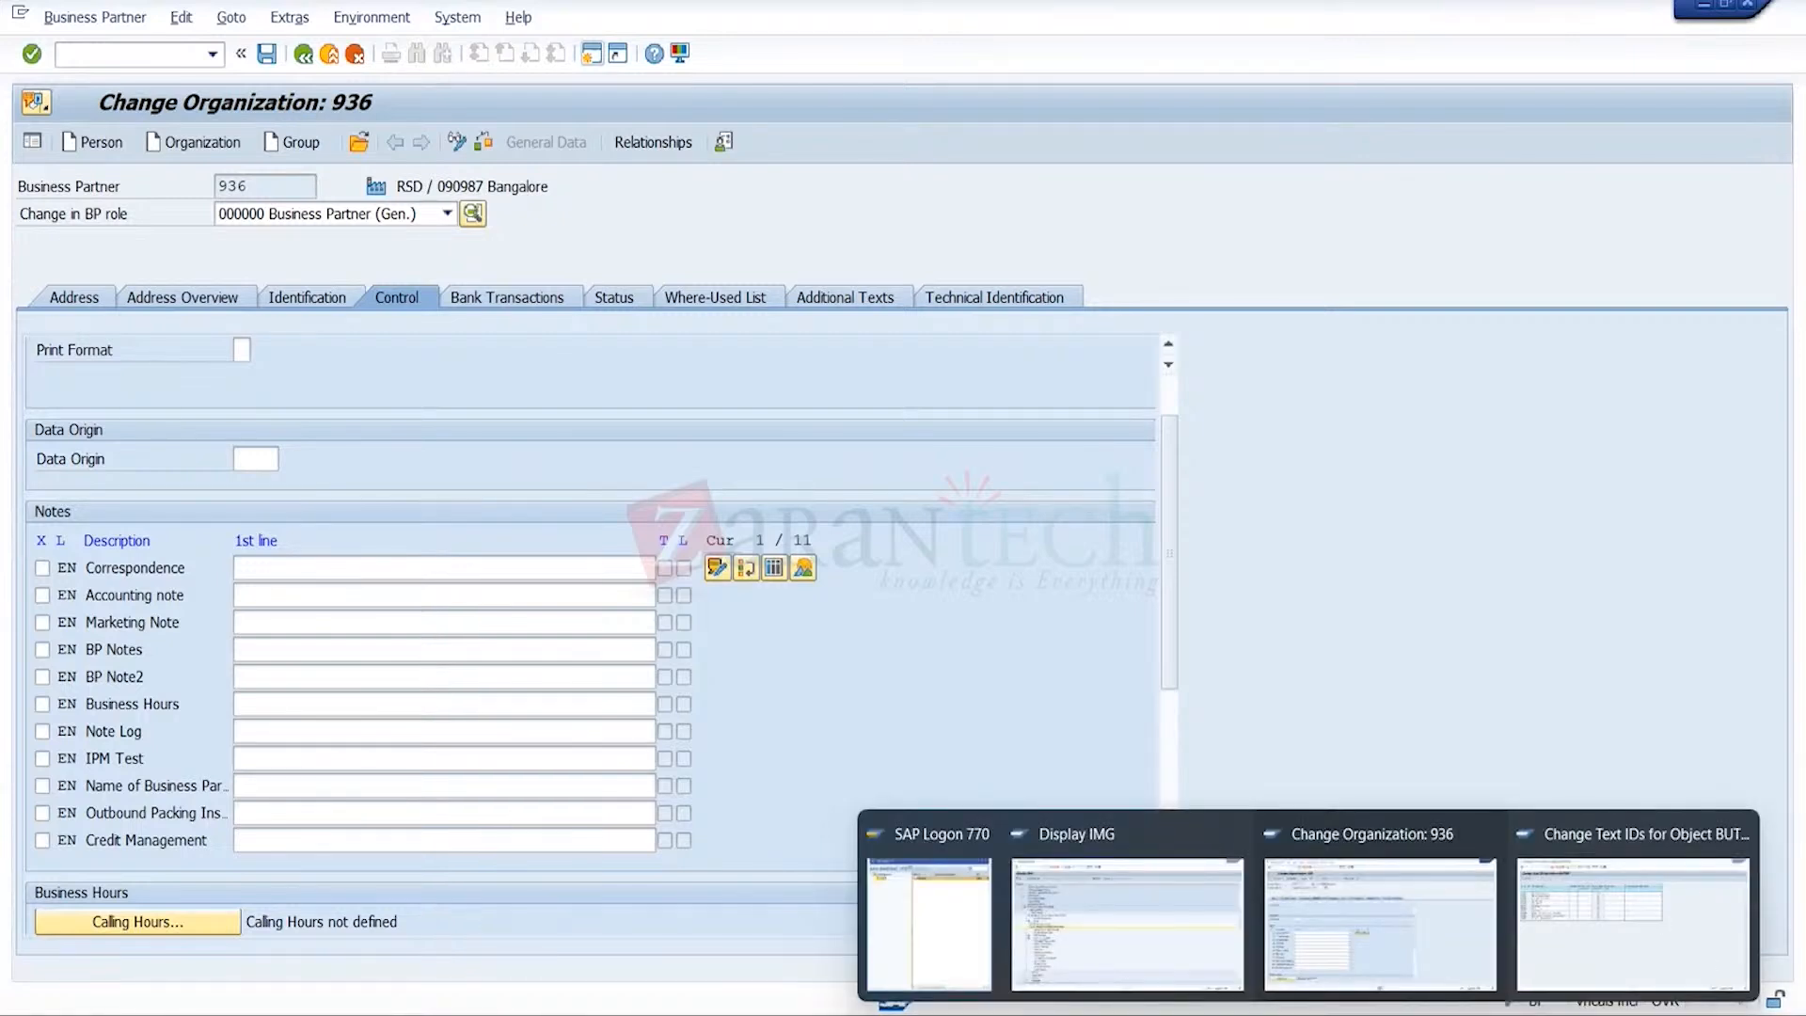
{"action": "left_click", "coordinate": [1702, 951]}
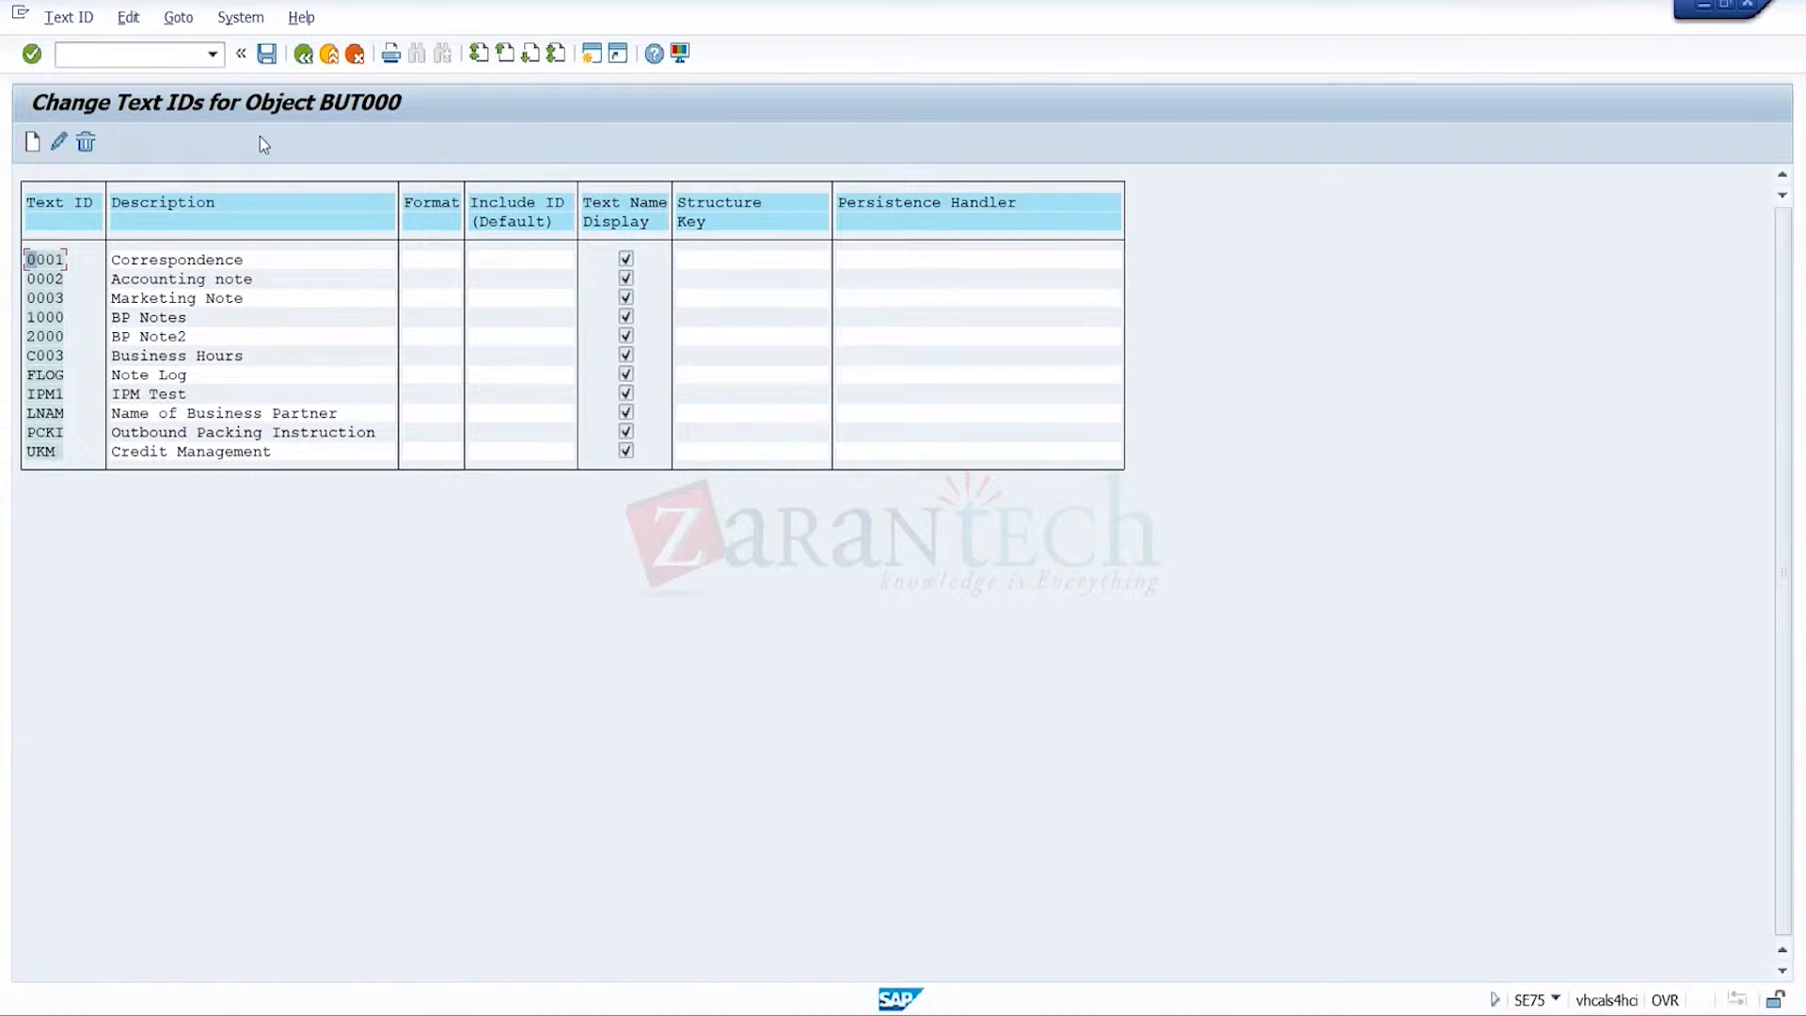
- Reopen the text IDs of BUT000 and try to create text ID 1000 with the description GENERA NOTES
{"action": "left_click", "coordinate": [301, 58]}
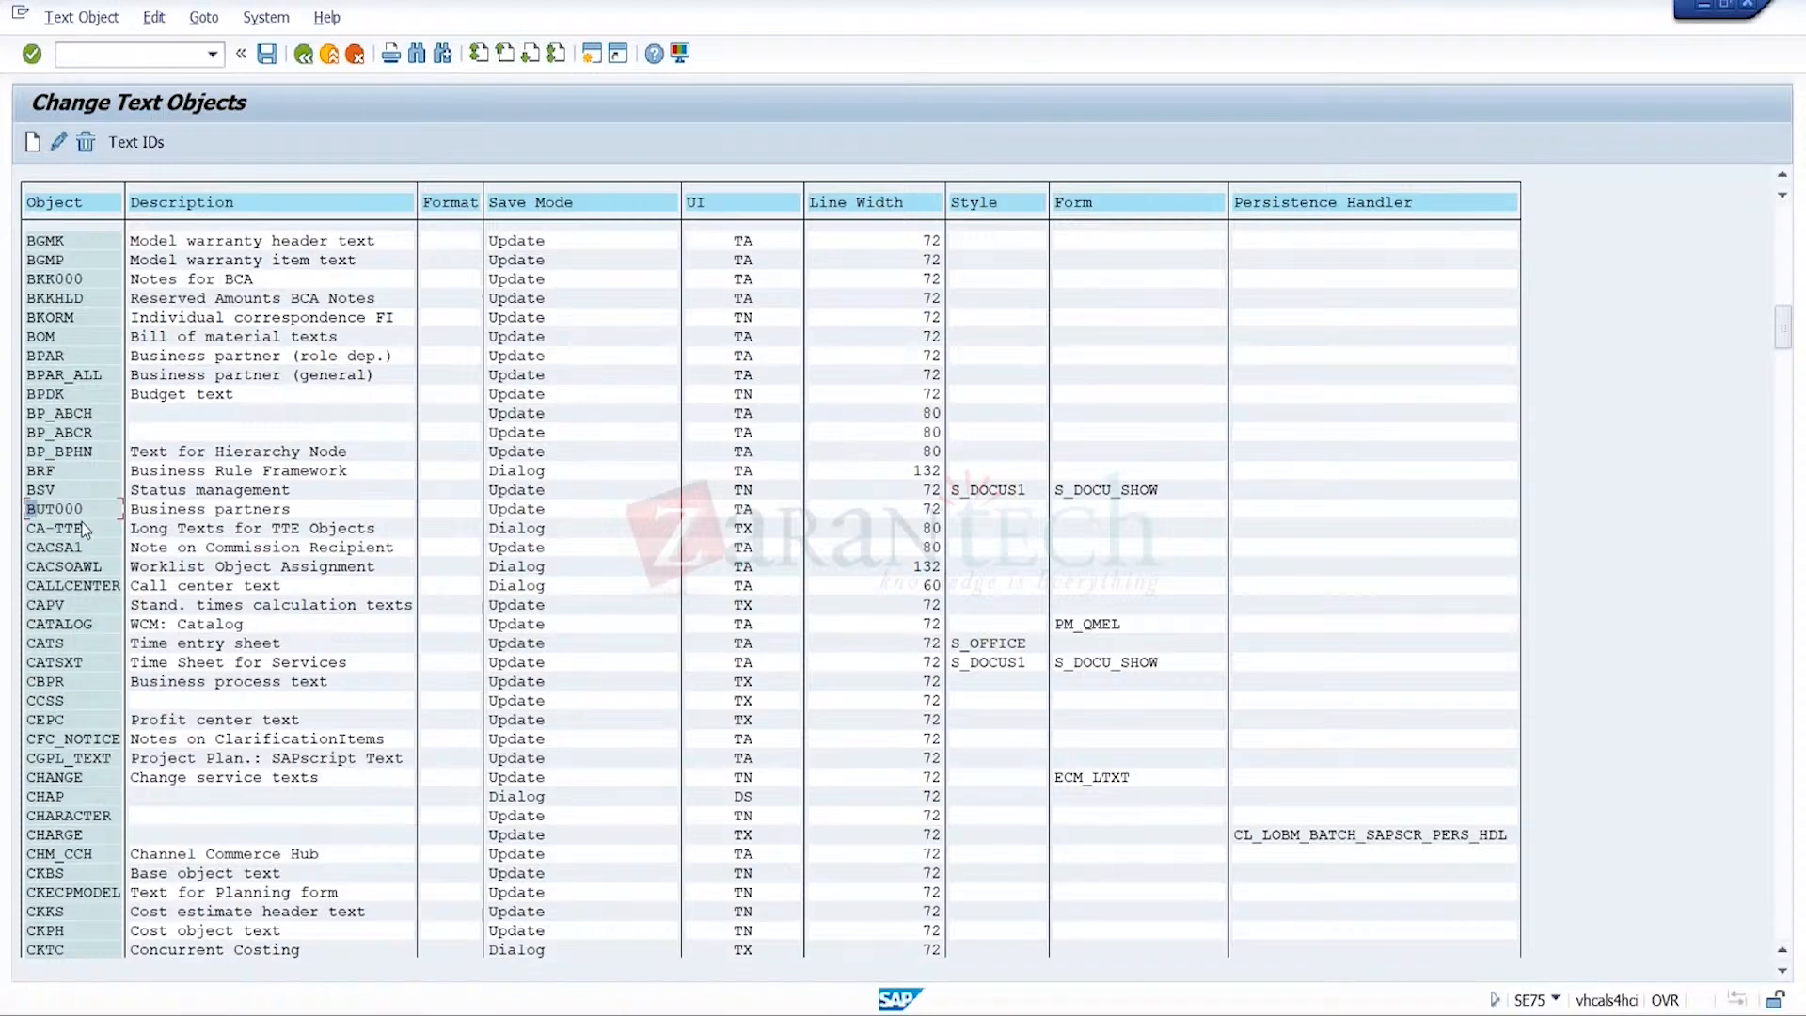
{"action": "left_click", "coordinate": [132, 143]}
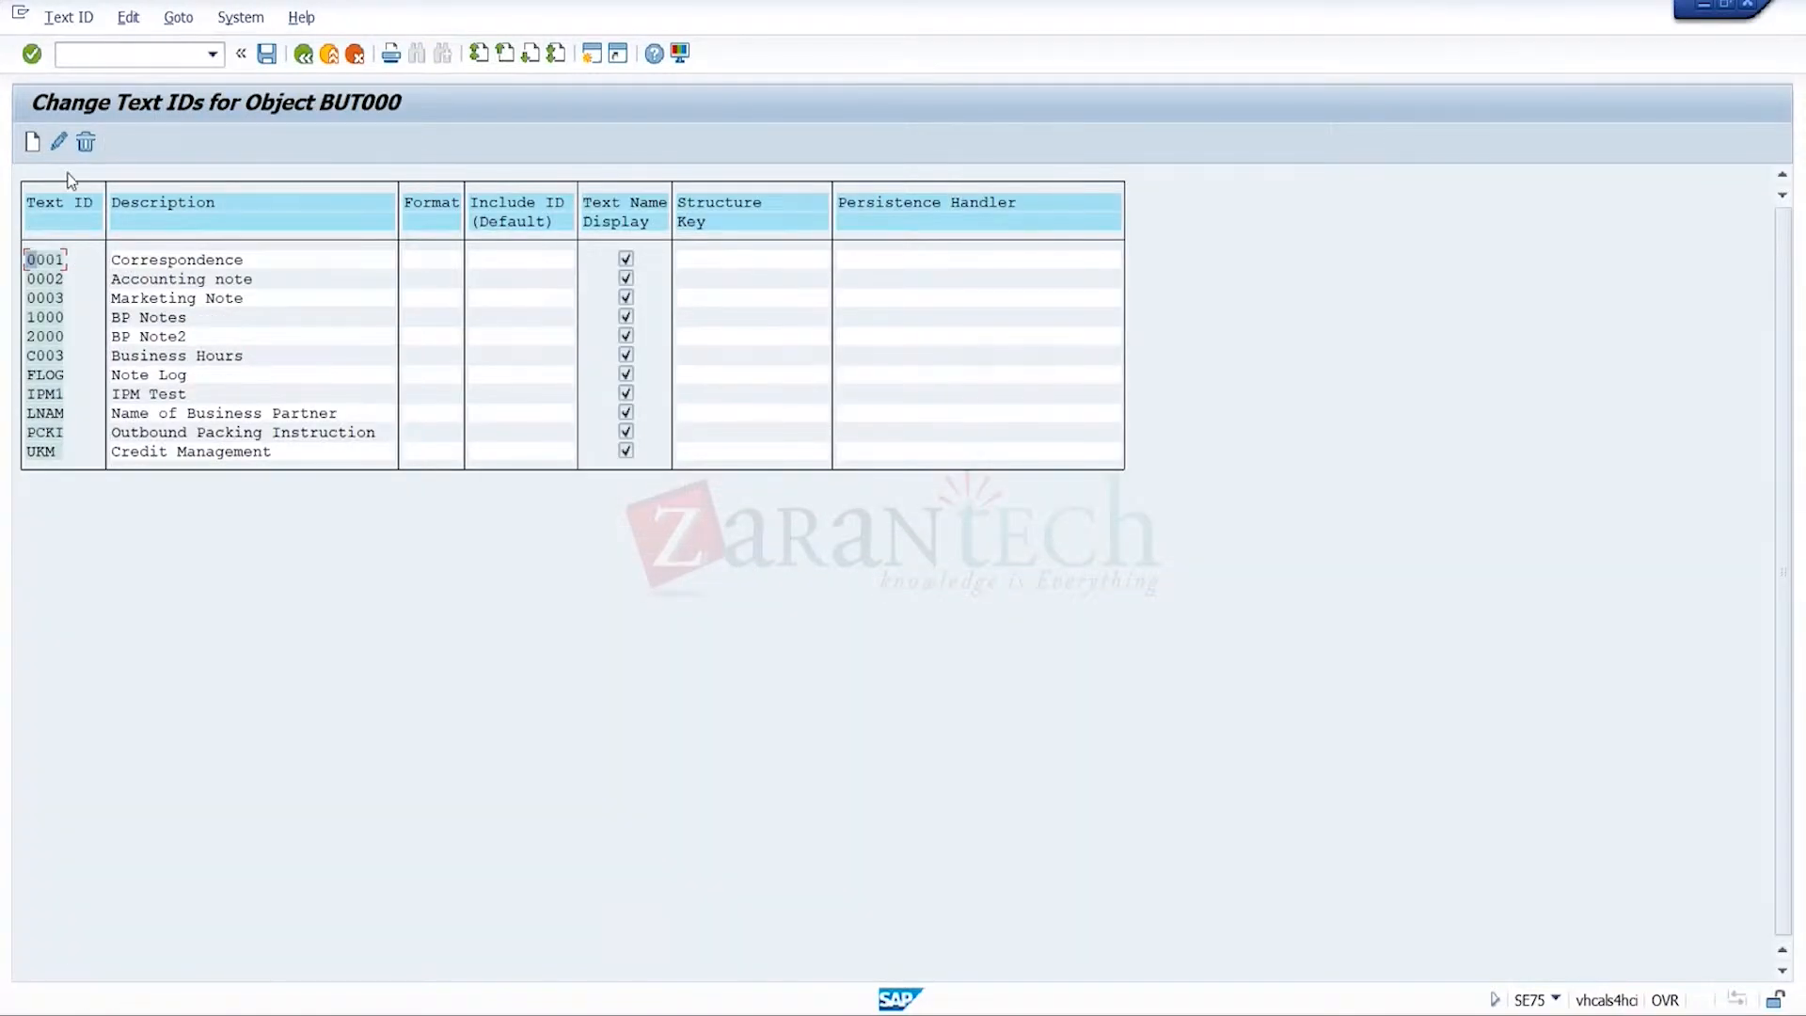
{"action": "left_click", "coordinate": [32, 142]}
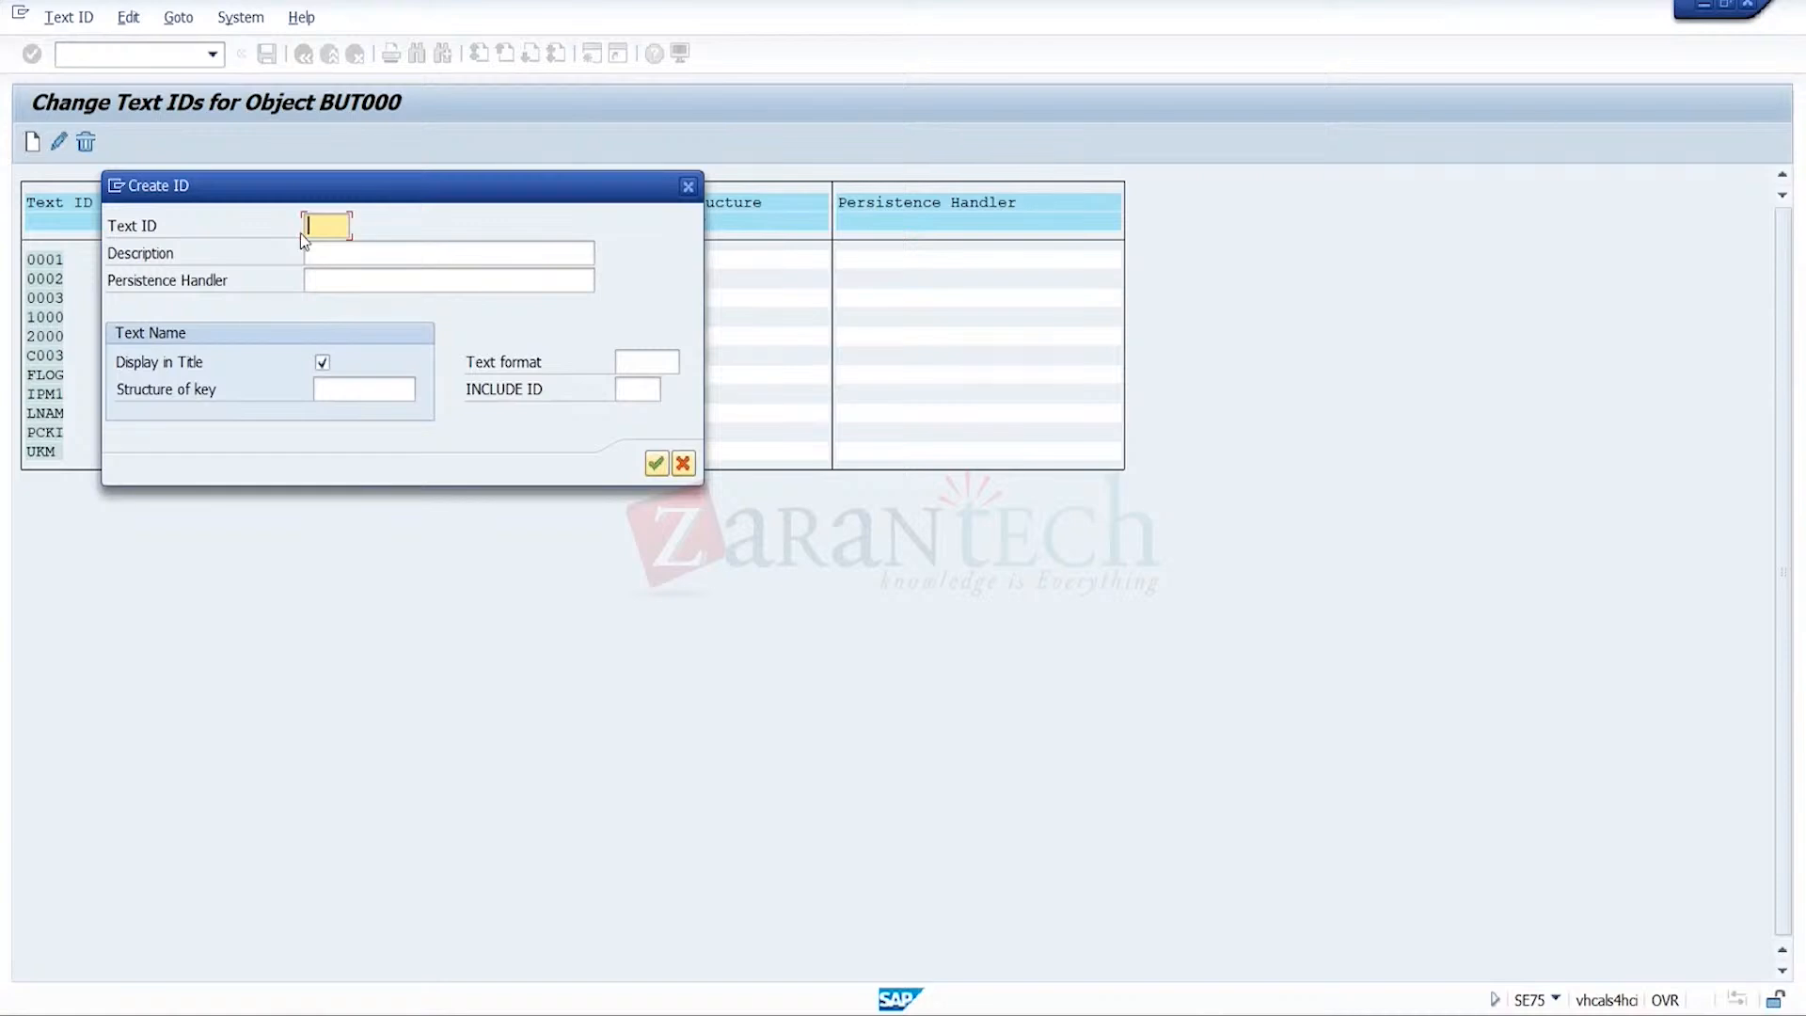
{"action": "type", "text": "1000"}
{"action": "left_click", "coordinate": [452, 259]}
{"action": "type", "text": "GENERA NOTES"}
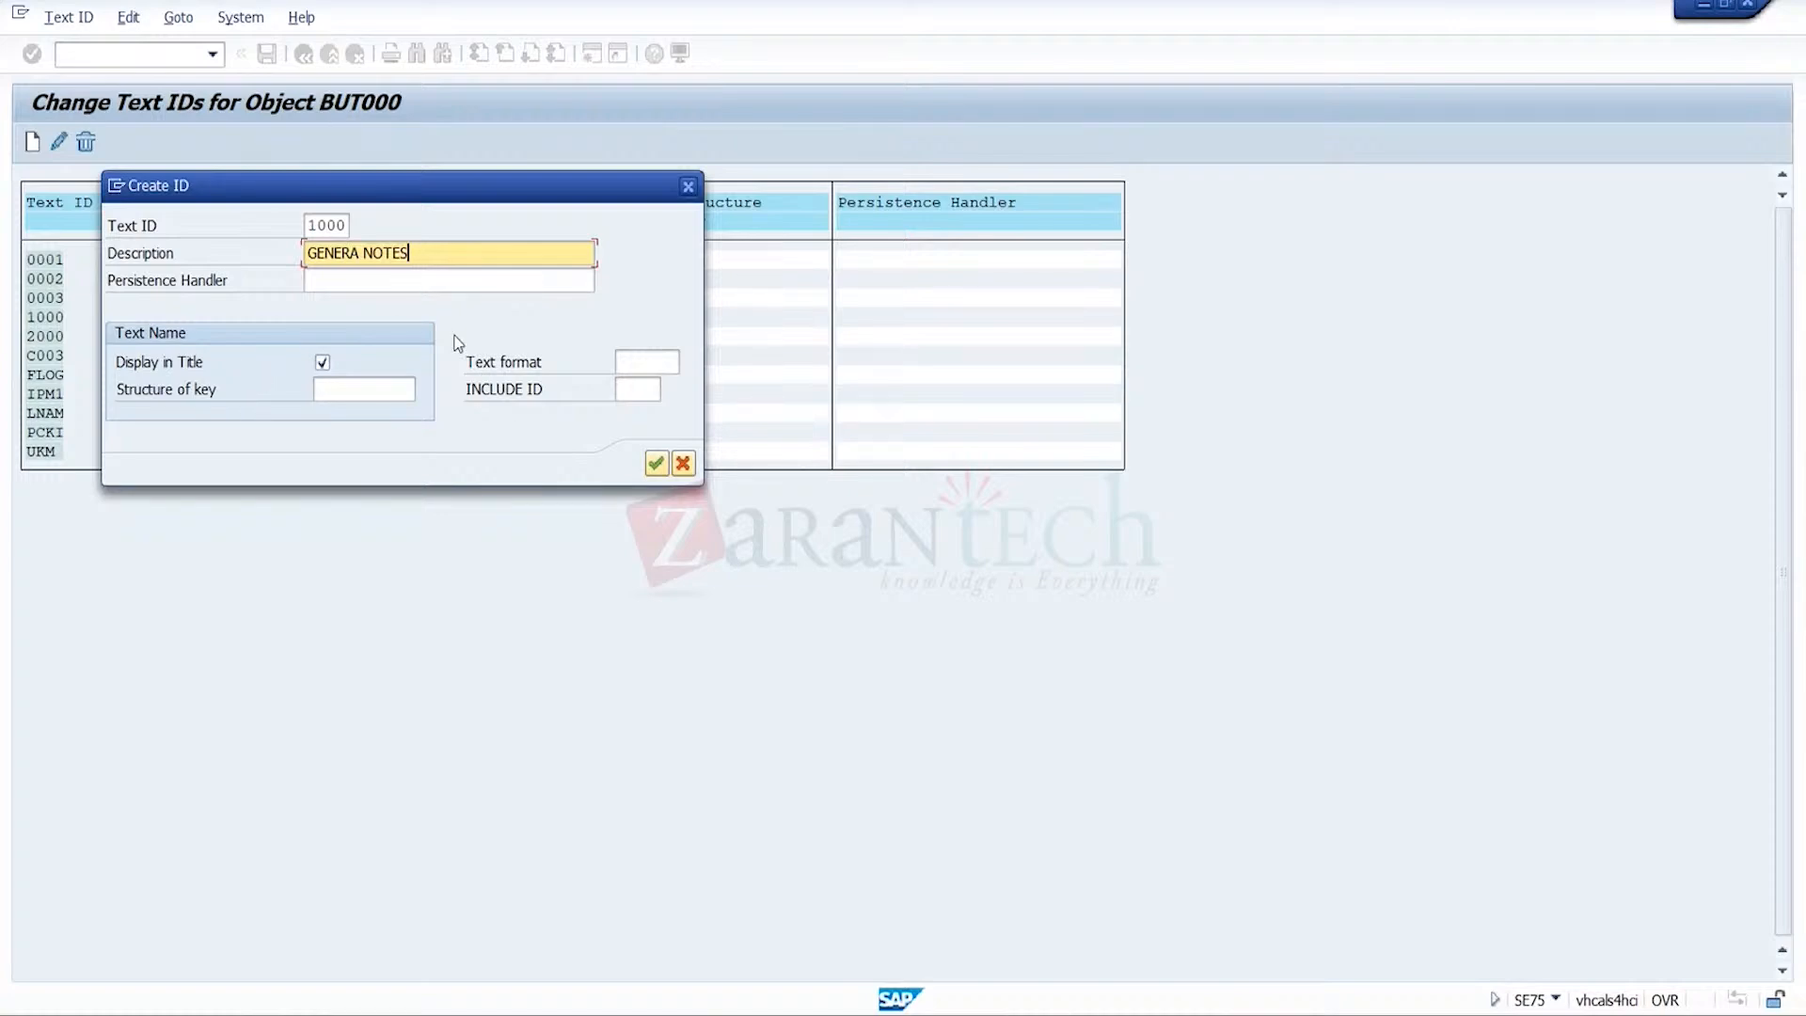
{"action": "left_click", "coordinate": [656, 464]}
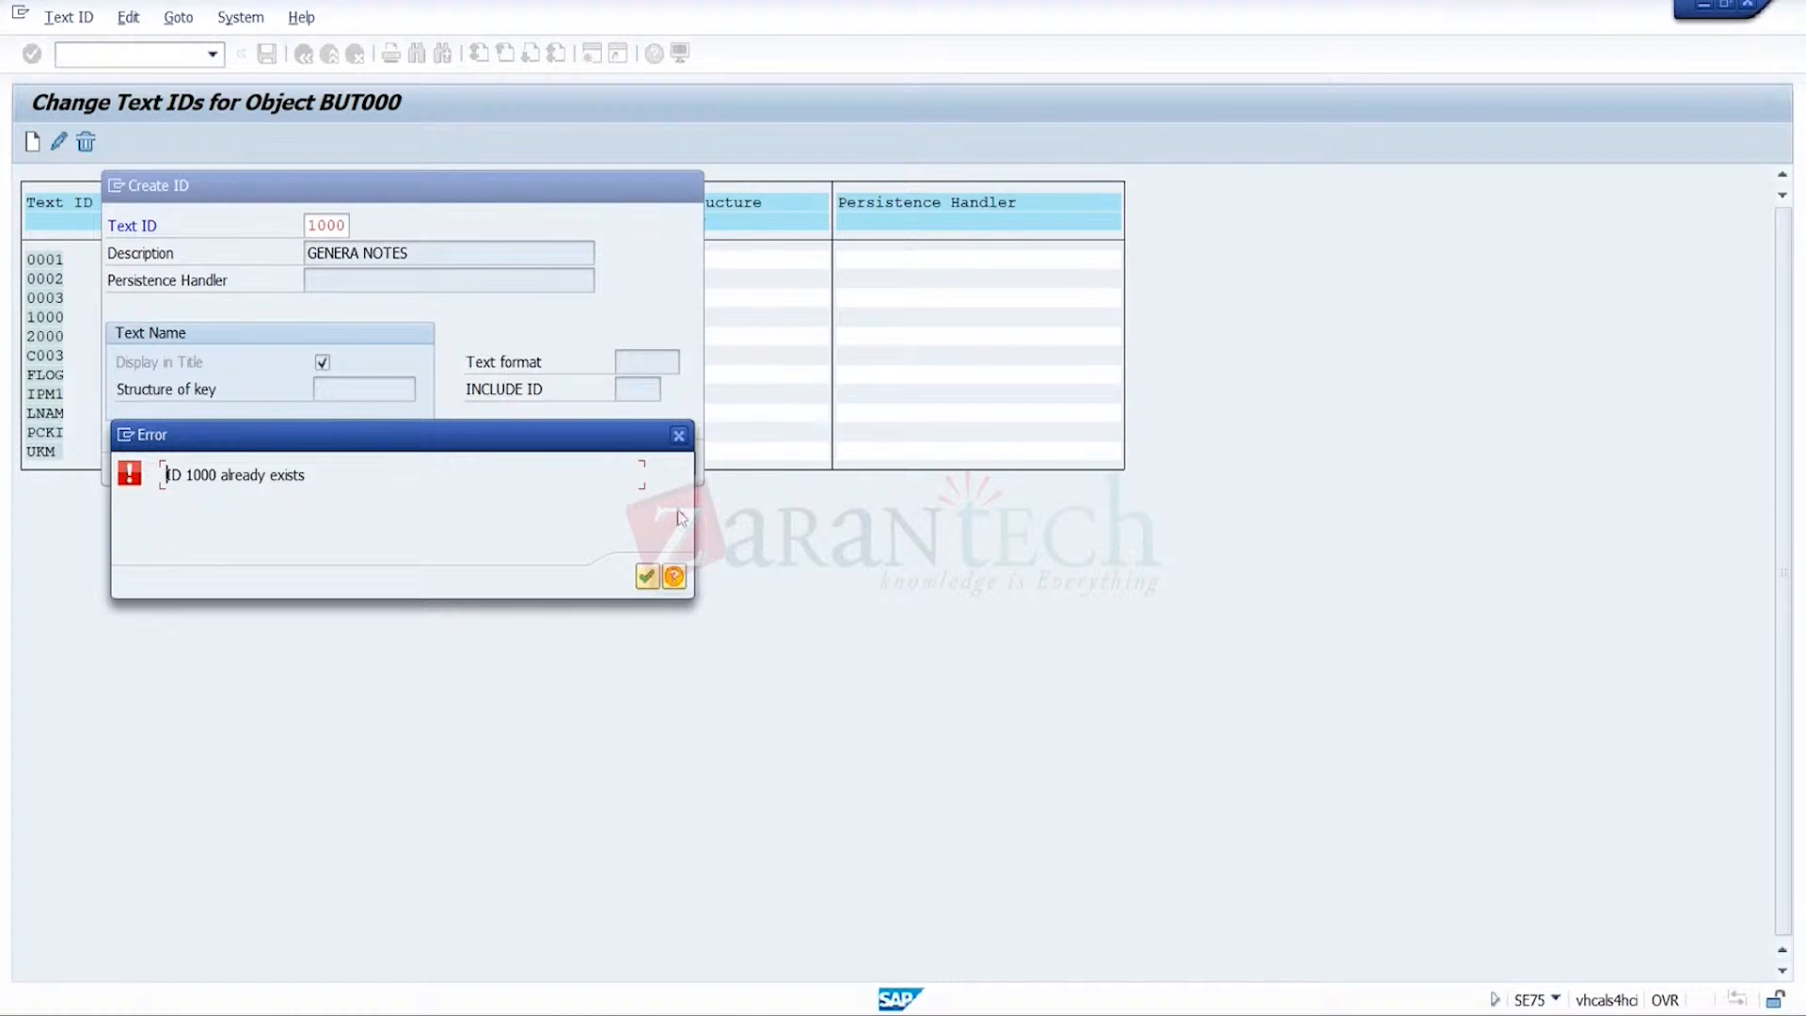
{"action": "left_click", "coordinate": [638, 585]}
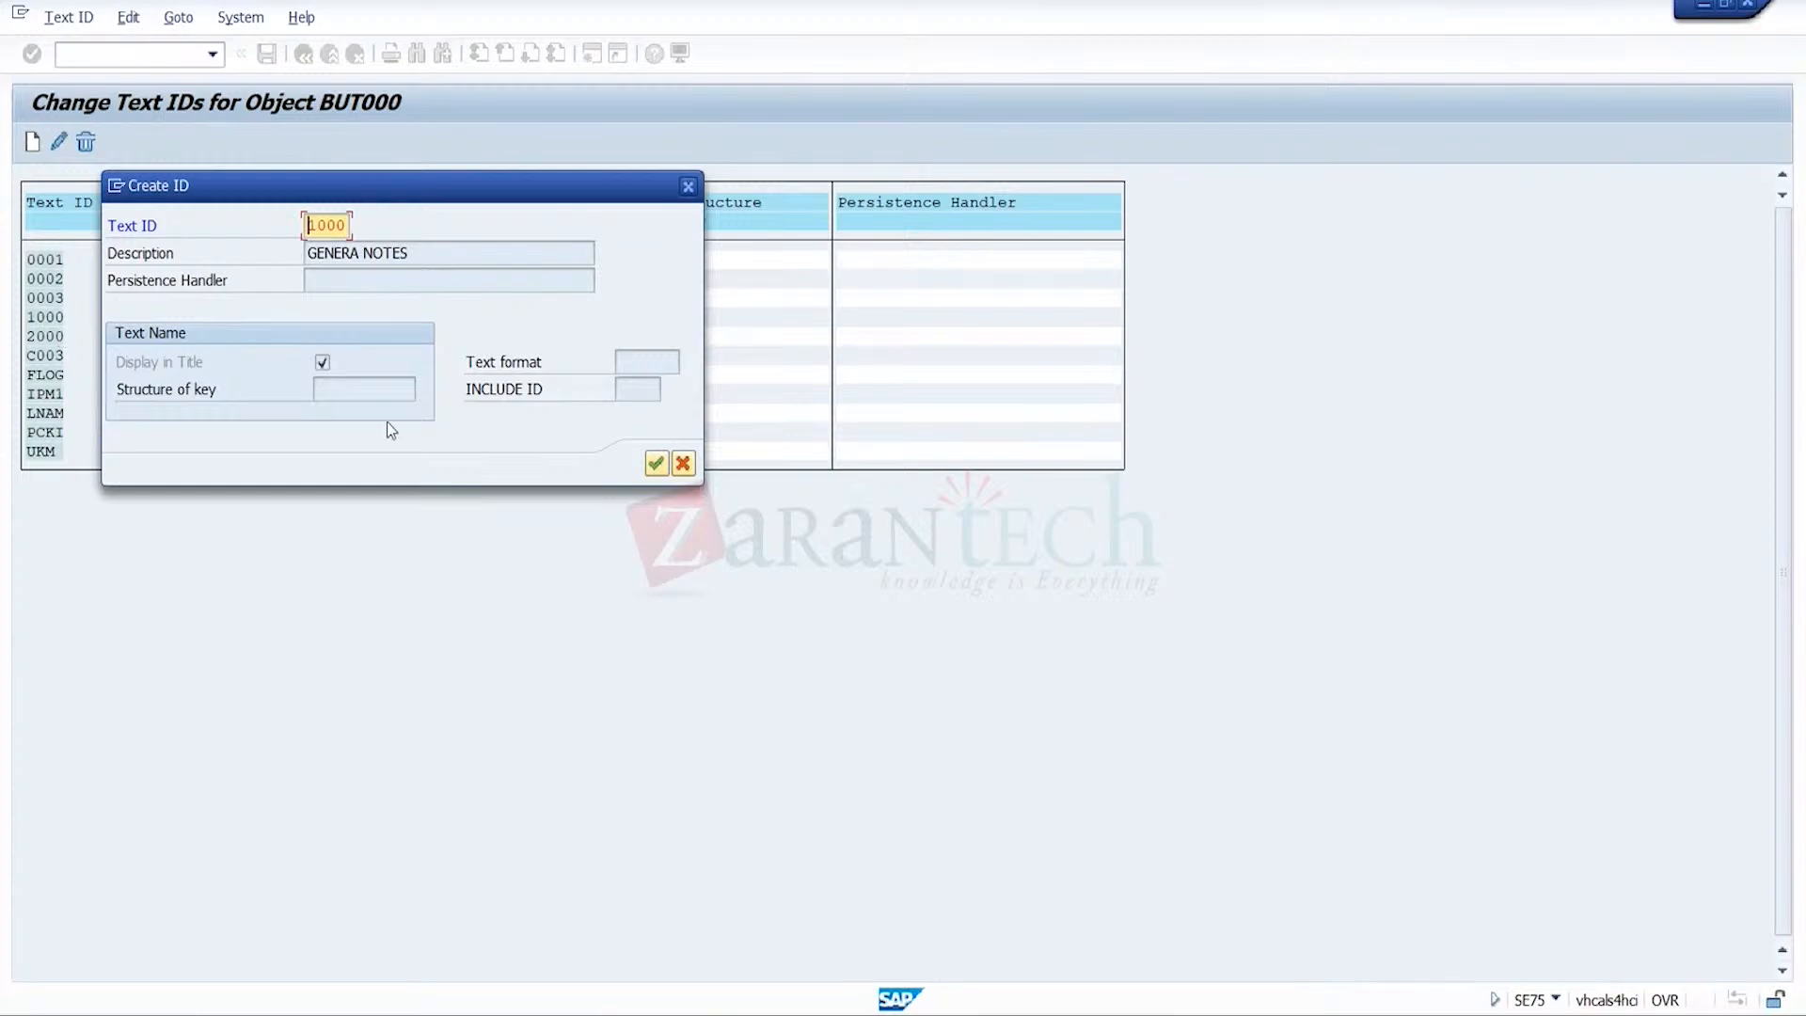
{"action": "left_click", "coordinate": [655, 463]}
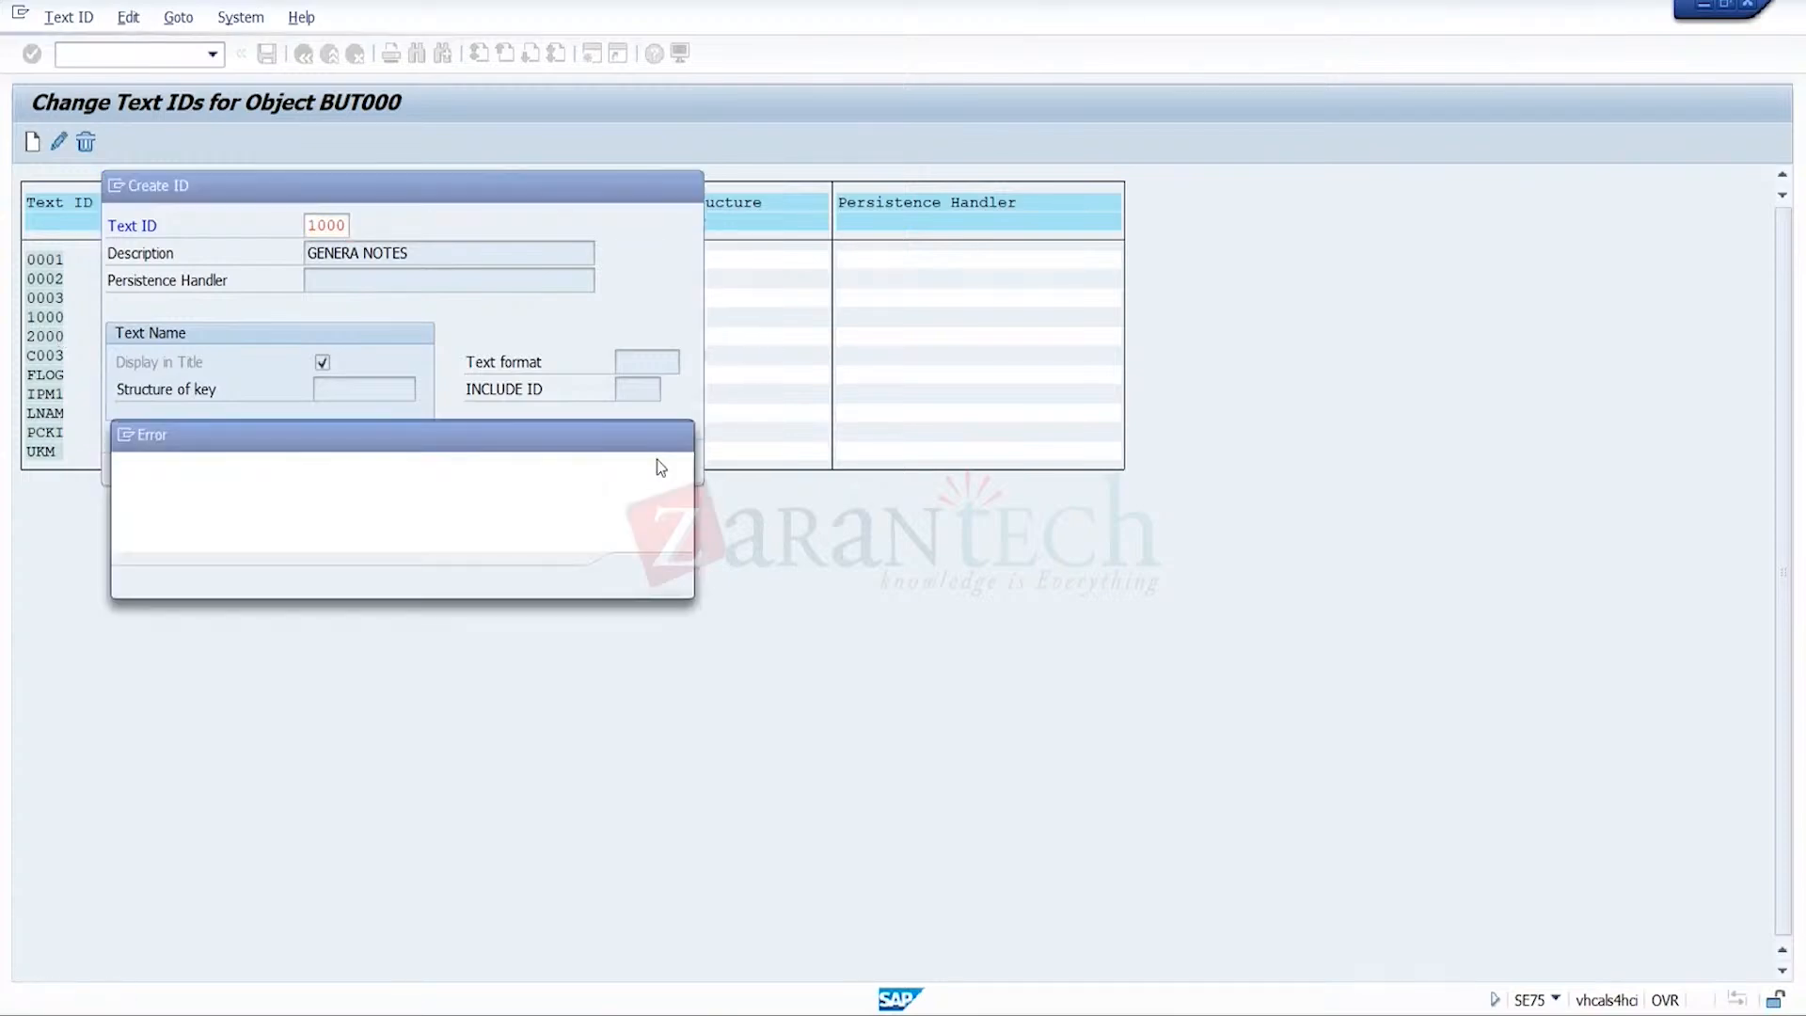
{"action": "left_click", "coordinate": [647, 578]}
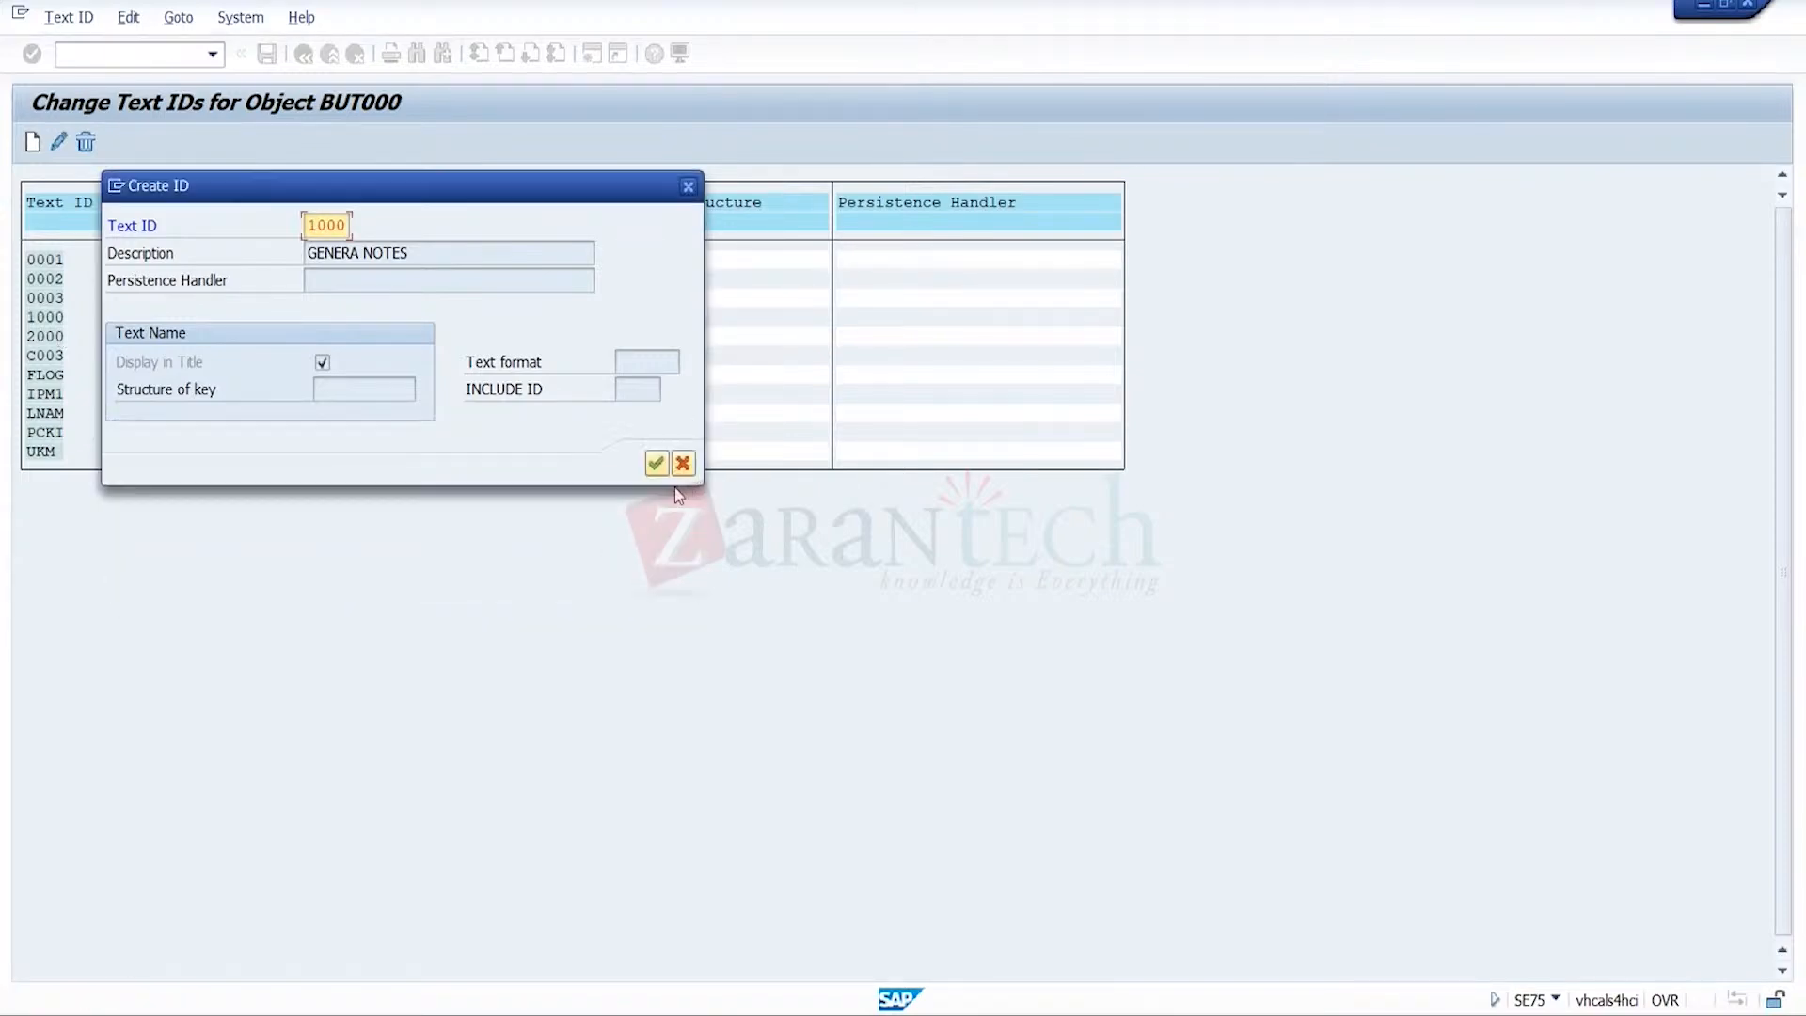
{"action": "left_click", "coordinate": [689, 462]}
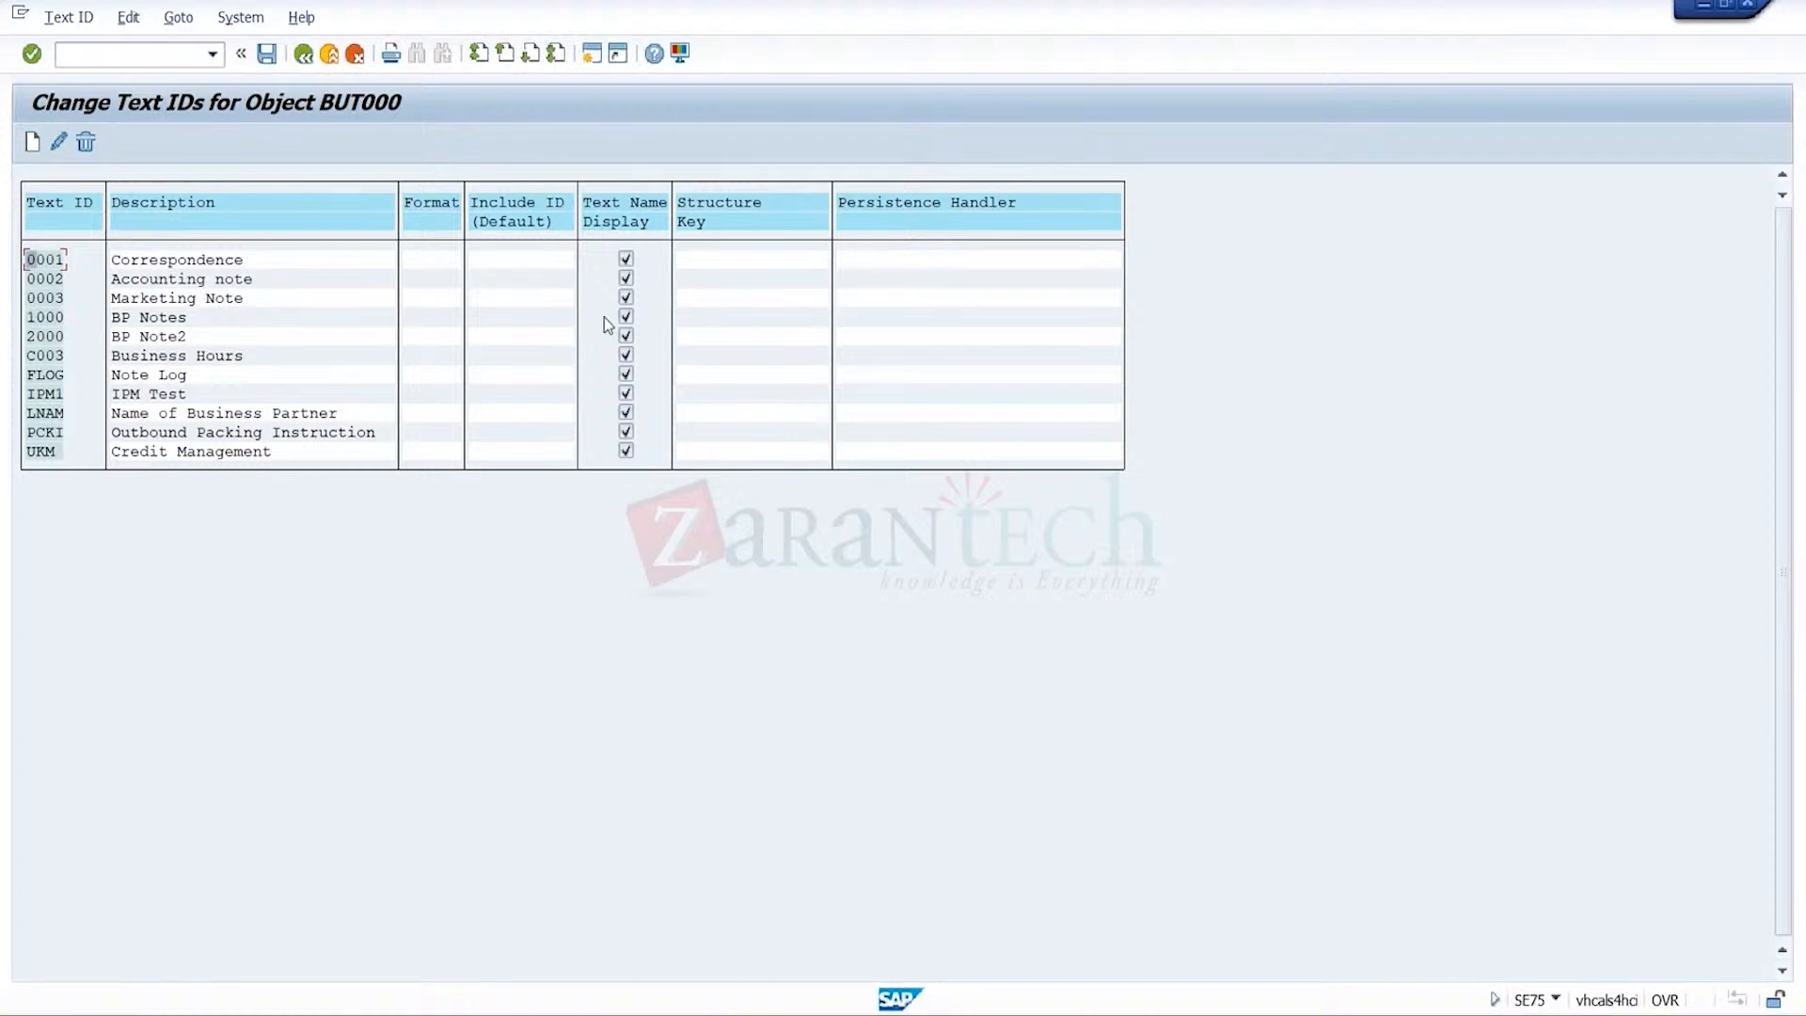
- Leave the text object maintenance and reopen Assignment of Note Views to Roles in the customizing session for the application object
{"action": "left_click", "coordinate": [304, 56]}
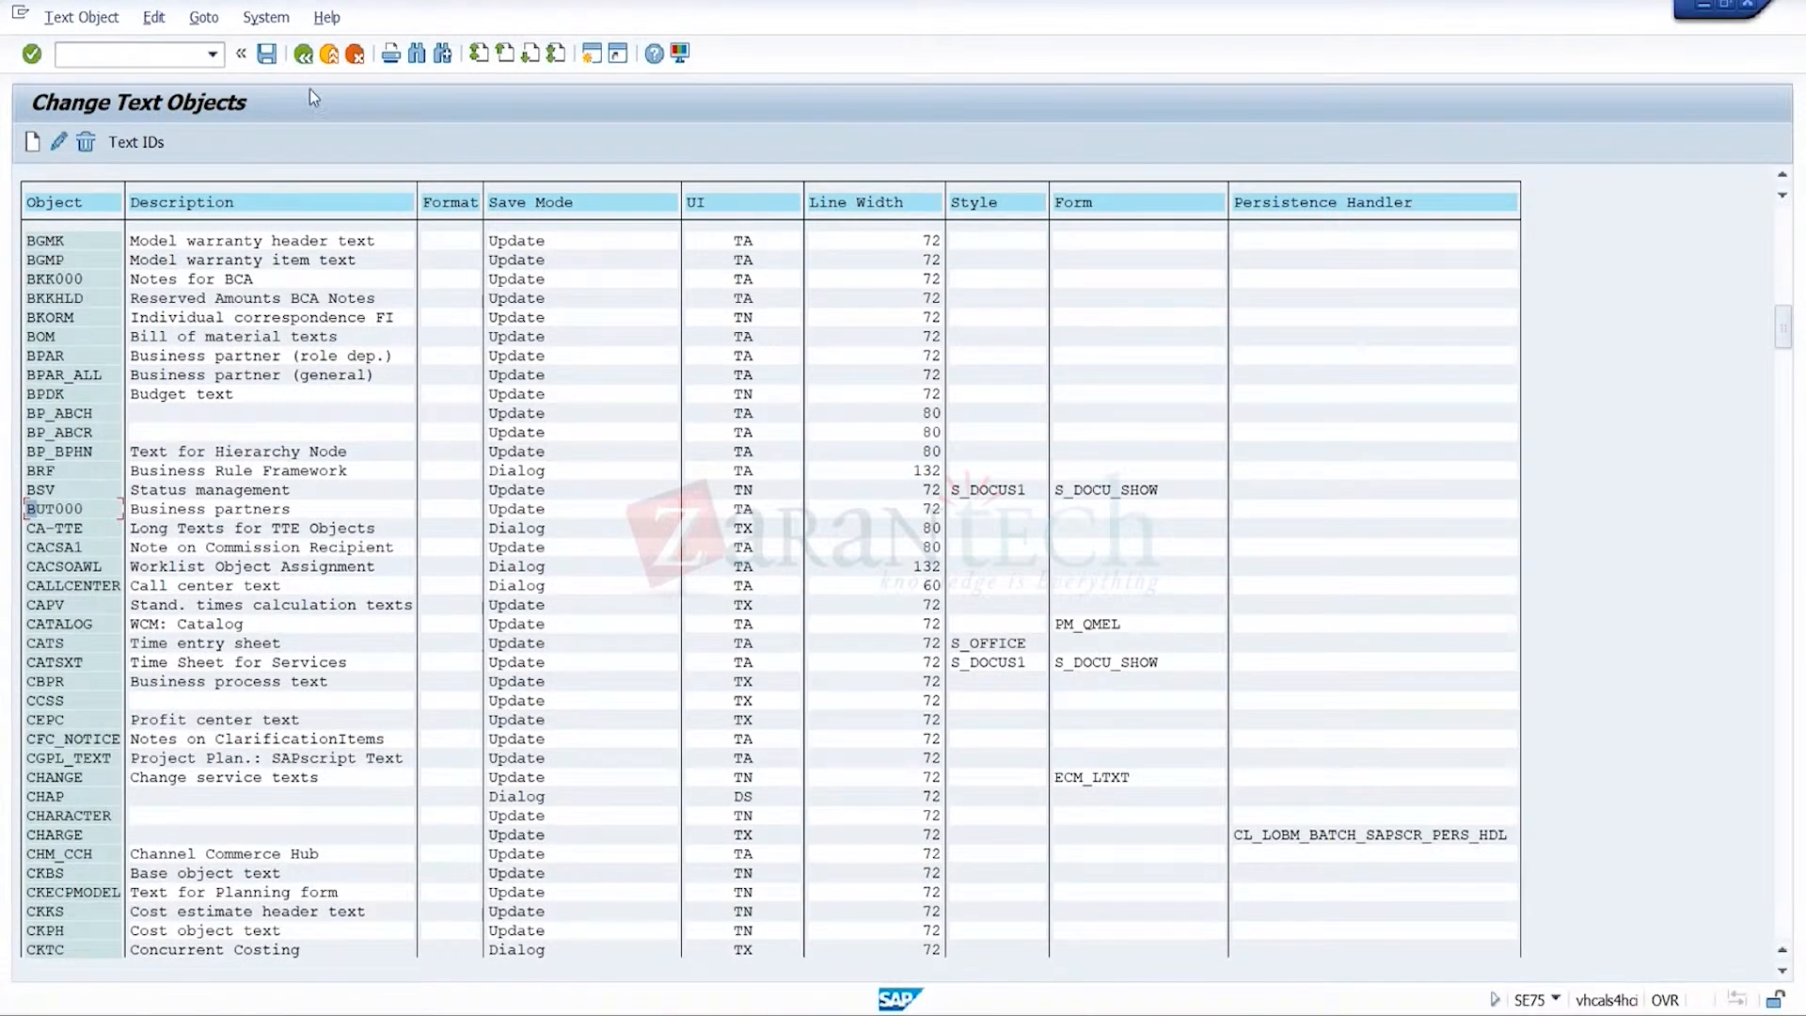
{"action": "left_click", "coordinate": [330, 57]}
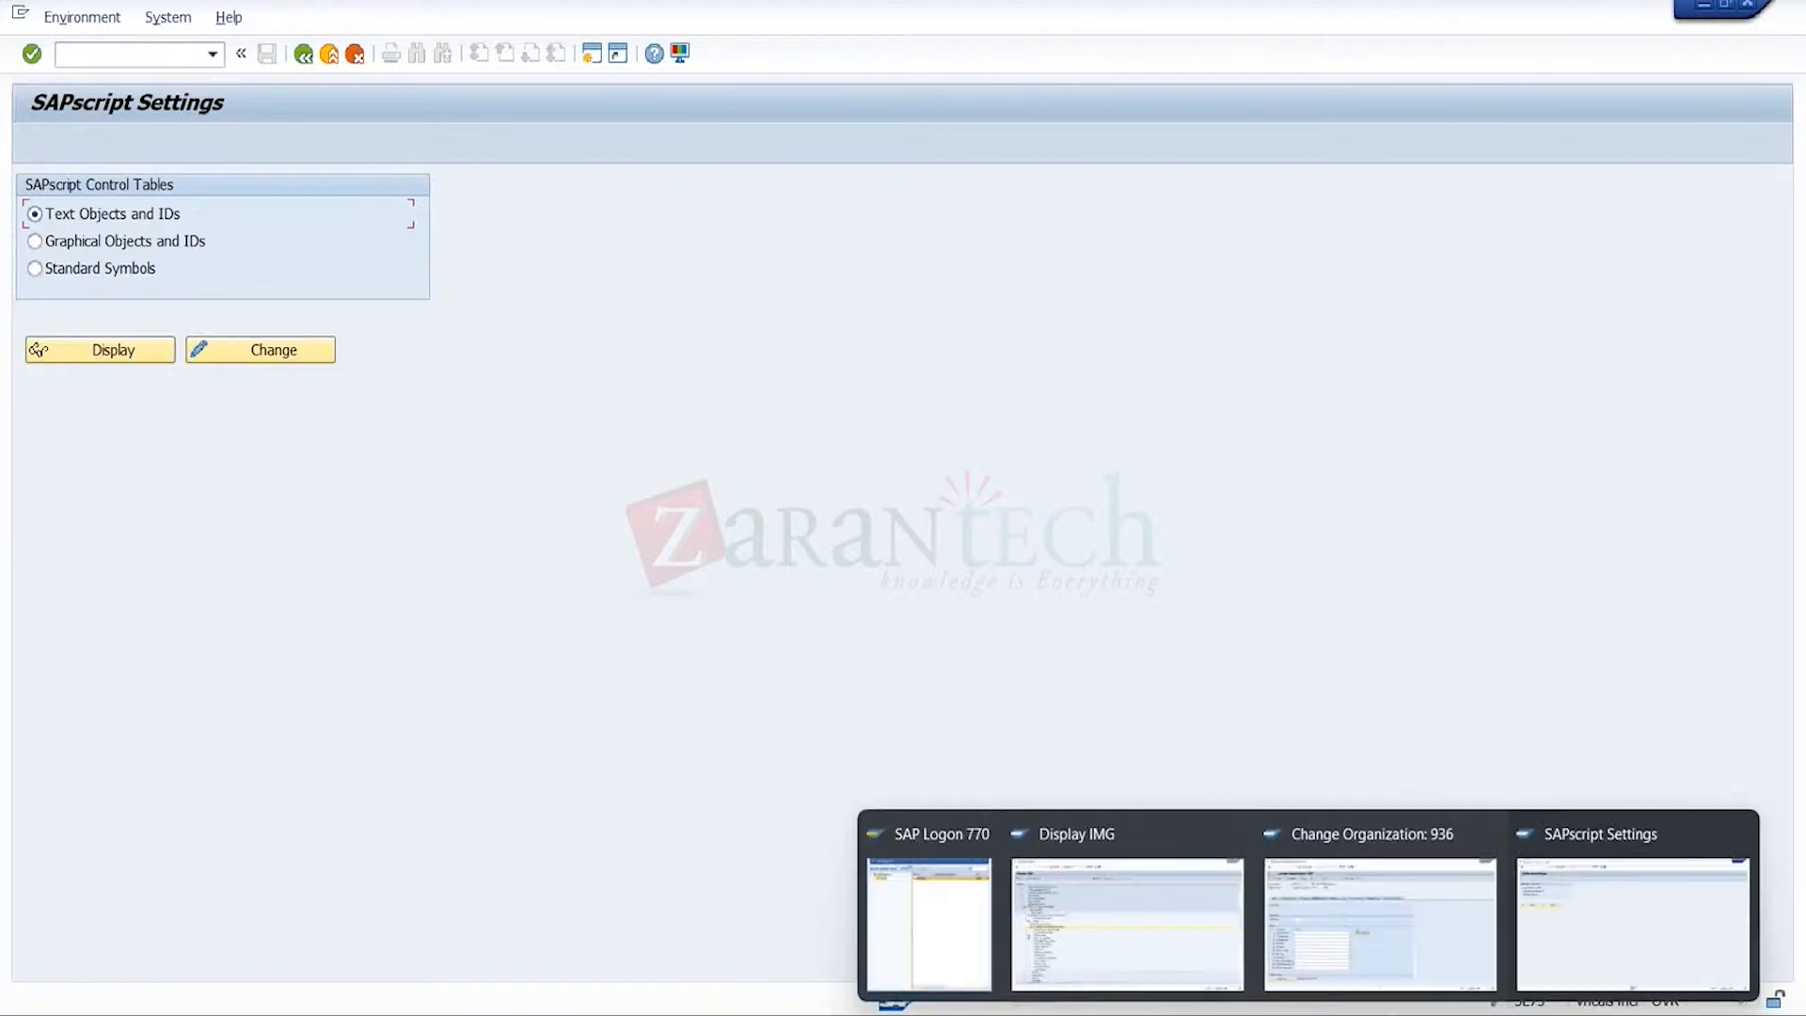
{"action": "left_click", "coordinate": [1092, 923]}
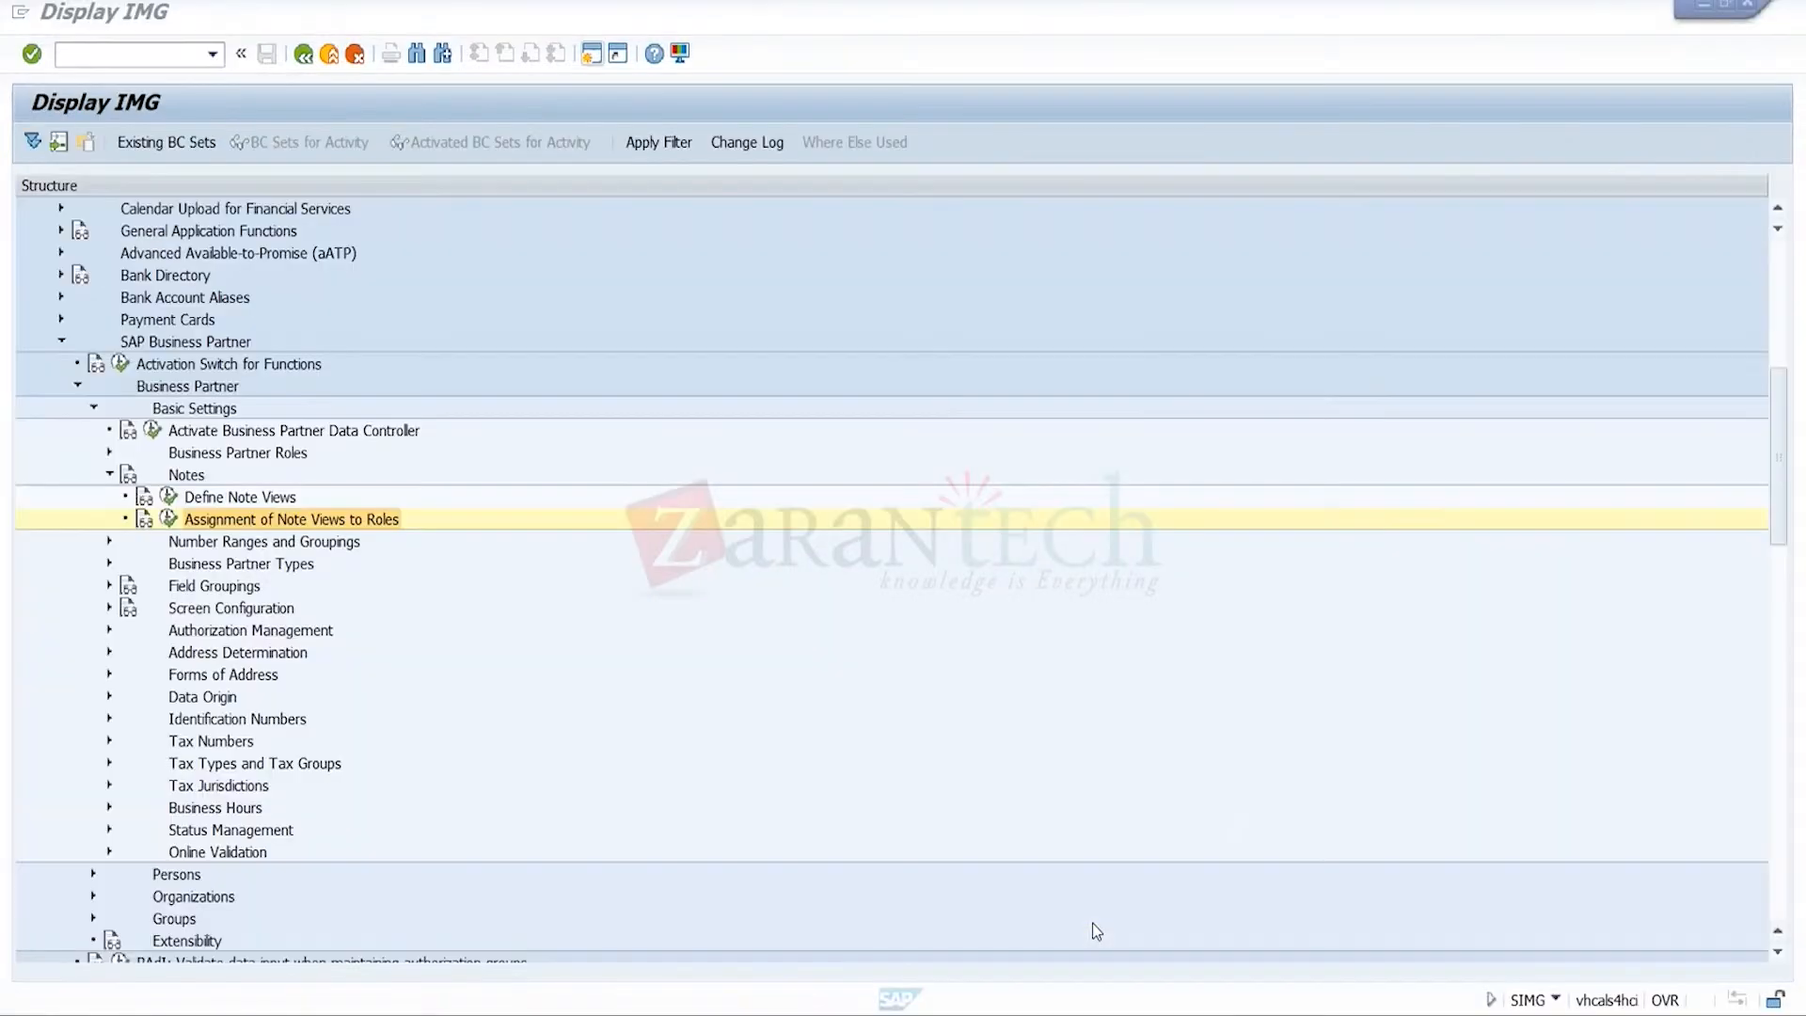
{"action": "left_click", "coordinate": [169, 518]}
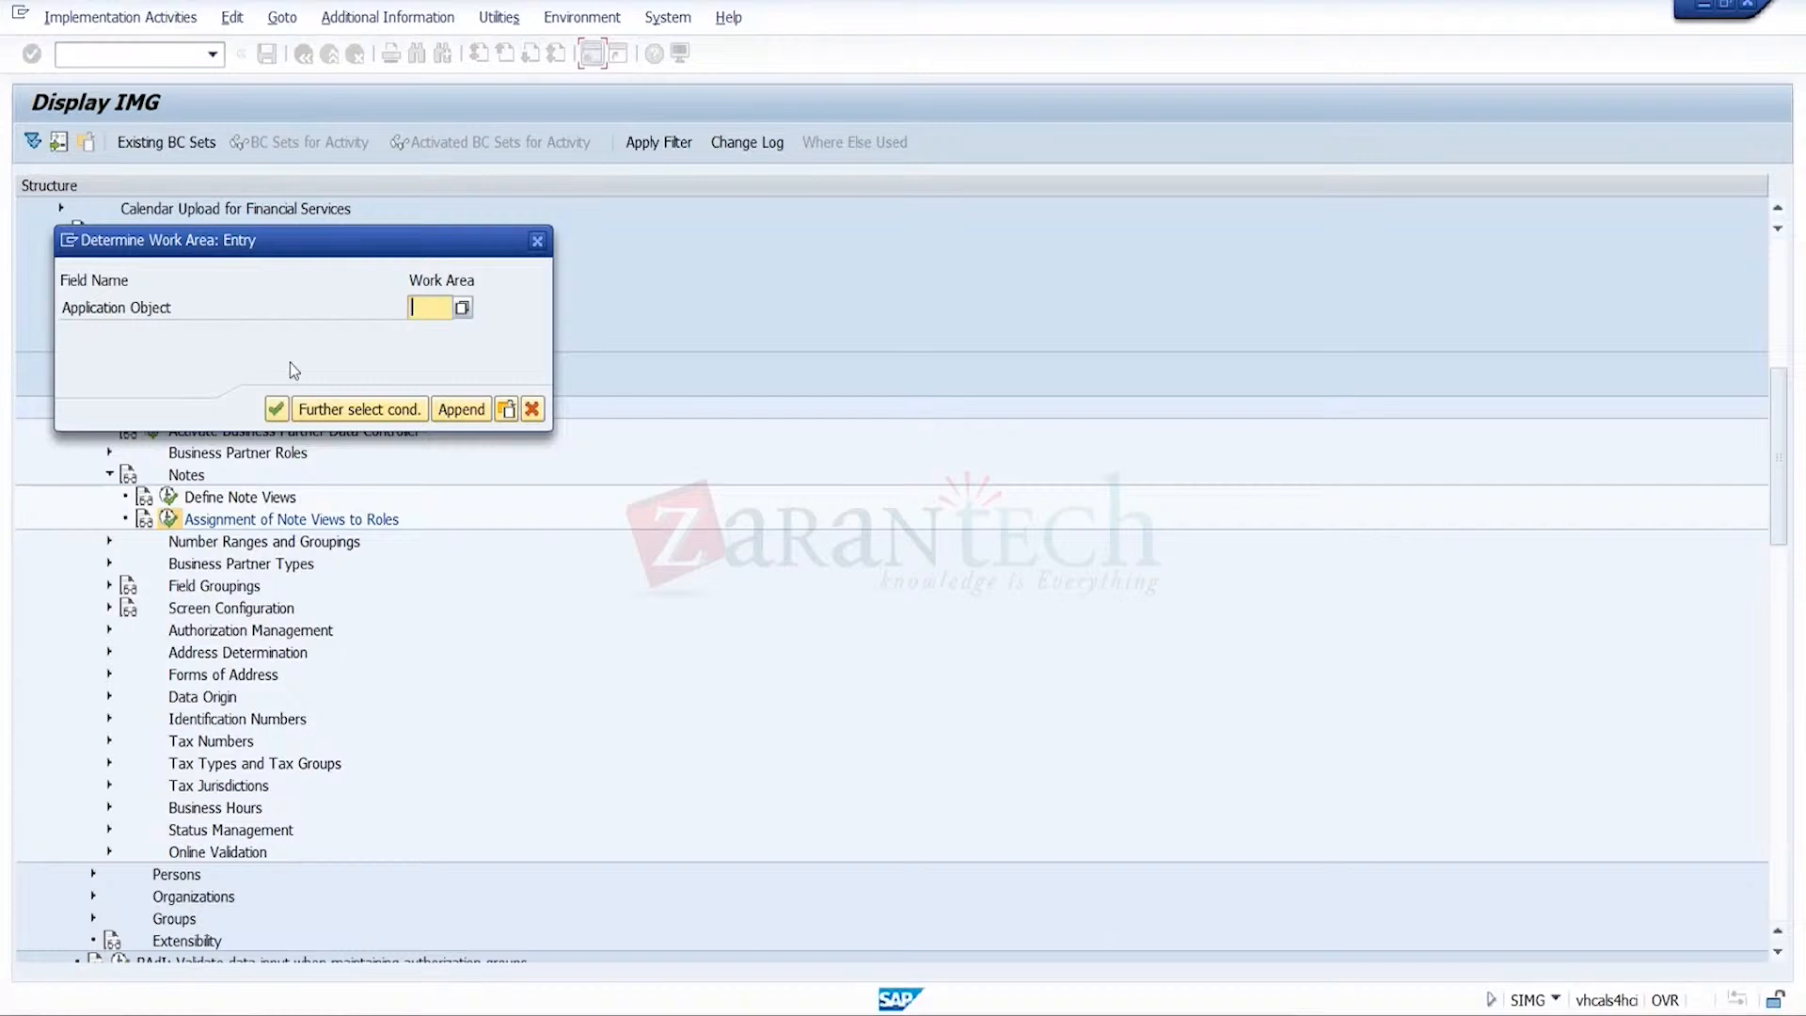
{"action": "key", "text": "BackSpace"}
{"action": "left_click", "coordinate": [440, 330]}
{"action": "left_click", "coordinate": [276, 408]}
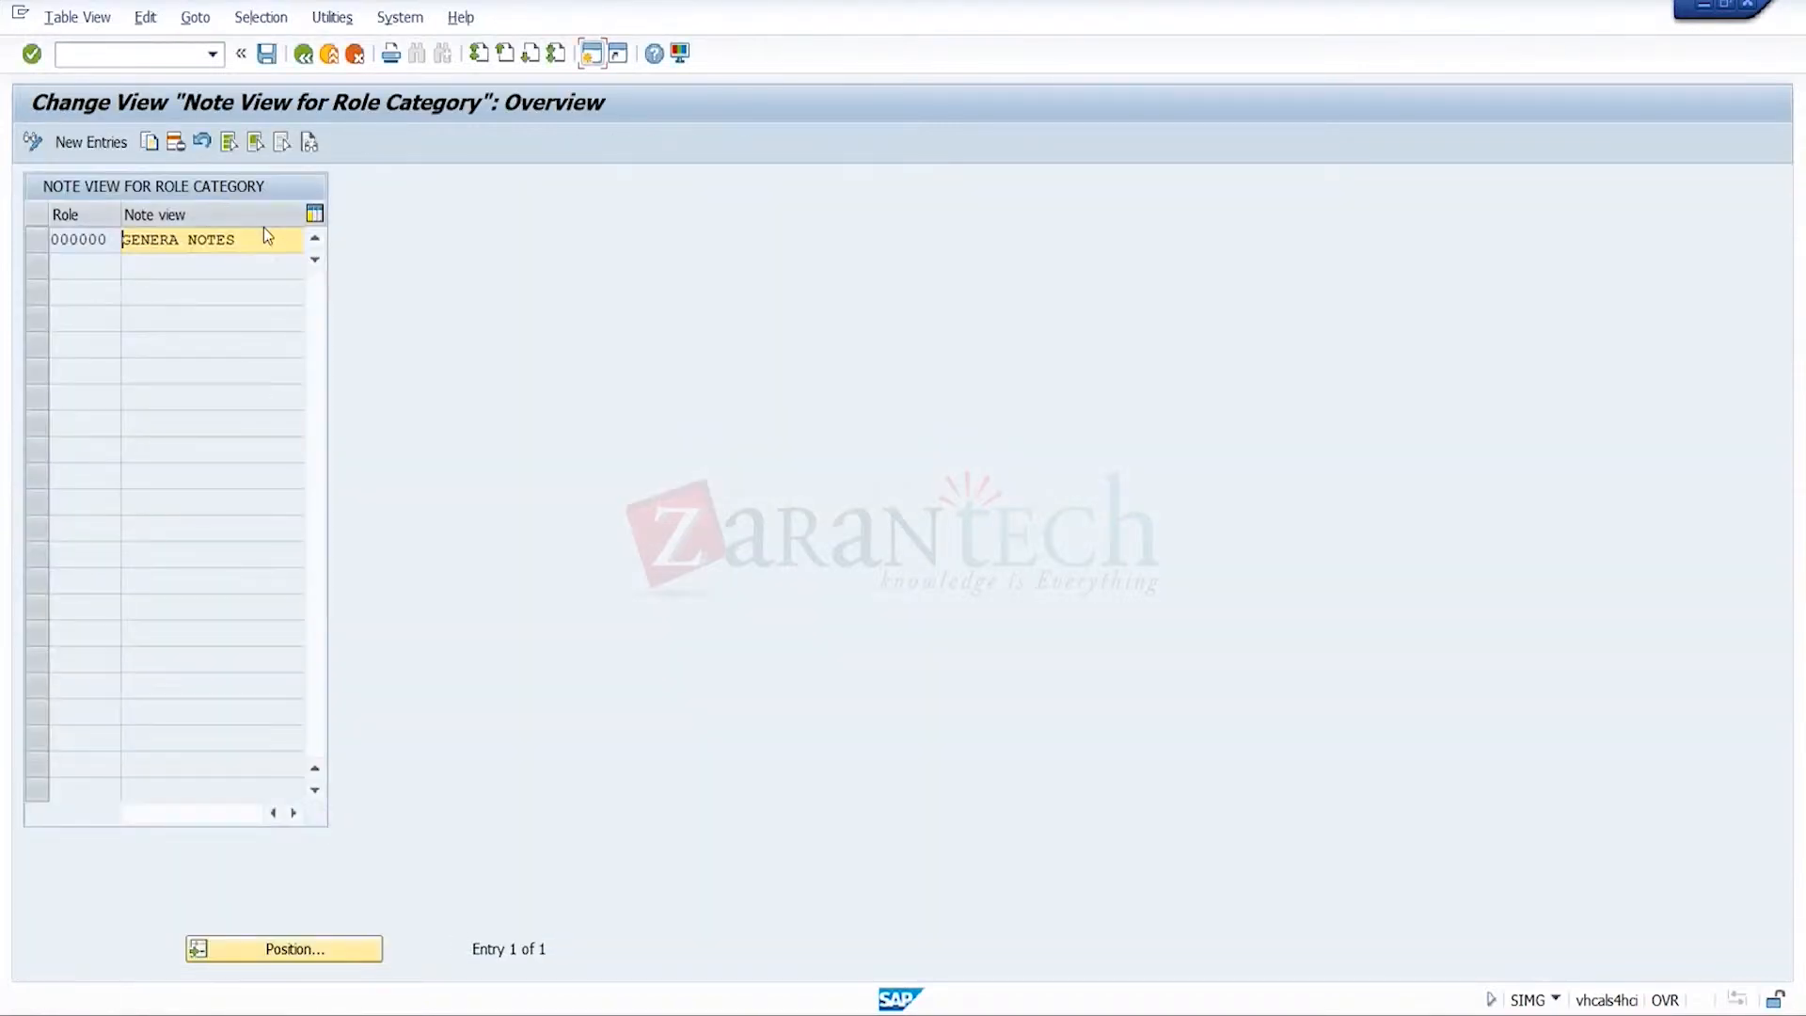
- Delete the assignment of note view GENERA NOTES to role 000000
{"action": "left_click", "coordinate": [225, 146]}
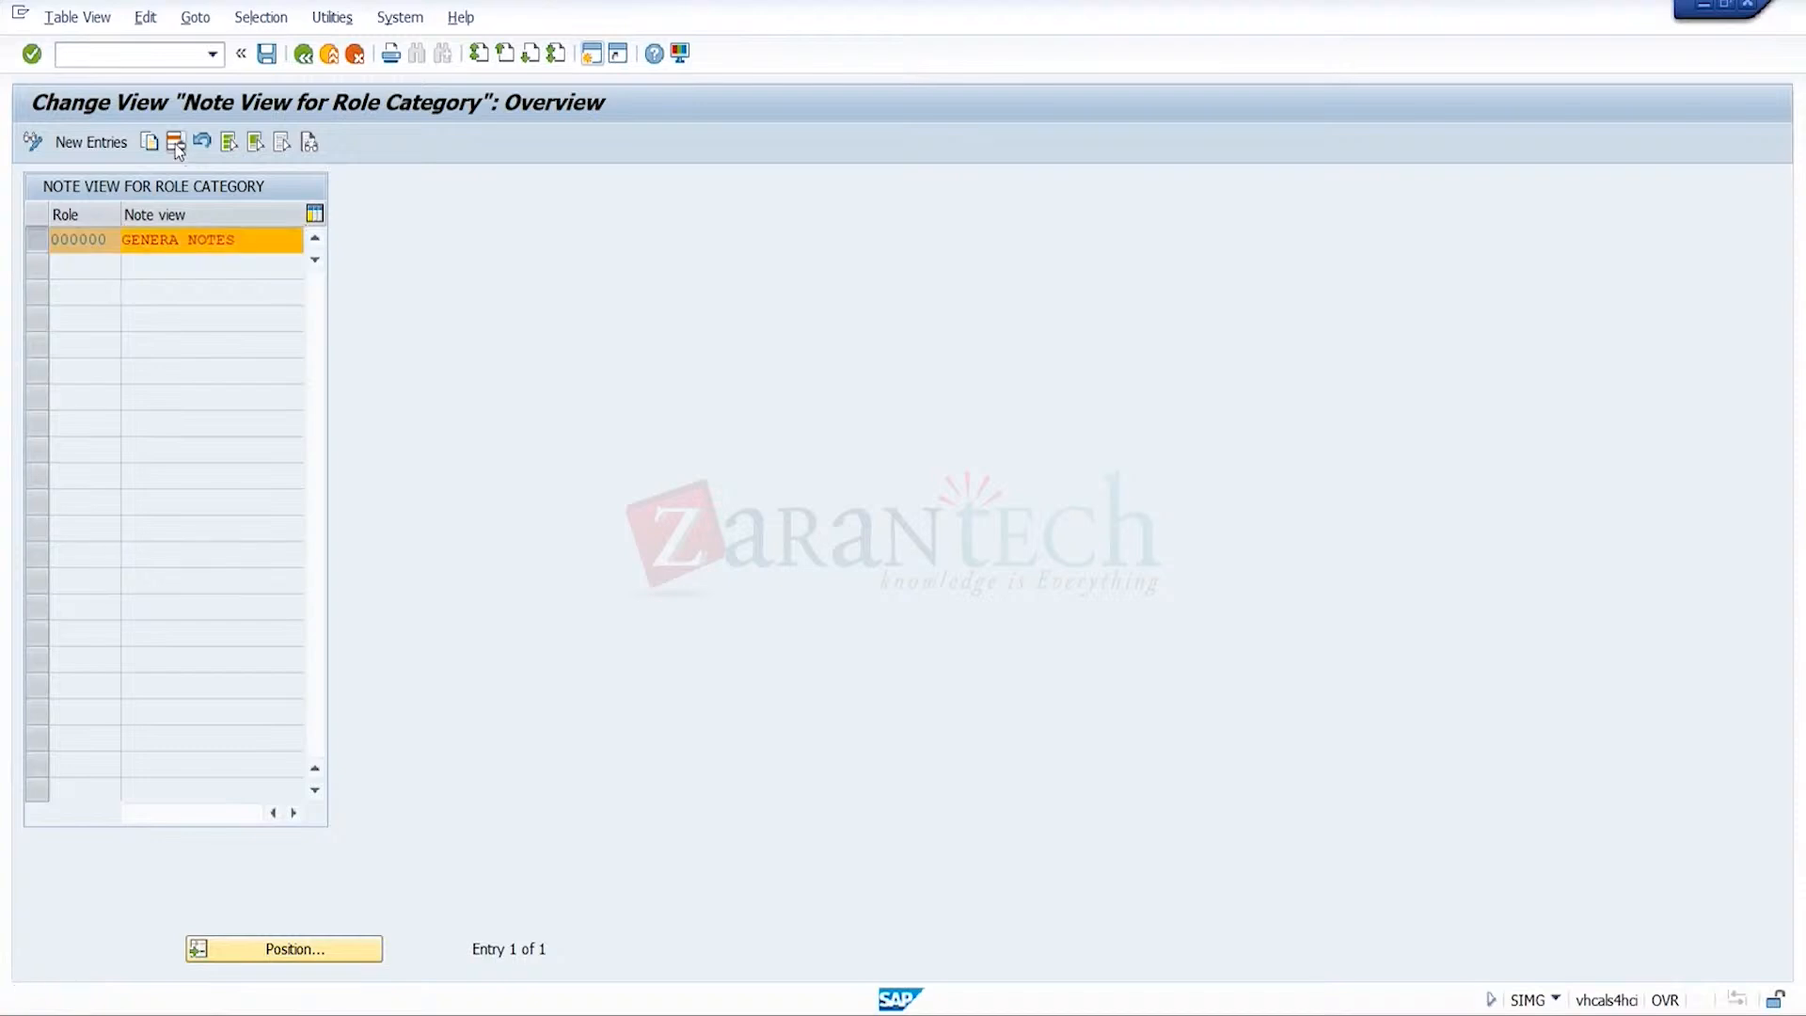
{"action": "left_click", "coordinate": [651, 683]}
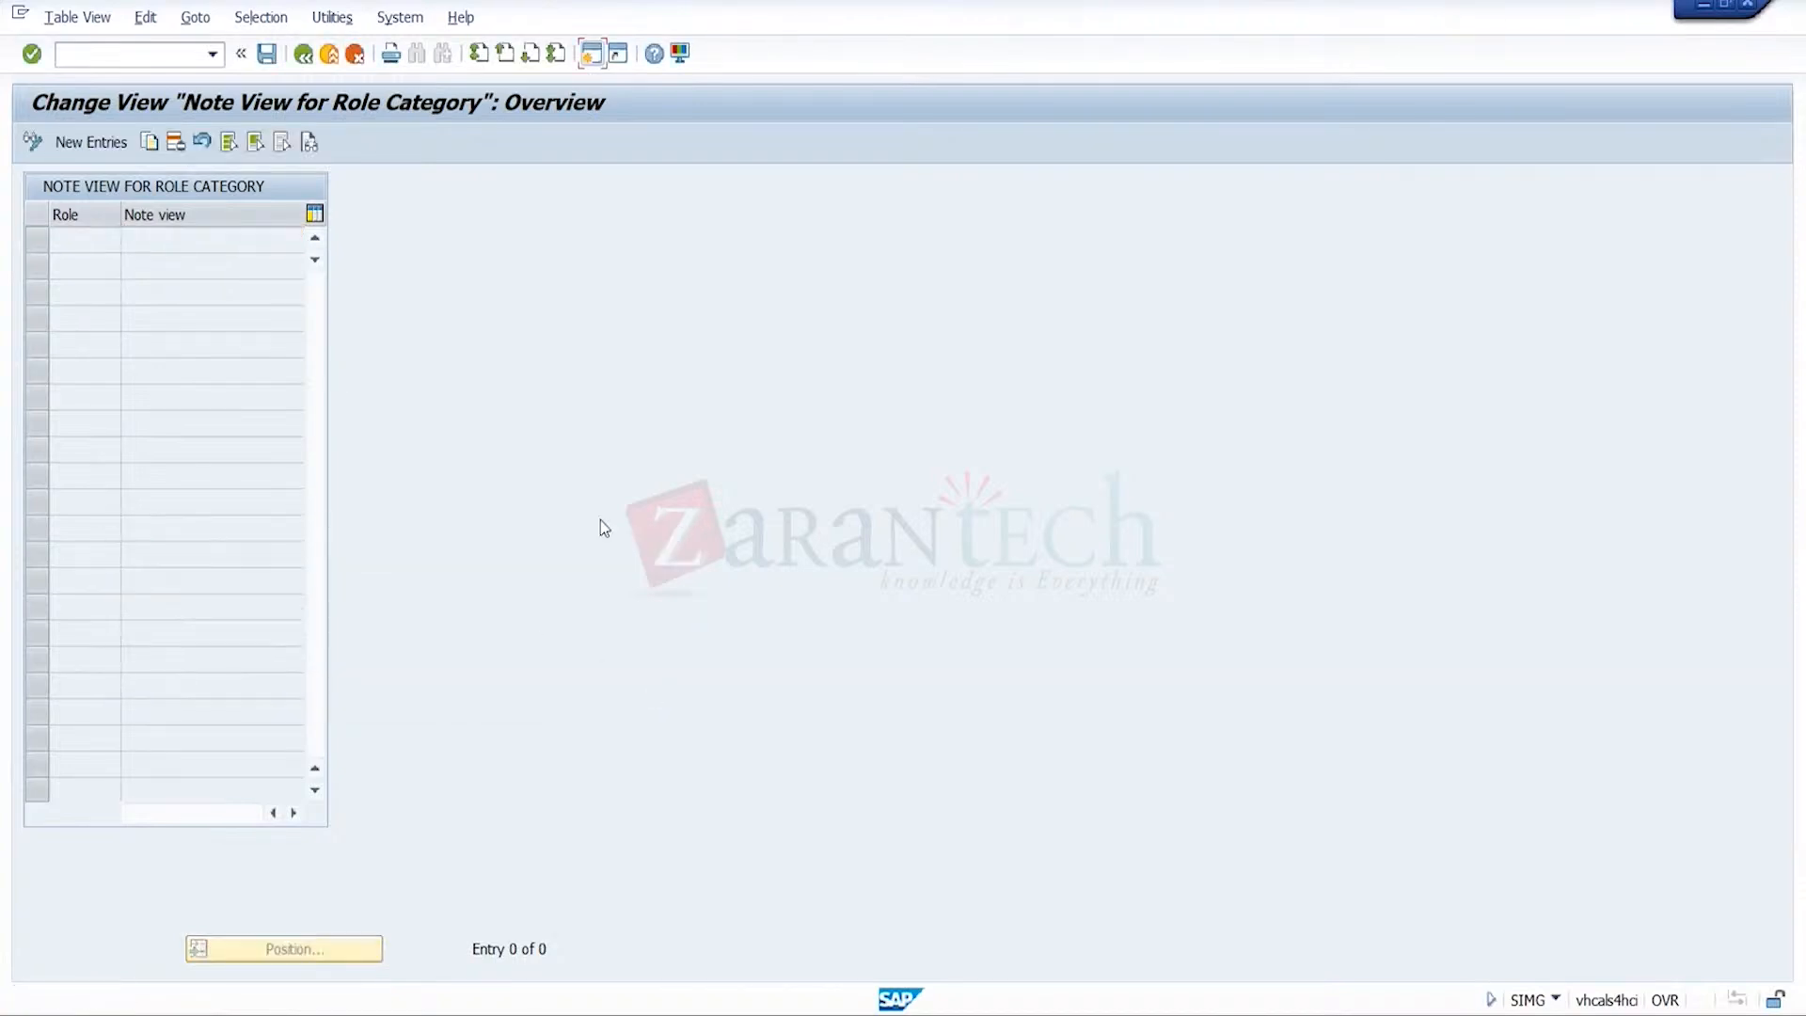
- Save the role assignment deletion in customizing request S4HK903192 and return to the IMG structure
{"action": "left_click", "coordinate": [266, 54]}
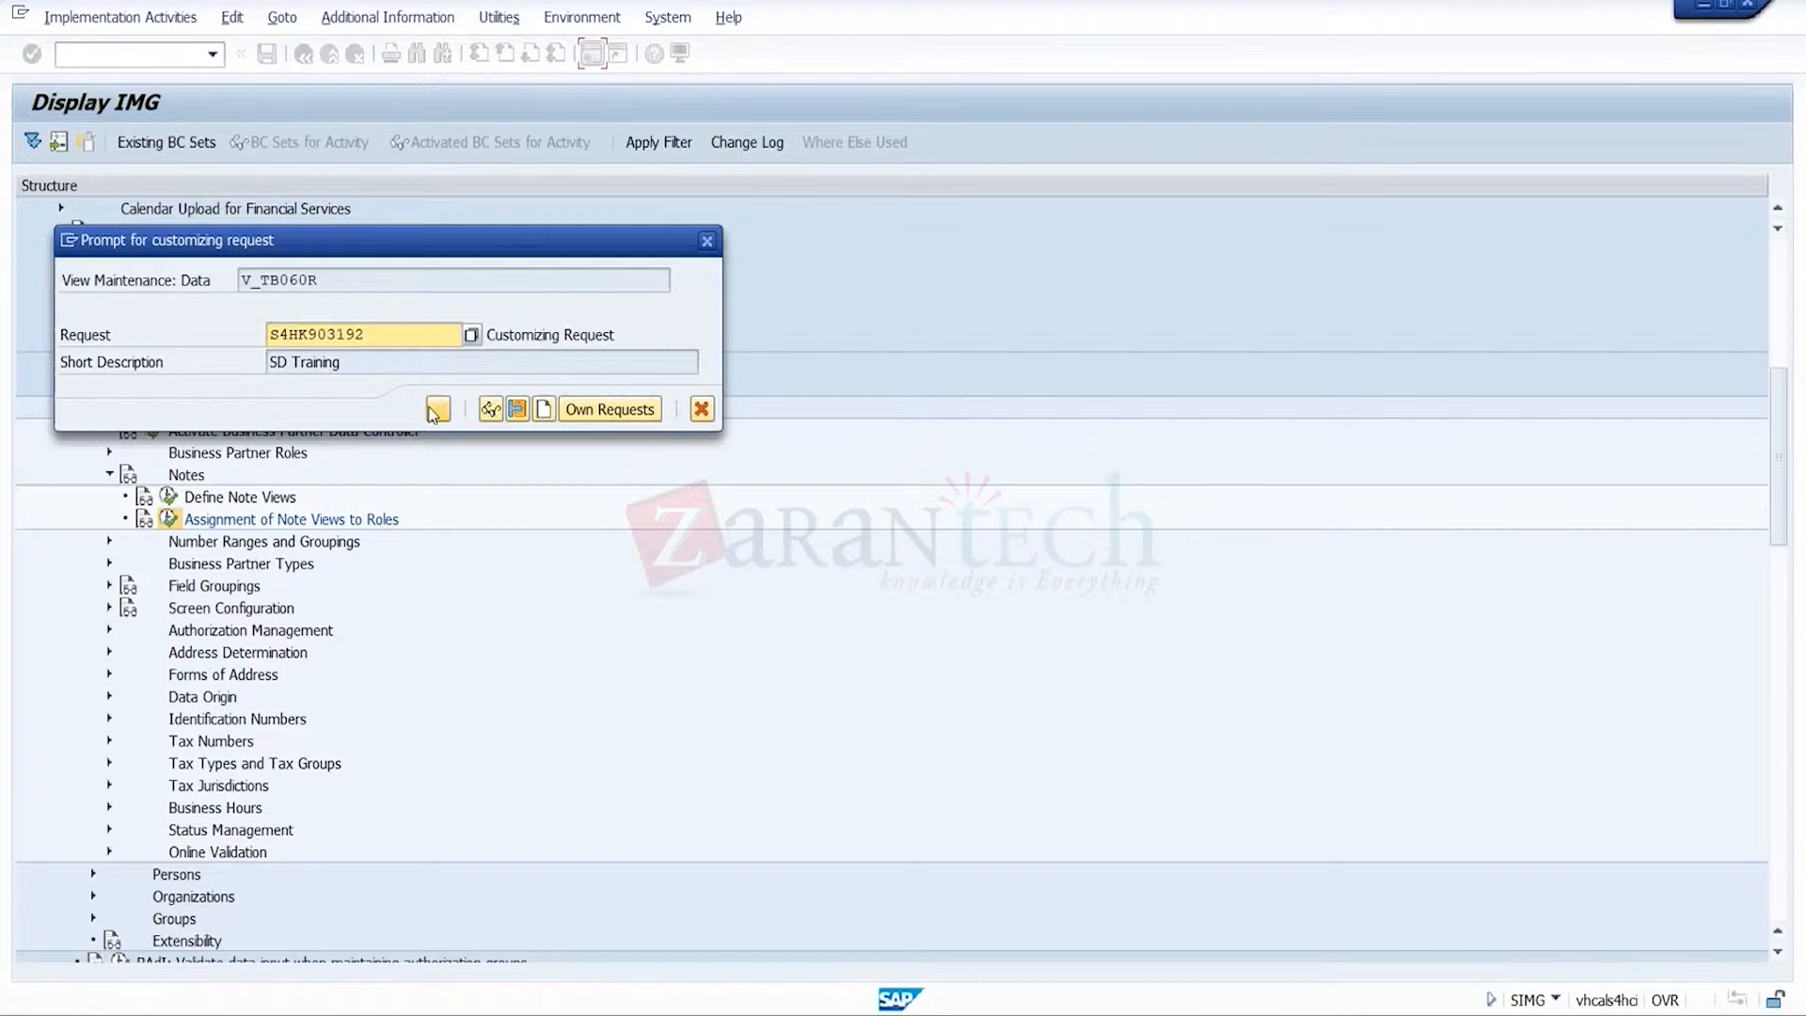
{"action": "left_click", "coordinate": [477, 408]}
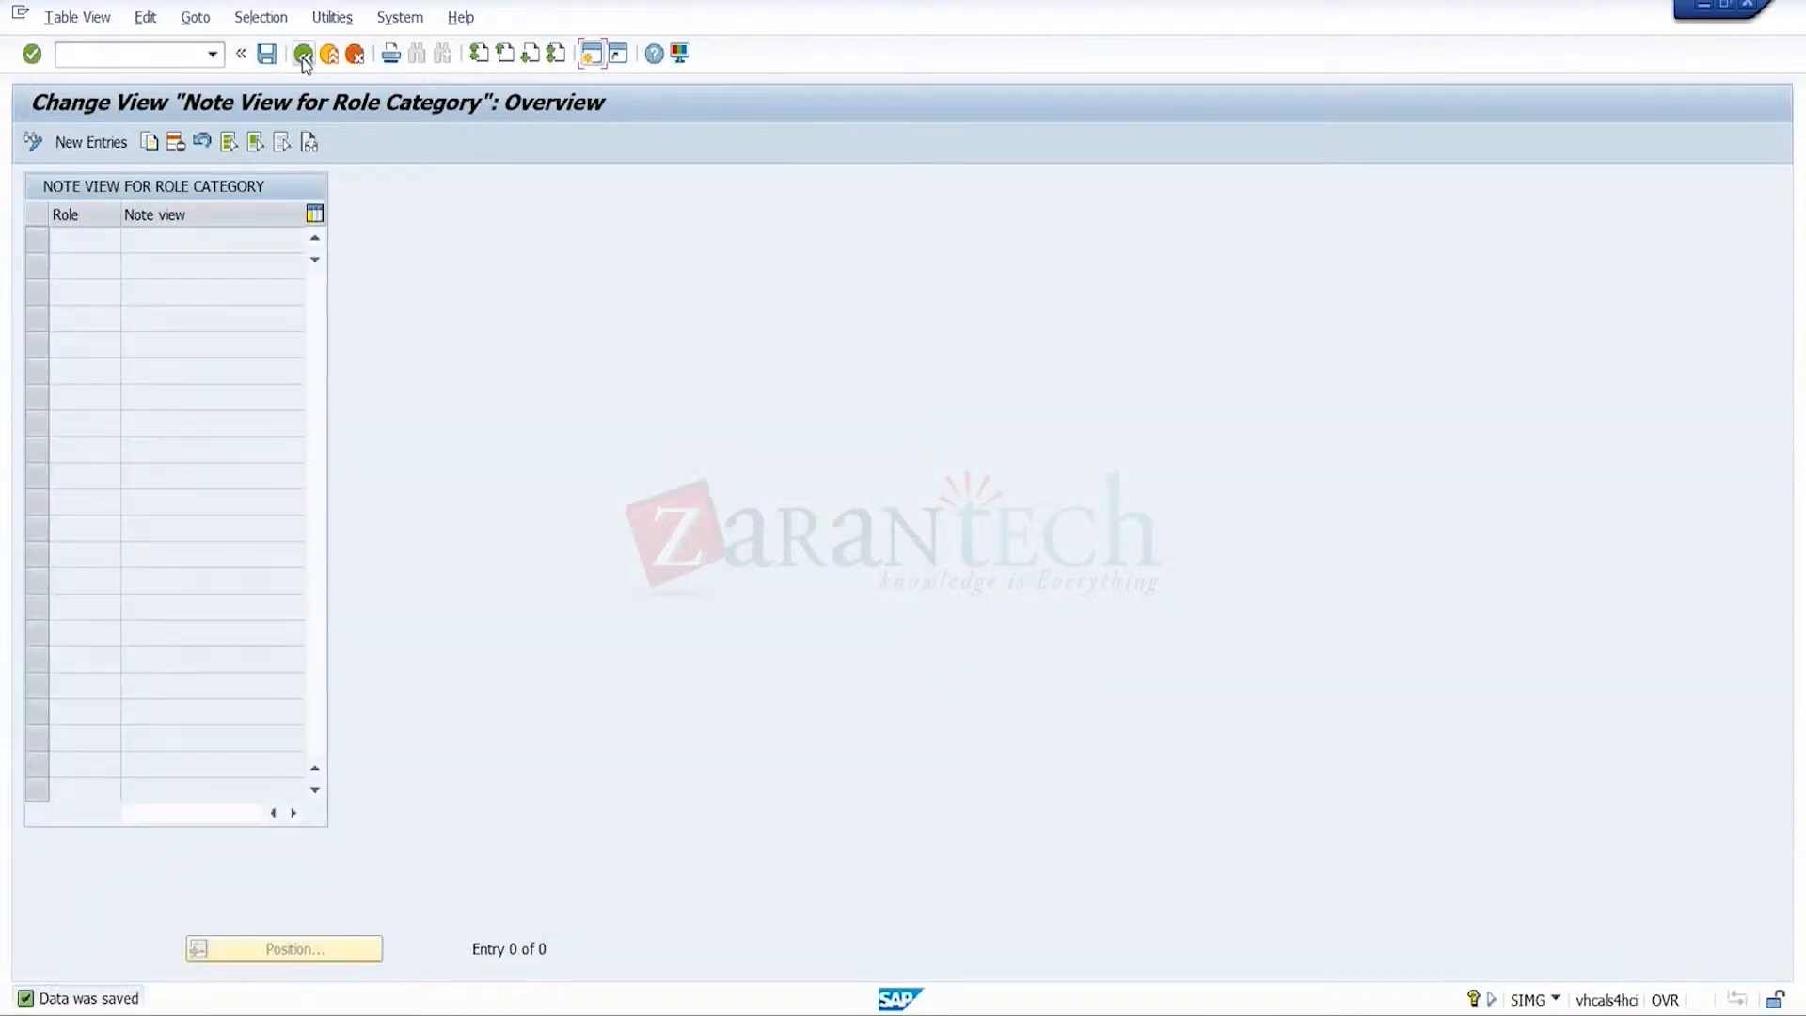
{"action": "left_click", "coordinate": [302, 54]}
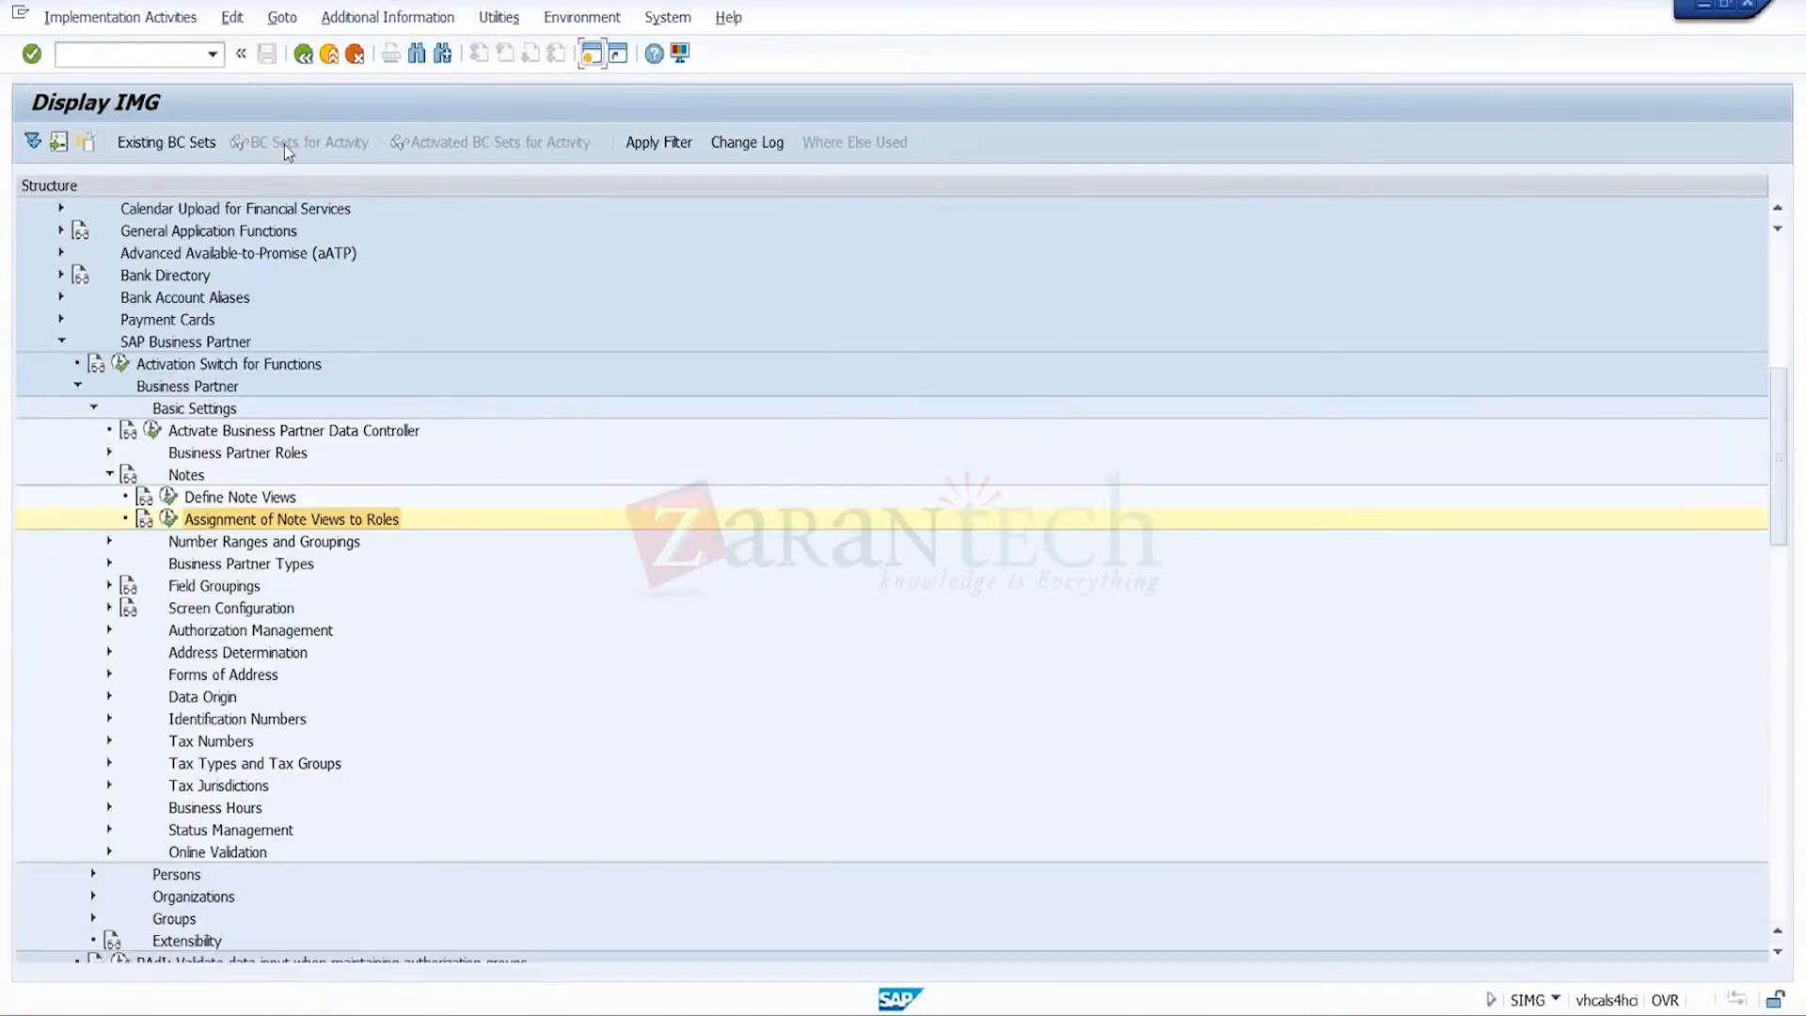
- Open Define Note Views, delete the note view GENERA NOTES, and save the deletion in the customizing request
{"action": "left_click", "coordinate": [169, 497]}
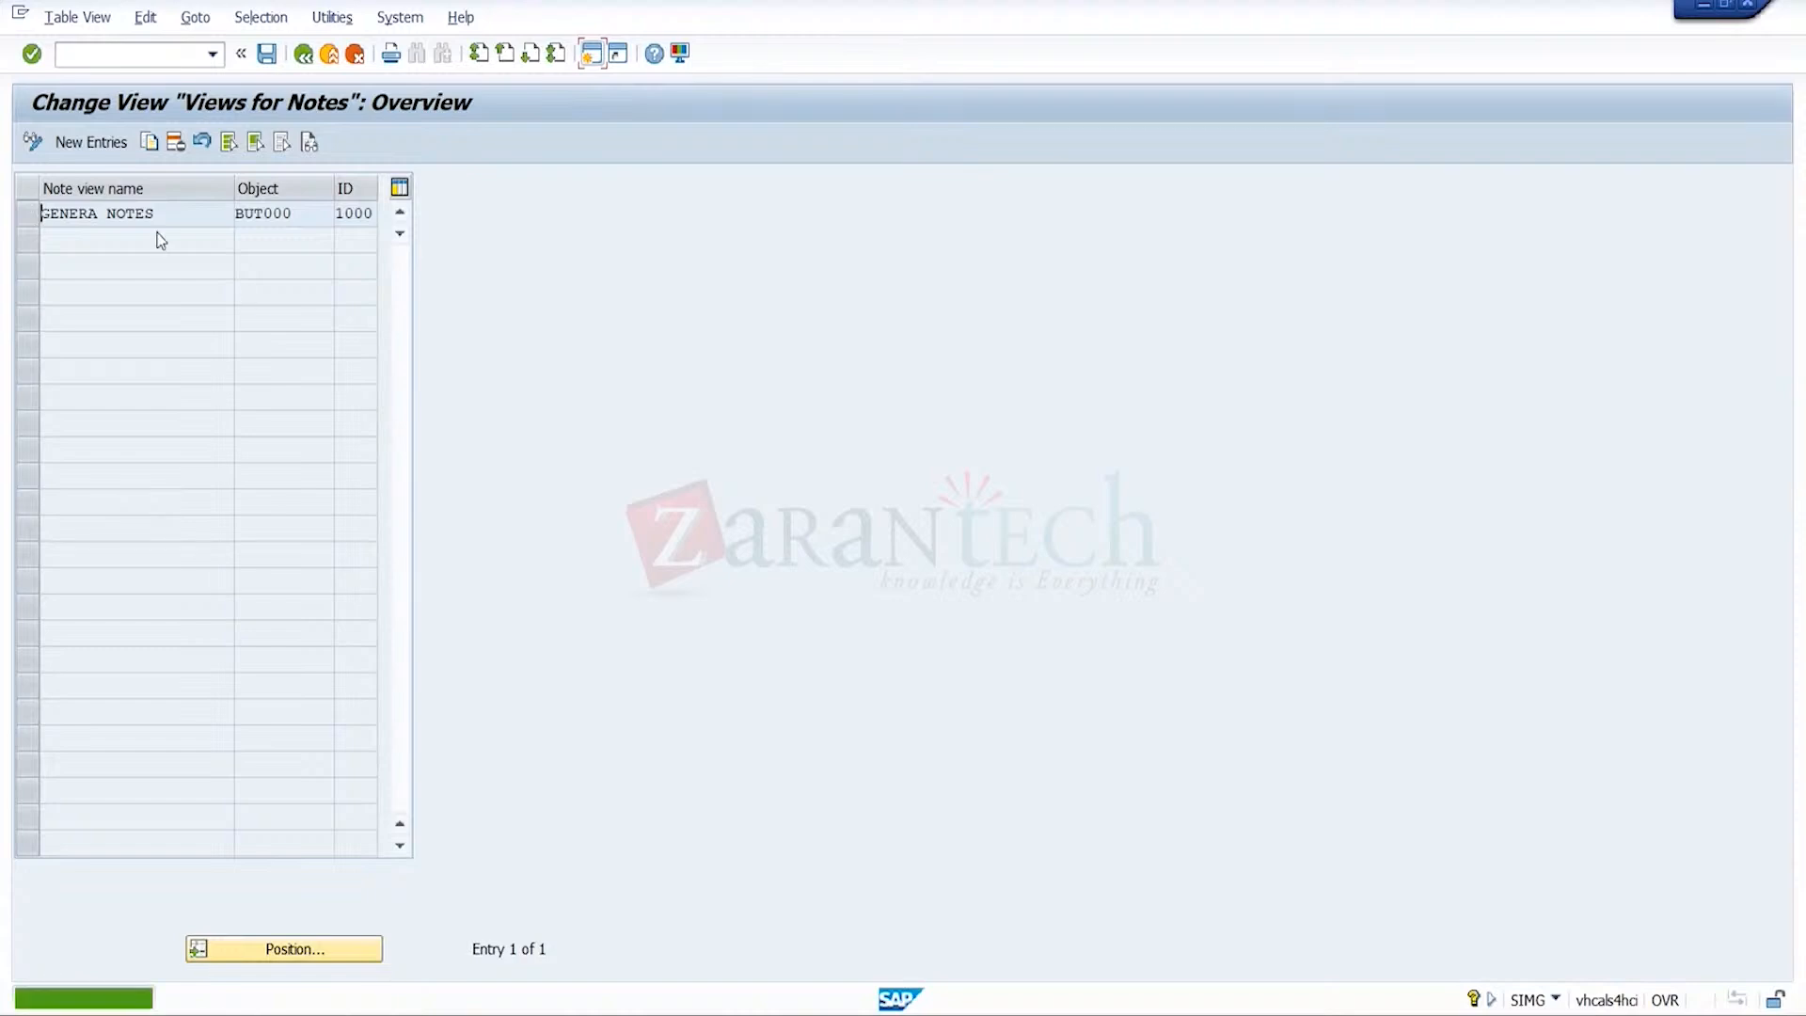
{"action": "left_click", "coordinate": [28, 214]}
{"action": "left_click", "coordinate": [175, 142]}
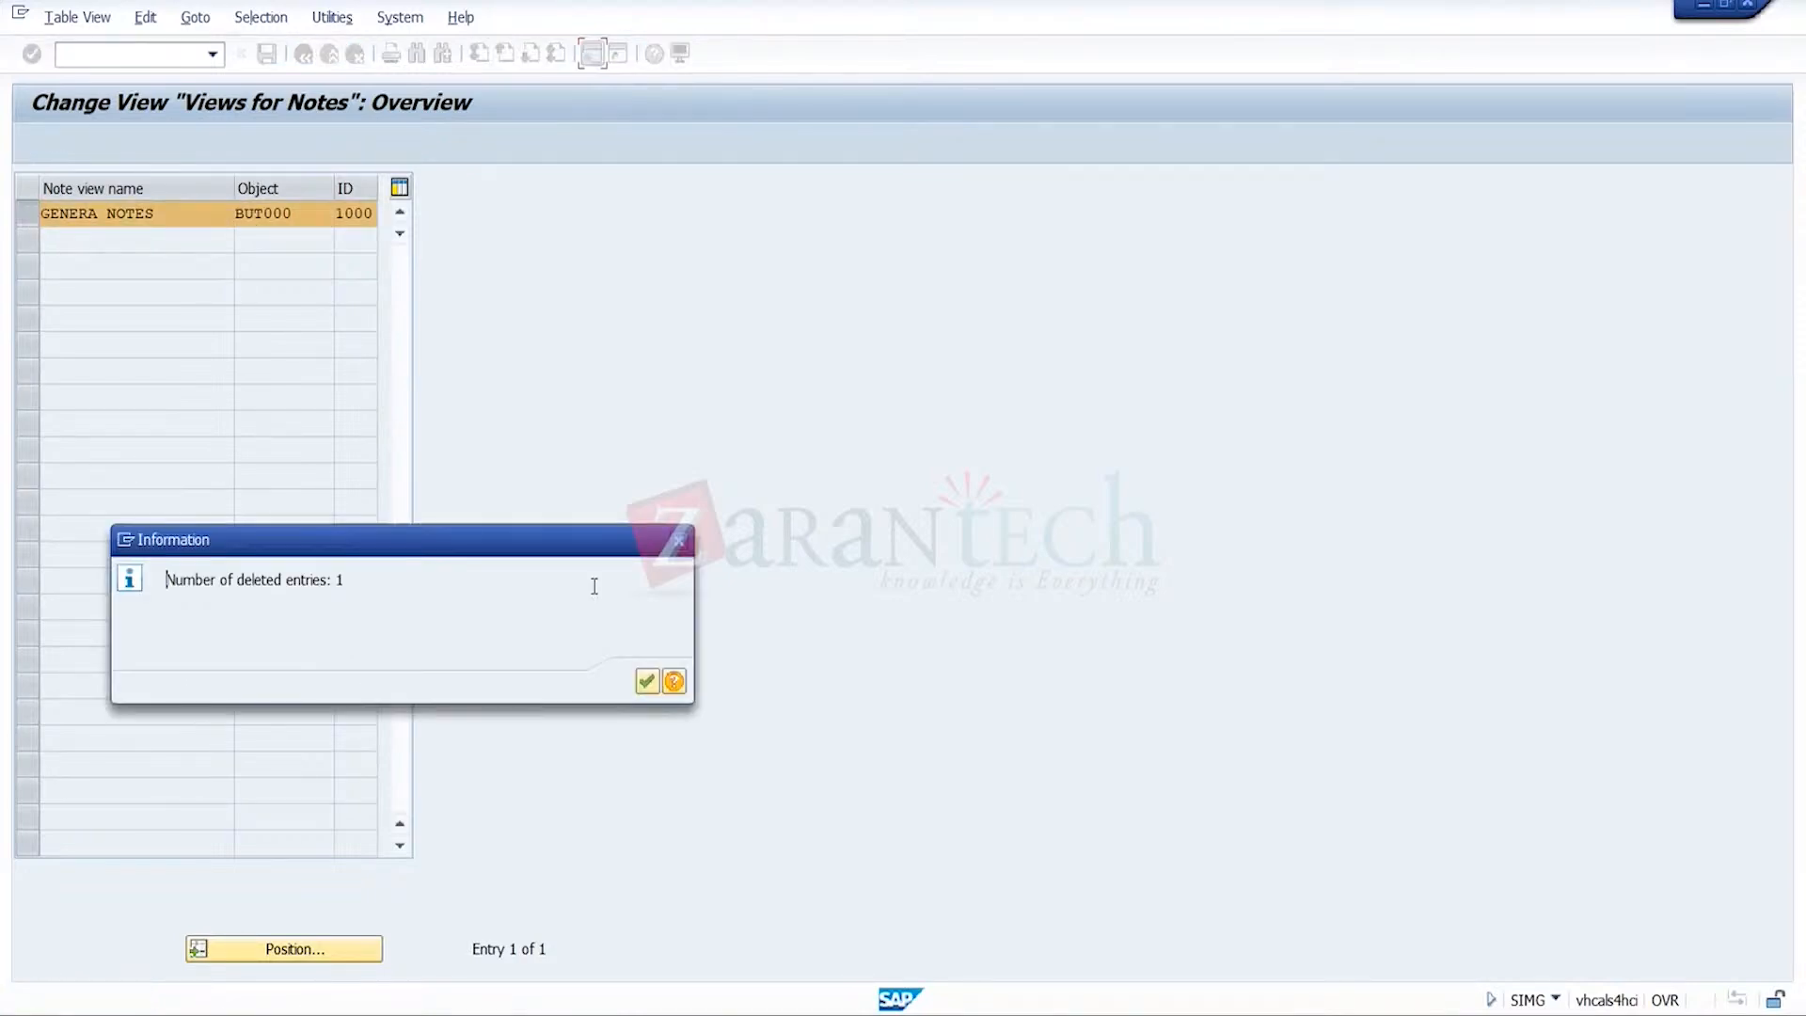
{"action": "left_click", "coordinate": [646, 681]}
{"action": "left_click", "coordinate": [267, 54]}
{"action": "left_click", "coordinate": [439, 409]}
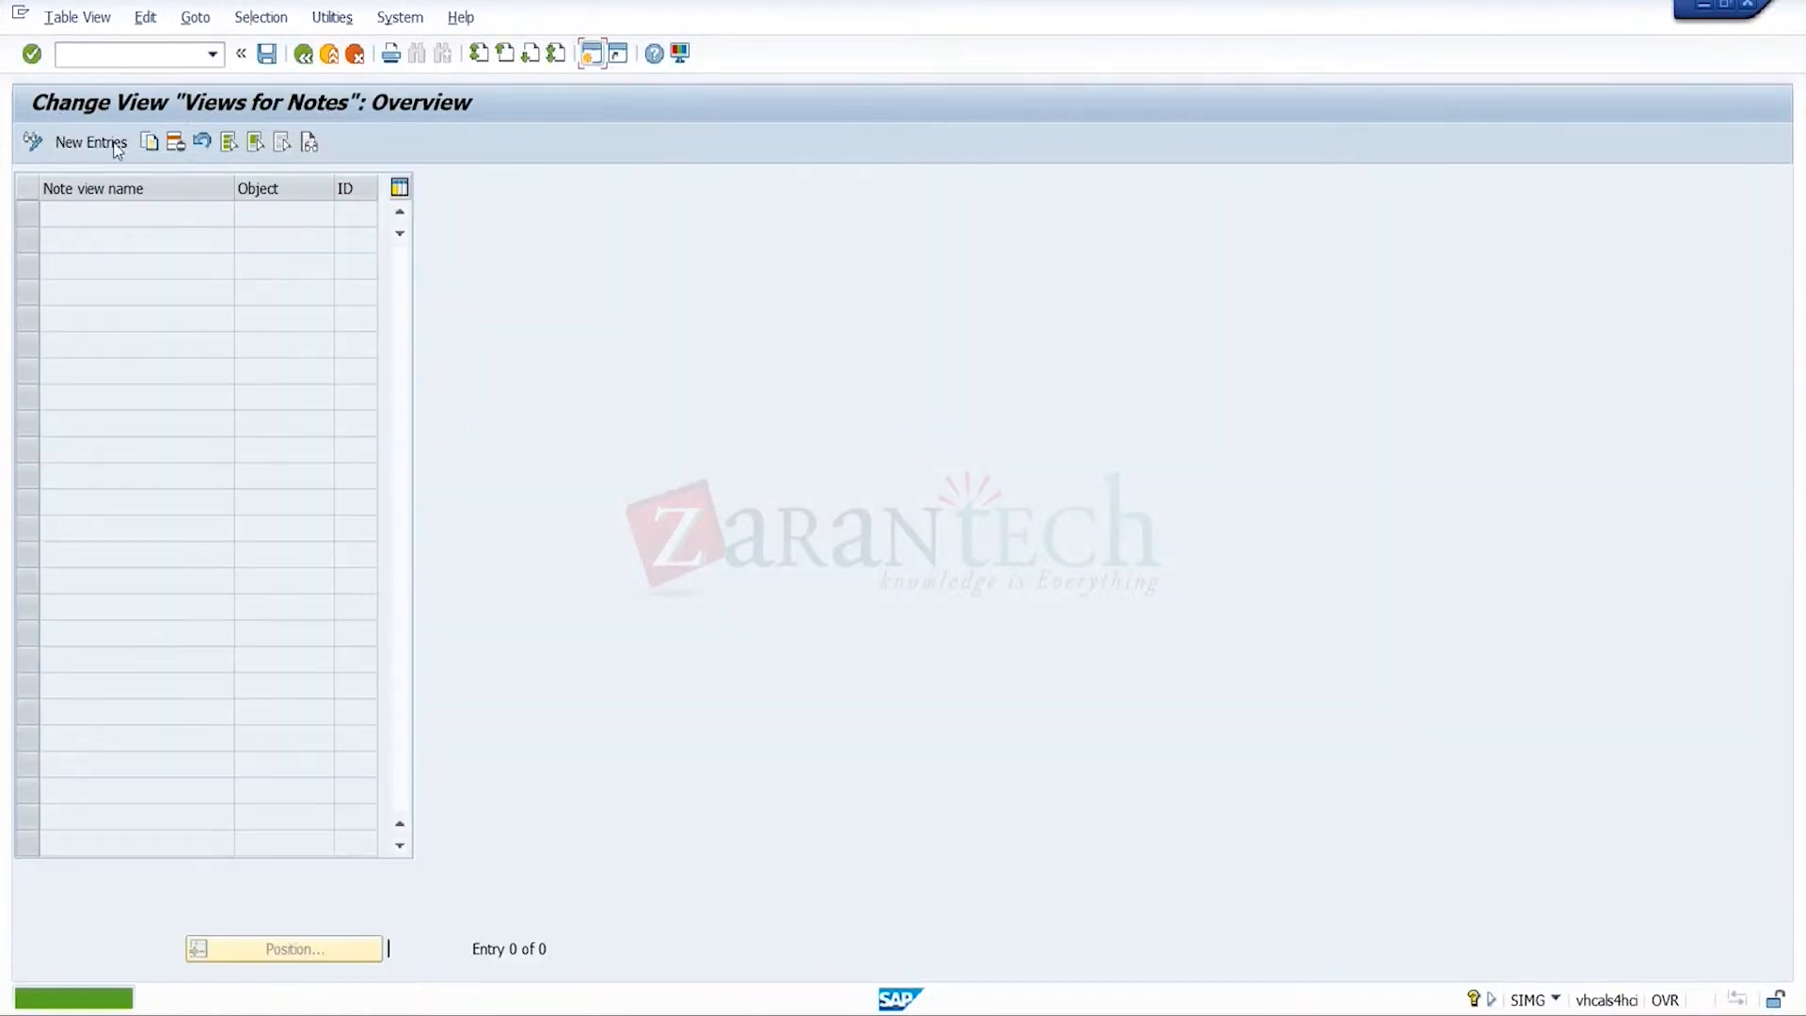
- Add a new note view entry and name it Generl Notes
{"action": "left_click", "coordinate": [115, 145]}
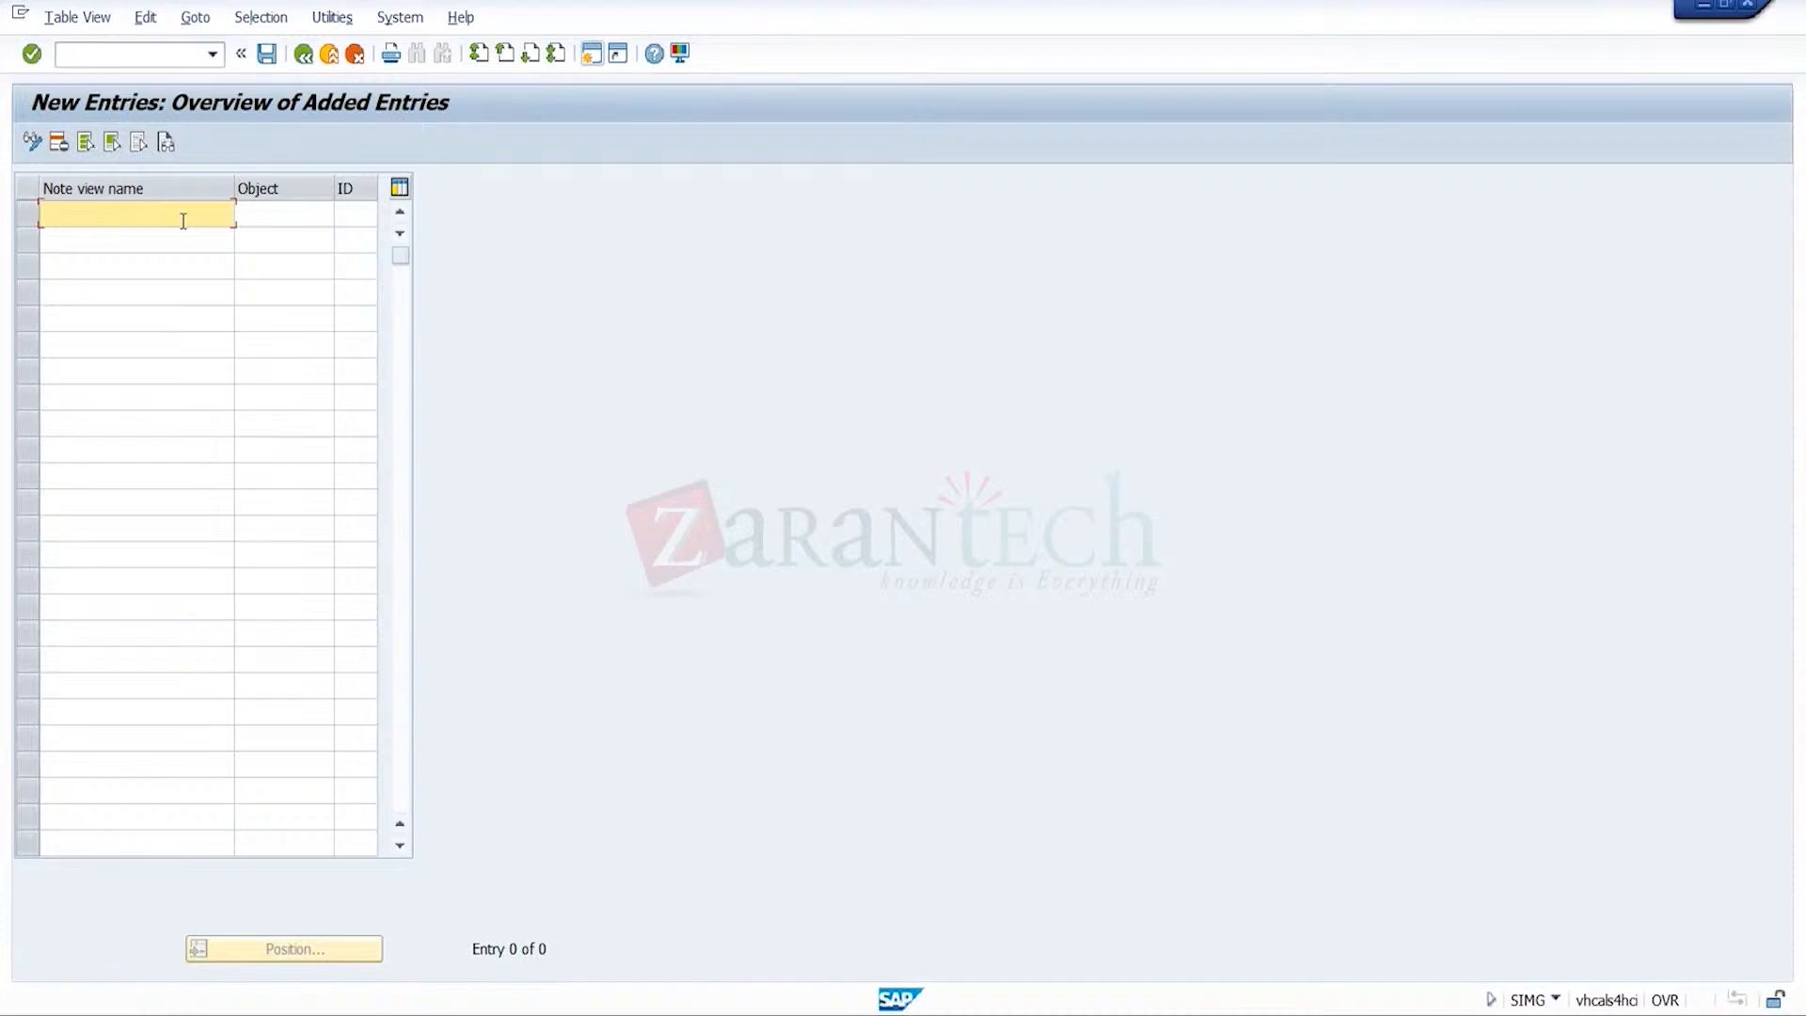
{"action": "left_click", "coordinate": [183, 221]}
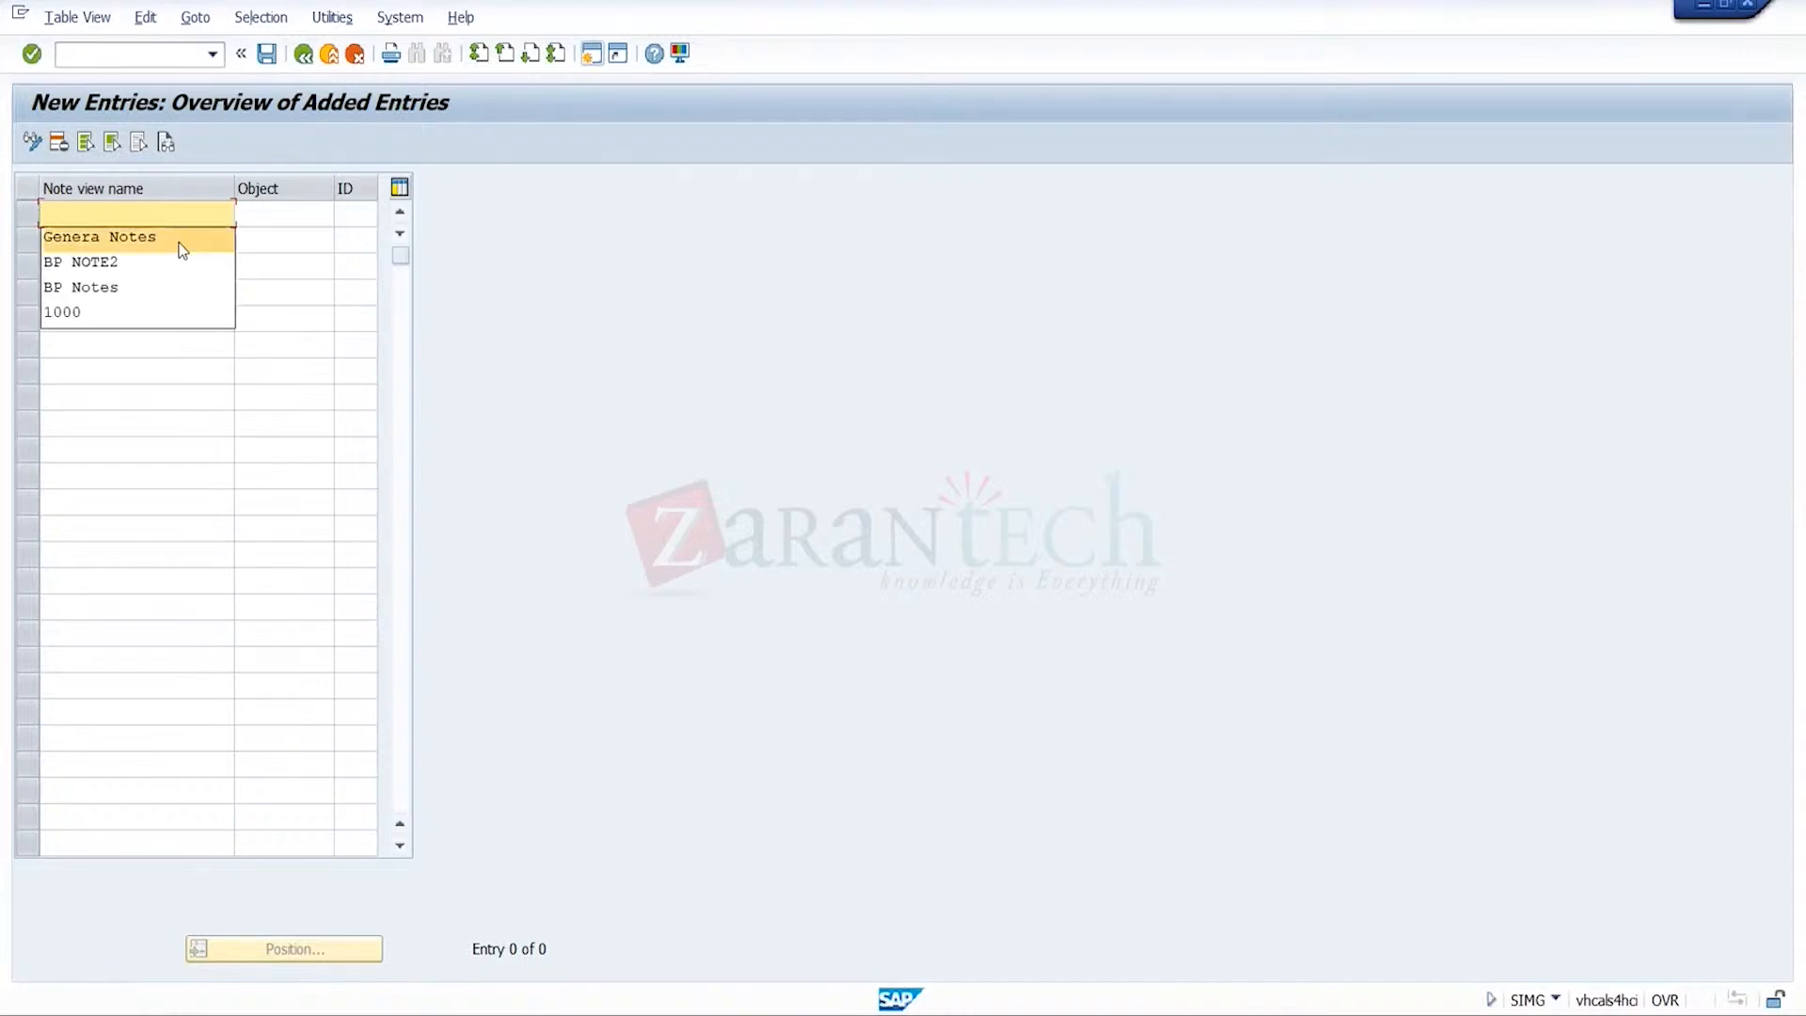
{"action": "left_click", "coordinate": [181, 243]}
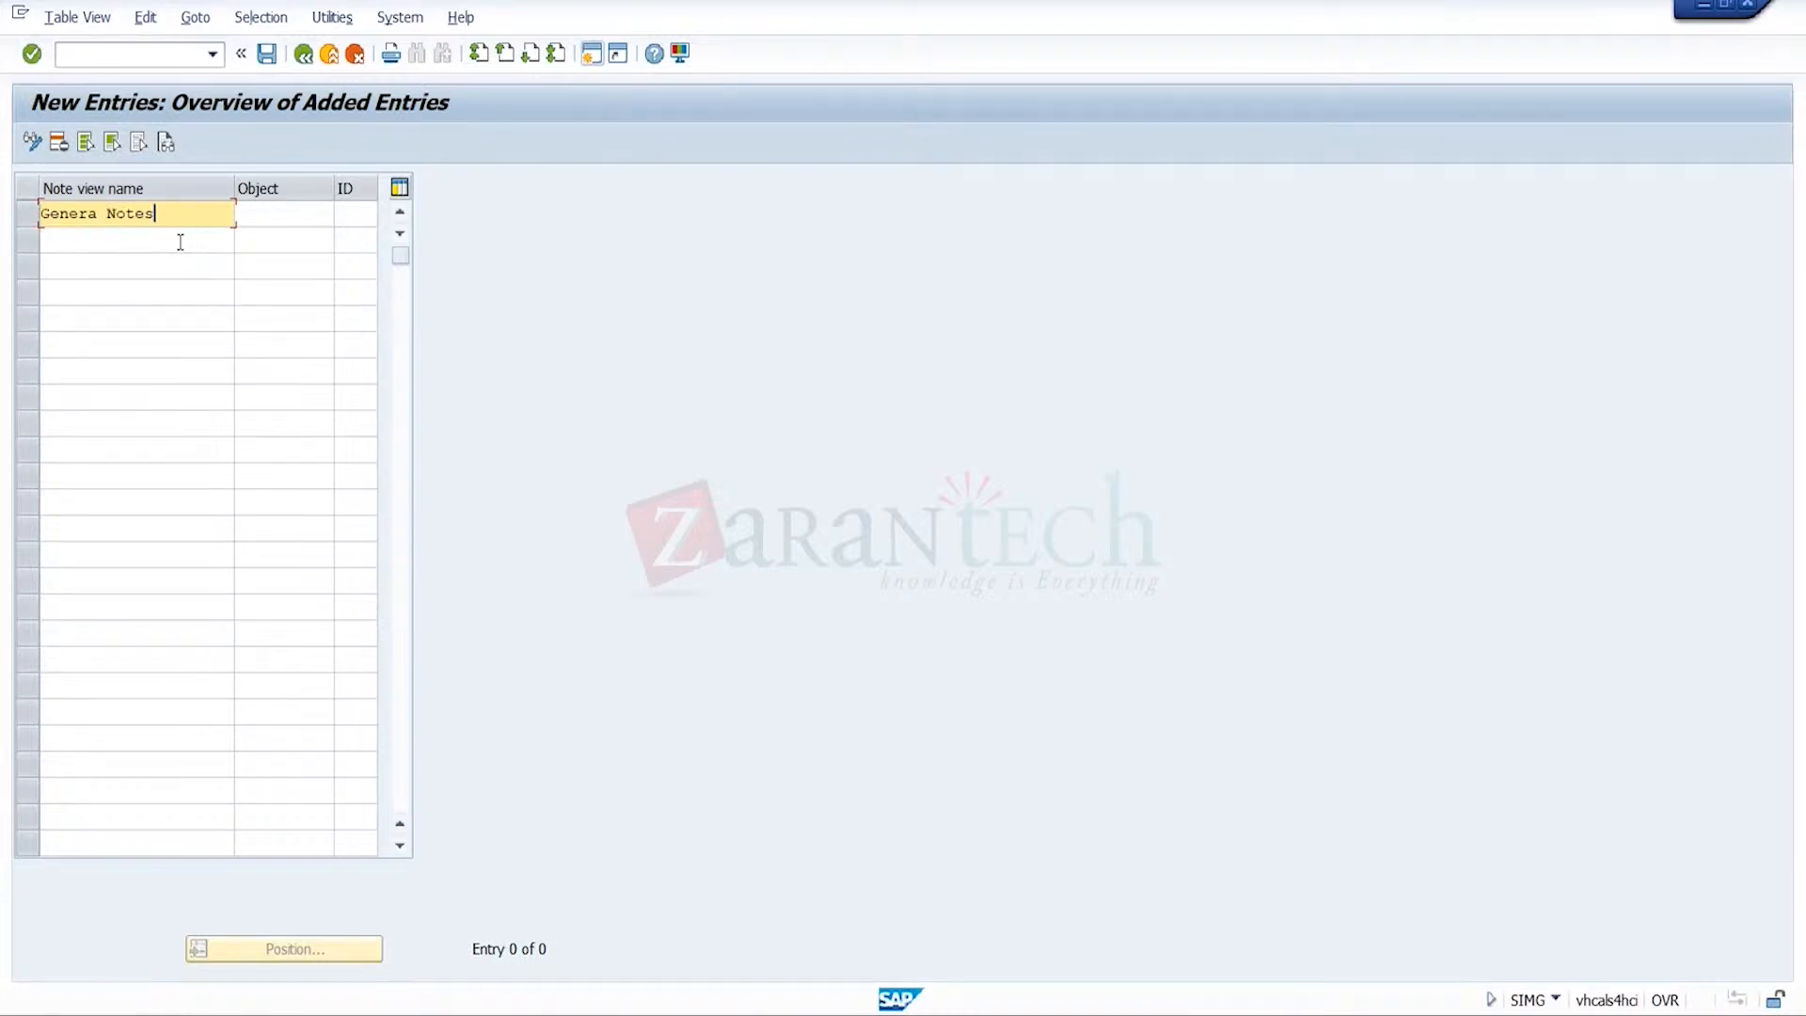
{"action": "key", "text": "BackSpace"}
{"action": "key", "text": "BackSpace"}
{"action": "key", "text": "BackSpace"}
{"action": "key", "text": "BackSpace"}
{"action": "key", "text": "BackSpace"}
{"action": "key", "text": "BackSpace"}
{"action": "key", "text": "BackSpace"}
{"action": "type", "text": "l No"}
{"action": "type", "text": "s"}
- Give the new note view the object BUT000 and the ID 5000
{"action": "left_click", "coordinate": [288, 218]}
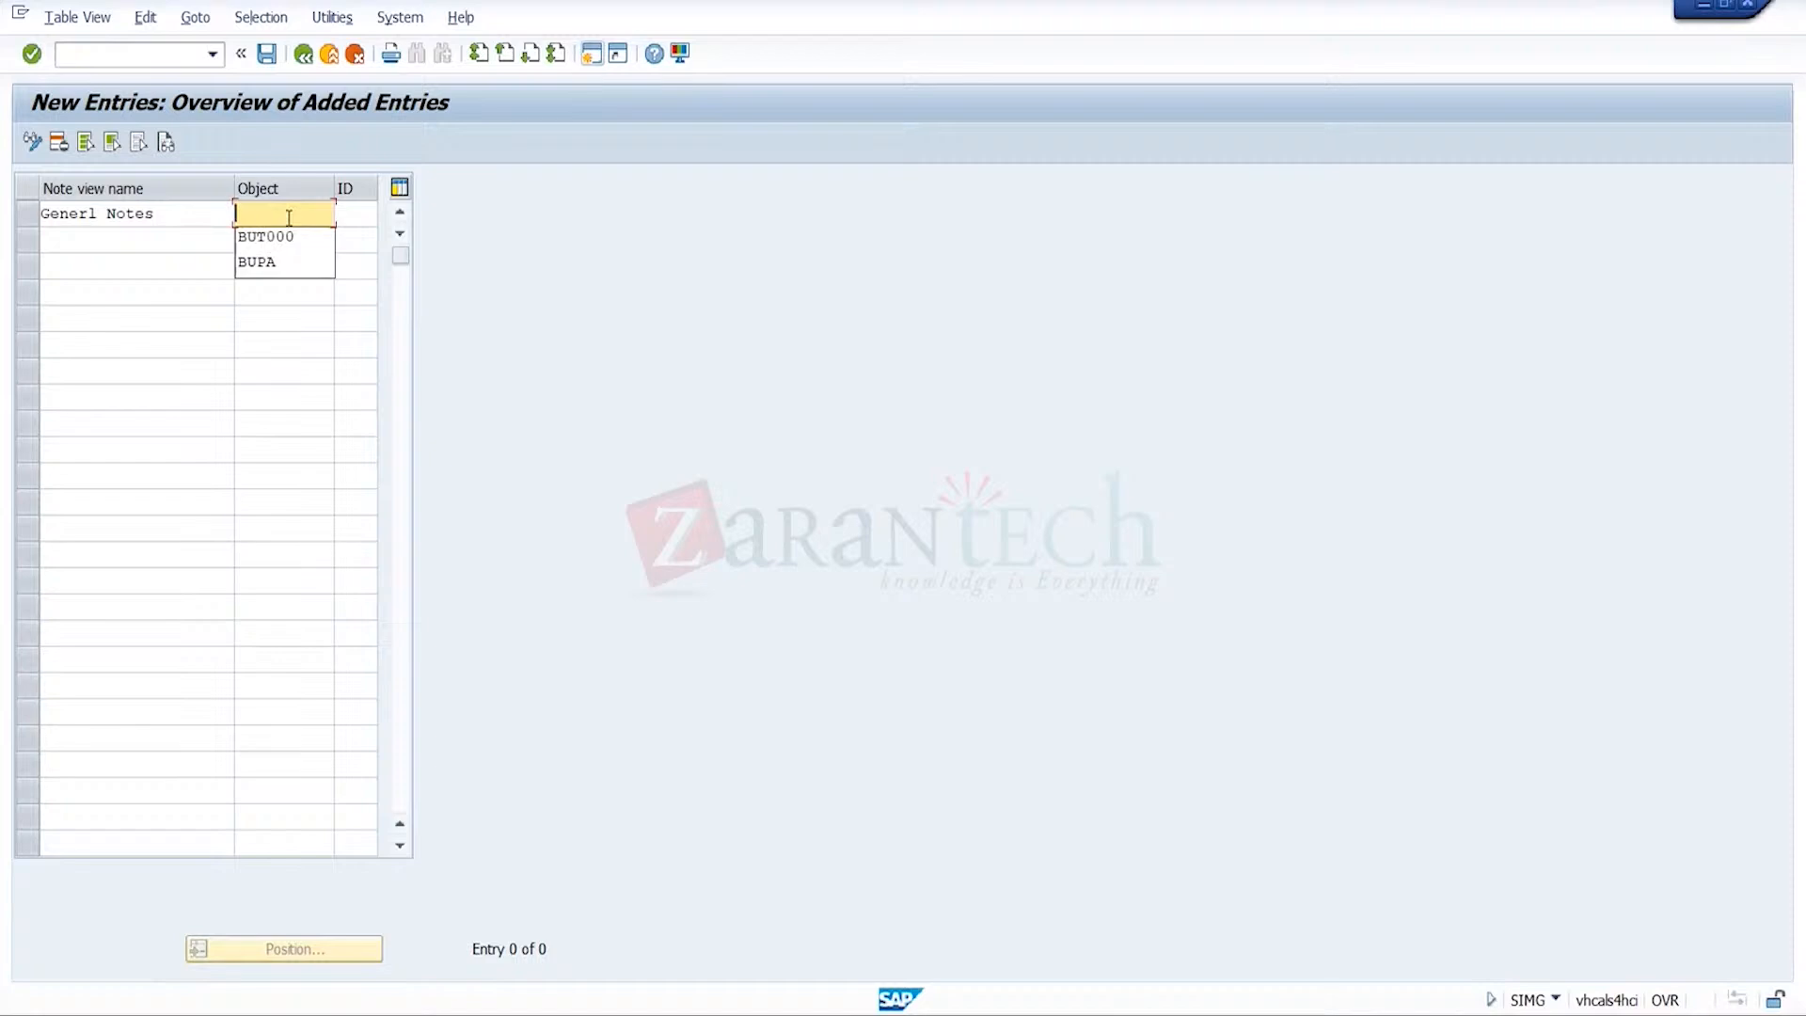
{"action": "left_click", "coordinate": [290, 248]}
{"action": "left_click", "coordinate": [370, 218]}
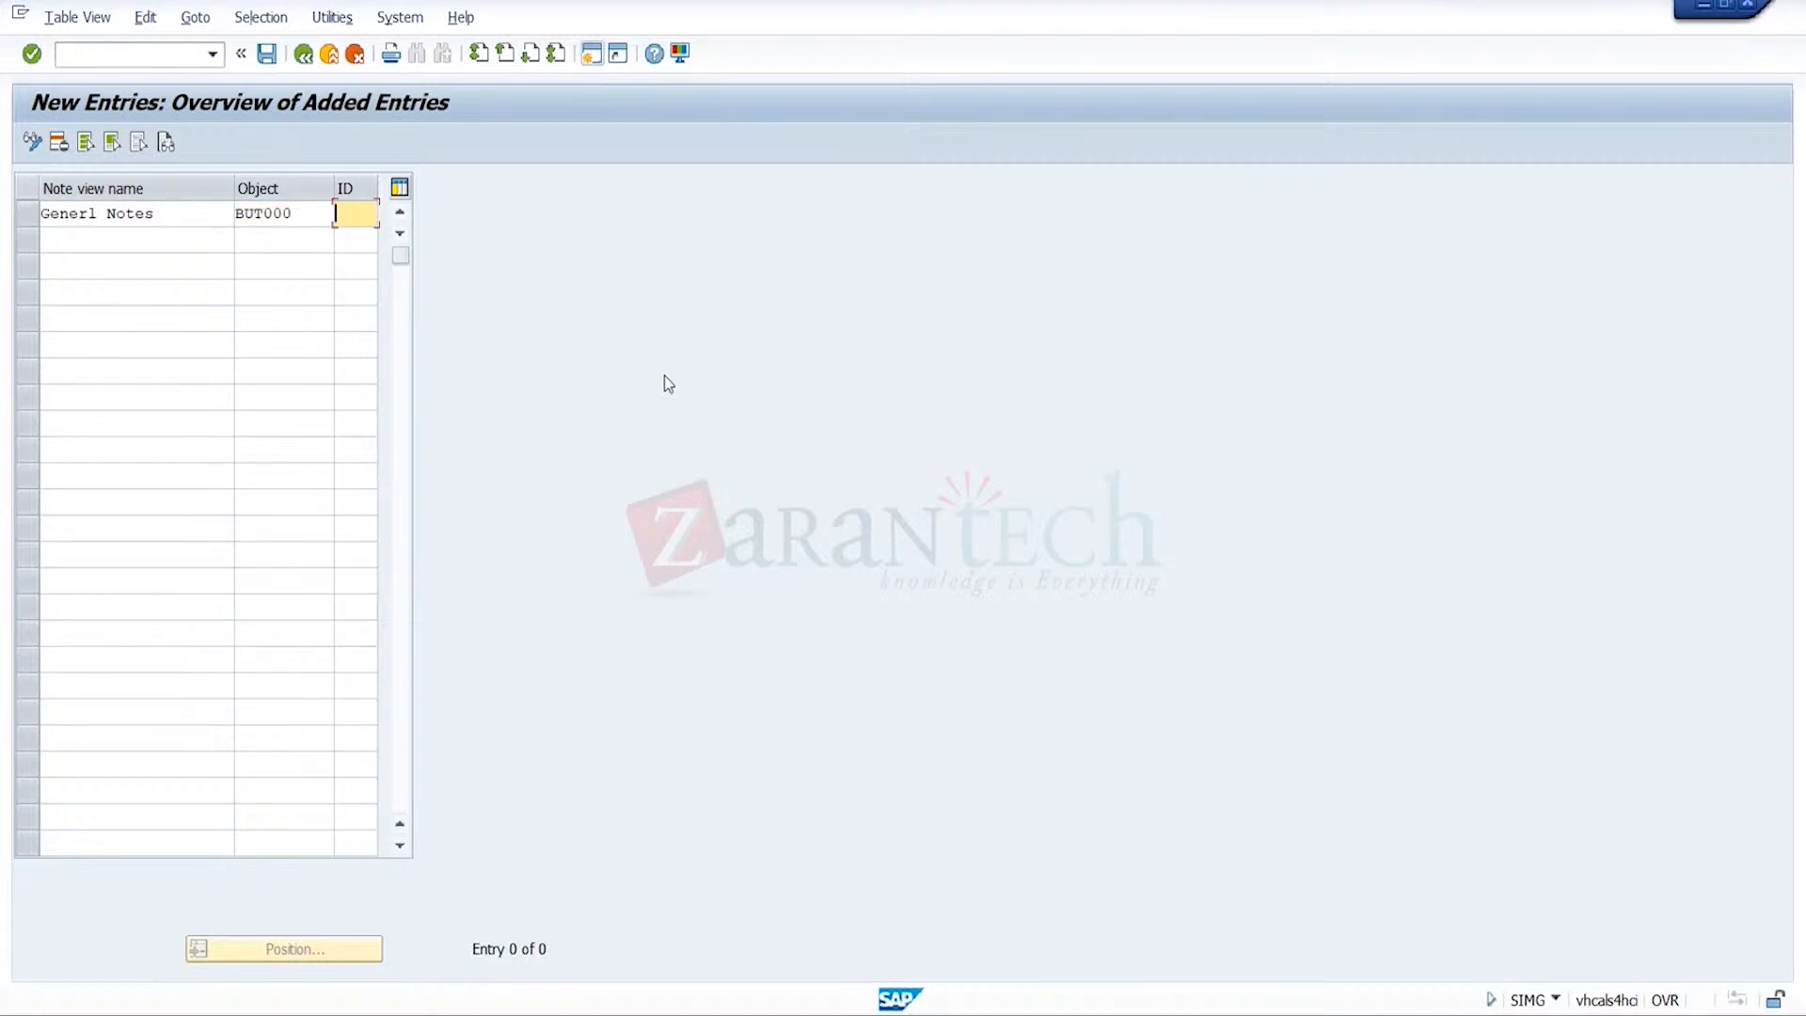
{"action": "type", "text": "5000"}
{"action": "key", "text": "Return"}
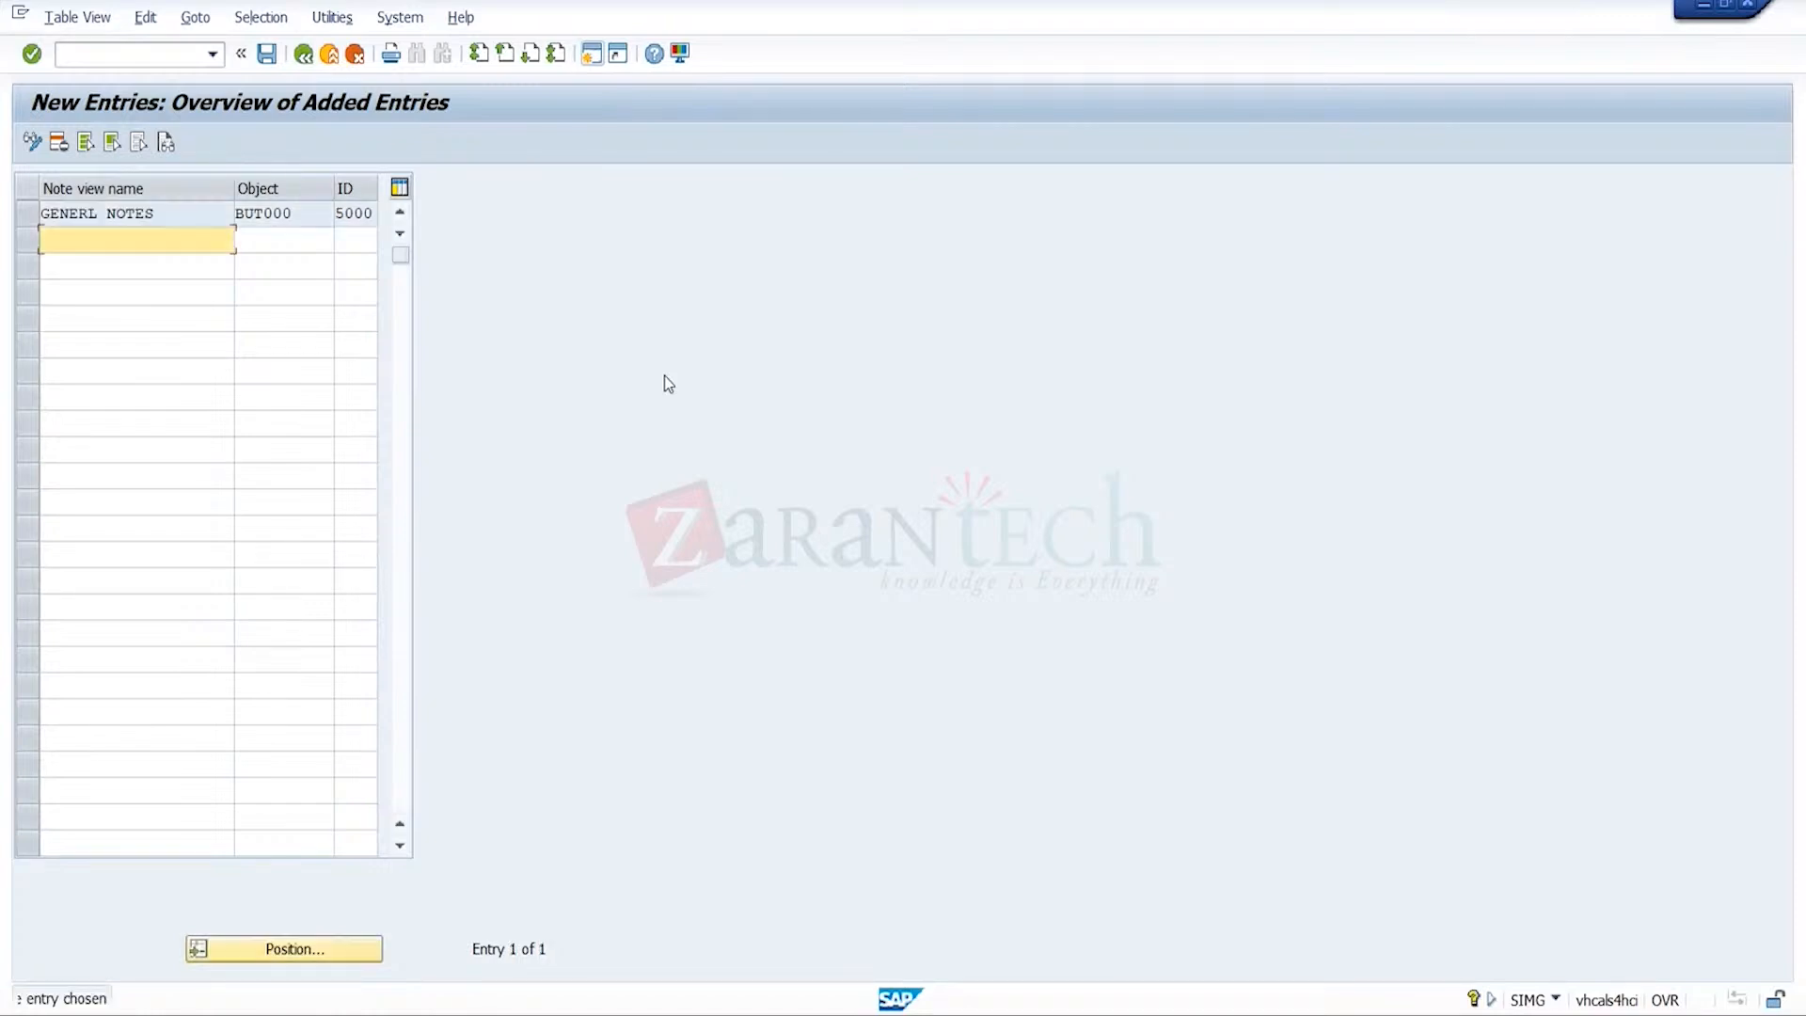
- Copy the note view name GENERL NOTES and save the new entry
{"action": "left_click_drag", "start_coordinate": [179, 212], "coordinate": [3, 211]}
{"action": "key", "text": "ctrl+c"}
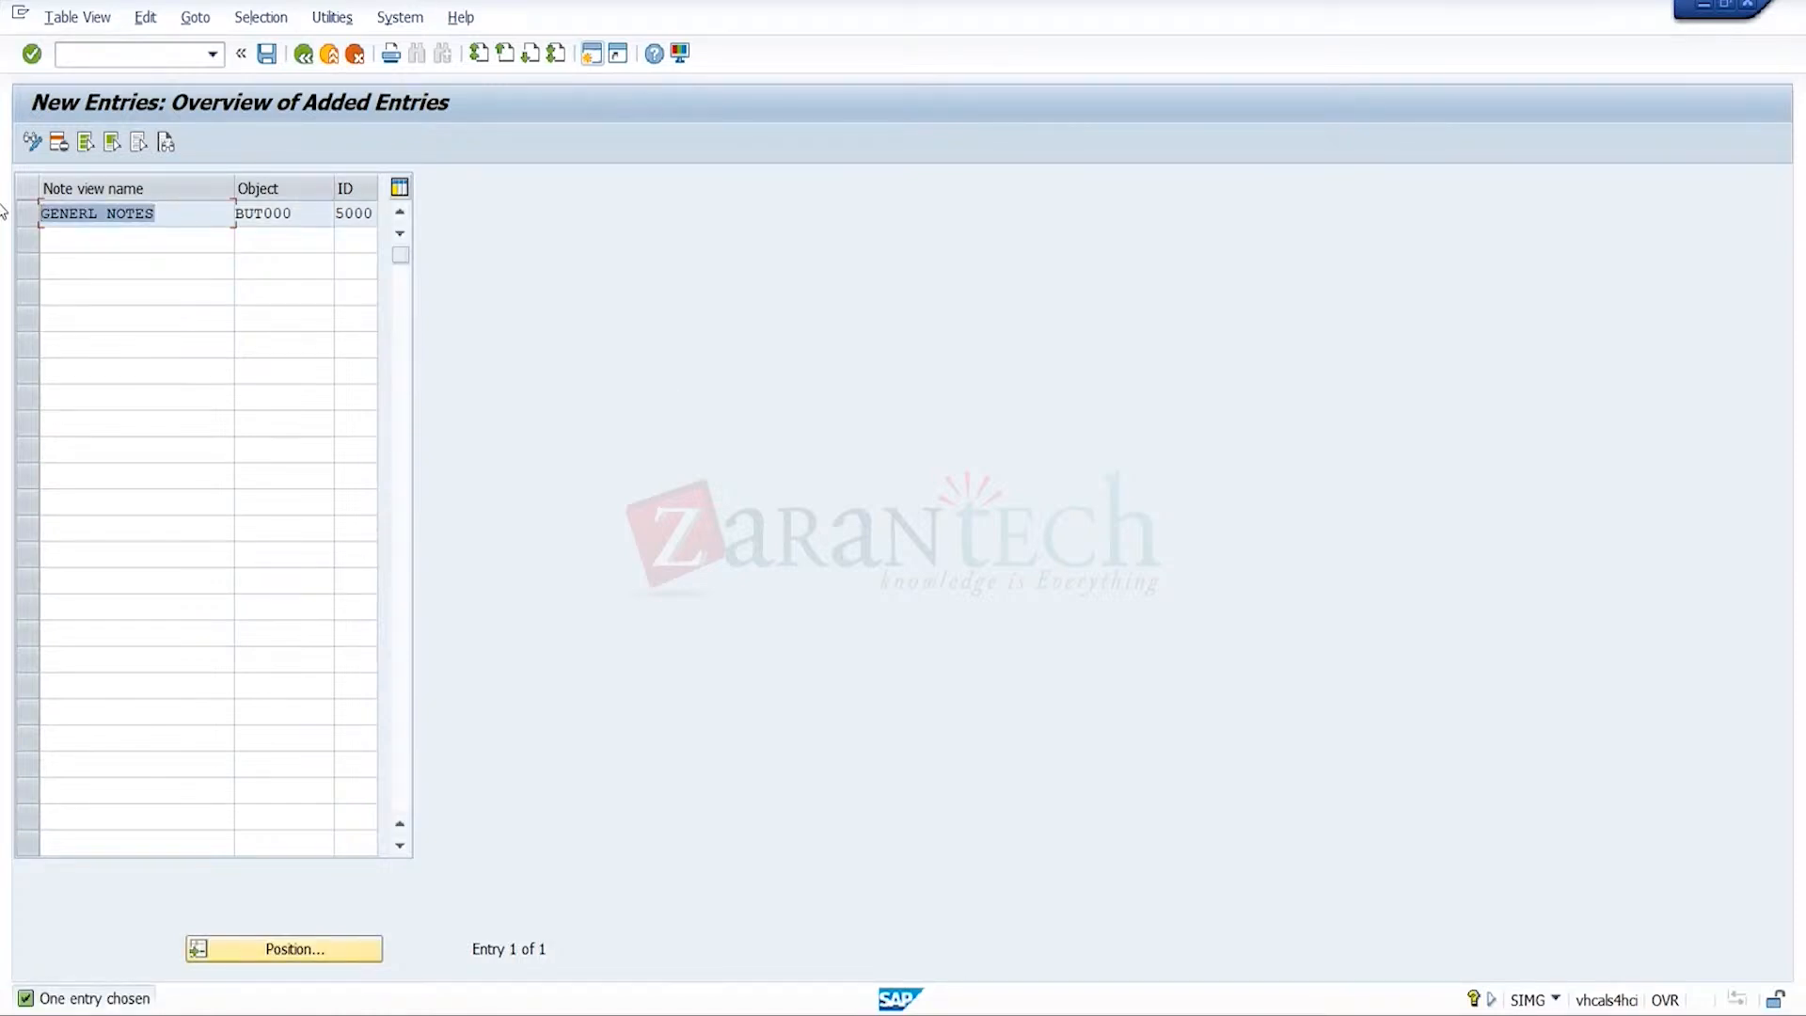
{"action": "left_click", "coordinate": [3, 210]}
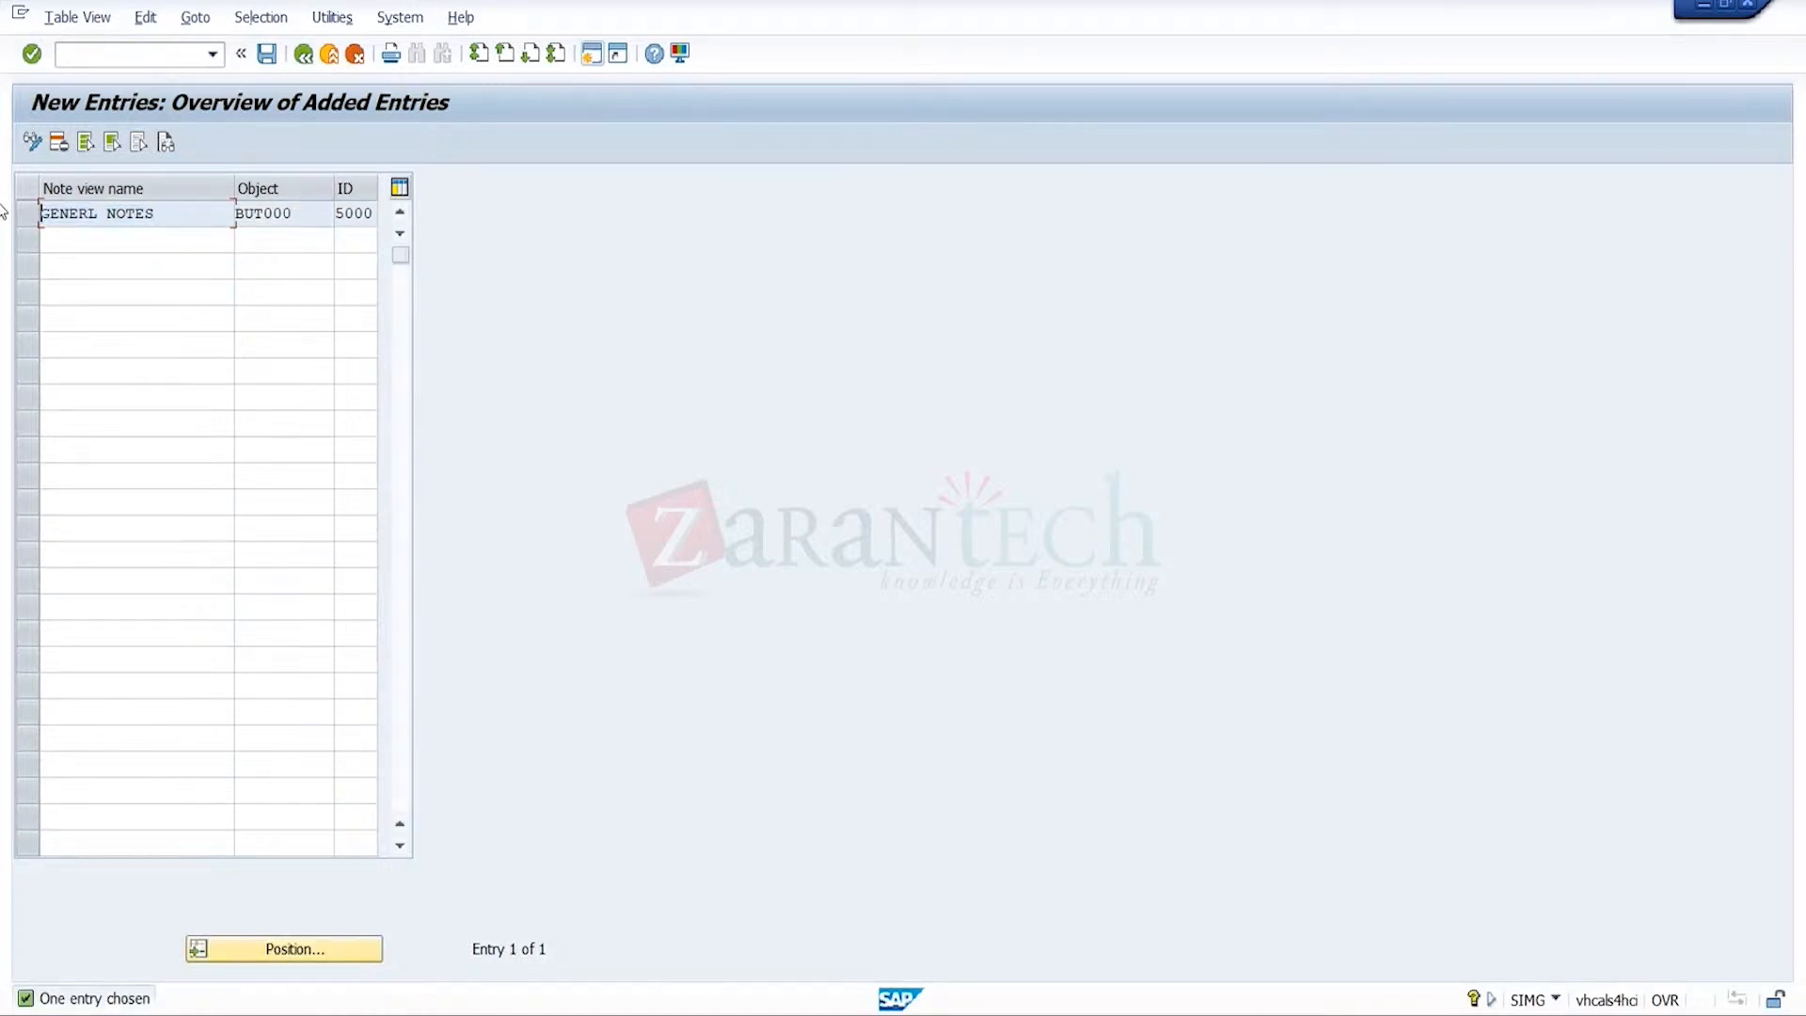
{"action": "left_click", "coordinate": [267, 54]}
- Switch to the SAPscript Settings session and display the text IDs of the business partners object BUT000
{"action": "mouse_move", "coordinate": [1359, 1011]}
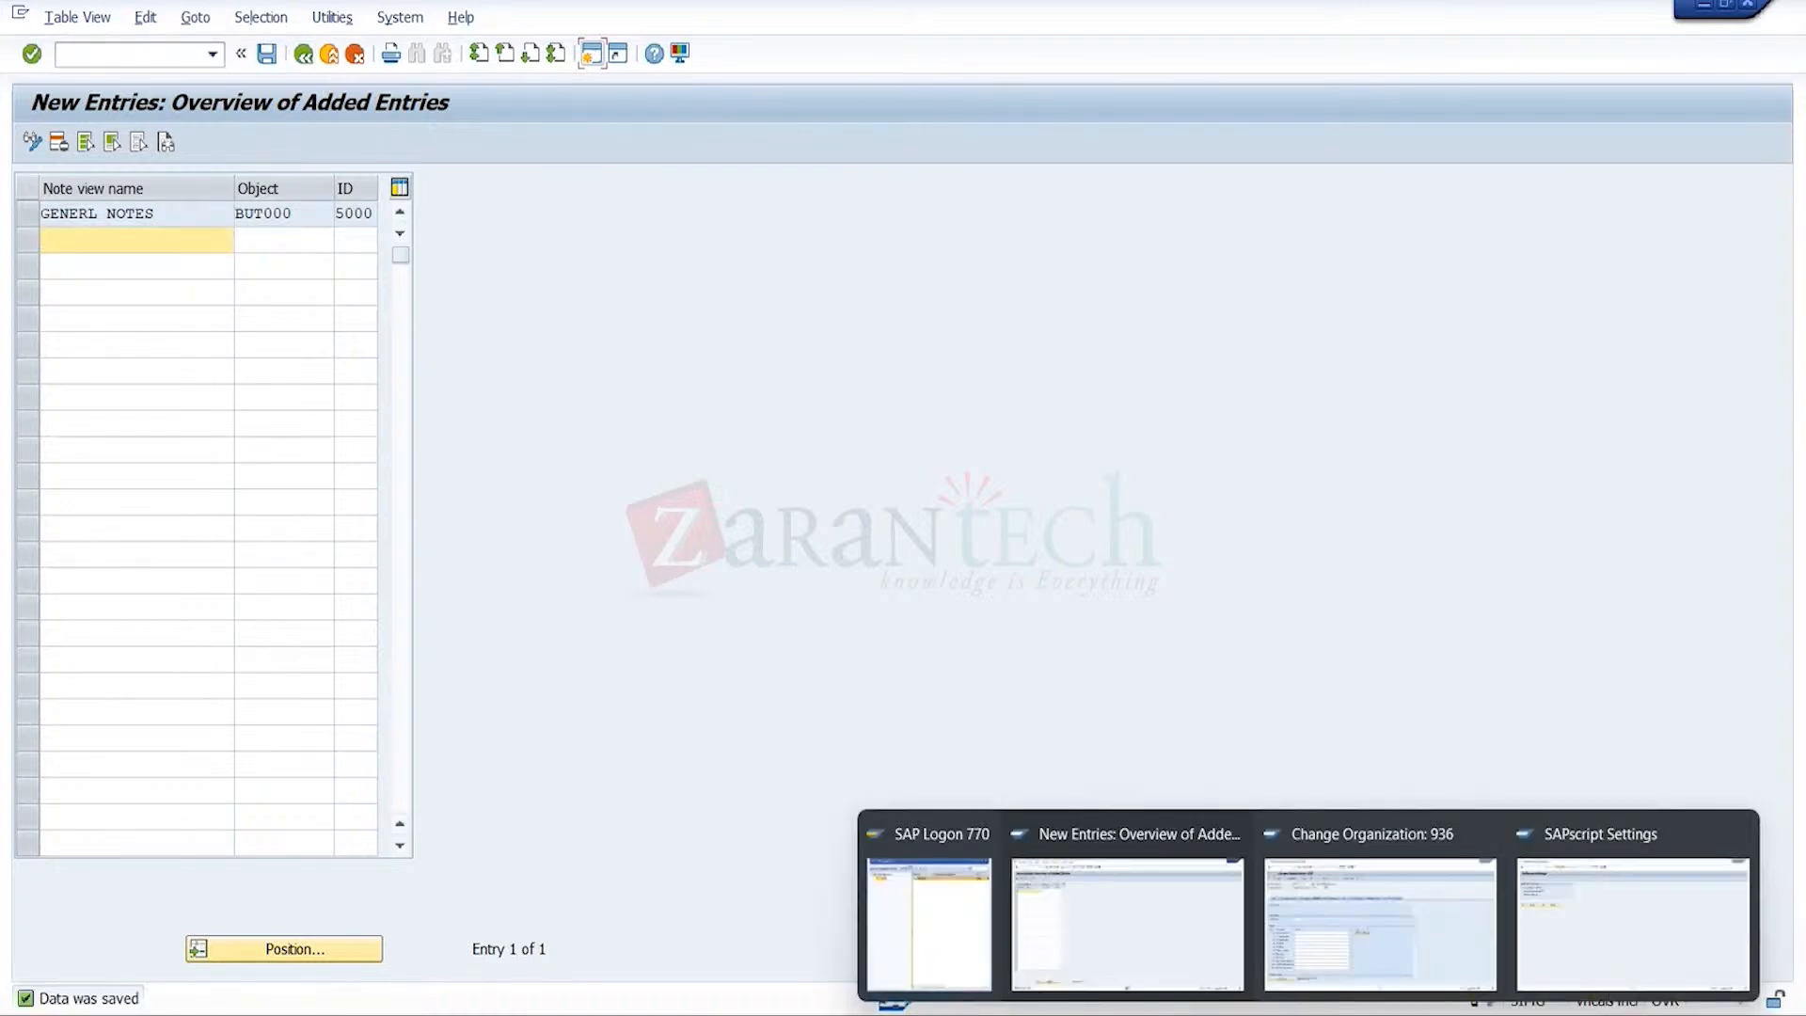
{"action": "left_click", "coordinate": [1589, 961]}
{"action": "left_click", "coordinate": [120, 357]}
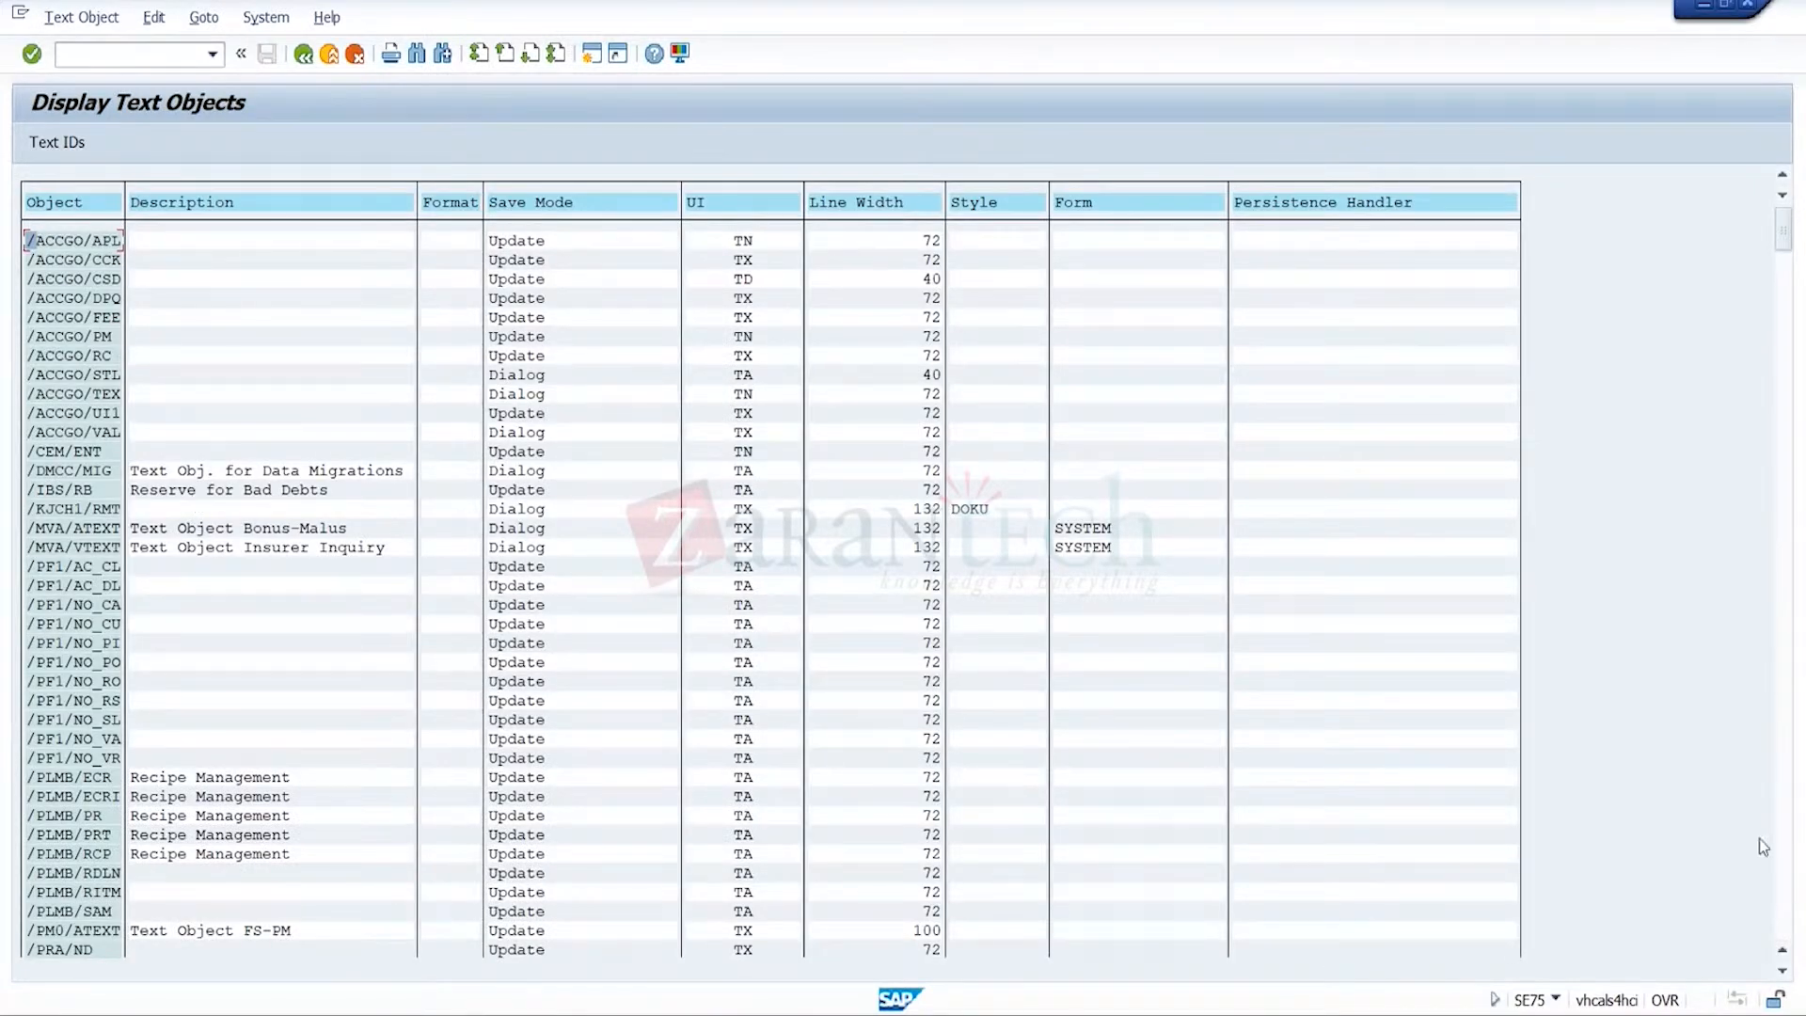
{"action": "scroll", "coordinate": [1793, 891], "scroll_direction": "down", "scroll_amount": 10}
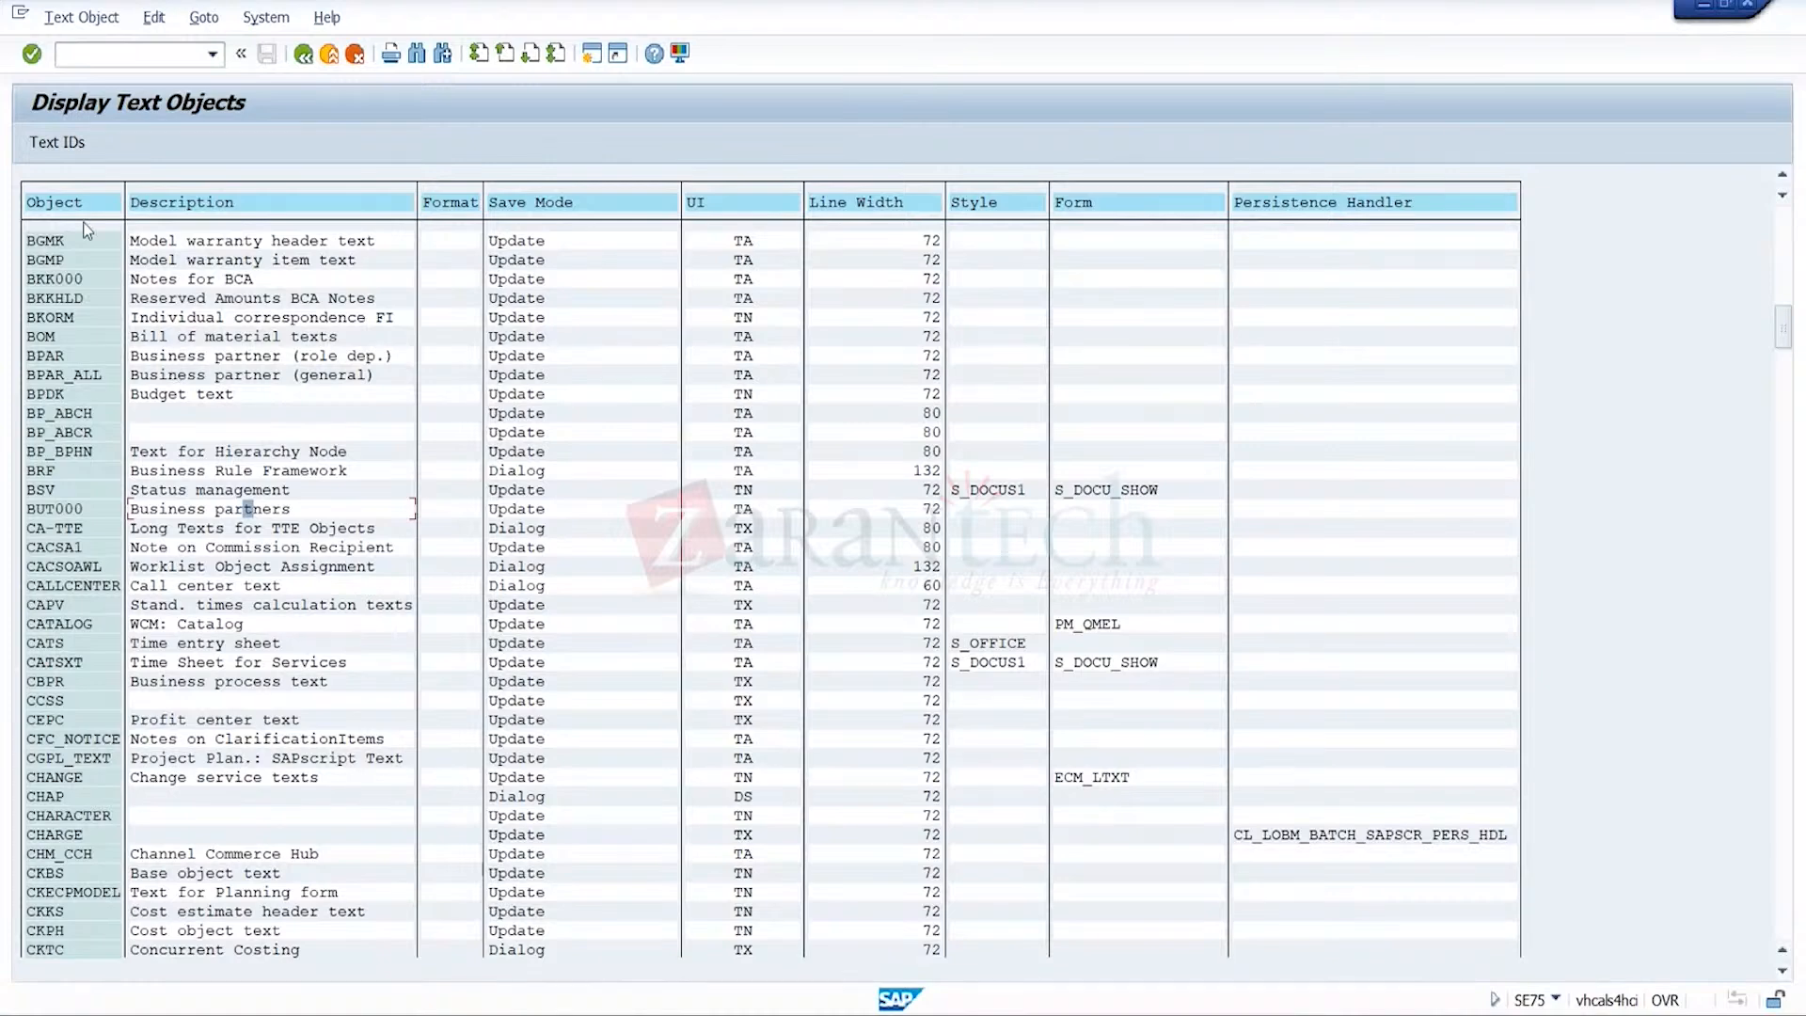
{"action": "left_click", "coordinate": [48, 143]}
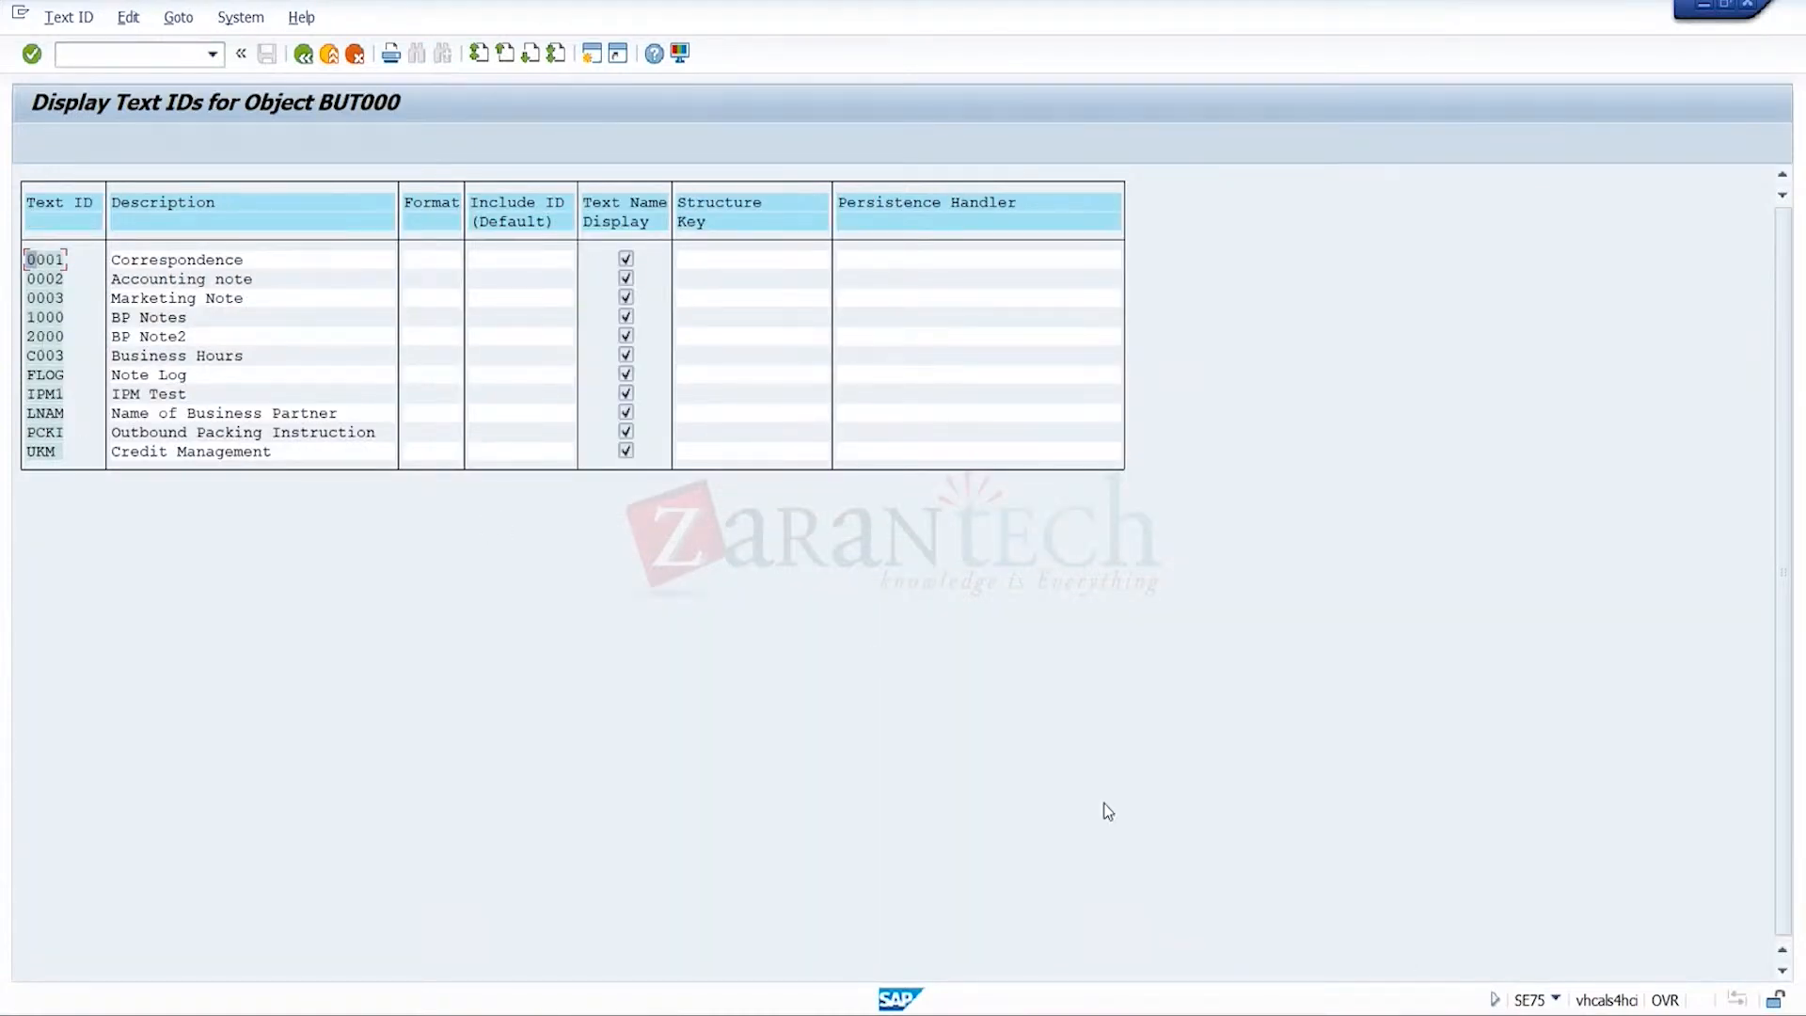
{"action": "mouse_move", "coordinate": [1308, 1014]}
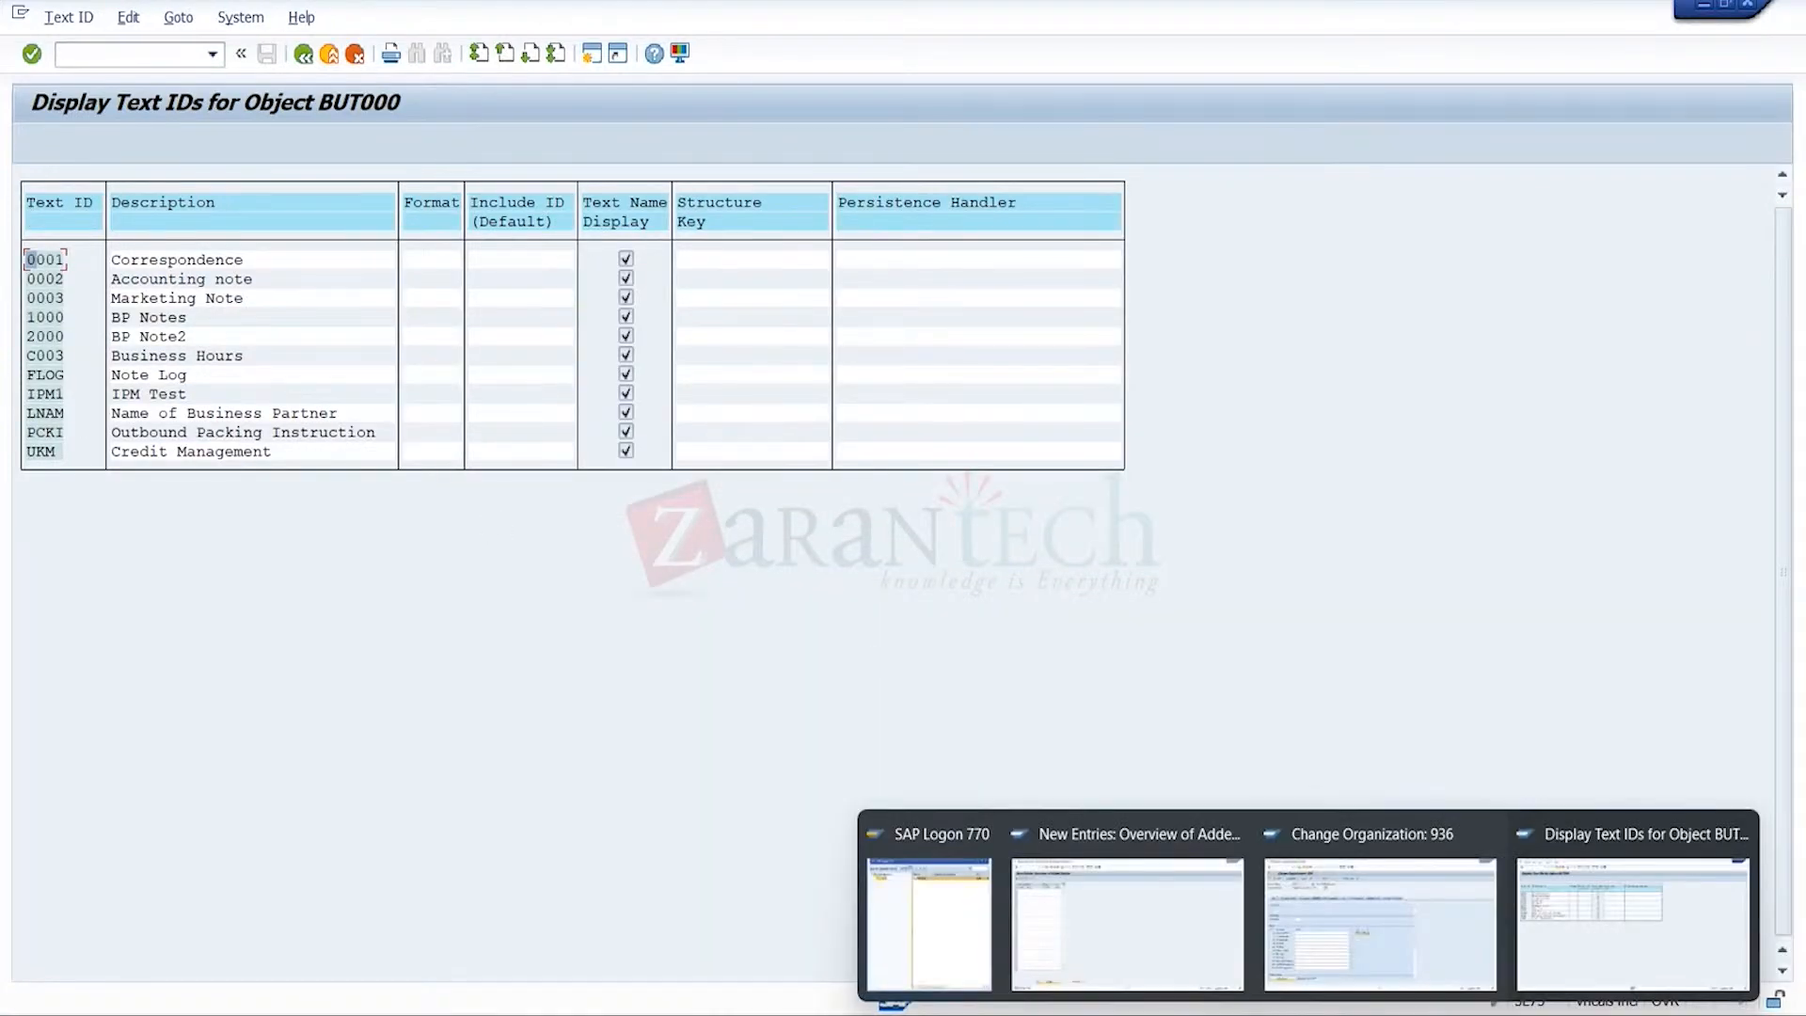
{"action": "left_click", "coordinate": [1656, 923]}
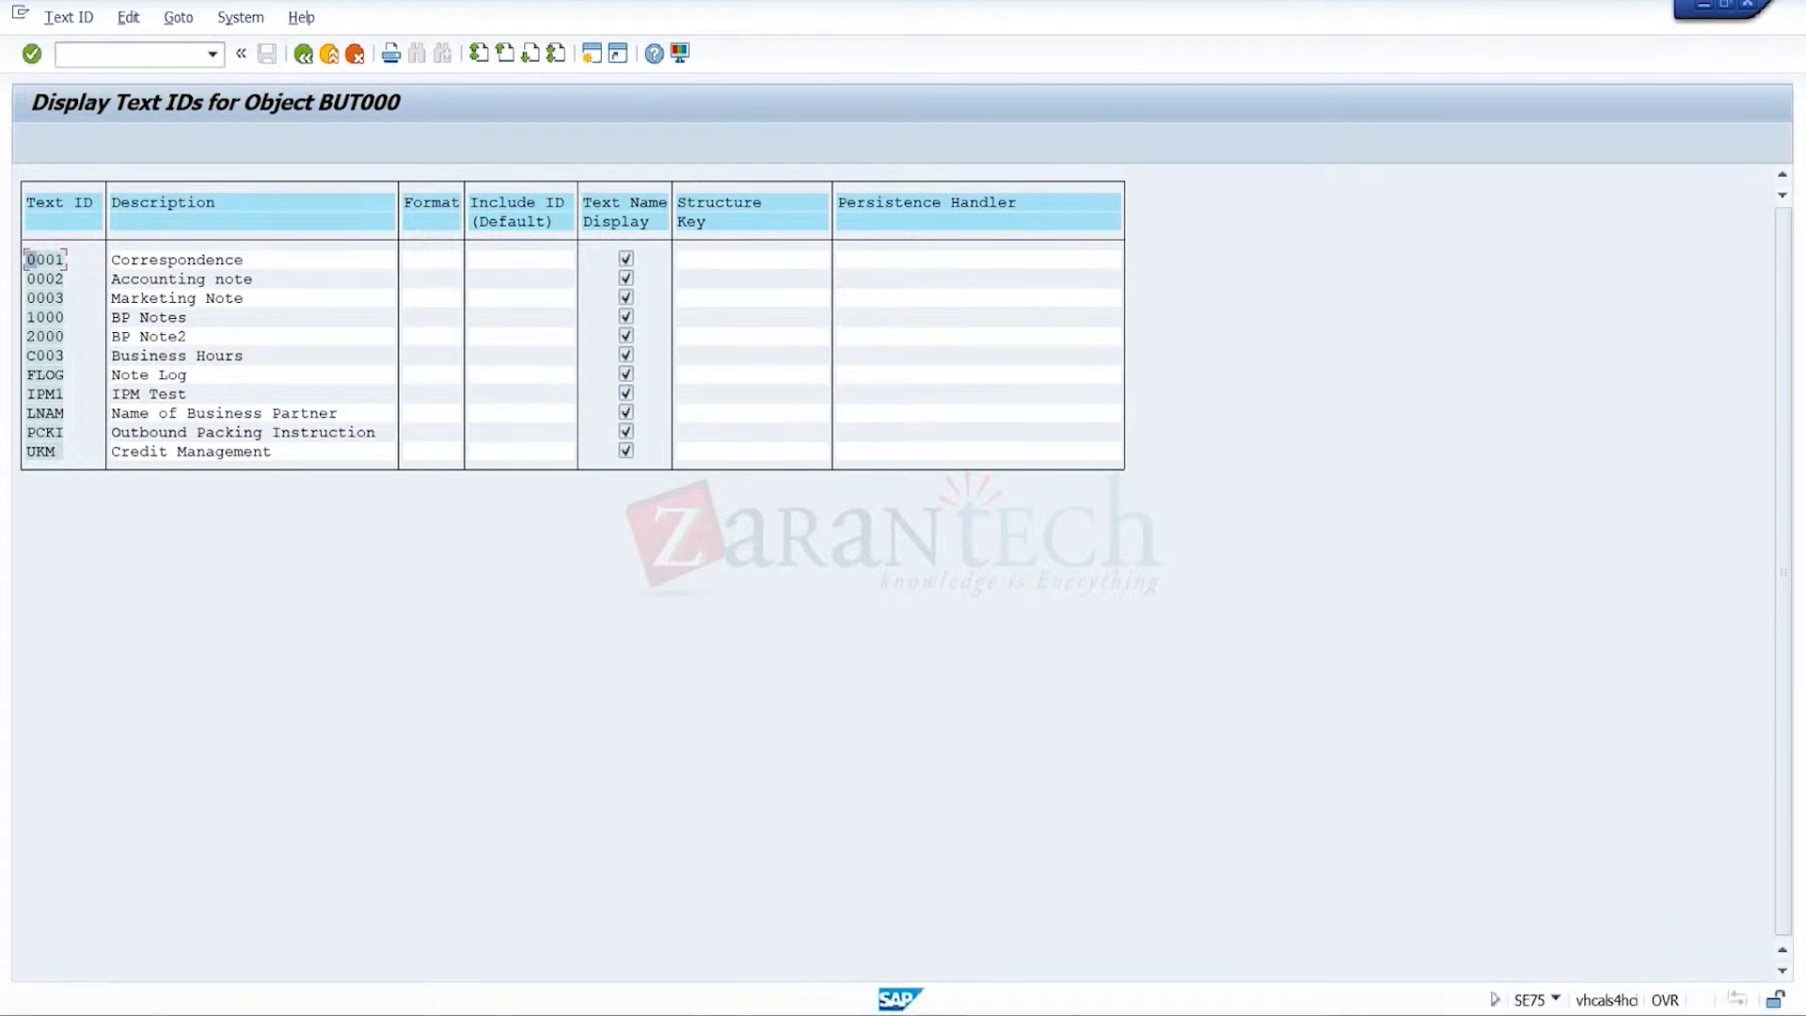
- Return to the customizing session and open Assignment of Note Views to Roles for application object BUPA
{"action": "mouse_move", "coordinate": [1308, 1014]}
{"action": "left_click", "coordinate": [1182, 971]}
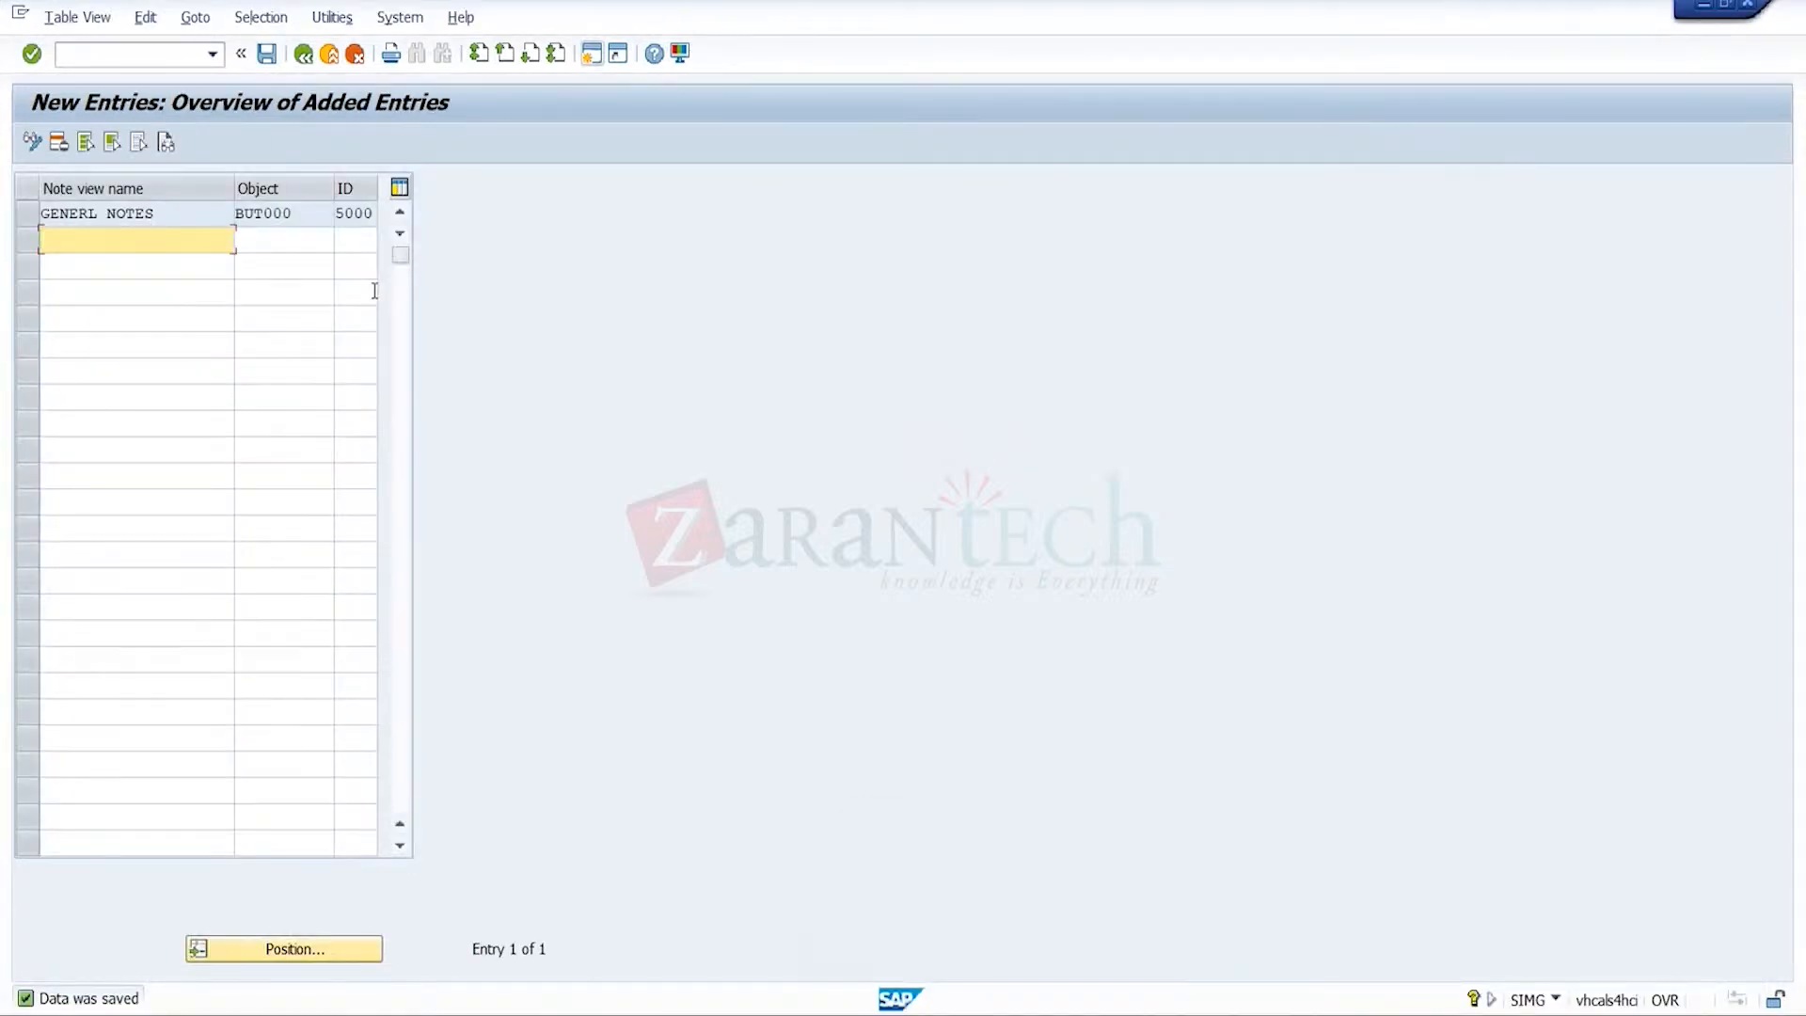
{"action": "left_click", "coordinate": [303, 58]}
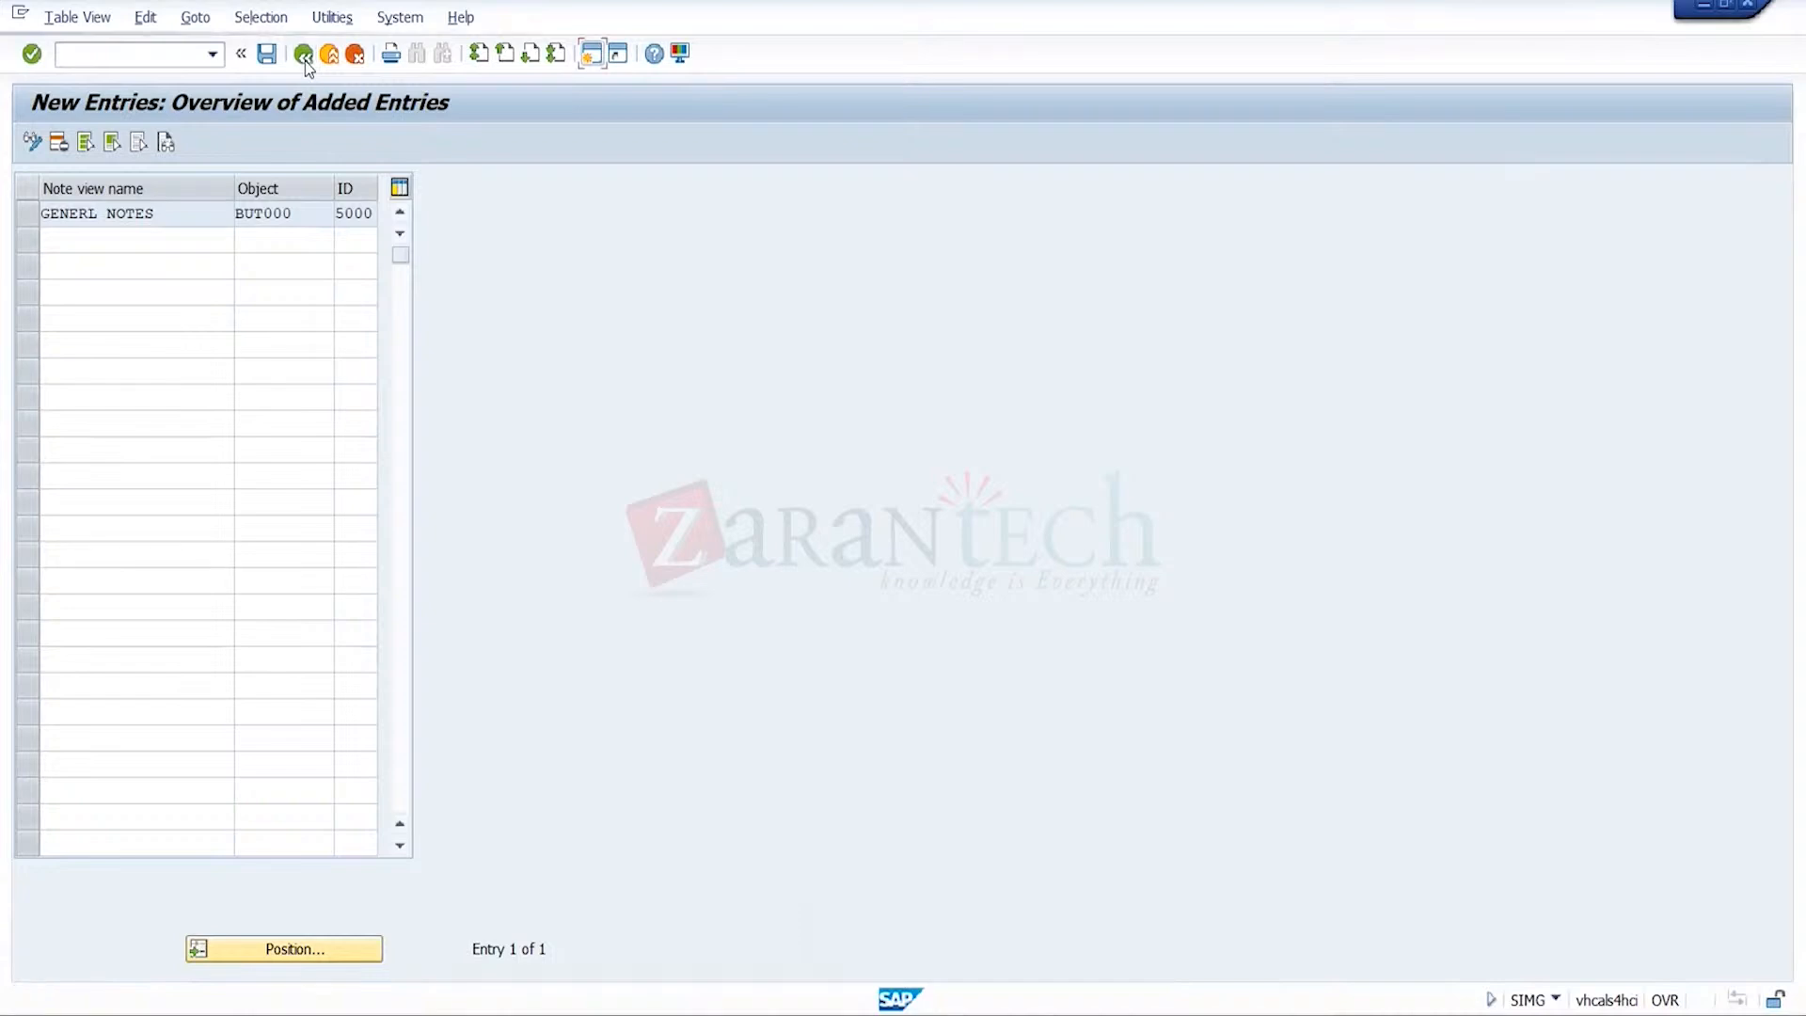
{"action": "left_click", "coordinate": [304, 54]}
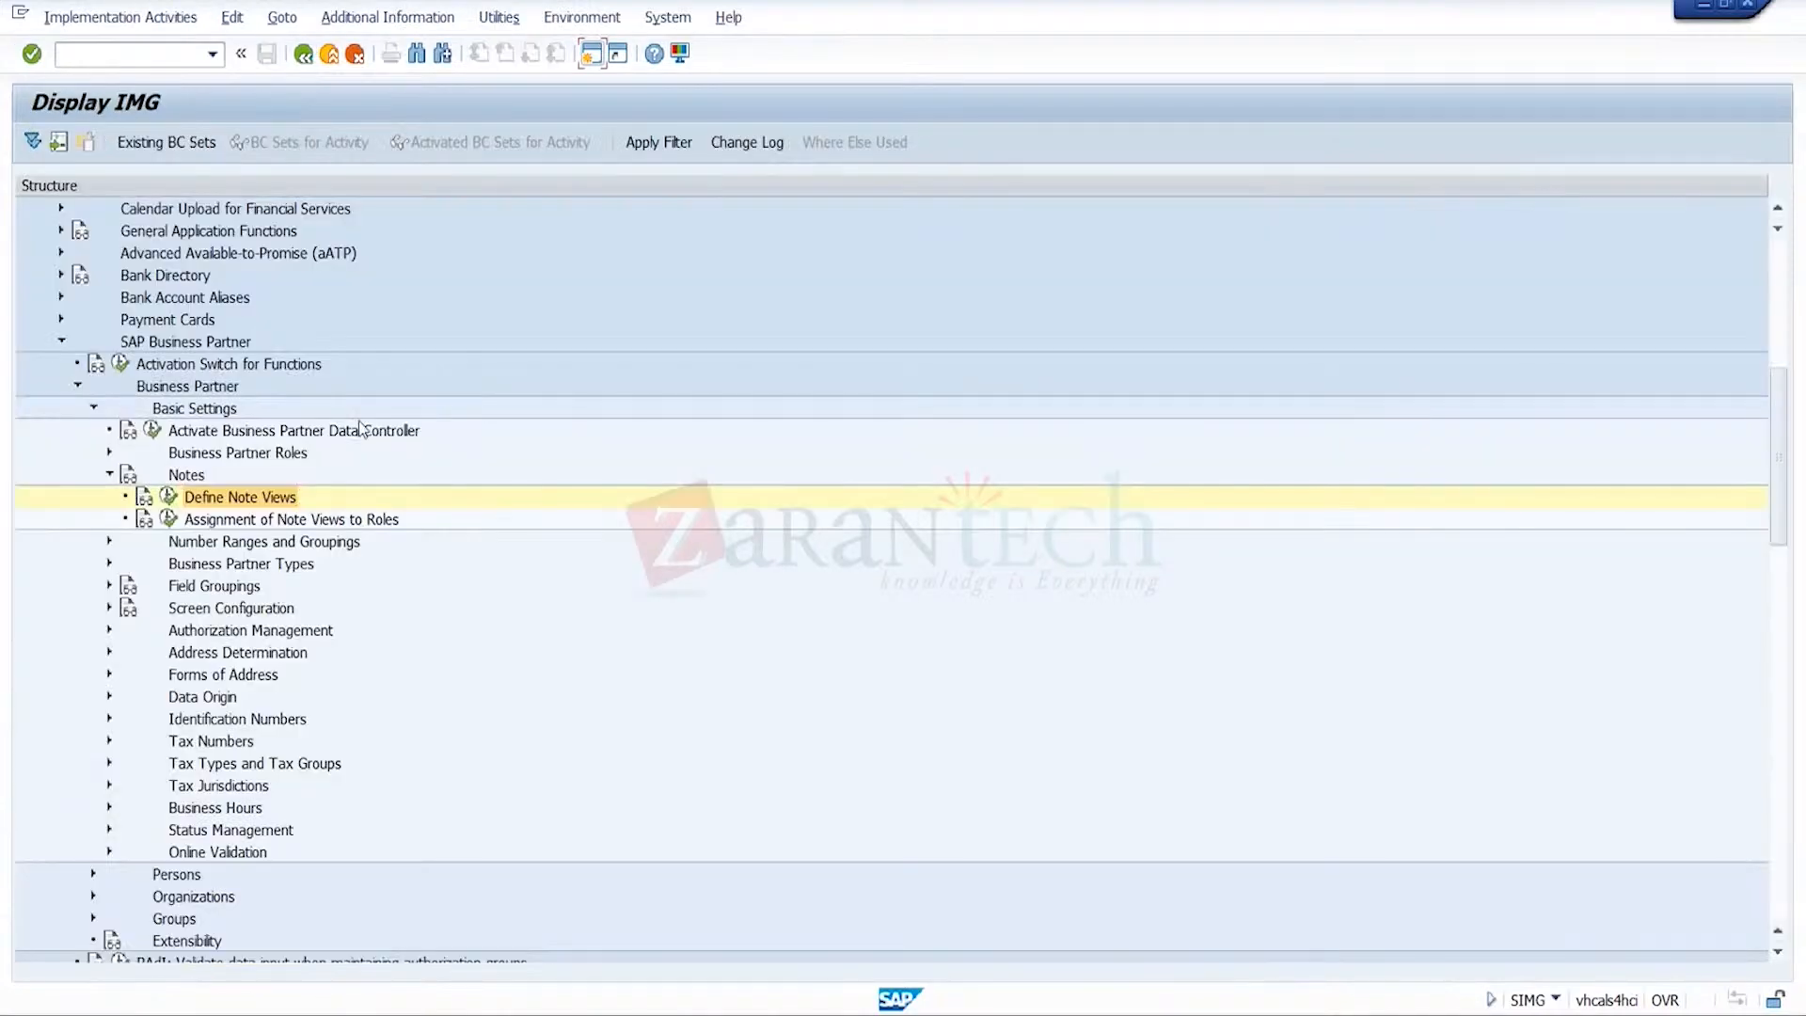
{"action": "left_click", "coordinate": [170, 521]}
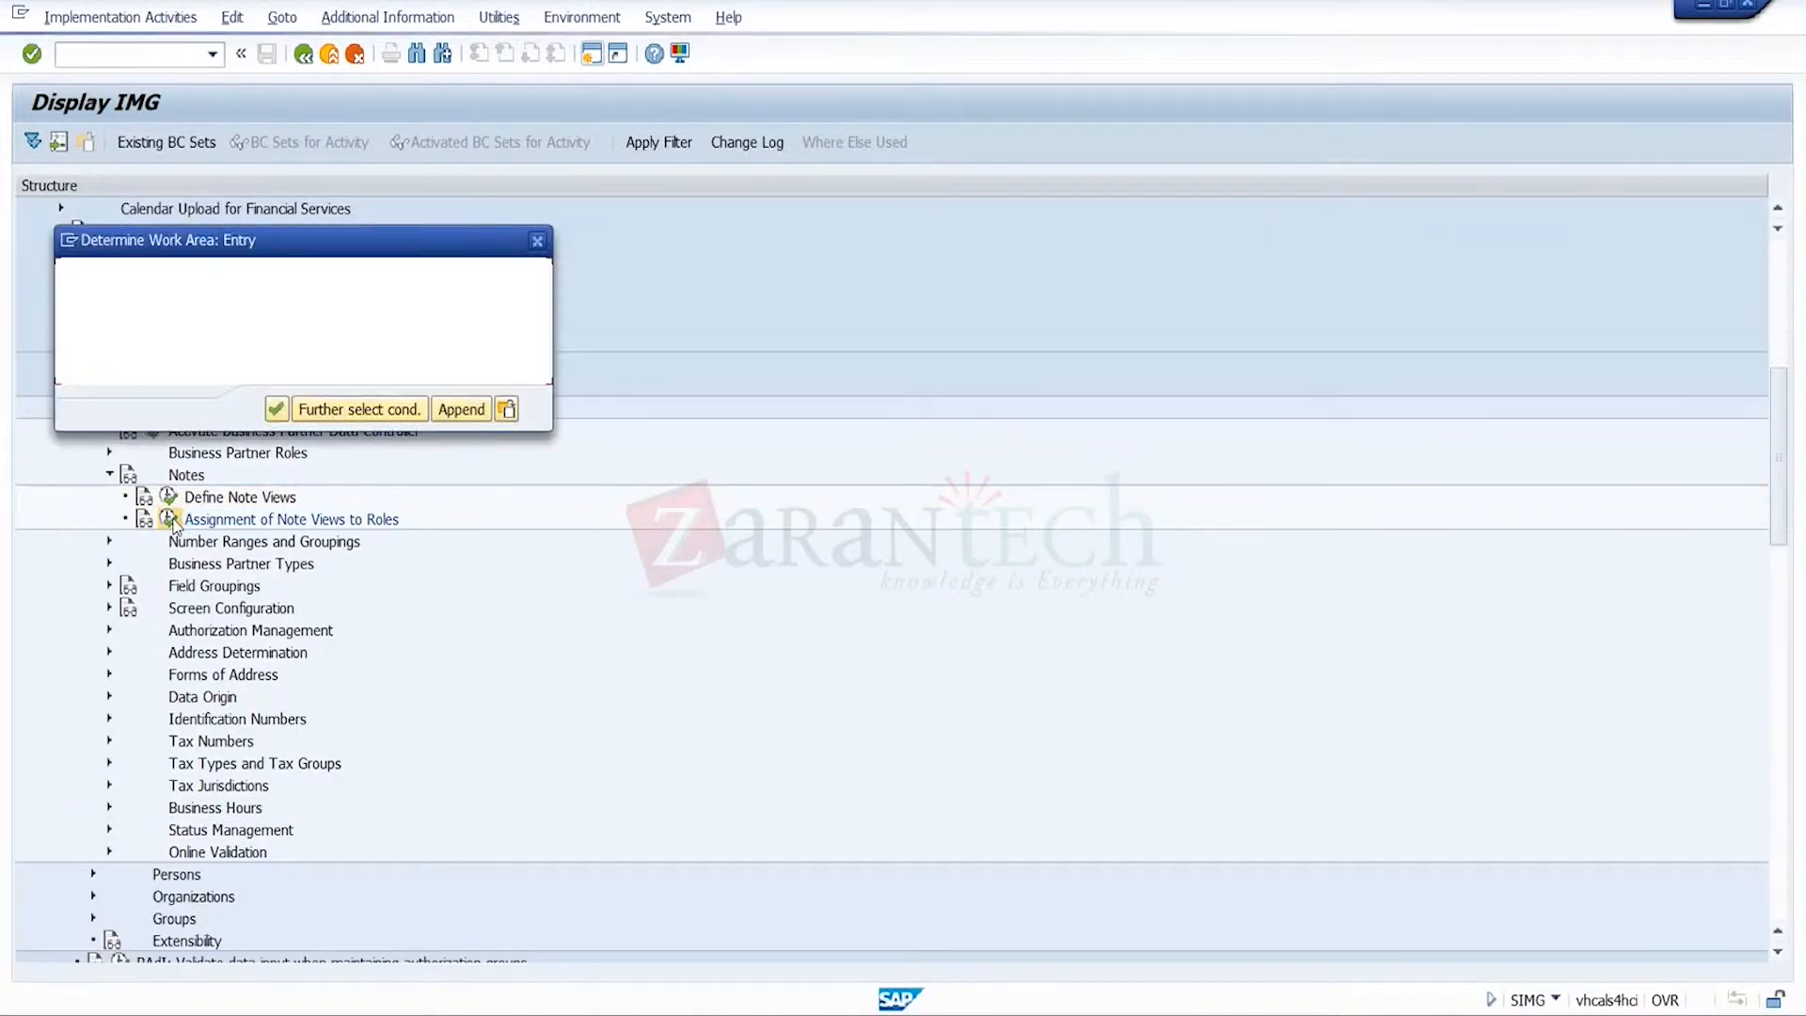
{"action": "key", "text": "BackSpace"}
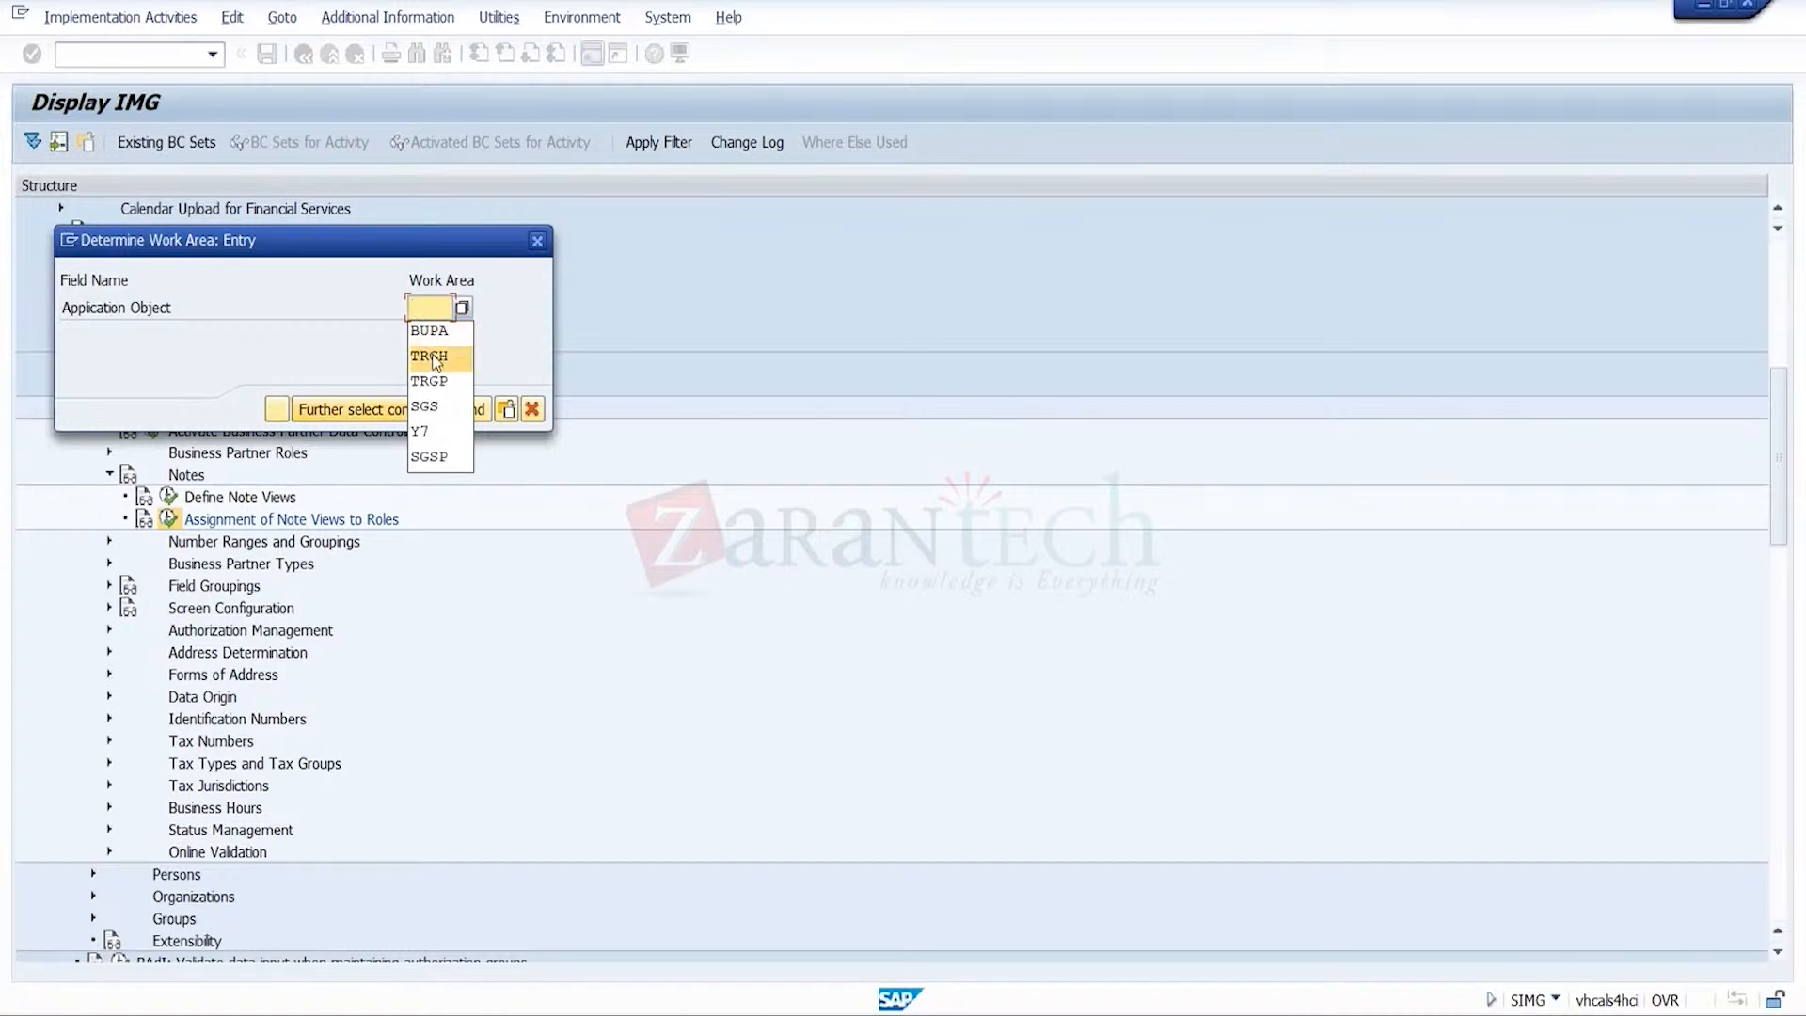
{"action": "left_click", "coordinate": [429, 331]}
{"action": "left_click", "coordinate": [273, 411]}
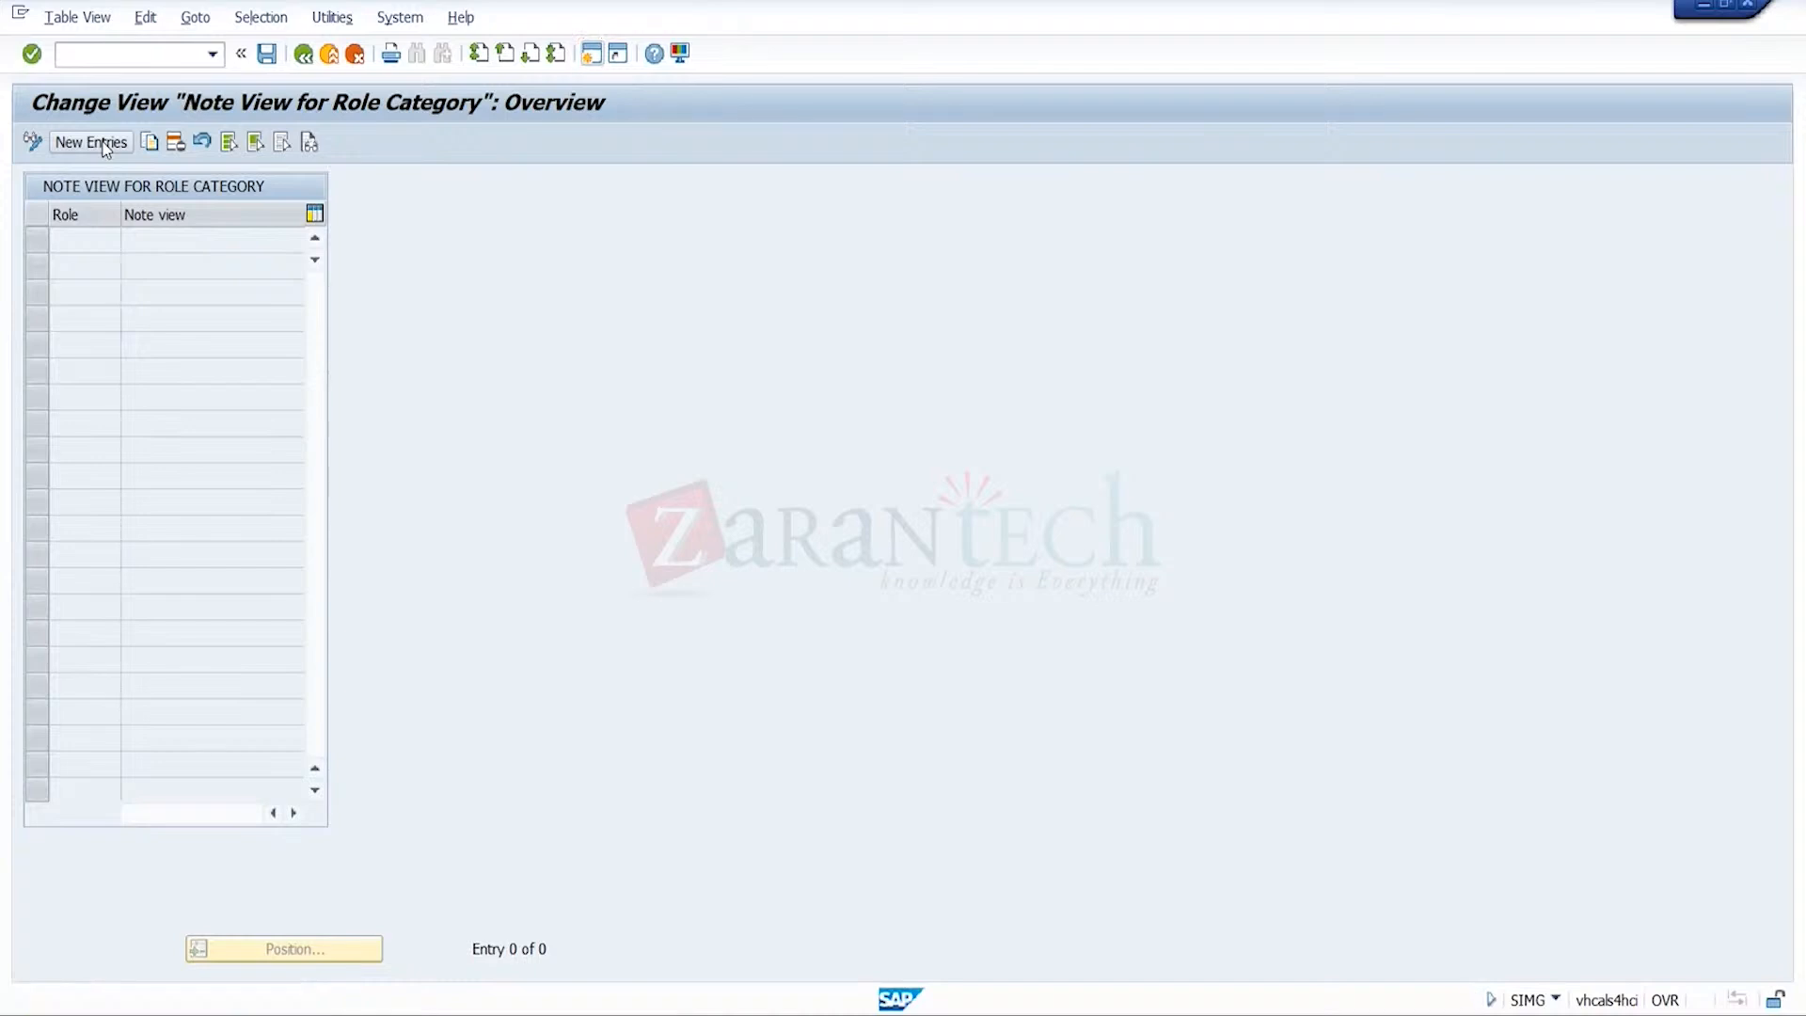
- Assign note view GENERL NOTES to role 000000 as a new entry and save it in customizing request S4HK903192
{"action": "left_click", "coordinate": [91, 142]}
{"action": "left_click", "coordinate": [101, 248]}
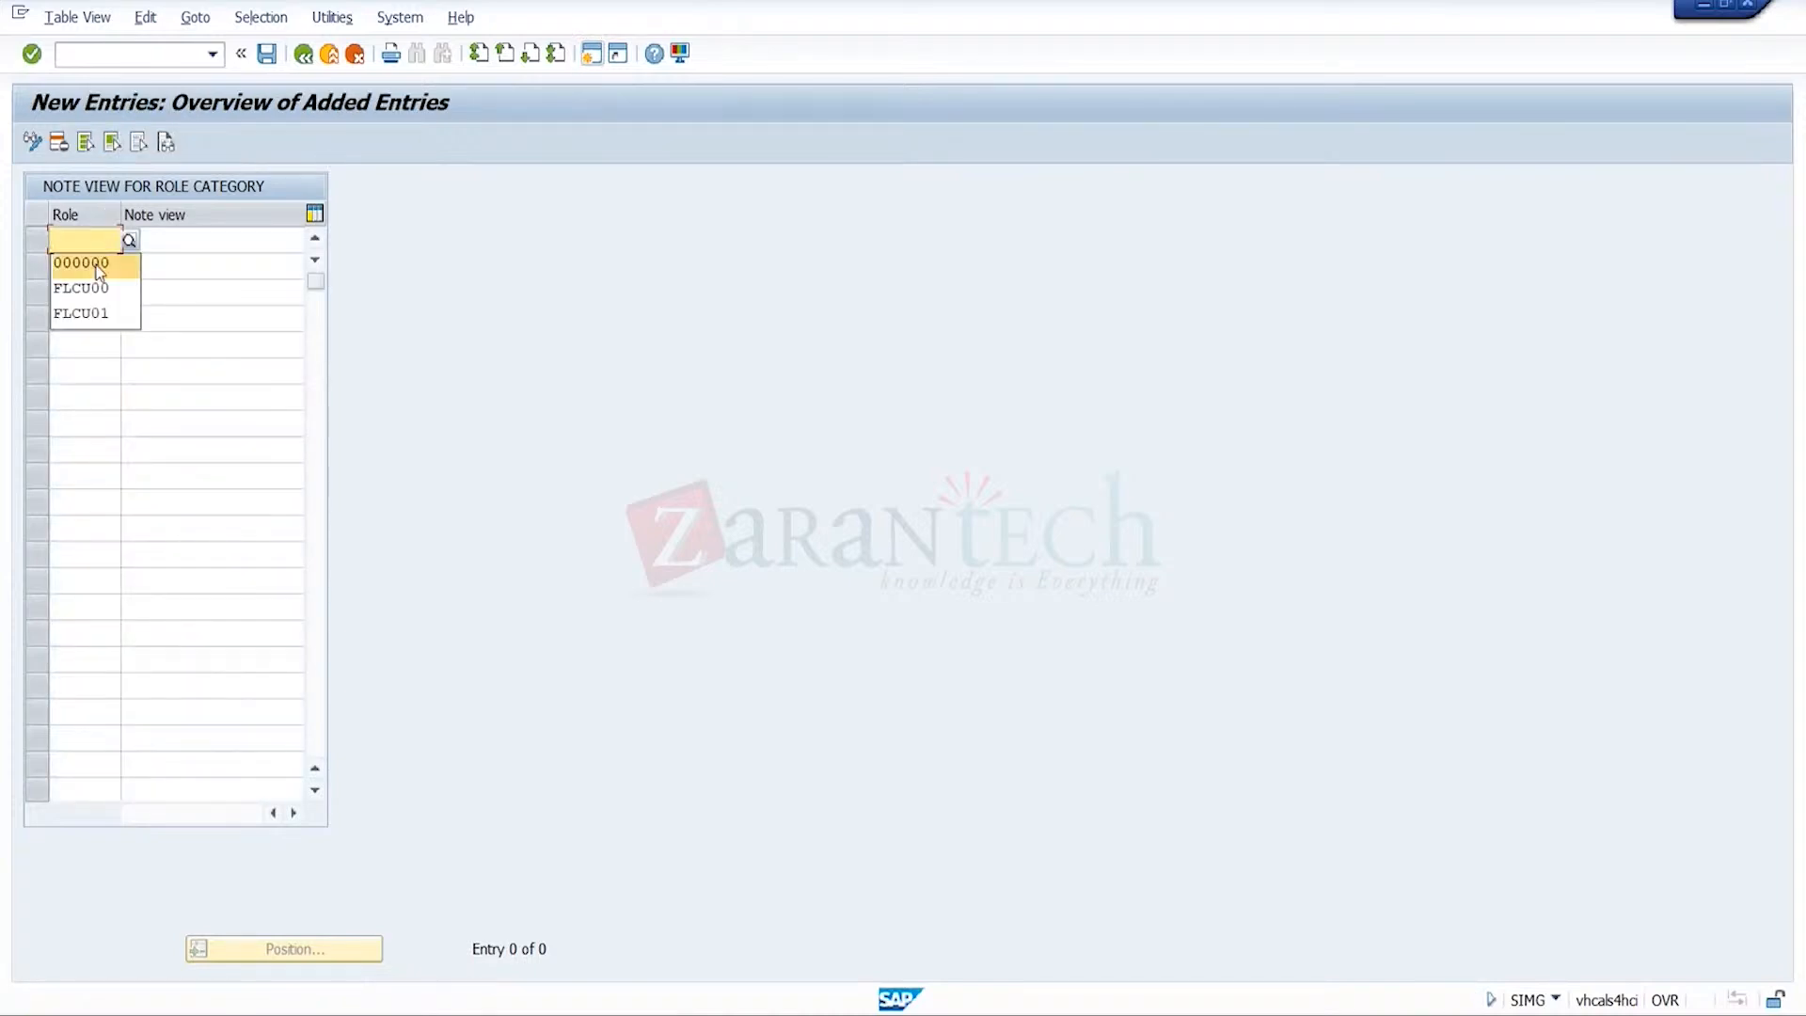
{"action": "left_click", "coordinate": [97, 263]}
{"action": "left_click", "coordinate": [203, 242]}
{"action": "left_click", "coordinate": [203, 242]}
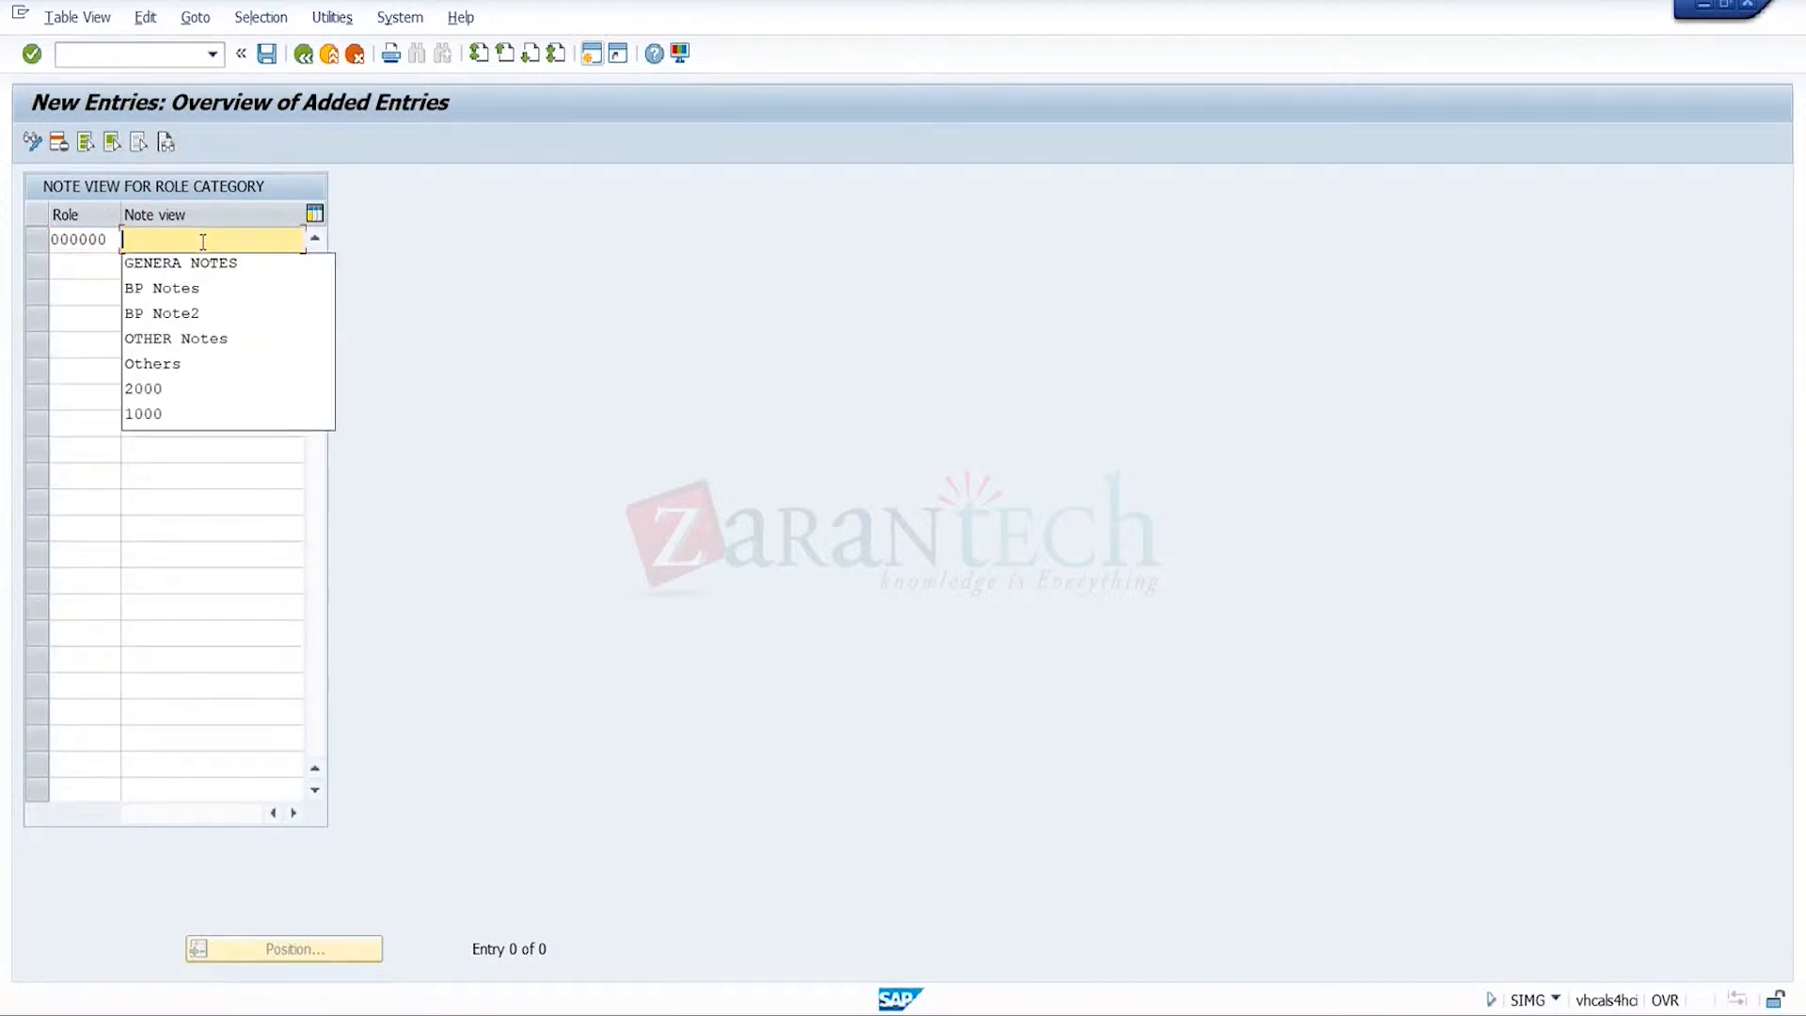
{"action": "key", "text": "ctrl+v"}
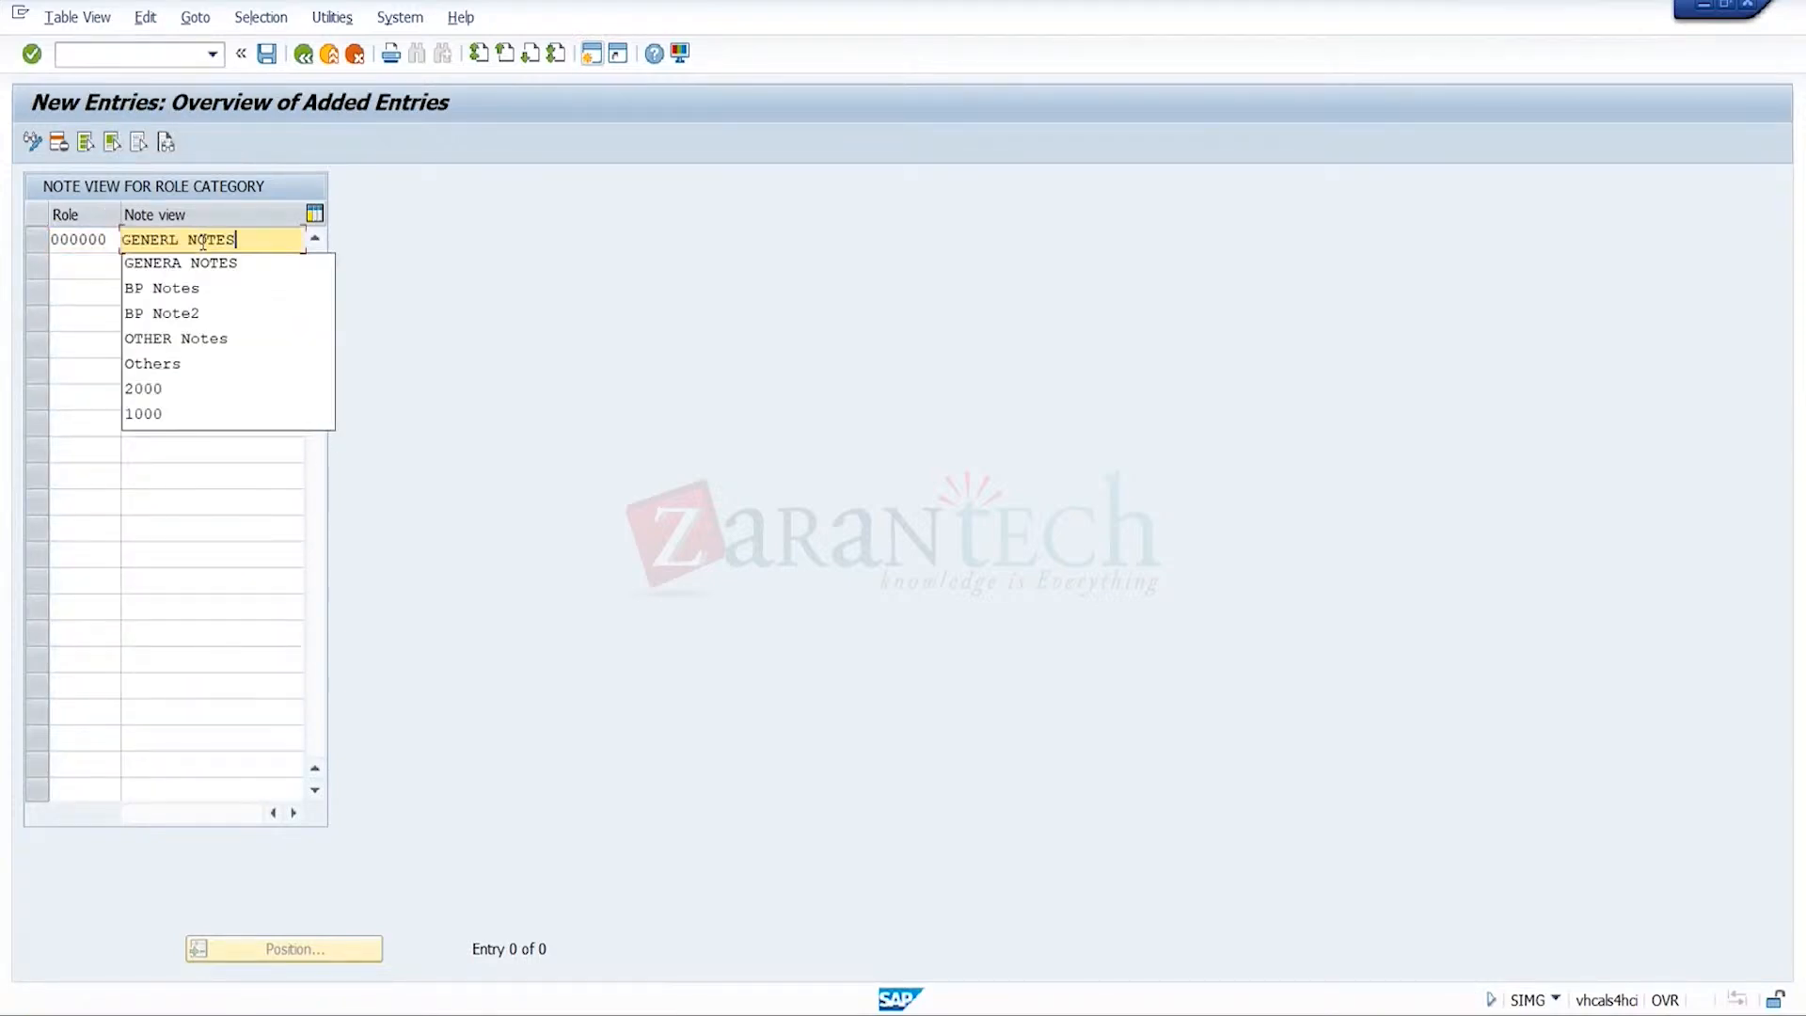
{"action": "left_click", "coordinate": [273, 57]}
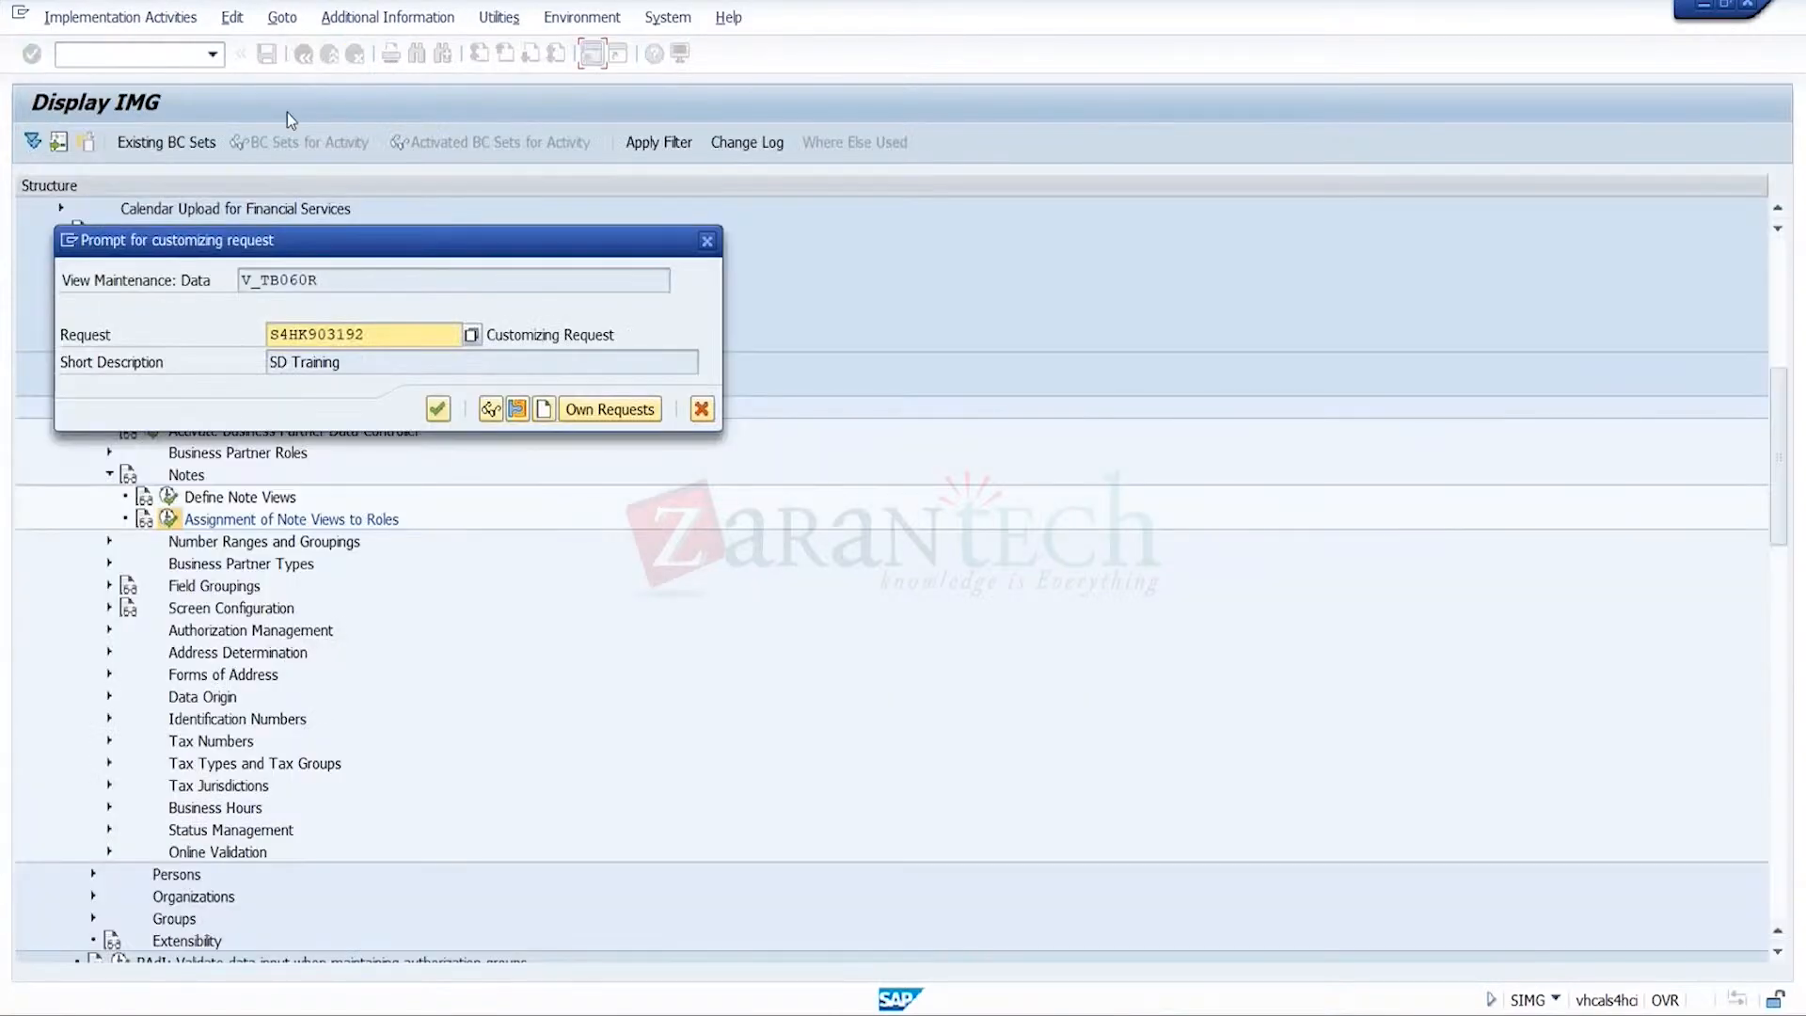
{"action": "left_click", "coordinate": [444, 414]}
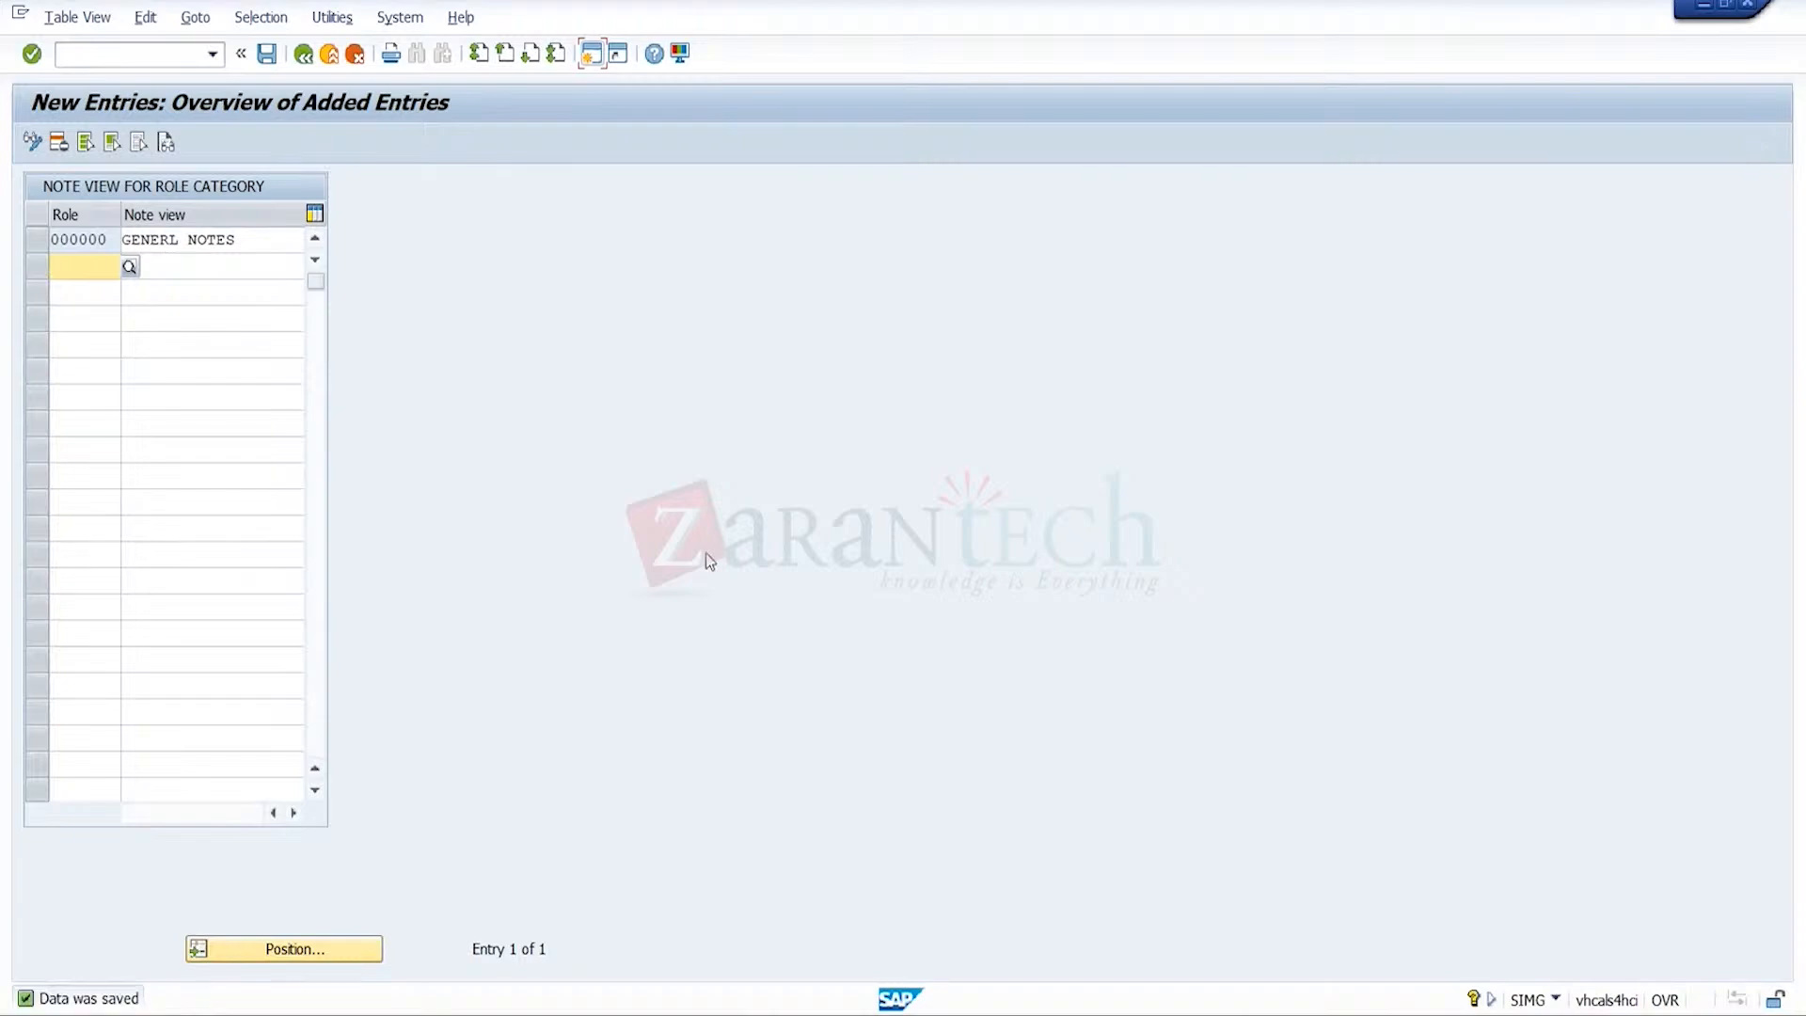
- Switch to the SAPscript Settings session and open the text IDs of the business partners object BUT000 in change mode
{"action": "left_click", "coordinate": [1618, 917]}
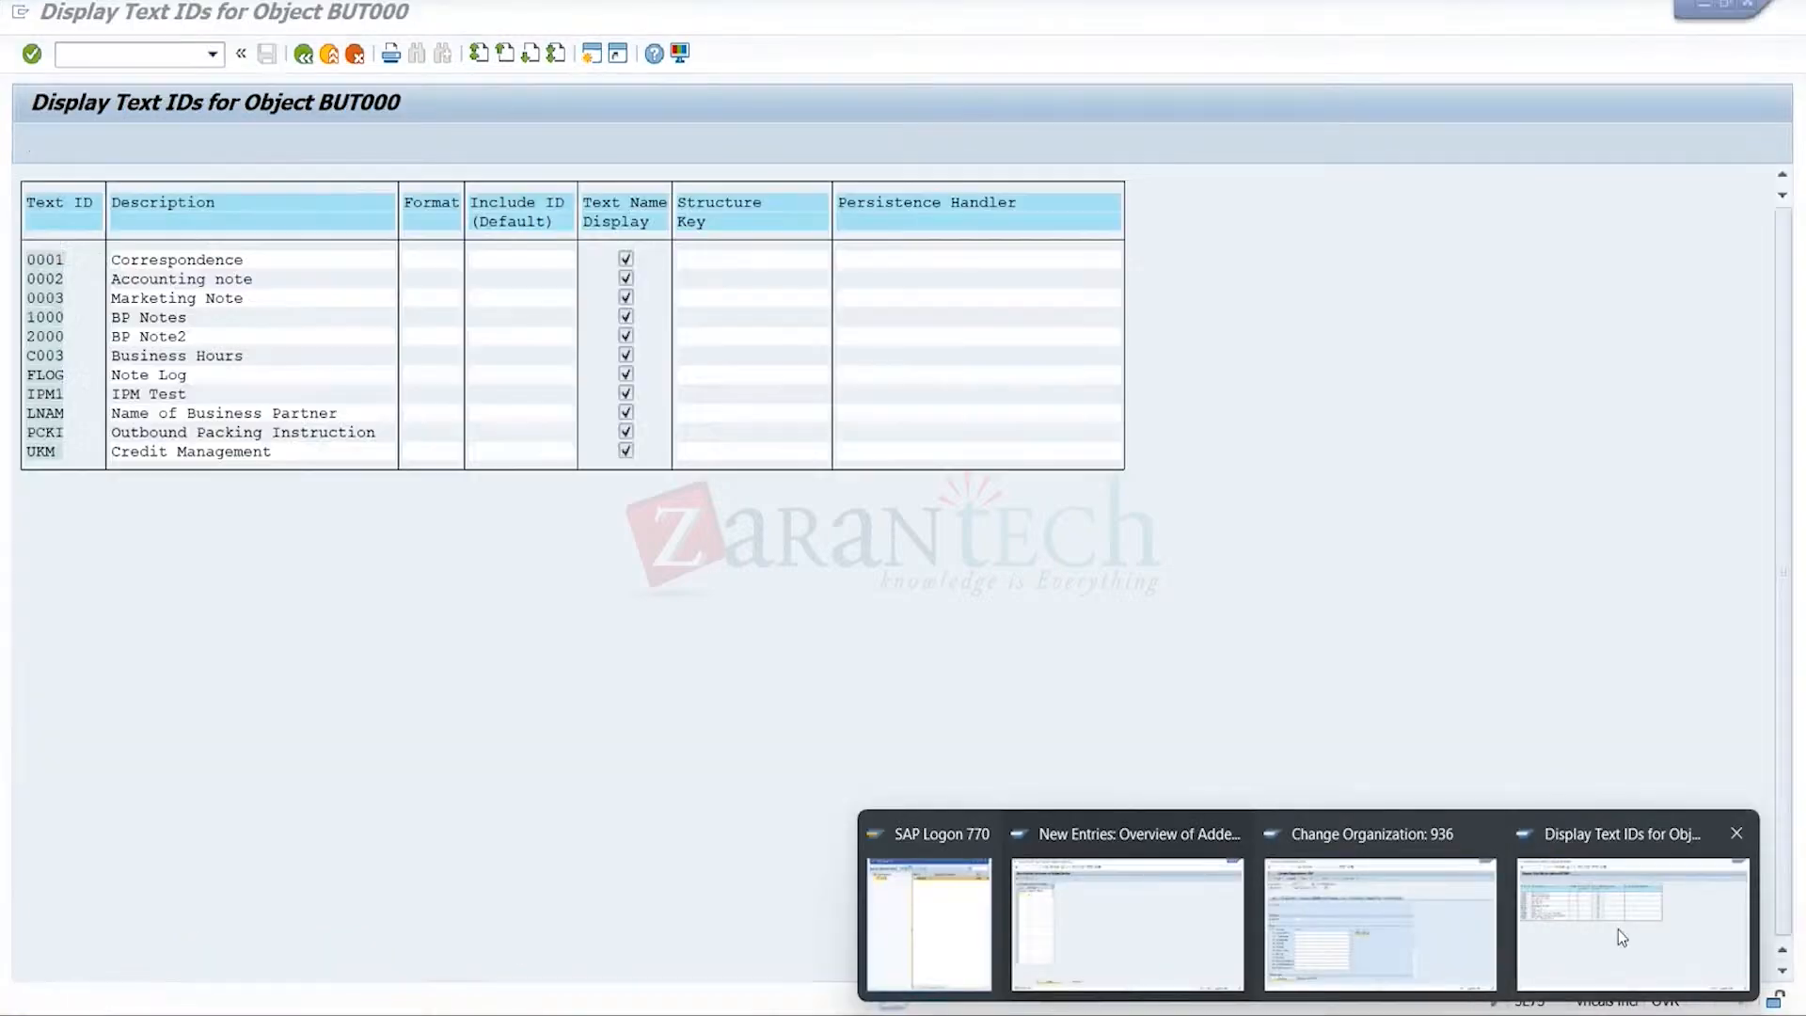
{"action": "left_click", "coordinate": [303, 54]}
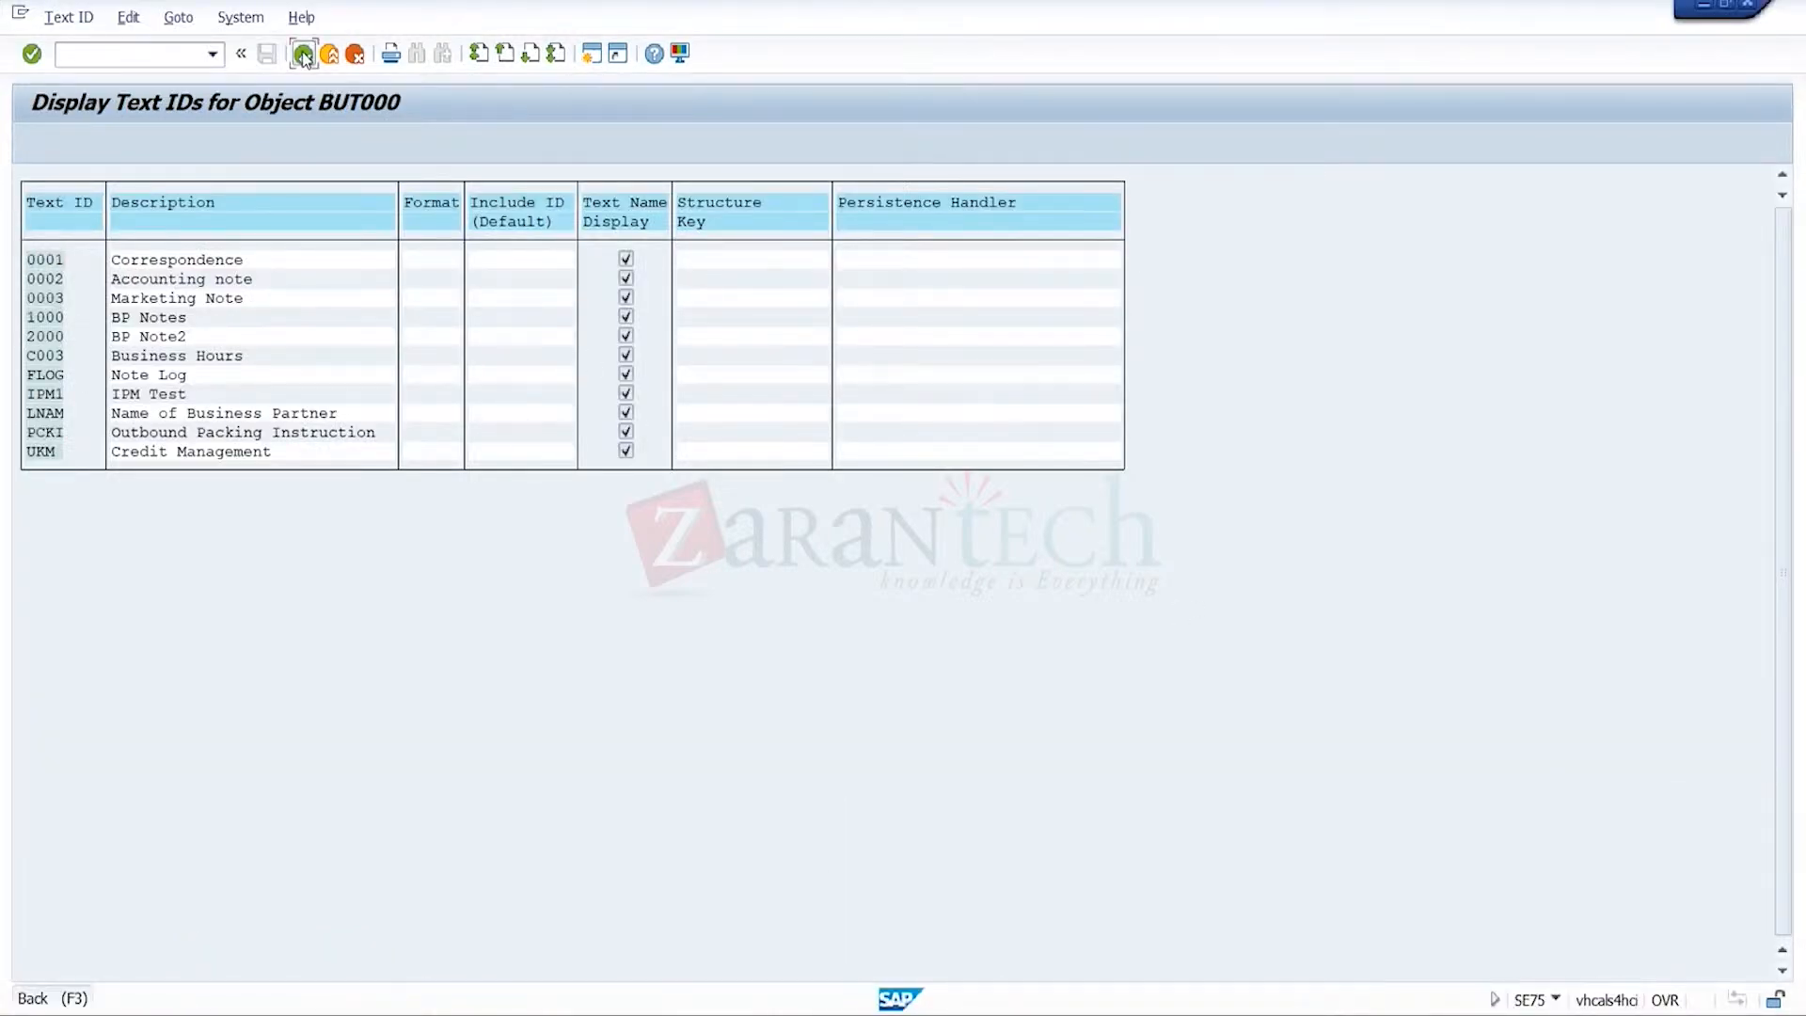
{"action": "left_click", "coordinate": [302, 54]}
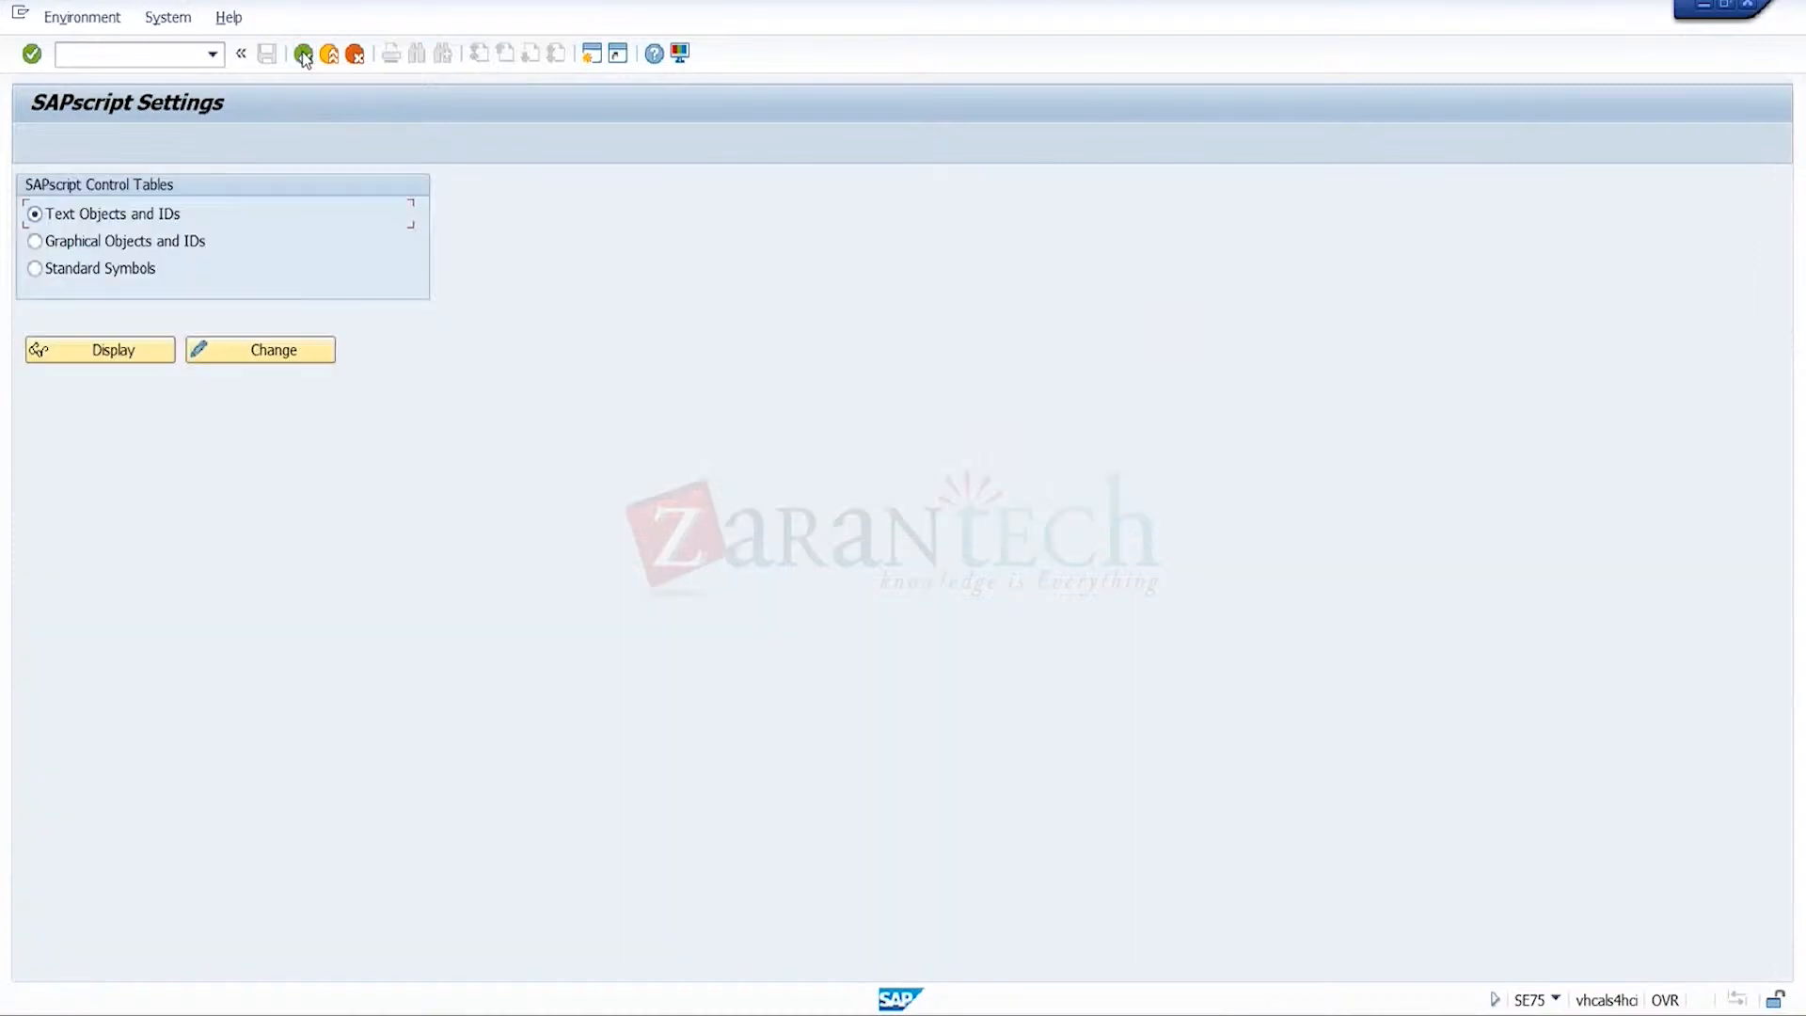
{"action": "left_click", "coordinate": [246, 351]}
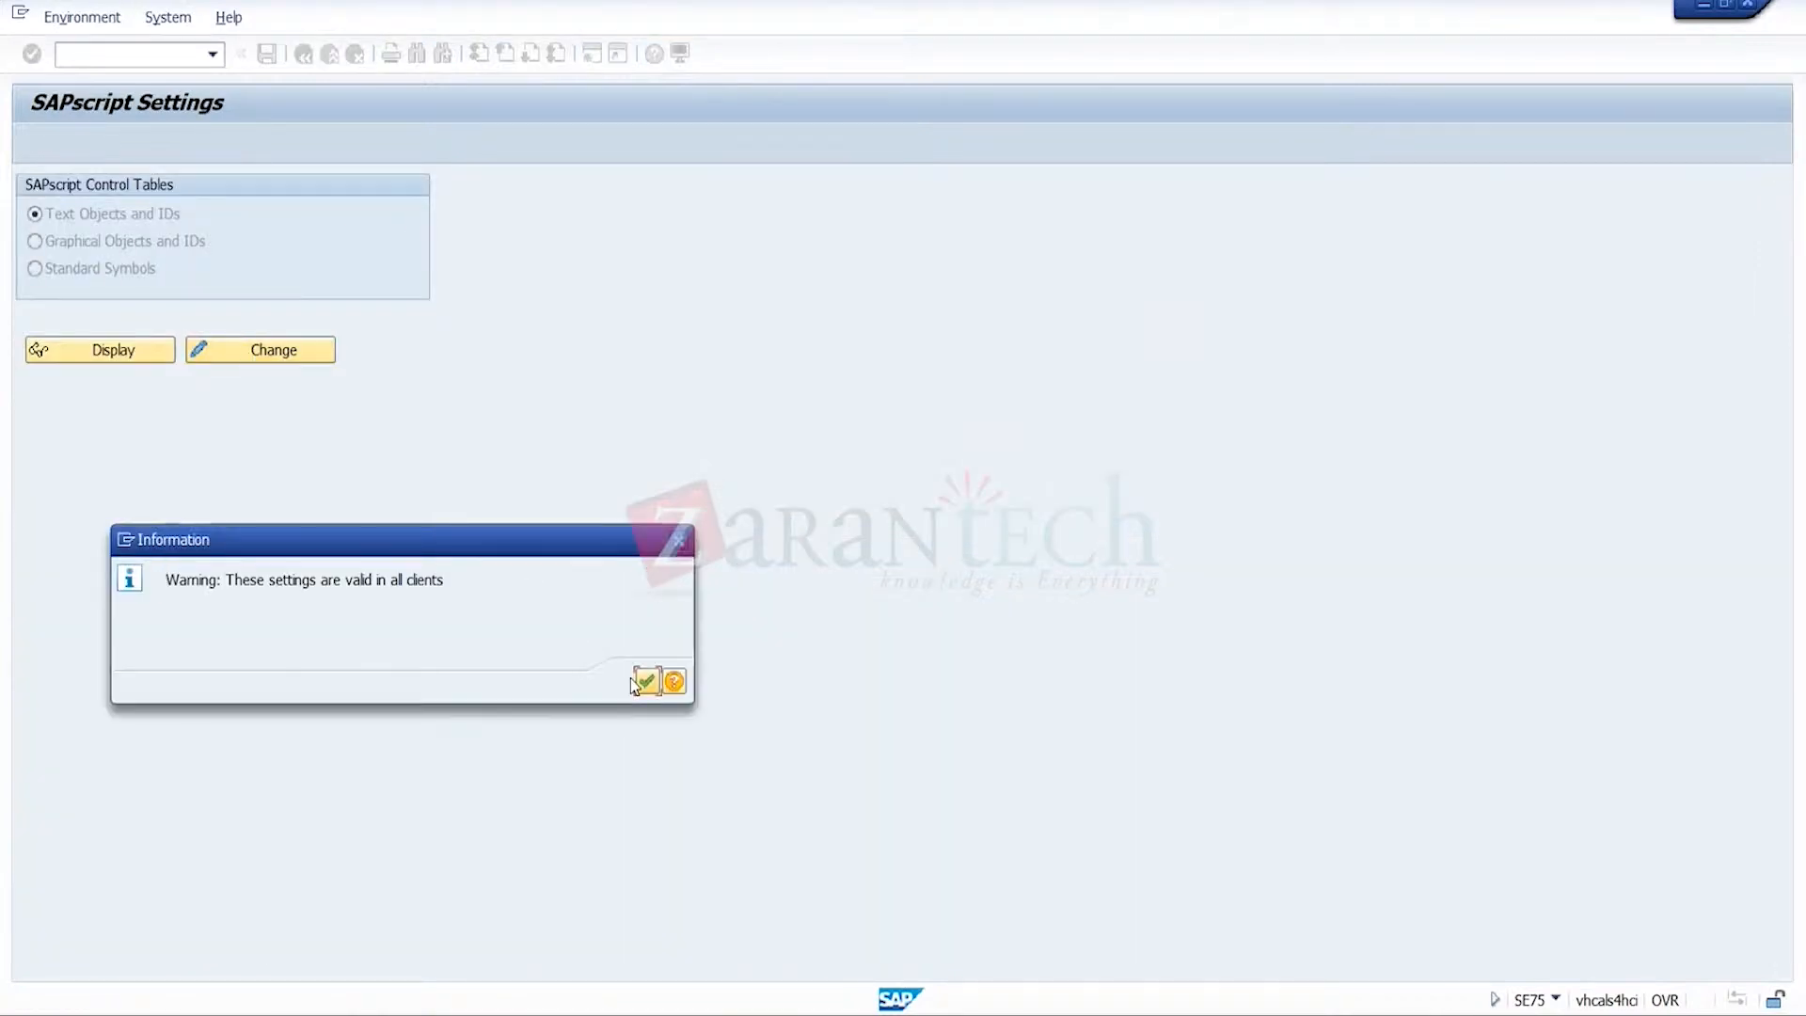
{"action": "left_click", "coordinate": [647, 681]}
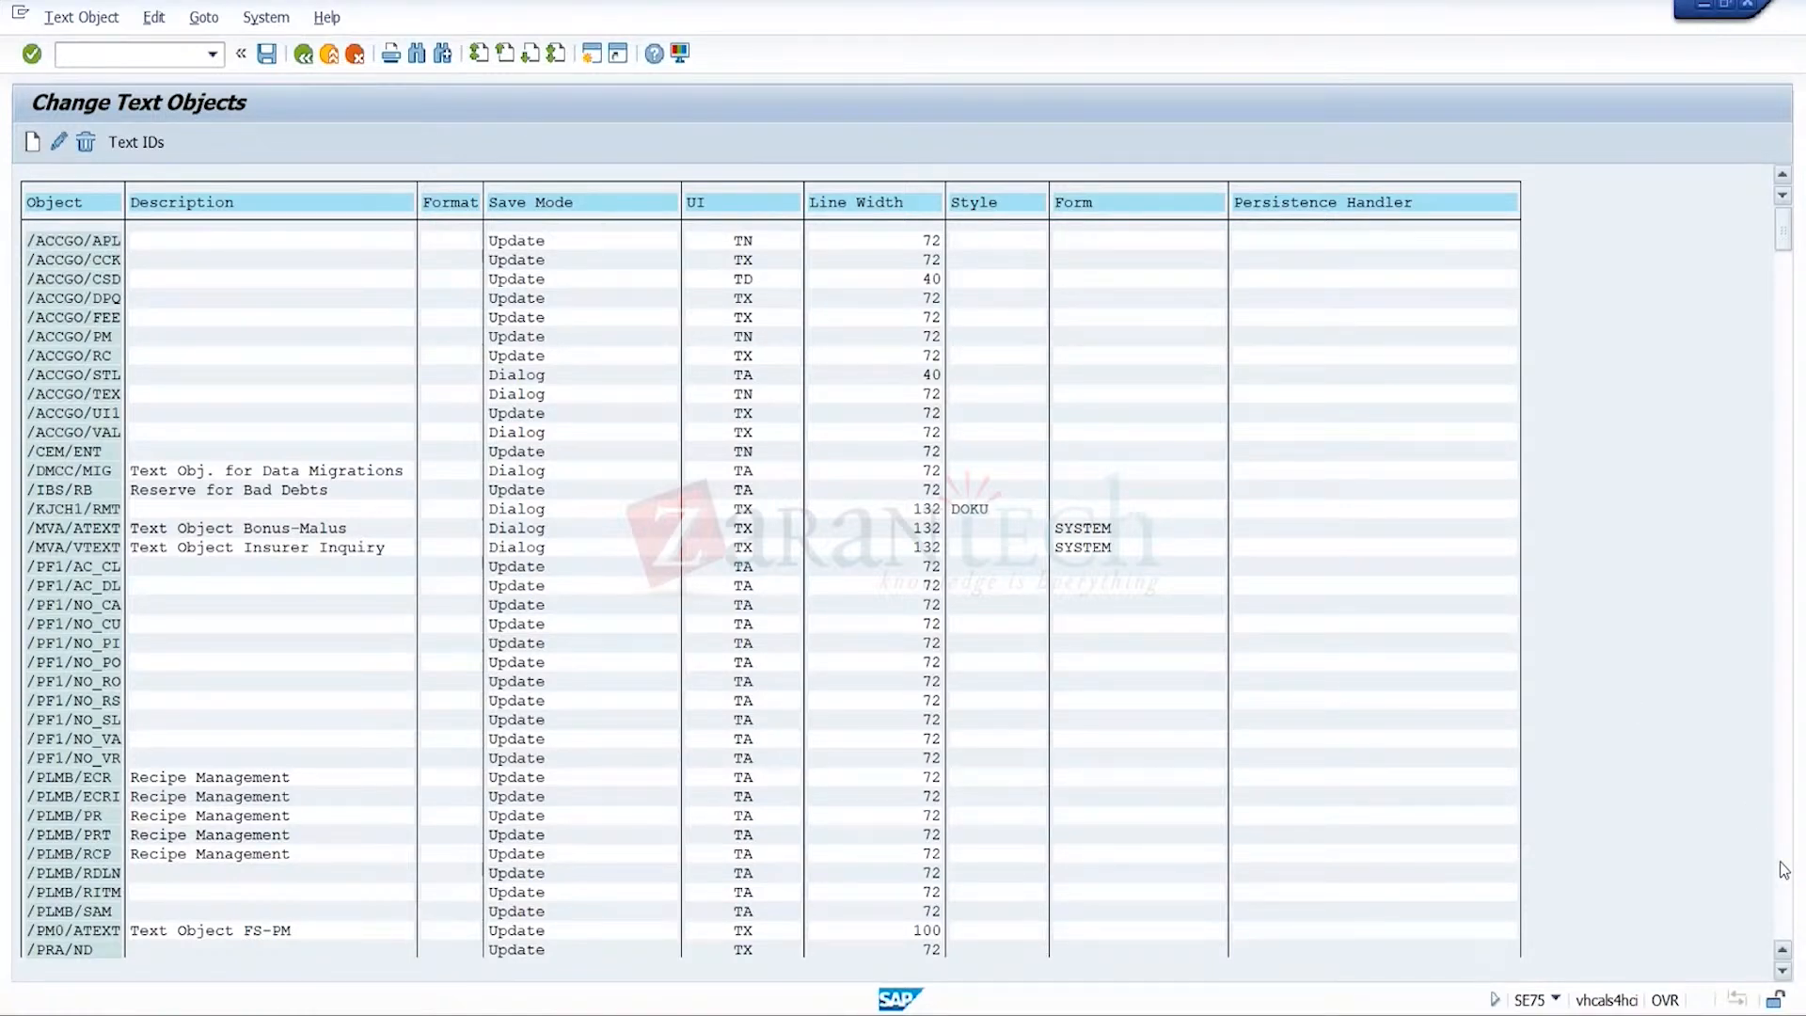
{"action": "scroll", "coordinate": [1784, 870], "scroll_direction": "down", "scroll_amount": 15}
{"action": "left_click", "coordinate": [220, 511]}
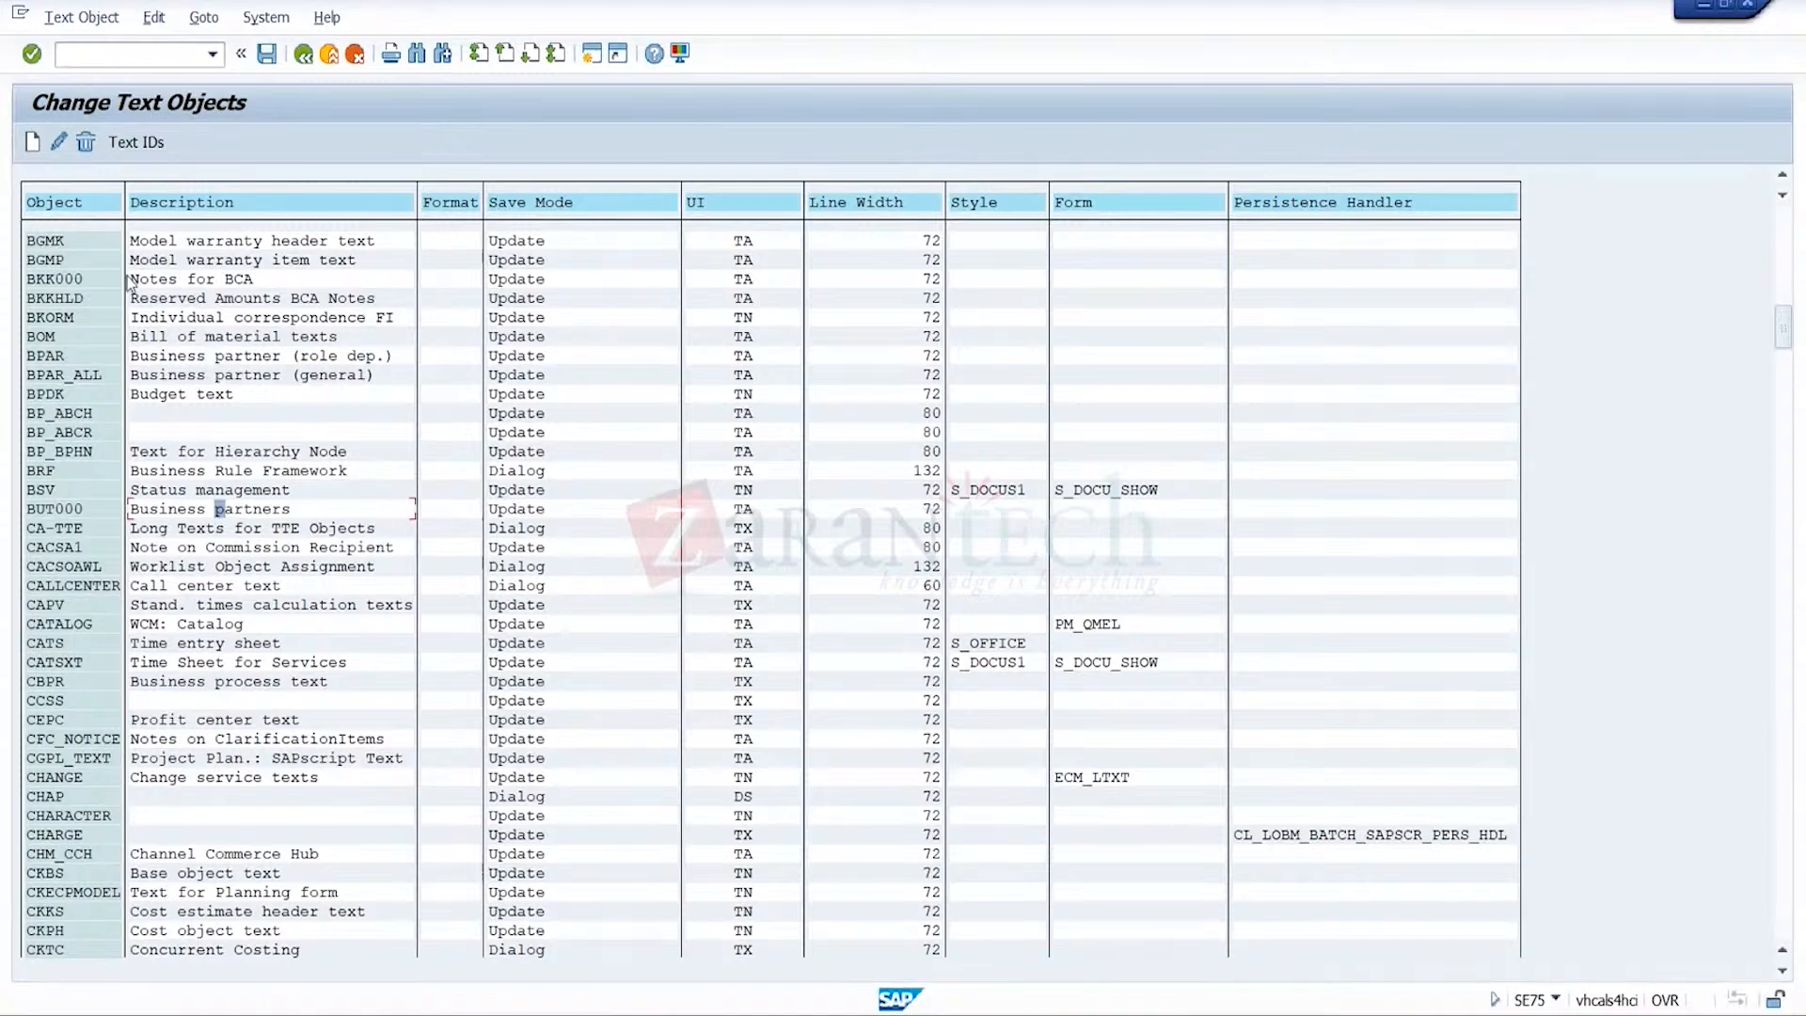
{"action": "left_click", "coordinate": [139, 143]}
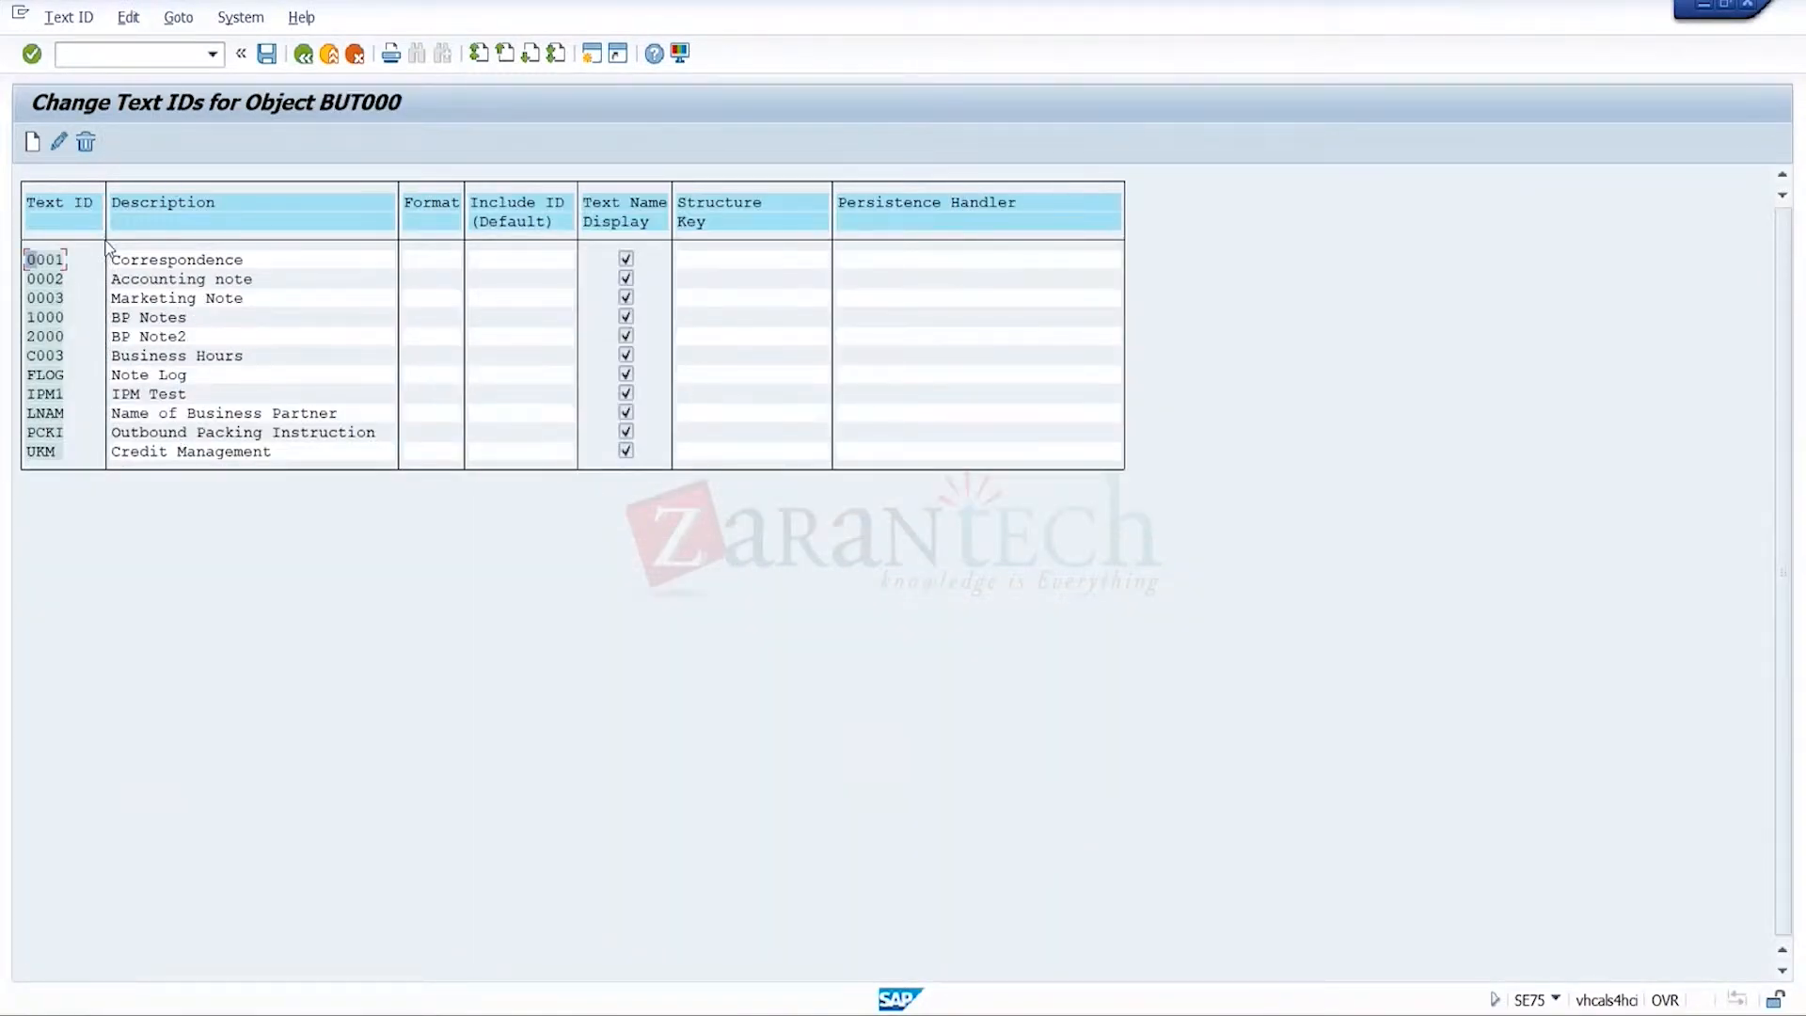
- Create text ID 5000 with the description GENERL NOTES for object BUT000
{"action": "left_click", "coordinate": [32, 143]}
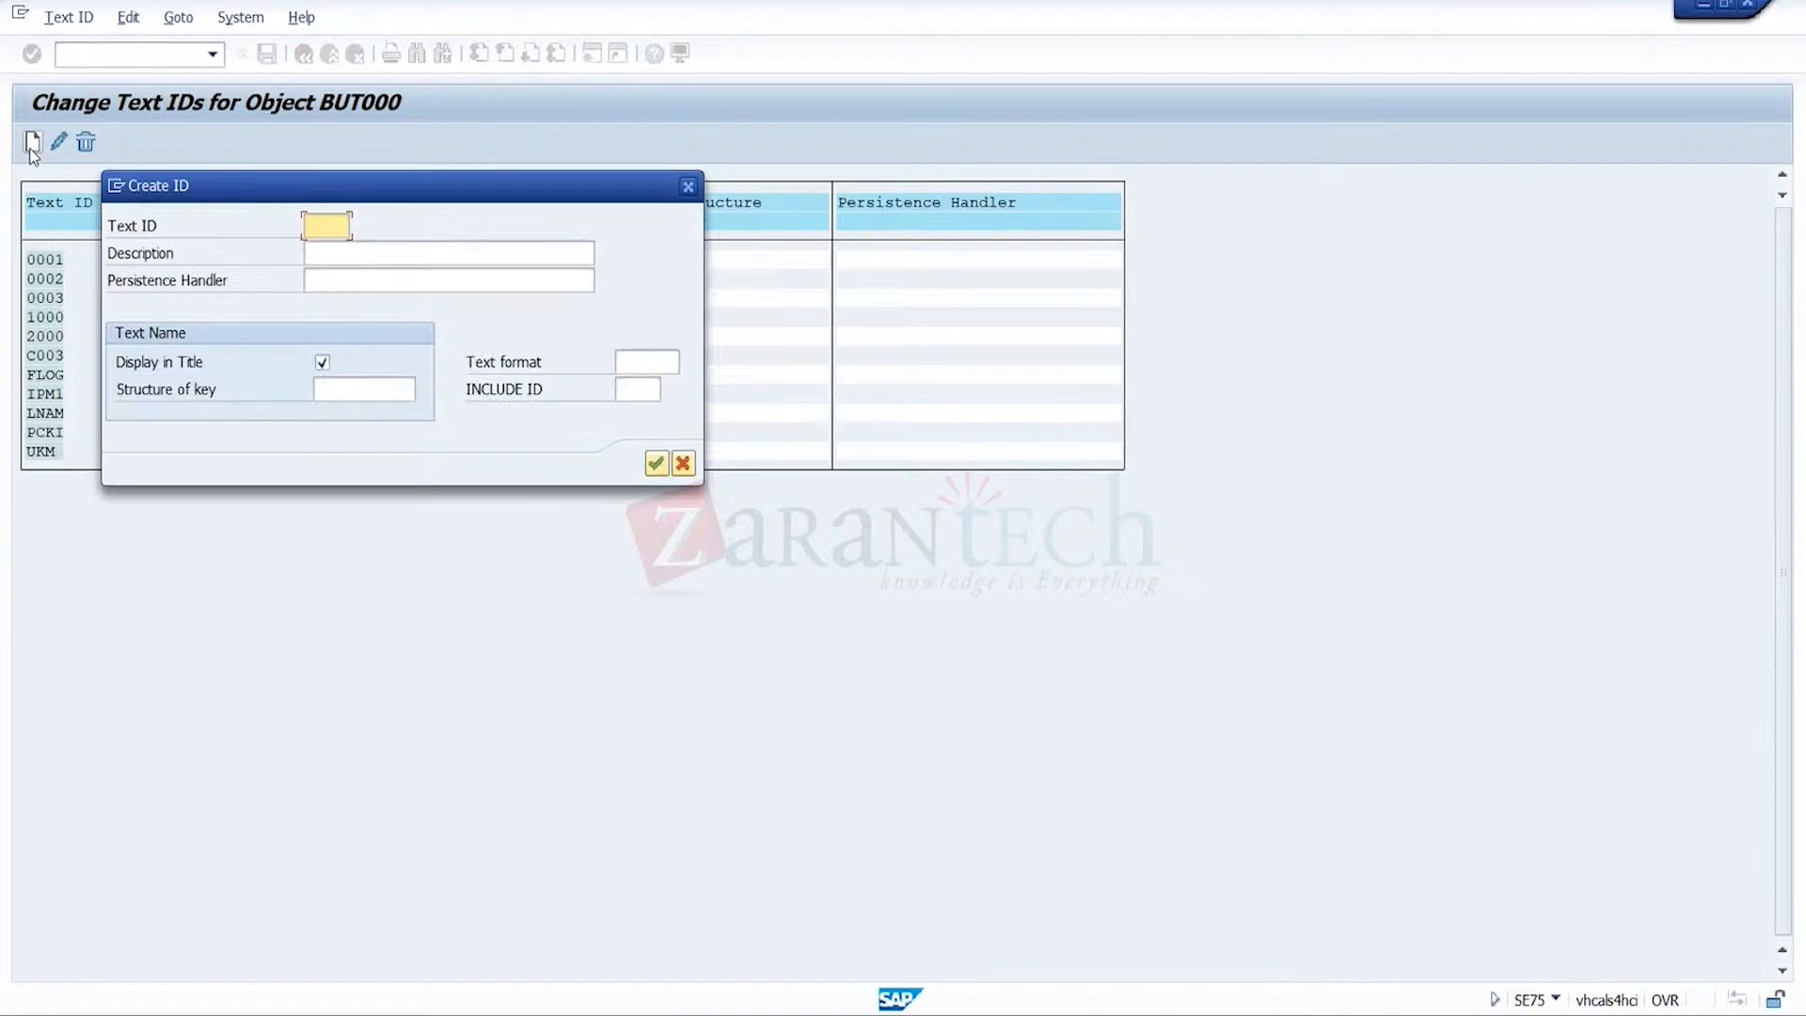
{"action": "type", "text": "5000"}
{"action": "left_click", "coordinate": [330, 253]}
{"action": "type", "text": "GENERL NOTES"}
{"action": "left_click", "coordinate": [658, 464]}
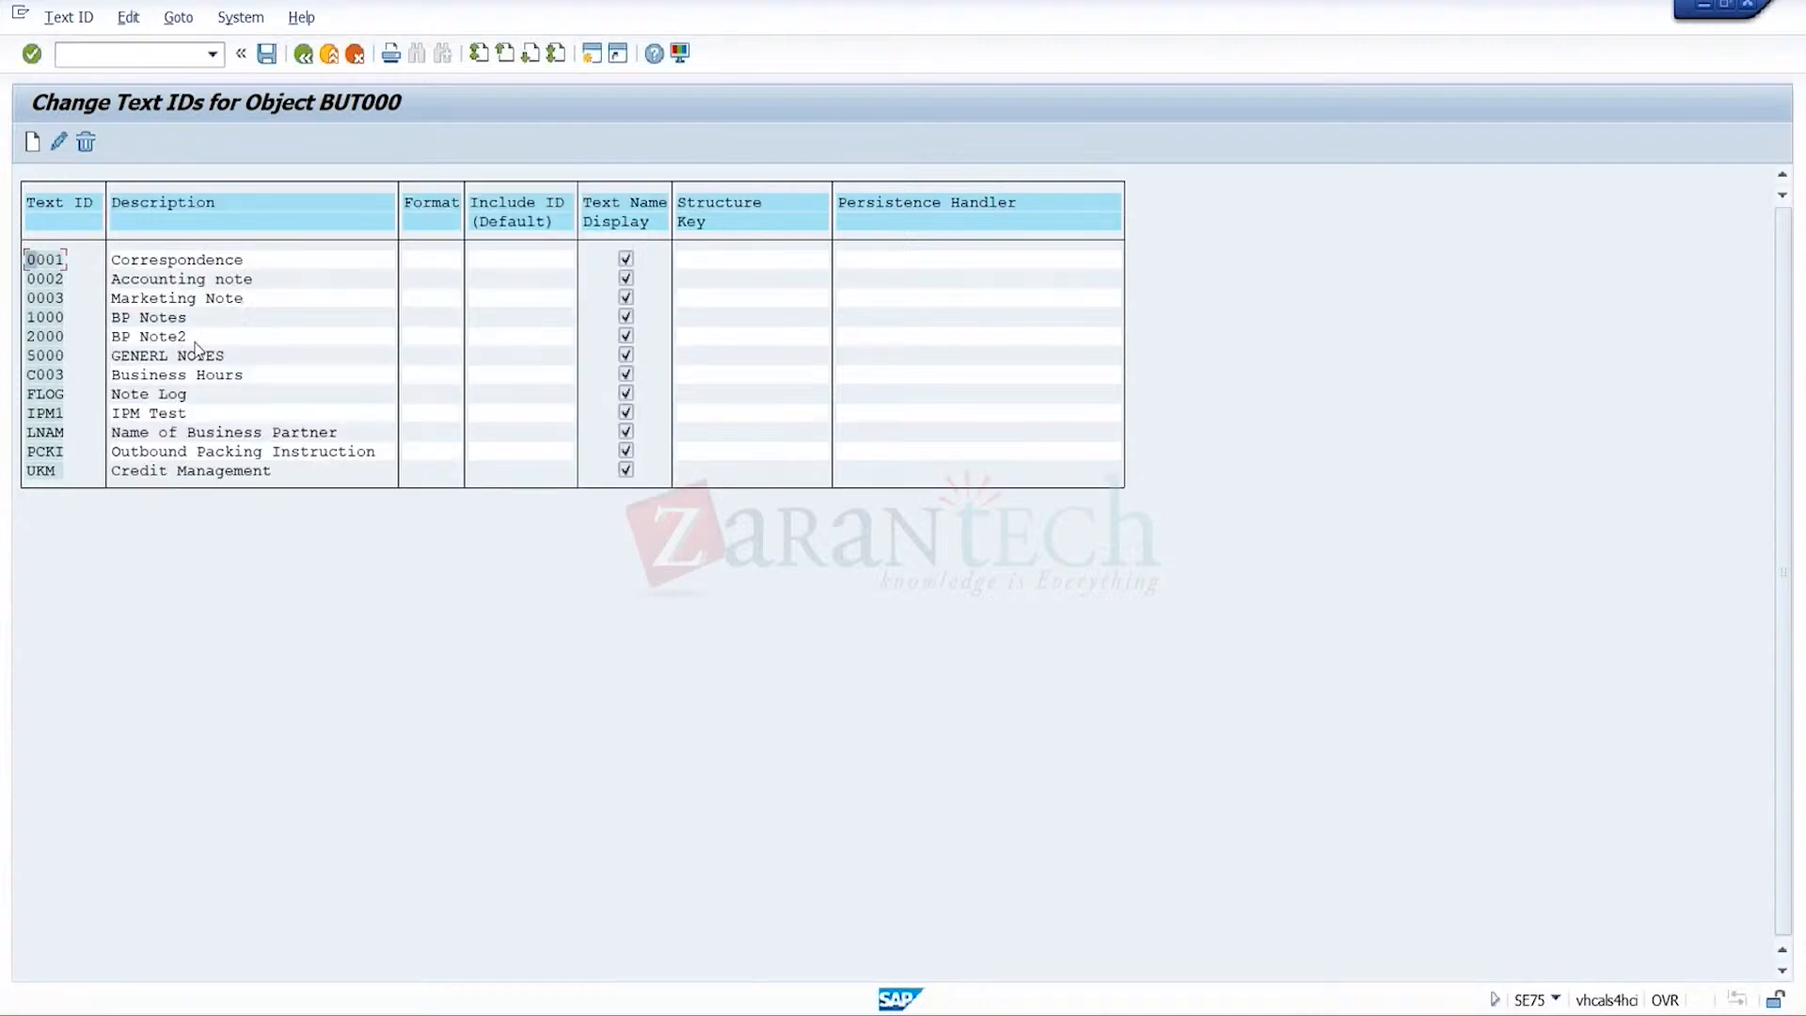
- Save text ID 5000 GENERL NOTES, accepting that the ID lies outside the valid name range
{"action": "left_click", "coordinate": [47, 356]}
{"action": "left_click", "coordinate": [172, 358]}
{"action": "left_click", "coordinate": [267, 55]}
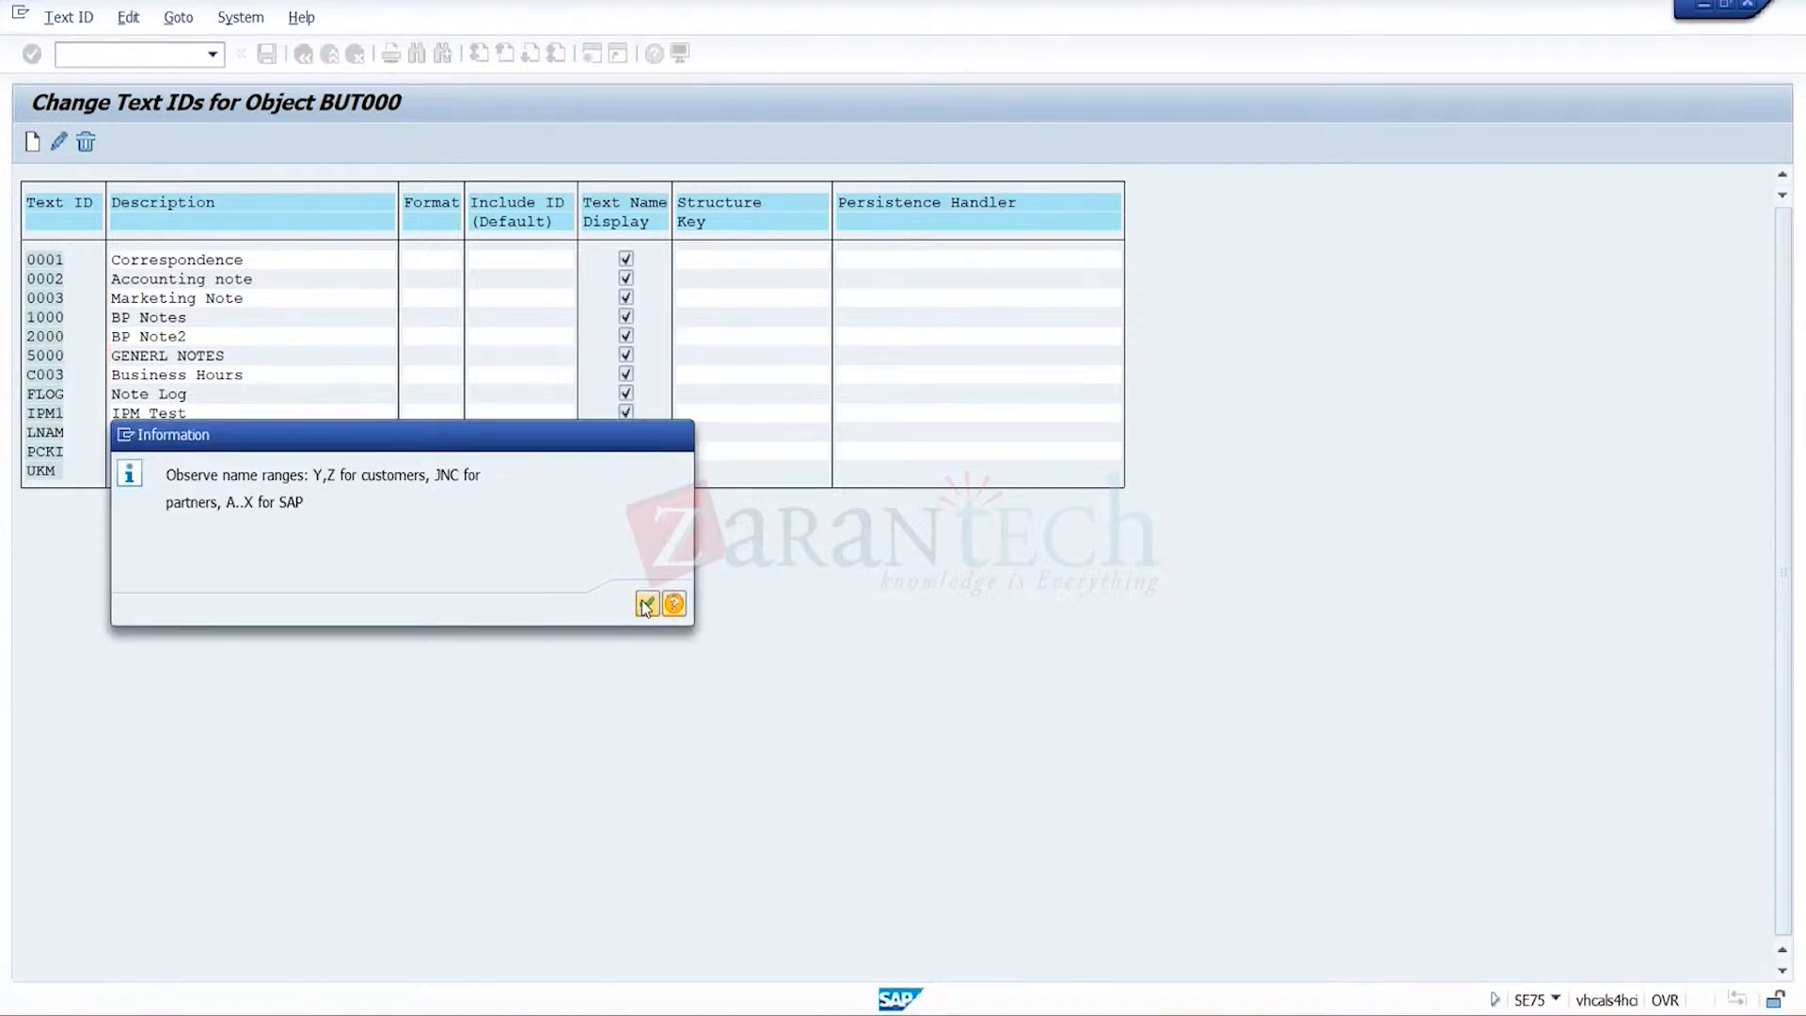
{"action": "left_click", "coordinate": [644, 603]}
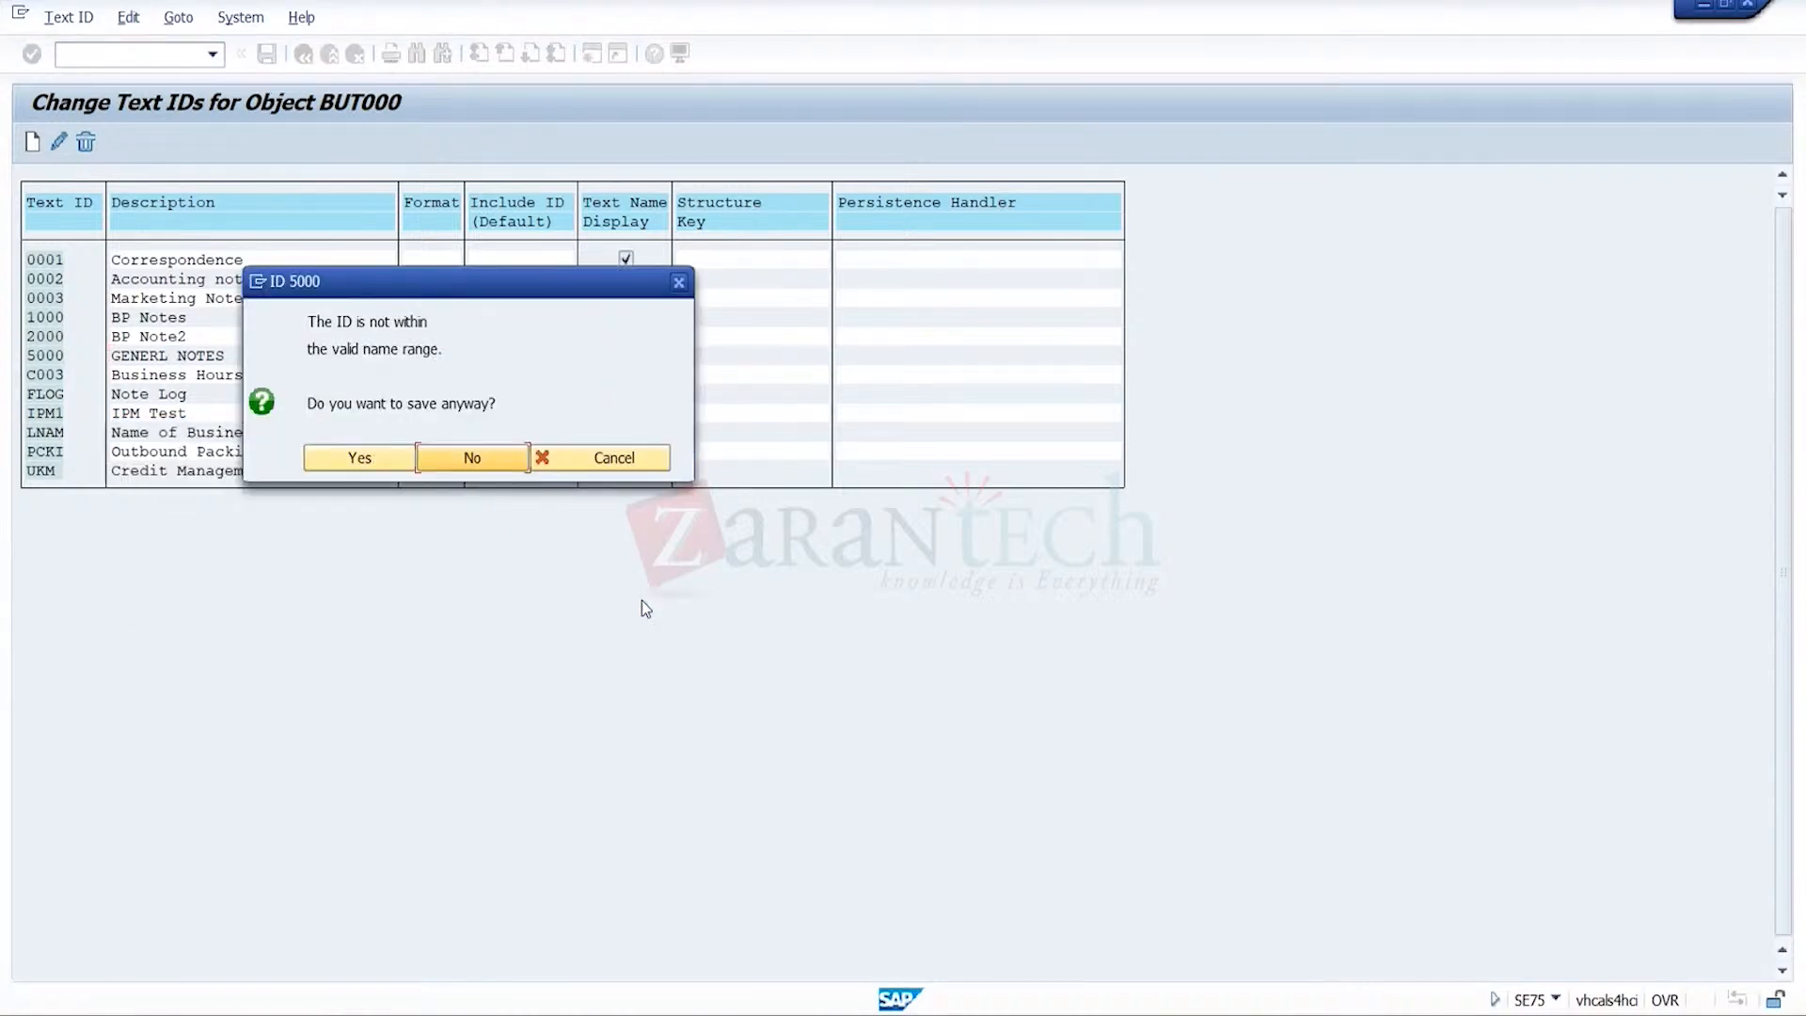
{"action": "left_click", "coordinate": [359, 459]}
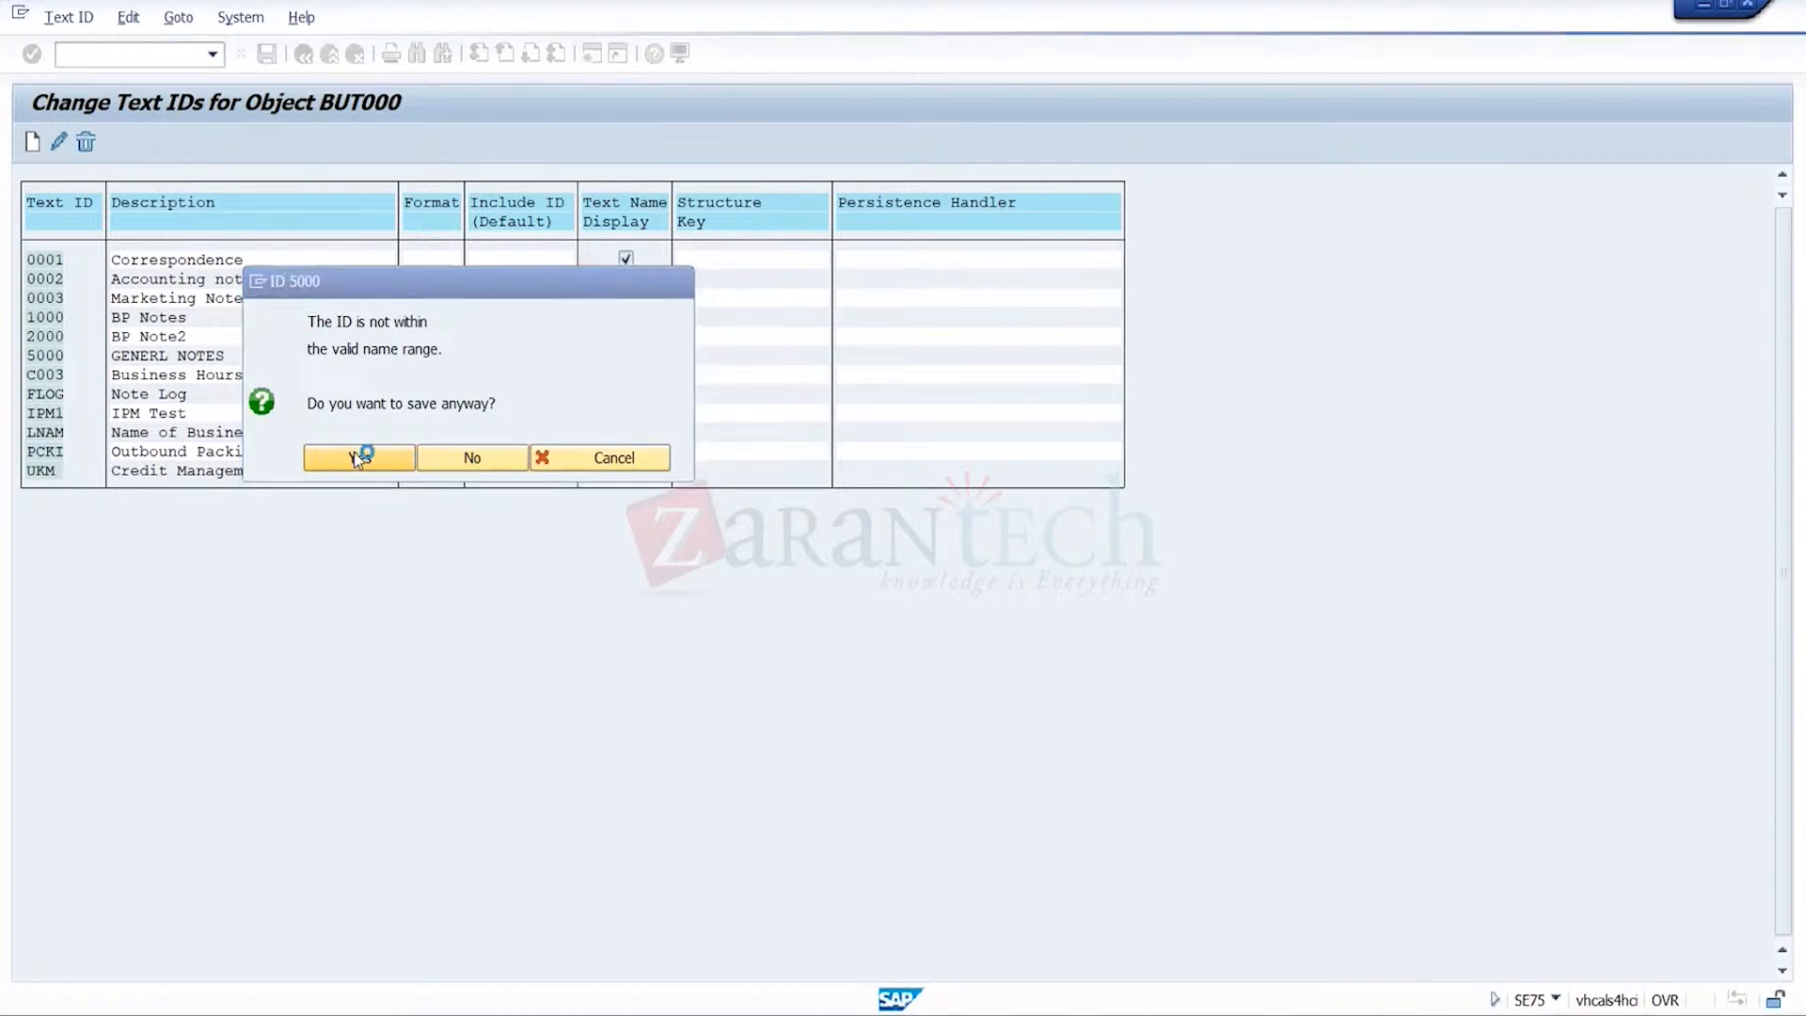
{"action": "left_click", "coordinate": [438, 365]}
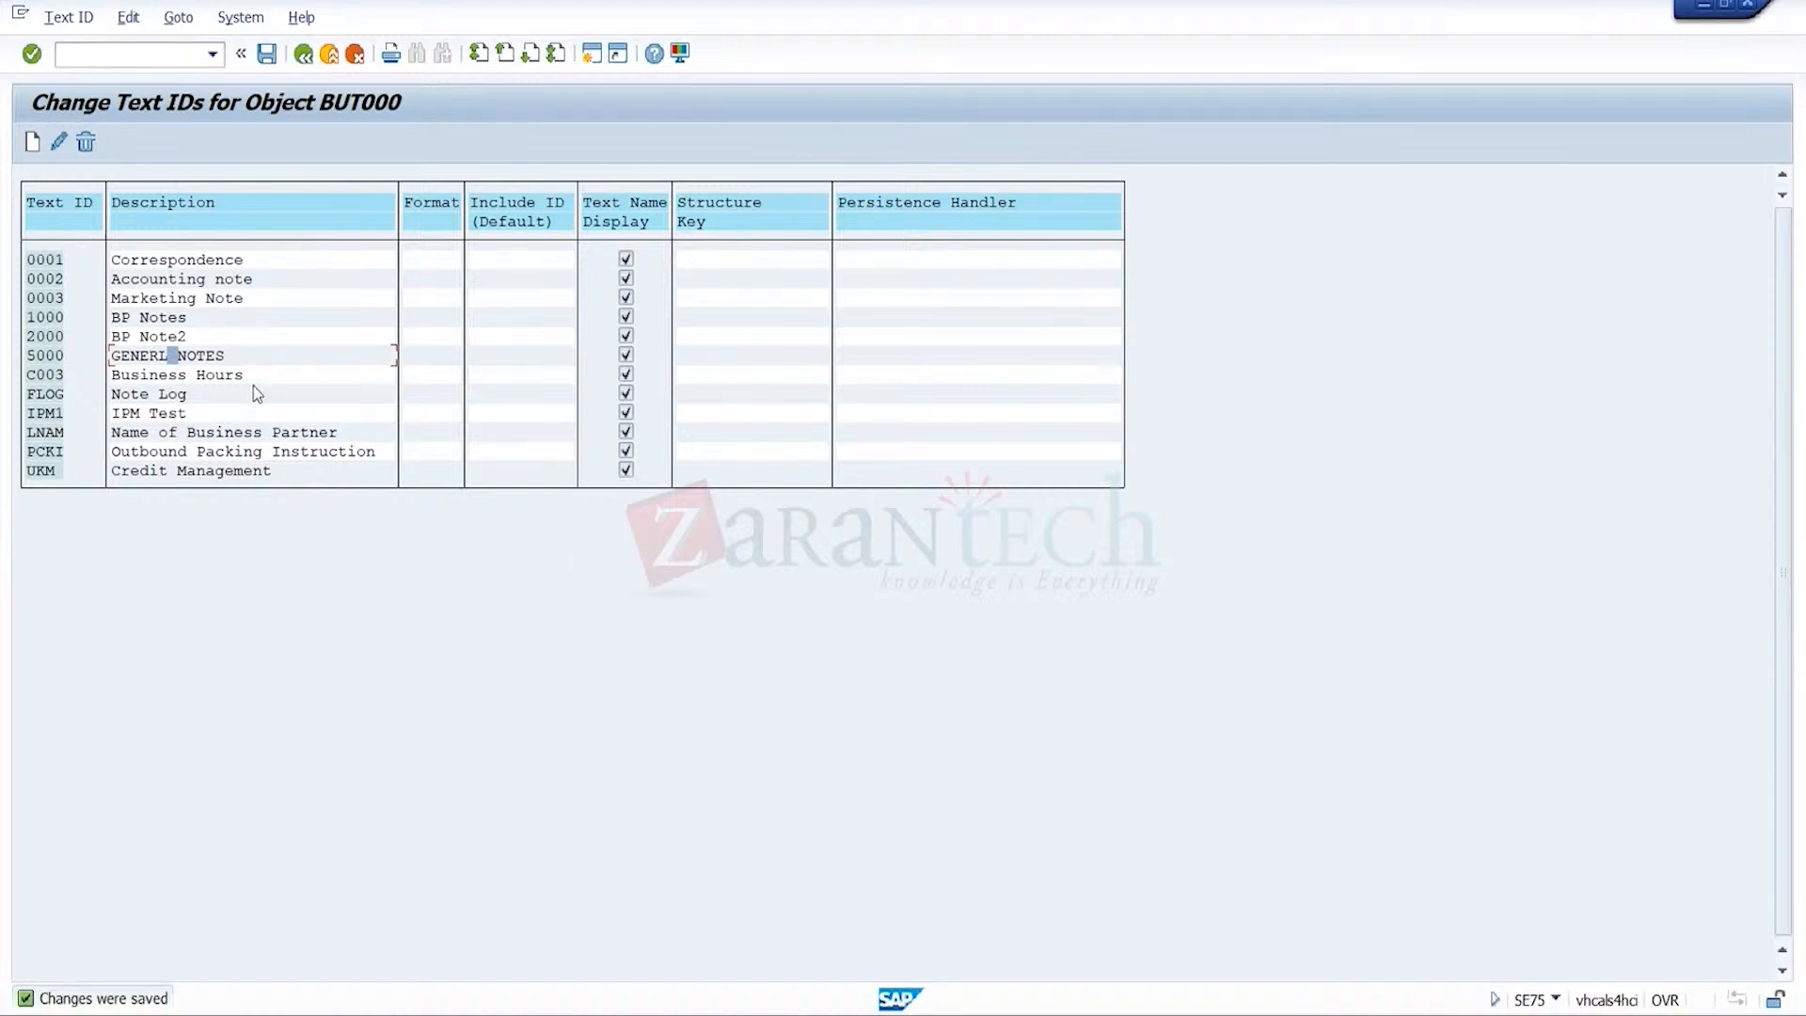
- Switch to the business partner session, leave the open organization record and restart transaction BP
{"action": "mouse_move", "coordinate": [1336, 1012]}
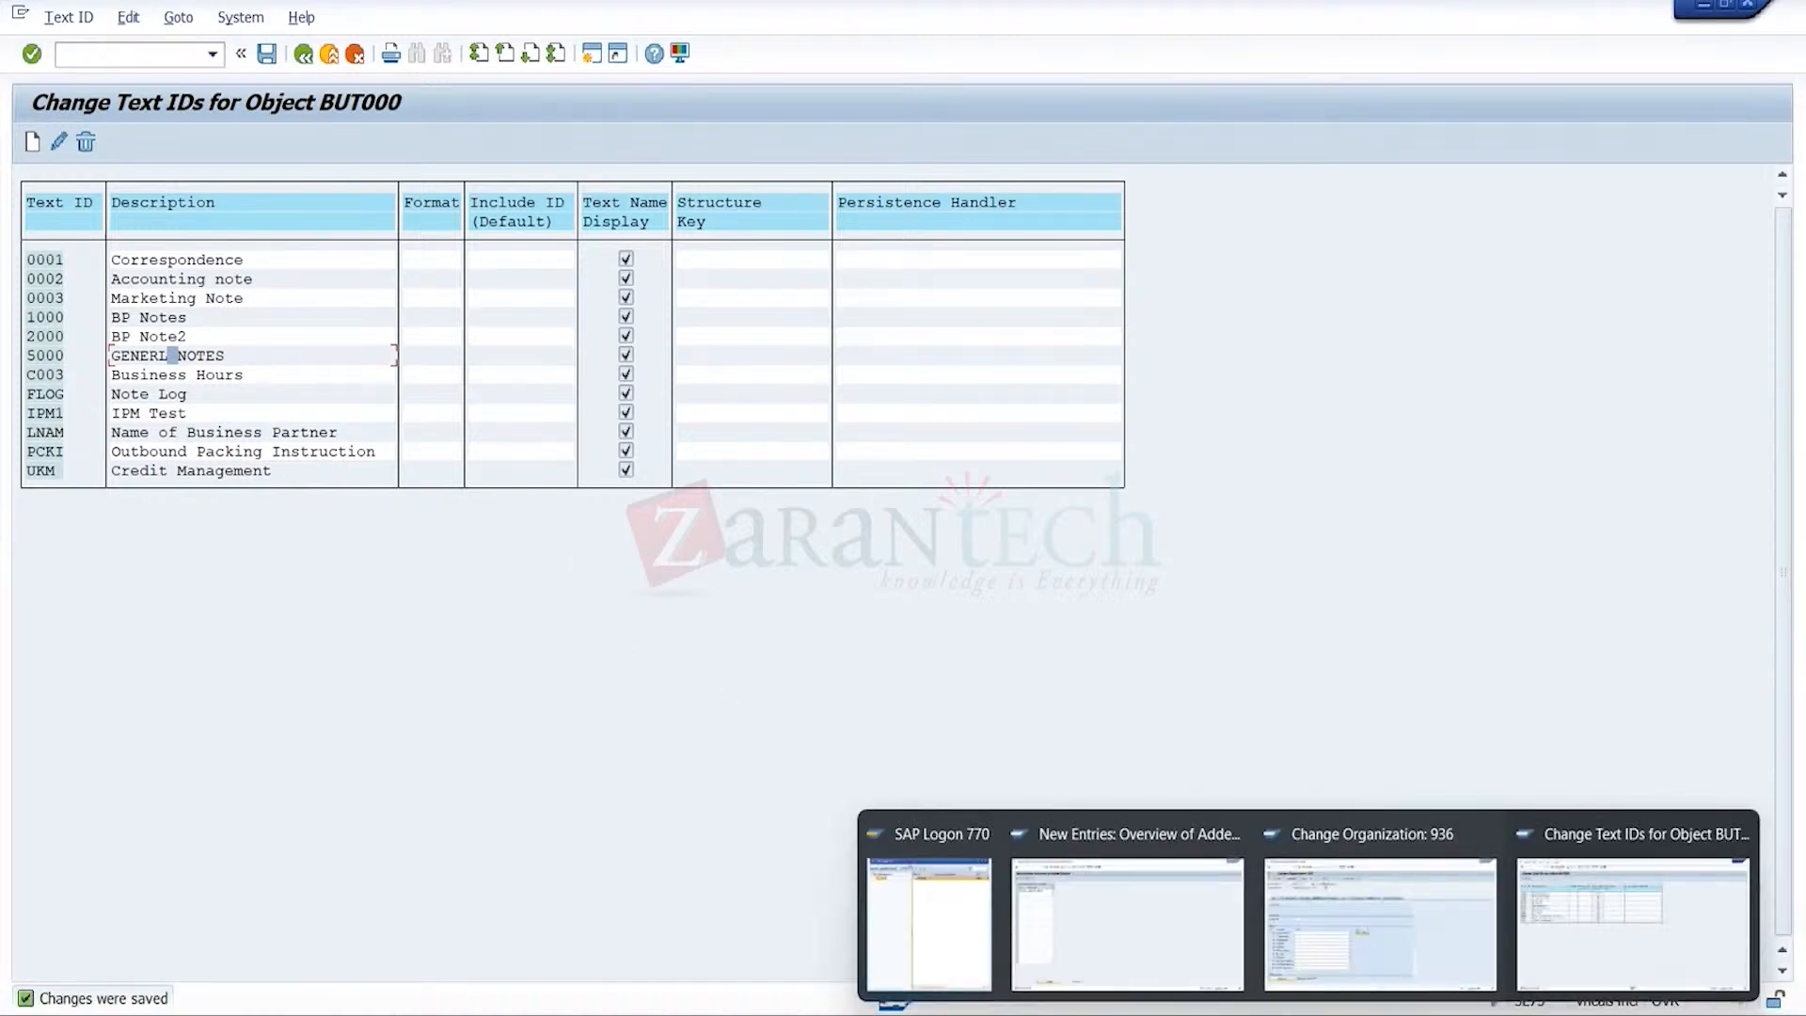
{"action": "left_click", "coordinate": [1371, 969]}
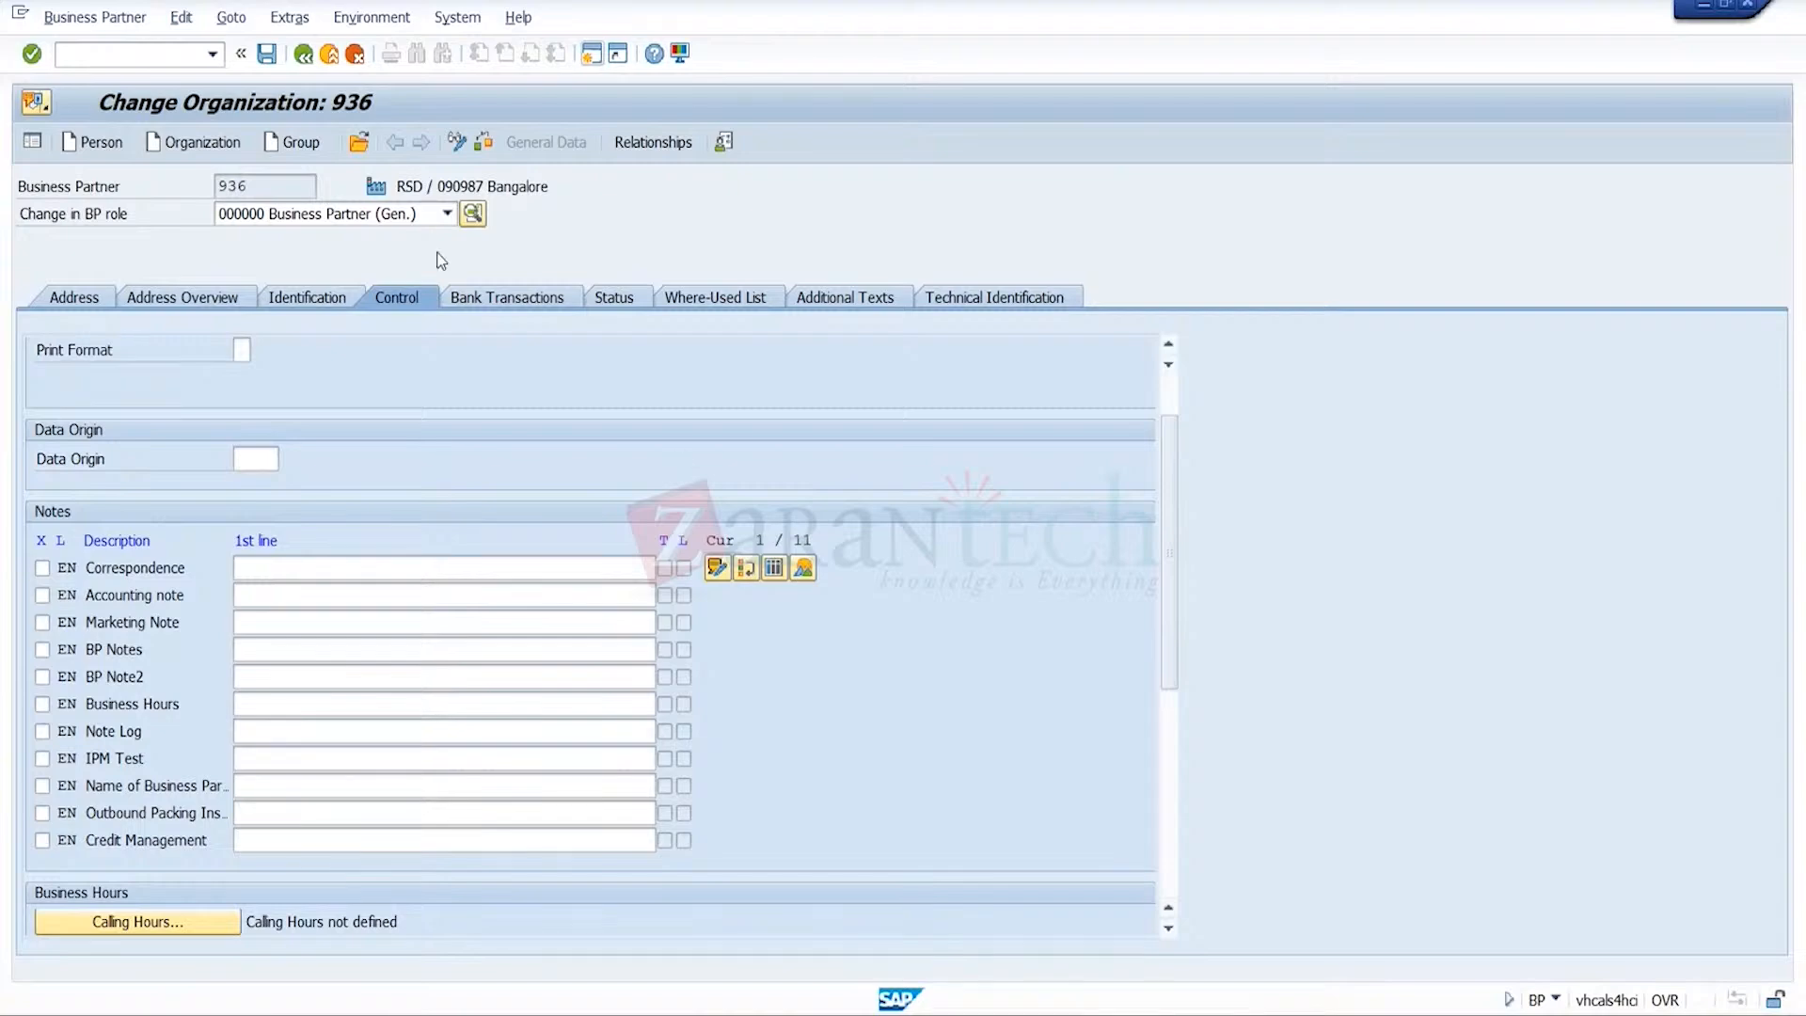
{"action": "left_click", "coordinate": [325, 62]}
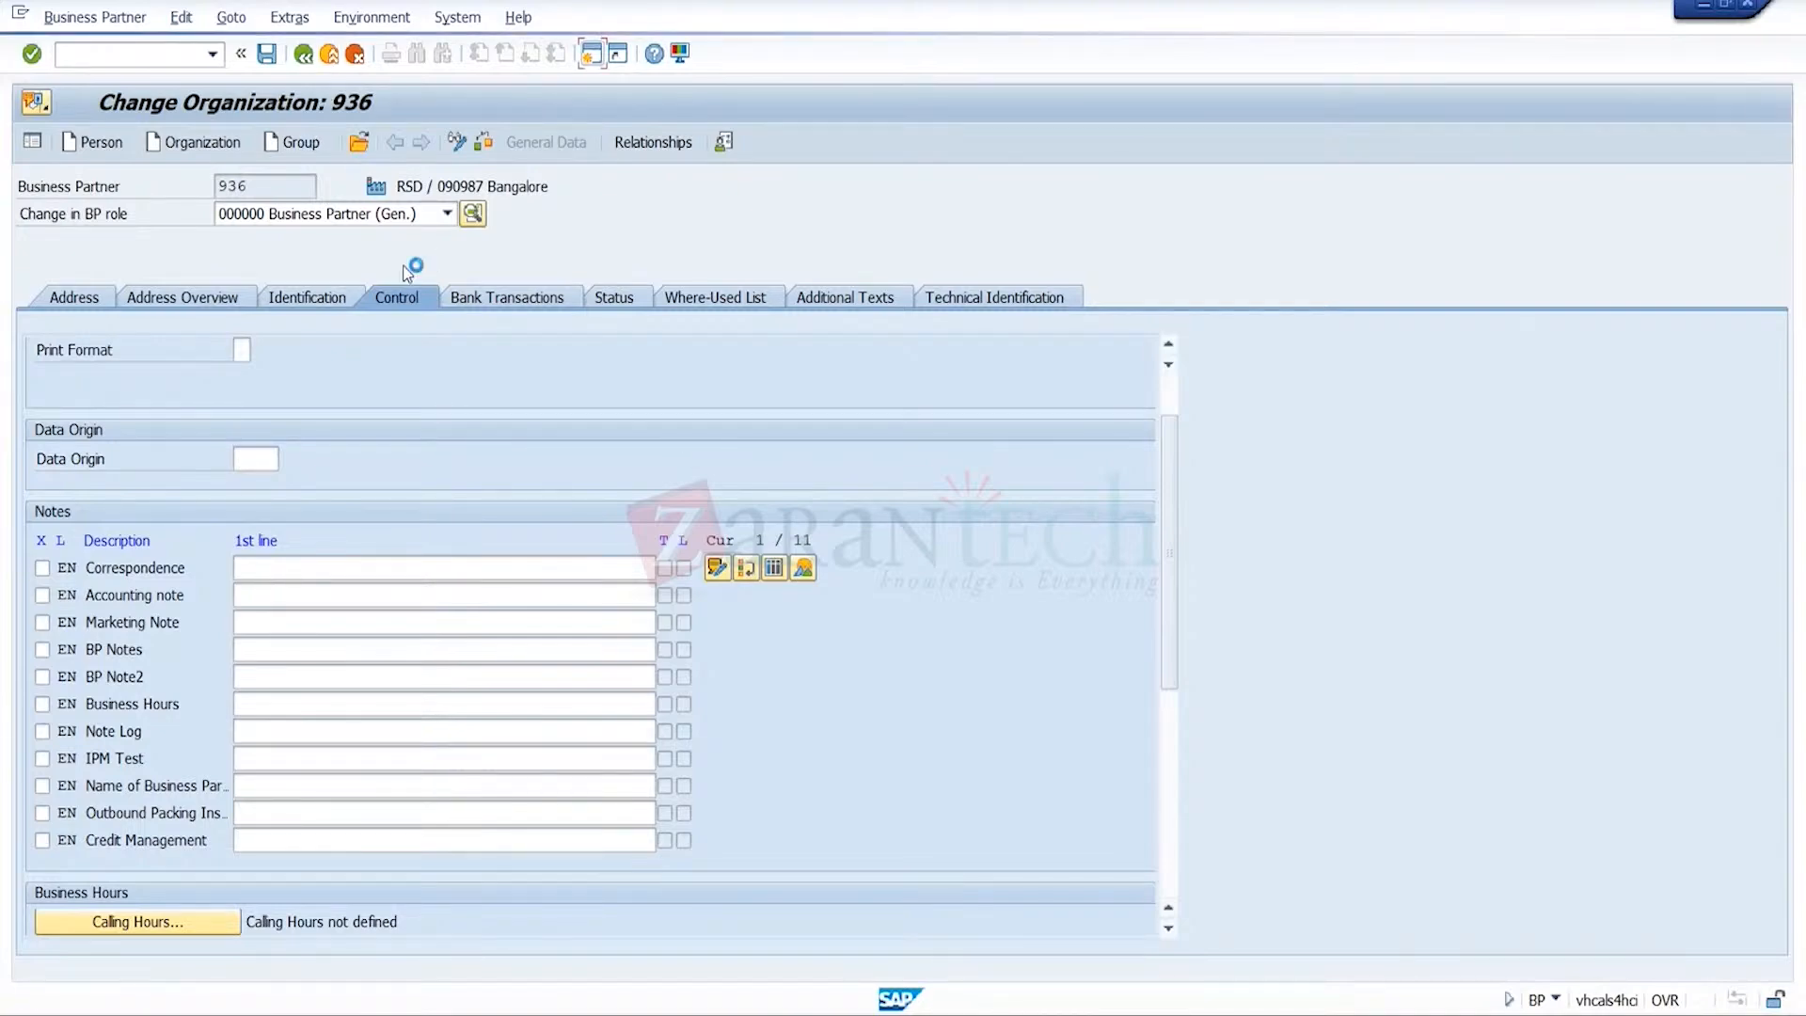
{"action": "left_click", "coordinate": [213, 54]}
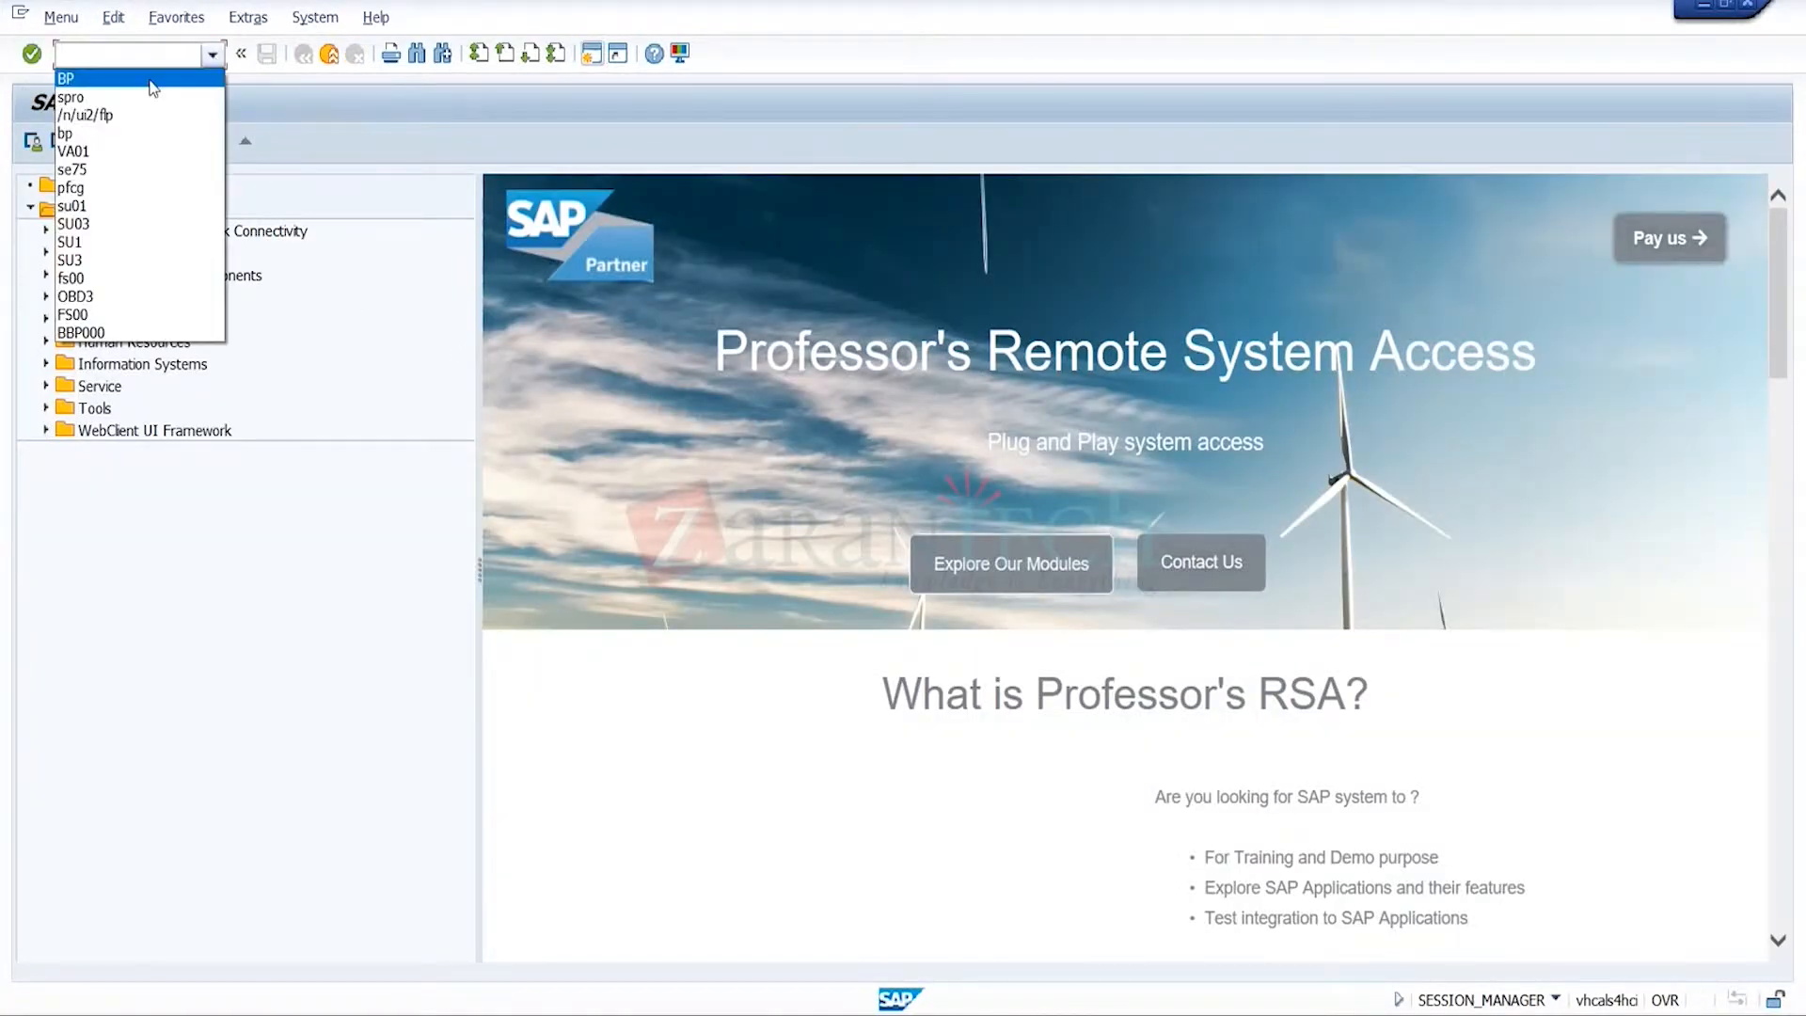
{"action": "left_click", "coordinate": [150, 85]}
{"action": "key", "text": "Return"}
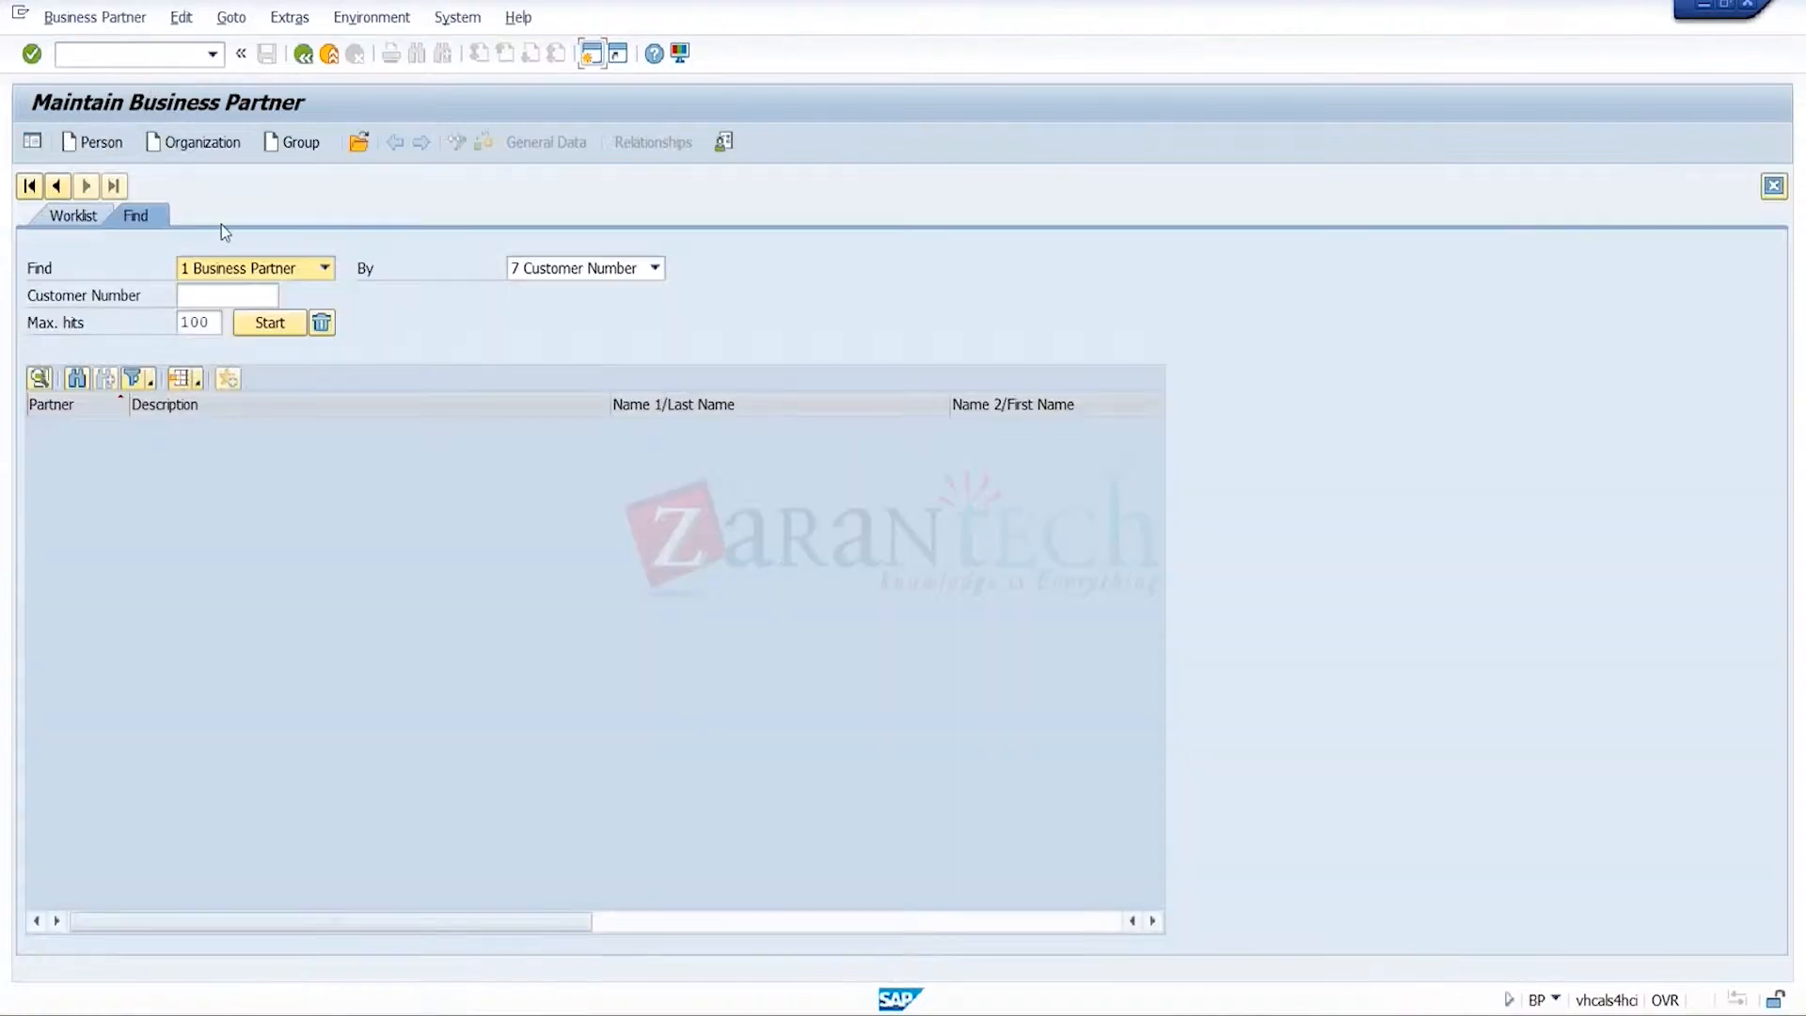
- Find the business partner by its recent customer number, open it and check the GENERL NOTES line in its control notes
{"action": "left_click", "coordinate": [231, 294]}
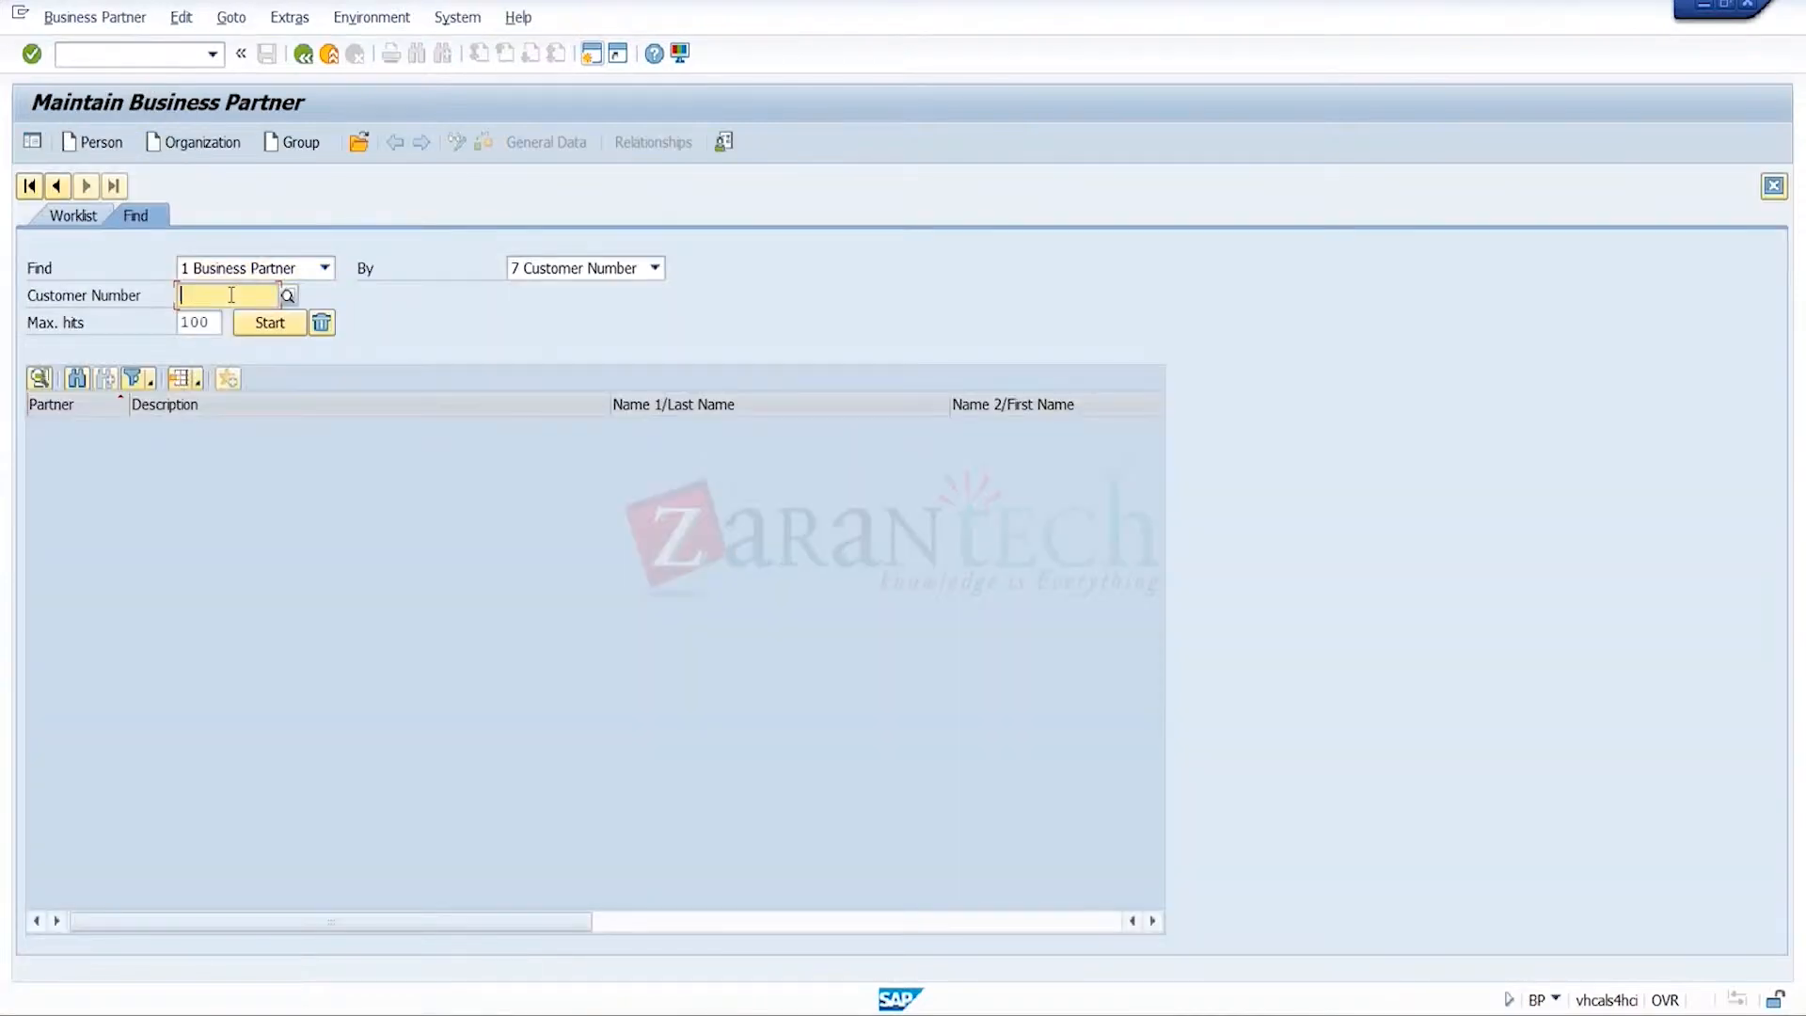
{"action": "left_click", "coordinate": [231, 295]}
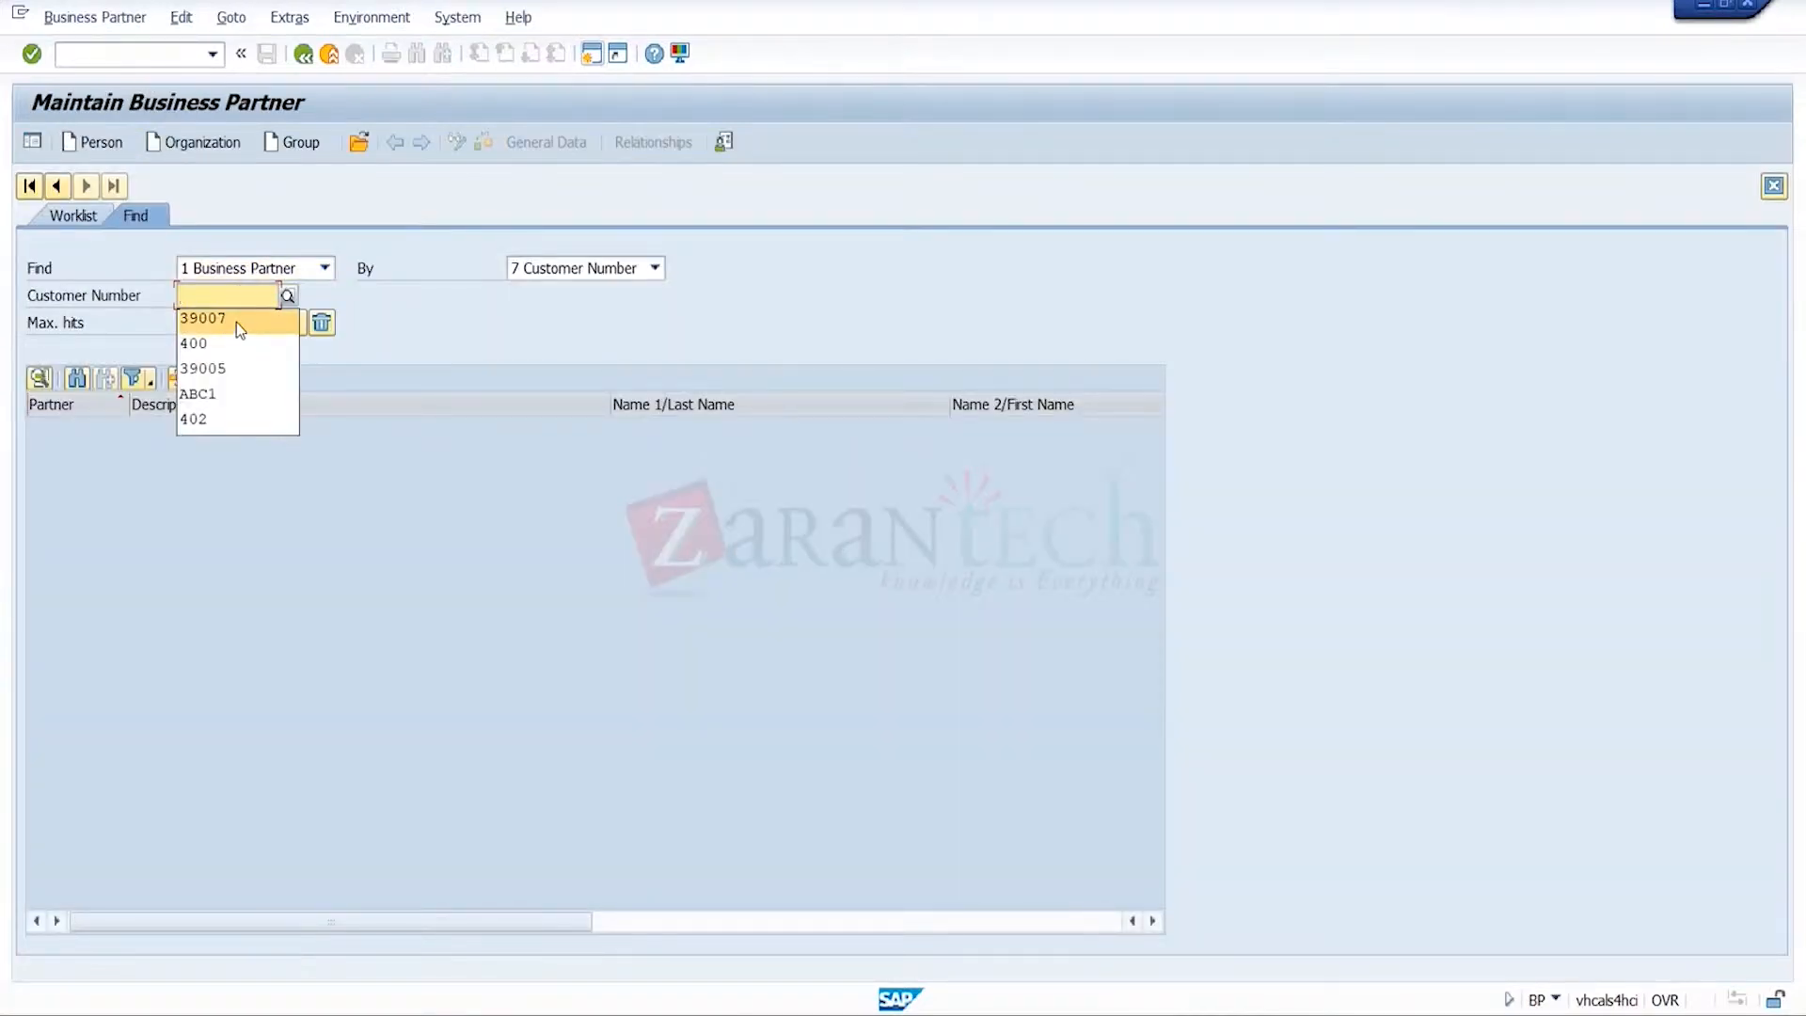
{"action": "left_click", "coordinate": [235, 322]}
{"action": "left_click", "coordinate": [268, 322]}
{"action": "double_click", "coordinate": [263, 431]}
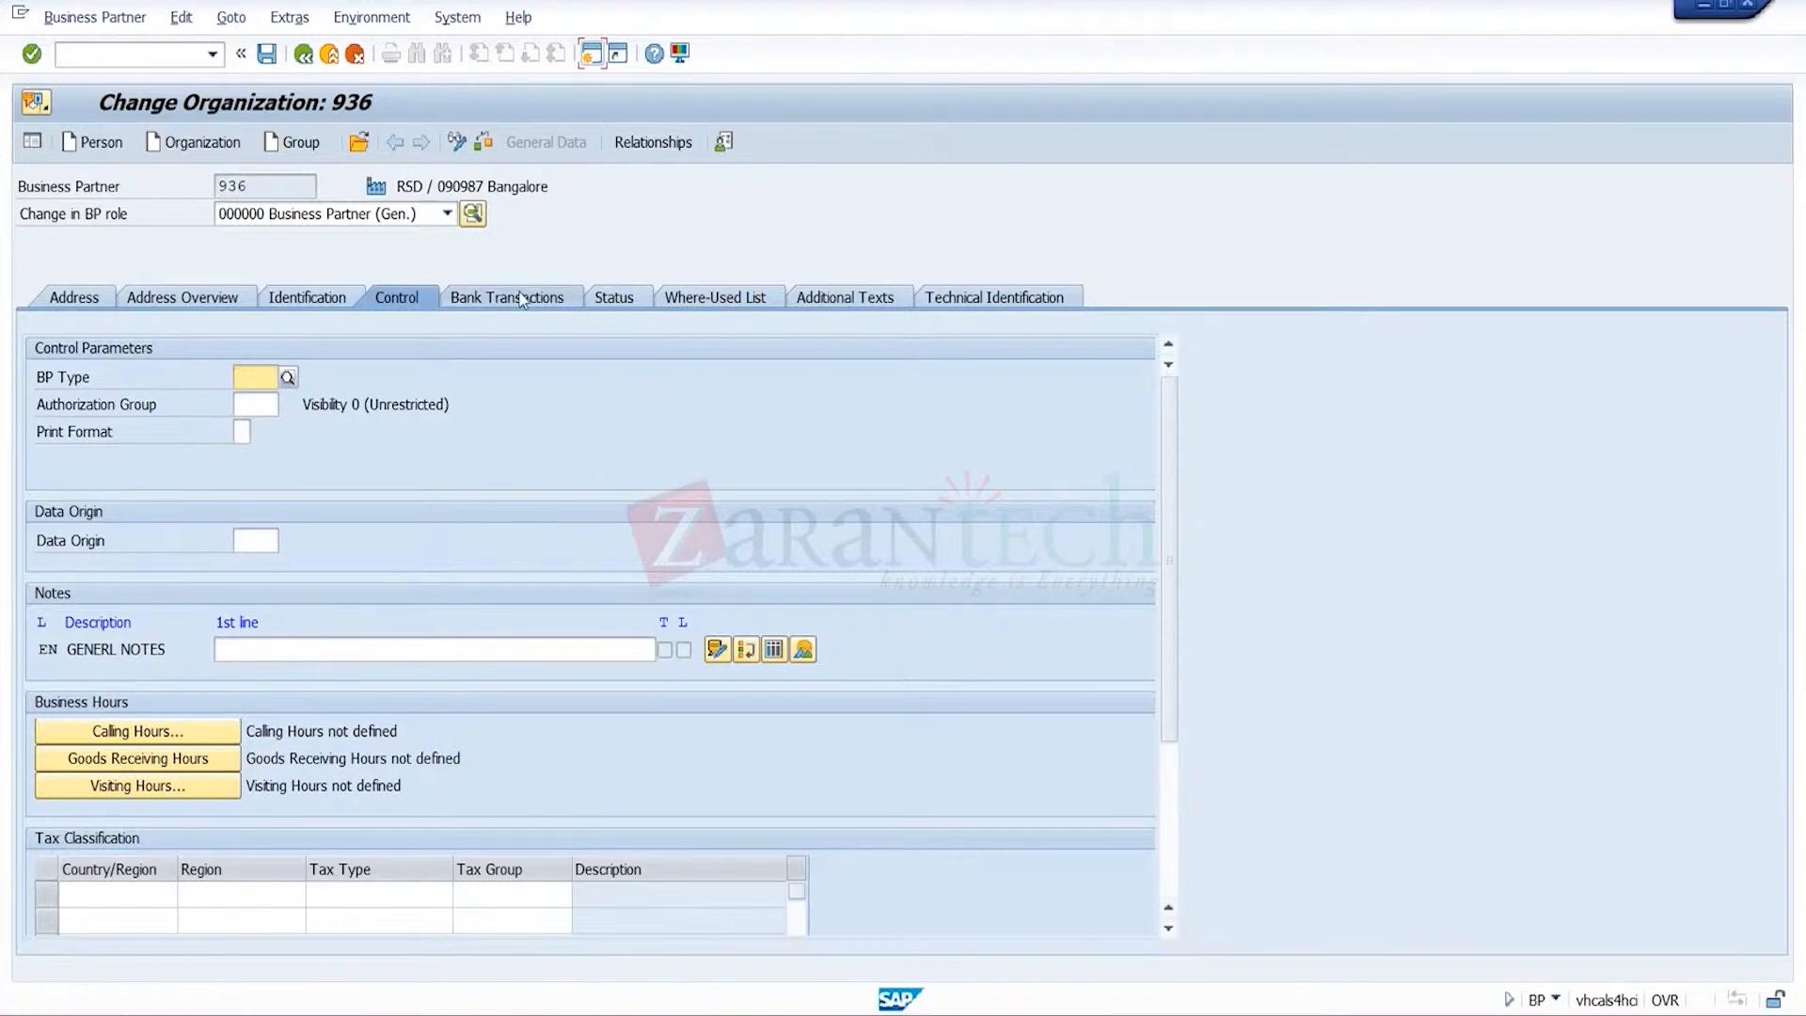
{"action": "left_click", "coordinate": [314, 649]}
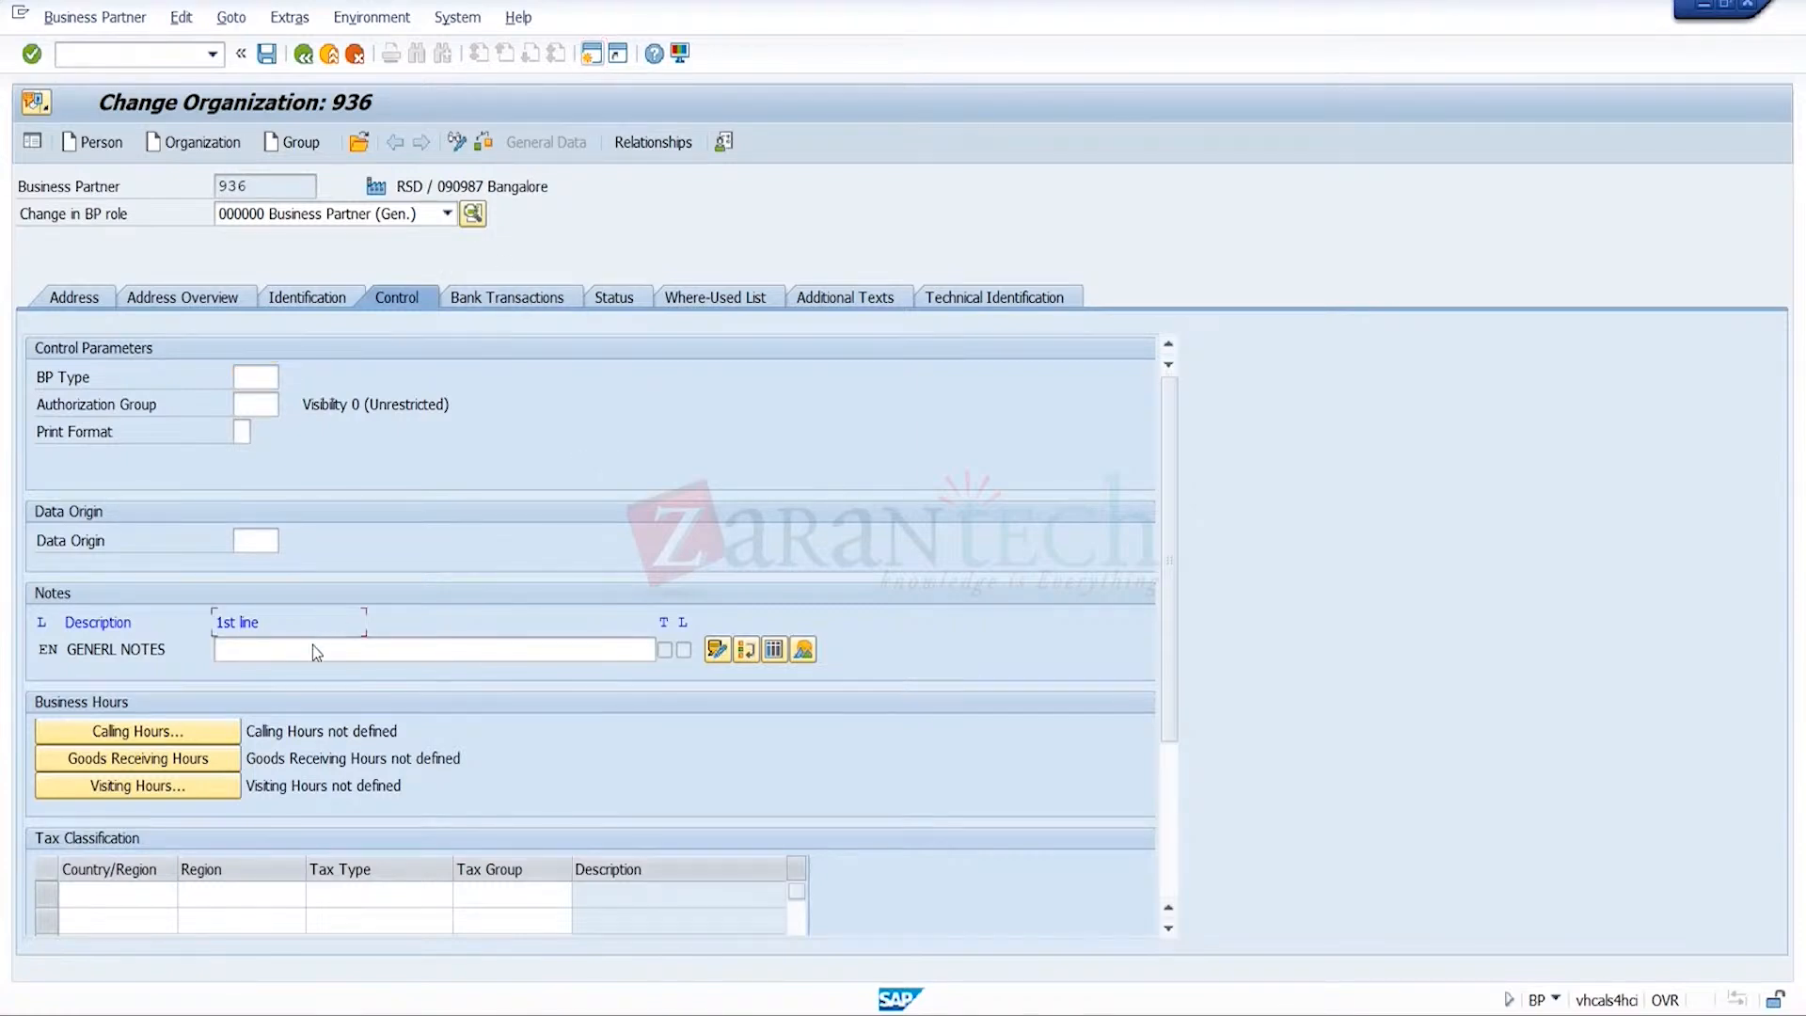
{"action": "left_click", "coordinate": [314, 649]}
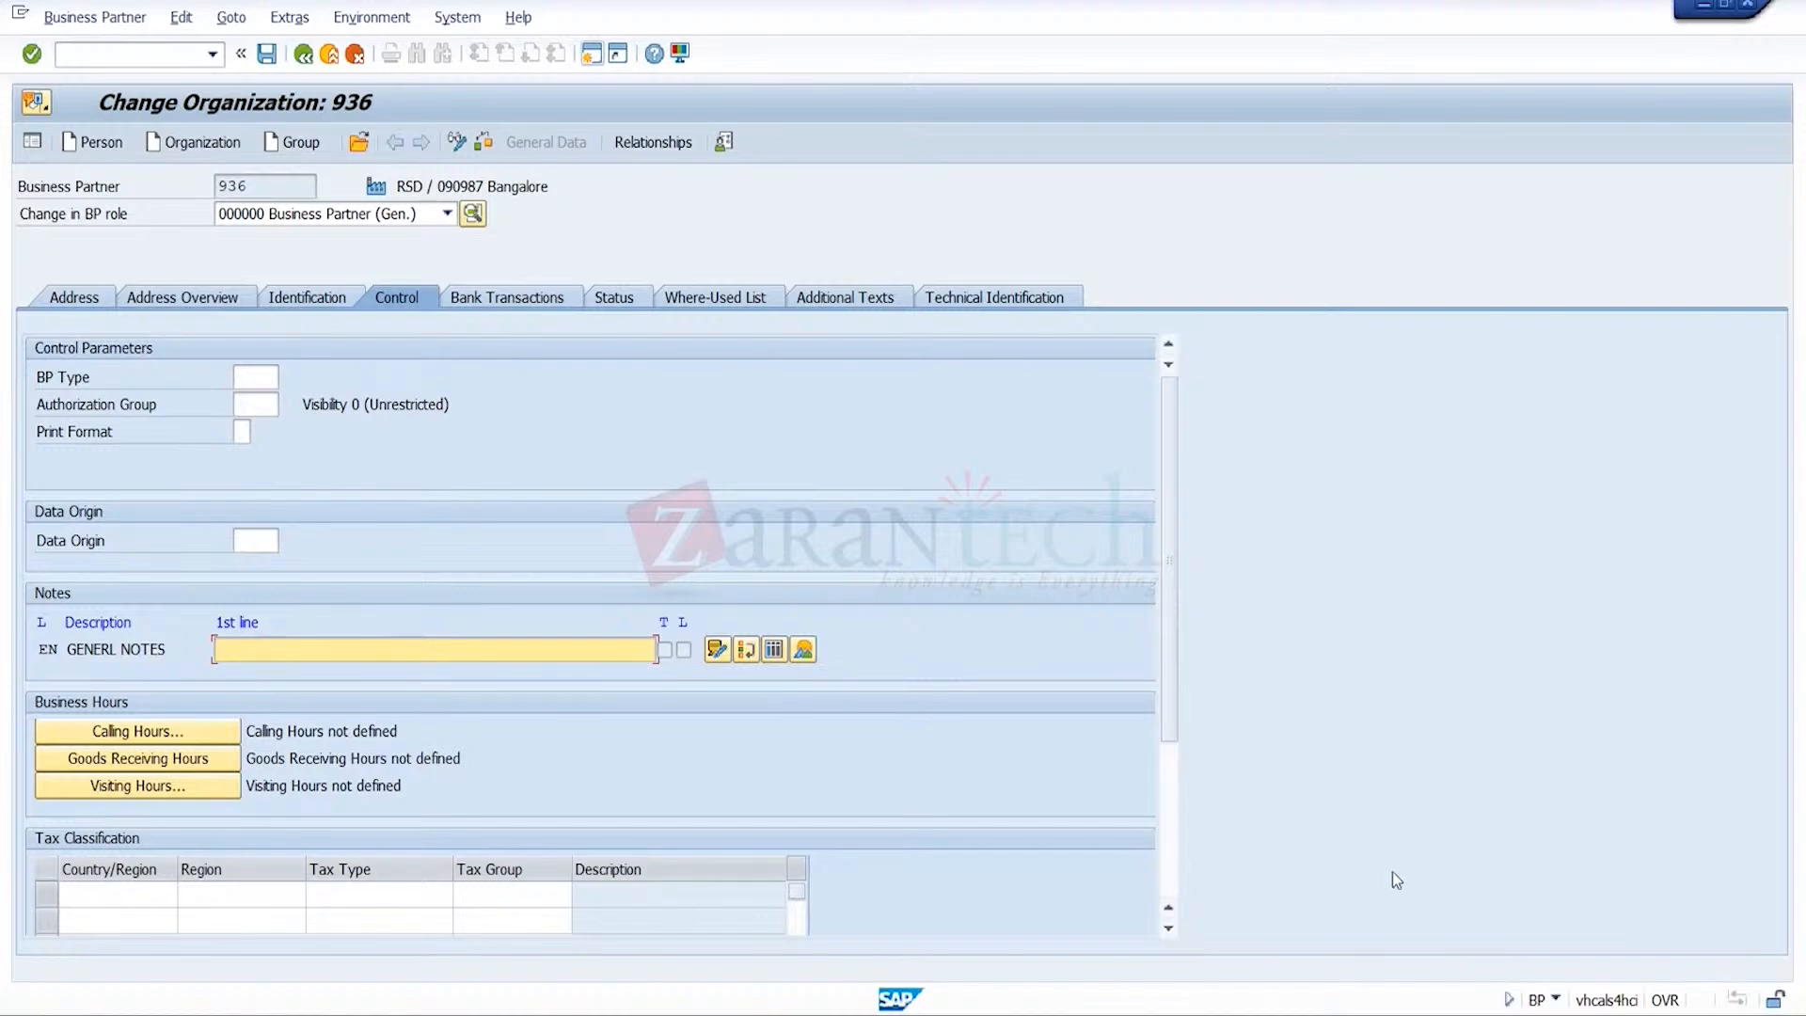
- Review the BUT000 text IDs and the note view assigned to role 000000 in the other sessions
{"action": "mouse_move", "coordinate": [1394, 1015]}
{"action": "mouse_move", "coordinate": [1308, 1011]}
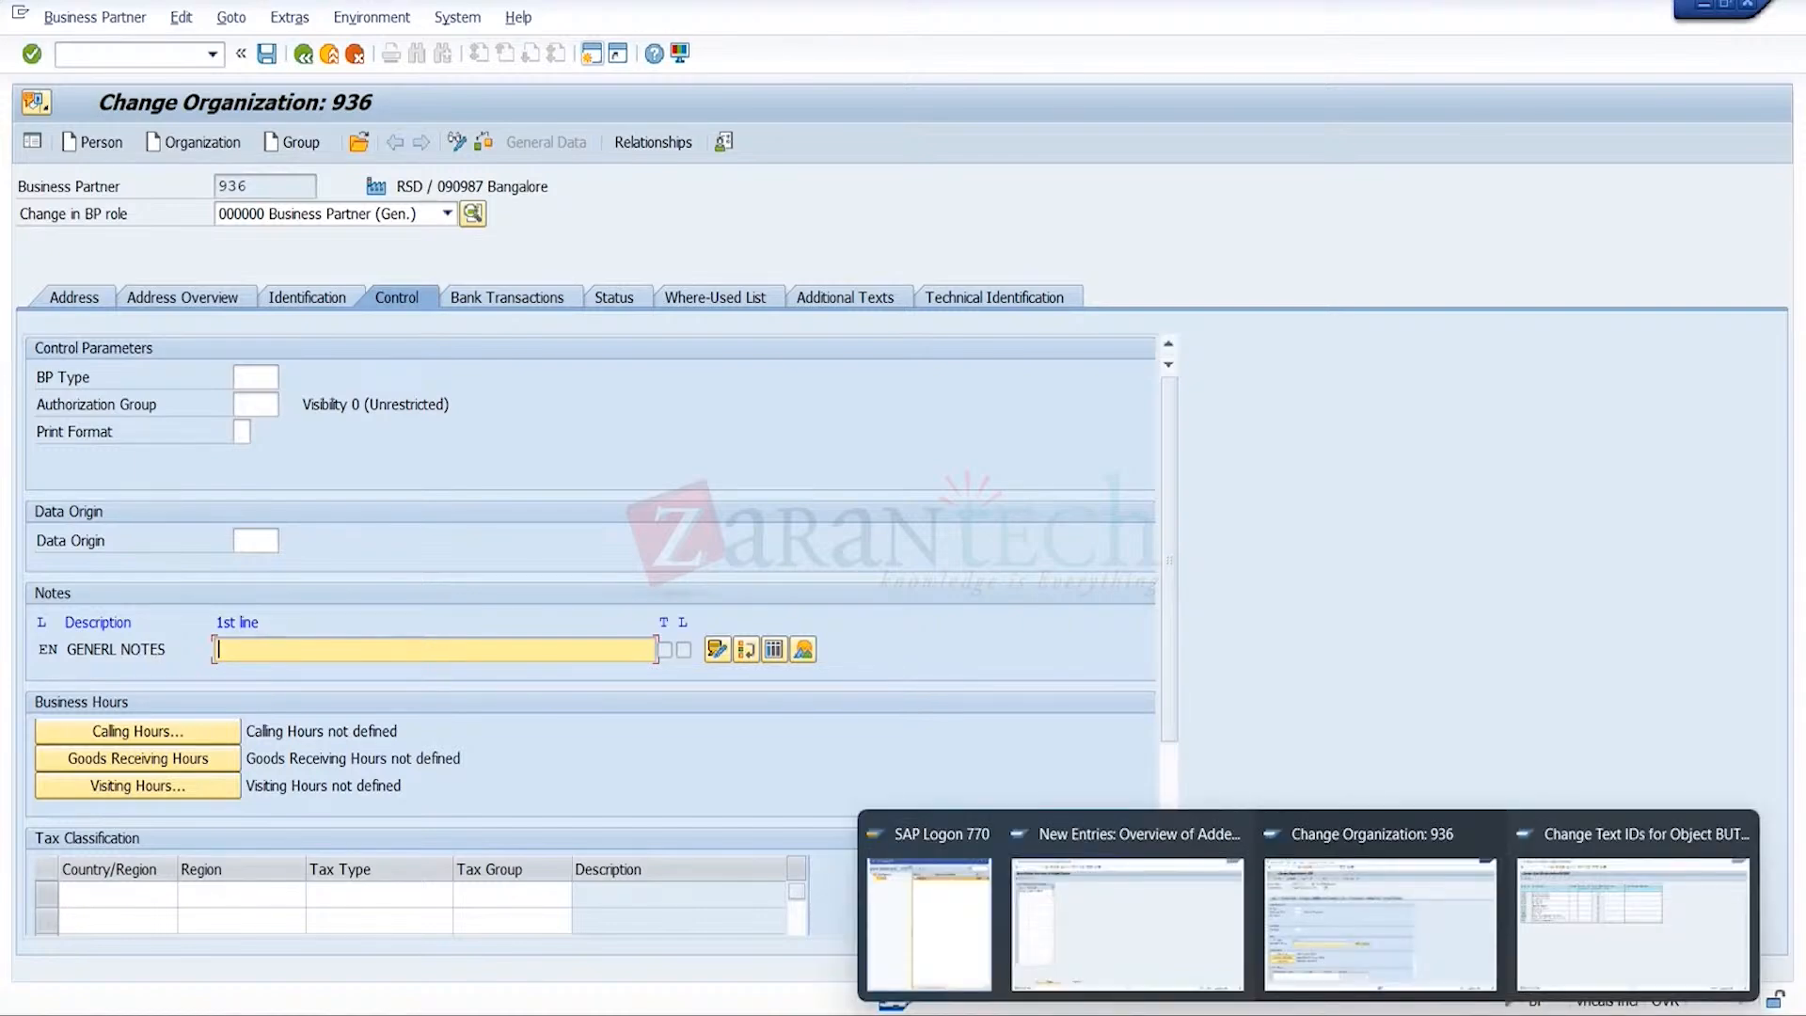
{"action": "left_click", "coordinate": [1533, 941]}
{"action": "mouse_move", "coordinate": [1308, 1013]}
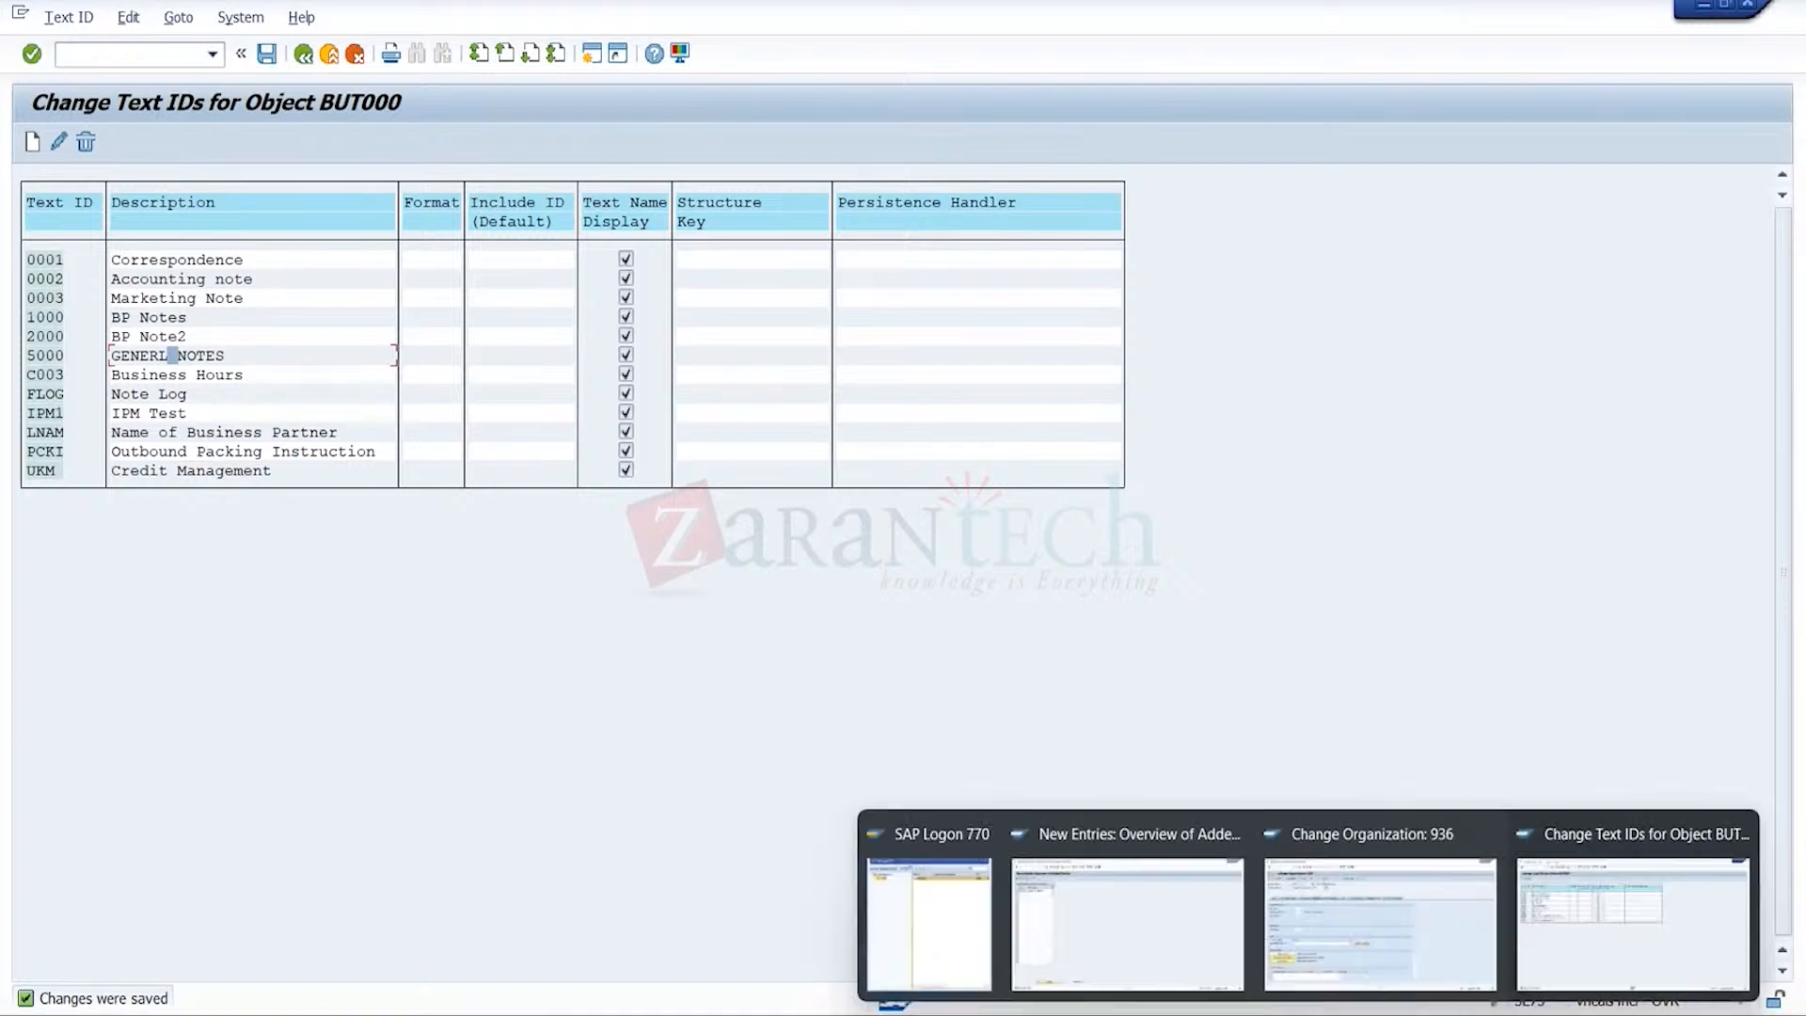
{"action": "left_click", "coordinate": [1141, 935]}
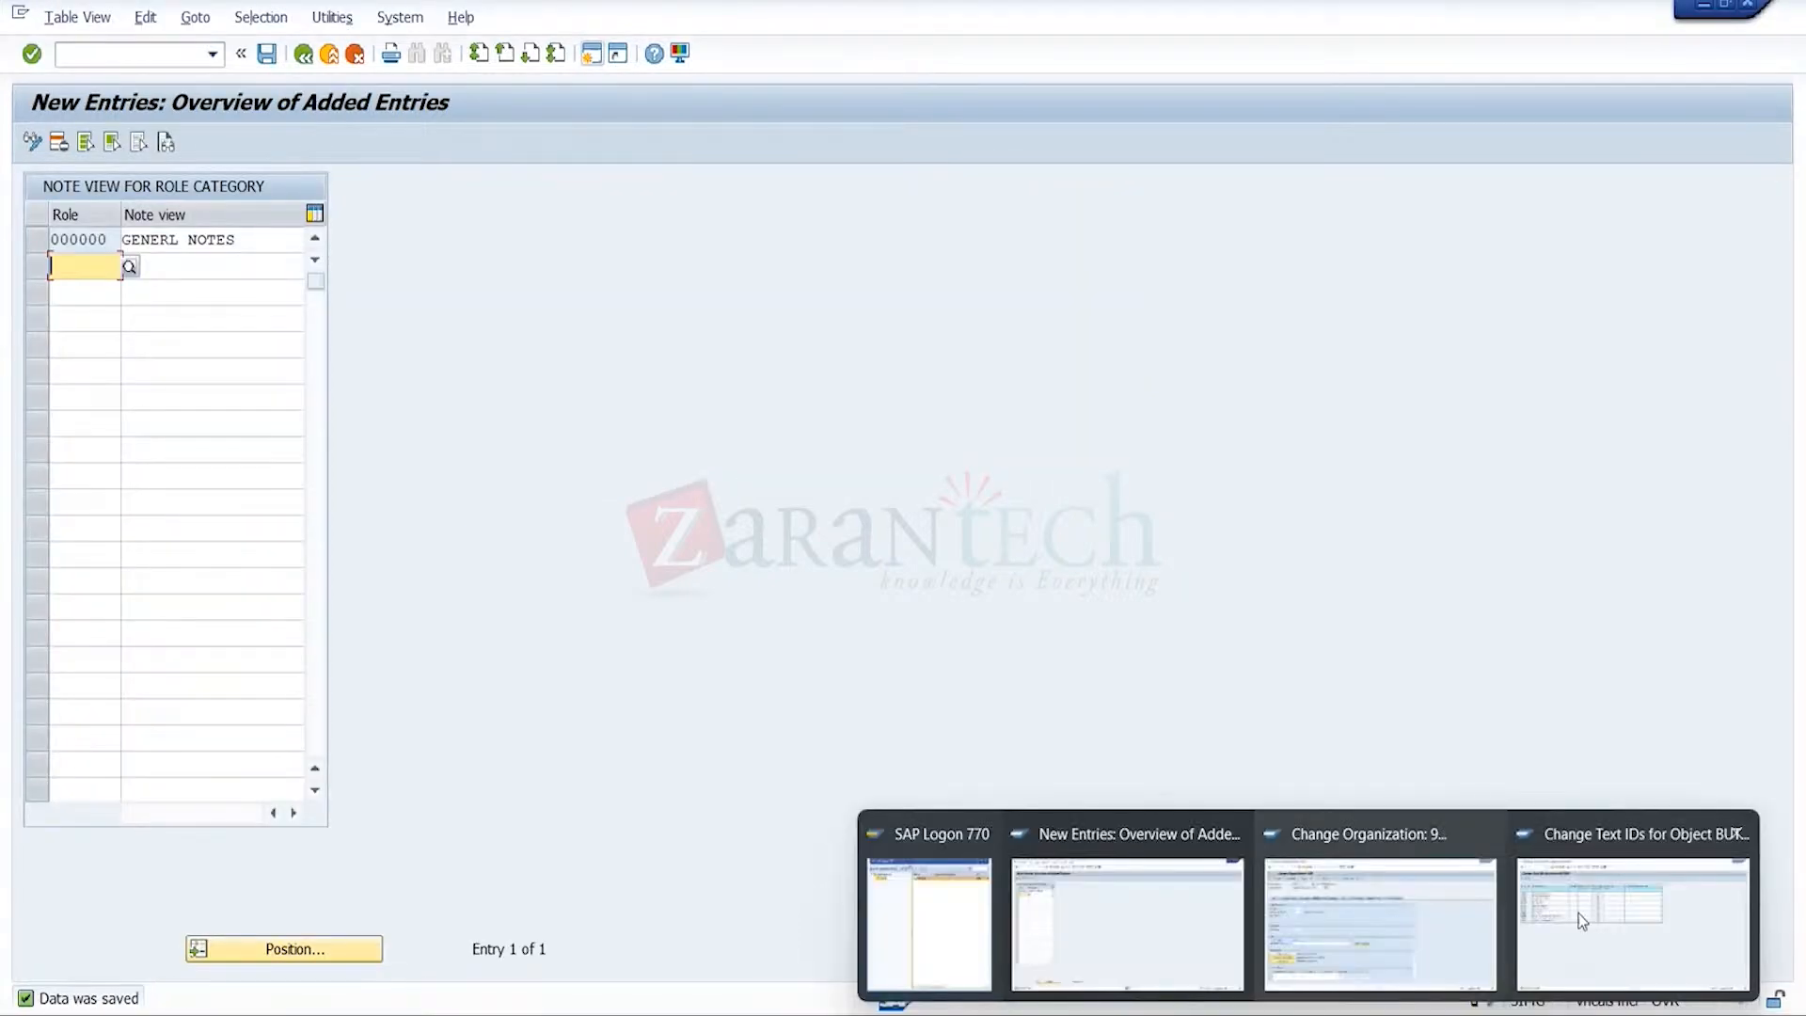
{"action": "left_click", "coordinate": [1618, 893]}
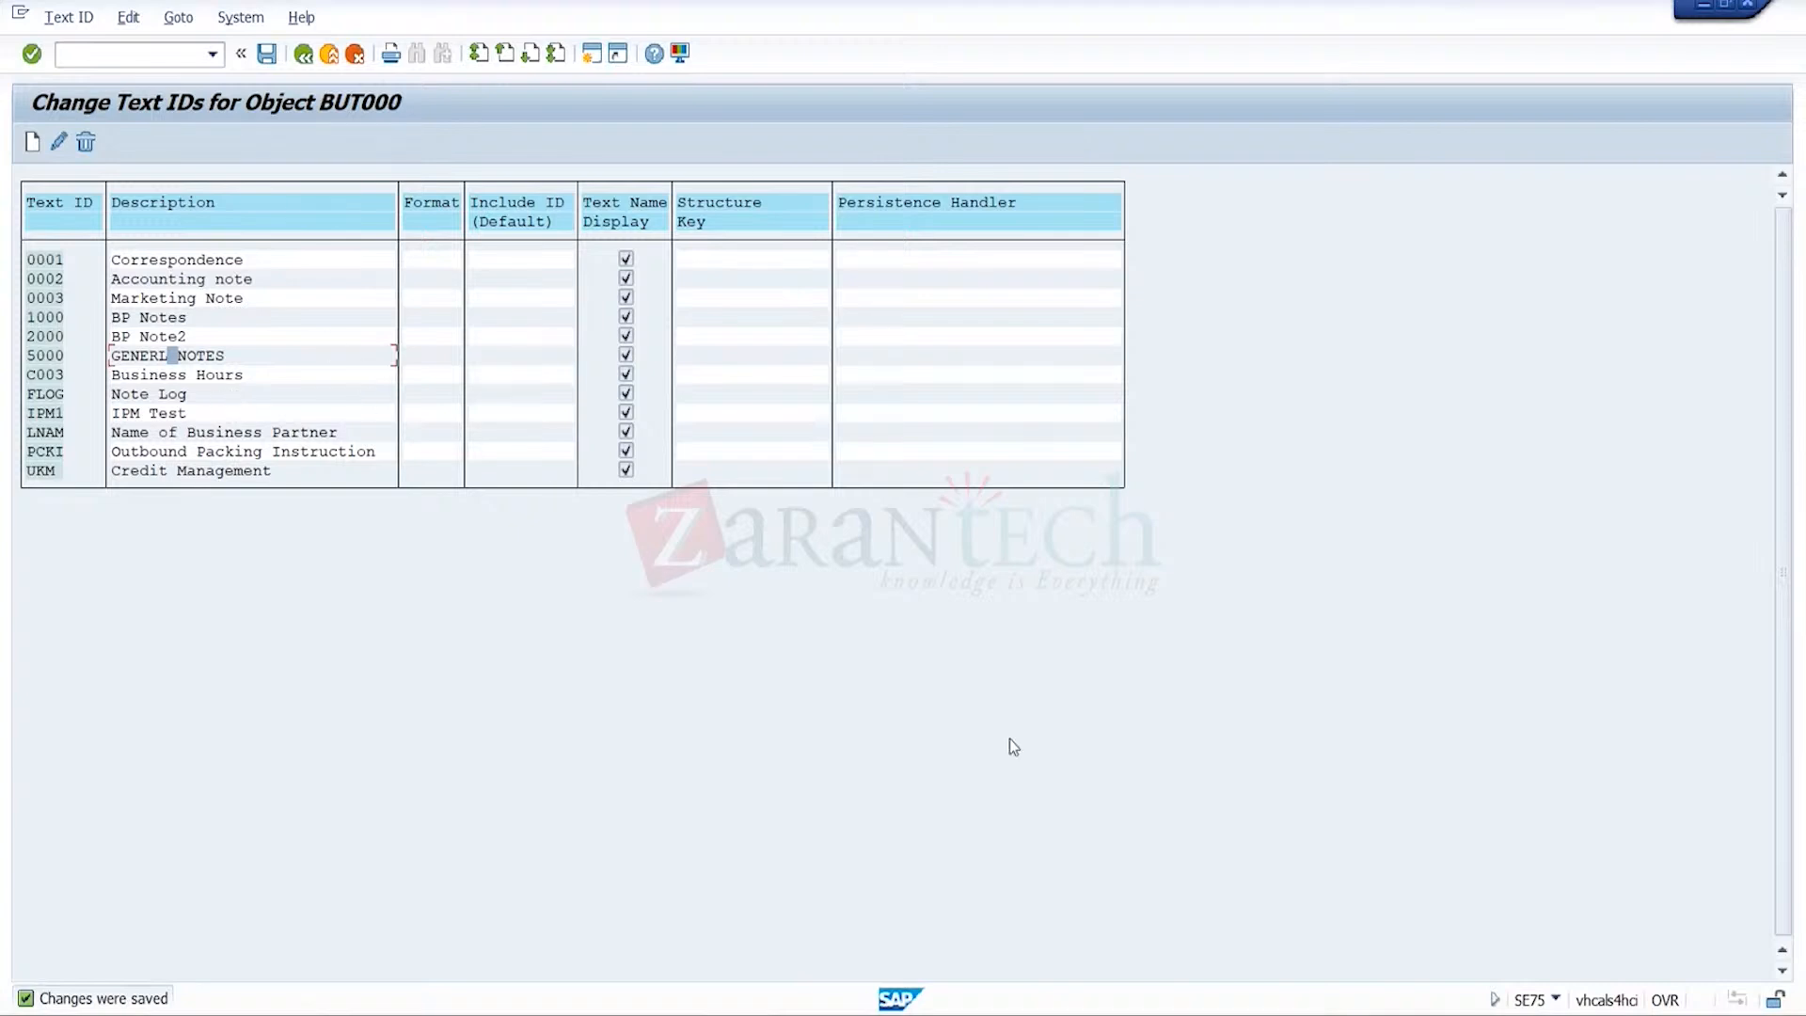
- Exit the SAPscript text ID maintenance to SAP Easy Access and return to the note view role assignment session
{"action": "mouse_move", "coordinate": [1308, 1014]}
{"action": "left_click", "coordinate": [56, 355]}
{"action": "left_click", "coordinate": [329, 66]}
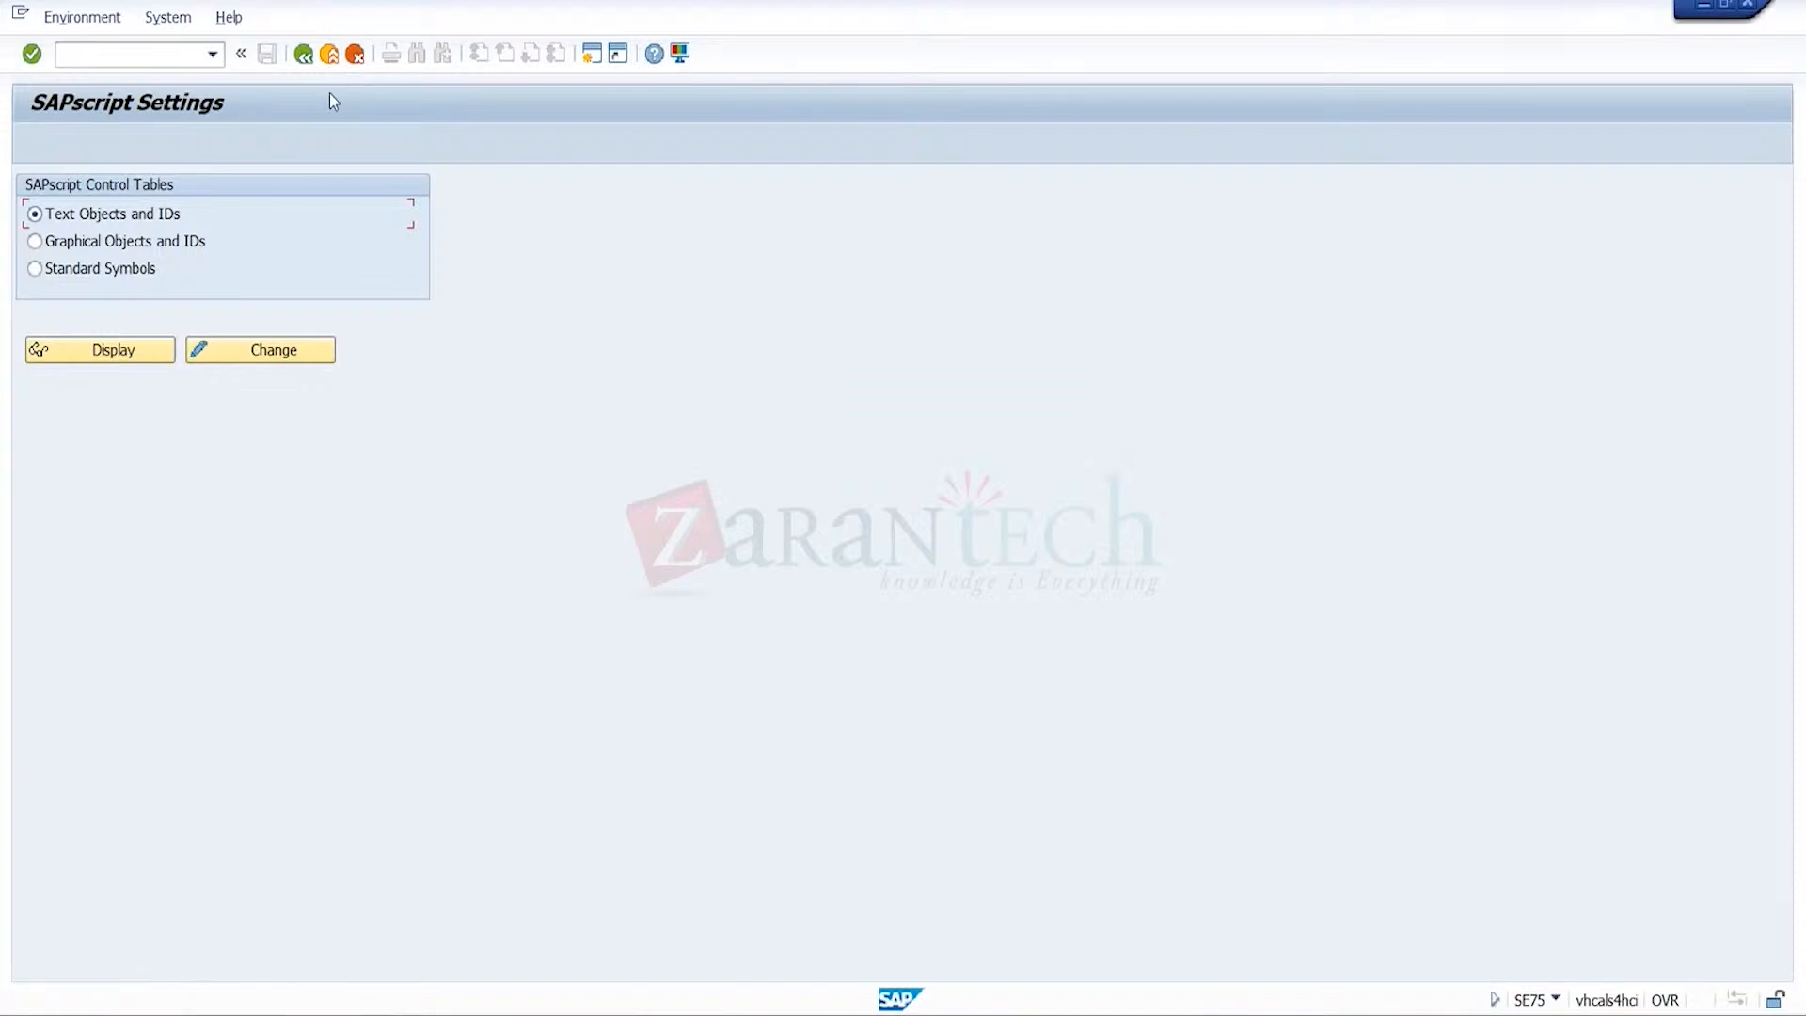
{"action": "left_click", "coordinate": [329, 53]}
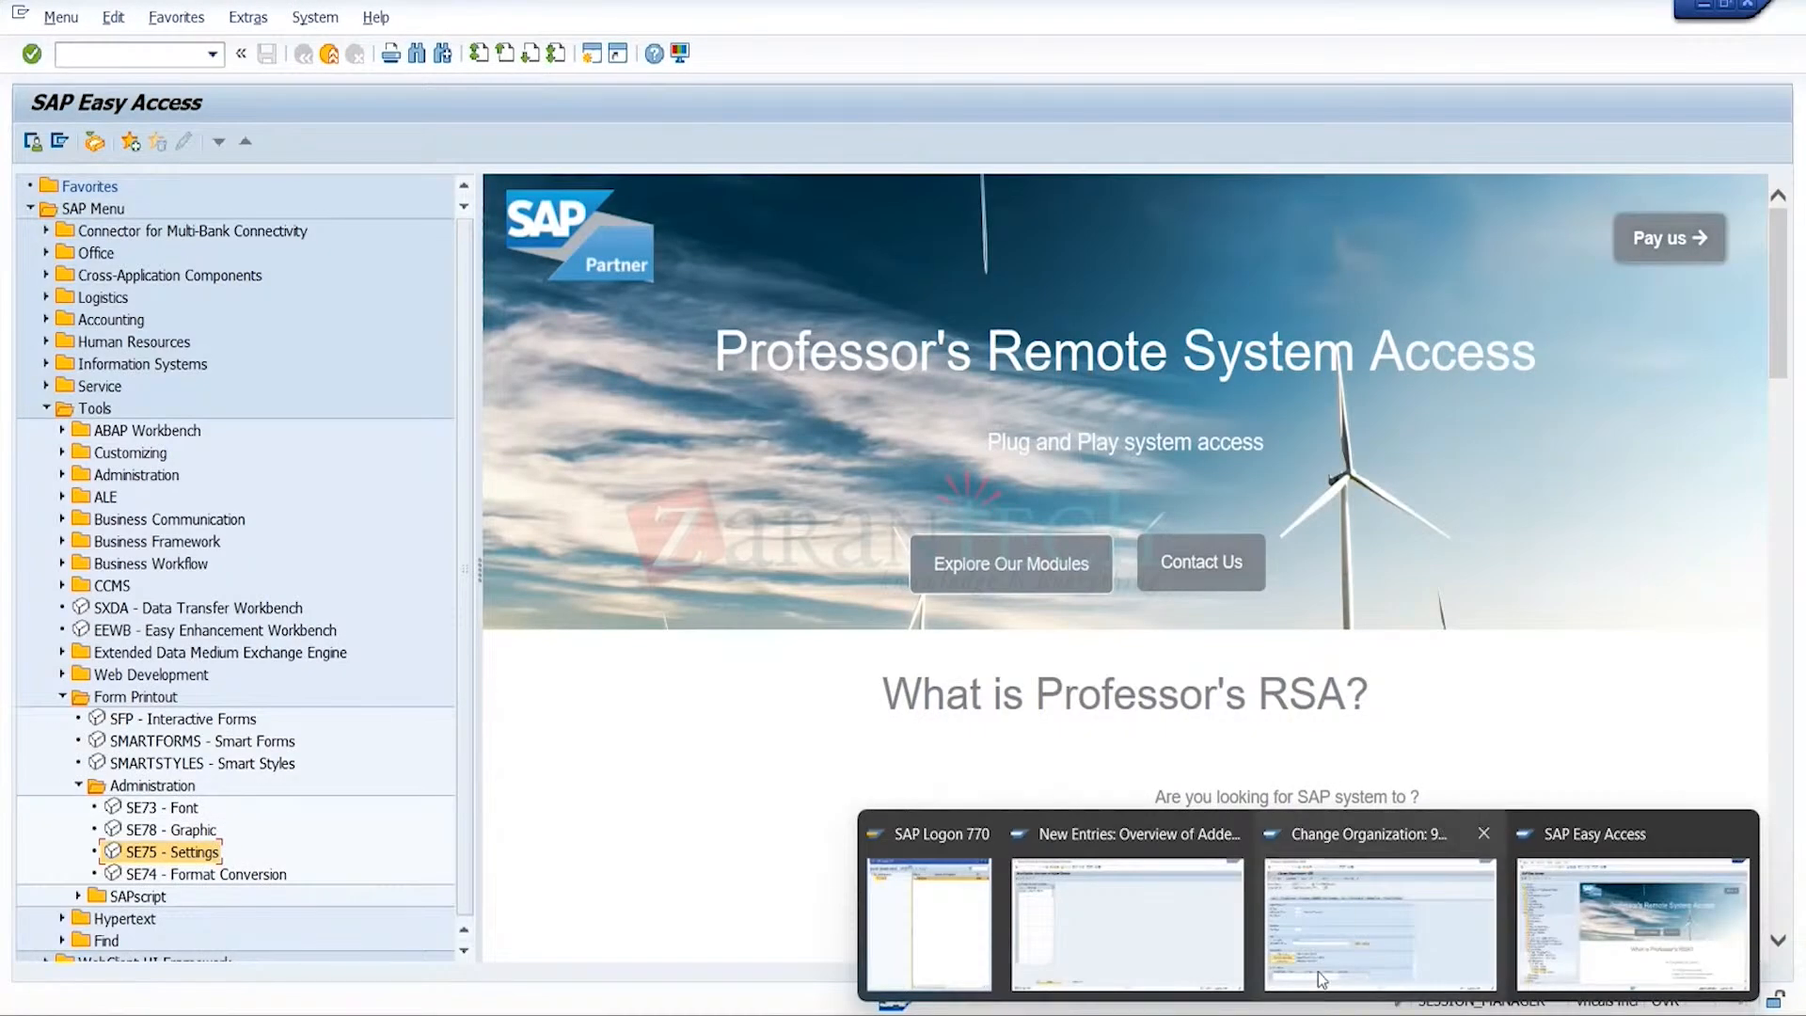
{"action": "left_click", "coordinate": [1146, 959]}
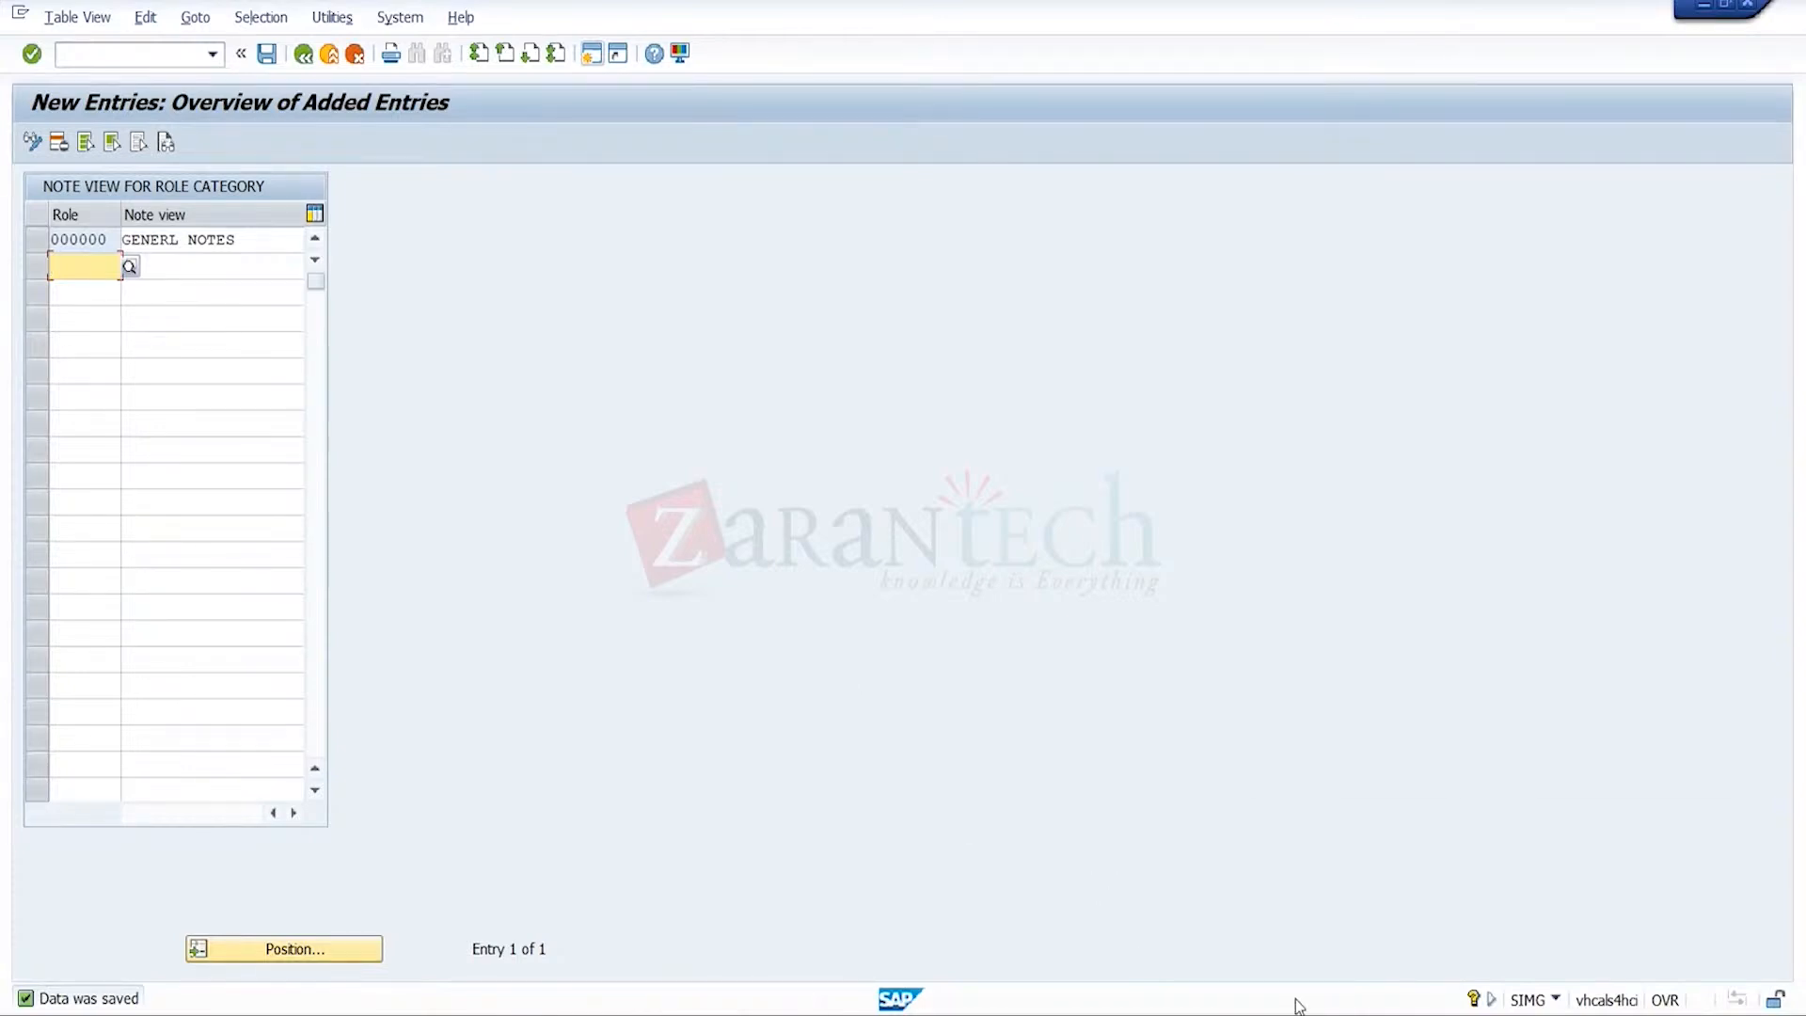
- Switch to the business partner session, change the BP role to FLCU01 SD CUSTOMER - STANDARD and examine its notes
{"action": "mouse_move", "coordinate": [1297, 1002]}
{"action": "left_click", "coordinate": [1346, 968]}
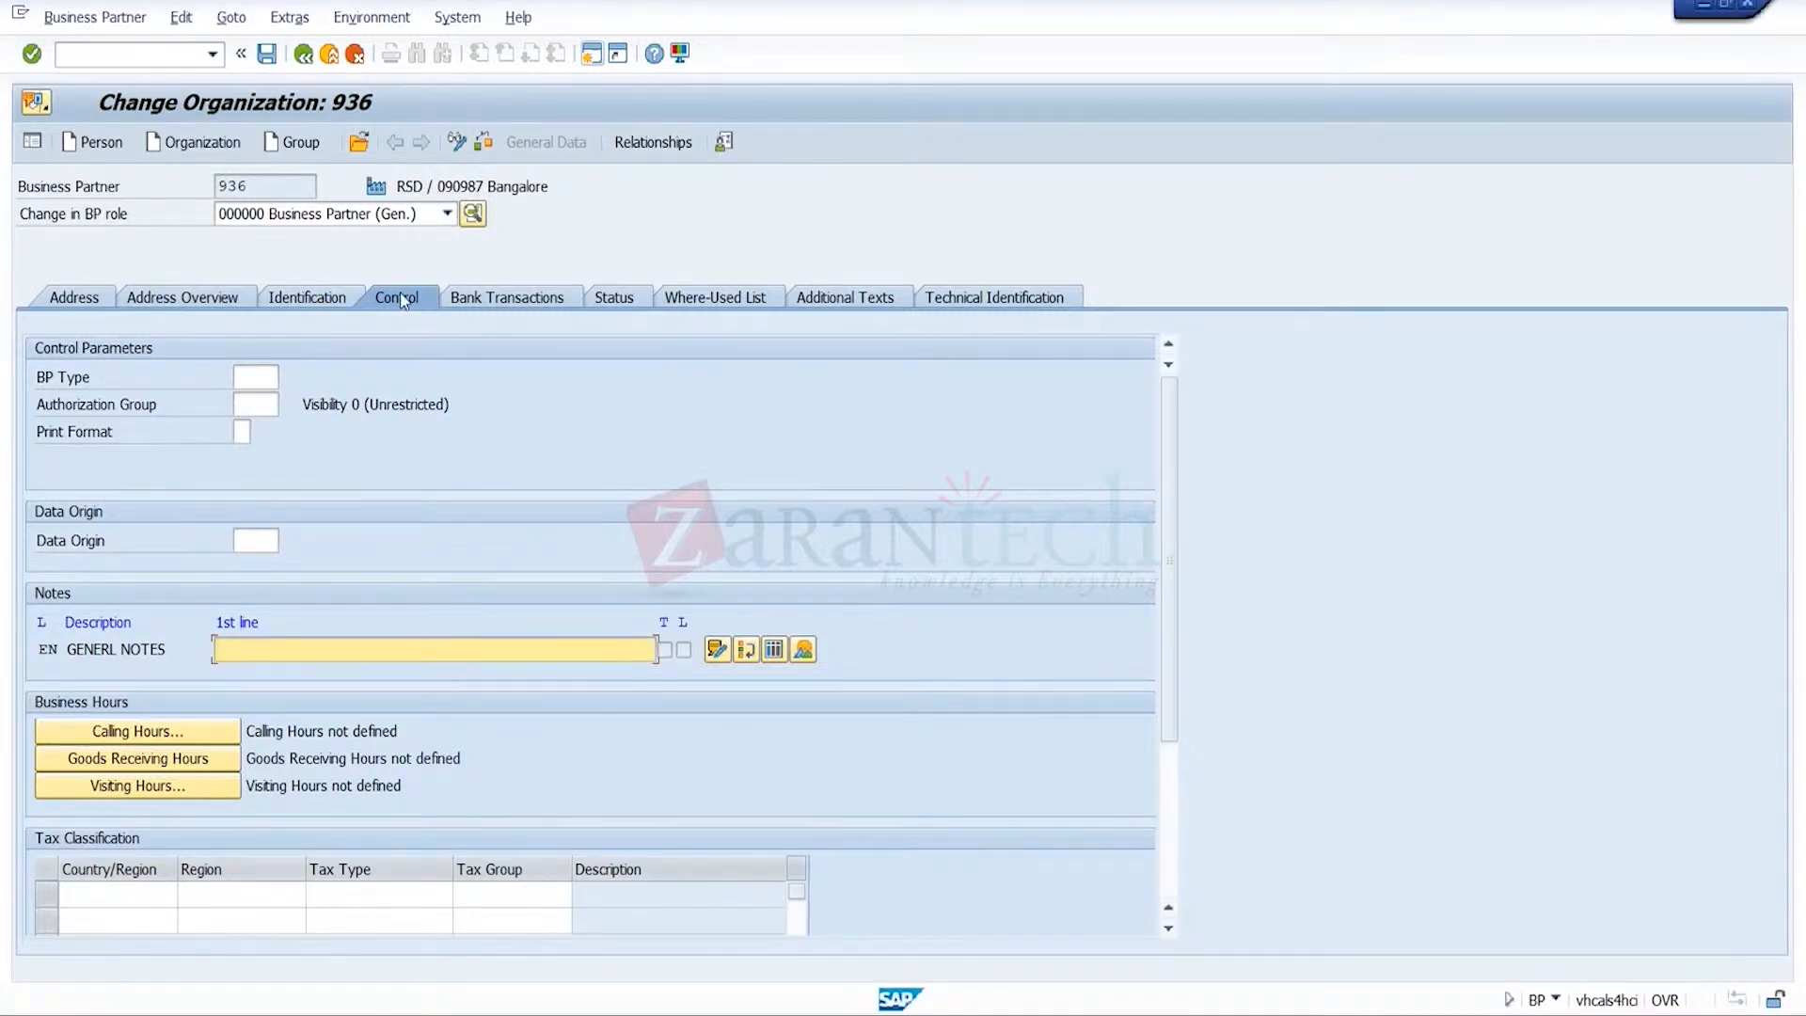
{"action": "left_click", "coordinate": [449, 218]}
{"action": "key", "text": "f"}
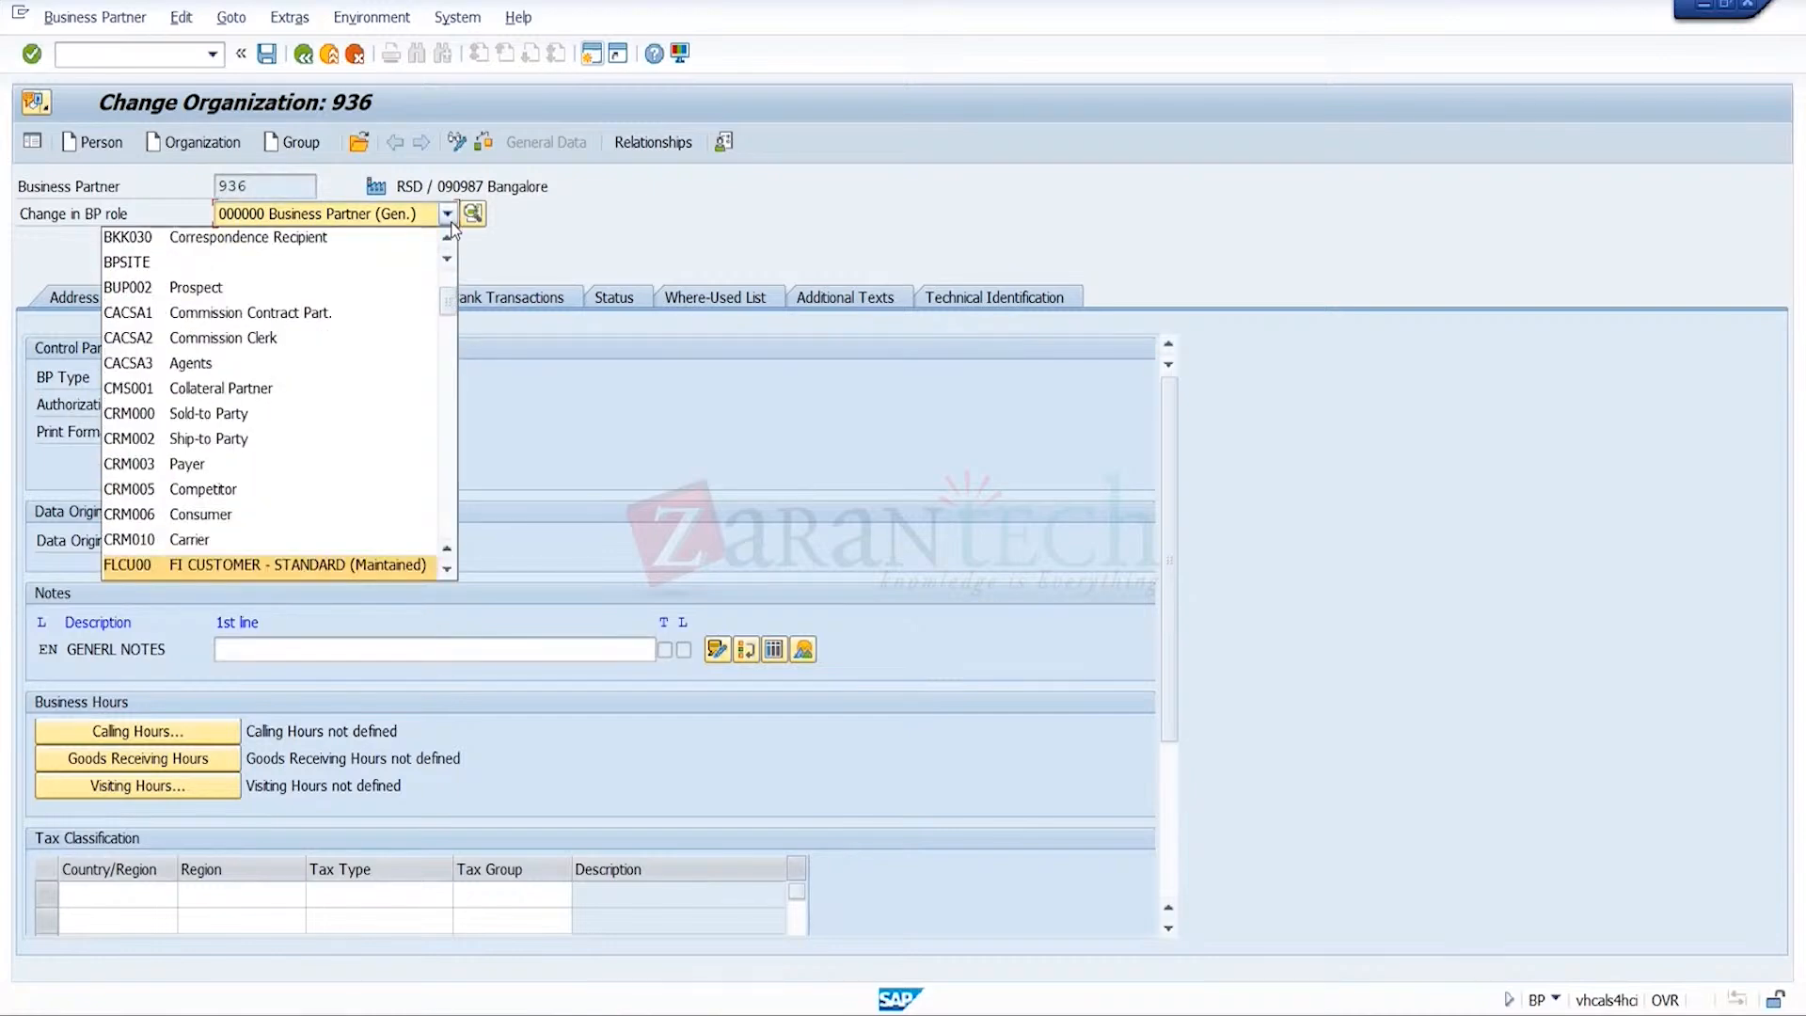
{"action": "left_click", "coordinate": [447, 569]}
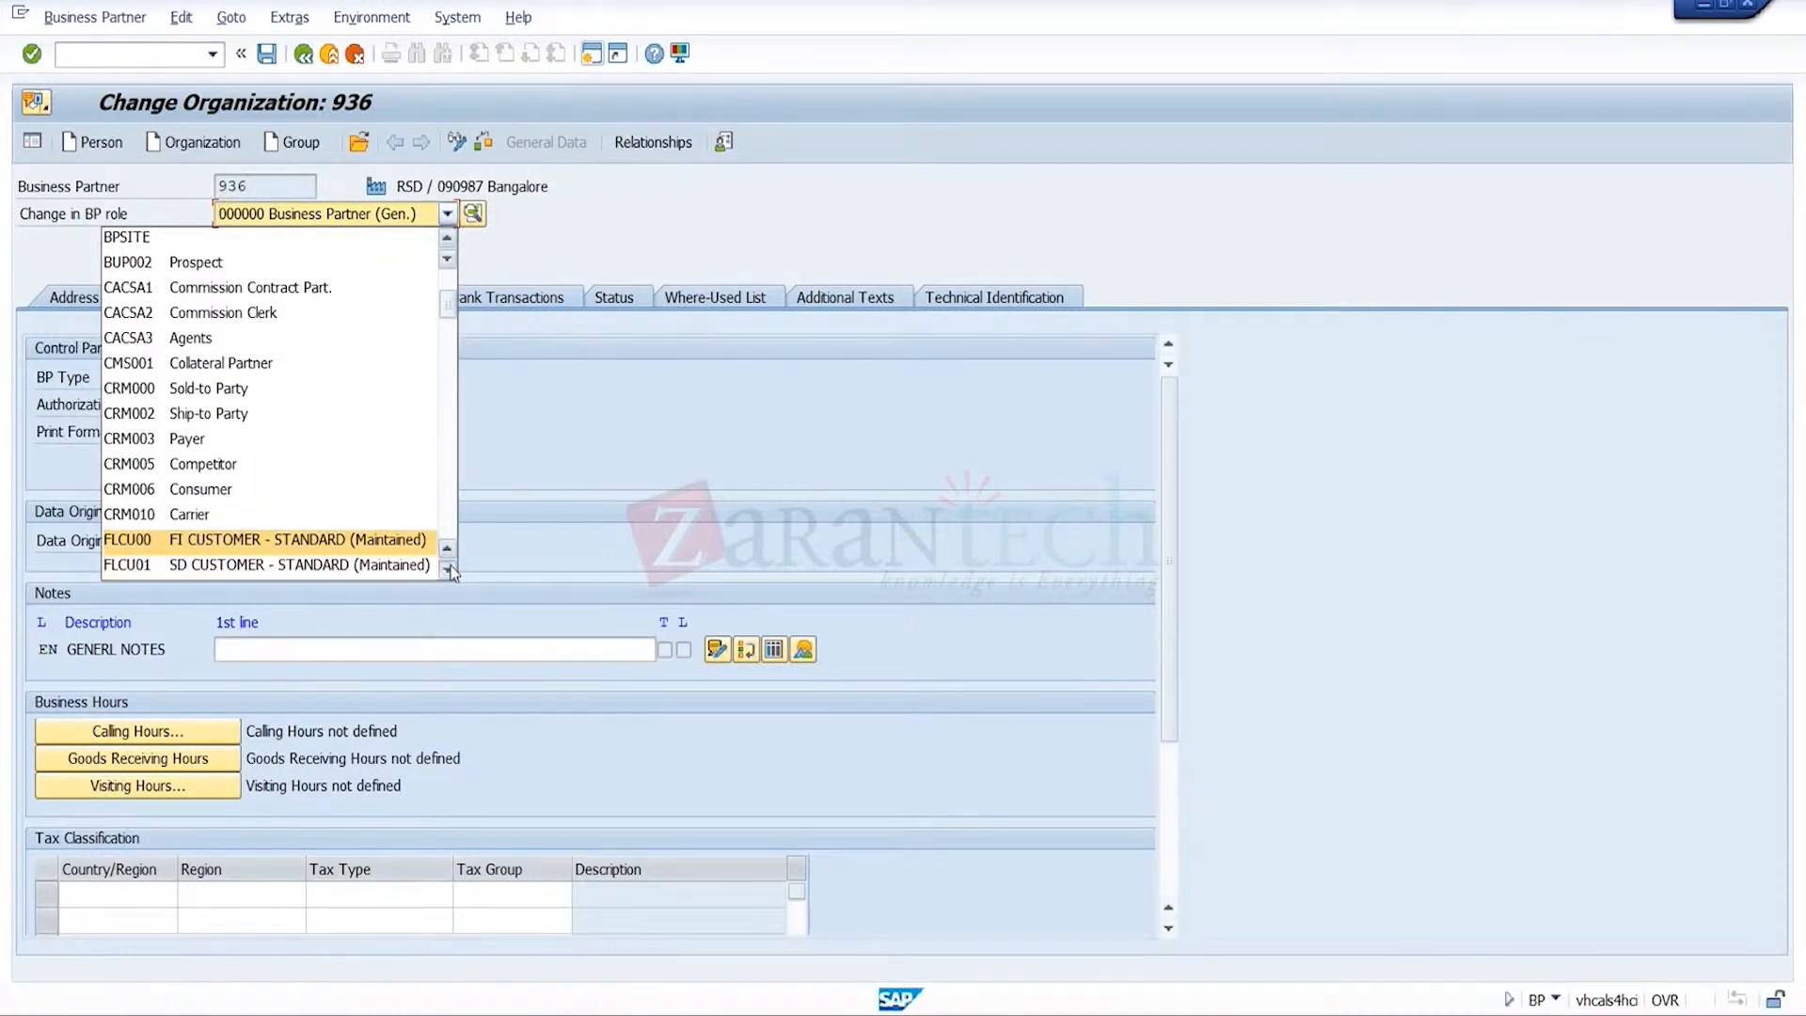
{"action": "left_click", "coordinate": [380, 568]}
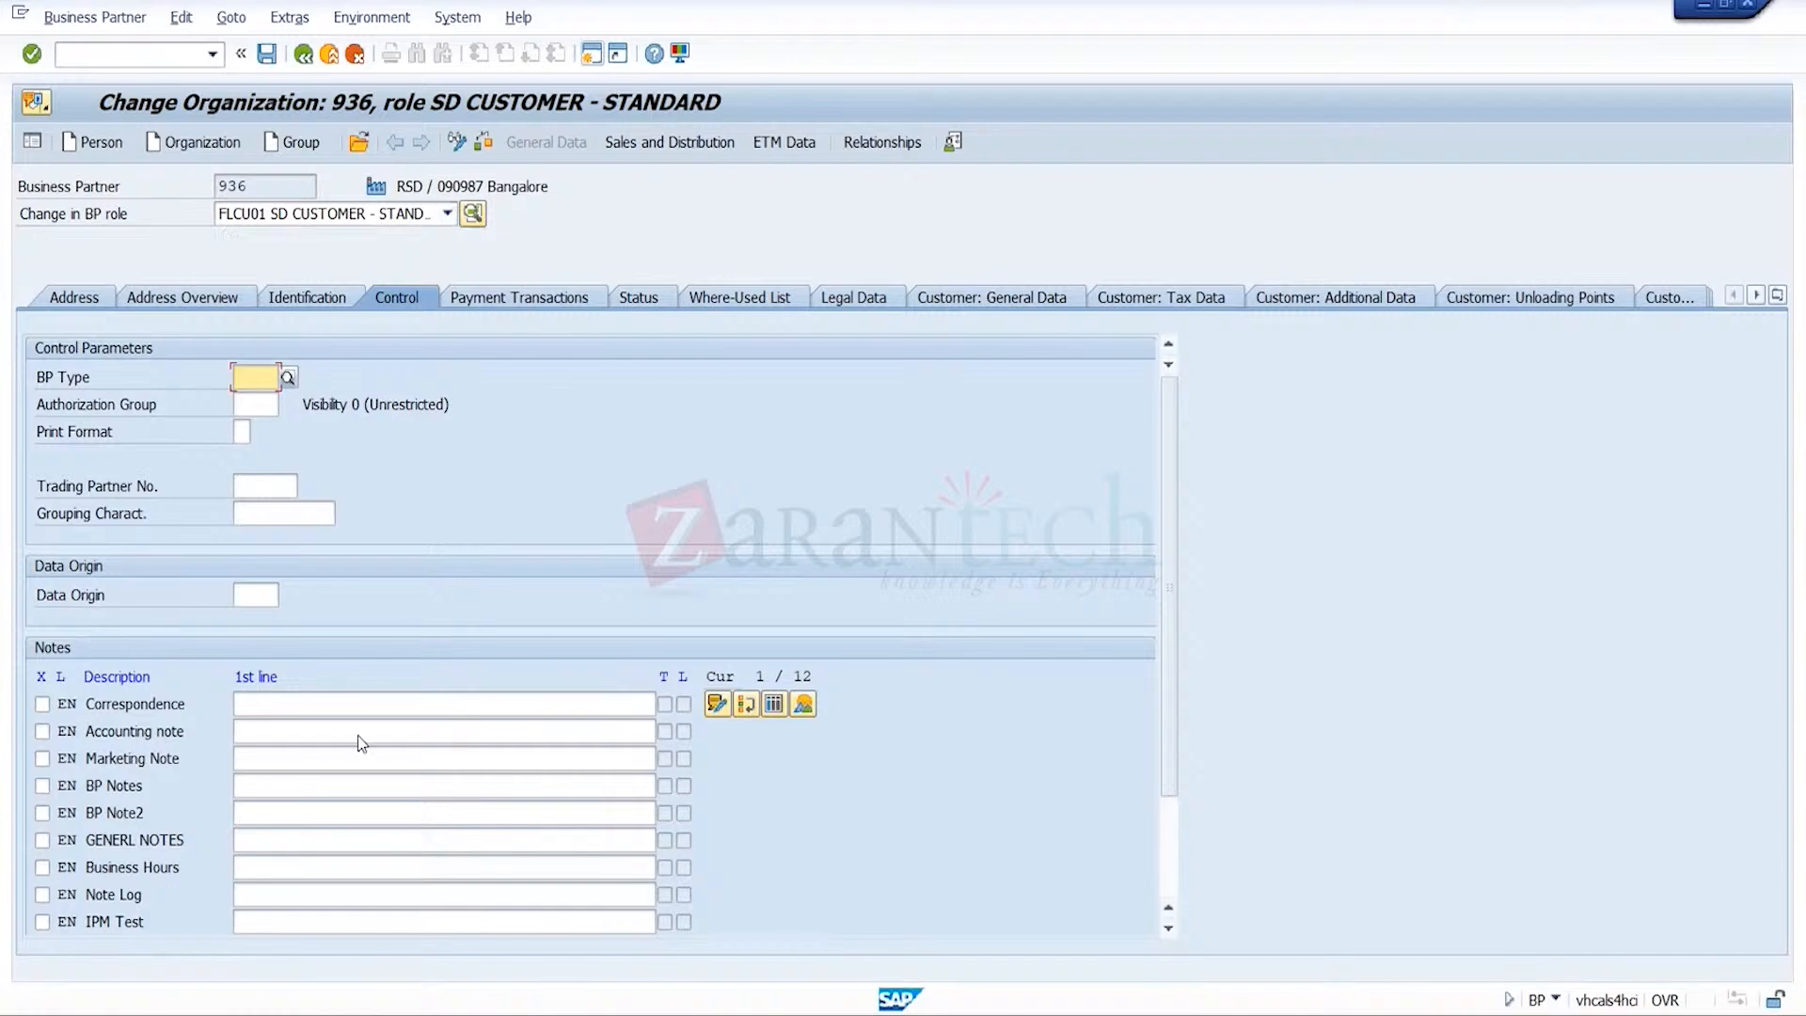
{"action": "left_click", "coordinate": [320, 705]}
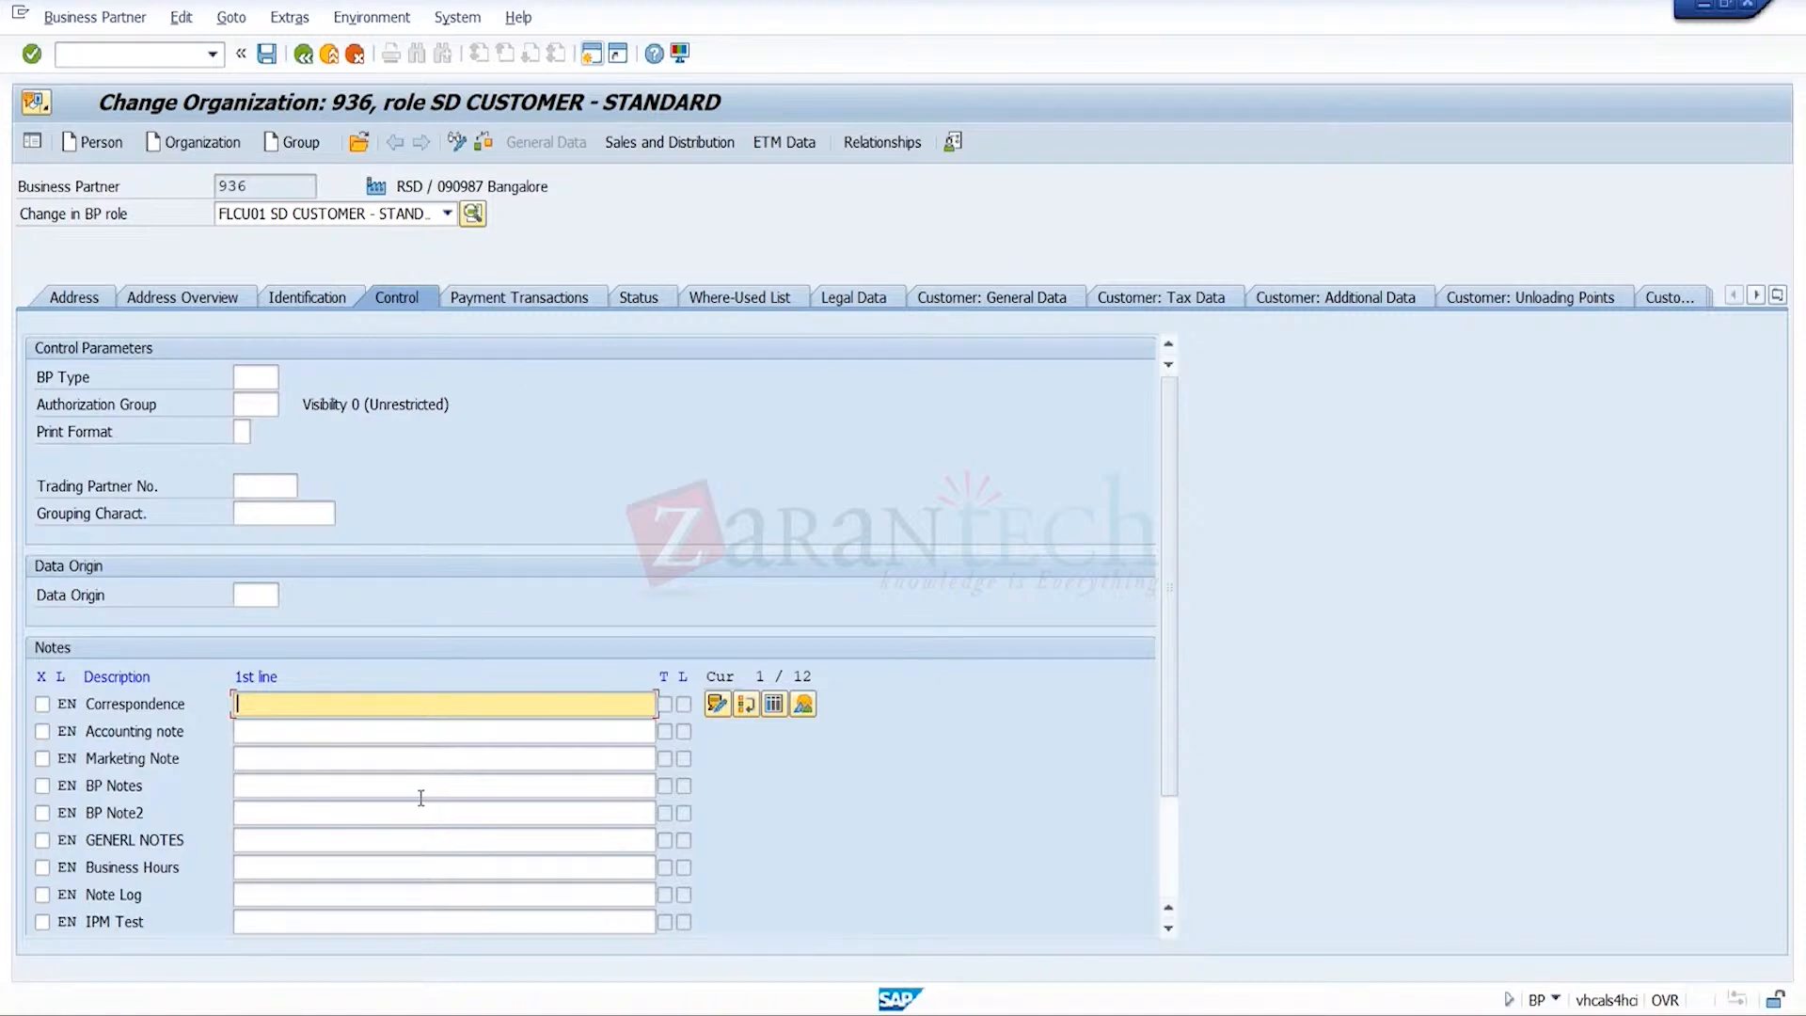
- Switch from the business partner session to the session with the new note view assignments for roles
{"action": "mouse_move", "coordinate": [1383, 1004]}
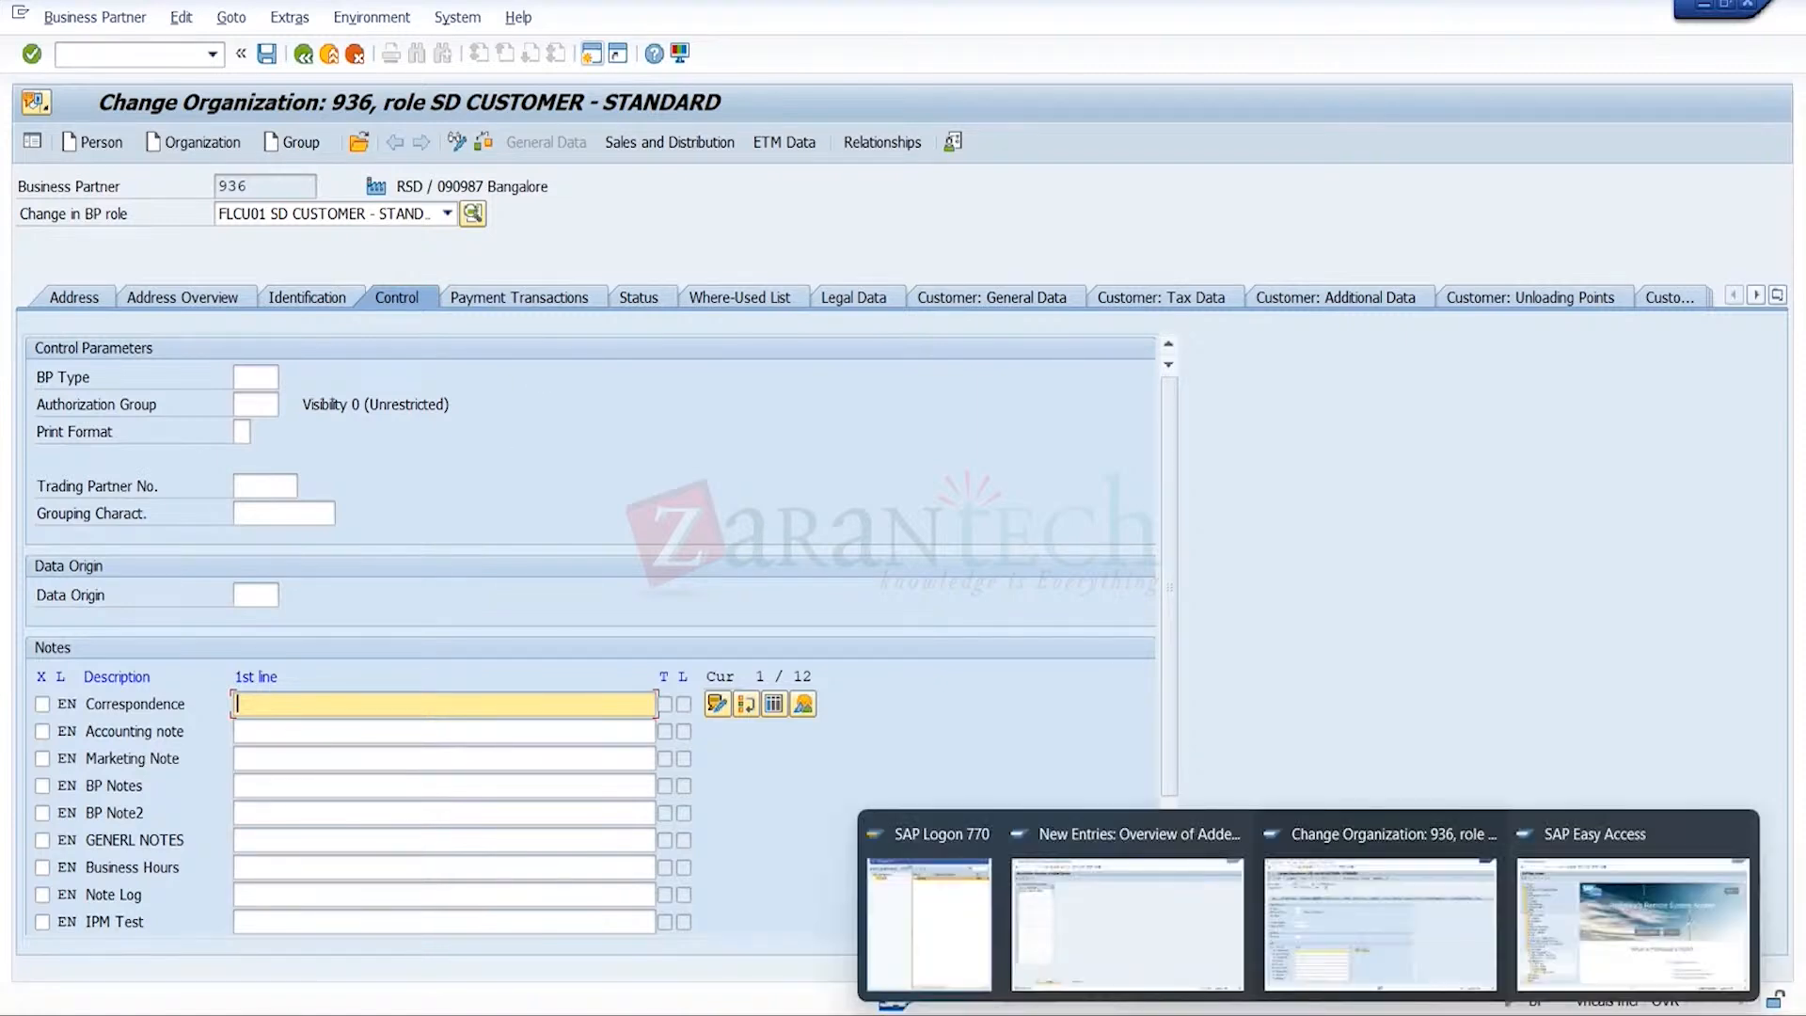
{"action": "left_click", "coordinate": [1308, 981]}
{"action": "mouse_move", "coordinate": [1308, 1011]}
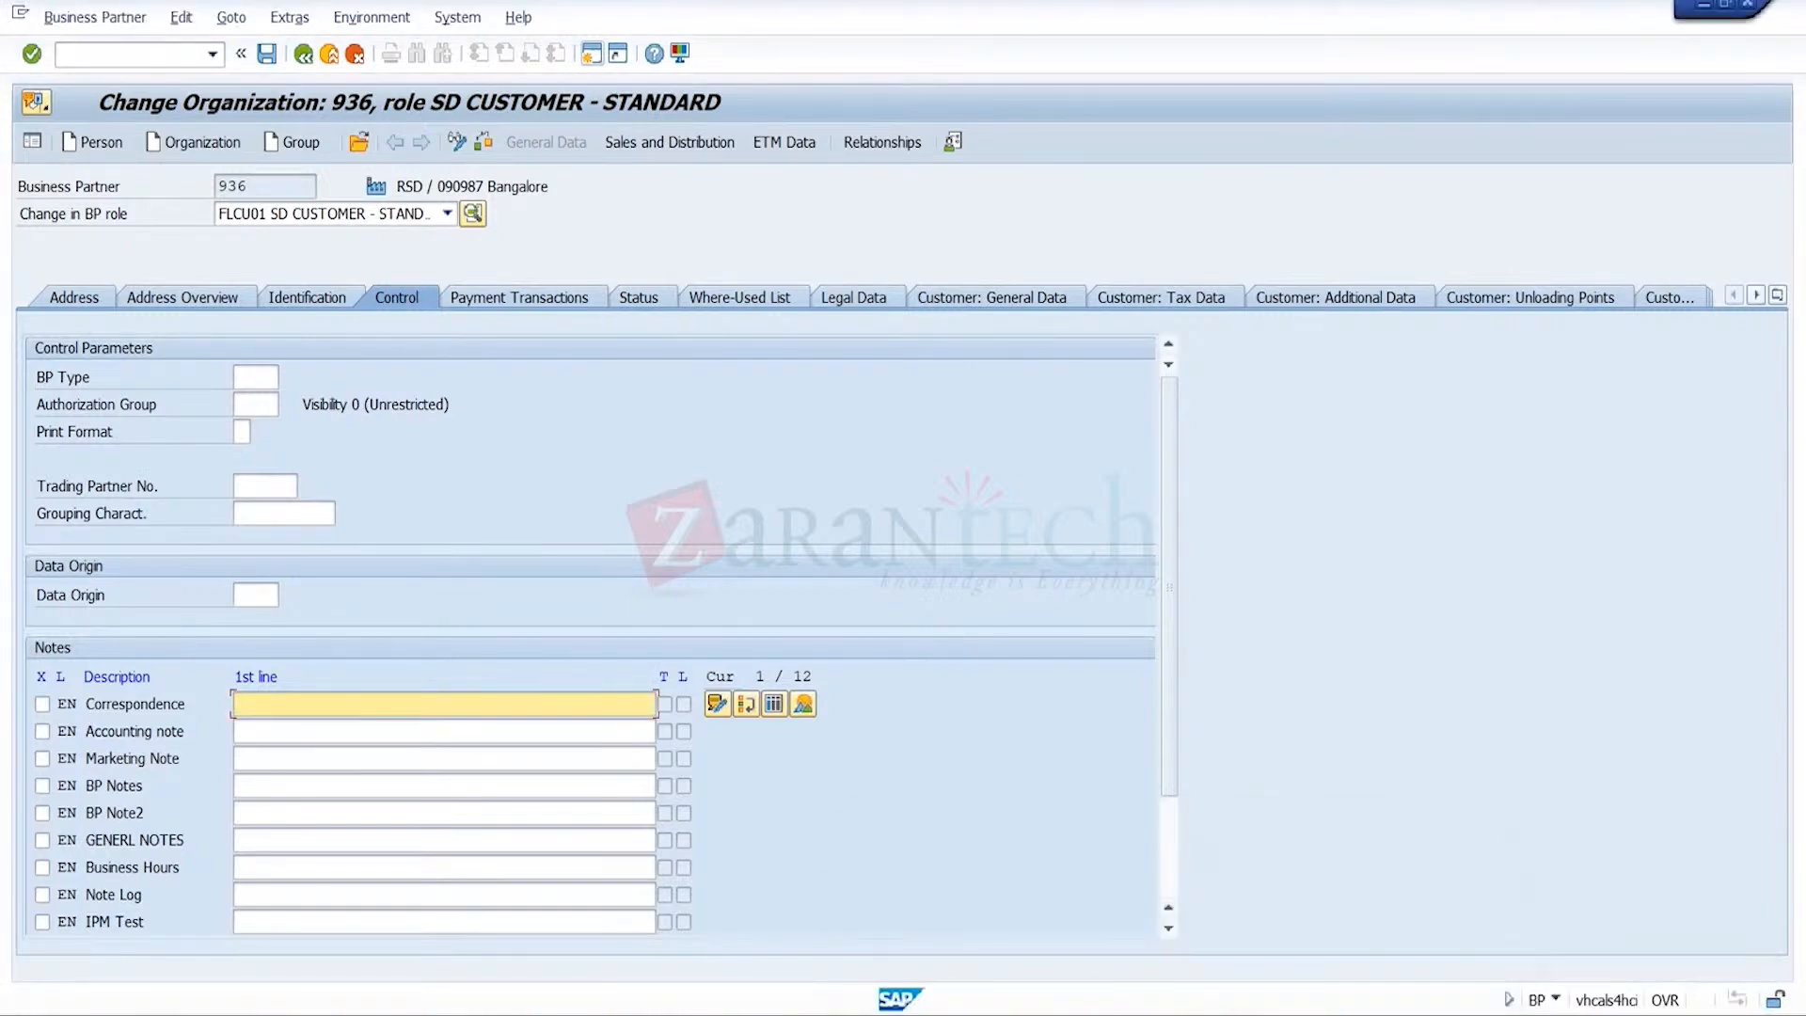
{"action": "left_click", "coordinate": [1132, 936]}
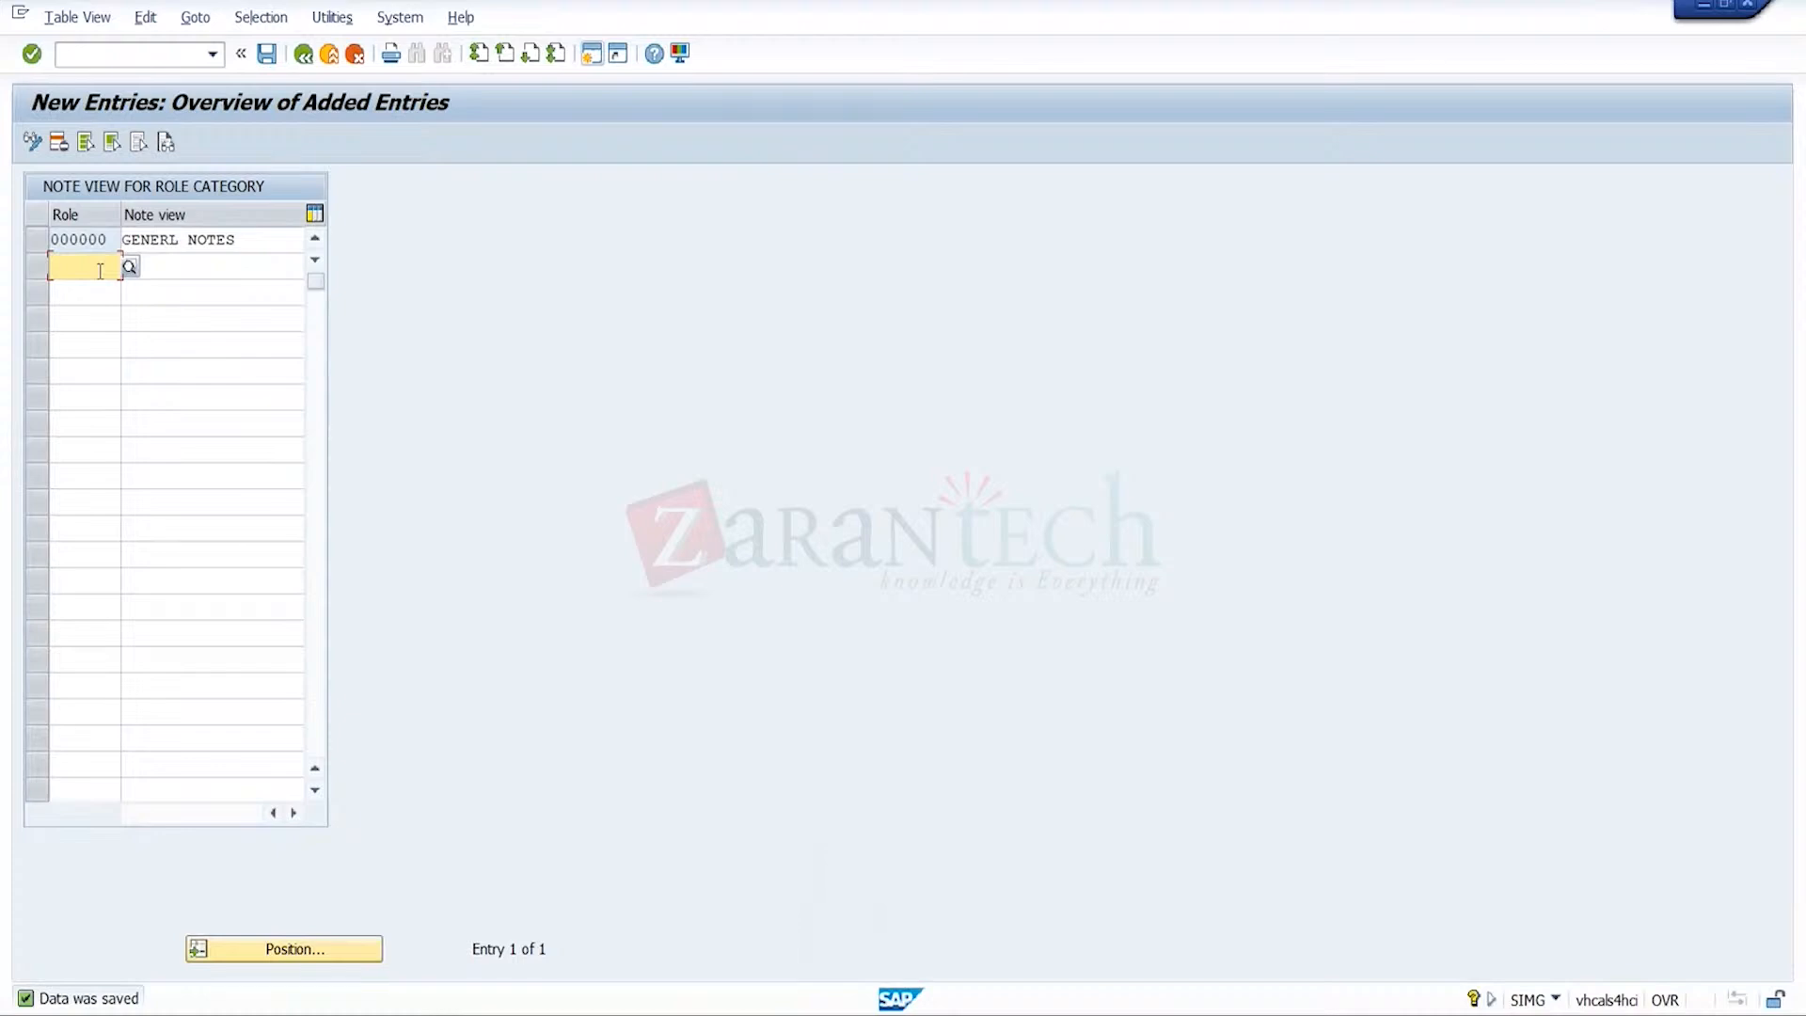
{"action": "left_click", "coordinate": [129, 267]}
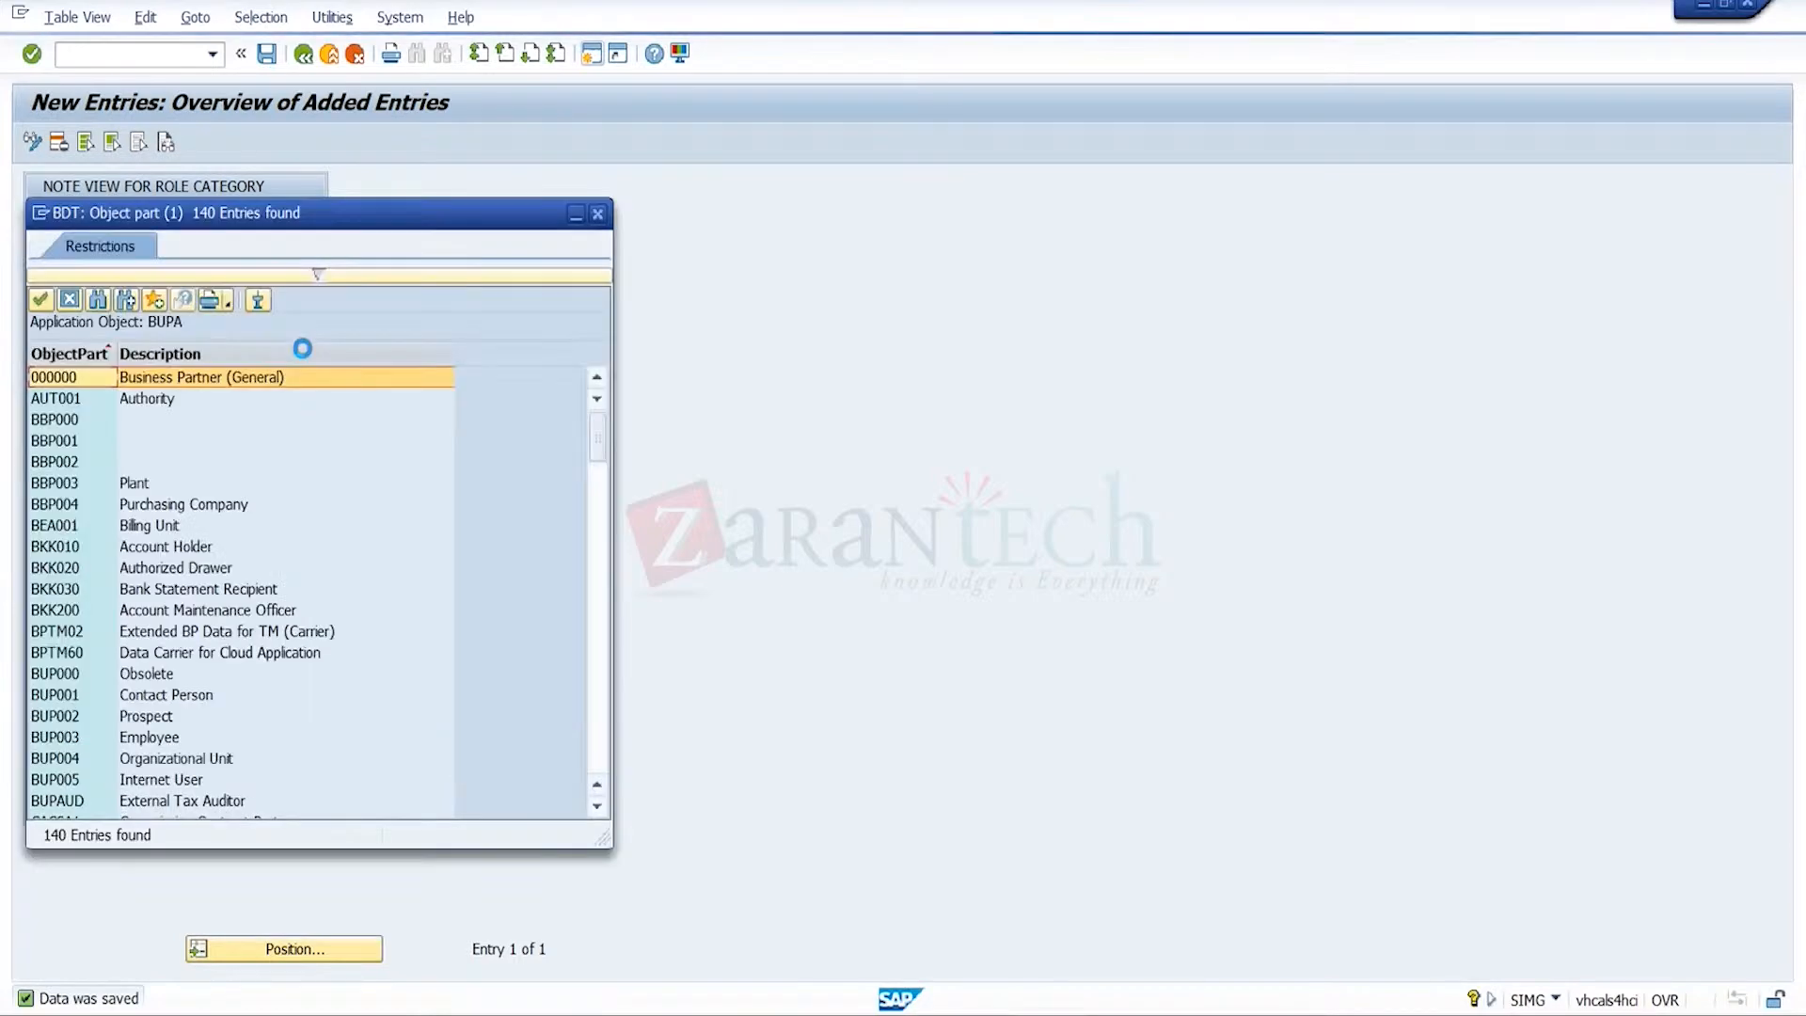
{"action": "left_click", "coordinate": [595, 725]}
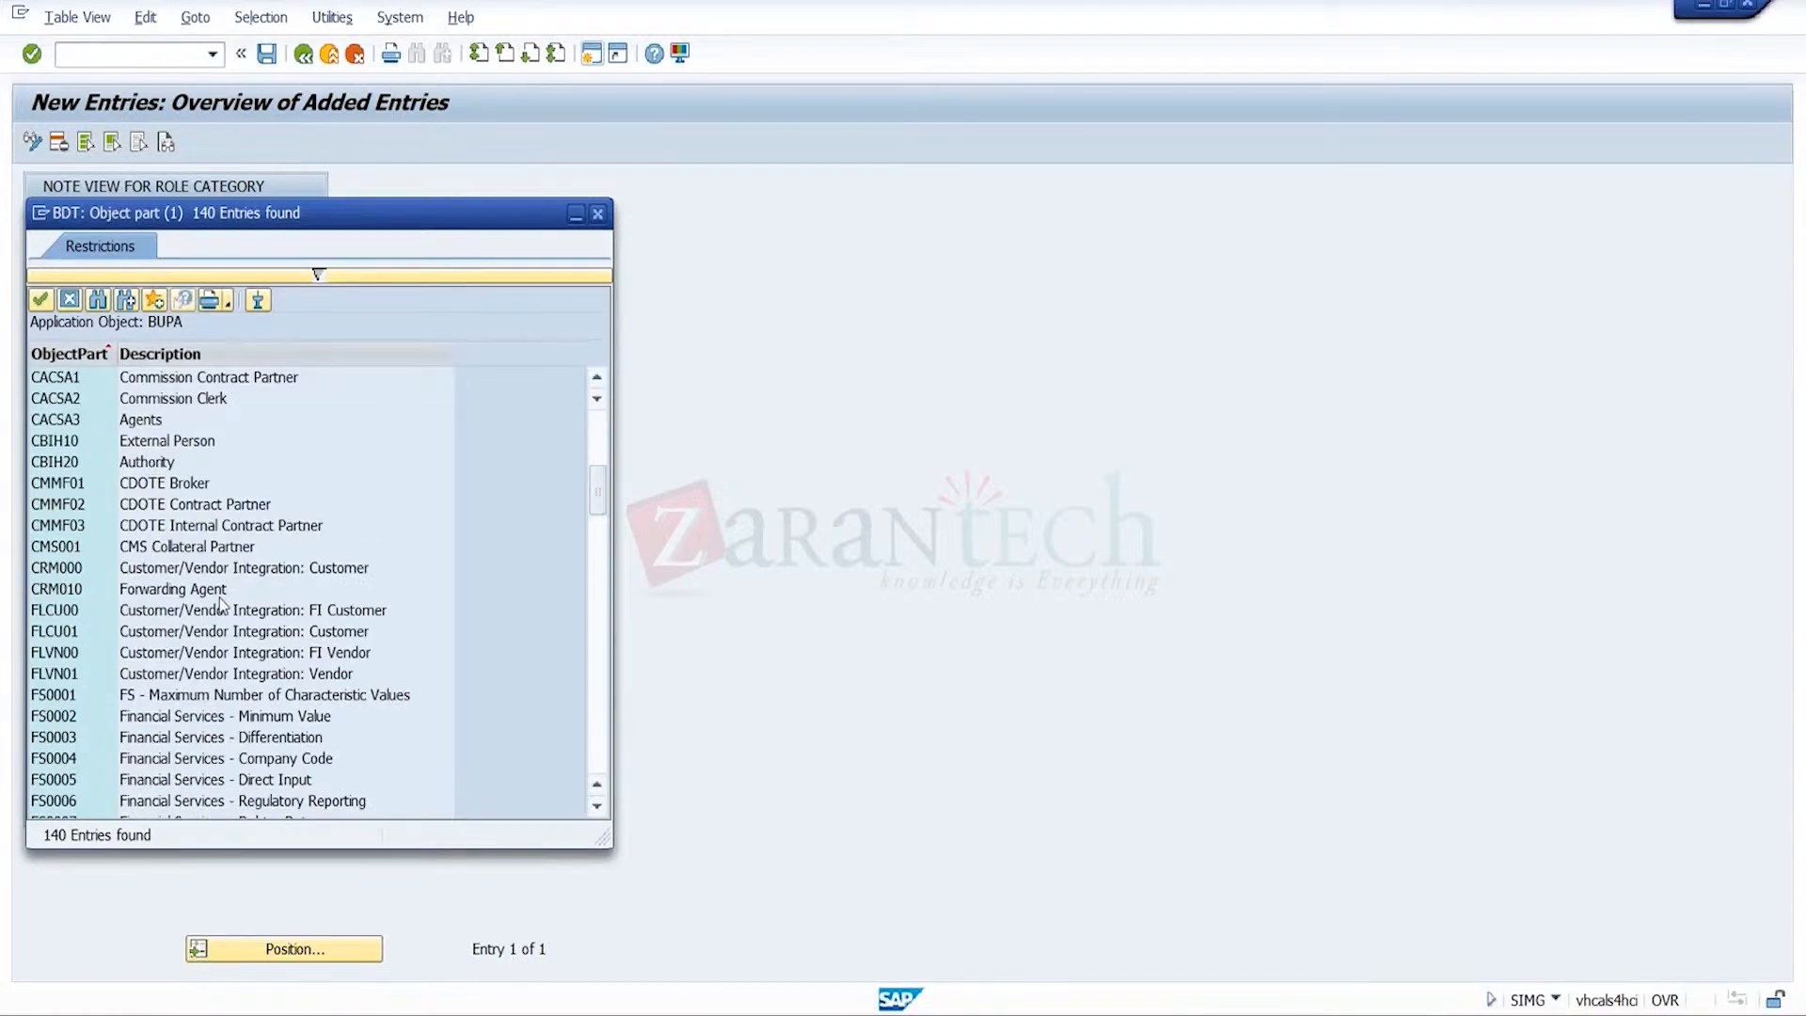
{"action": "double_click", "coordinate": [337, 635]}
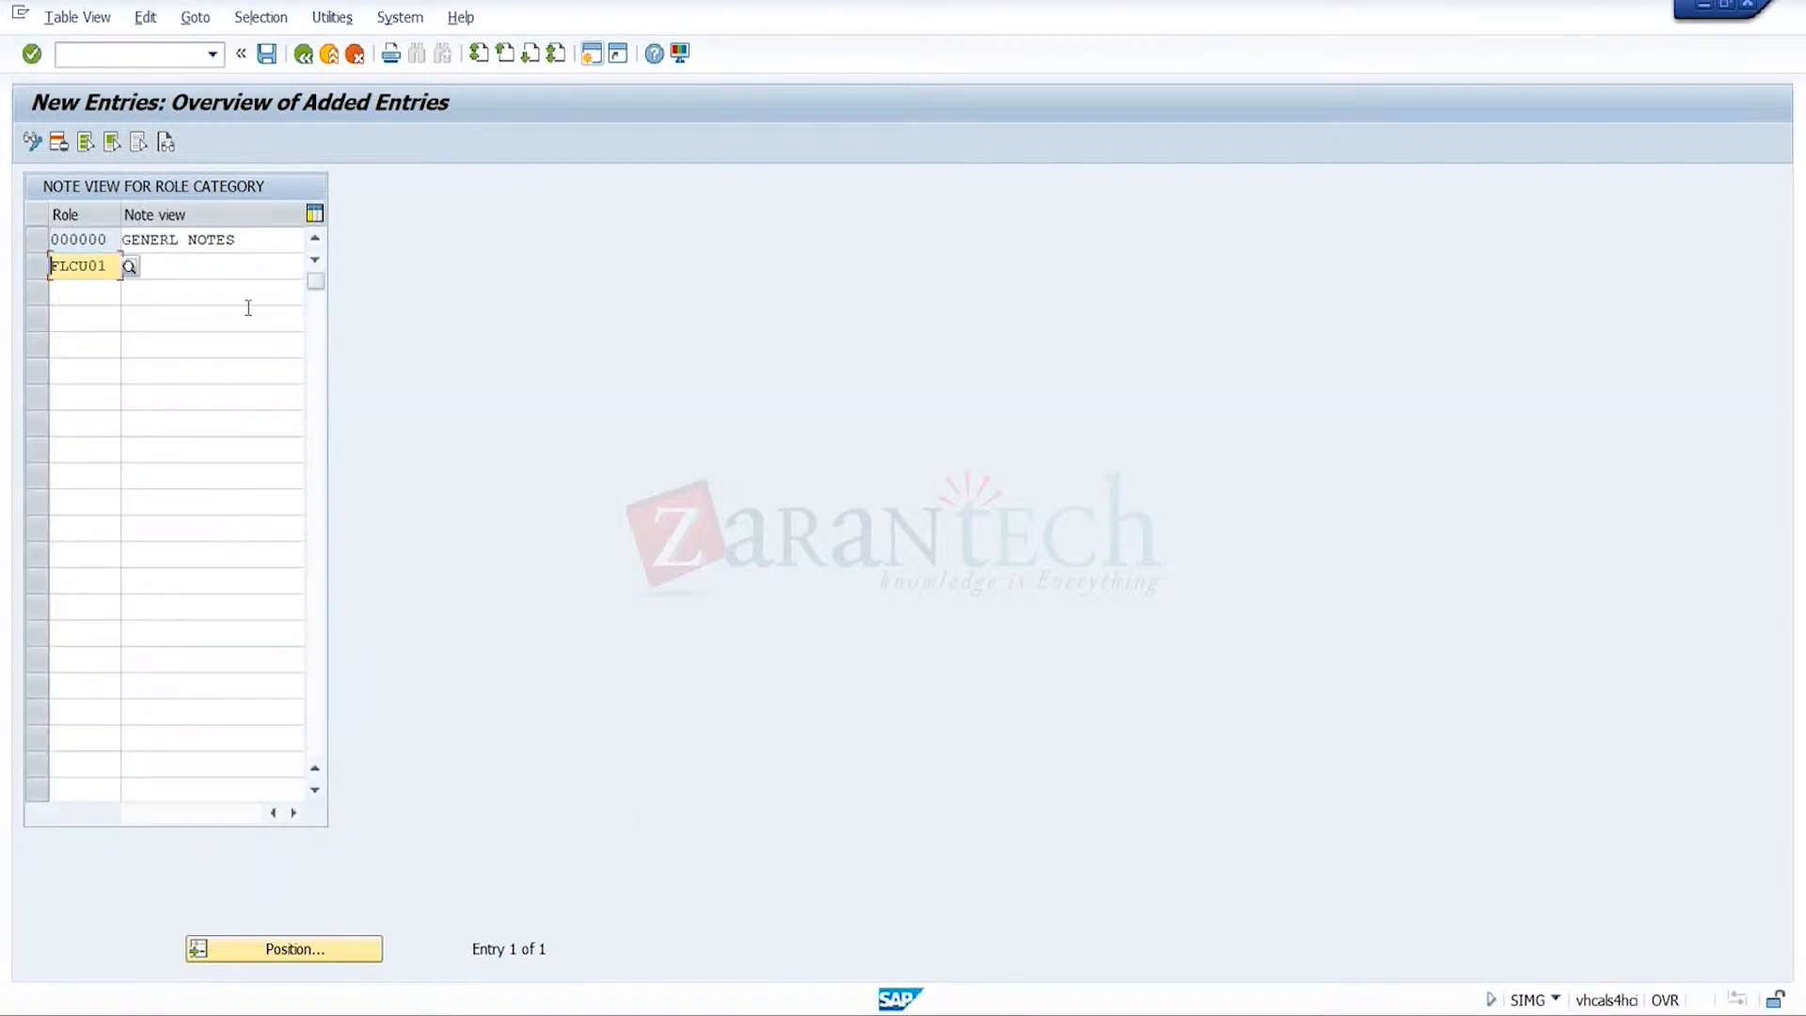
{"action": "left_click", "coordinate": [252, 285]}
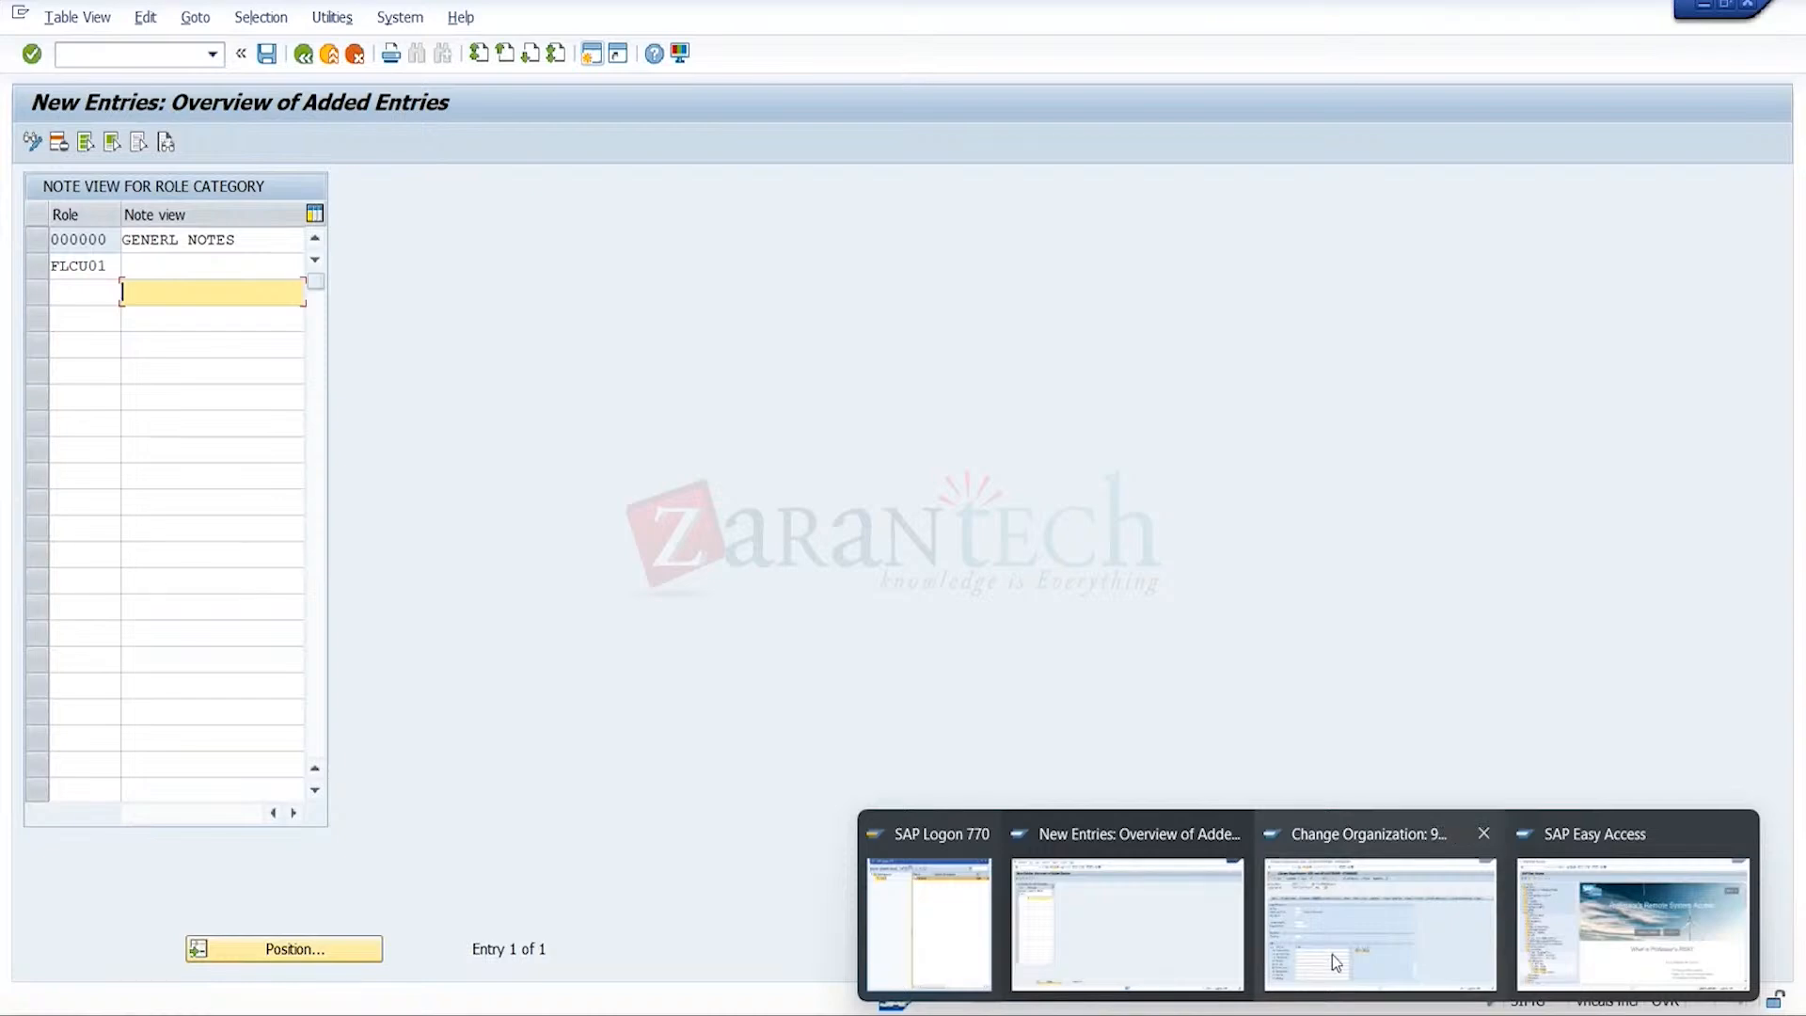
{"action": "left_click", "coordinate": [1332, 955]}
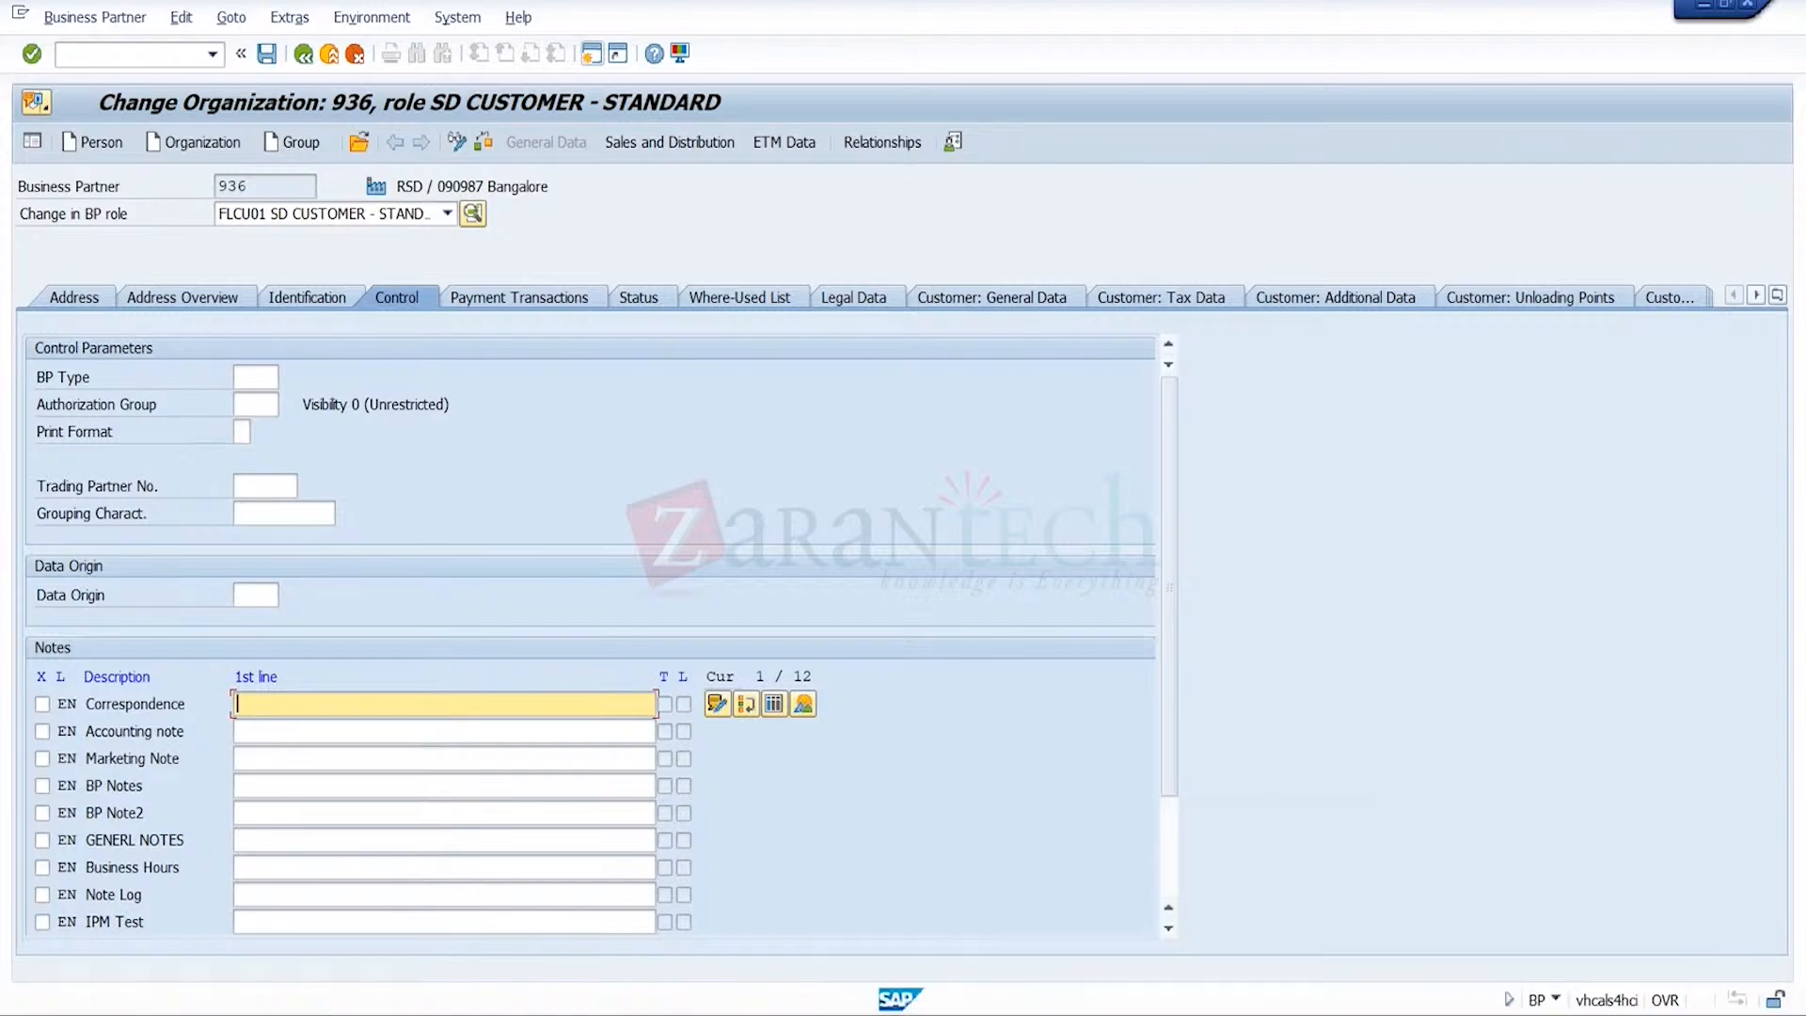
{"action": "mouse_move", "coordinate": [1311, 1015]}
{"action": "left_click", "coordinate": [1118, 927]}
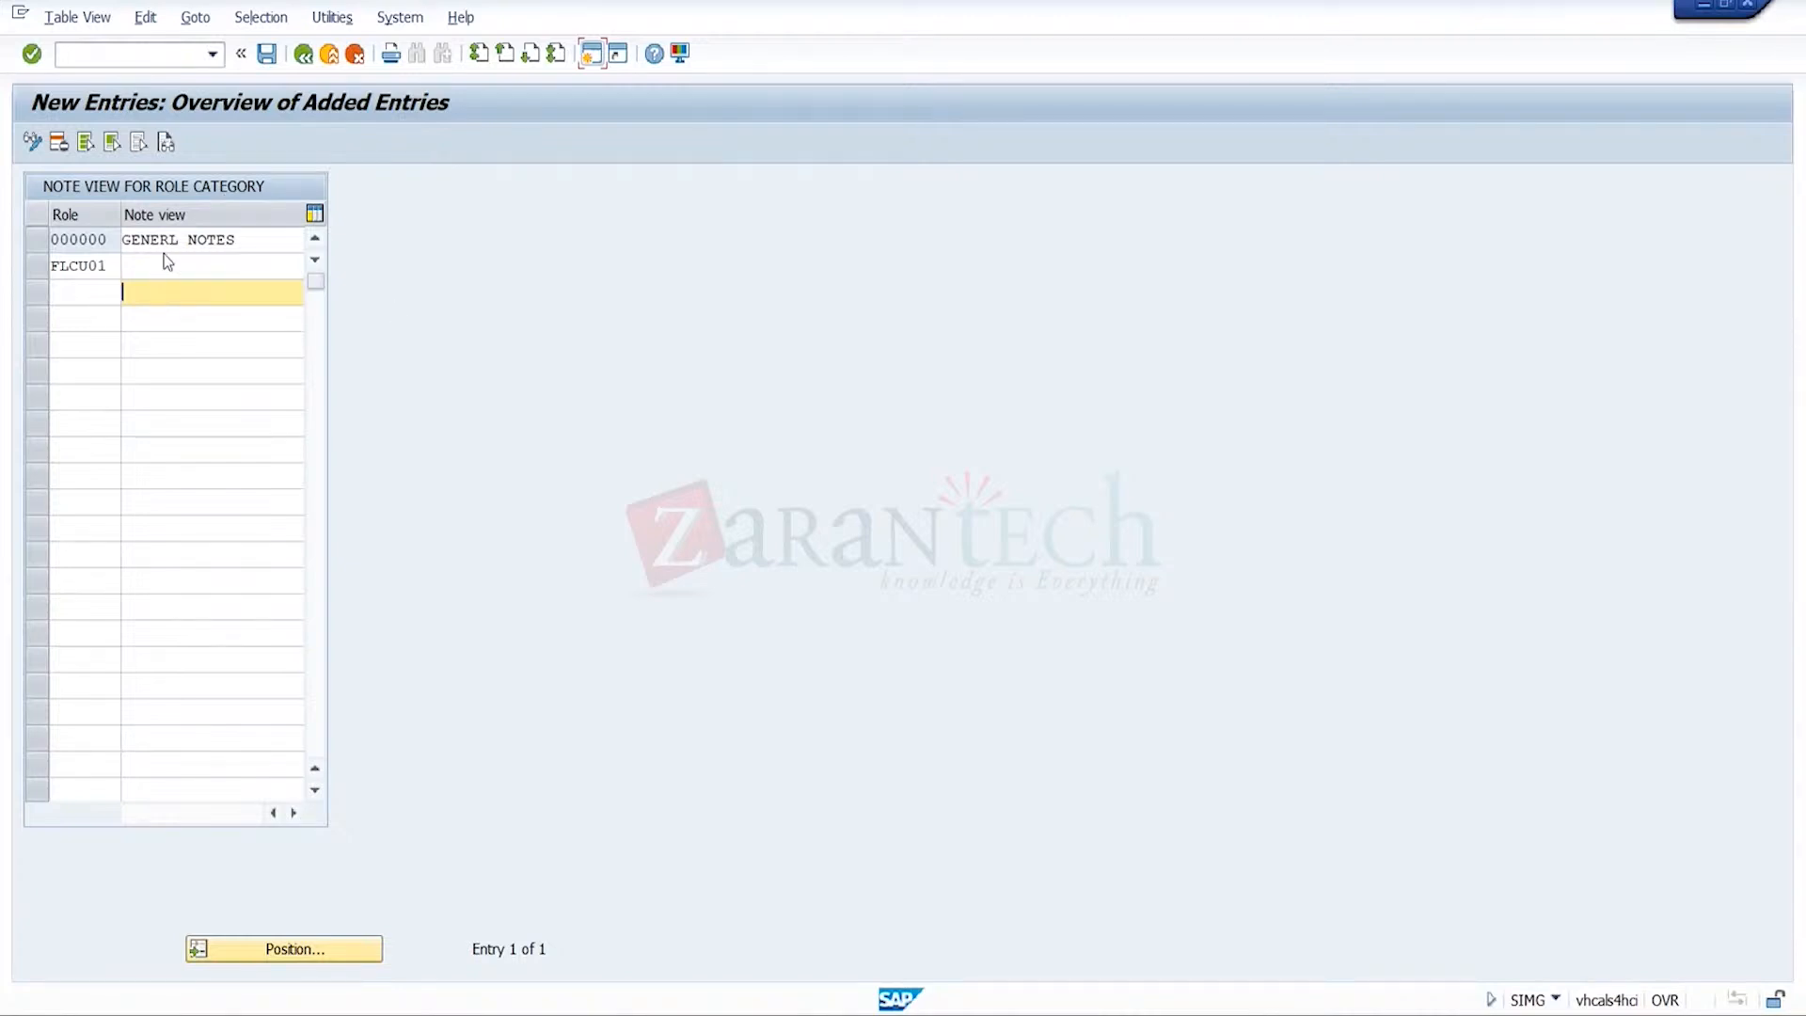
- Leave the new role entries without saving and review the note views defined under Define Note Views
{"action": "left_click", "coordinate": [331, 64]}
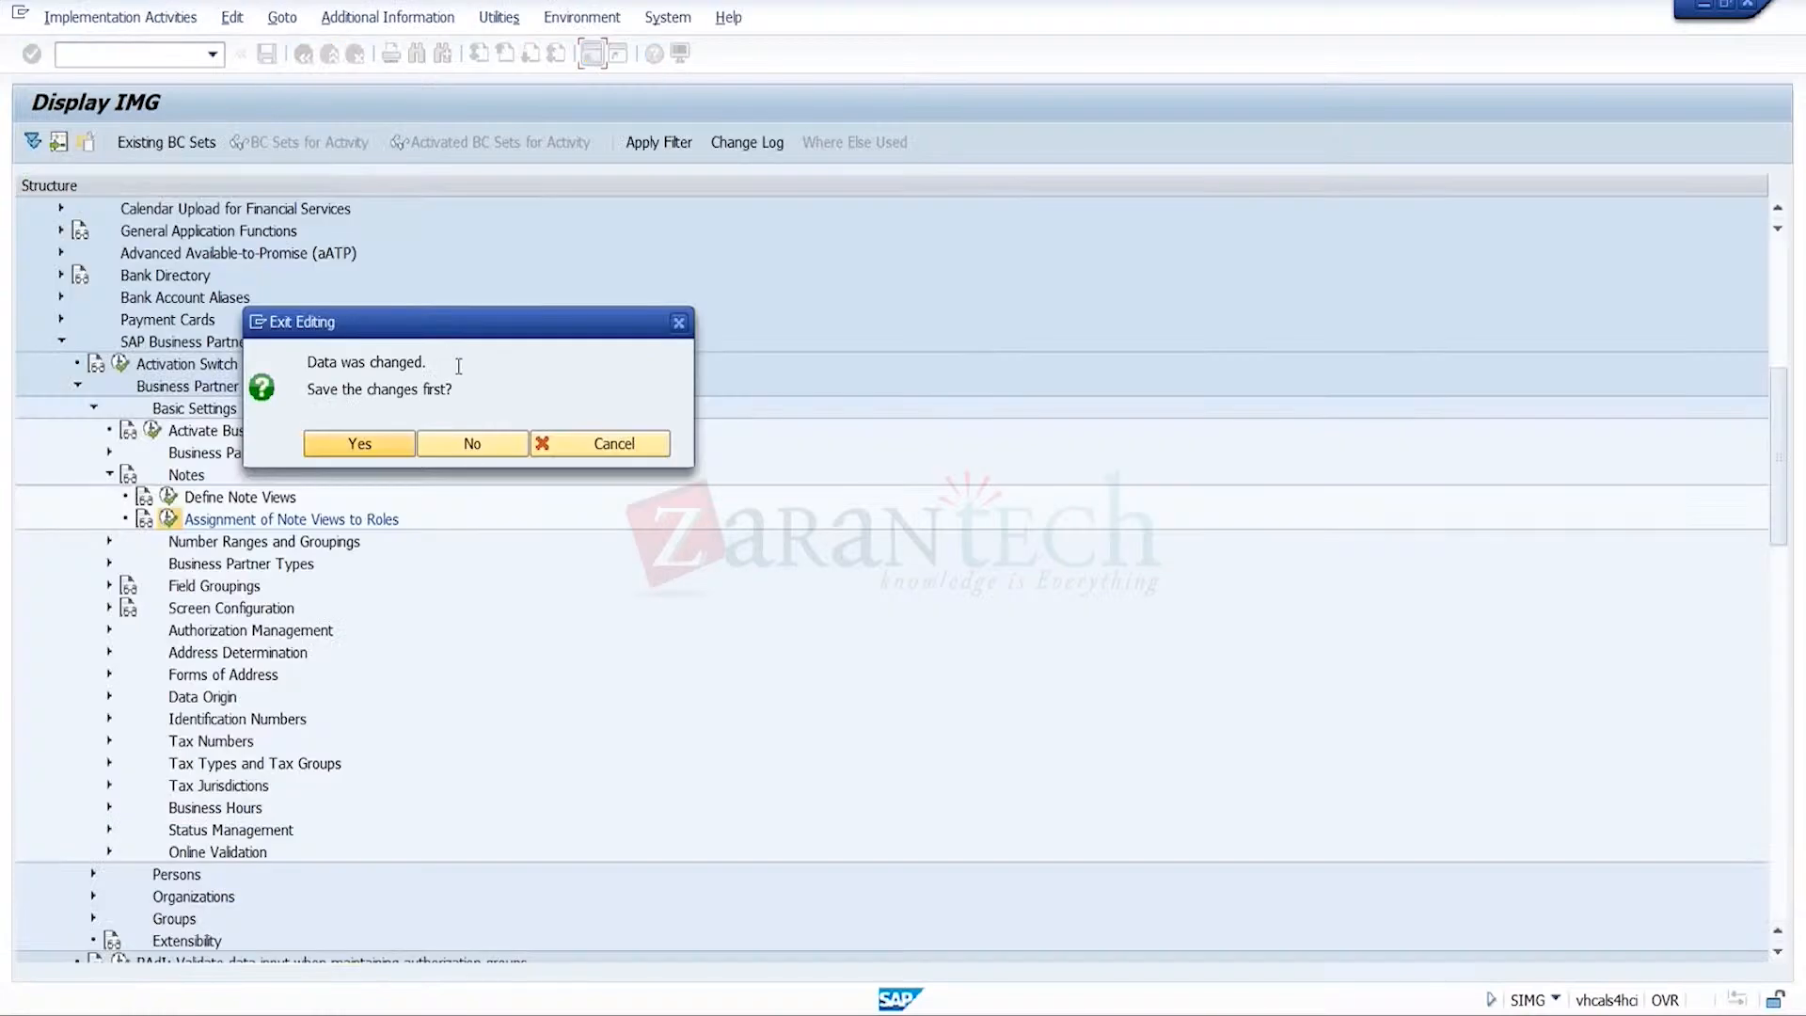
{"action": "left_click", "coordinate": [473, 450]}
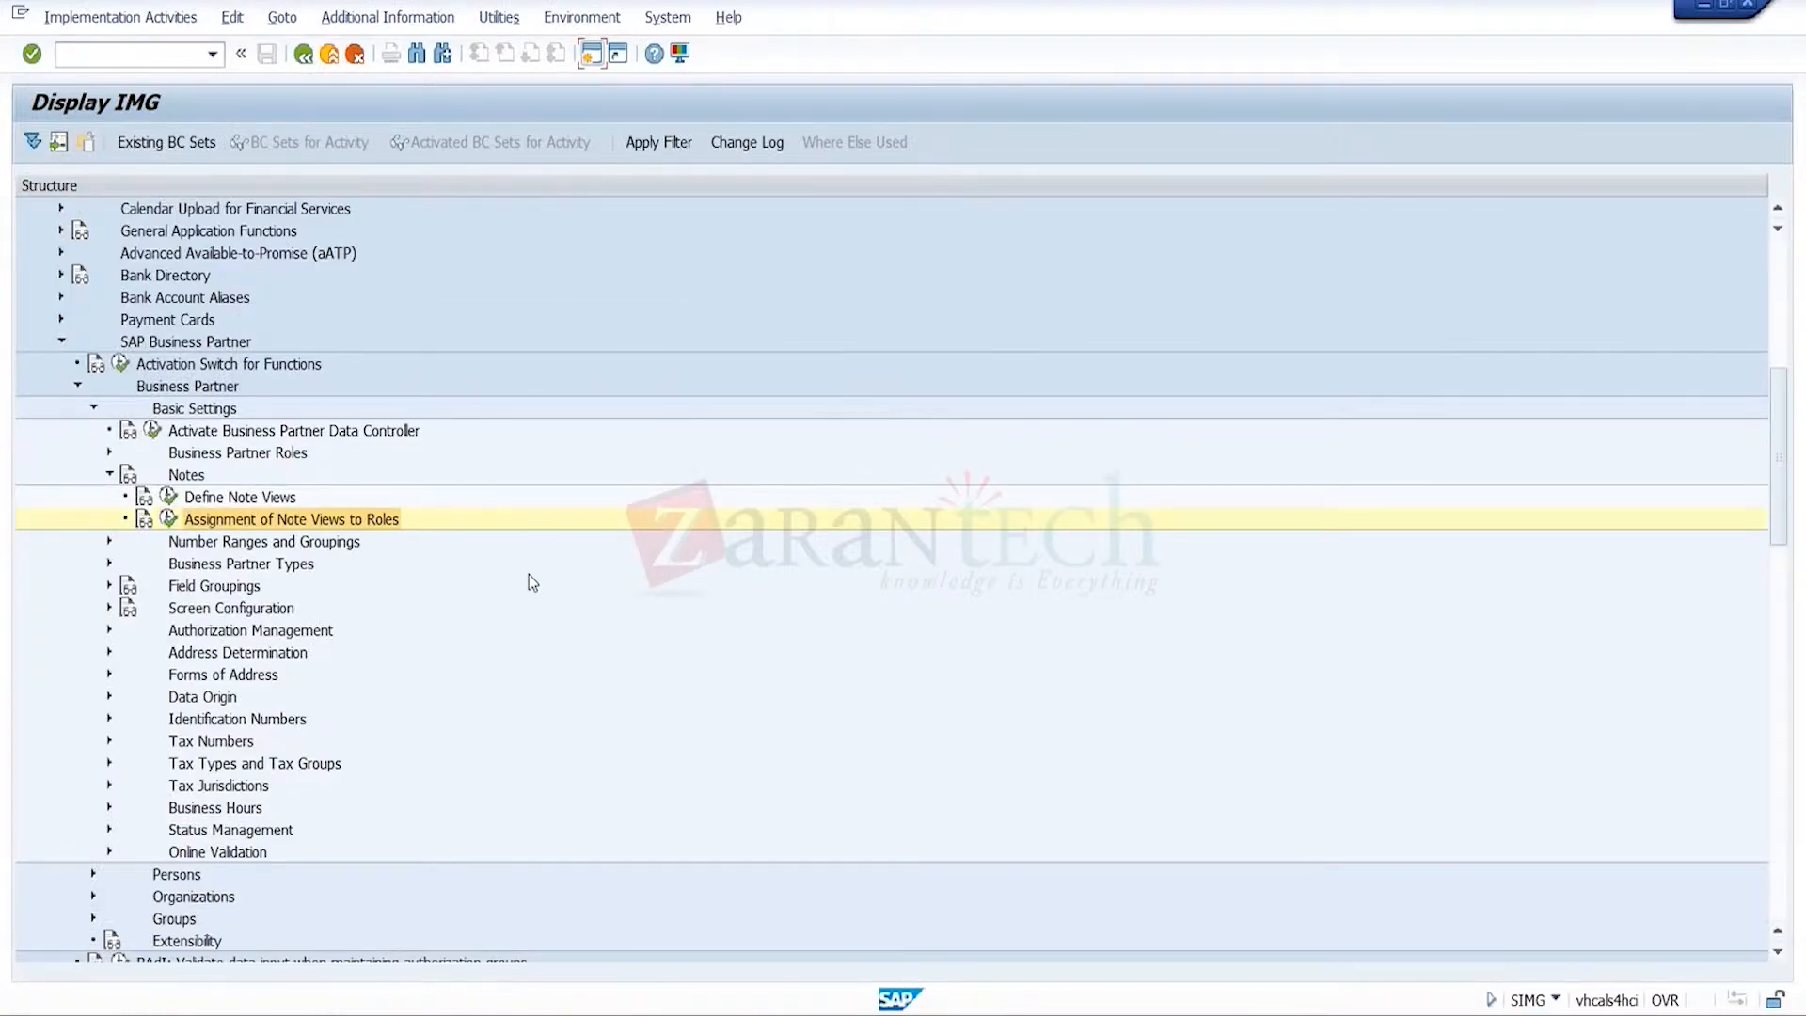
{"action": "left_click", "coordinate": [204, 501]}
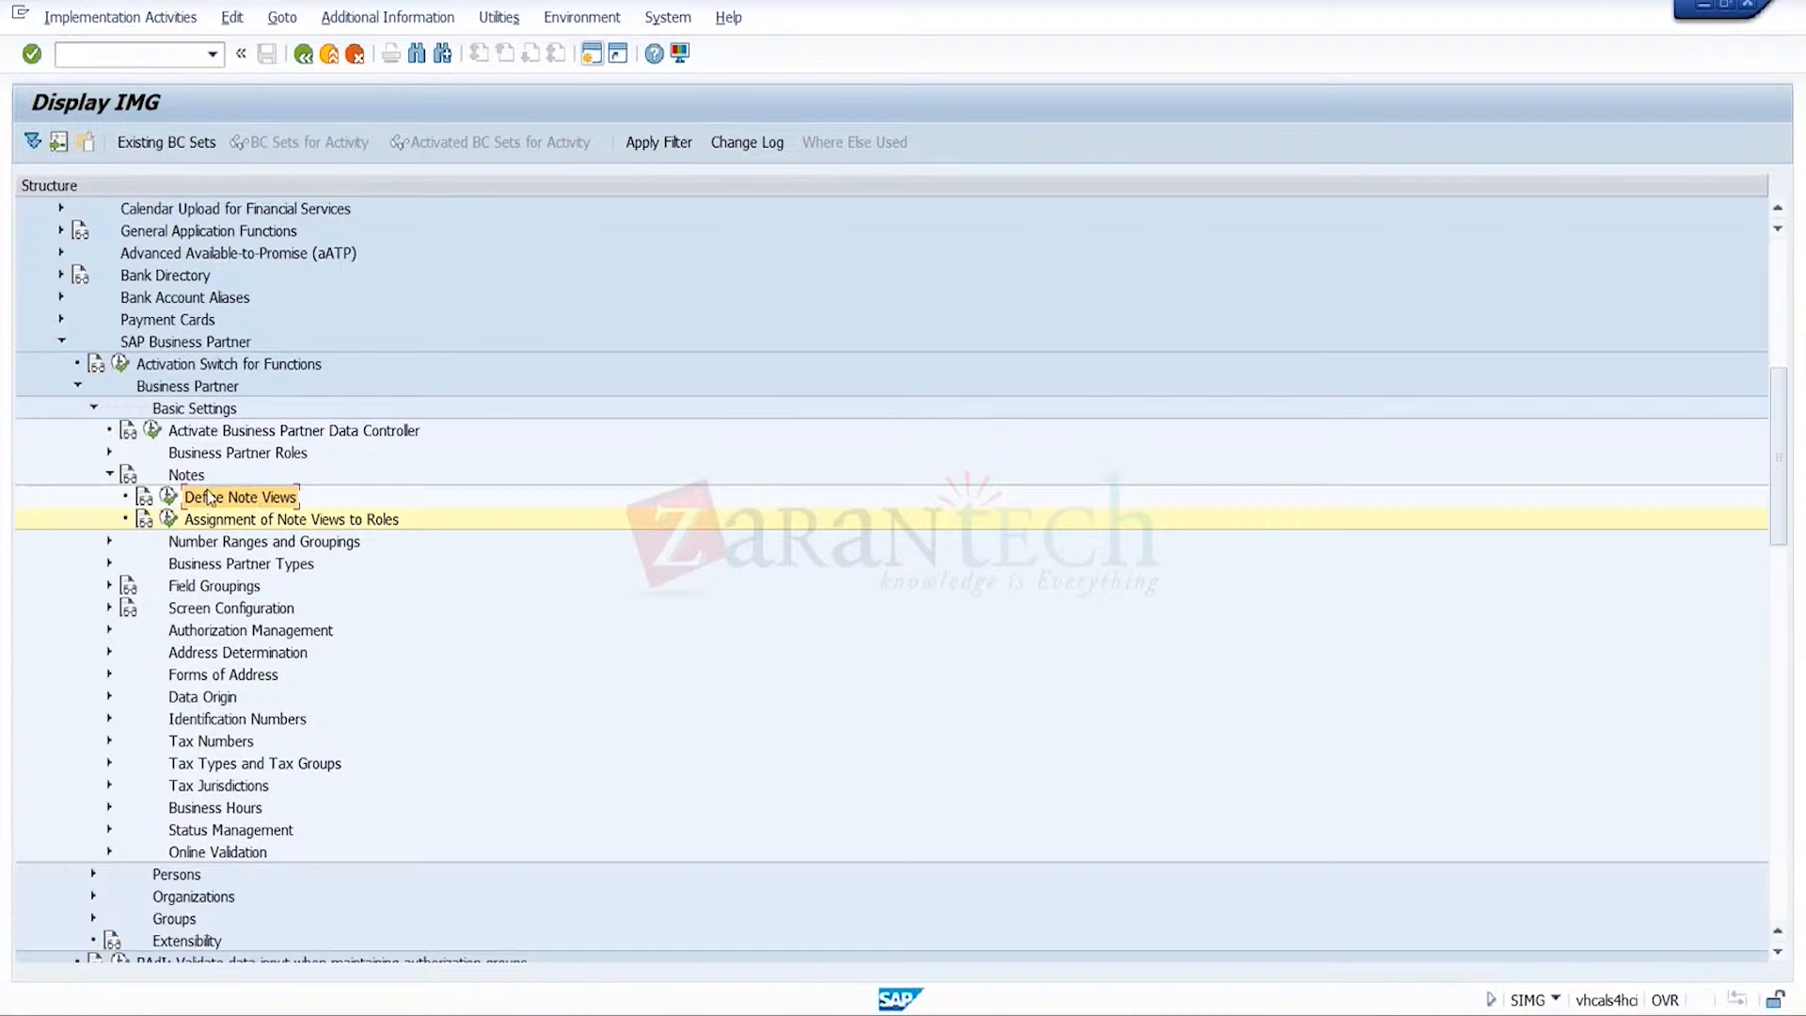
{"action": "left_click", "coordinate": [170, 497]}
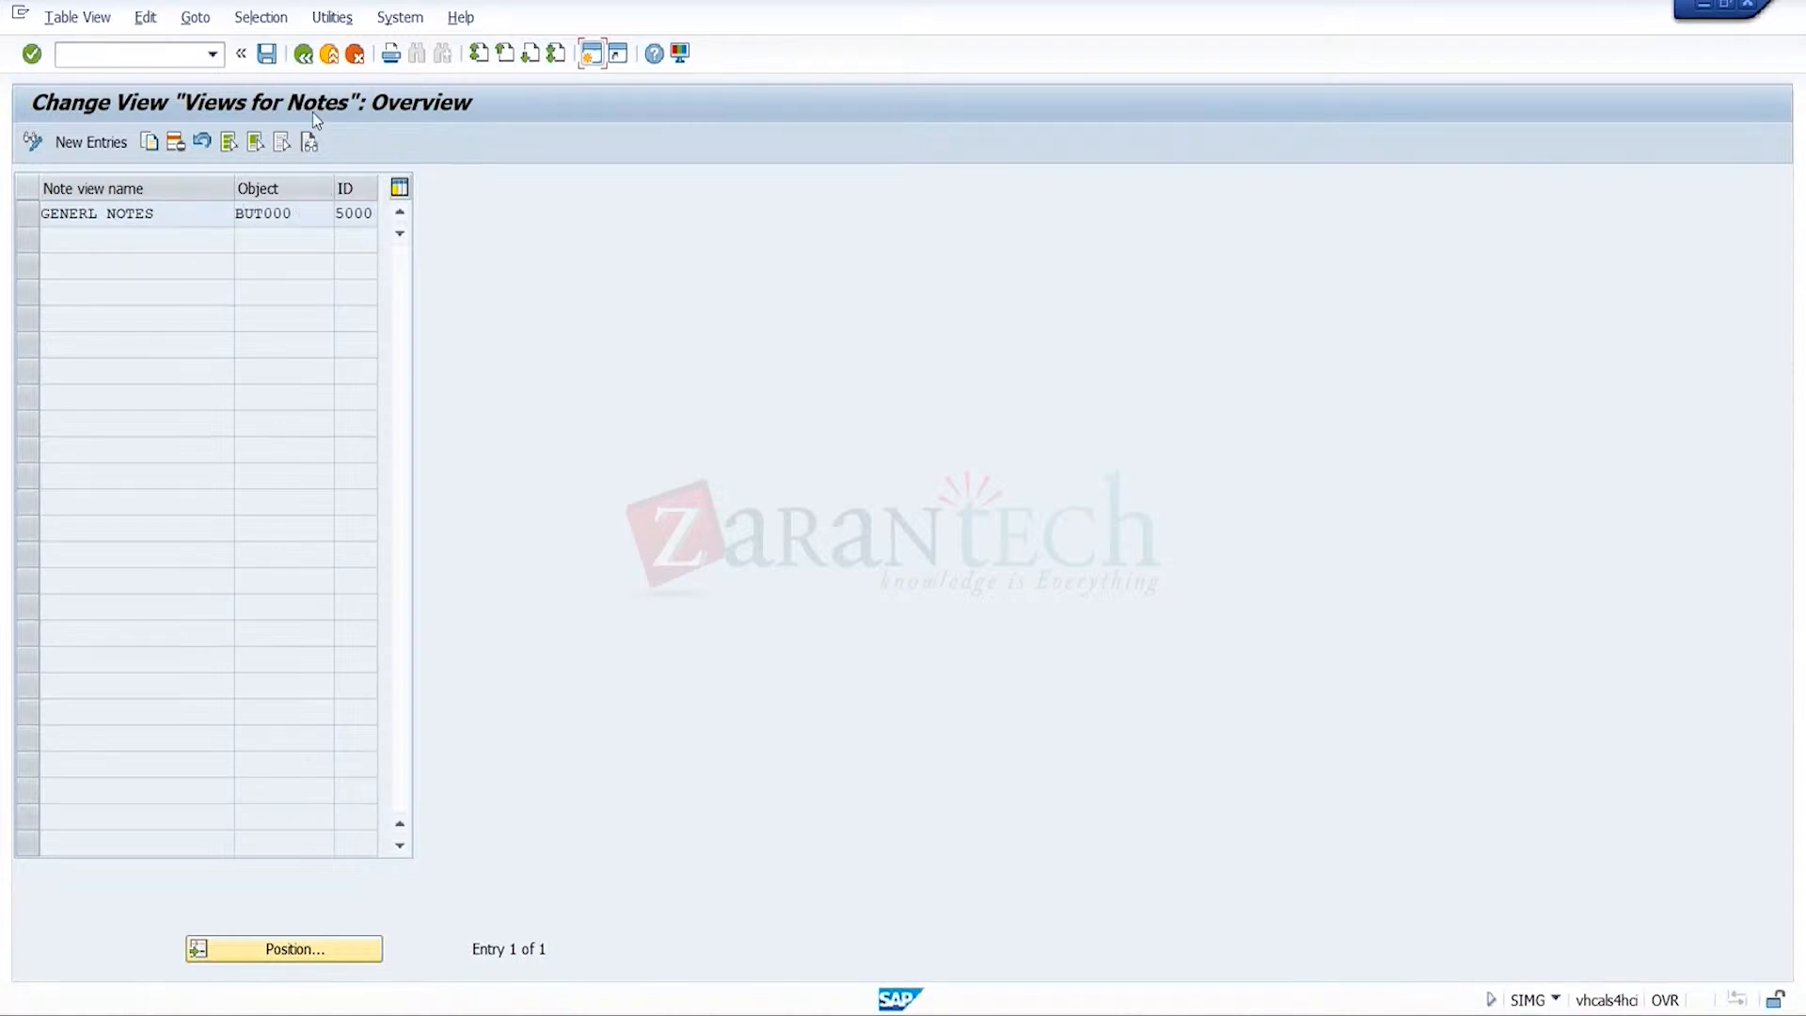
{"action": "left_click", "coordinate": [304, 54]}
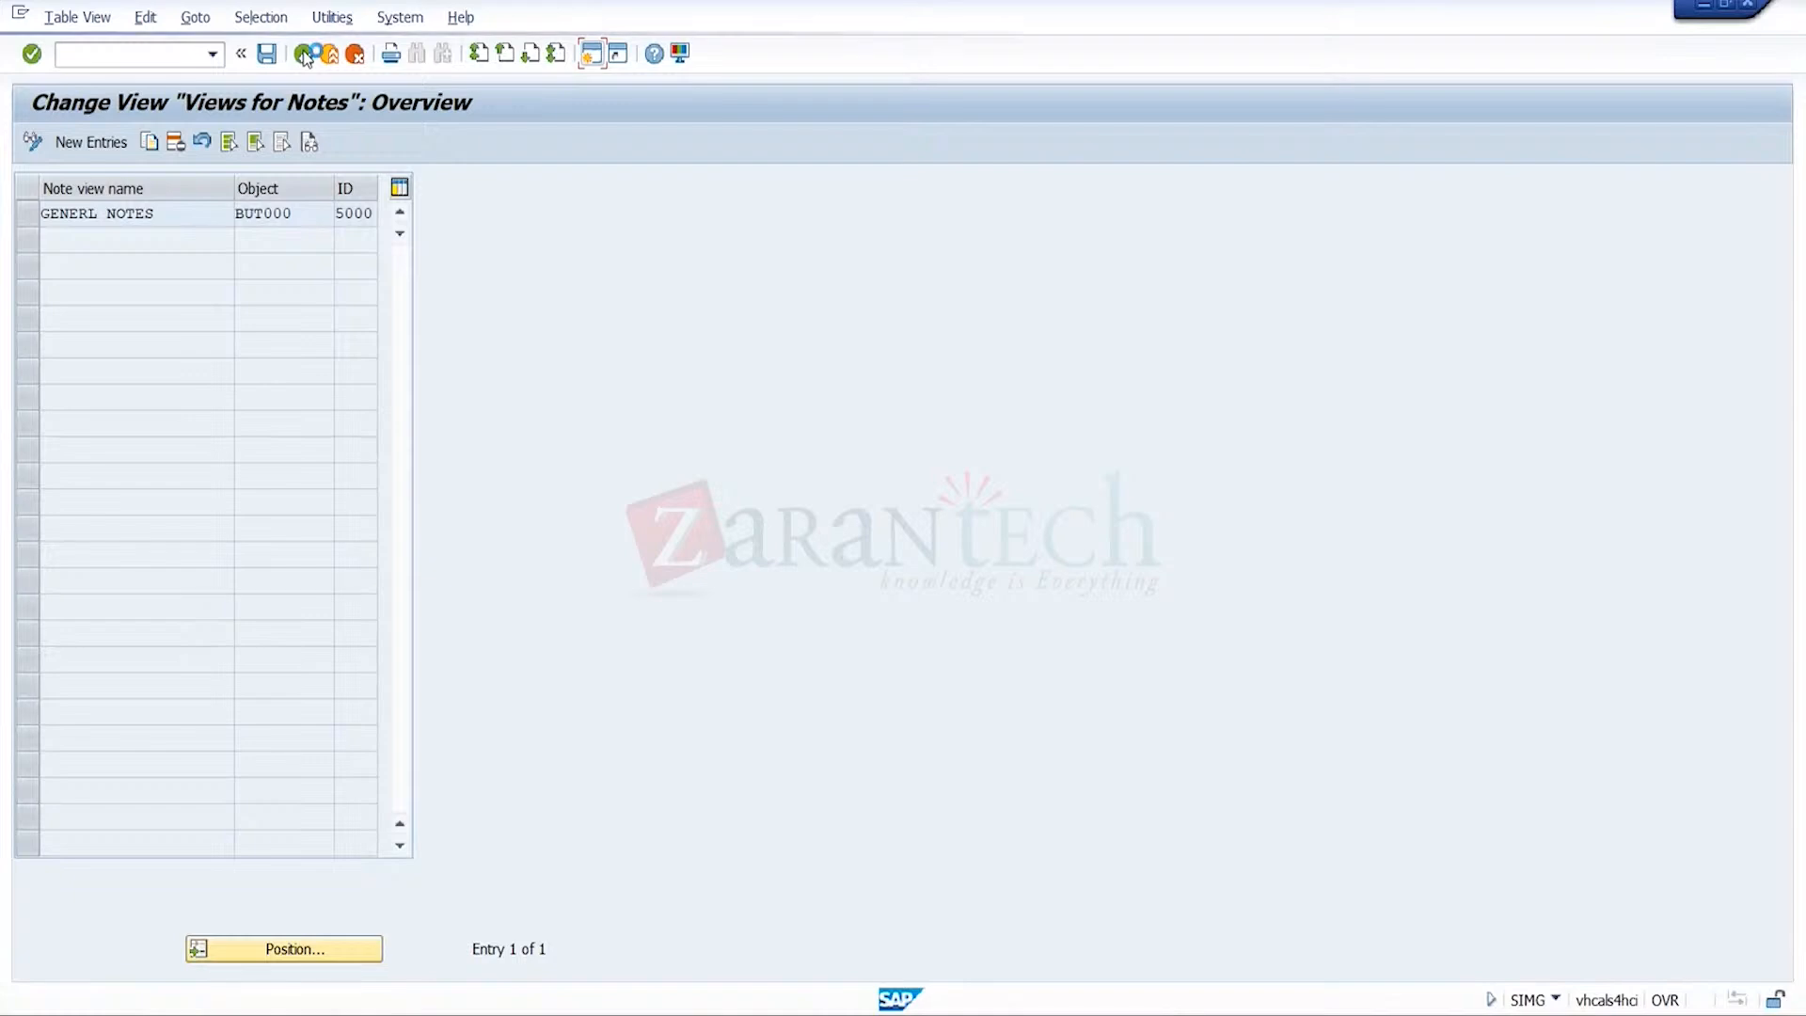
- Open Assignment of Note Views to Roles for application object BUPA
{"action": "left_click", "coordinate": [169, 520]}
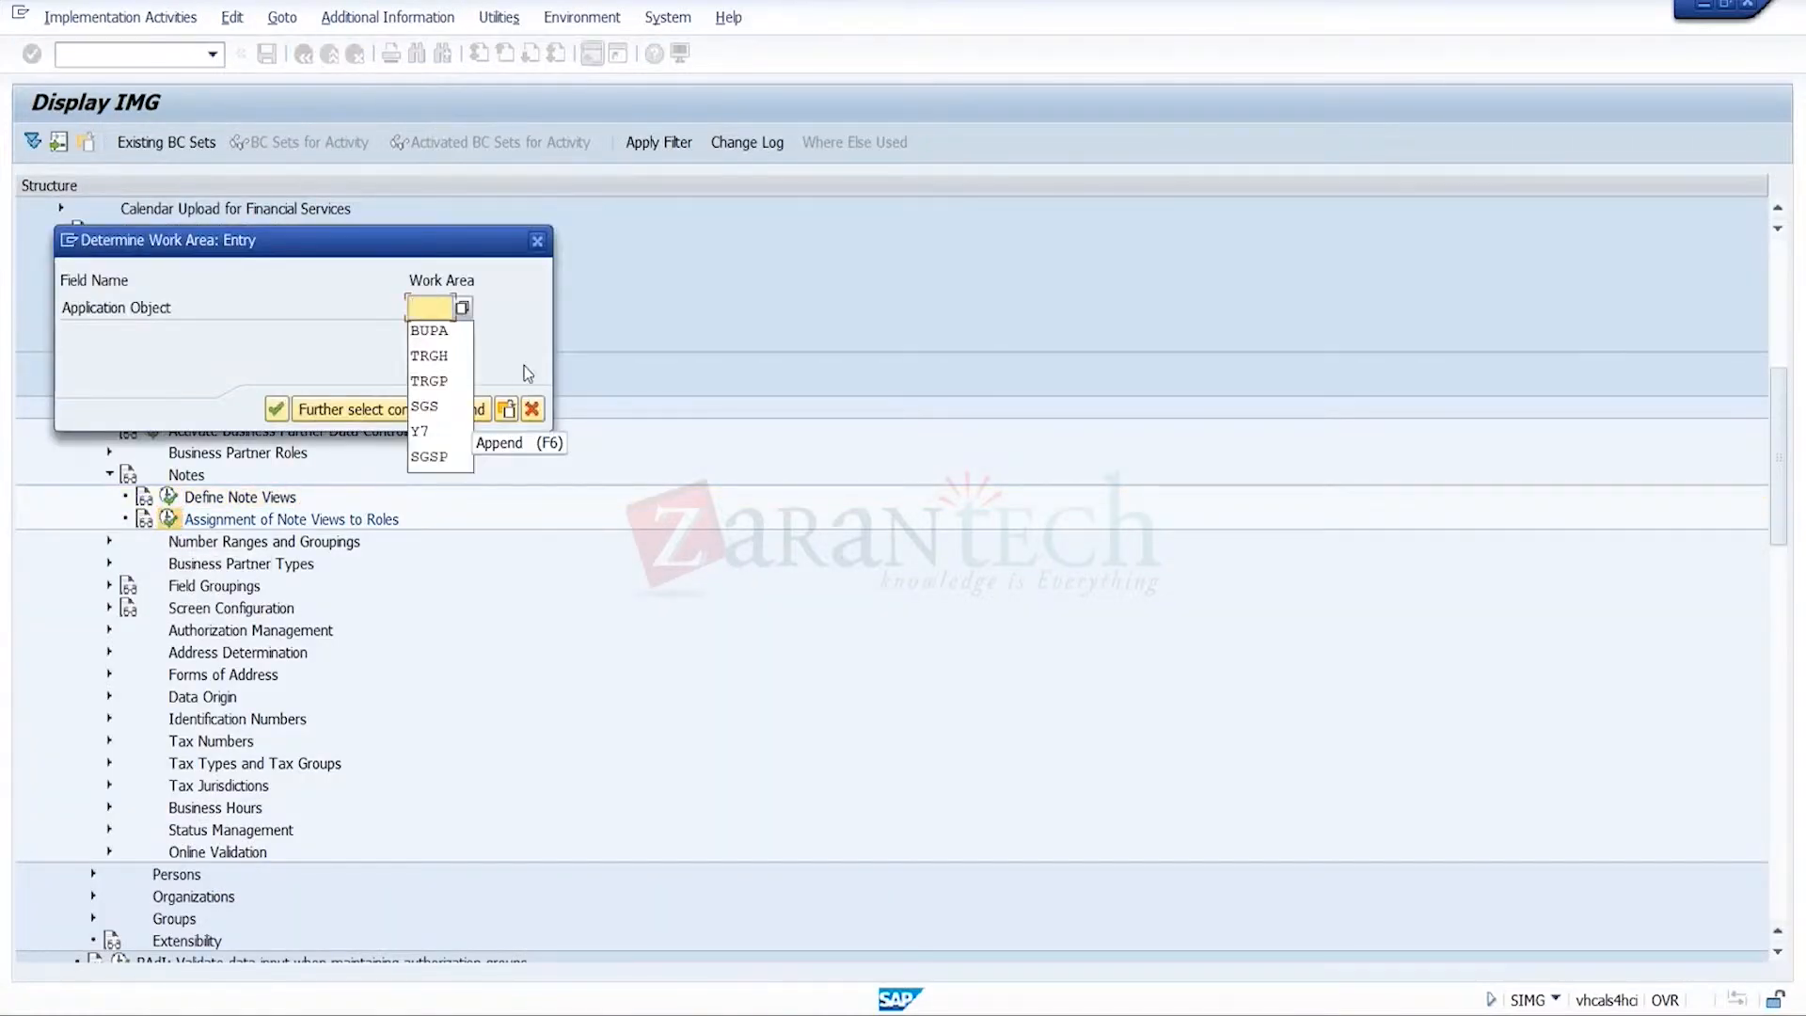
{"action": "left_click", "coordinate": [429, 330]}
{"action": "left_click", "coordinate": [276, 407]}
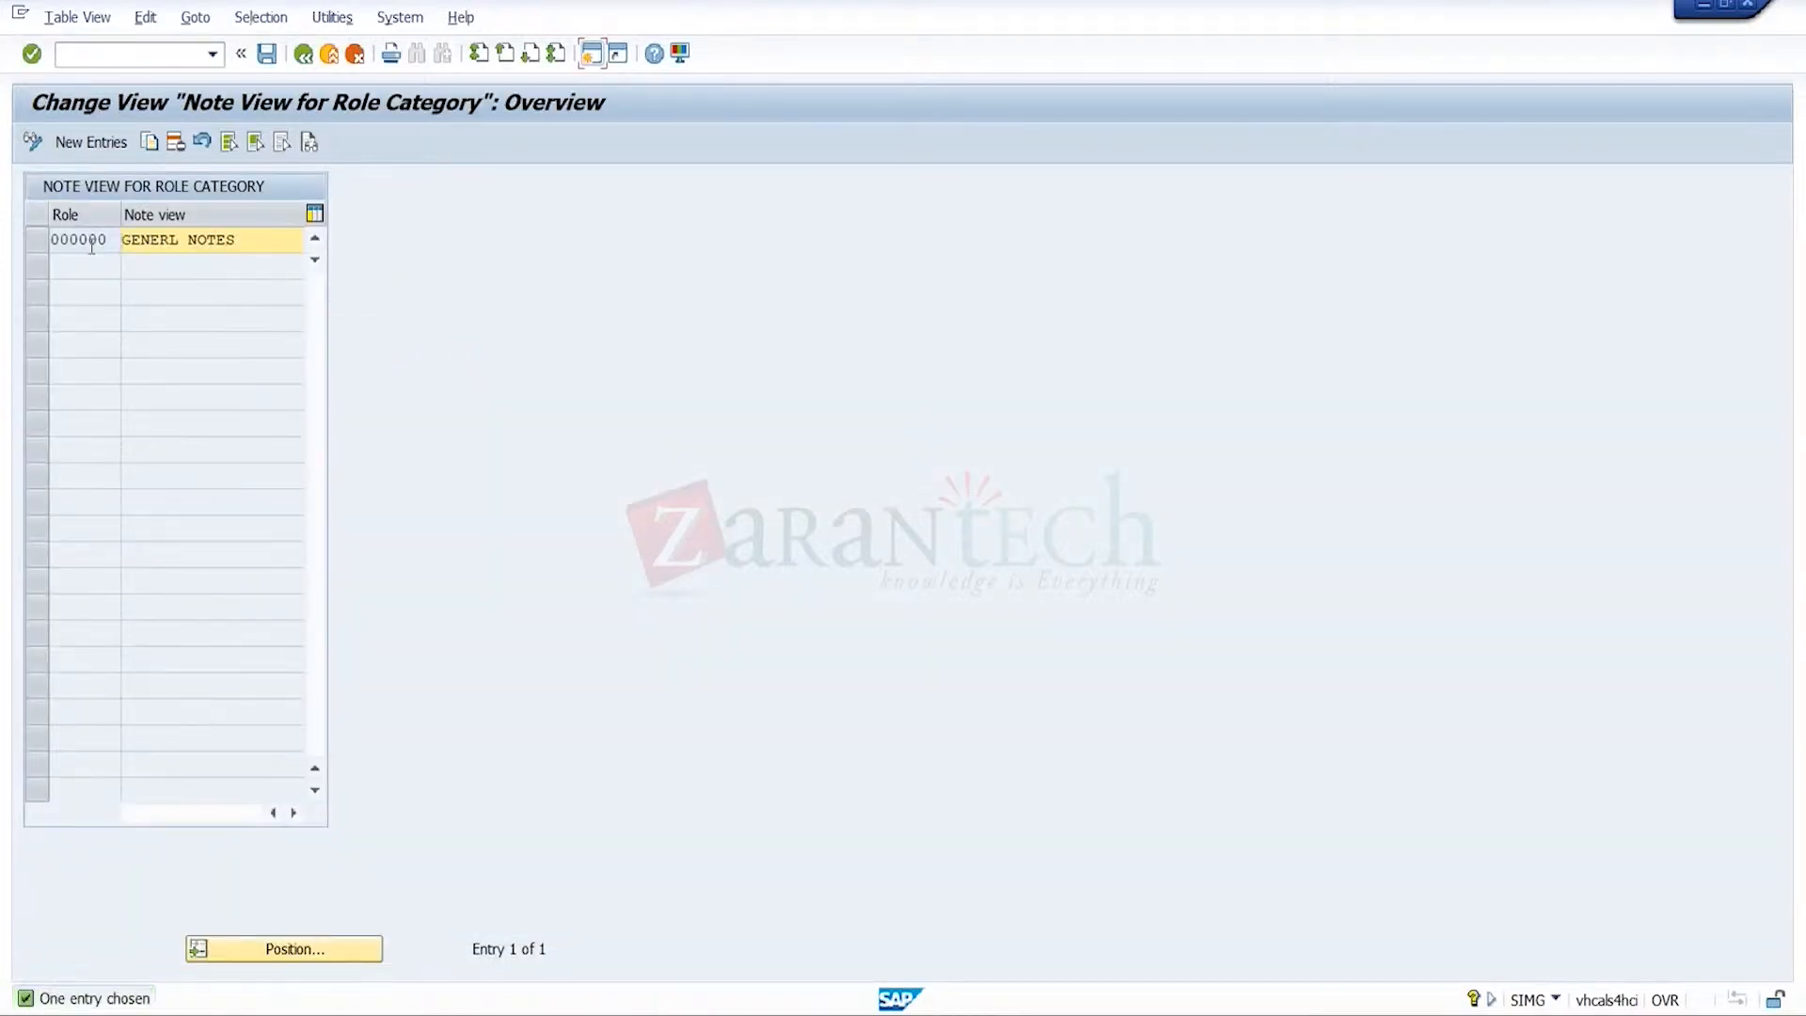
- Add a new entry assigning note view GENERL NOTES to role FLCU01
{"action": "left_click", "coordinate": [91, 142]}
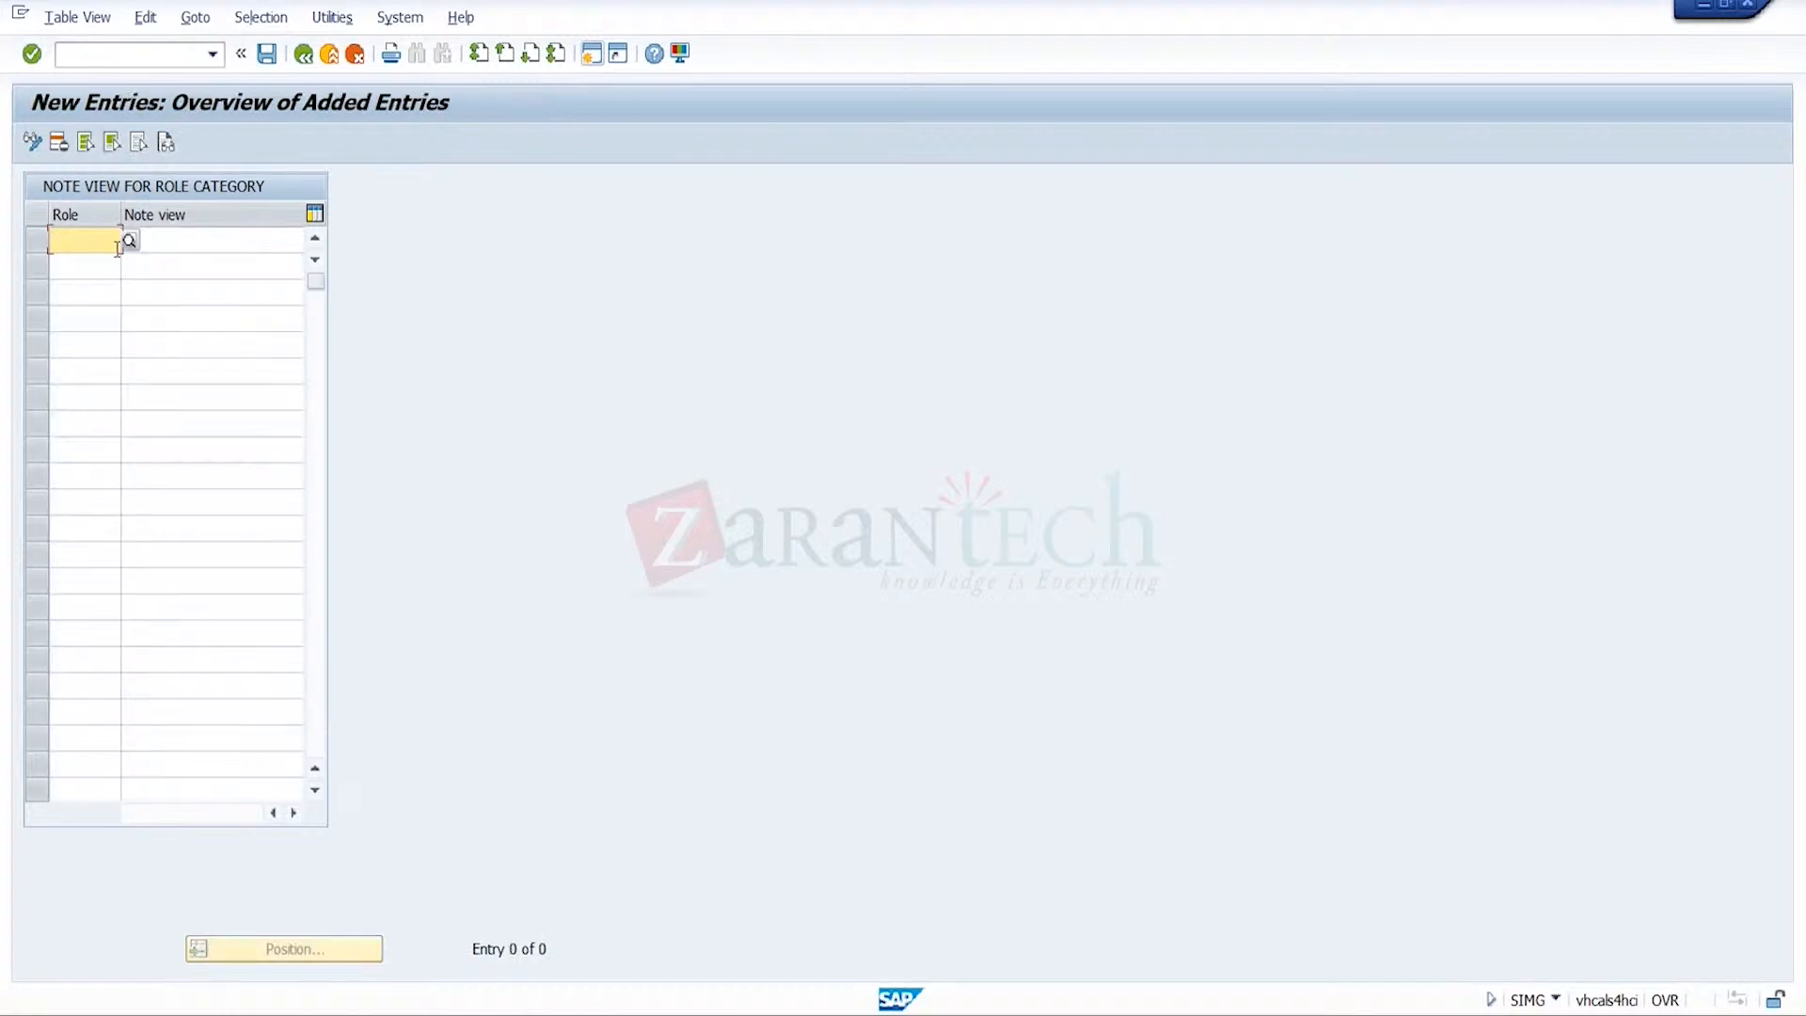
{"action": "left_click", "coordinate": [116, 249]}
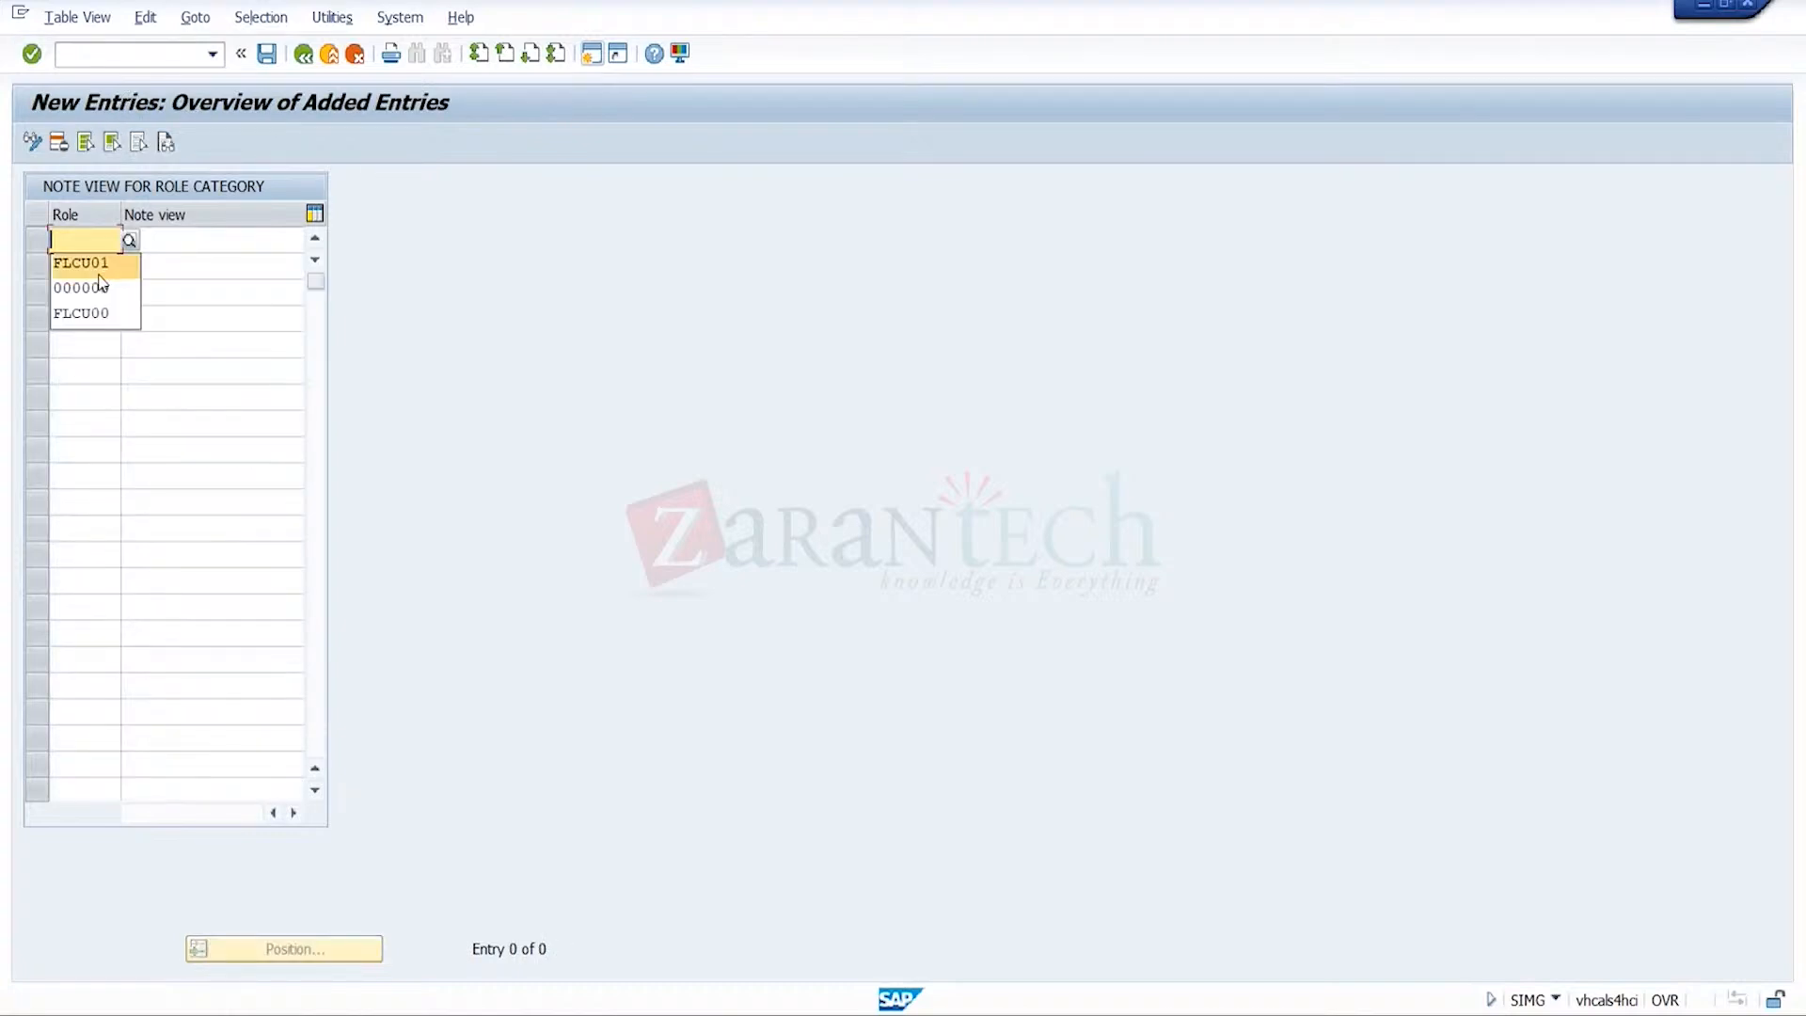
{"action": "left_click", "coordinate": [94, 264]}
{"action": "left_click", "coordinate": [237, 244]}
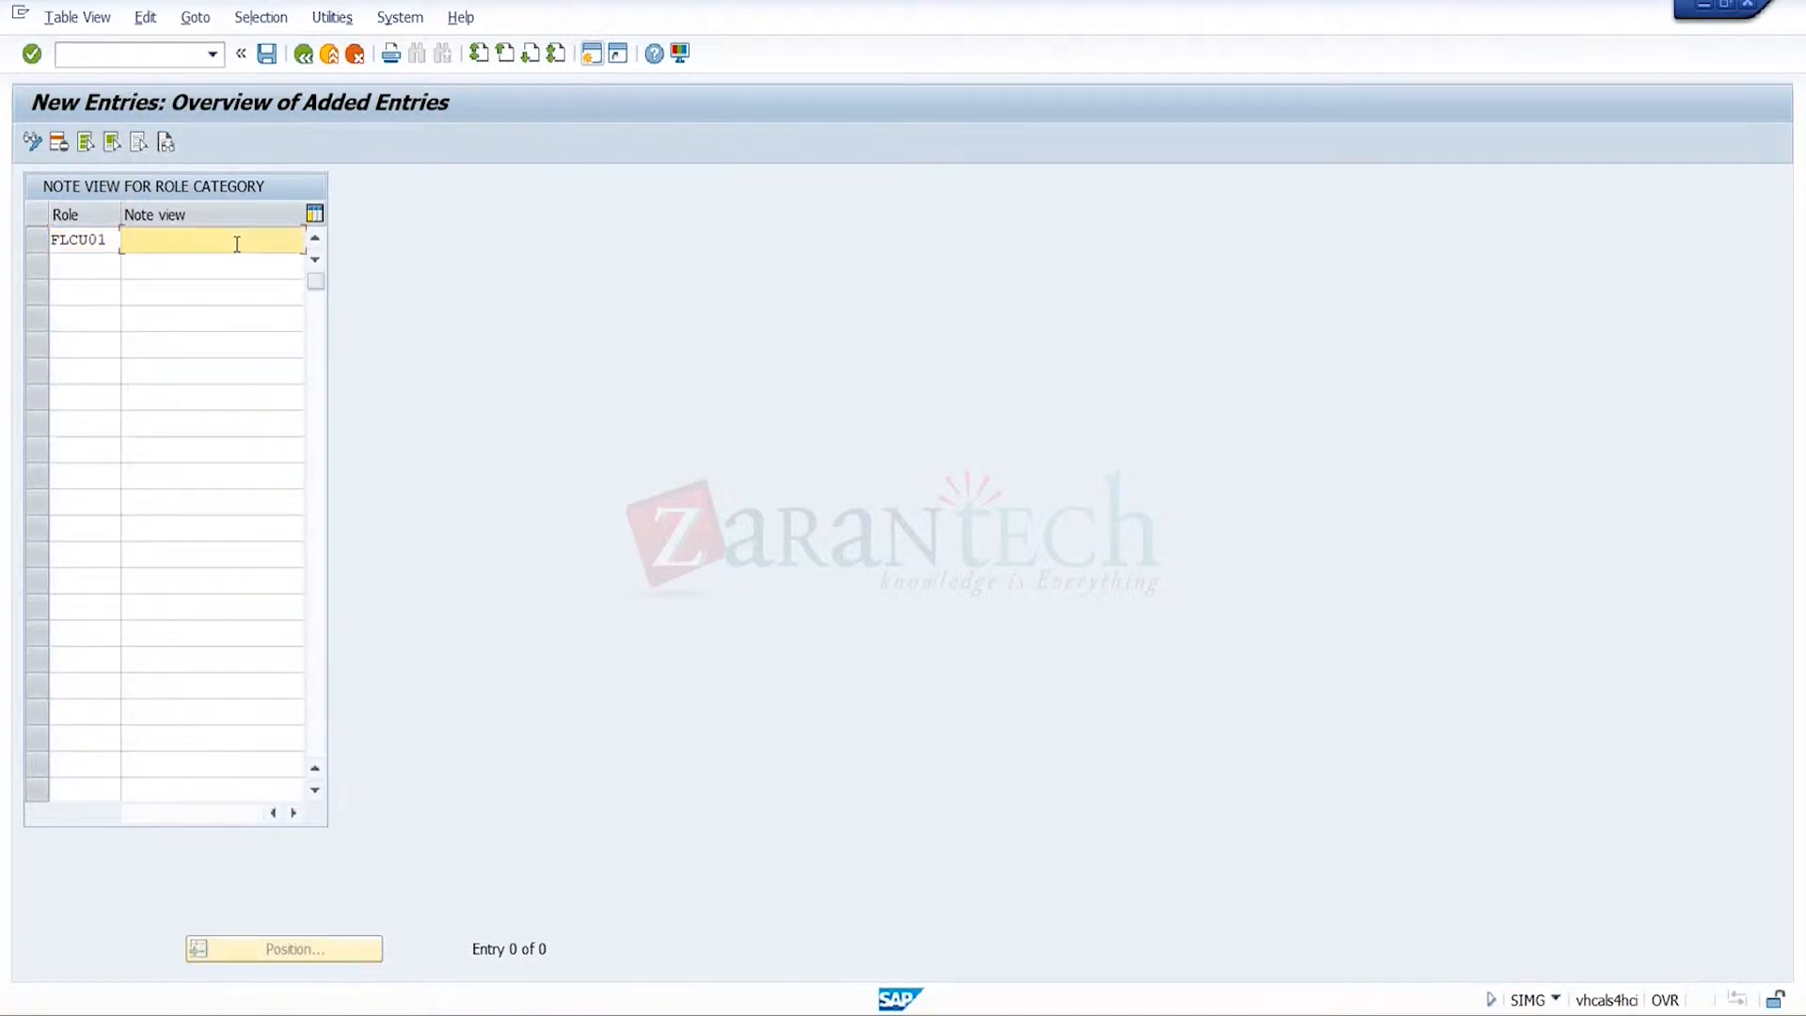
{"action": "type", "text": "GENERL NOTES"}
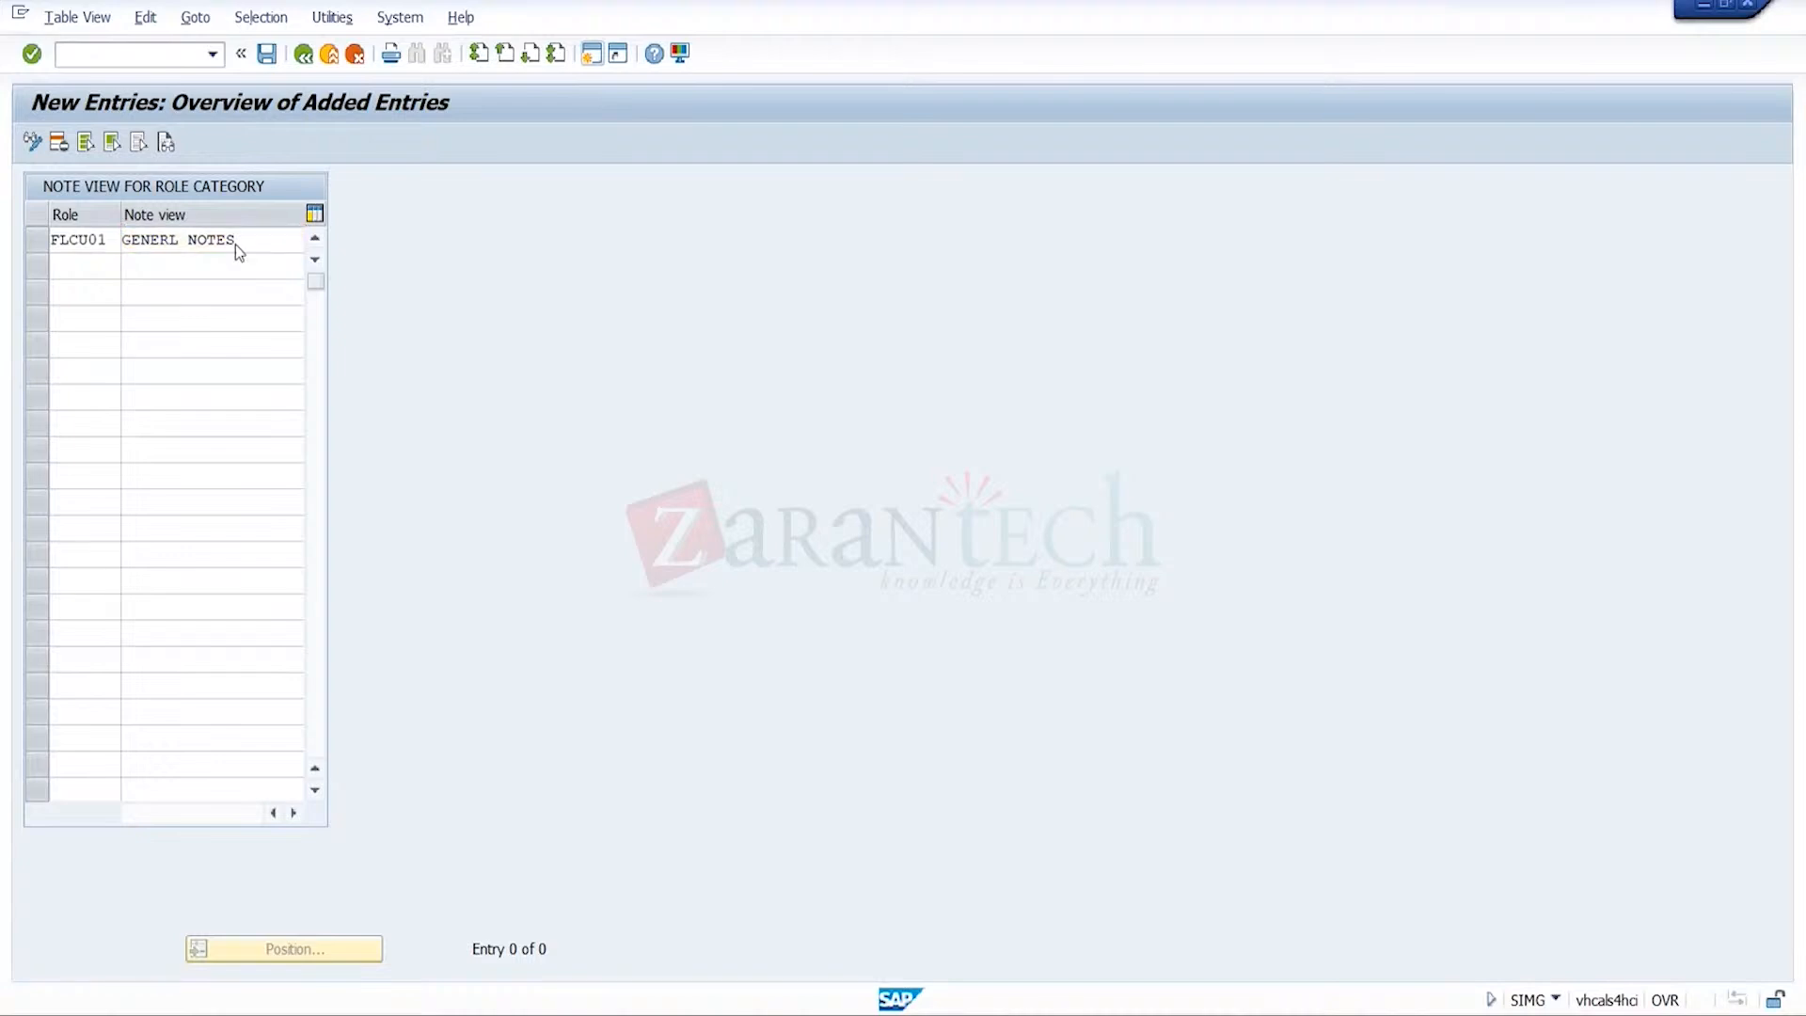
{"action": "key", "text": "Return"}
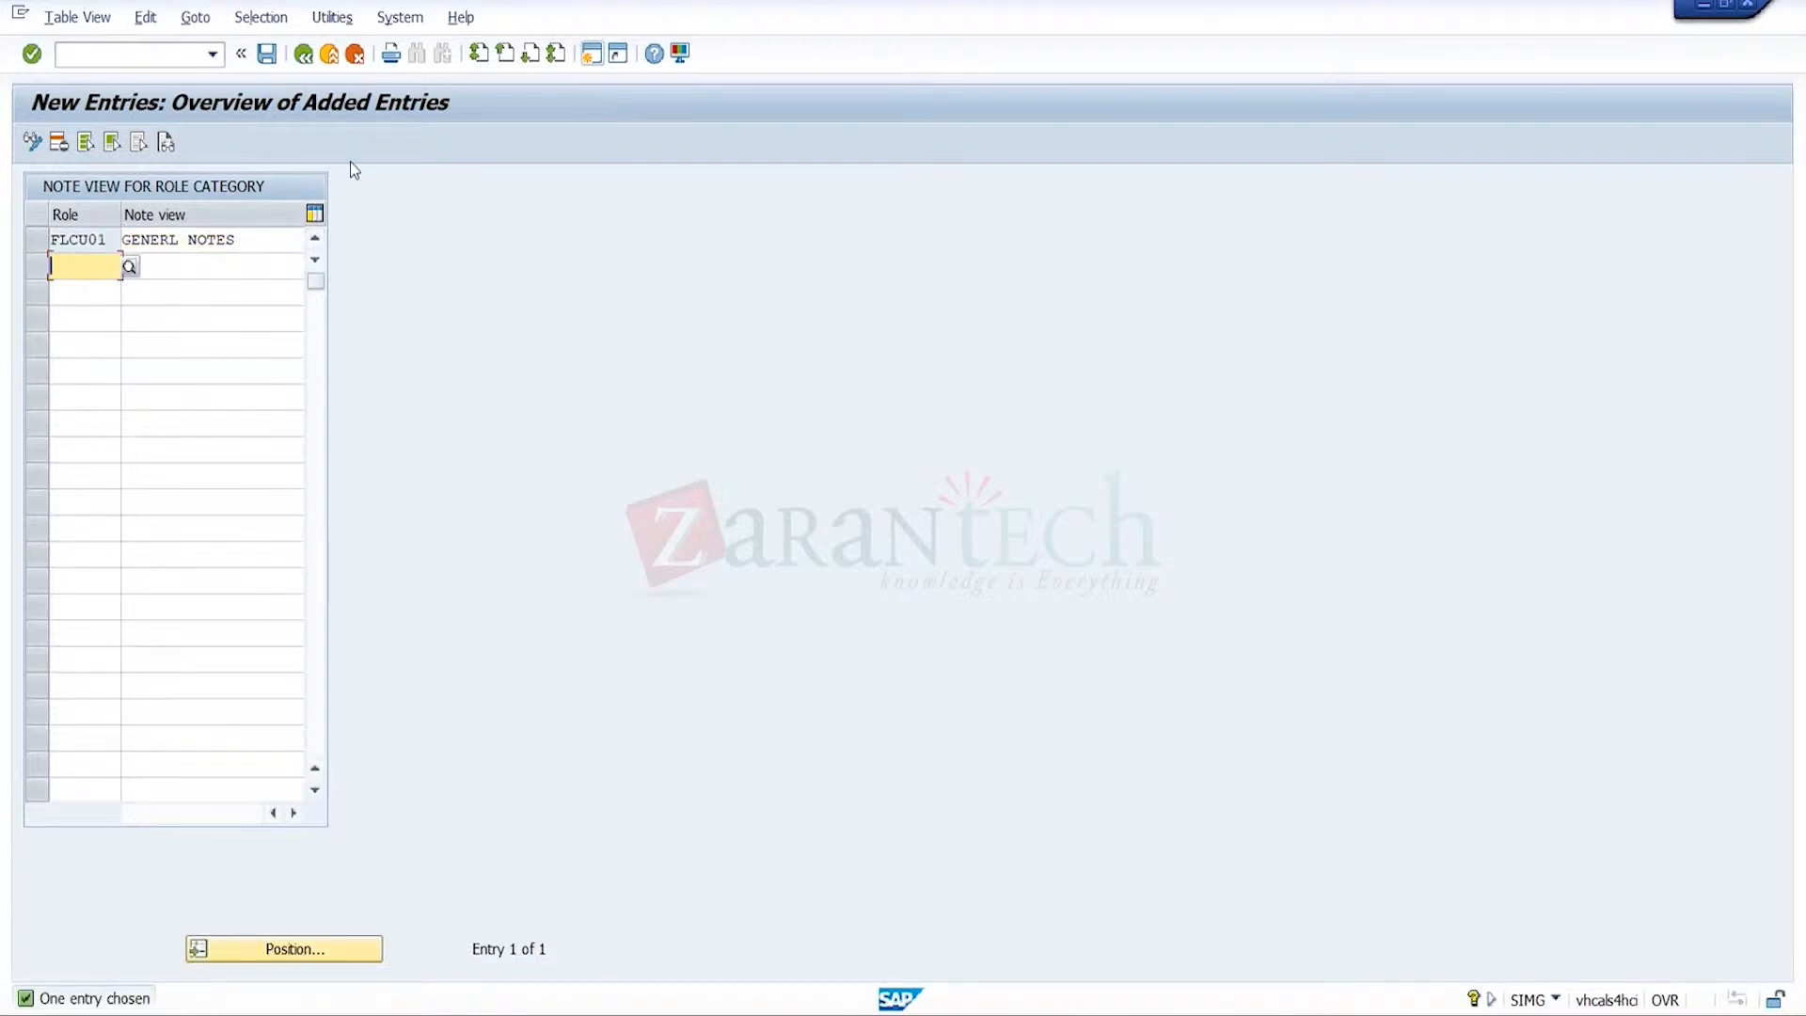
- Return to the assignment overview and save the entries to the SD Training customizing request
{"action": "left_click", "coordinate": [303, 67]}
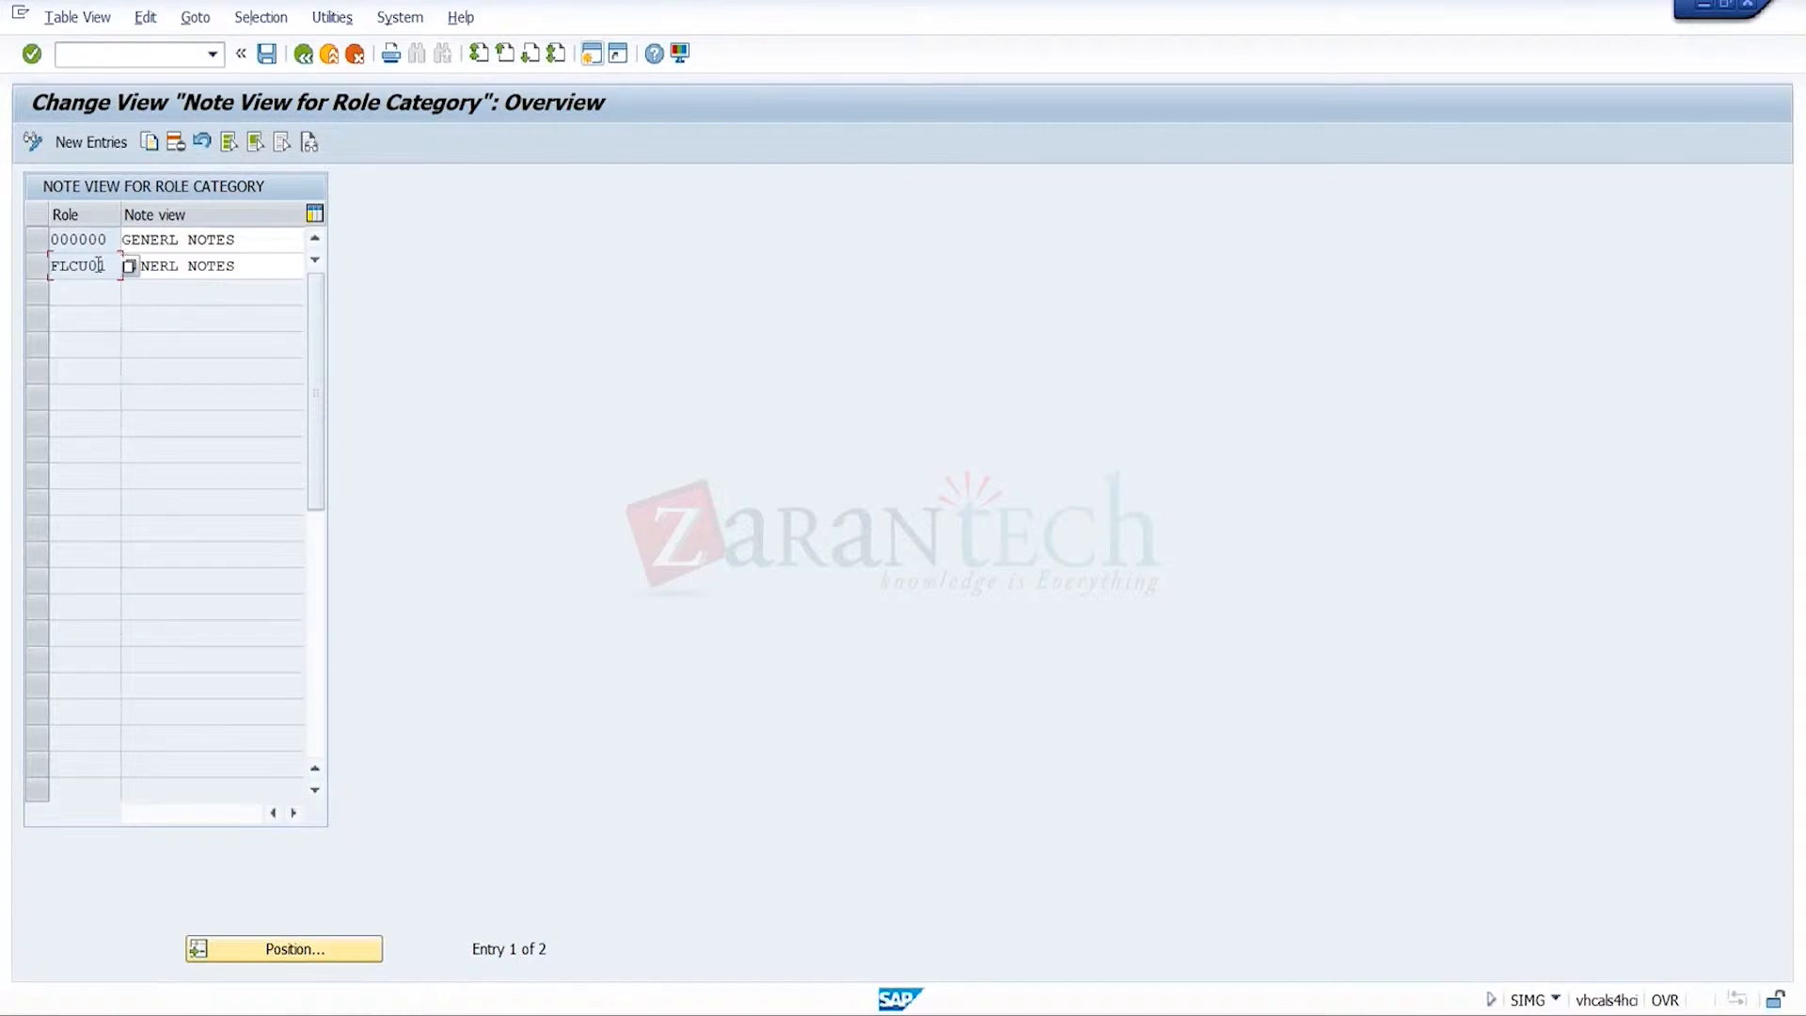
{"action": "left_click", "coordinate": [267, 54]}
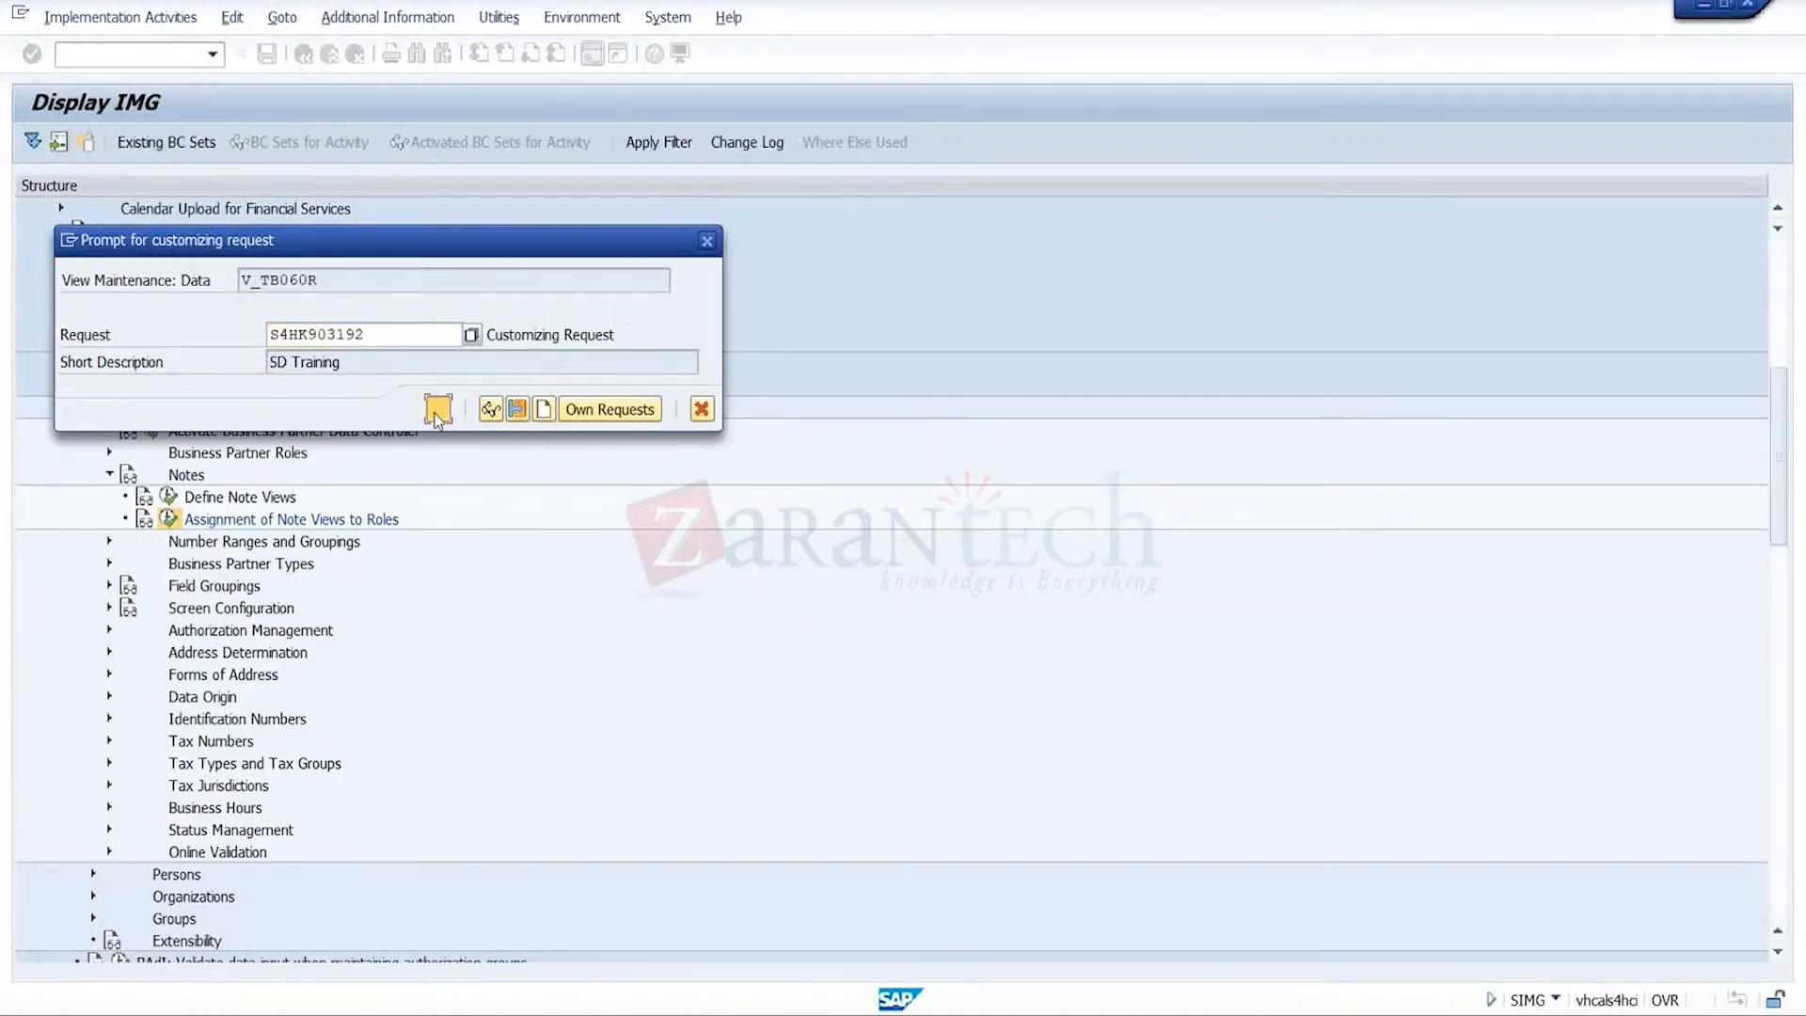
{"action": "left_click", "coordinate": [438, 409]}
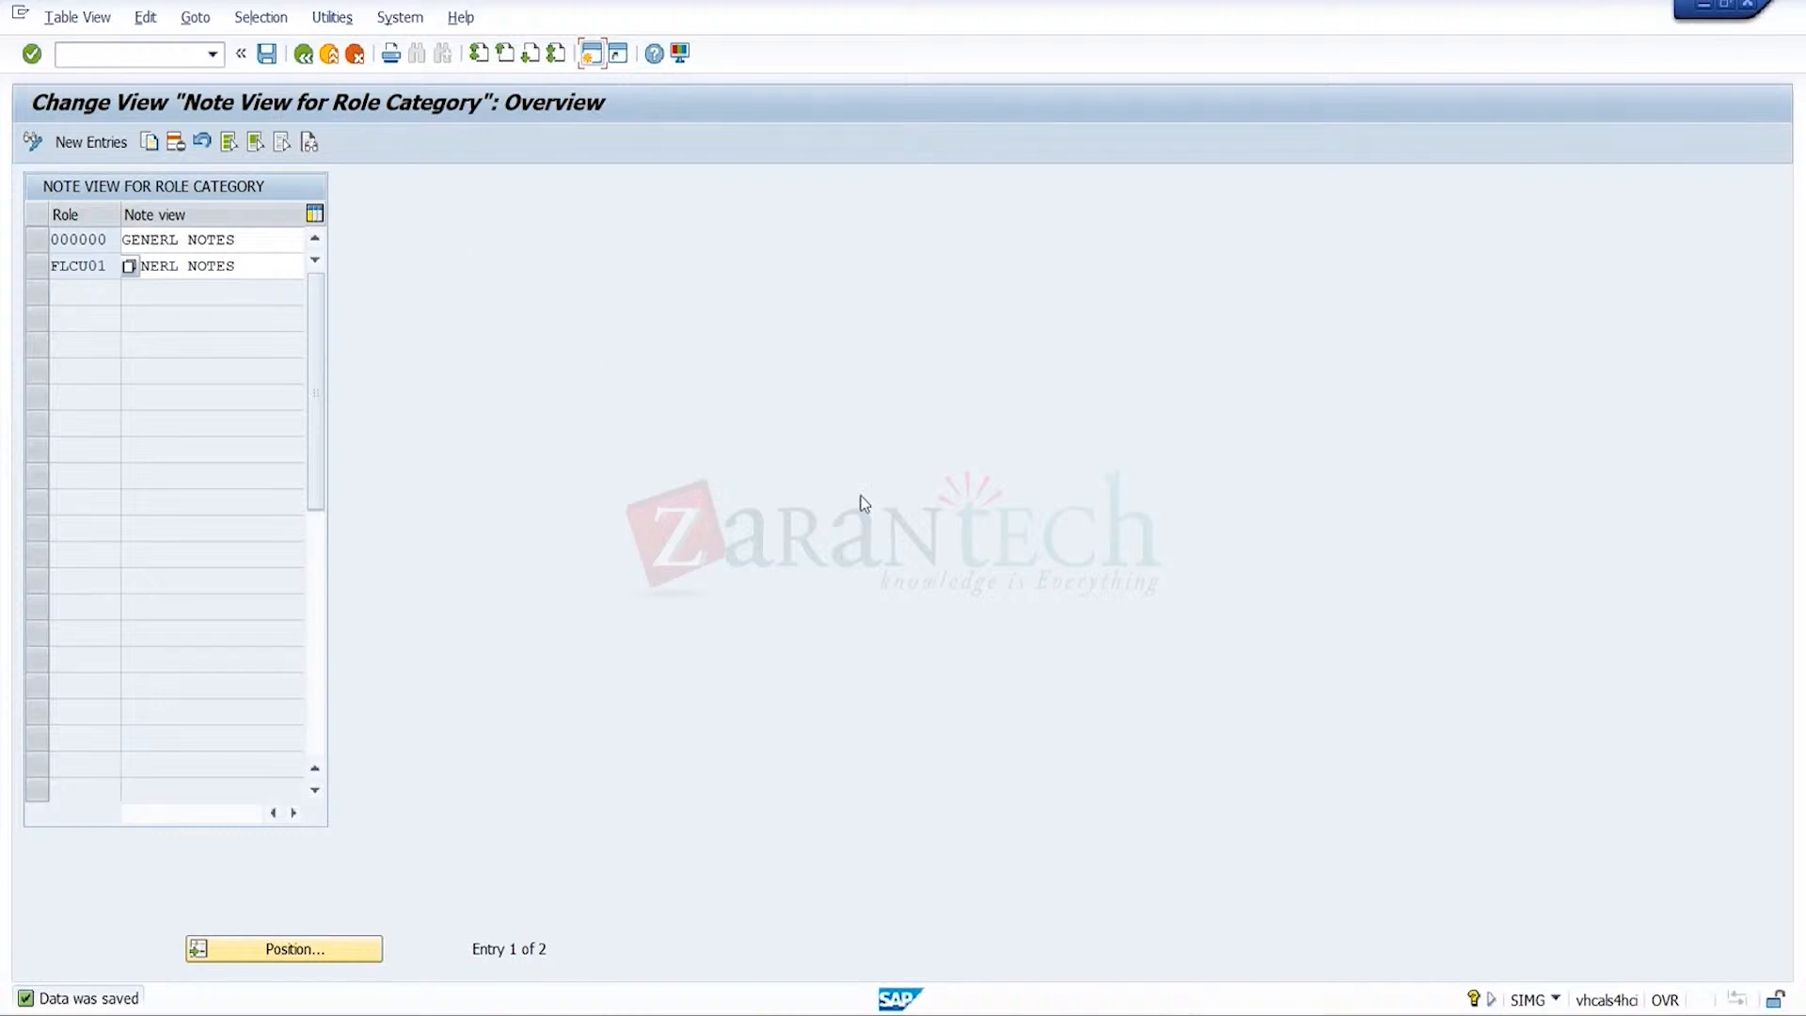
- Switch to the business partner session, exit the record and restart transaction bp
{"action": "mouse_move", "coordinate": [1362, 1013]}
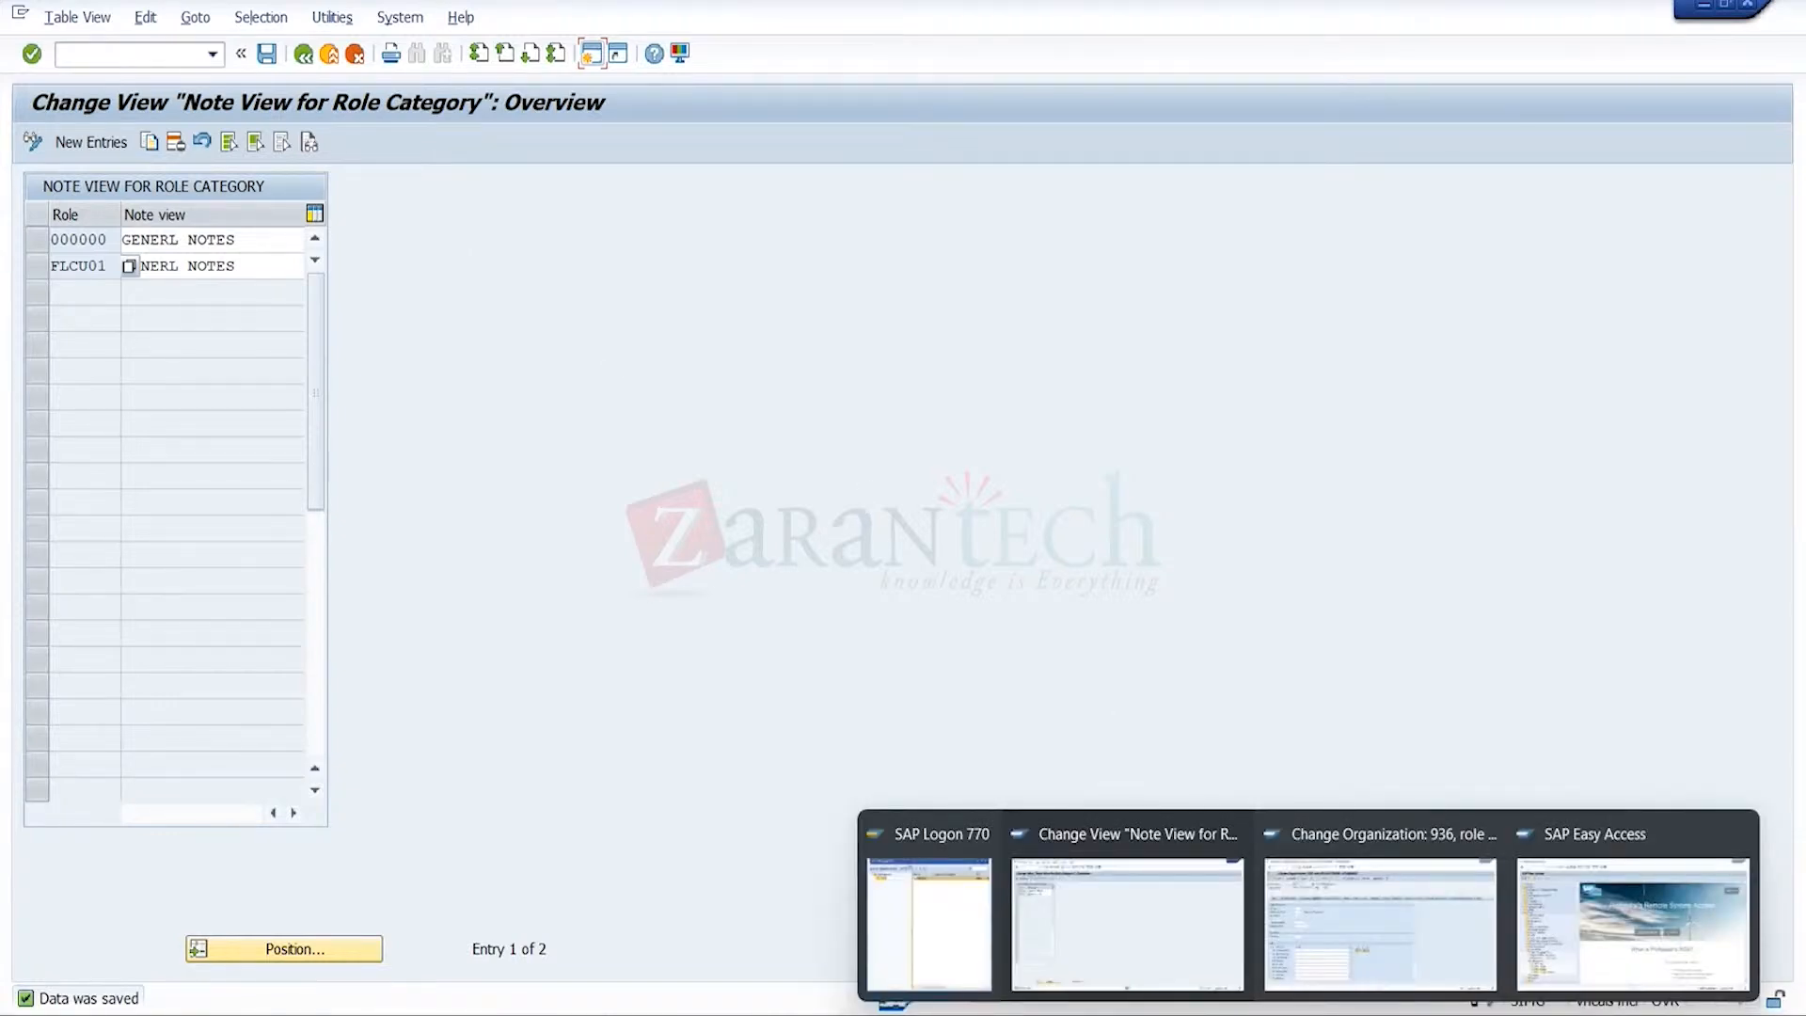
{"action": "left_click", "coordinate": [1363, 931]}
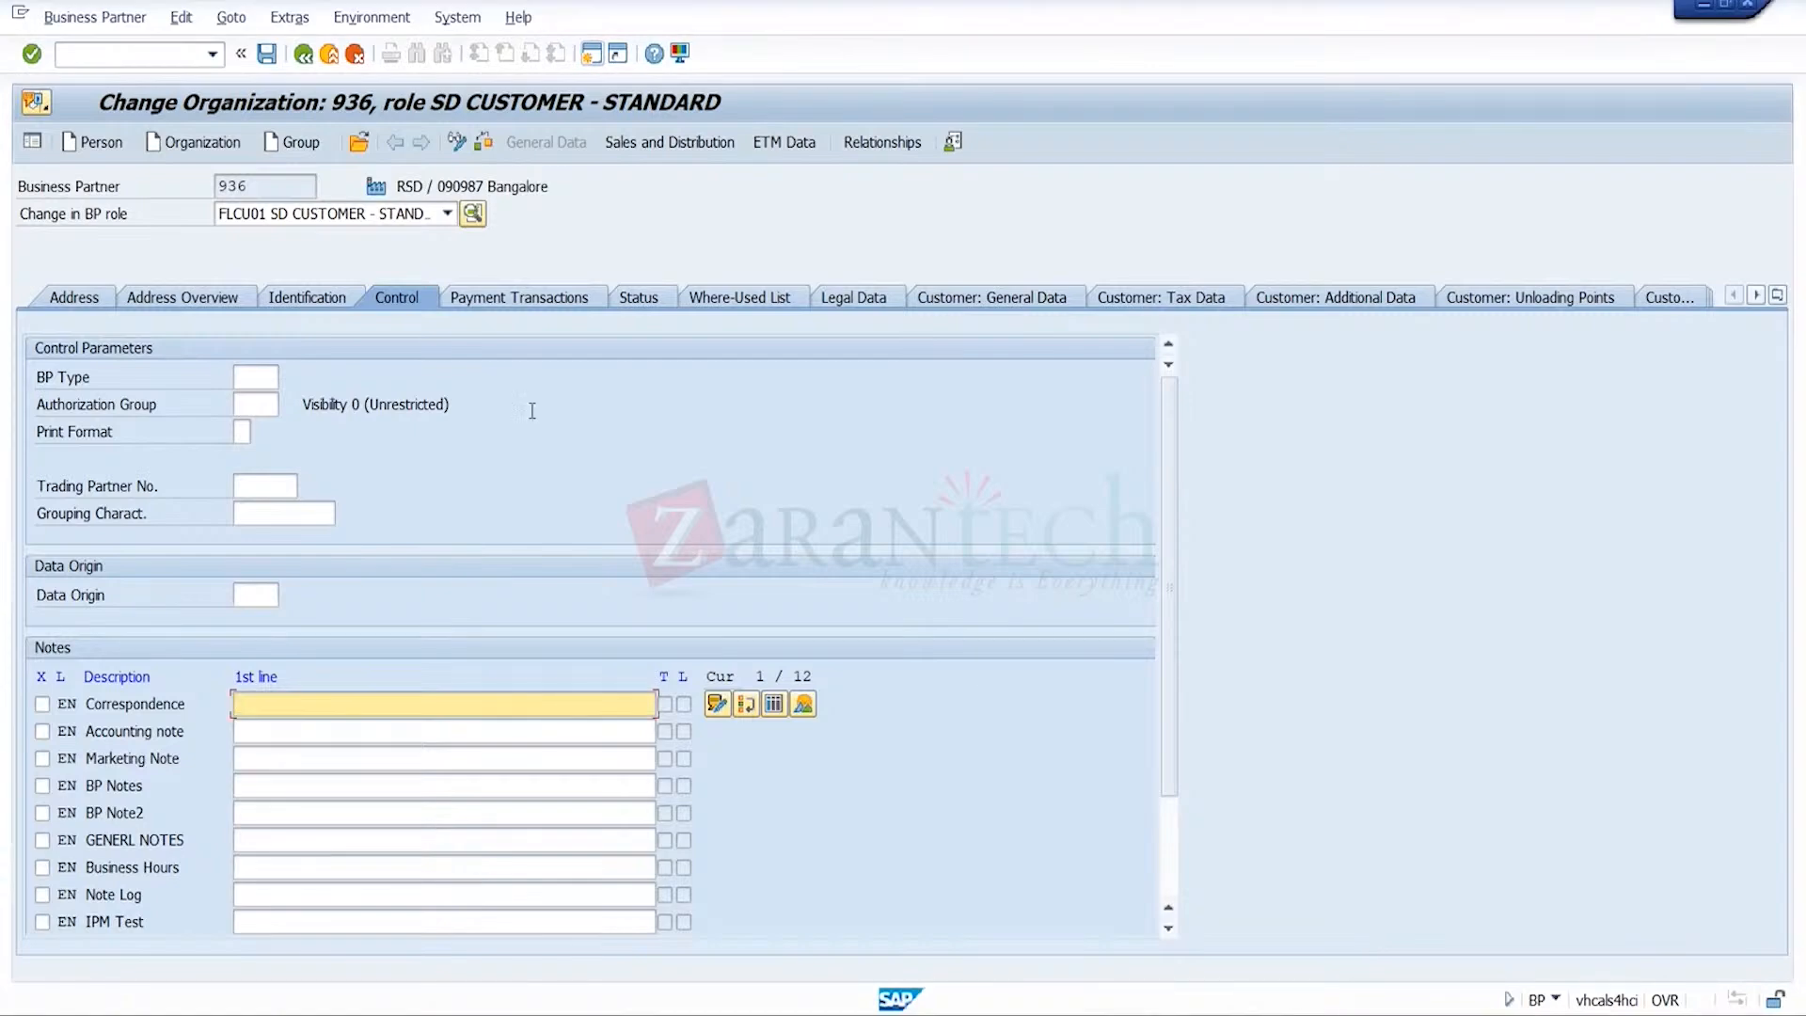
{"action": "left_click", "coordinate": [408, 299]}
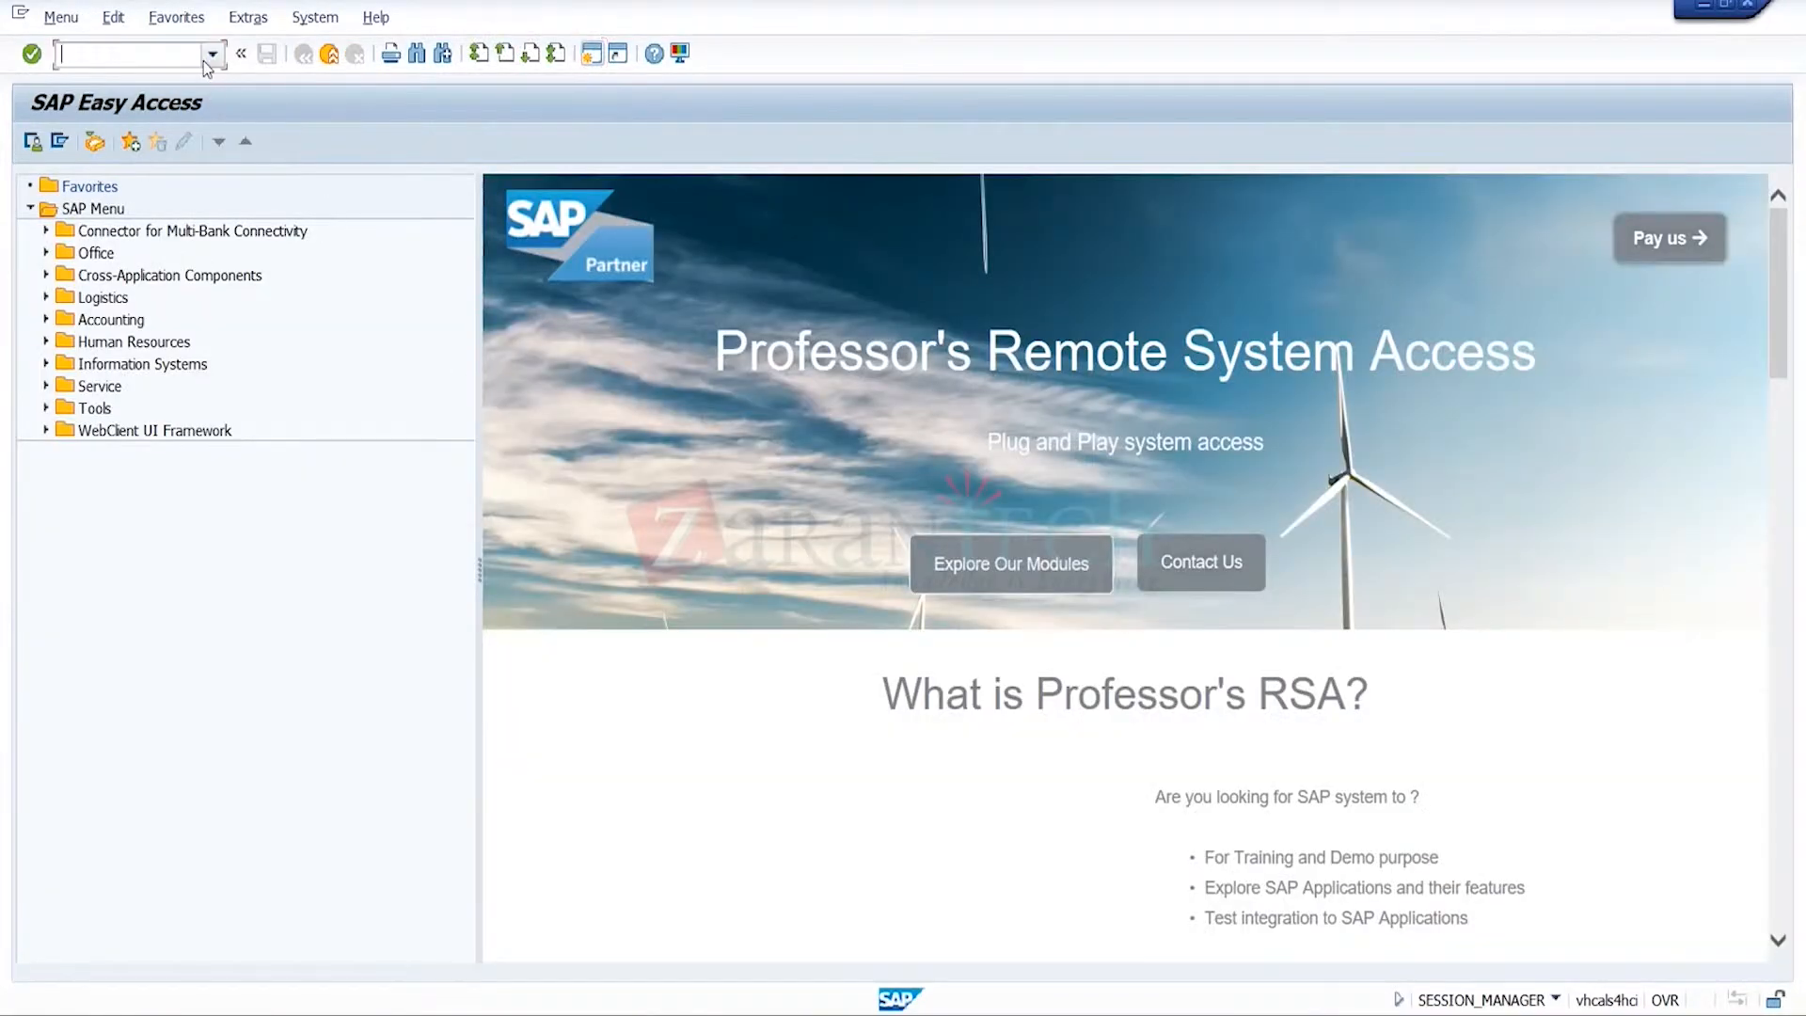
{"action": "left_click", "coordinate": [209, 57]}
{"action": "type", "text": "bp"}
{"action": "key", "text": "Return"}
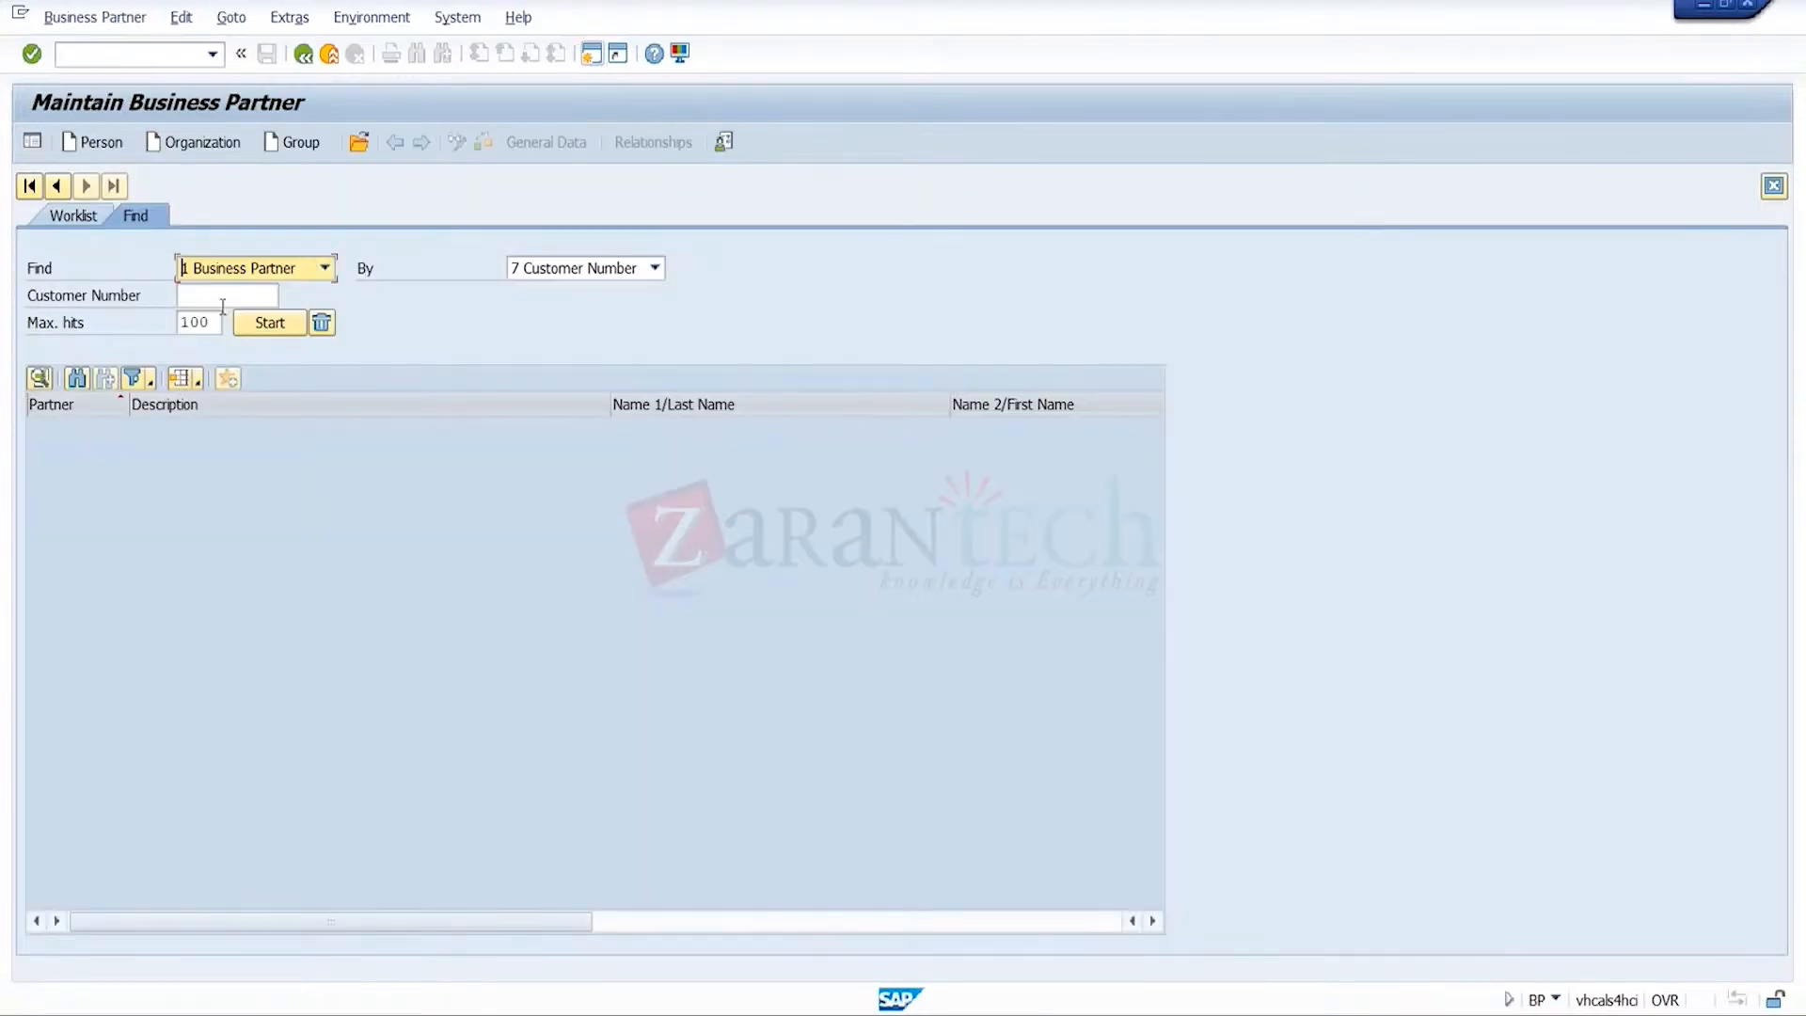
- Search for the business partner by its recent customer number, open it and check the control notes for role FLCU01
{"action": "left_click", "coordinate": [223, 301]}
{"action": "left_click", "coordinate": [282, 317]}
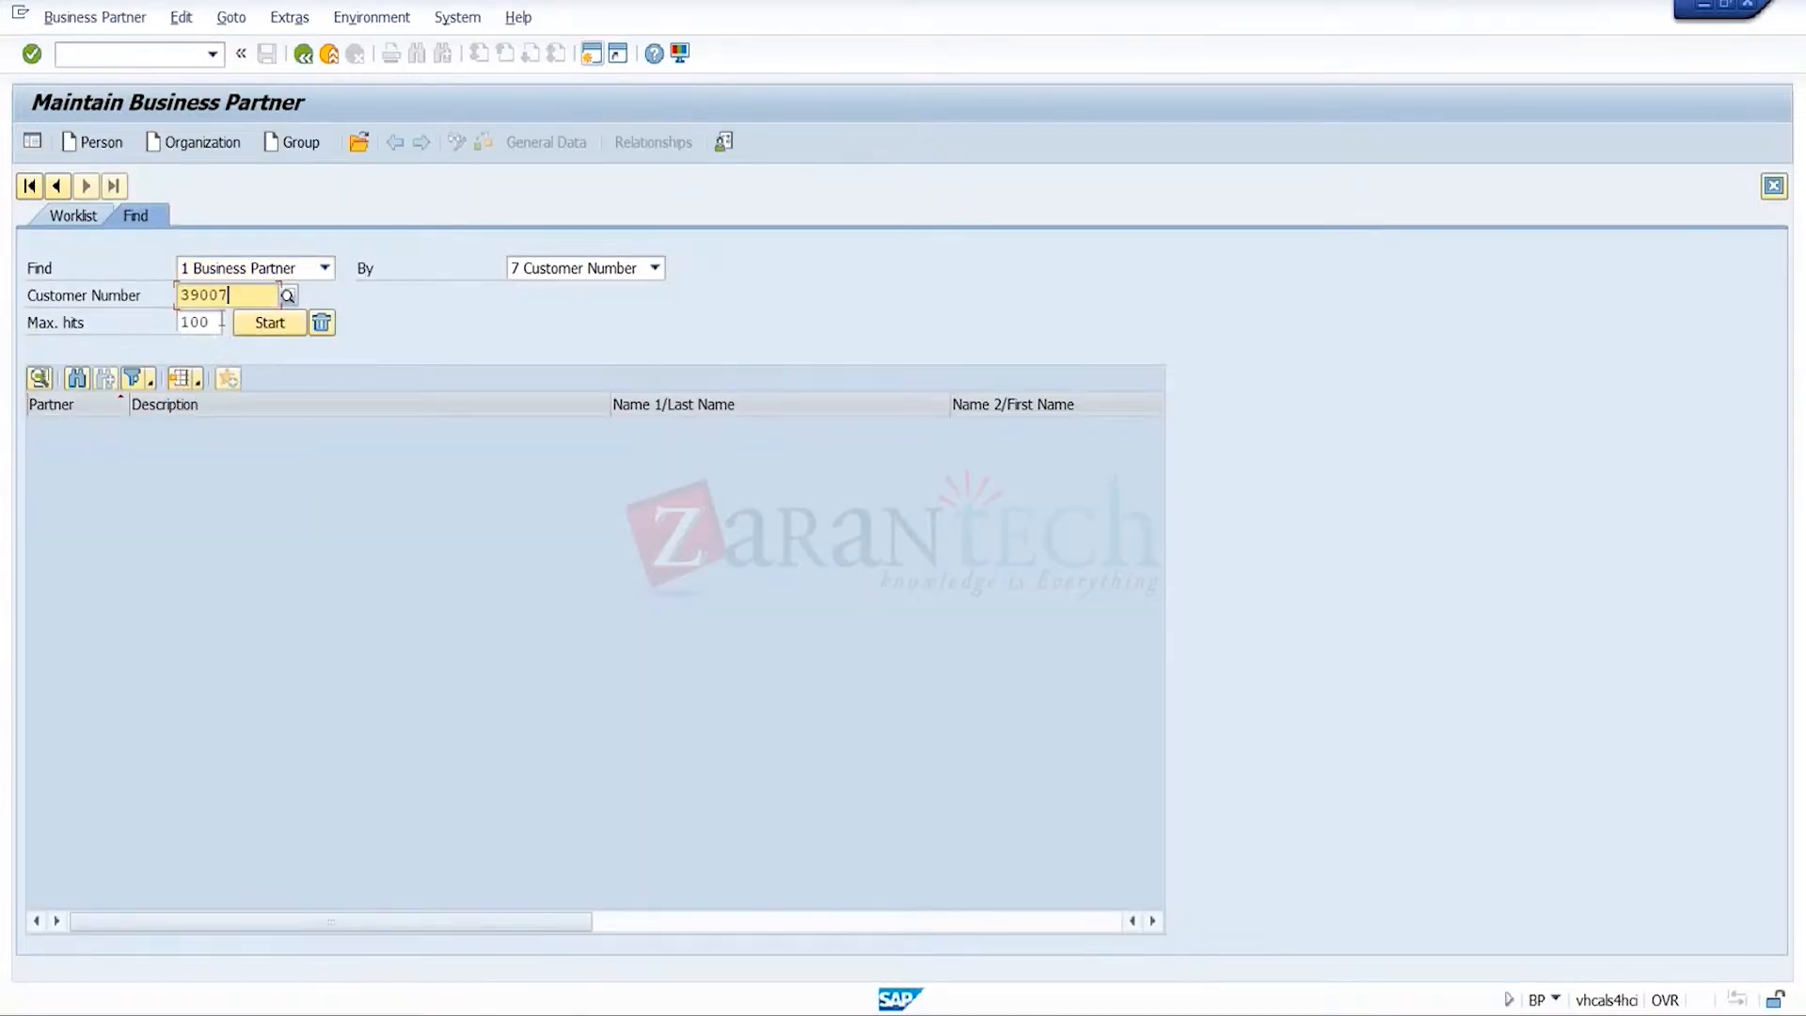
{"action": "left_click", "coordinate": [258, 324]}
{"action": "double_click", "coordinate": [257, 432]}
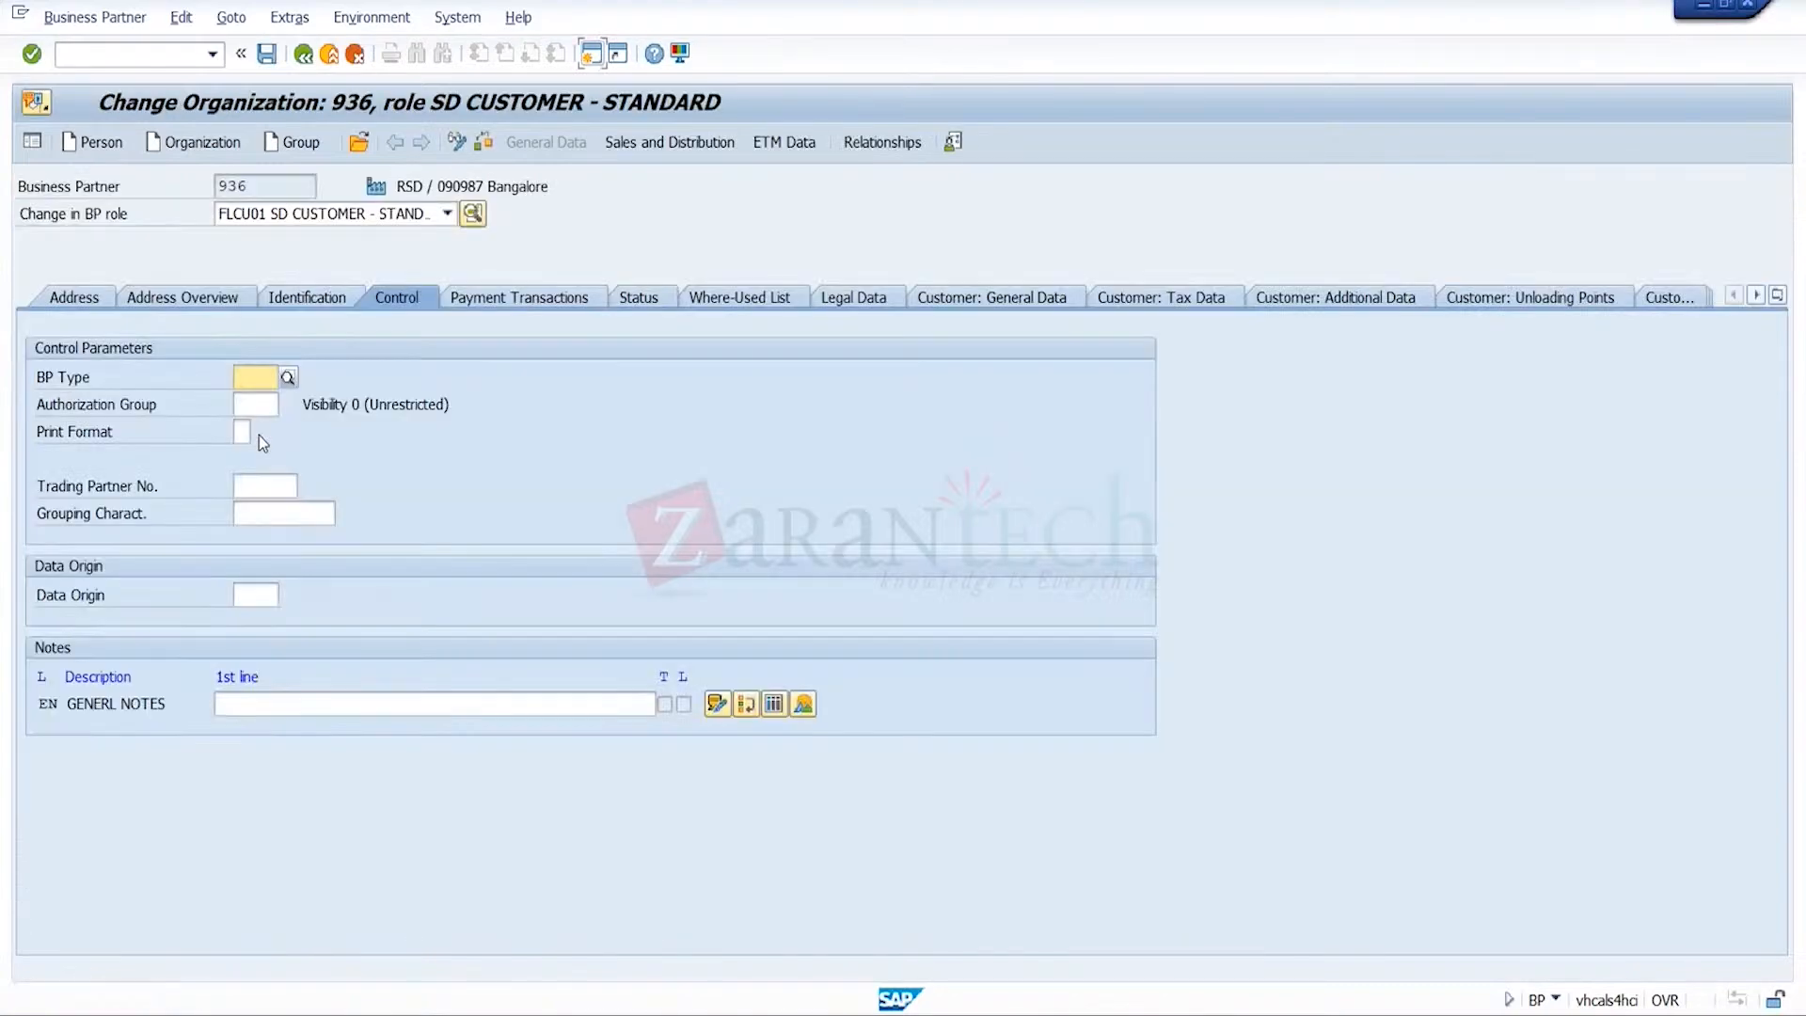
{"action": "left_click", "coordinate": [226, 704]}
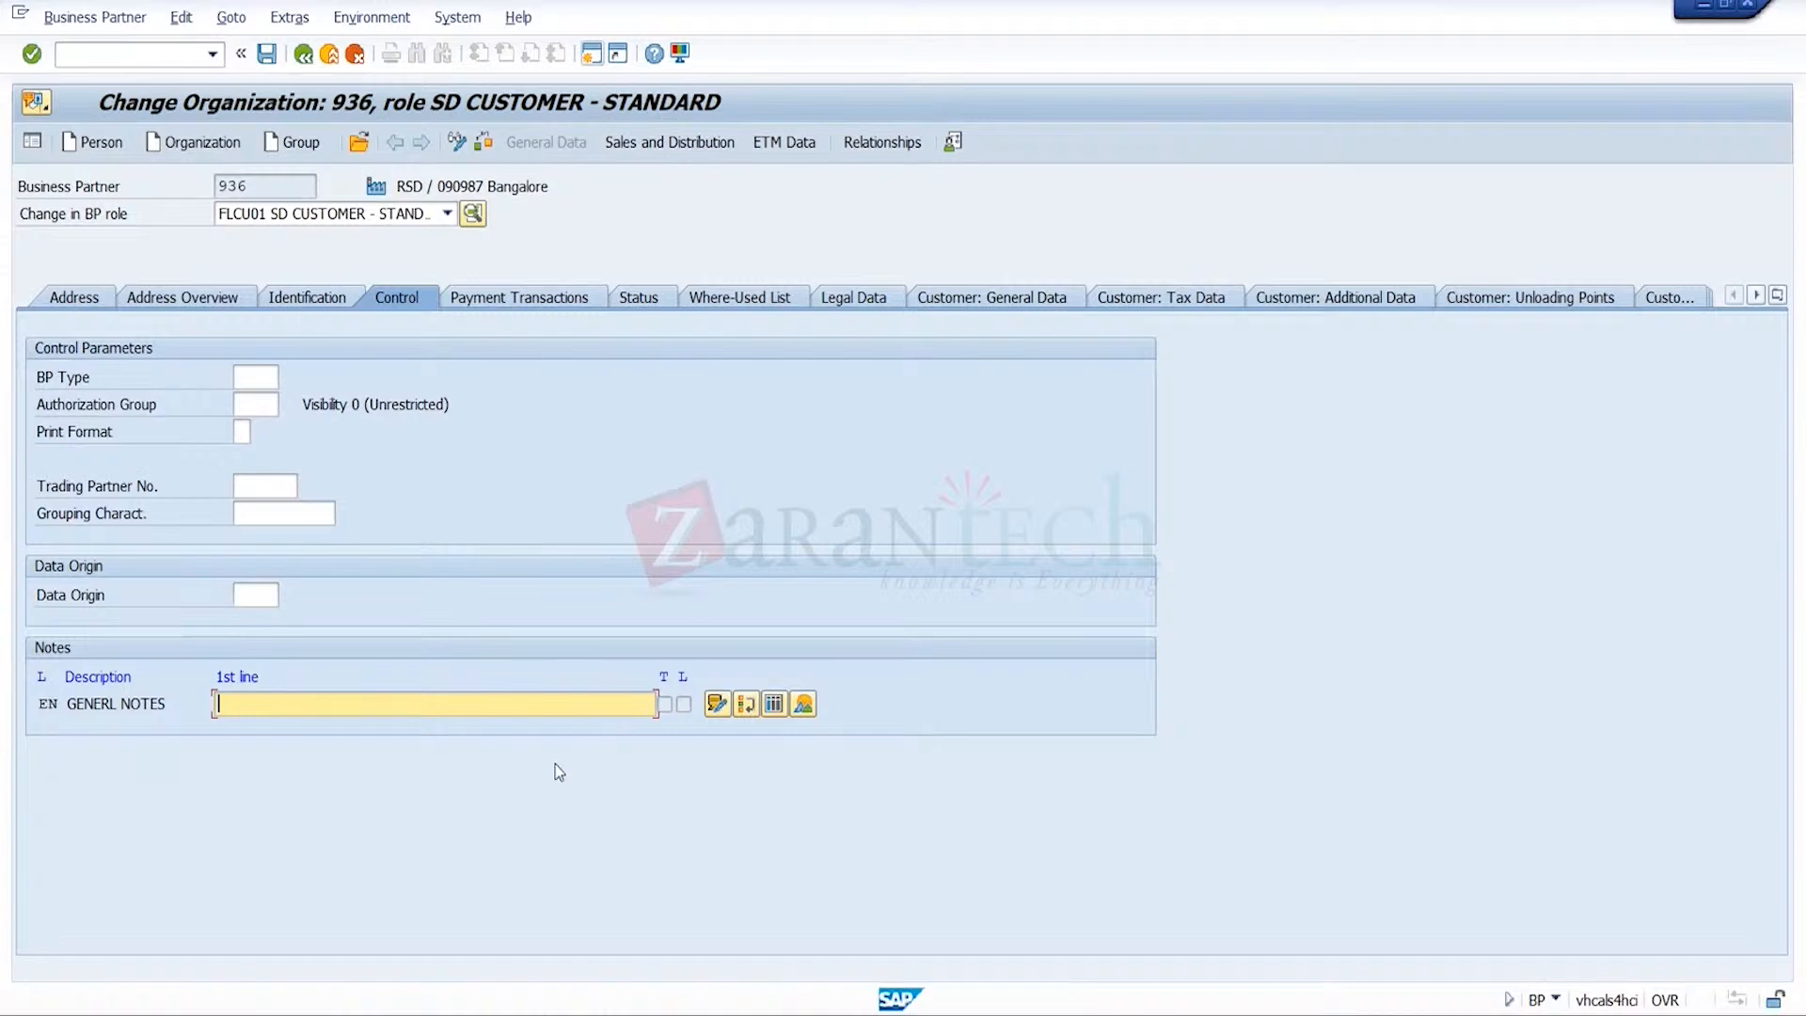
- Change the BP role to FLCU00 FI CUSTOMER - STANDARD and examine its control notes
{"action": "left_click", "coordinate": [448, 214]}
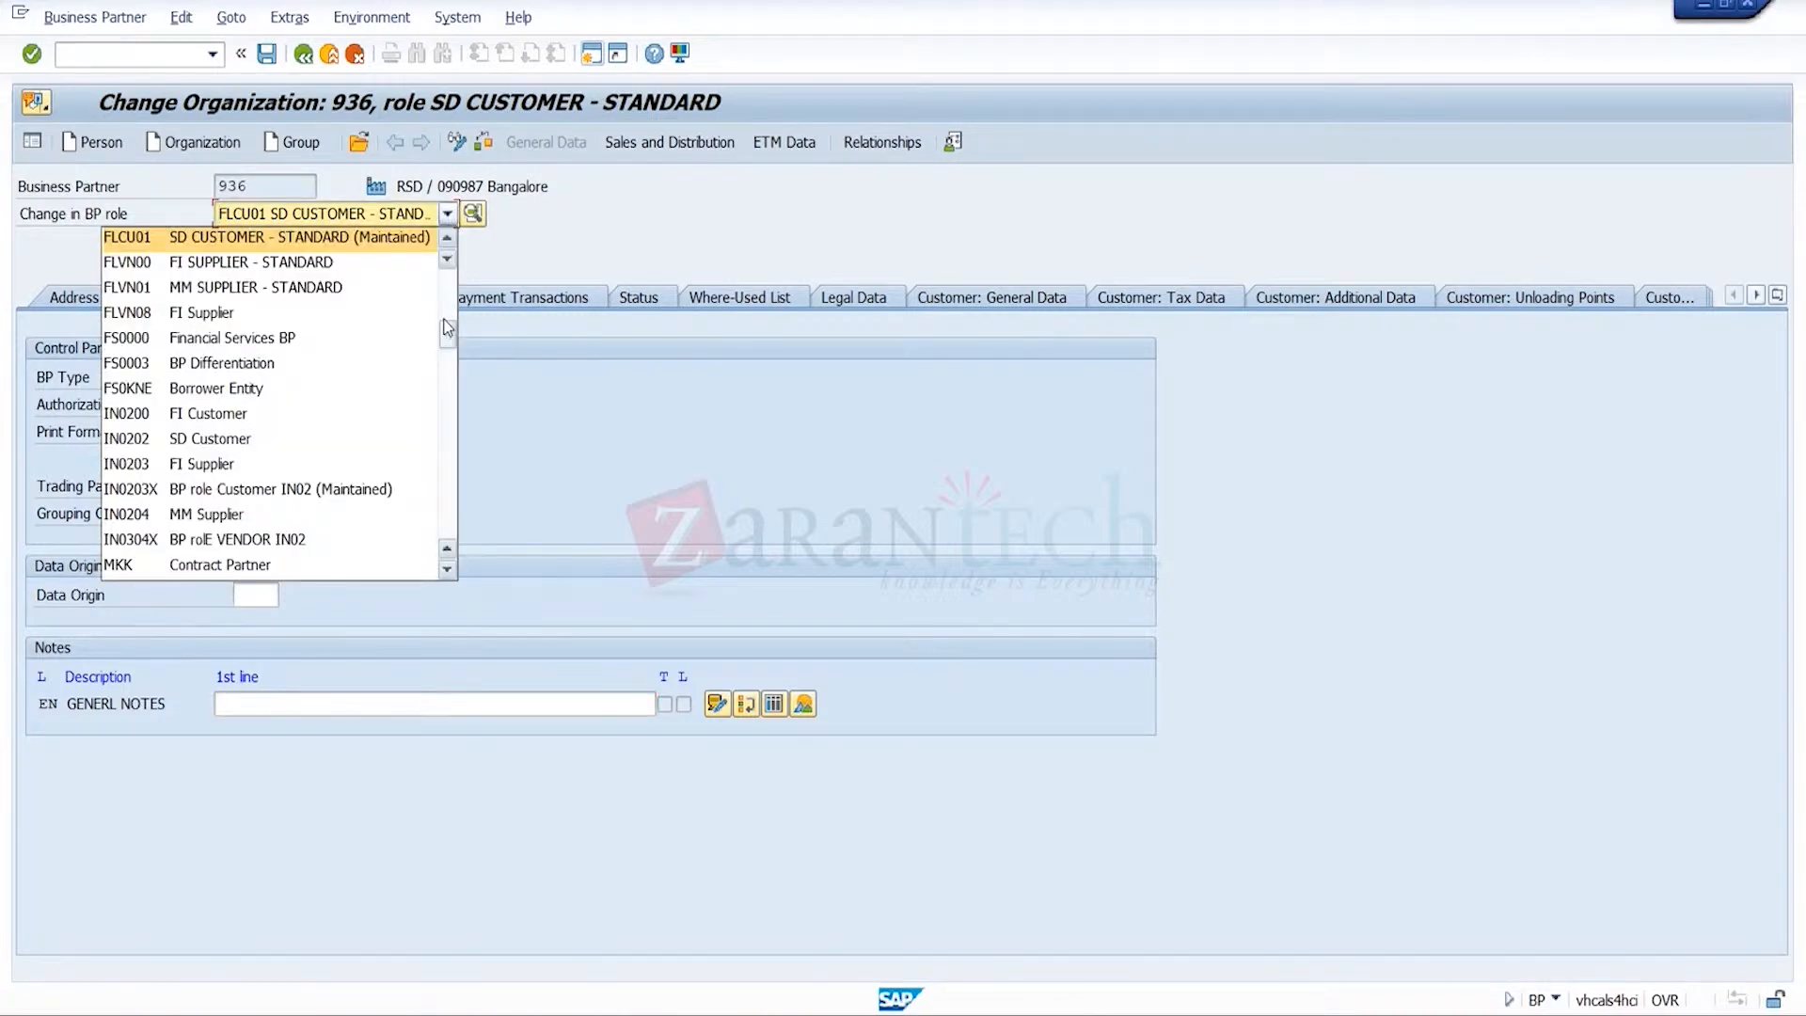
{"action": "left_click", "coordinate": [447, 241]}
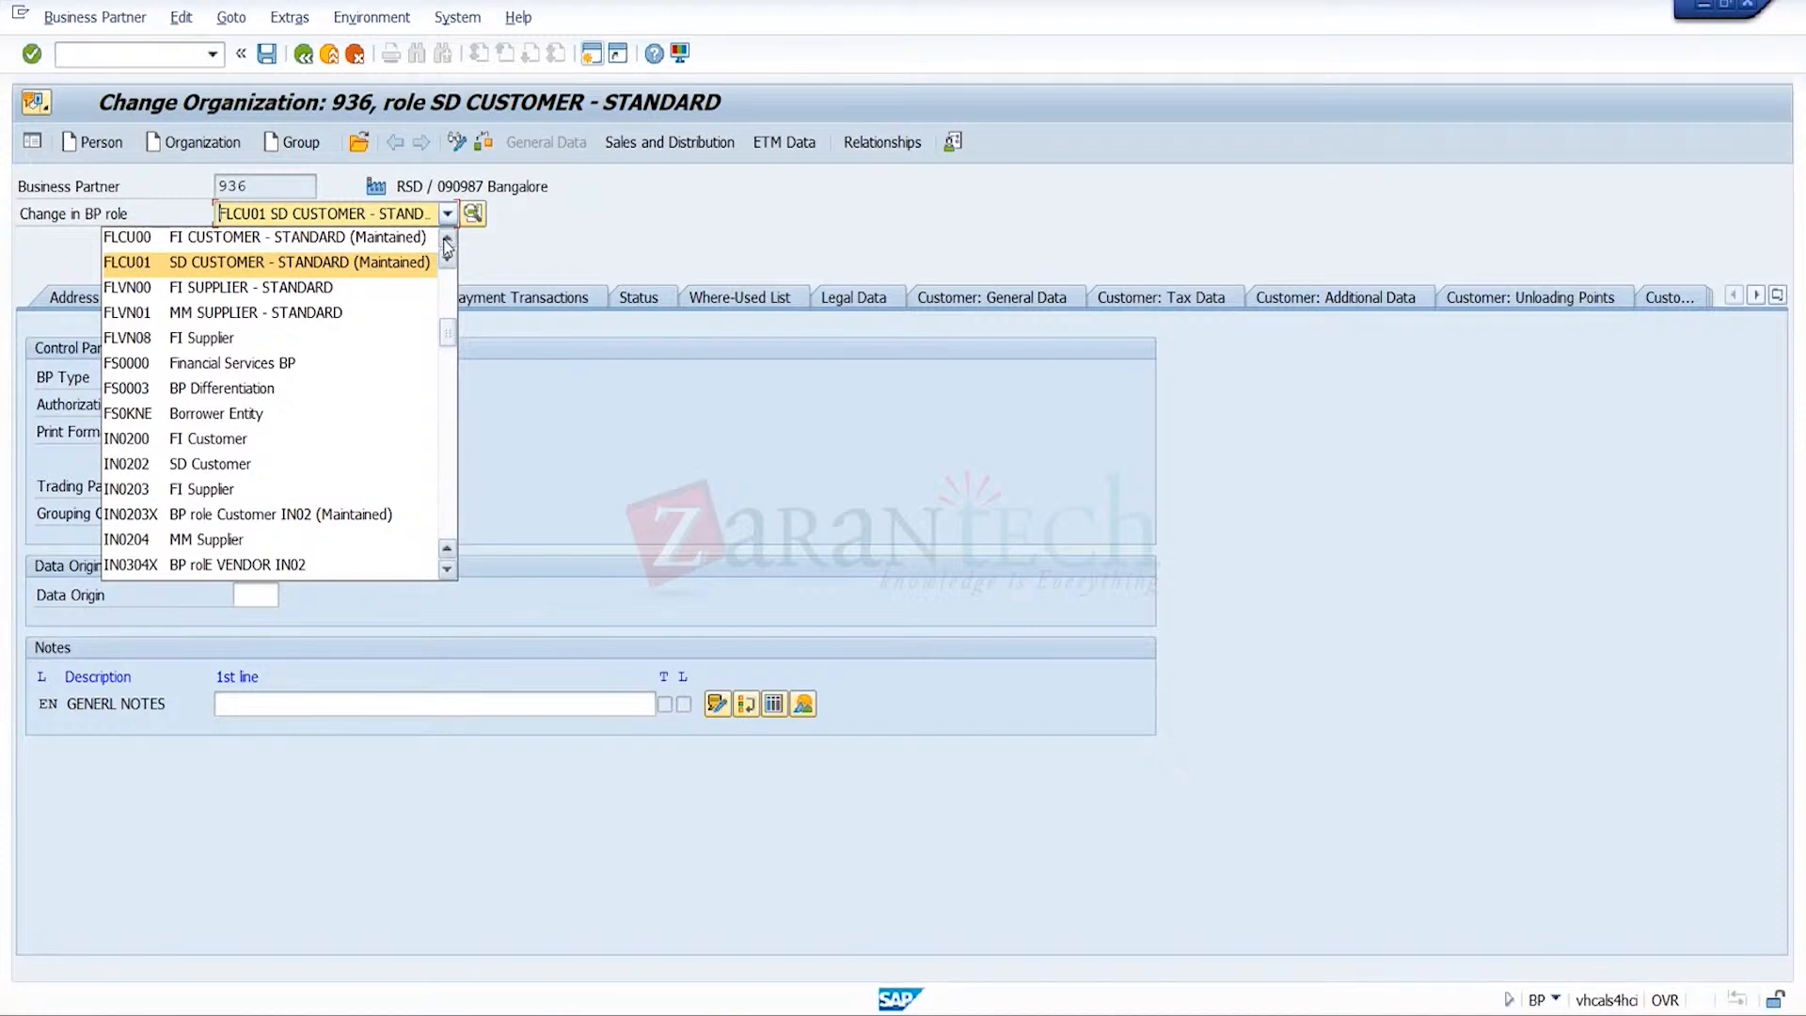
{"action": "left_click", "coordinate": [402, 240]}
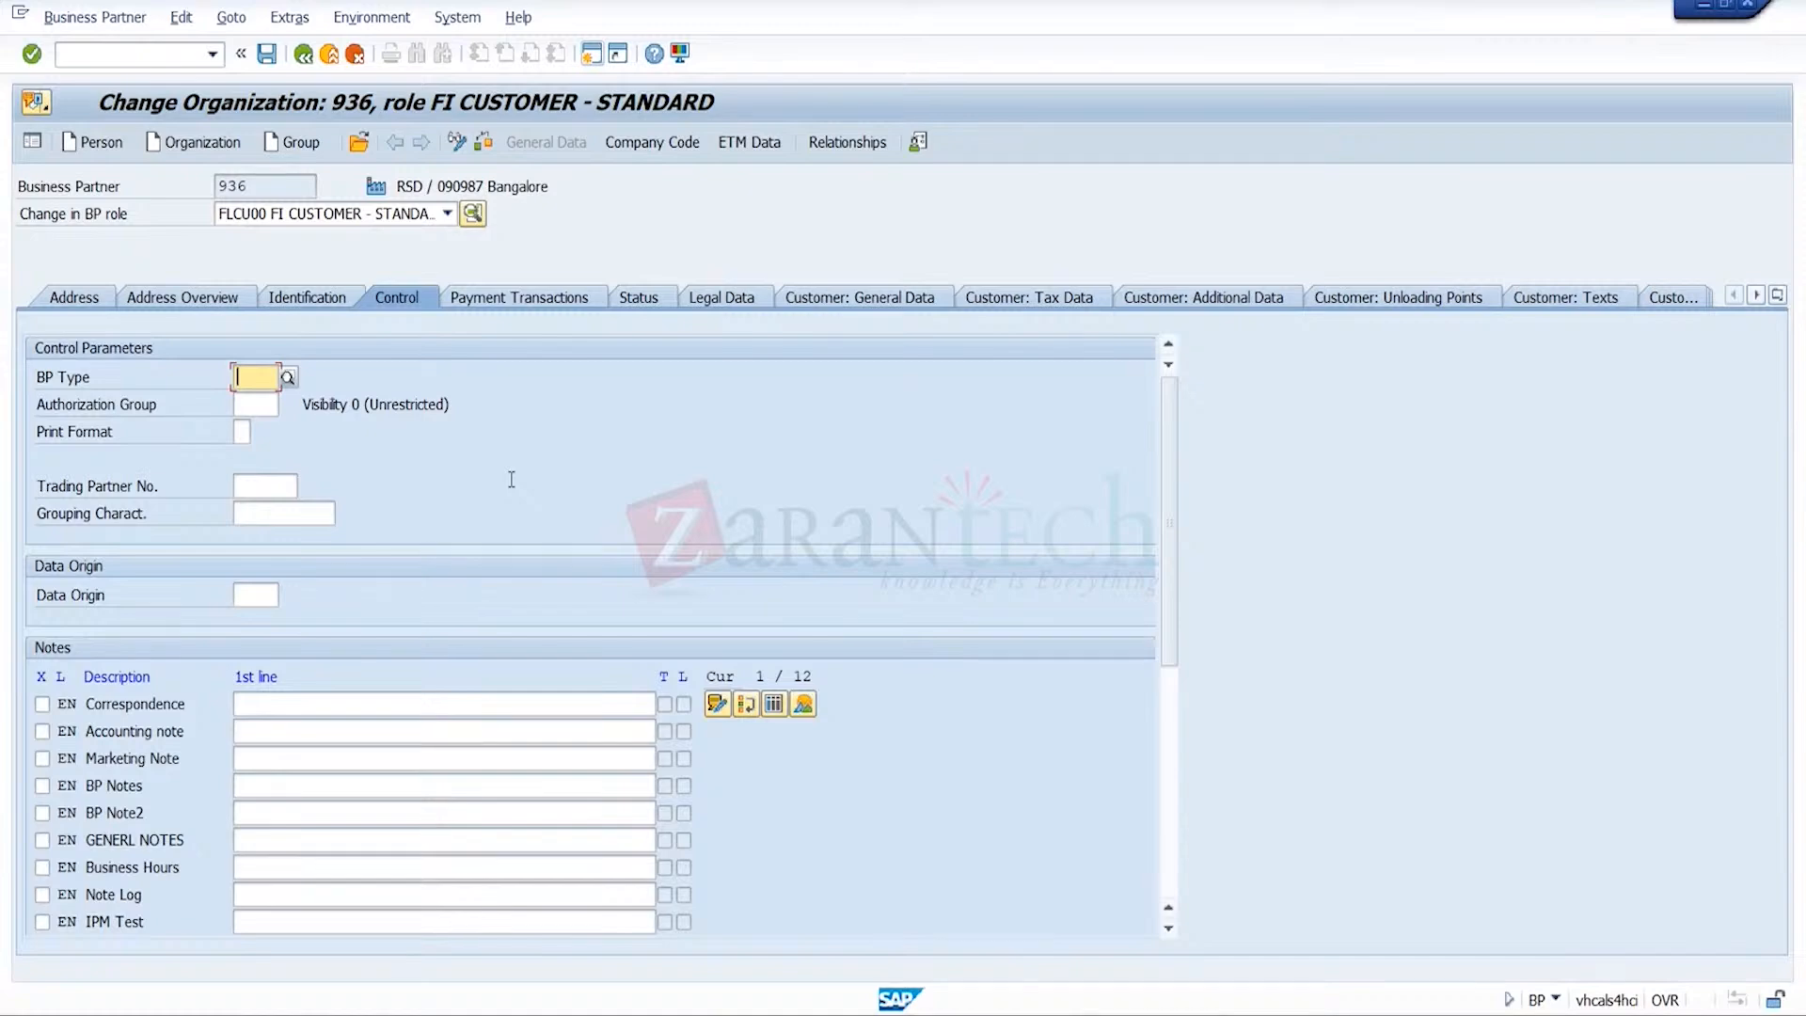
{"action": "mouse_move", "coordinate": [1308, 1014]}
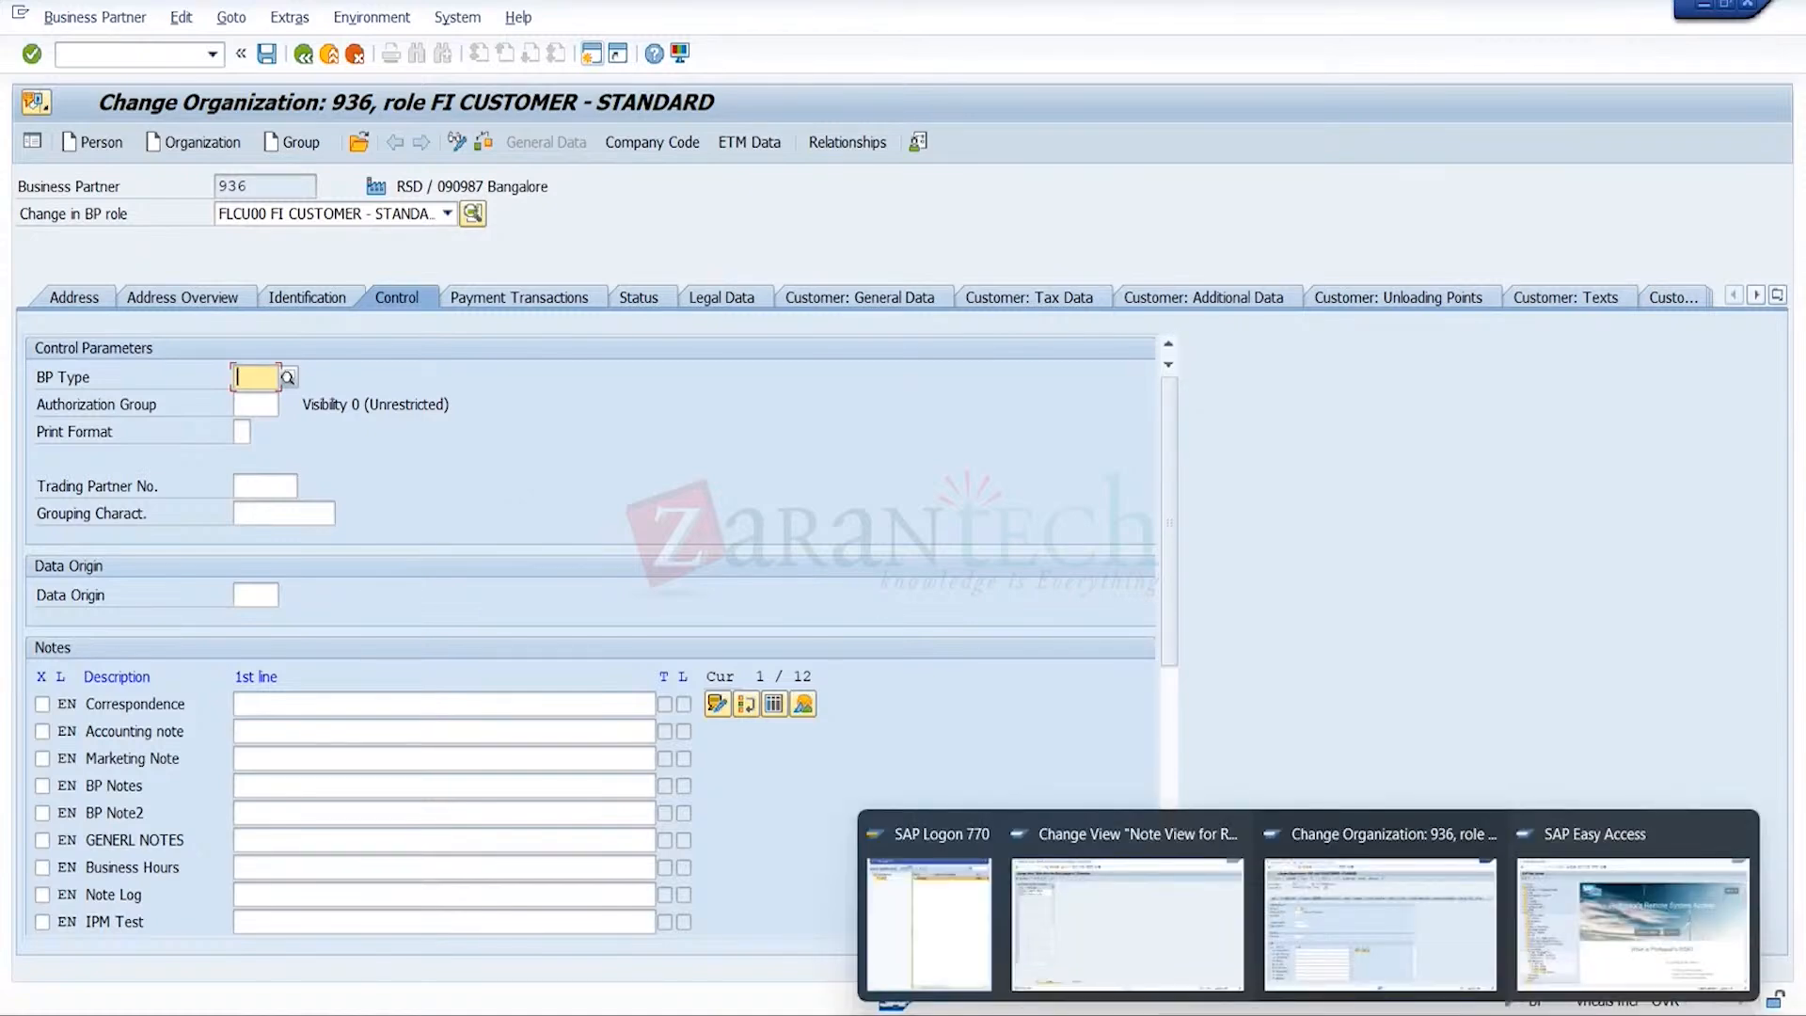
- Switch to the note view assignment for role categories, leave its overview and collapse the Notes node in the customizing tree
{"action": "left_click", "coordinate": [1157, 959]}
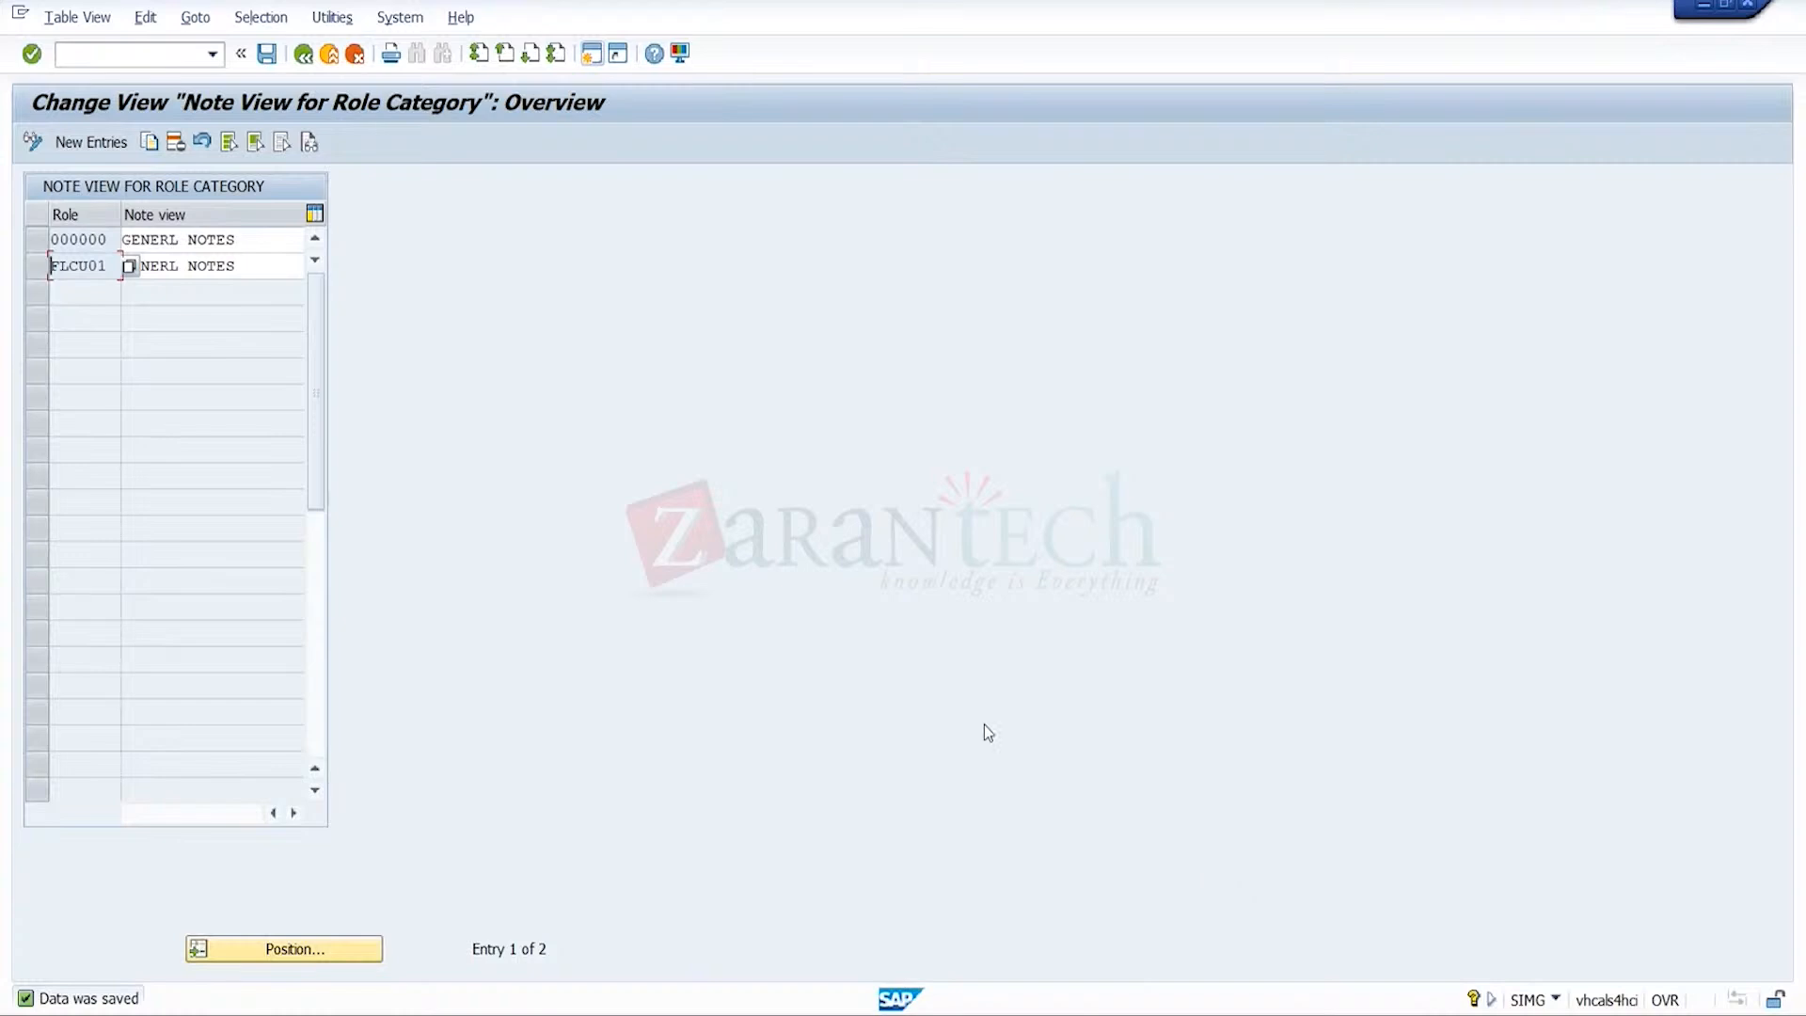
{"action": "left_click", "coordinate": [270, 241]}
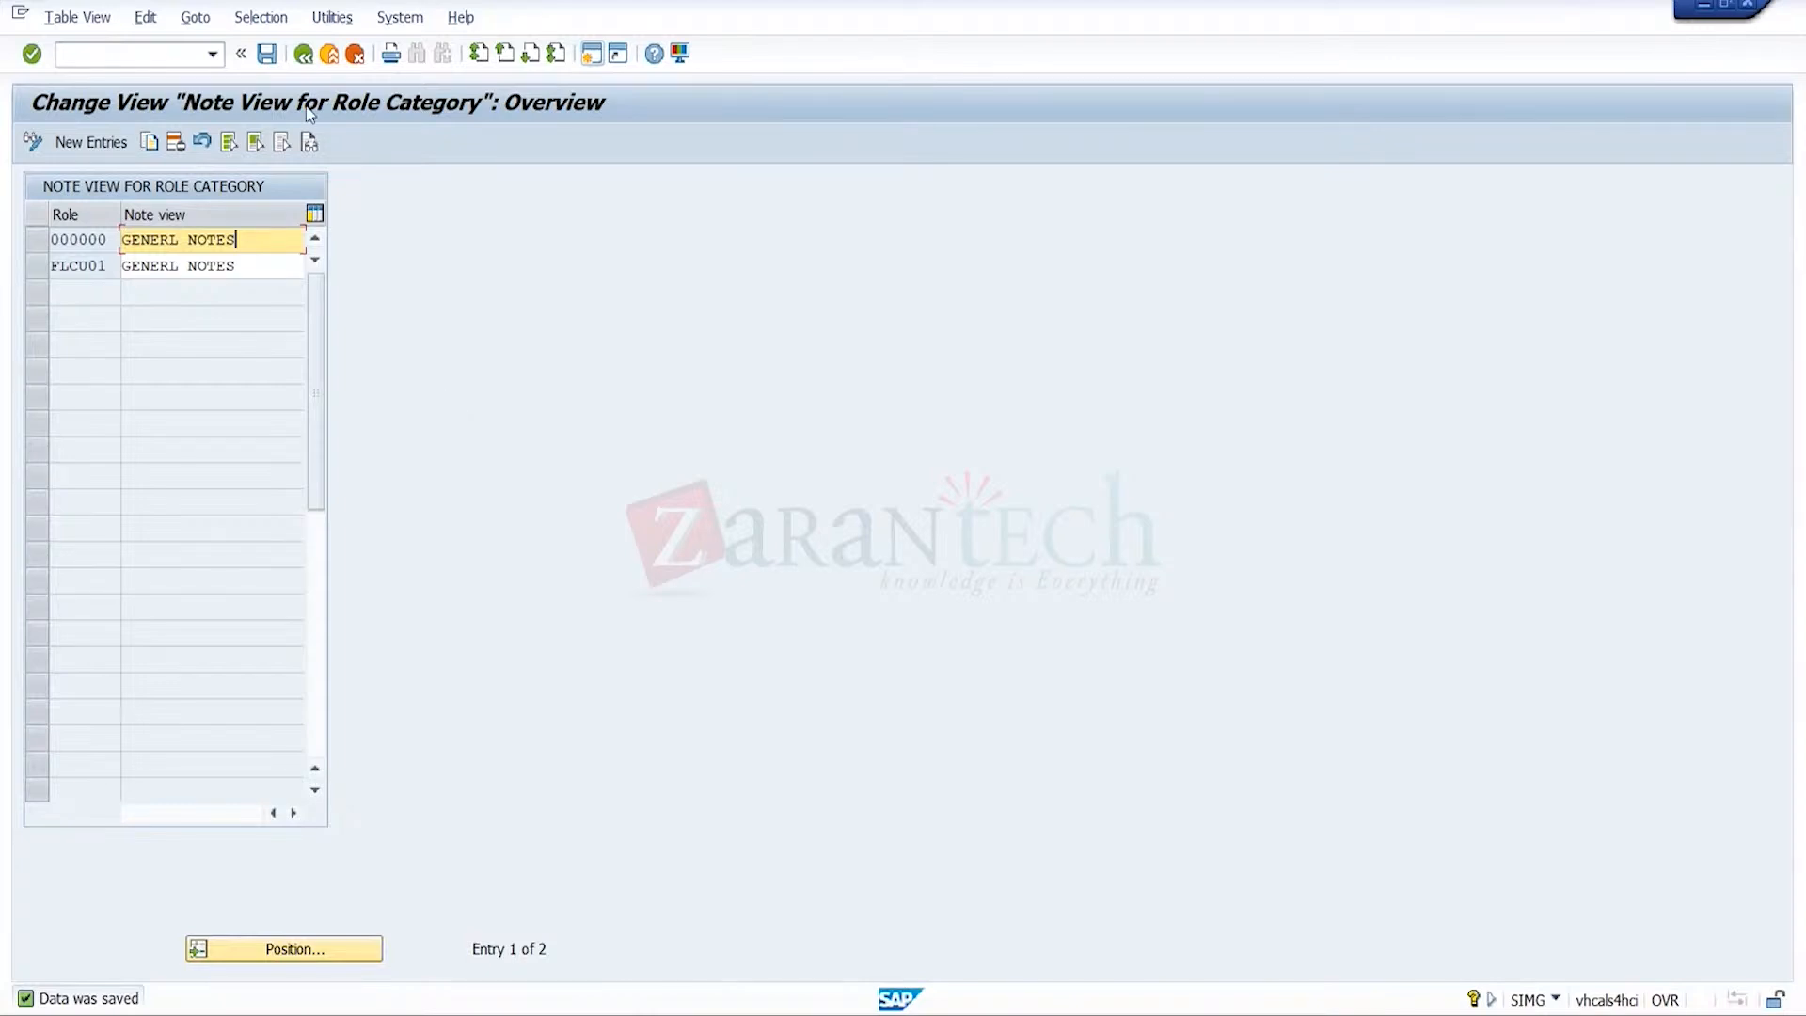
{"action": "left_click", "coordinate": [303, 54]}
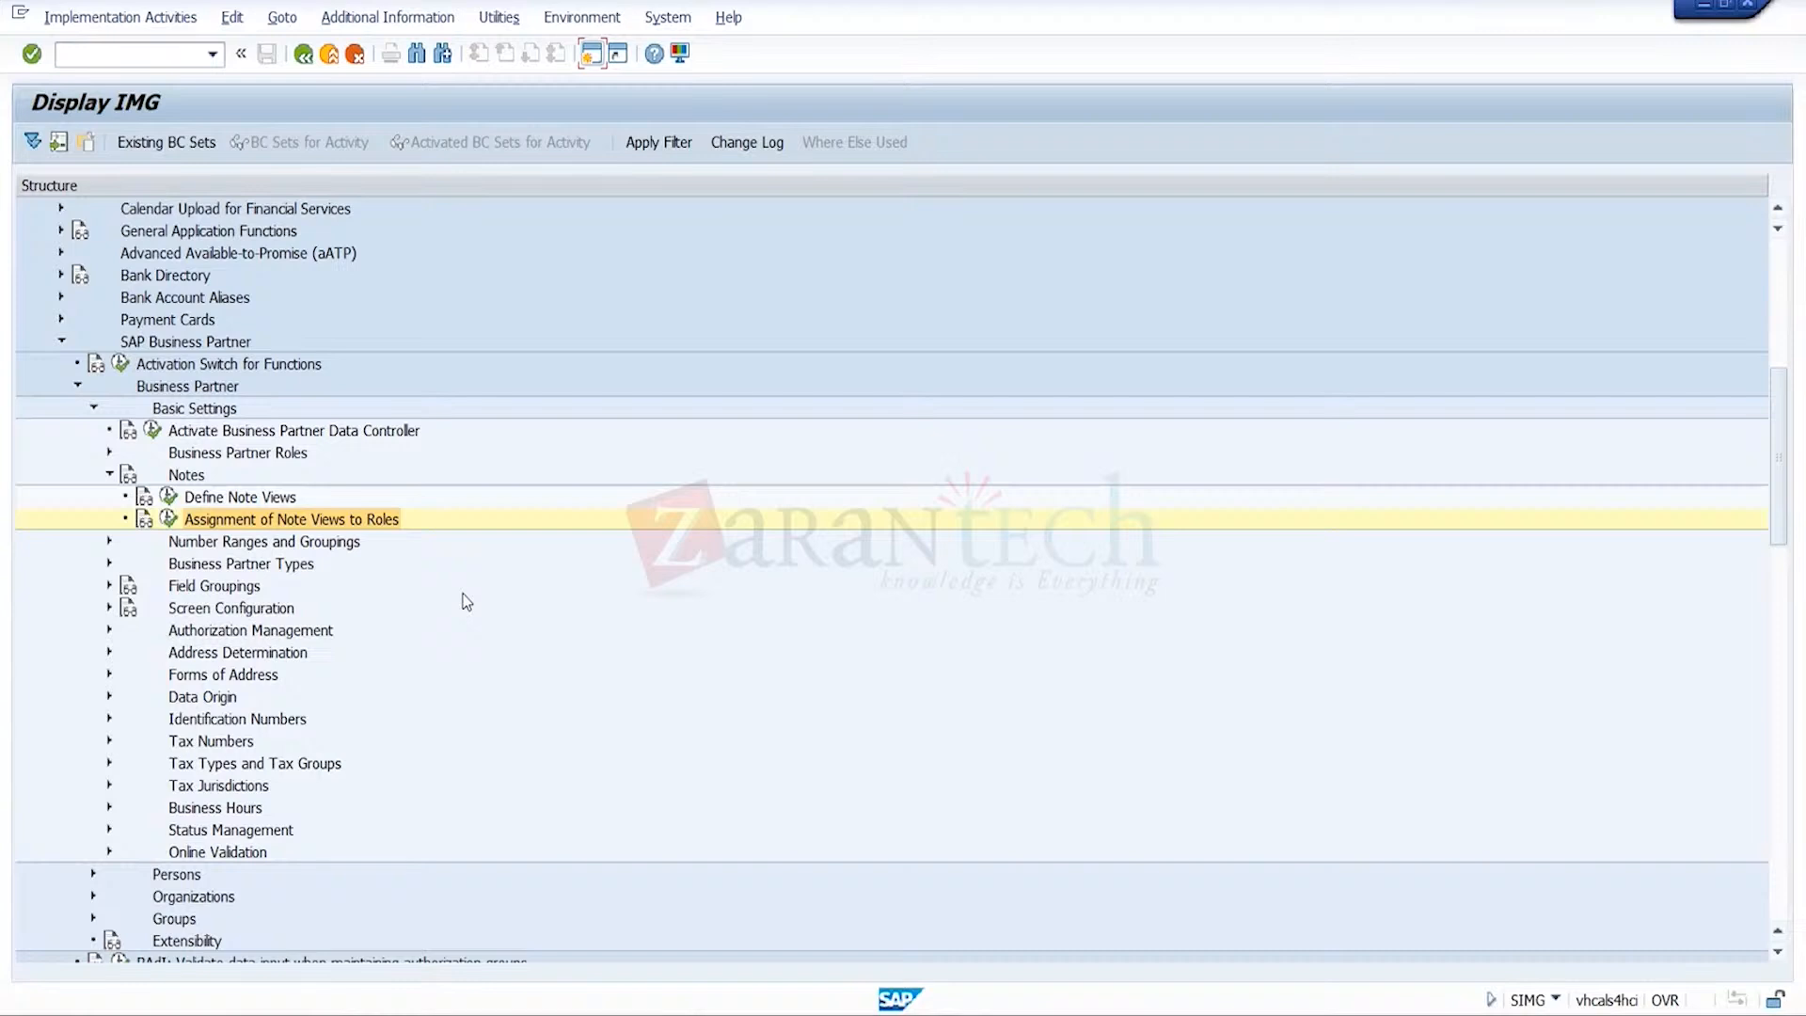
{"action": "left_click", "coordinate": [108, 476]}
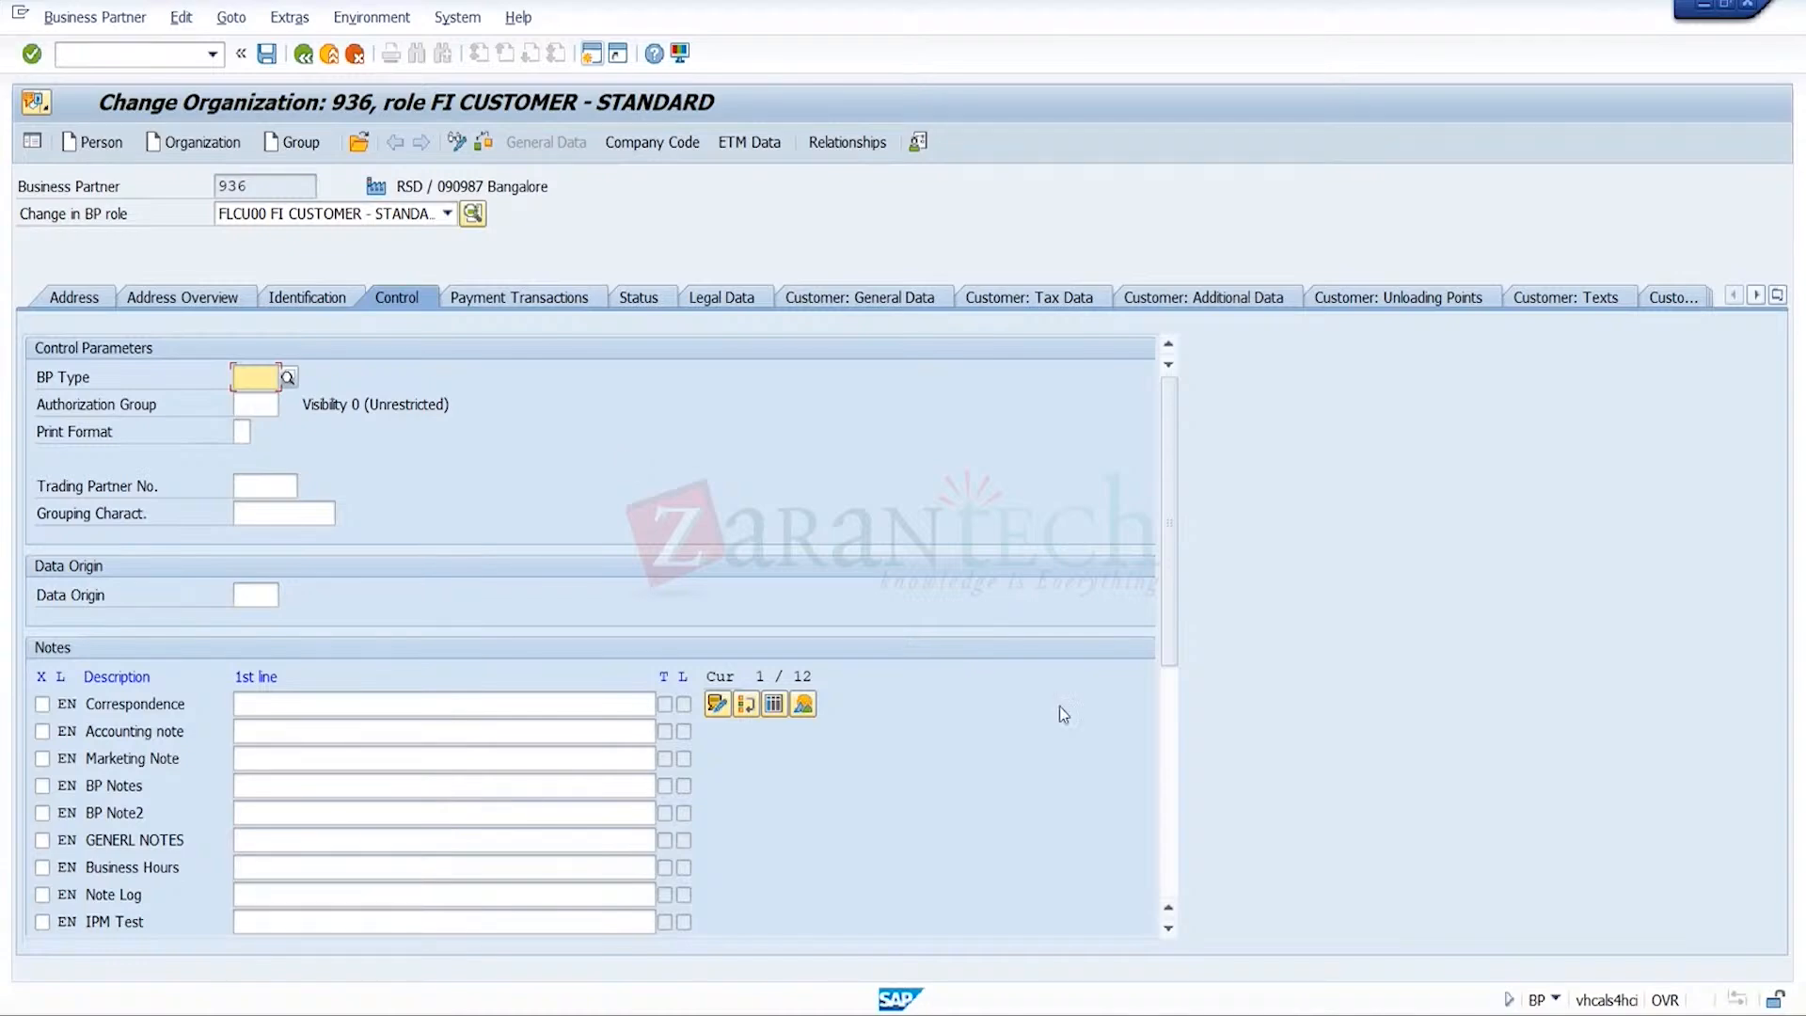
- Return to the business partner session and examine the control notes and customer texts for role FLCU00
{"action": "mouse_move", "coordinate": [1309, 1011]}
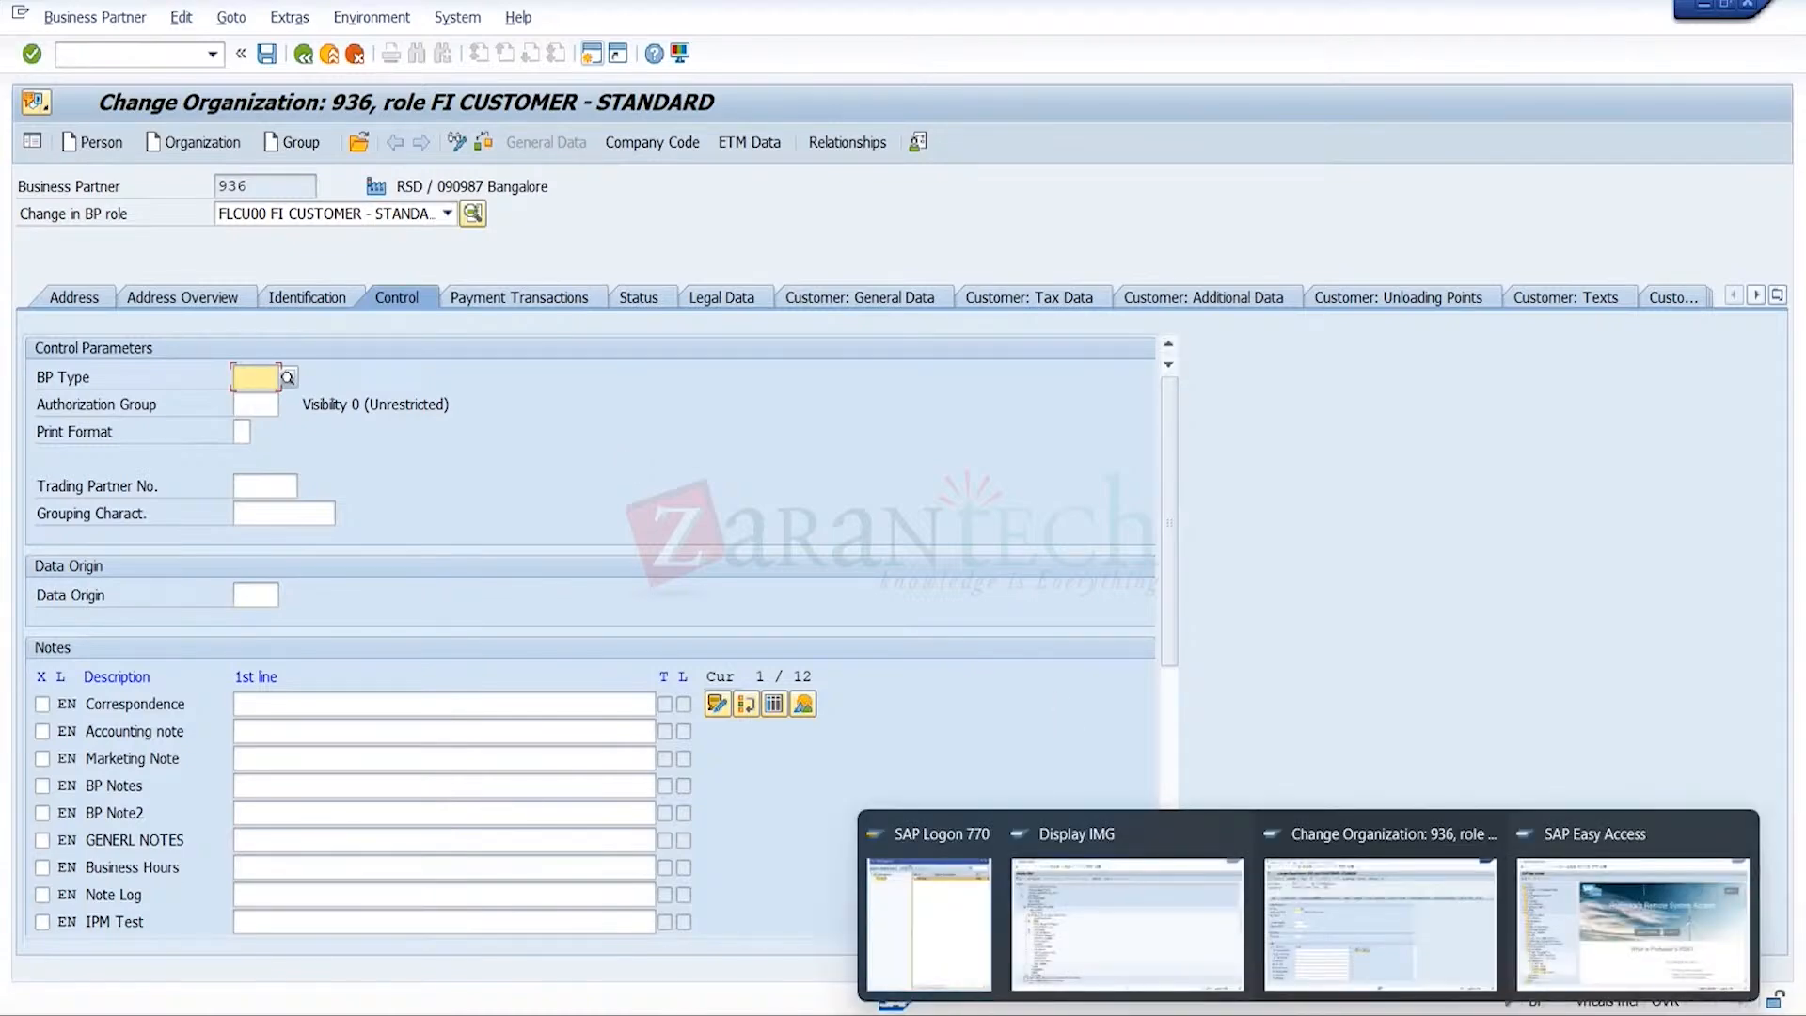
{"action": "left_click", "coordinate": [1108, 929]}
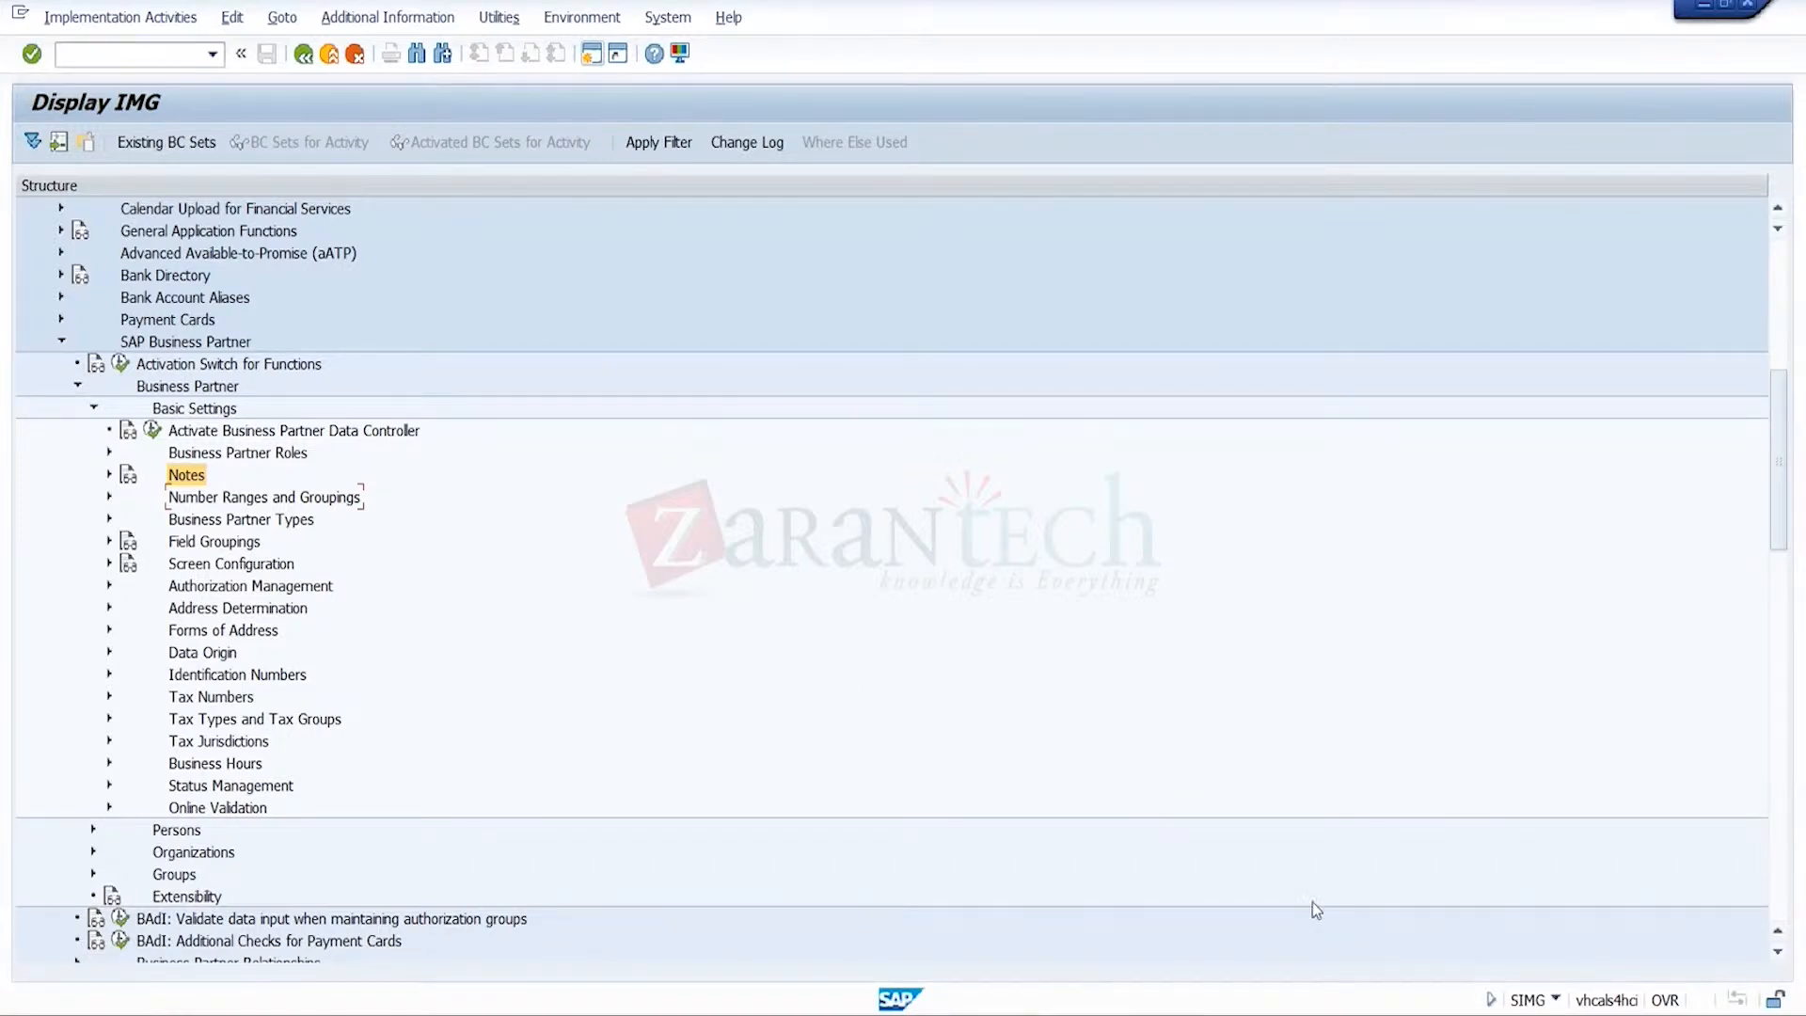
{"action": "mouse_move", "coordinate": [1308, 1010]}
{"action": "left_click", "coordinate": [1357, 971]}
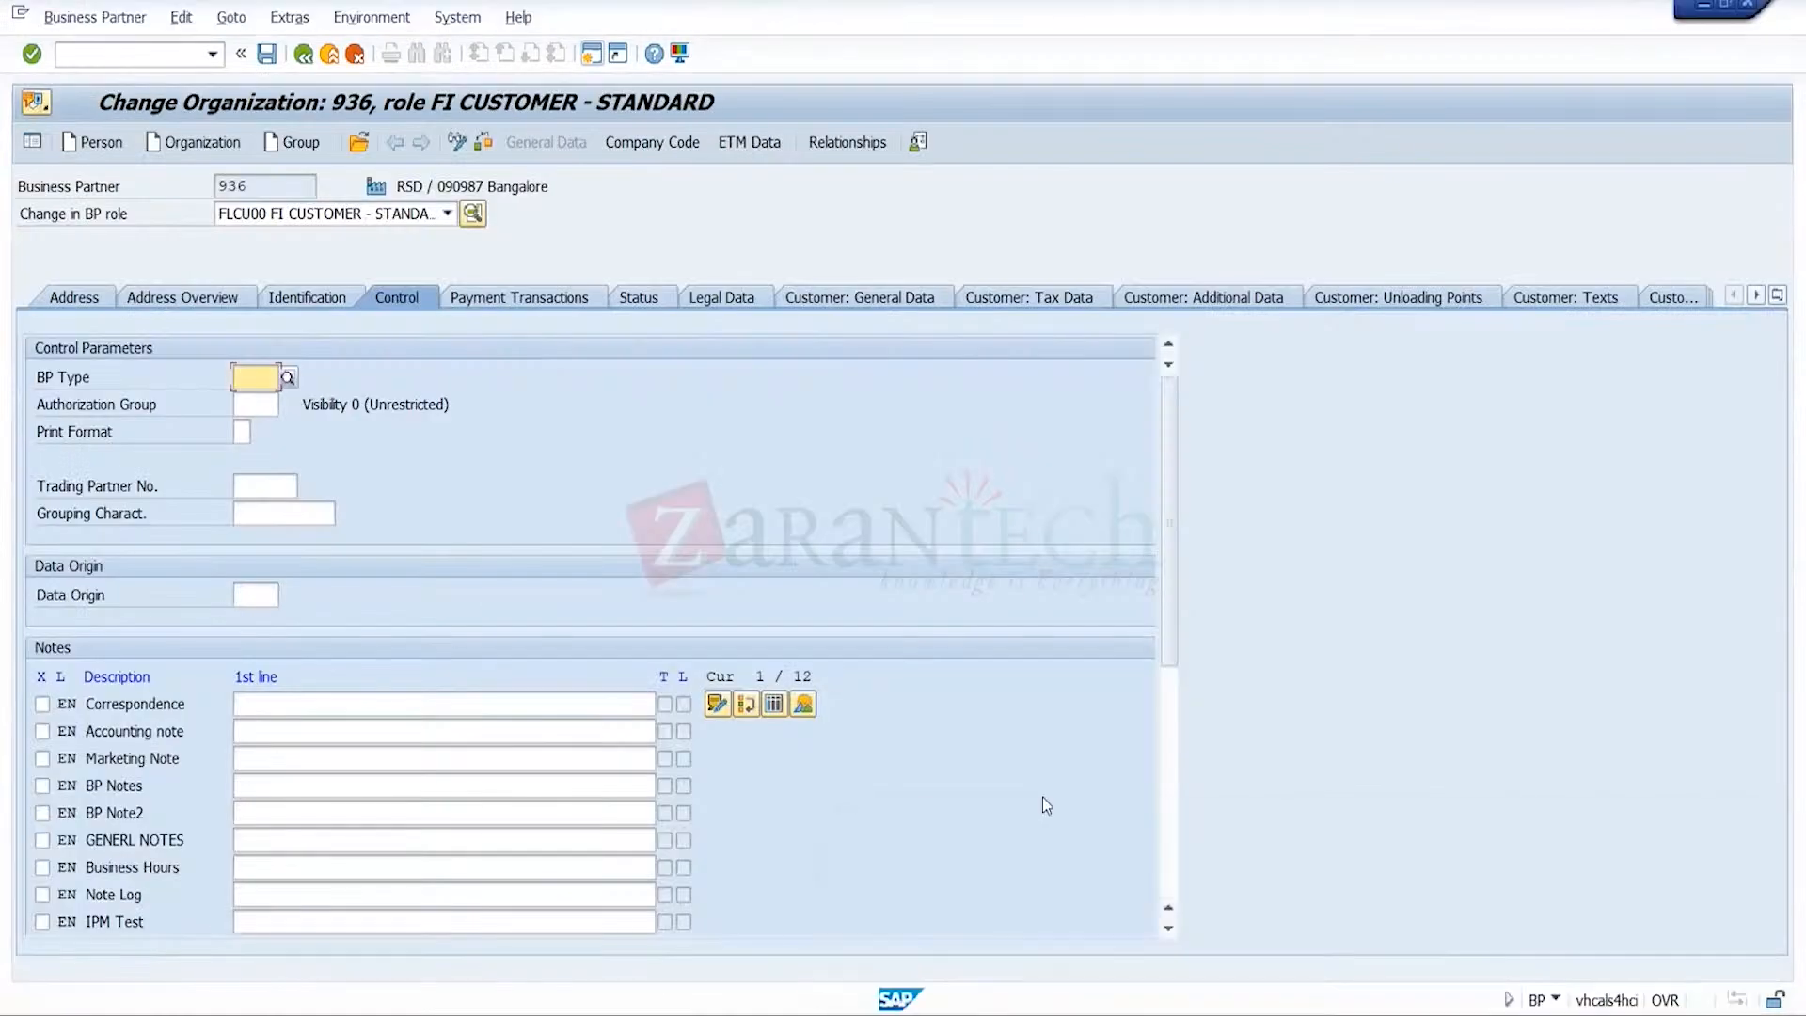
{"action": "left_click", "coordinate": [542, 703]}
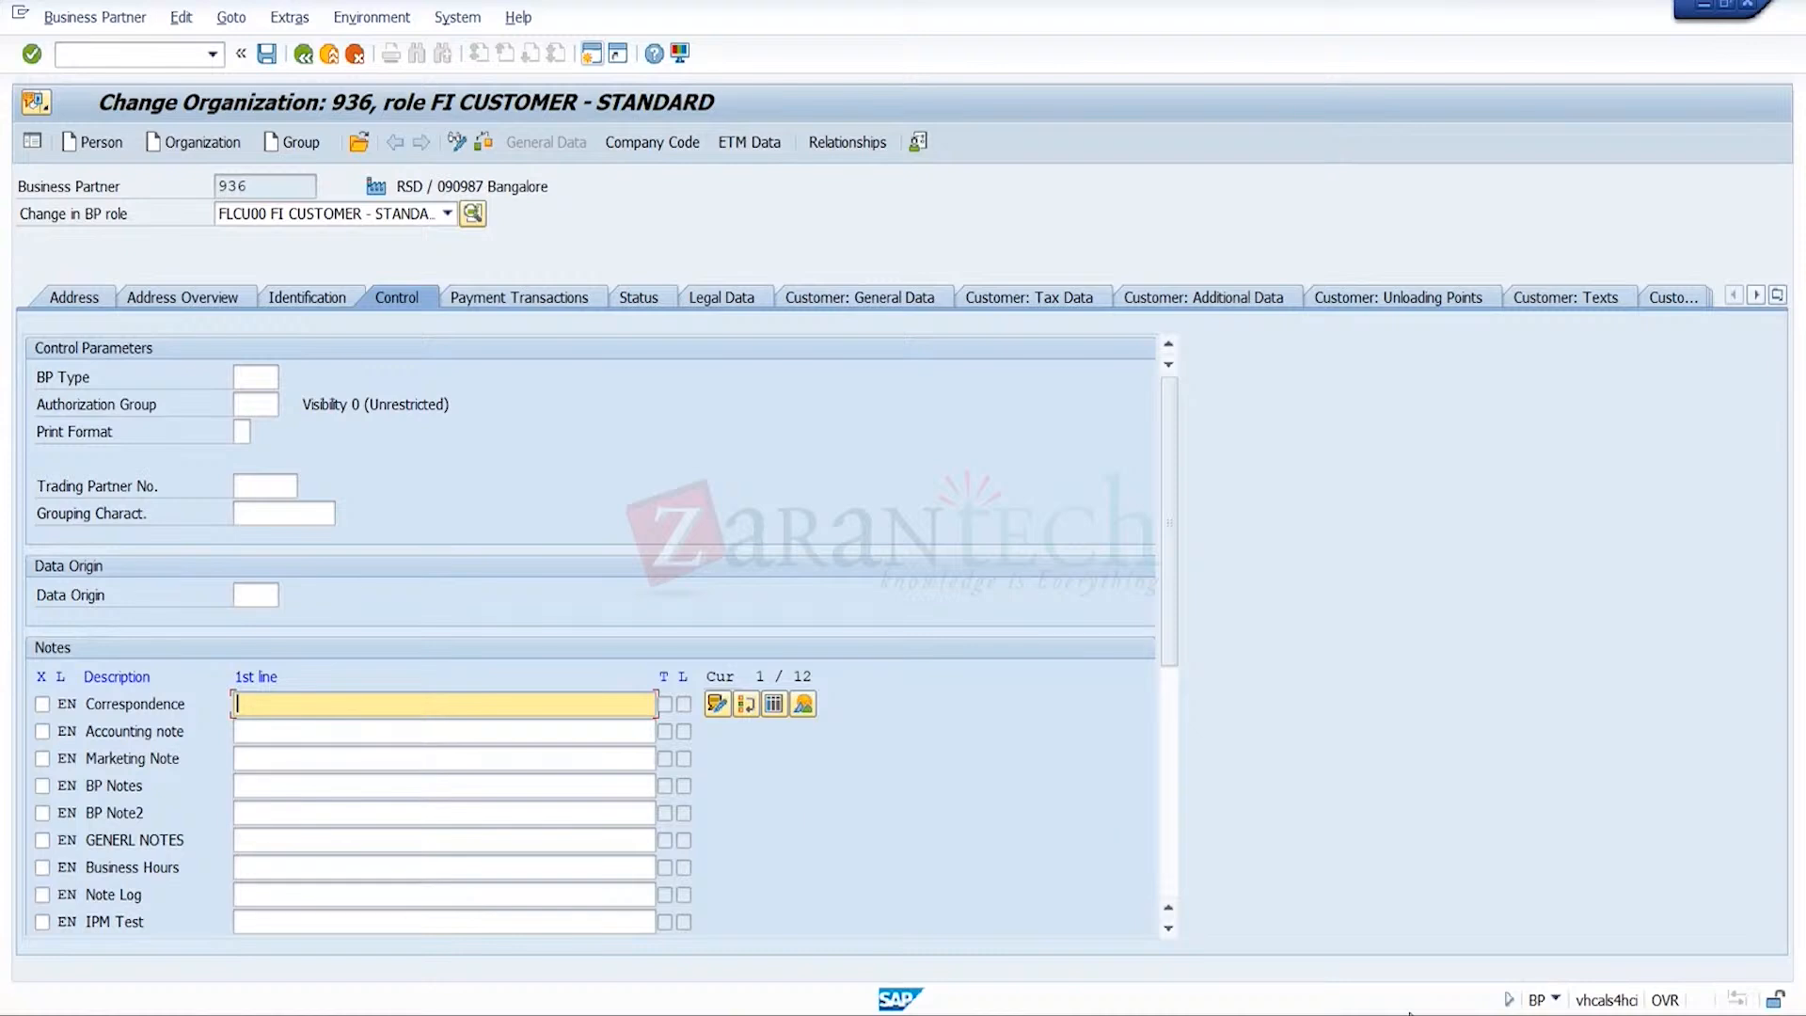
{"action": "mouse_move", "coordinate": [1307, 1013]}
{"action": "left_click", "coordinate": [1141, 297]}
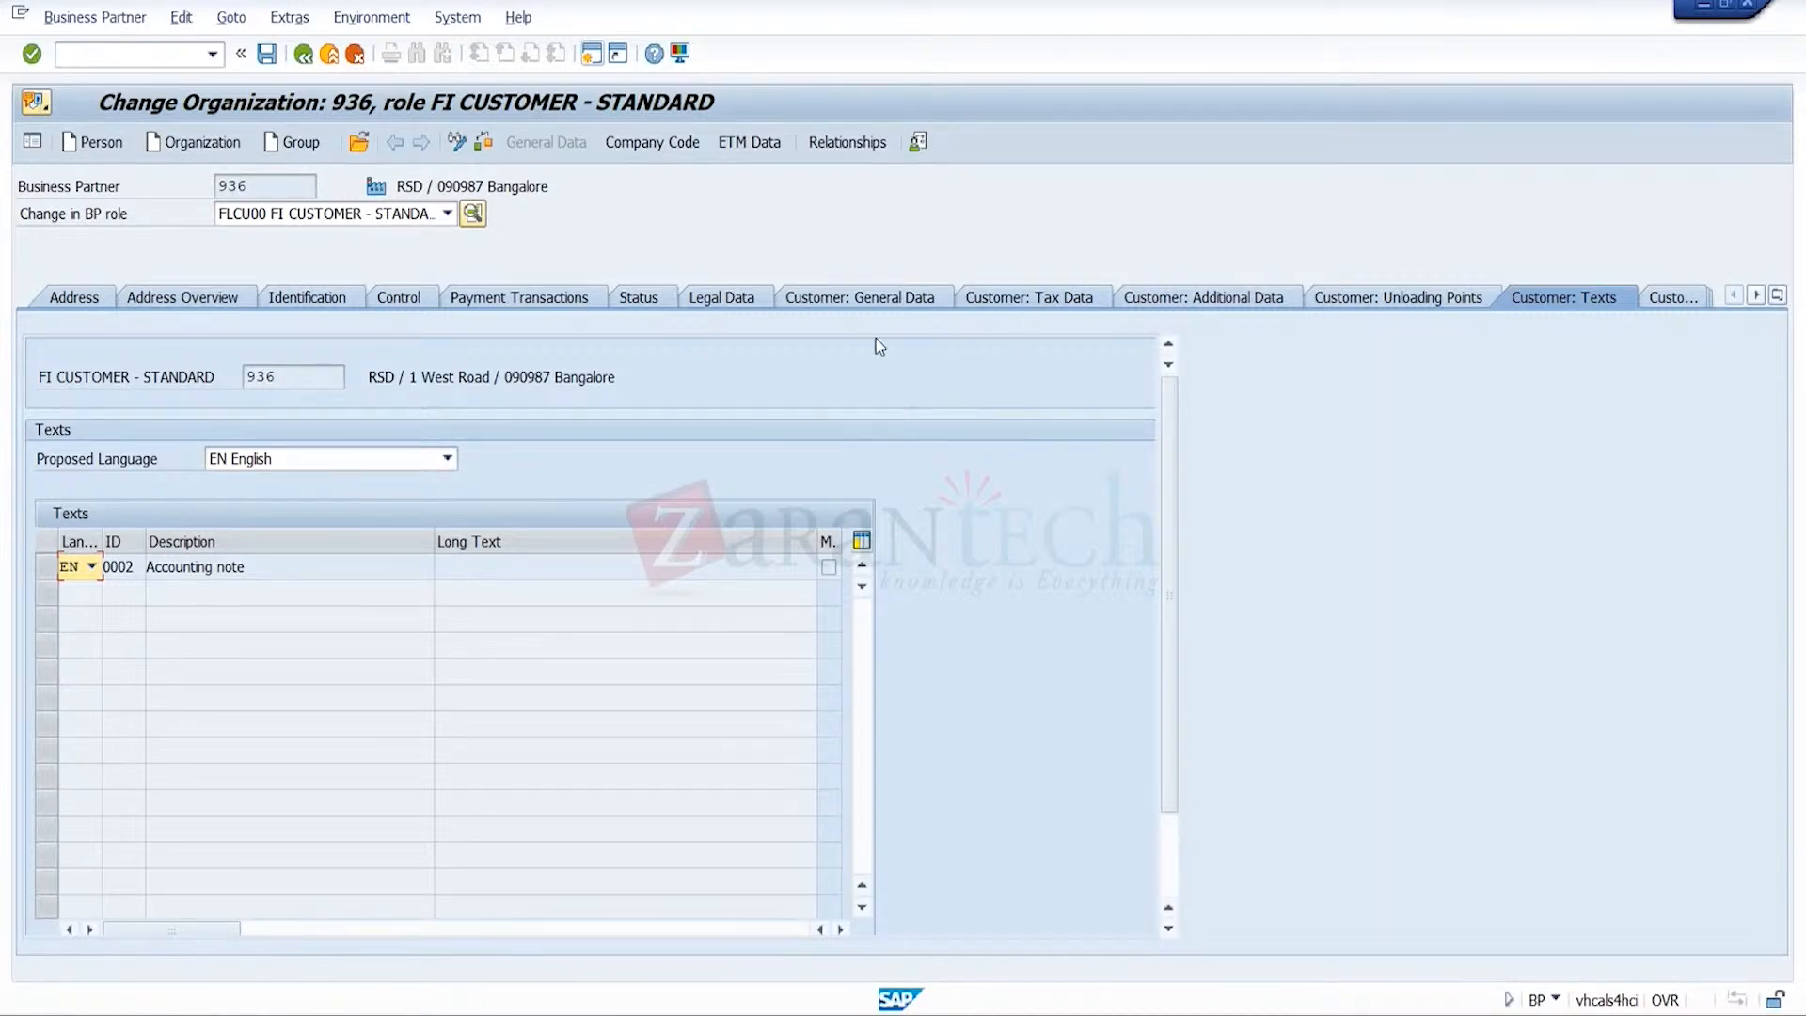
- Review the authorization group and notes in the control data and the status data, and bring up the customizing session
{"action": "left_click", "coordinate": [406, 299]}
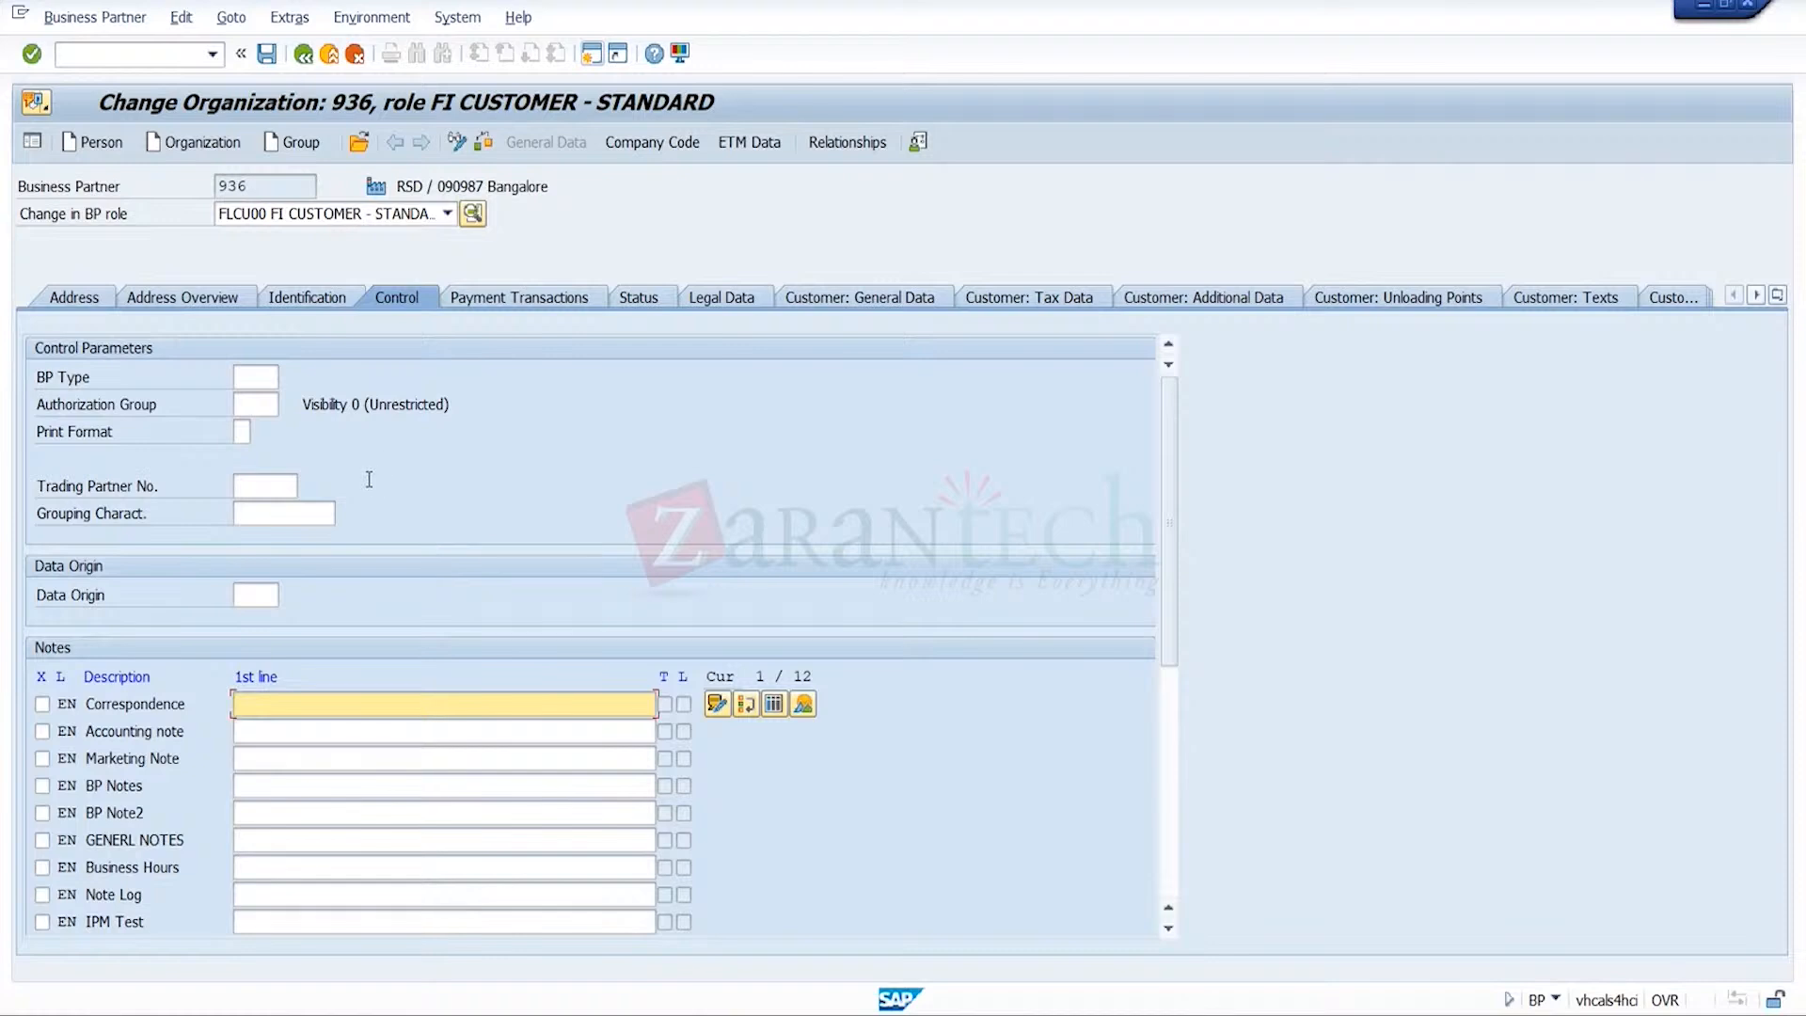
{"action": "left_click", "coordinate": [276, 410]}
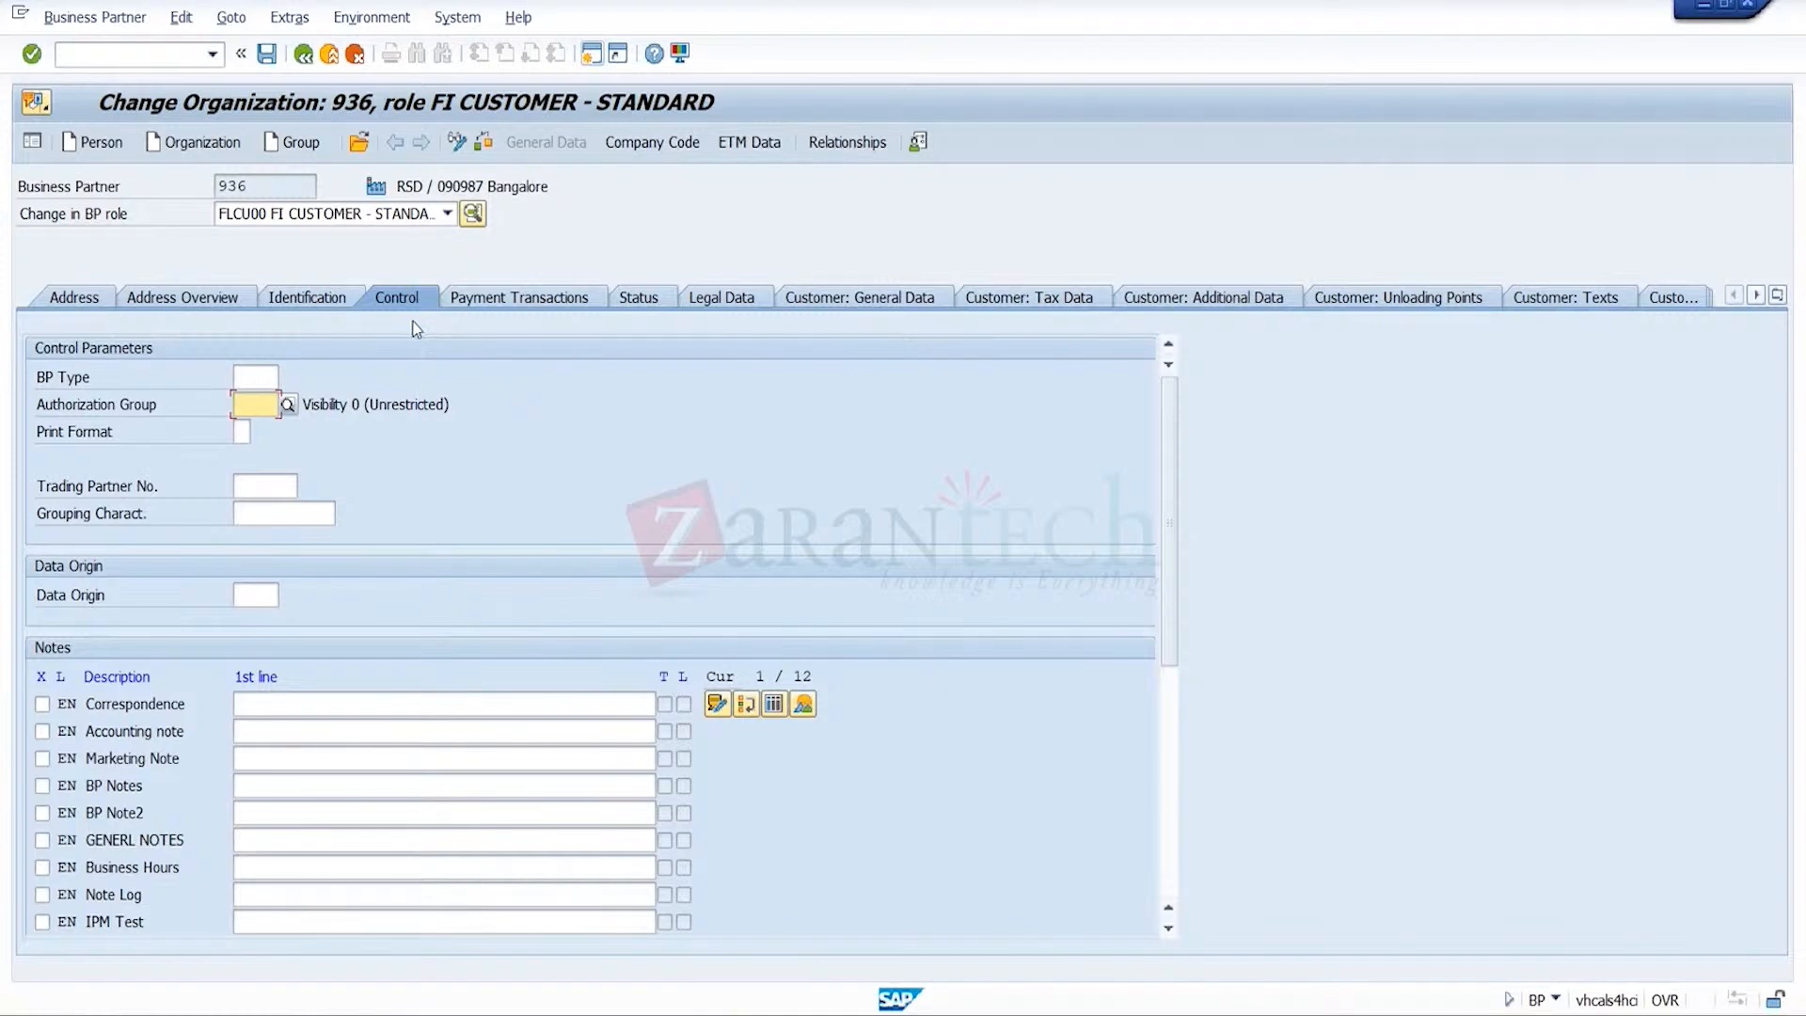
{"action": "left_click", "coordinate": [447, 705]}
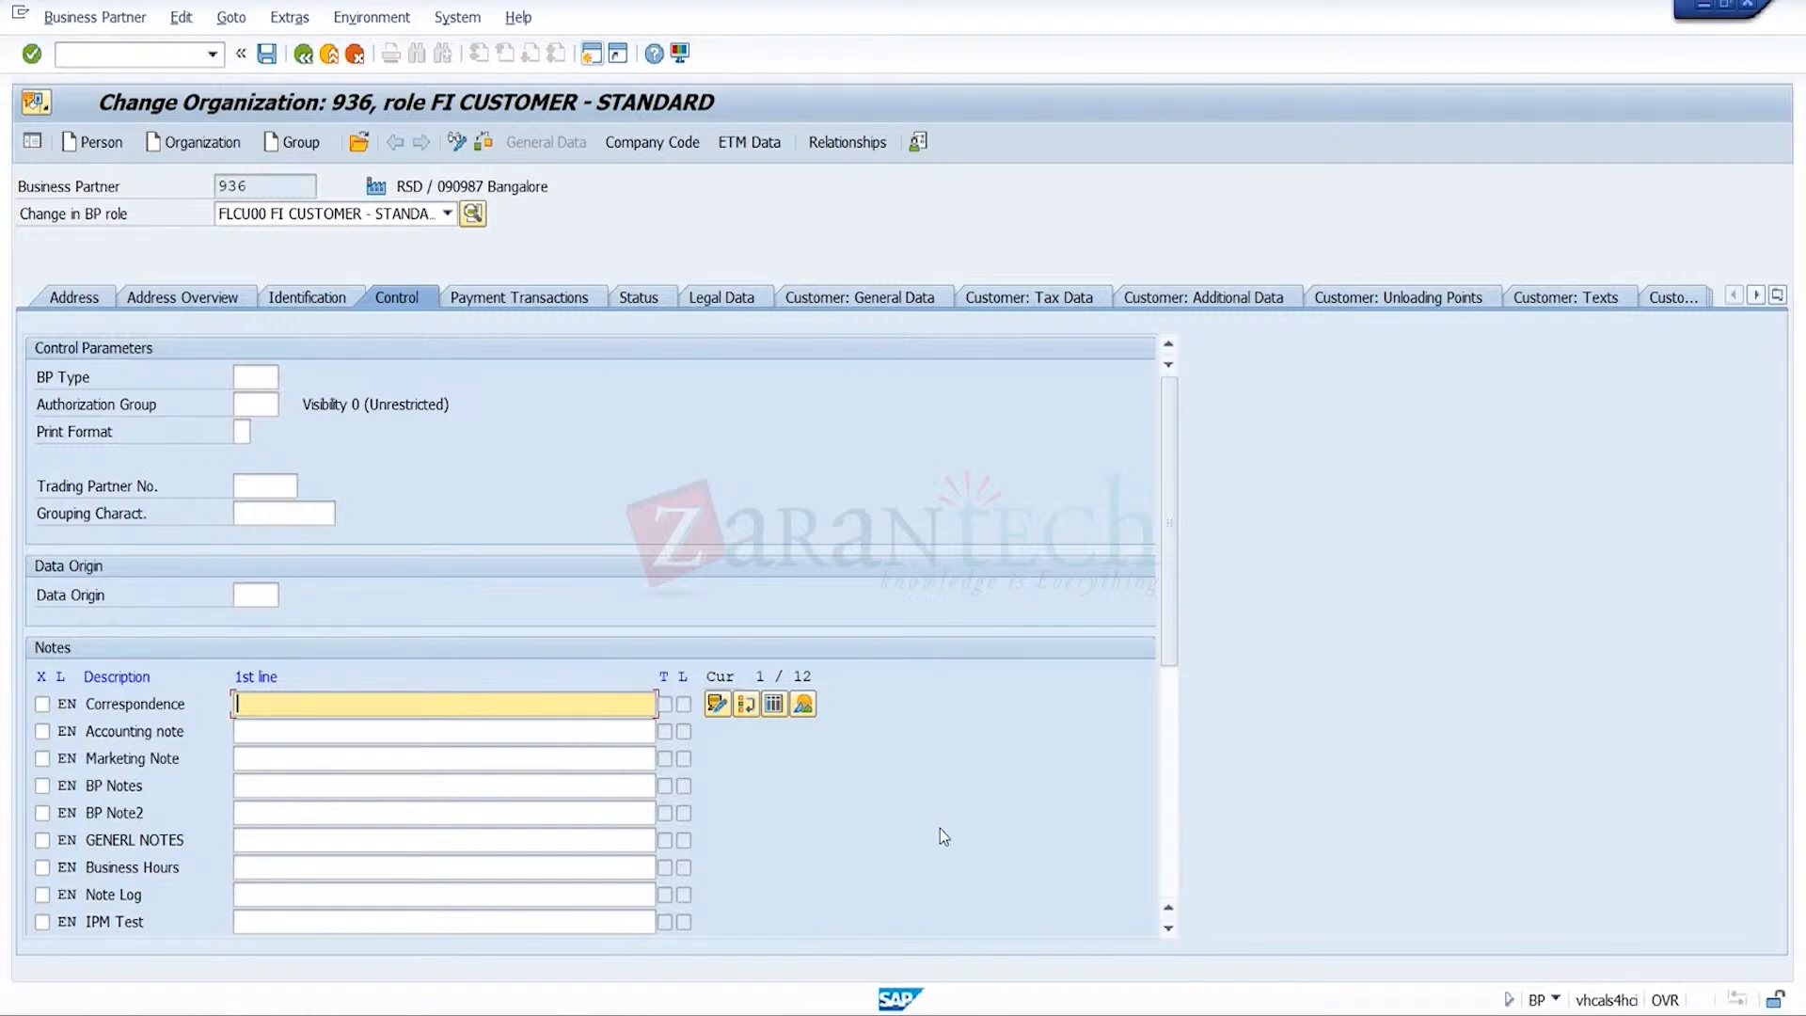
{"action": "left_click", "coordinate": [653, 303]}
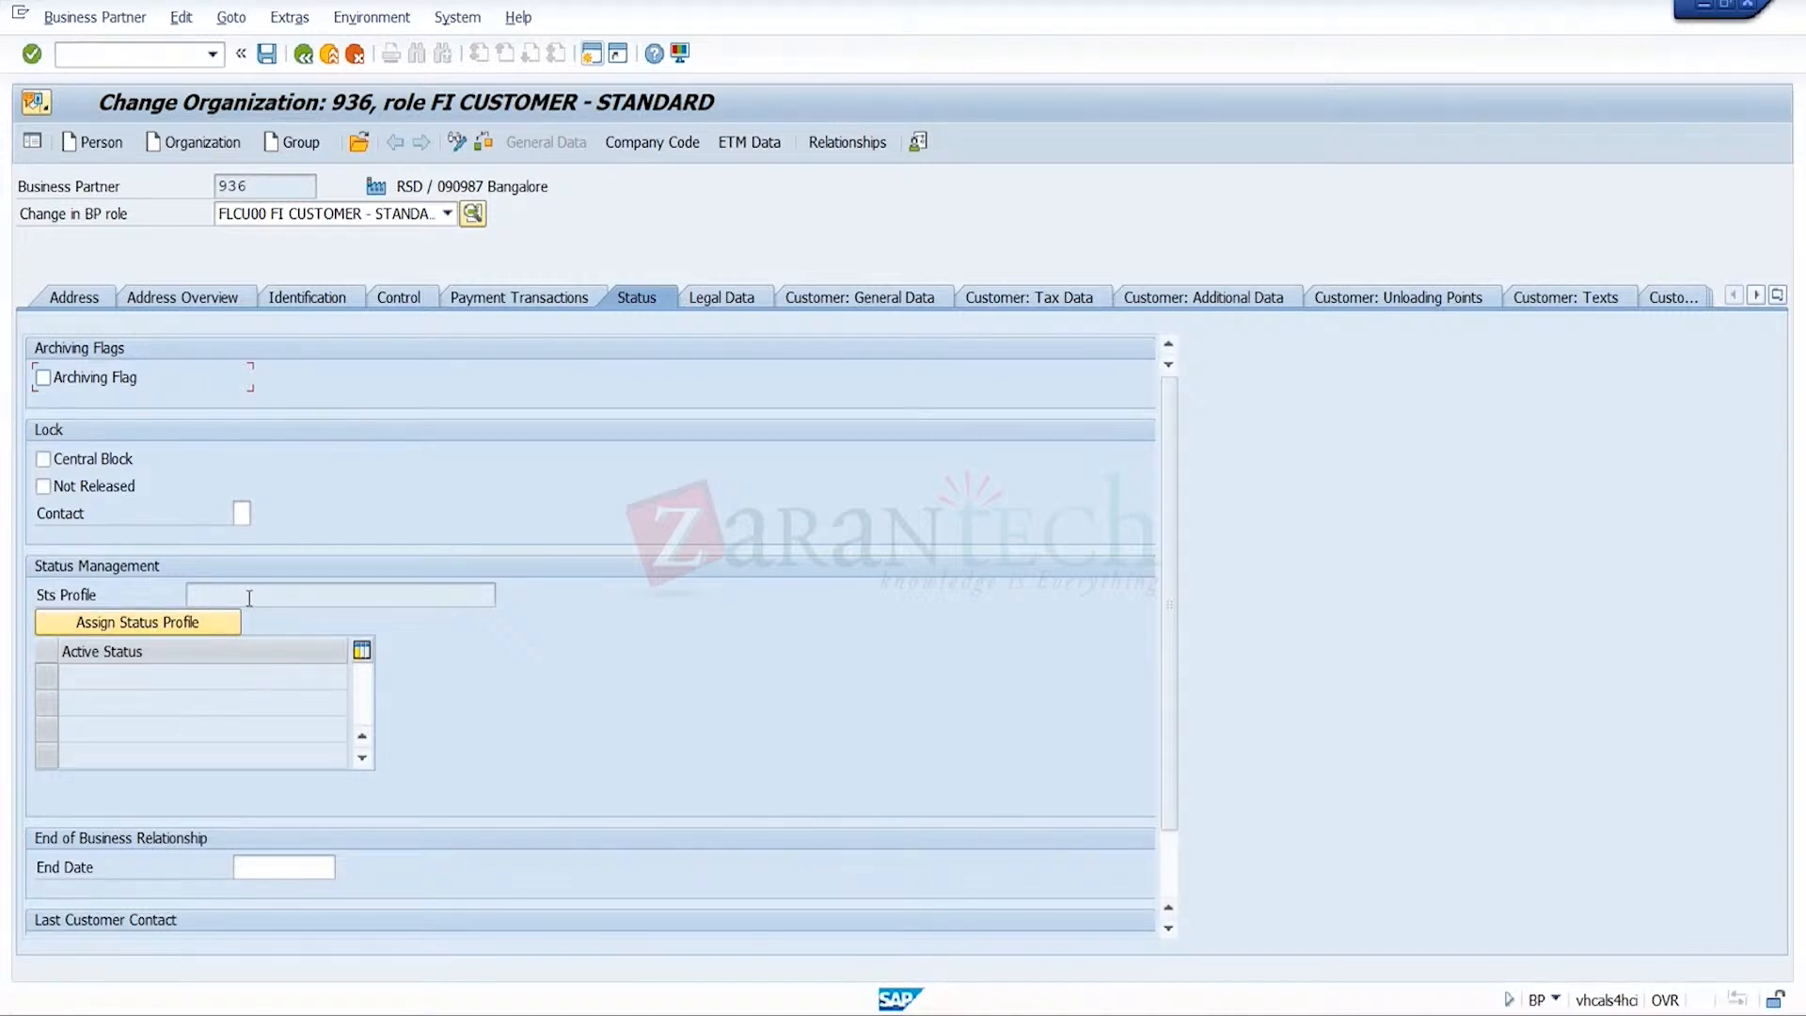
{"action": "left_click", "coordinate": [412, 298]}
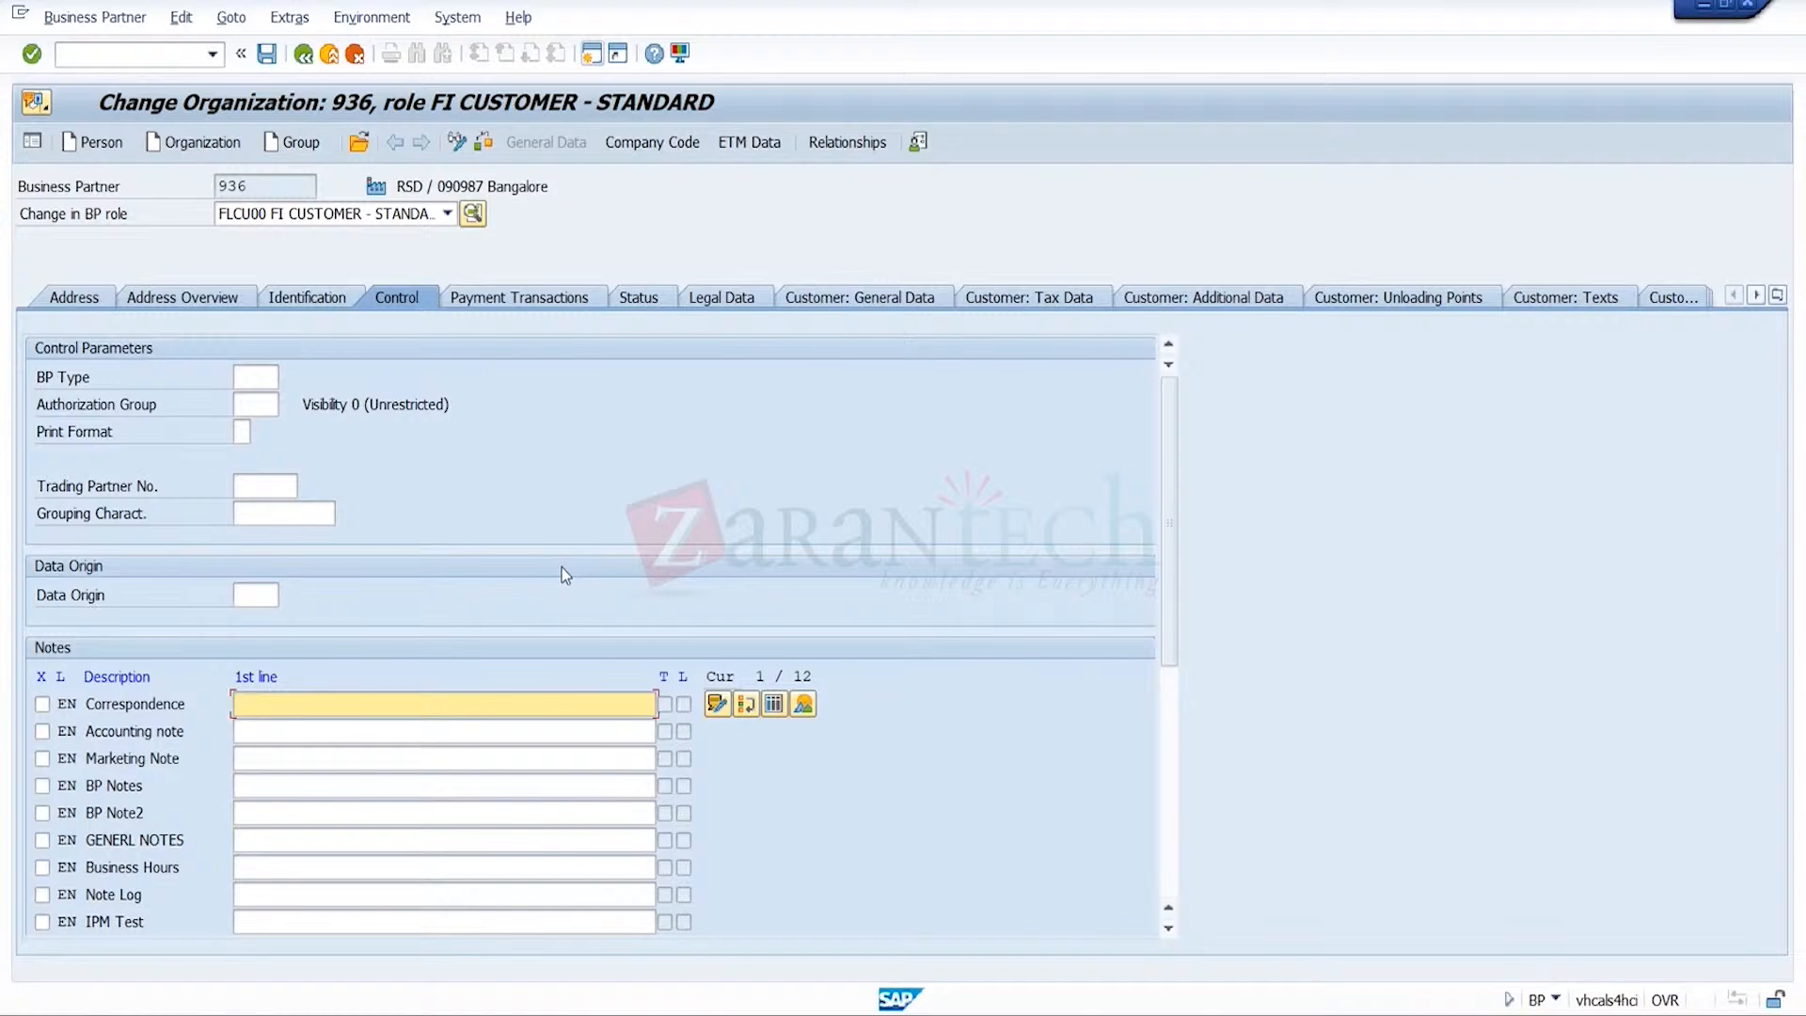
{"action": "mouse_move", "coordinate": [1308, 1015]}
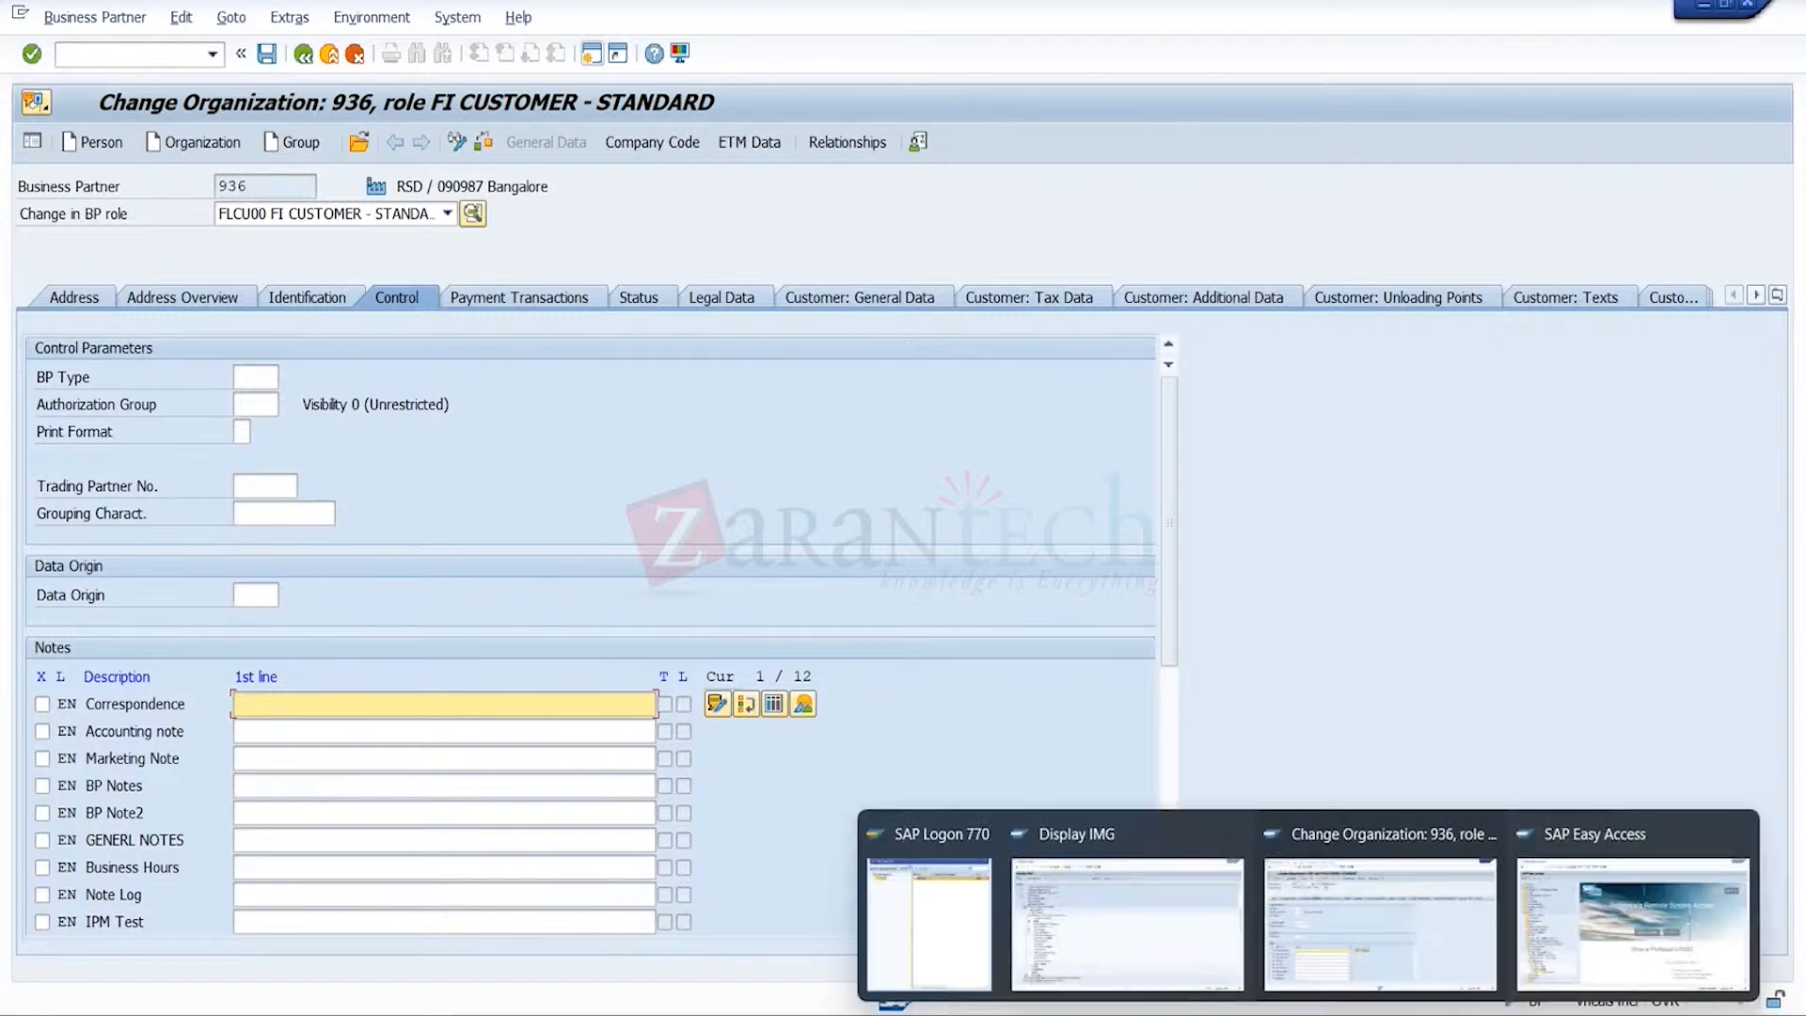
{"action": "left_click", "coordinate": [1141, 935]}
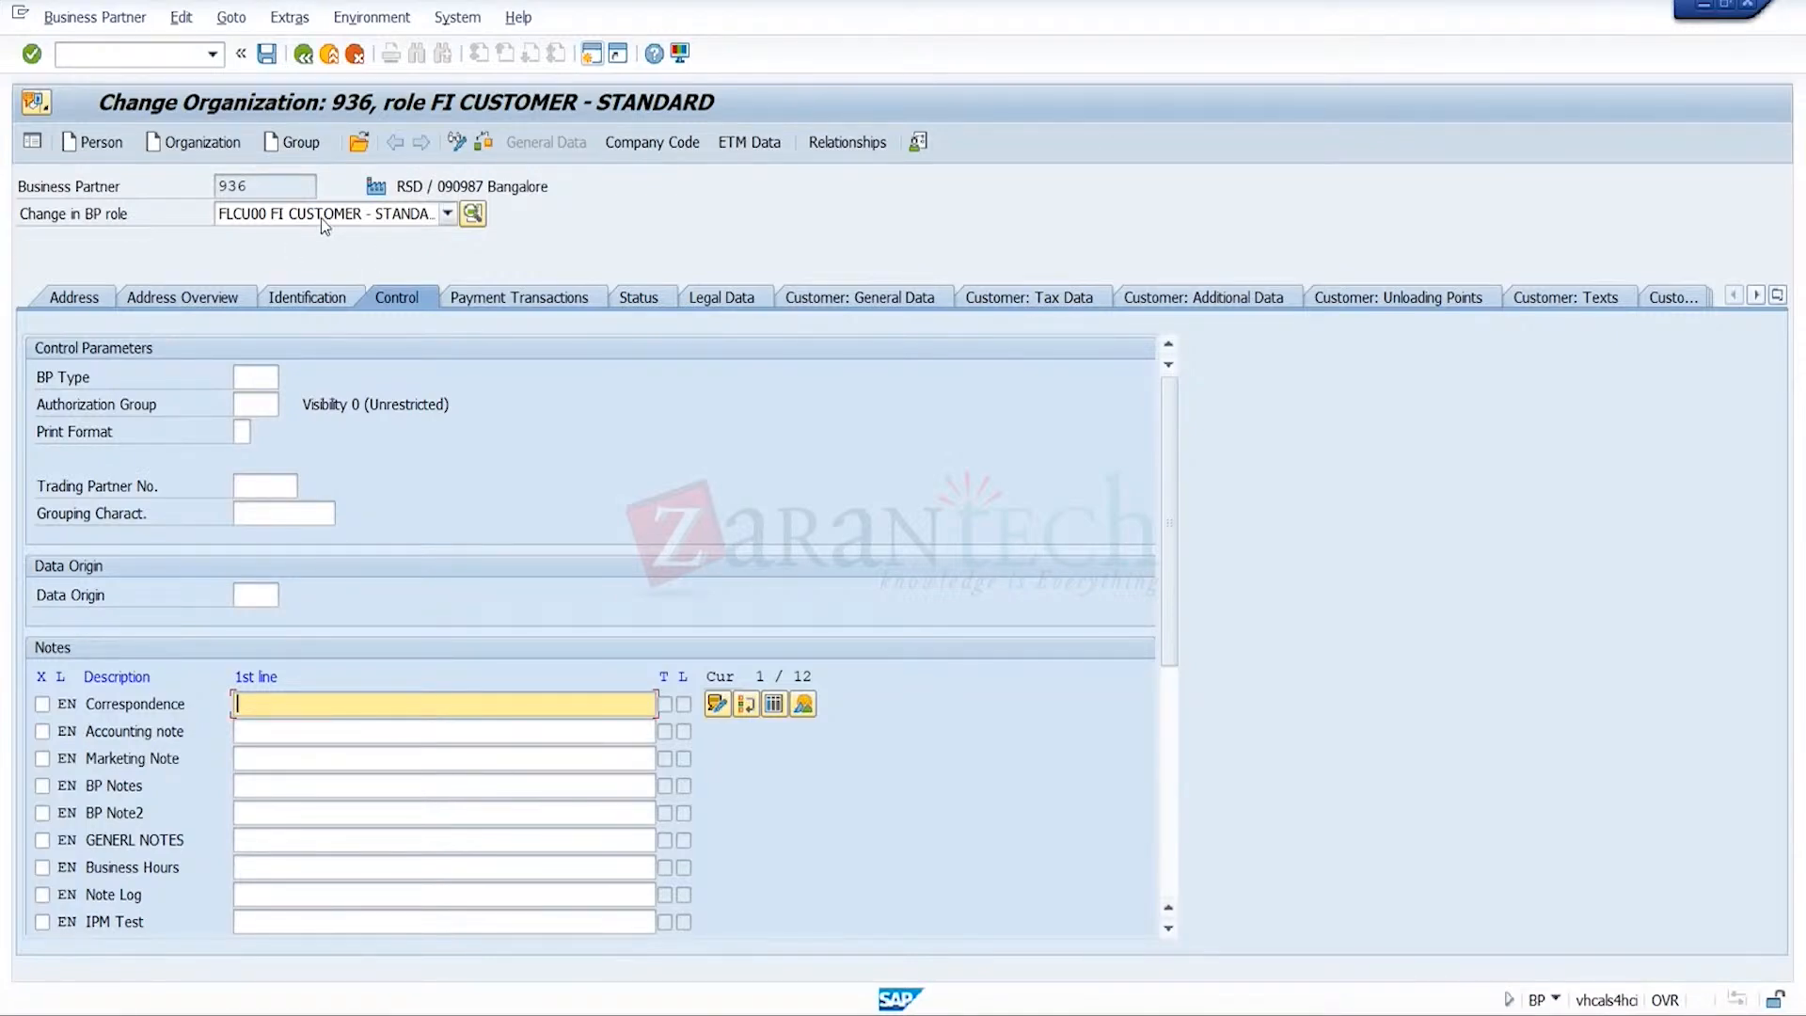
- Exit the business partner record, restart transaction BP and begin creating a new organization
{"action": "left_click", "coordinate": [330, 57]}
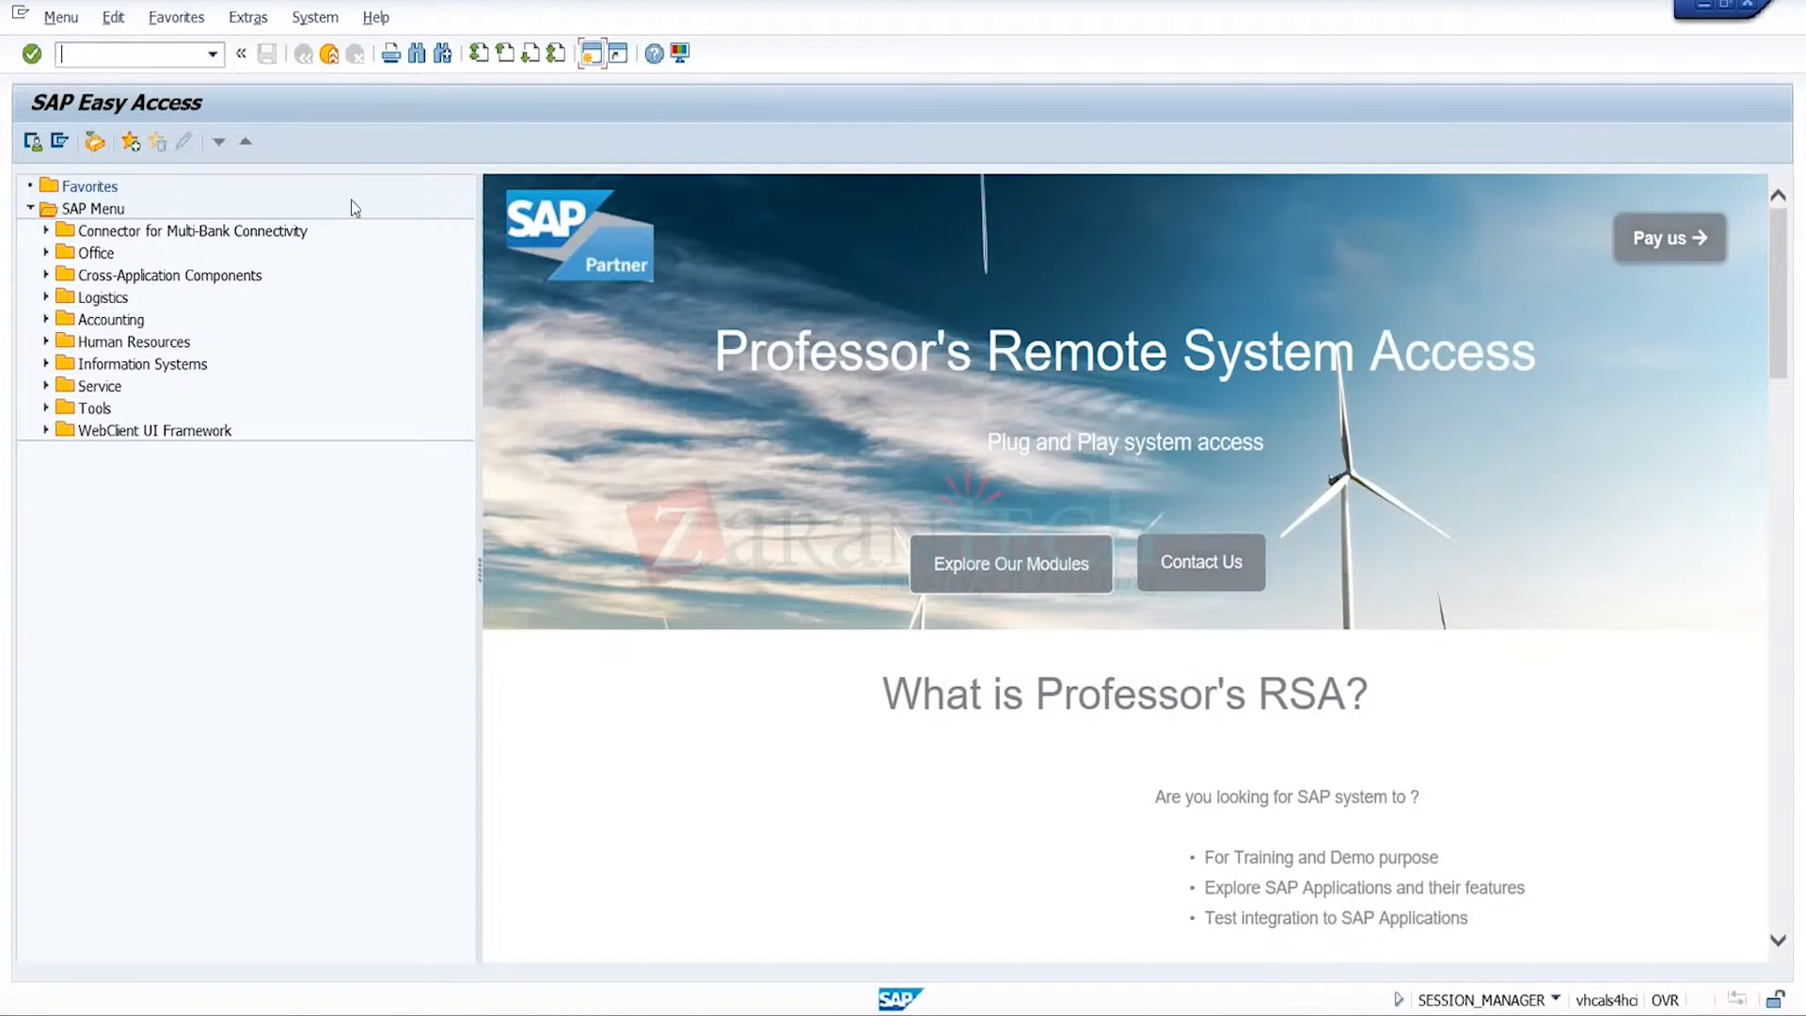
{"action": "left_click", "coordinate": [213, 54]}
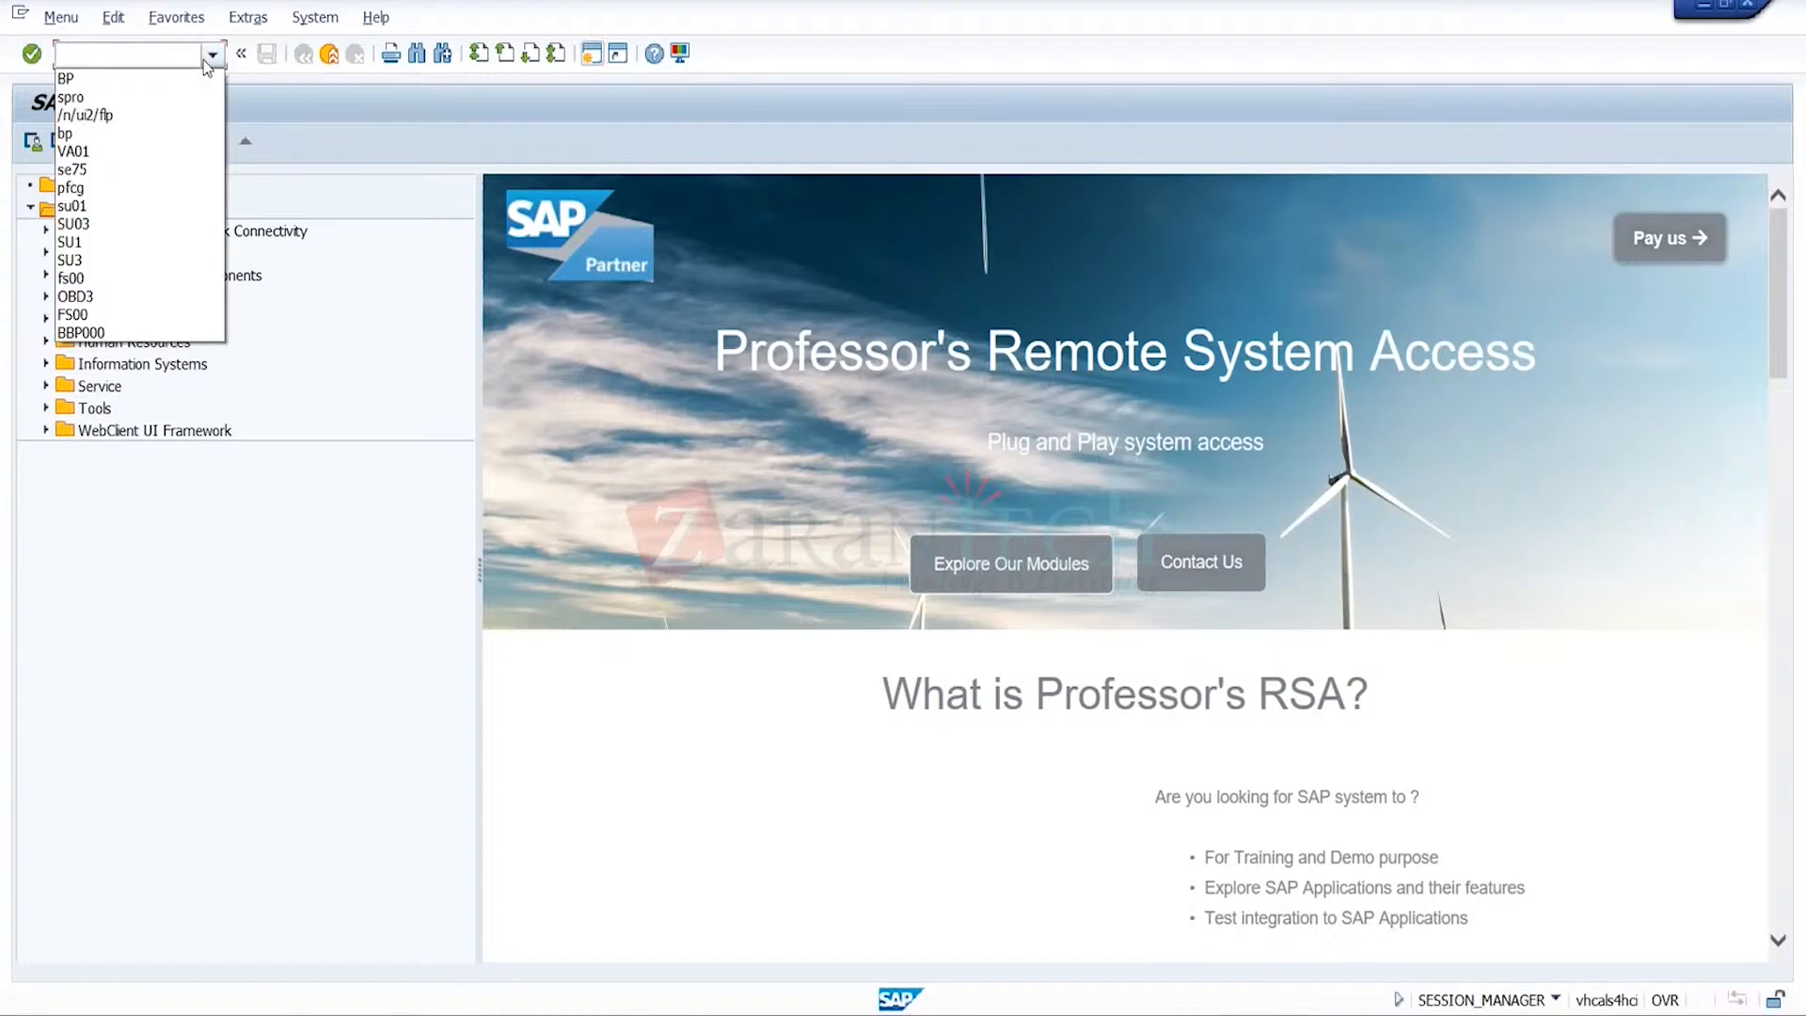
{"action": "left_click", "coordinate": [154, 78]}
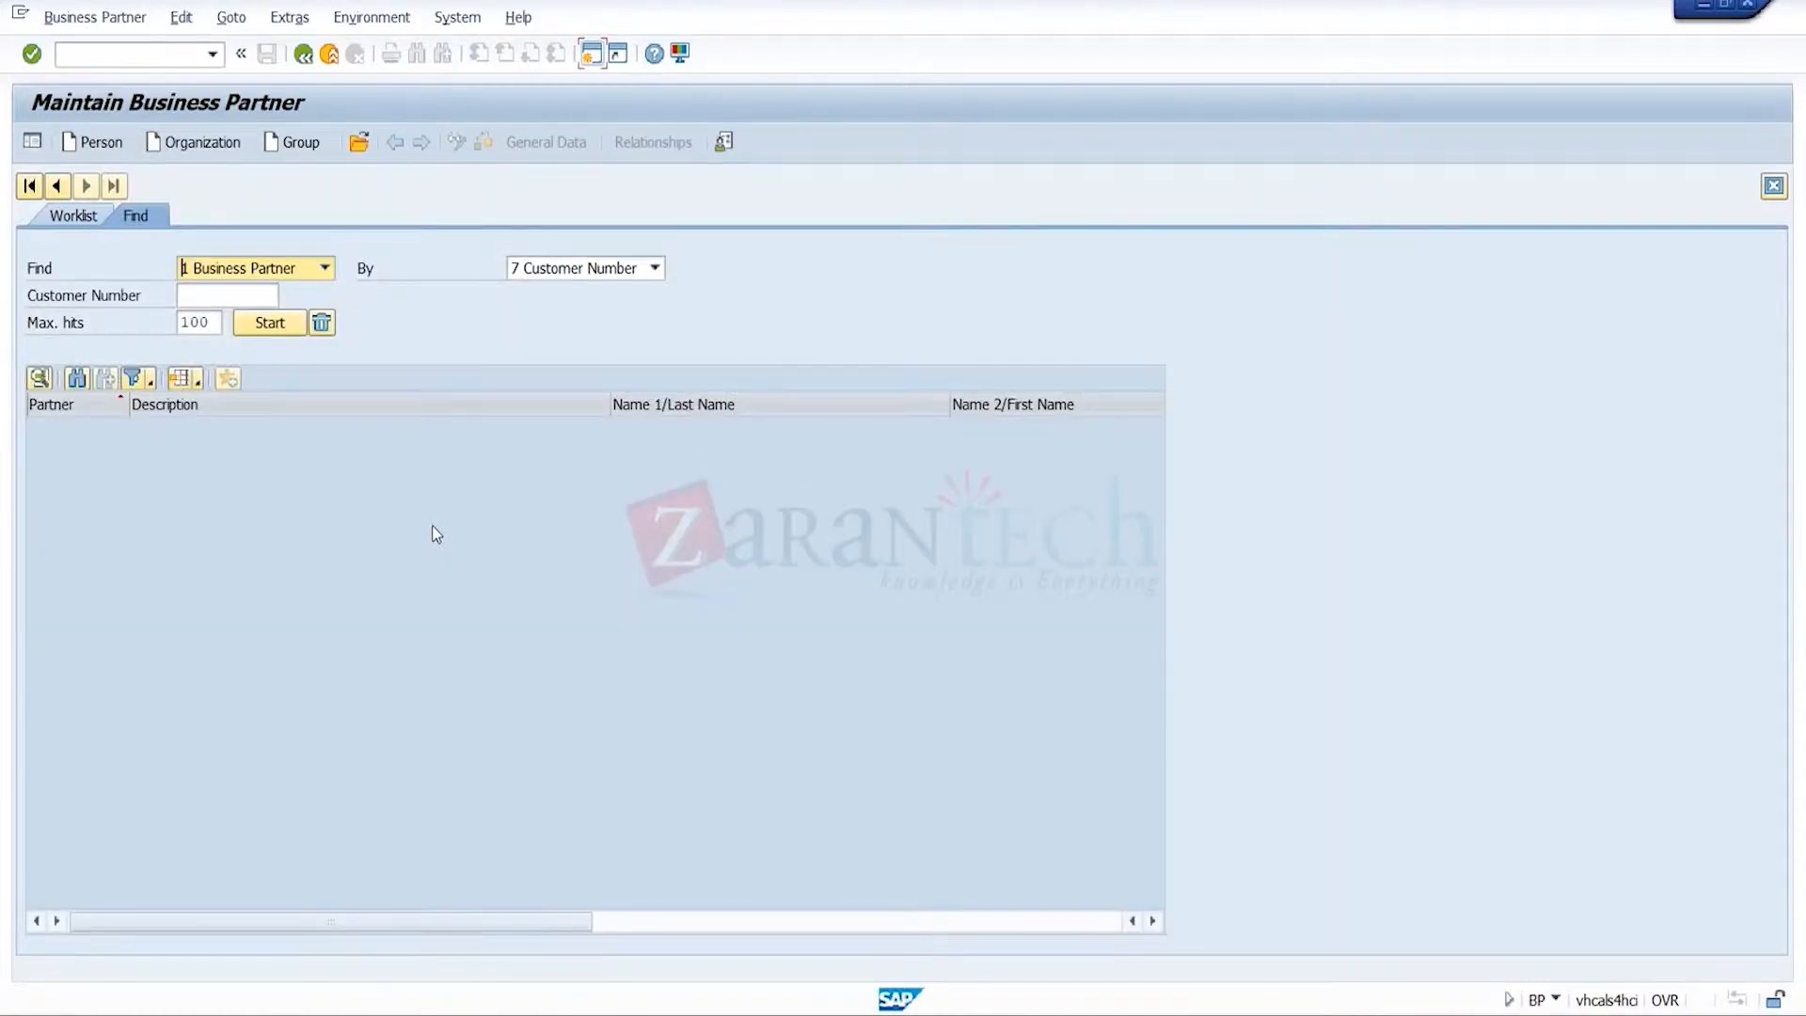
{"action": "left_click", "coordinate": [211, 149]}
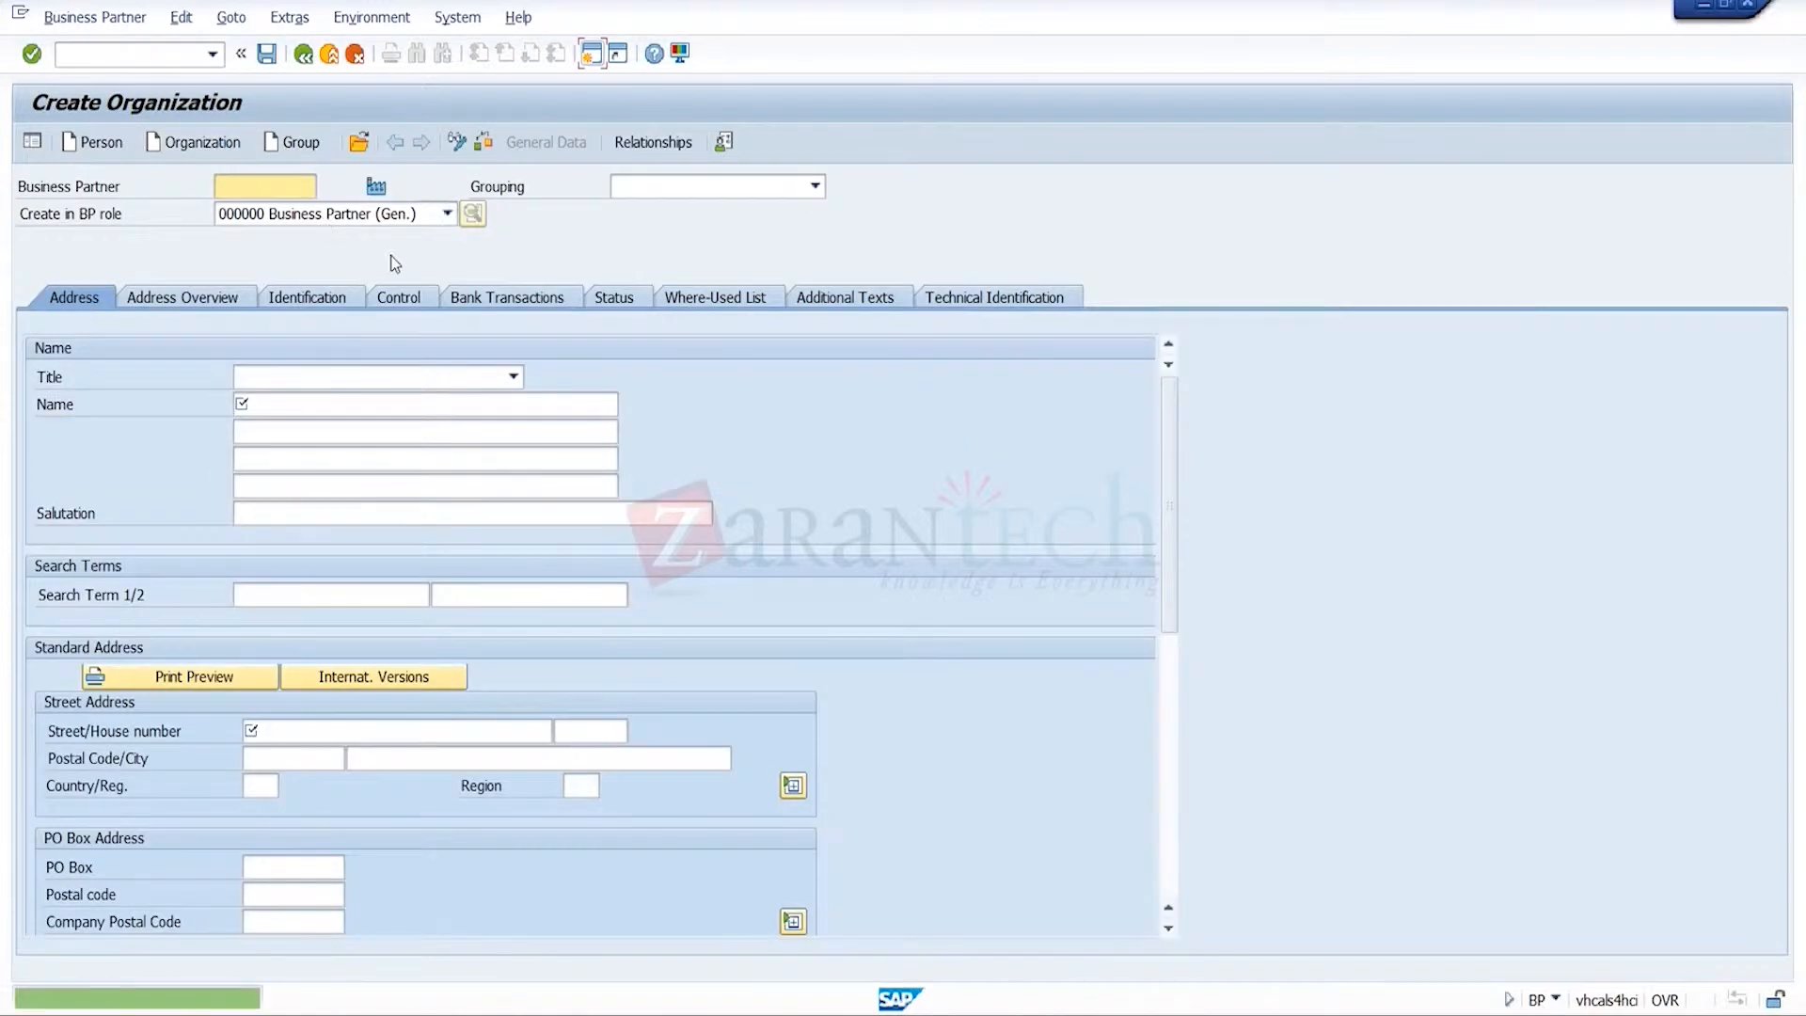
- Assign grouping RKSA Acc Grp for RKS to the organization, with title 0003 Company and name JKS
{"action": "left_click", "coordinate": [782, 193]}
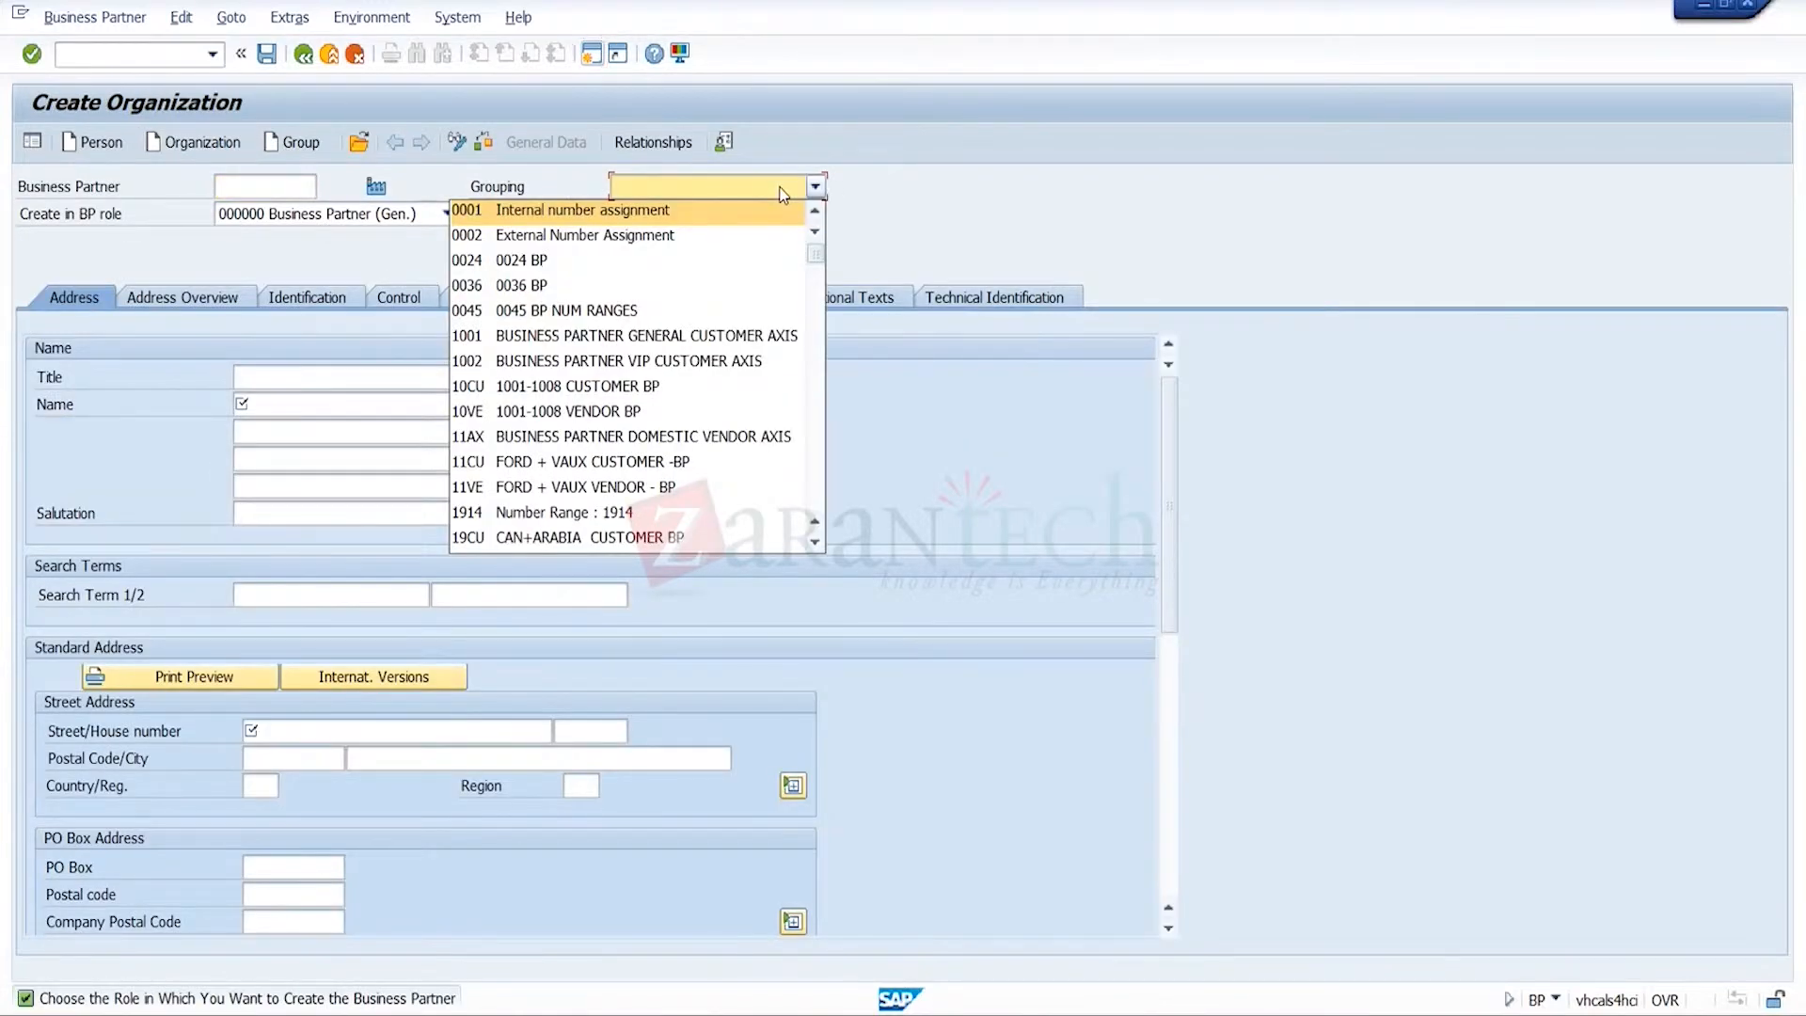
{"action": "key", "text": "r"}
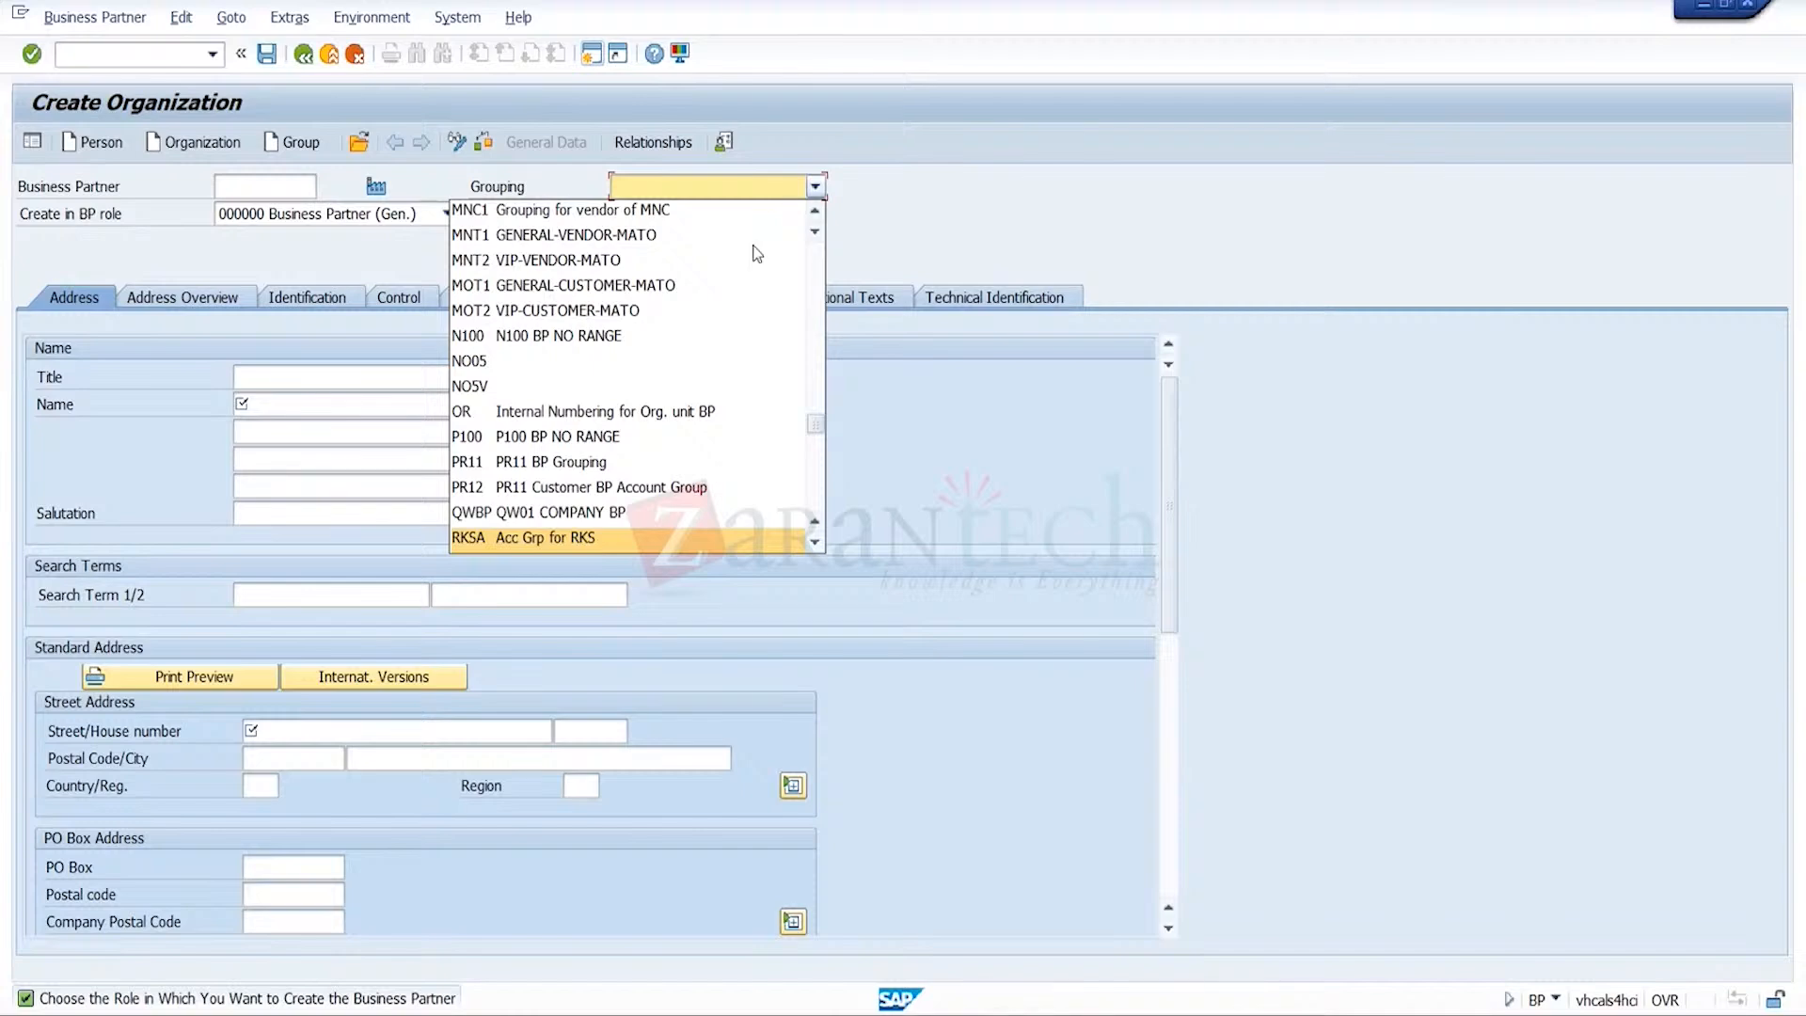
{"action": "left_click", "coordinate": [607, 542]}
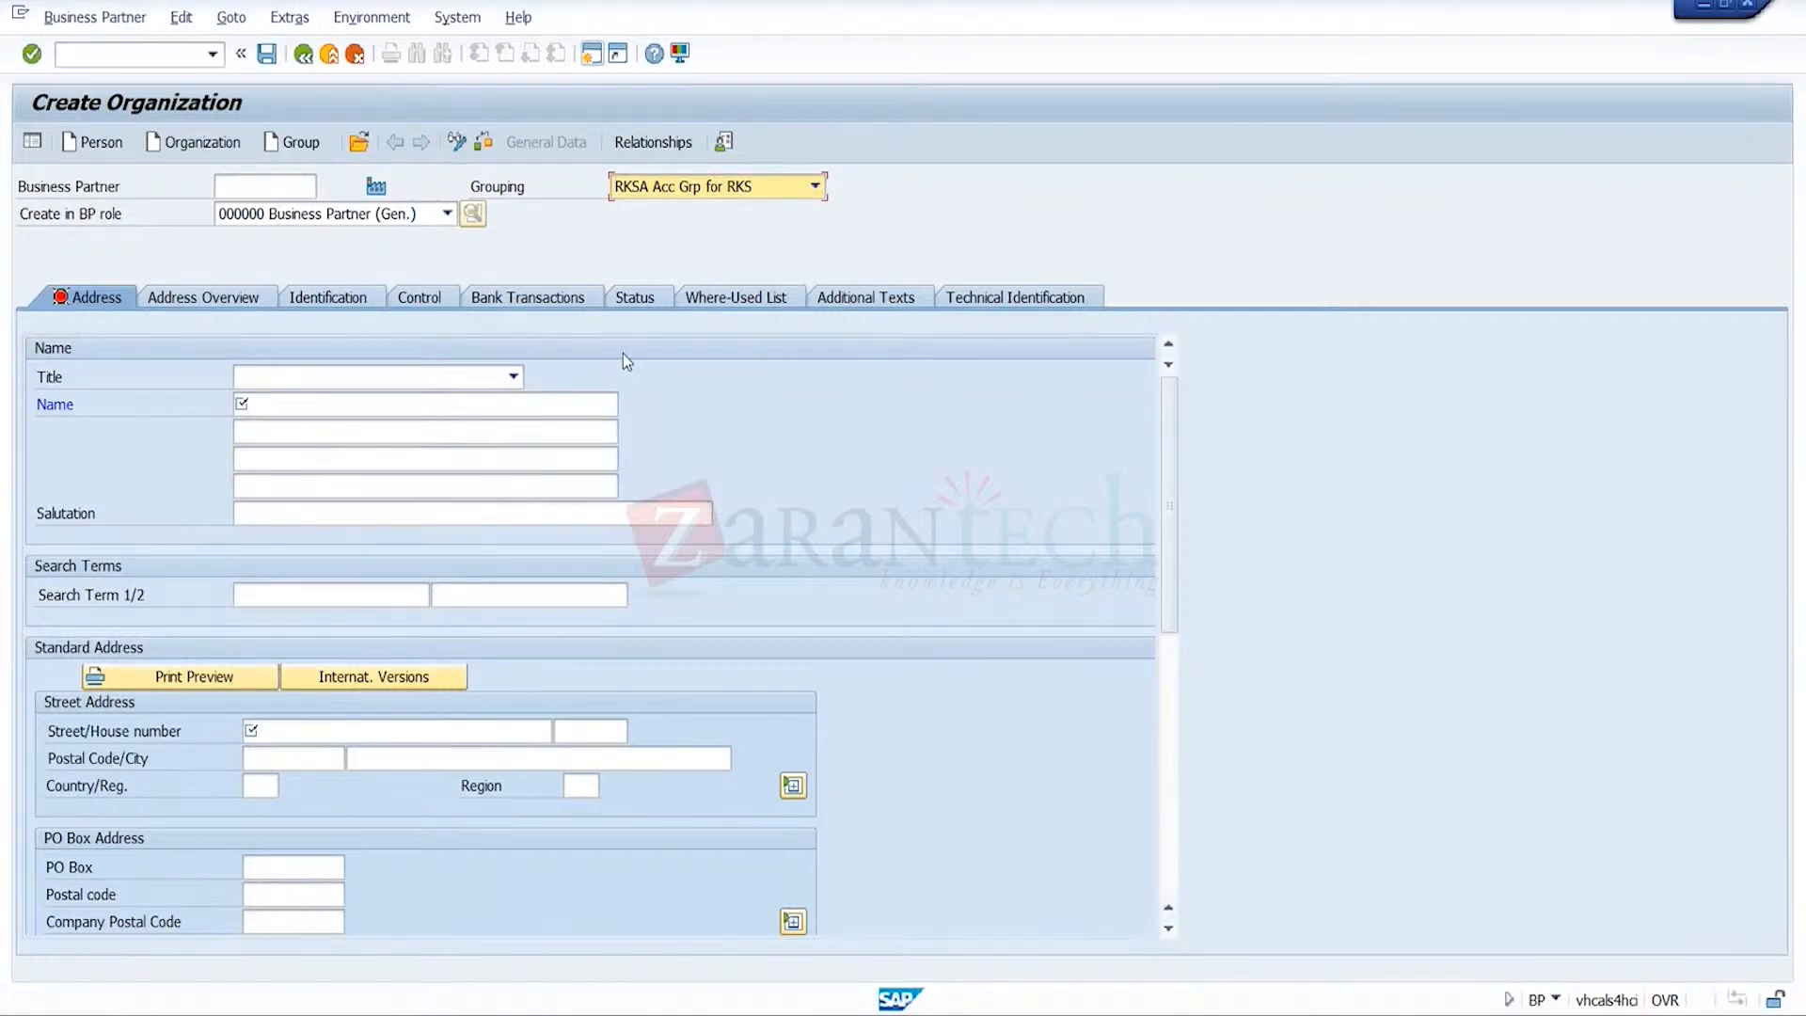
{"action": "left_click", "coordinate": [513, 376]}
{"action": "left_click", "coordinate": [424, 397]}
{"action": "left_click", "coordinate": [425, 397]}
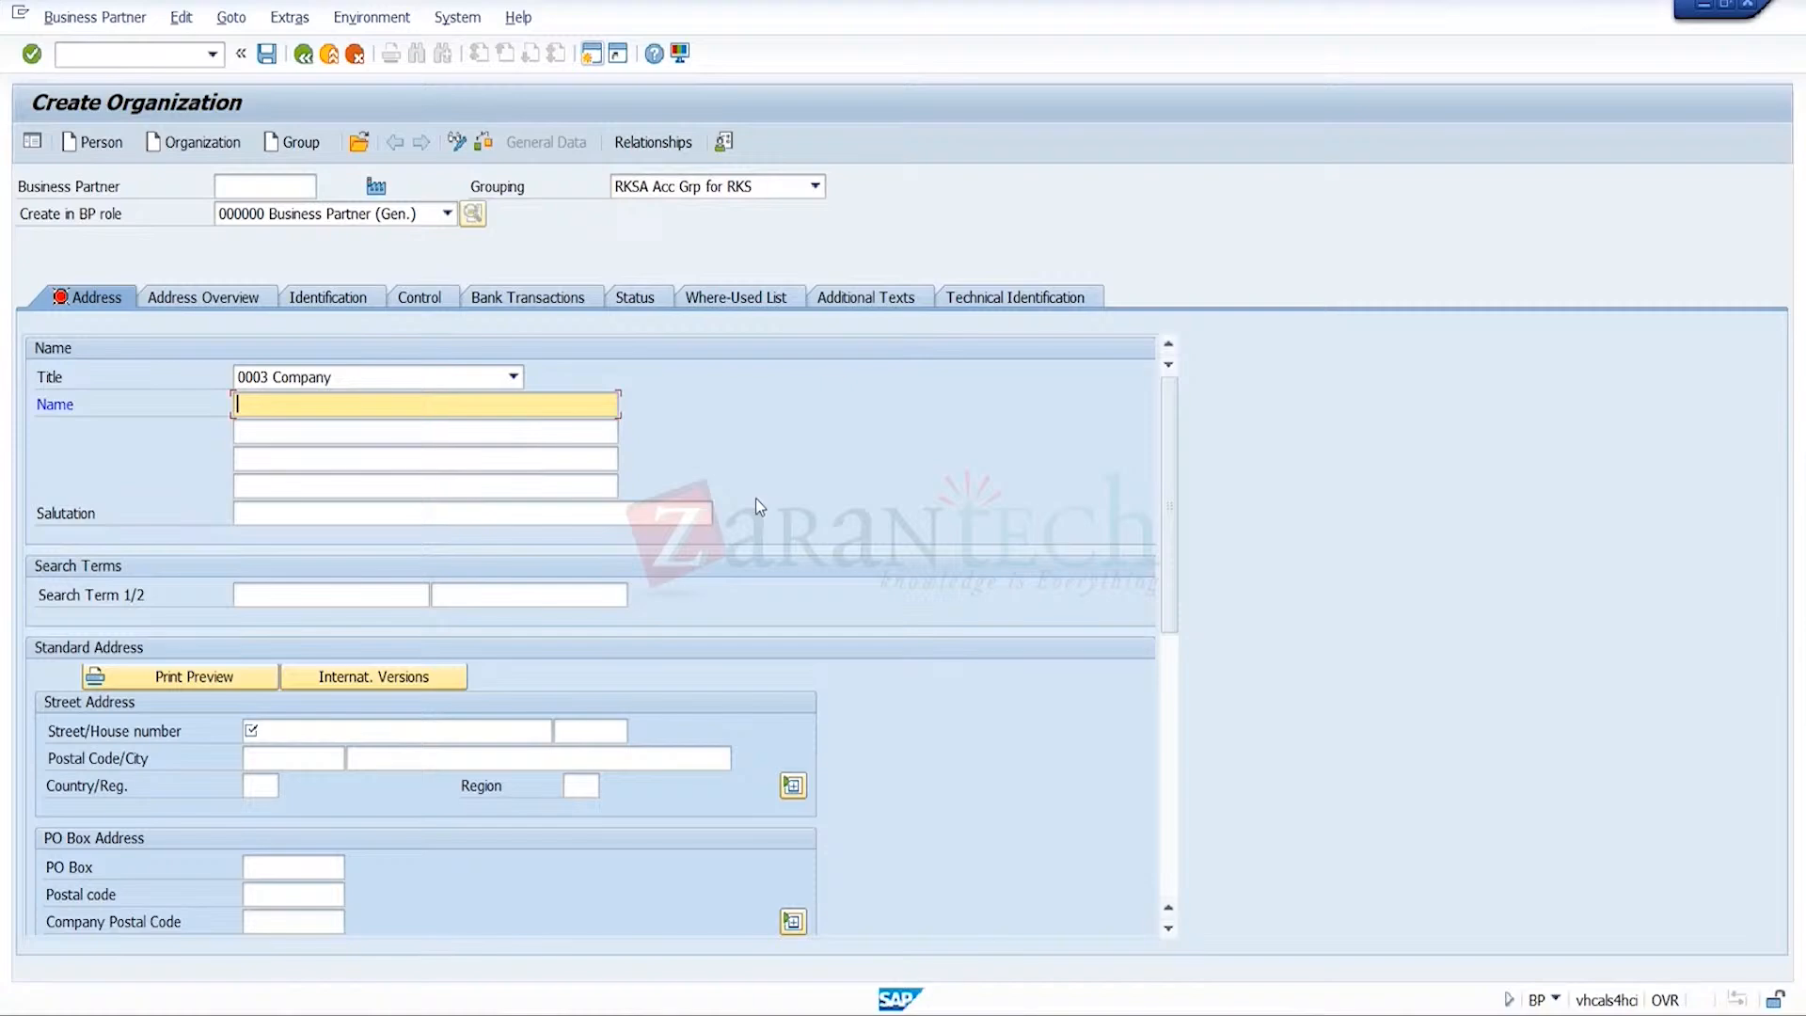
{"action": "type", "text": "JKS"}
- Fill in the organization's street and postal code, and set city Bangalore, country IN and region 10
{"action": "left_click", "coordinate": [529, 730]}
{"action": "type", "text": "west"}
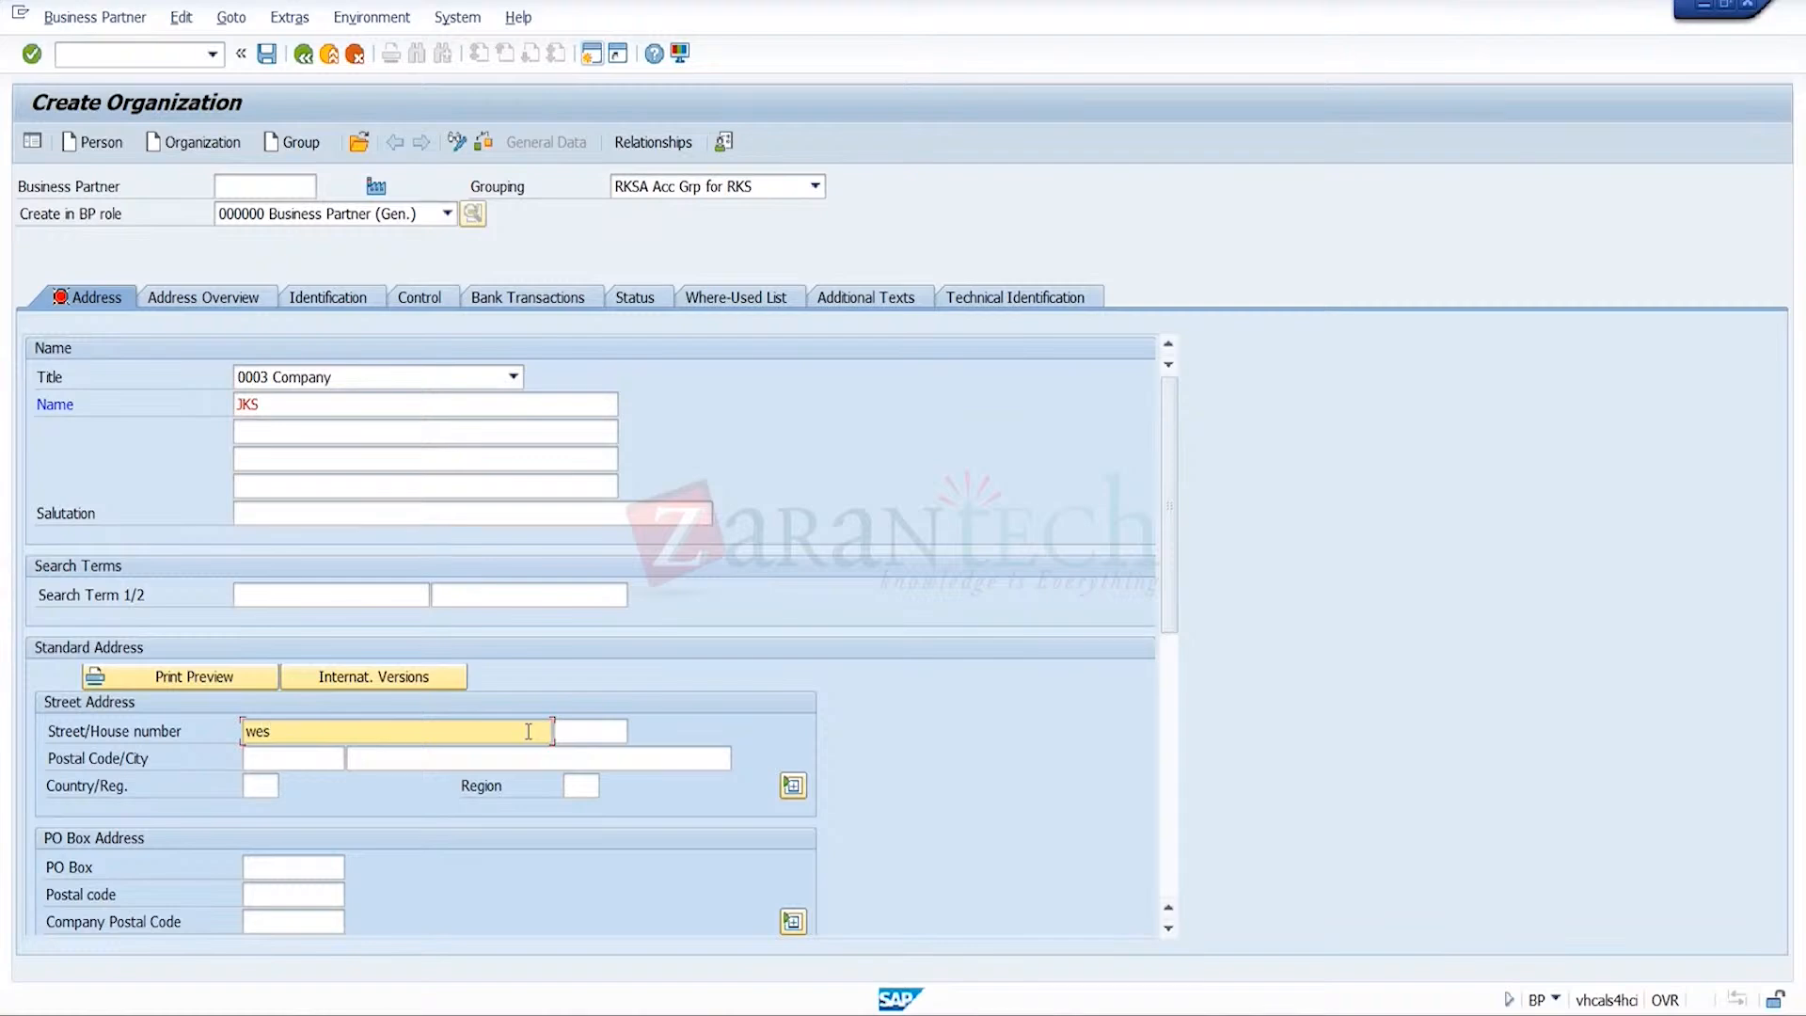
{"action": "left_click", "coordinate": [340, 762]}
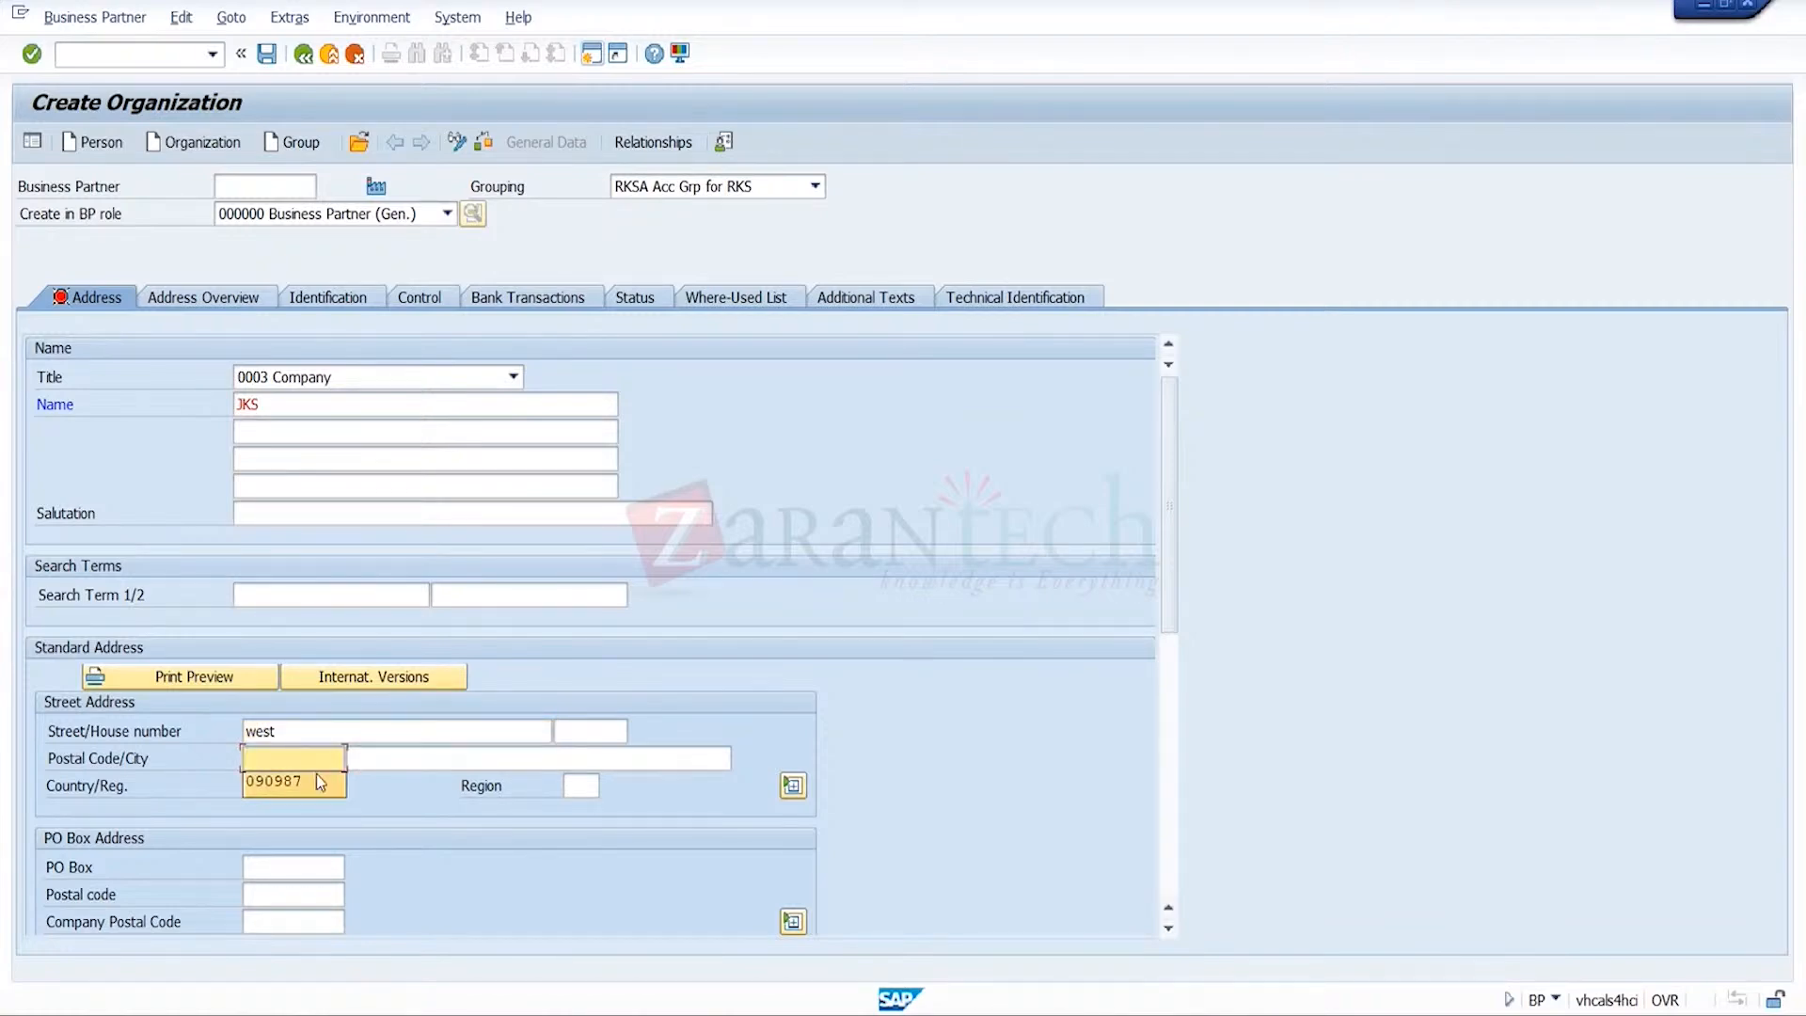
{"action": "left_click", "coordinate": [313, 777]}
{"action": "left_click", "coordinate": [384, 759]}
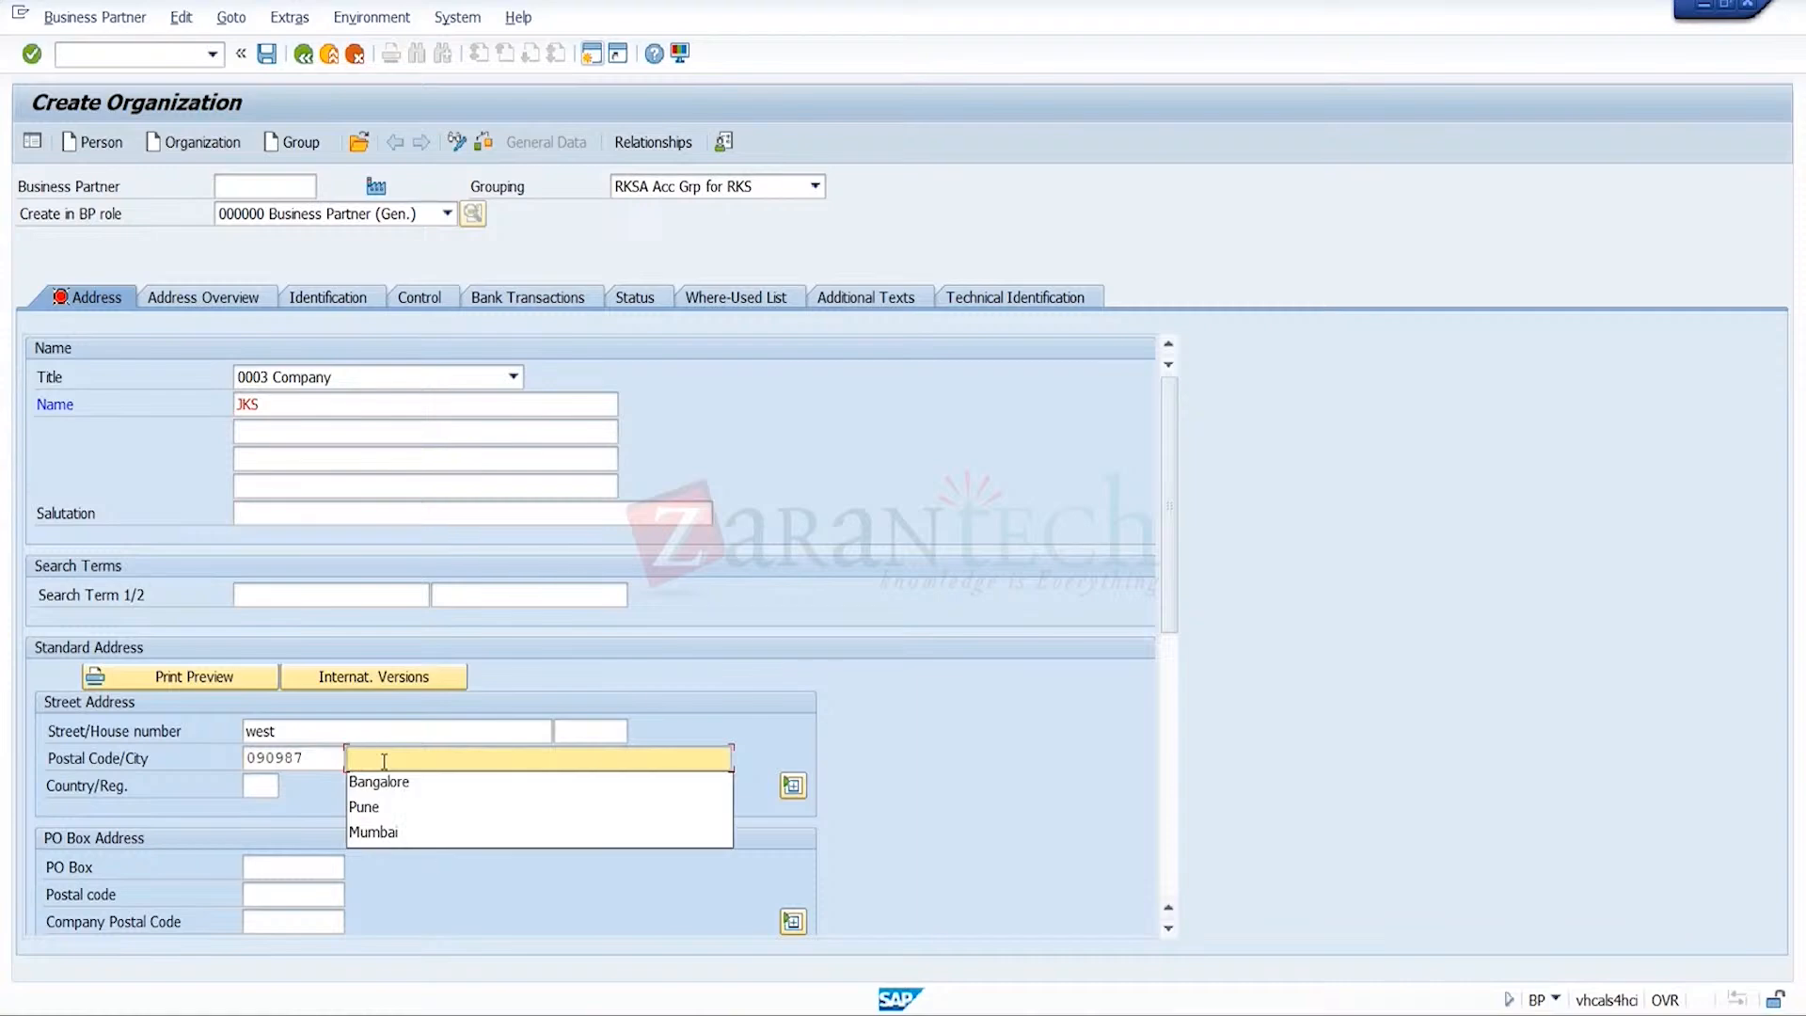
{"action": "left_click", "coordinate": [383, 770]}
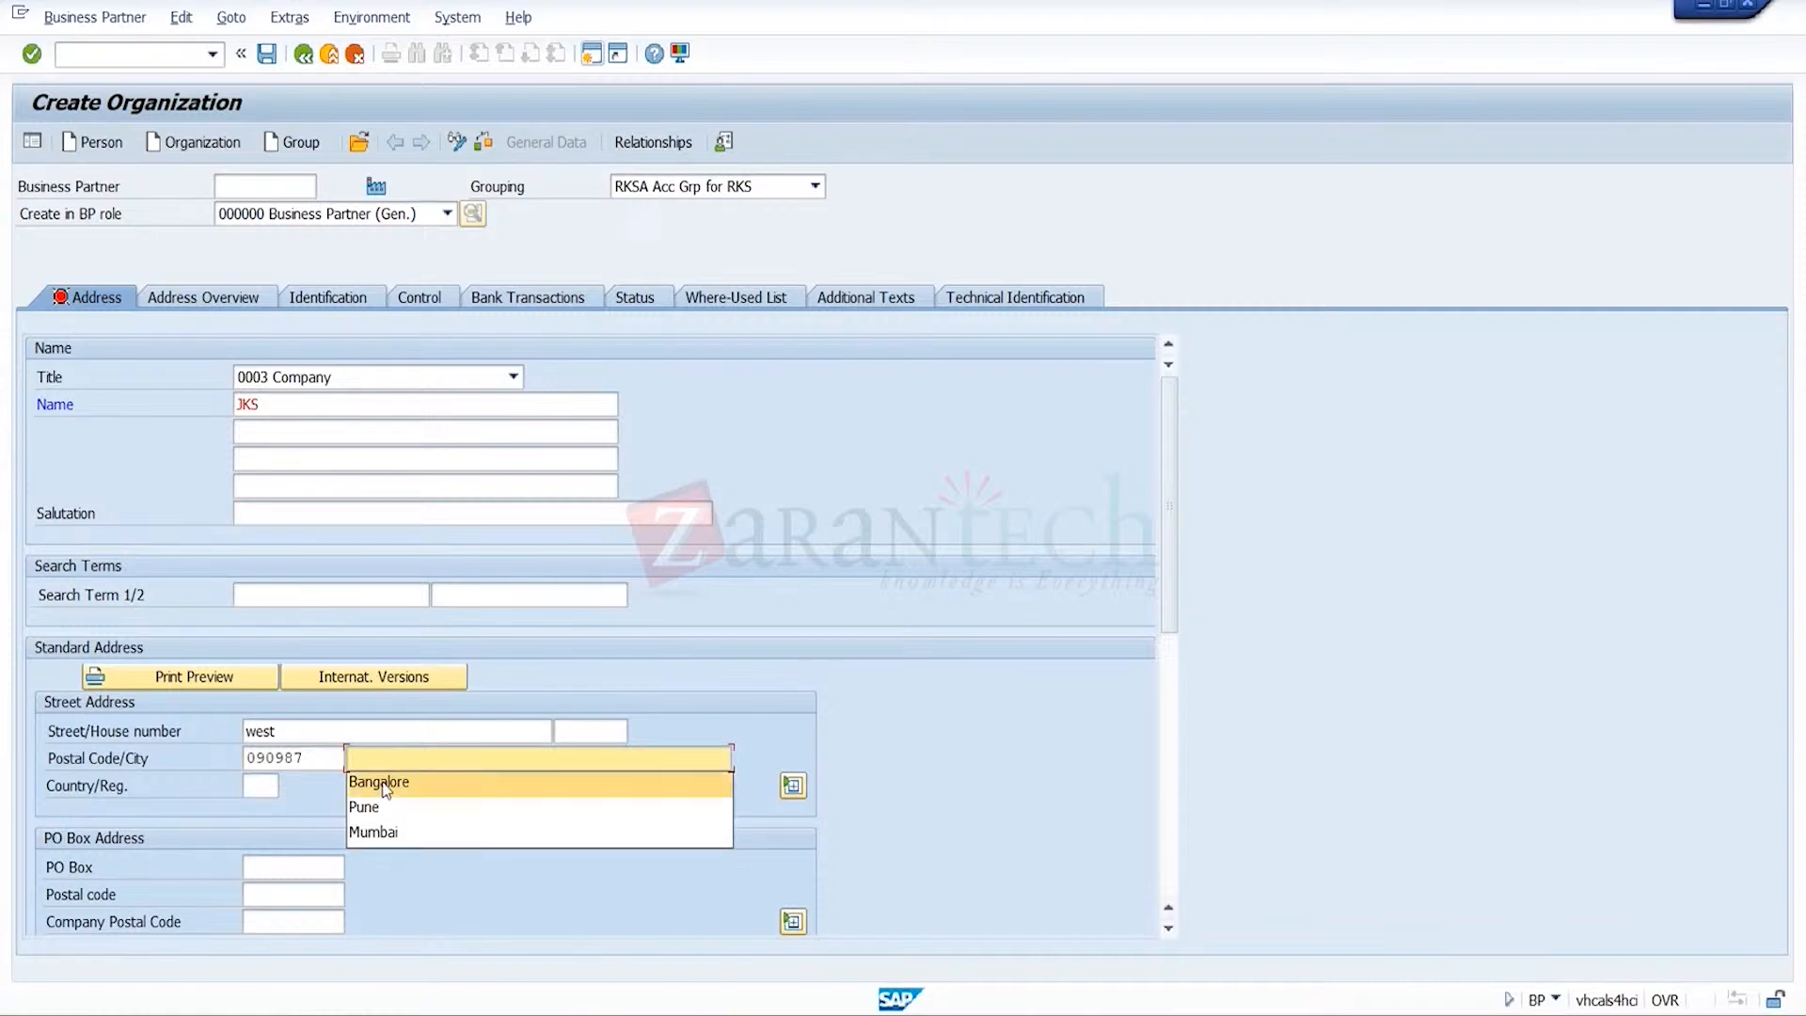
{"action": "left_click", "coordinate": [386, 780]}
{"action": "left_click", "coordinate": [254, 787]}
{"action": "type", "text": "In"}
{"action": "key", "text": "Tab"}
{"action": "type", "text": "10"}
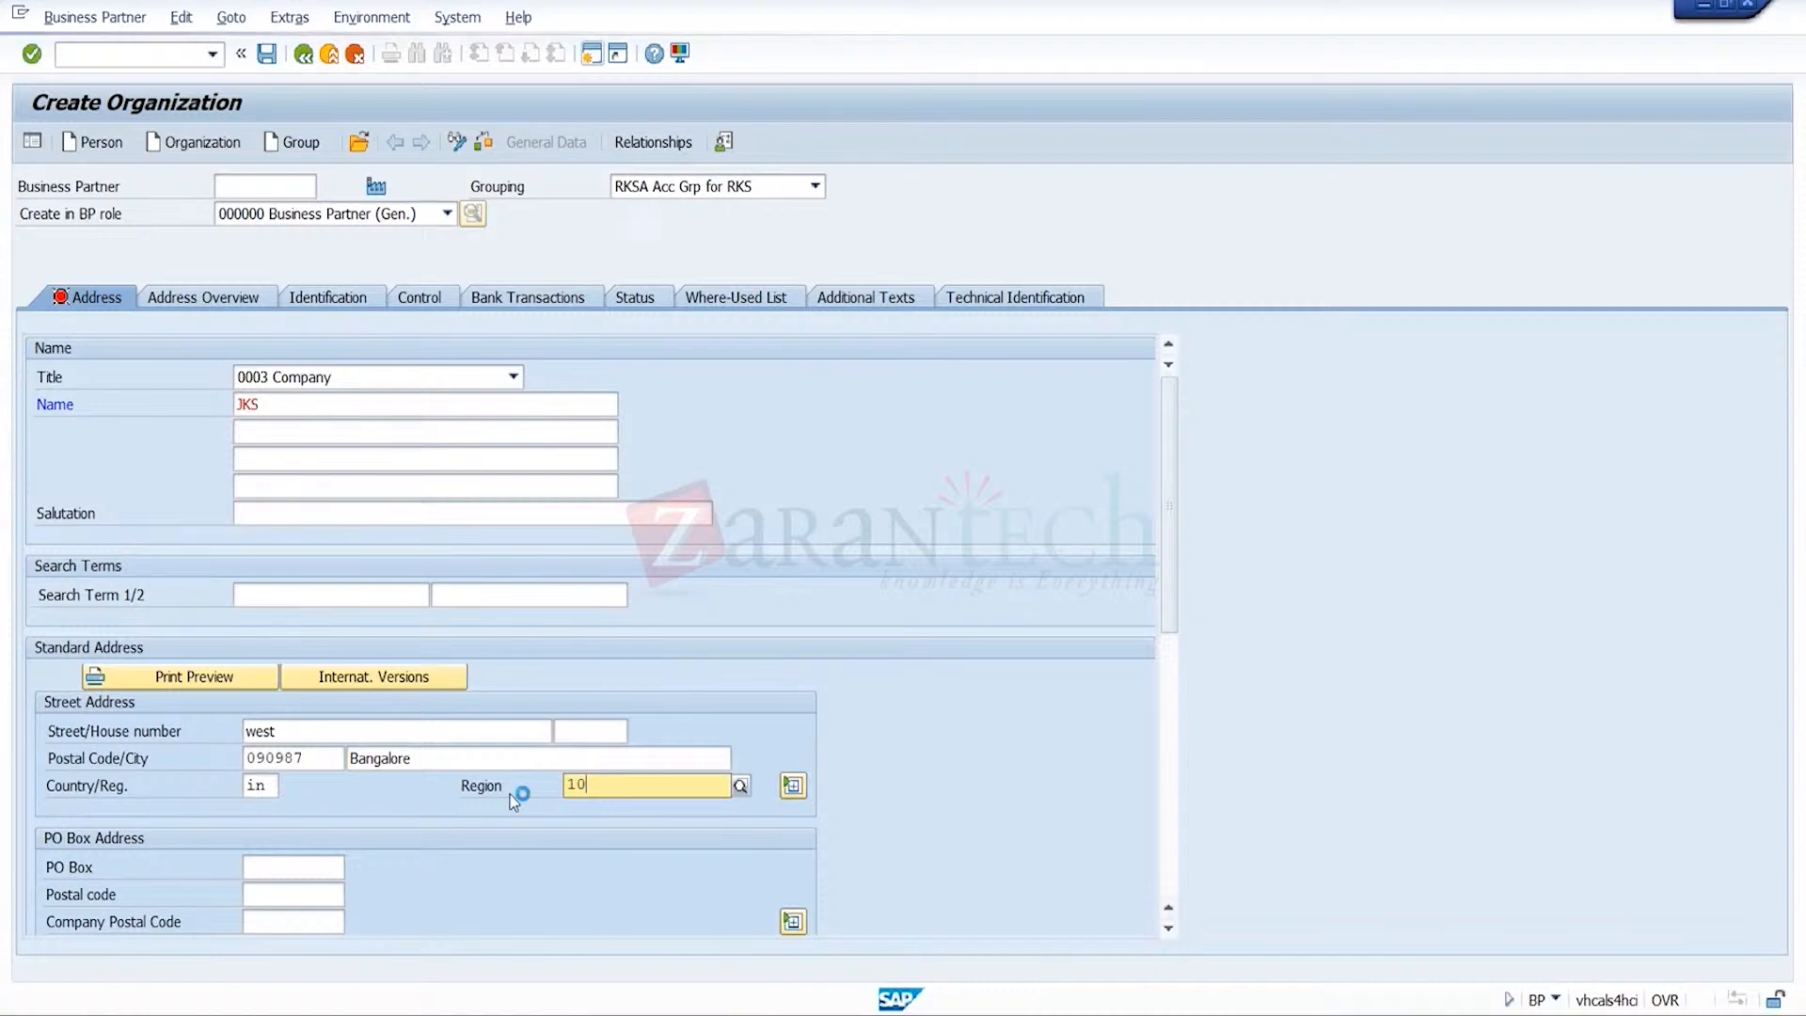
- Set the communication language to EN English, enter the fax number and save the new organization
{"action": "left_click", "coordinate": [1170, 889]}
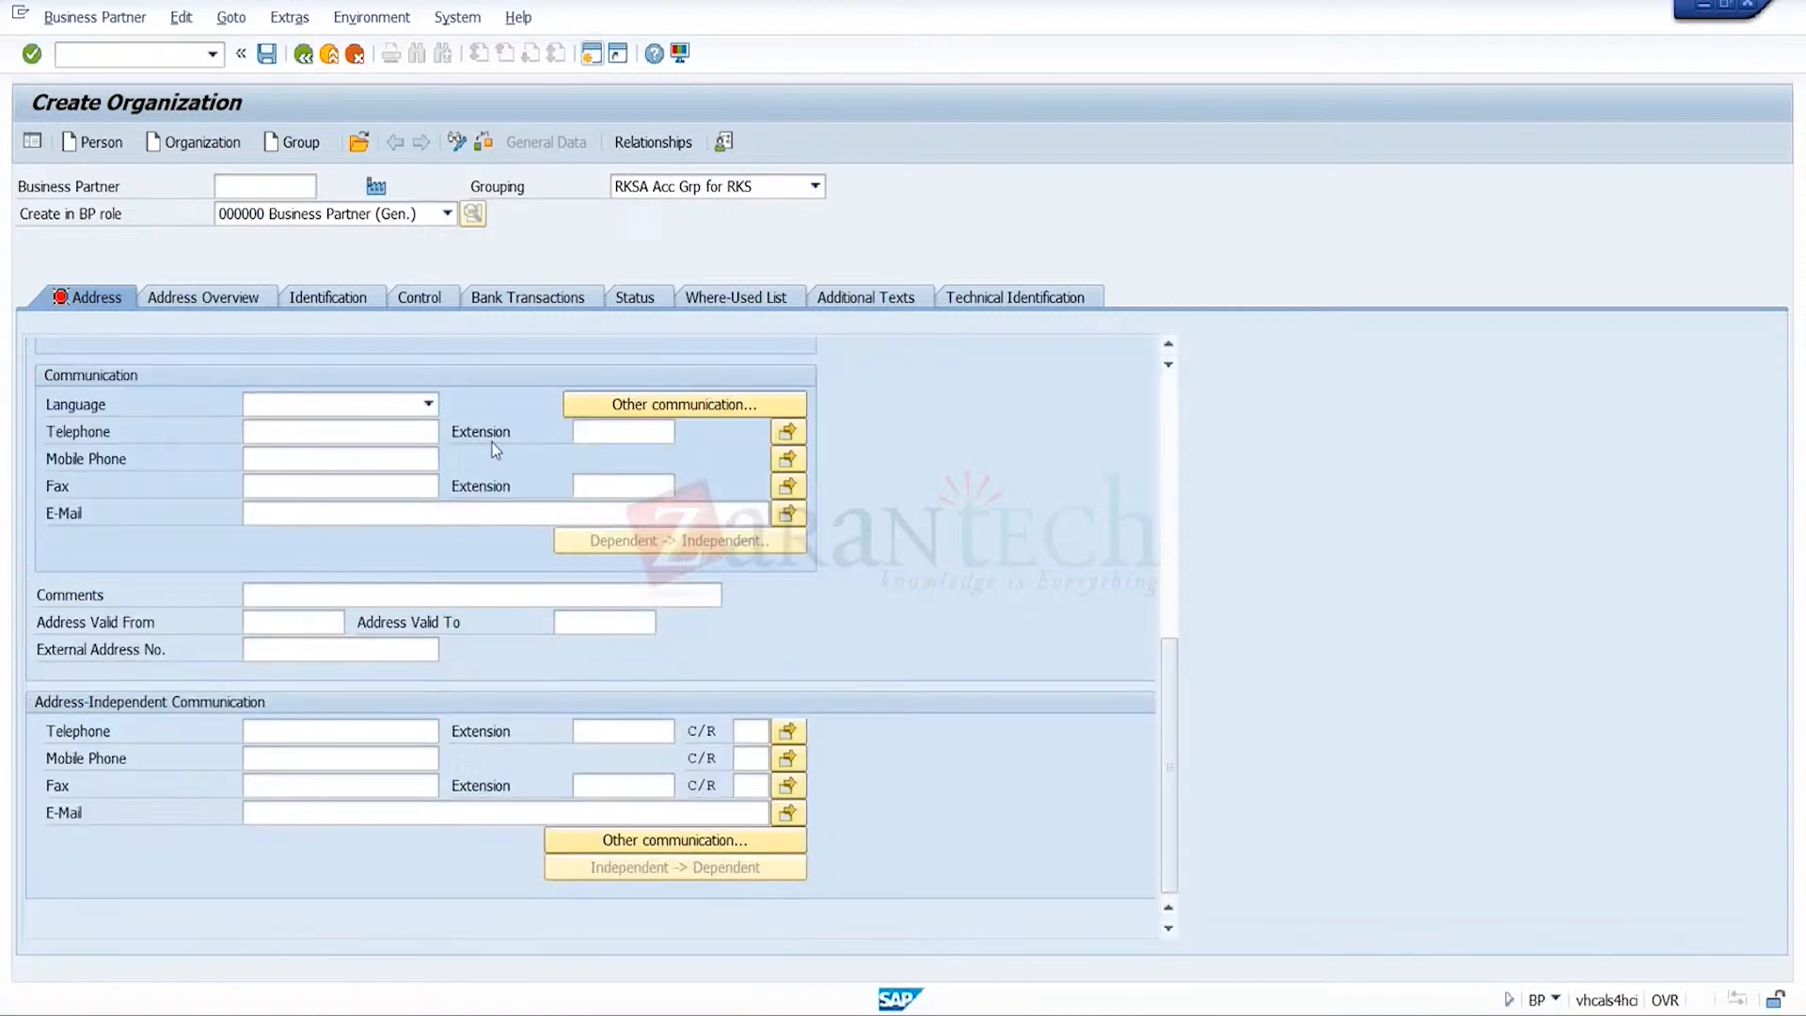
{"action": "left_click", "coordinate": [427, 405]}
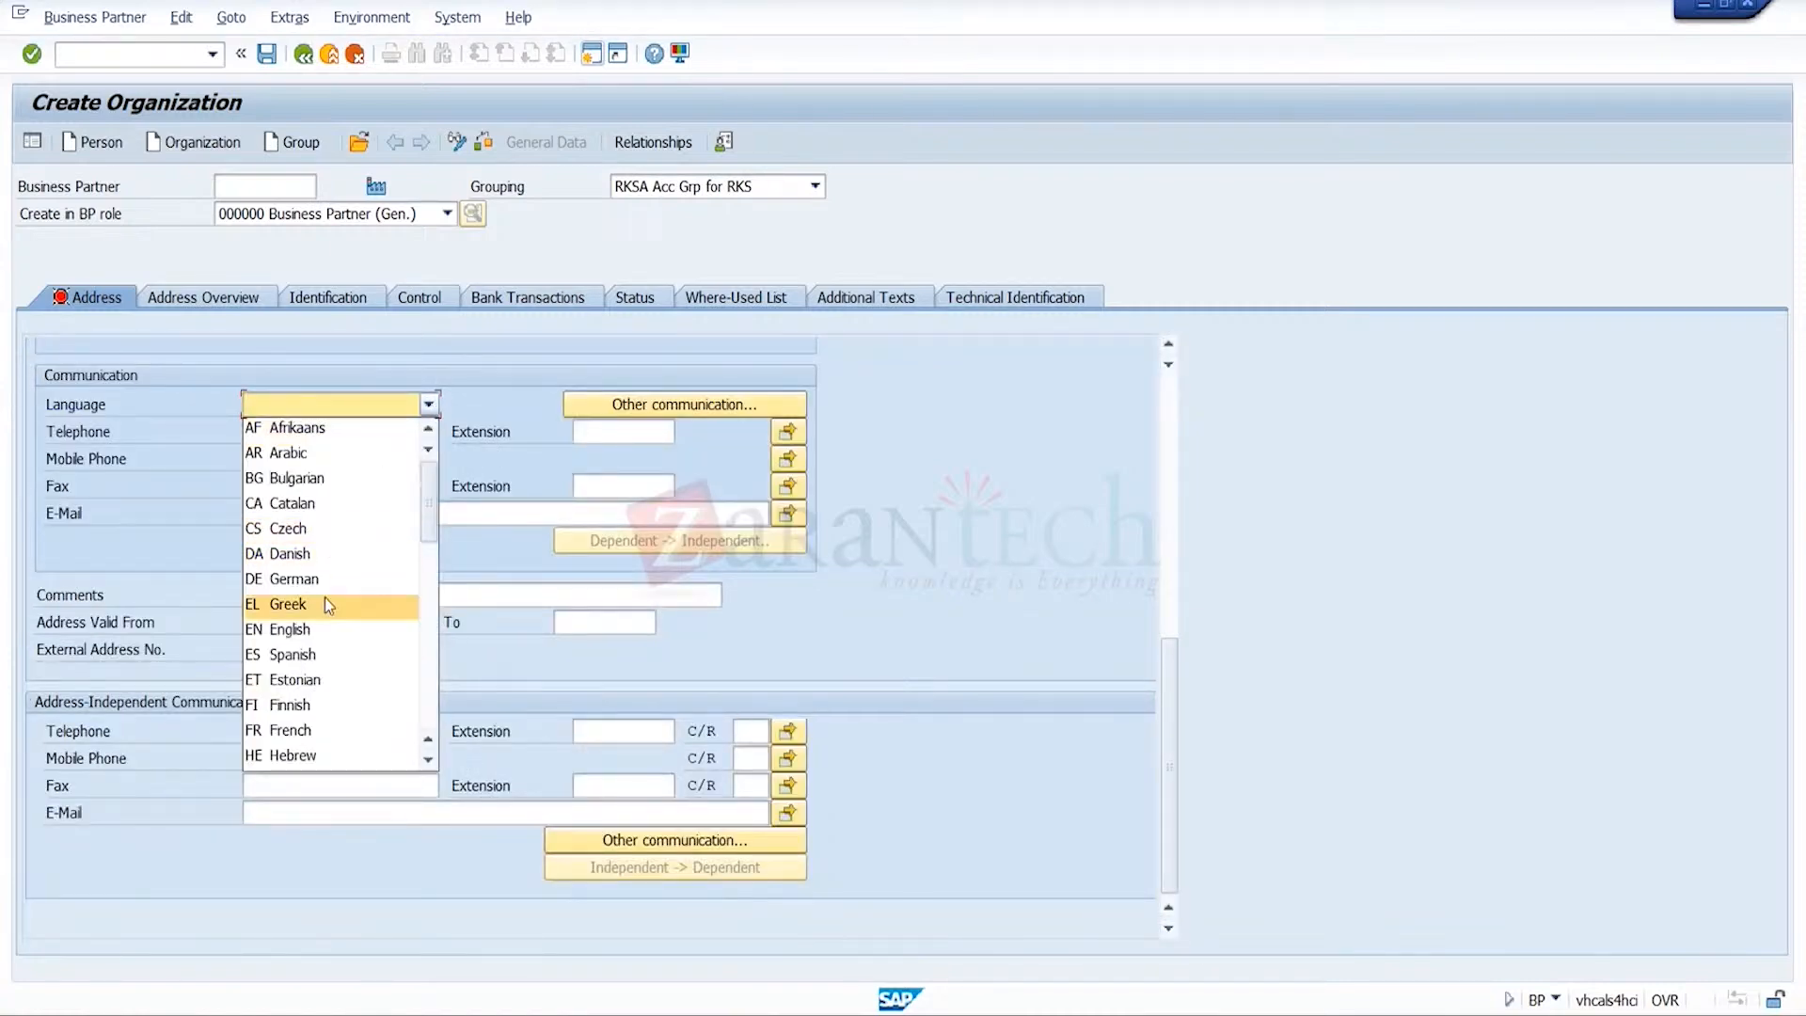
{"action": "left_click", "coordinate": [323, 630]}
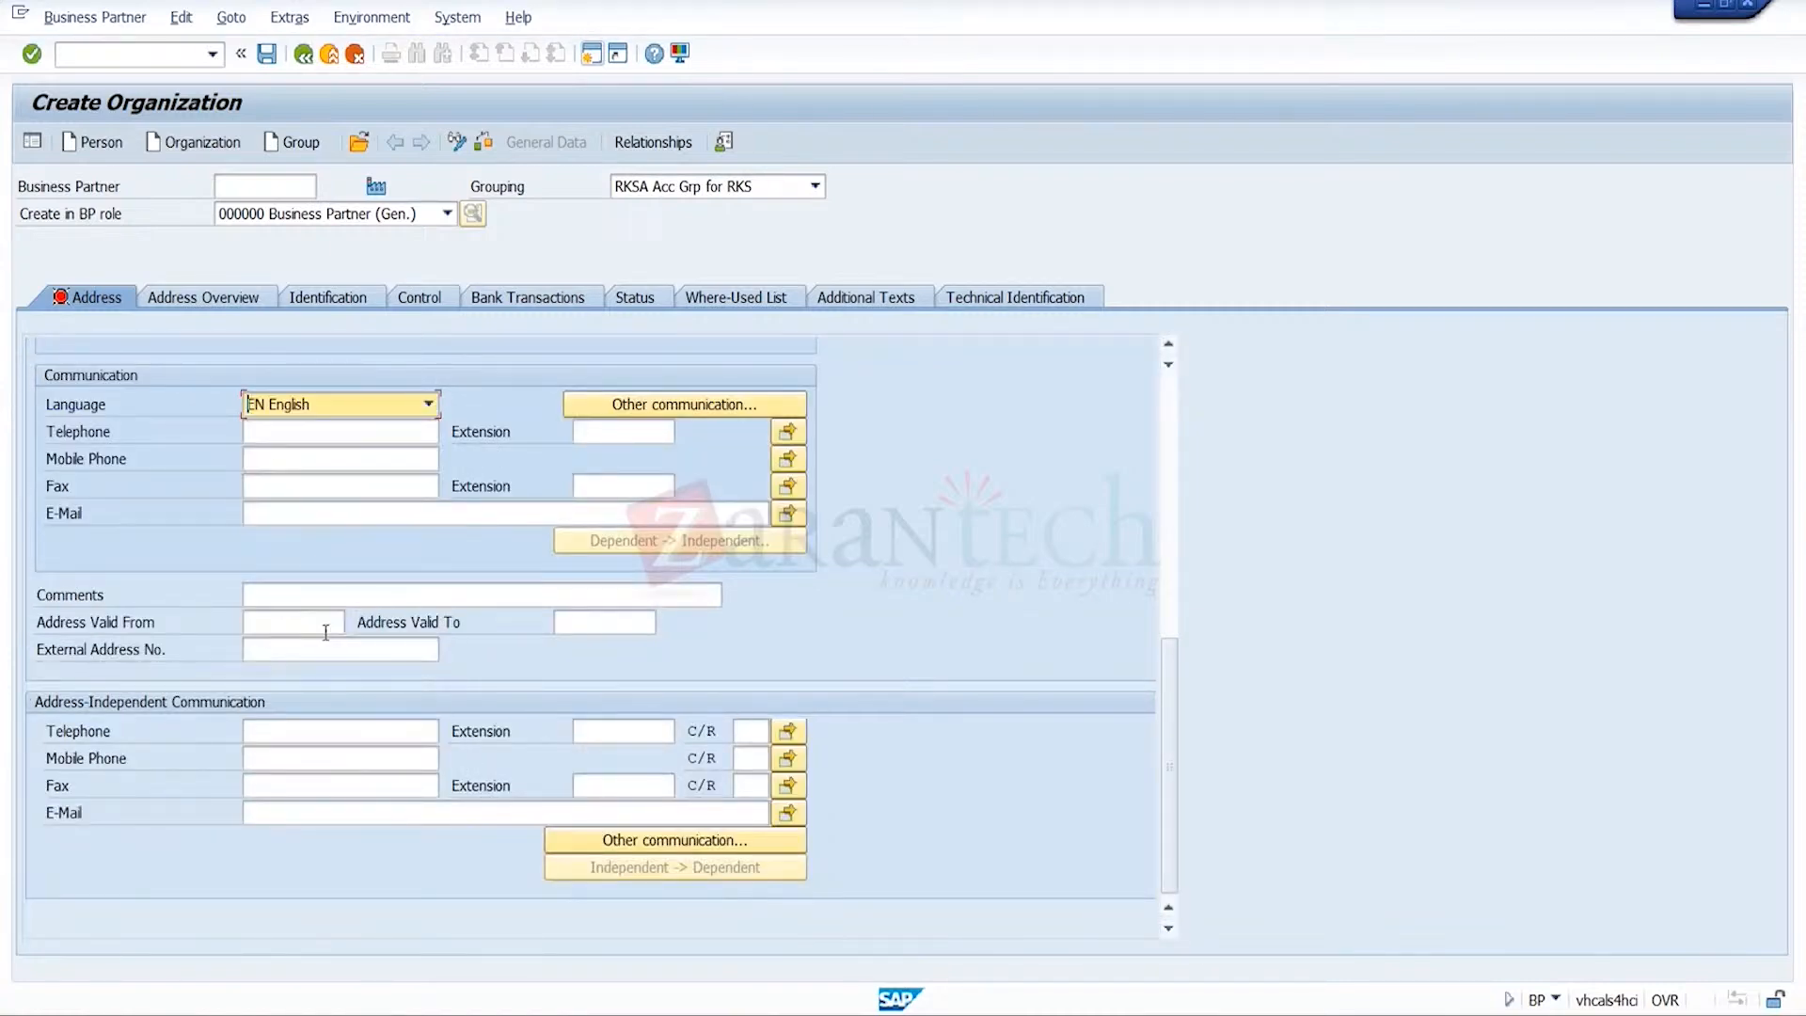
{"action": "left_click", "coordinate": [342, 485]}
{"action": "left_click", "coordinate": [334, 508]}
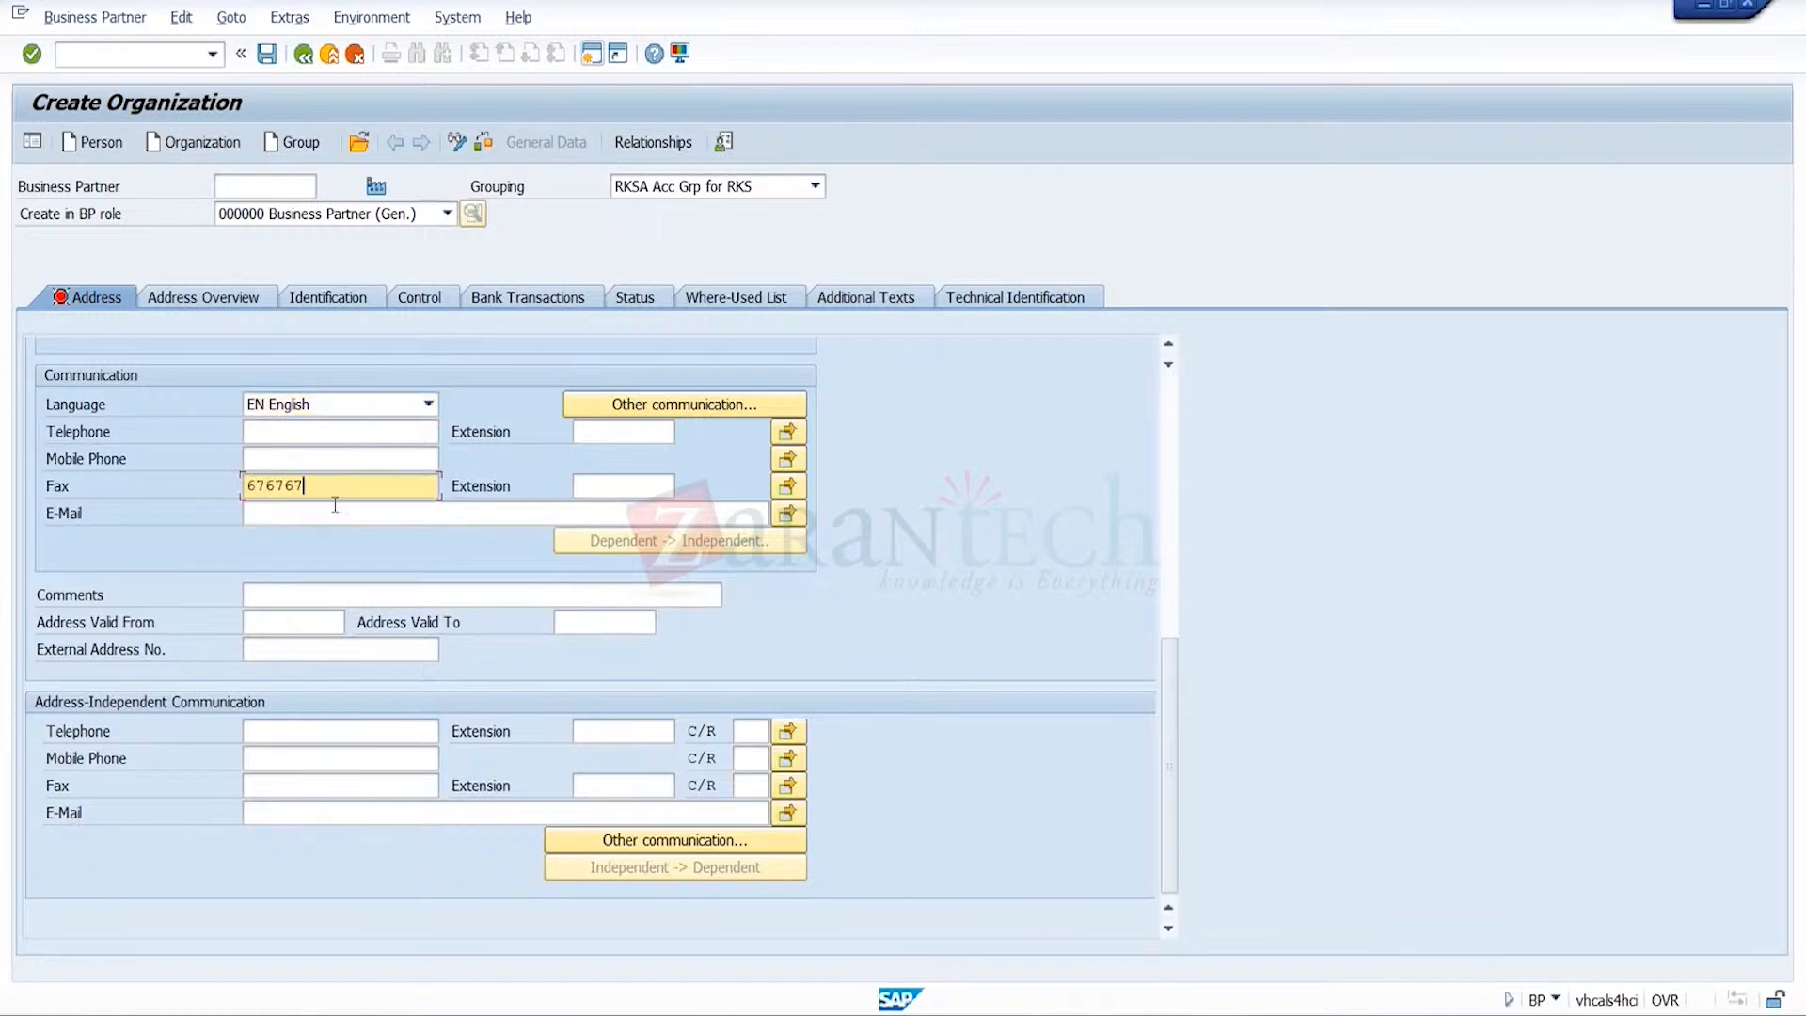
{"action": "left_click", "coordinate": [265, 54]}
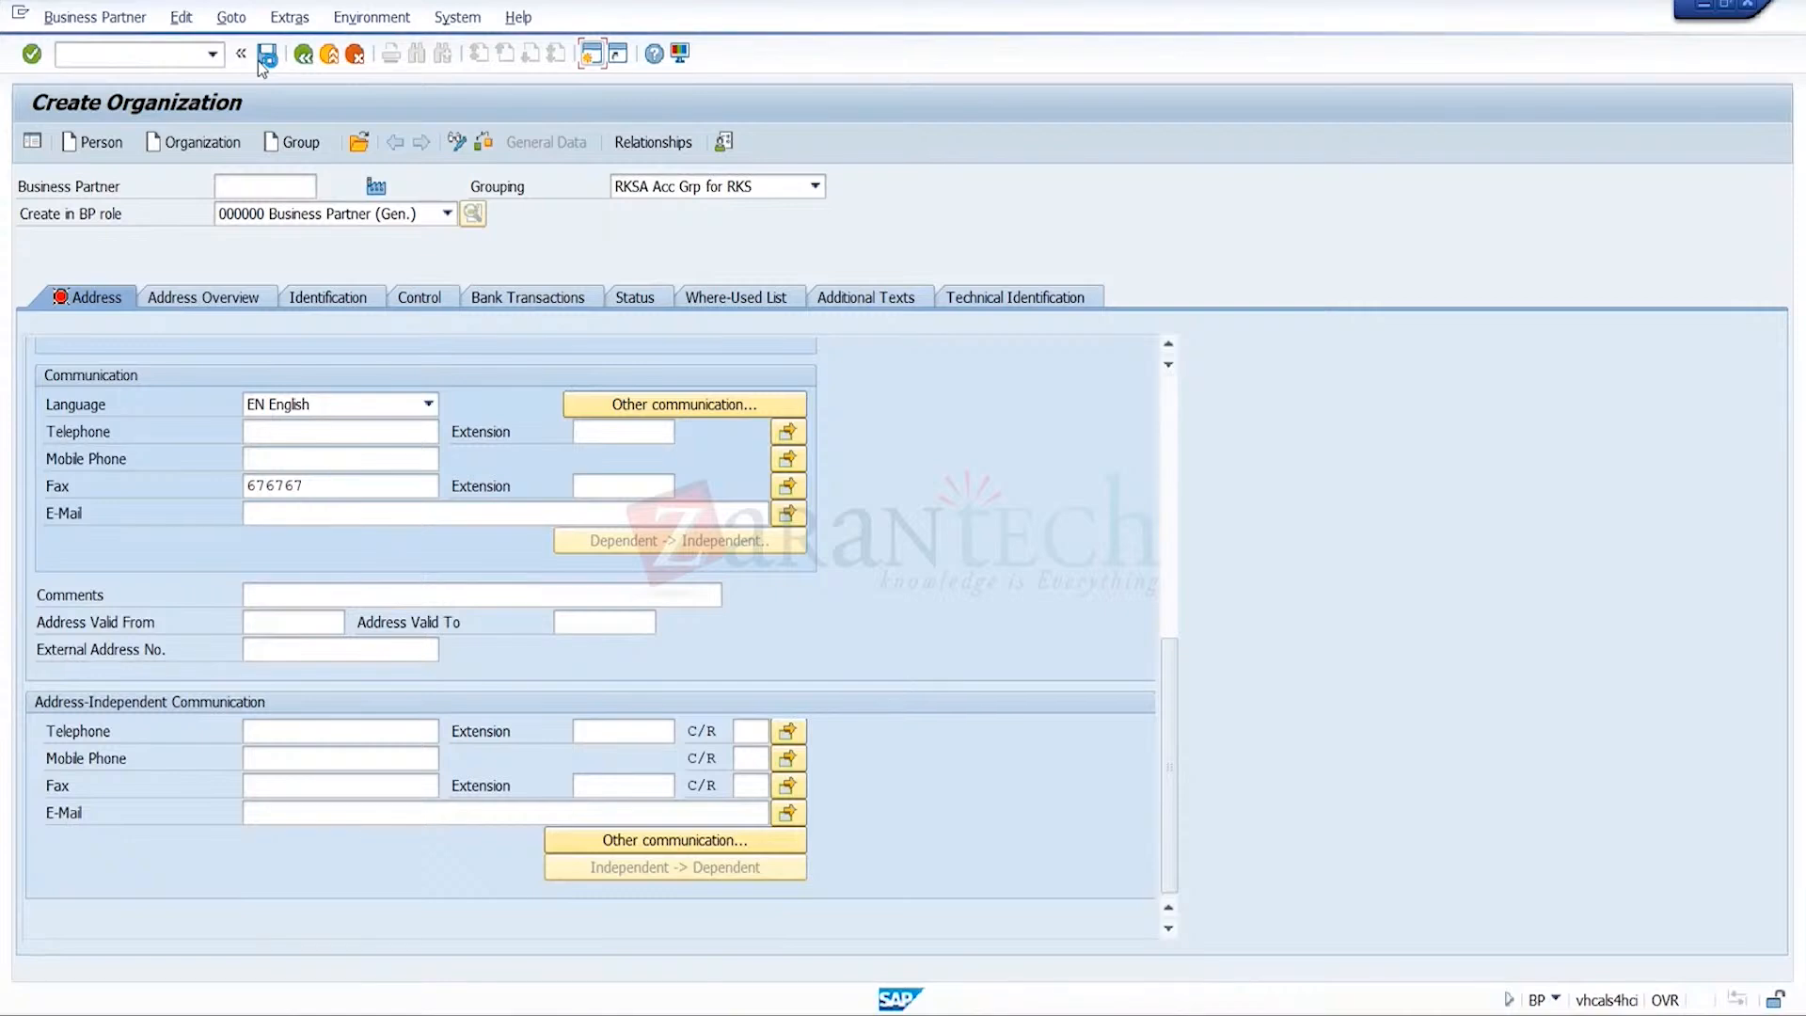
{"action": "left_click", "coordinate": [264, 59]}
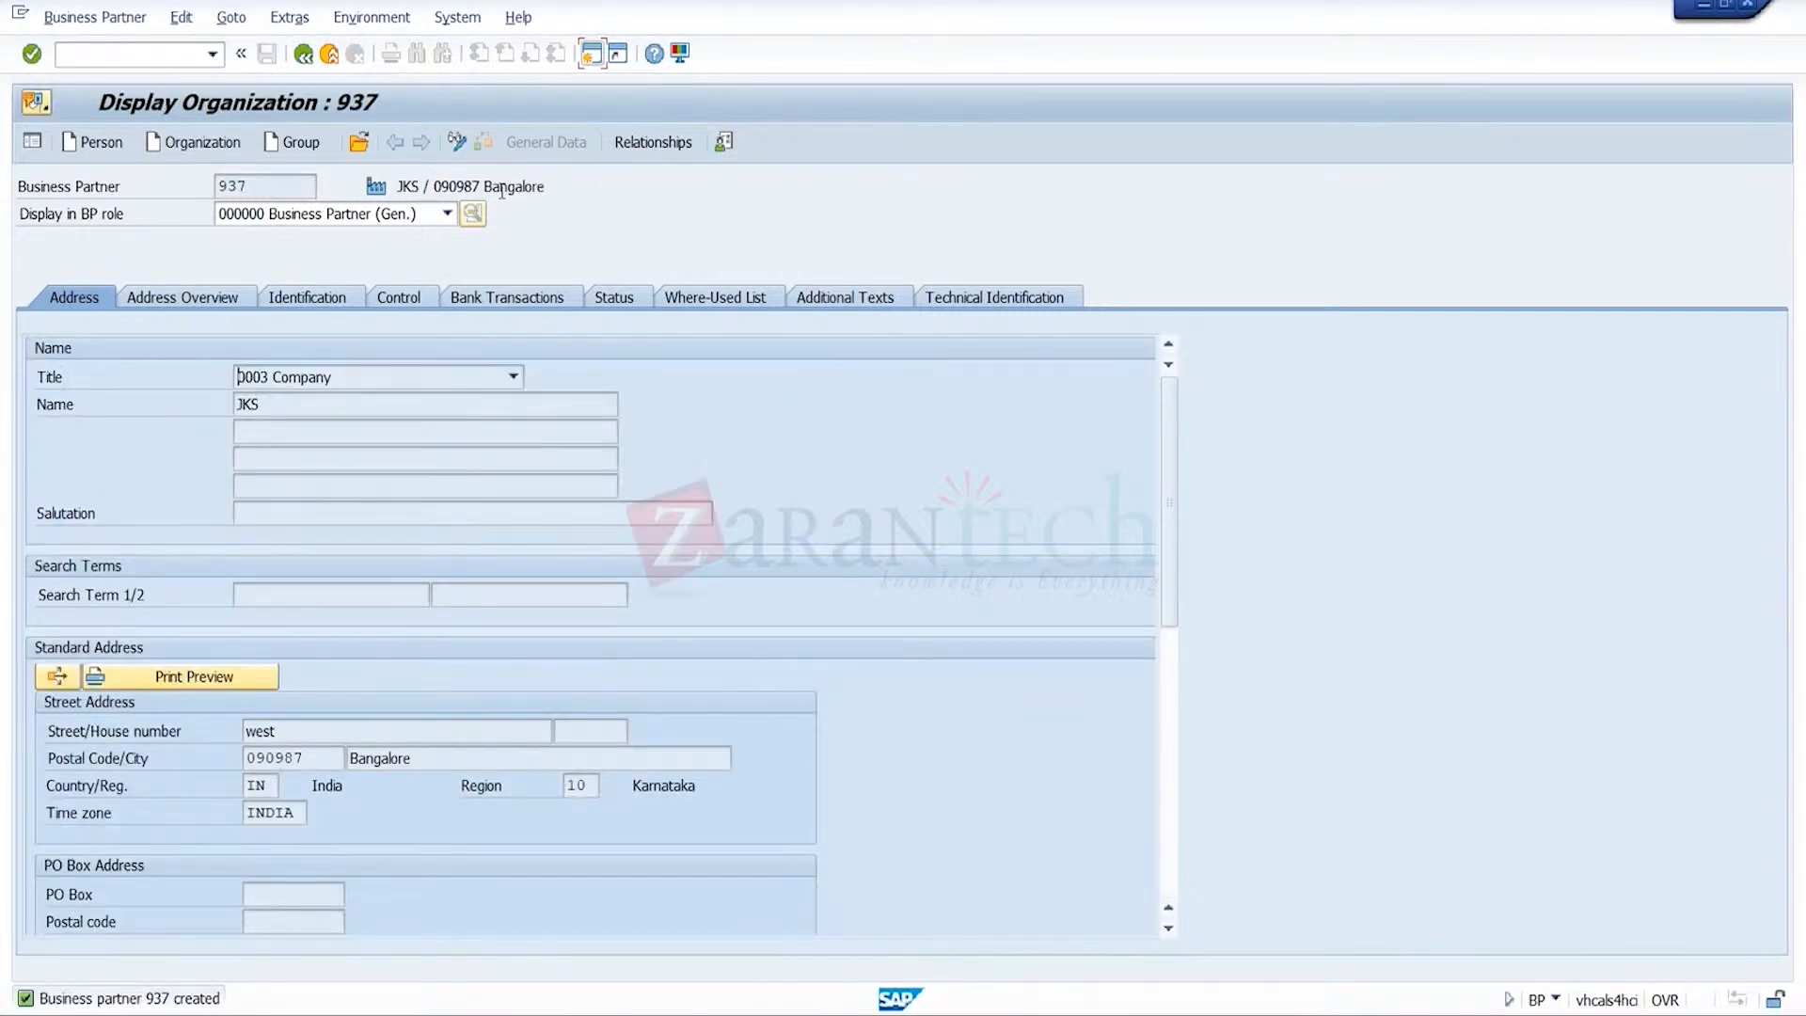
- Put the JKS organization in change mode and extend it with BP role FLCU01 SD CUSTOMER - STANDARD
{"action": "left_click", "coordinate": [457, 141]}
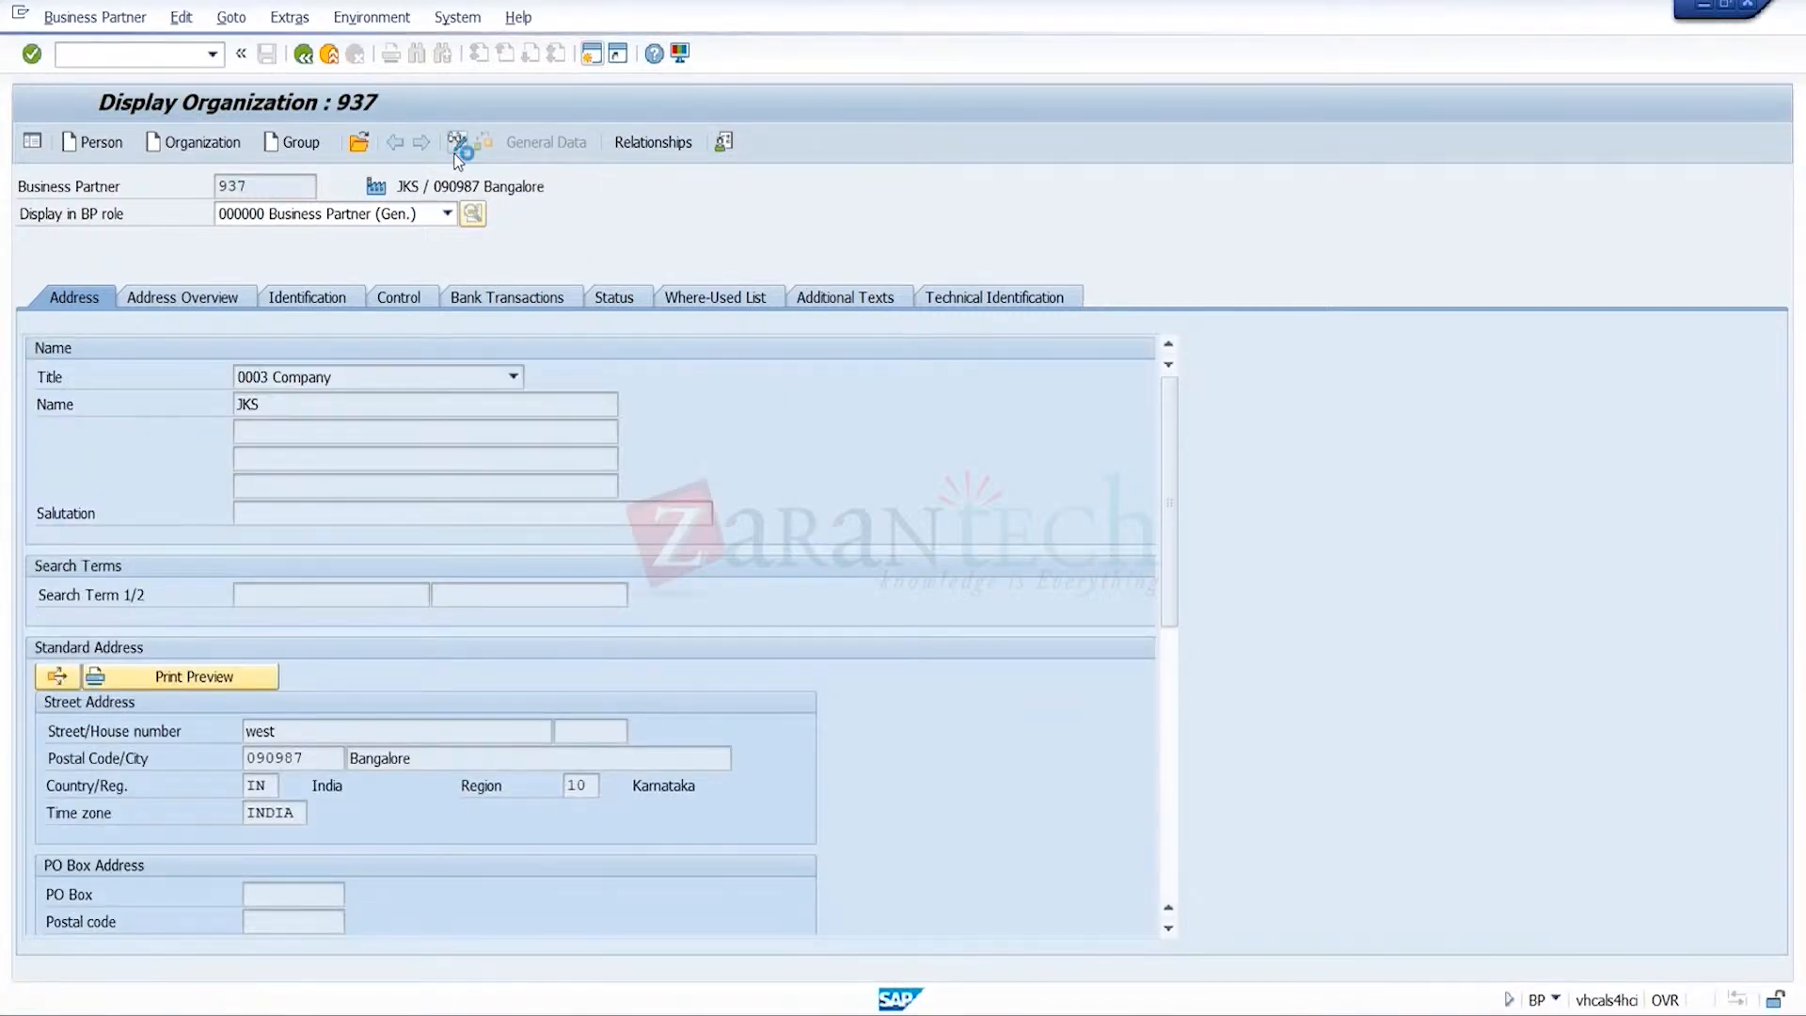
{"action": "left_click", "coordinate": [446, 214]}
{"action": "key", "text": "f"}
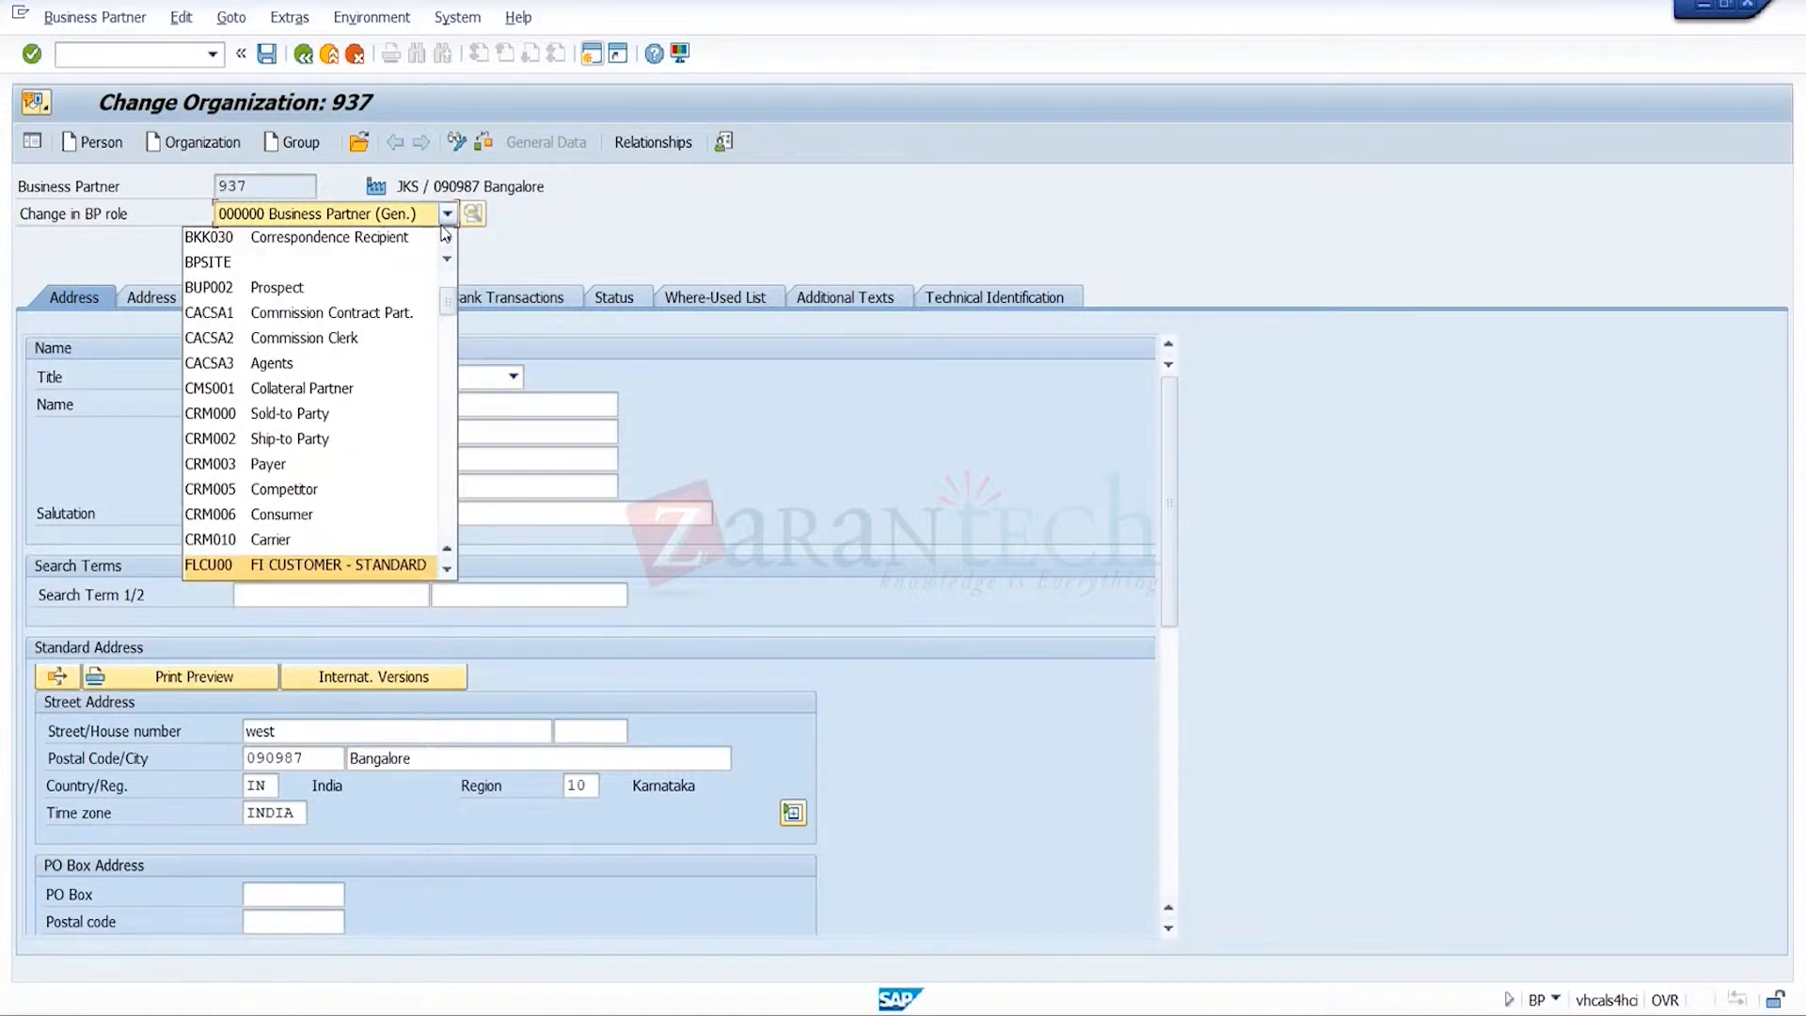
{"action": "scroll", "coordinate": [329, 313], "scroll_direction": "down", "scroll_amount": 1}
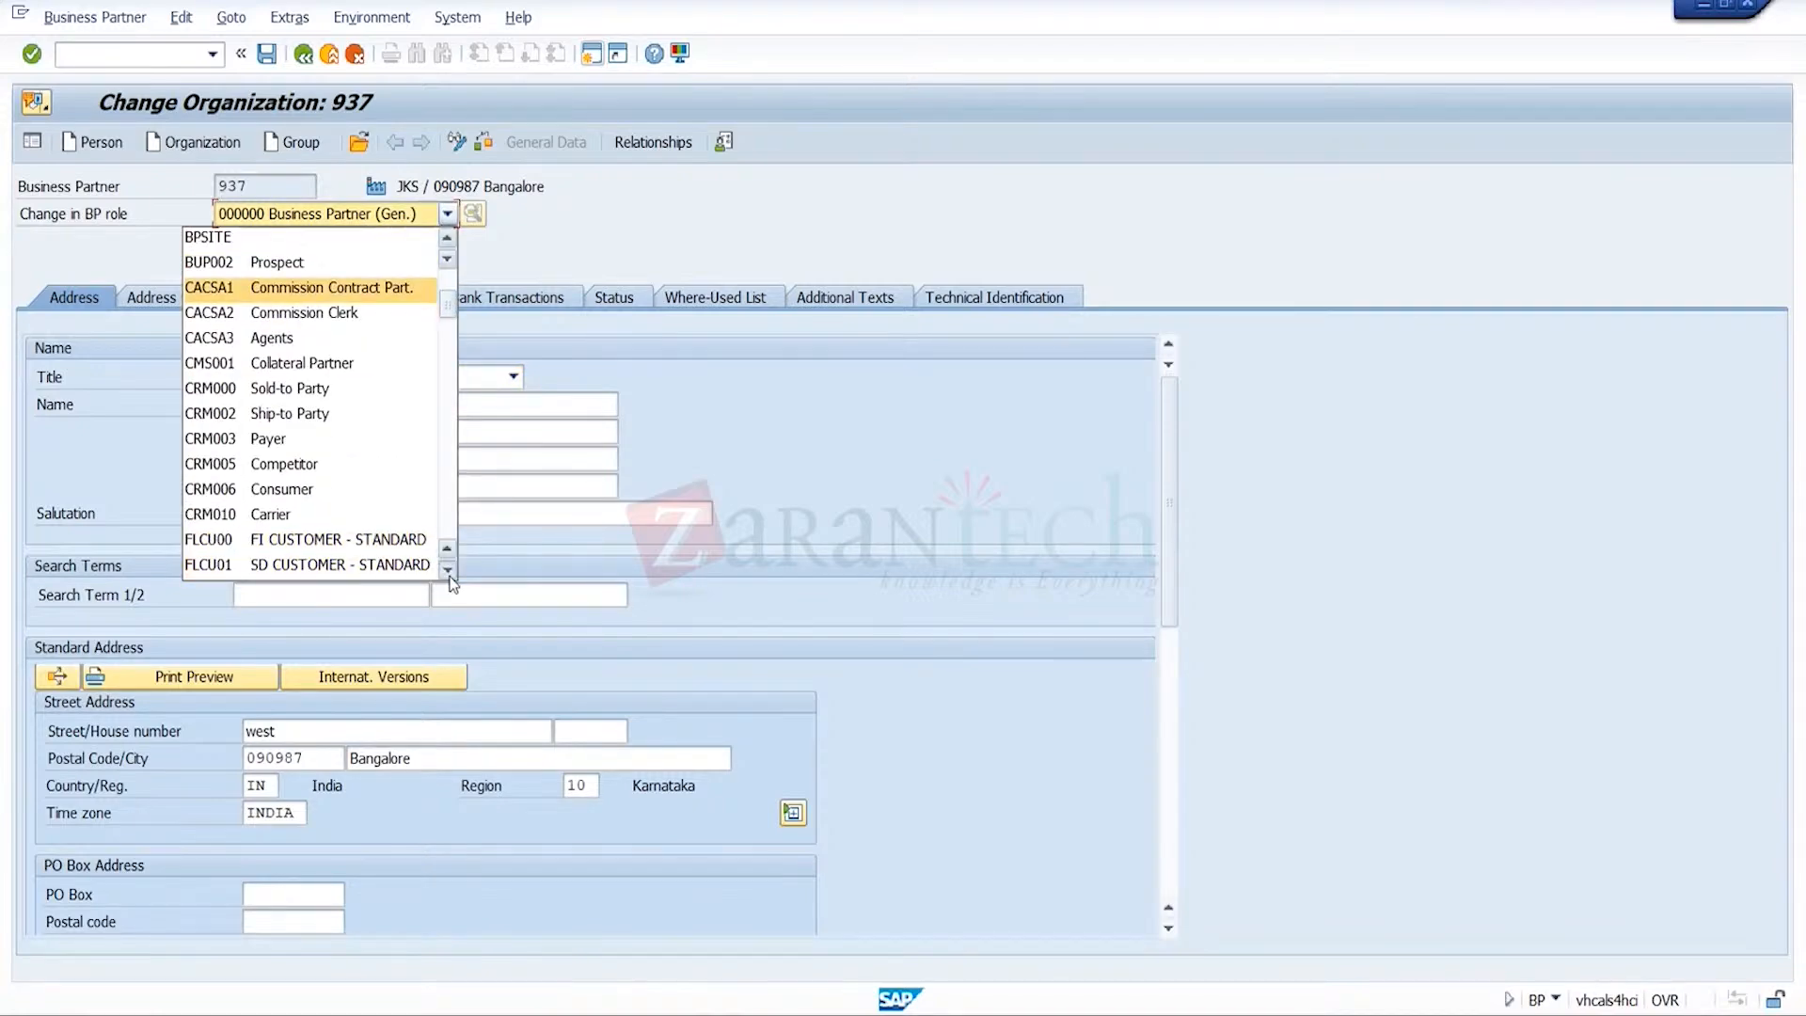
{"action": "left_click", "coordinate": [402, 568]}
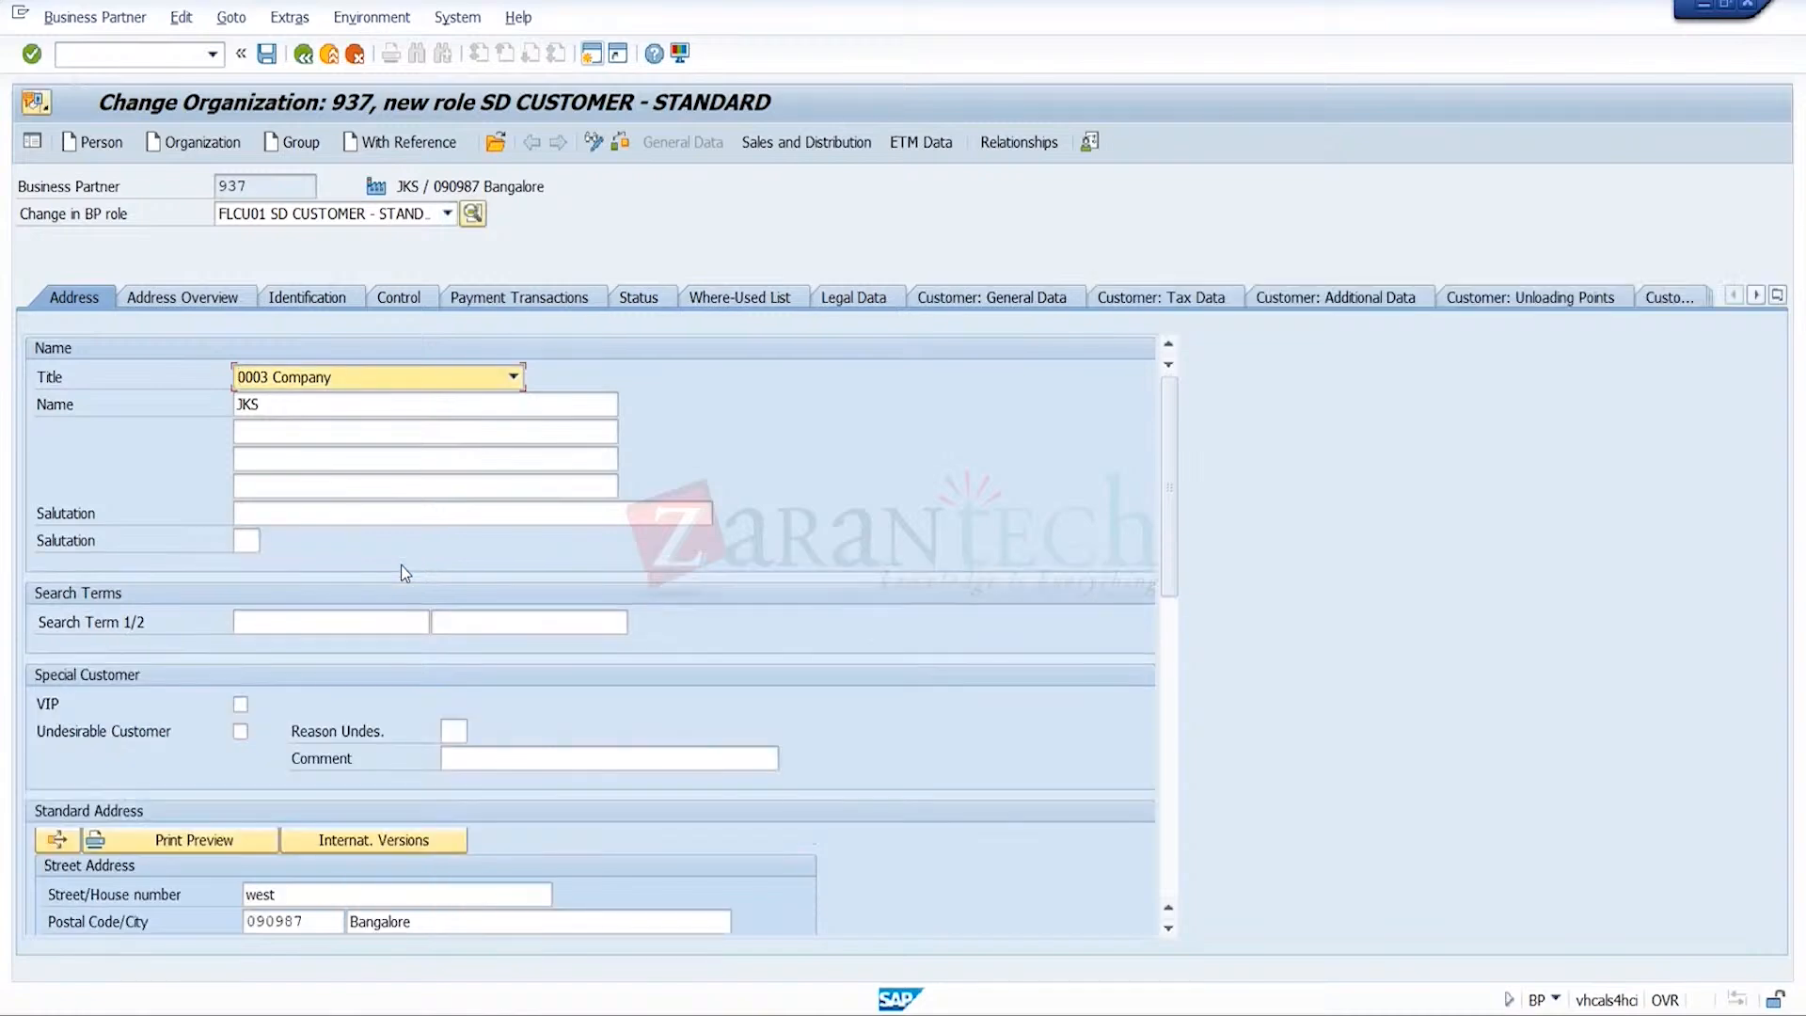
- Assign the organization's sales area with sales organization TRGS, distribution channel TR and division TR
{"action": "left_click", "coordinate": [798, 143]}
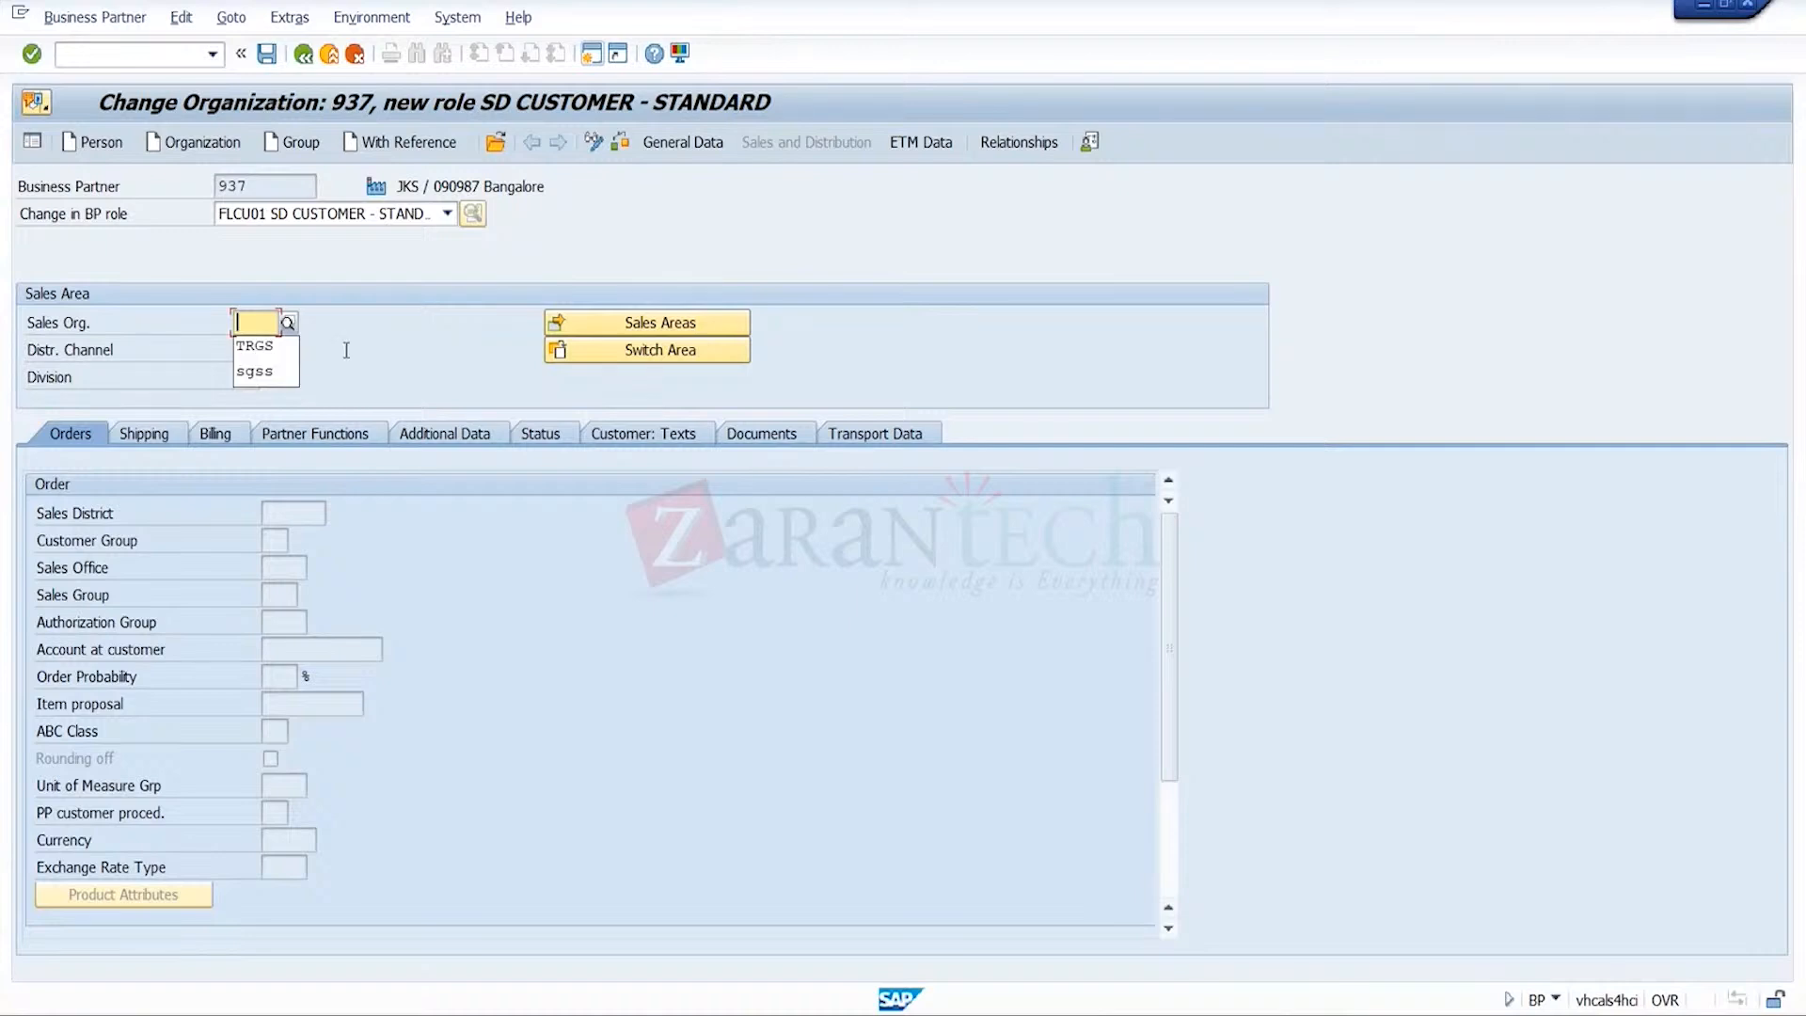
{"action": "left_click", "coordinate": [270, 345]}
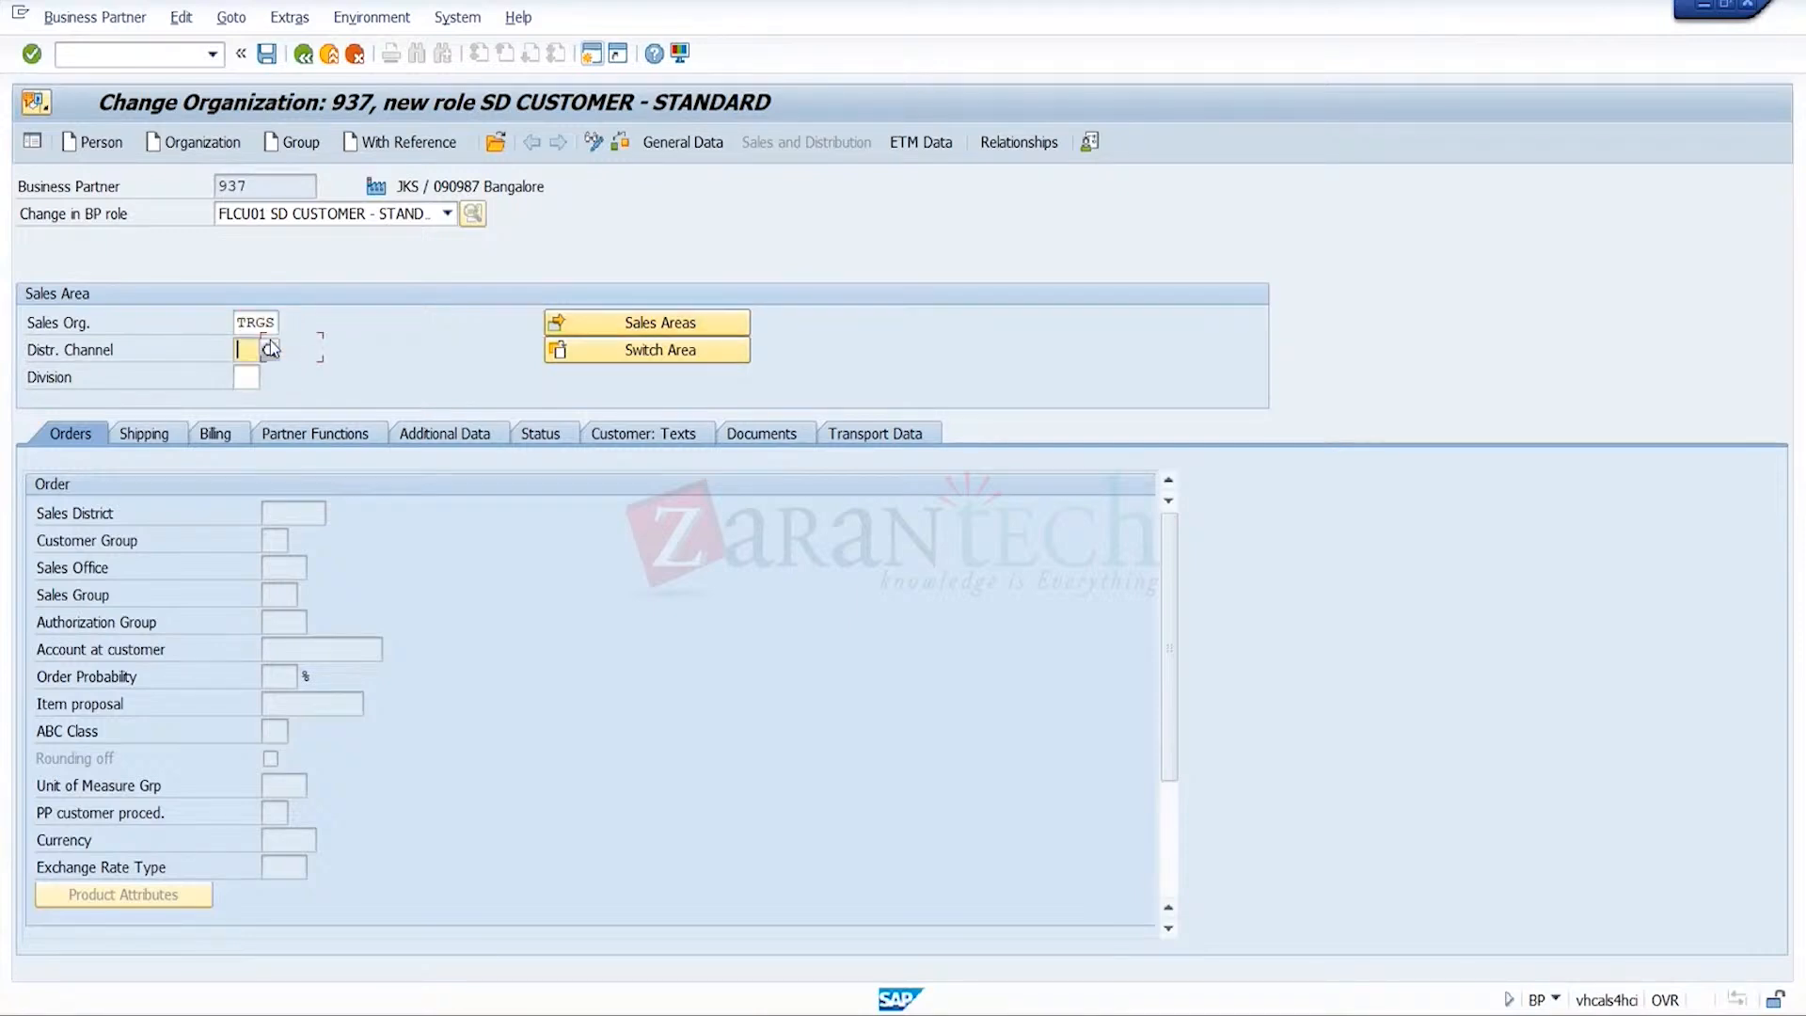
{"action": "type", "text": "TR"}
{"action": "key", "text": "Return"}
{"action": "key", "text": "Return"}
{"action": "key", "text": "Return"}
- In the order data, set sales district 000002, sales office TRGS and sales group TRG
{"action": "left_click", "coordinate": [303, 516]}
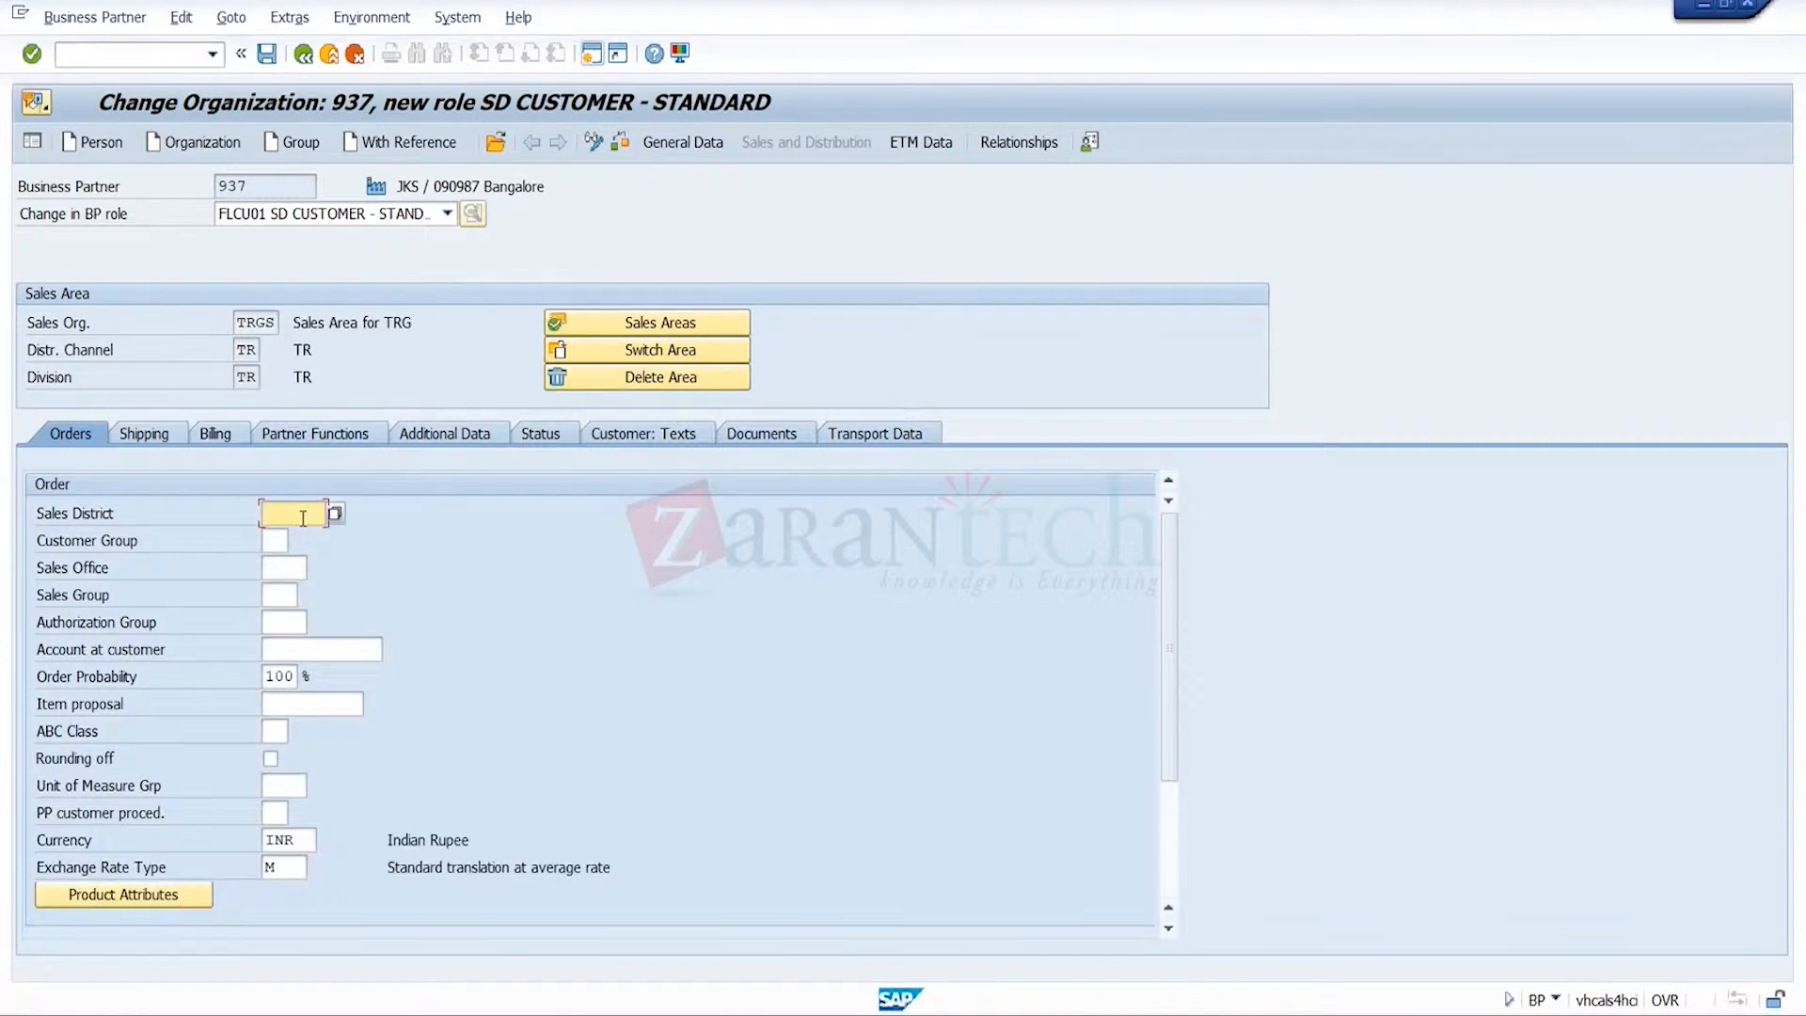
{"action": "left_click", "coordinate": [301, 534]}
{"action": "left_click", "coordinate": [295, 560]}
{"action": "left_click", "coordinate": [298, 591]}
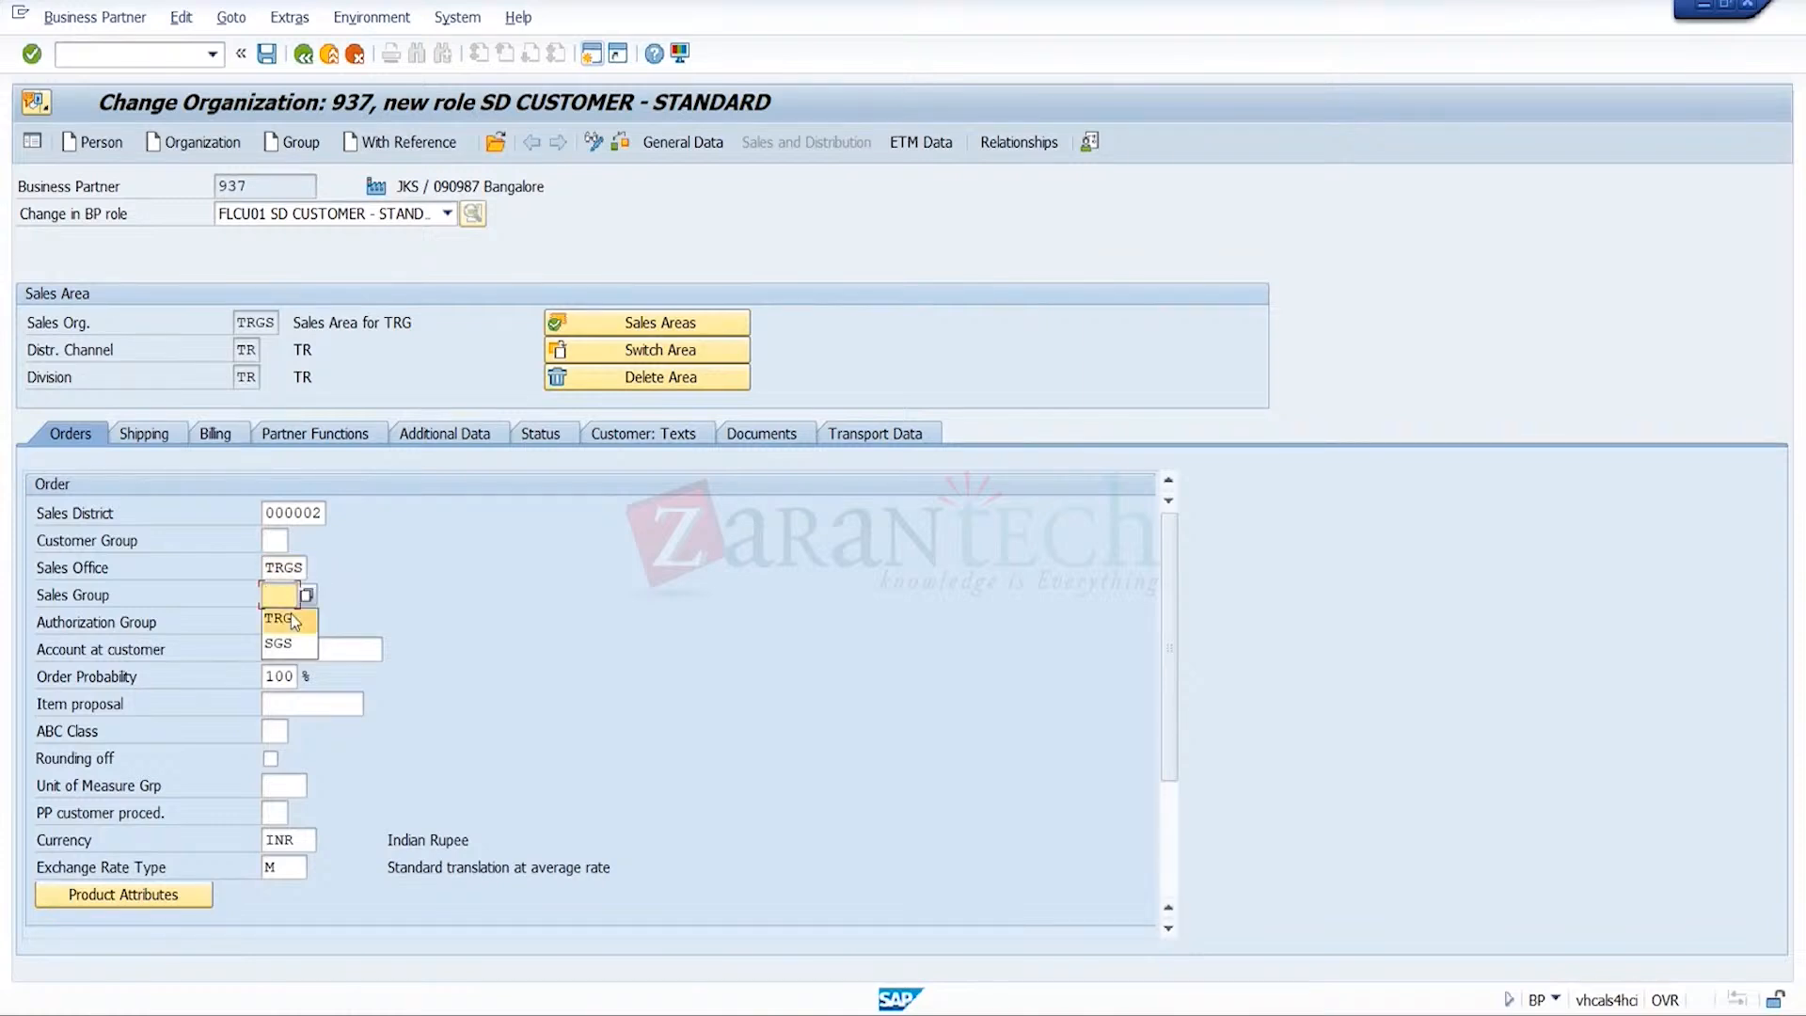
{"action": "left_click", "coordinate": [291, 613]}
{"action": "key", "text": "Return"}
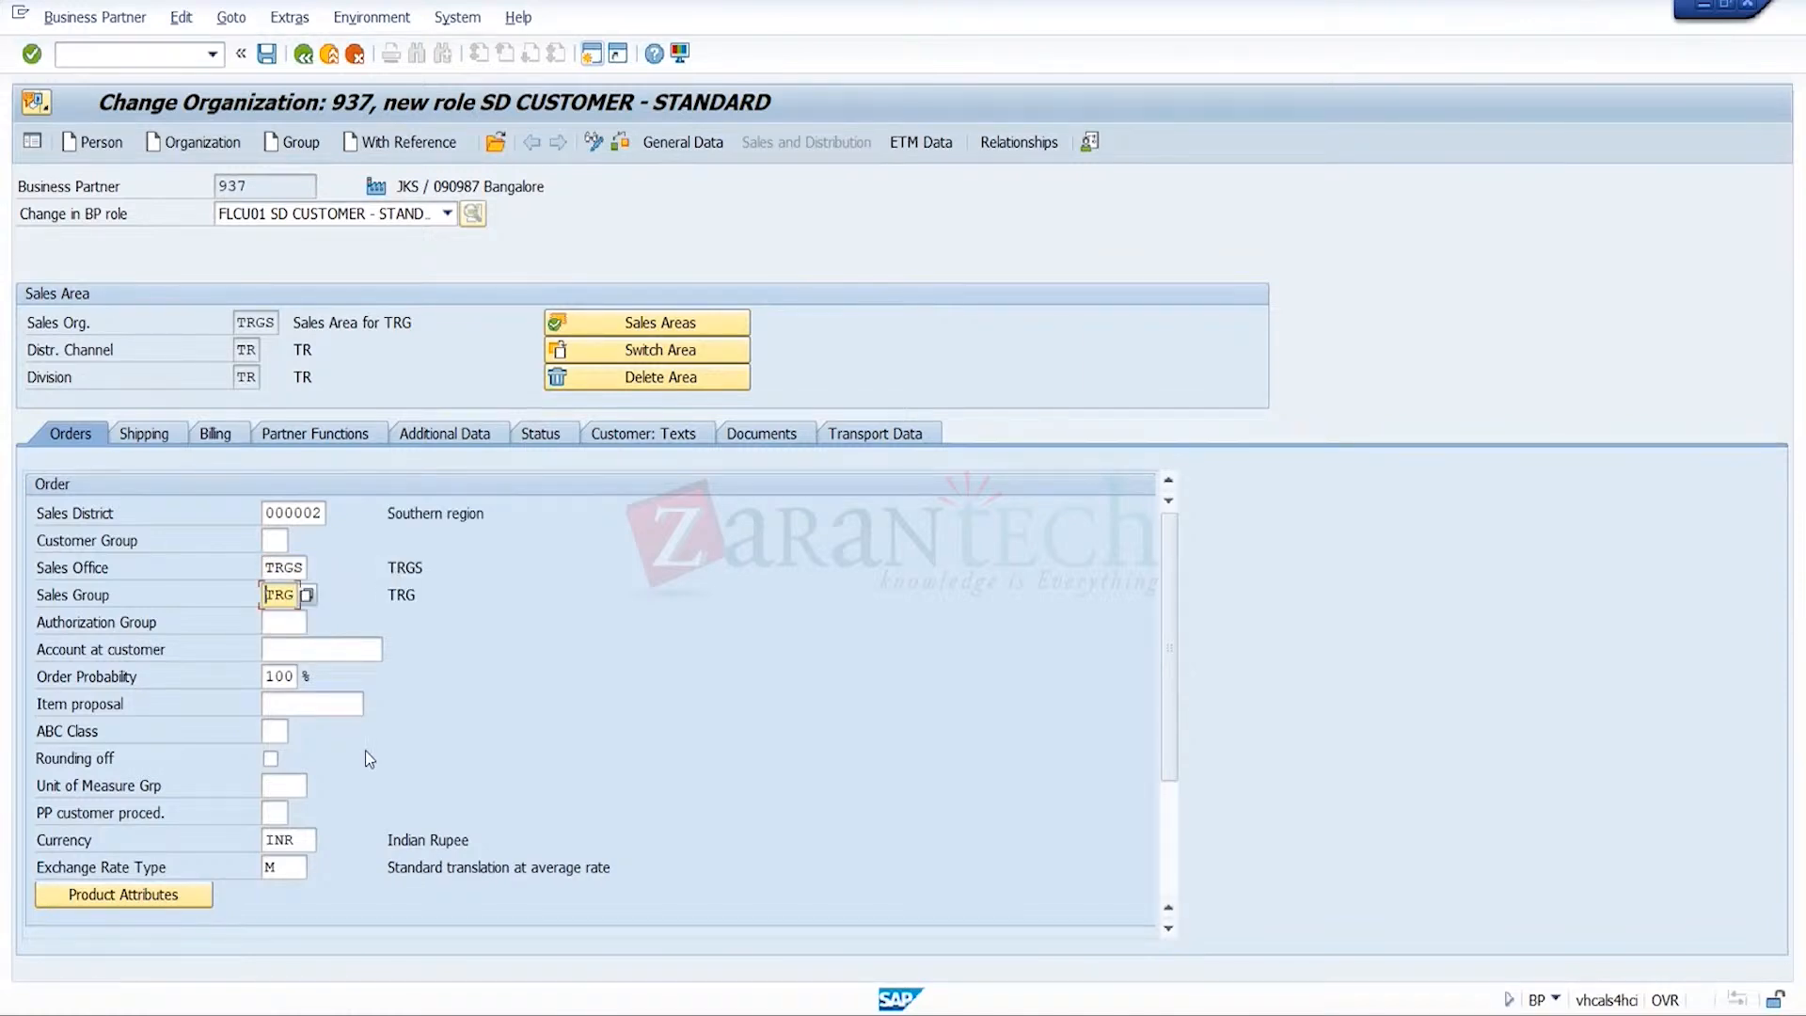
- In the shipping data, set delivery priority 01, delivering plant TRGP and shipping conditions 01
{"action": "left_click", "coordinate": [152, 436]}
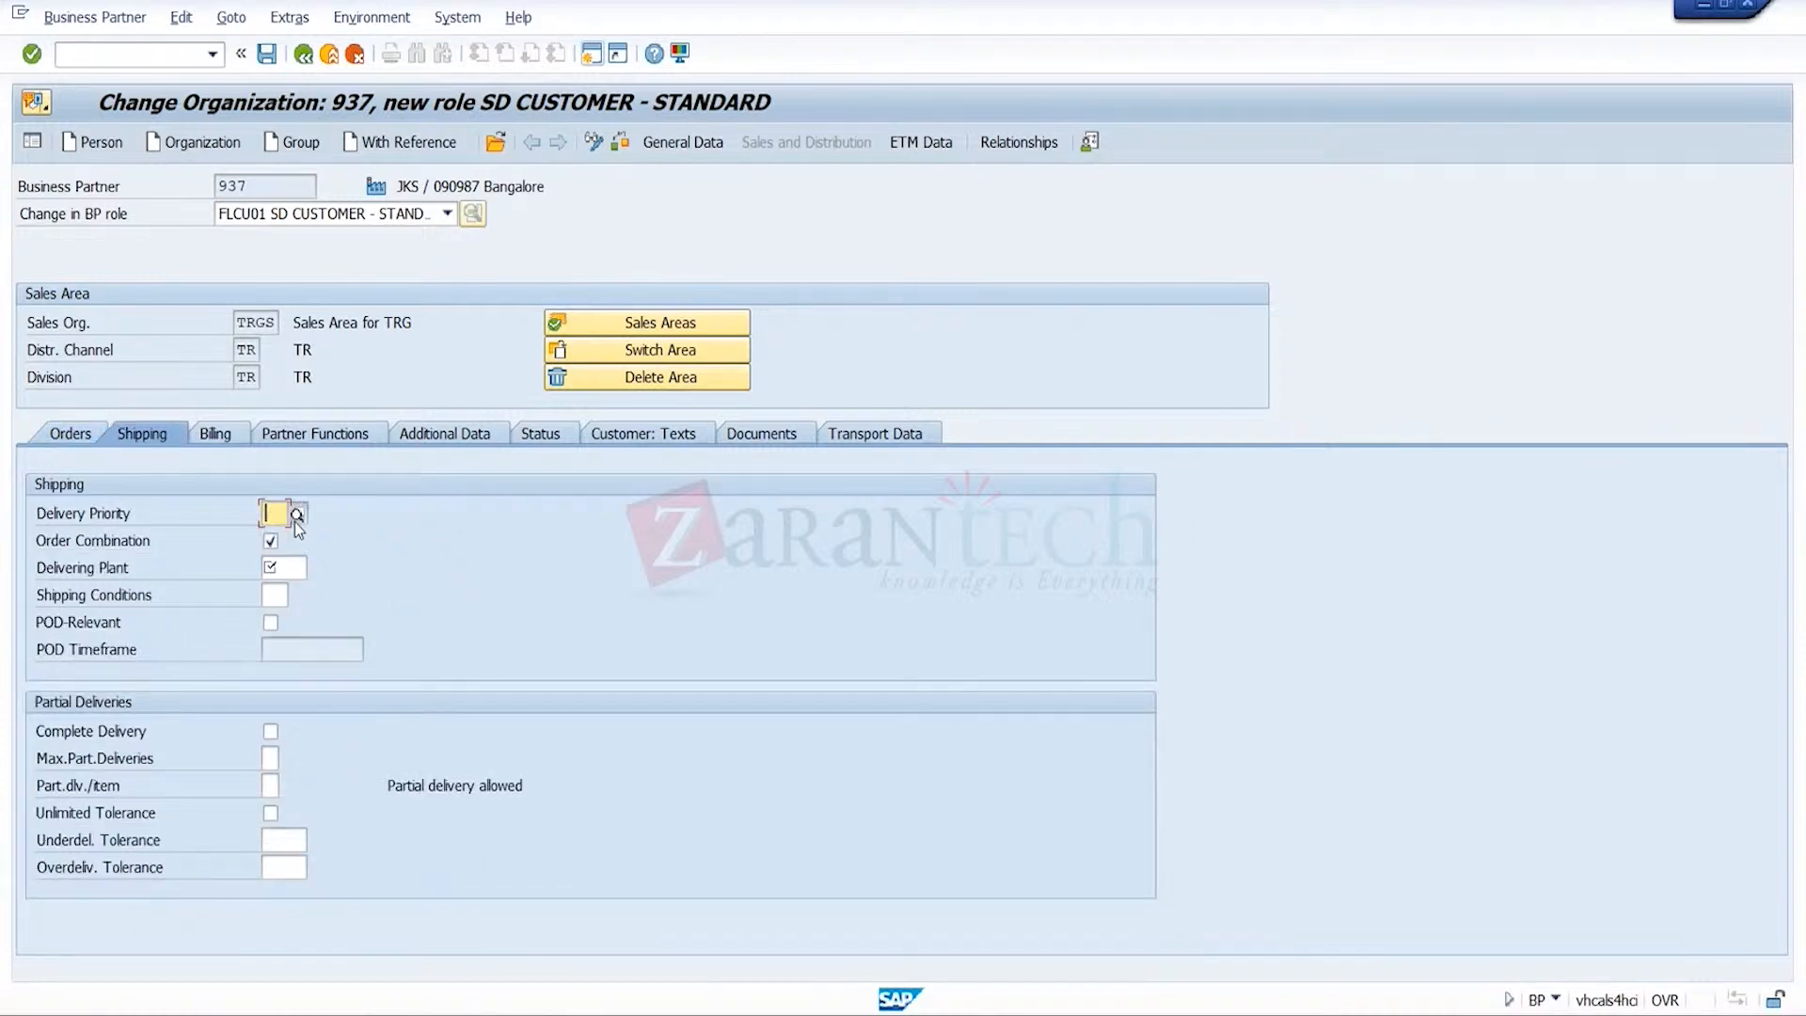
{"action": "key", "text": "BackSpace"}
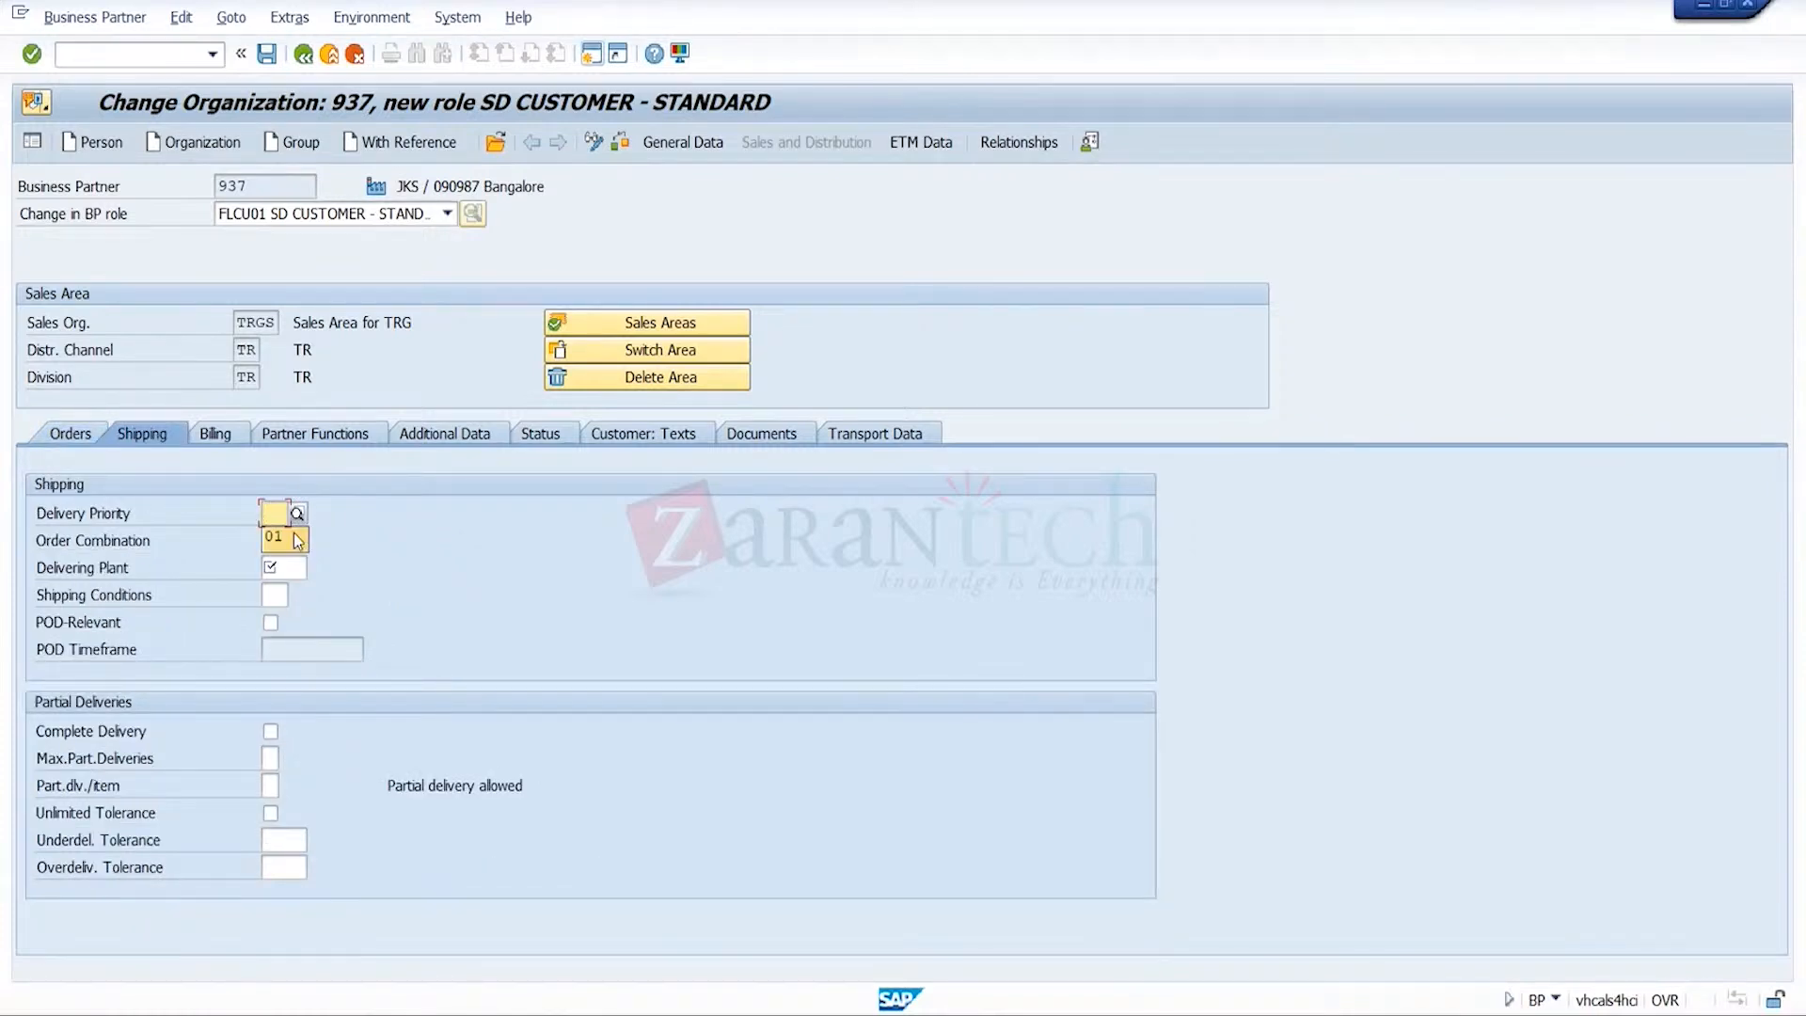
{"action": "left_click", "coordinate": [292, 568]}
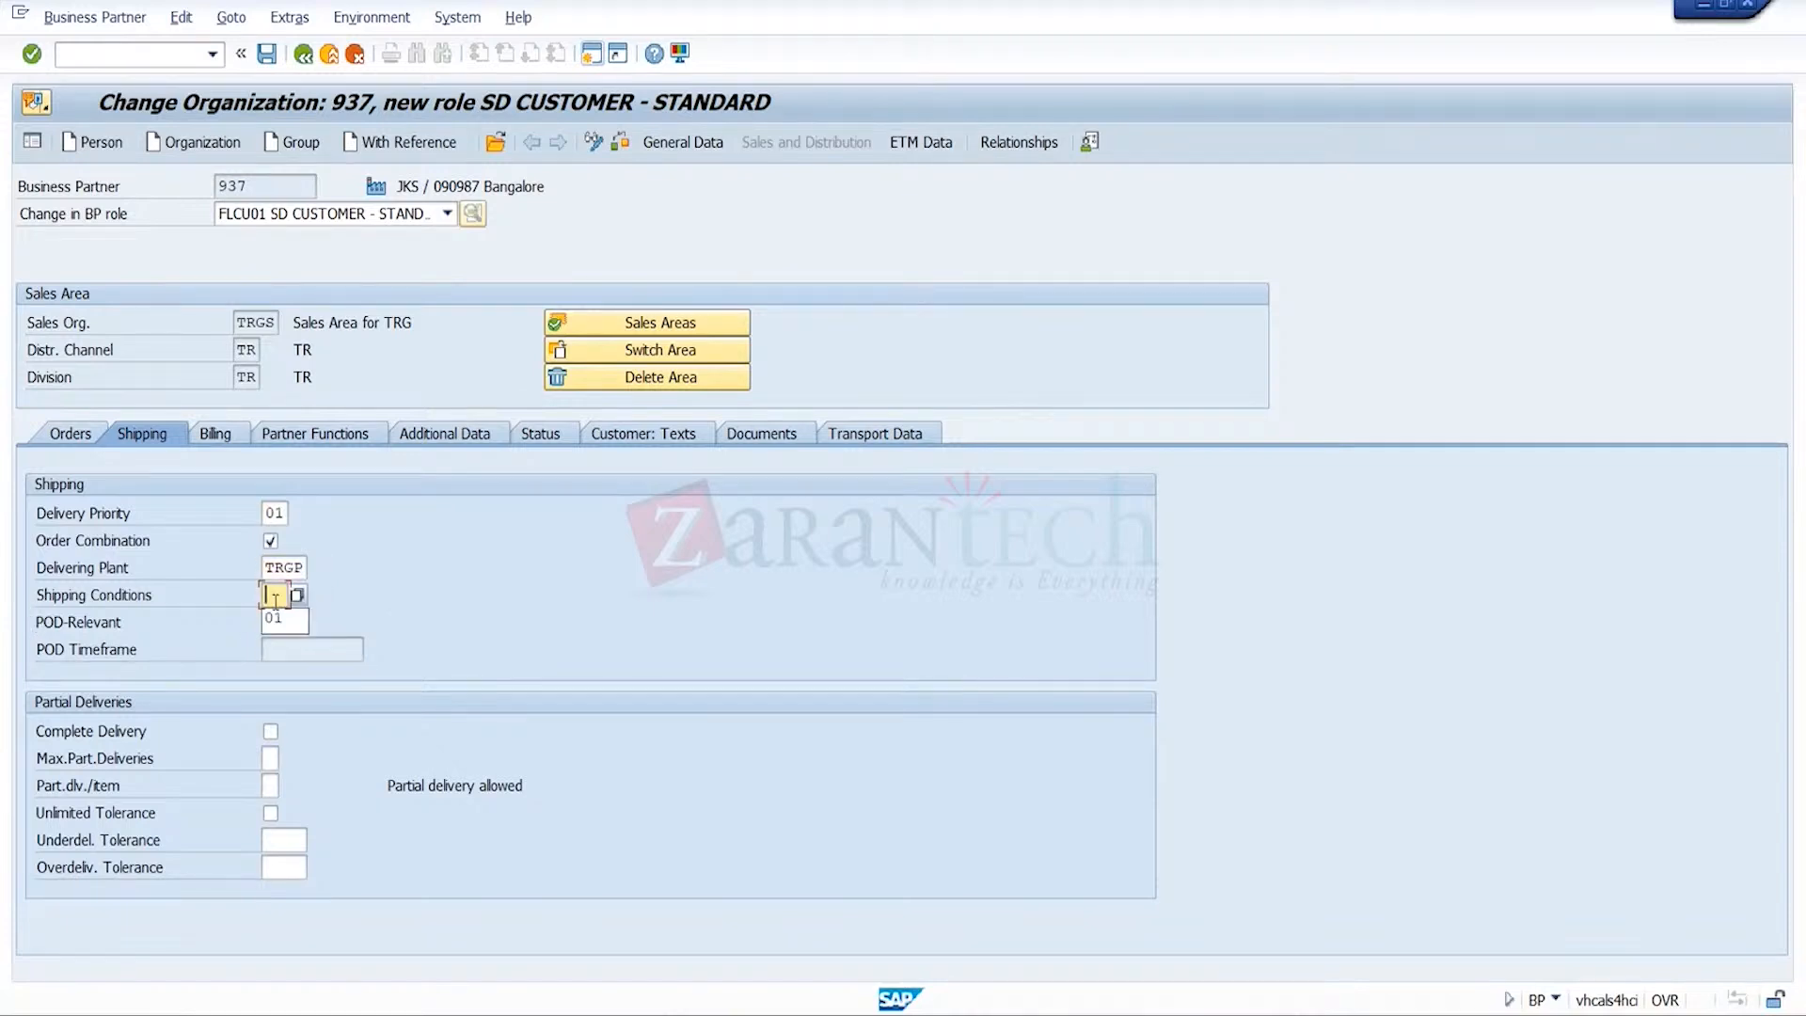
{"action": "type", "text": "01"}
{"action": "key", "text": "Return"}
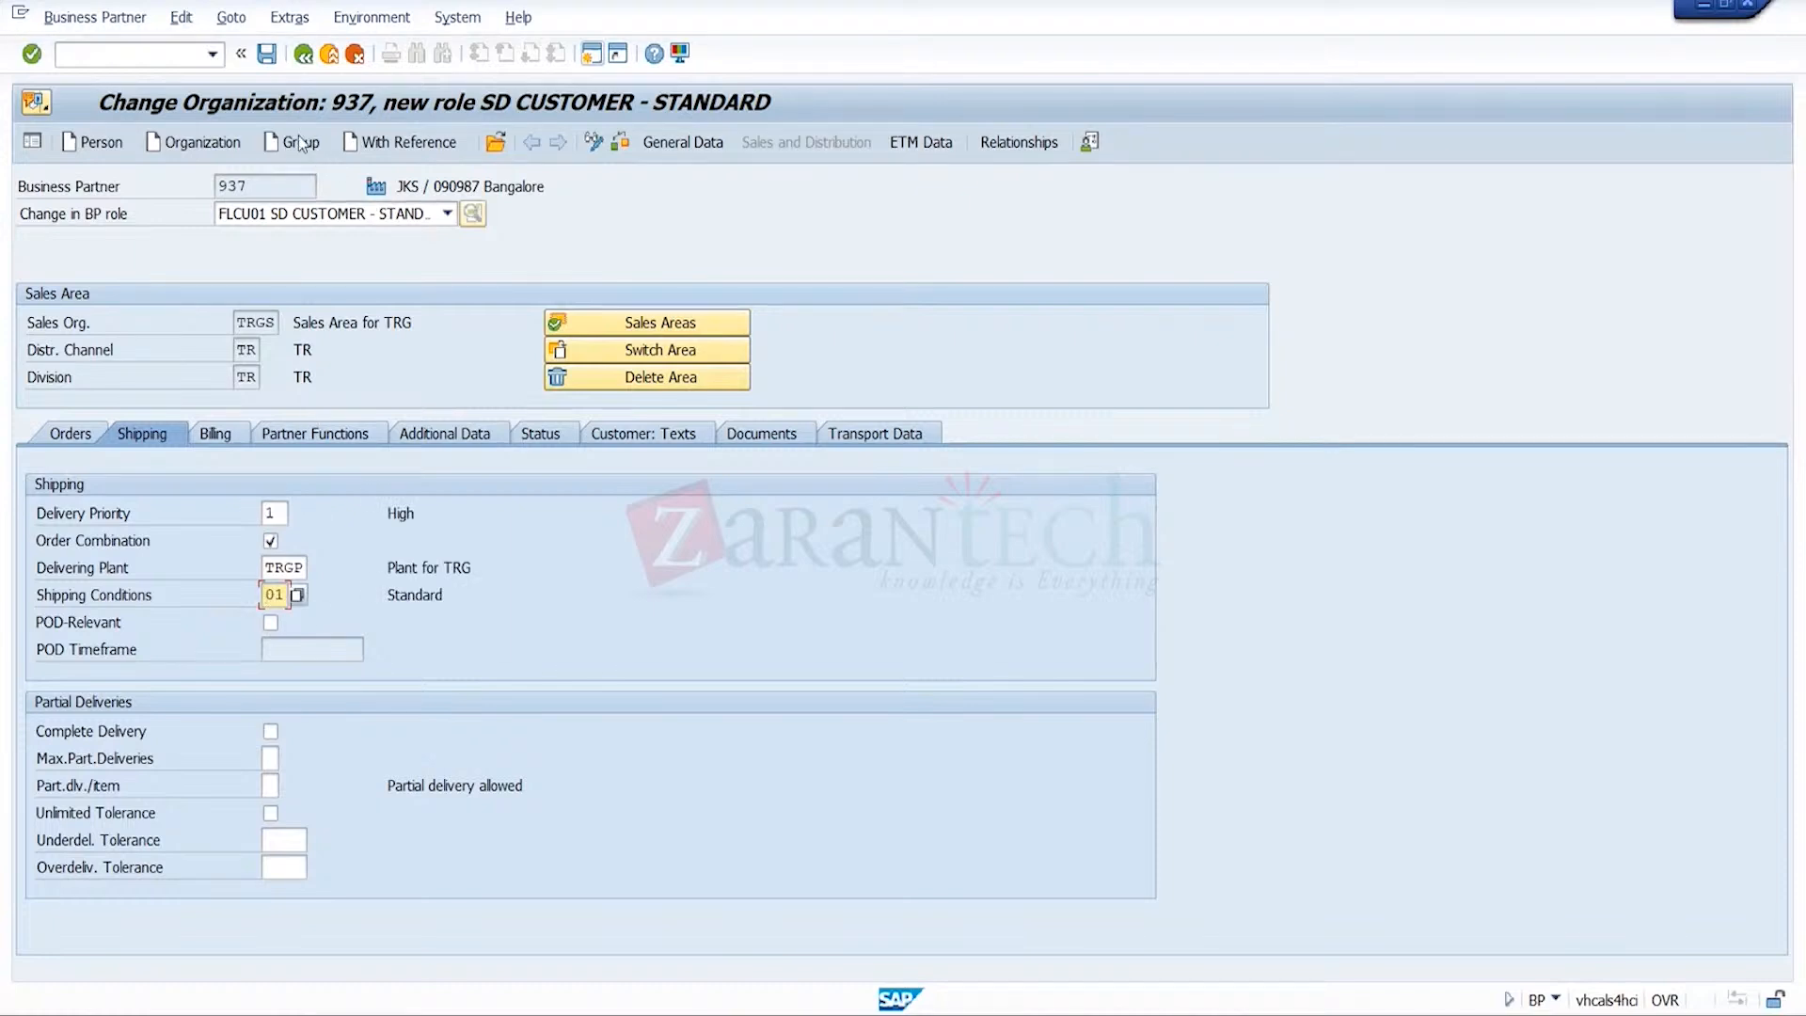
- In the billing data, set customer account assignment group 01, Incoterms FOB and Incoterms location 1 Bangalore, and save
{"action": "left_click", "coordinate": [267, 54]}
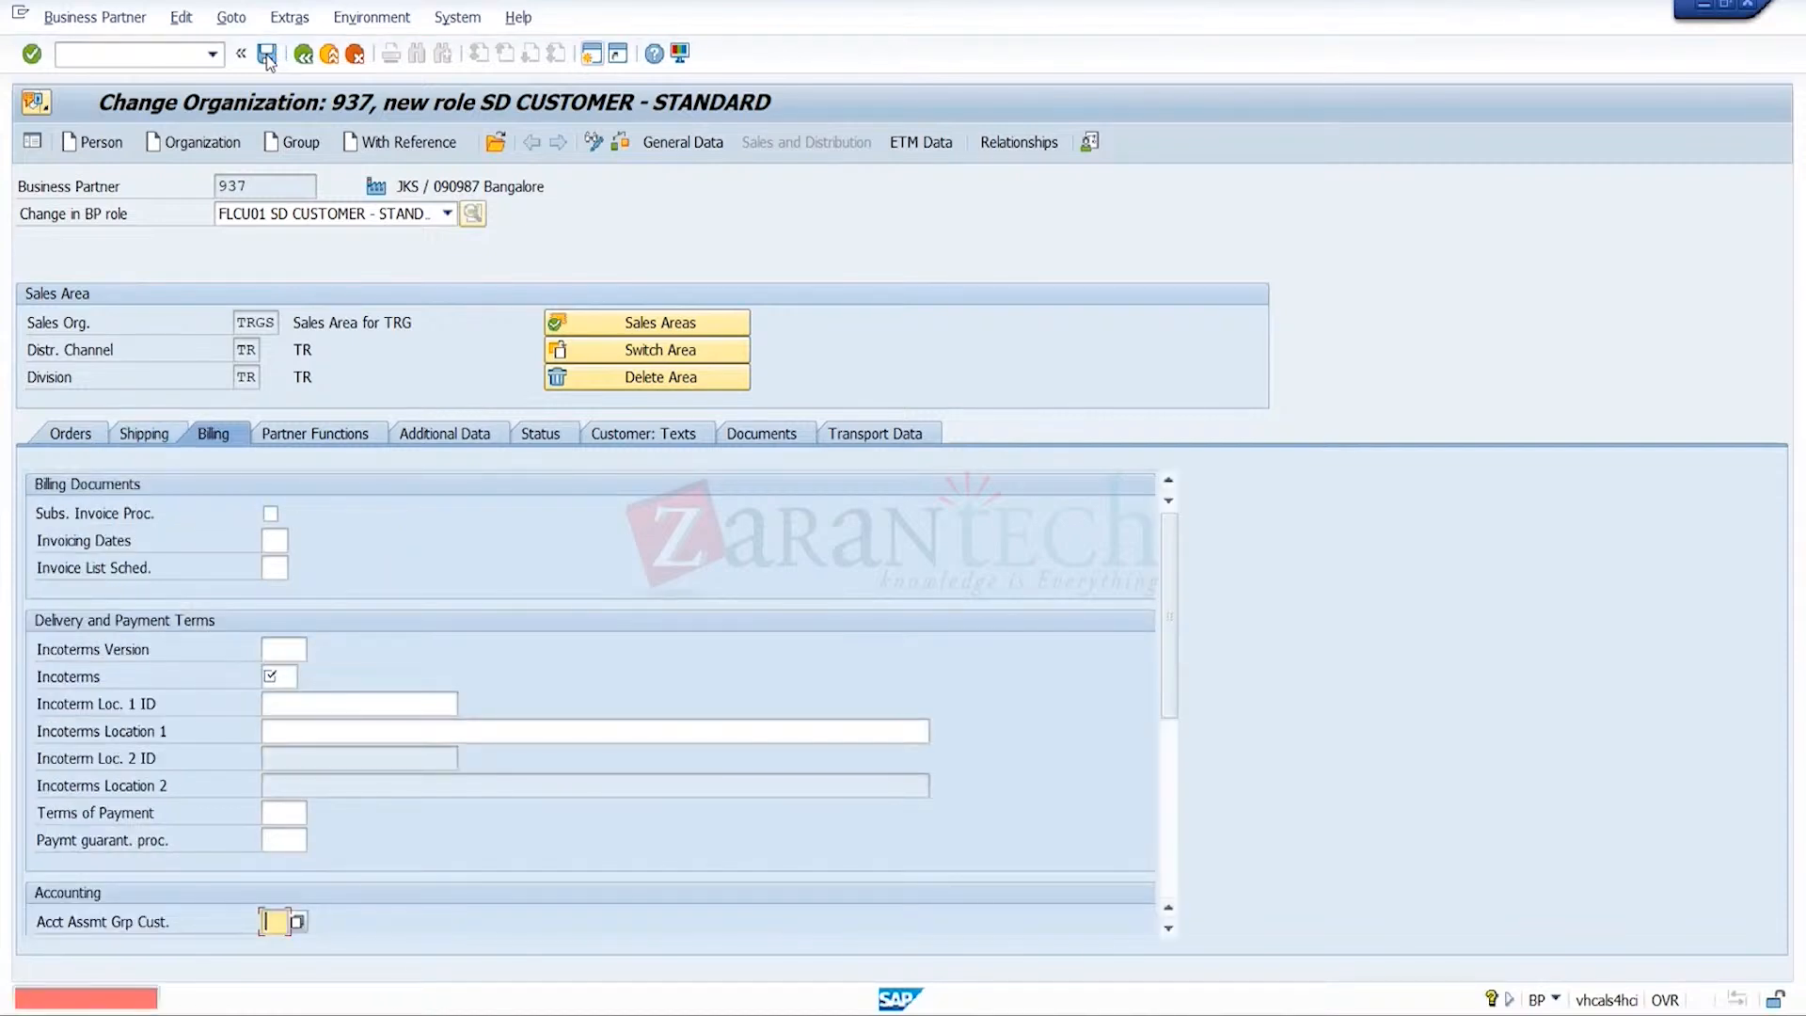
{"action": "type", "text": "01"}
{"action": "left_click", "coordinate": [276, 677]}
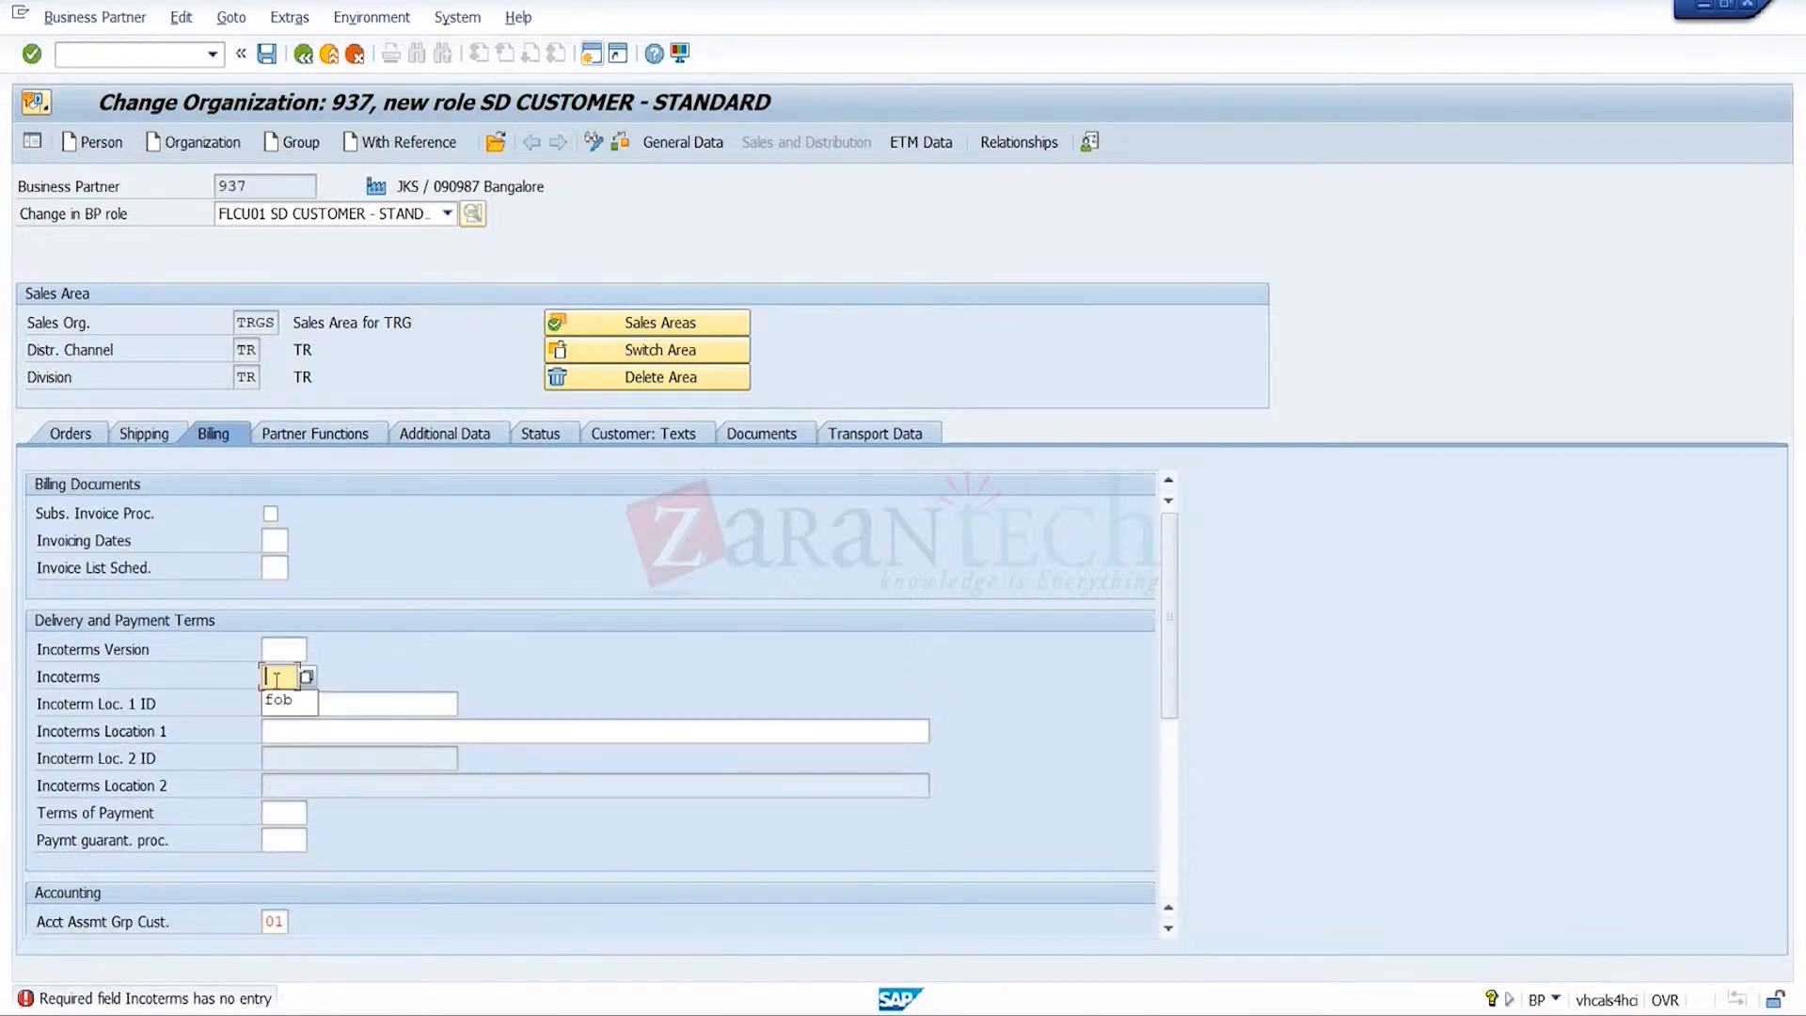
{"action": "type", "text": "fob"}
{"action": "left_click", "coordinate": [308, 715]}
{"action": "left_click", "coordinate": [316, 726]}
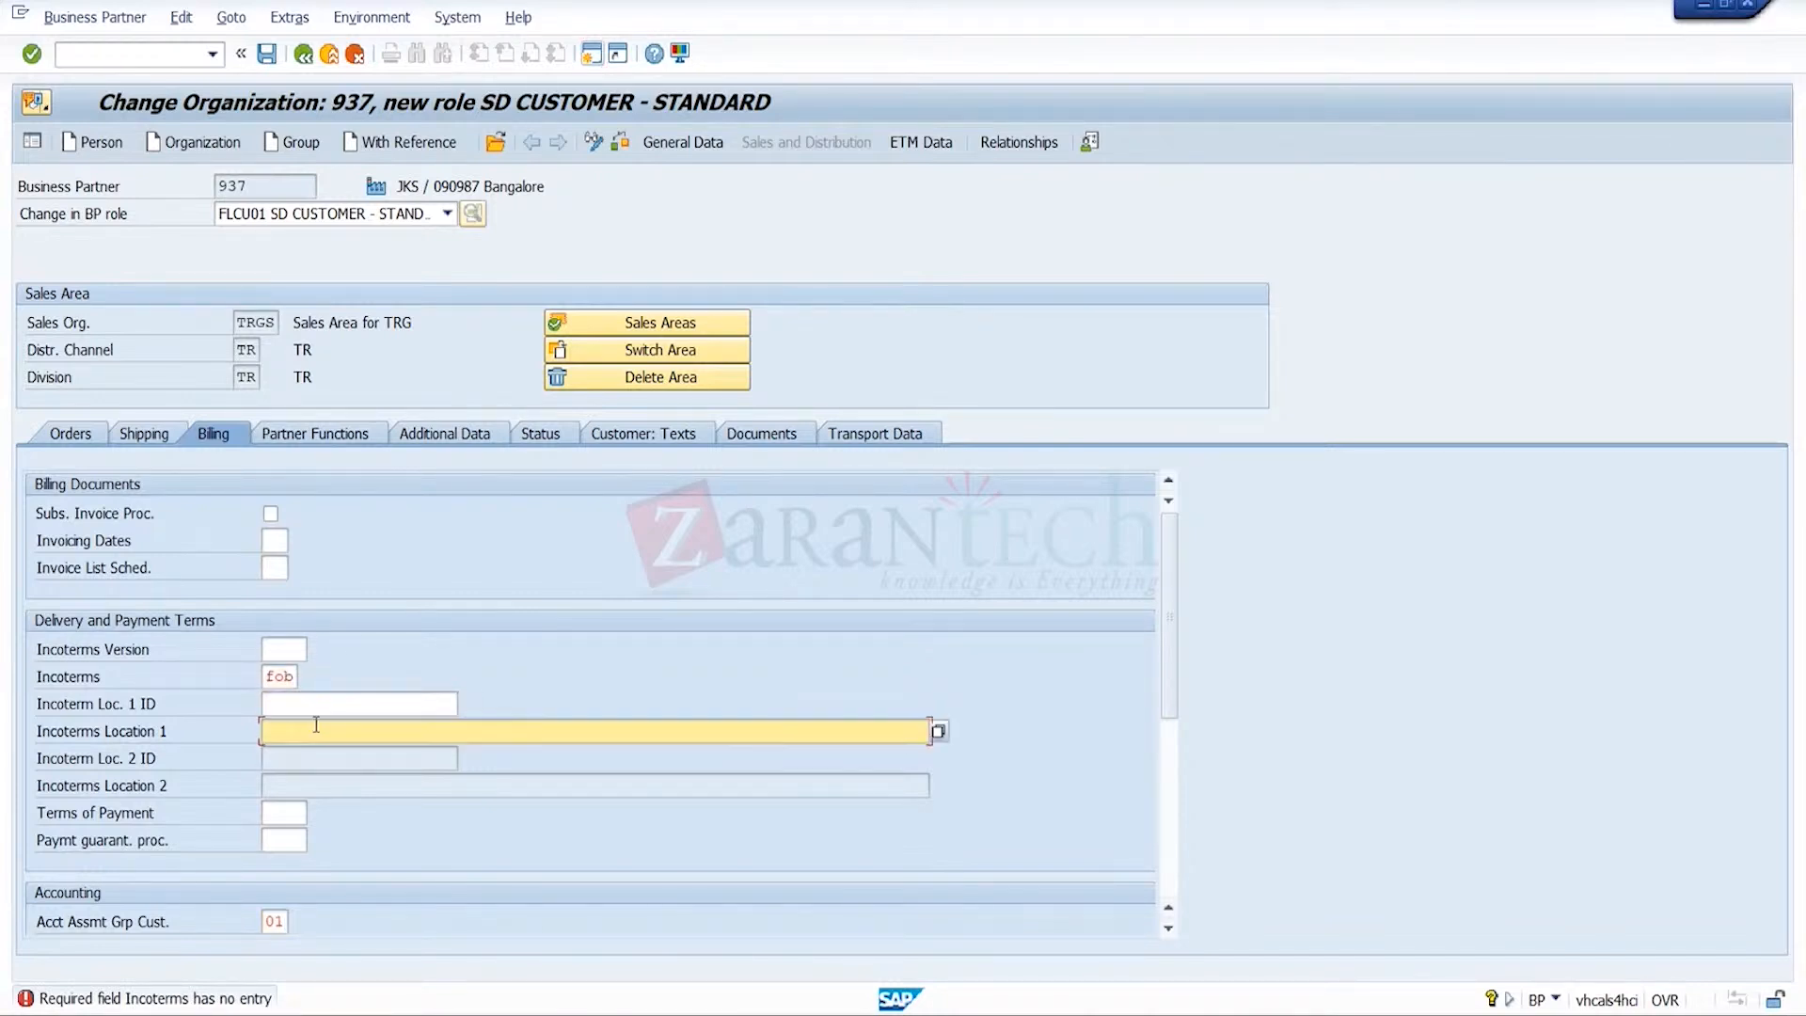
{"action": "type", "text": "Bangalore"}
{"action": "key", "text": "Return"}
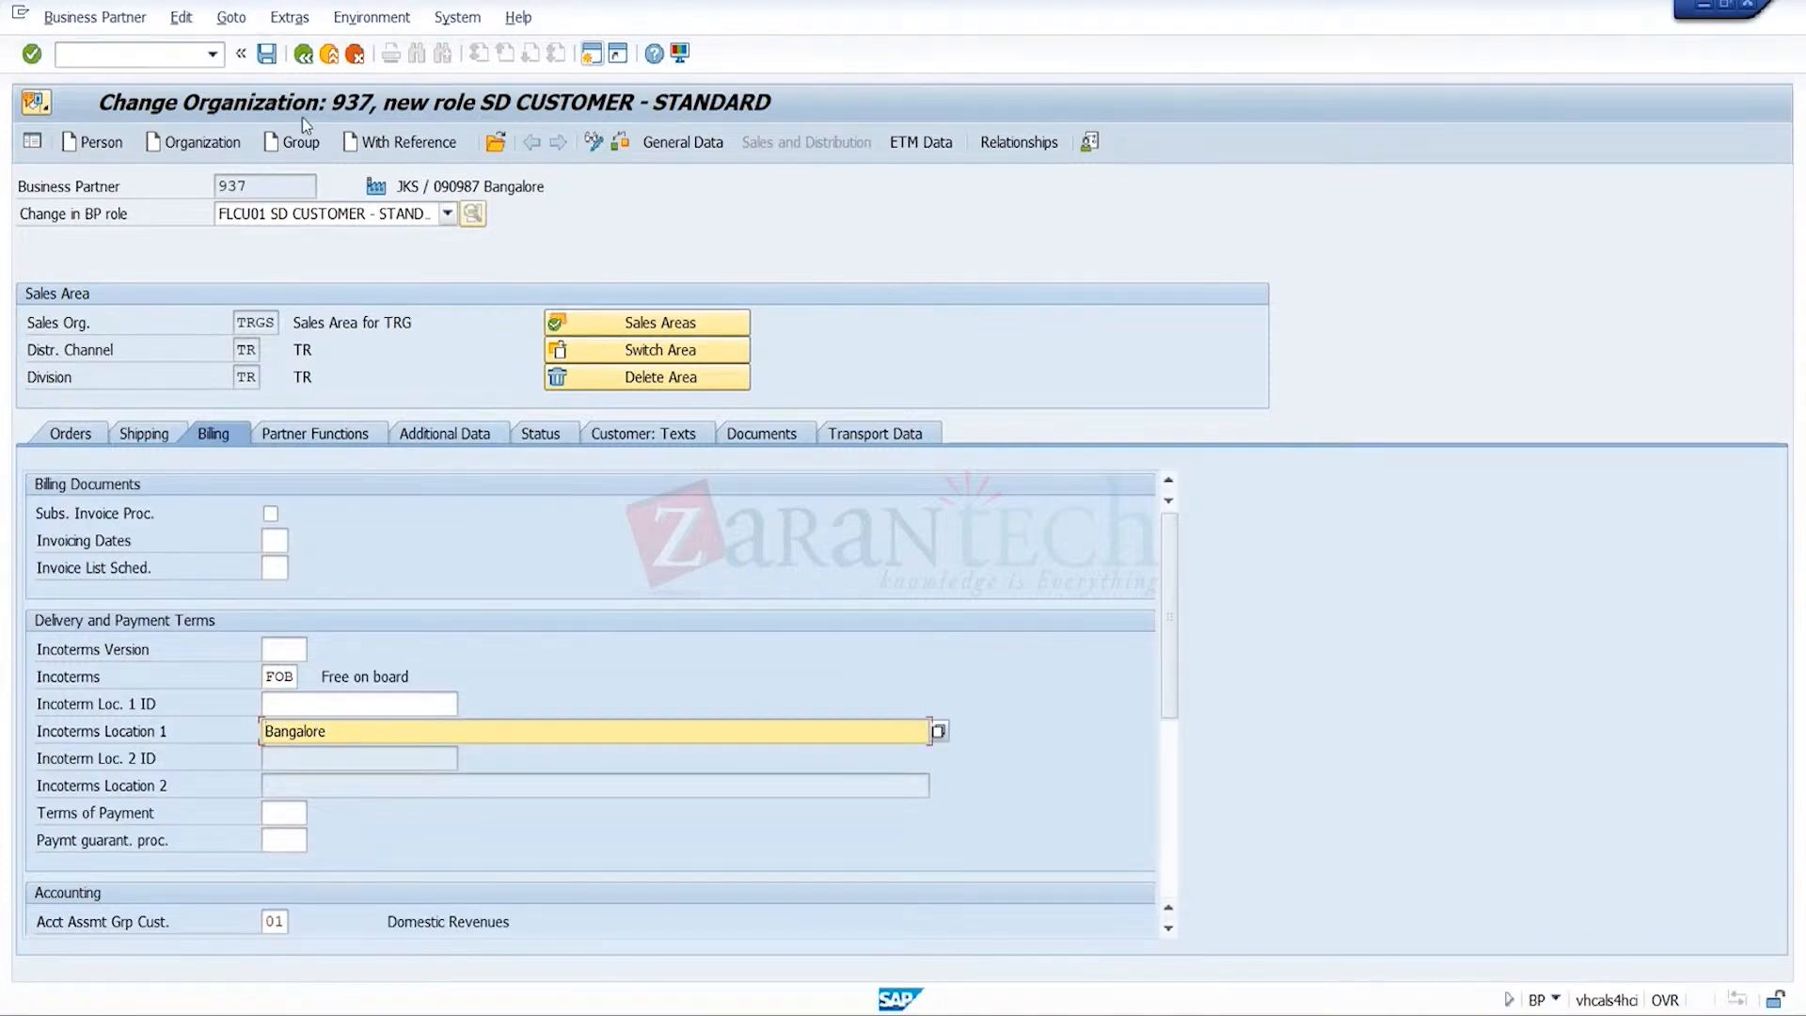
{"action": "left_click", "coordinate": [269, 65]}
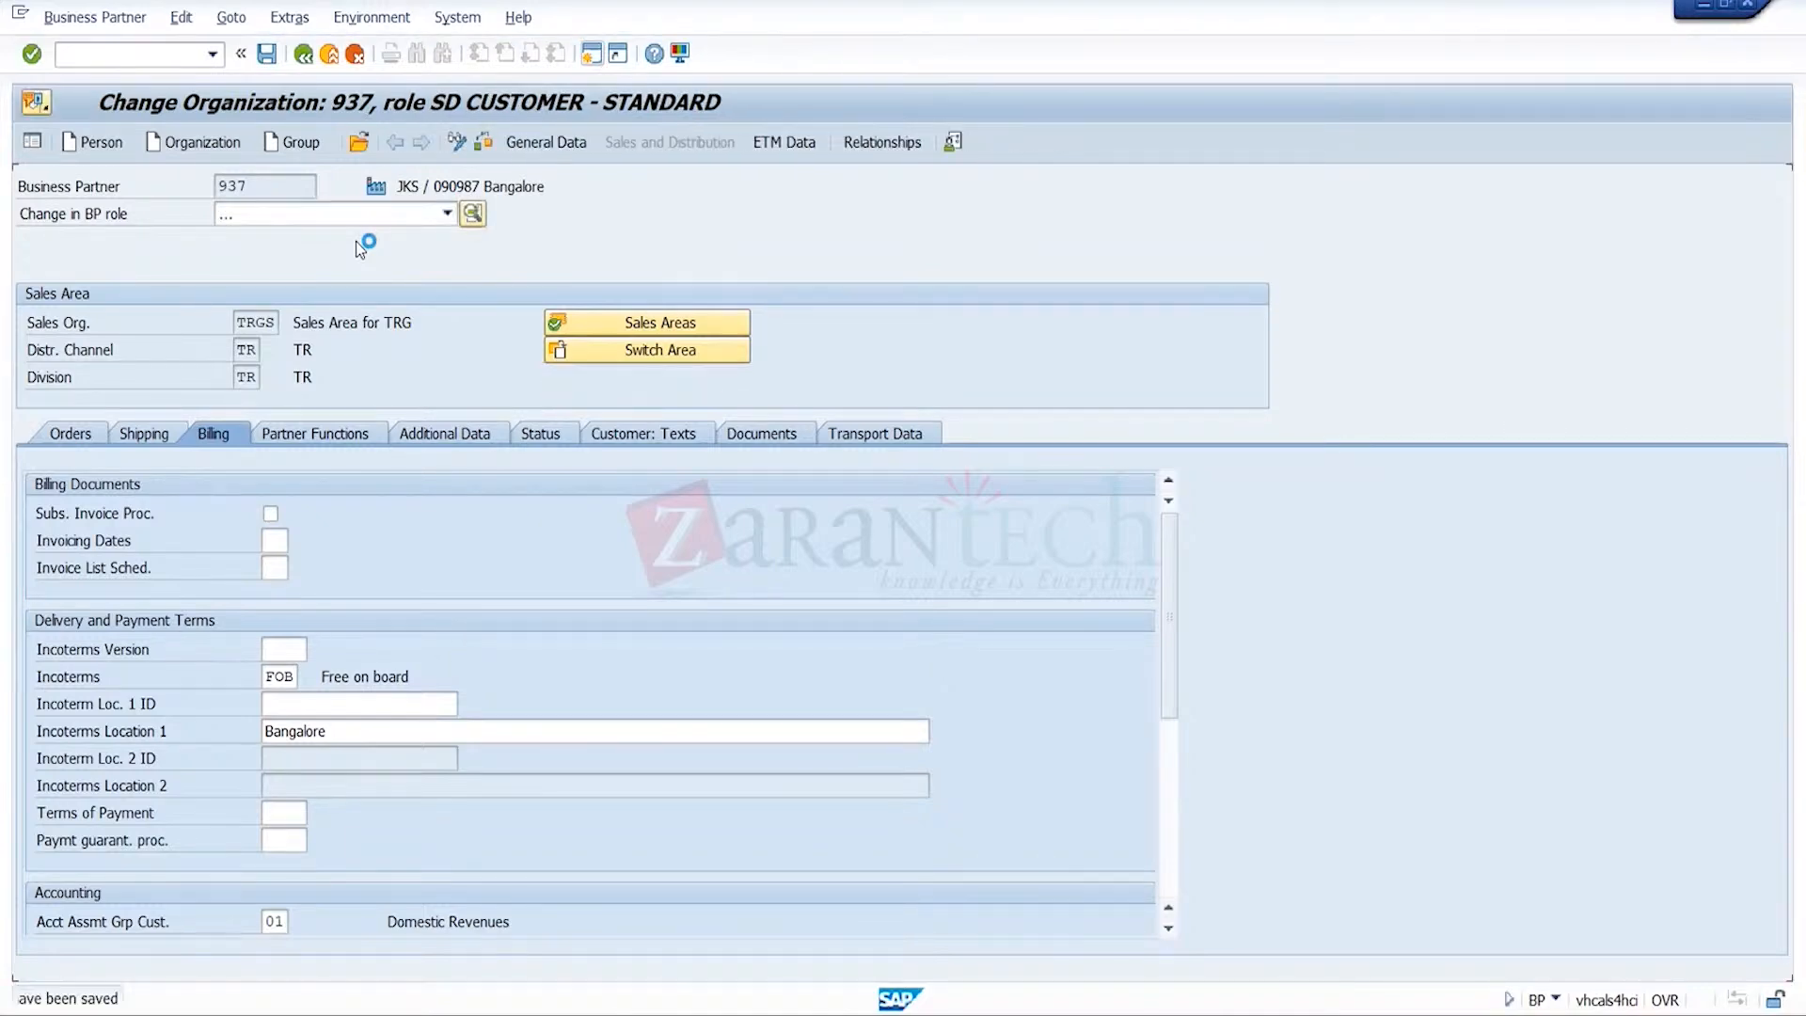
- Extend the organization with BP role FLCU00 FI CUSTOMER - STANDARD and open its company code data
{"action": "left_click", "coordinate": [447, 214]}
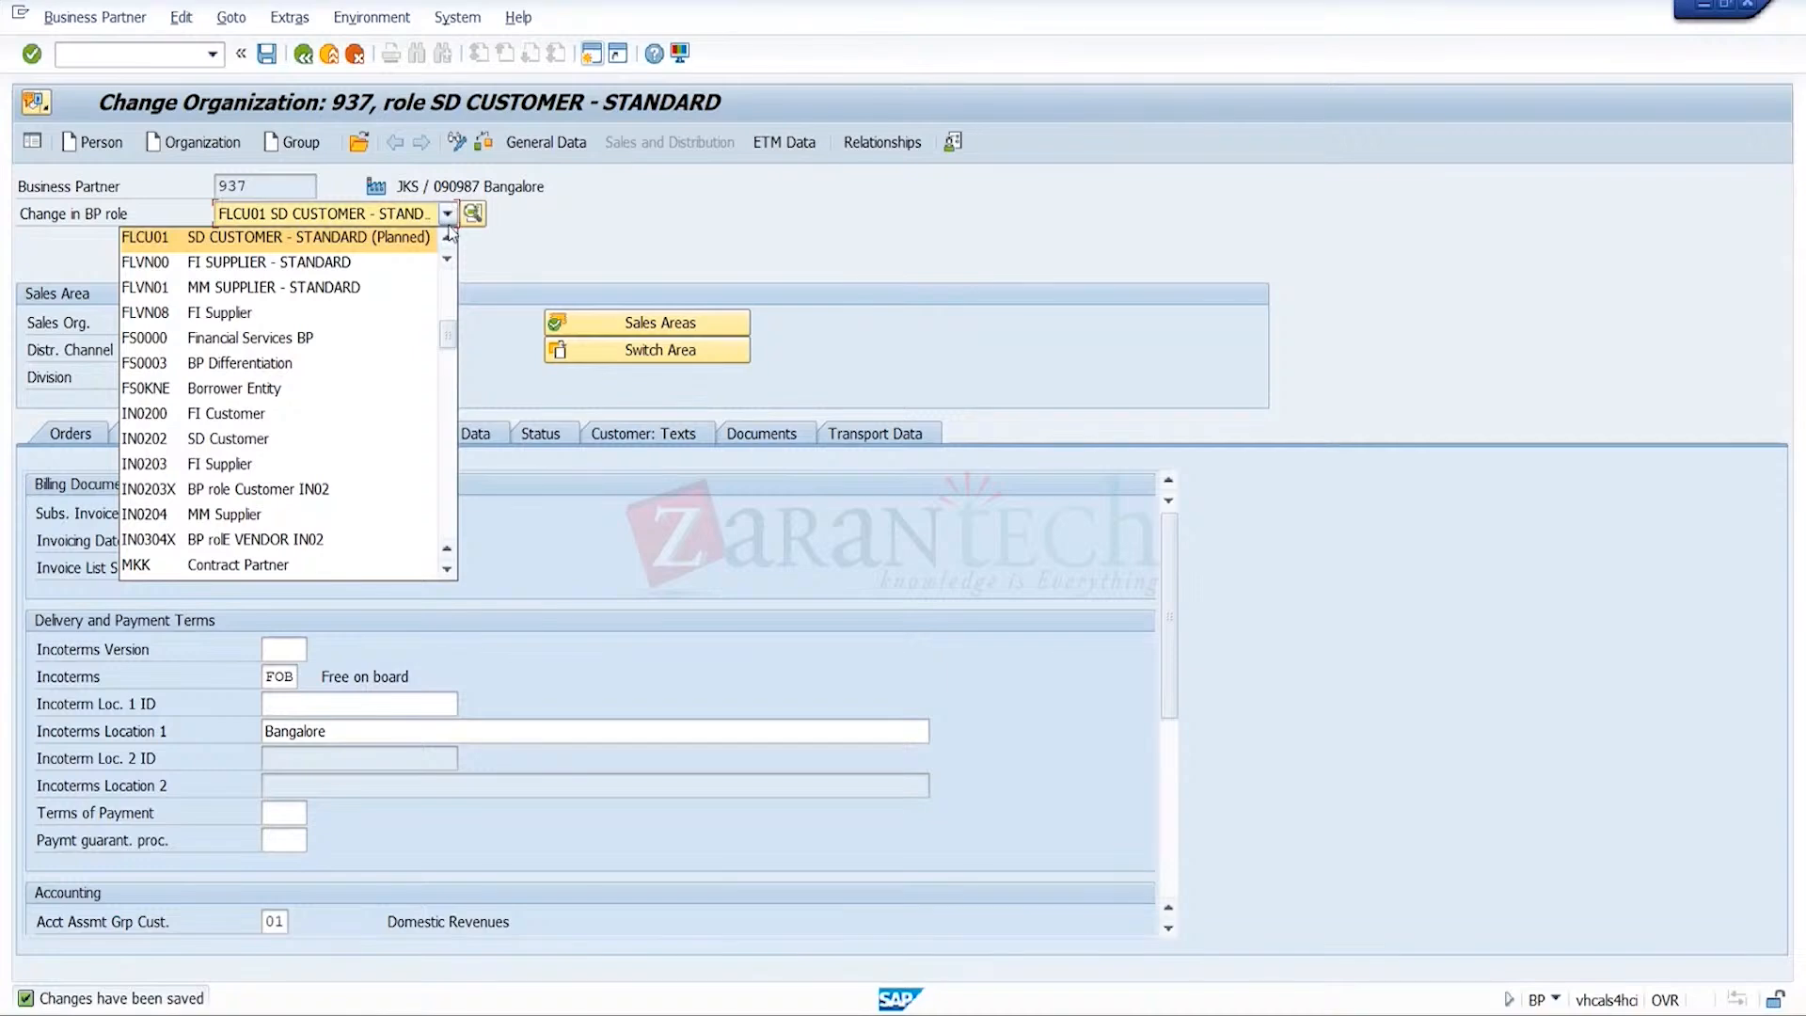
{"action": "left_click", "coordinate": [448, 242]}
{"action": "left_click", "coordinate": [375, 239]}
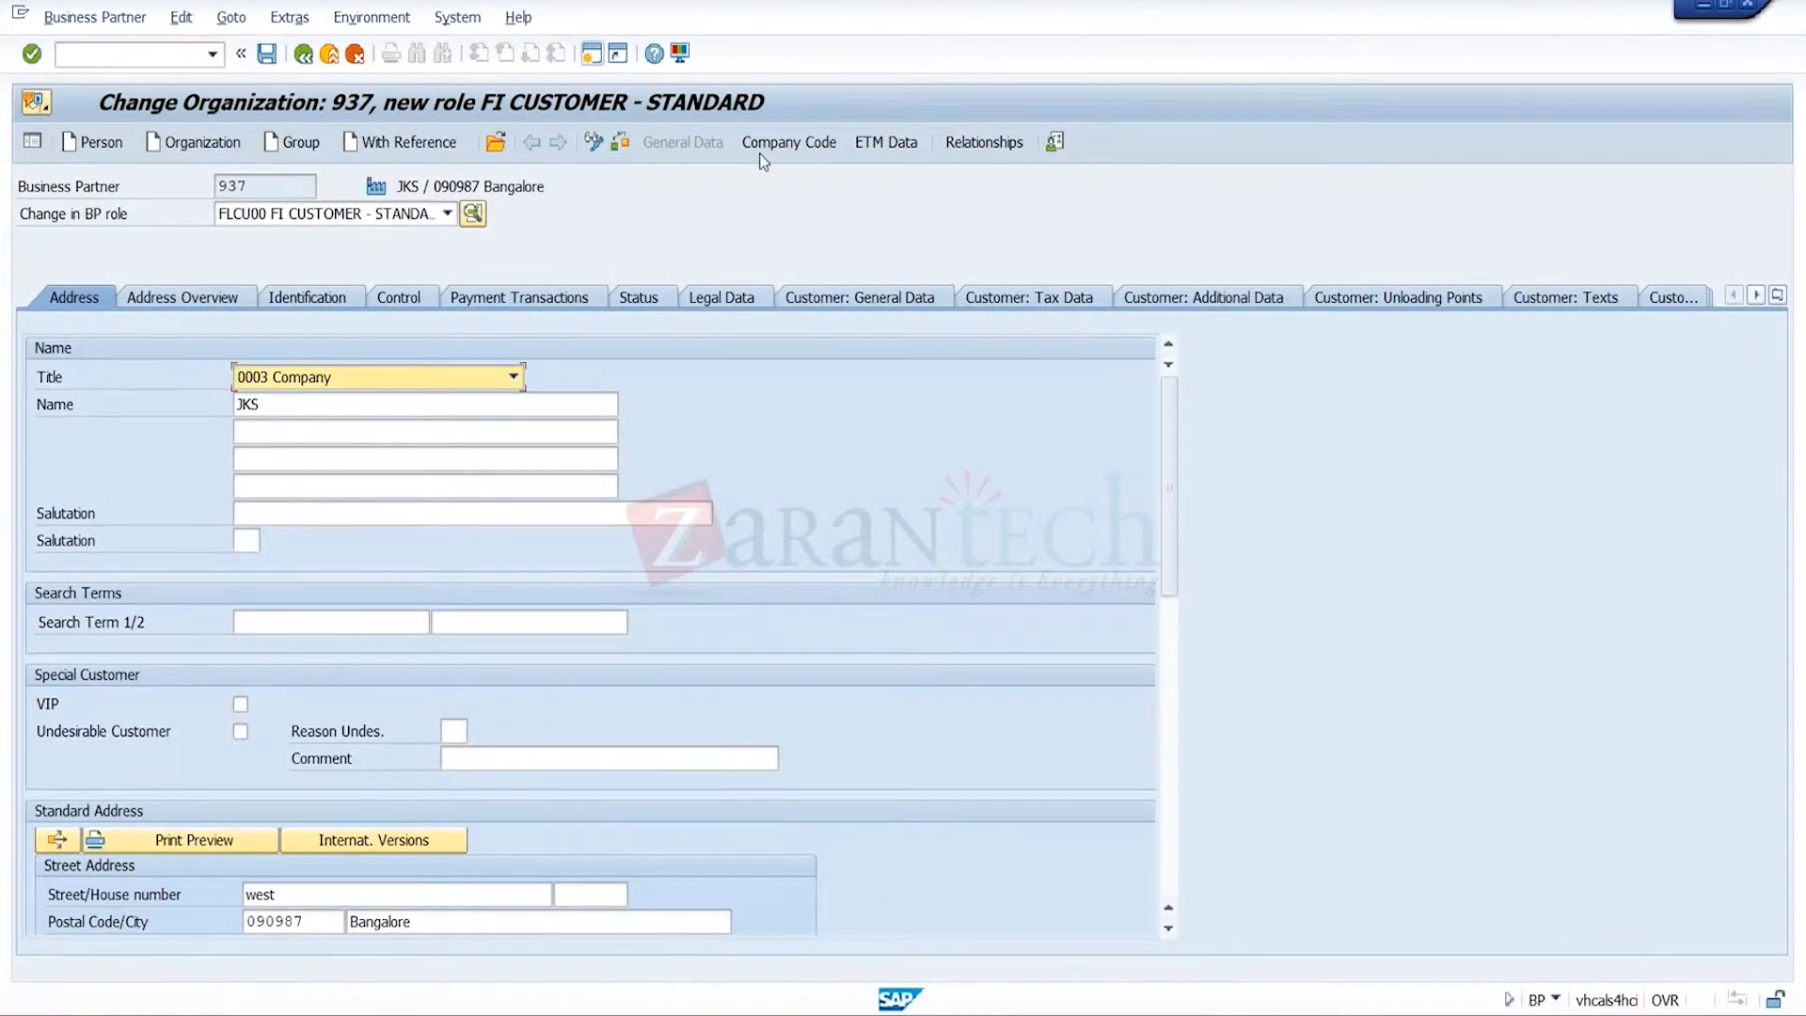
{"action": "left_click", "coordinate": [763, 160]}
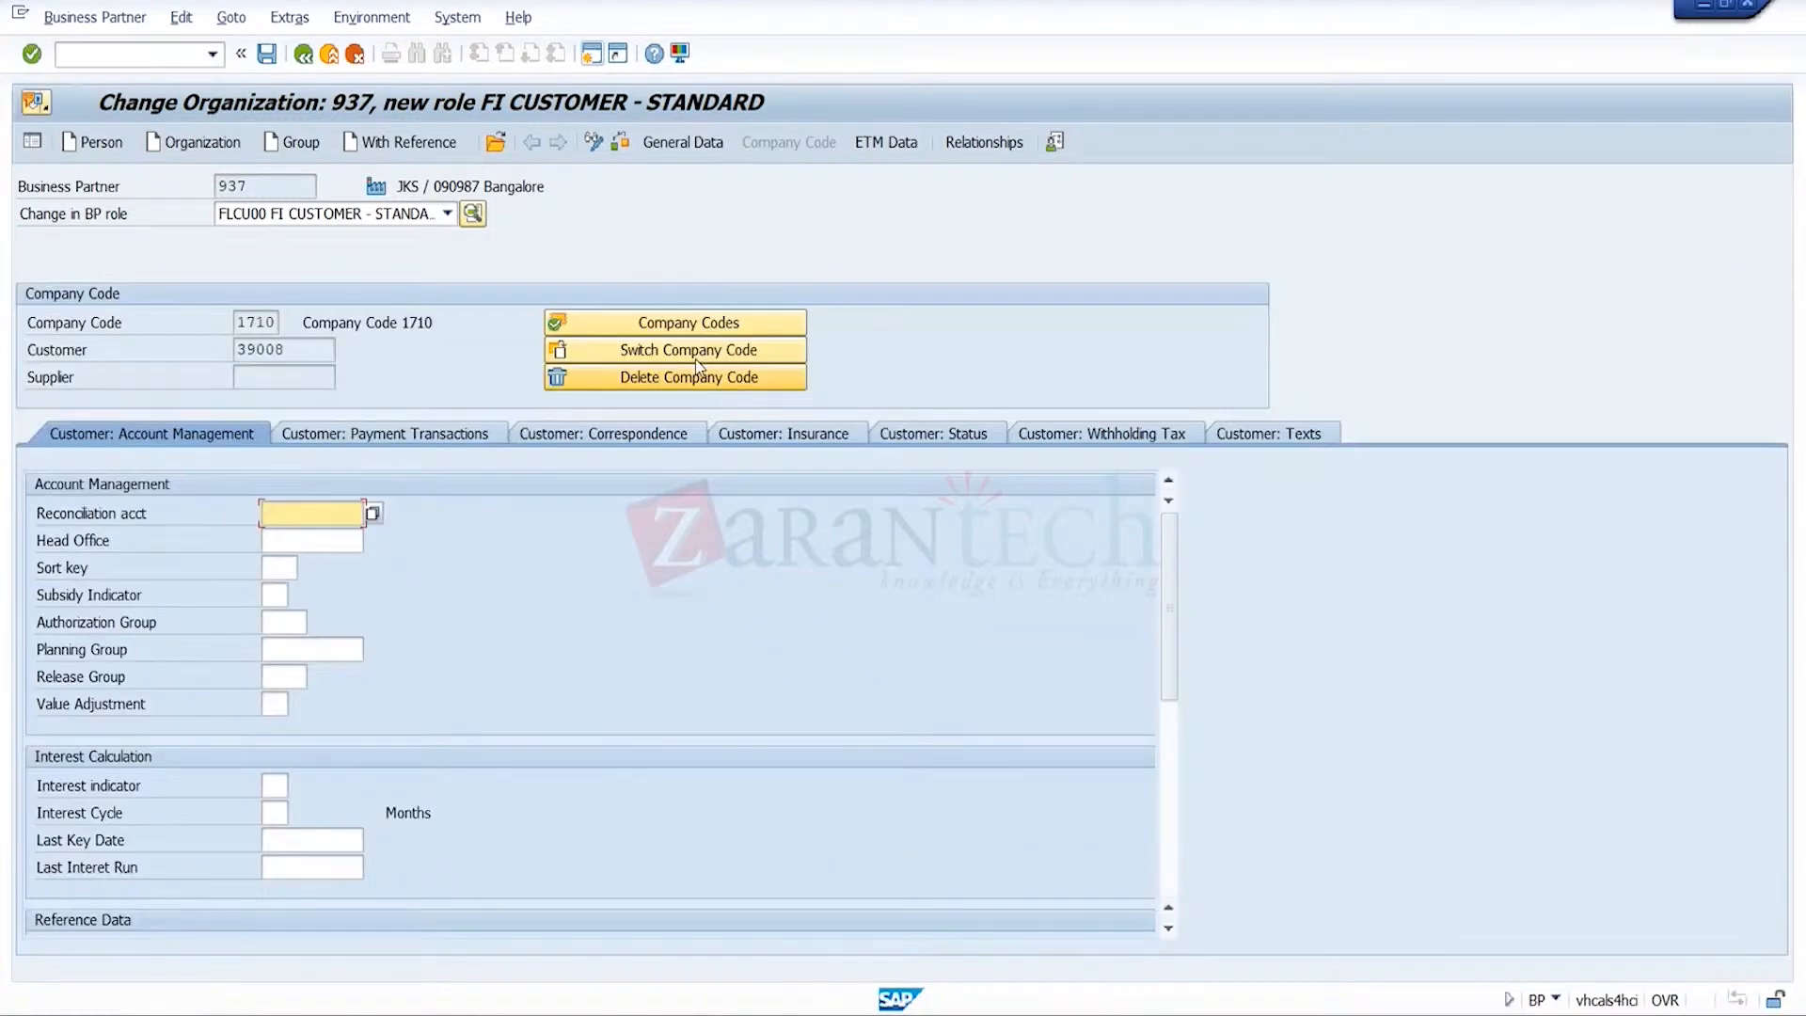
- Switch to company code TRG, set reconciliation account 121000 and try to save
{"action": "left_click", "coordinate": [693, 356]}
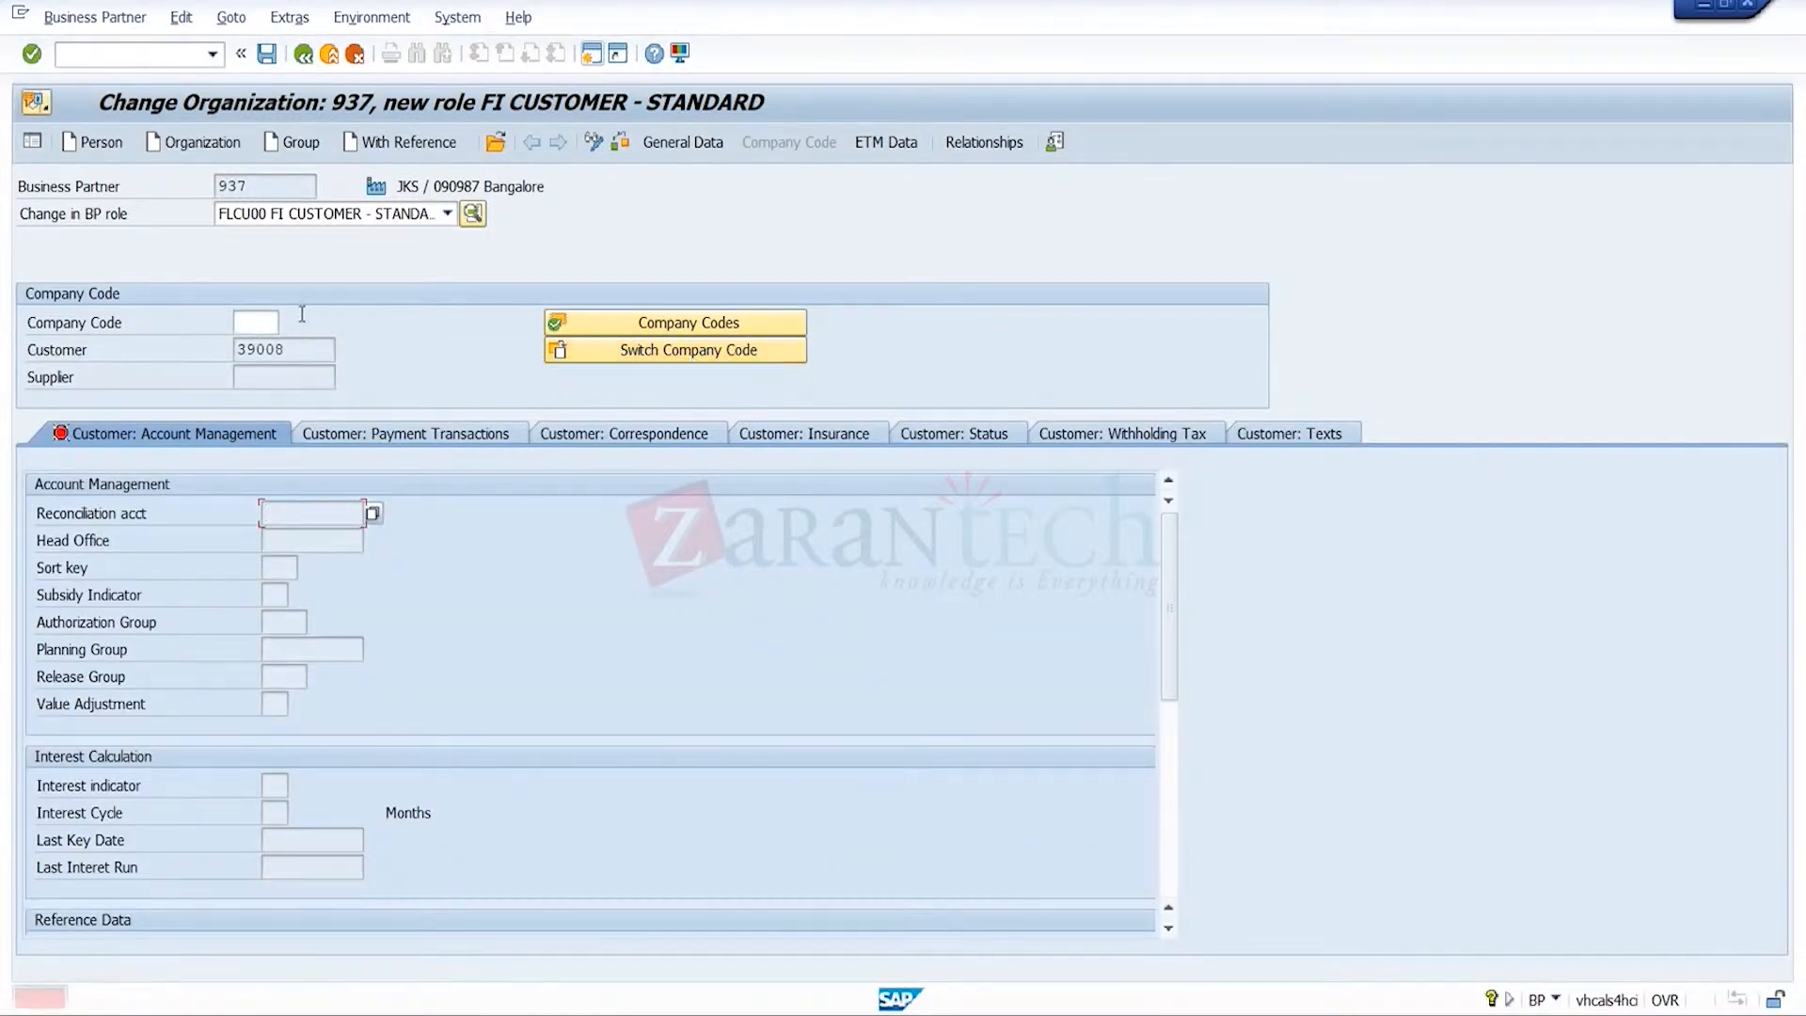
{"action": "left_click", "coordinate": [263, 321]}
{"action": "key", "text": "Down"}
{"action": "key", "text": "Return"}
{"action": "key", "text": "Return"}
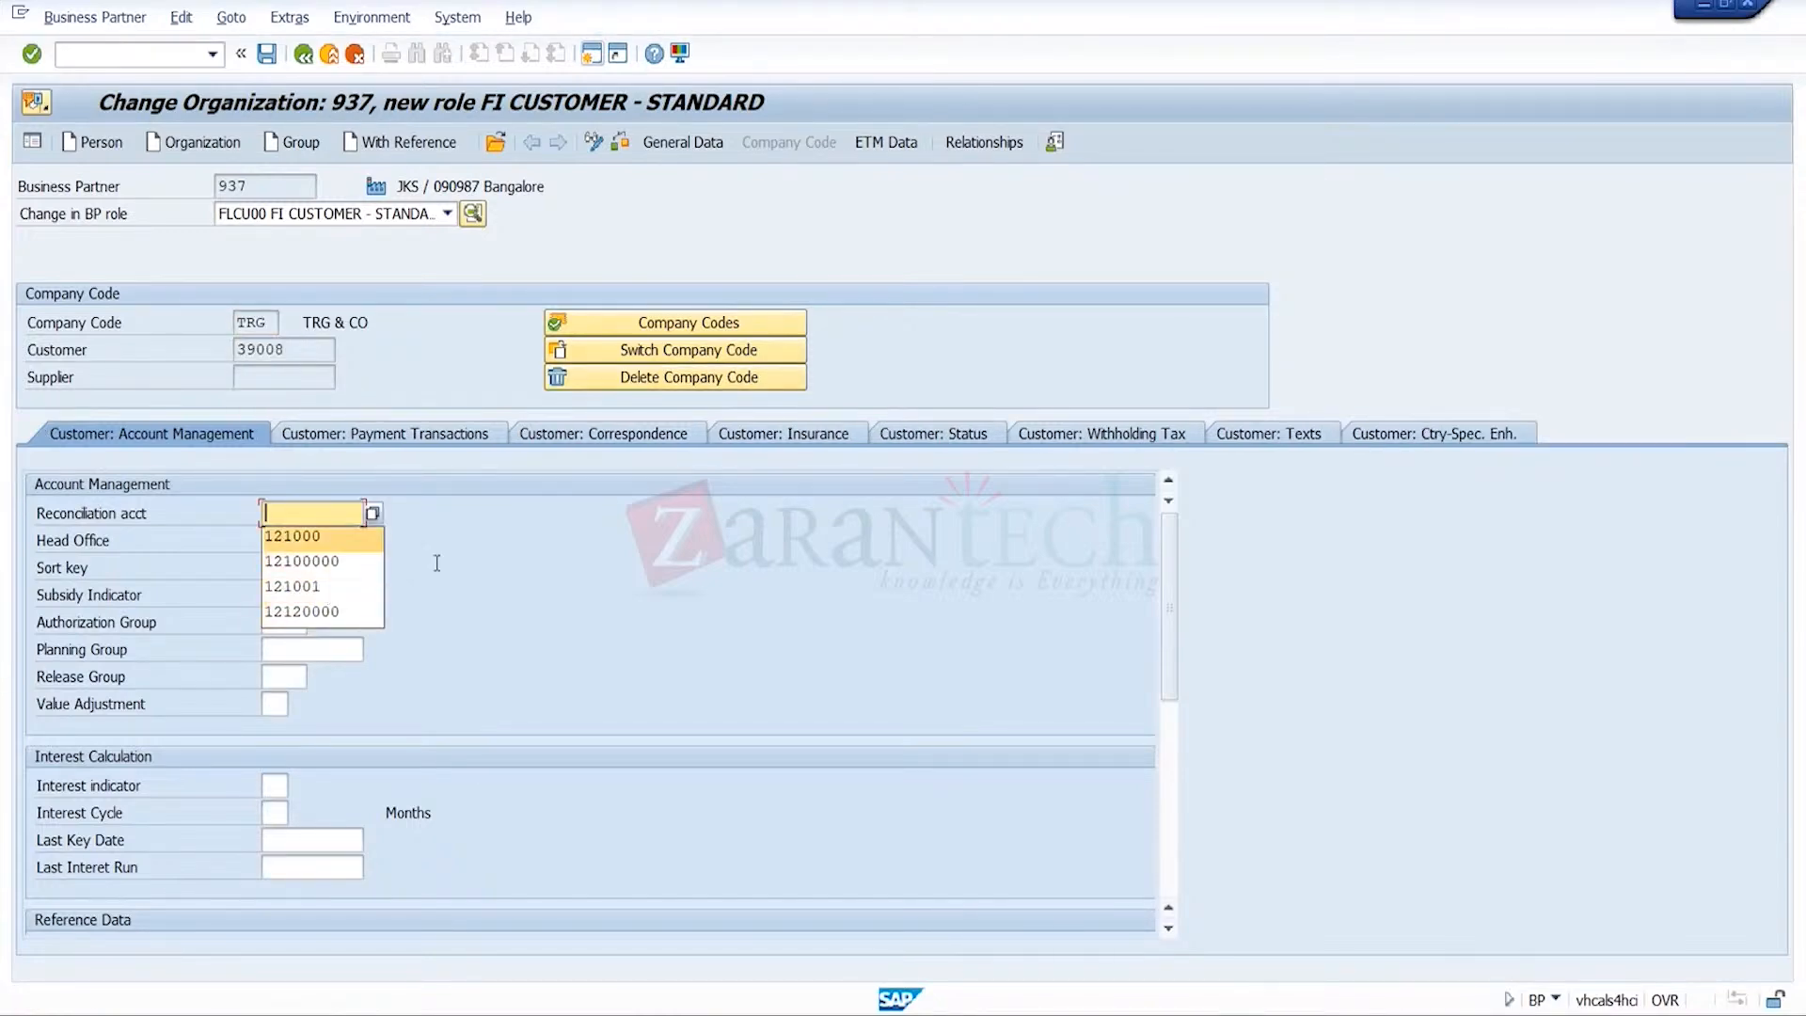
{"action": "left_click", "coordinate": [329, 536]}
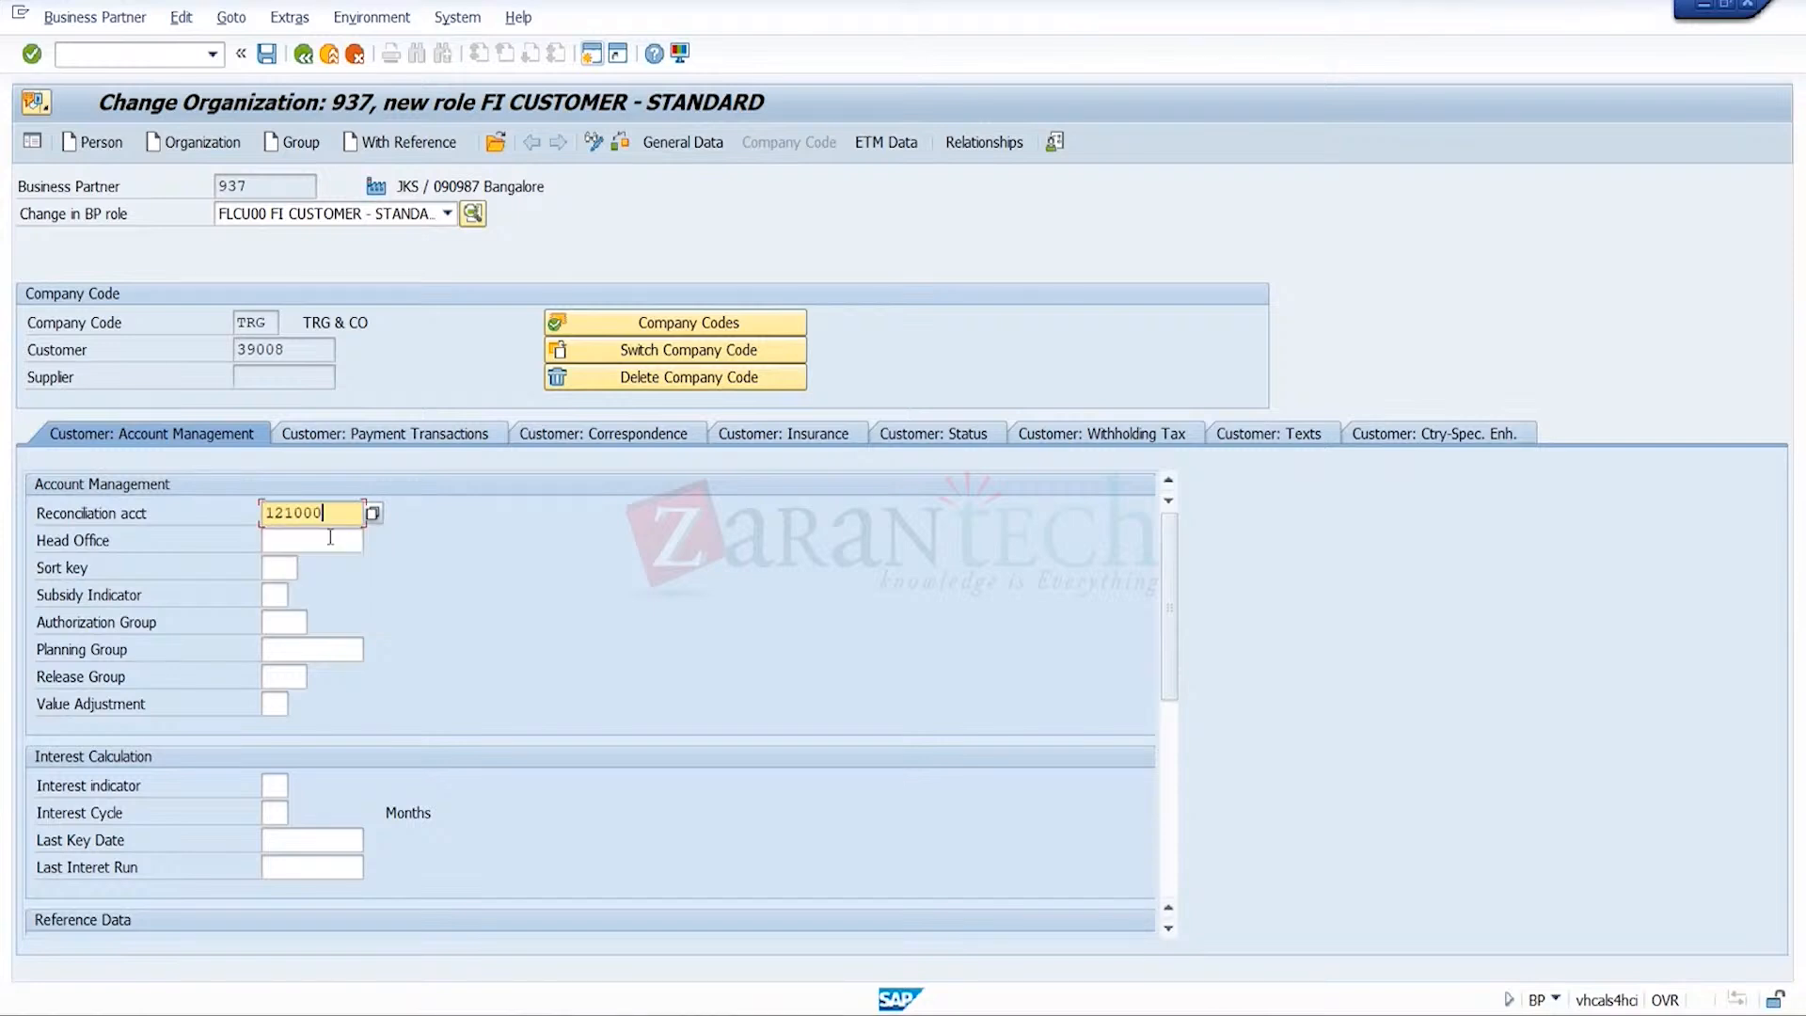
{"action": "key", "text": "Return"}
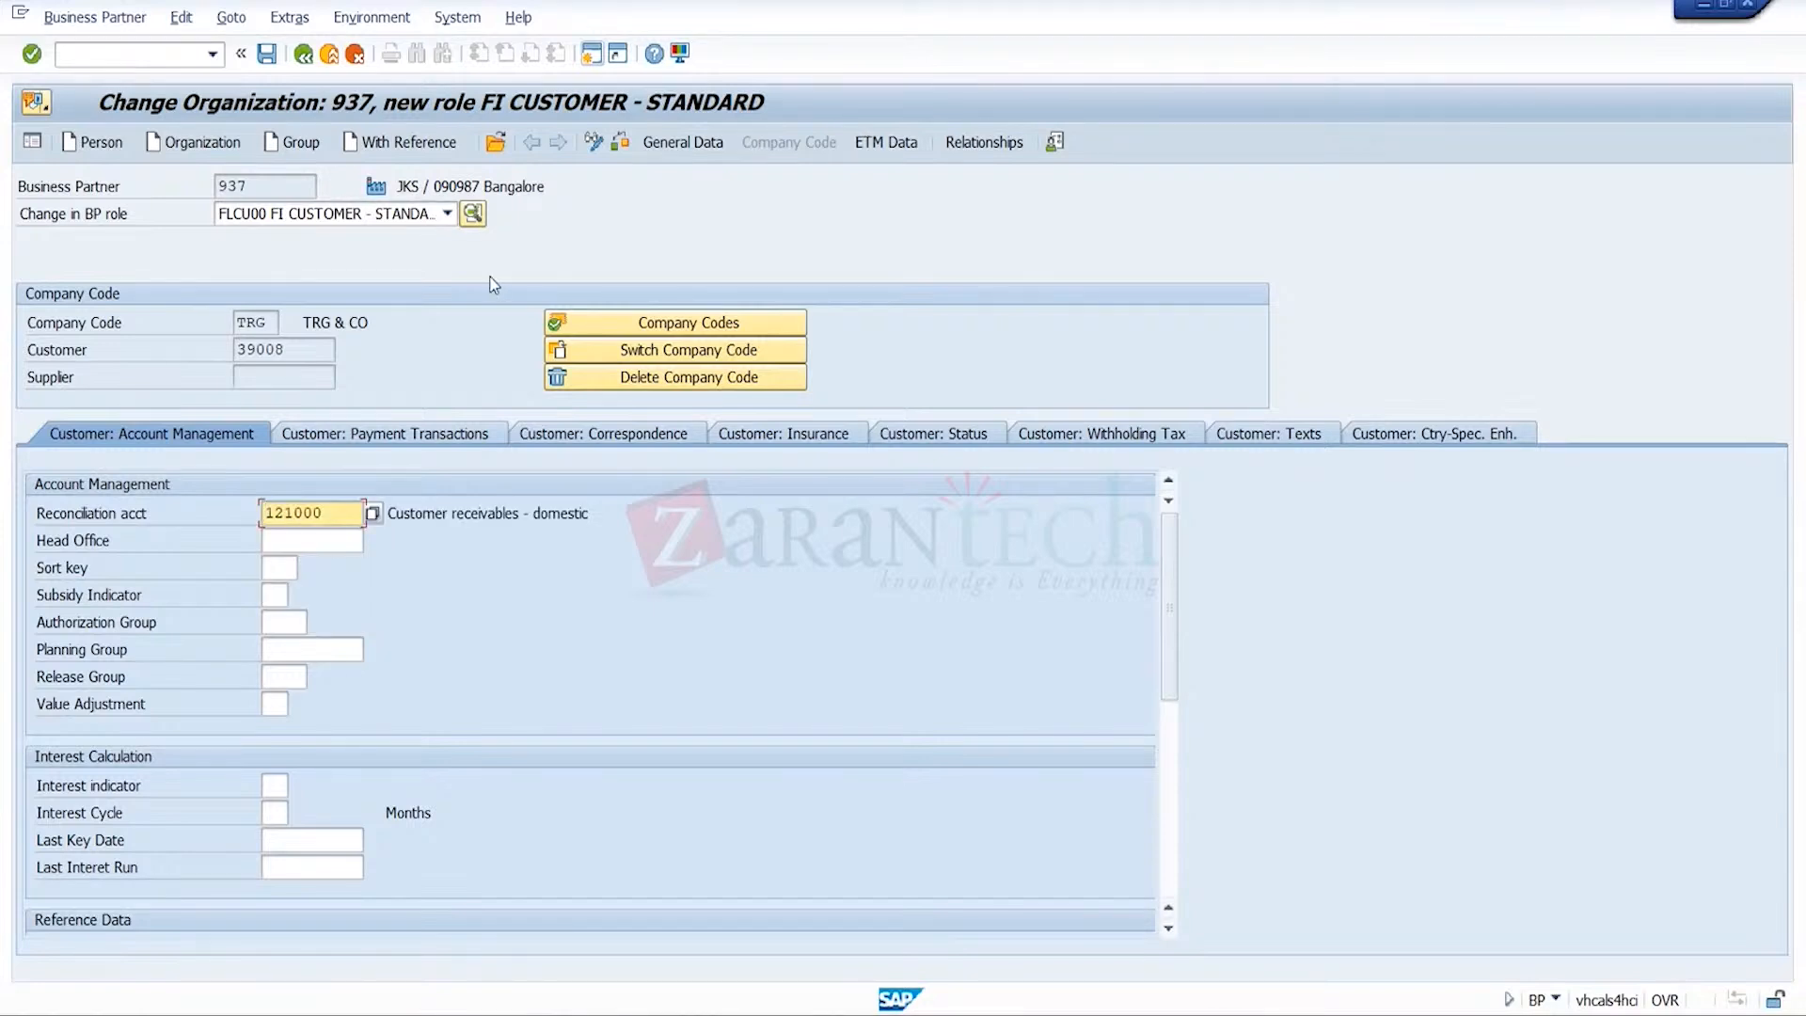
{"action": "left_click", "coordinate": [268, 55]}
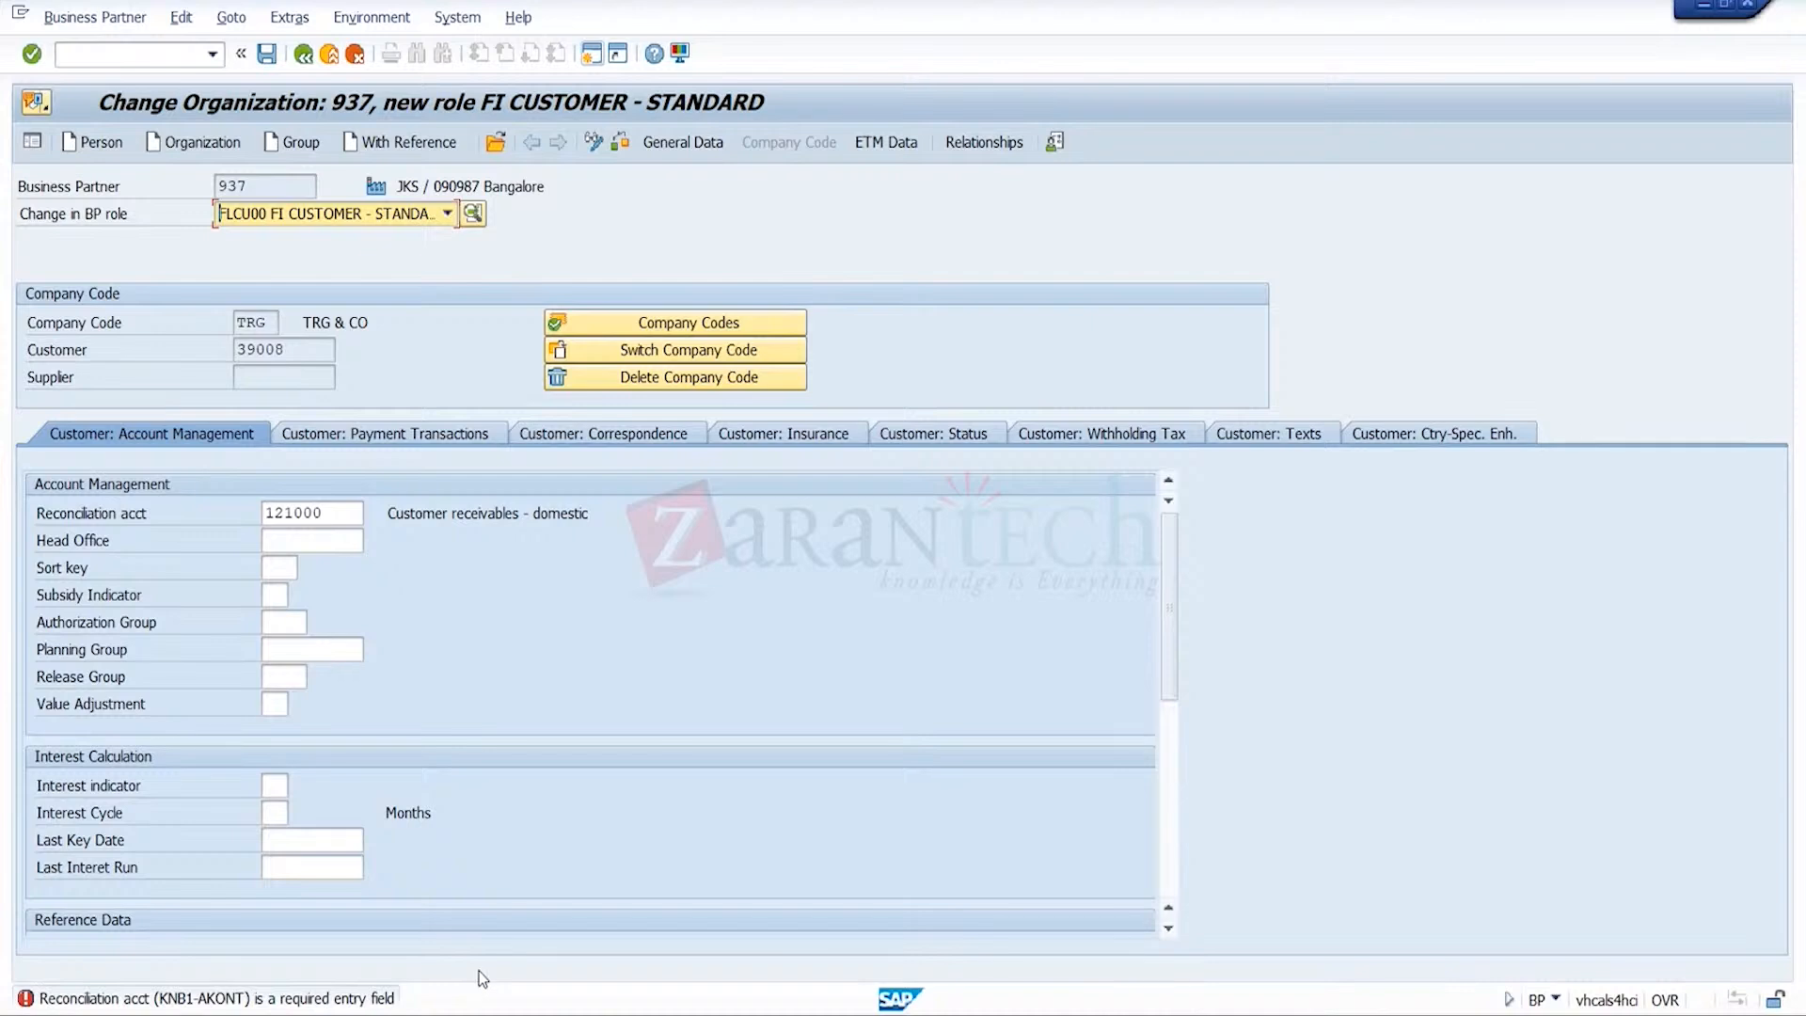
- Switch to company code 1710, set its reconciliation account to 121000 and save the organization
{"action": "left_click", "coordinate": [731, 374]}
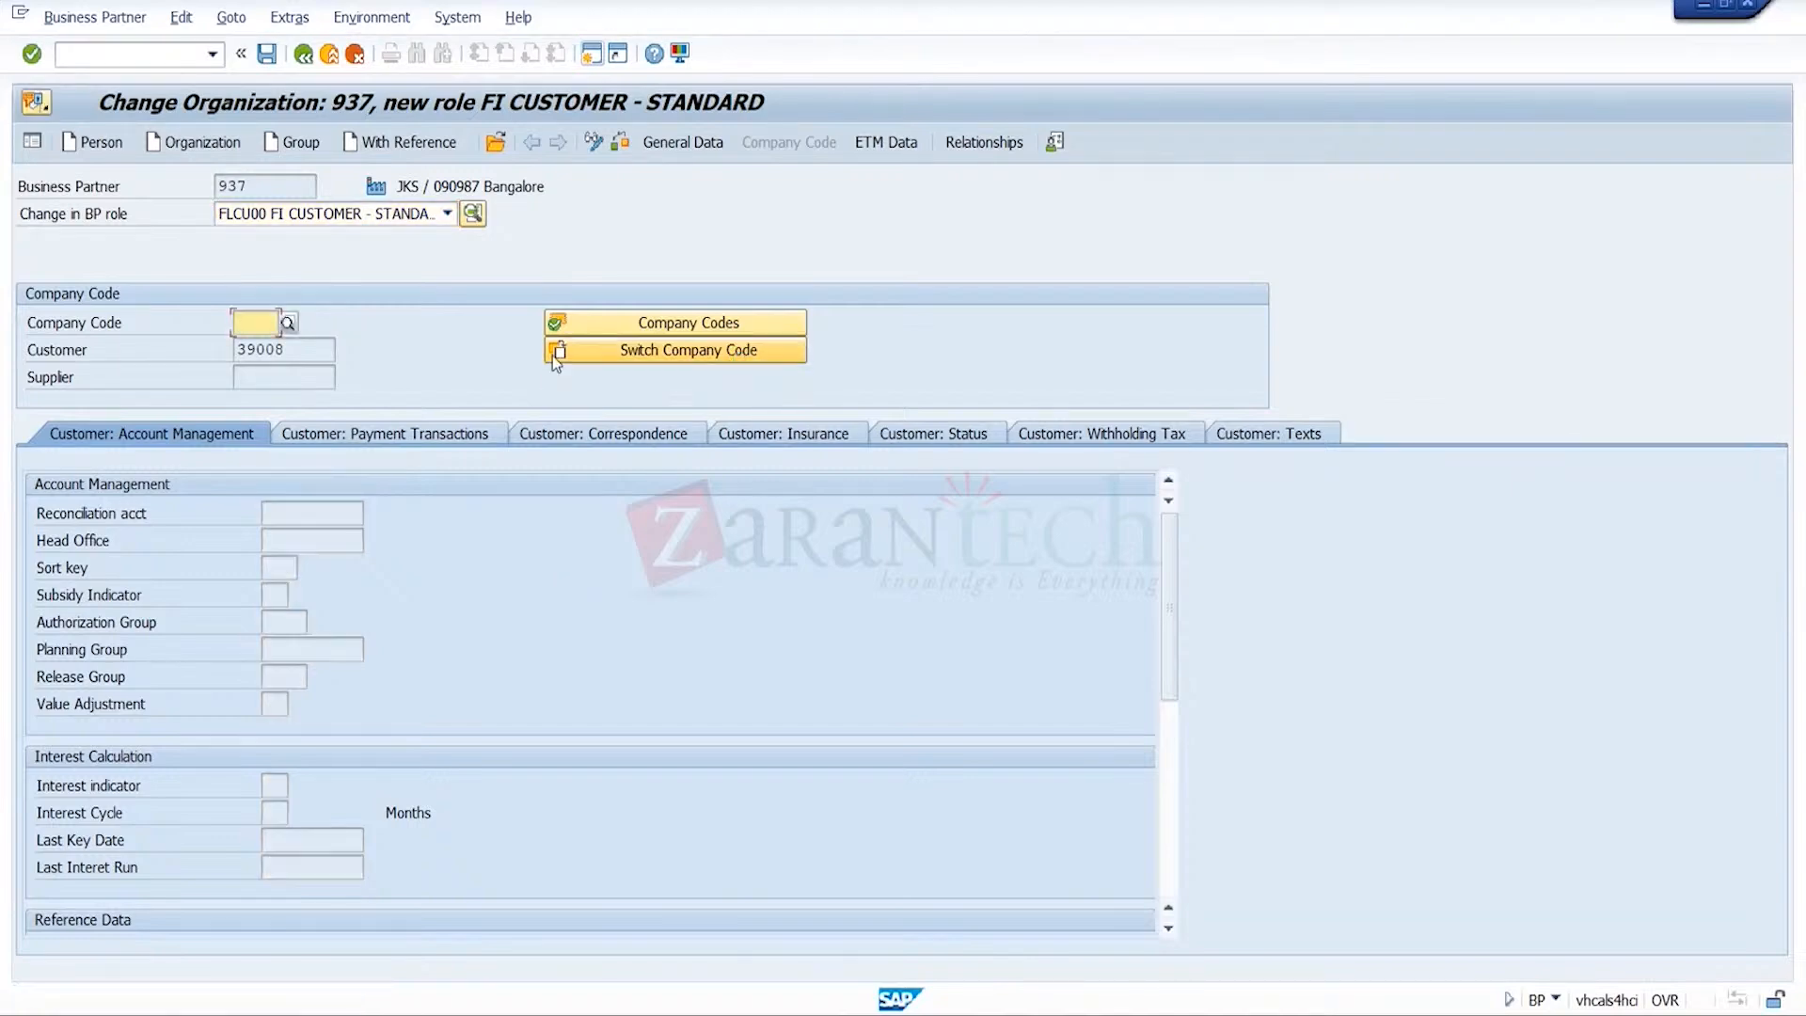
{"action": "type", "text": "1710"}
{"action": "key", "text": "Return"}
{"action": "left_click", "coordinate": [342, 515]}
{"action": "left_click", "coordinate": [341, 515]}
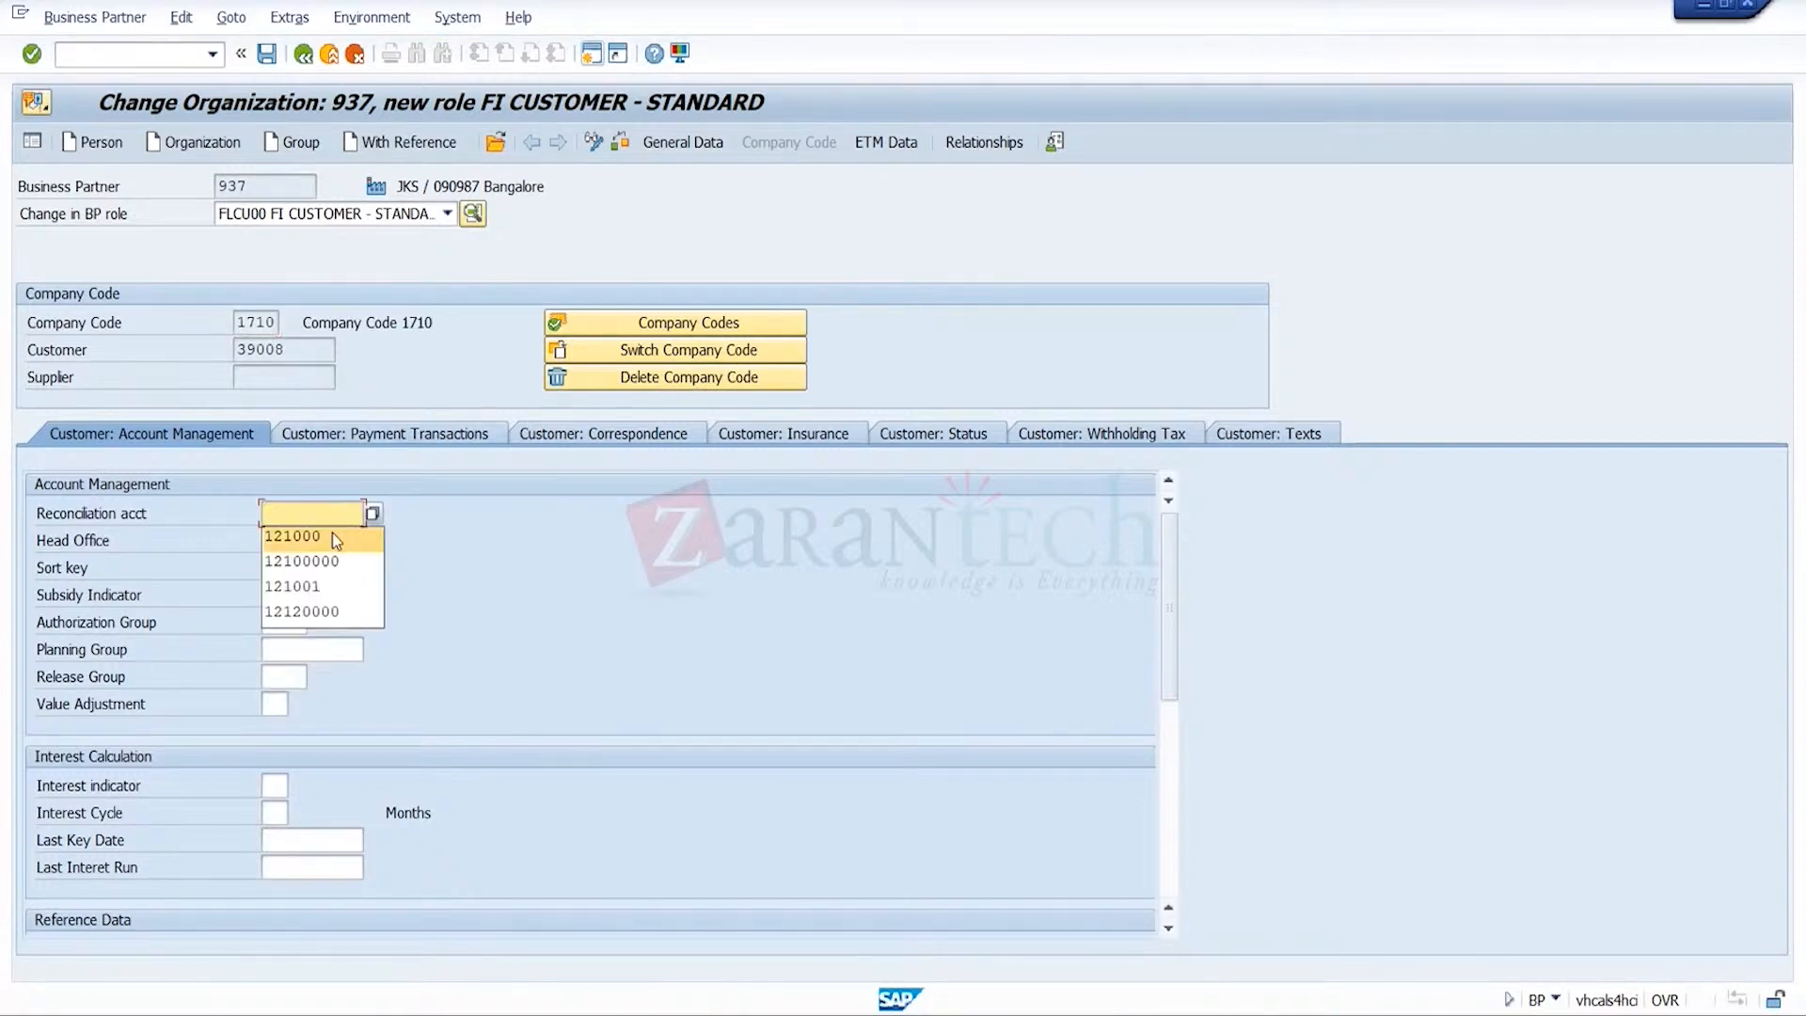
{"action": "left_click", "coordinate": [331, 532]}
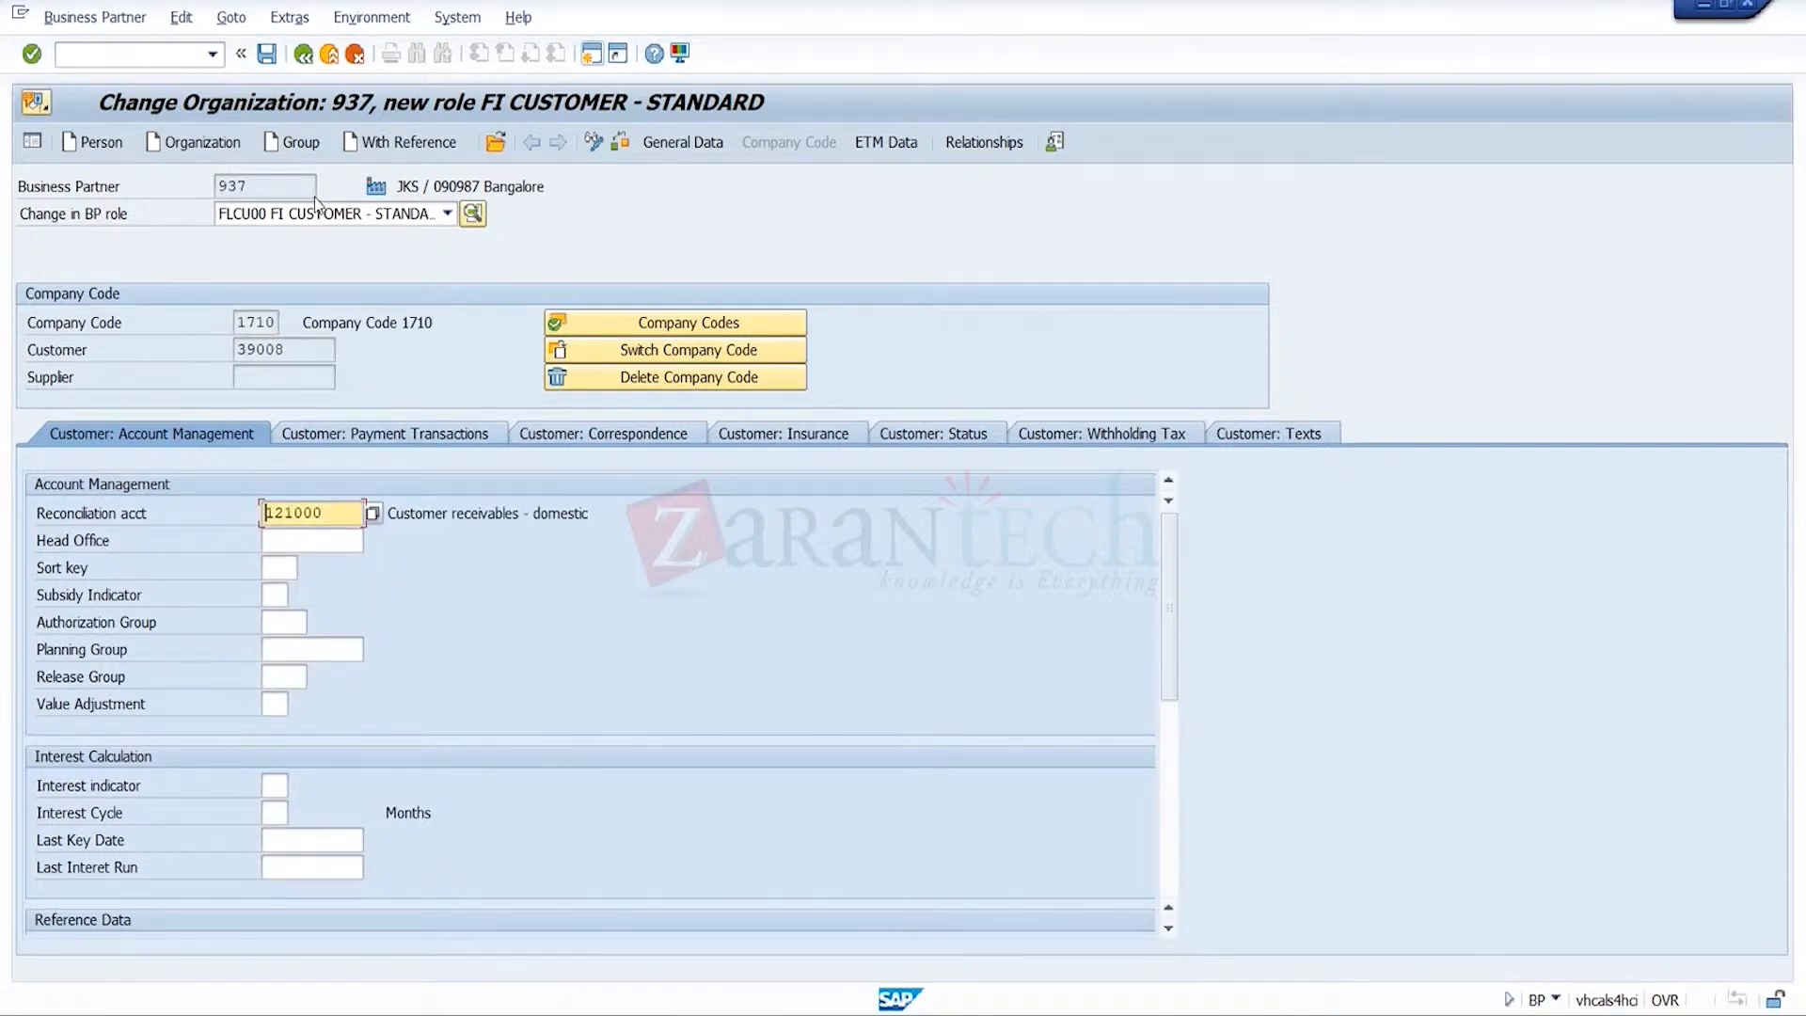
{"action": "left_click", "coordinate": [269, 54]}
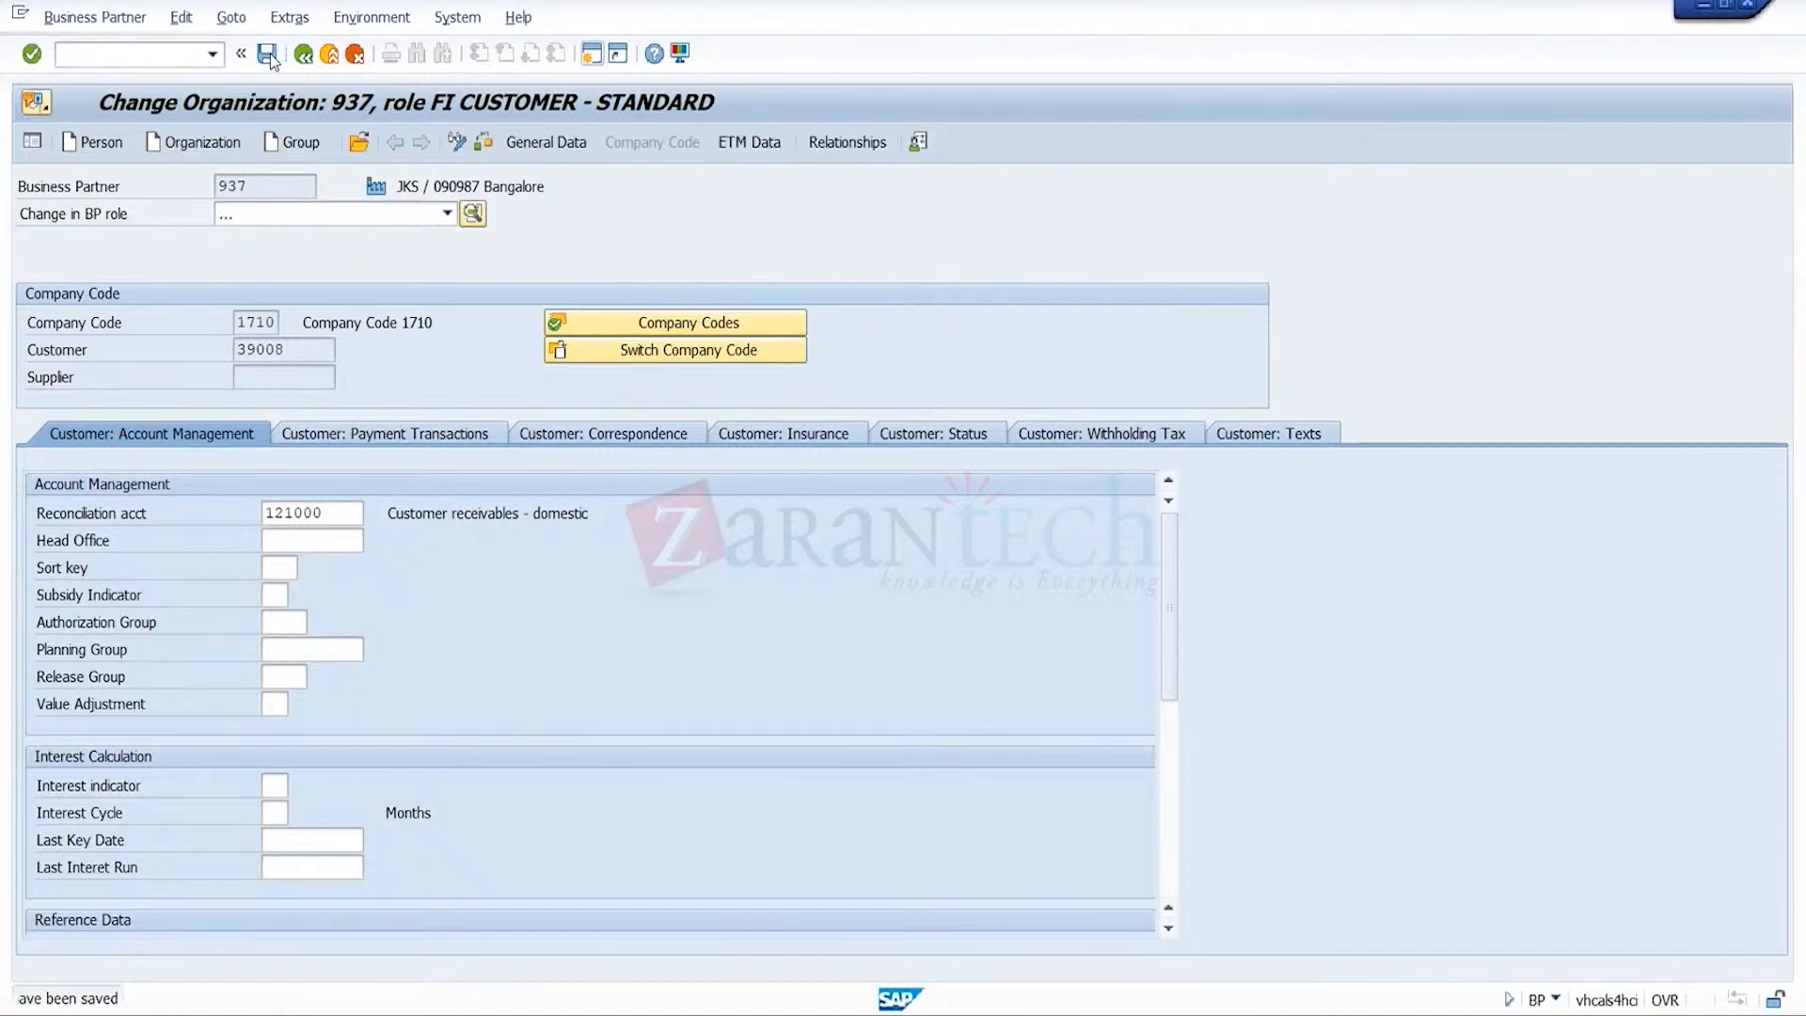
- Switch back to company code TRG and save the organization again
{"action": "left_click", "coordinate": [701, 350]}
{"action": "left_click", "coordinate": [252, 328]}
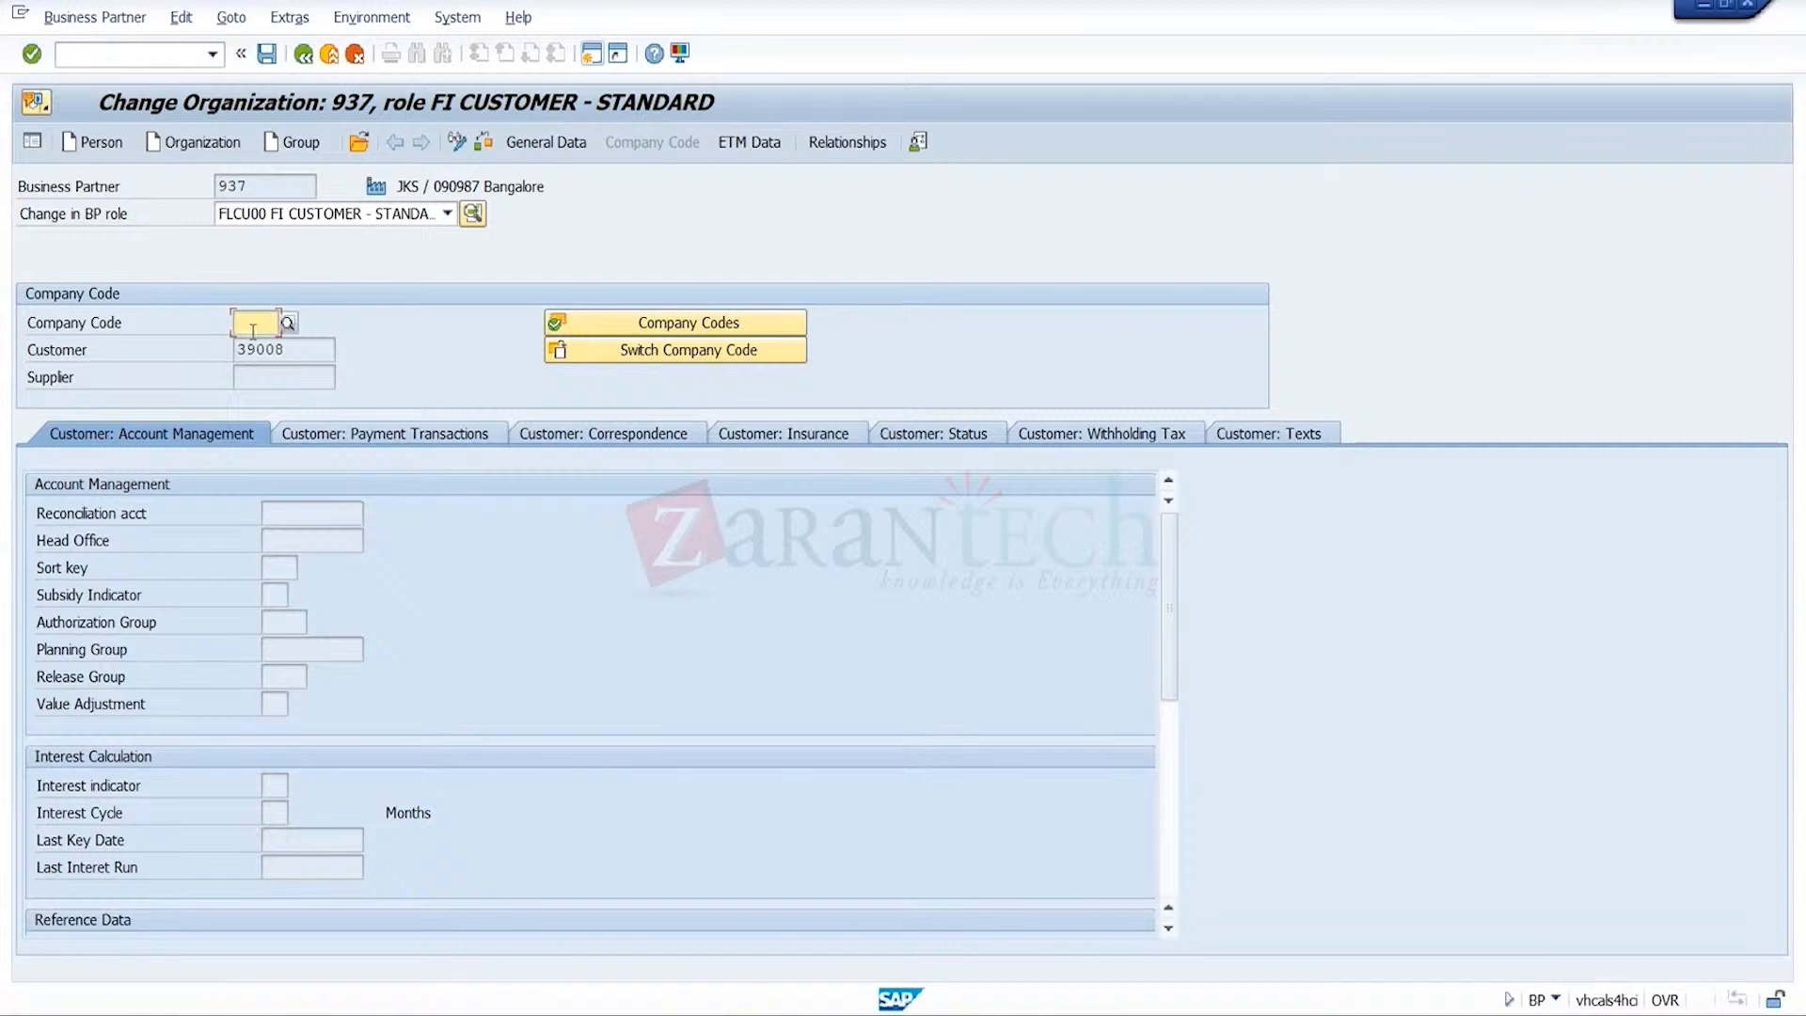
{"action": "key", "text": "Down"}
{"action": "key", "text": "Down"}
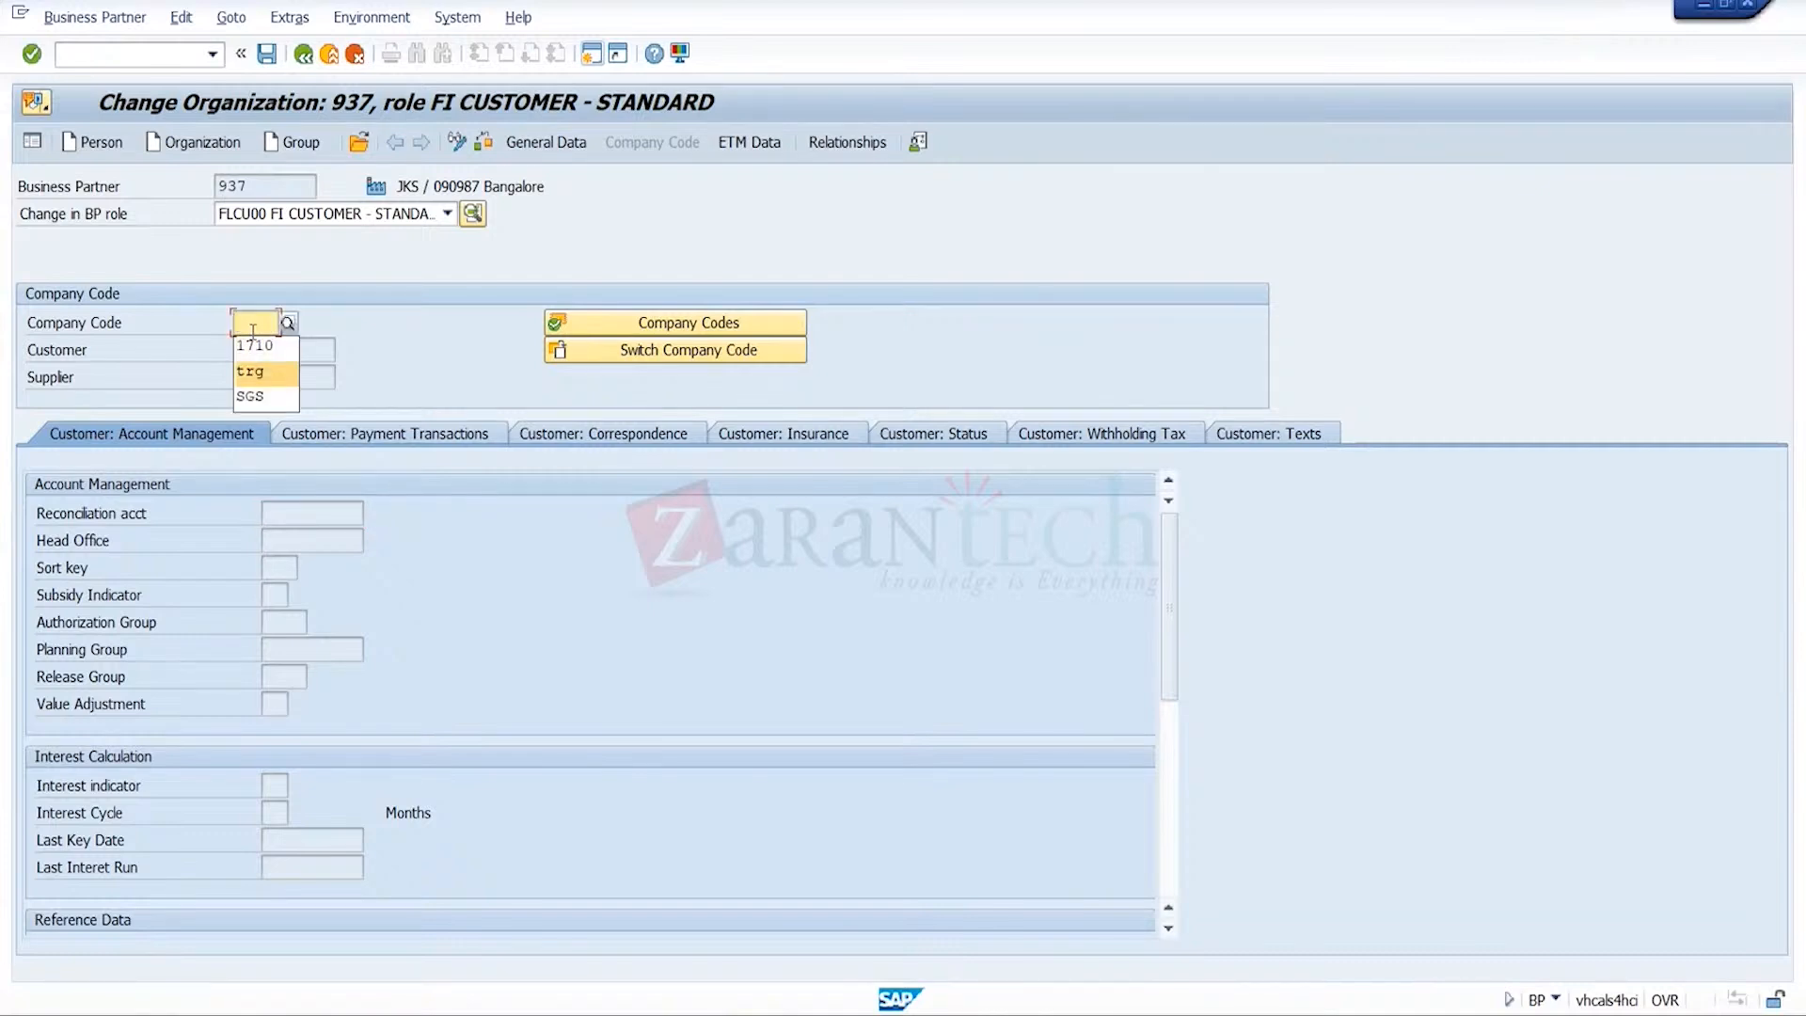
{"action": "key", "text": "Return"}
{"action": "key", "text": "Return"}
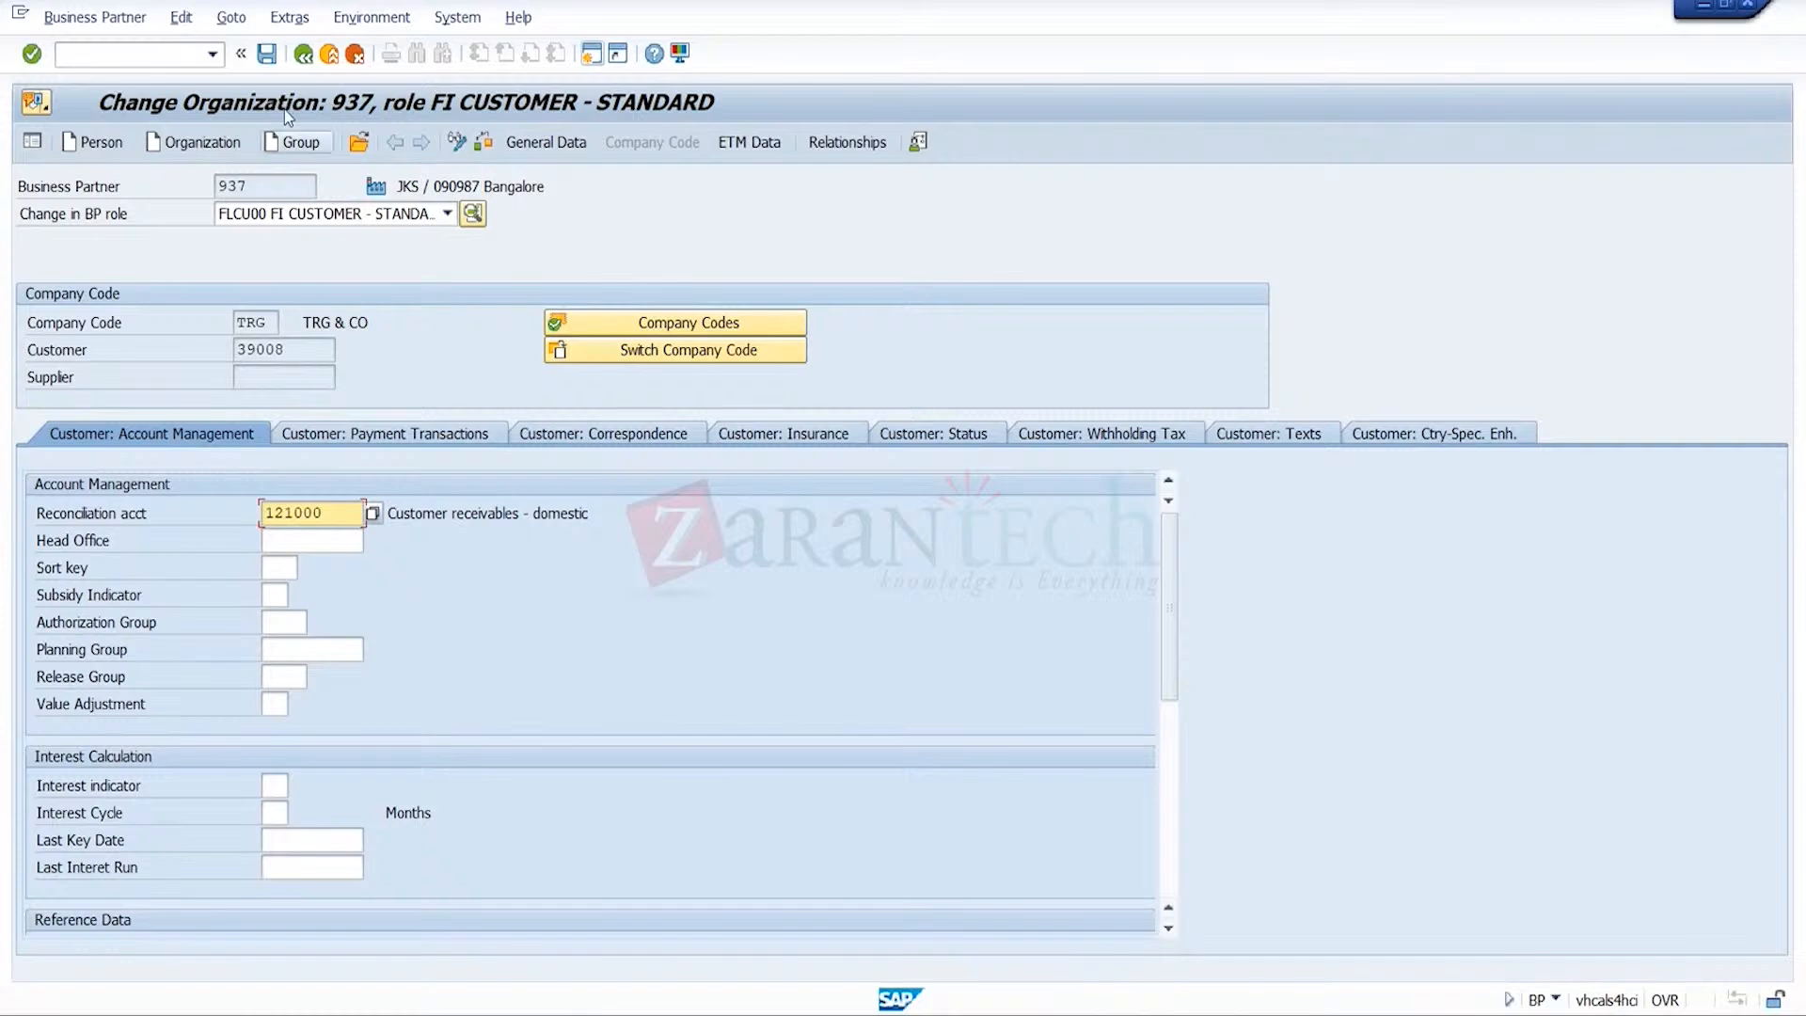
{"action": "left_click", "coordinate": [267, 55]}
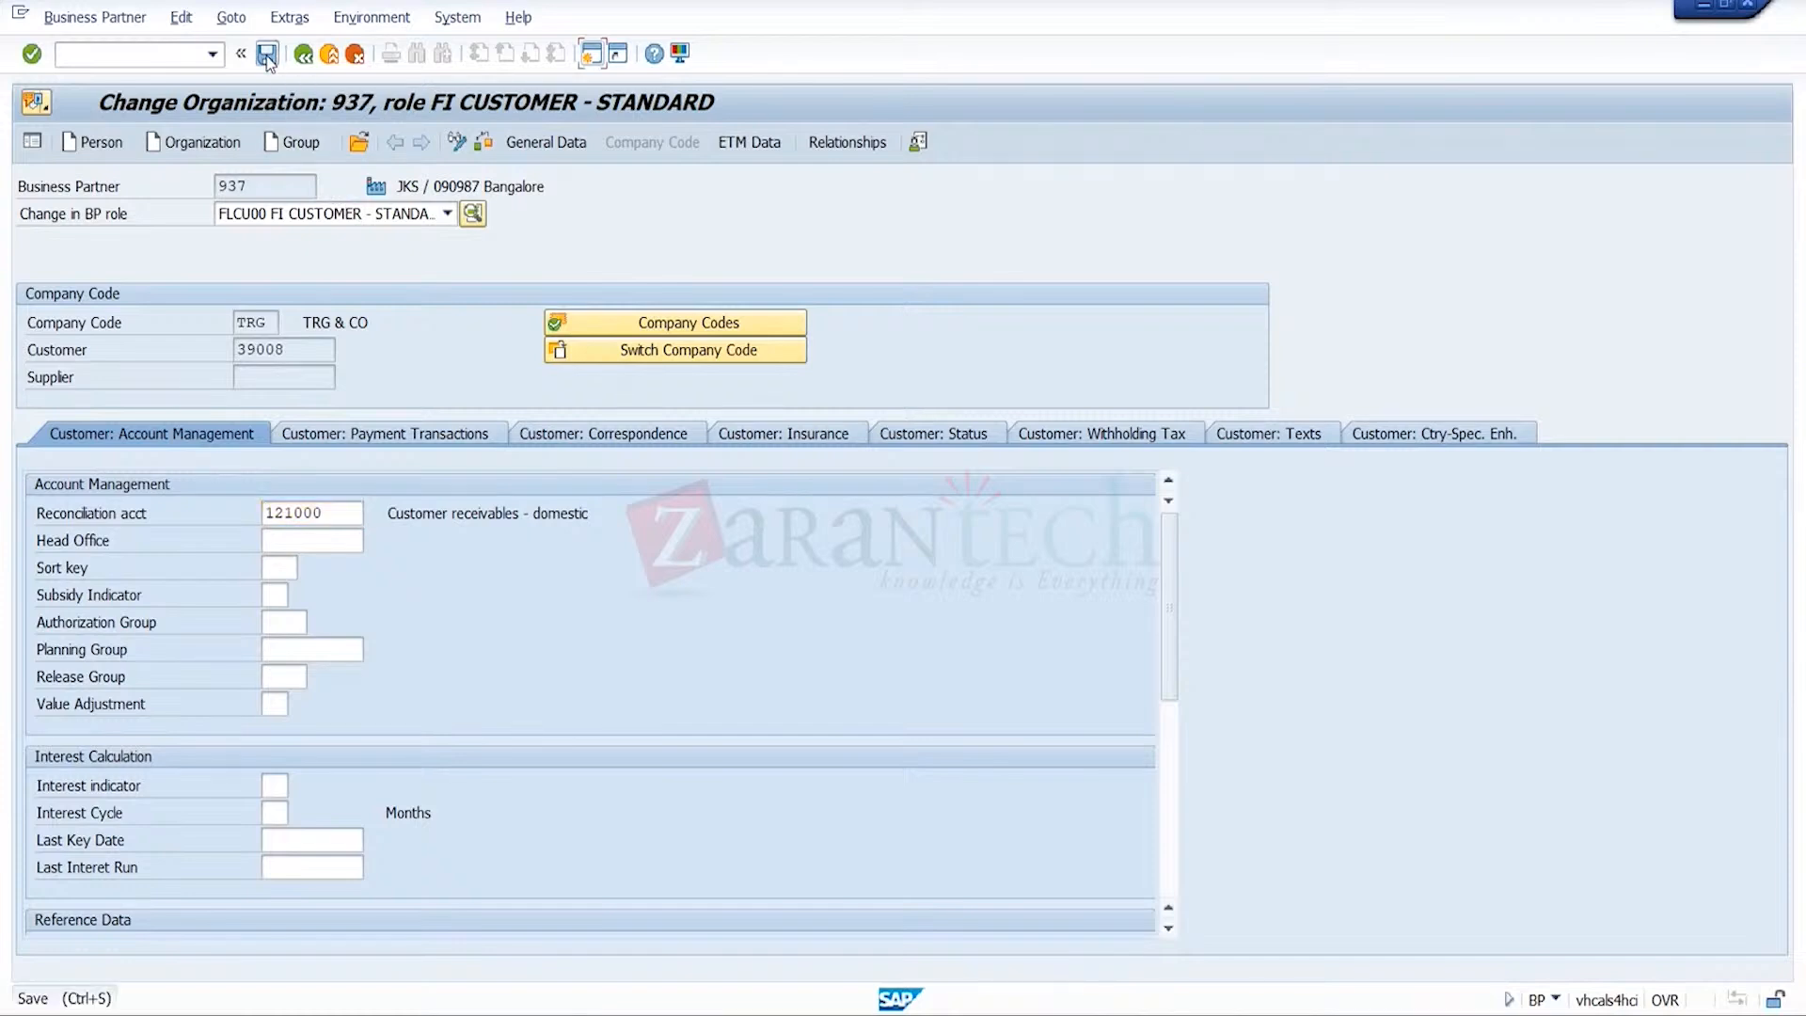
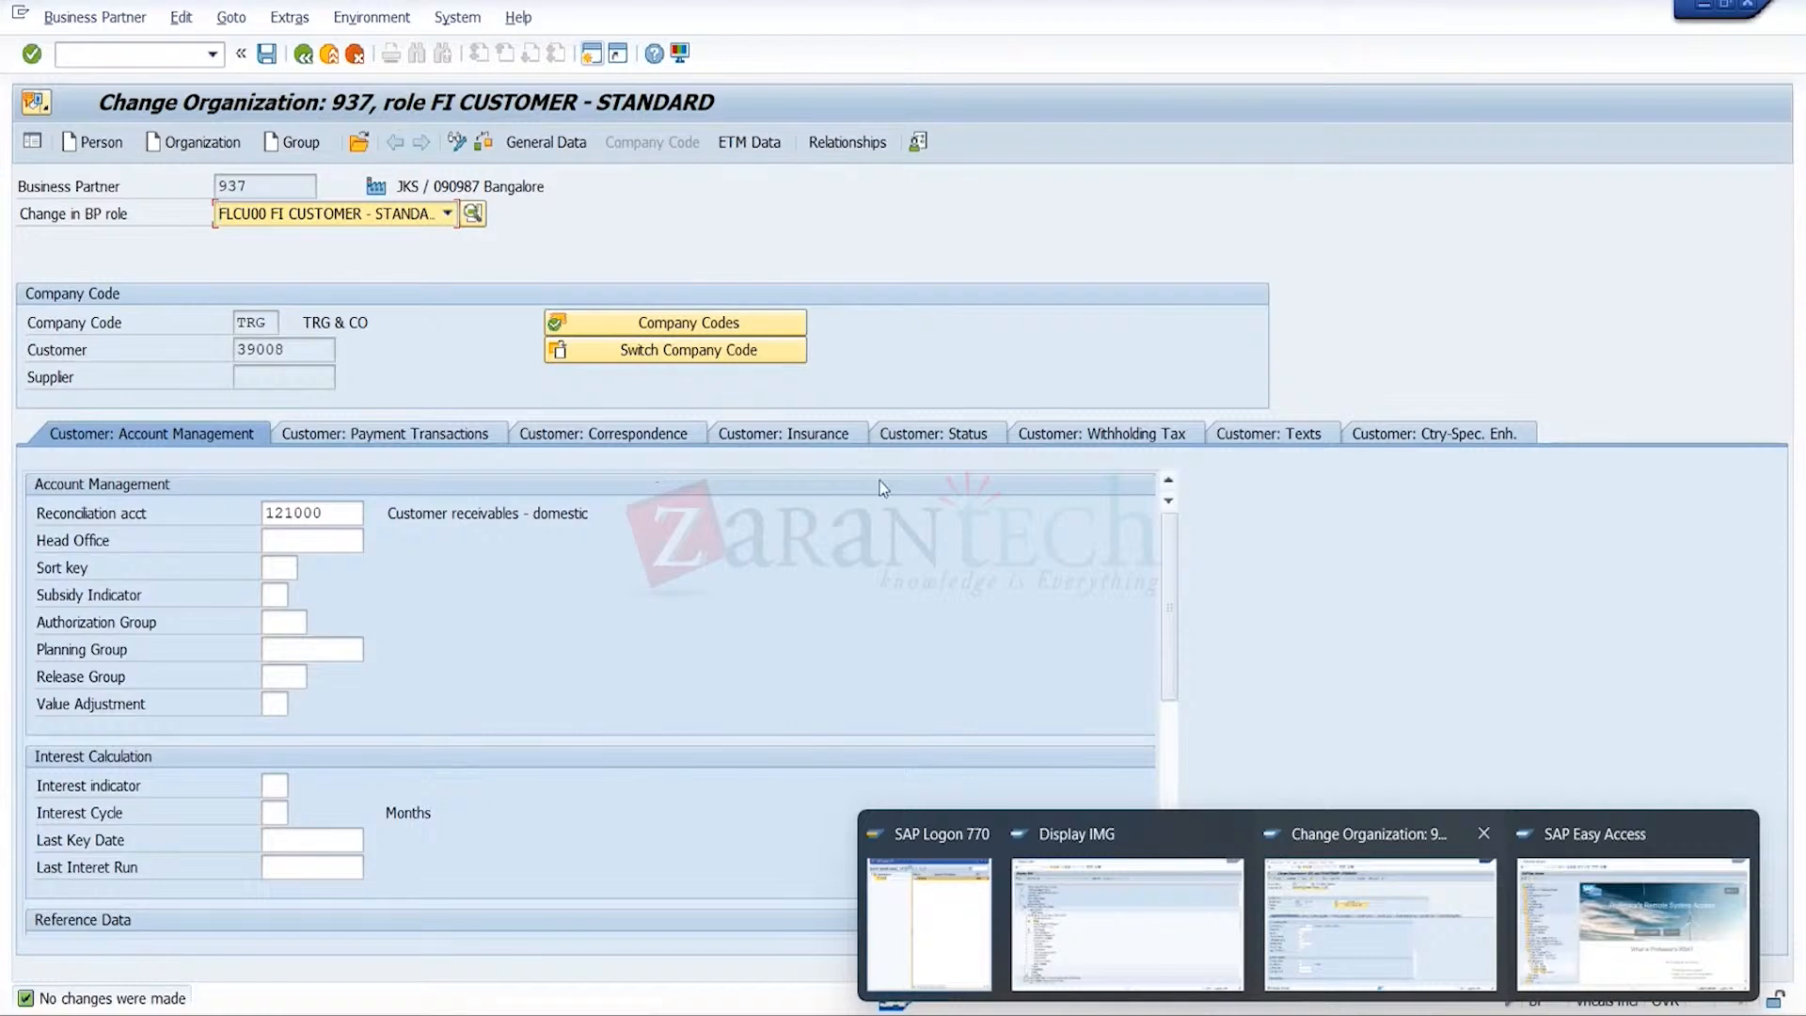
- Copy the customer number from the organization's customer general data and switch to Sheet5 of the SD Excel workbook
{"action": "left_click", "coordinate": [551, 145]}
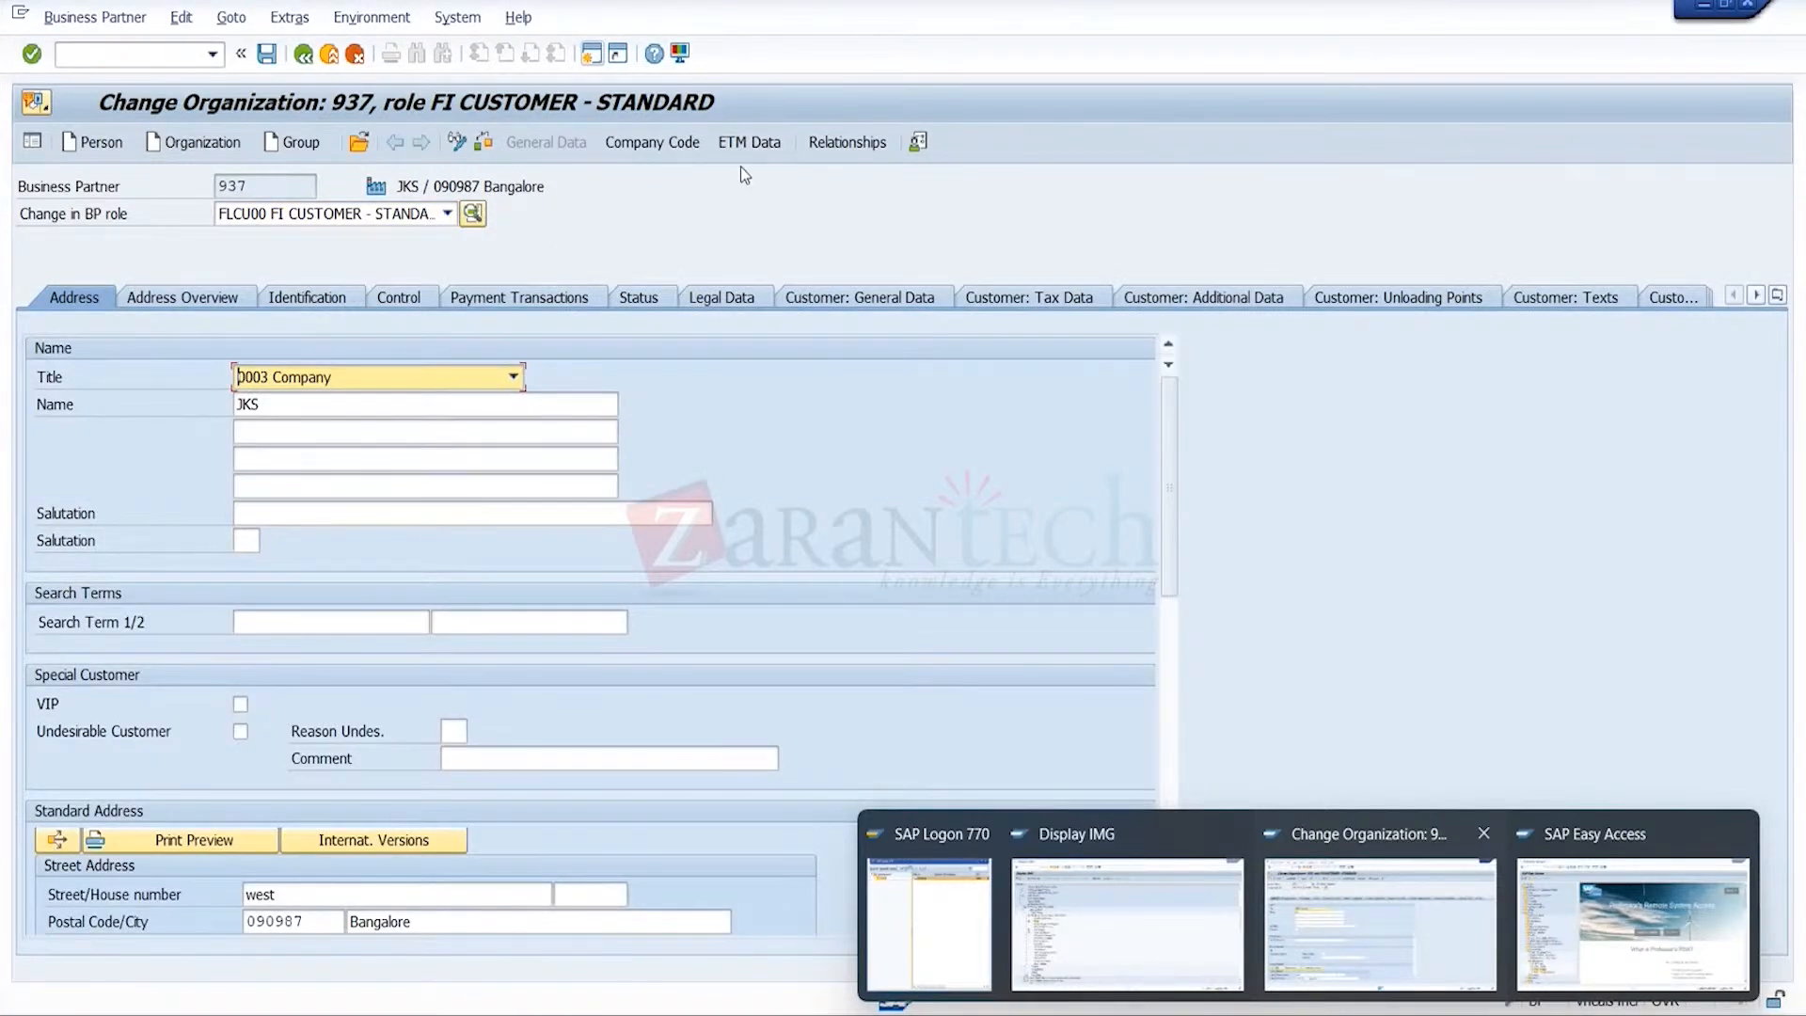
{"action": "left_click", "coordinate": [903, 299]}
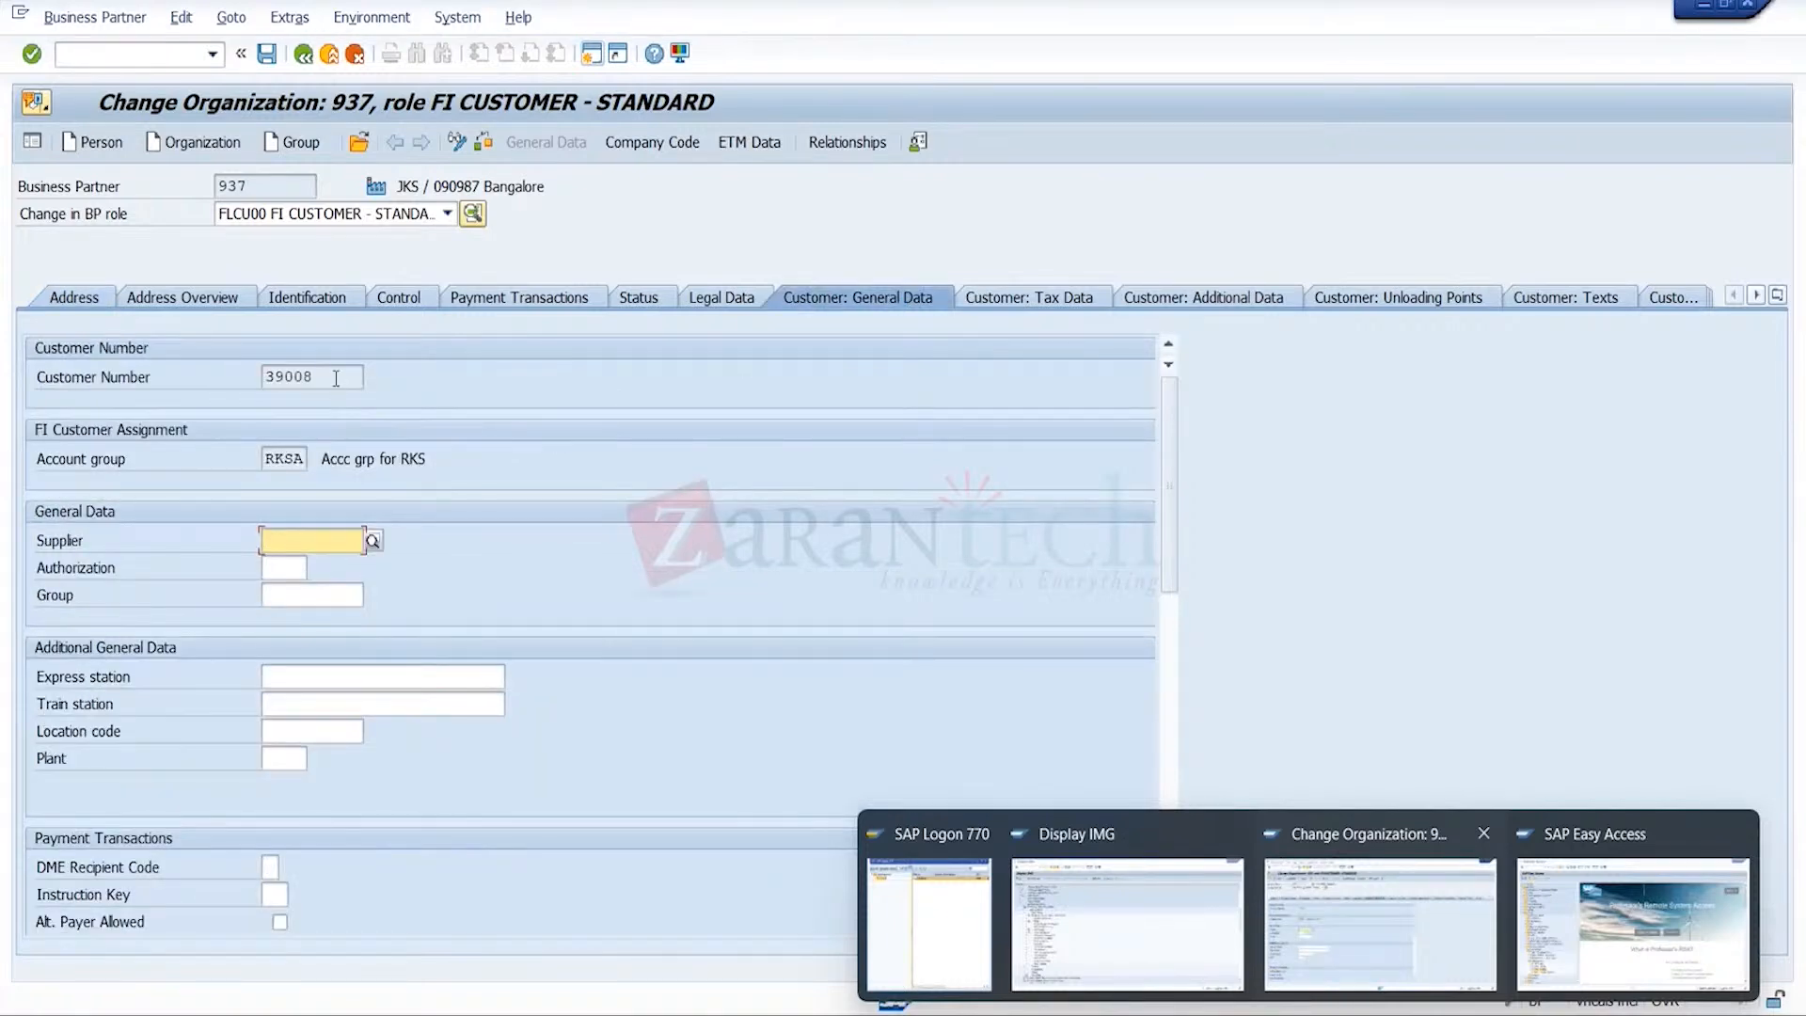
{"action": "left_click", "coordinate": [336, 377]}
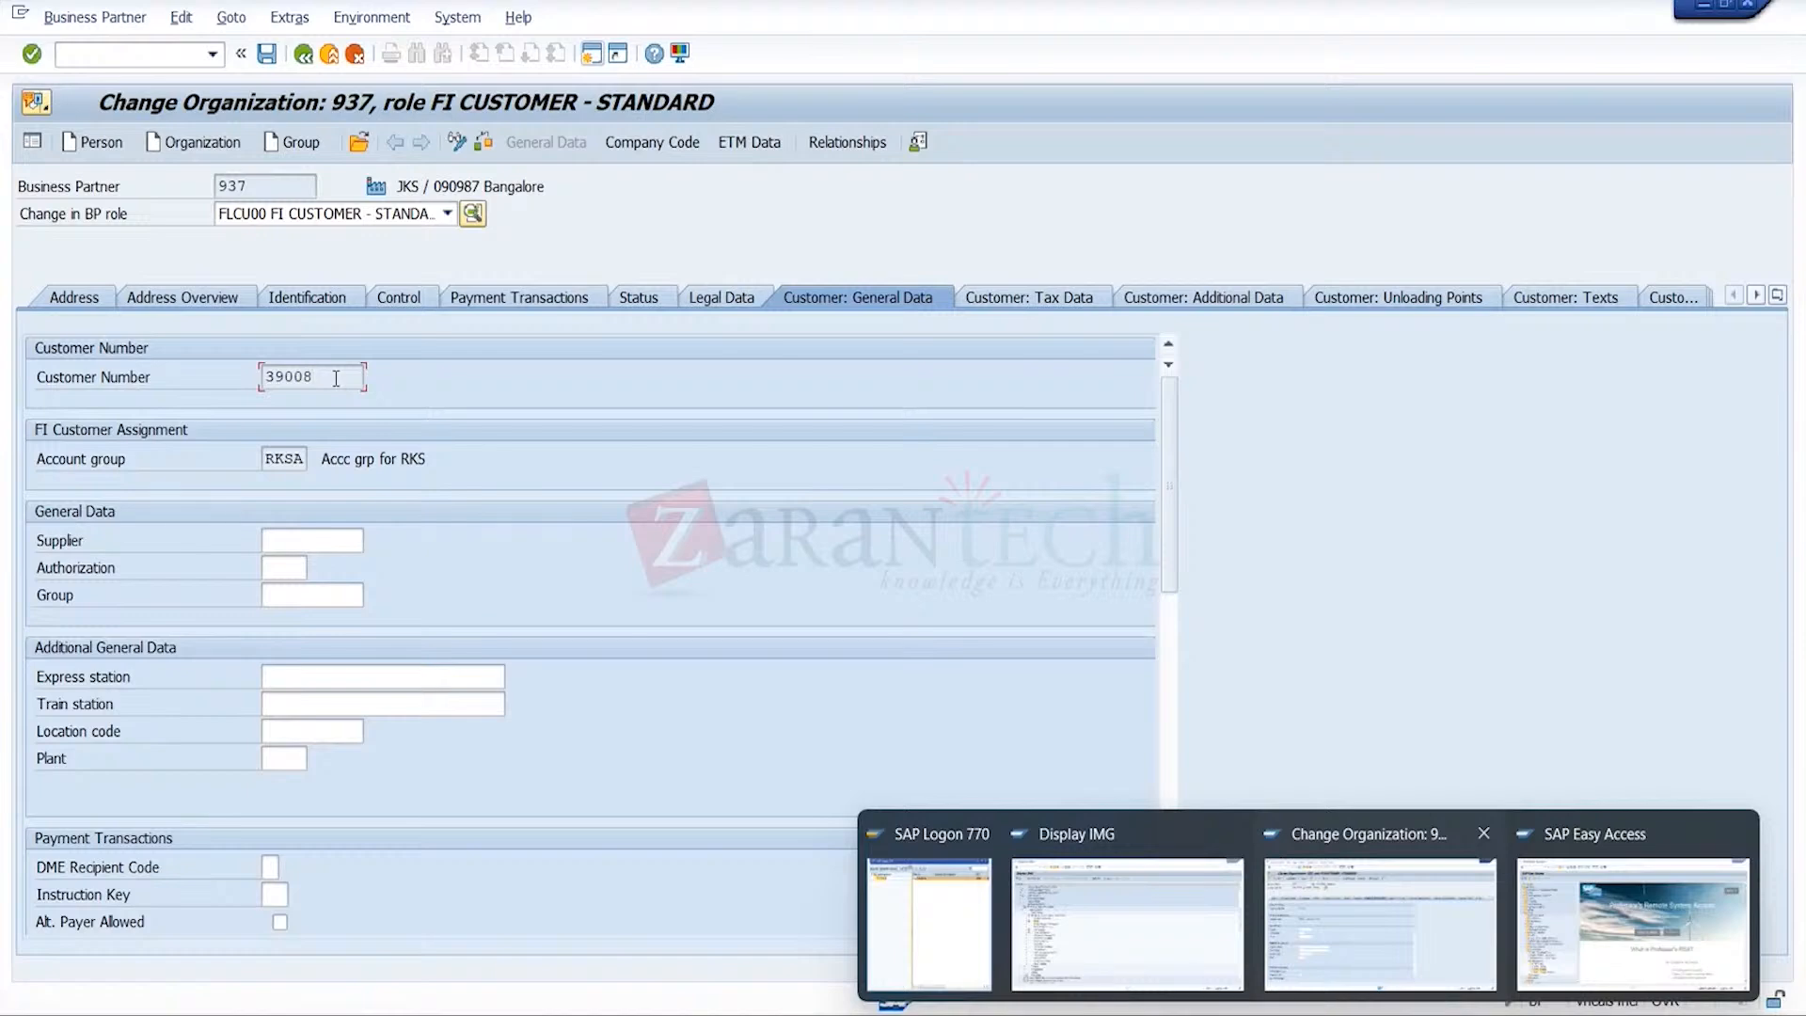
{"action": "left_click_drag", "start_coordinate": [336, 378], "coordinate": [105, 392]}
{"action": "key", "text": "ctrl+c"}
{"action": "left_click", "coordinate": [101, 384]}
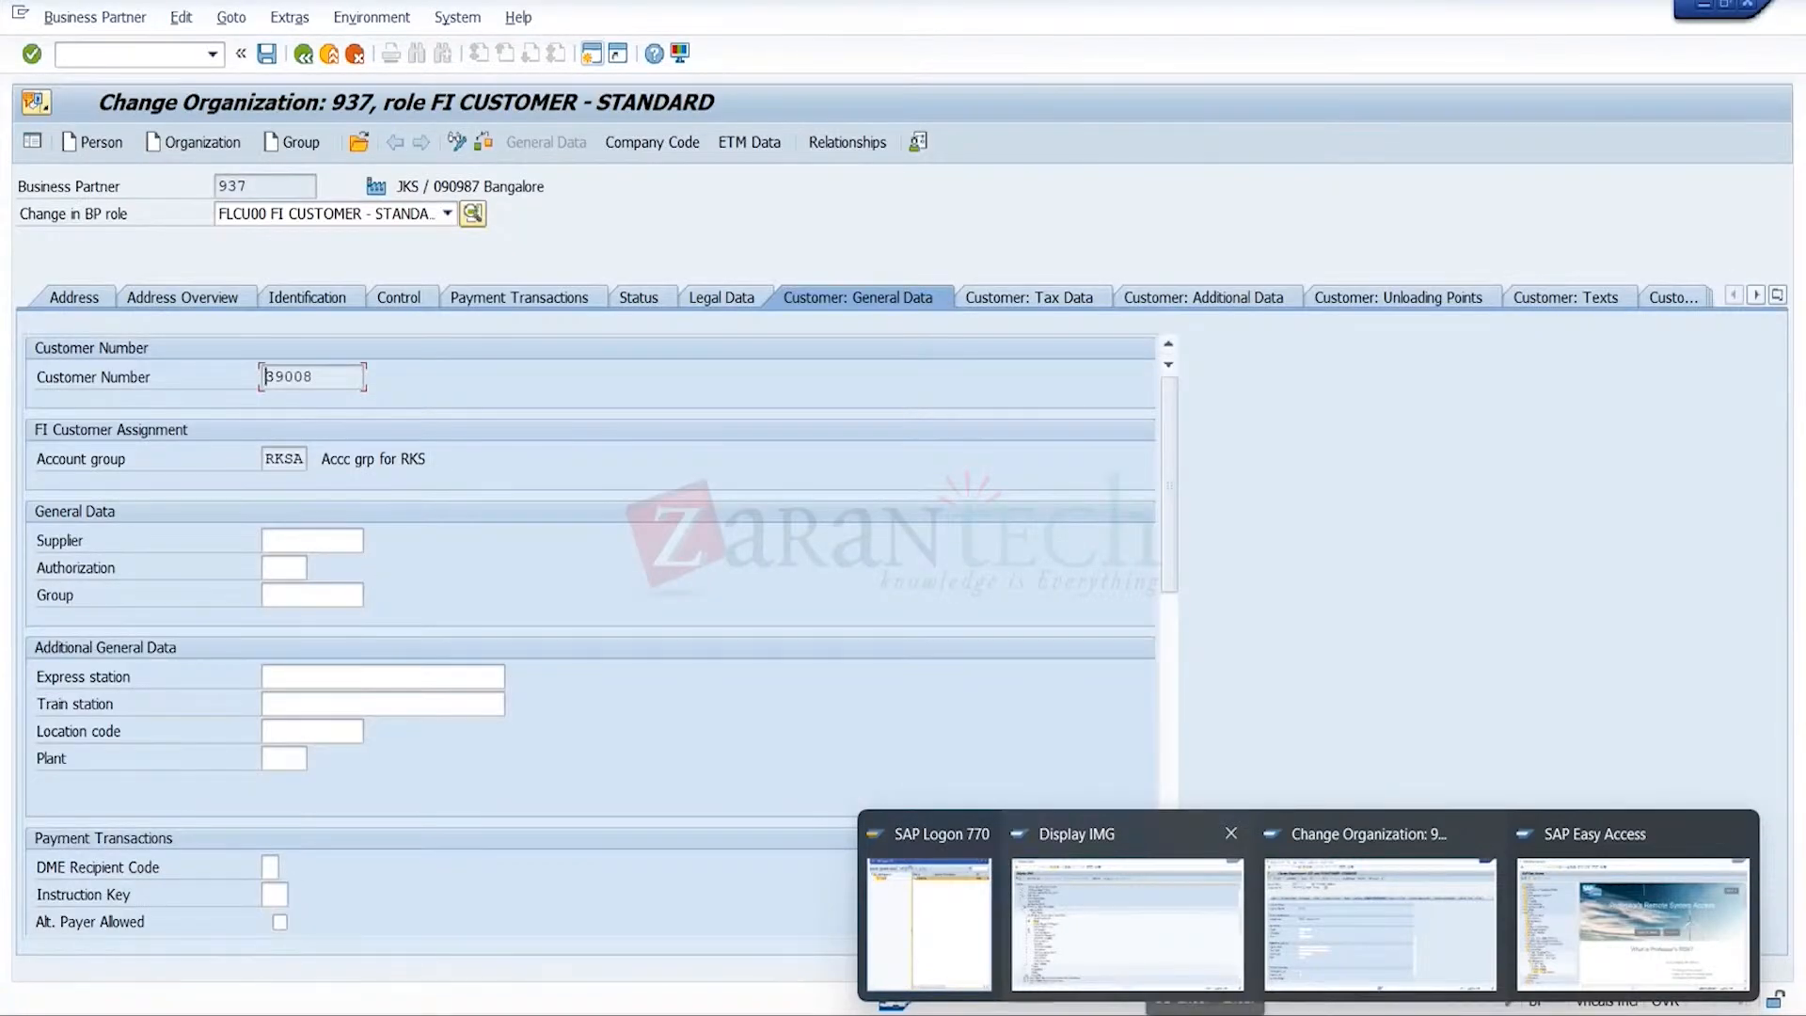
{"action": "left_click", "coordinate": [1207, 1004]}
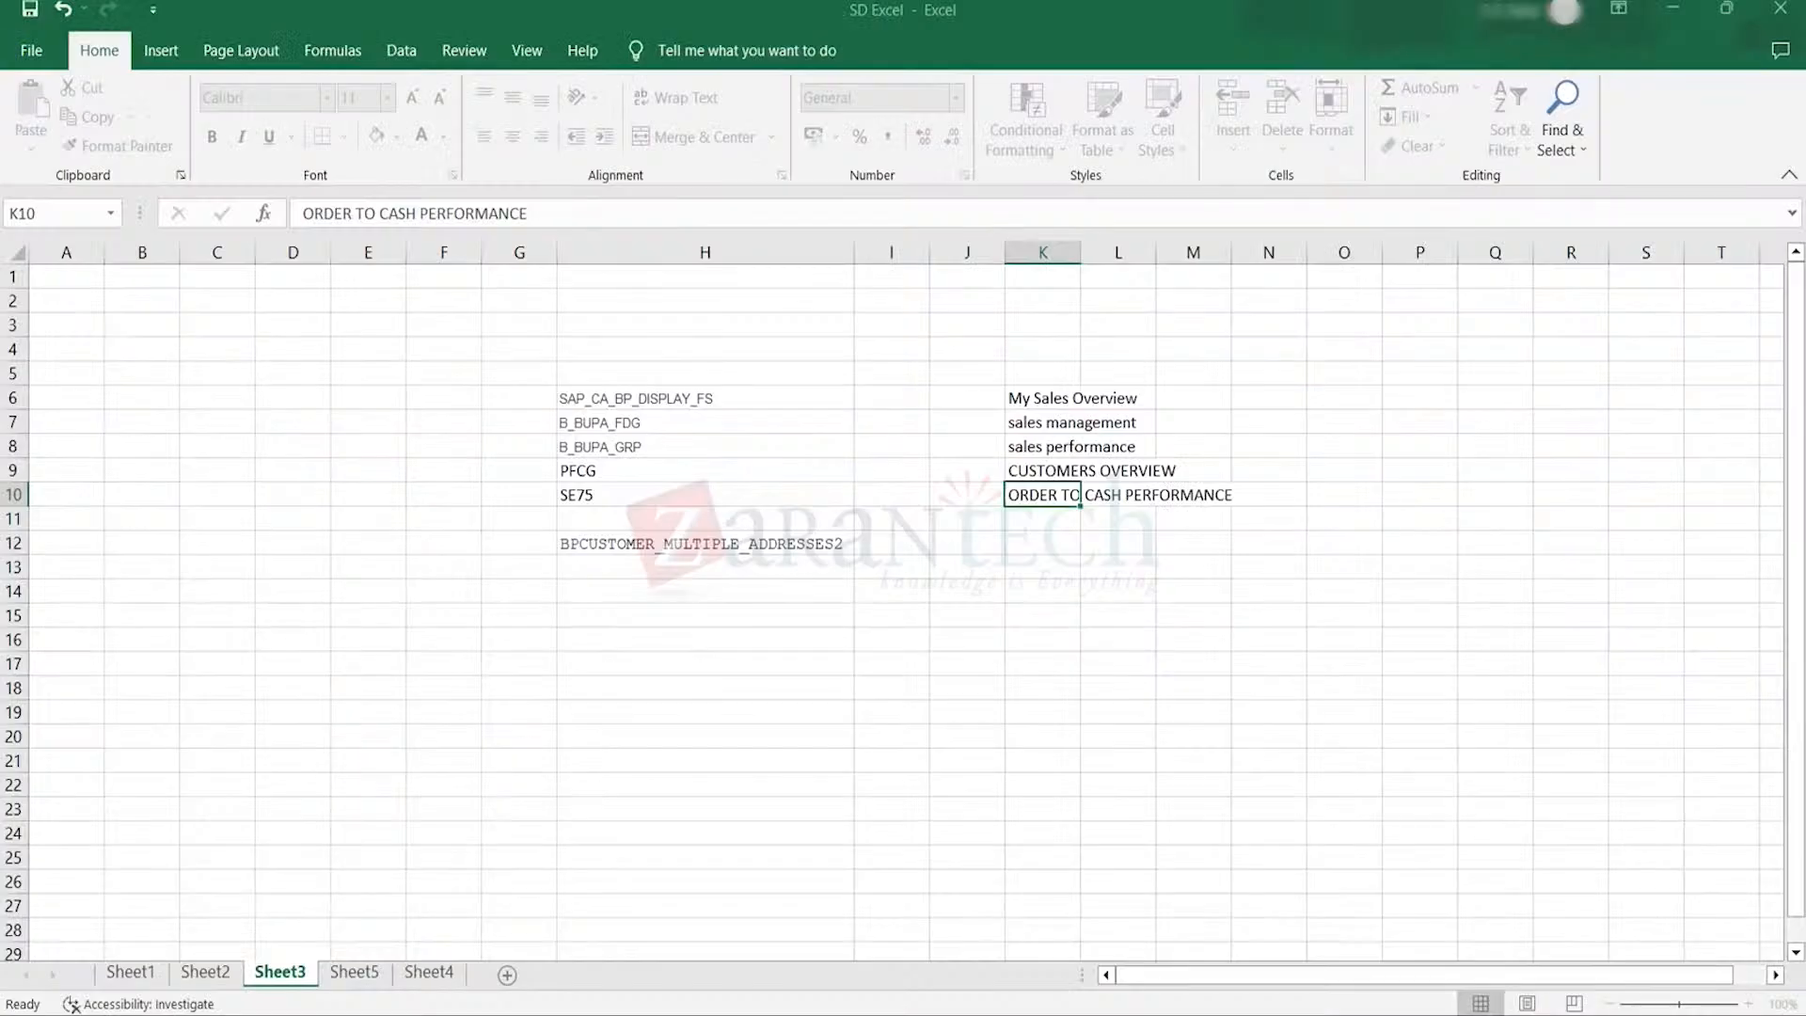
{"action": "left_click", "coordinate": [380, 972]}
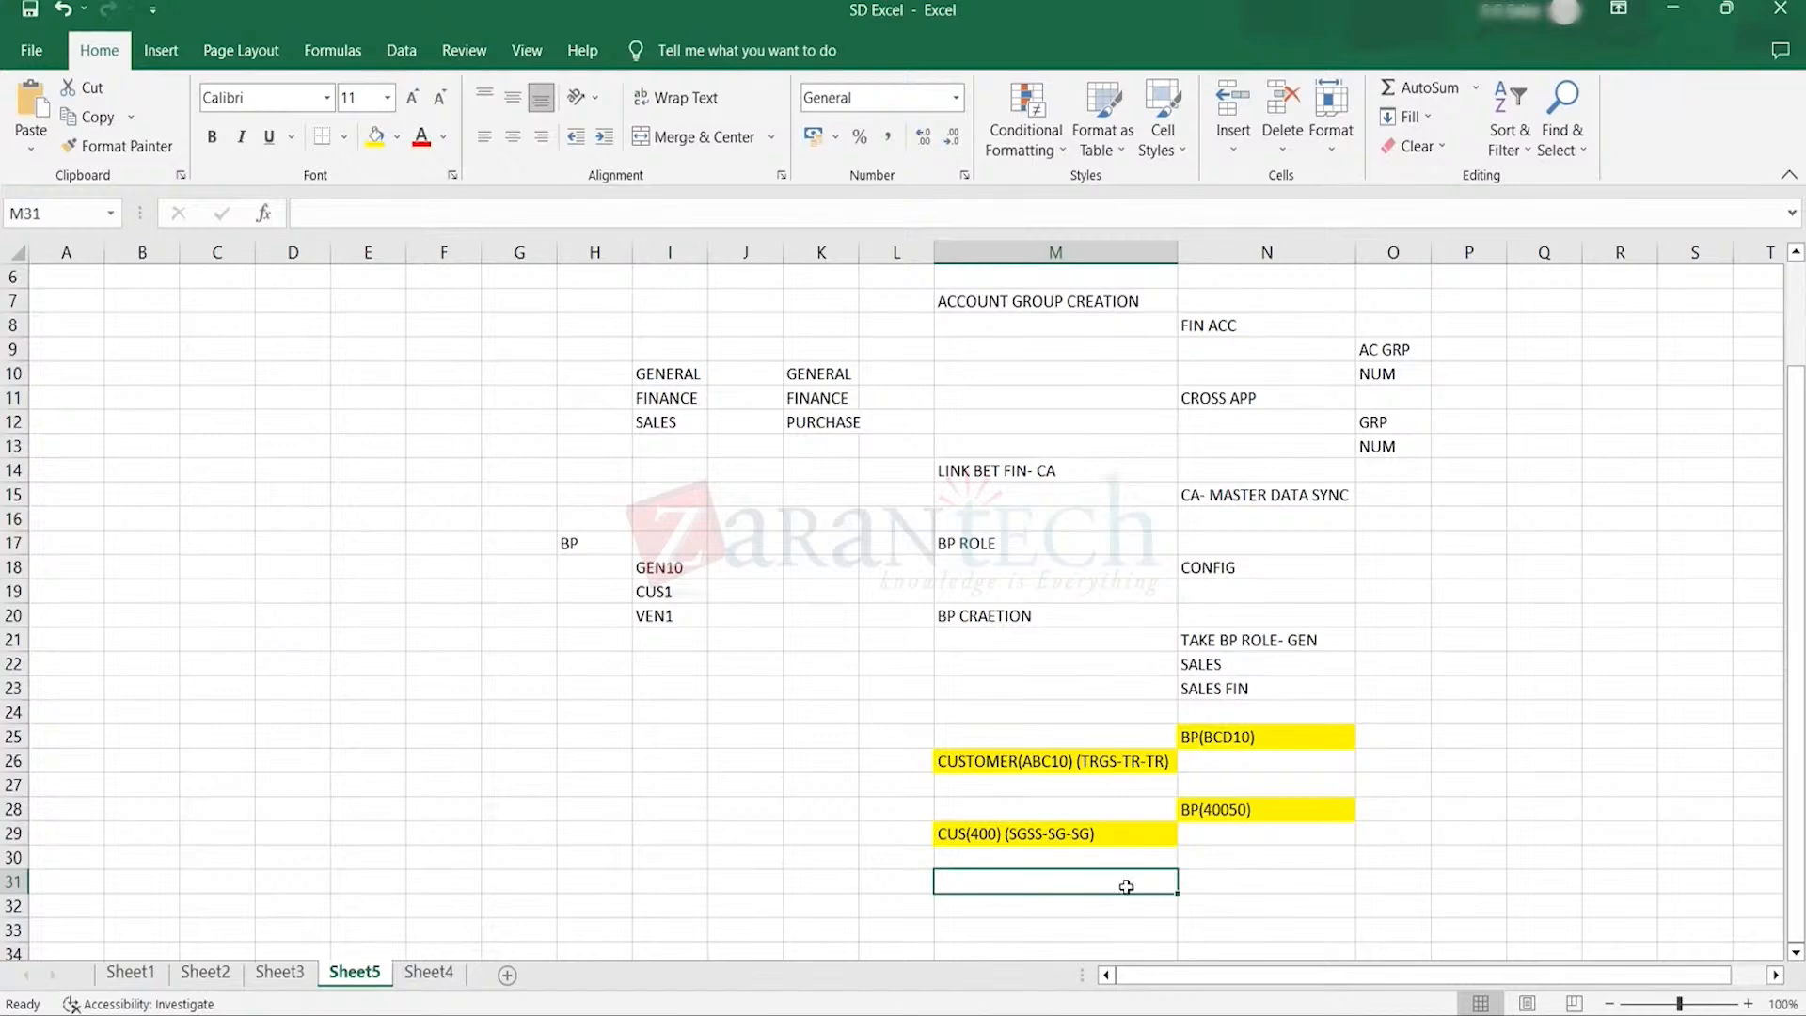
{"action": "left_click", "coordinate": [1159, 856]}
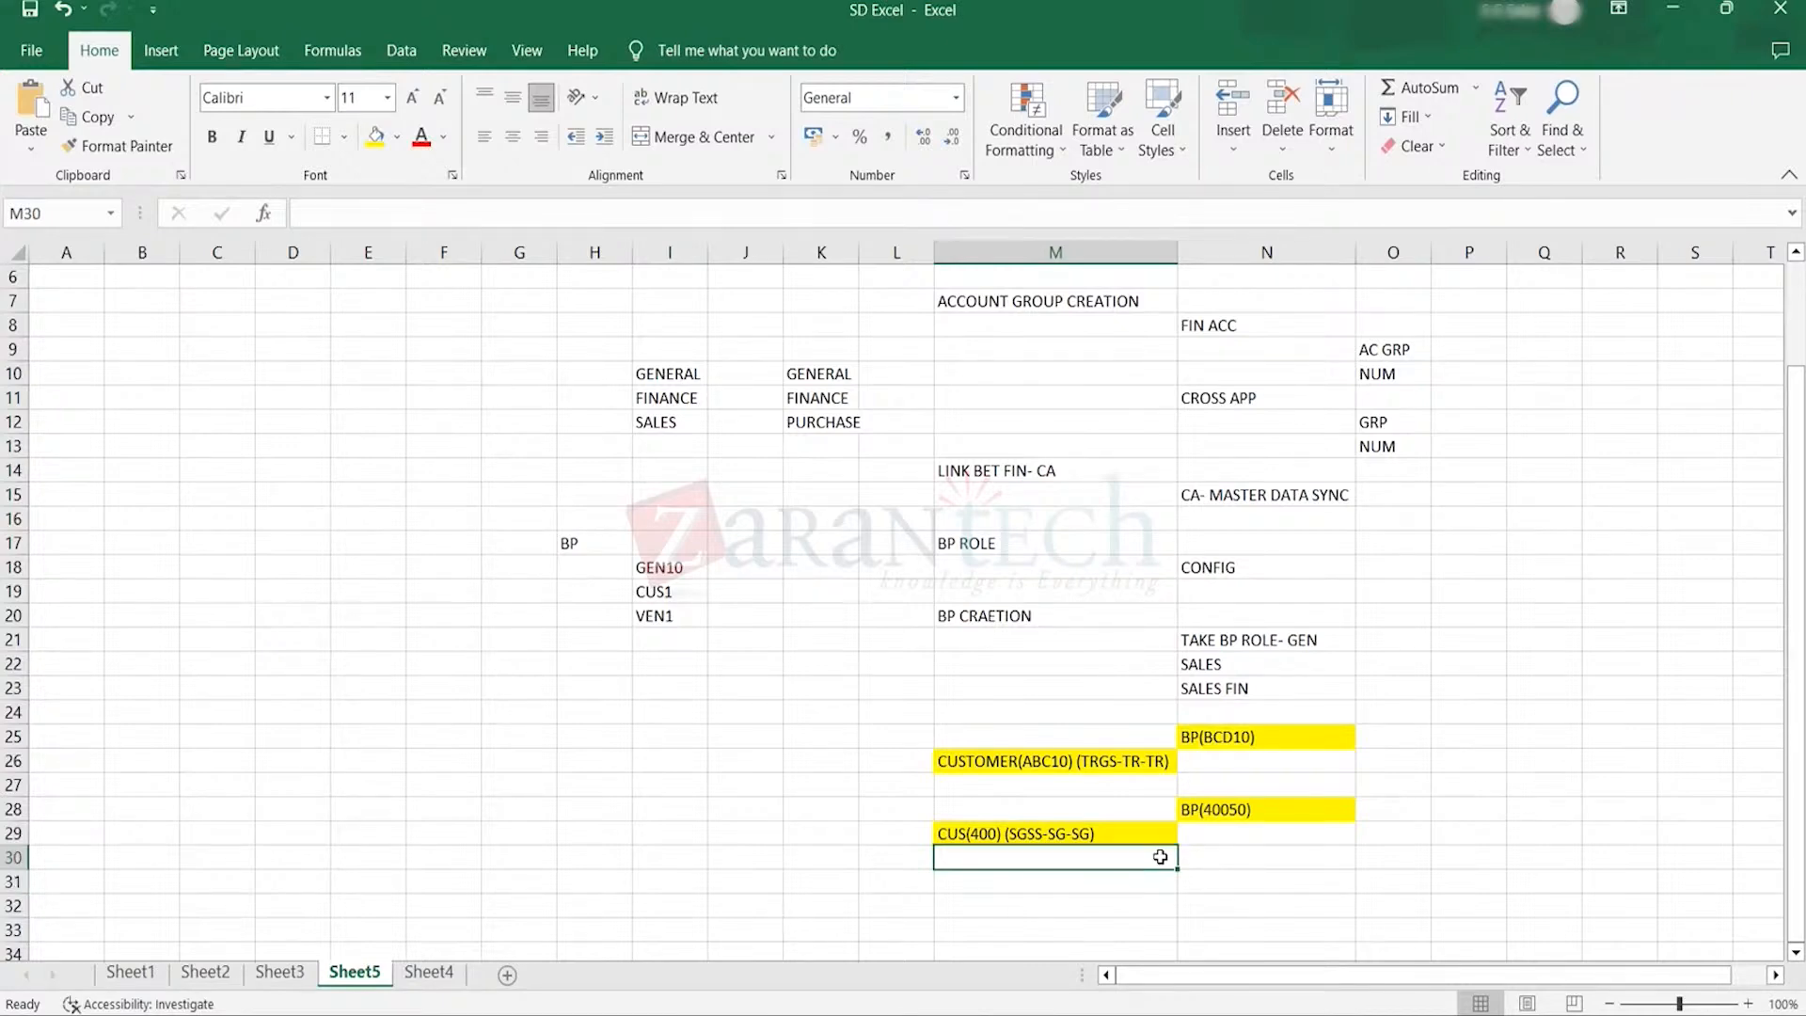
{"action": "key", "text": "ctrl+v"}
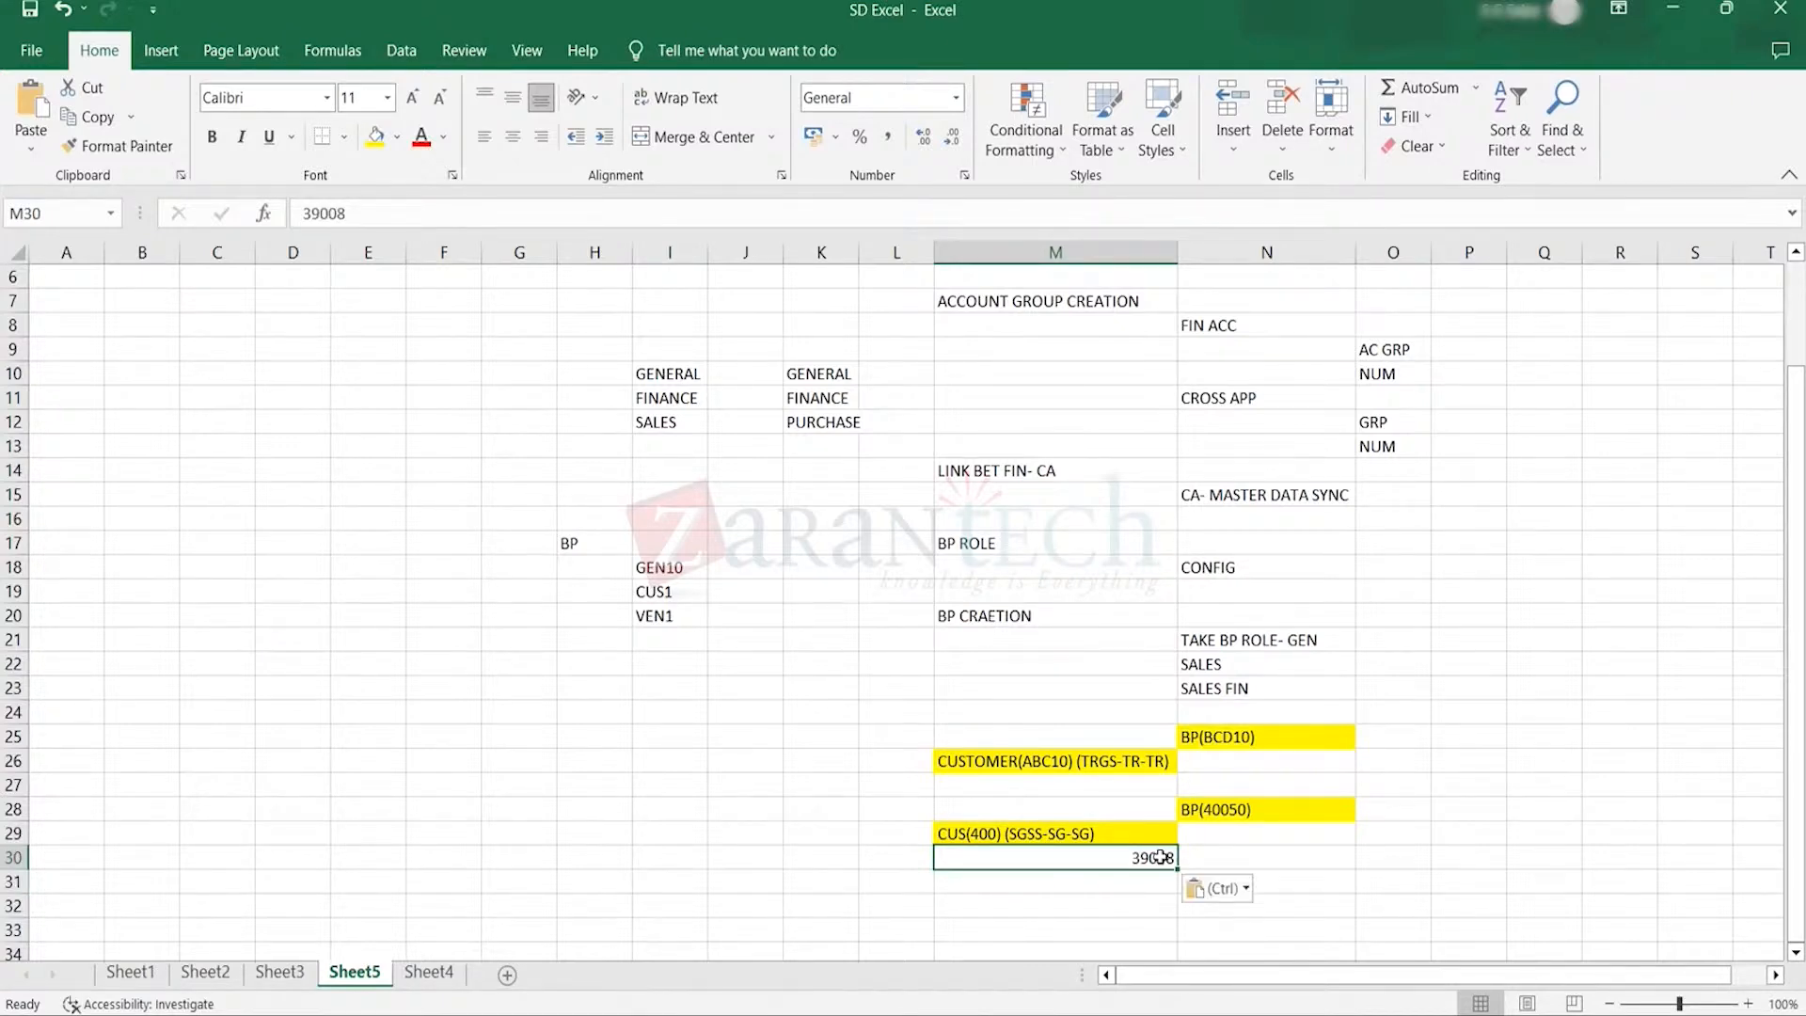
{"action": "key", "text": "BackSpace"}
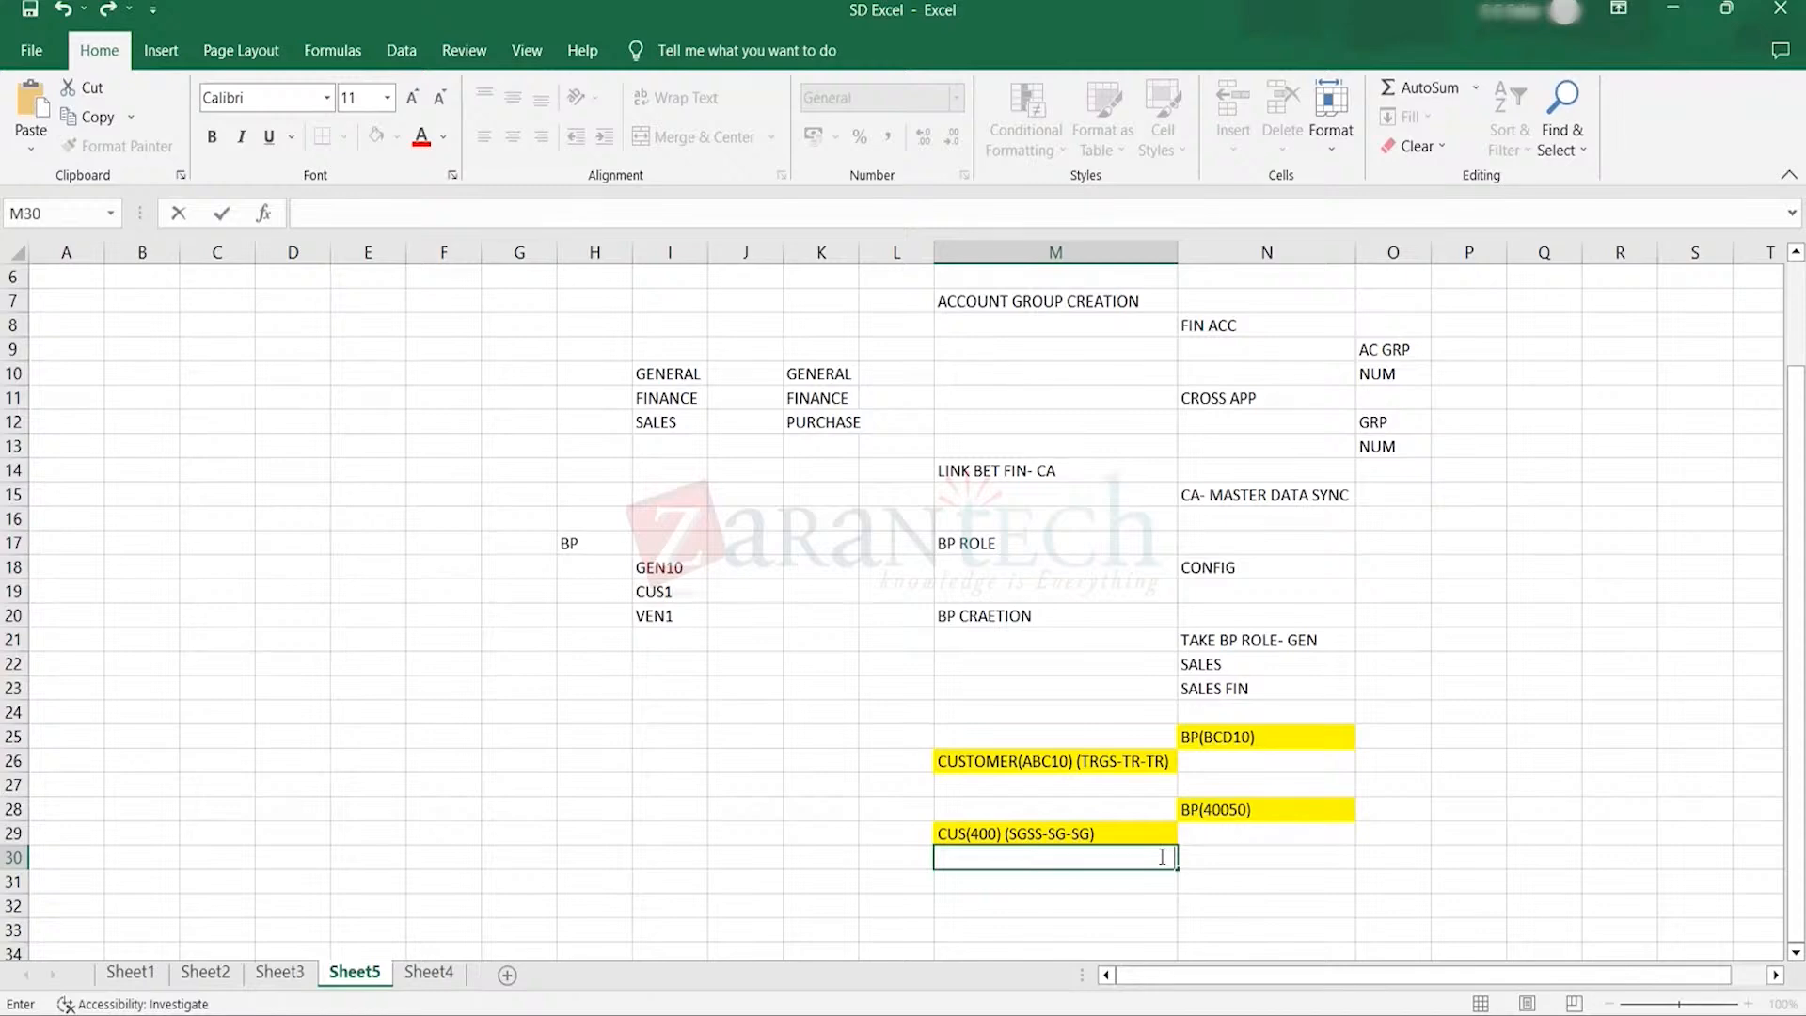
{"action": "left_click", "coordinate": [1245, 894]}
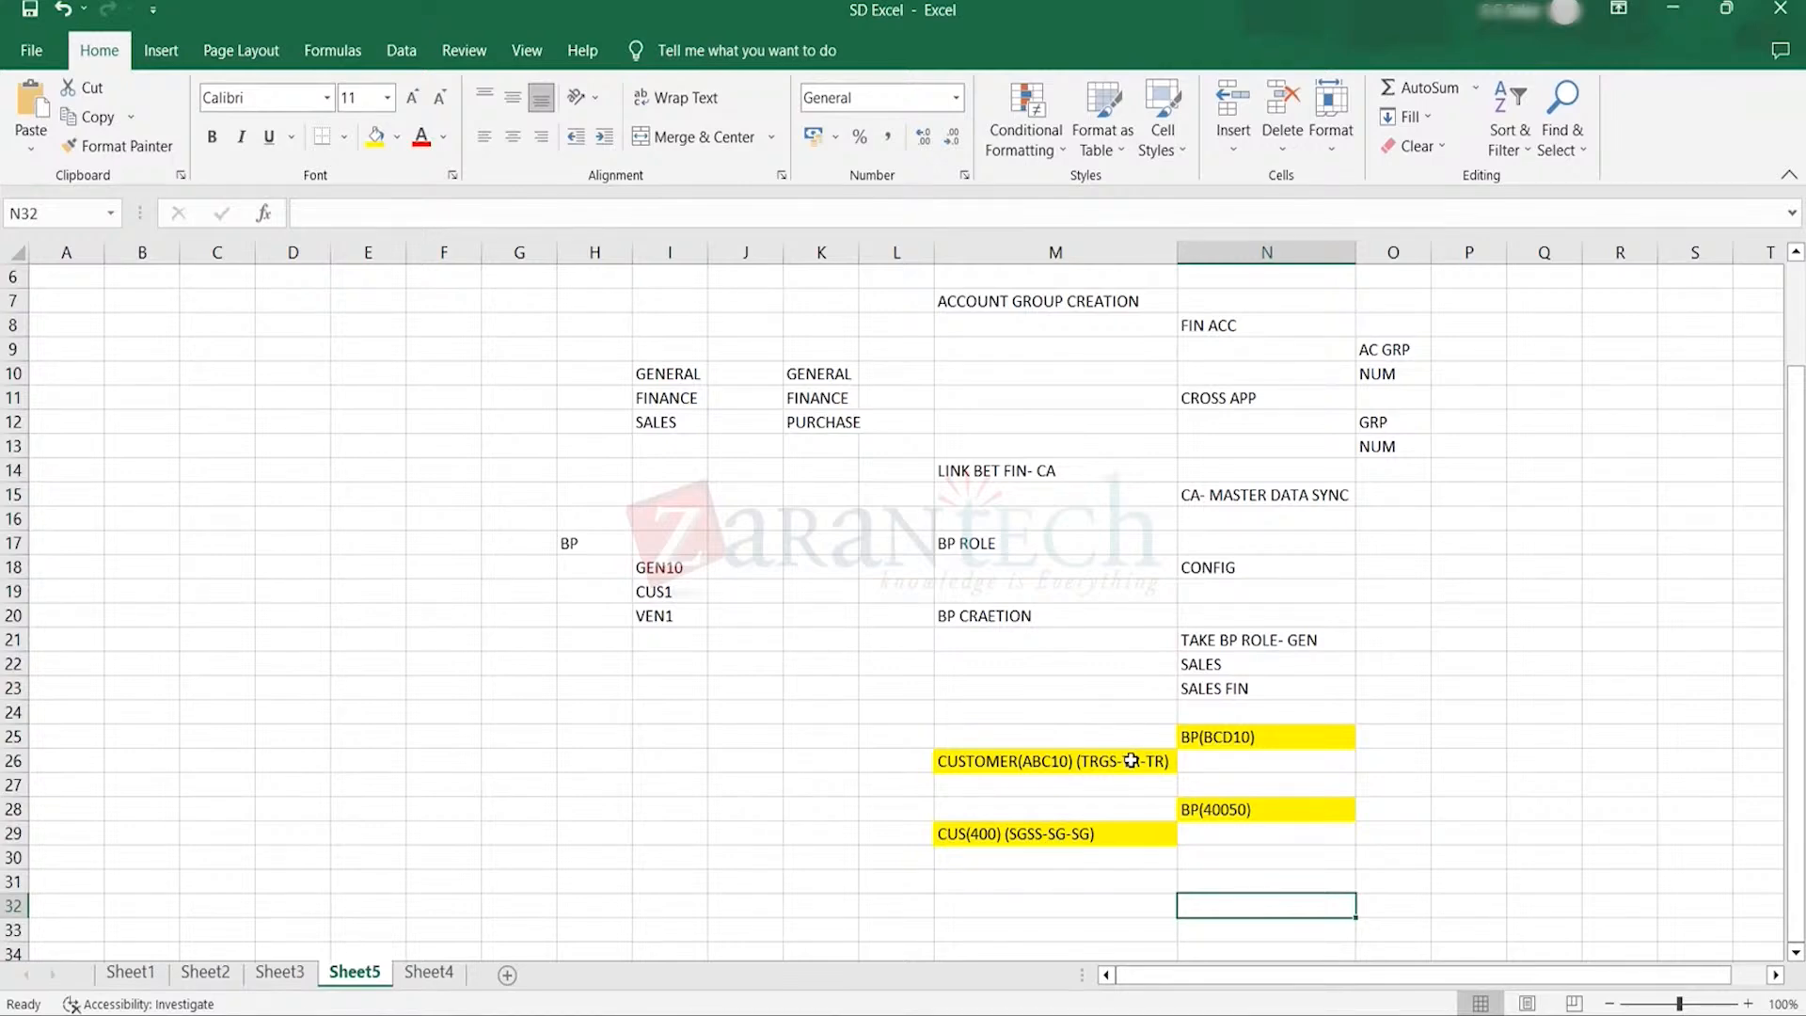
- In cell M26, replace ABC10 inside the CUSTOMER parentheses with the organization's customer number
{"action": "double_click", "coordinate": [1062, 762]}
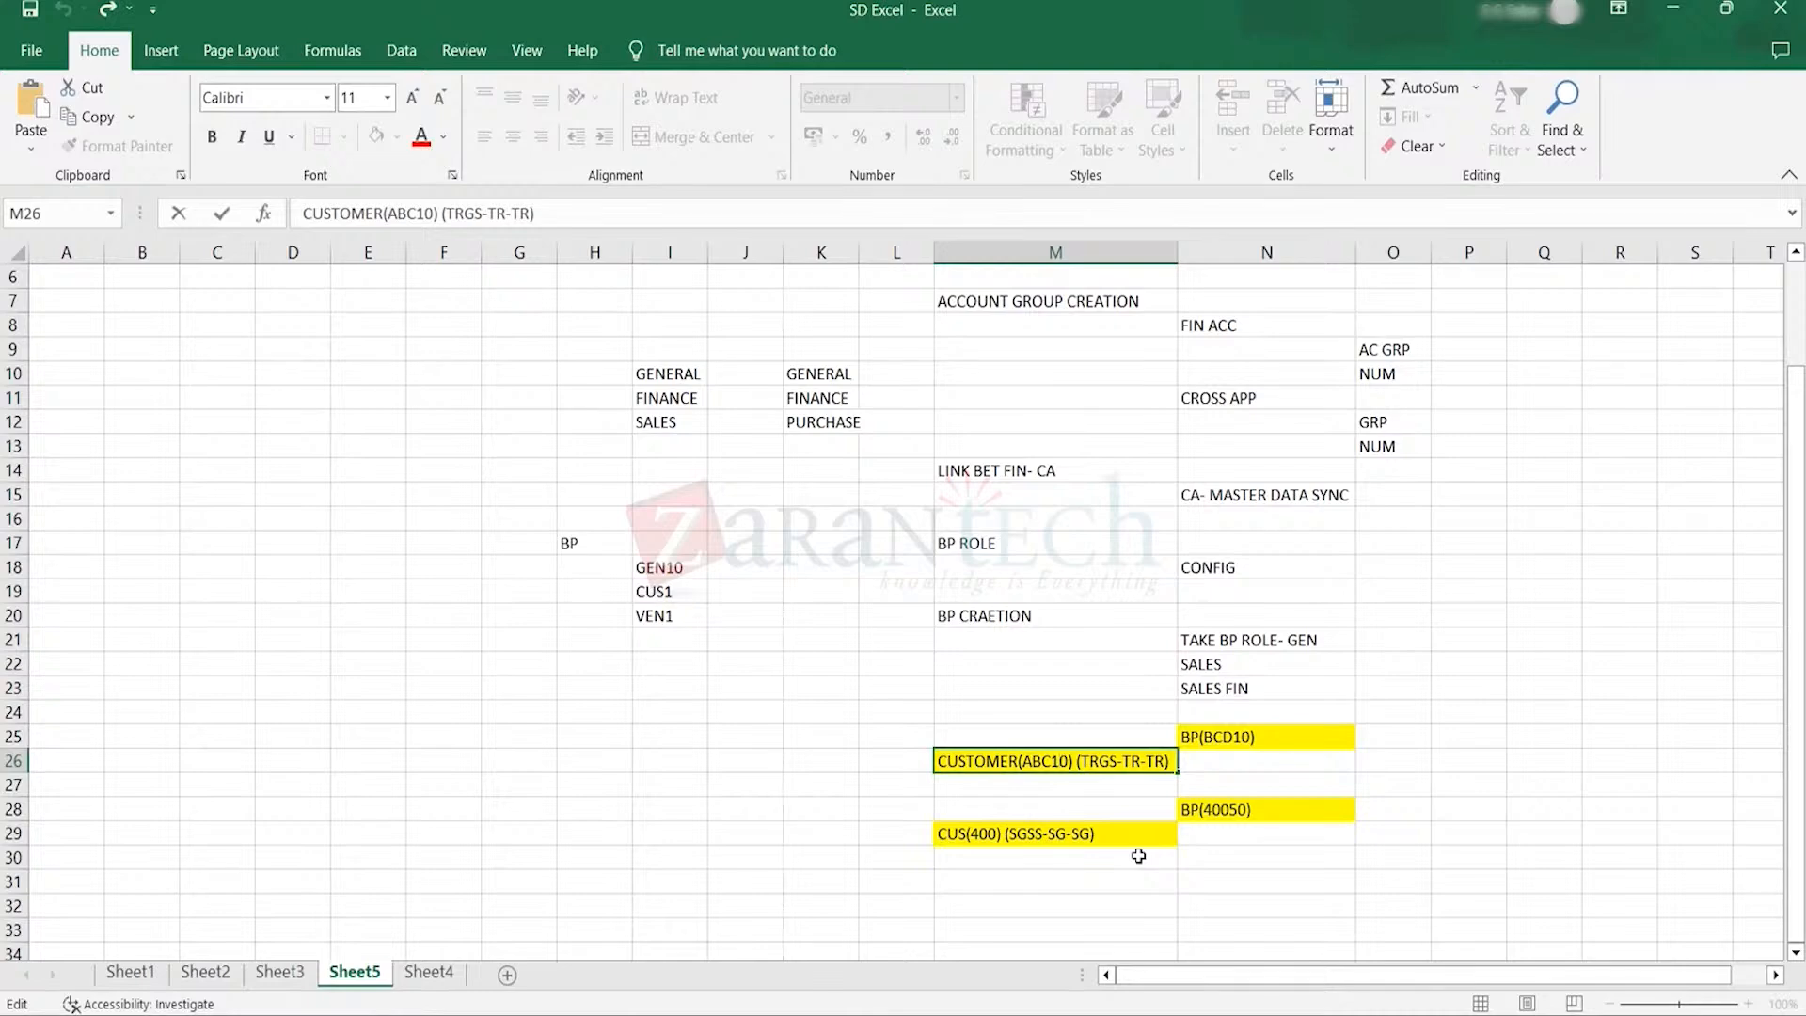
{"action": "key", "text": "BackSpace"}
{"action": "key", "text": "BackSpace"}
{"action": "key", "text": "BackSpace"}
{"action": "key", "text": "BackSpace"}
{"action": "key", "text": "BackSpace"}
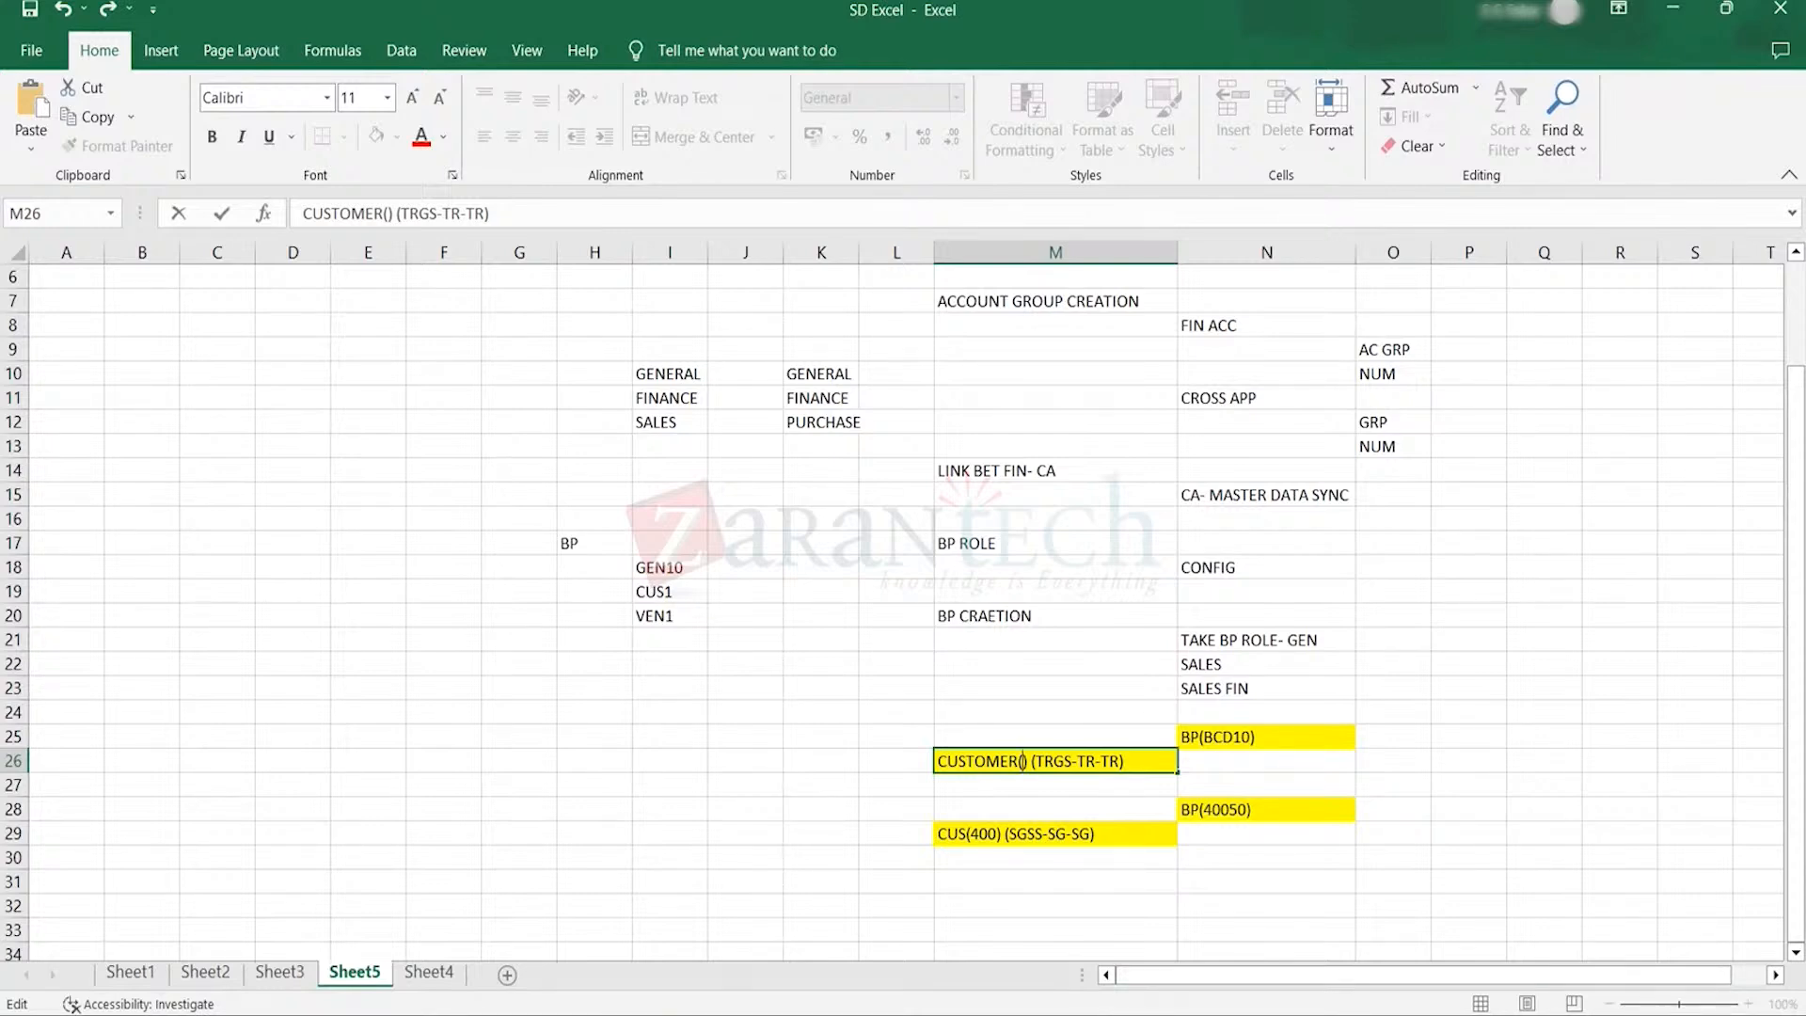
{"action": "mouse_move", "coordinate": [1317, 1011]}
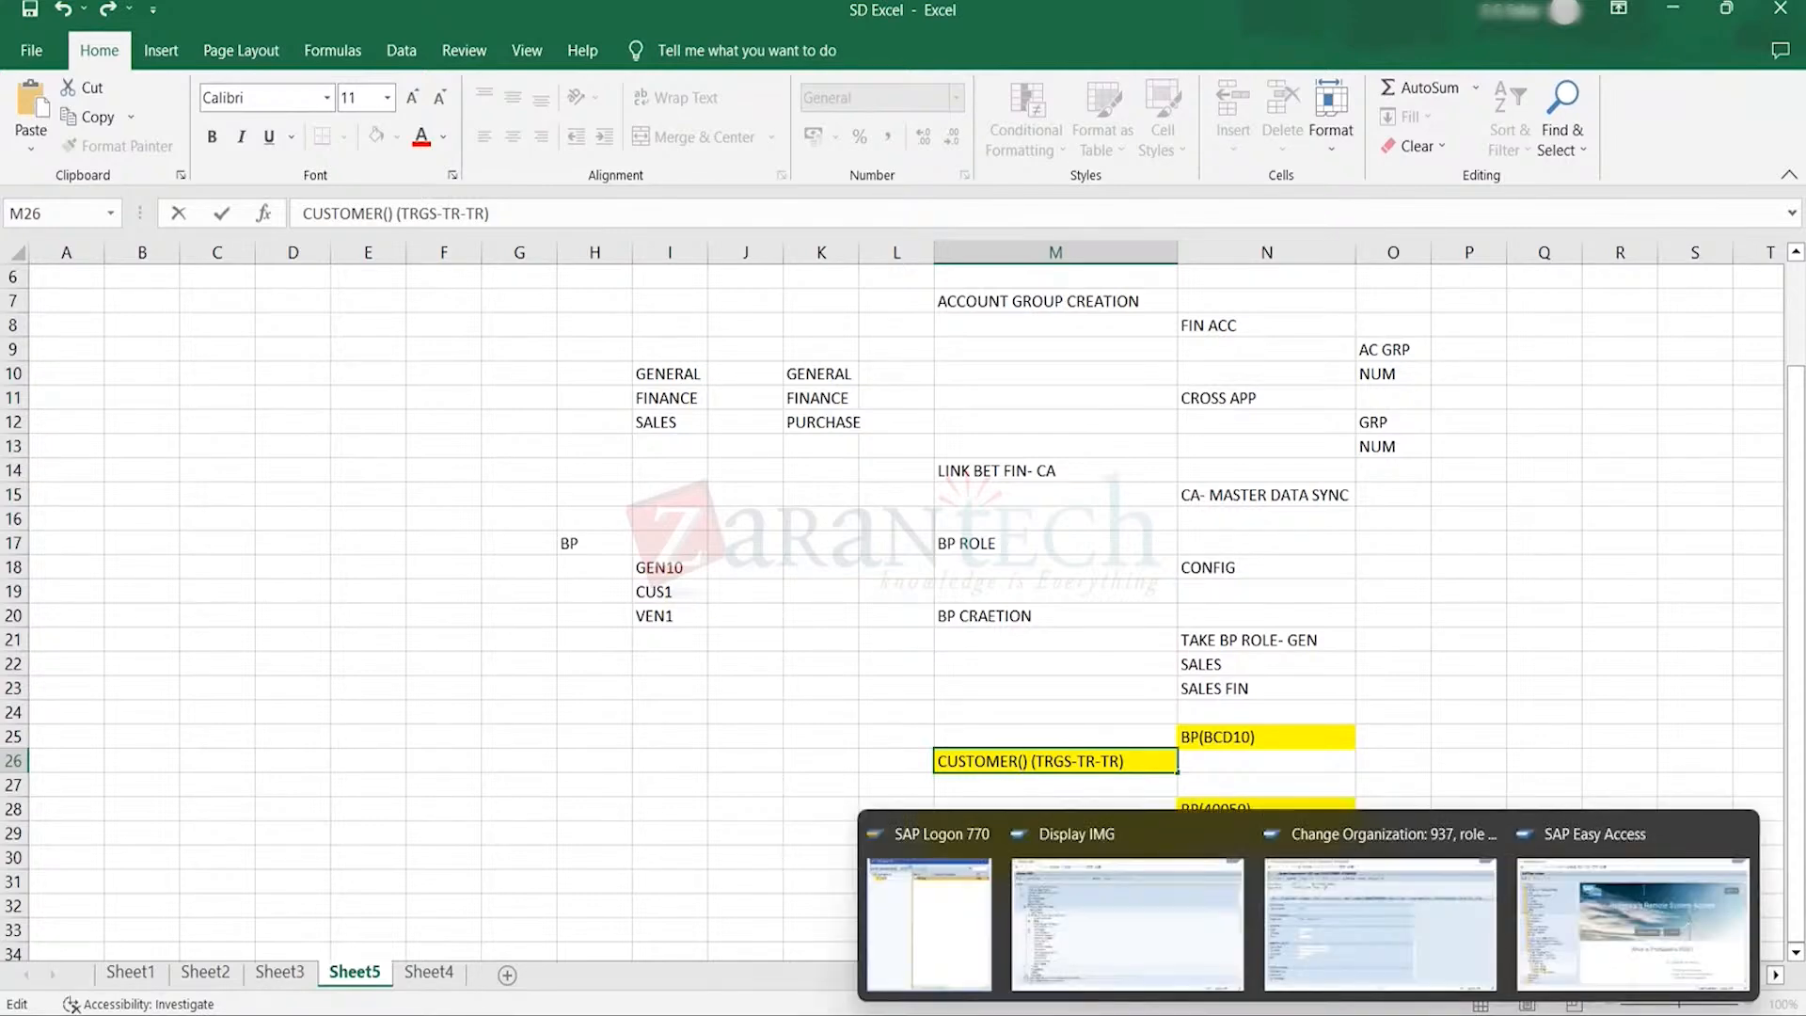
{"action": "mouse_move", "coordinate": [1316, 945]}
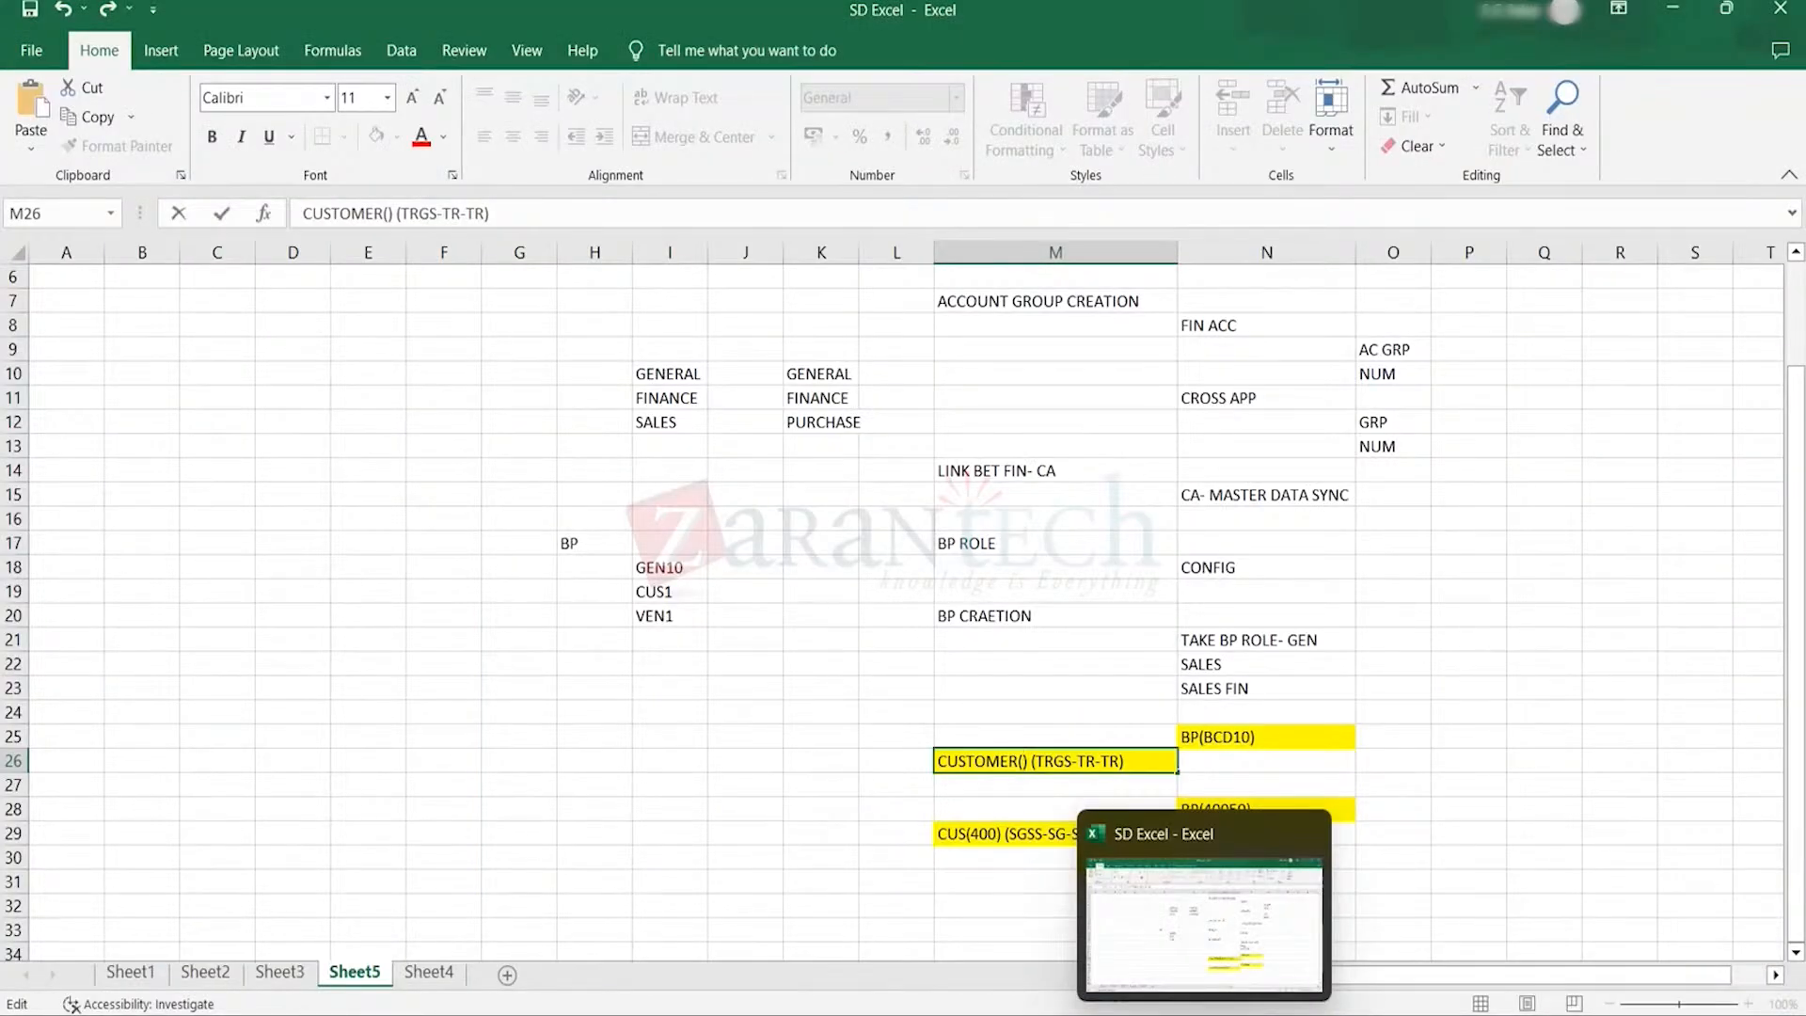
{"action": "left_click", "coordinate": [1208, 1012]}
{"action": "key", "text": "alt+Tab"}
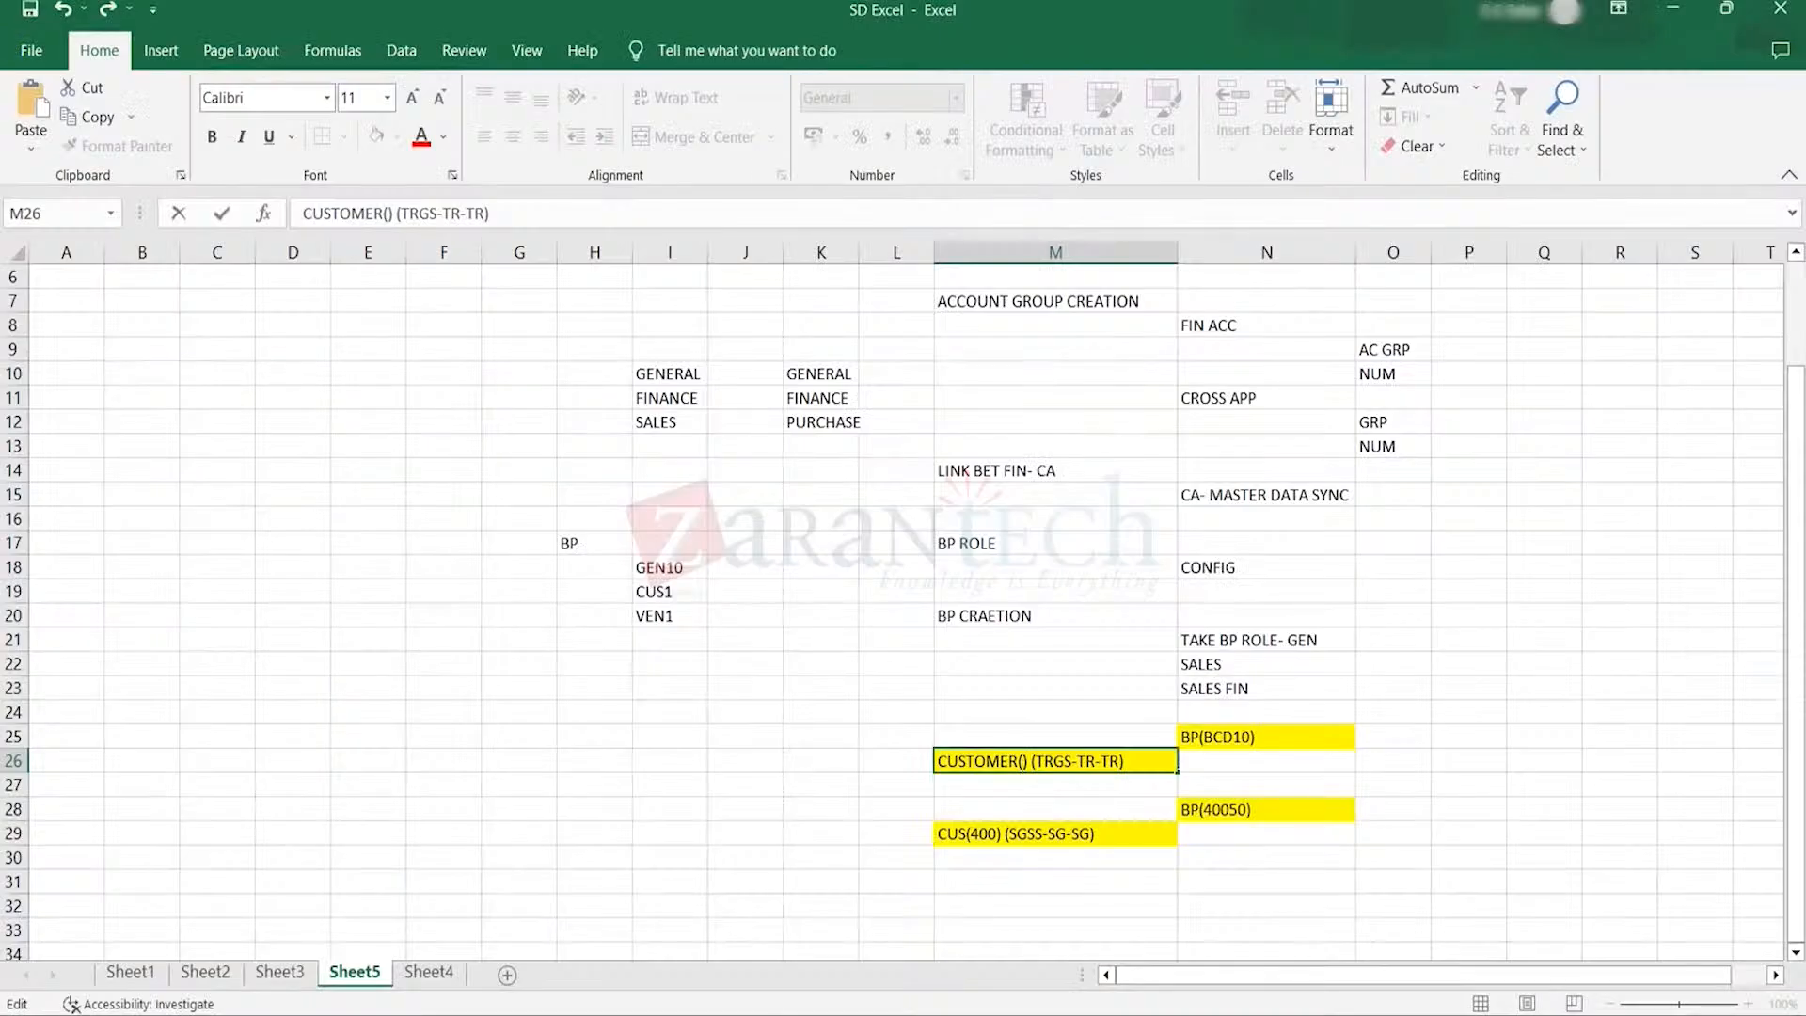
{"action": "type", "text": "39008"}
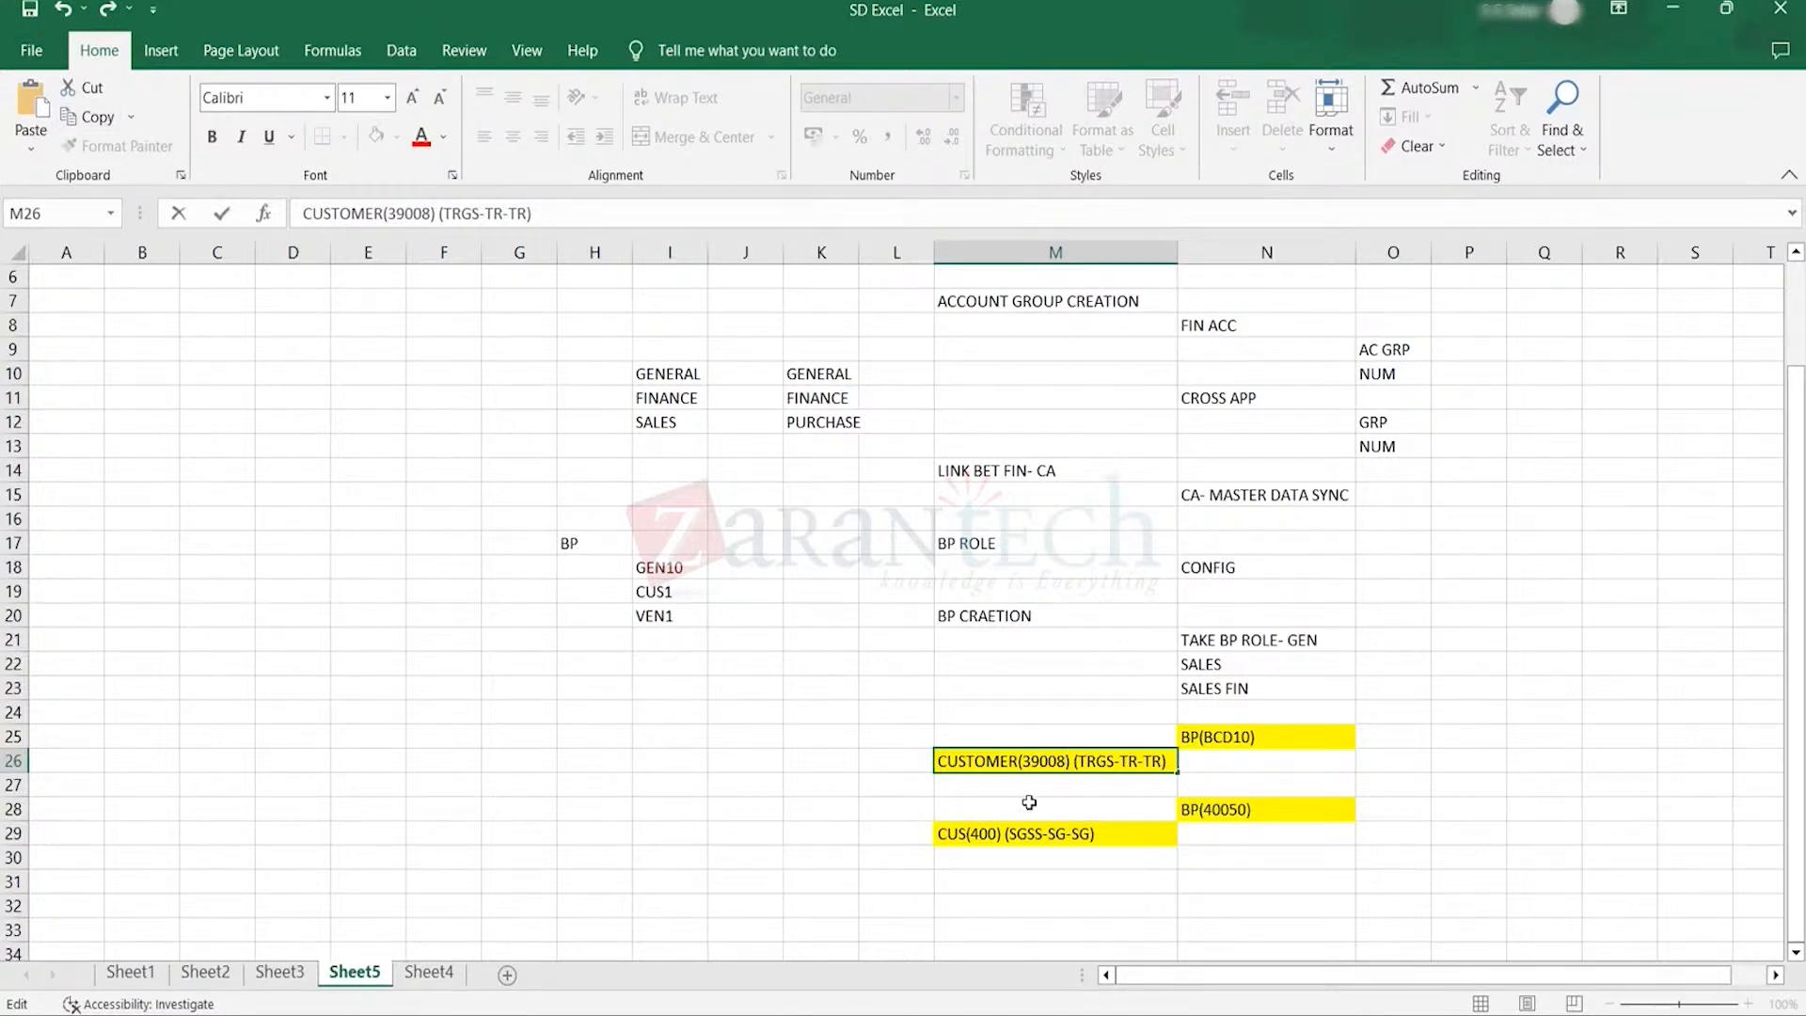
- In cell N25, replace BCD10 inside the BP parentheses with the organization's business partner number and save the workbook
{"action": "left_click", "coordinate": [1273, 738]}
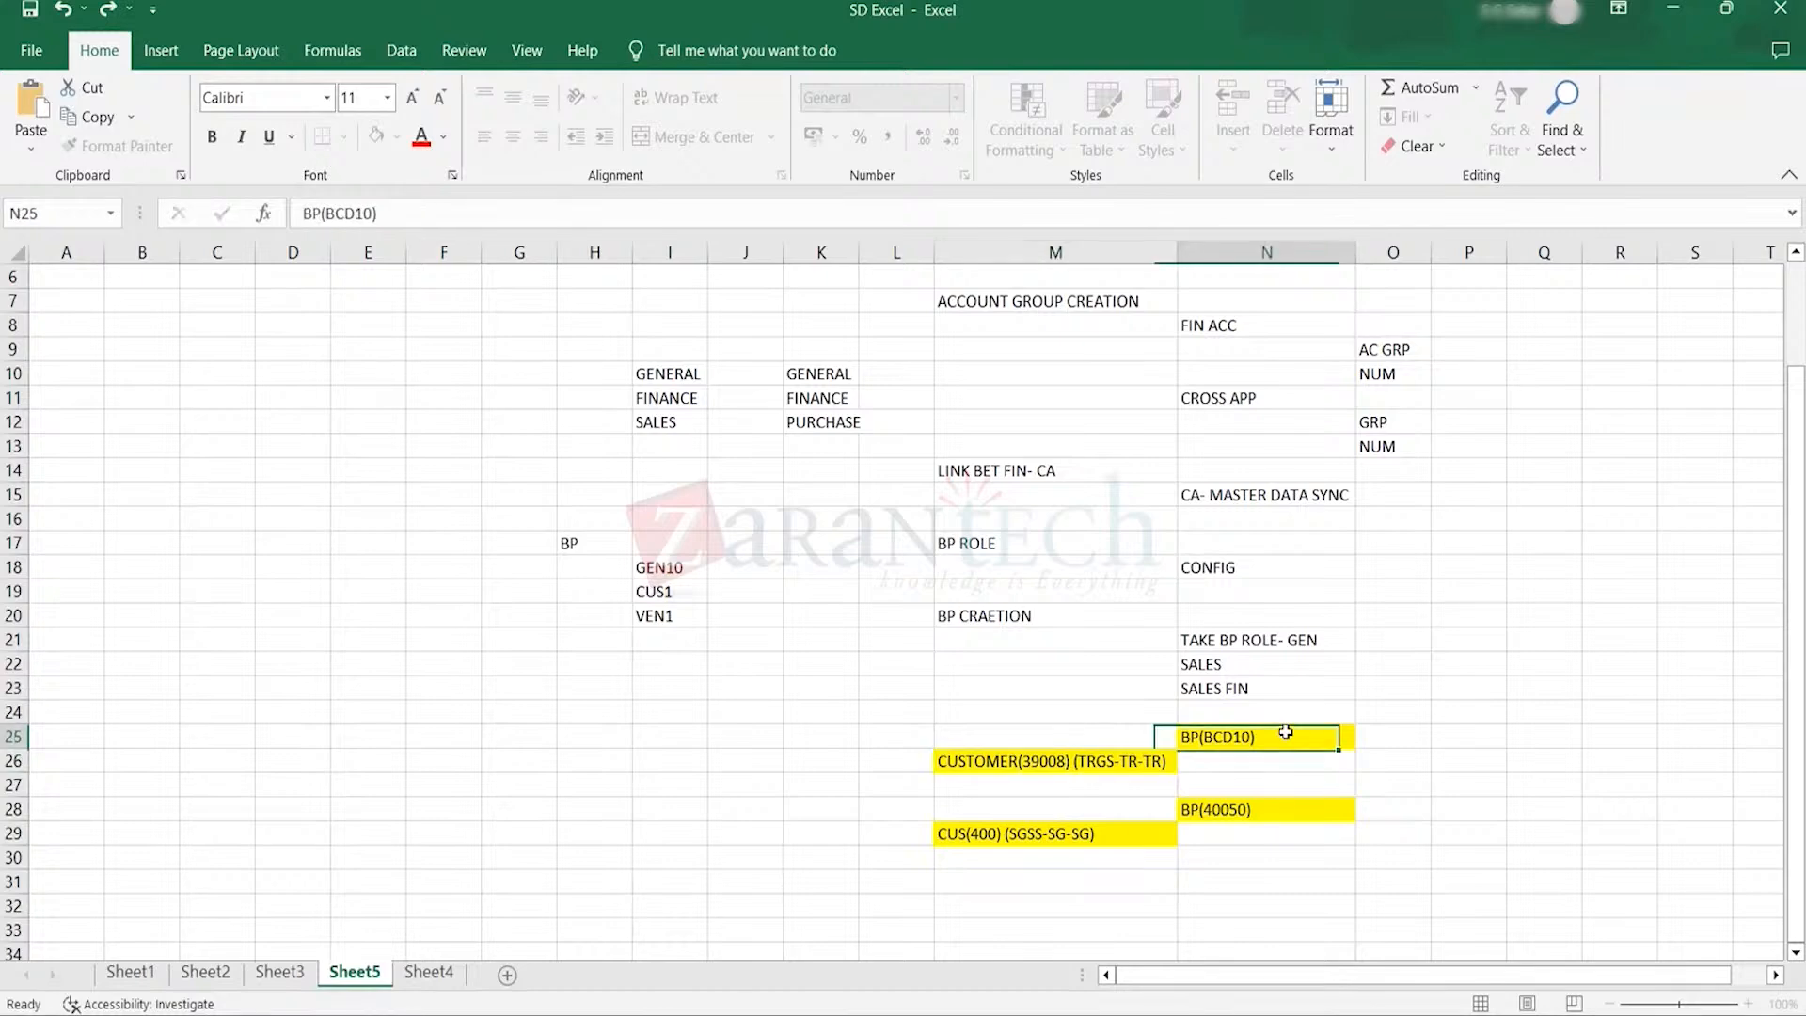
{"action": "mouse_move", "coordinate": [1270, 1011]}
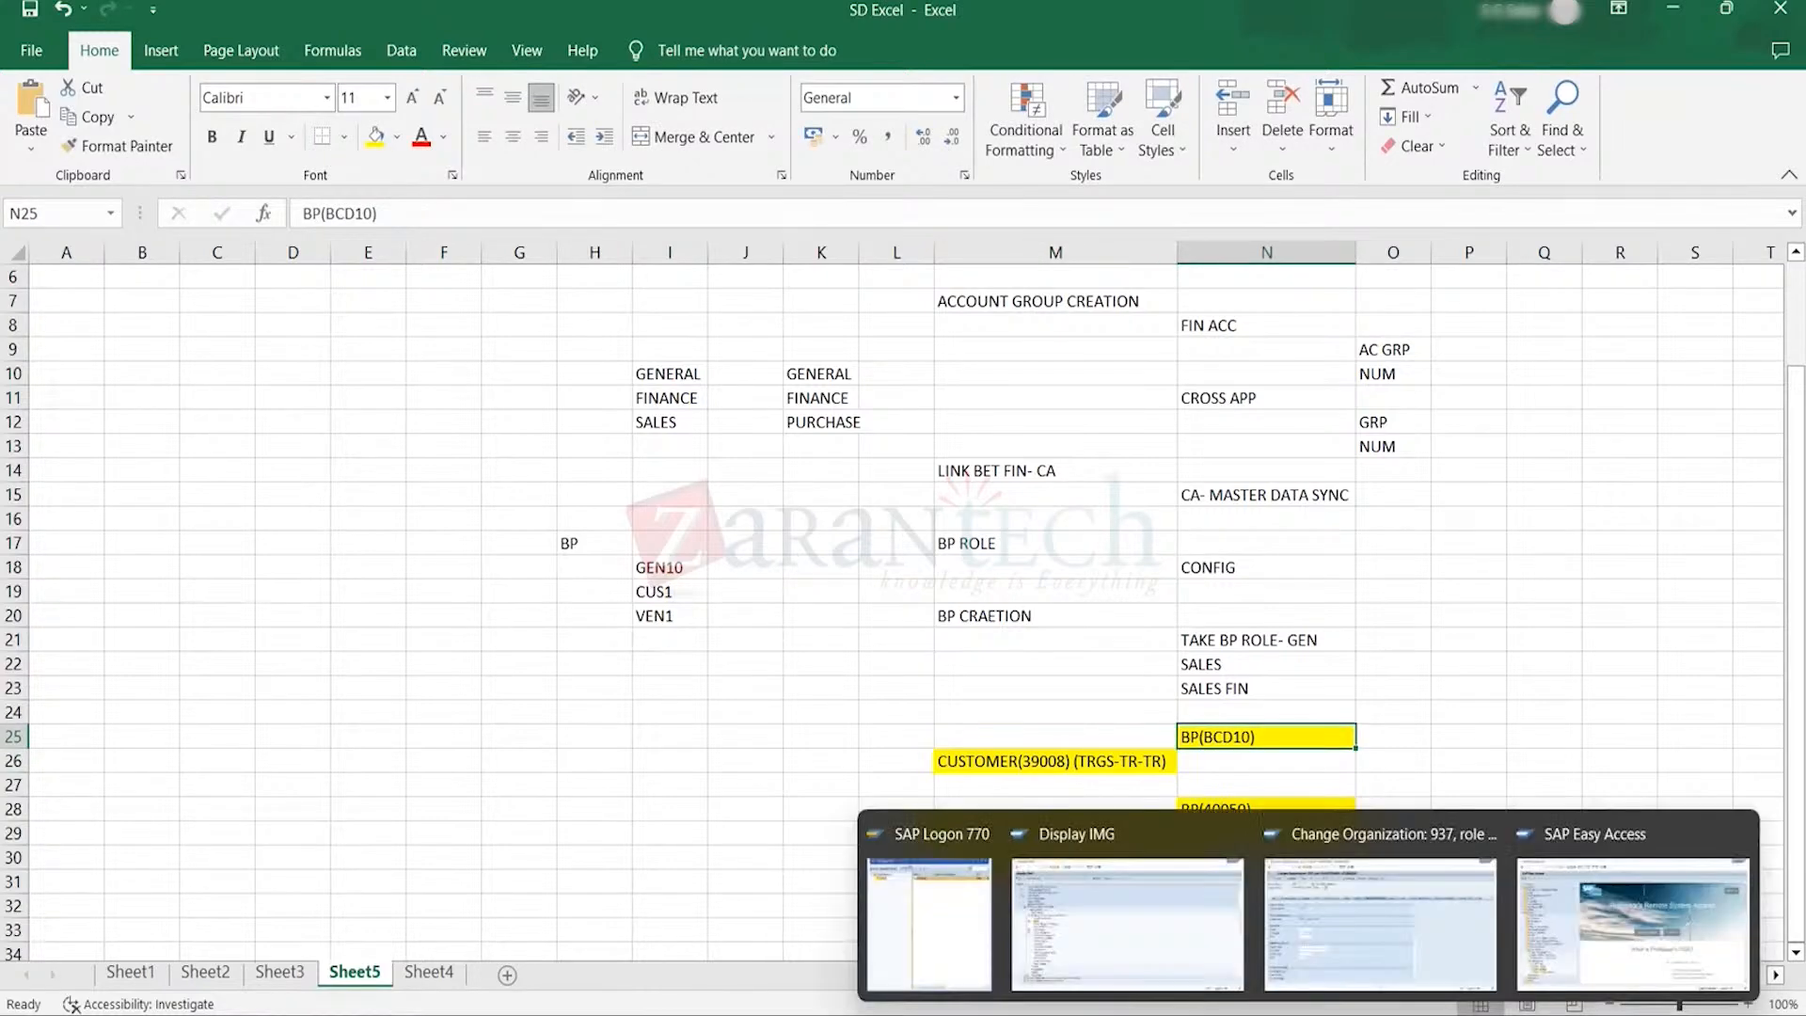
{"action": "mouse_move", "coordinate": [1339, 981]}
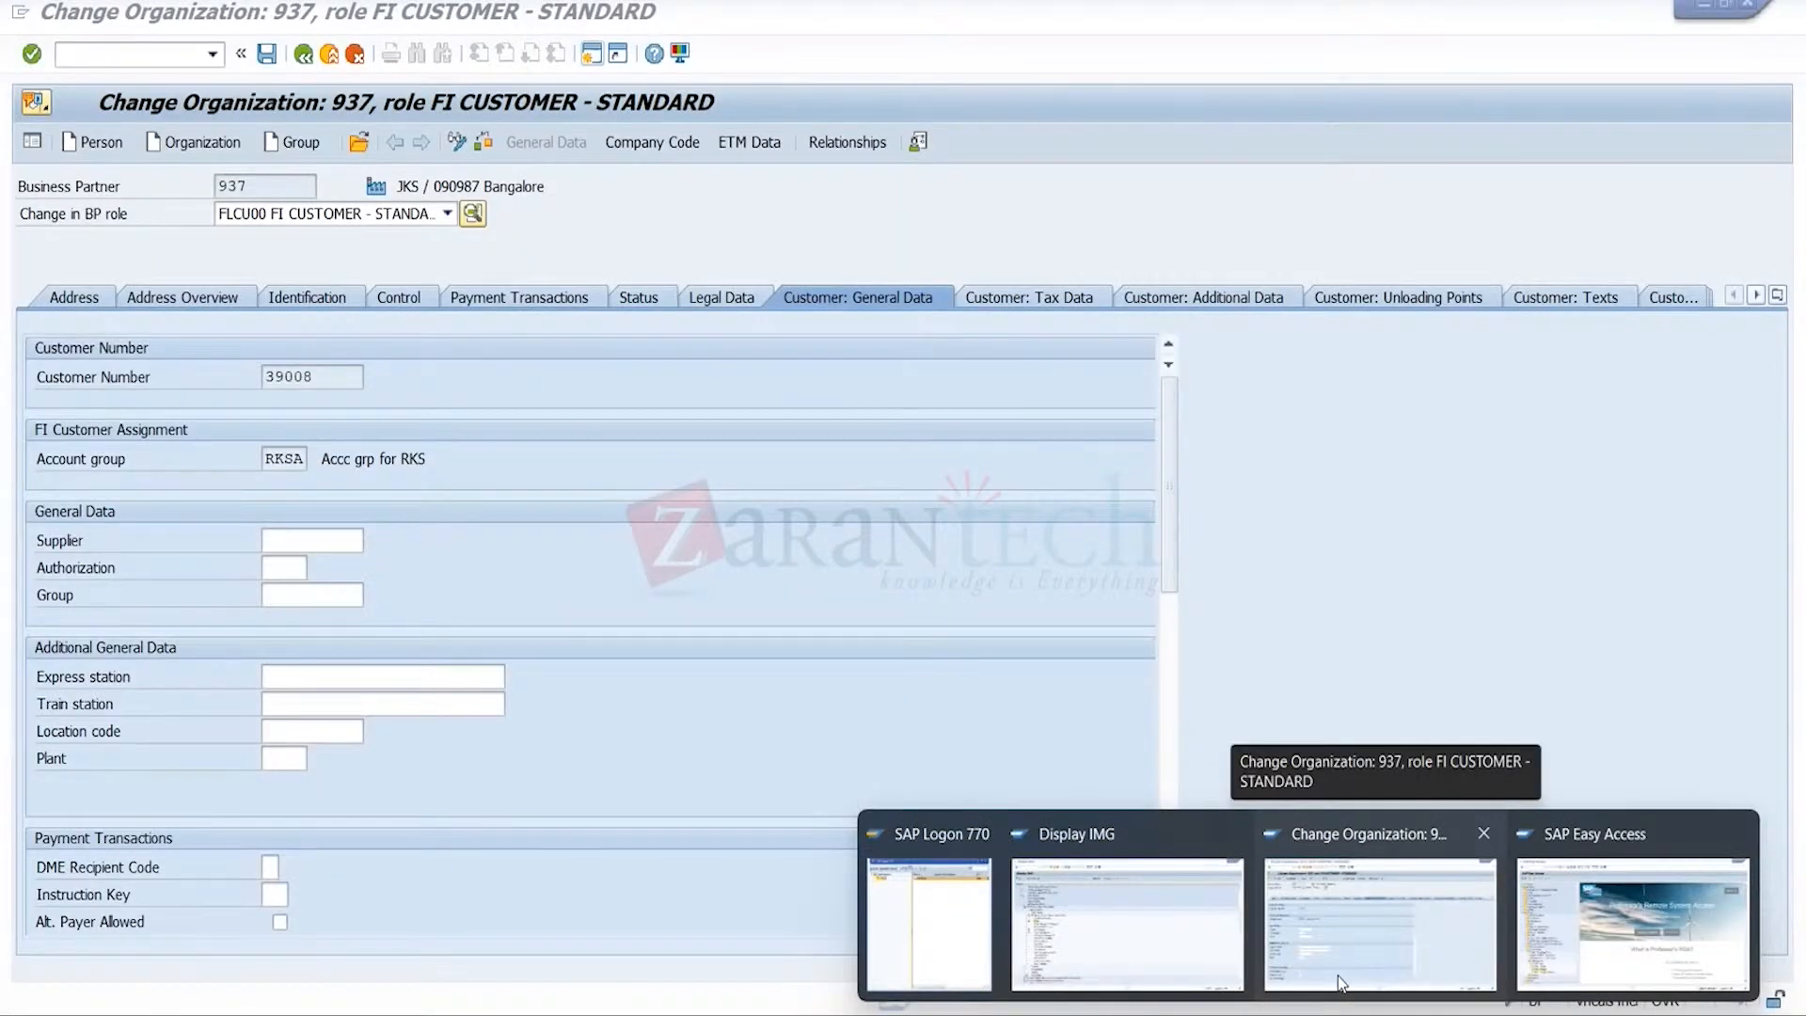
{"action": "left_click", "coordinate": [1337, 974]}
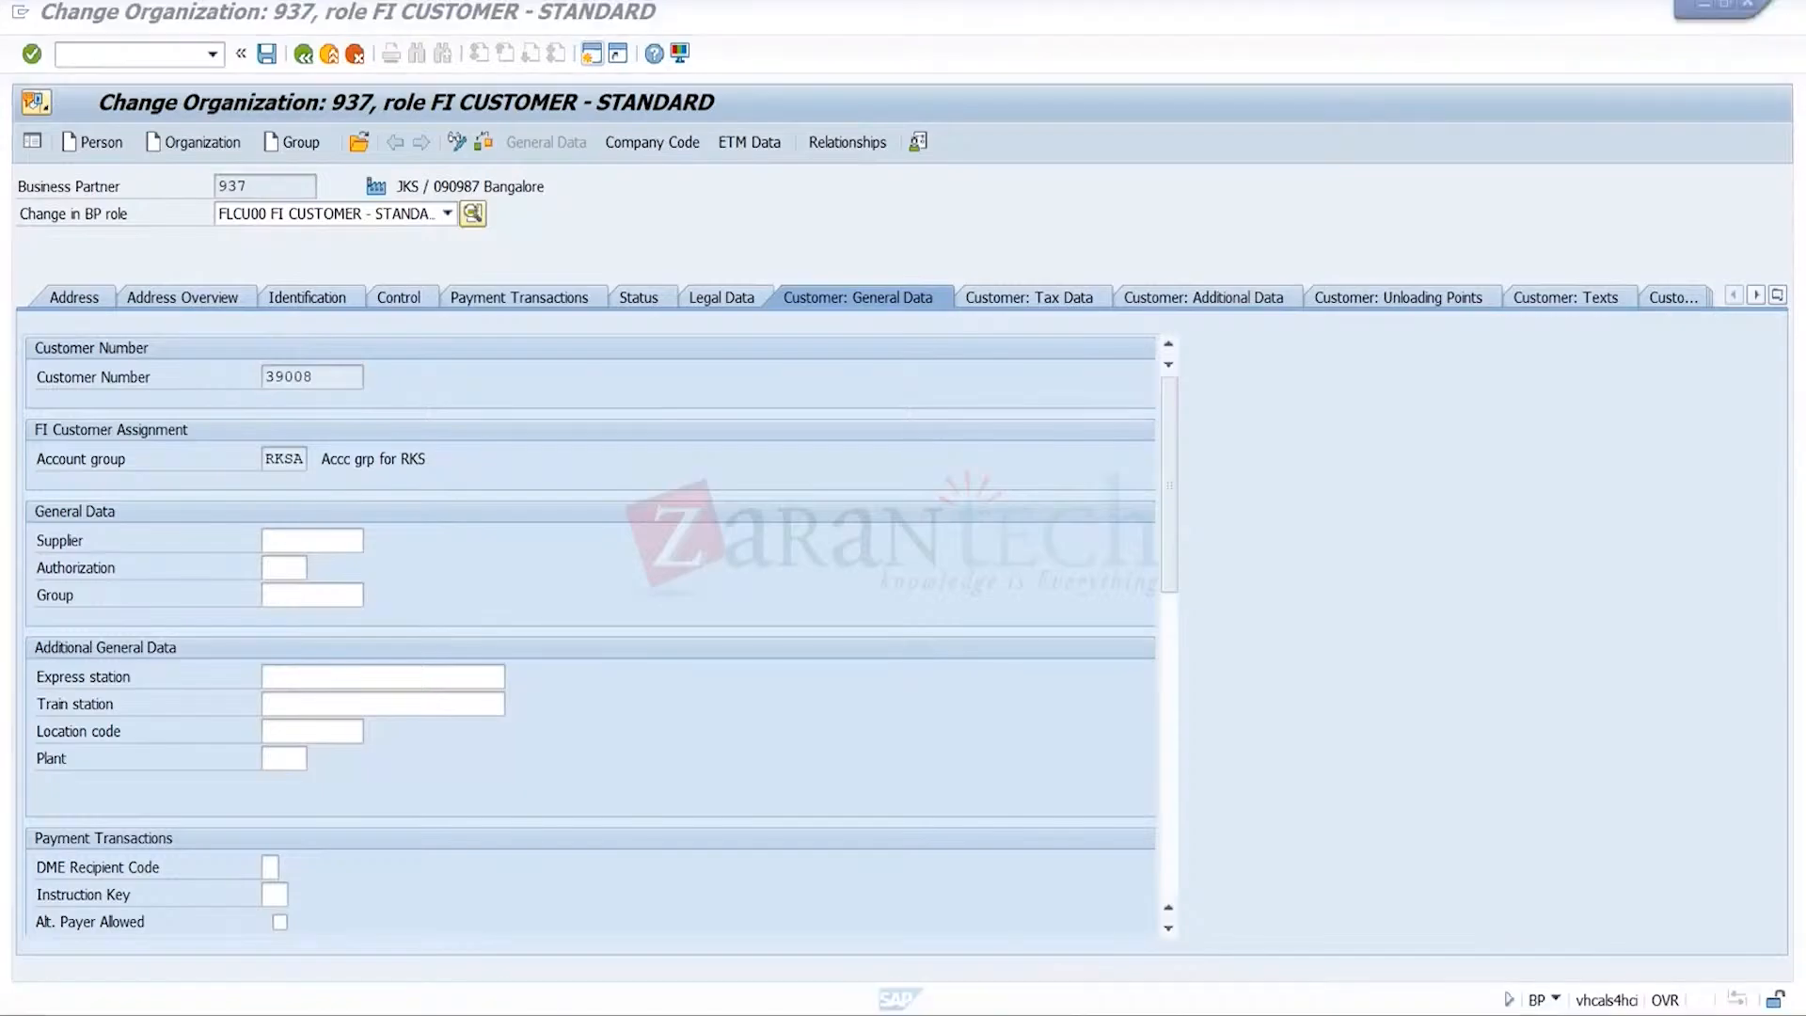
{"action": "key", "text": "alt+Tab"}
{"action": "double_click", "coordinate": [1240, 739]}
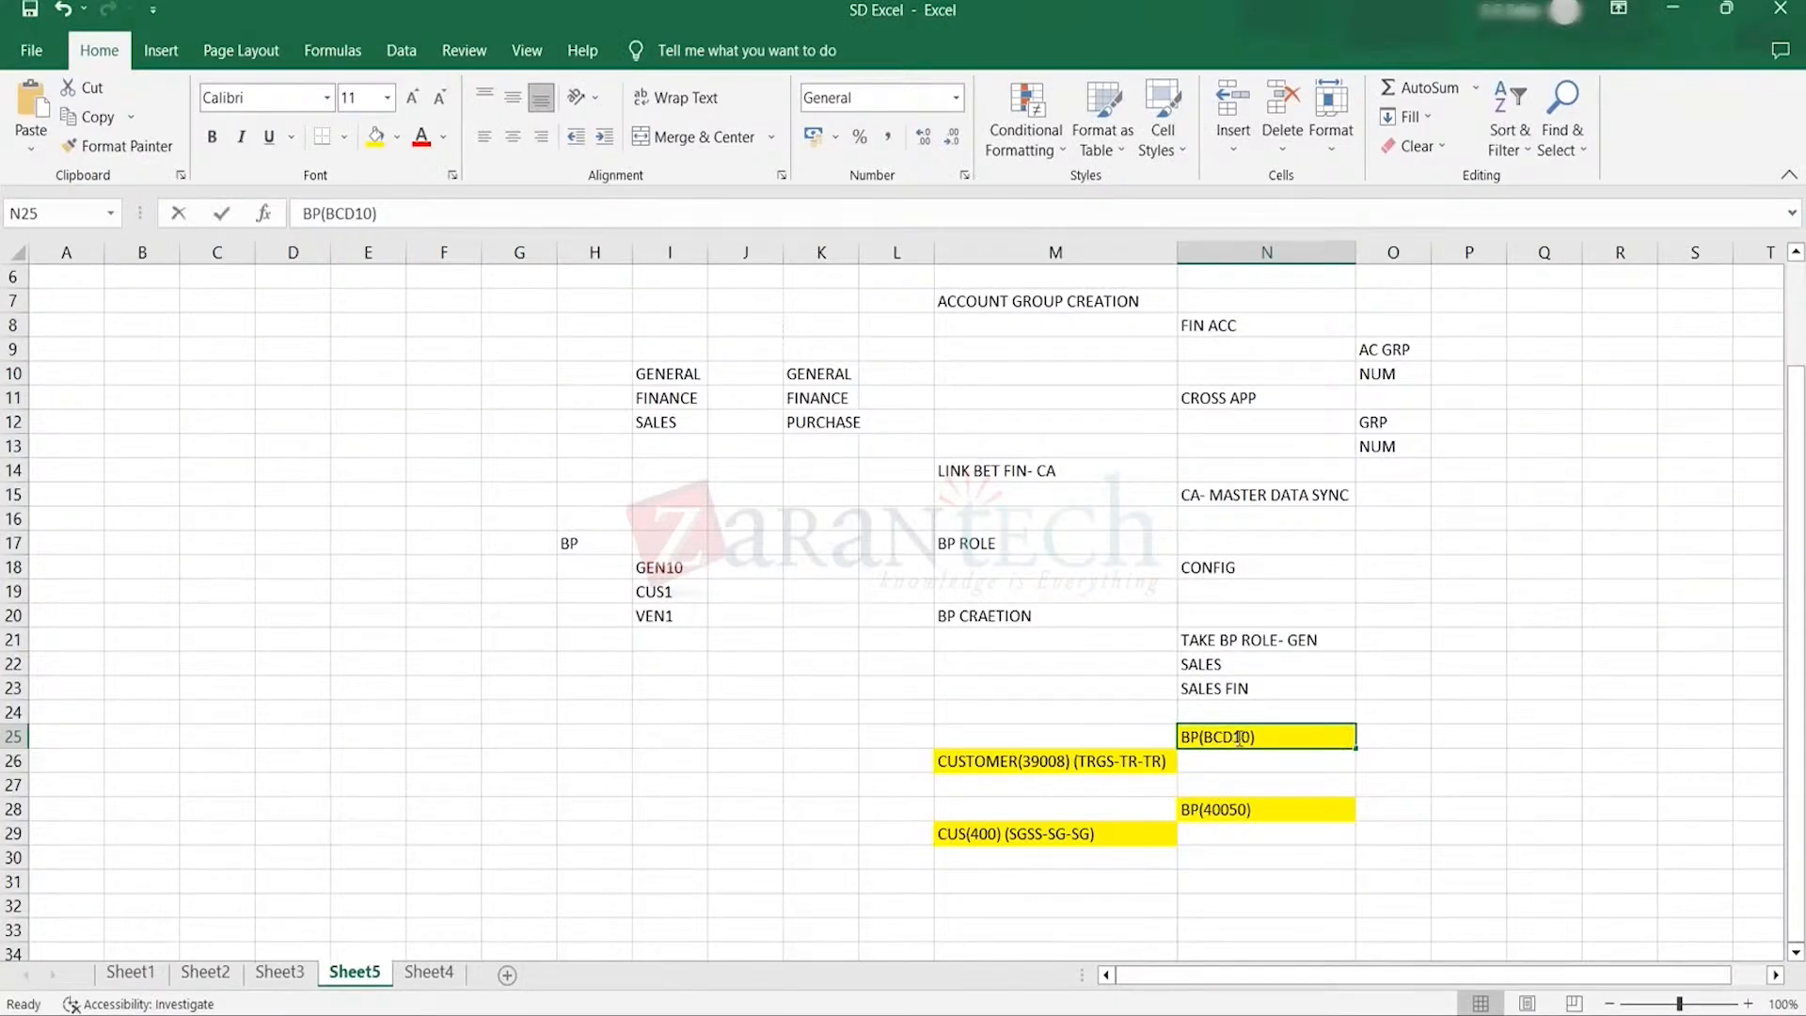
{"action": "key", "text": "Right"}
{"action": "key", "text": "BackSpace"}
{"action": "key", "text": "BackSpace"}
{"action": "key", "text": "BackSpace"}
{"action": "key", "text": "BackSpace"}
{"action": "key", "text": "BackSpace"}
{"action": "type", "text": "937"}
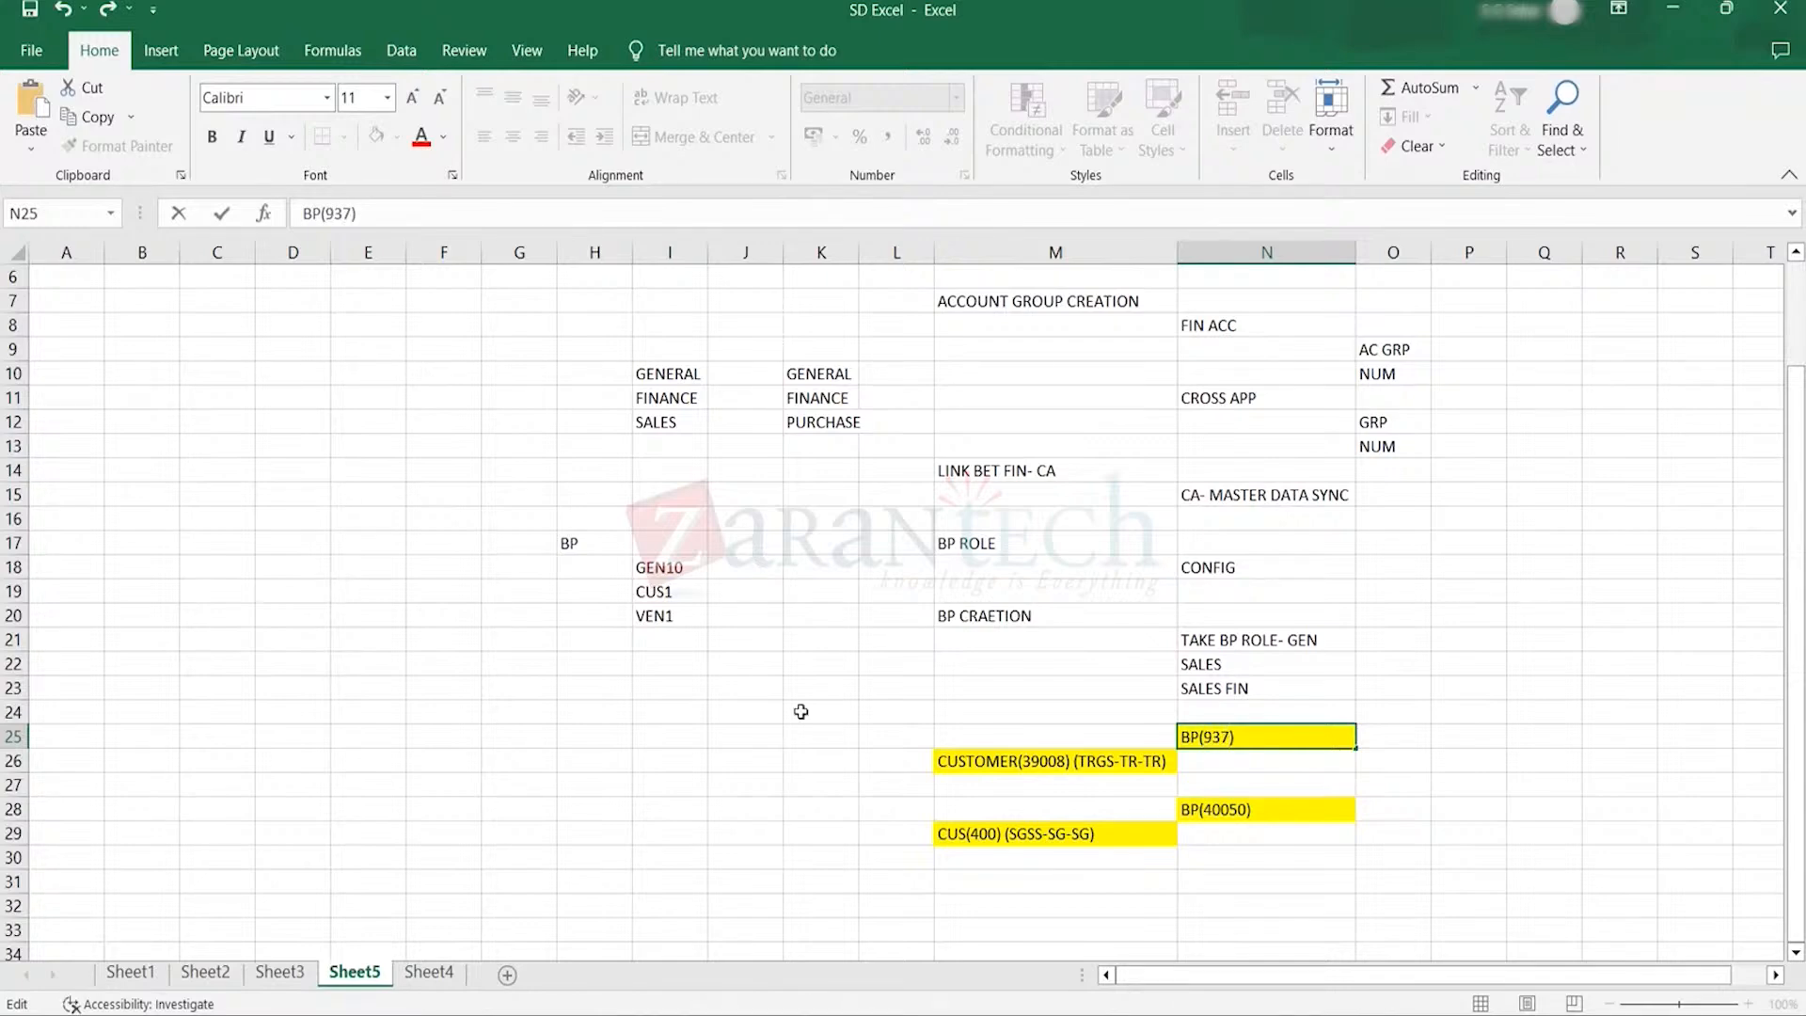
{"action": "left_click", "coordinate": [647, 684]}
{"action": "left_click", "coordinate": [26, 14]}
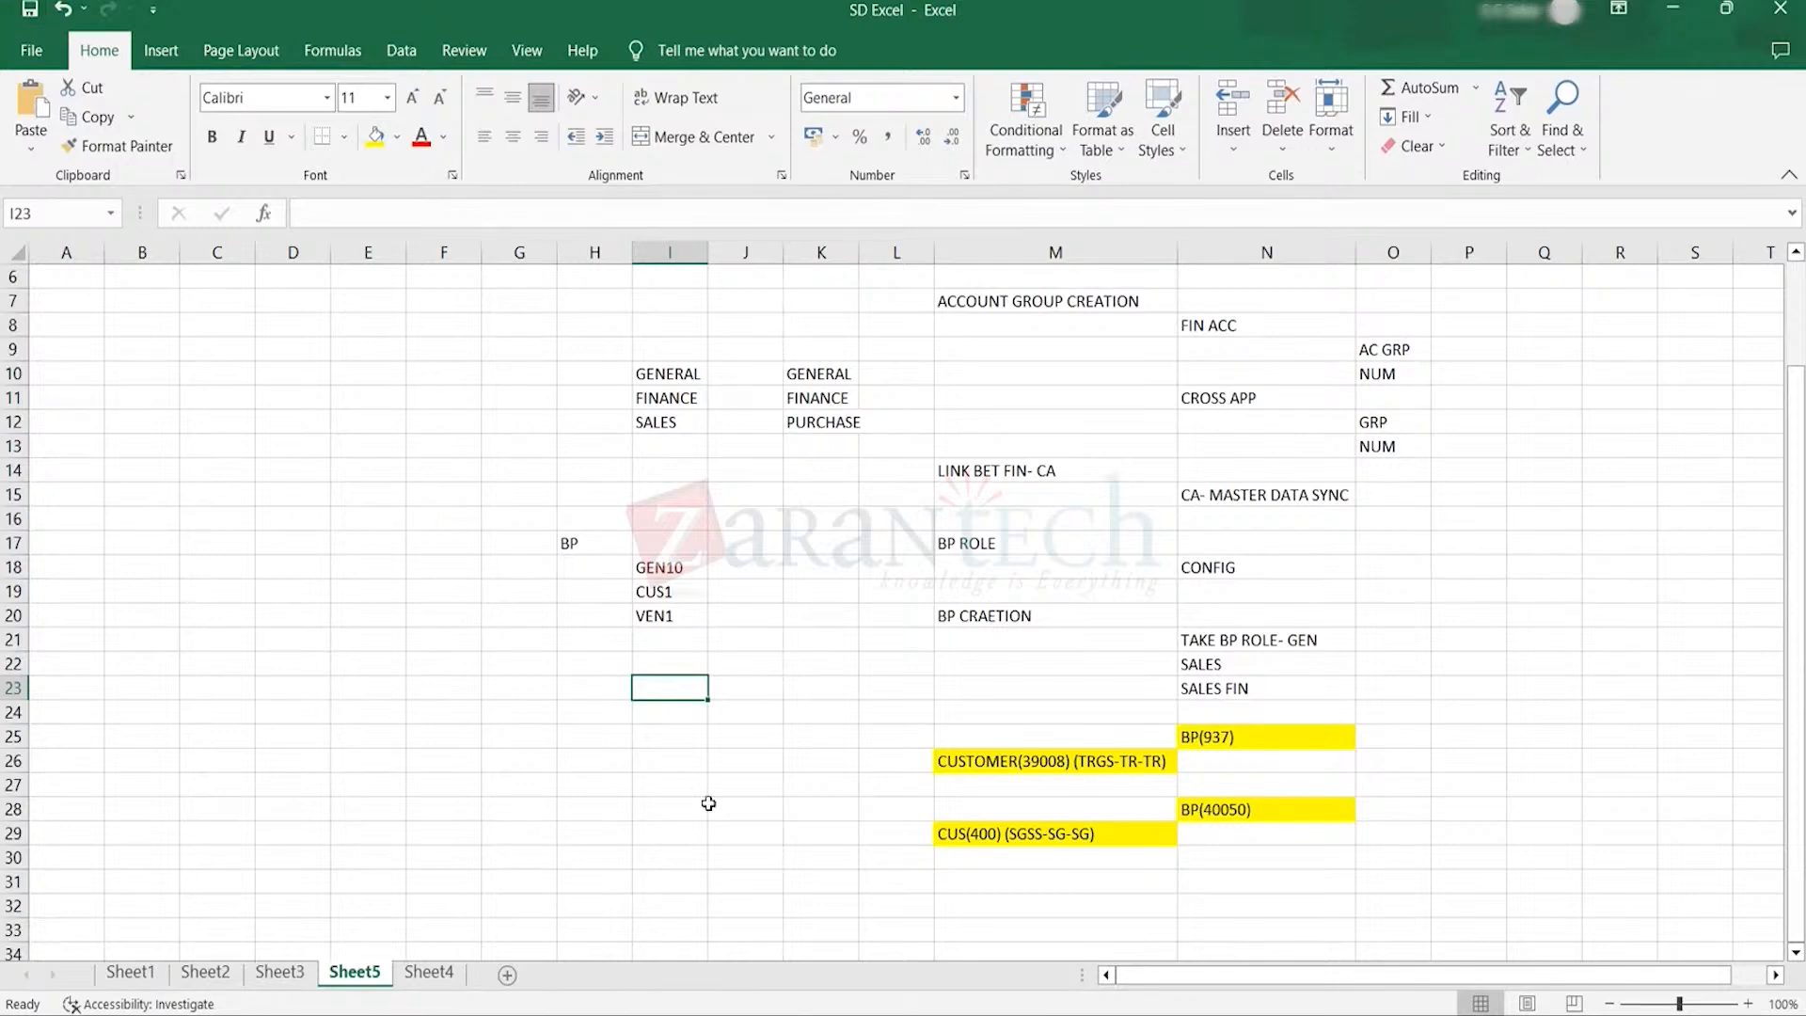
- Switch to the SAP Display IMG window and expand Screen Configuration under the Business Partner basic settings
{"action": "mouse_move", "coordinate": [1307, 1014]}
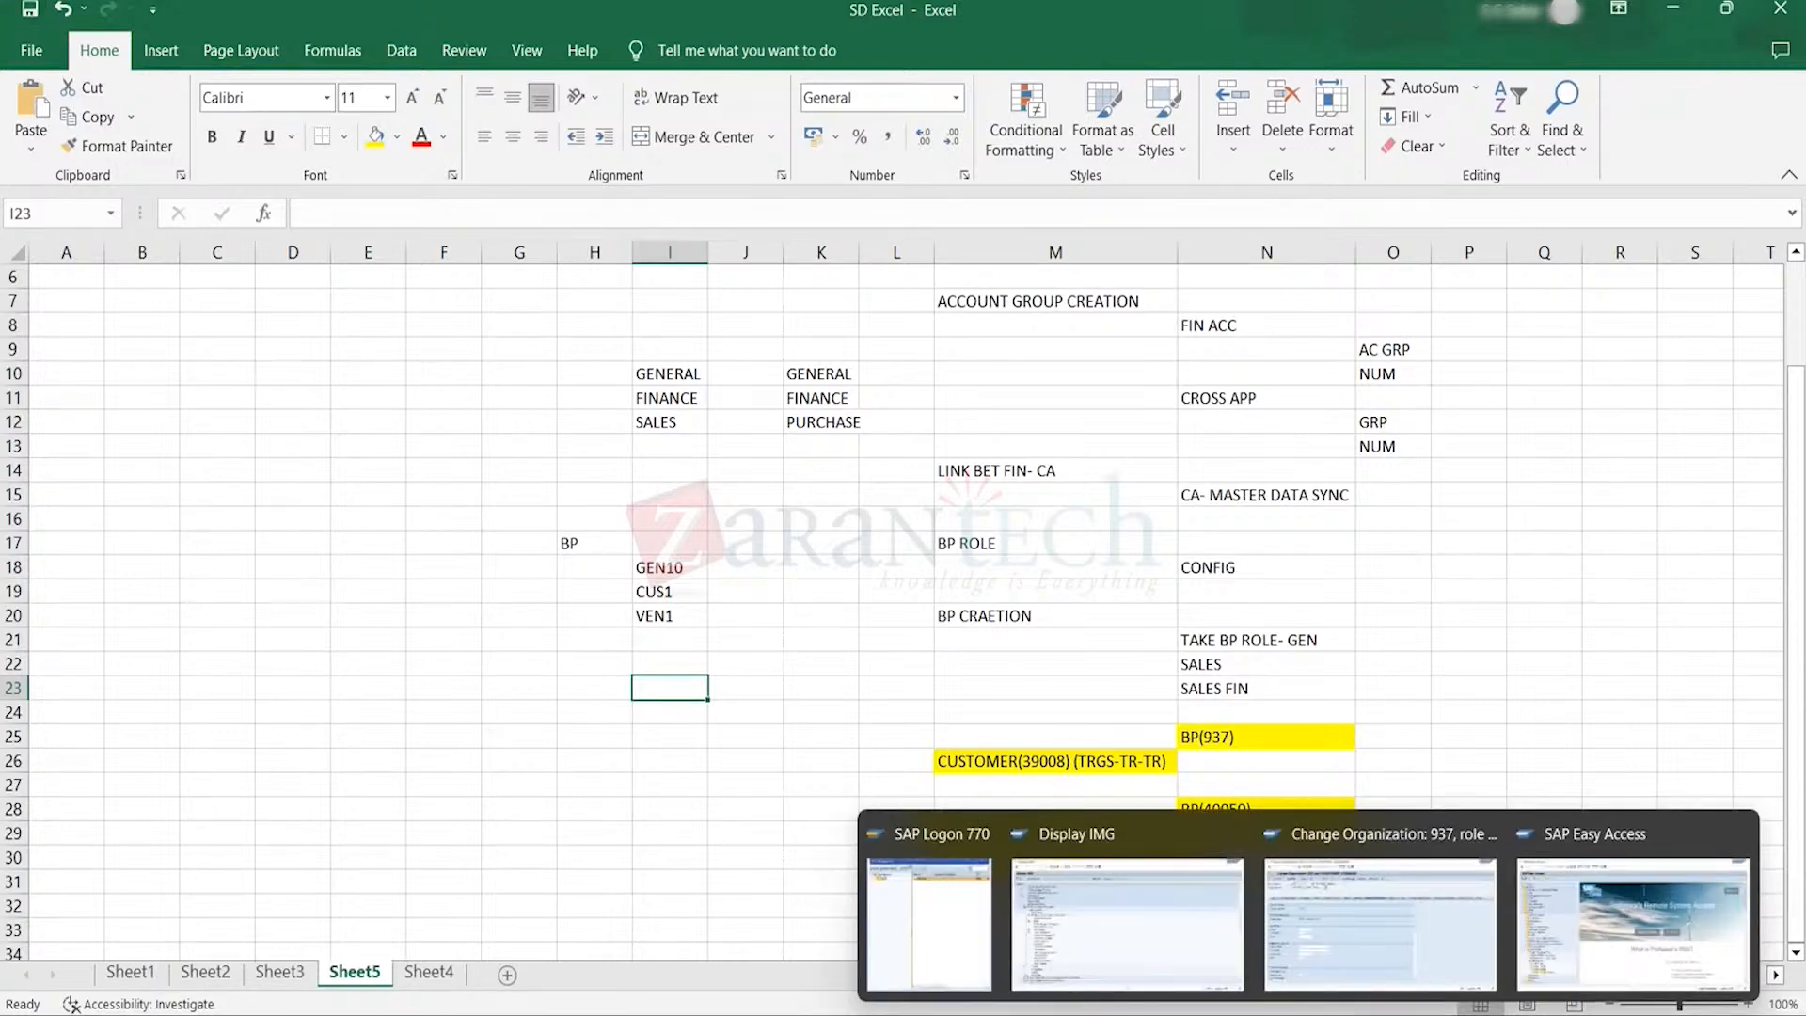
{"action": "left_click", "coordinate": [1170, 968]}
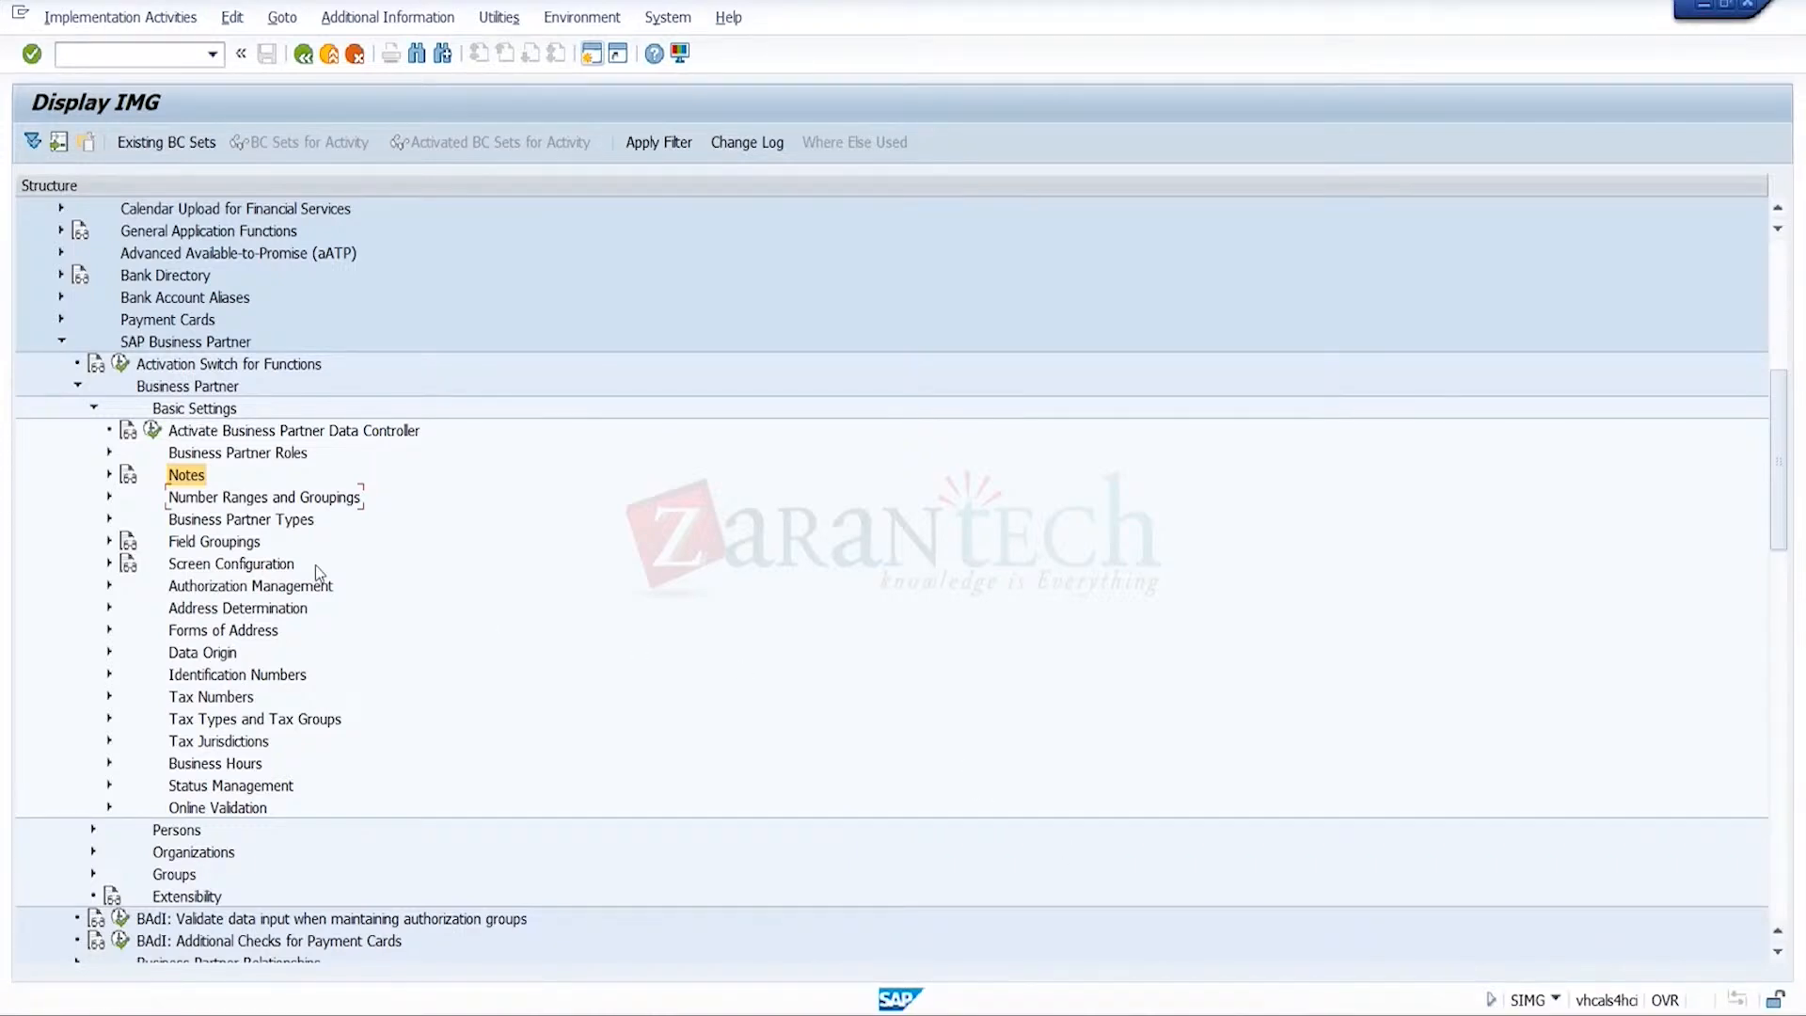
{"action": "left_click", "coordinate": [269, 583]}
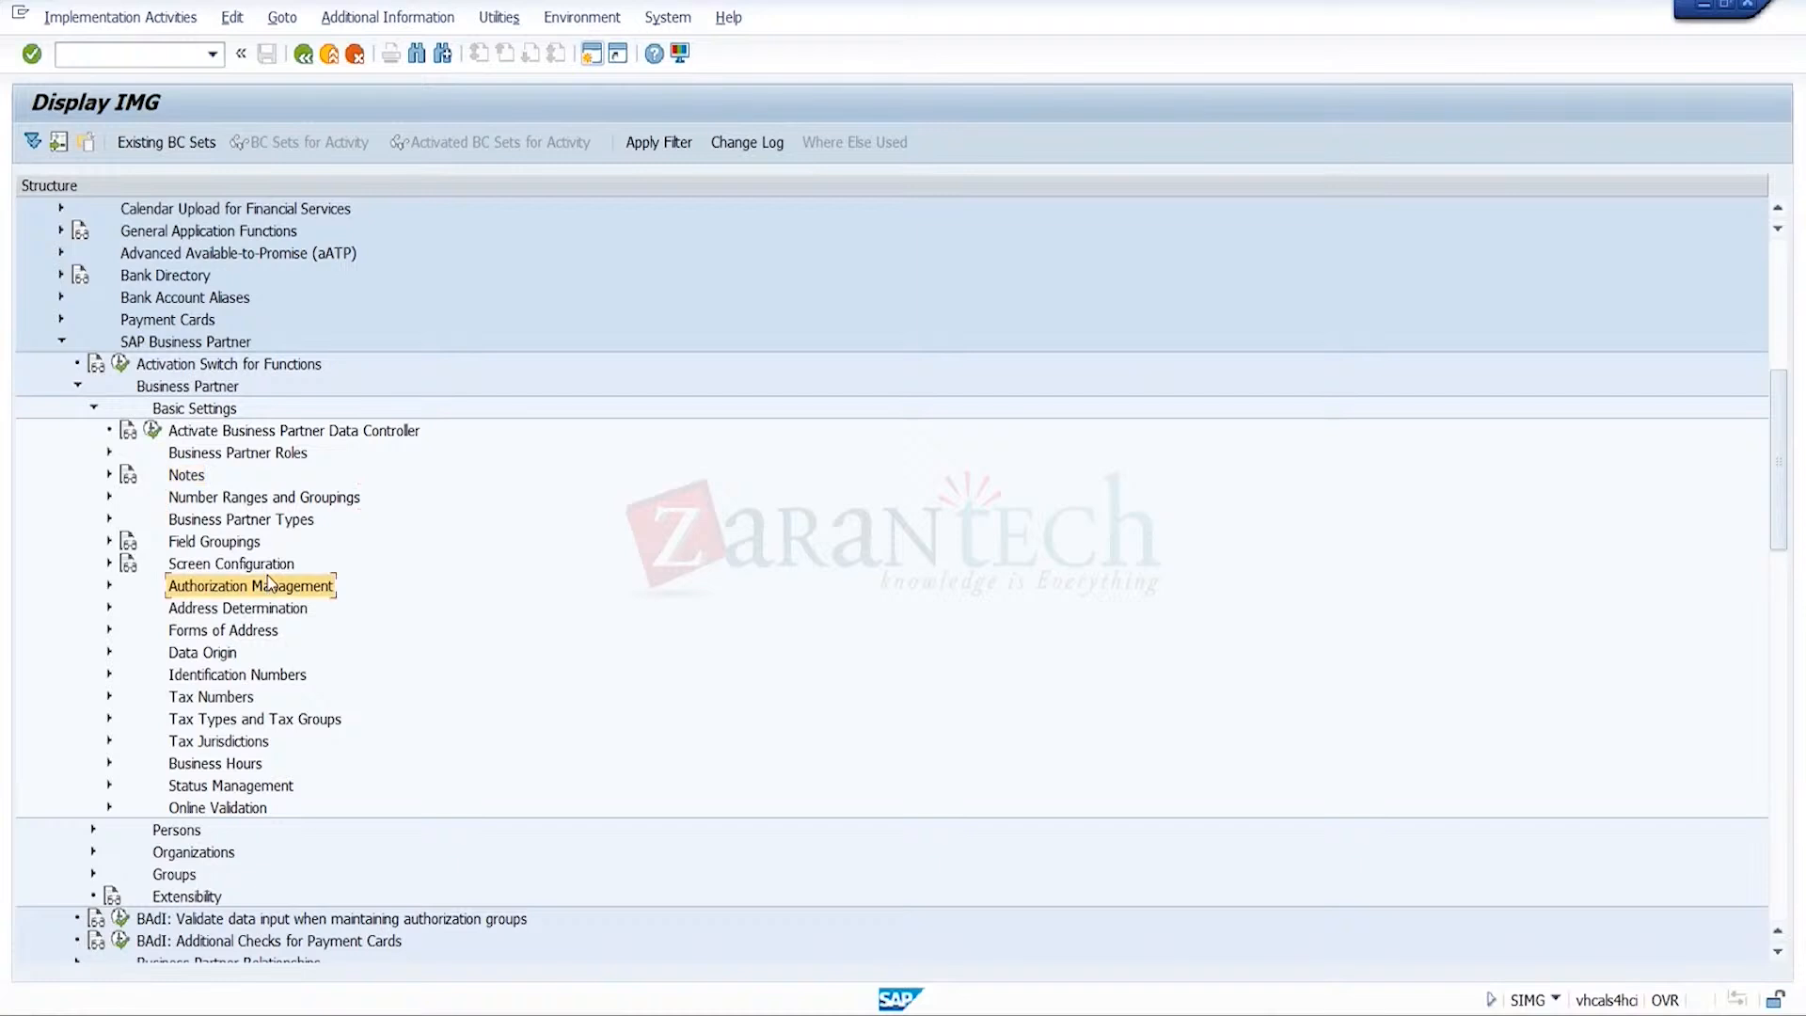
{"action": "left_click", "coordinate": [279, 568]}
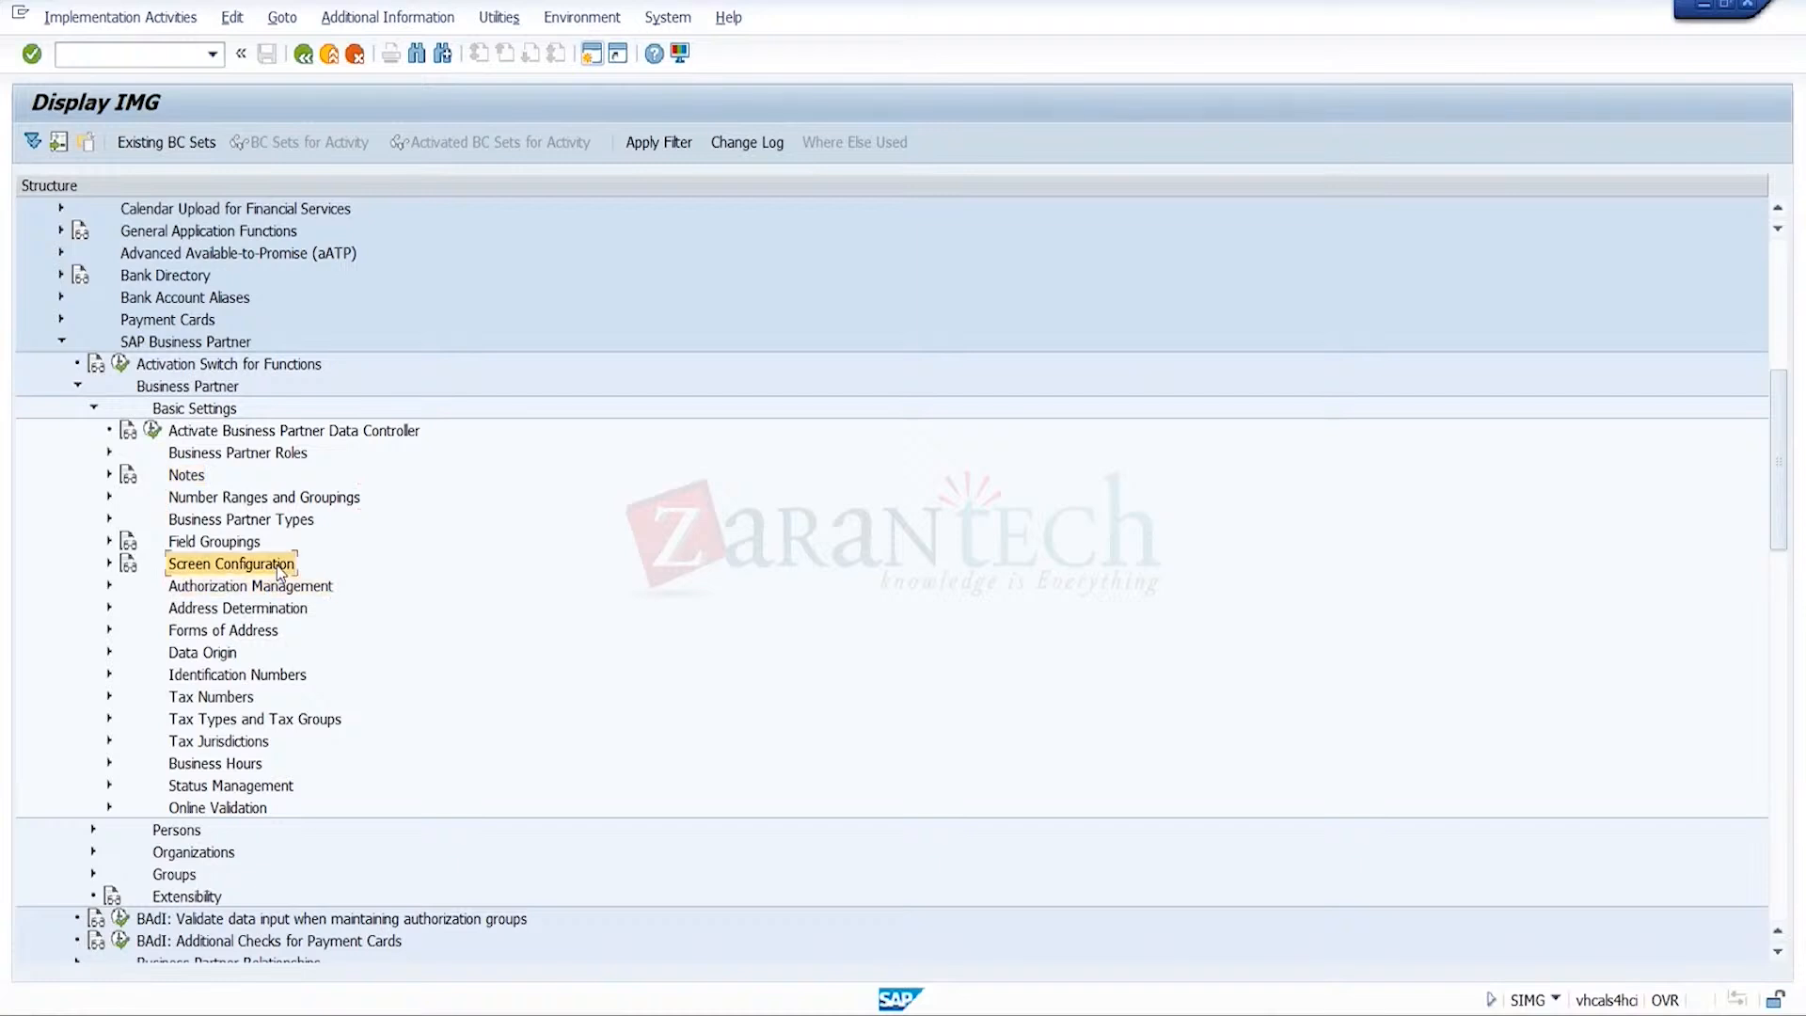
{"action": "left_click", "coordinate": [110, 563]}
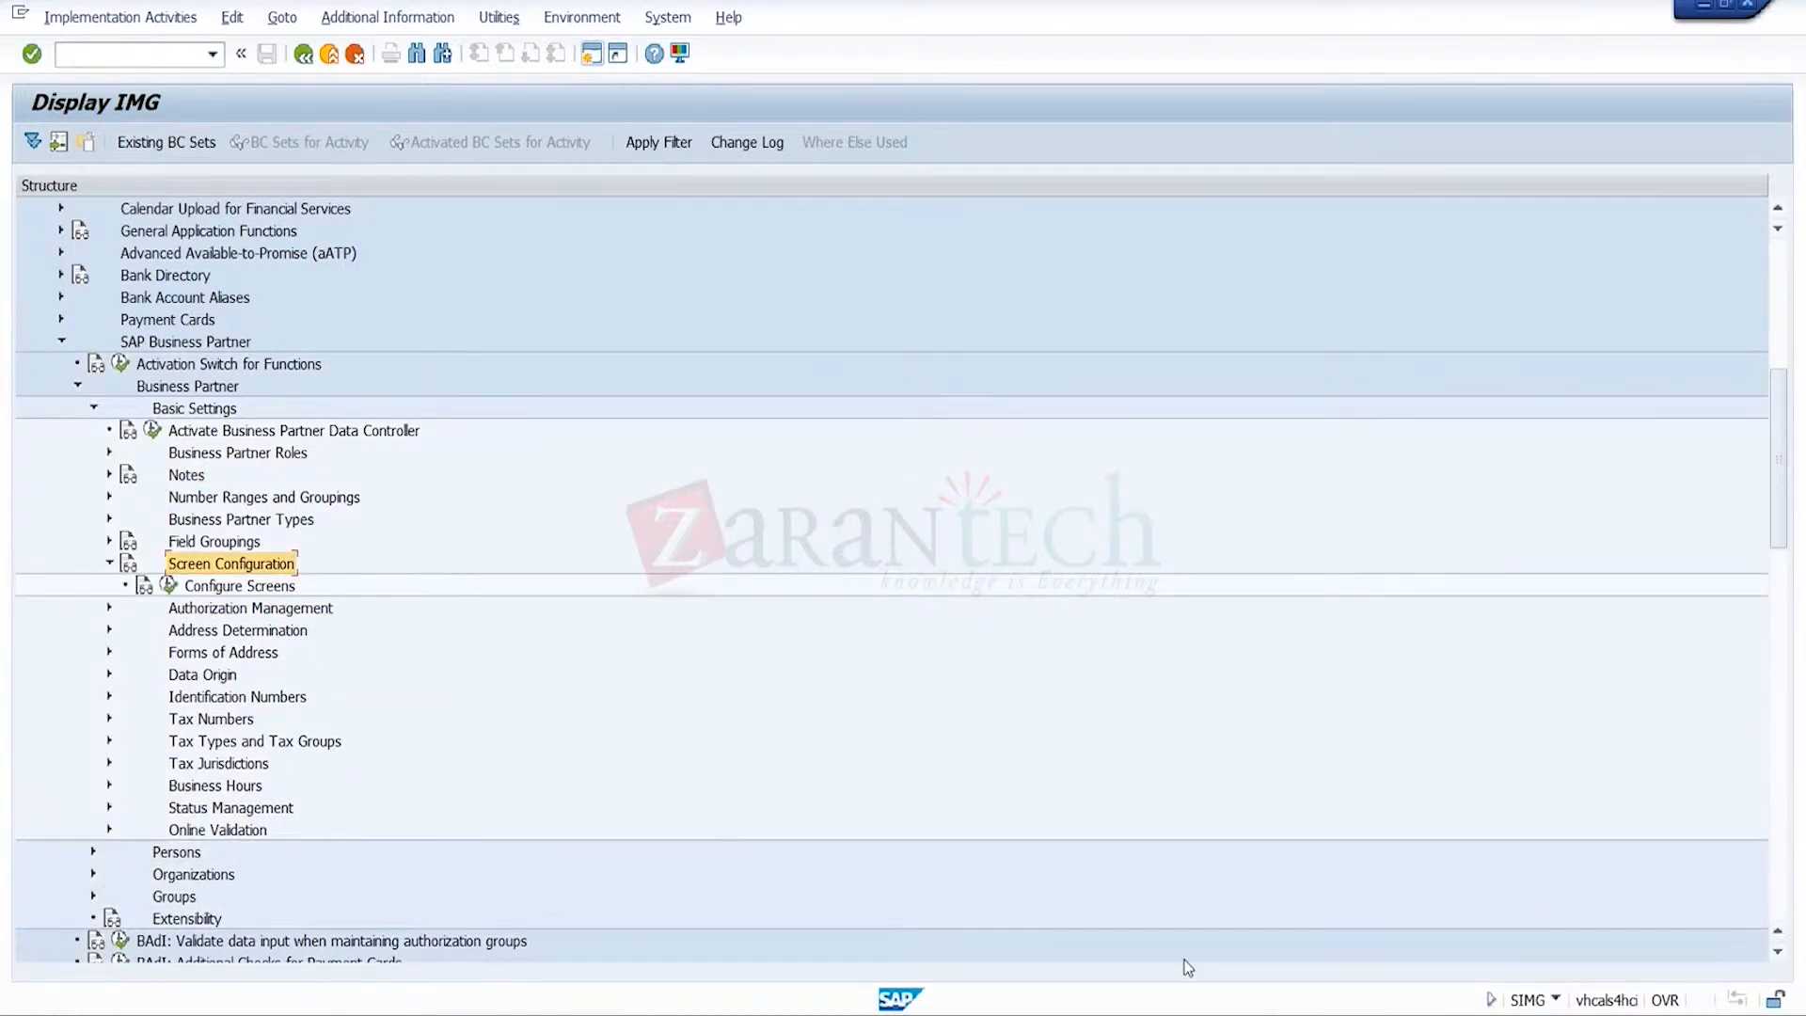
- Return to the organization's change window and switch its BP role to 000000 Business Partner (Gen.)
{"action": "left_click", "coordinate": [1340, 945]}
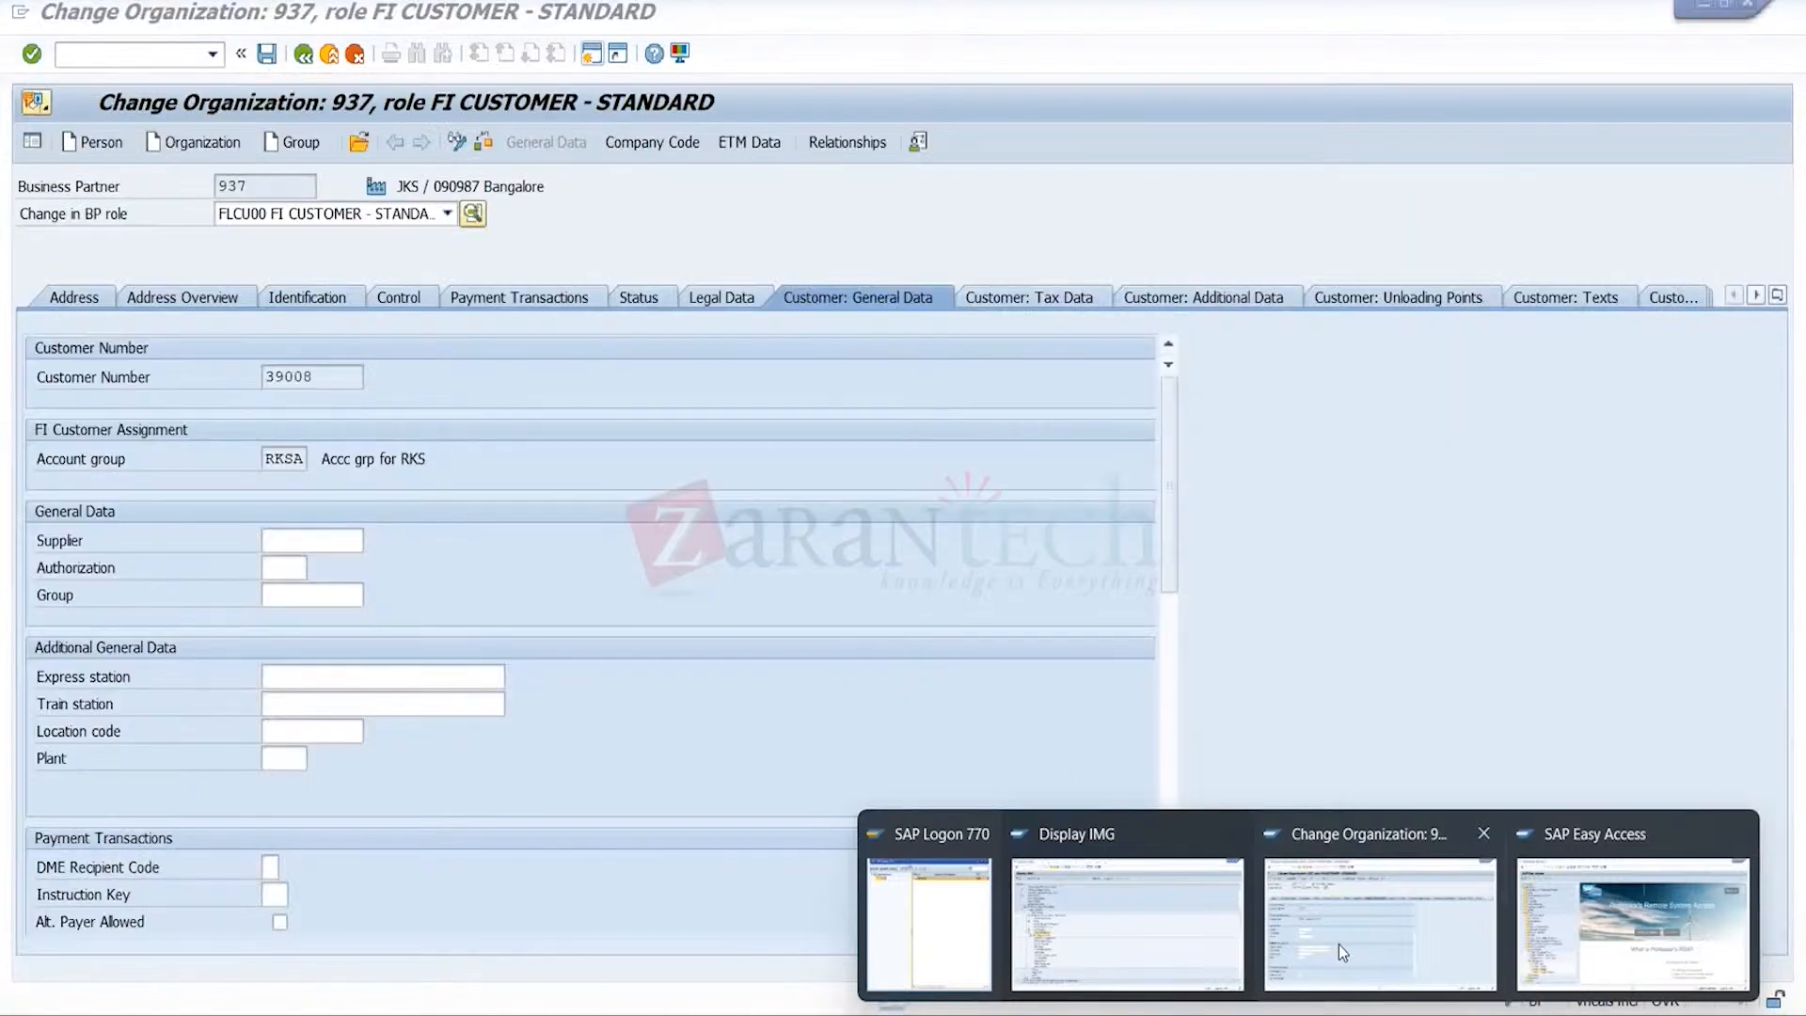
{"action": "left_click", "coordinate": [448, 213]}
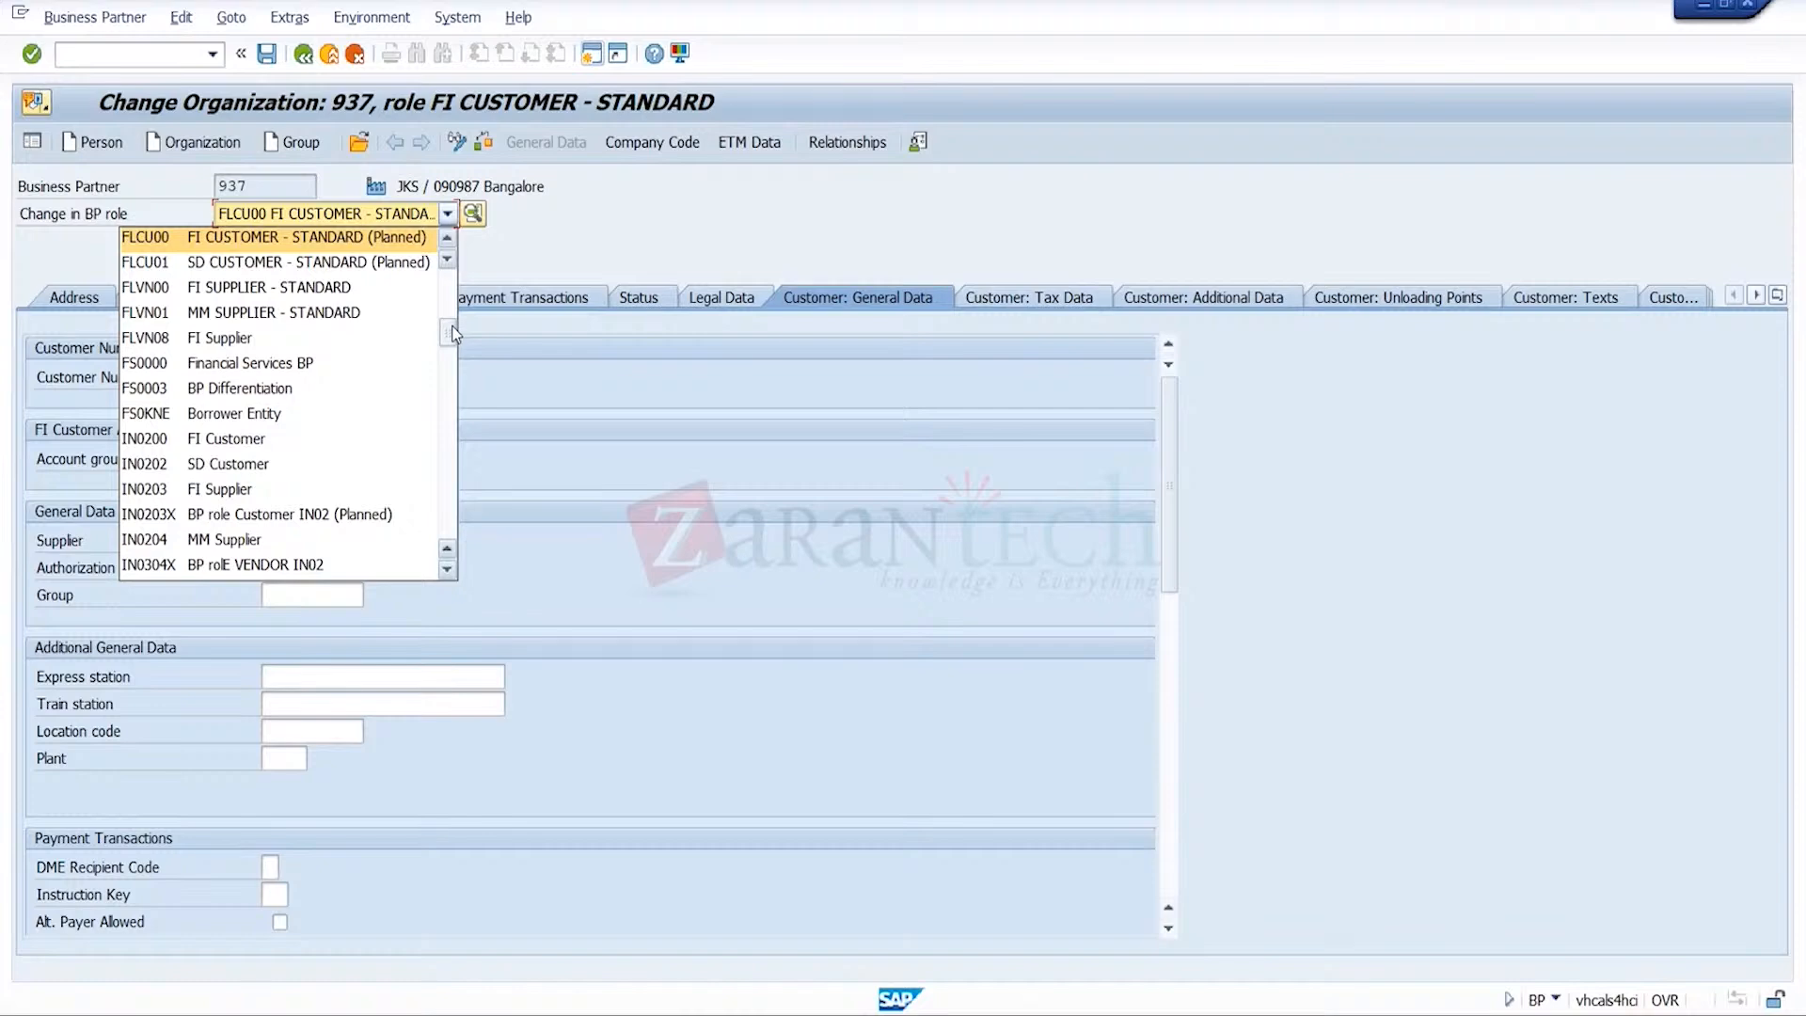
{"action": "scroll", "coordinate": [453, 331], "scroll_direction": "up", "scroll_amount": 5}
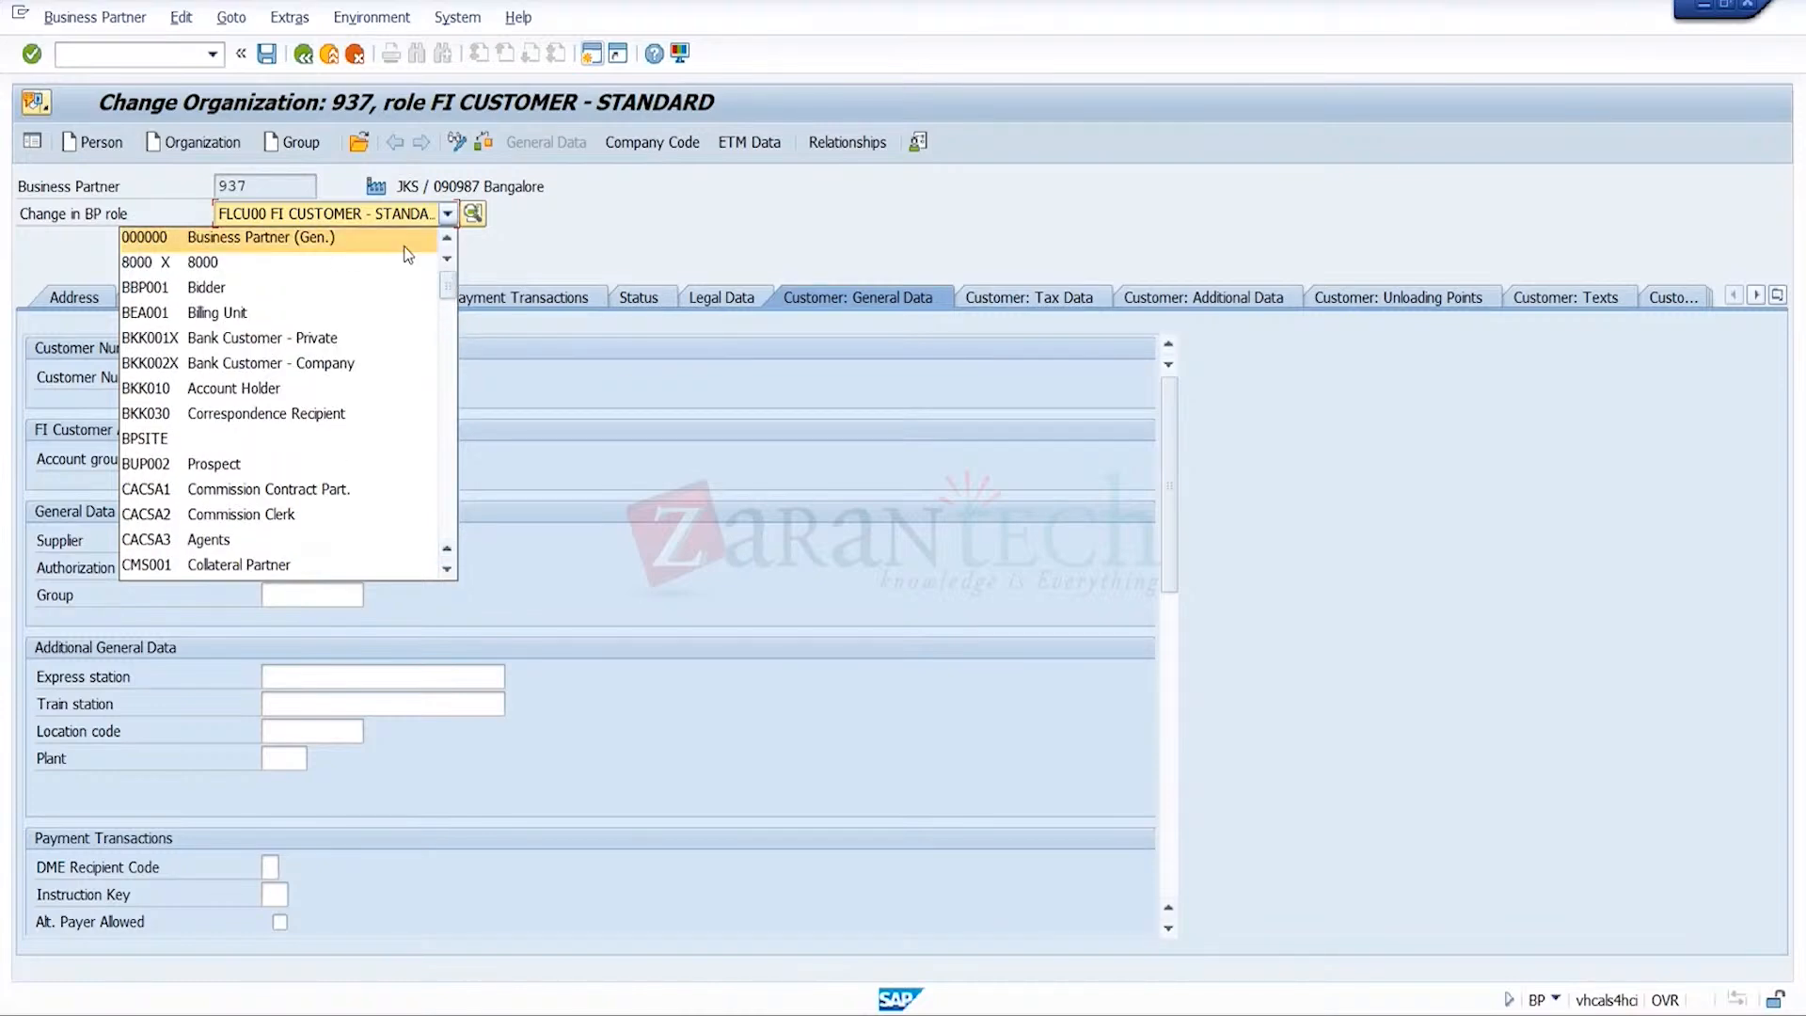
{"action": "left_click", "coordinate": [406, 244]}
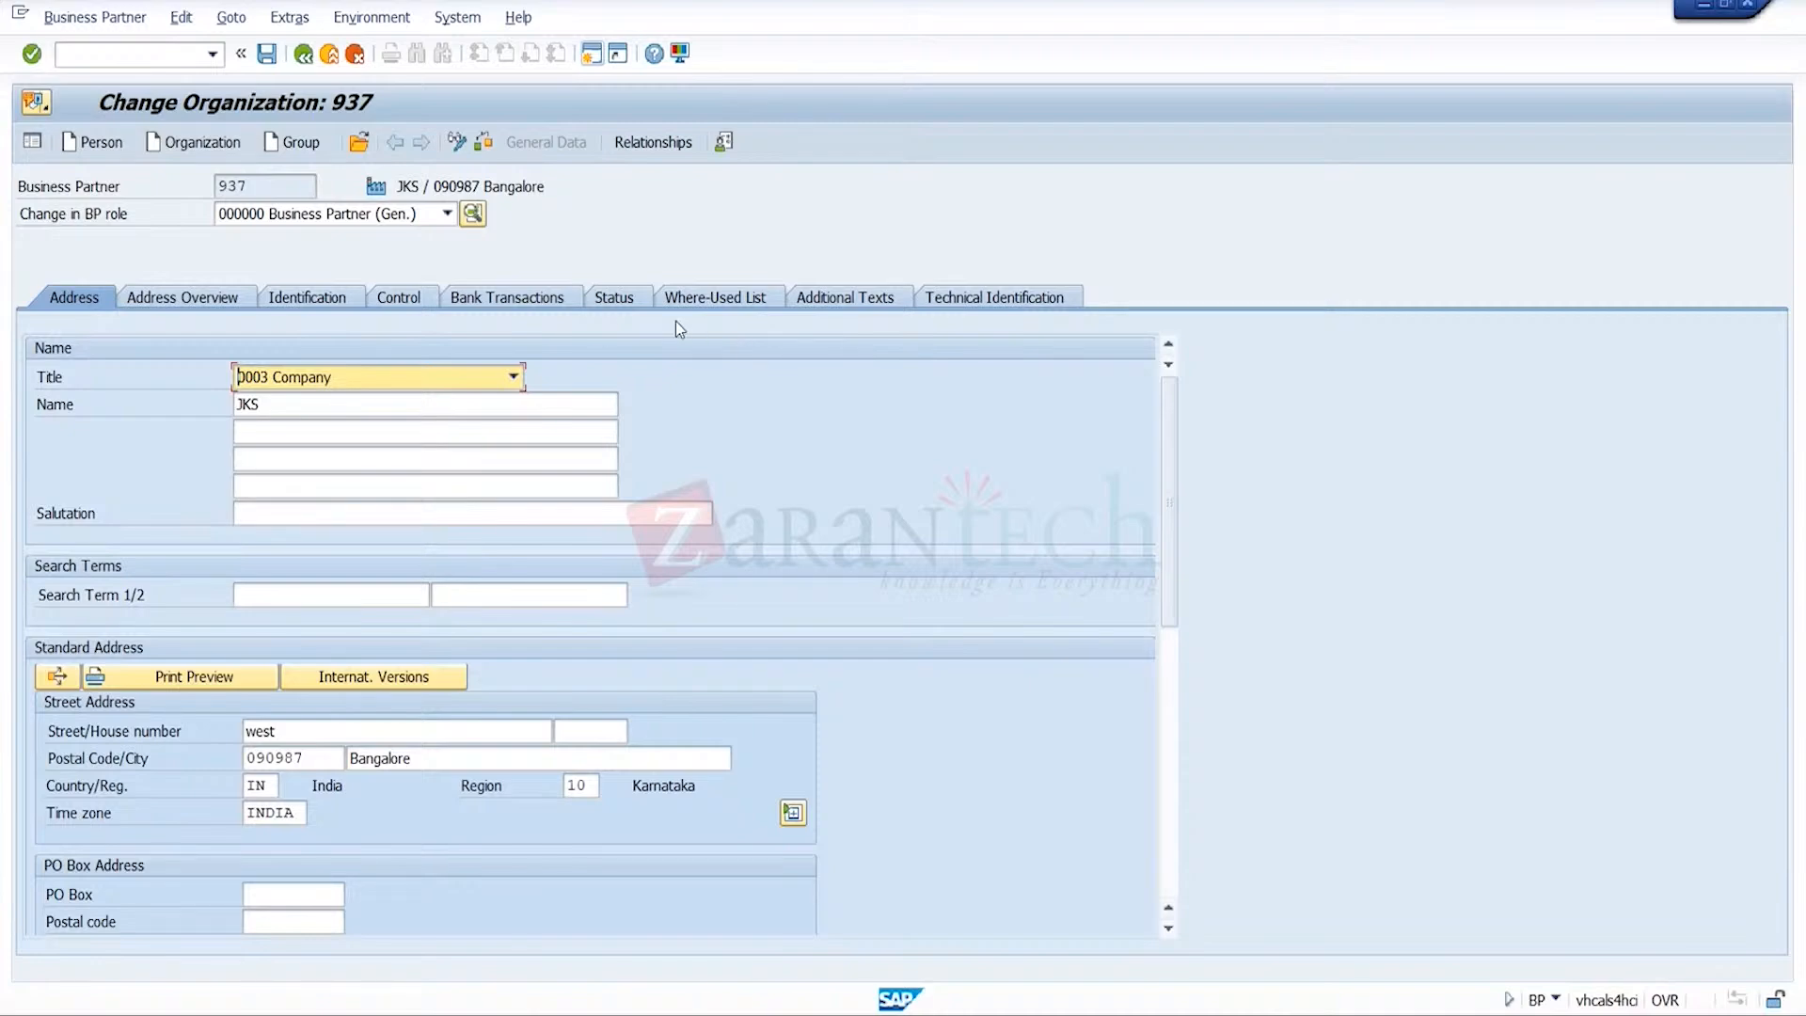
- Review the organization's bank transactions and return to its address data
{"action": "left_click", "coordinate": [534, 299]}
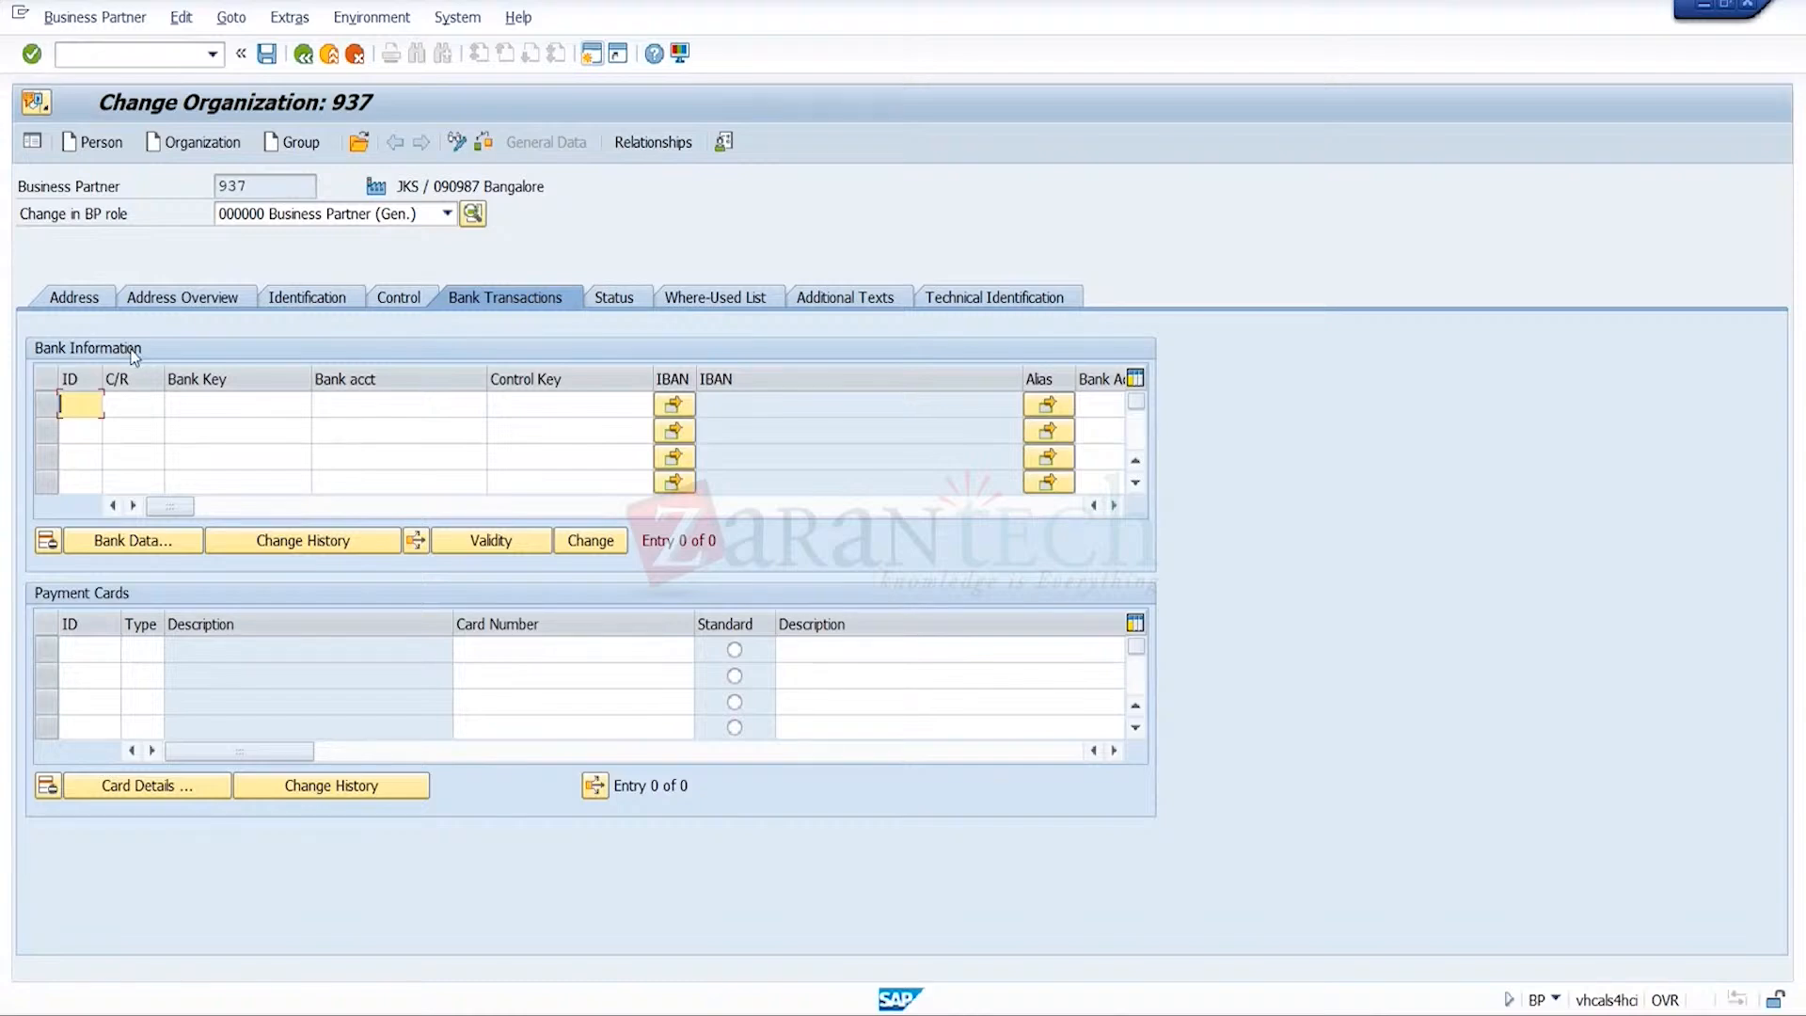
{"action": "left_click", "coordinate": [91, 299]}
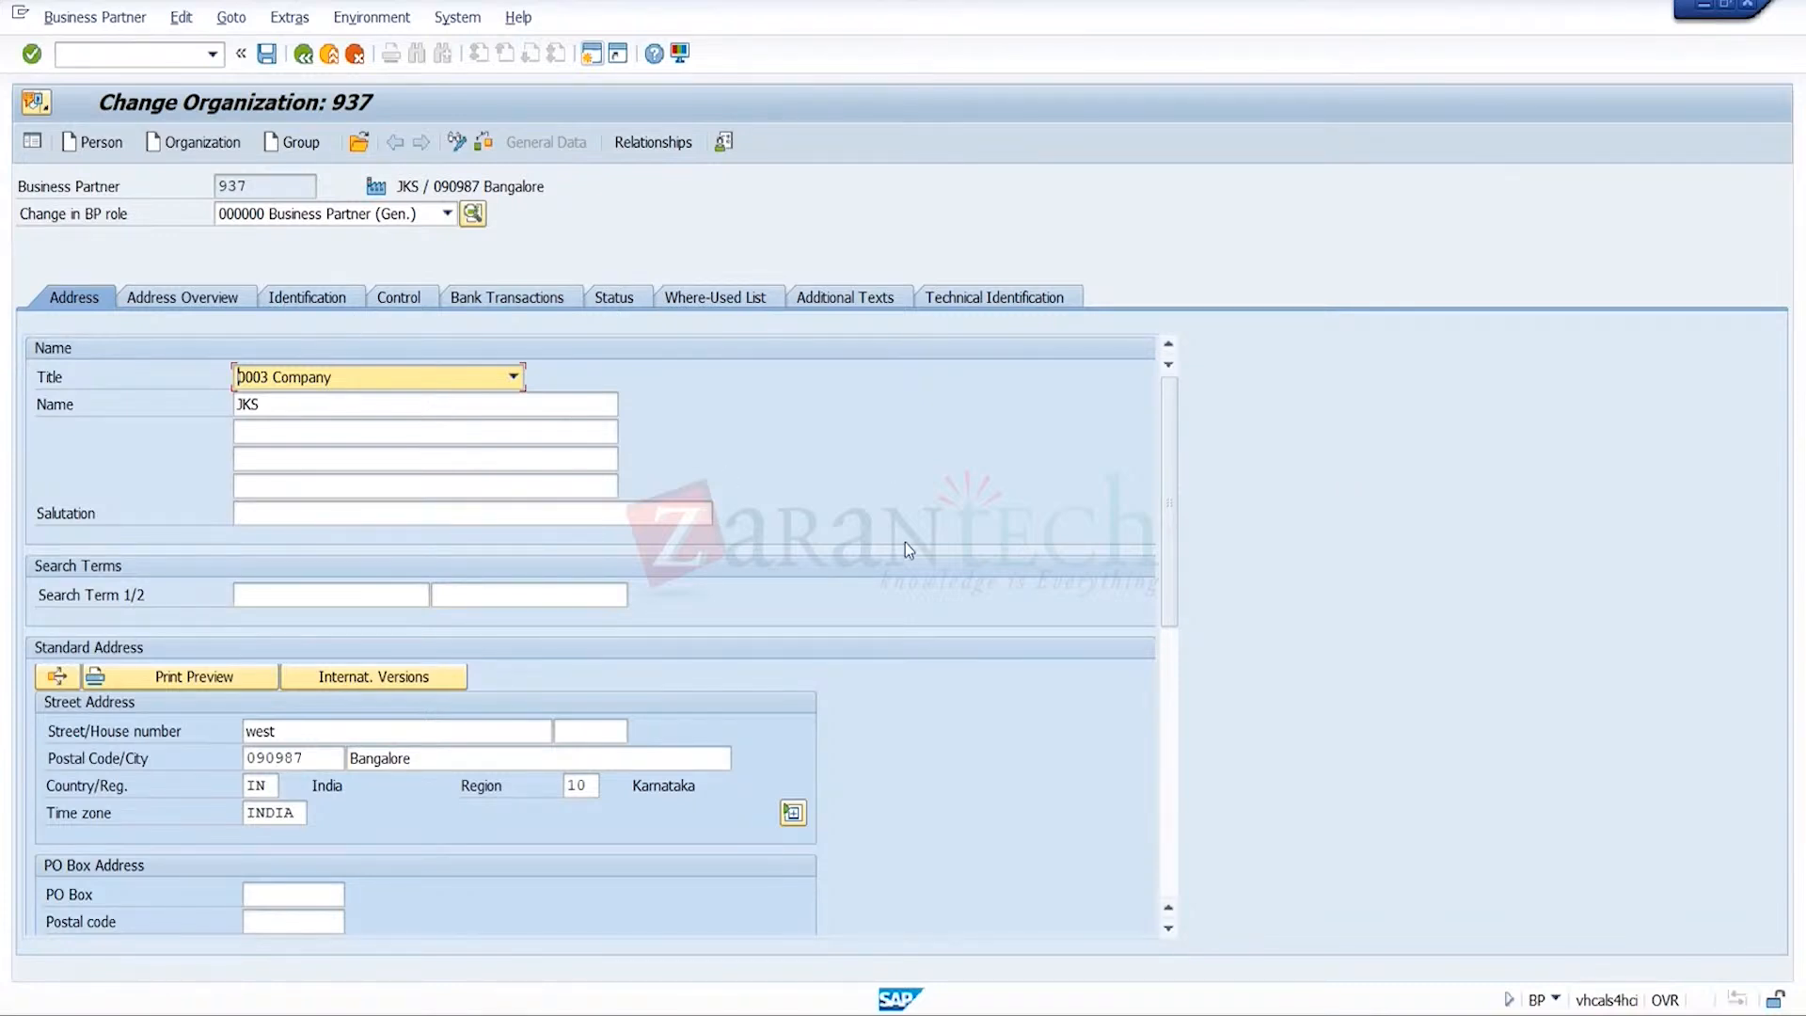
{"action": "mouse_move", "coordinate": [1260, 1006]}
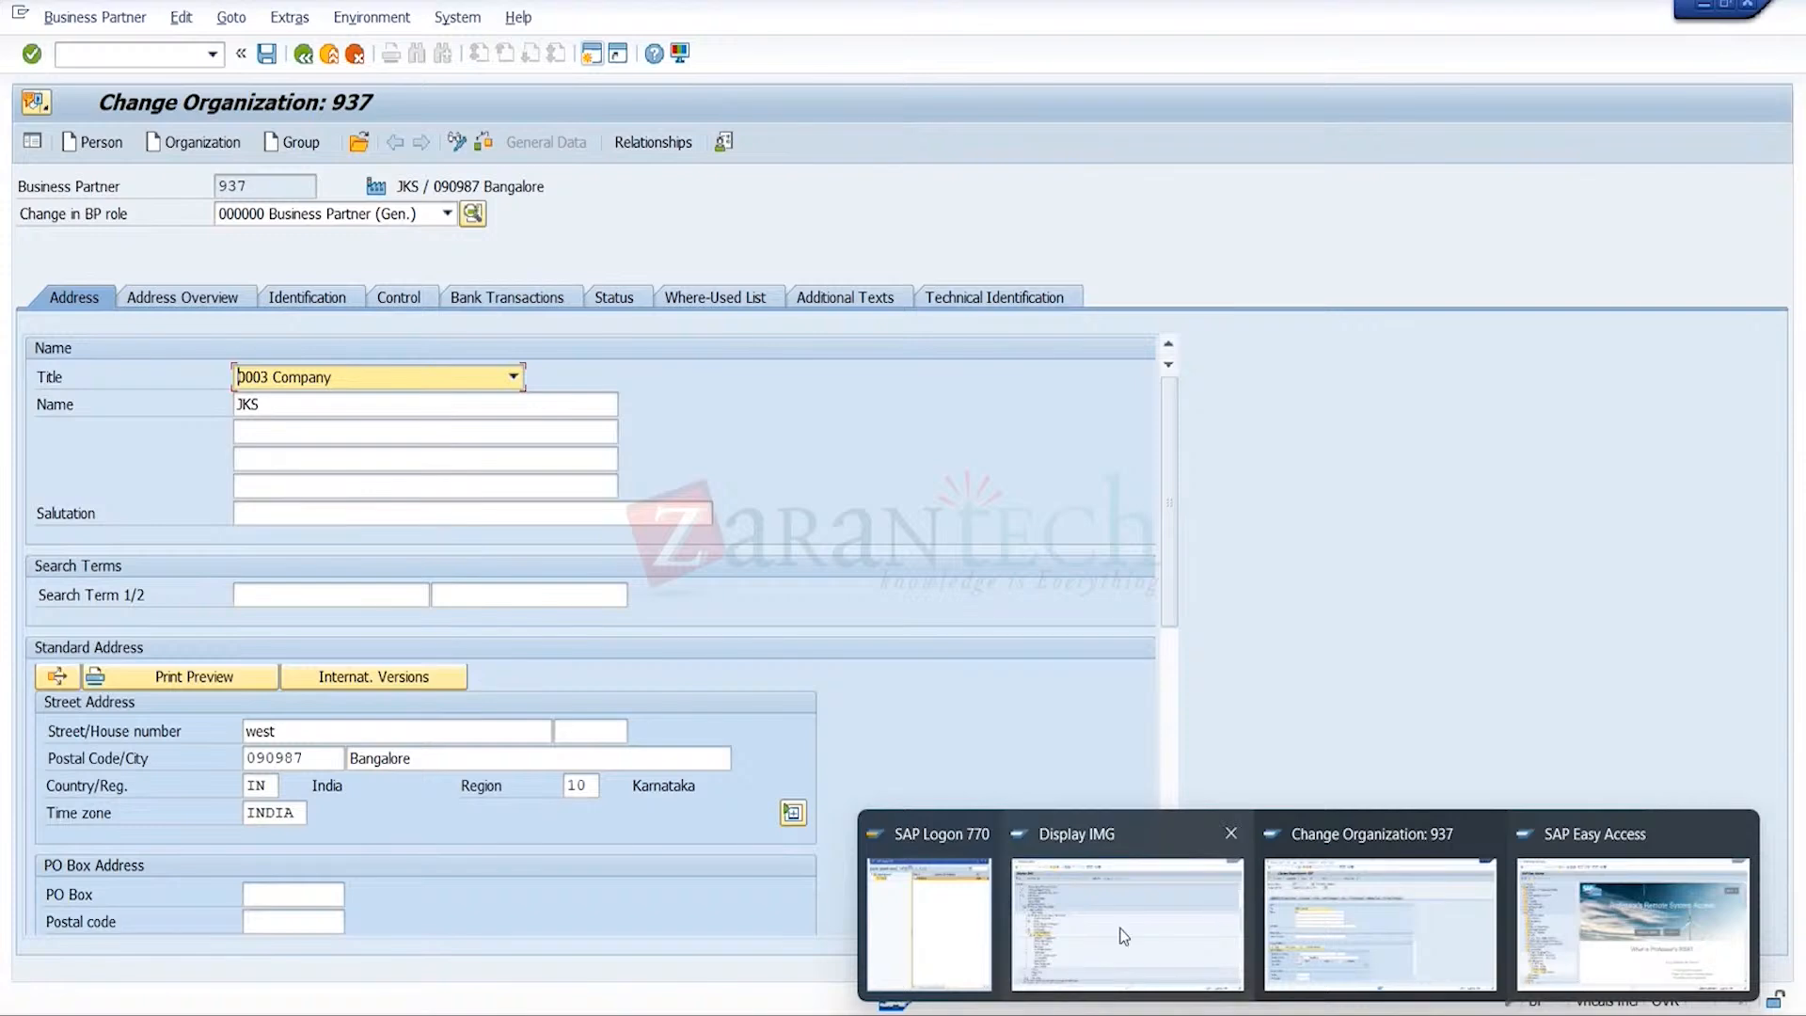
- Switch to the Display IMG window and open the Configure Screens activity under Screen Configuration
{"action": "left_click", "coordinate": [1129, 875]}
{"action": "left_click", "coordinate": [215, 586]}
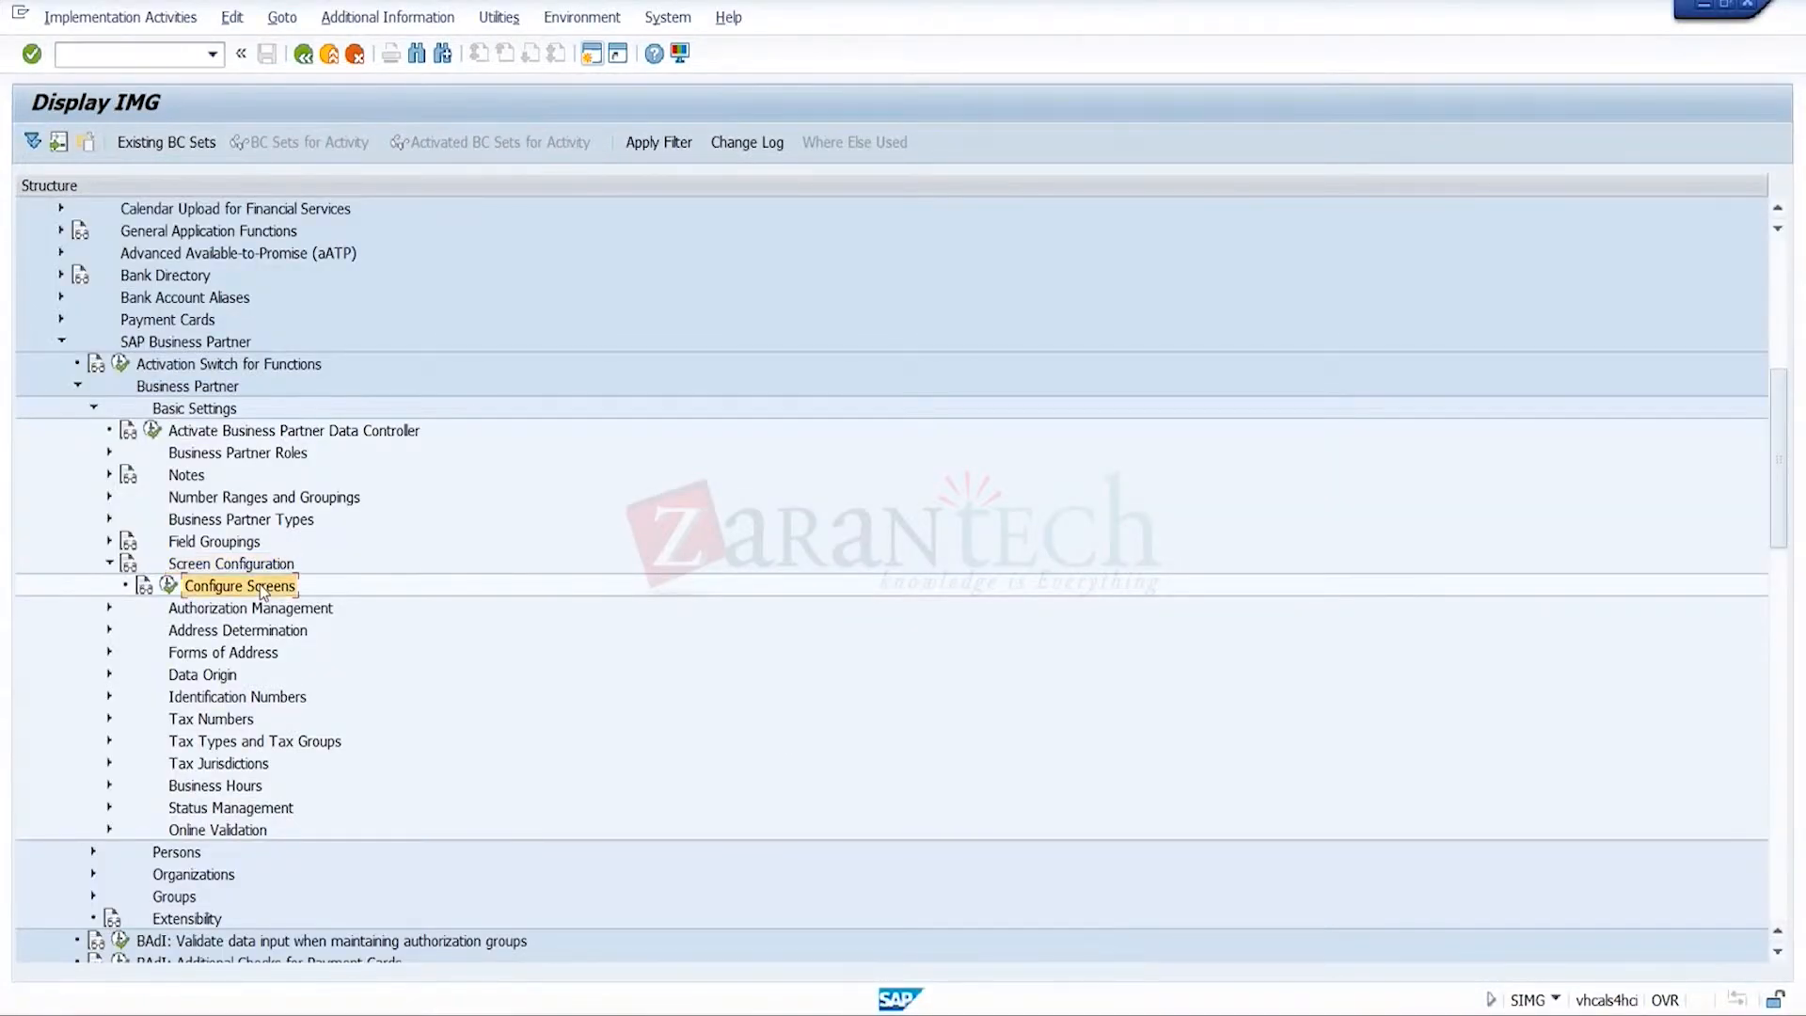
{"action": "left_click", "coordinate": [170, 585]}
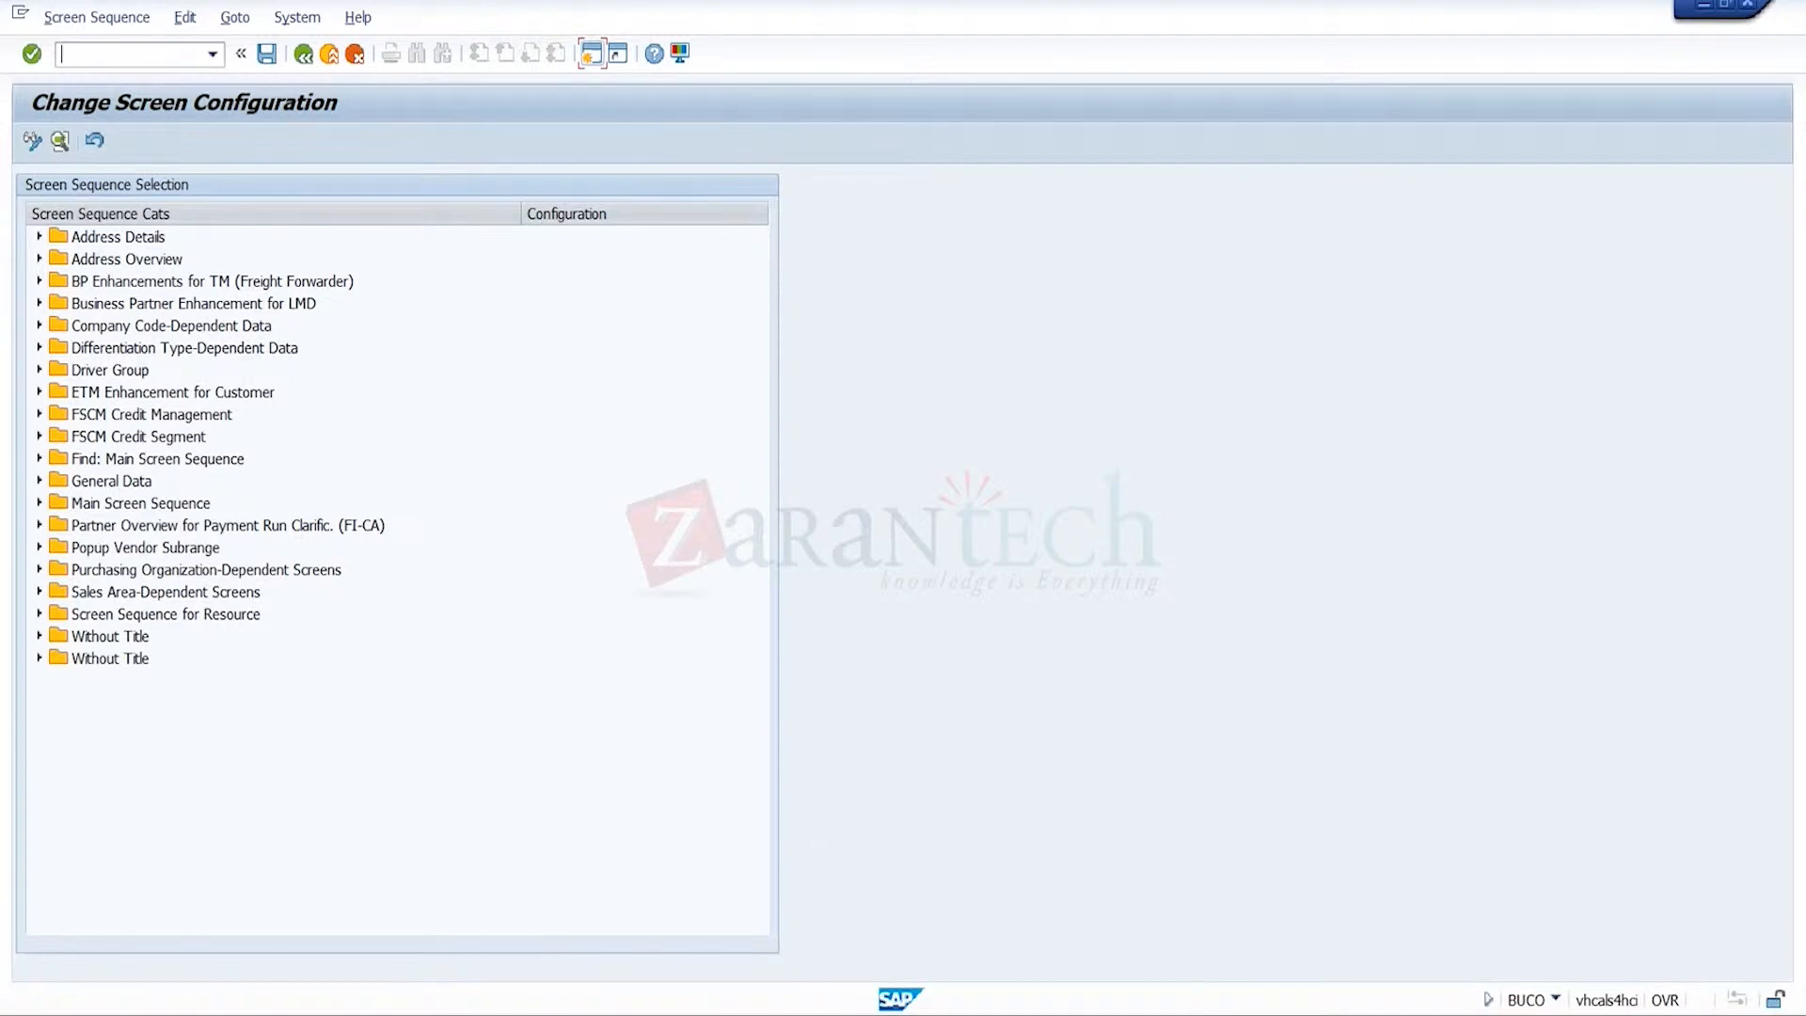
- Look over the sections of the organization's change window and return to the Change Screen Configuration window
{"action": "mouse_move", "coordinate": [1308, 1014]}
{"action": "left_click", "coordinate": [1352, 937]}
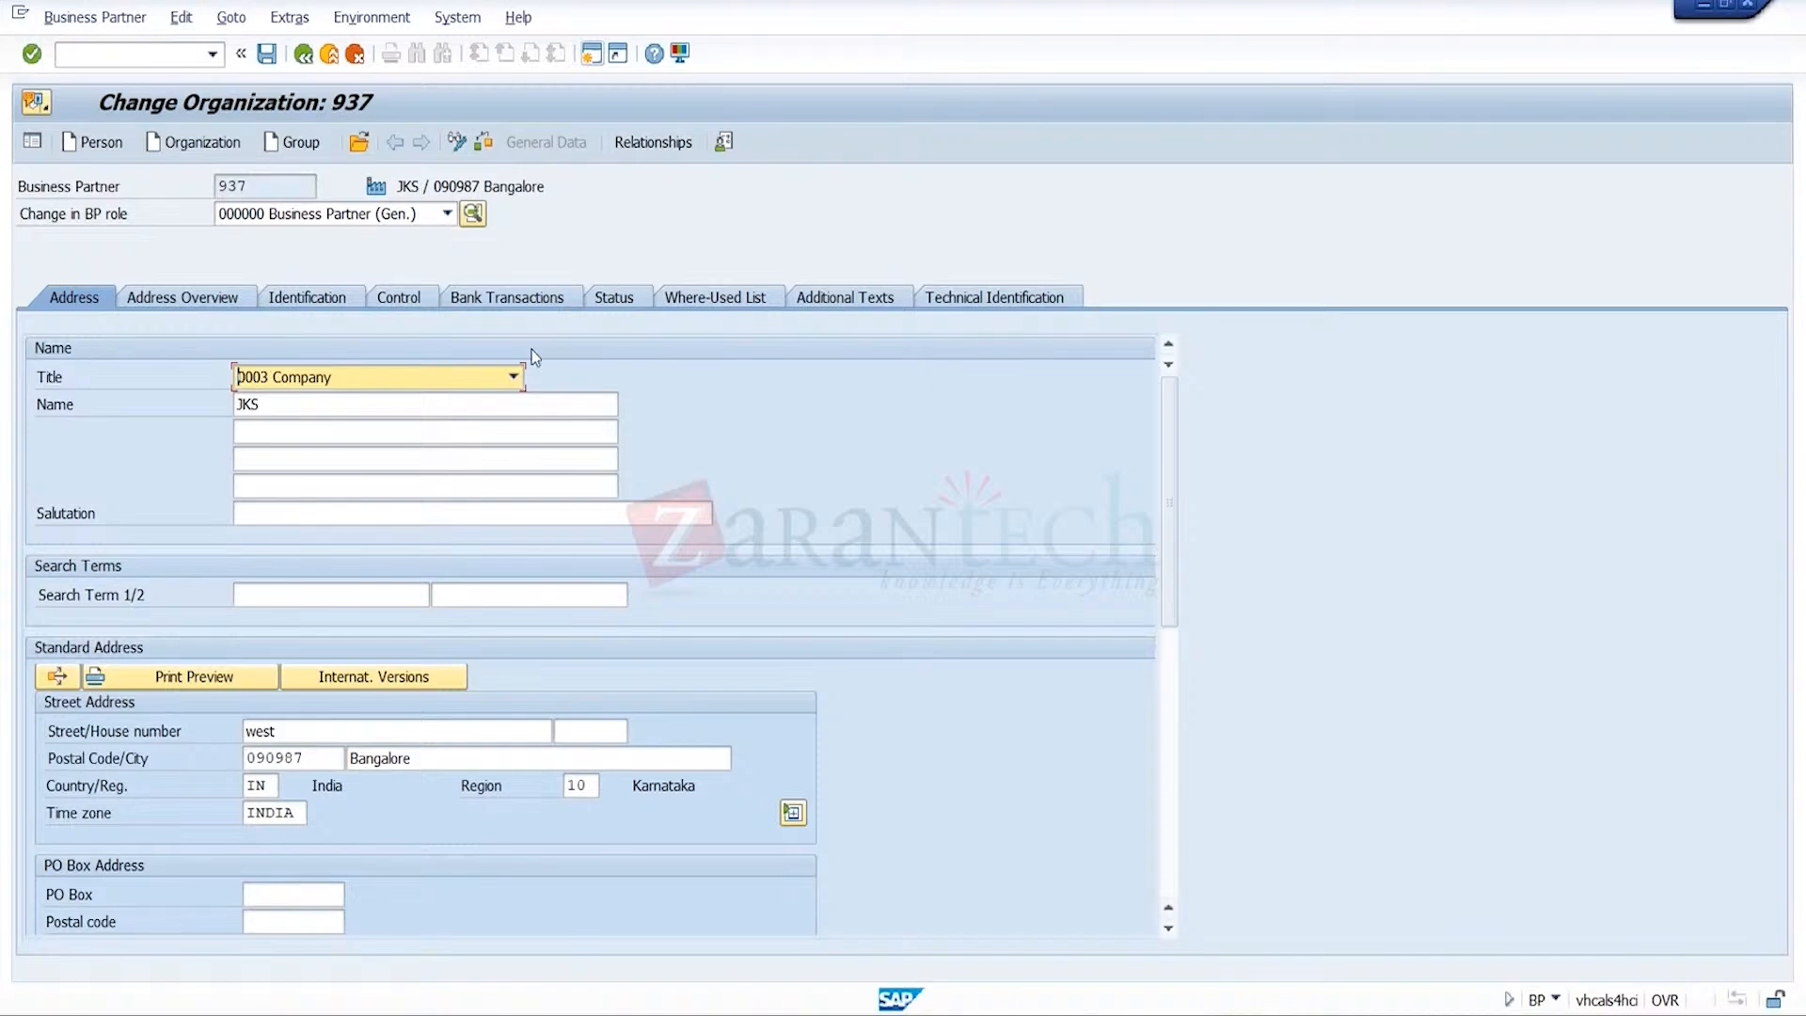
{"action": "mouse_move", "coordinate": [1322, 1012]}
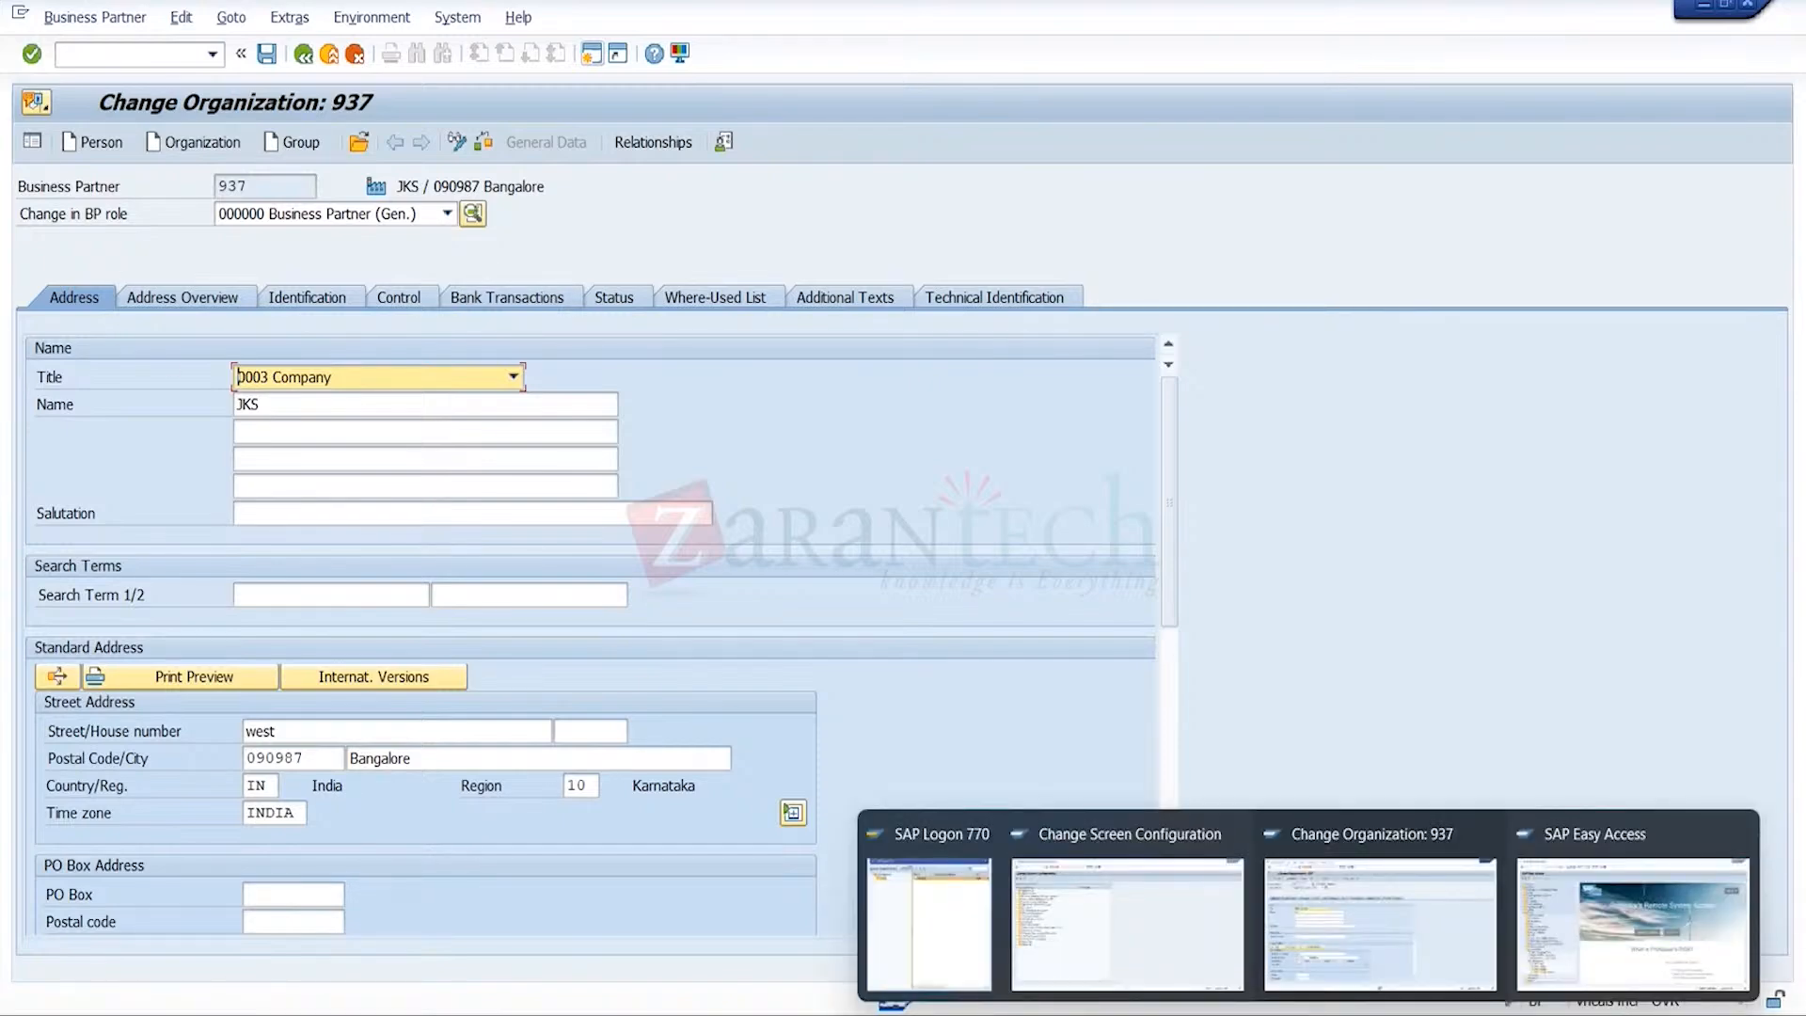
{"action": "left_click", "coordinate": [1093, 929]}
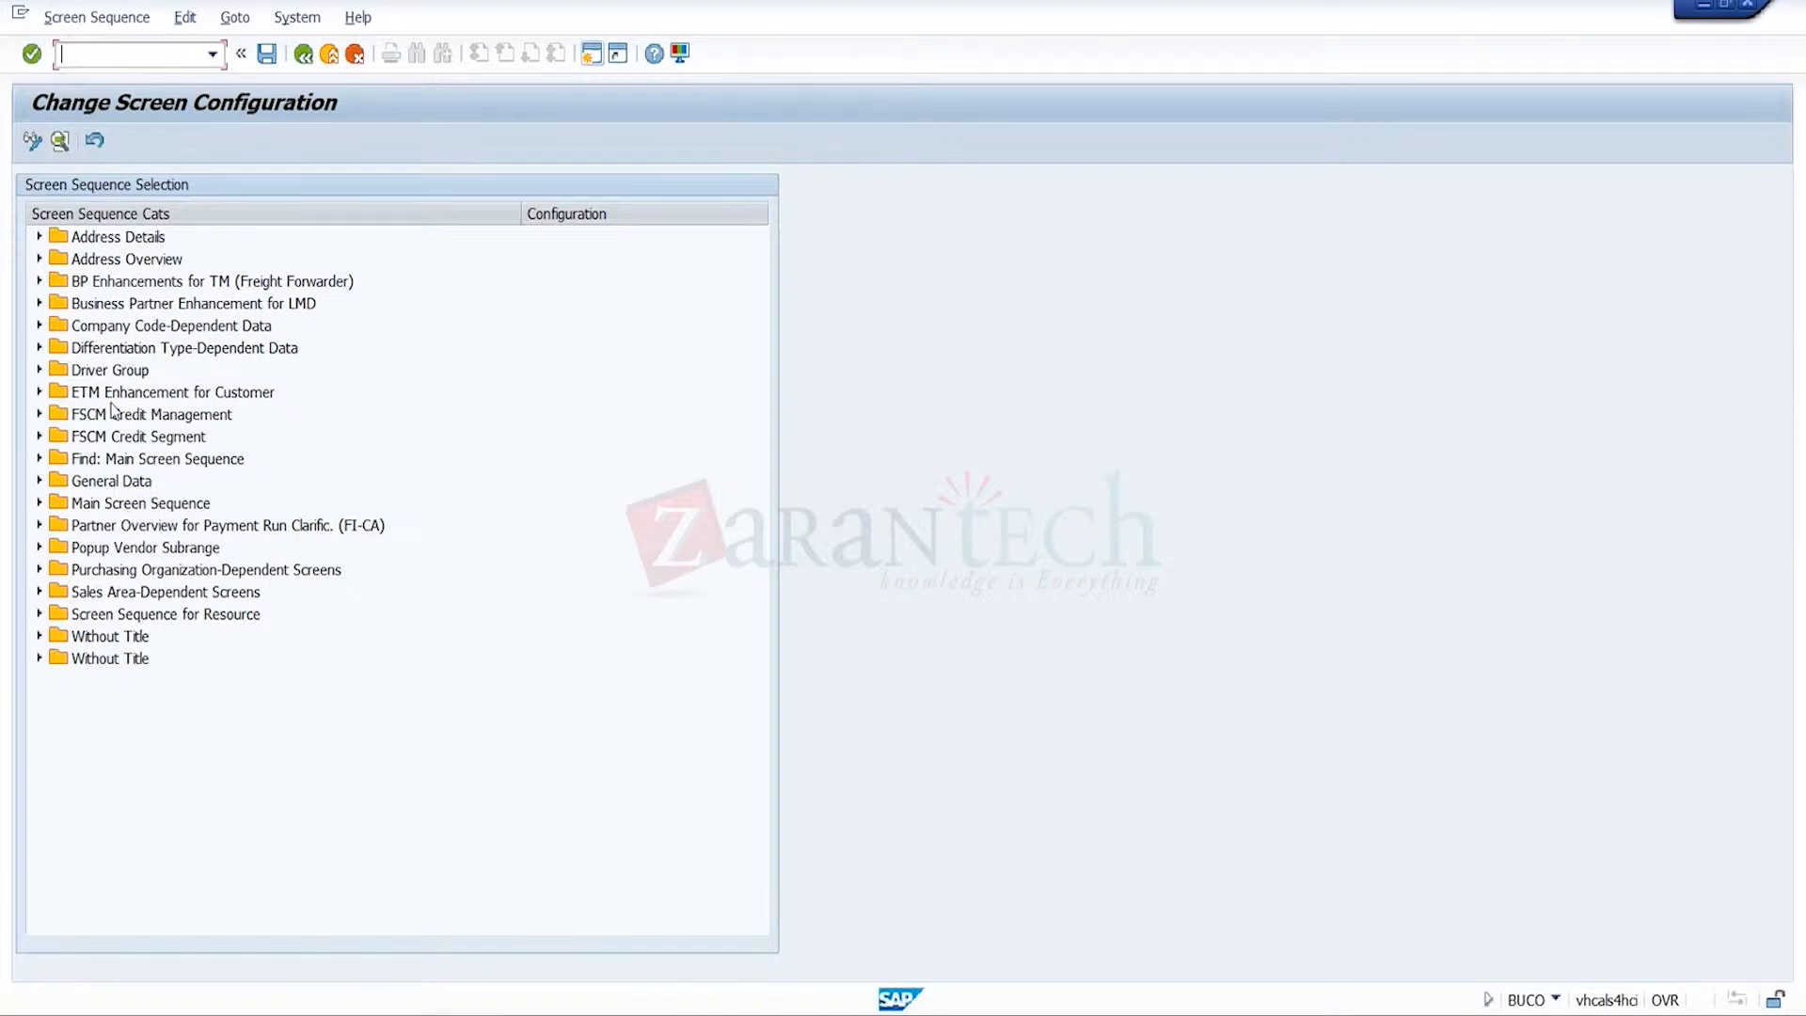
- Expand the Roles under General Data and select the Business Partner (Gen.) role
{"action": "left_click", "coordinate": [39, 482]}
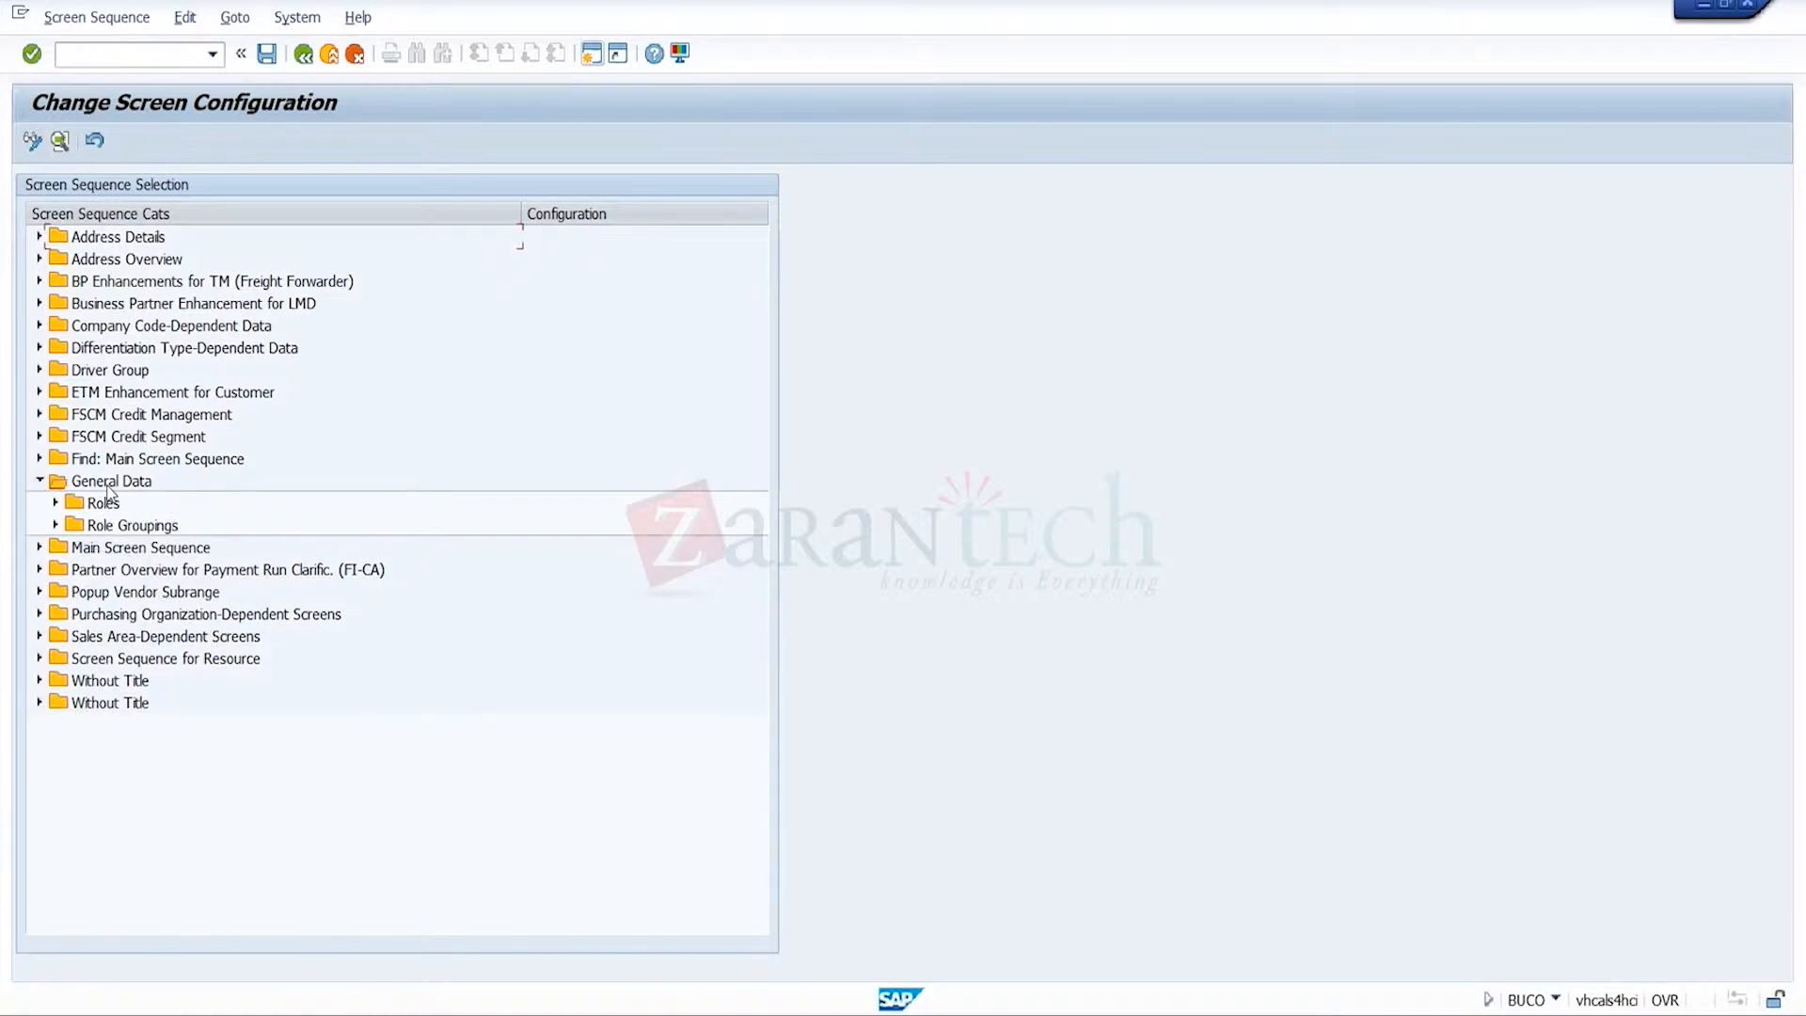
{"action": "left_click", "coordinate": [108, 491]}
{"action": "left_click", "coordinate": [56, 504]}
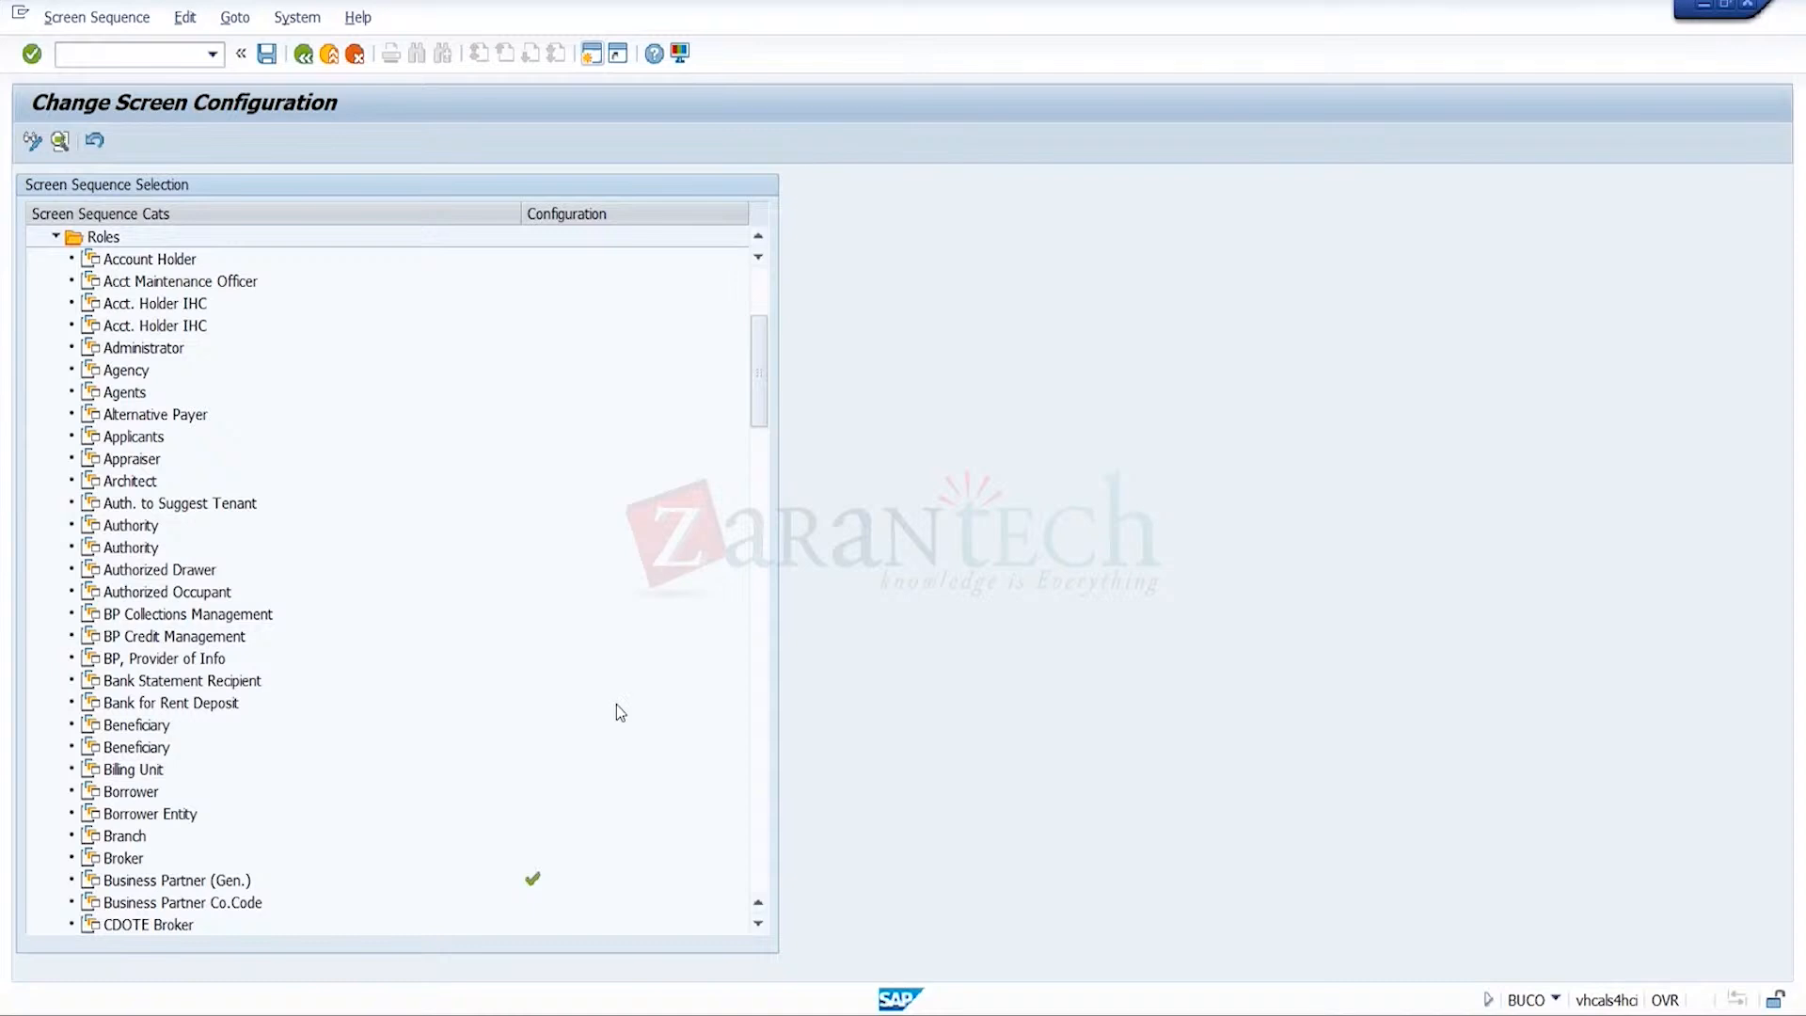
{"action": "left_click", "coordinate": [226, 885]}
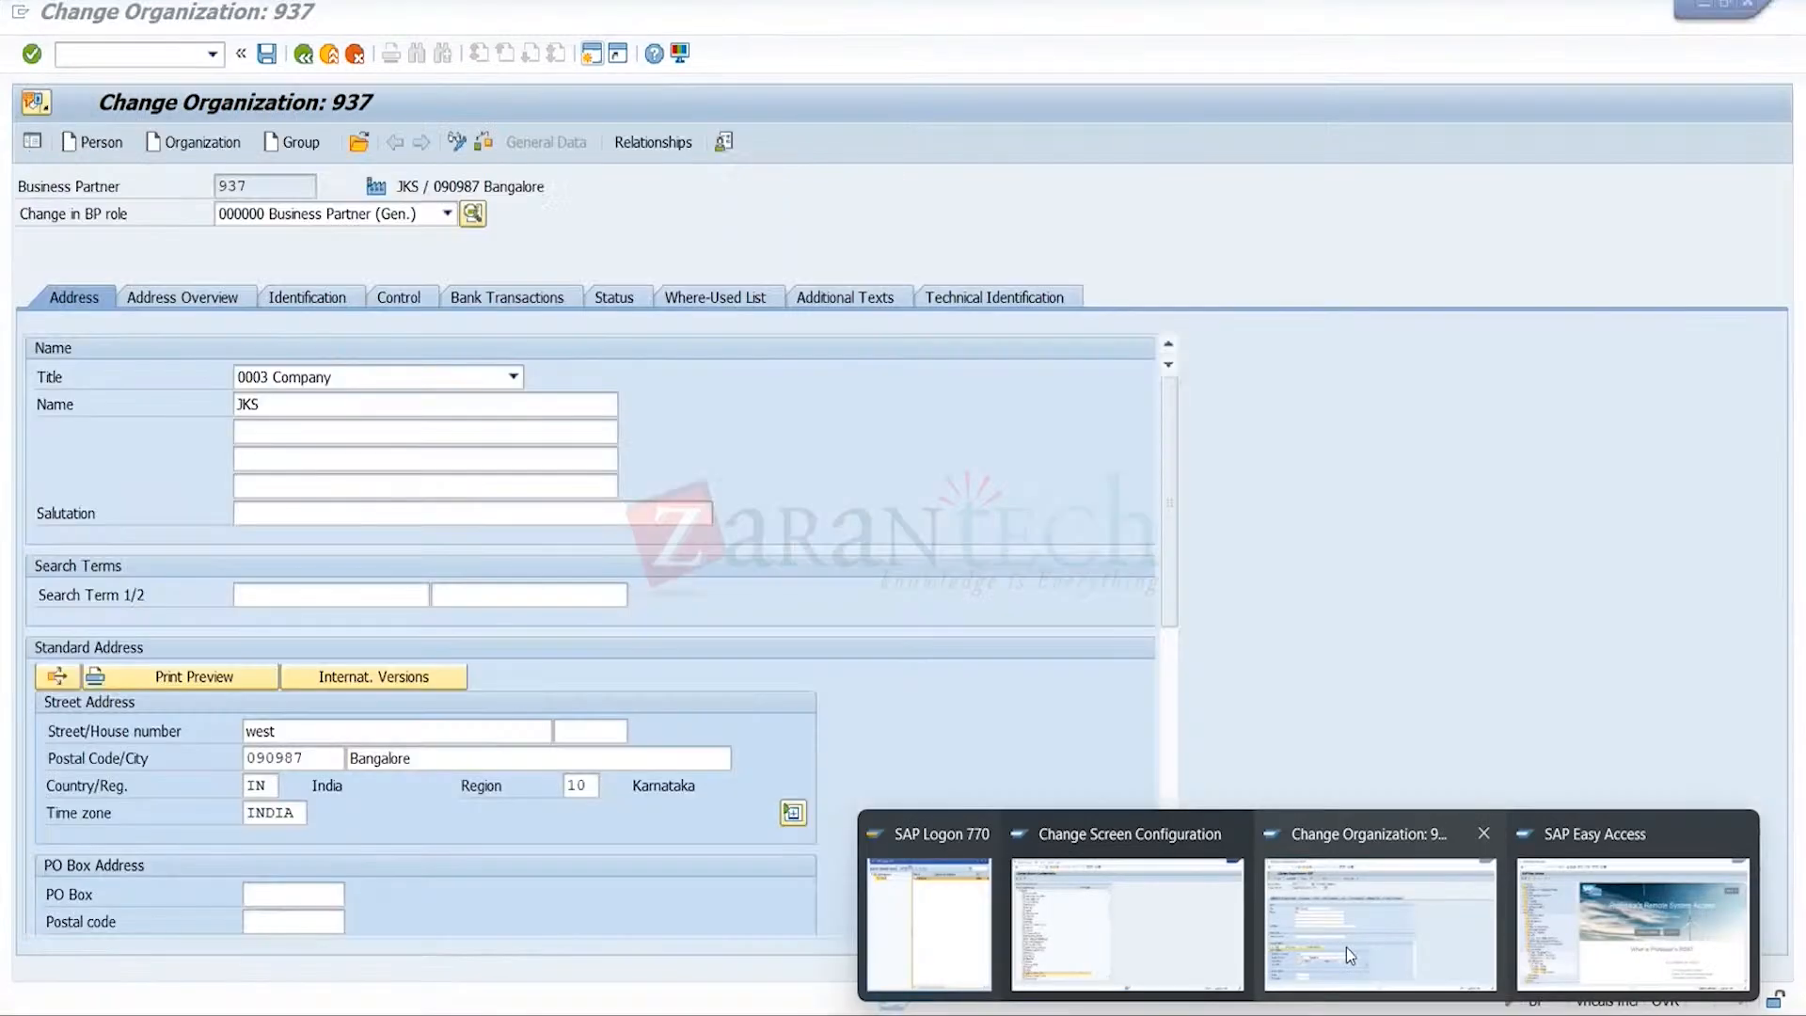
- Check the organization's general role display against the selected Business Partner (Gen.) entry, returning to Change Screen Configuration
{"action": "left_click", "coordinate": [1346, 946]}
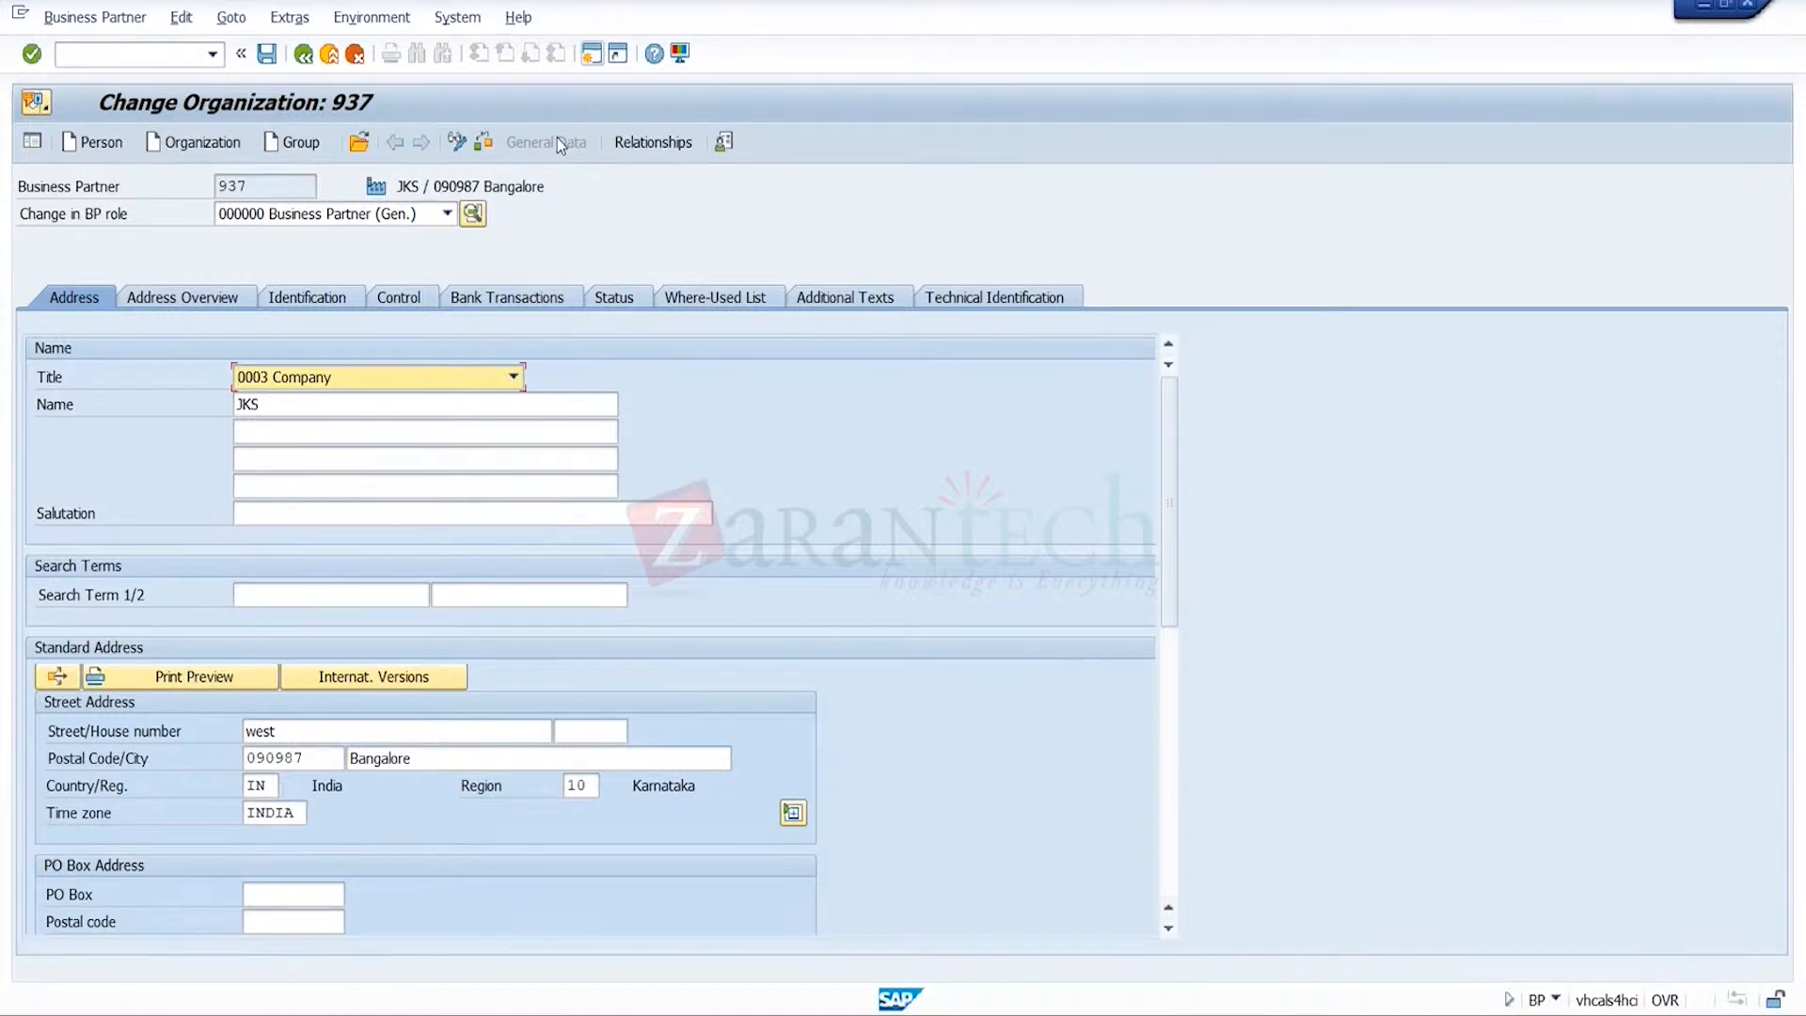
{"action": "mouse_move", "coordinate": [1308, 1013]}
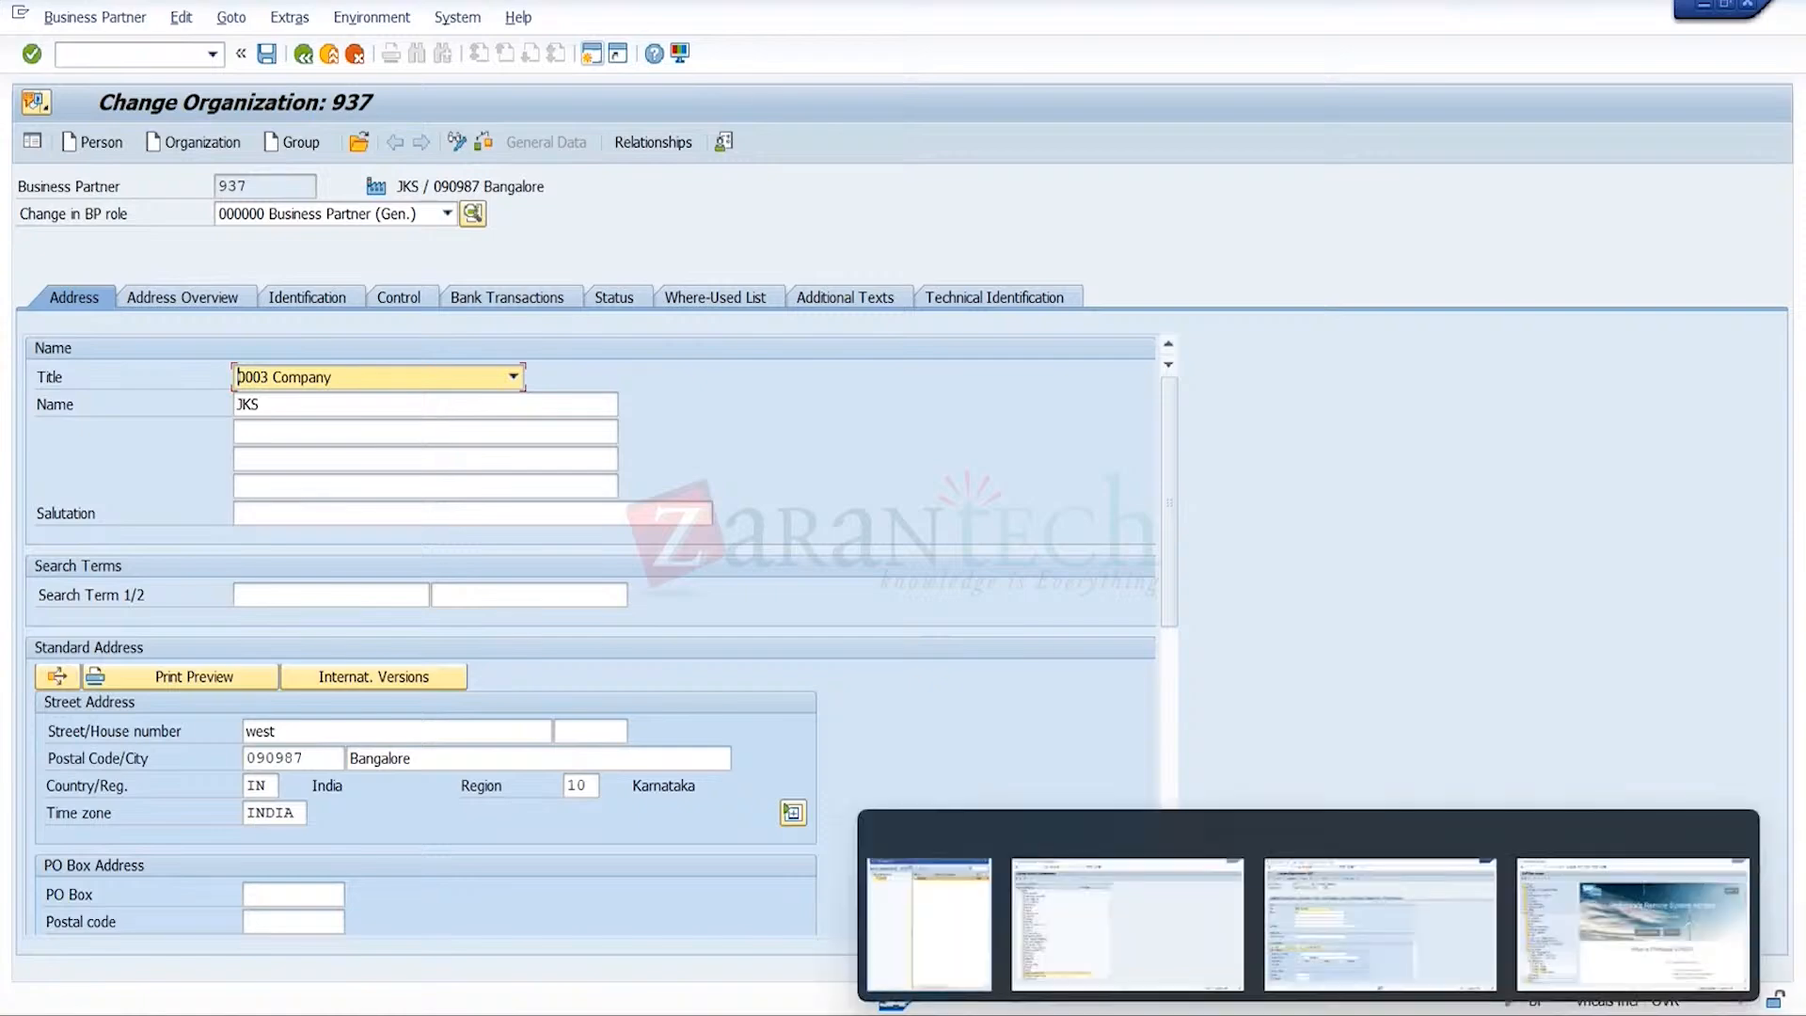
{"action": "left_click", "coordinate": [1148, 931]}
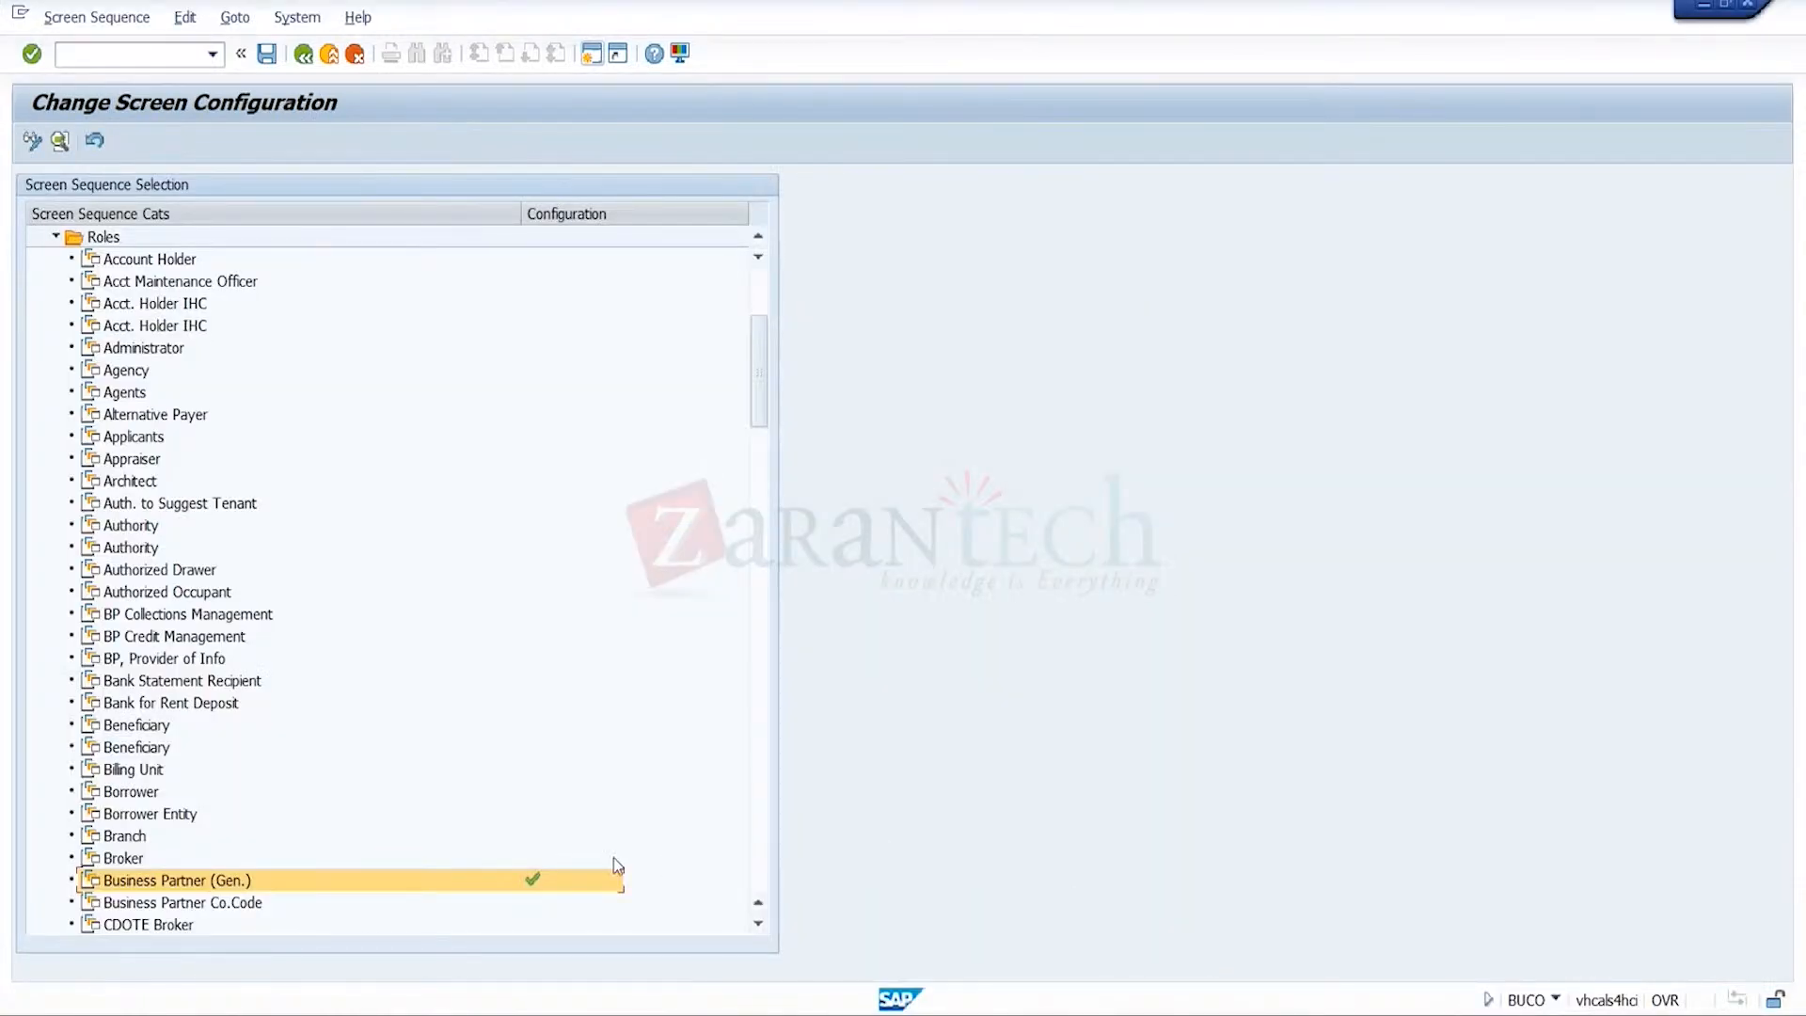
- Open the screen configuration of Business Partner (Gen.) and display its screen sequence
{"action": "double_click", "coordinate": [237, 886]}
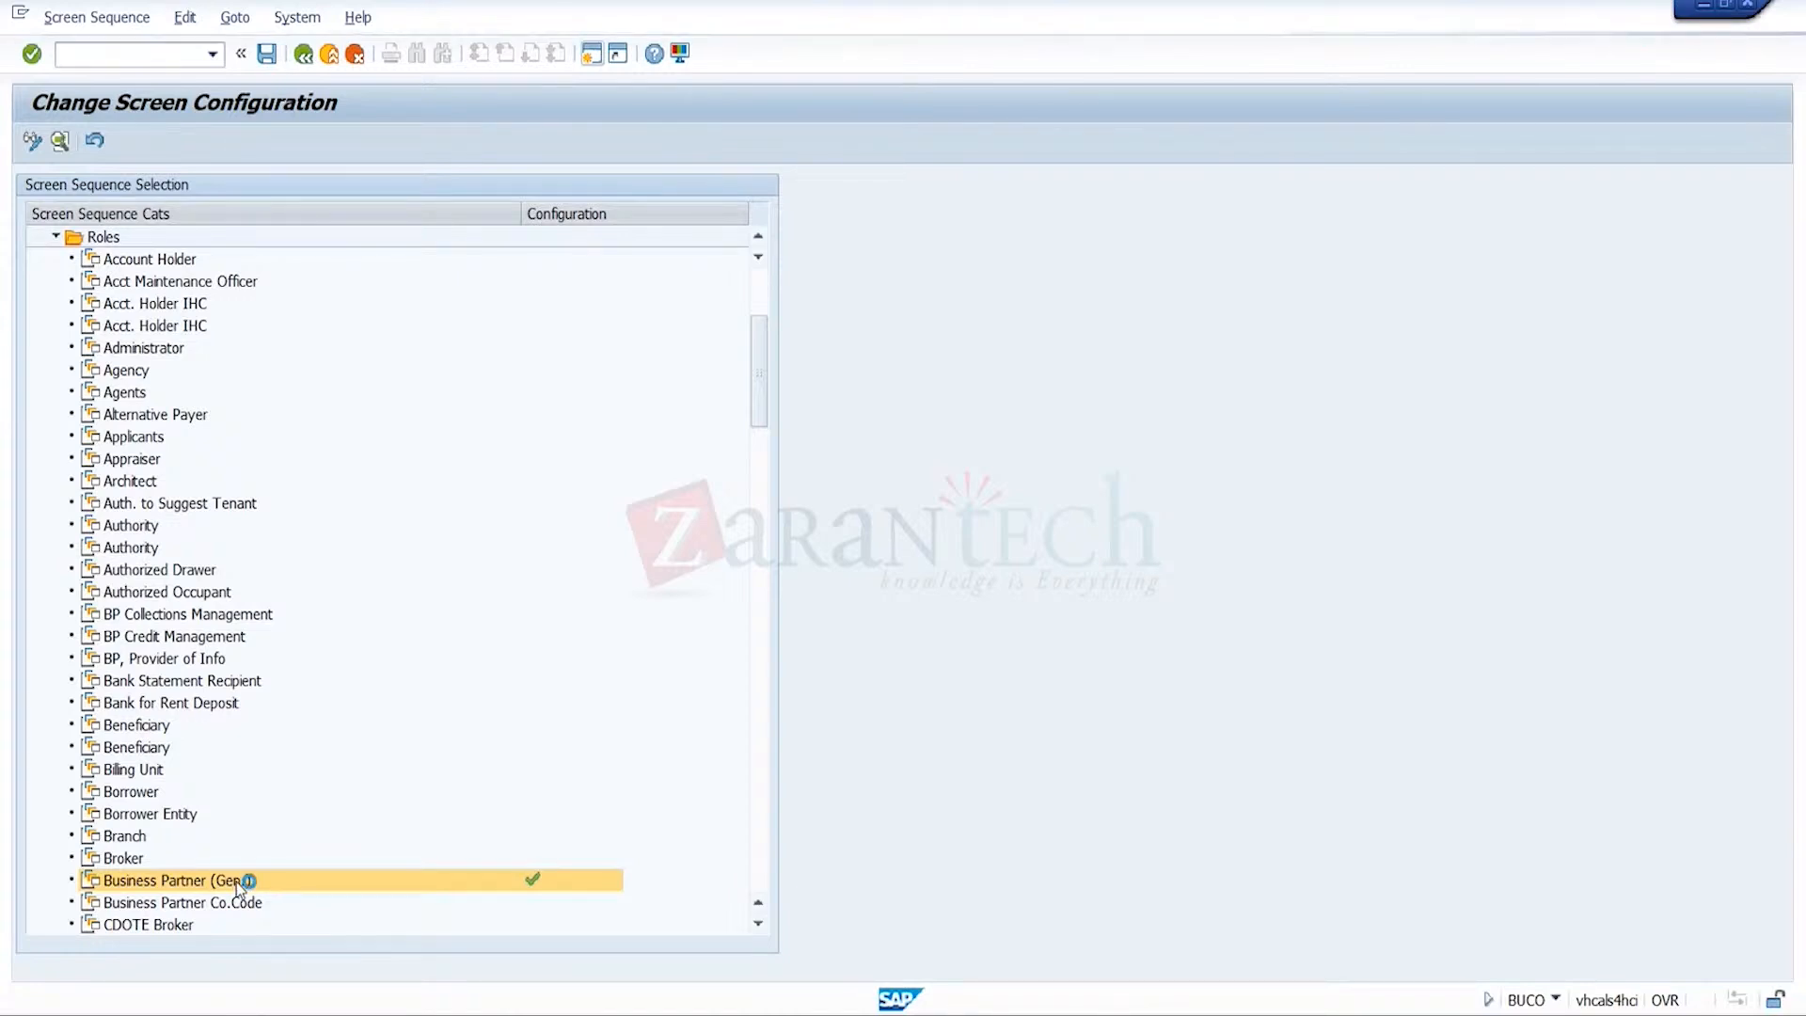
{"action": "mouse_move", "coordinate": [1265, 1014]}
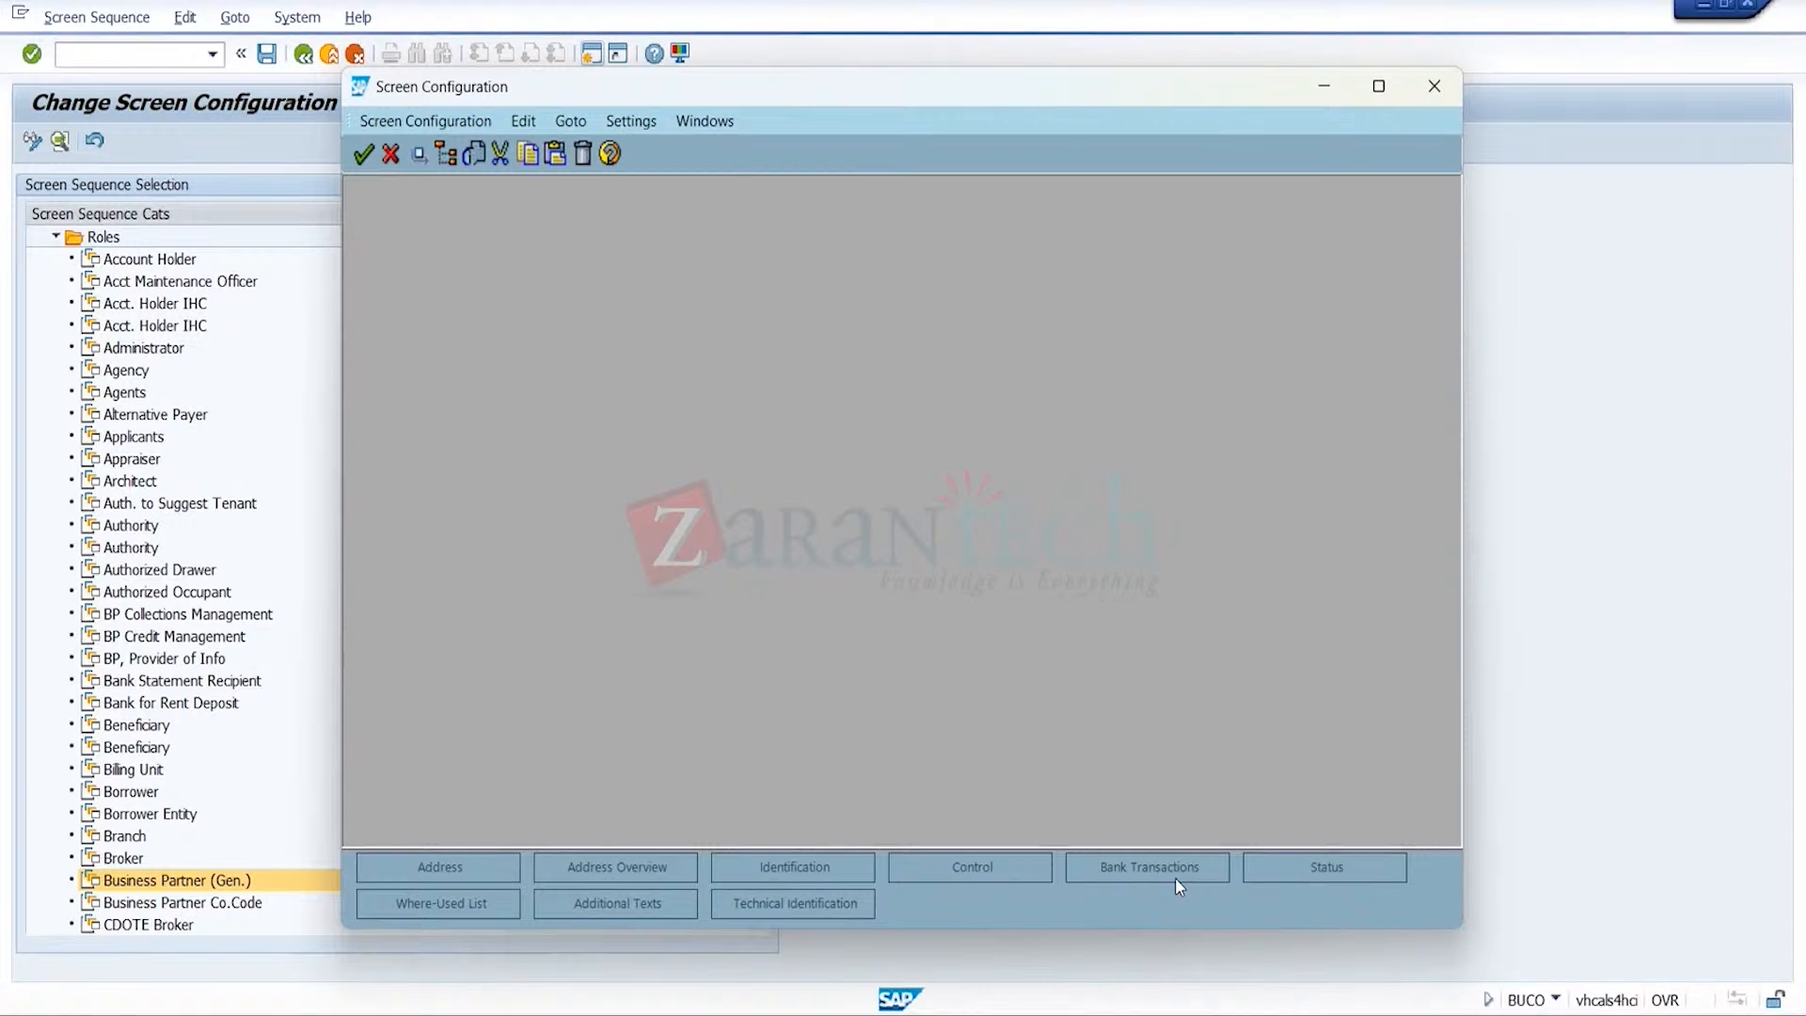
{"action": "left_click", "coordinate": [473, 122]}
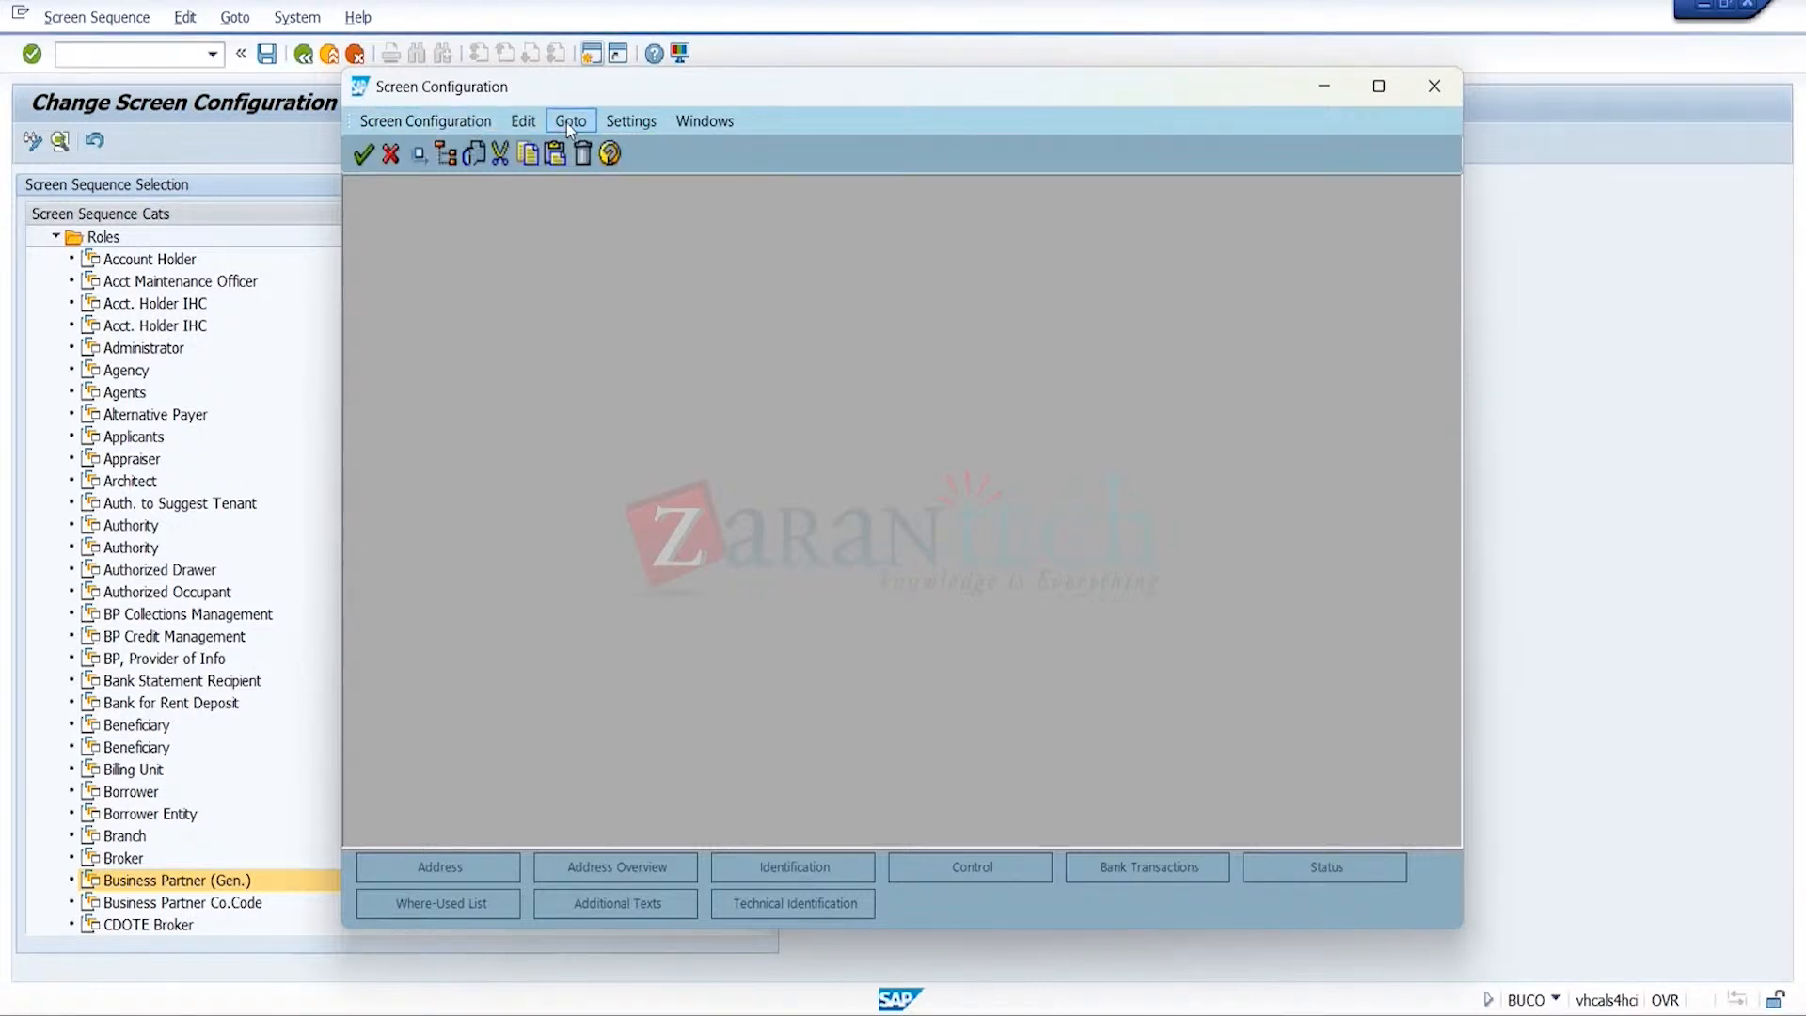
{"action": "mouse_move", "coordinate": [531, 123]}
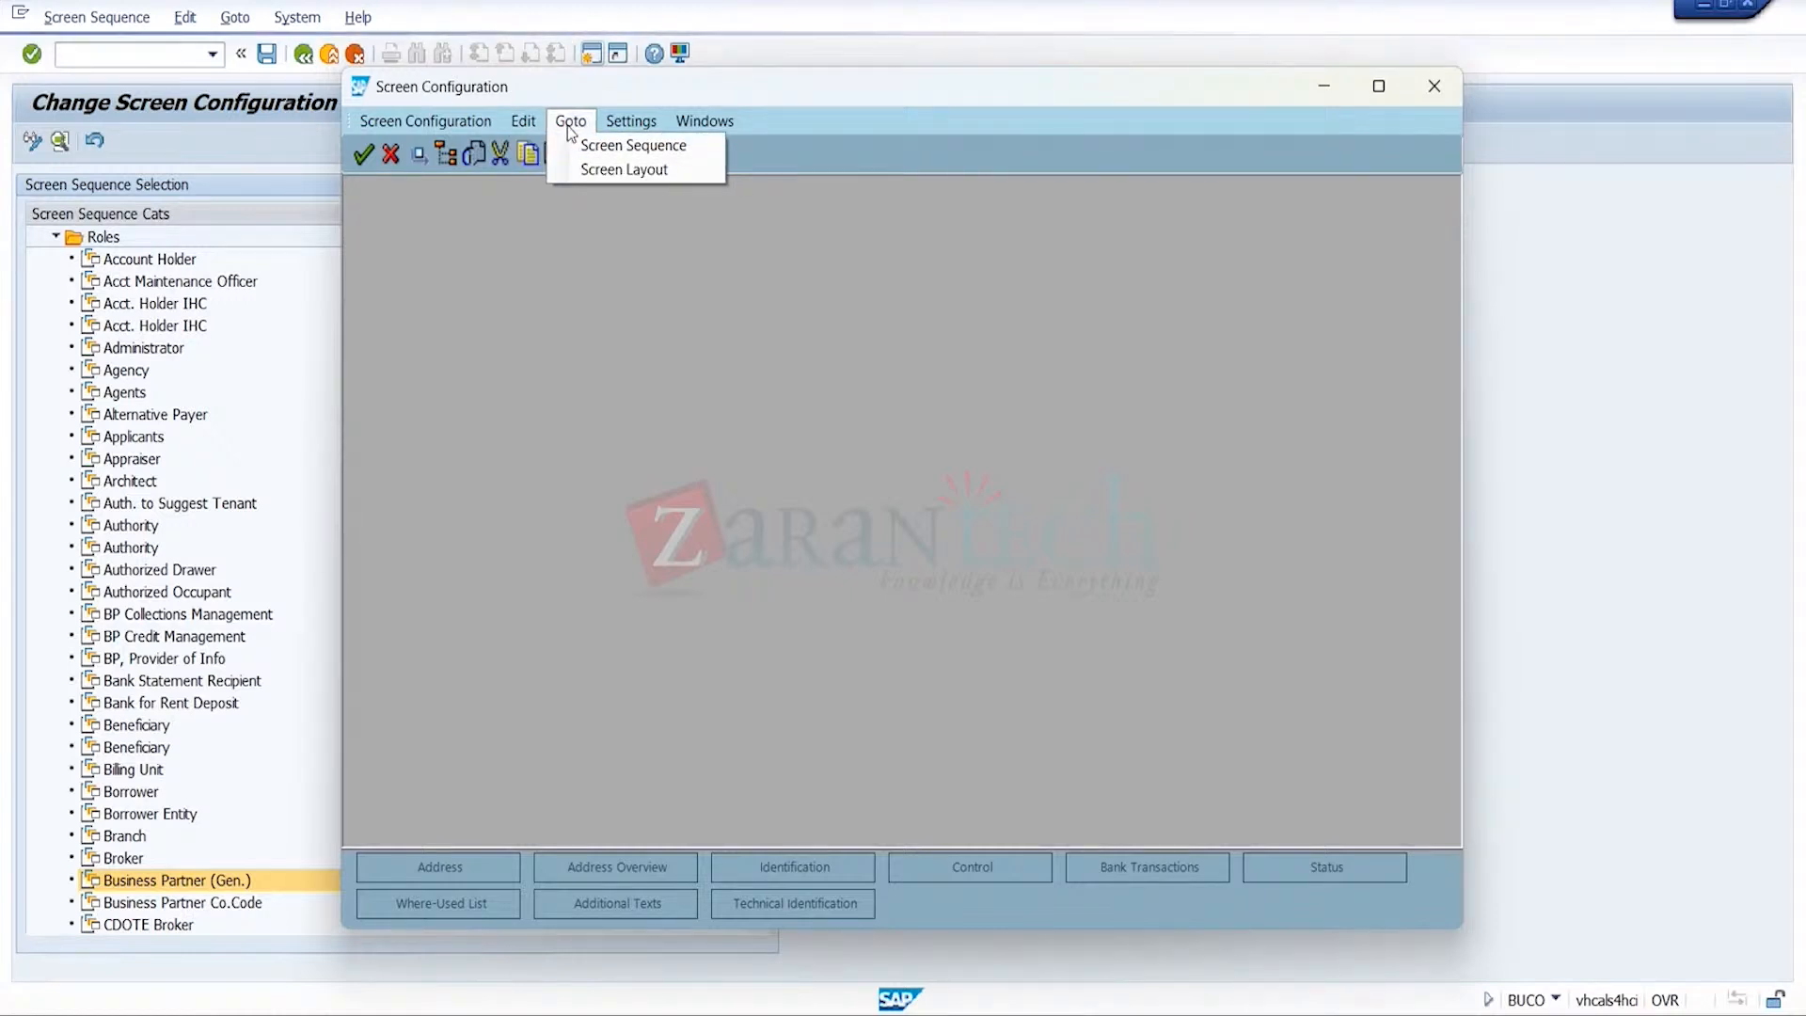
{"action": "left_click", "coordinate": [651, 153]}
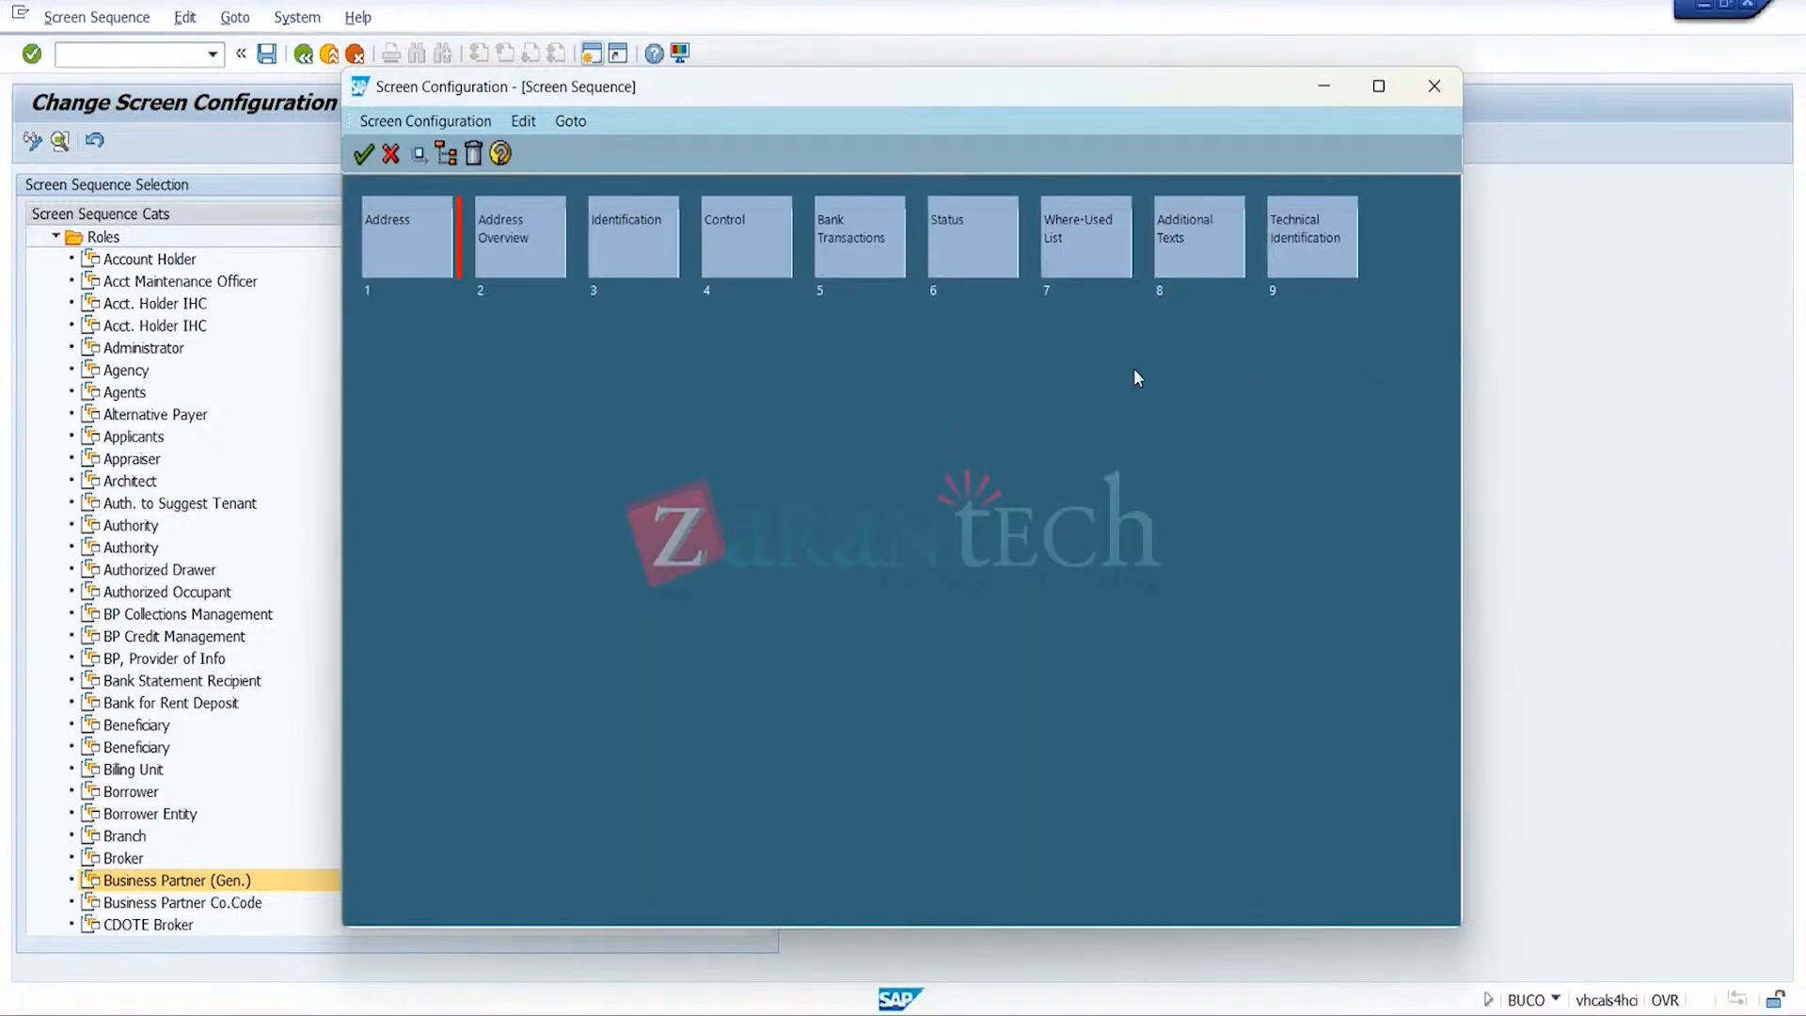
- Change the title of the Bank Transactions screen to Payment Transactions and accept it
{"action": "double_click", "coordinate": [848, 257]}
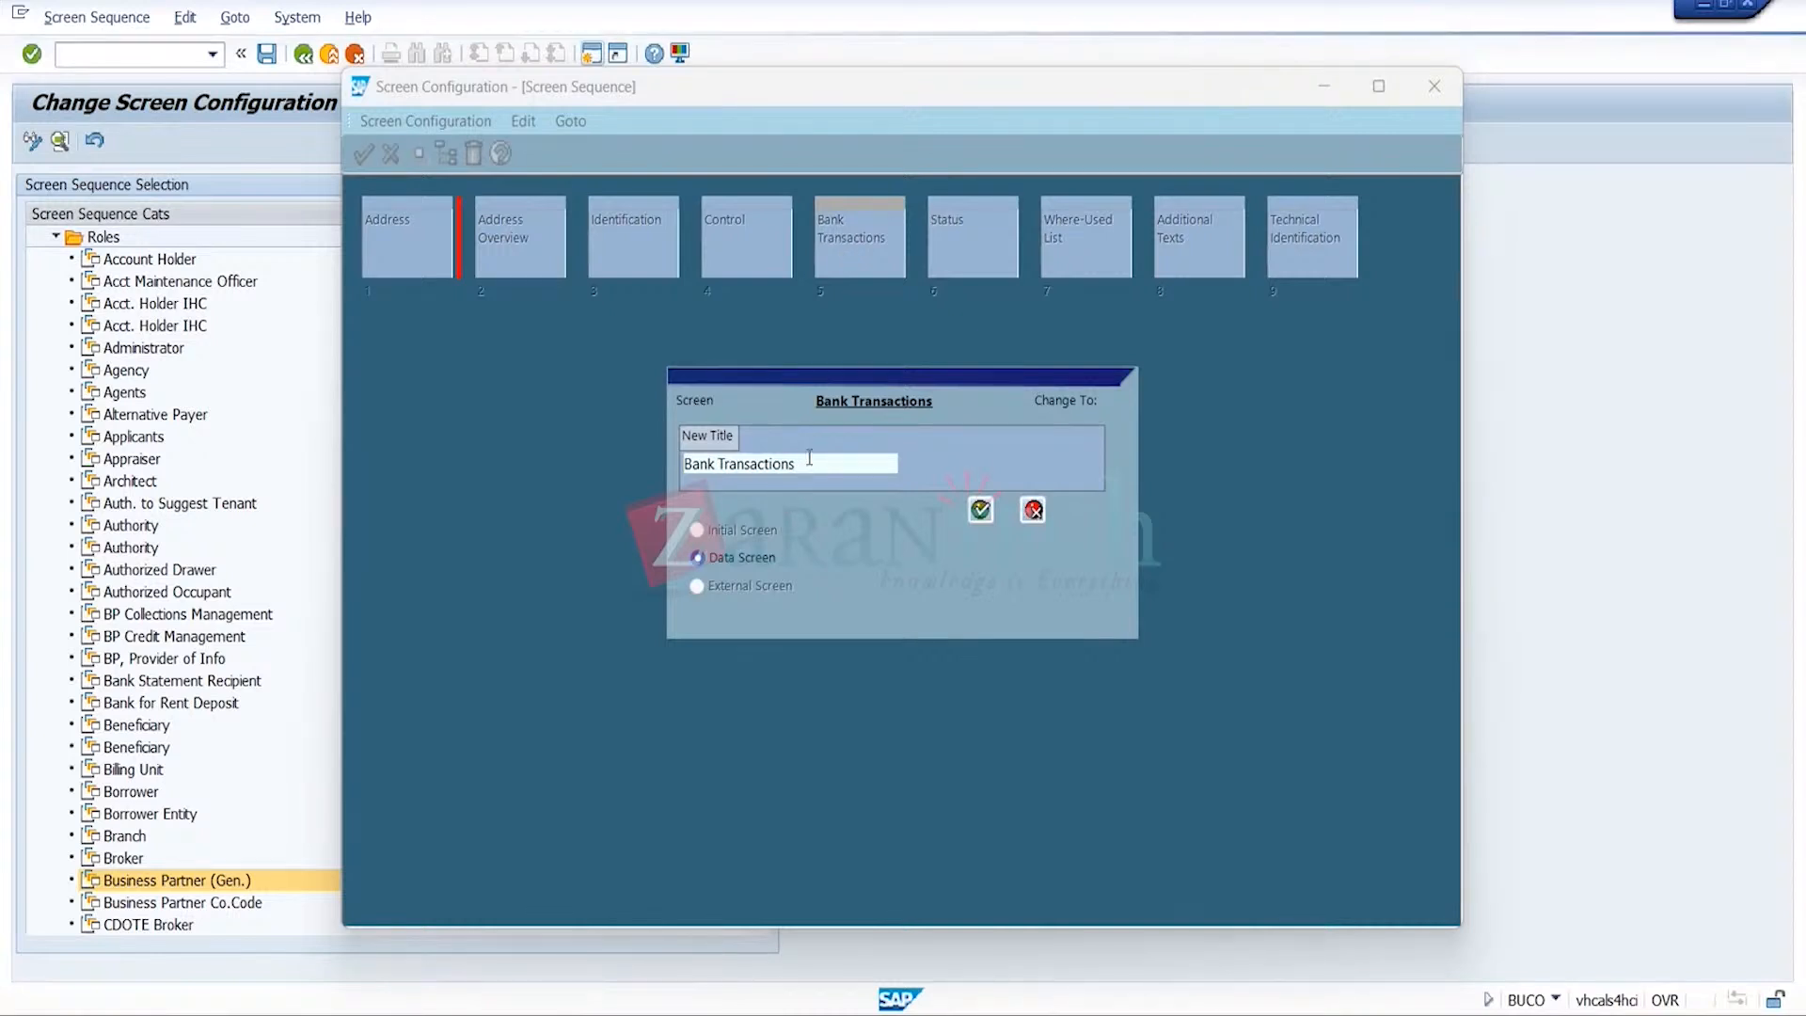
{"action": "left_click", "coordinate": [720, 464]}
{"action": "key", "text": "BackSpace"}
{"action": "key", "text": "BackSpace"}
{"action": "key", "text": "BackSpace"}
{"action": "key", "text": "BackSpace"}
{"action": "key", "text": "BackSpace"}
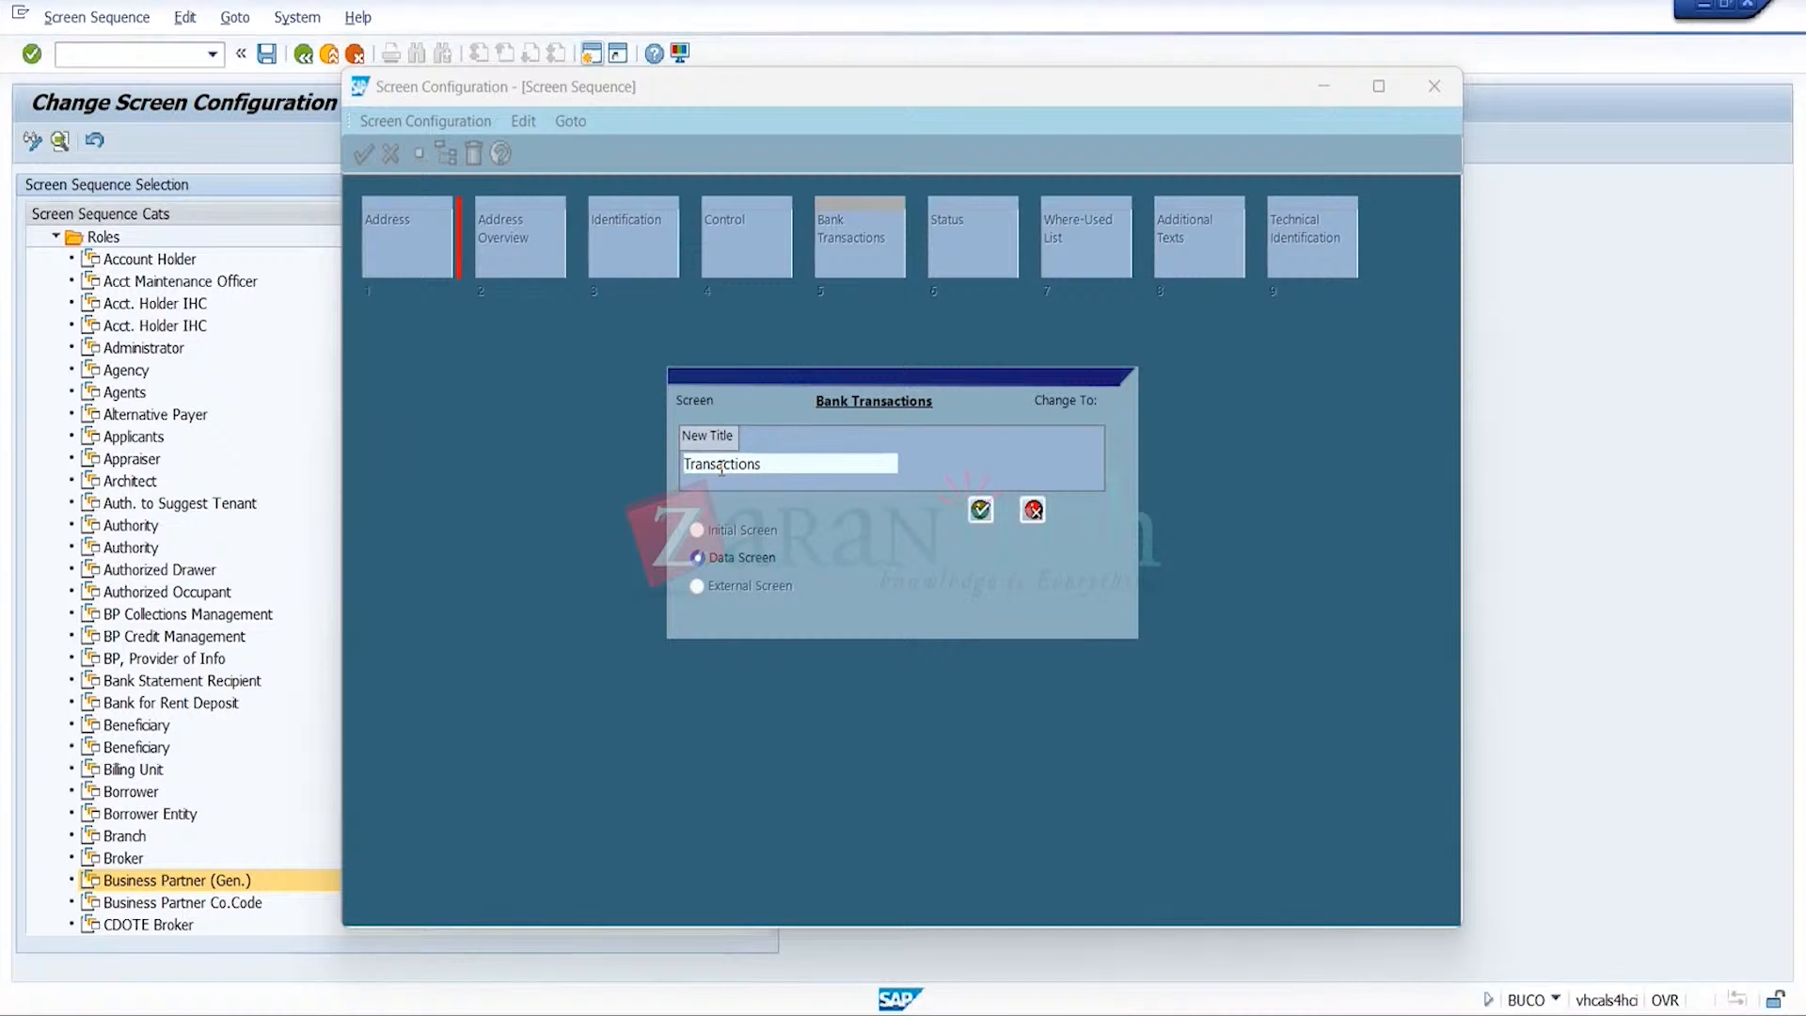
{"action": "type", "text": "Paym"}
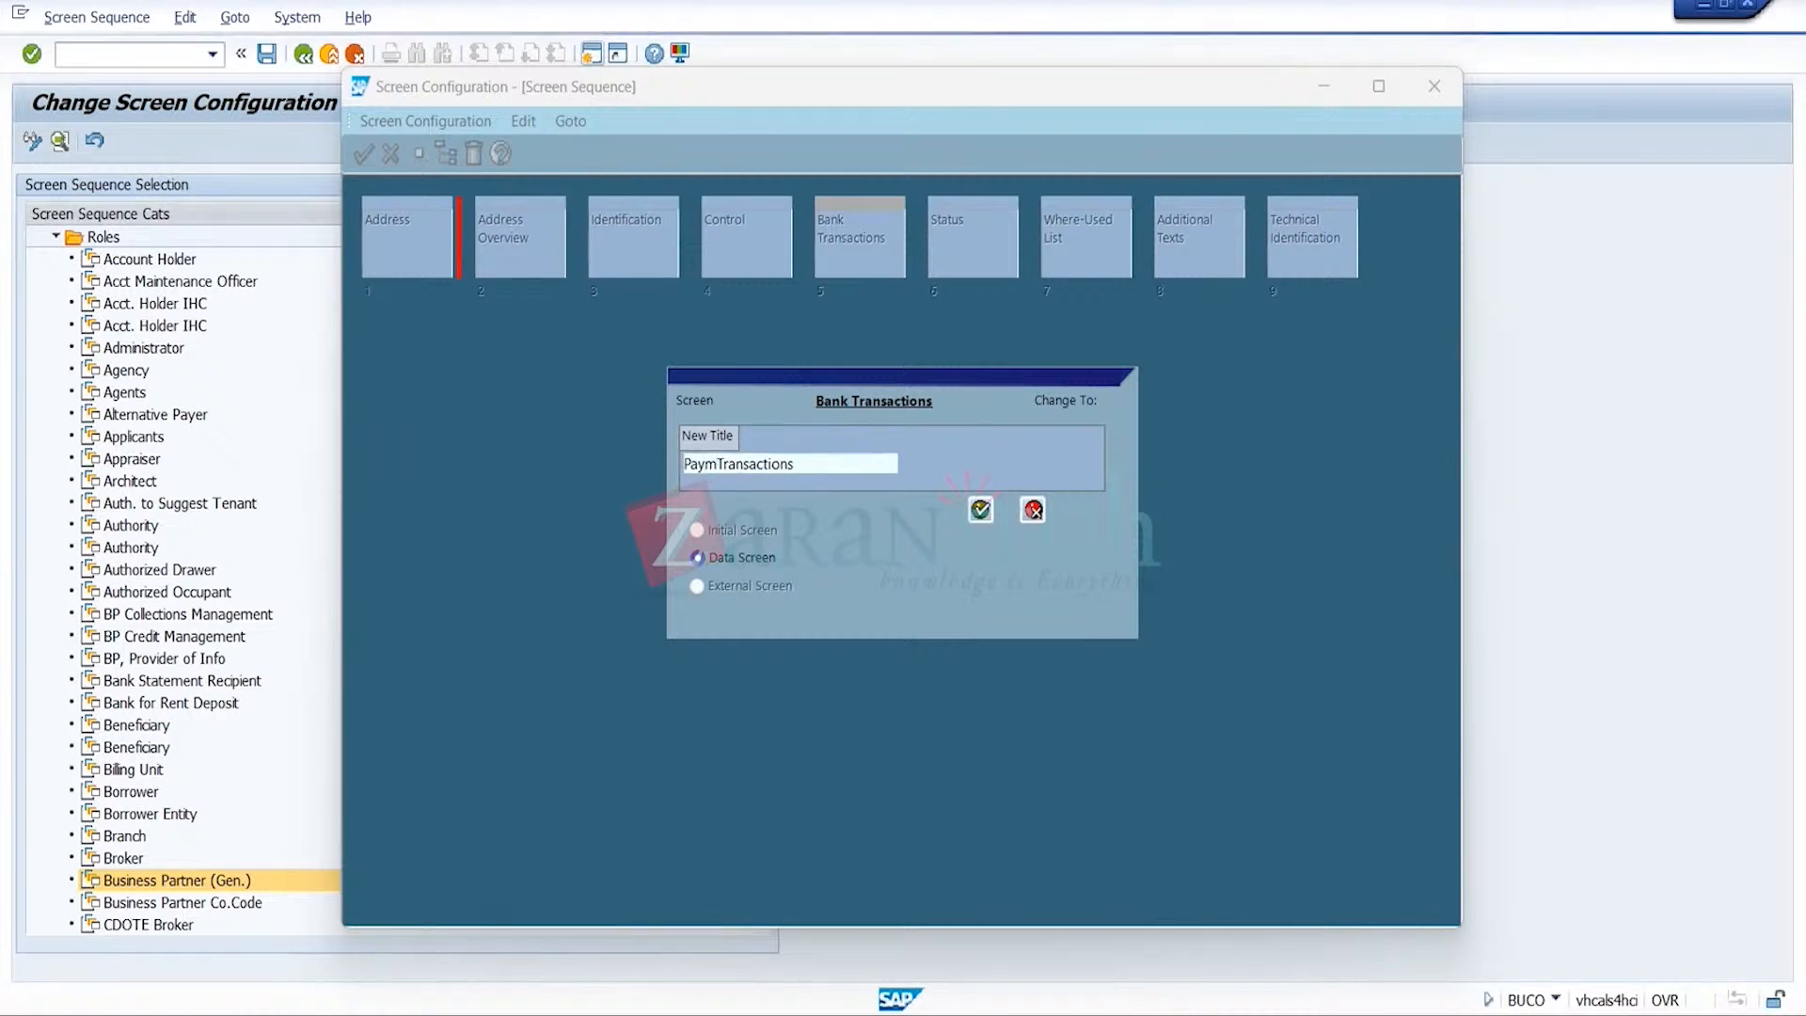
{"action": "type", "text": "ent"}
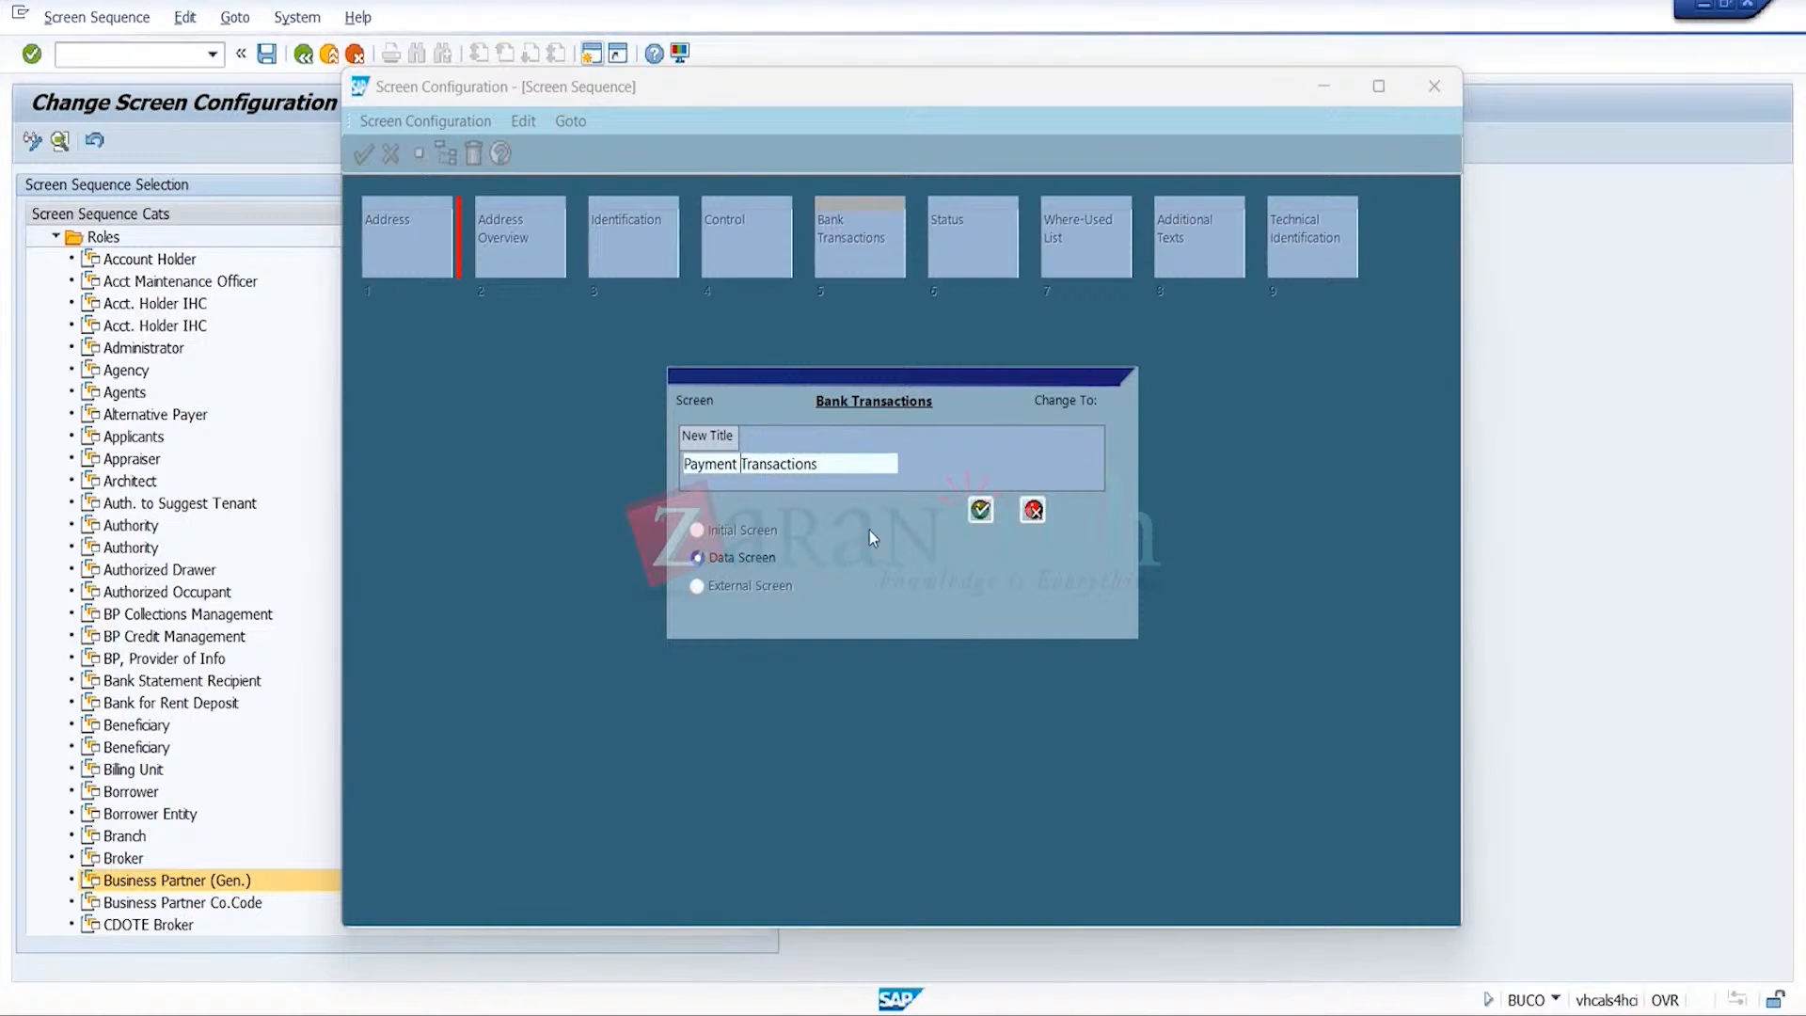
{"action": "left_click", "coordinate": [985, 511]}
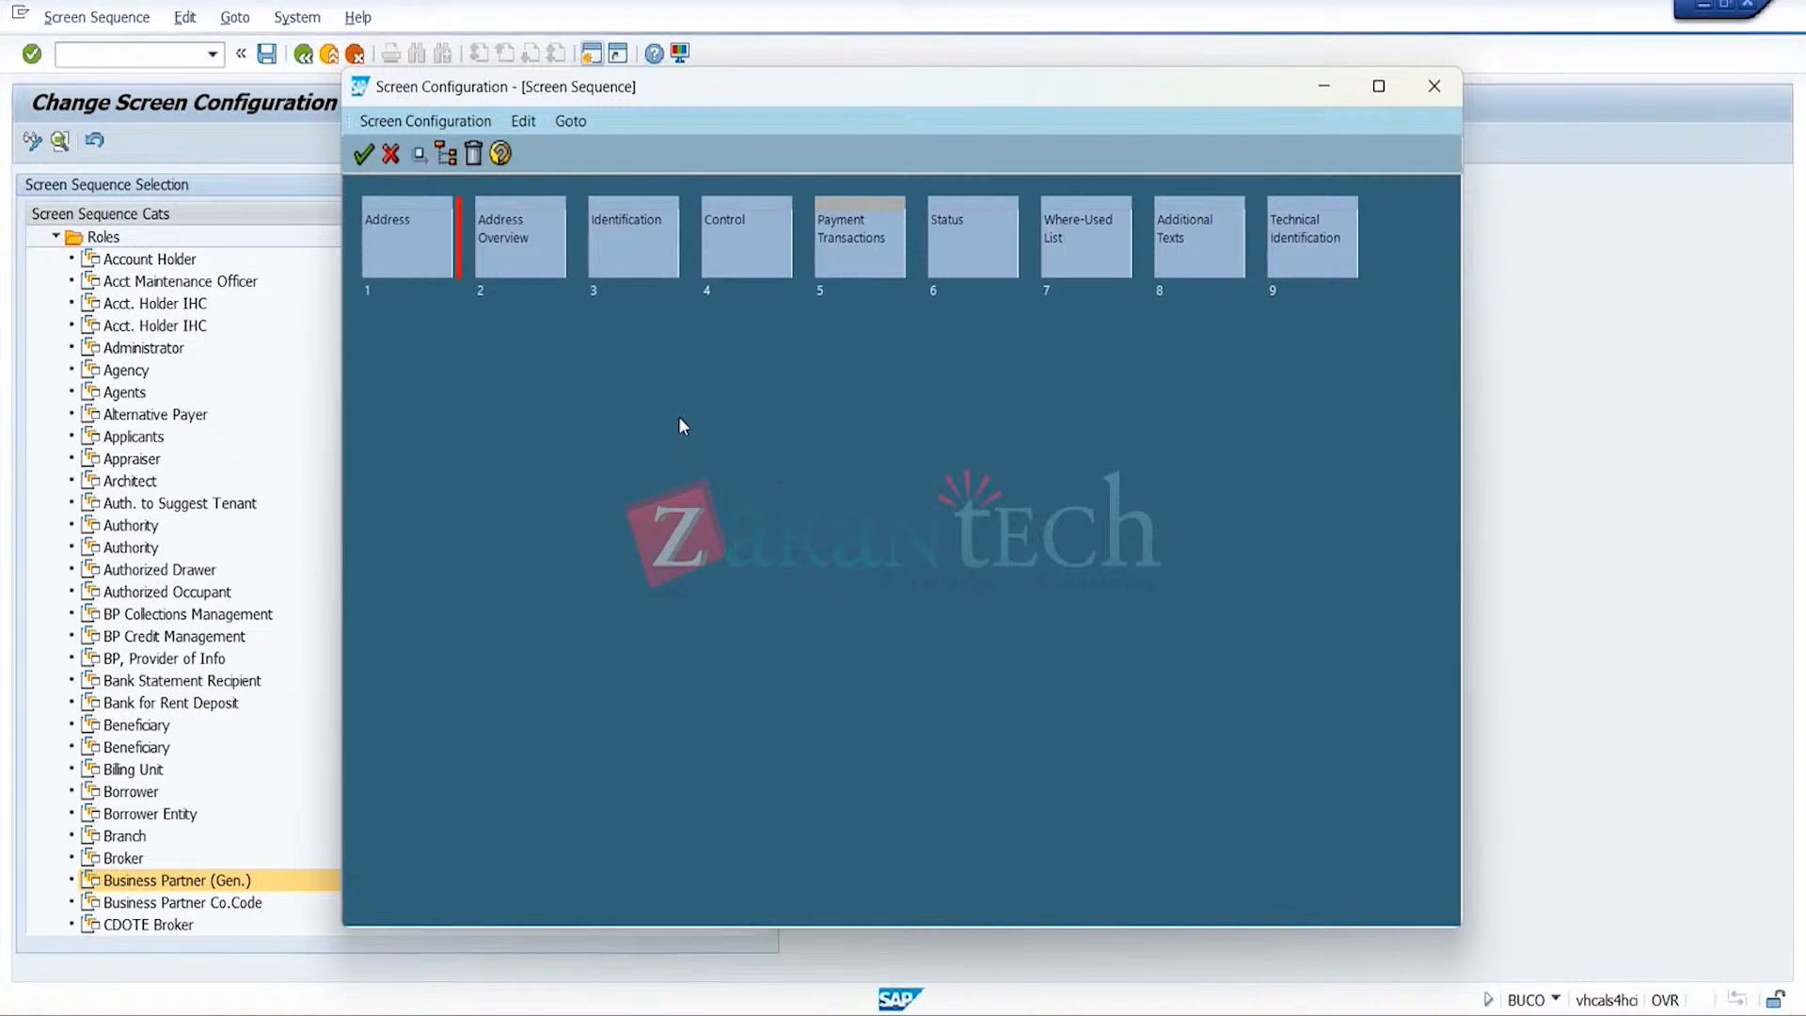
- Accept the changed screen sequence and save it to the SD Training customizing request
{"action": "left_click", "coordinate": [364, 156]}
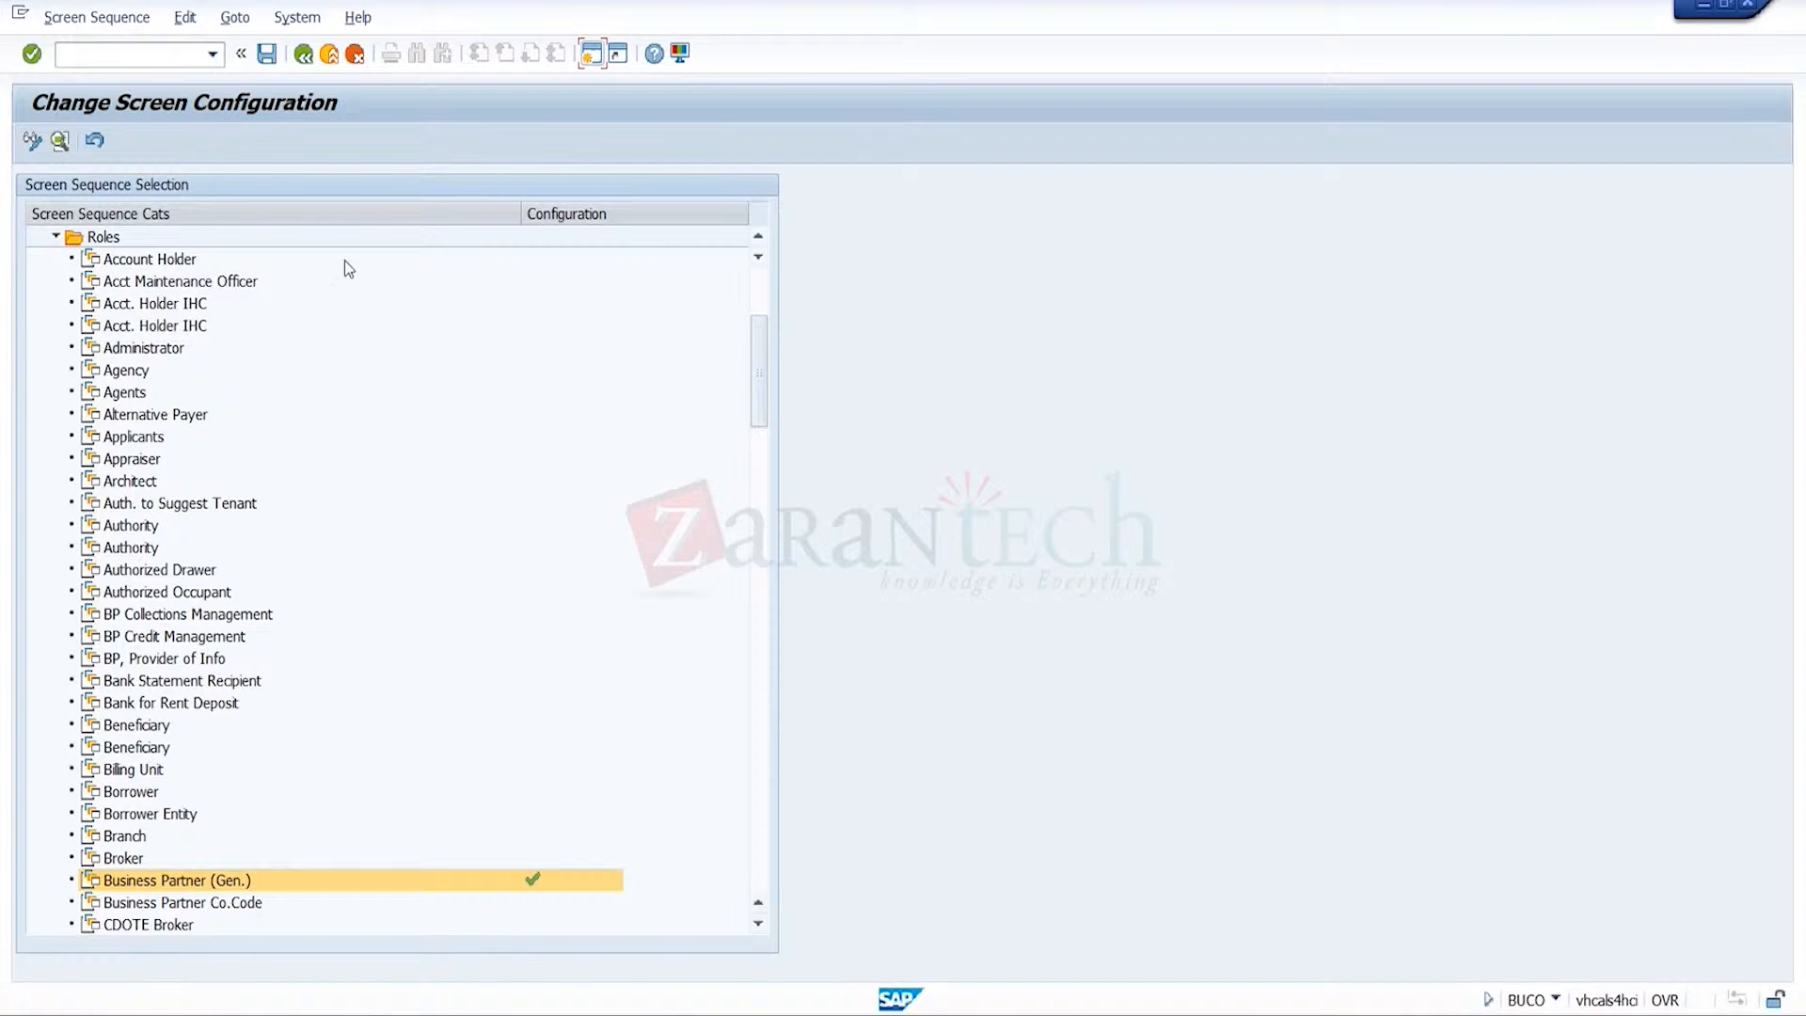
{"action": "left_click", "coordinate": [267, 53]}
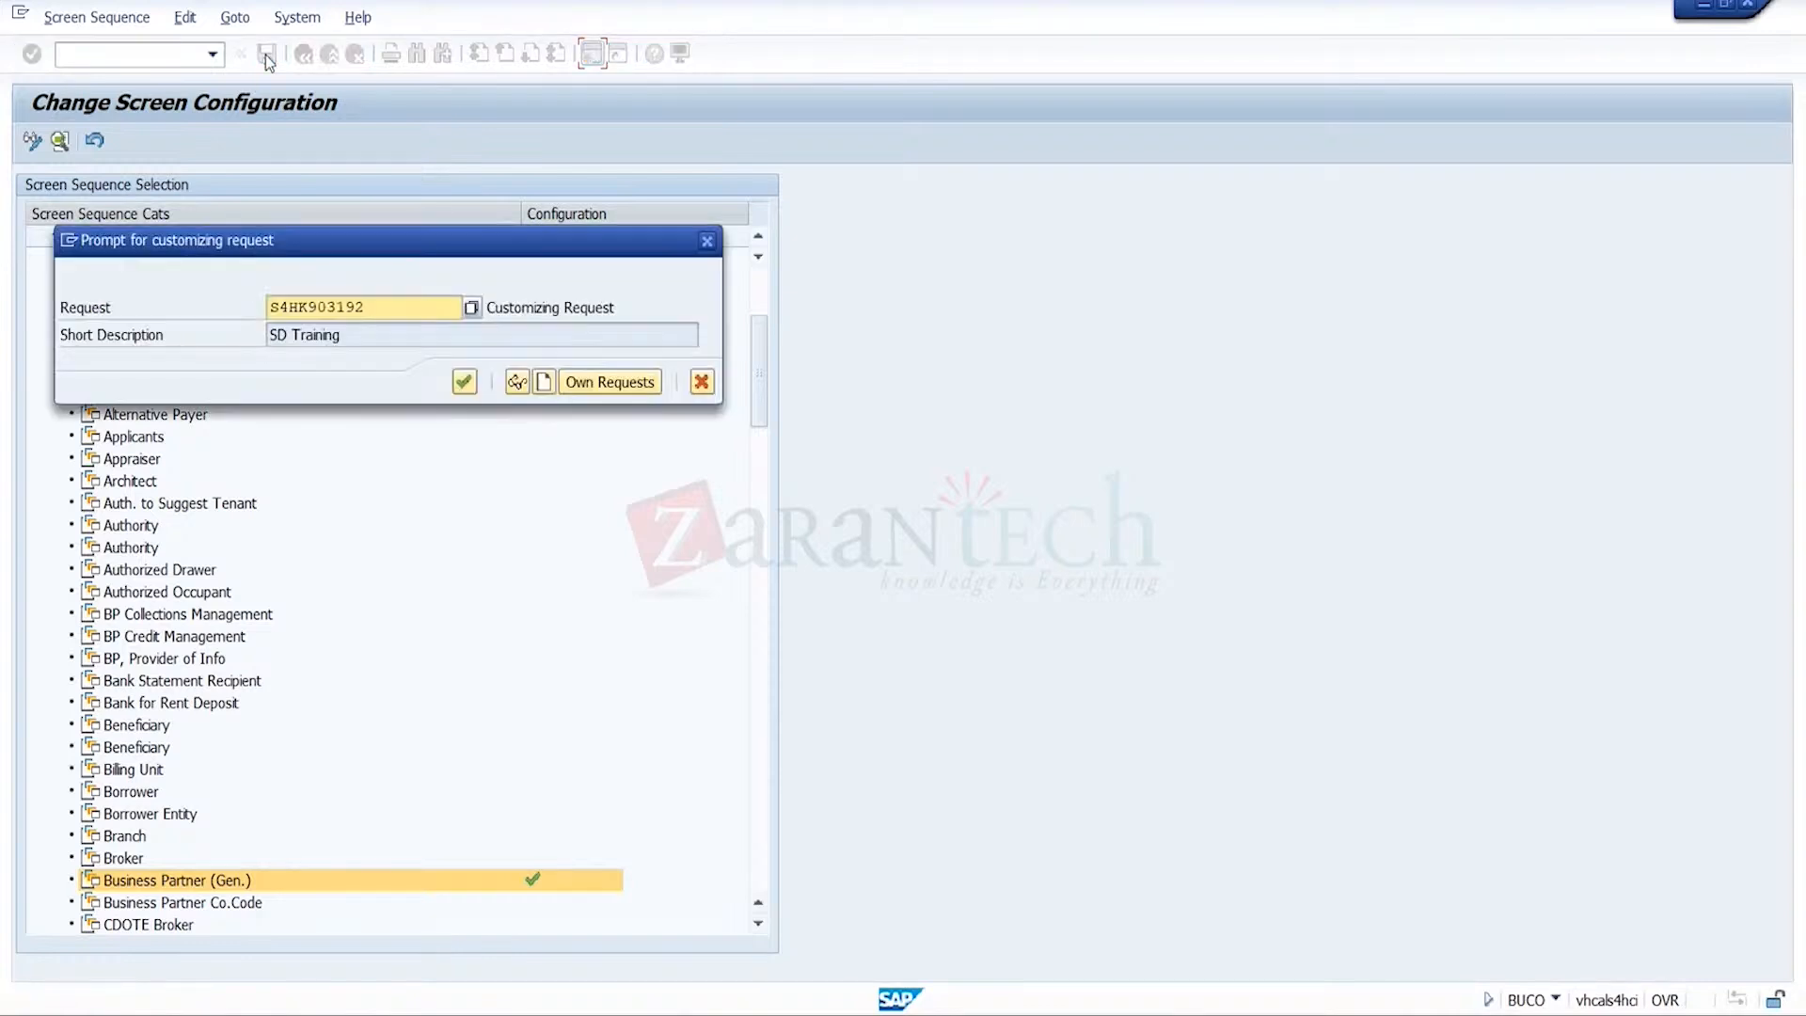
{"action": "left_click", "coordinate": [465, 382]}
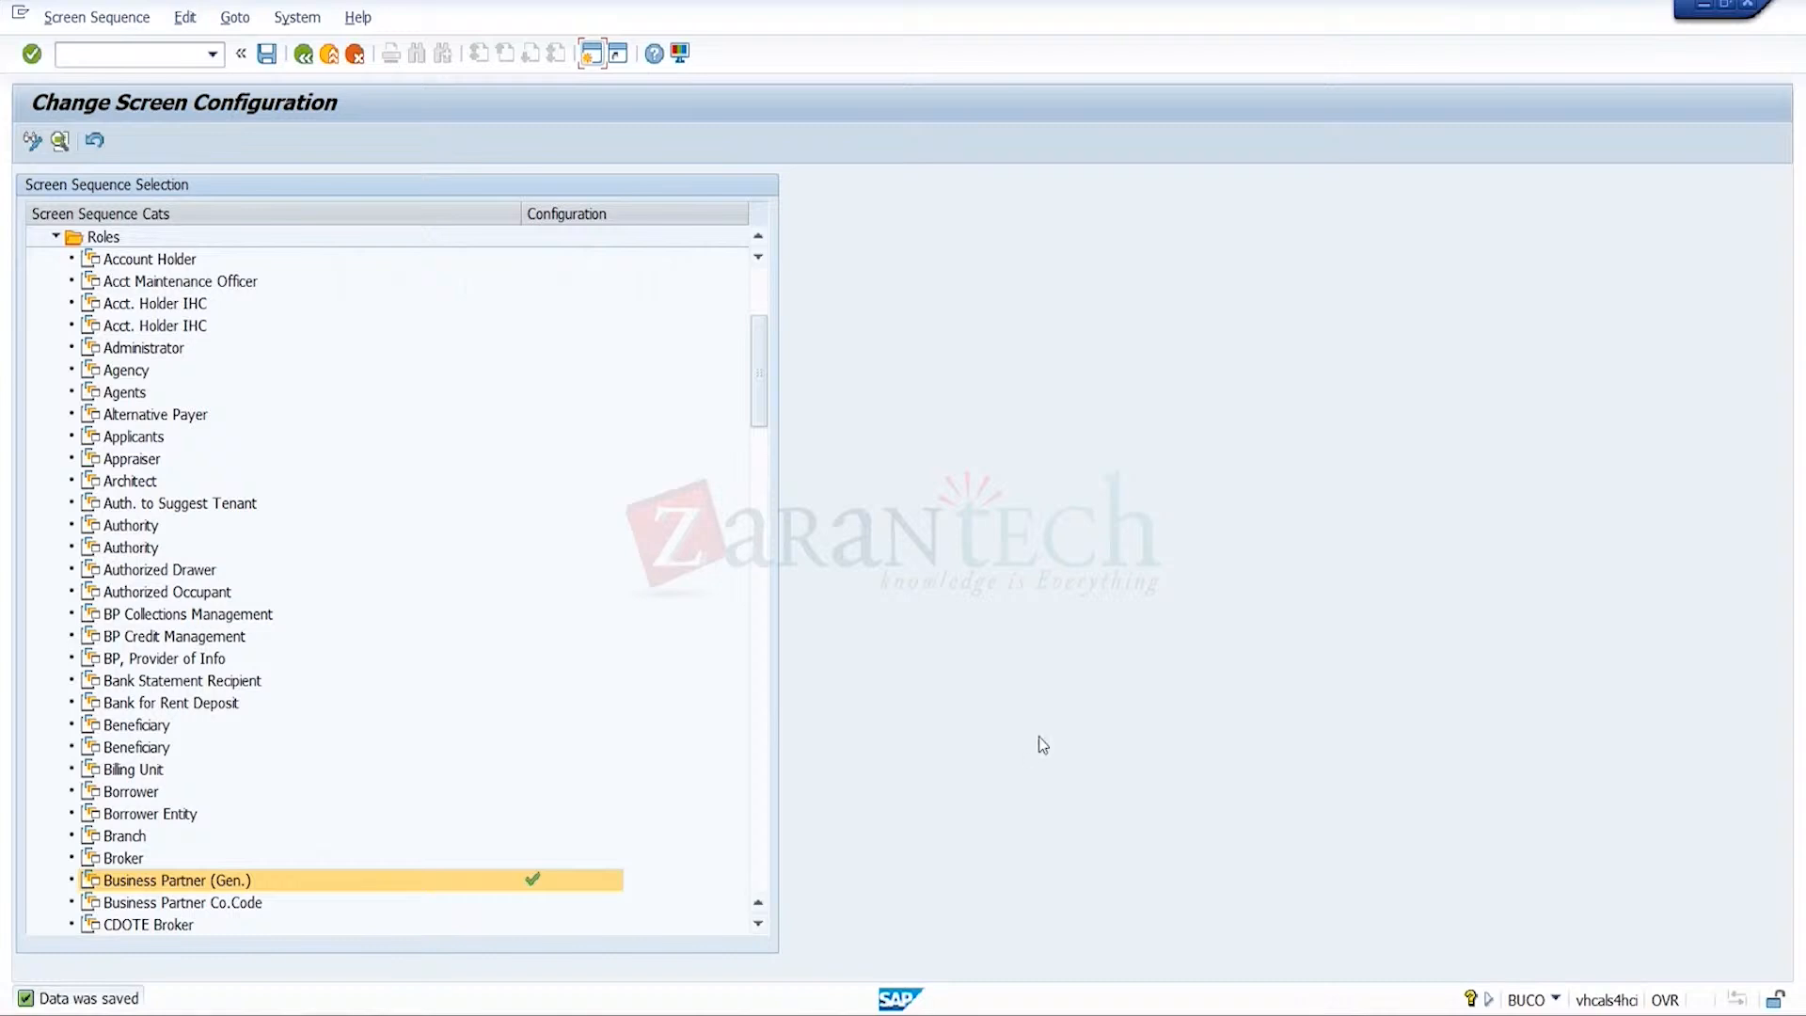
- Switch to the organization's change window, leave it for SAP Easy Access, and restart transaction BP
{"action": "mouse_move", "coordinate": [1308, 1011]}
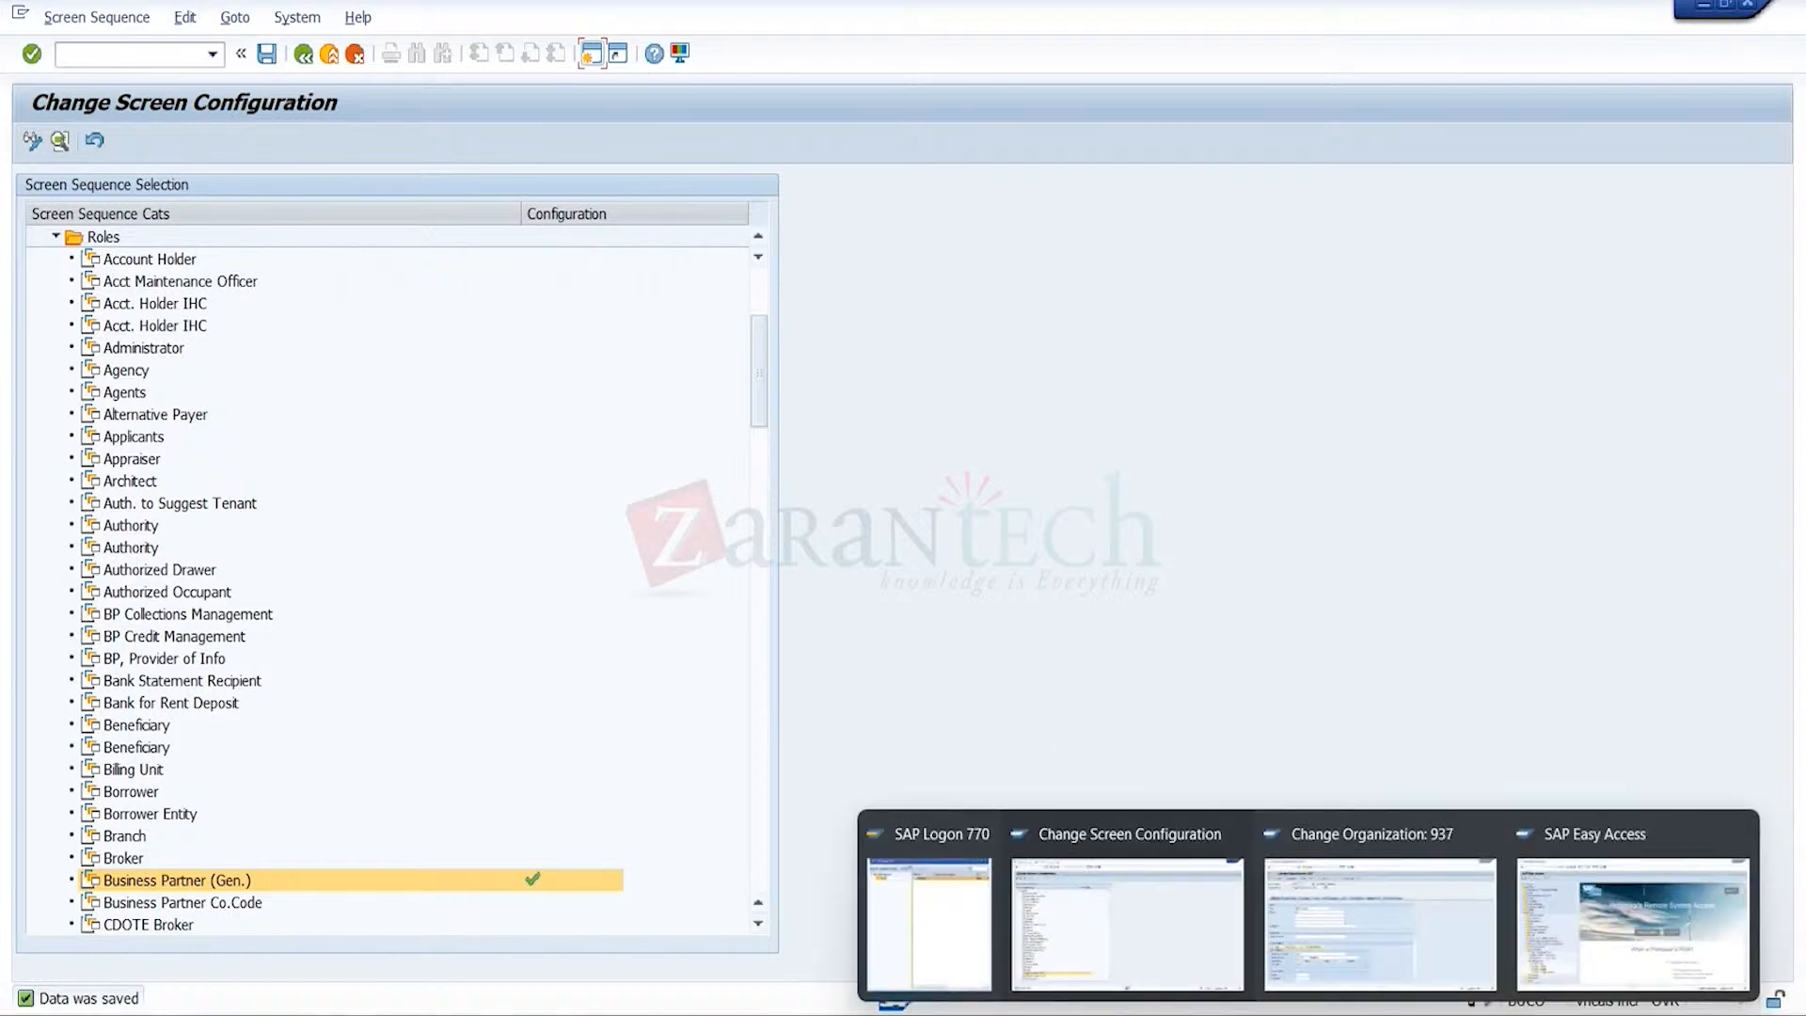
{"action": "left_click", "coordinate": [1352, 956]}
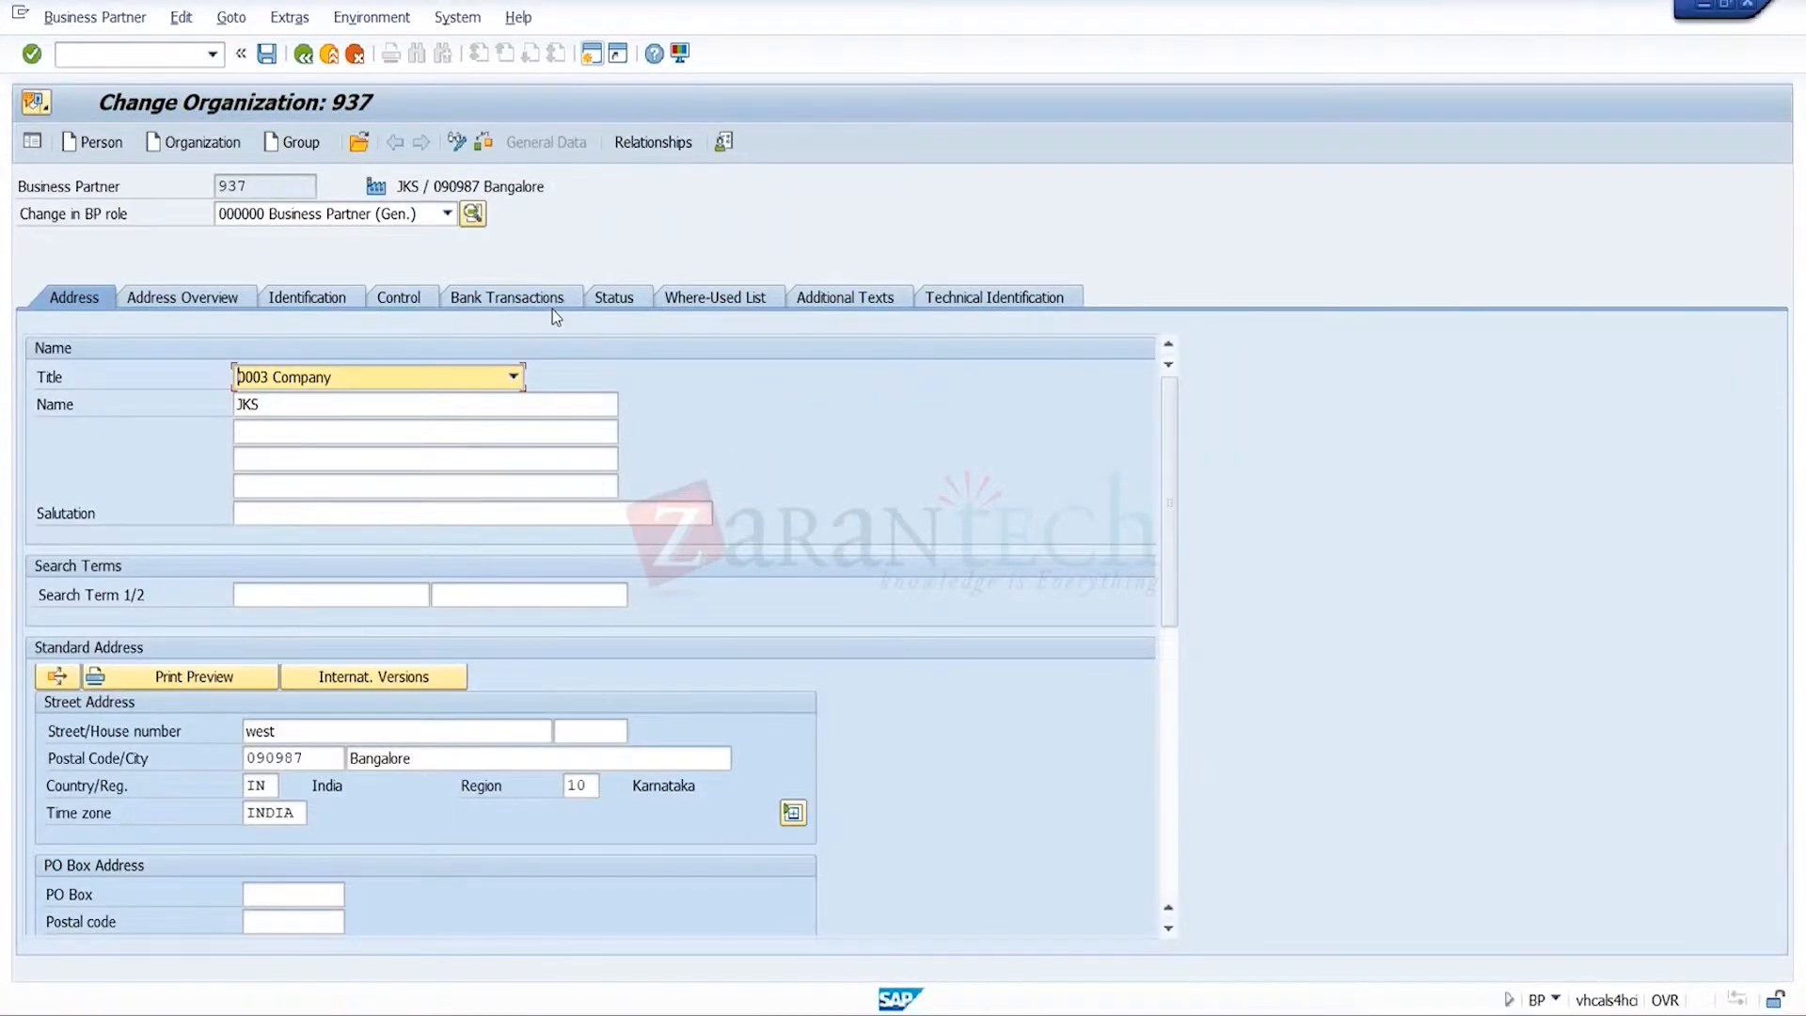
{"action": "left_click", "coordinate": [329, 53]}
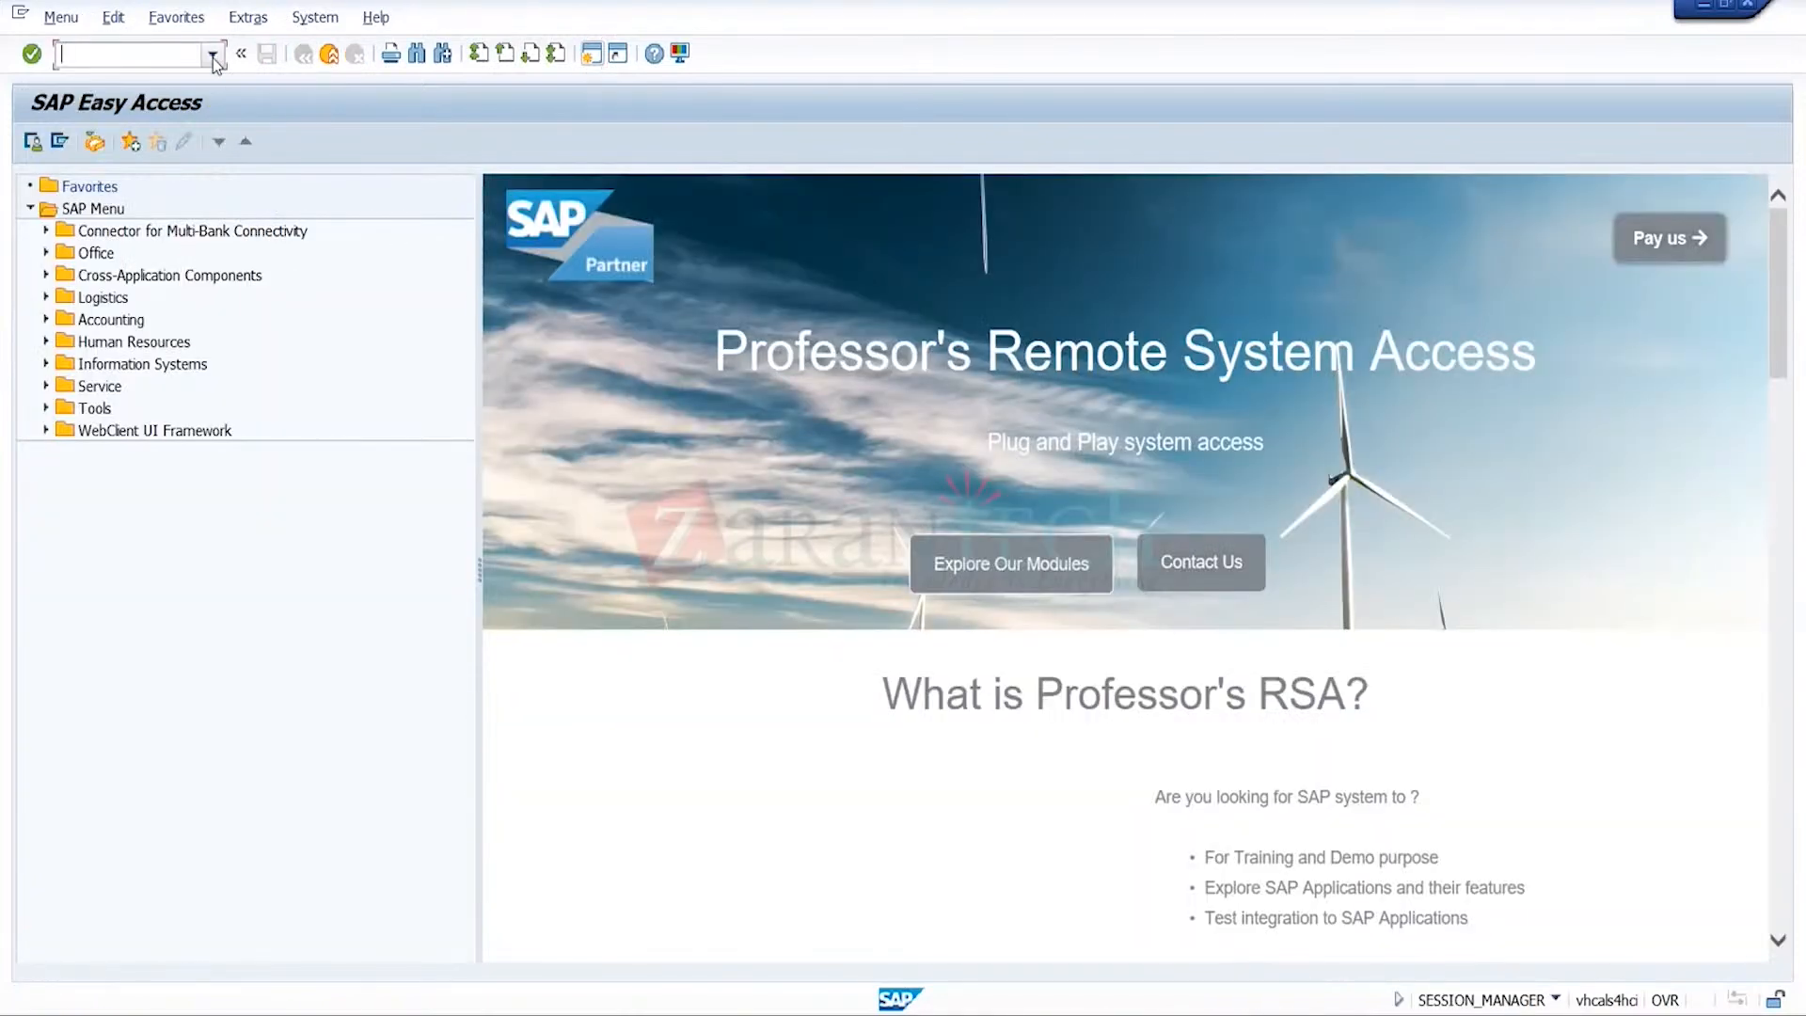
{"action": "left_click", "coordinate": [212, 55]}
{"action": "left_click", "coordinate": [158, 77]}
{"action": "key", "text": "Return"}
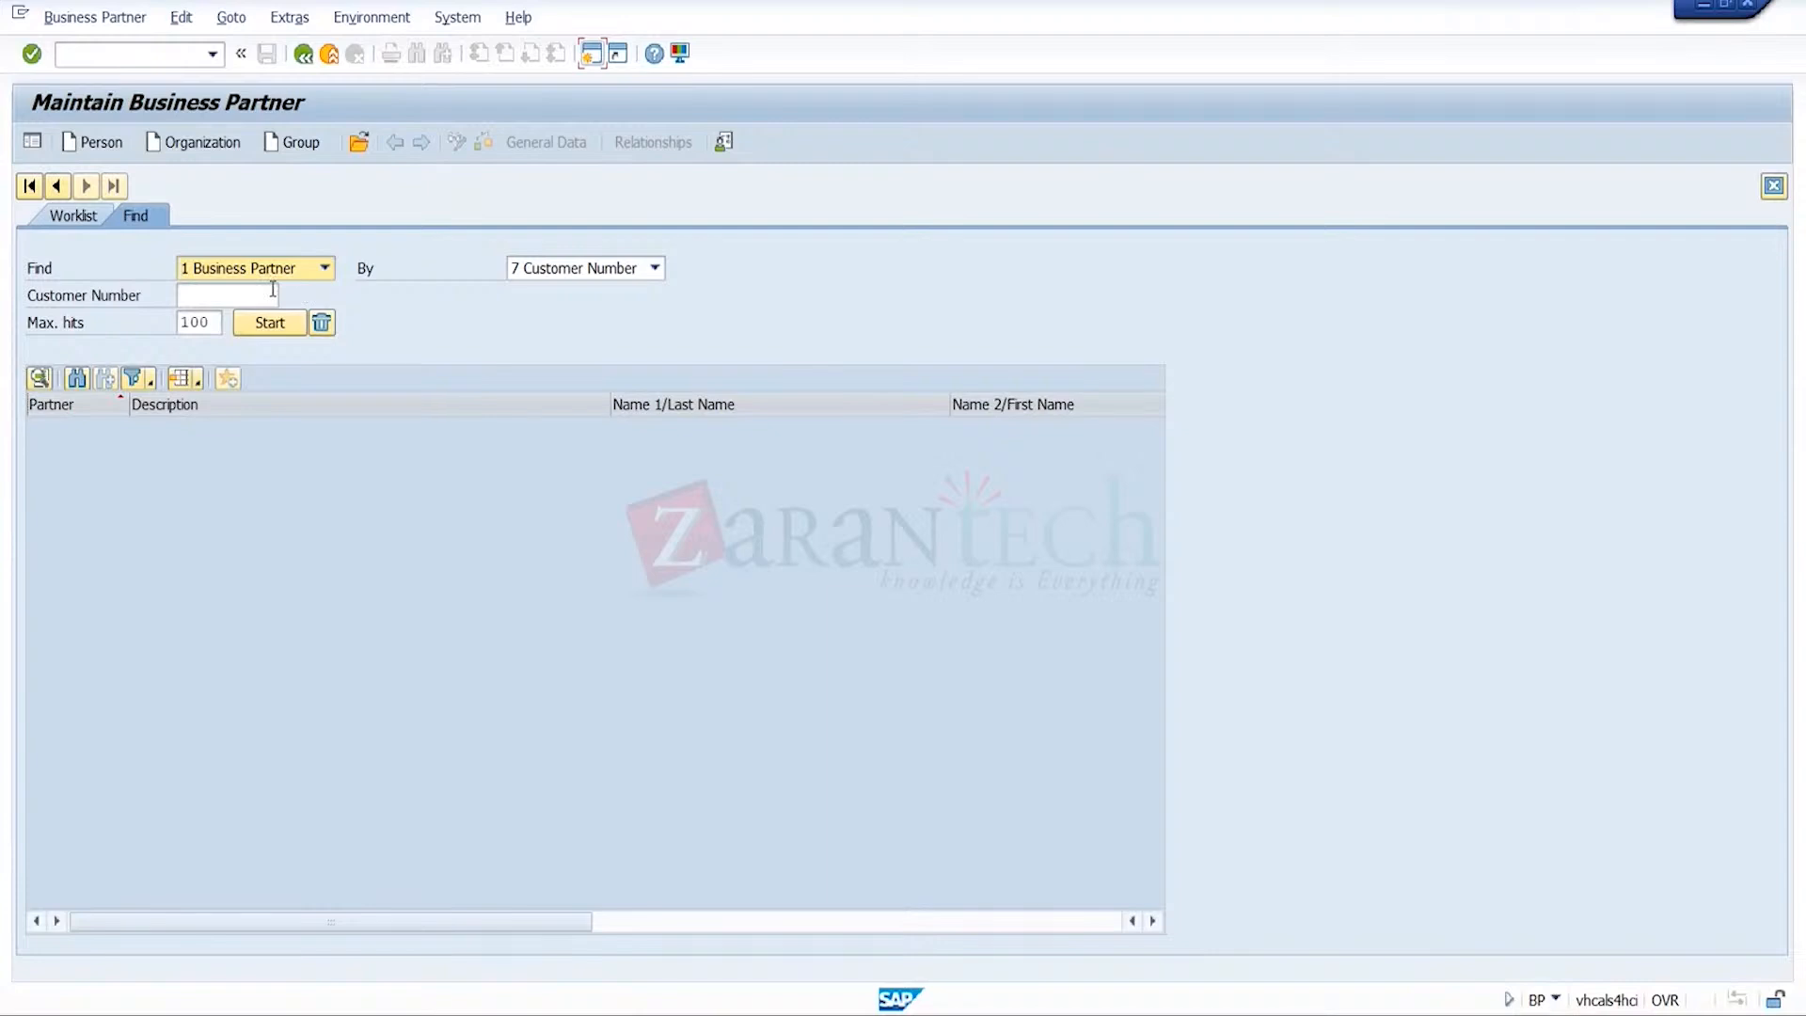
- Search for the business partner by its customer number, open organization RSD, and view its Payment Transactions
{"action": "left_click", "coordinate": [273, 290]}
{"action": "left_click", "coordinate": [248, 326]}
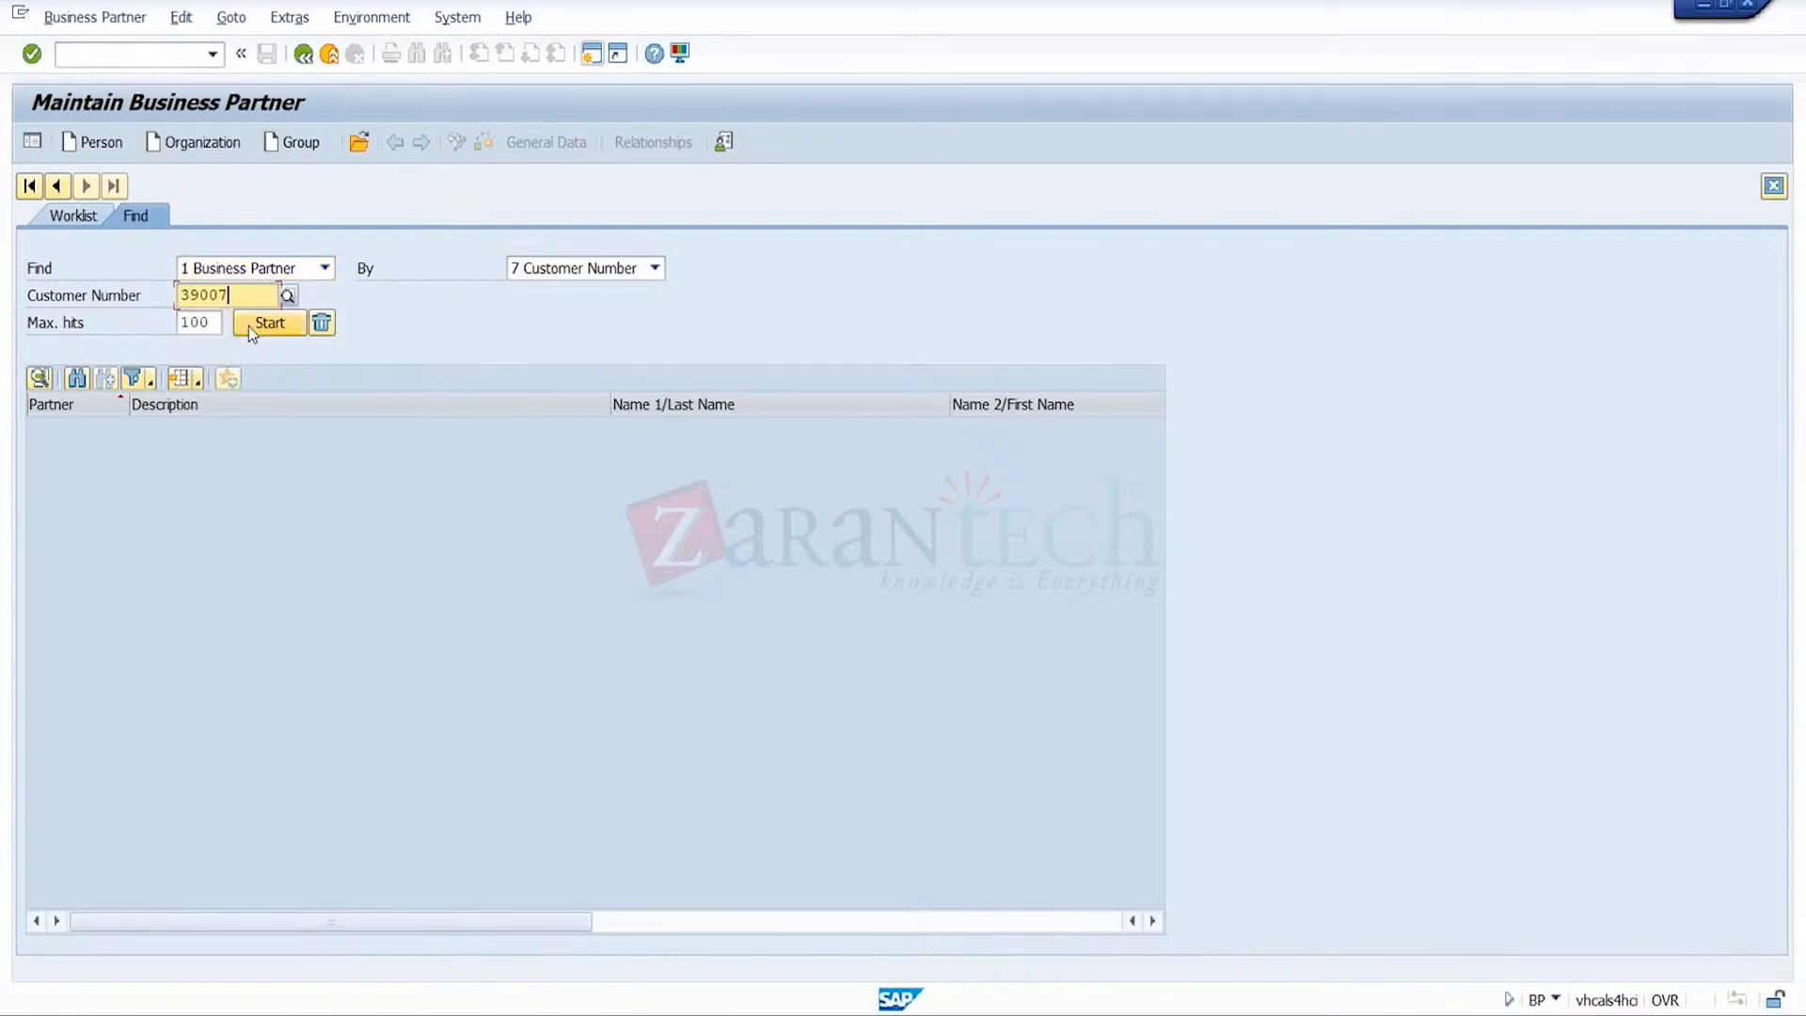
{"action": "left_click", "coordinate": [266, 327]}
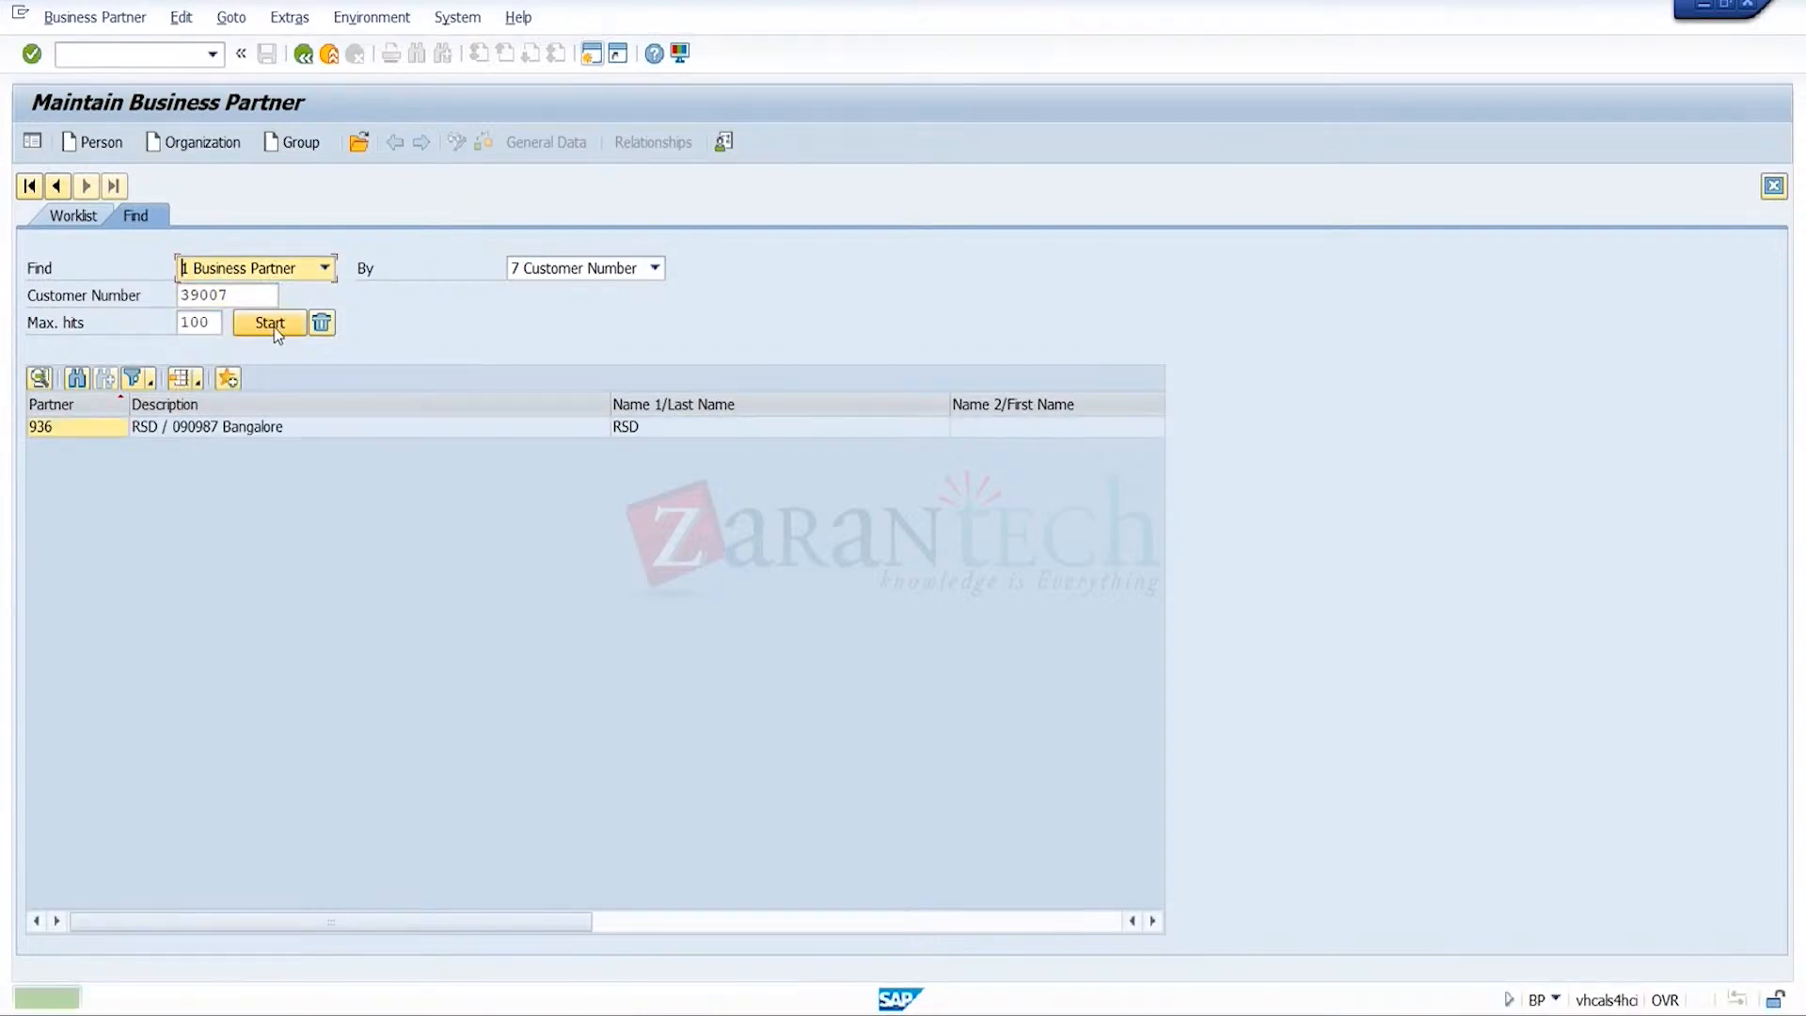
{"action": "double_click", "coordinate": [310, 428]}
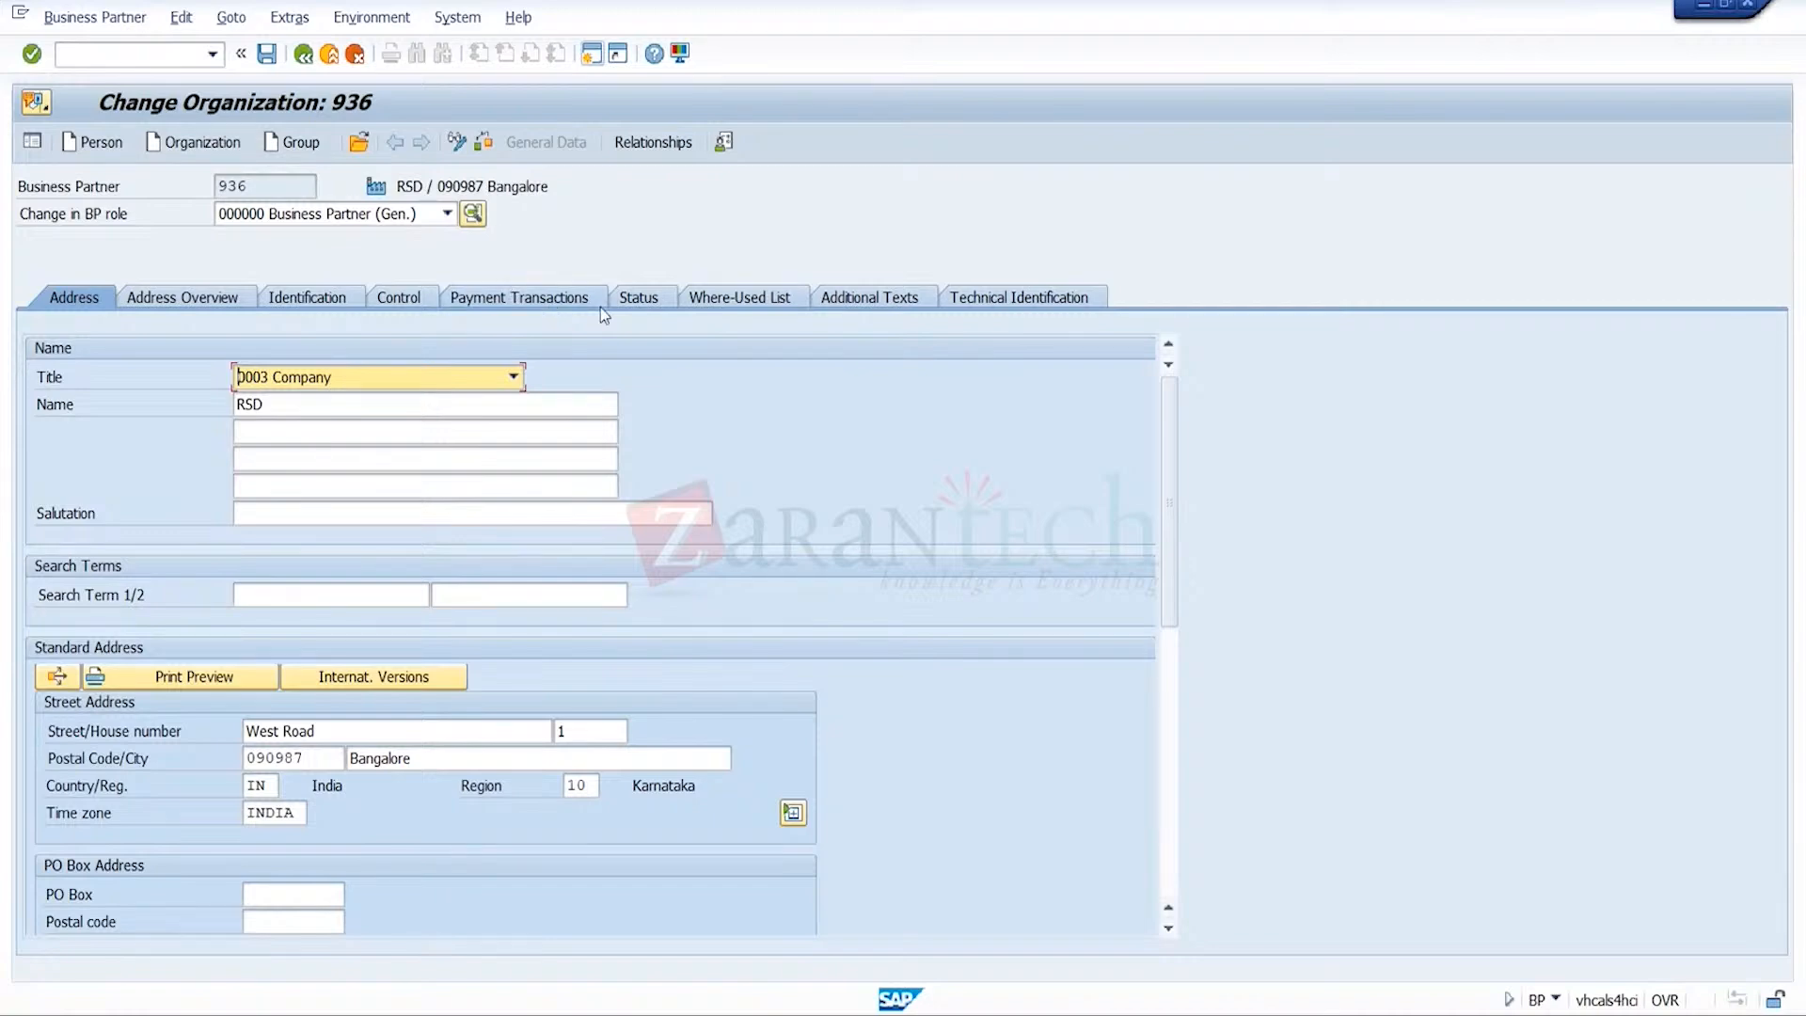
{"action": "left_click", "coordinate": [554, 297]}
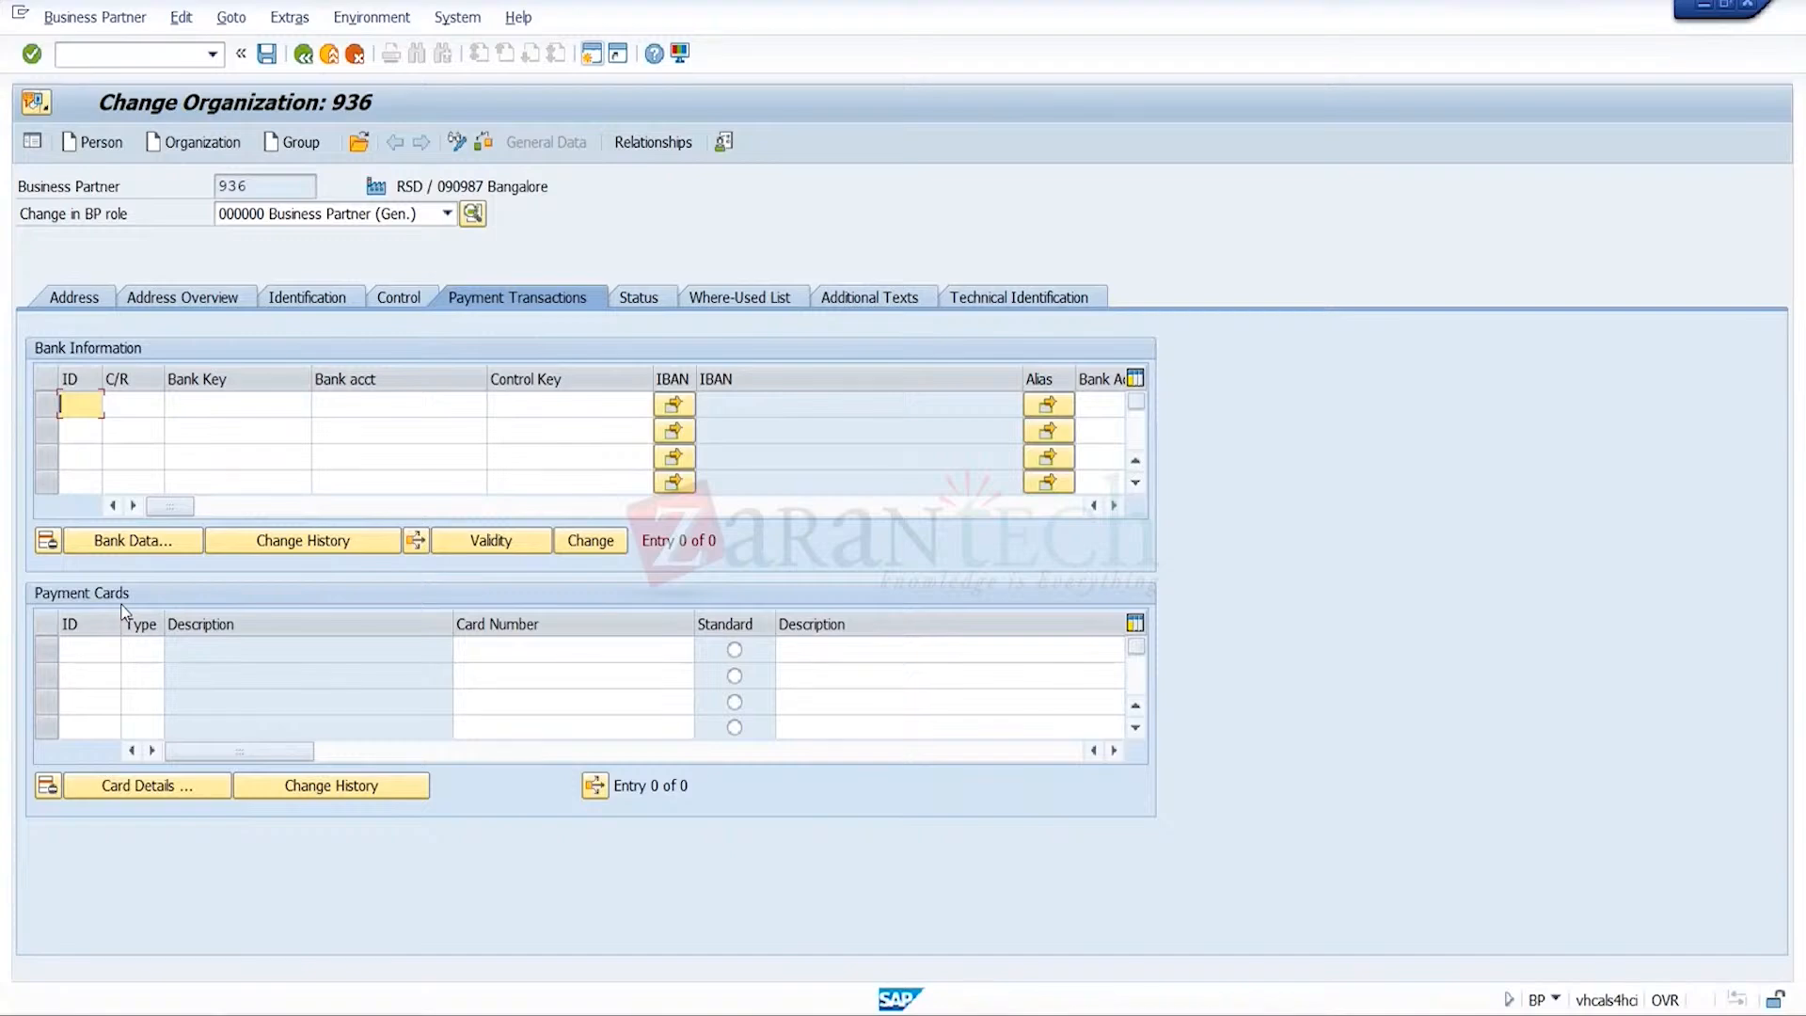
- Switch back to the Change Screen Configuration window and reopen the Business Partner (Gen.) screen sequence
{"action": "mouse_move", "coordinate": [1412, 1014]}
{"action": "mouse_move", "coordinate": [1307, 1014]}
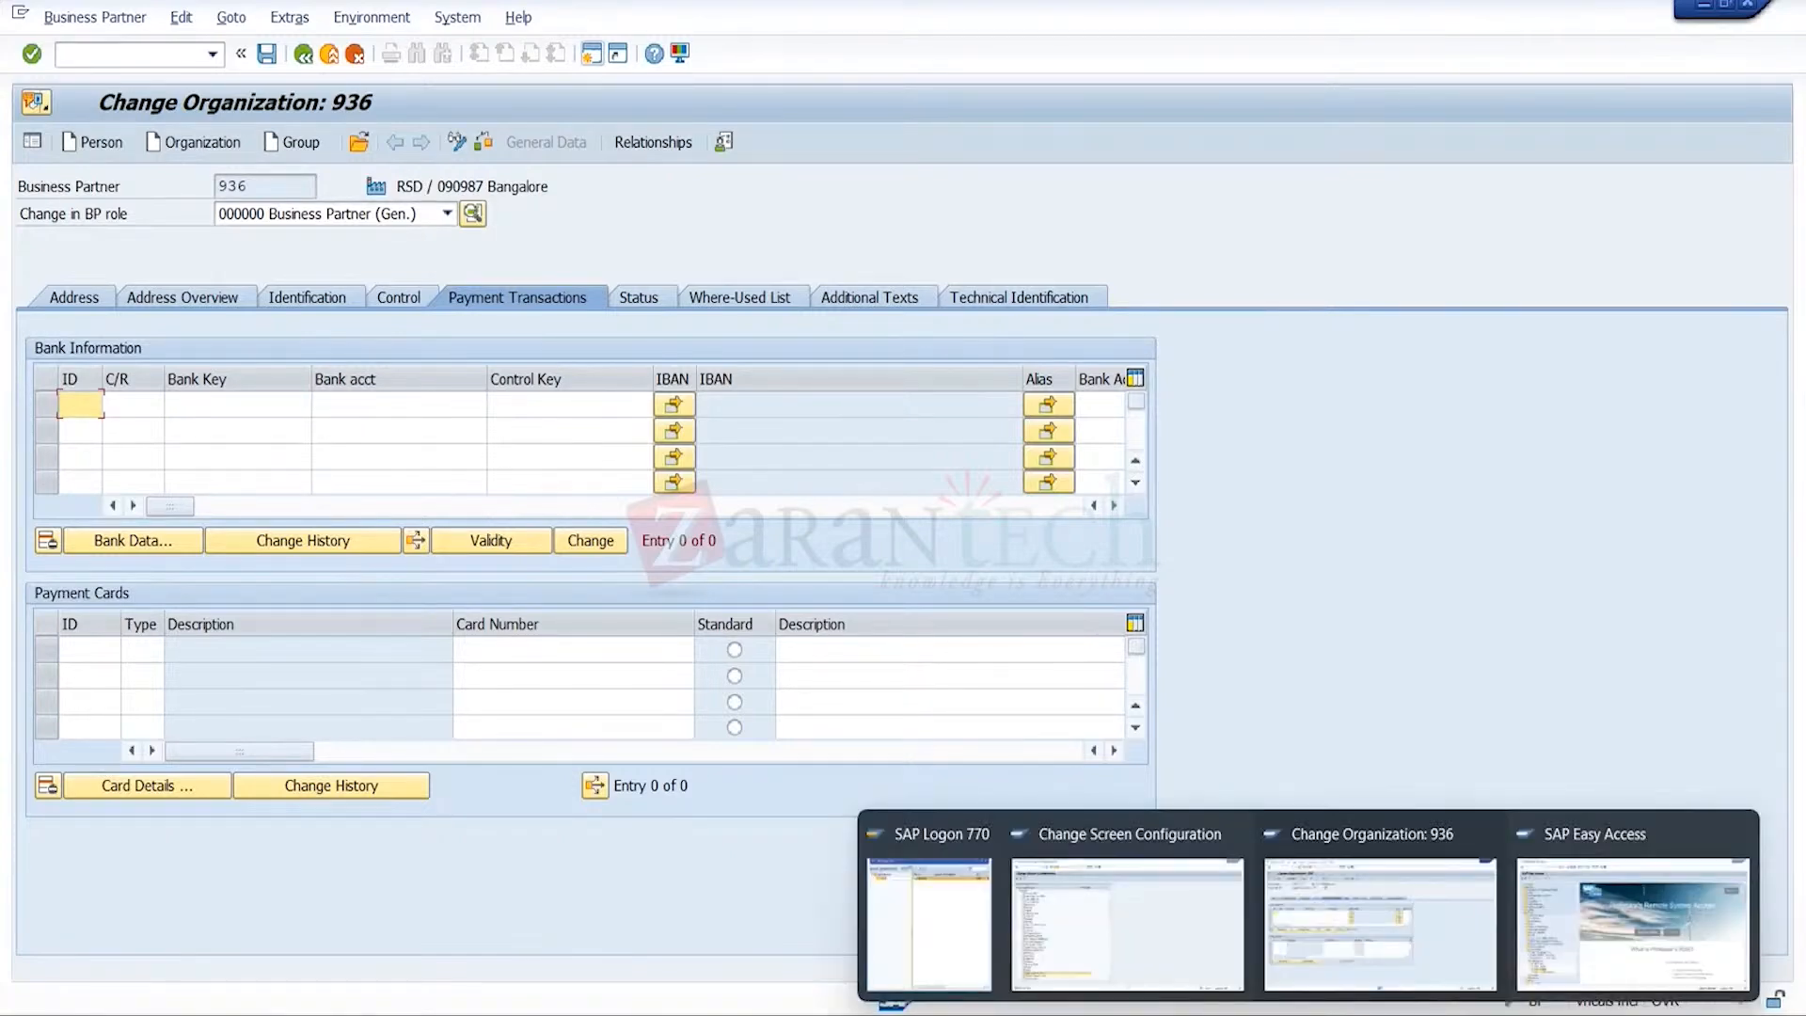
{"action": "left_click", "coordinate": [1176, 963]}
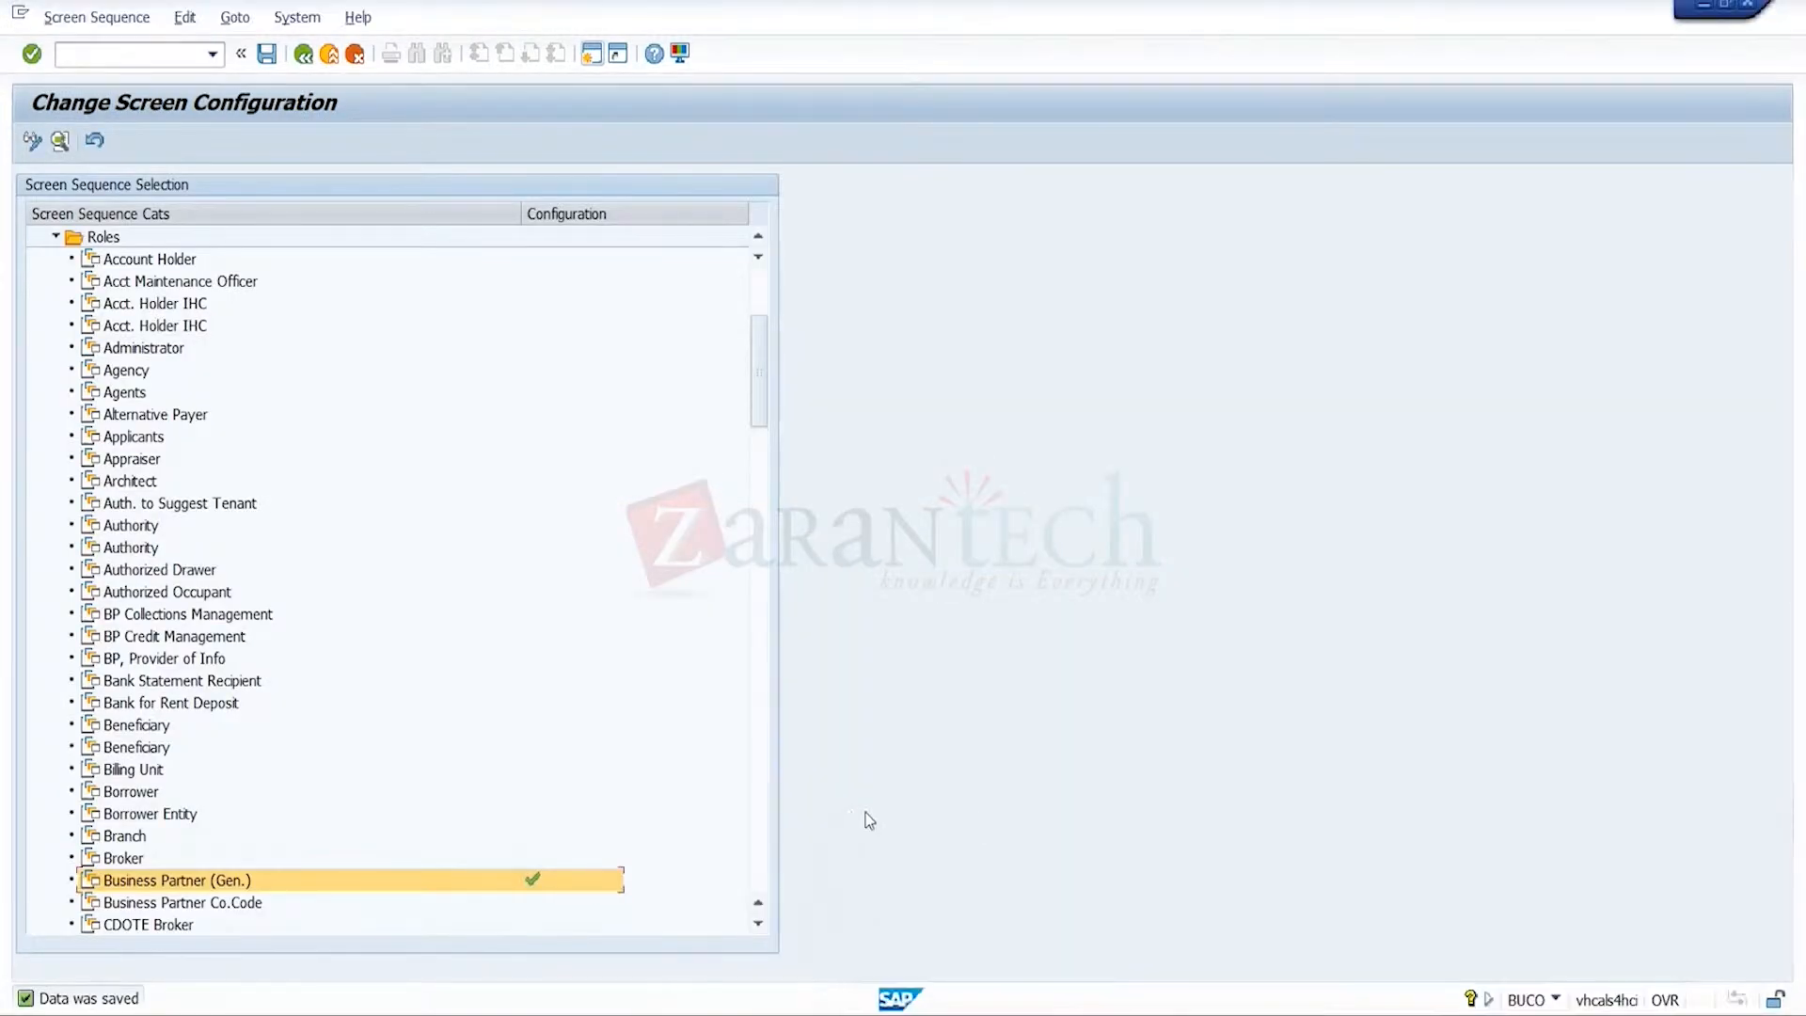
{"action": "double_click", "coordinate": [243, 884]}
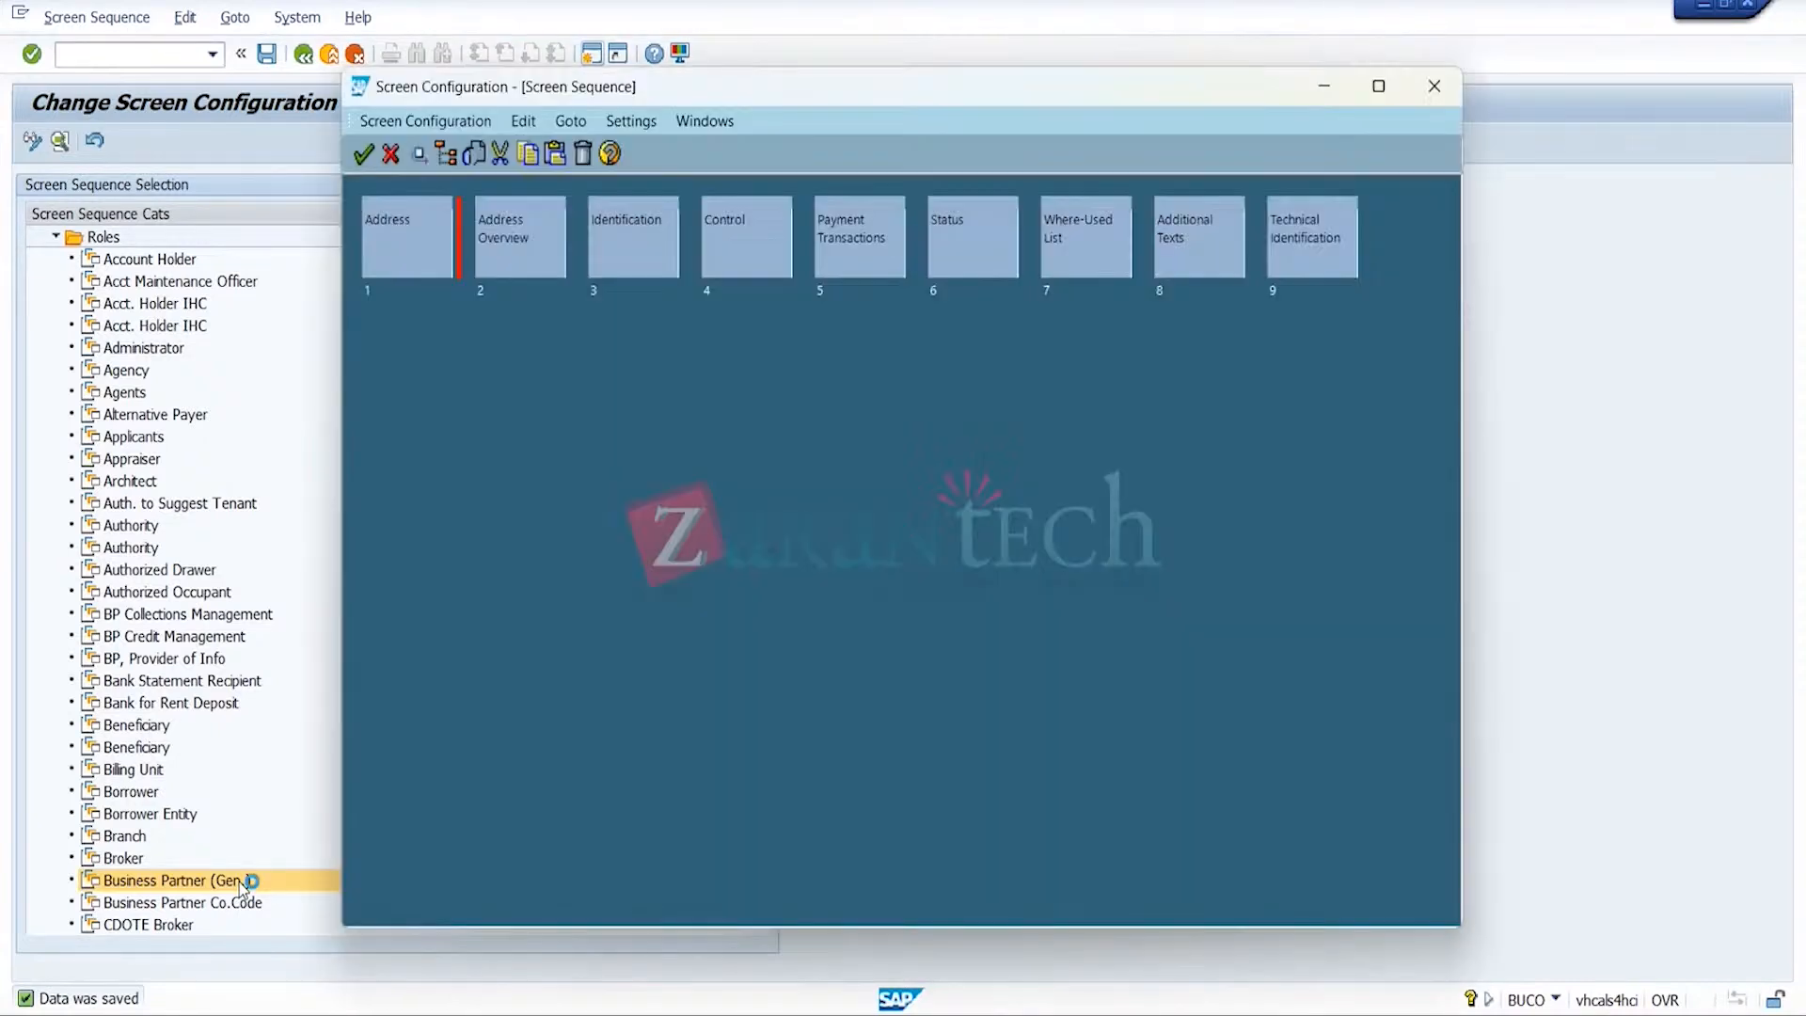
{"action": "left_click", "coordinate": [632, 125]}
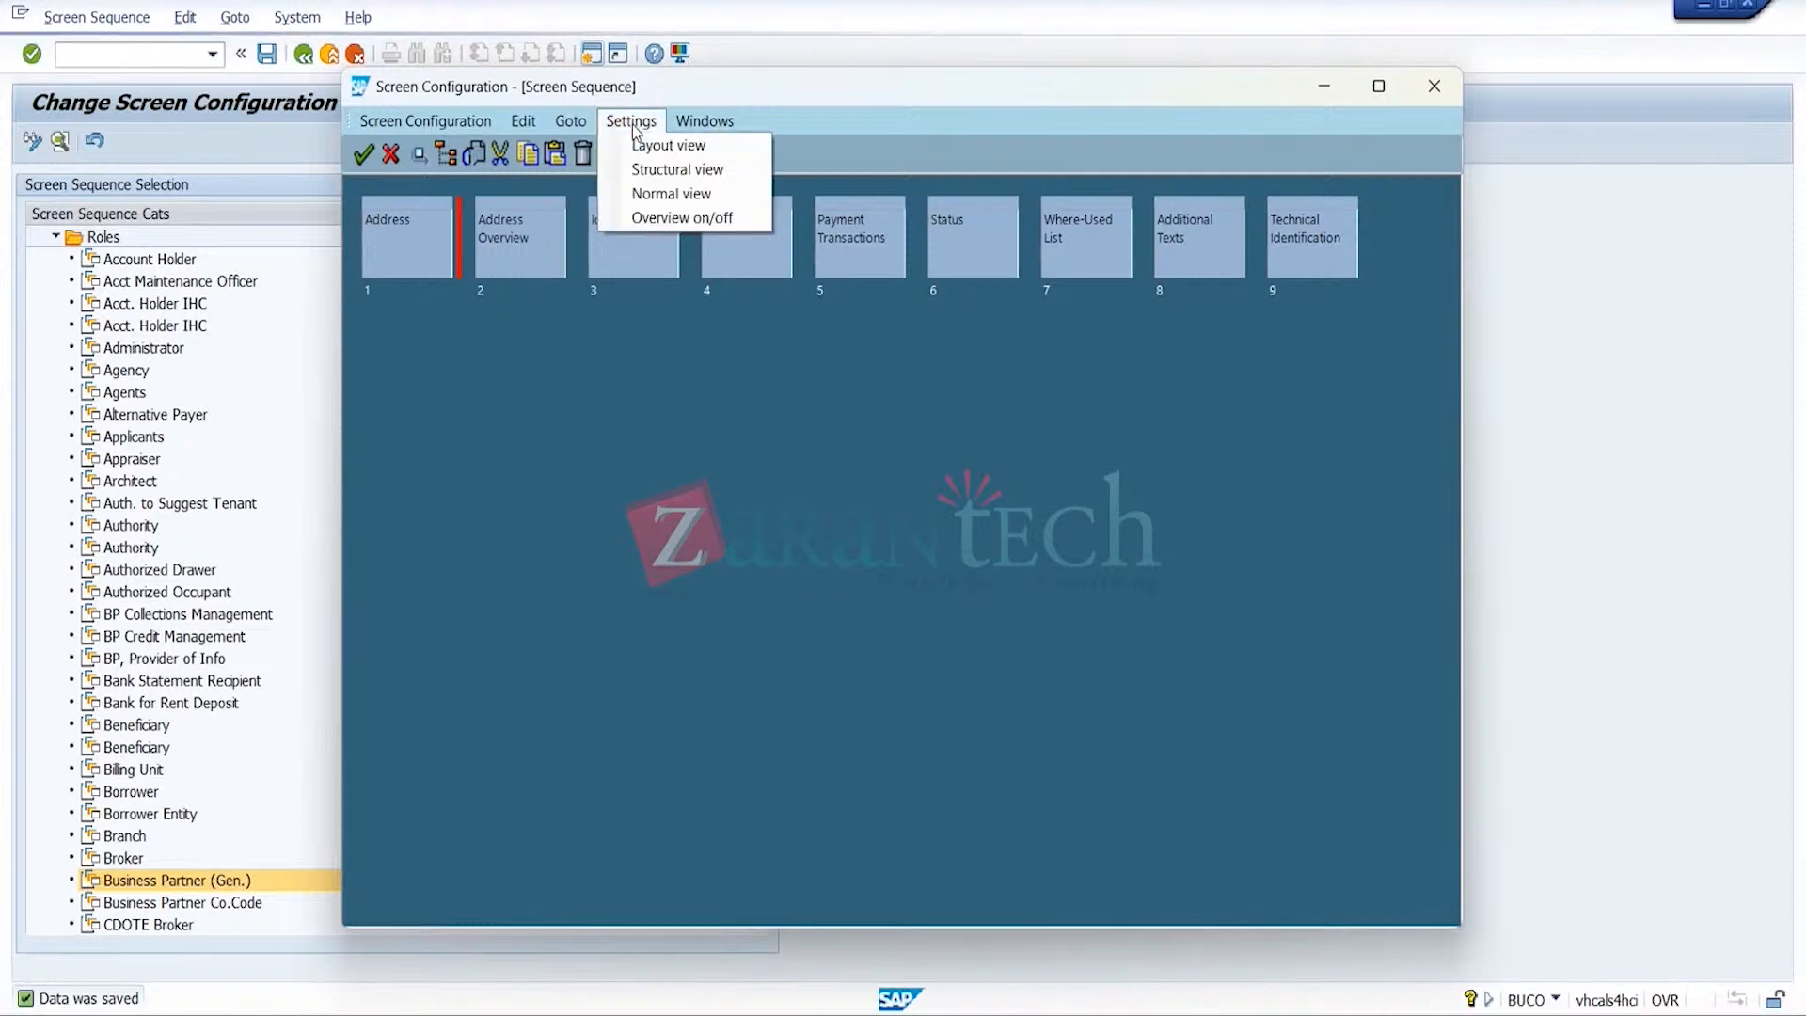
{"action": "left_click", "coordinate": [677, 149]}
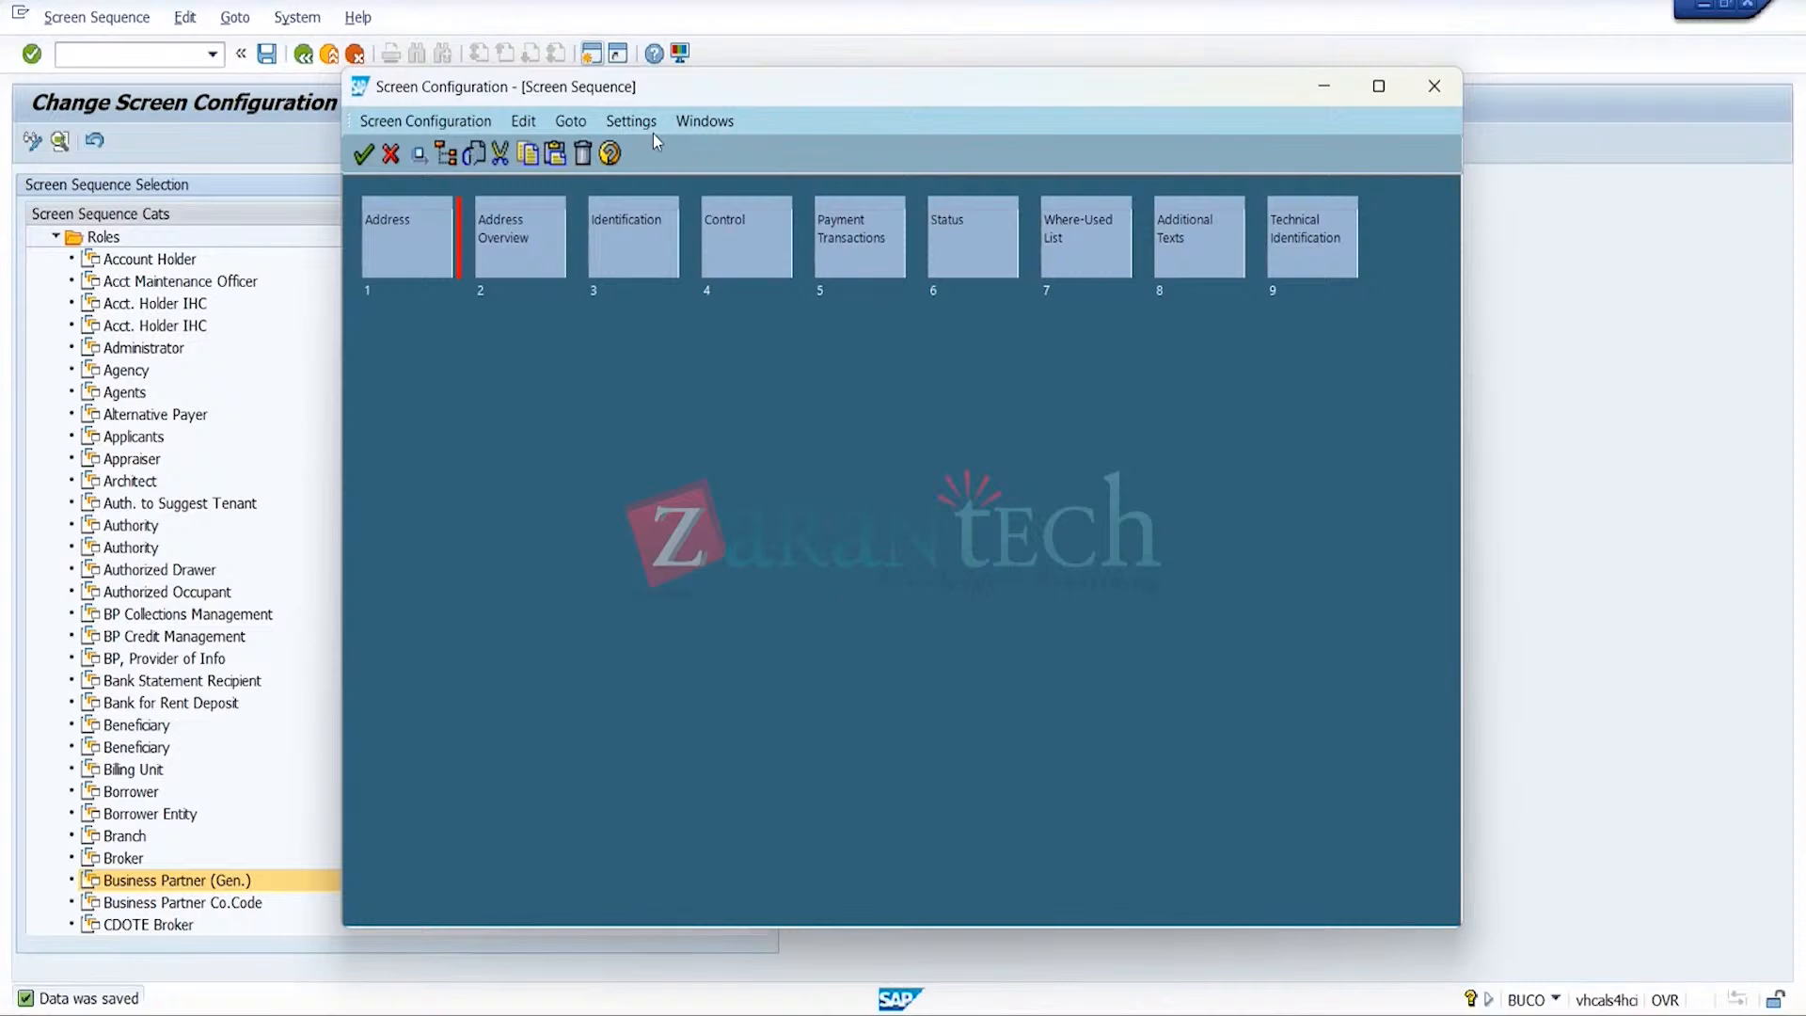
{"action": "left_click", "coordinate": [637, 123]}
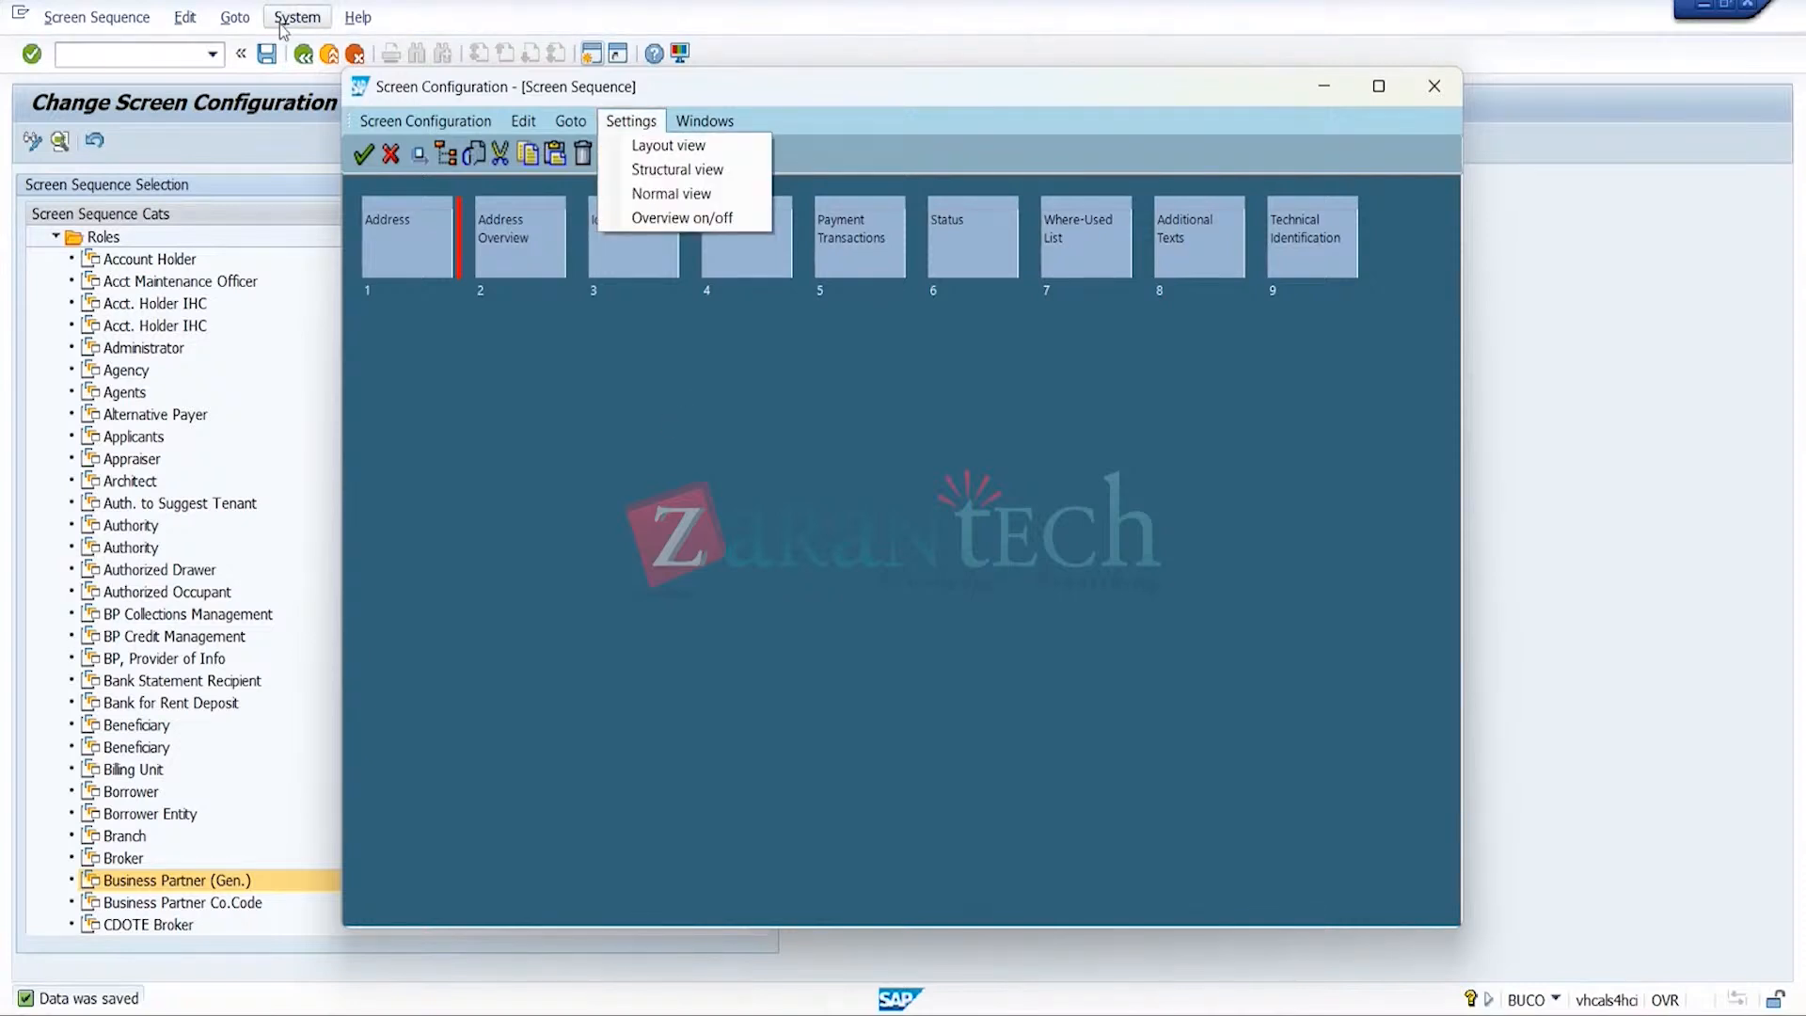
{"action": "left_click", "coordinate": [616, 362]}
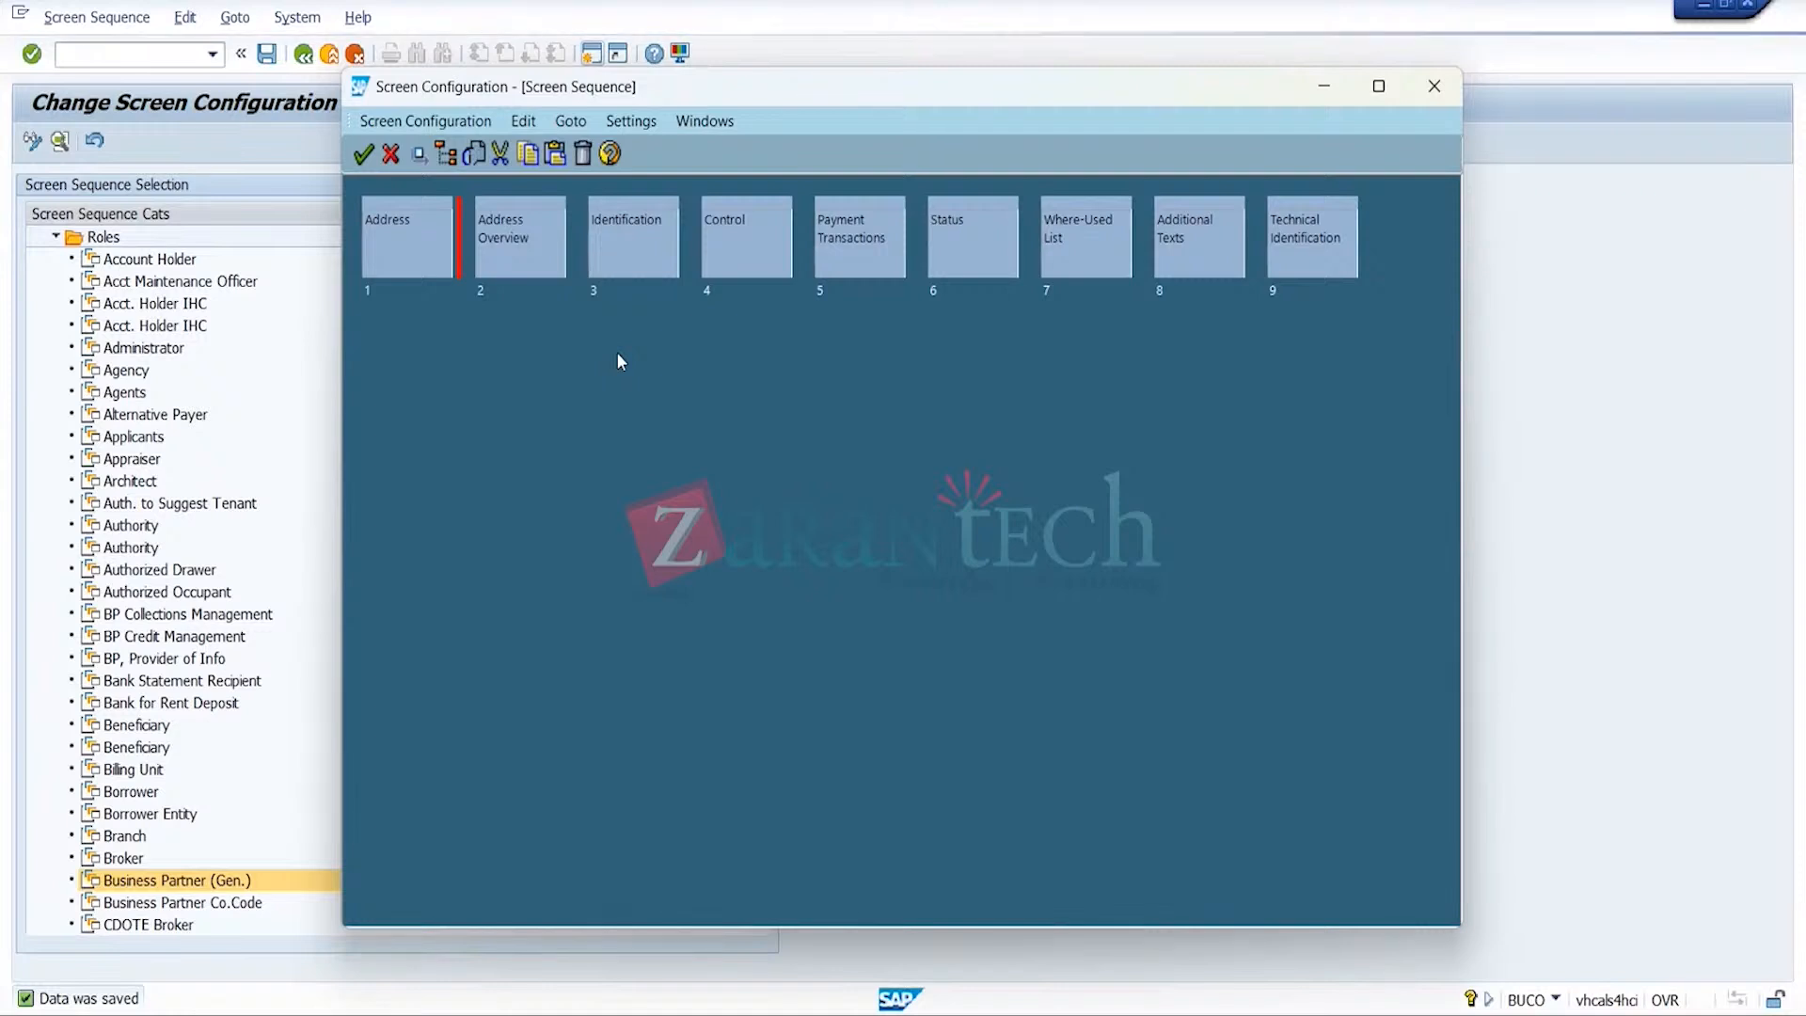
- Switch Business Partner (Gen.) to its screen layout and open the Payment Transactions screen
{"action": "left_click", "coordinate": [640, 125]}
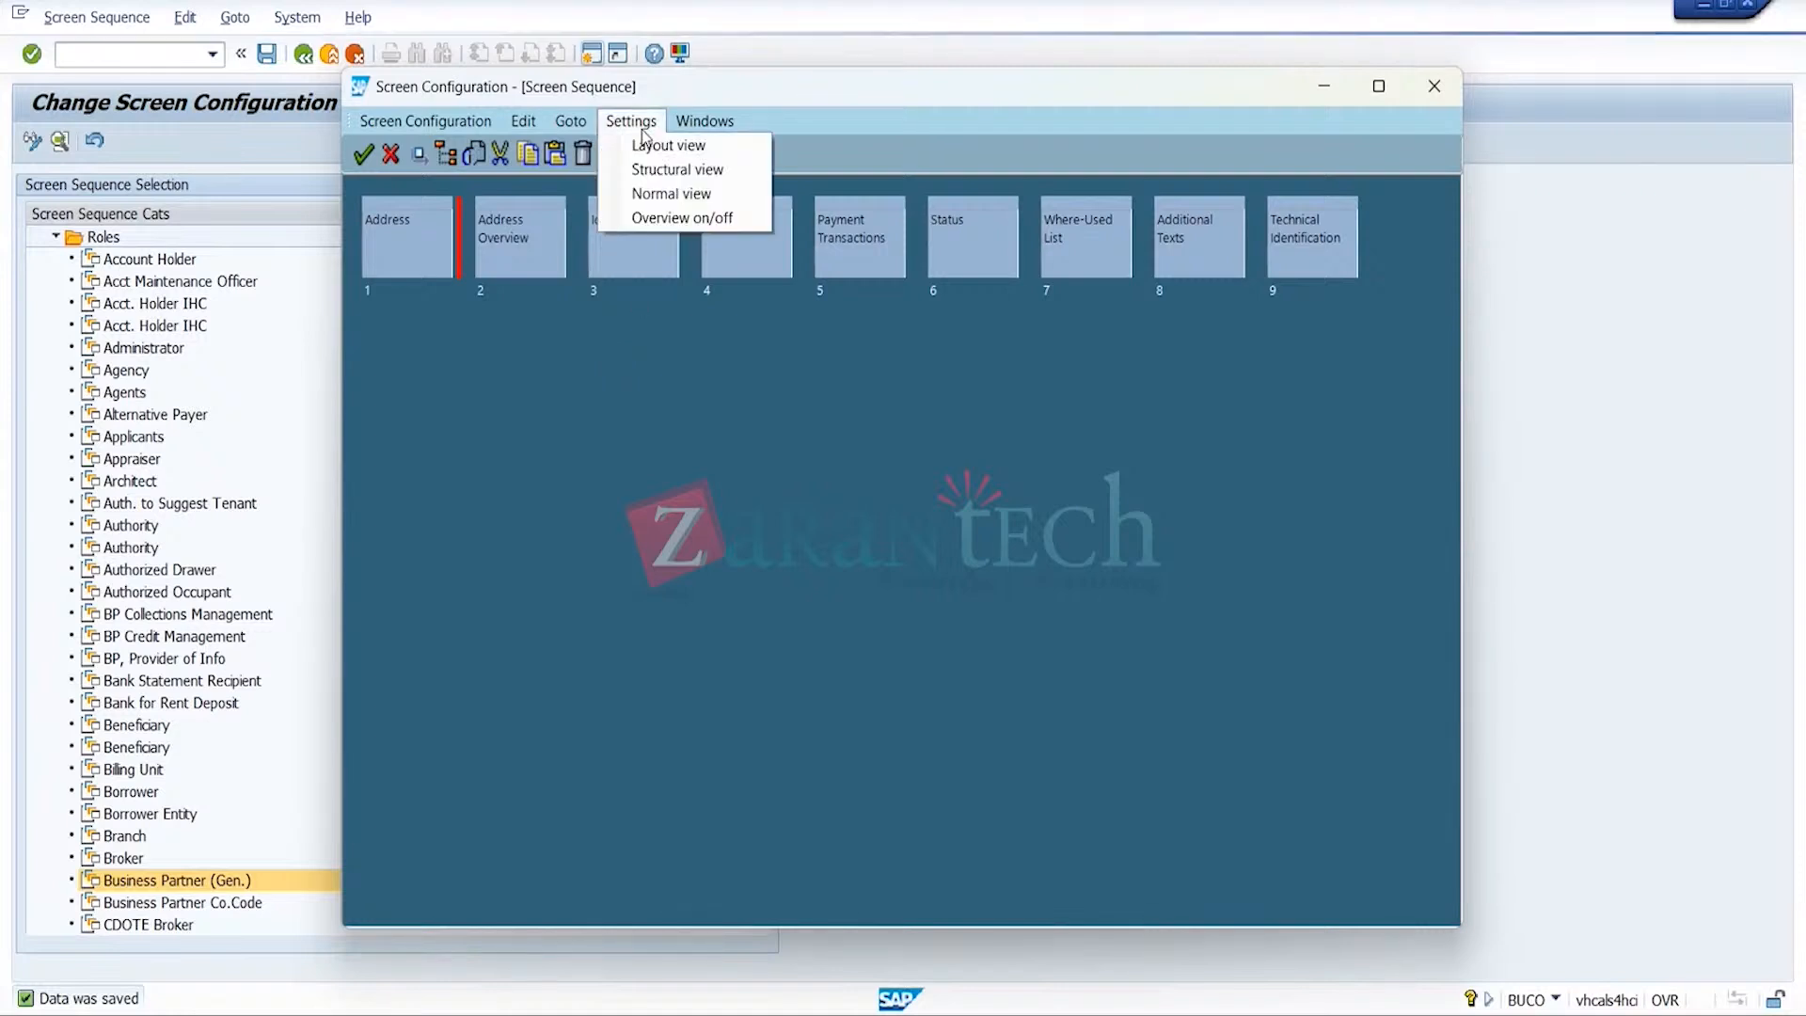
{"action": "mouse_move", "coordinate": [570, 122]}
{"action": "left_click", "coordinate": [604, 170]}
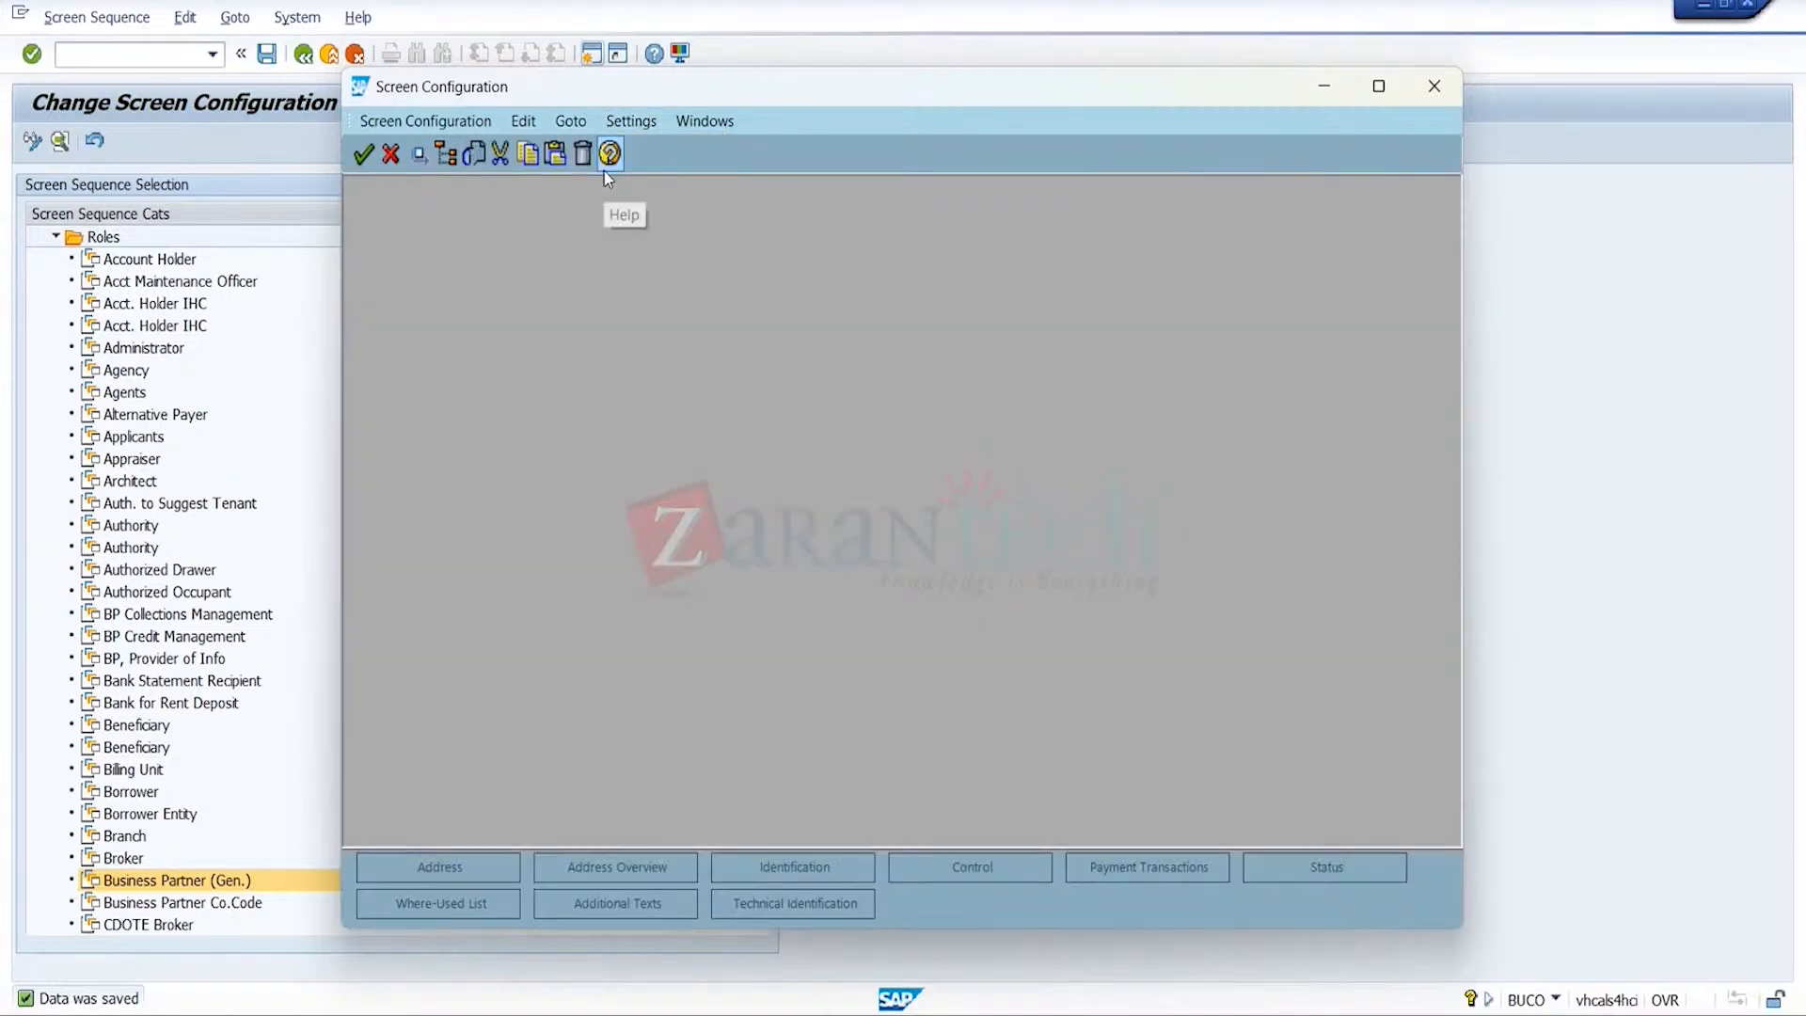
{"action": "left_click", "coordinate": [576, 122]}
{"action": "left_click", "coordinate": [703, 734]}
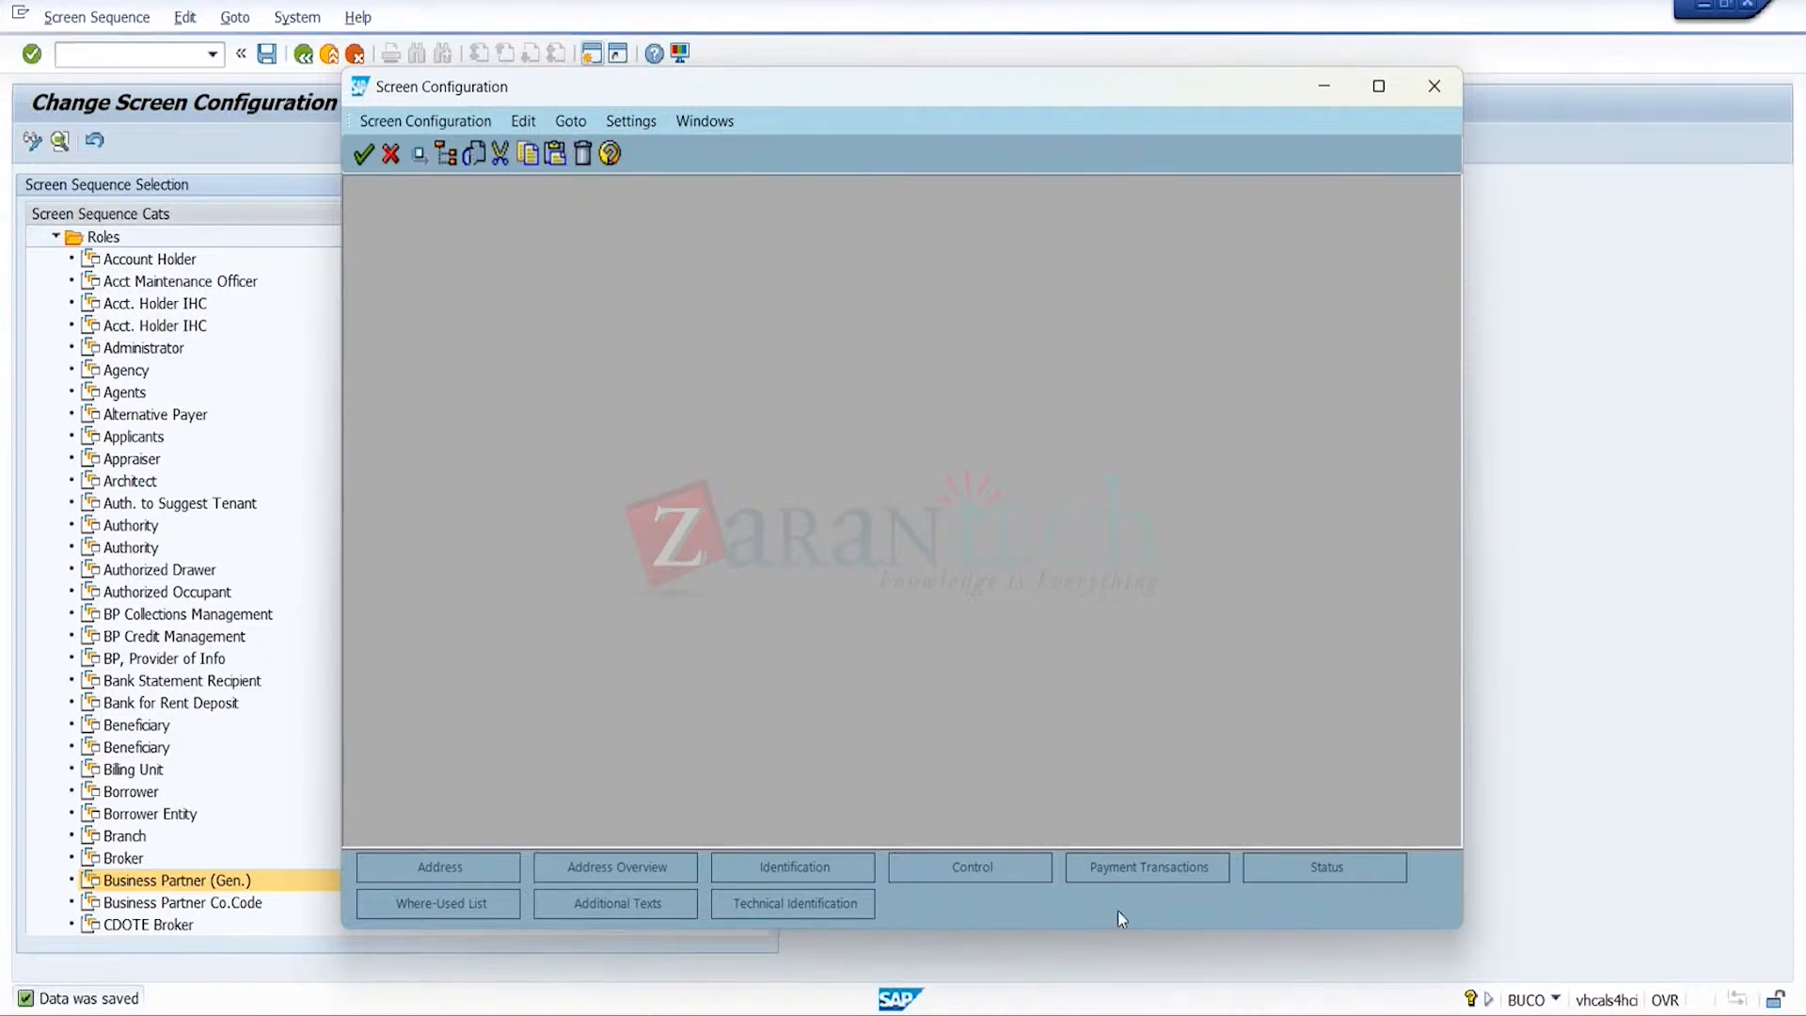
{"action": "left_click", "coordinate": [1160, 872]}
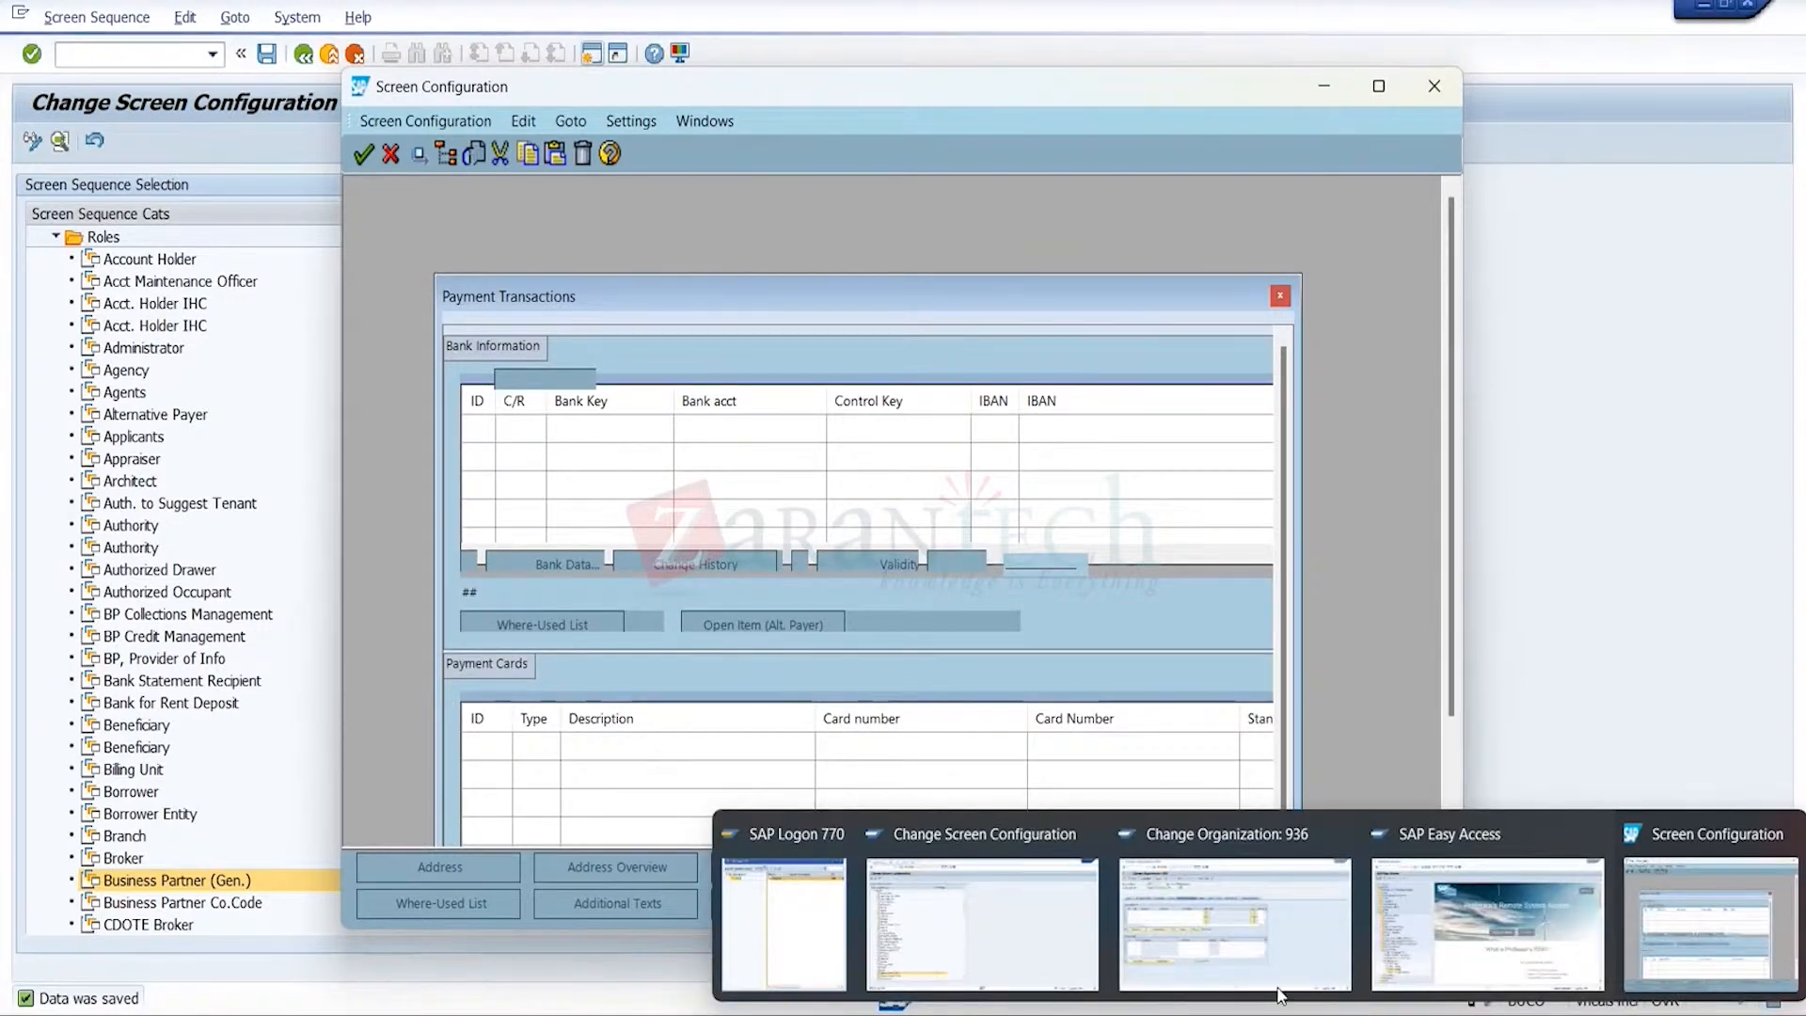
- Check the bank section in organization RSD's change window, then return to the Screen Configuration window
{"action": "left_click", "coordinate": [1265, 966]}
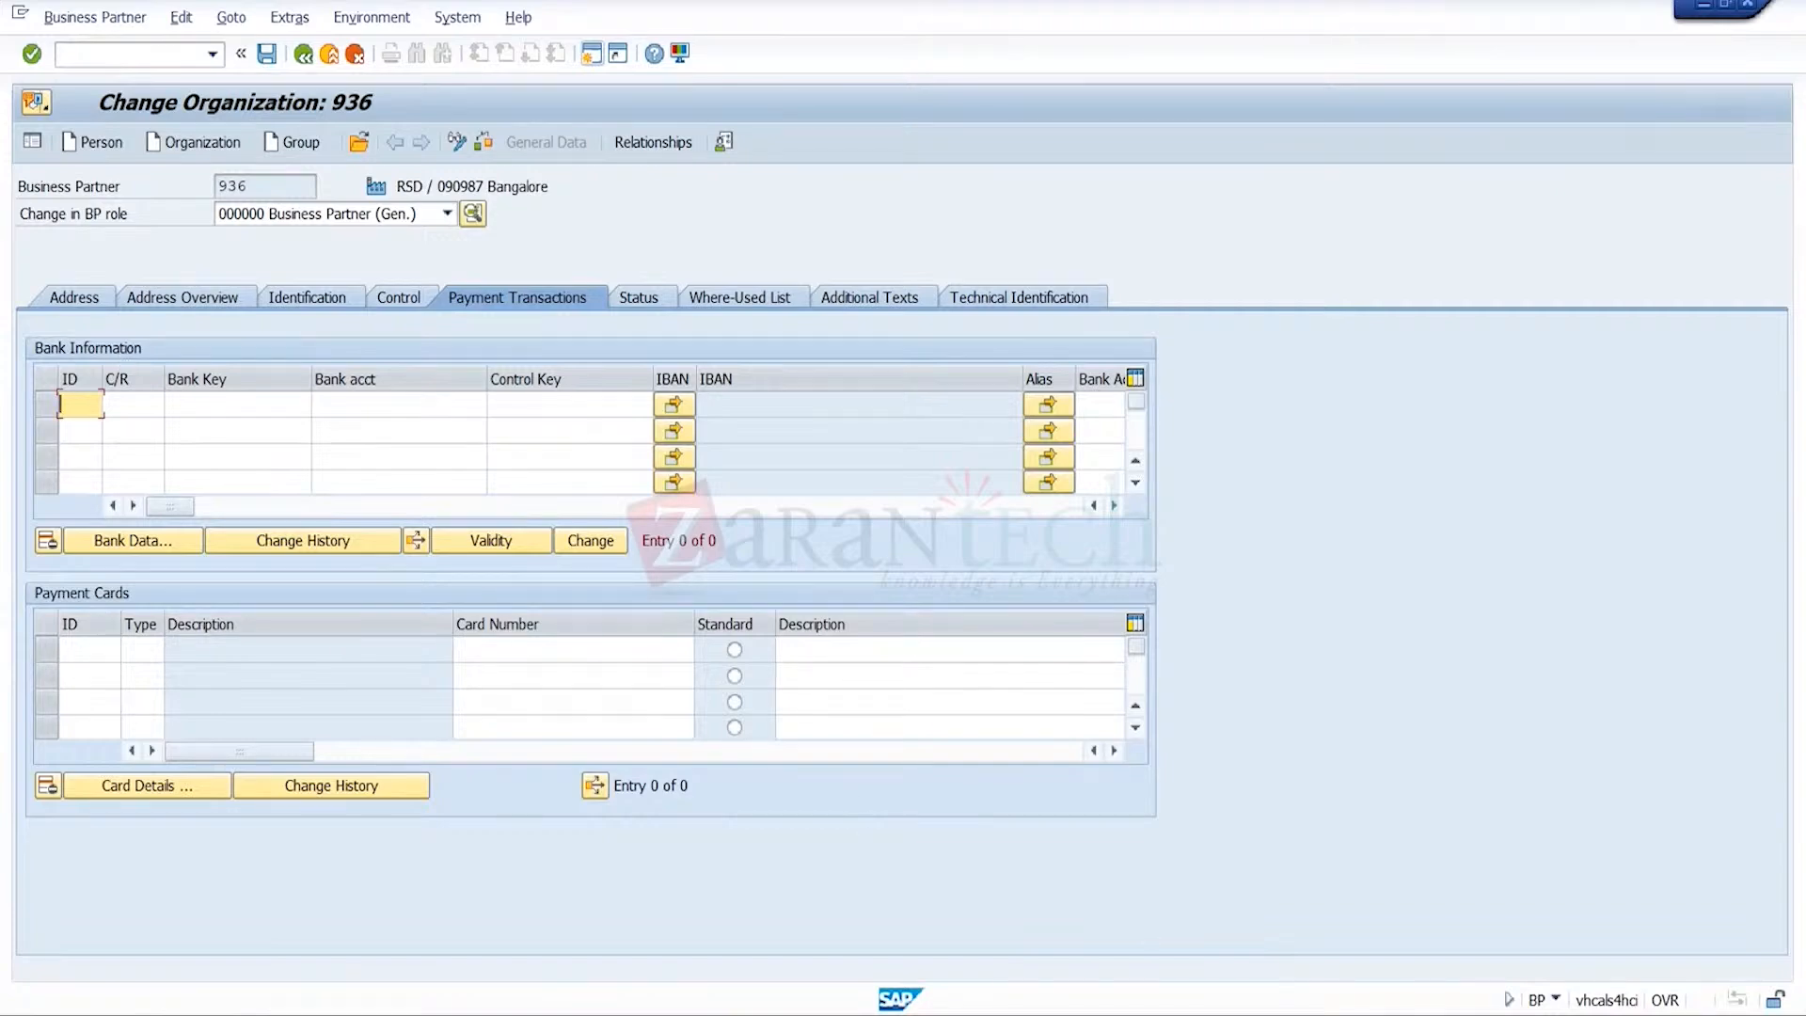
{"action": "mouse_move", "coordinate": [1417, 1010]}
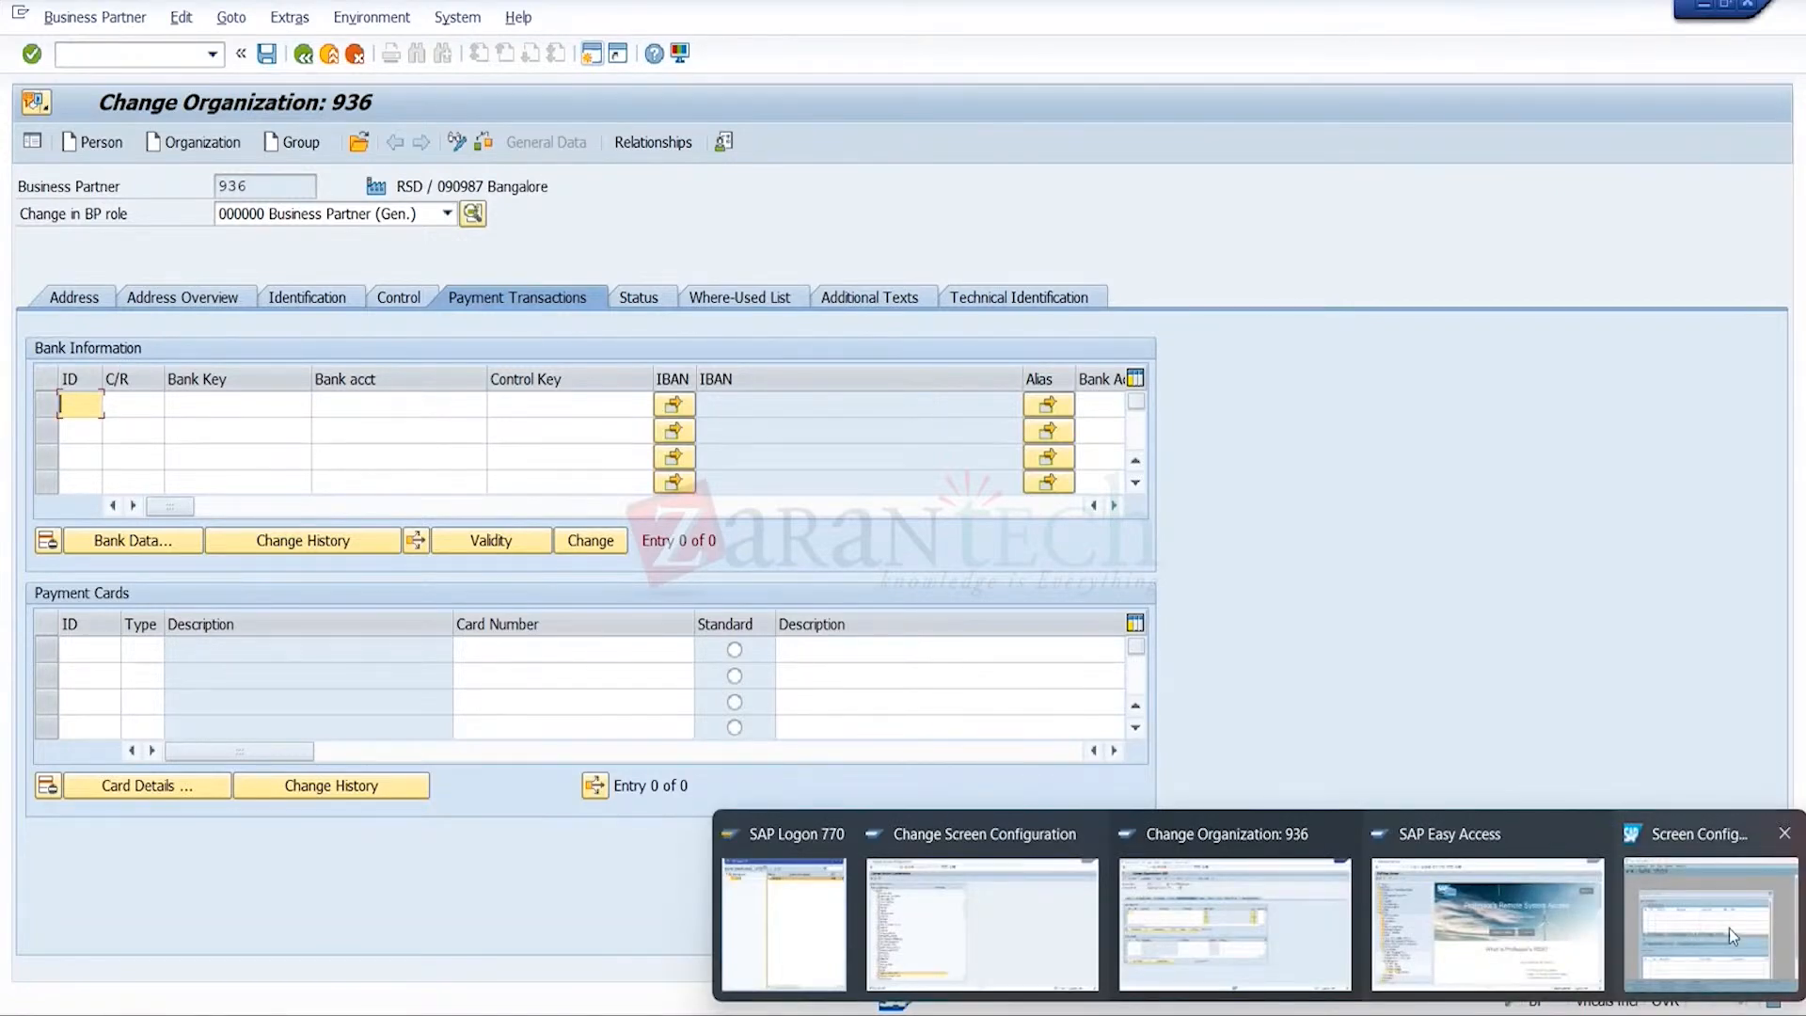
{"action": "left_click", "coordinate": [1729, 928]}
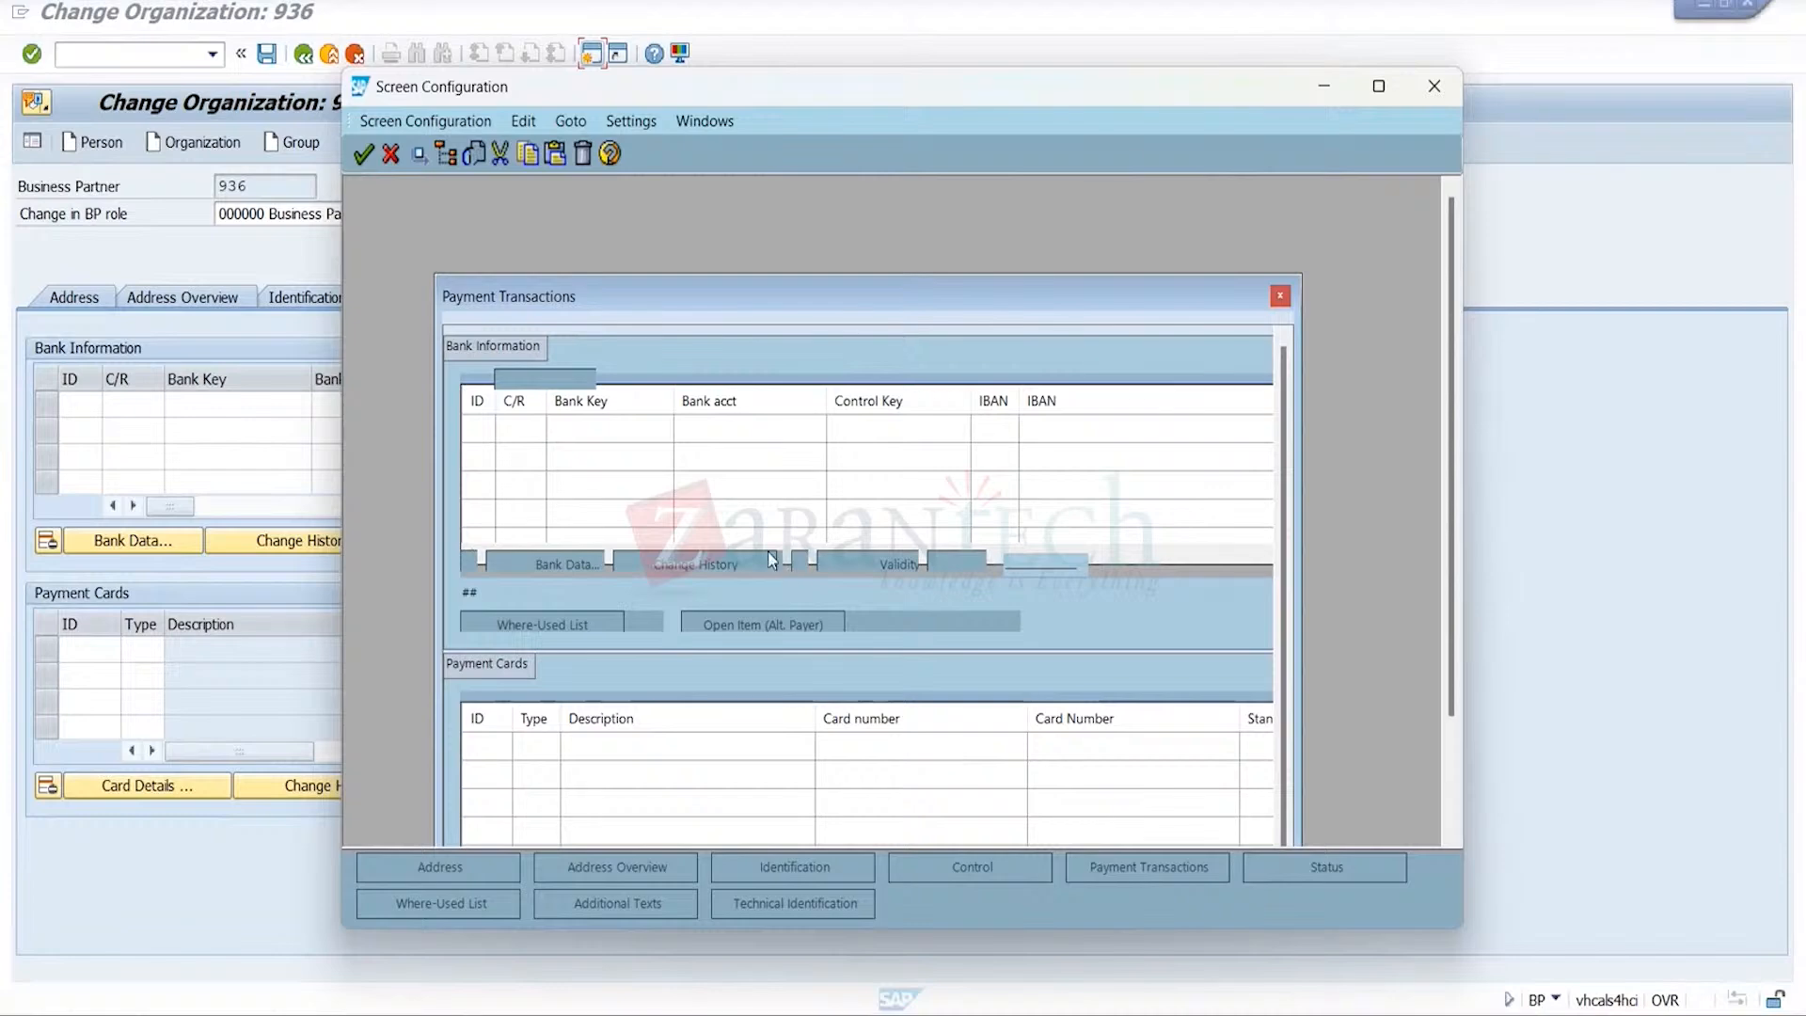
- Retitle the Bank Information section of Payment Transactions to "Bank Info" and accept the screen configuration
{"action": "double_click", "coordinate": [518, 348]}
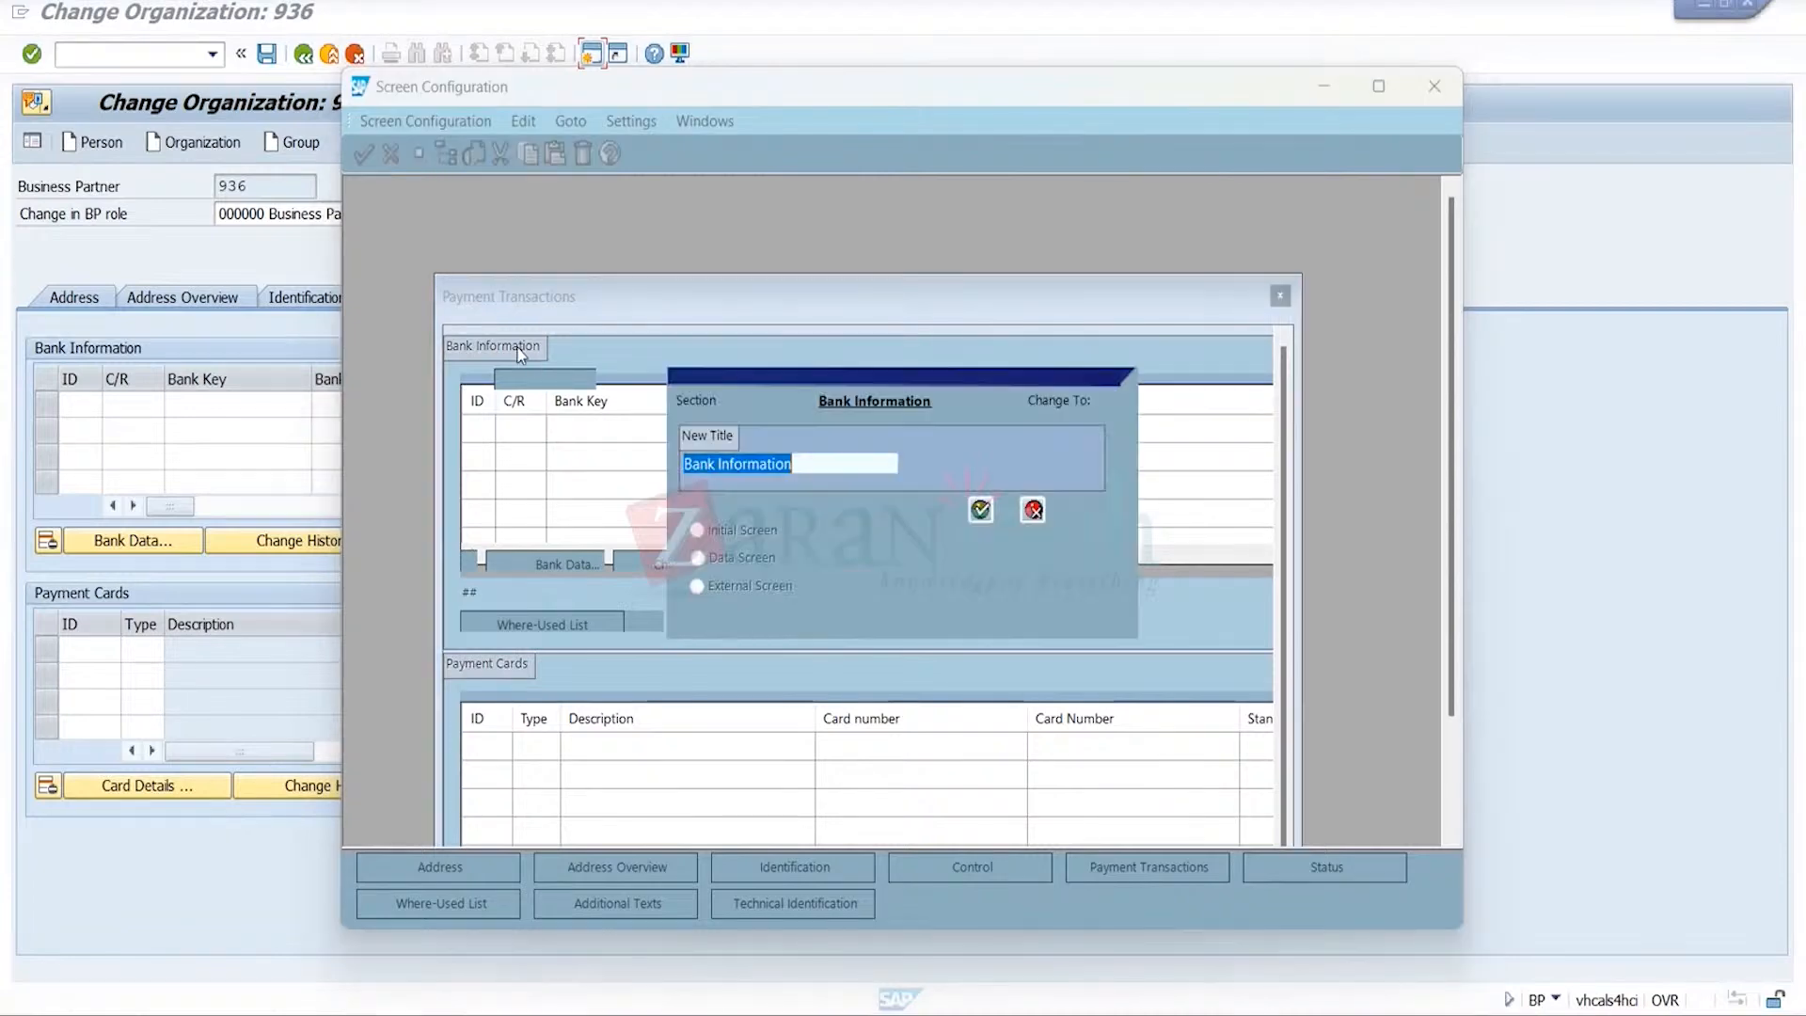
{"action": "left_click", "coordinate": [820, 470]}
{"action": "key", "text": "BackSpace"}
{"action": "key", "text": "BackSpace"}
{"action": "key", "text": "BackSpace"}
{"action": "key", "text": "BackSpace"}
{"action": "key", "text": "BackSpace"}
{"action": "key", "text": "BackSpace"}
{"action": "key", "text": "BackSpace"}
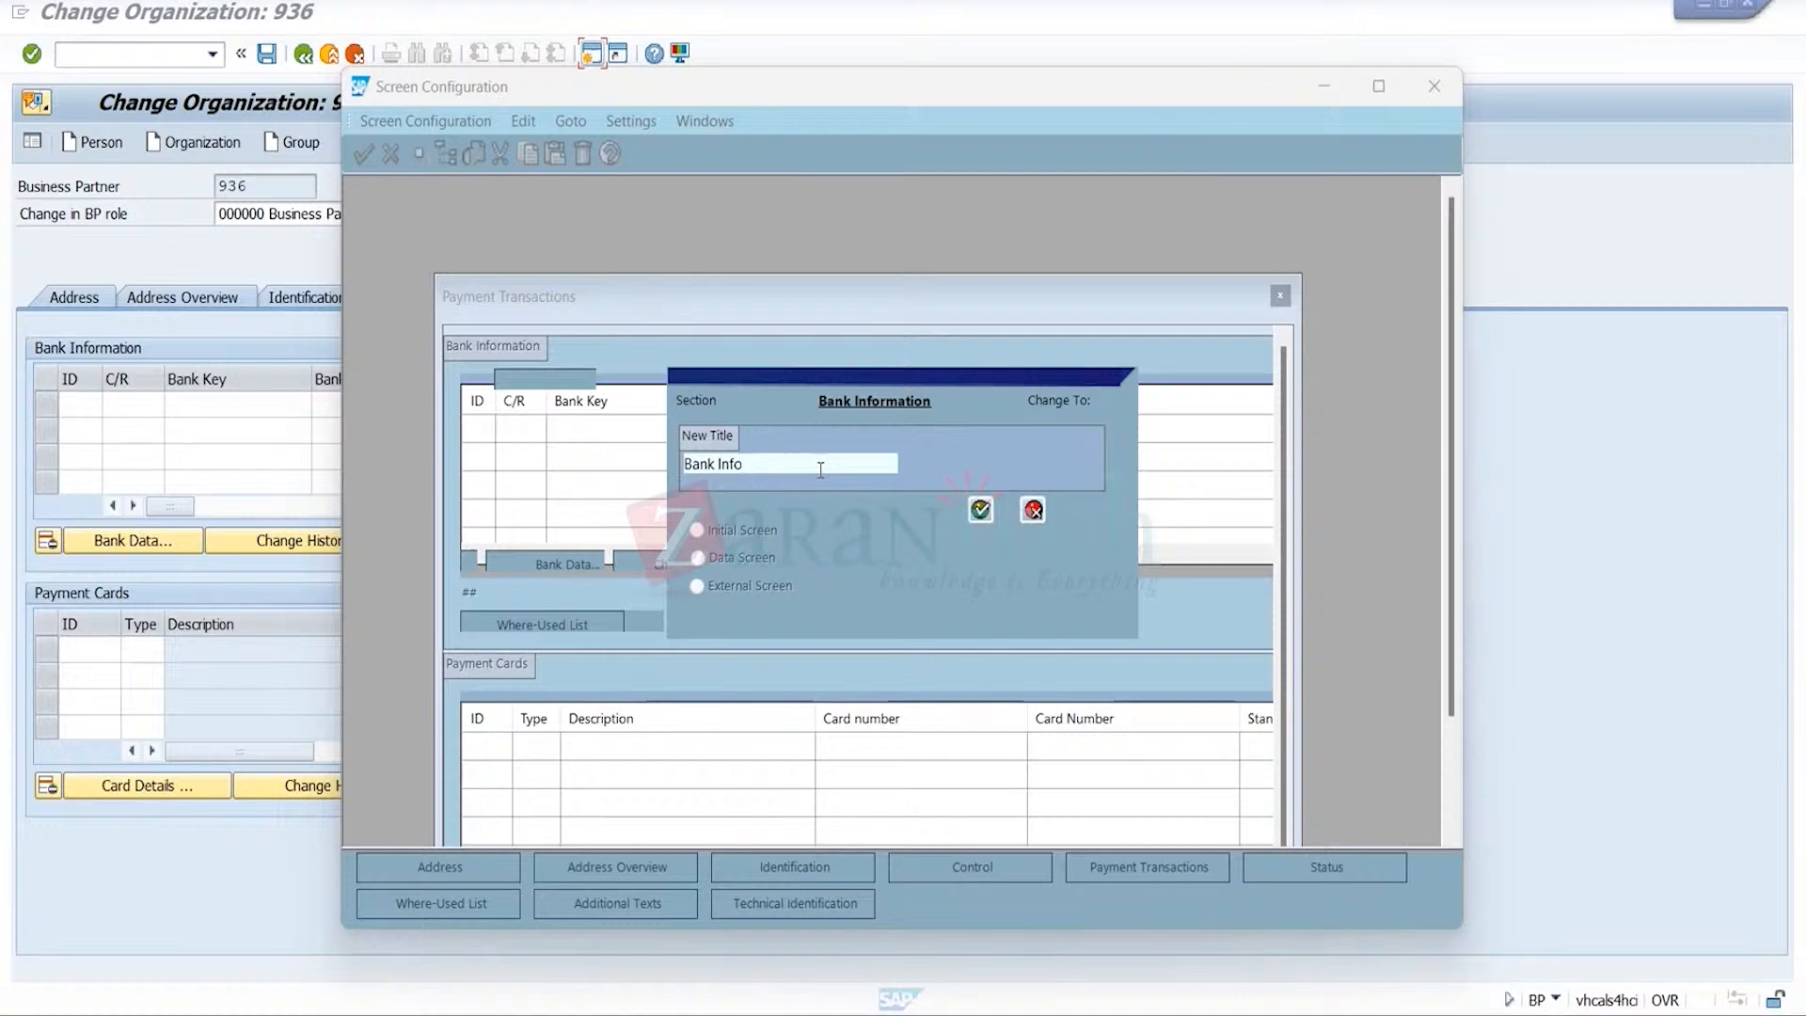
{"action": "left_click", "coordinate": [986, 511]}
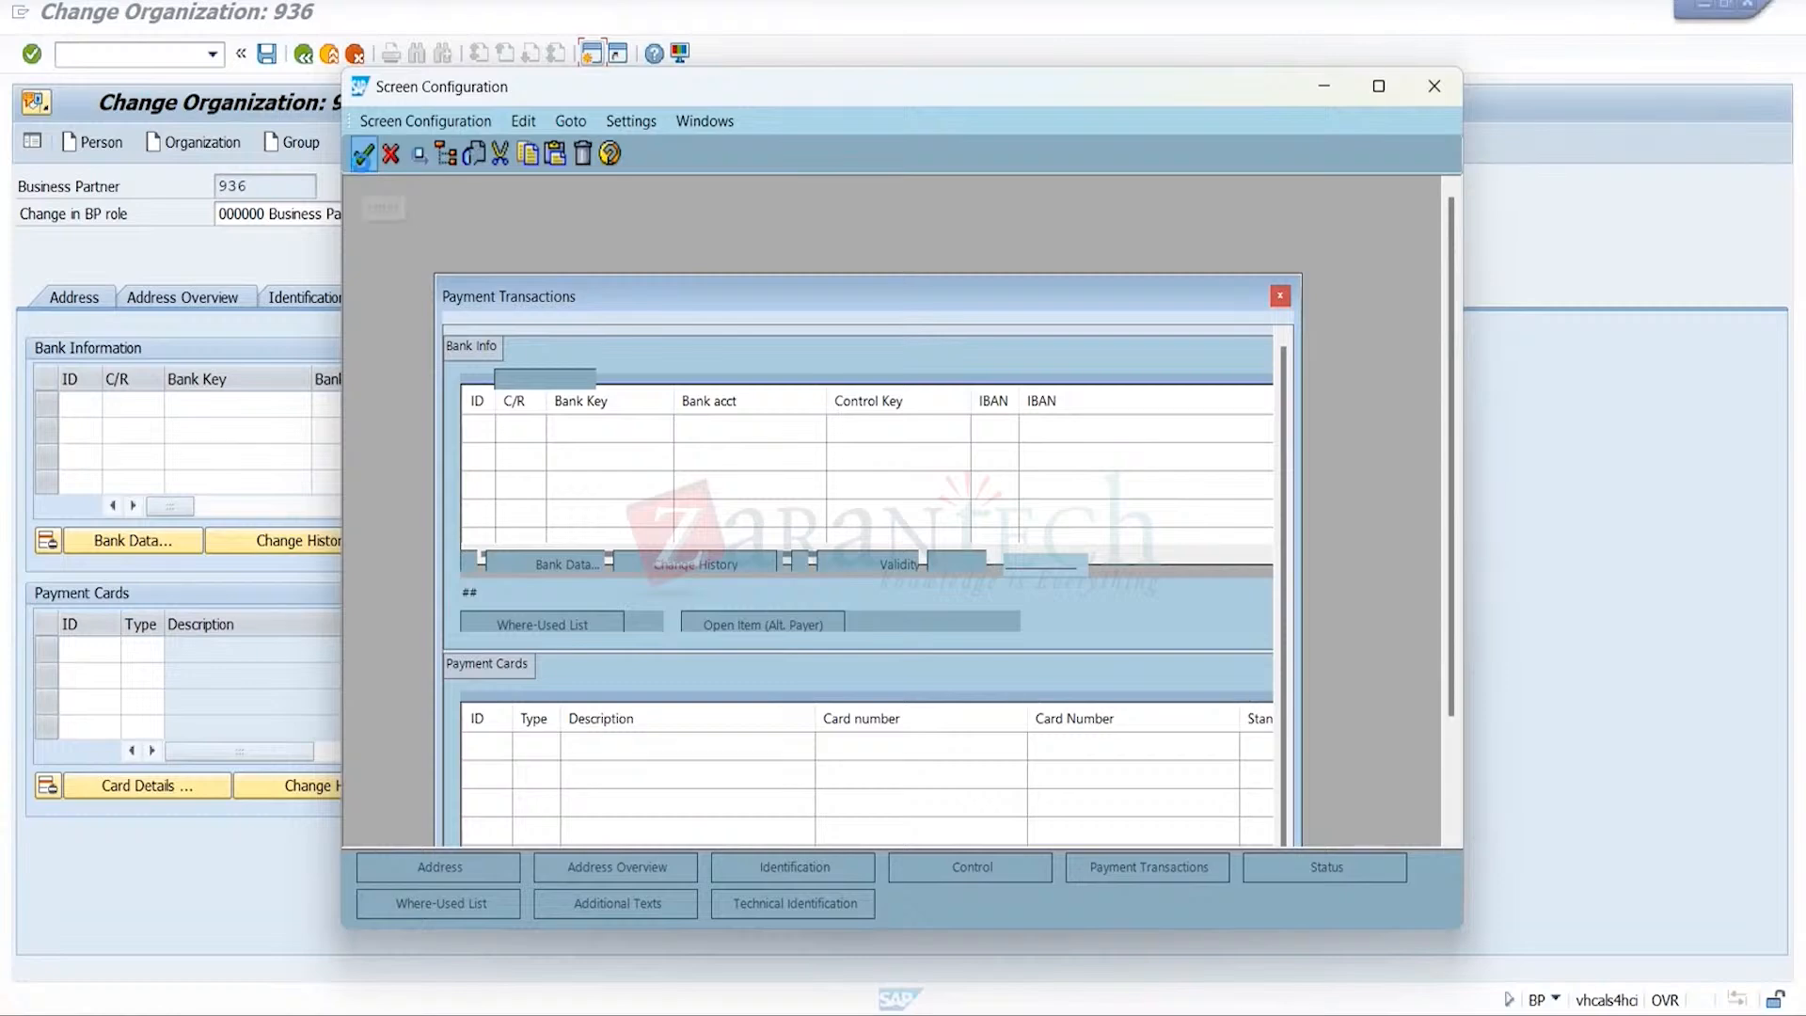
{"action": "left_click", "coordinate": [363, 155]}
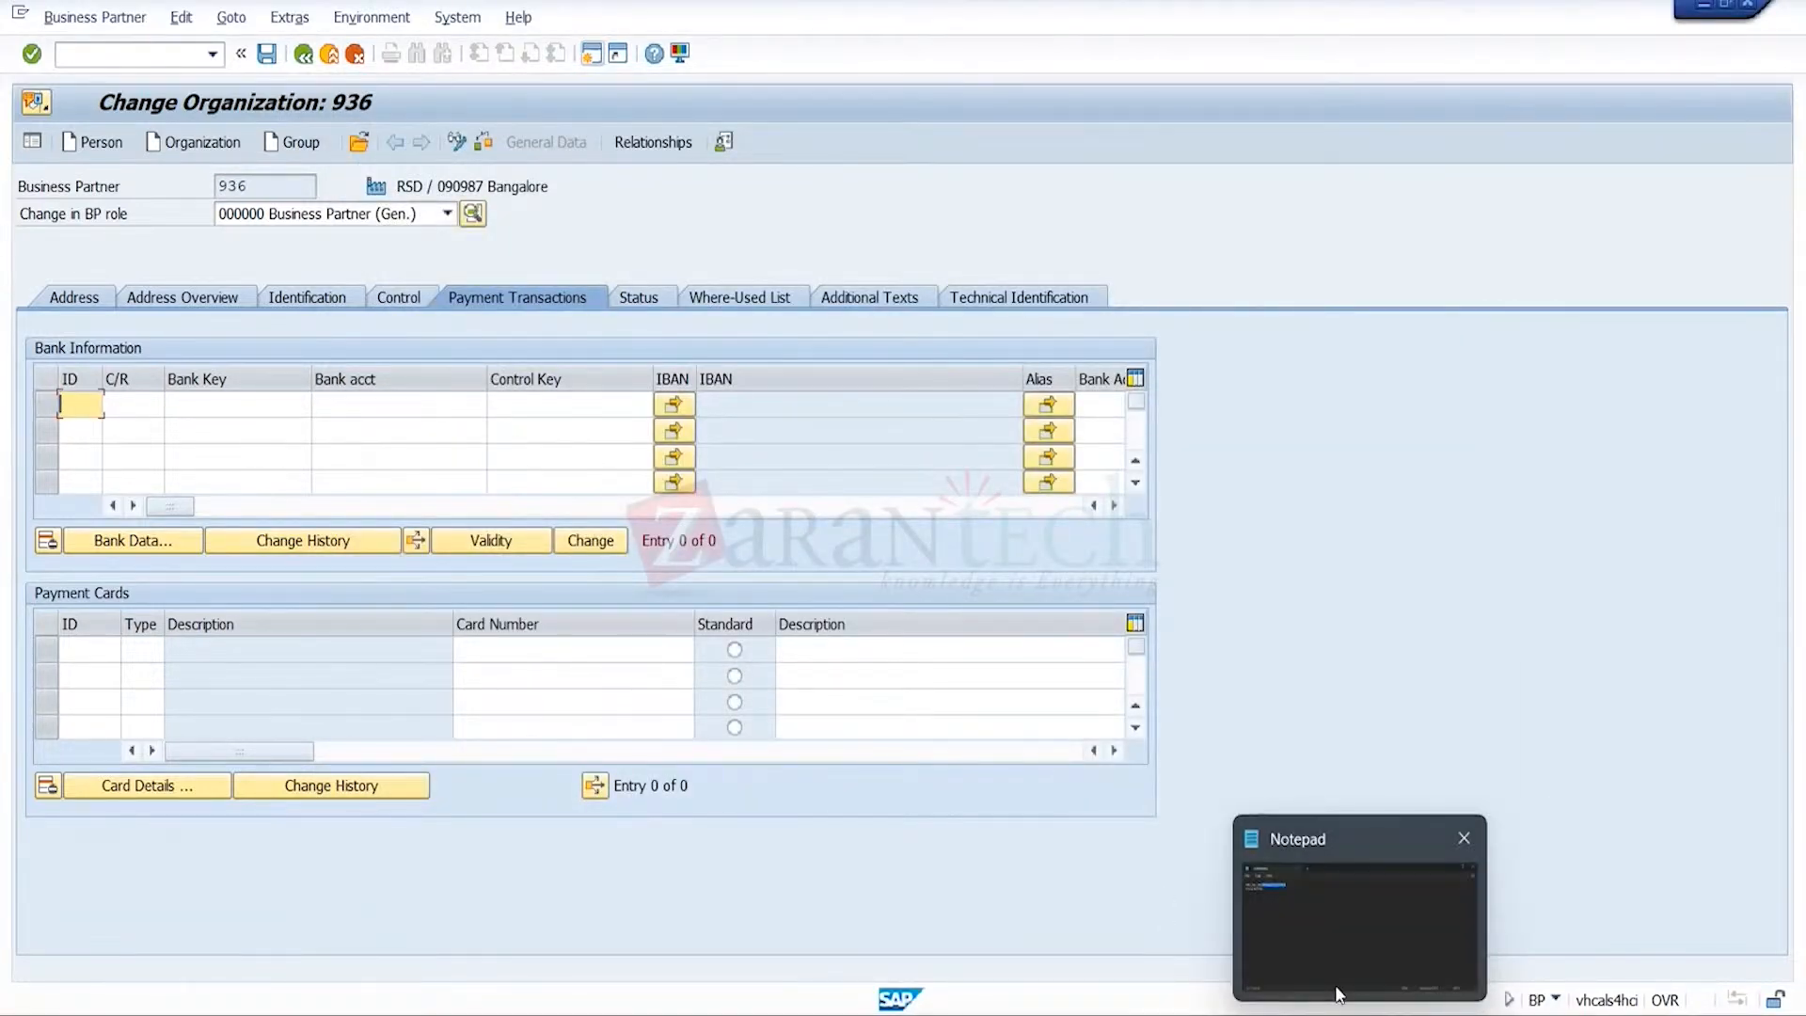
- Switch to the Change Screen Configuration window and save the Business Partner (Gen.) changes
{"action": "mouse_move", "coordinate": [1308, 1014]}
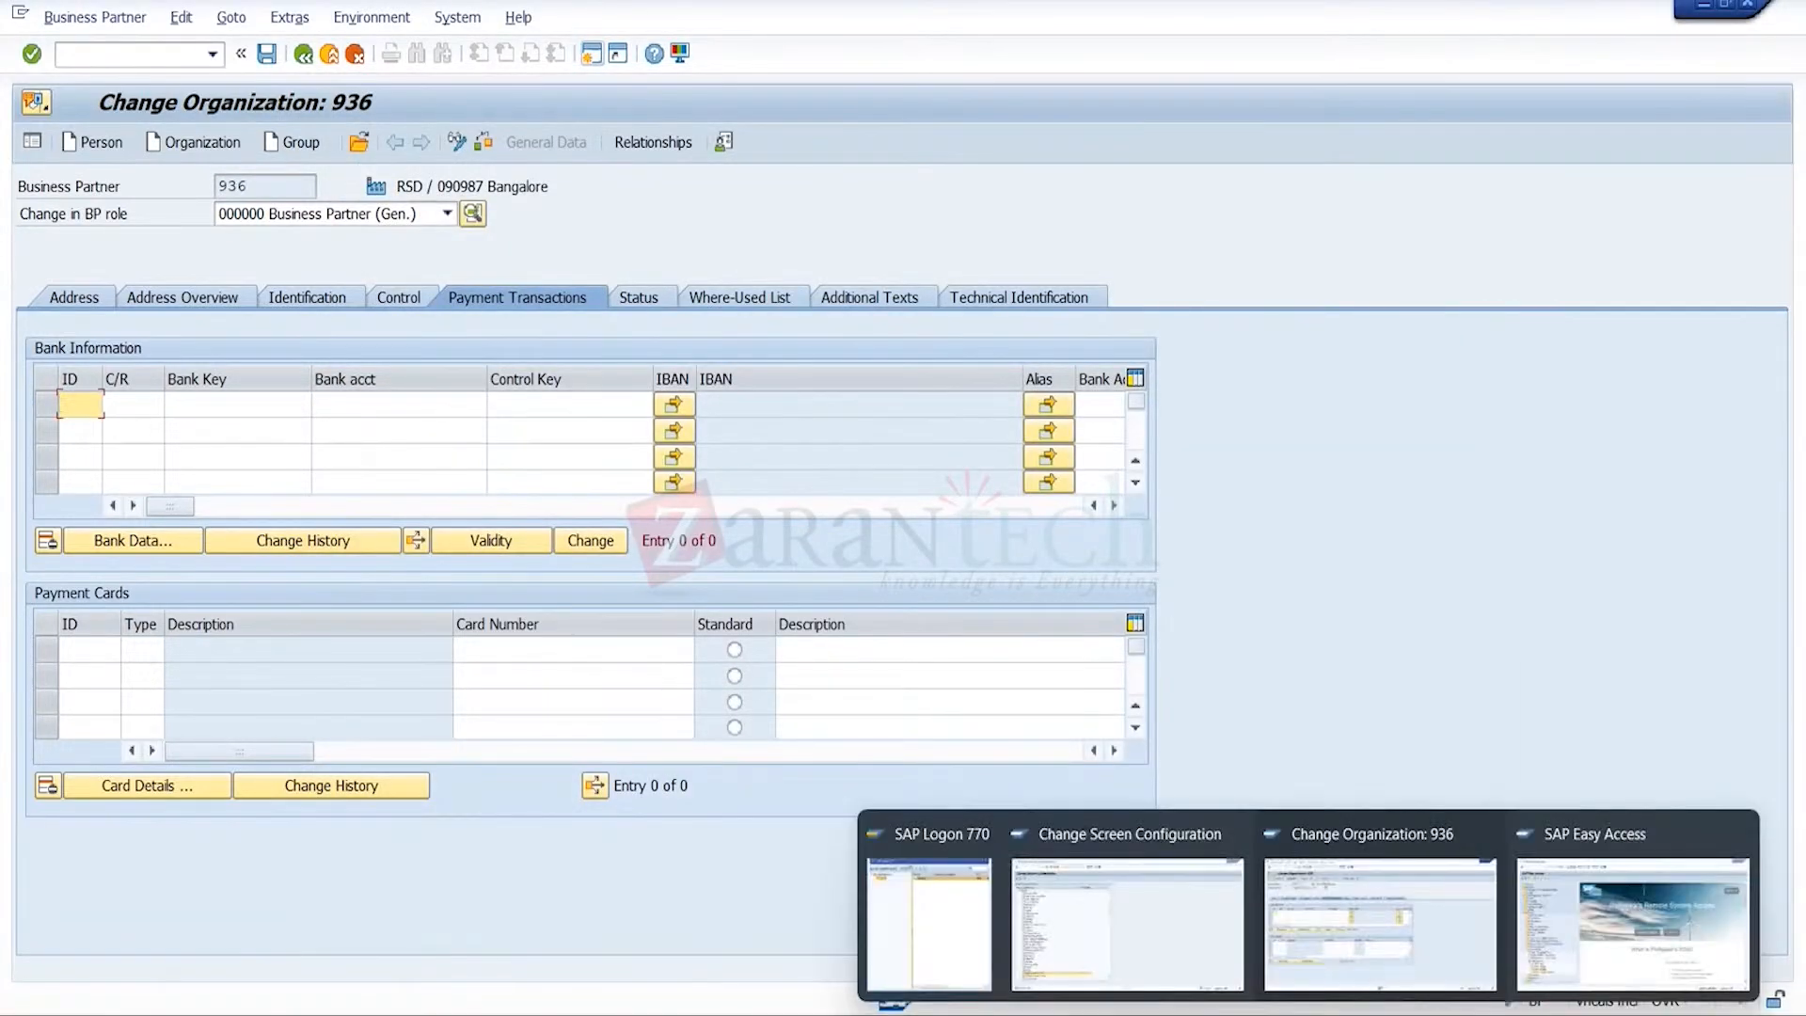
{"action": "left_click", "coordinate": [1059, 910]}
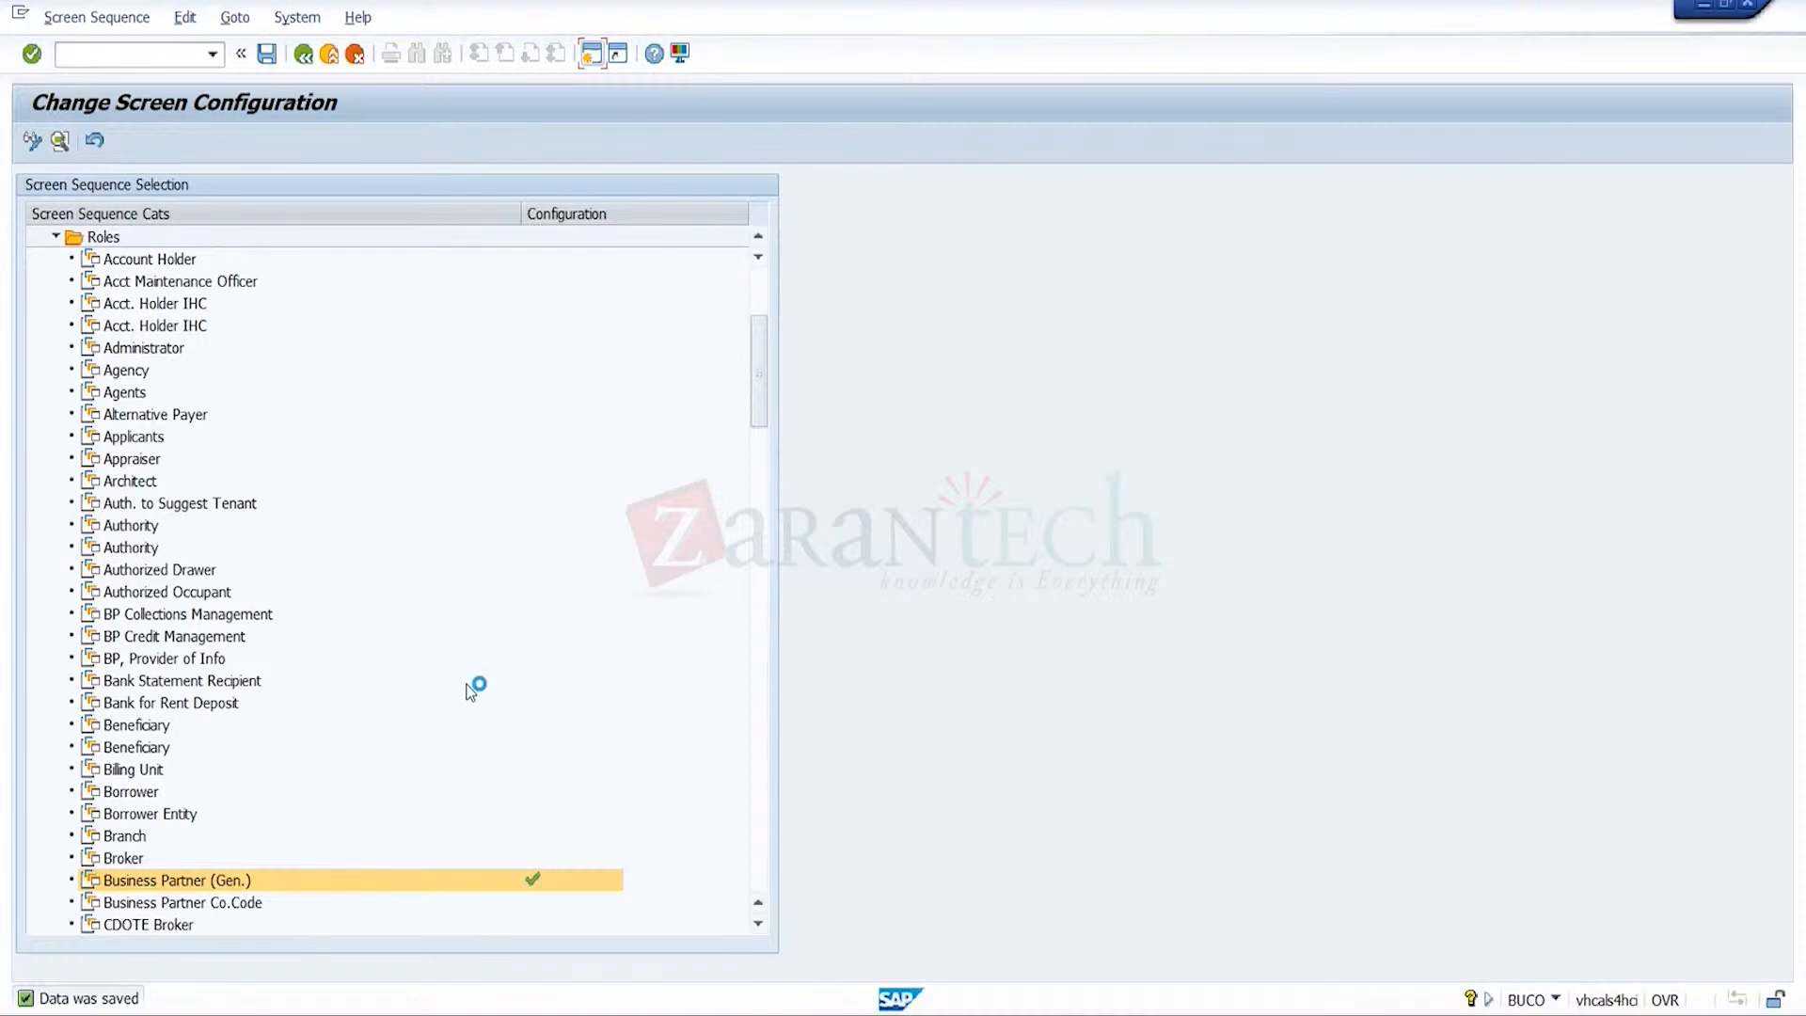
{"action": "left_click", "coordinate": [272, 64]}
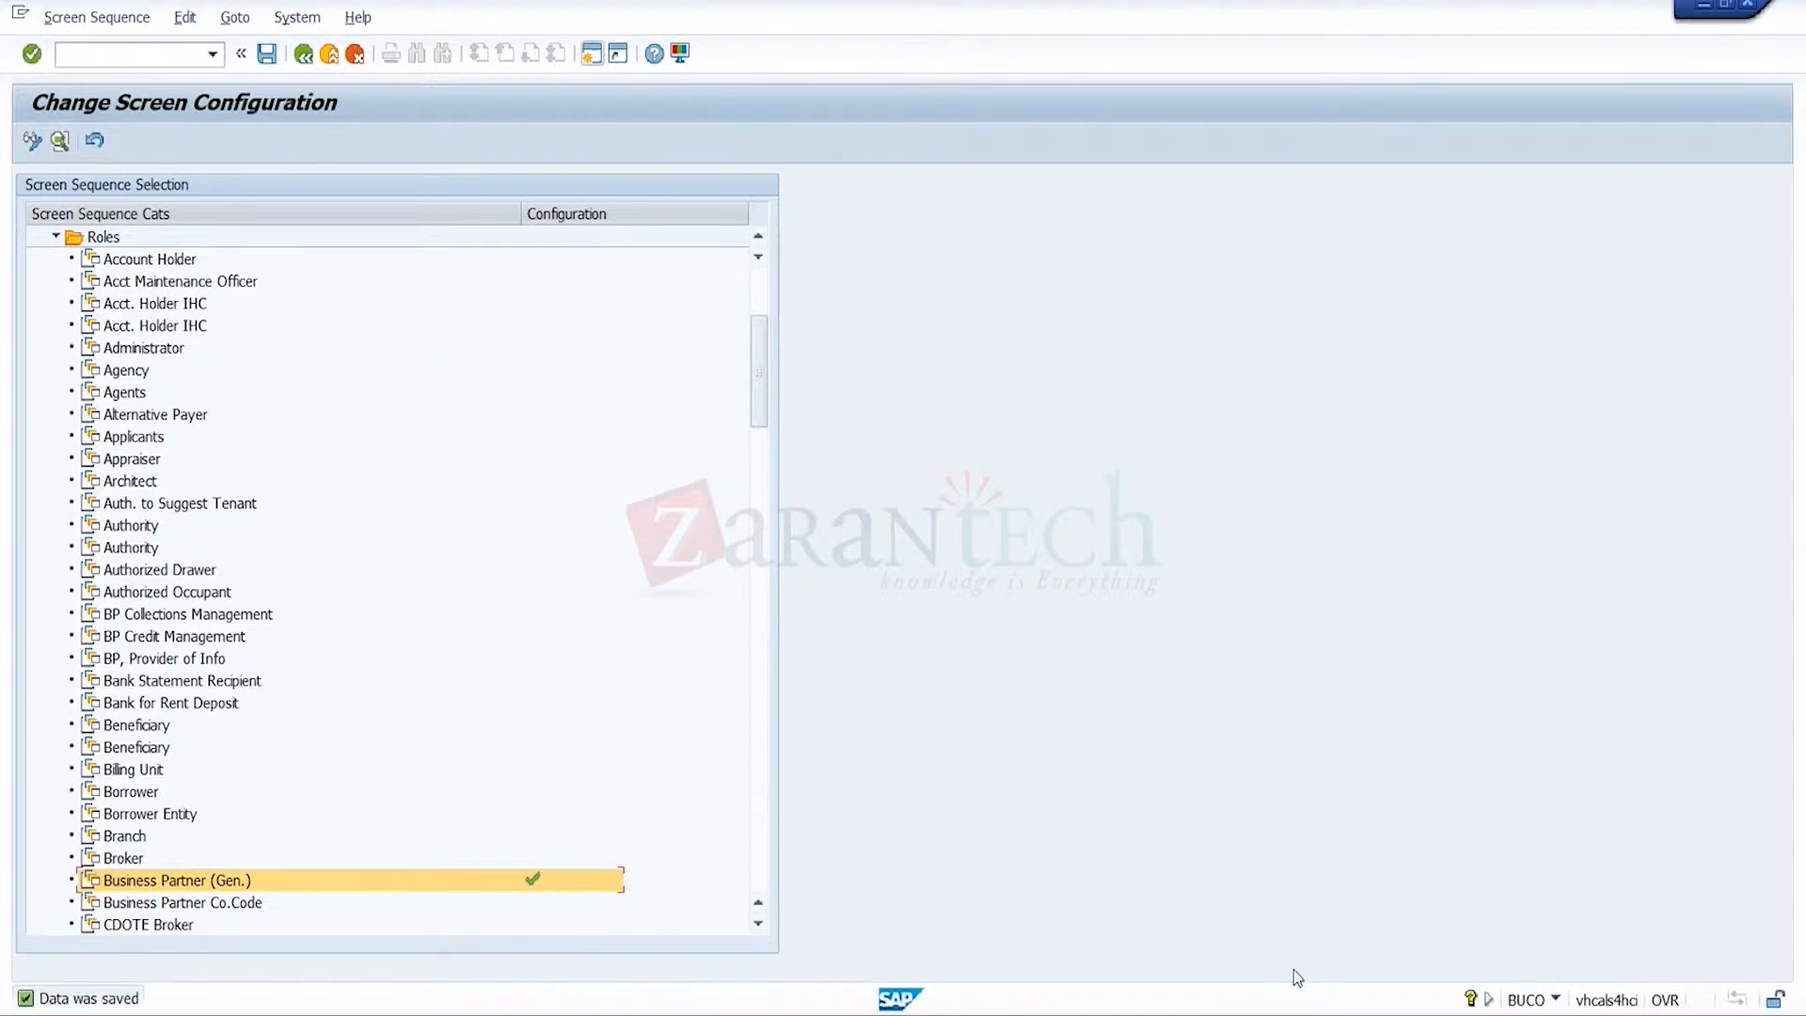
- Return to the organization's change window, exit to SAP Easy Access, and start transaction BP again
{"action": "mouse_move", "coordinate": [1298, 979]}
{"action": "left_click", "coordinate": [1326, 907]}
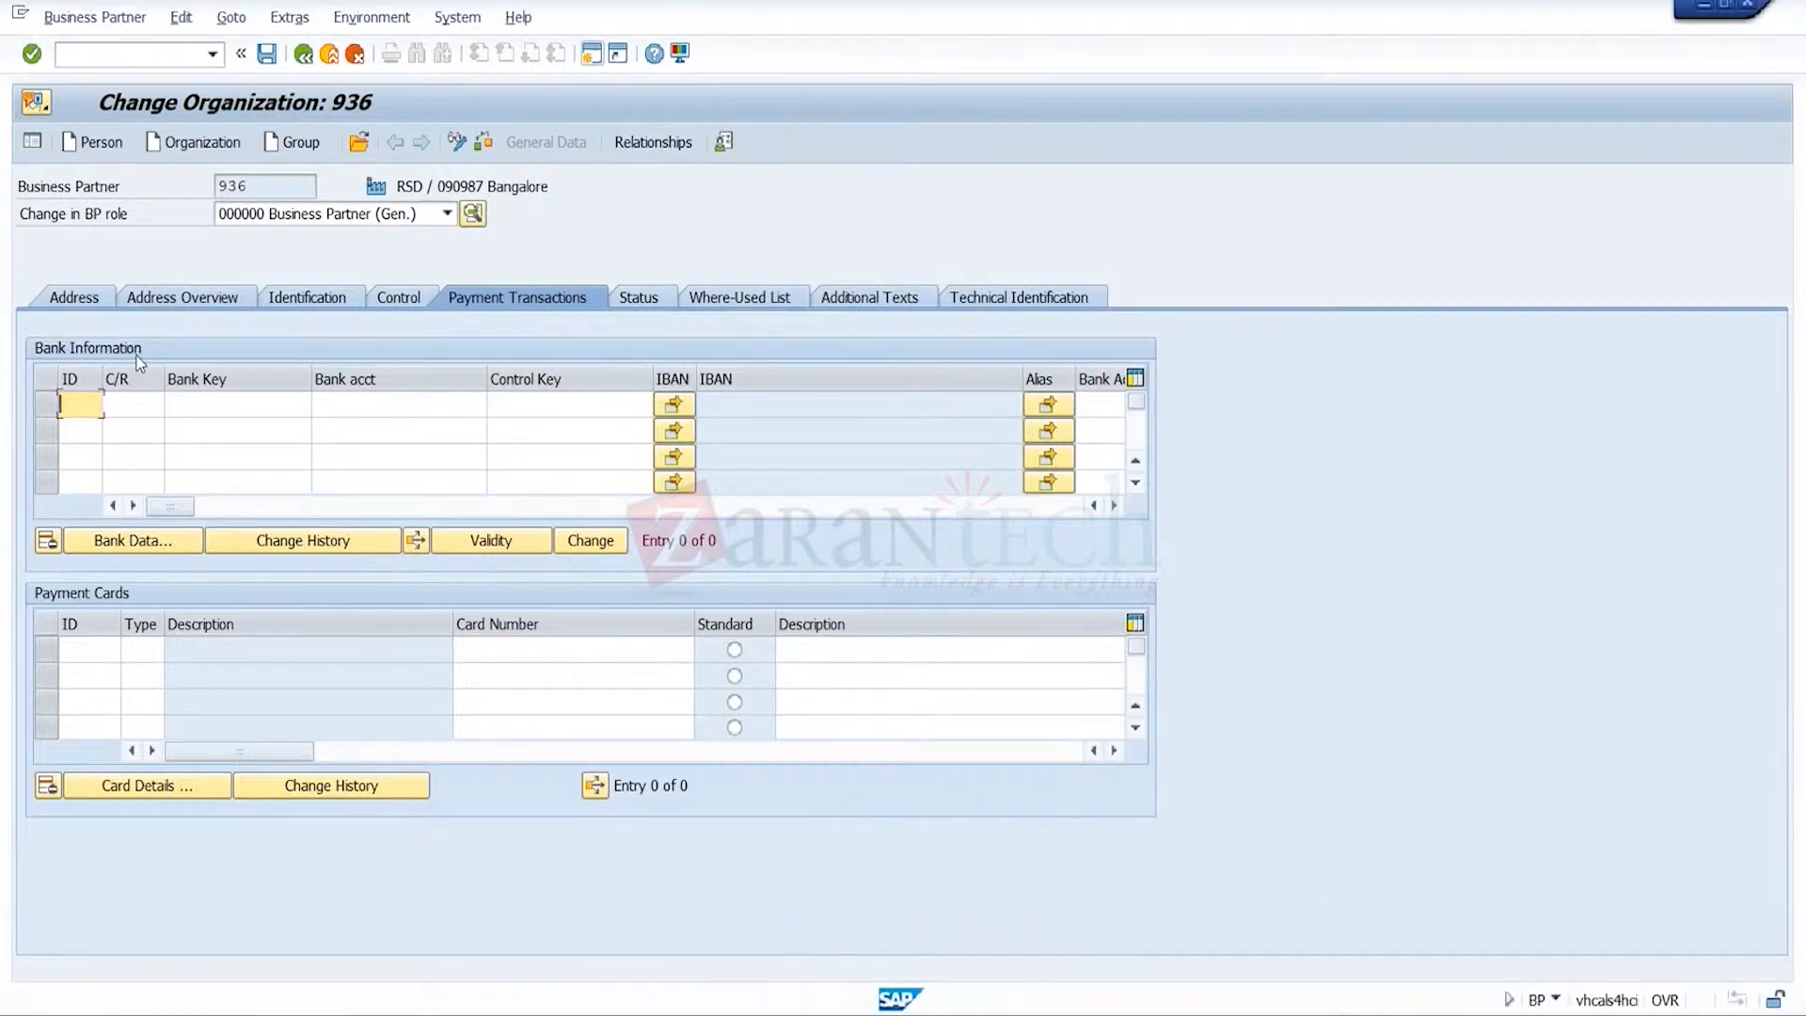
{"action": "left_click", "coordinate": [329, 54]}
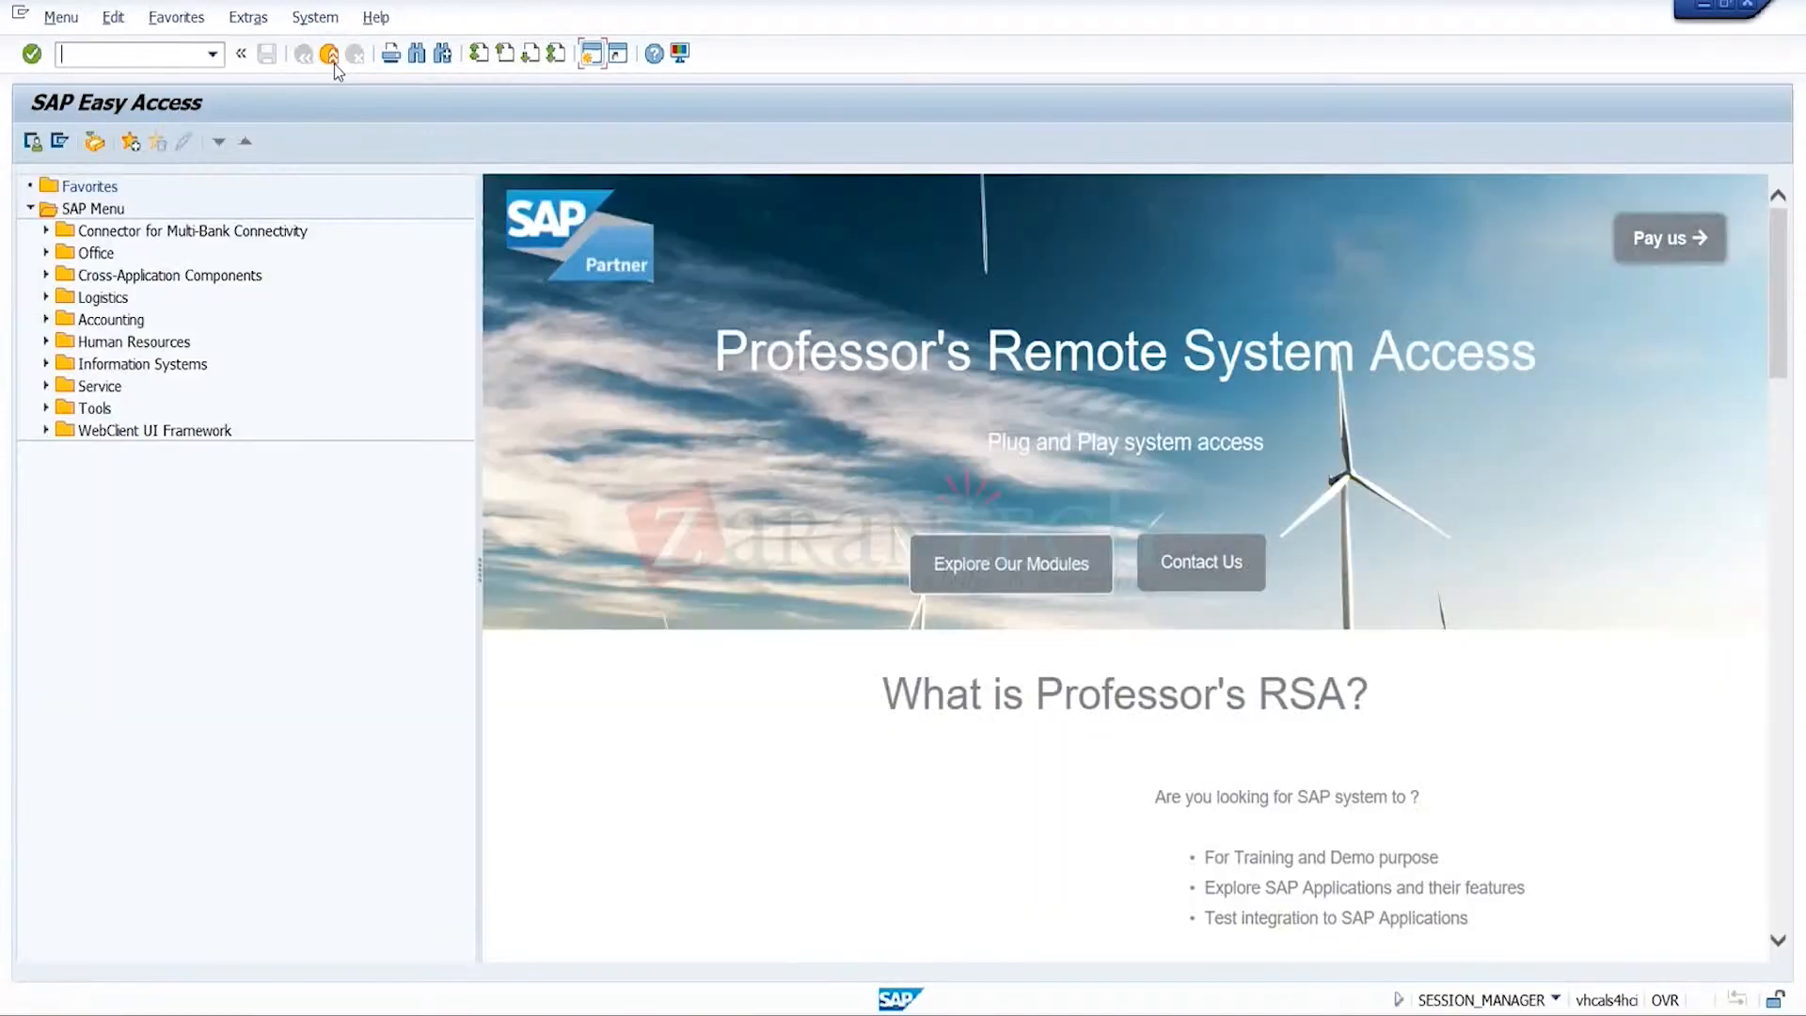
{"action": "left_click", "coordinate": [213, 53]}
{"action": "type", "text": "bp"}
{"action": "key", "text": "Return"}
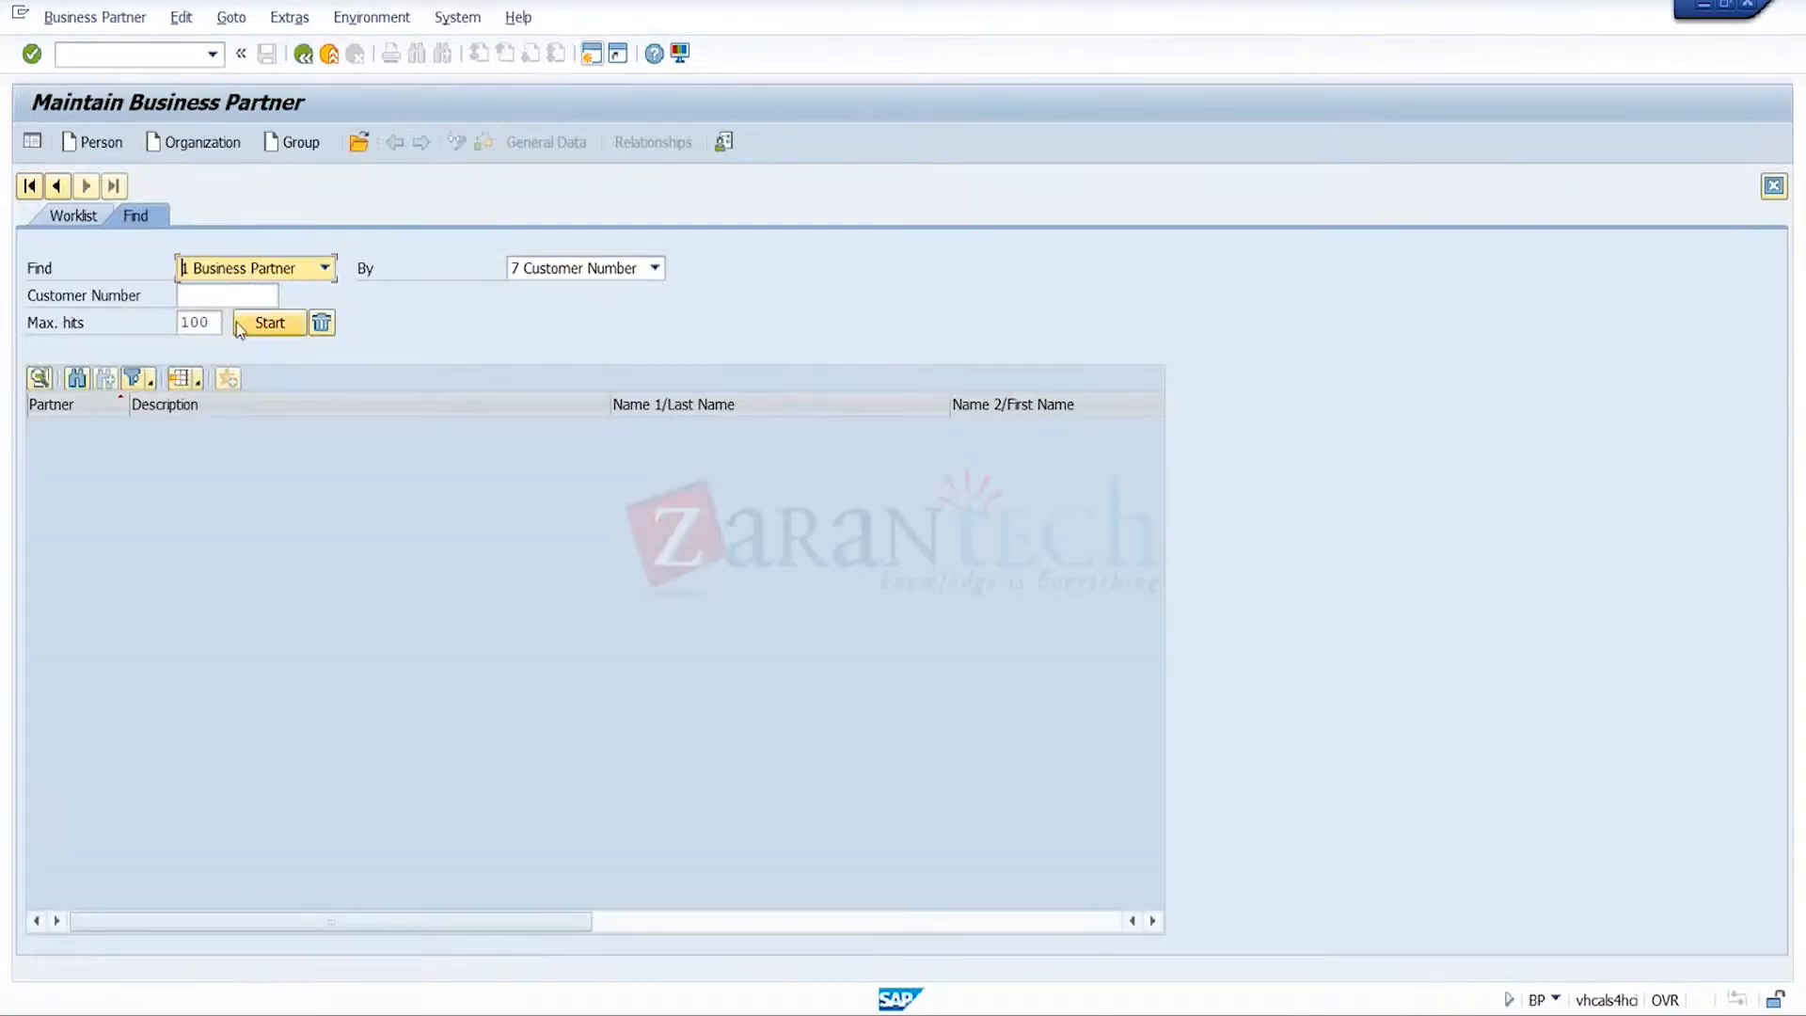
- Find the business partner by its customer number, open organization RSD, and check the section titles under Payment Transactions
{"action": "left_click", "coordinate": [226, 296]}
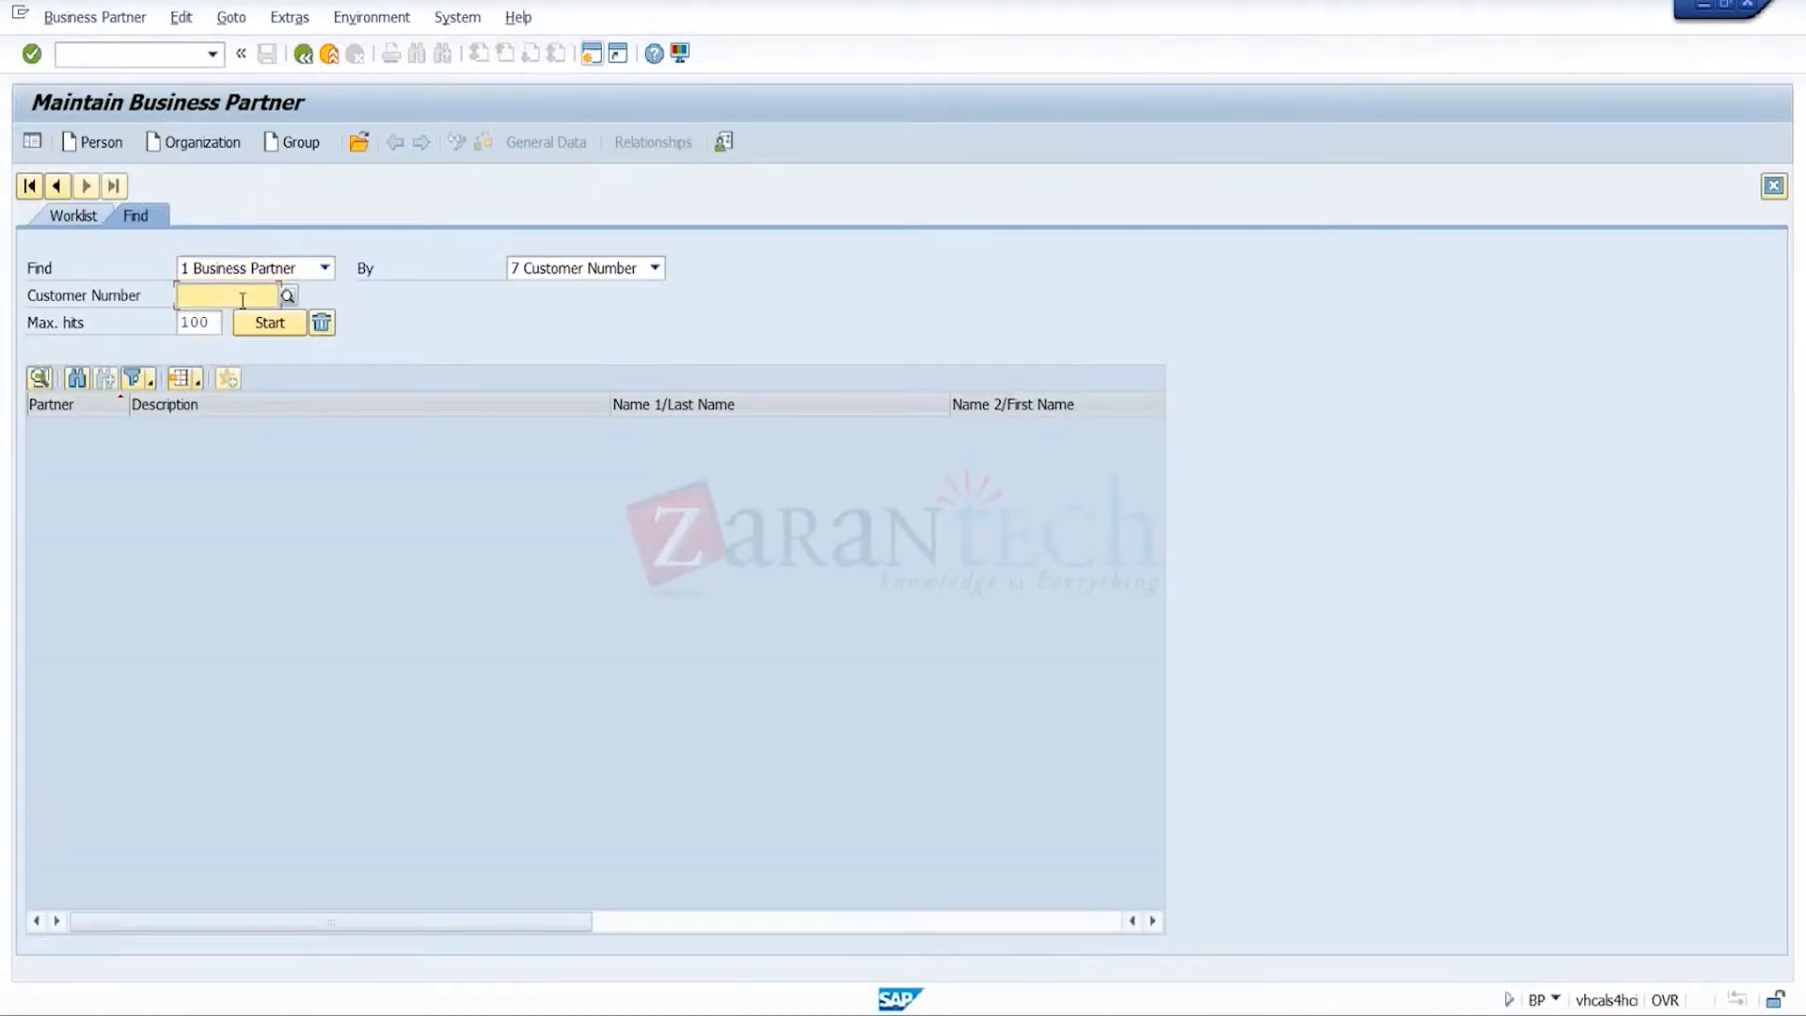
{"action": "left_click", "coordinate": [223, 320]}
{"action": "left_click", "coordinate": [270, 323]}
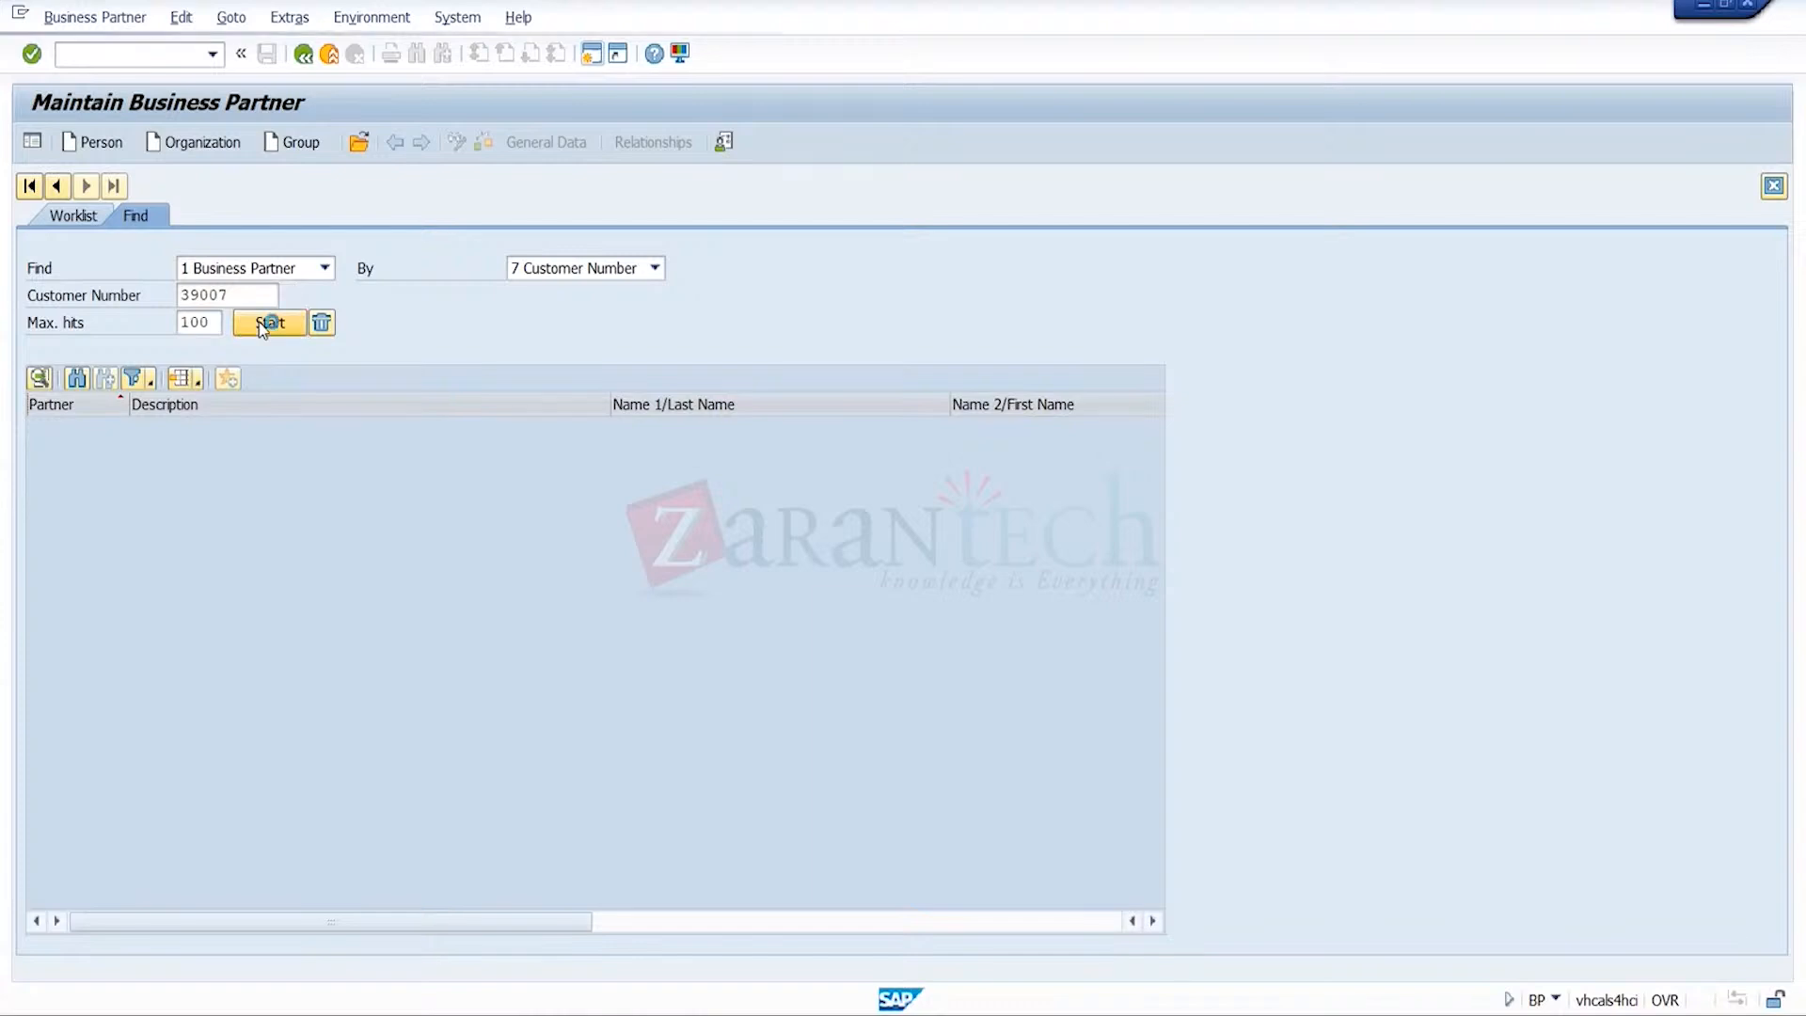
{"action": "double_click", "coordinate": [258, 432]}
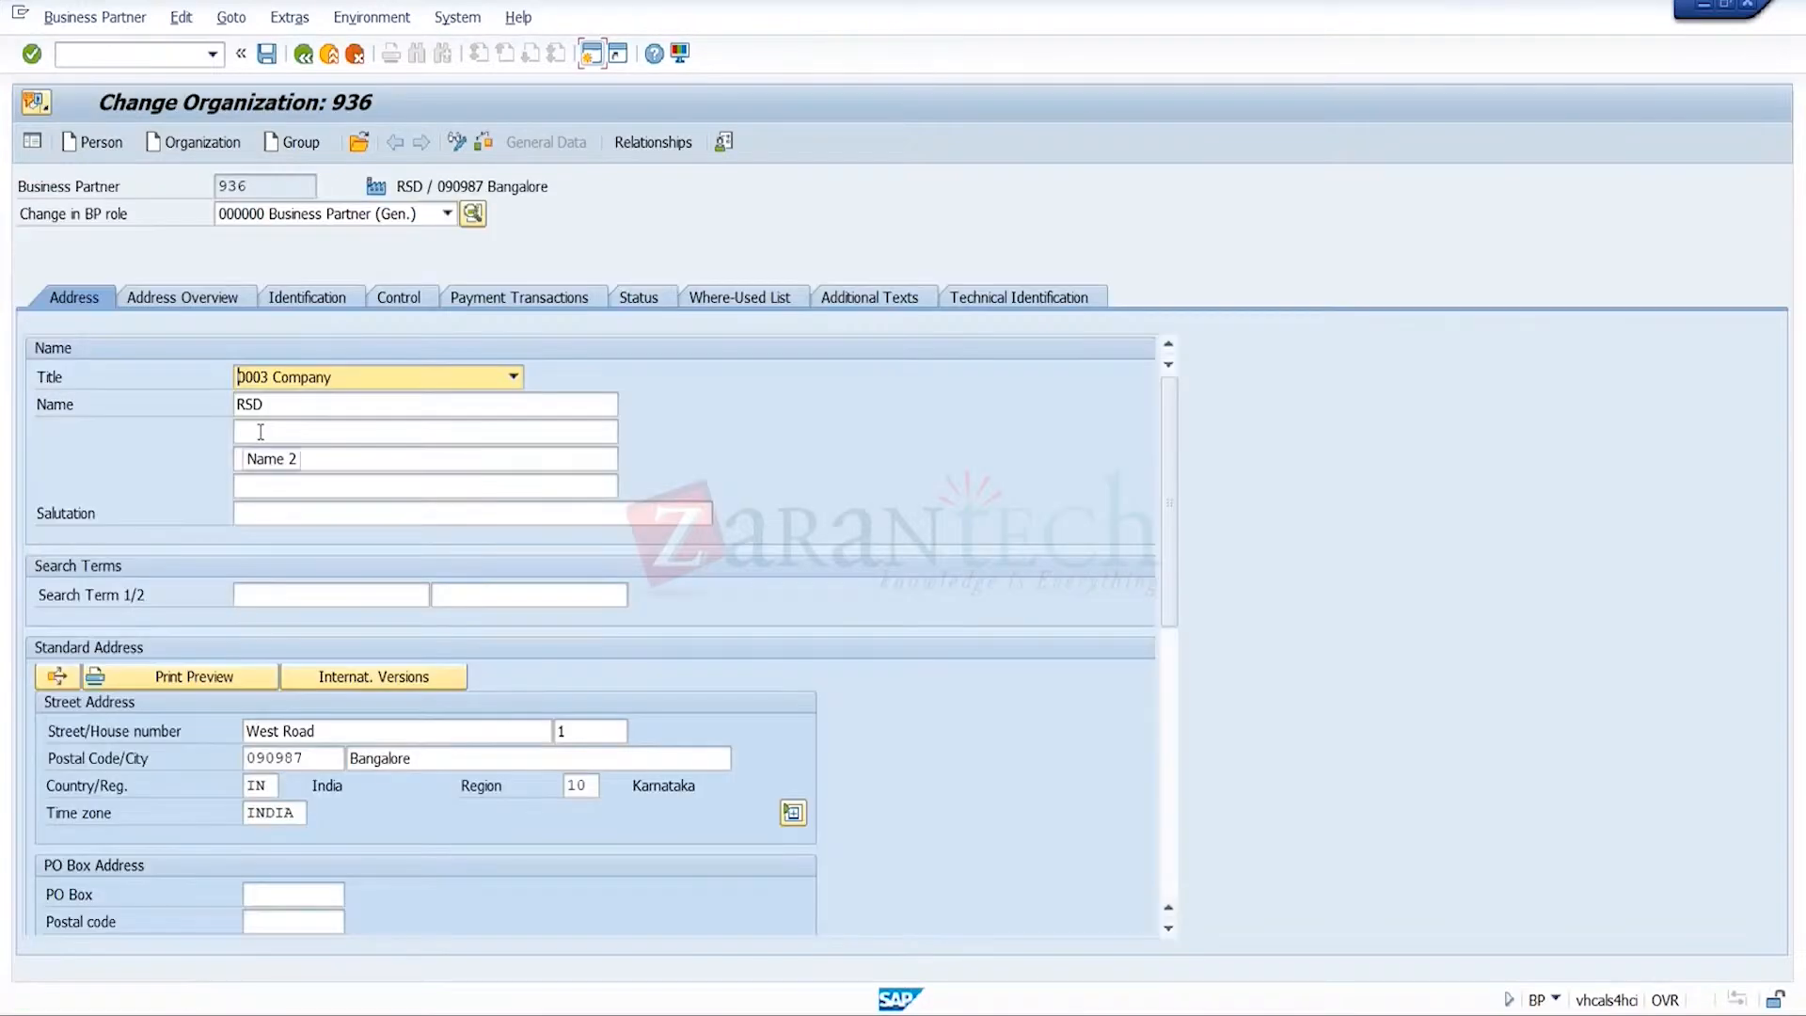
{"action": "left_click", "coordinate": [533, 299]}
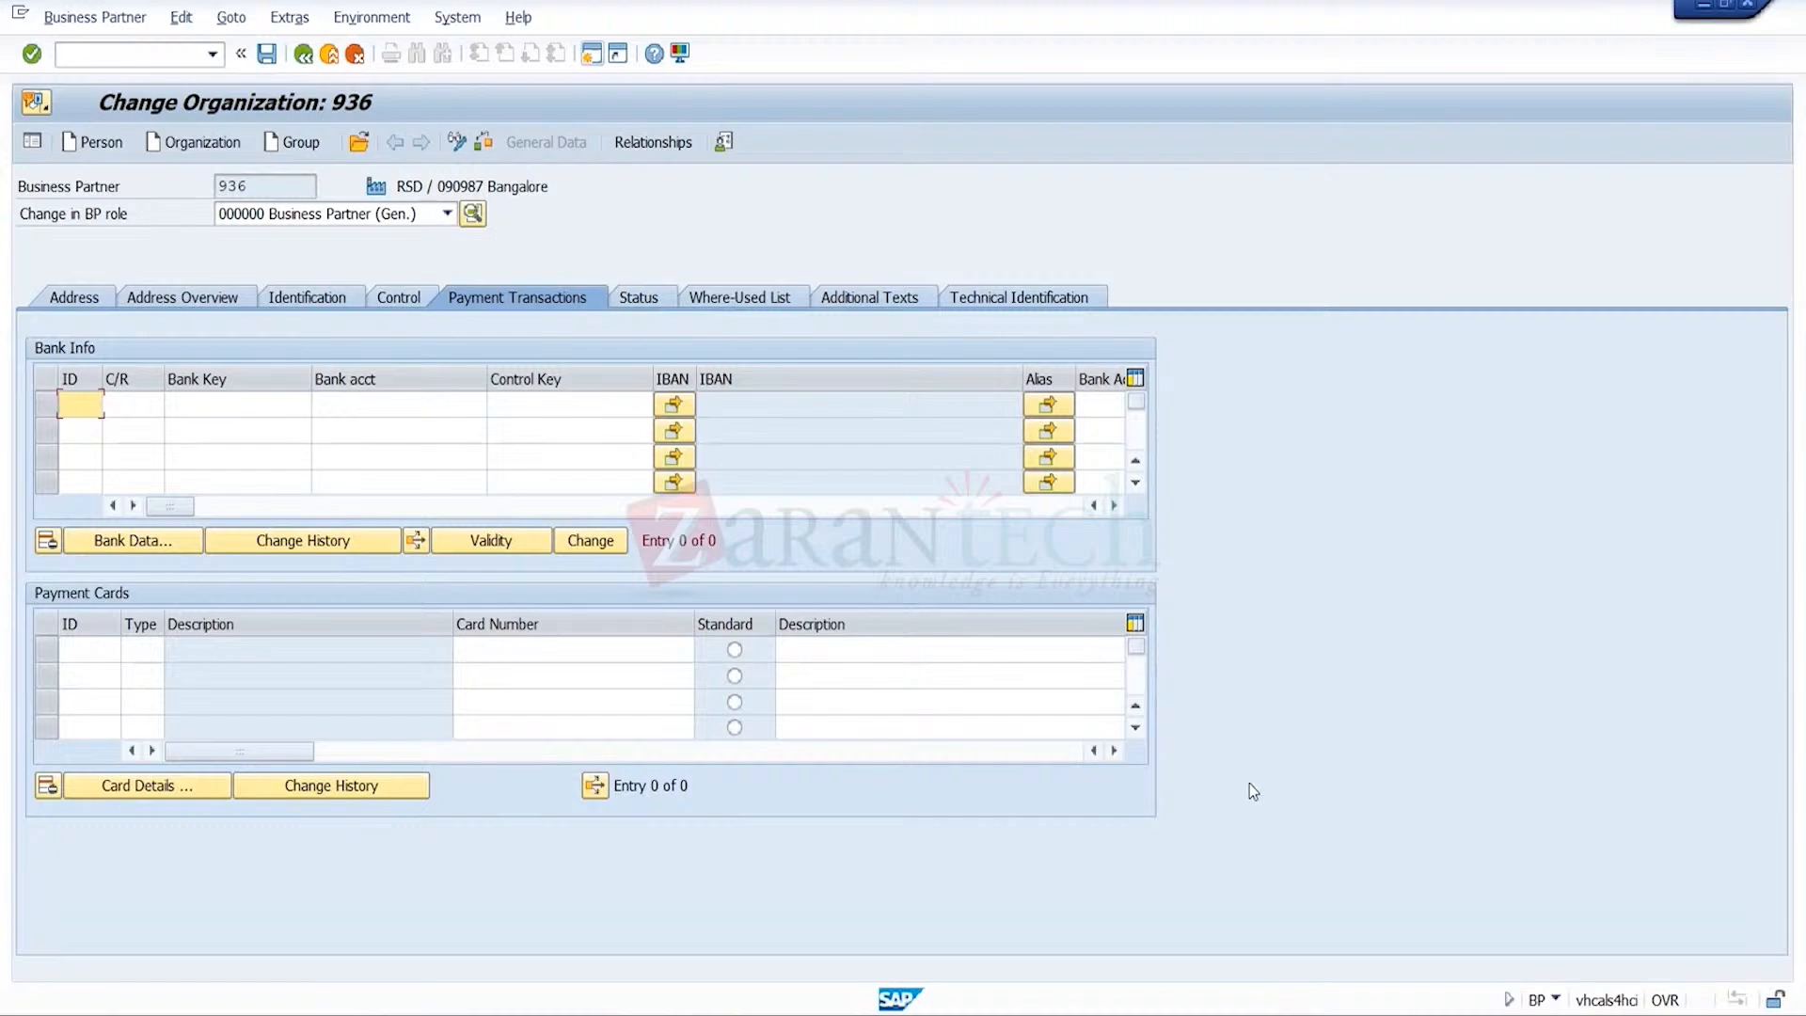
- Reopen Business Partner (Gen.) from the Change Screen Configuration window and display its screen sequence
{"action": "mouse_move", "coordinate": [1307, 1014]}
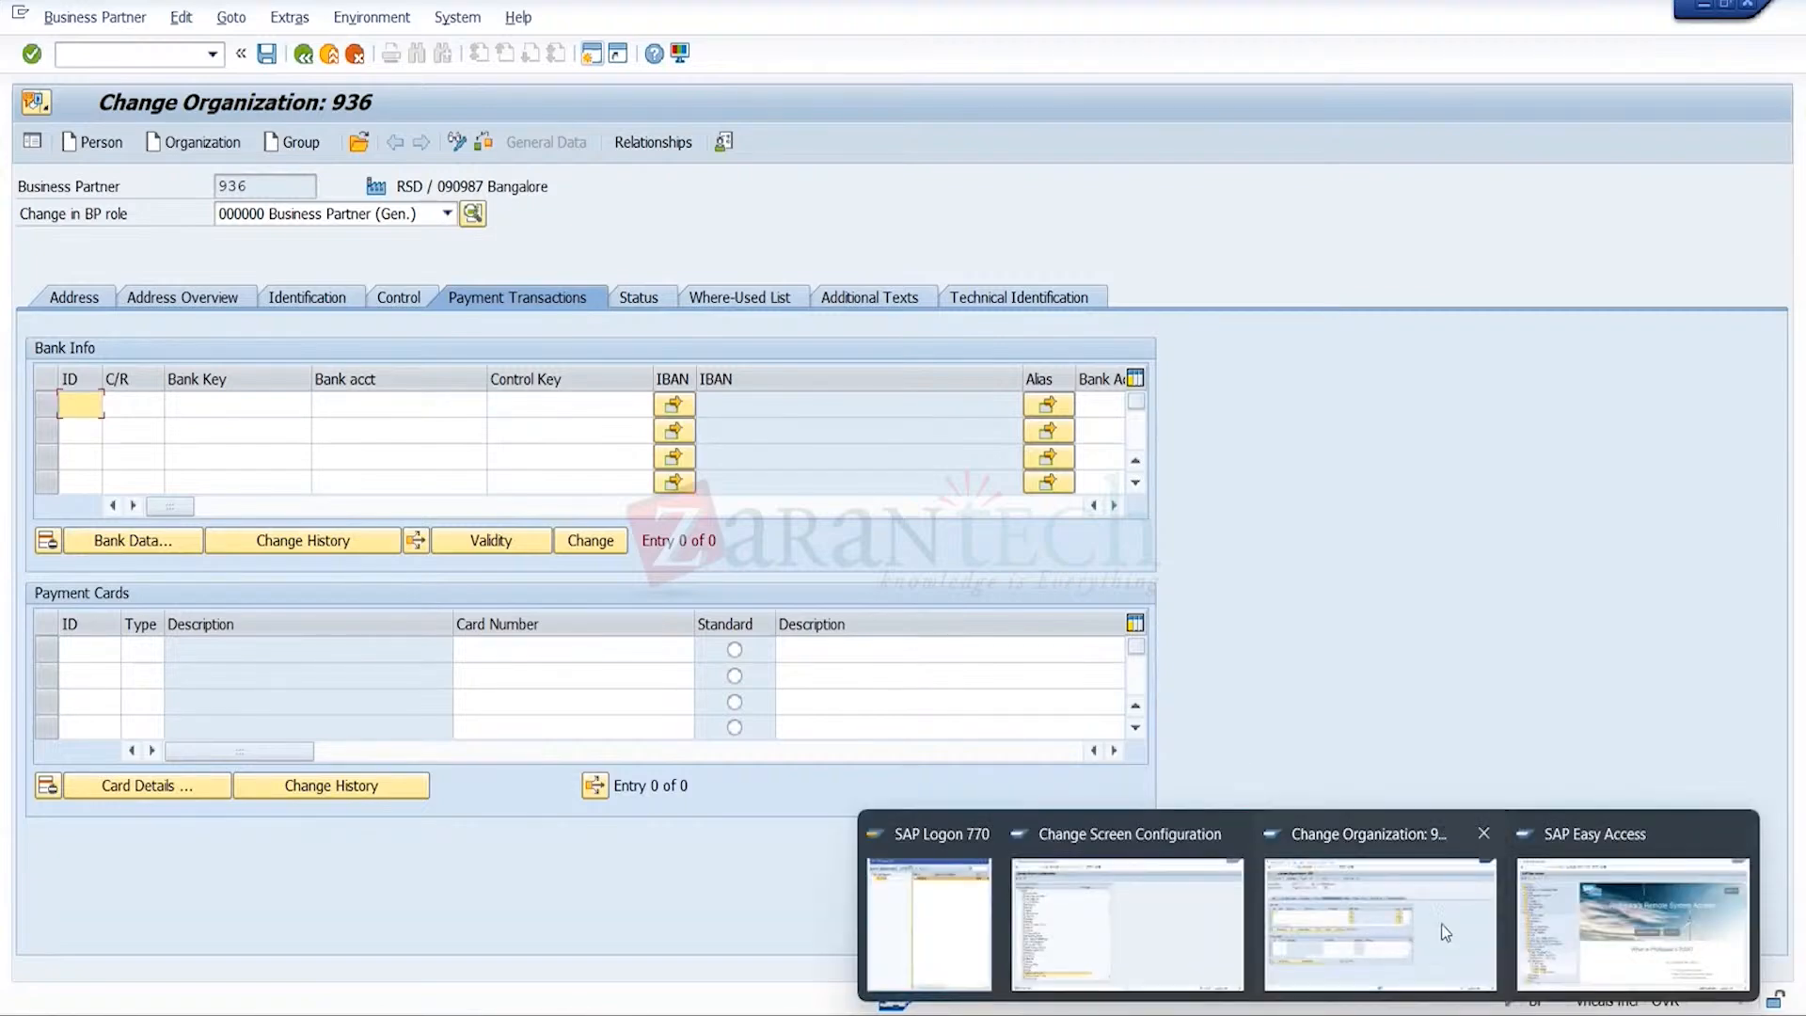
{"action": "left_click", "coordinate": [1074, 890]}
{"action": "double_click", "coordinate": [337, 879]}
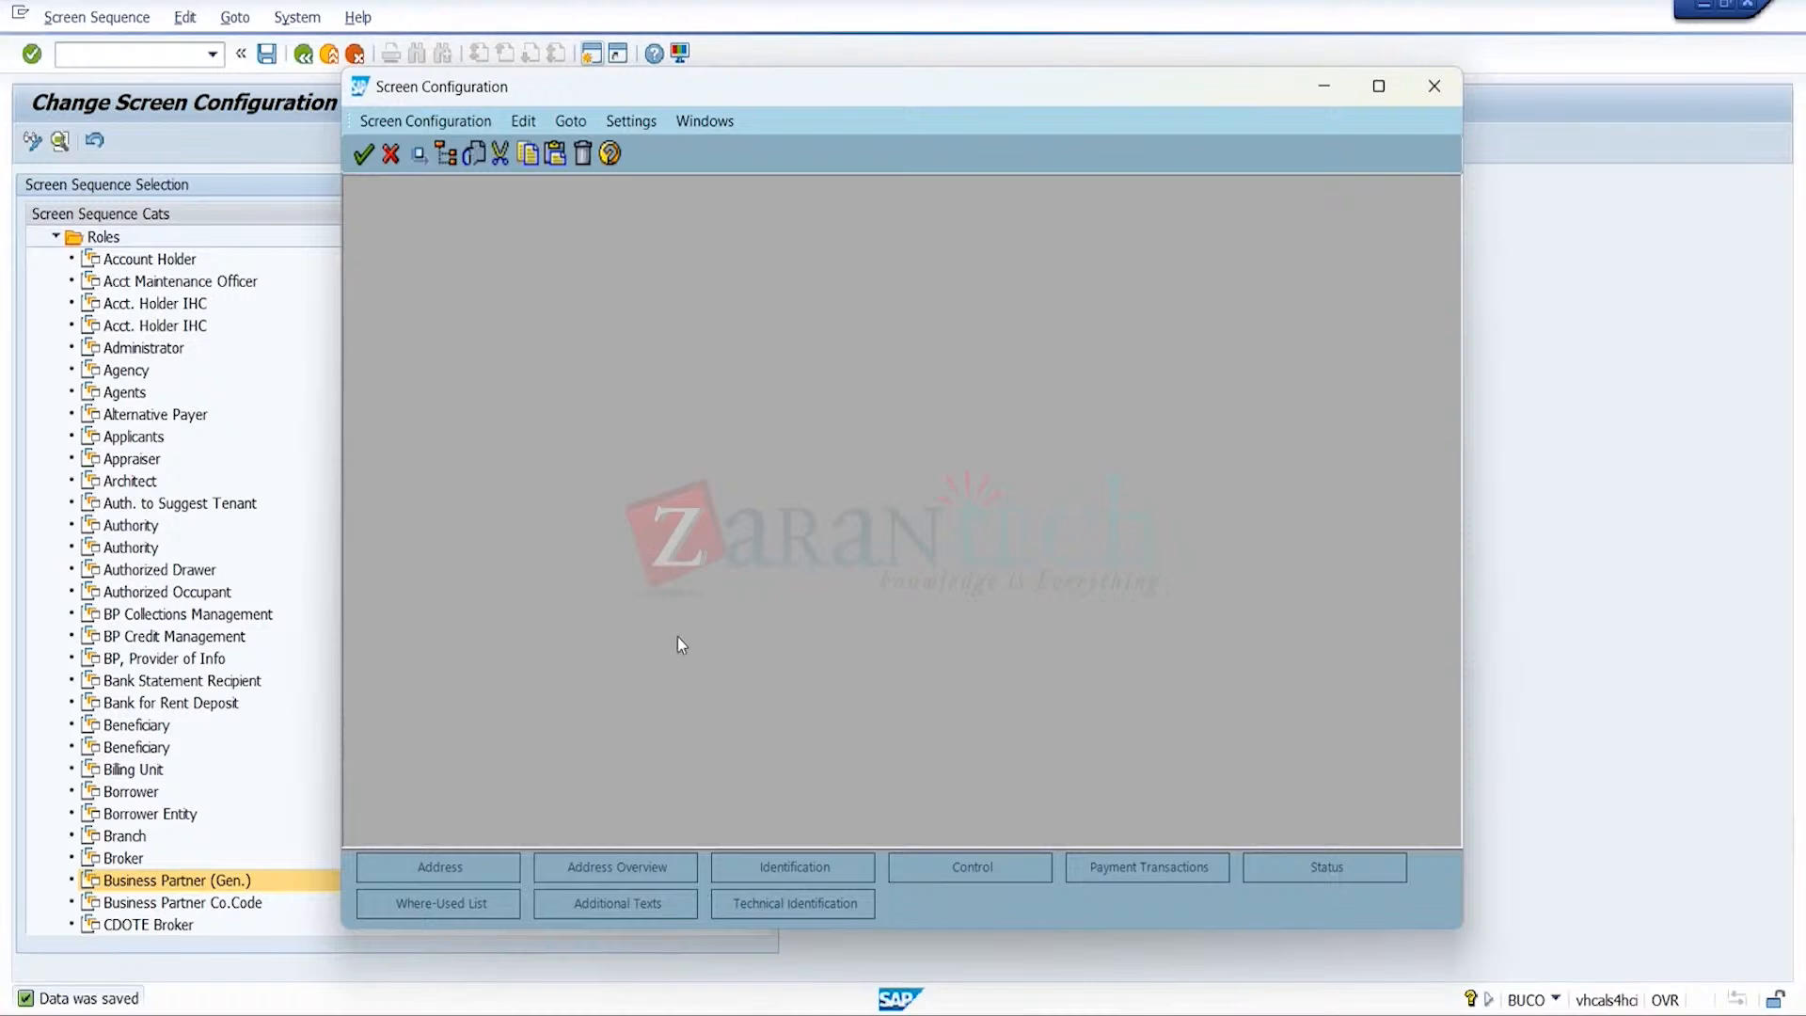
{"action": "mouse_move", "coordinate": [1204, 1011]}
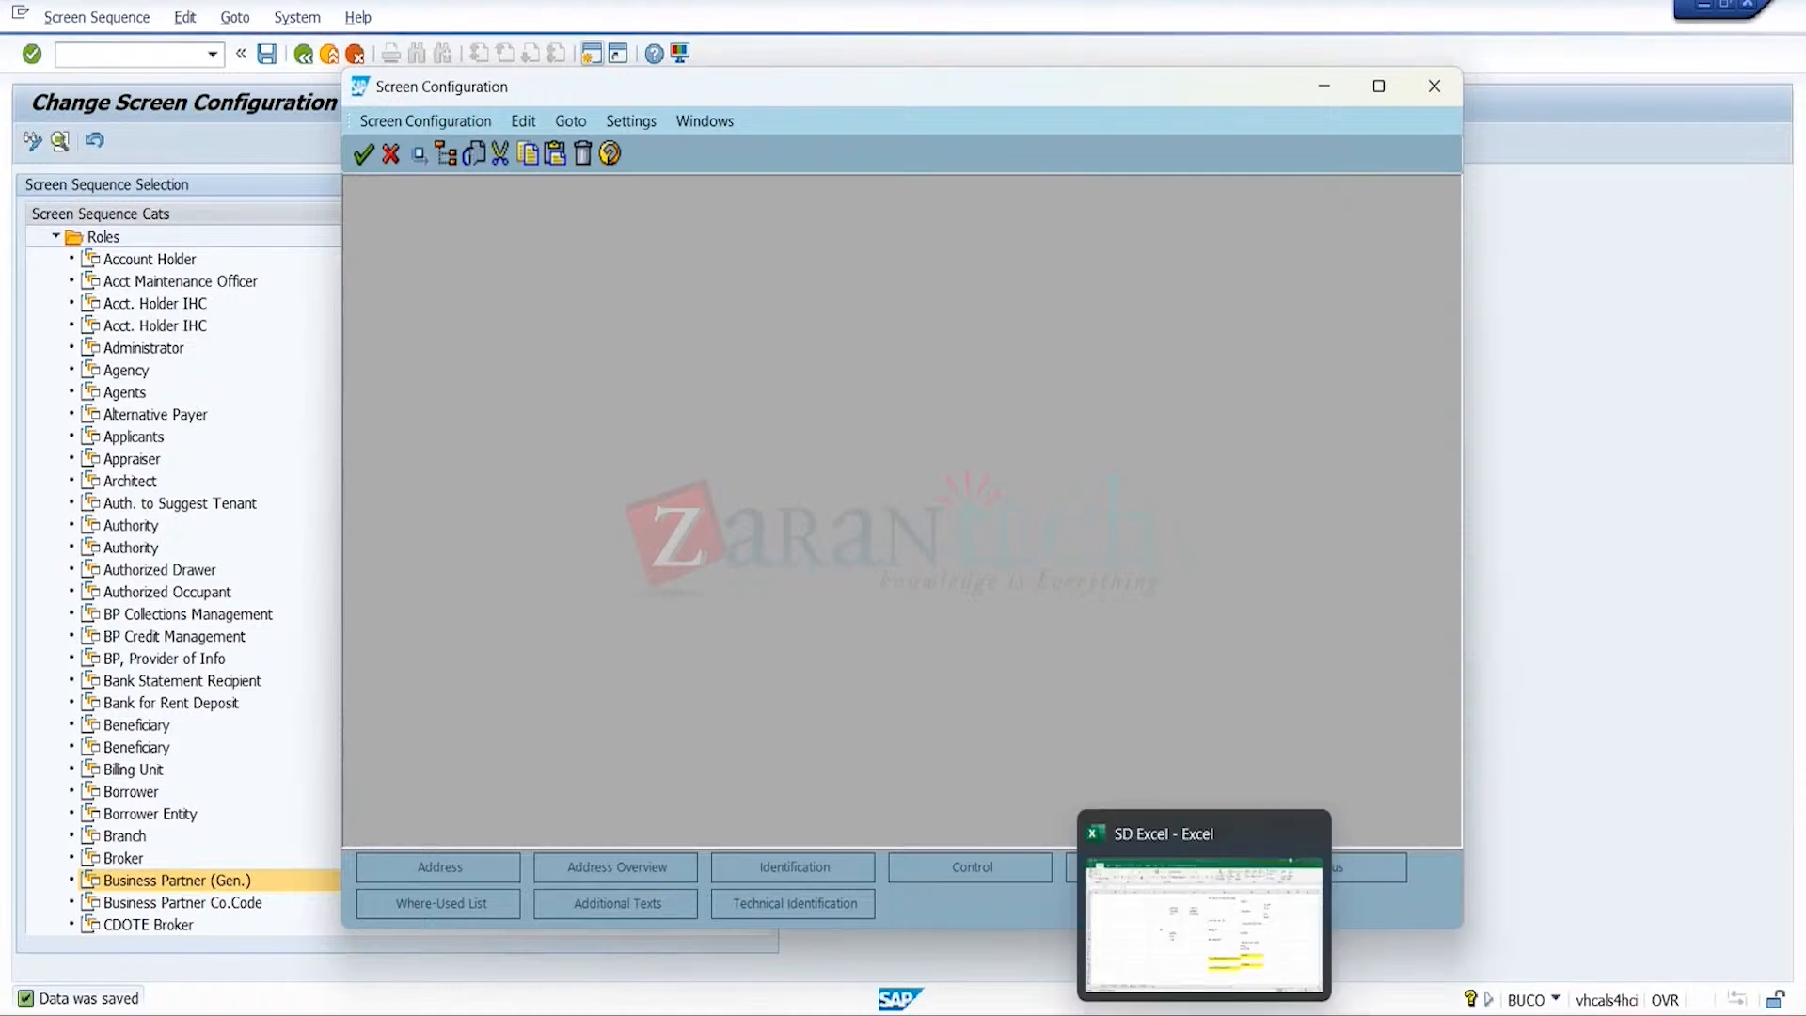
{"action": "left_click", "coordinate": [1243, 940]}
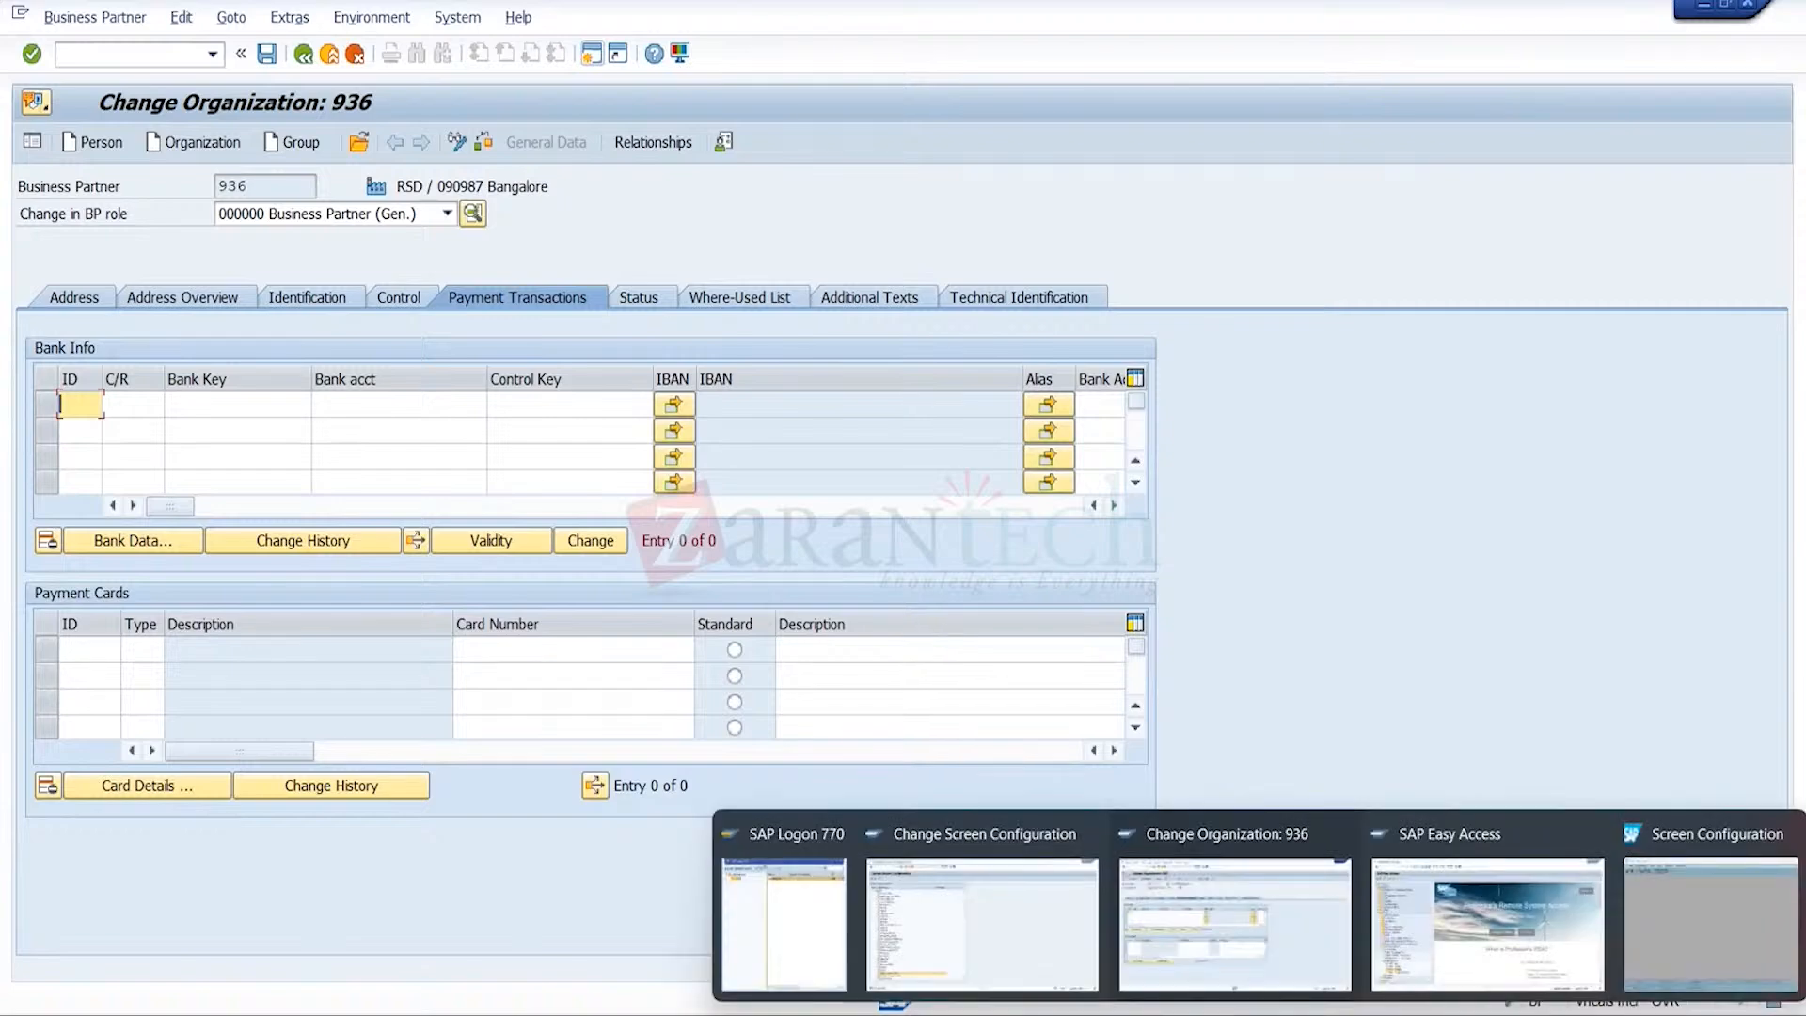
{"action": "left_click", "coordinate": [1674, 944]}
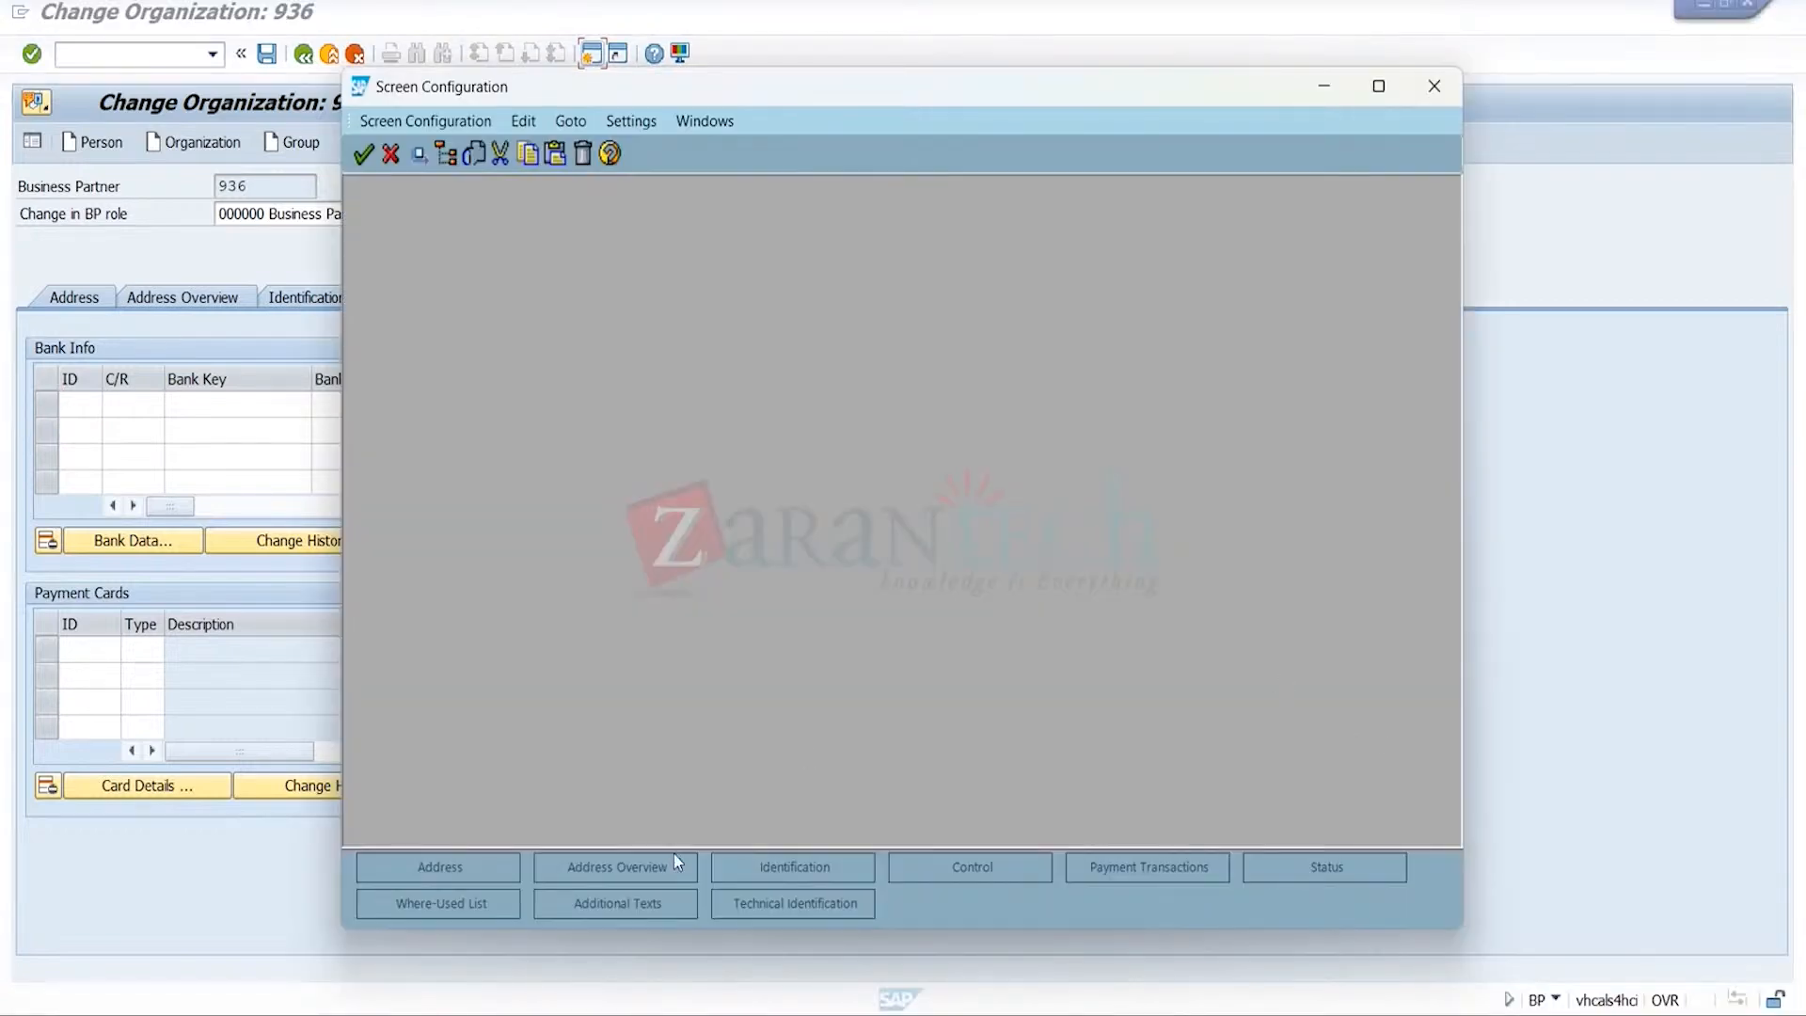
{"action": "left_click", "coordinate": [574, 124]}
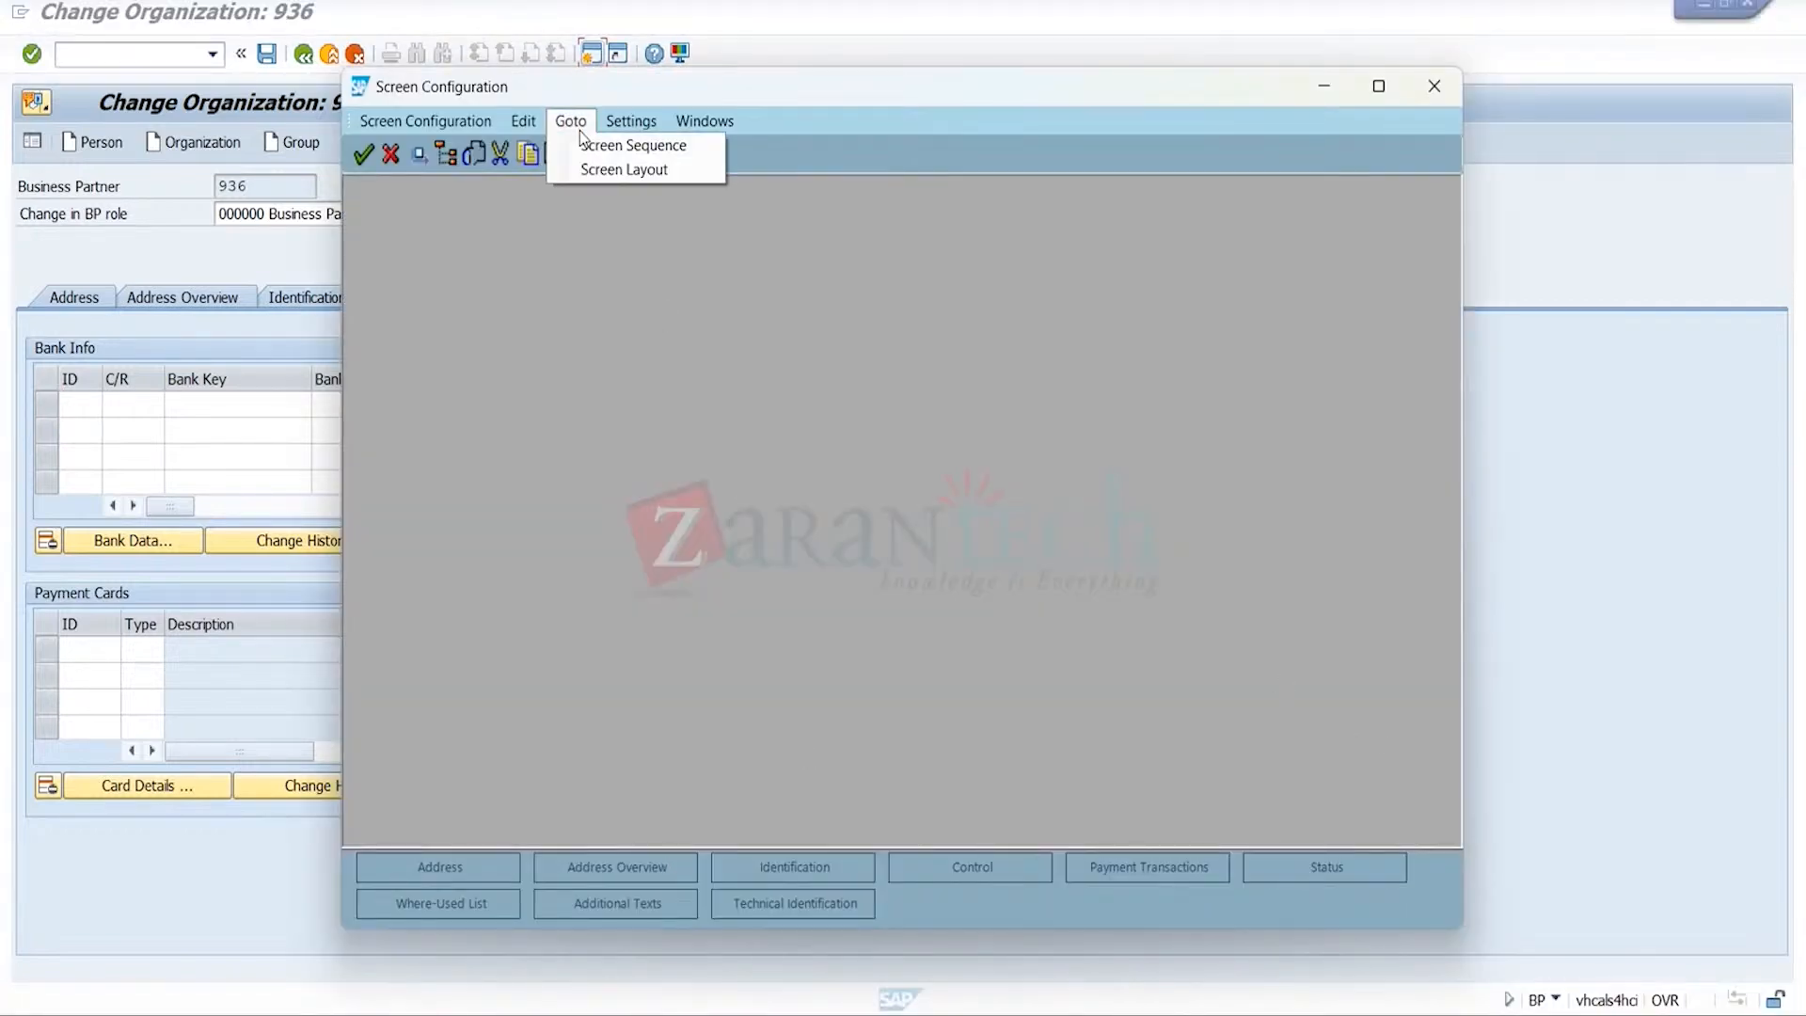
{"action": "left_click", "coordinate": [606, 146]}
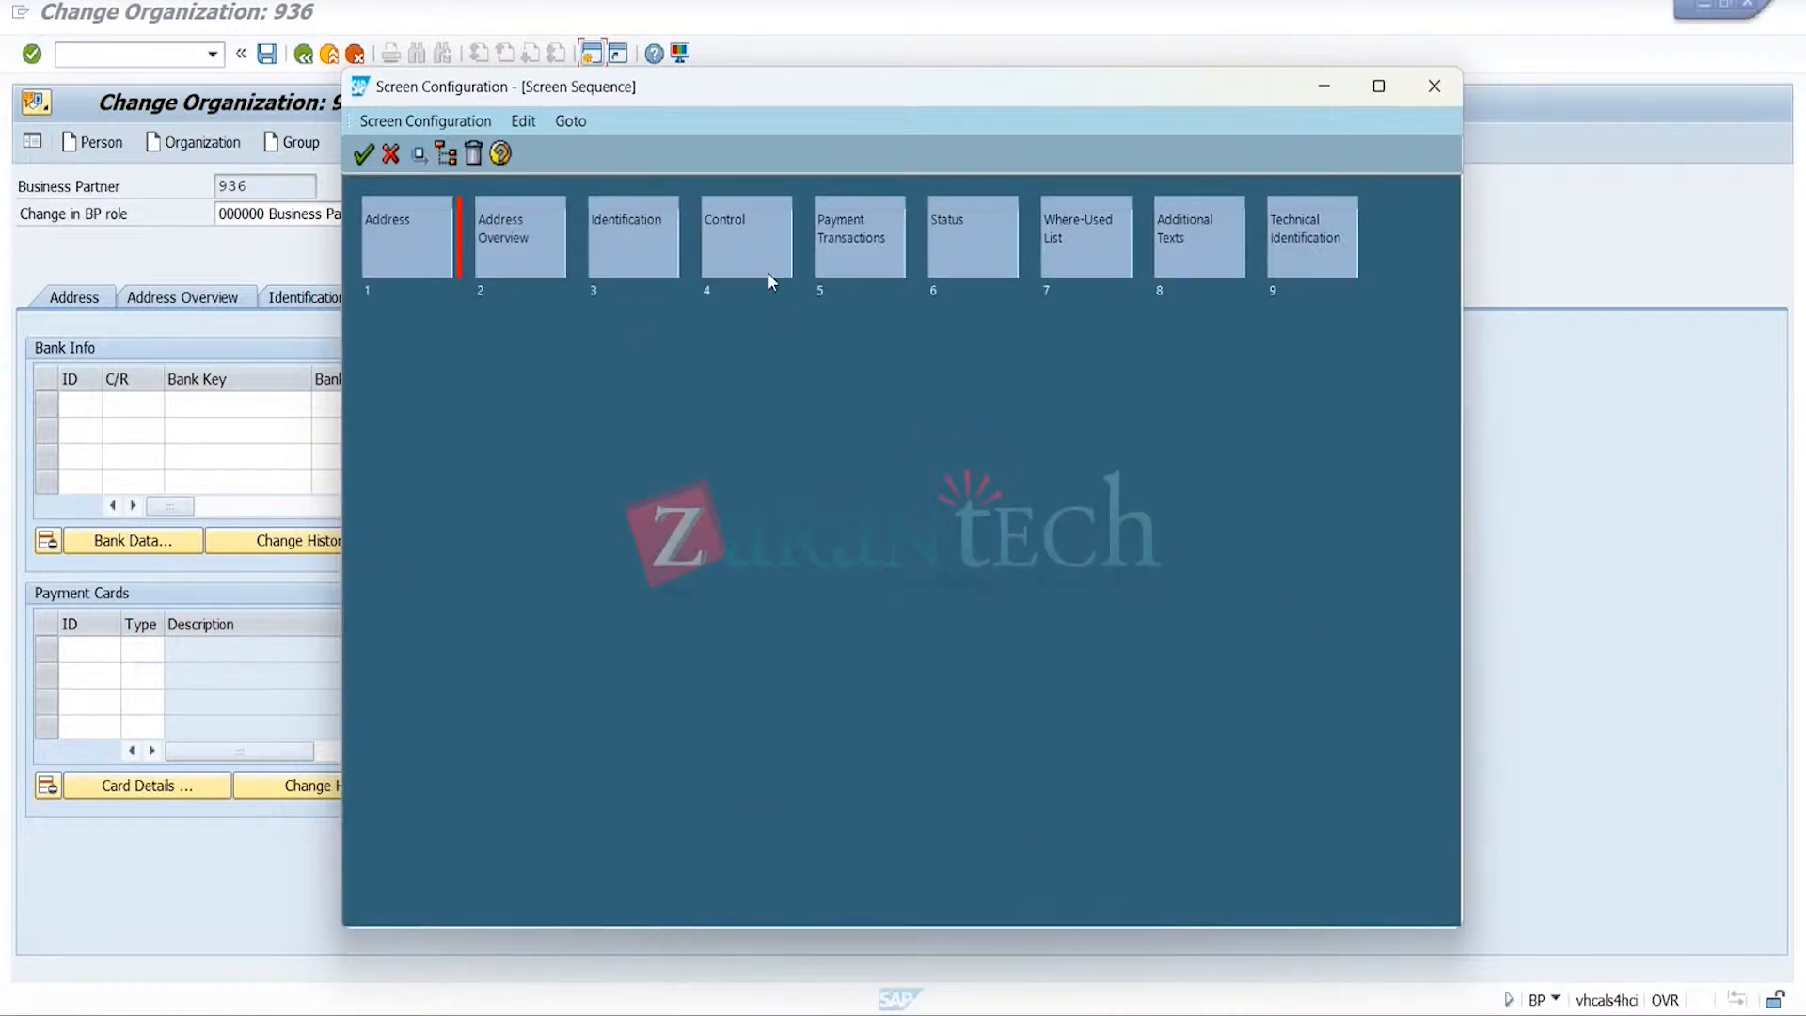
- Try to swap the Control and Identification screens in the Business Partner (Gen.) screen sequence
{"action": "left_click", "coordinate": [637, 252]}
{"action": "left_click_drag", "start_coordinate": [733, 254], "coordinate": [646, 249]}
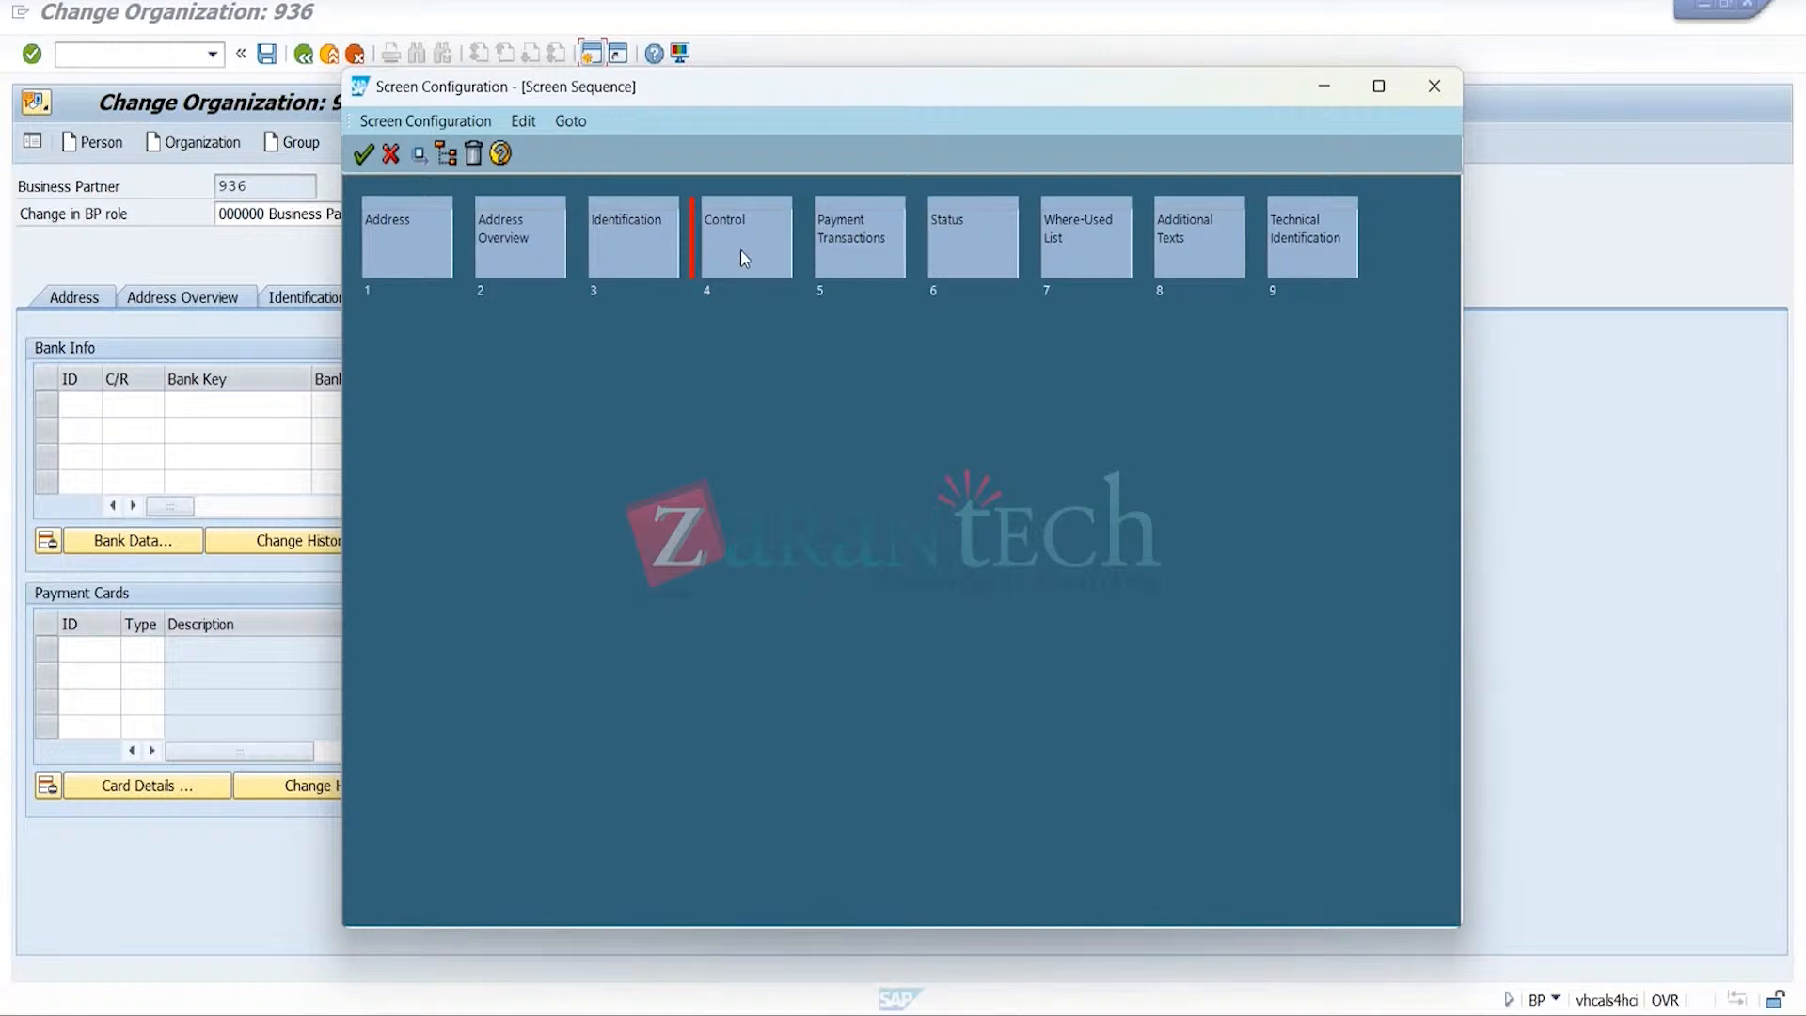
{"action": "left_click_drag", "start_coordinate": [749, 251], "coordinate": [643, 244]}
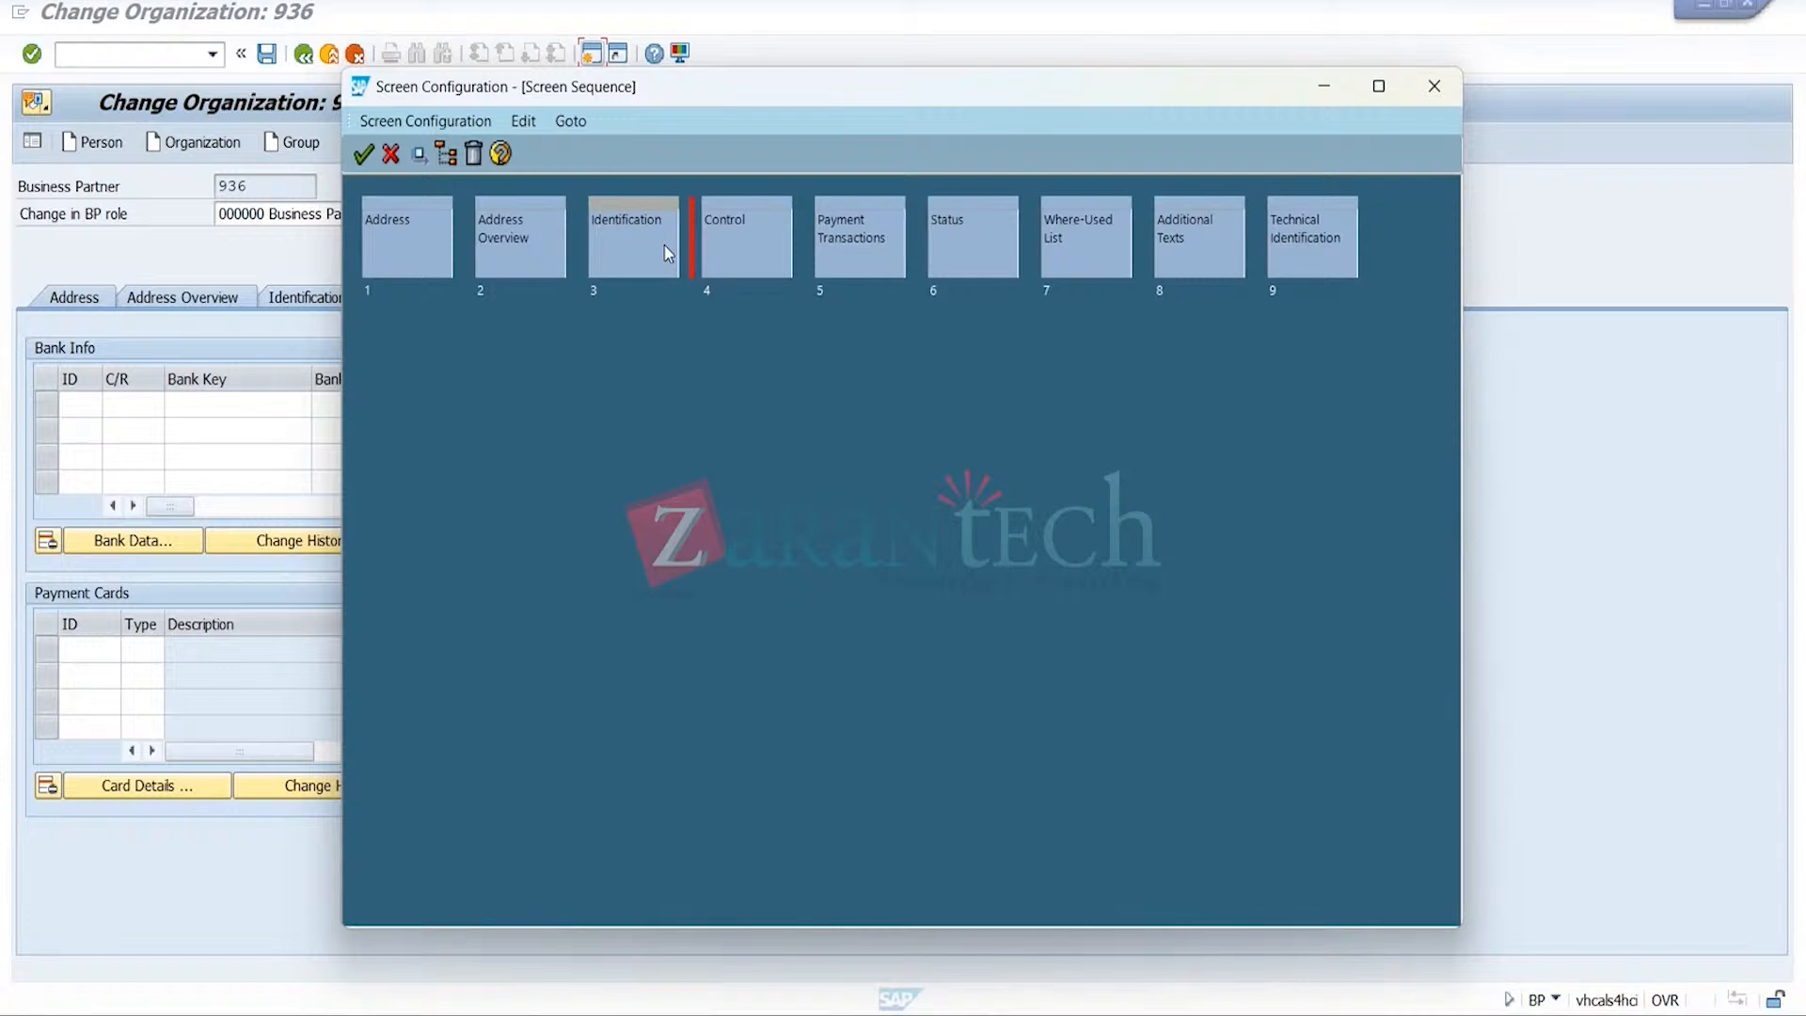
{"action": "mouse_move", "coordinate": [655, 242]}
{"action": "left_mouse_down"}
{"action": "mouse_move", "coordinate": [769, 256]}
{"action": "mouse_move", "coordinate": [622, 238]}
{"action": "mouse_move", "coordinate": [958, 239]}
{"action": "mouse_move", "coordinate": [783, 250]}
{"action": "left_mouse_up"}
- Move the Where-Used List screen ahead of Status, directly after Payment Transactions, in the screen sequence
{"action": "left_click", "coordinate": [854, 247]}
{"action": "left_click_drag", "start_coordinate": [1108, 237], "coordinate": [912, 246]}
- Compare the rearranged screen sequence with the current tab order in the Change Organization window for RSD
{"action": "mouse_move", "coordinate": [1260, 1011]}
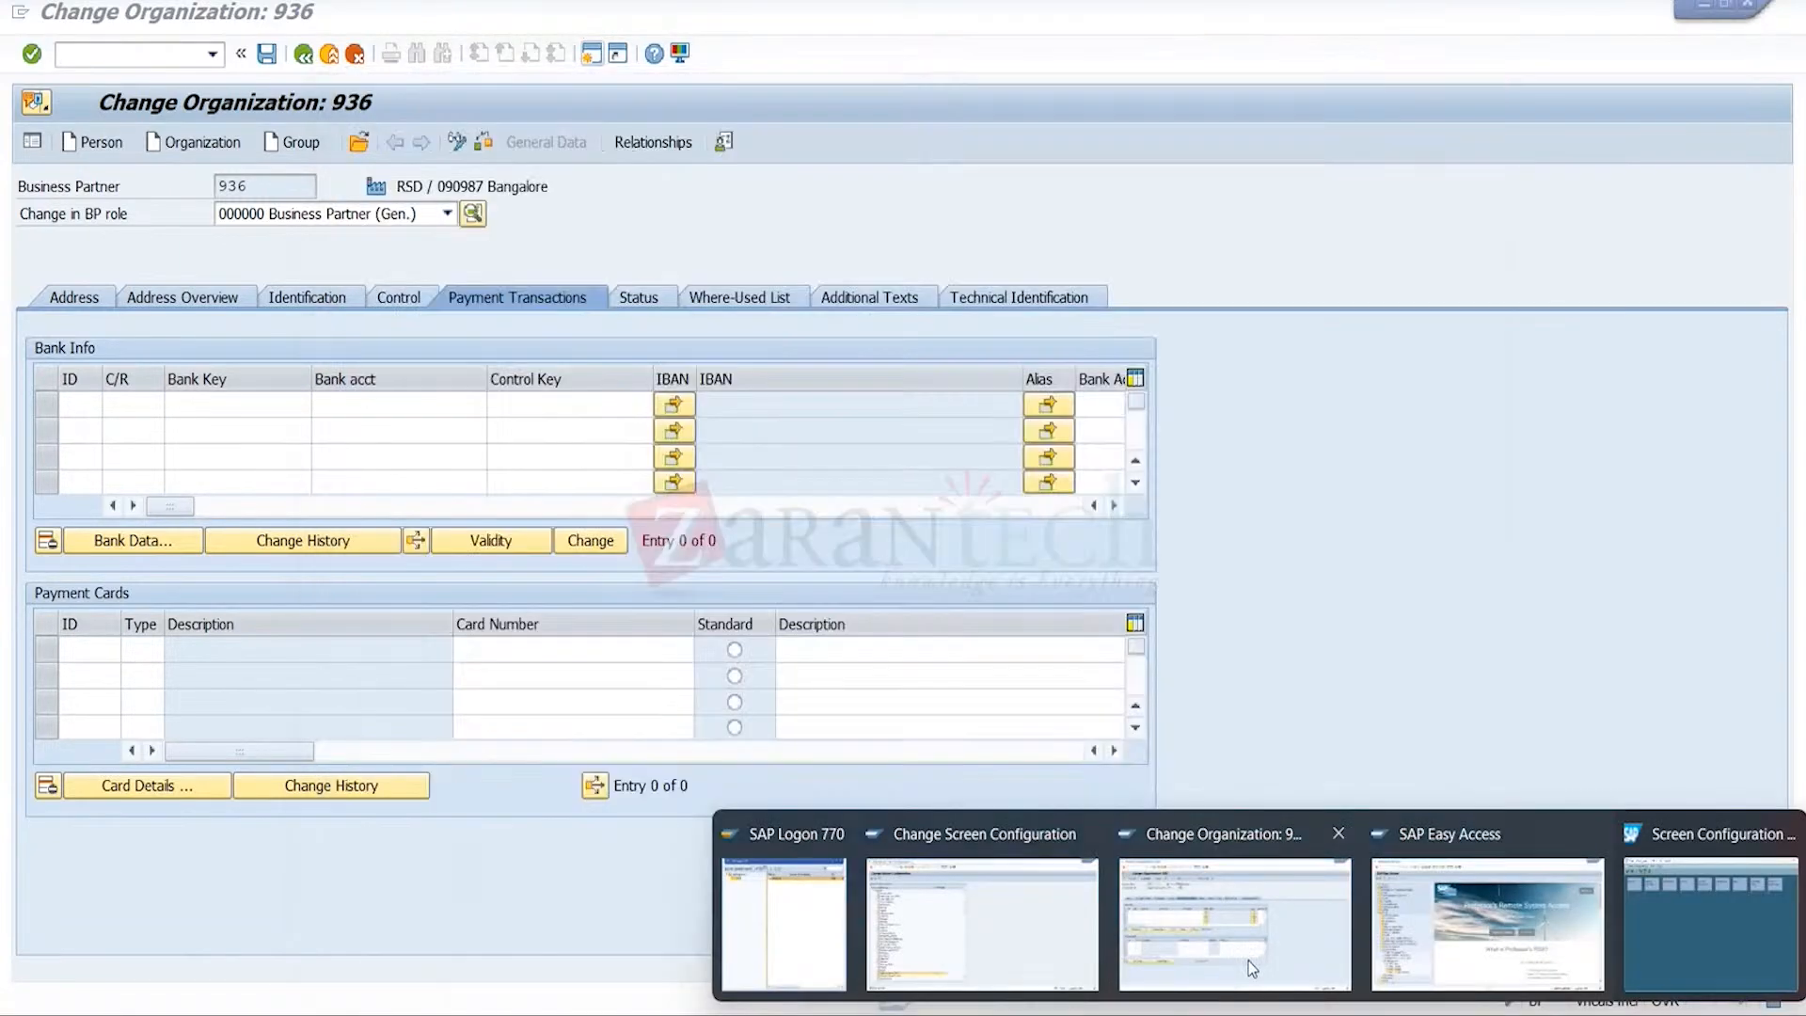
{"action": "left_click", "coordinate": [1249, 961]}
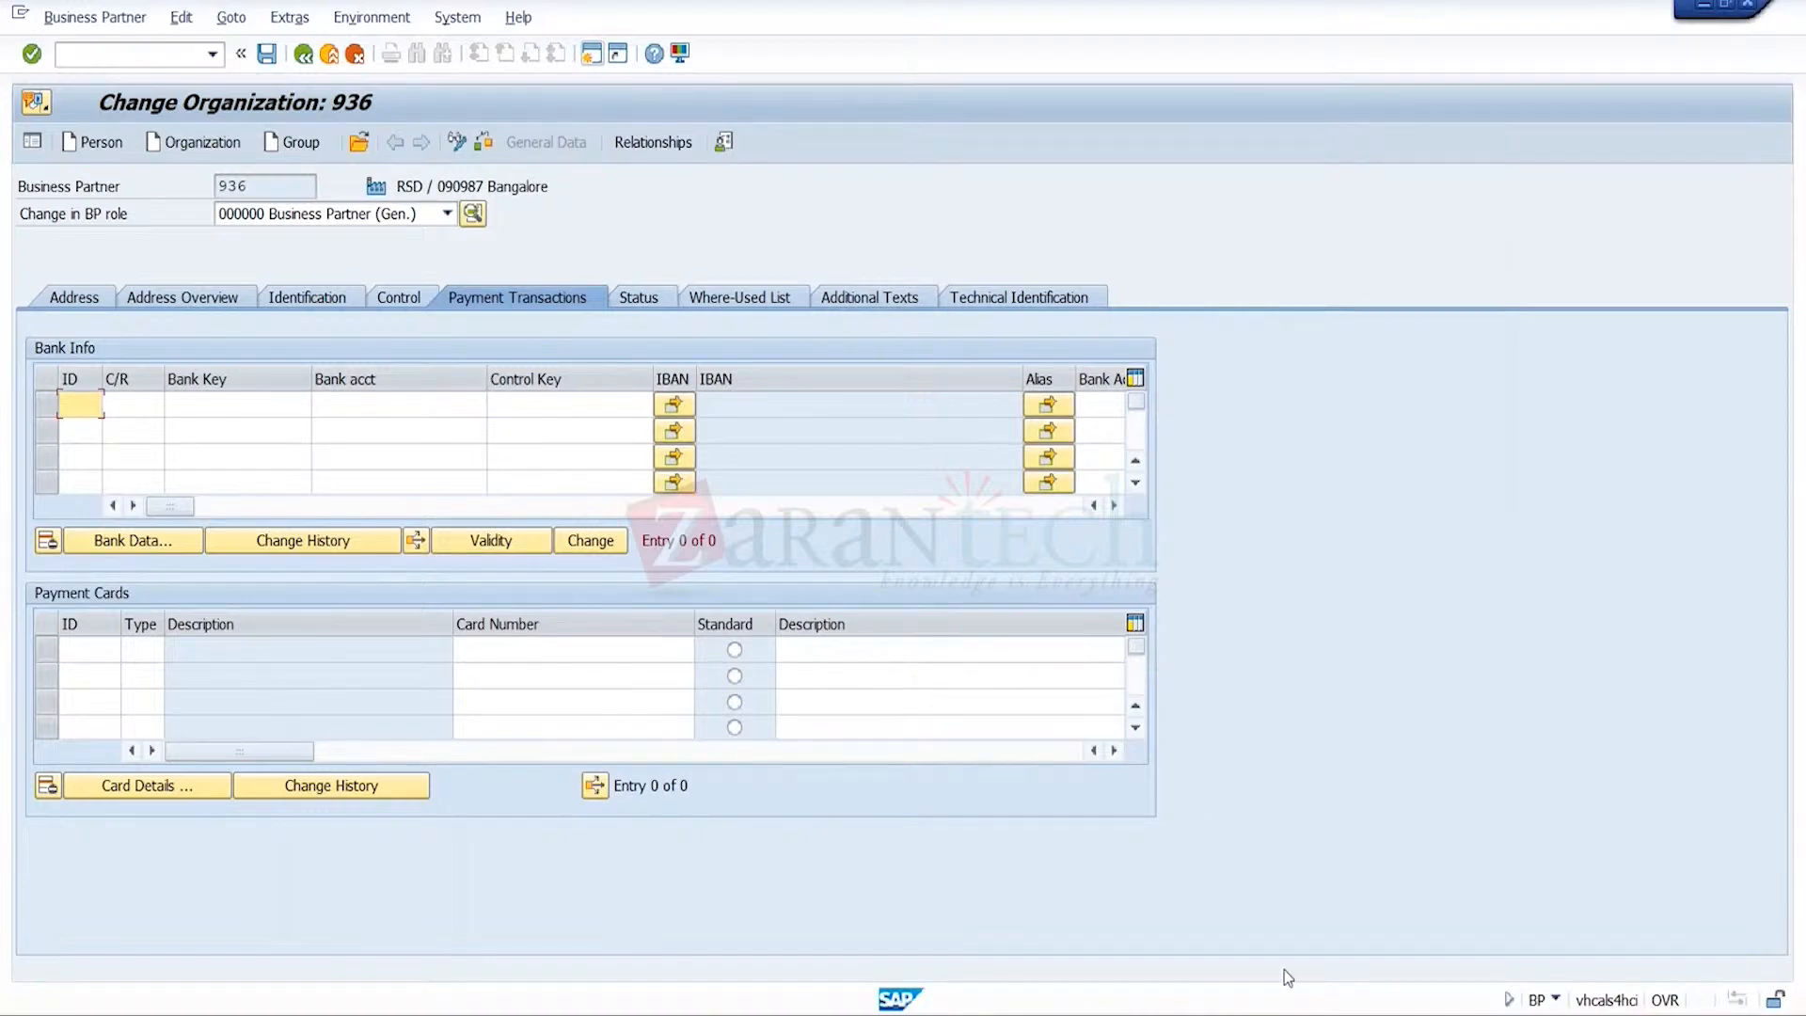
{"action": "mouse_move", "coordinate": [1287, 1011]}
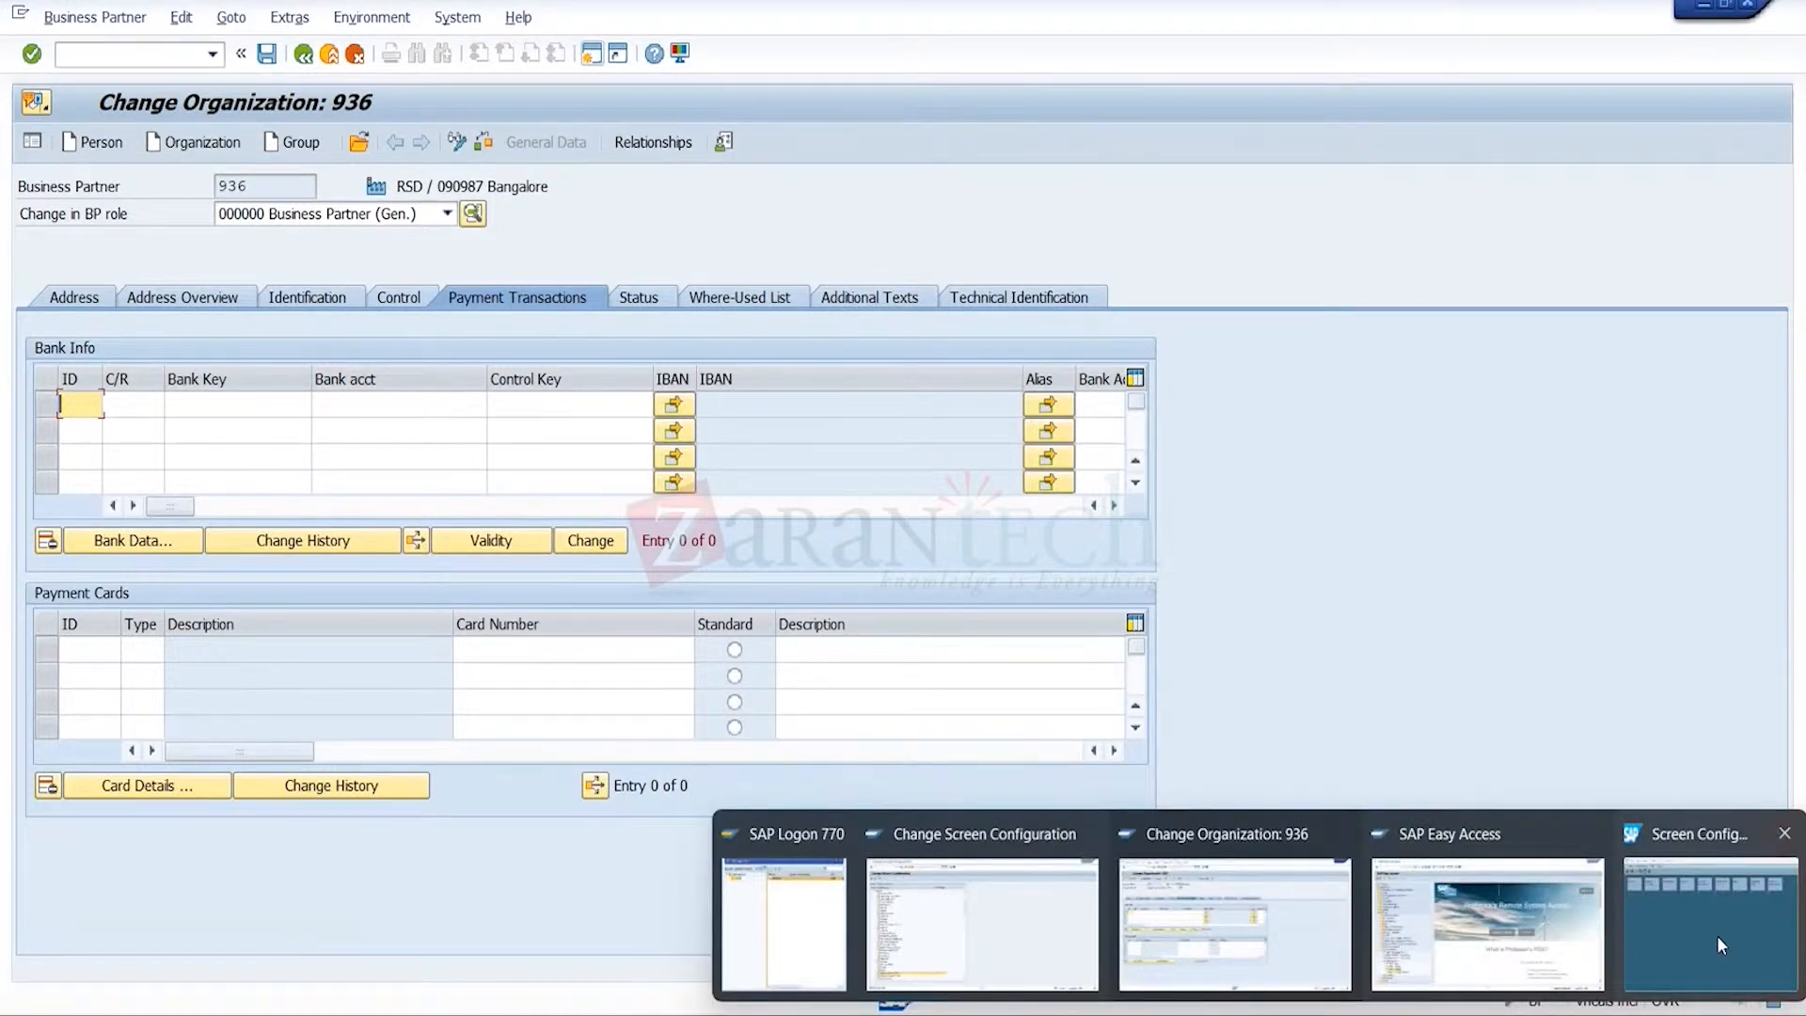
{"action": "mouse_move", "coordinate": [1717, 935]}
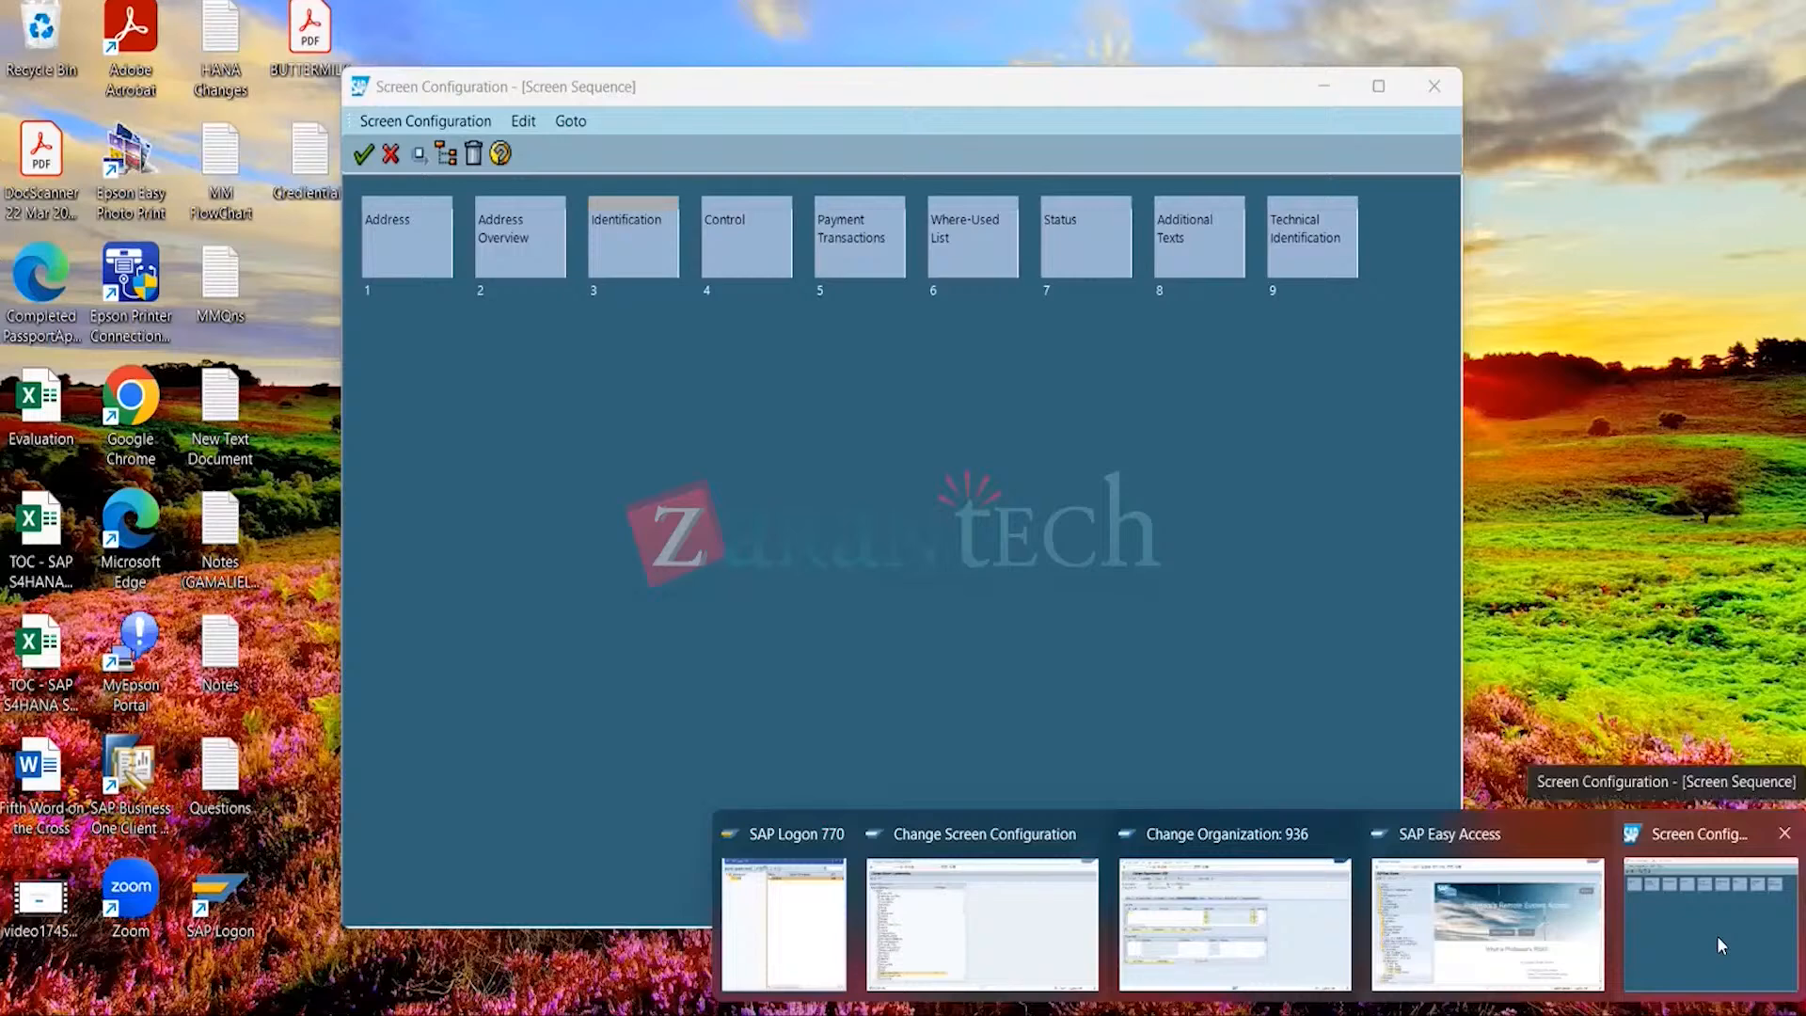
{"action": "mouse_move", "coordinate": [1301, 934]}
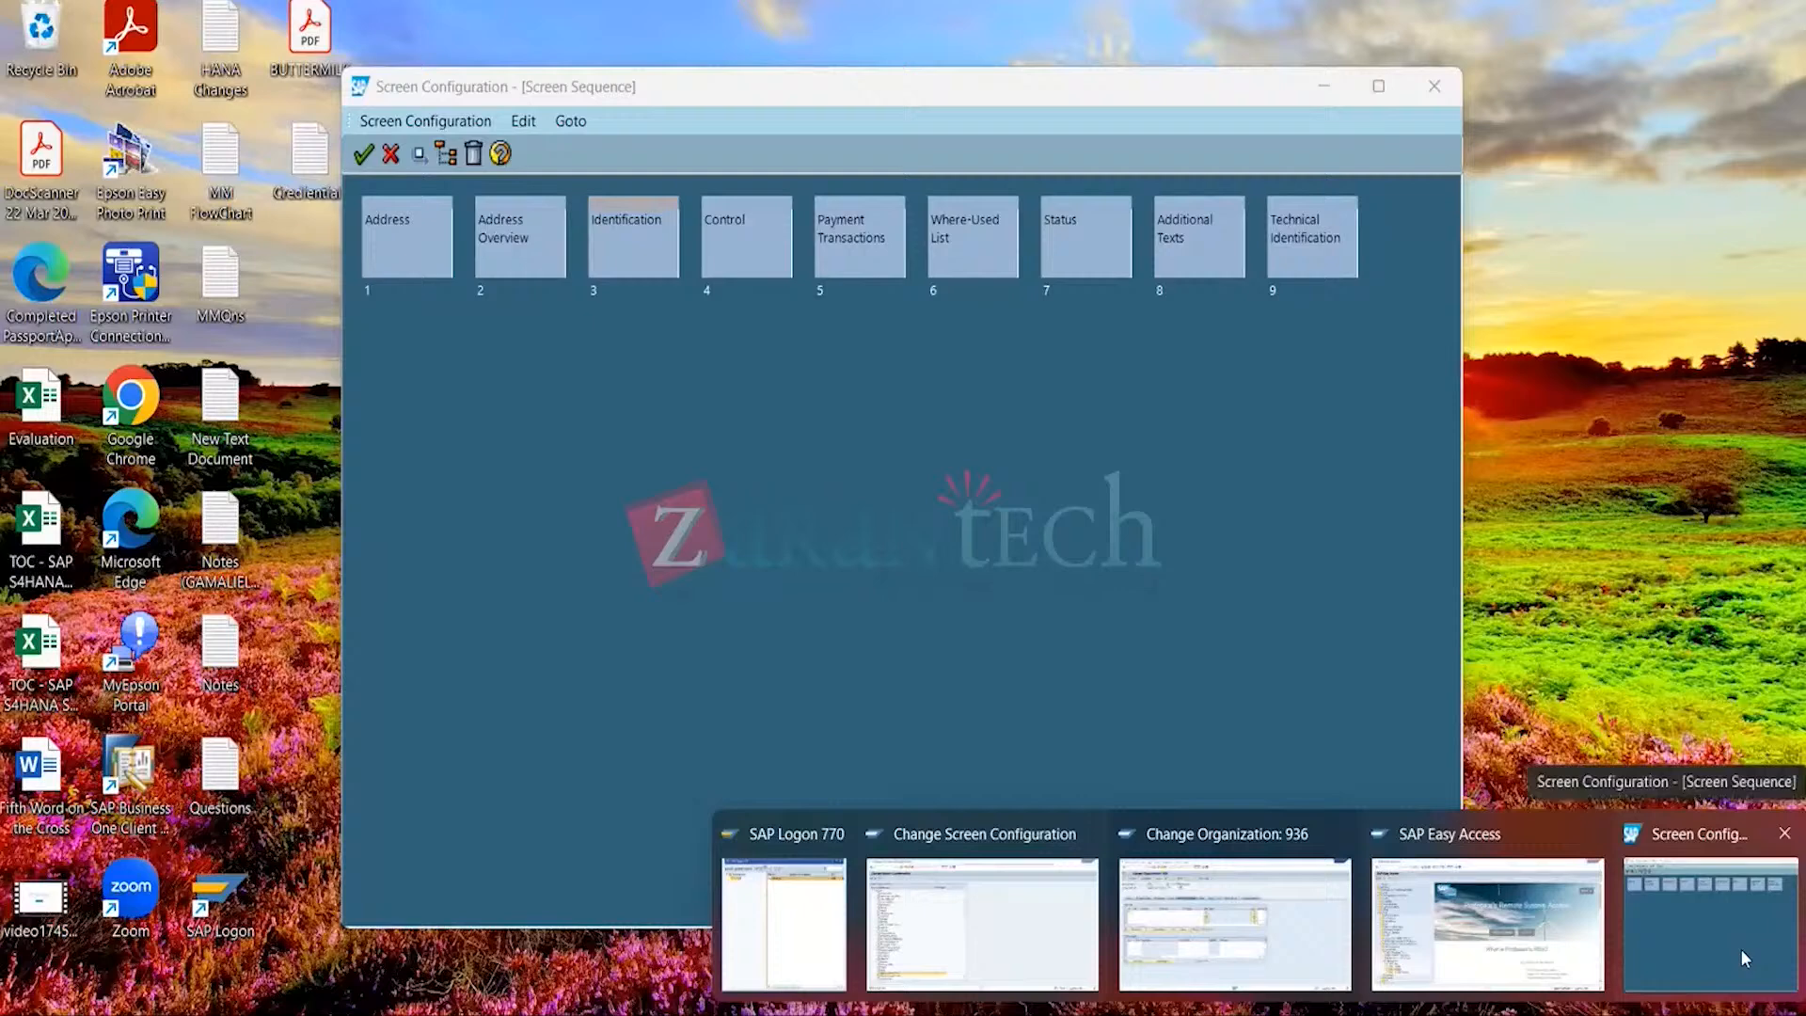
{"action": "left_click", "coordinate": [1740, 948]}
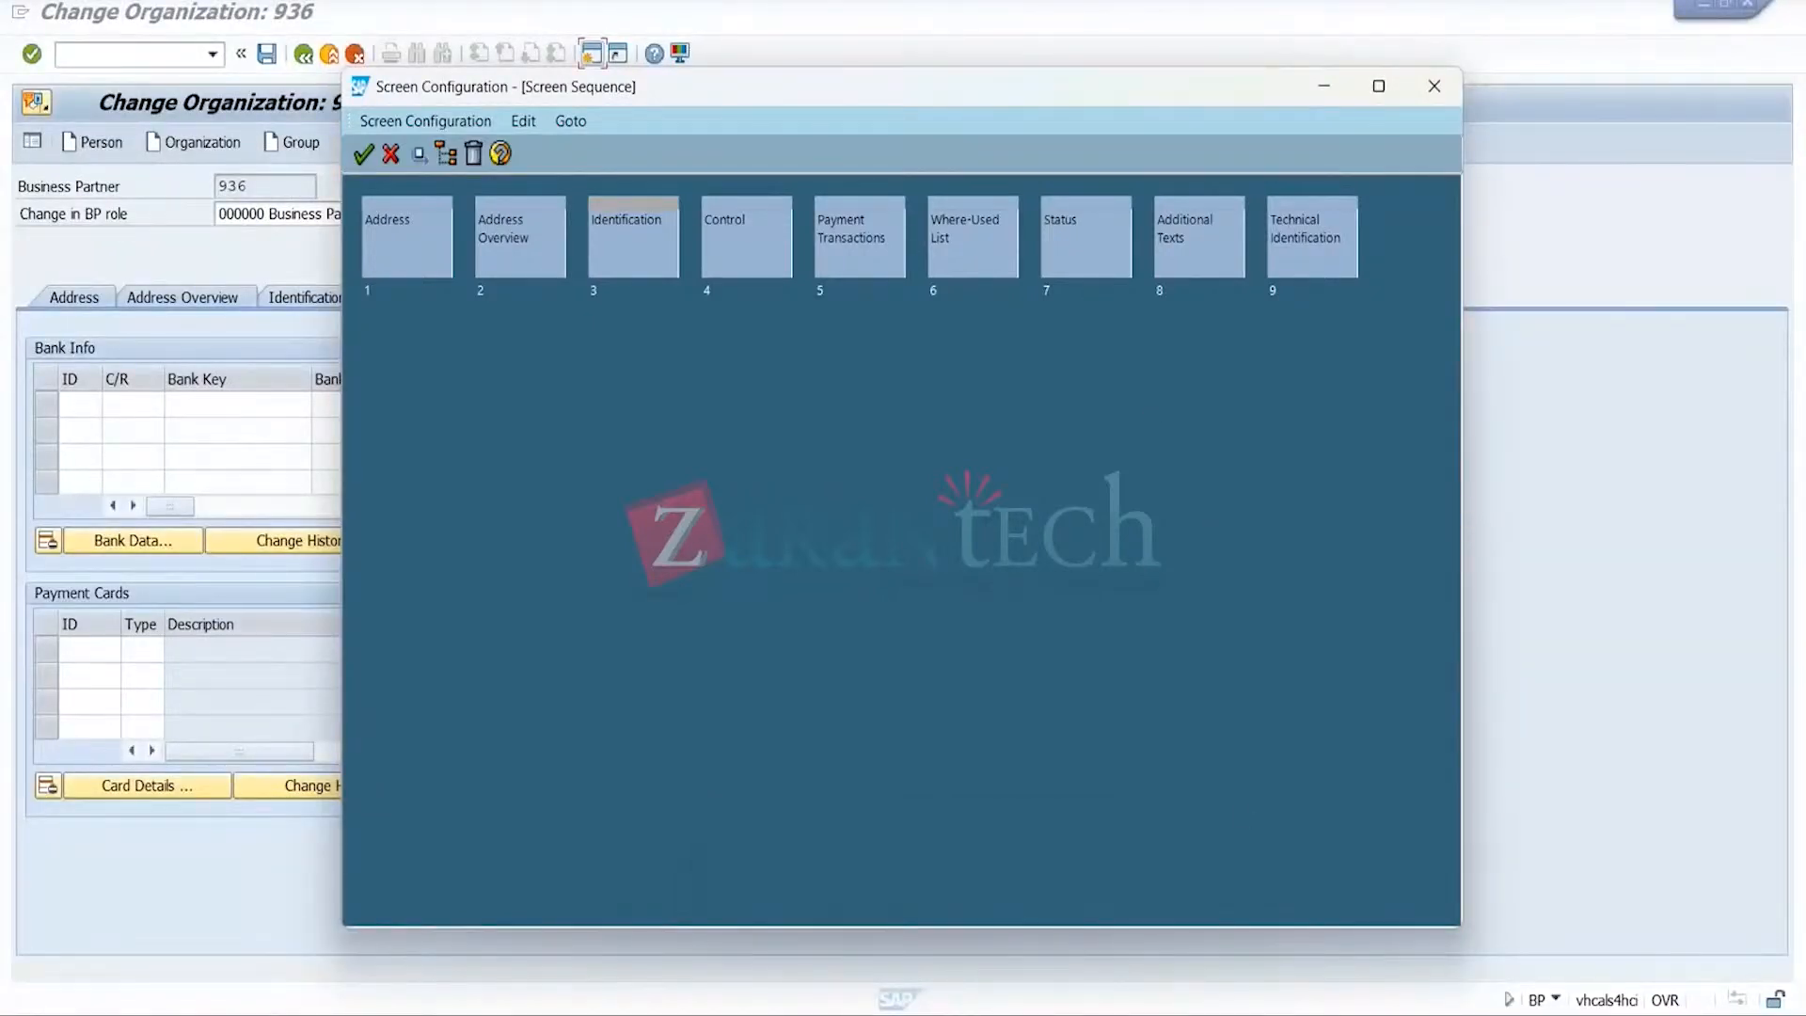
{"action": "mouse_move", "coordinate": [1411, 1014]}
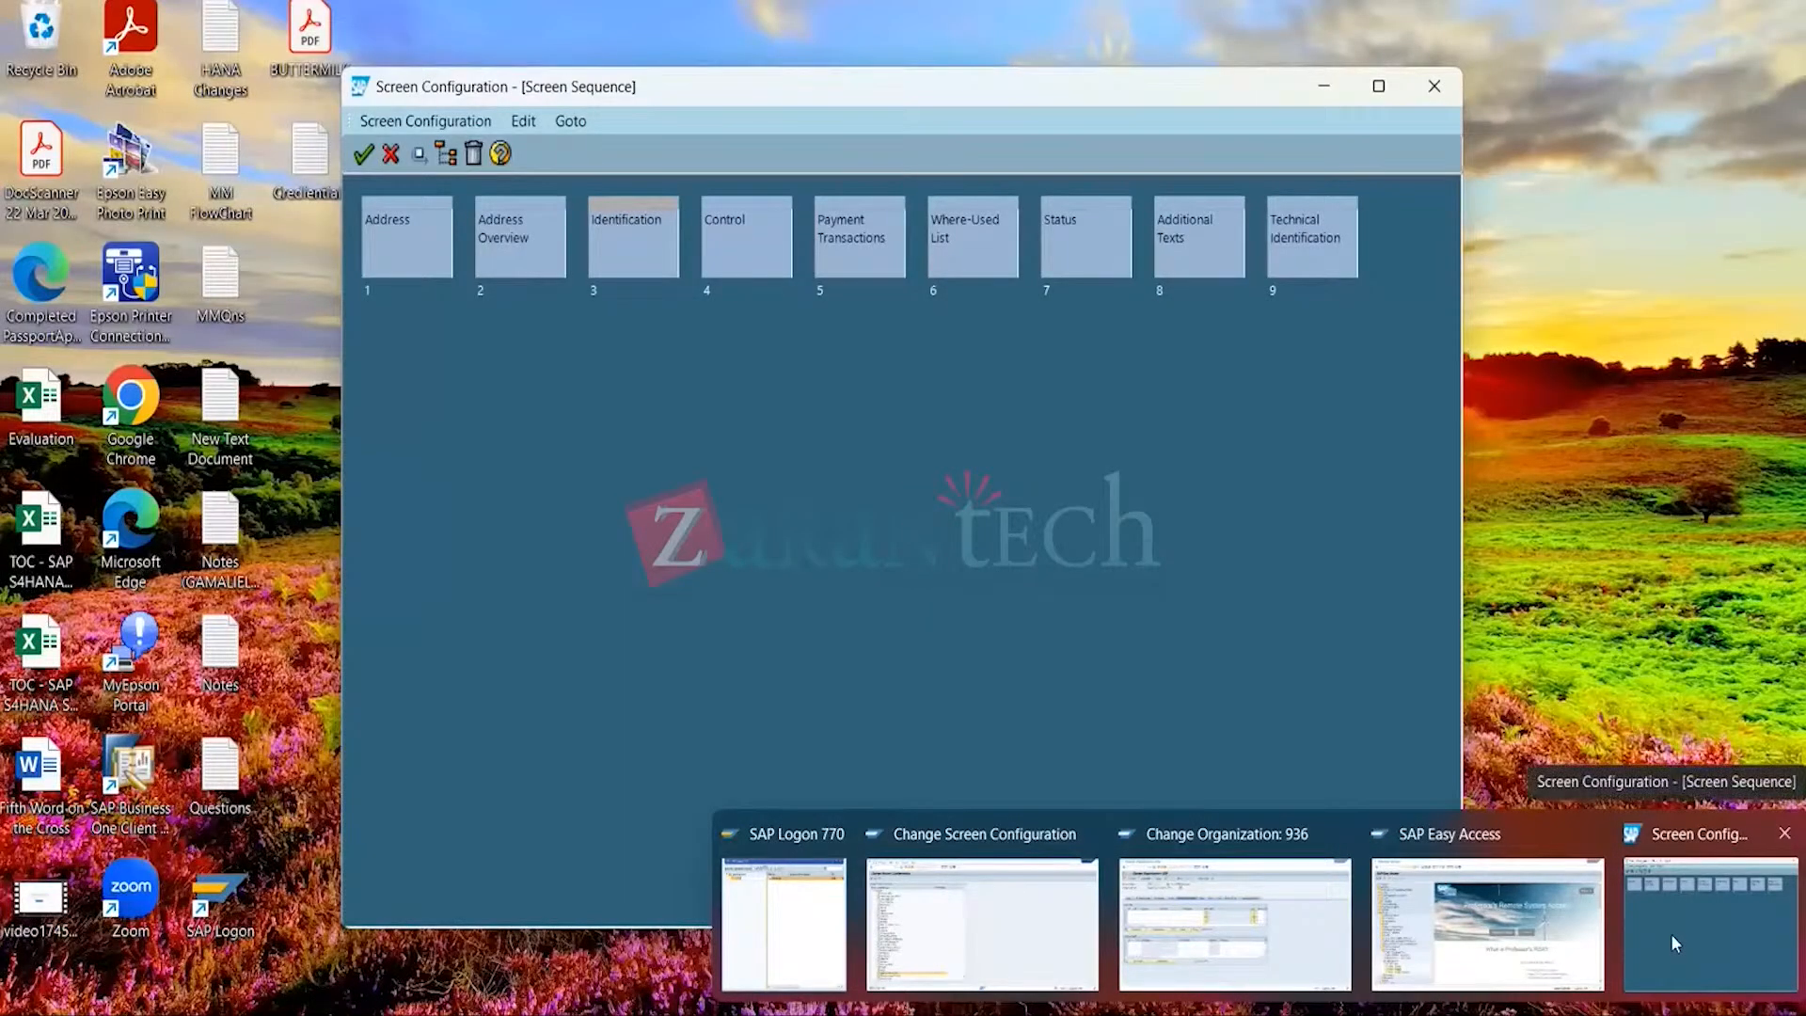
{"action": "left_click", "coordinate": [1670, 933]}
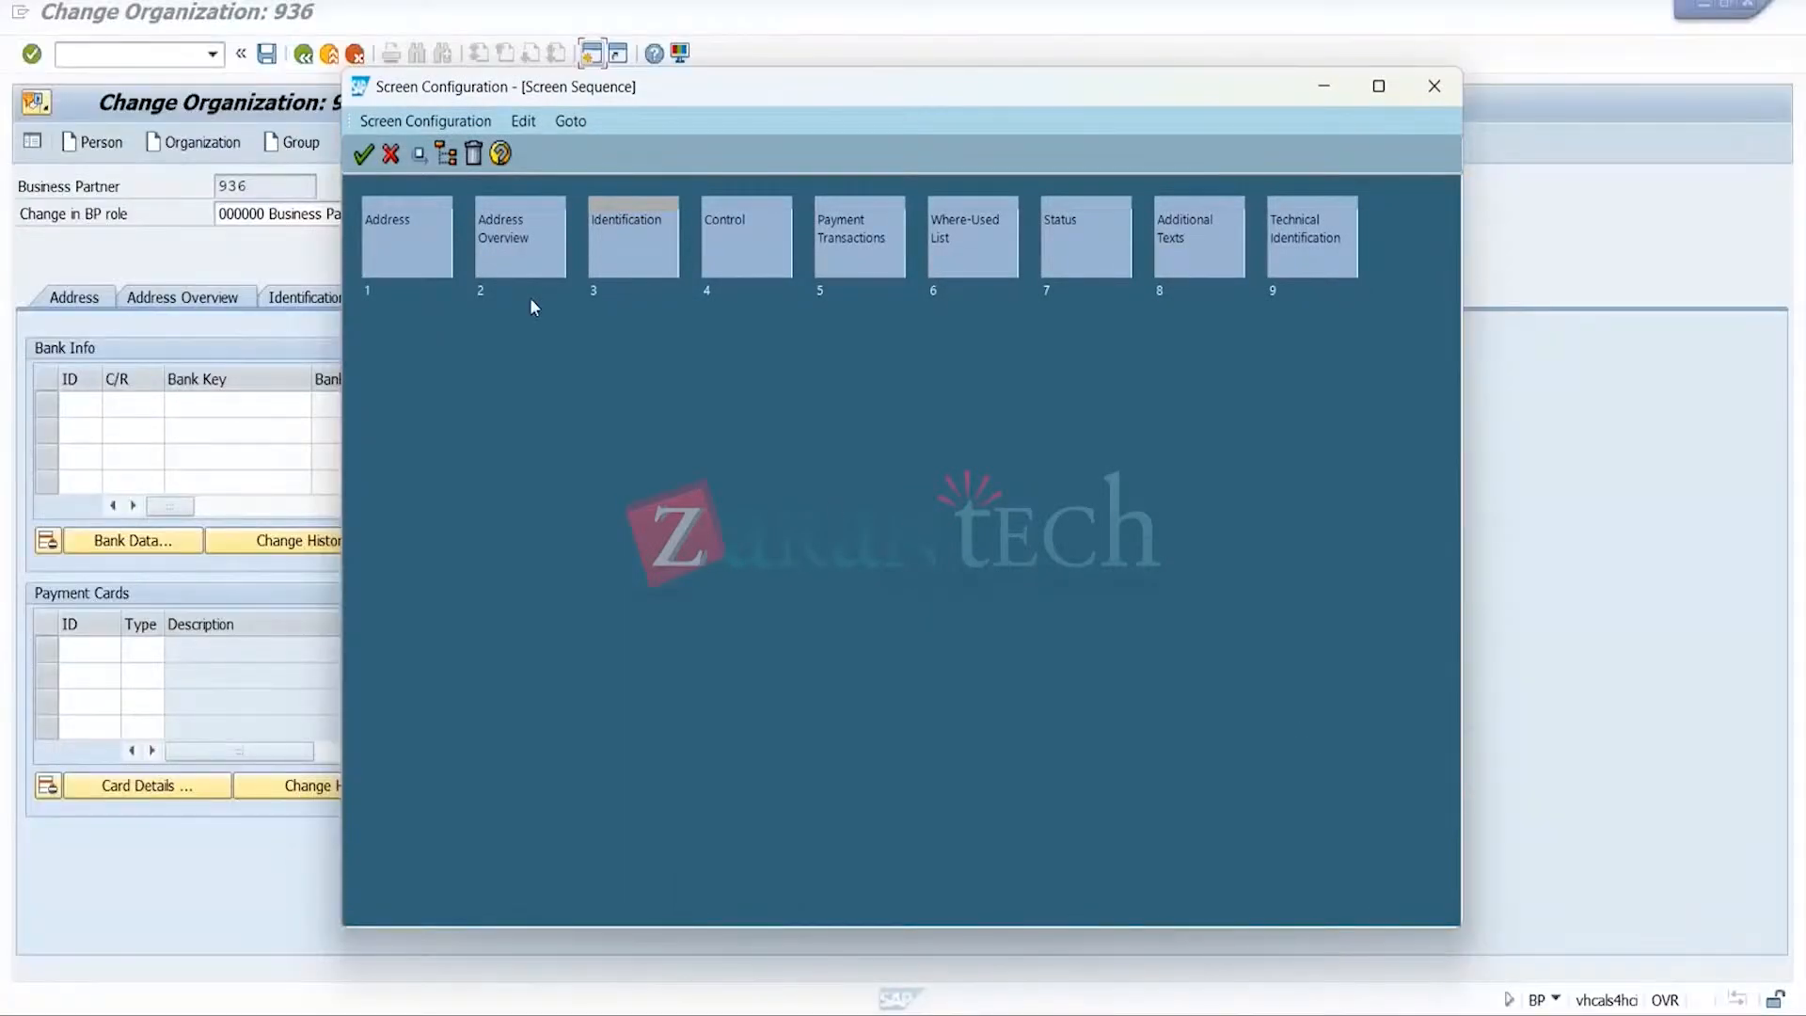
- Accept the rearranged screen sequence and save the configuration in the Change Screen Configuration window
{"action": "left_click", "coordinate": [363, 153]}
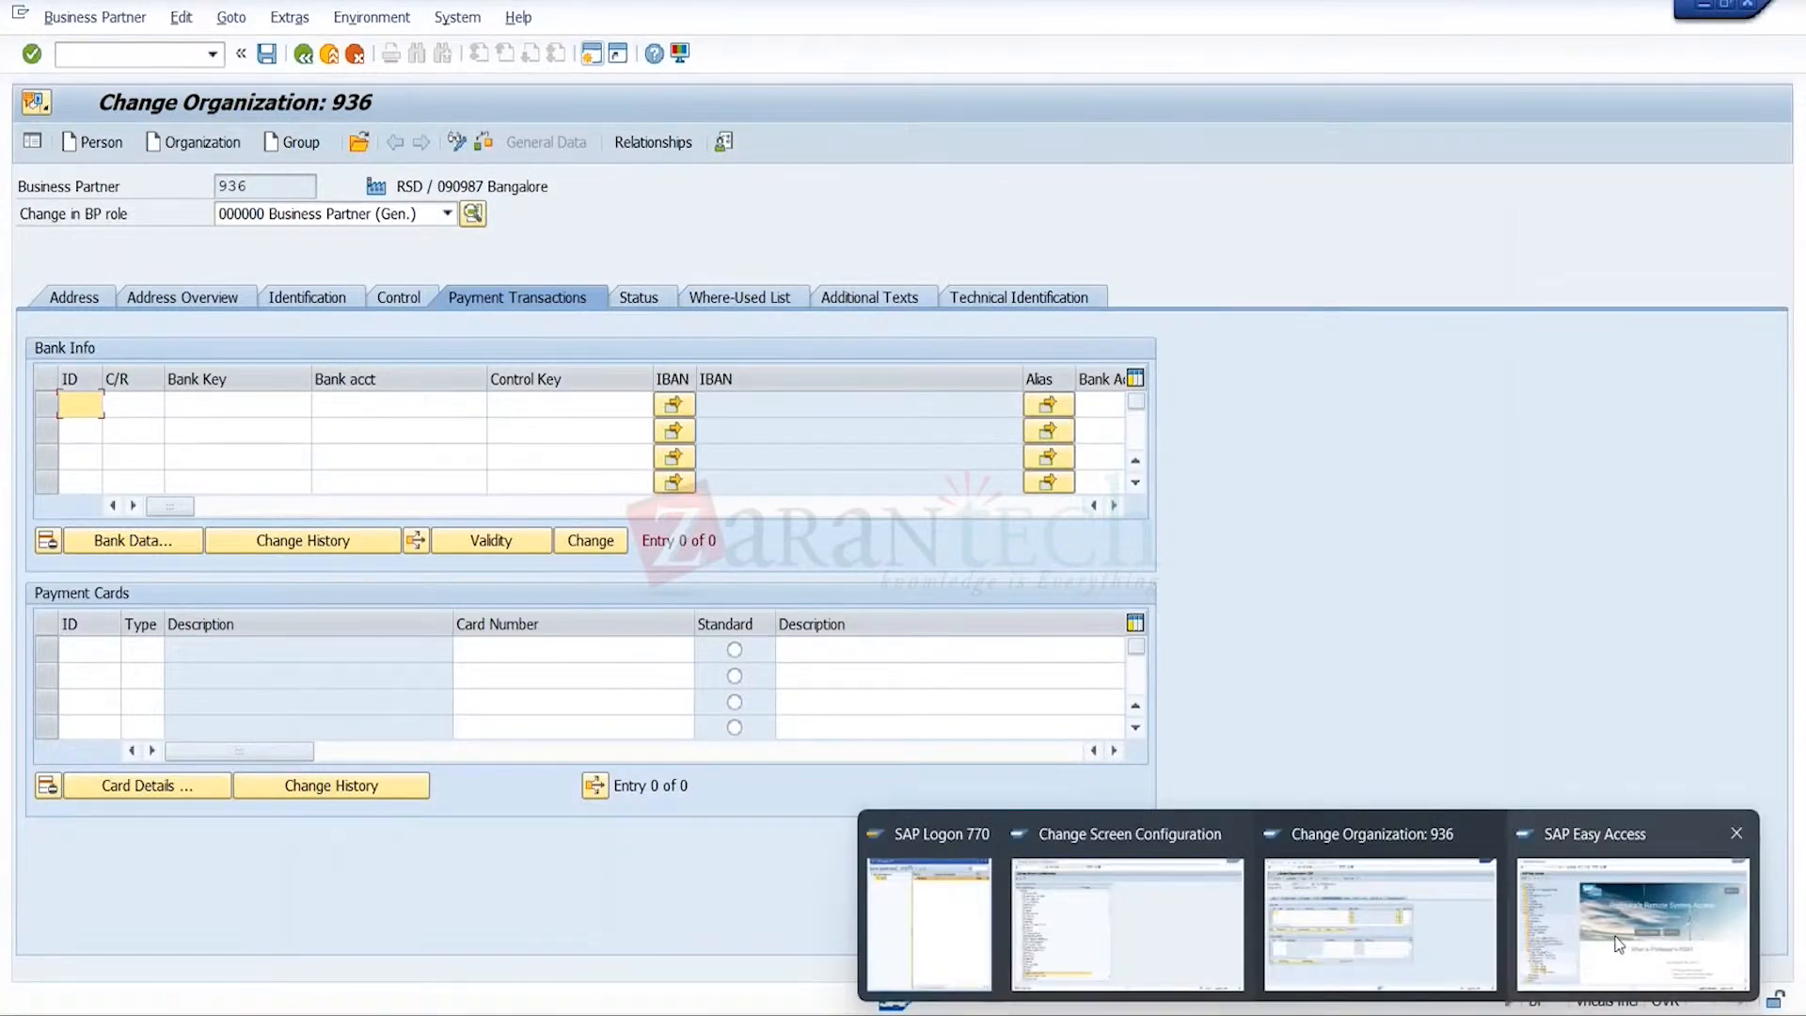
{"action": "left_click", "coordinate": [1185, 942]}
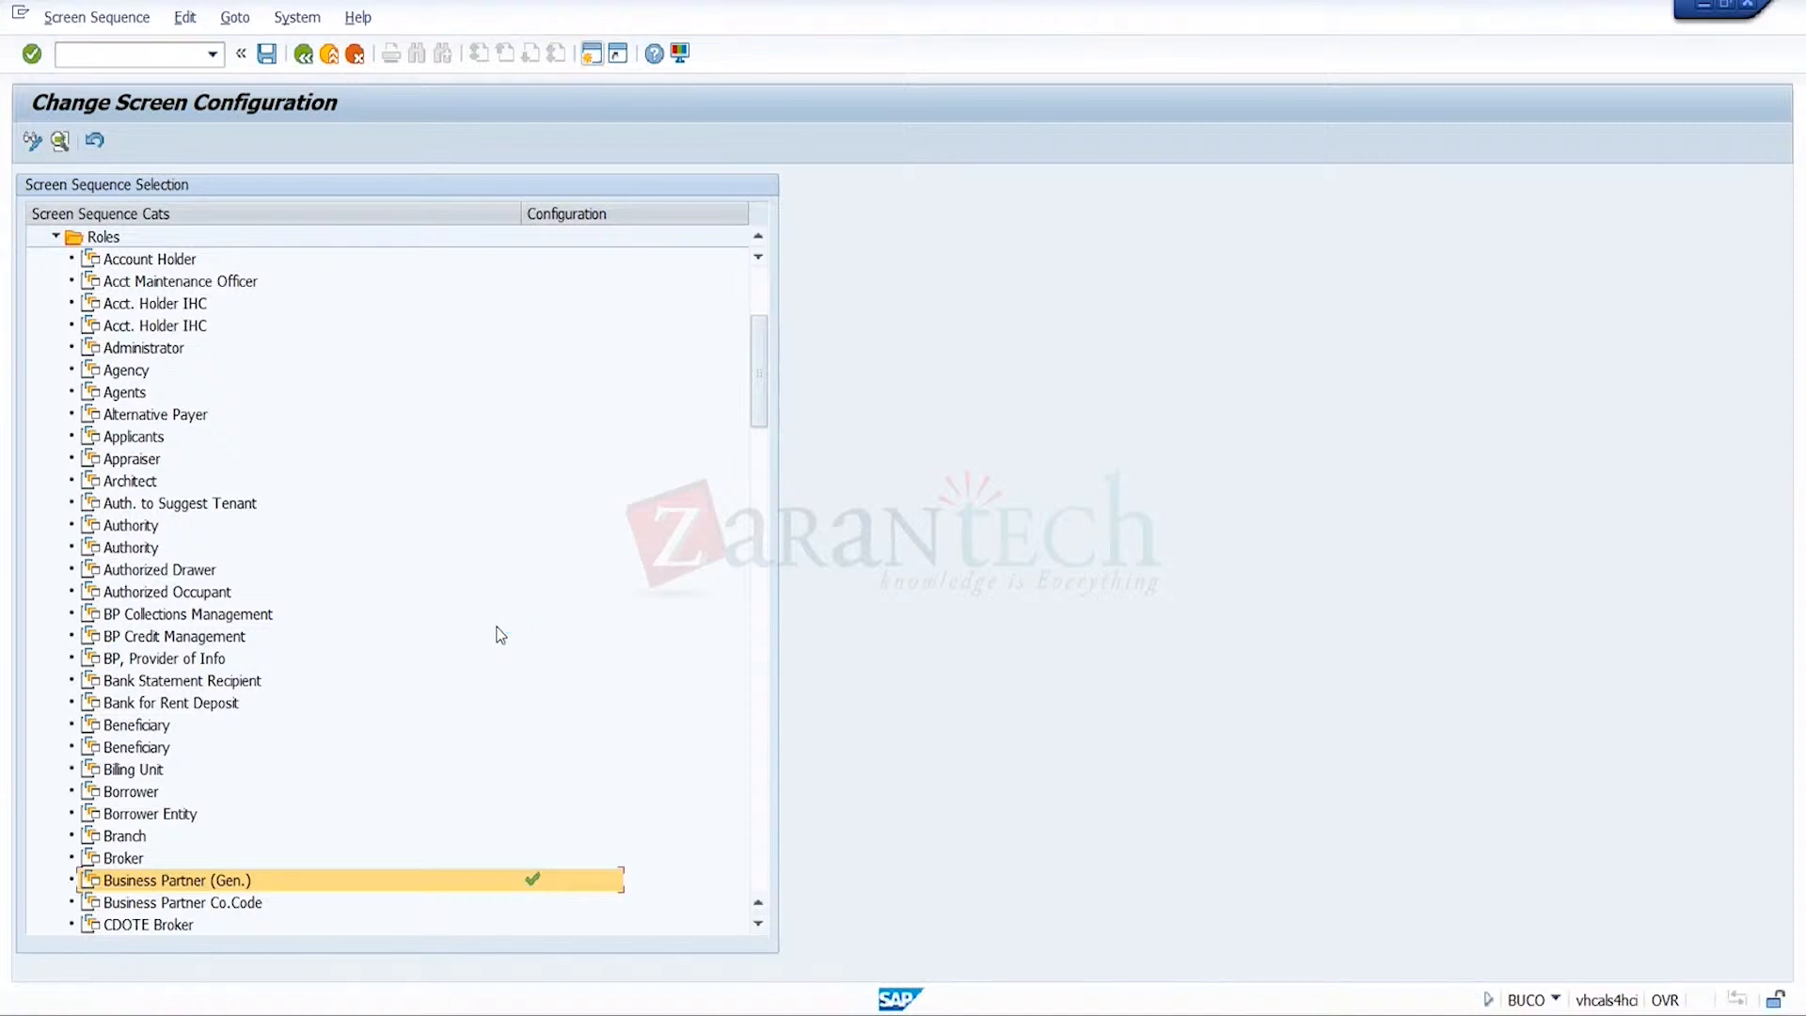
{"action": "left_click", "coordinate": [267, 54]}
- Switch to the Change Organization window, exit to SAP Easy Access, and restart transaction BP
{"action": "mouse_move", "coordinate": [1308, 1014]}
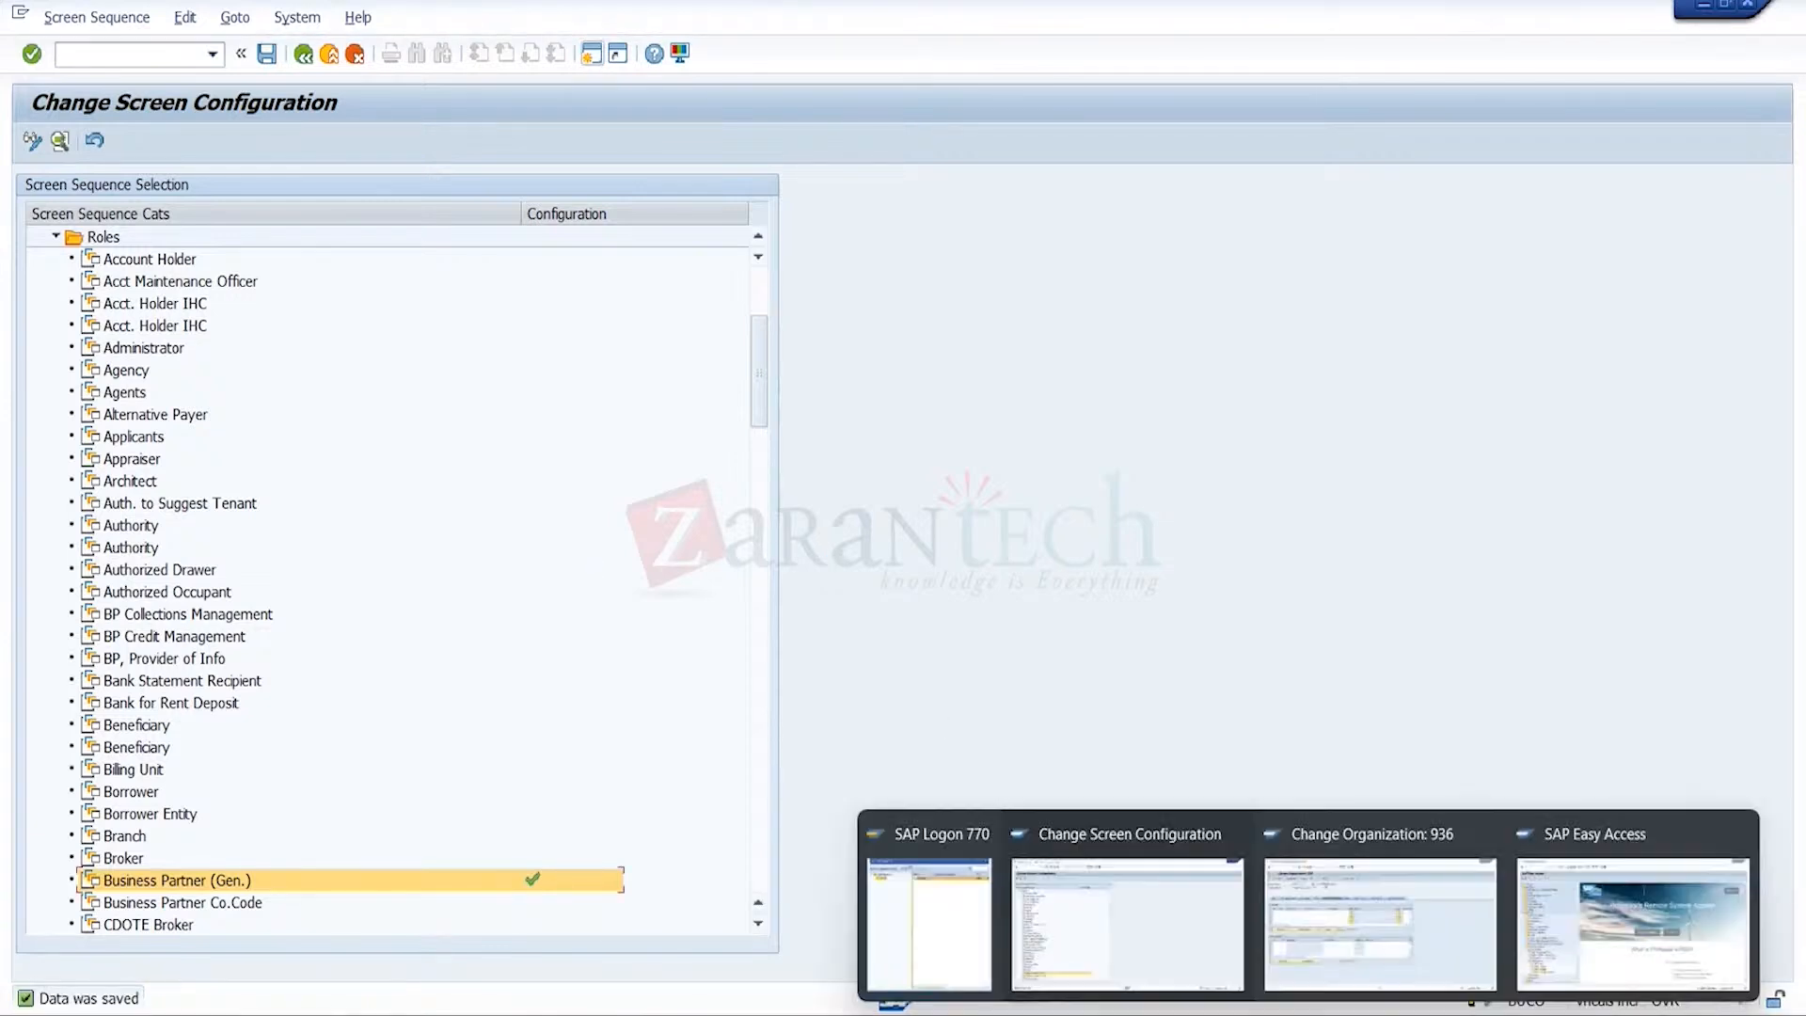
{"action": "left_click", "coordinate": [1301, 954]}
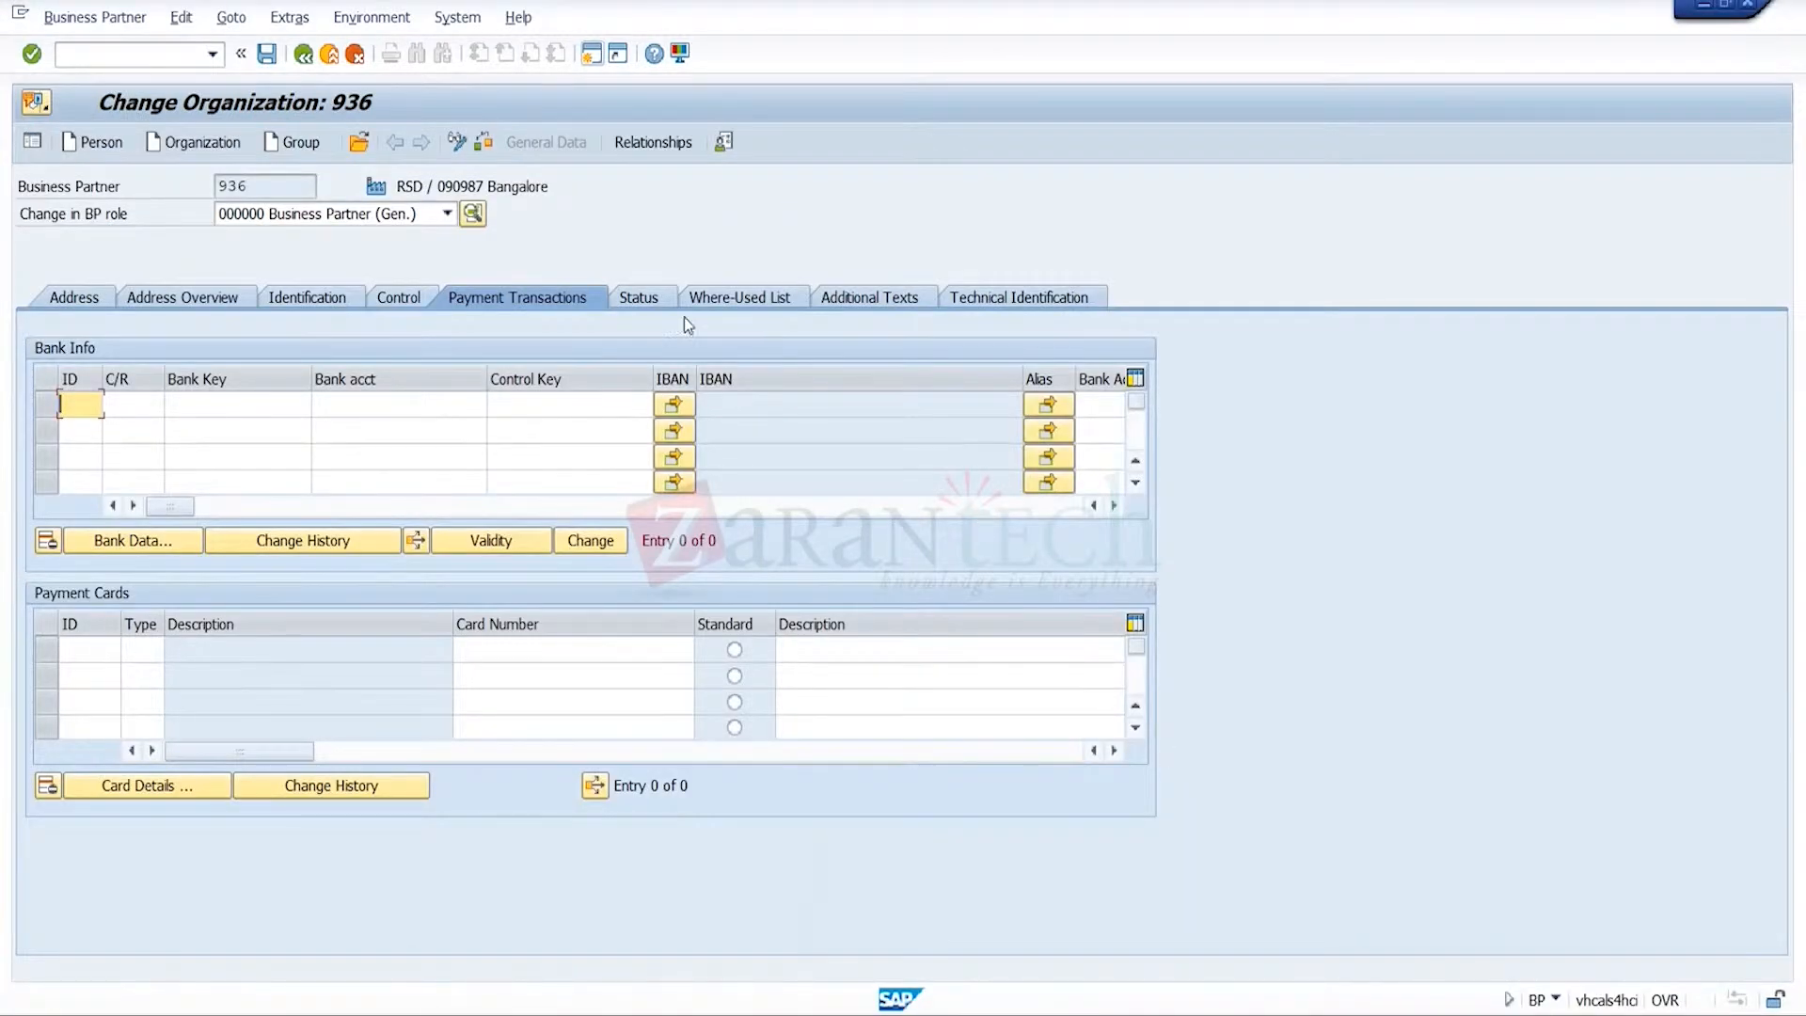
{"action": "left_click", "coordinate": [329, 56]}
{"action": "left_click", "coordinate": [213, 54]}
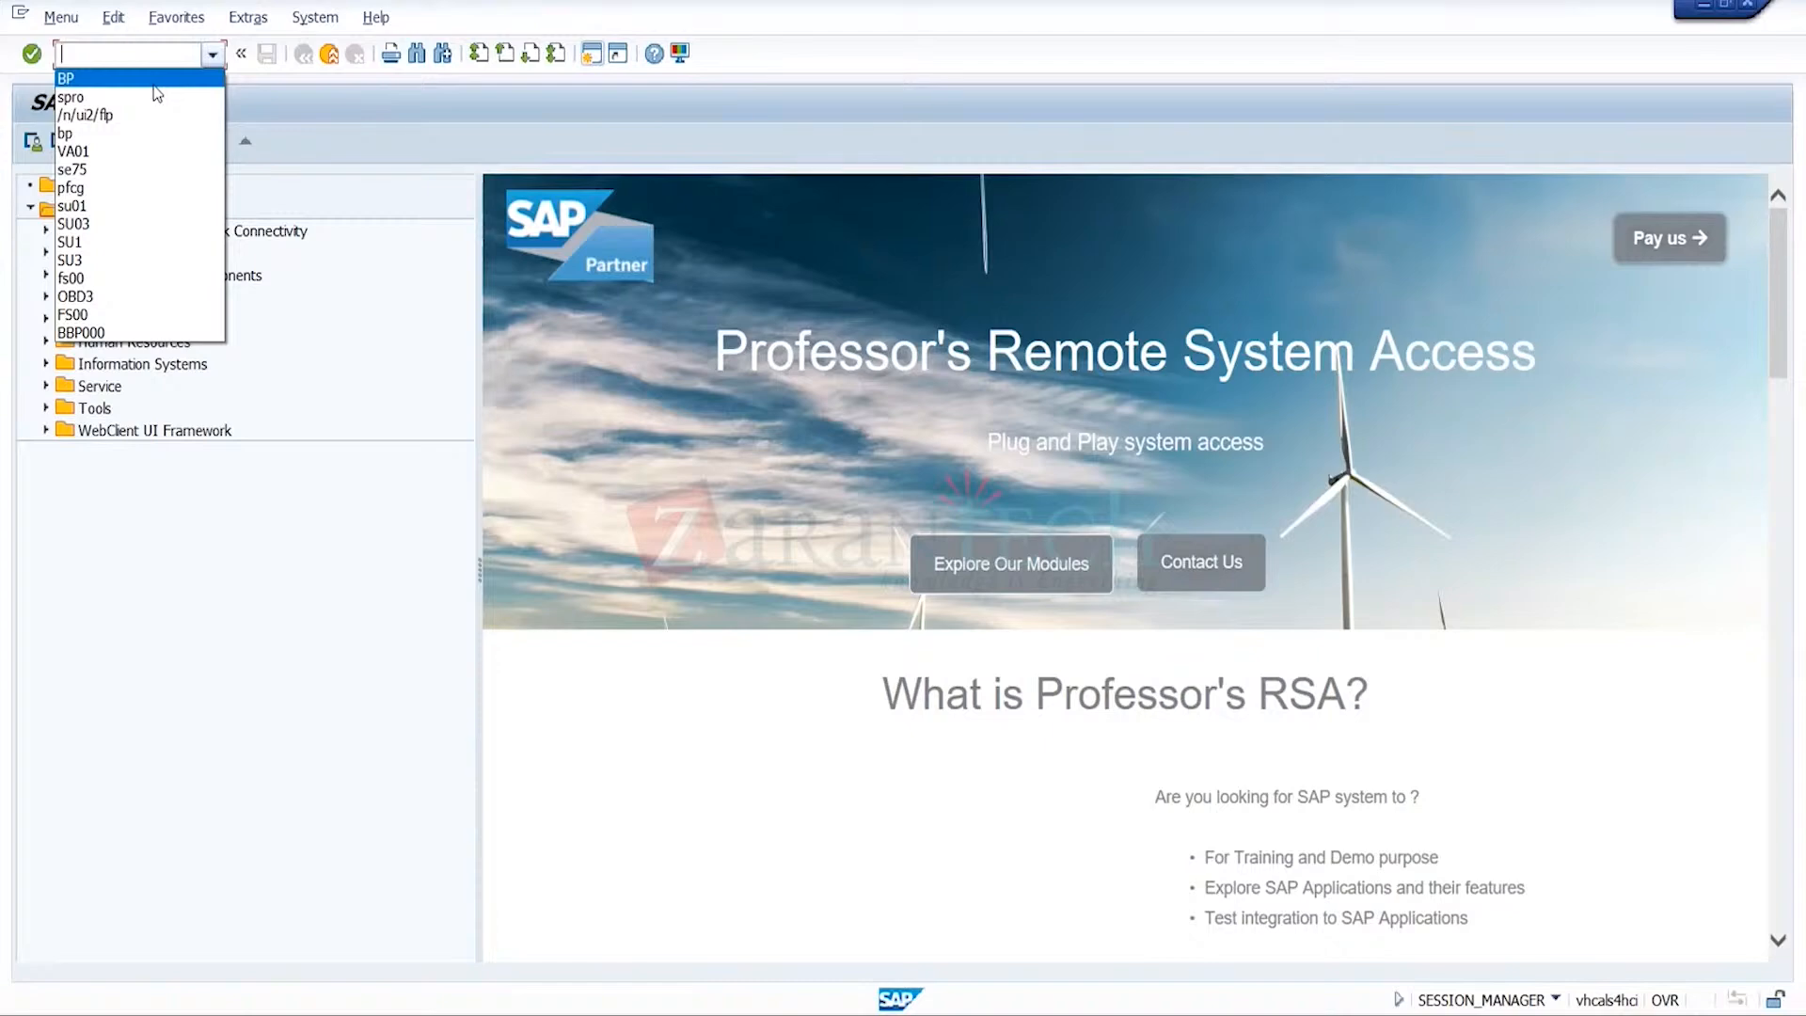
{"action": "left_click", "coordinate": [155, 79]}
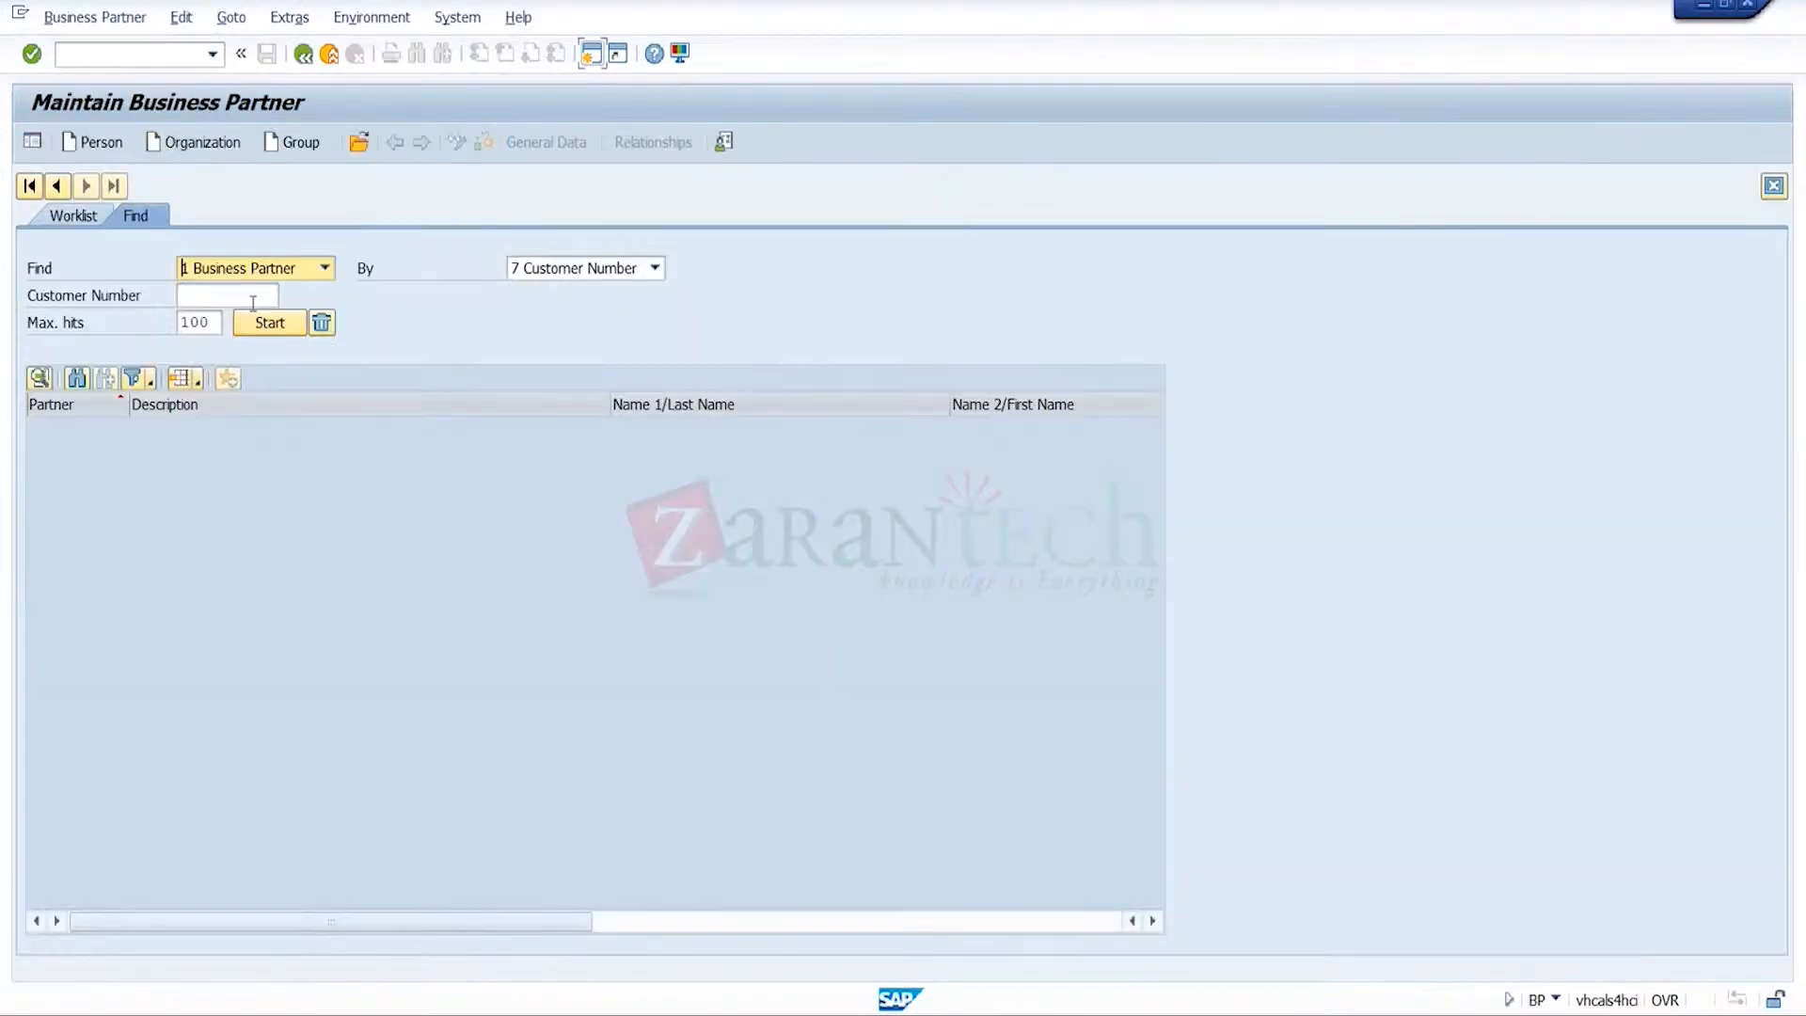
- Search for the business partner by its customer number and open organization RSD to check the tab order
{"action": "left_click", "coordinate": [240, 292]}
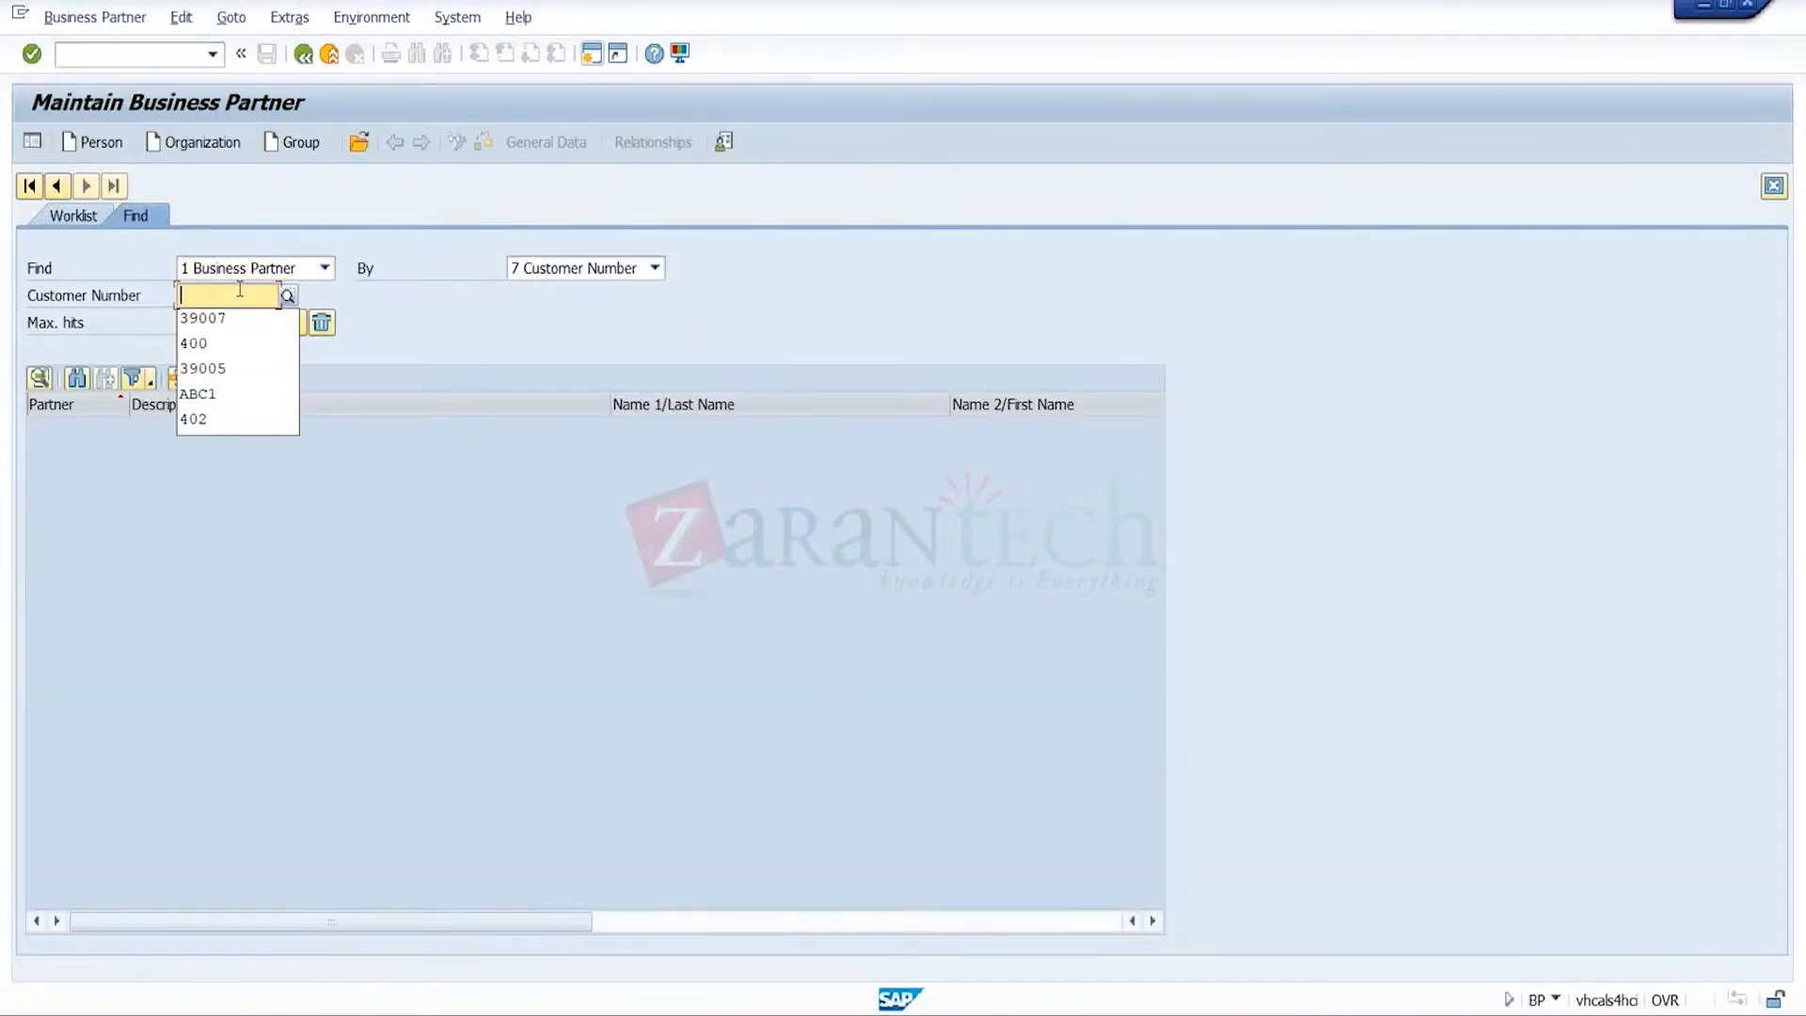
{"action": "left_click", "coordinate": [202, 318]}
{"action": "left_click", "coordinate": [270, 323]}
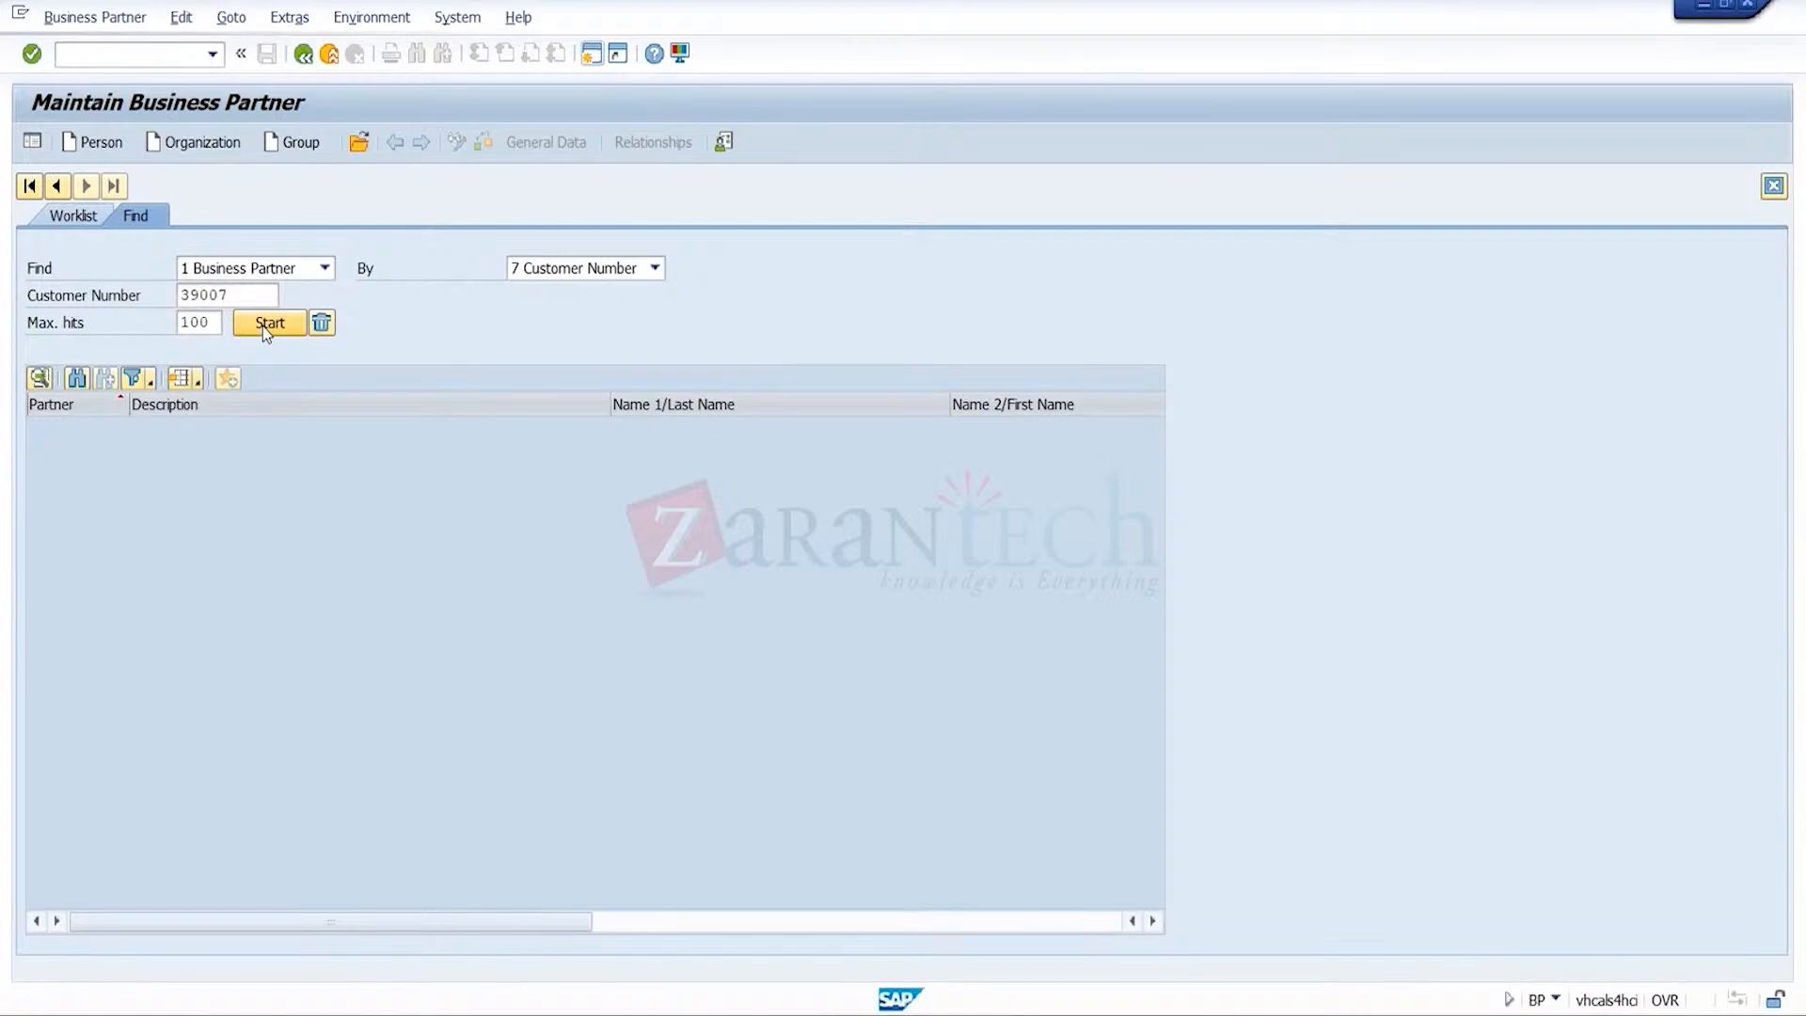
{"action": "double_click", "coordinate": [264, 426]}
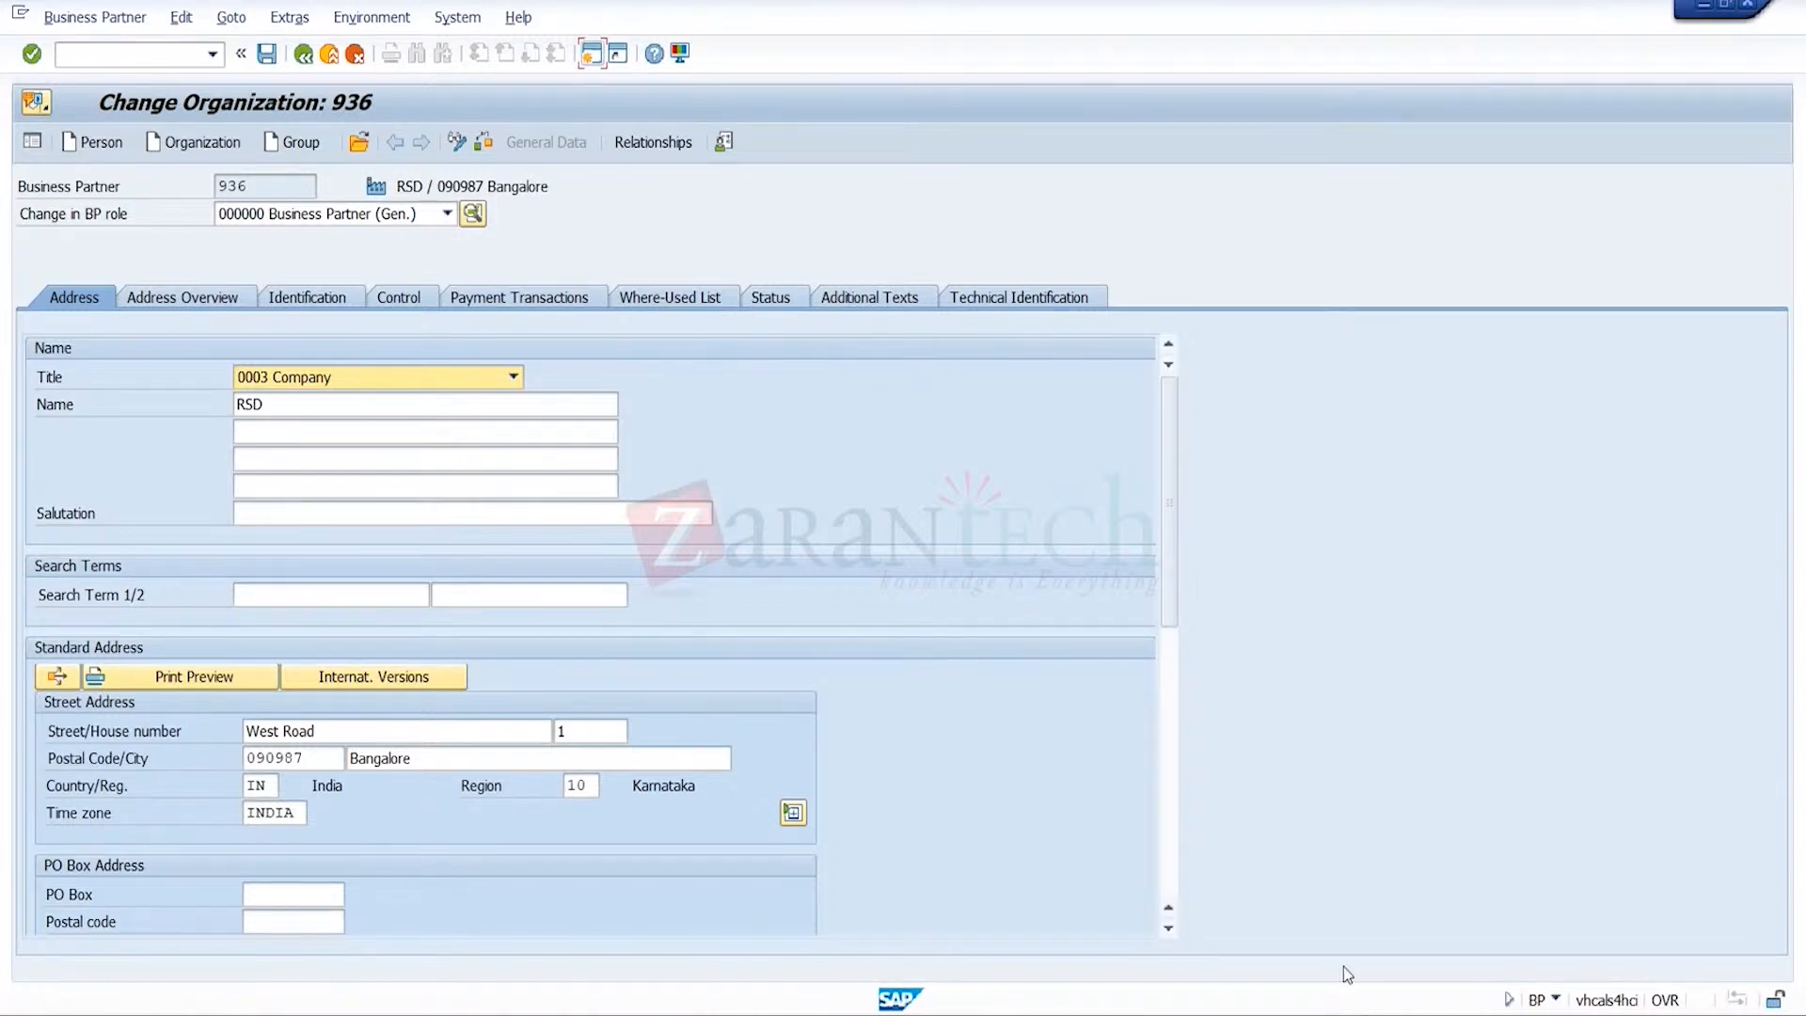
- Switch to Change Screen Configuration, inspect the Address Details screen sequence, close it, and expand the Address Overview category
{"action": "mouse_move", "coordinate": [1312, 1009]}
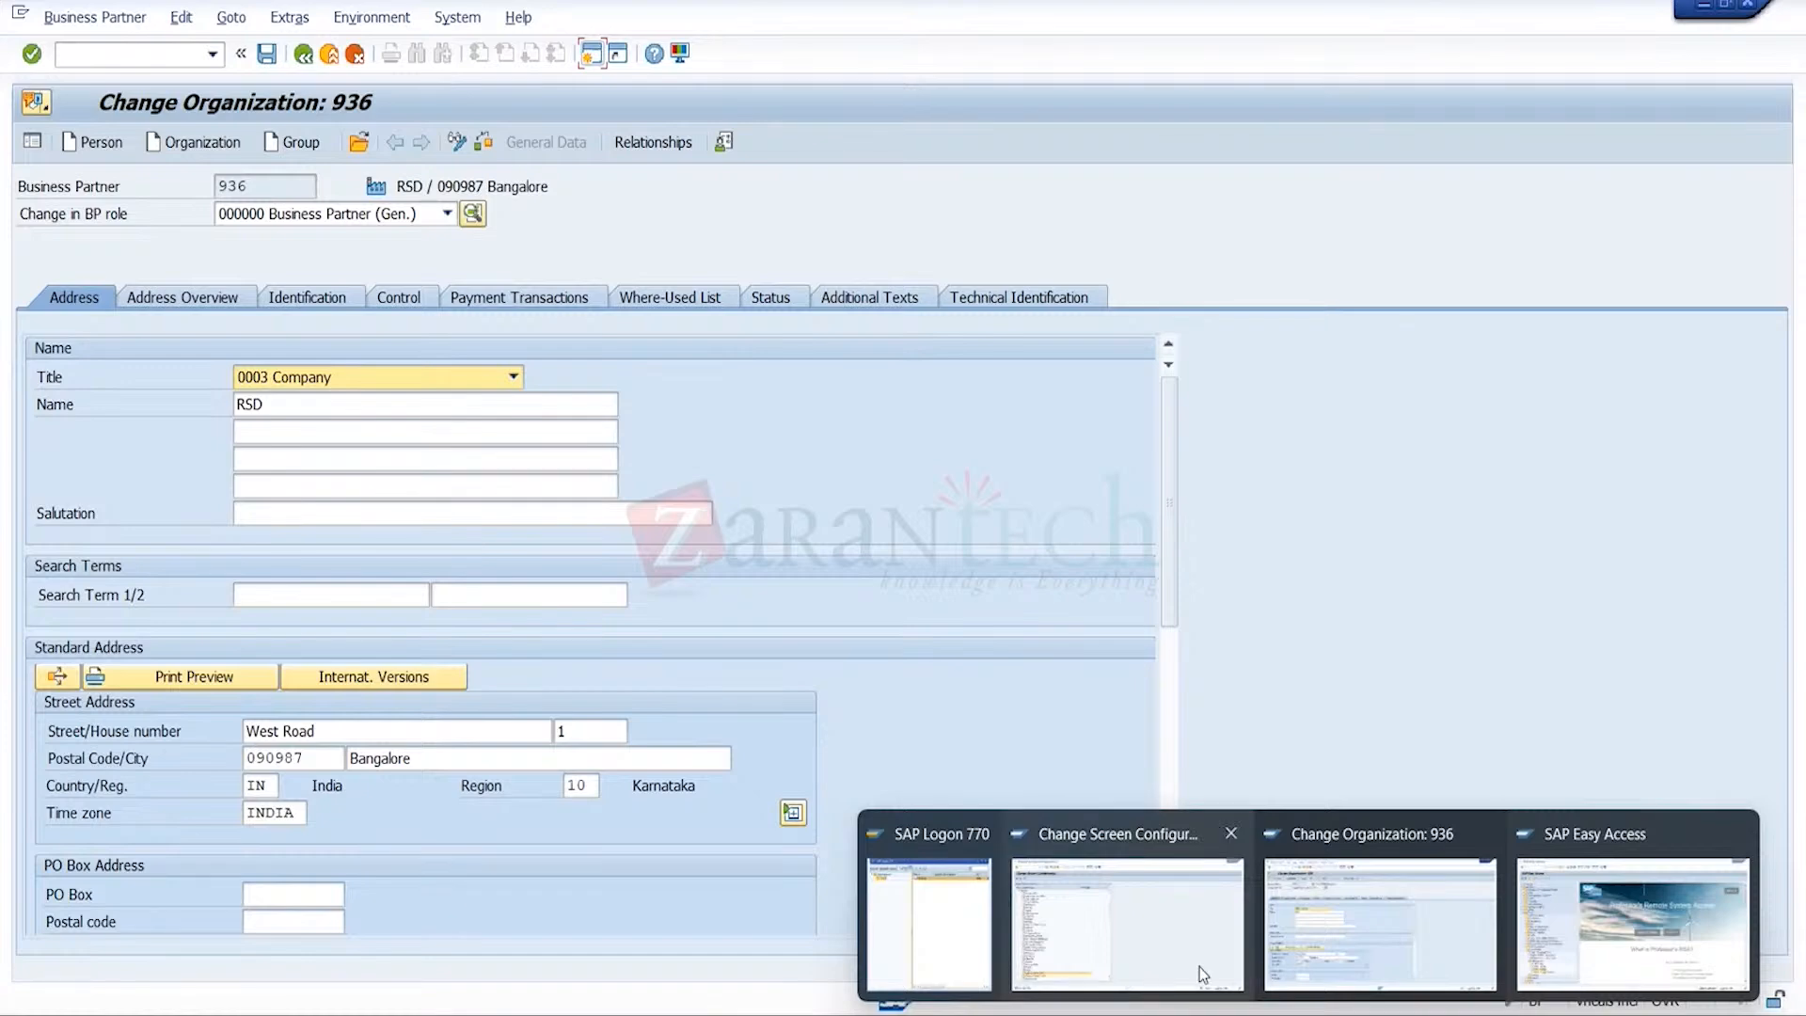
{"action": "left_click", "coordinate": [1021, 843]}
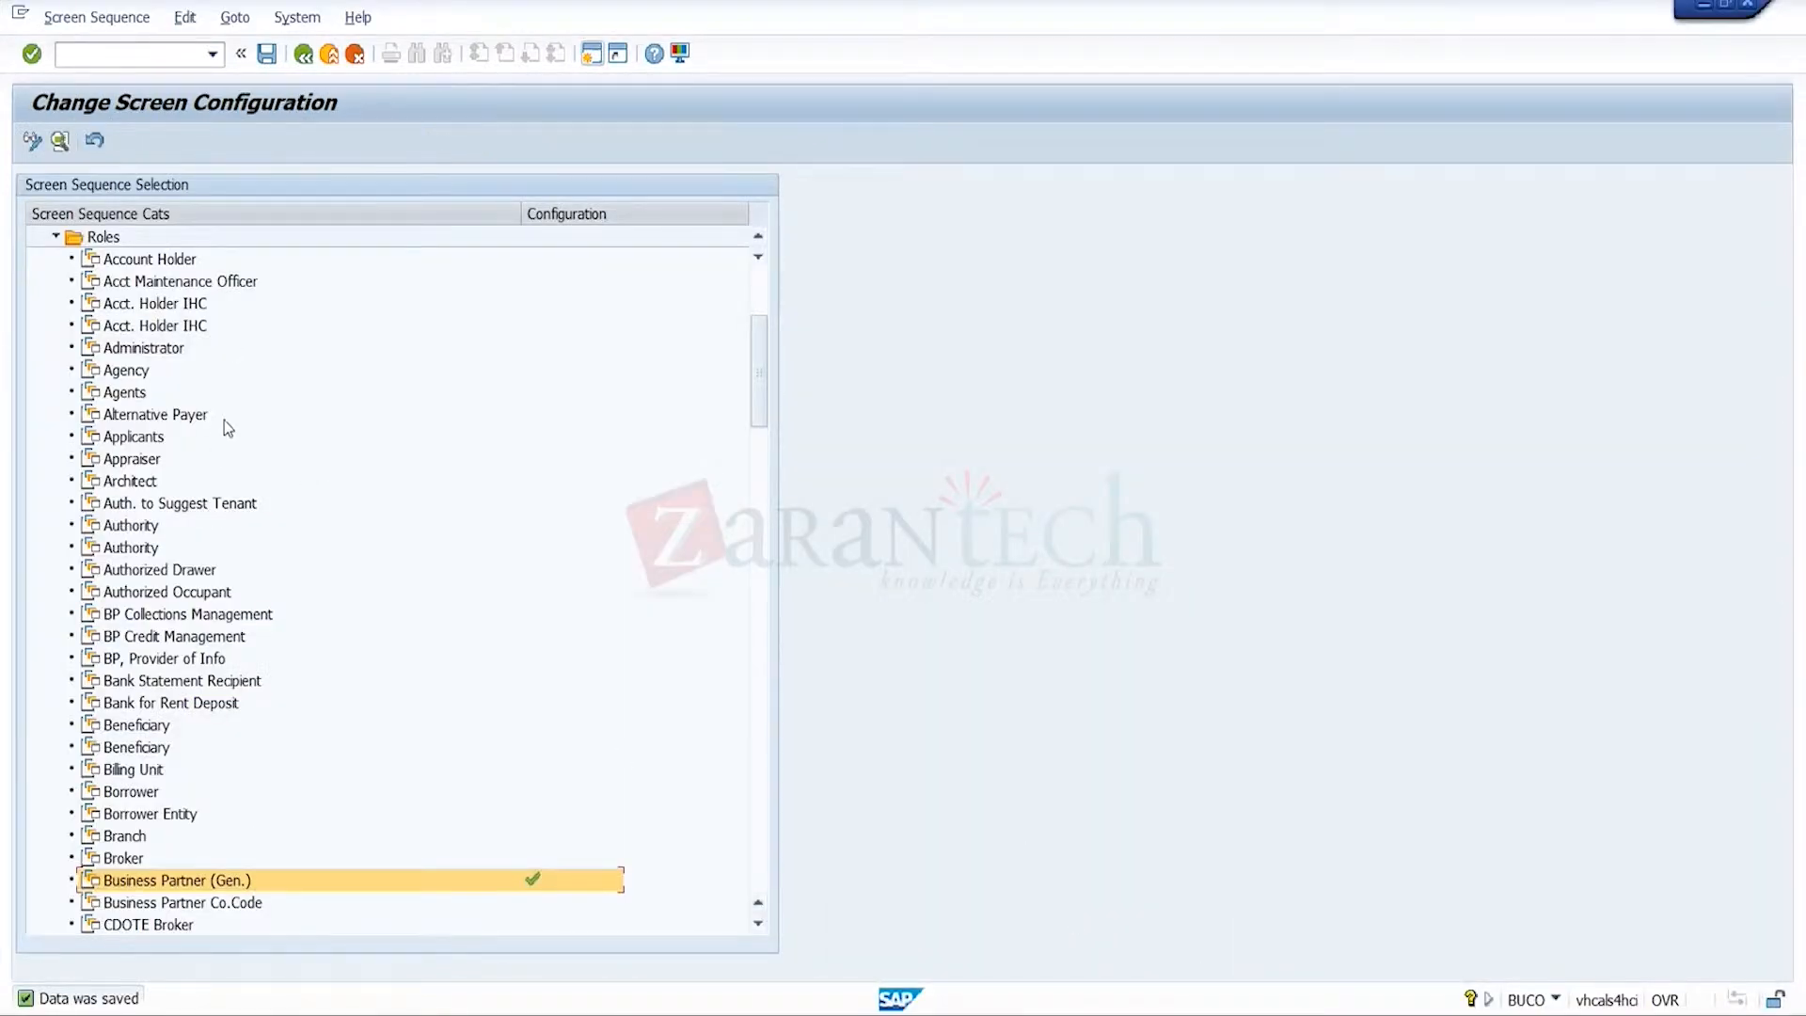
{"action": "left_click_drag", "start_coordinate": [760, 414], "coordinate": [760, 357]}
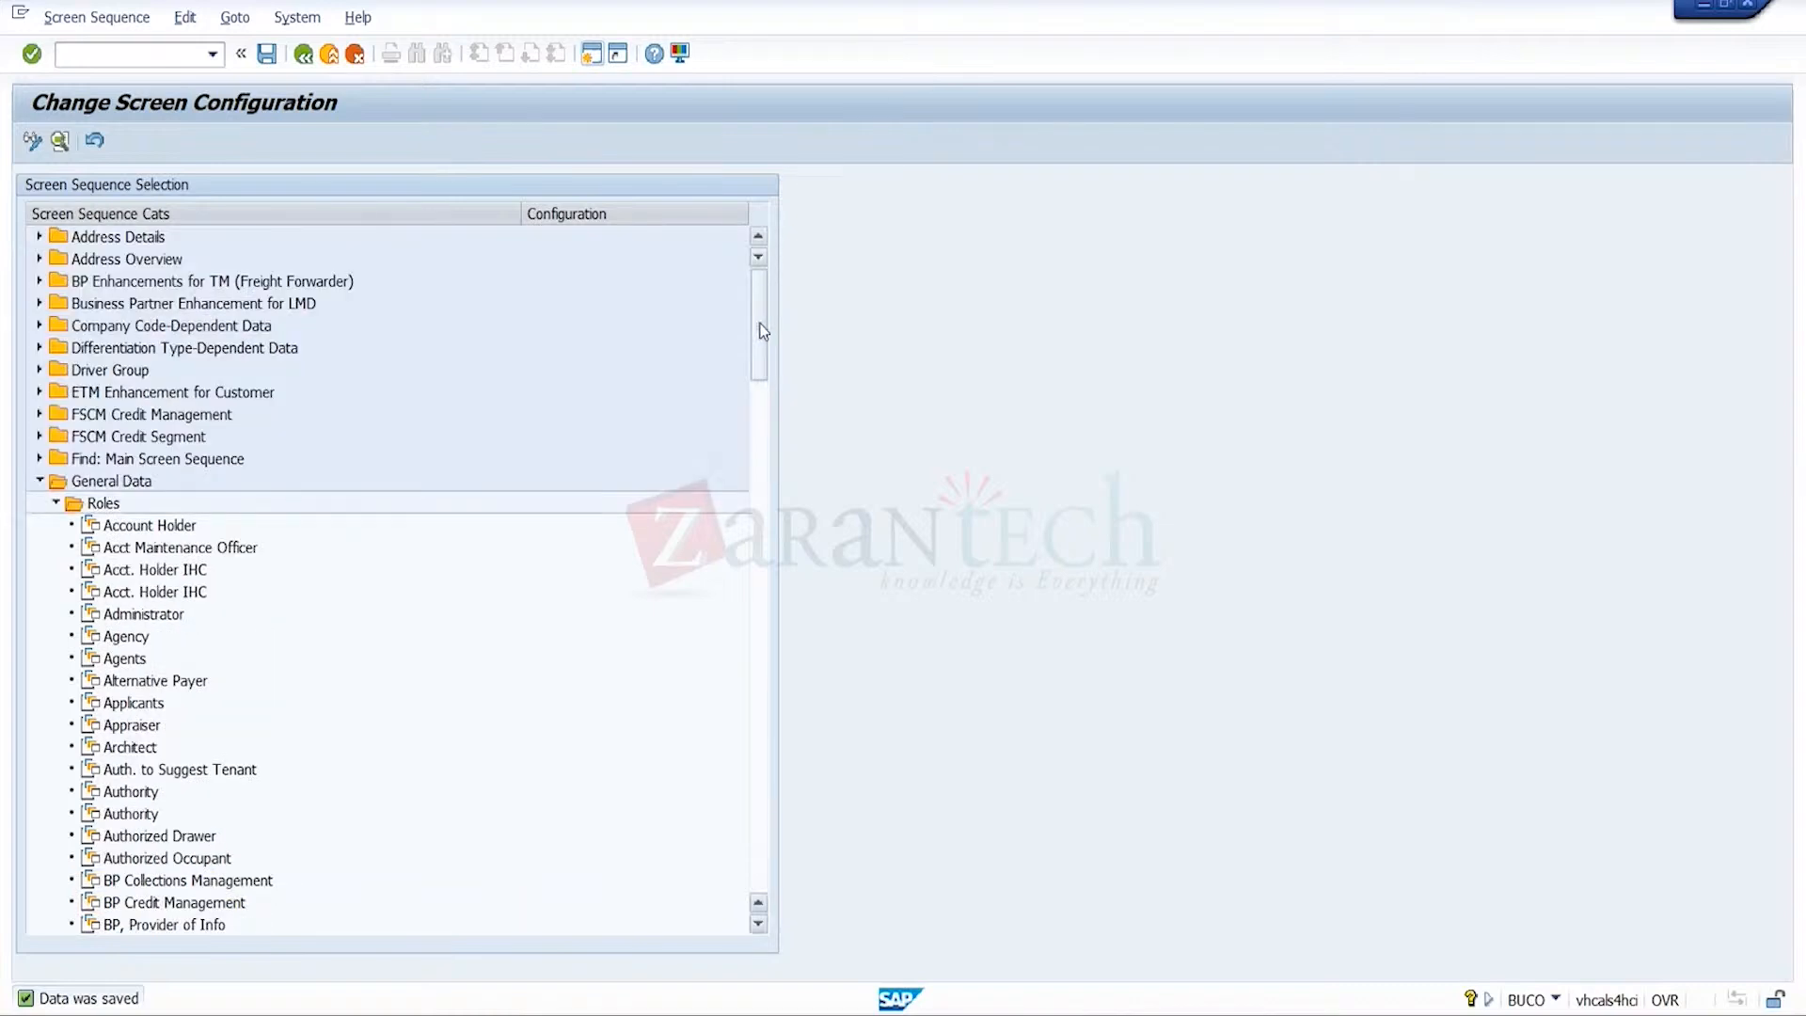
{"action": "left_click", "coordinate": [130, 243]}
{"action": "left_click", "coordinate": [40, 236]}
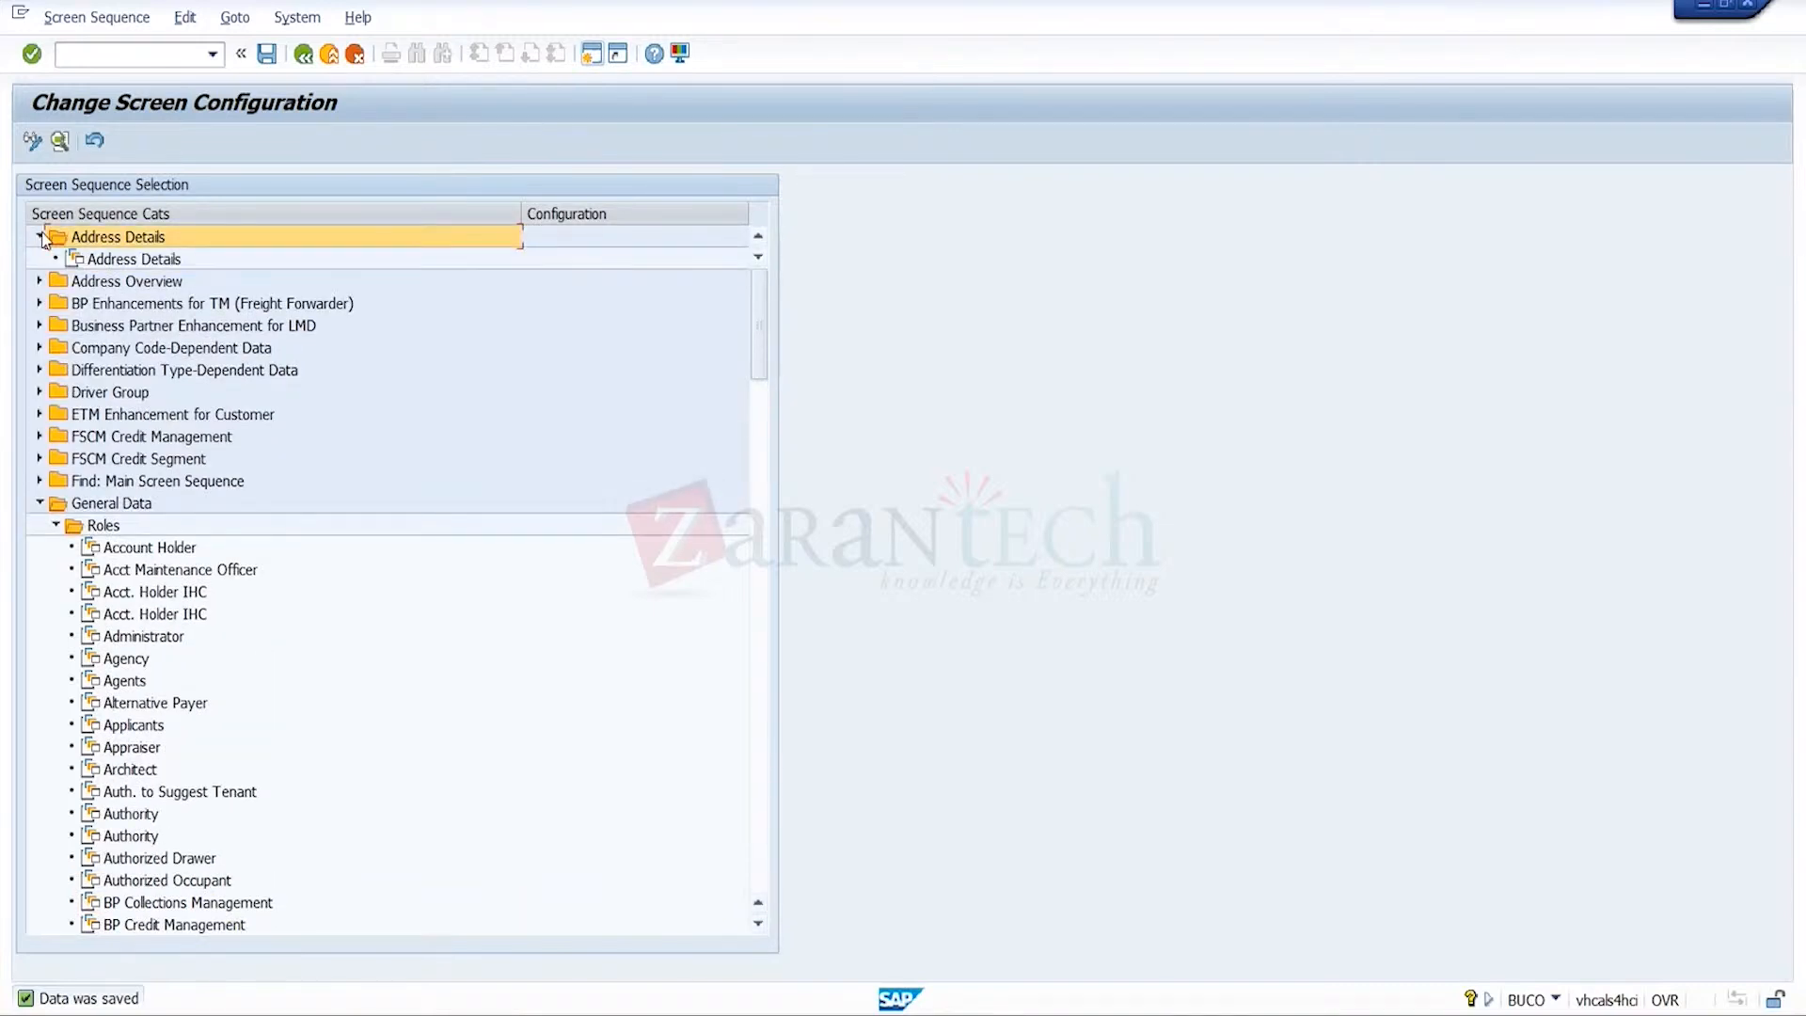
{"action": "double_click", "coordinate": [151, 260]}
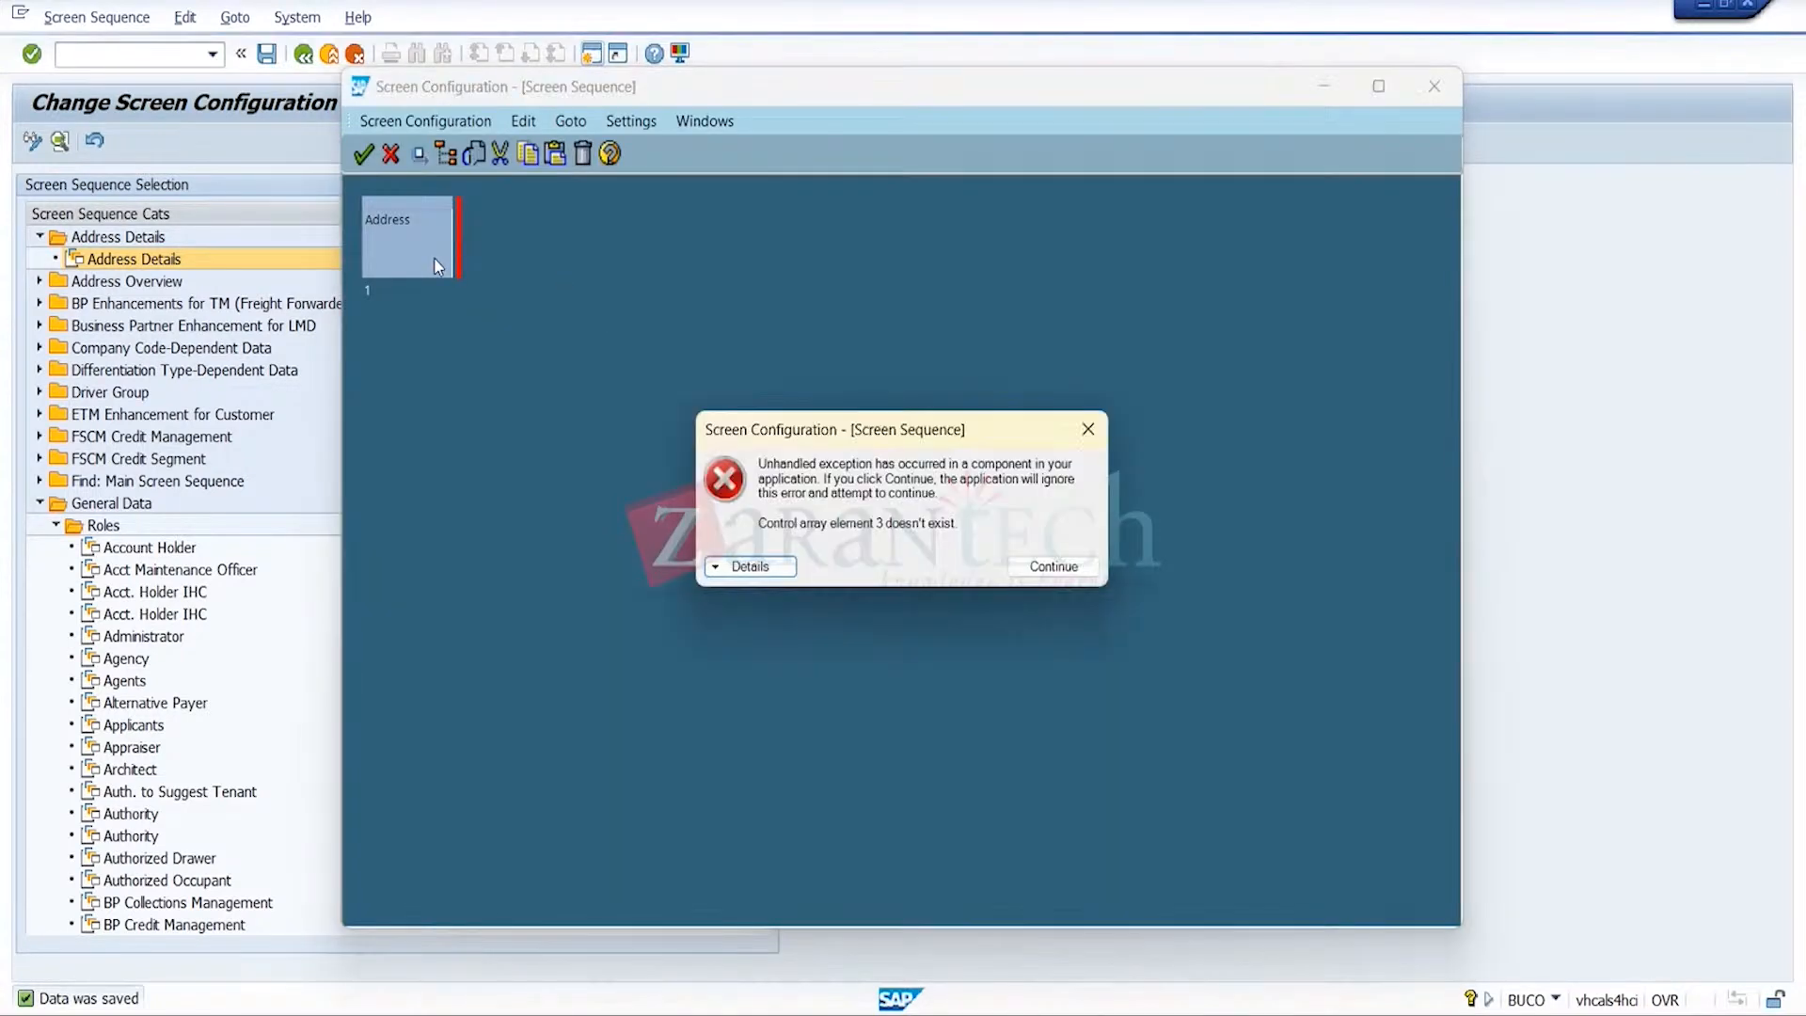
{"action": "left_click", "coordinate": [1099, 420]}
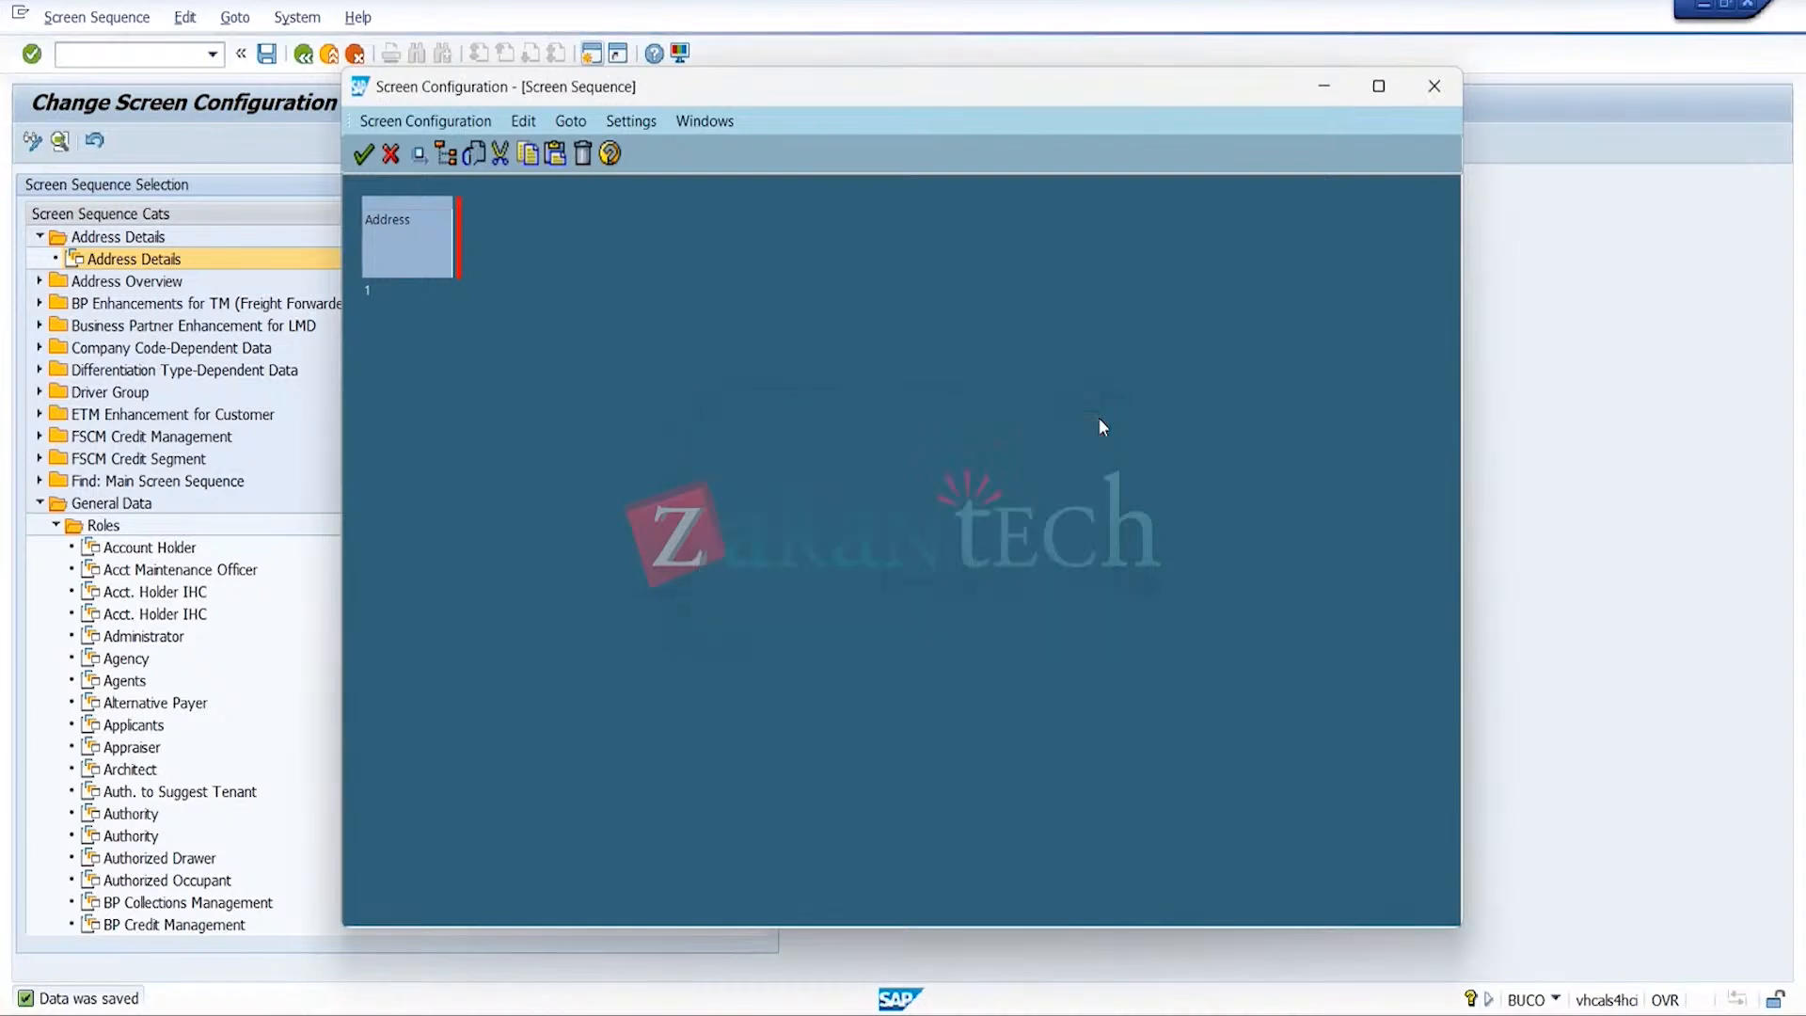
{"action": "left_click", "coordinate": [1433, 85]}
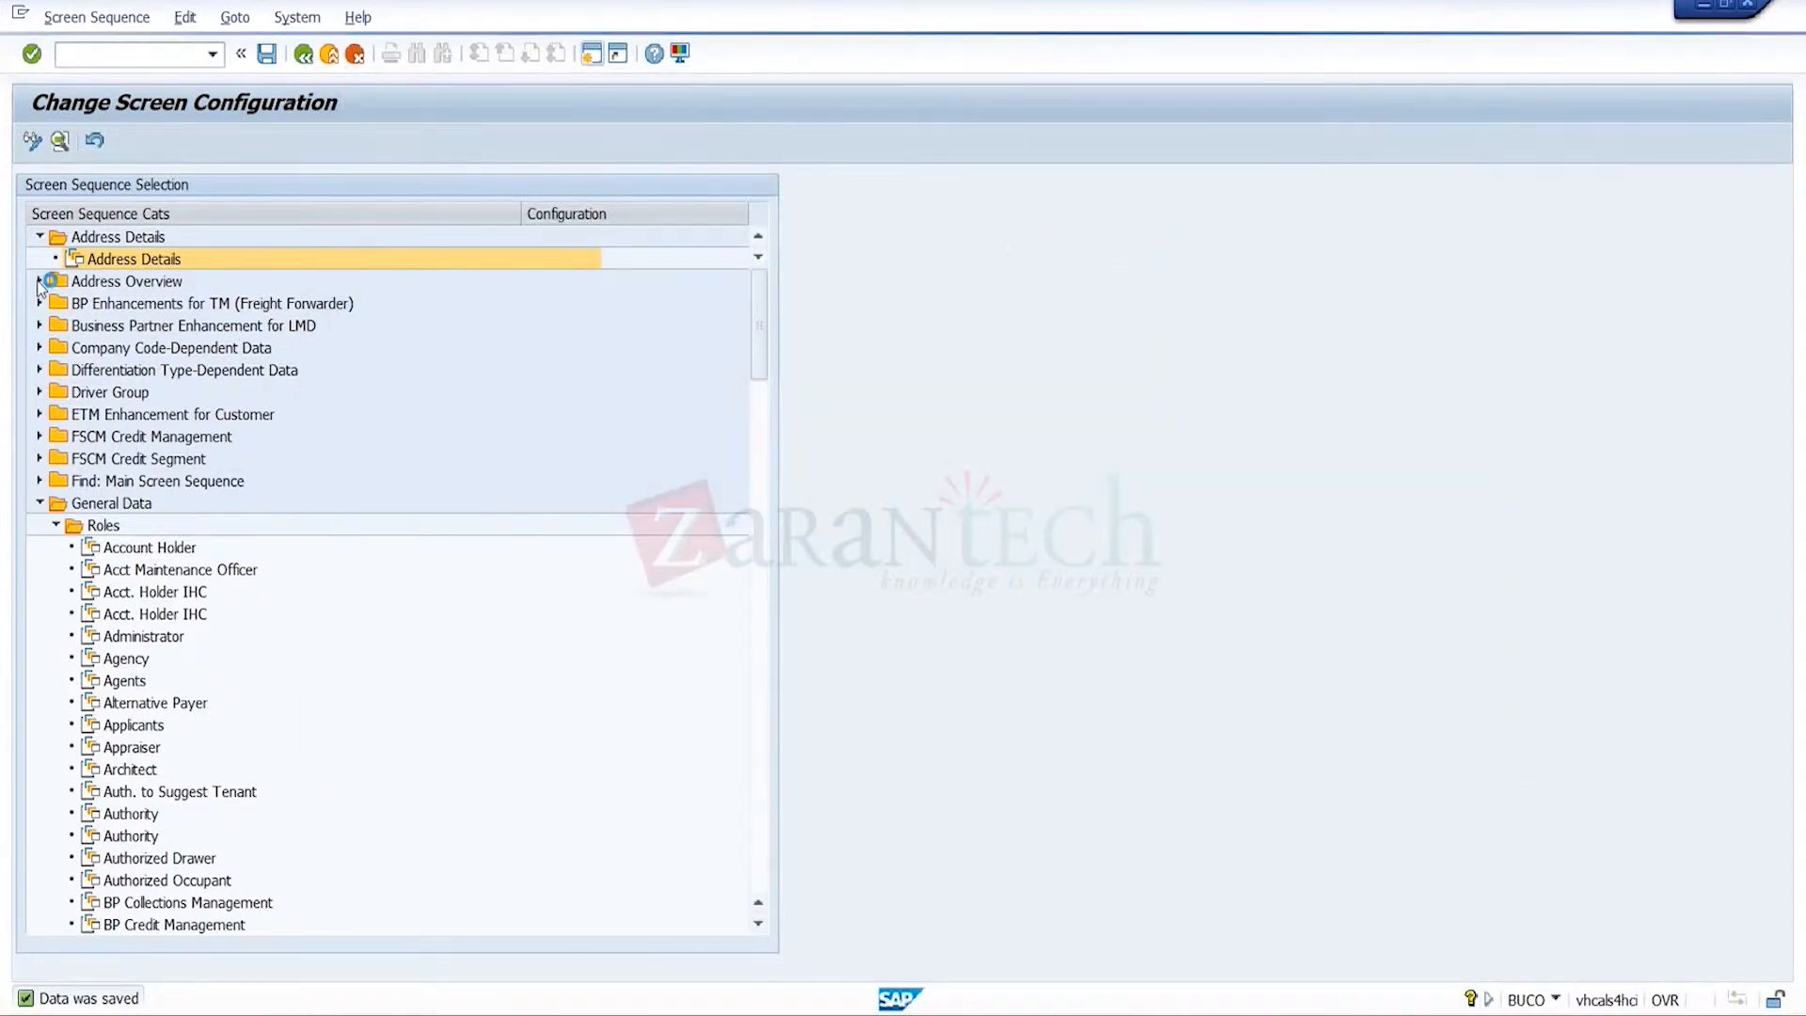
{"action": "left_click", "coordinate": [39, 283]}
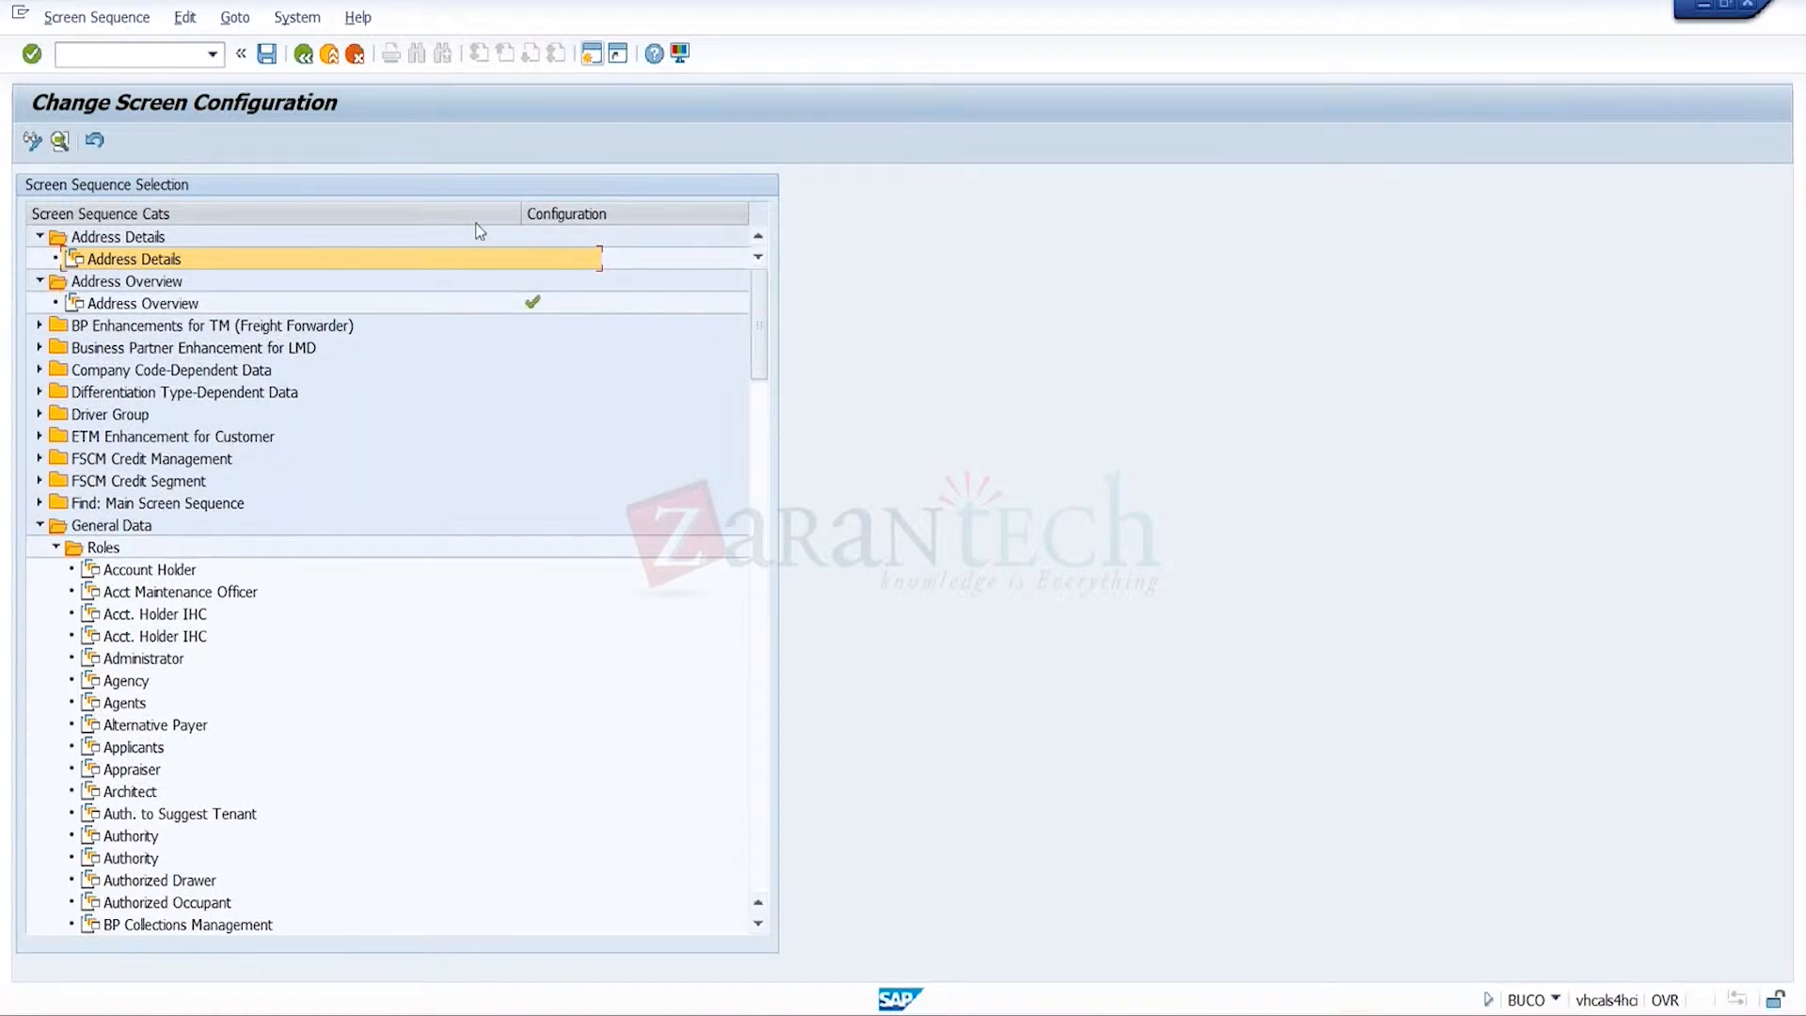
- Go back to the IMG structure, expand Authorization Management, and select Maintain Authorization Groups for Business Partner
{"action": "left_click", "coordinate": [306, 64]}
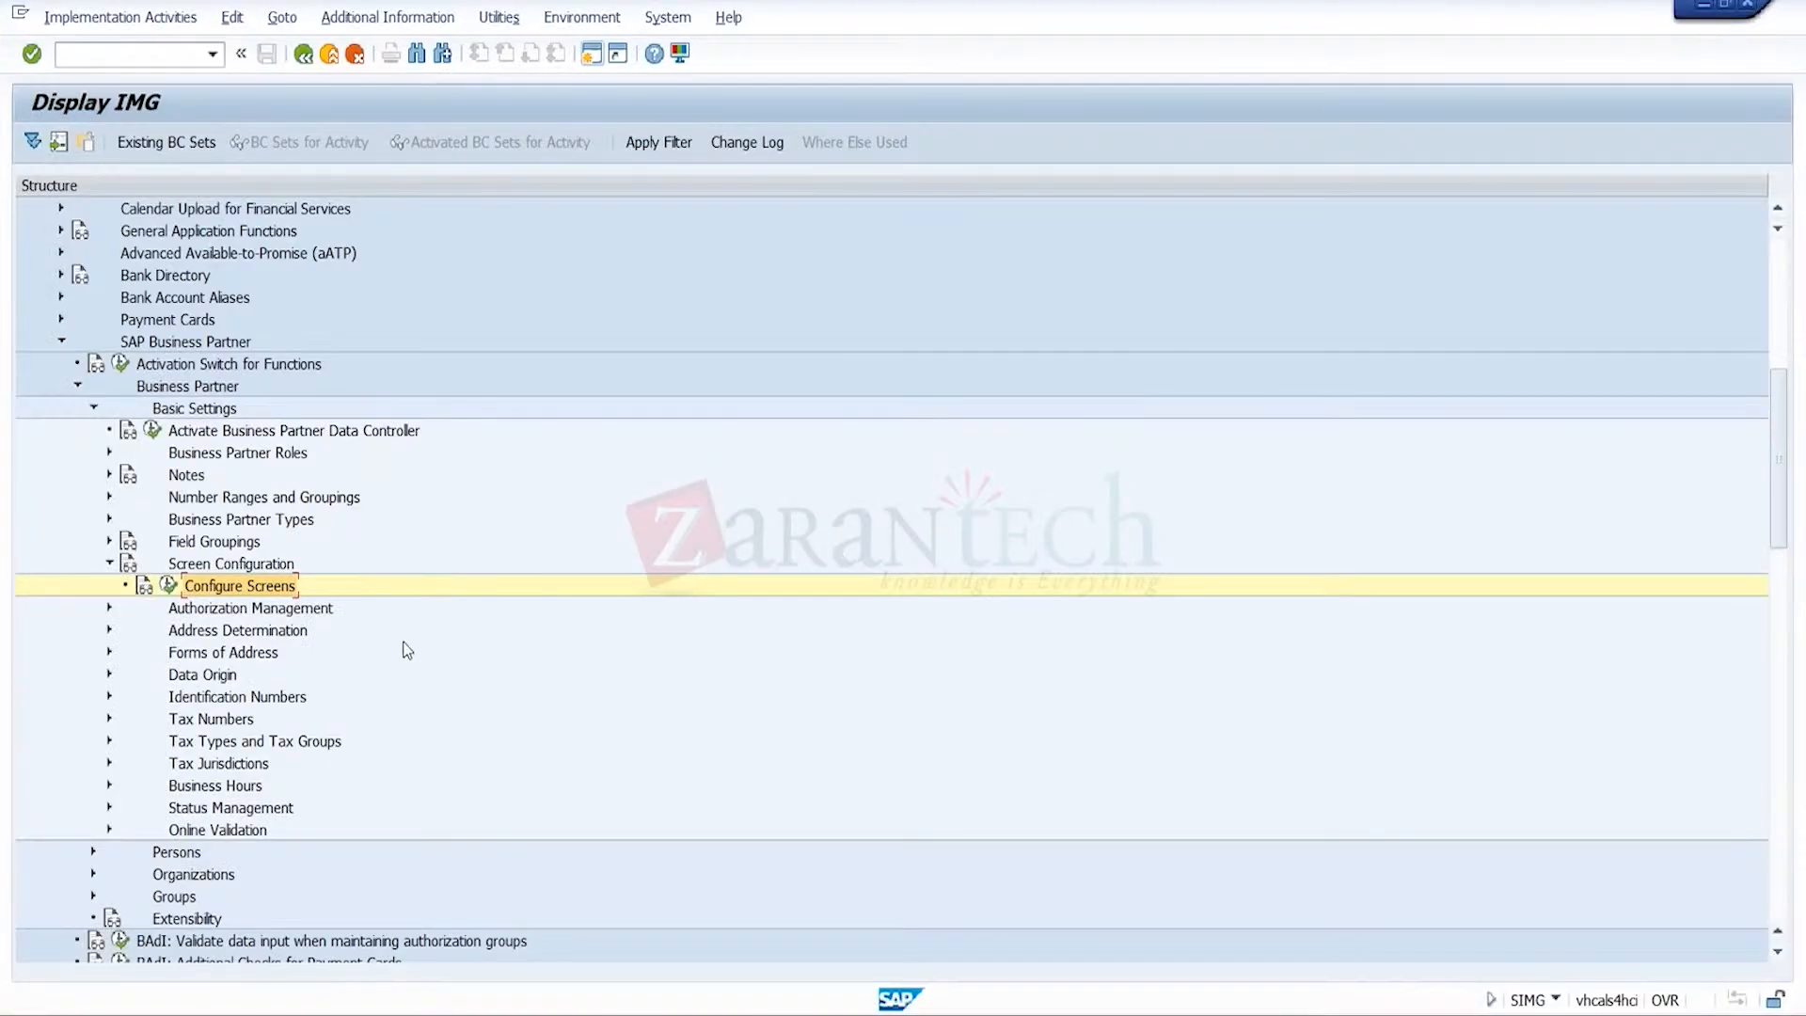
{"action": "left_click", "coordinate": [316, 610]}
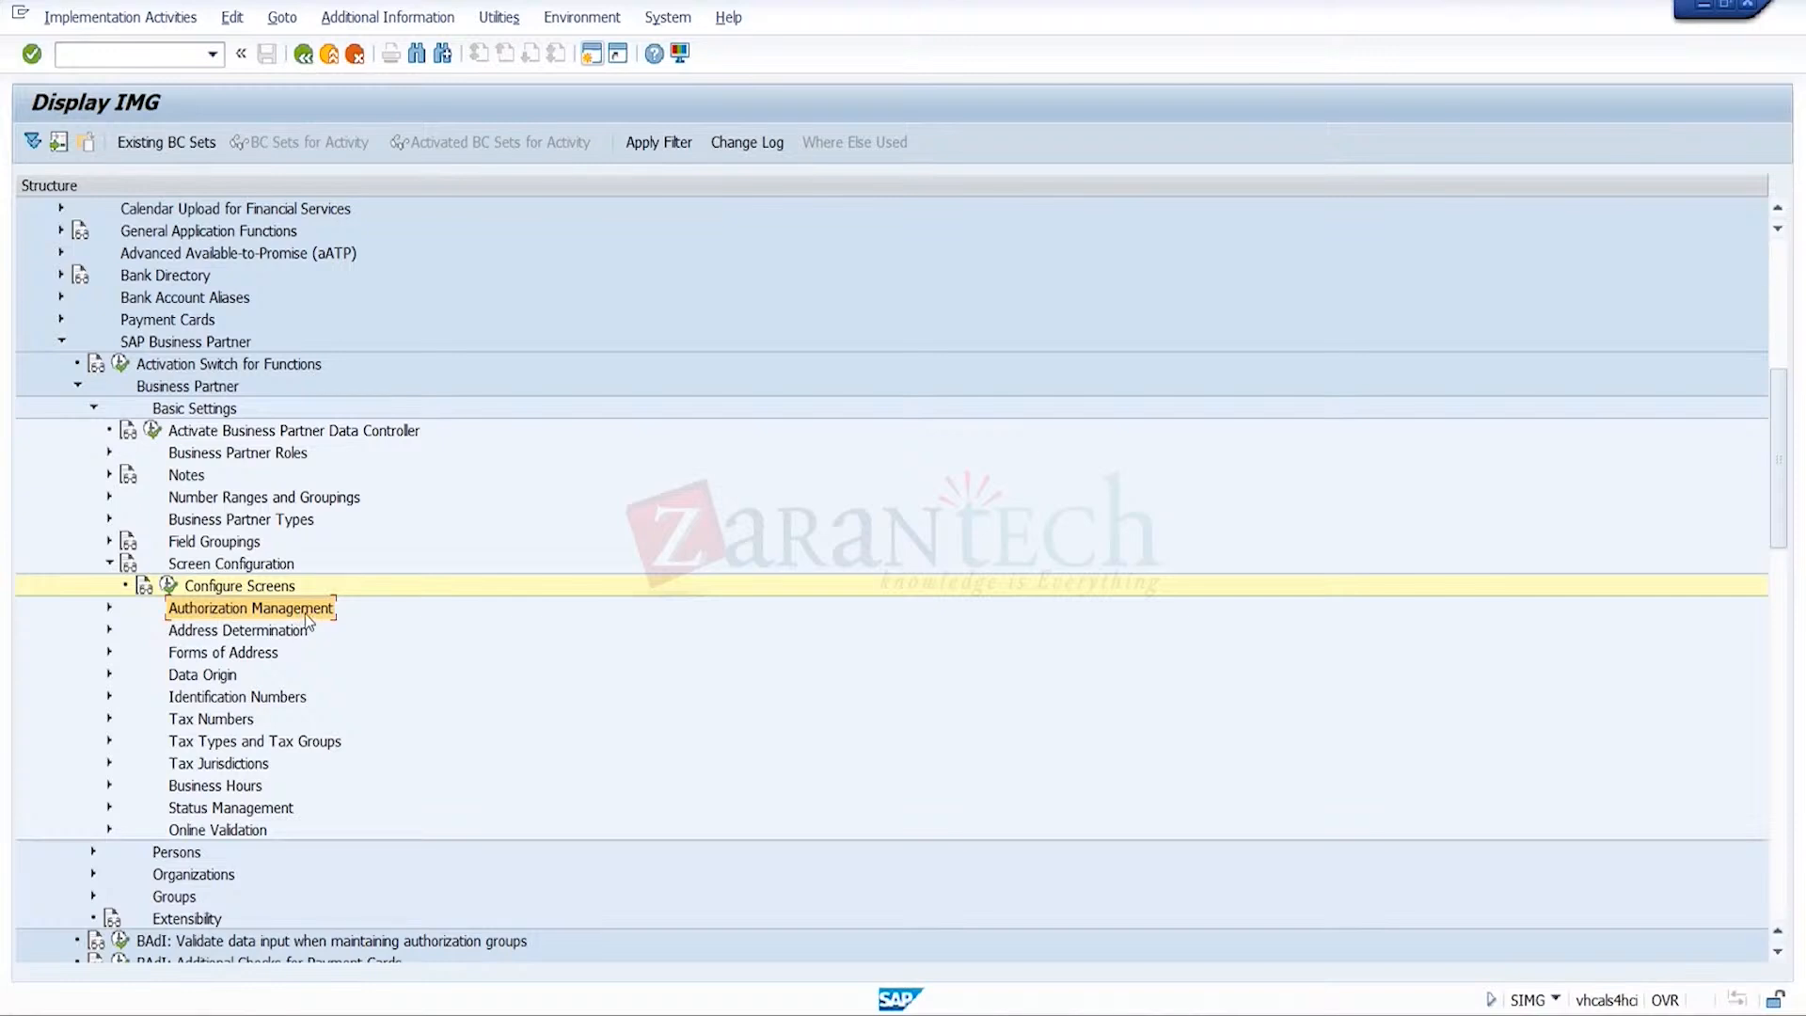
{"action": "left_click", "coordinate": [109, 609]}
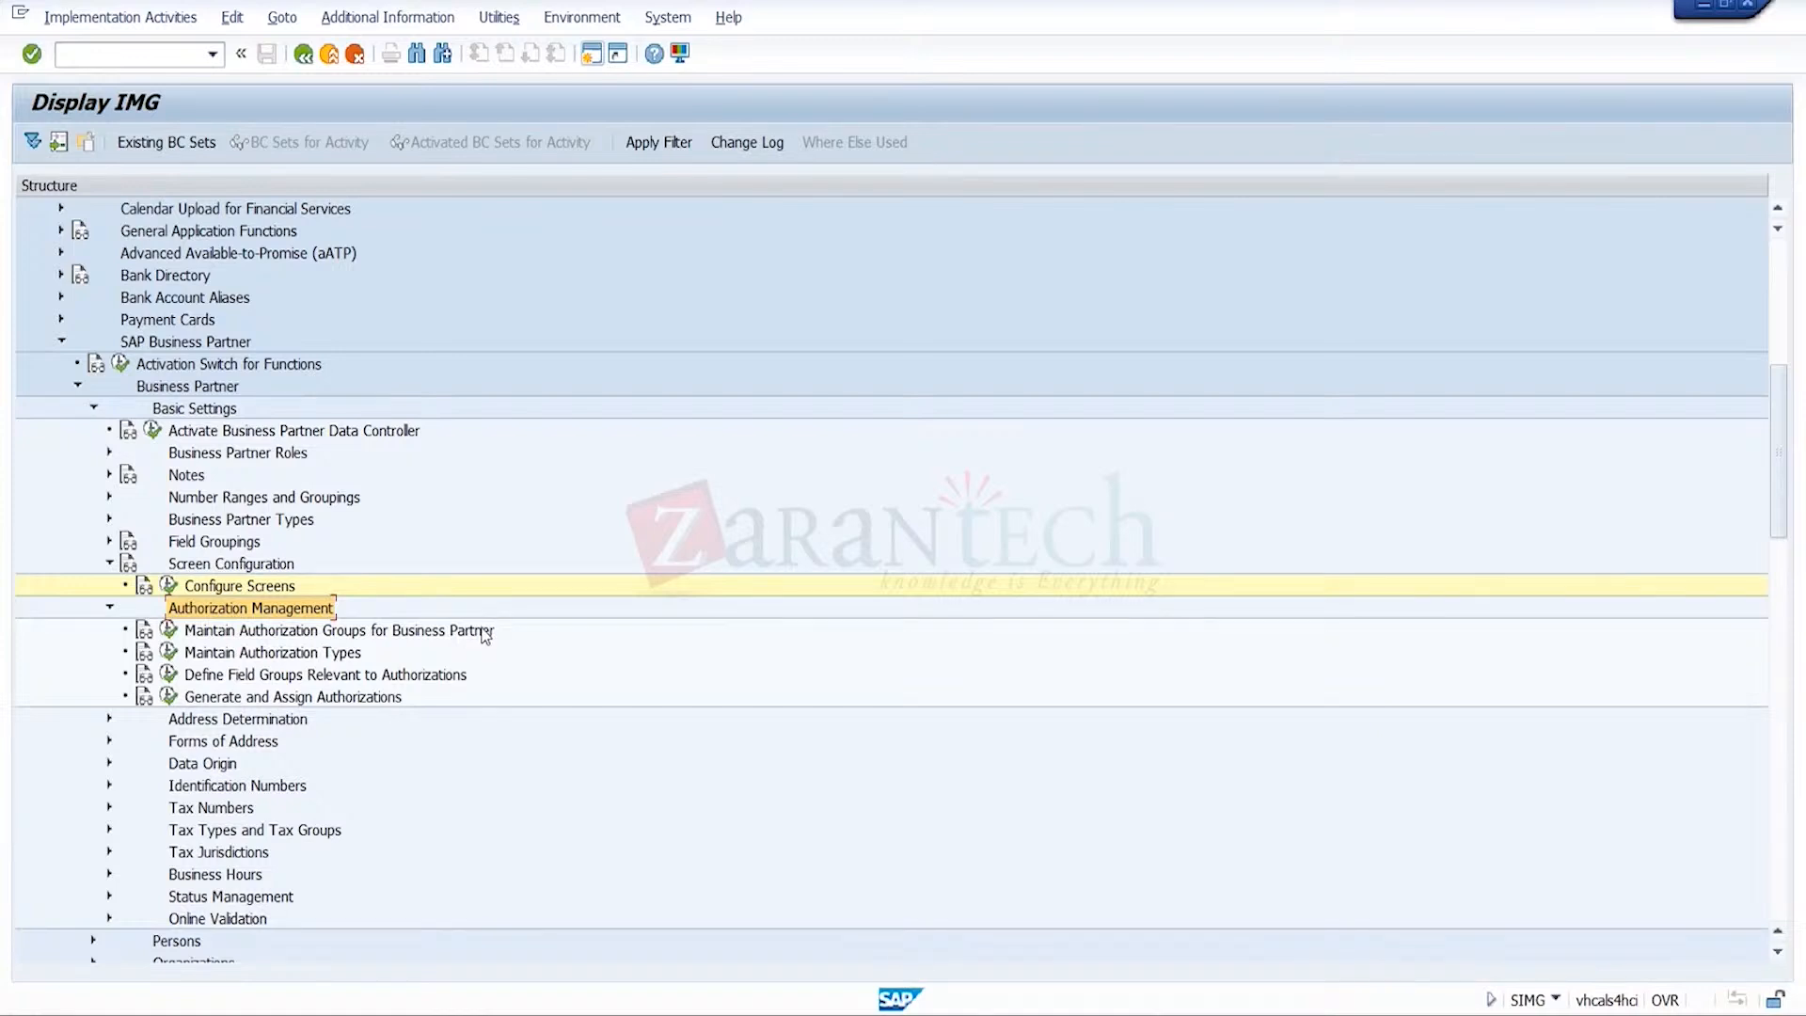
{"action": "left_click", "coordinate": [378, 637]}
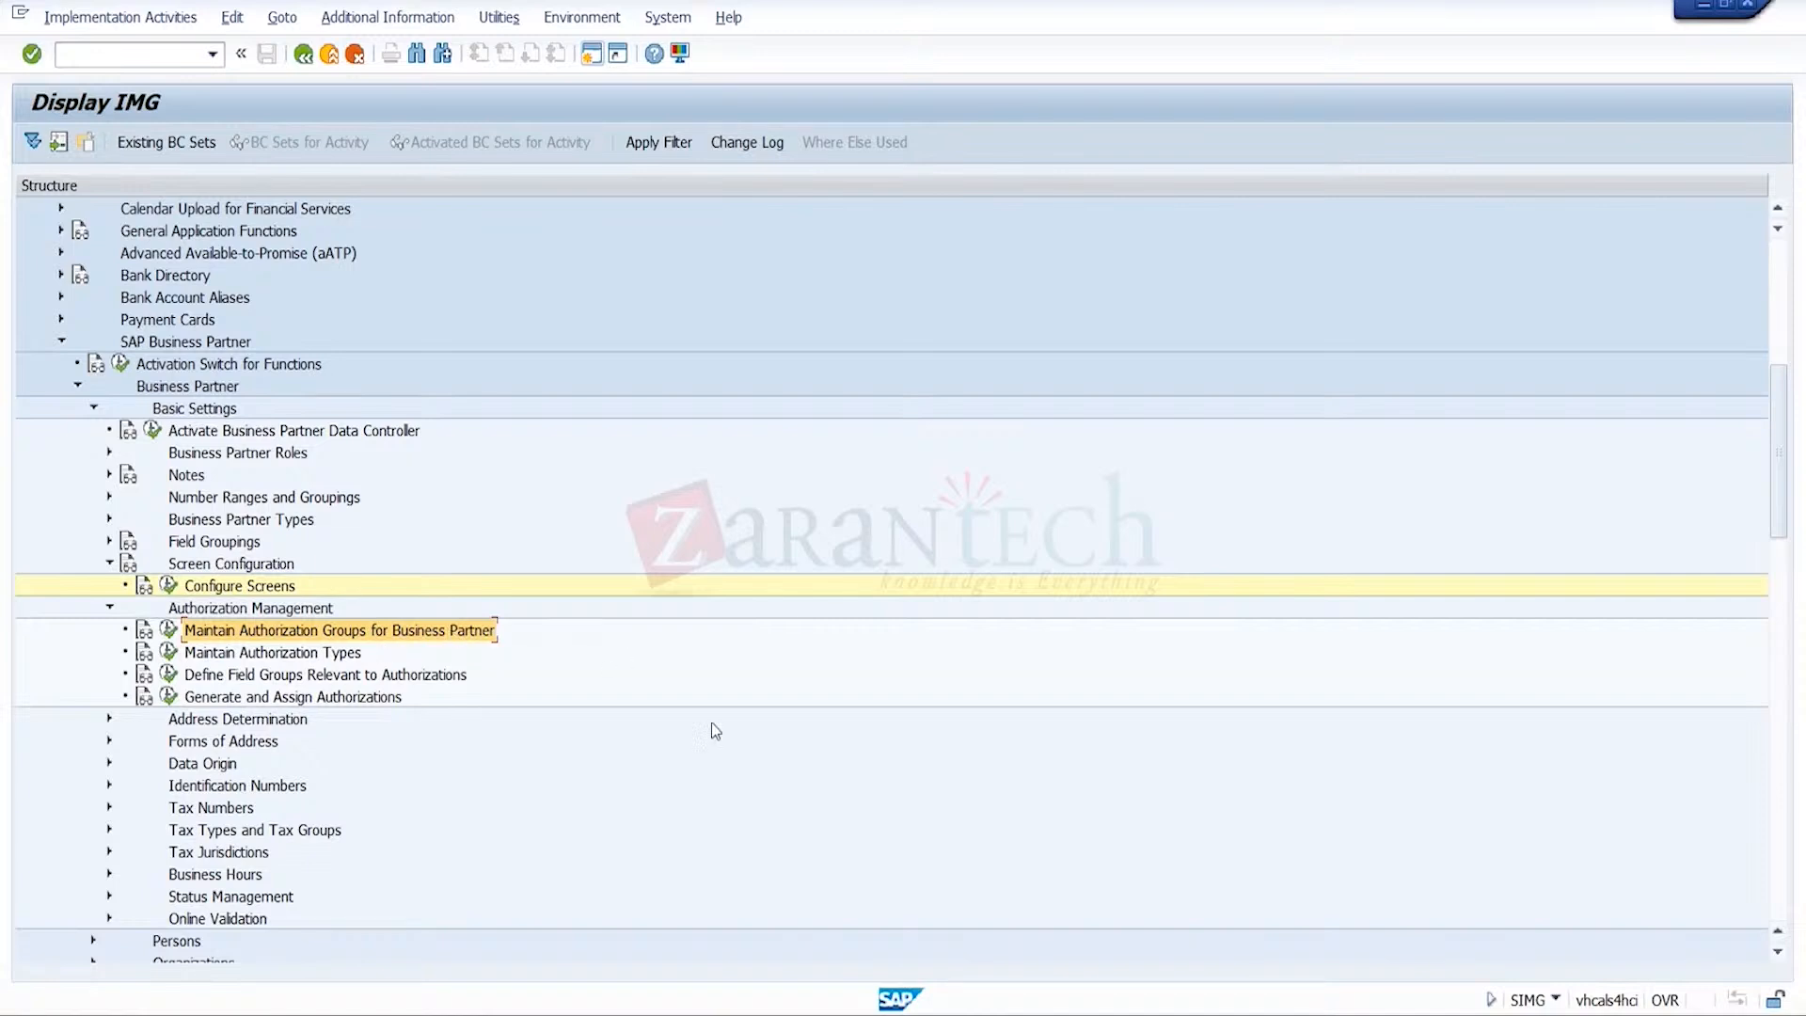
- Switch to organization RSD's change window and locate the Authorization Group field in its Control data
{"action": "mouse_move", "coordinate": [1275, 1005]}
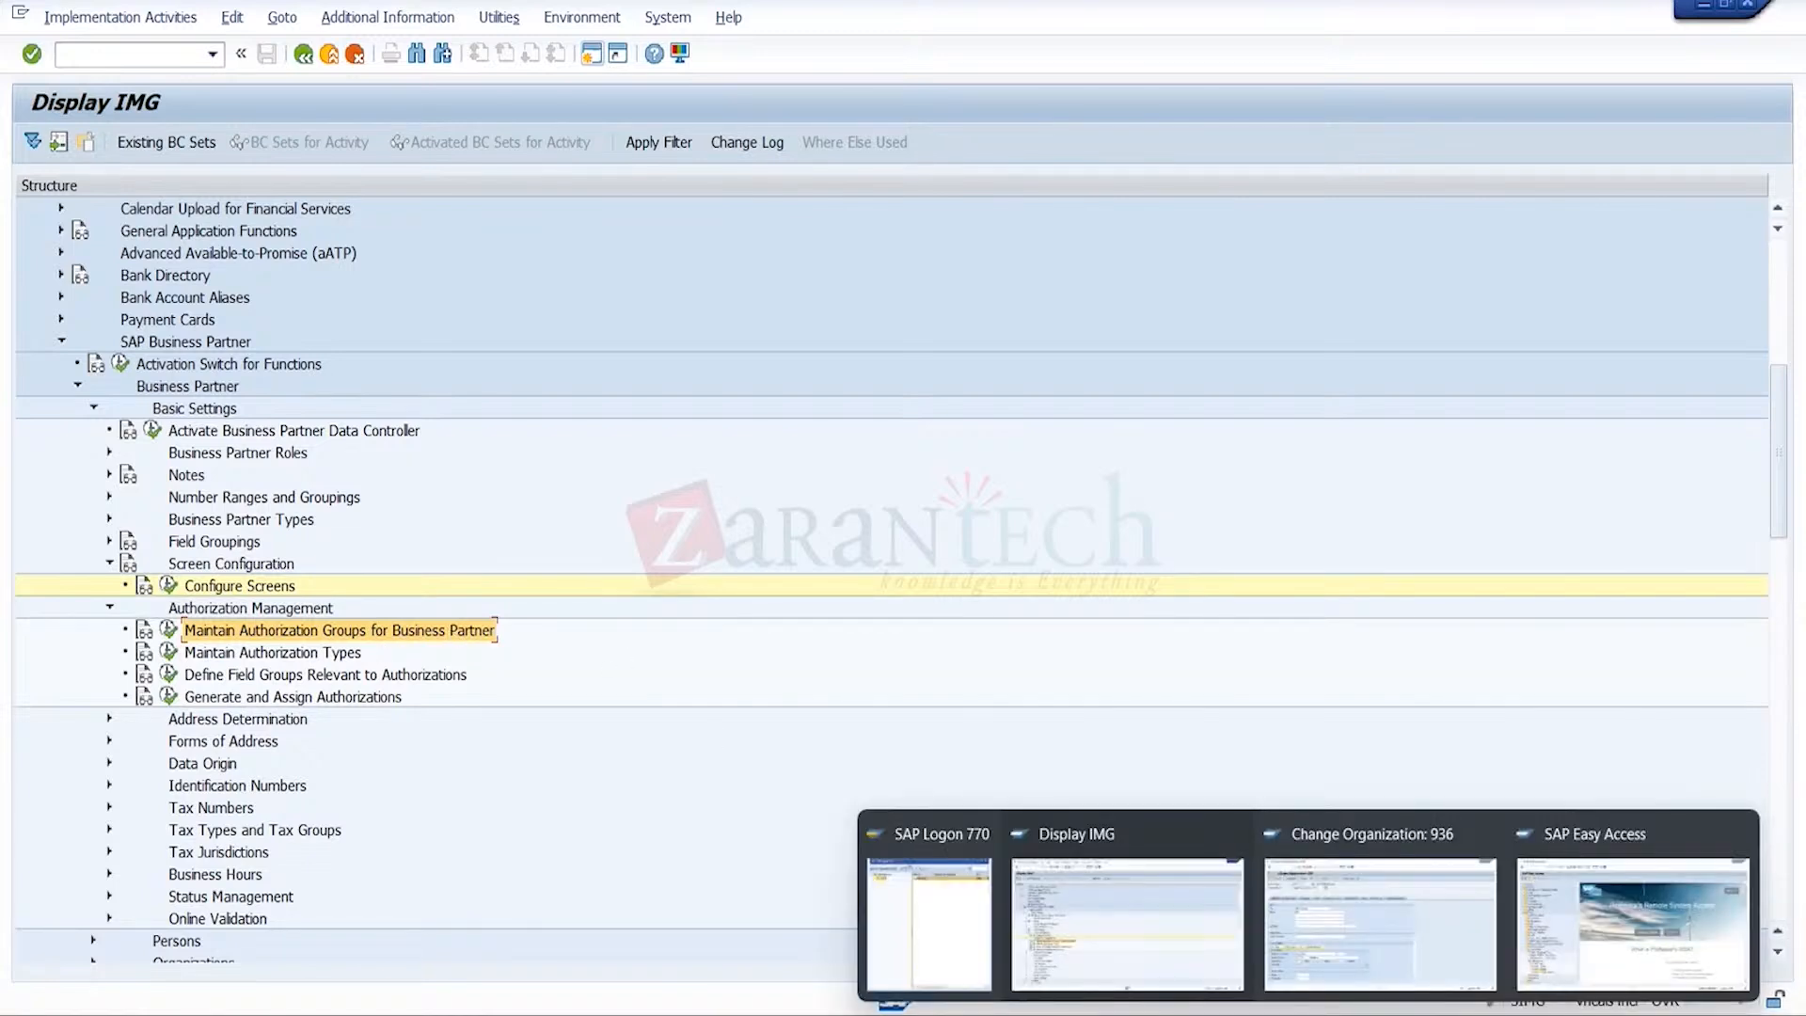
{"action": "left_click", "coordinate": [1380, 917]}
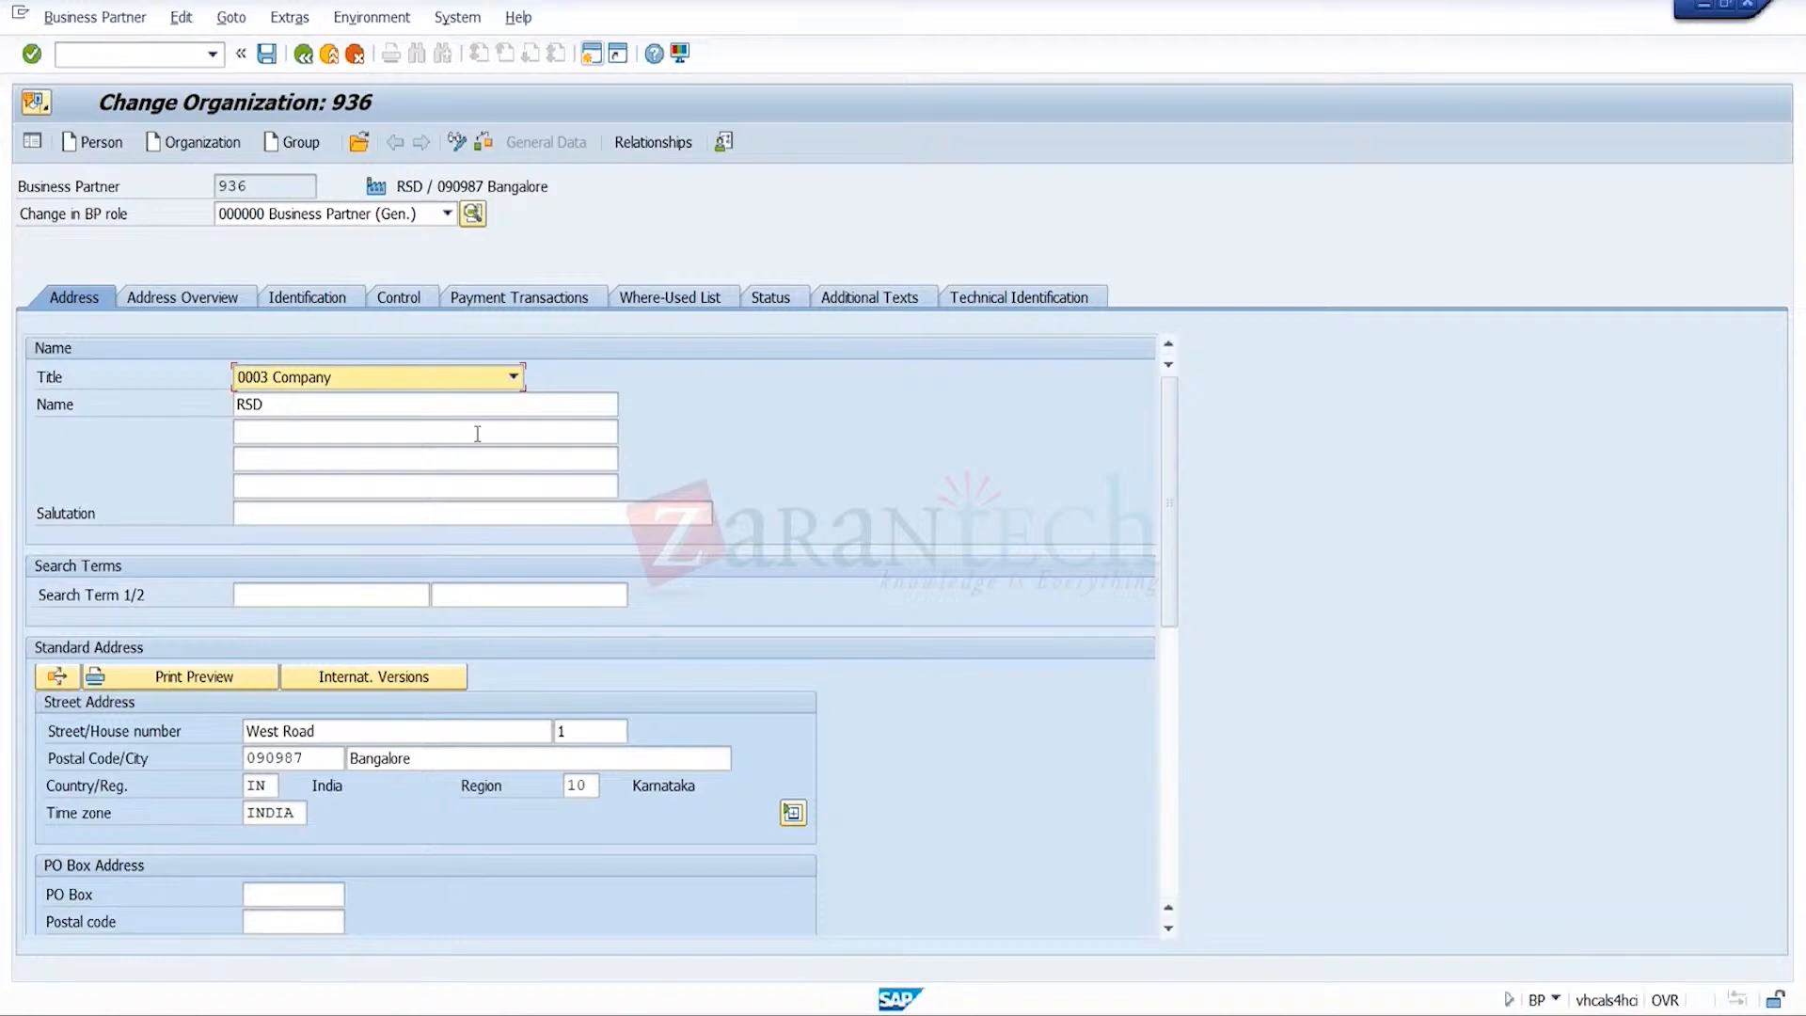
{"action": "left_click", "coordinate": [411, 299]}
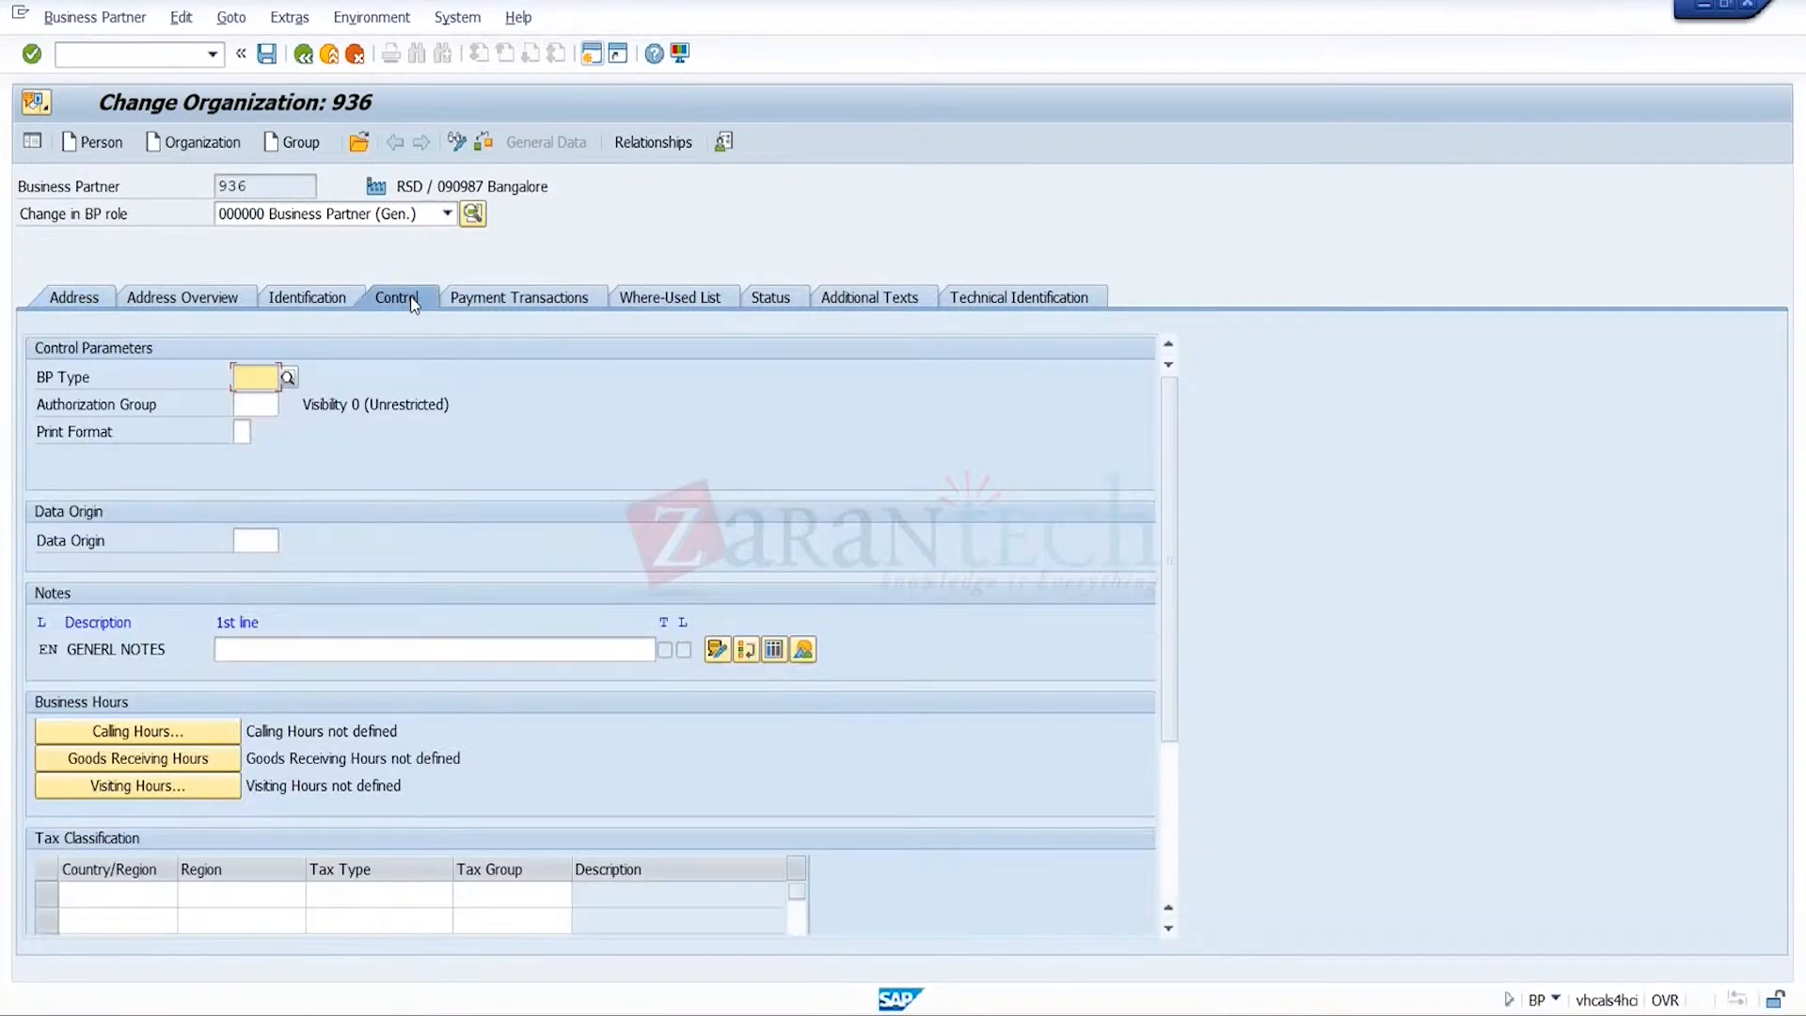
{"action": "left_click", "coordinate": [256, 406]}
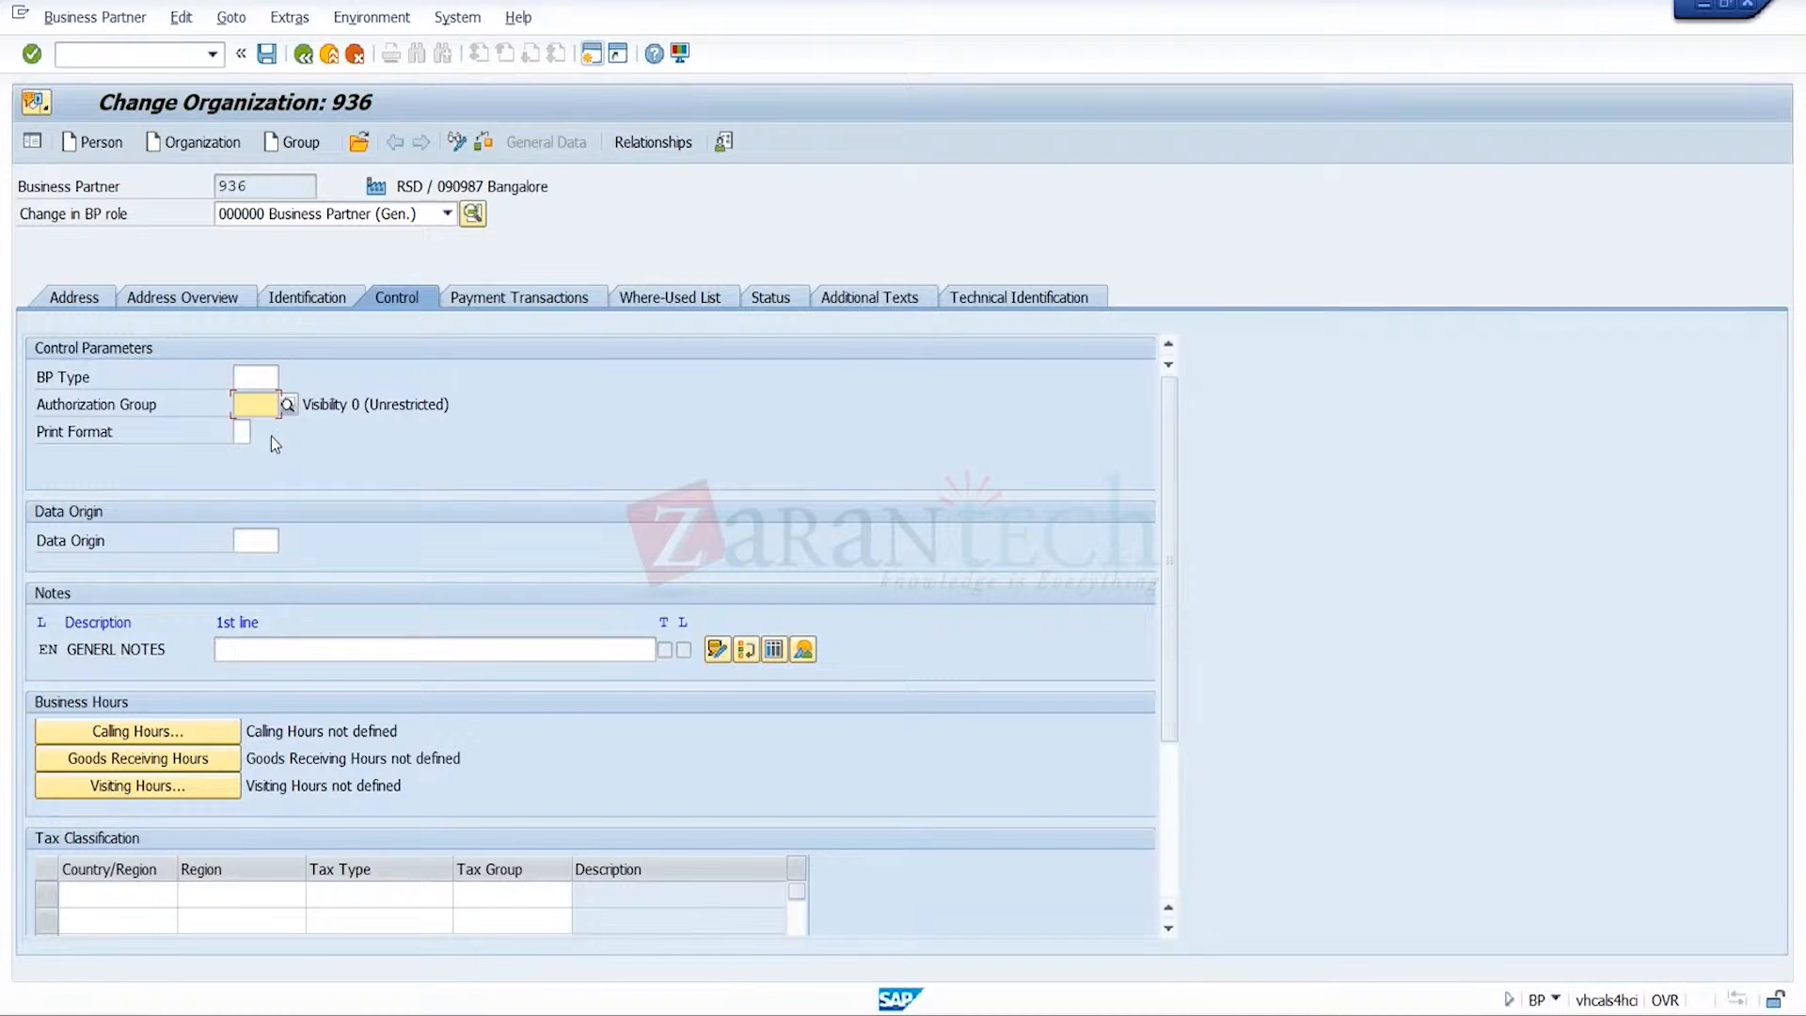
- Examine the authorization groups available for organization RSD and close the value list without choosing one
{"action": "left_click", "coordinate": [291, 404]}
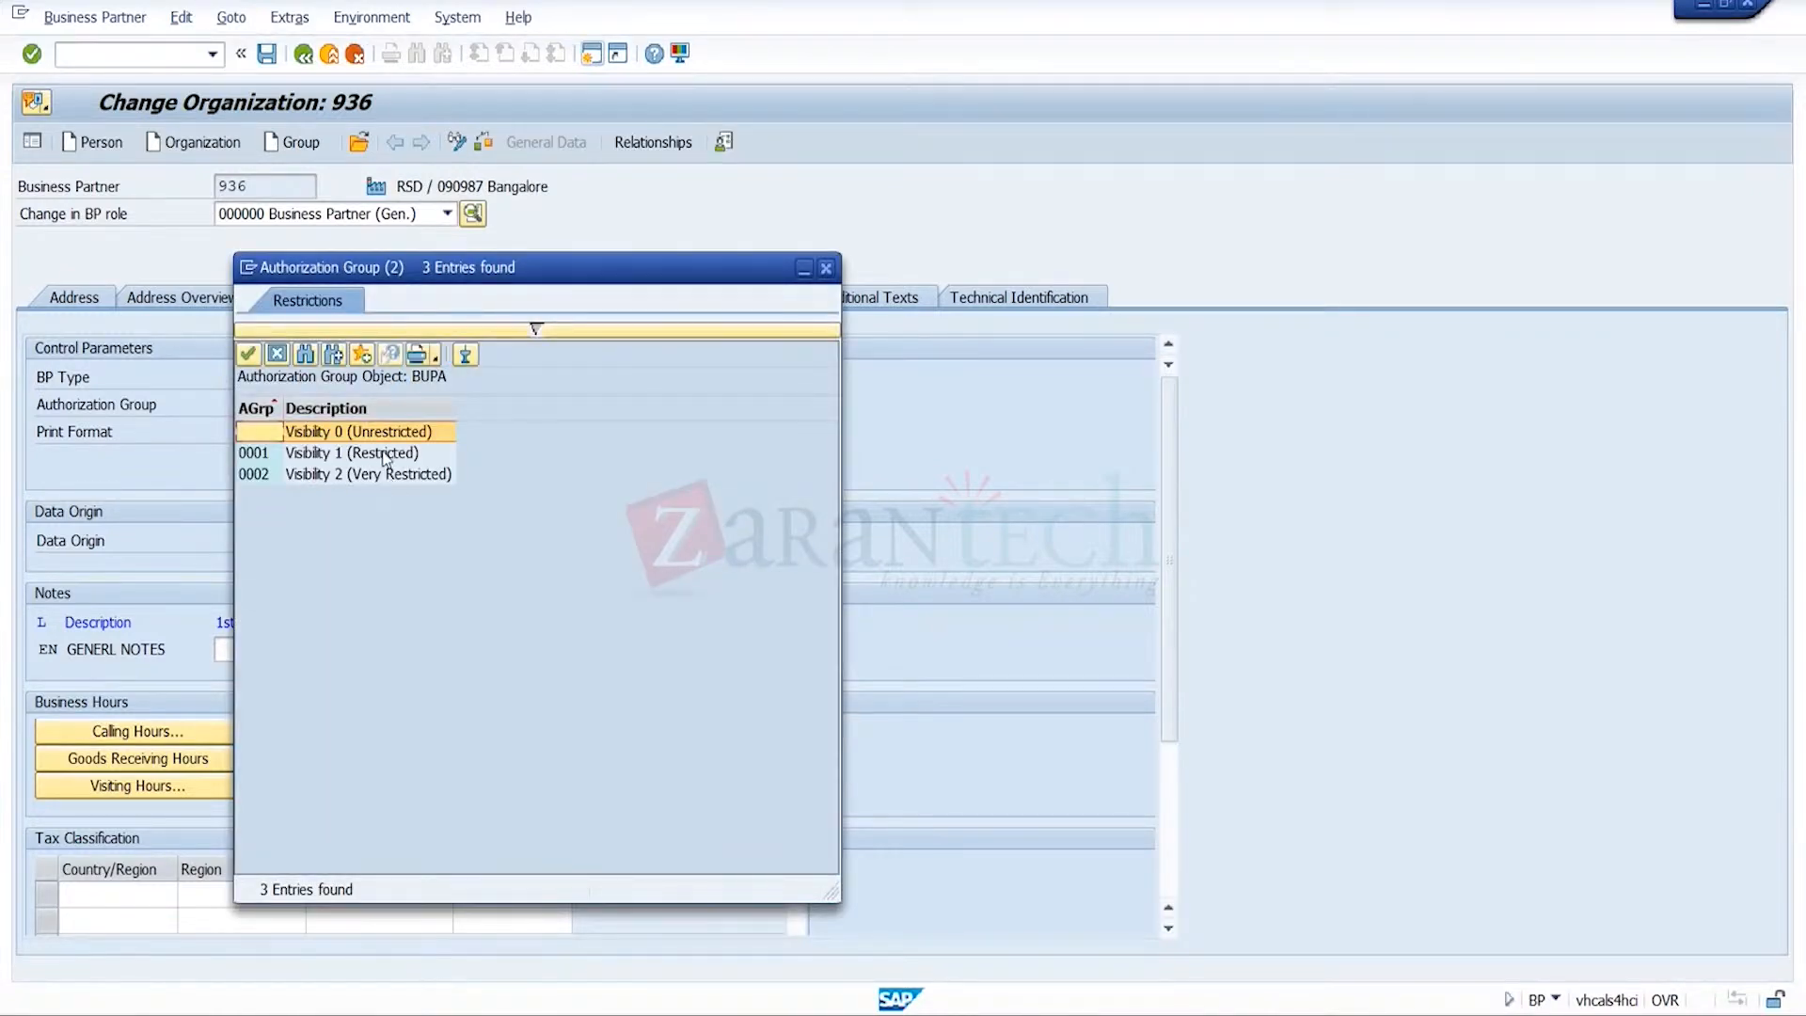
{"action": "left_click", "coordinate": [277, 355]}
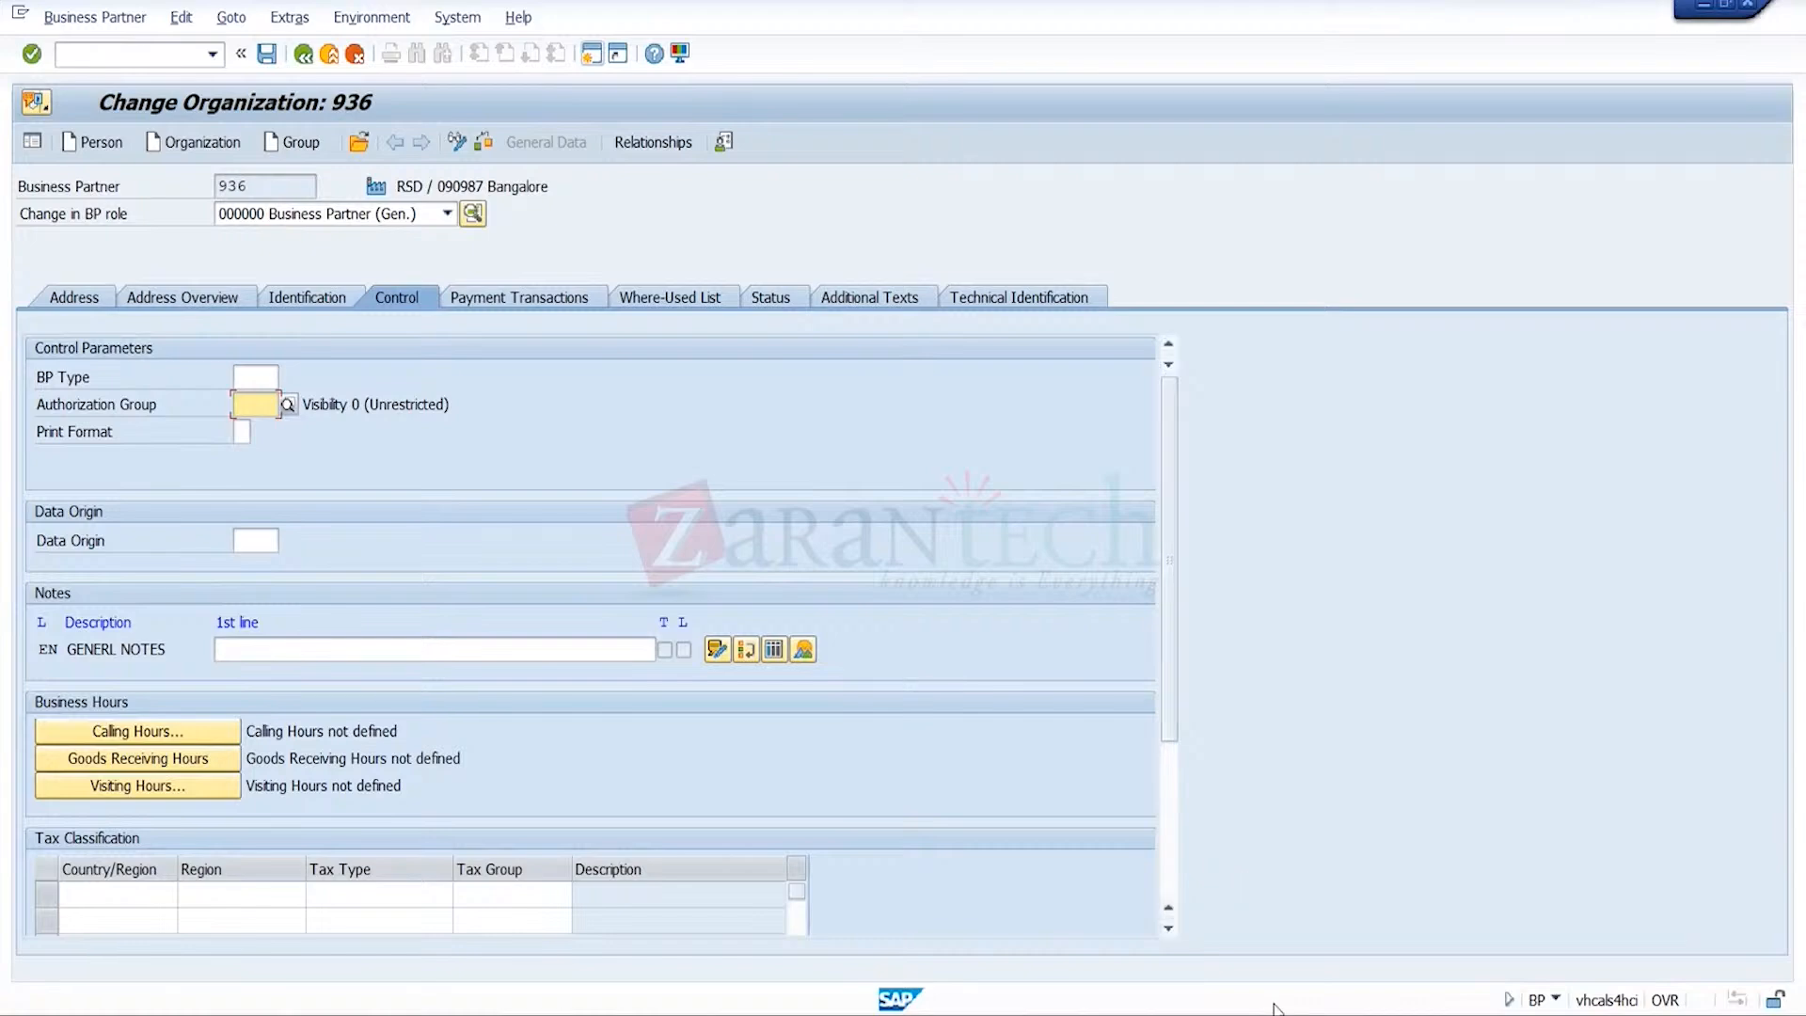
- Switch to Display IMG and review the activities under Authorization Management, ending at Generate and Assign Authorizations
{"action": "mouse_move", "coordinate": [1277, 1012]}
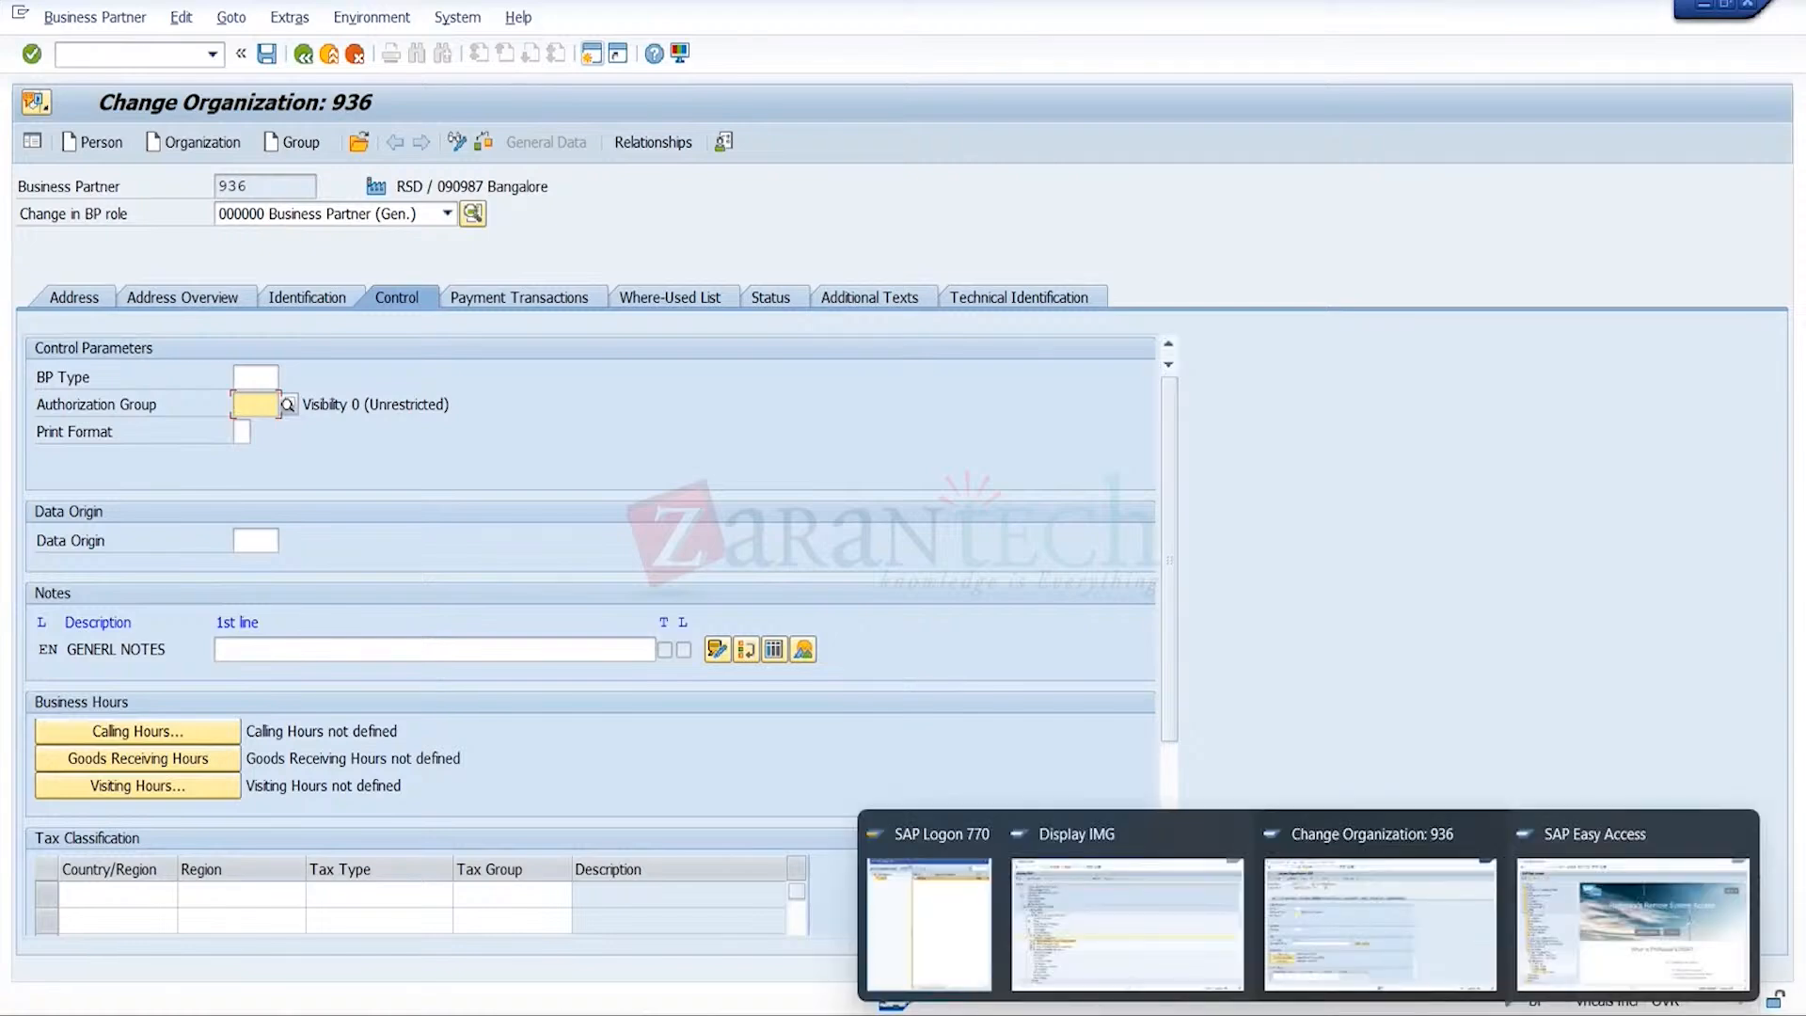
{"action": "left_click", "coordinate": [1133, 945]}
{"action": "left_click", "coordinate": [344, 655]}
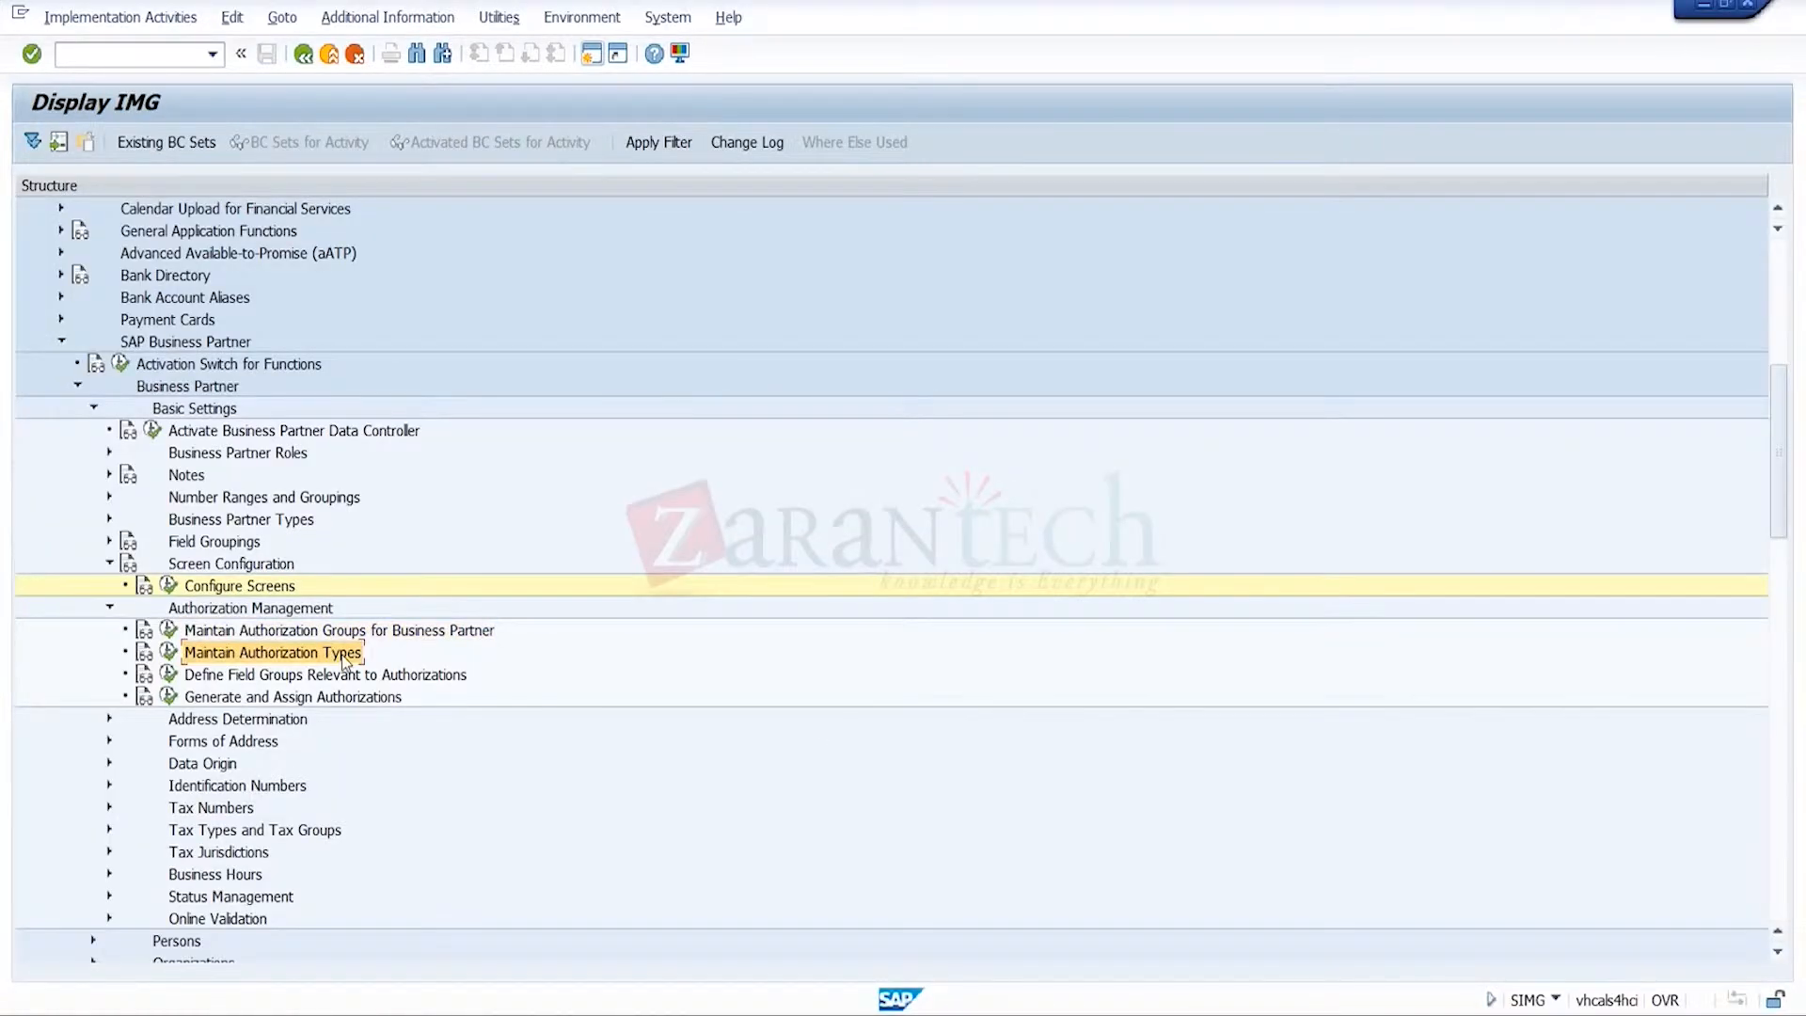
{"action": "left_click", "coordinate": [419, 635]}
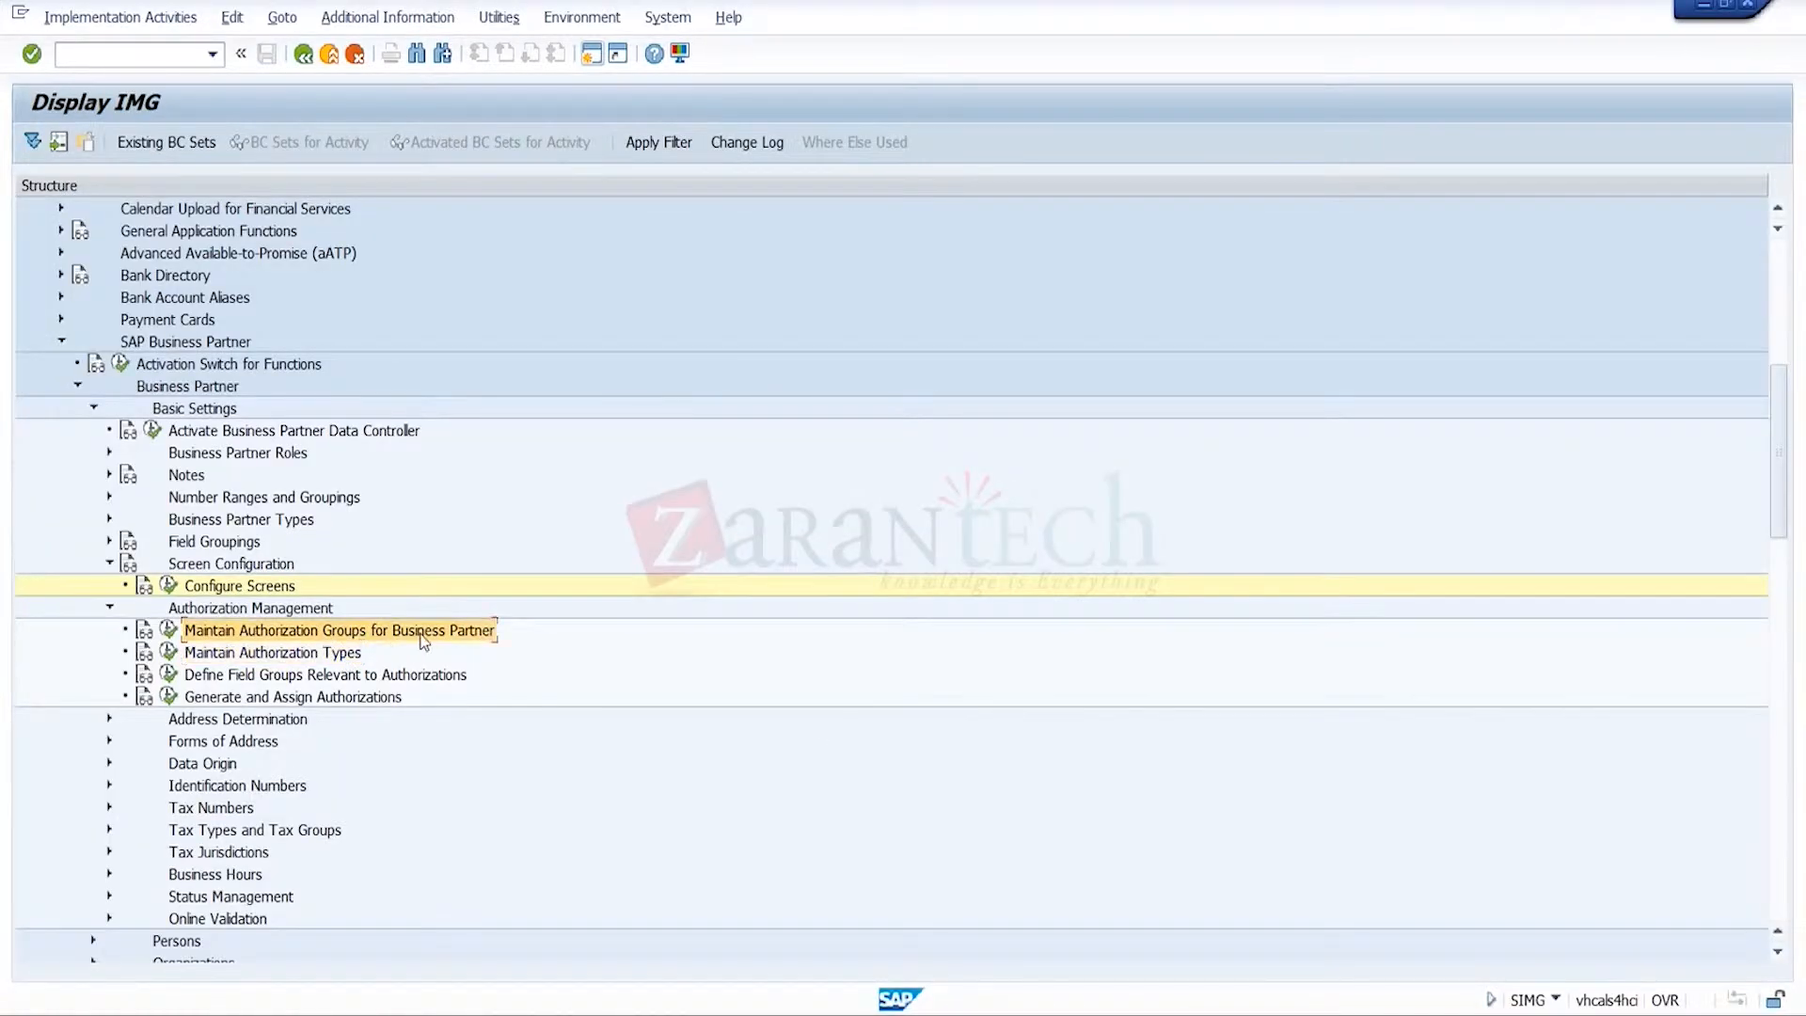
{"action": "left_click", "coordinate": [355, 656]}
{"action": "left_click", "coordinate": [380, 683]}
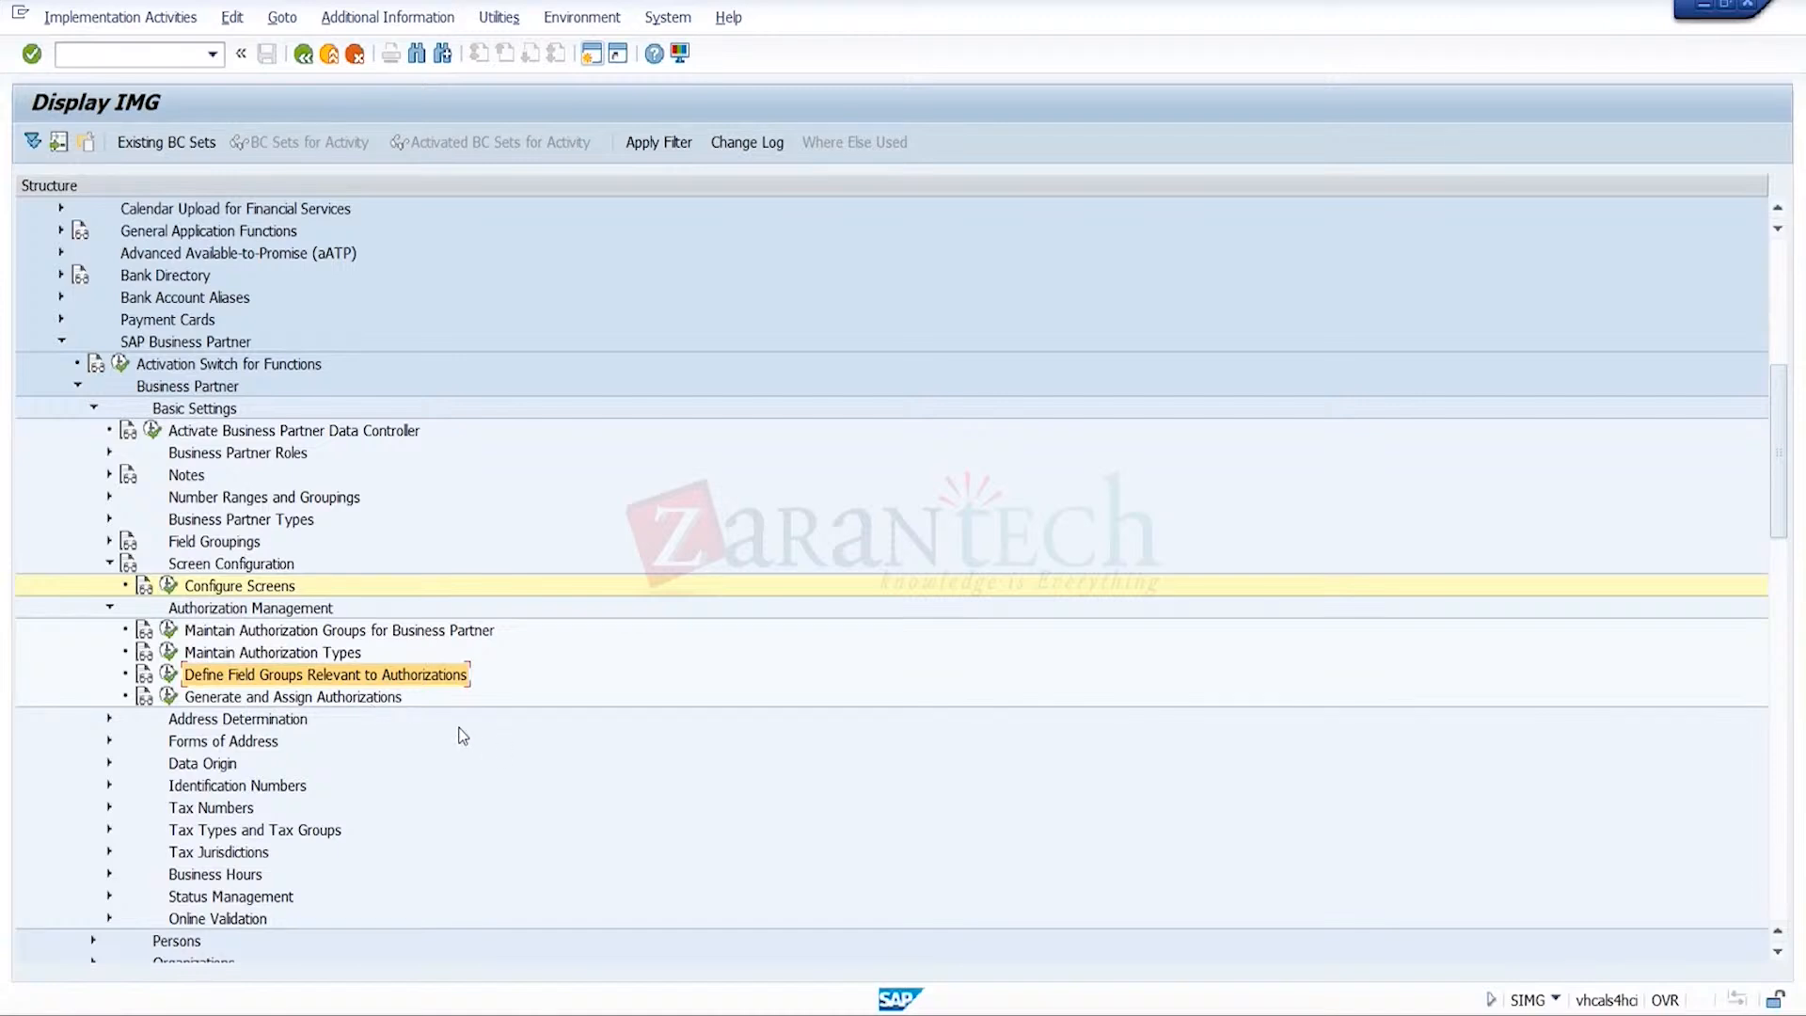
{"action": "left_click", "coordinate": [361, 703]}
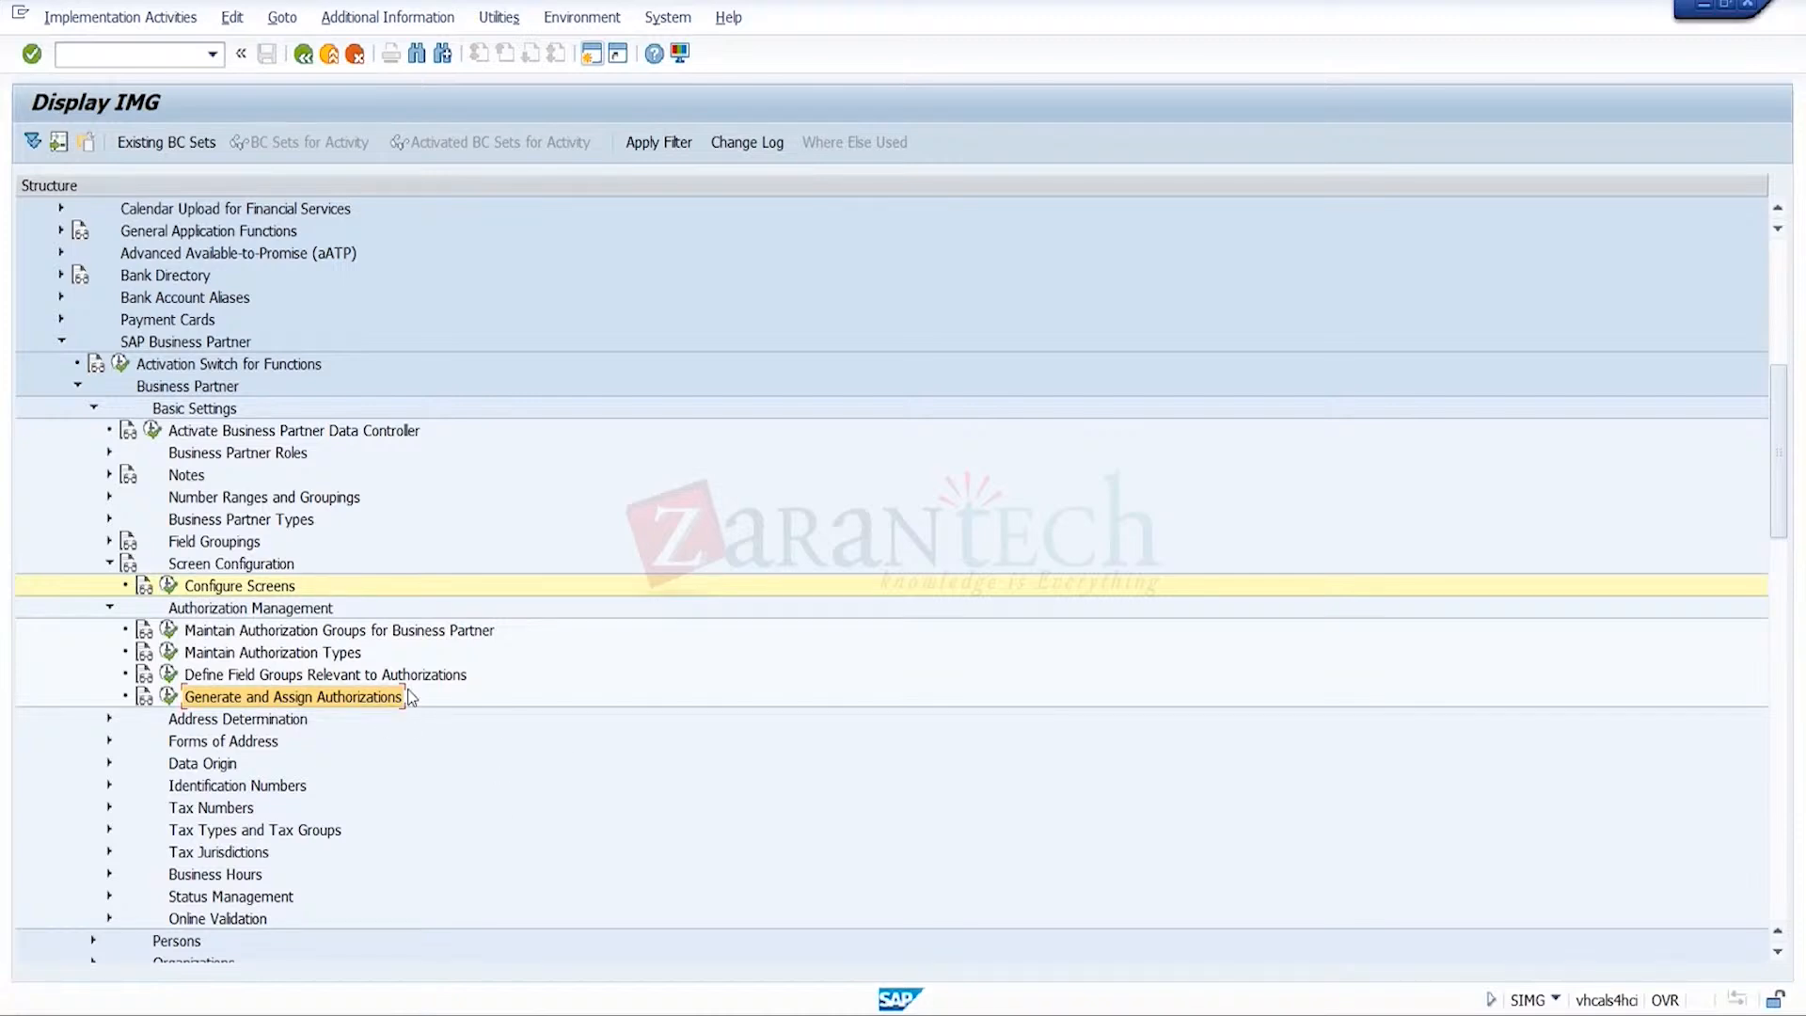
- Open Maintain Authorization Groups for Business Partner, inspect the blank new-entries table, and return to the IMG structure
{"action": "left_click", "coordinate": [460, 640]}
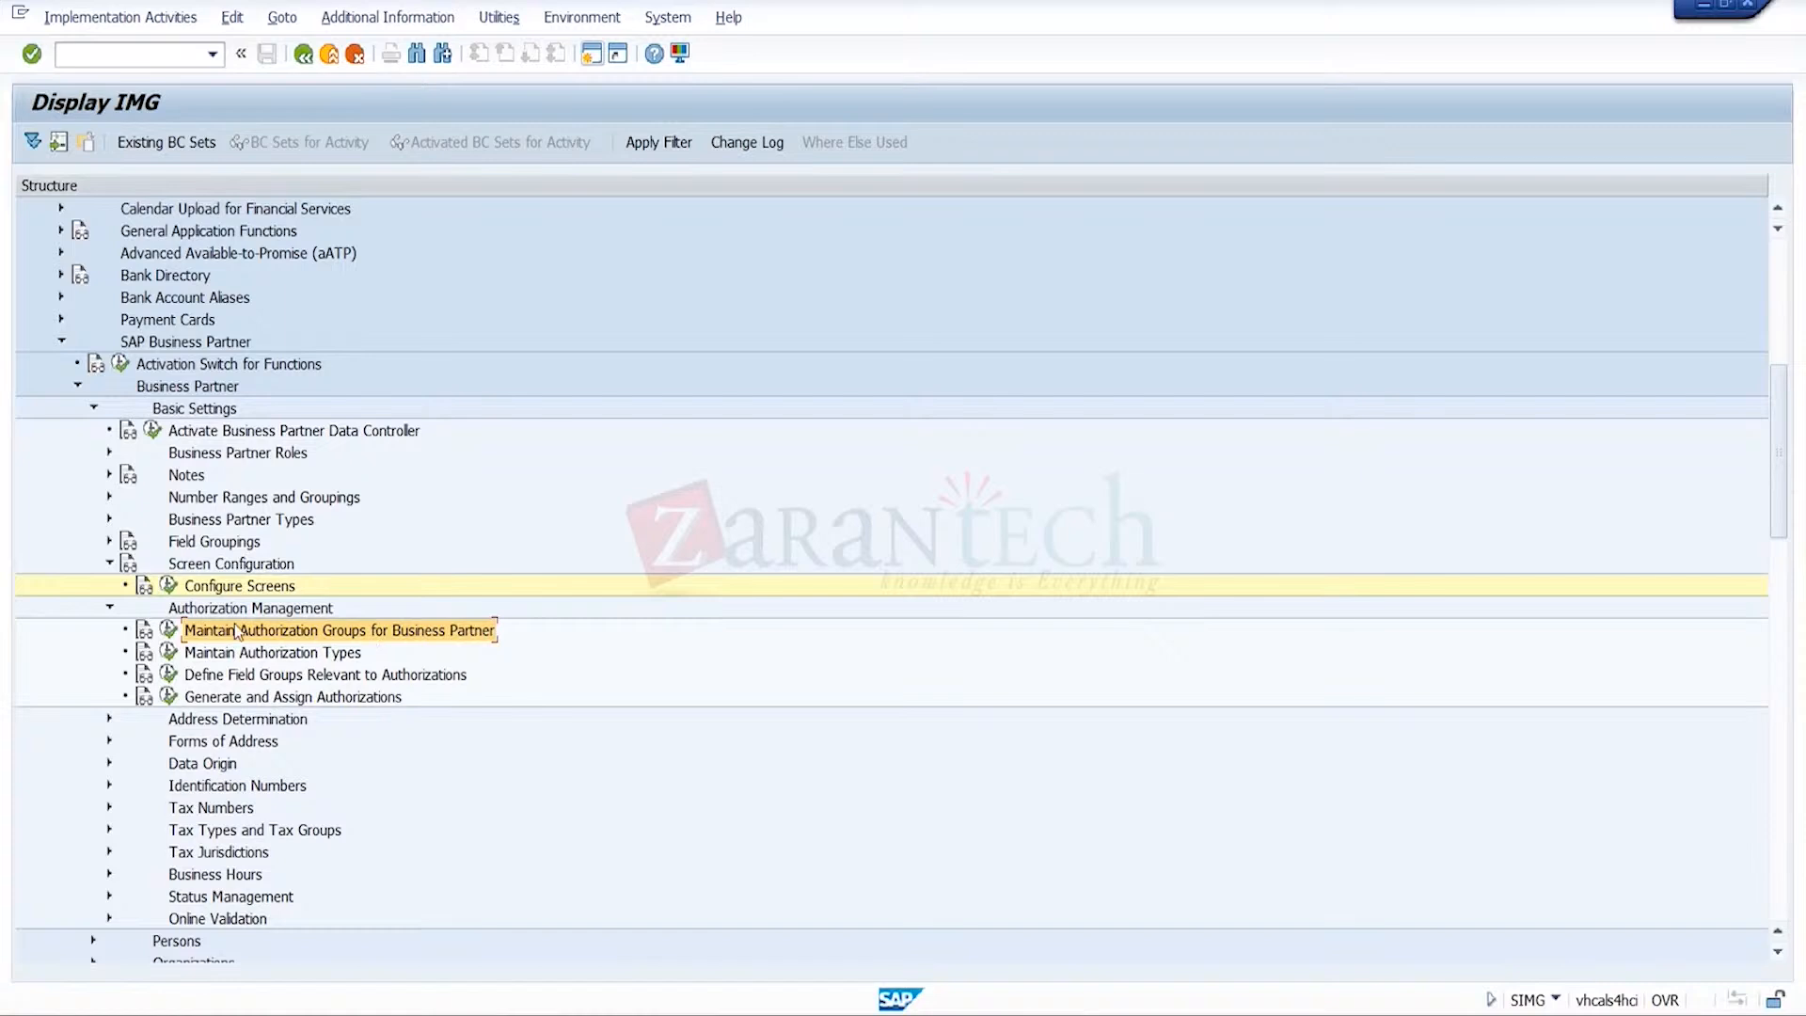
{"action": "left_click", "coordinate": [170, 630]}
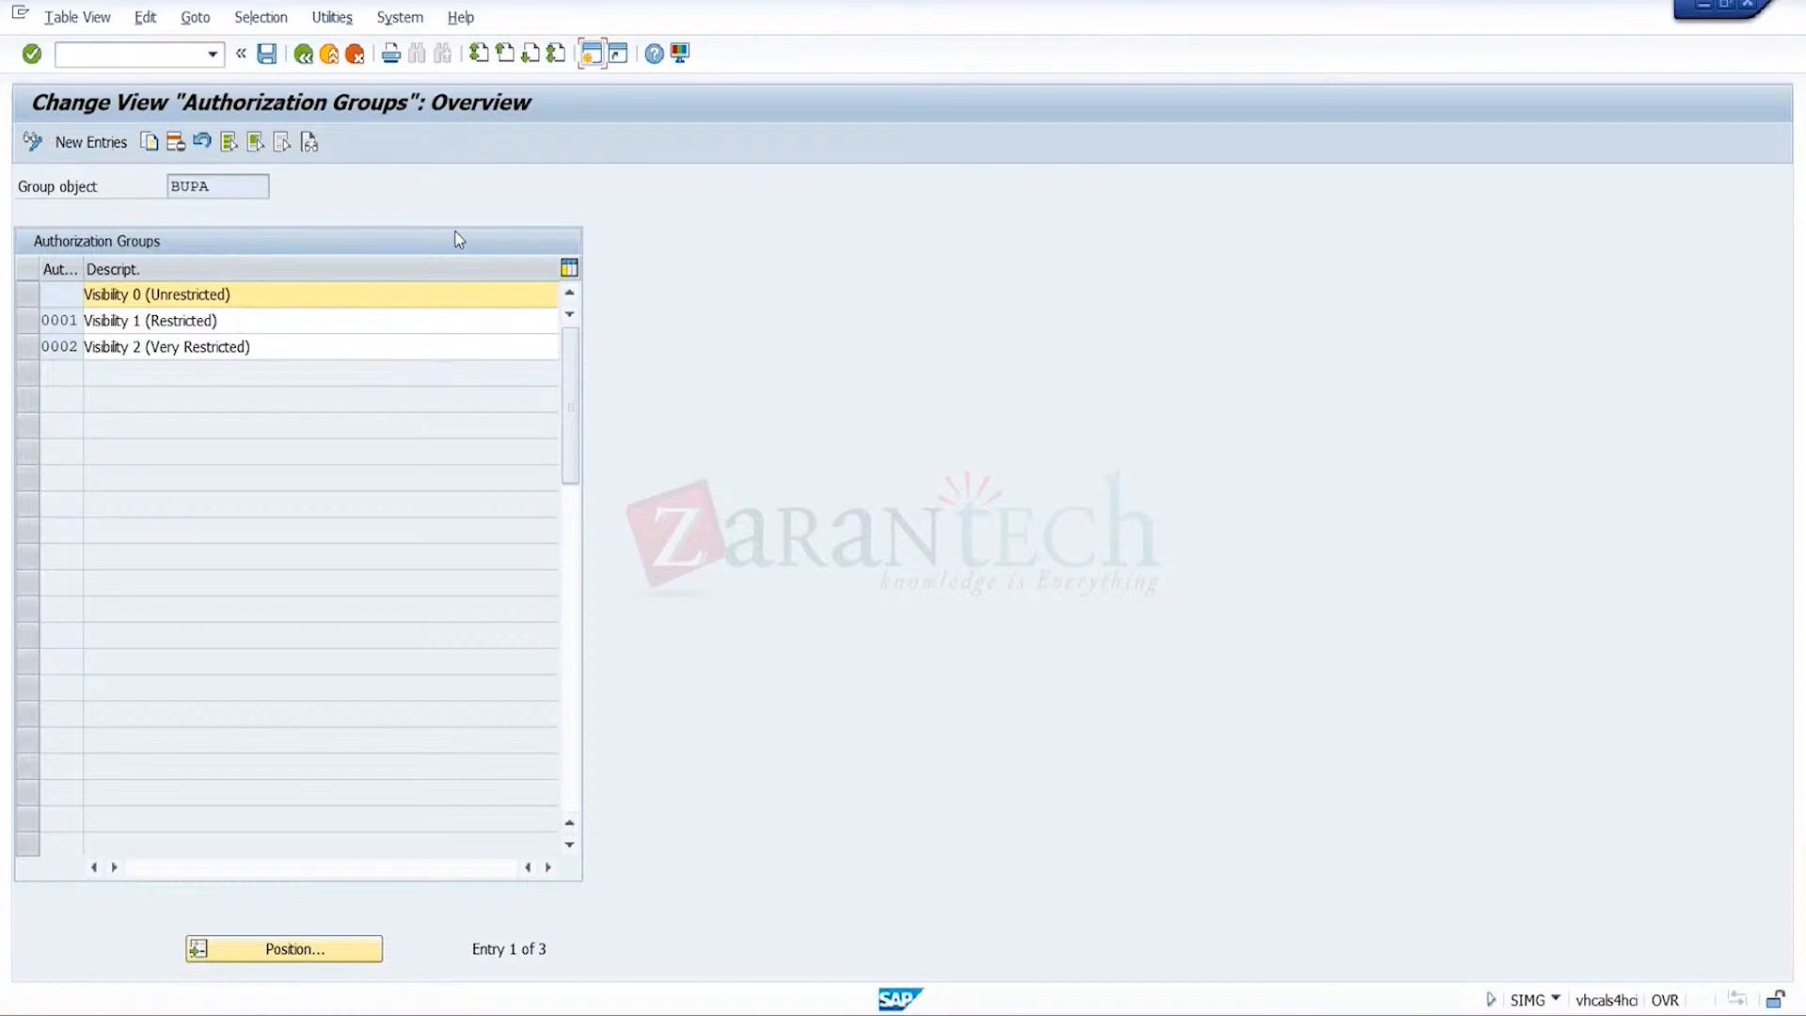
{"action": "left_click", "coordinate": [91, 142]}
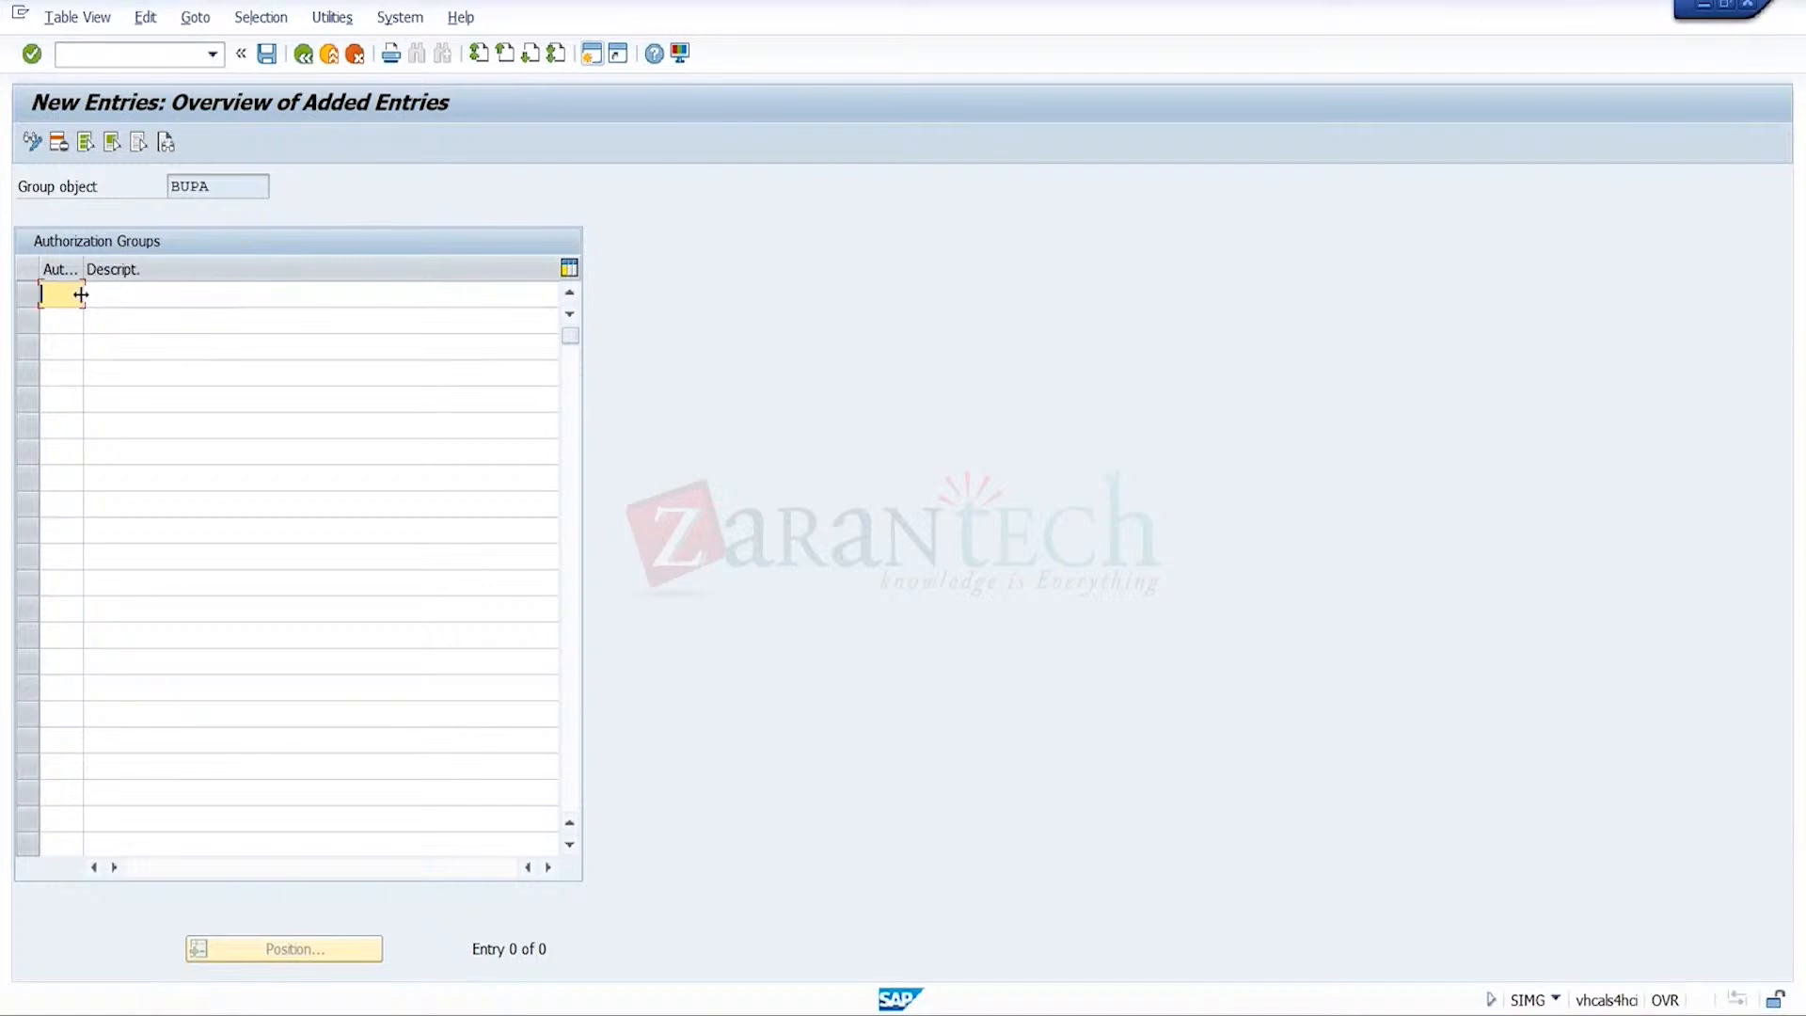
{"action": "left_click", "coordinate": [119, 297]}
{"action": "left_click", "coordinate": [303, 54]}
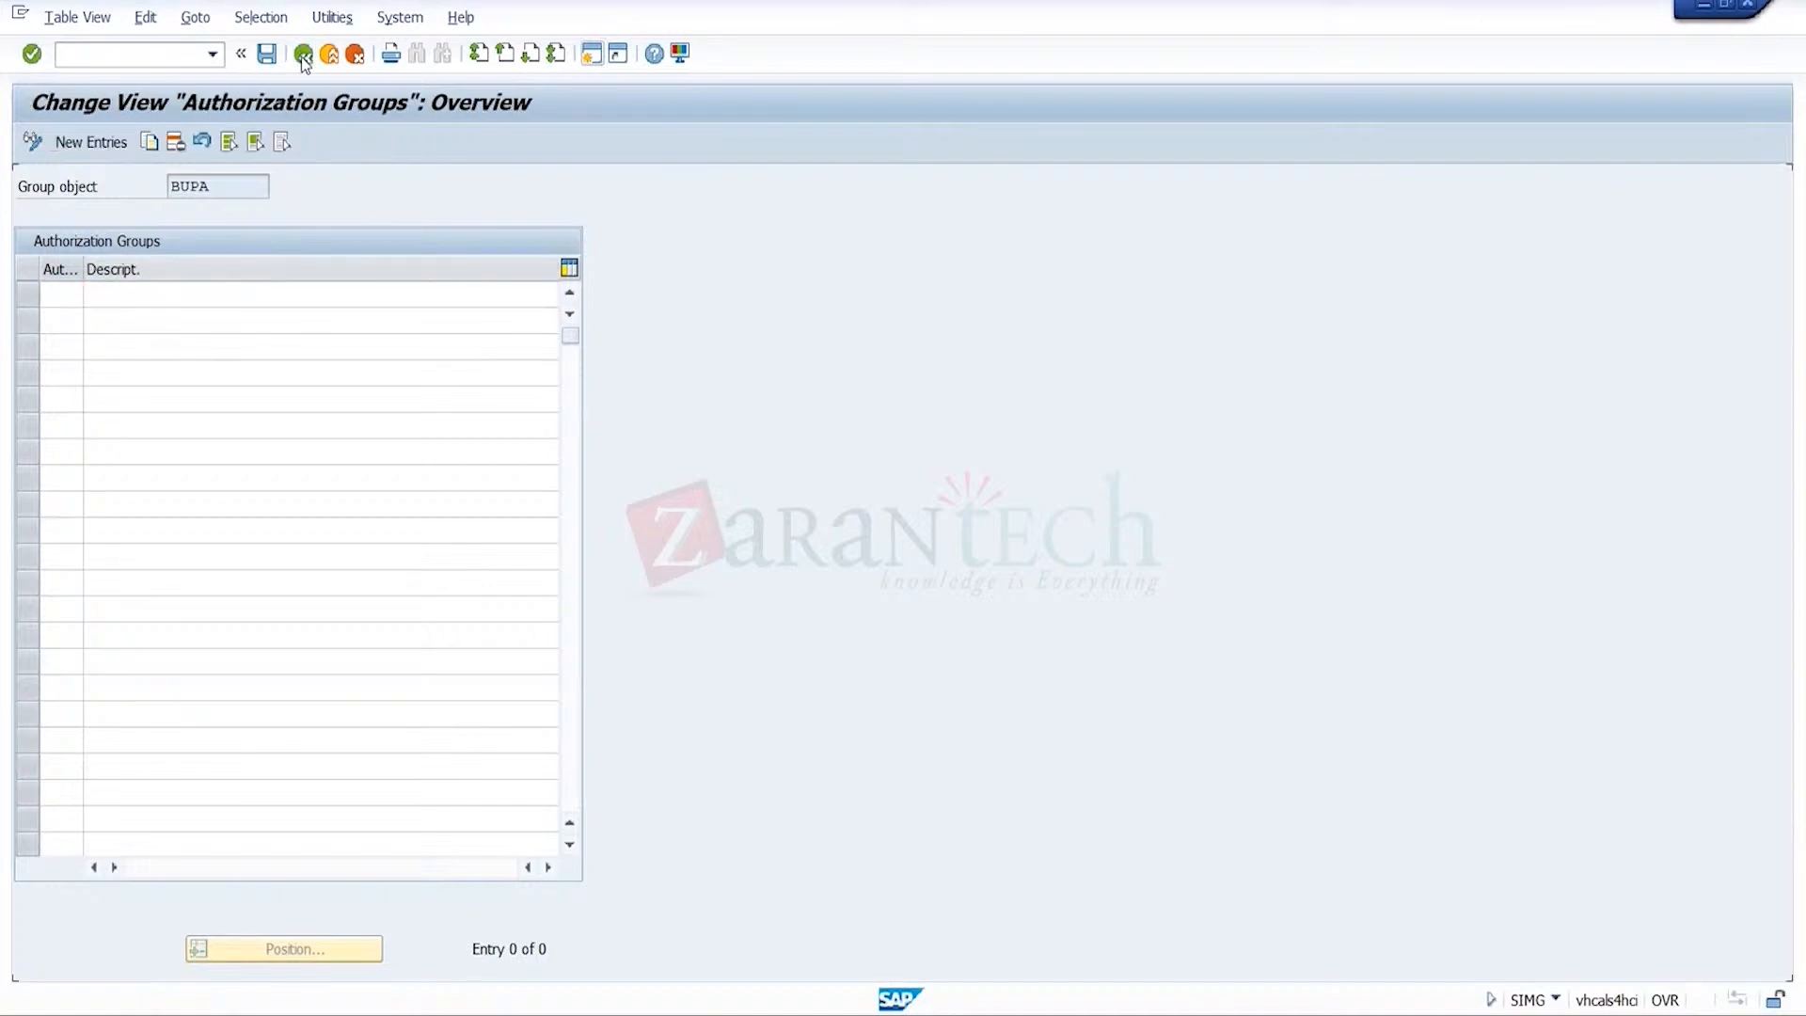
{"action": "left_click", "coordinate": [303, 54]}
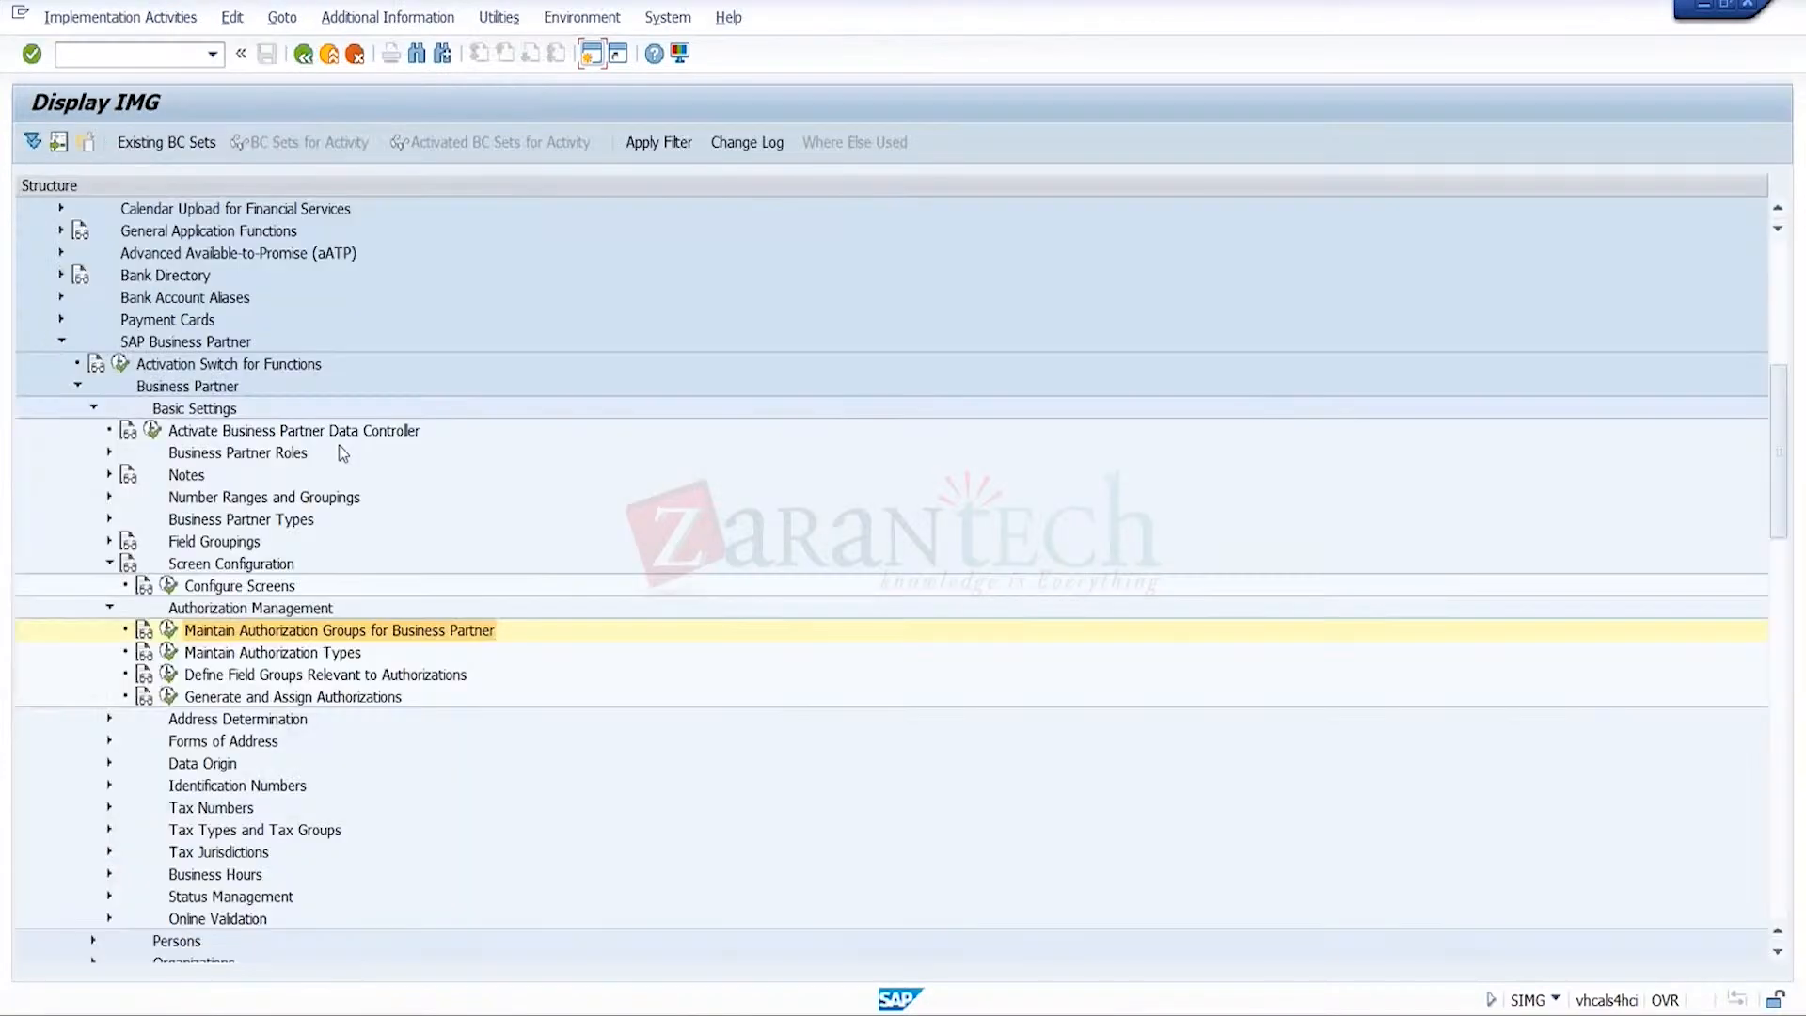
- Execute the Generate and Assign Authorizations activity under Authorization Management to open Role Maintenance
{"action": "left_click", "coordinate": [454, 639]}
{"action": "left_click", "coordinate": [330, 700]}
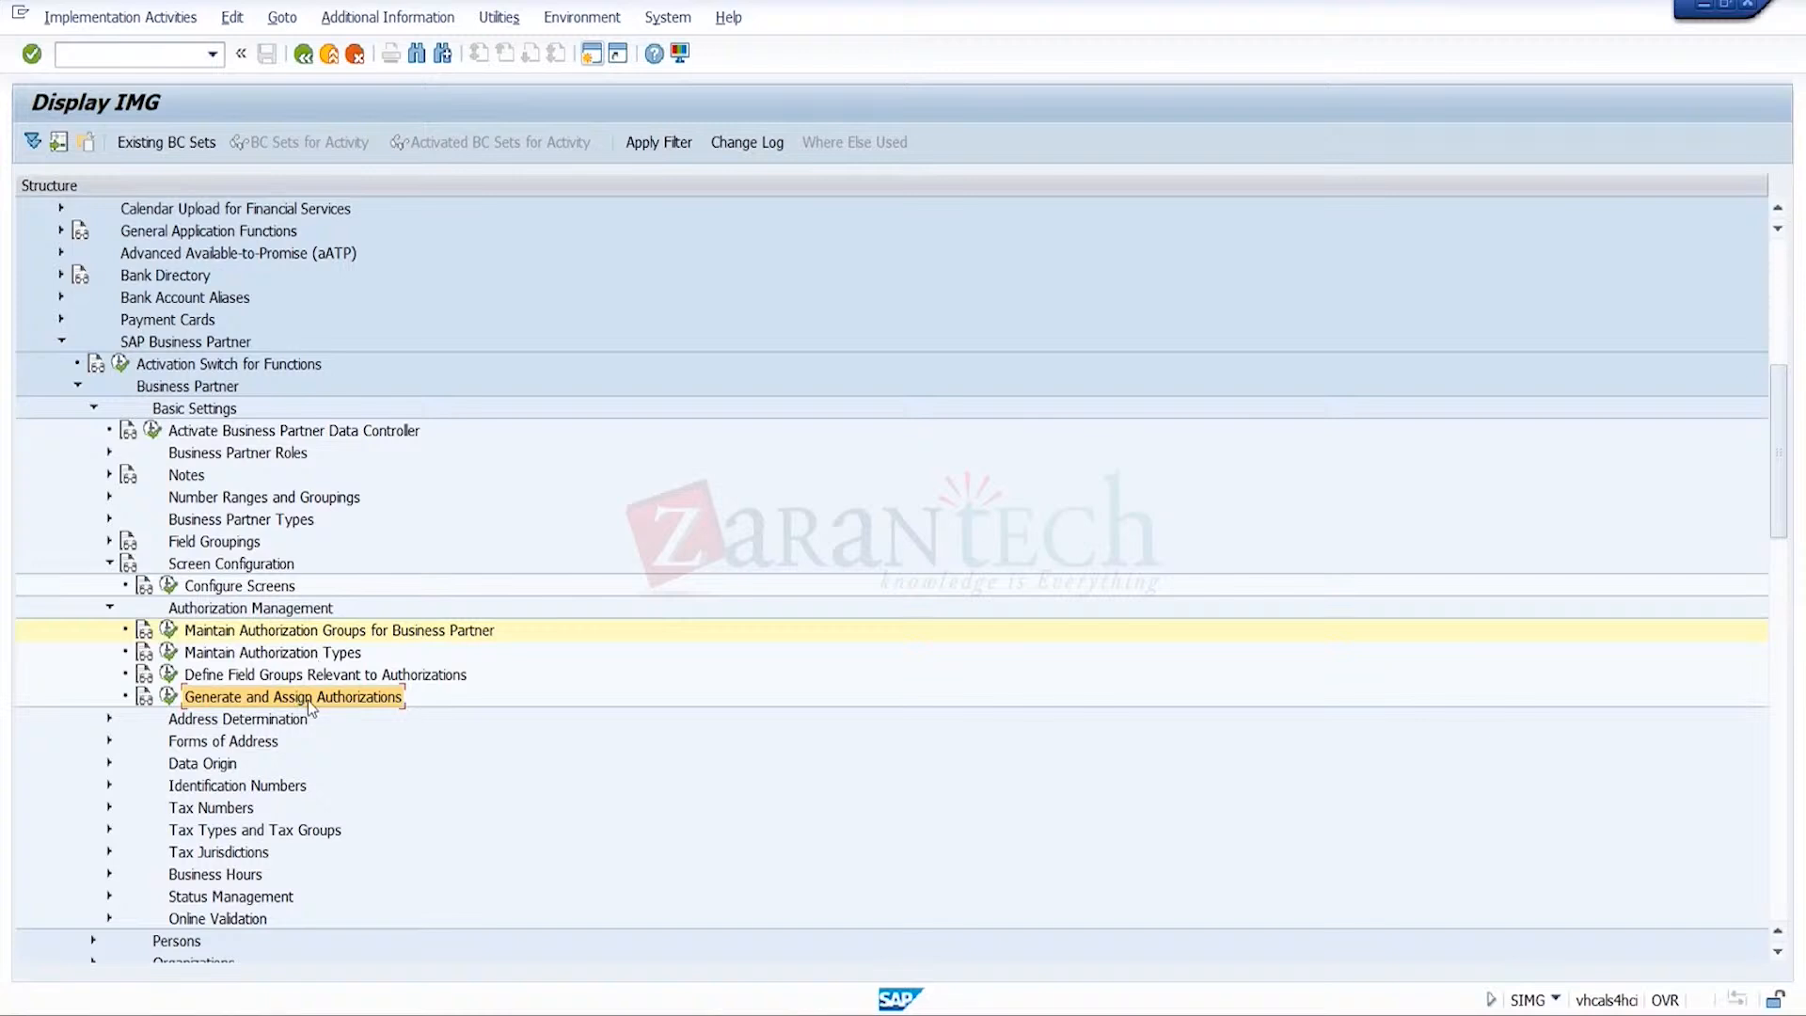
{"action": "left_click", "coordinate": [170, 698]}
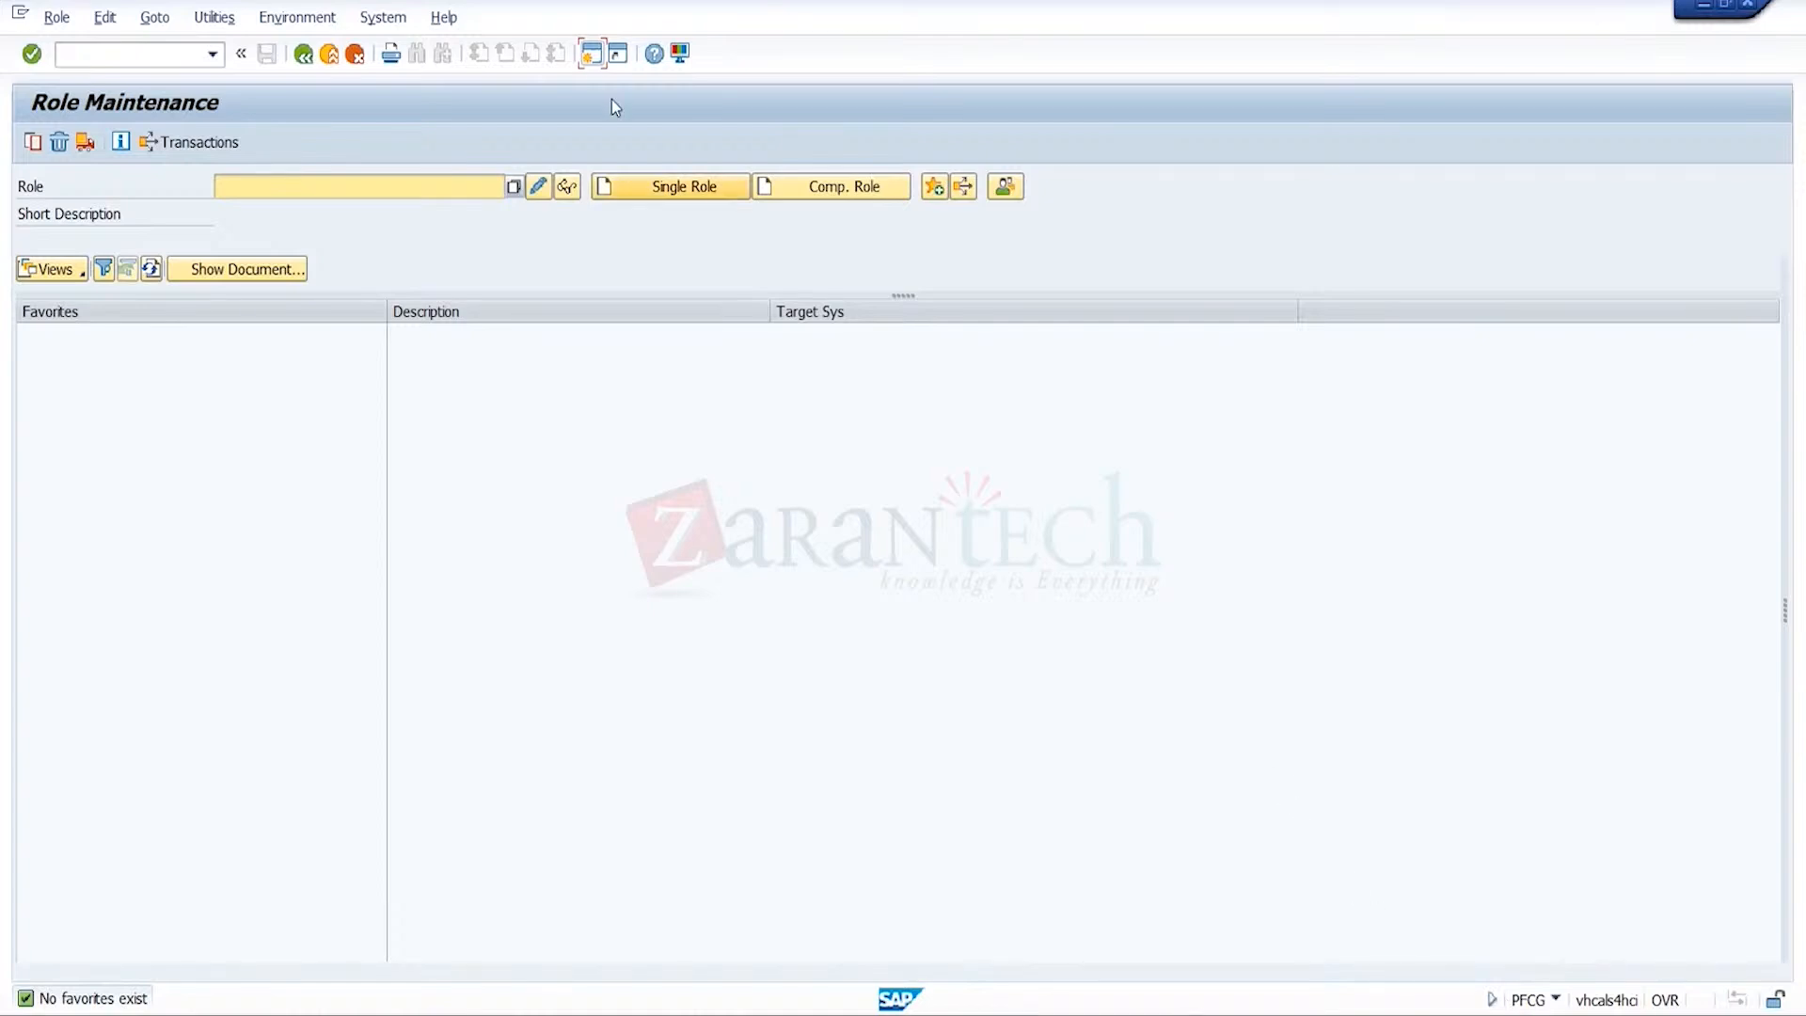
- Open an additional SAP Easy Access session and switch back to the Role Maintenance window
{"action": "left_click", "coordinate": [590, 57]}
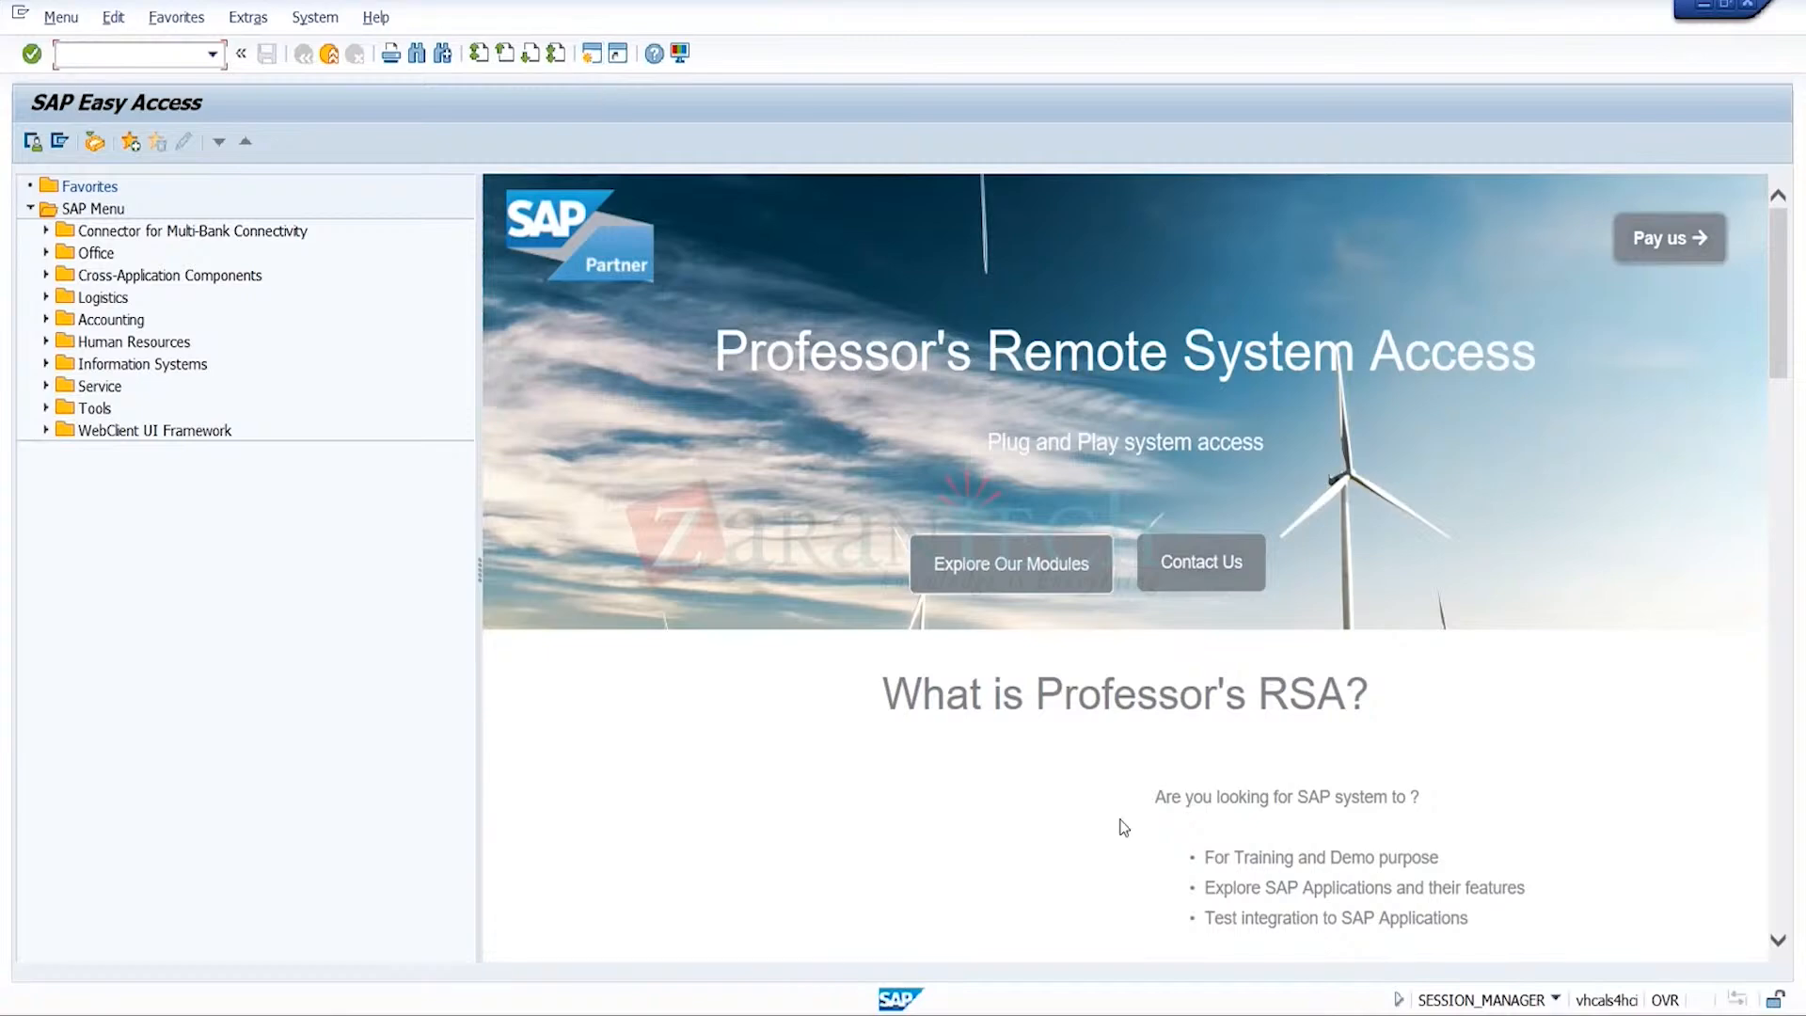
{"action": "mouse_move", "coordinate": [1176, 1011]}
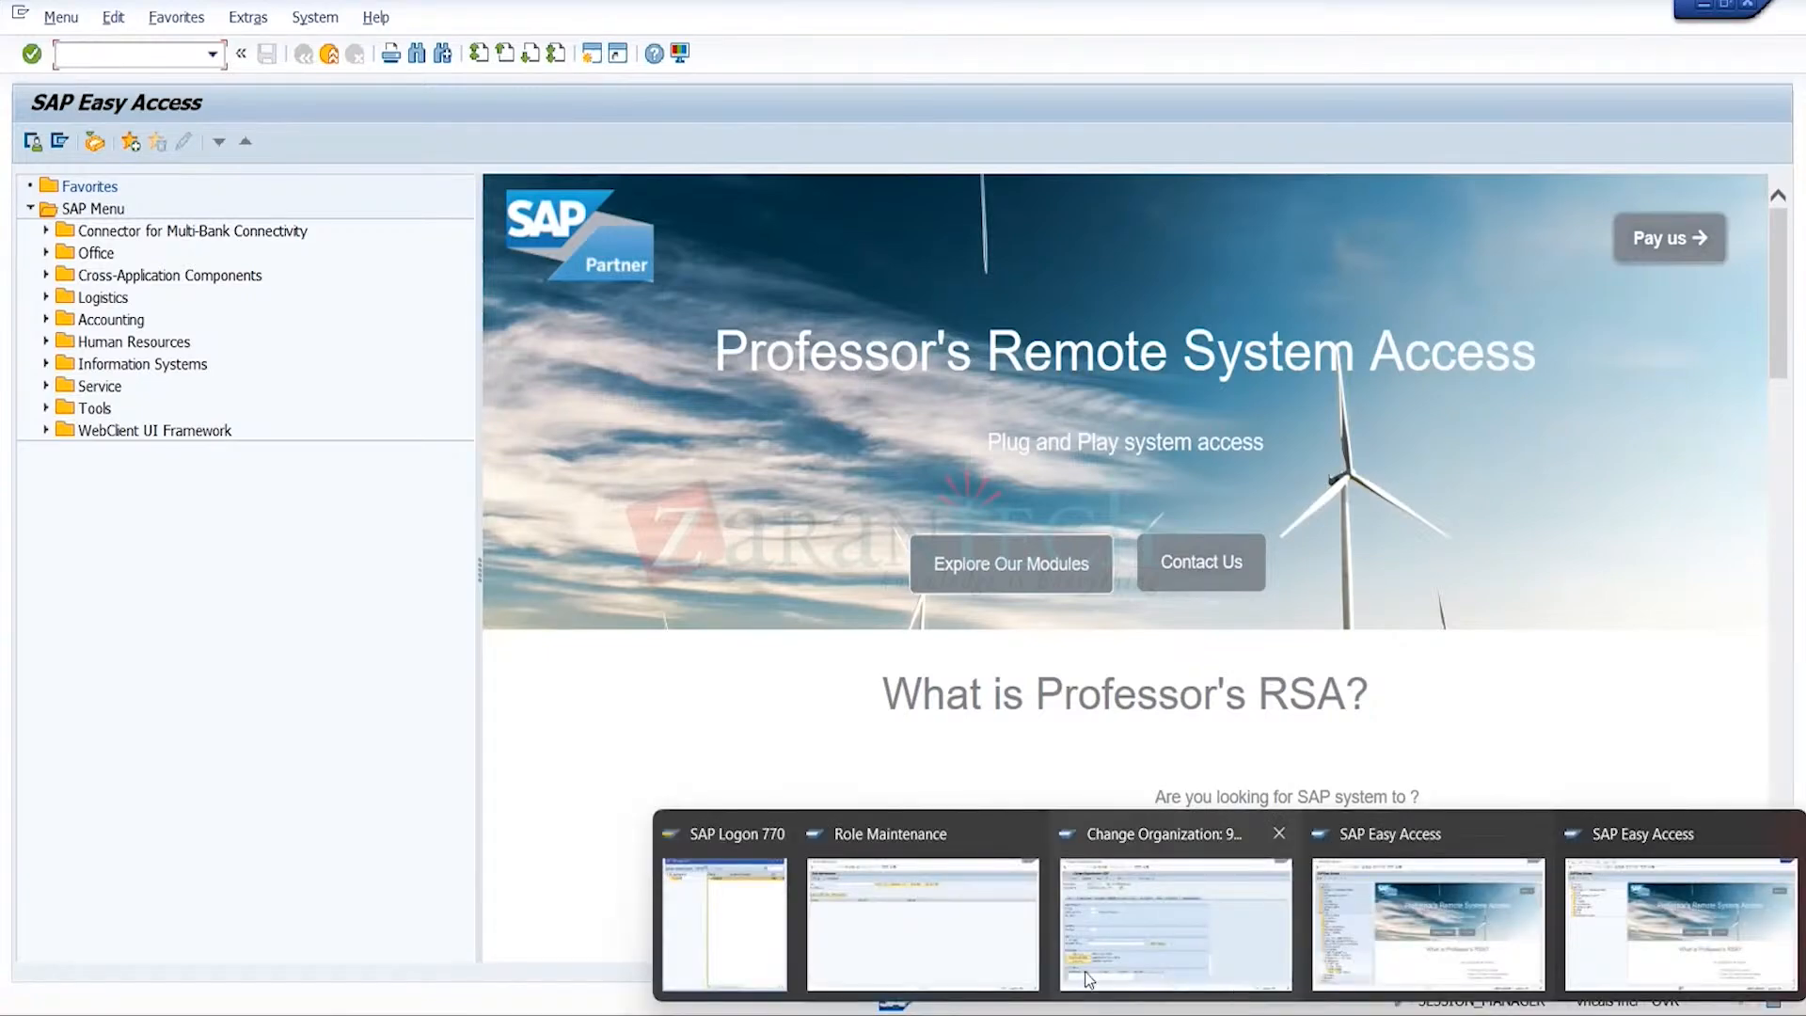
{"action": "left_click", "coordinate": [944, 969]}
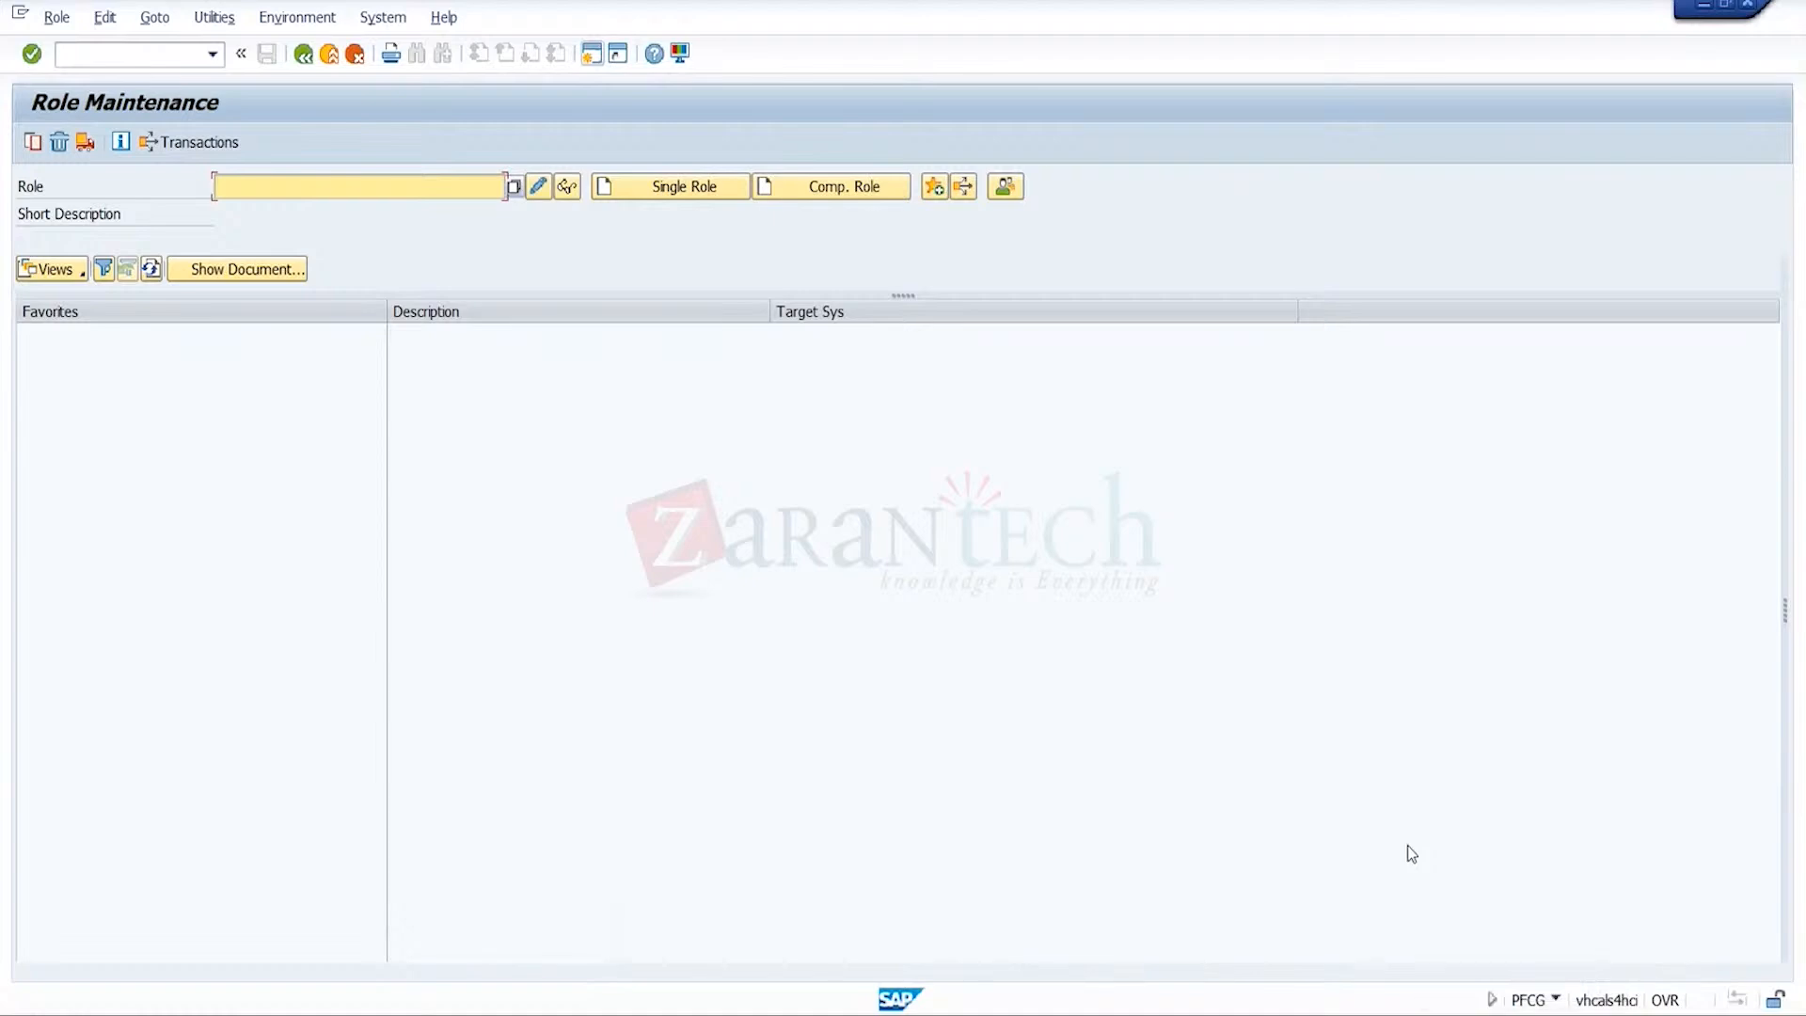
{"action": "mouse_move", "coordinate": [1384, 1000]}
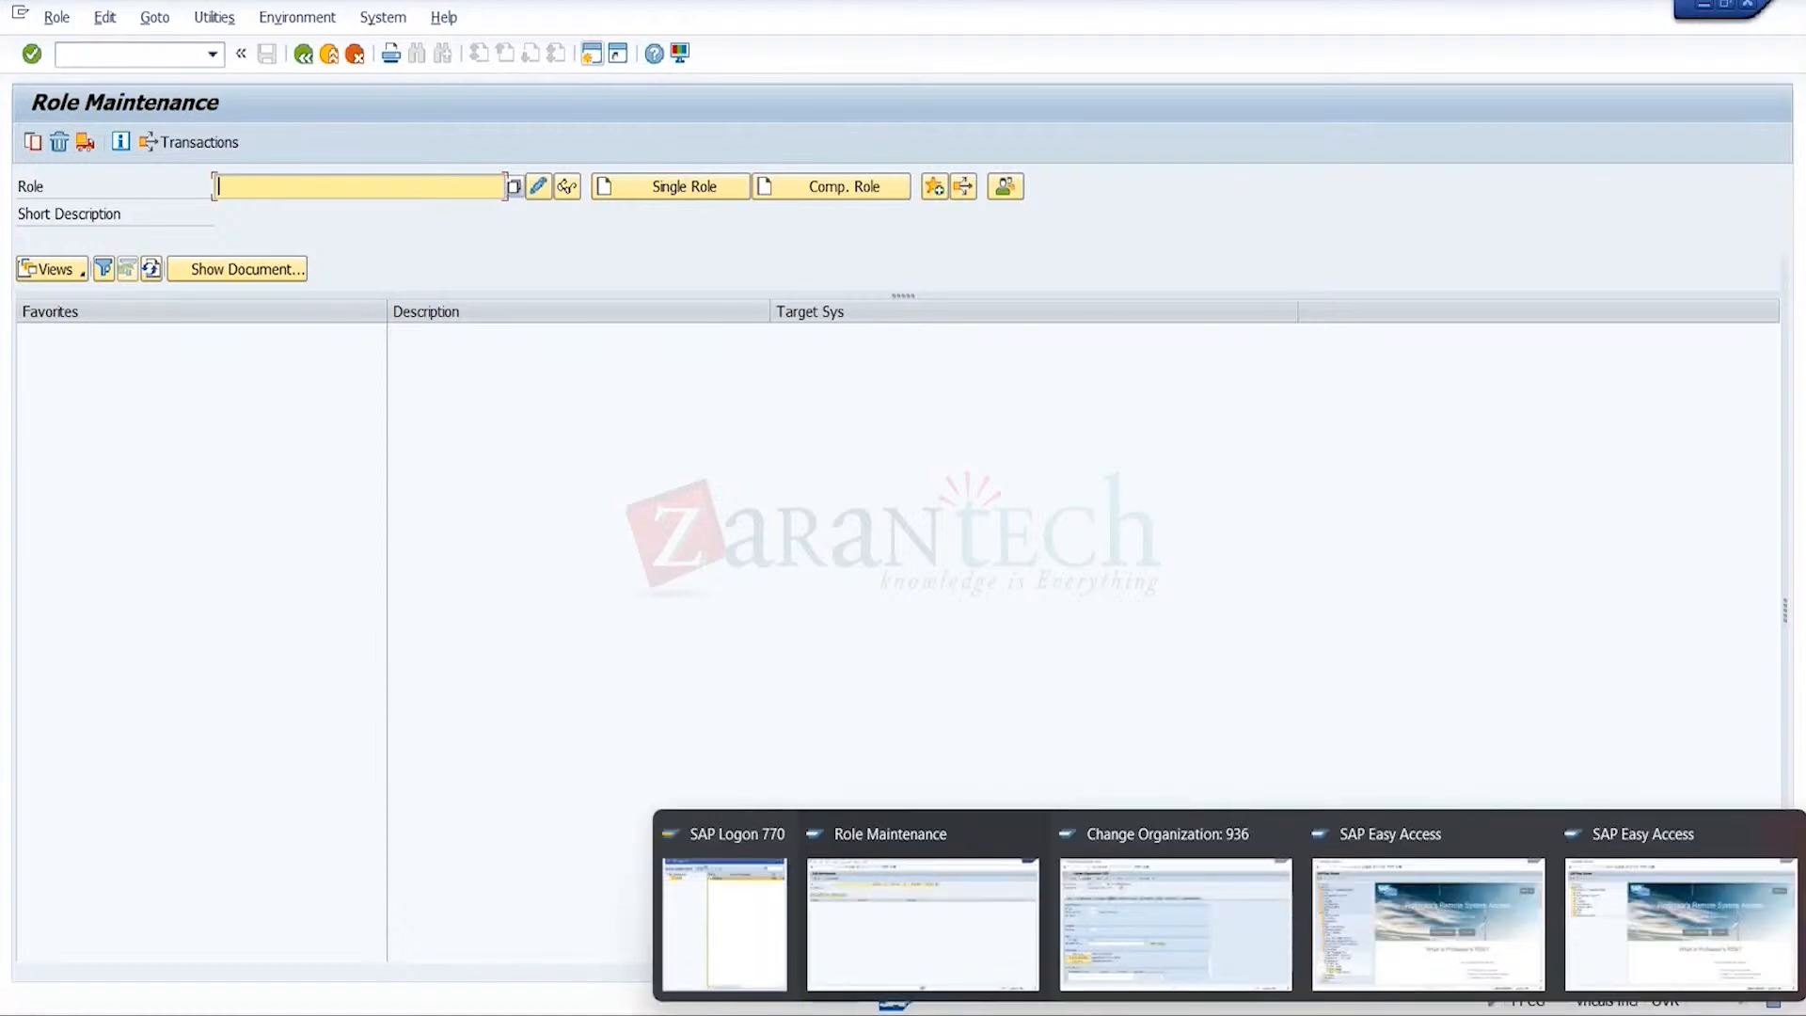
- Switch to the SAP Easy Access session and search its menu tree for "pscg"
{"action": "left_click", "coordinate": [1385, 983]}
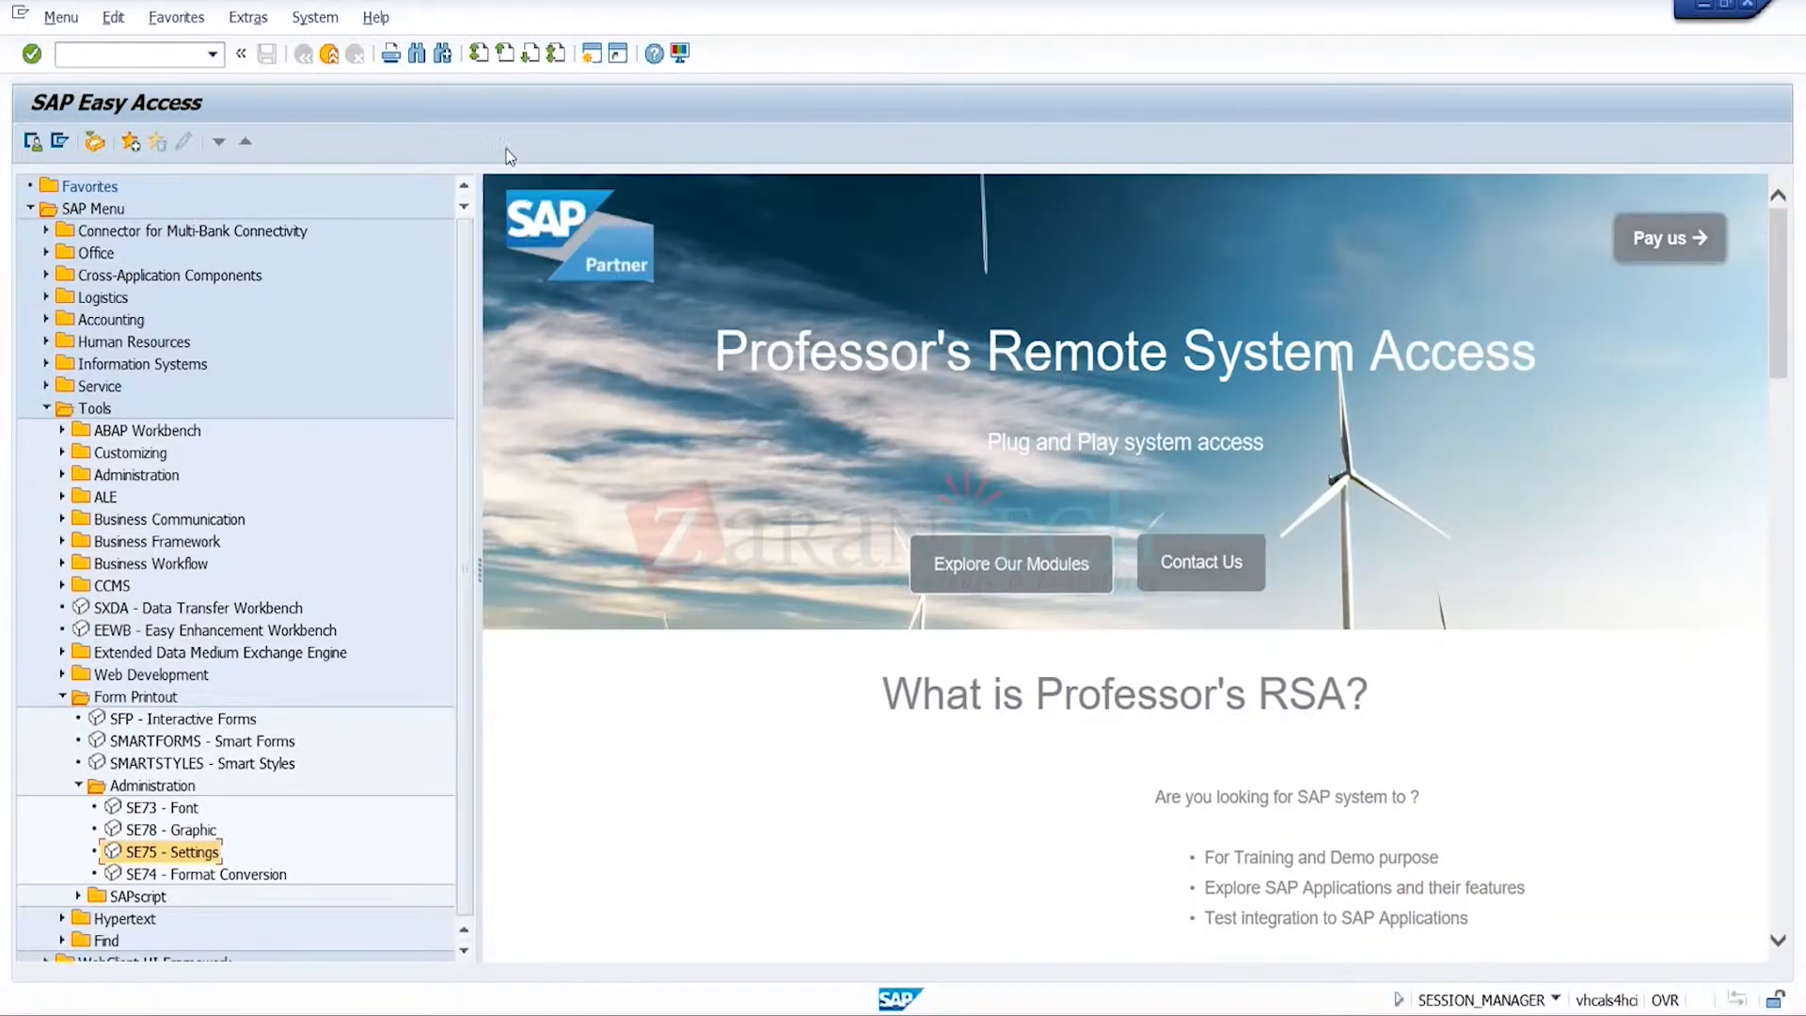
{"action": "left_click", "coordinate": [419, 61]}
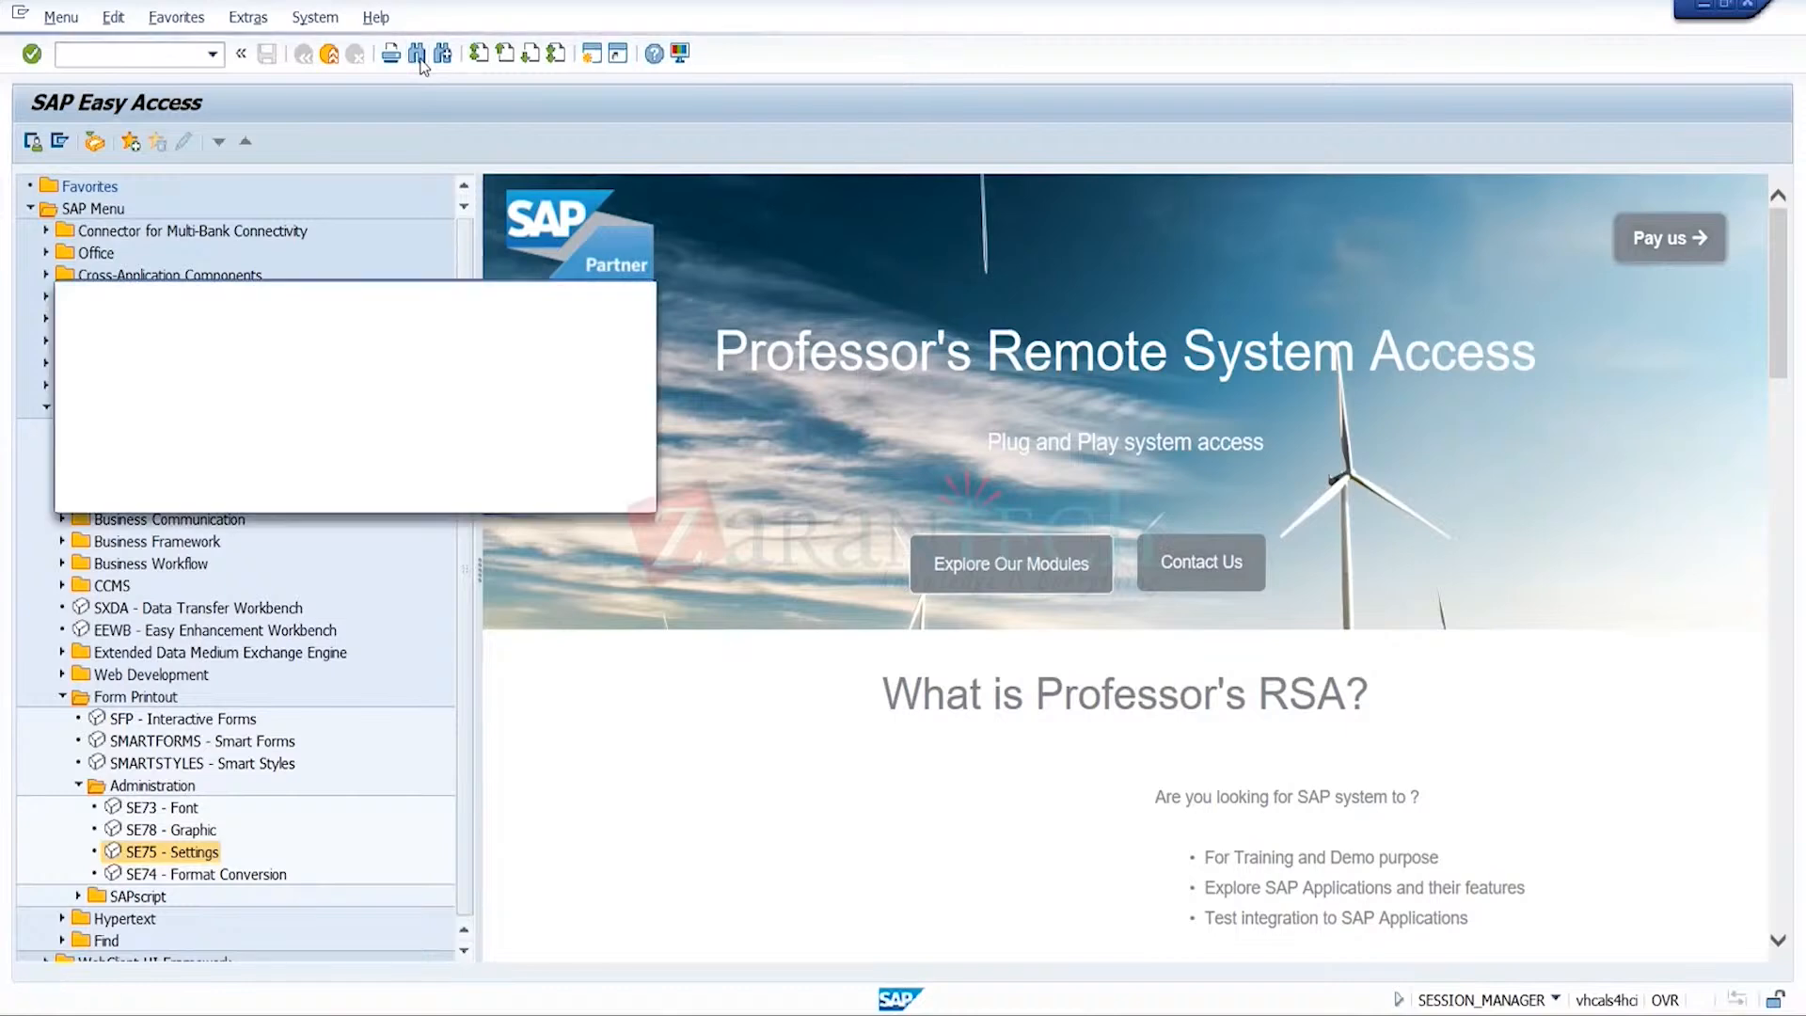
{"action": "type", "text": "pscg"}
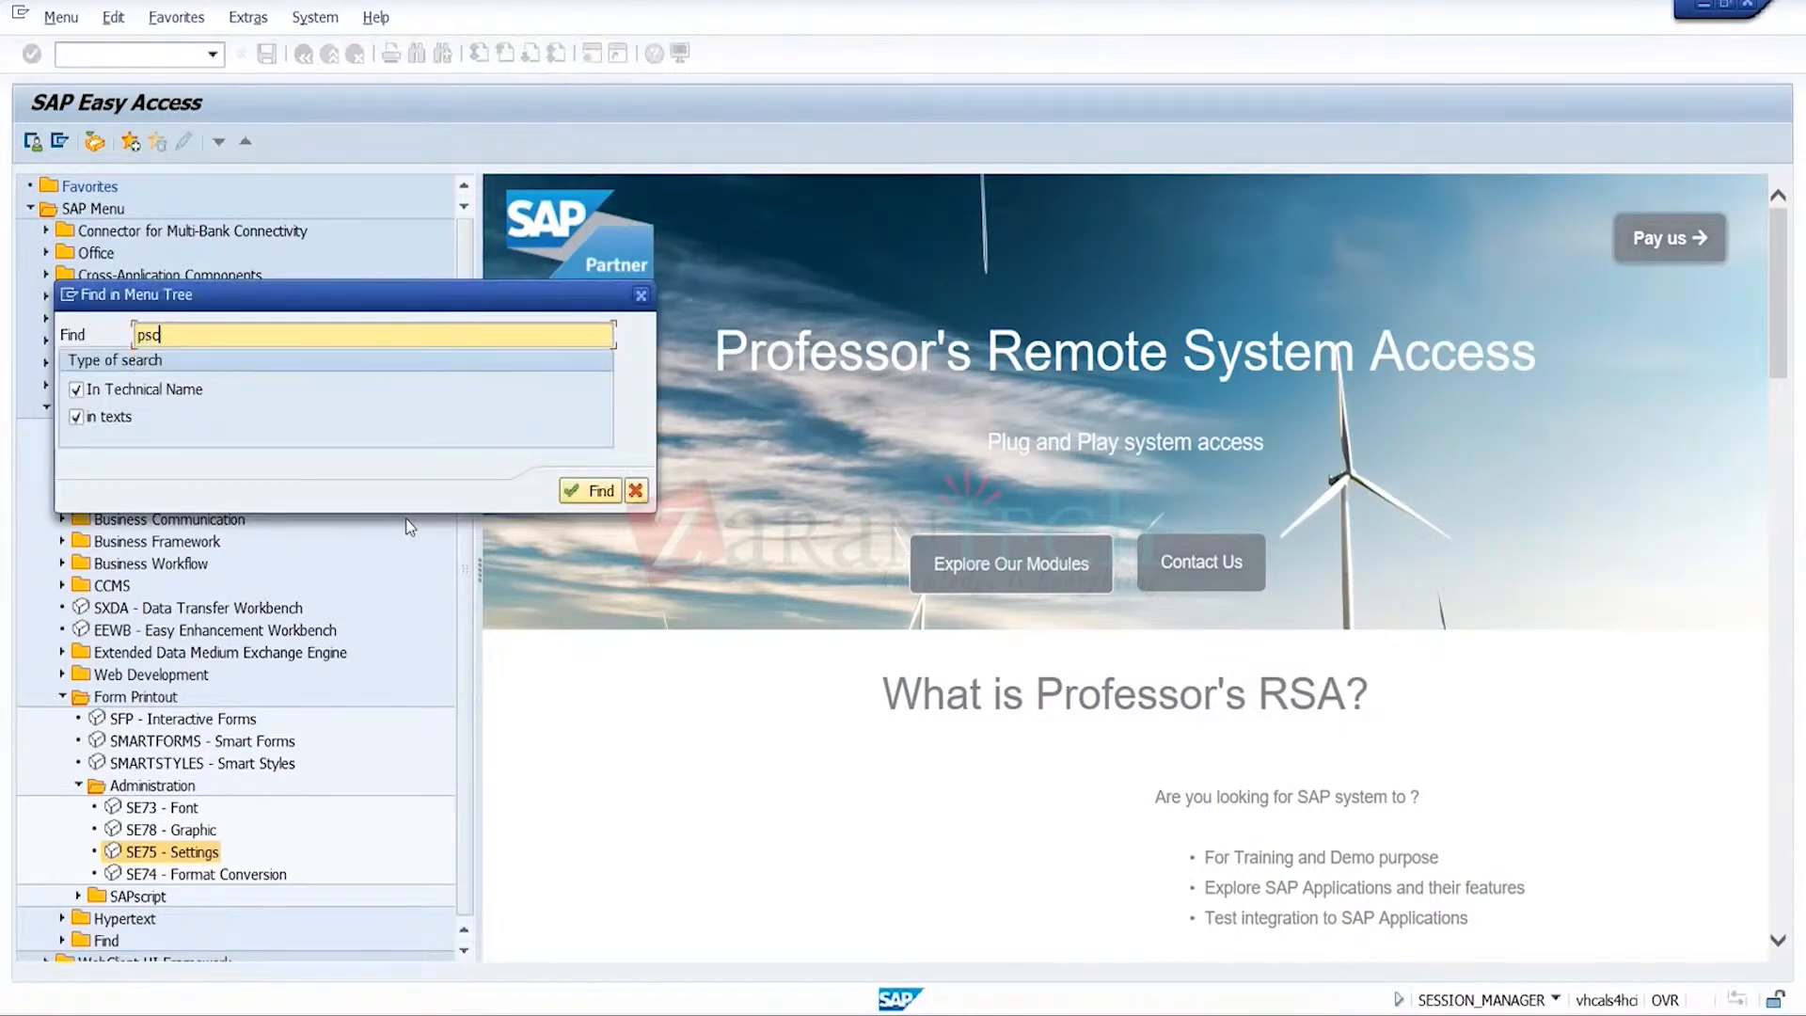
{"action": "left_click", "coordinate": [586, 493]}
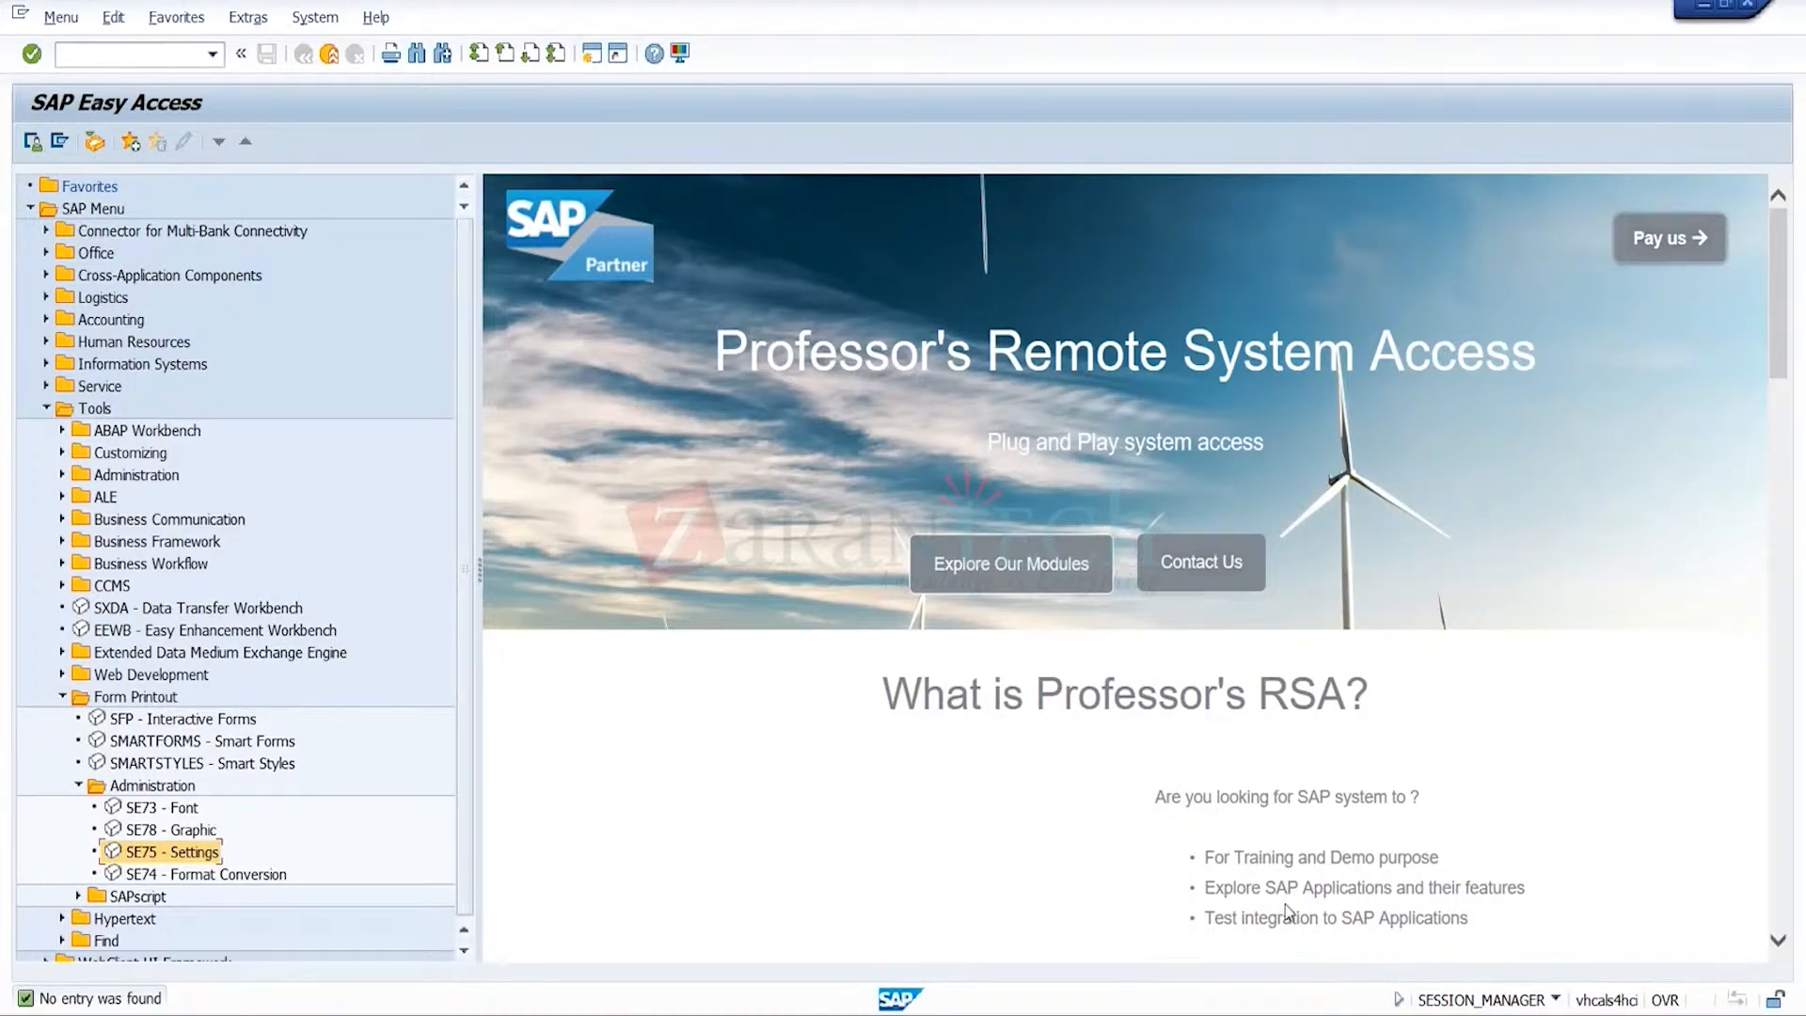
- Check the open Change Organization and Role Maintenance sessions for the role maintenance transaction code
{"action": "mouse_move", "coordinate": [1289, 1011]}
{"action": "left_click", "coordinate": [1206, 938]}
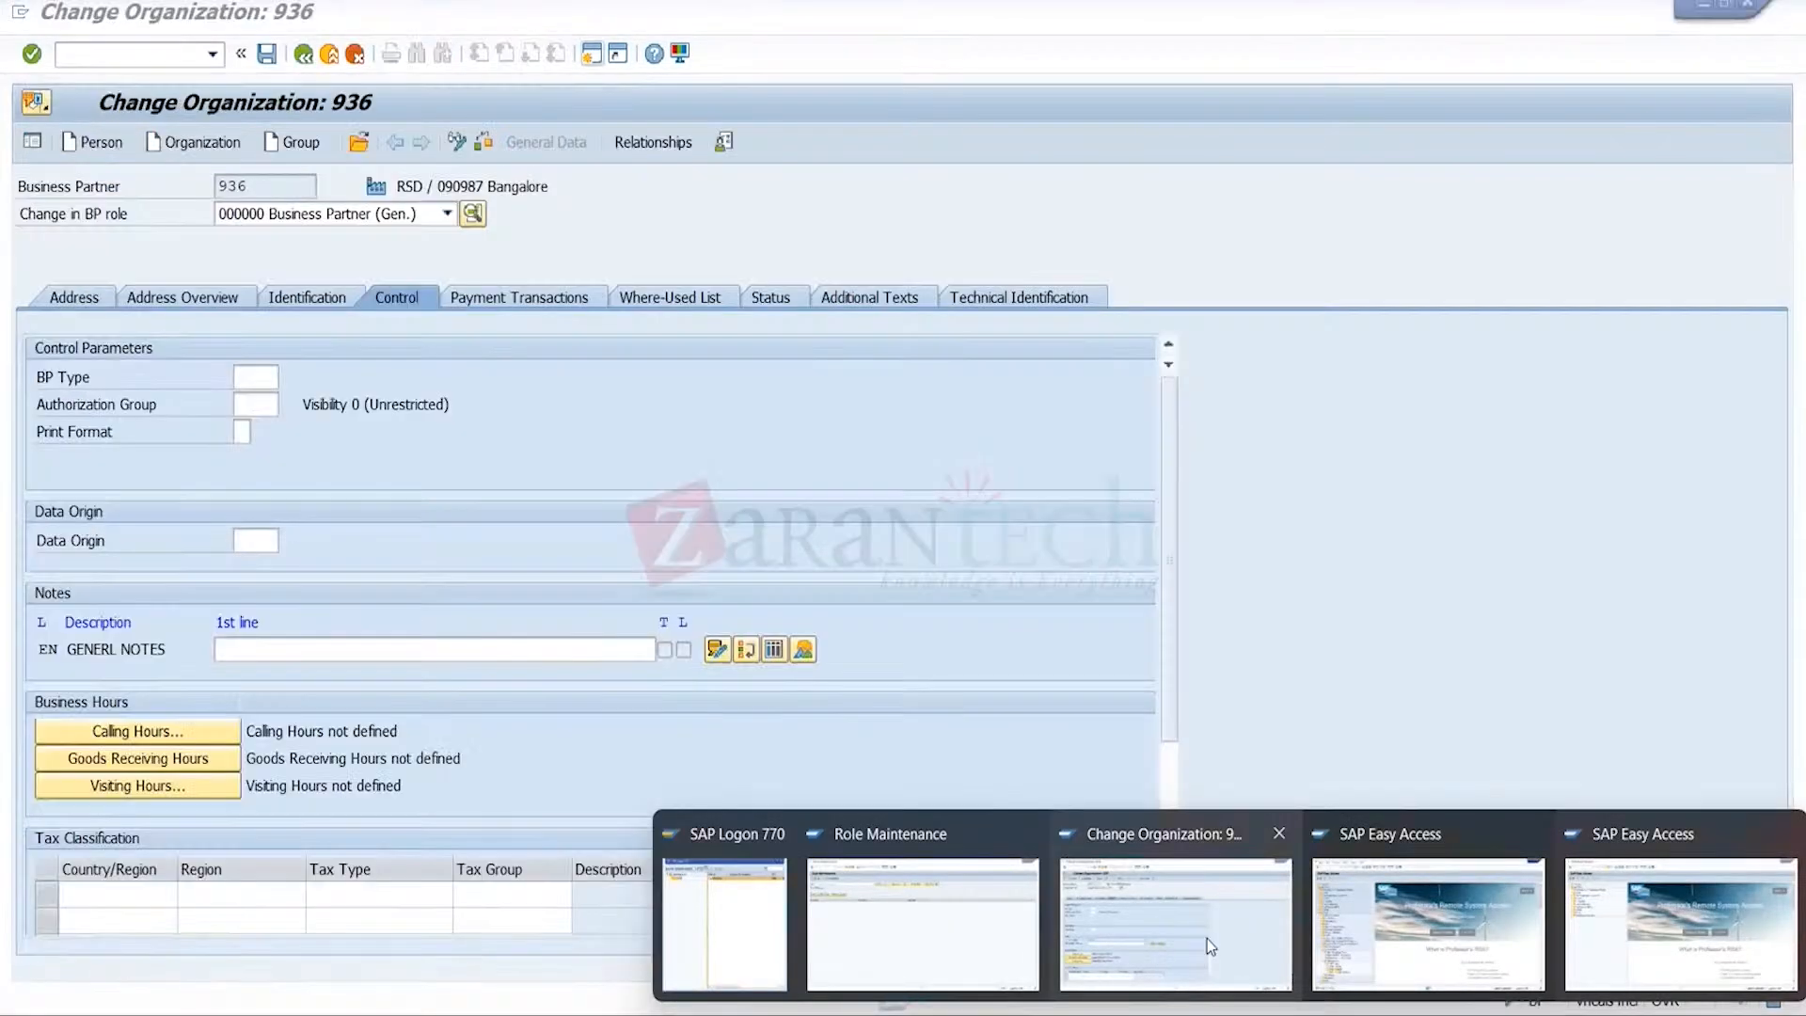
{"action": "mouse_move", "coordinate": [1205, 1011]}
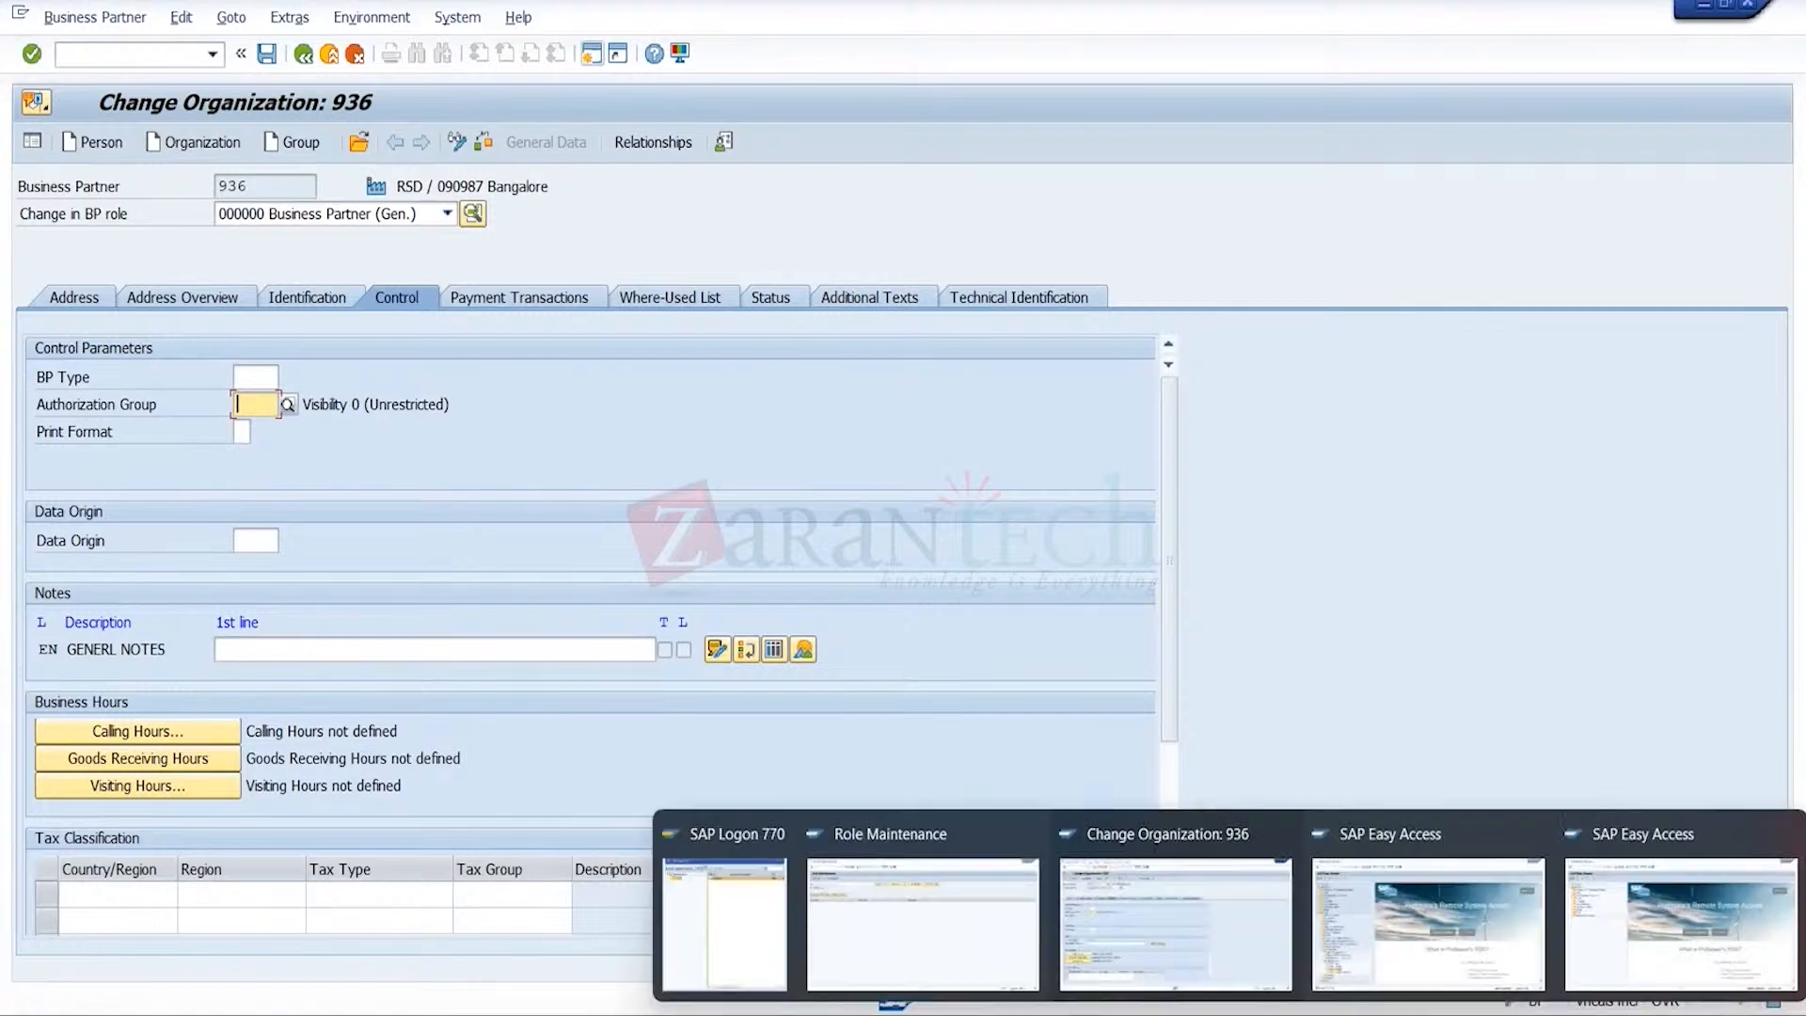
{"action": "left_click", "coordinate": [832, 901]}
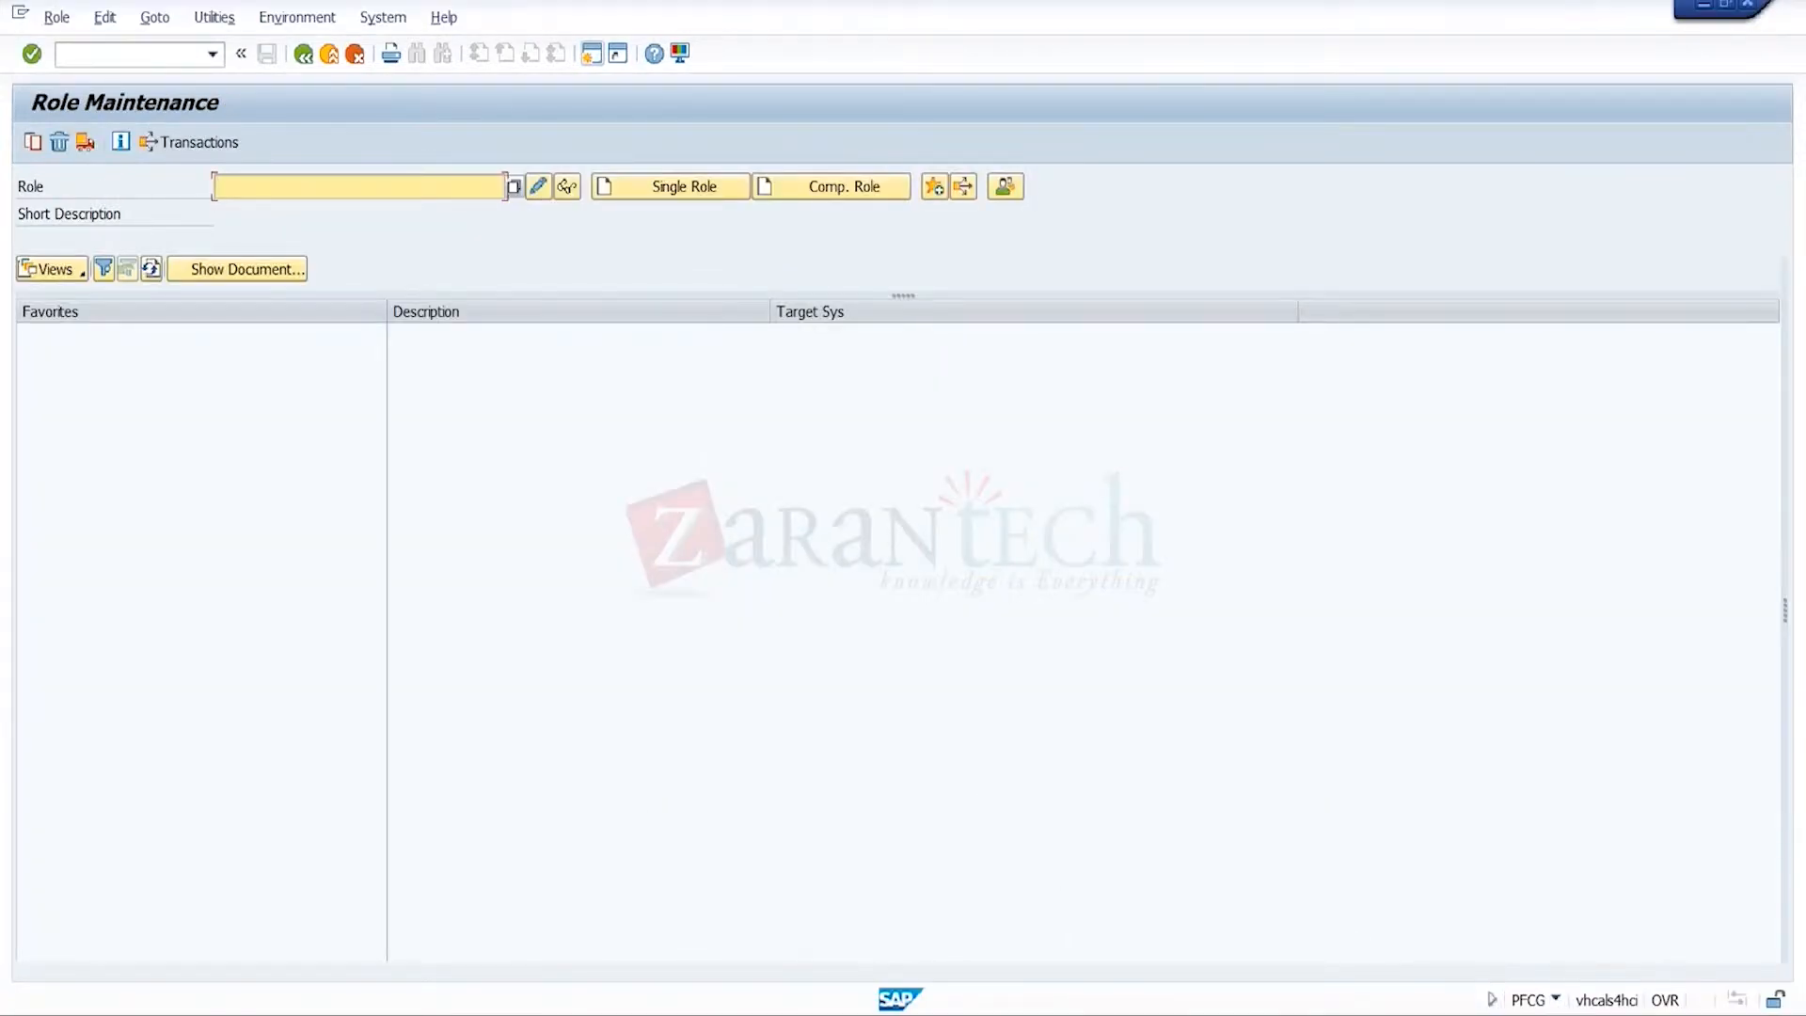
- Return to the SAP Easy Access session and search its menu tree for transaction "pfcg"
{"action": "mouse_move", "coordinate": [1373, 1008]}
{"action": "left_click", "coordinate": [1375, 969]}
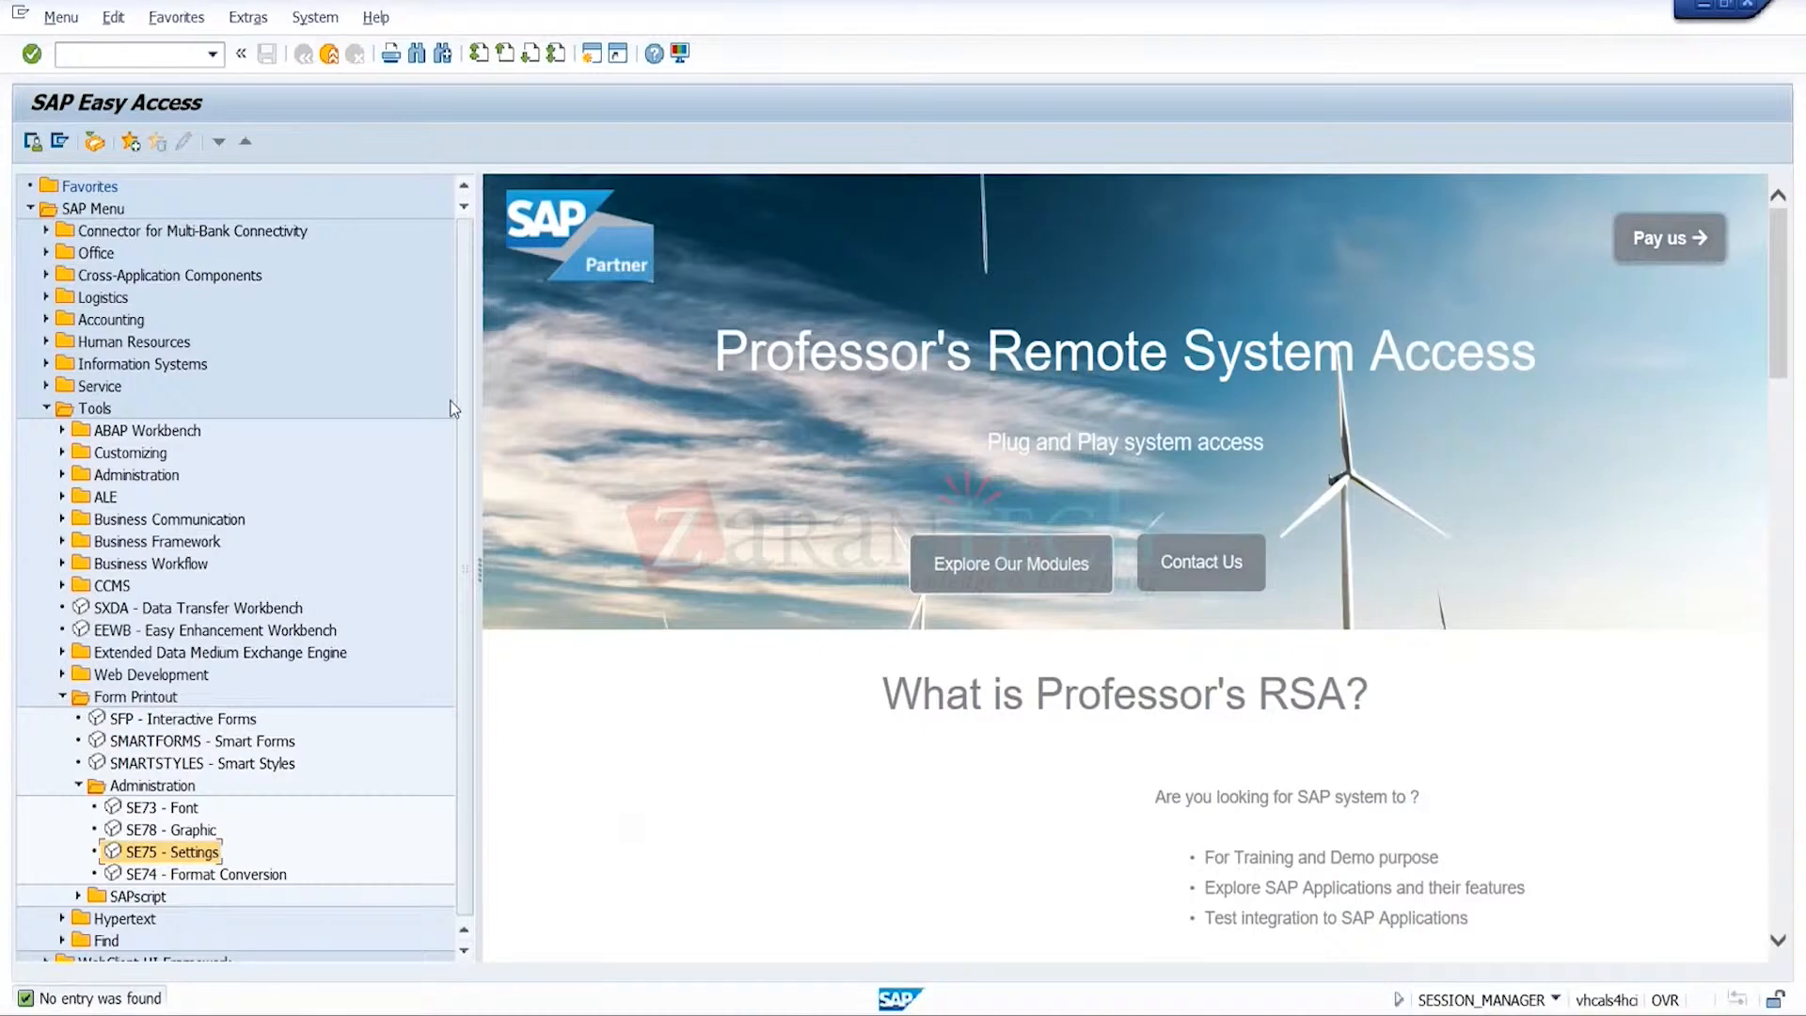
{"action": "left_click", "coordinate": [212, 55]}
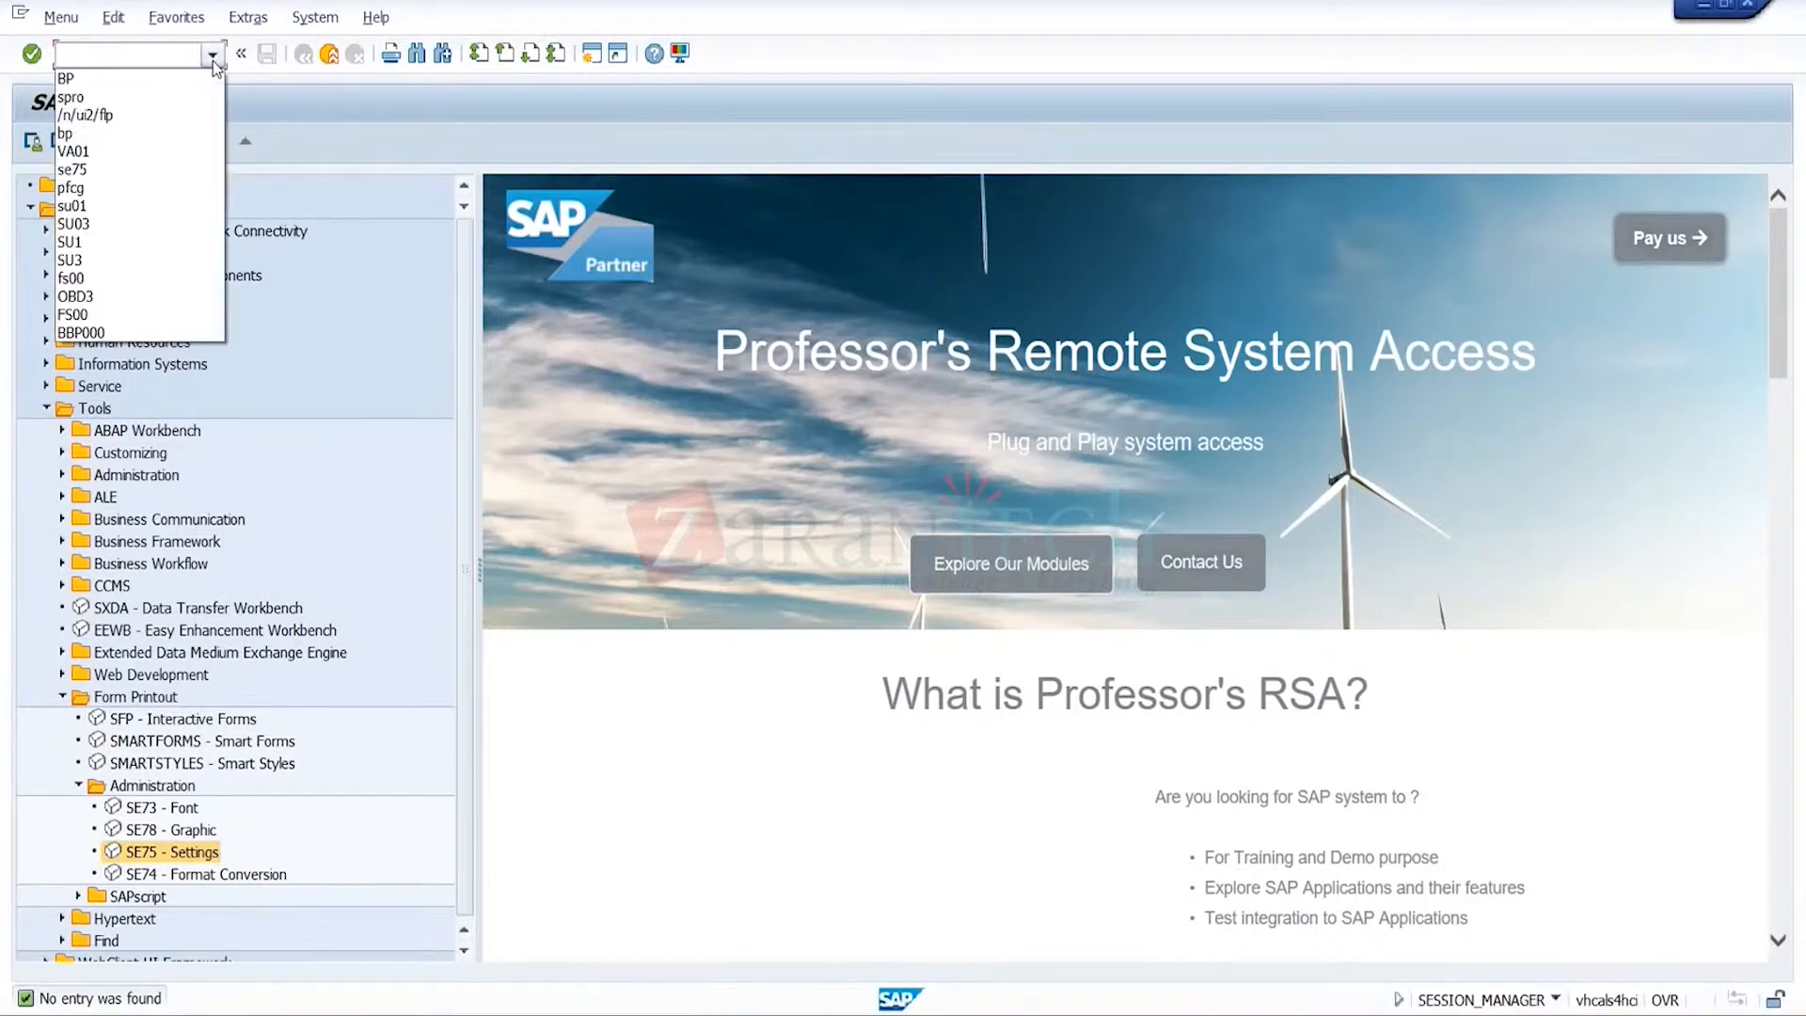
{"action": "left_click", "coordinate": [267, 100]}
{"action": "left_click", "coordinate": [416, 53]}
{"action": "type", "text": "pfcg"}
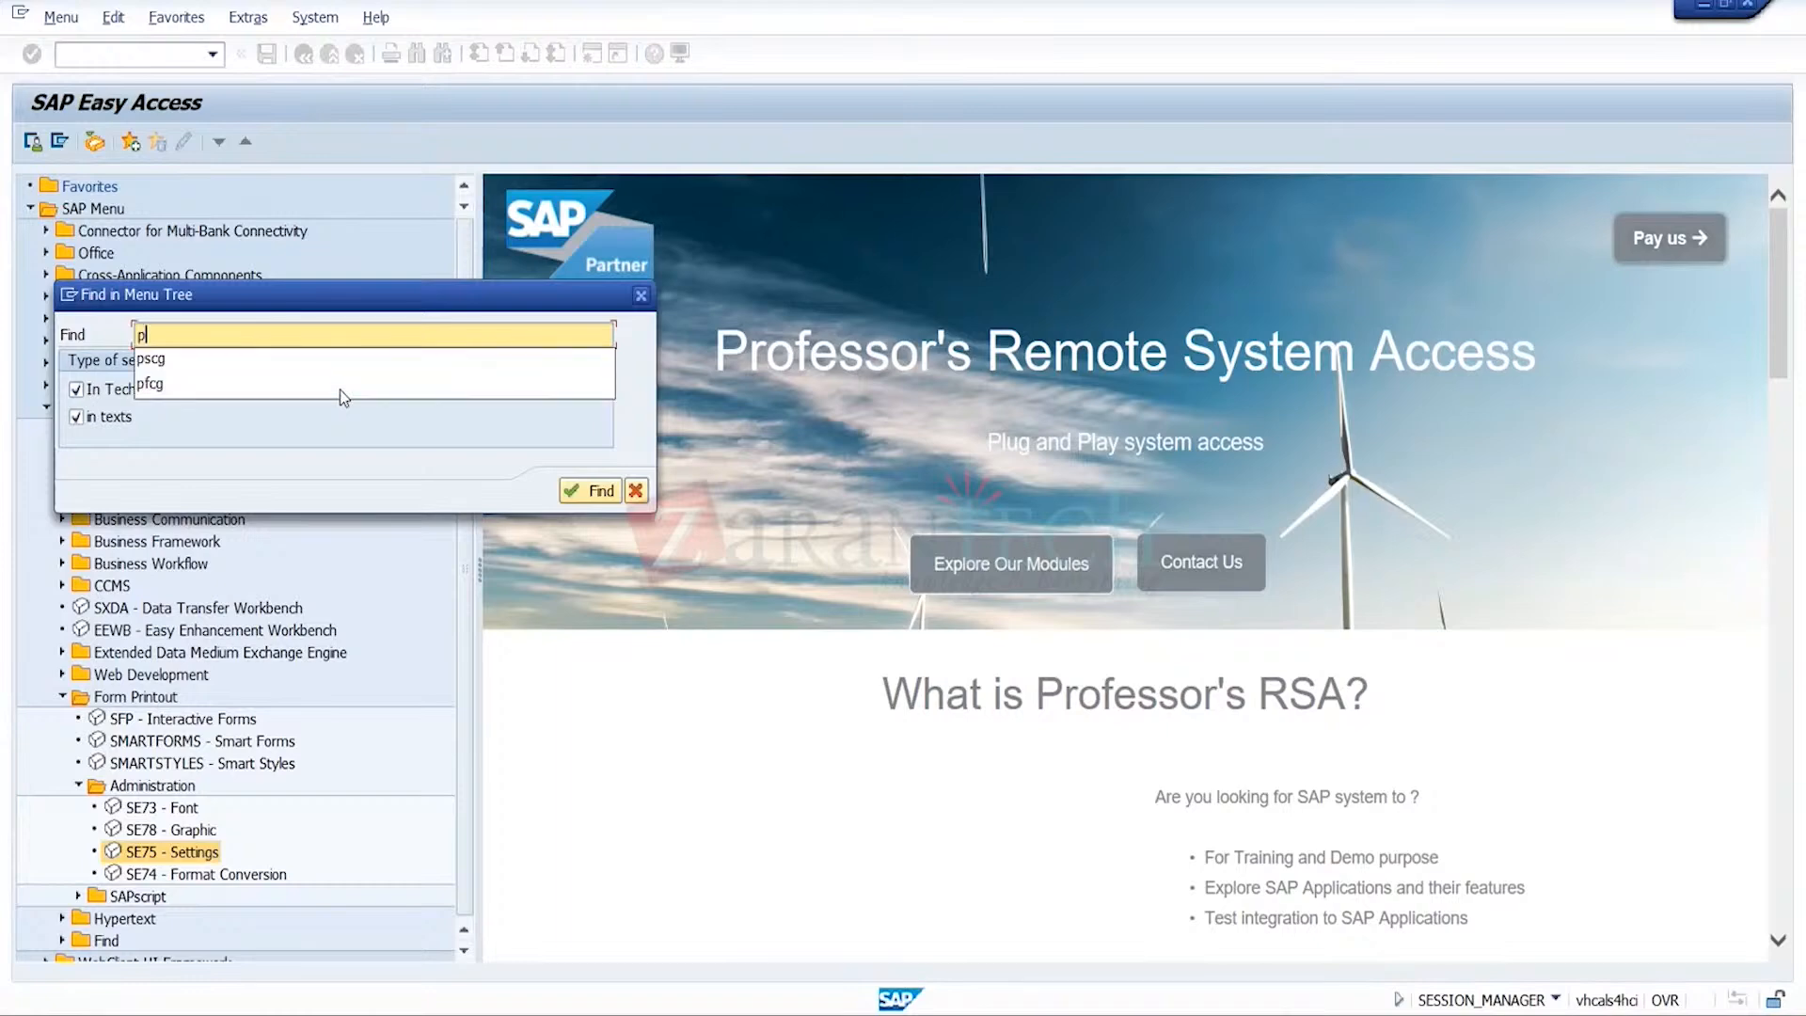
{"action": "left_click", "coordinate": [595, 488]}
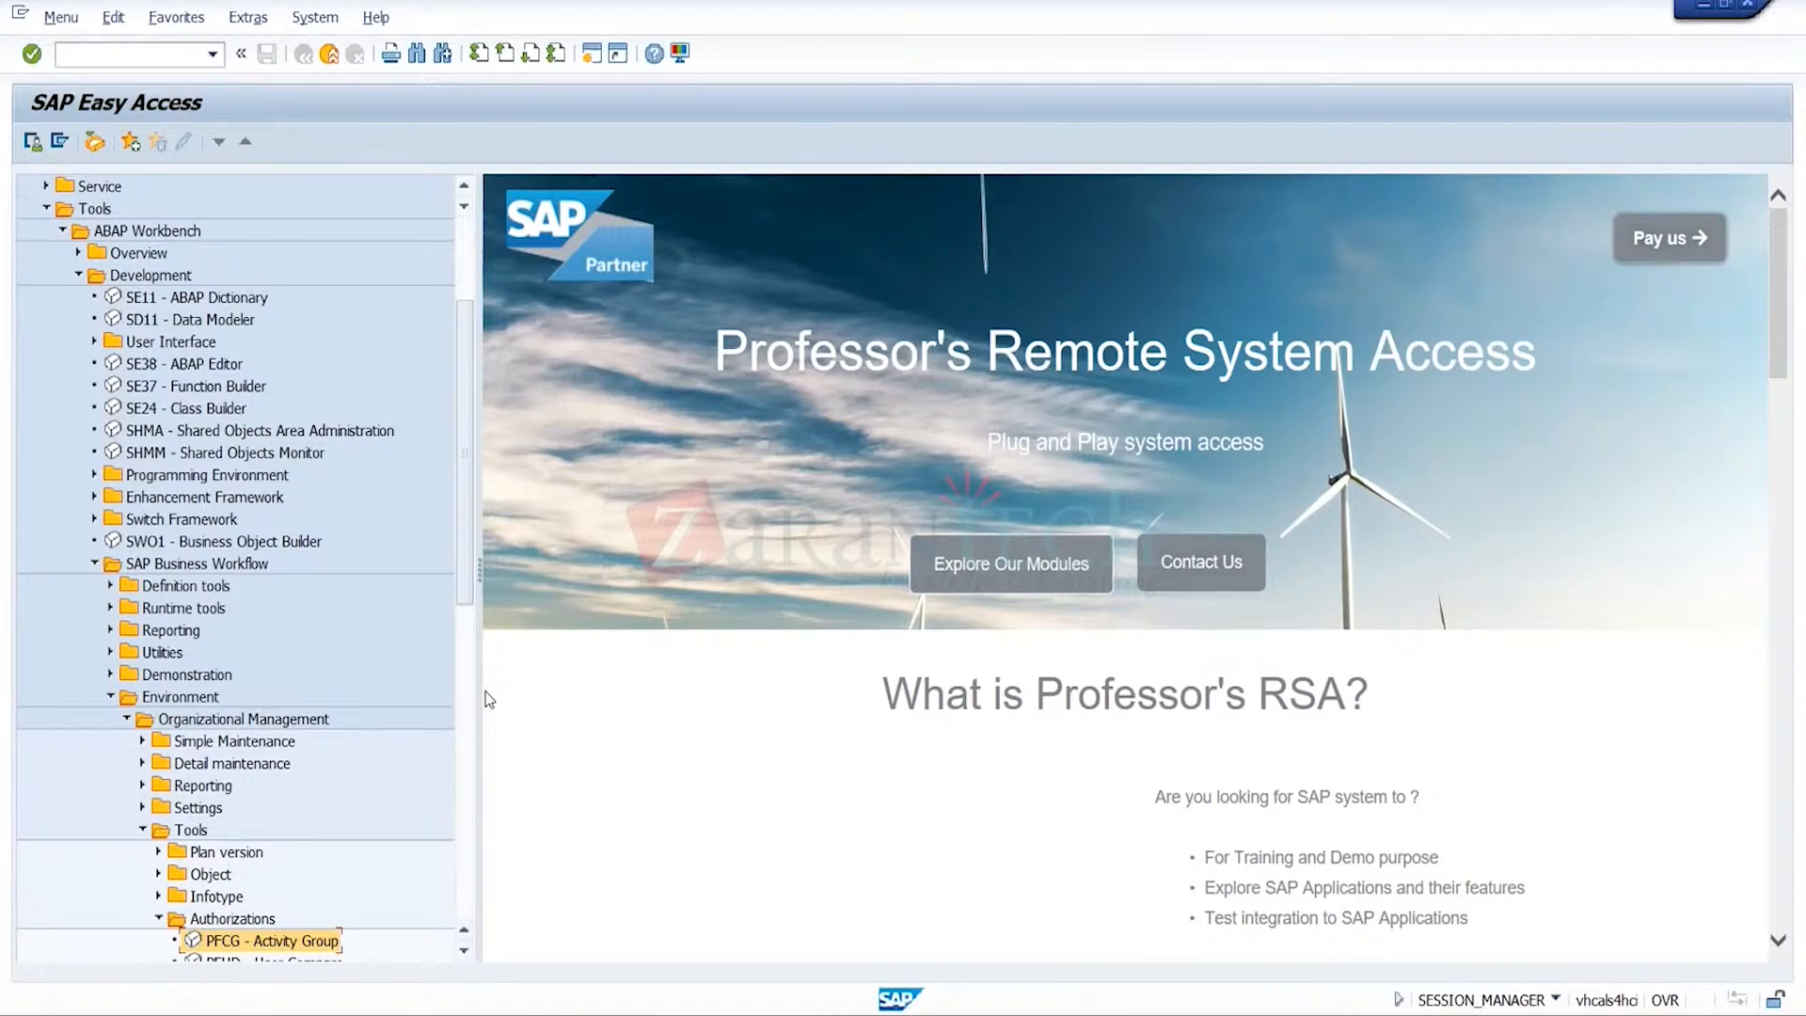
{"action": "left_click_drag", "start_coordinate": [468, 595], "coordinate": [470, 643]}
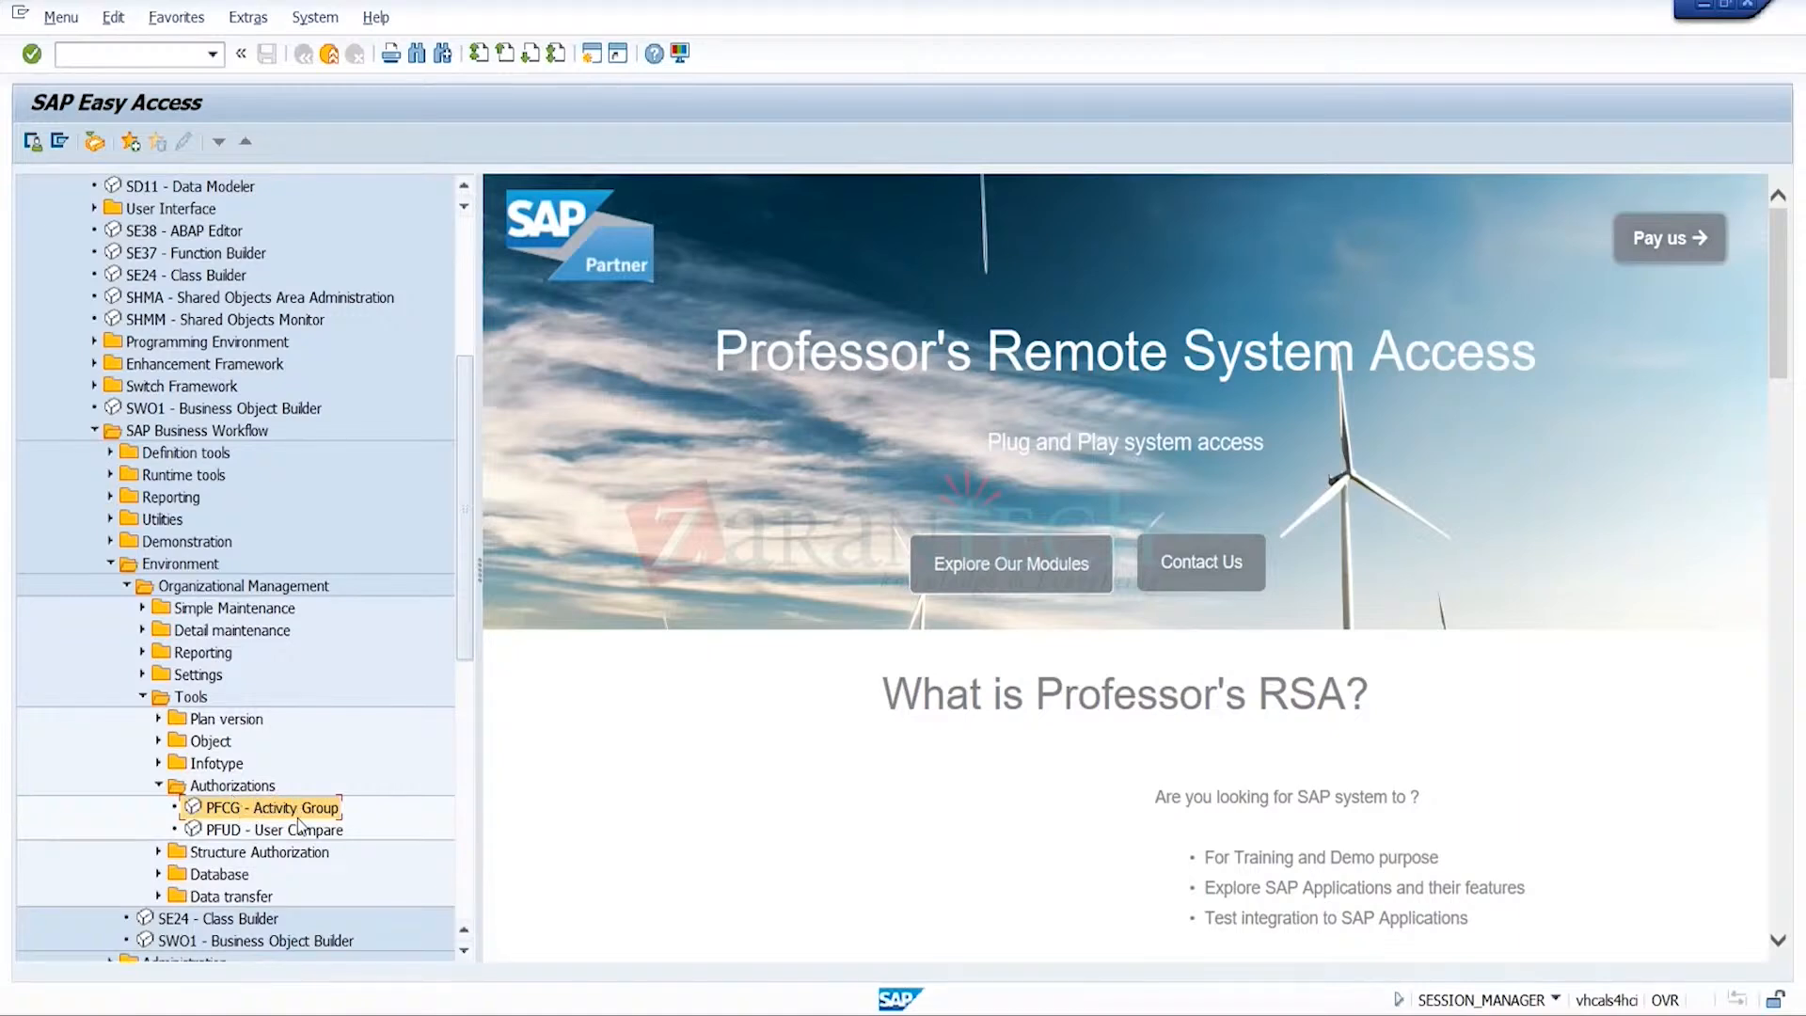
- Switch to the Role Maintenance session, list the available roles without any filter, and close the list without choosing one
{"action": "mouse_move", "coordinate": [1312, 1013]}
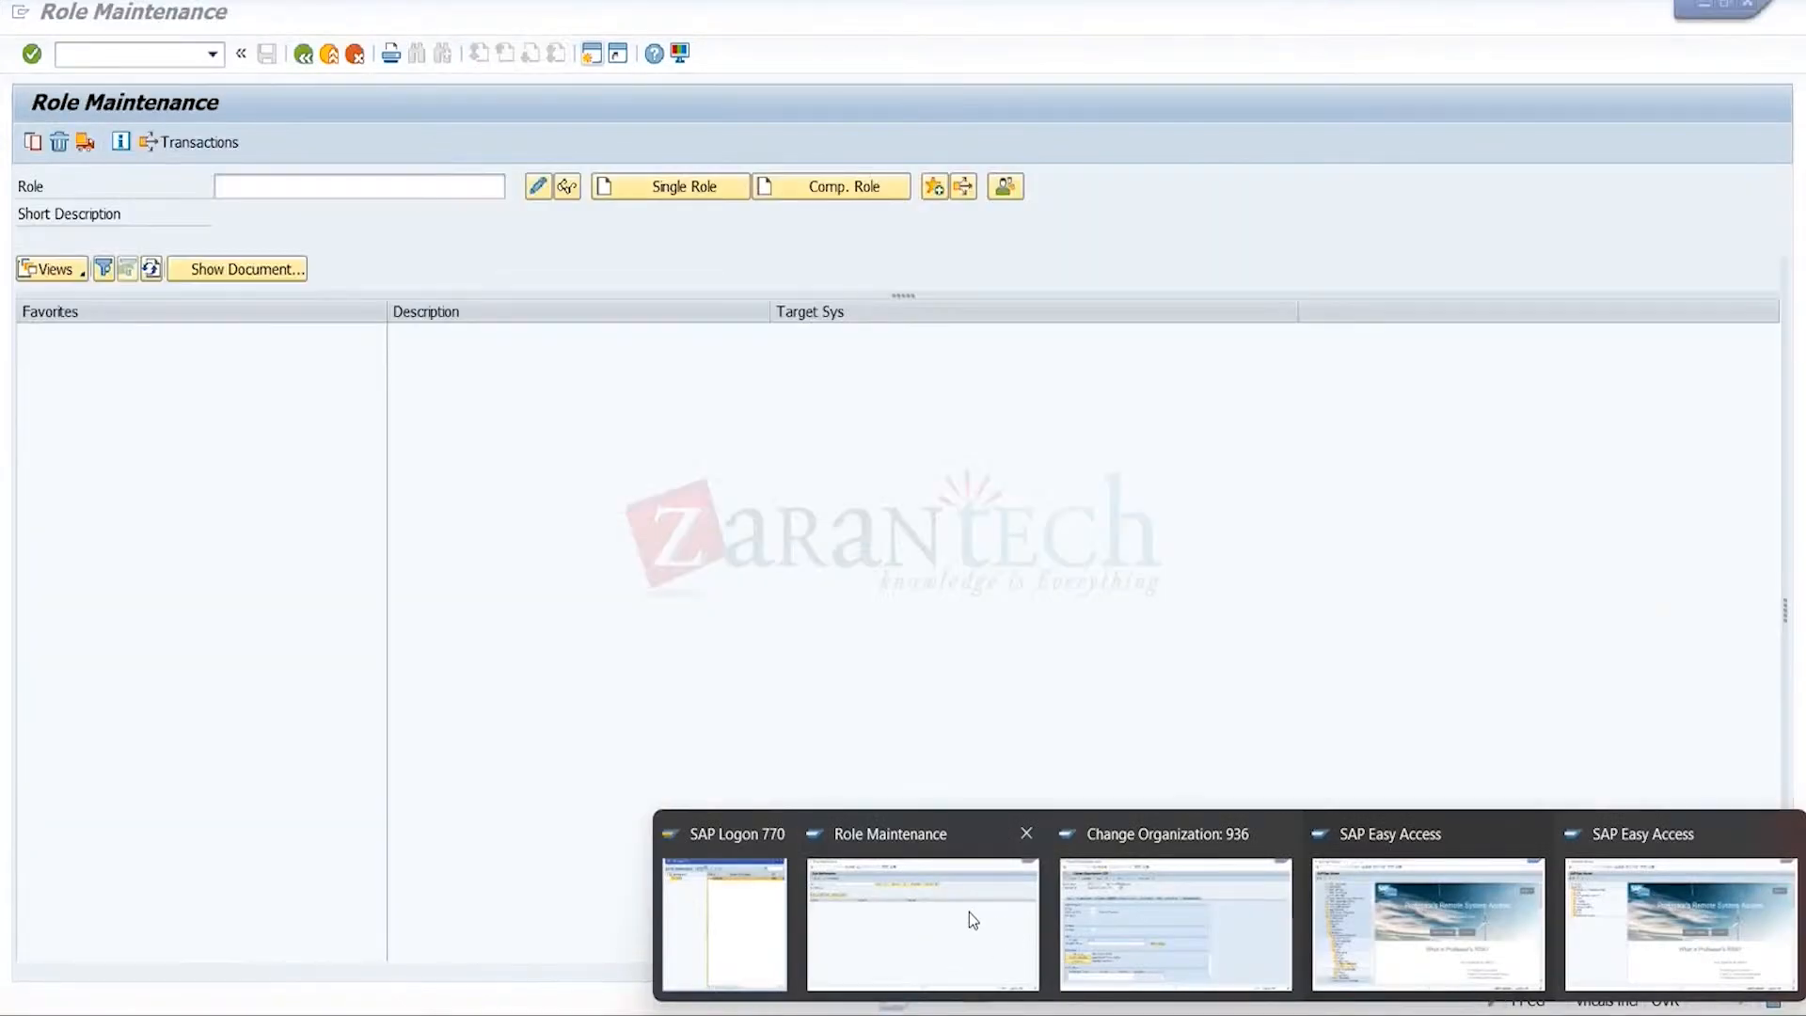
{"action": "left_click", "coordinate": [968, 911]}
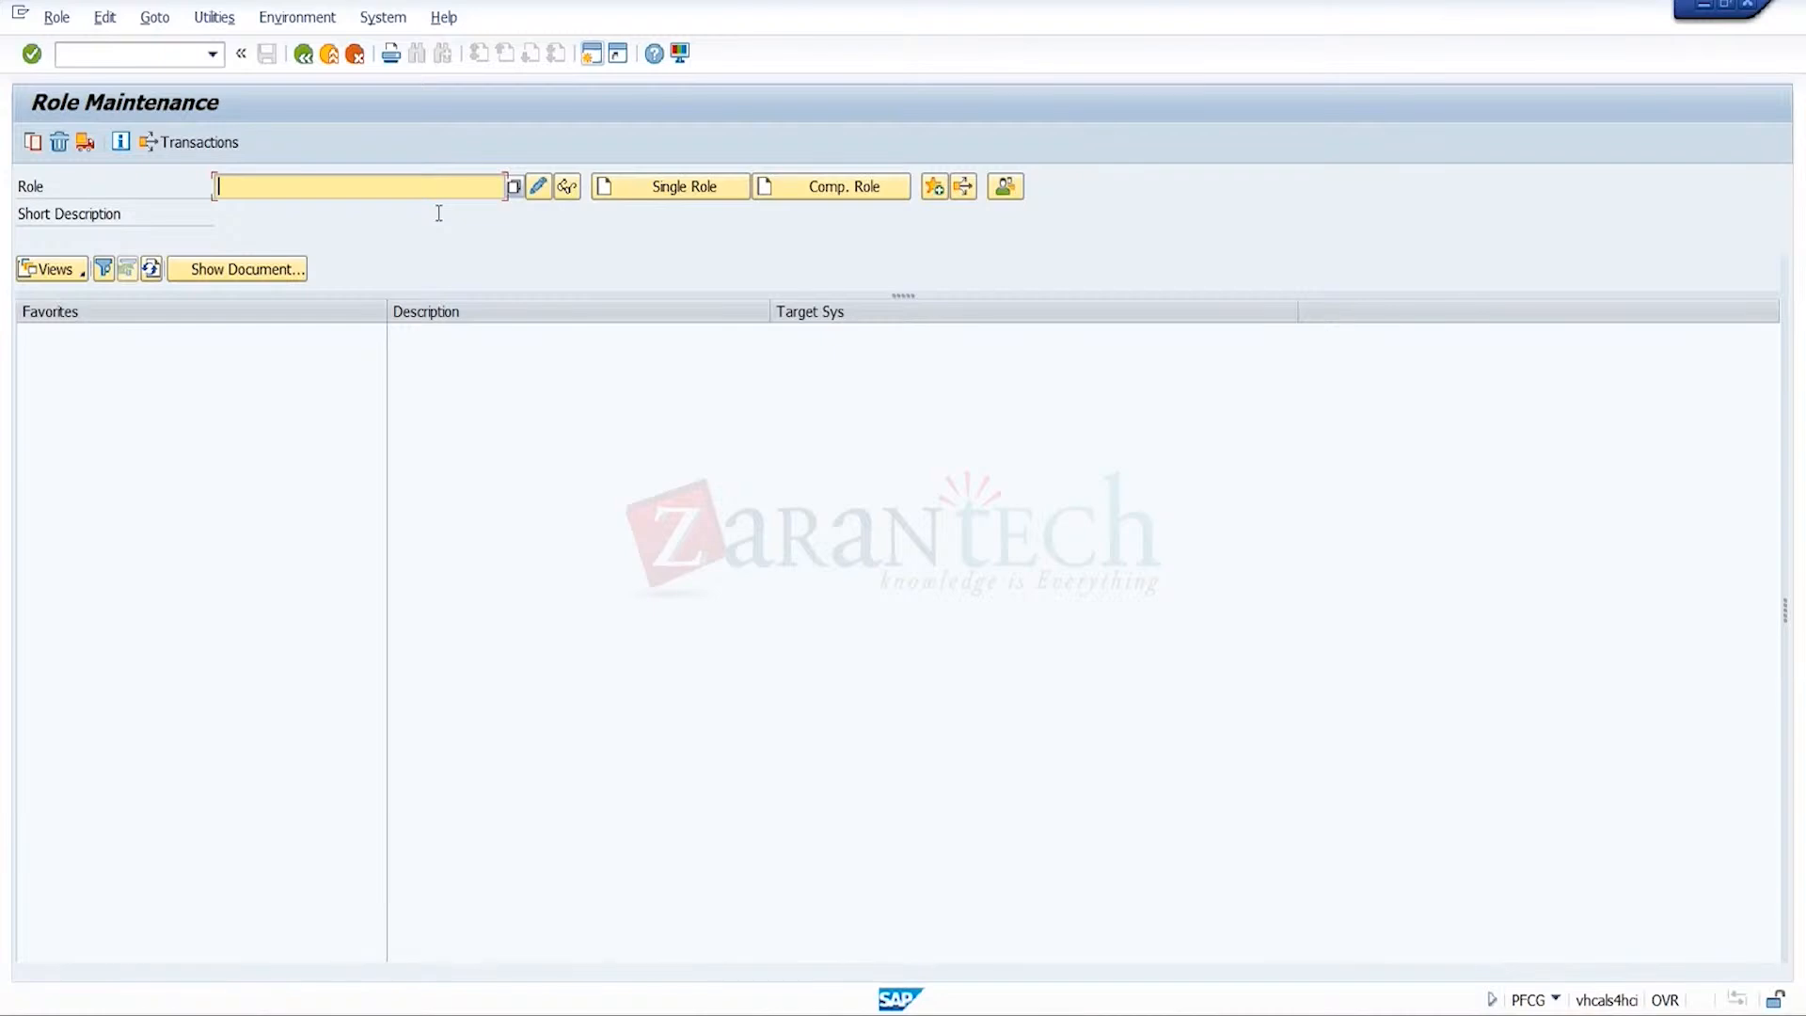
{"action": "left_click", "coordinate": [533, 187]}
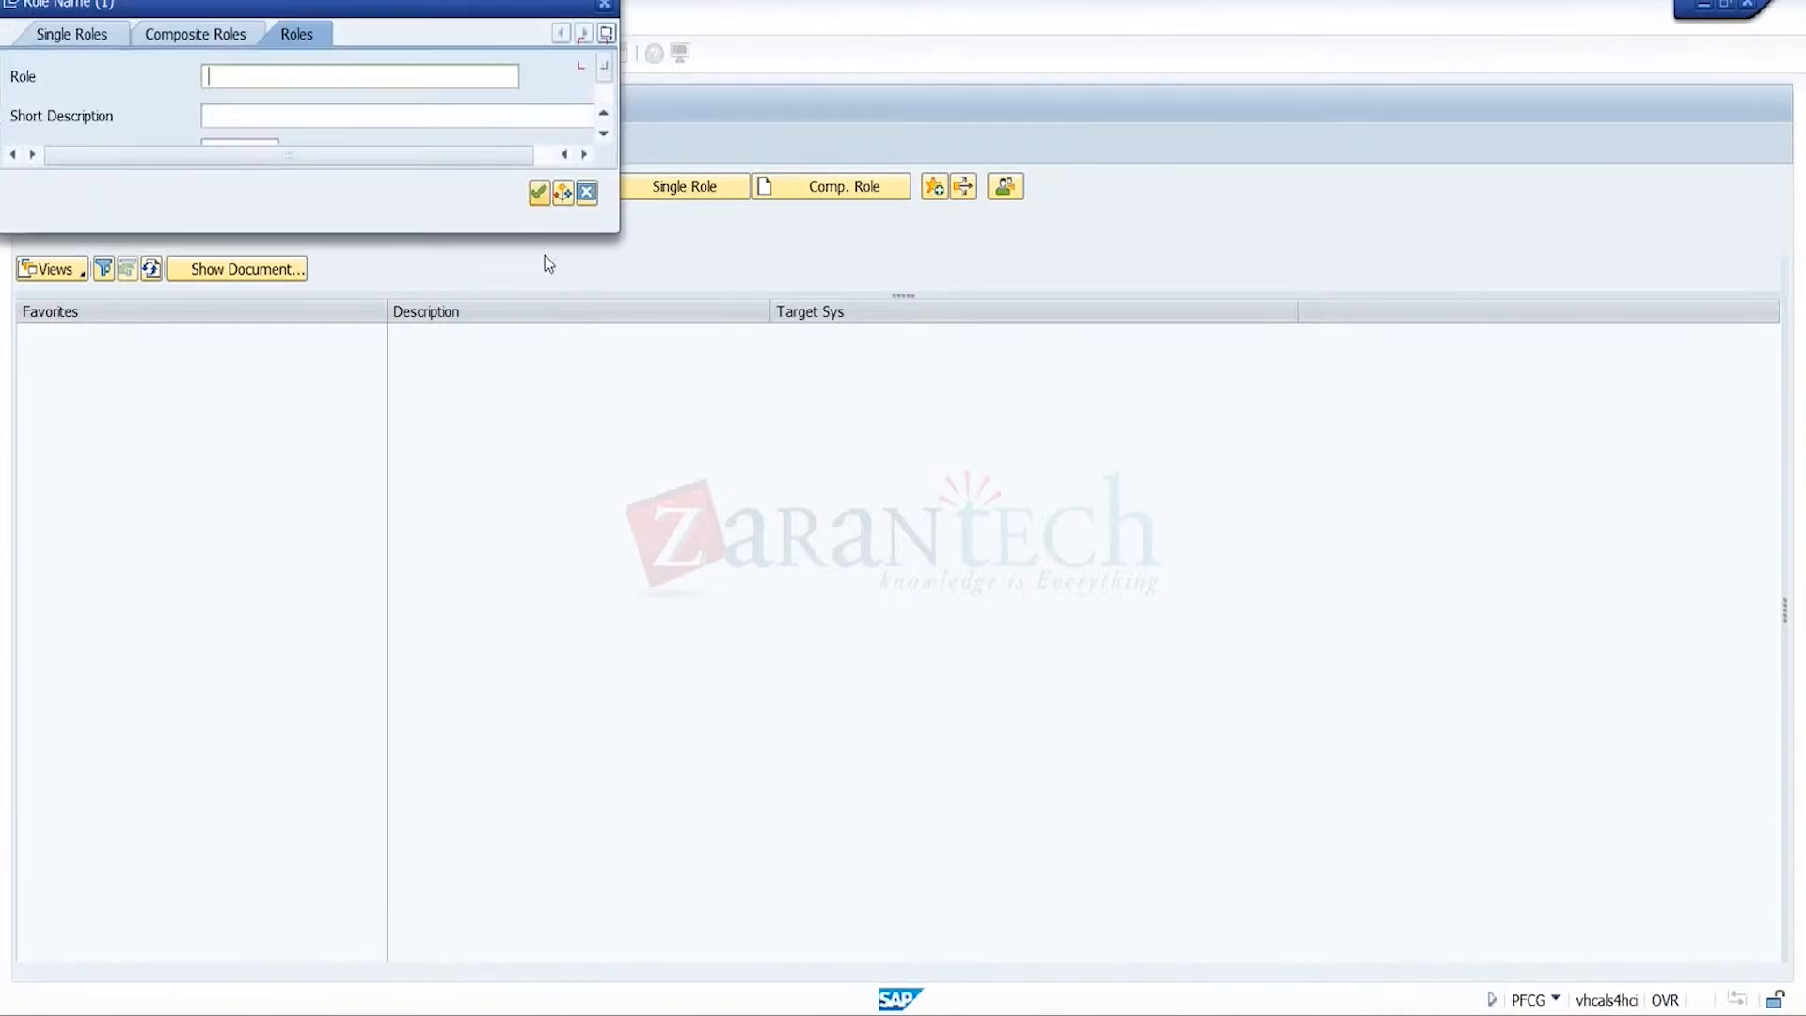
{"action": "left_click", "coordinate": [541, 195]}
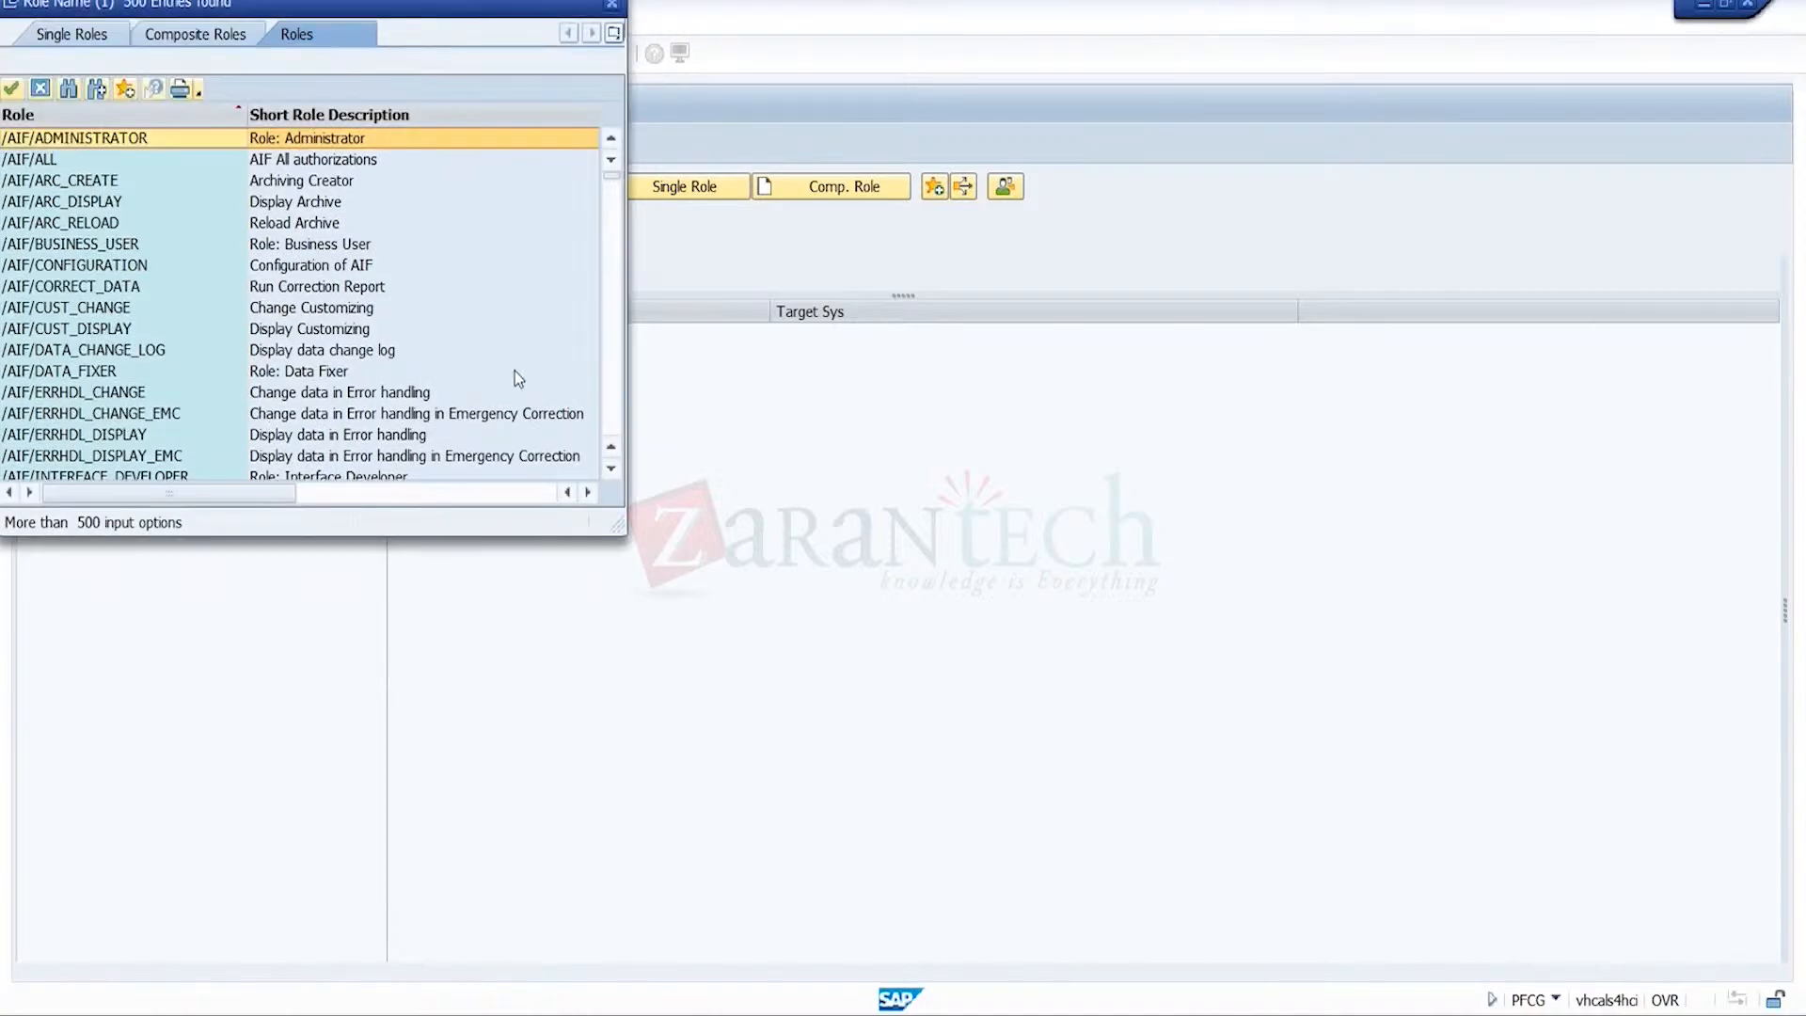
{"action": "left_click", "coordinate": [39, 91]}
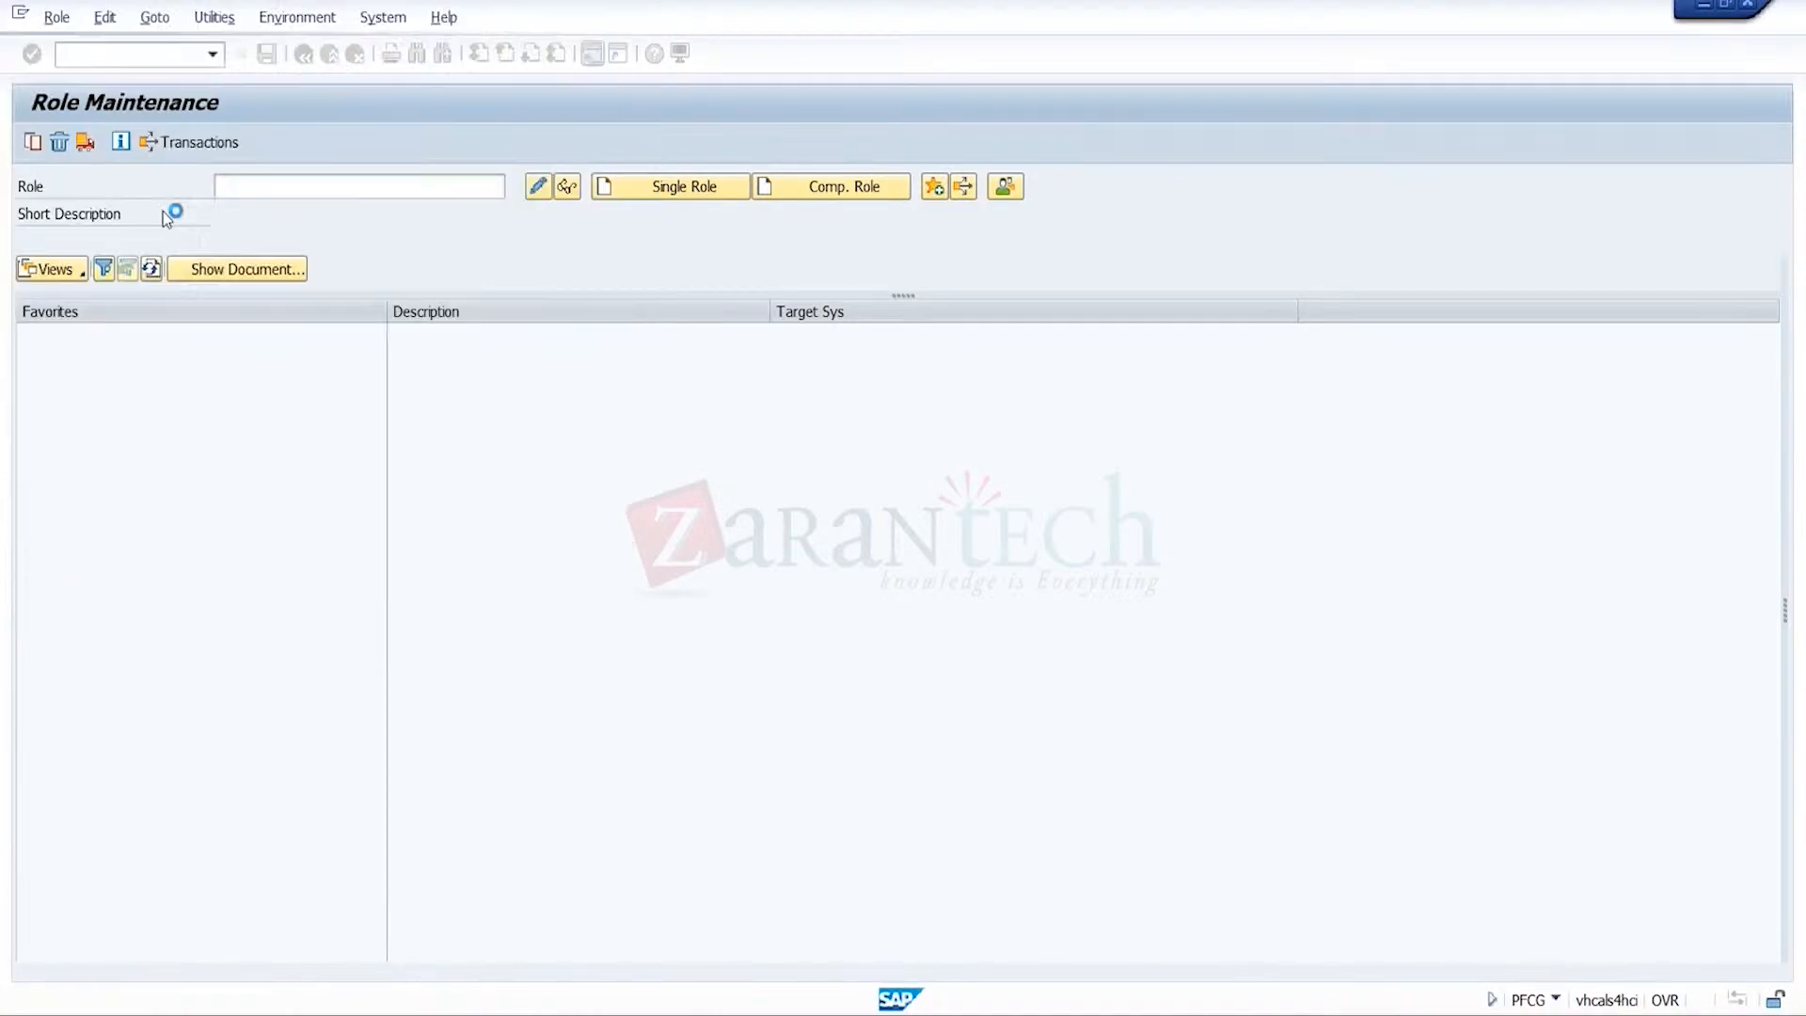
{"action": "left_click", "coordinate": [369, 192]}
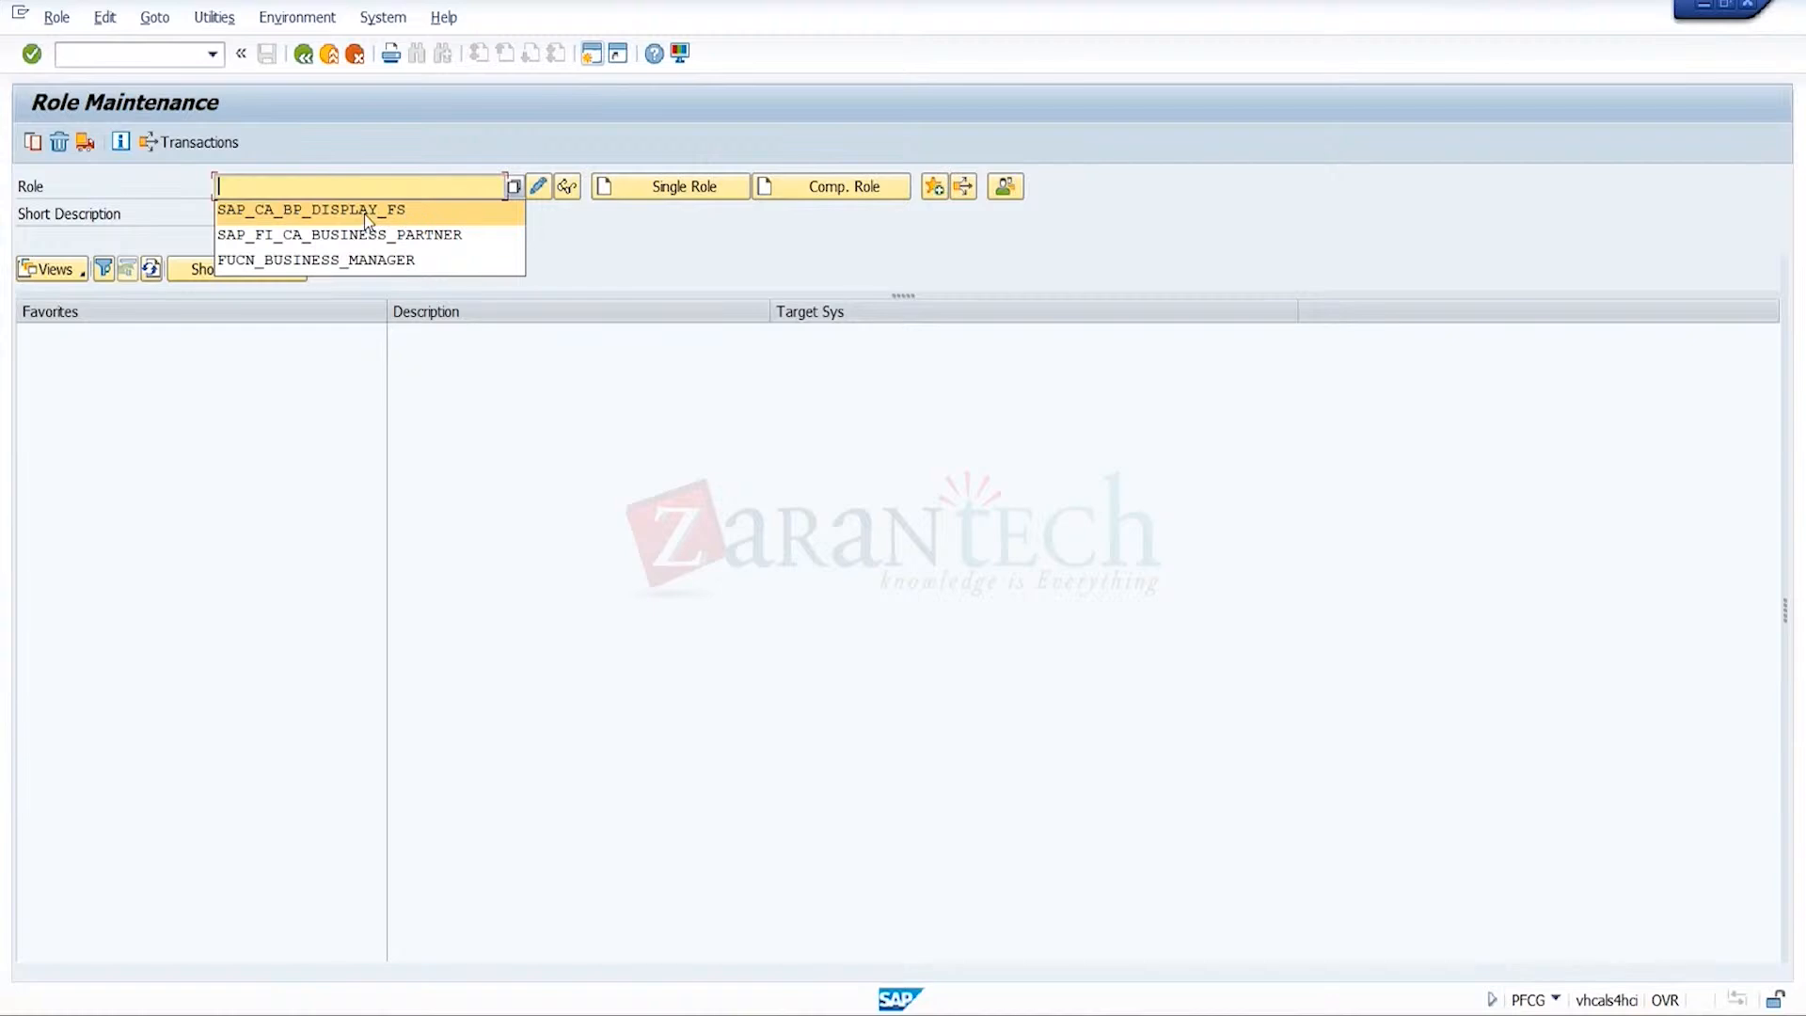
{"action": "left_click", "coordinate": [583, 270]}
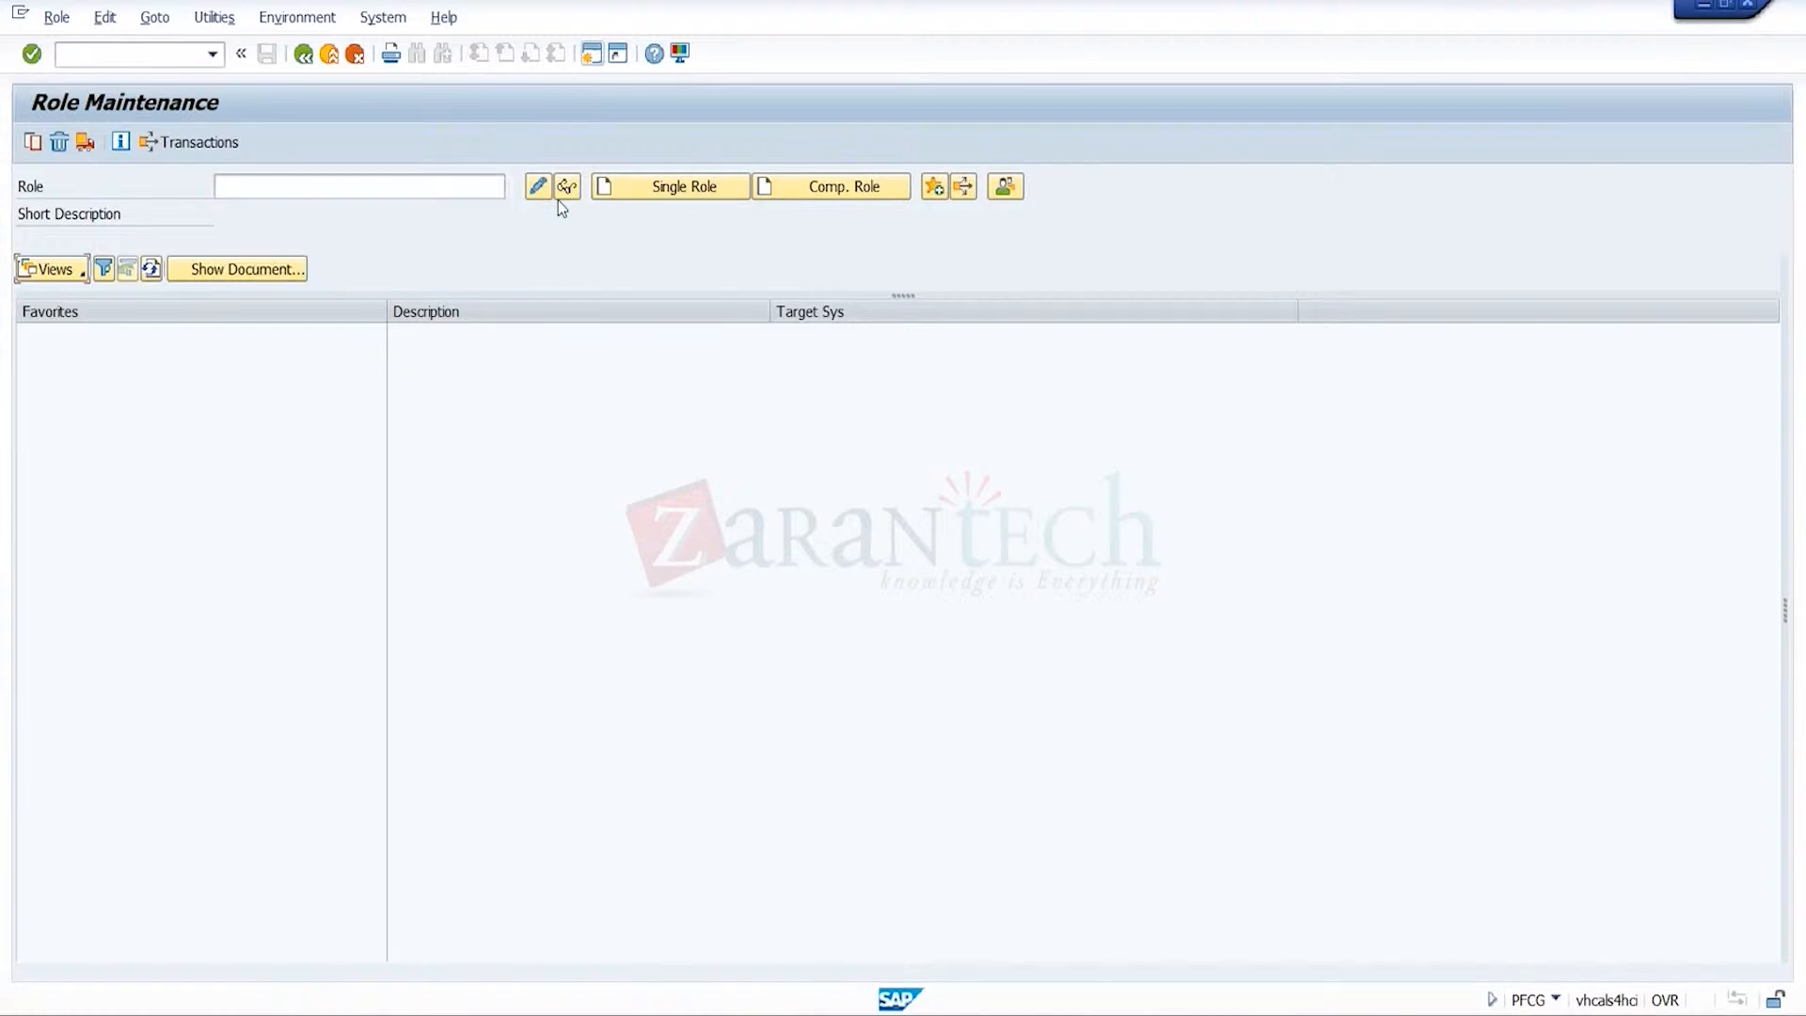
{"action": "left_click", "coordinate": [517, 188]}
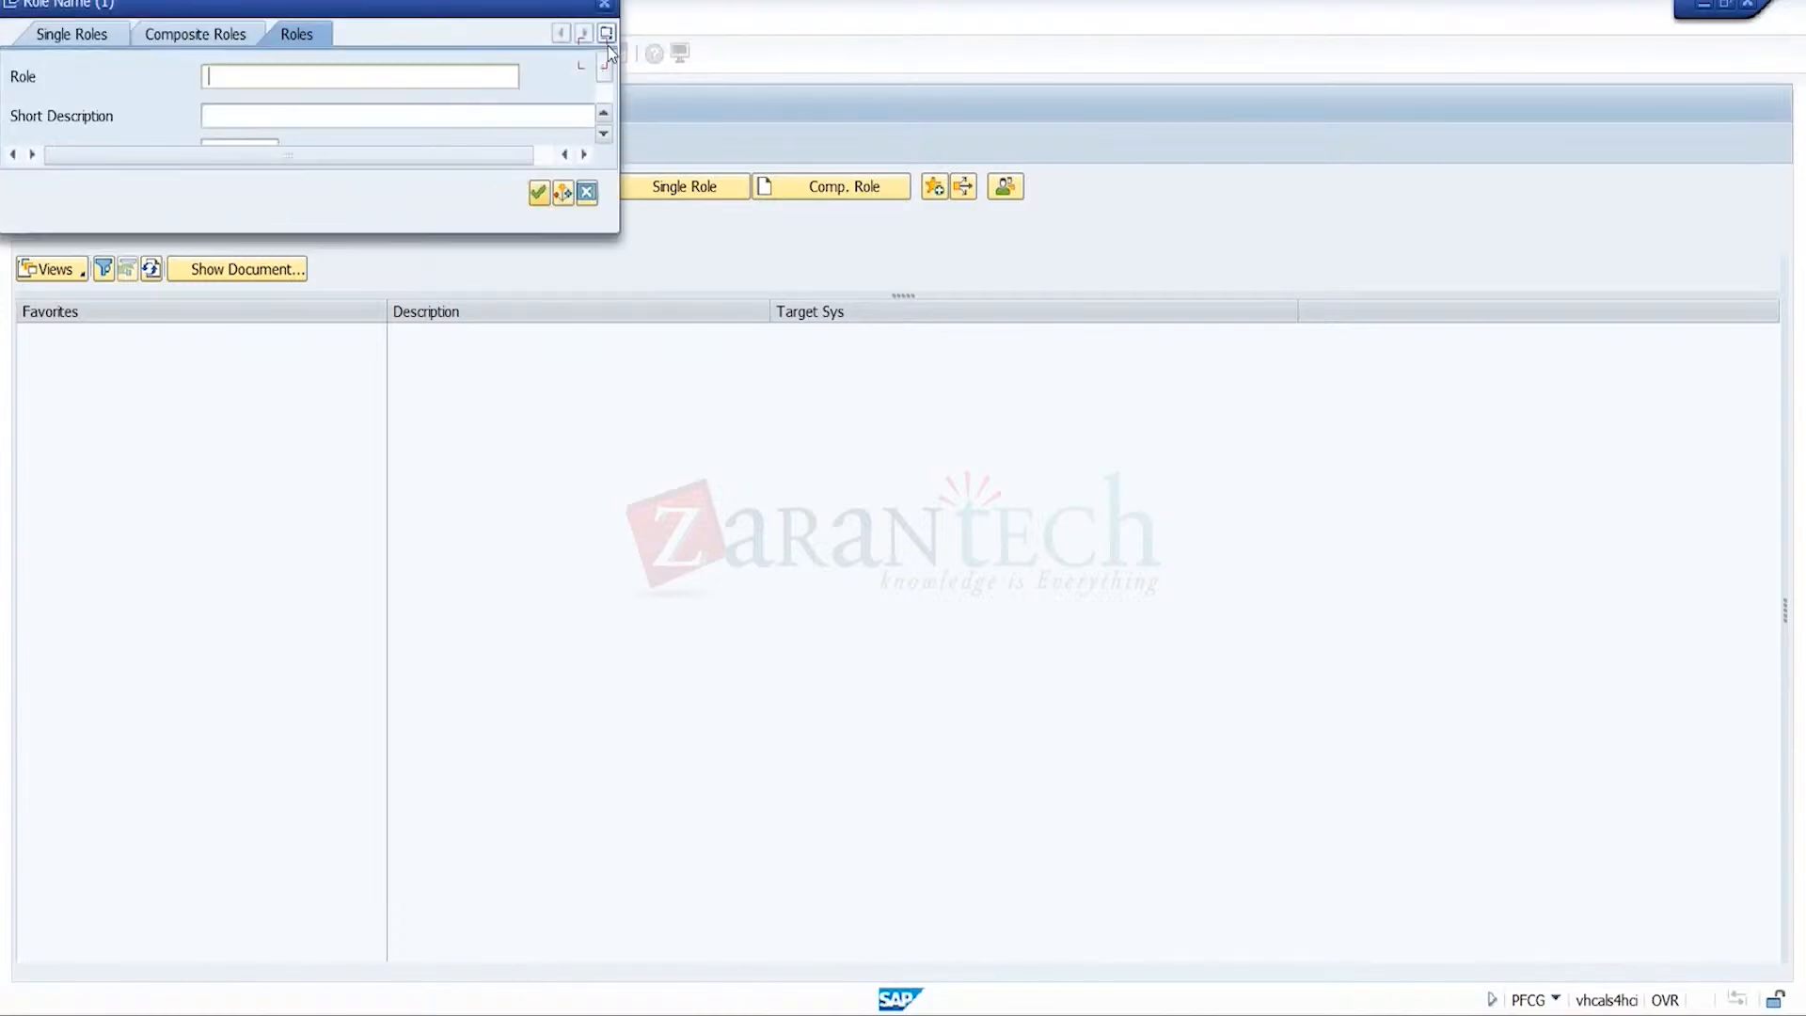
{"action": "left_click", "coordinate": [587, 192]}
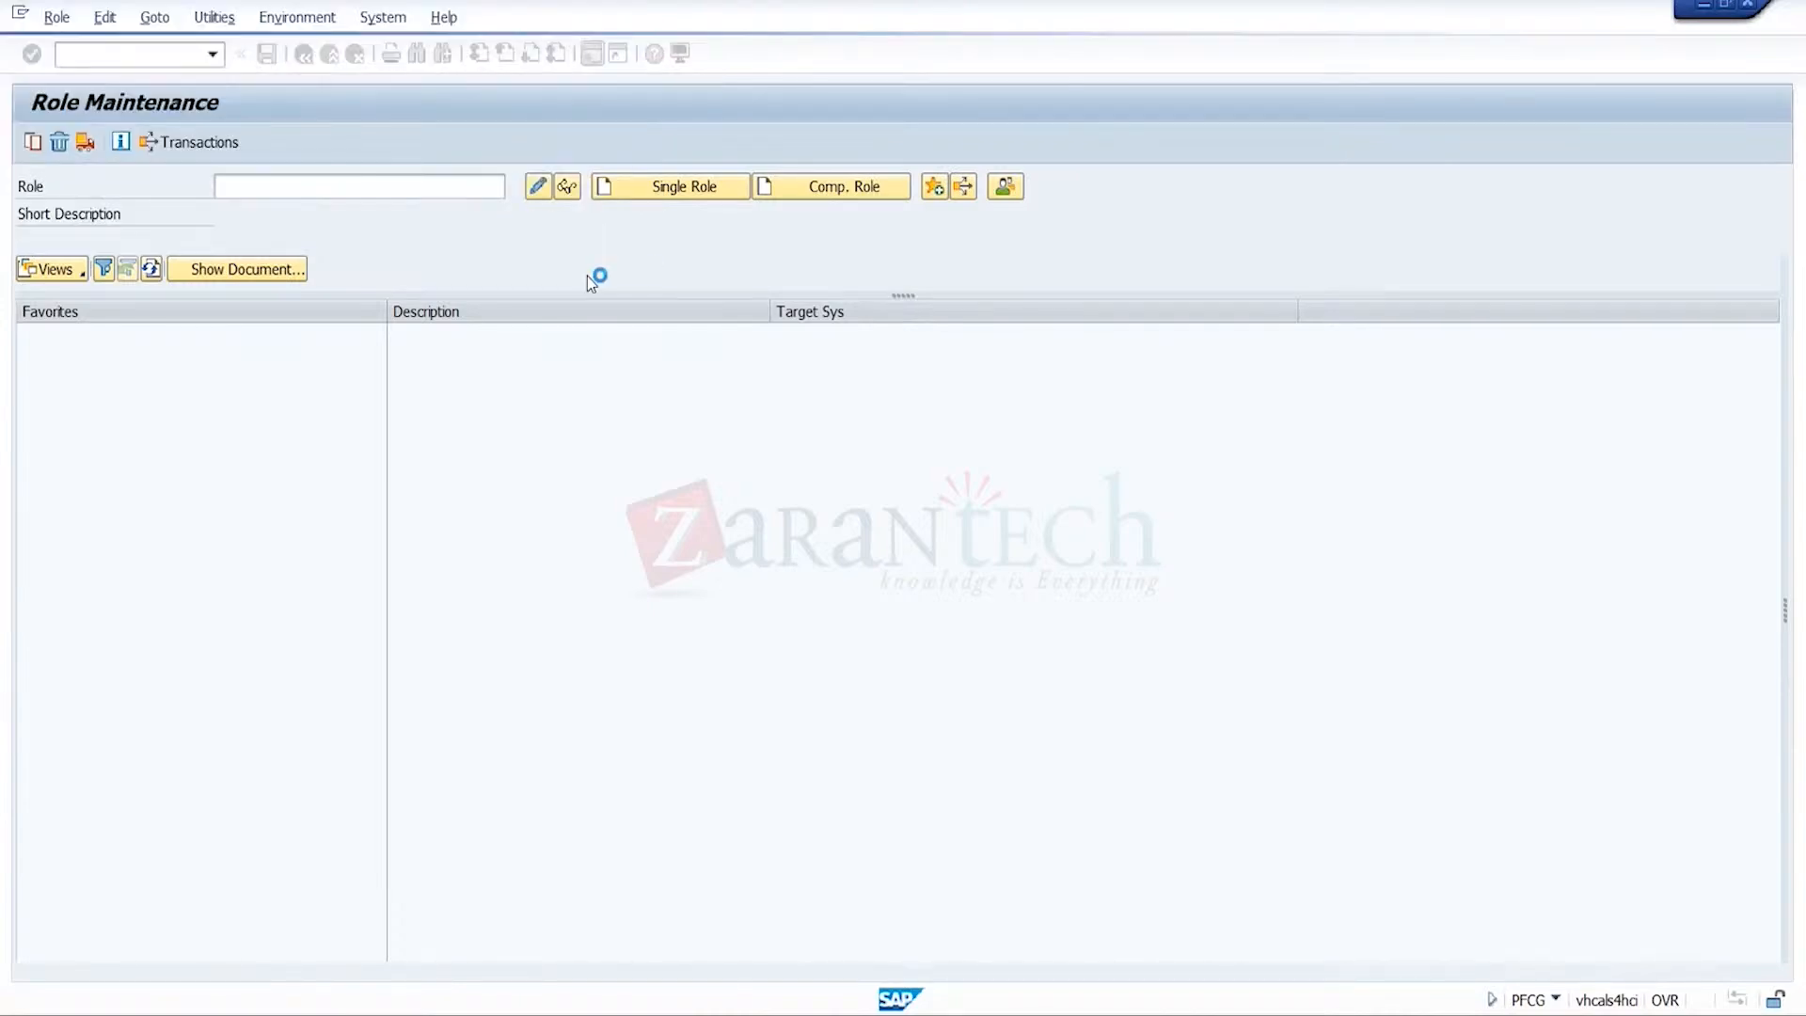
- Enter SAP_CA_BP_DISPLAY_FS as the role, reusing the earlier entry
{"action": "left_click", "coordinate": [477, 195]}
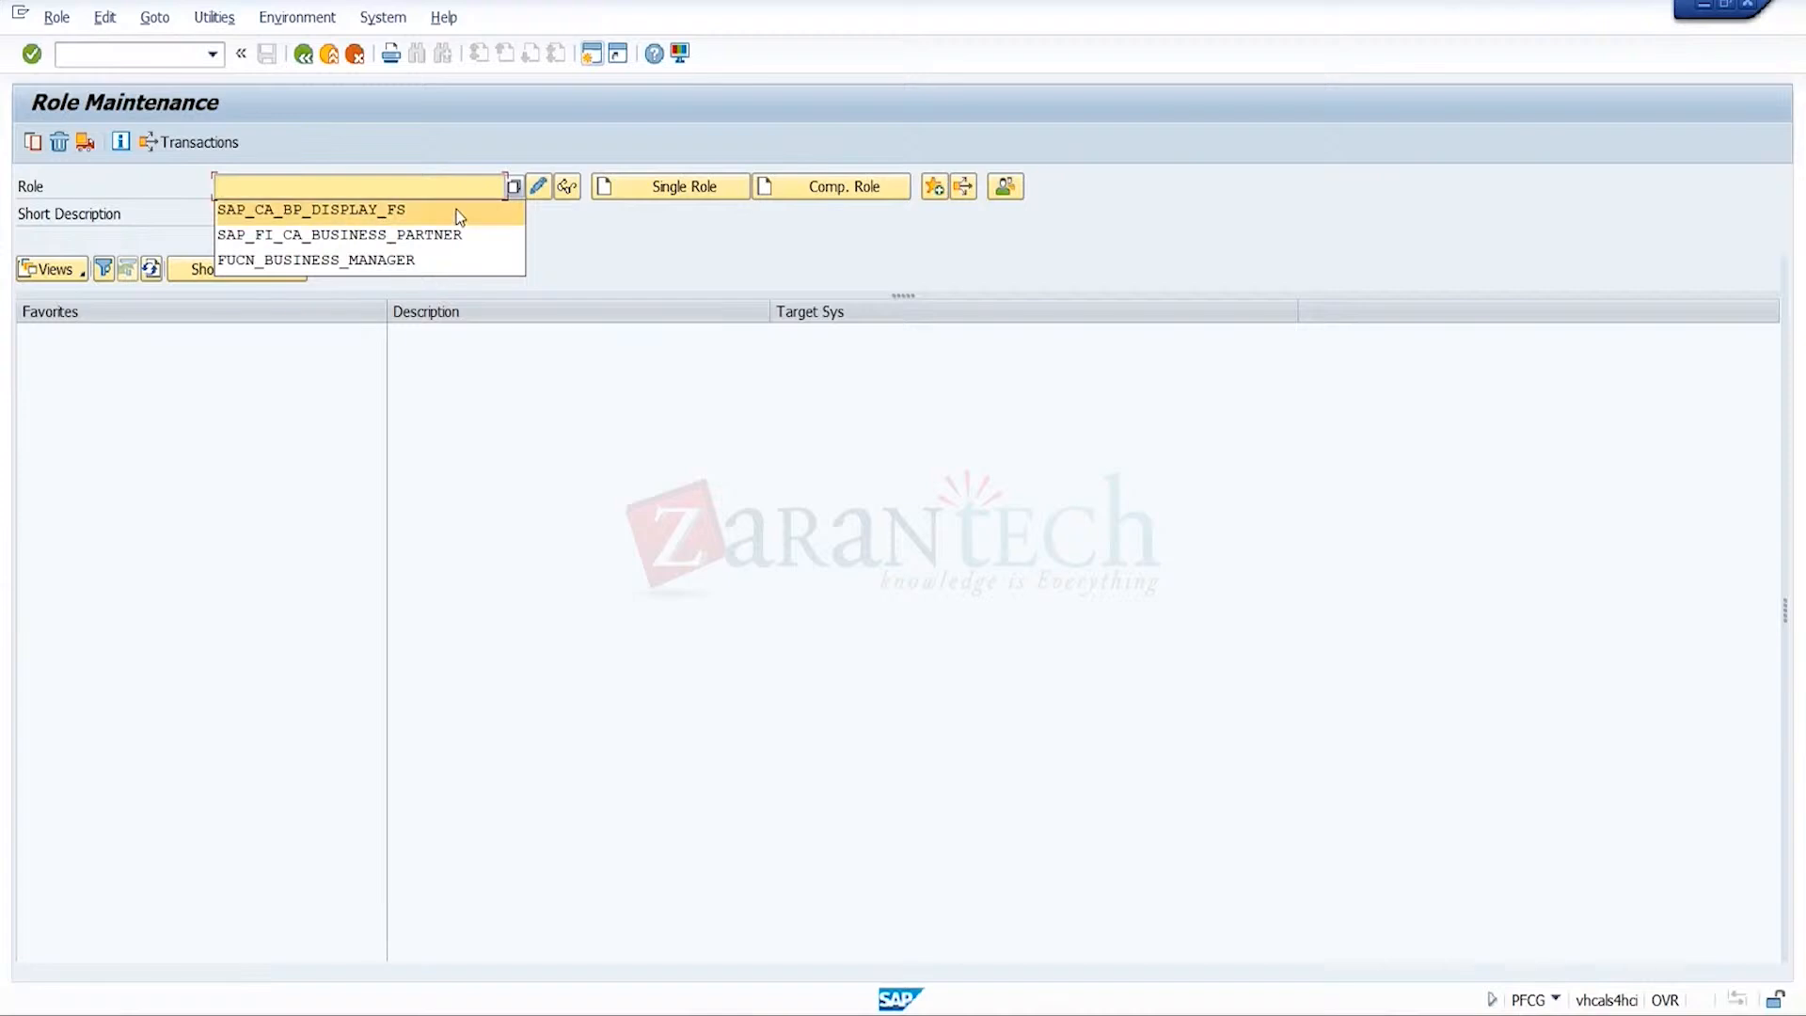
{"action": "left_click", "coordinate": [461, 207]}
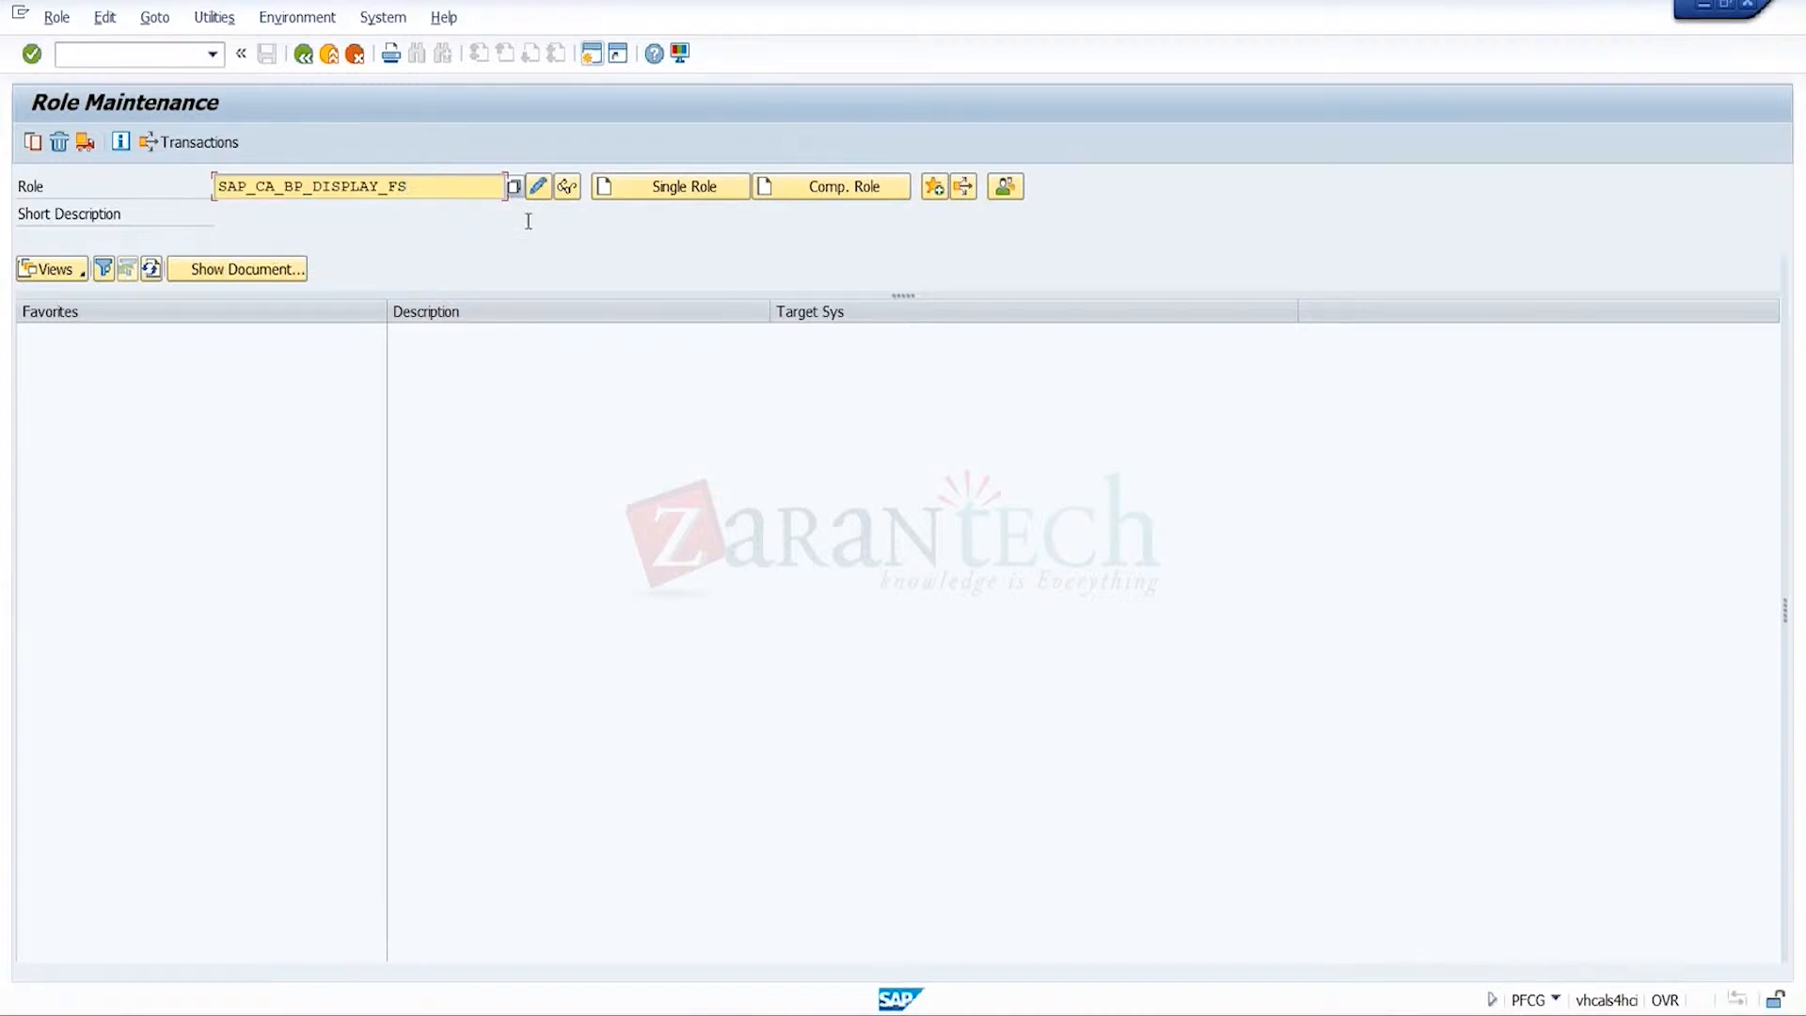
- Try to restrict the role value search to the name "Identification", among all roles and among single roles
{"action": "left_click", "coordinate": [517, 194]}
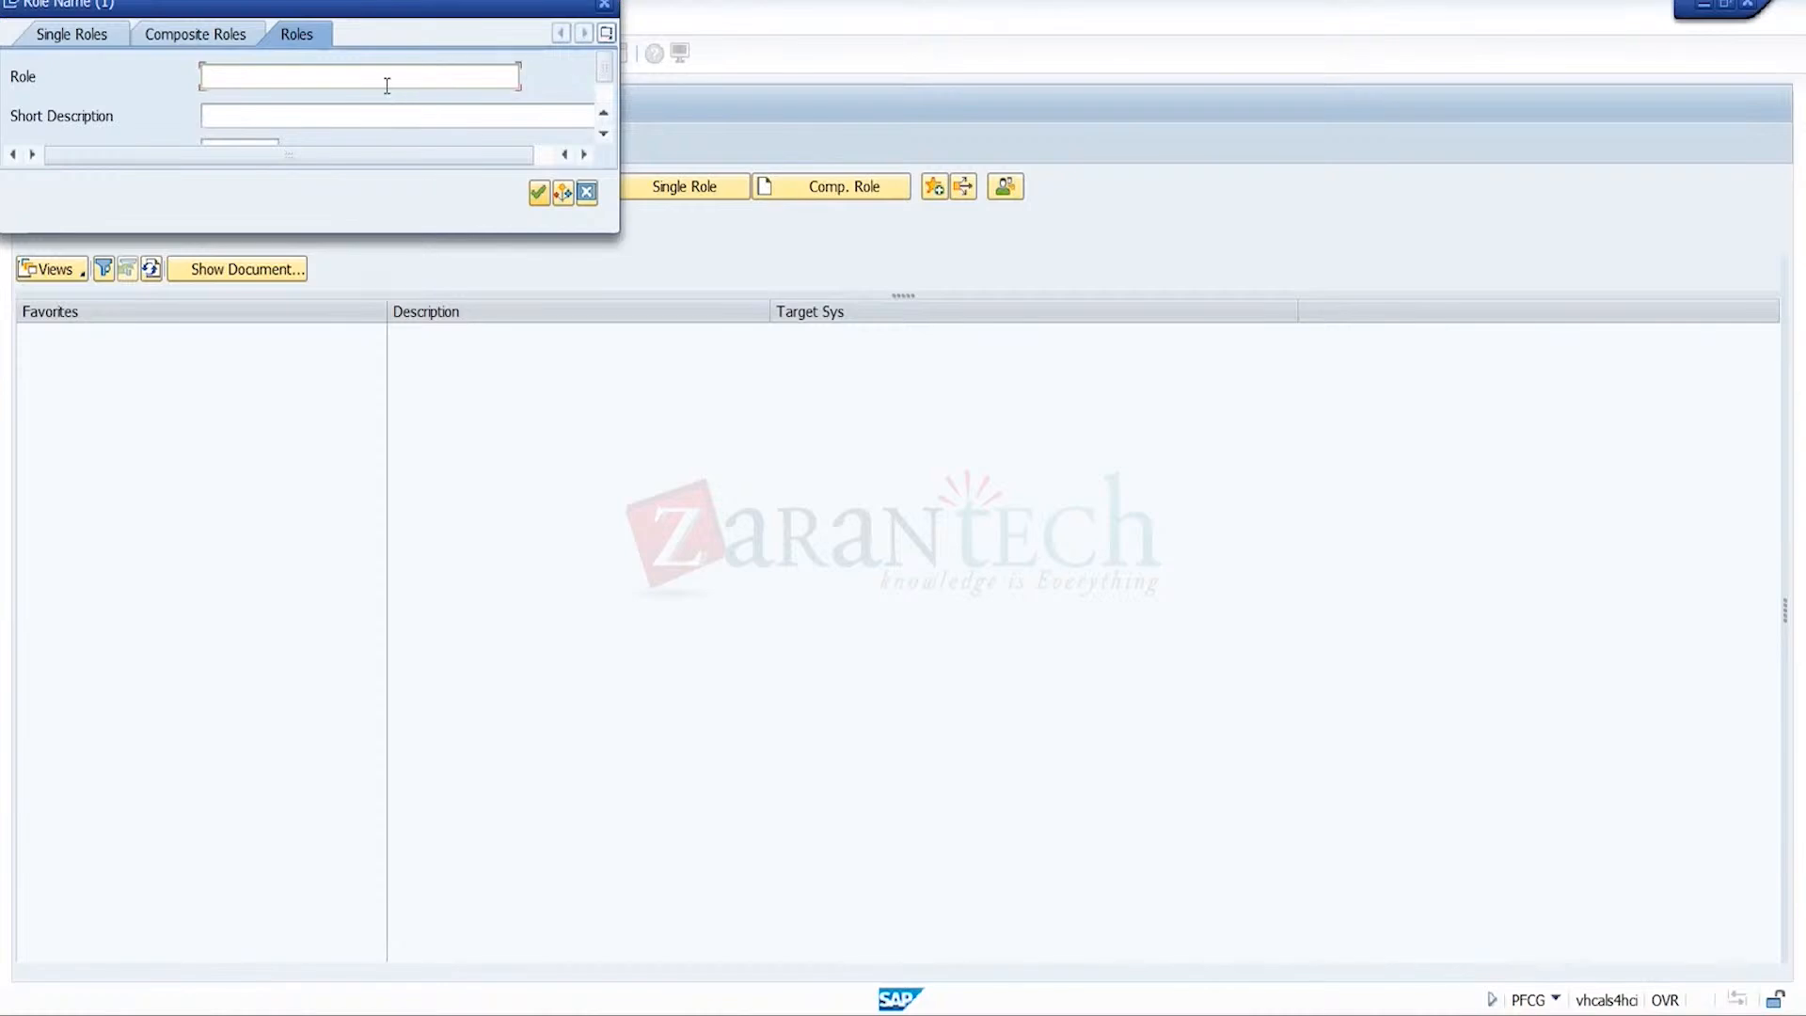
{"action": "type", "text": "Identification"}
{"action": "key", "text": "BackSpace"}
{"action": "key", "text": "BackSpace"}
{"action": "key", "text": "BackSpace"}
{"action": "key", "text": "BackSpace"}
{"action": "key", "text": "BackSpace"}
{"action": "key", "text": "BackSpace"}
{"action": "key", "text": "BackSpace"}
{"action": "key", "text": "BackSpace"}
{"action": "key", "text": "BackSpace"}
{"action": "key", "text": "BackSpace"}
{"action": "key", "text": "BackSpace"}
{"action": "key", "text": "BackSpace"}
{"action": "key", "text": "BackSpace"}
{"action": "key", "text": "BackSpace"}
{"action": "left_click", "coordinate": [87, 35]}
{"action": "left_click", "coordinate": [276, 80]}
{"action": "type", "text": "Identification"}
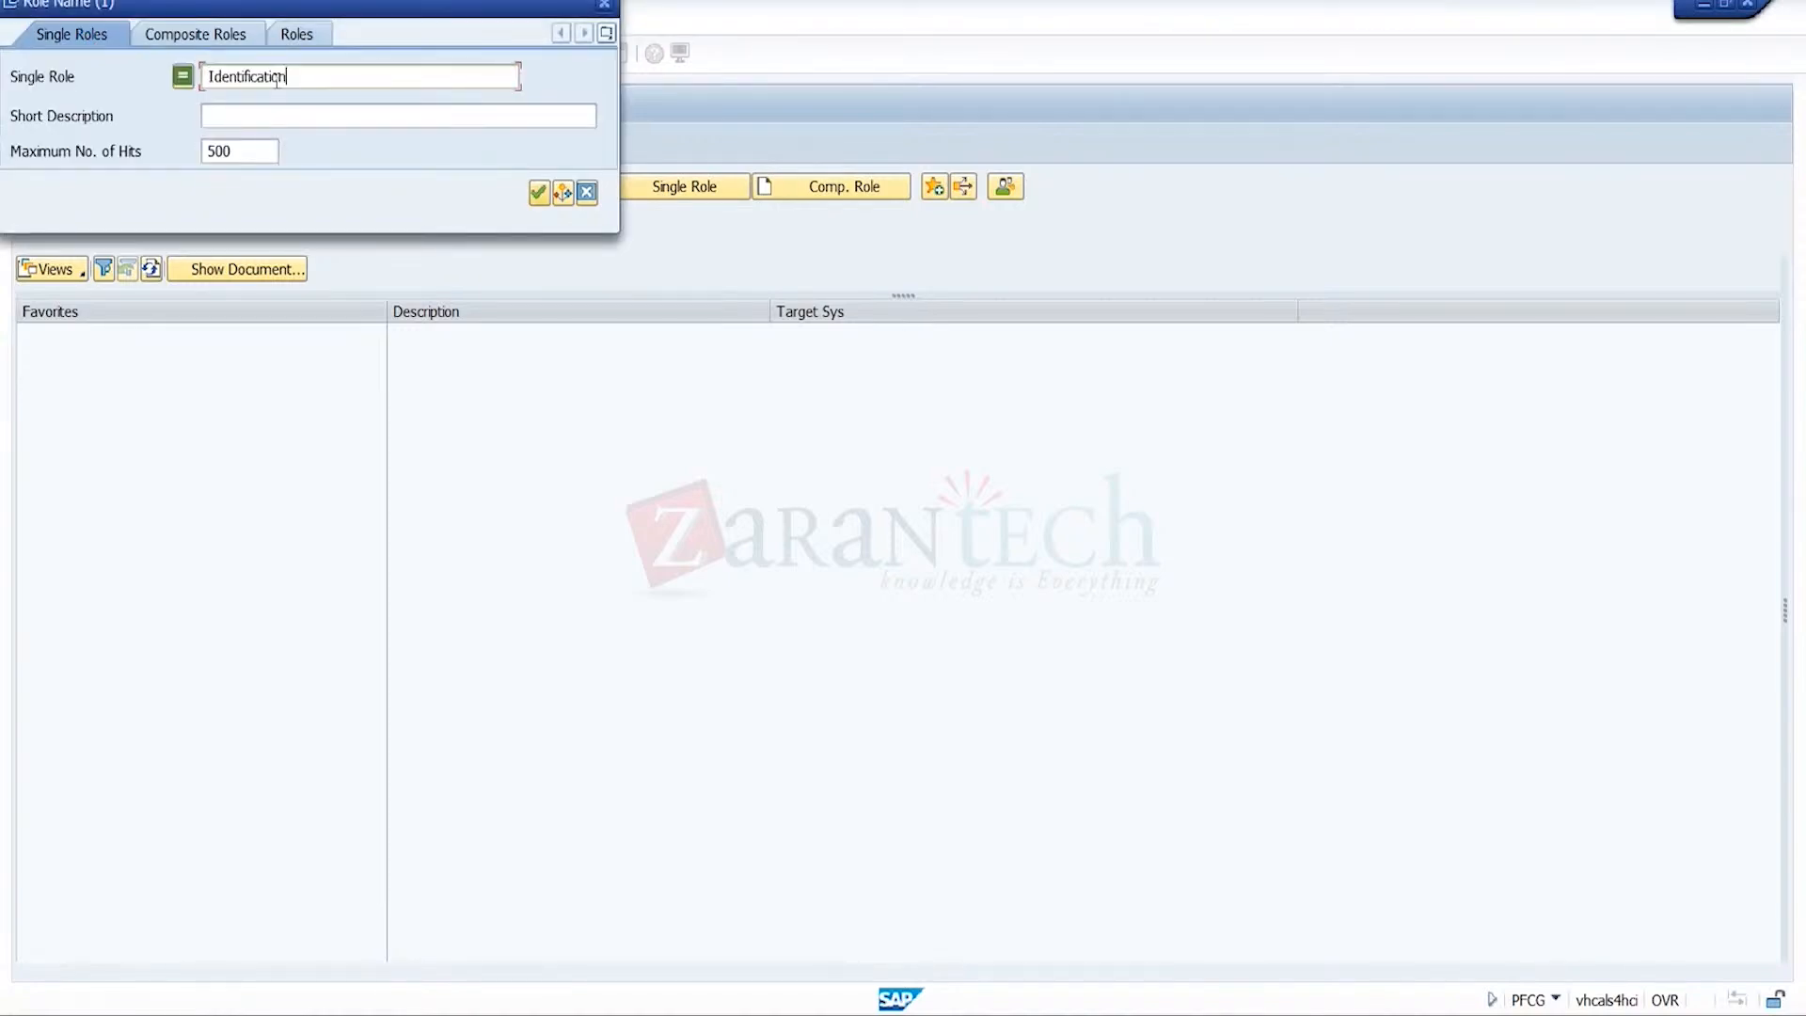
{"action": "left_click", "coordinate": [297, 35]}
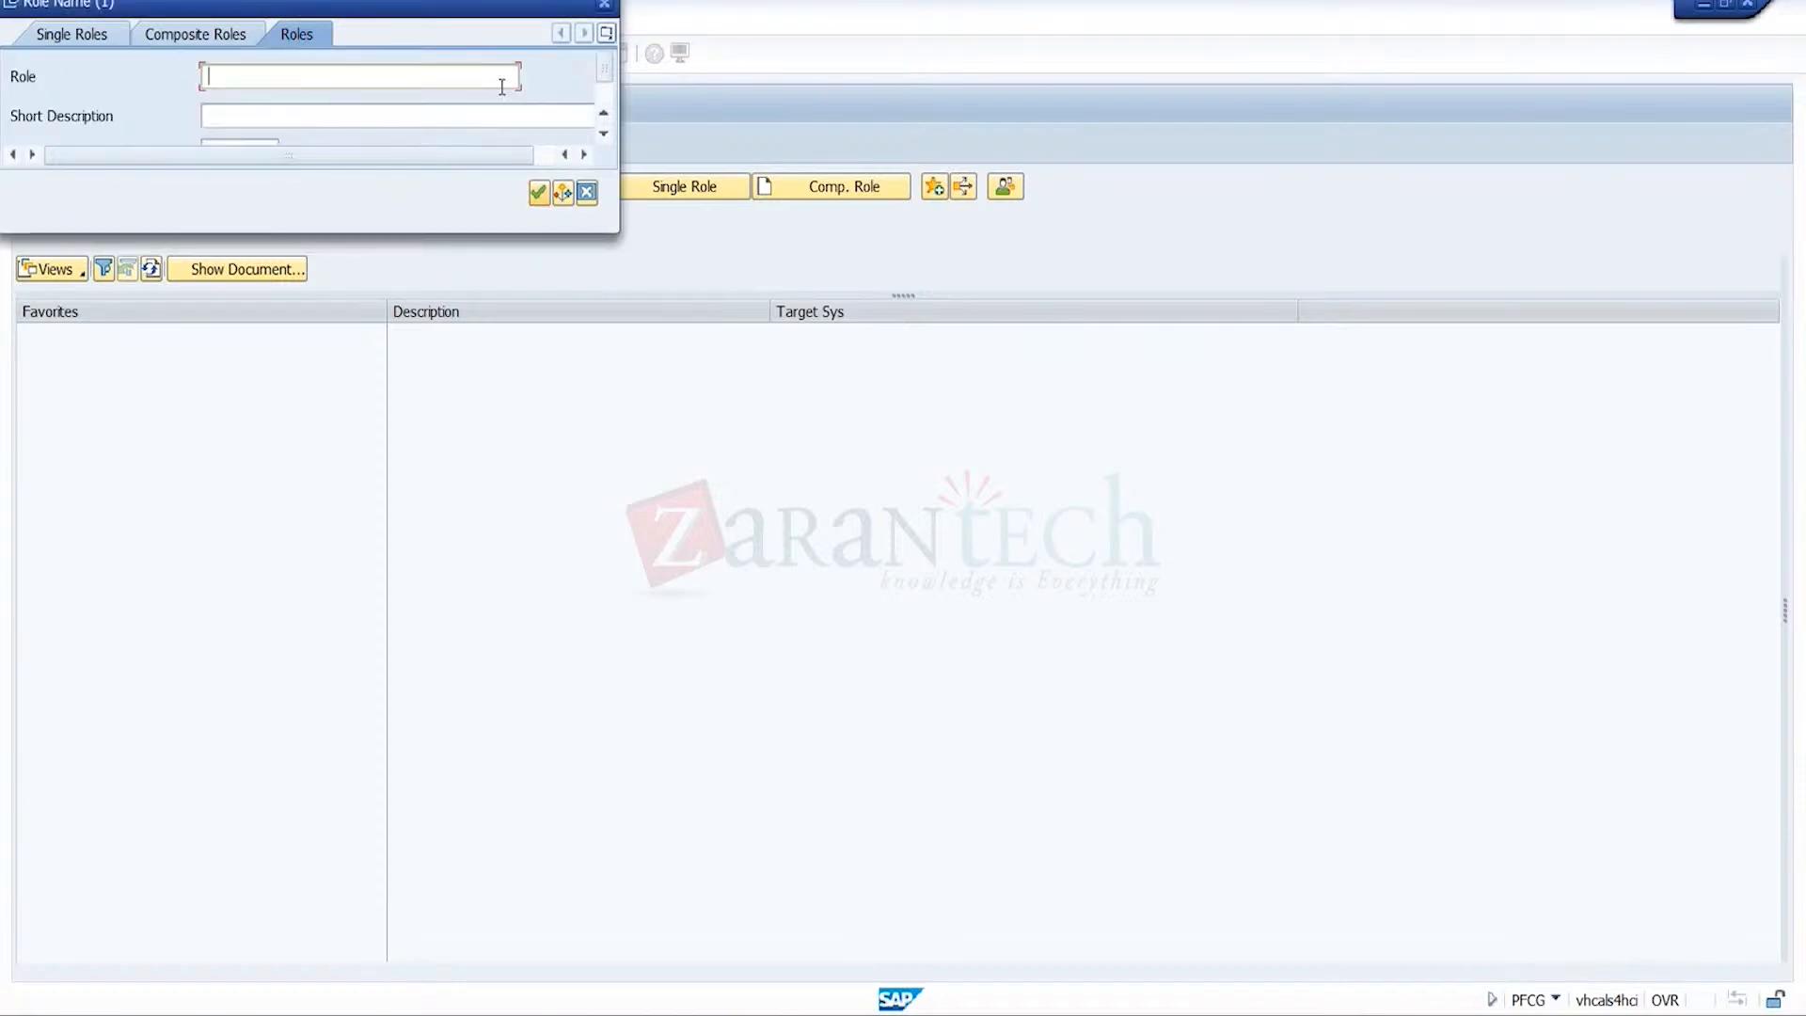
- List all roles without a filter, look through their names and descriptions to the end, and close the list without choosing one
{"action": "left_click", "coordinate": [537, 194]}
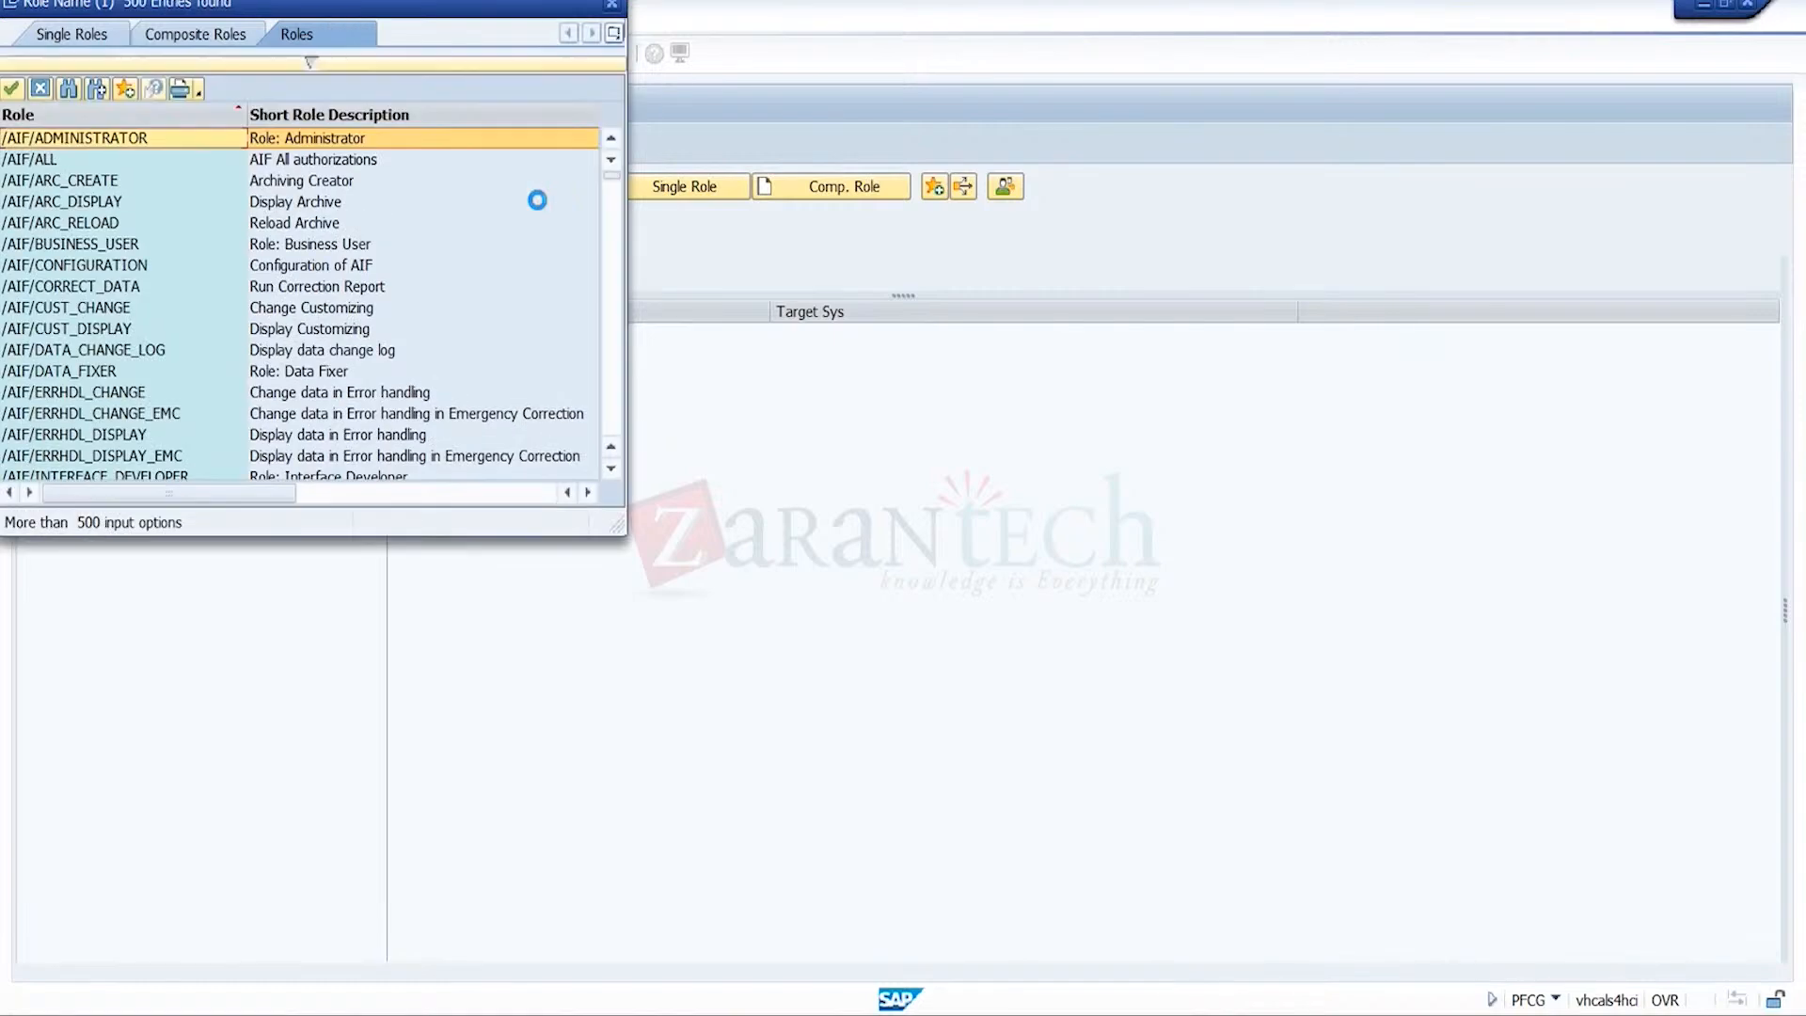
{"action": "left_click", "coordinate": [612, 399]}
{"action": "left_click", "coordinate": [611, 399]}
{"action": "left_click", "coordinate": [611, 399]}
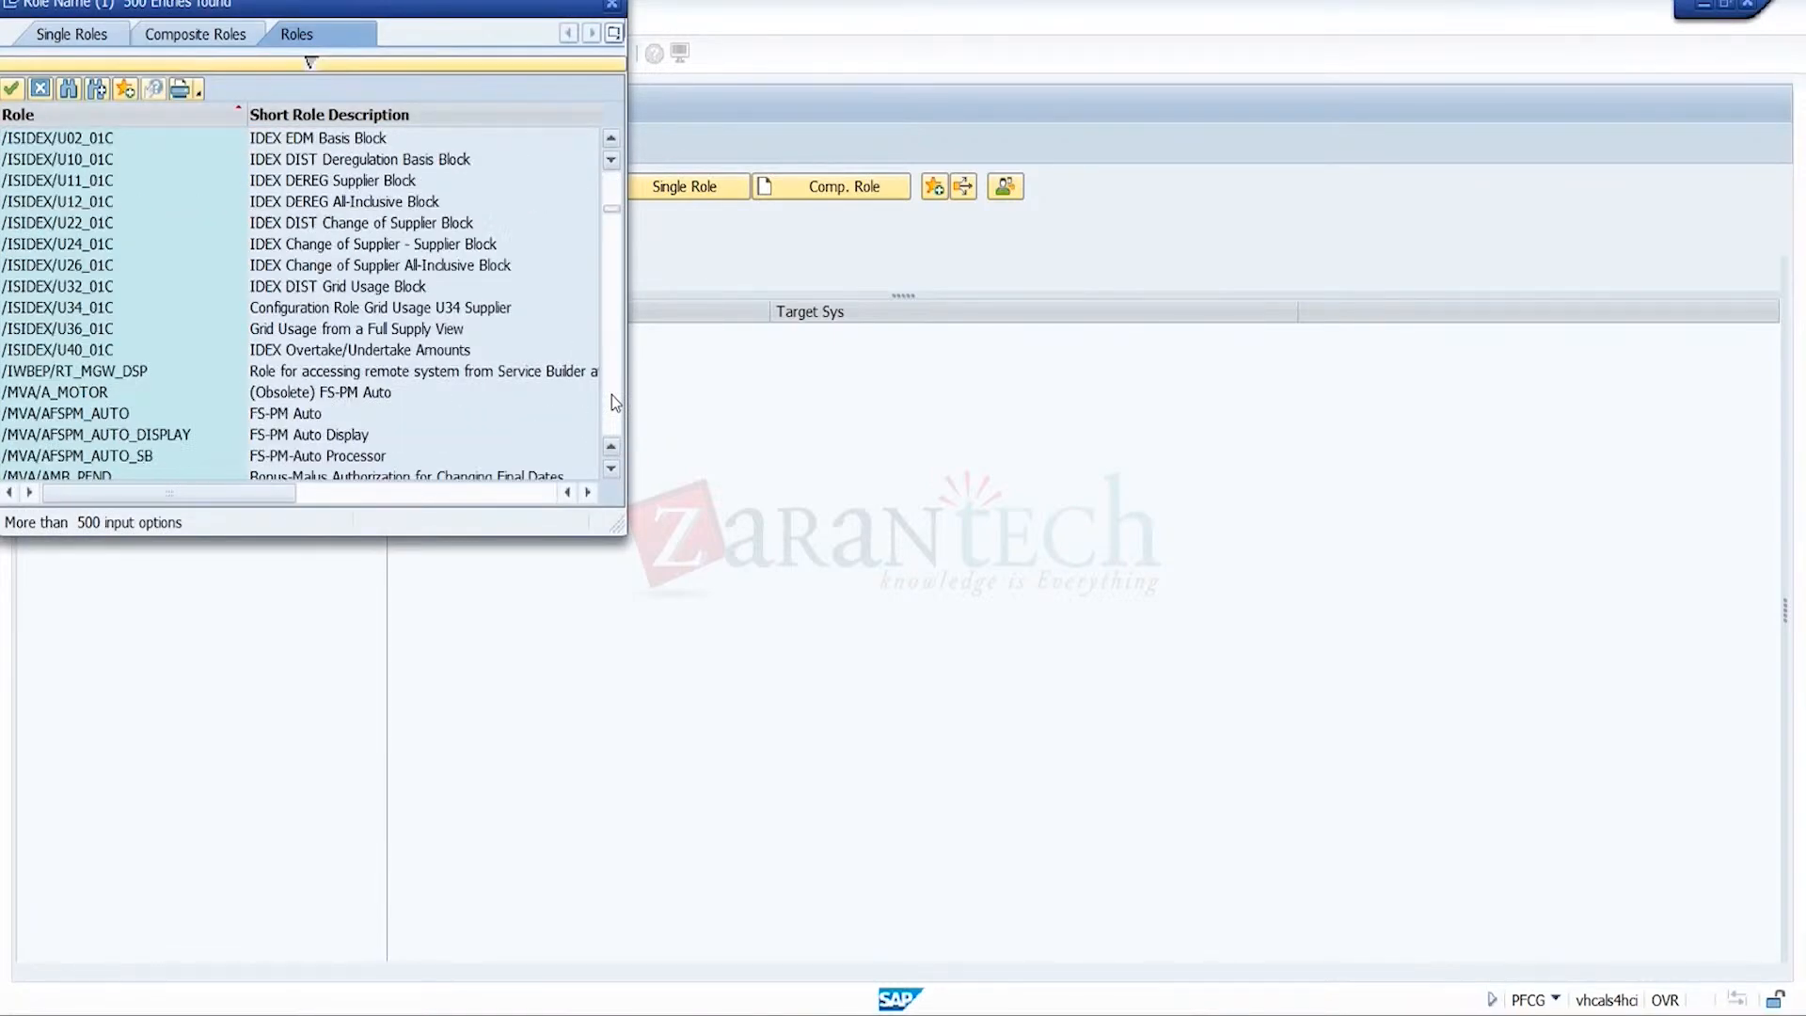
{"action": "left_click", "coordinate": [611, 402]}
{"action": "left_click", "coordinate": [612, 401]}
{"action": "left_click", "coordinate": [611, 402]}
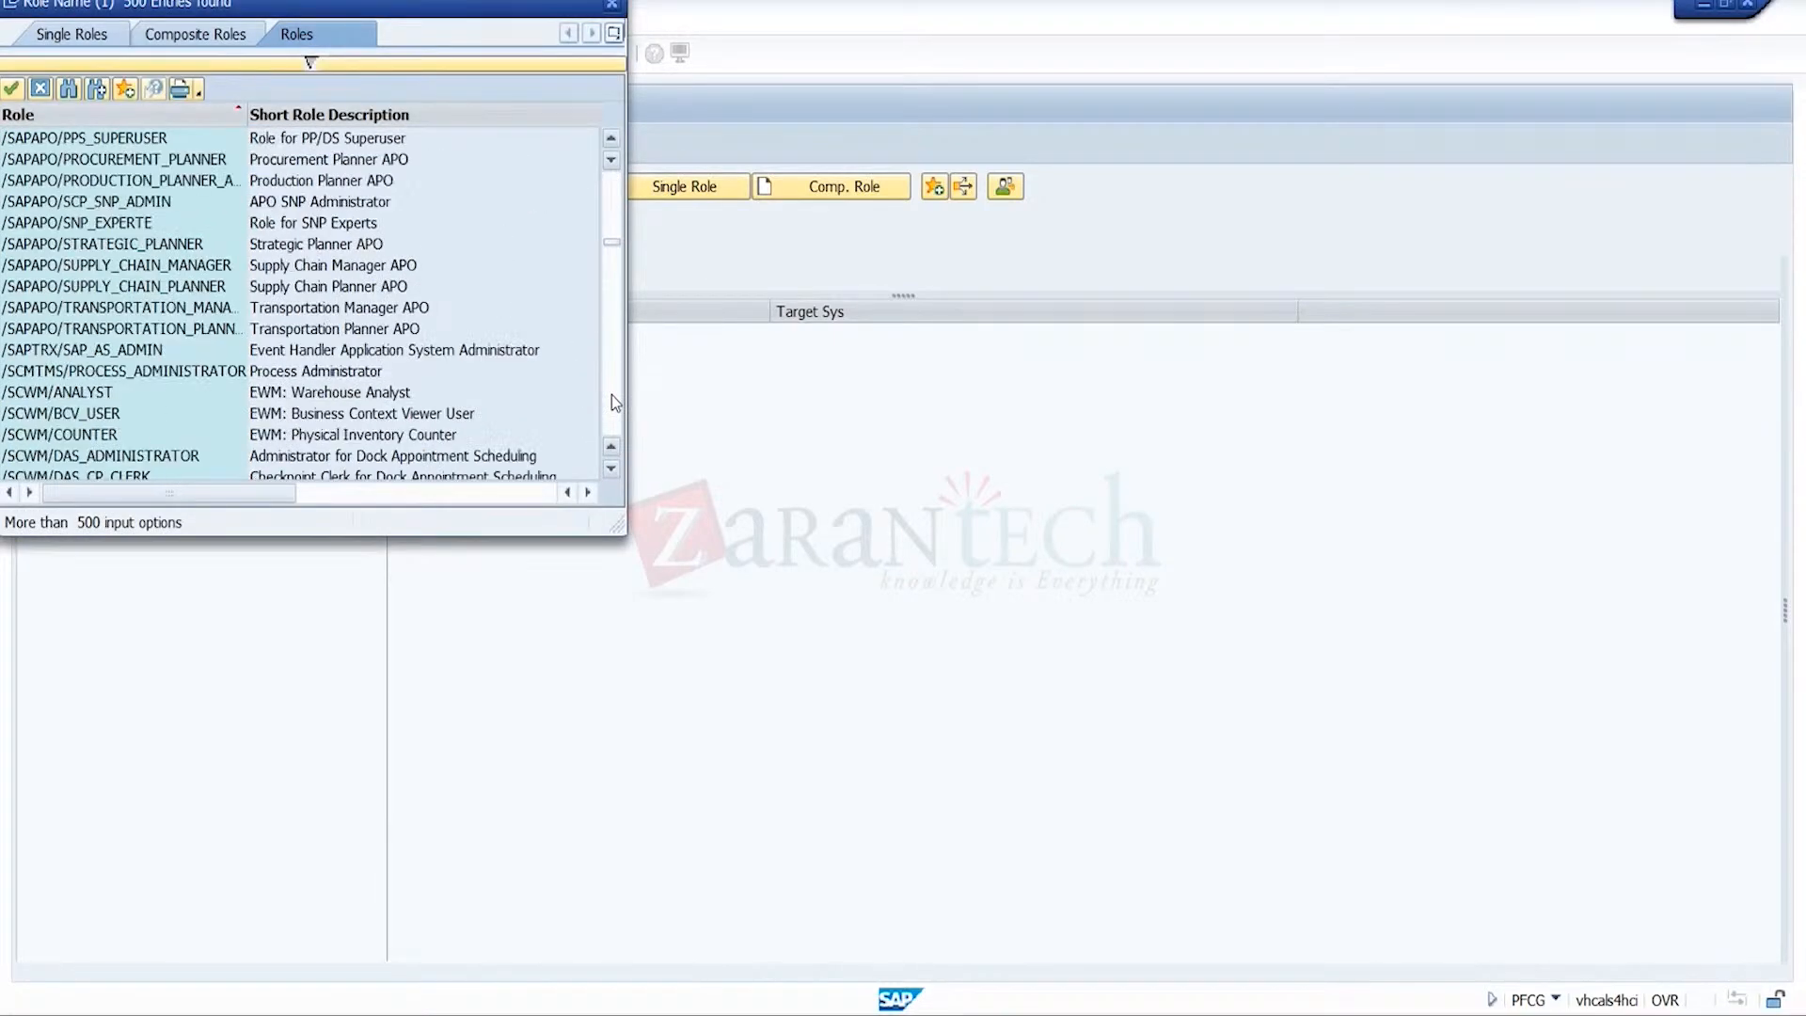
{"action": "left_click", "coordinate": [611, 401]}
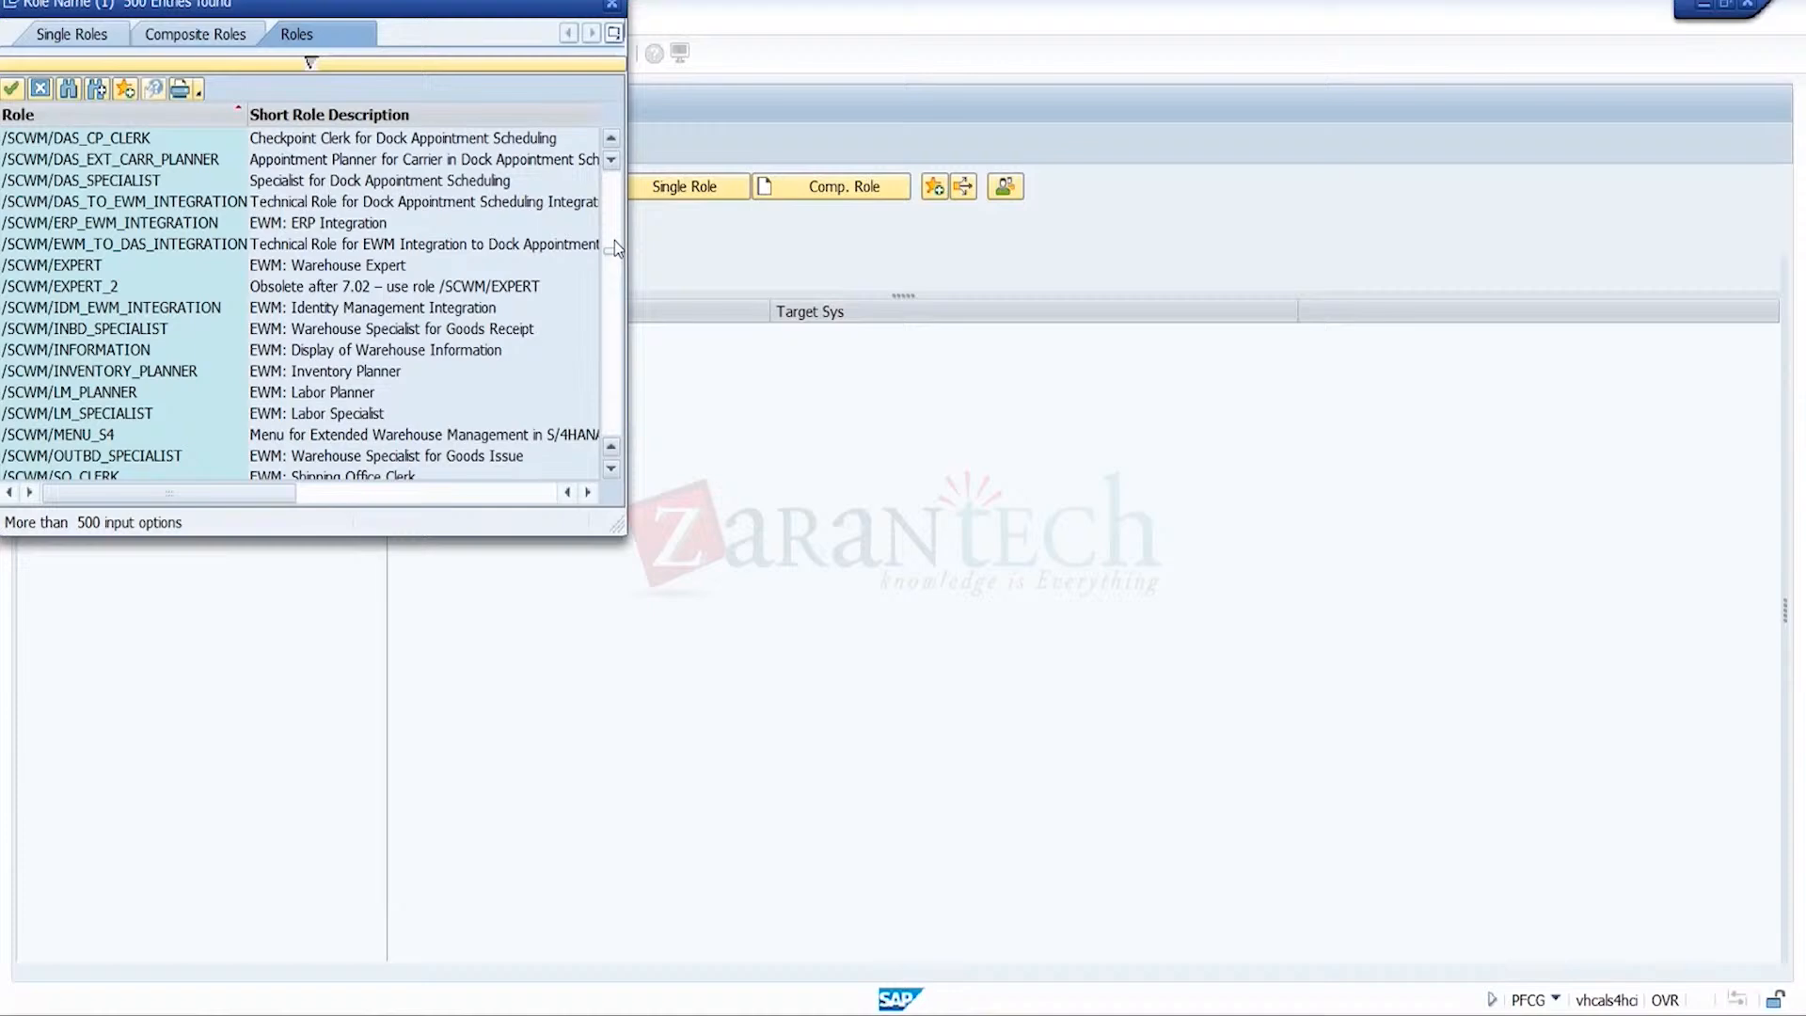
{"action": "left_click", "coordinate": [613, 367]}
{"action": "left_click", "coordinate": [613, 367]}
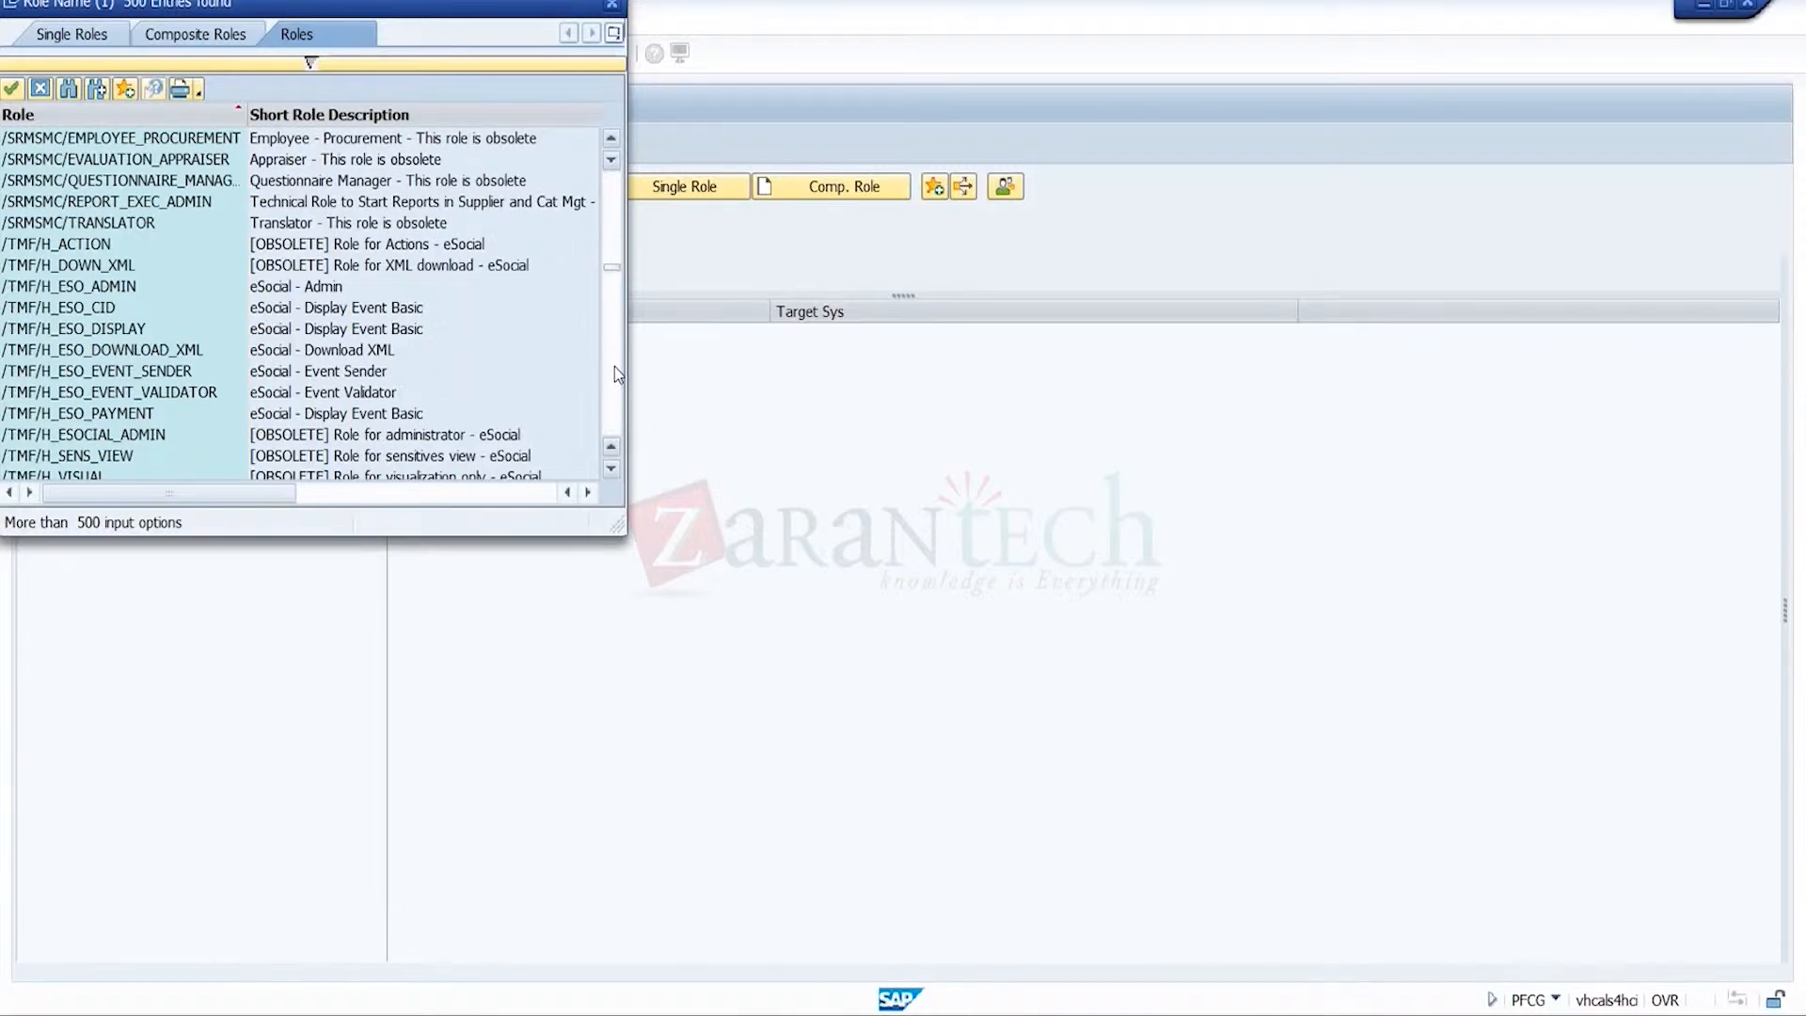
{"action": "left_click", "coordinate": [613, 367]}
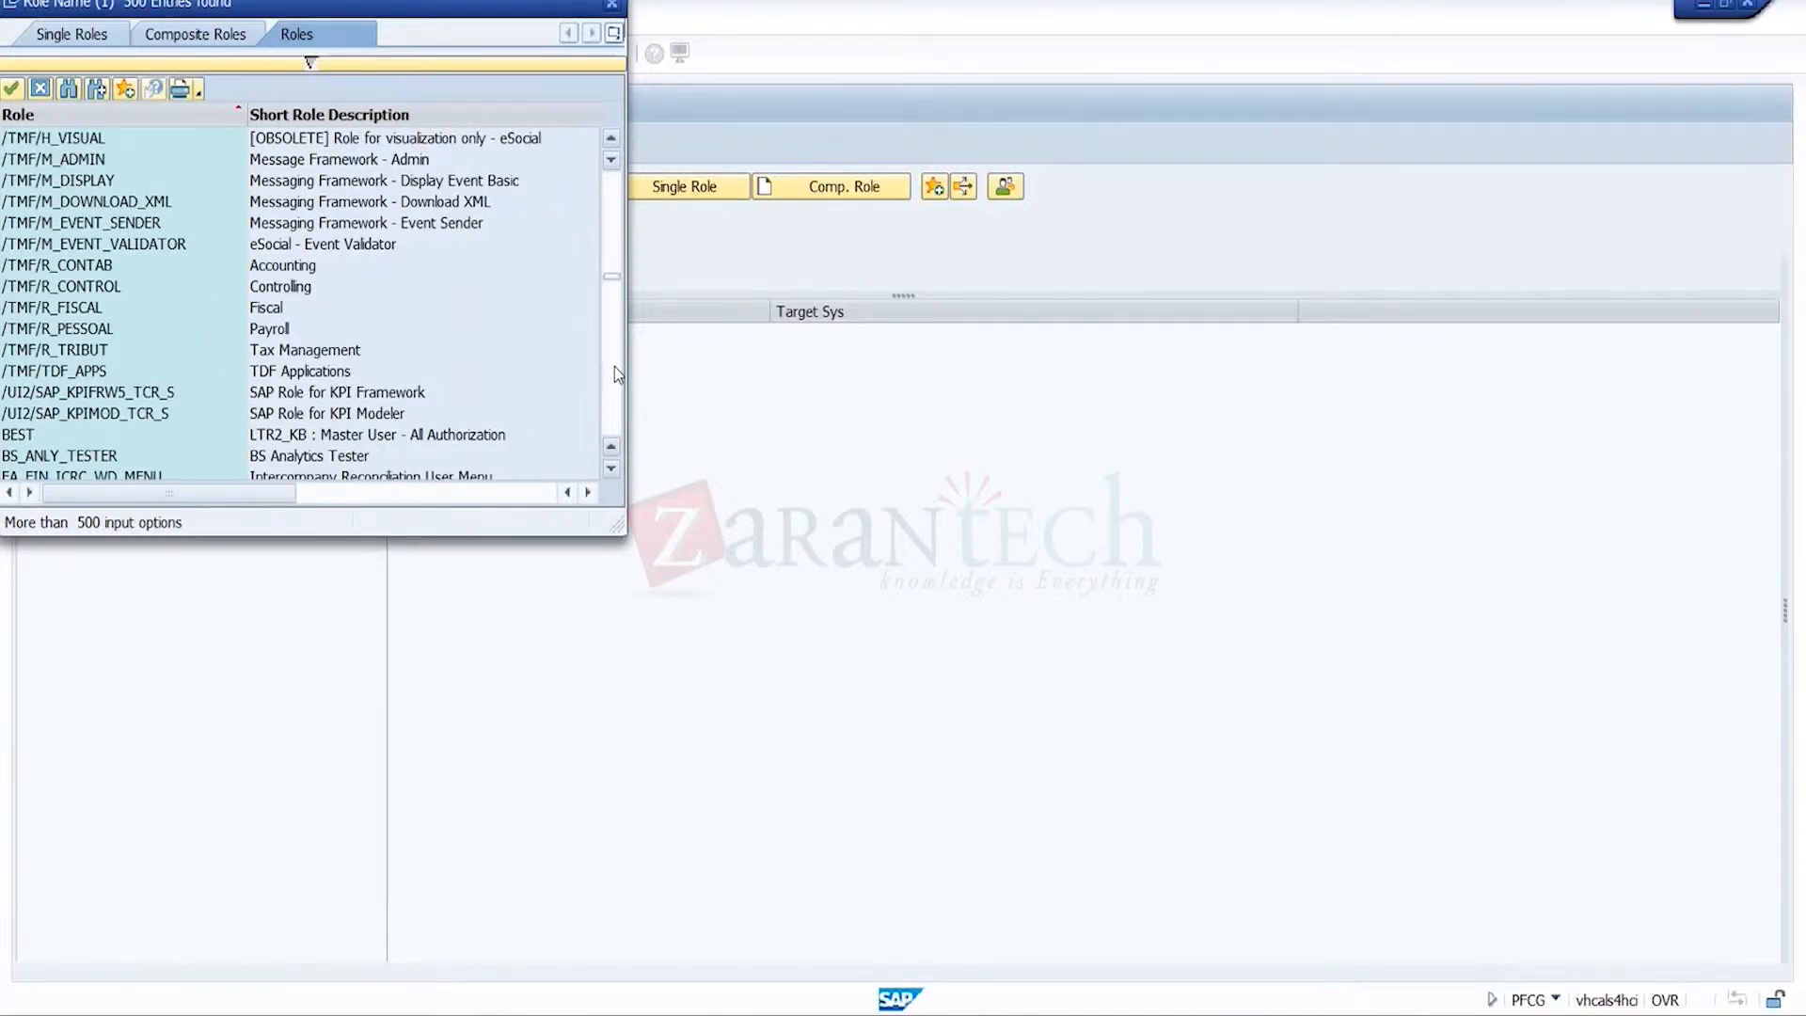
{"action": "left_click", "coordinate": [613, 367]}
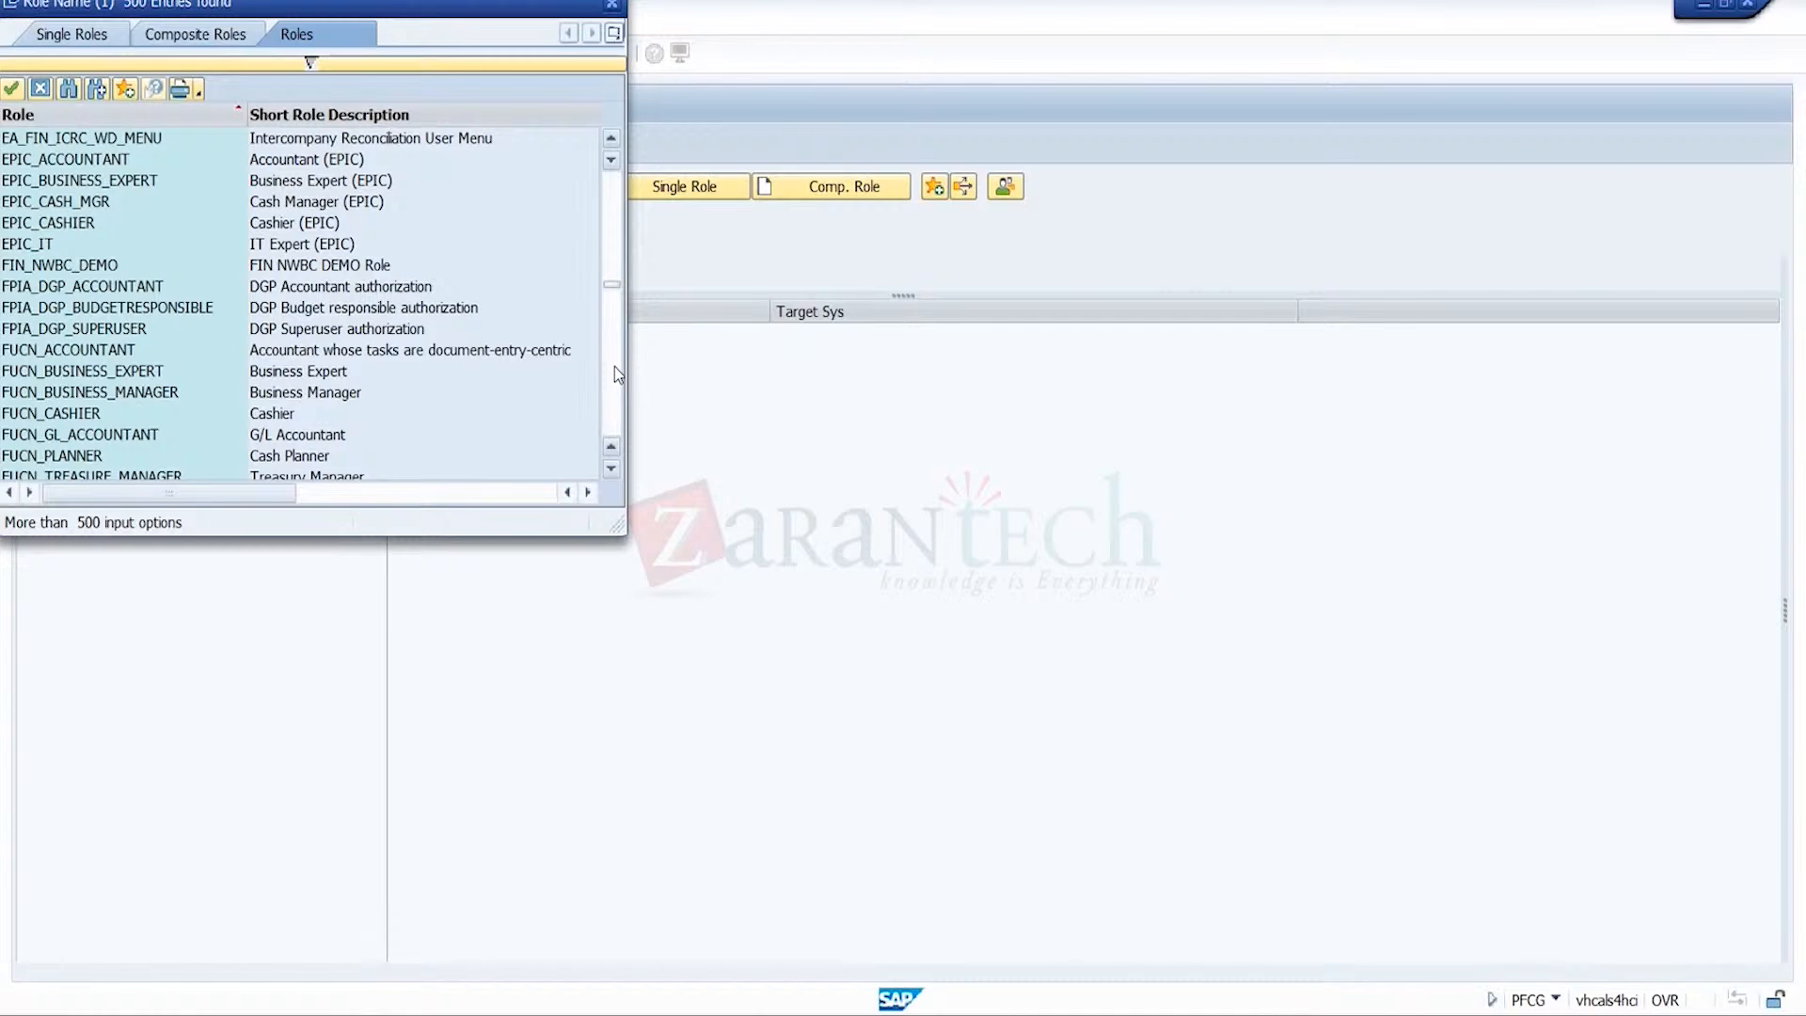
{"action": "left_click", "coordinate": [614, 366]}
{"action": "left_click", "coordinate": [614, 402]}
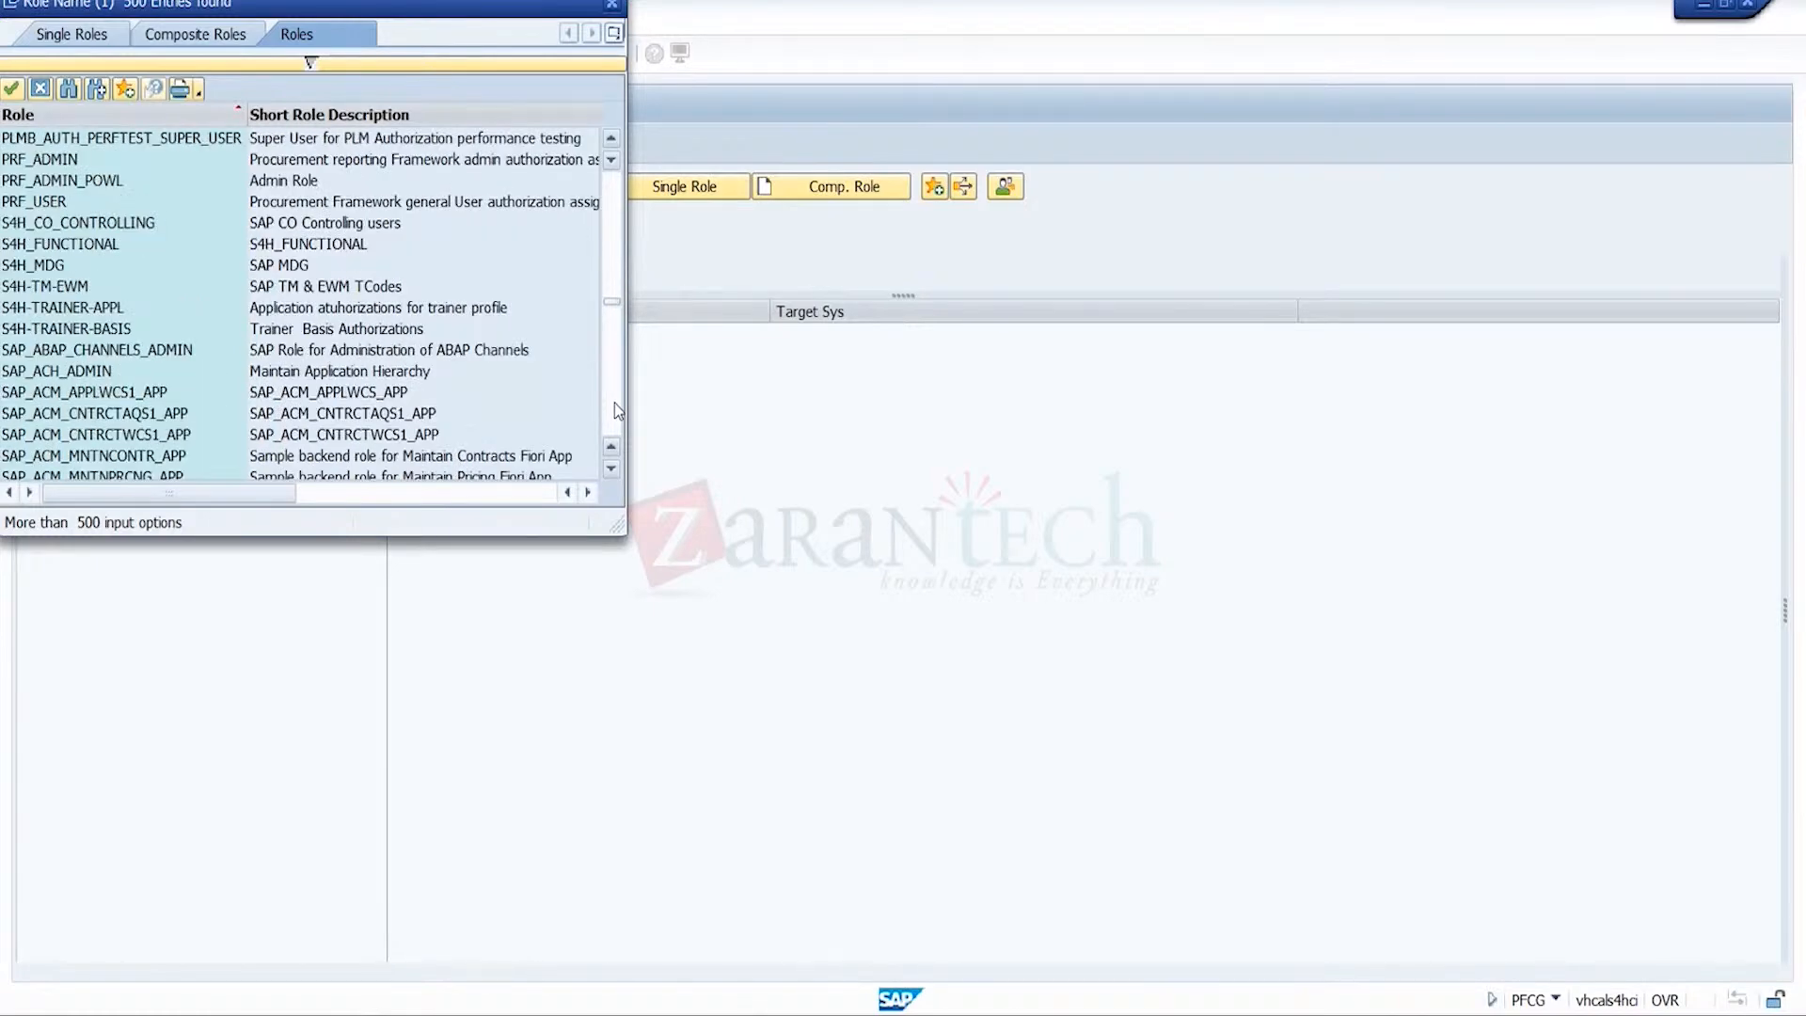
{"action": "left_click", "coordinate": [613, 403]}
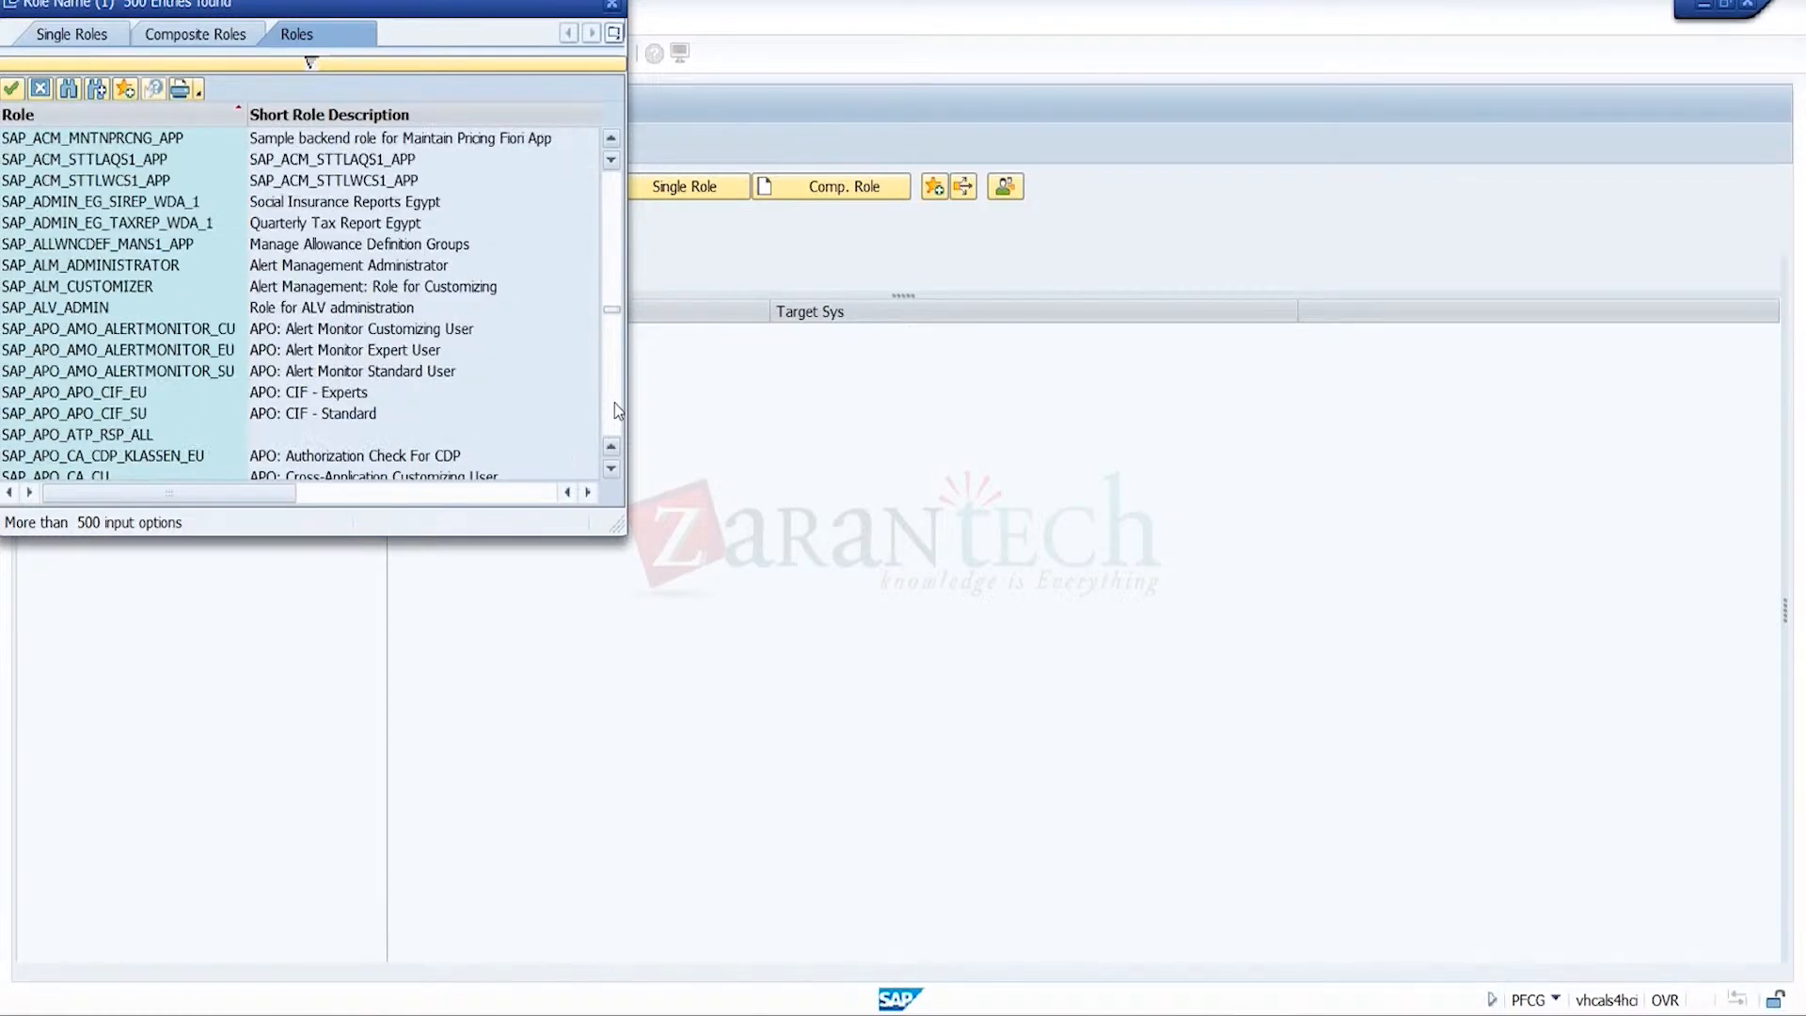
{"action": "left_click", "coordinate": [613, 403]}
{"action": "left_click", "coordinate": [613, 403]}
{"action": "left_click", "coordinate": [613, 402]}
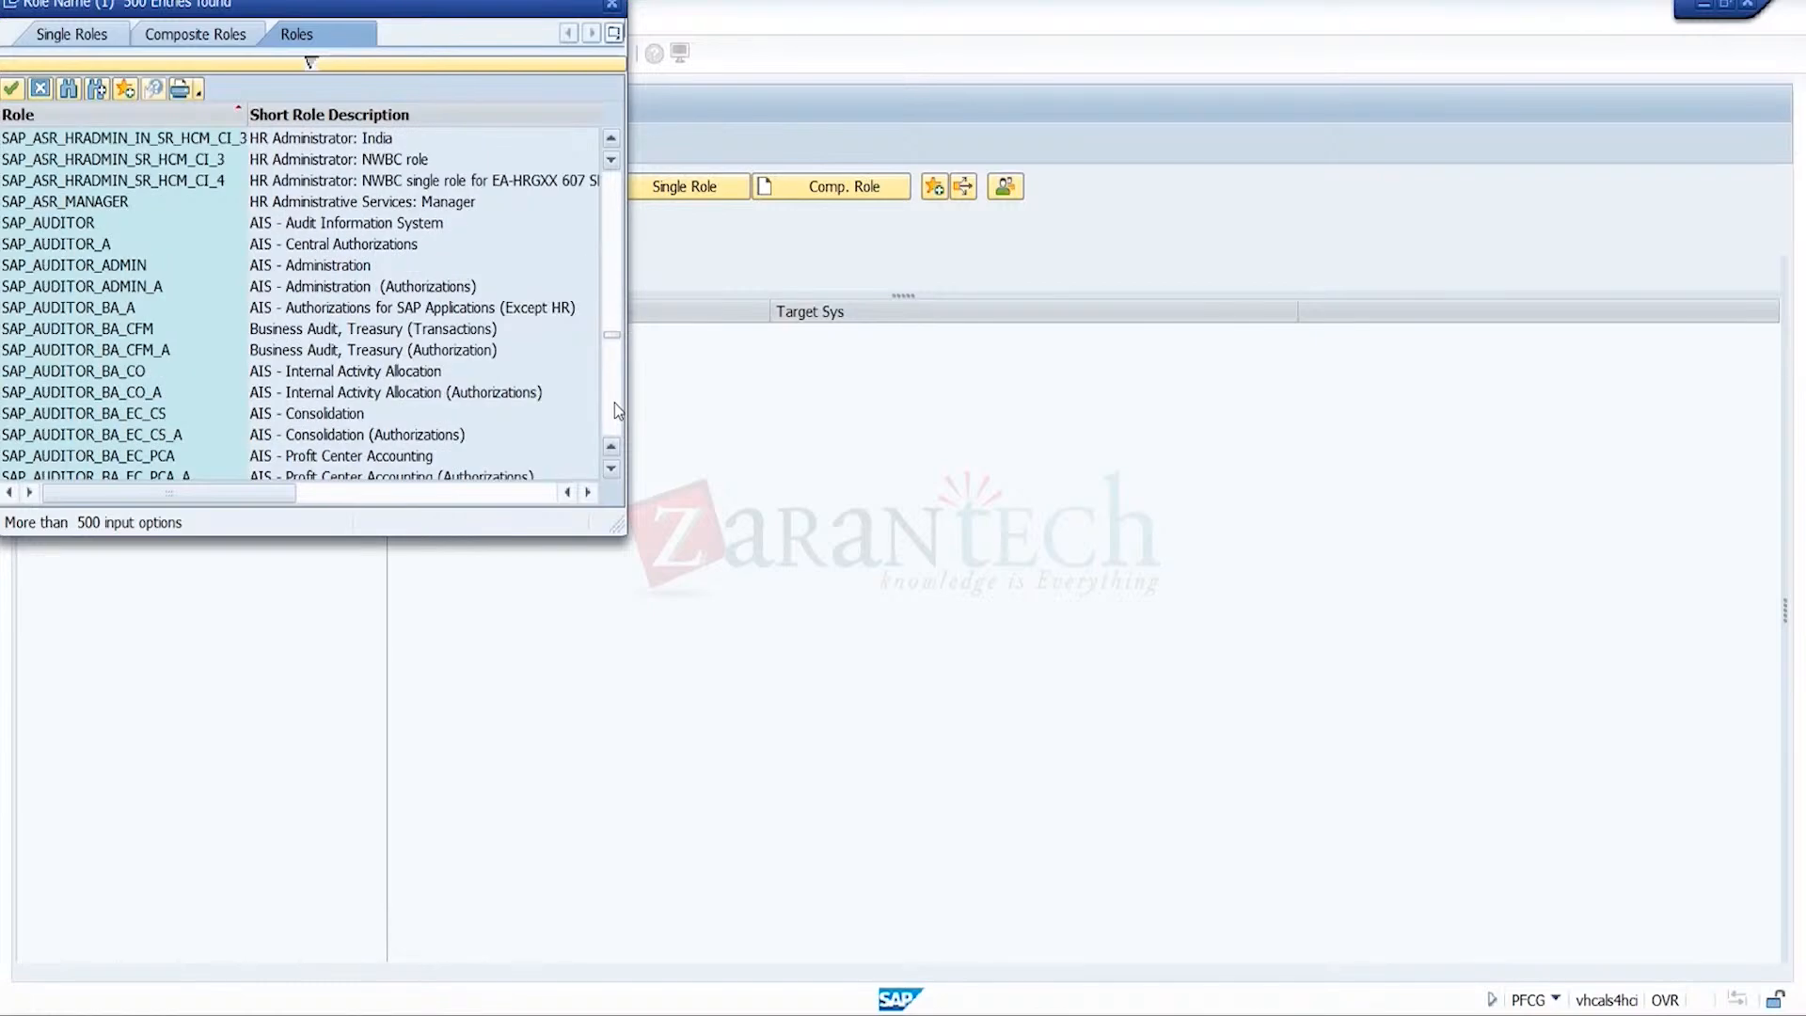
{"action": "left_click", "coordinate": [613, 402]}
{"action": "left_click", "coordinate": [614, 403]}
{"action": "left_click", "coordinate": [613, 402]}
{"action": "left_click", "coordinate": [613, 402]}
{"action": "left_click", "coordinate": [614, 403]}
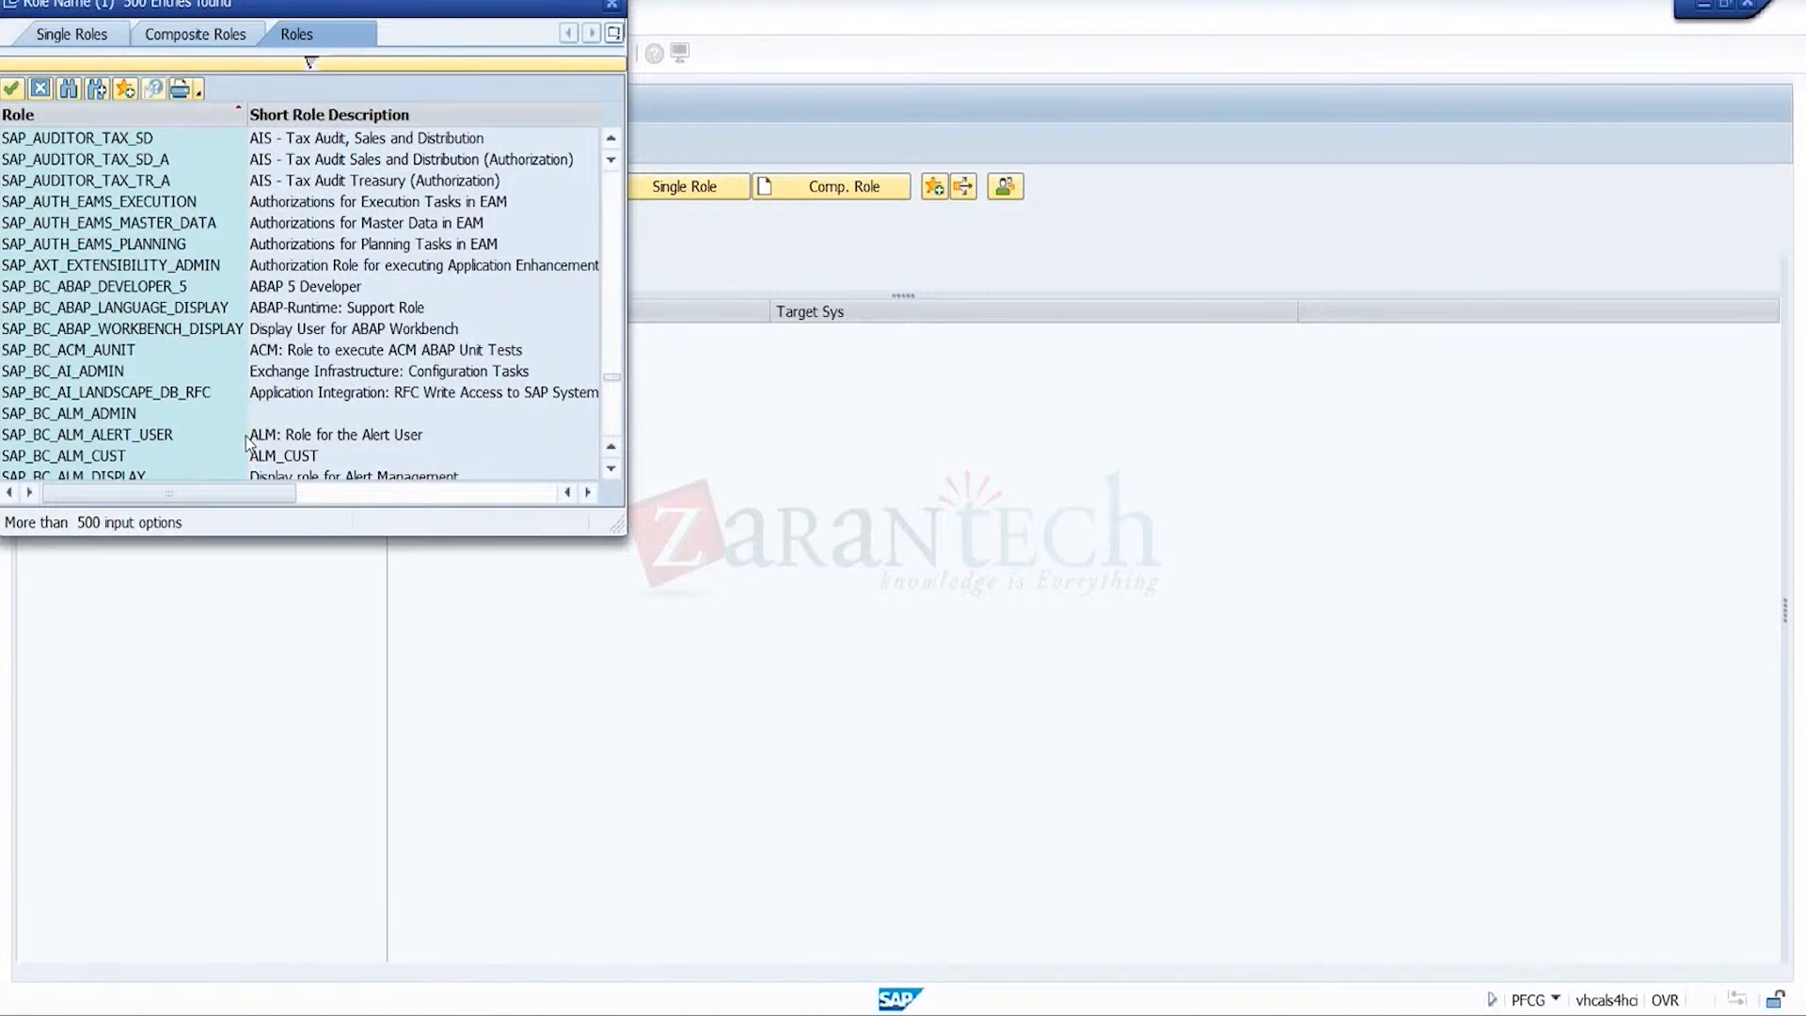
{"action": "left_click", "coordinate": [615, 418]}
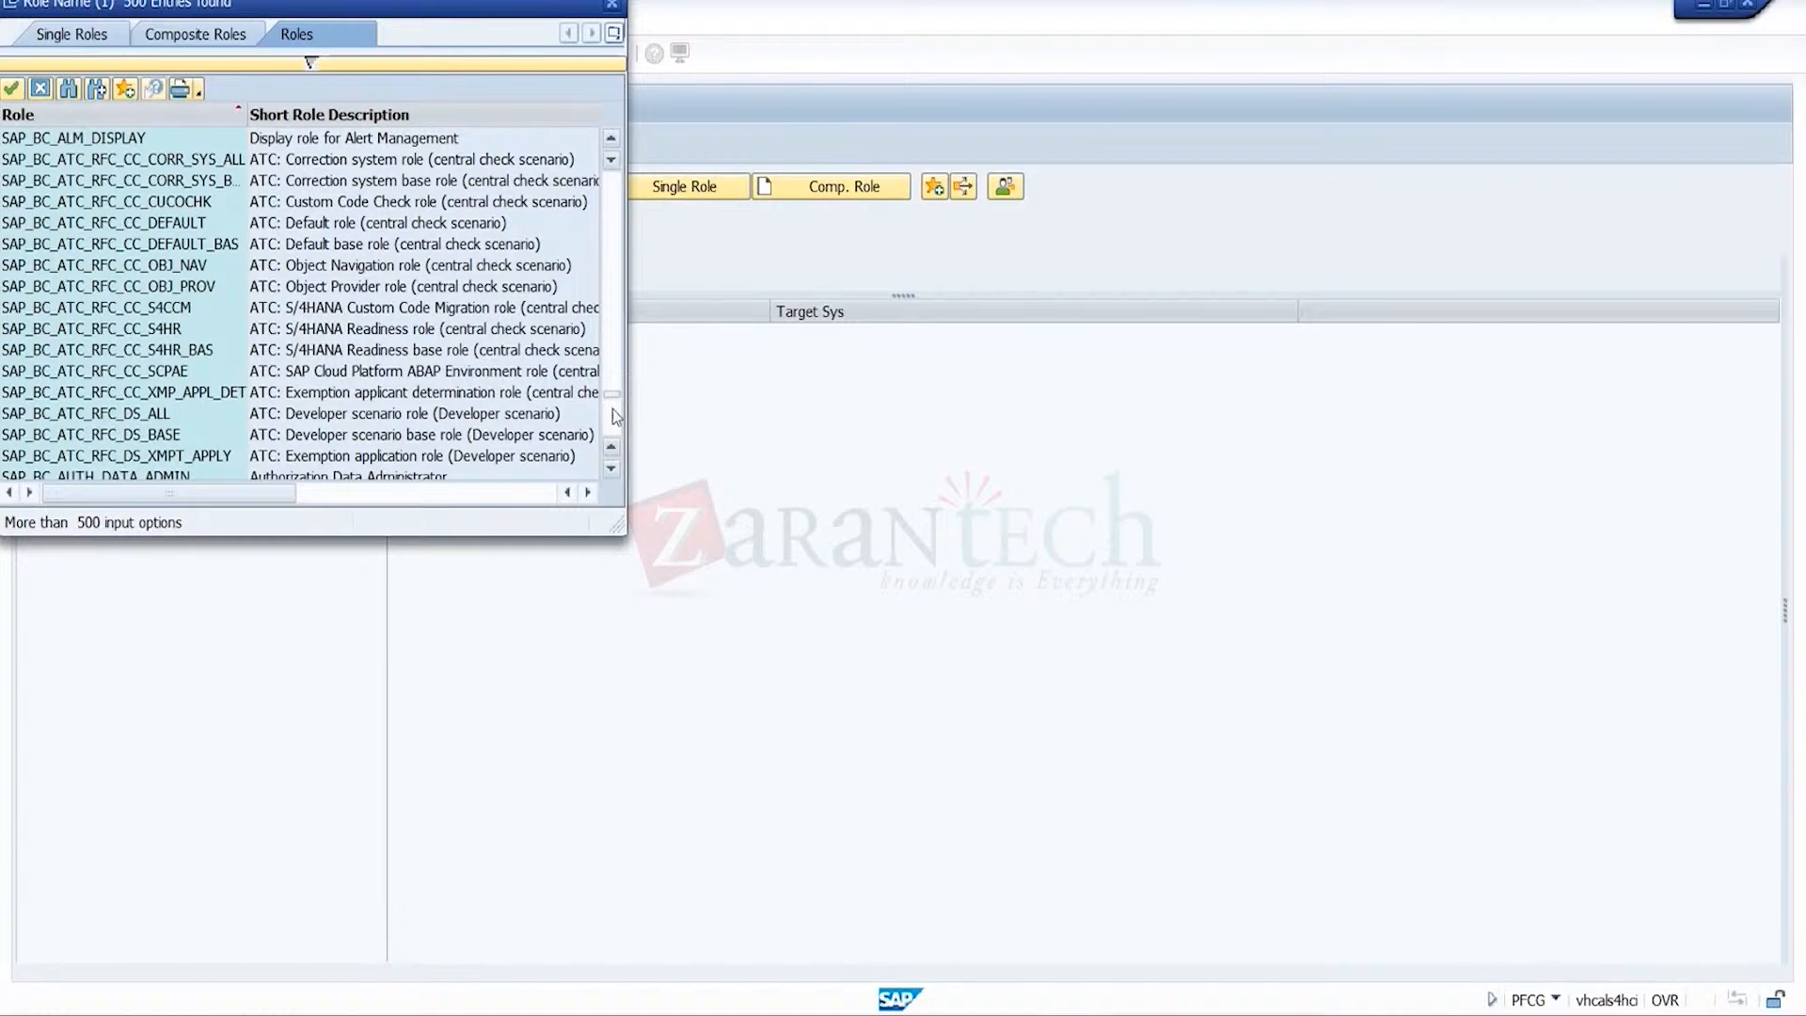
{"action": "left_click", "coordinate": [612, 409]}
{"action": "left_click", "coordinate": [611, 431]}
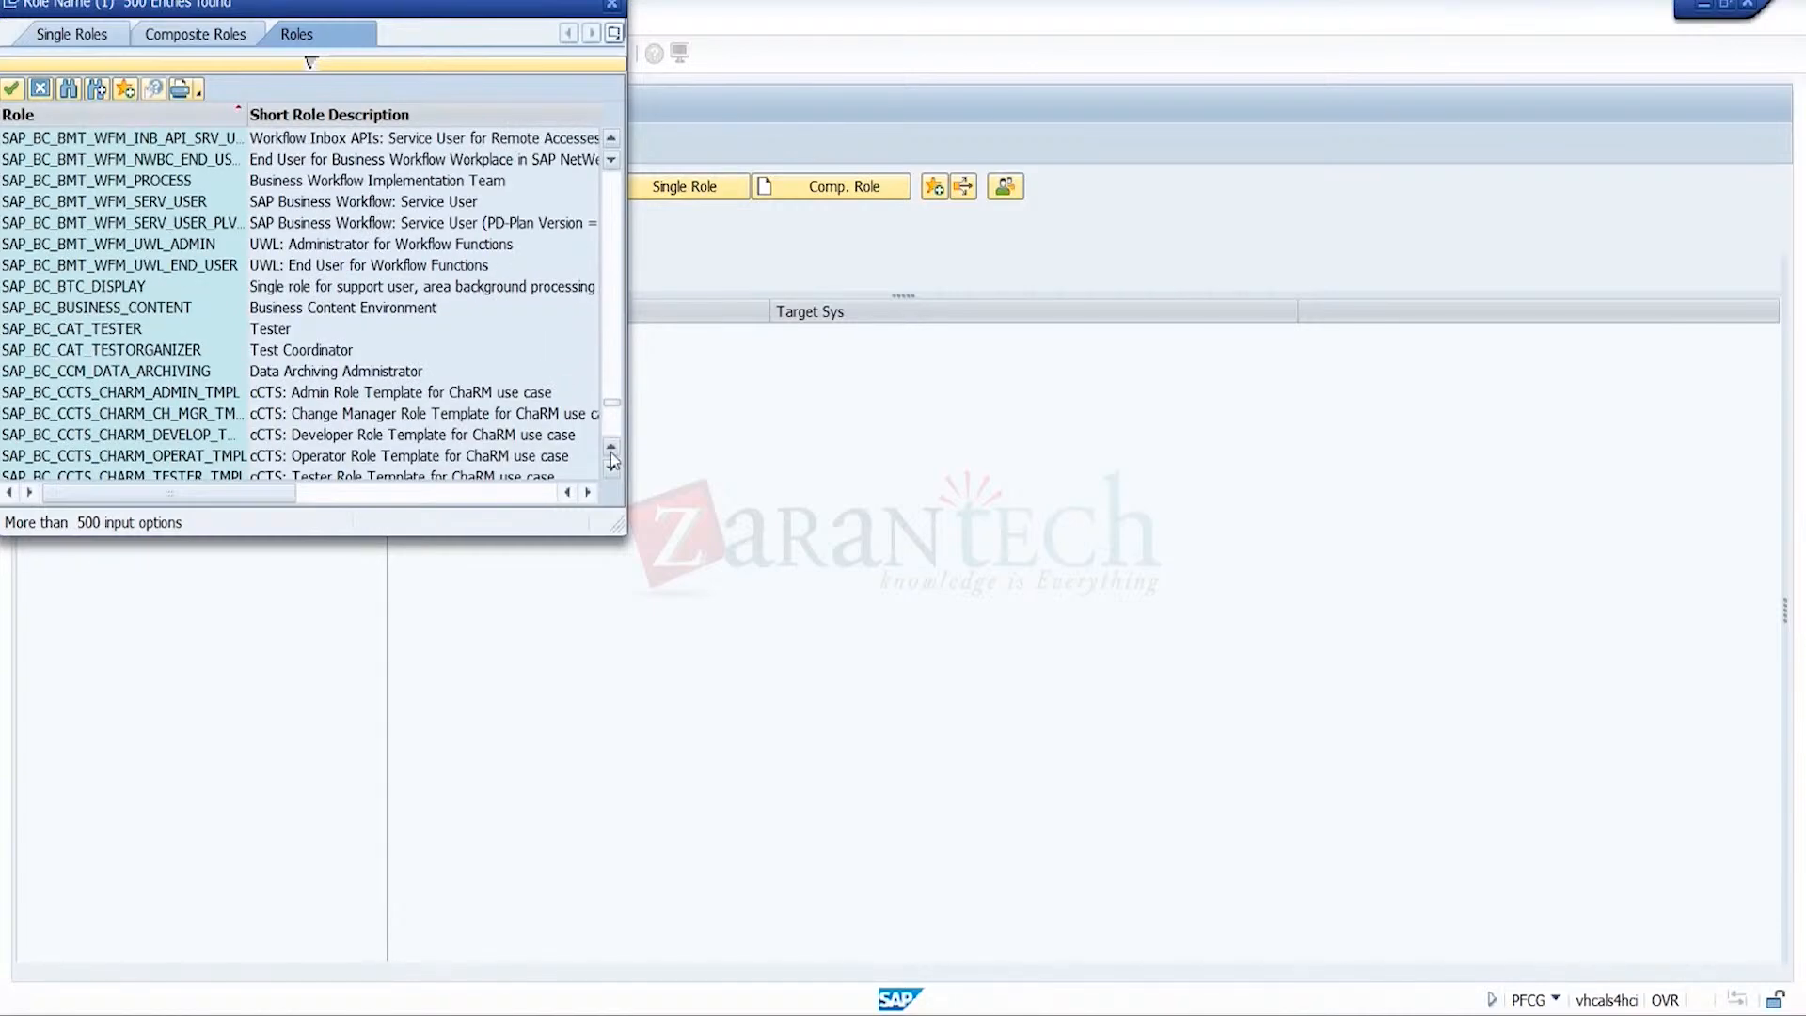
{"action": "left_click", "coordinate": [608, 429]}
{"action": "left_click", "coordinate": [608, 428]}
{"action": "left_click", "coordinate": [608, 428]}
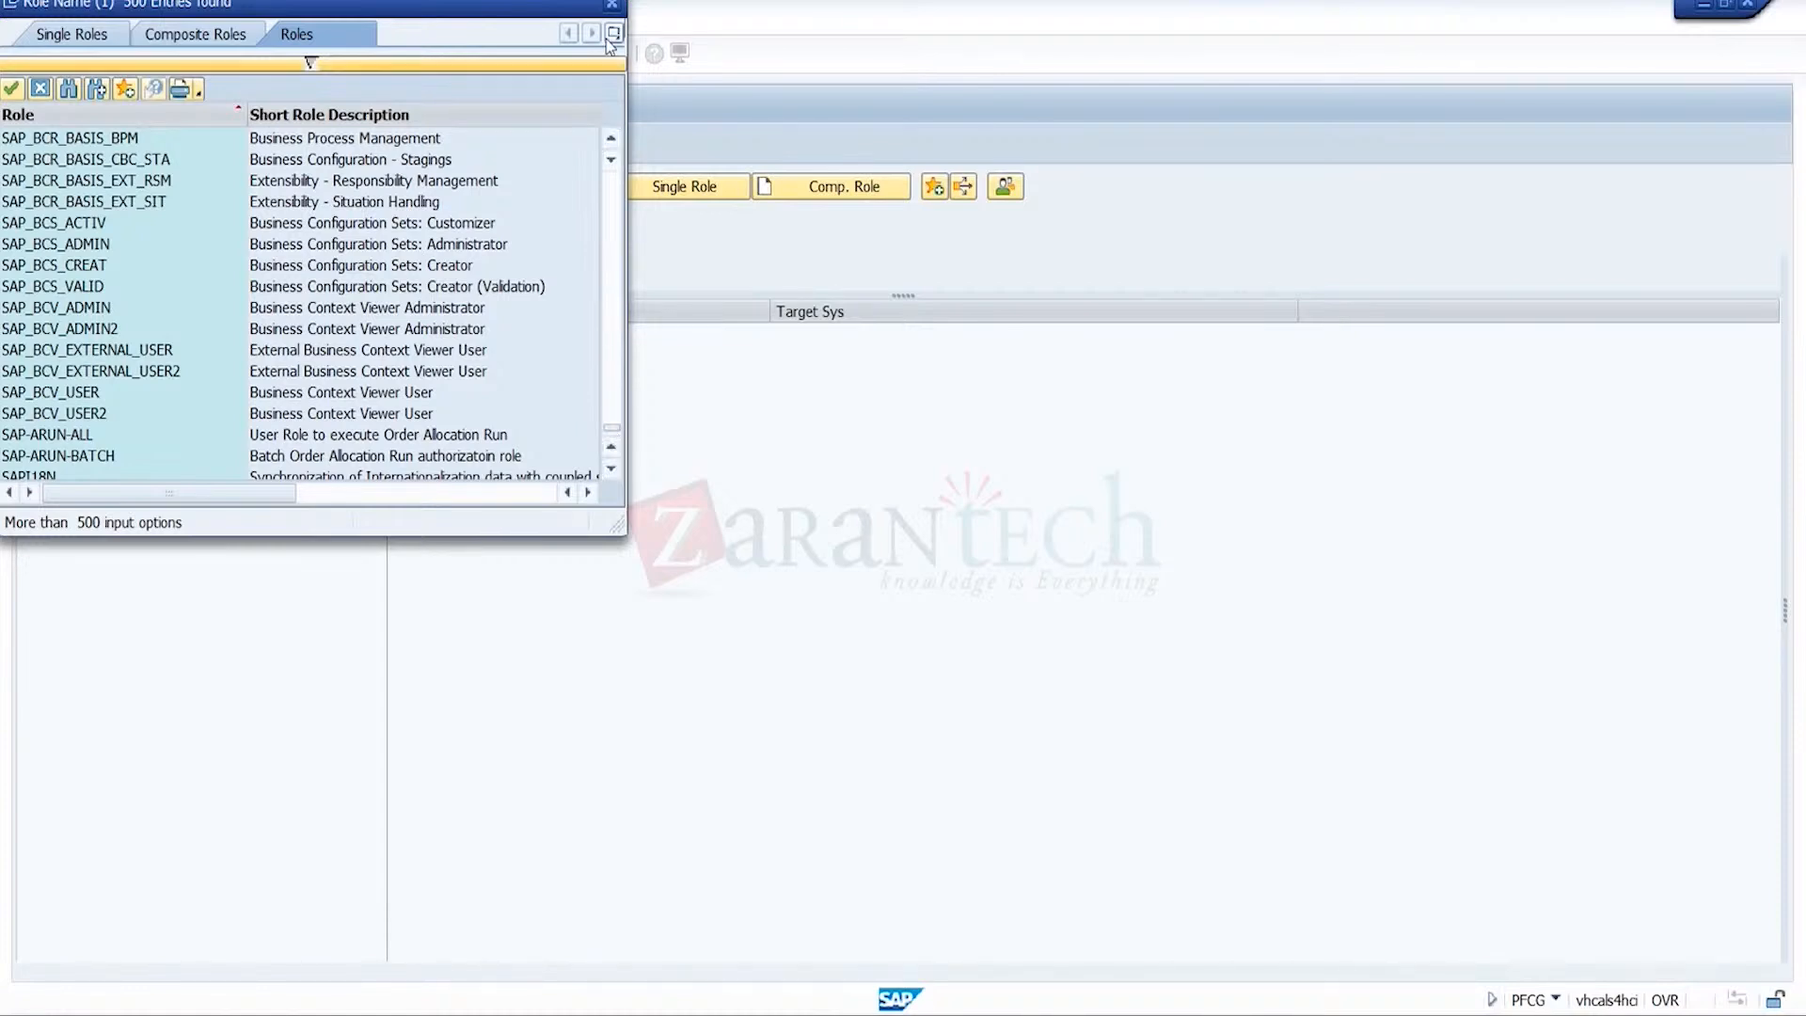
{"action": "left_click", "coordinate": [611, 5]}
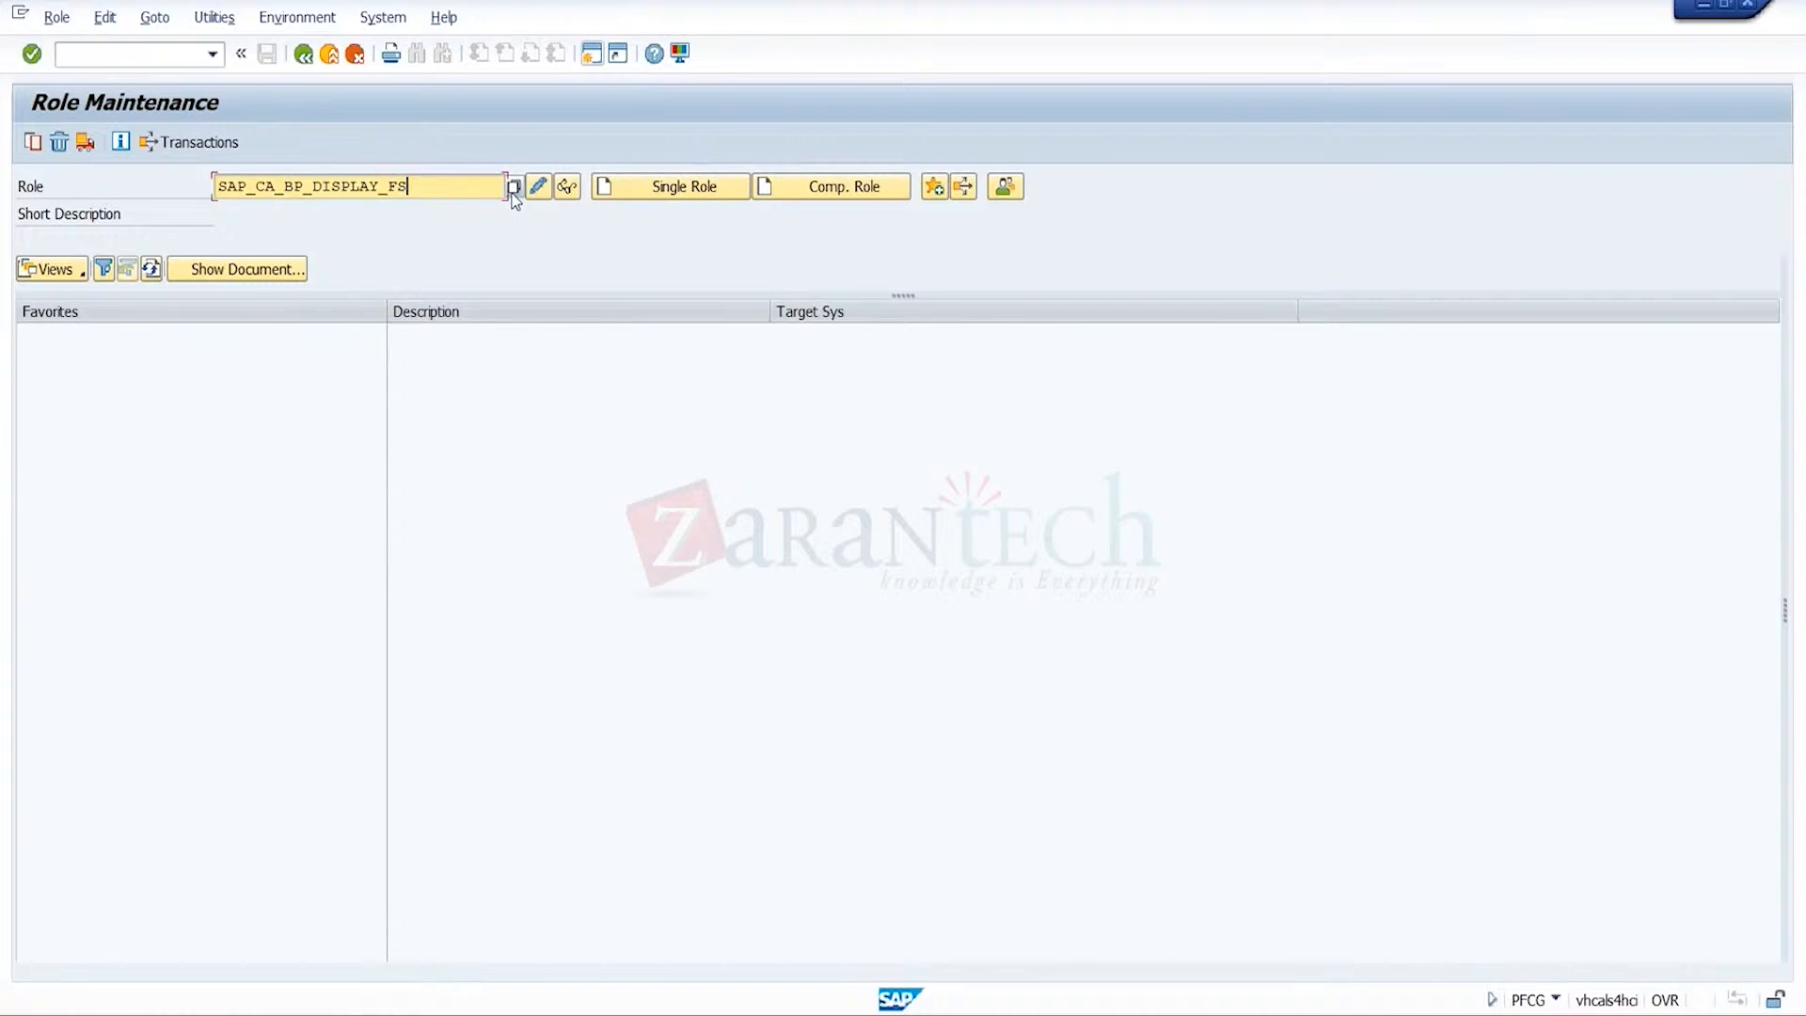
- Reopen the unfiltered role list, examine the /SCWM/ and /SAPAPO/ roles, and keep the current role entry
{"action": "left_click", "coordinate": [514, 186]}
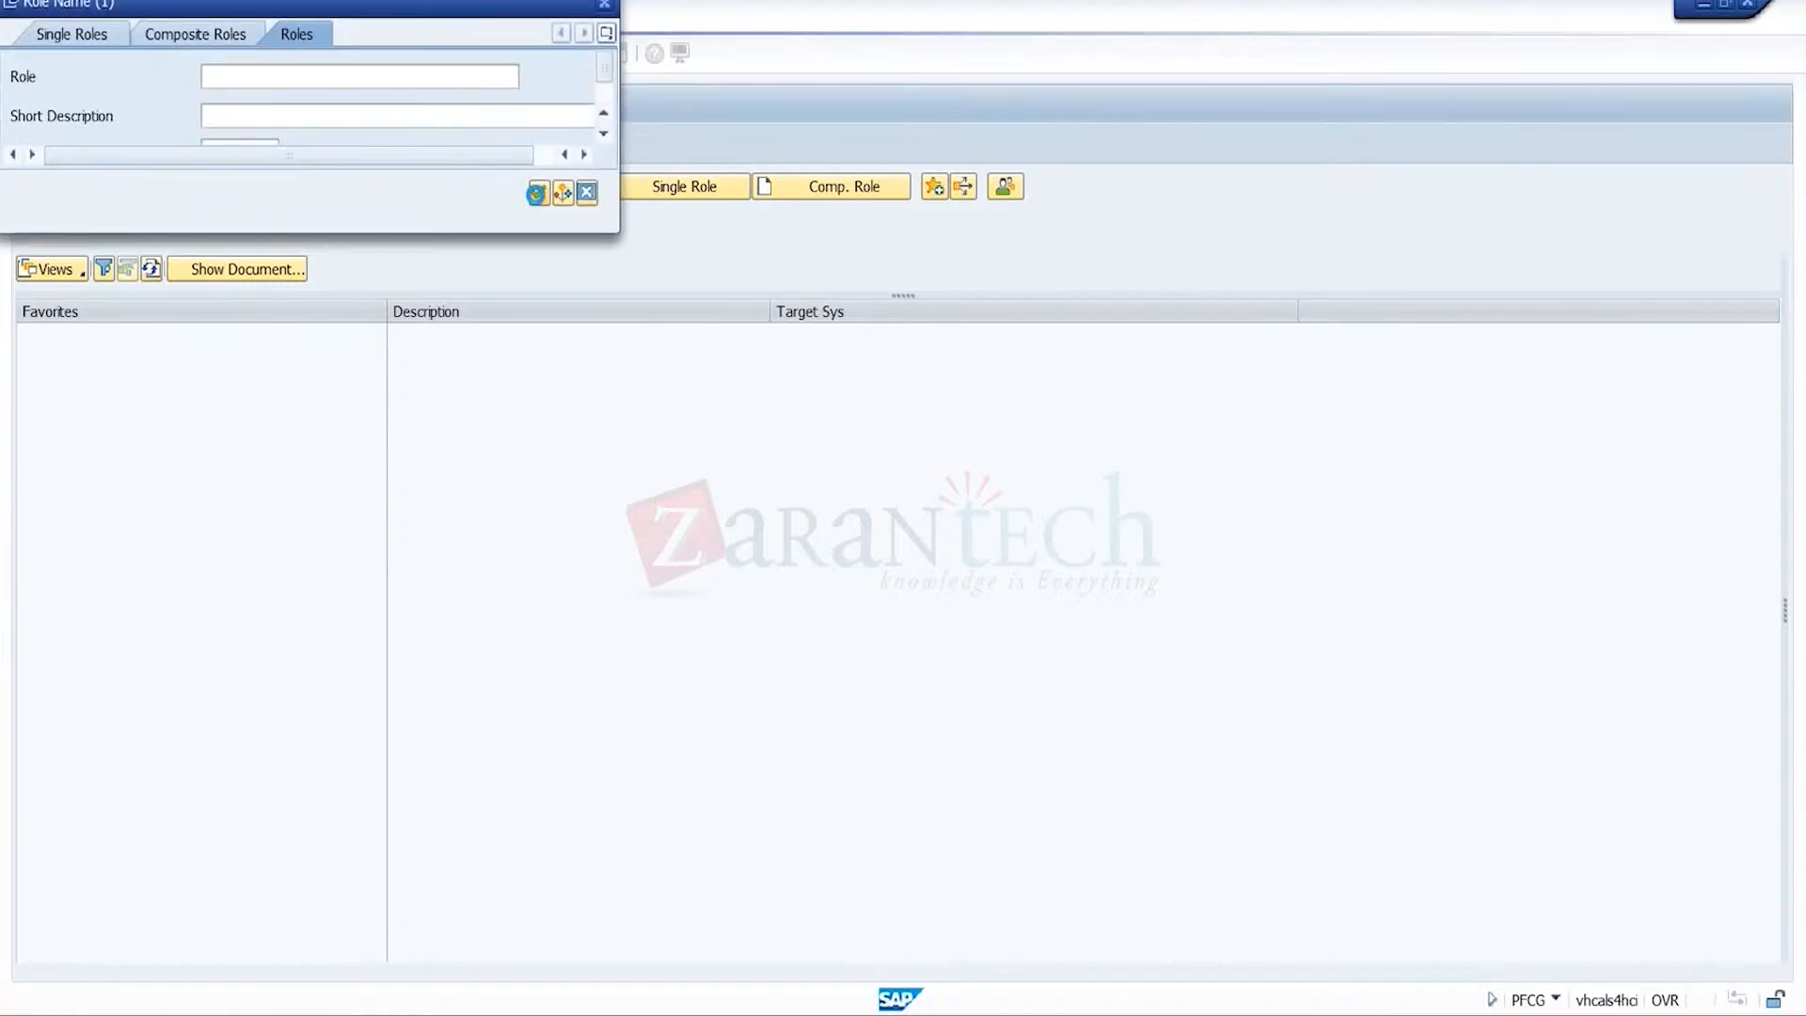
{"action": "left_click", "coordinate": [537, 194]}
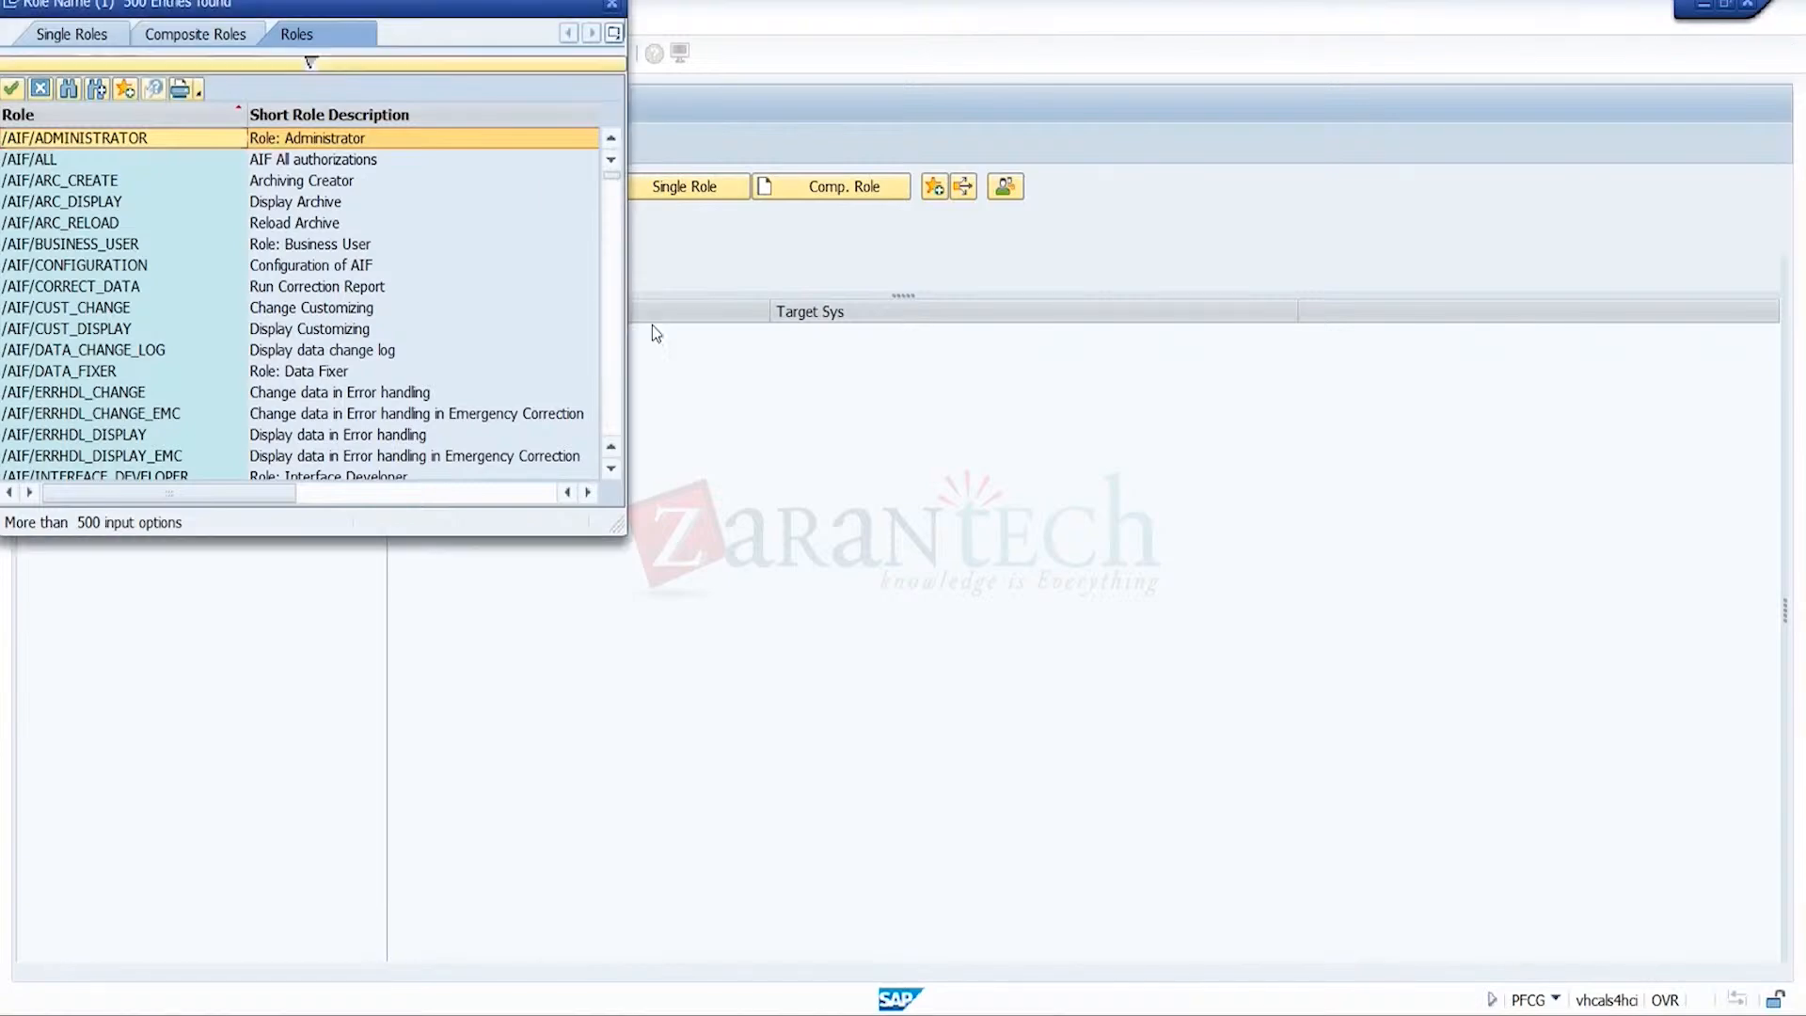
{"action": "left_click", "coordinate": [609, 393]}
{"action": "left_click", "coordinate": [609, 393]}
{"action": "left_click", "coordinate": [607, 392]}
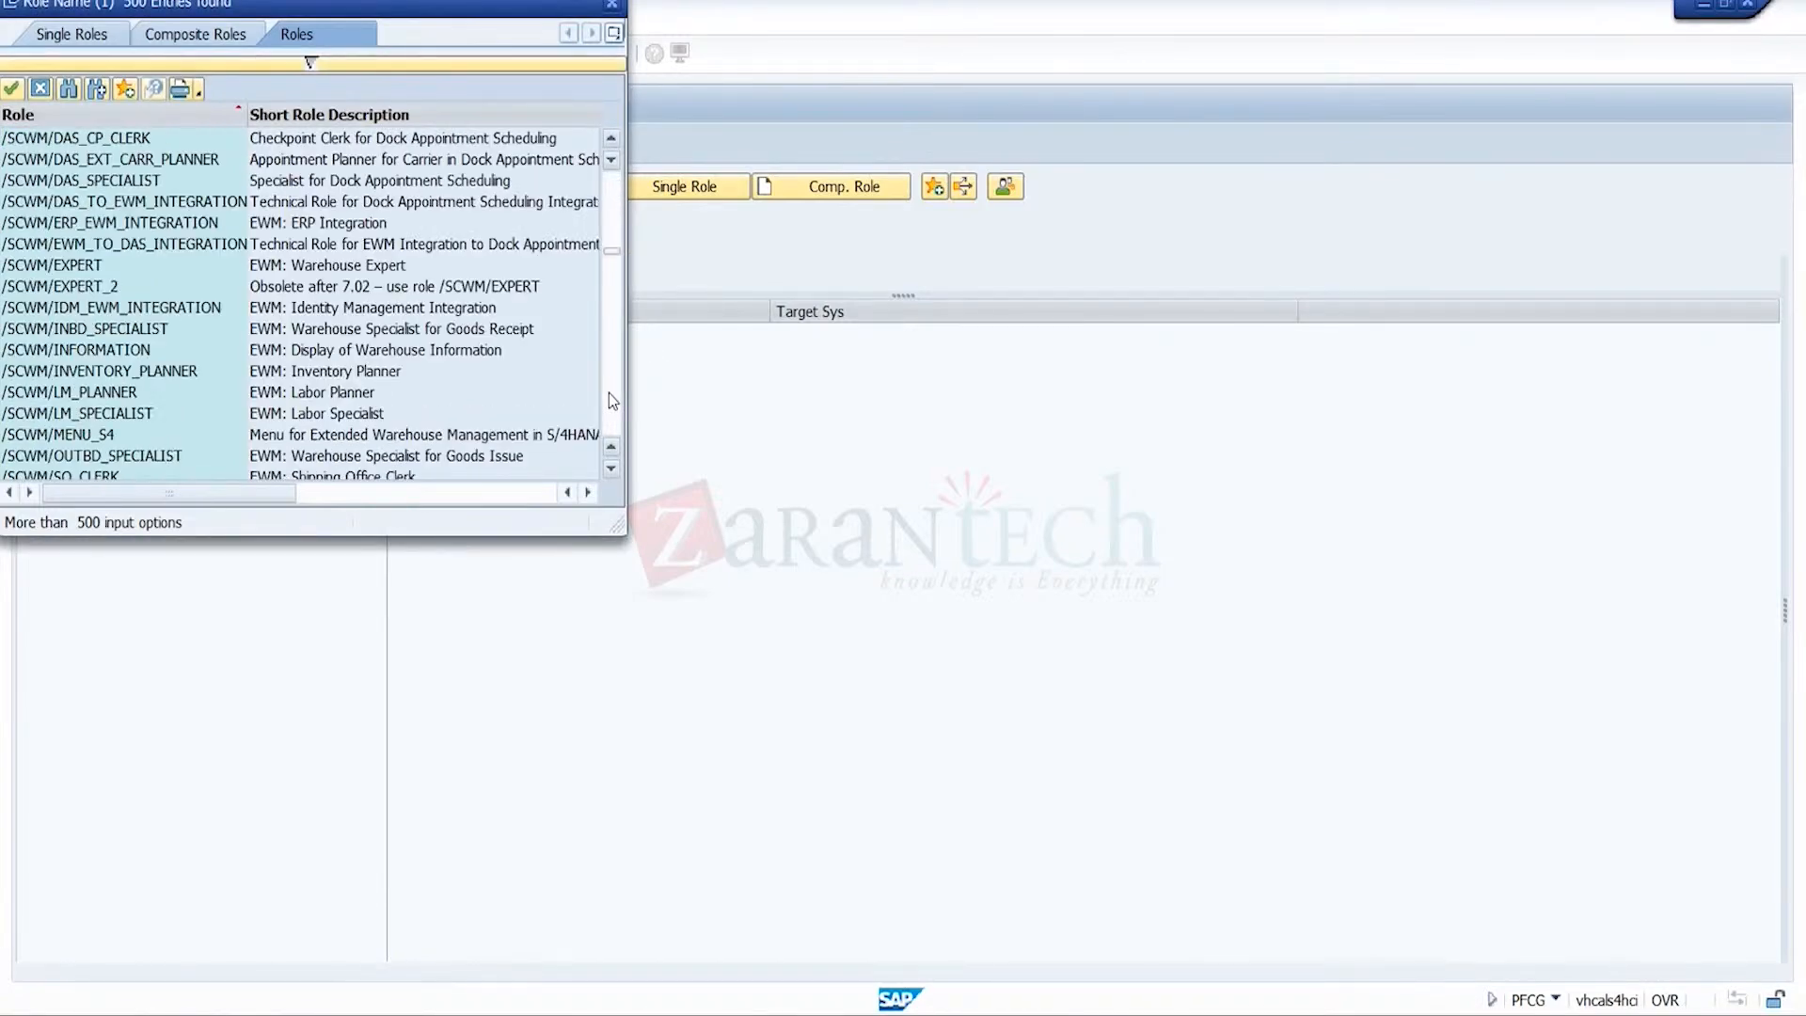
{"action": "left_click", "coordinate": [613, 240]}
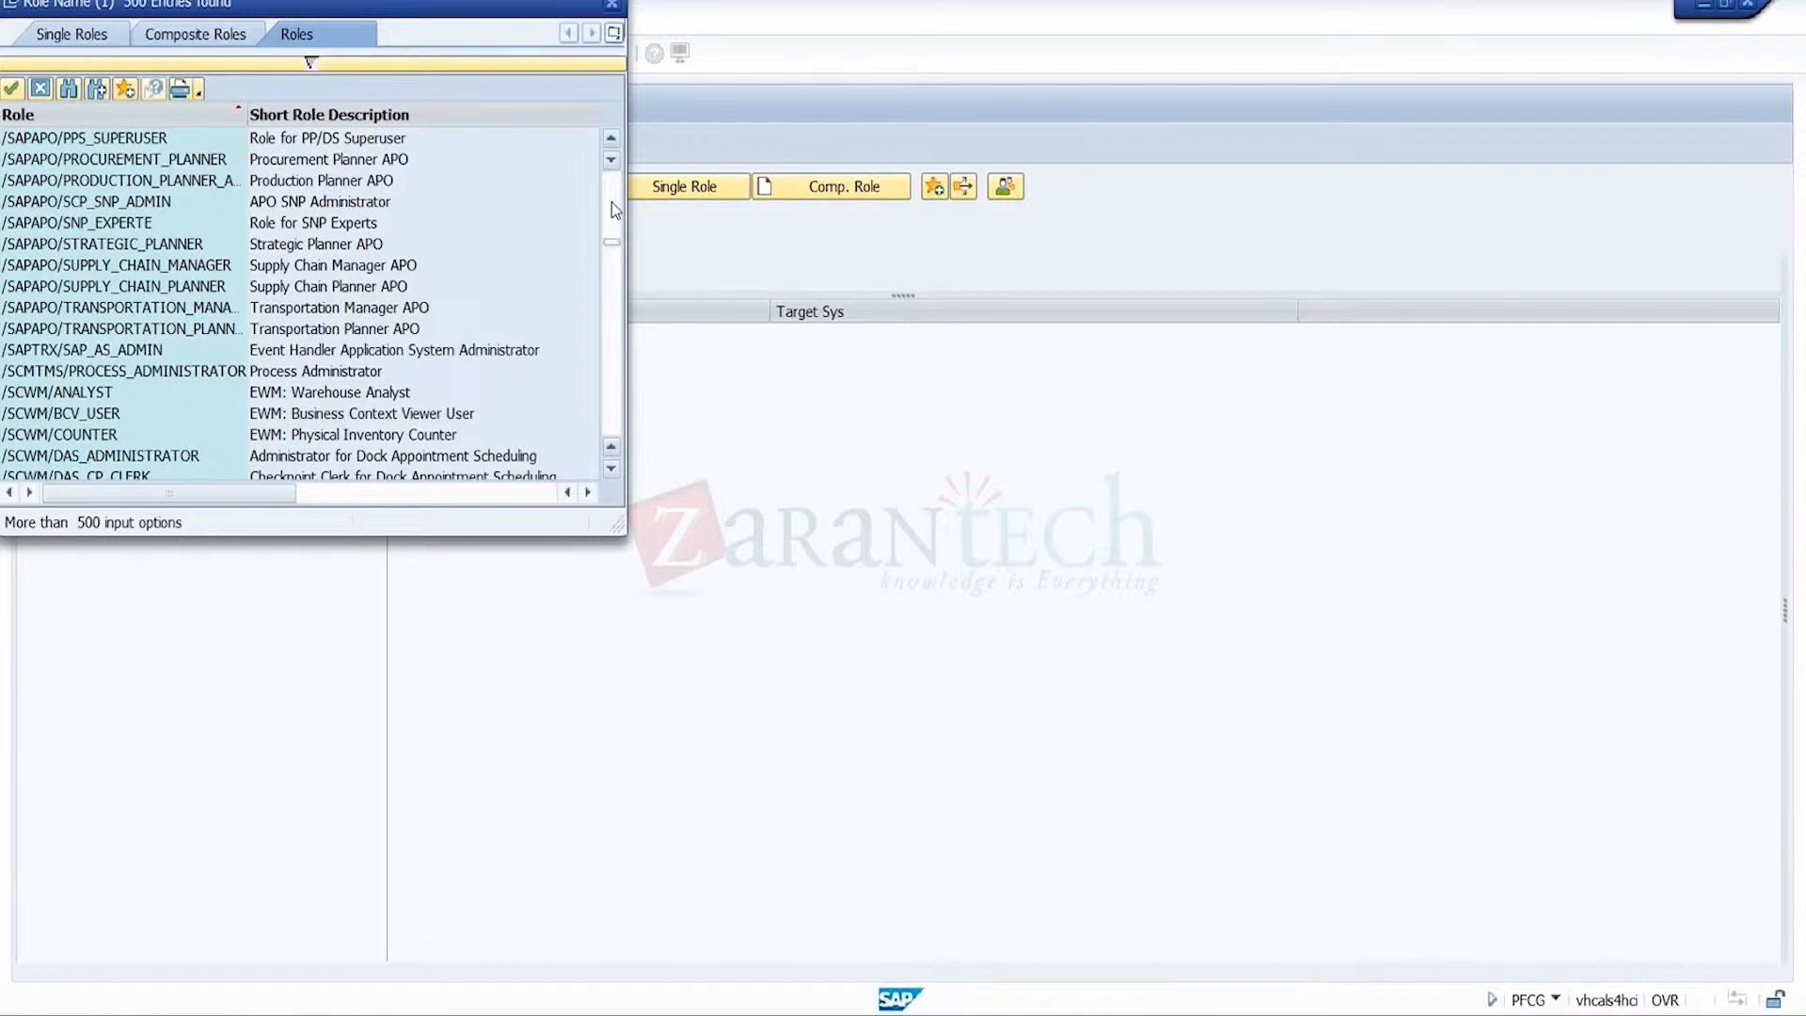
{"action": "left_click", "coordinate": [612, 201]}
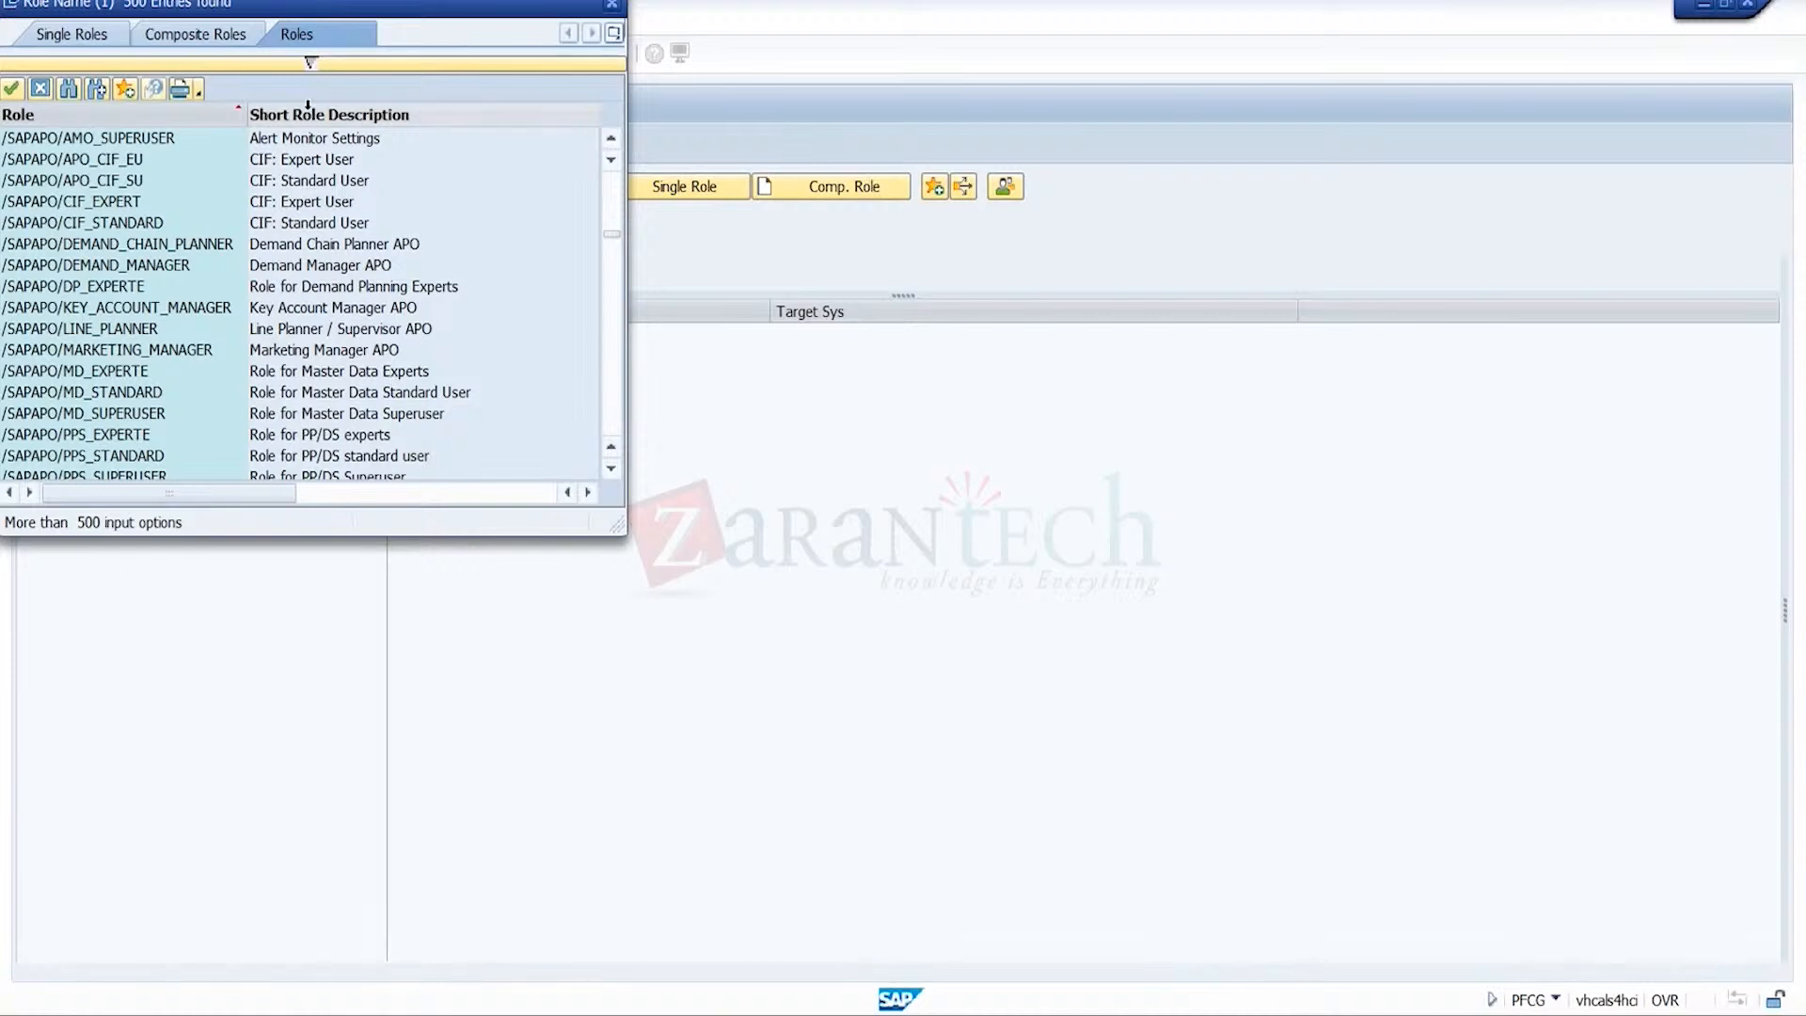
{"action": "left_click", "coordinate": [609, 5]}
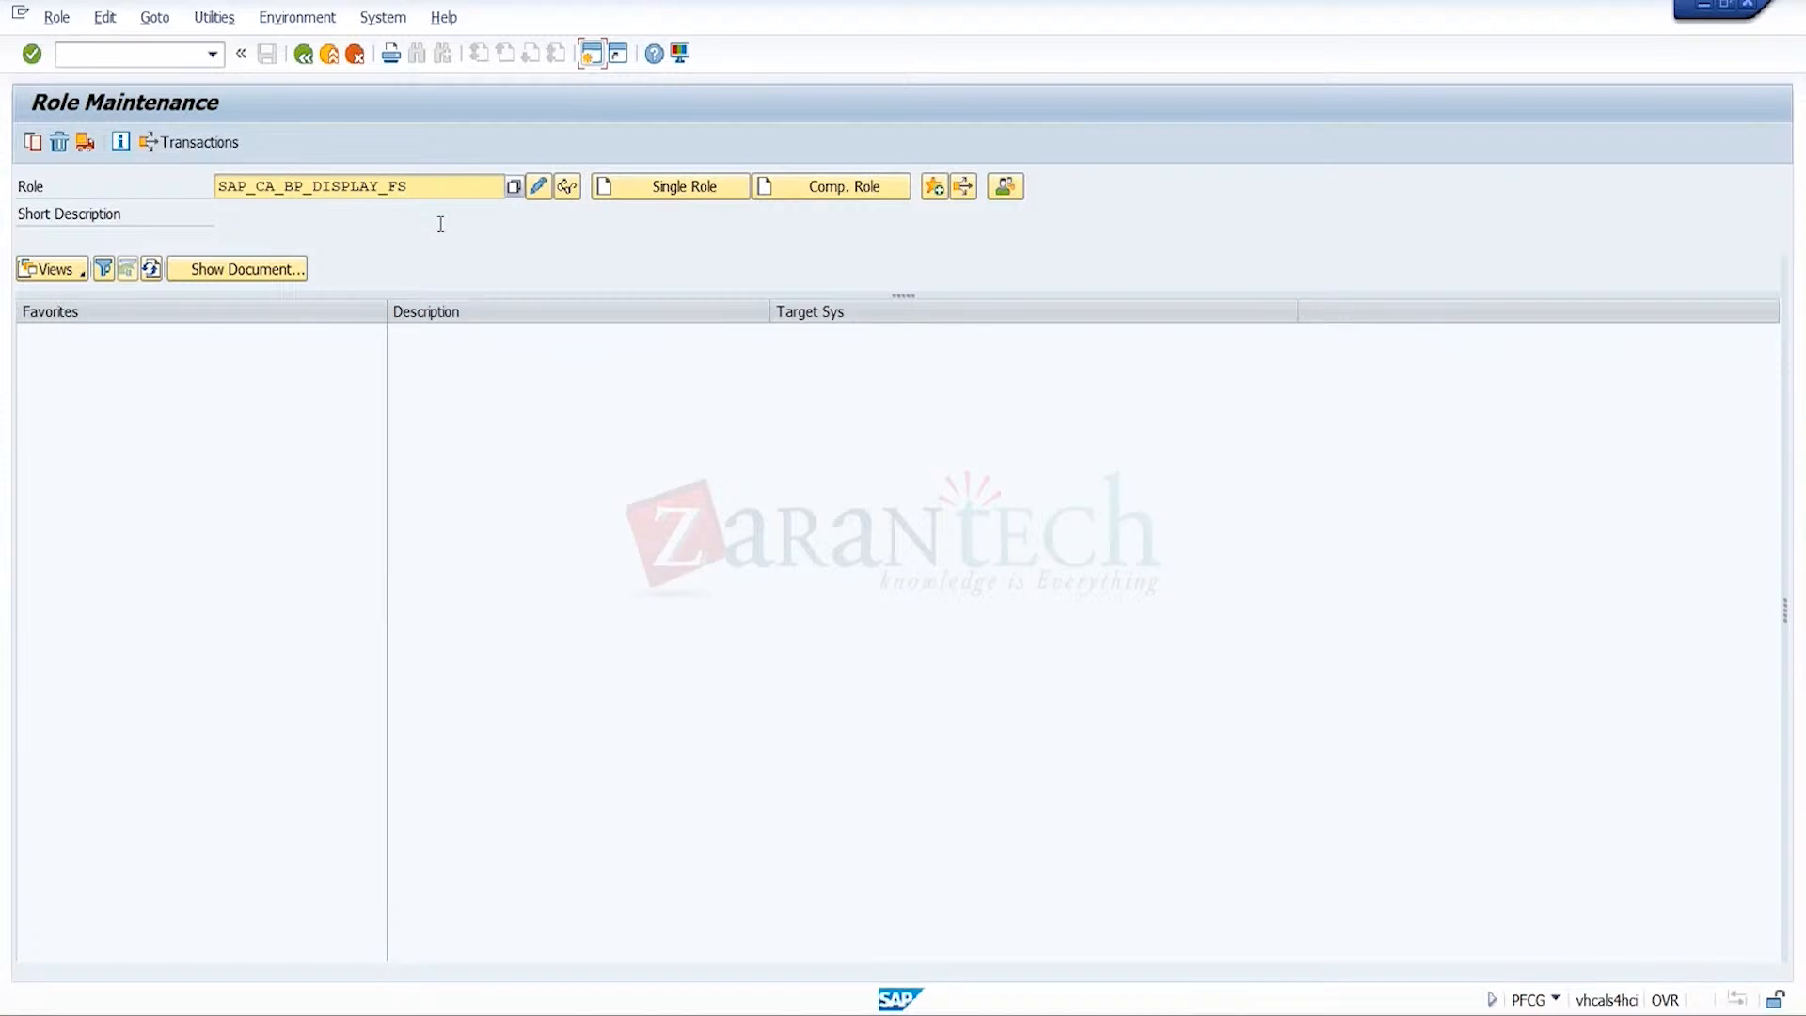
- Open role SAP_CA_BP_DISPLAY_FS for changing and review its Display Business Partner menu entry and user assignments
{"action": "left_click", "coordinate": [538, 187]}
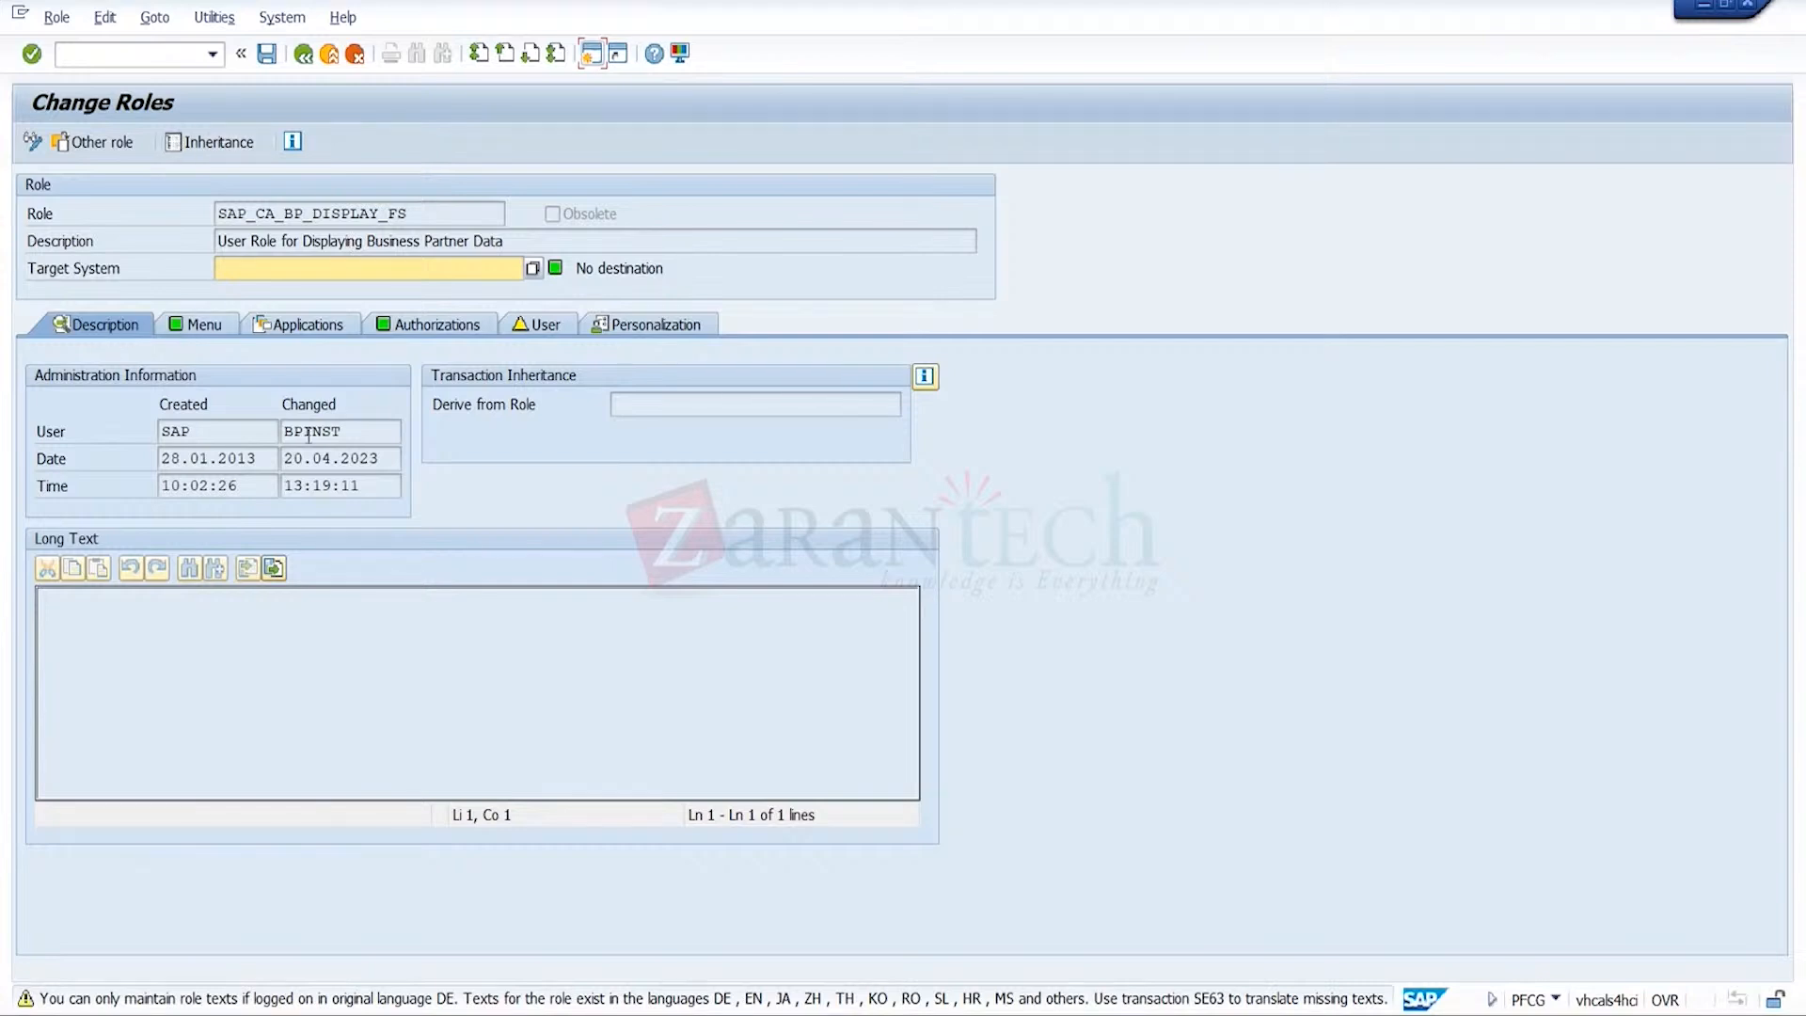
{"action": "left_click", "coordinate": [211, 329]}
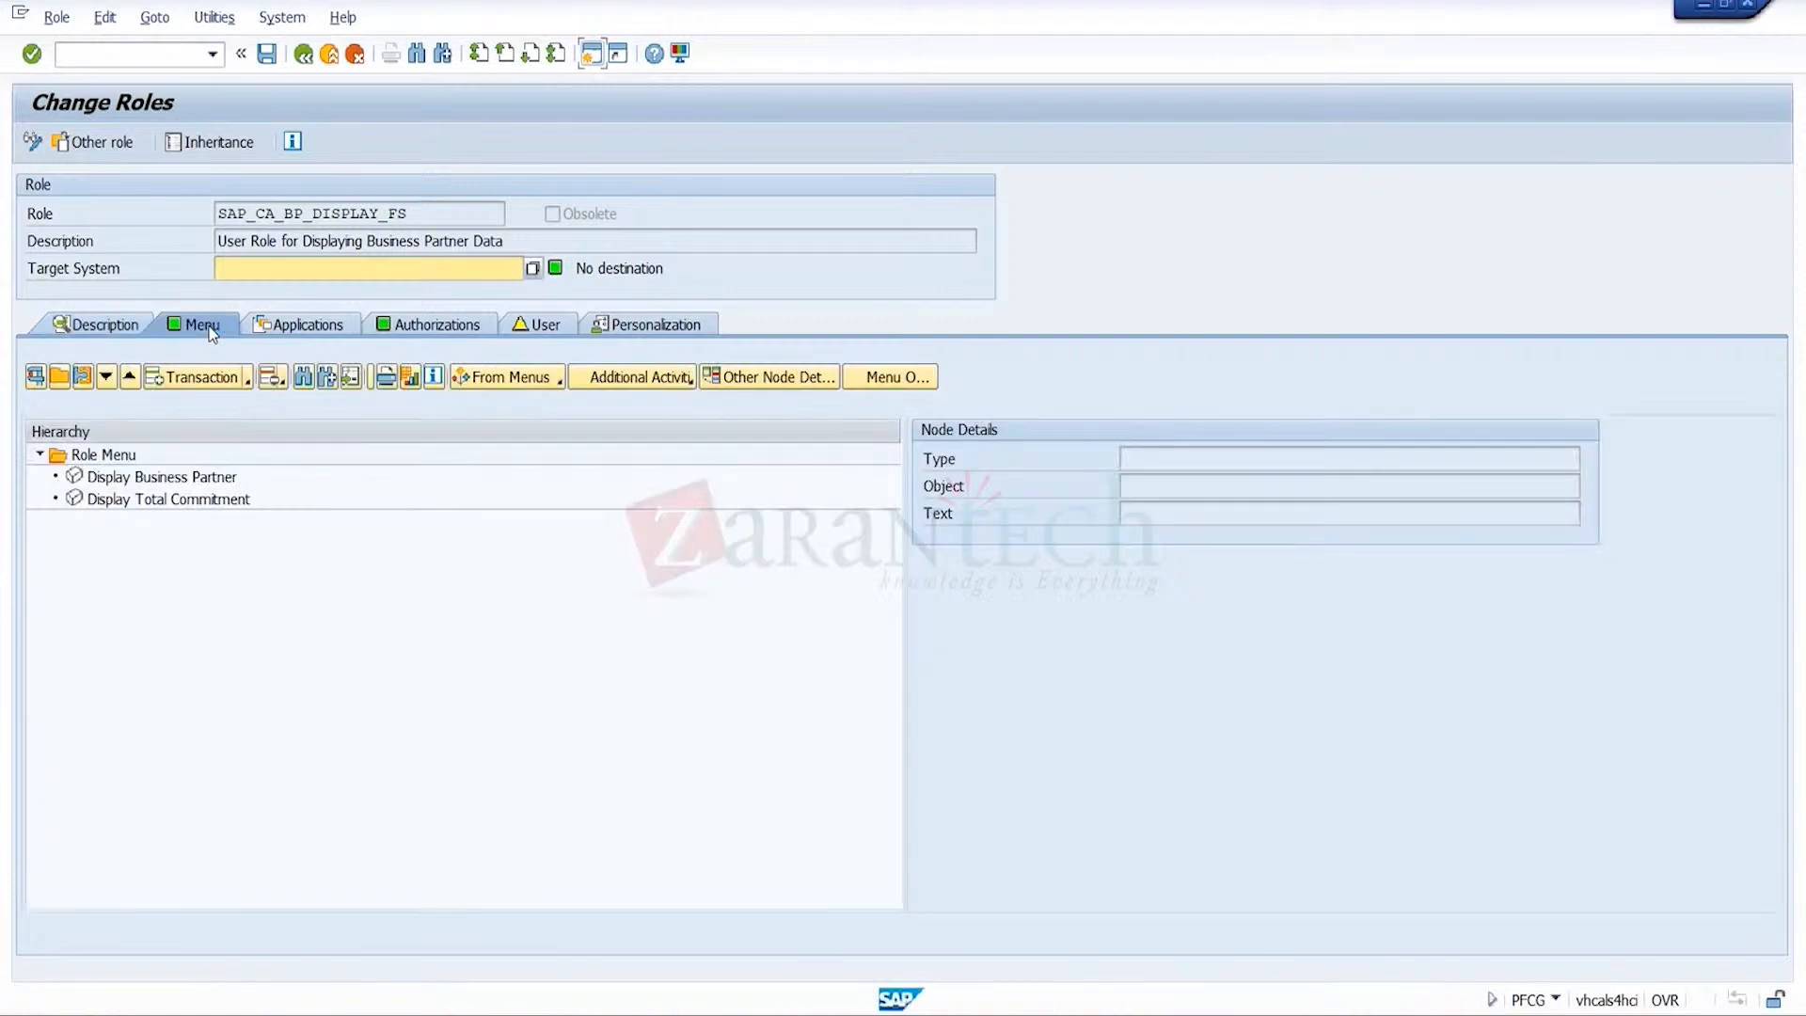
{"action": "left_click", "coordinate": [196, 484]}
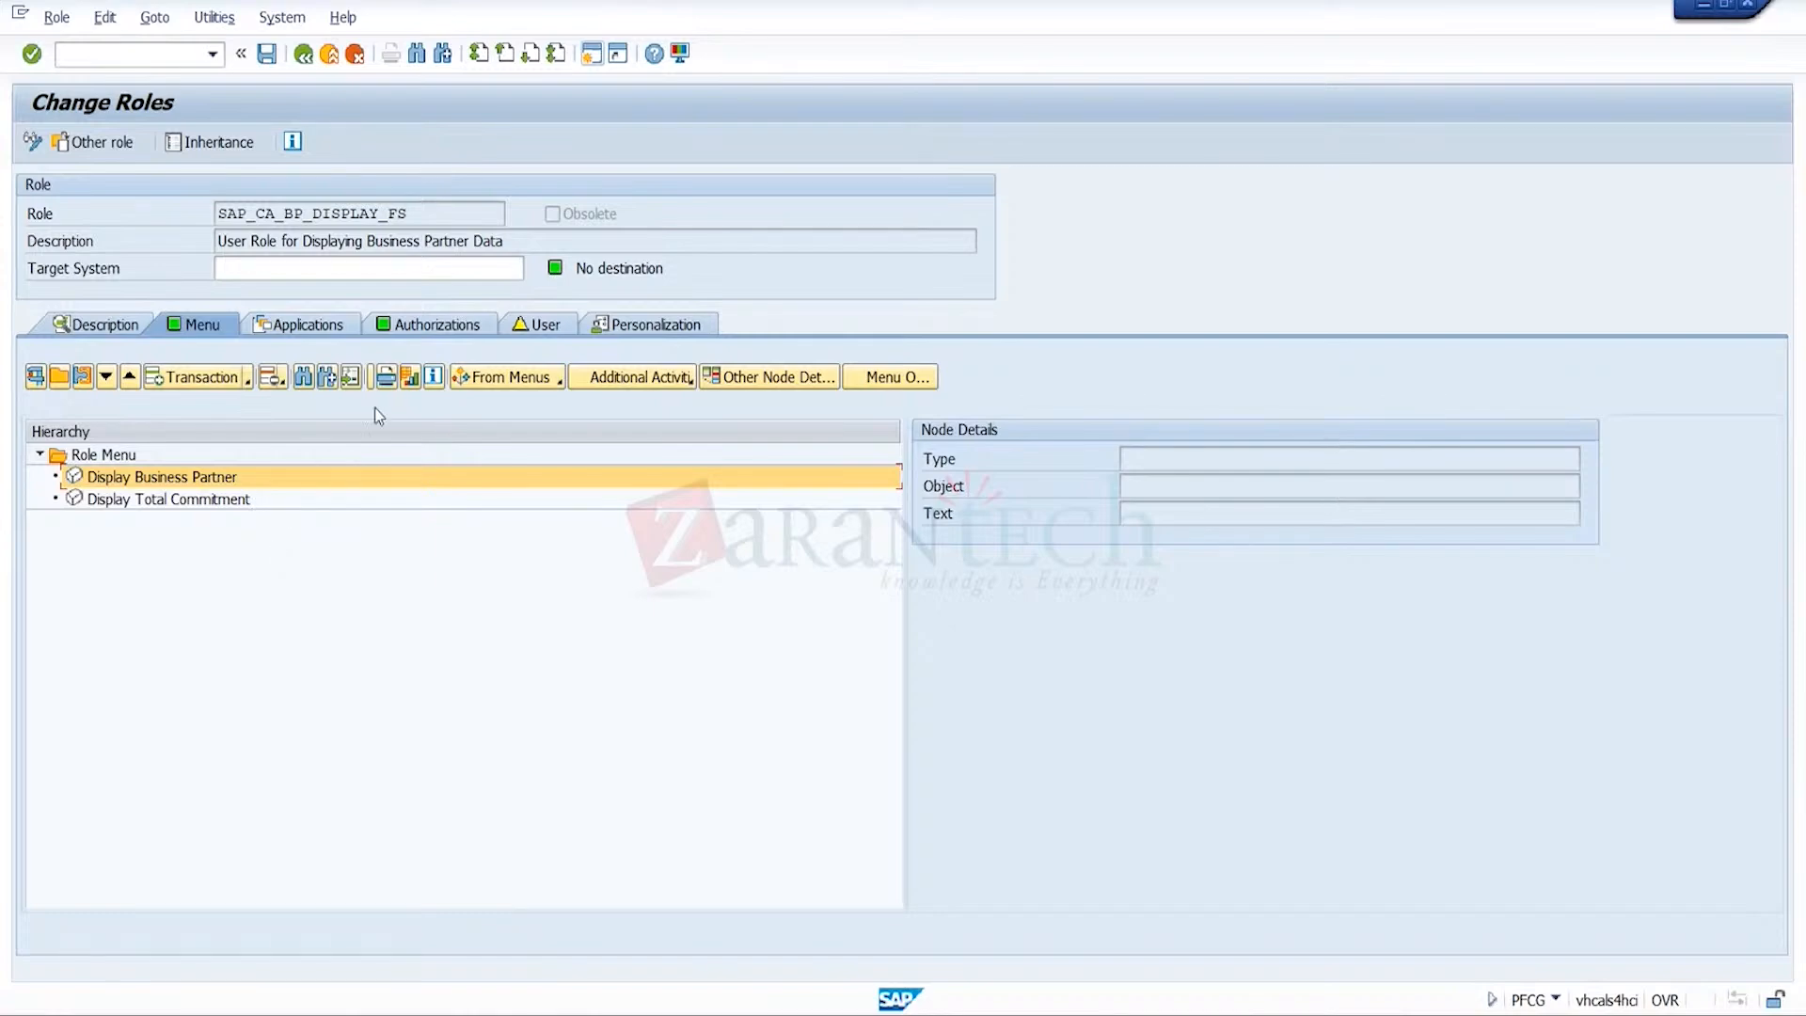
{"action": "left_click", "coordinate": [540, 324]}
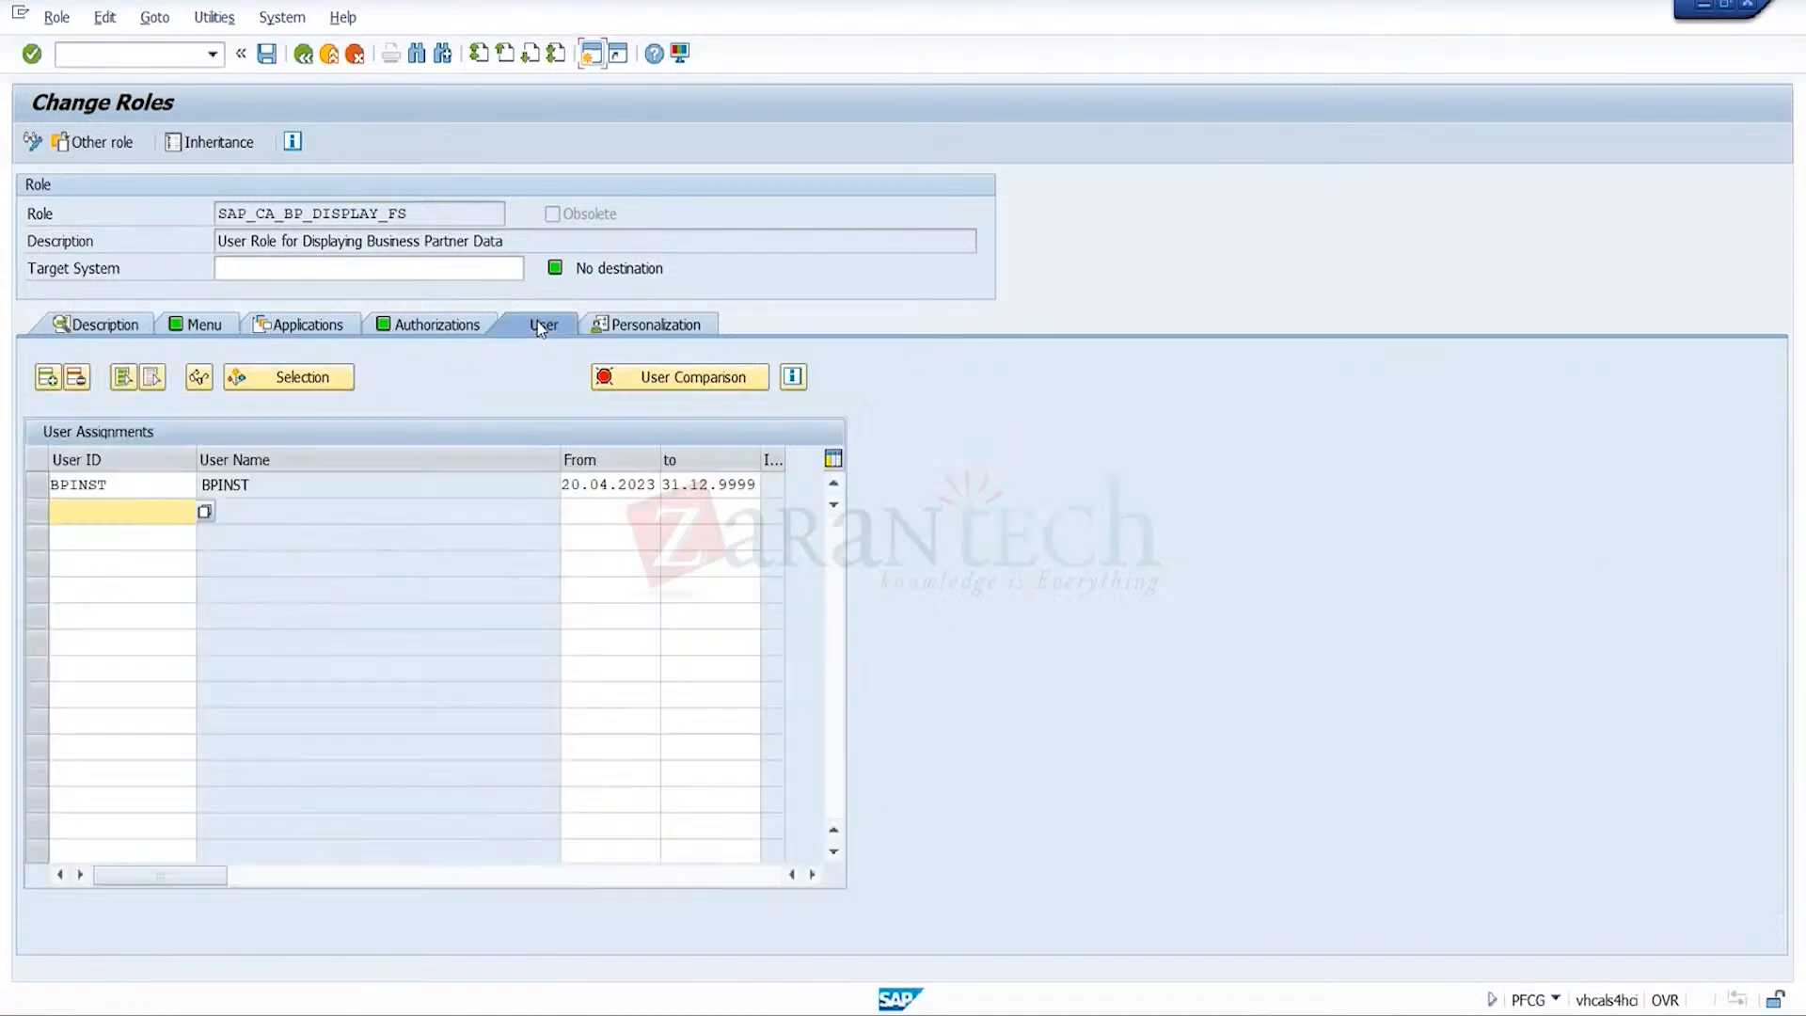
{"action": "left_click", "coordinate": [152, 484]}
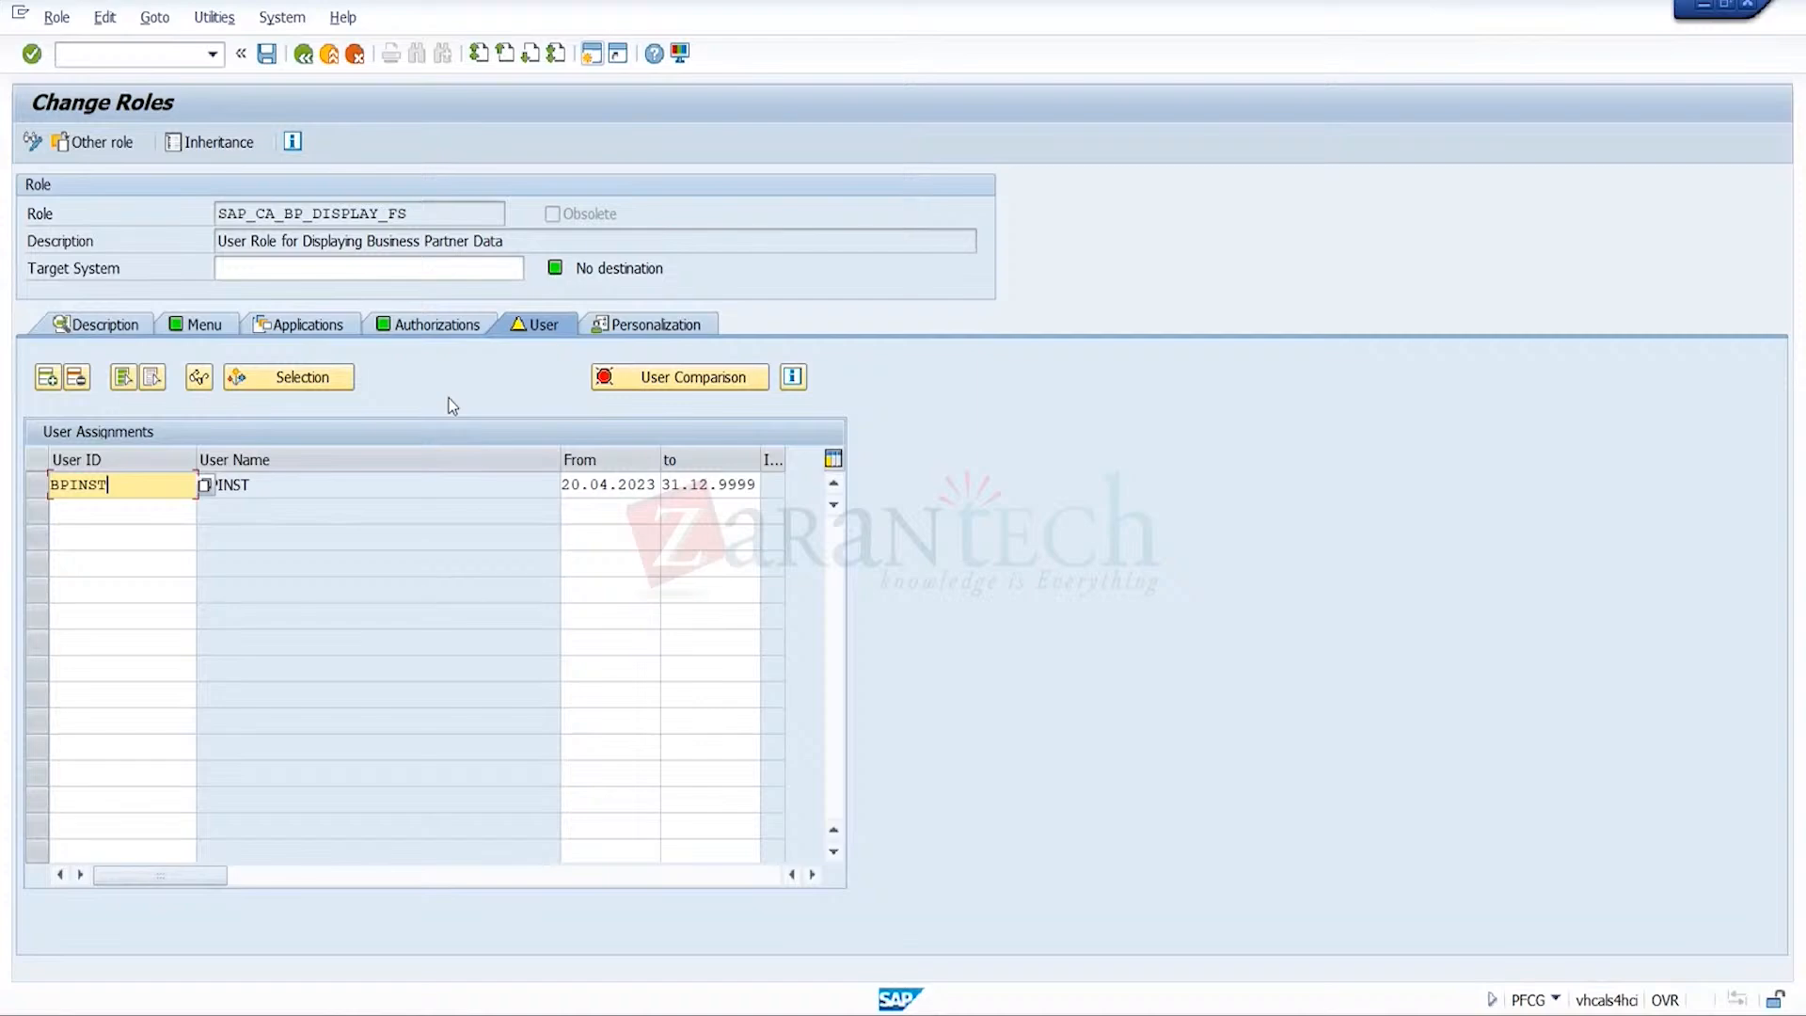
- Open the role's authorization data for changing and expand object class AAAB to show its authorization objects
{"action": "left_click", "coordinate": [449, 329]}
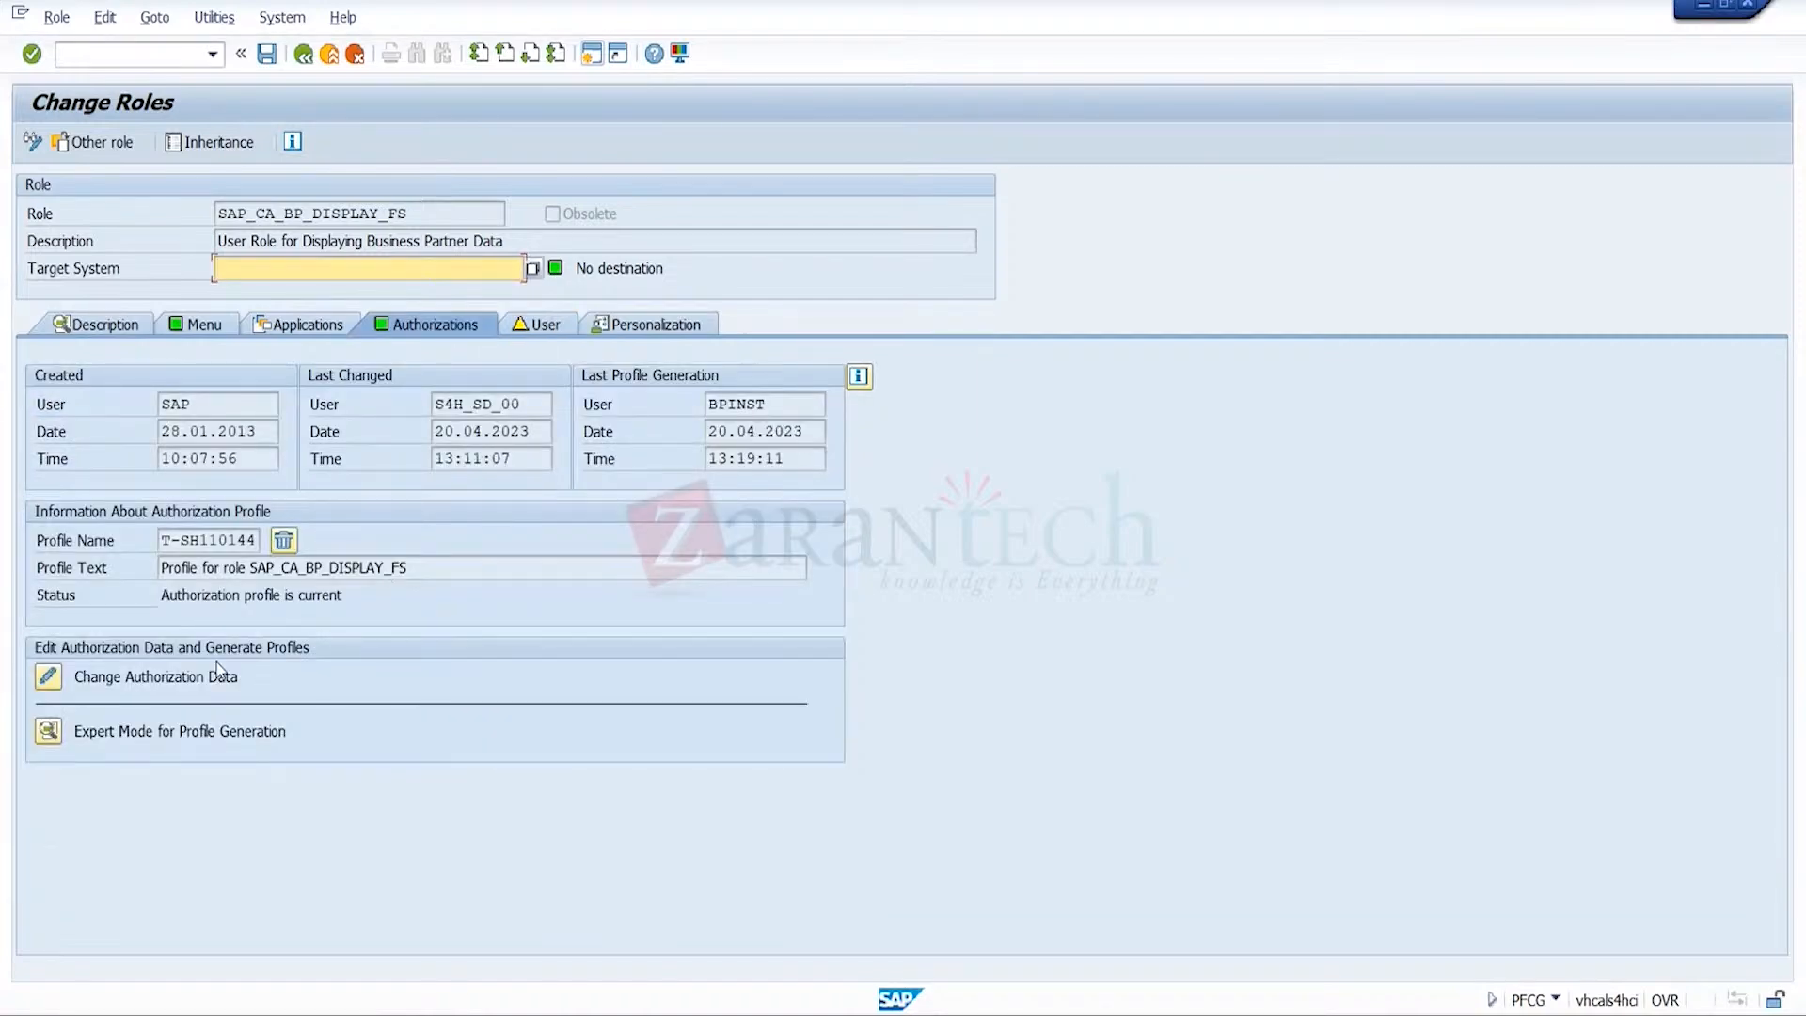
{"action": "left_click", "coordinate": [49, 680]}
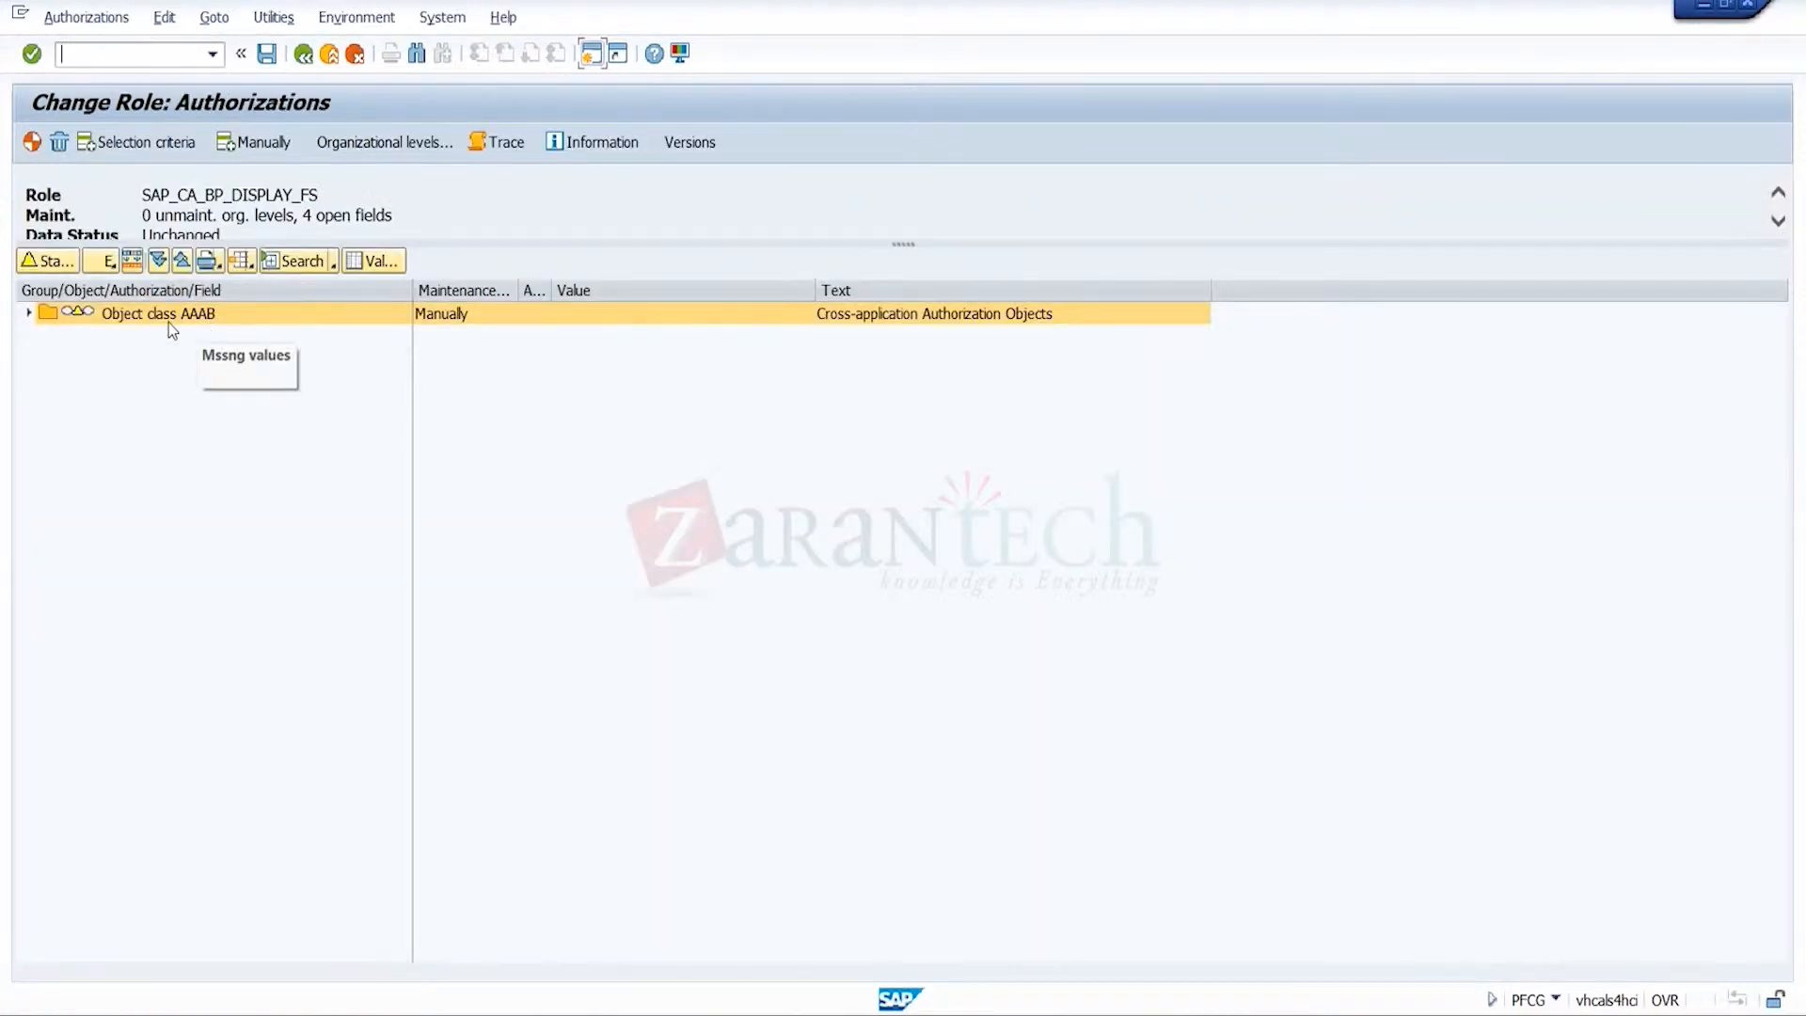
{"action": "left_click", "coordinate": [29, 313]}
{"action": "left_click", "coordinate": [29, 314]}
{"action": "left_click", "coordinate": [29, 314]}
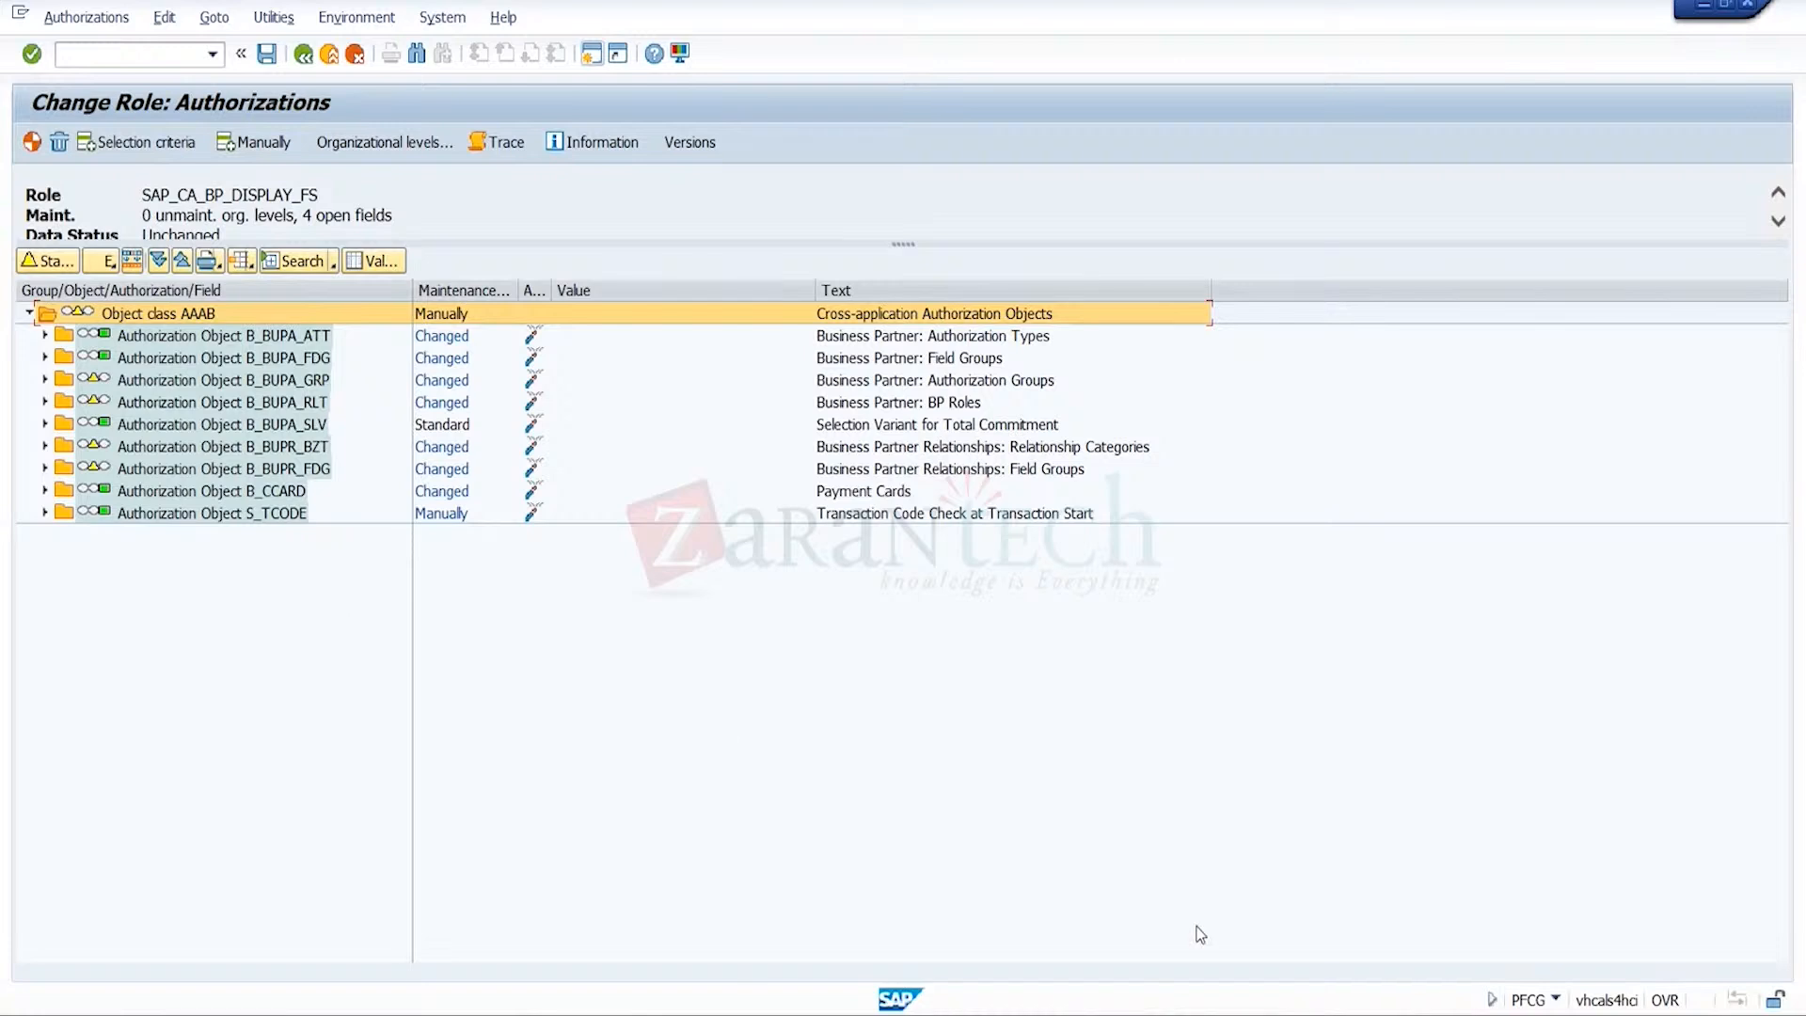
- Switch to the SAP Easy Access session and start transaction spro from the earlier command entries
{"action": "mouse_move", "coordinate": [1293, 1006]}
{"action": "left_click", "coordinate": [849, 938]}
{"action": "mouse_move", "coordinate": [1262, 1012]}
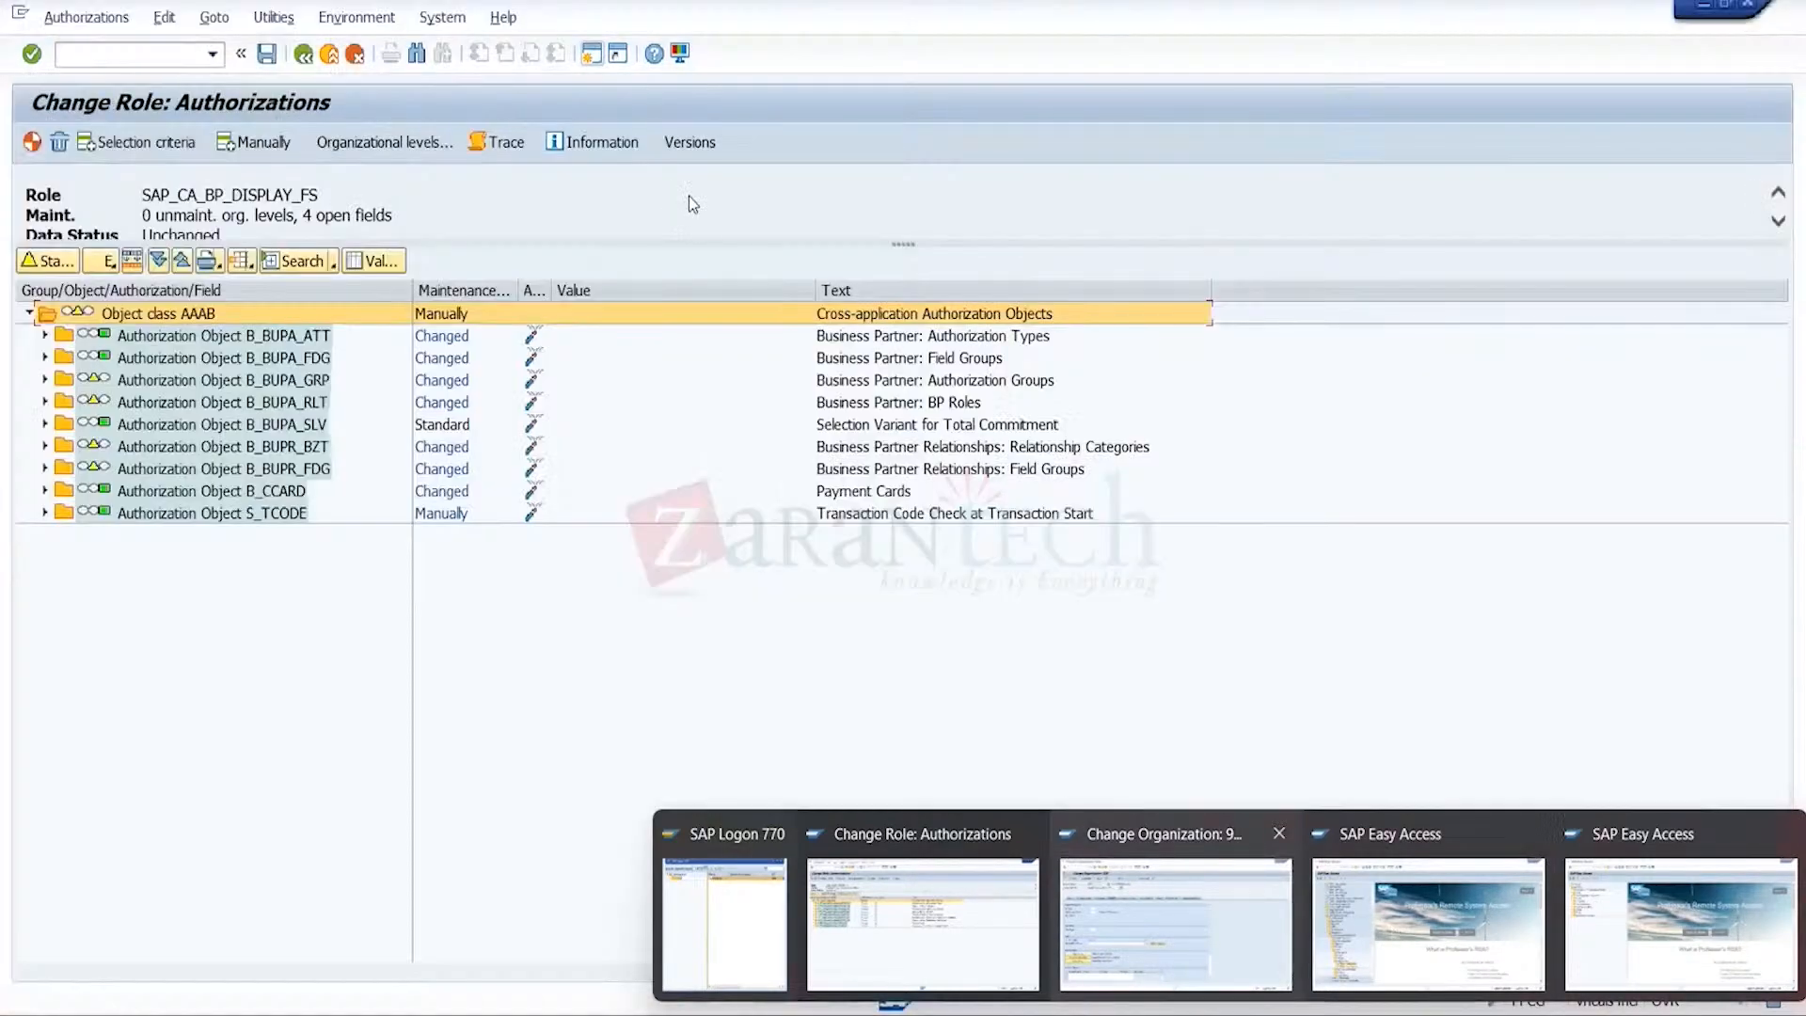
{"action": "left_click", "coordinate": [1426, 902]}
{"action": "left_click", "coordinate": [214, 57]}
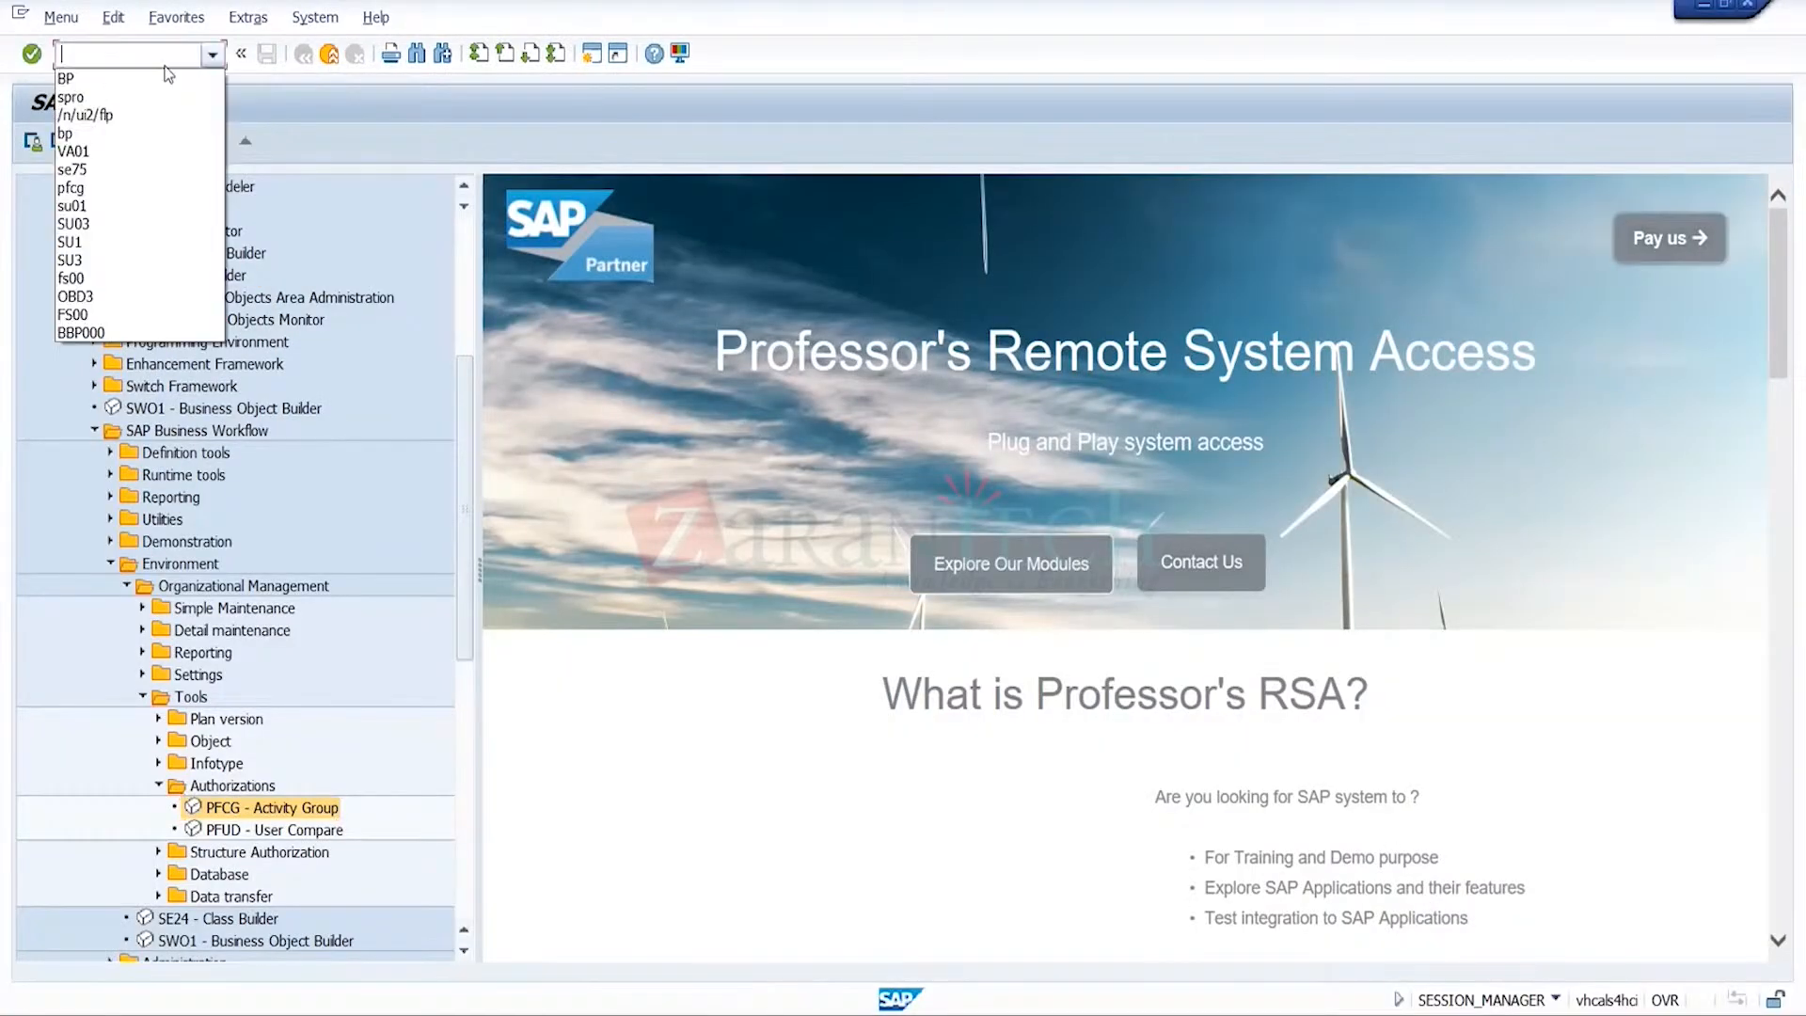
{"action": "left_click", "coordinate": [84, 97]}
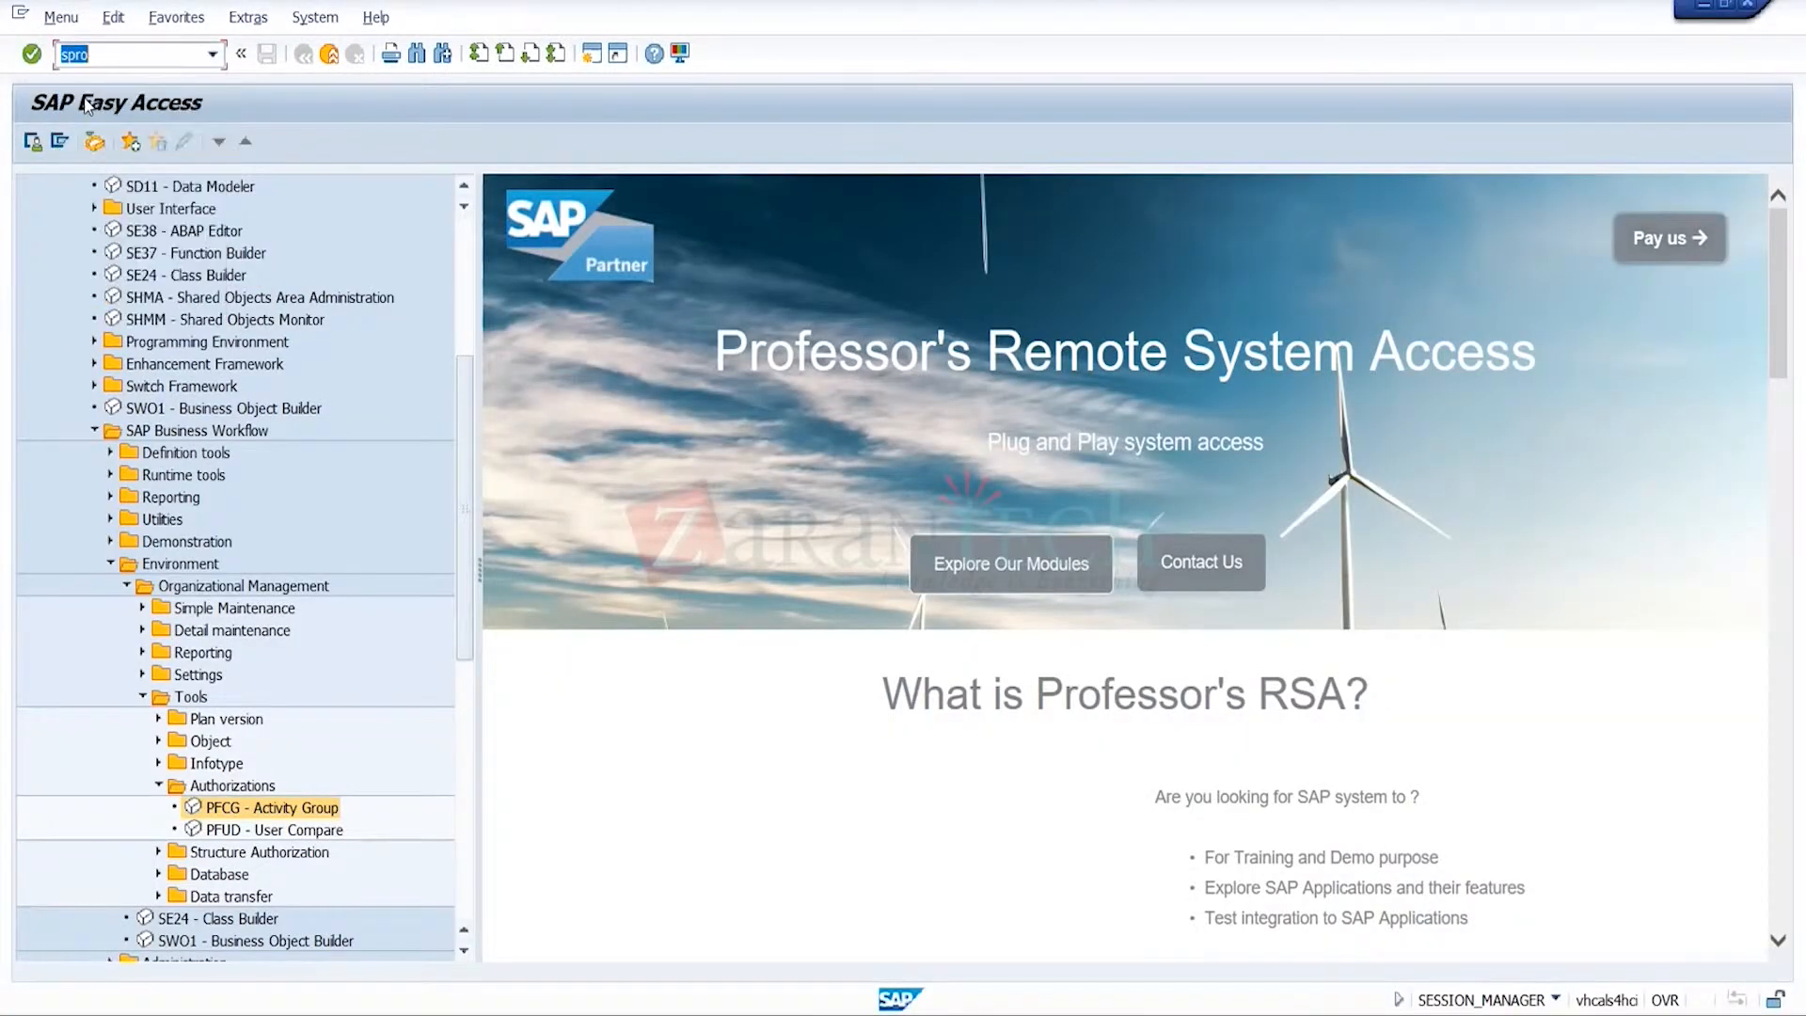
{"action": "key", "text": "Return"}
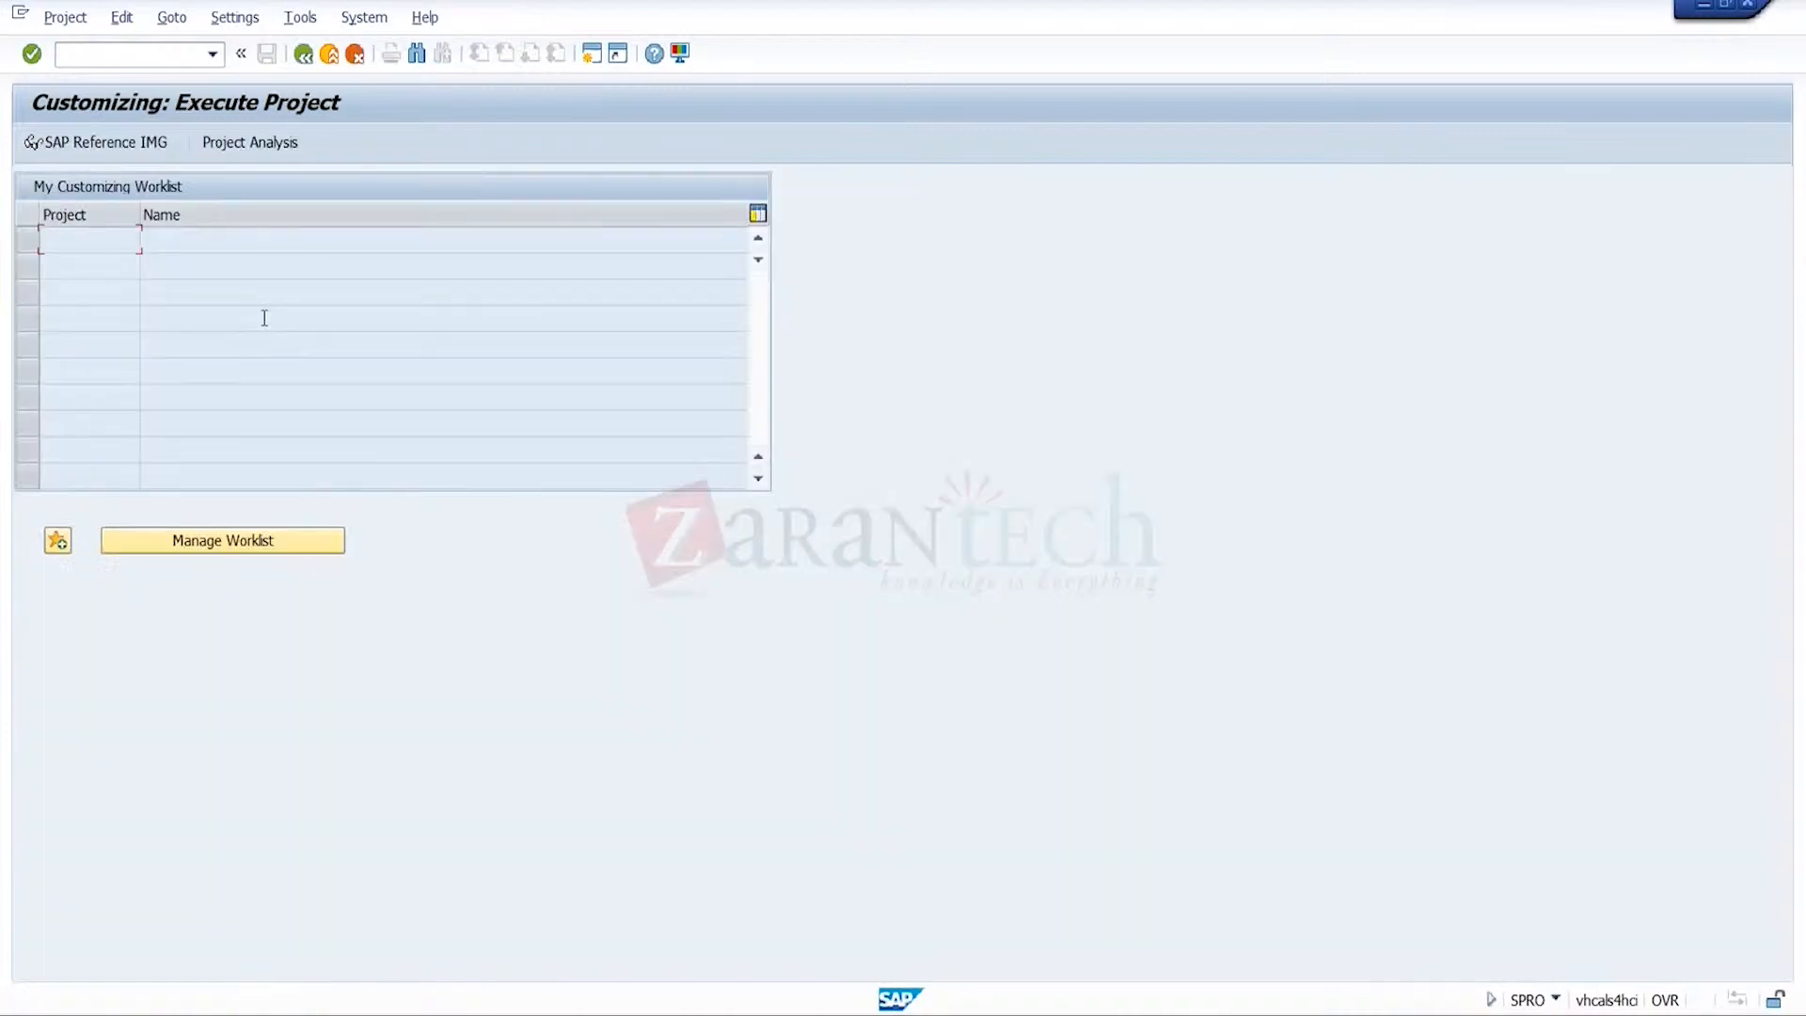
- Open the SAP Reference IMG and locate Maintain Authorization Groups for Business Partner under Cross-Application Components, SAP Business Partner, Business Partner, Basic Settings, Authorization Management
{"action": "left_click", "coordinate": [105, 142]}
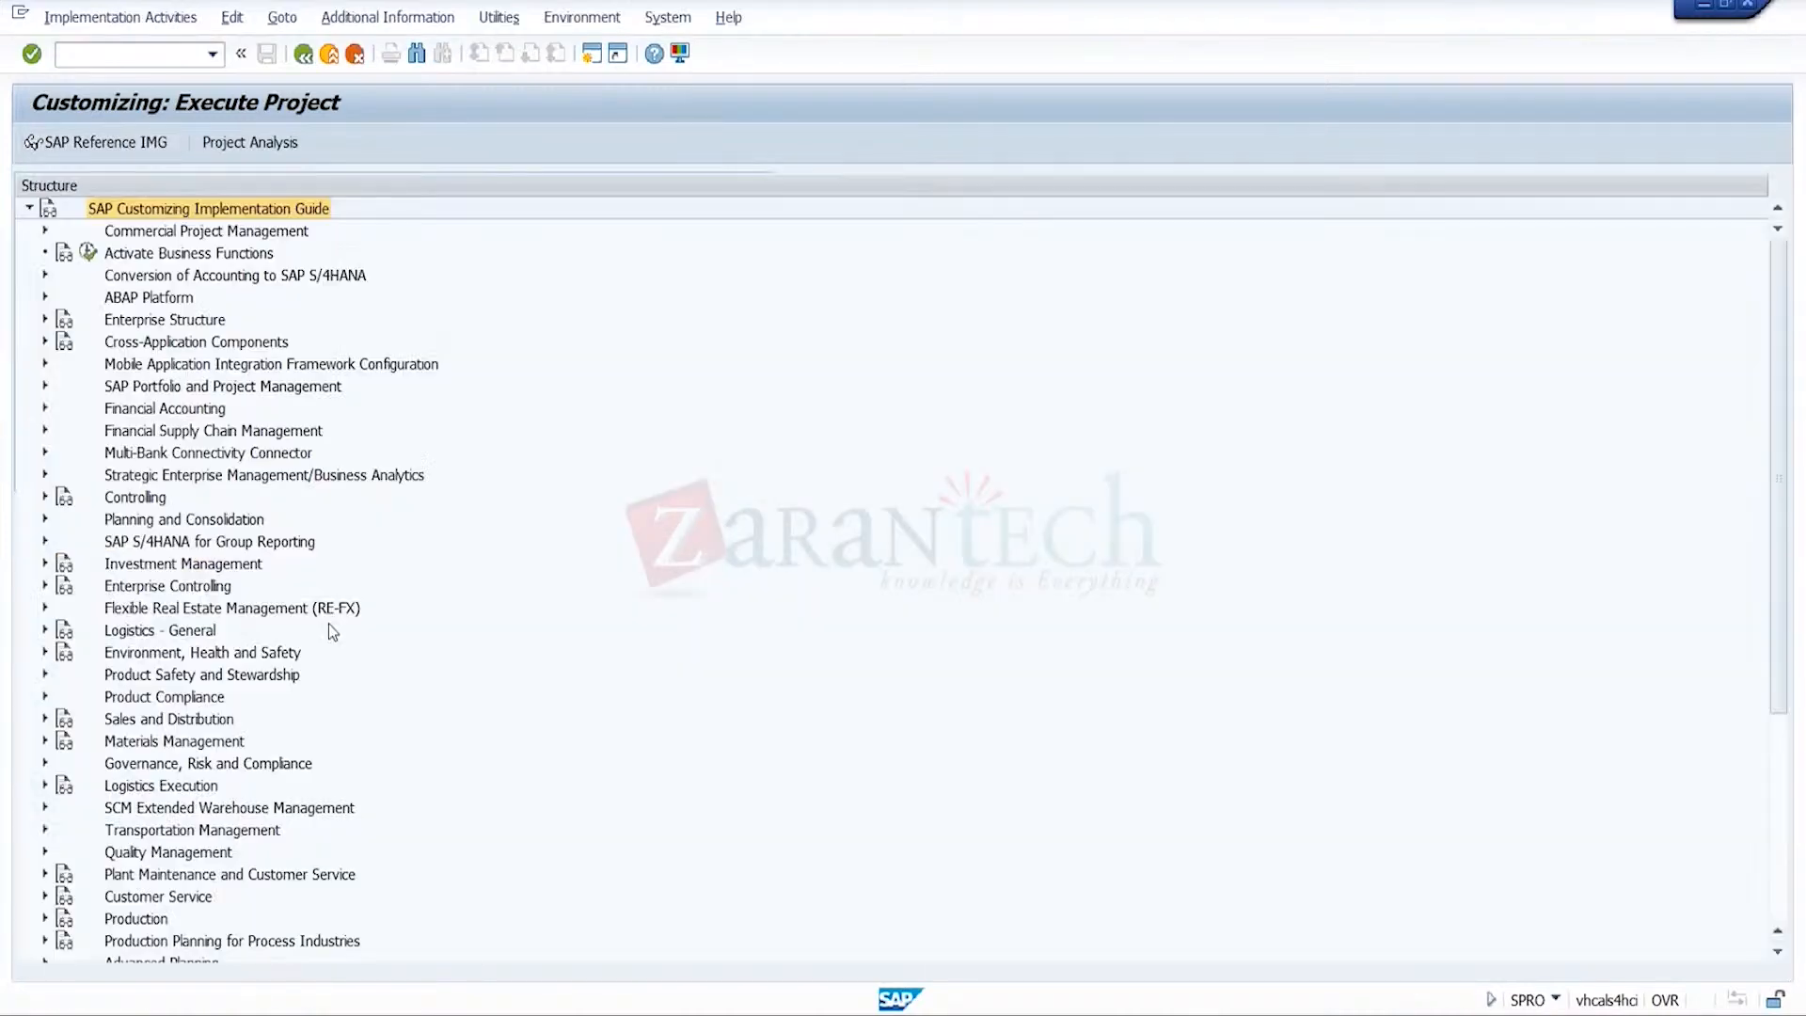
{"action": "left_click", "coordinate": [45, 342]}
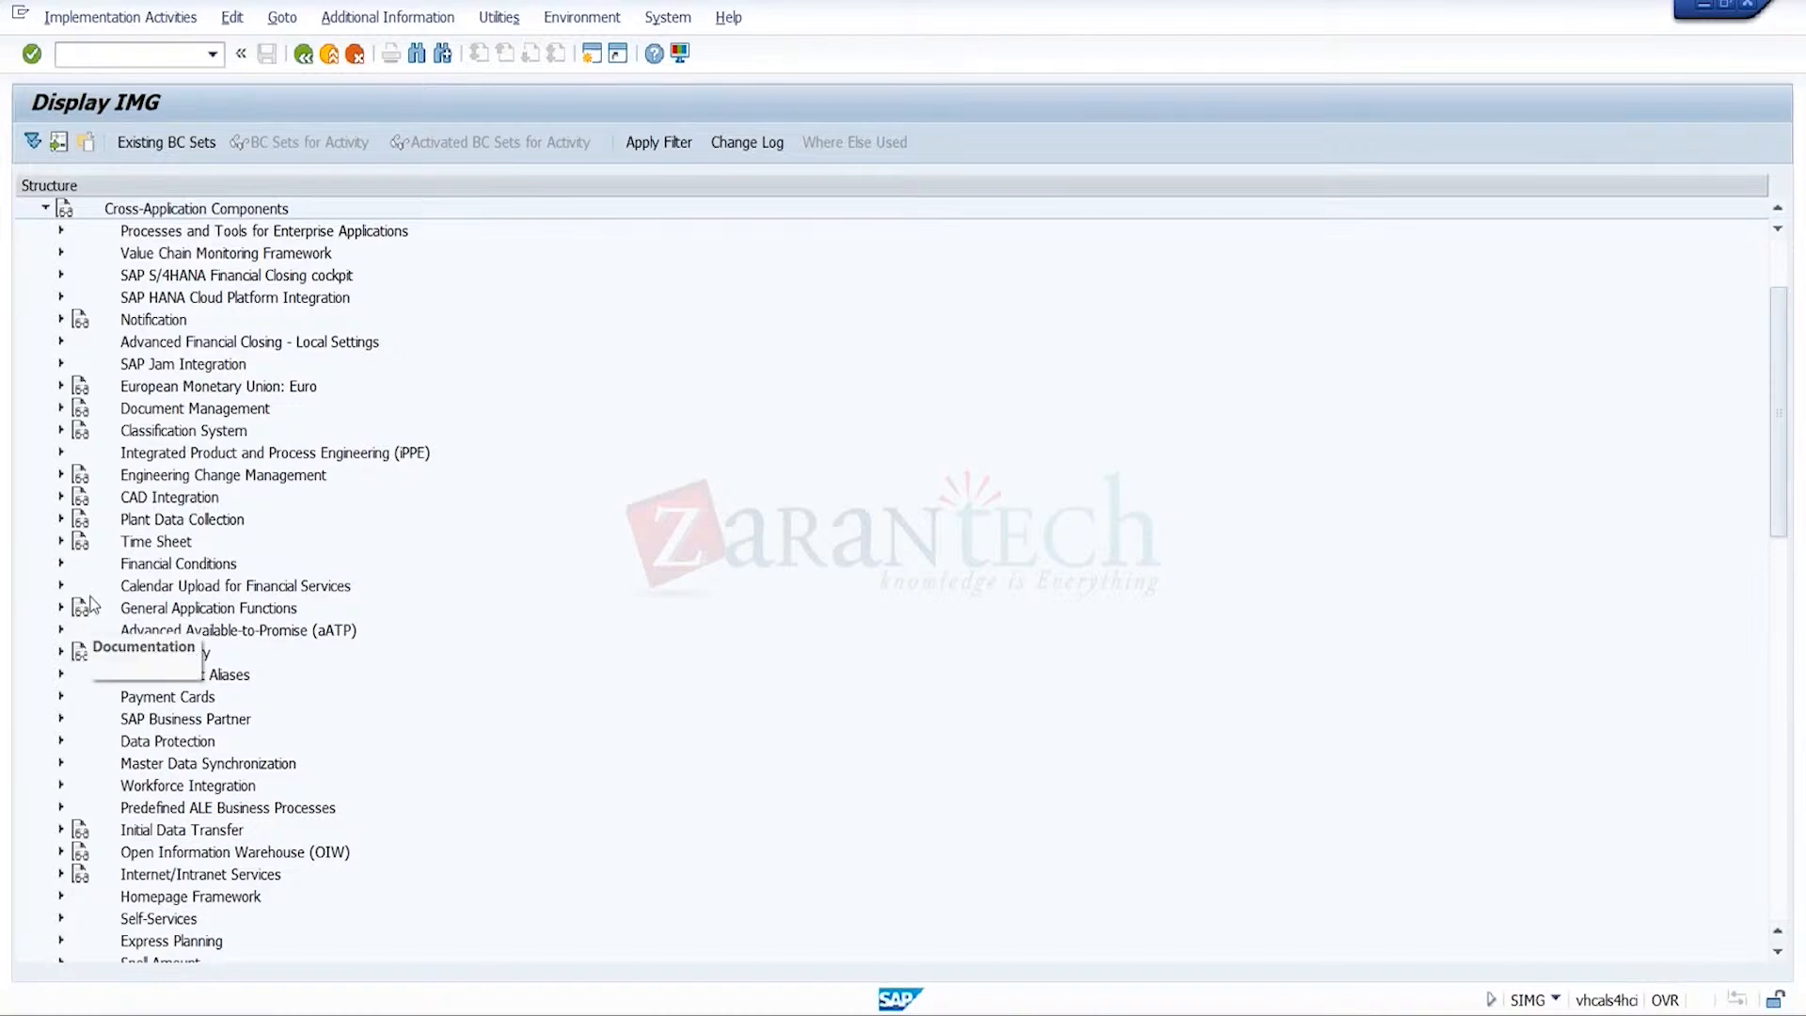
{"action": "scroll", "coordinate": [186, 656], "scroll_direction": "up", "scroll_amount": 2}
{"action": "left_click", "coordinate": [62, 807]}
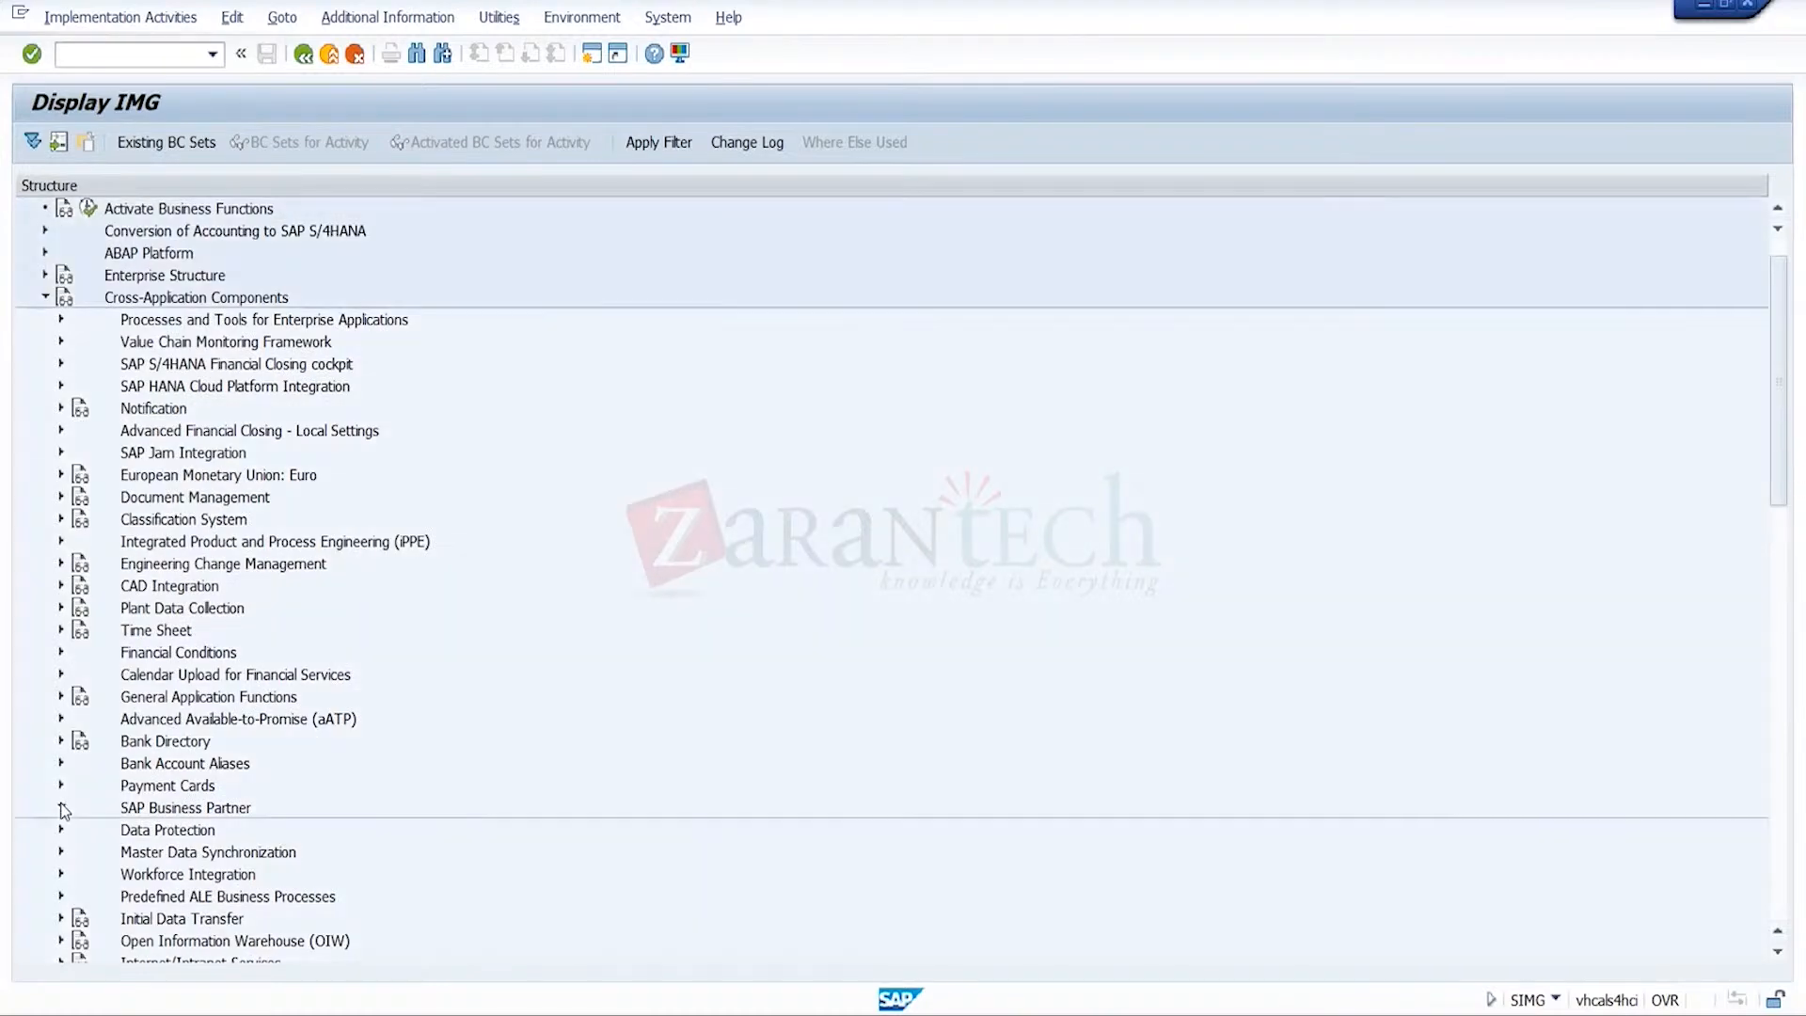
{"action": "left_click", "coordinate": [77, 786]}
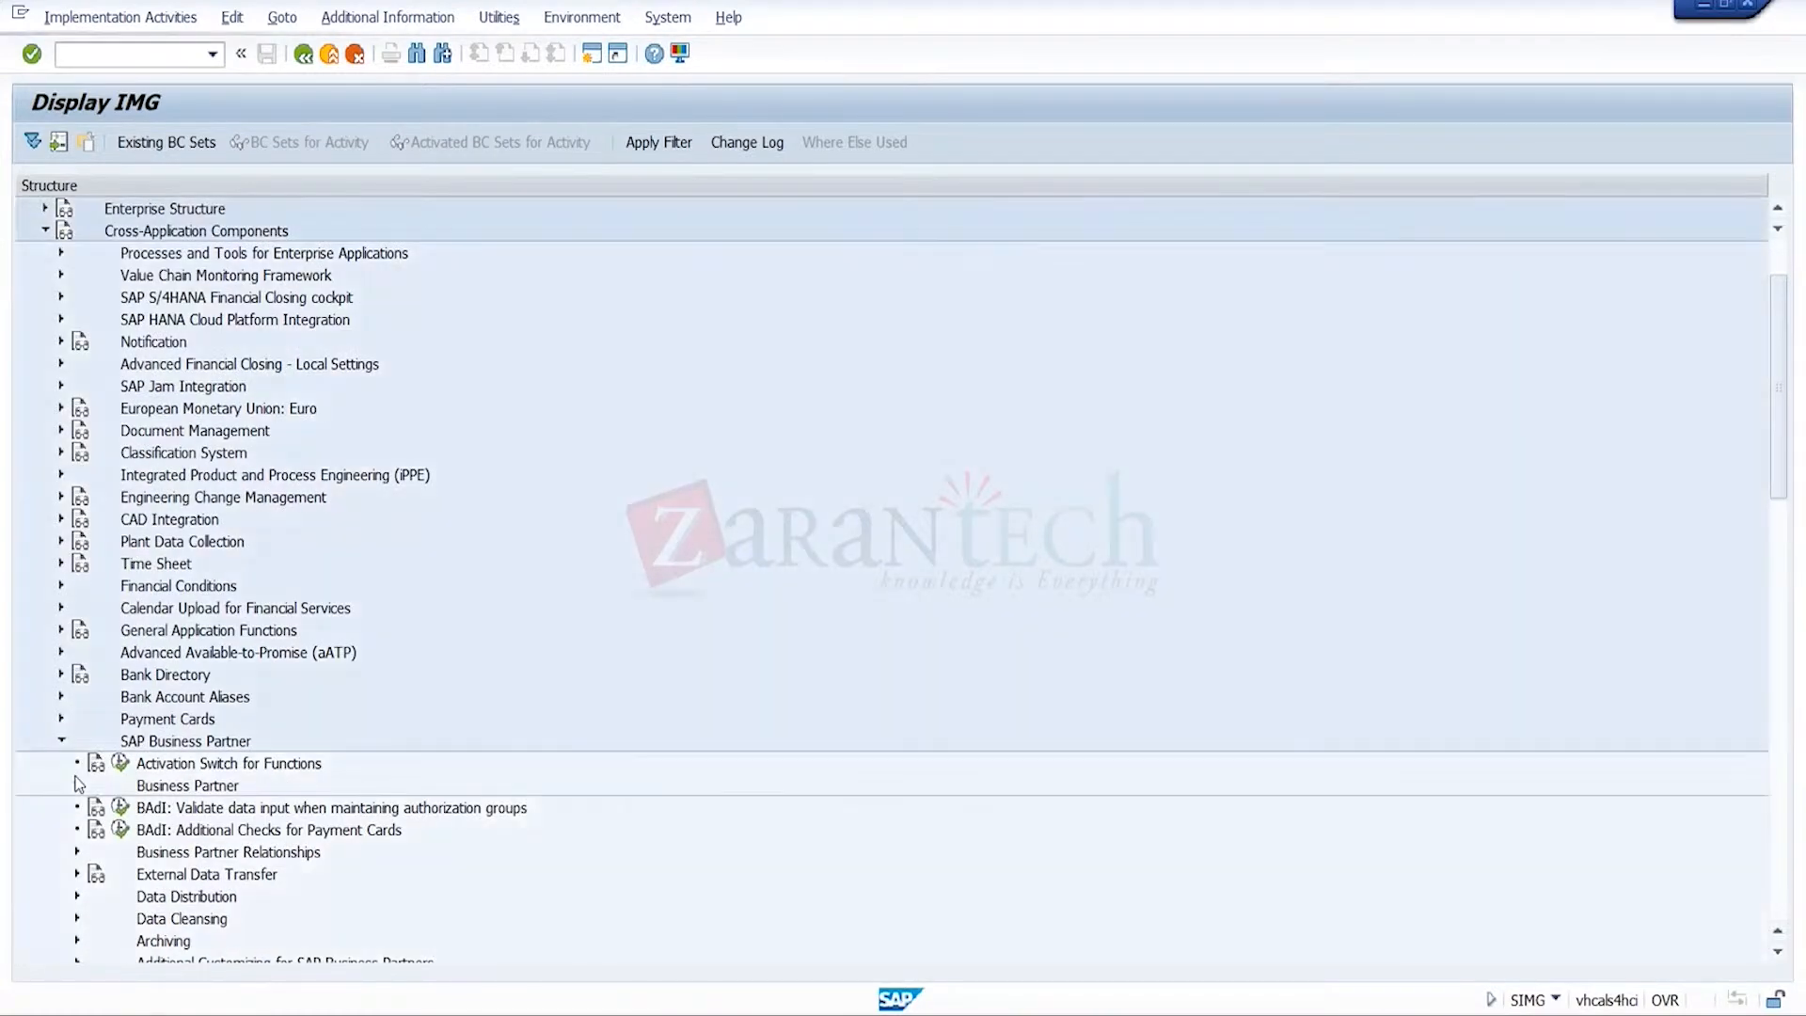
{"action": "left_click", "coordinate": [93, 807]}
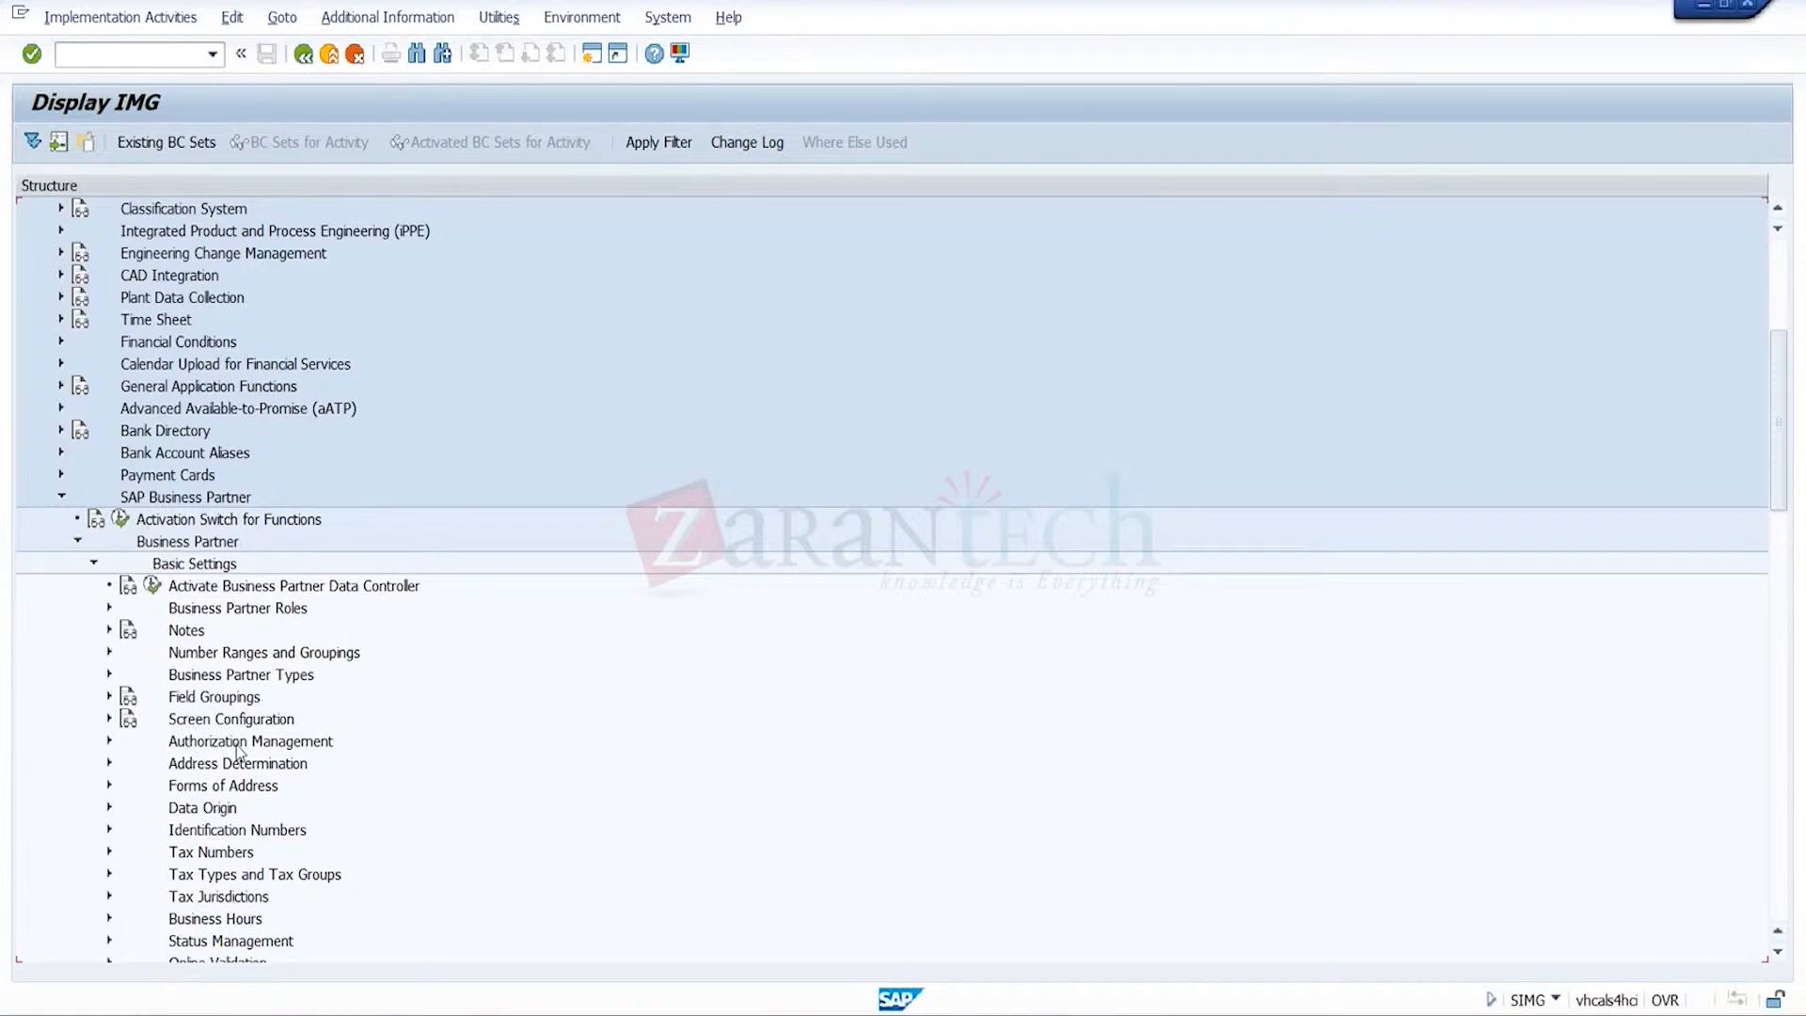
{"action": "left_click", "coordinate": [109, 740]}
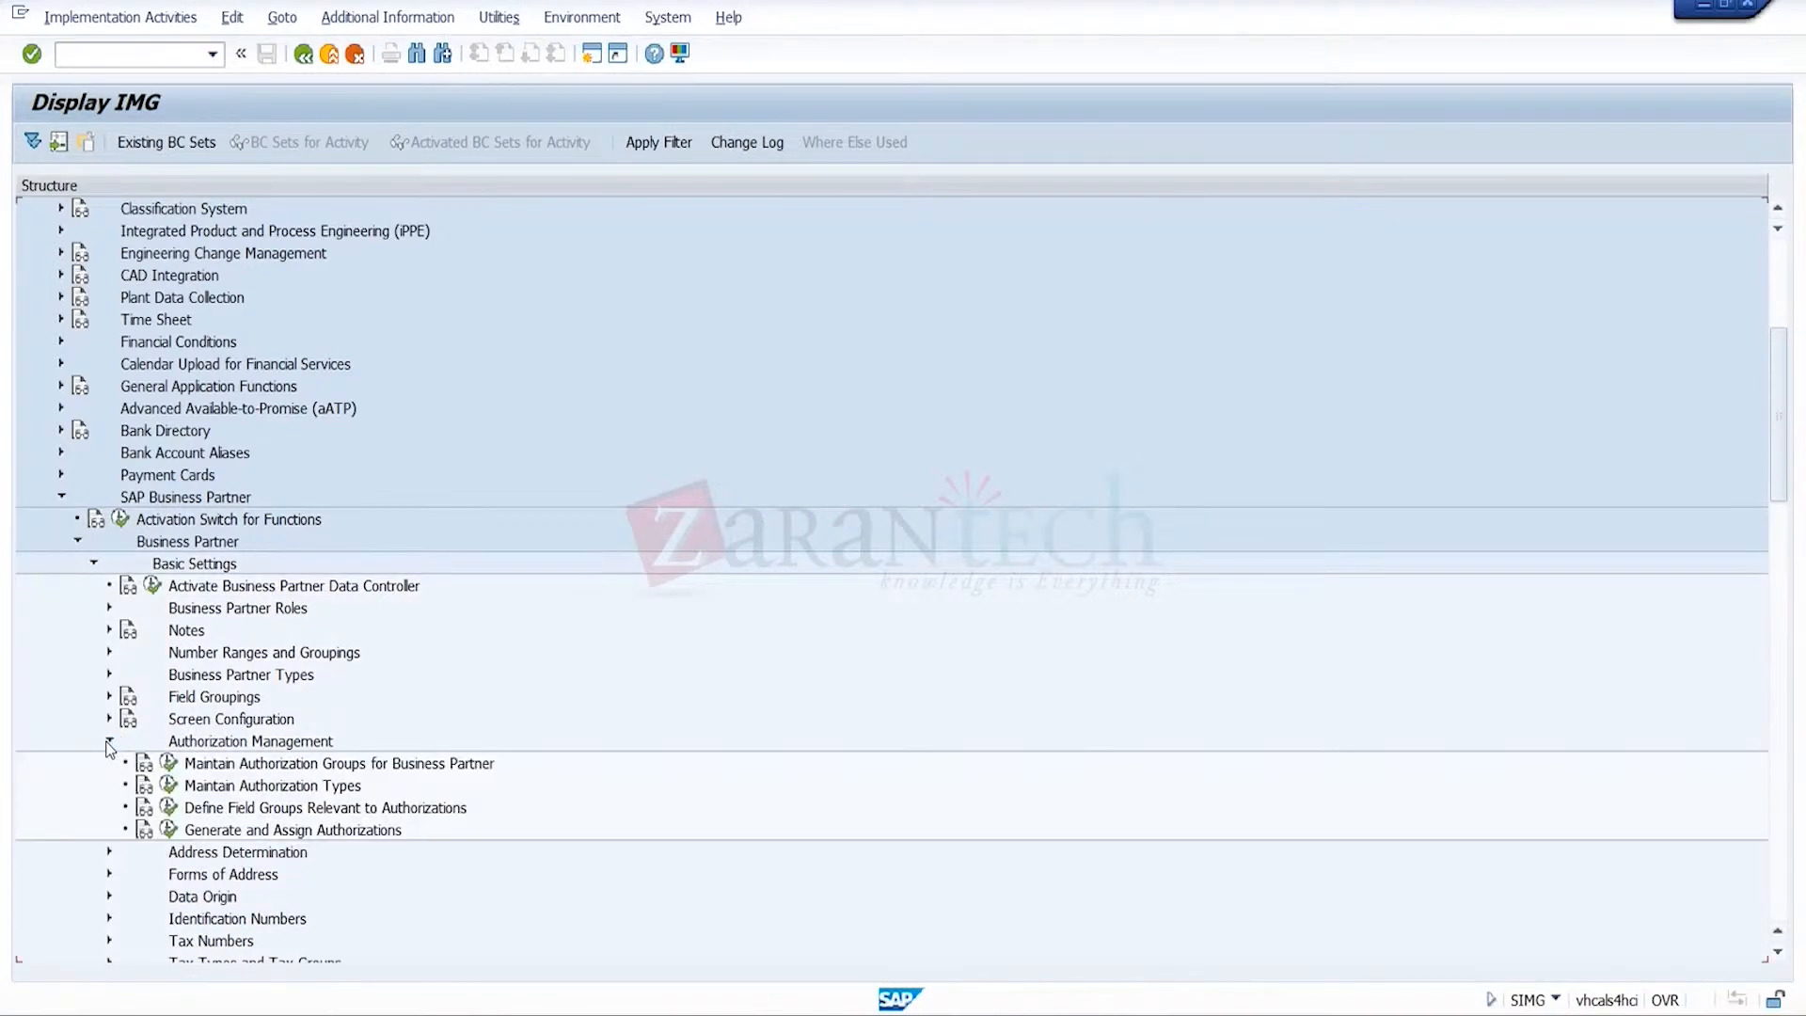
{"action": "left_click", "coordinate": [348, 768]}
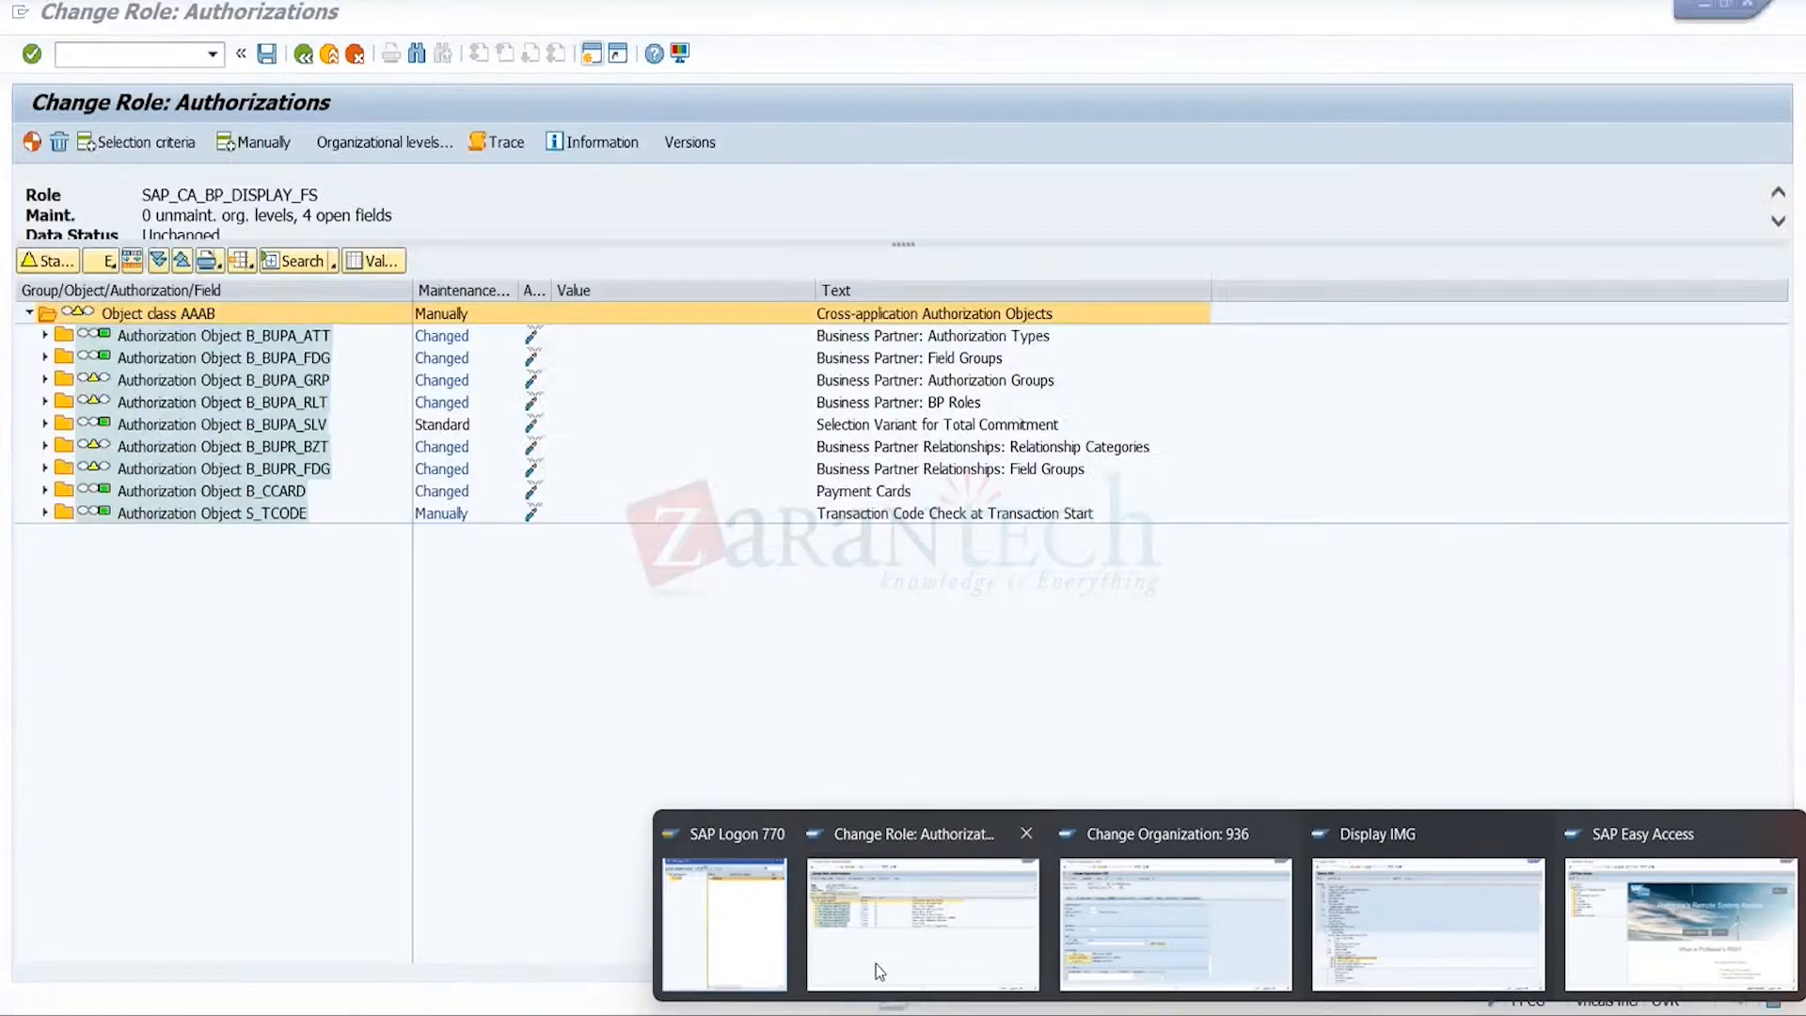
- Return to the authorization data of role SAP_CA_BP_DISPLAY_FS and expand authorization object B_BUPA_GRP down to its fields
{"action": "left_click", "coordinate": [879, 970]}
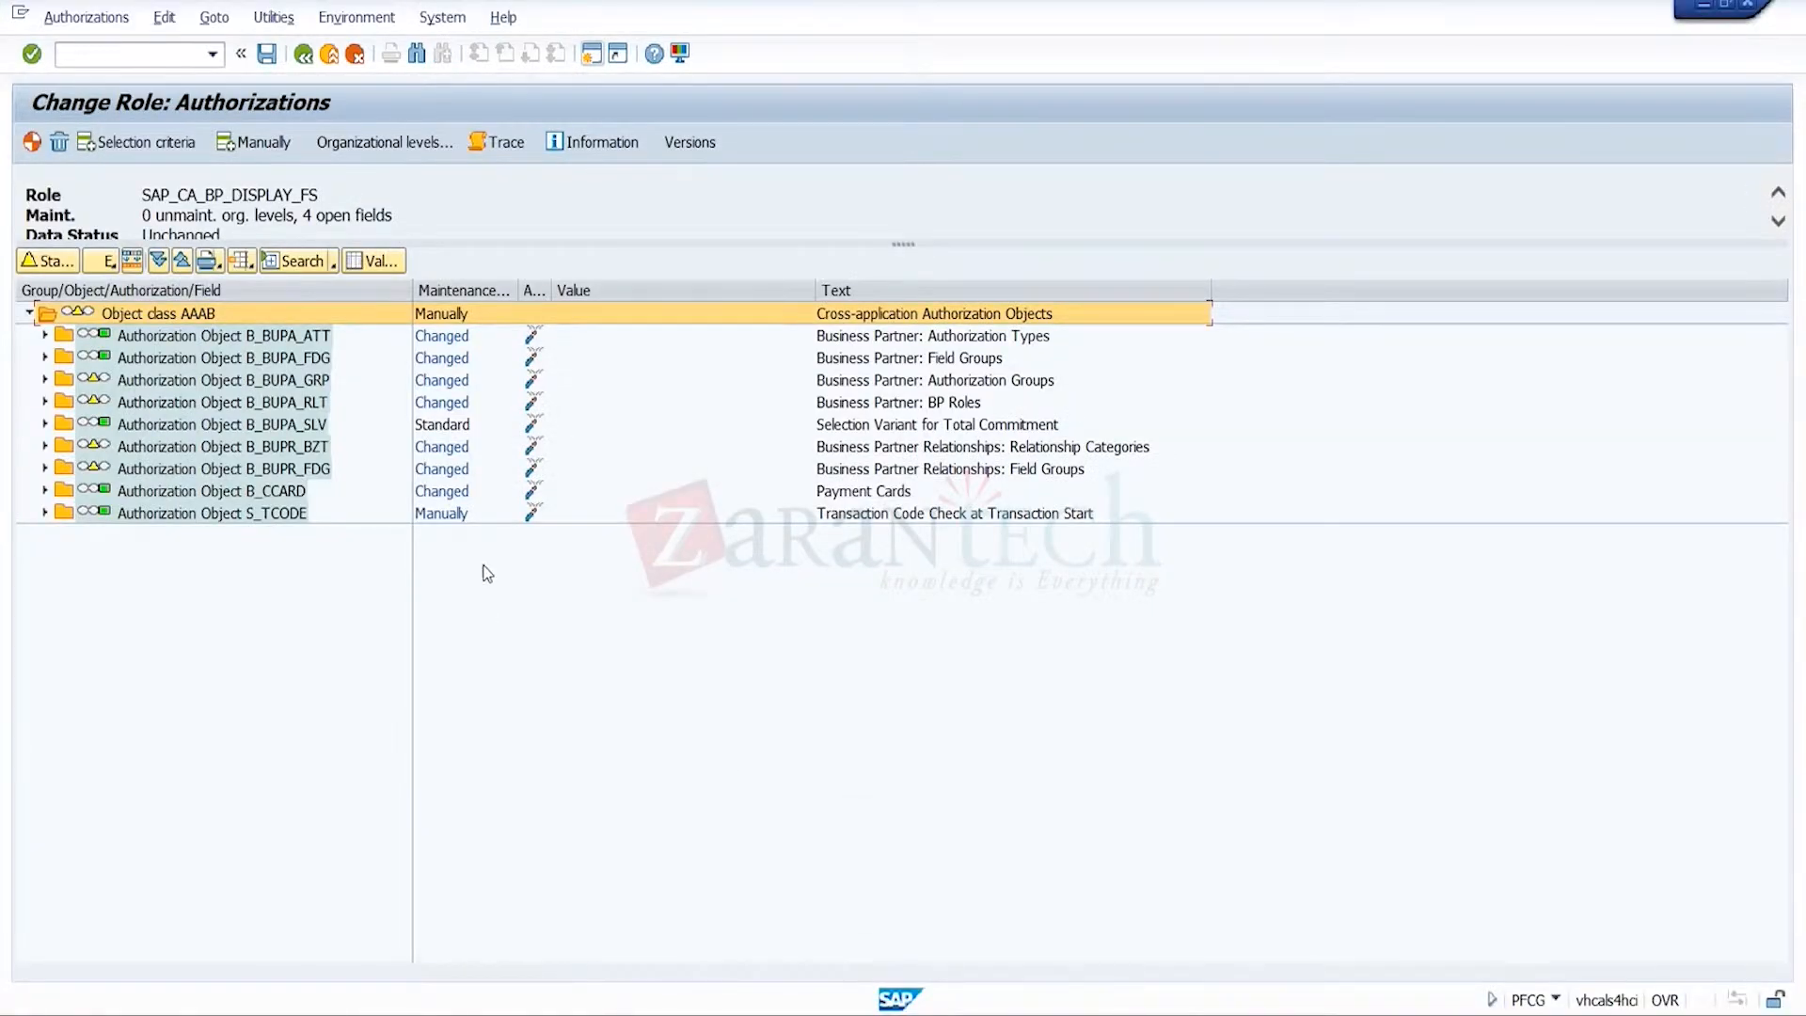
{"action": "left_click", "coordinate": [1003, 387]}
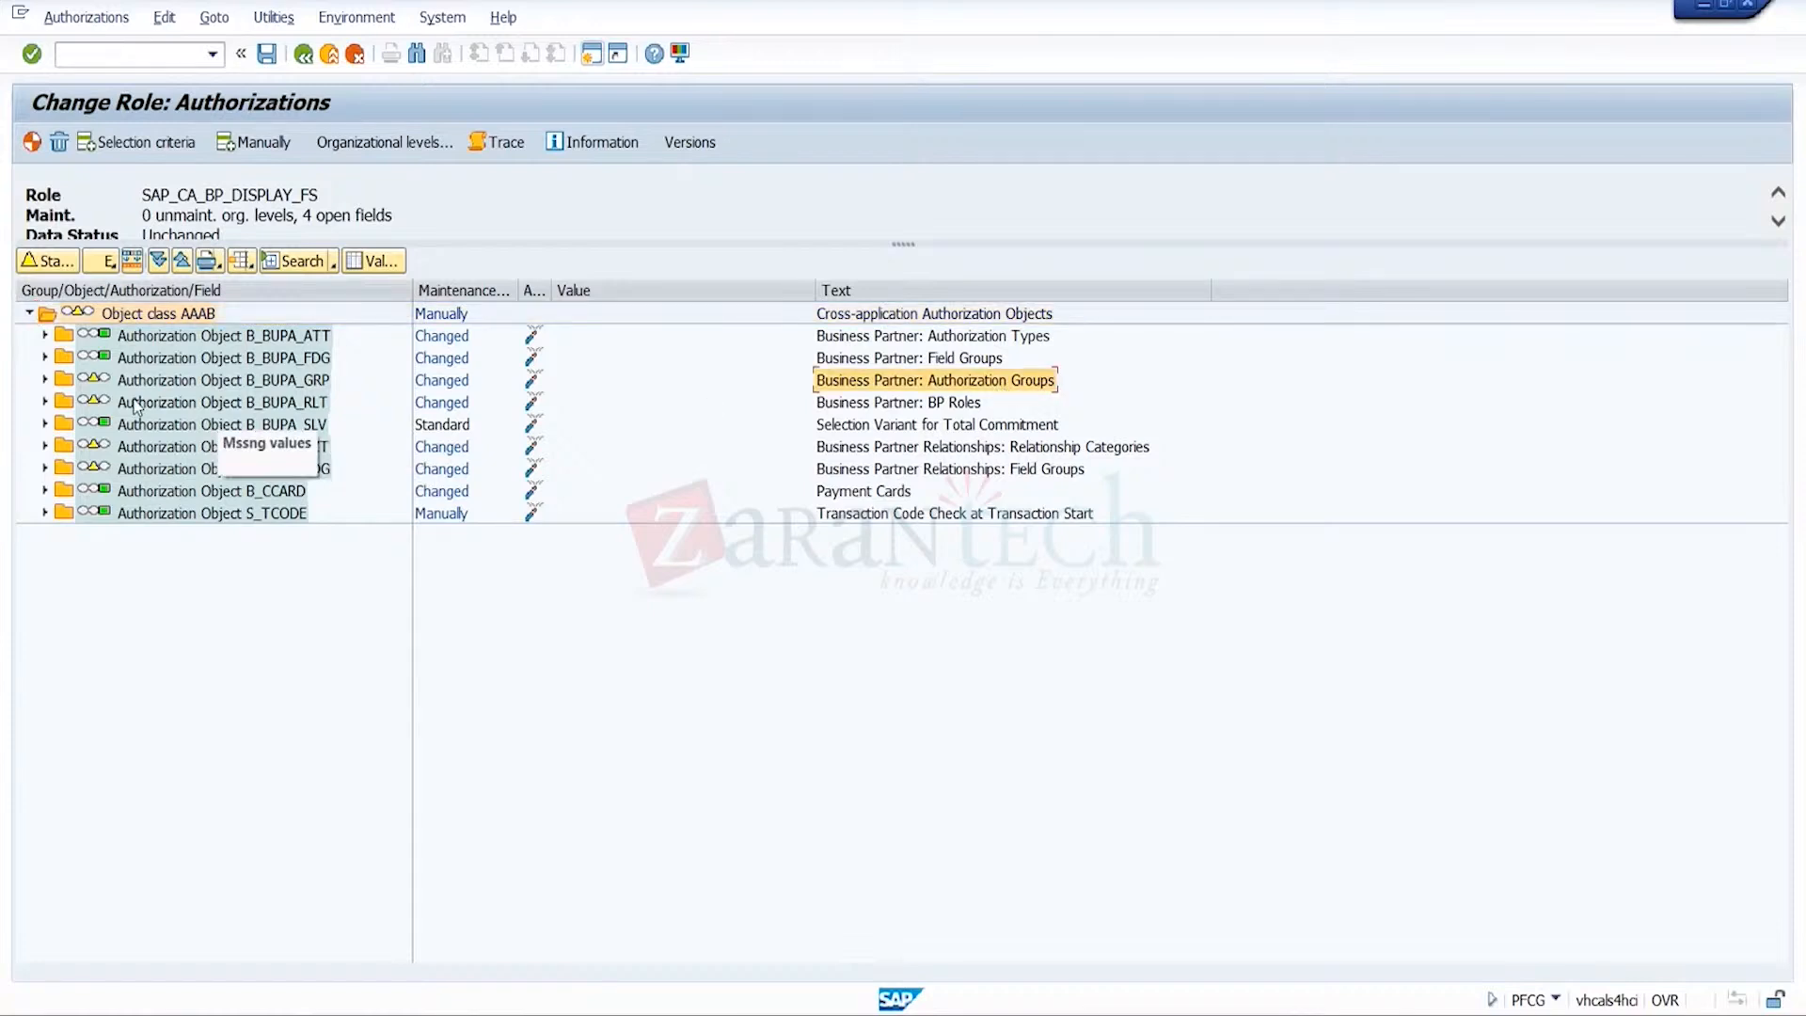
{"action": "left_click", "coordinate": [44, 381]}
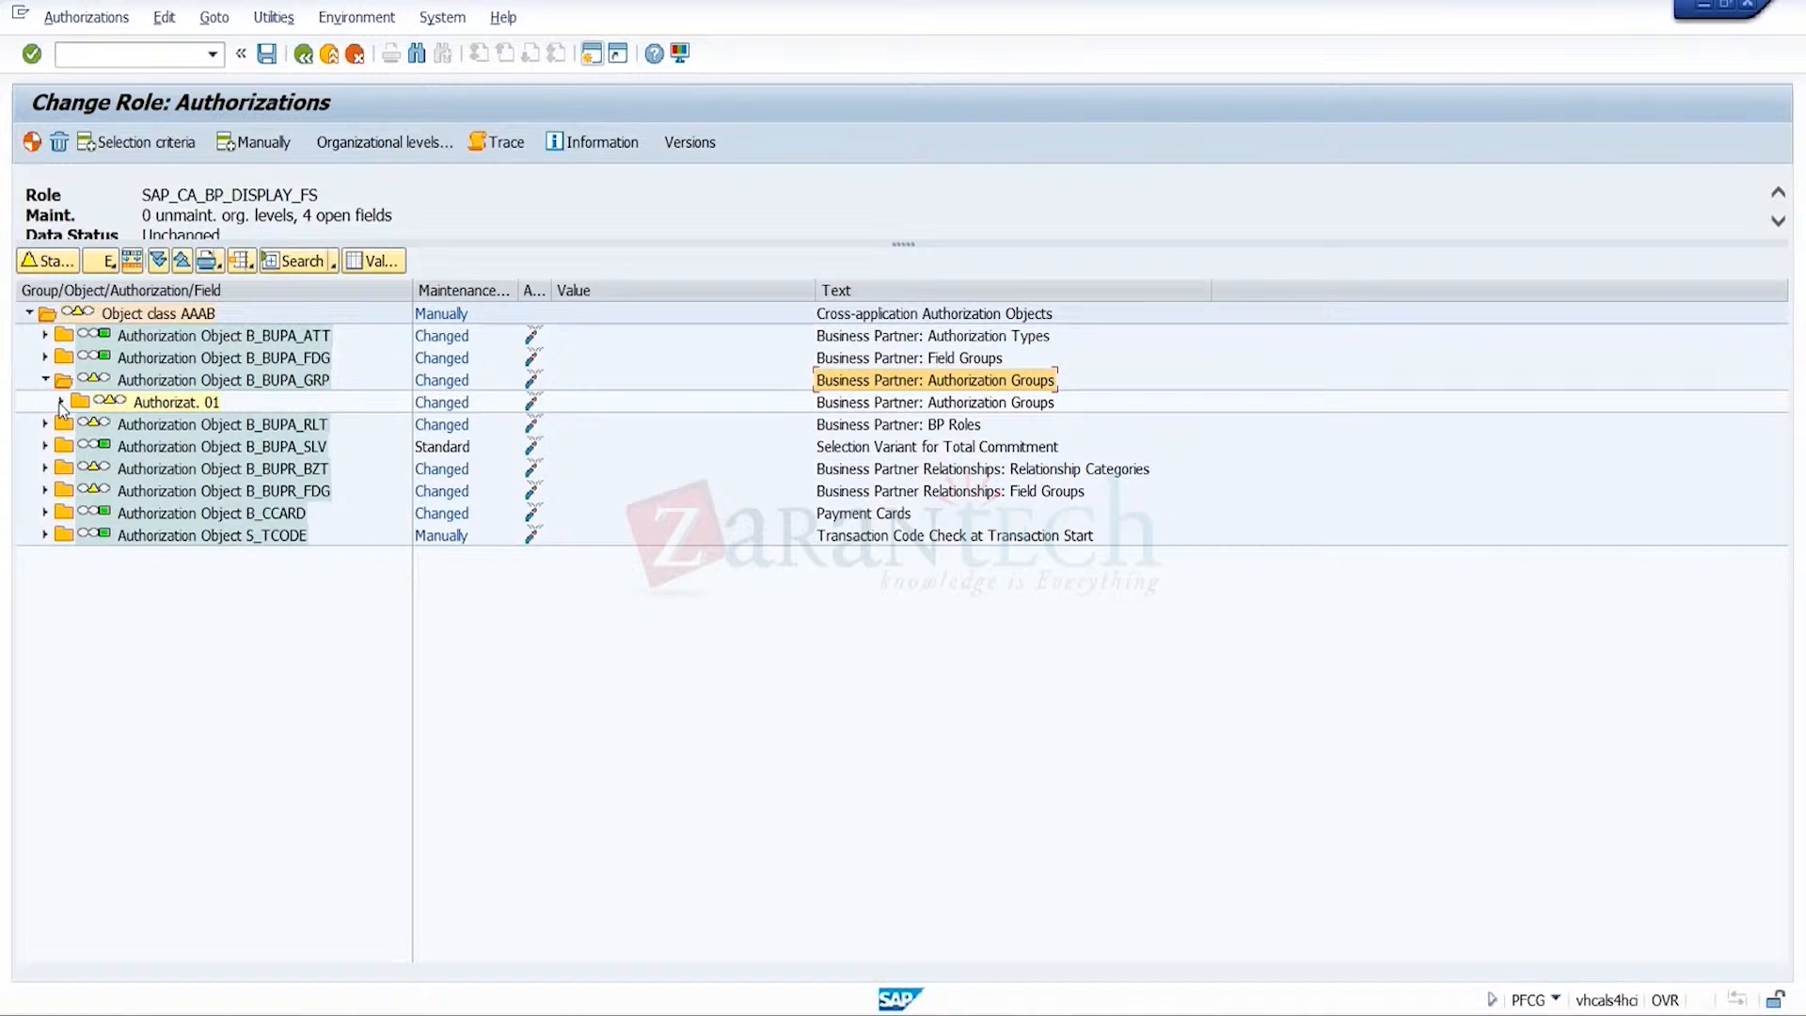
{"action": "left_click", "coordinate": [62, 402]}
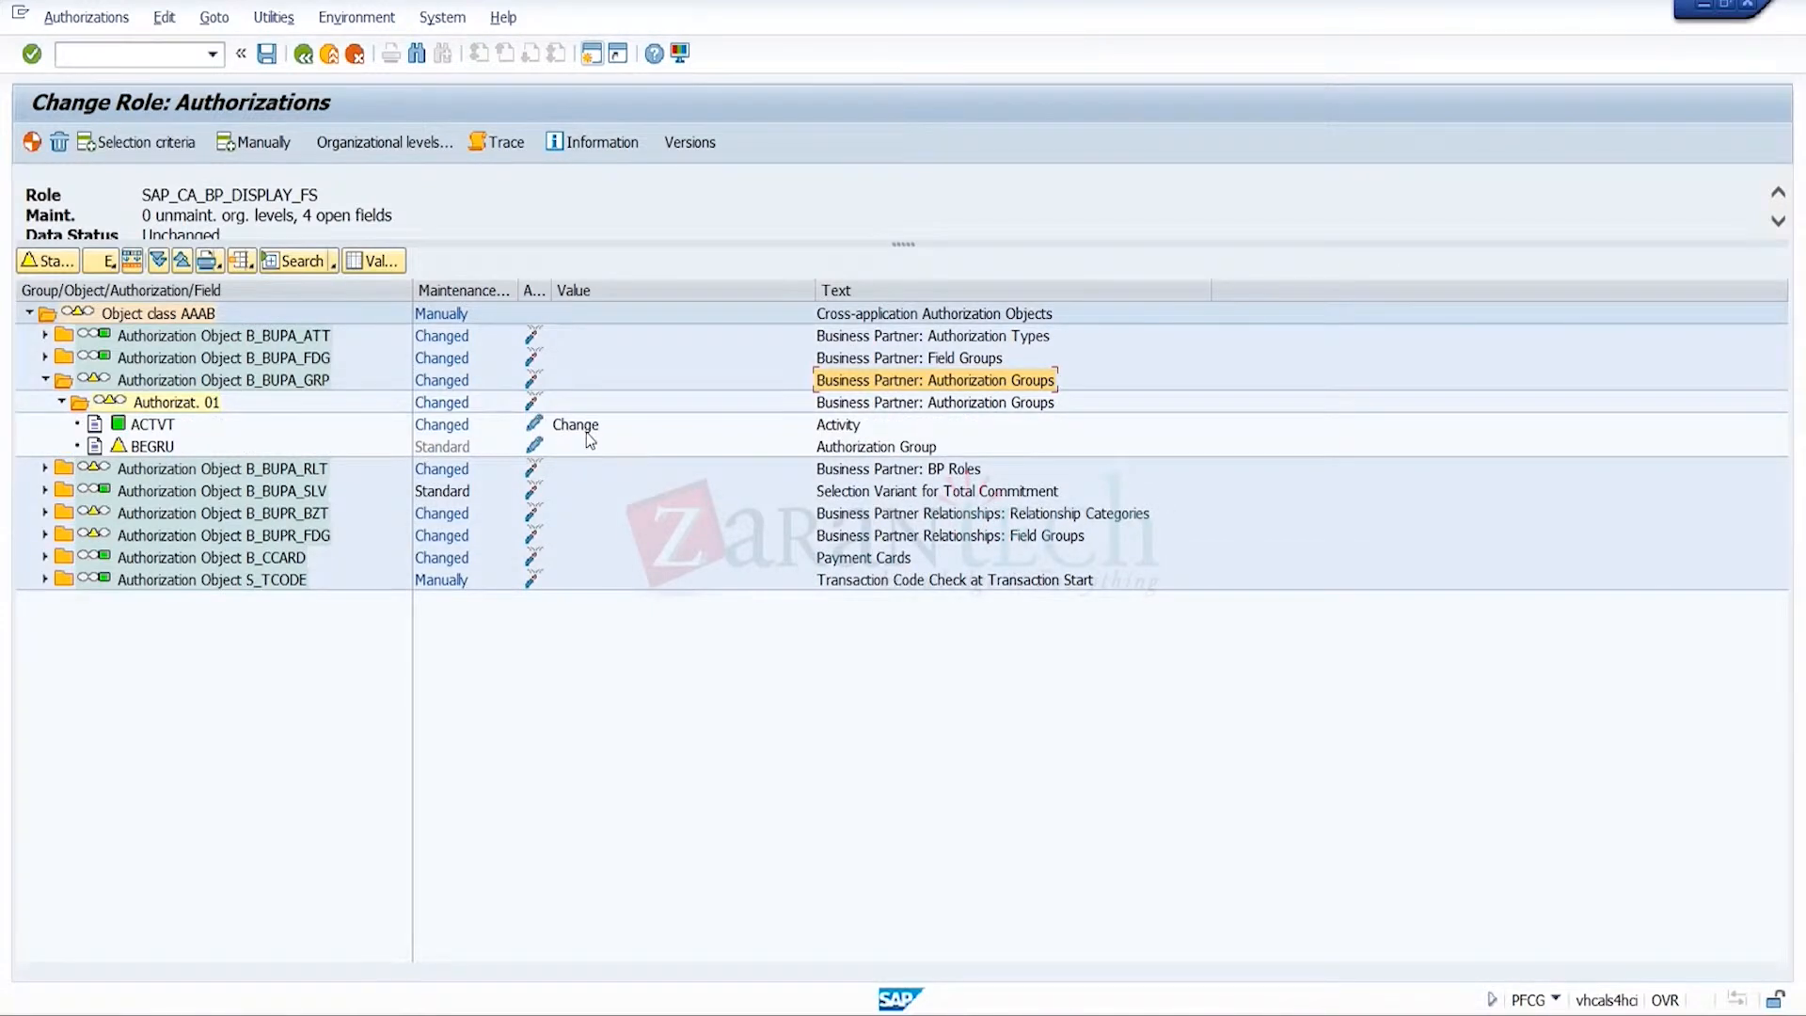
- Set the ACTVT field of B_BUPA_GRP to activity 03 Display only and save the field values
{"action": "left_click", "coordinate": [533, 424]}
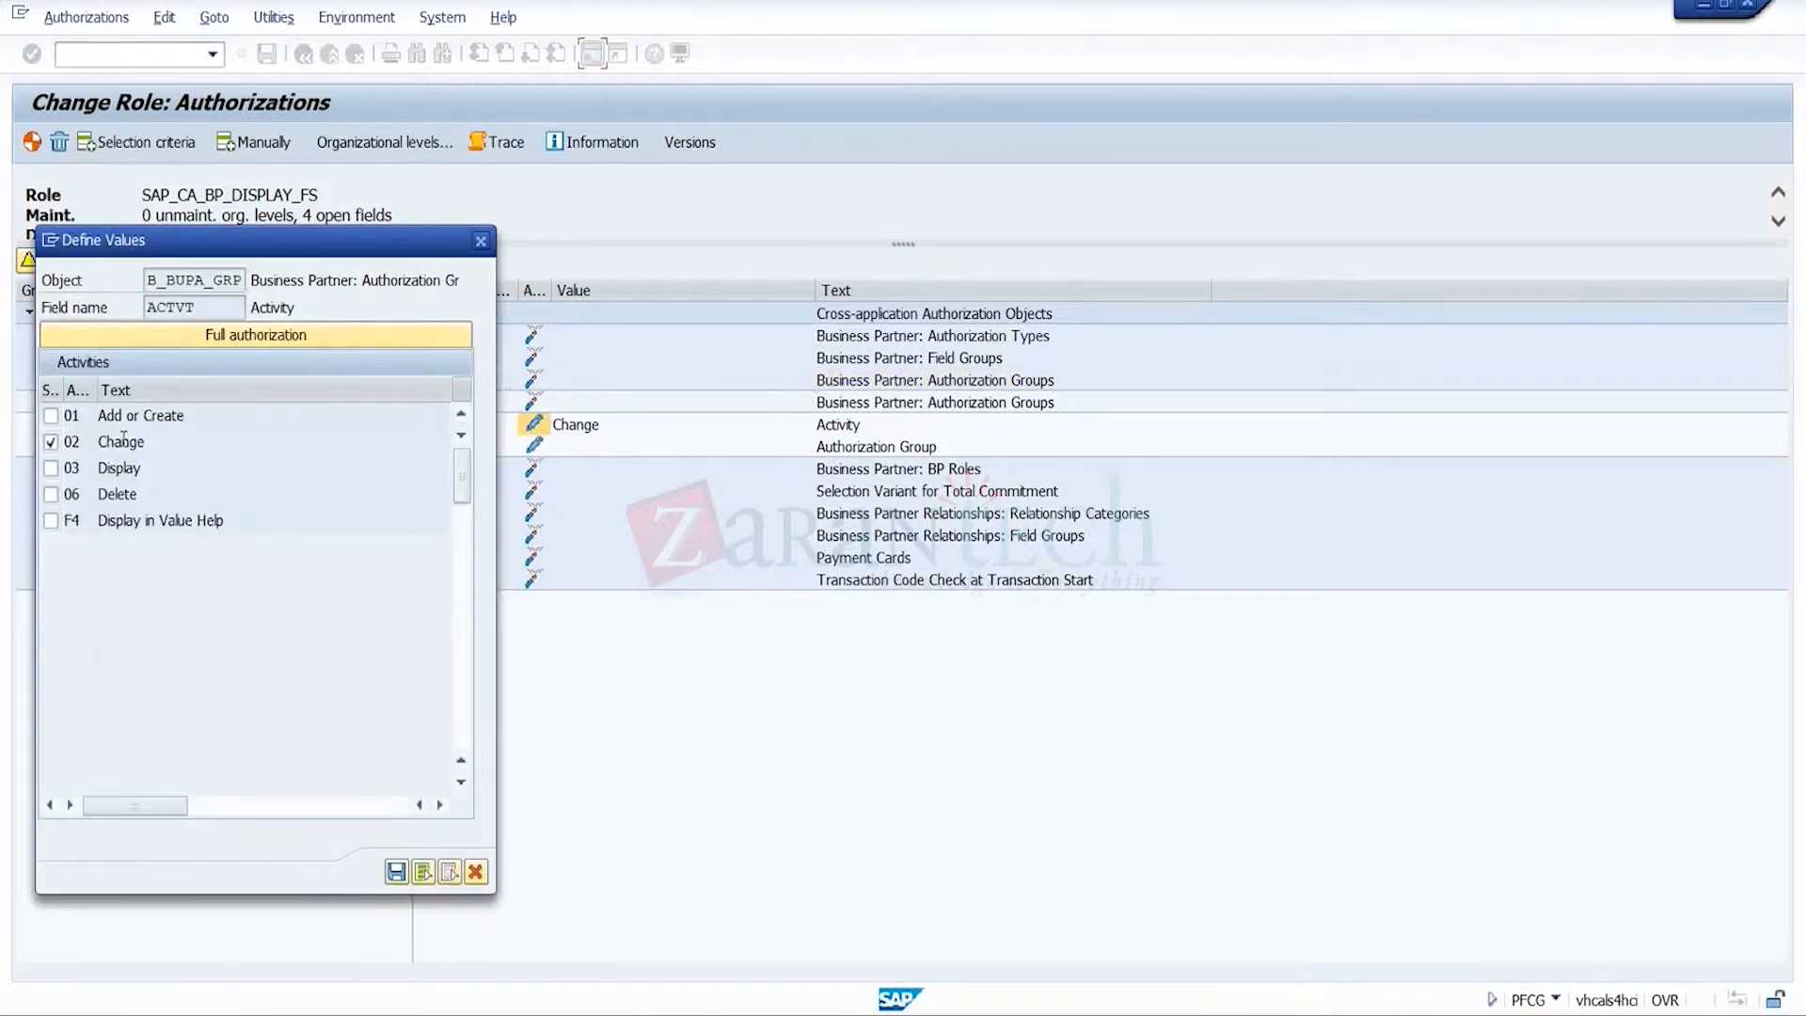
{"action": "left_click", "coordinate": [51, 441]}
{"action": "left_click", "coordinate": [51, 468]}
{"action": "left_click", "coordinate": [397, 873]}
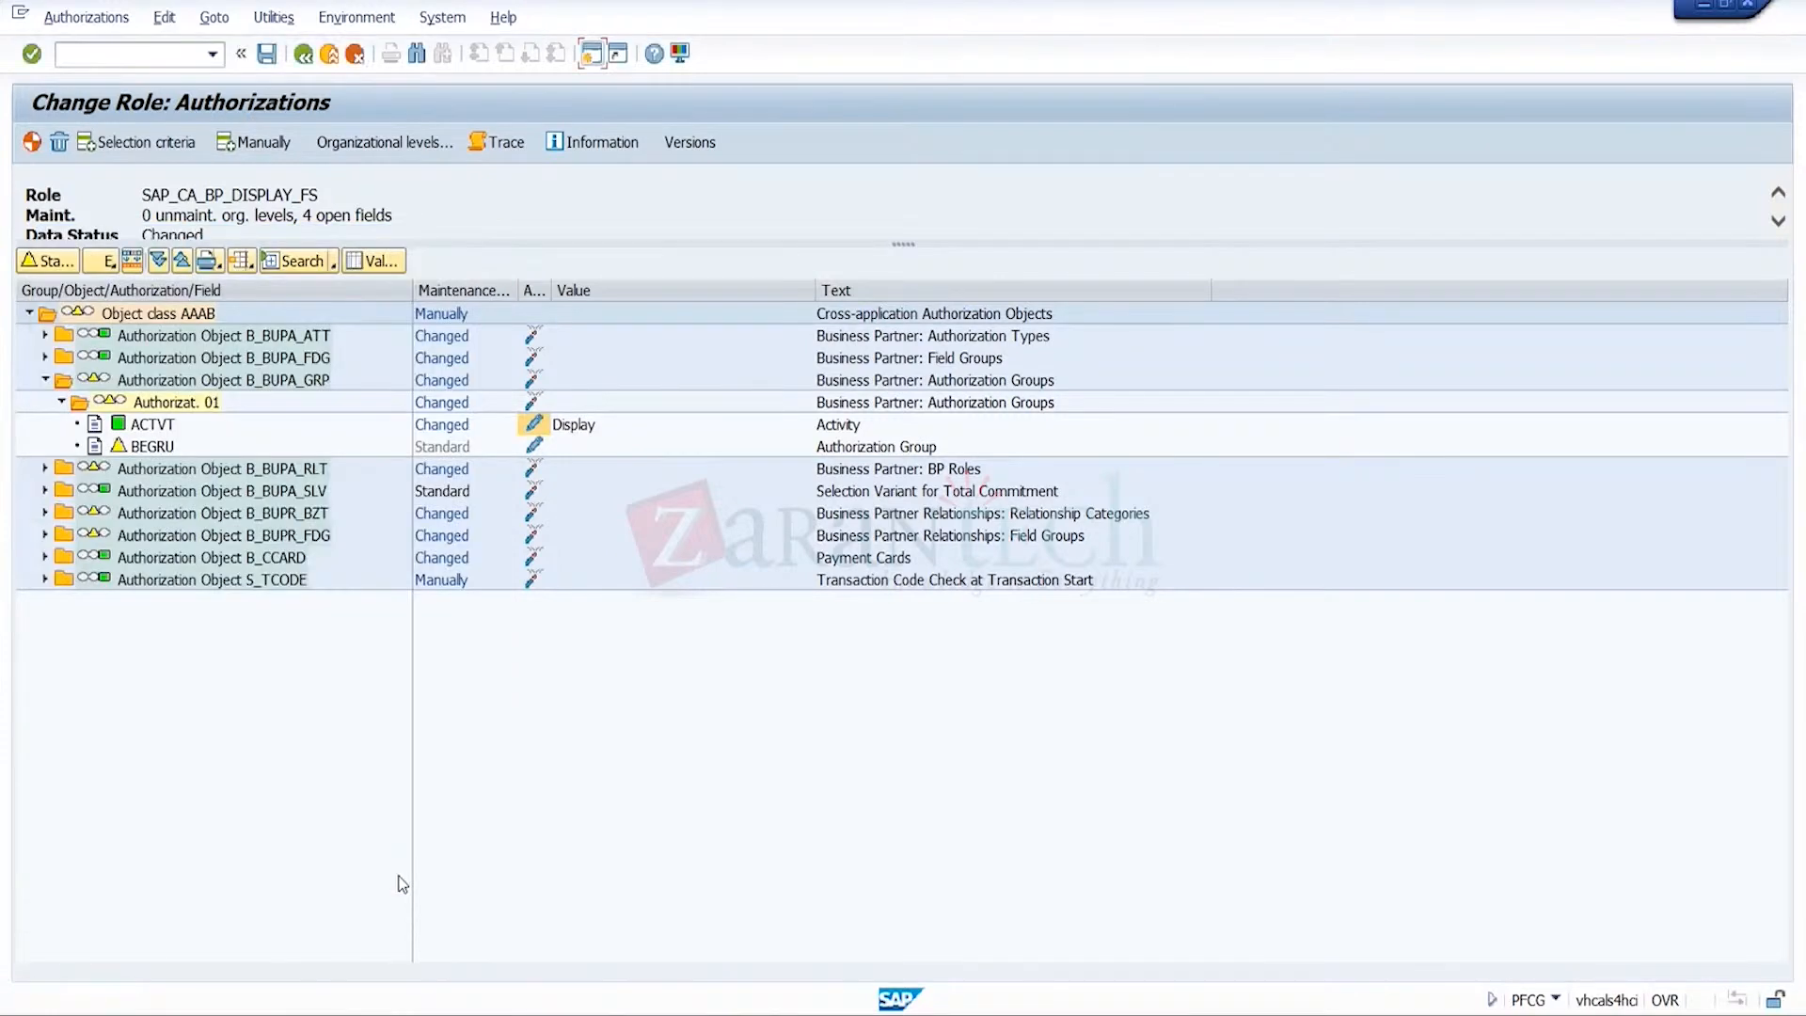
- Open the BEGRU field values of B_BUPA_GRP and look up the available business partner authorization groups in the customizing session
{"action": "left_click", "coordinate": [534, 449]}
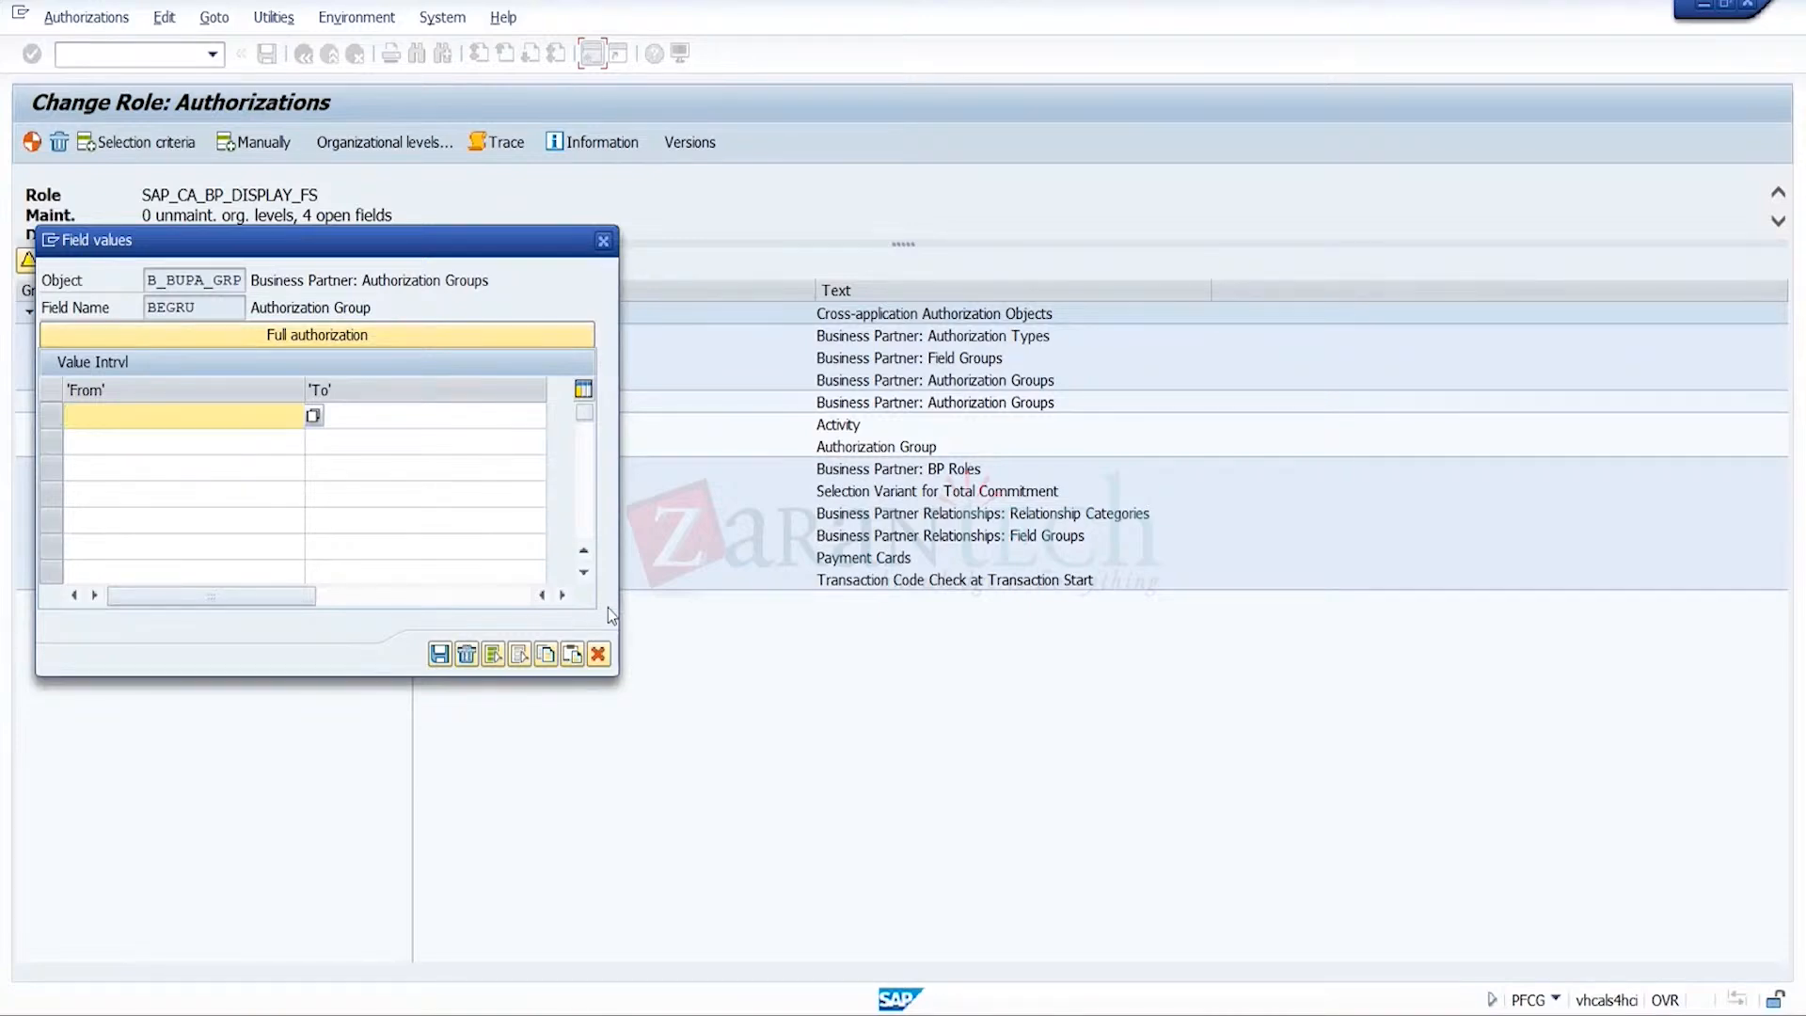
{"action": "mouse_move", "coordinate": [1223, 1011]}
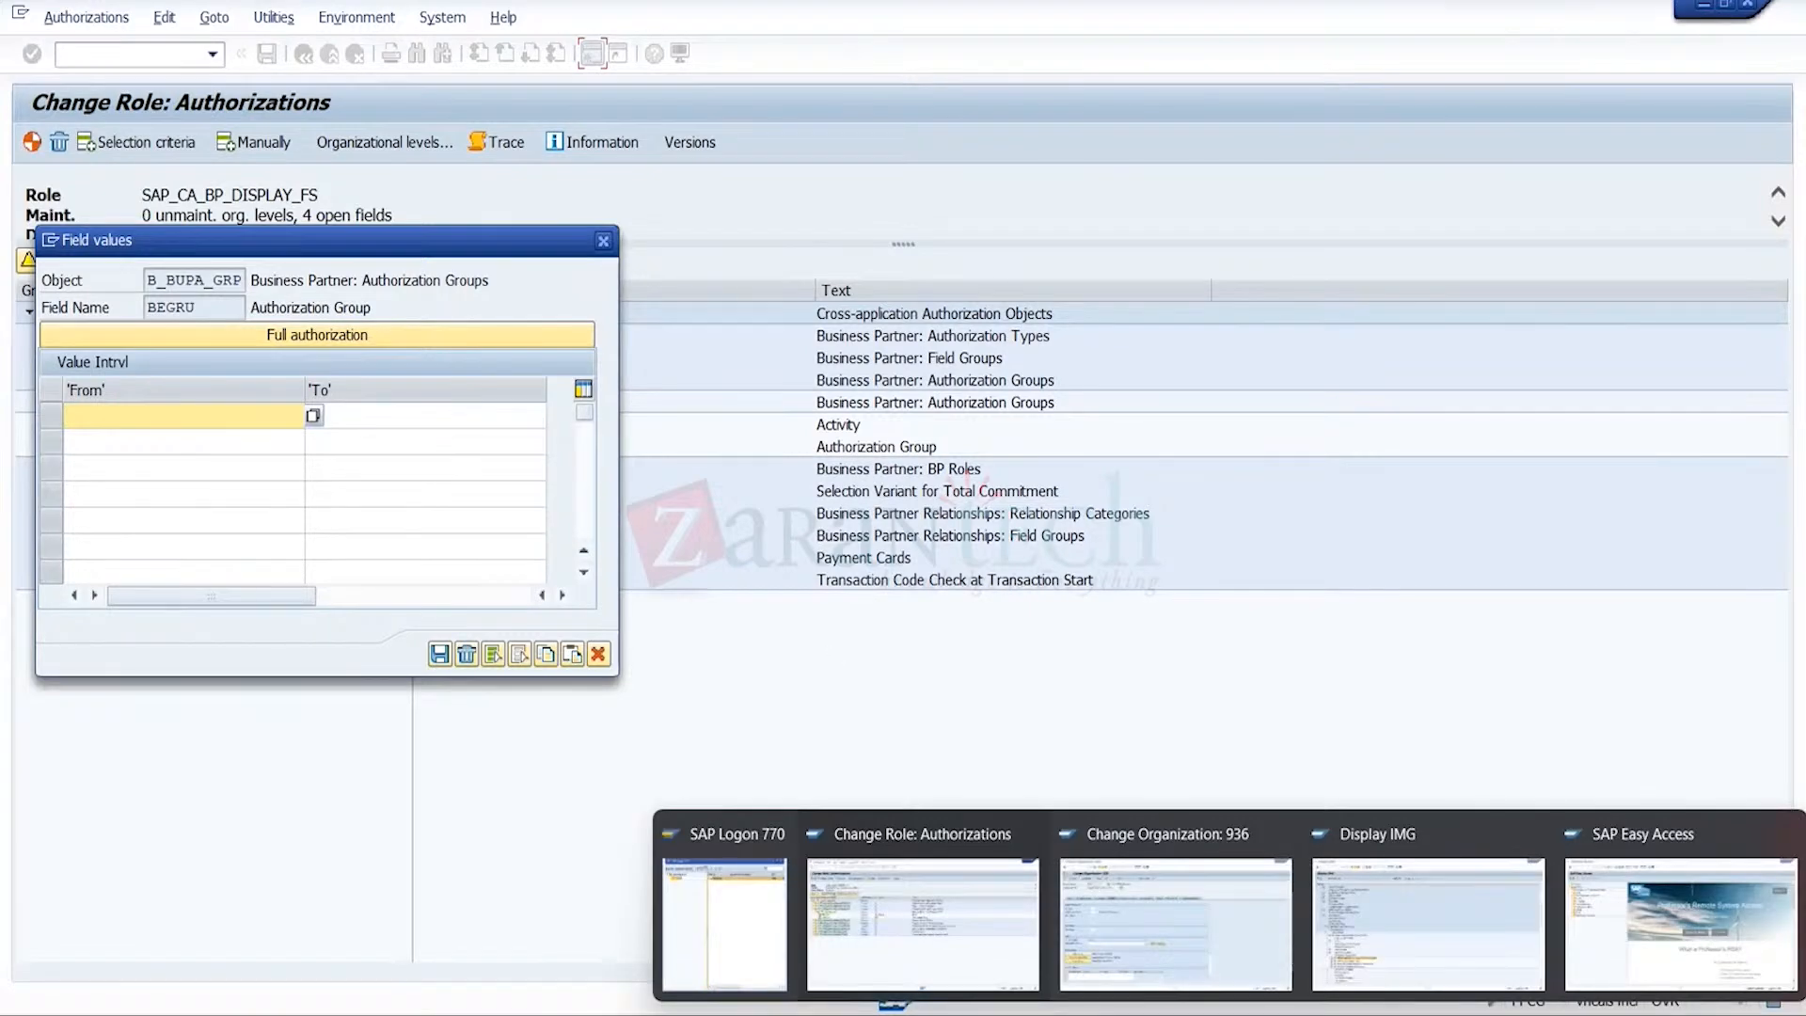
{"action": "left_click", "coordinate": [1427, 922]}
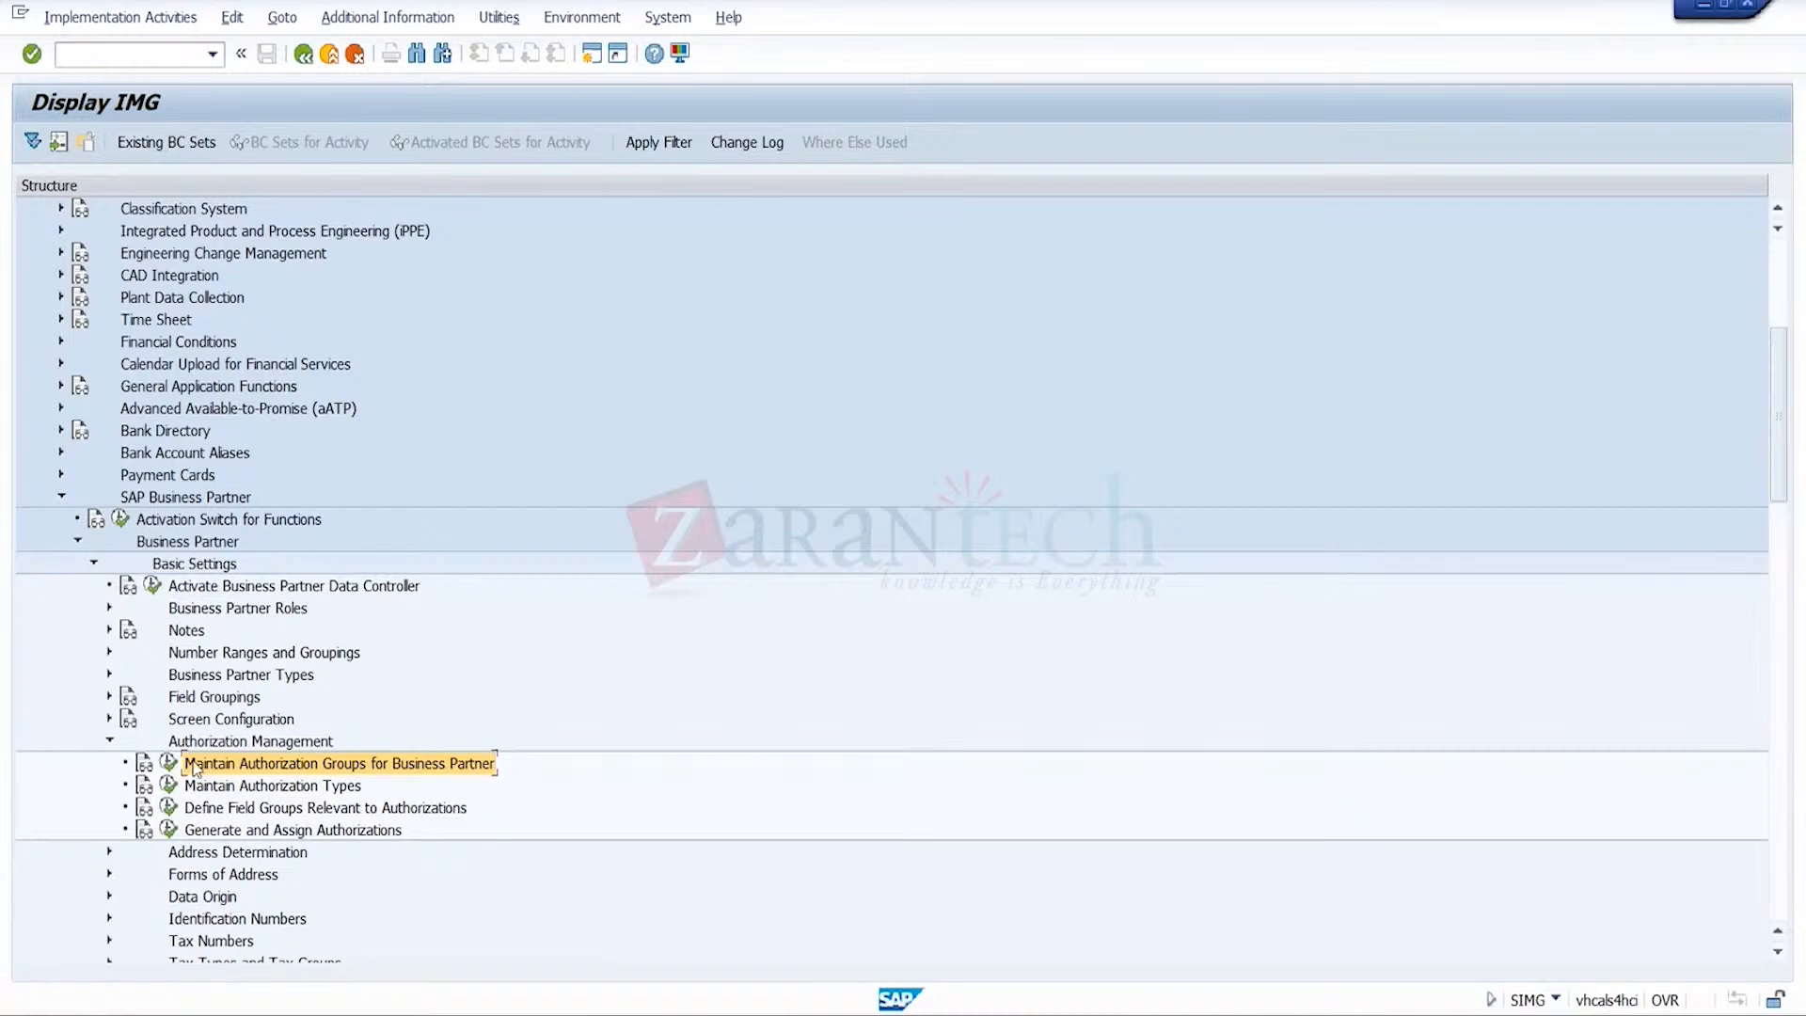
{"action": "left_click", "coordinate": [168, 762]}
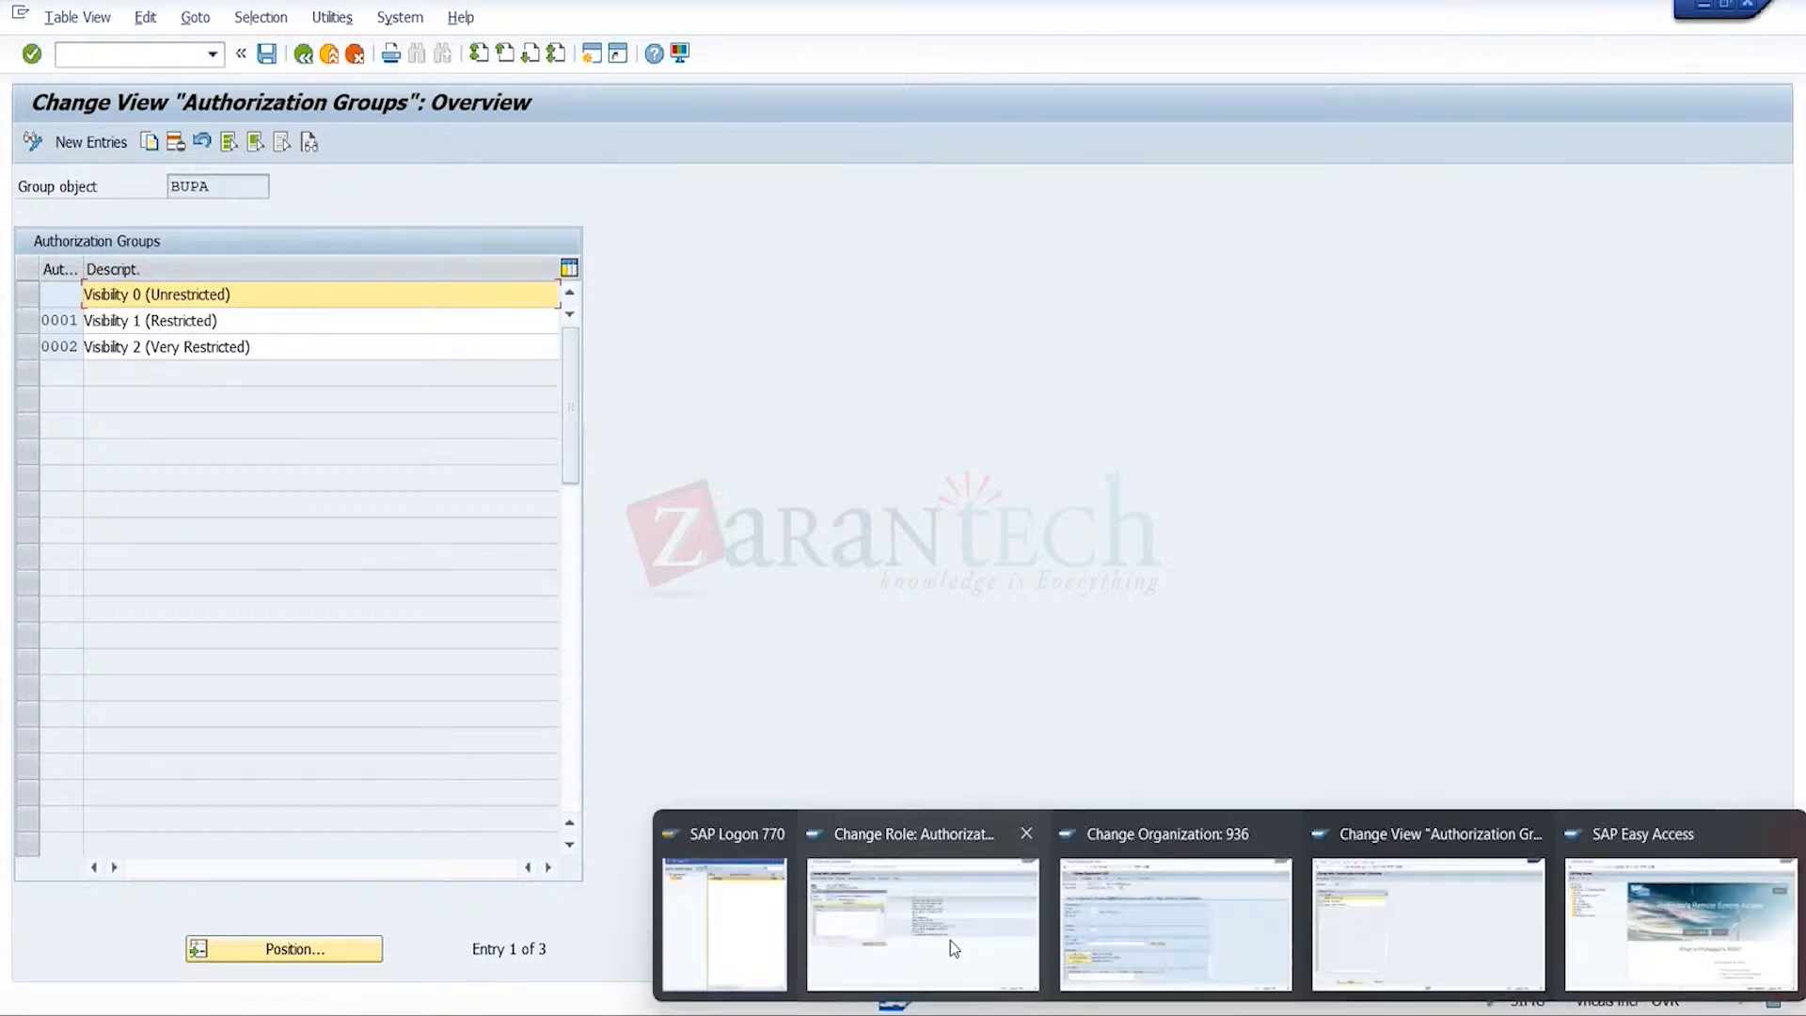
- Back in the role session, set the BEGRU authorization group interval from 0001 to 0001 and save it
{"action": "left_click", "coordinate": [948, 940]}
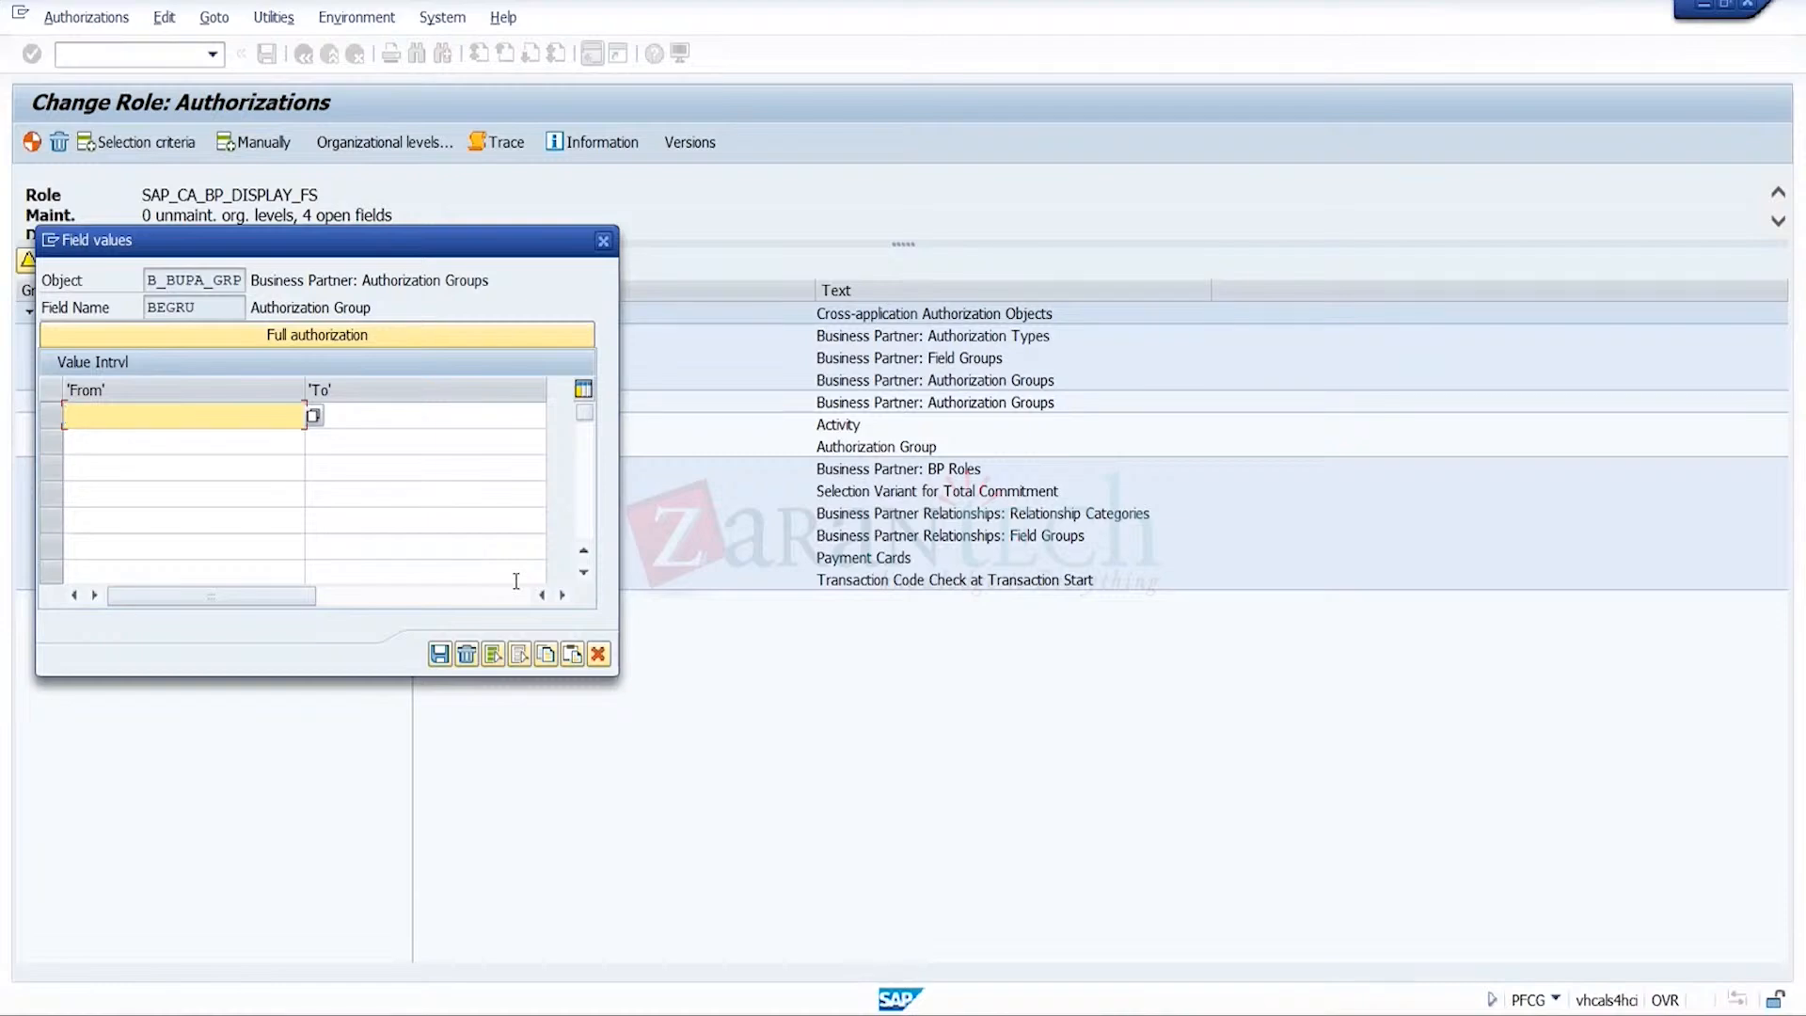
{"action": "type", "text": "0001"}
{"action": "key", "text": "Tab"}
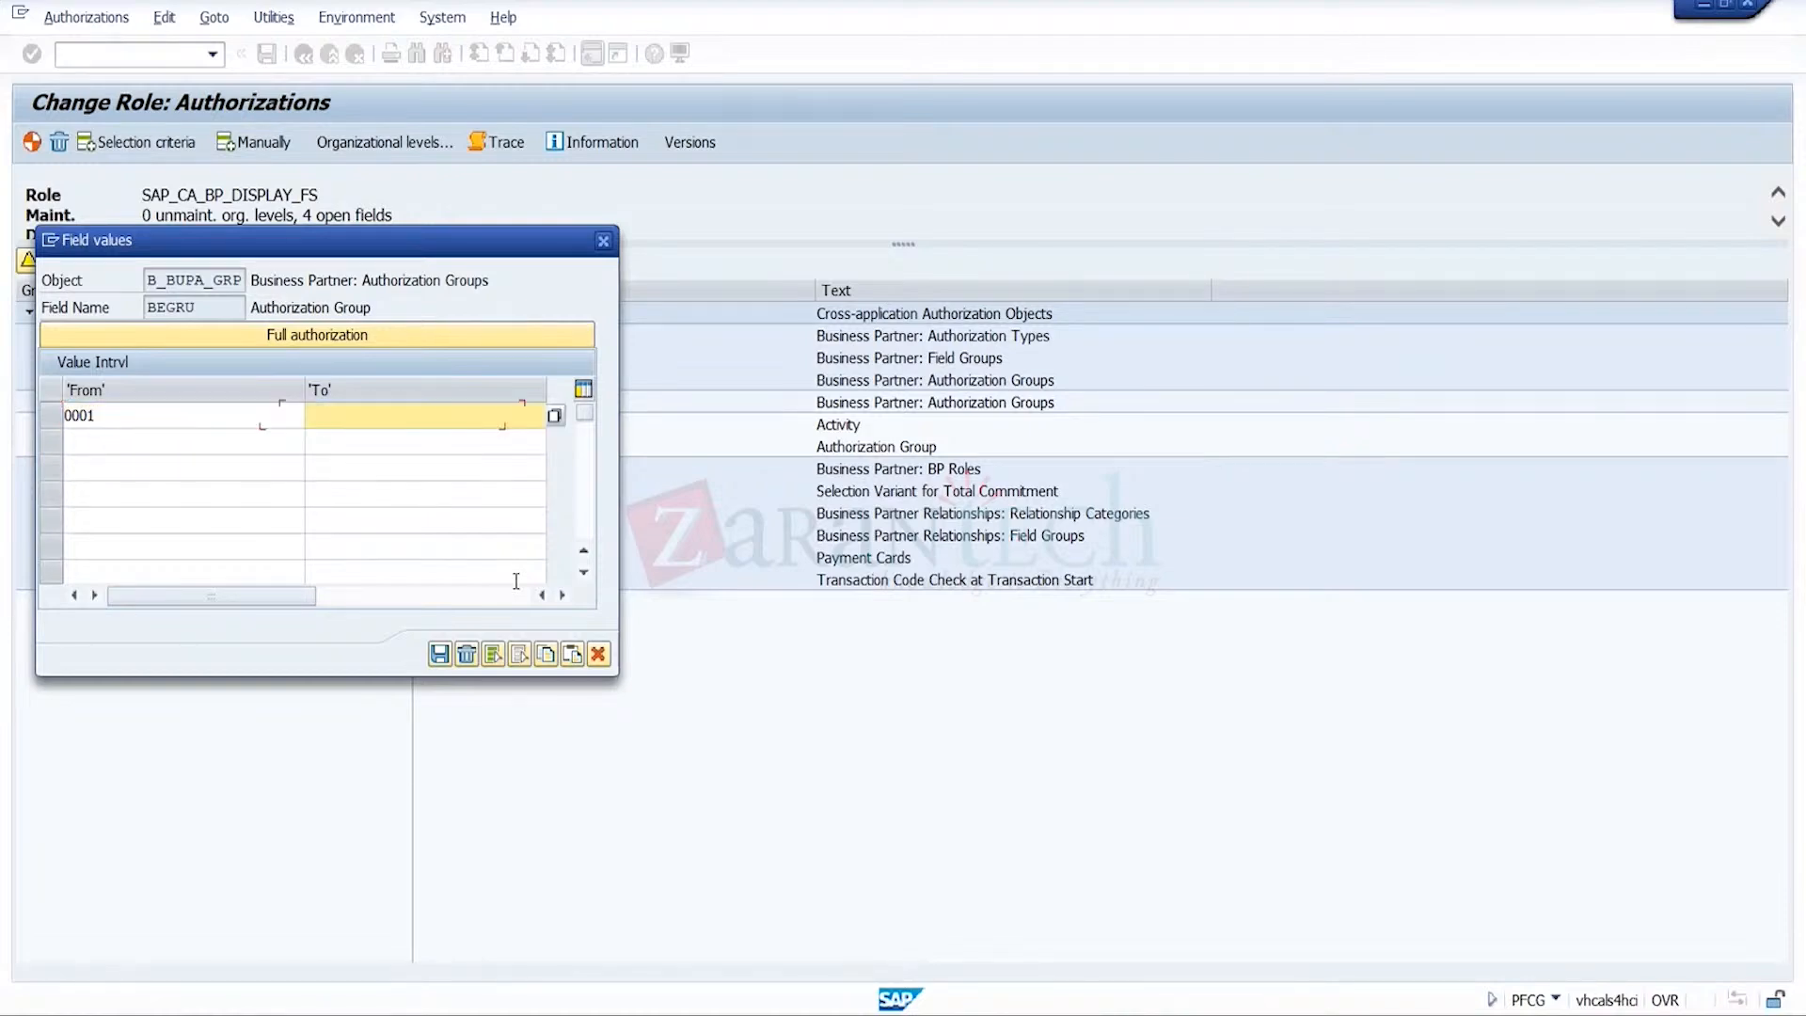
{"action": "type", "text": "0001"}
{"action": "left_click", "coordinate": [439, 655]}
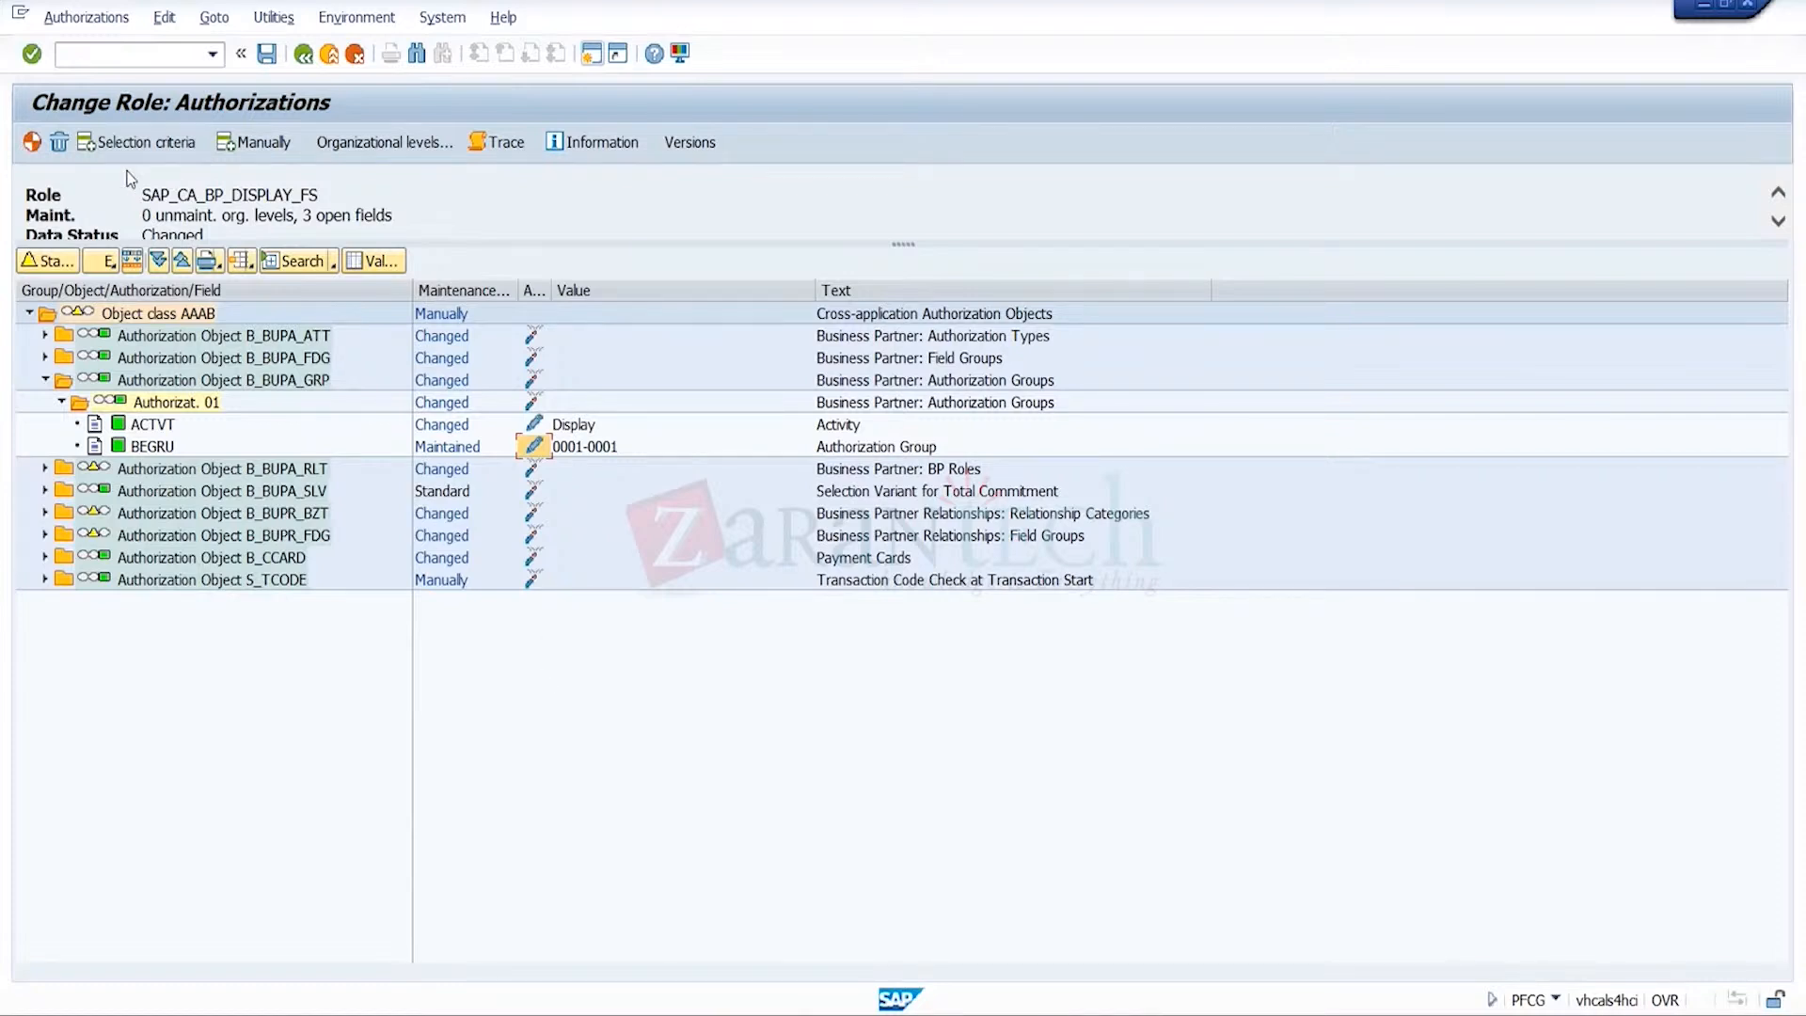
- Generate the role's profile despite the open authorizations, save it, and return to the role to check its user assignments
{"action": "left_click", "coordinate": [32, 148]}
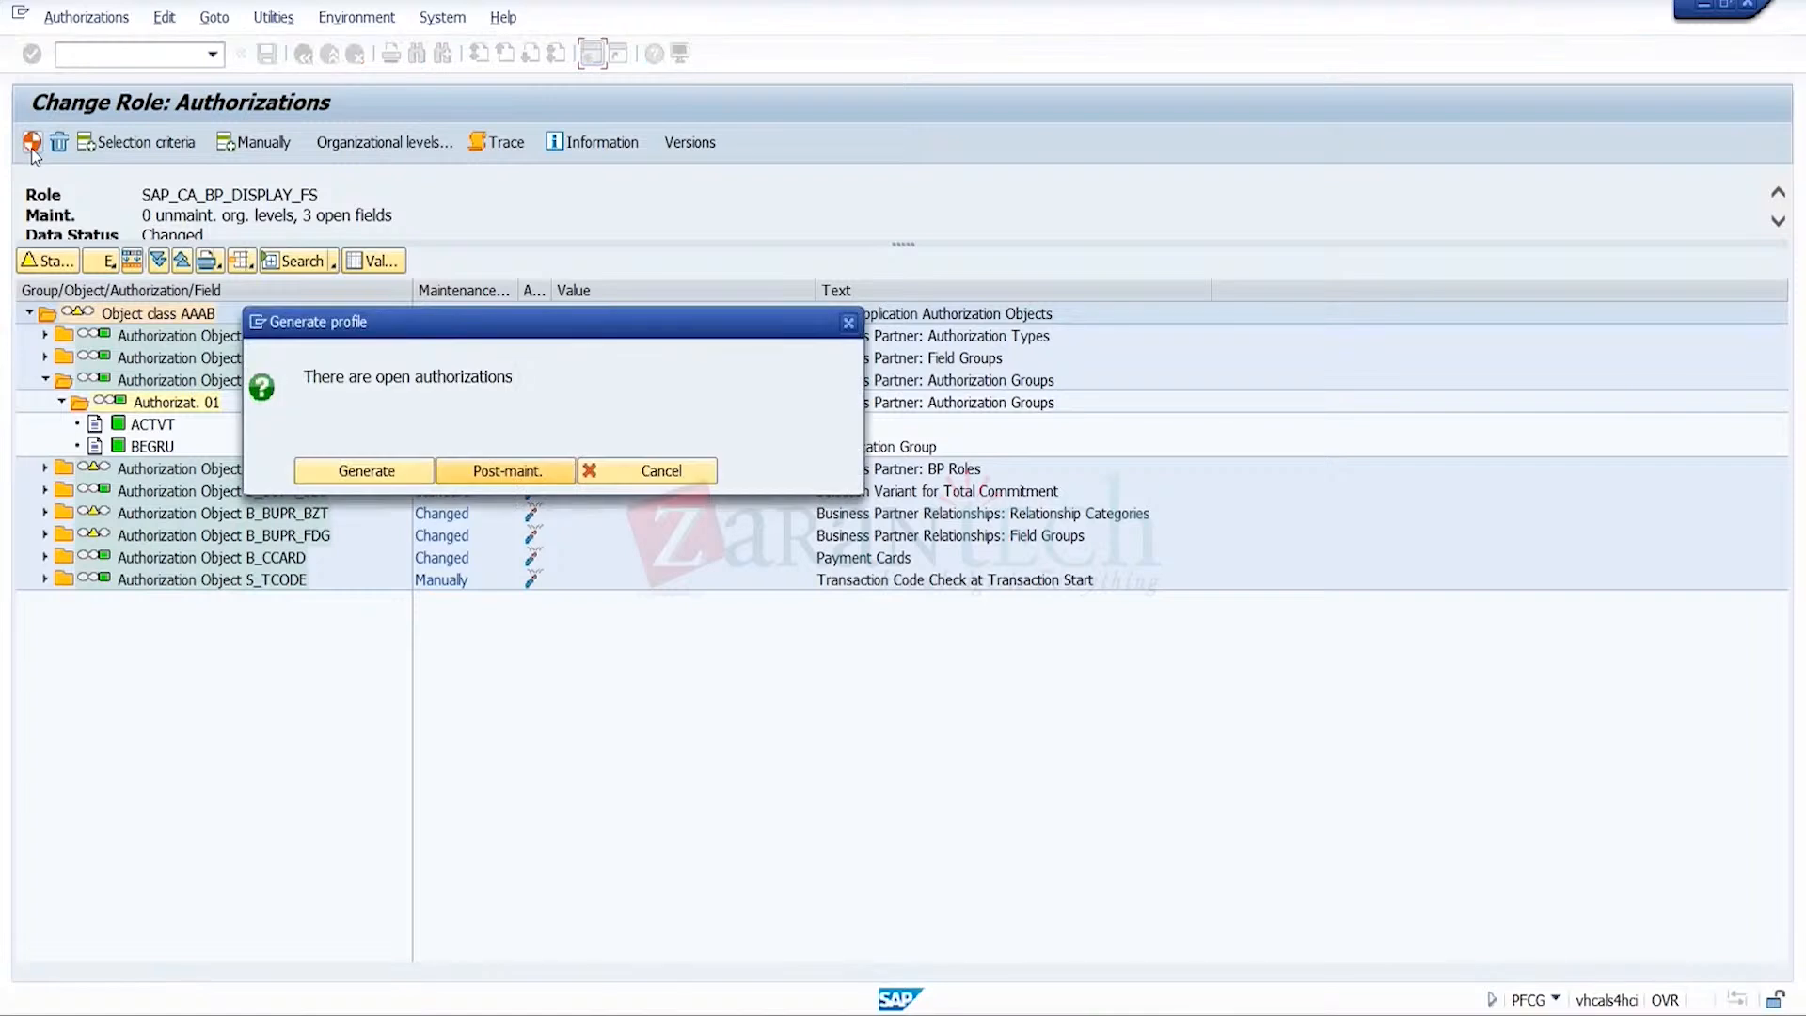
{"action": "left_click", "coordinate": [394, 474]}
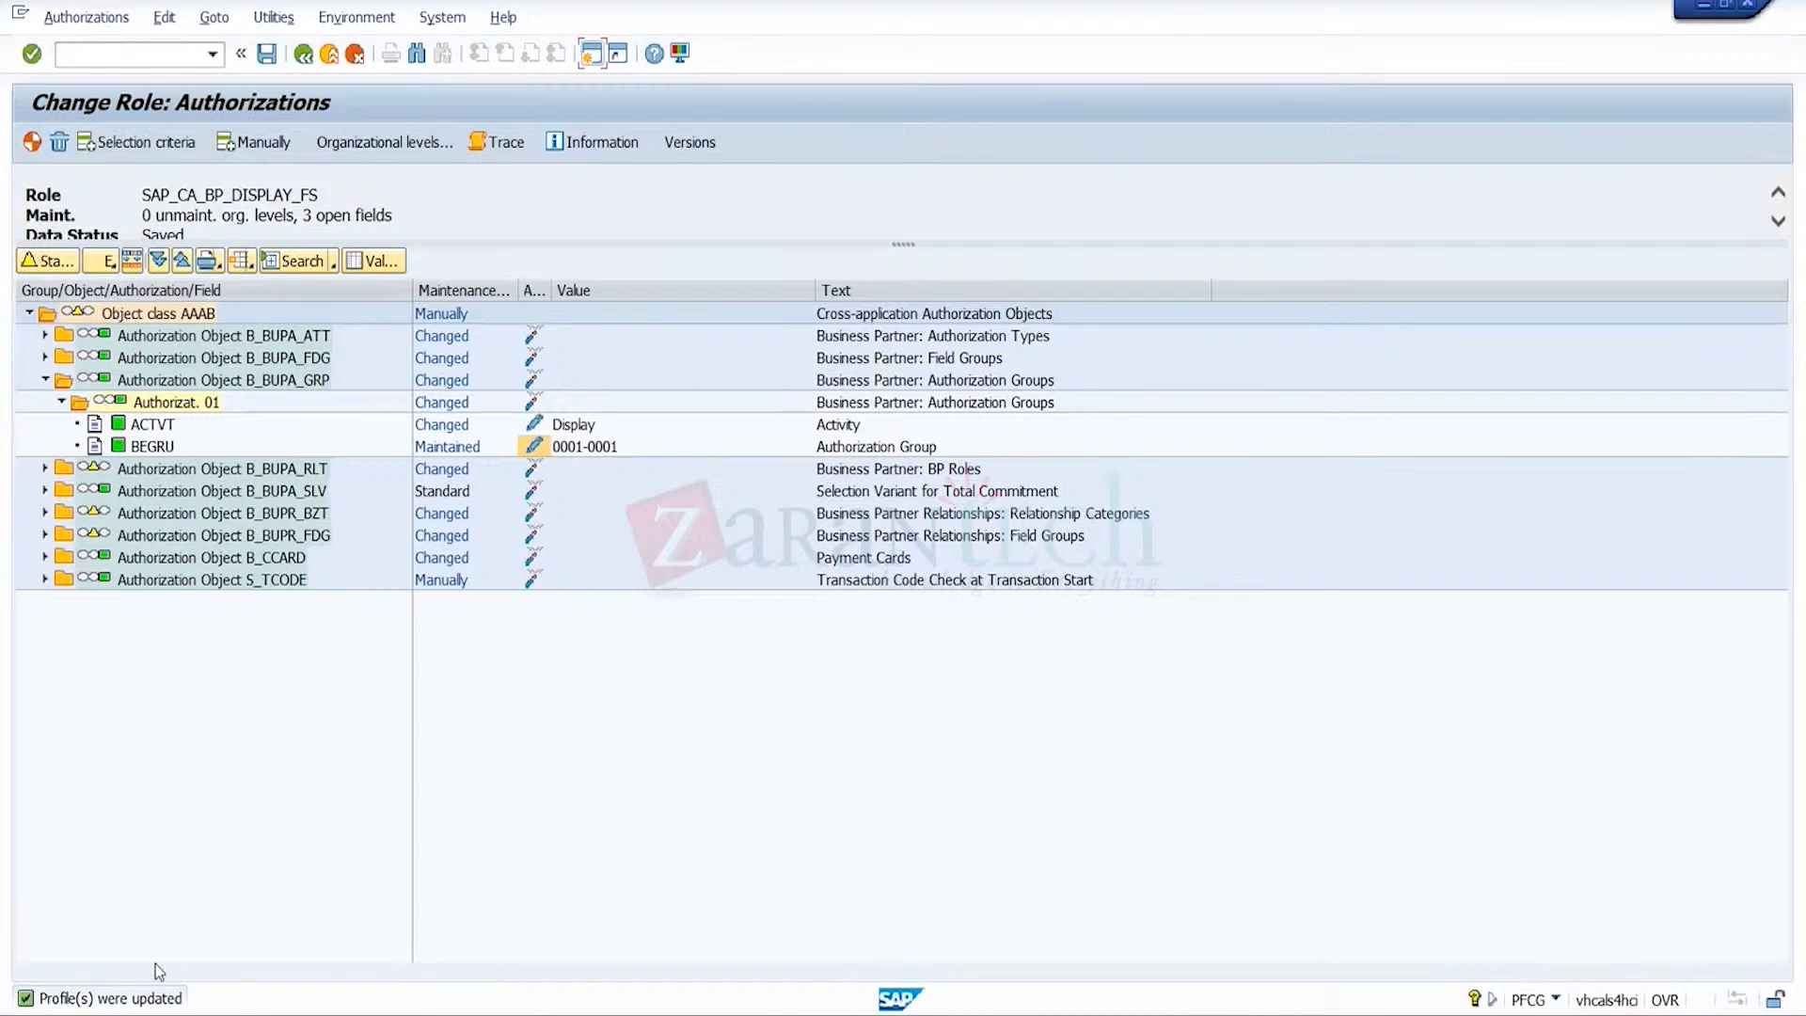
{"action": "left_click", "coordinate": [266, 54]}
{"action": "left_click", "coordinate": [304, 56]}
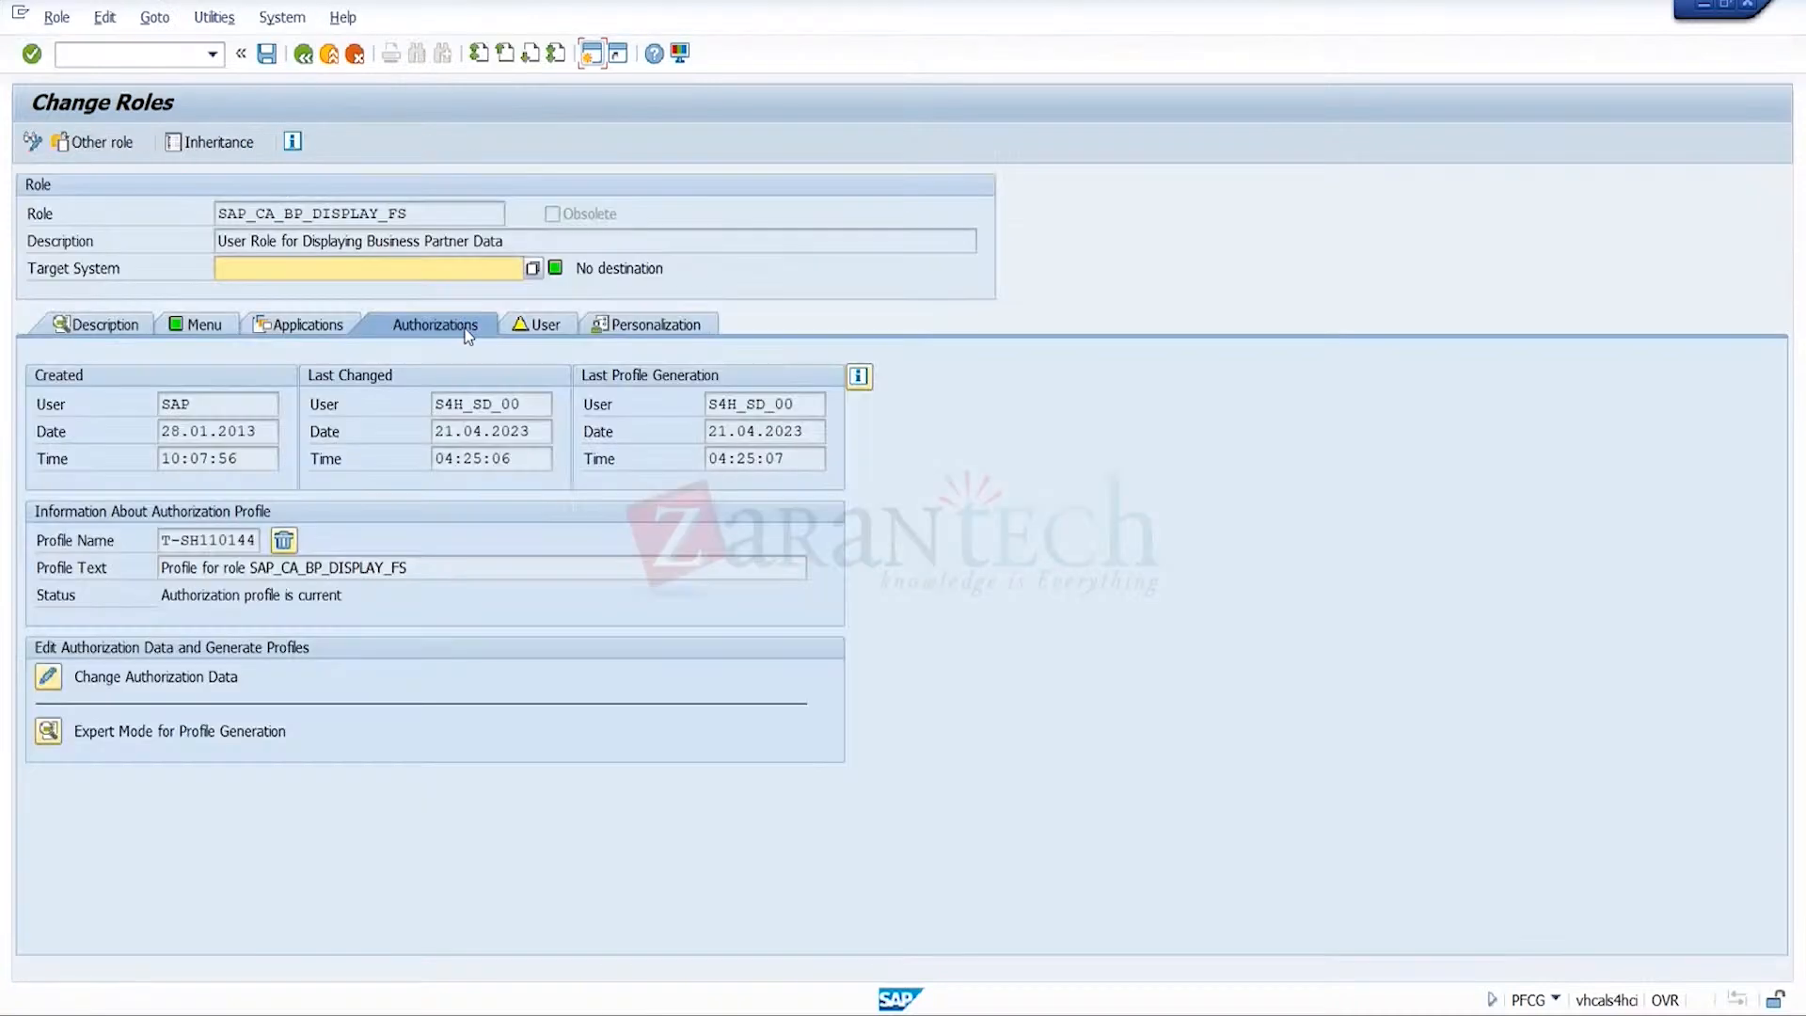
{"action": "left_click", "coordinate": [533, 331]}
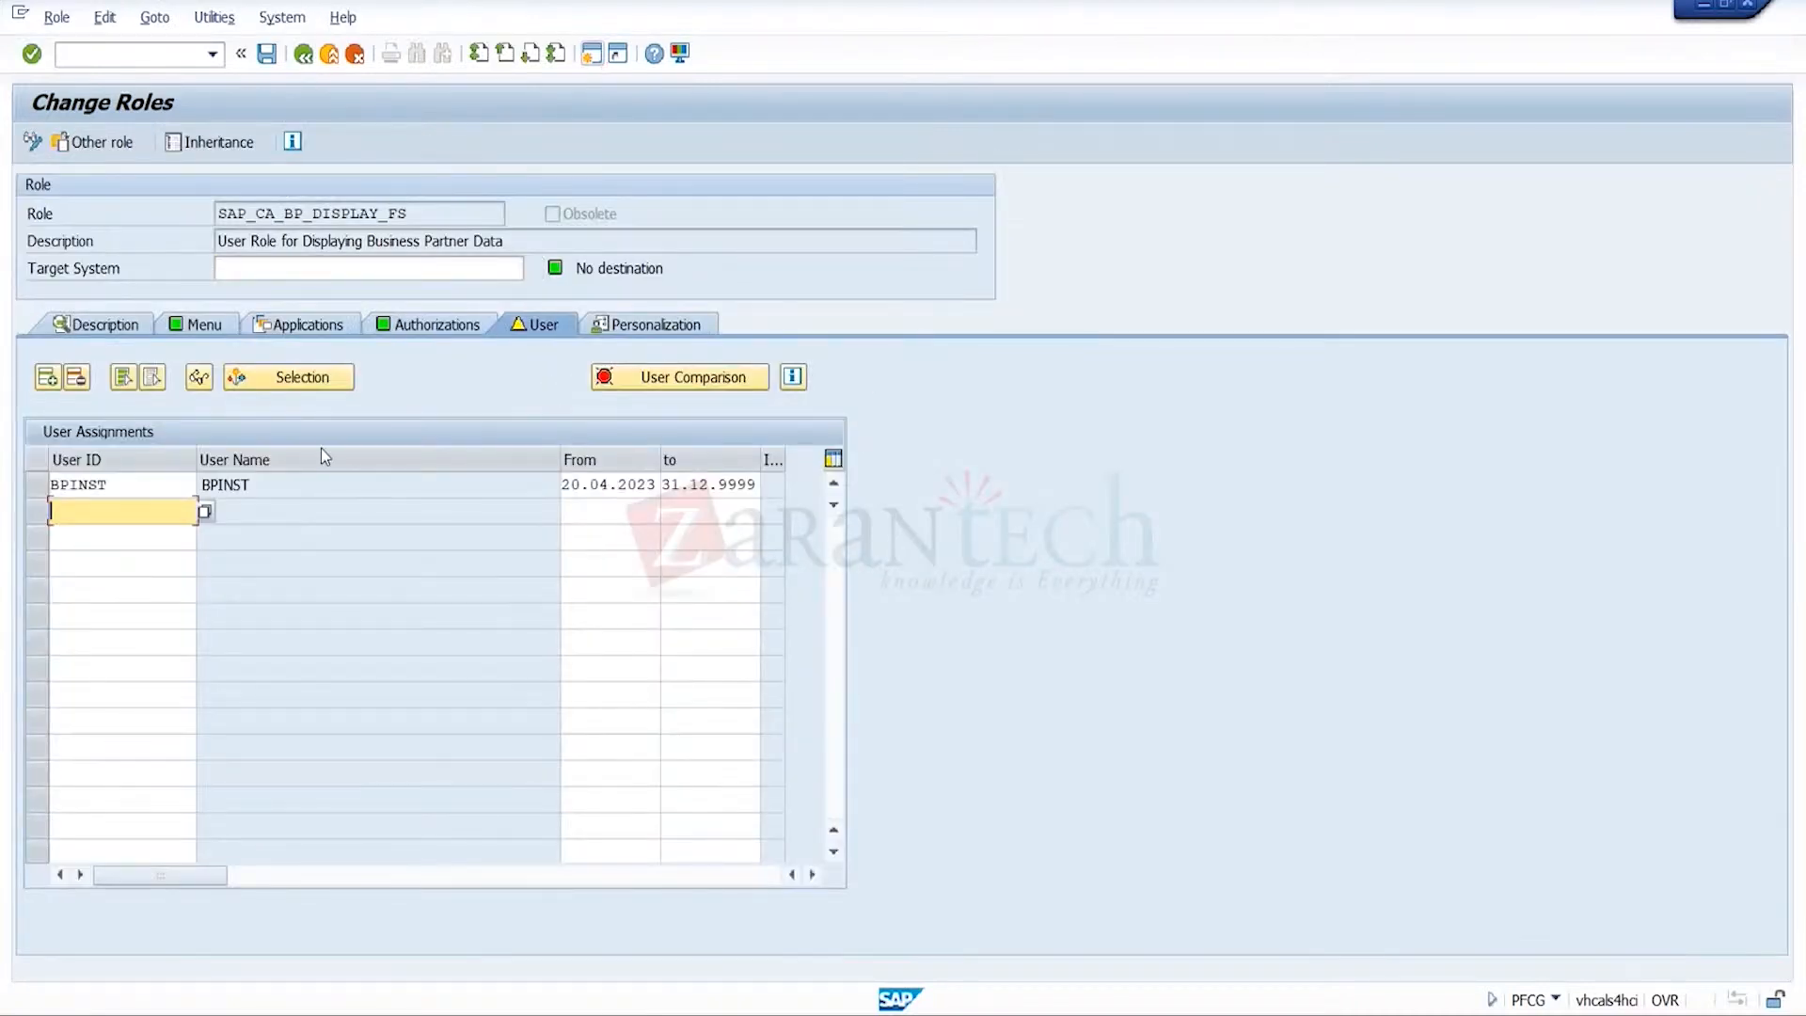
{"action": "left_click", "coordinate": [174, 485]}
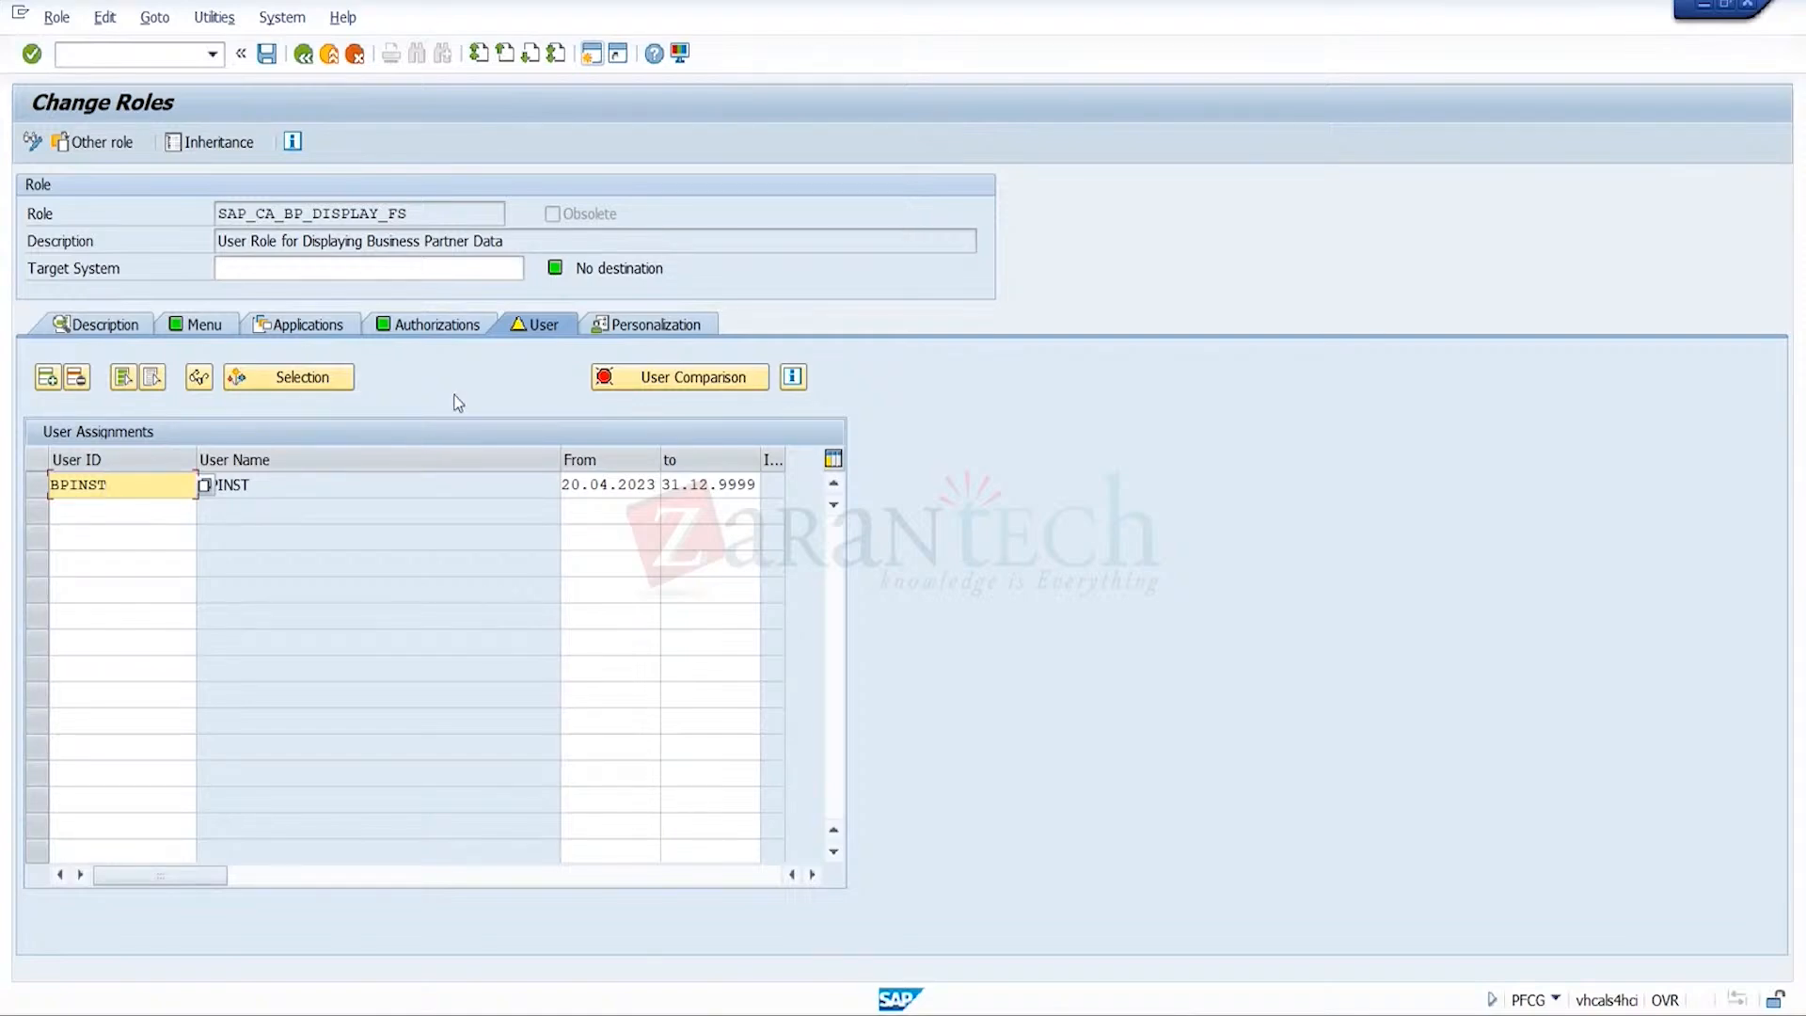
- Switch to the organization business partner being changed and assign it authorization group 0001, Visibility 1 (Restricted)
{"action": "mouse_move", "coordinate": [1229, 1014]}
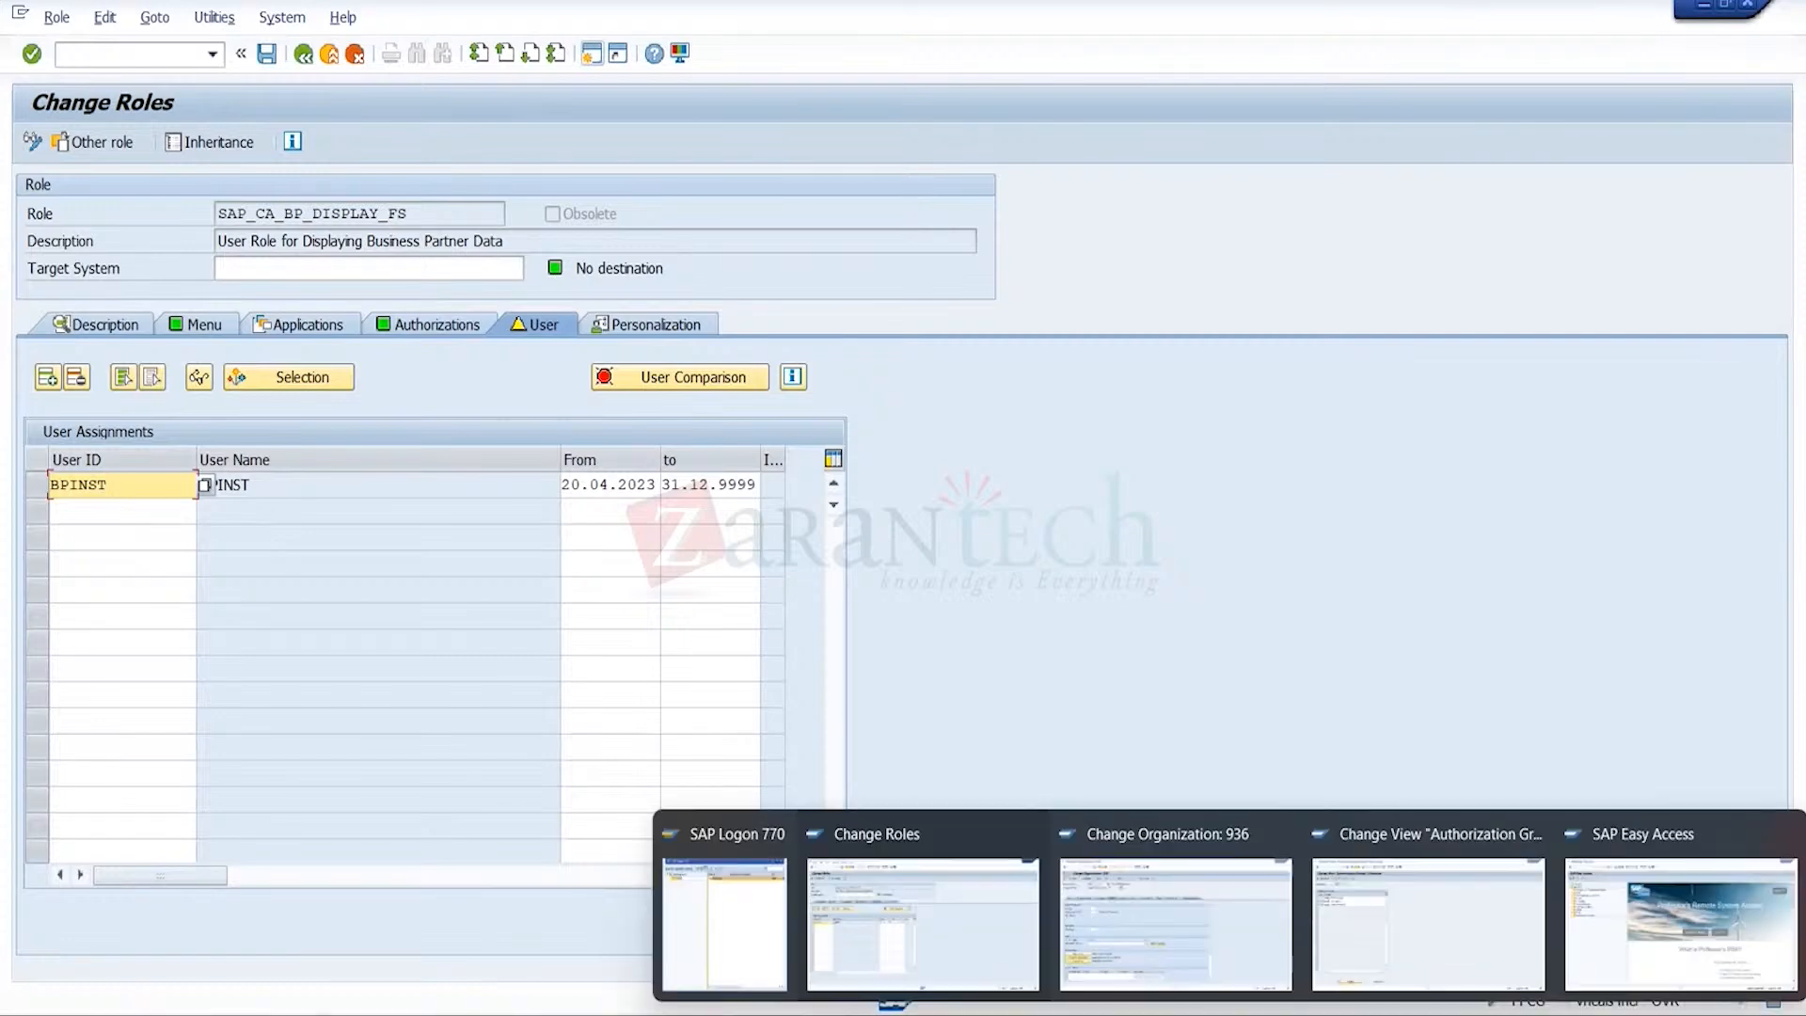
{"action": "left_click", "coordinate": [1175, 912]}
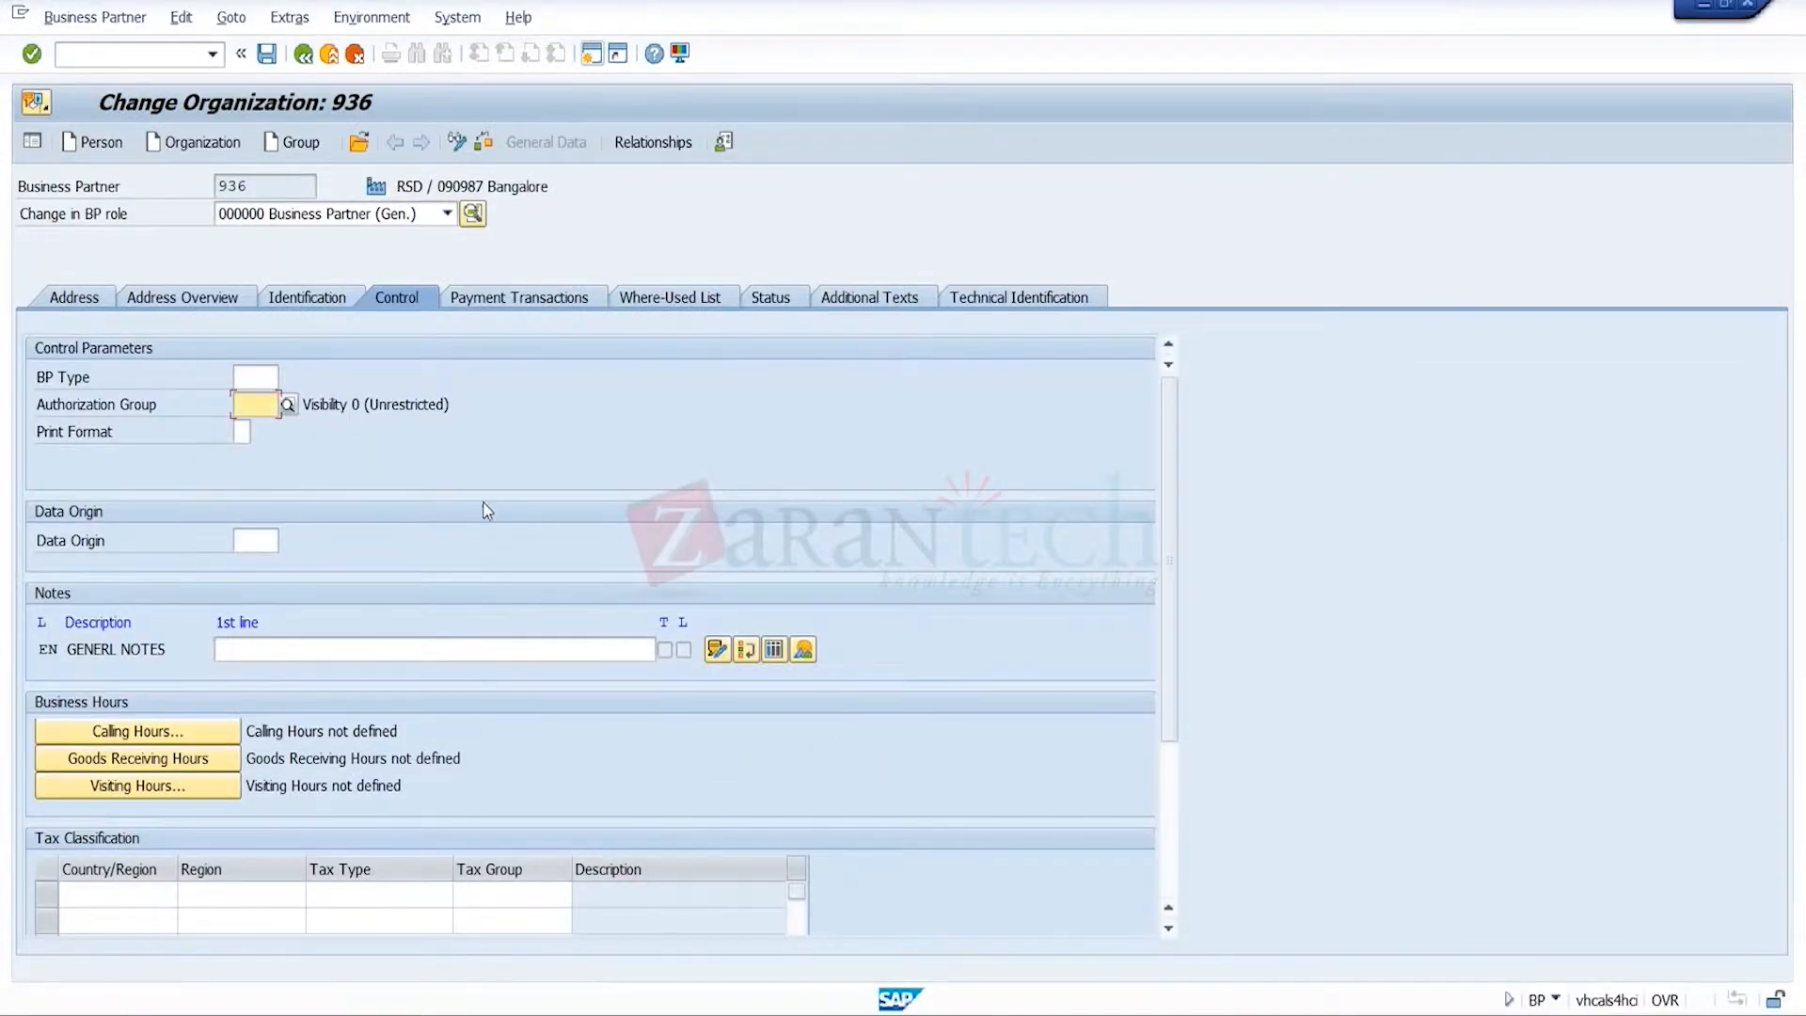
{"action": "left_click", "coordinate": [288, 406]}
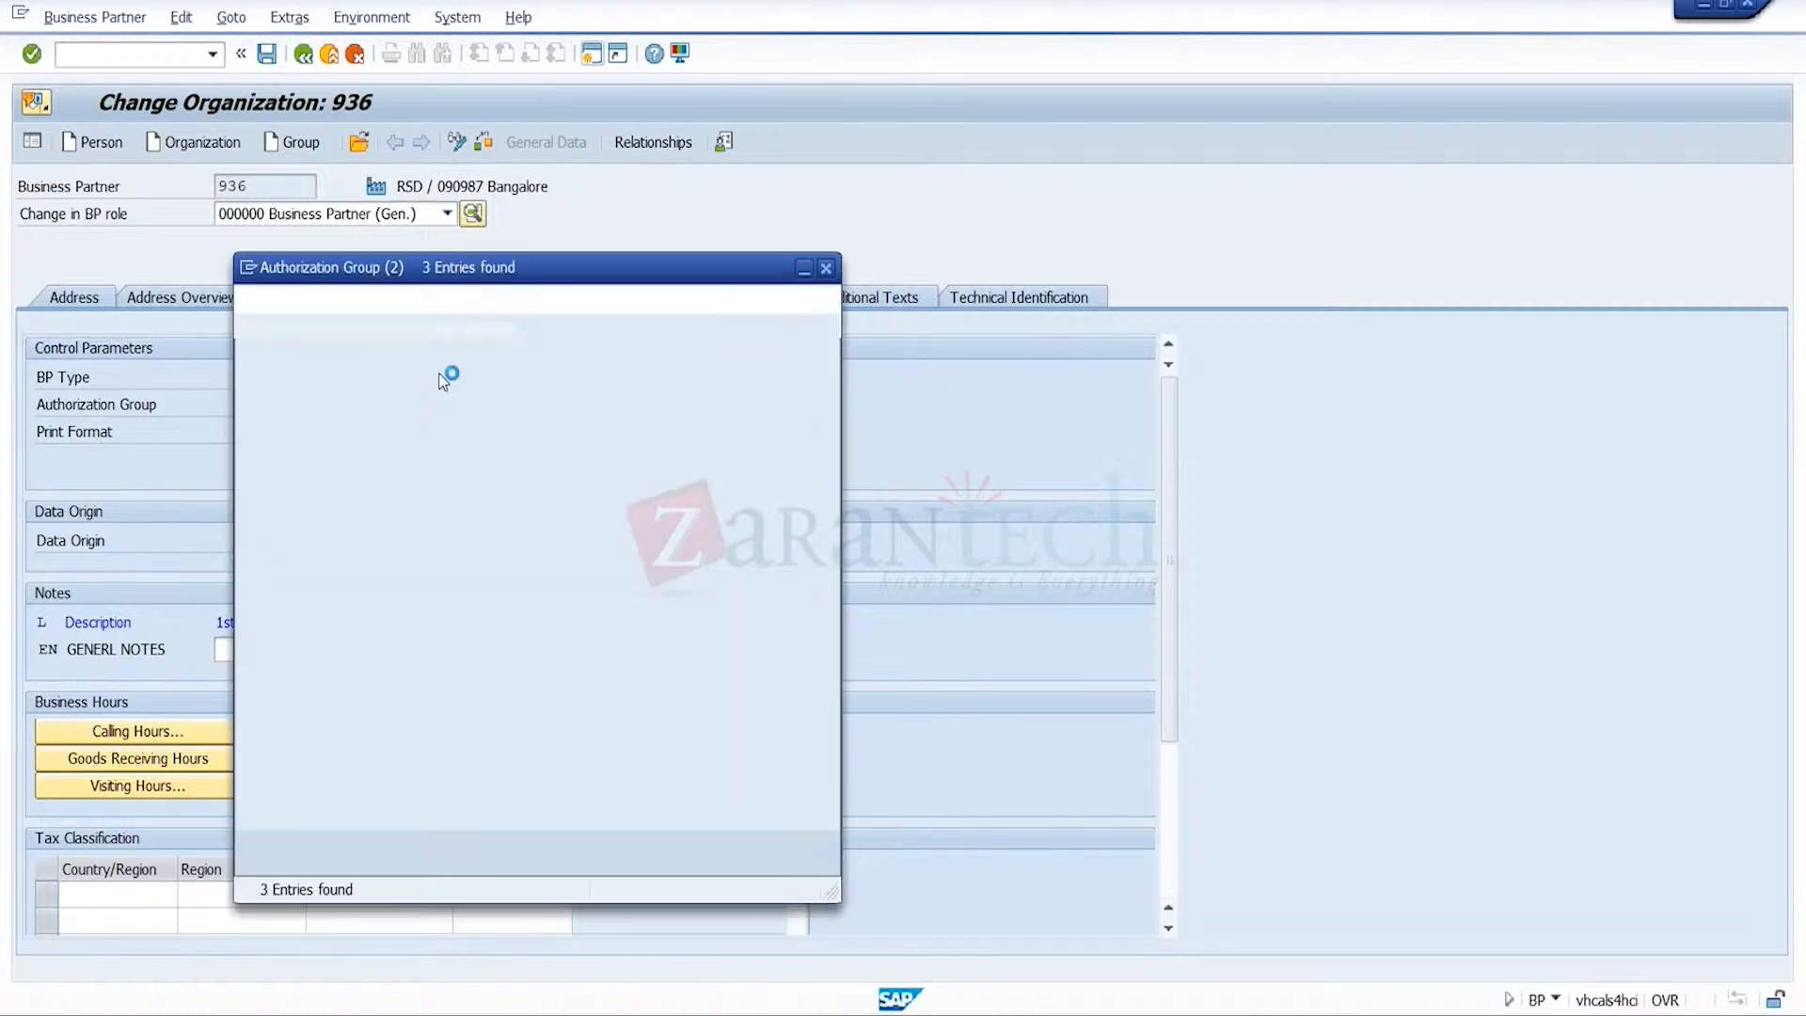
{"action": "double_click", "coordinate": [394, 455]}
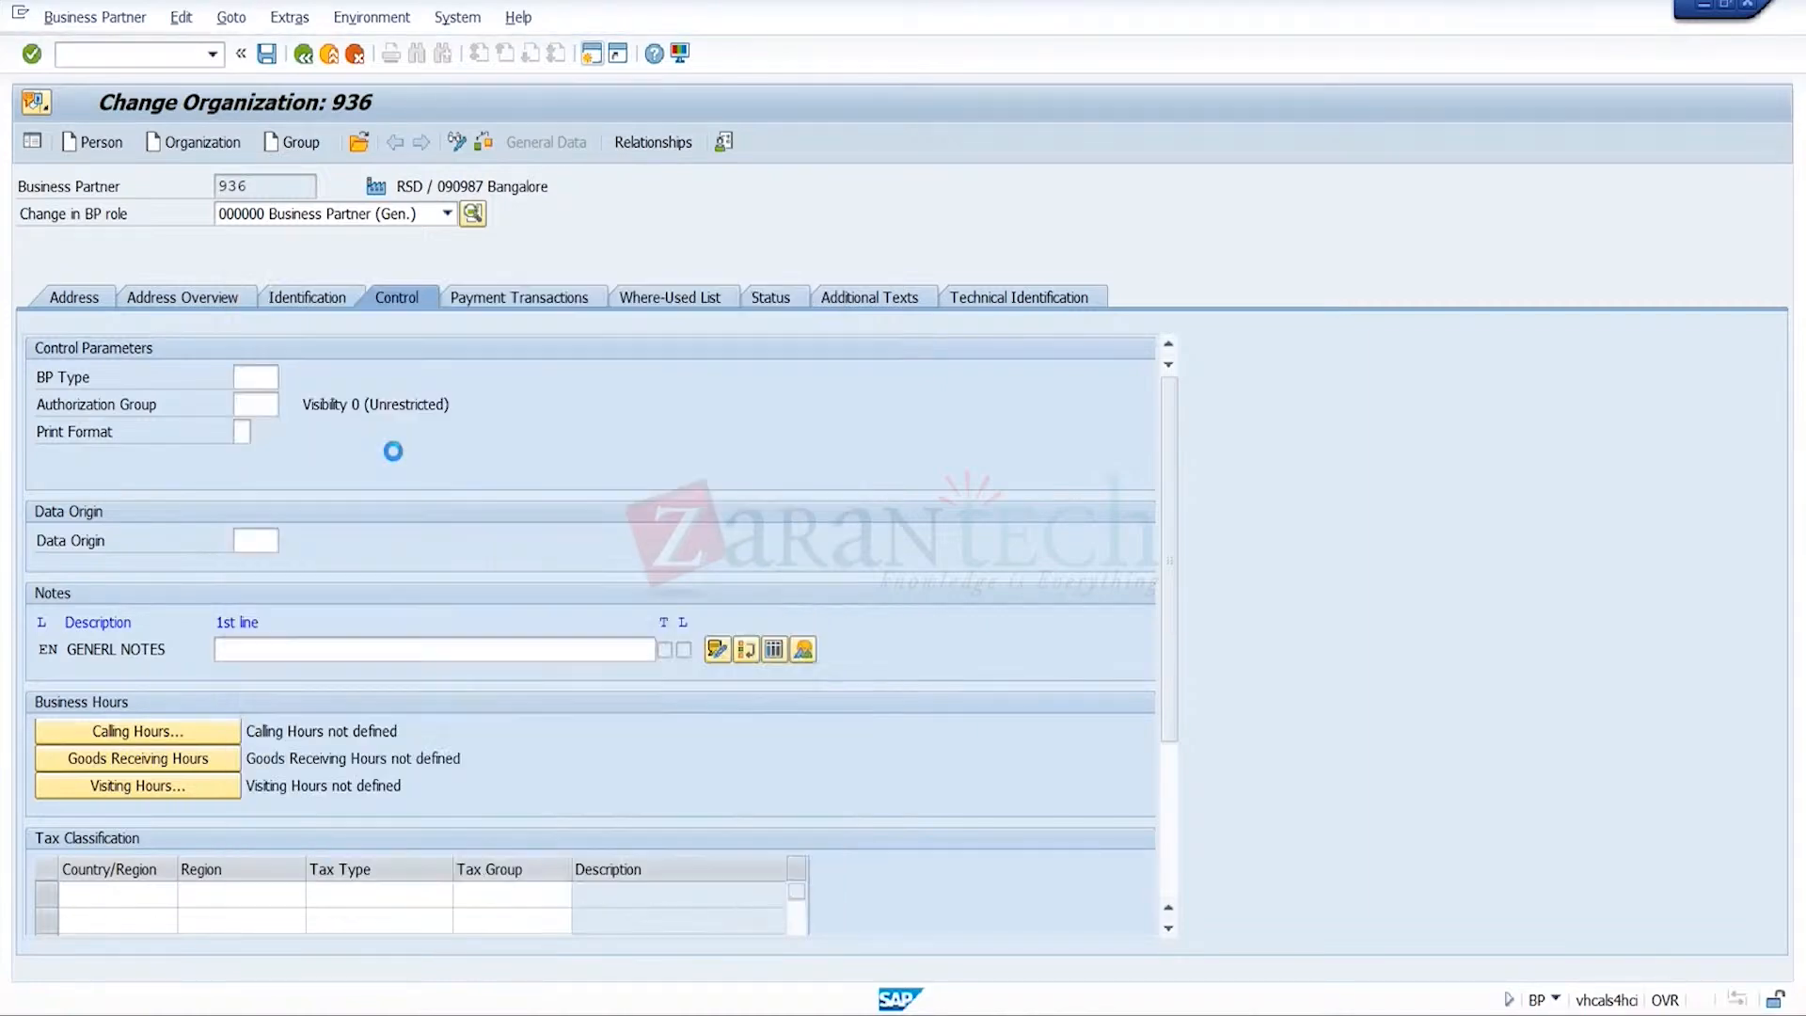
{"action": "key", "text": "Return"}
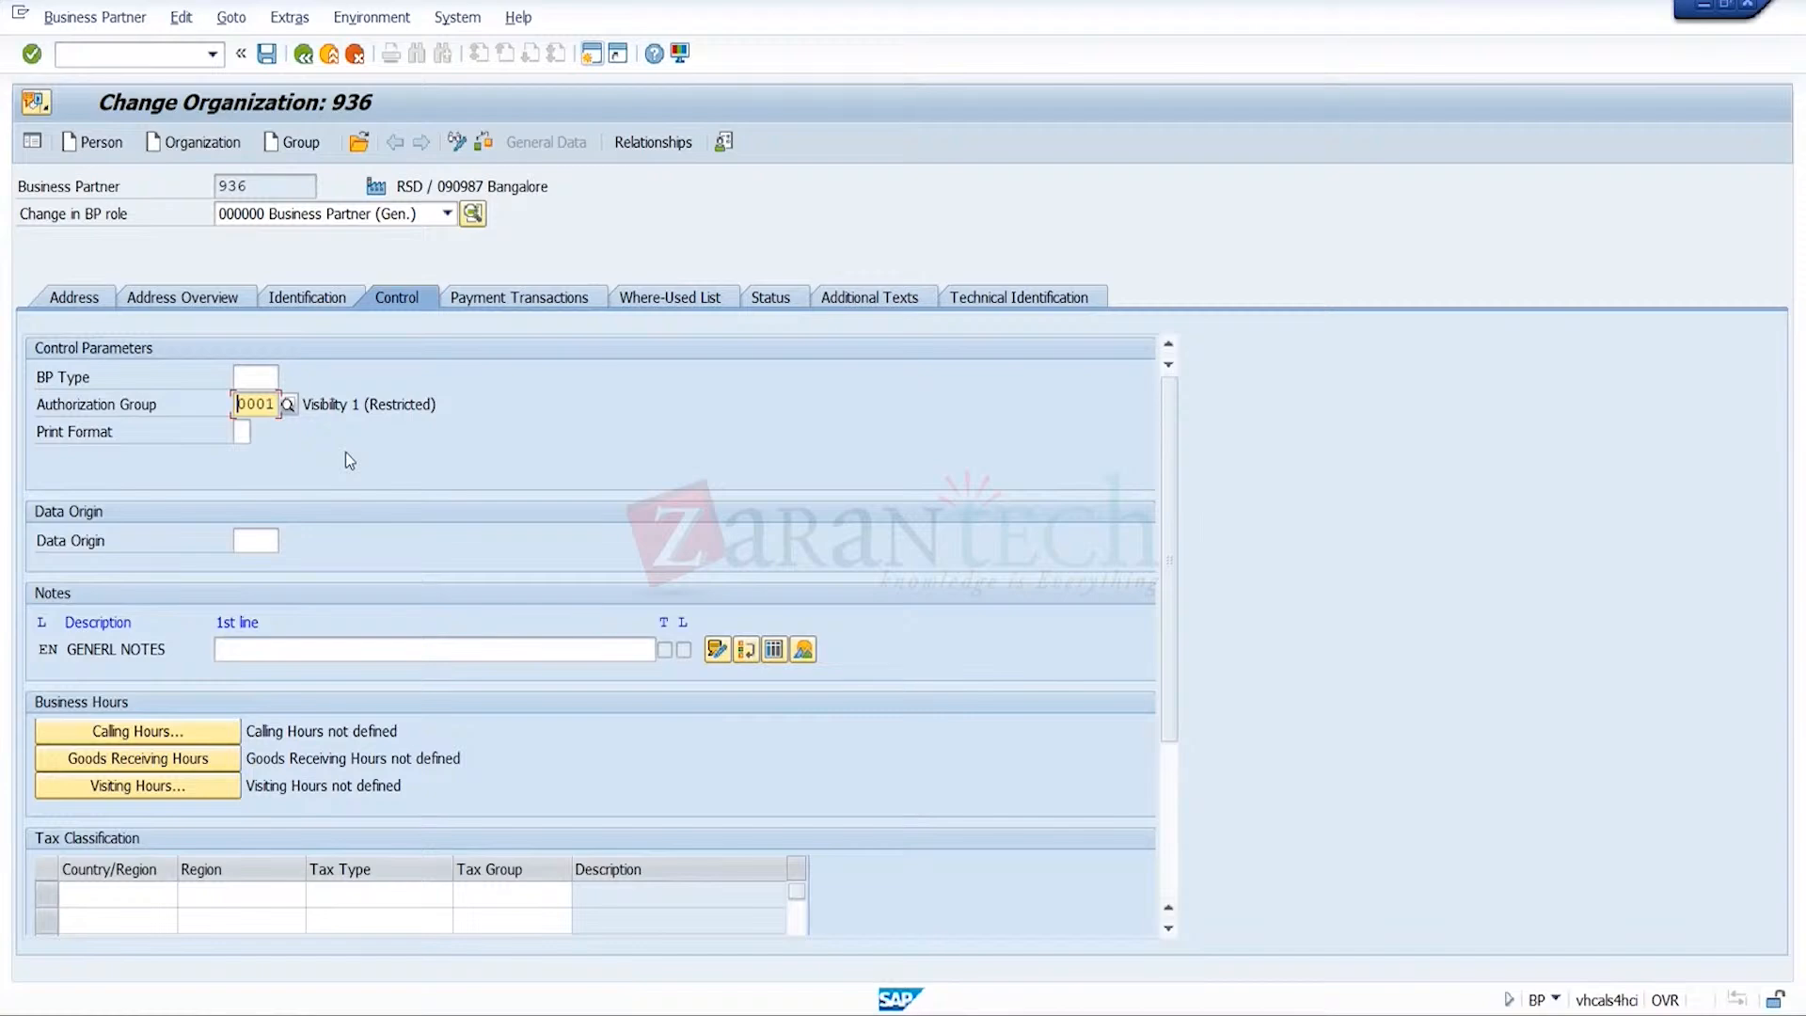
{"action": "left_click_drag", "start_coordinate": [276, 404], "coordinate": [125, 397]}
{"action": "left_click", "coordinate": [335, 427]}
- Review the user BPINST in the role's user assignments and return to the customizing view of authorization groups
{"action": "mouse_move", "coordinate": [1251, 1011]}
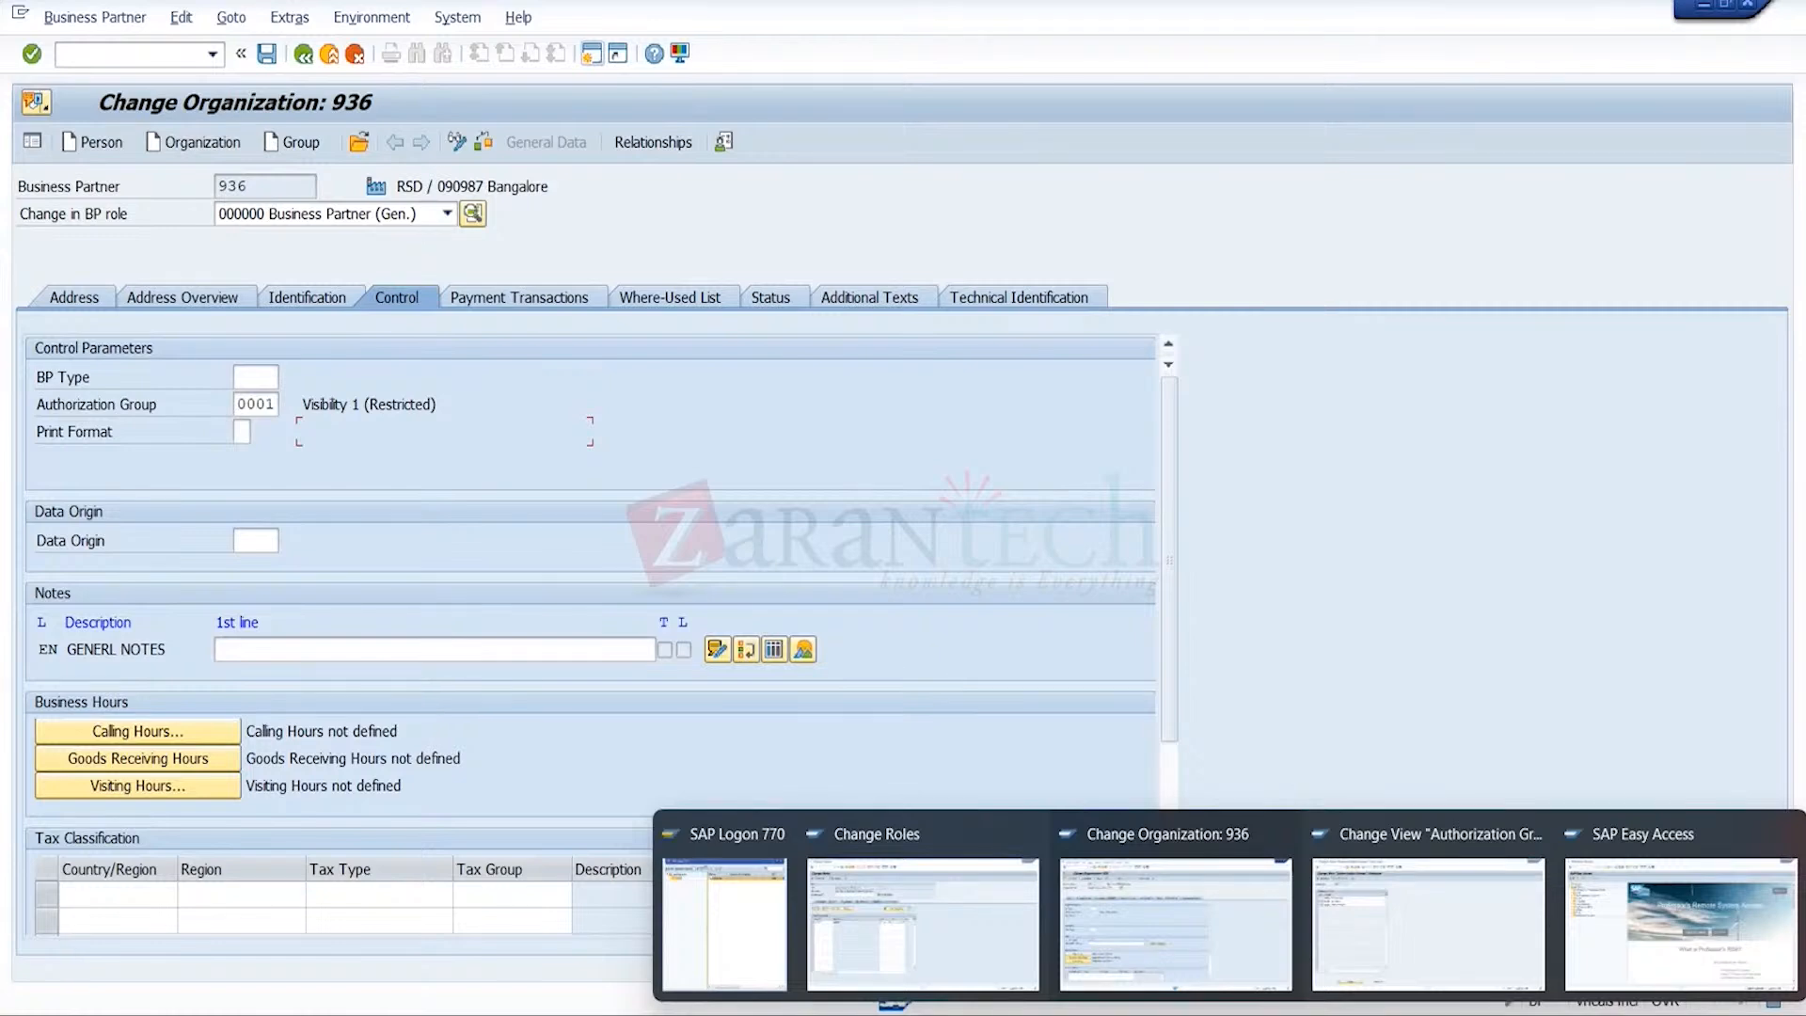
{"action": "left_click", "coordinate": [922, 916]}
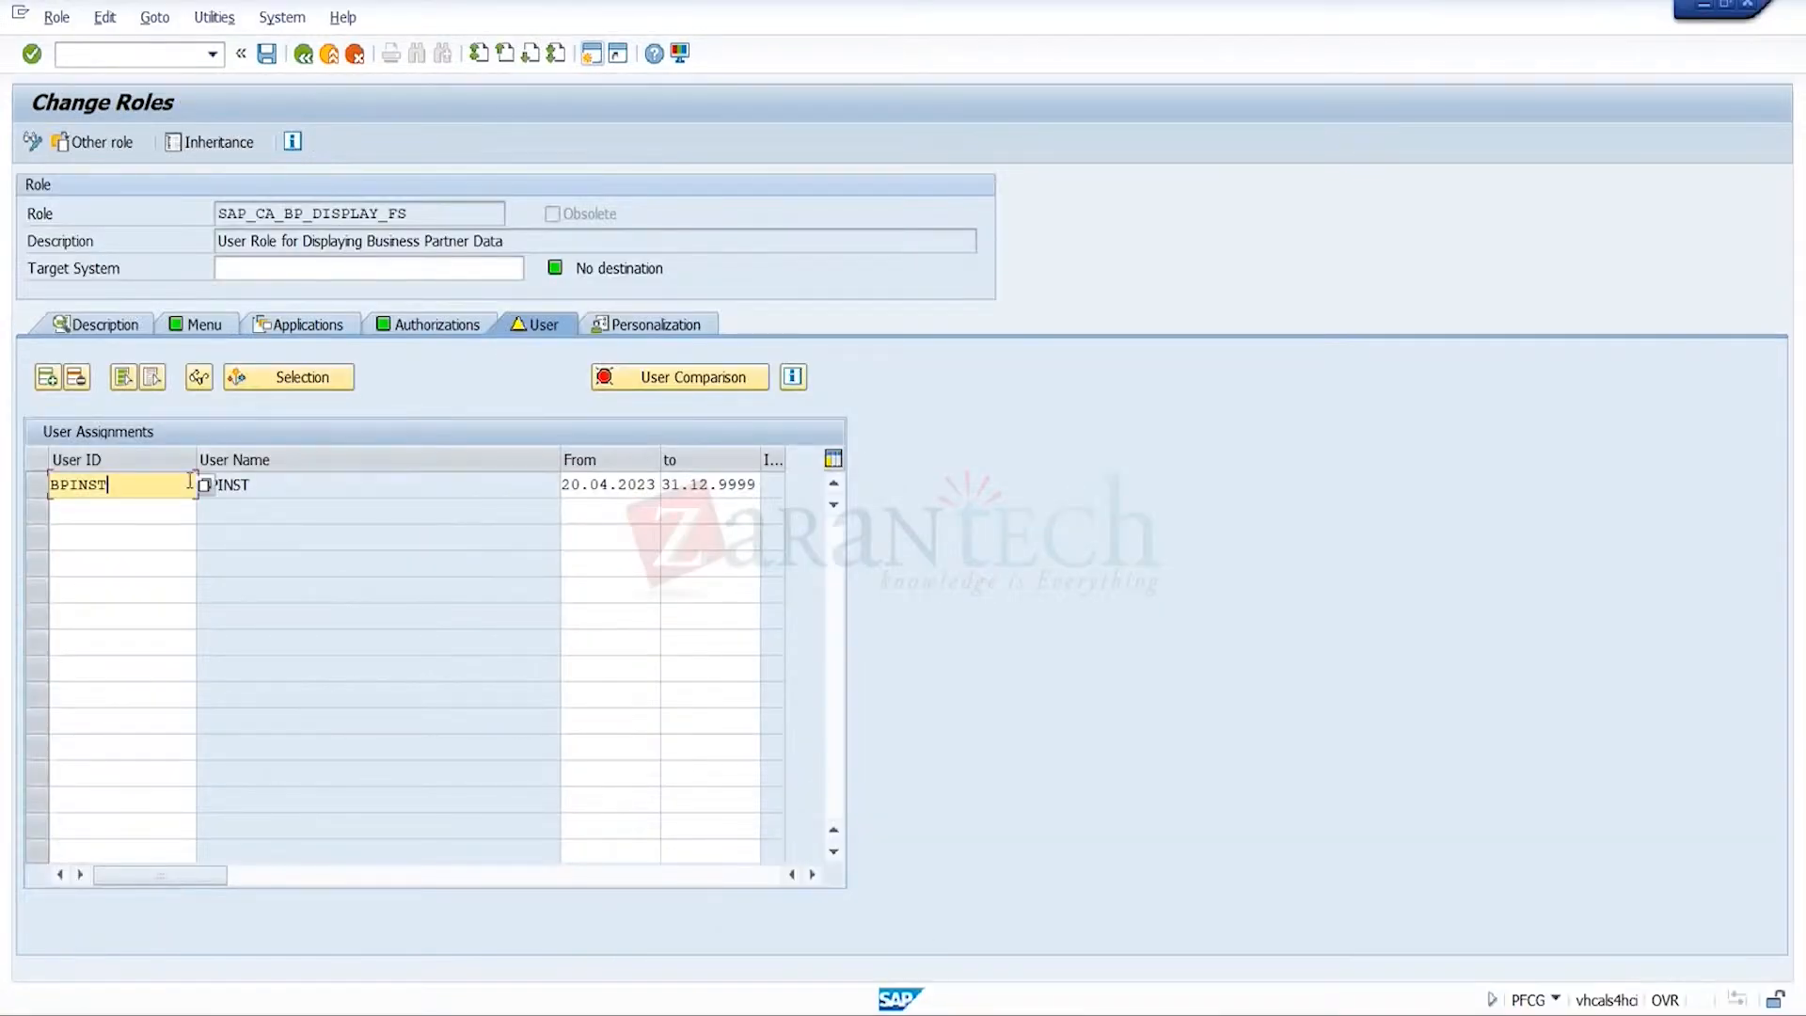
{"action": "key", "text": "Return"}
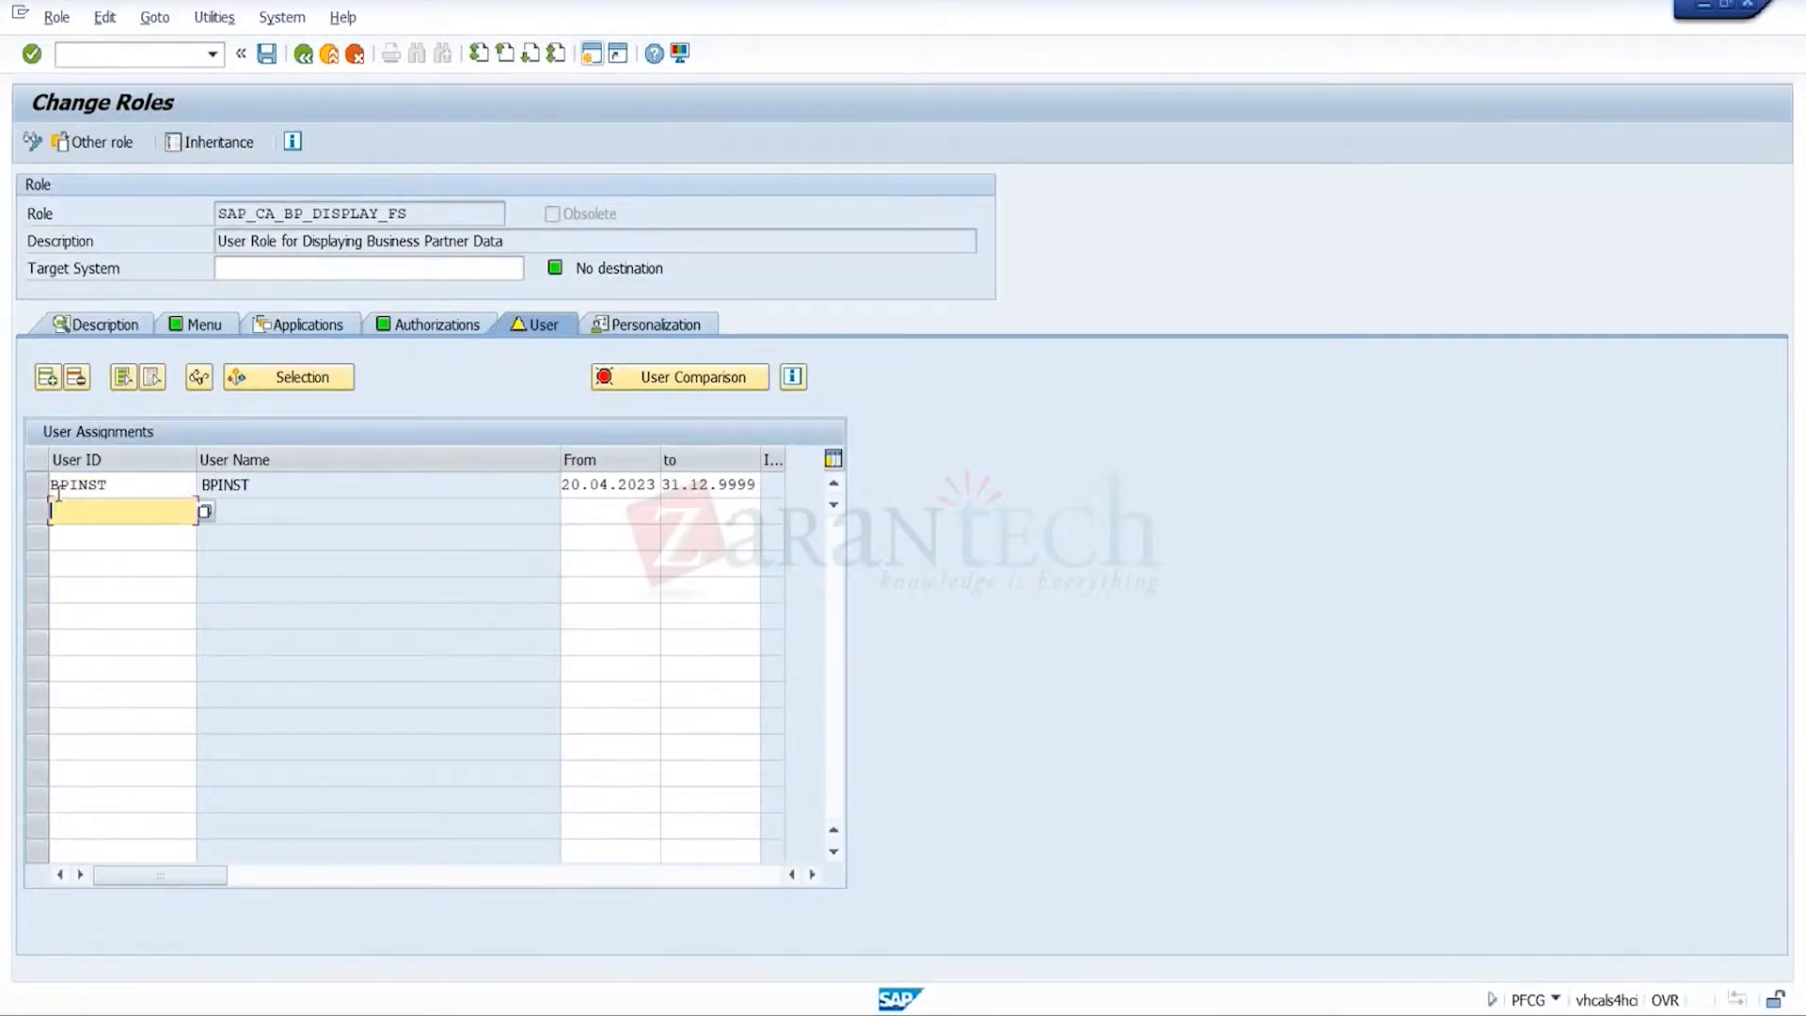
{"action": "left_click", "coordinate": [149, 485]}
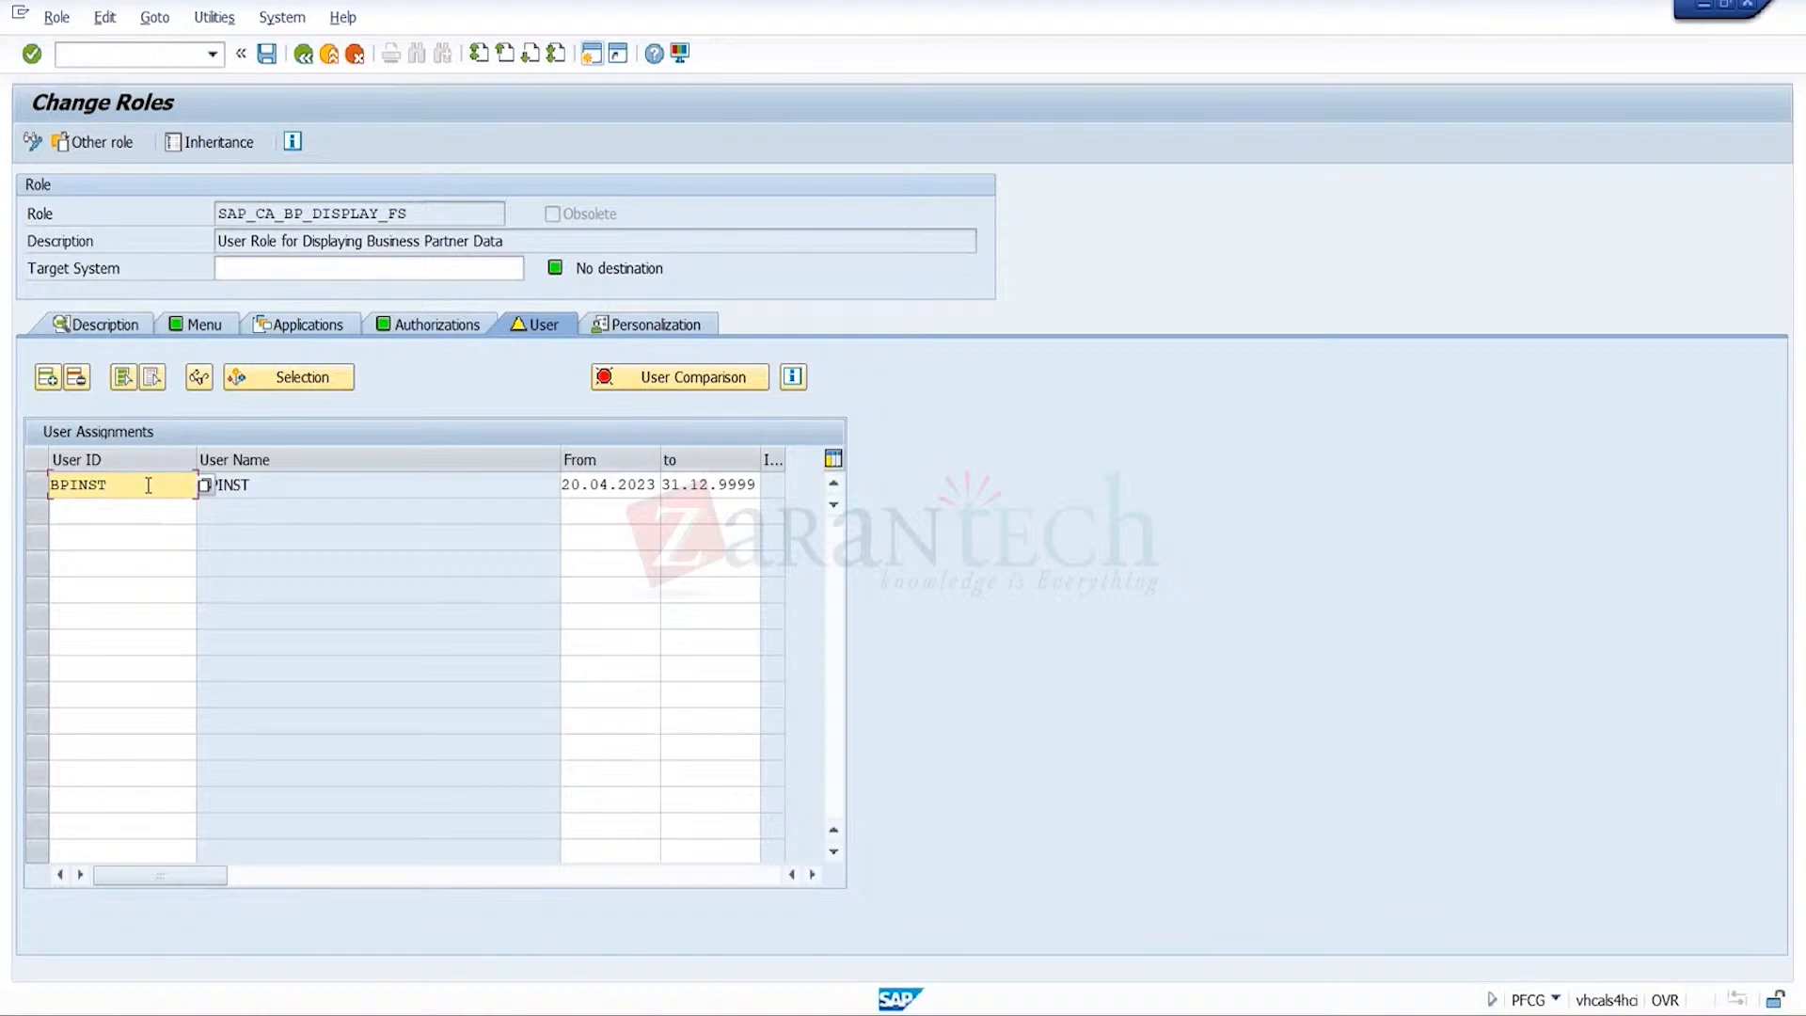
{"action": "left_click_drag", "start_coordinate": [149, 486], "coordinate": [3, 489]}
{"action": "mouse_move", "coordinate": [895, 1003]}
{"action": "left_click", "coordinate": [1428, 912]}
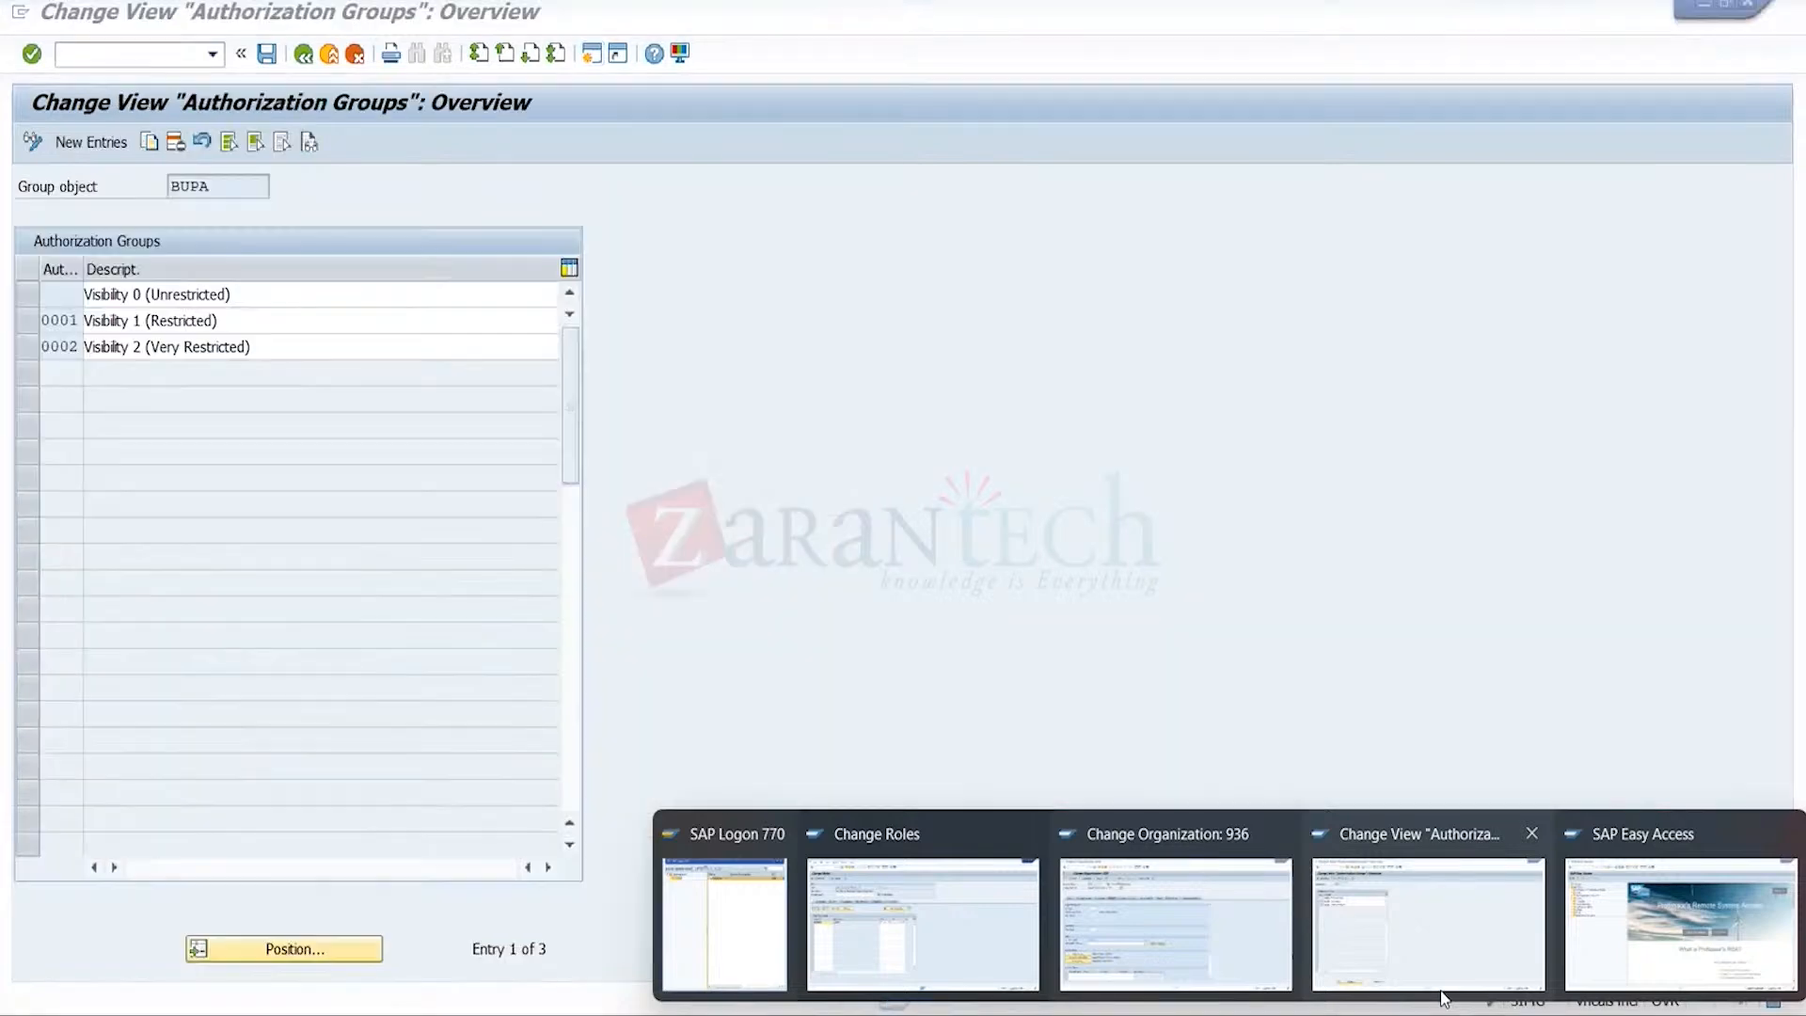
- Leave the authorization groups view and review the assigned user ID in role SAP_CA_BP_DISPLAY_FS
{"action": "left_click", "coordinate": [303, 55]}
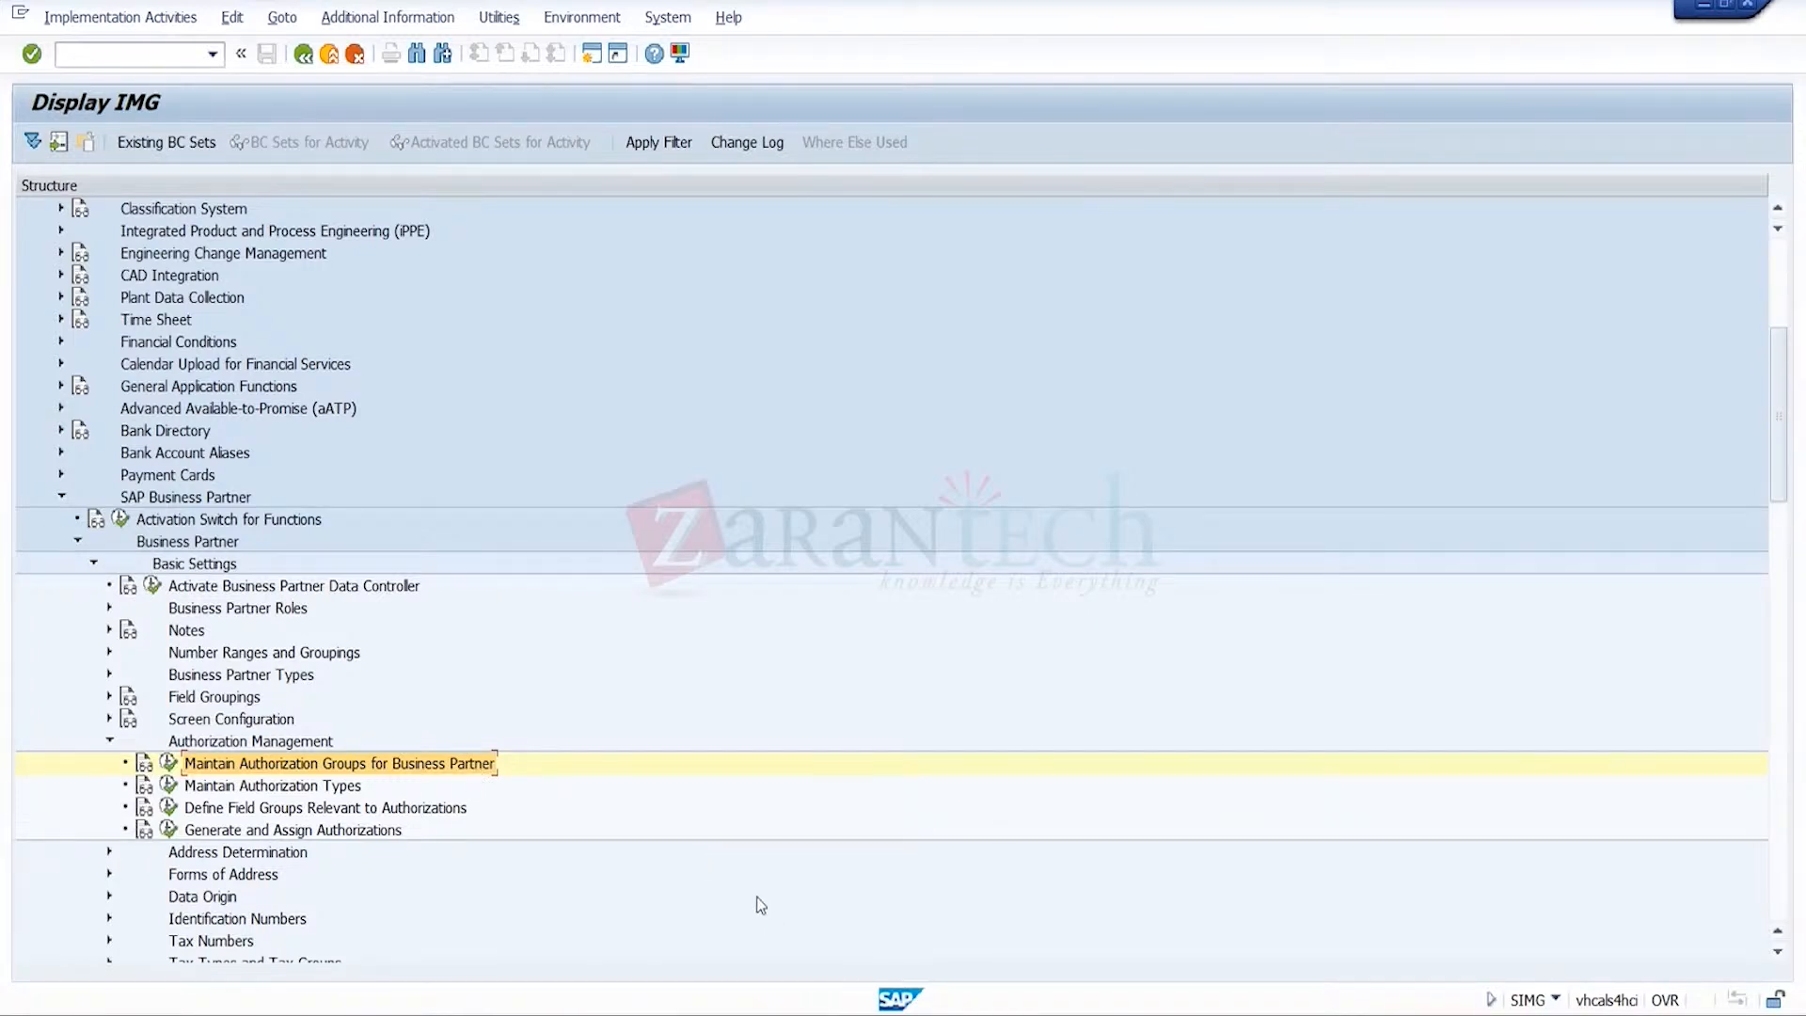
{"action": "mouse_move", "coordinate": [1229, 1015]}
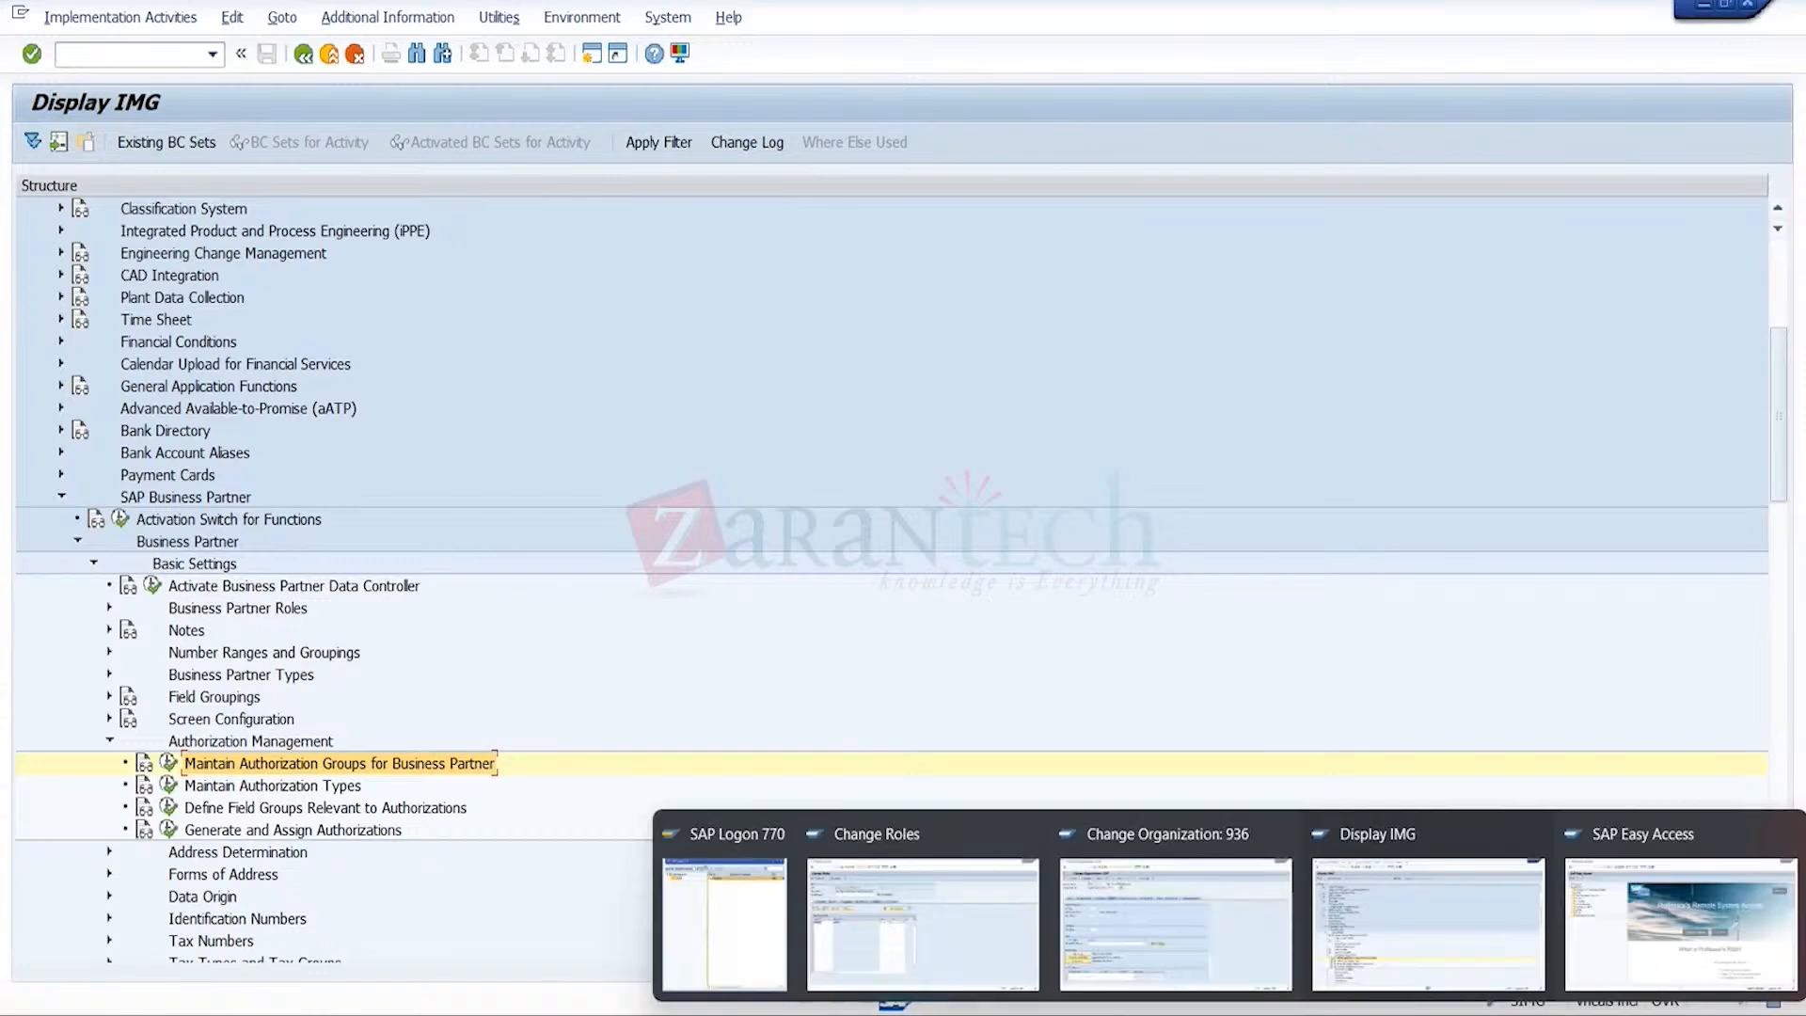
{"action": "left_click", "coordinate": [982, 952]}
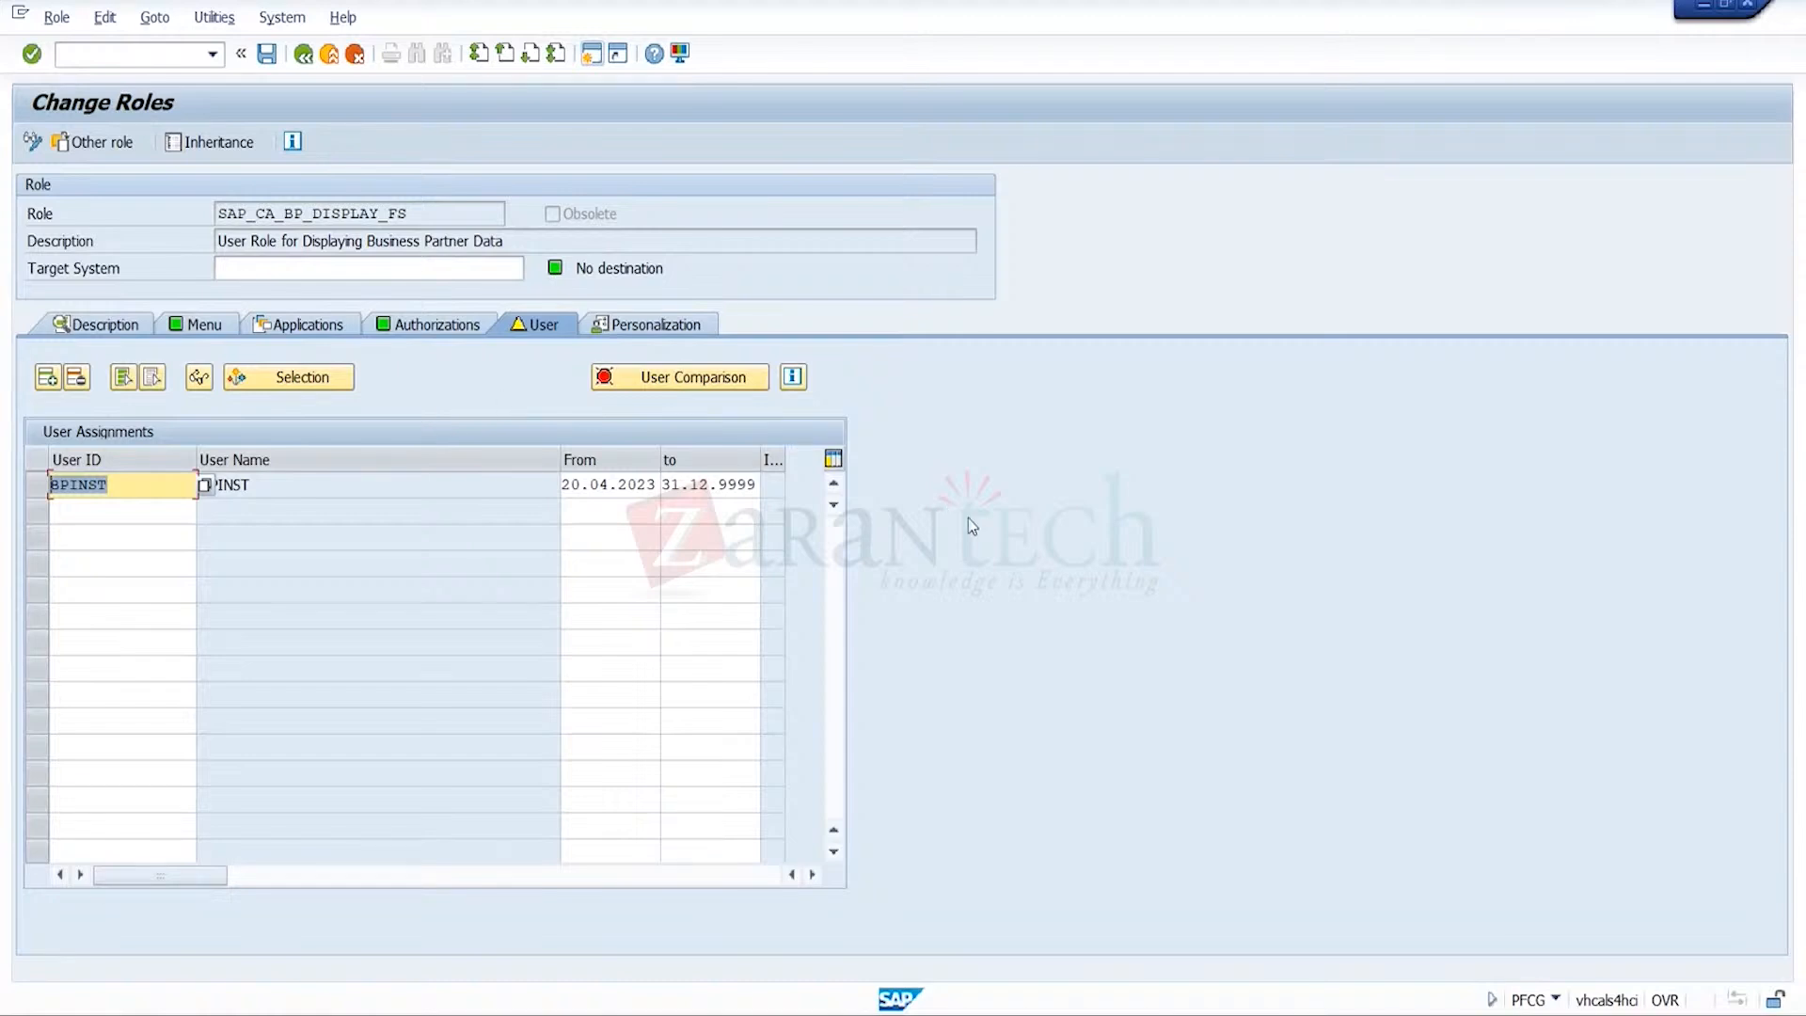
{"action": "mouse_move", "coordinate": [1241, 1012]}
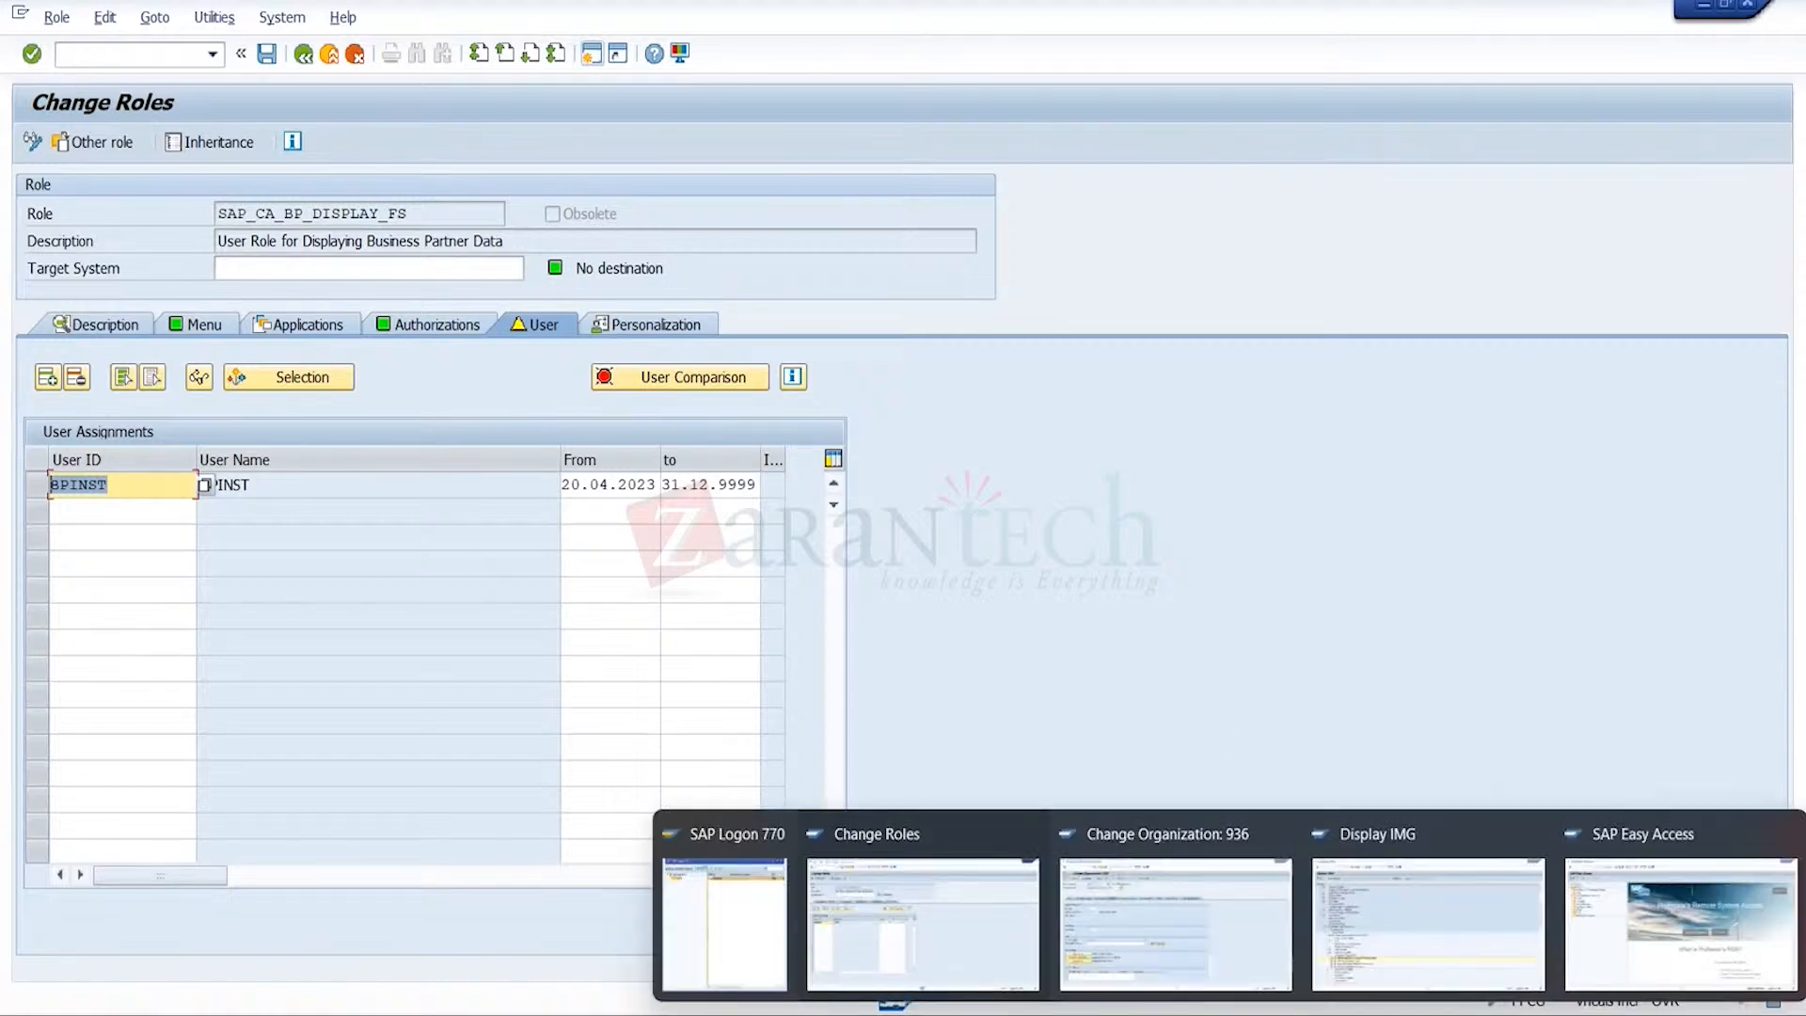
{"action": "left_click", "coordinate": [922, 937]}
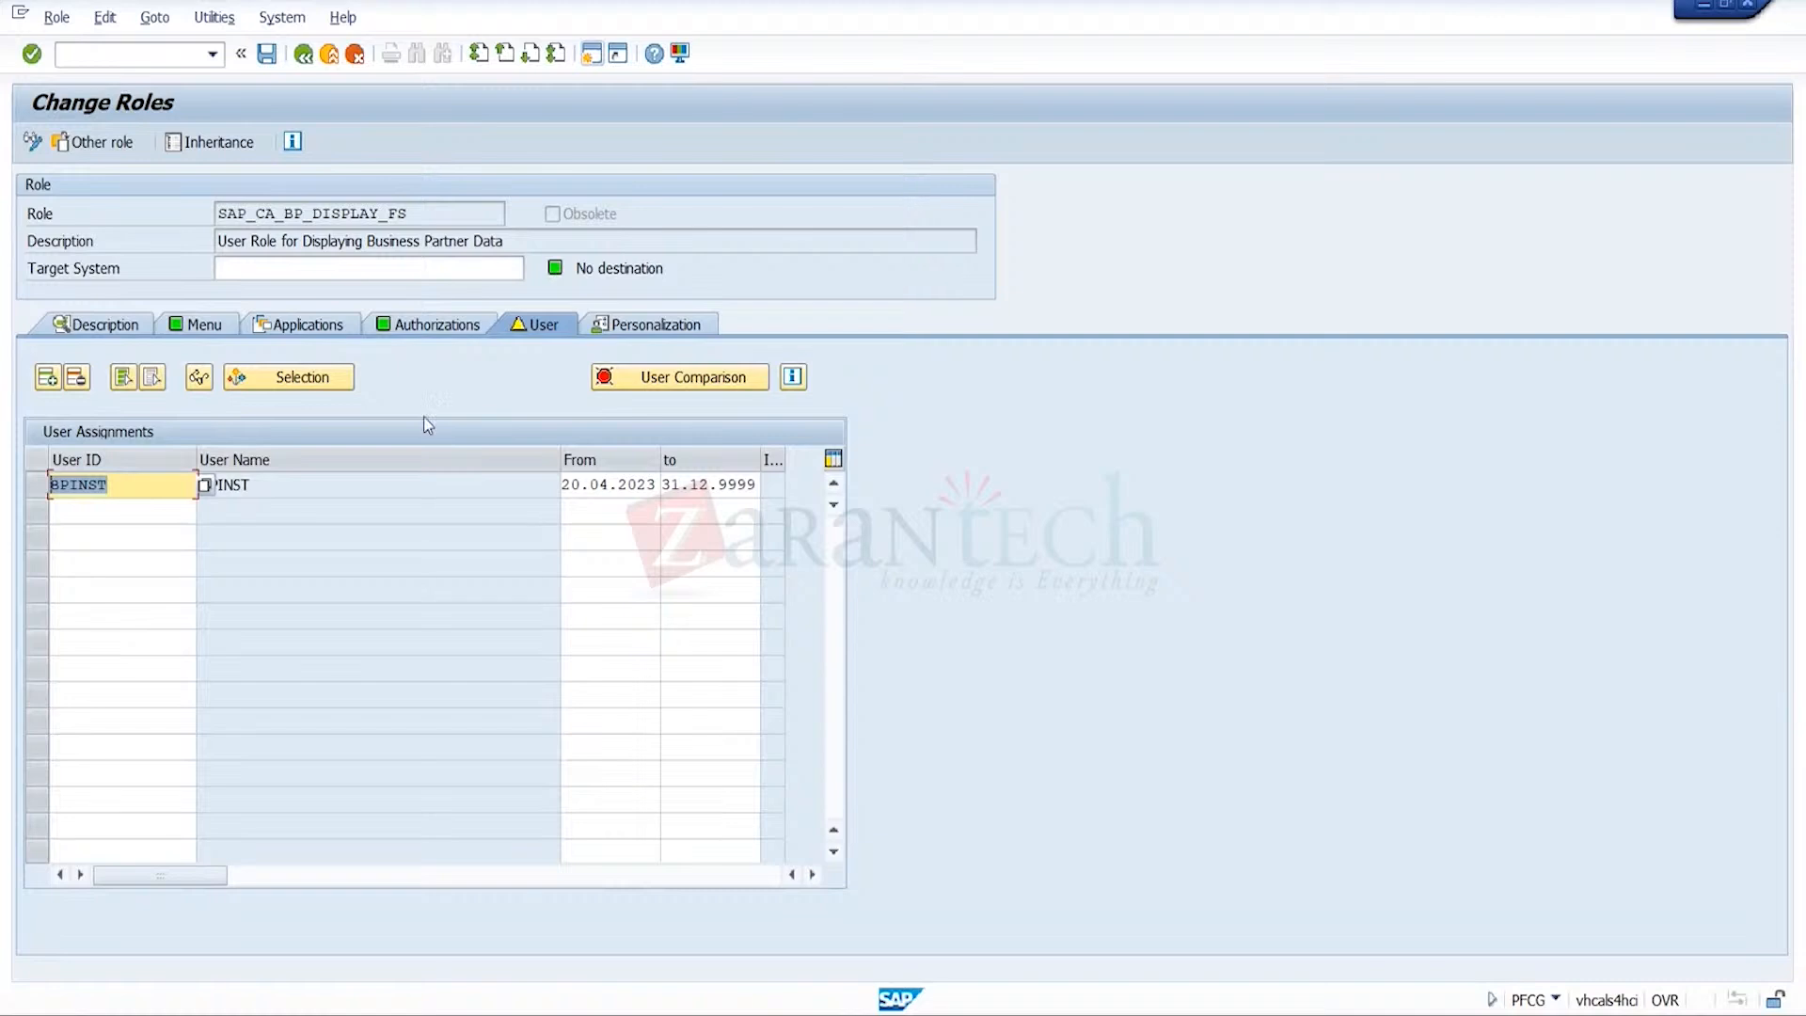
{"action": "left_click", "coordinate": [156, 485]}
{"action": "mouse_move", "coordinate": [1314, 1000]}
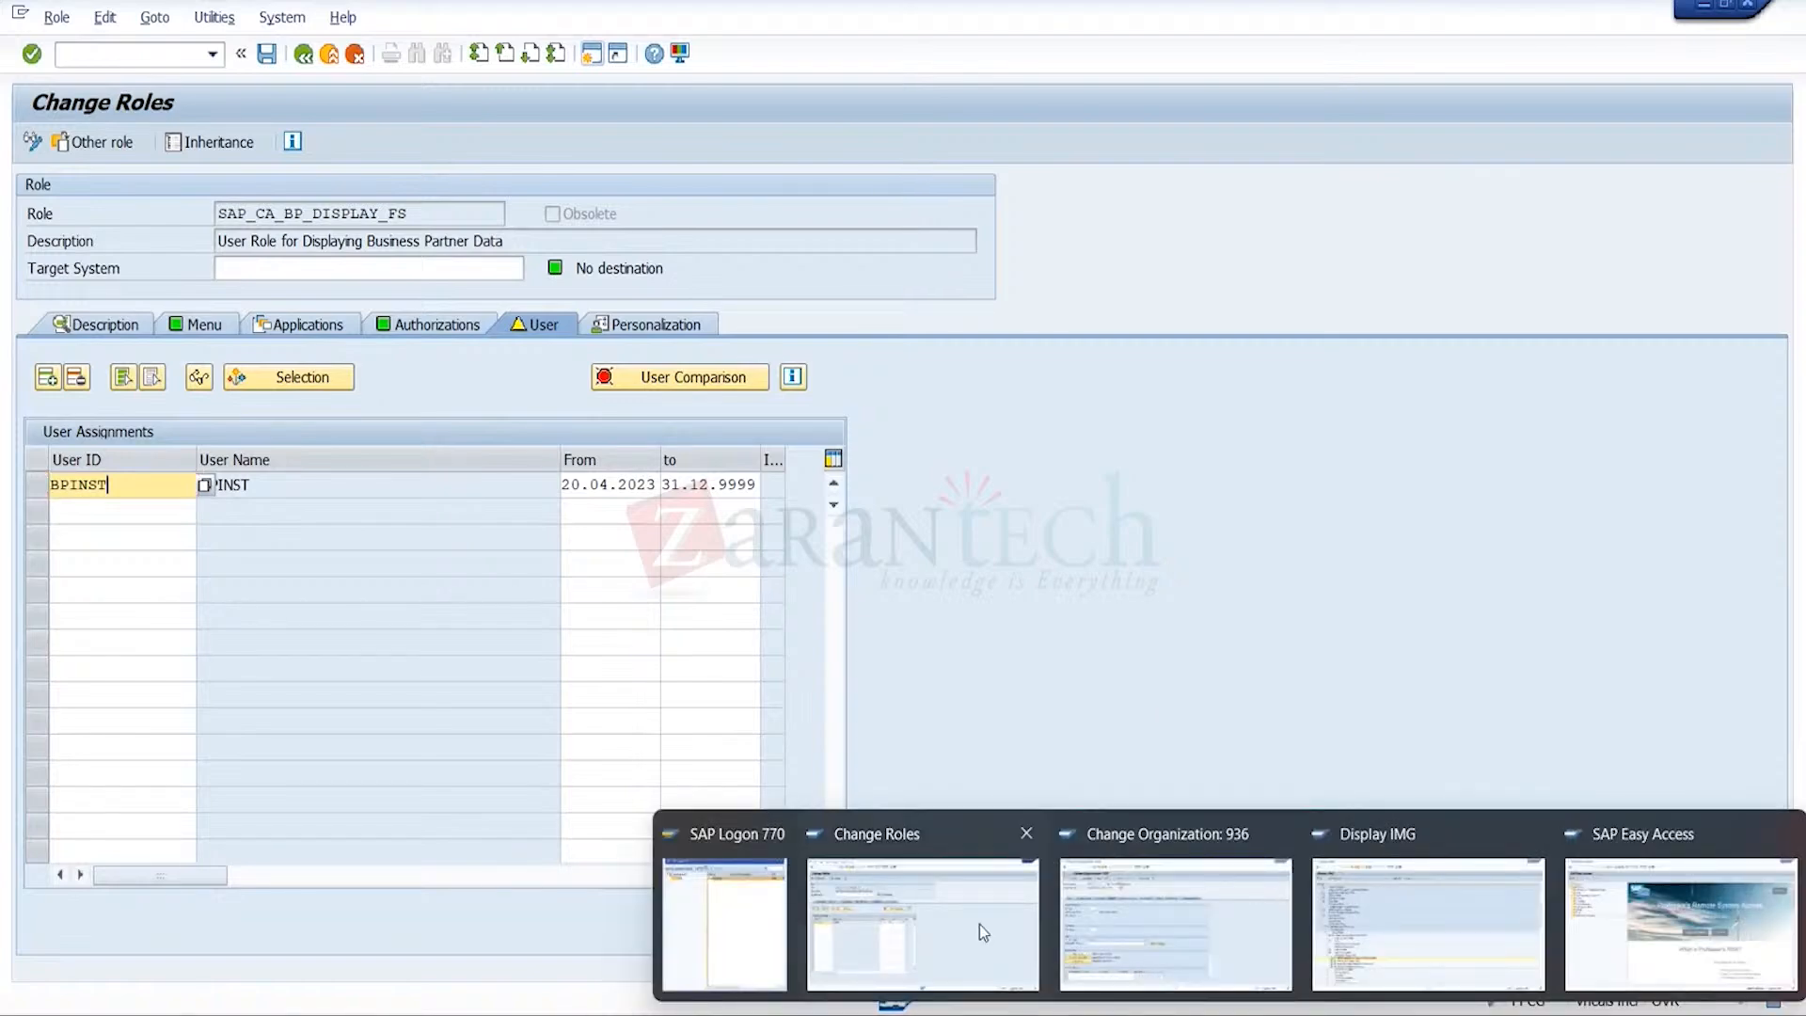
- Return to the customizing structure and open Maintain Authorization Types under Authorization Management, showing the details of type ZCTRY
{"action": "left_click", "coordinate": [1413, 921]}
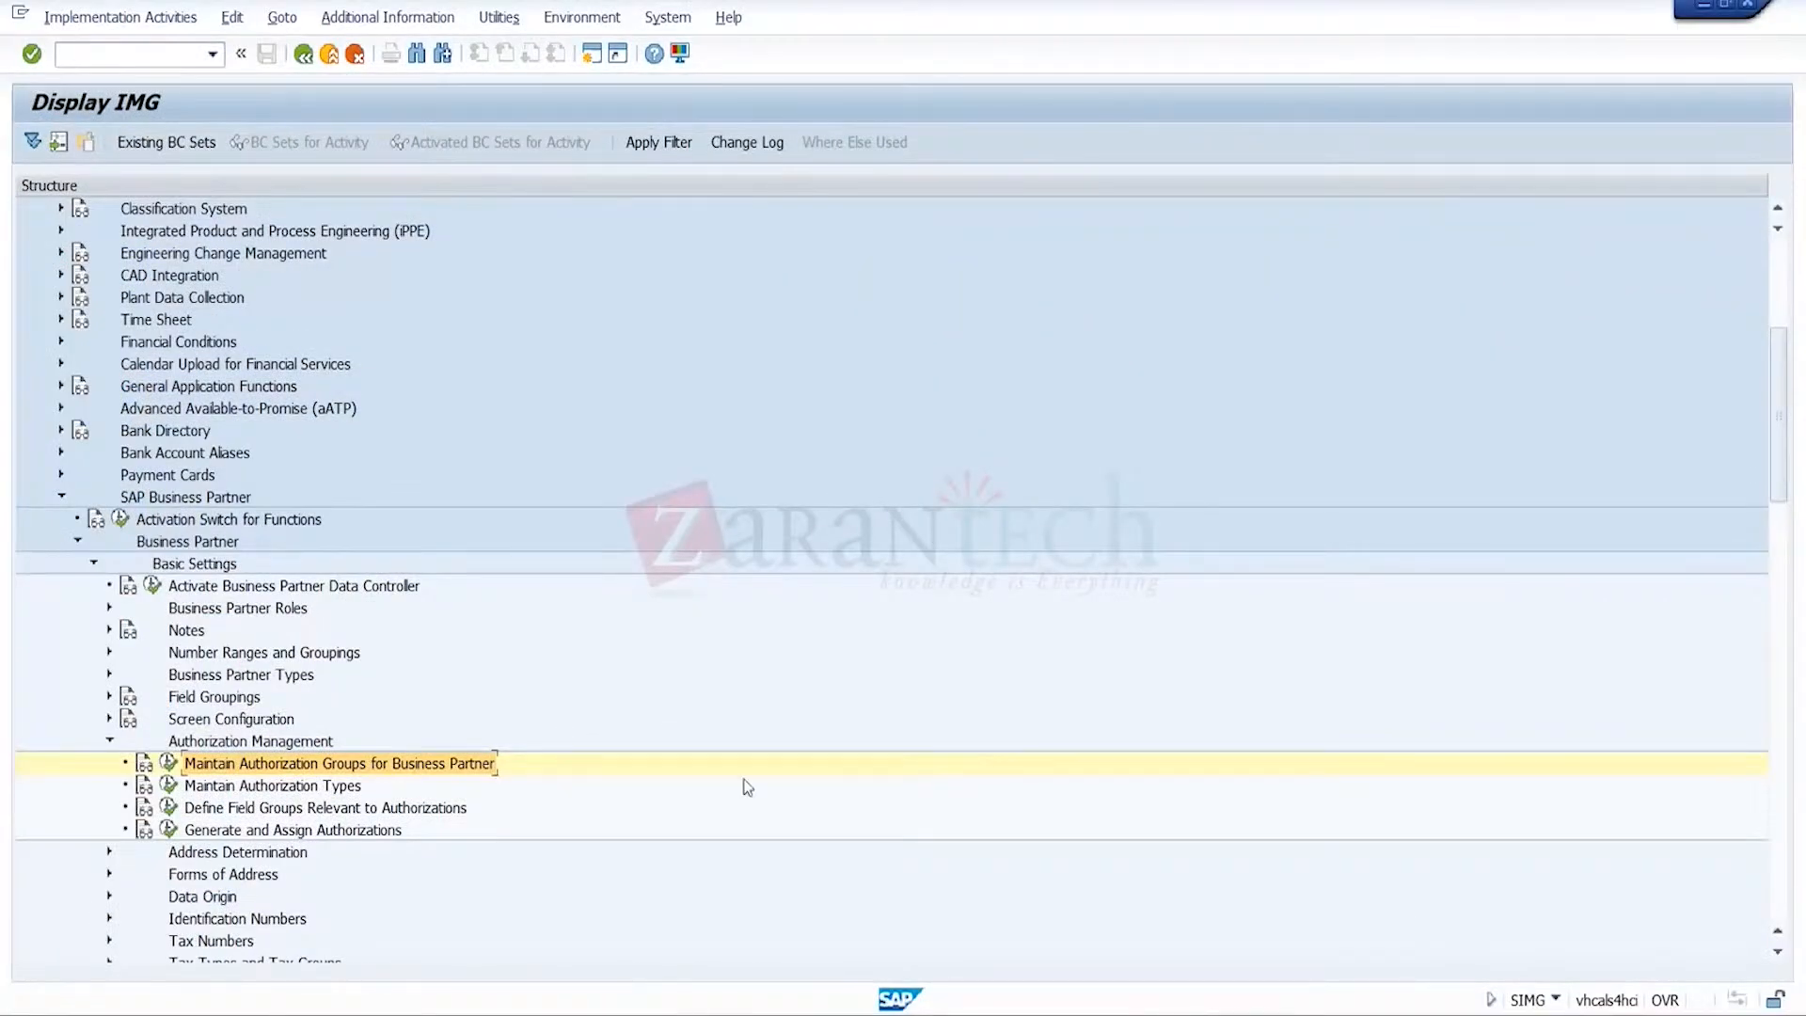
{"action": "left_click", "coordinate": [348, 790]}
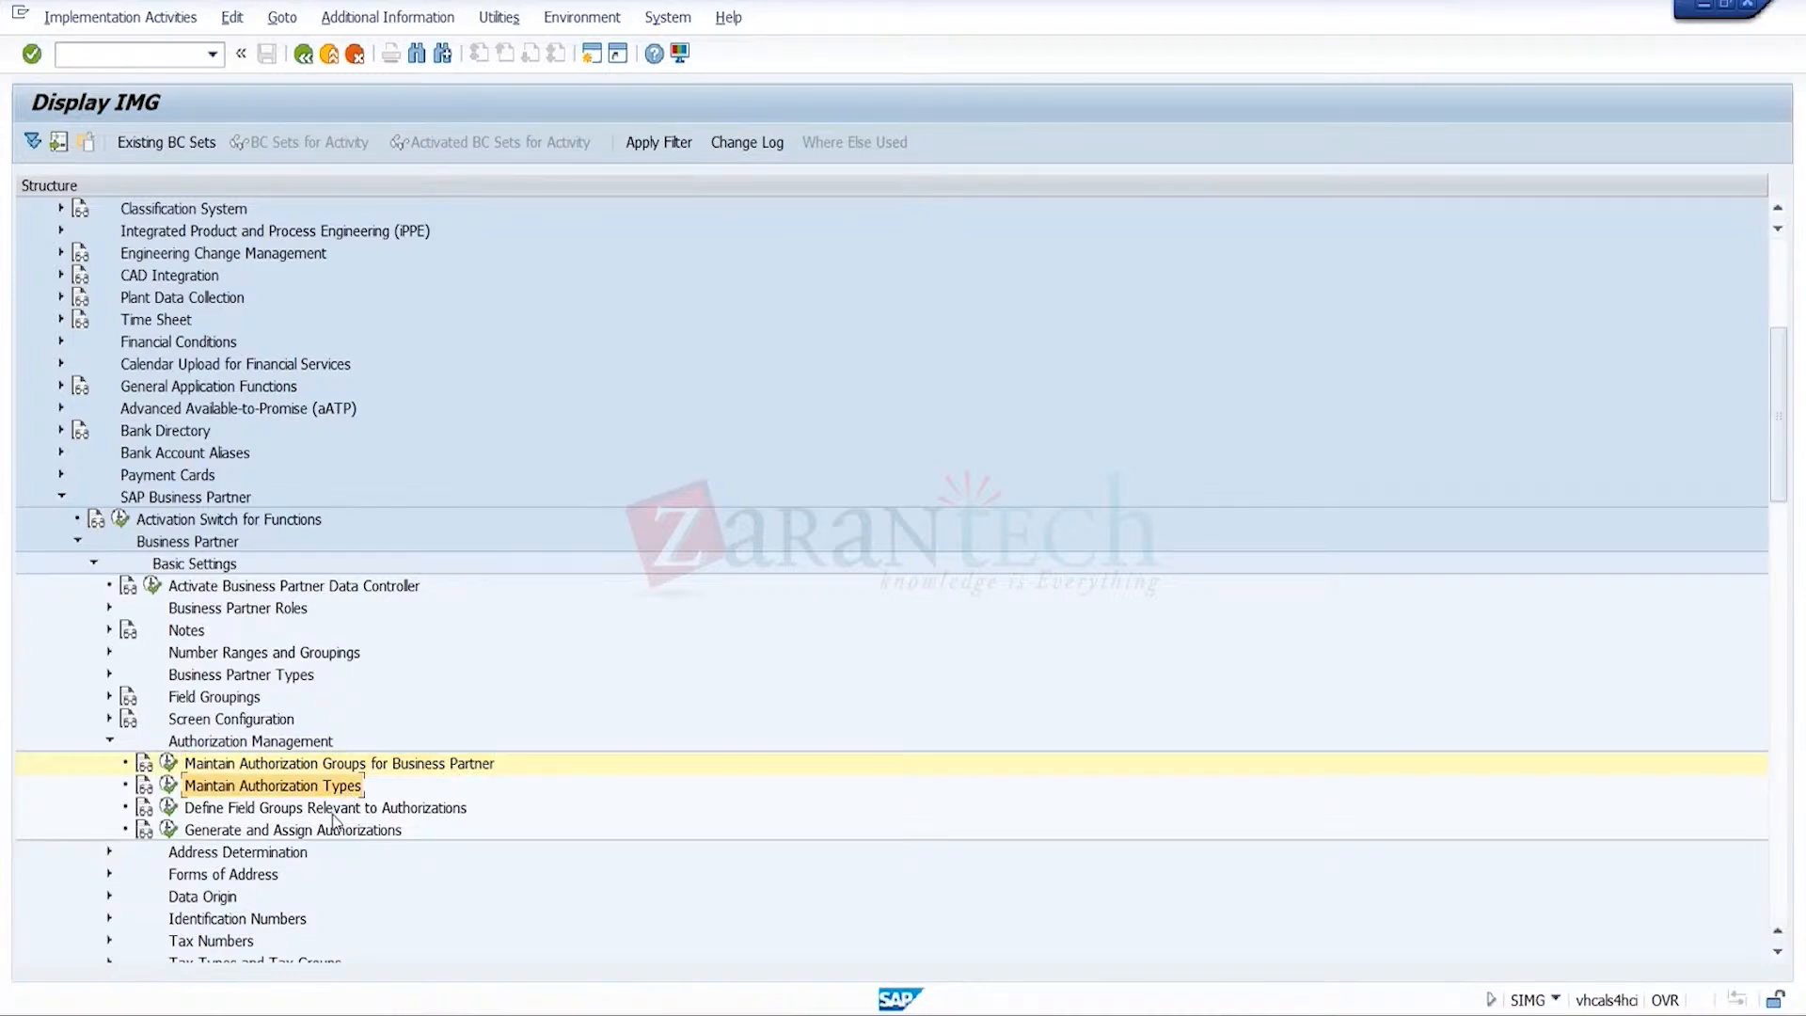
{"action": "left_click", "coordinate": [331, 811]}
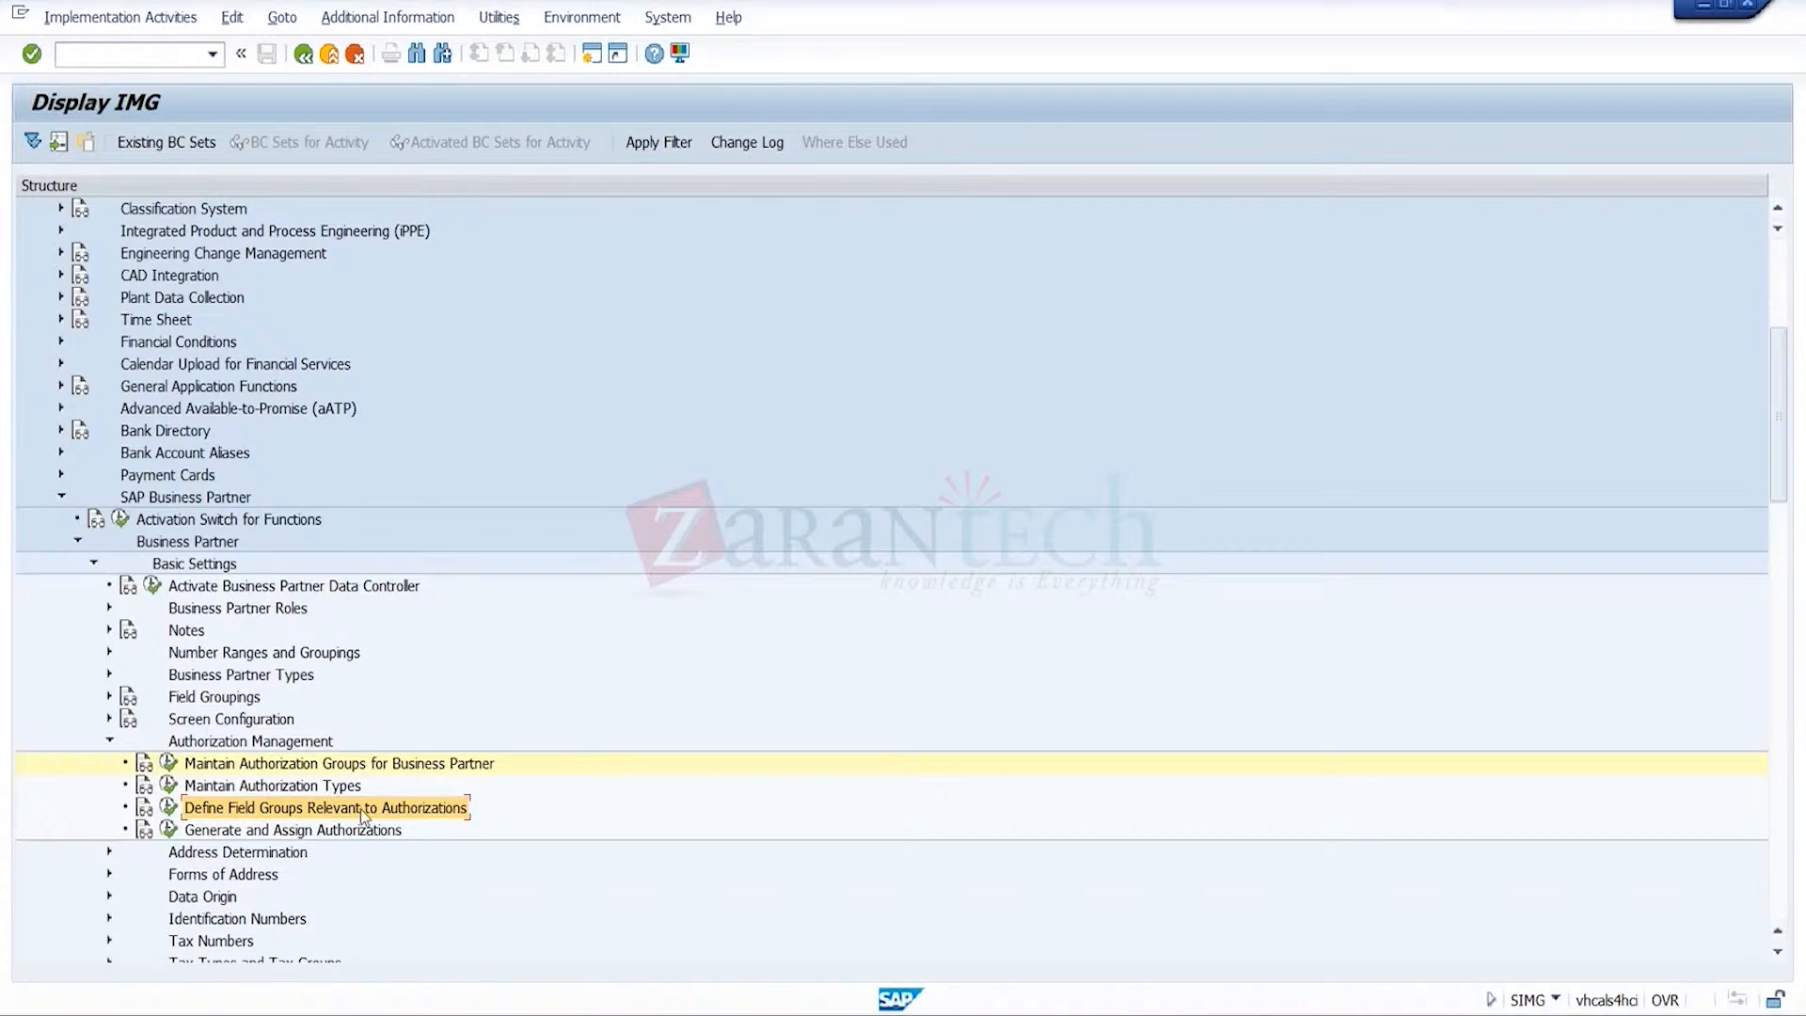
{"action": "left_click", "coordinate": [346, 788]}
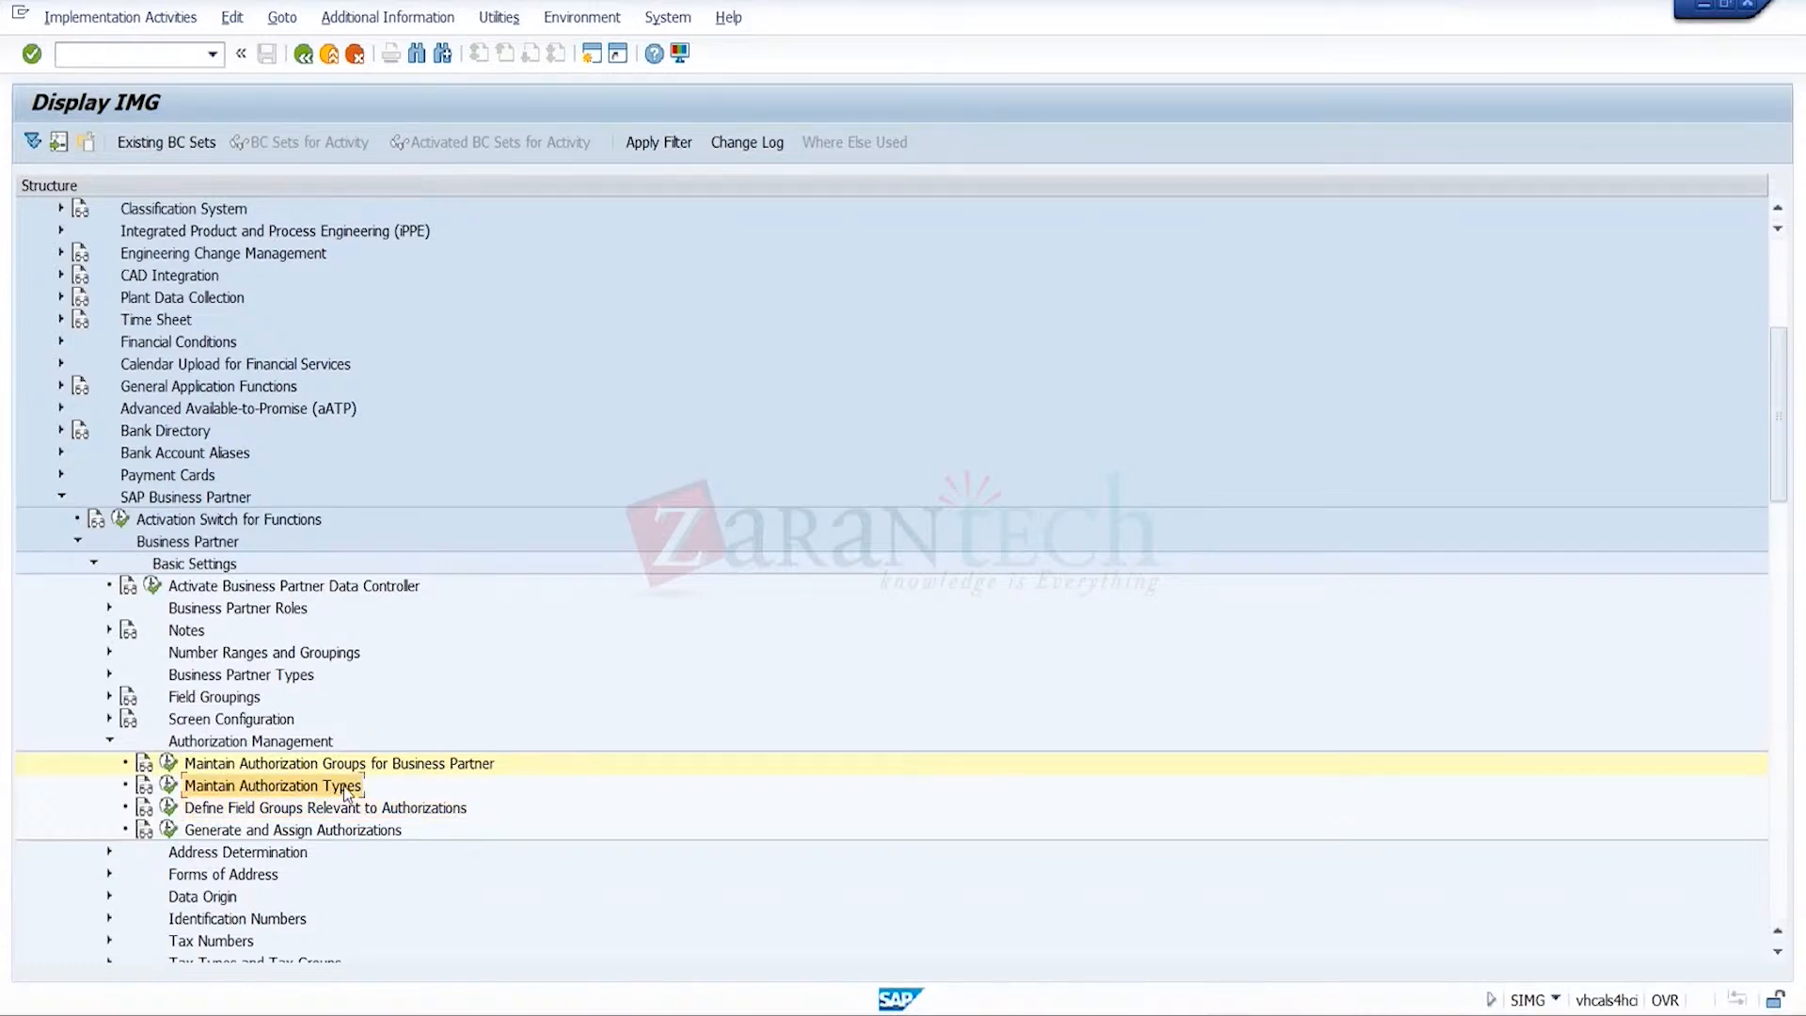
{"action": "left_click", "coordinate": [167, 786]}
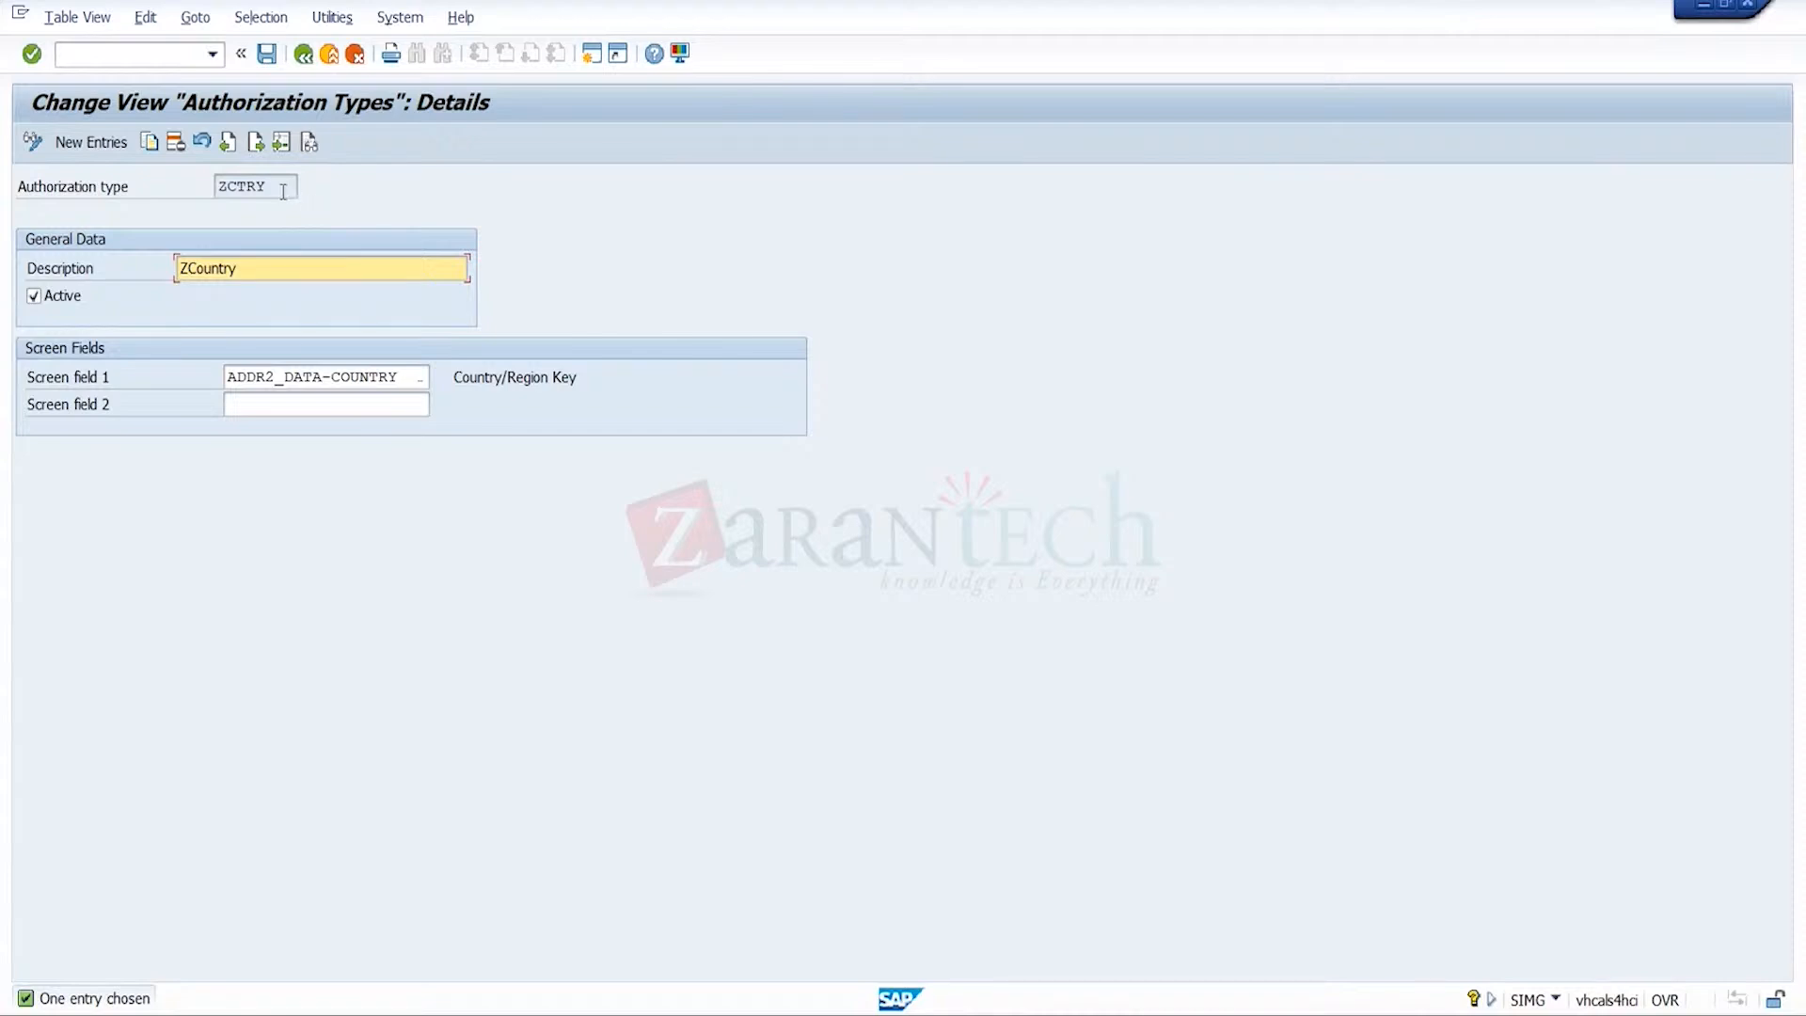
- Examine authorization type ZCTRY, checking its key and the field assigned as Screen field 1
{"action": "left_click_drag", "start_coordinate": [283, 191], "coordinate": [176, 187]}
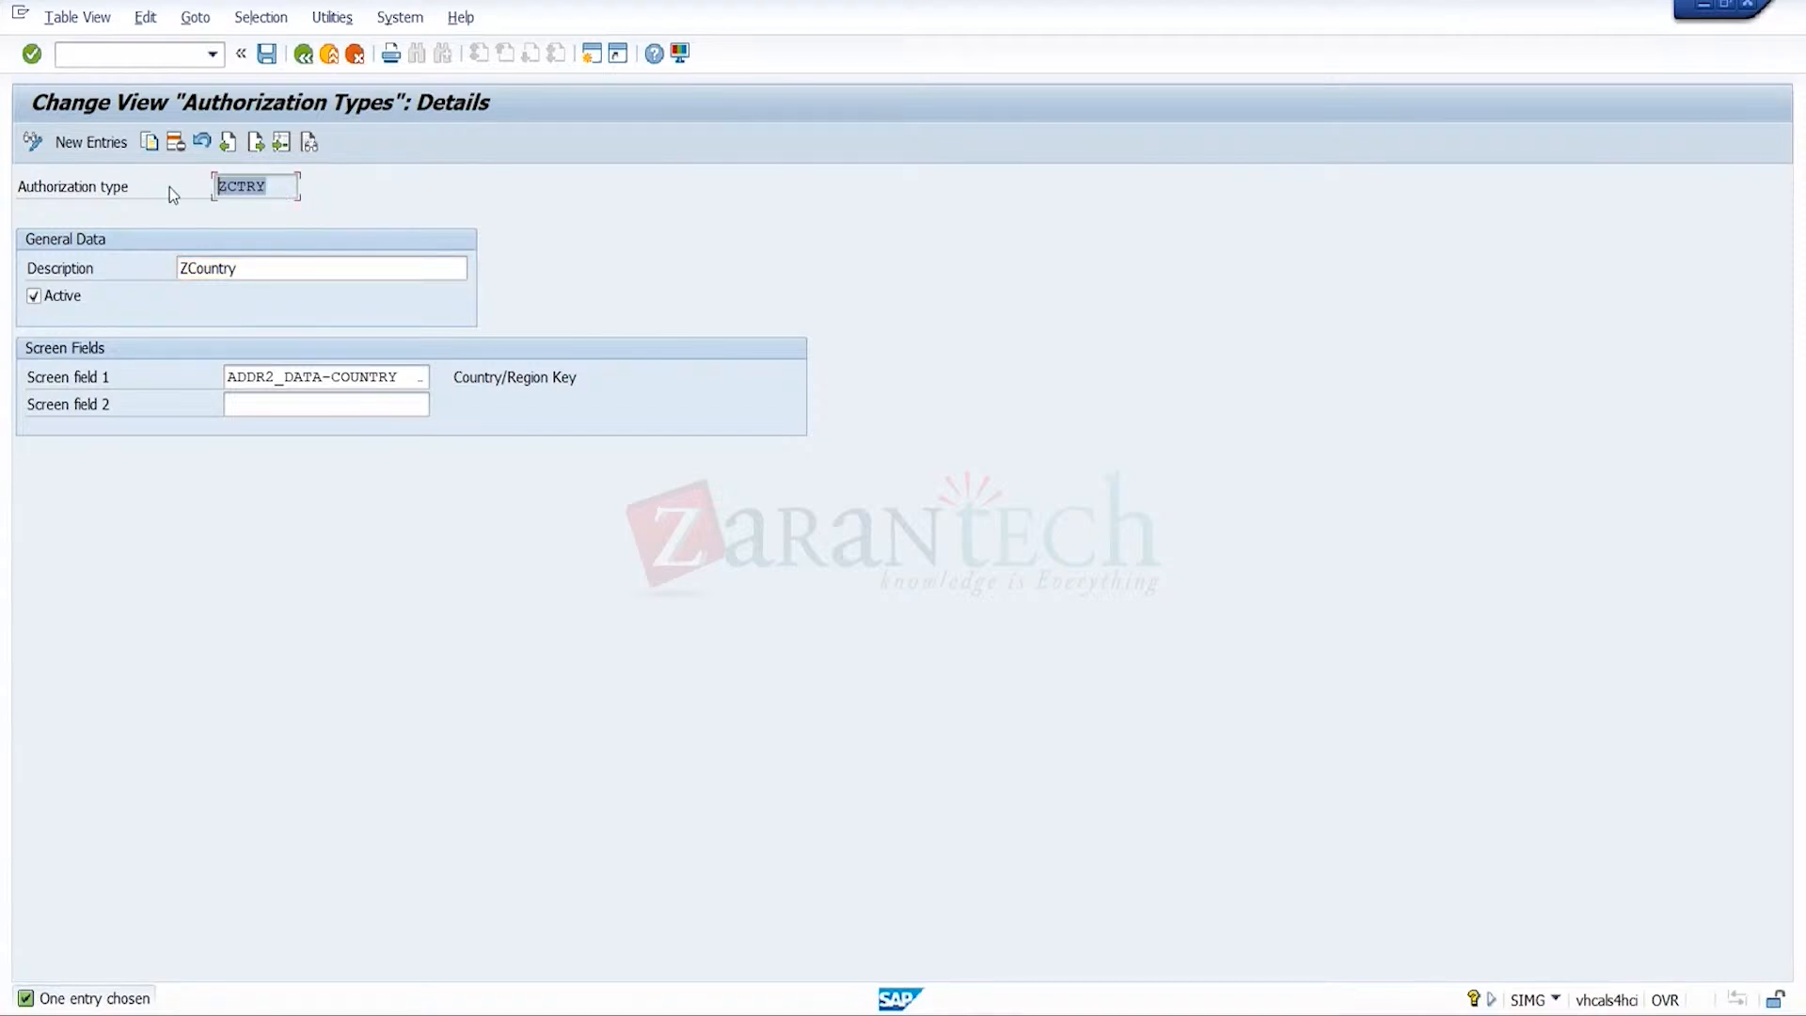
{"action": "left_click", "coordinate": [279, 195]}
{"action": "left_click_drag", "start_coordinate": [282, 191], "coordinate": [202, 186]}
{"action": "left_click", "coordinate": [287, 186]}
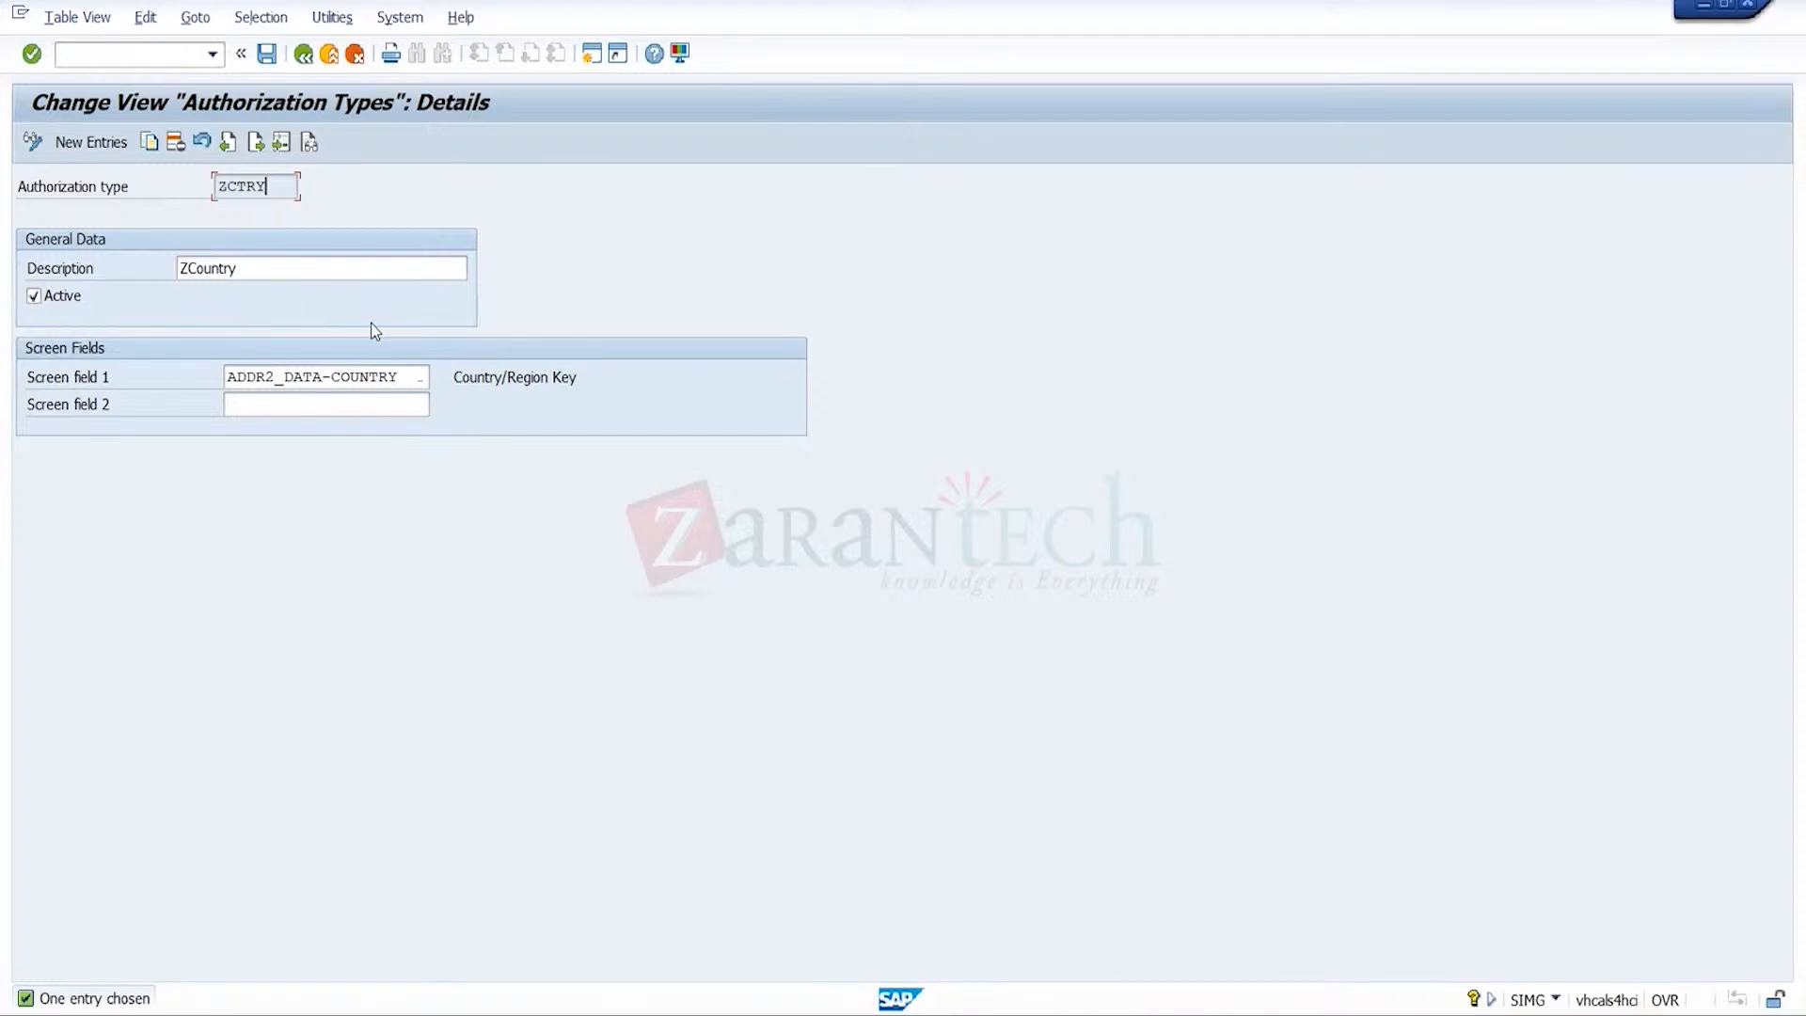
{"action": "double_click", "coordinate": [399, 373]}
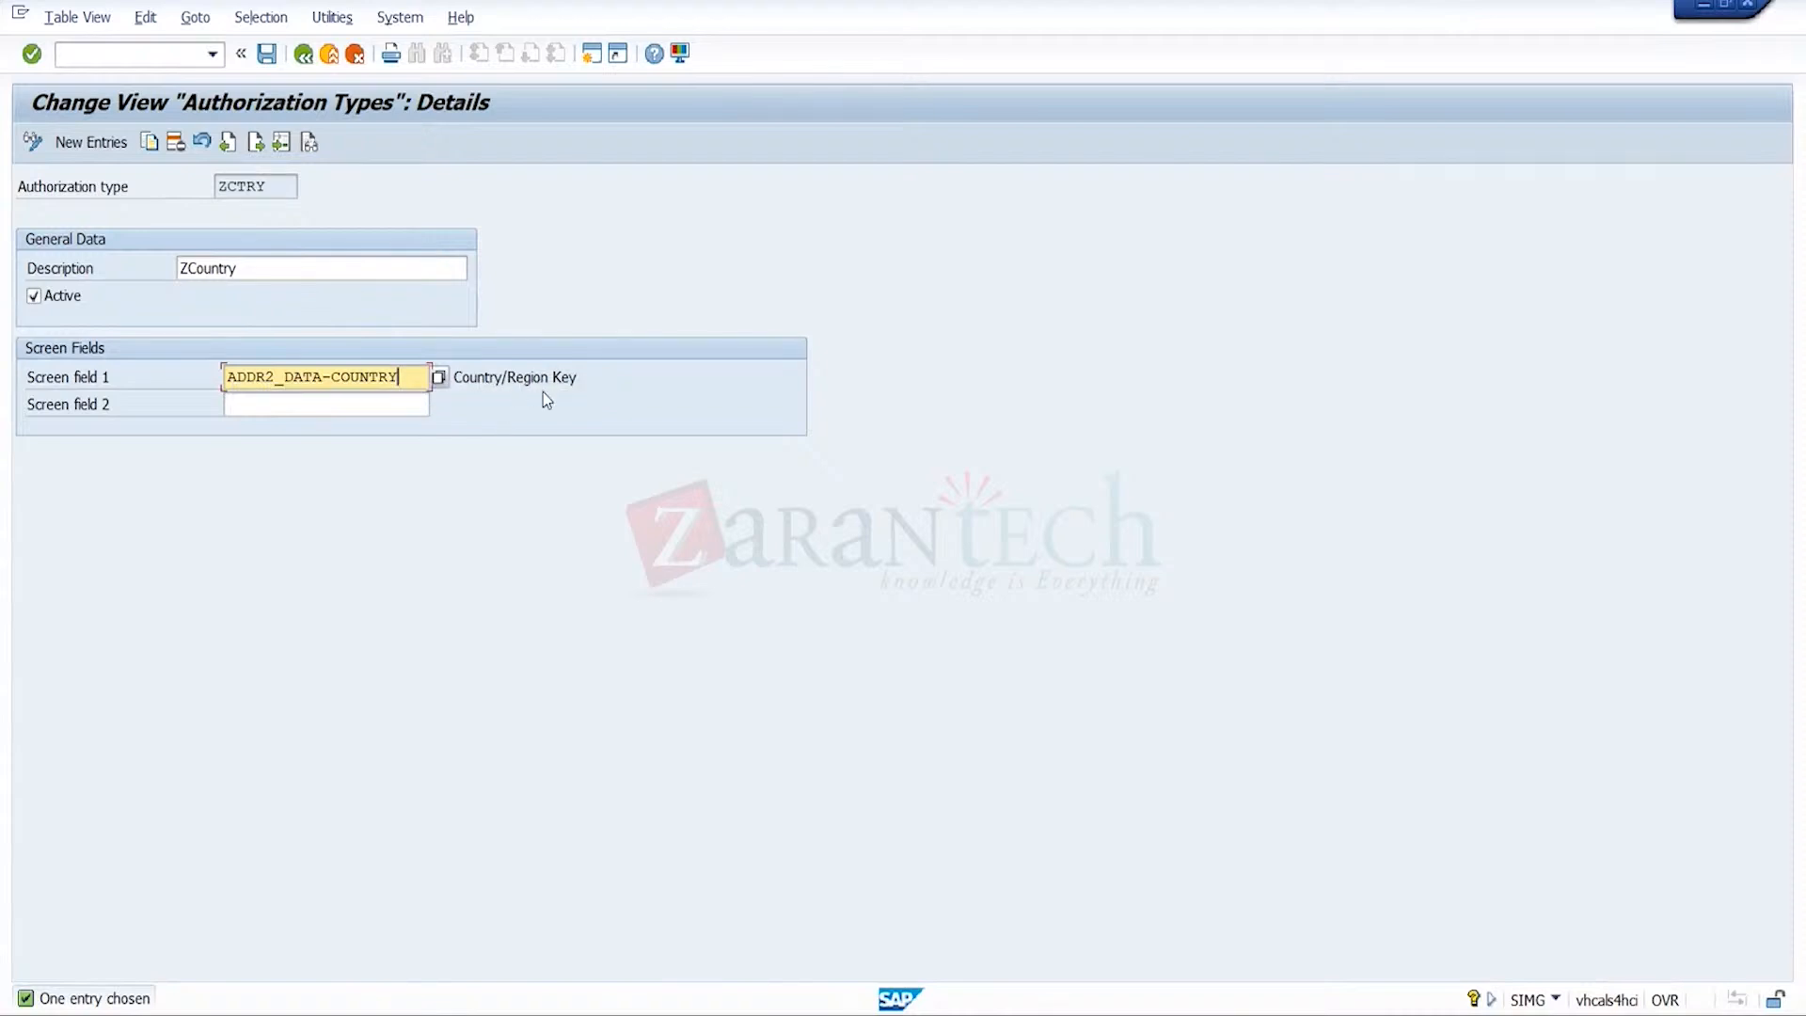
- Browse the possible entries for Screen field 1 through the ADDR1_DATA and ADDR2_DATA address fields, and close the list without choosing one
{"action": "left_click", "coordinate": [439, 377]}
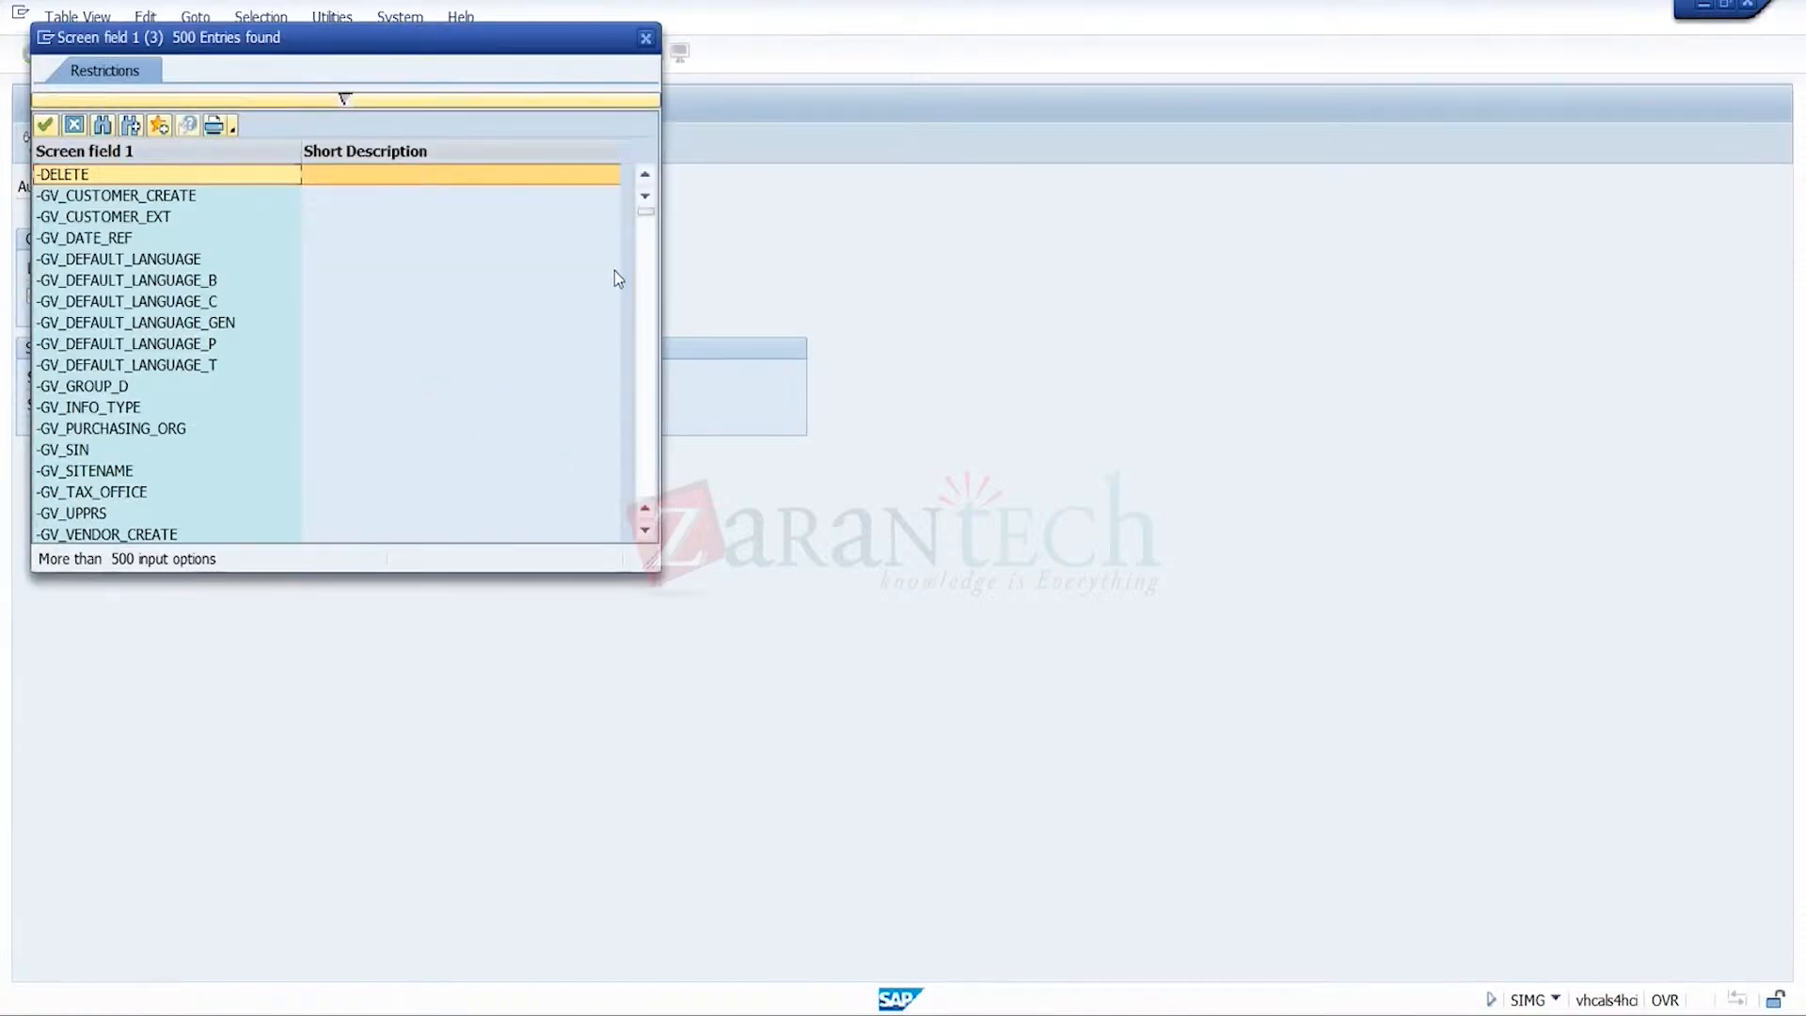
{"action": "left_click", "coordinate": [649, 466]}
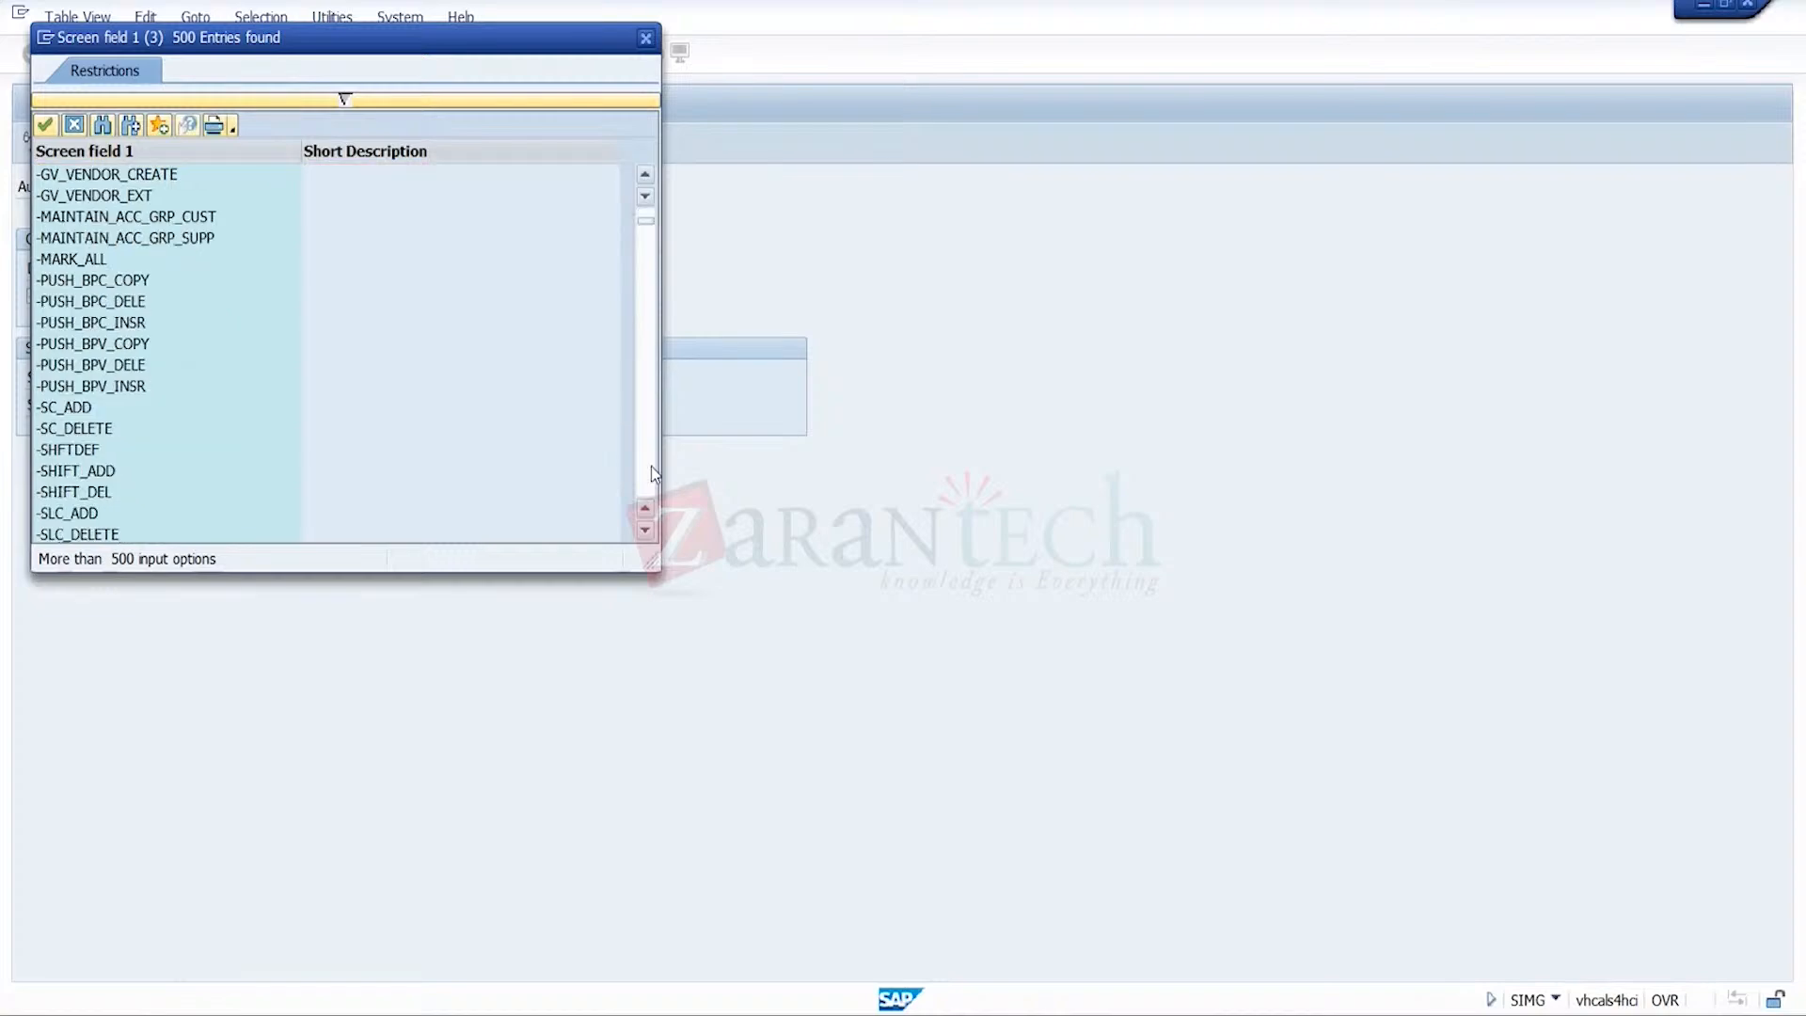
{"action": "left_click", "coordinate": [651, 465]}
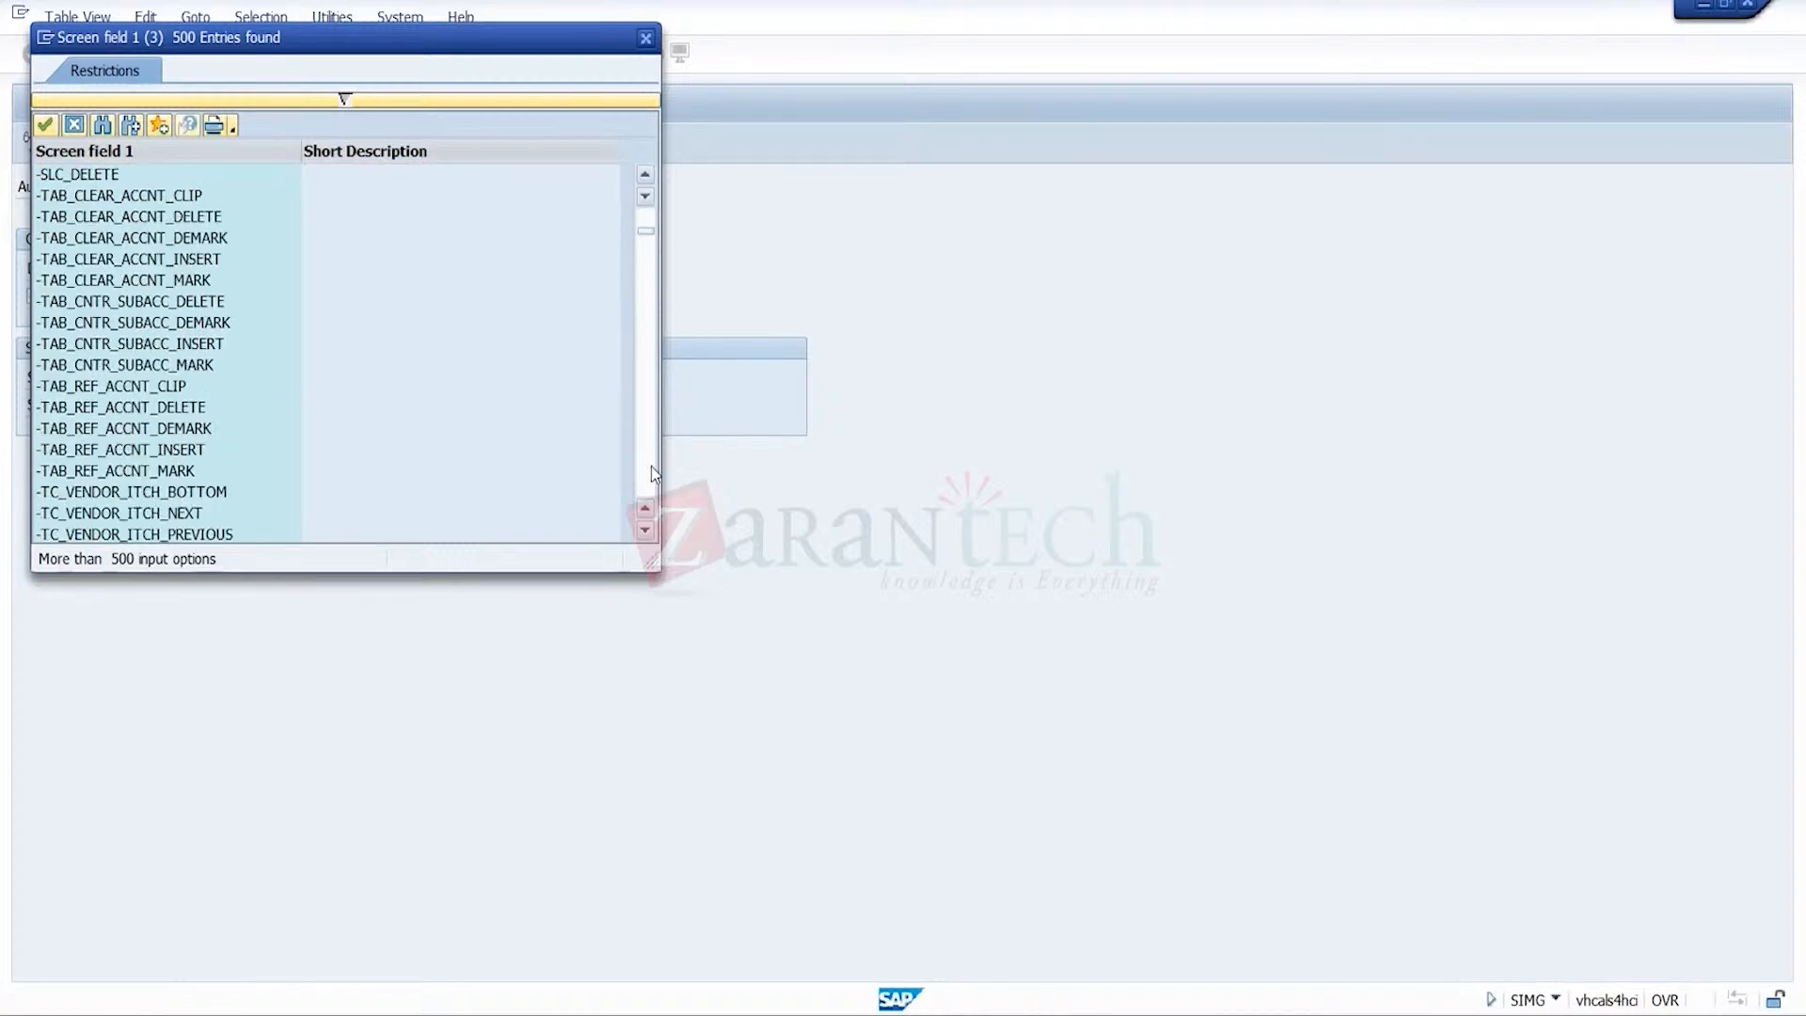
{"action": "left_click", "coordinate": [651, 465]}
{"action": "left_click", "coordinate": [651, 466]}
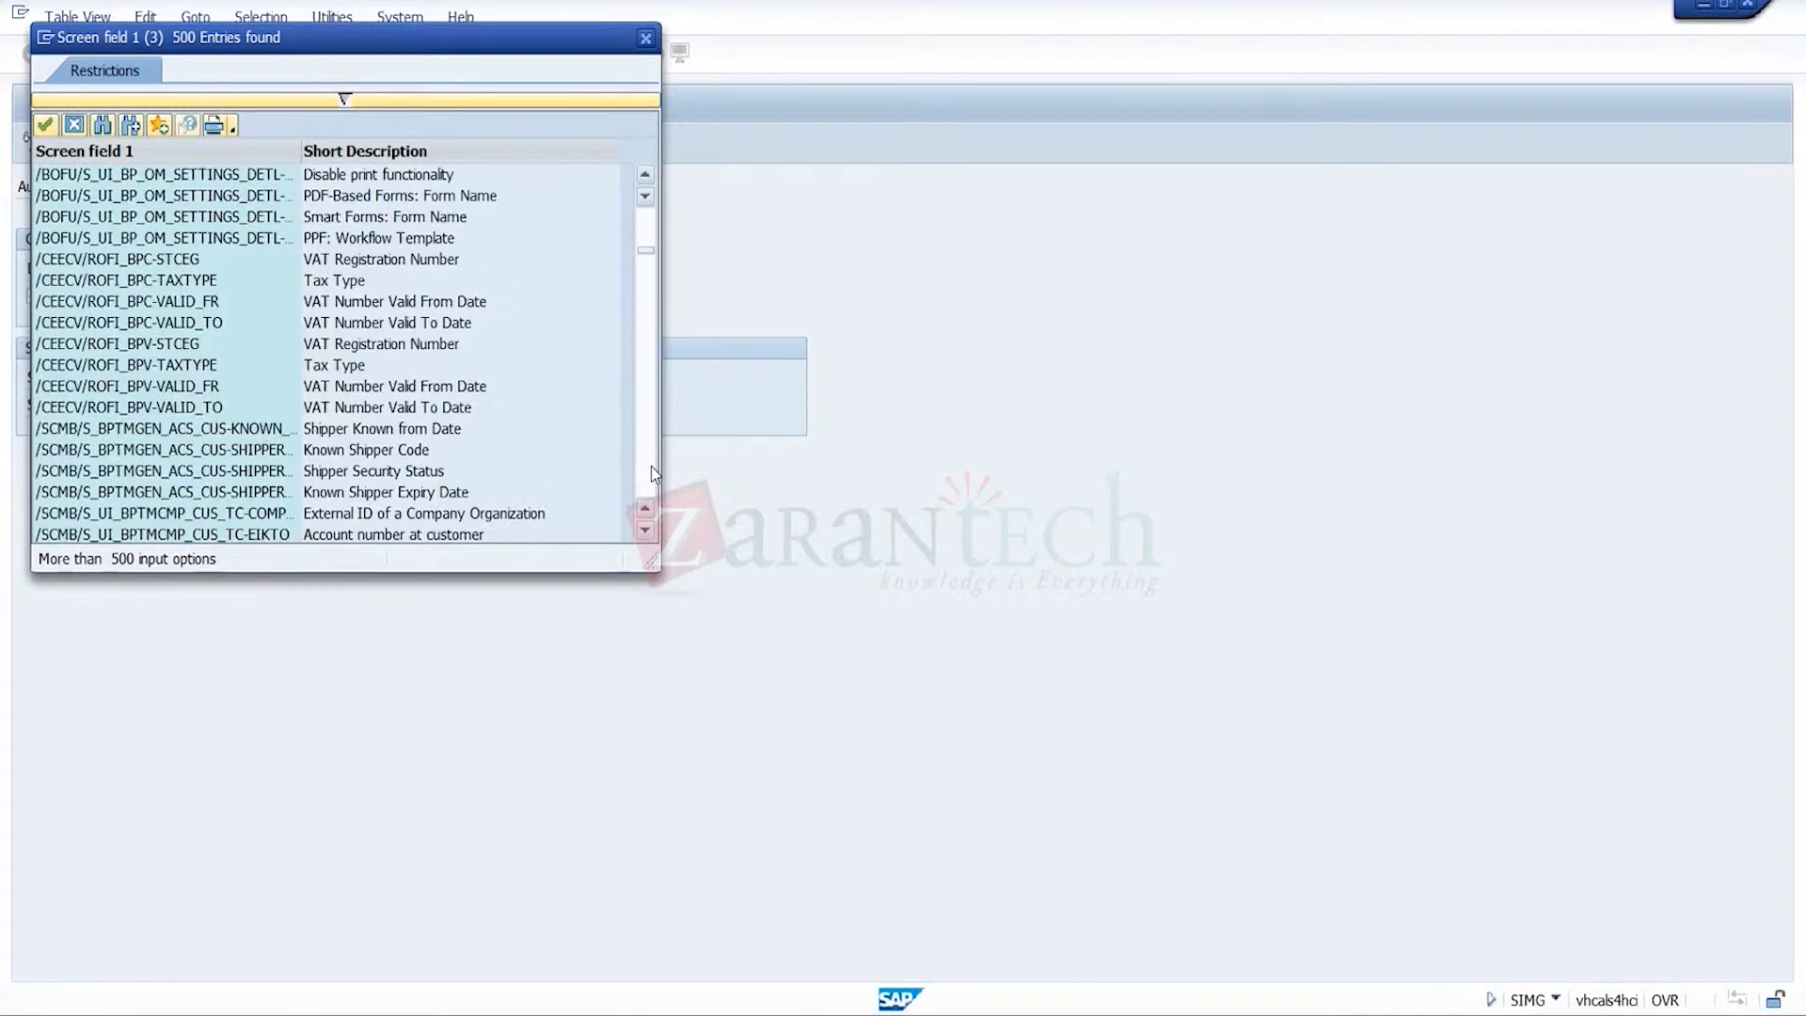
{"action": "left_click", "coordinate": [651, 466]}
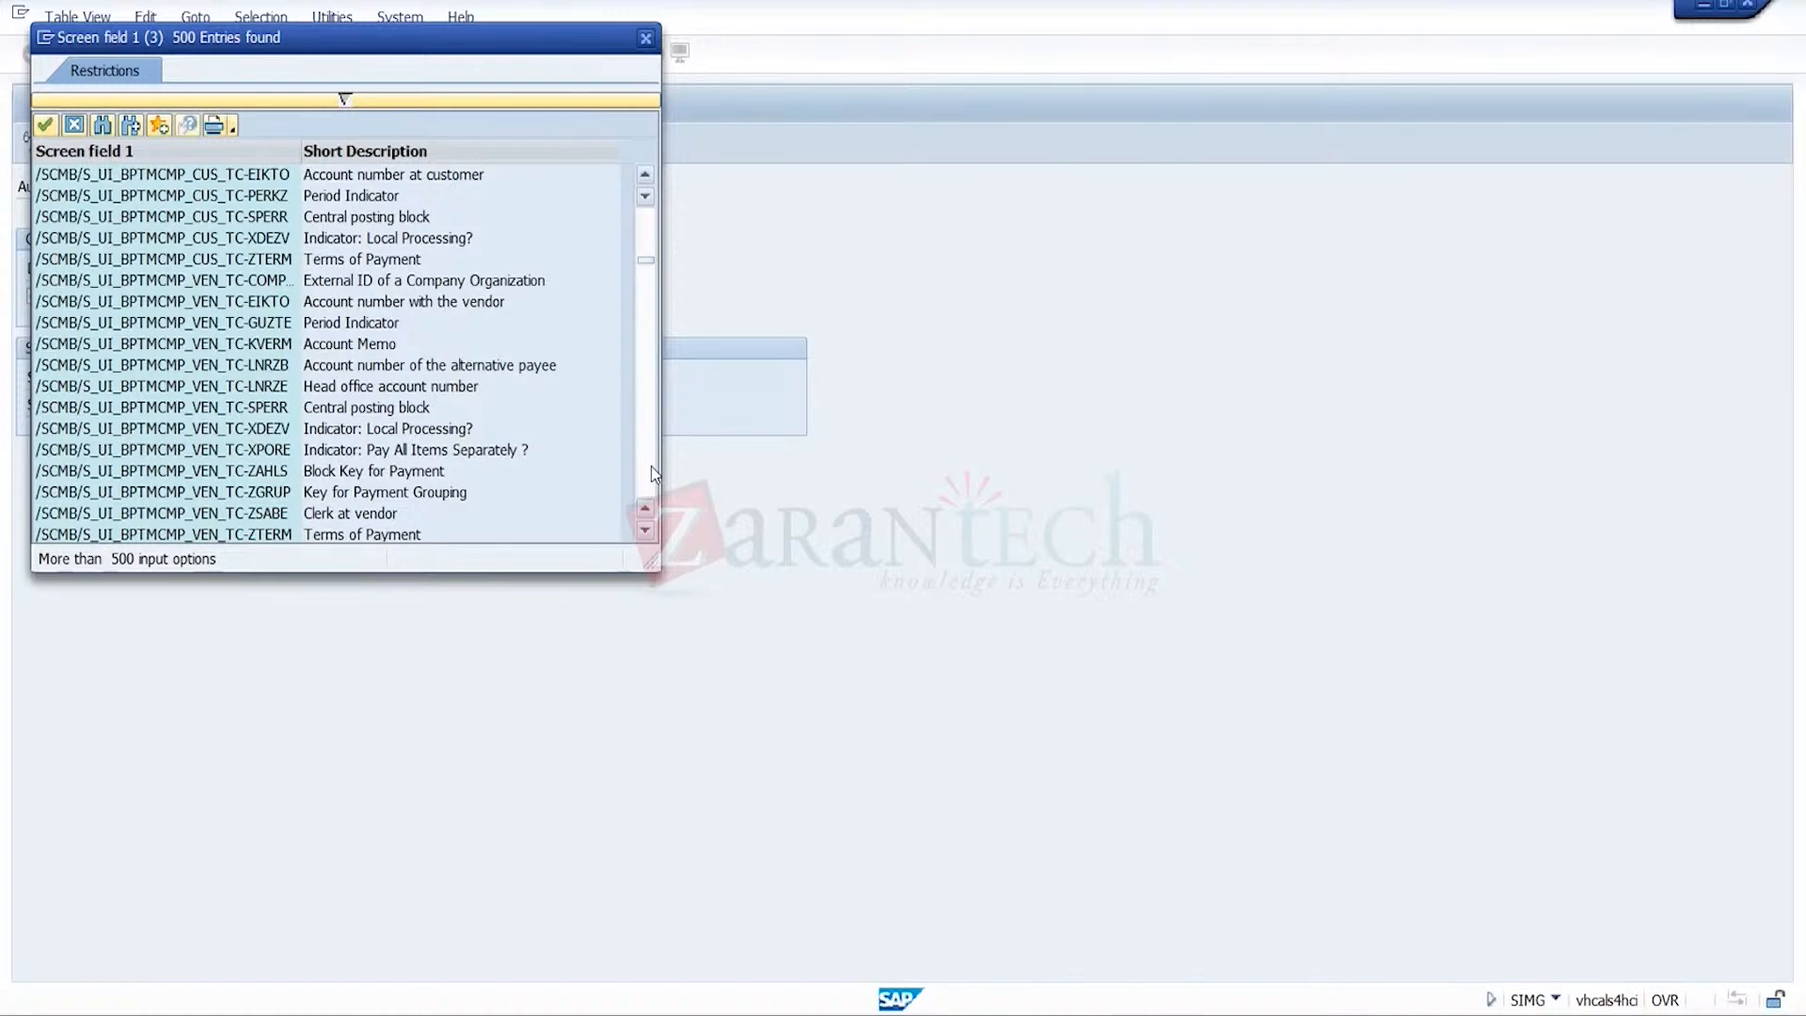
{"action": "left_click", "coordinate": [651, 466]}
{"action": "left_click", "coordinate": [650, 465]}
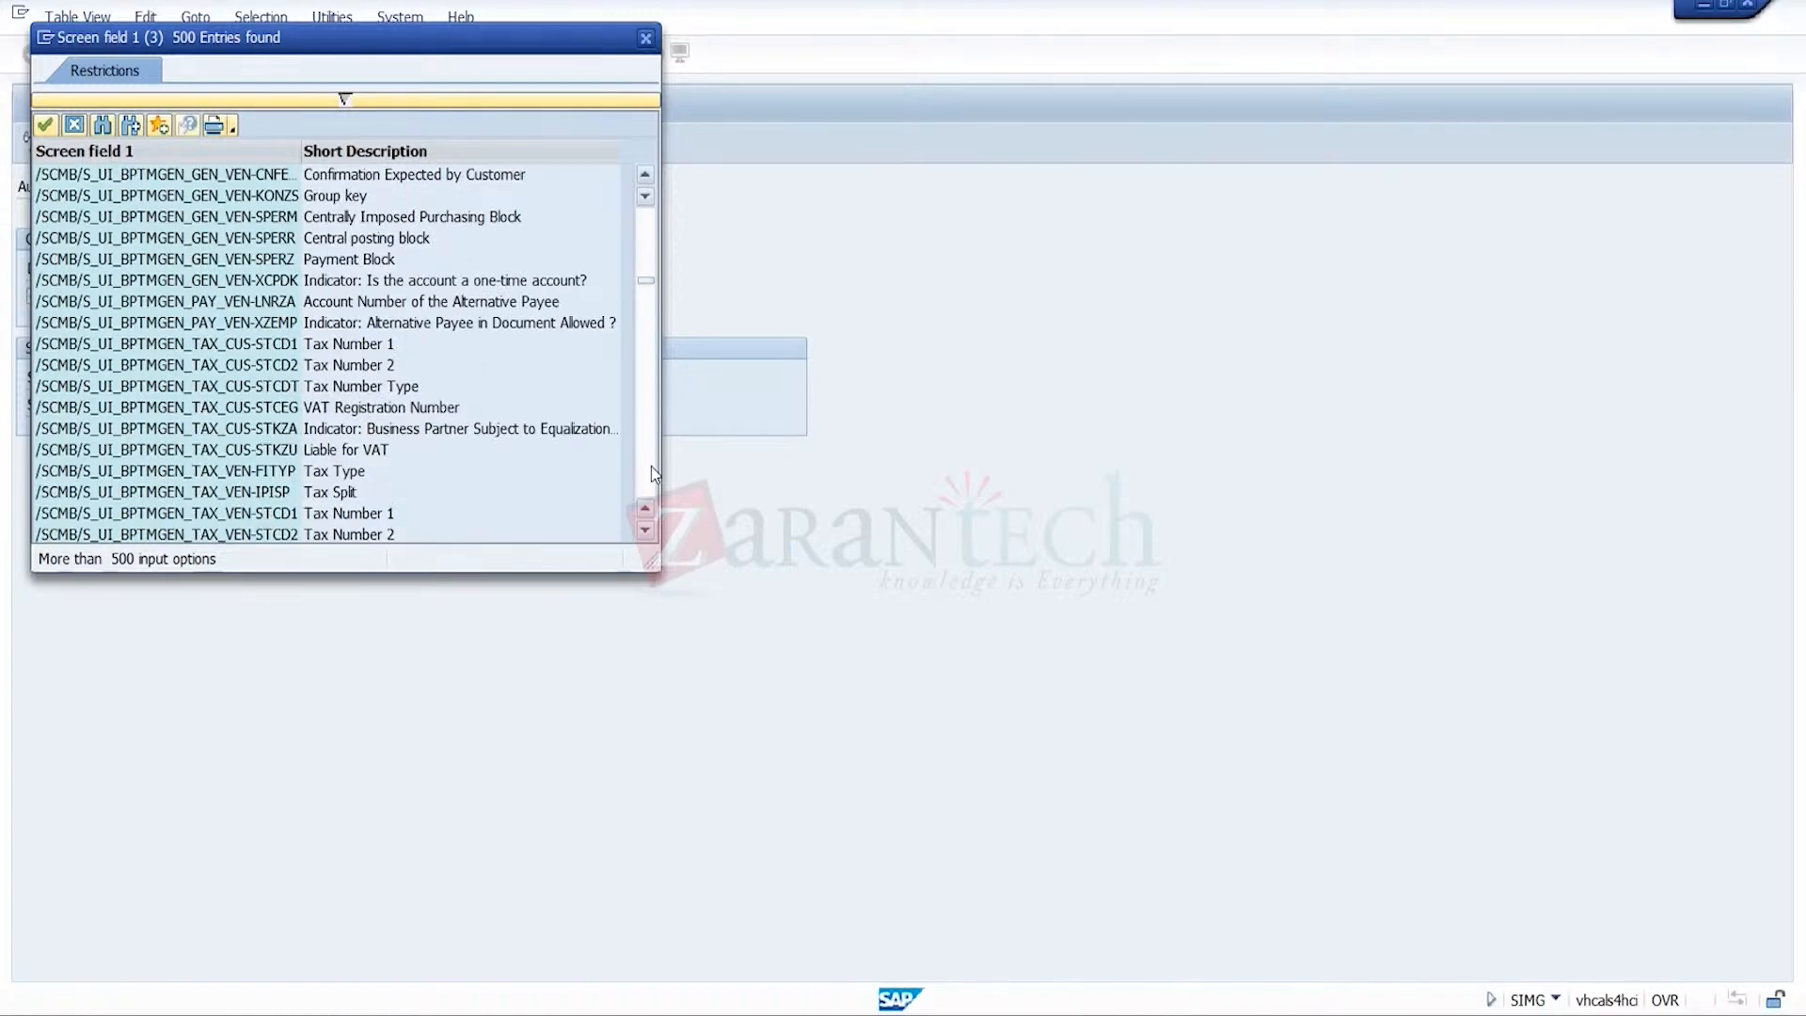
{"action": "left_click", "coordinate": [650, 466]}
{"action": "left_click", "coordinate": [652, 216]}
{"action": "left_click", "coordinate": [651, 455]}
{"action": "left_click", "coordinate": [652, 458]}
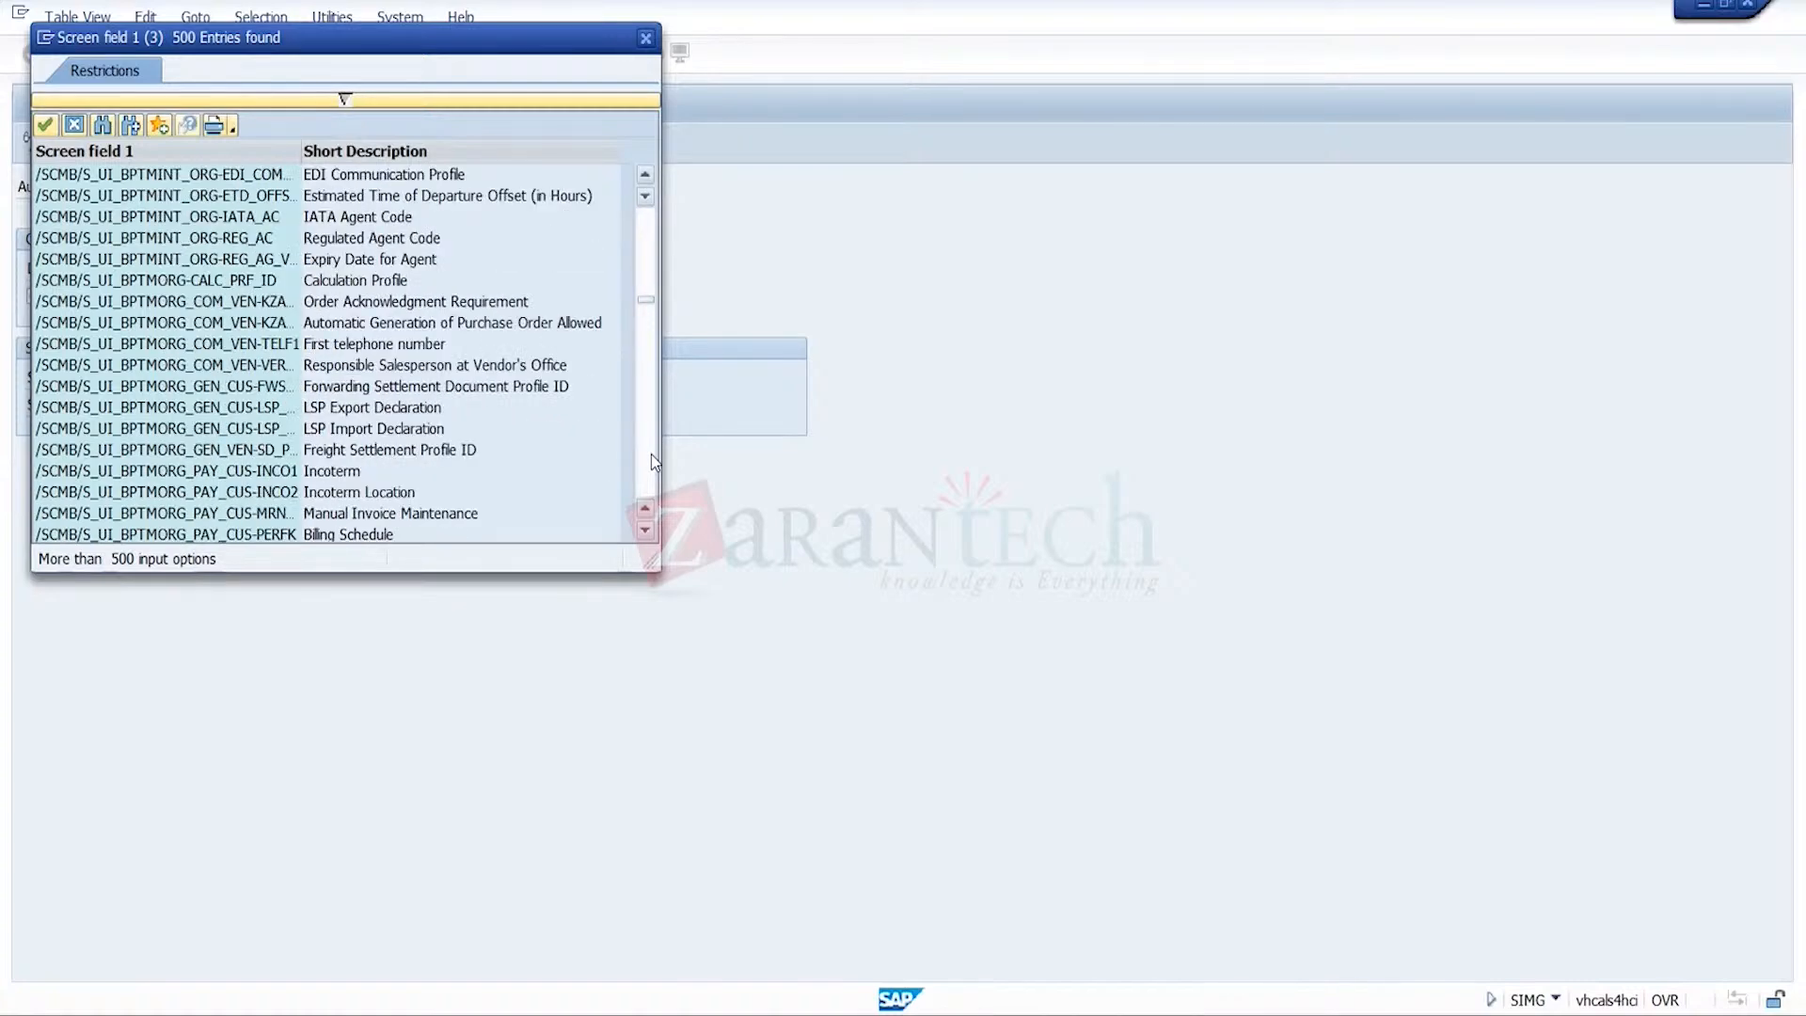
{"action": "left_click", "coordinate": [651, 455]}
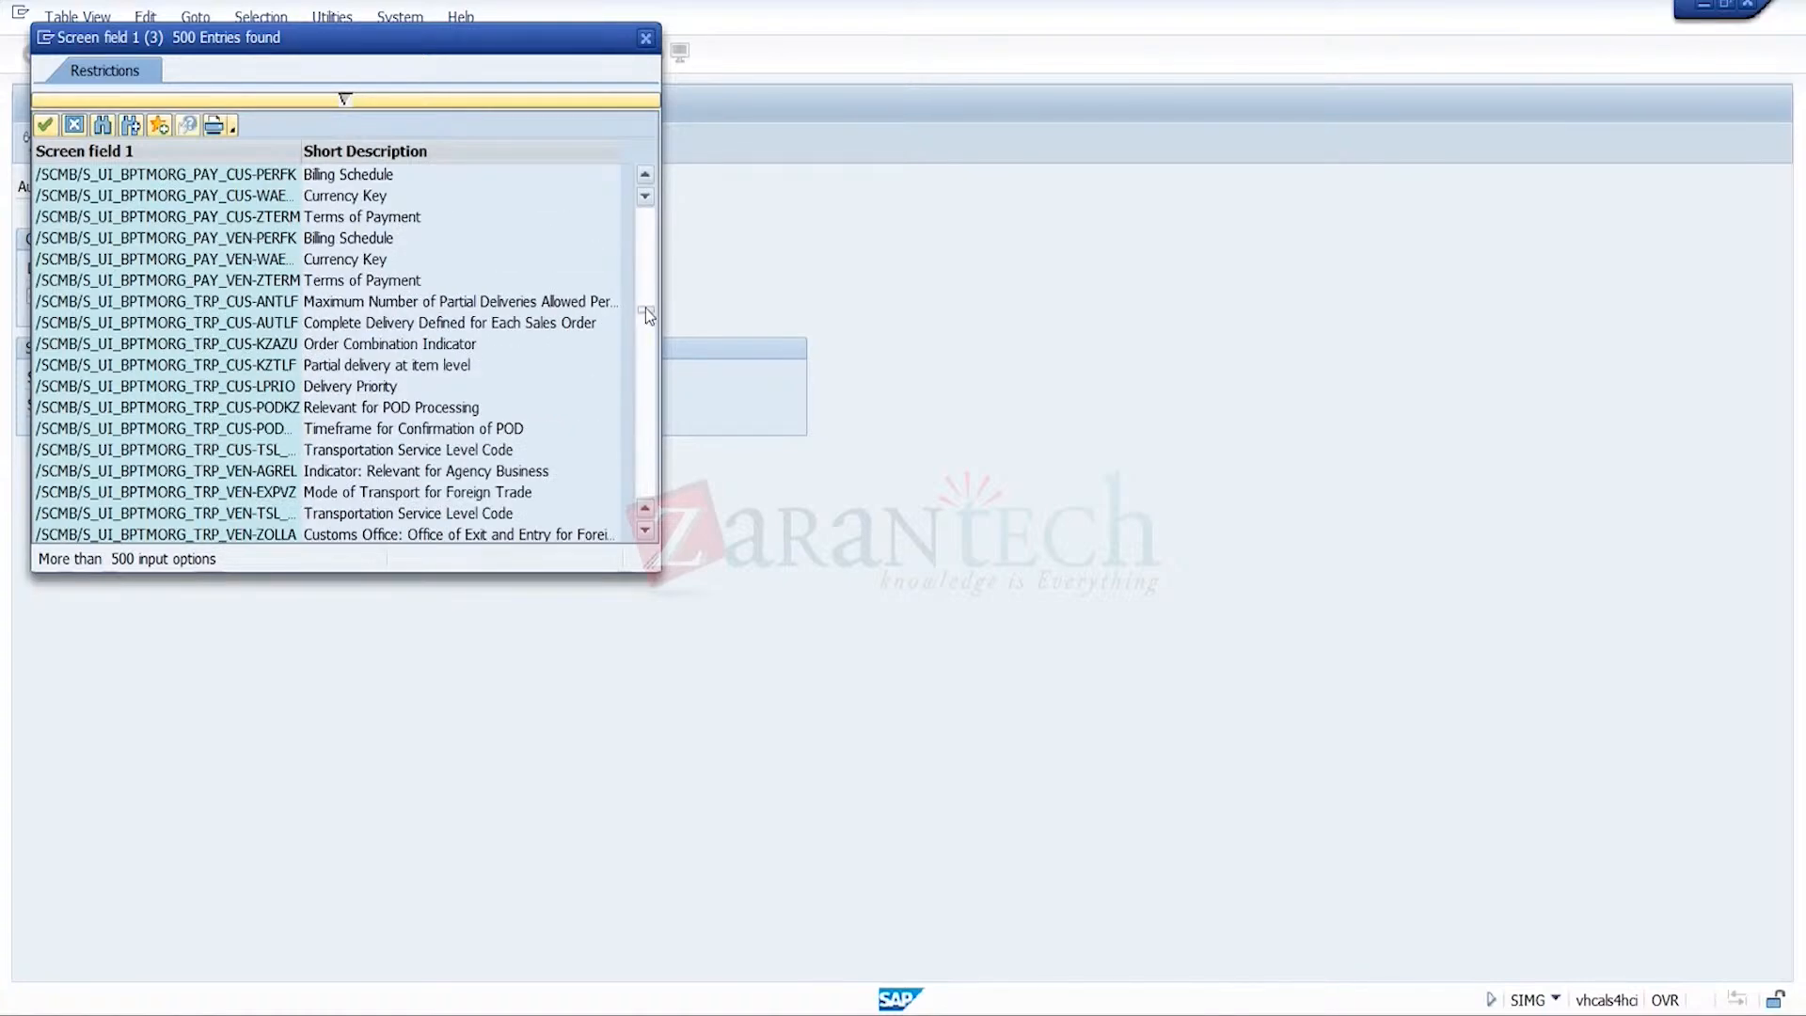
{"action": "left_click", "coordinate": [641, 284]}
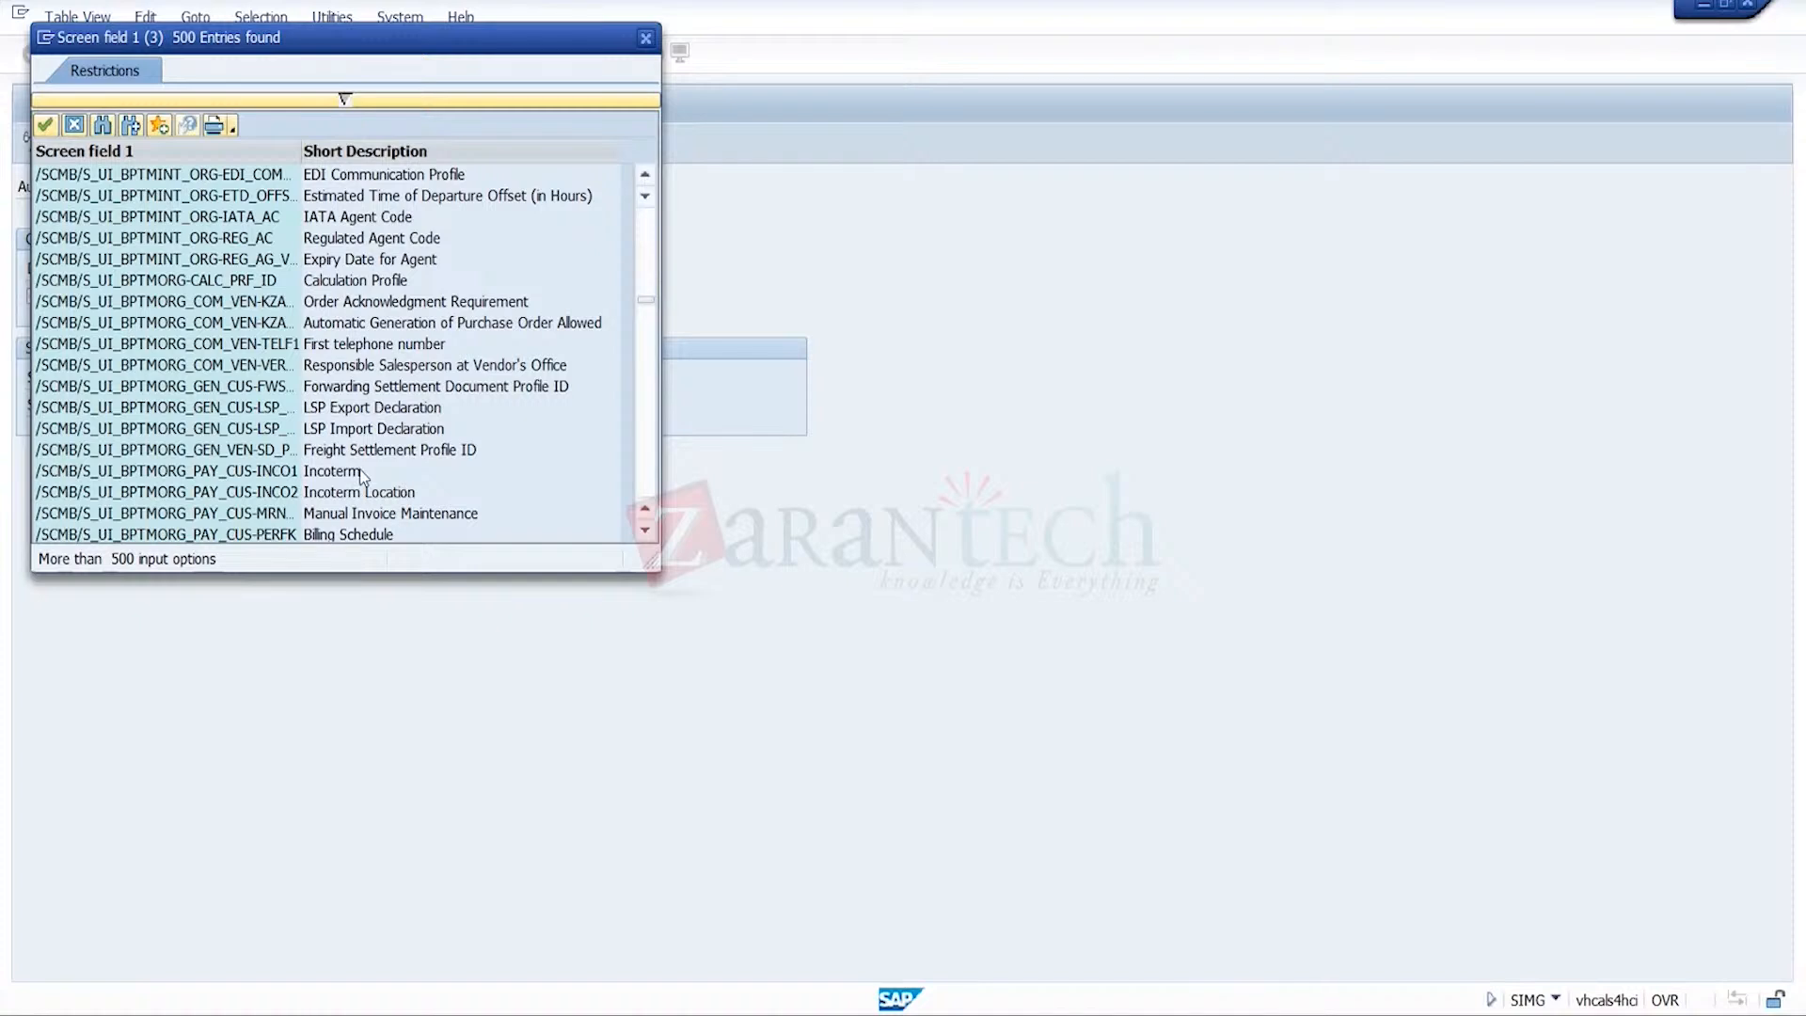
{"action": "left_click", "coordinate": [646, 491]}
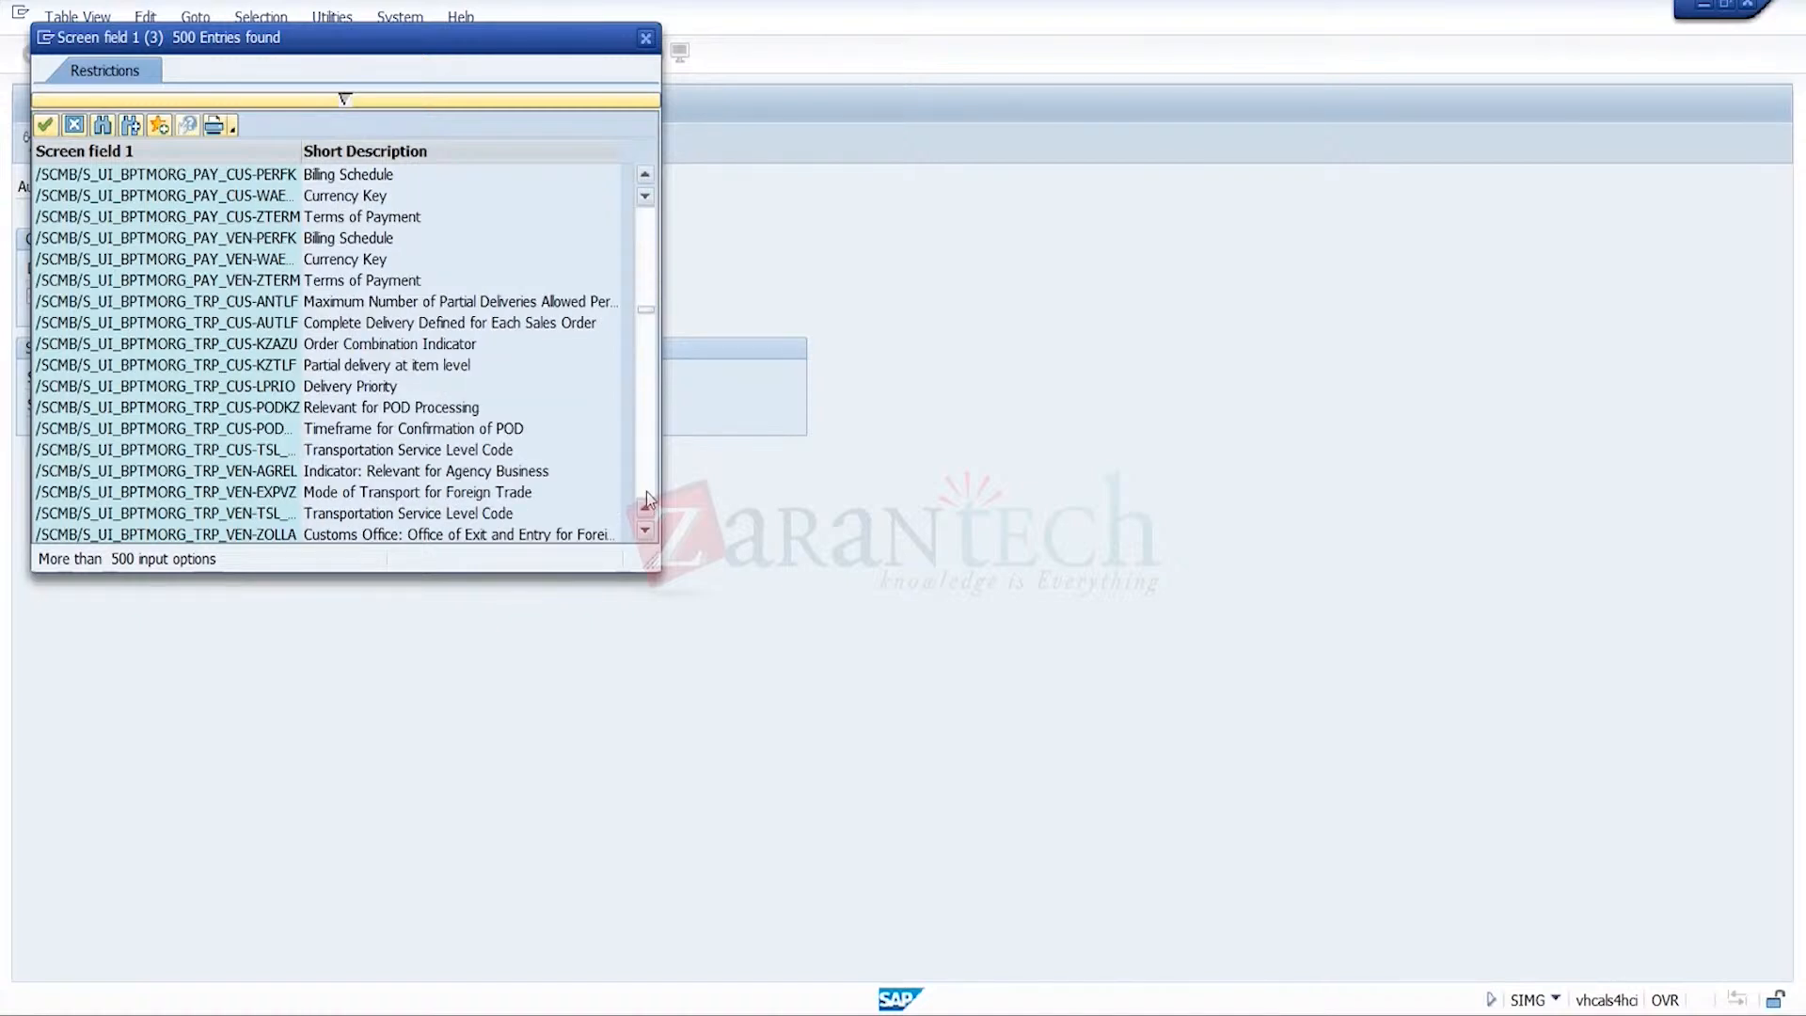
{"action": "left_click", "coordinate": [646, 491]}
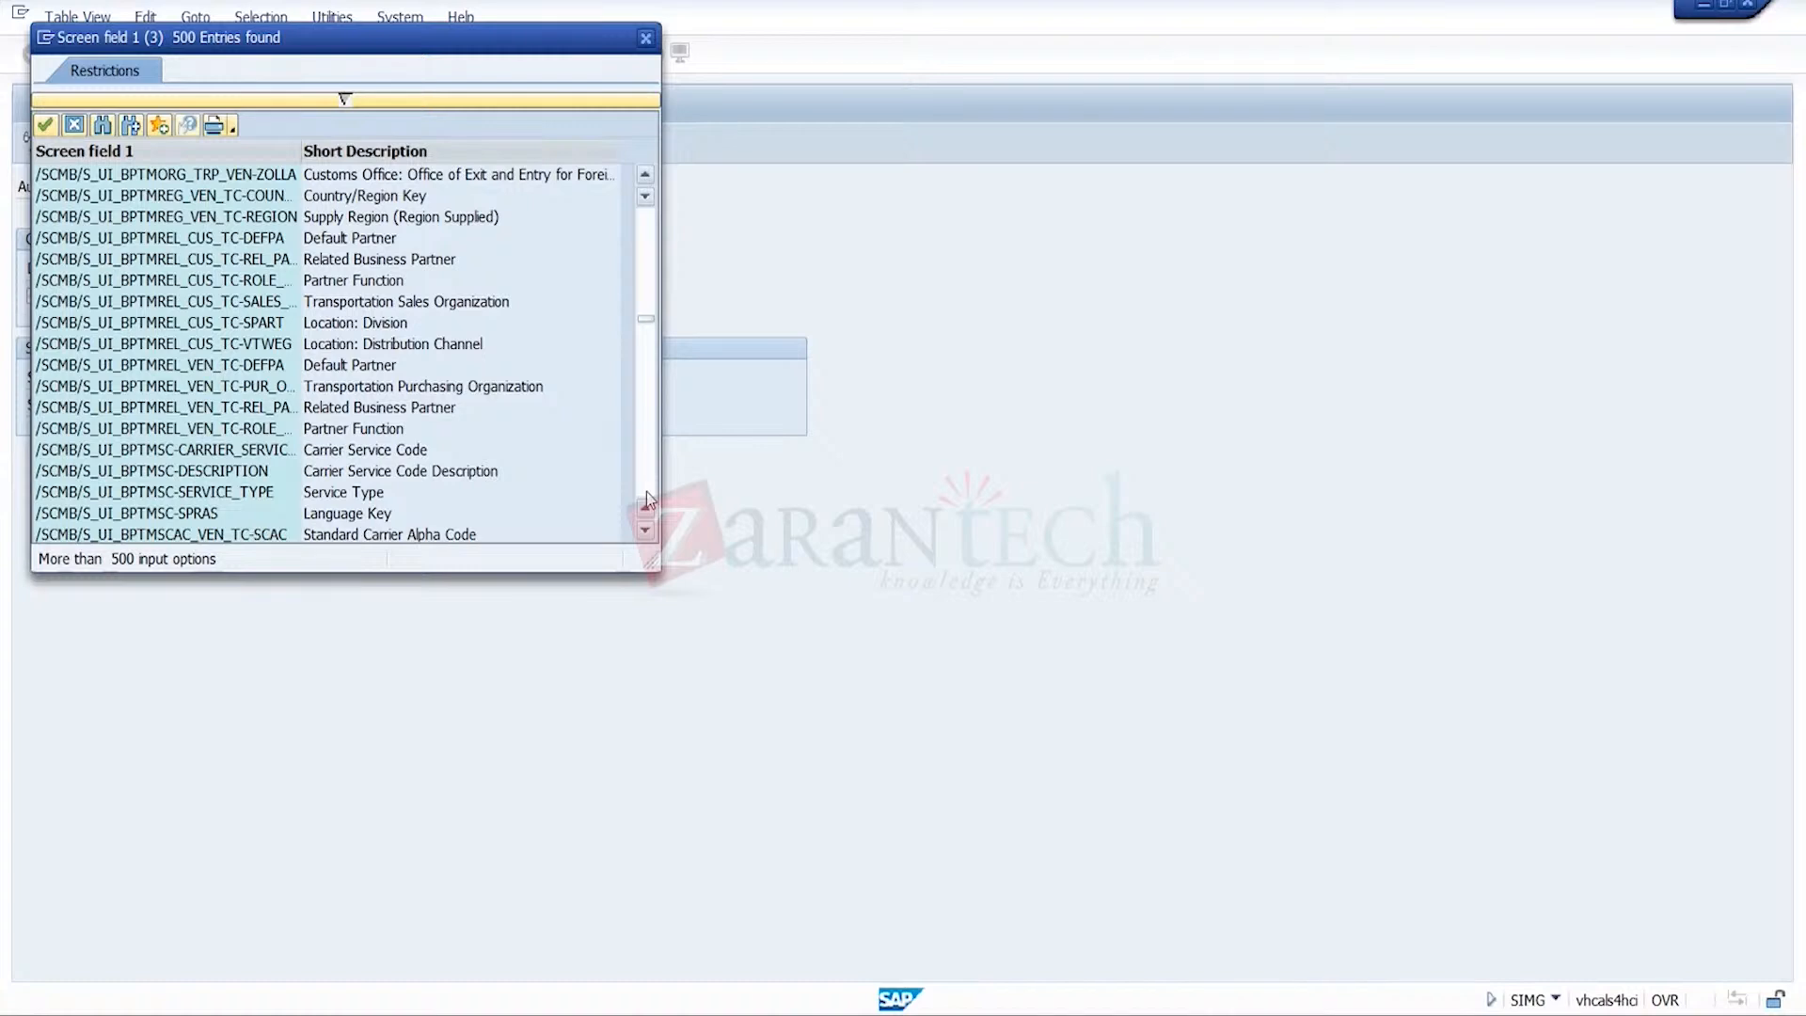
{"action": "left_click", "coordinate": [646, 491]}
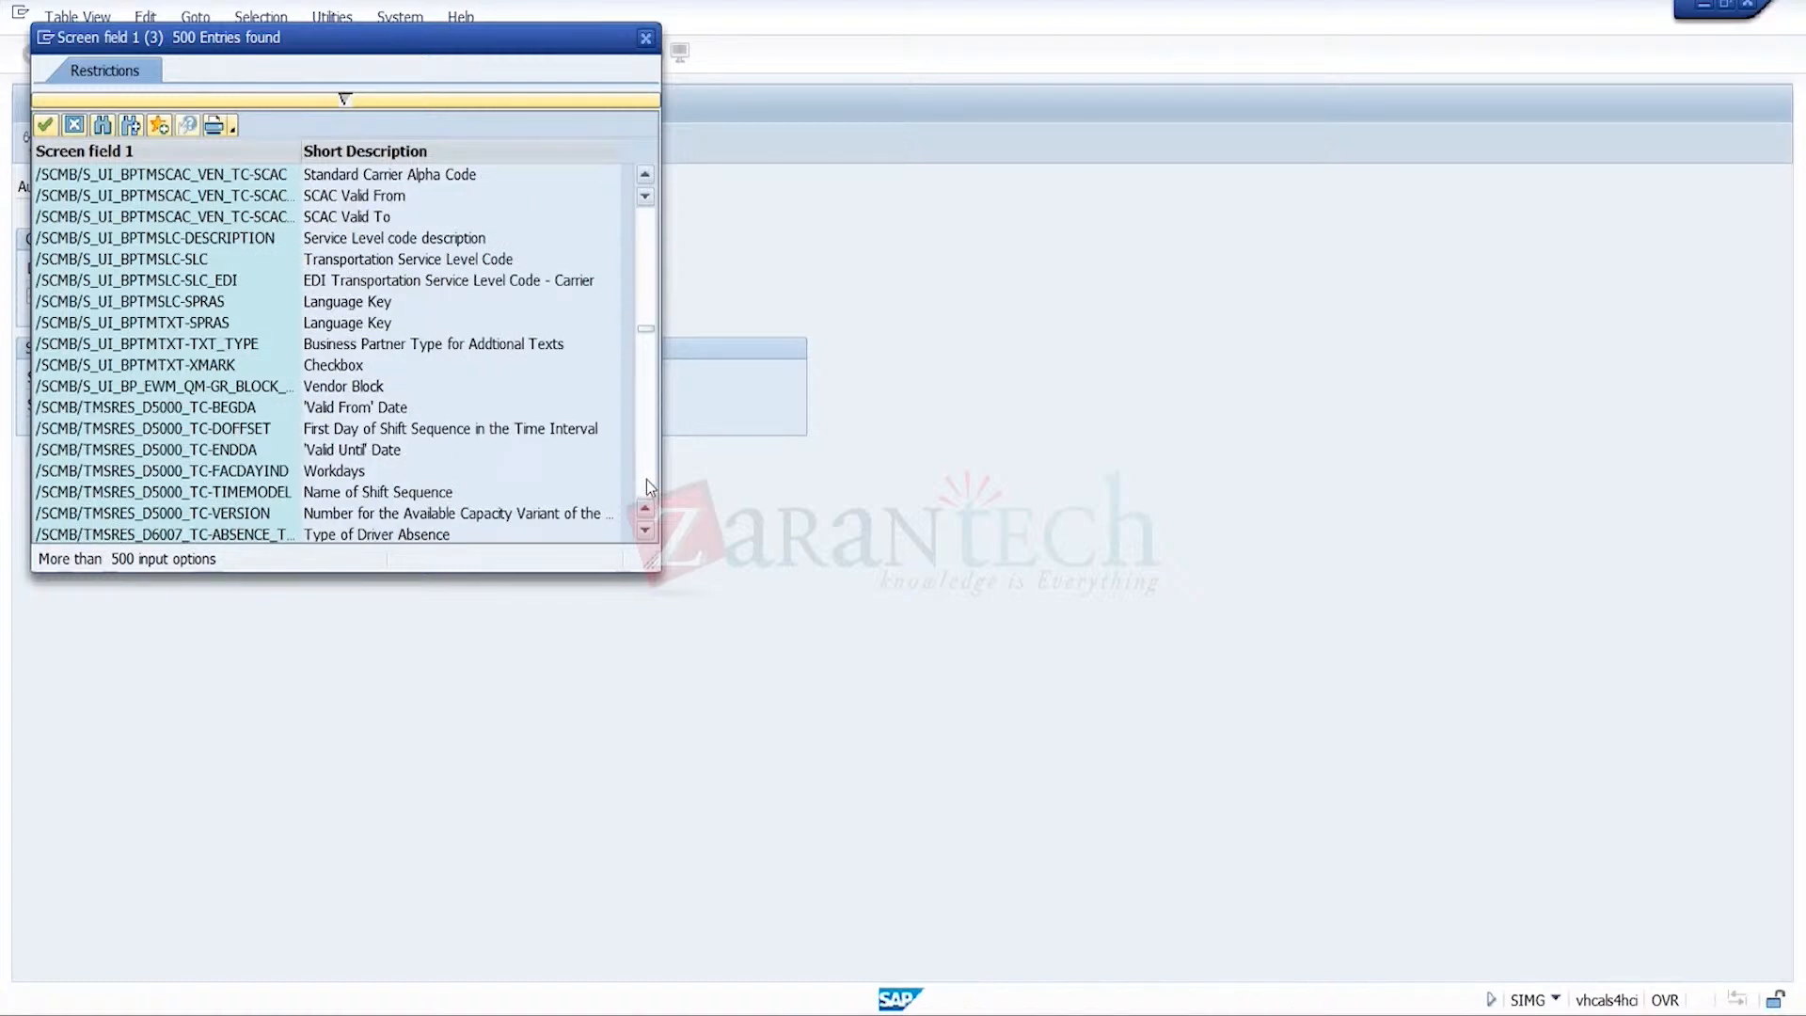
{"action": "left_click", "coordinate": [646, 480]}
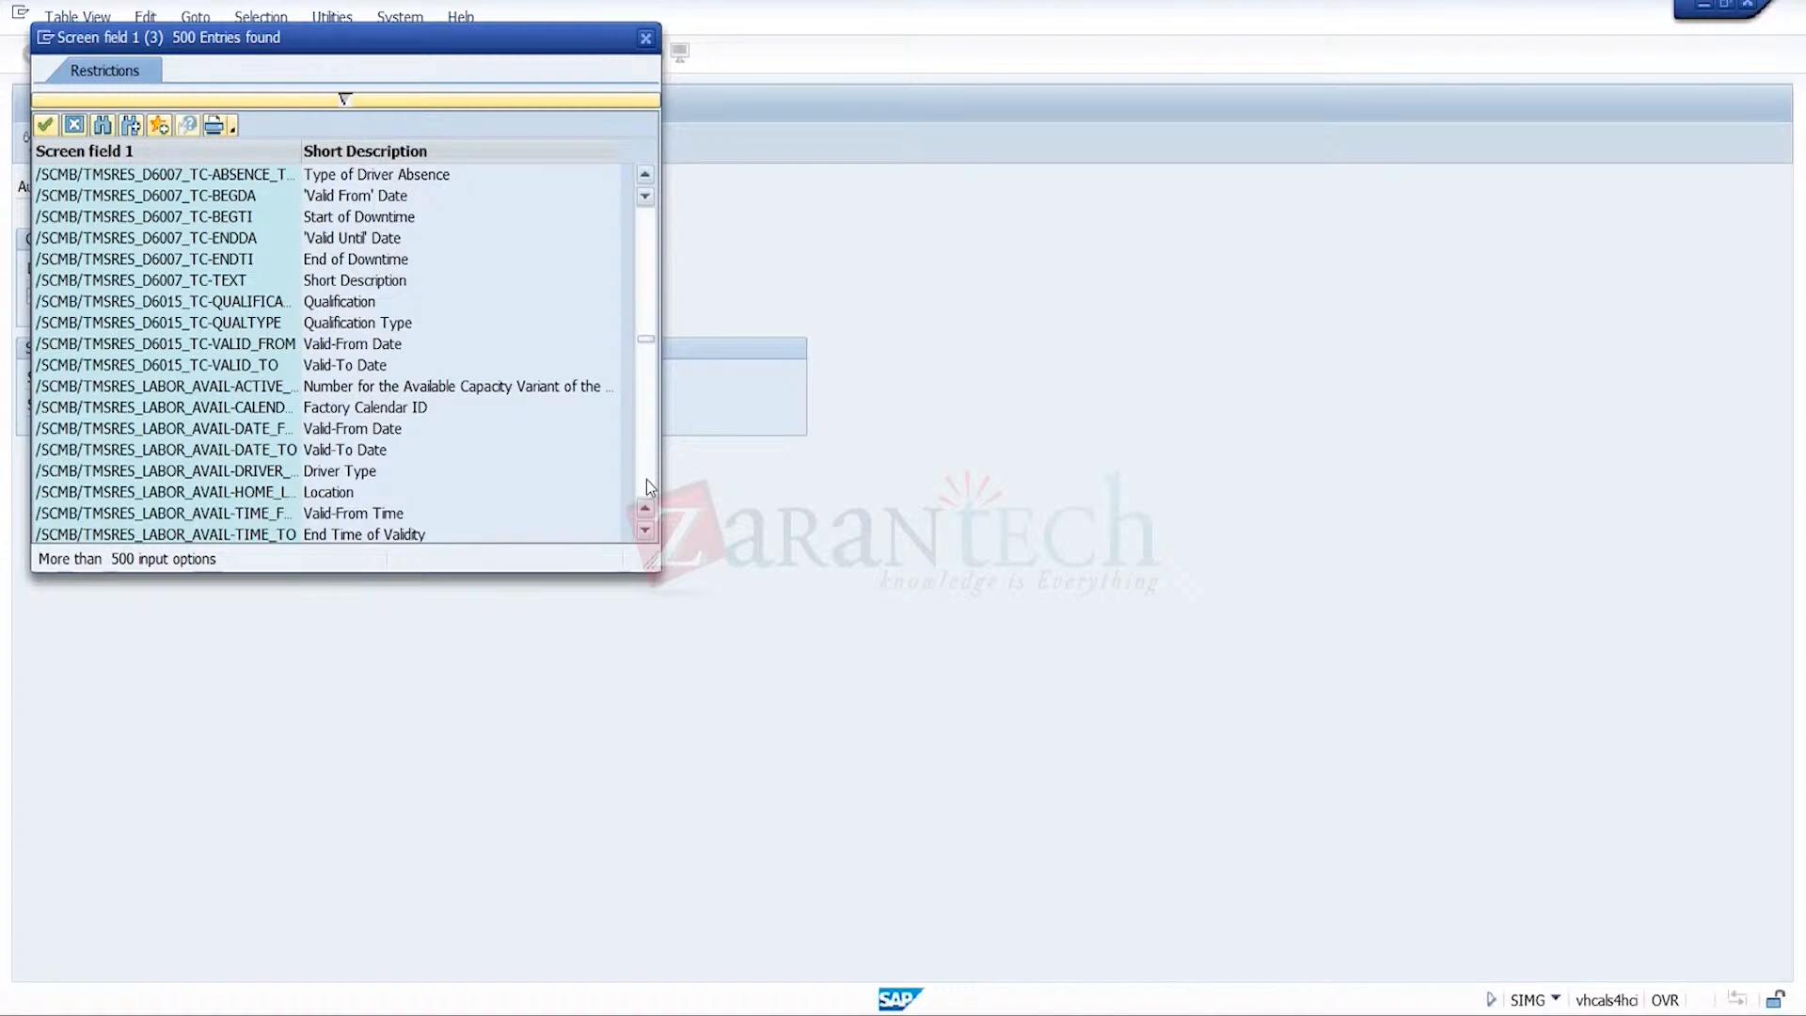
{"action": "left_click", "coordinate": [649, 485]}
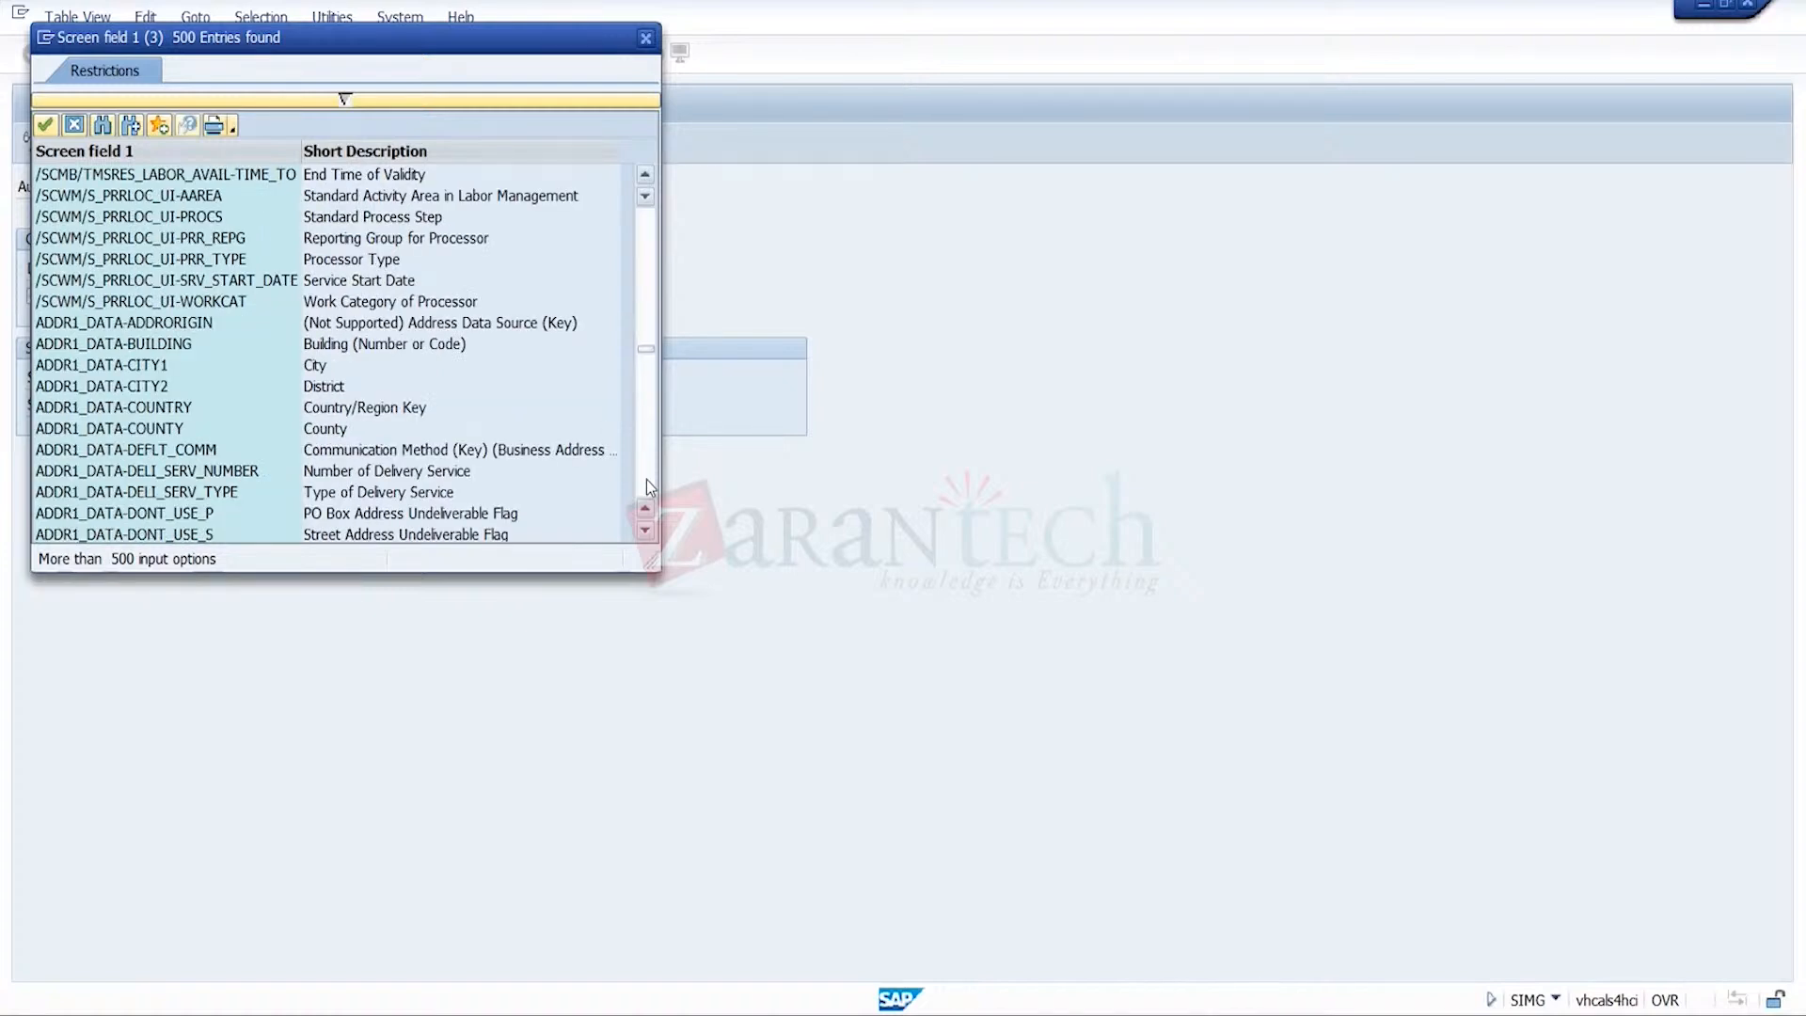
{"action": "left_click", "coordinate": [647, 479]}
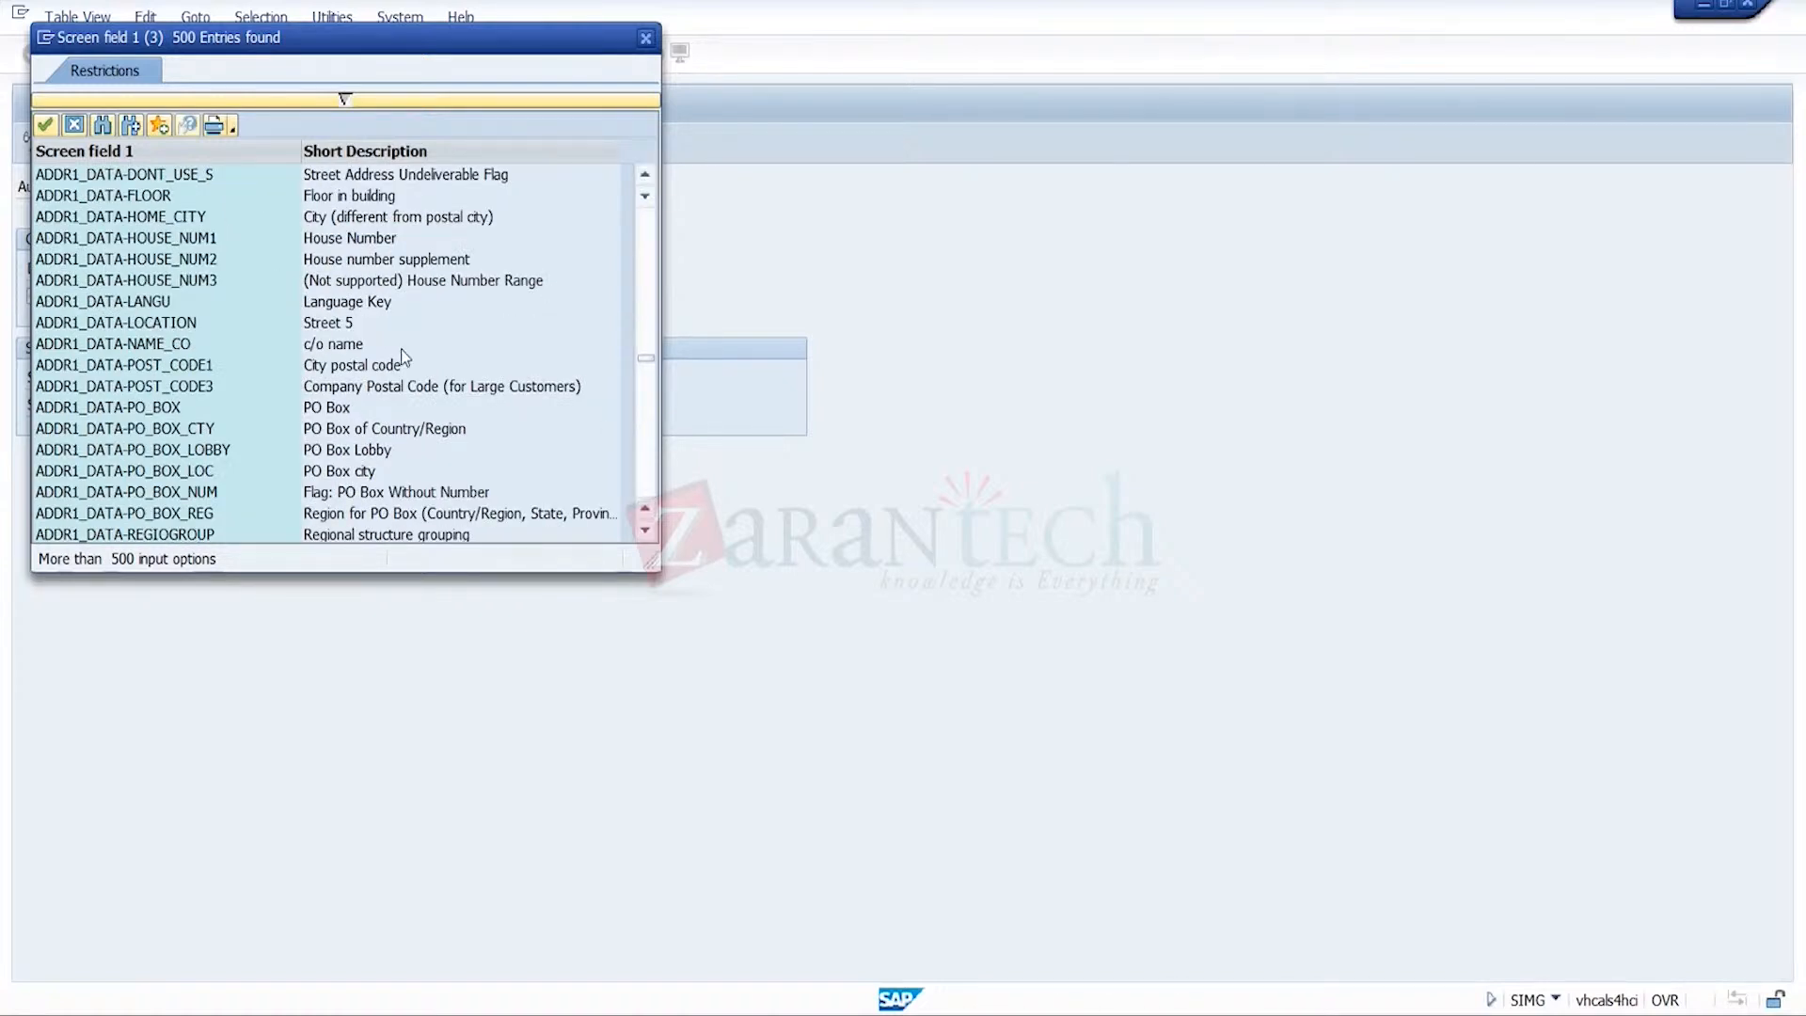
{"action": "left_click", "coordinate": [434, 431]}
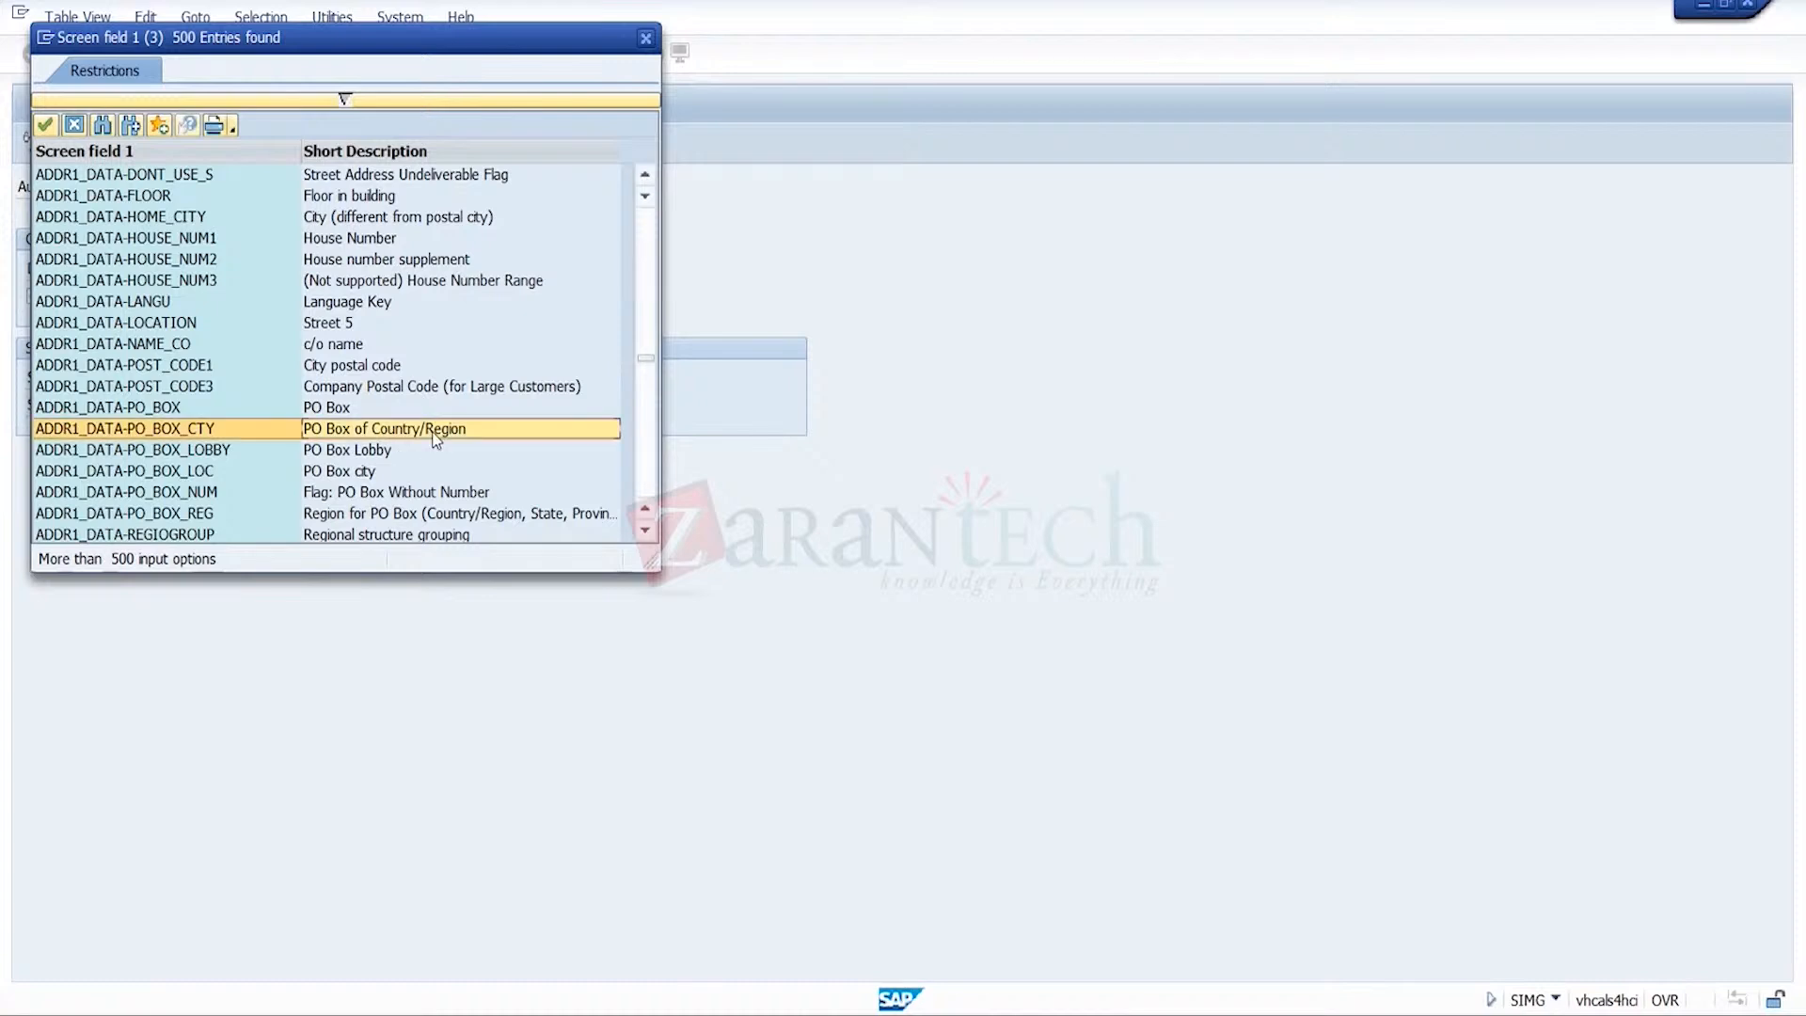
{"action": "left_click", "coordinate": [648, 531]}
{"action": "left_click", "coordinate": [648, 532]}
{"action": "left_click", "coordinate": [648, 531]}
{"action": "left_click", "coordinate": [648, 532]}
{"action": "left_click", "coordinate": [648, 532]}
{"action": "left_click", "coordinate": [648, 531]}
{"action": "left_click", "coordinate": [648, 531]}
{"action": "left_click", "coordinate": [648, 531]}
{"action": "left_click", "coordinate": [648, 532]}
{"action": "left_click", "coordinate": [648, 532]}
{"action": "left_click", "coordinate": [648, 532]}
{"action": "left_click", "coordinate": [648, 532]}
{"action": "left_click", "coordinate": [648, 531]}
{"action": "left_click", "coordinate": [648, 531]}
{"action": "left_click", "coordinate": [648, 531]}
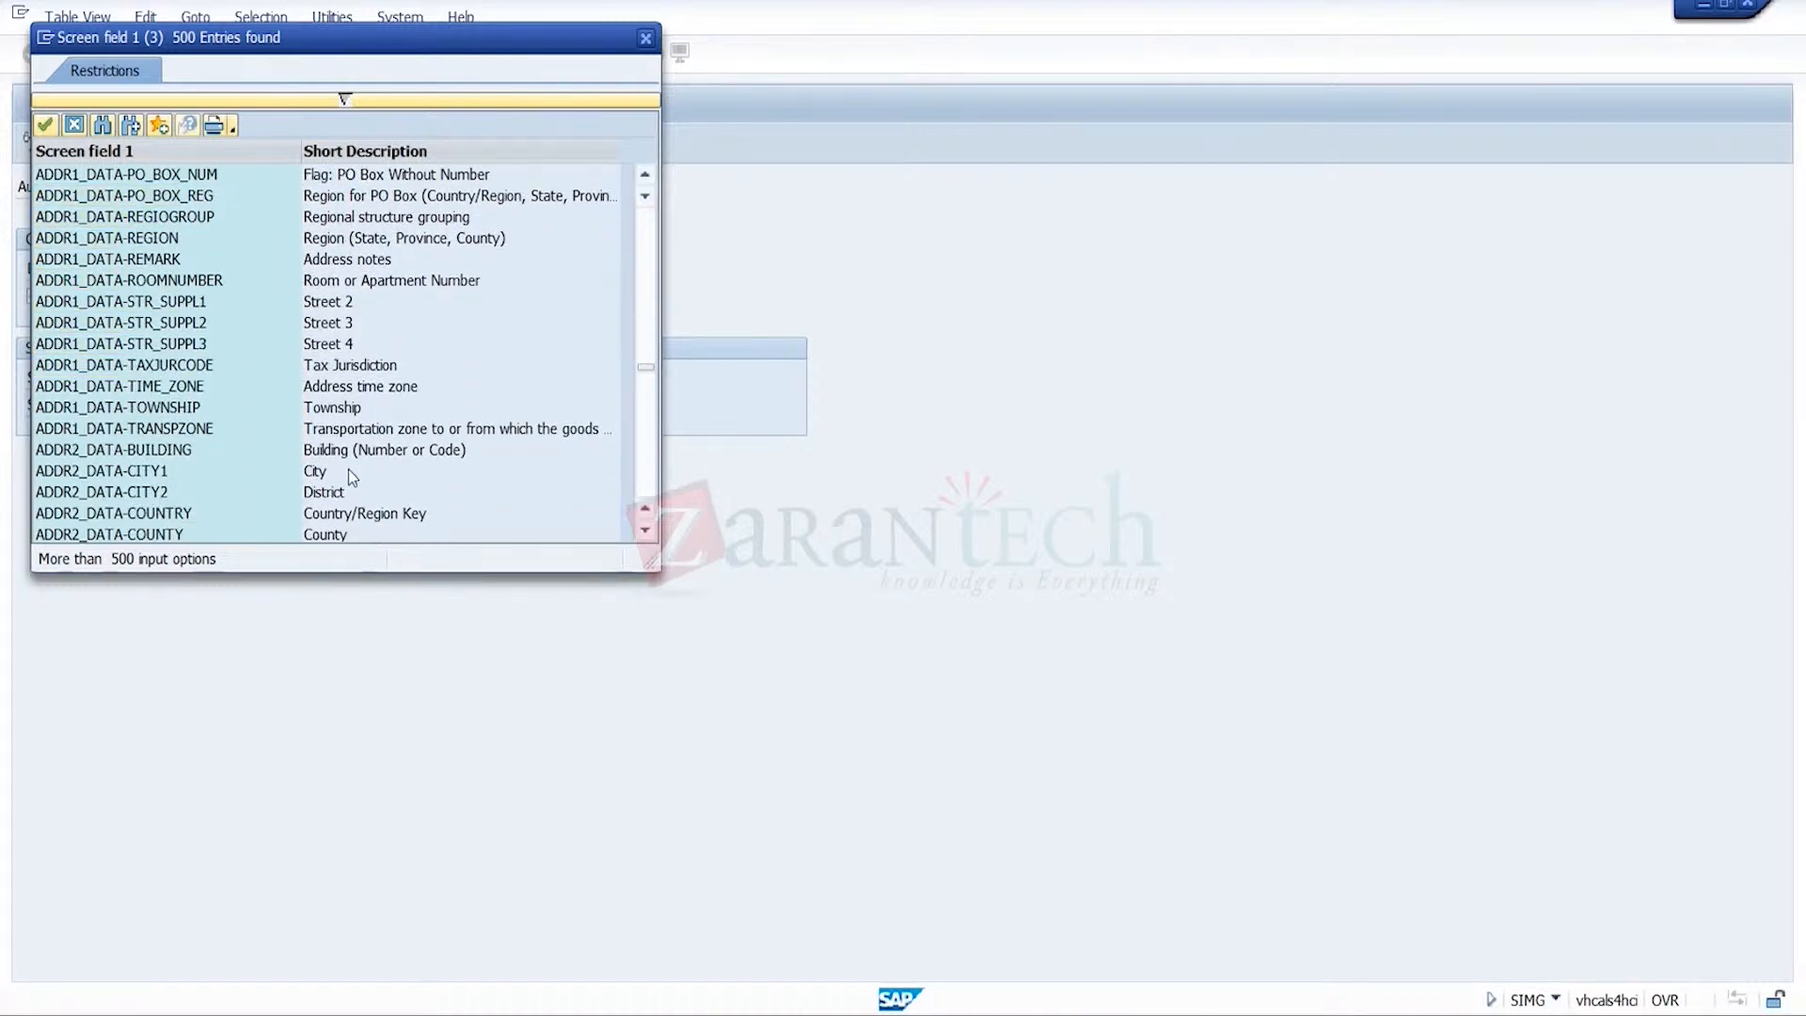
{"action": "left_click", "coordinate": [395, 510]}
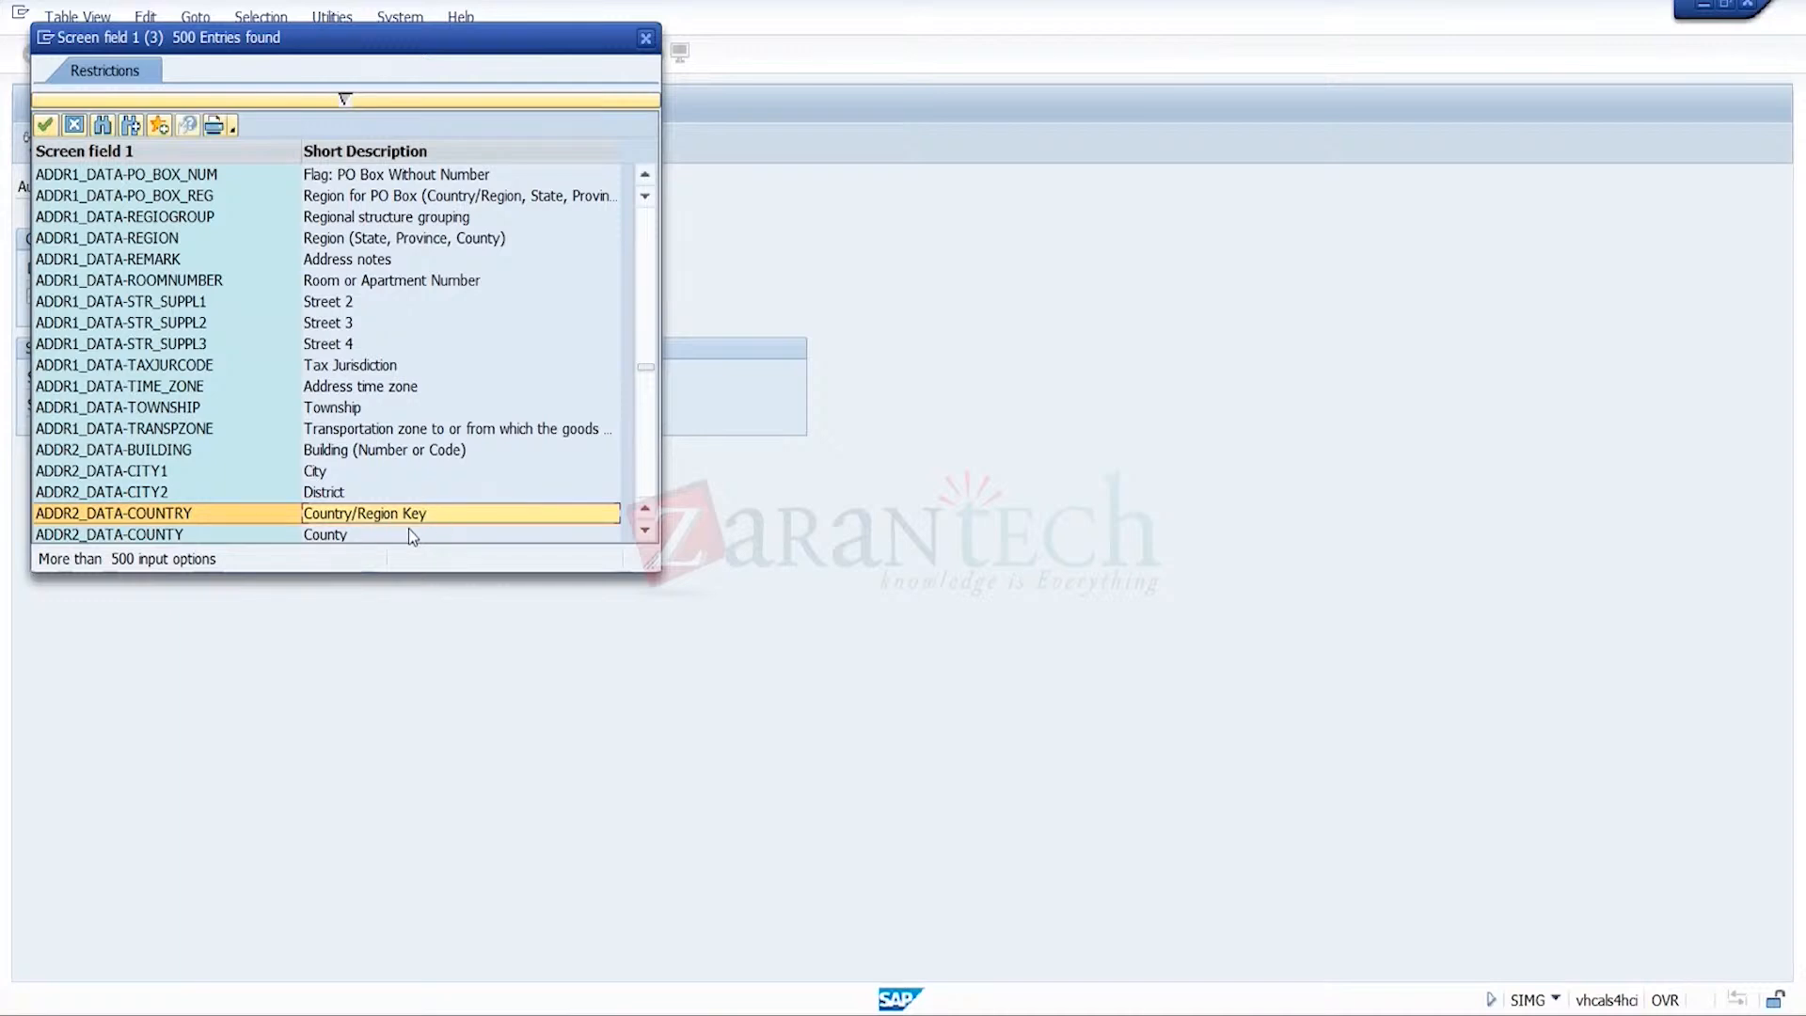
{"action": "left_click", "coordinate": [312, 478]}
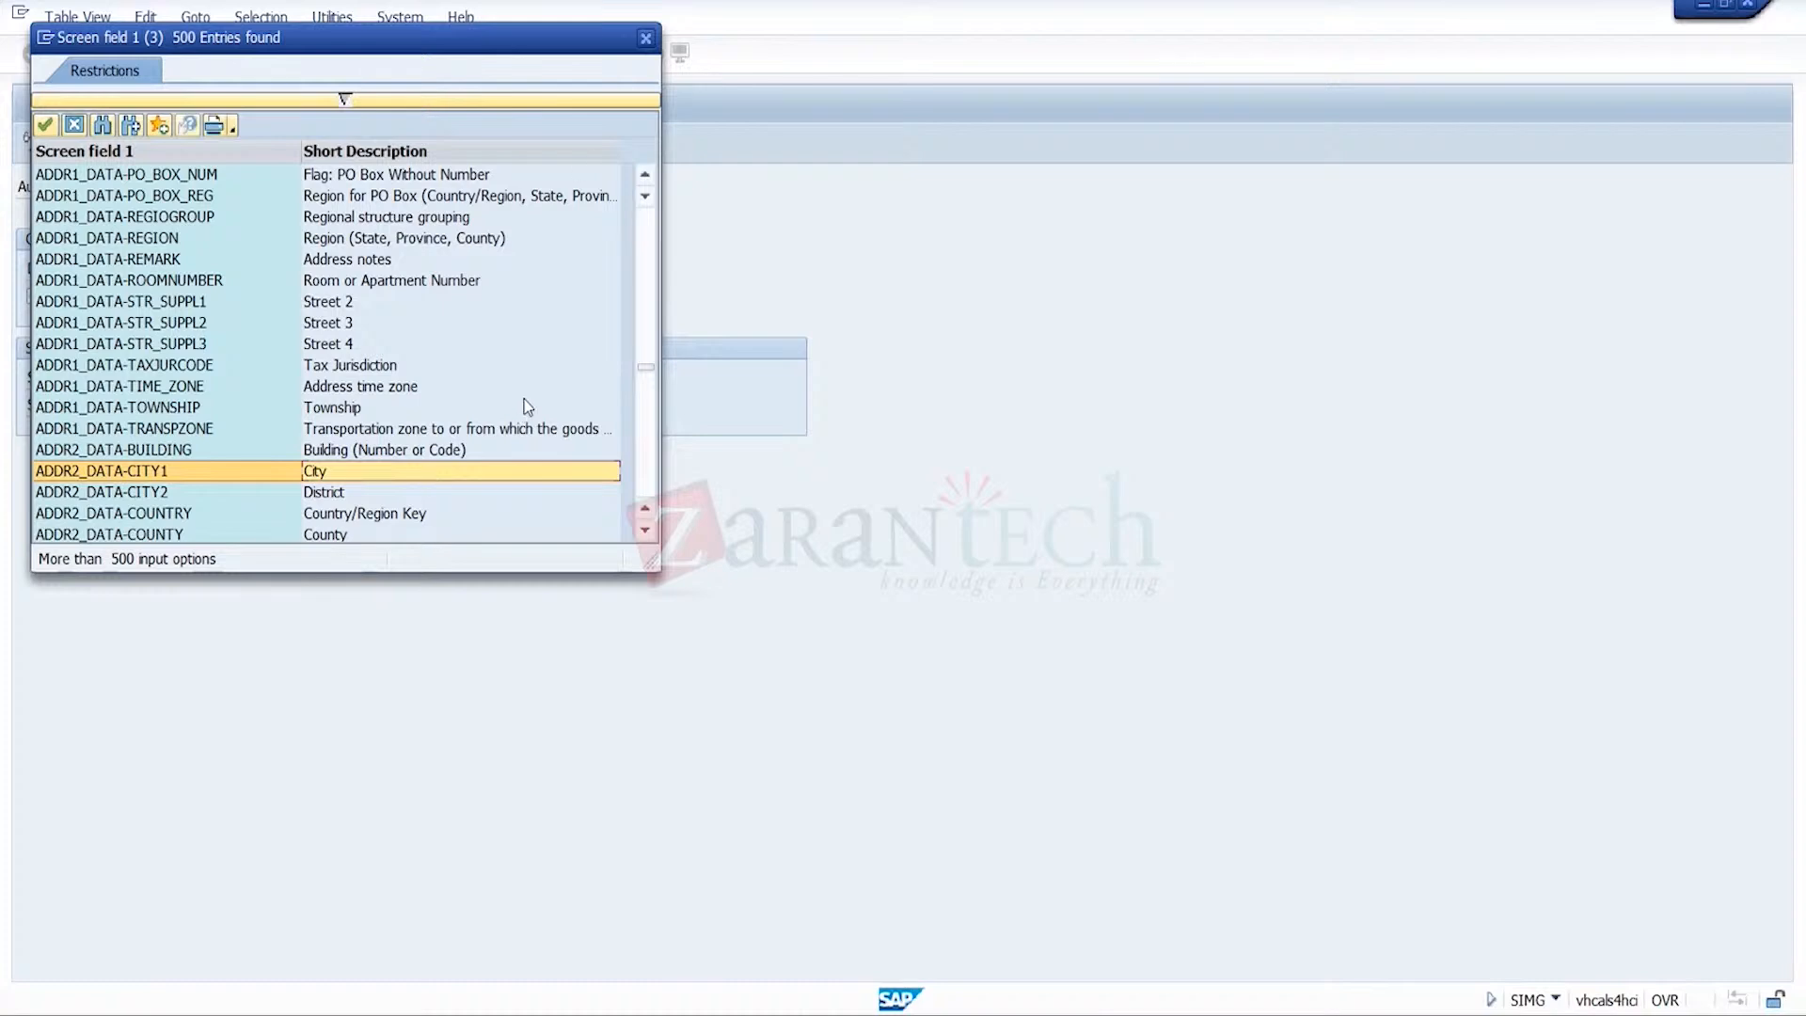
{"action": "left_click", "coordinate": [645, 39]}
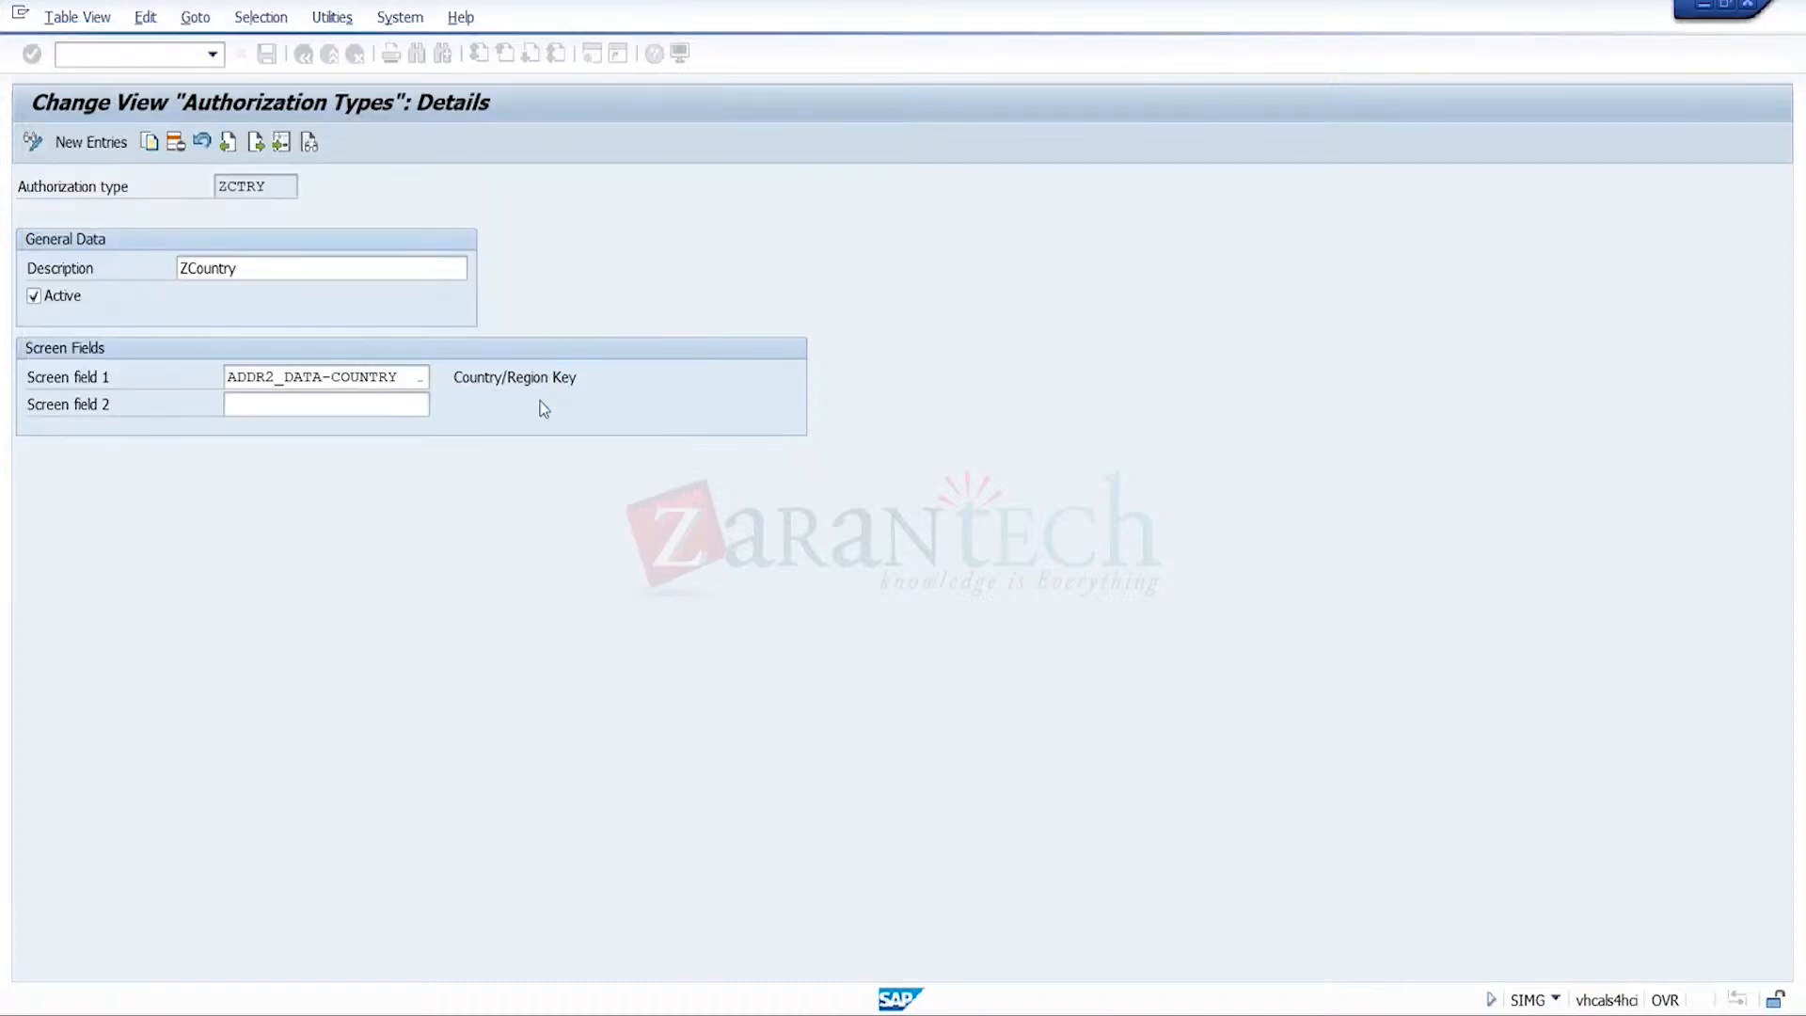
- Create a new authorization type ZCITY with the description City and set it as active
{"action": "left_click", "coordinate": [92, 142]}
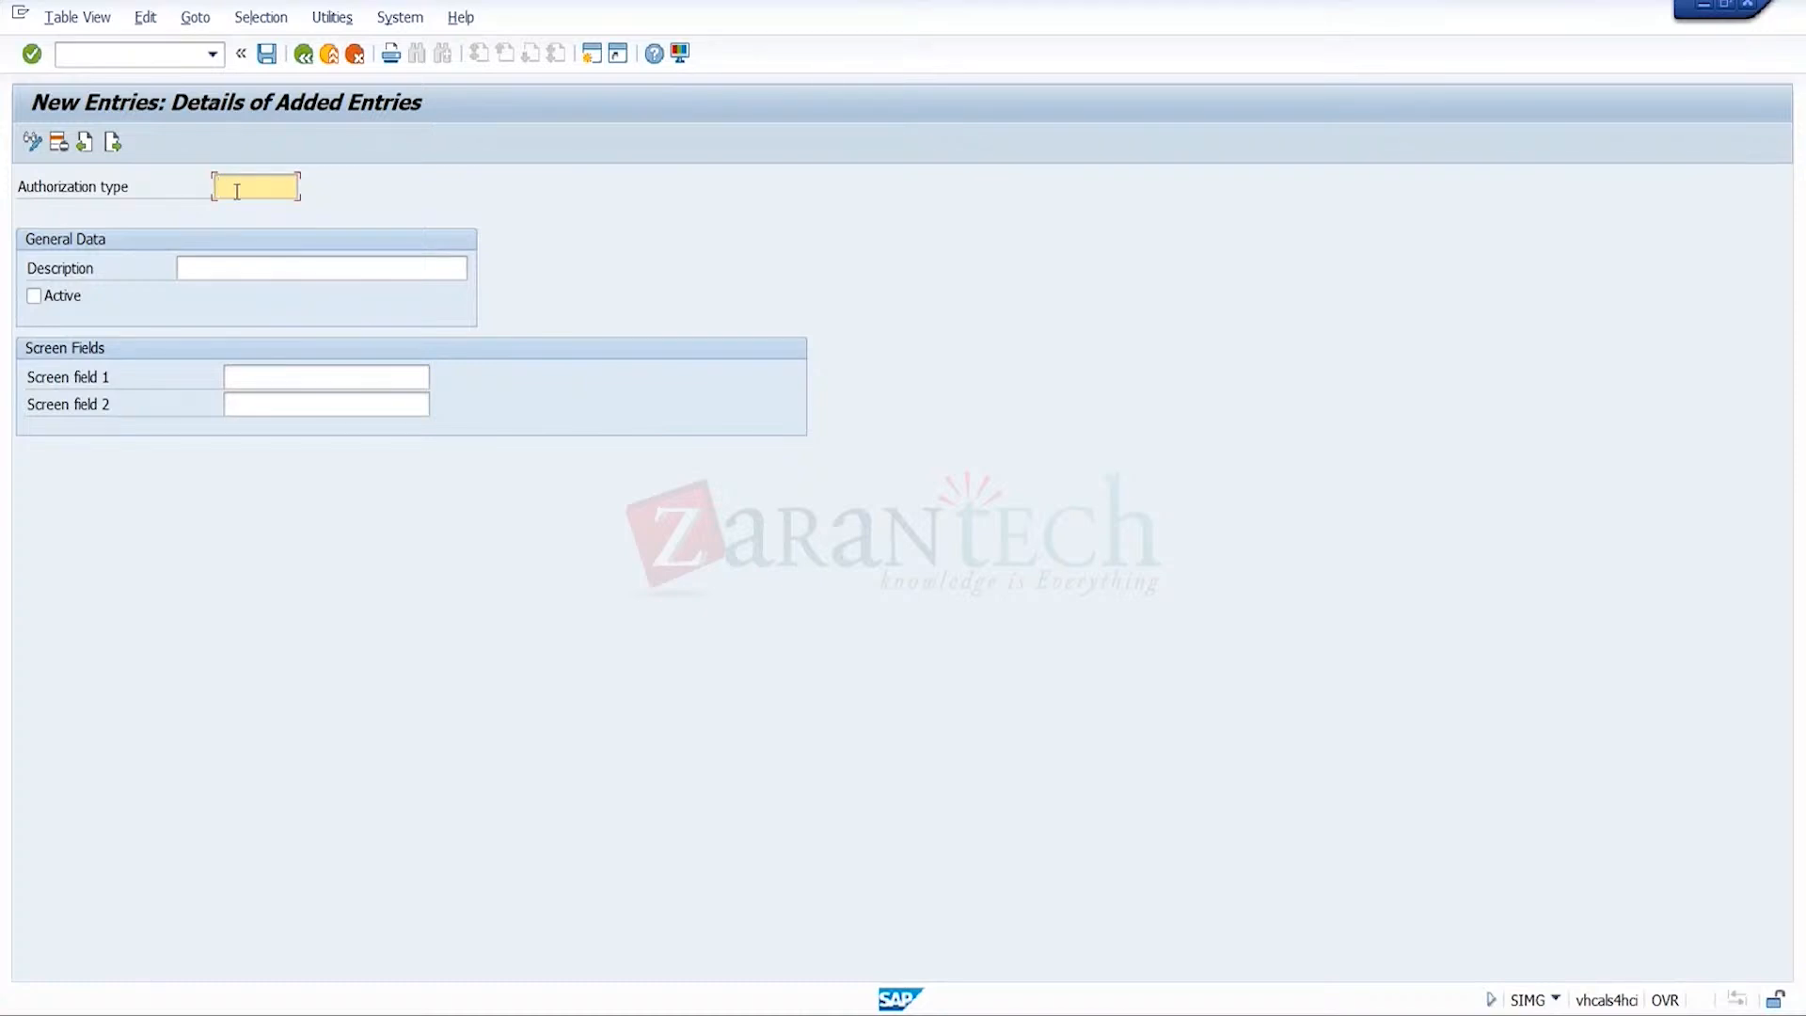
{"action": "type", "text": "Z"}
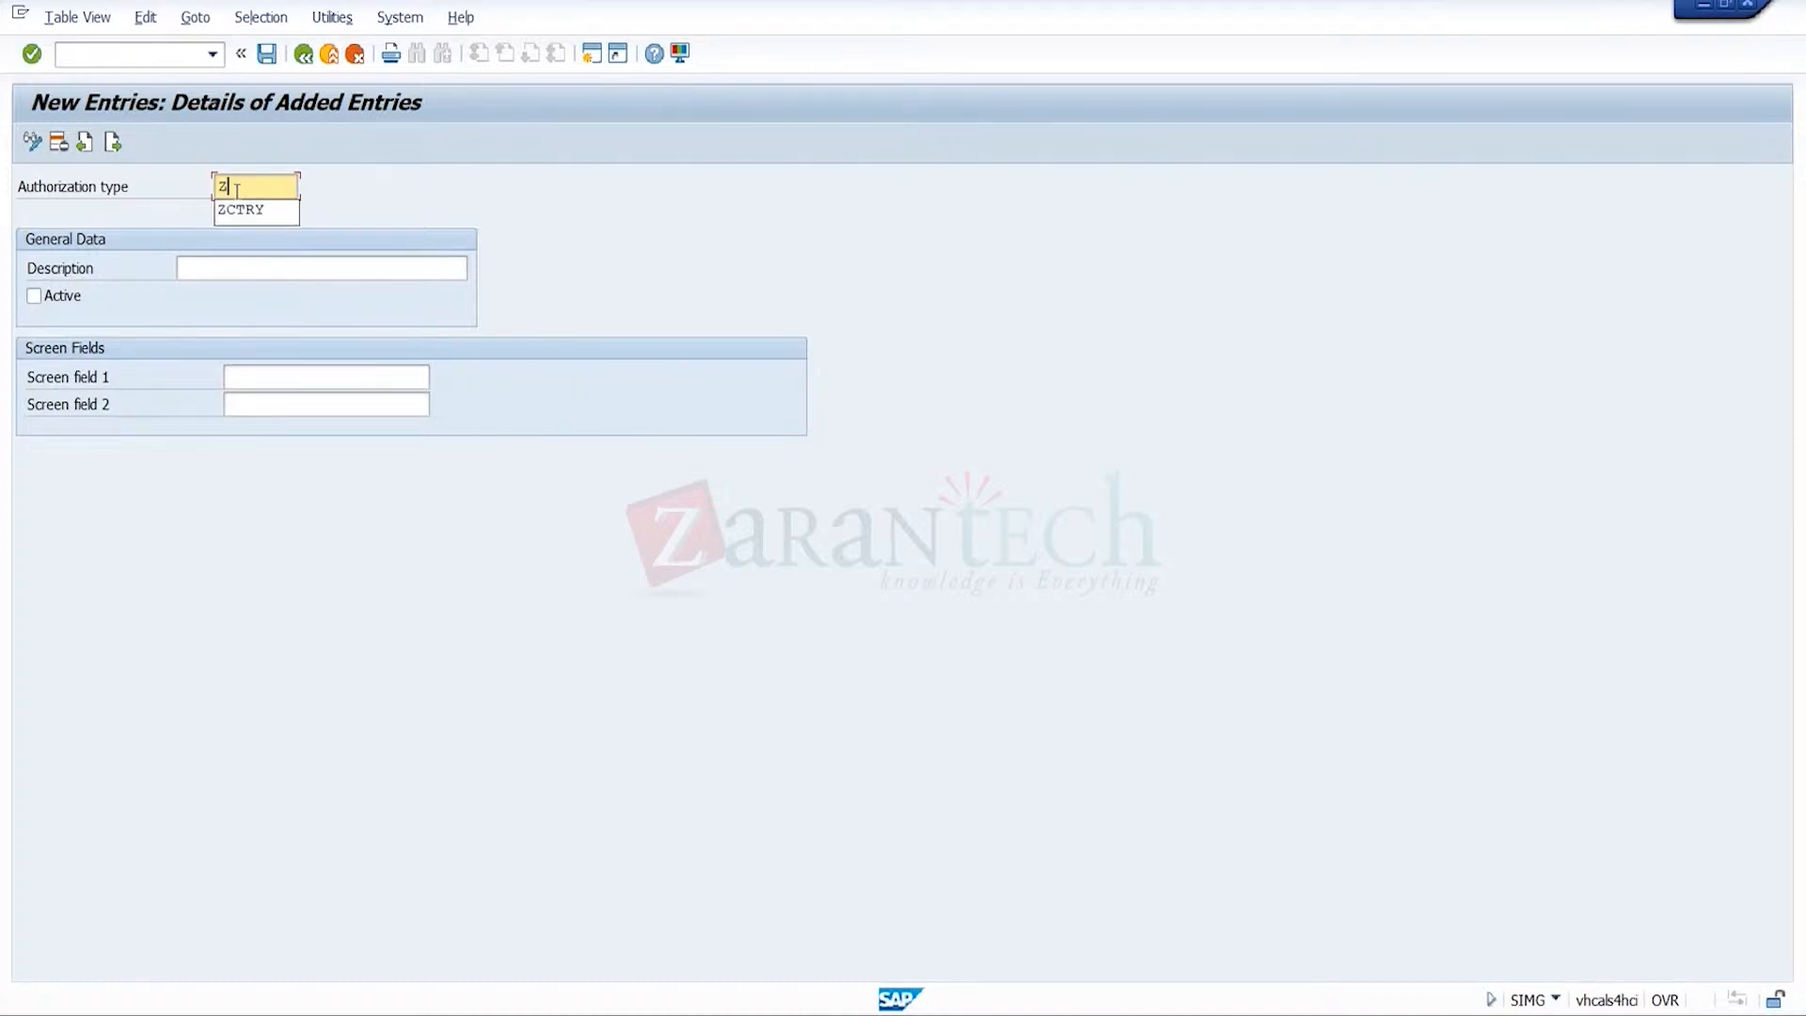
{"action": "type", "text": "CITY"}
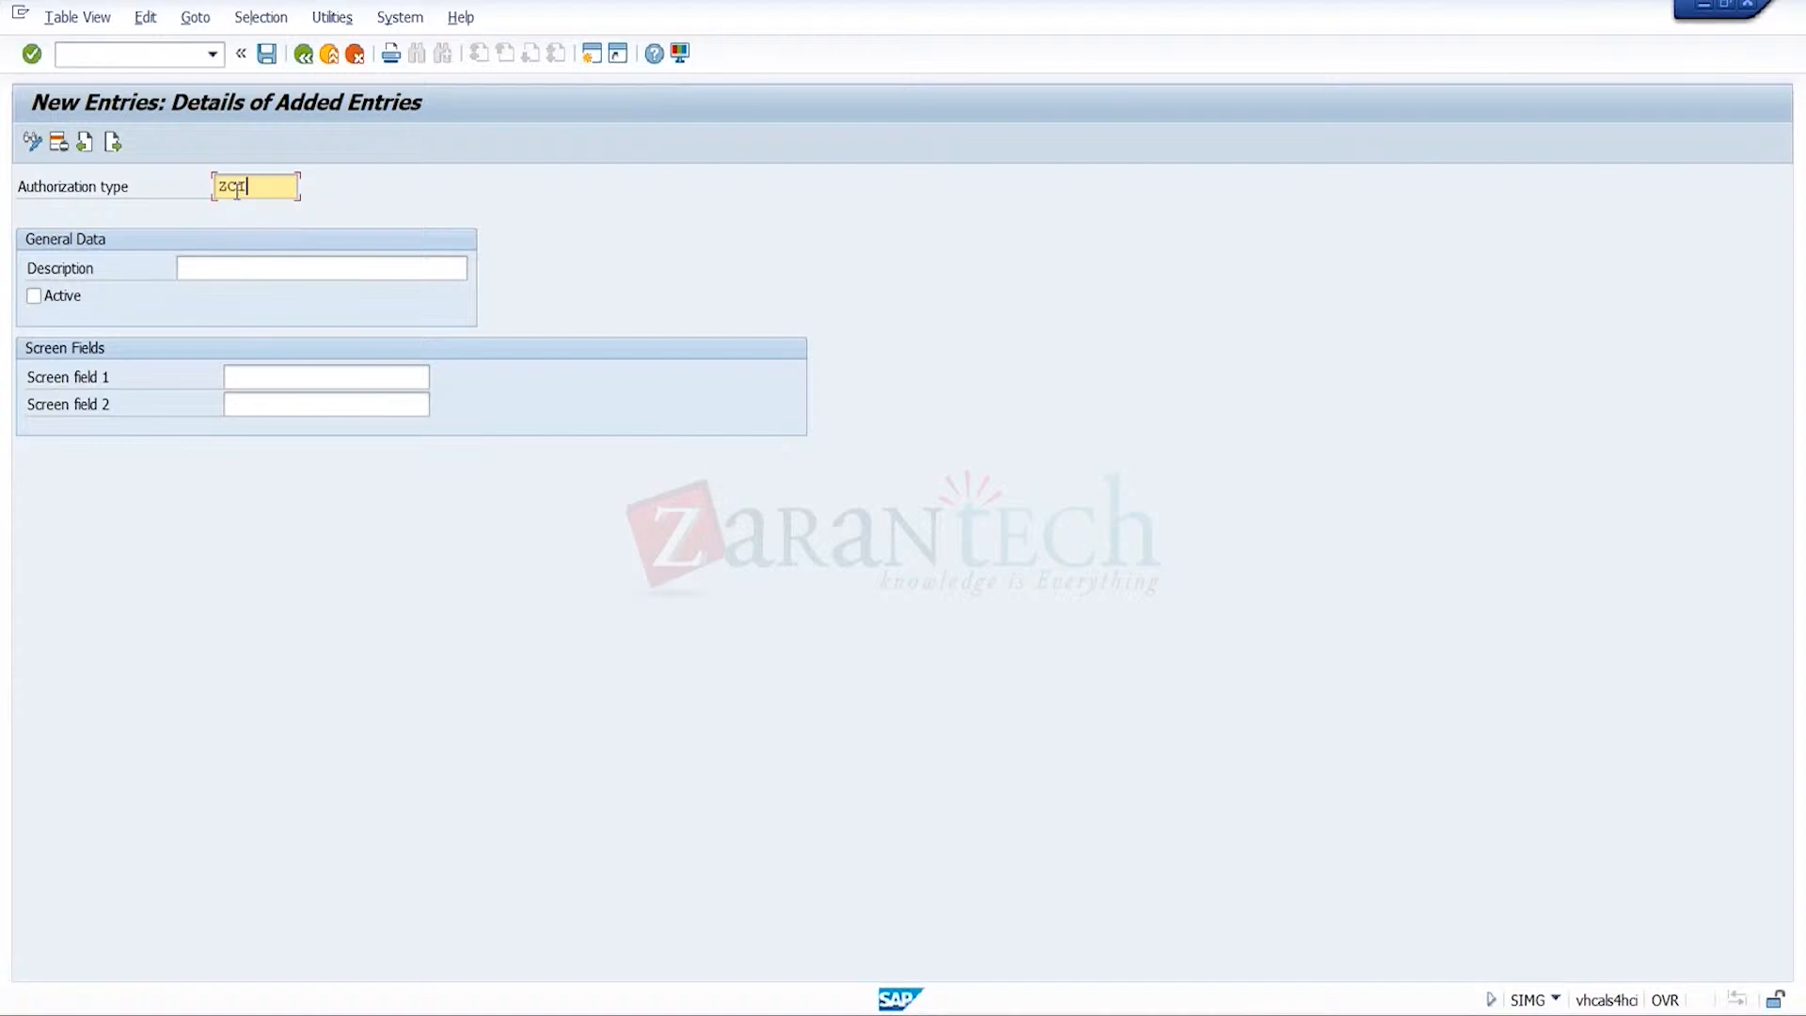
{"action": "left_click", "coordinate": [294, 272]}
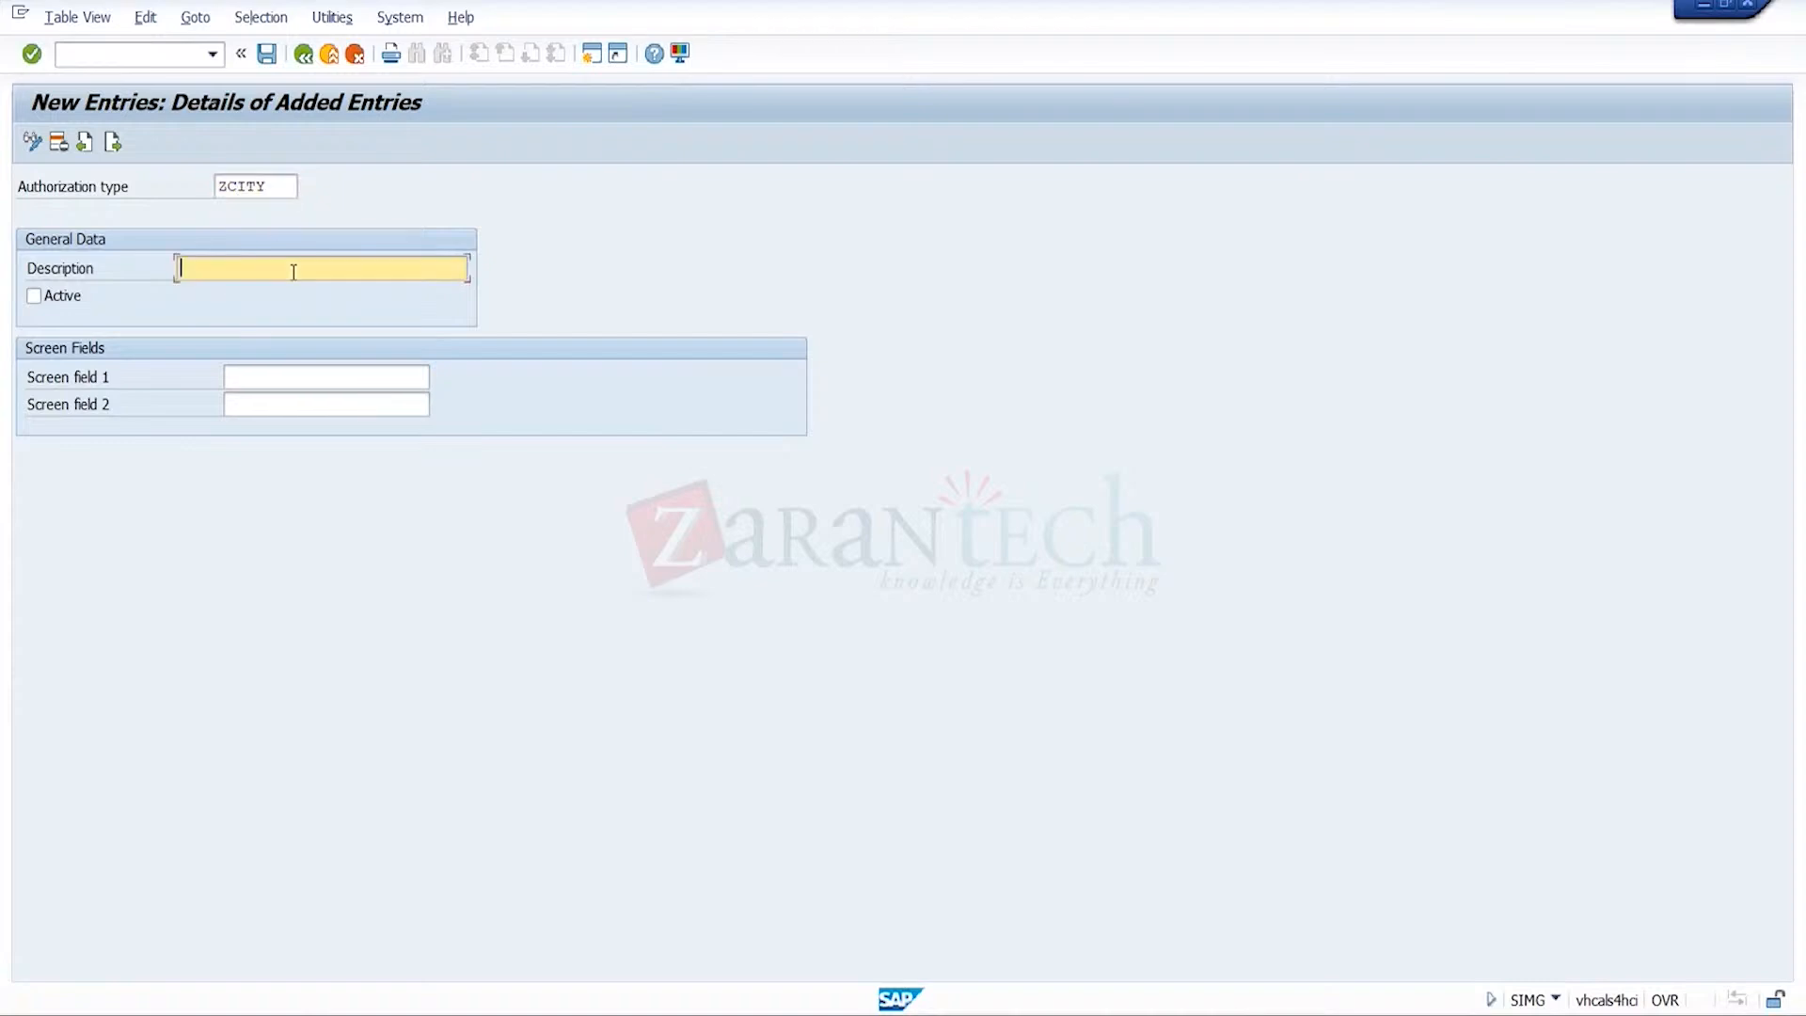
{"action": "type", "text": "City"}
{"action": "left_click", "coordinate": [34, 295]}
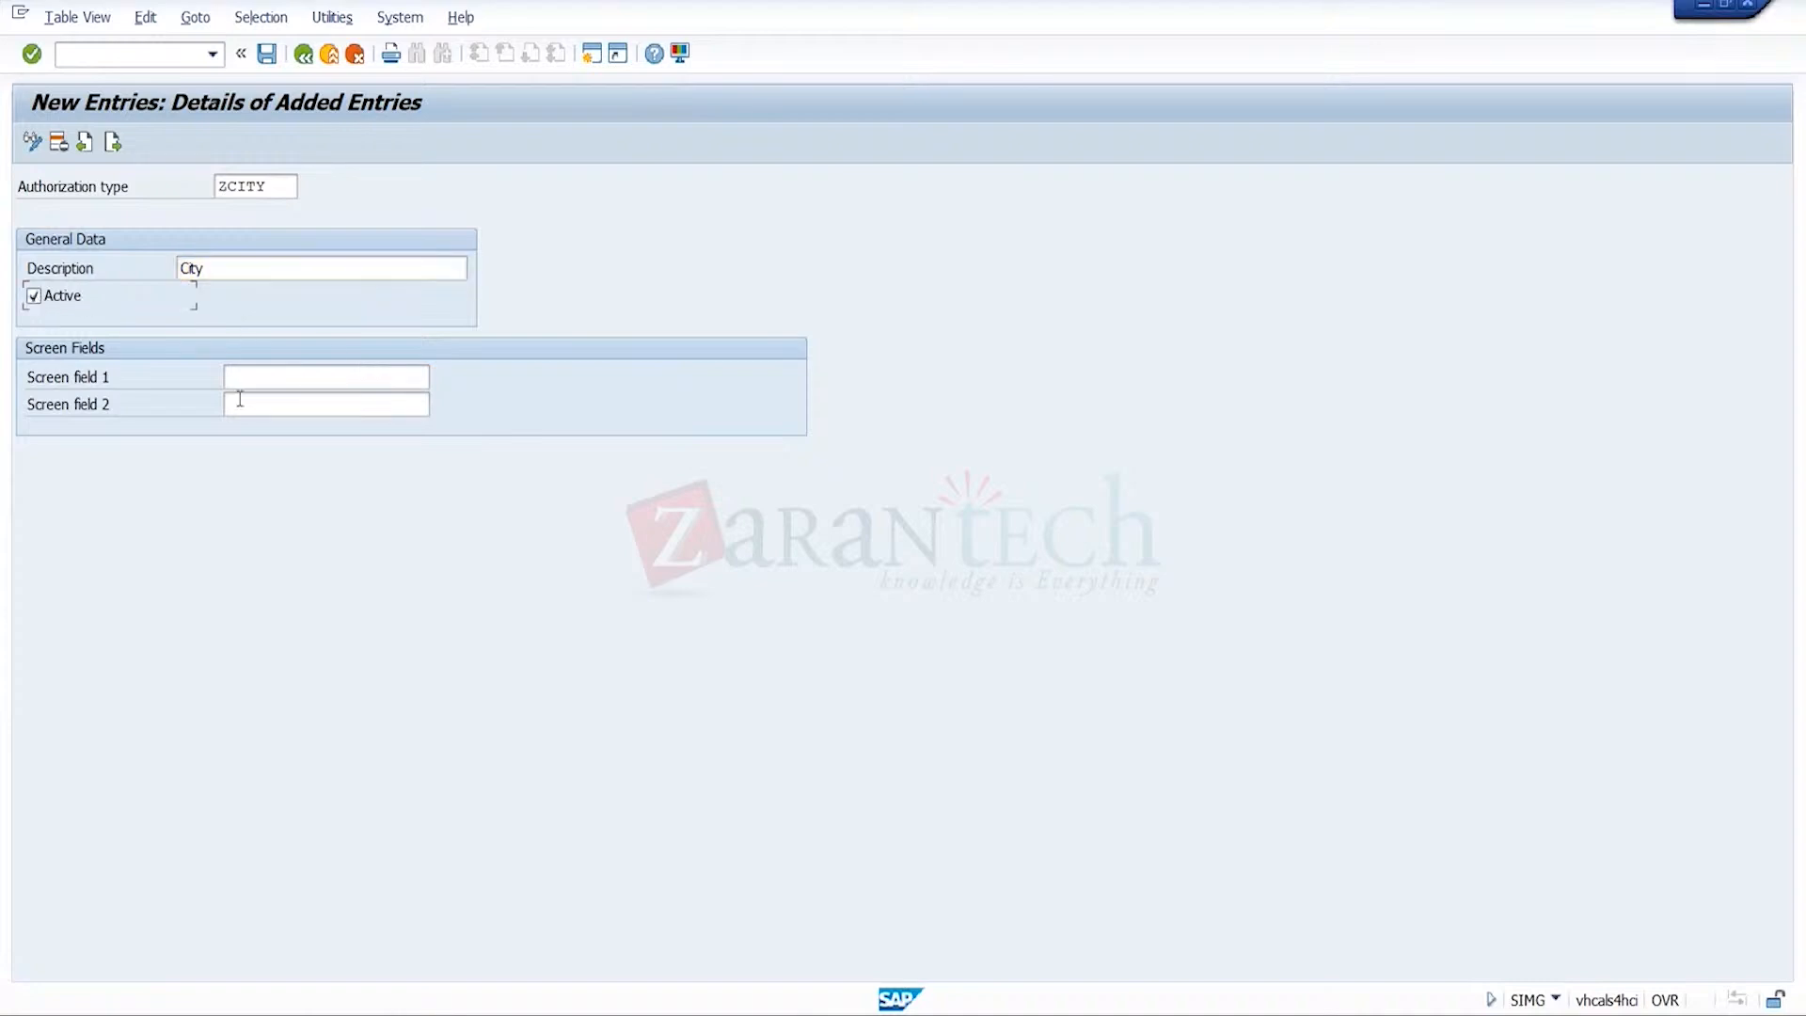
- Assign the city field ADDR2_DATA-CITY1 as Screen field 1 of authorization type ZCITY from the possible entries
{"action": "left_click", "coordinate": [353, 386]}
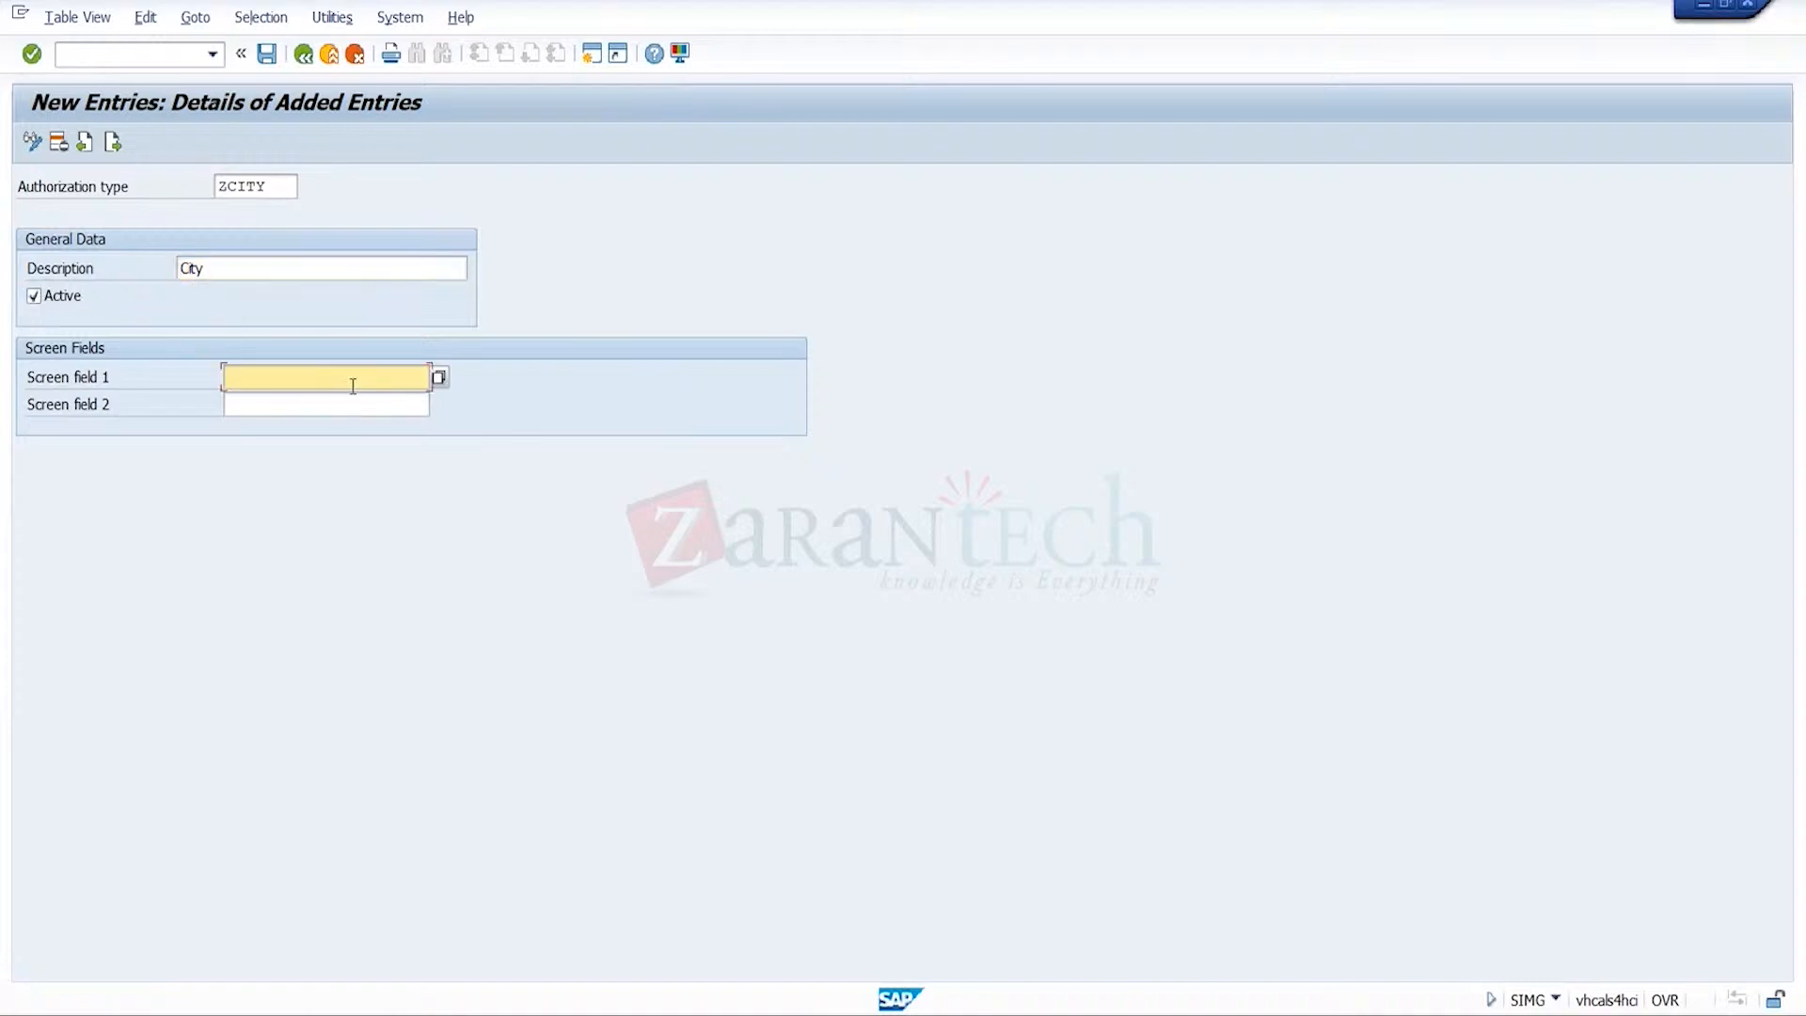
{"action": "left_click", "coordinate": [438, 376]}
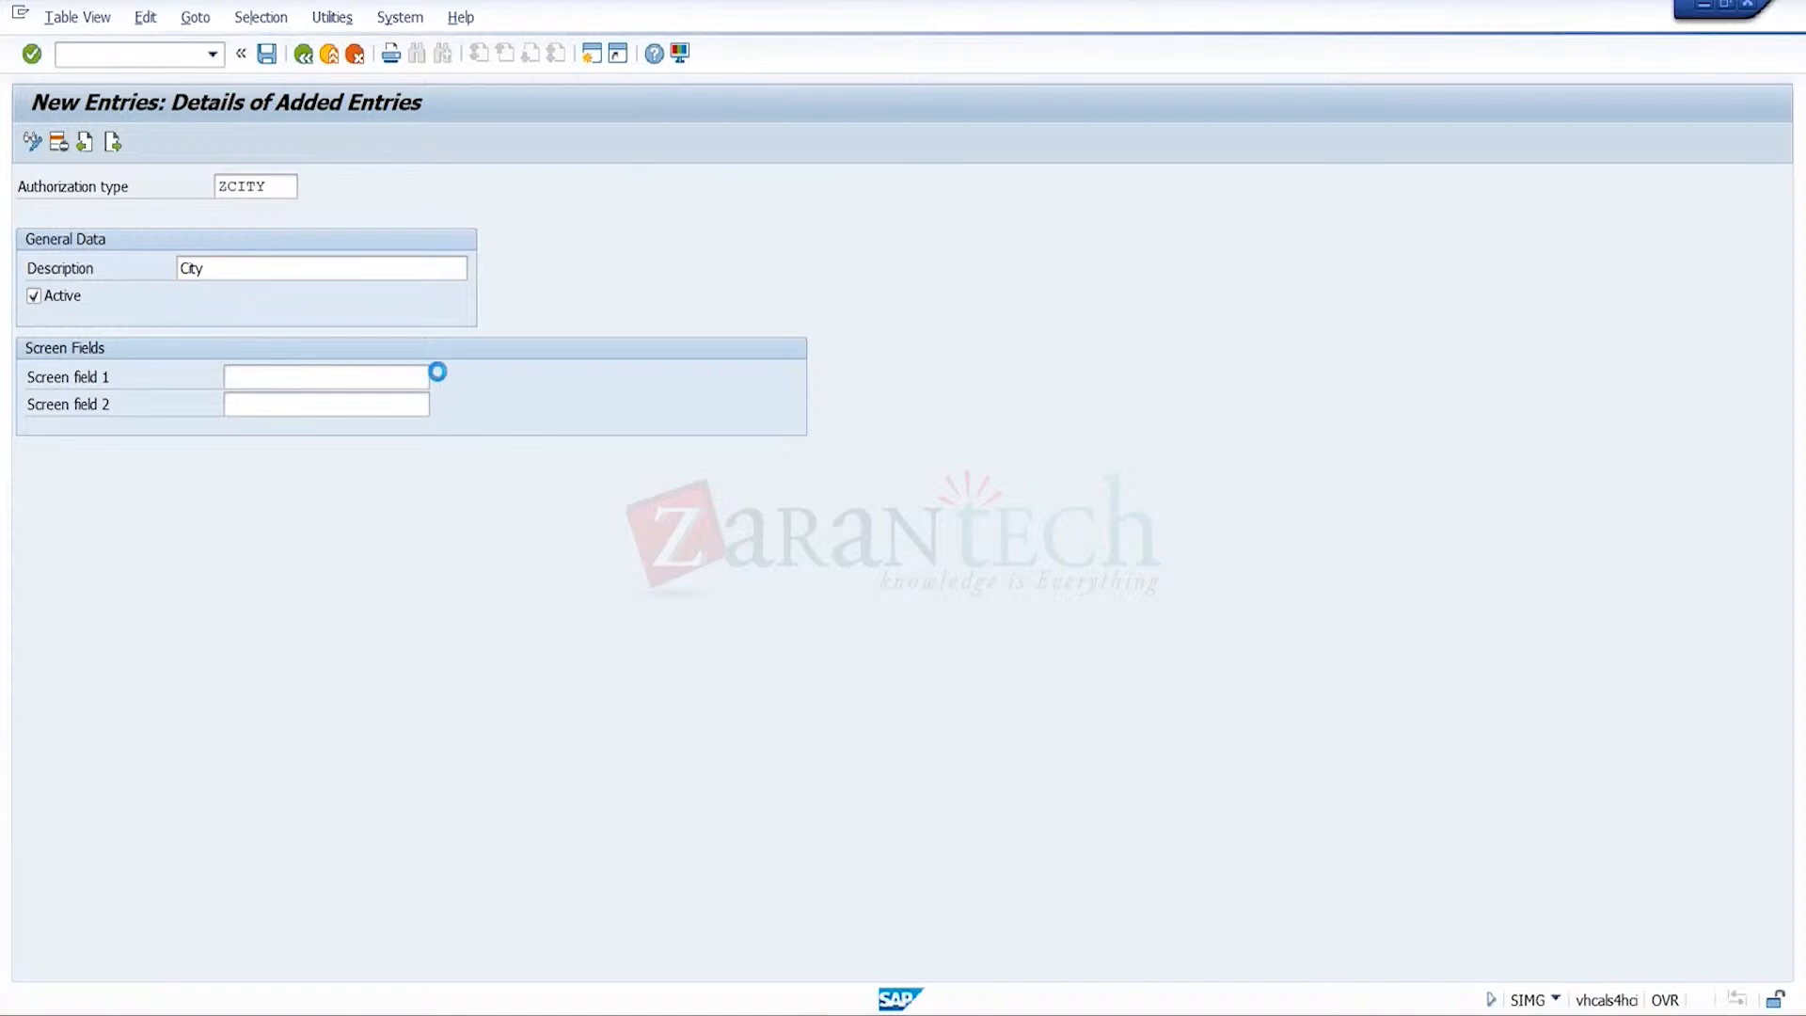
{"action": "left_click", "coordinate": [647, 443]}
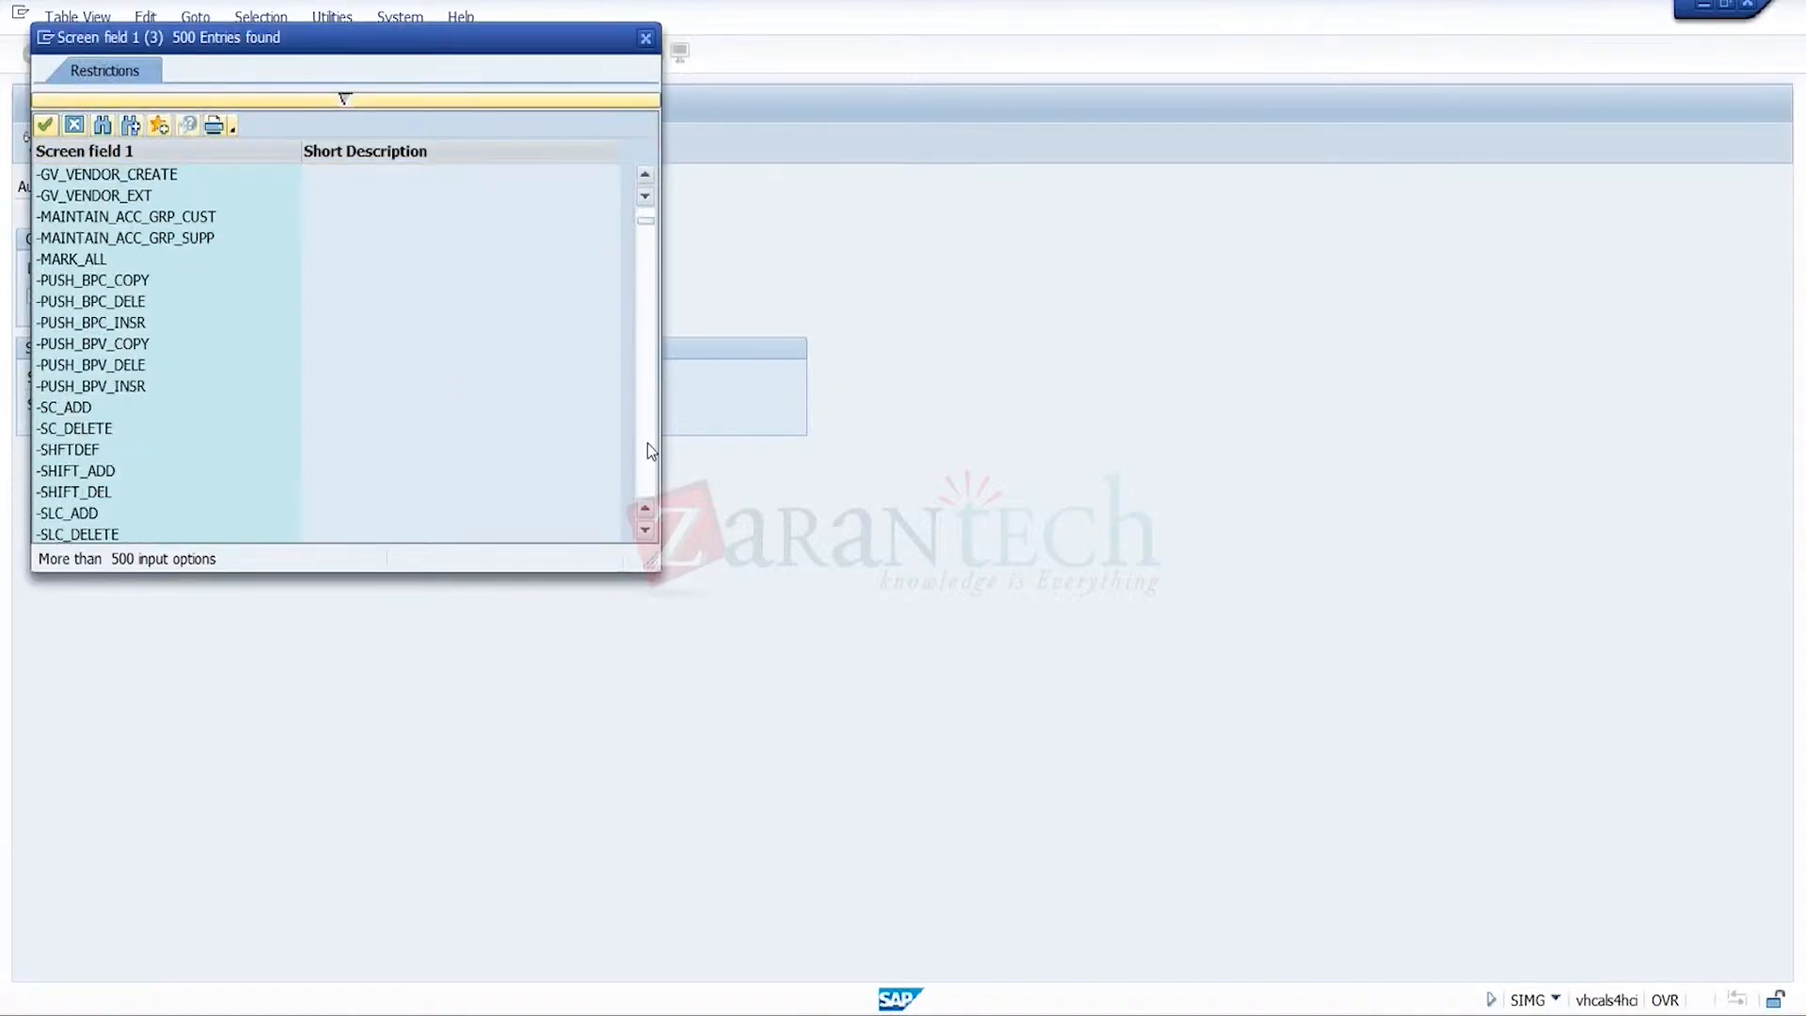
{"action": "left_click_drag", "start_coordinate": [651, 224], "coordinate": [645, 395]}
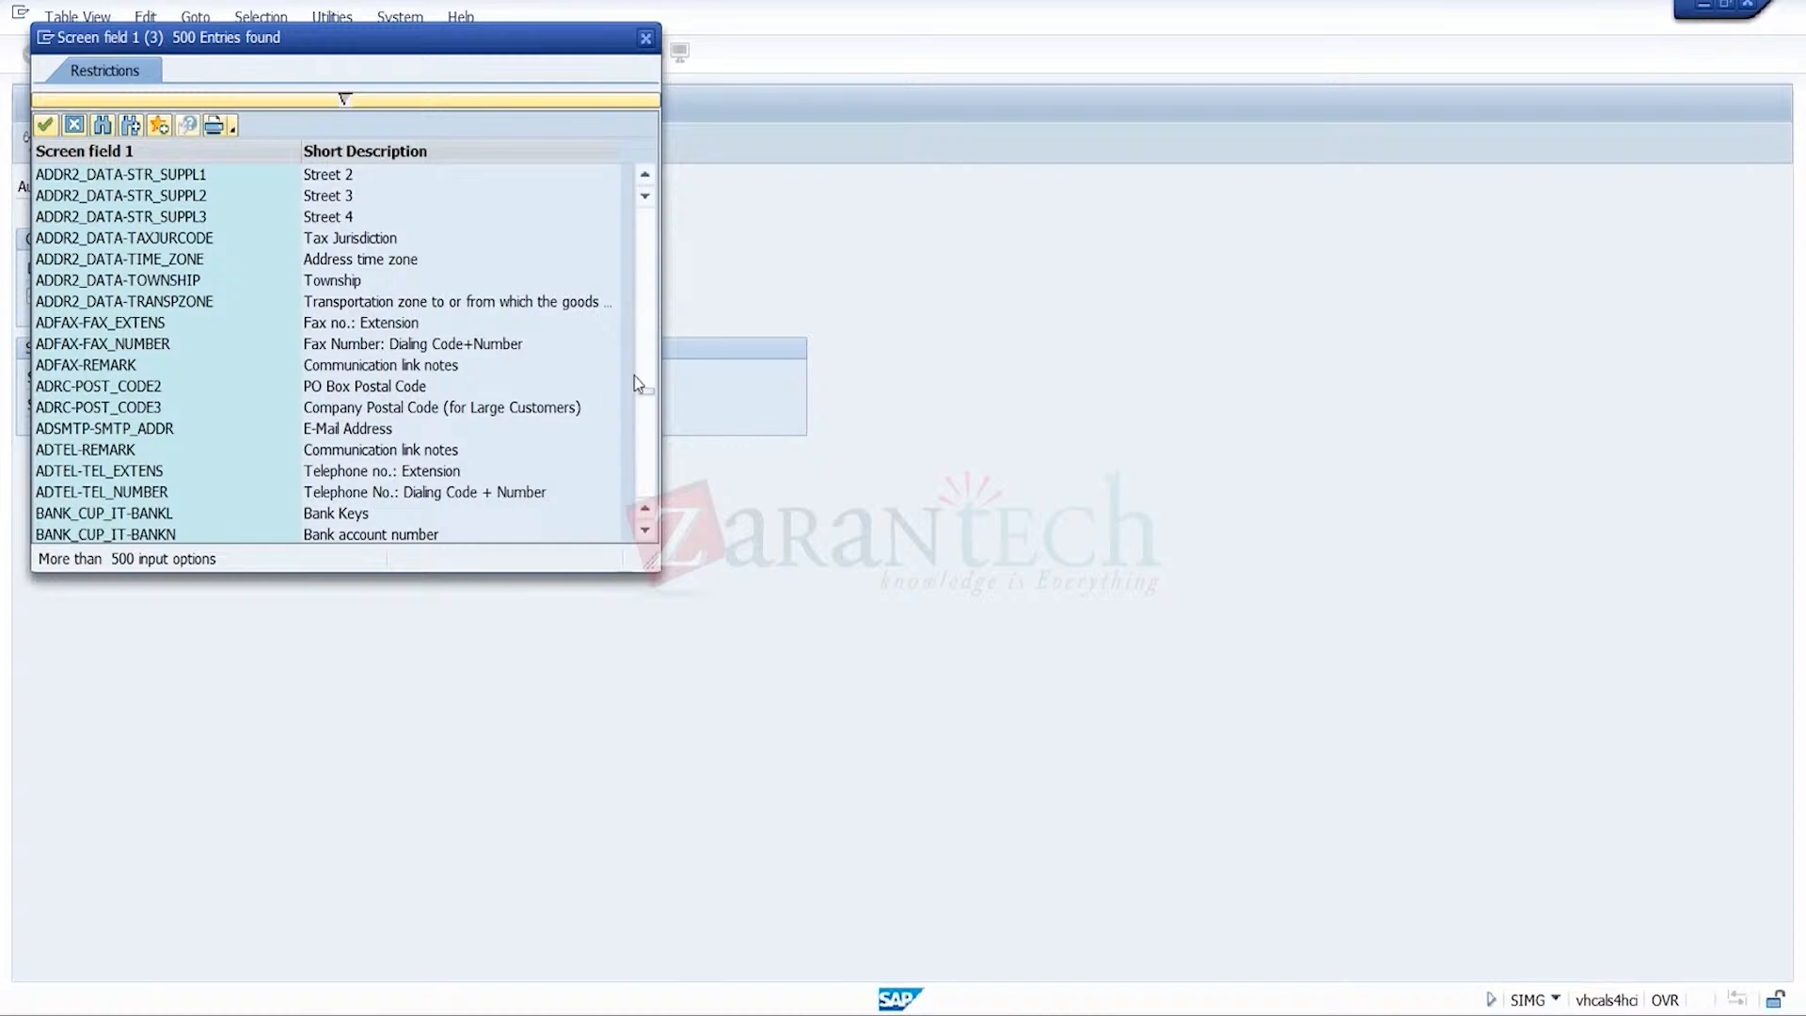
{"action": "left_click", "coordinate": [646, 461]}
{"action": "left_click", "coordinate": [645, 461]}
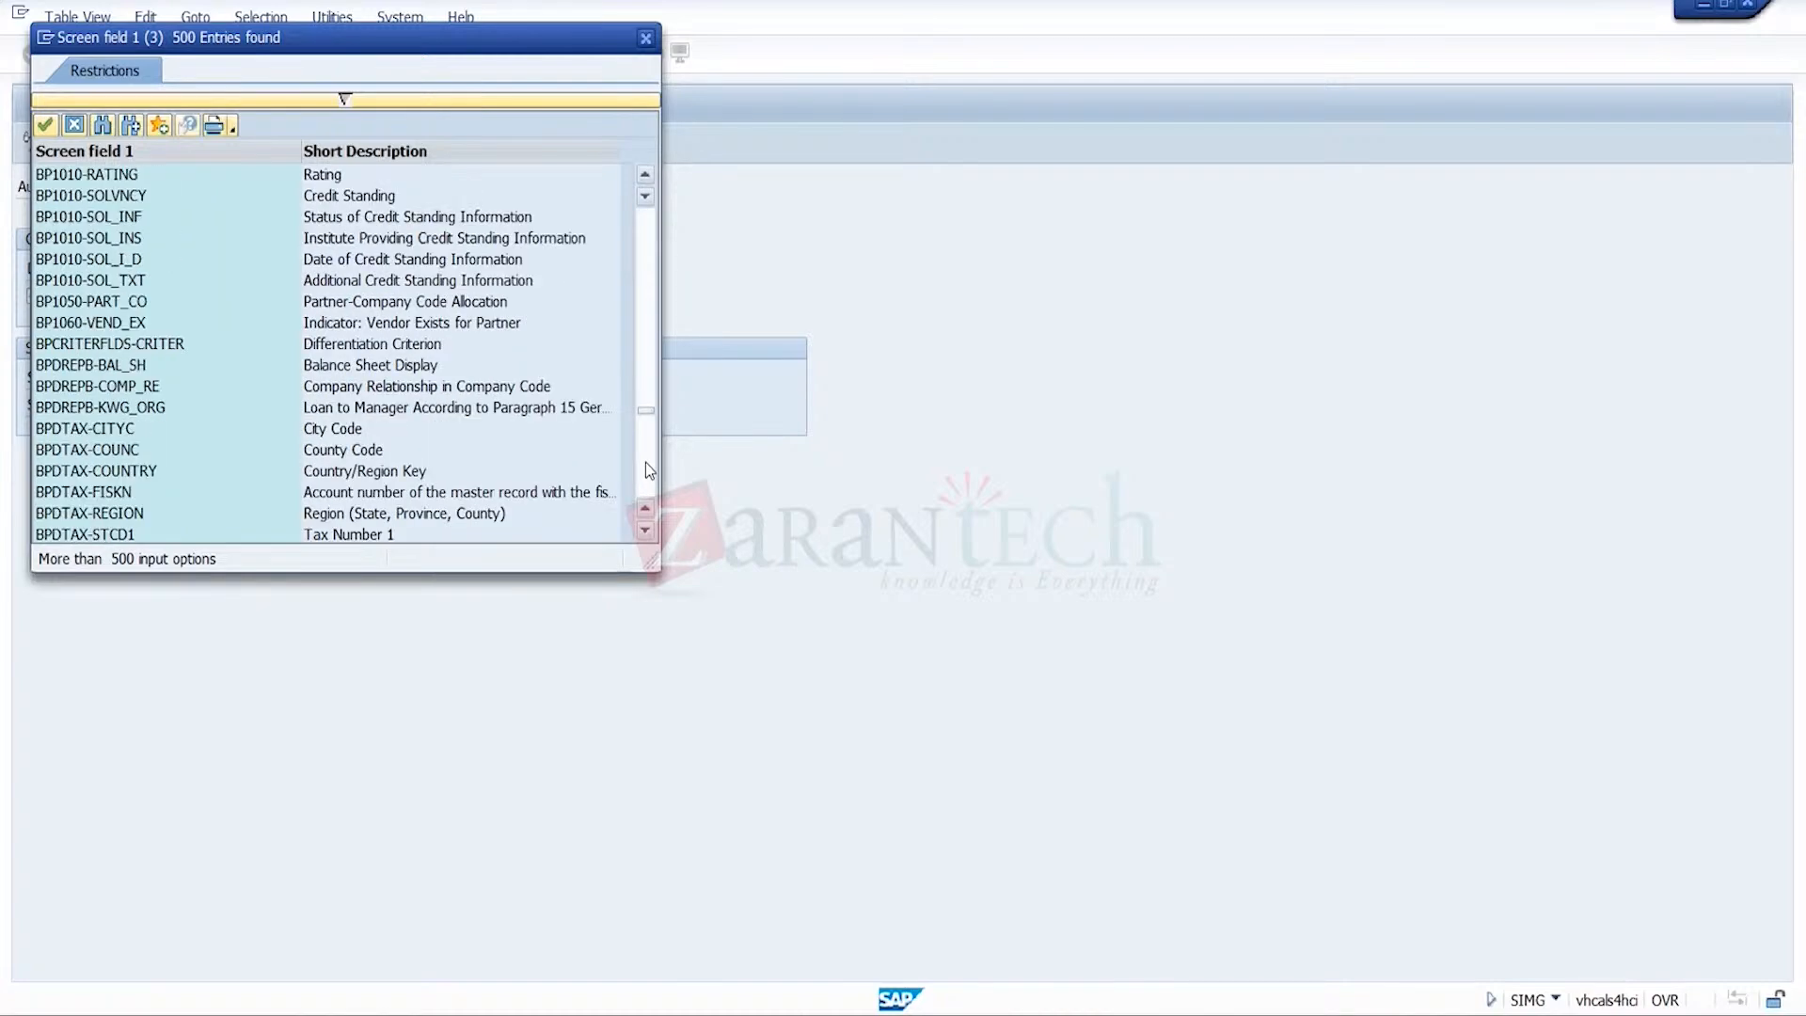
{"action": "left_click", "coordinate": [647, 307]}
{"action": "left_click", "coordinate": [643, 448]}
{"action": "left_click", "coordinate": [637, 444]}
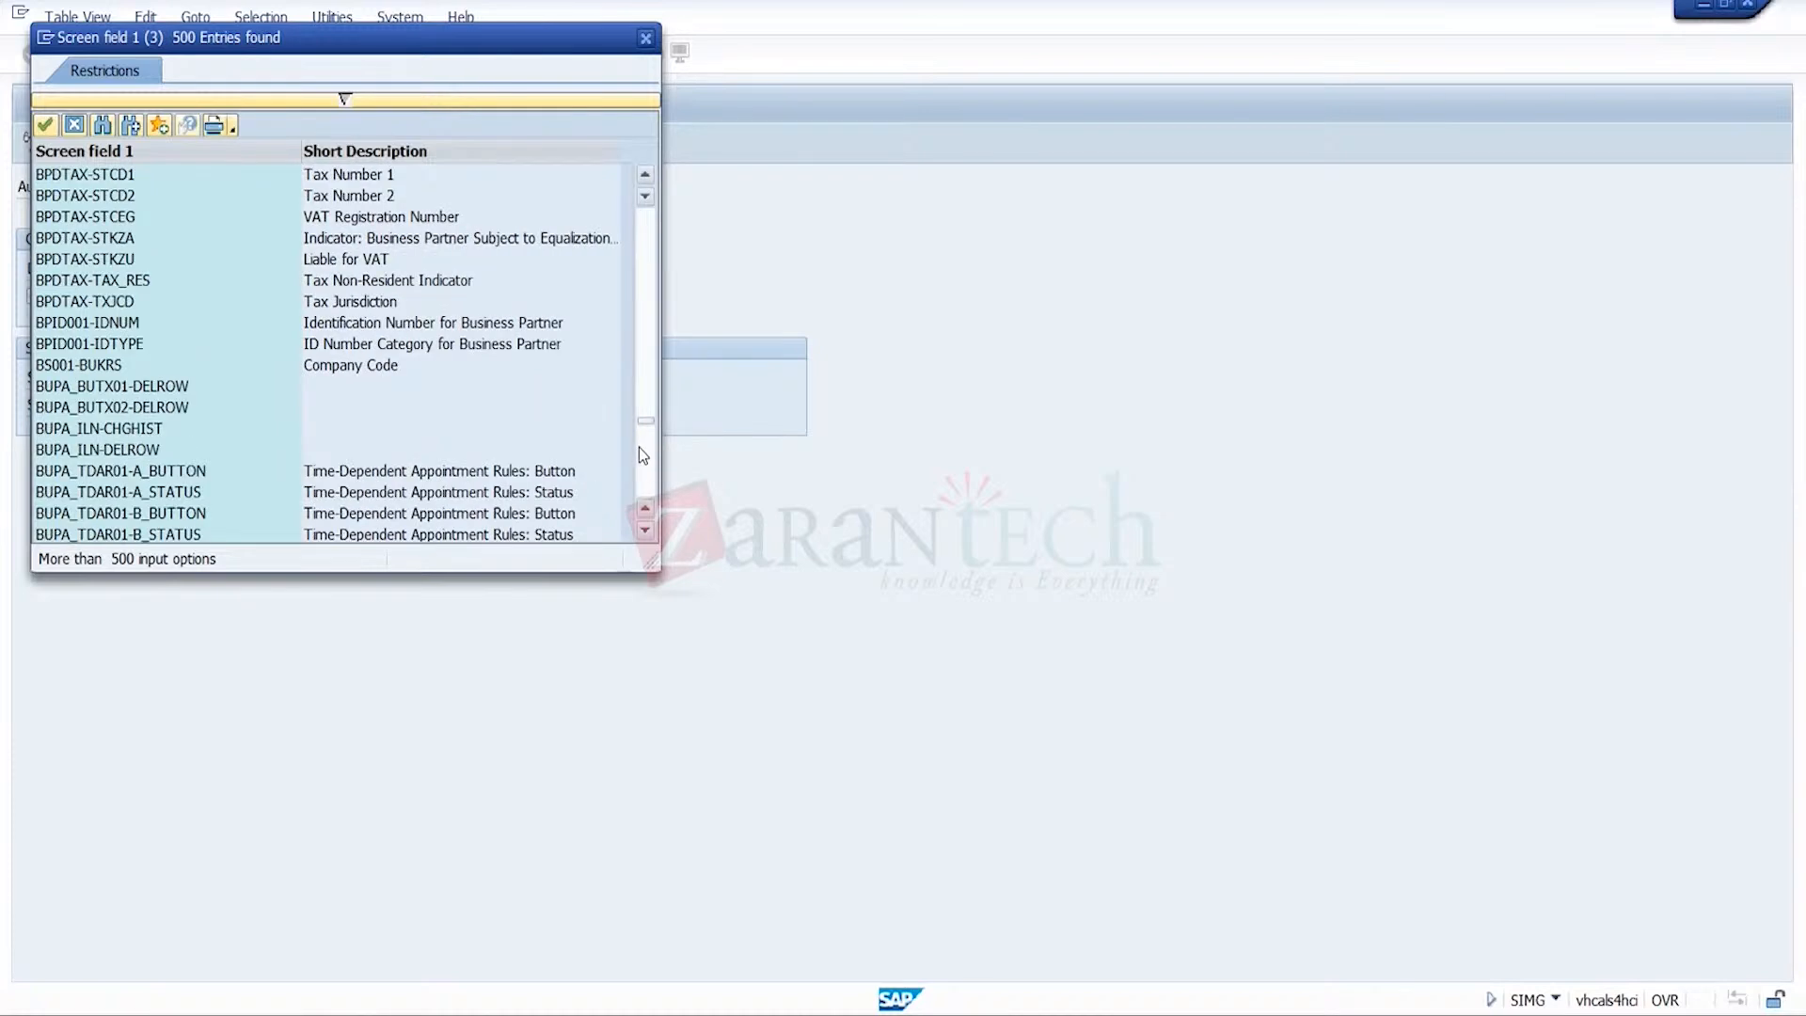
{"action": "left_click", "coordinate": [649, 340]}
{"action": "left_click", "coordinate": [649, 340]}
{"action": "left_click", "coordinate": [646, 341]}
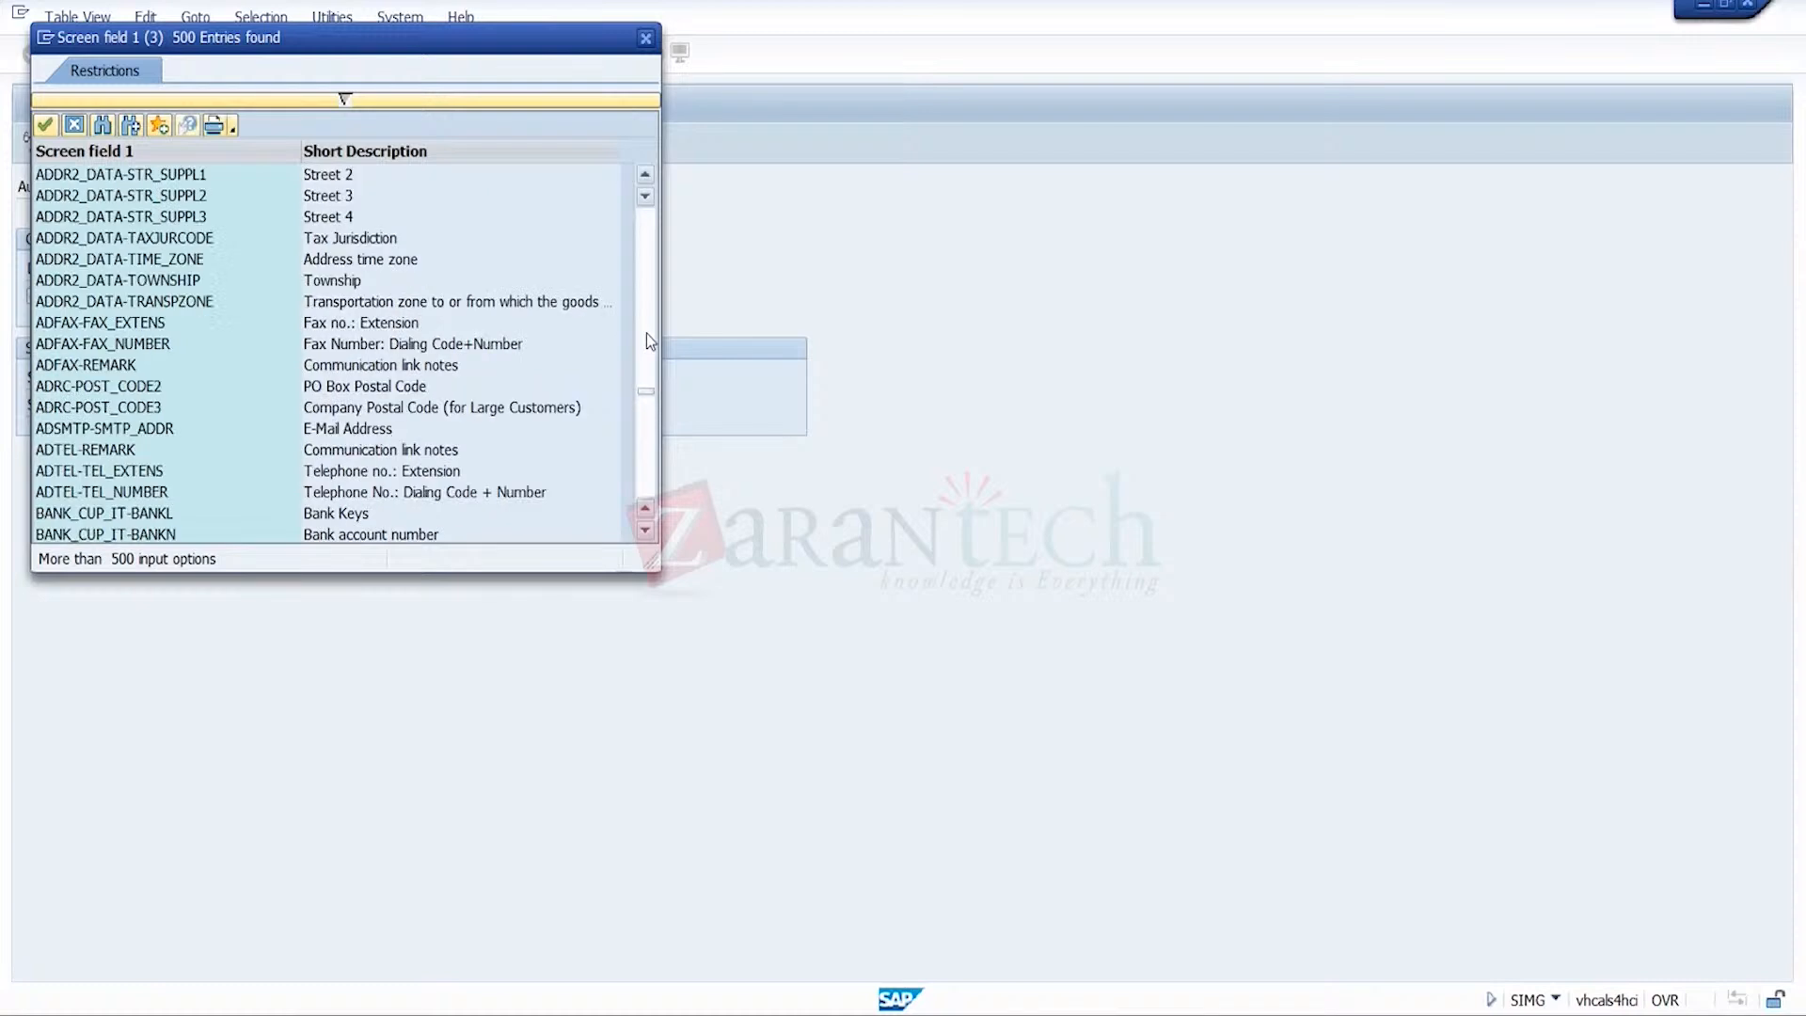
{"action": "left_click", "coordinate": [602, 324]}
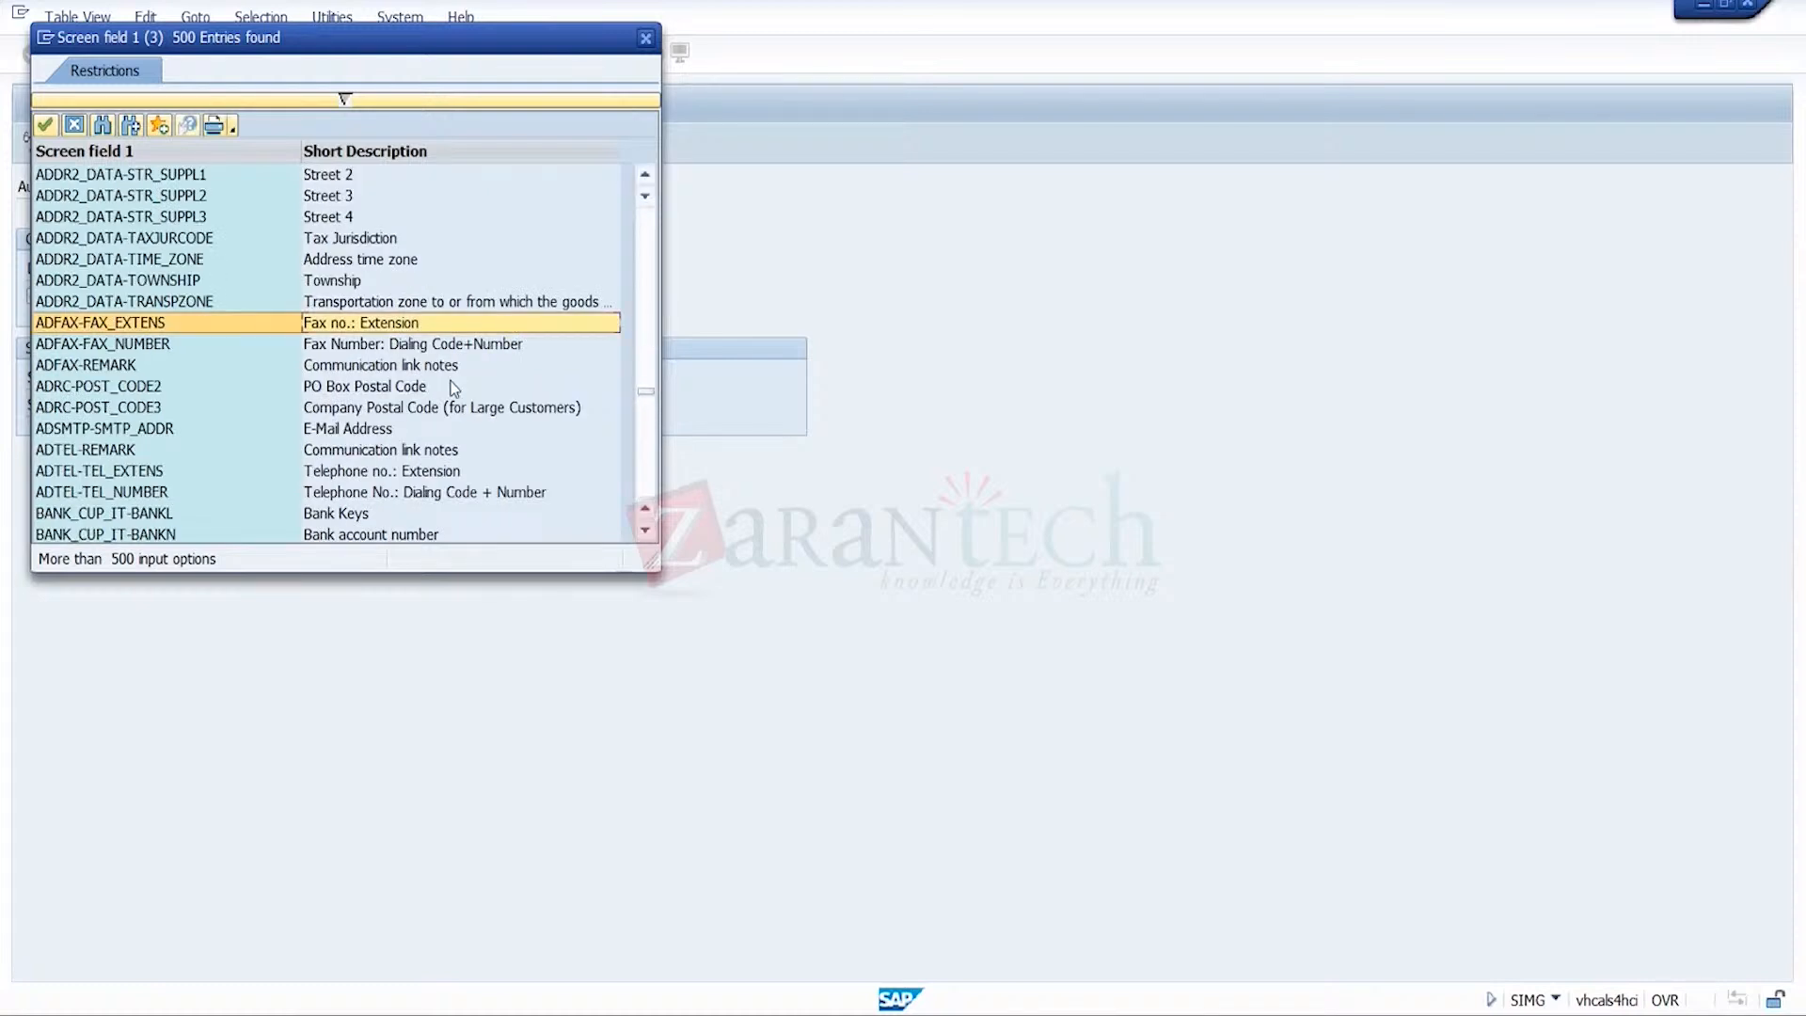
{"action": "left_click", "coordinate": [643, 365]}
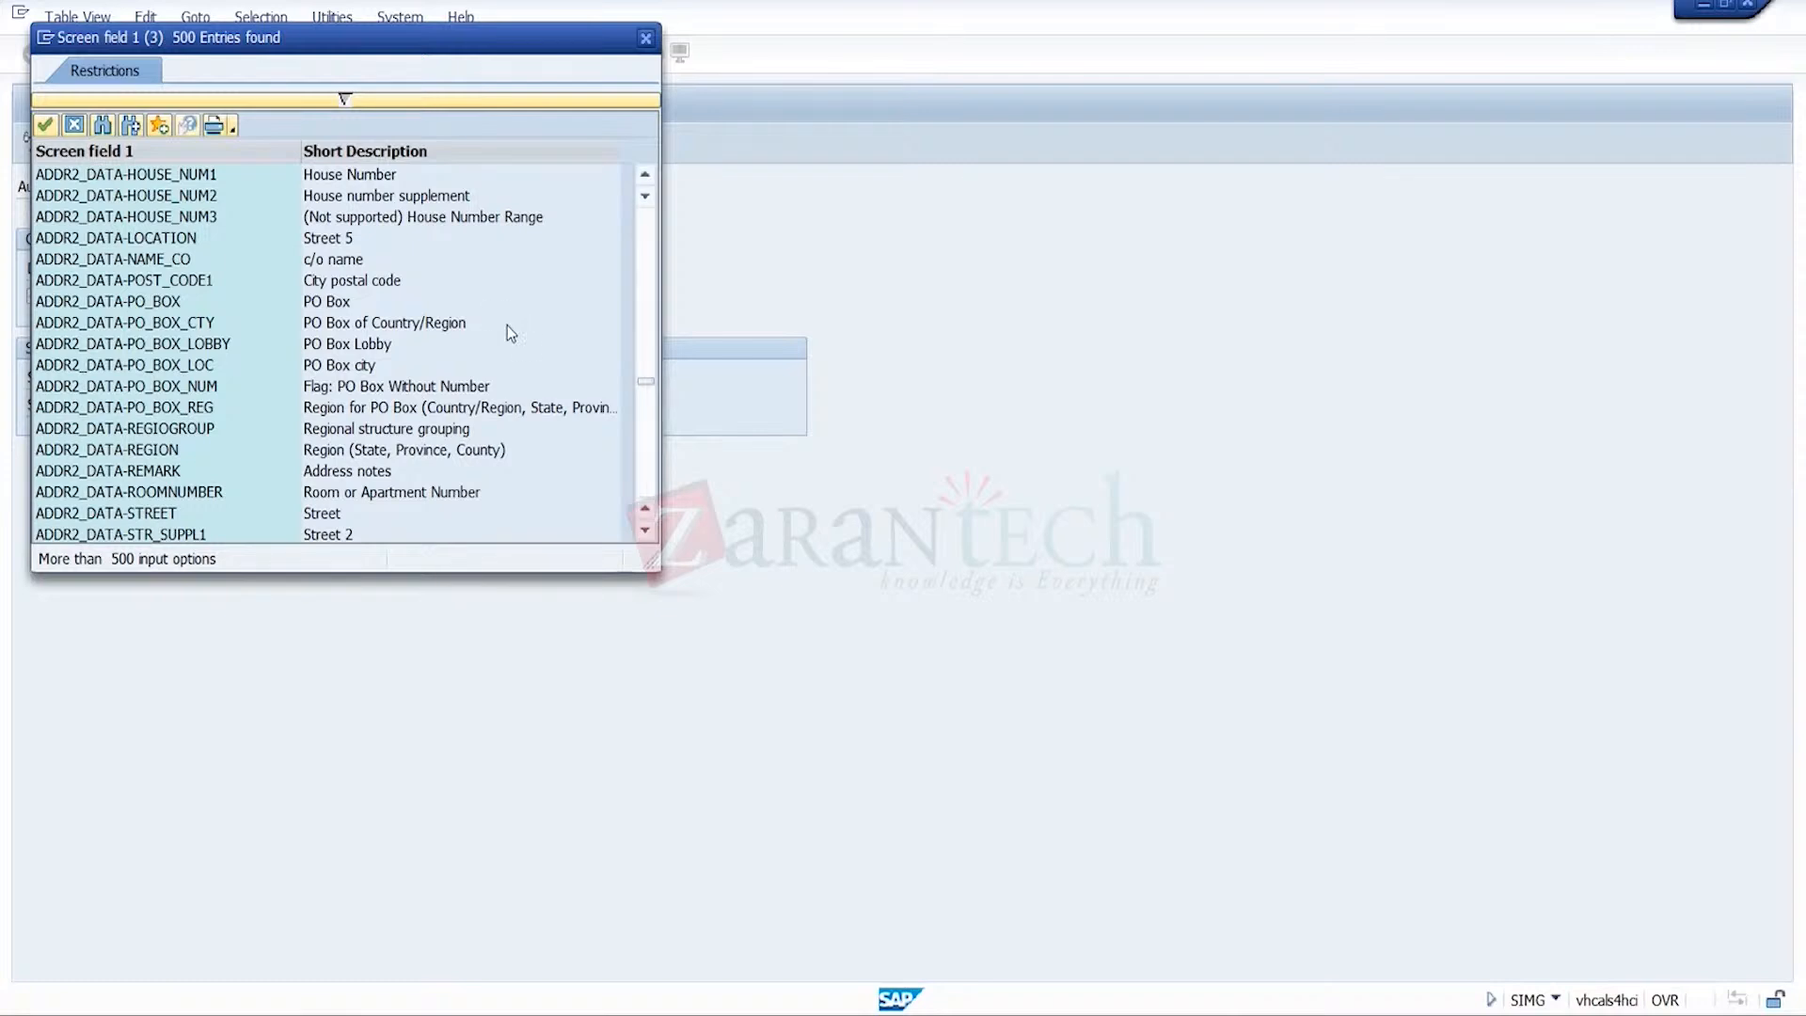
{"action": "left_click", "coordinate": [647, 313]}
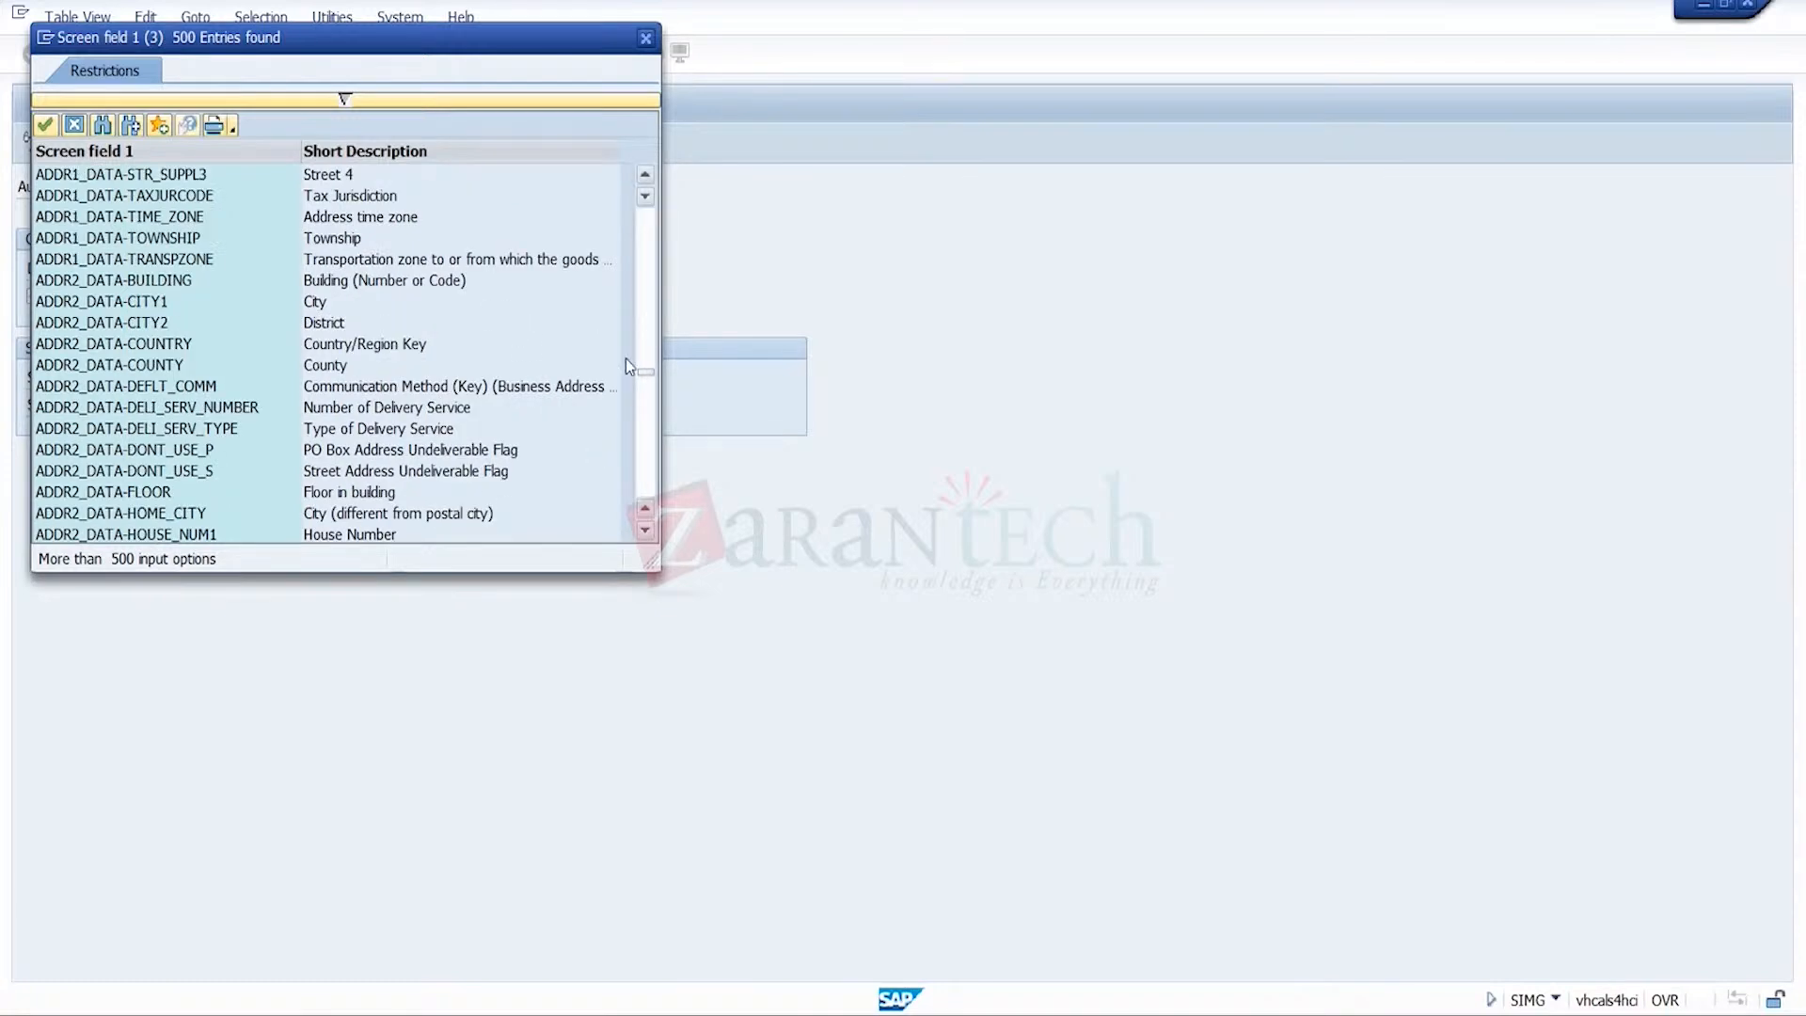
{"action": "left_click", "coordinate": [322, 306]}
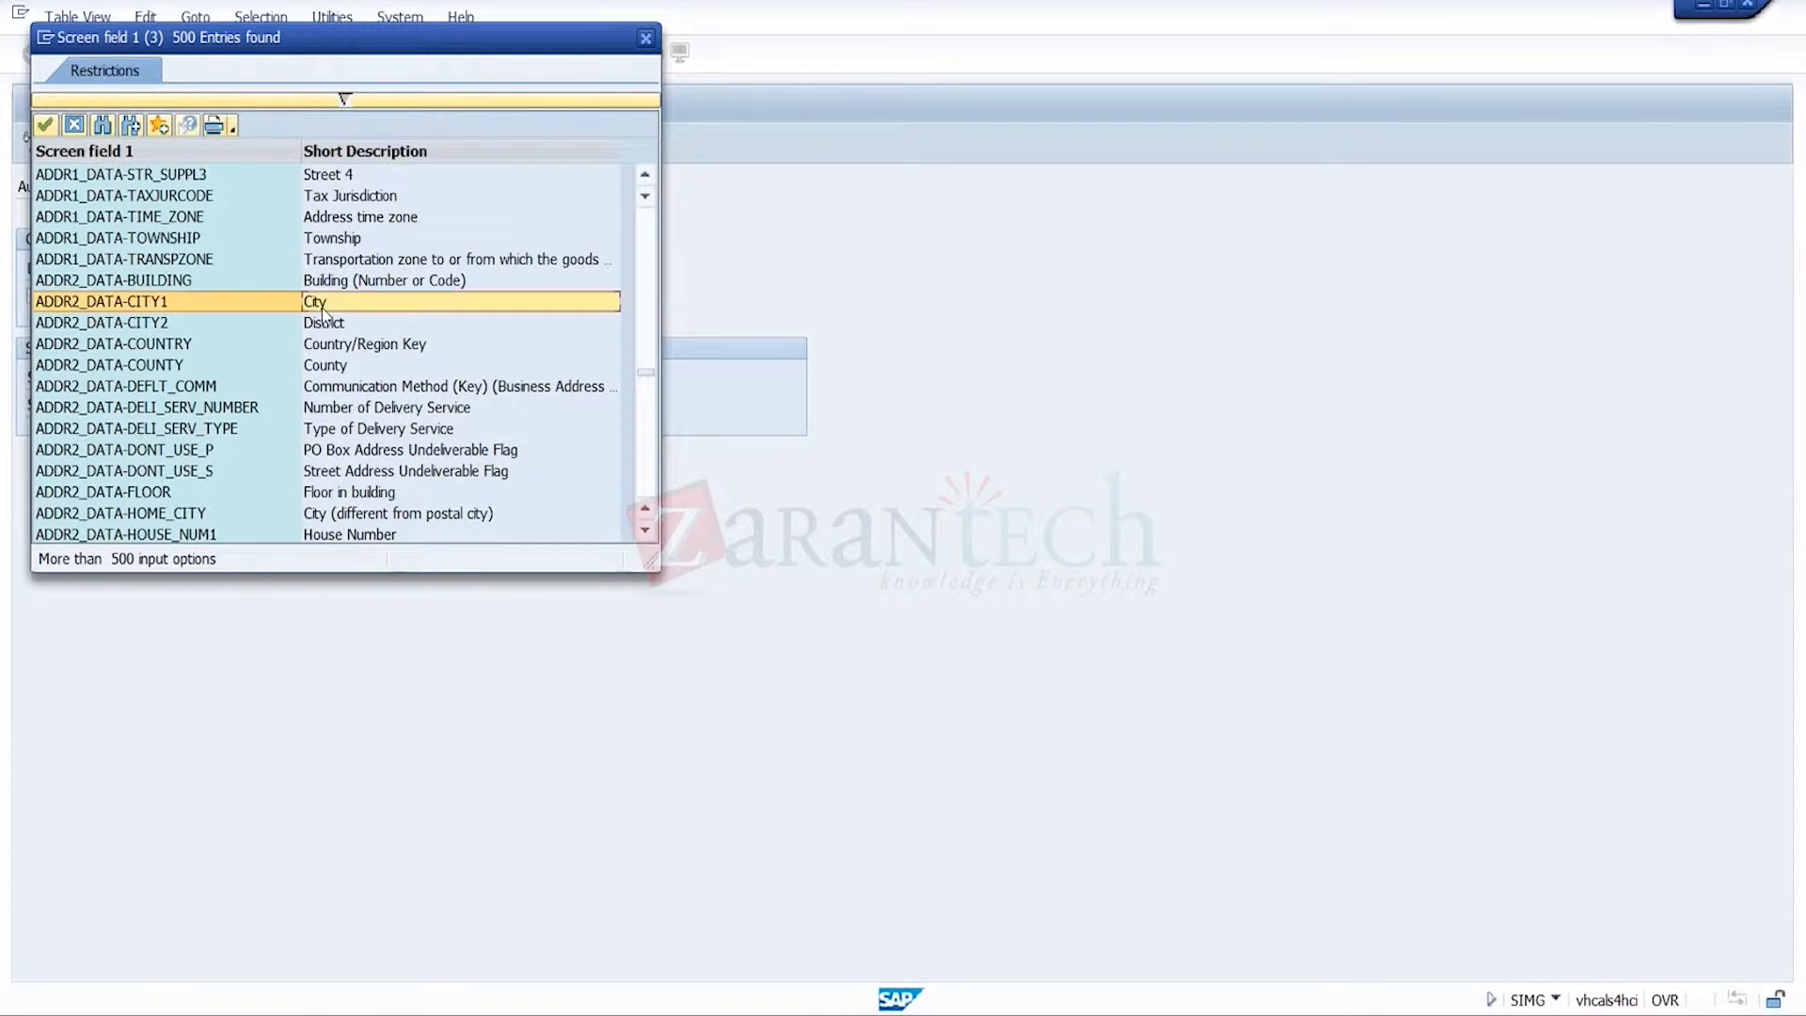
{"action": "left_click", "coordinate": [146, 305]}
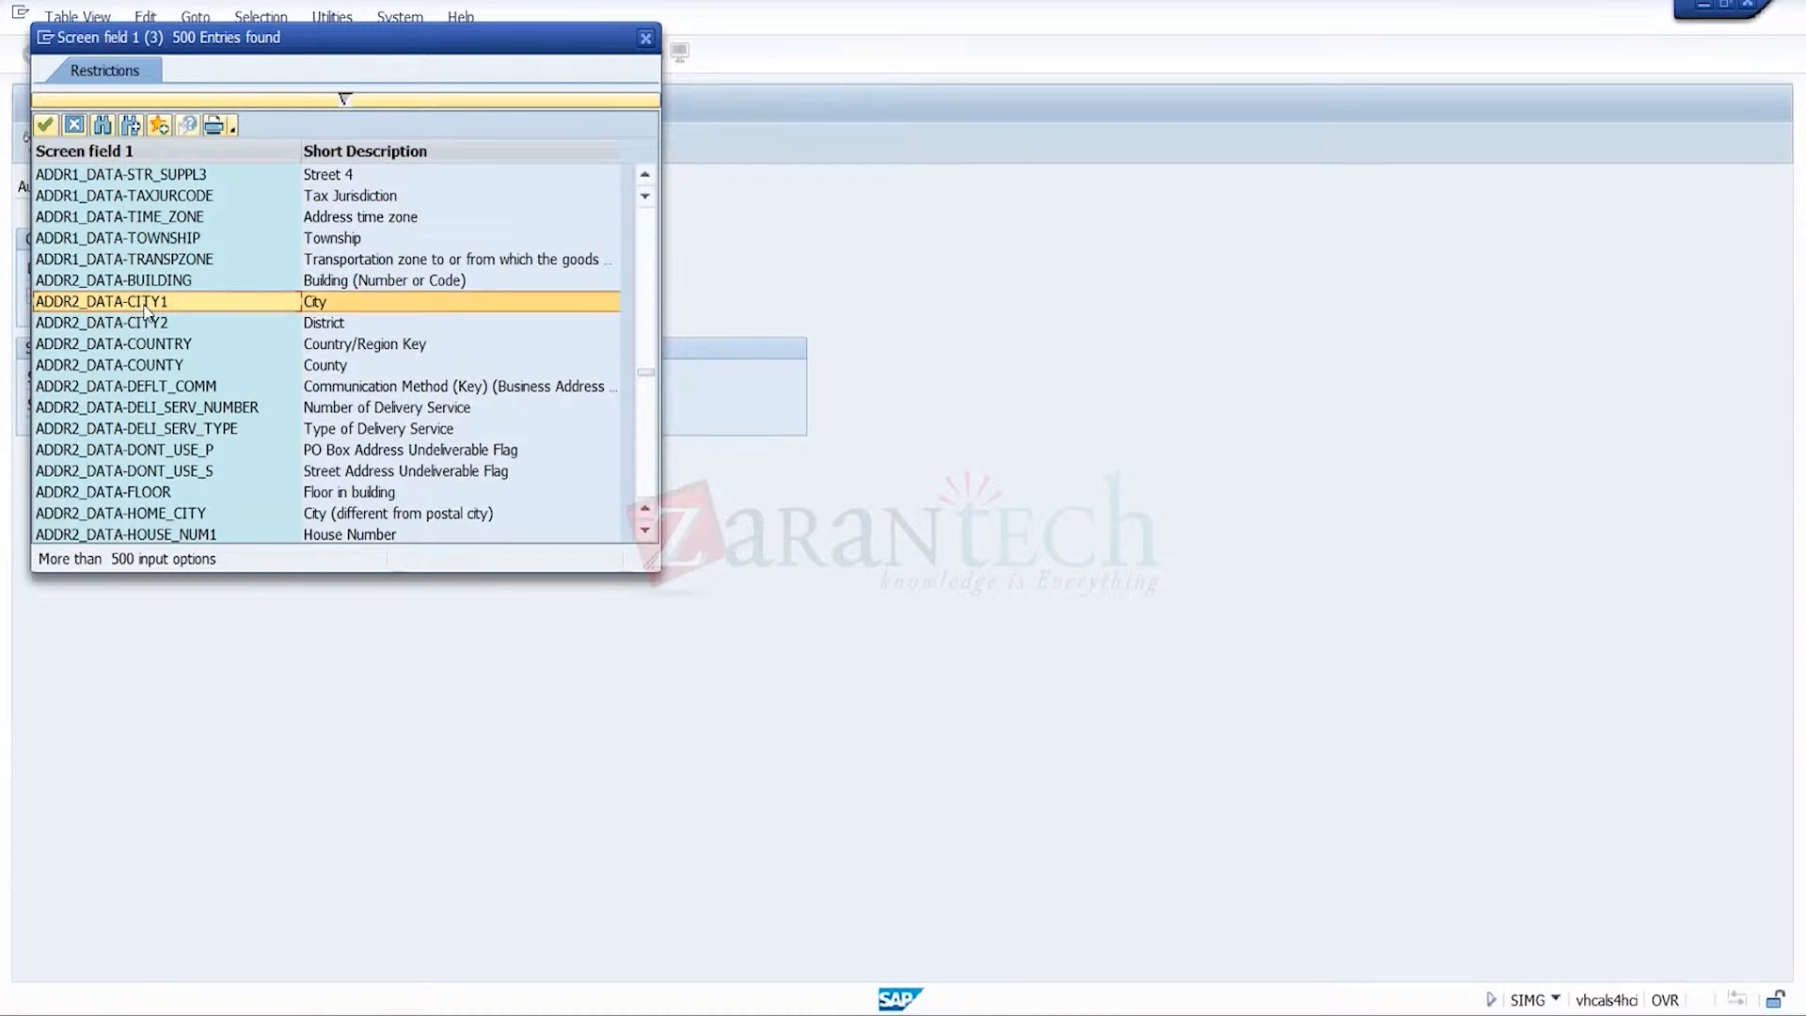
{"action": "double_click", "coordinate": [146, 305]}
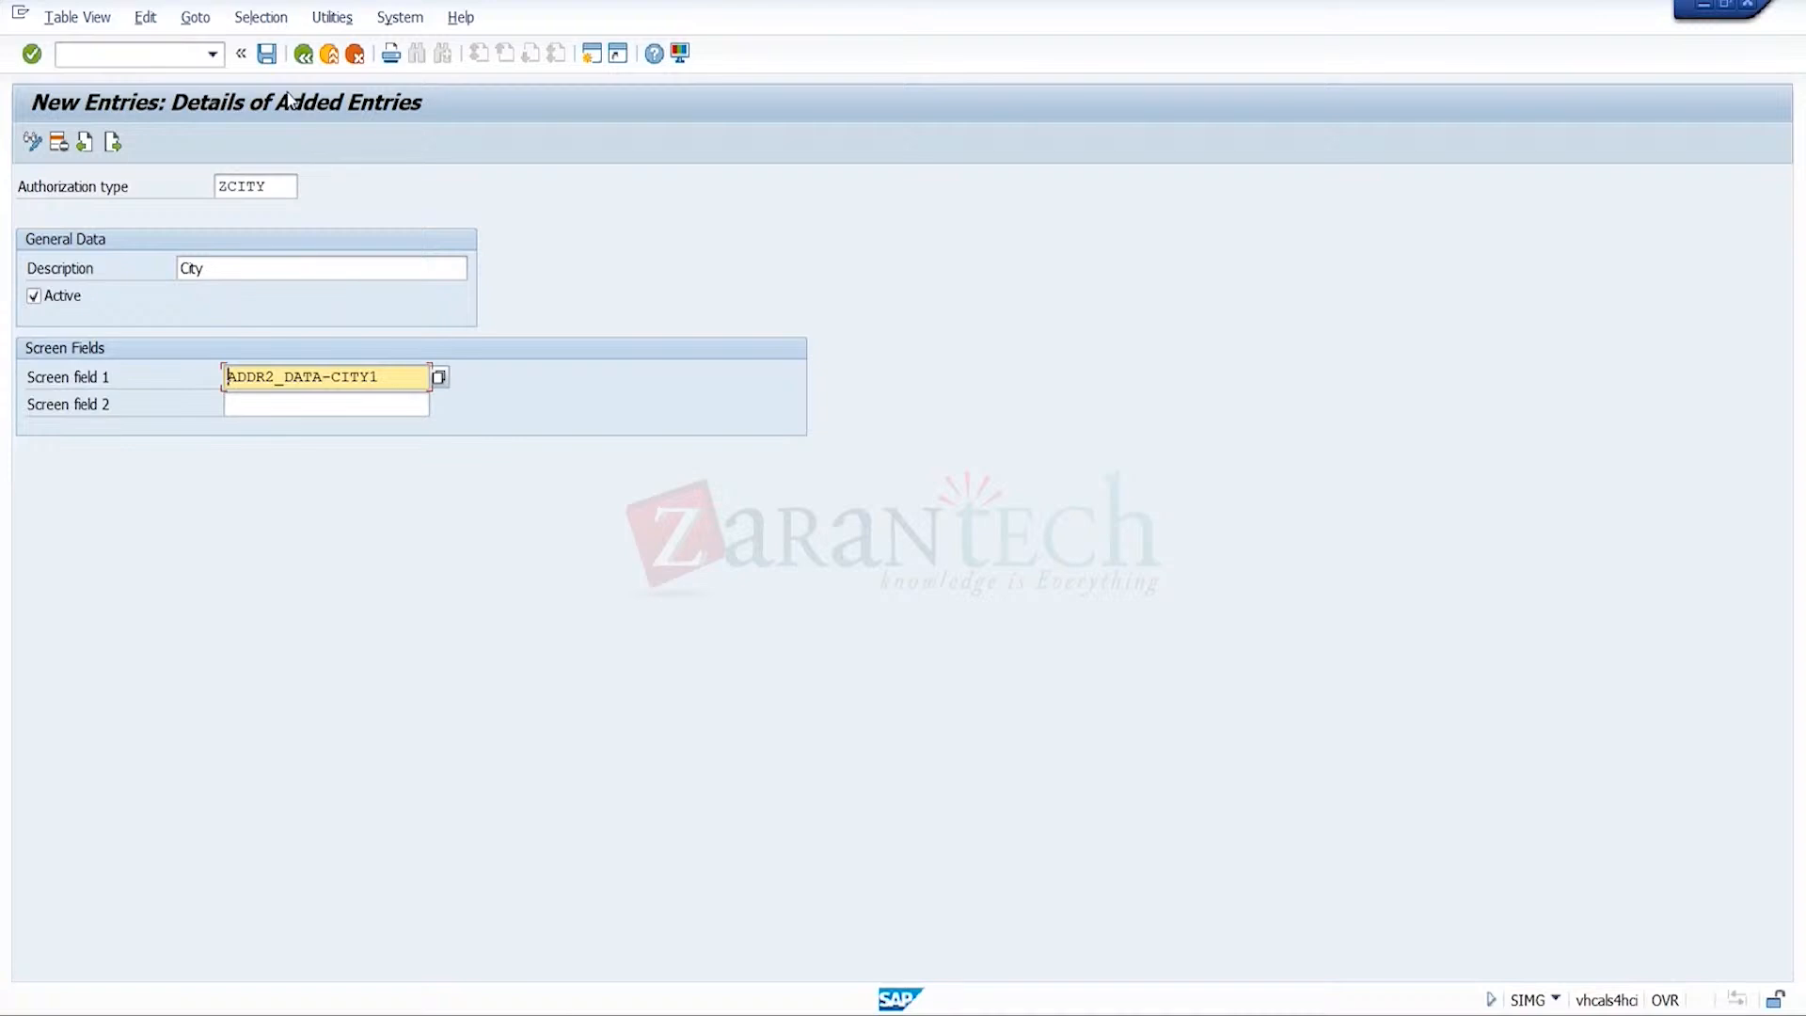
- Save authorization type ZCITY under the proposed customizing request and return to the customizing structure
{"action": "left_click", "coordinate": [267, 54]}
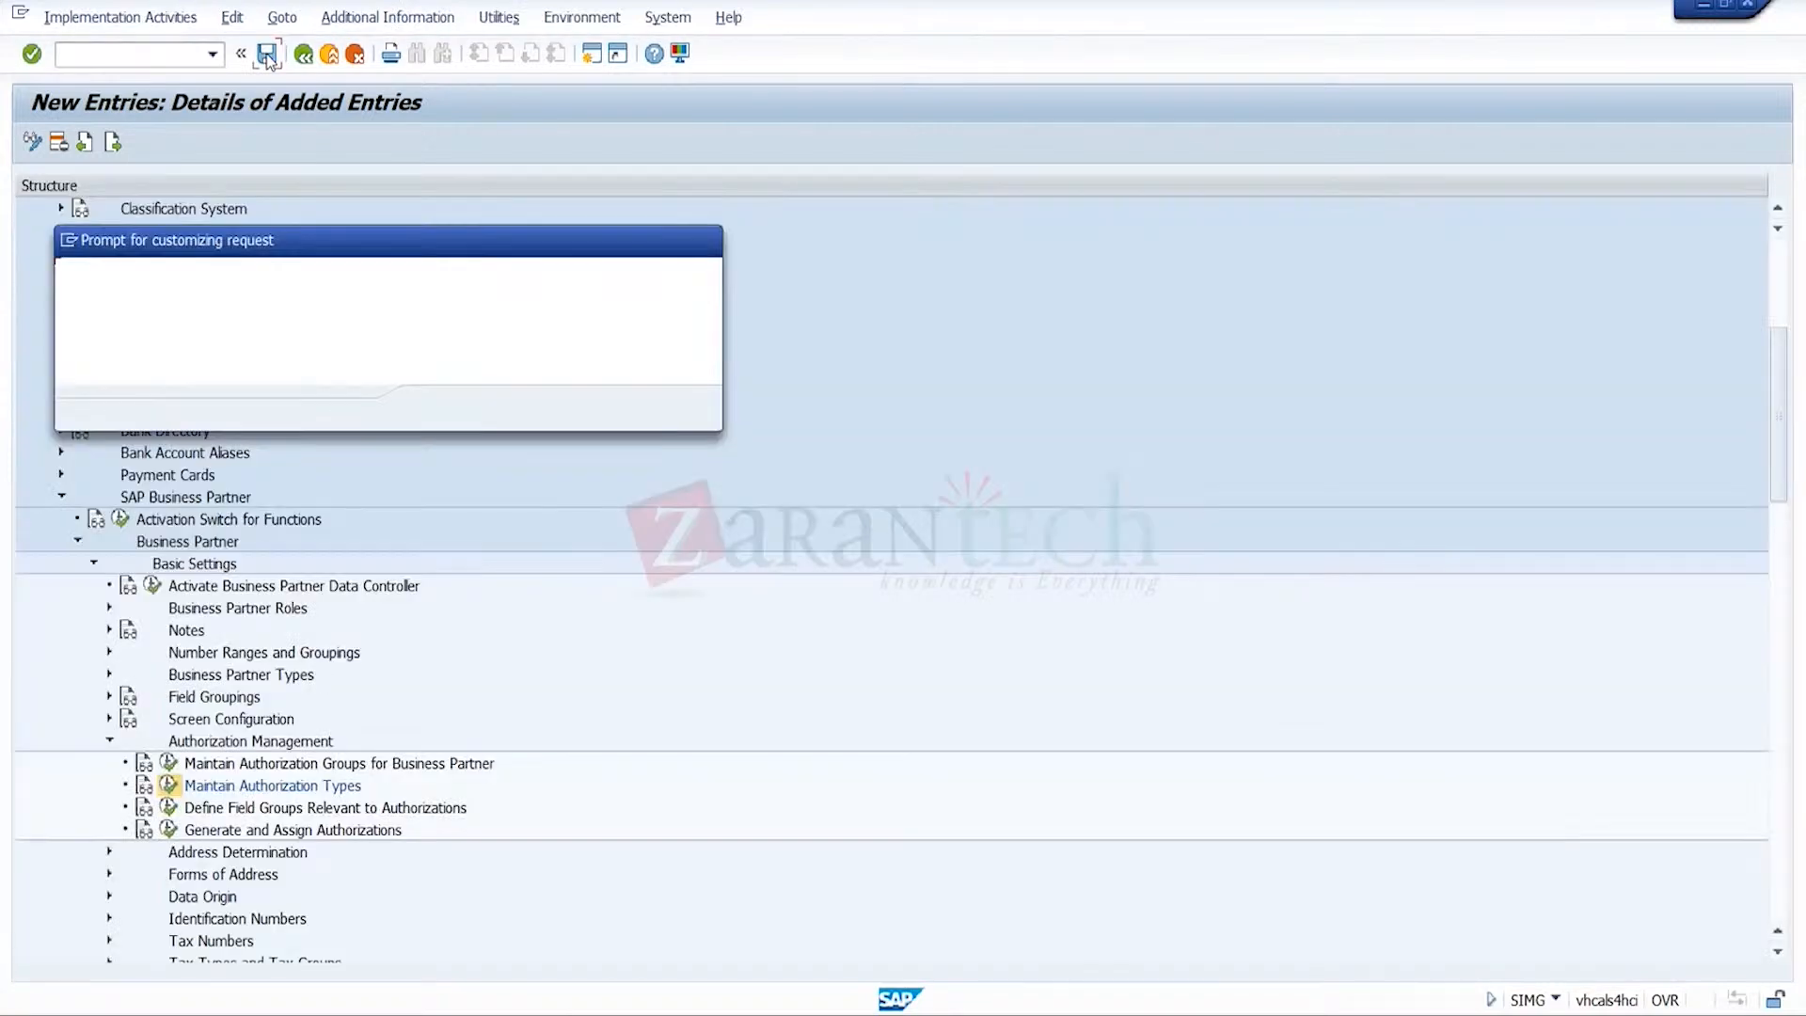
{"action": "left_click", "coordinate": [438, 410]}
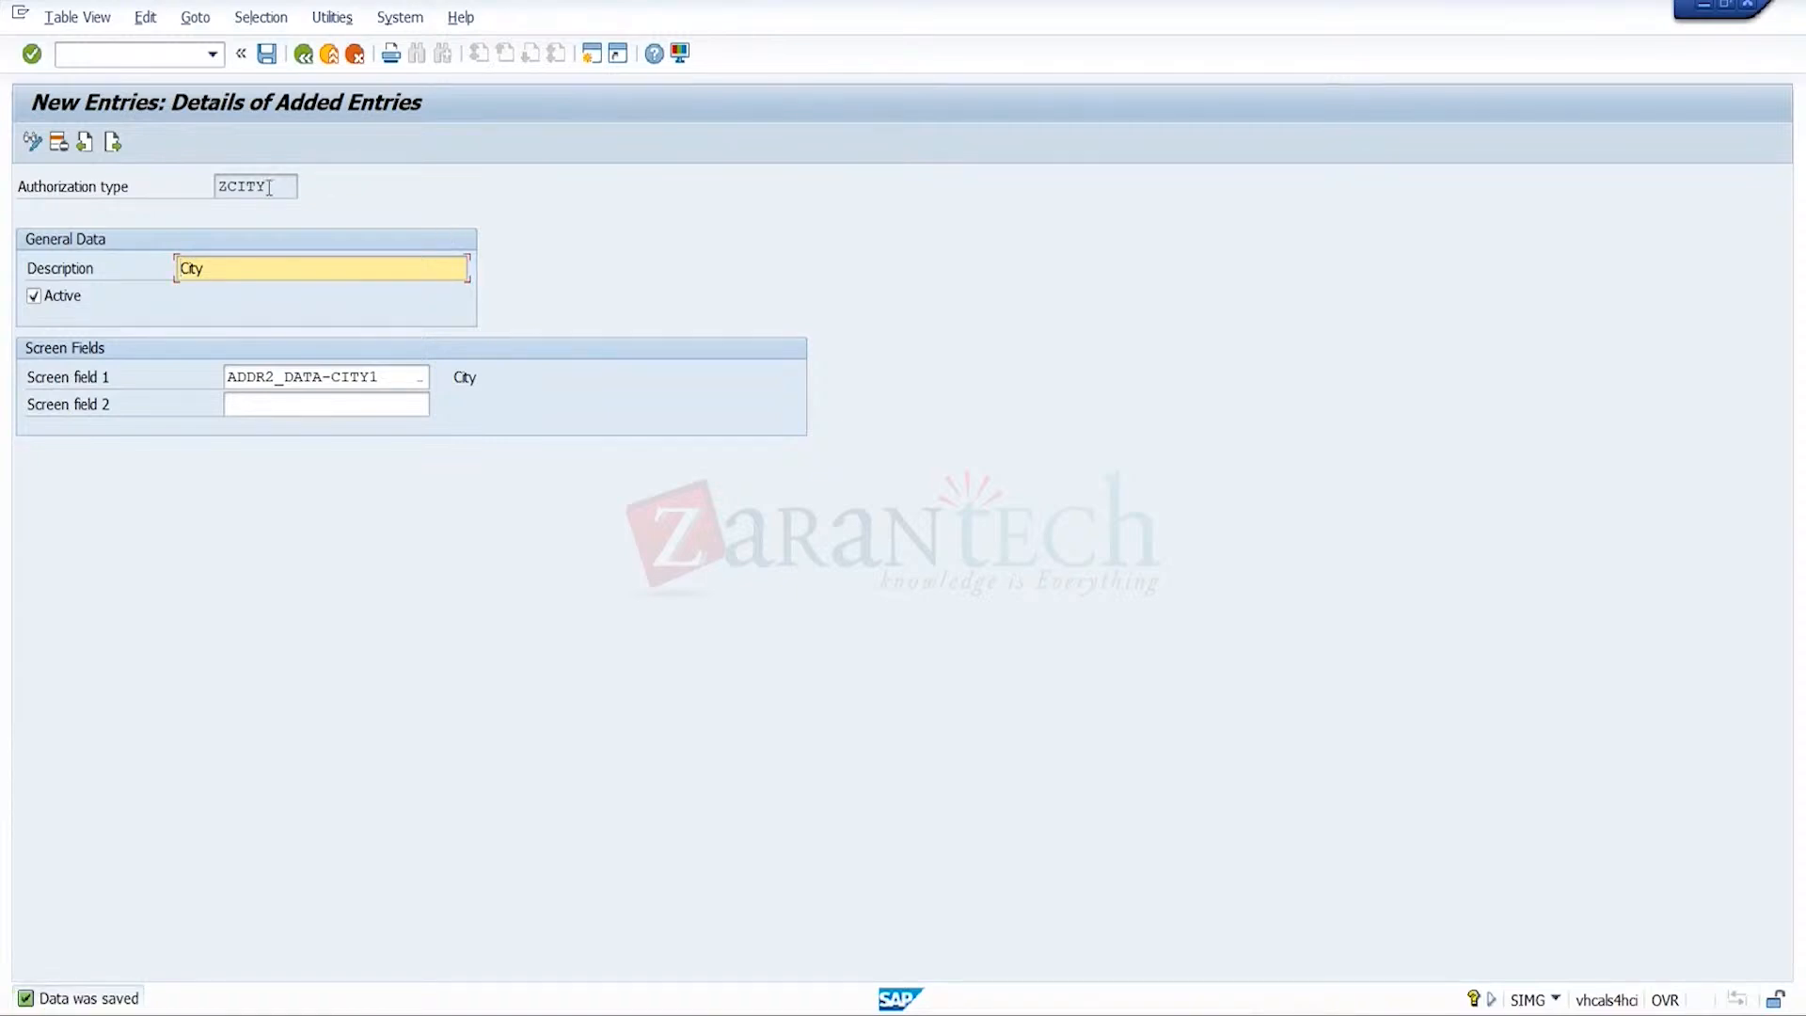
{"action": "left_click_drag", "start_coordinate": [274, 186], "coordinate": [167, 190]}
{"action": "left_click", "coordinate": [167, 190]}
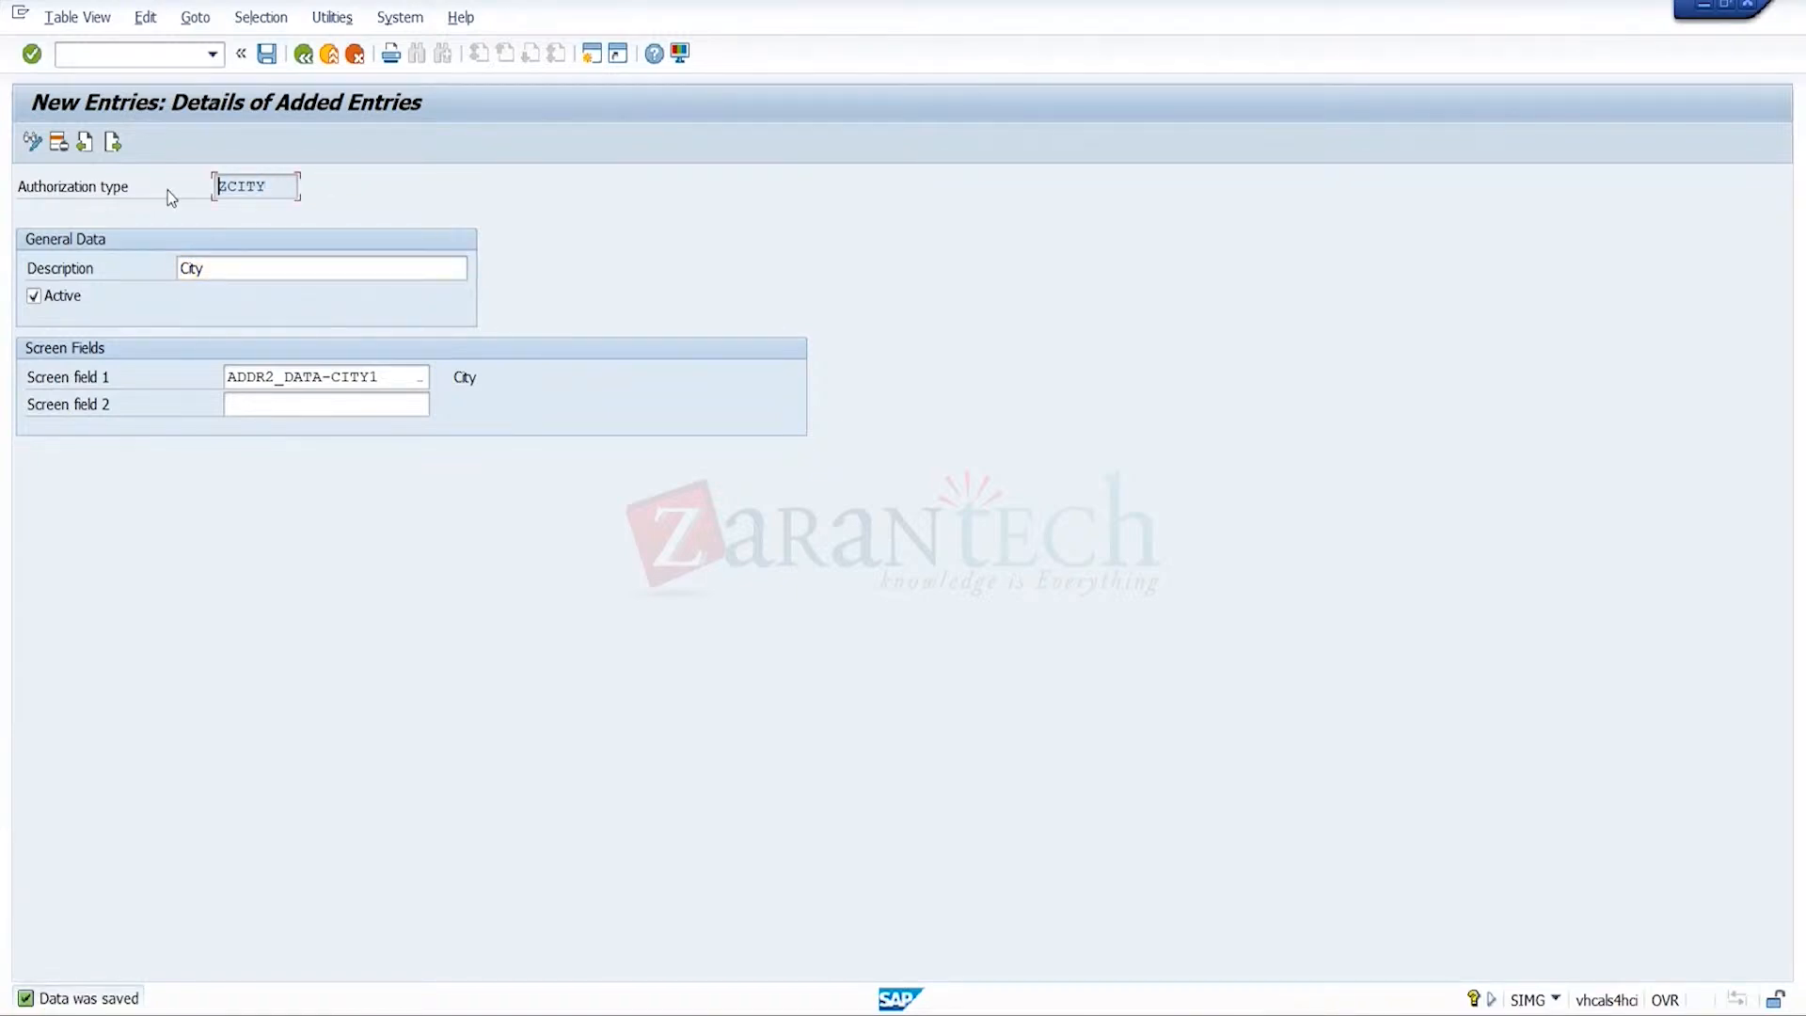
{"action": "left_click", "coordinate": [313, 62]}
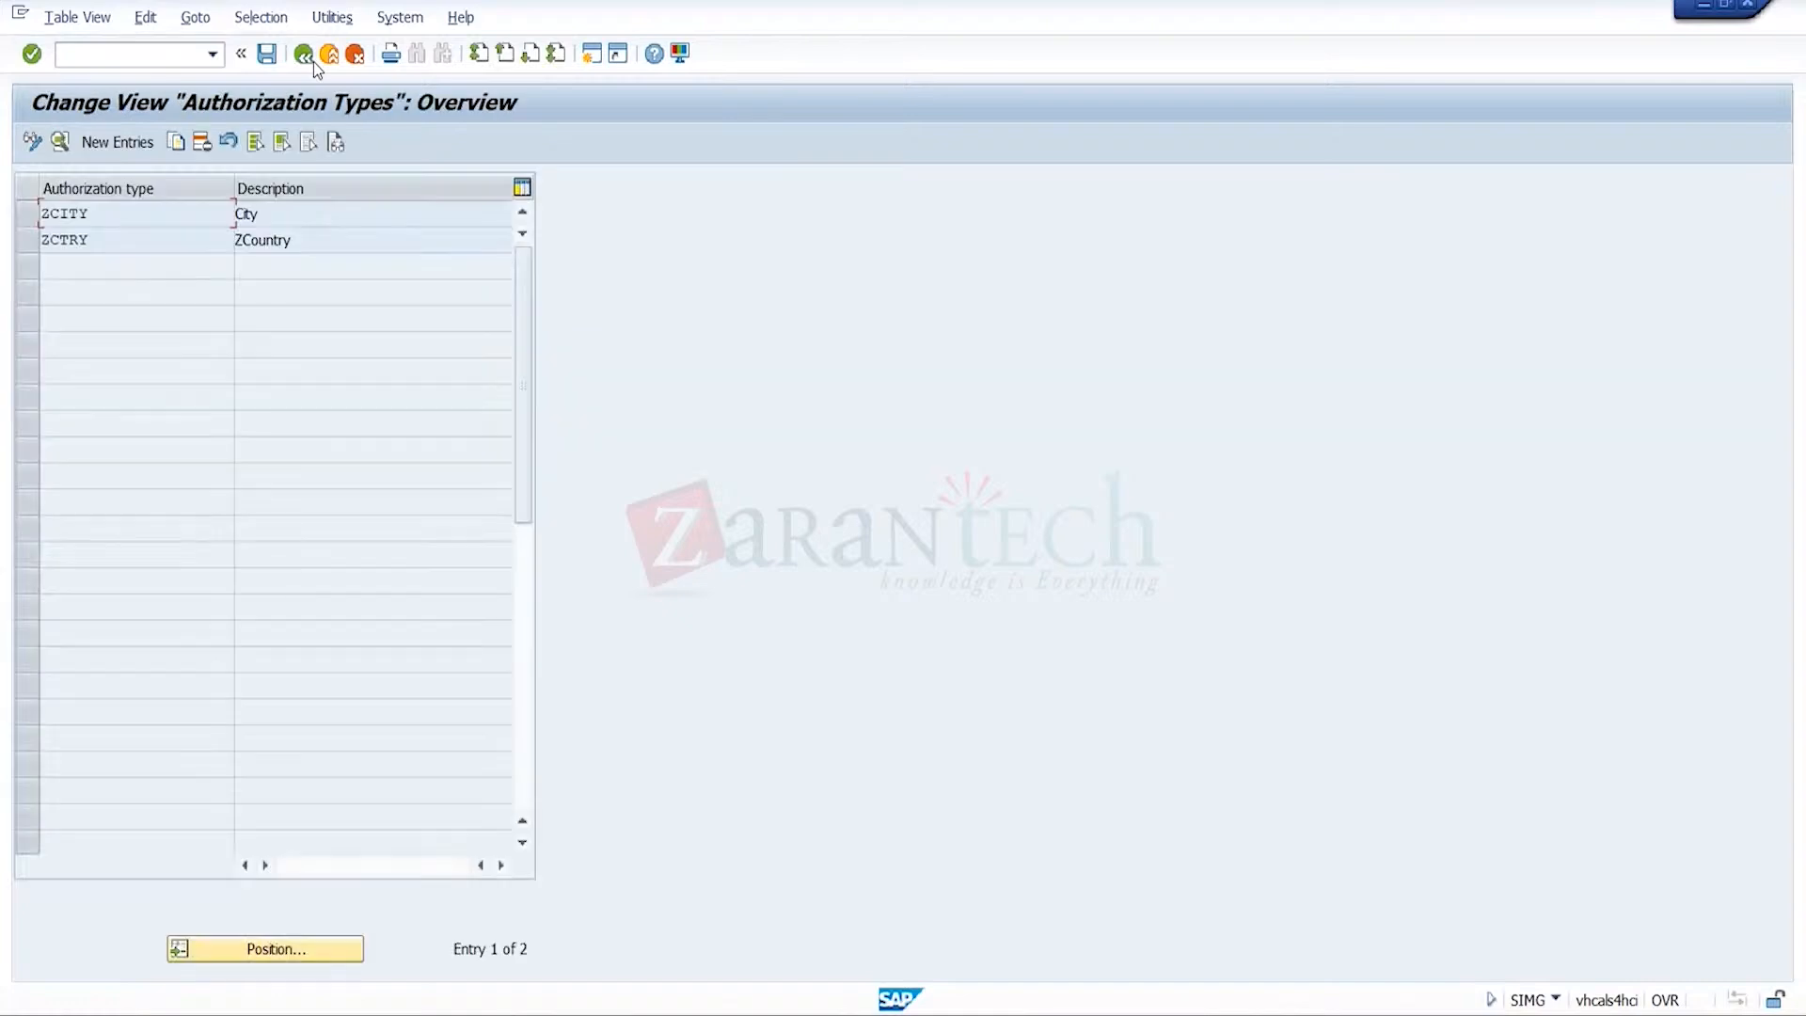
{"action": "left_click", "coordinate": [299, 59]}
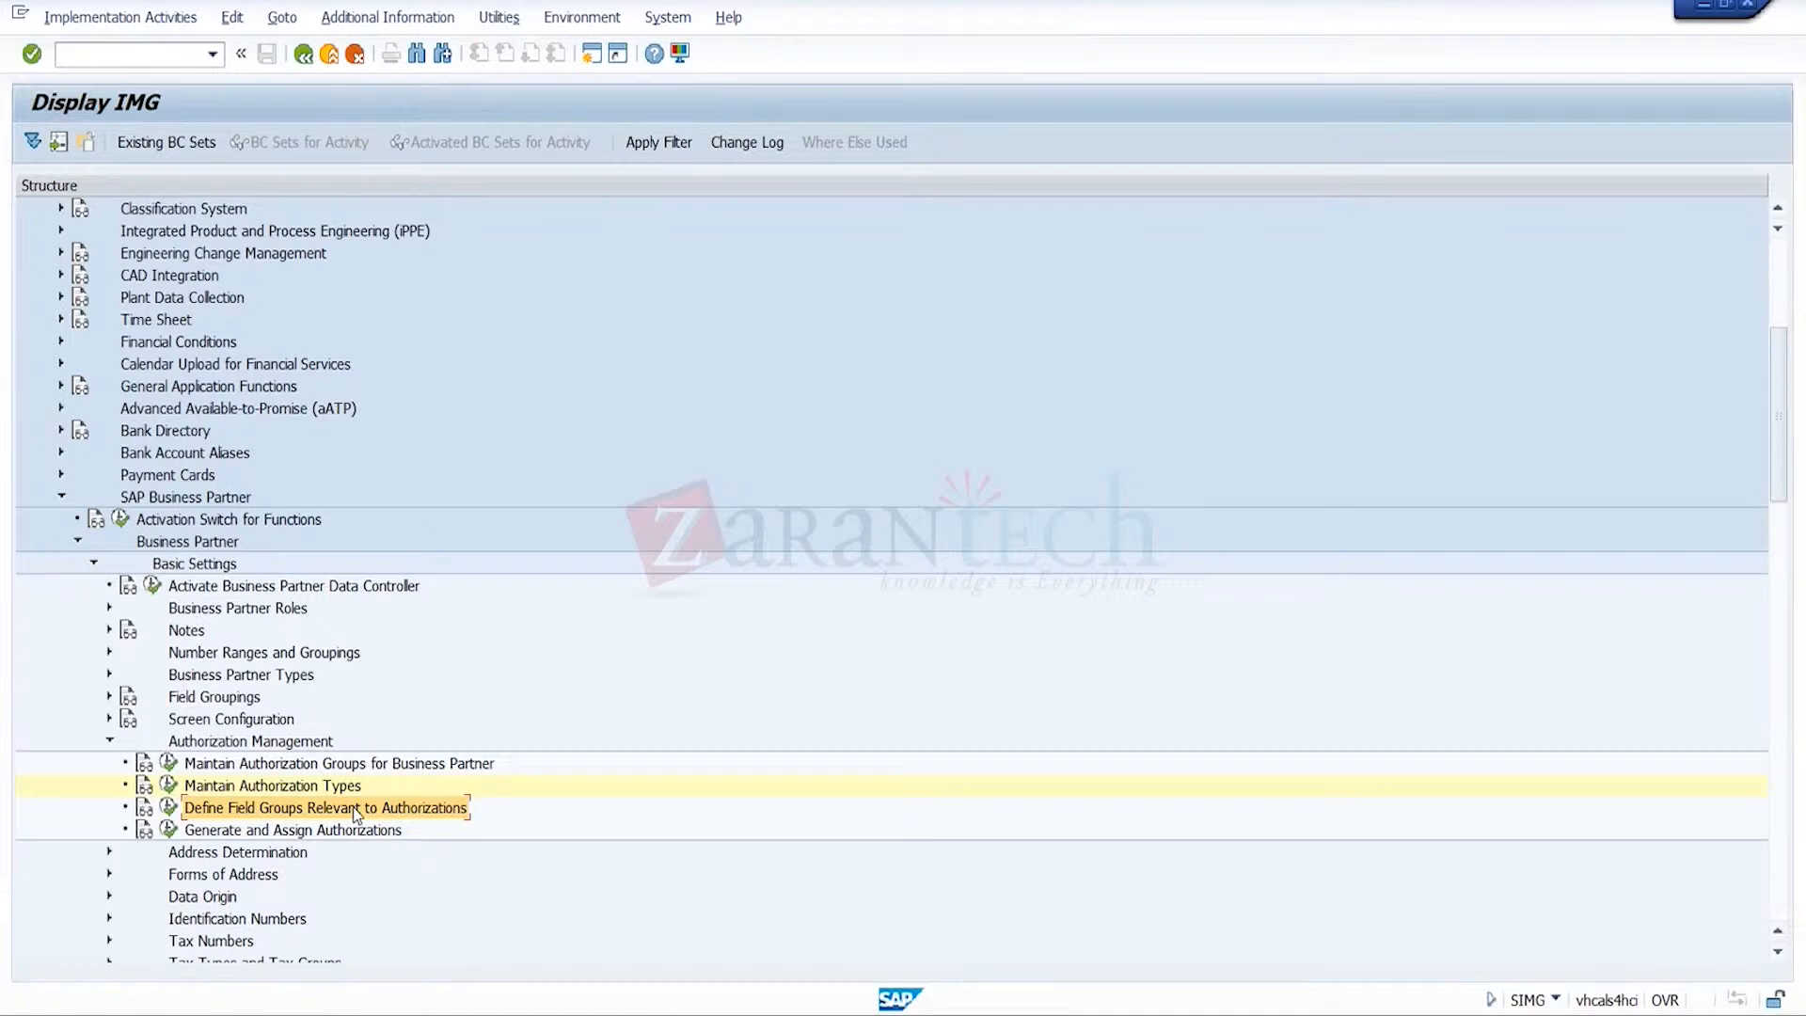
- Open Define Field Groups Relevant to Authorizations and add field group 65, Address: City, as a new entry
{"action": "left_click", "coordinate": [168, 812]}
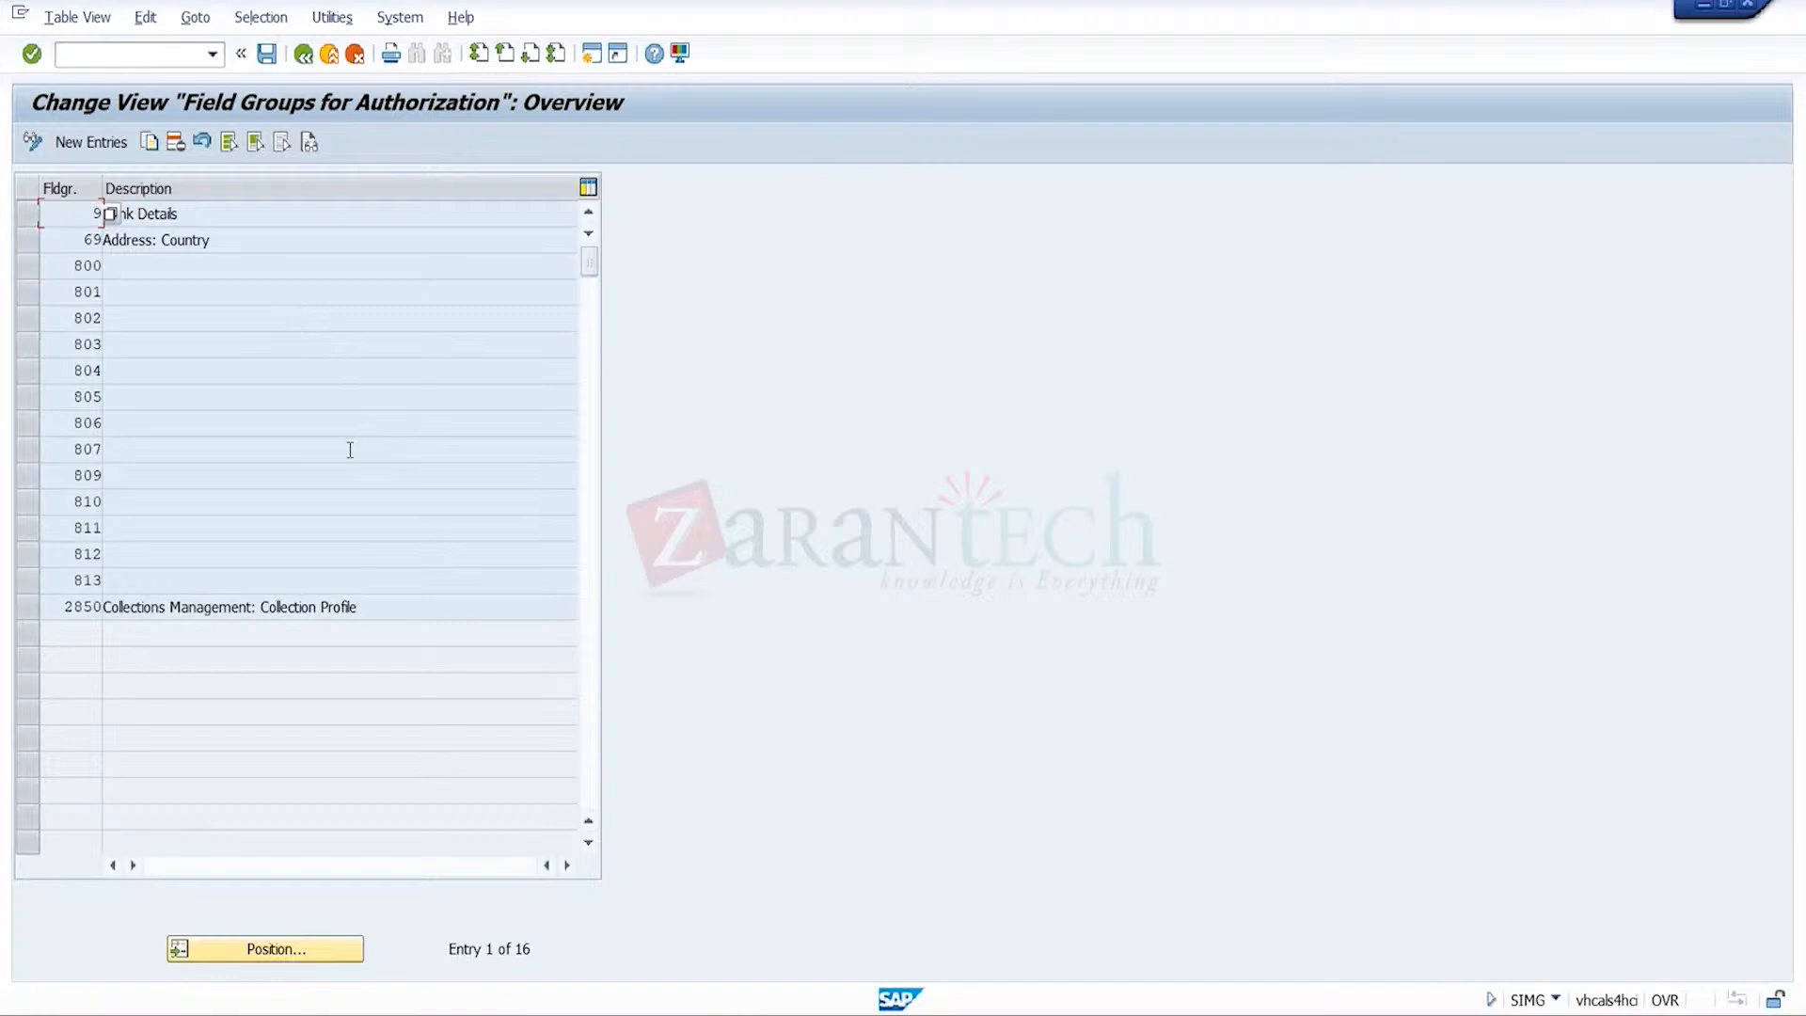
{"action": "left_click", "coordinate": [255, 238]}
{"action": "left_click", "coordinate": [112, 144]}
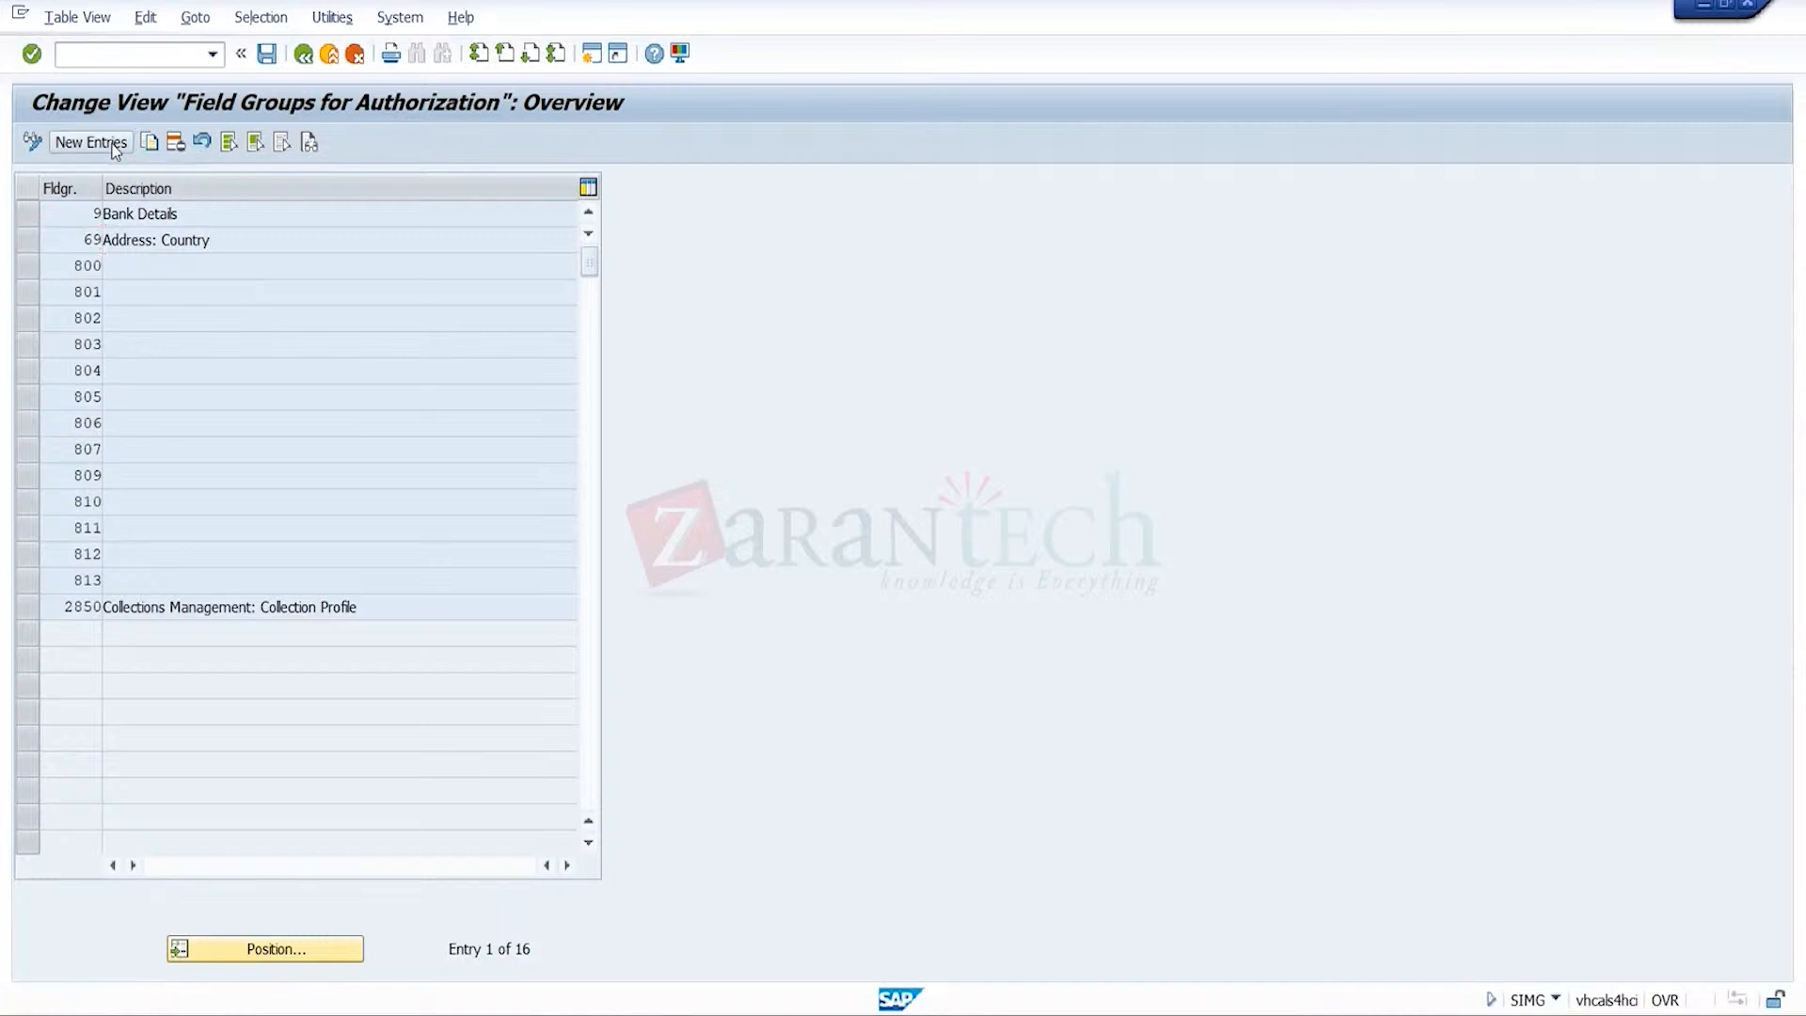
{"action": "left_click", "coordinate": [111, 216]}
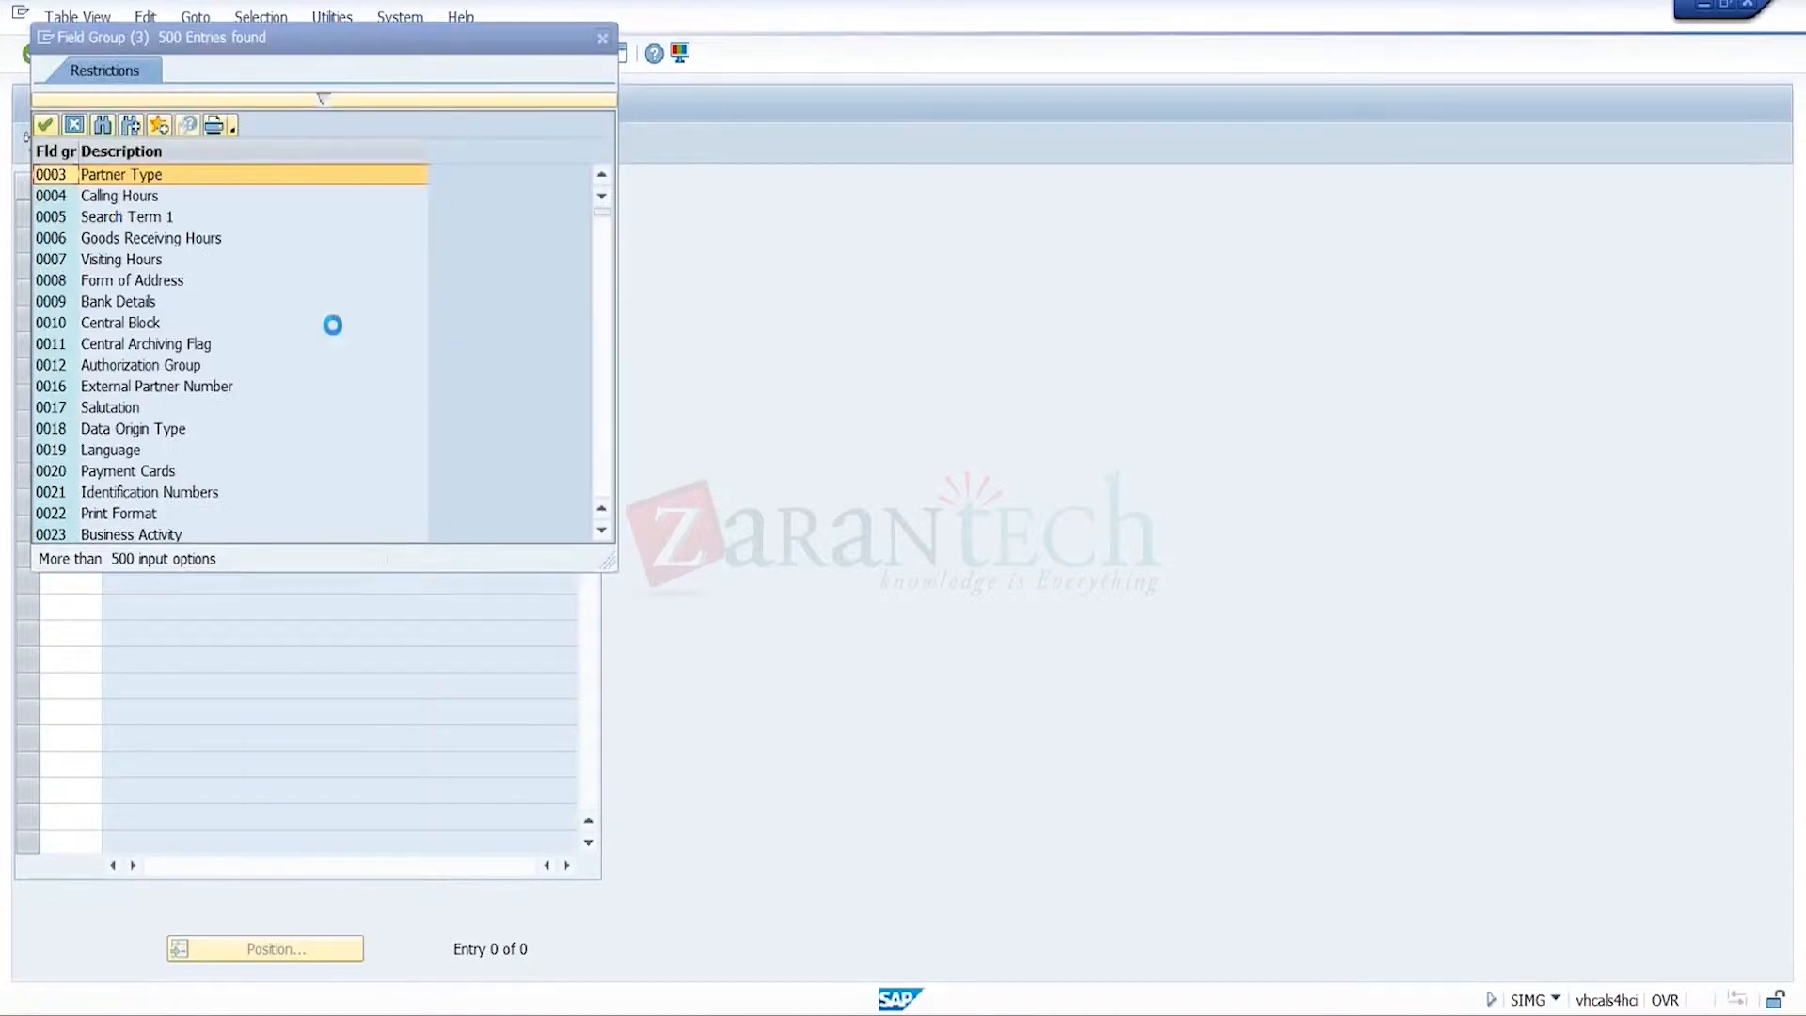
{"action": "left_click", "coordinate": [604, 466]}
{"action": "left_click", "coordinate": [604, 466]}
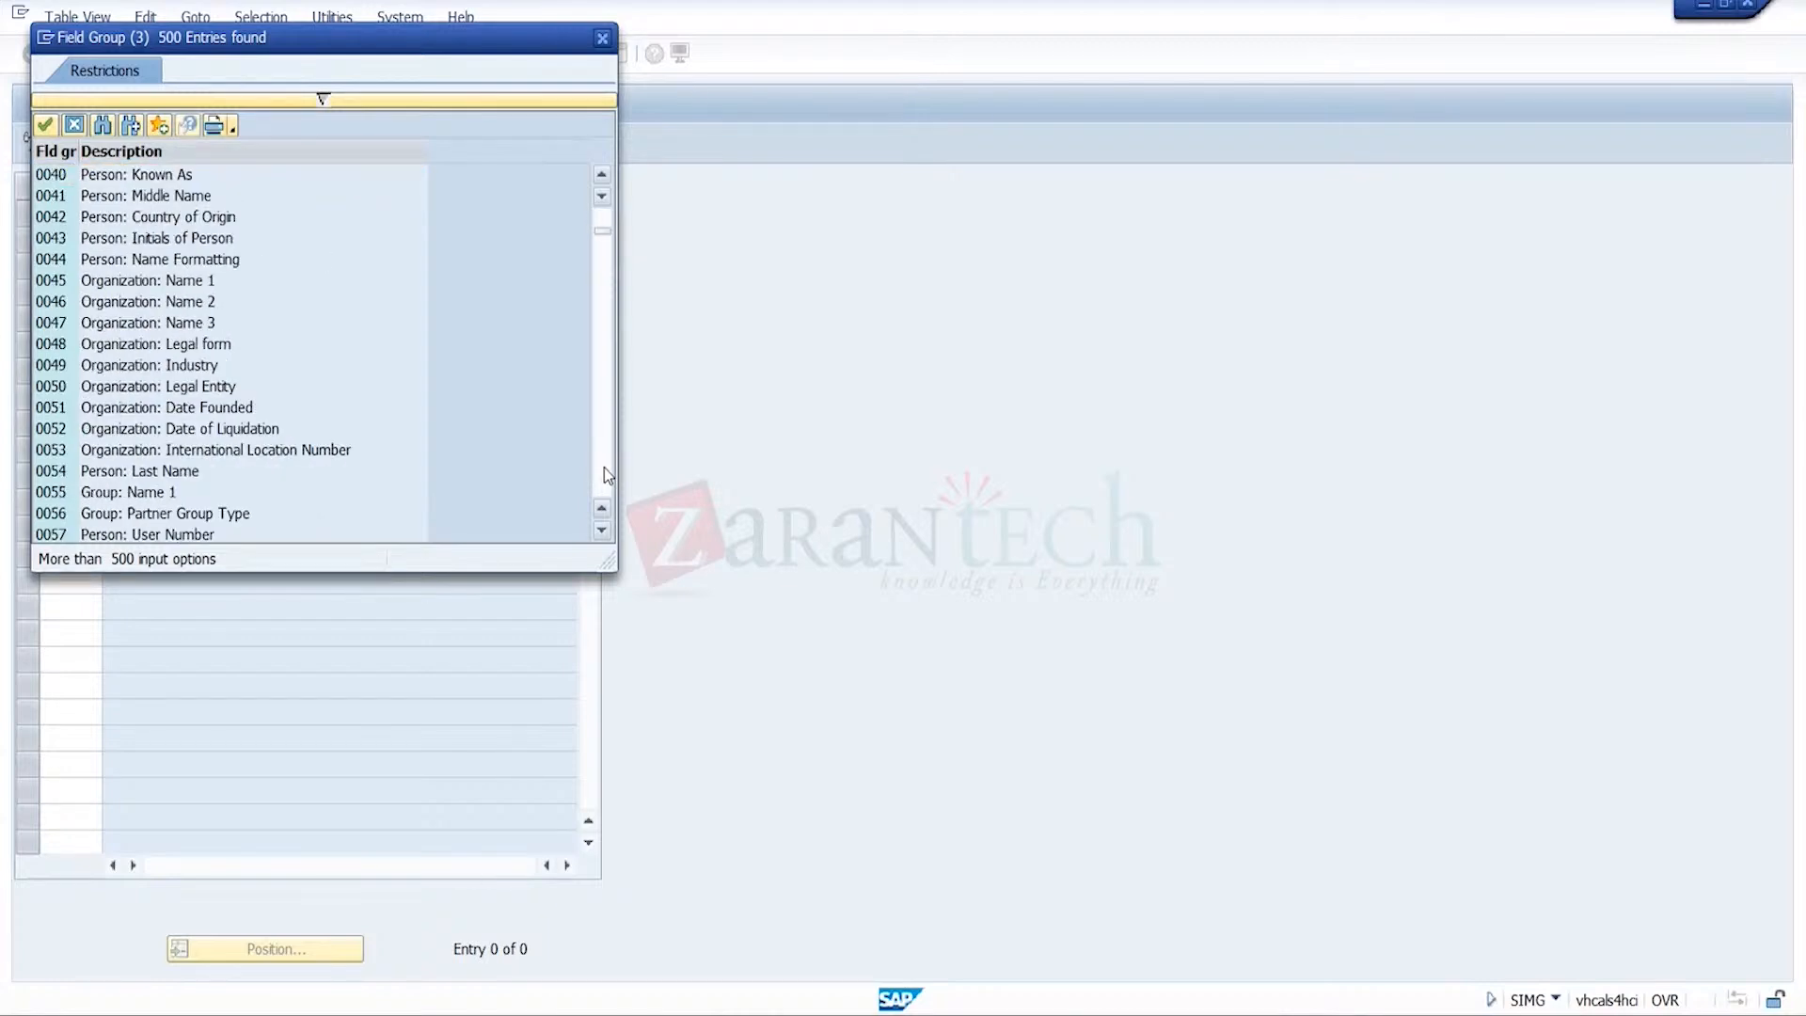
{"action": "left_click", "coordinate": [604, 467]}
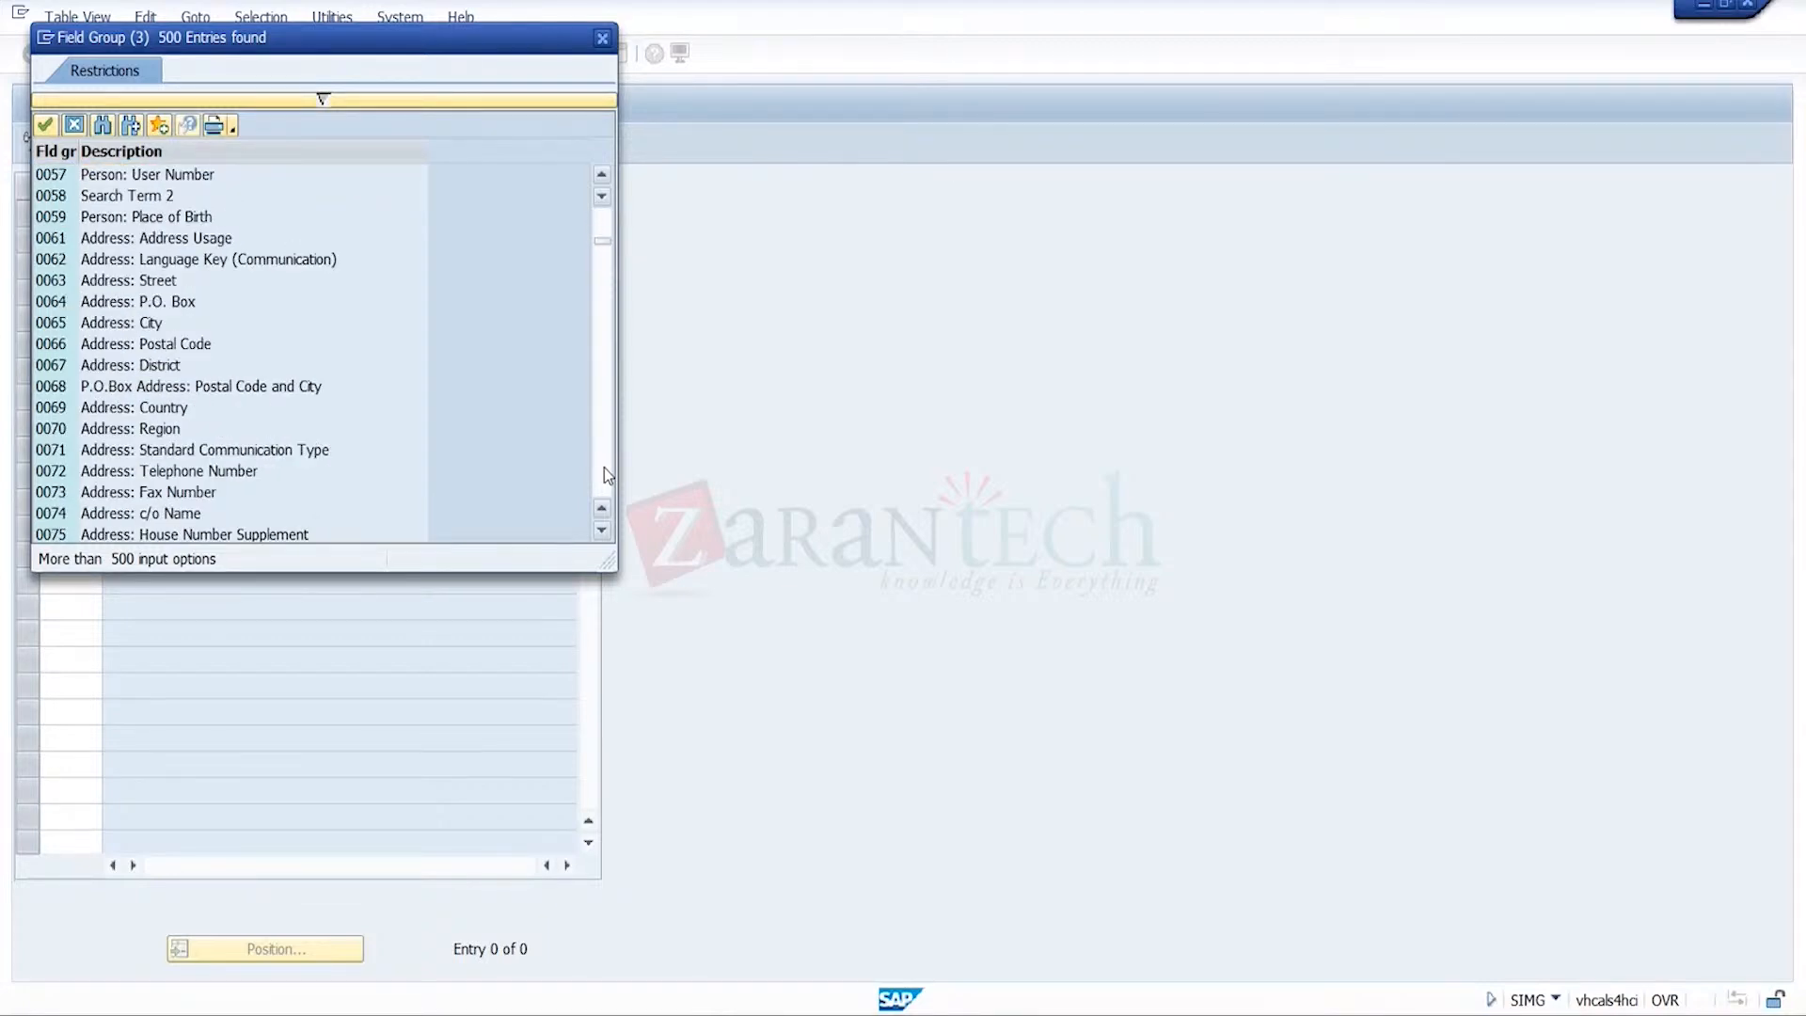
{"action": "double_click", "coordinate": [115, 325]}
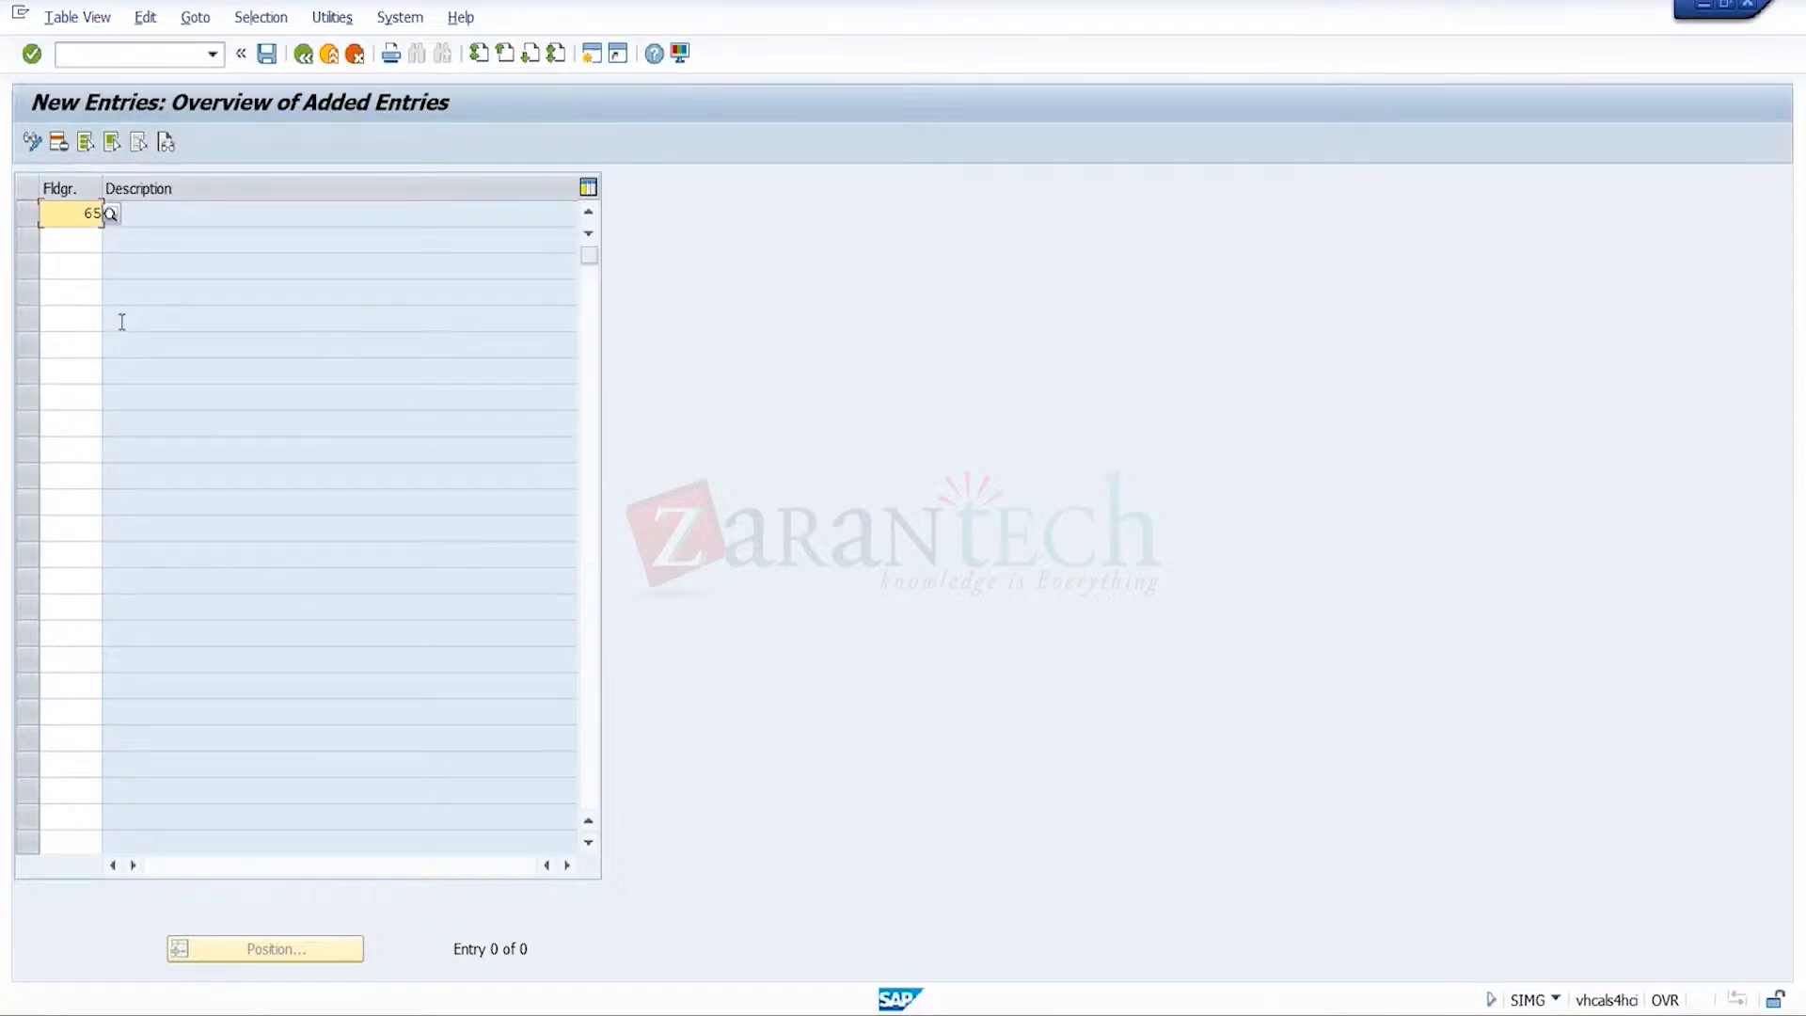
{"action": "key", "text": "Return"}
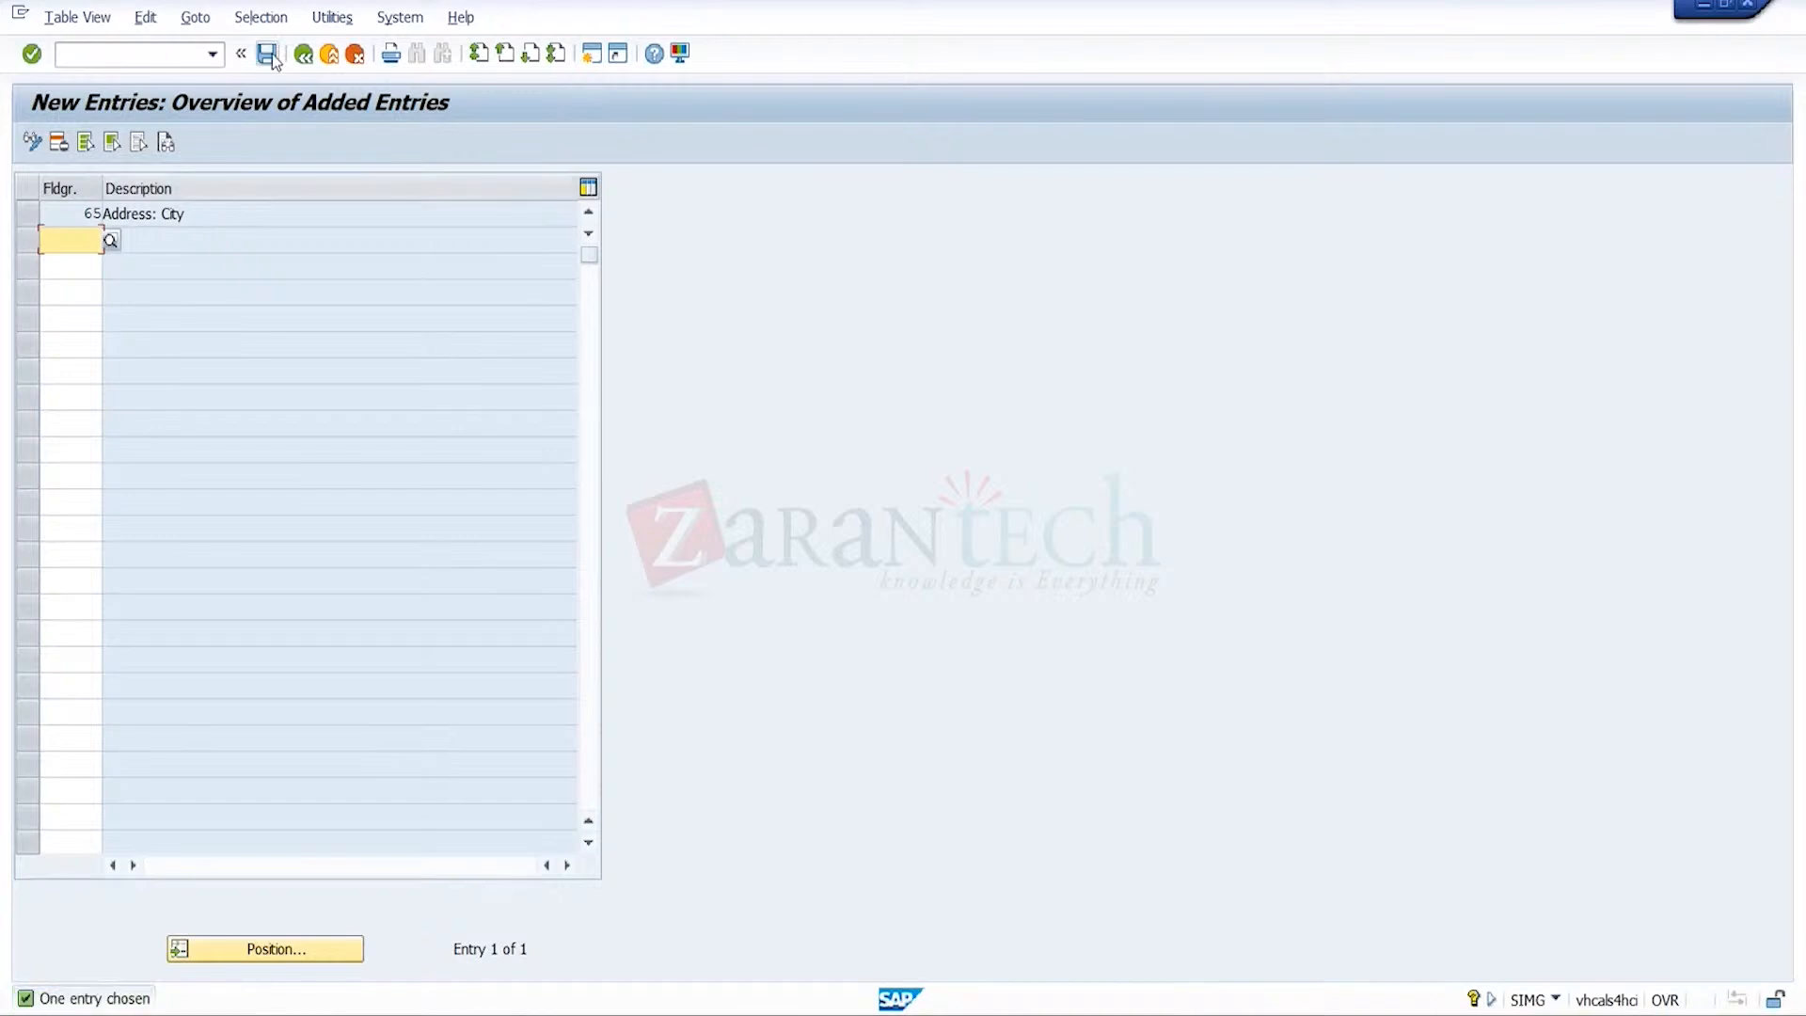
- Save the new field group entry under the SD Training customizing request and return to the field groups overview
{"action": "left_click", "coordinate": [268, 54]}
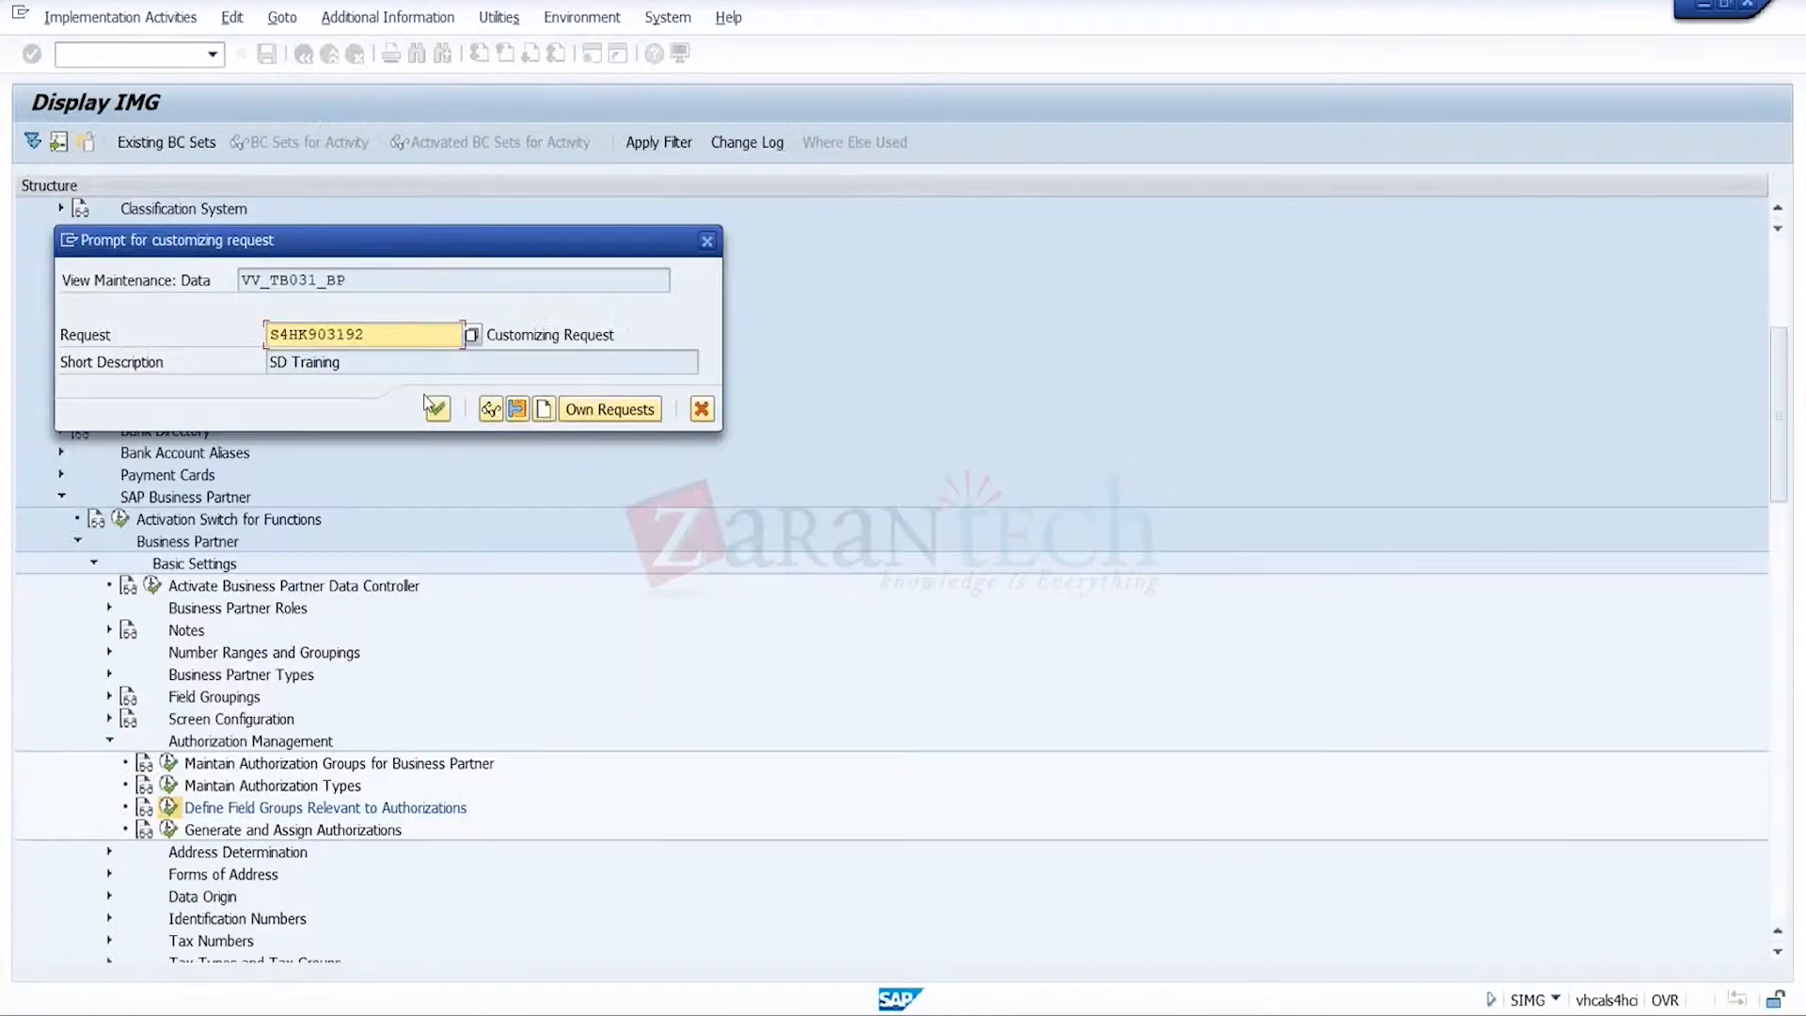
{"action": "left_click", "coordinate": [435, 407]}
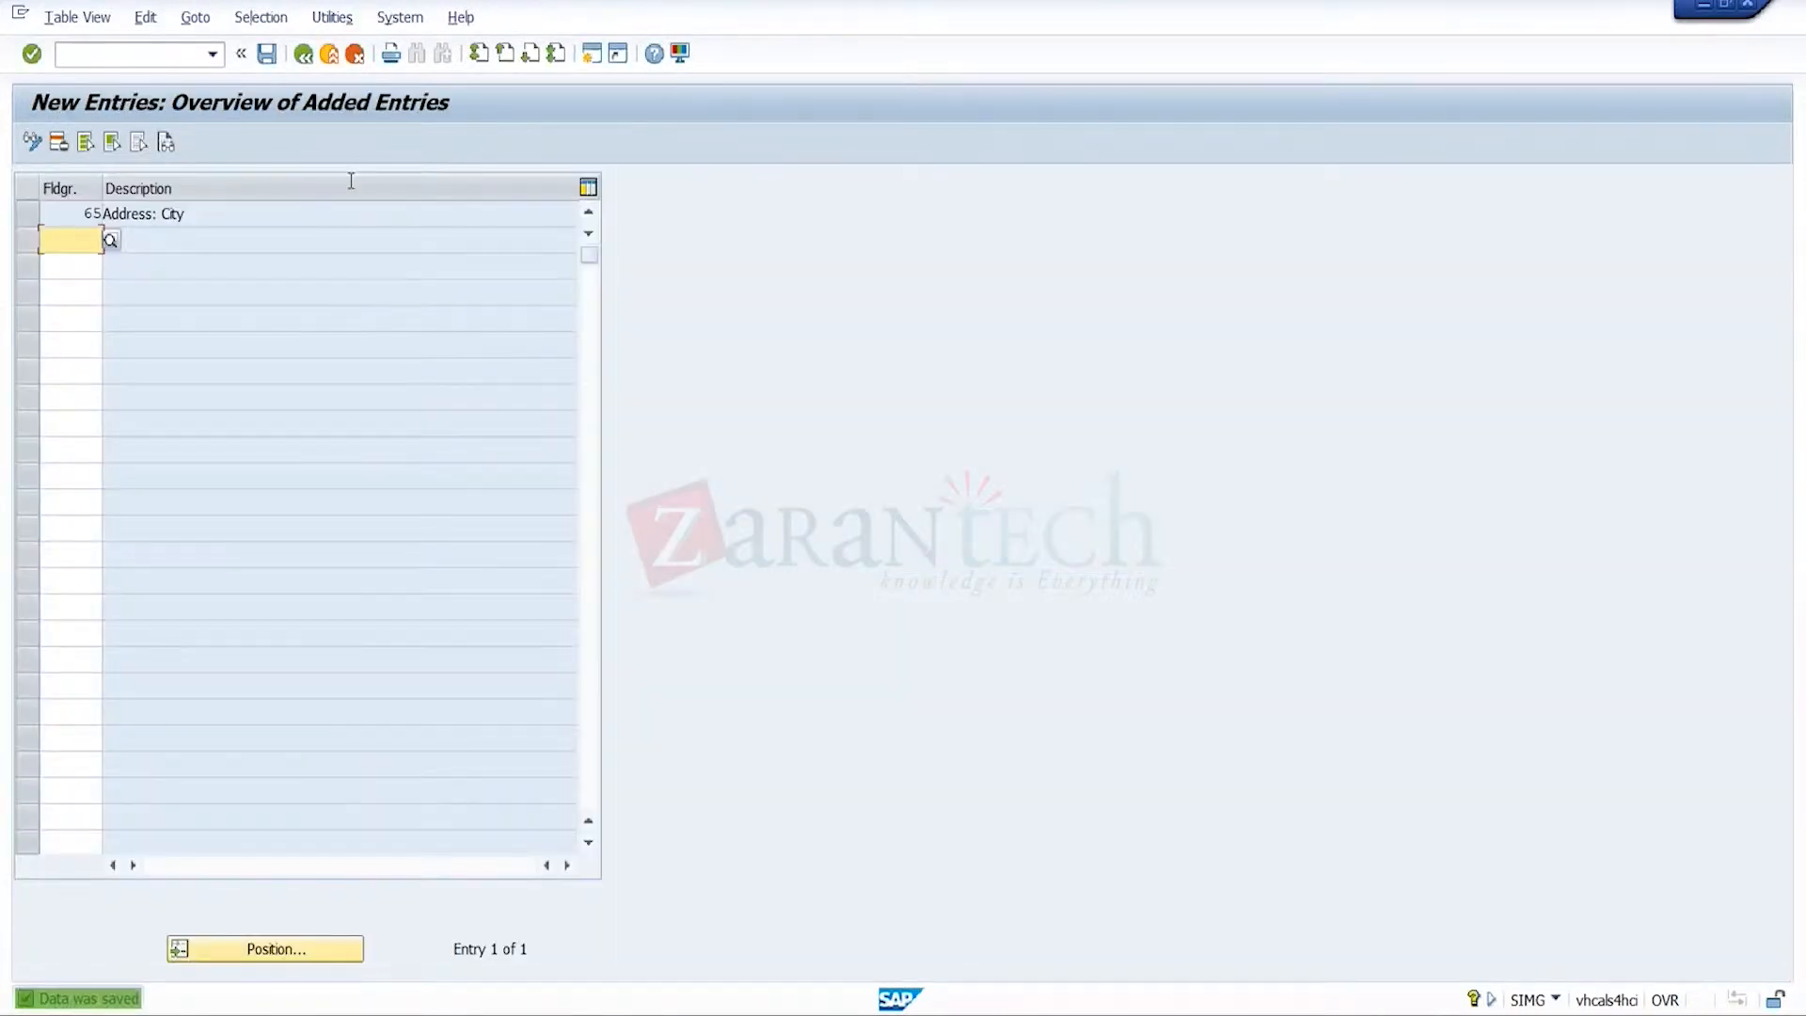
{"action": "left_click", "coordinate": [303, 55]}
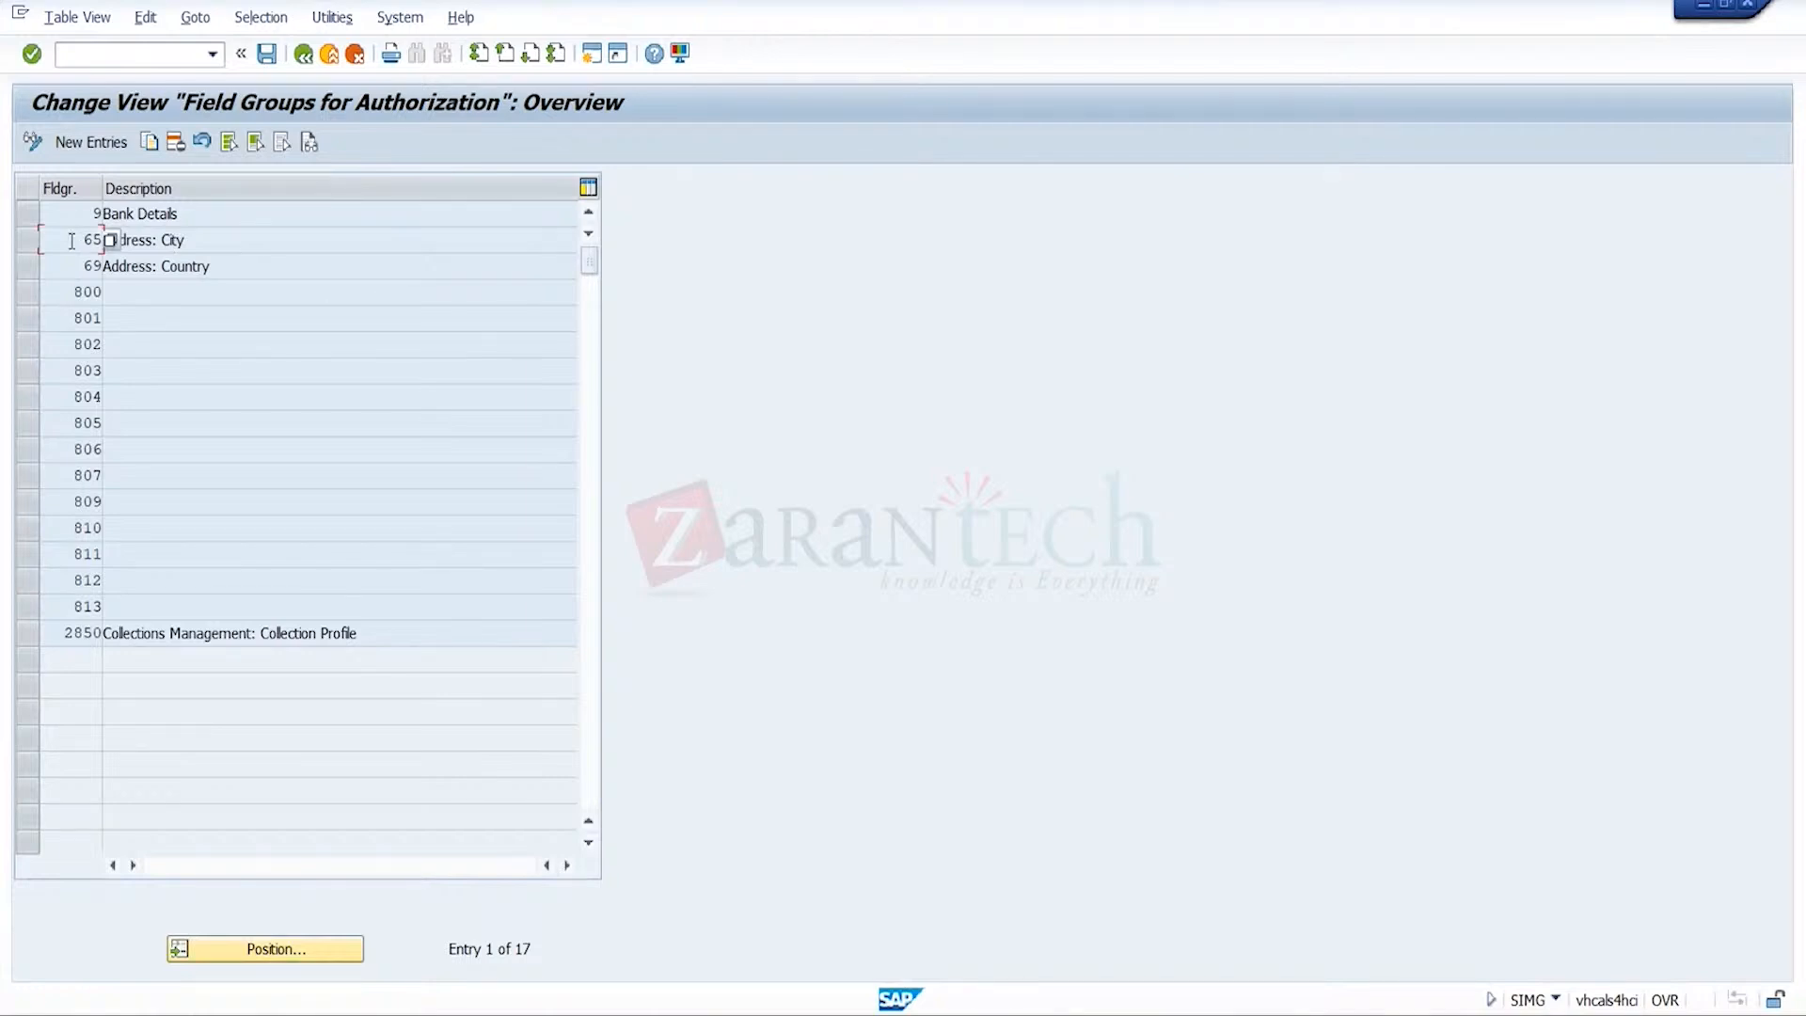
- Switch to the session with role SAP_CA_BP_DISPLAY_FS and show the role's authorization profile information
{"action": "mouse_move", "coordinate": [1233, 1013]}
{"action": "left_click", "coordinate": [883, 948]}
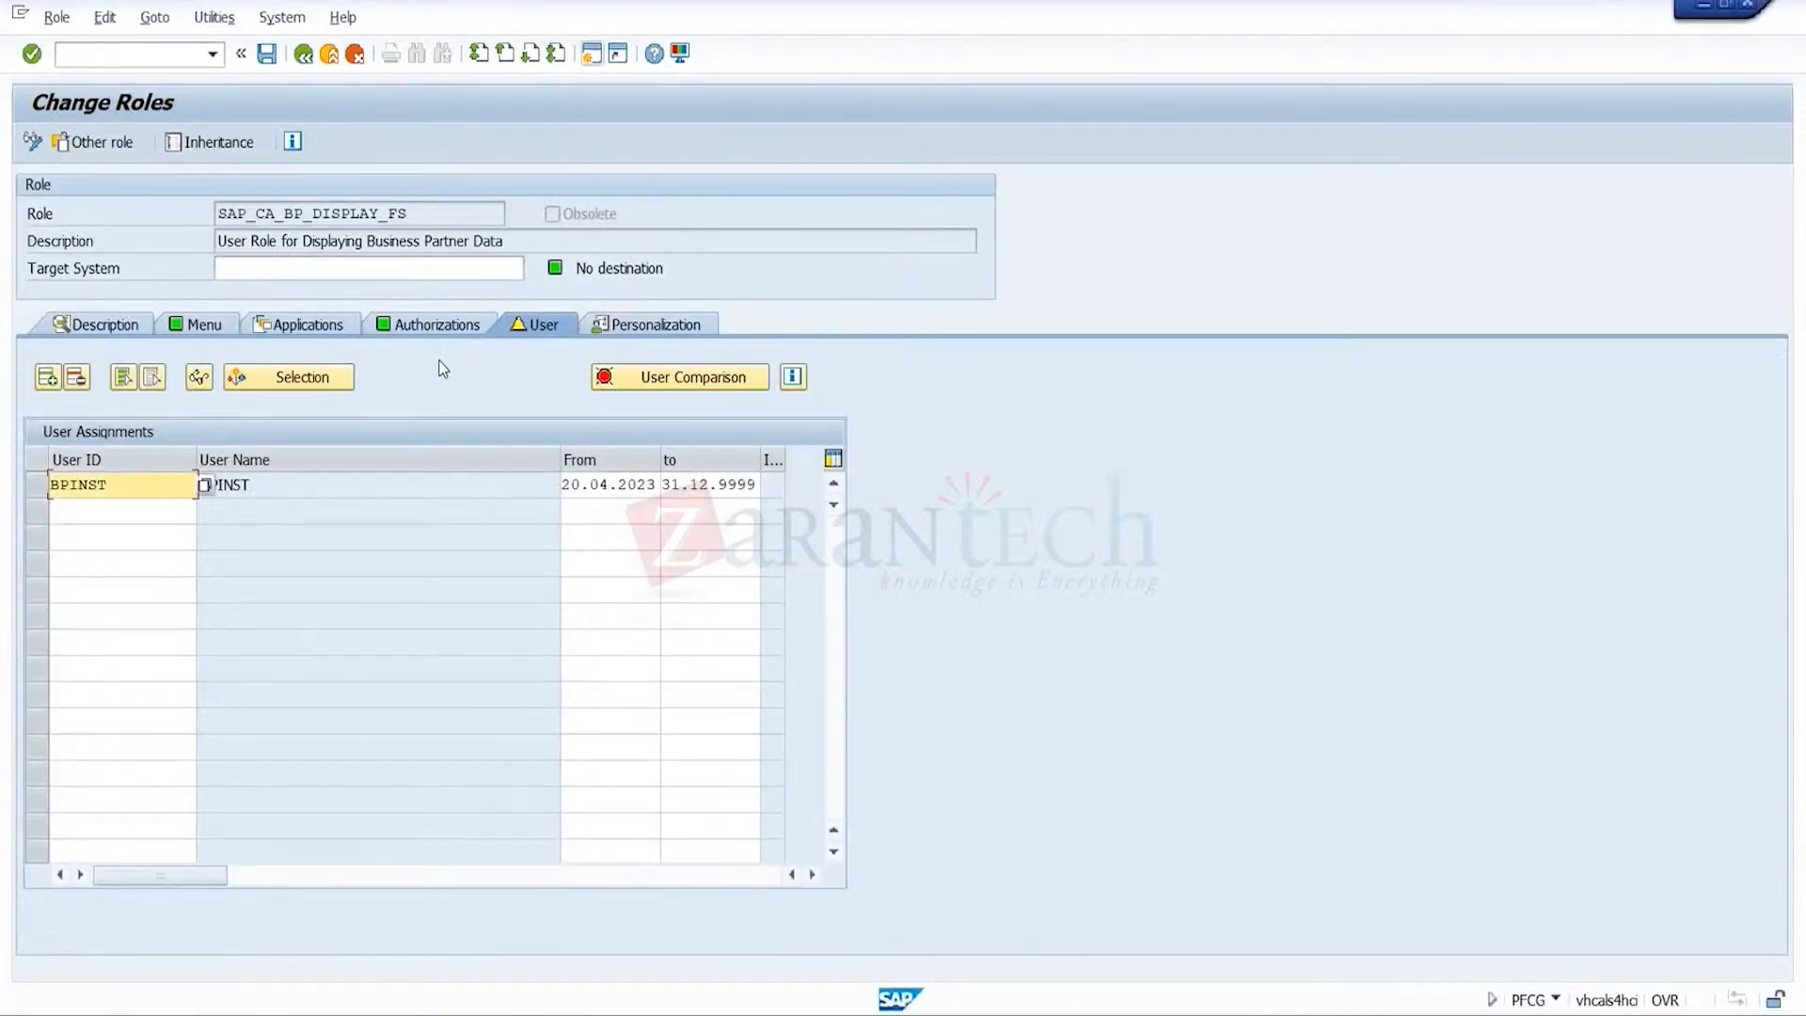
{"action": "key", "text": "Return"}
{"action": "left_click", "coordinate": [454, 329]}
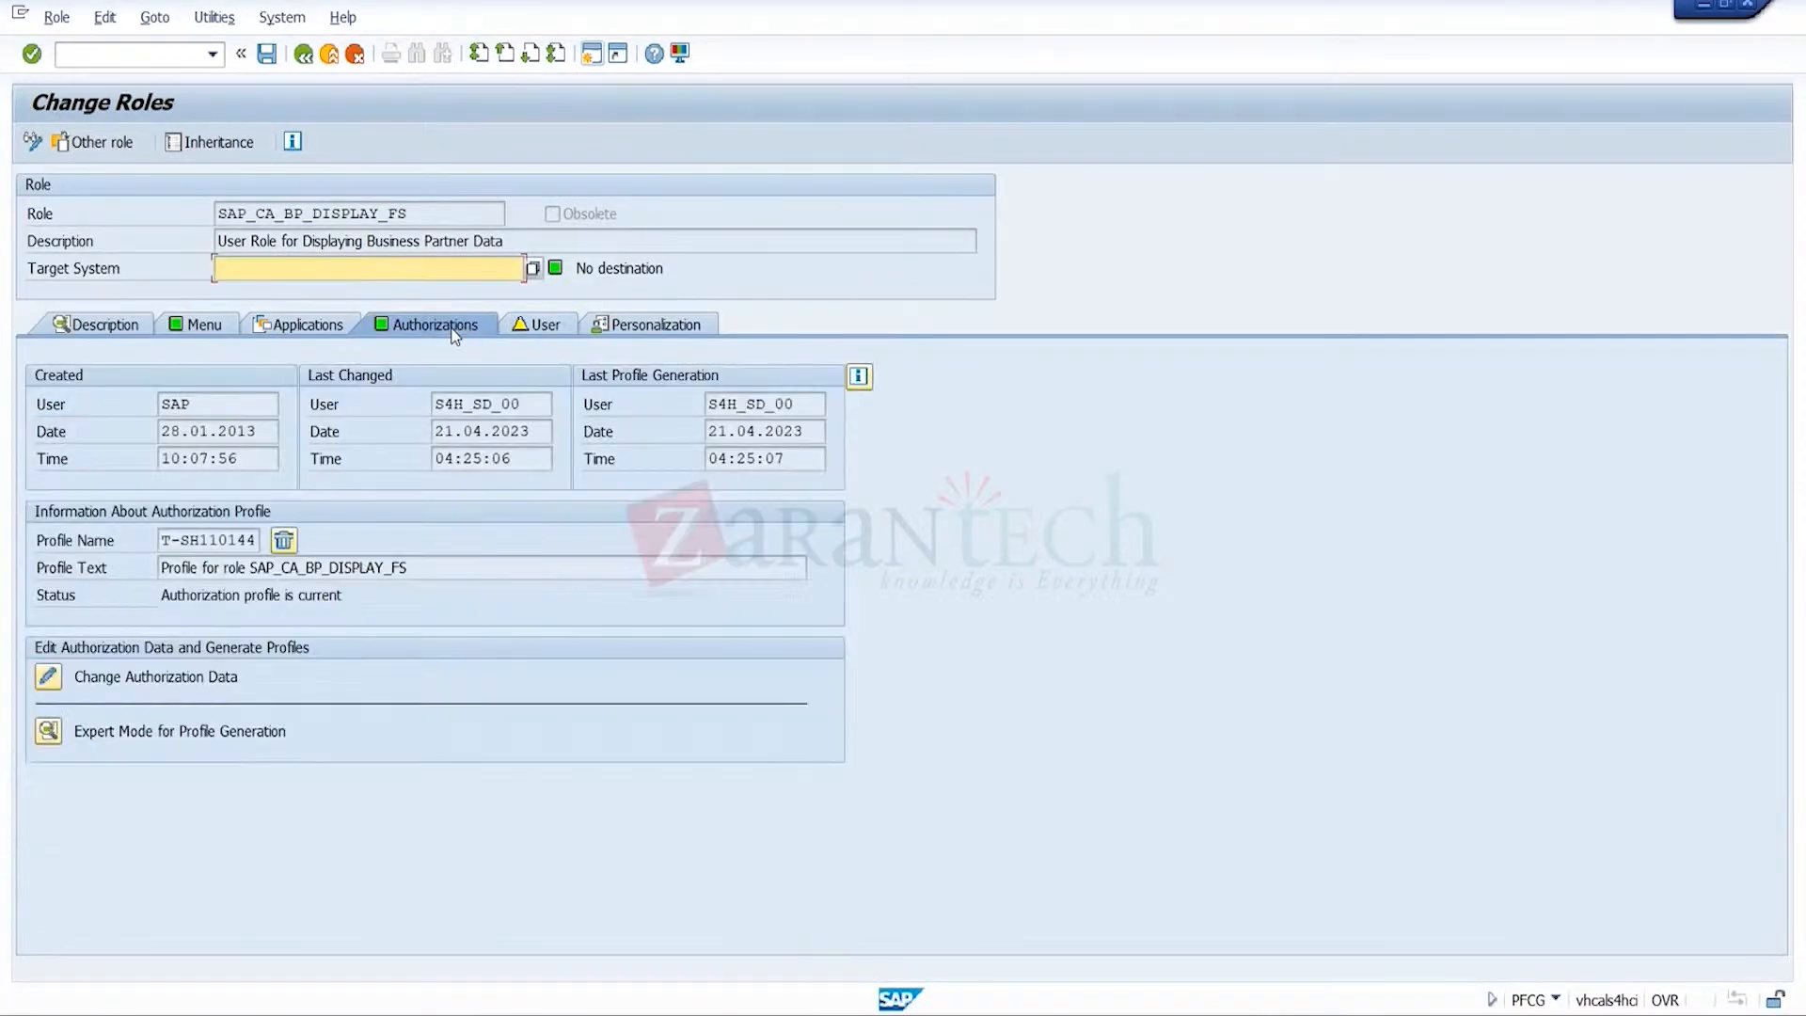
- Open the role's authorization data for change and expand authorization object B_BUPA_FDG to its field values
{"action": "left_click", "coordinate": [48, 677]}
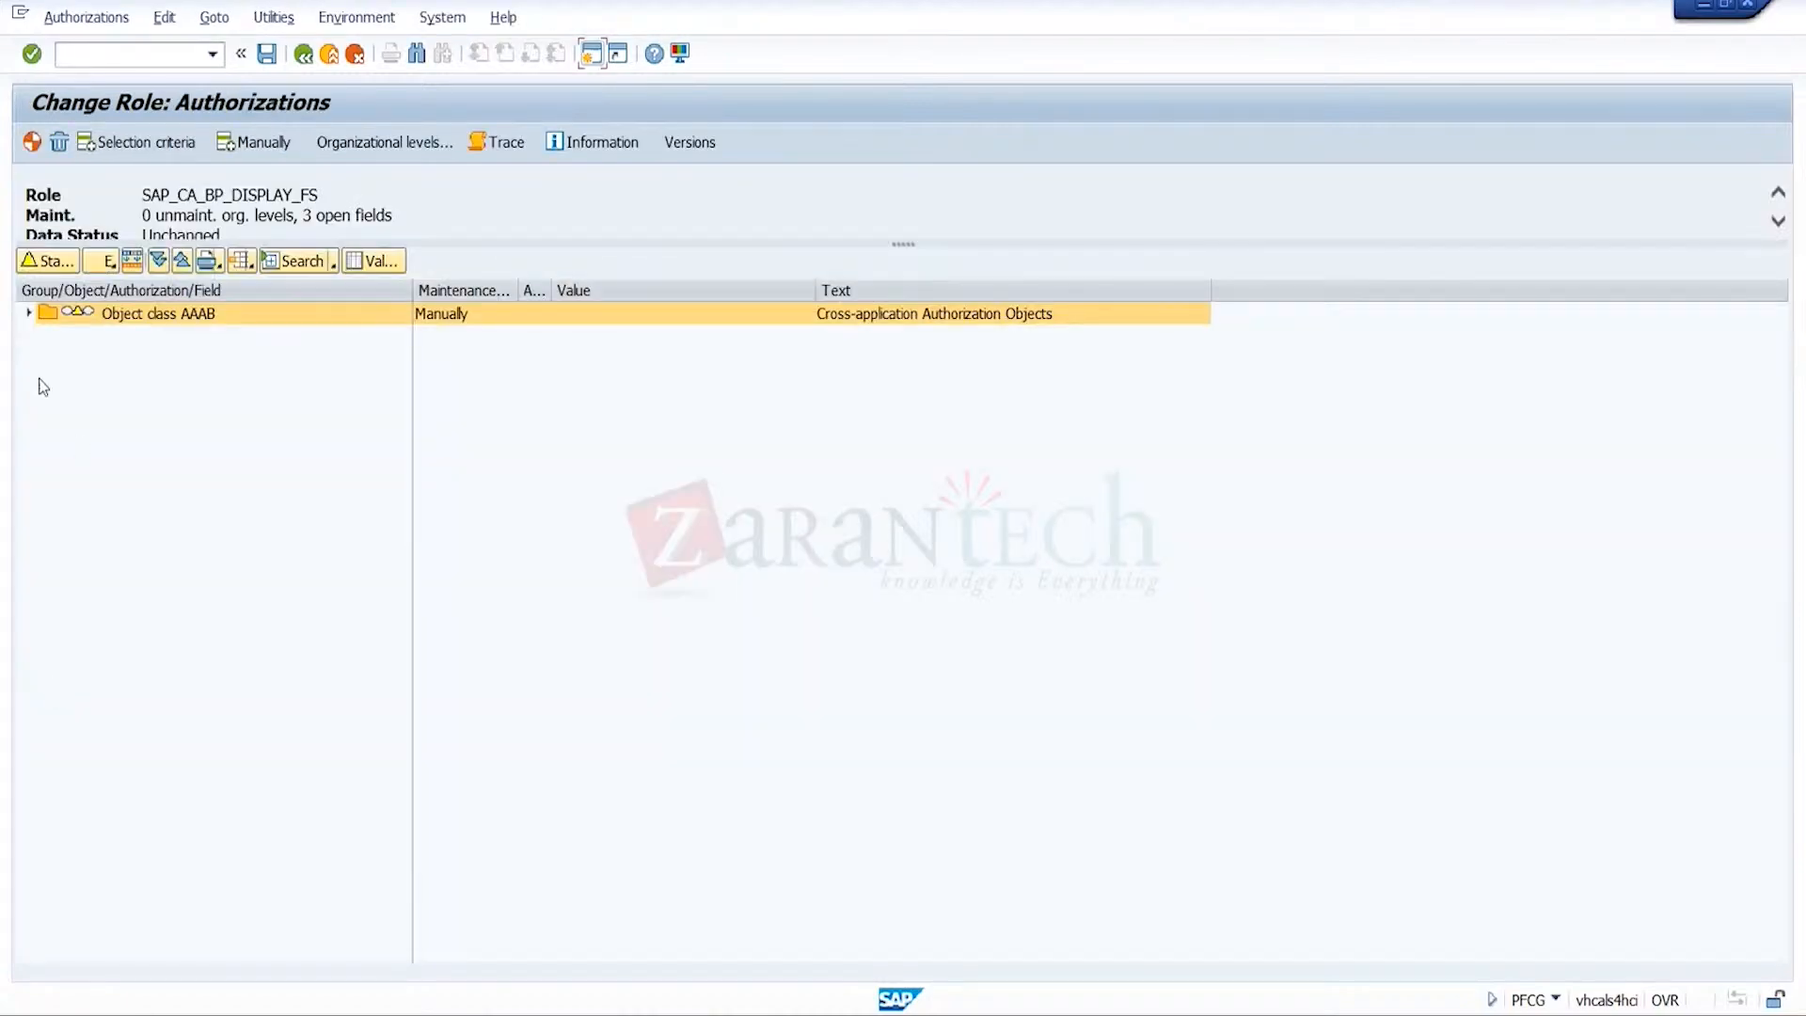
{"action": "left_click", "coordinate": [29, 313]}
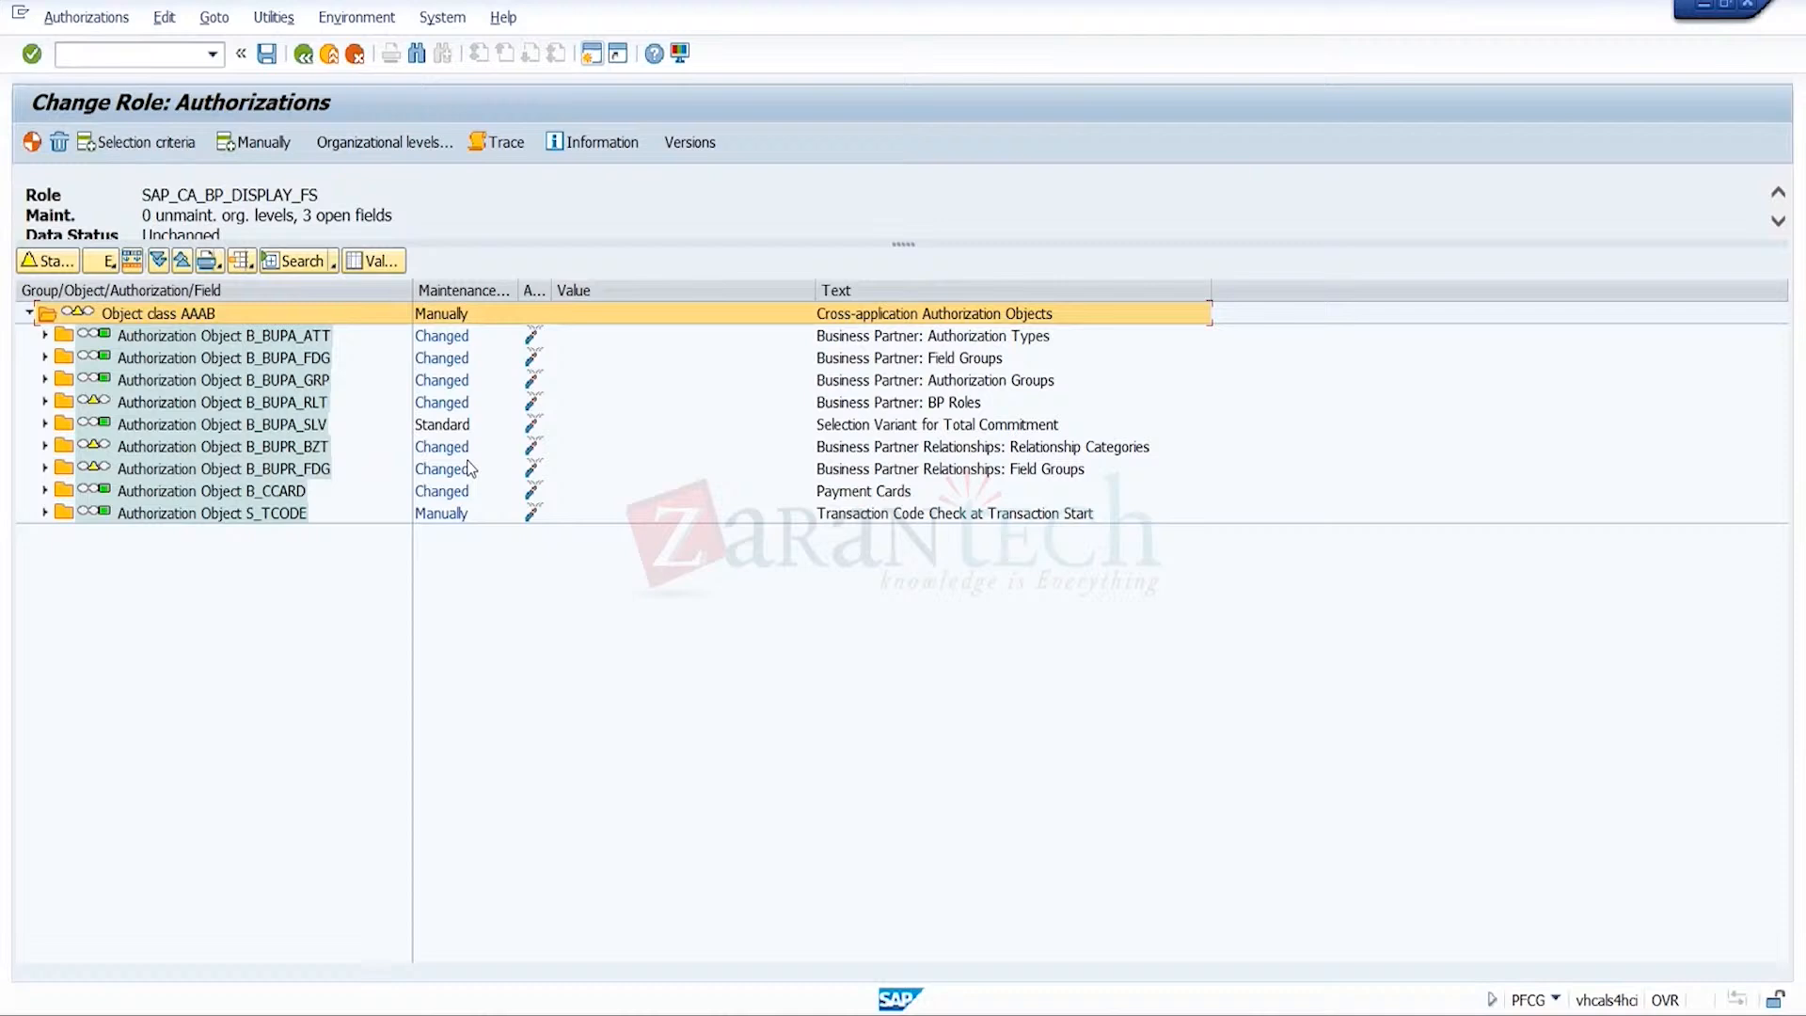
{"action": "left_click", "coordinate": [824, 425]}
{"action": "left_click", "coordinate": [981, 339]}
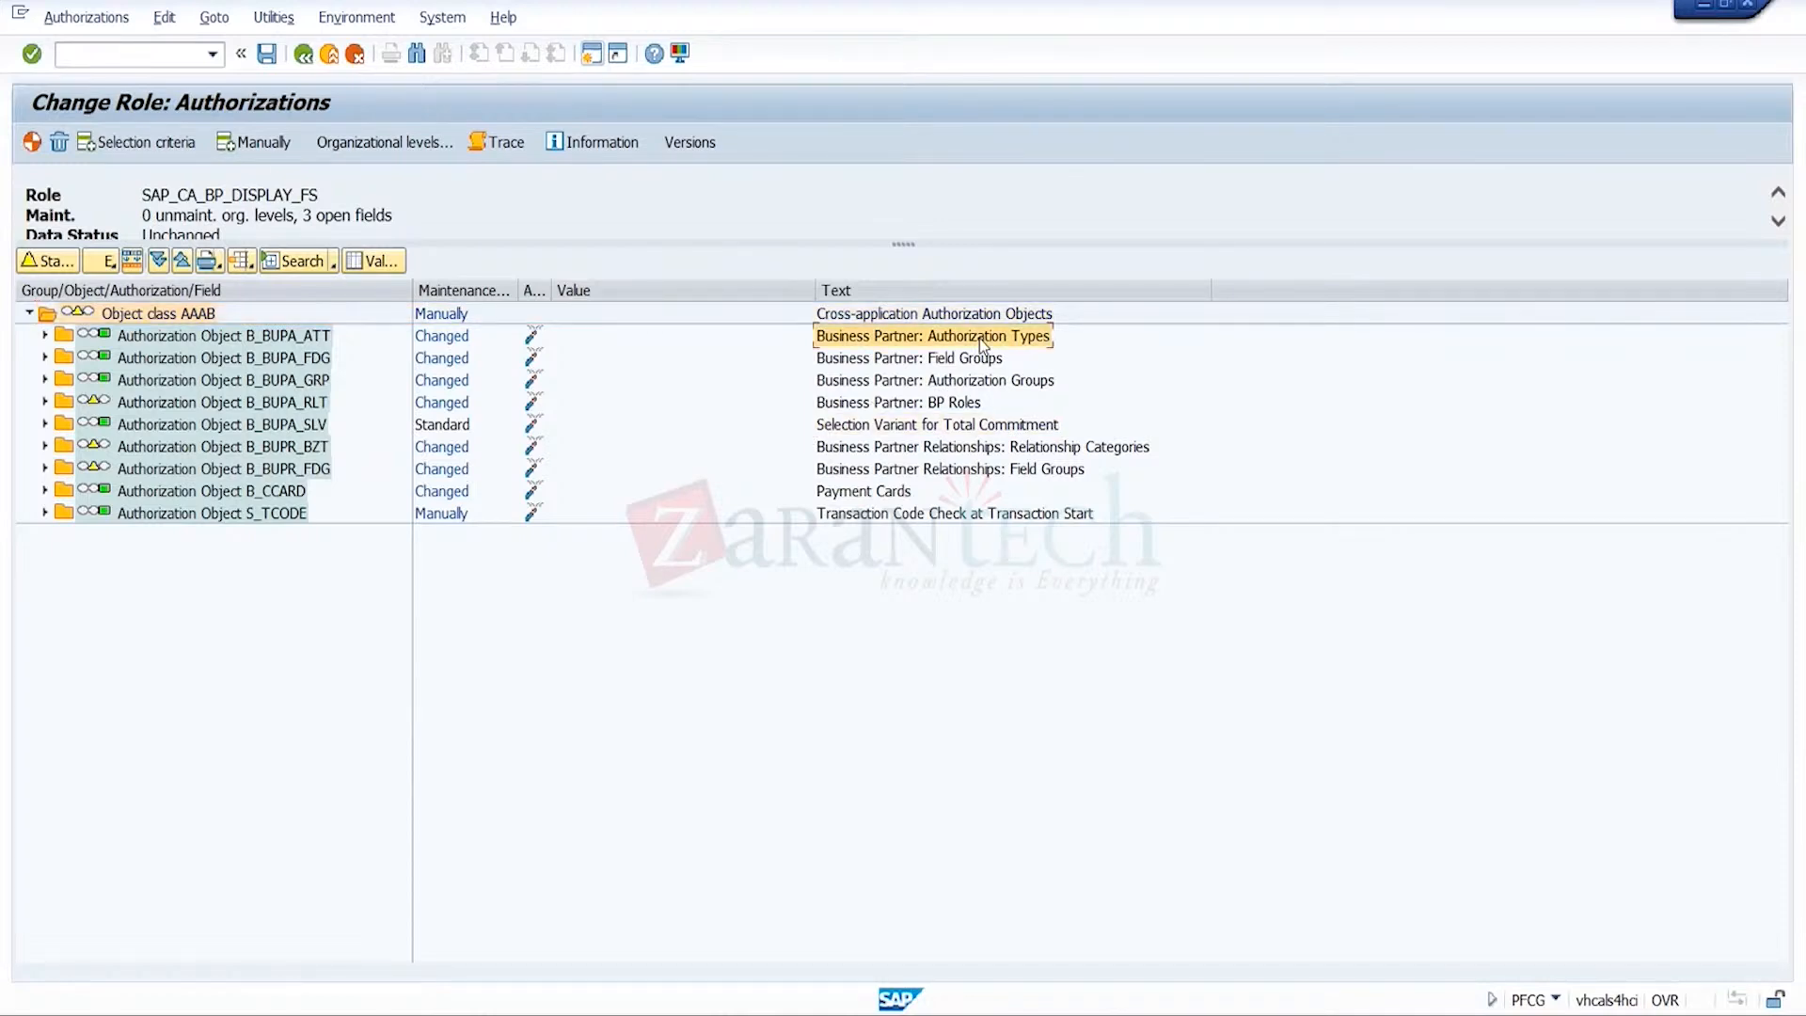
{"action": "left_click", "coordinate": [976, 361]}
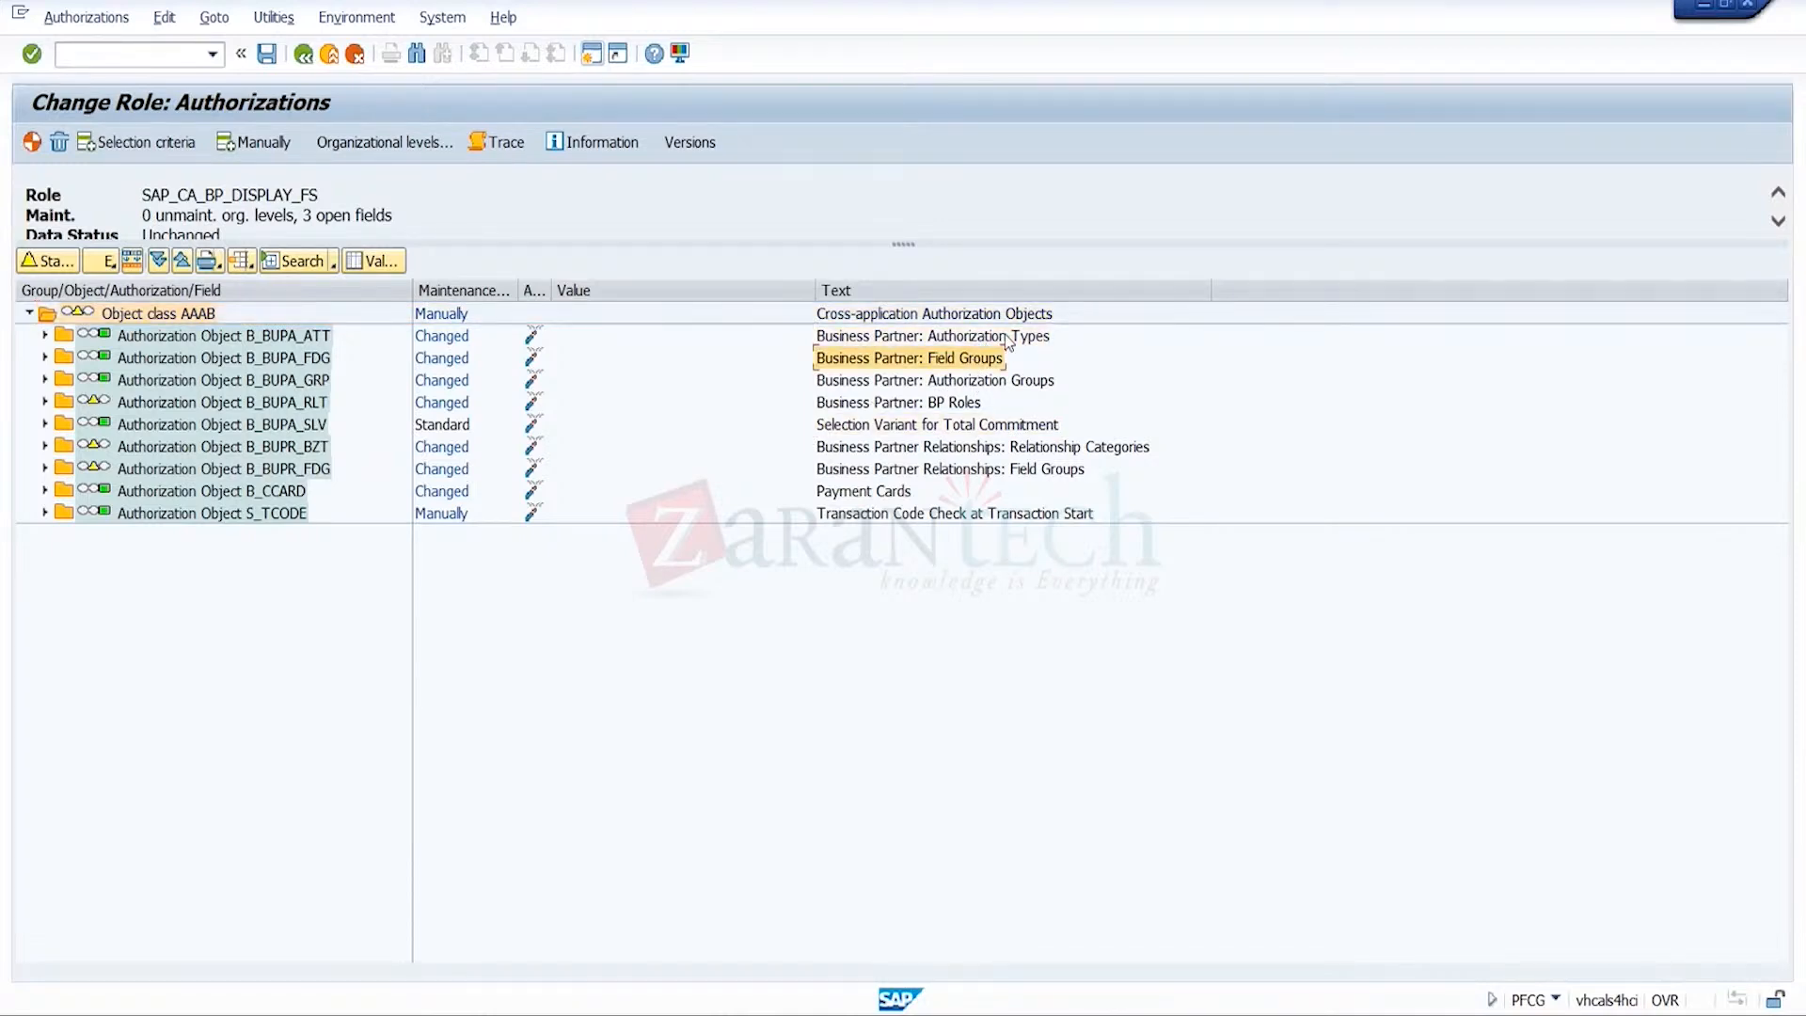
{"action": "left_click", "coordinate": [1005, 337]}
{"action": "left_click", "coordinate": [45, 357]}
{"action": "left_click", "coordinate": [61, 380]}
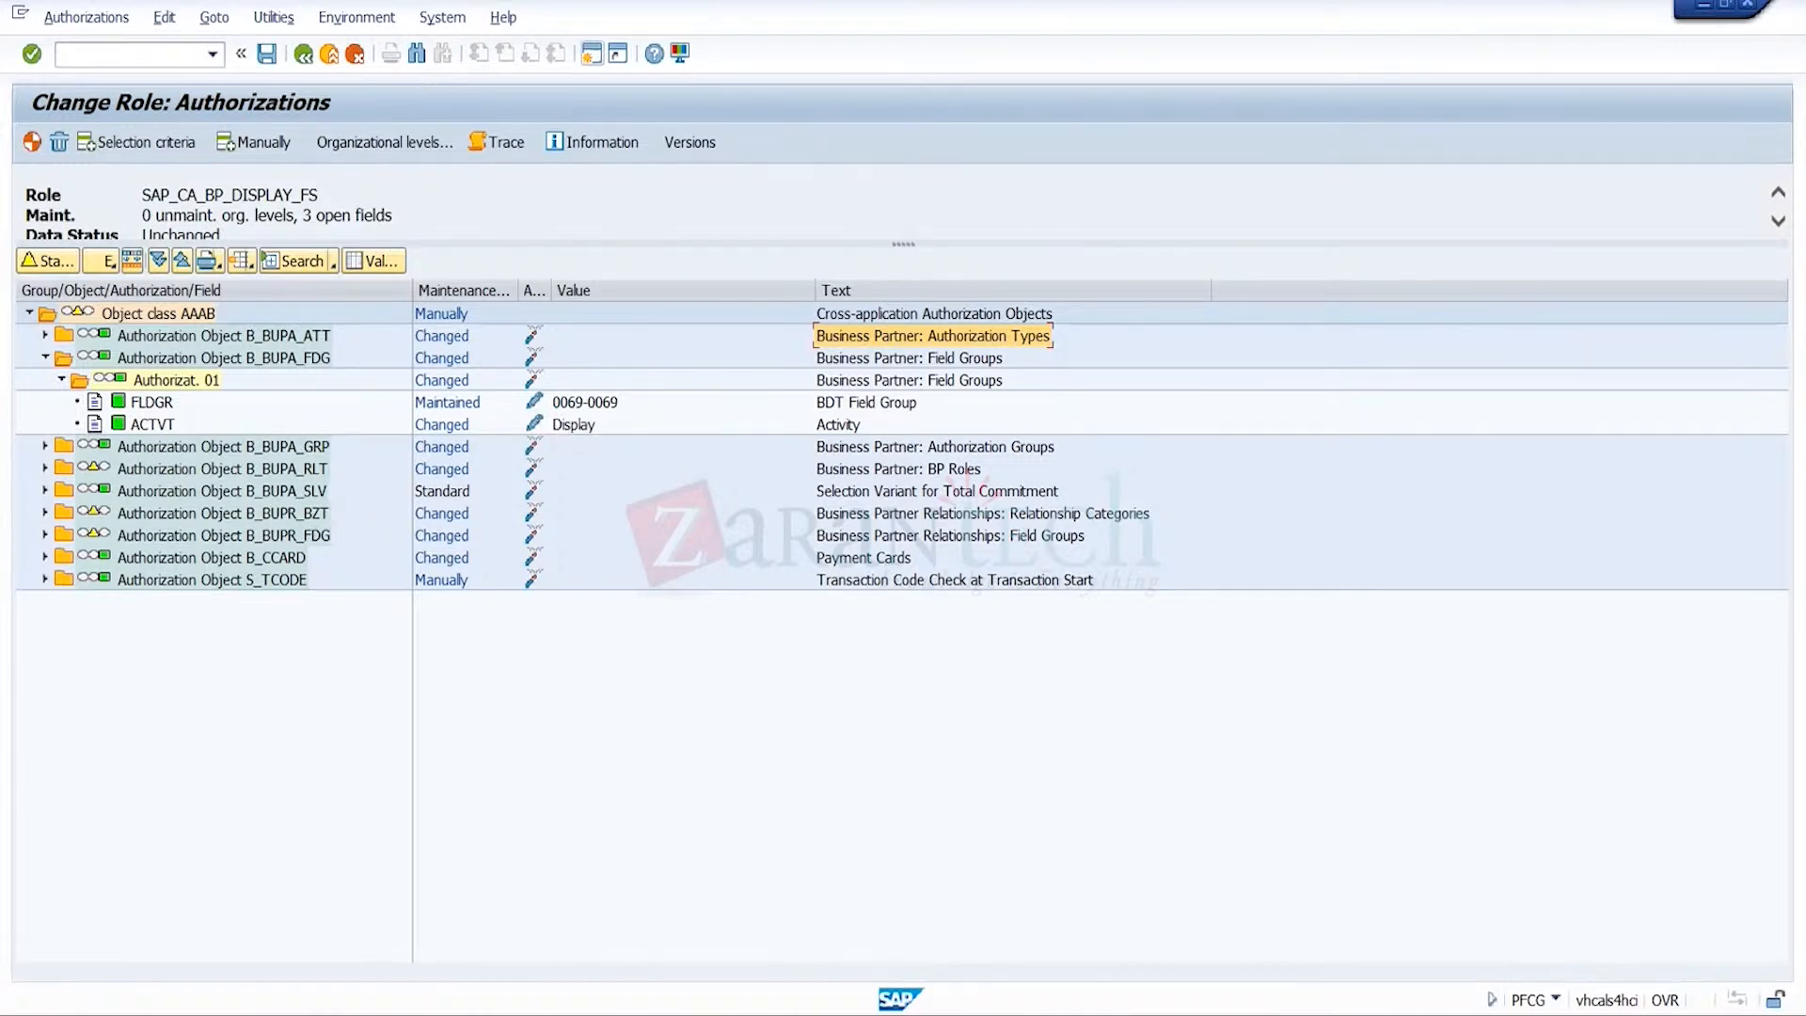
- Check the Address: City field group in the field groups session, and add interval 0065 to 0065 to FLDGR of B_BUPA_FDG in the role
{"action": "mouse_move", "coordinate": [1336, 999]}
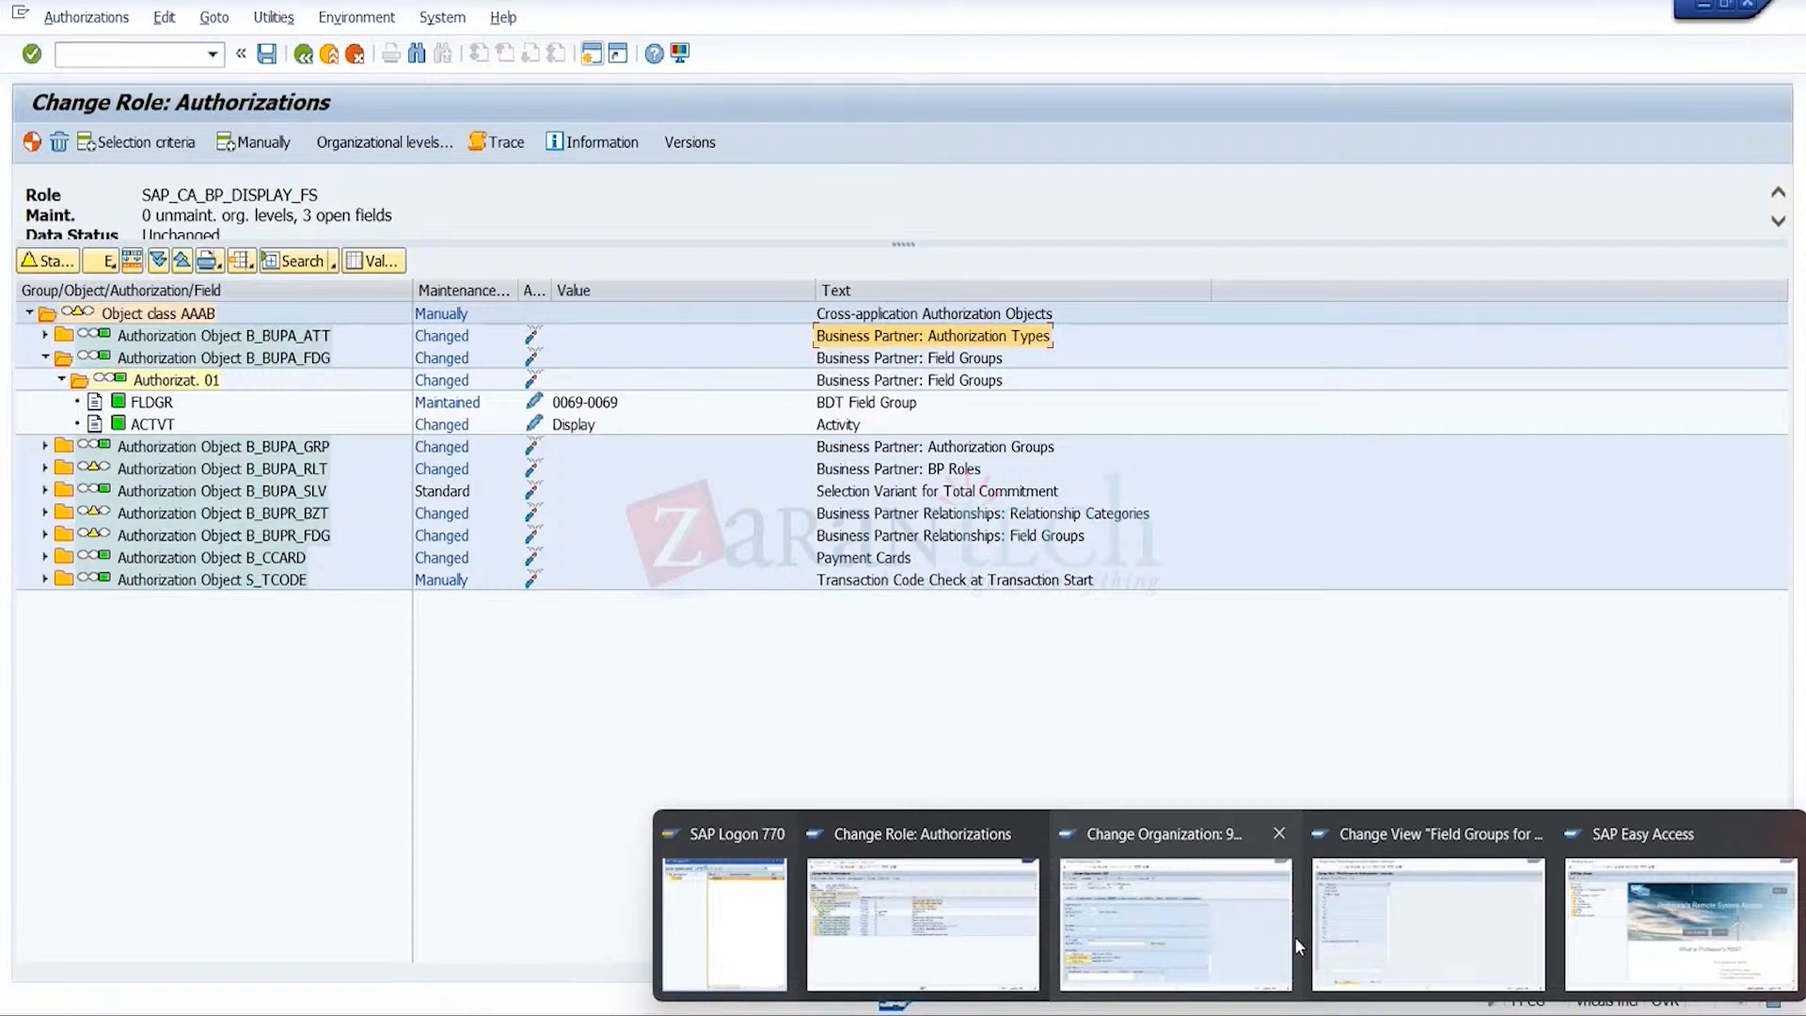
{"action": "left_click", "coordinate": [1391, 952]}
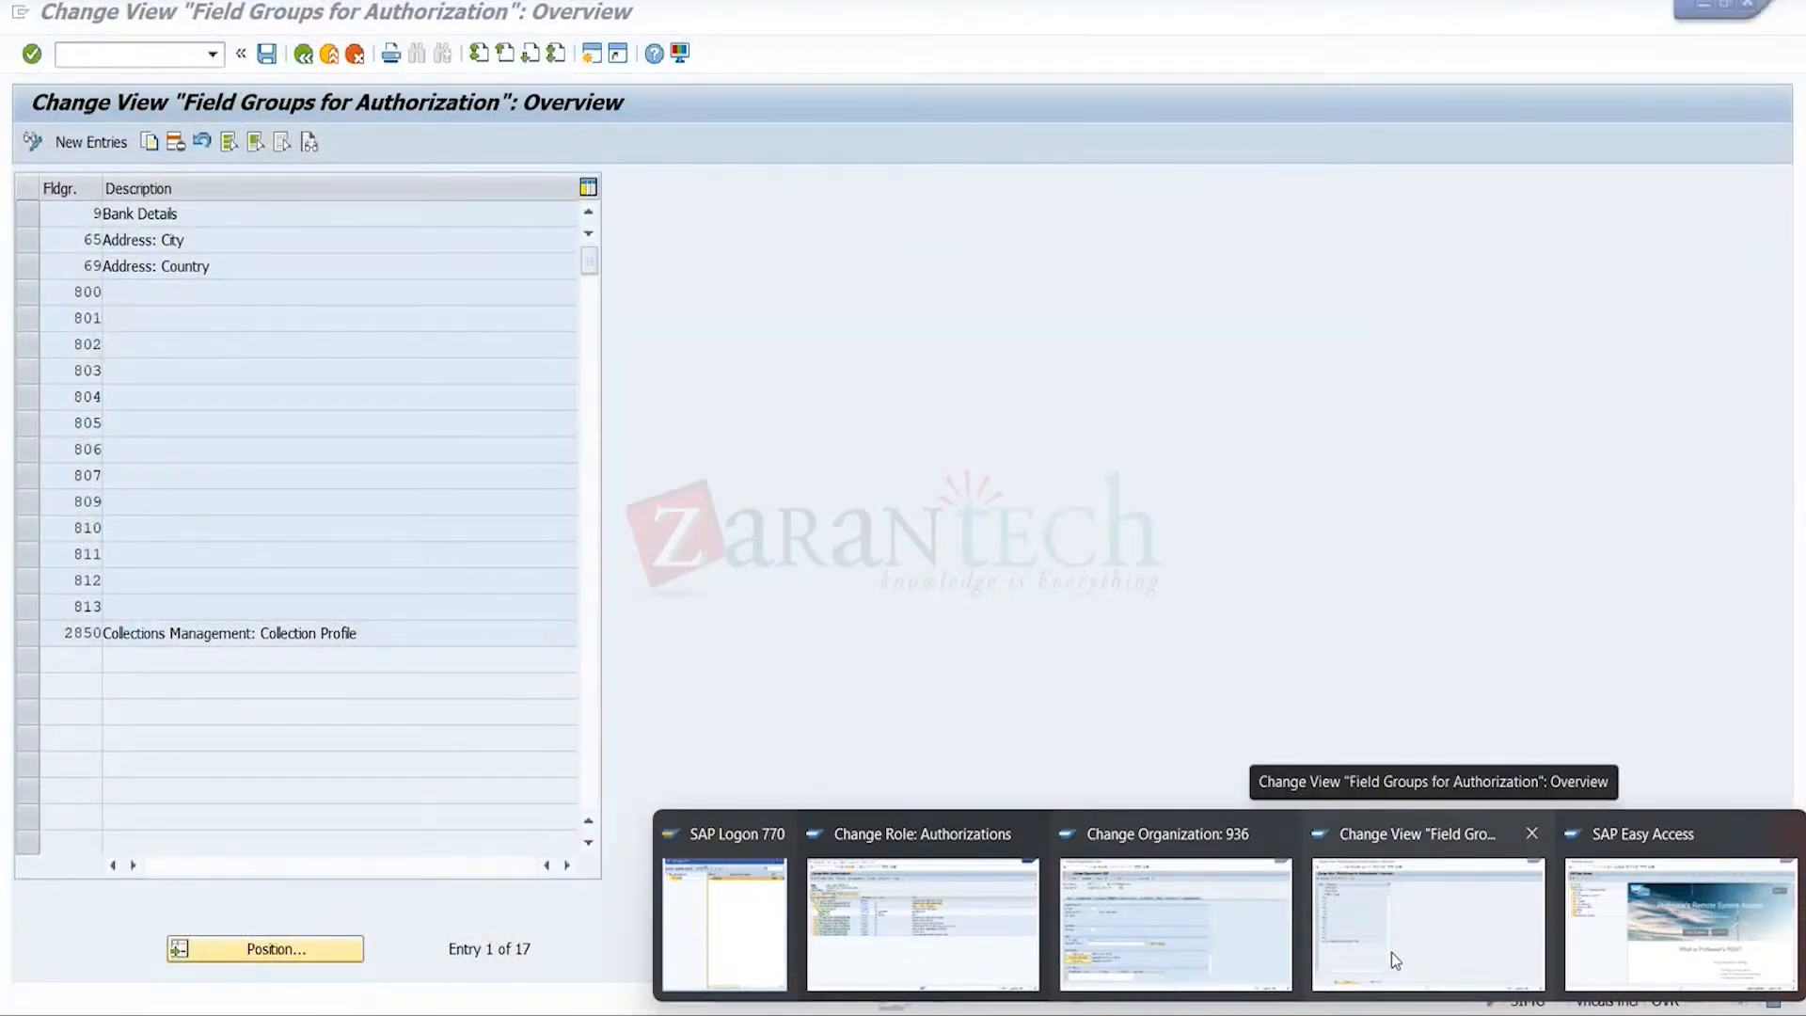
{"action": "left_click", "coordinate": [940, 934]}
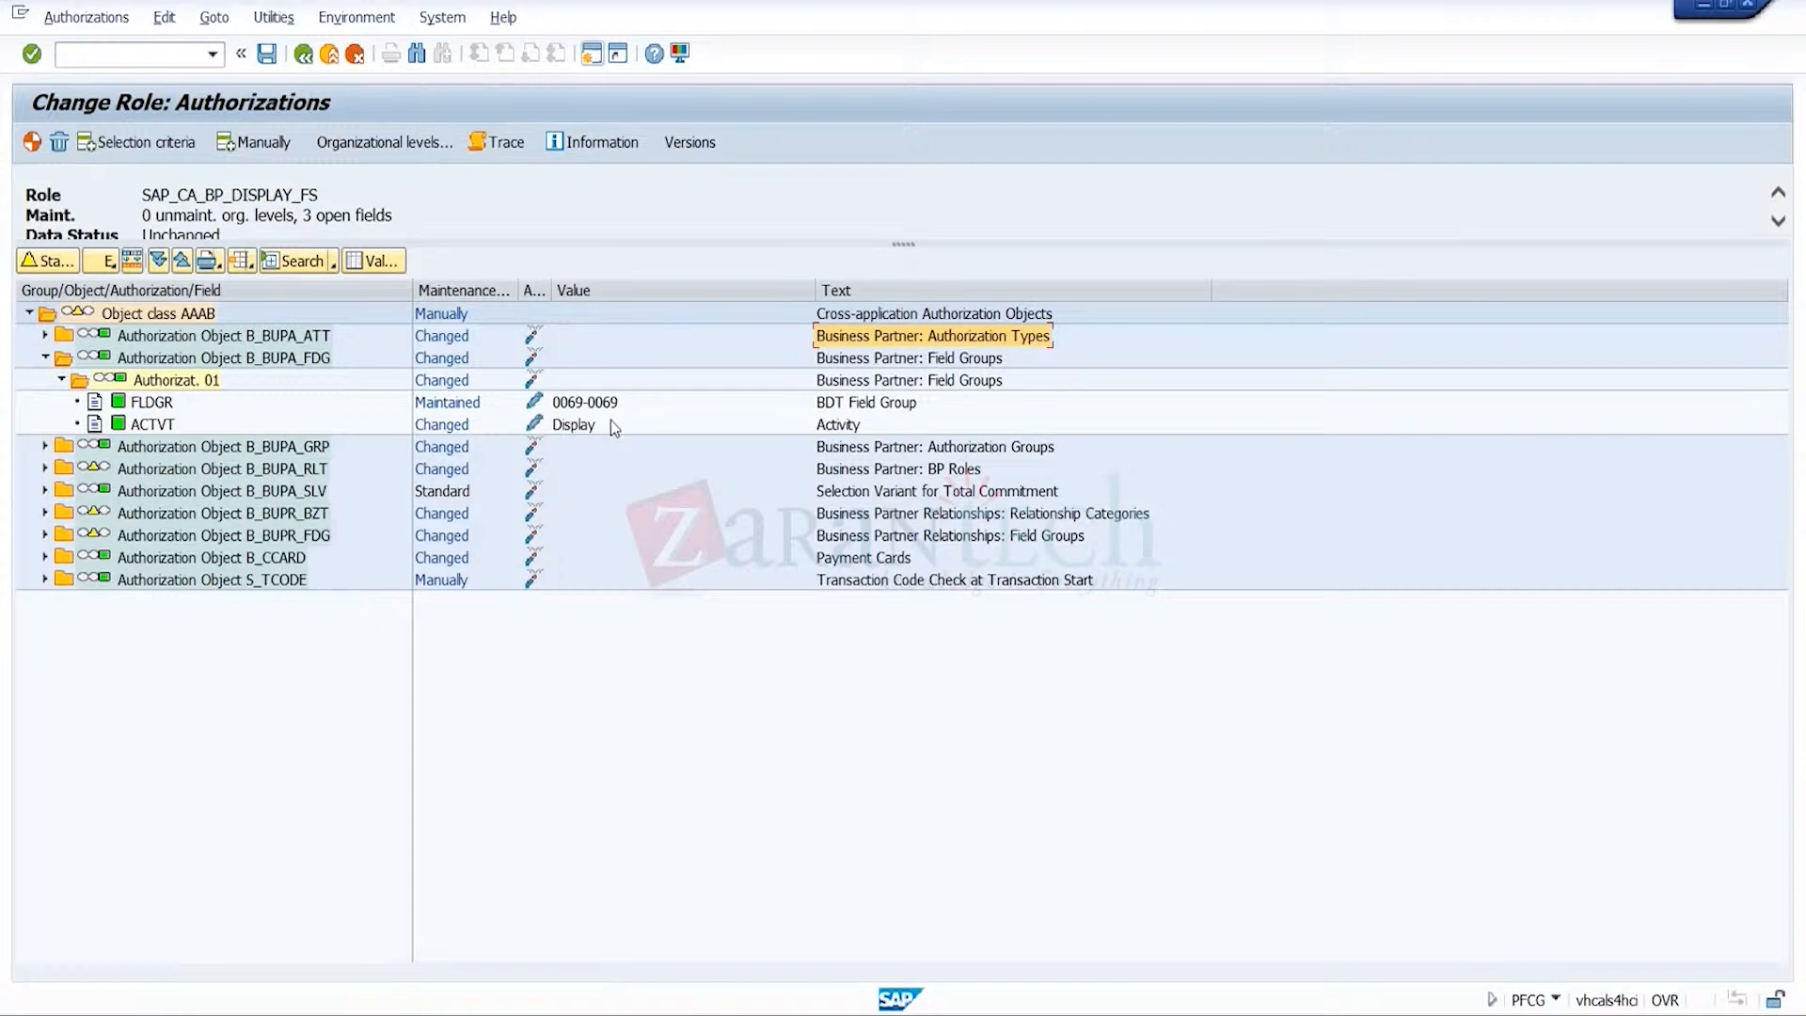
{"action": "left_click", "coordinate": [534, 405]}
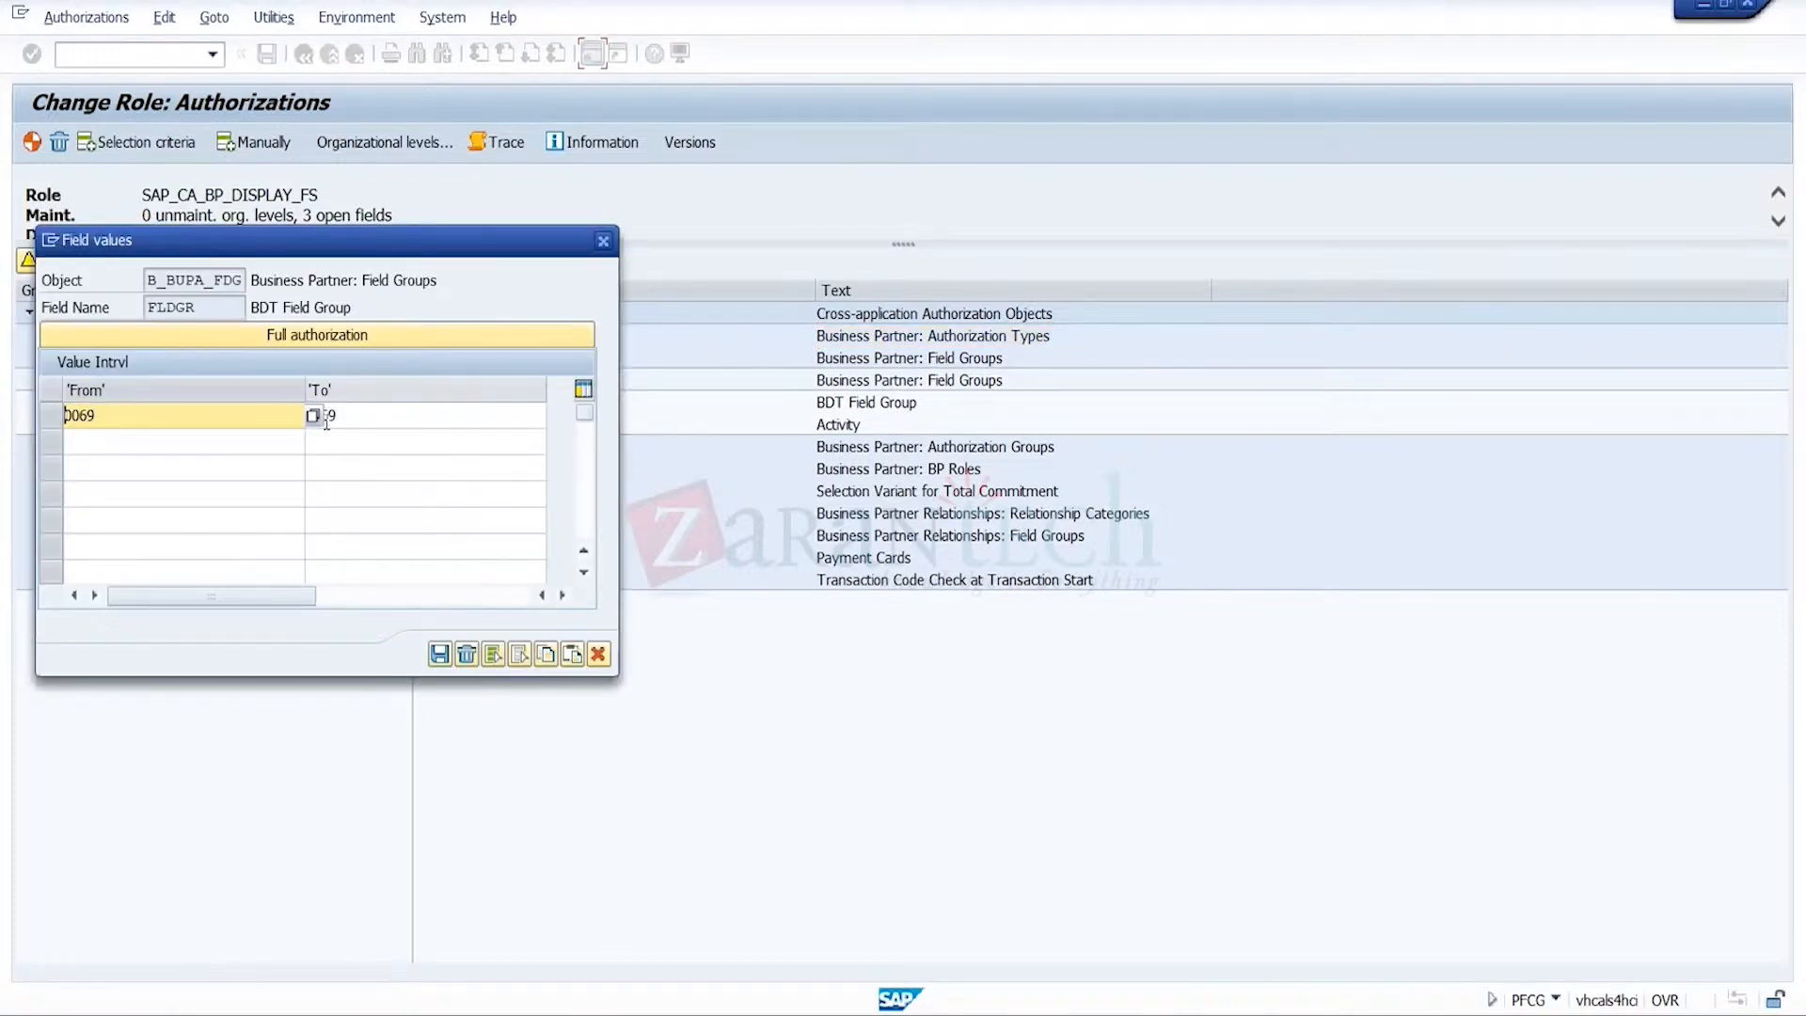
{"action": "left_click", "coordinate": [253, 442]}
{"action": "type", "text": "0065"}
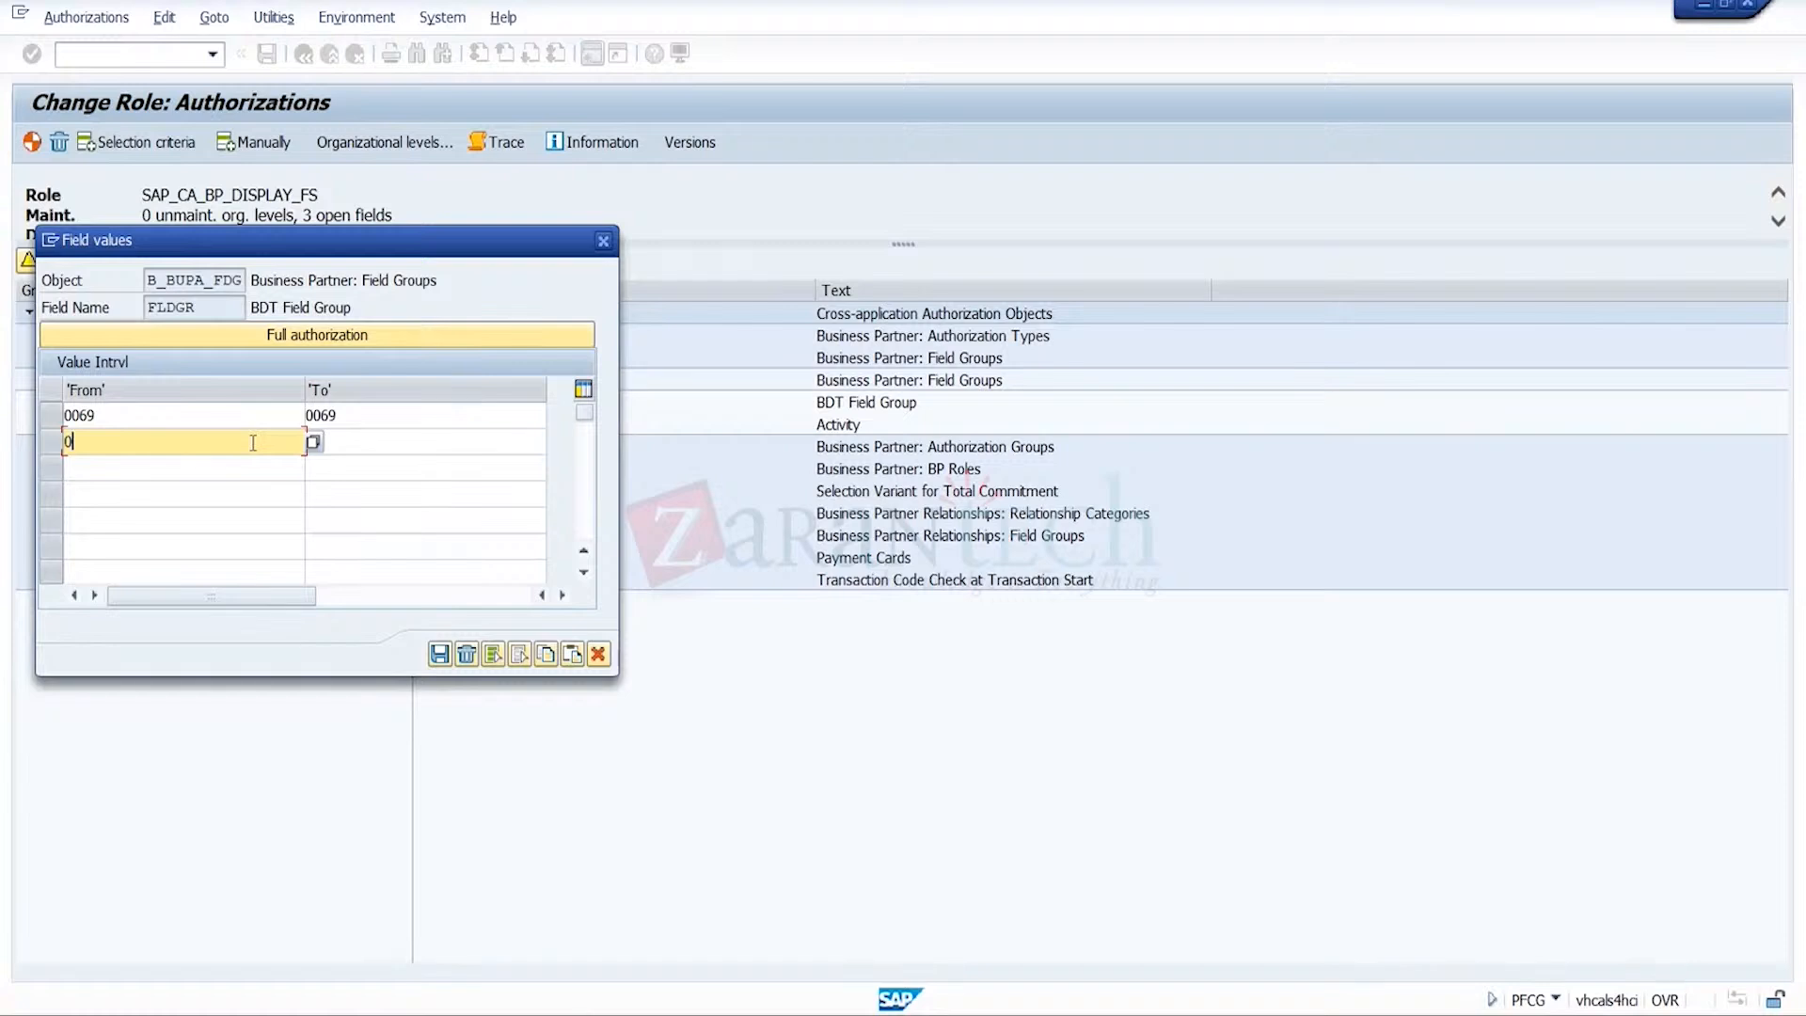
{"action": "key", "text": "Tab"}
{"action": "type", "text": "0065"}
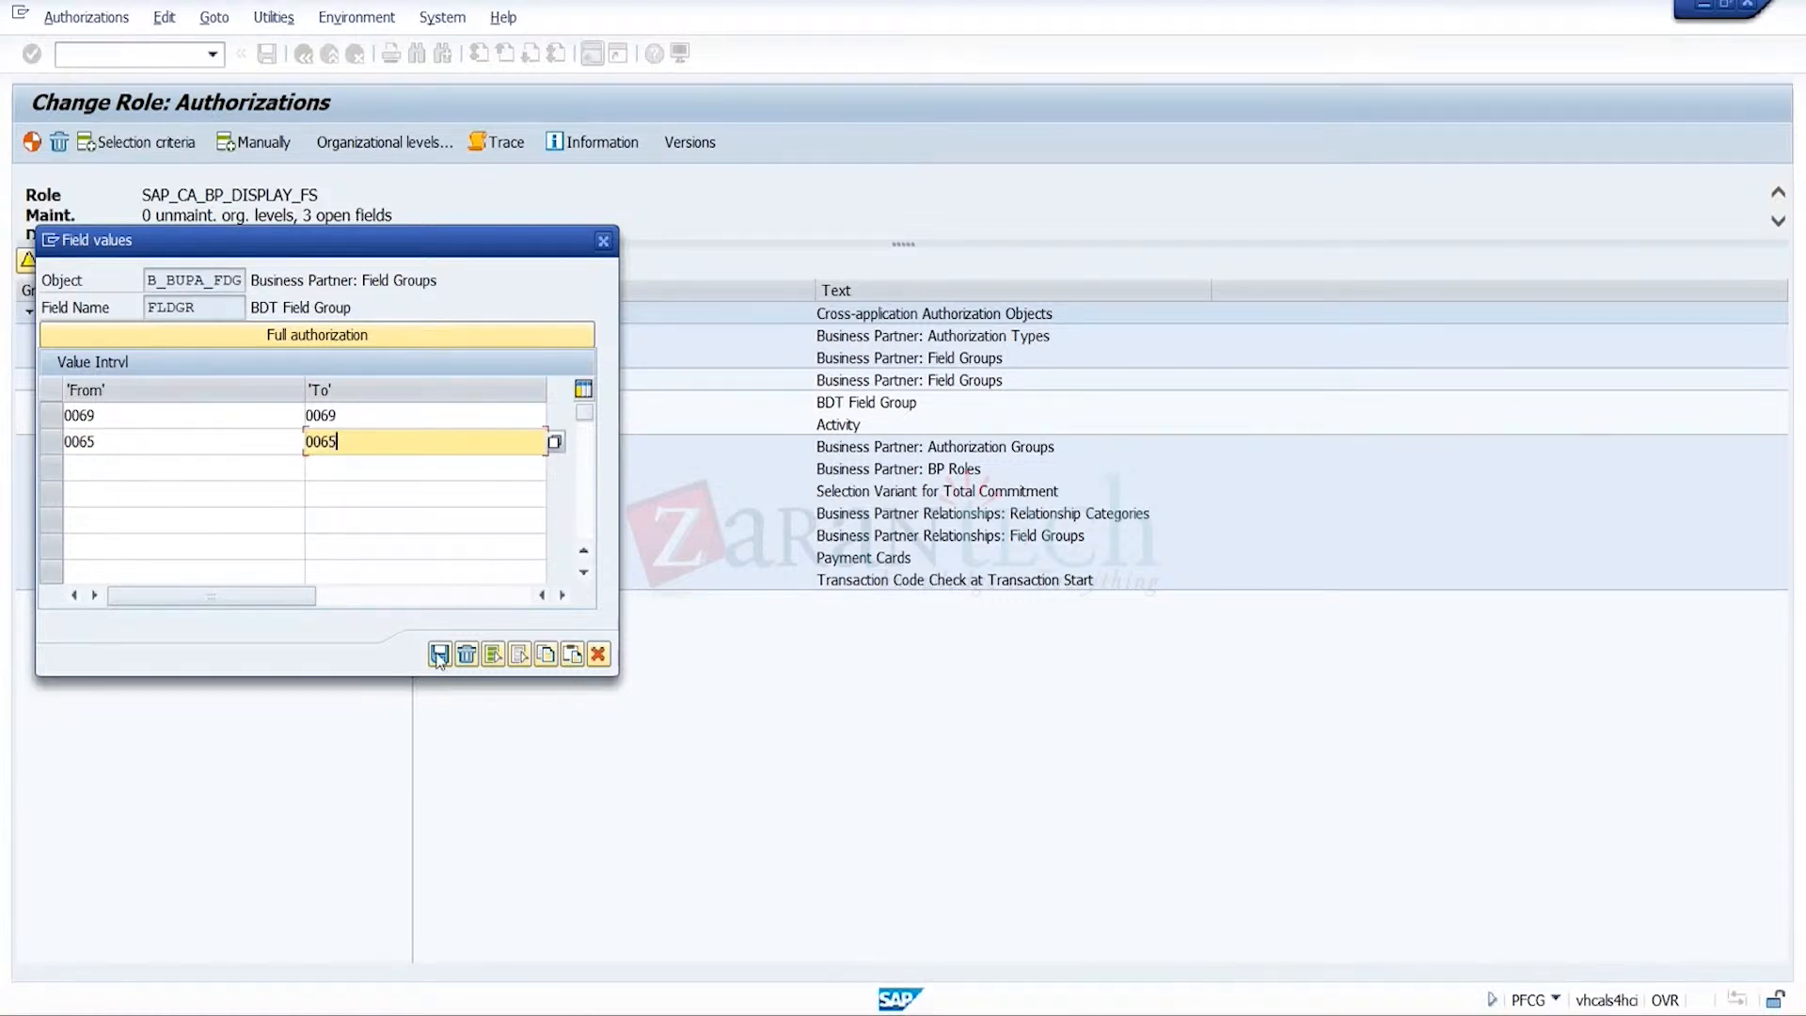
{"action": "left_click", "coordinate": [439, 653]}
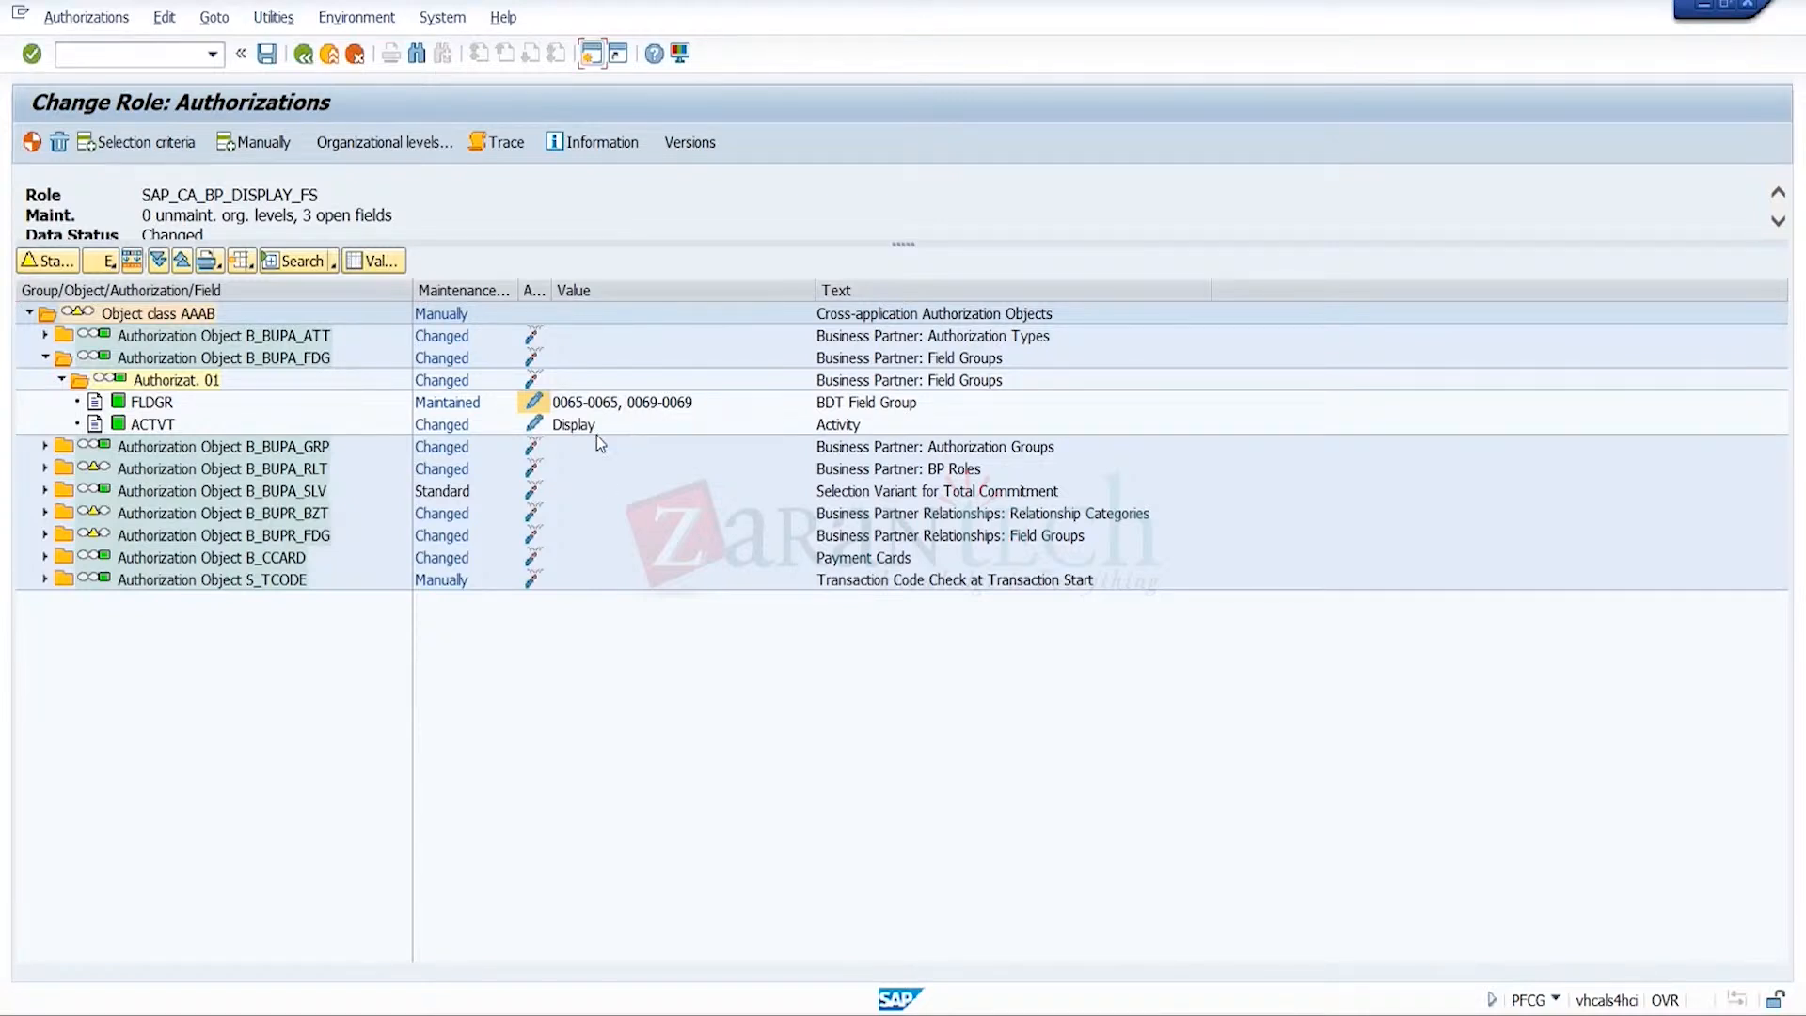
- Keep Display as the activity for B_BUPA_FDG and exit authorization maintenance without saving the data or generating the profile
{"action": "left_click", "coordinate": [533, 429]}
{"action": "left_click", "coordinate": [205, 449]}
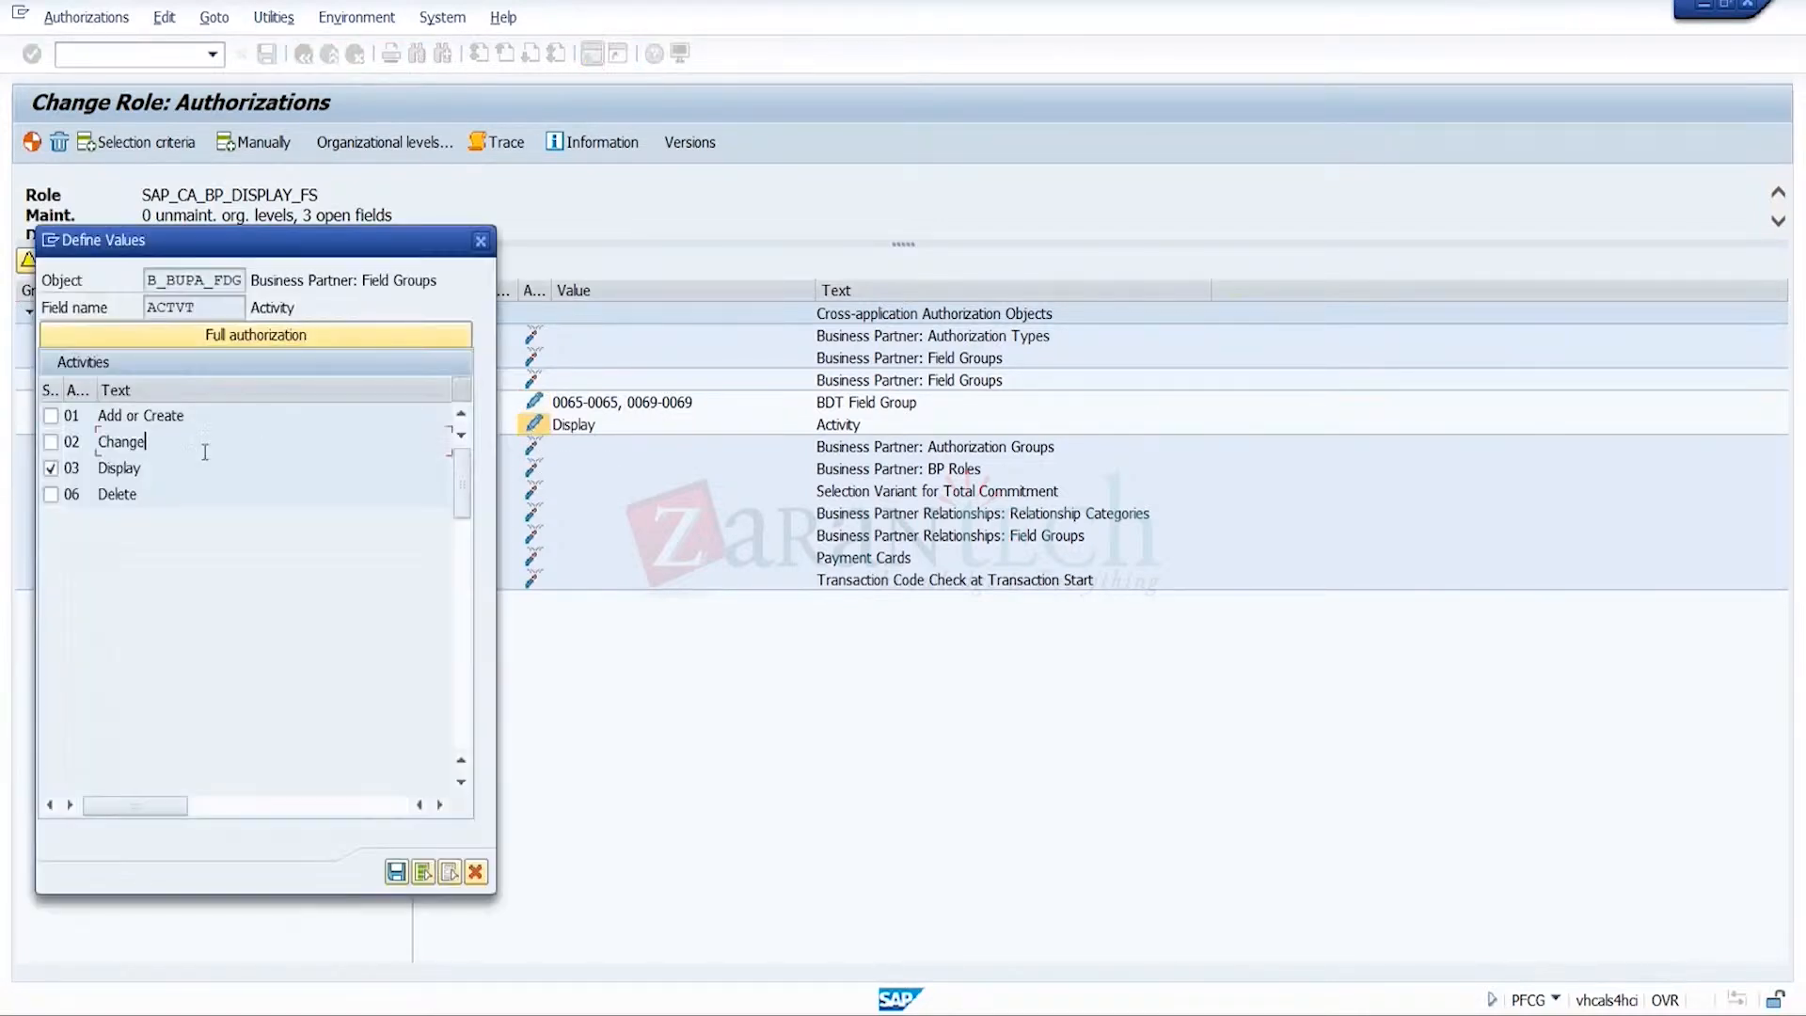
{"action": "left_click", "coordinate": [396, 872]}
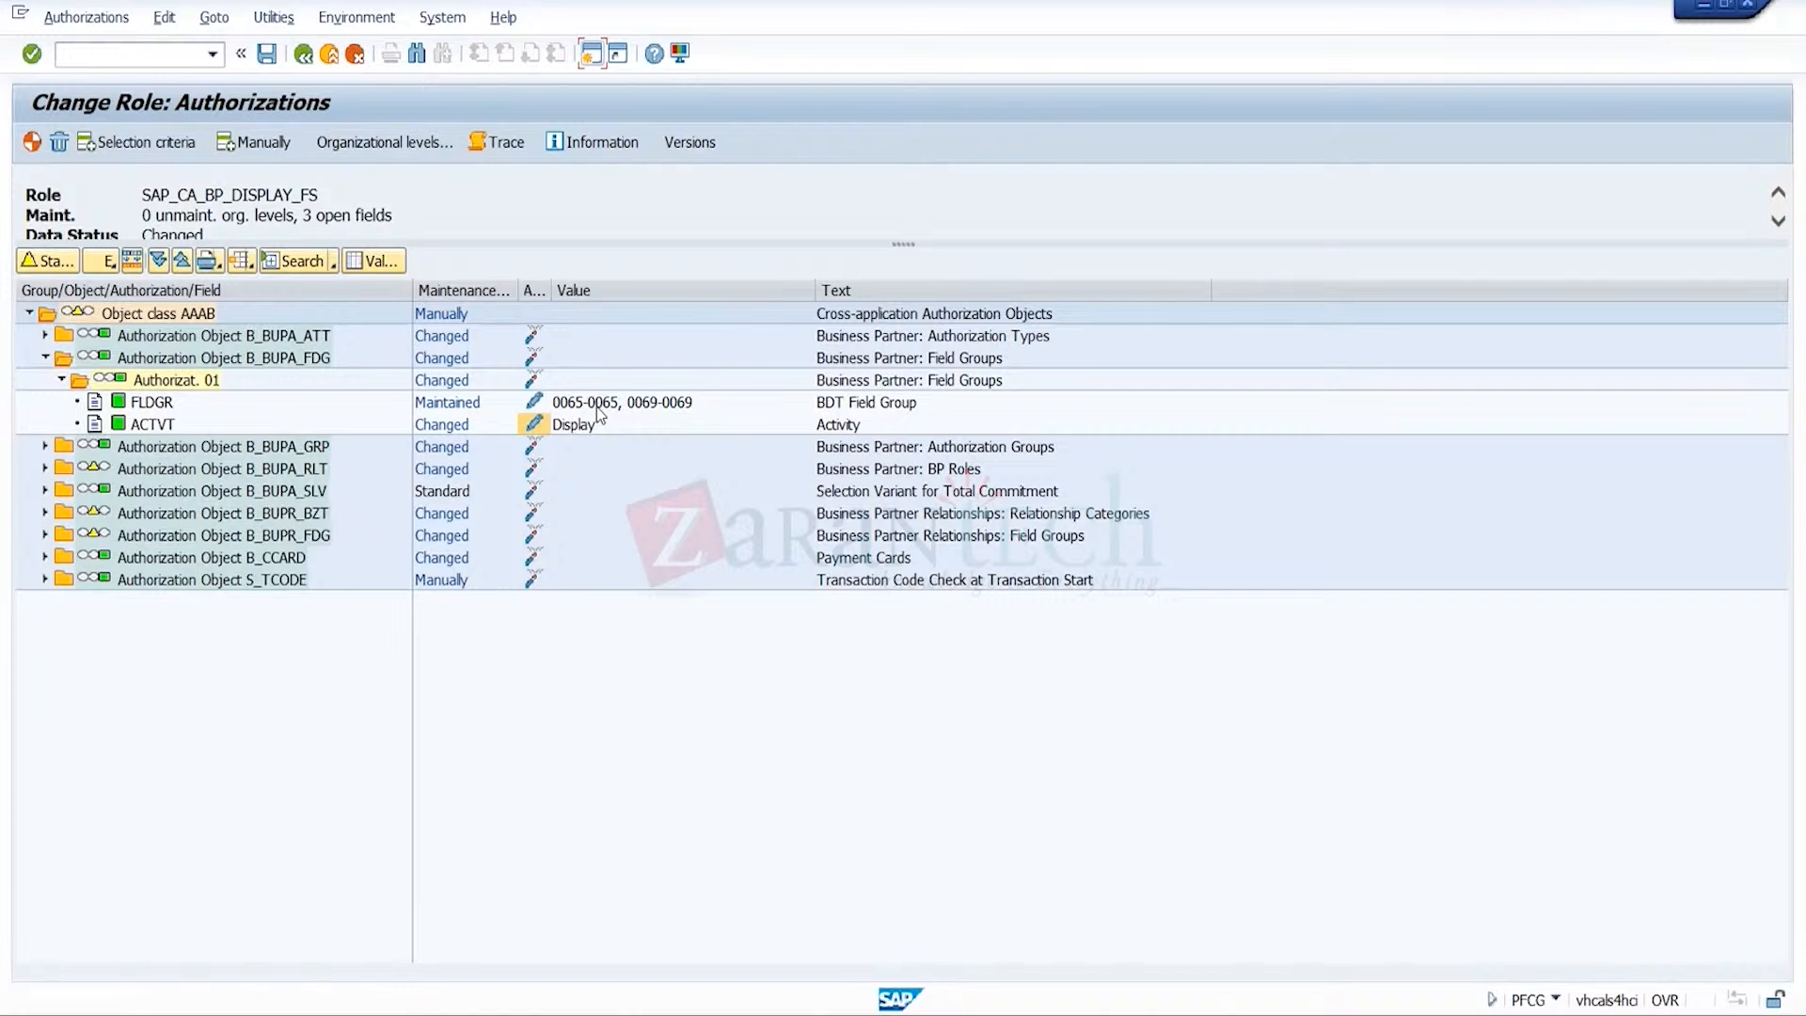
{"action": "left_click", "coordinate": [626, 404]}
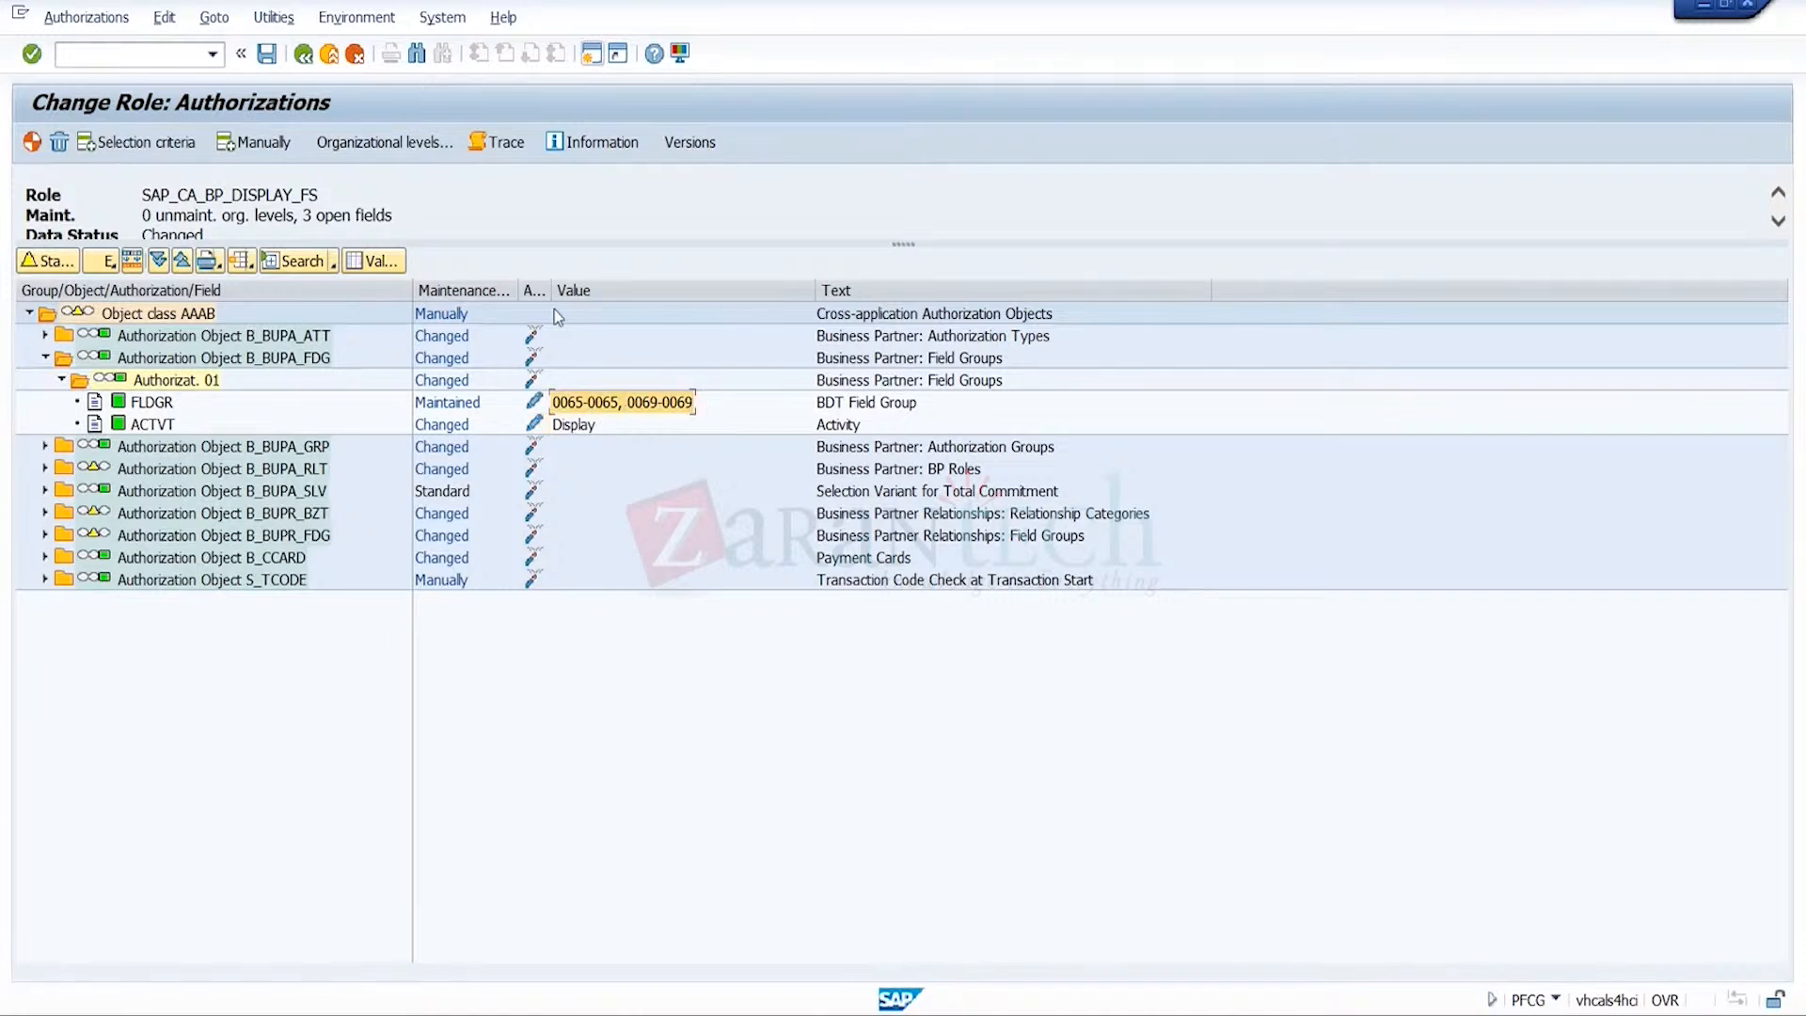
{"action": "left_click", "coordinate": [305, 55]}
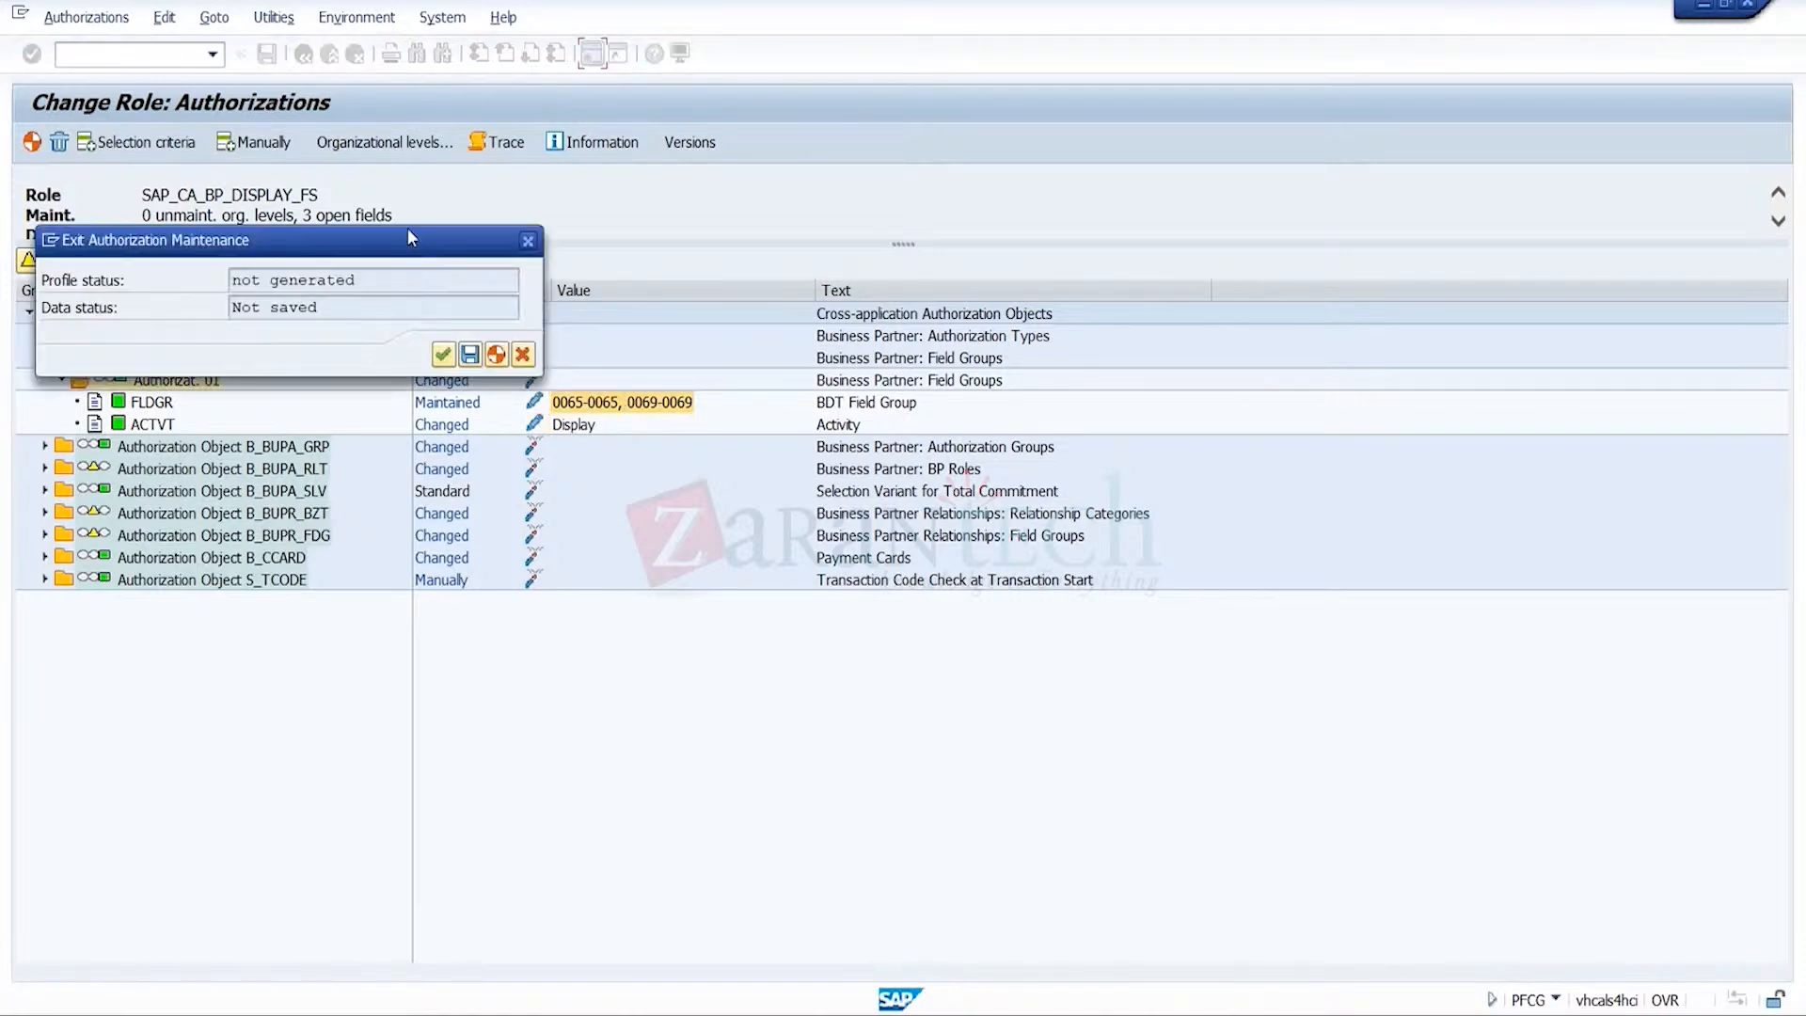
{"action": "left_click", "coordinate": [443, 357]}
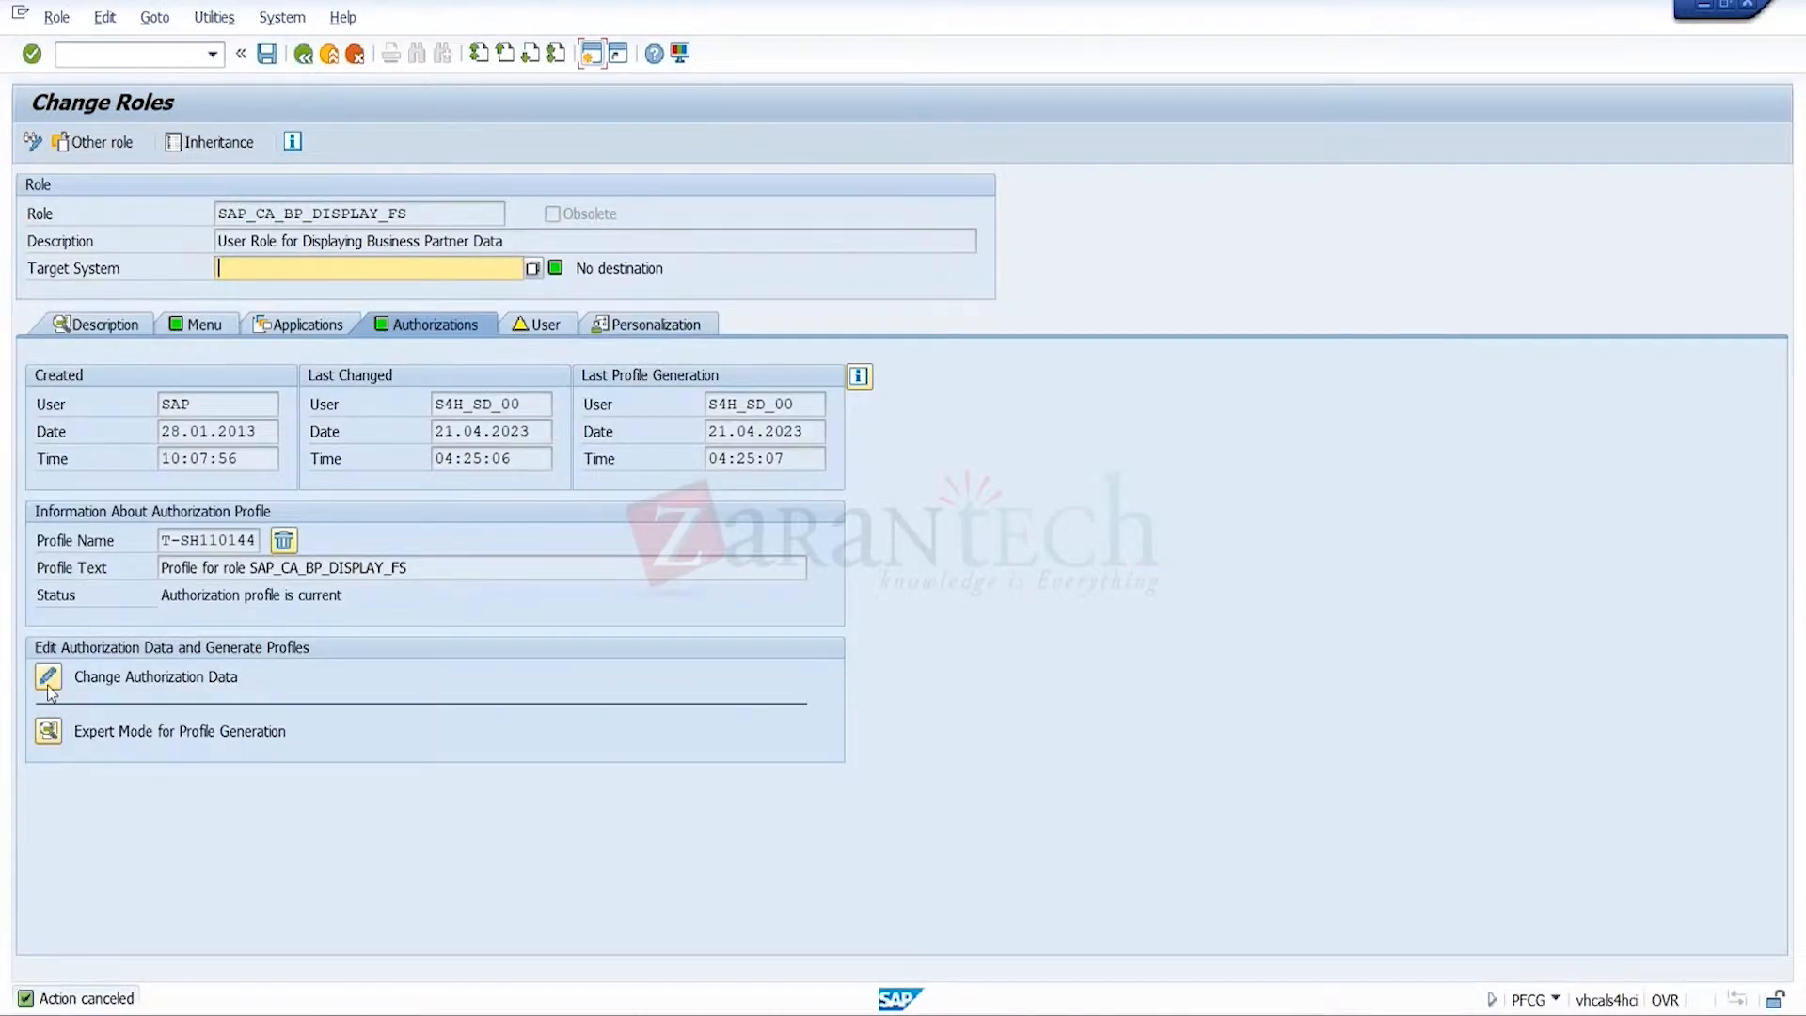
- Reopen the role's authorization data for change and expand authorization object B_BUPA_ATT to its fields
{"action": "left_click", "coordinate": [46, 682]}
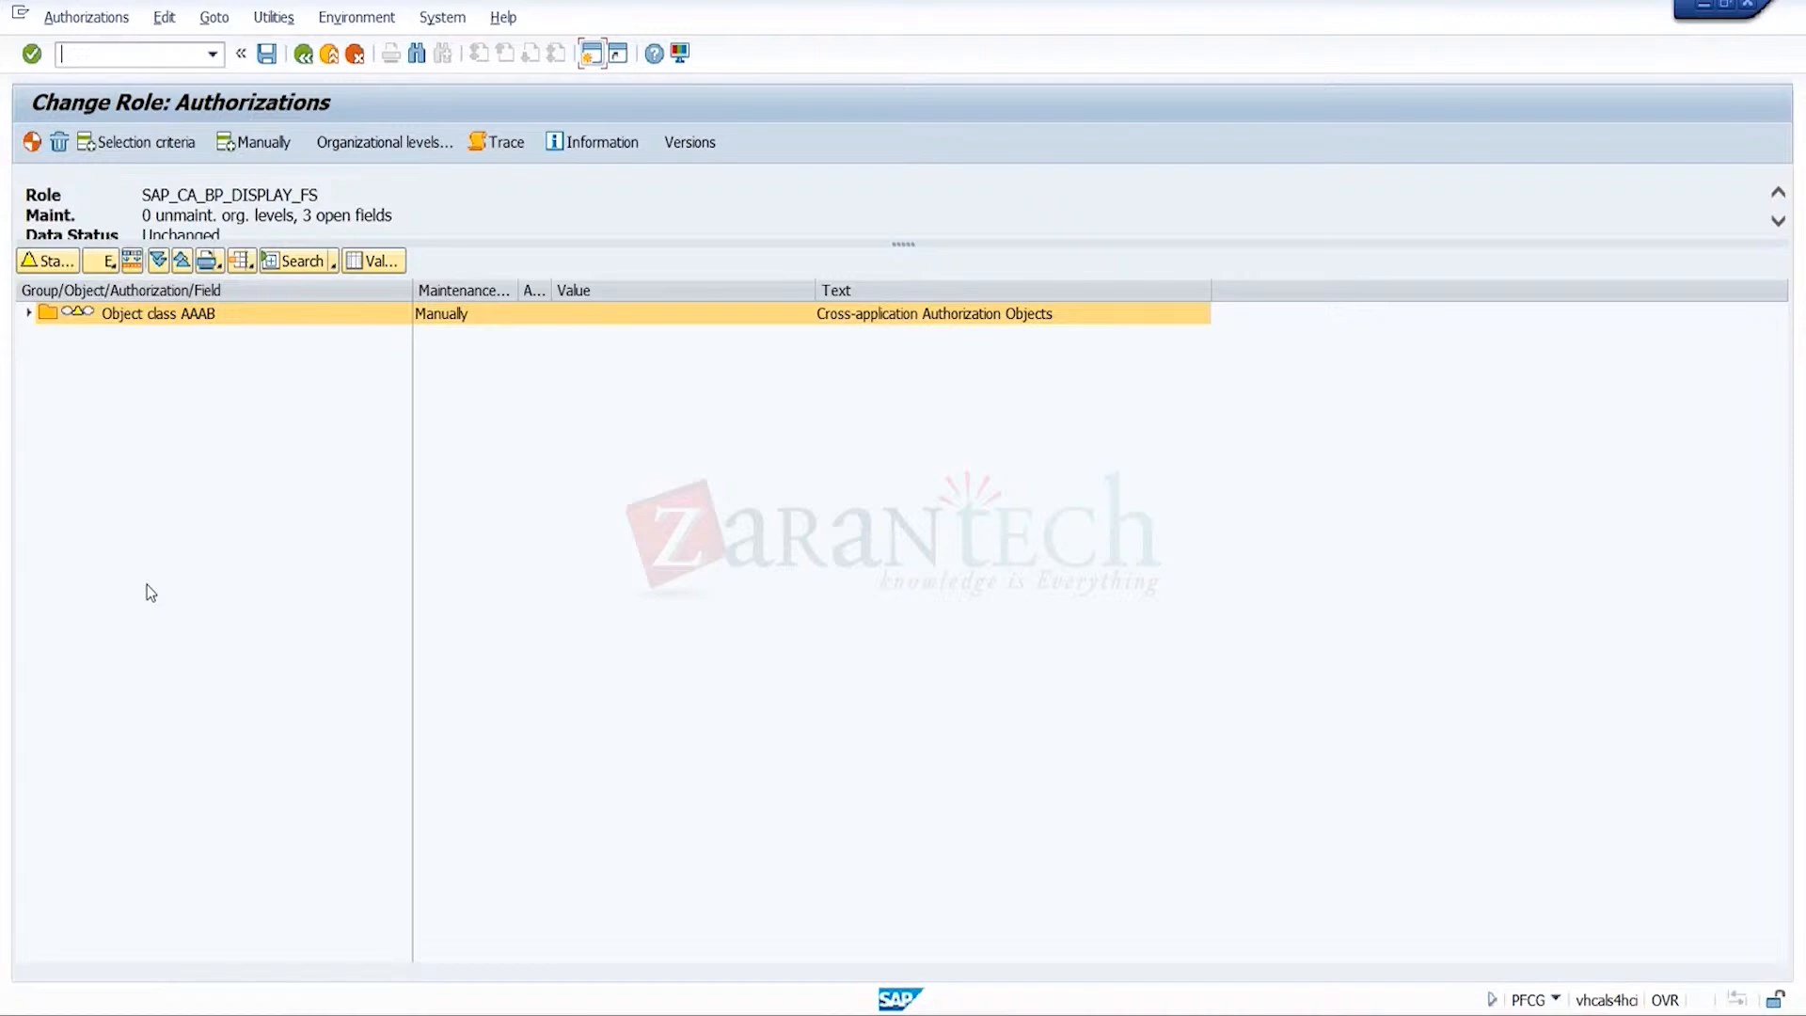
{"action": "left_click", "coordinate": [29, 313]}
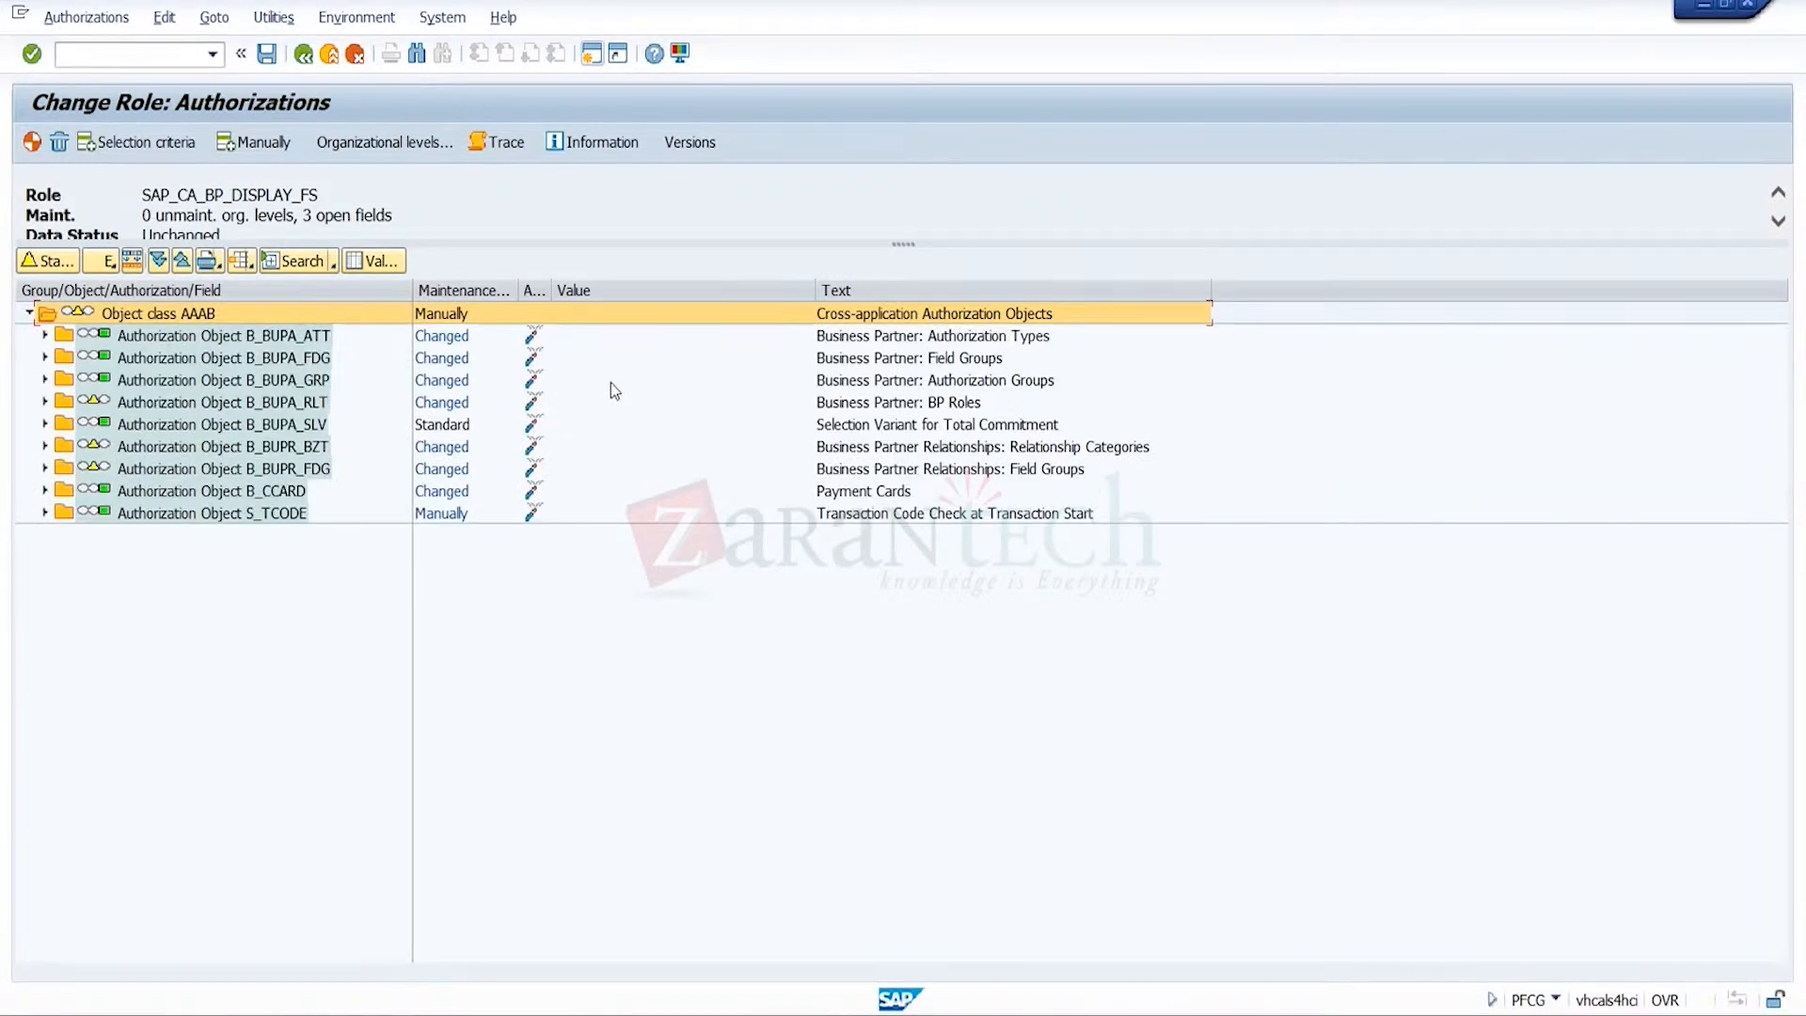
{"action": "left_click", "coordinate": [44, 336]}
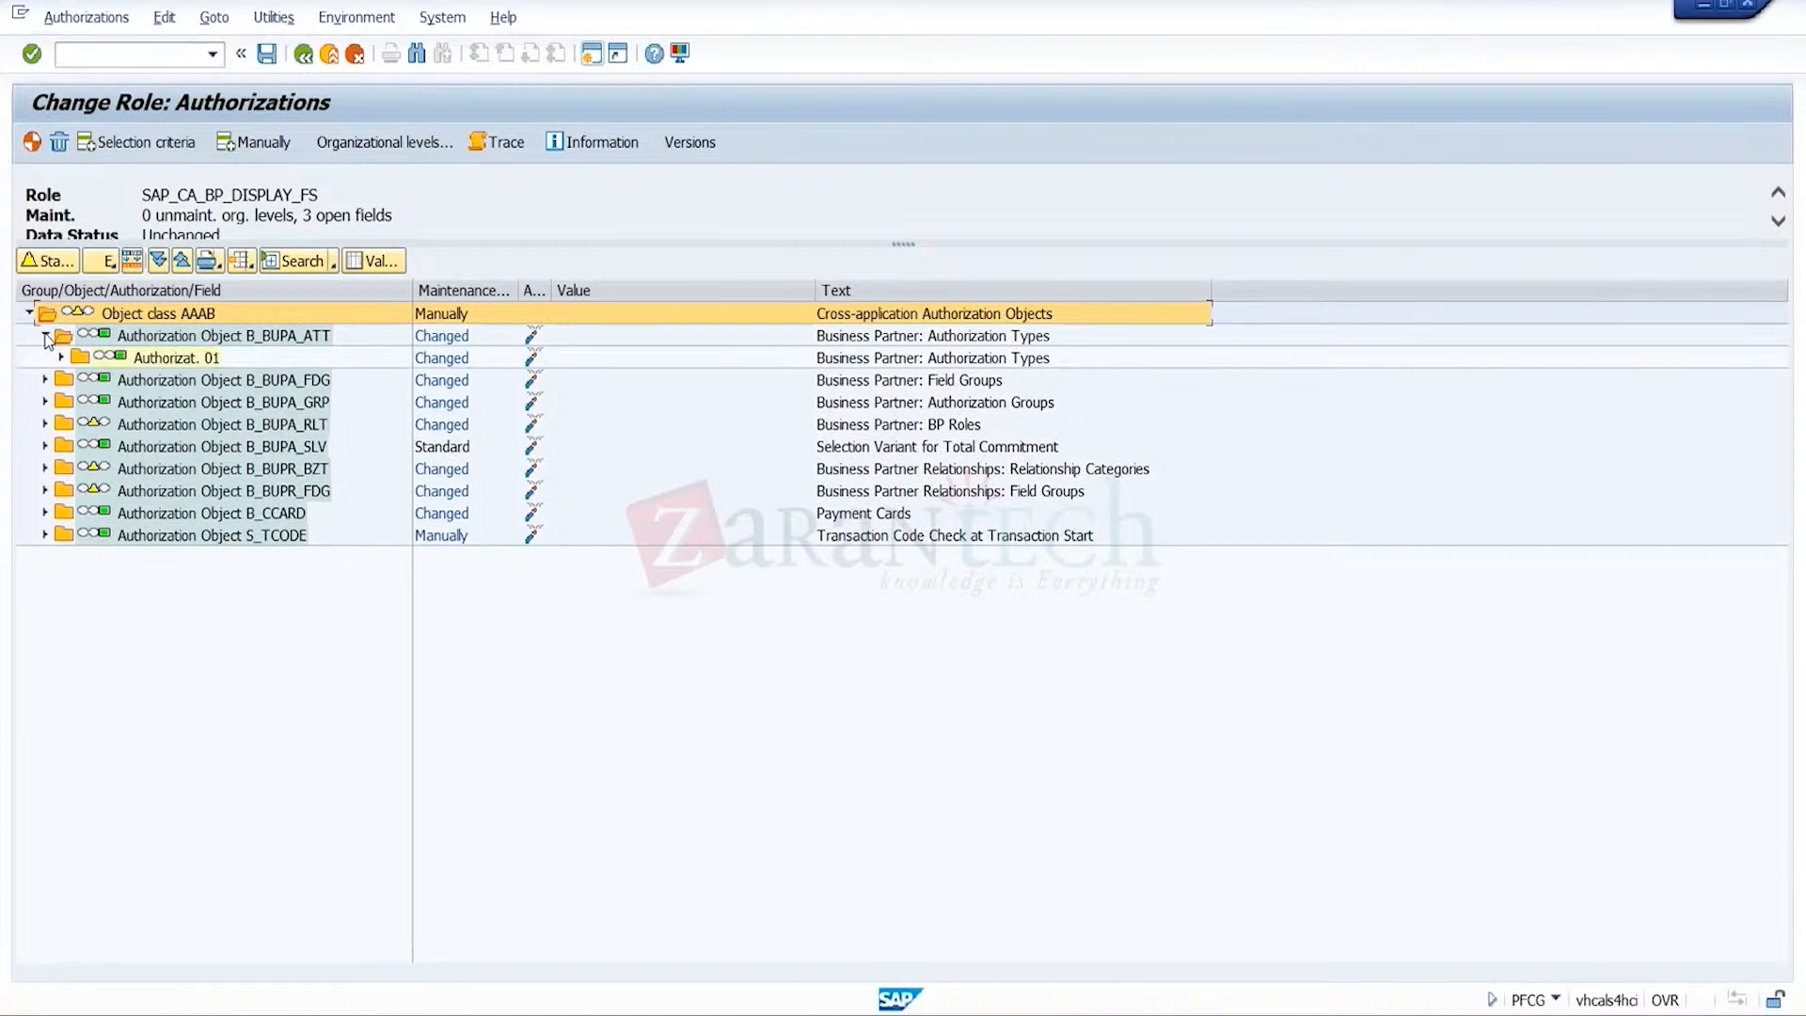
{"action": "left_click", "coordinate": [60, 358]}
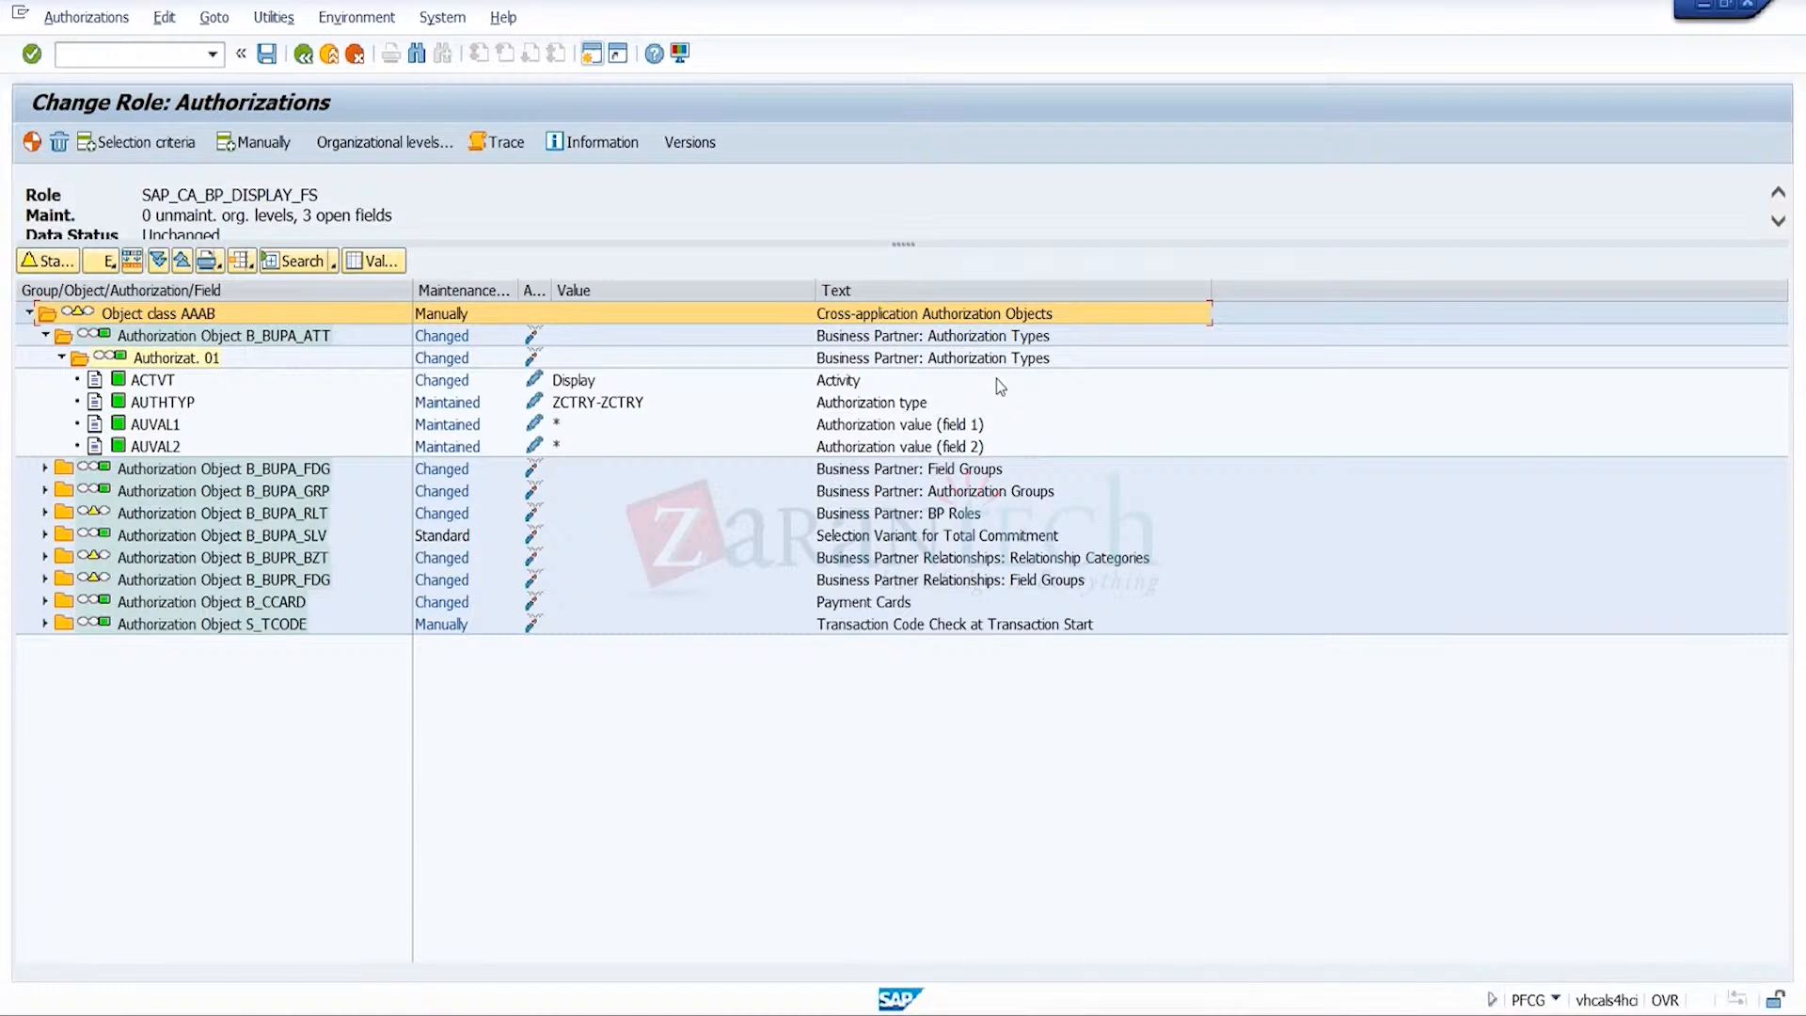
- Add the value interval ZCITY to ZCITY to the authorization type field AUTHTYP and save the field values
{"action": "left_click", "coordinate": [534, 403]}
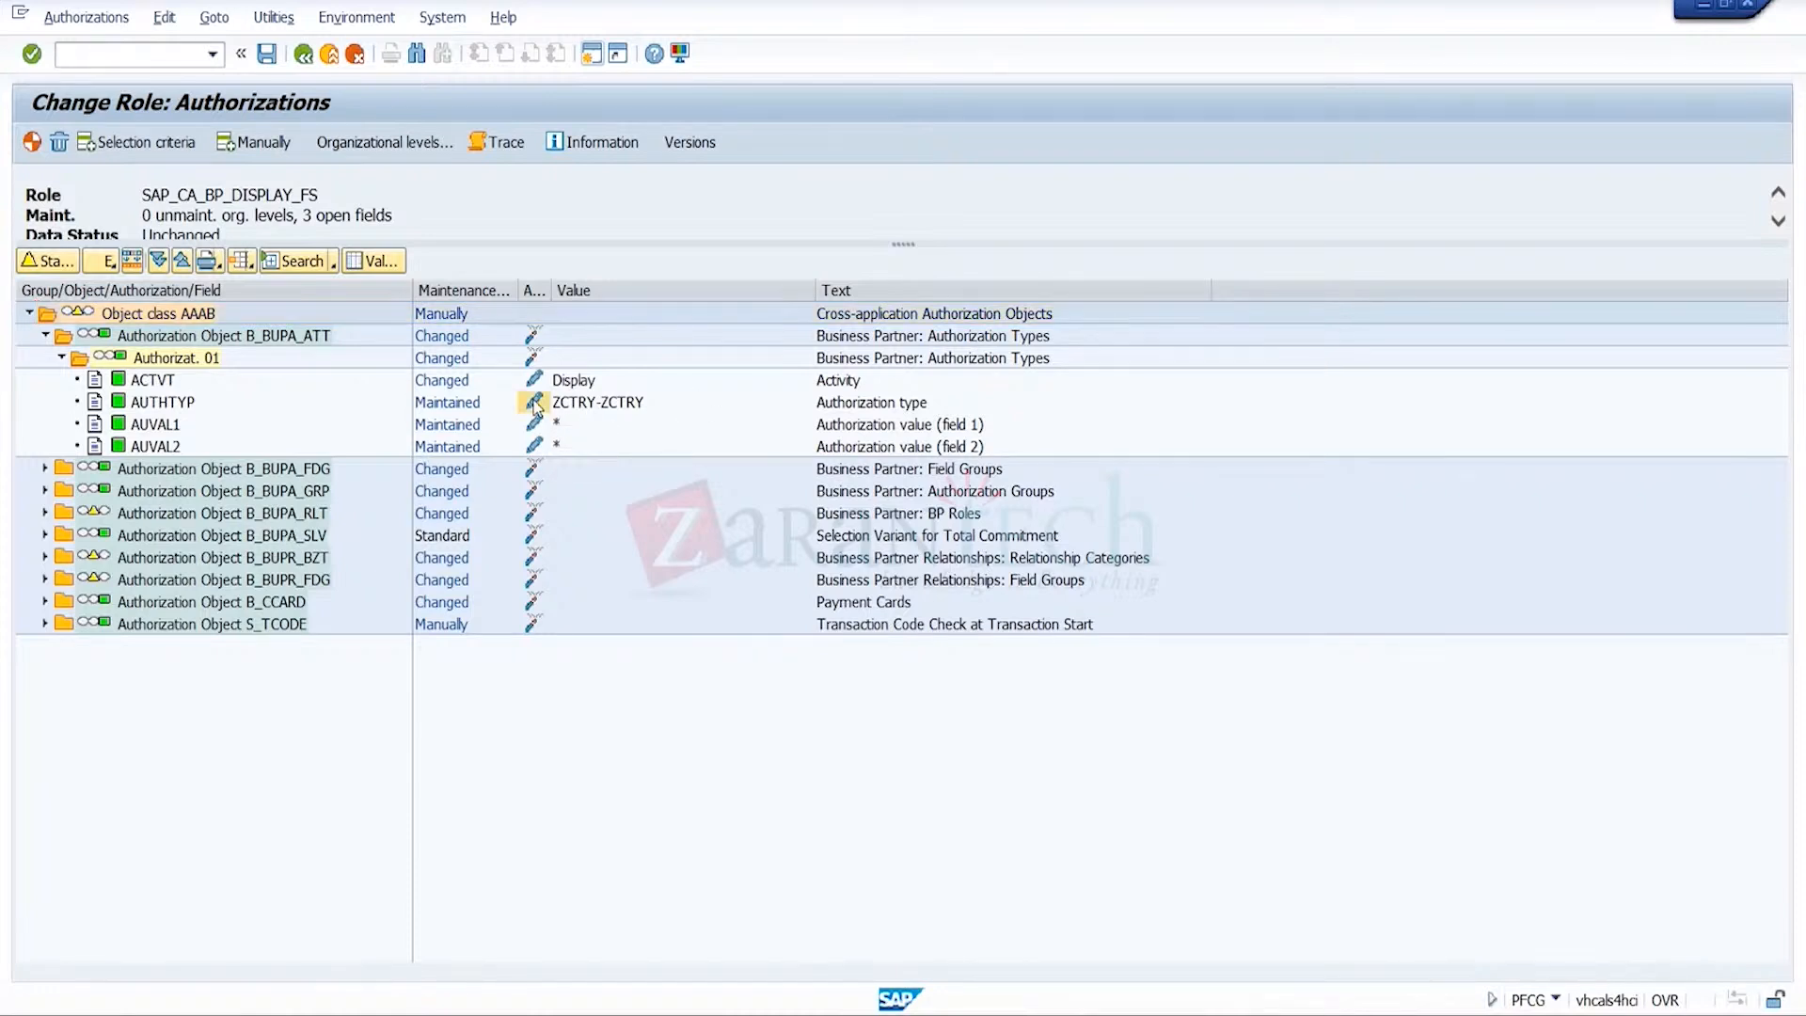
{"action": "left_click", "coordinate": [270, 452]}
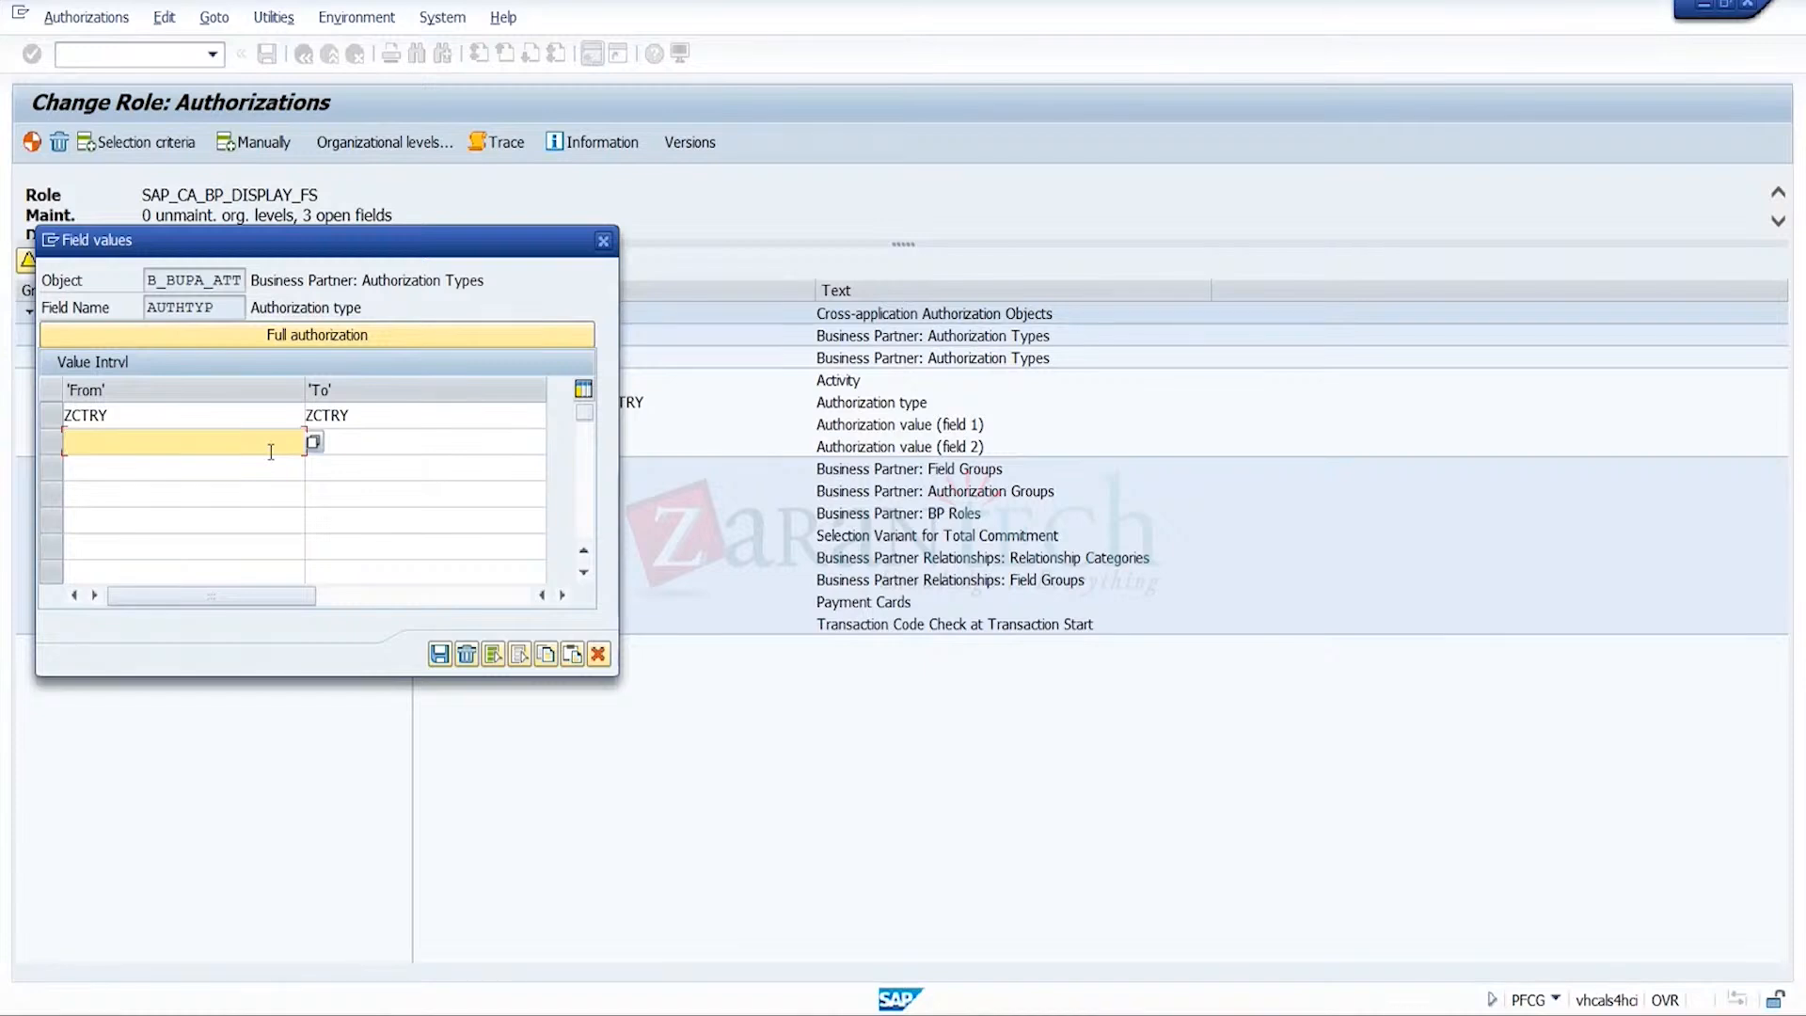
{"action": "type", "text": "ZCITY"}
{"action": "left_click", "coordinate": [421, 450]}
{"action": "type", "text": "ZCITY"}
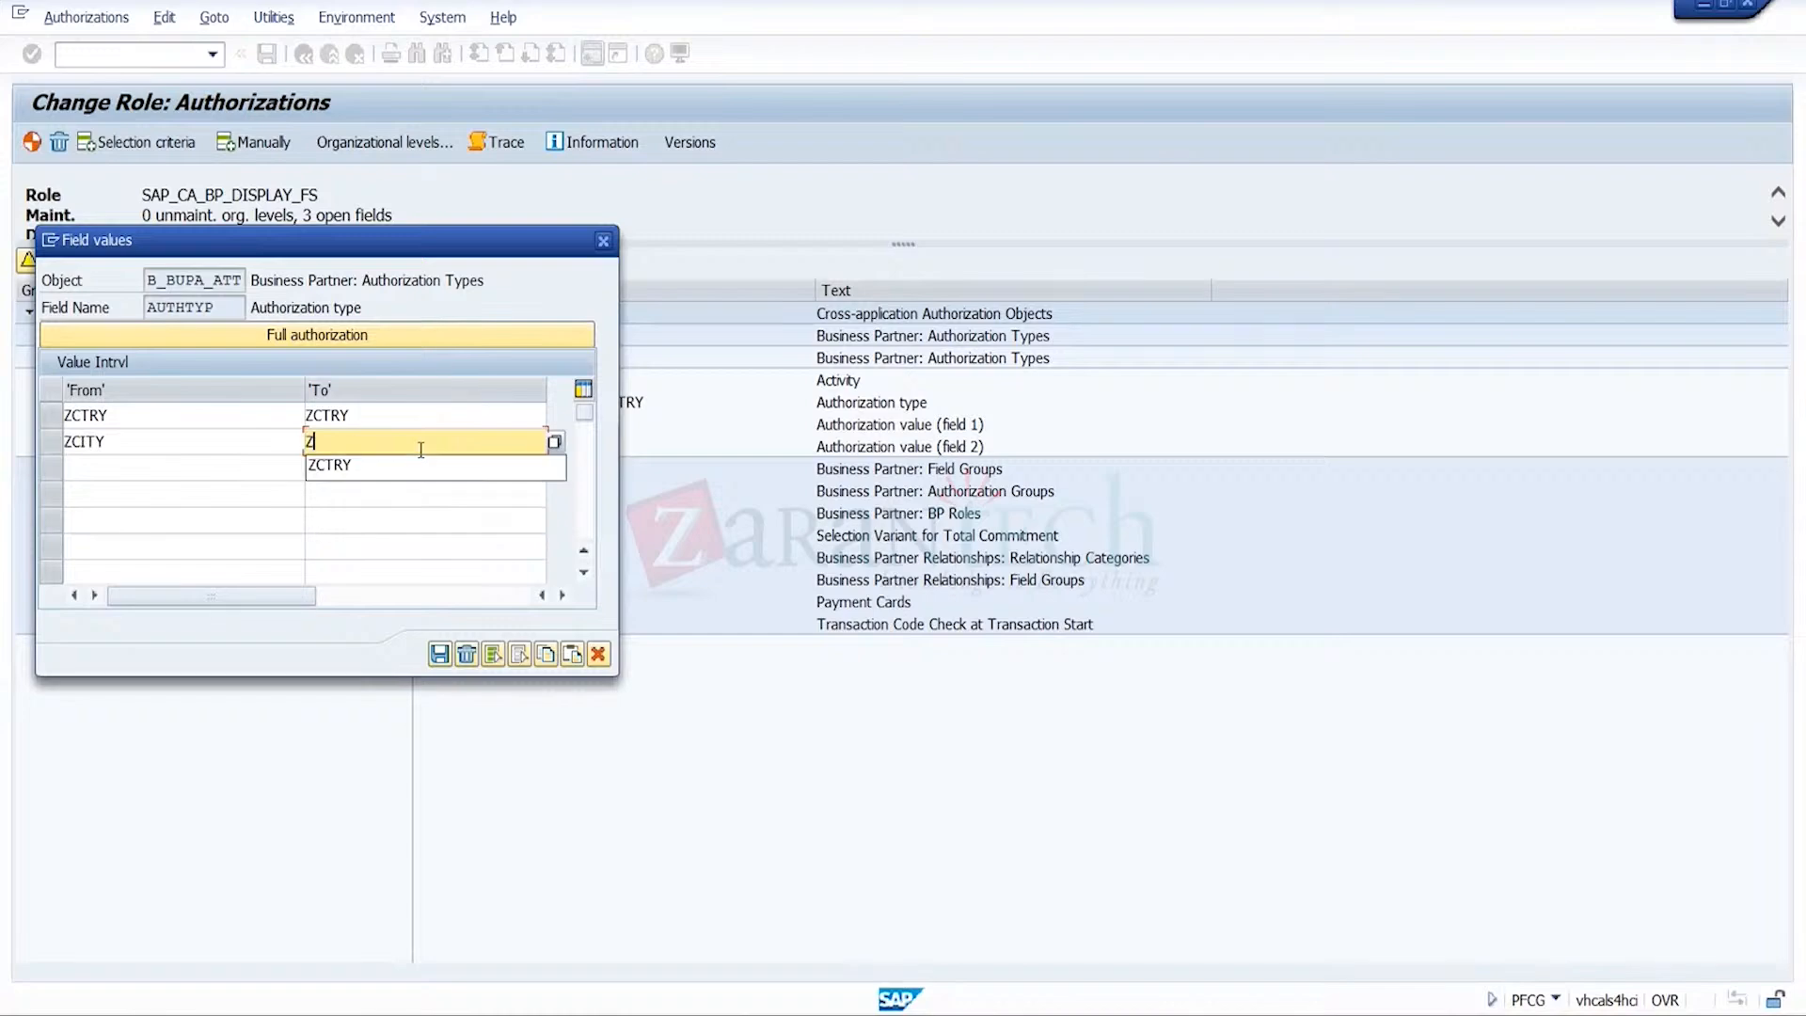
{"action": "left_click", "coordinate": [439, 654]}
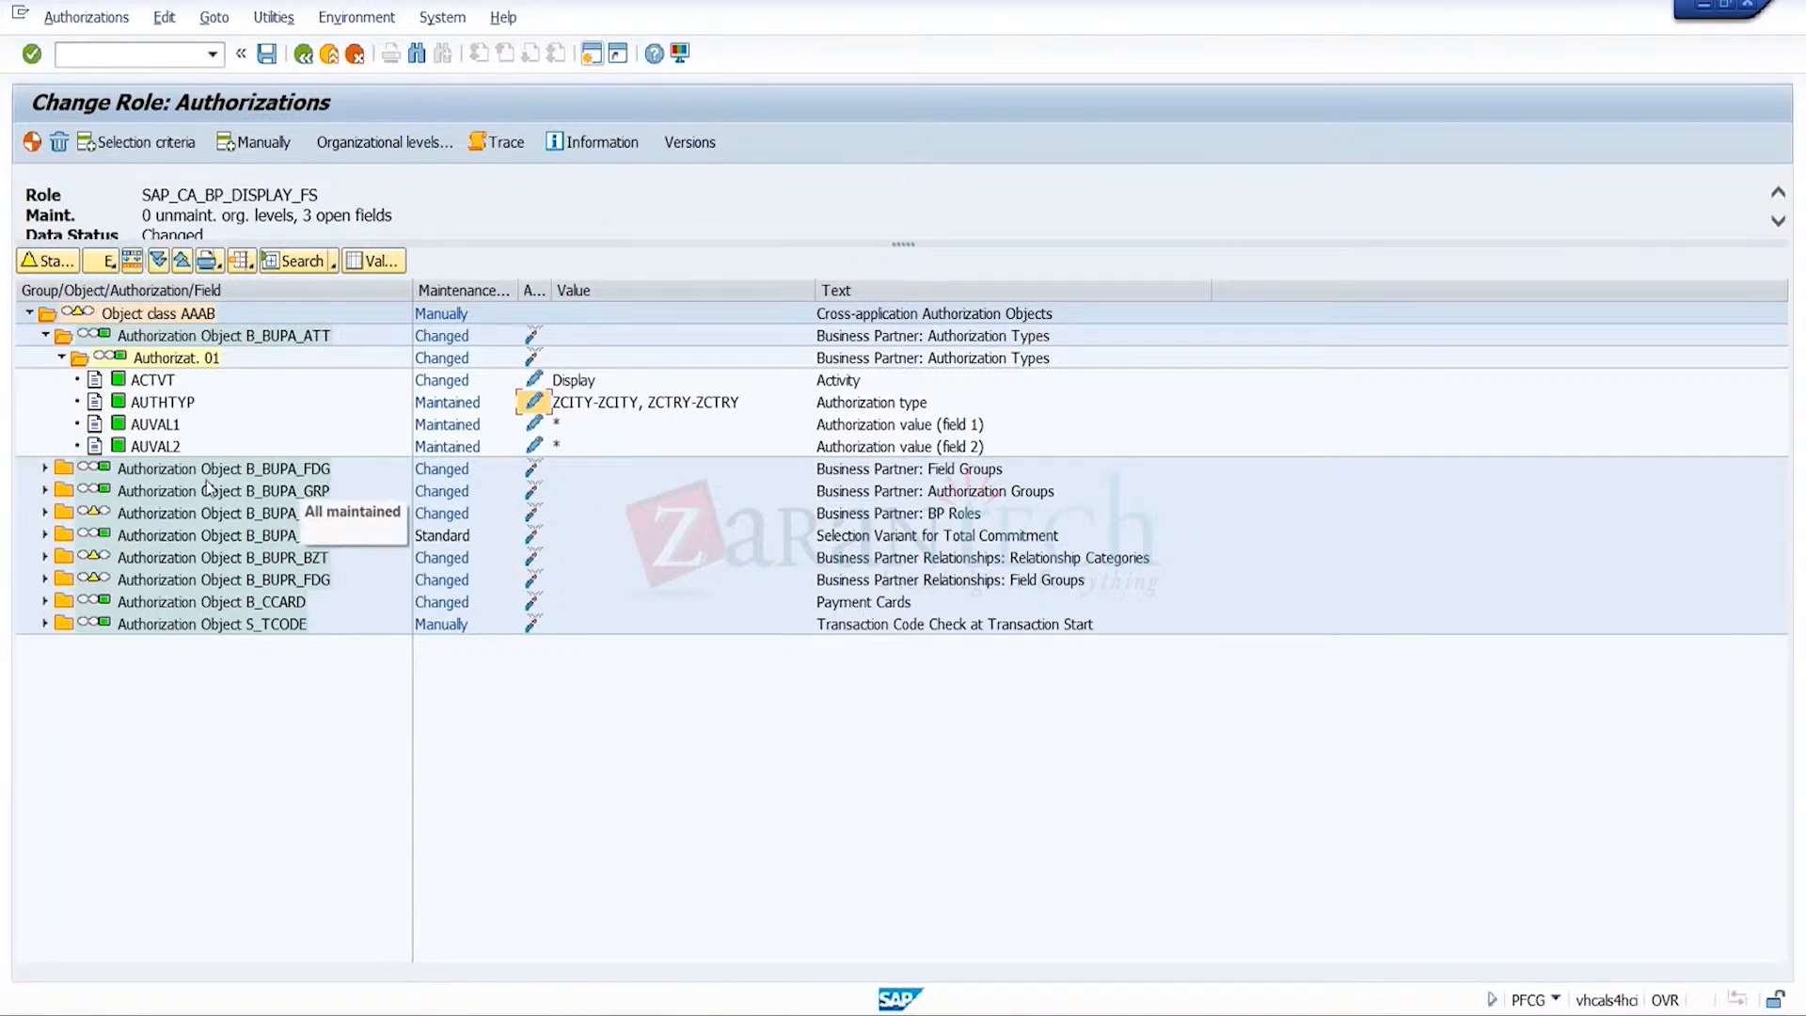
- Expand the B_BUPA_FDG fields, generate the authorization profile despite open authorizations, and return to the role to show its user assignments
{"action": "left_click", "coordinate": [44, 469]}
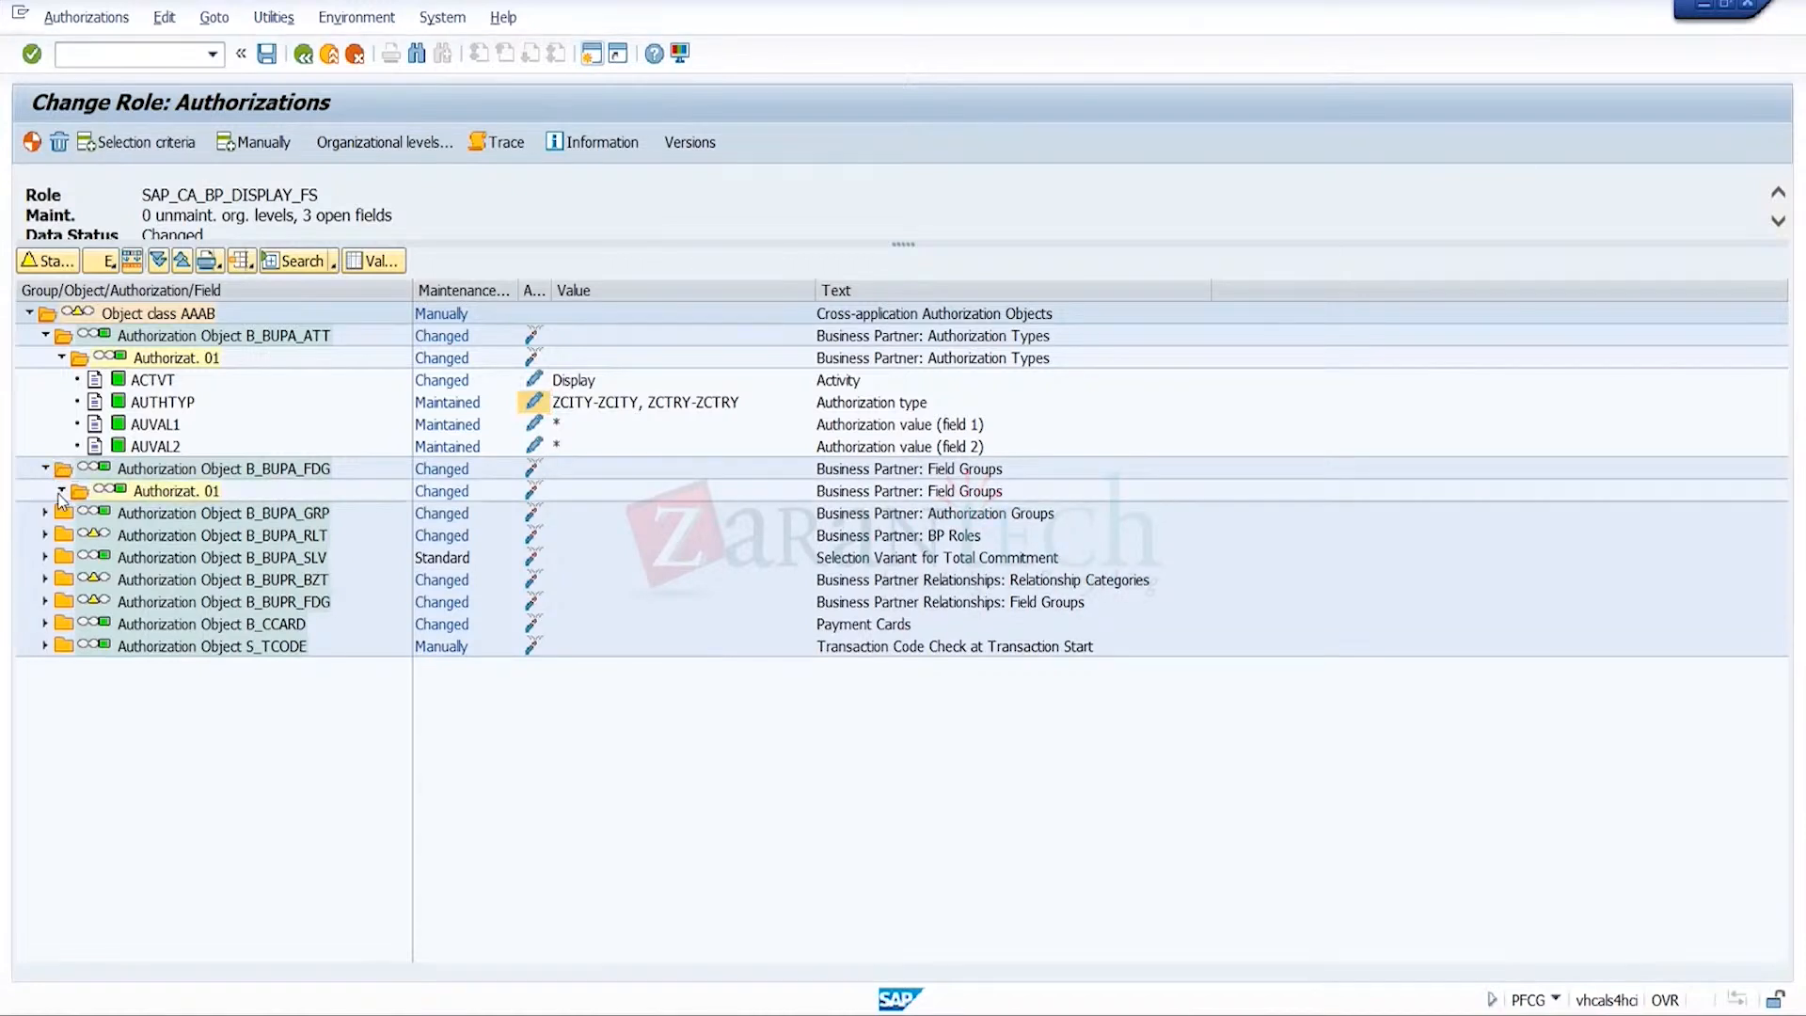
{"action": "left_click", "coordinate": [61, 490]}
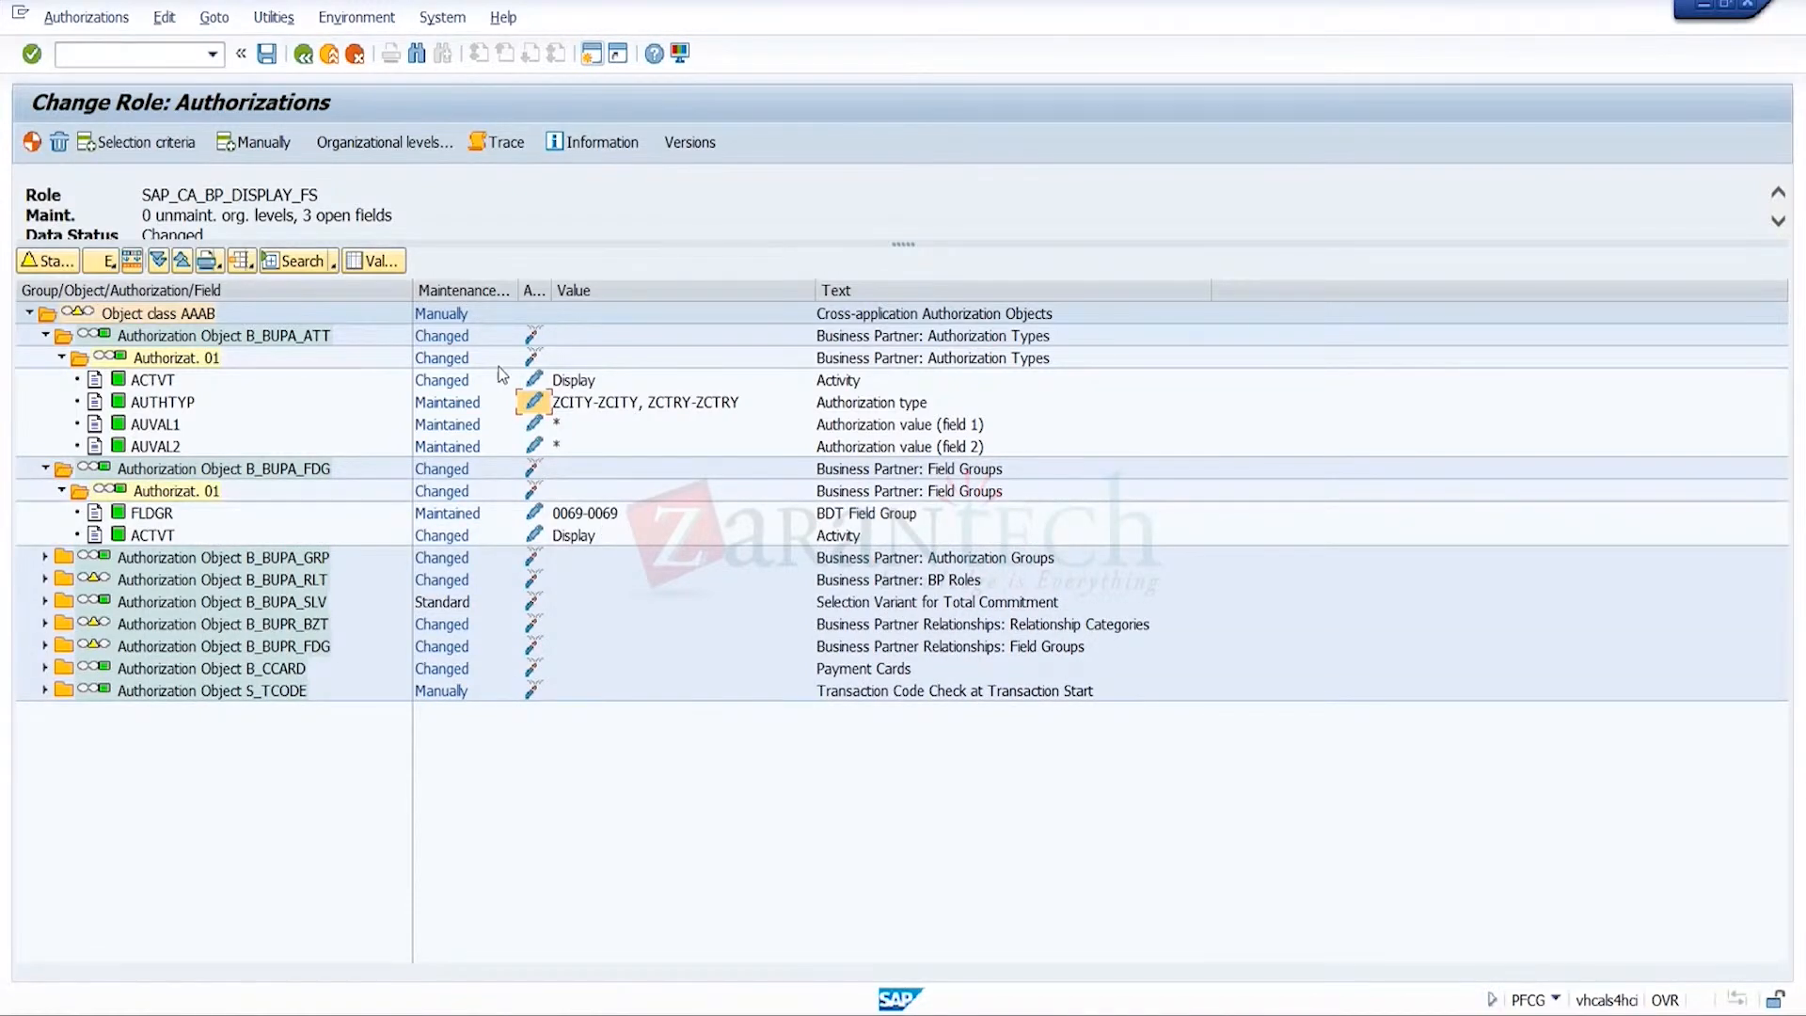
{"action": "left_click", "coordinate": [33, 144]}
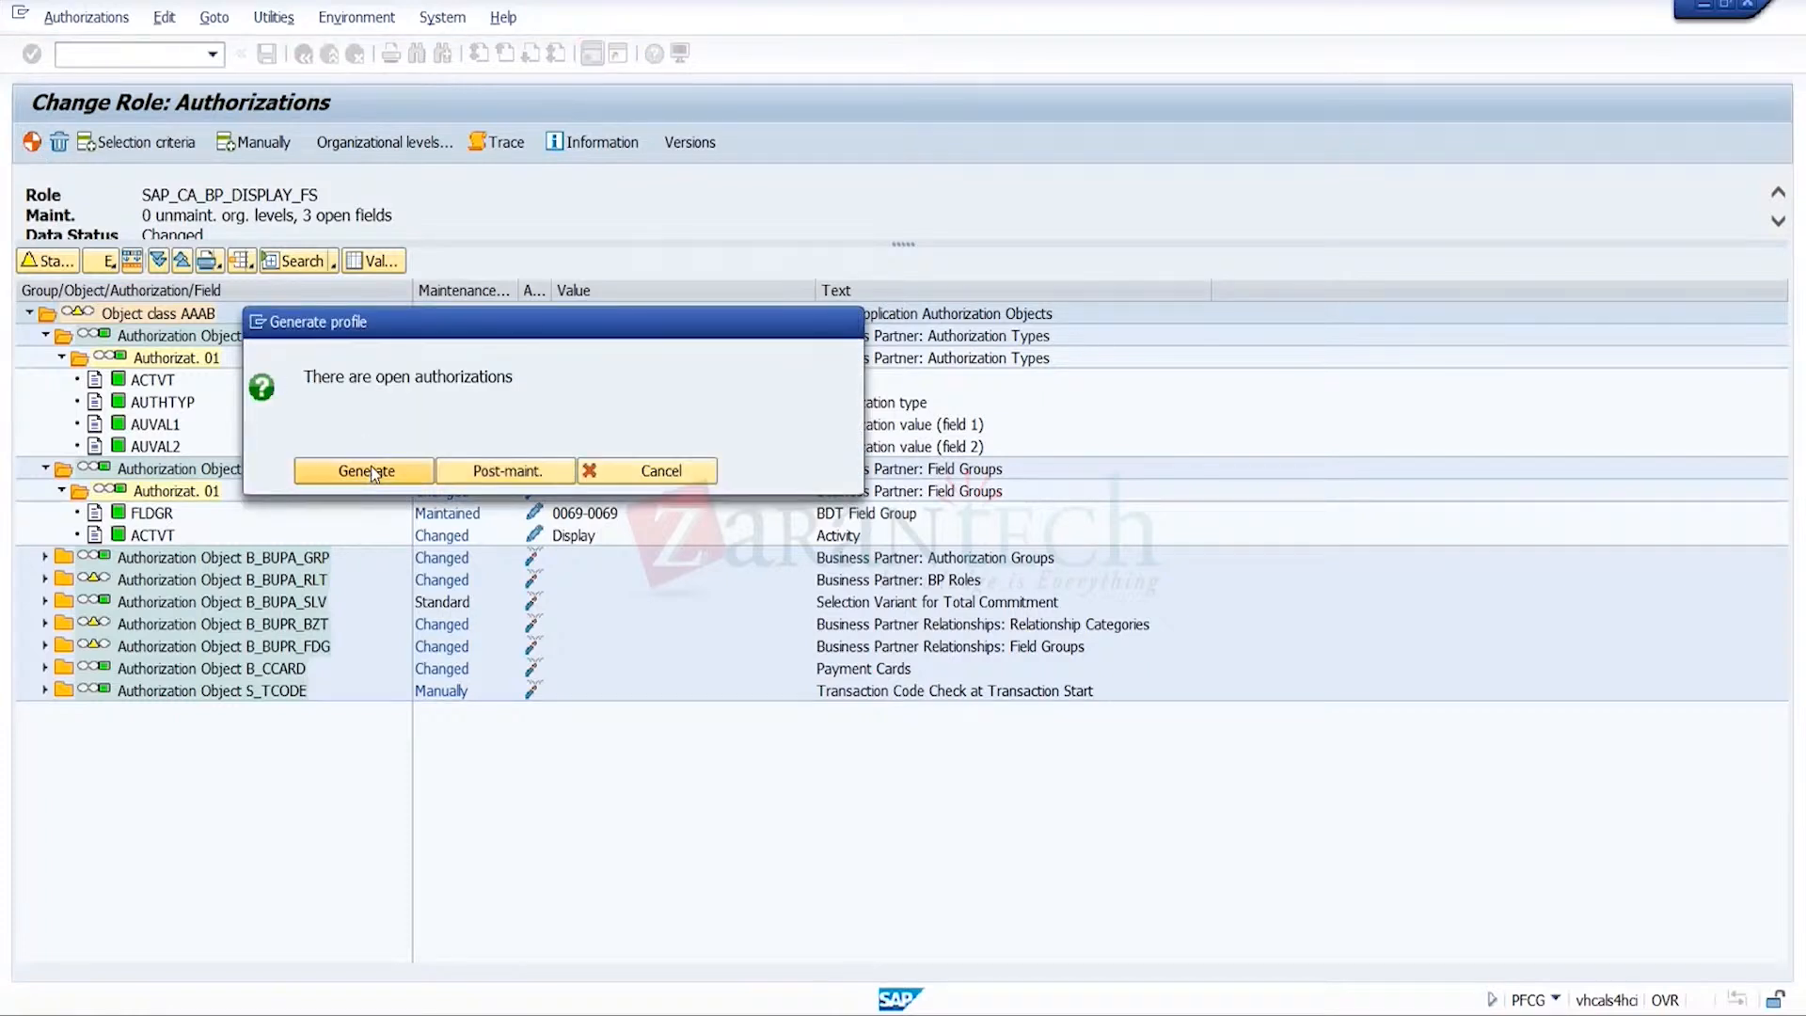
{"action": "left_click", "coordinate": [367, 470]}
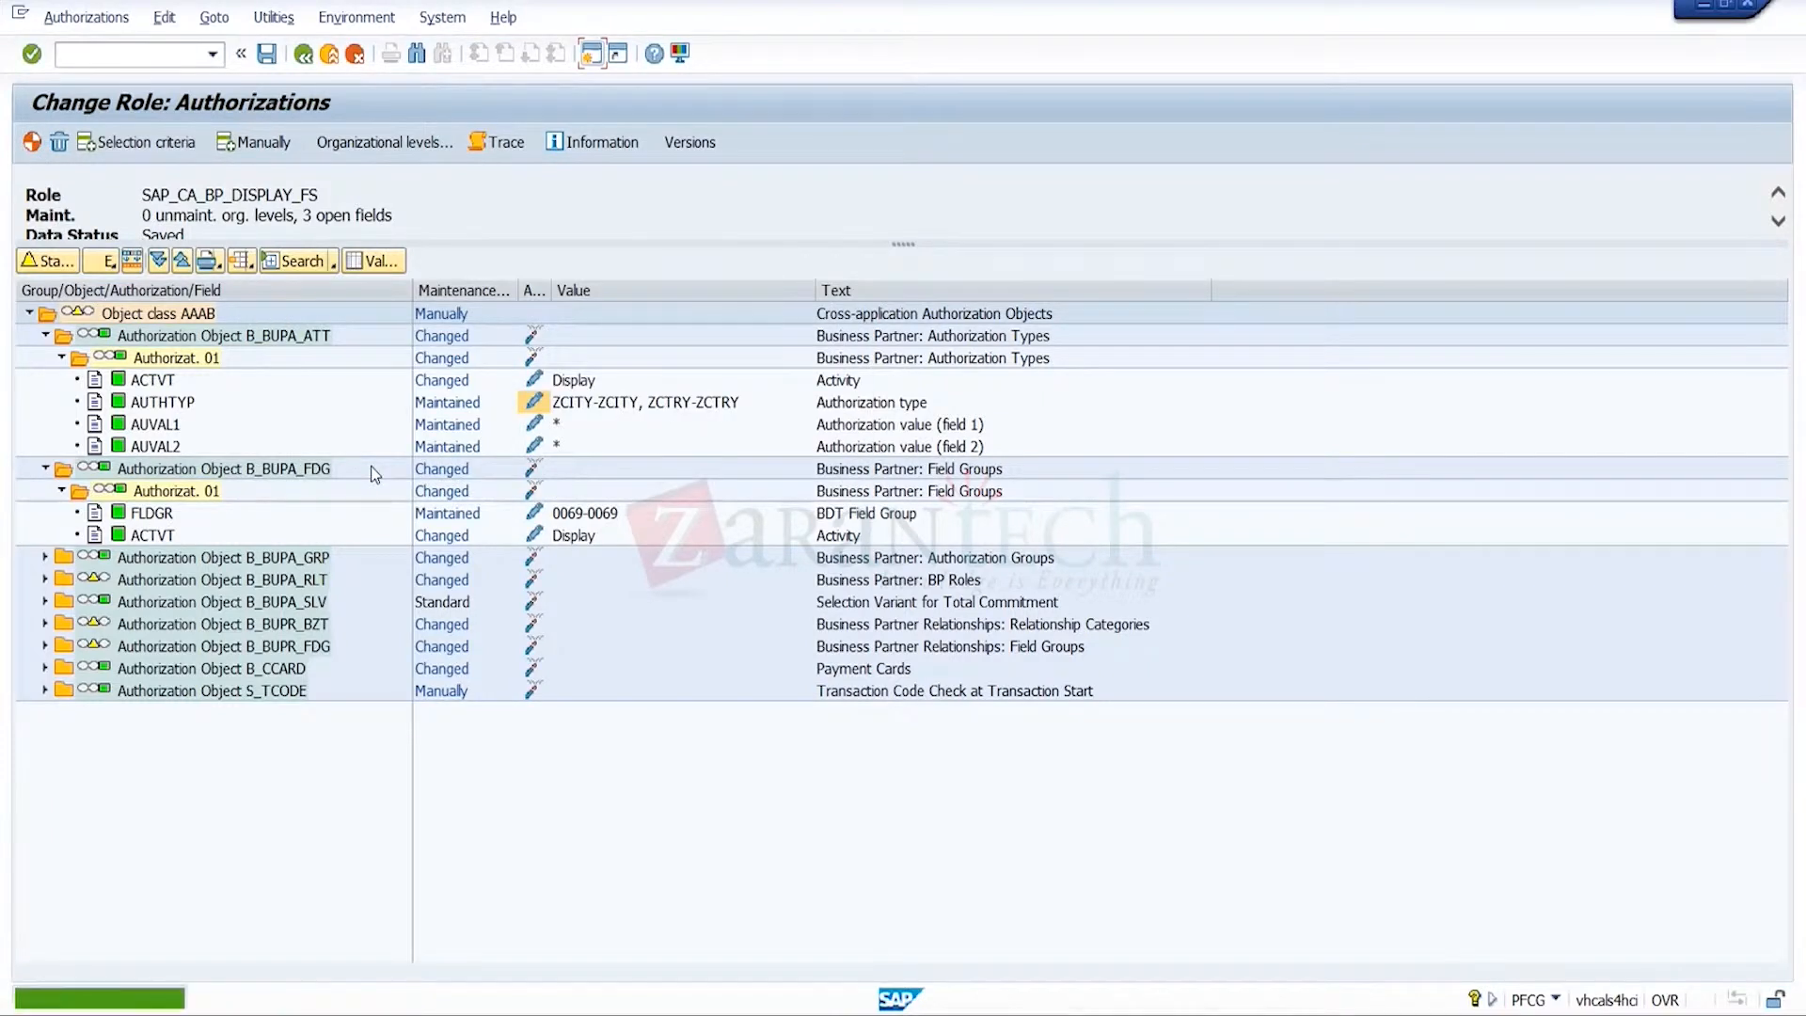
{"action": "left_click", "coordinate": [268, 56]}
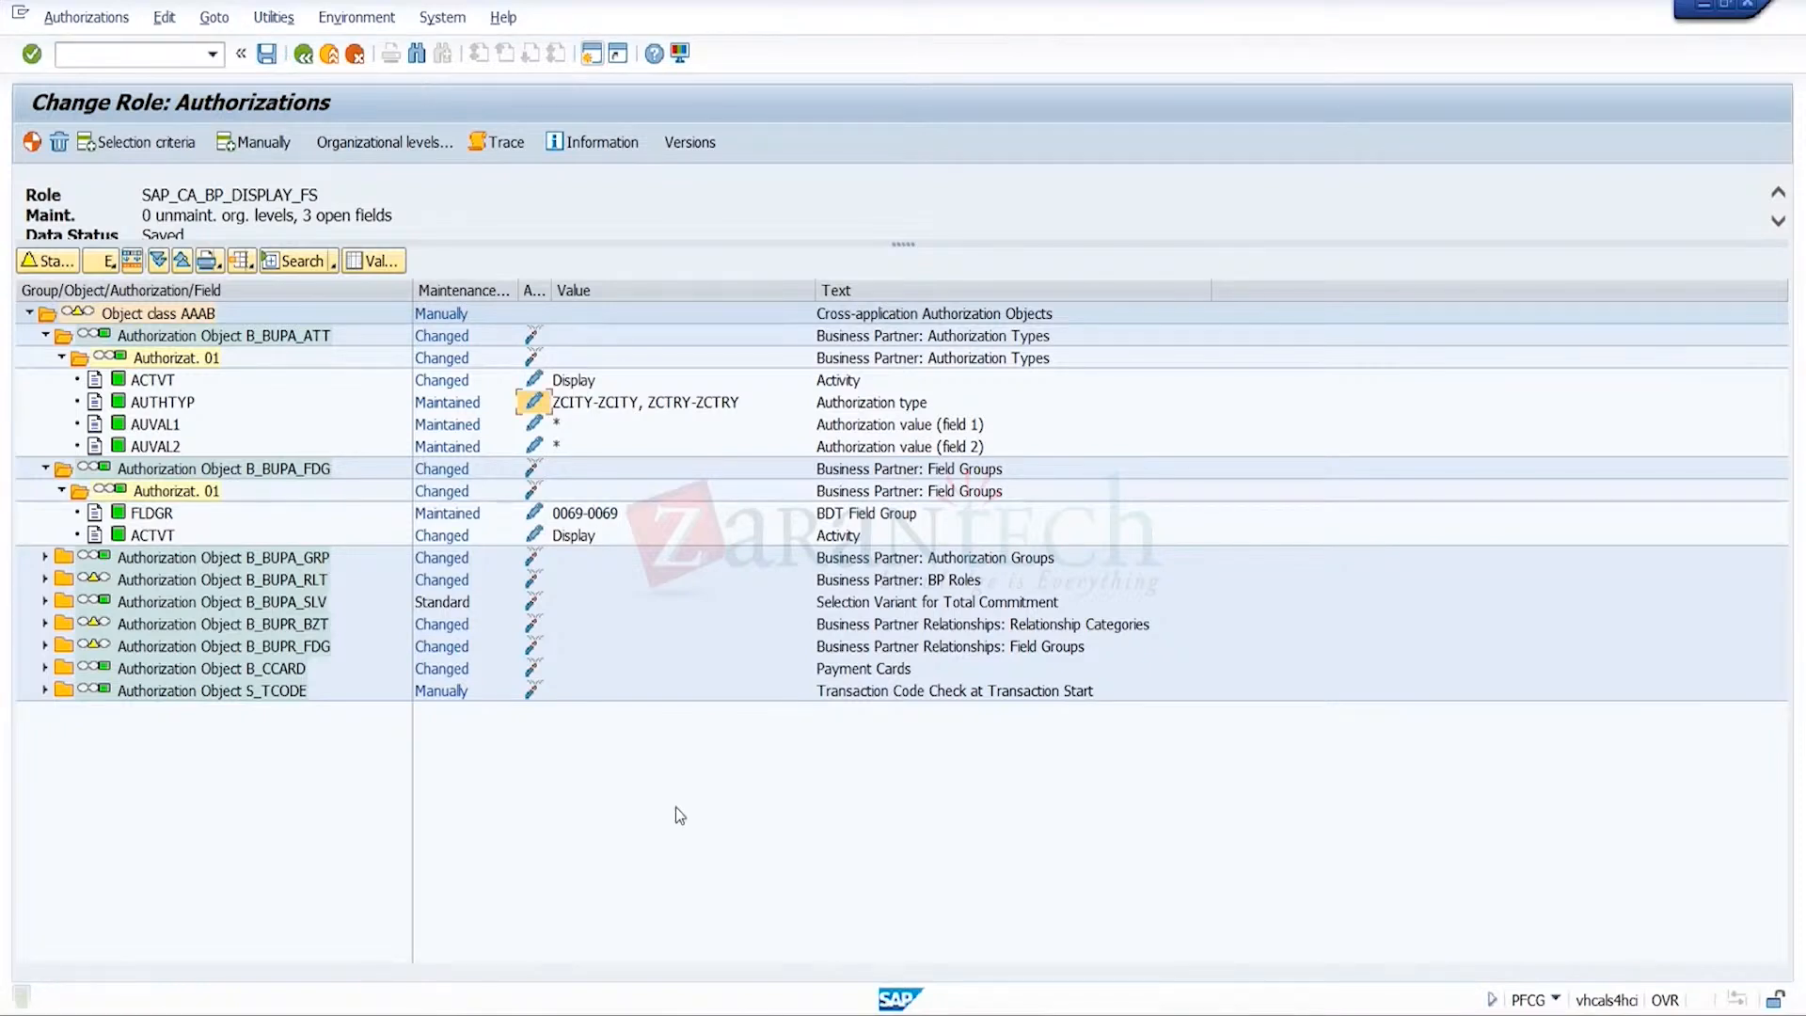
{"action": "left_click", "coordinate": [303, 55]}
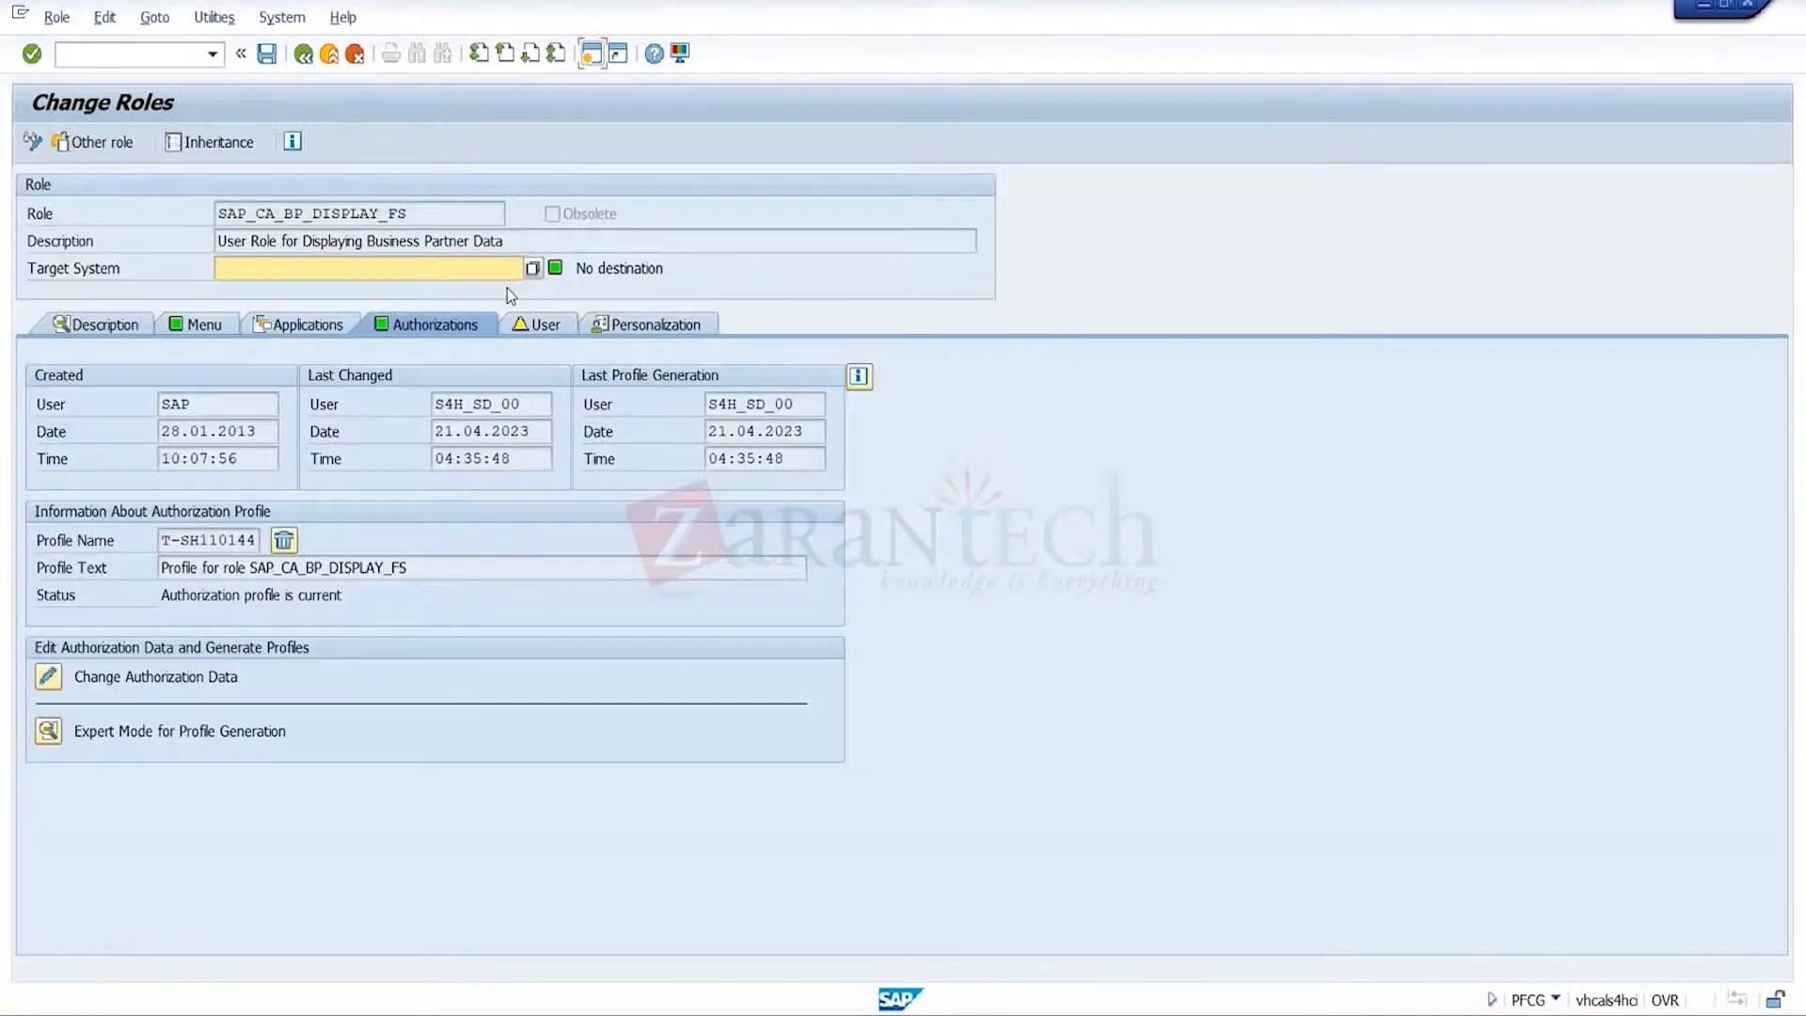
{"action": "left_click", "coordinate": [544, 327]}
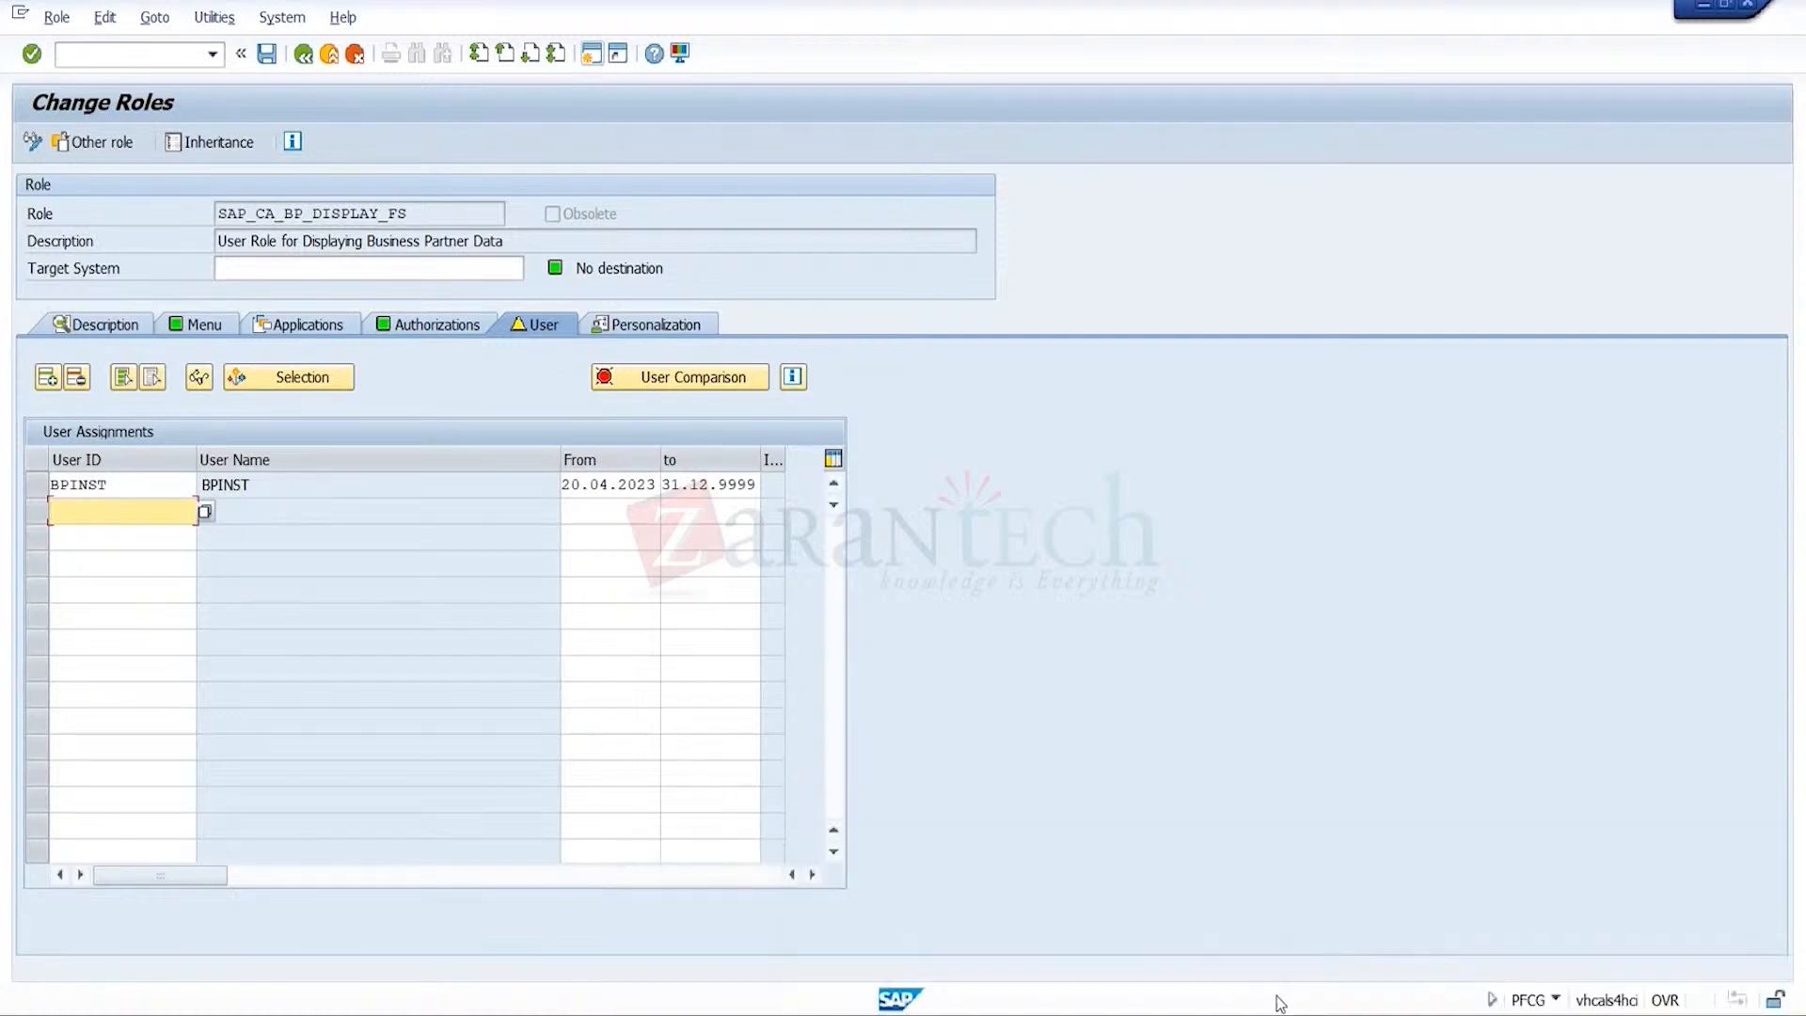
- Switch to the Field Groups for Authorization session and return to the Authorization Management activities in the customizing structure
{"action": "mouse_move", "coordinate": [1279, 1003]}
{"action": "left_click", "coordinate": [1407, 973]}
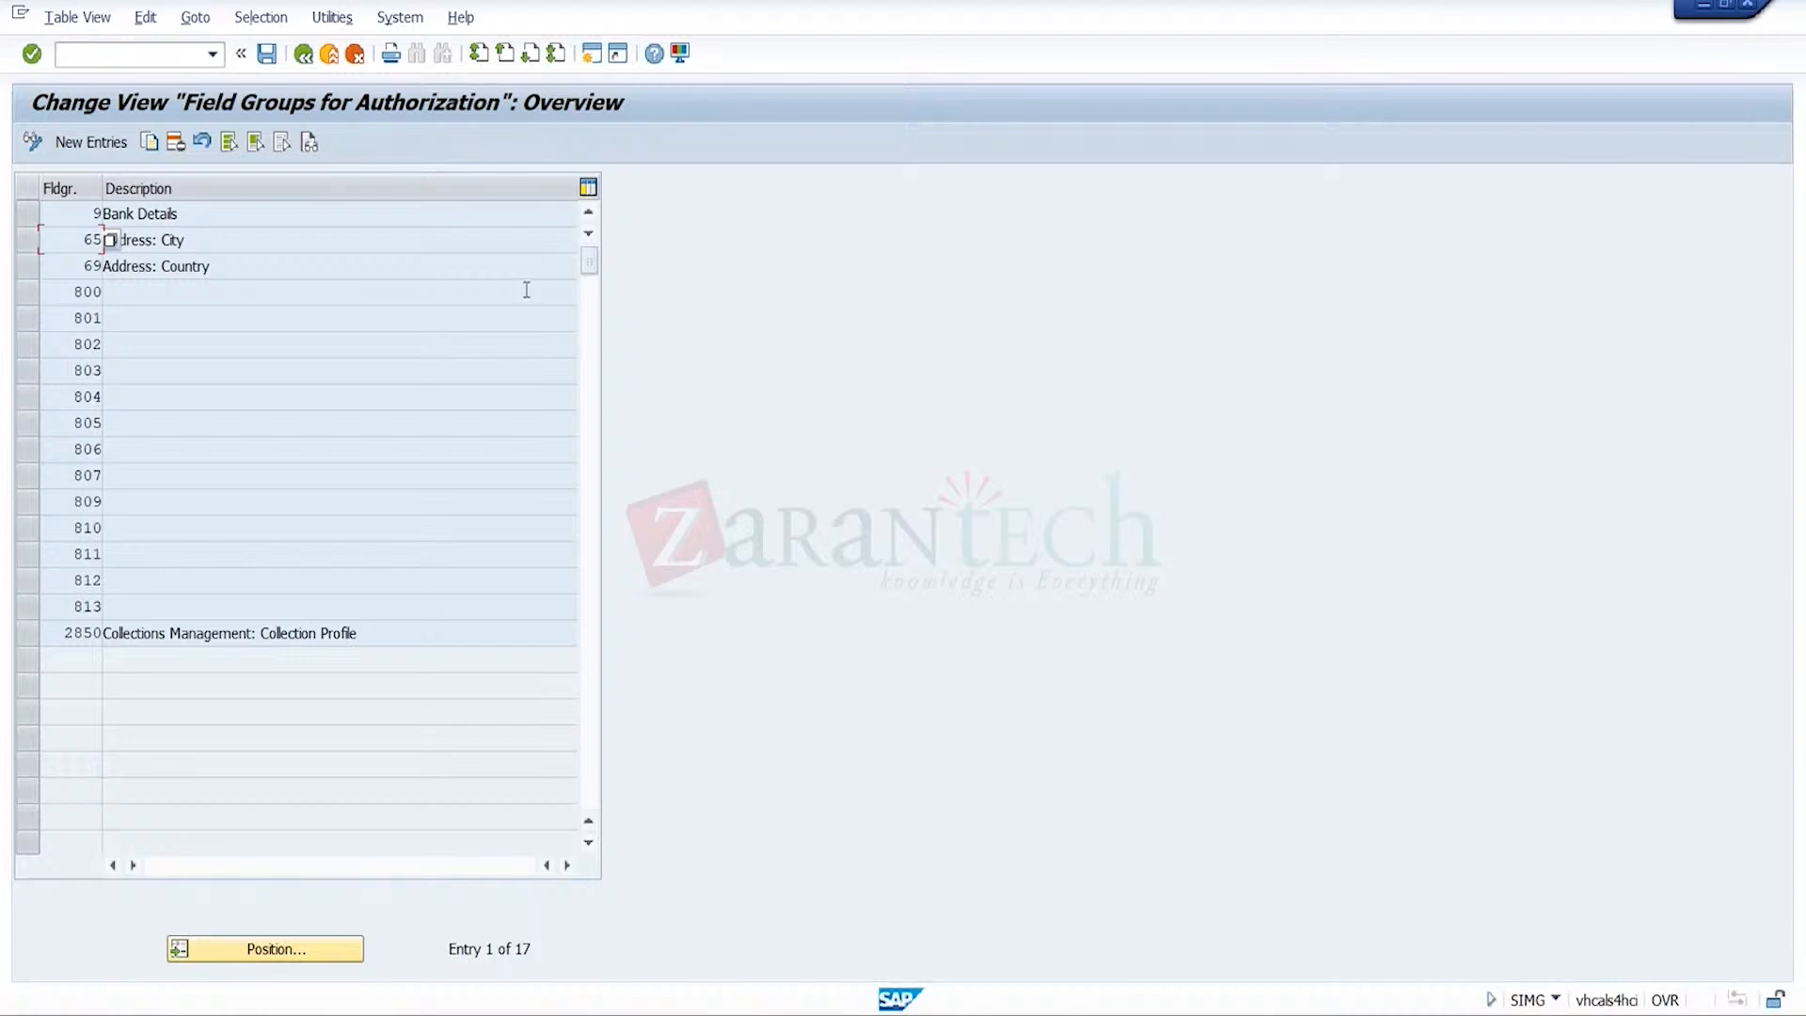
{"action": "left_click", "coordinate": [303, 53]}
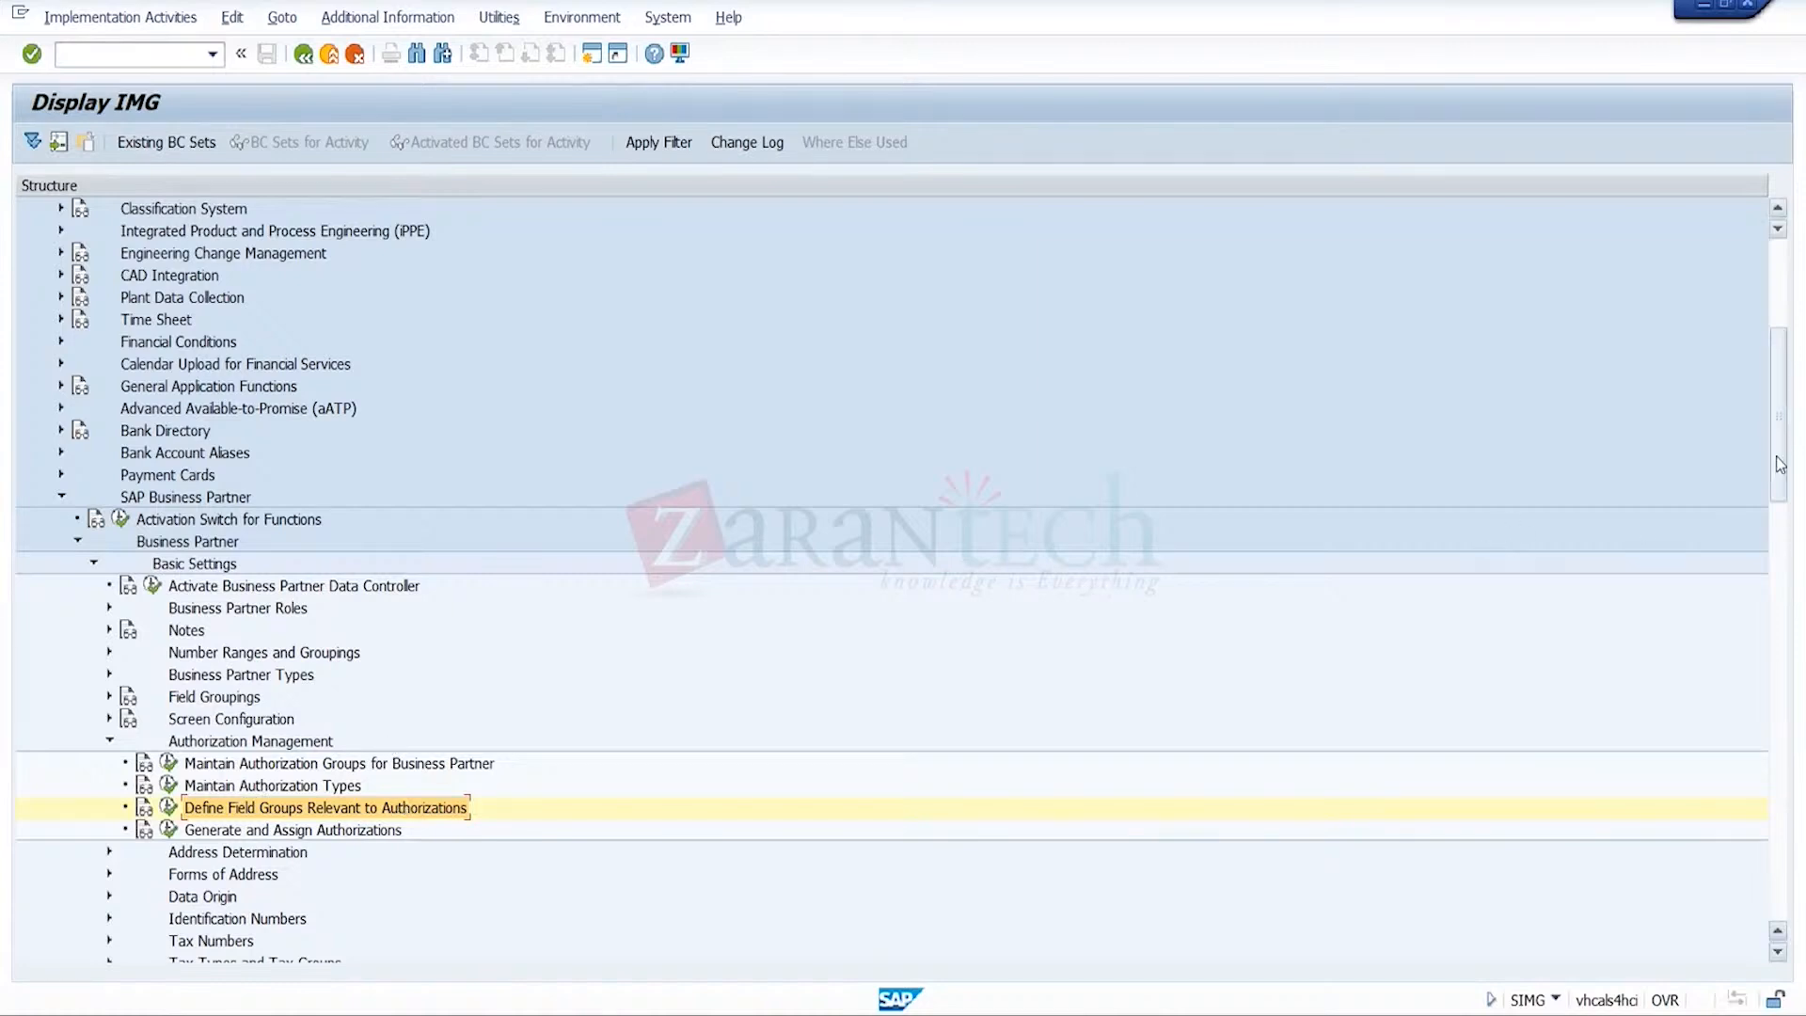
{"action": "scroll", "coordinate": [1351, 489], "scroll_direction": "down", "scroll_amount": 3}
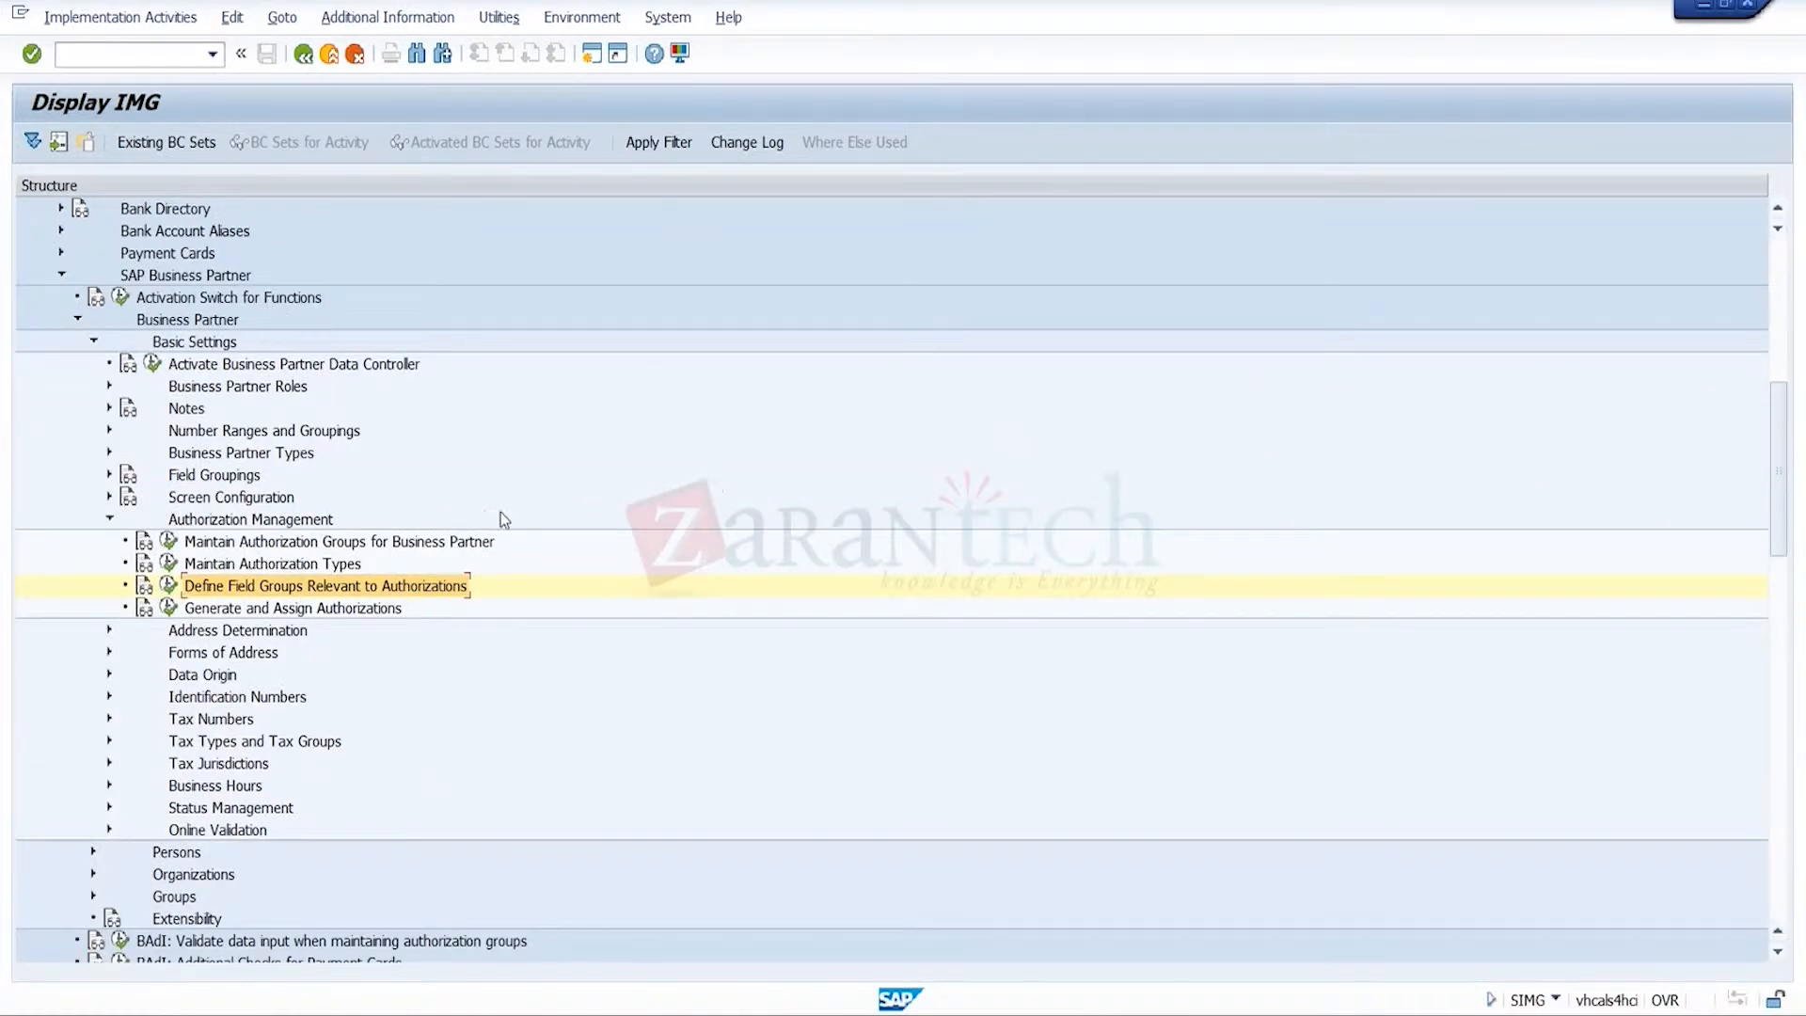
- Collapse Authorization Management and expand Status Management to reach the Define Status Profile for User Status activity
{"action": "left_click", "coordinate": [108, 520]}
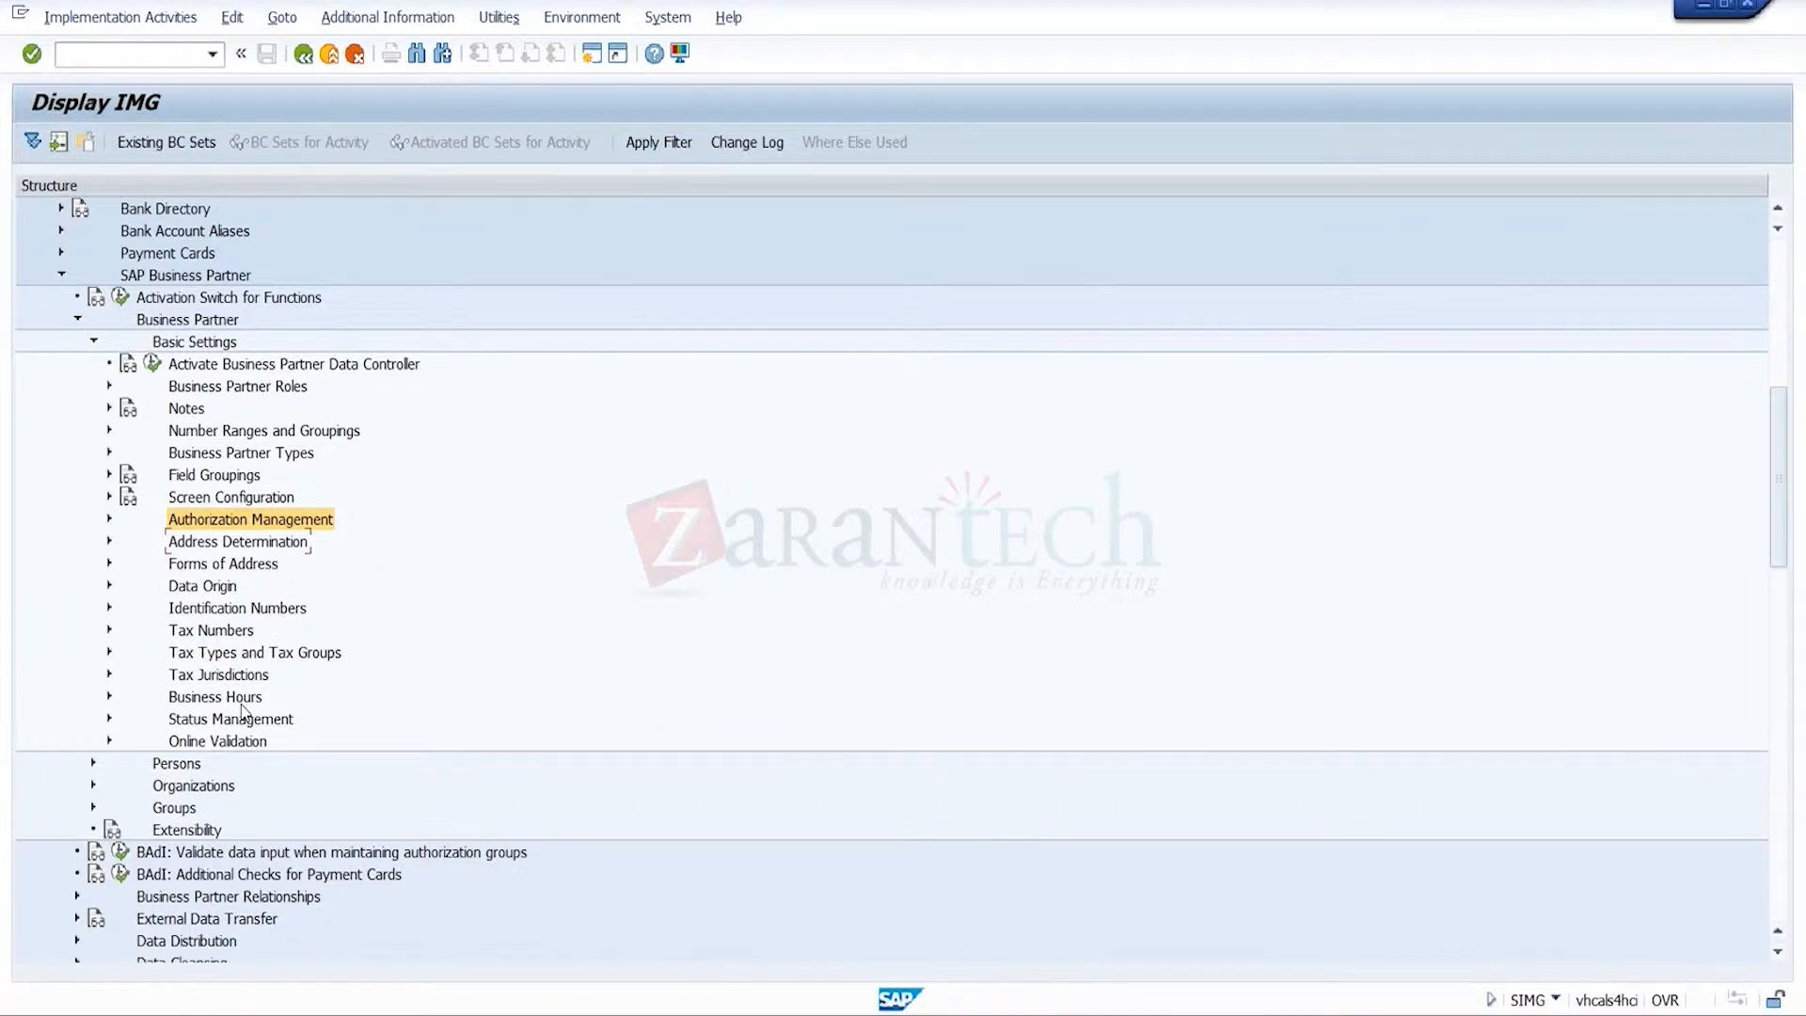
{"action": "left_click", "coordinate": [279, 723]}
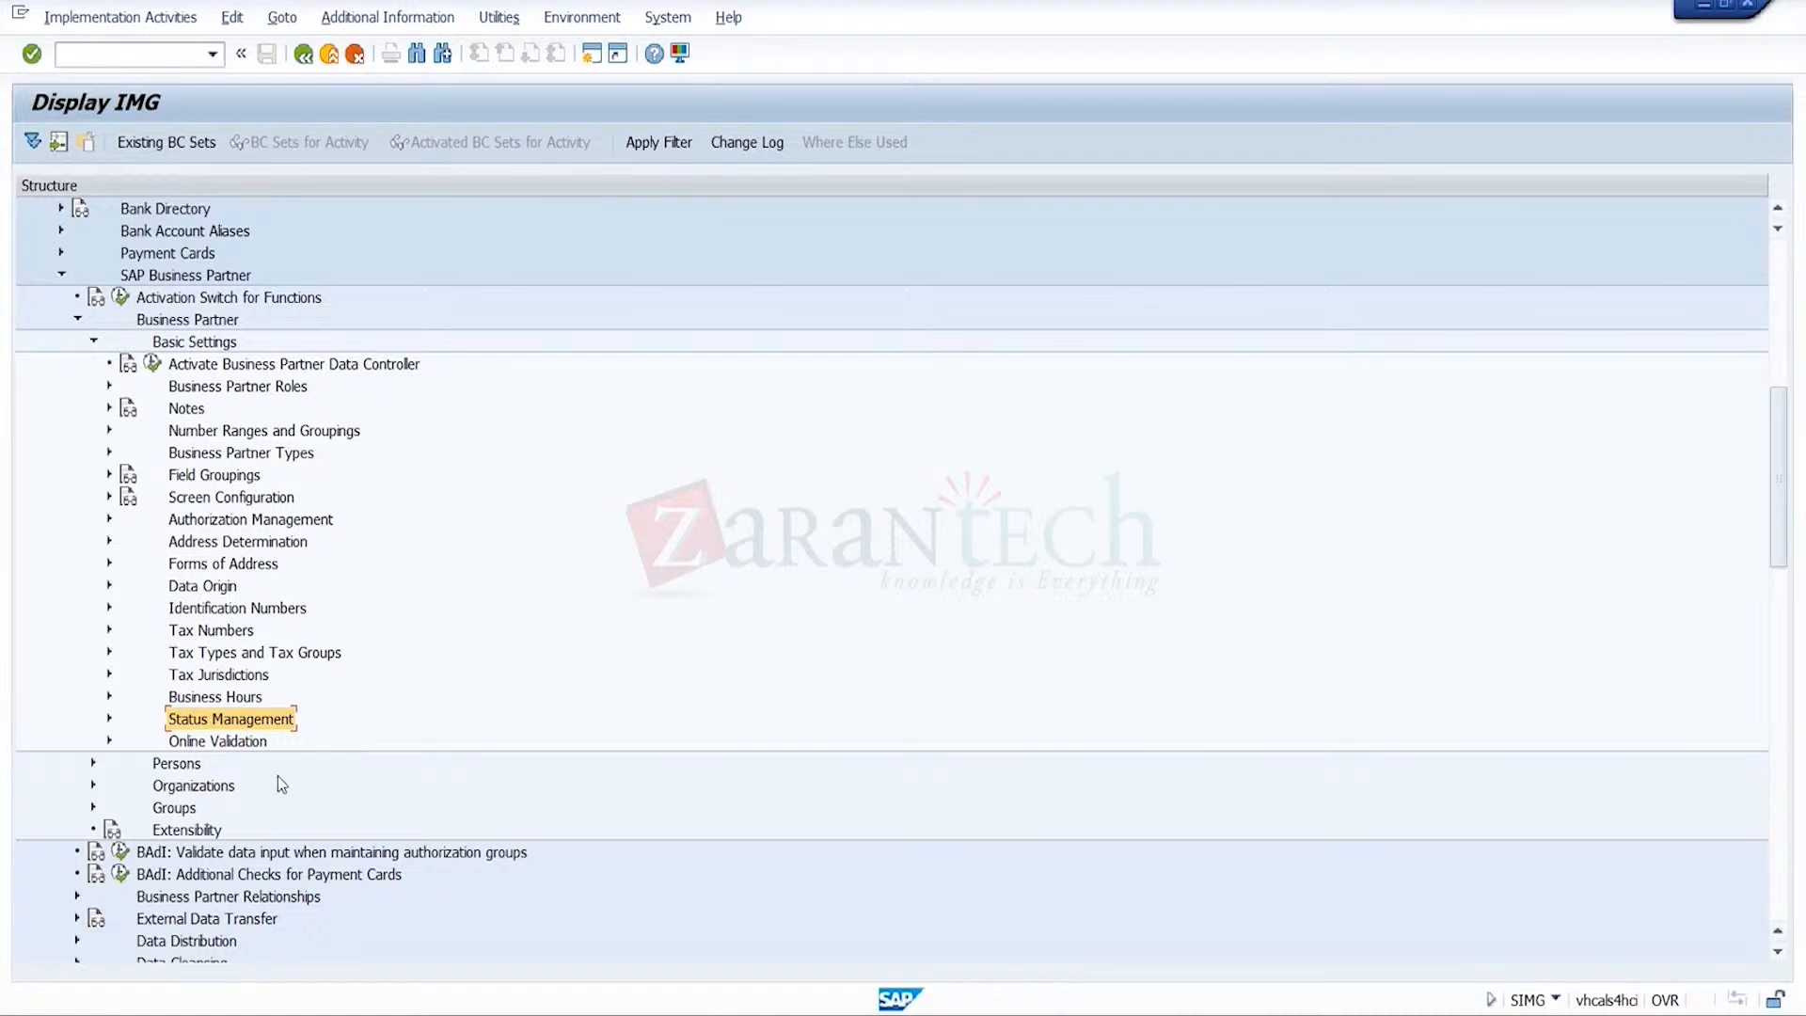
{"action": "left_click", "coordinate": [109, 718]}
{"action": "left_click", "coordinate": [339, 740]}
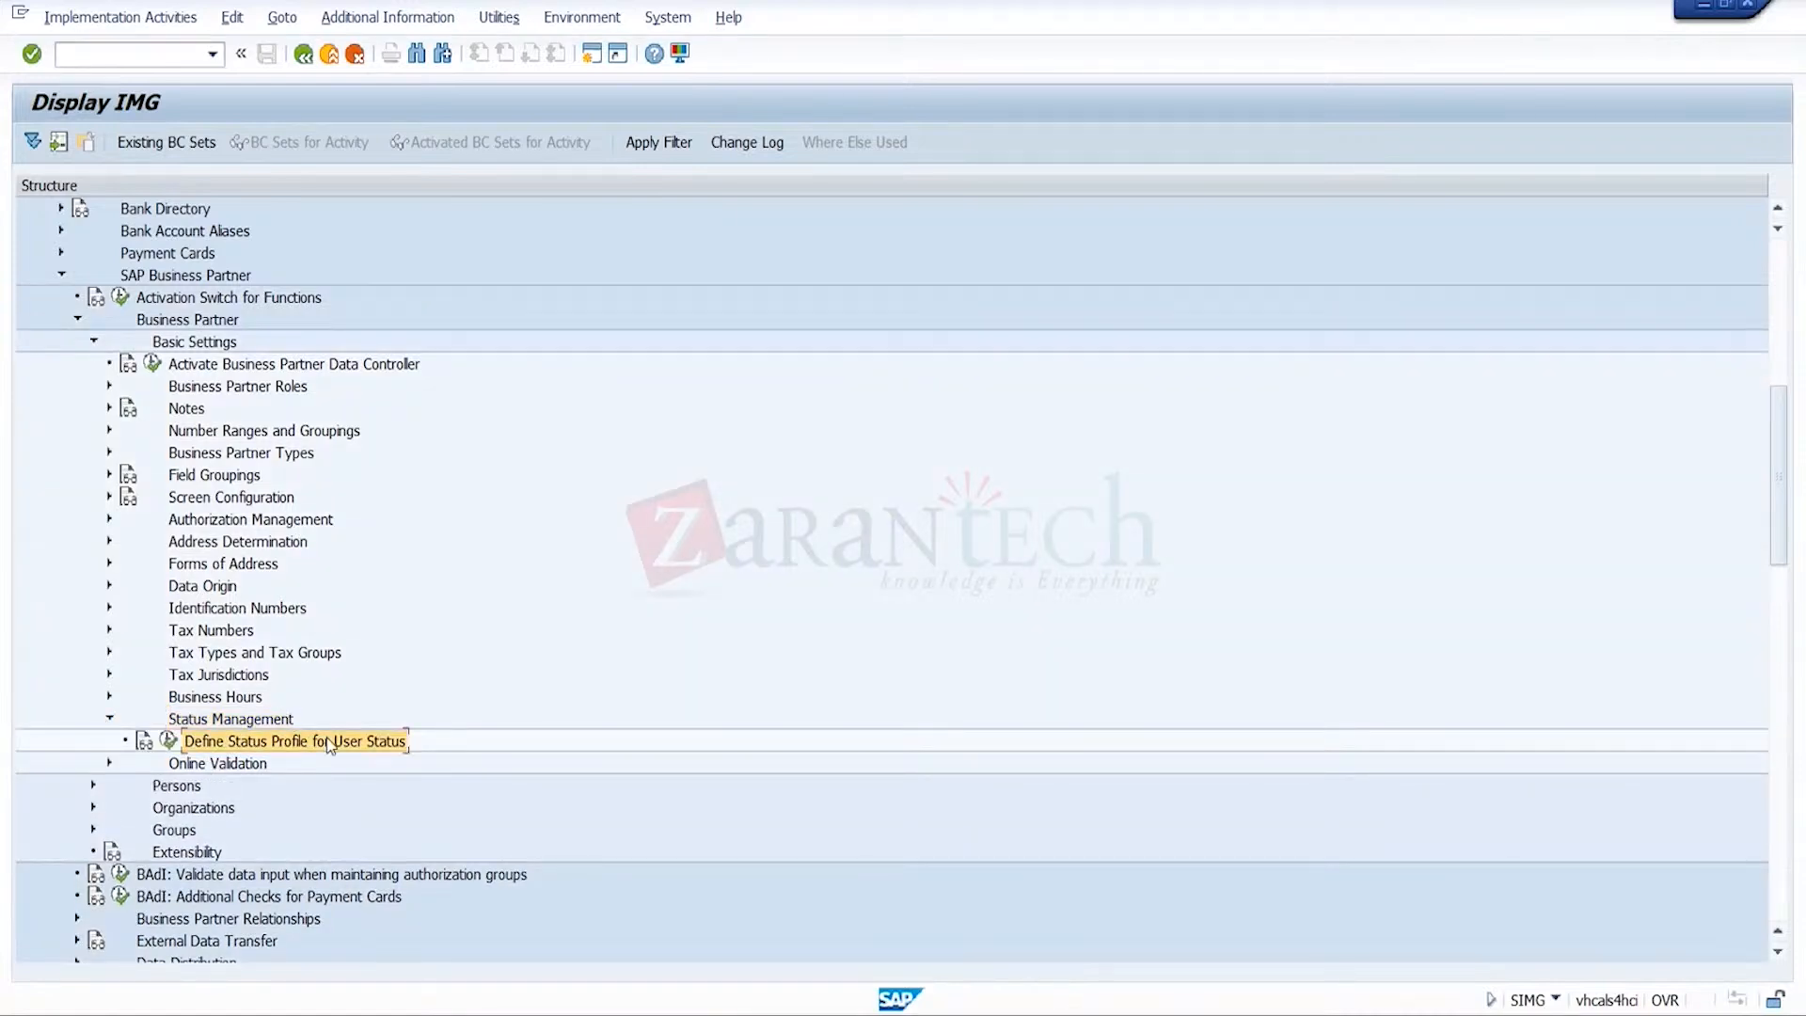
- Switch to the Change Organization session and show the business partner's status data
{"action": "mouse_move", "coordinate": [1284, 1006]}
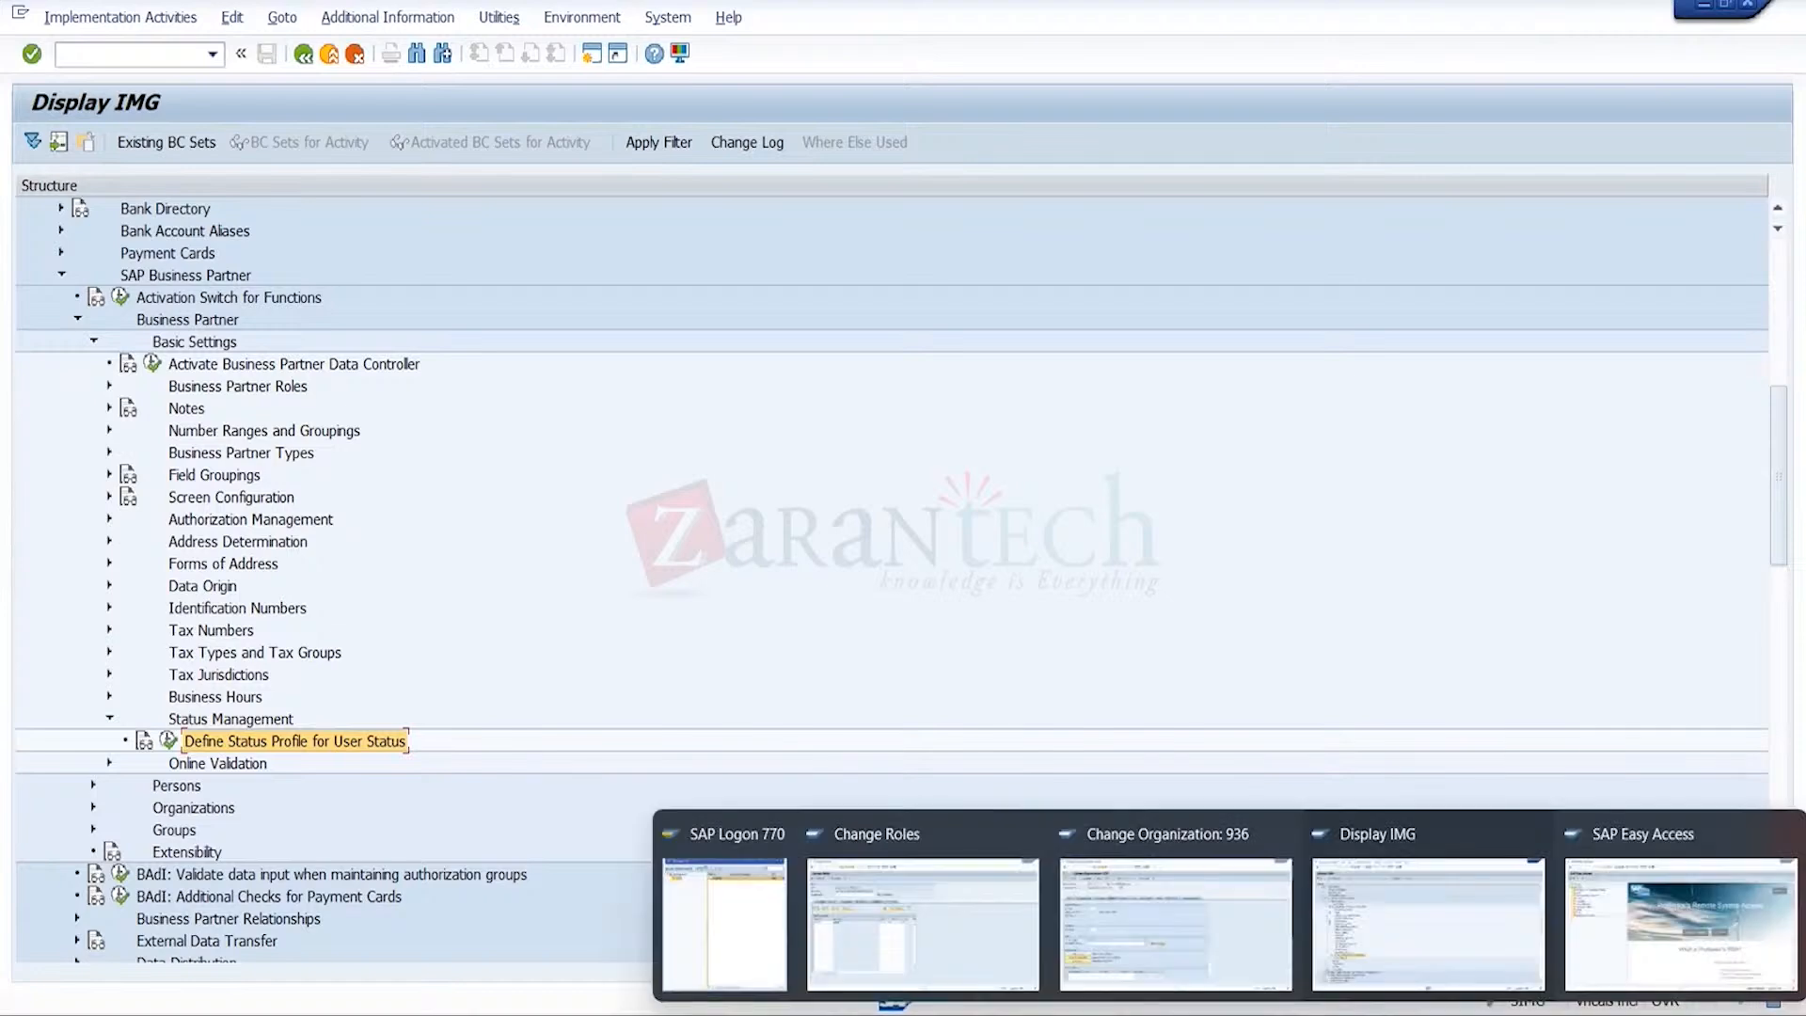
{"action": "left_click", "coordinate": [1158, 929]}
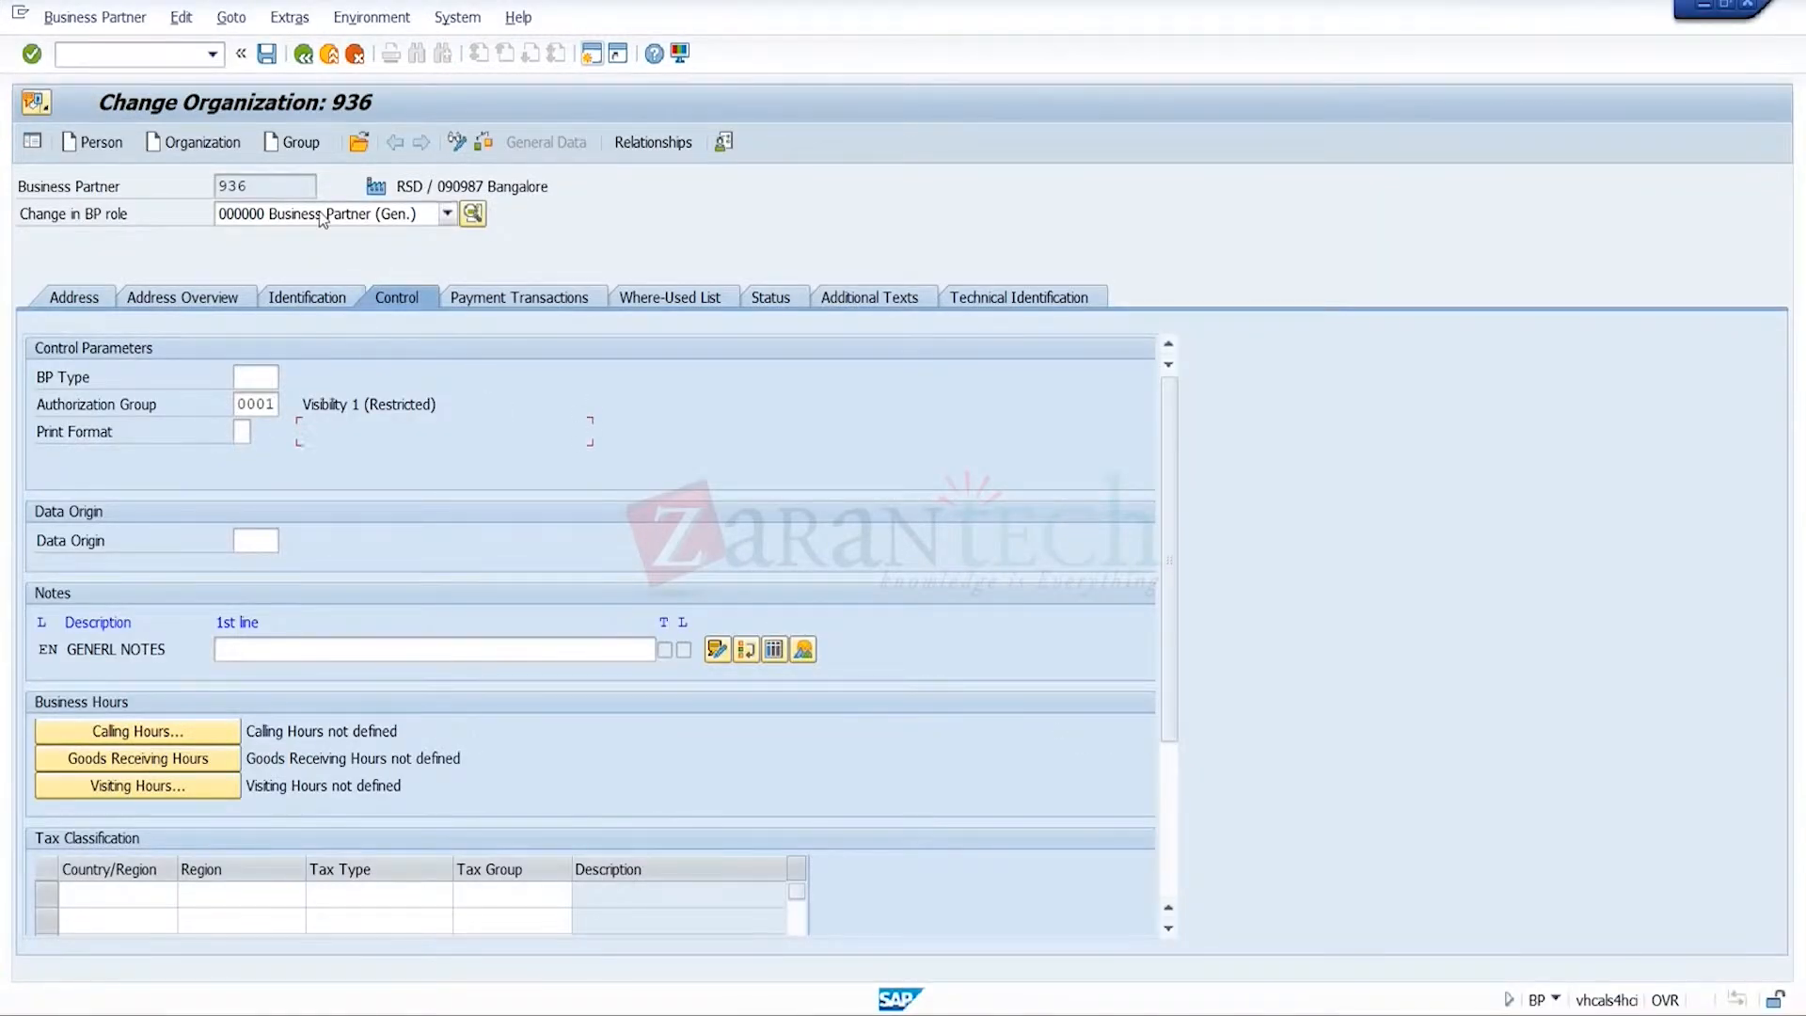
{"action": "left_click", "coordinate": [770, 299]}
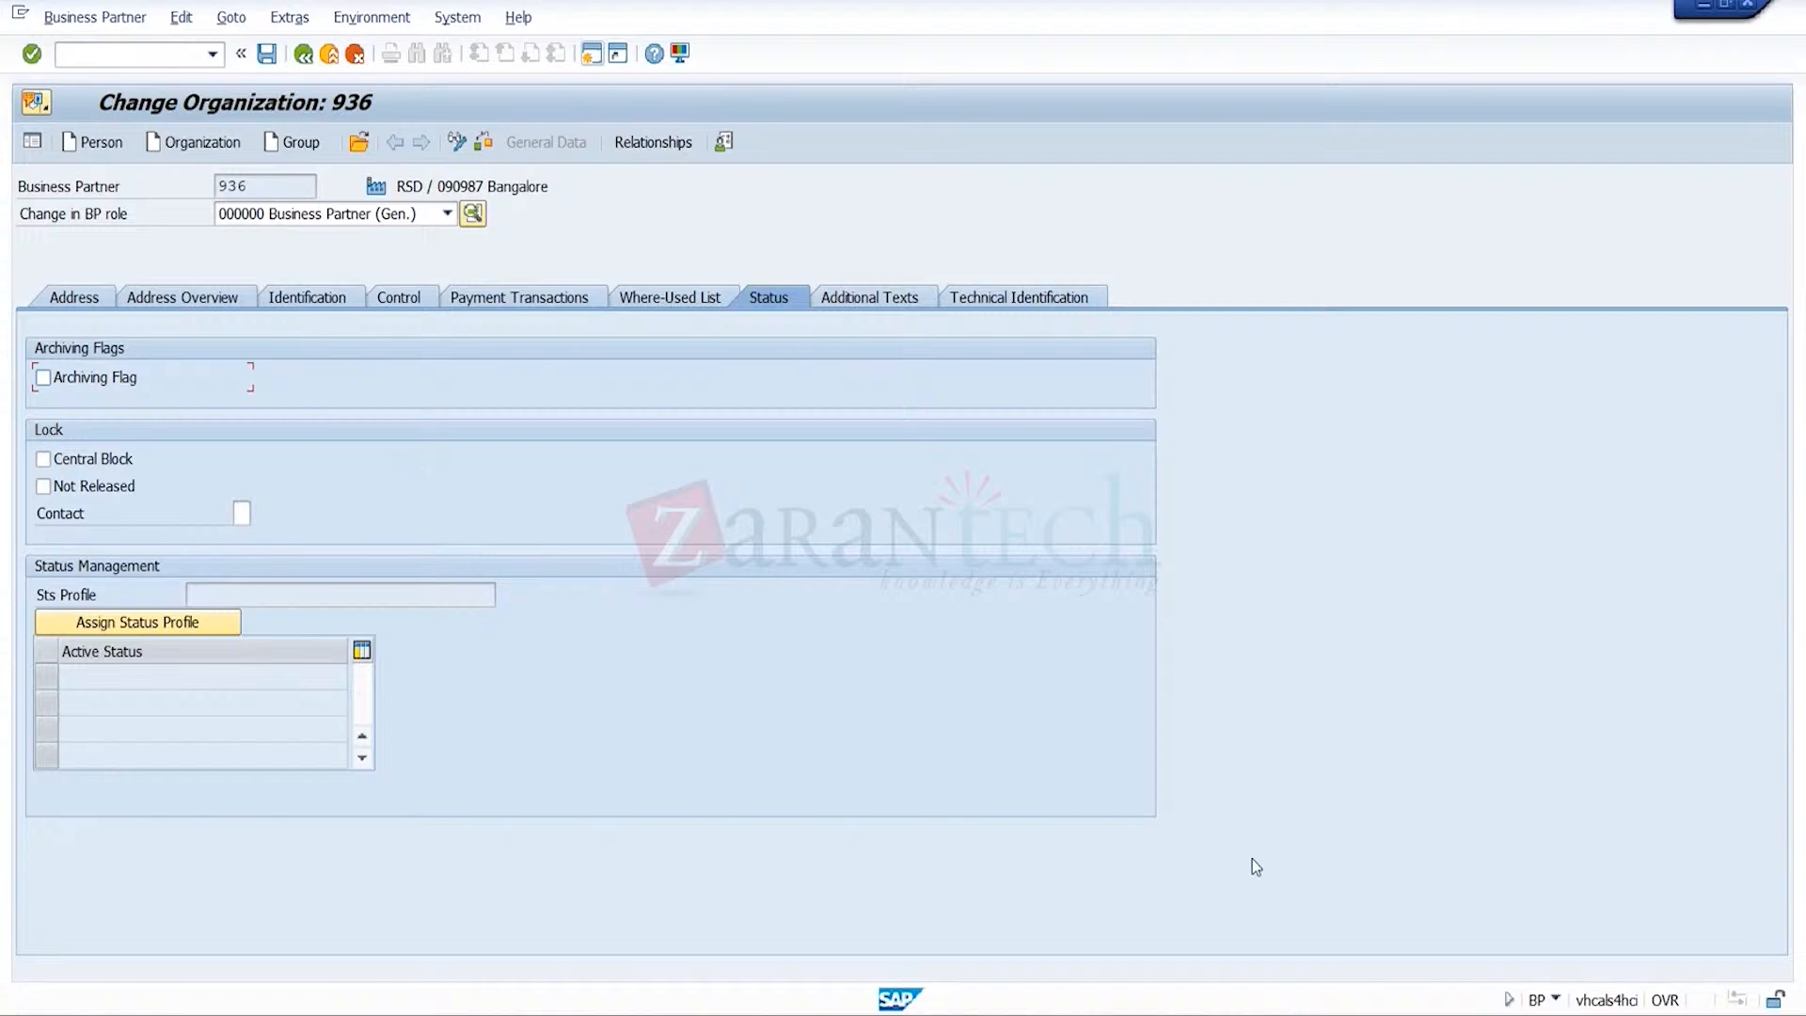
- Return to the Display IMG session and execute the Define Status Profile for User Status activity
{"action": "mouse_move", "coordinate": [1229, 1012]}
{"action": "left_click", "coordinate": [1351, 934]}
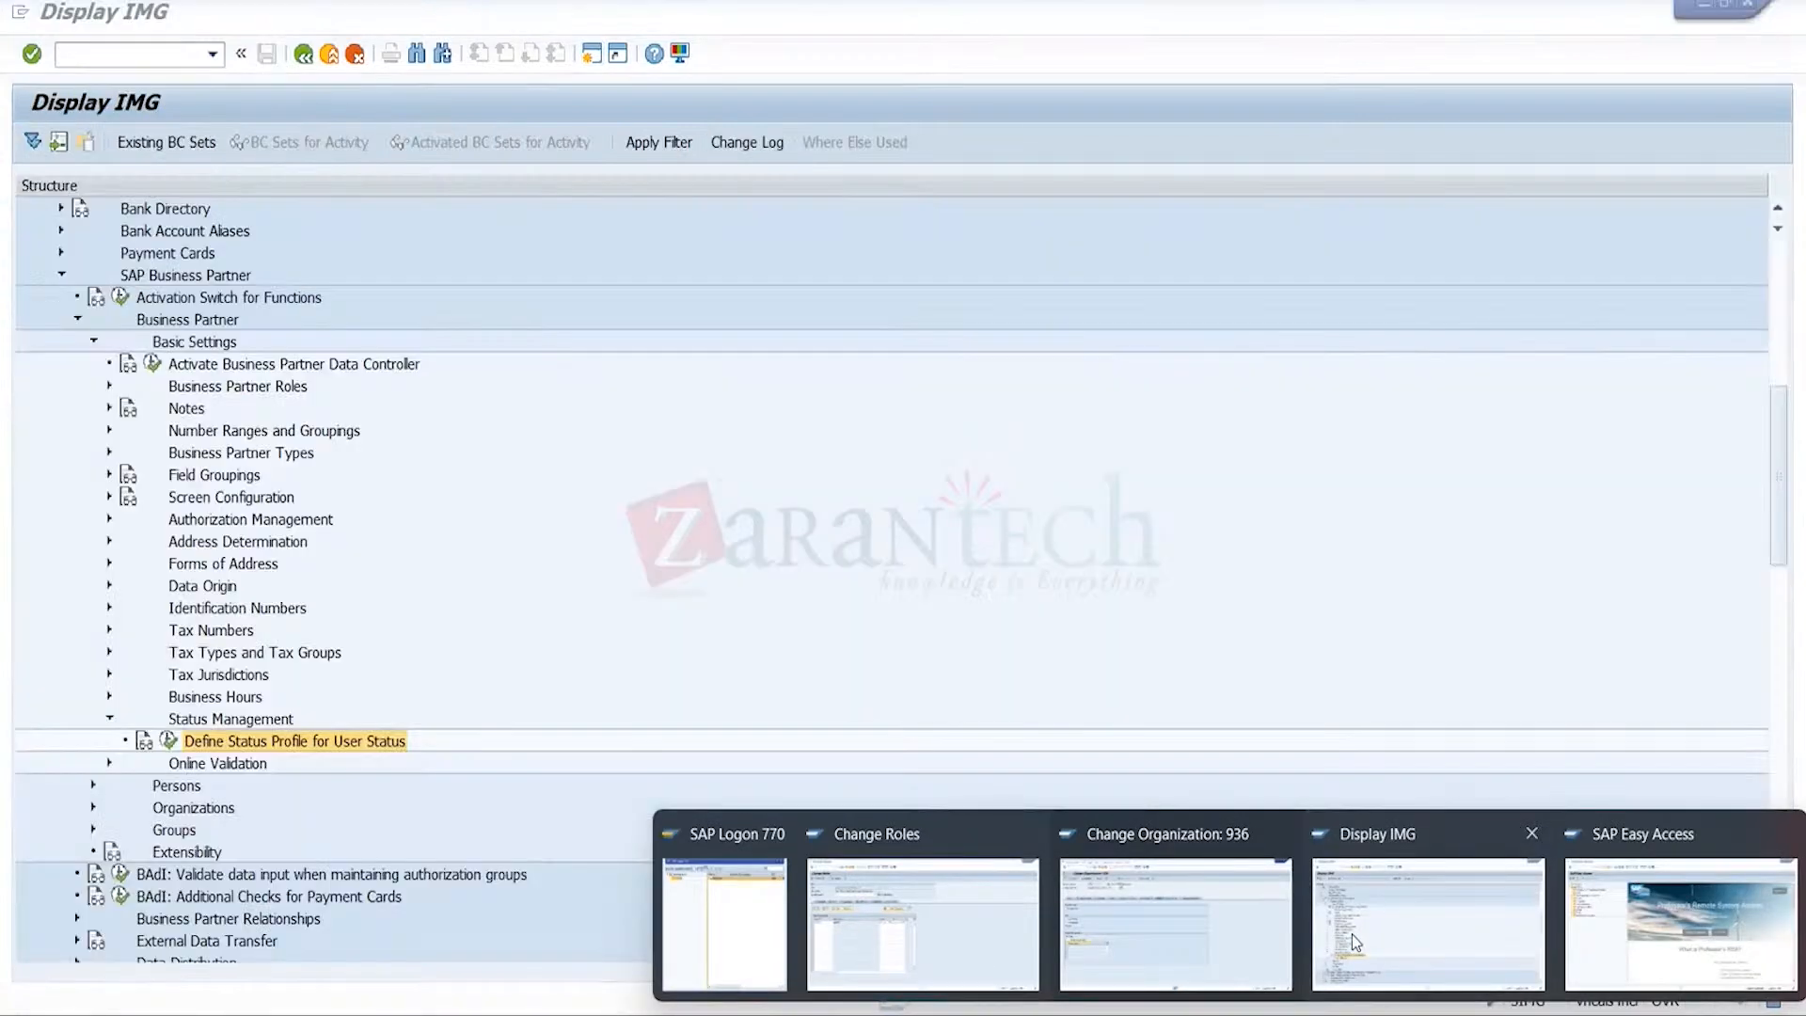
{"action": "left_click", "coordinate": [169, 743]}
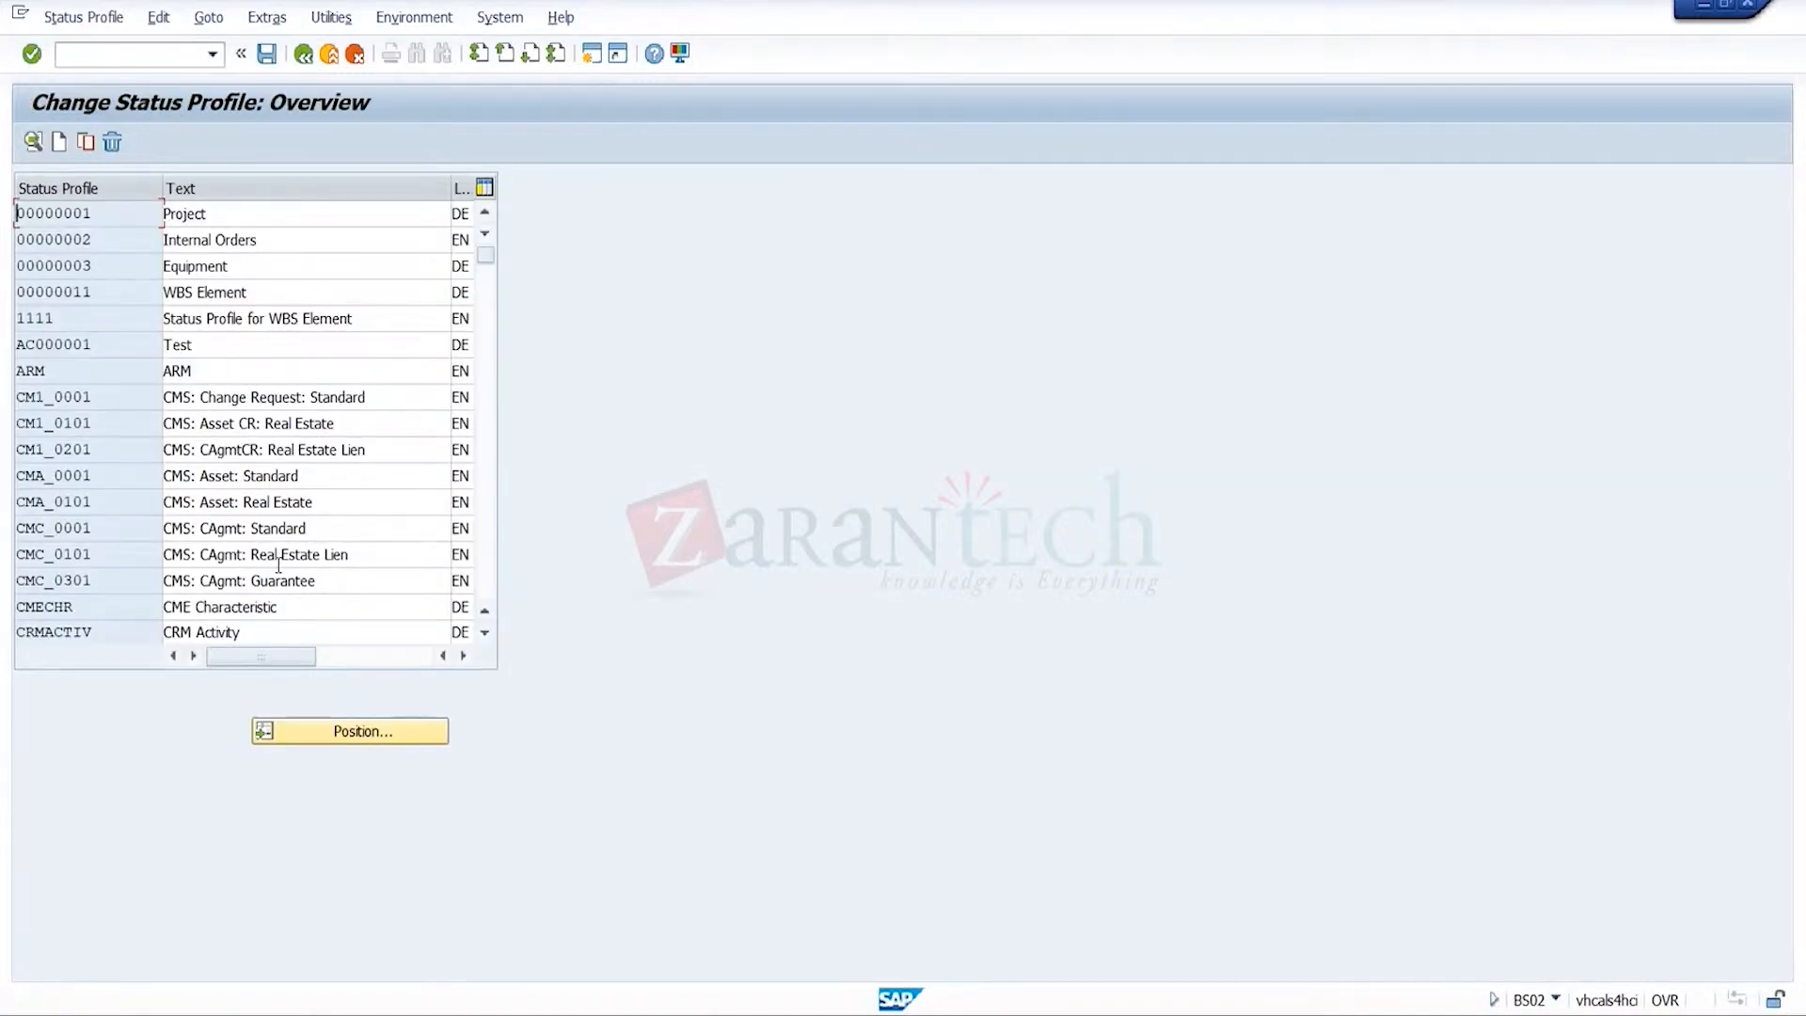
- Look through the existing status profiles to the end of the list, then leave and reopen the status profile overview
{"action": "left_click", "coordinate": [485, 550]}
{"action": "left_click", "coordinate": [485, 549]}
{"action": "left_click", "coordinate": [485, 550]}
{"action": "left_click", "coordinate": [485, 549]}
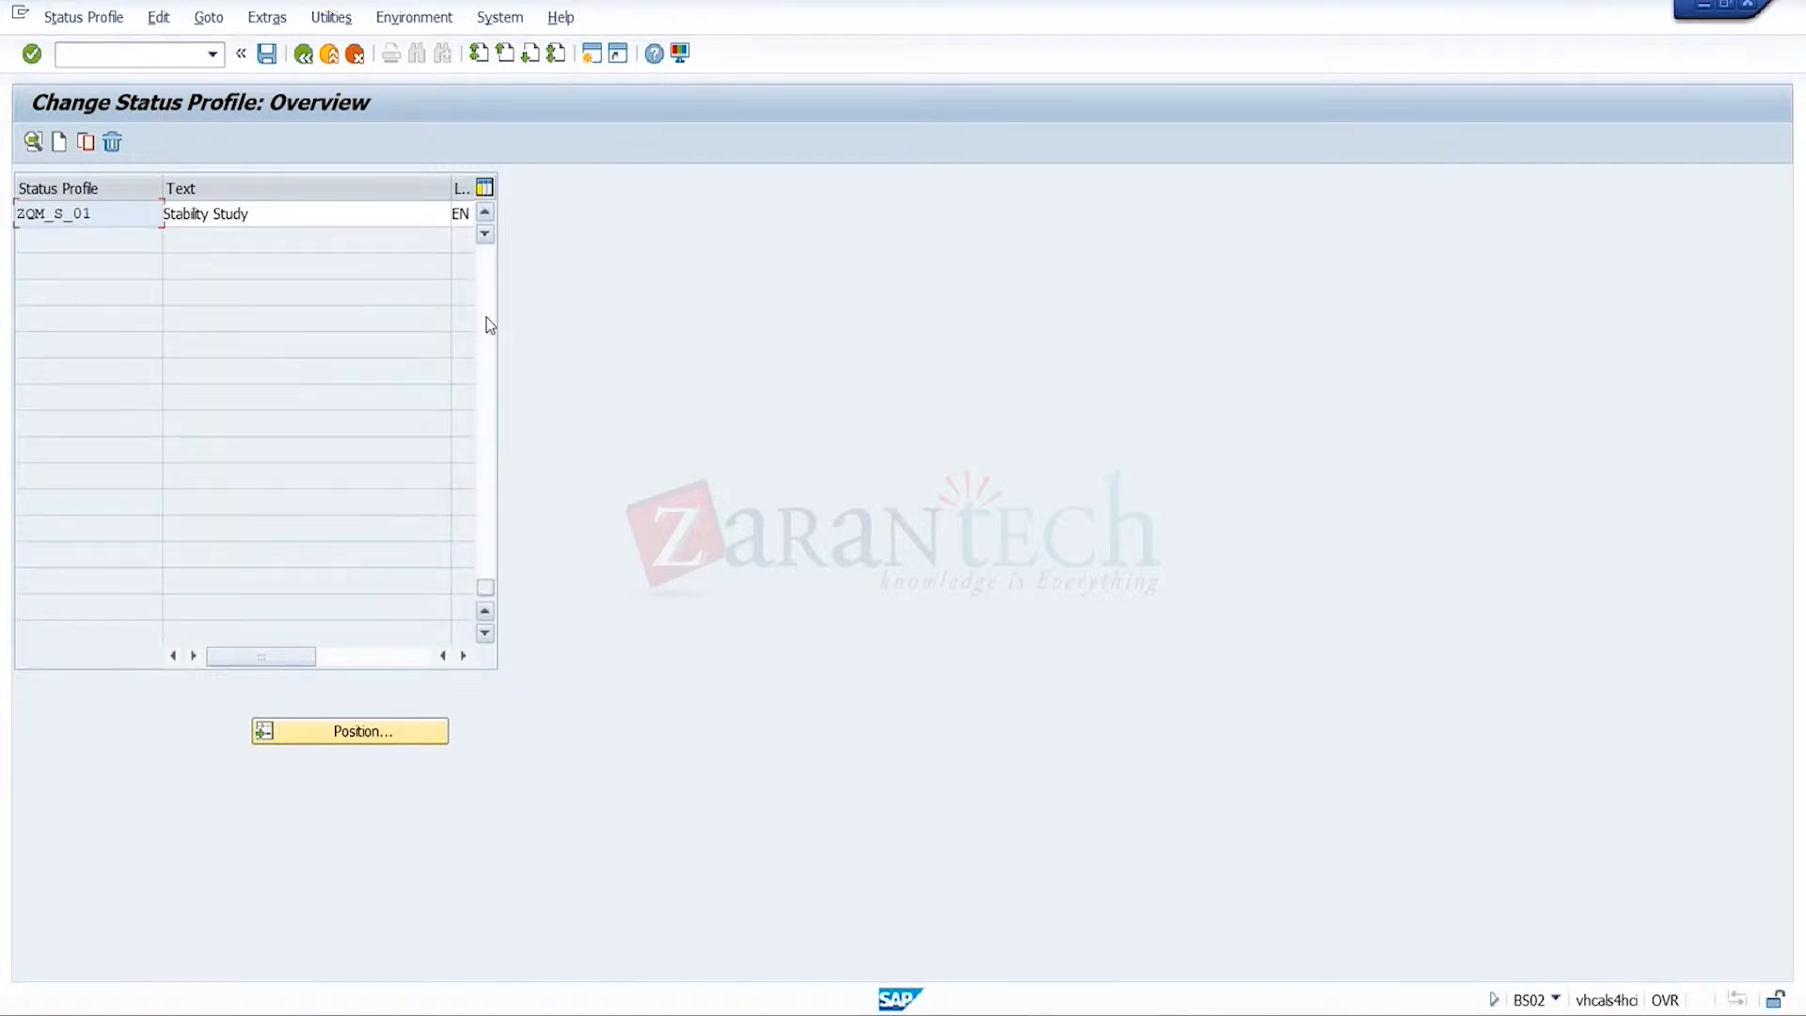
{"action": "left_click", "coordinate": [488, 275]}
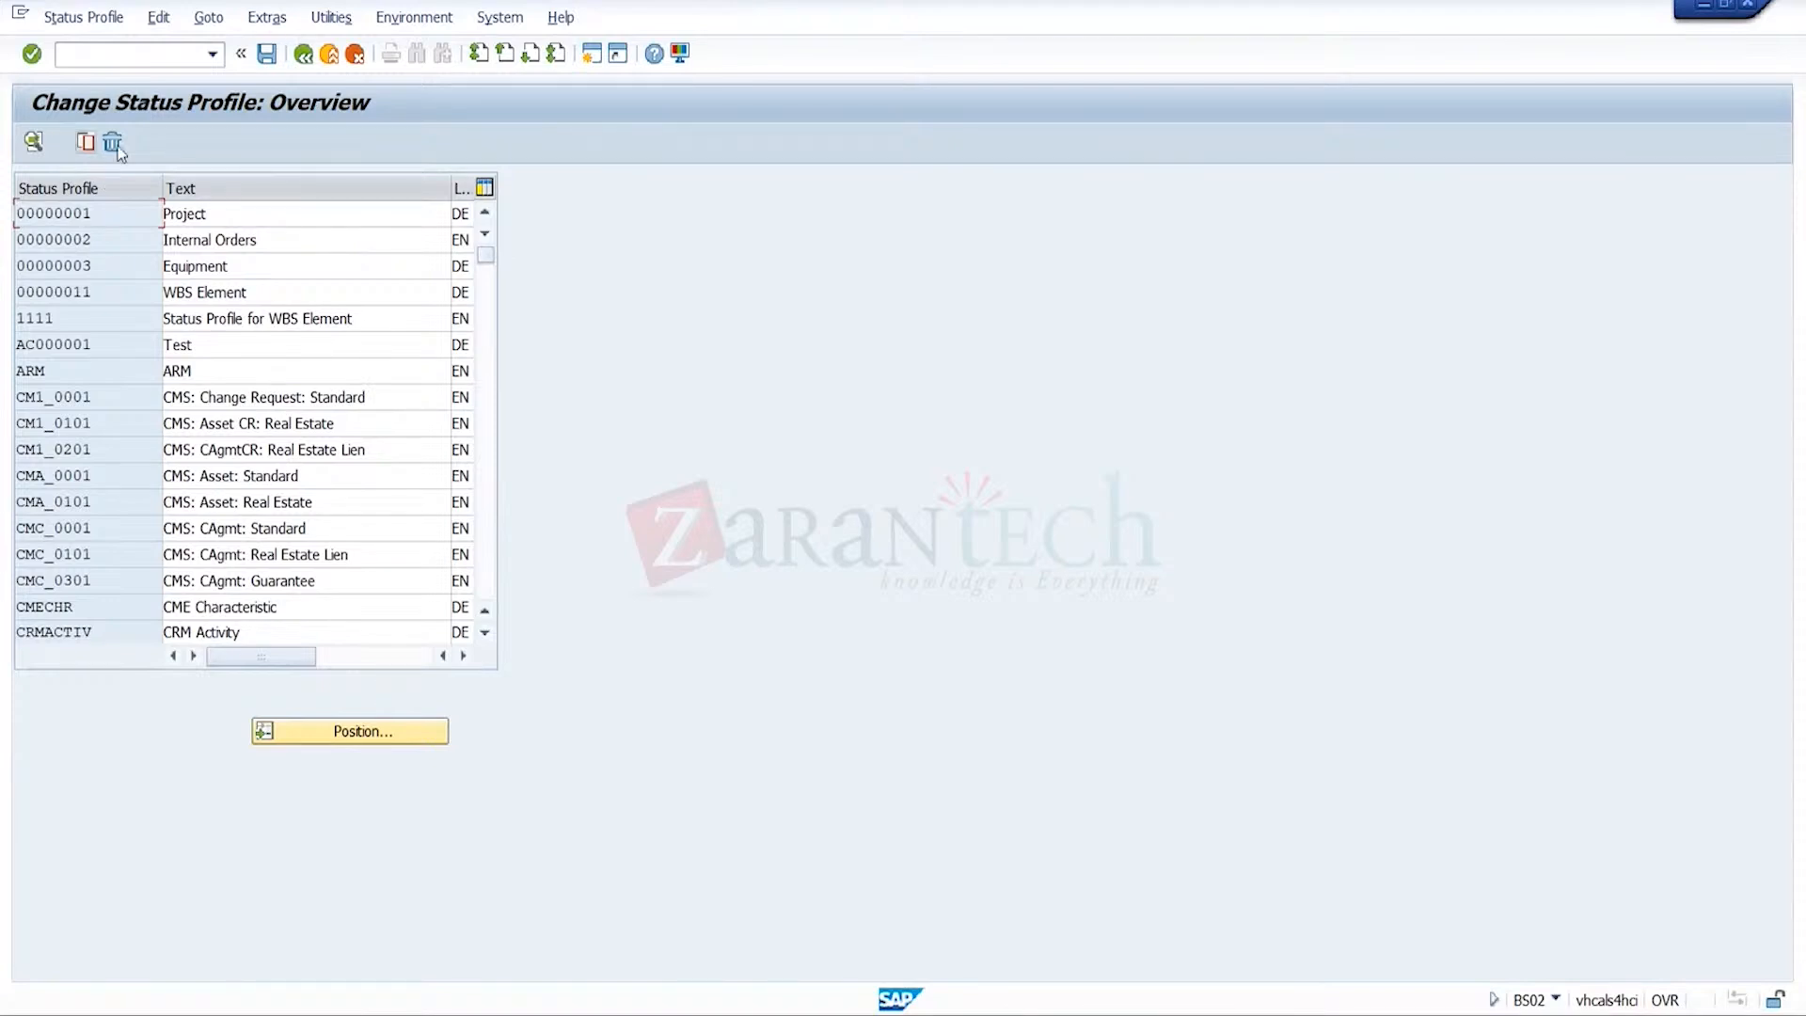
{"action": "left_click", "coordinate": [303, 53]}
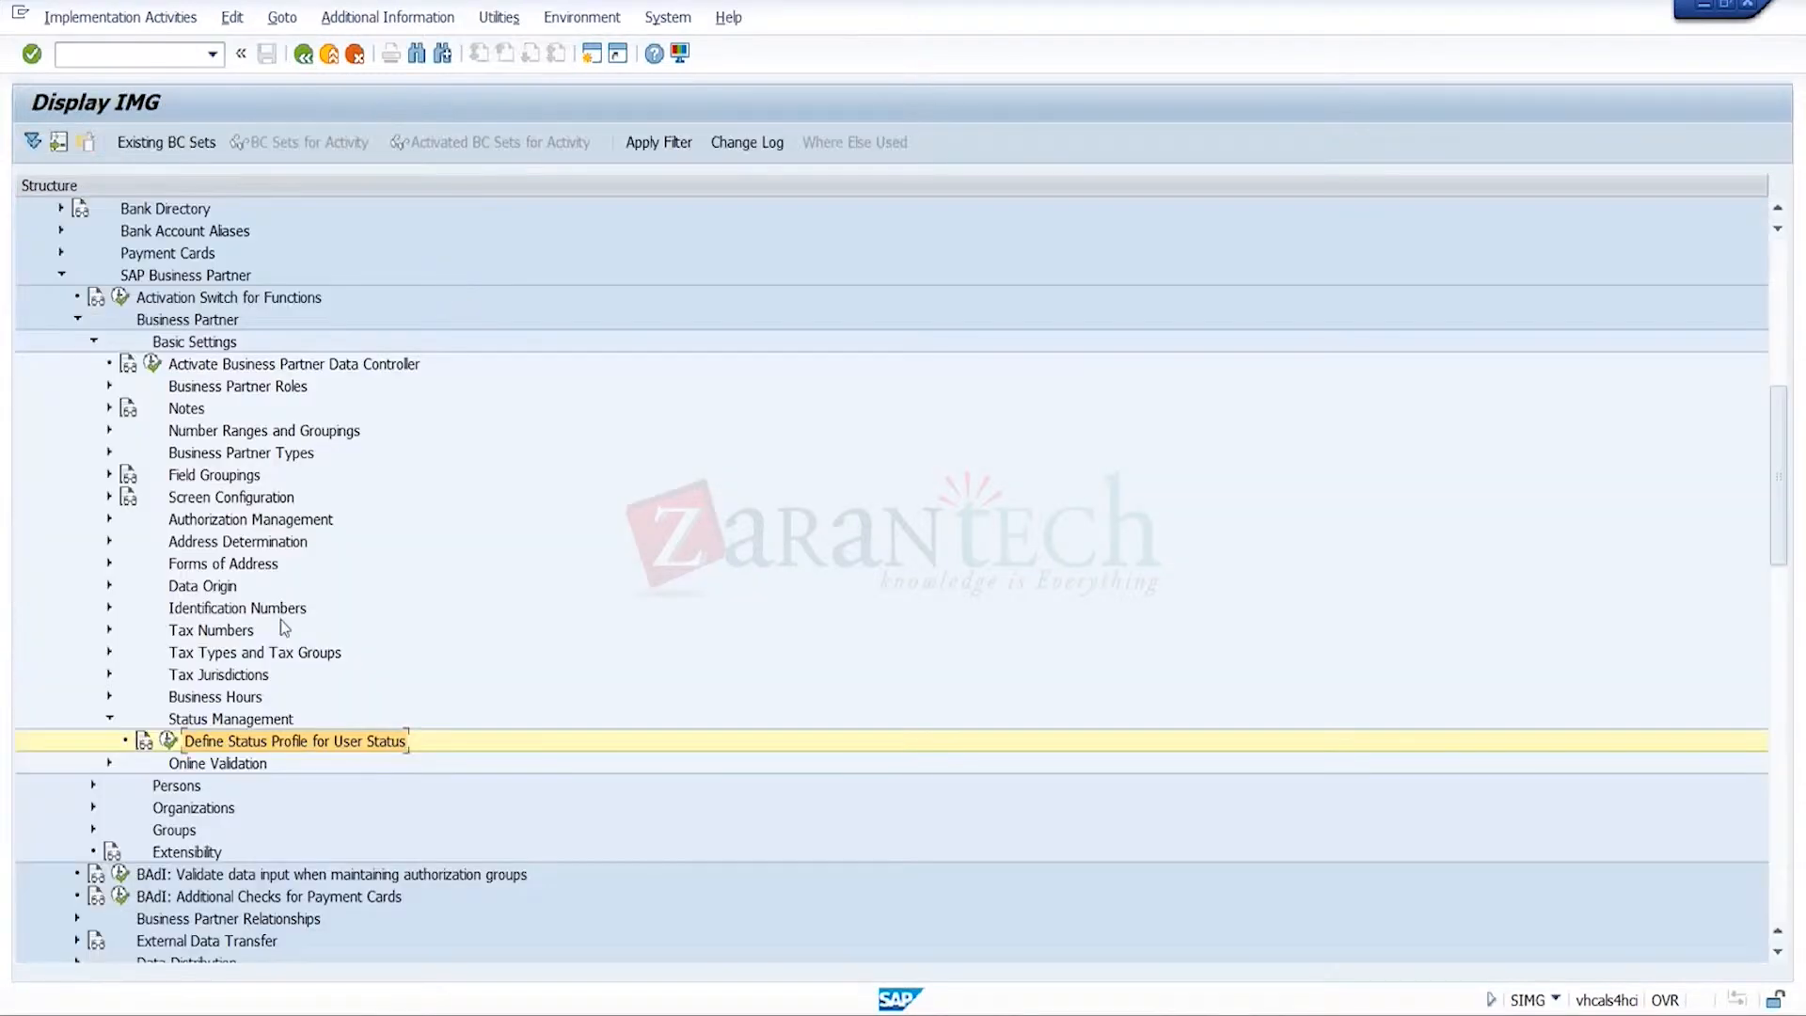
{"action": "left_click", "coordinate": [169, 740]}
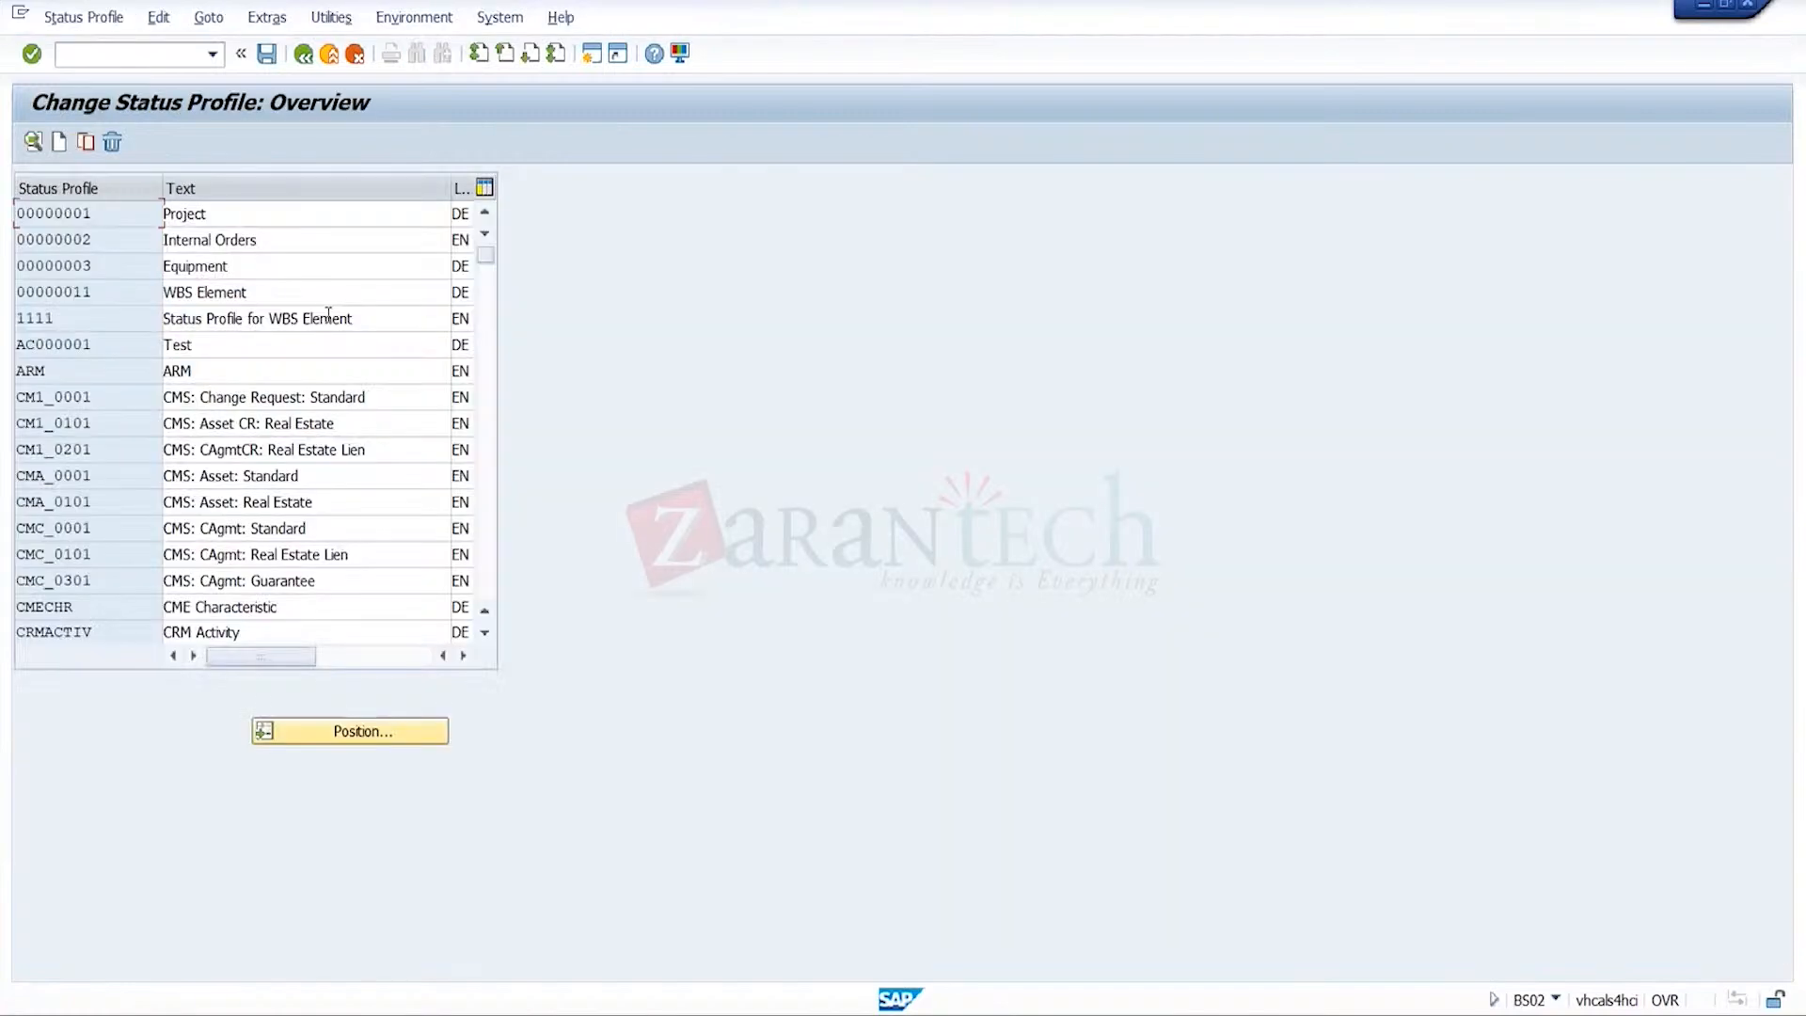
- Start a new status profile entry with the key CREAT, the text Created and the maintenance language en
{"action": "left_click", "coordinate": [61, 147]}
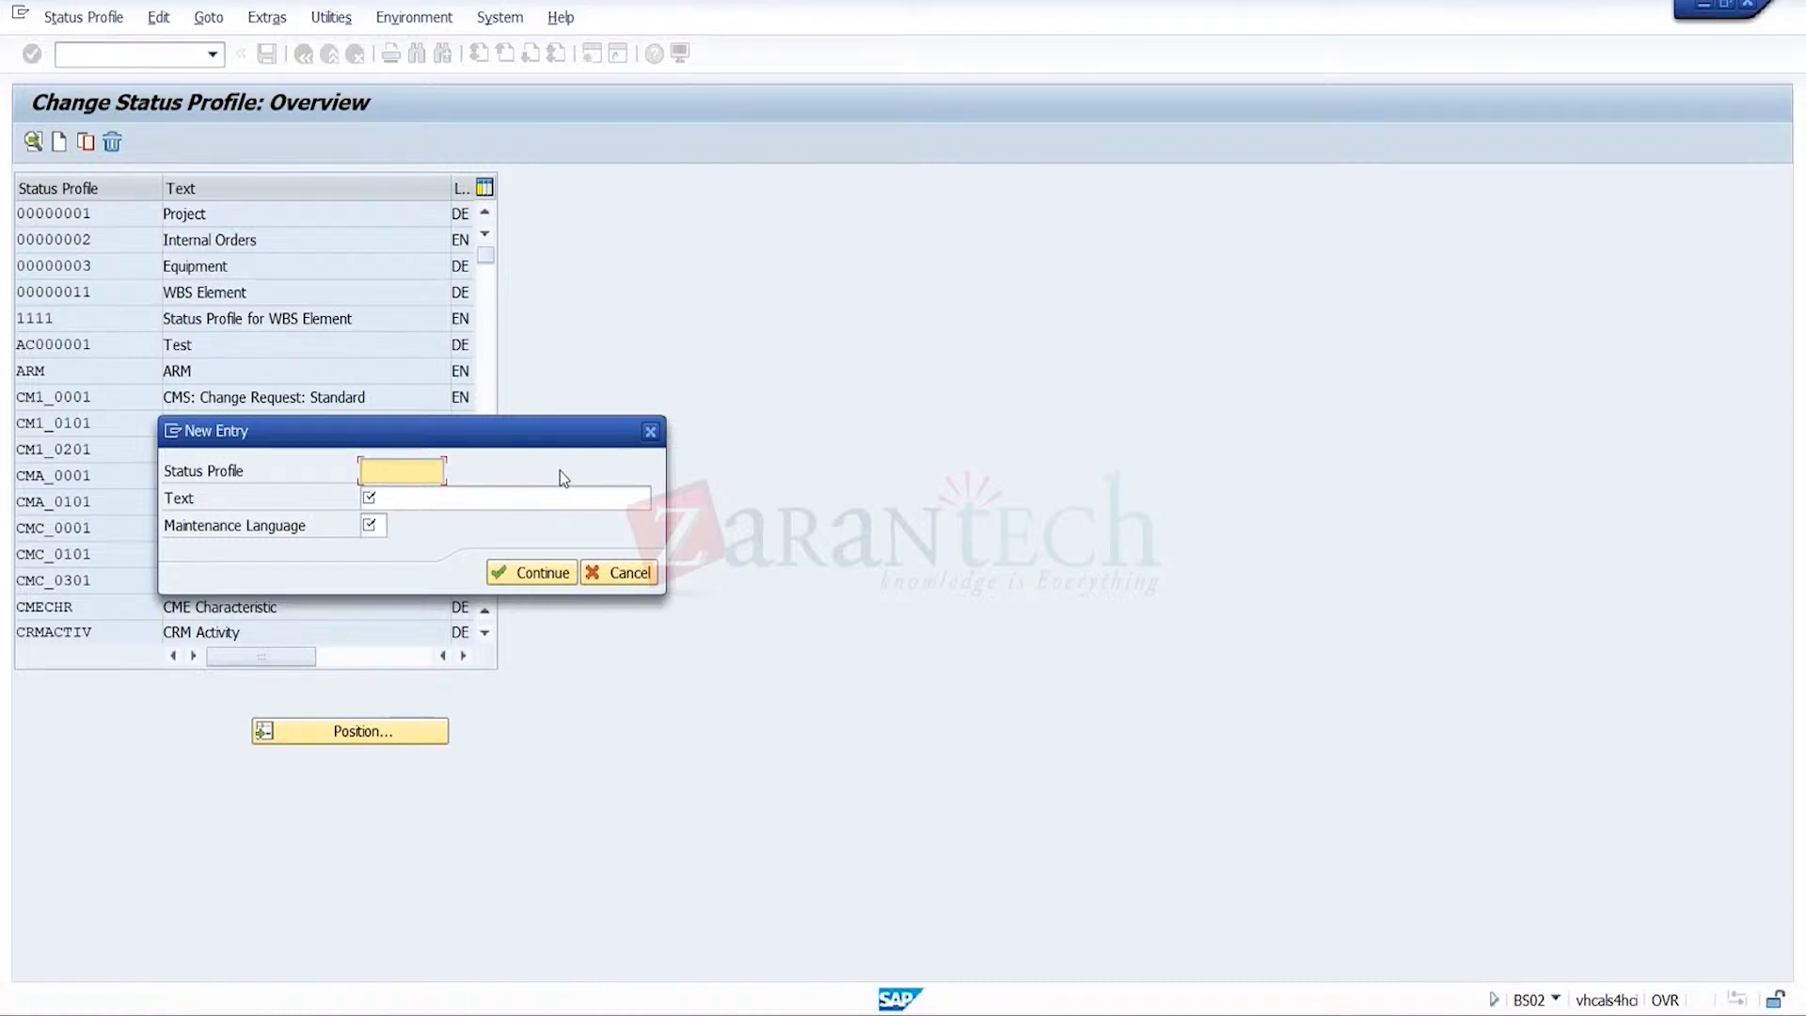
{"action": "type", "text": "CREAT"}
{"action": "left_click", "coordinate": [541, 495]}
{"action": "type", "text": "C"}
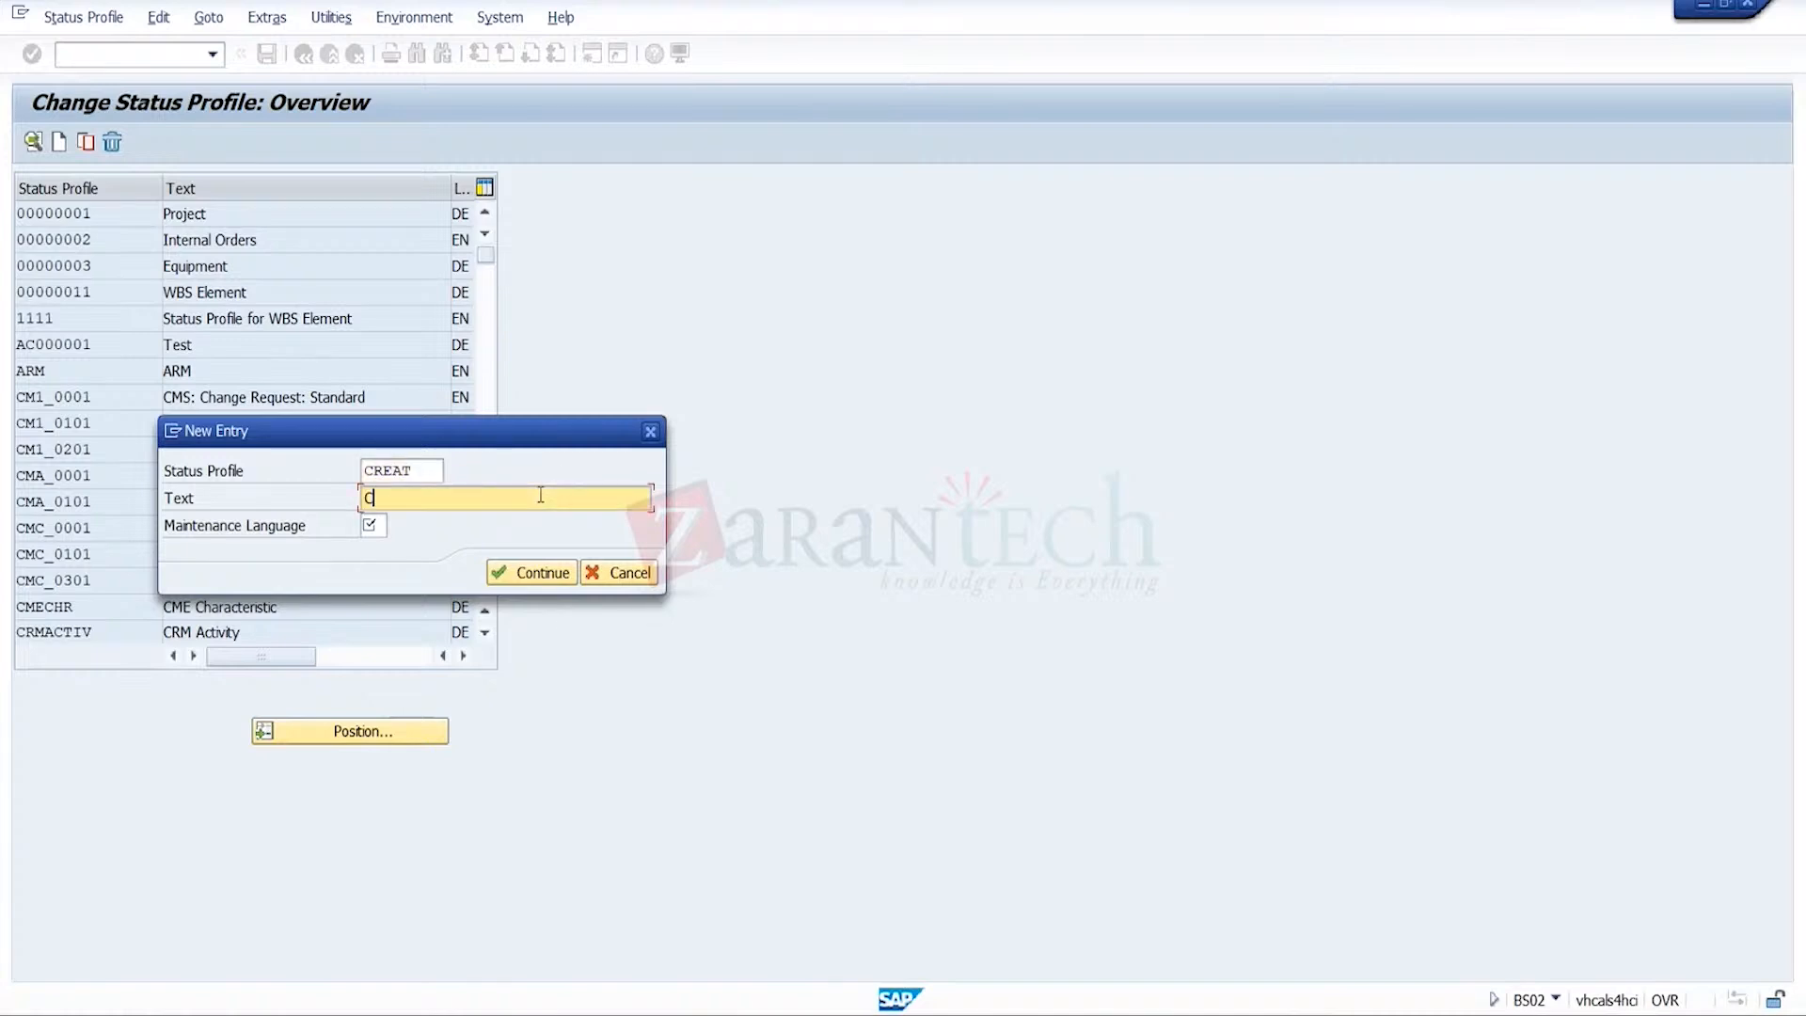
{"action": "type", "text": "reated"}
{"action": "left_click", "coordinate": [372, 525]}
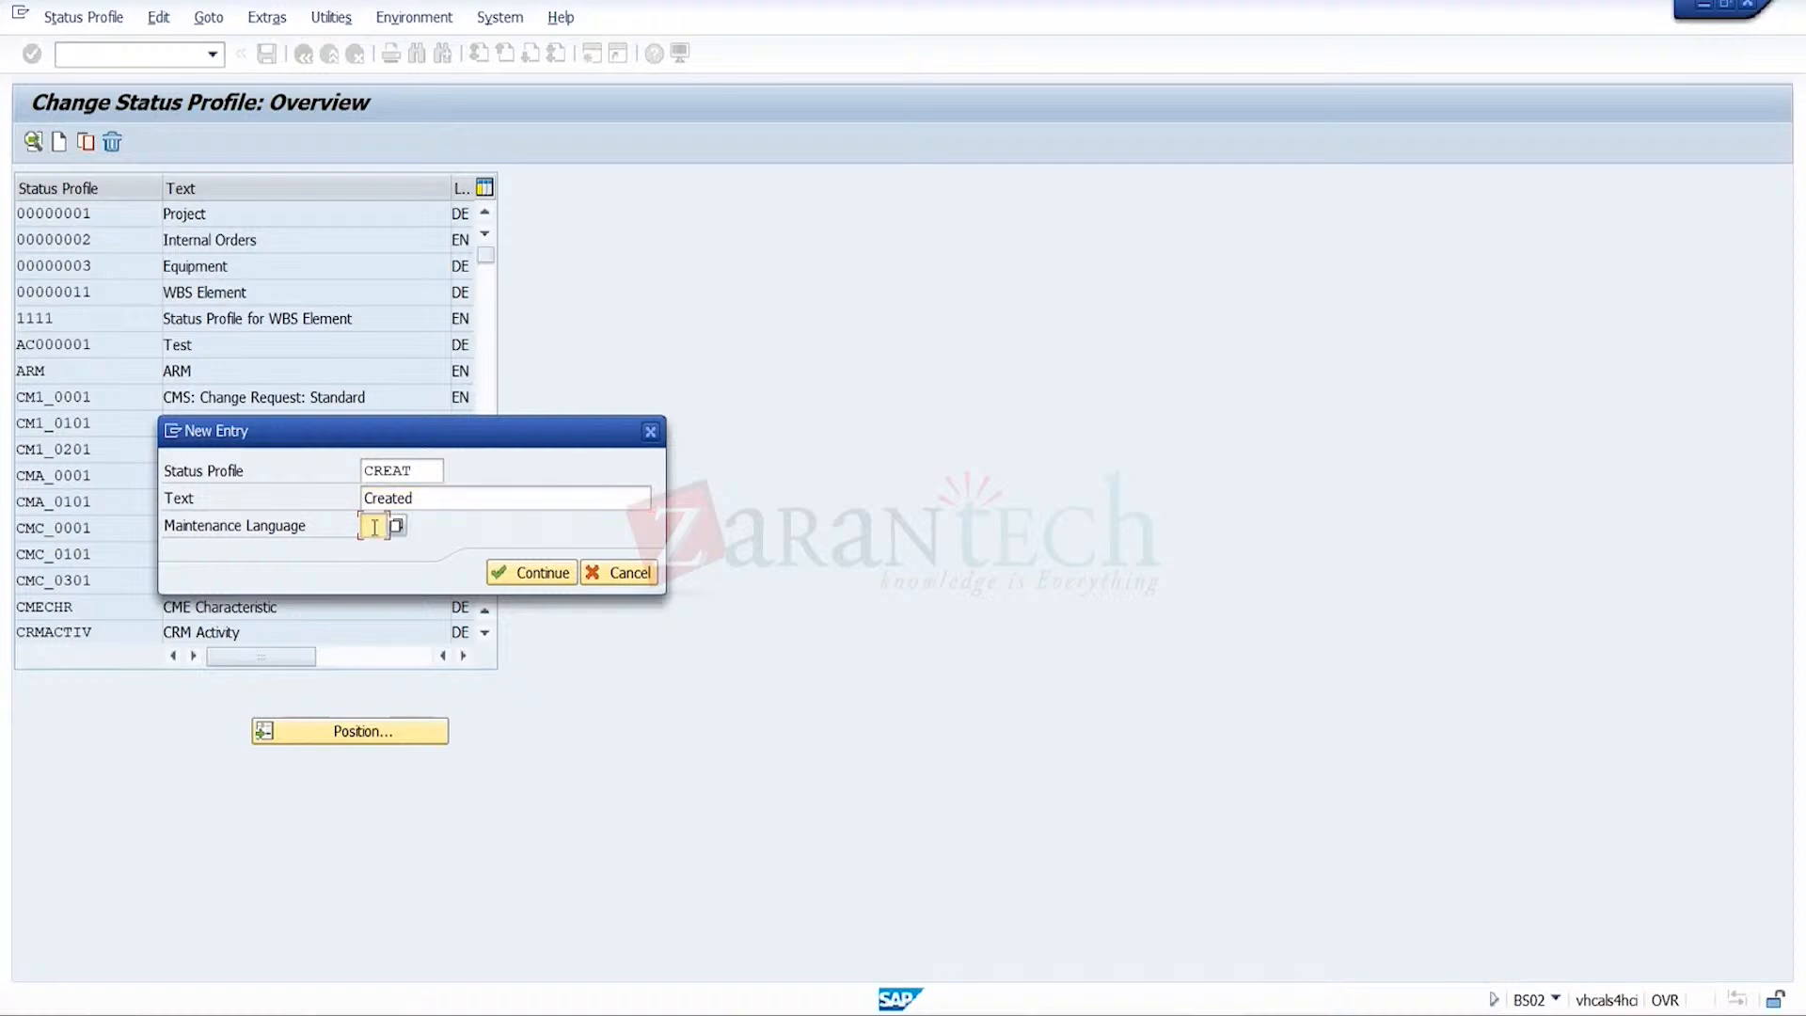
{"action": "type", "text": "en"}
- Replace the new entry's status profile key with 0000004
{"action": "left_click", "coordinate": [442, 472]}
{"action": "key", "text": "BackSpace"}
{"action": "key", "text": "BackSpace"}
{"action": "key", "text": "BackSpace"}
{"action": "key", "text": "BackSpace"}
{"action": "key", "text": "BackSpace"}
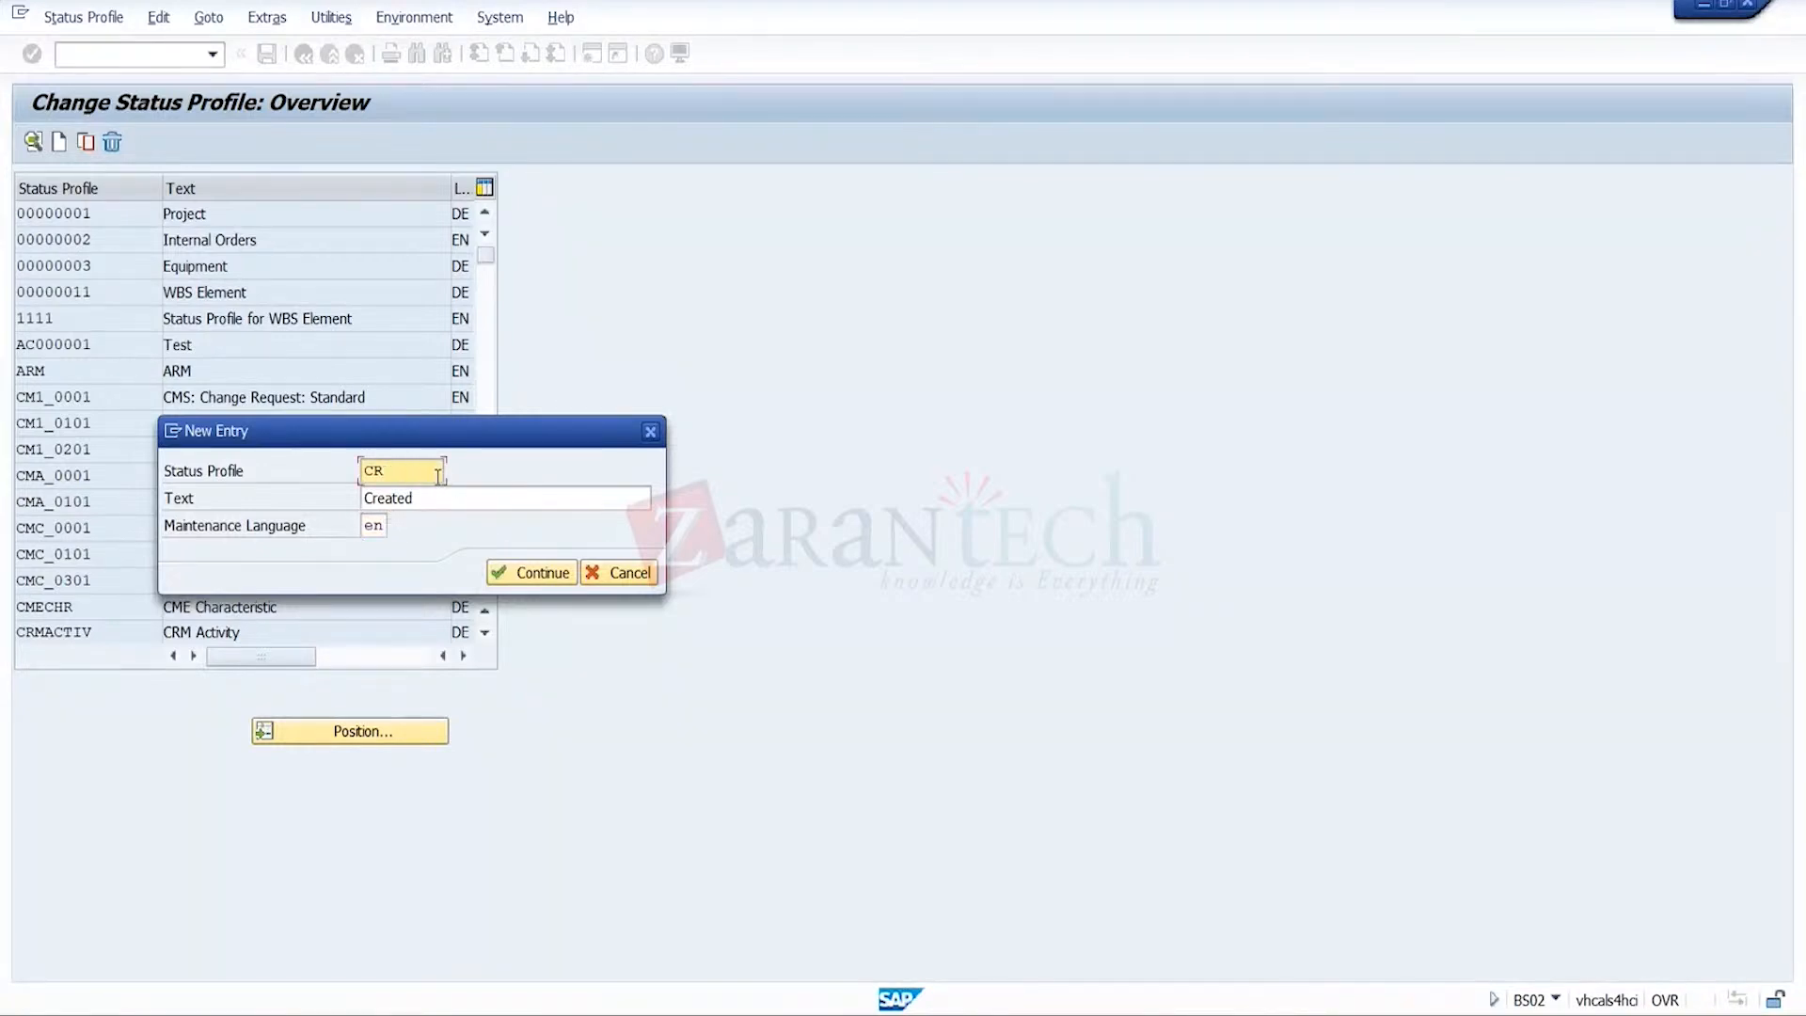
{"action": "key", "text": "BackSpace"}
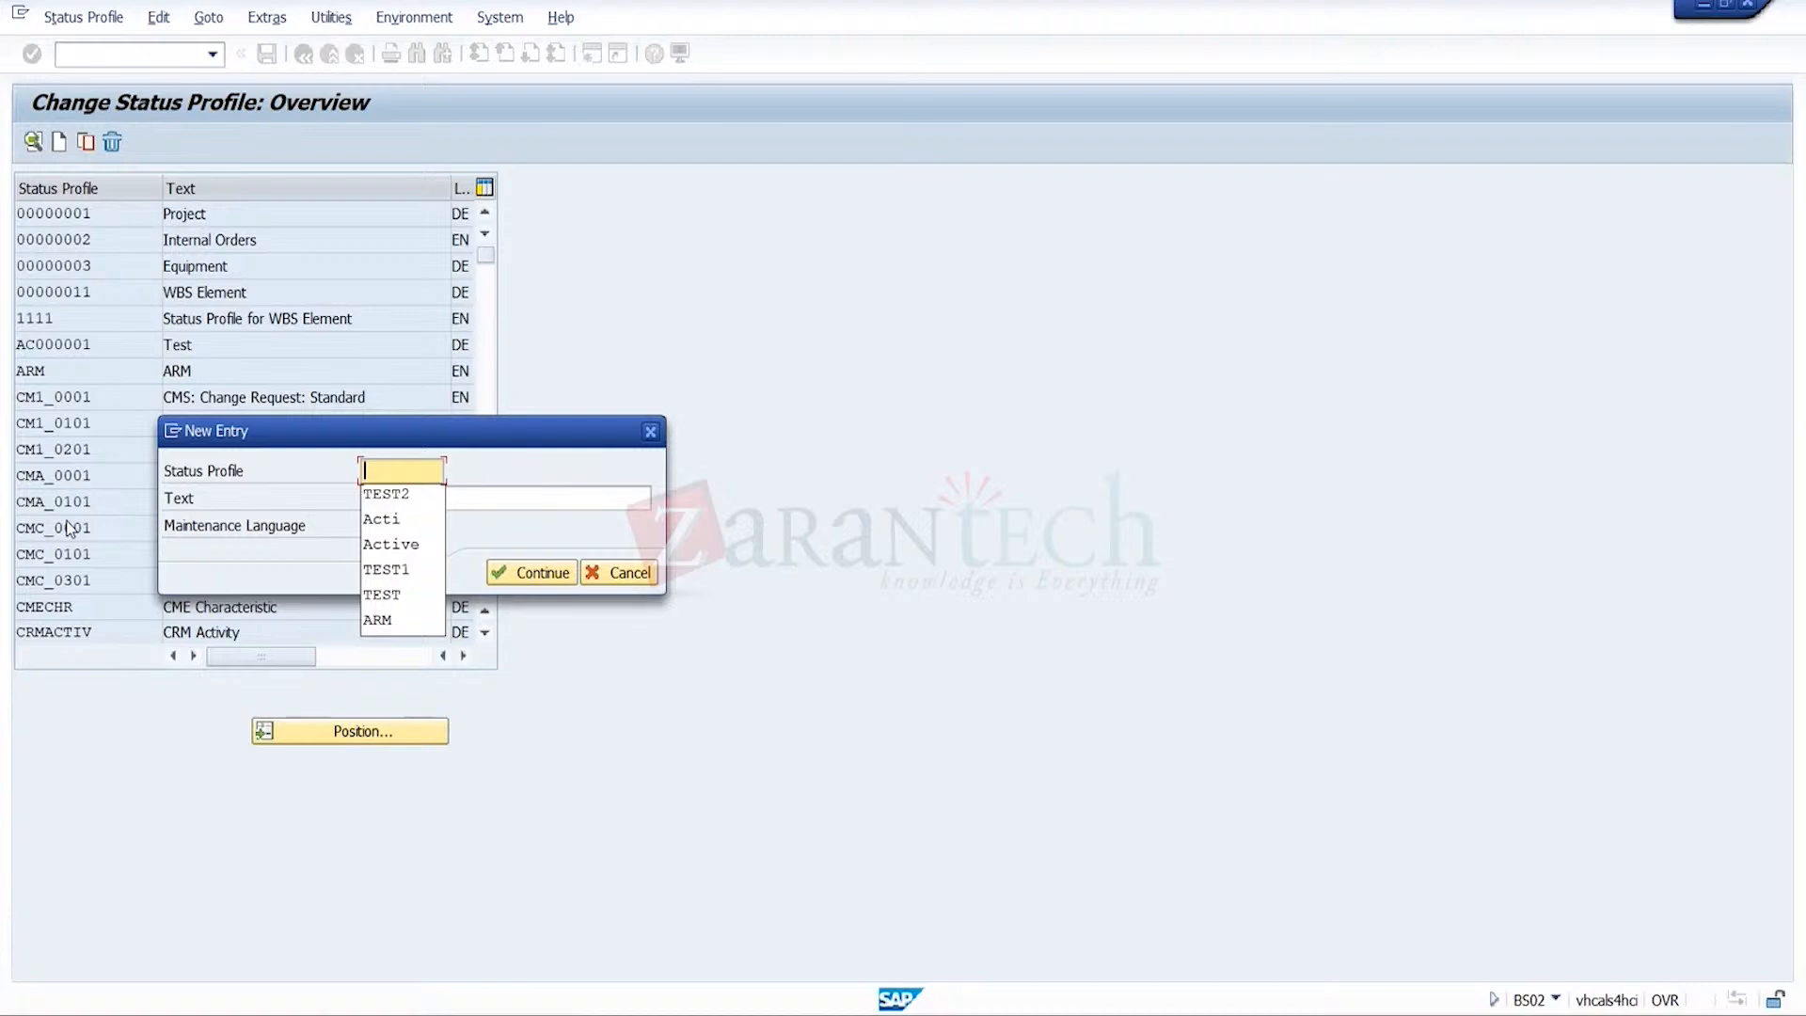
{"action": "type", "text": "0000004"}
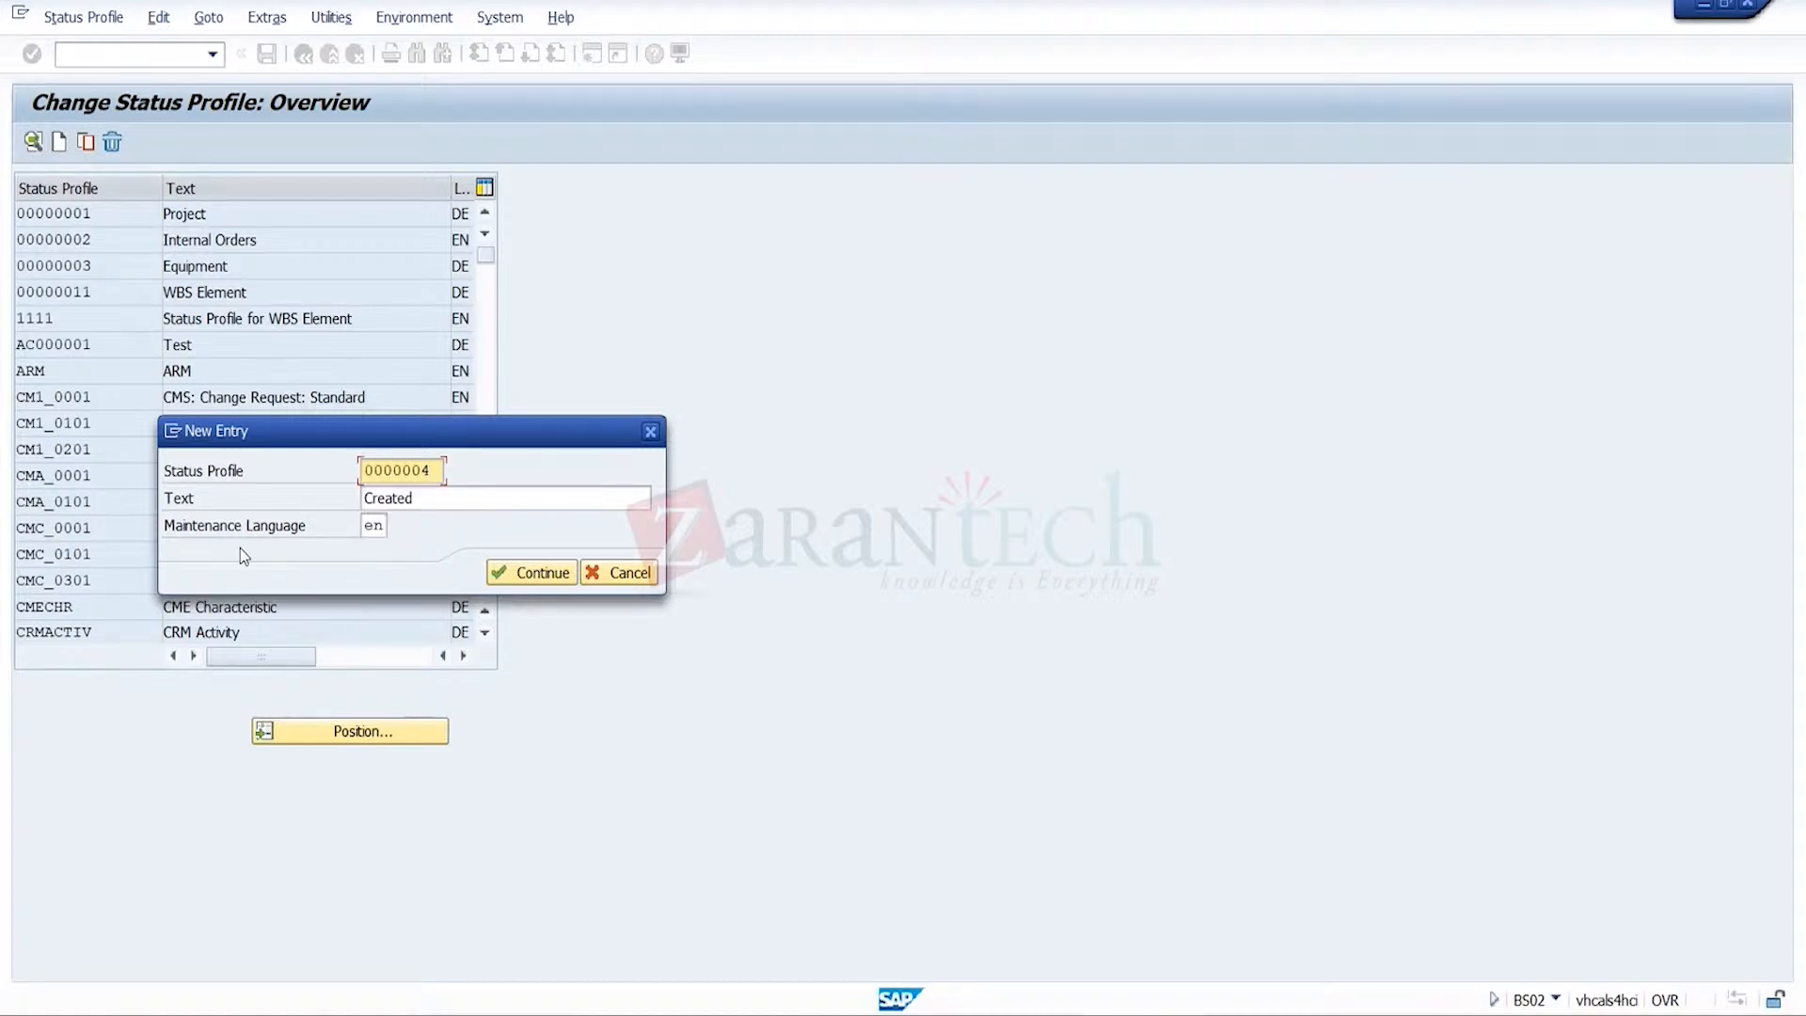
- Replace the new profile's text with STATUSTRG and confirm the entry
{"action": "left_click", "coordinate": [460, 499]}
{"action": "key", "text": "BackSpace"}
{"action": "key", "text": "BackSpace"}
{"action": "key", "text": "BackSpace"}
{"action": "key", "text": "BackSpace"}
{"action": "key", "text": "BackSpace"}
{"action": "key", "text": "BackSpace"}
{"action": "key", "text": "BackSpace"}
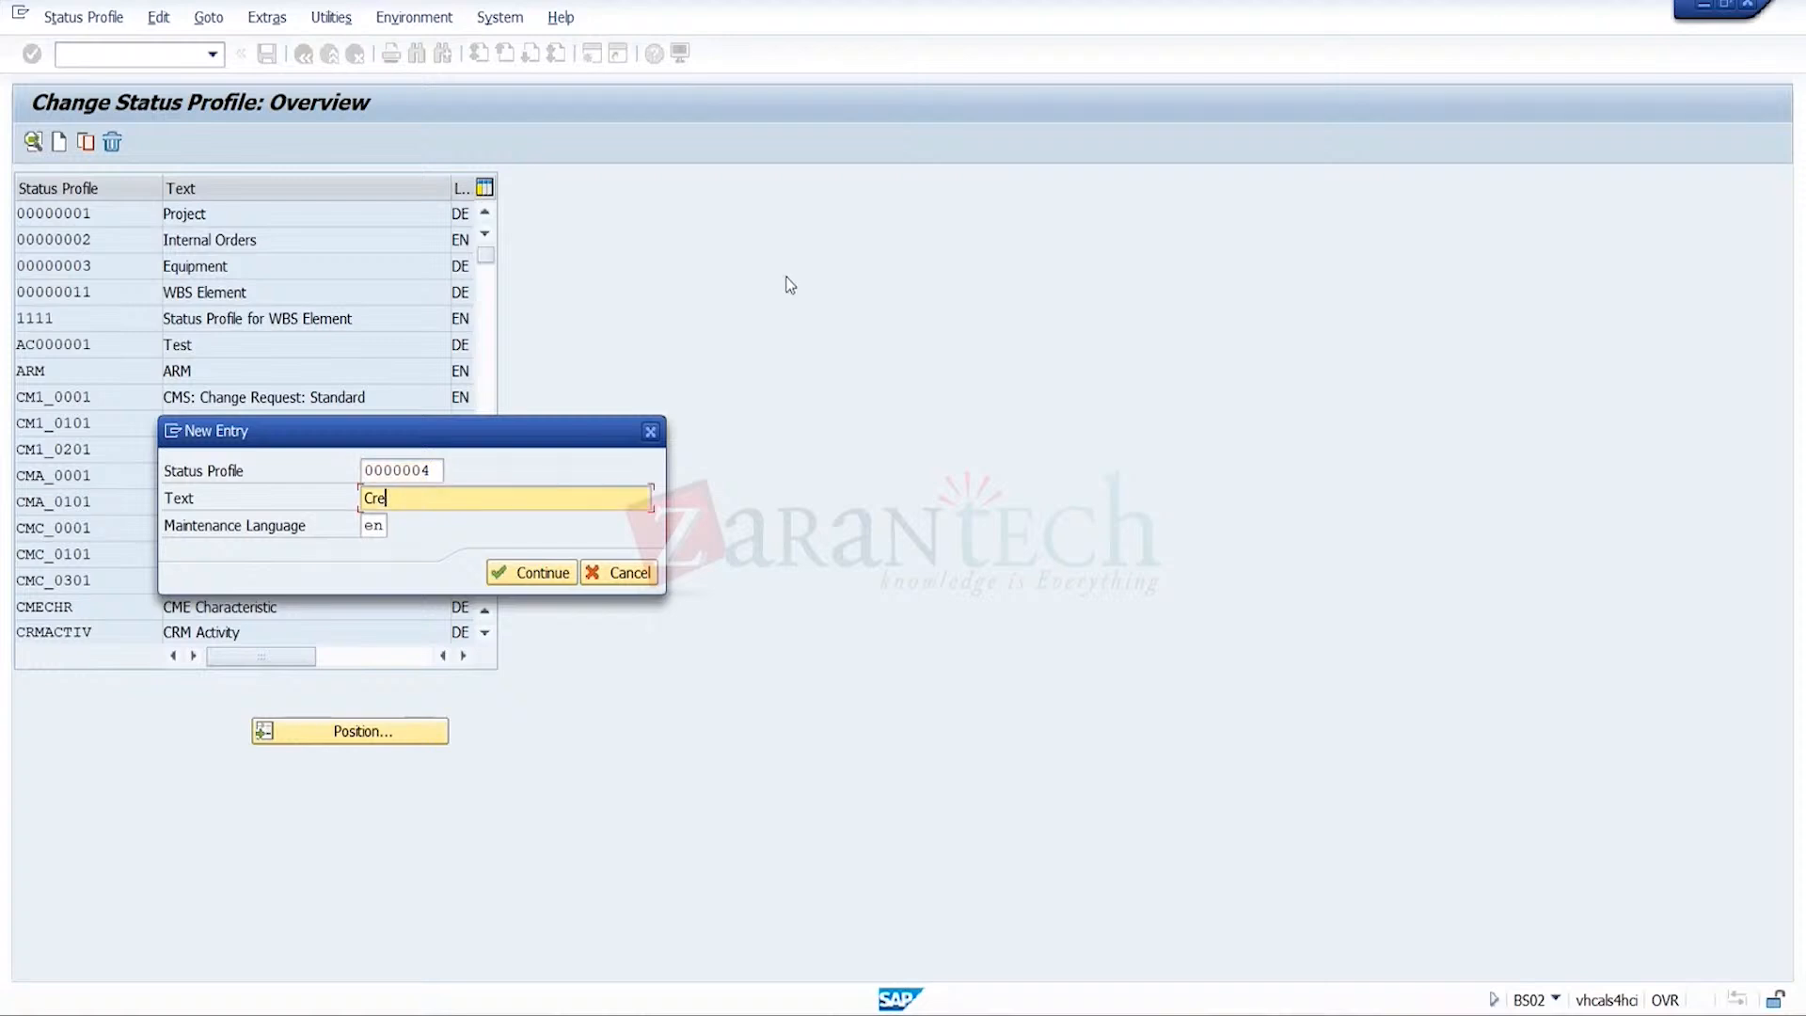
{"action": "key", "text": "Escape"}
{"action": "type", "text": "St"}
{"action": "key", "text": "BackSpace"}
{"action": "key", "text": "BackSpace"}
{"action": "type", "text": "STATUSTRG"}
{"action": "left_click", "coordinate": [555, 569]}
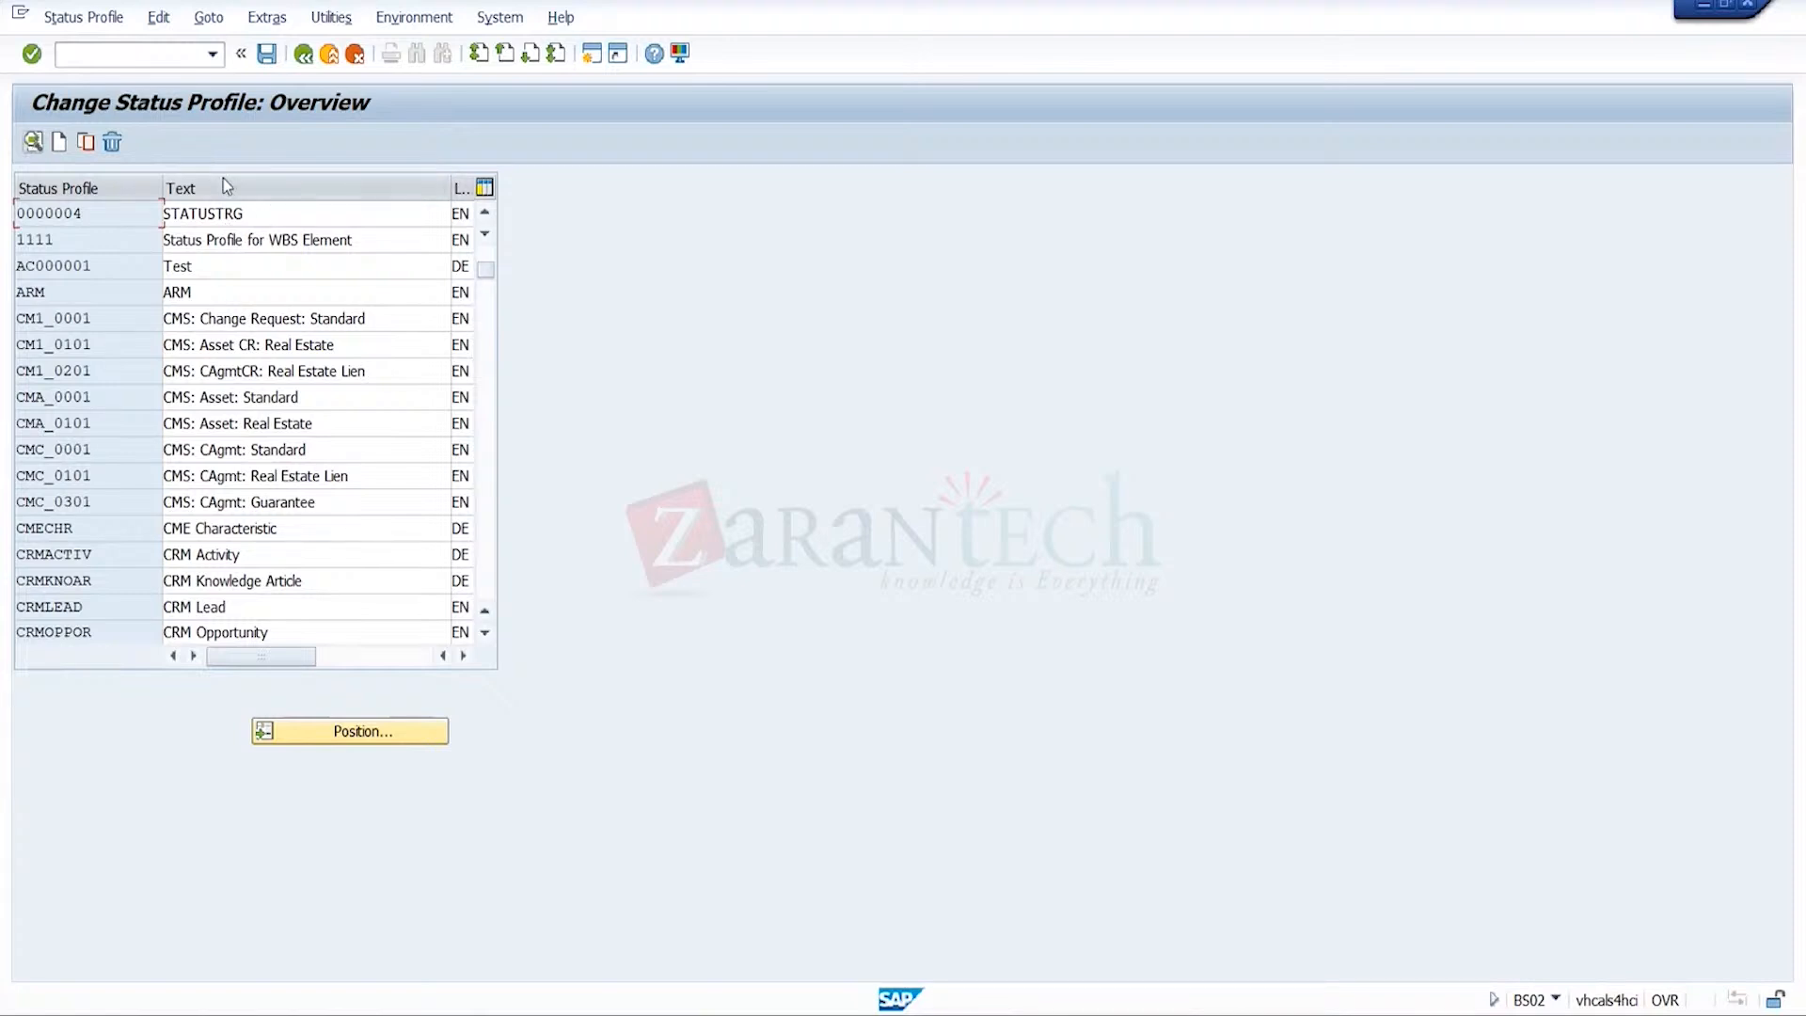
- Open the STATUSTRG profile and add user status number 01 with status CREA and short text Created
{"action": "double_click", "coordinate": [264, 216]}
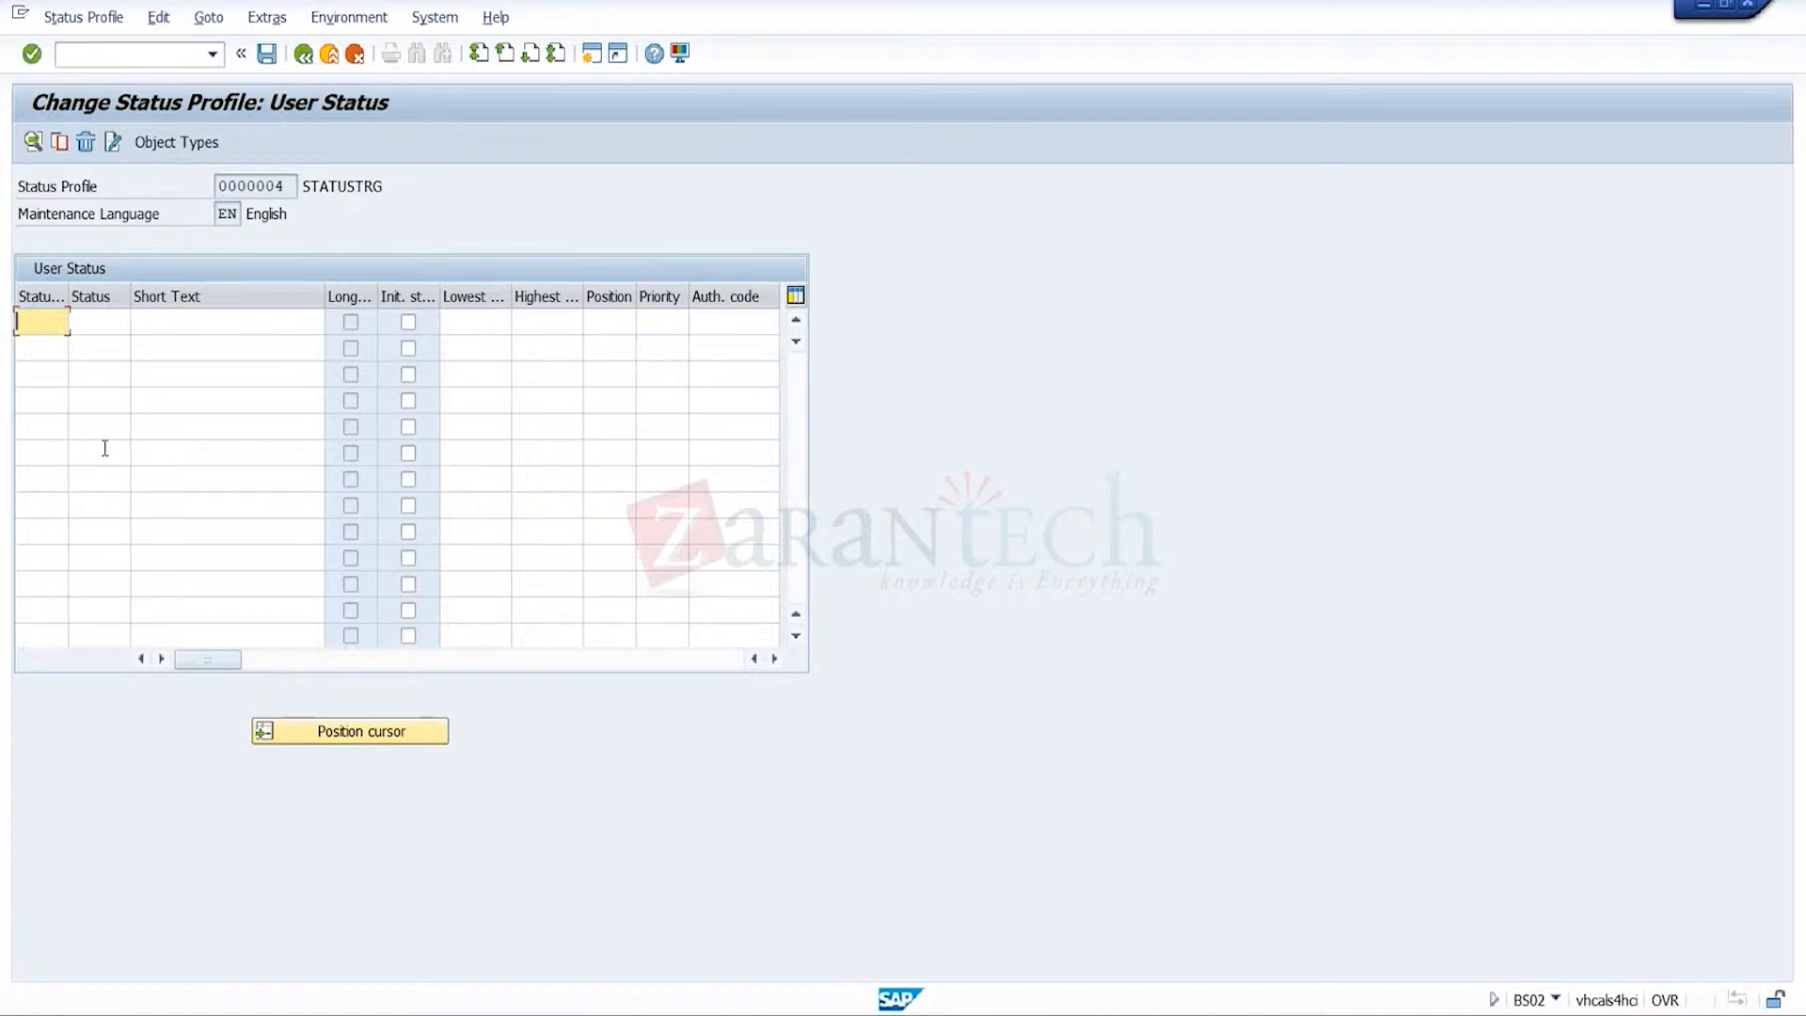
{"action": "type", "text": "00"}
{"action": "key", "text": "BackSpace"}
{"action": "type", "text": "1"}
{"action": "key", "text": "Tab"}
{"action": "key", "text": "BackSpace"}
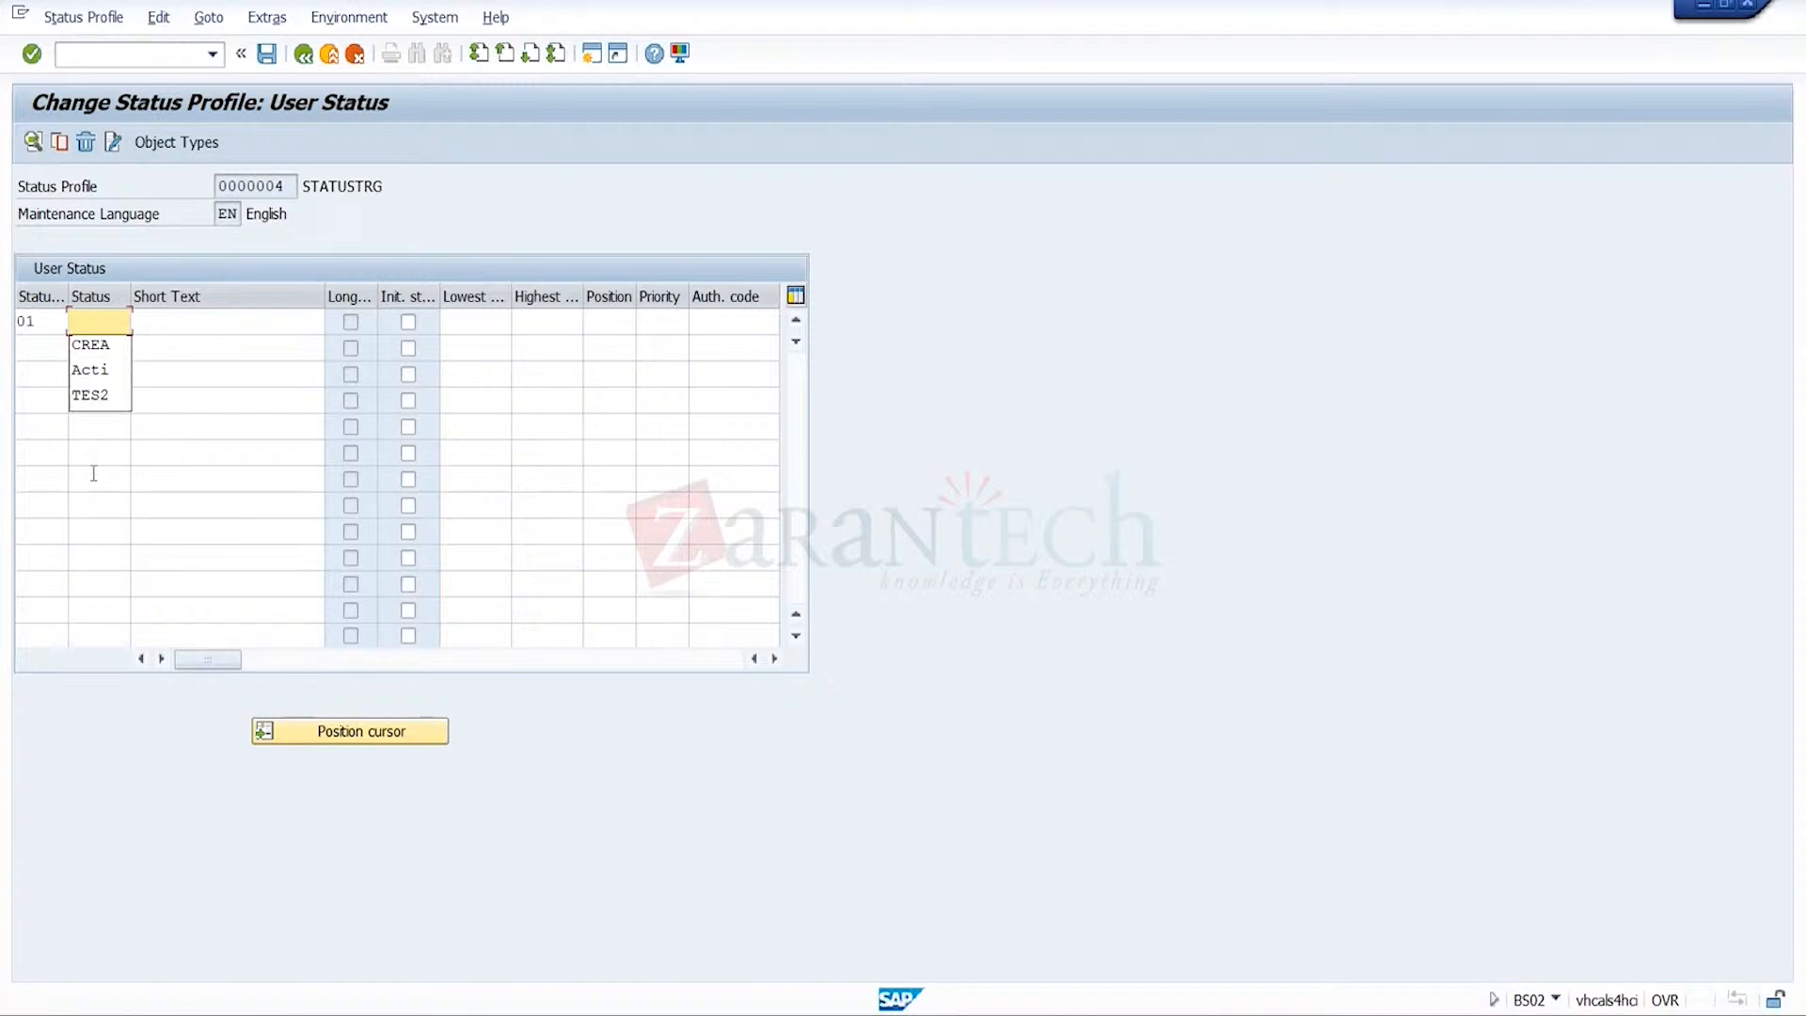
{"action": "left_click", "coordinate": [105, 355]}
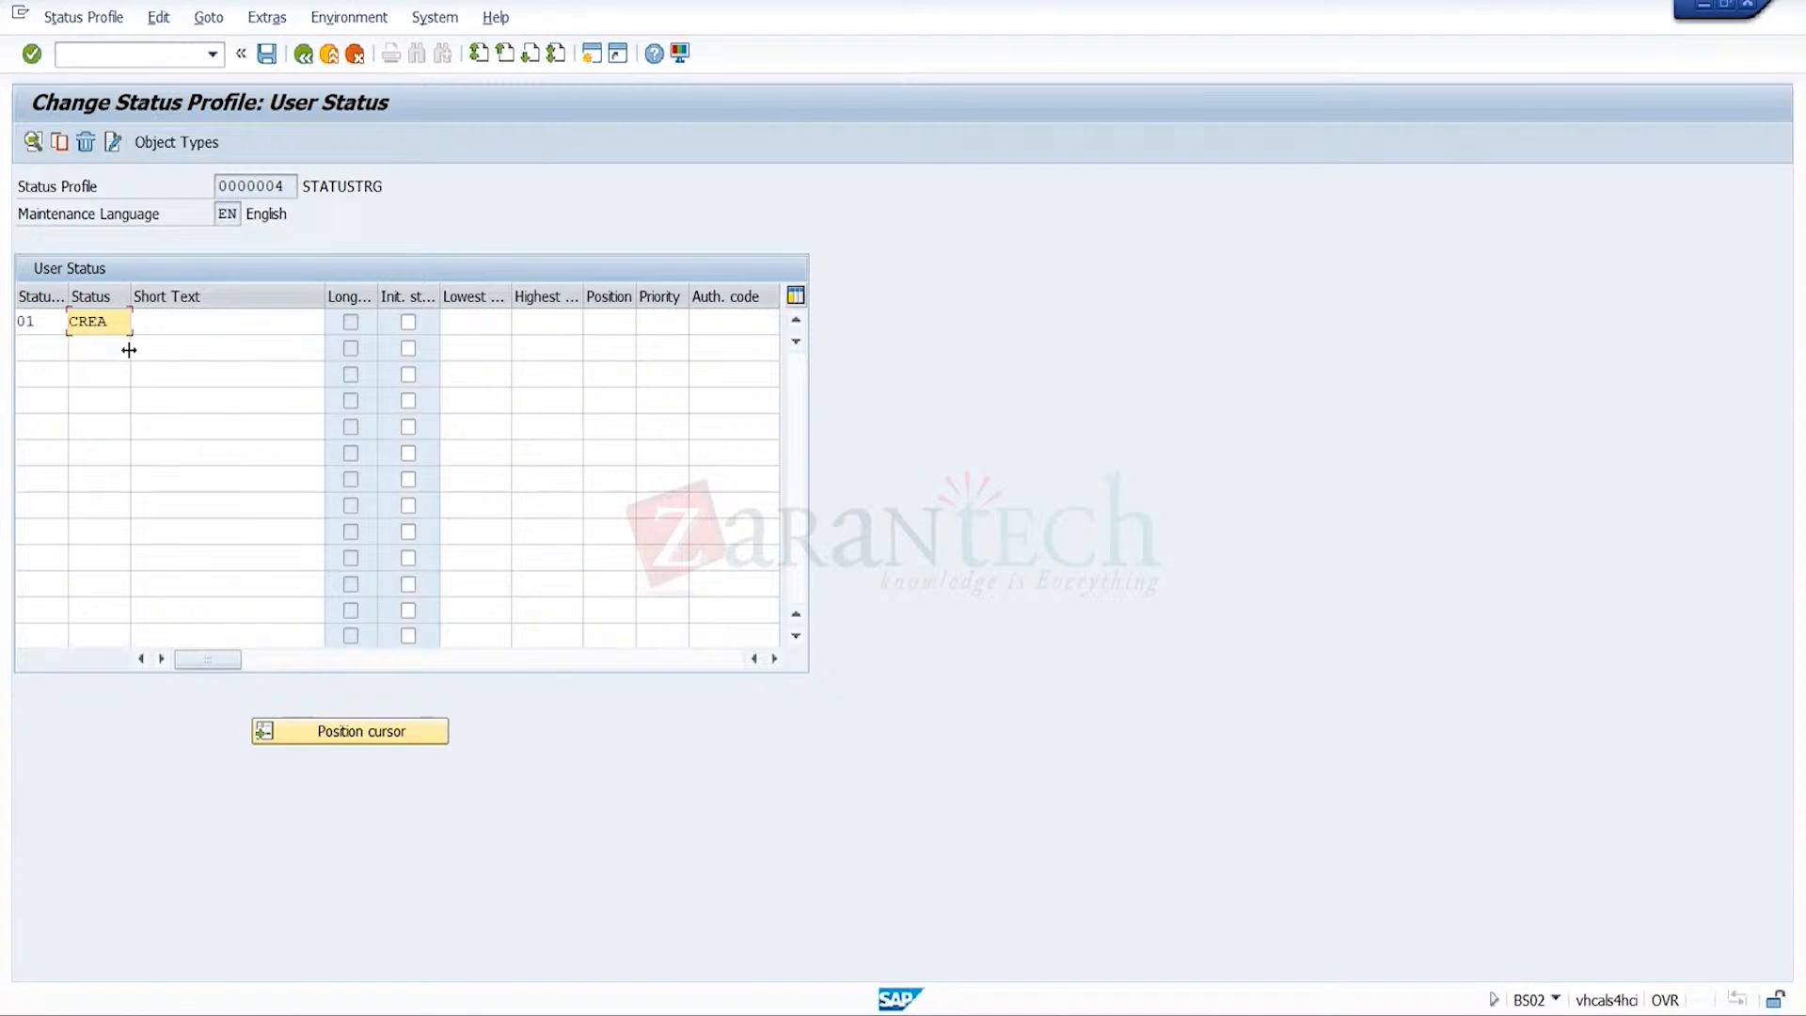
{"action": "left_click", "coordinate": [215, 334]}
{"action": "key", "text": "BackSpace"}
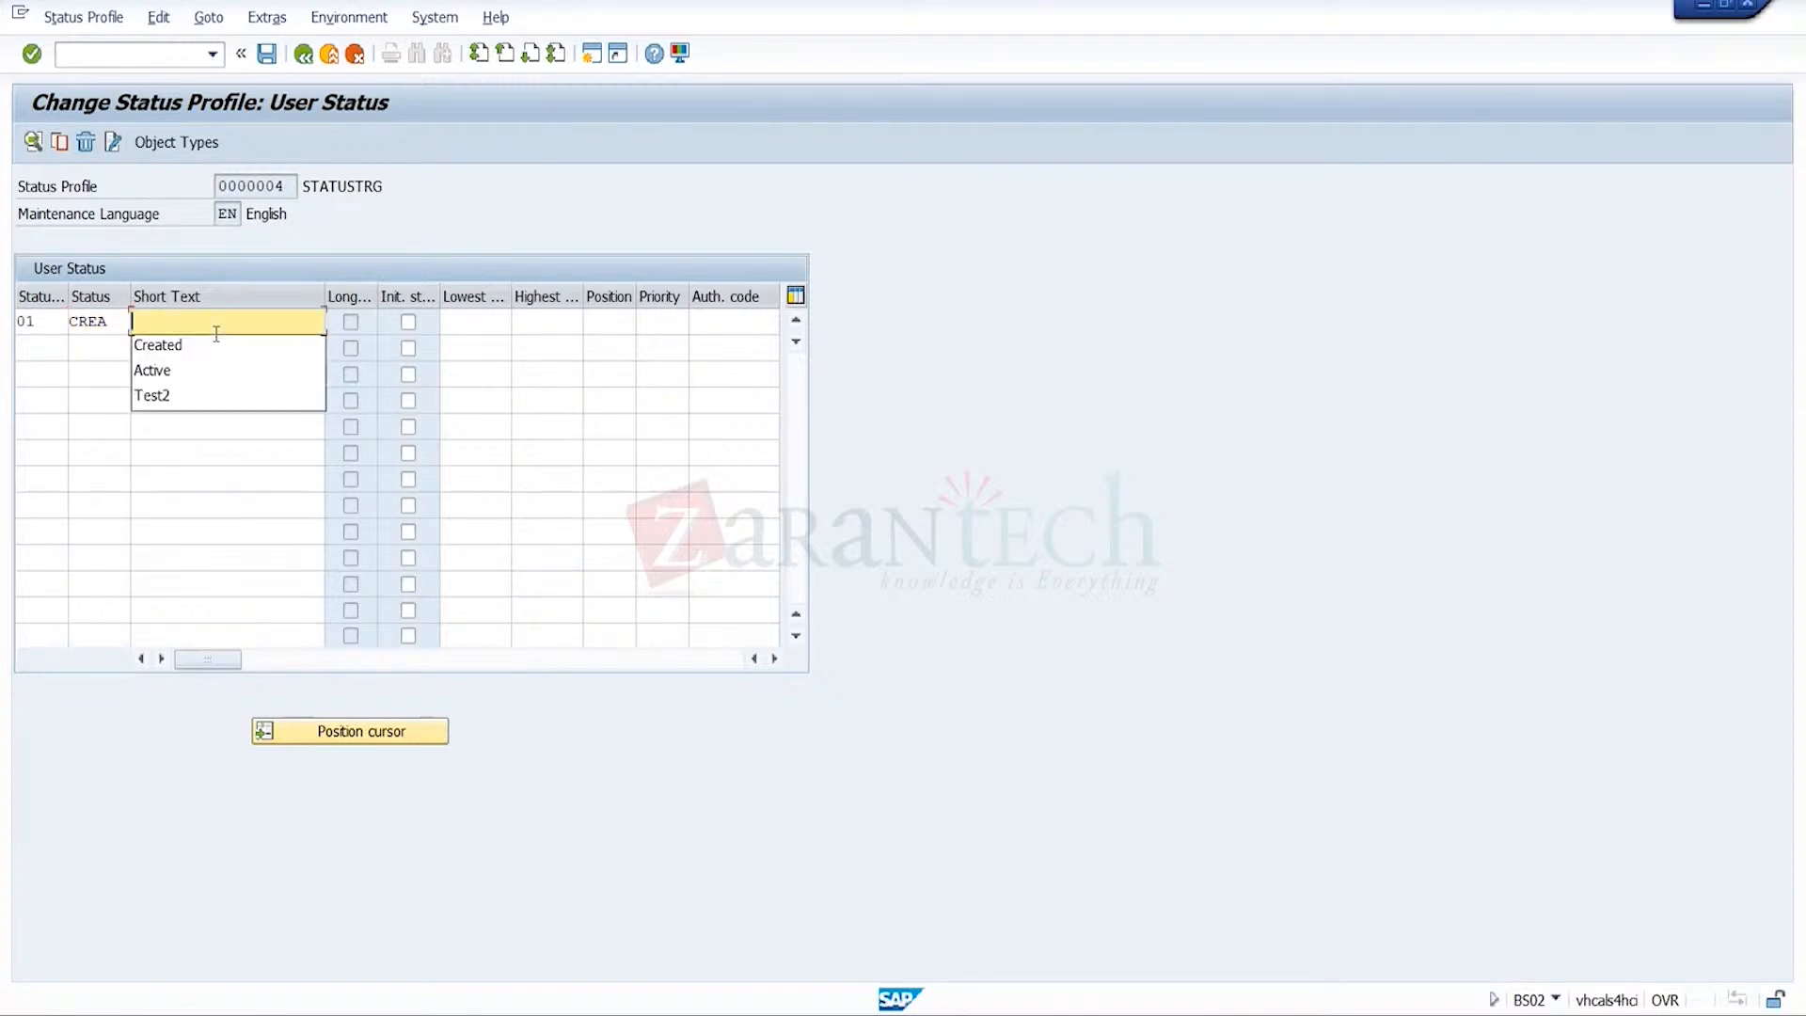
{"action": "left_click", "coordinate": [198, 350]}
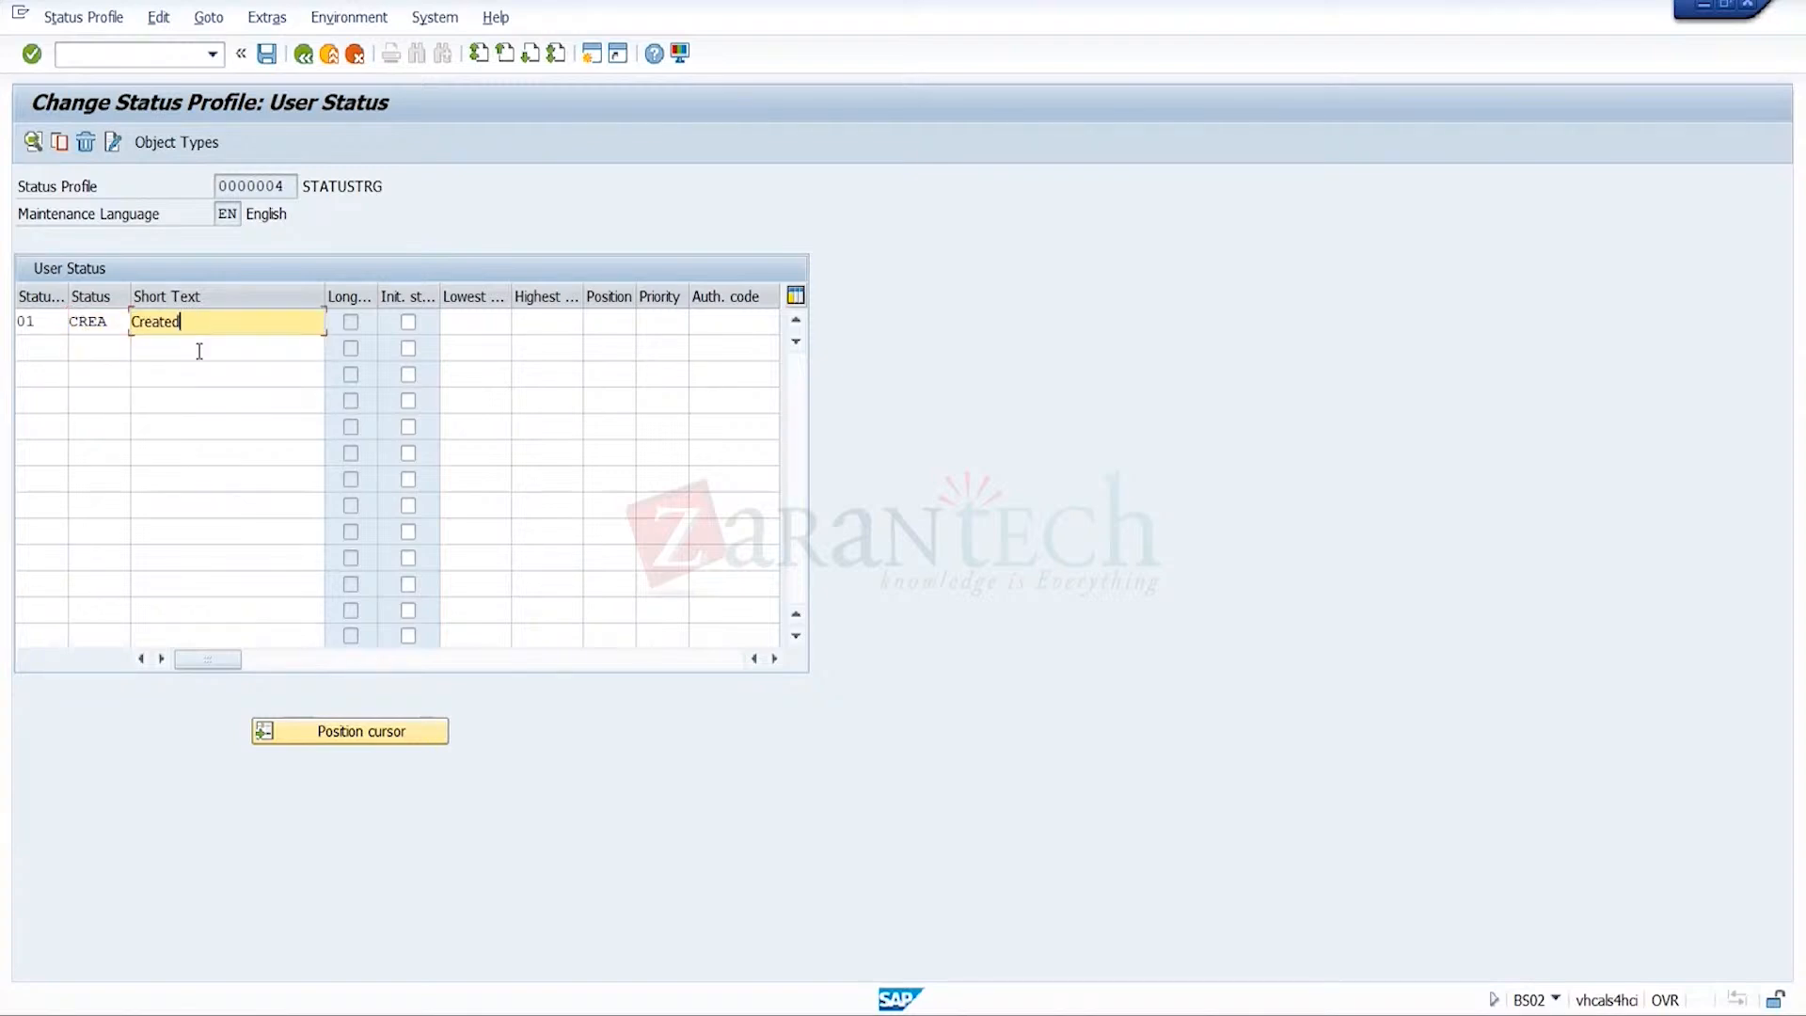
- Set both the lowest and the highest status number of the CREA status to 01
{"action": "left_click", "coordinate": [483, 319]}
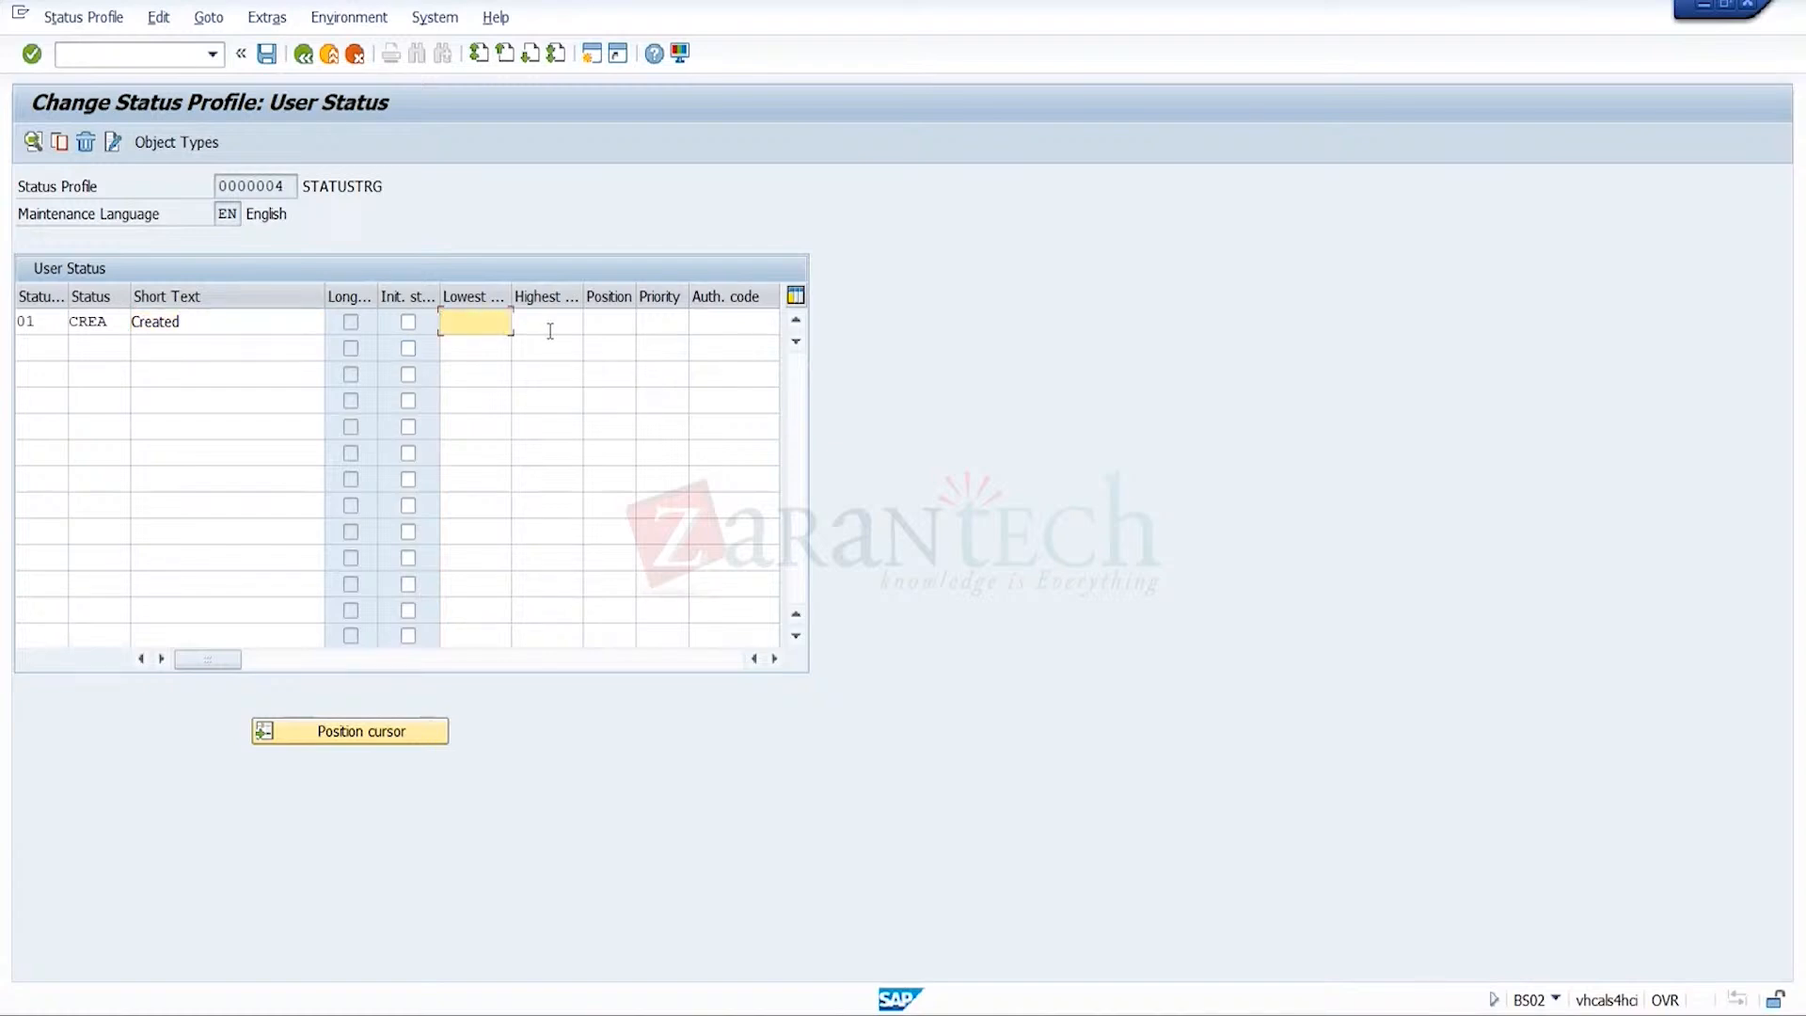
{"action": "type", "text": "01"}
{"action": "left_click", "coordinate": [551, 329]}
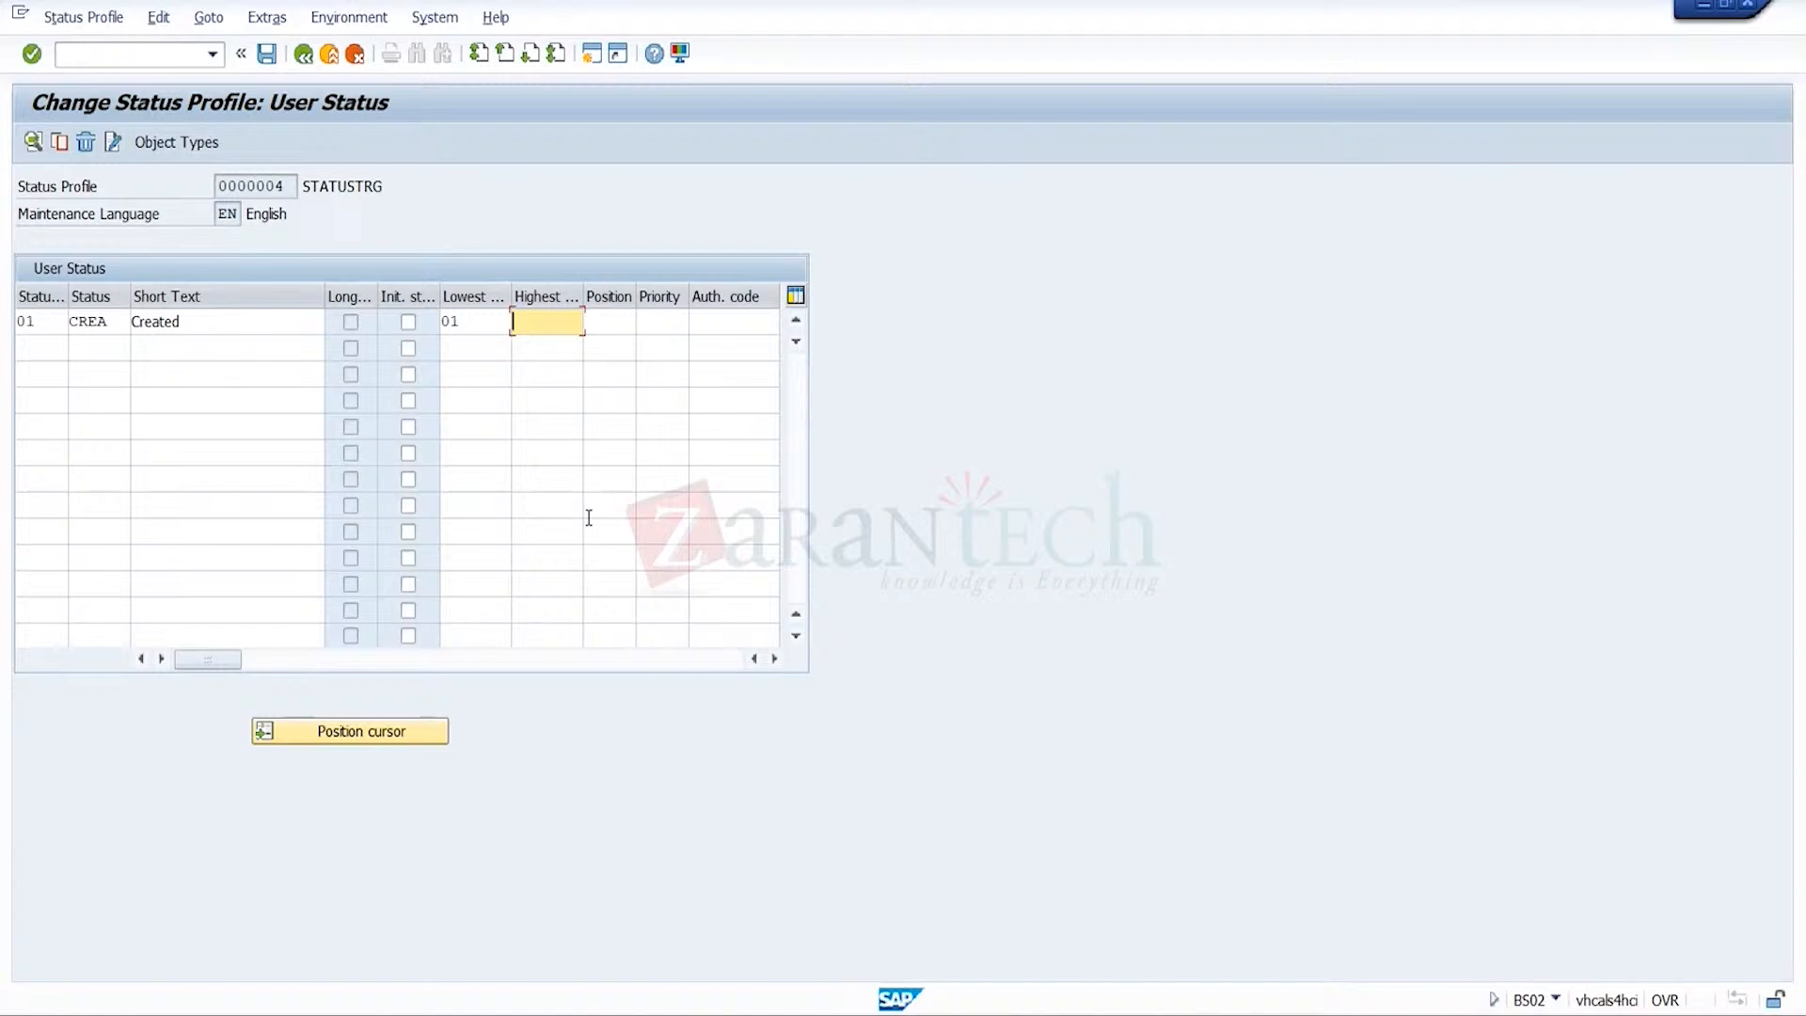
{"action": "type", "text": "01"}
- Add user status number 02 with status INAC and short text Inactive below the CREA row
{"action": "left_click", "coordinate": [57, 347]}
{"action": "type", "text": "02"}
{"action": "key", "text": "Tab"}
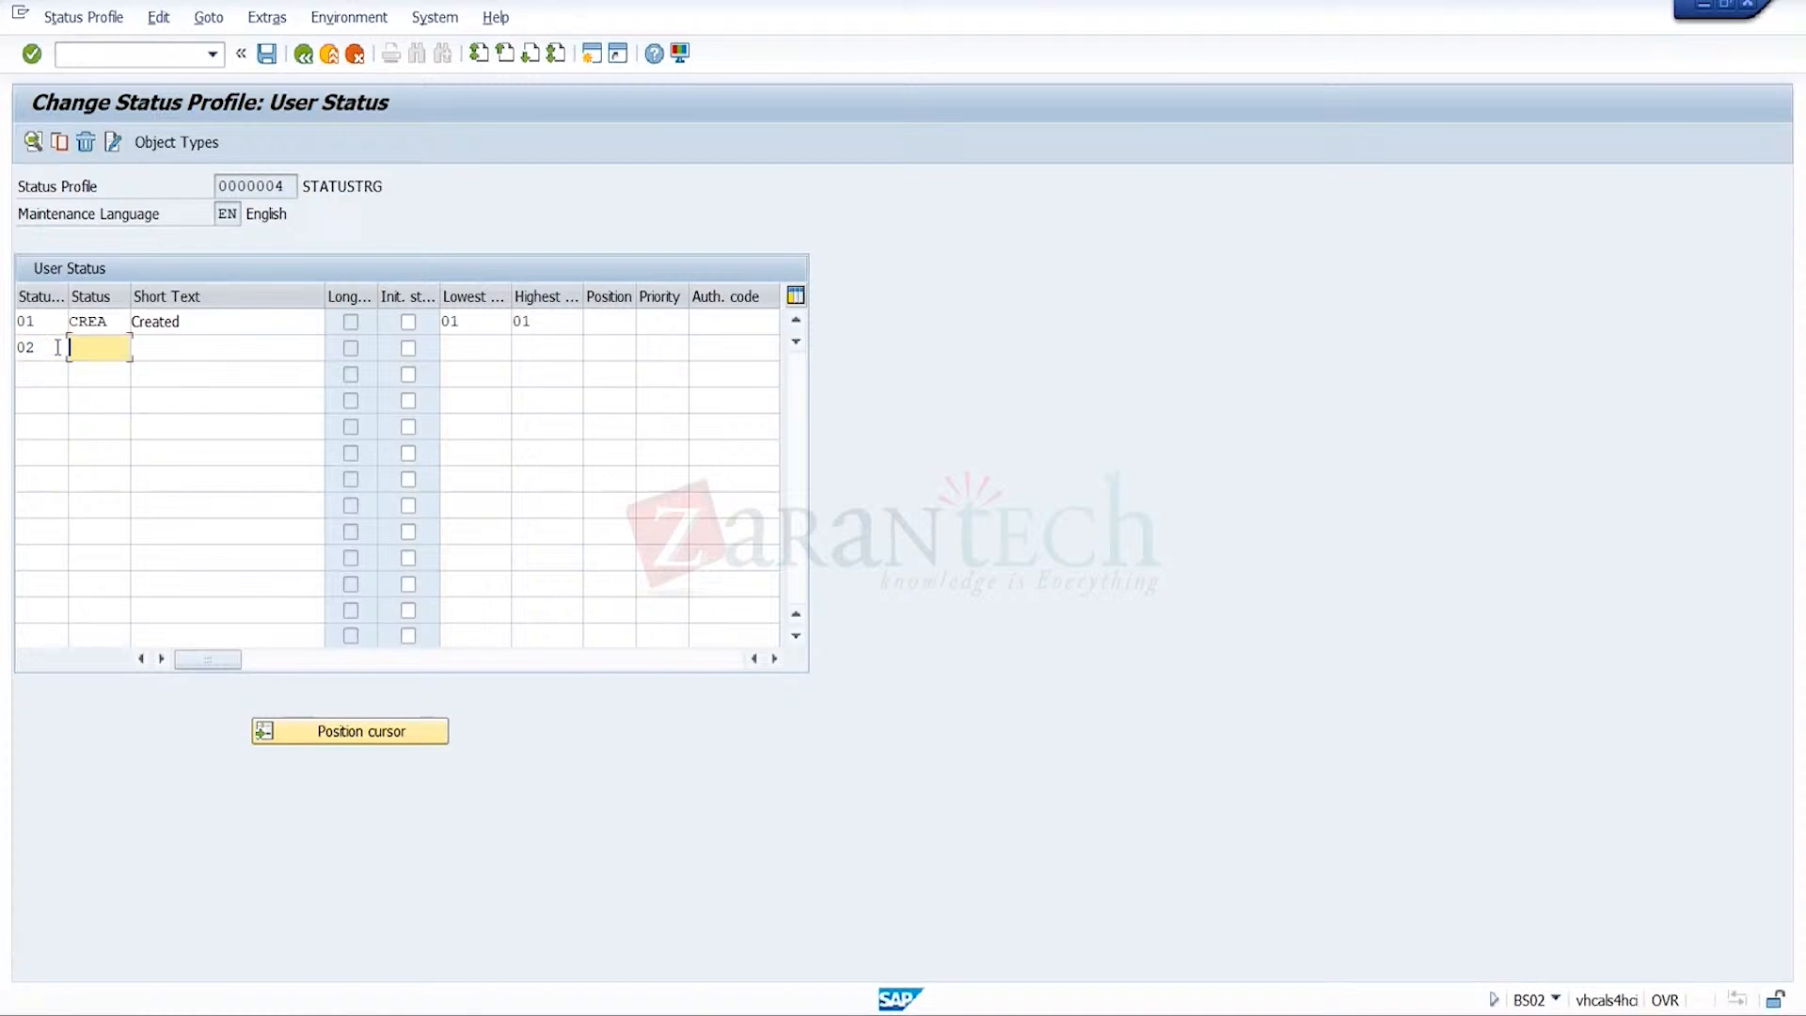
{"action": "type", "text": "INAC"}
{"action": "key", "text": "Tab"}
{"action": "type", "text": "Inacti"}
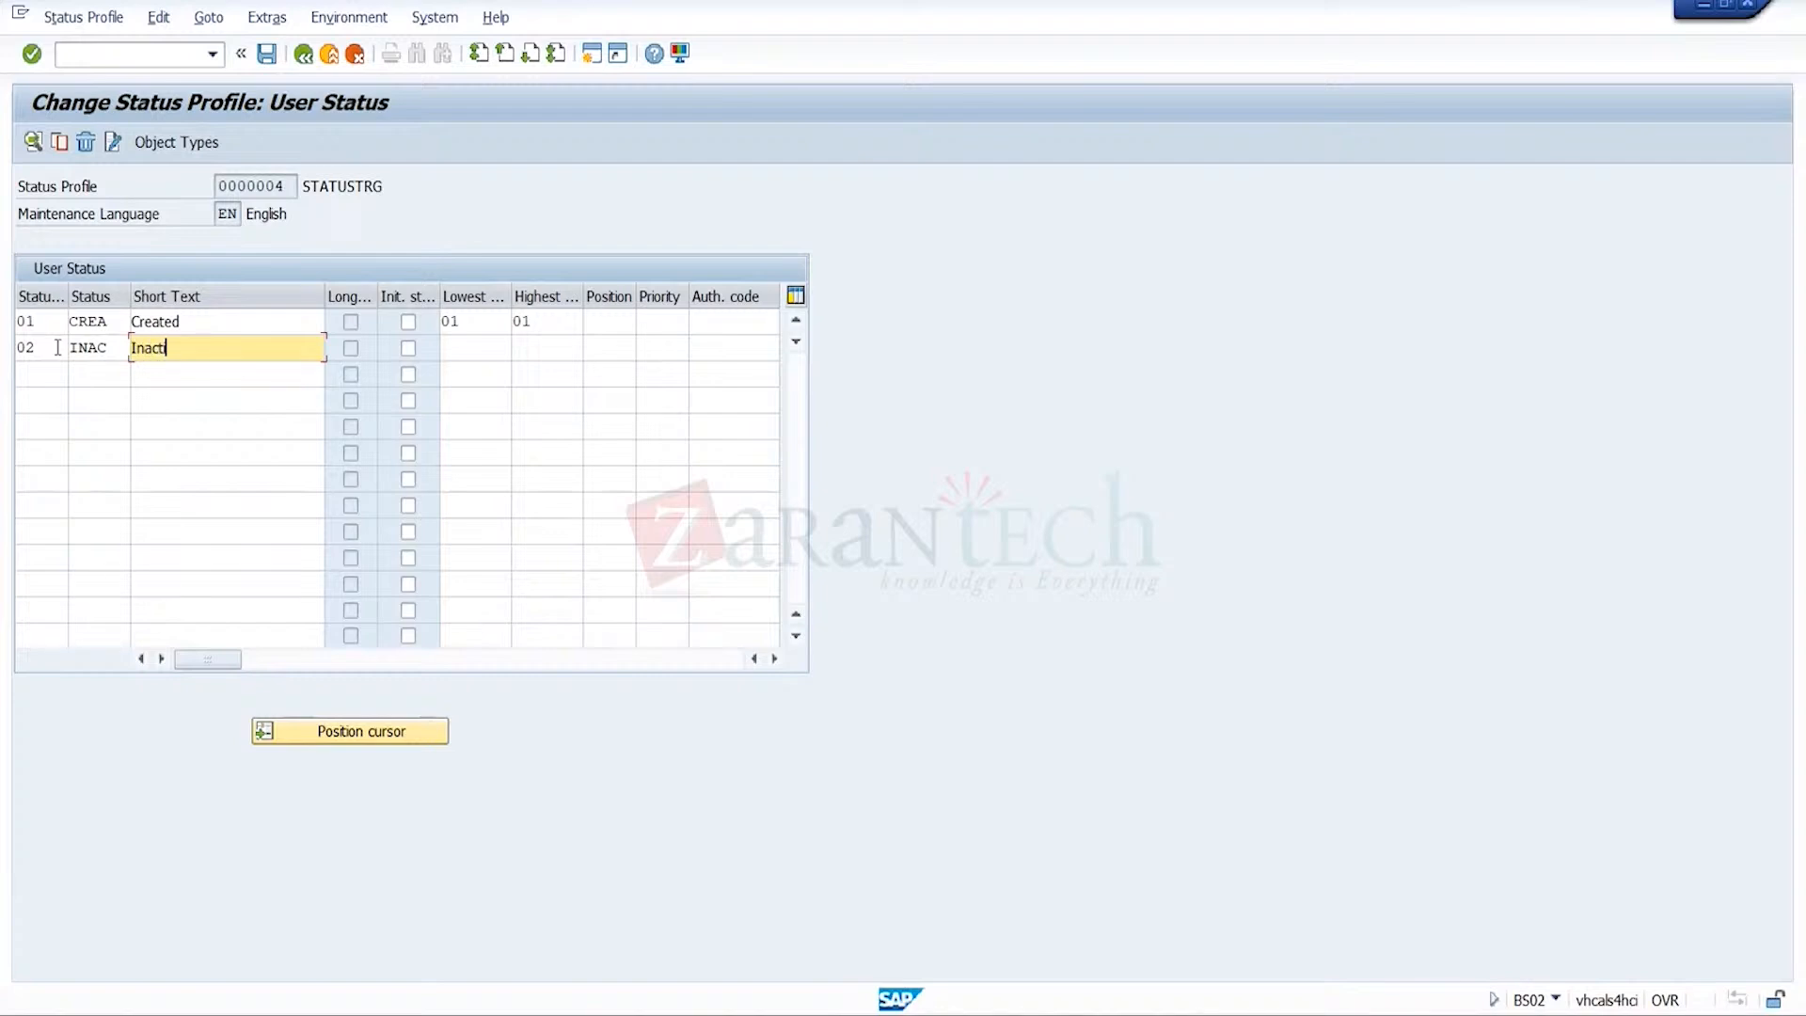
{"action": "type", "text": "ve"}
- Set both the lowest and the highest status number of the INAC status to 02 and confirm the rows
{"action": "left_click", "coordinate": [472, 345]}
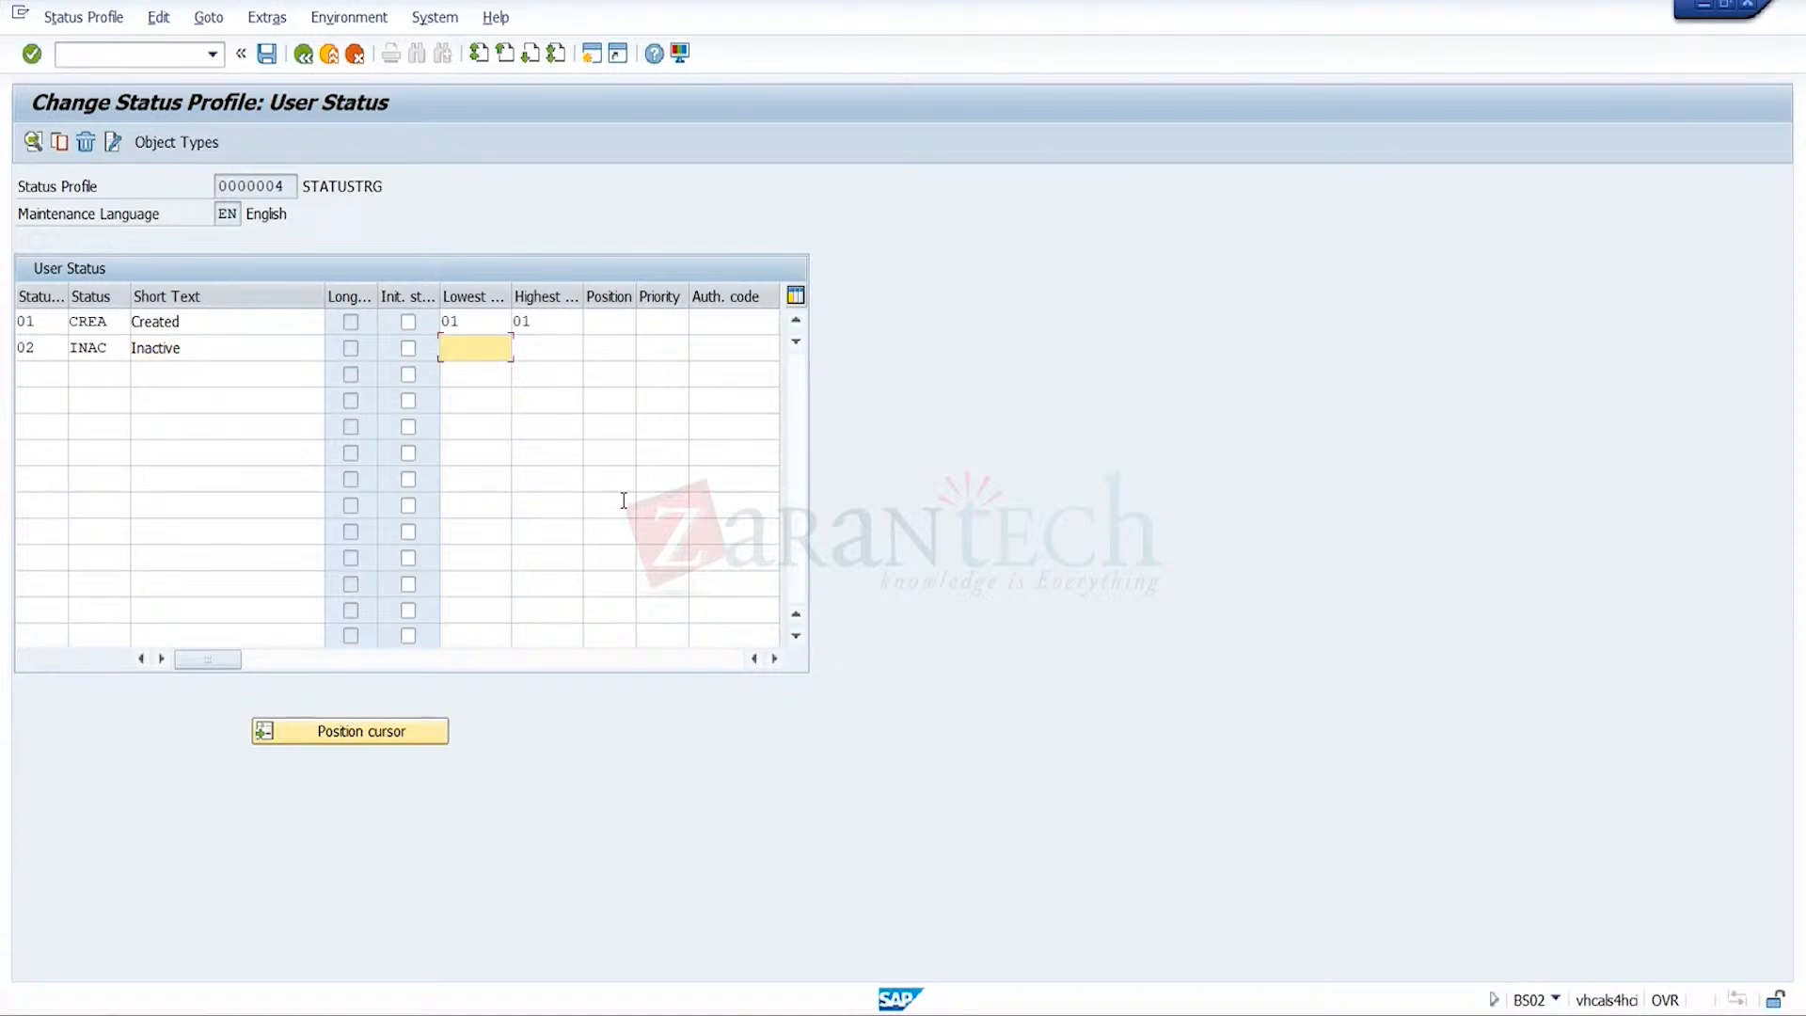
{"action": "type", "text": "02"}
{"action": "key", "text": "Tab"}
{"action": "type", "text": "02"}
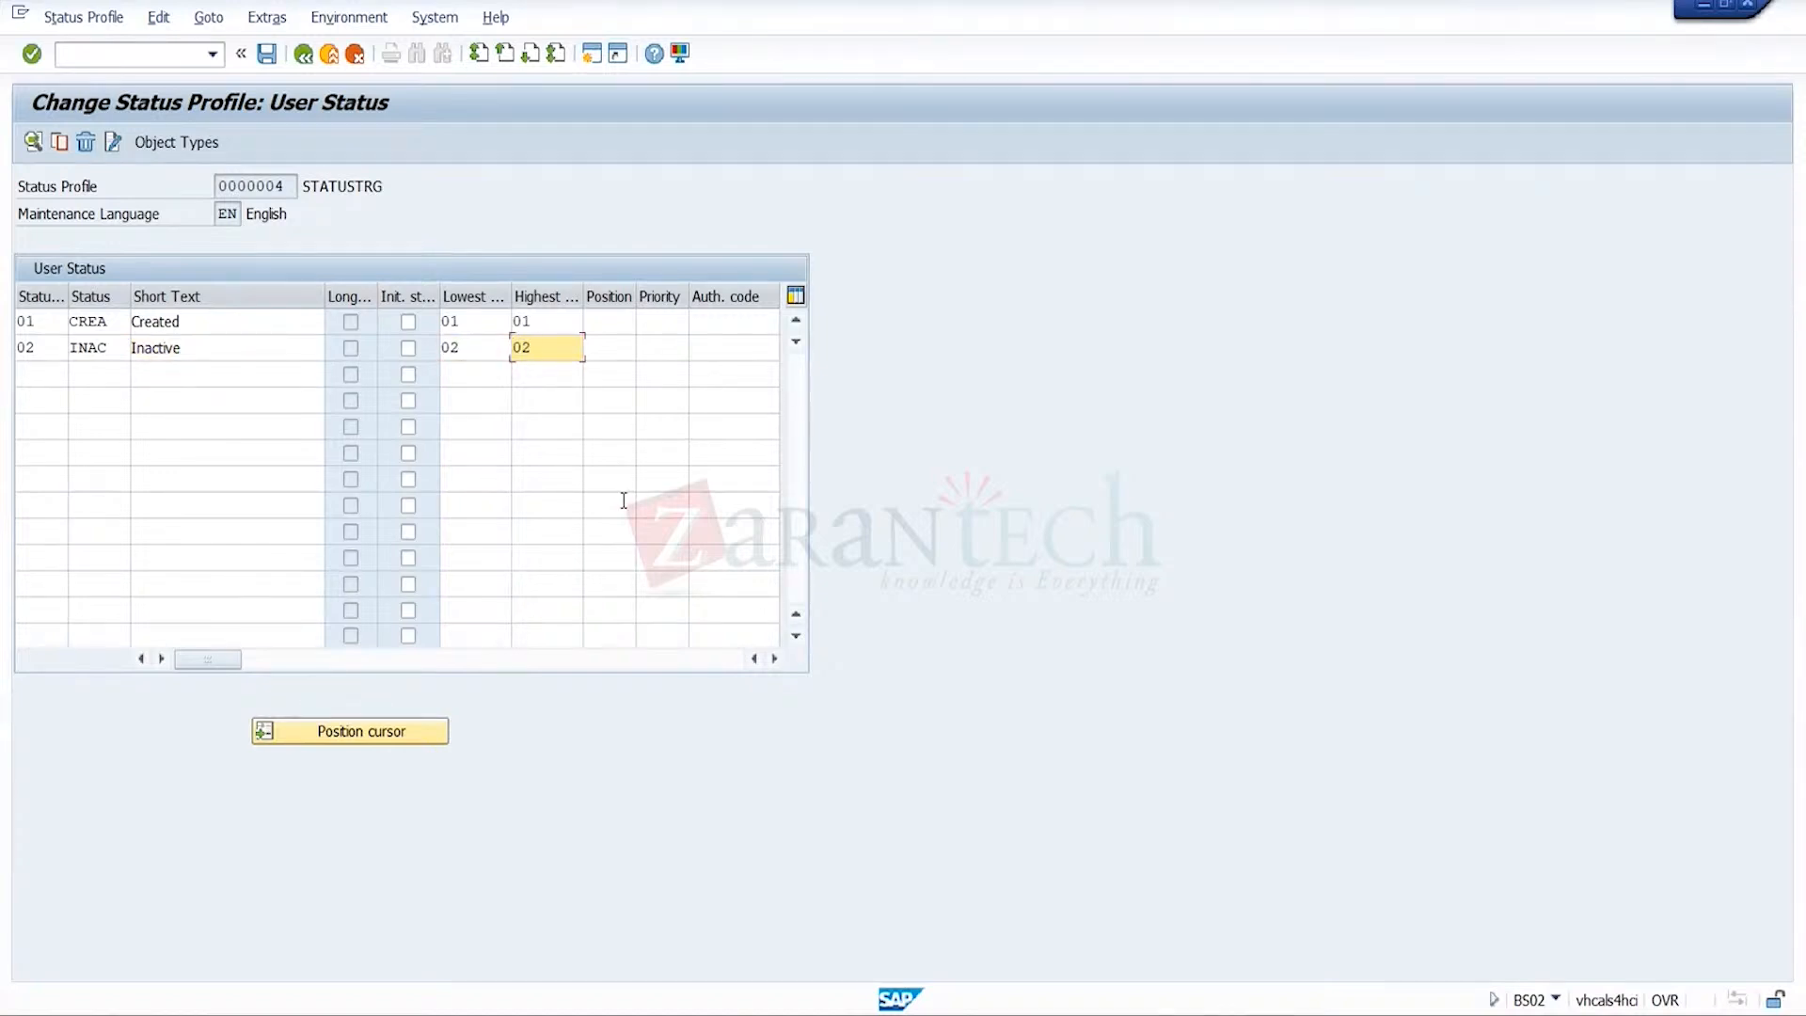
{"action": "key", "text": "Return"}
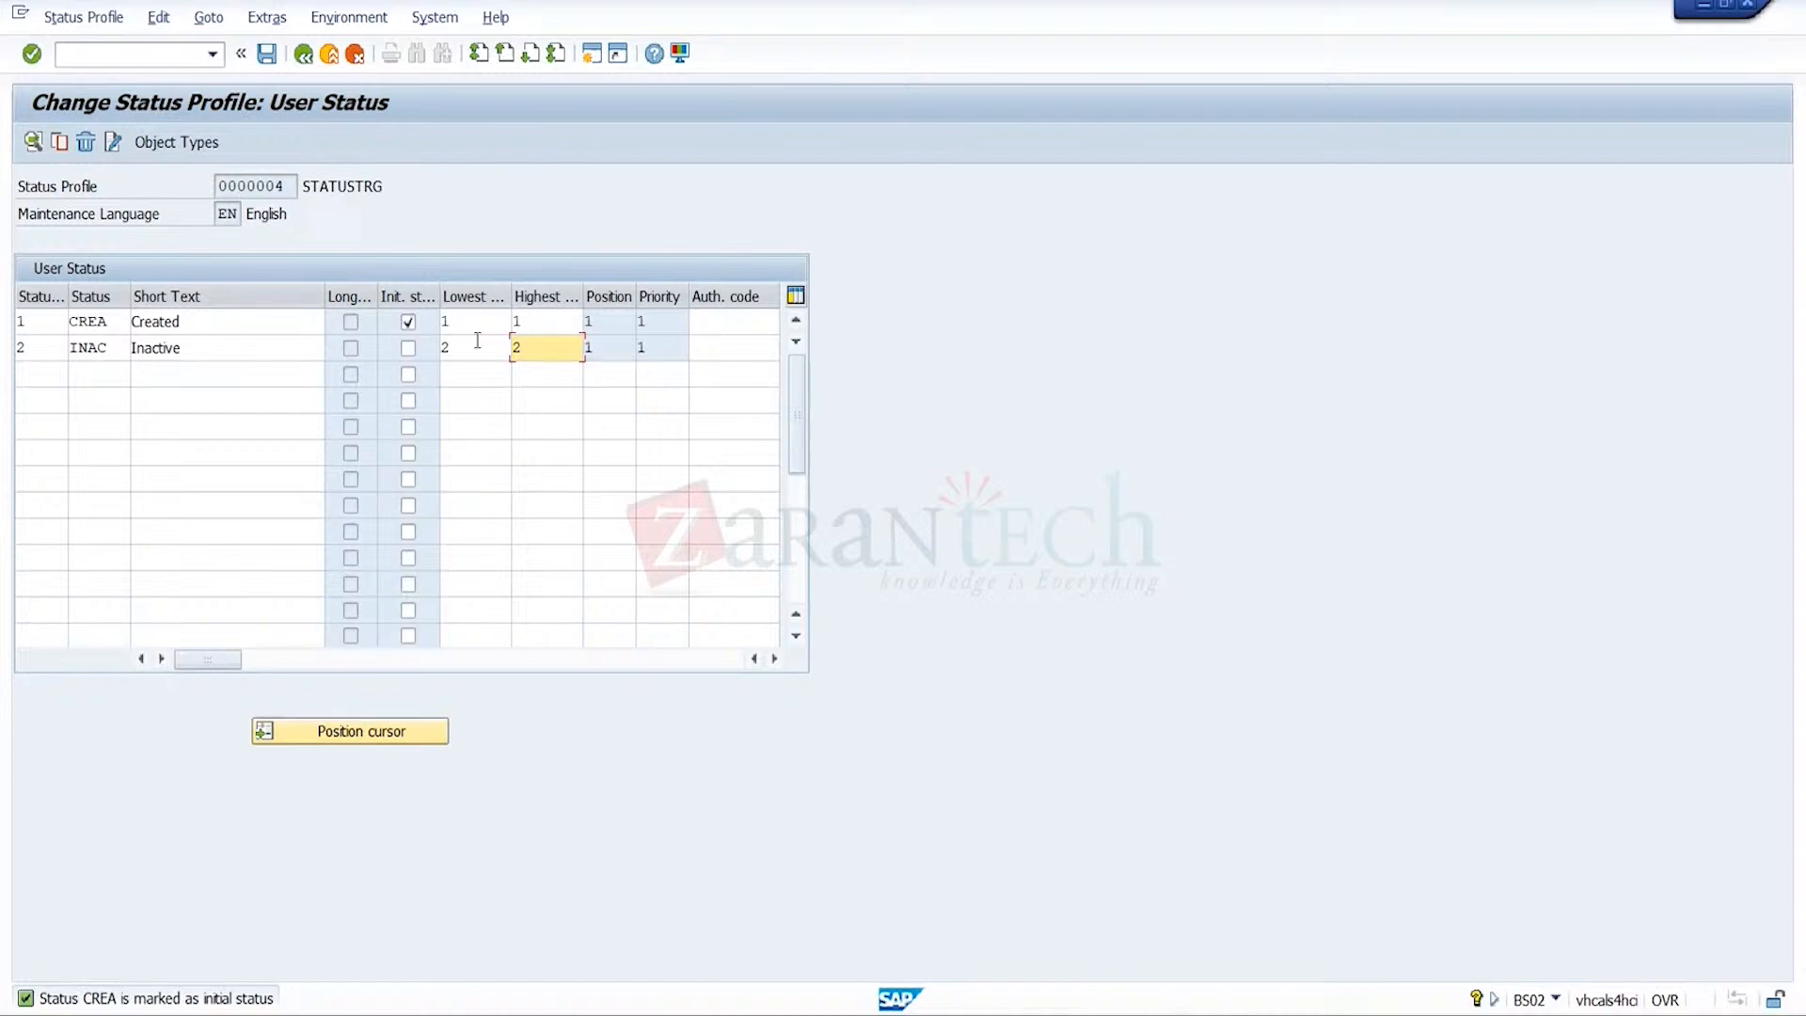
- Save the status profile with CREA as initial status and agree to assign its allowed object types now
{"action": "left_click", "coordinate": [415, 327]}
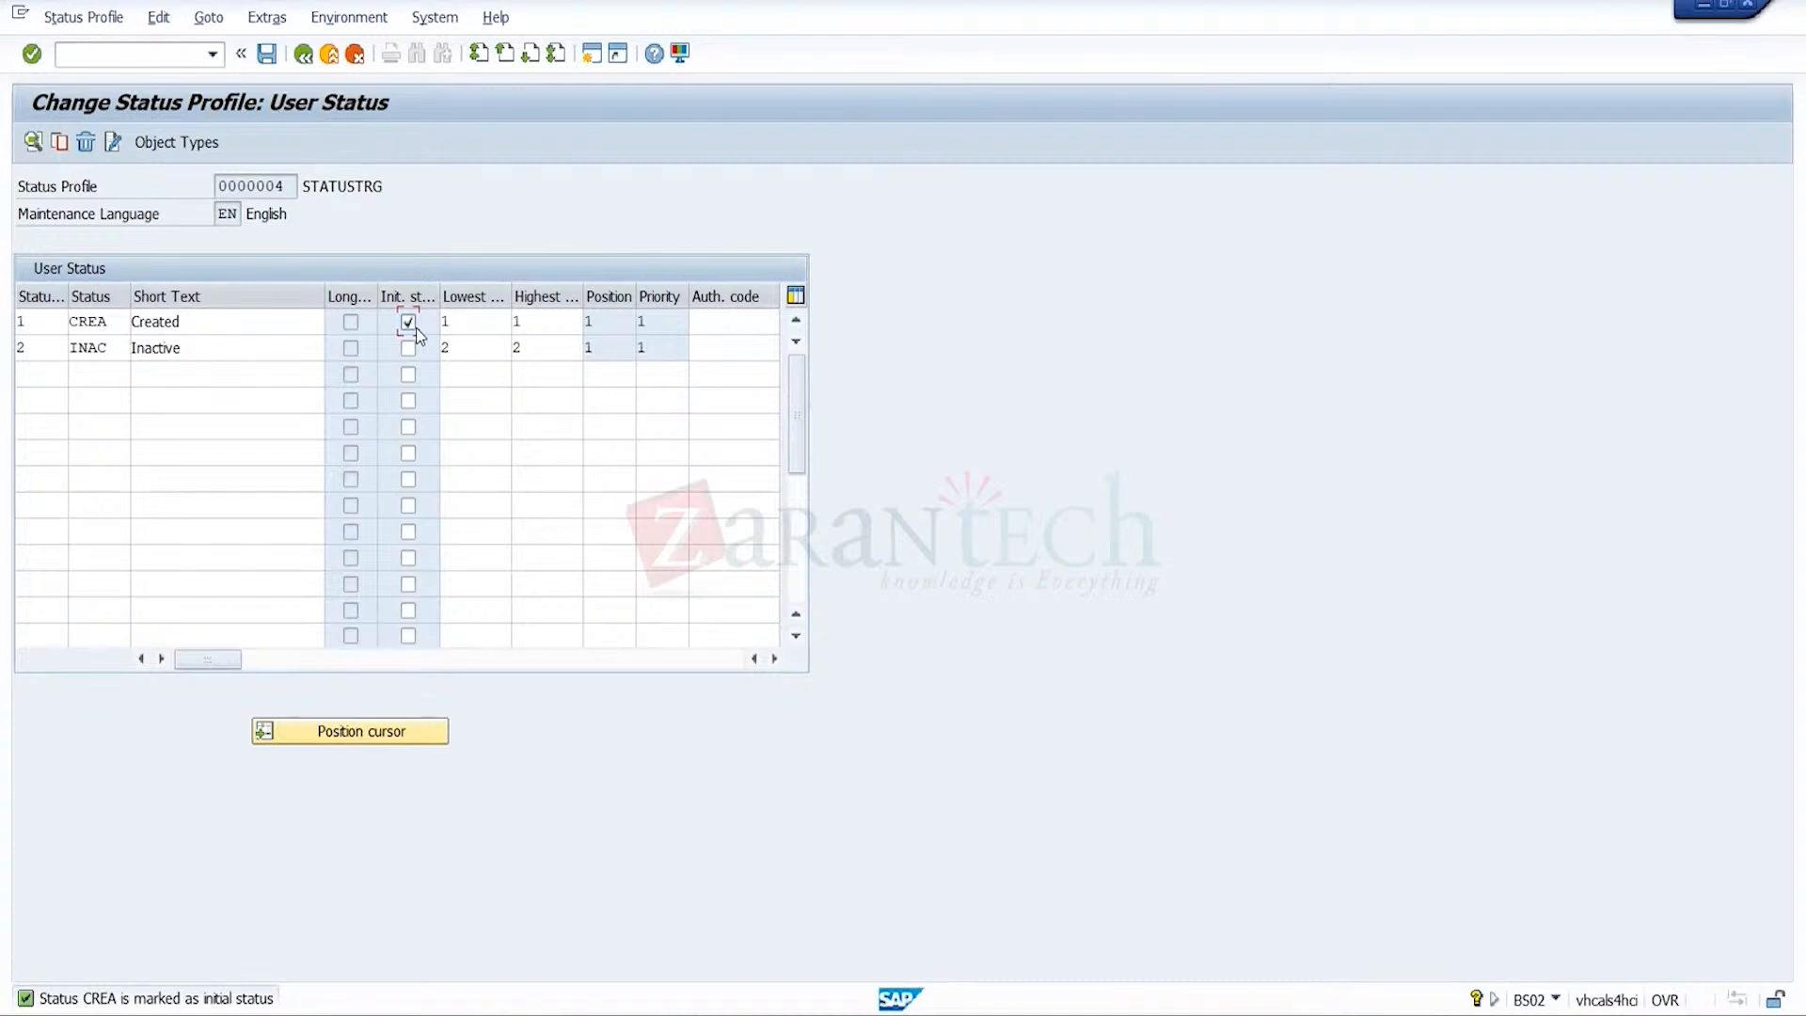
{"action": "left_click", "coordinate": [267, 54]}
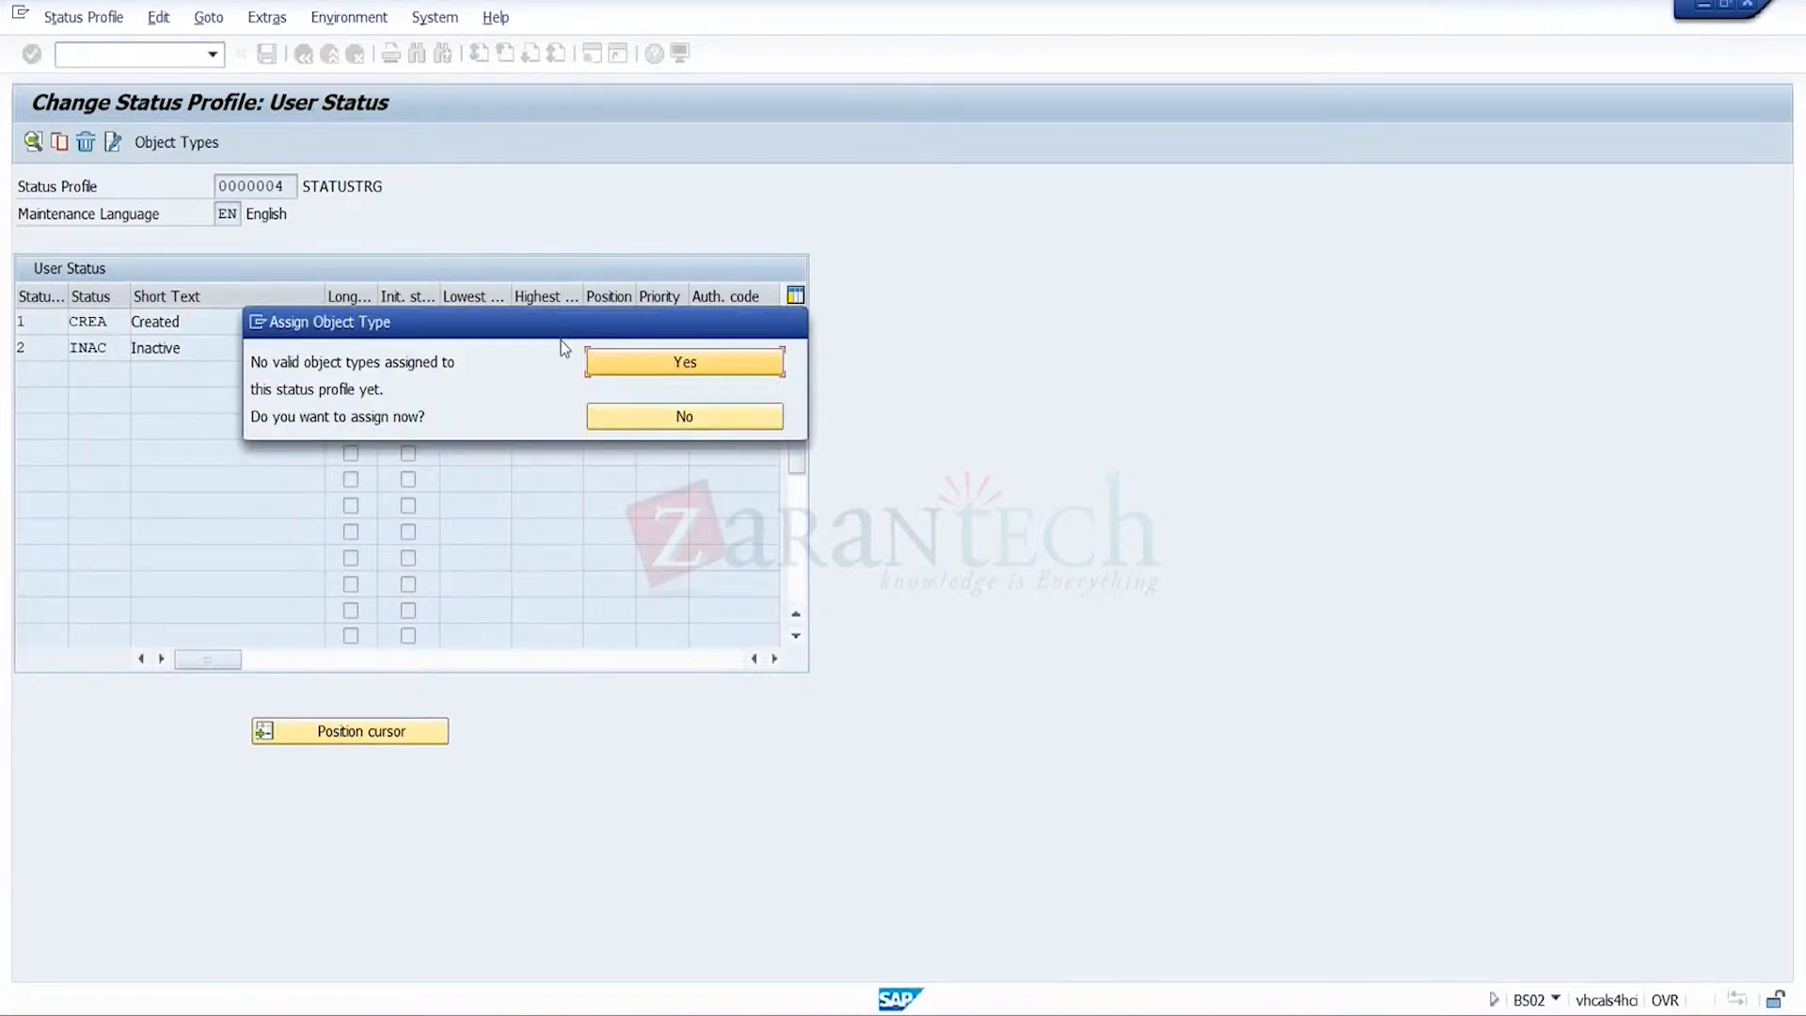
{"action": "left_click", "coordinate": [688, 362]}
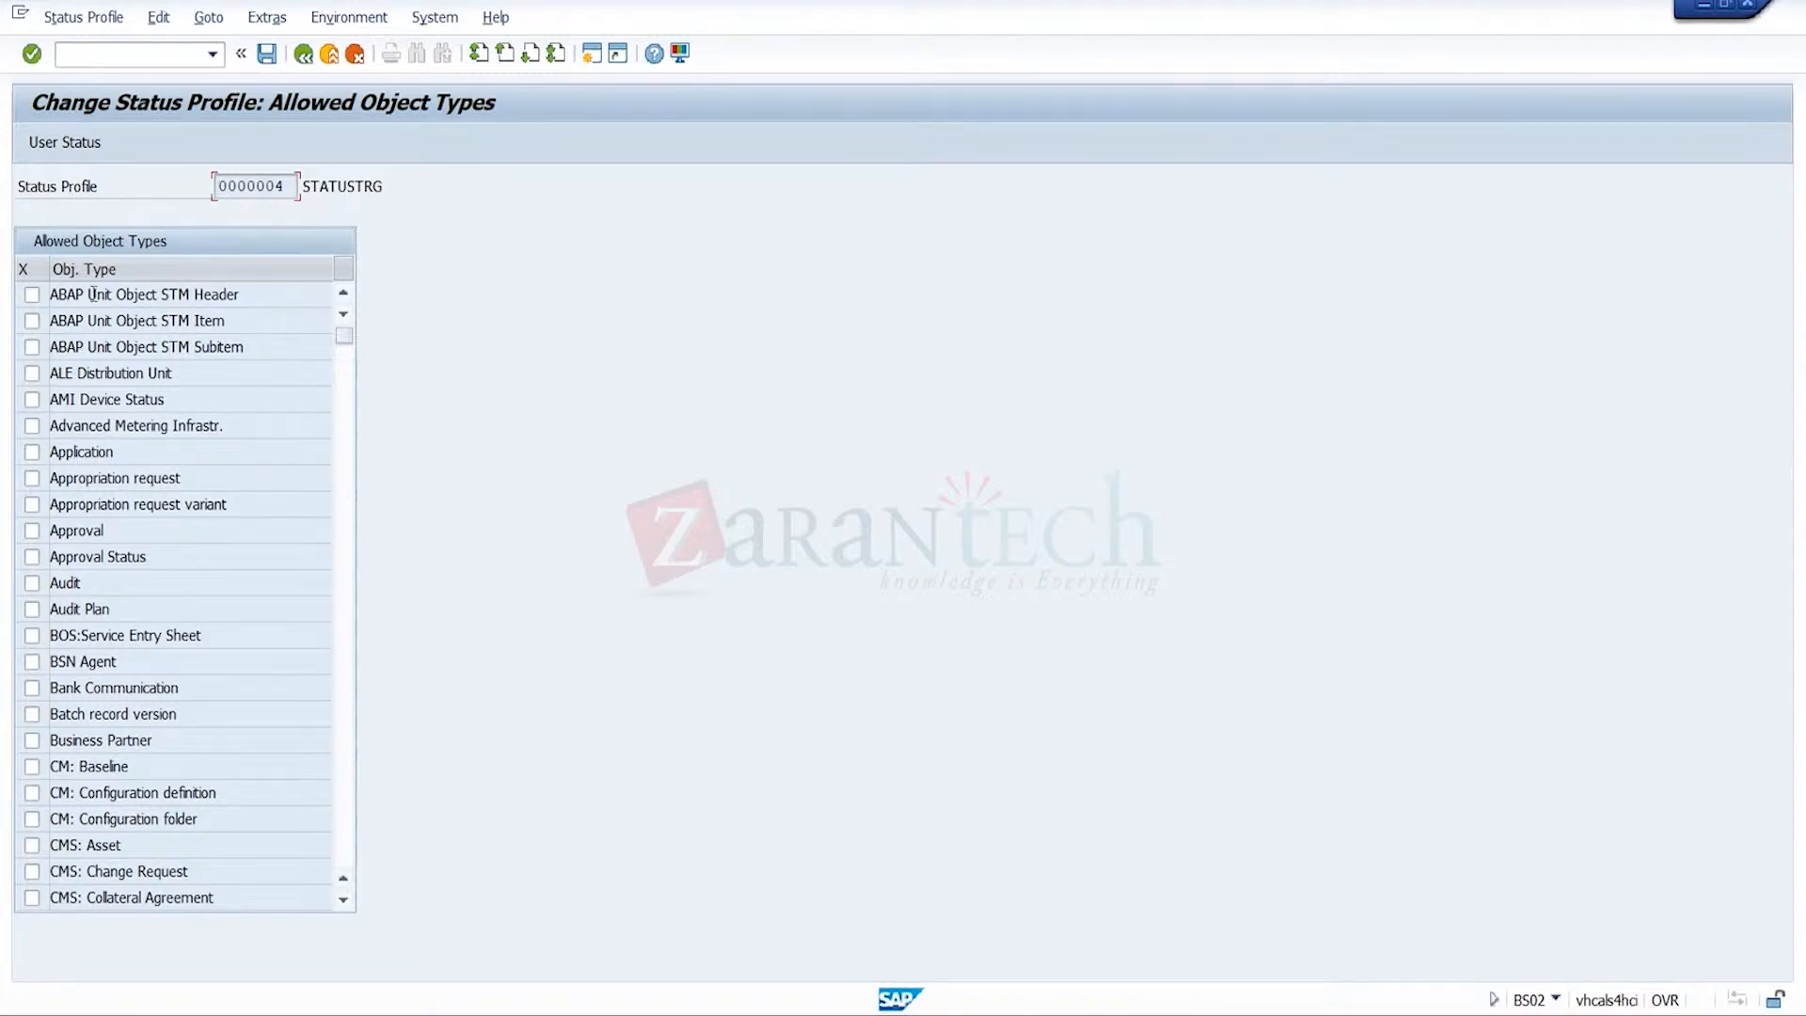
- Allow the Business Partner object type for status profile STATUSTRG and save it in the SD Training customizing request
{"action": "left_click", "coordinate": [32, 740]}
{"action": "left_click", "coordinate": [268, 62]}
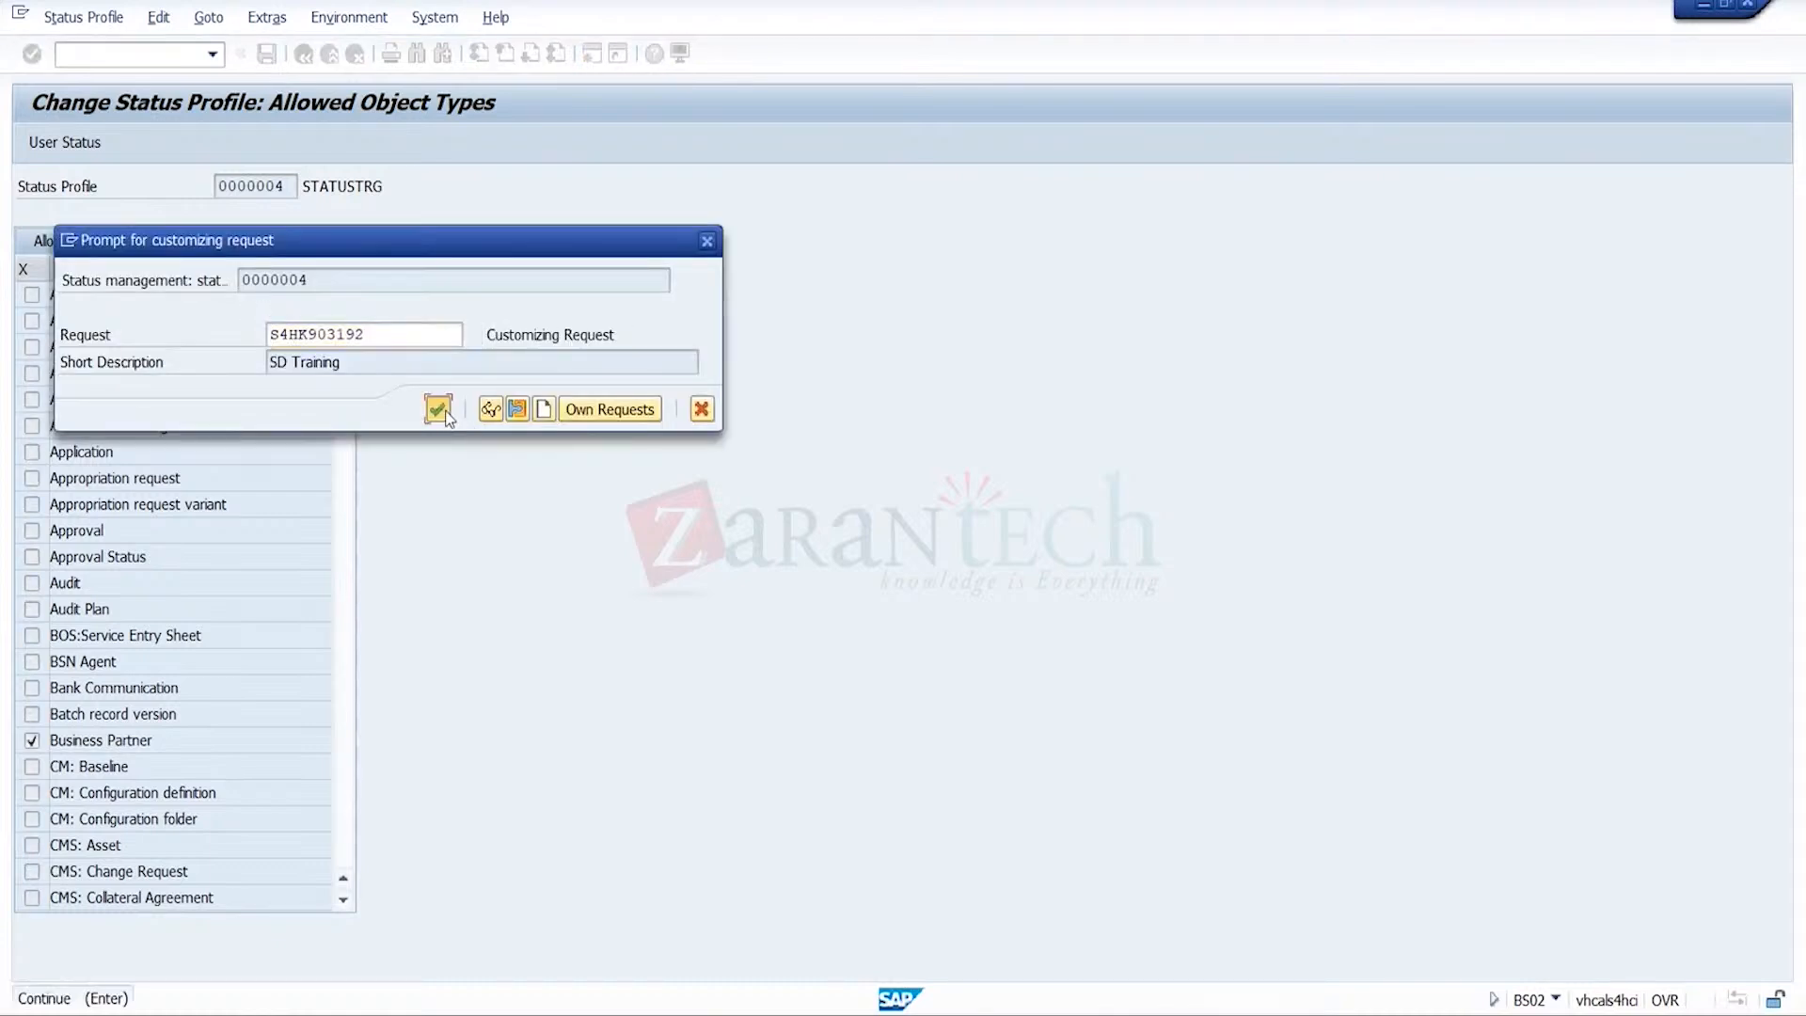
{"action": "left_click", "coordinate": [438, 409]}
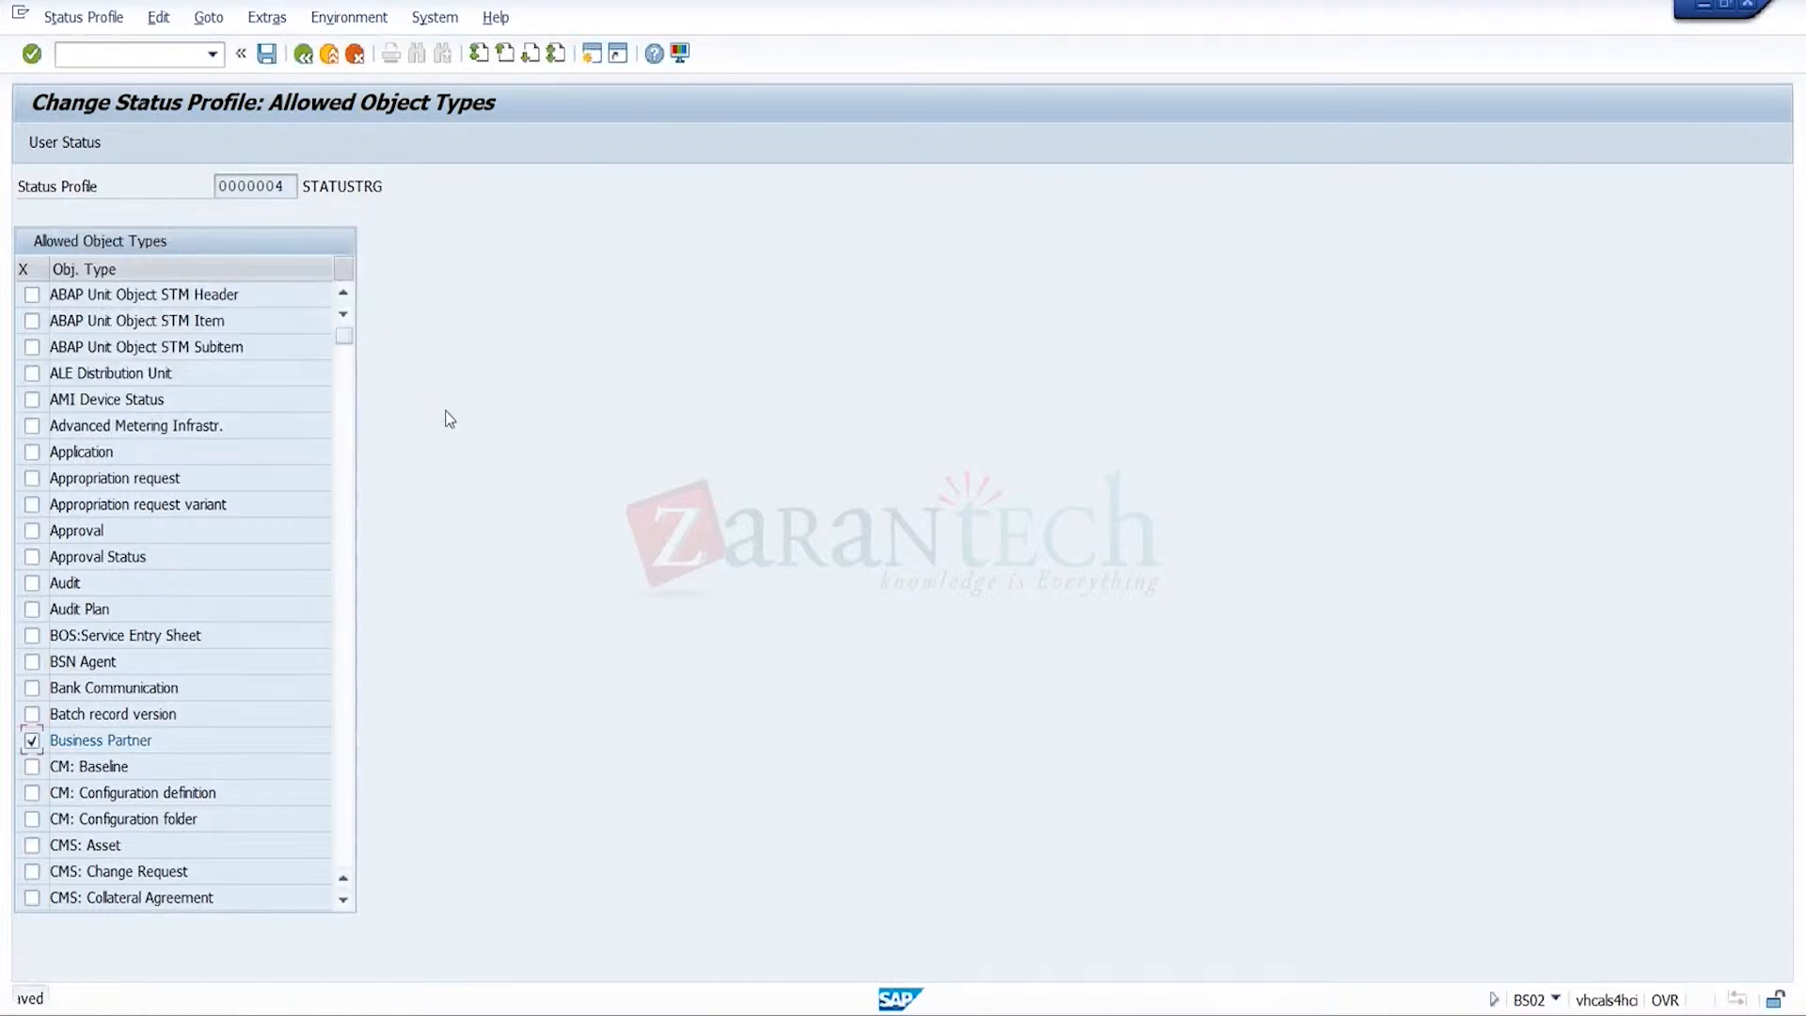
- Reopen the STATUSTRG status profile from the overview and check its user statuses and allowed object types
{"action": "left_click", "coordinate": [303, 54]}
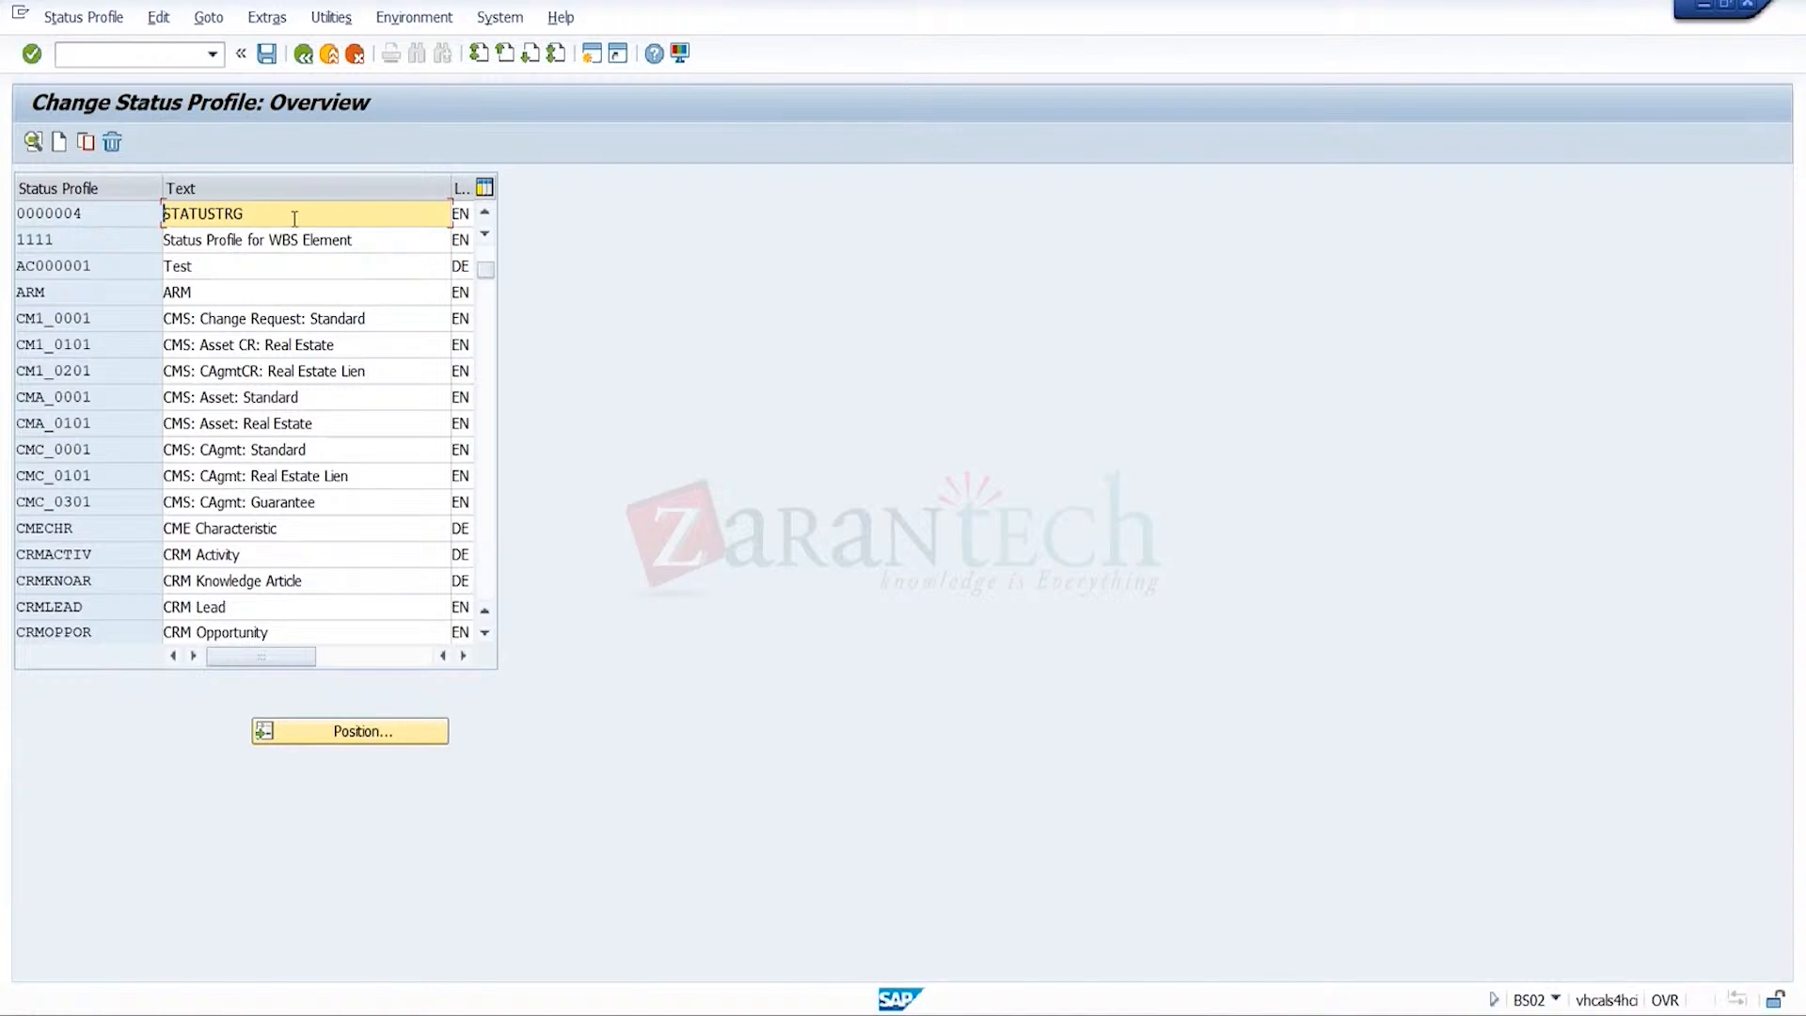
{"action": "double_click", "coordinate": [294, 218]}
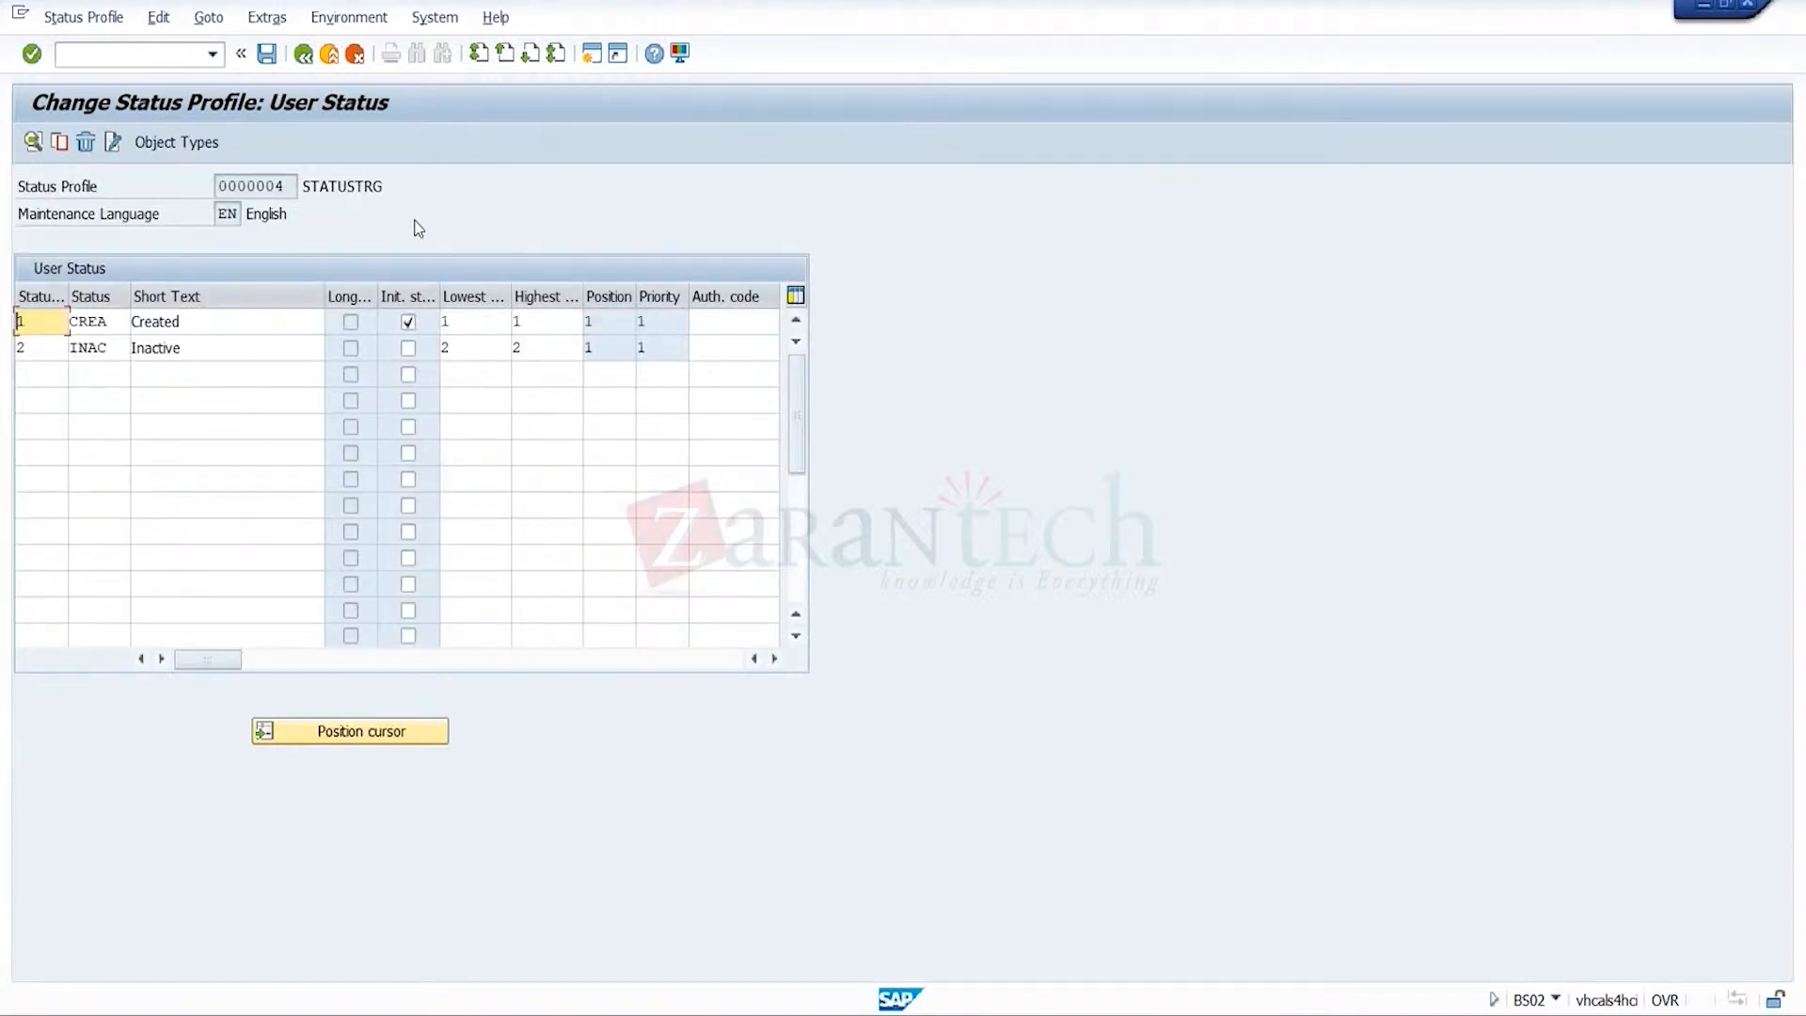
{"action": "left_click", "coordinate": [161, 145]}
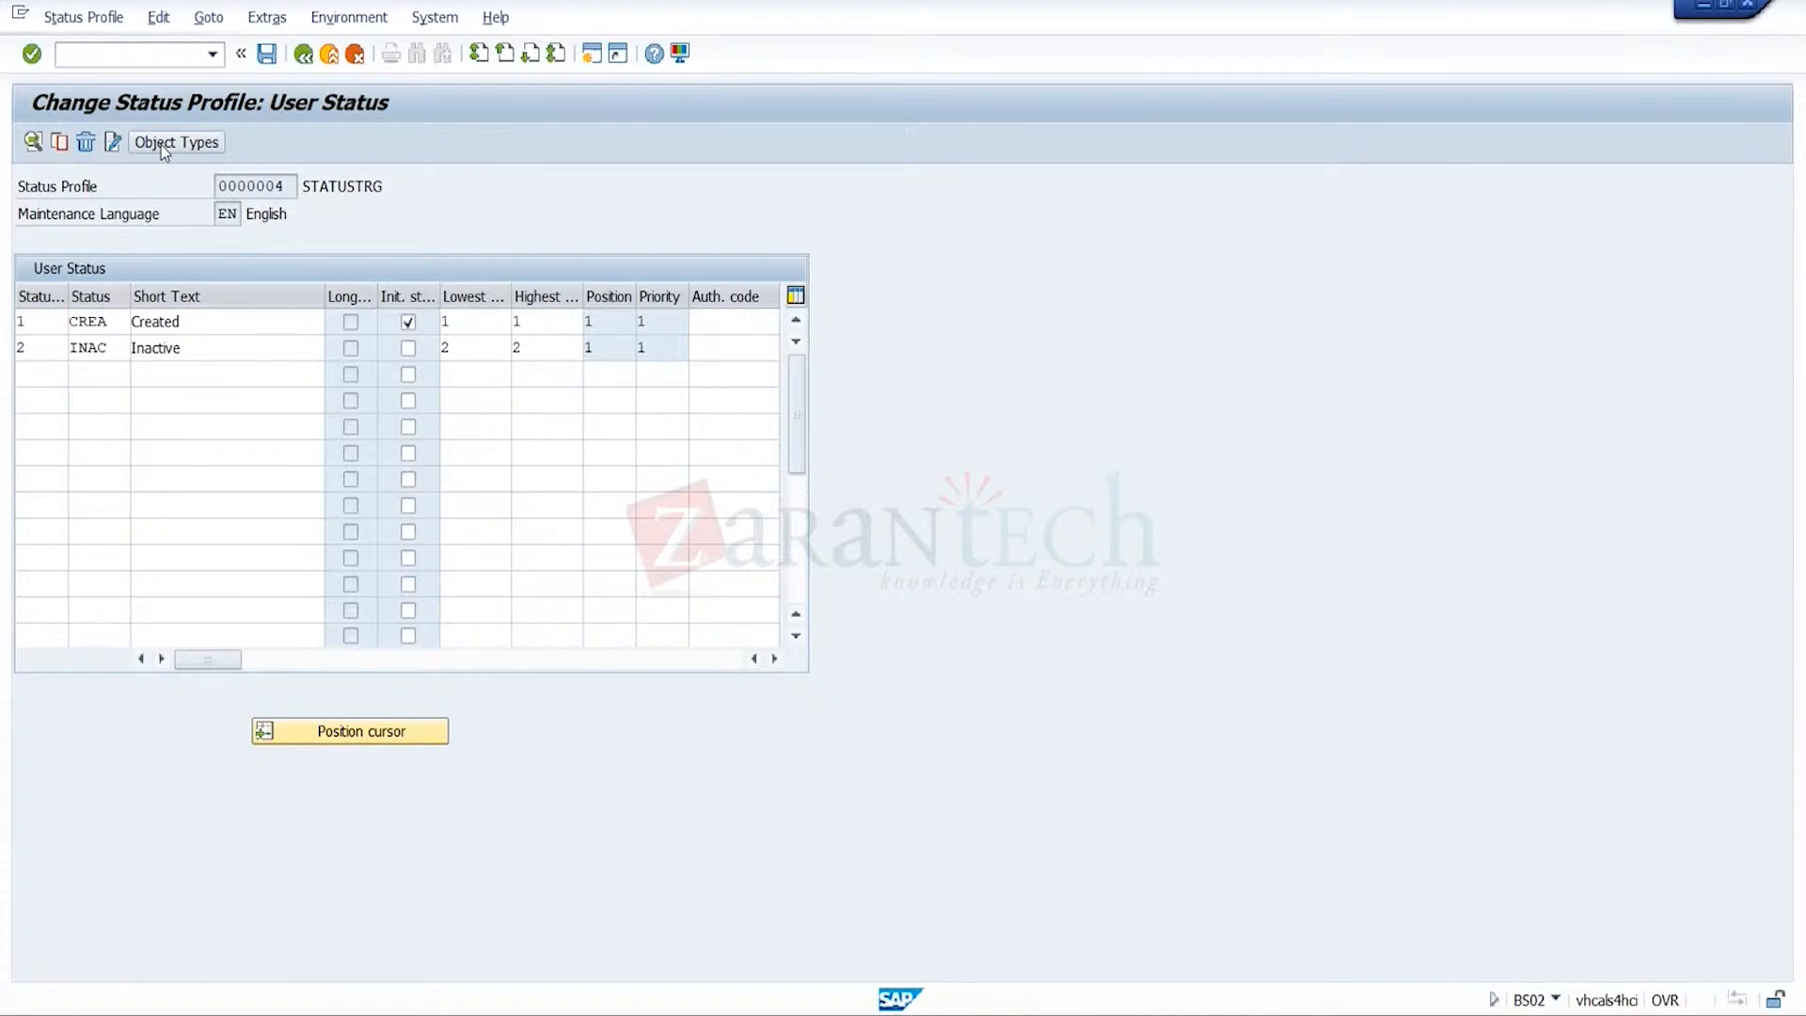
{"action": "left_click", "coordinate": [267, 53]}
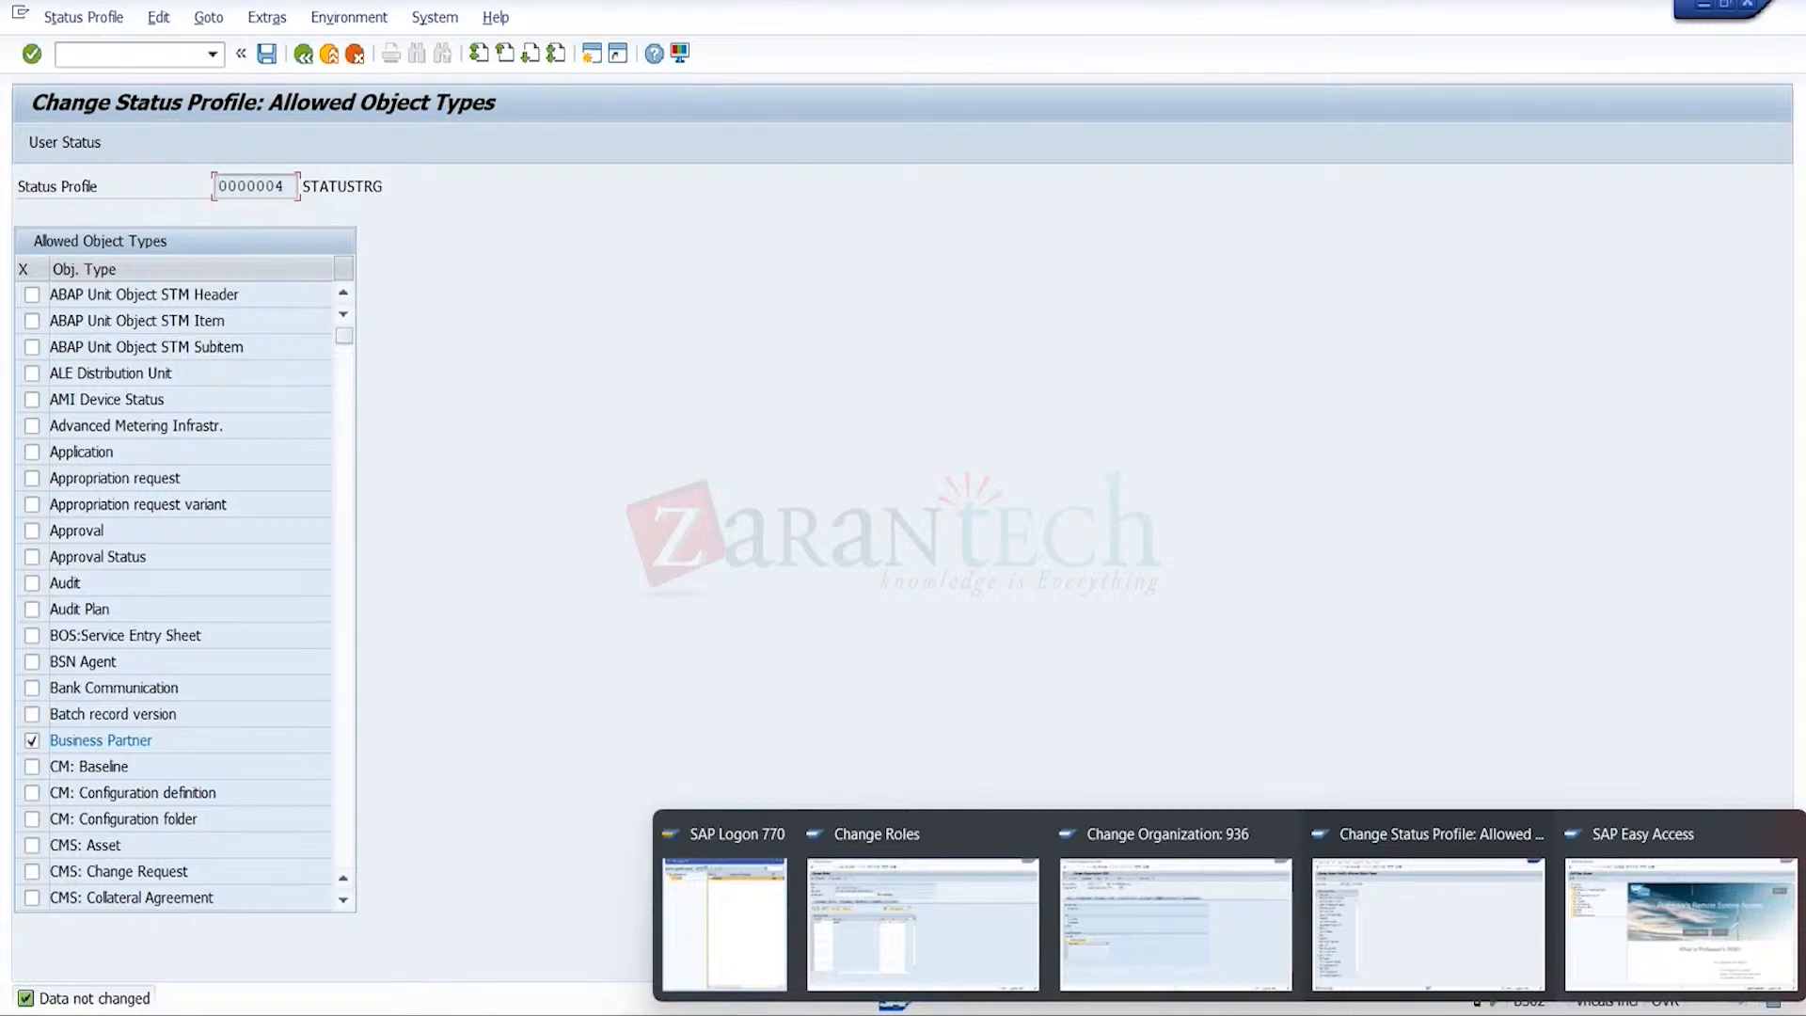
- Switch to the open RSD business partner and leave it without saving the changes
{"action": "left_click", "coordinate": [1176, 908]}
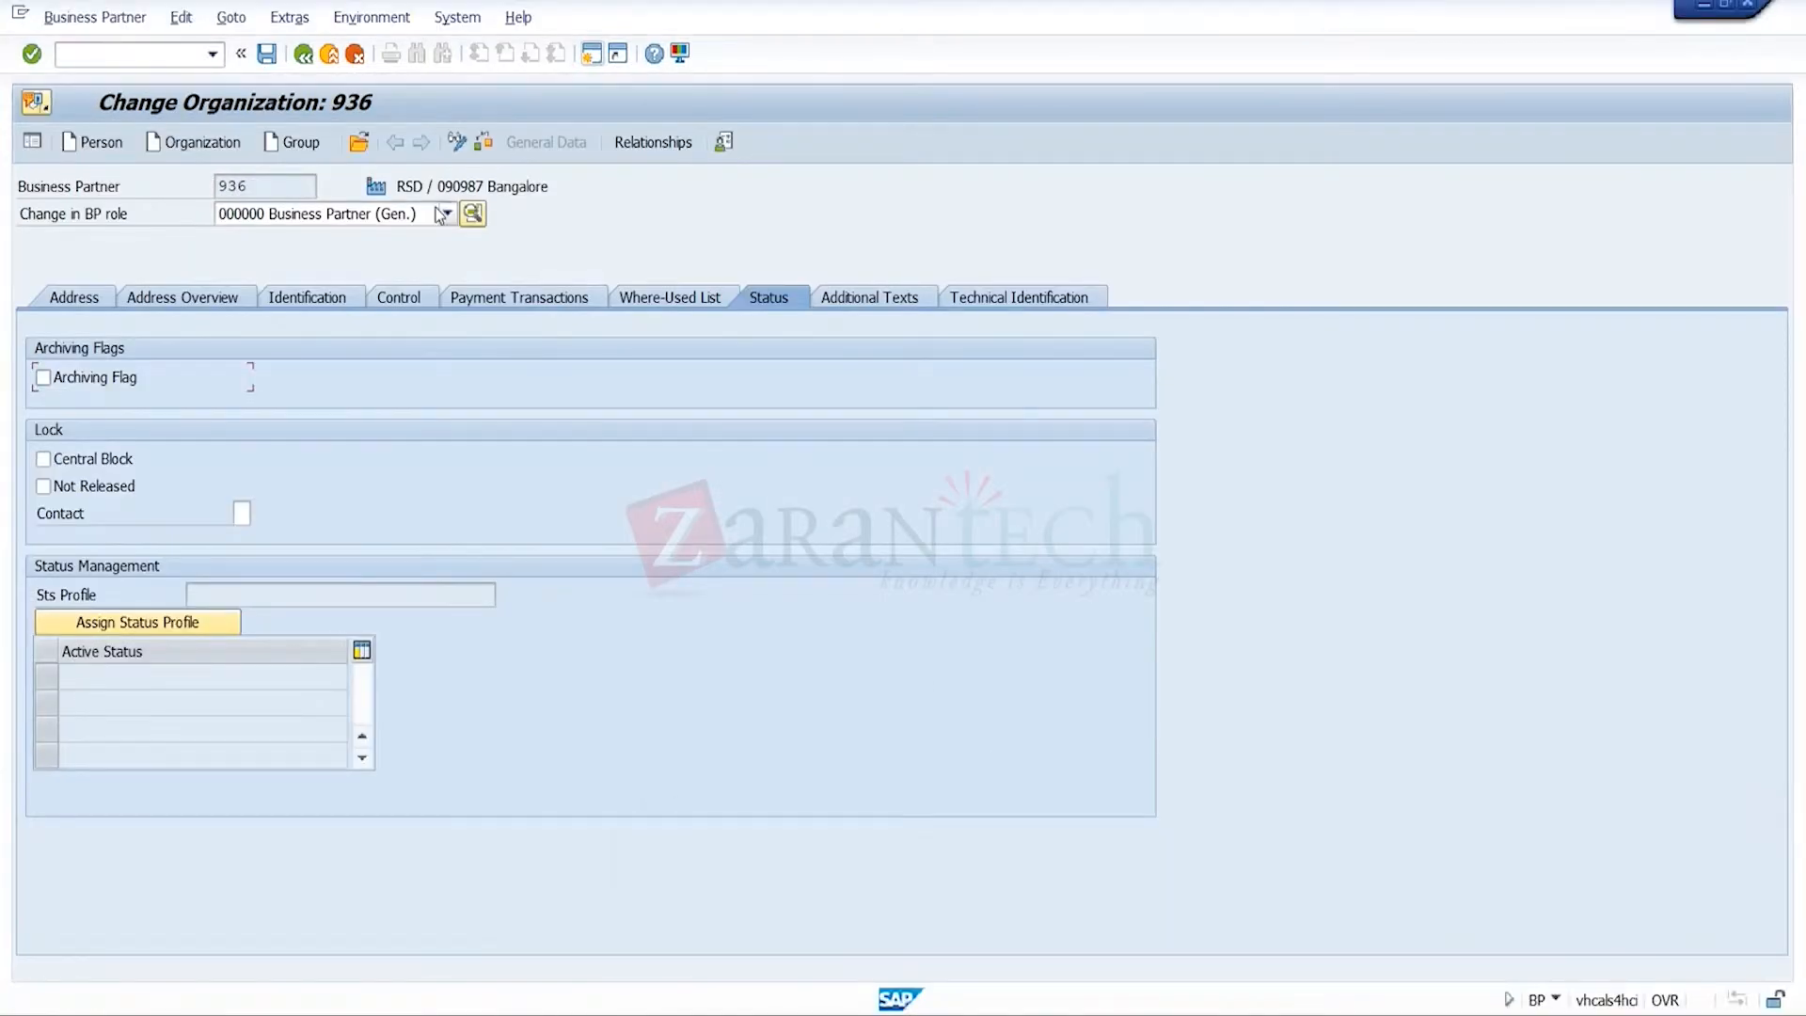
{"action": "left_click", "coordinate": [325, 55]}
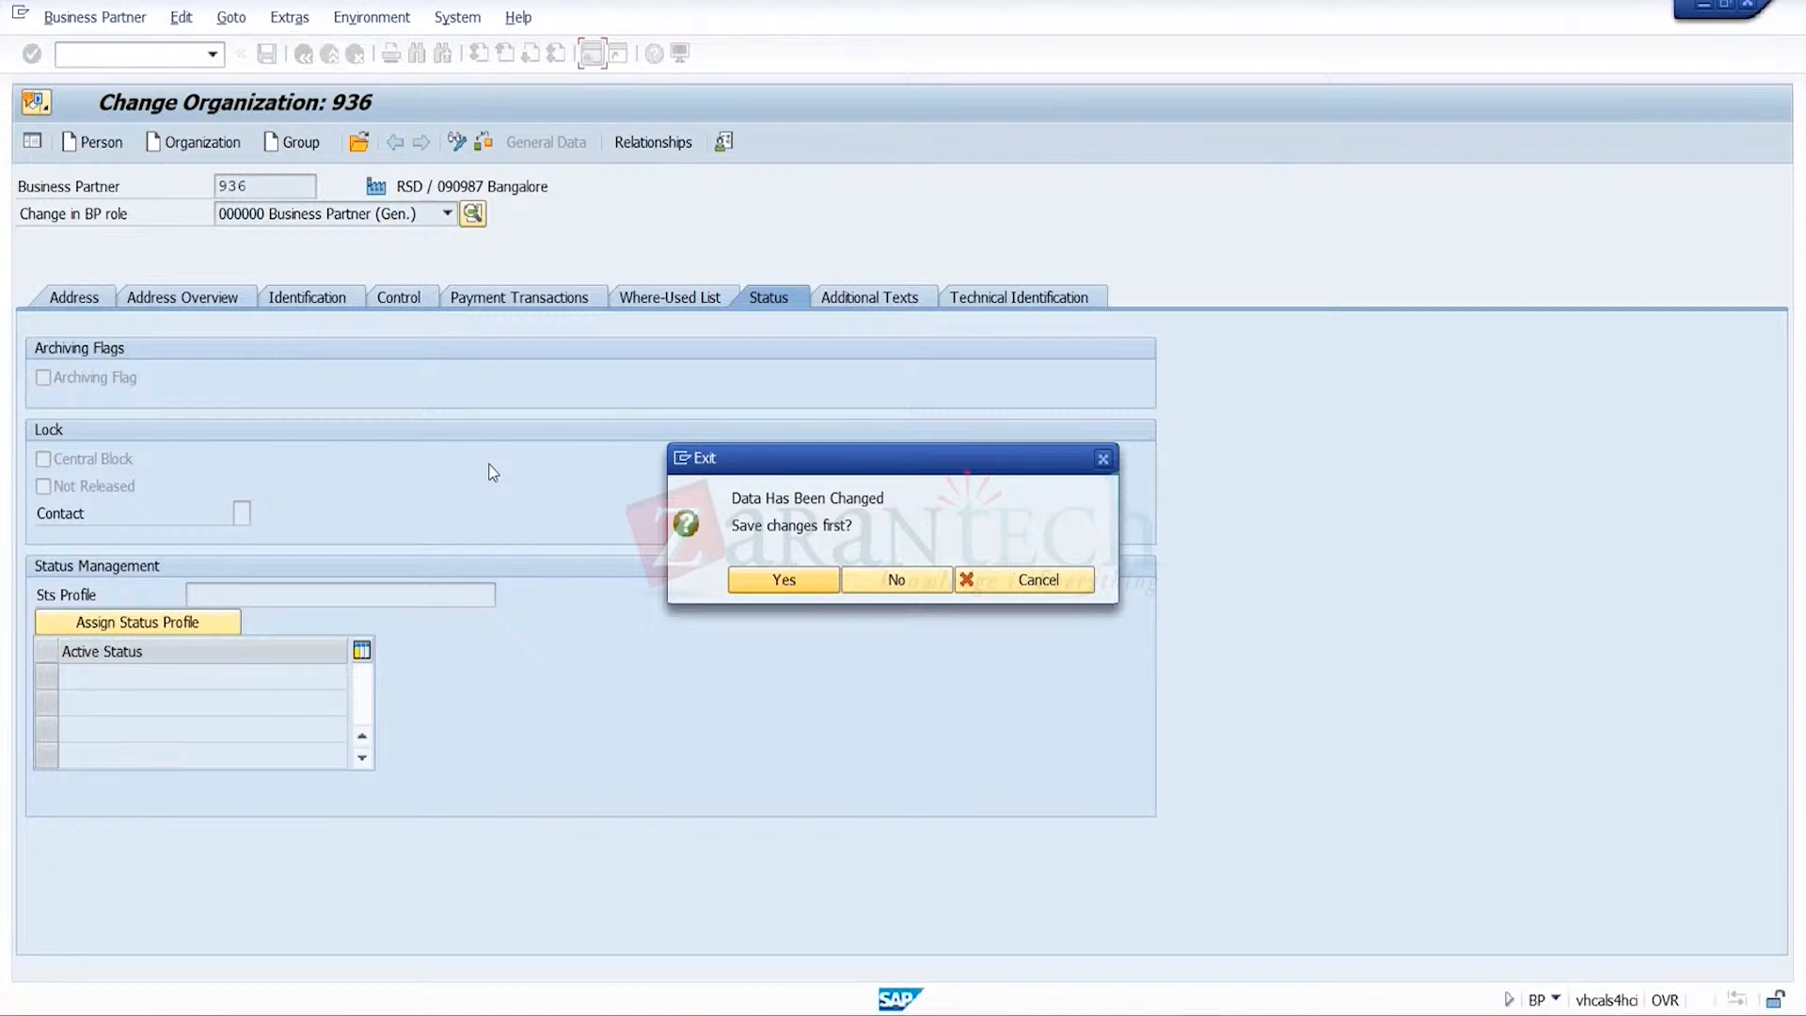
{"action": "left_click", "coordinate": [917, 583]}
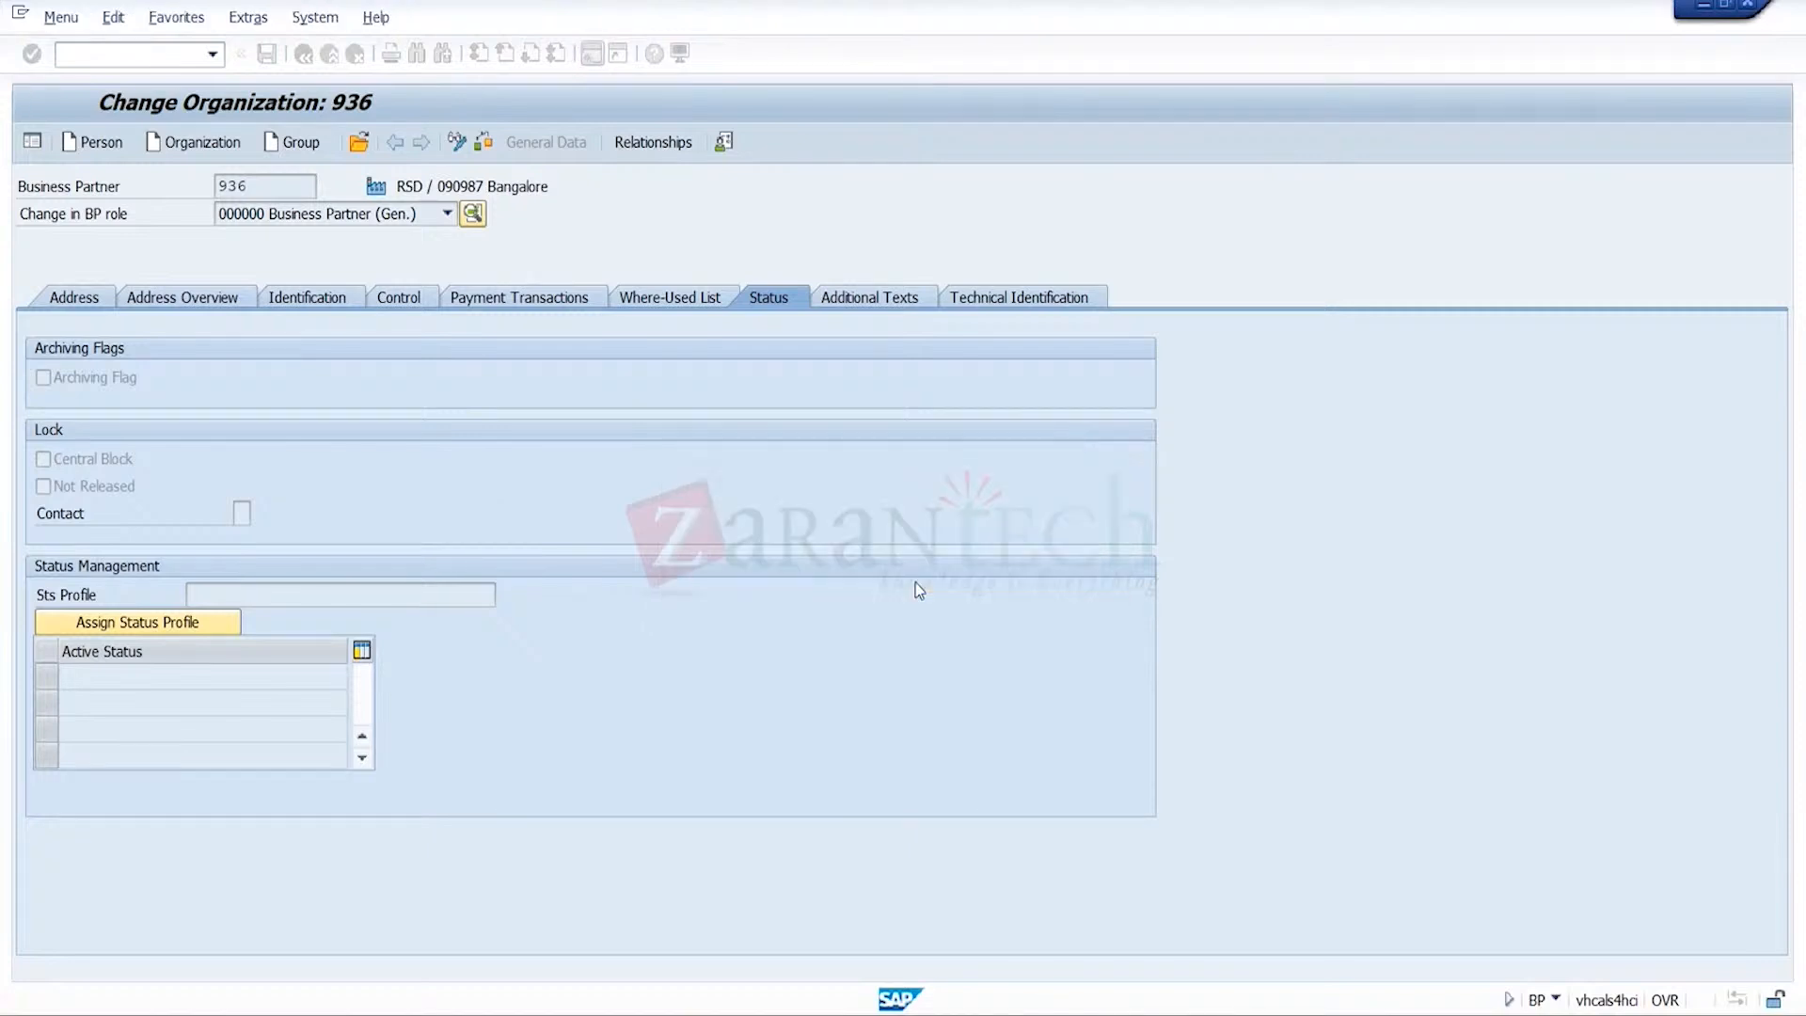
- Start transaction BP, find the RSD organization by its customer number and open it again
{"action": "left_click", "coordinate": [212, 54]}
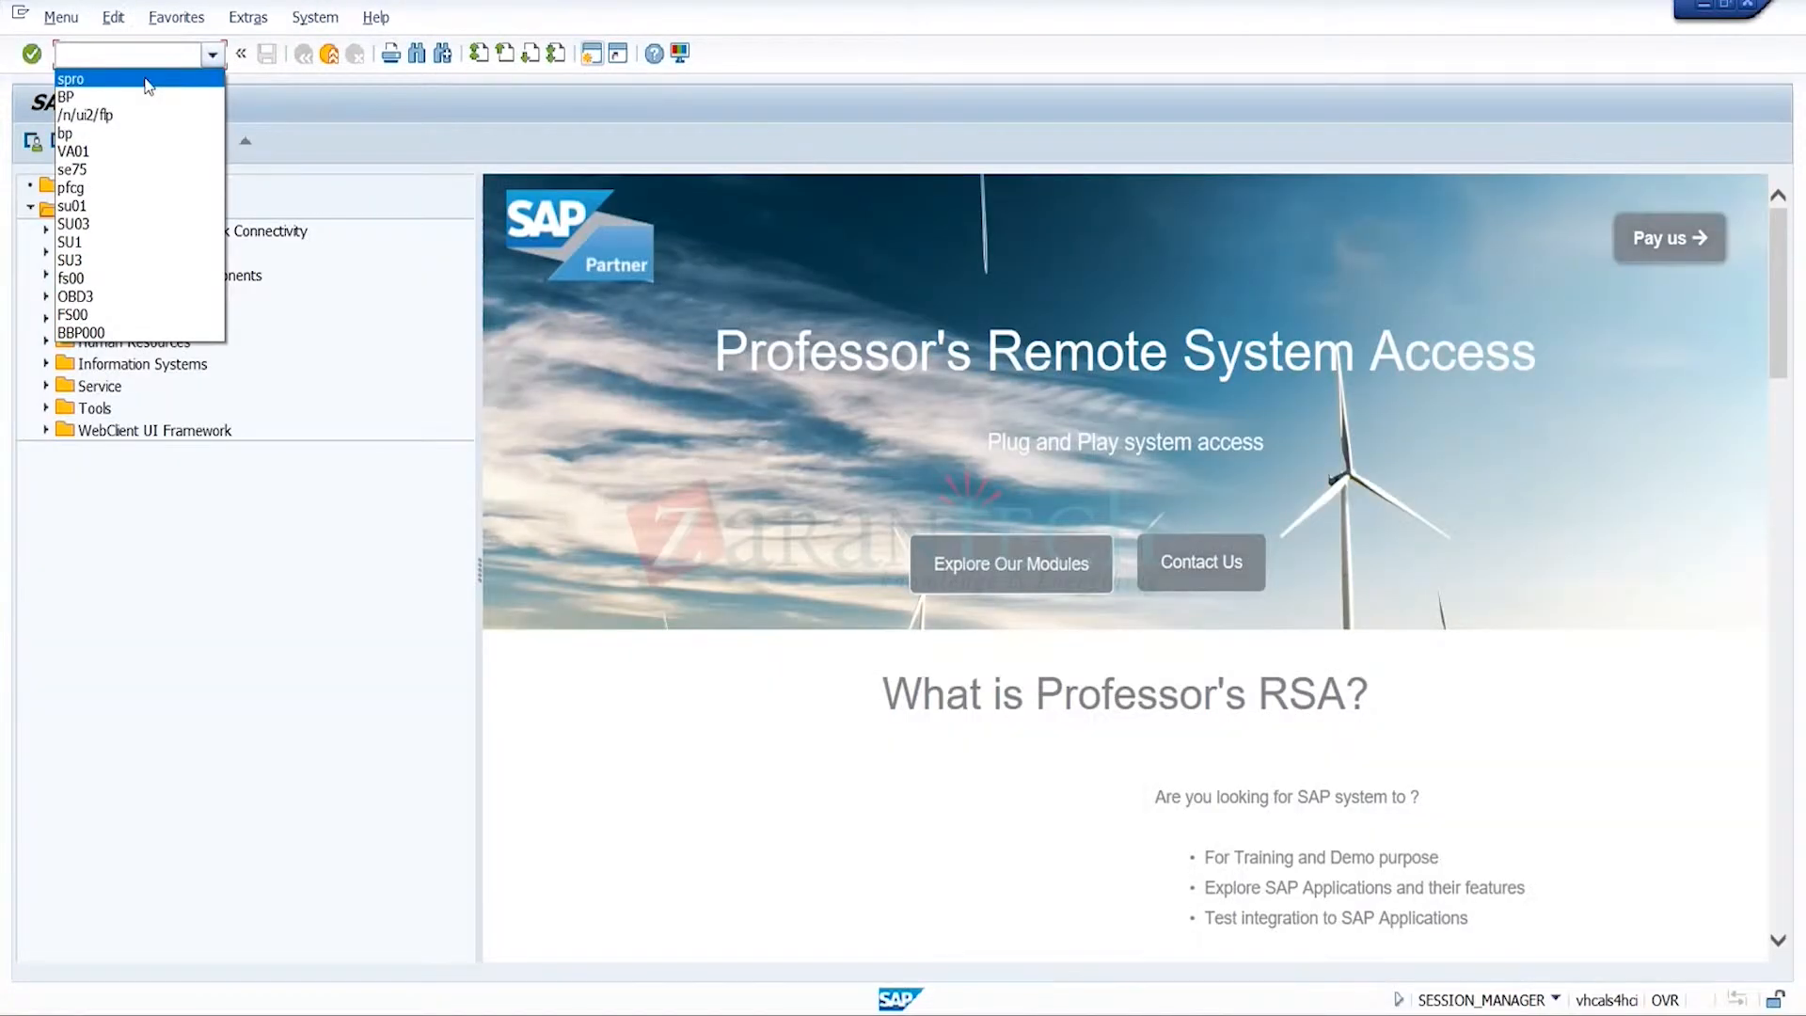
{"action": "left_click", "coordinate": [148, 81]}
{"action": "left_click", "coordinate": [211, 54]}
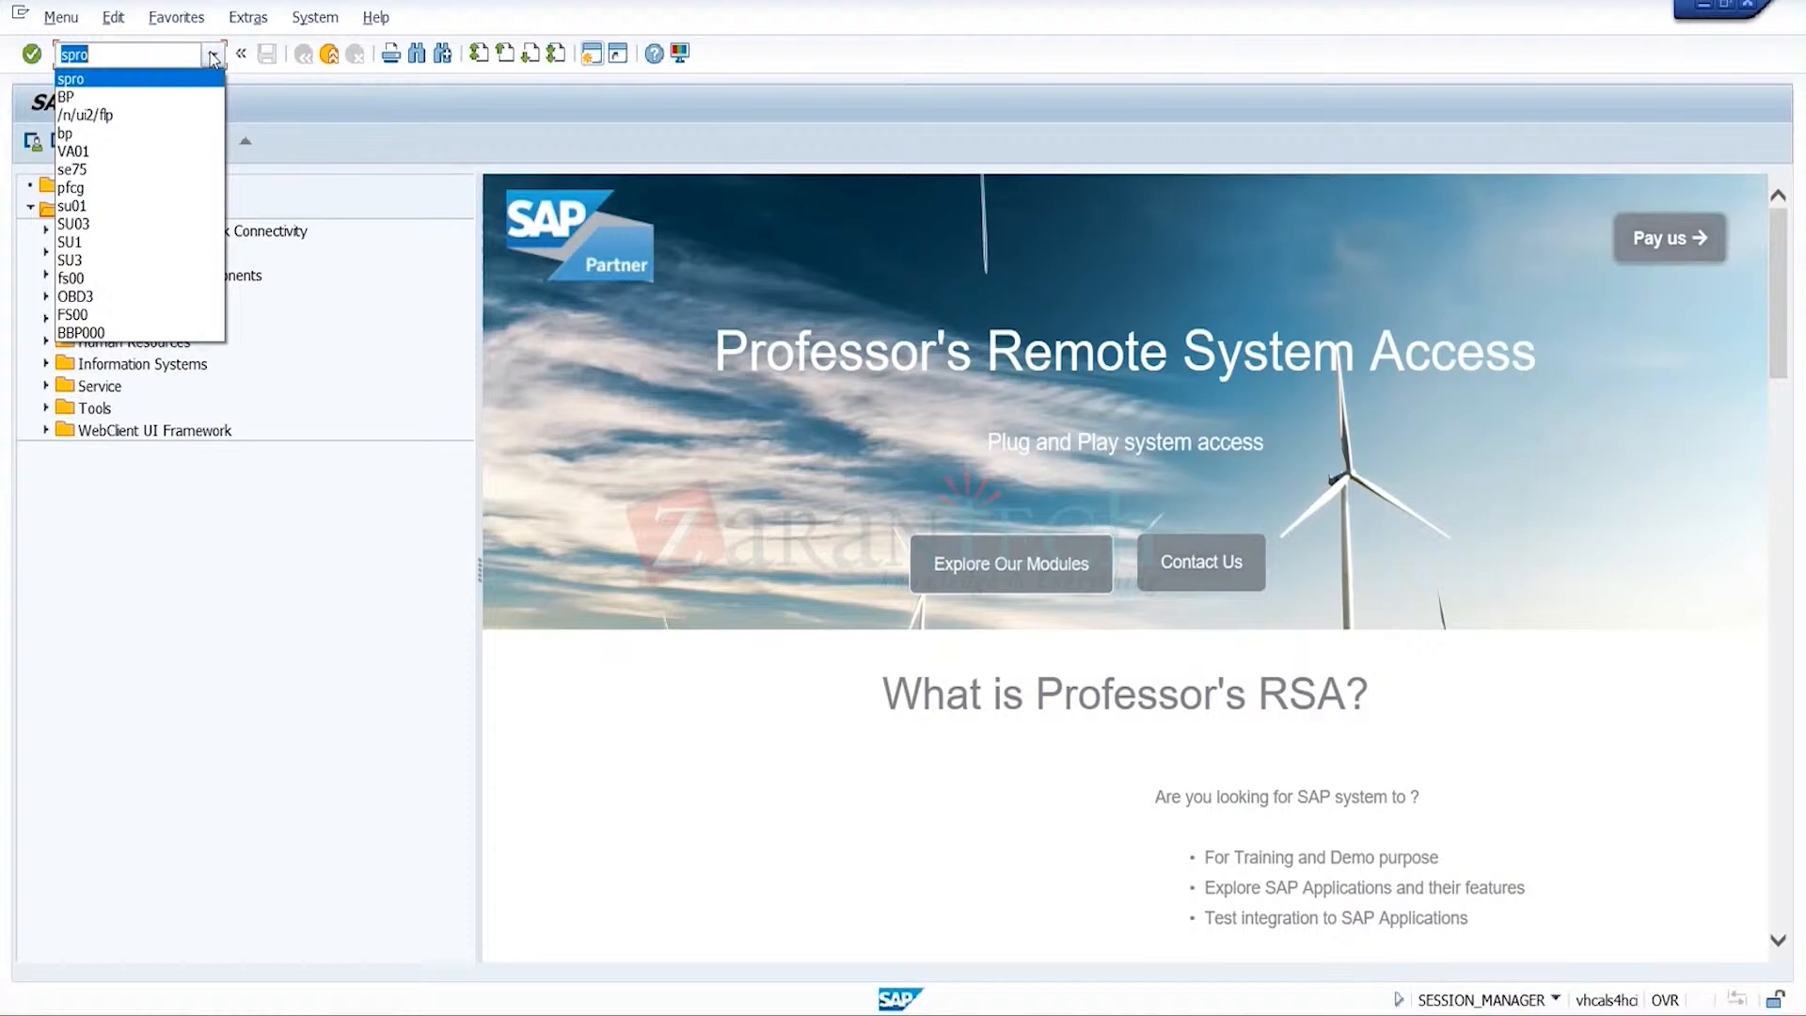
{"action": "left_click", "coordinate": [158, 99]}
{"action": "key", "text": "Return"}
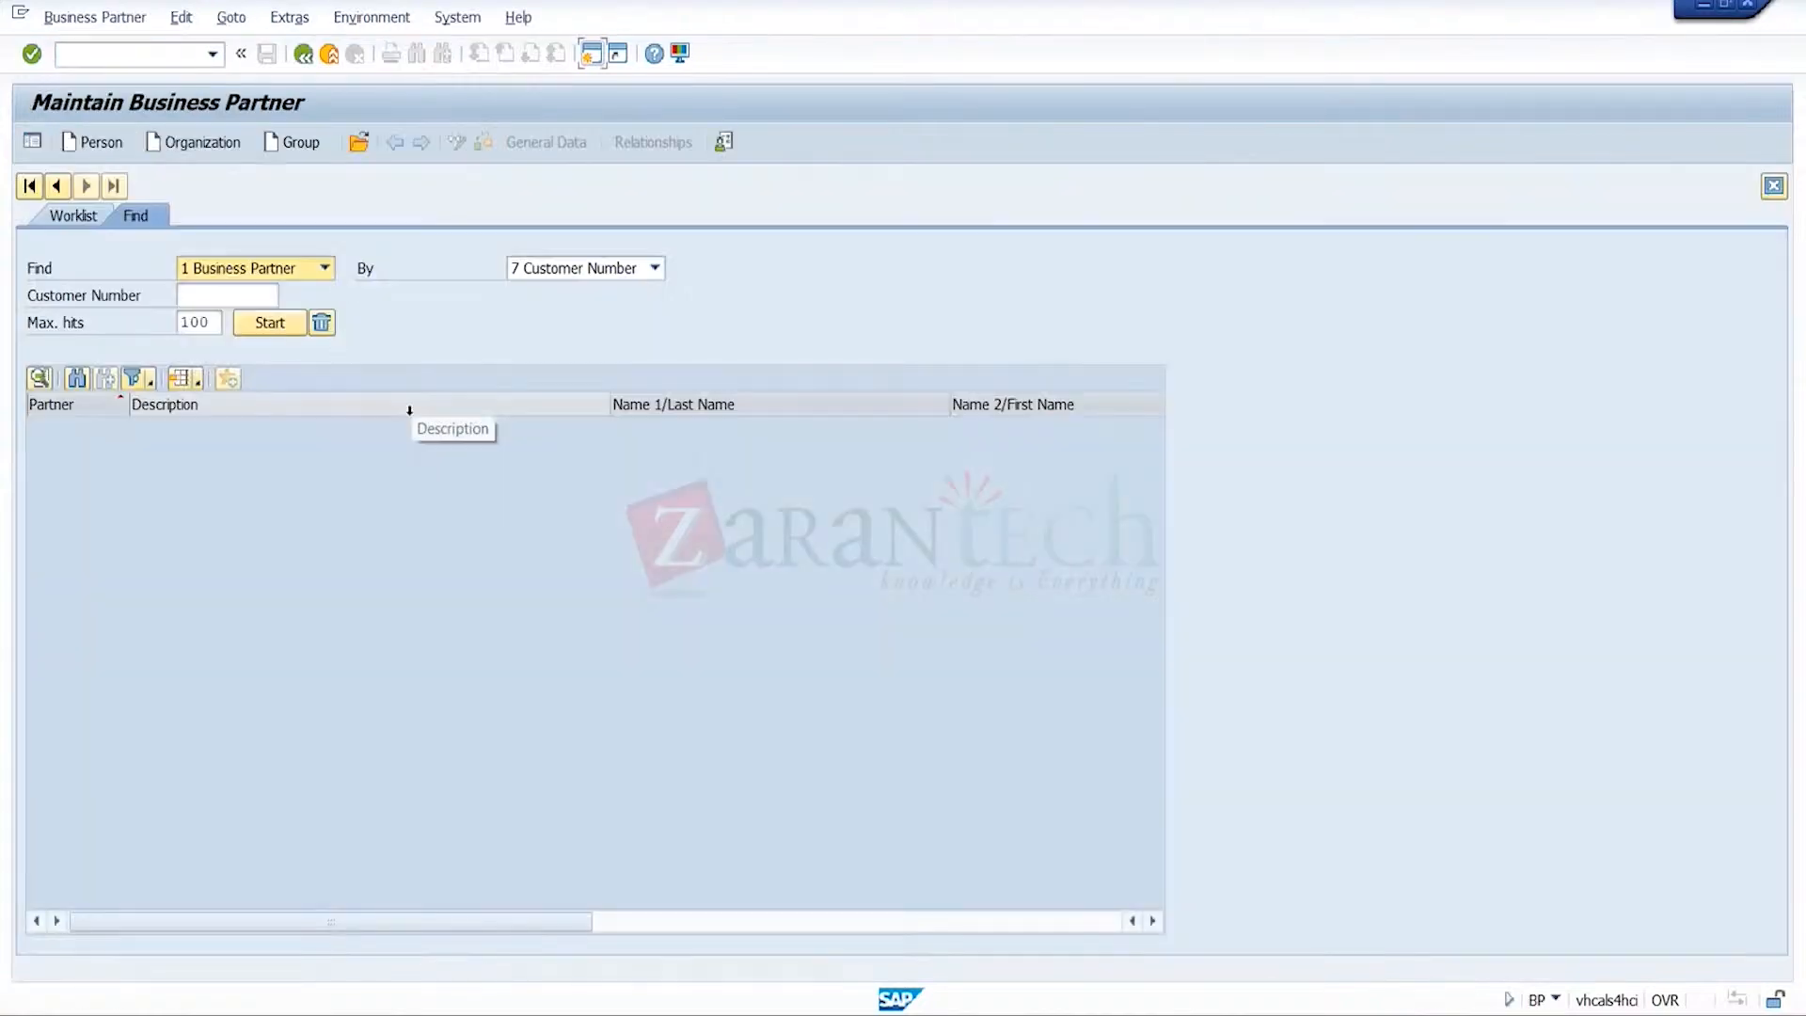
{"action": "left_click", "coordinate": [264, 297]}
{"action": "left_click", "coordinate": [235, 319]}
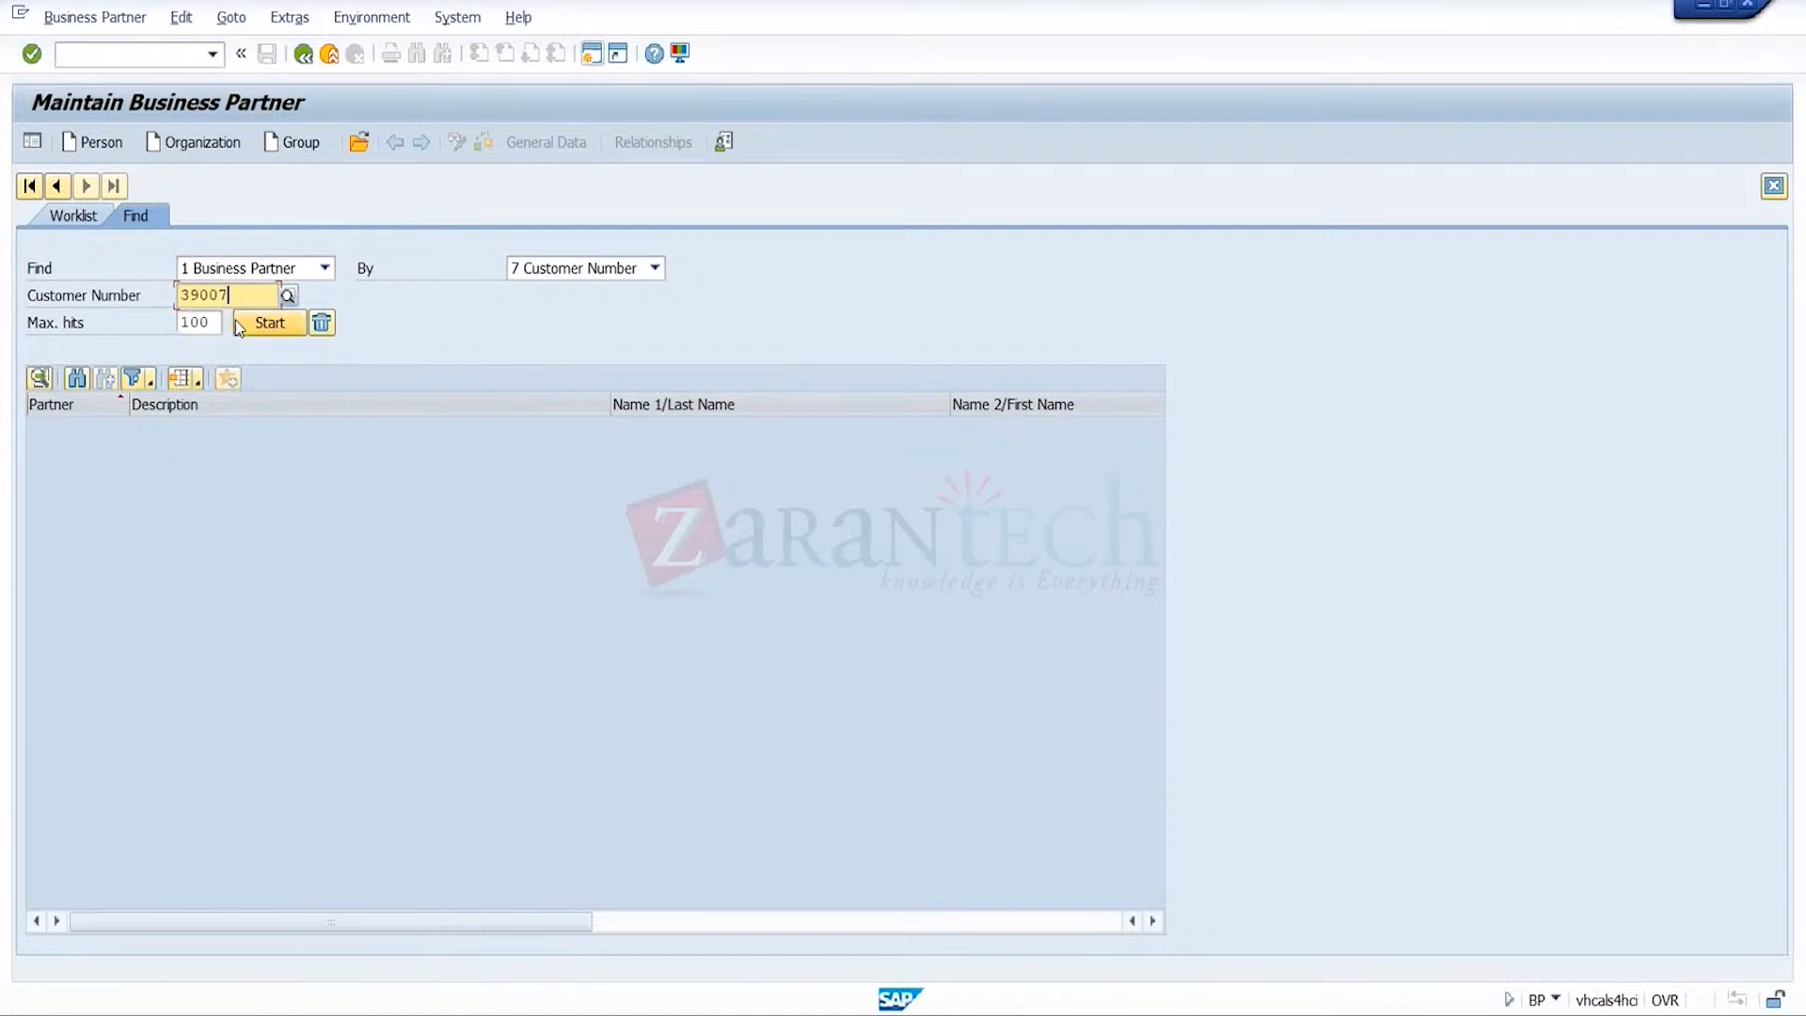
{"action": "left_click", "coordinate": [267, 323]}
{"action": "double_click", "coordinate": [256, 429]}
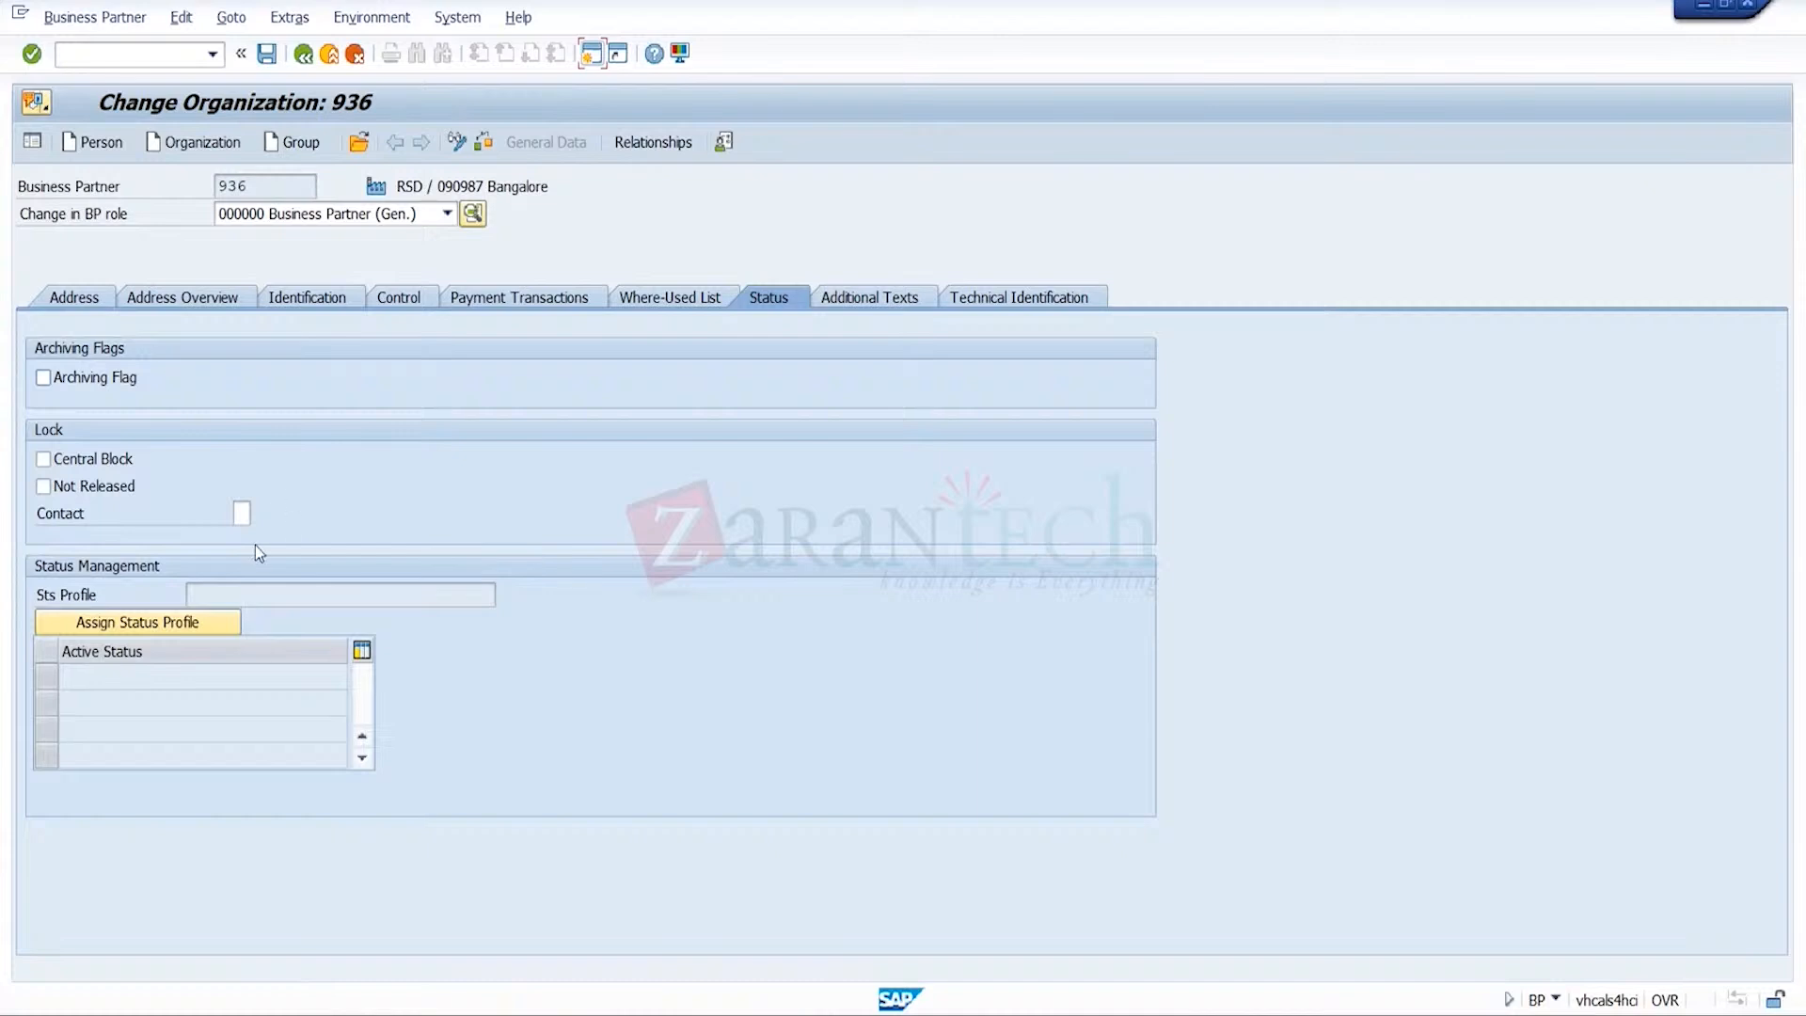
- Assign status profile STATUSTRG with the Created status to the RSD organization and try to insert a further status
{"action": "left_click", "coordinate": [191, 624]}
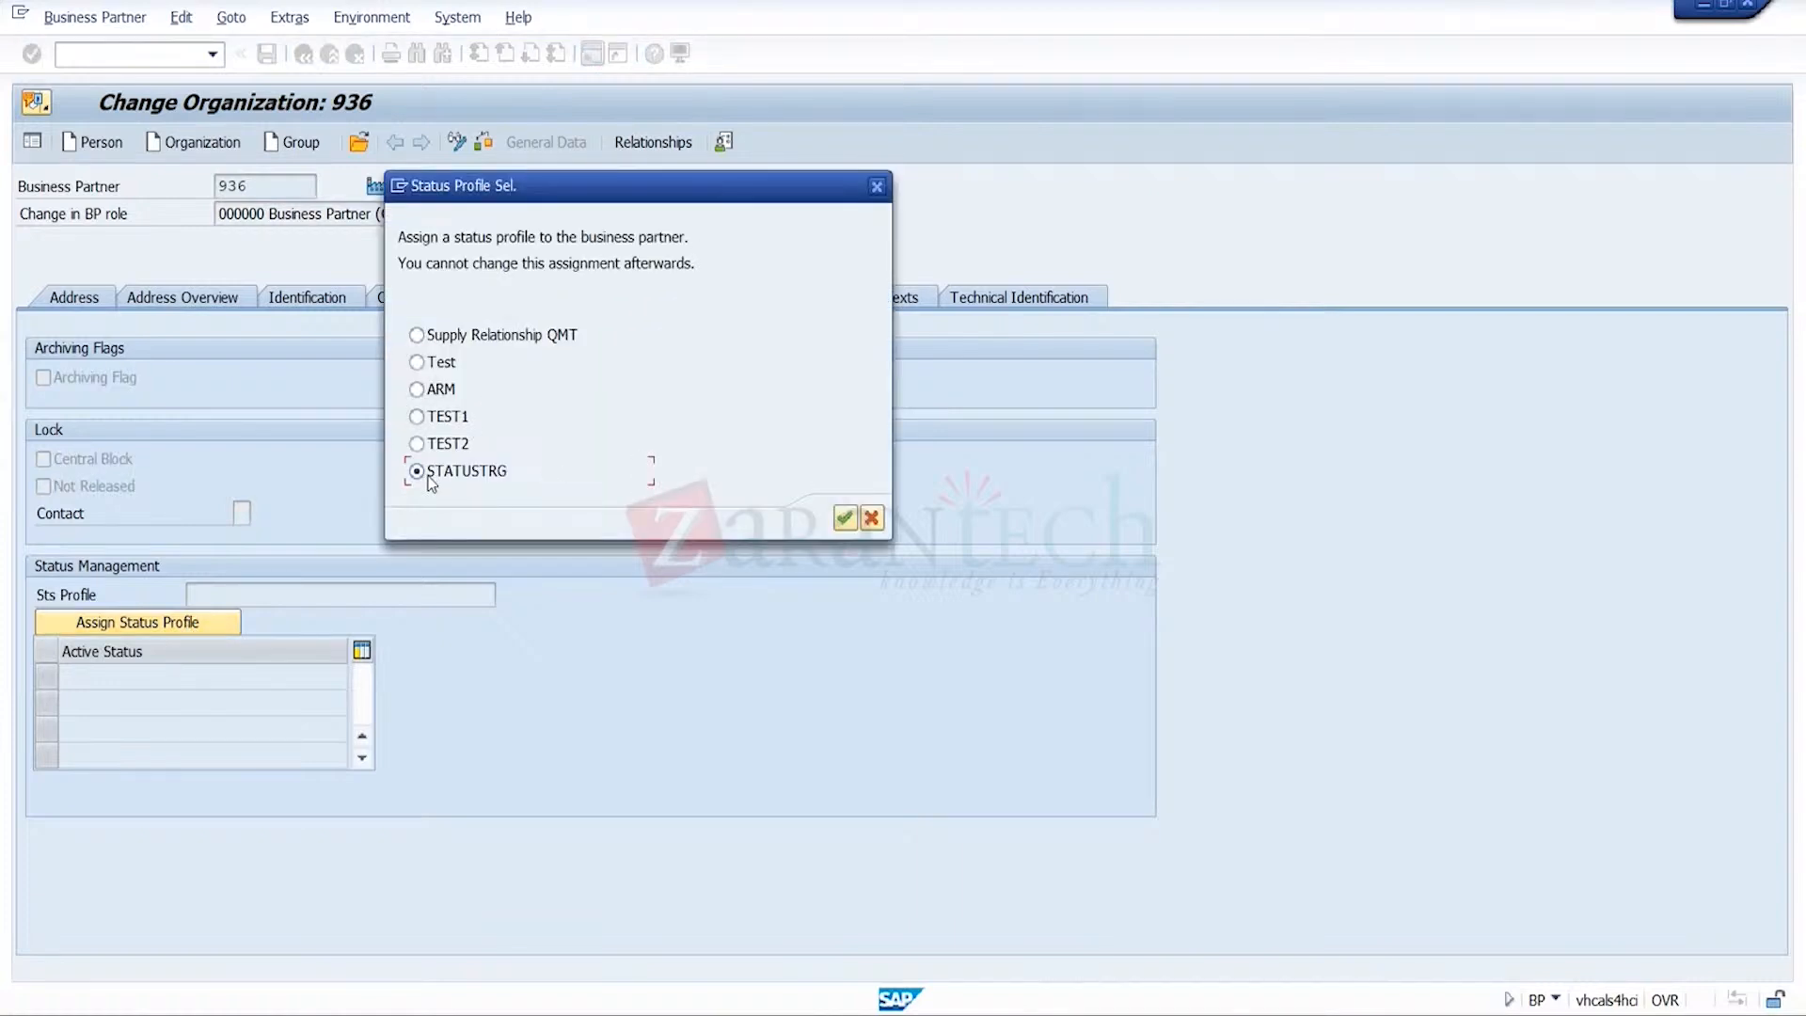
{"action": "left_click", "coordinate": [844, 518]}
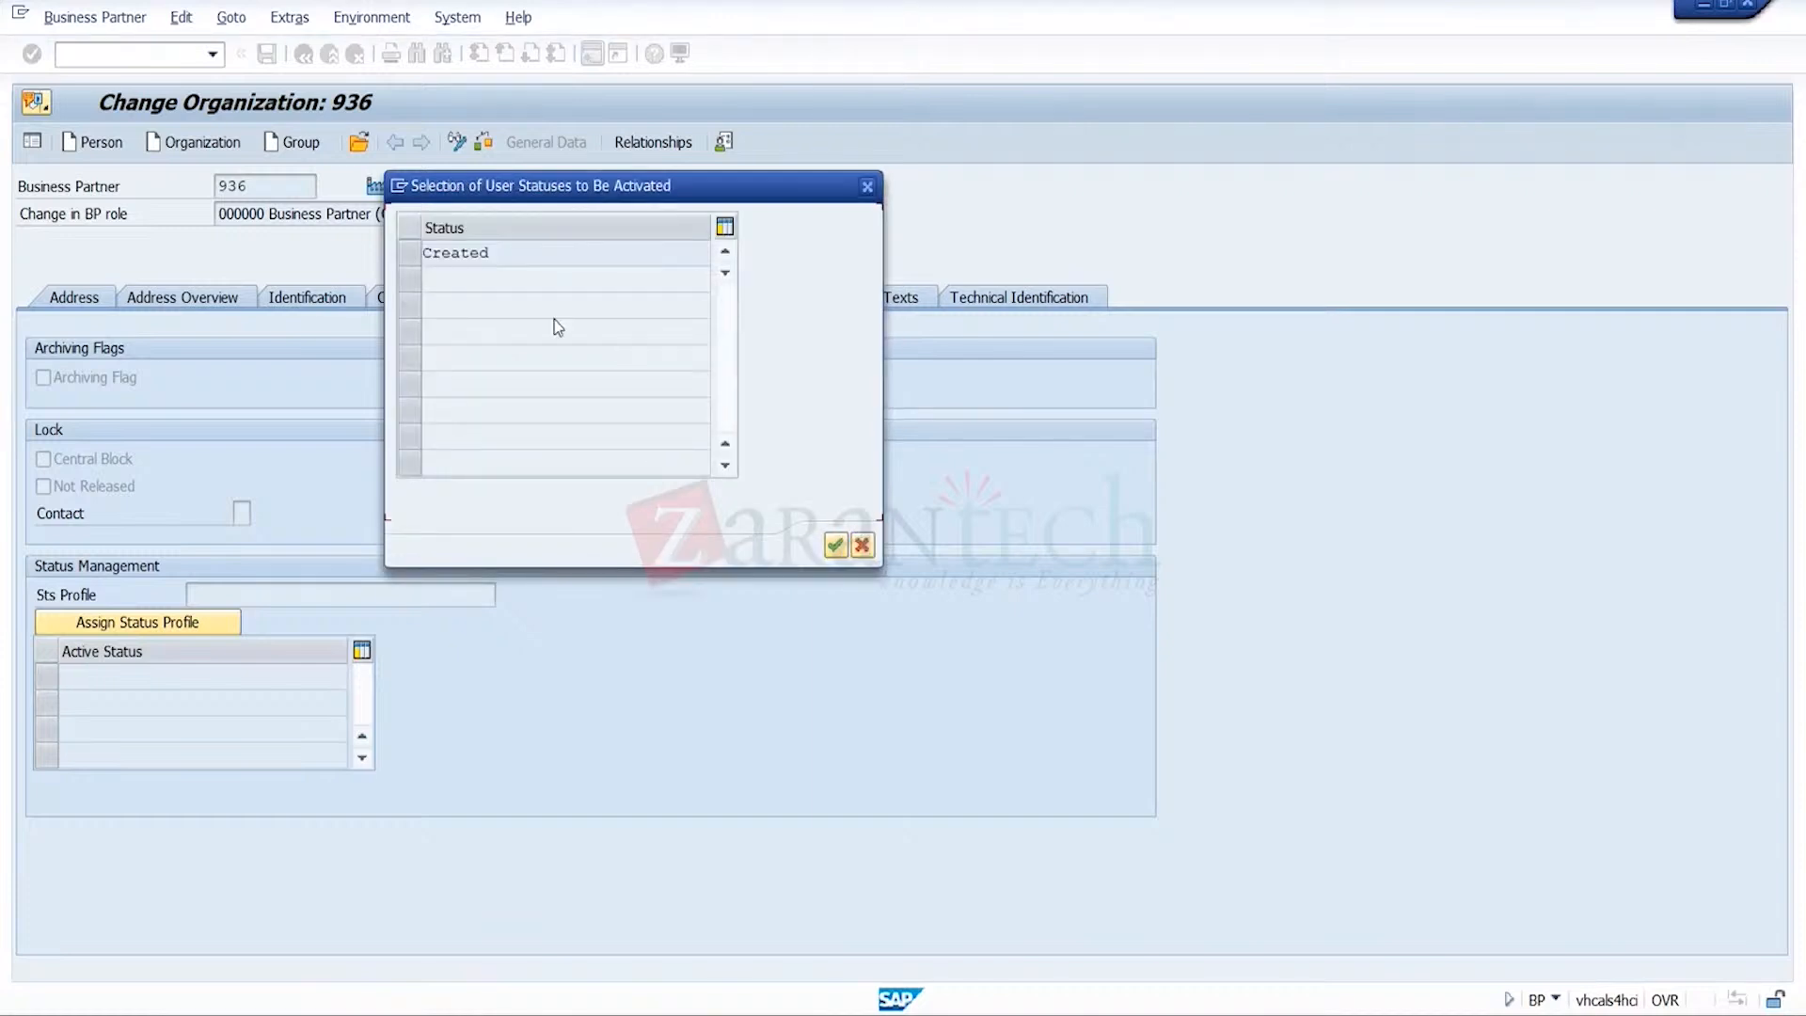
{"action": "left_click", "coordinate": [411, 253]}
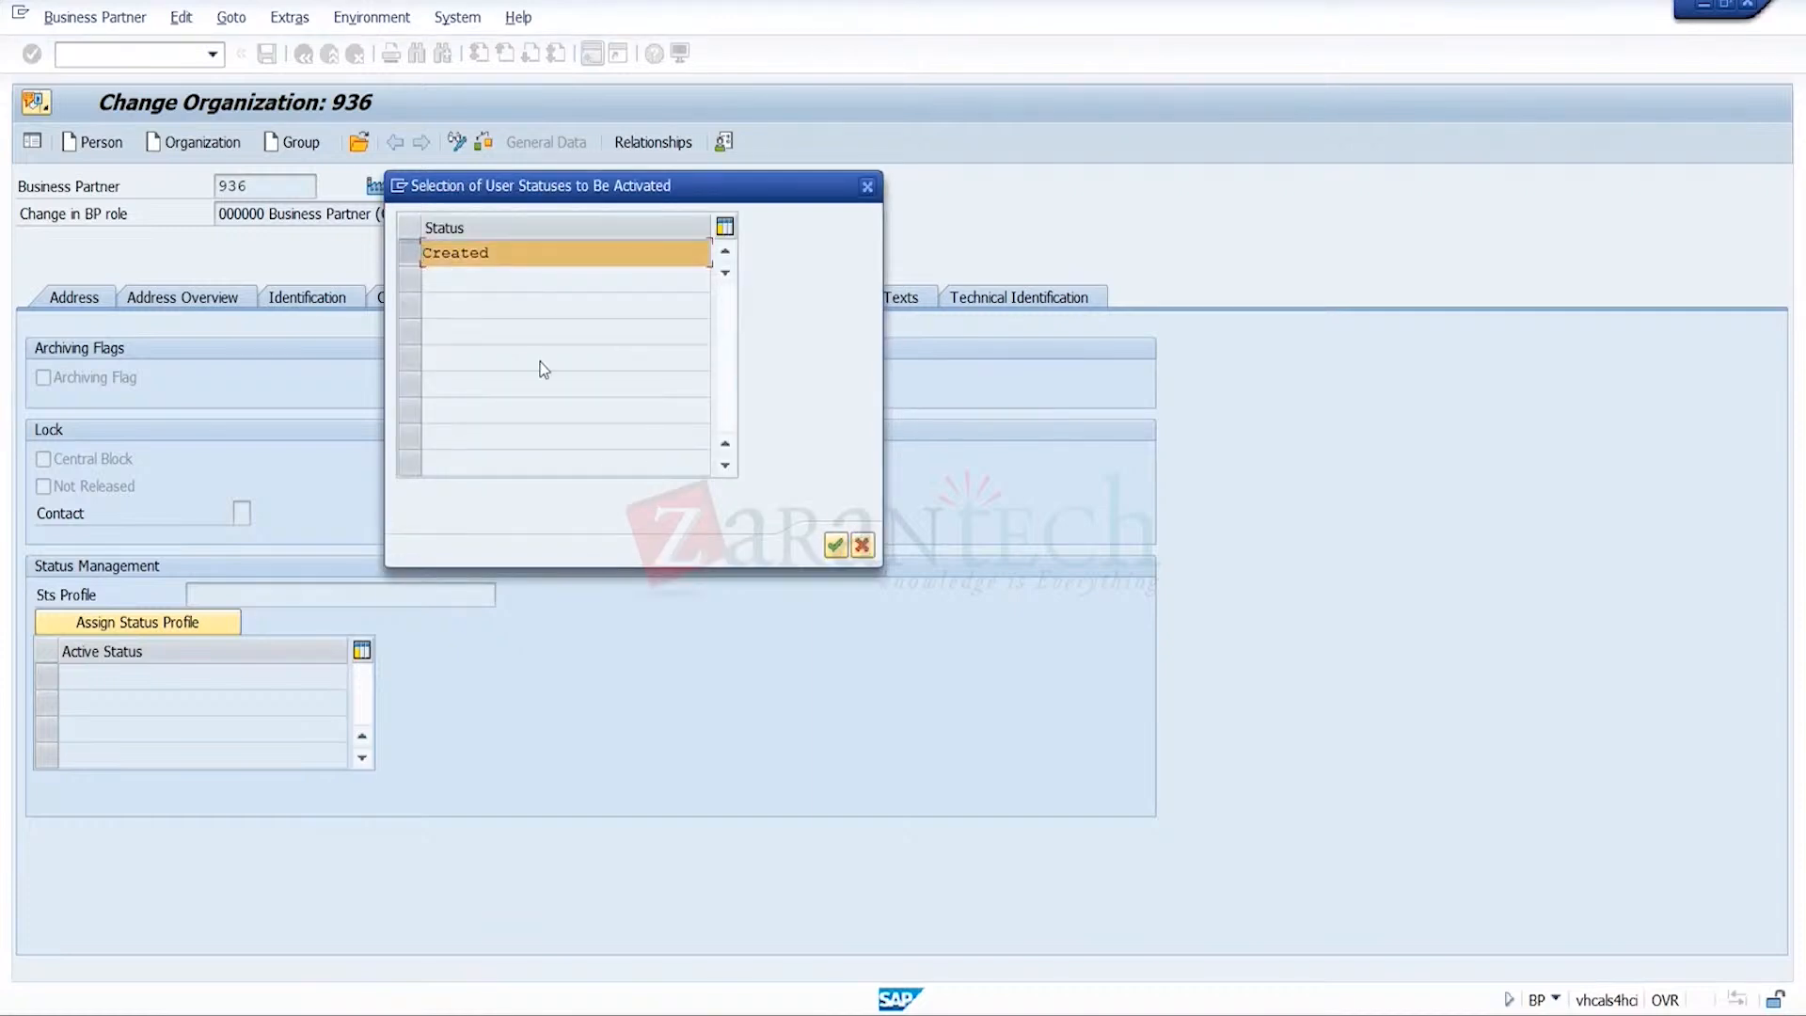
{"action": "left_click", "coordinate": [835, 545]}
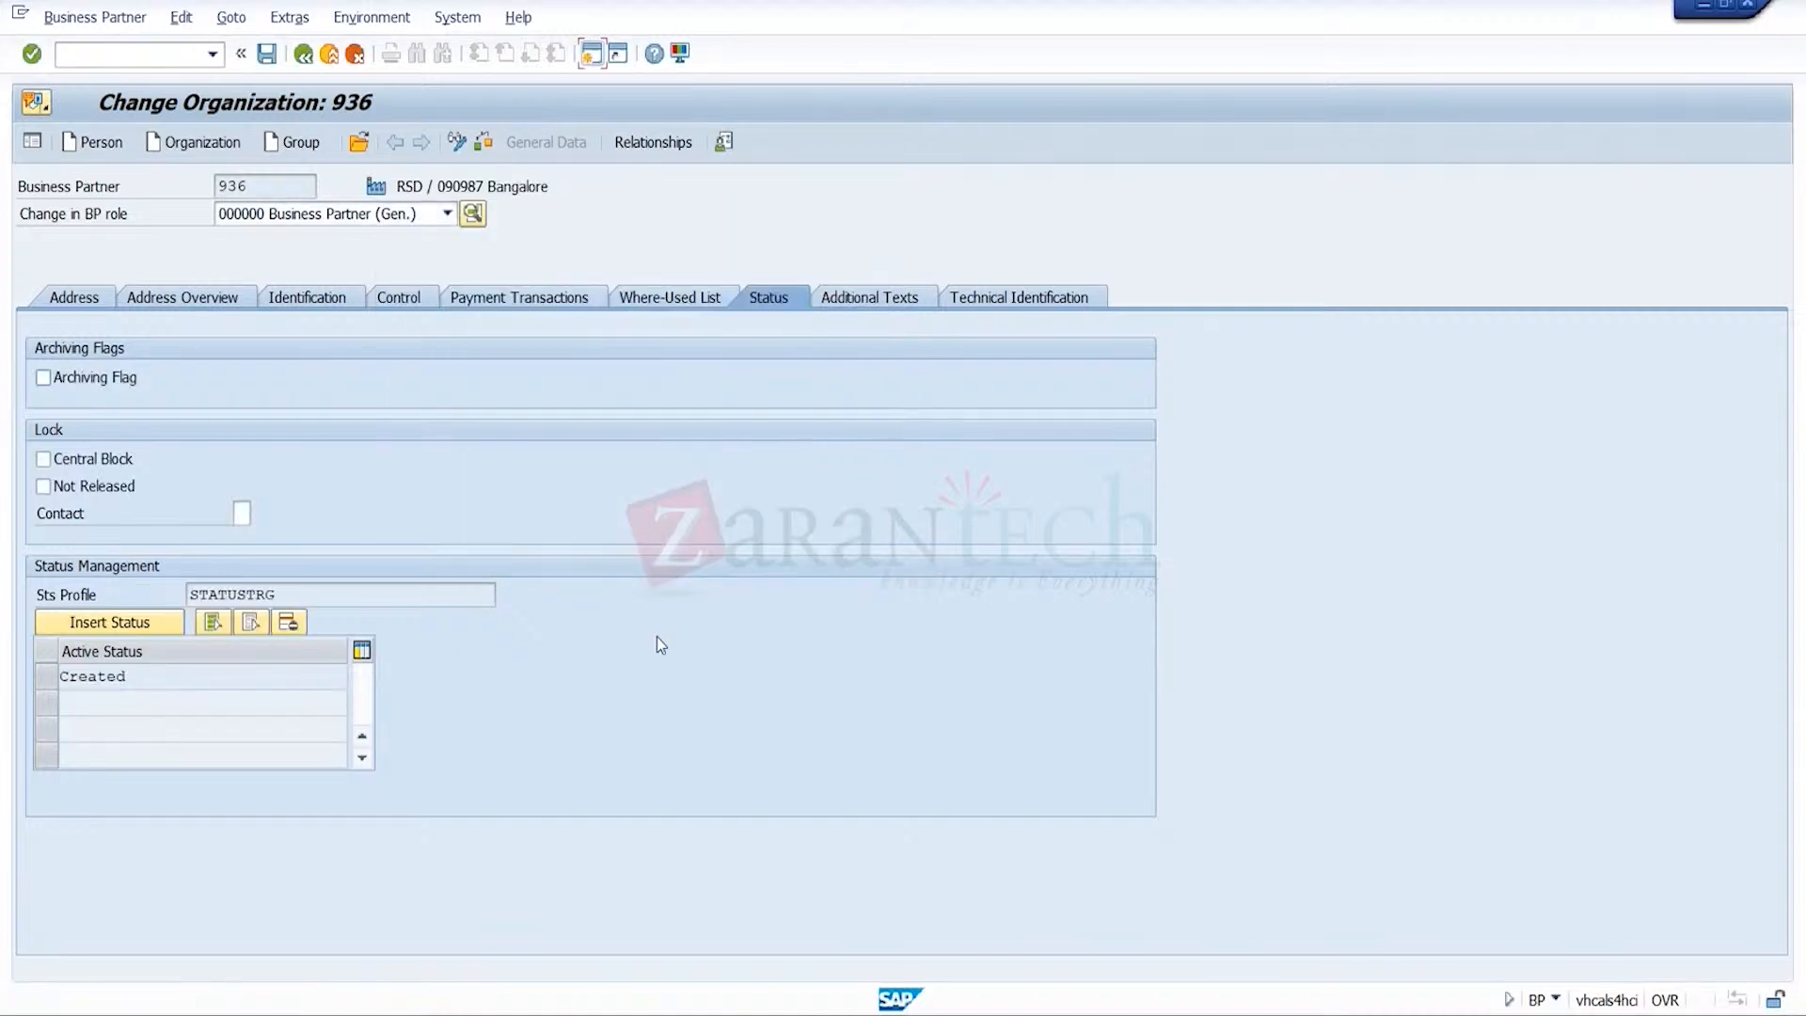
{"action": "left_click", "coordinate": [171, 623]}
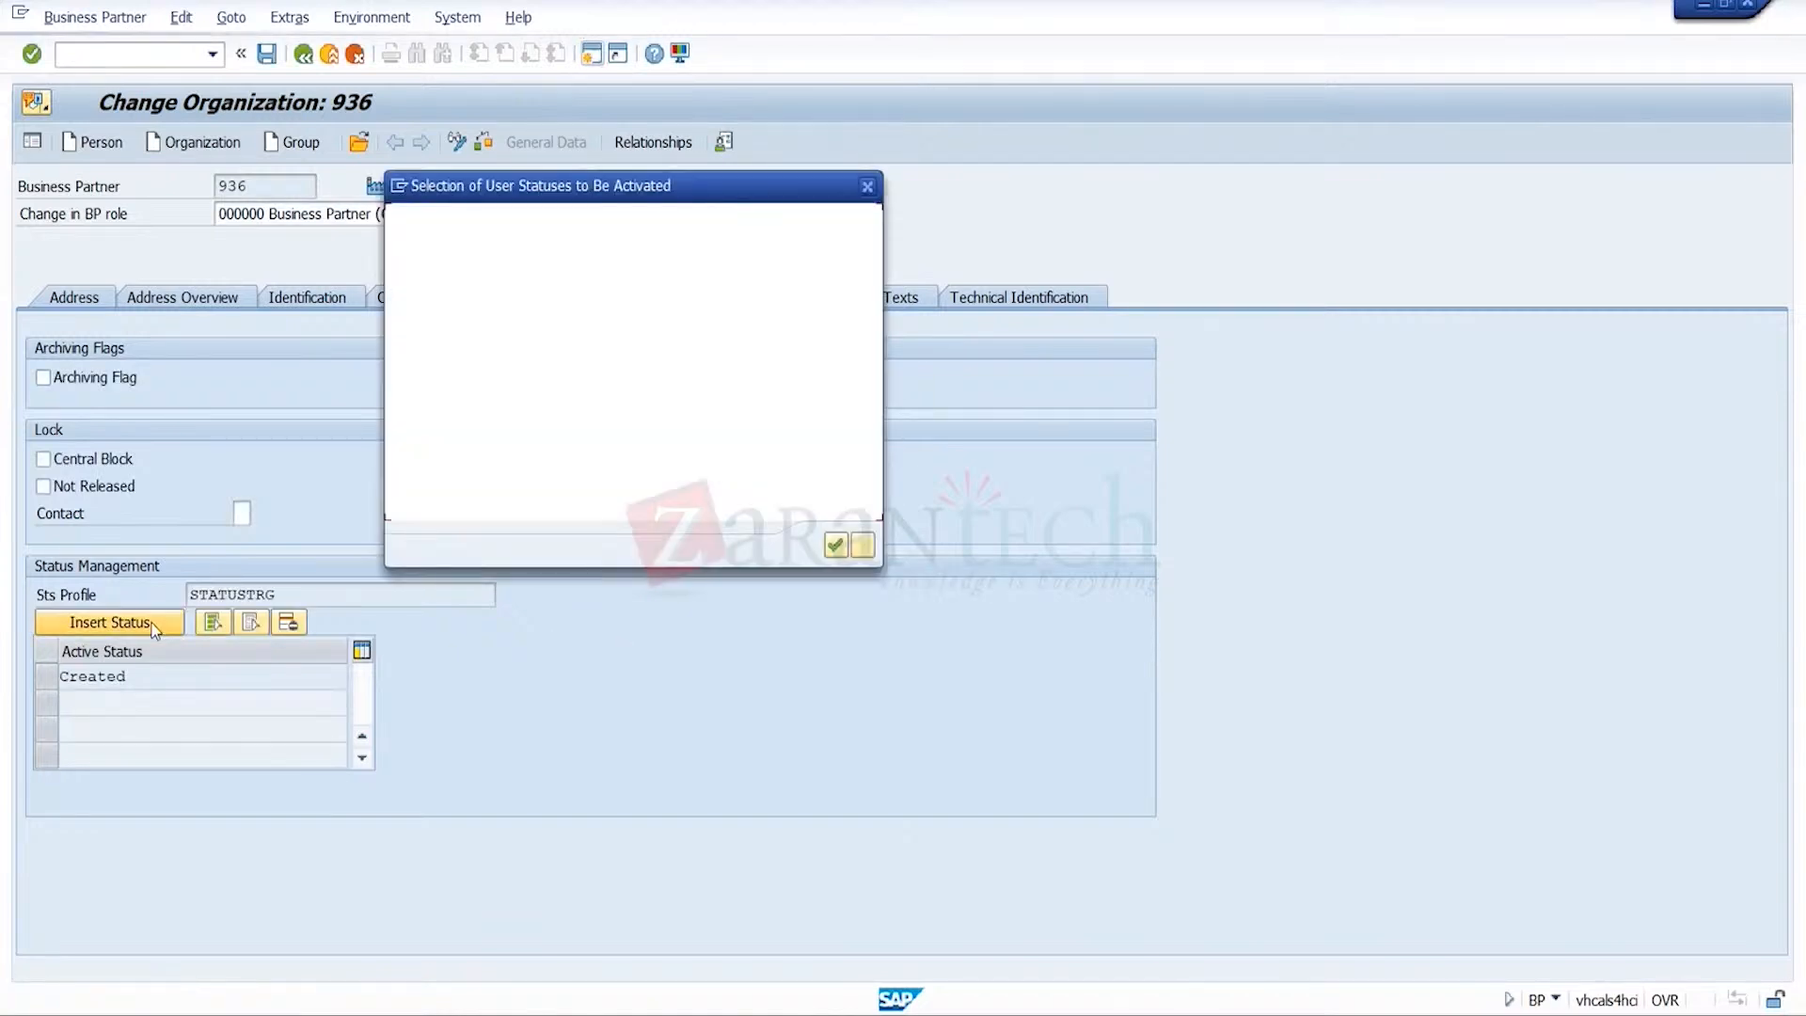
{"action": "left_click", "coordinate": [835, 546]}
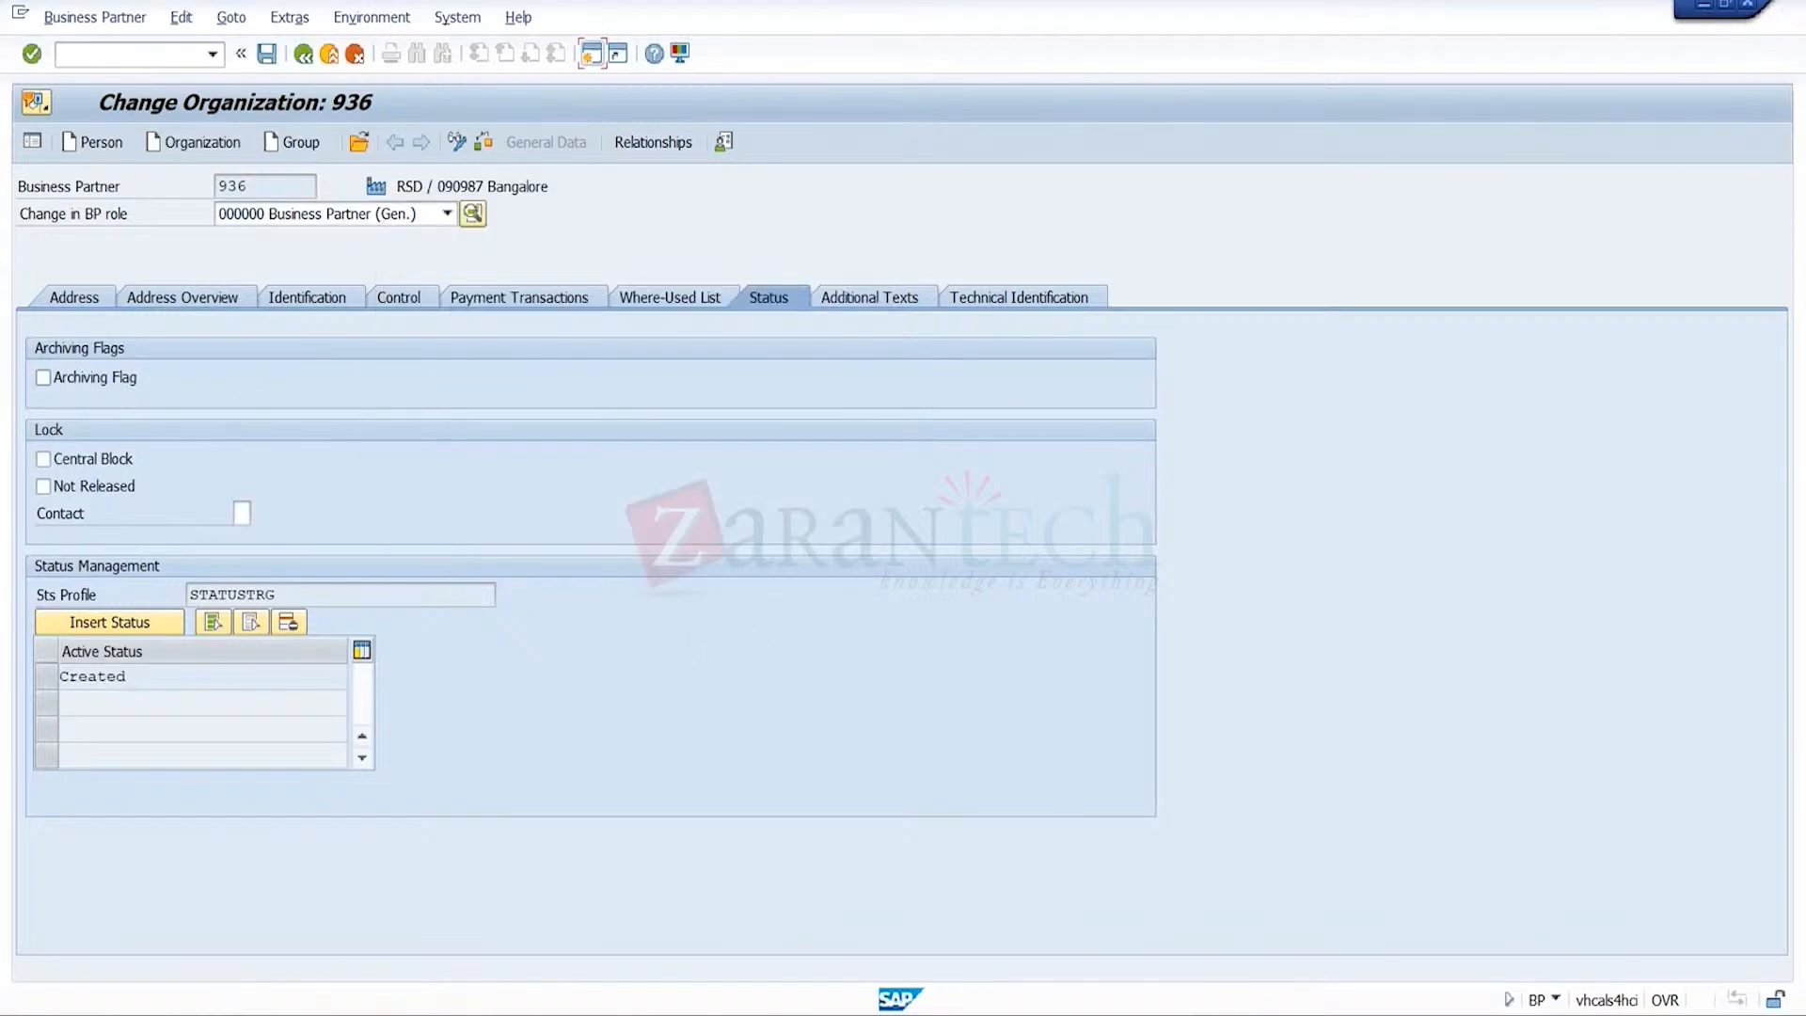
- In the STATUSTRG status profile, set the highest status number of the CREA status to 2 and save it to the customizing request
{"action": "mouse_move", "coordinate": [1255, 1005]}
{"action": "left_click", "coordinate": [1431, 927]}
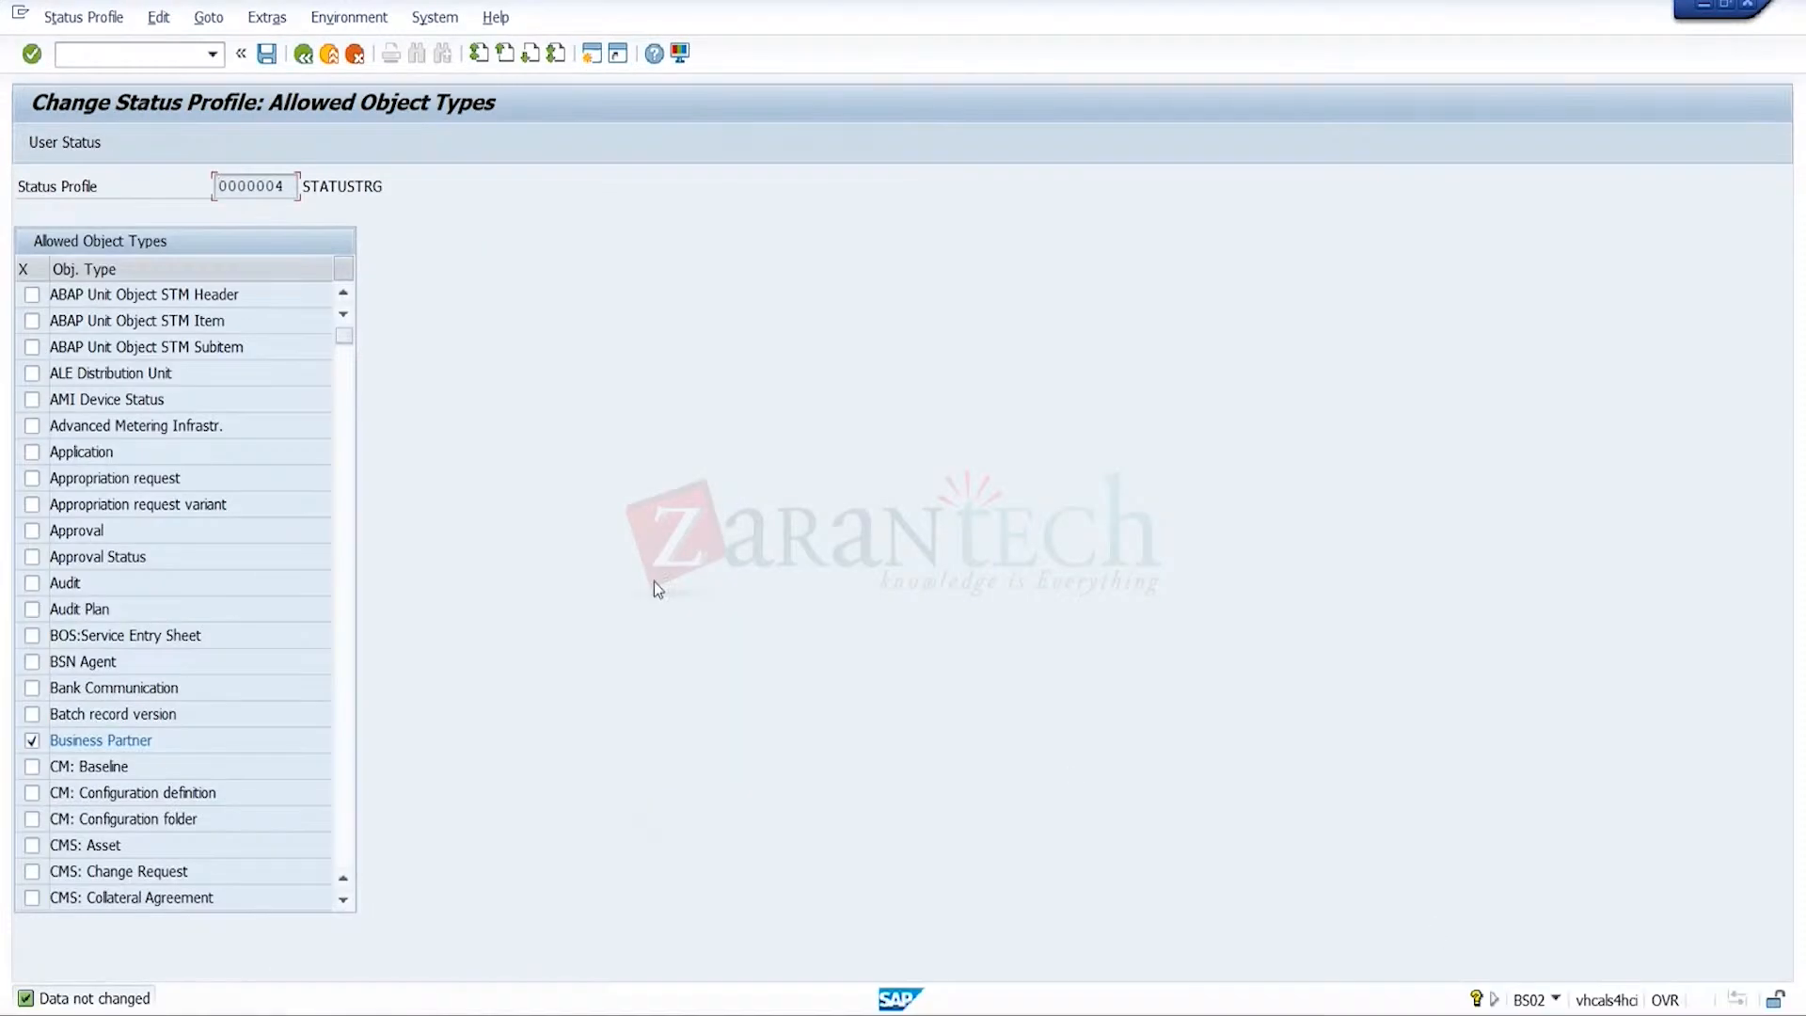
{"action": "left_click", "coordinate": [302, 55]}
{"action": "left_click", "coordinate": [322, 214]}
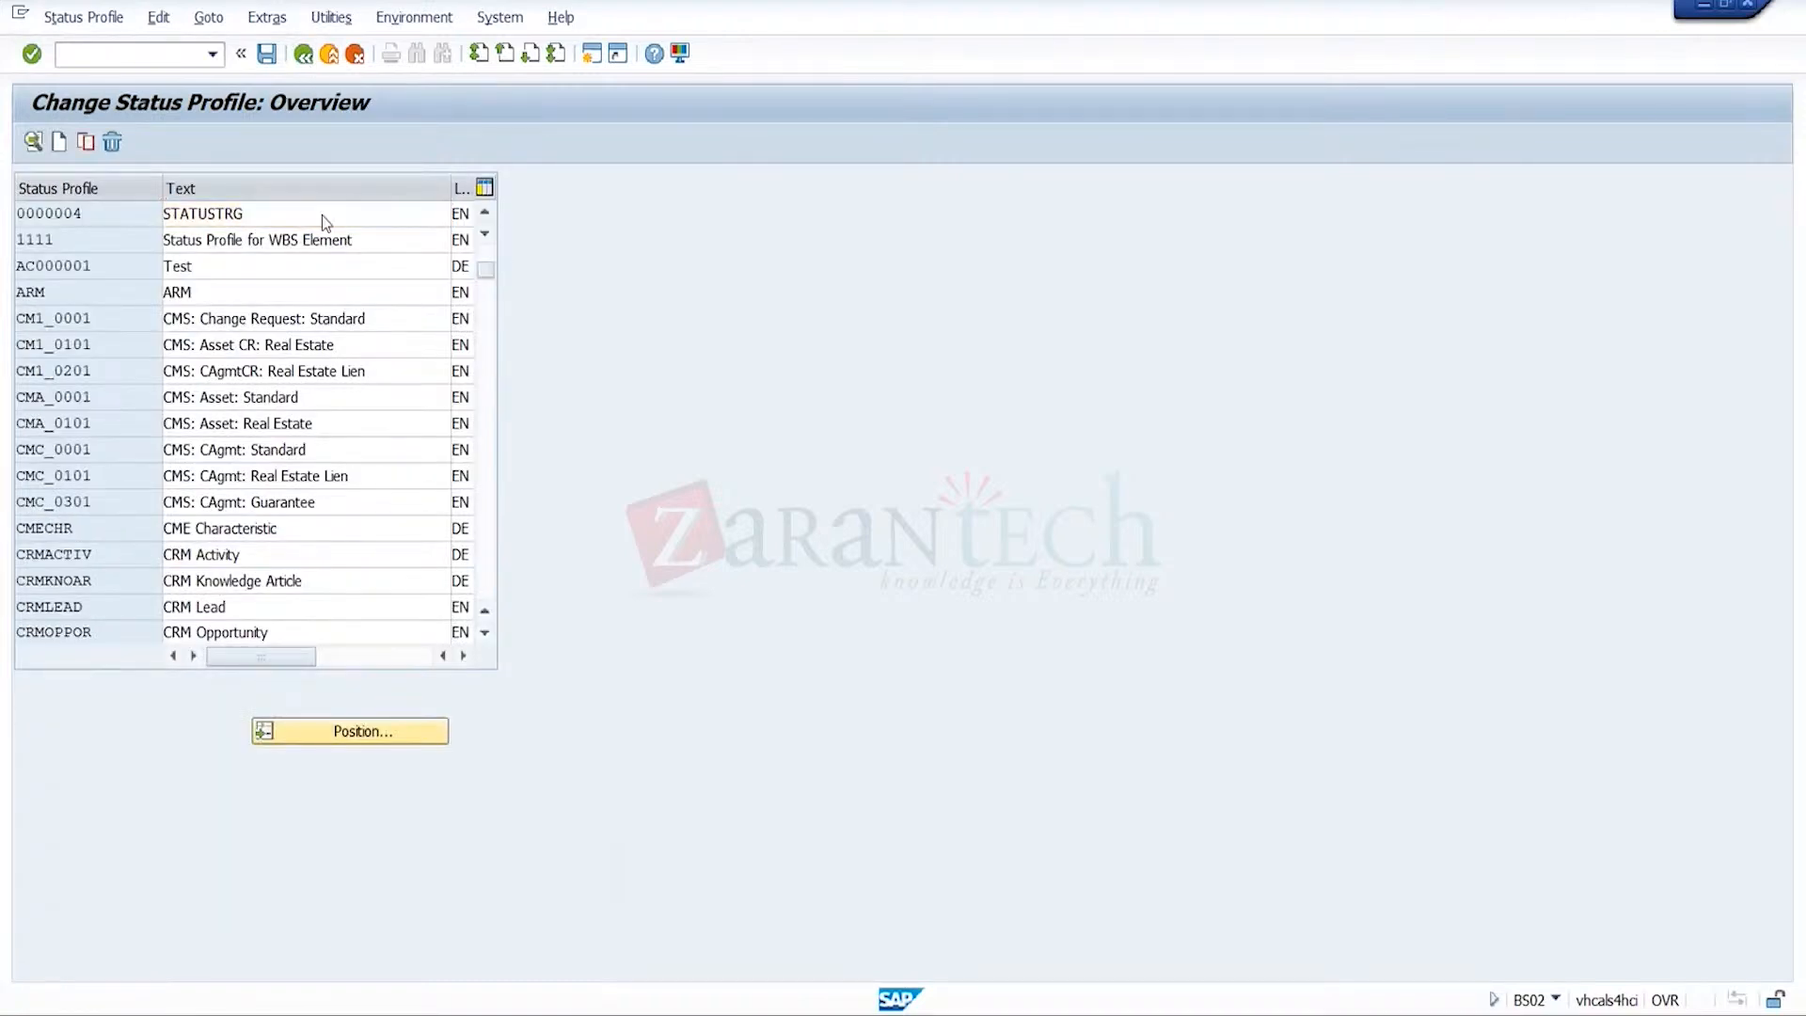
{"action": "double_click", "coordinate": [321, 214]}
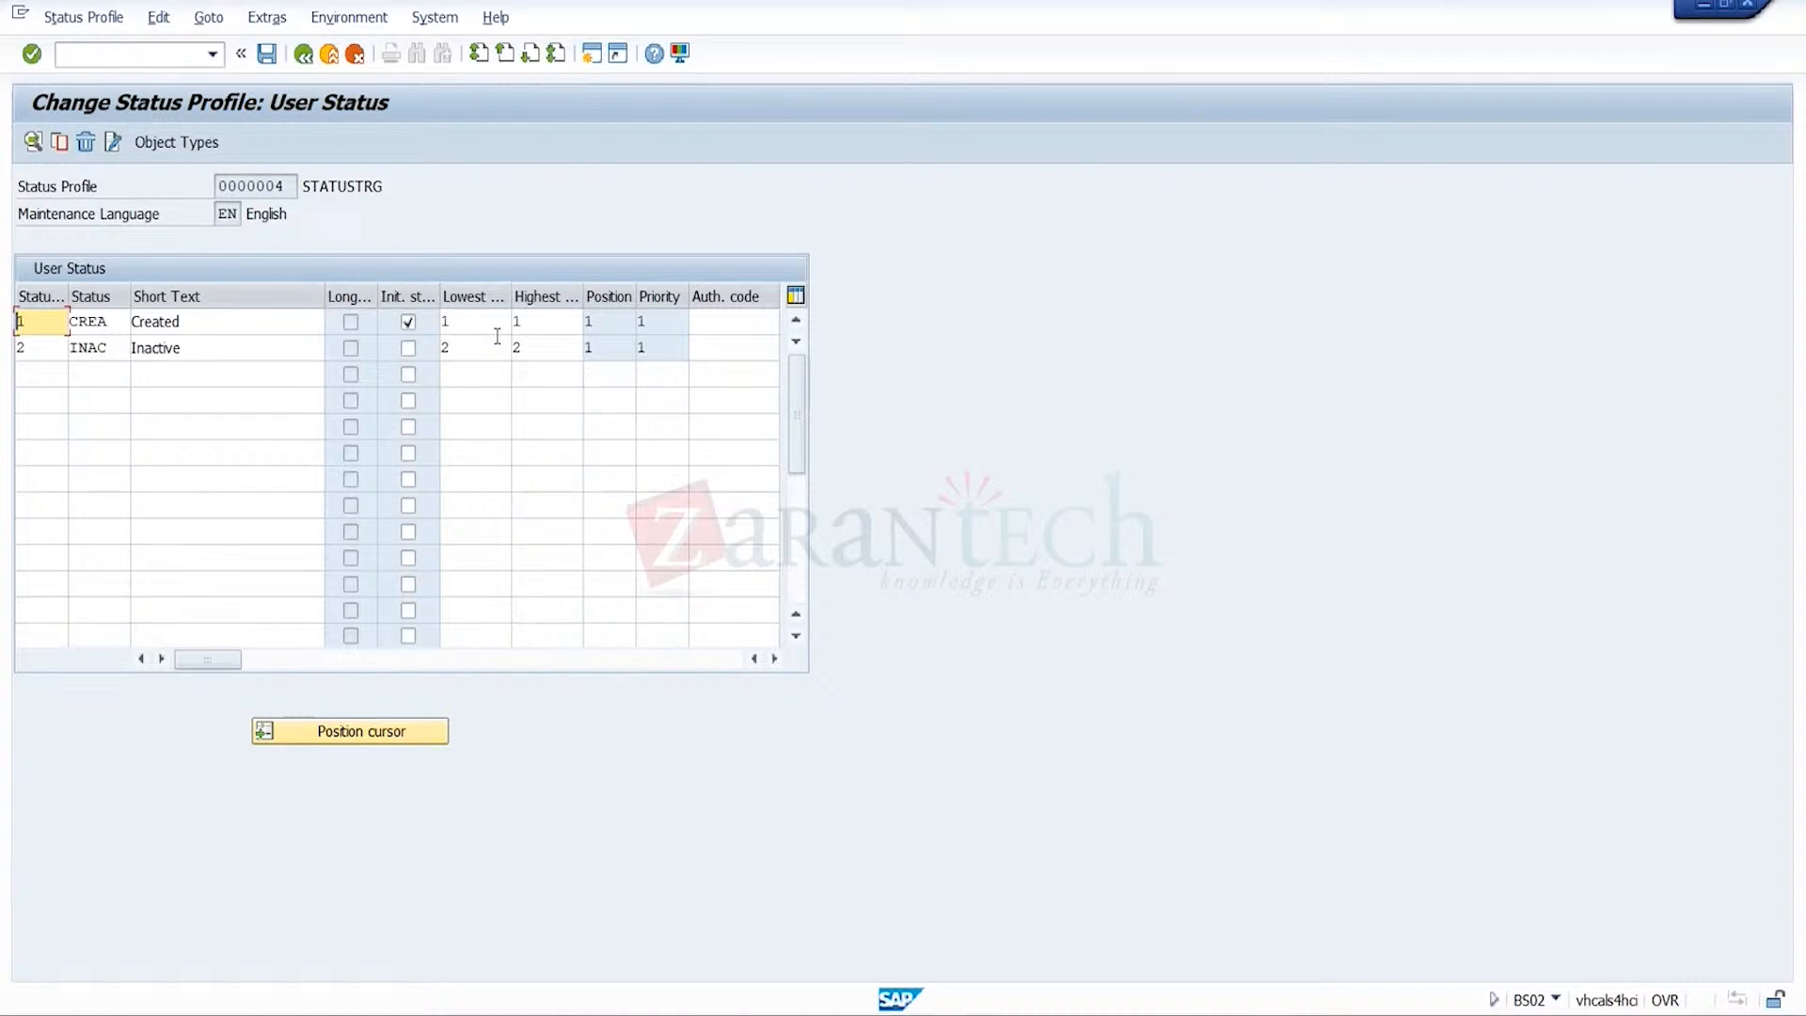
{"action": "left_click", "coordinate": [536, 329]}
{"action": "key", "text": "BackSpace"}
{"action": "type", "text": "2"}
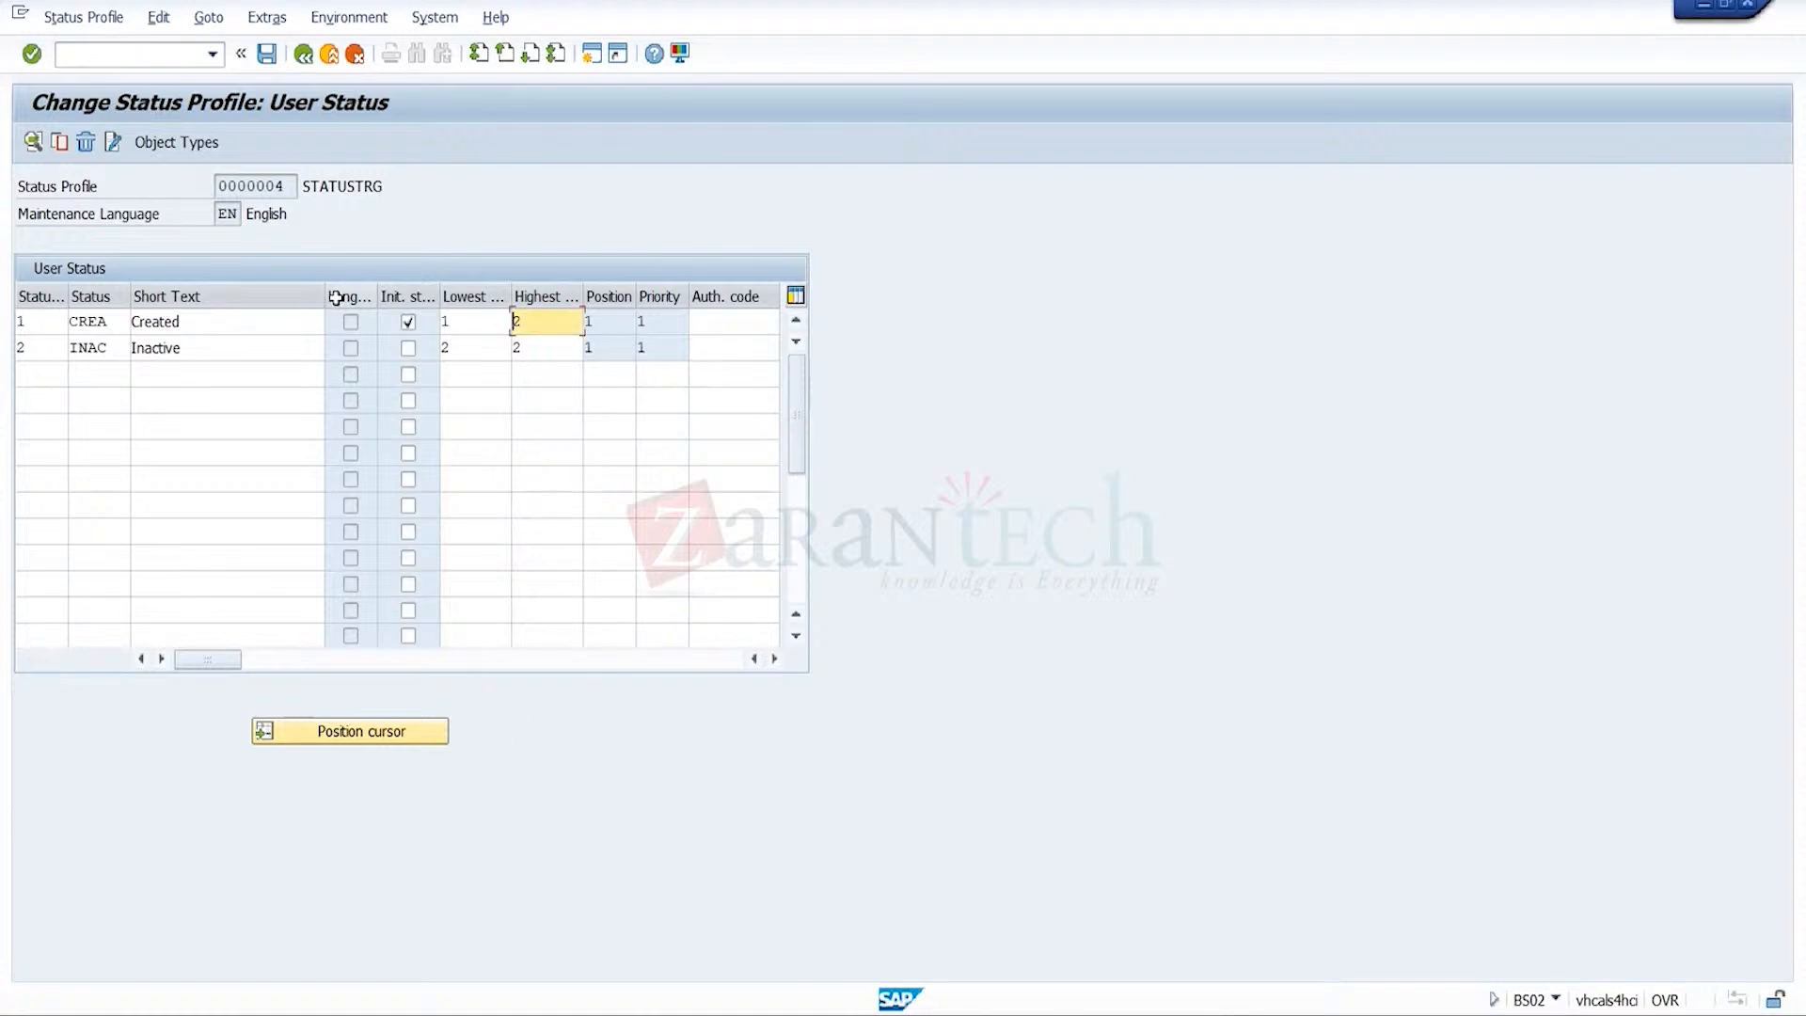
{"action": "left_click", "coordinate": [267, 55]}
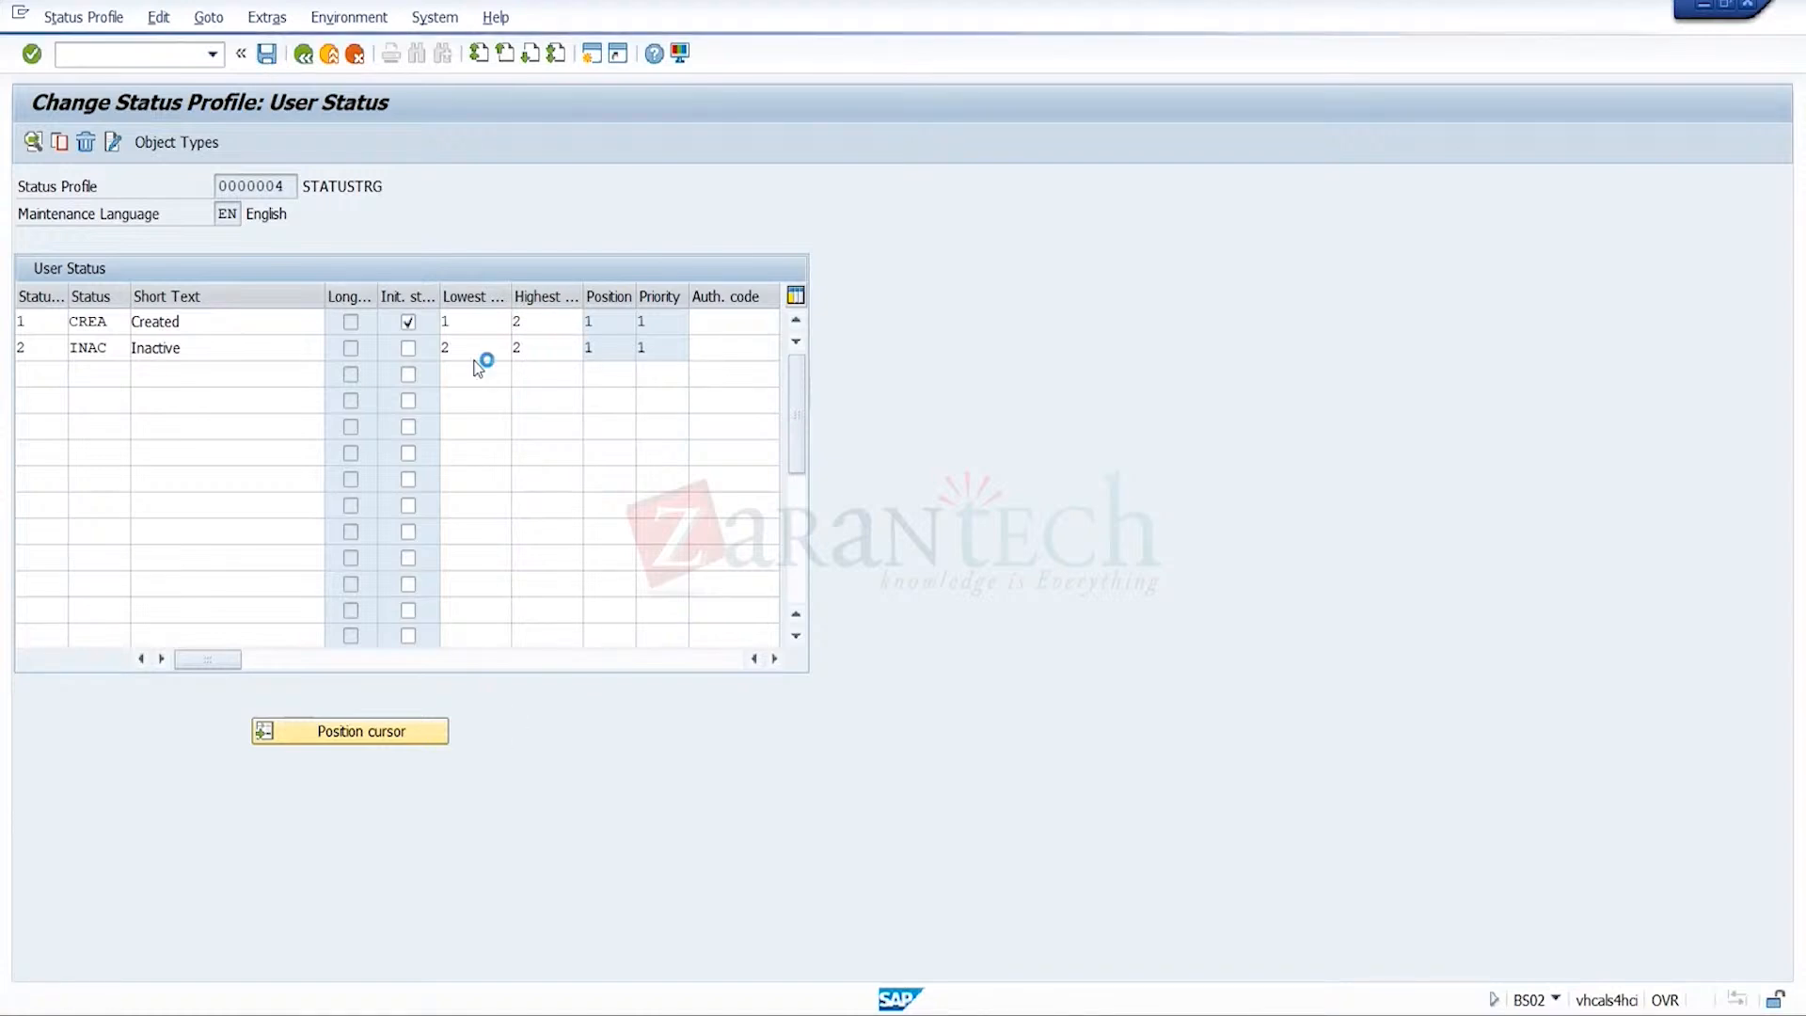
{"action": "left_click", "coordinate": [439, 410]}
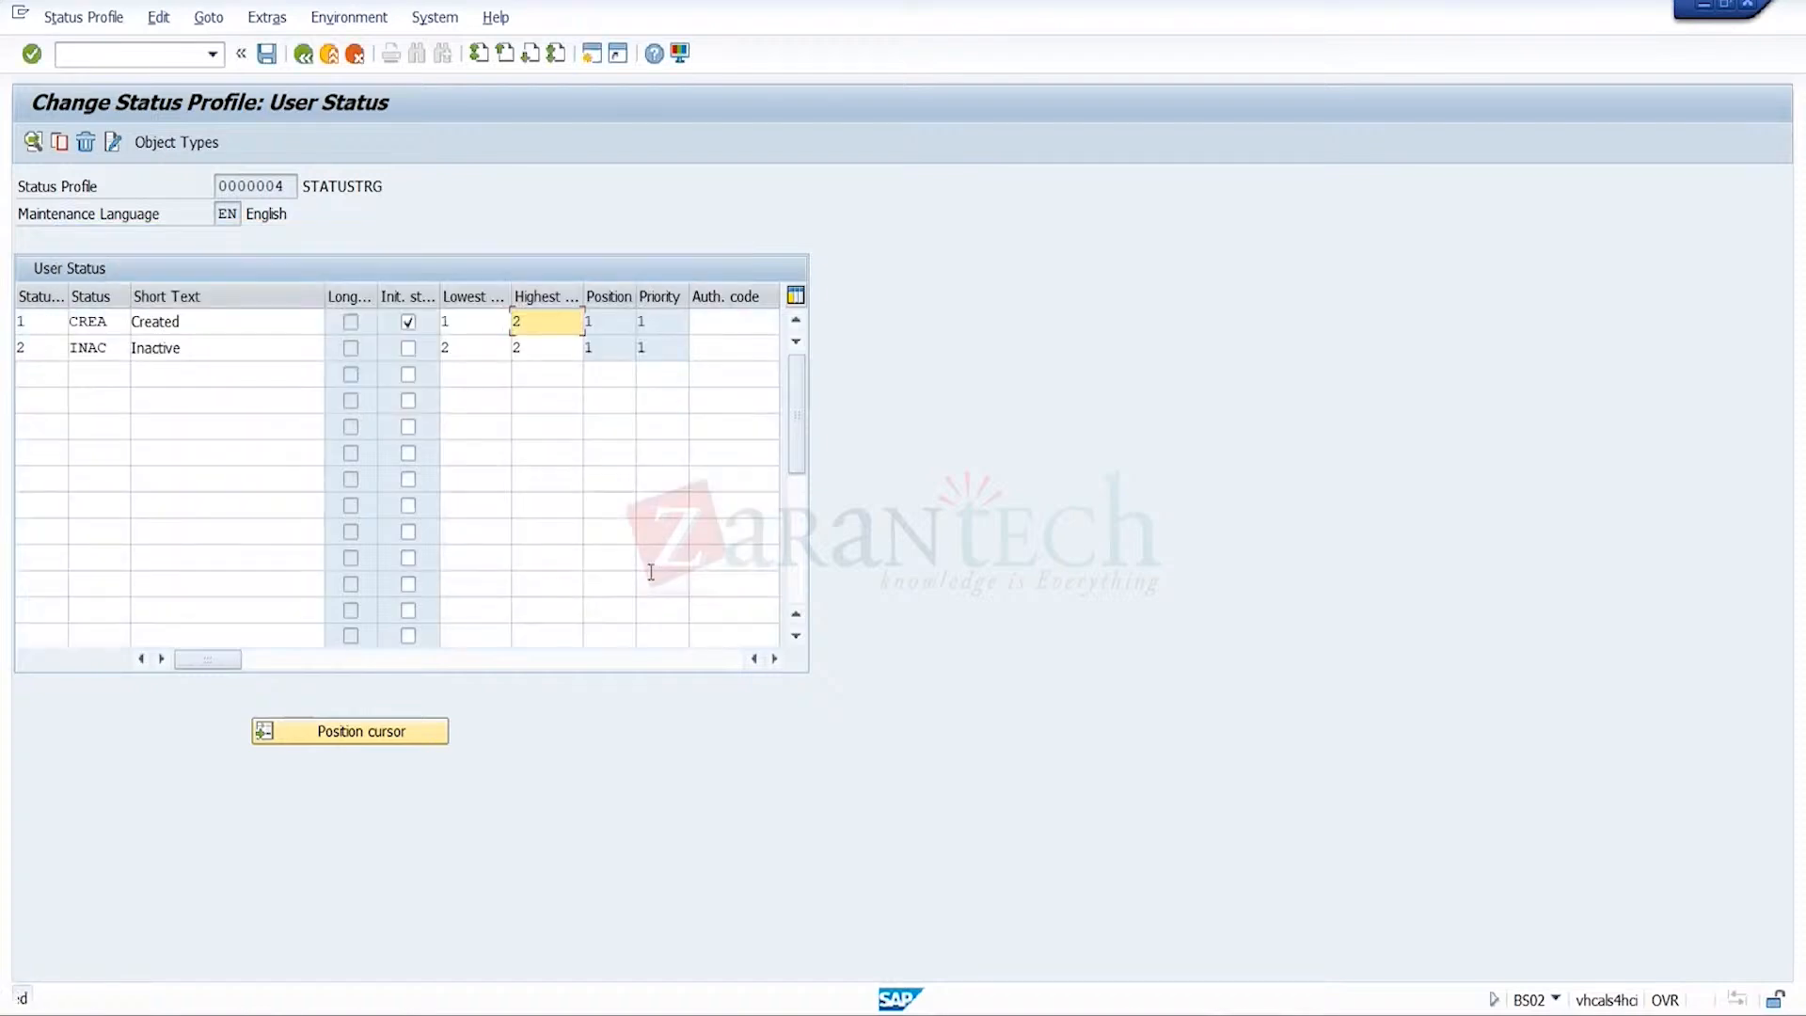
- Return to the RSD organization and exit it, discarding the unsaved status profile assignment
{"action": "mouse_move", "coordinate": [1230, 1014]}
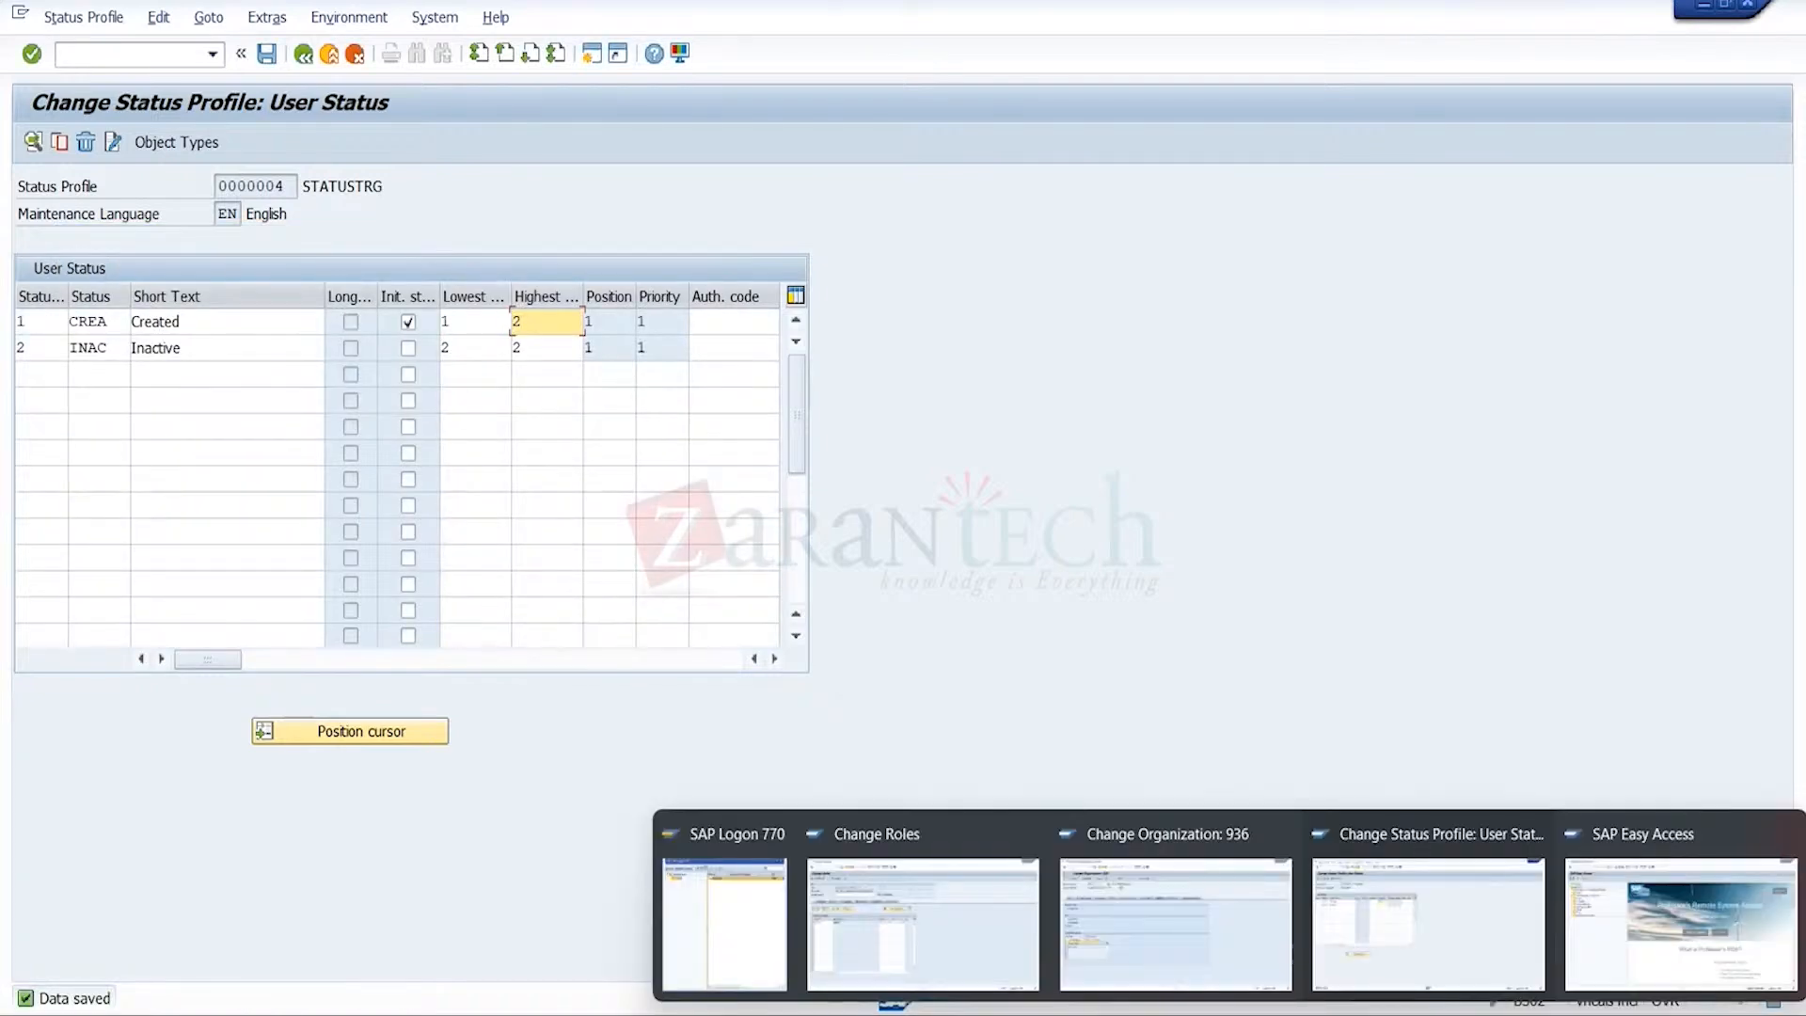
{"action": "left_click", "coordinate": [1157, 941]}
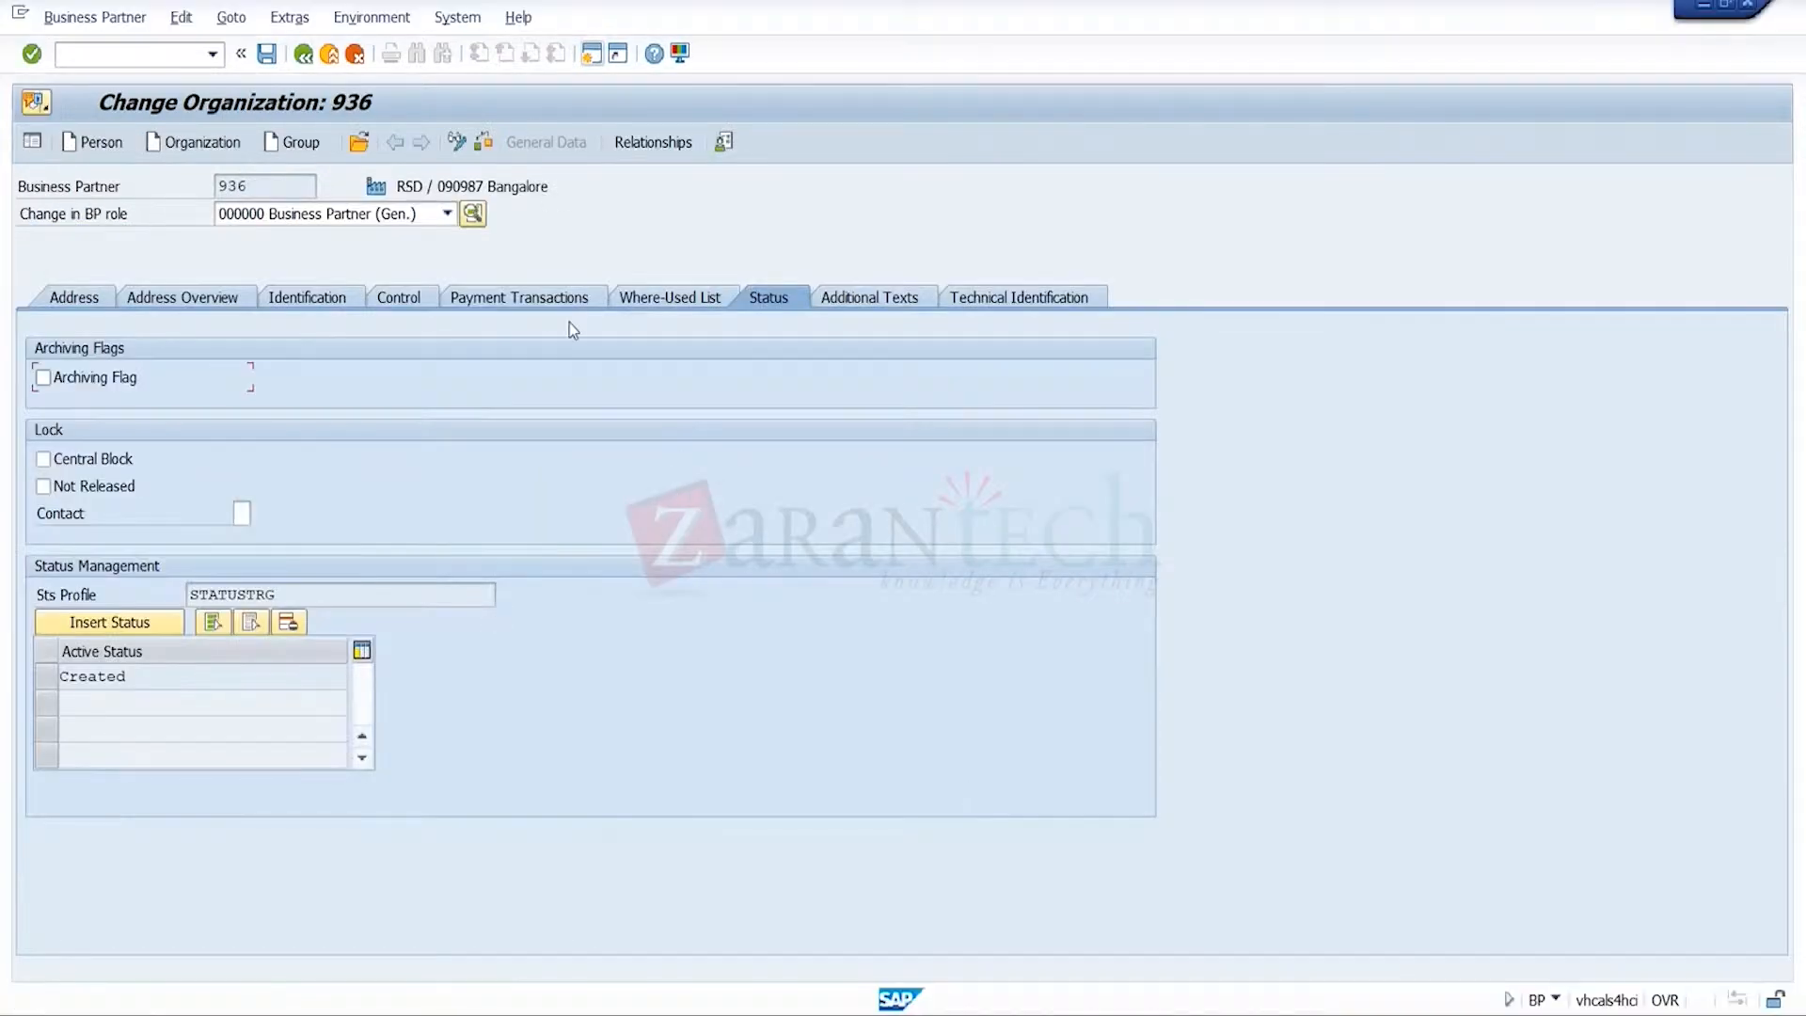
{"action": "left_click", "coordinate": [329, 54]}
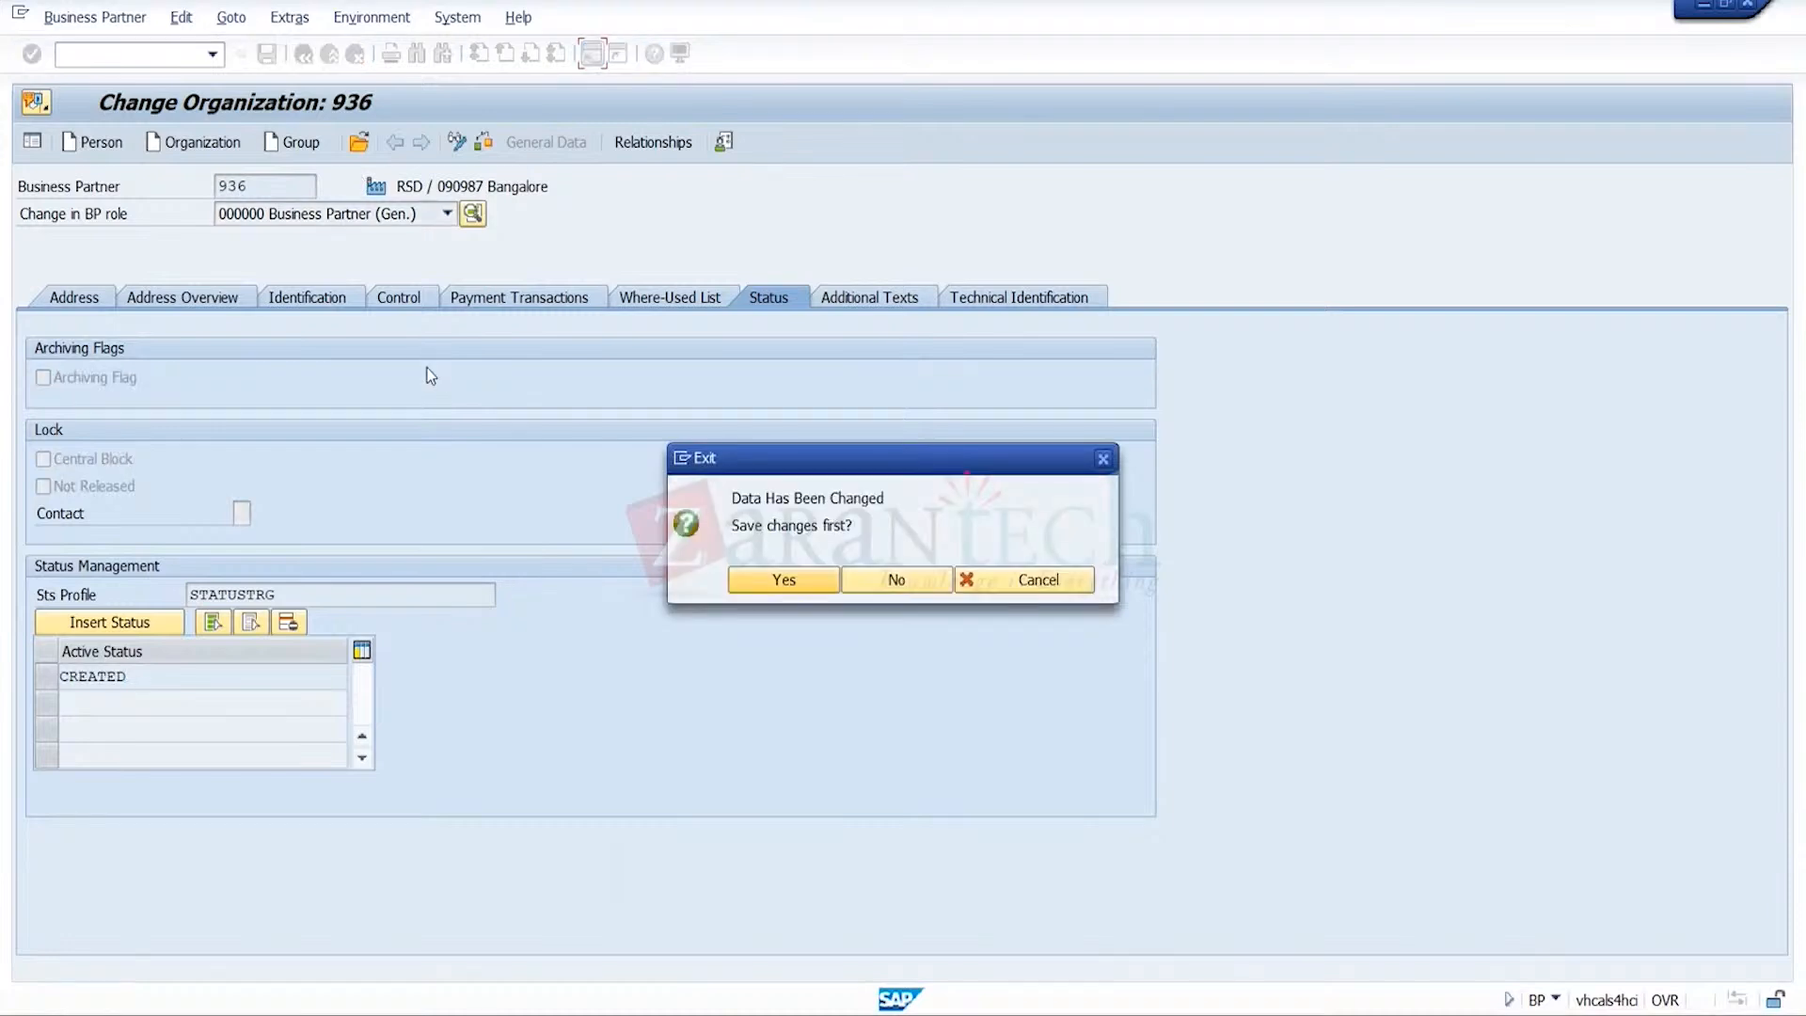
{"action": "left_click", "coordinate": [889, 579]}
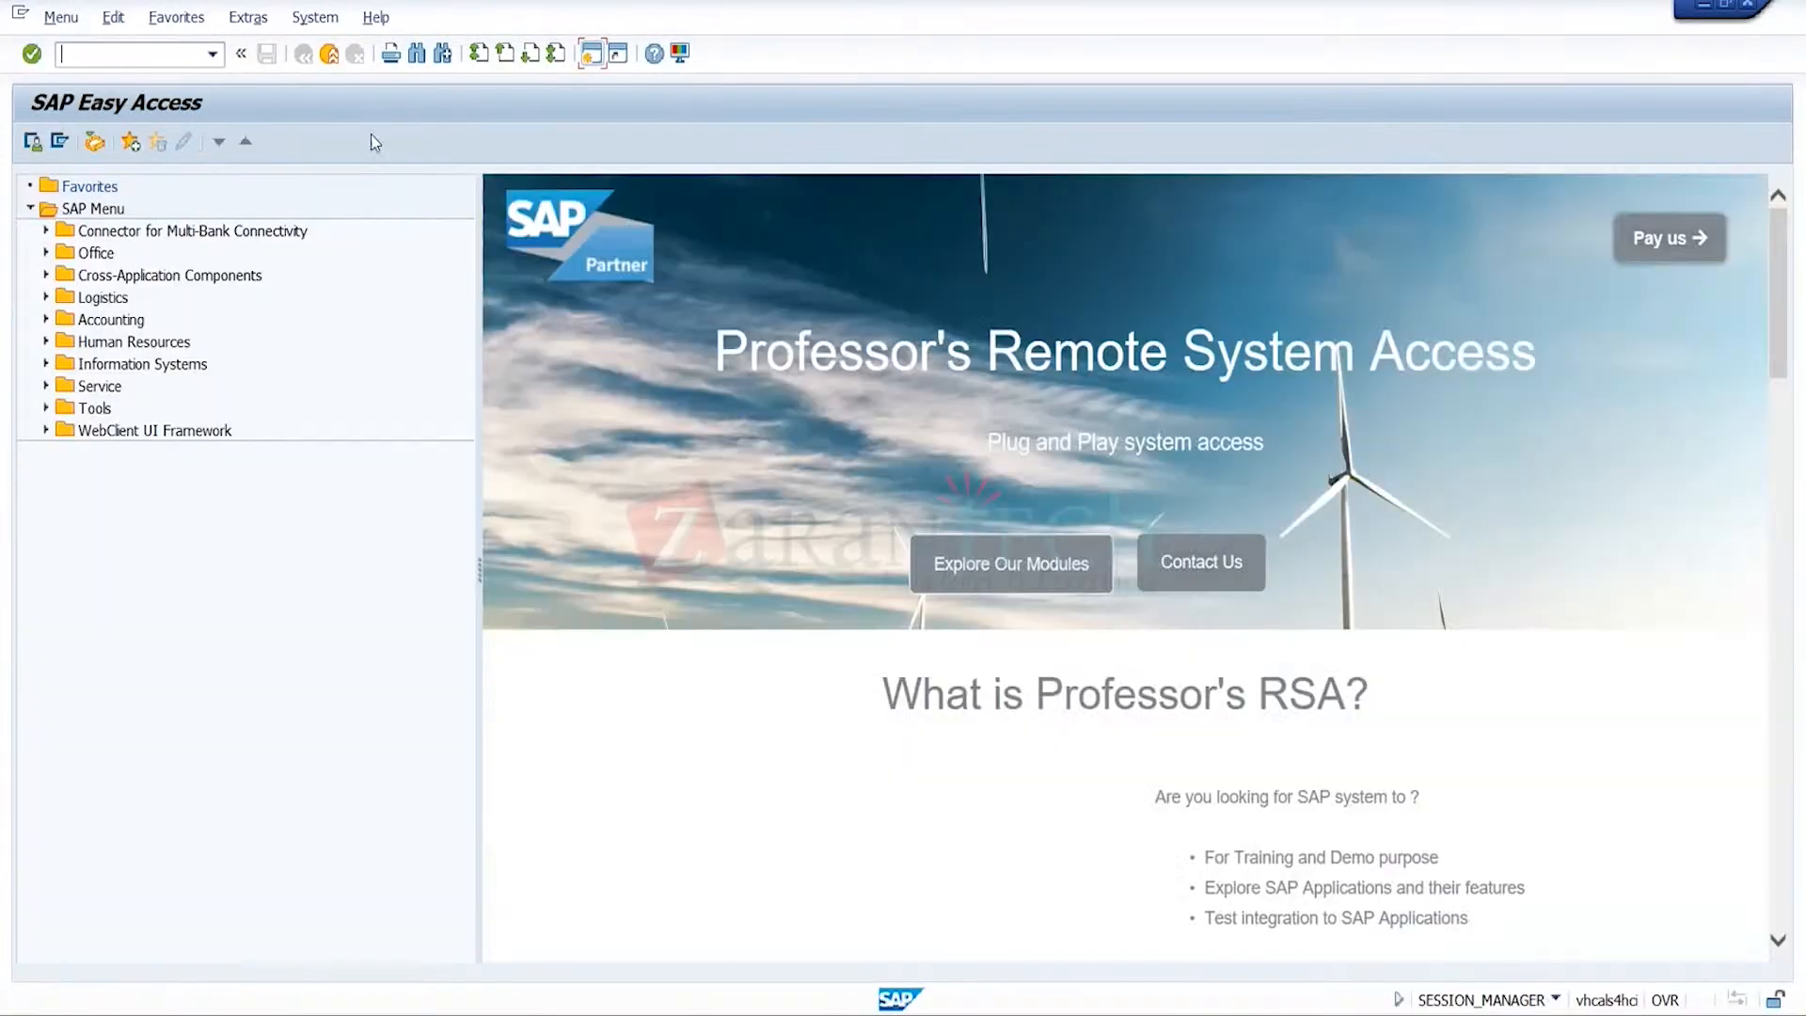
- Start transaction BP, find the JJS & CO organization by its customer number and open it
{"action": "left_click", "coordinate": [212, 54]}
{"action": "left_click", "coordinate": [152, 73]}
{"action": "key", "text": "Return"}
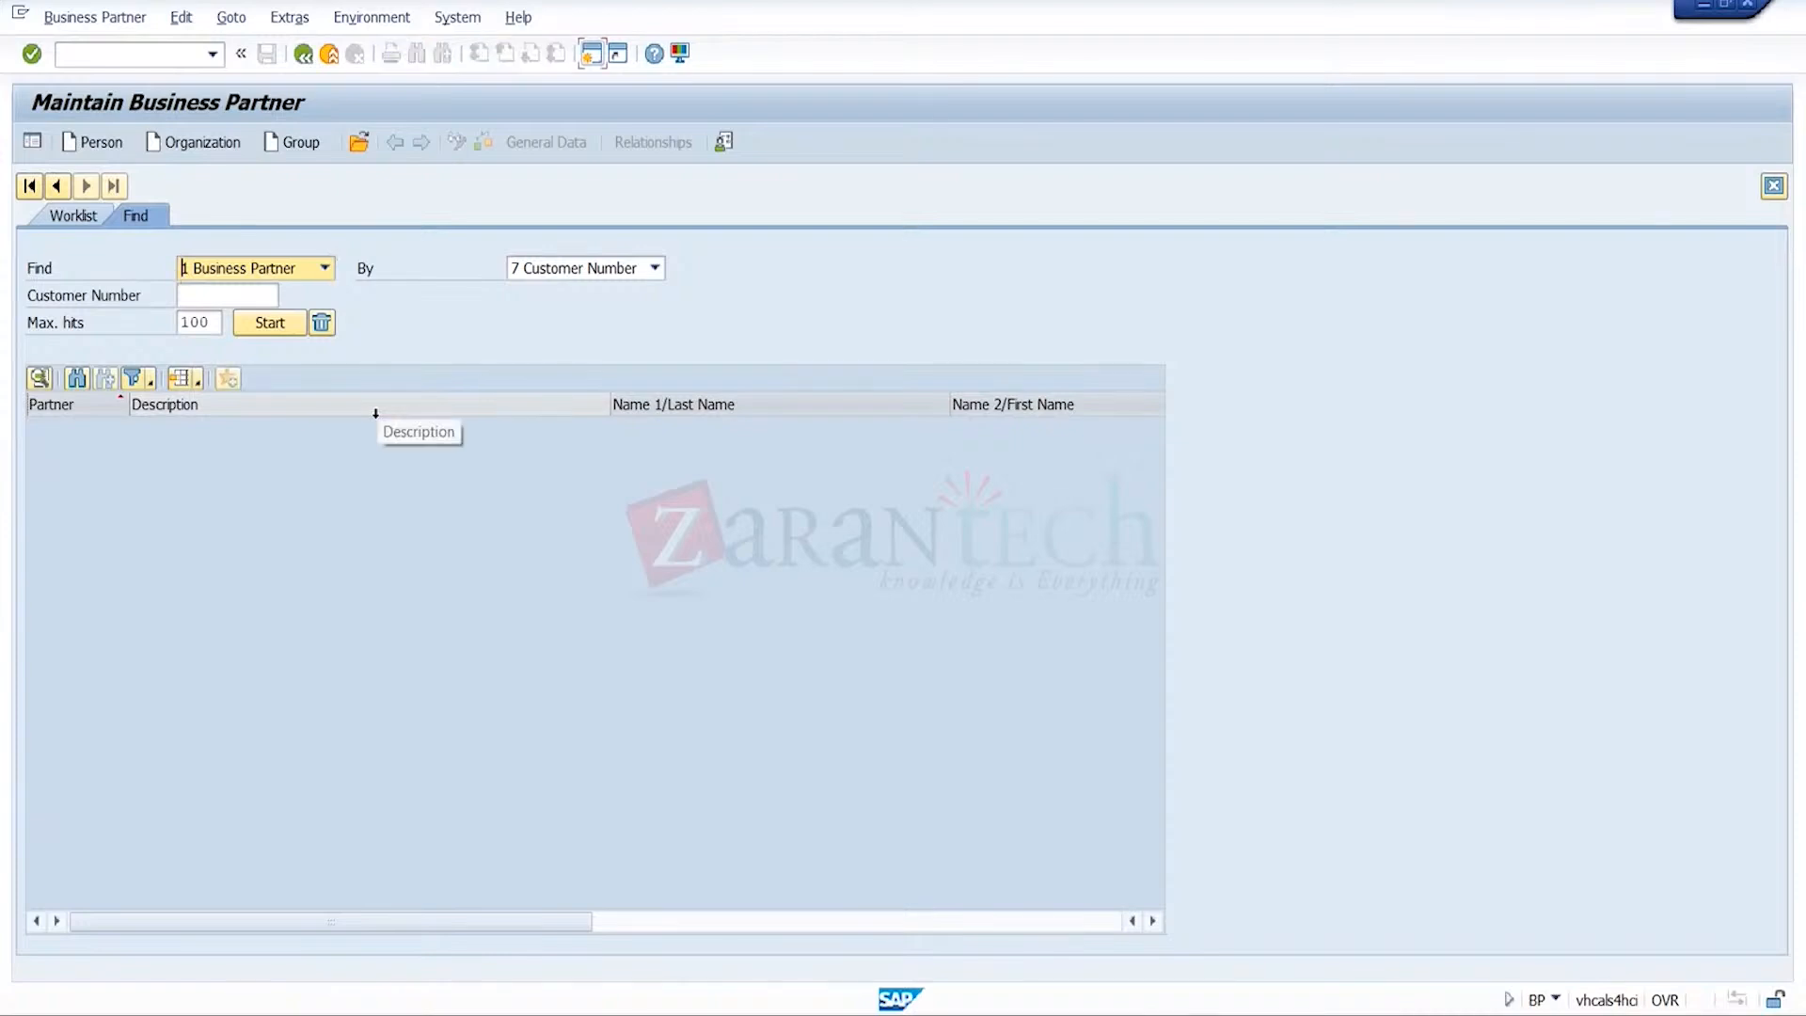
{"action": "left_click", "coordinate": [277, 297]}
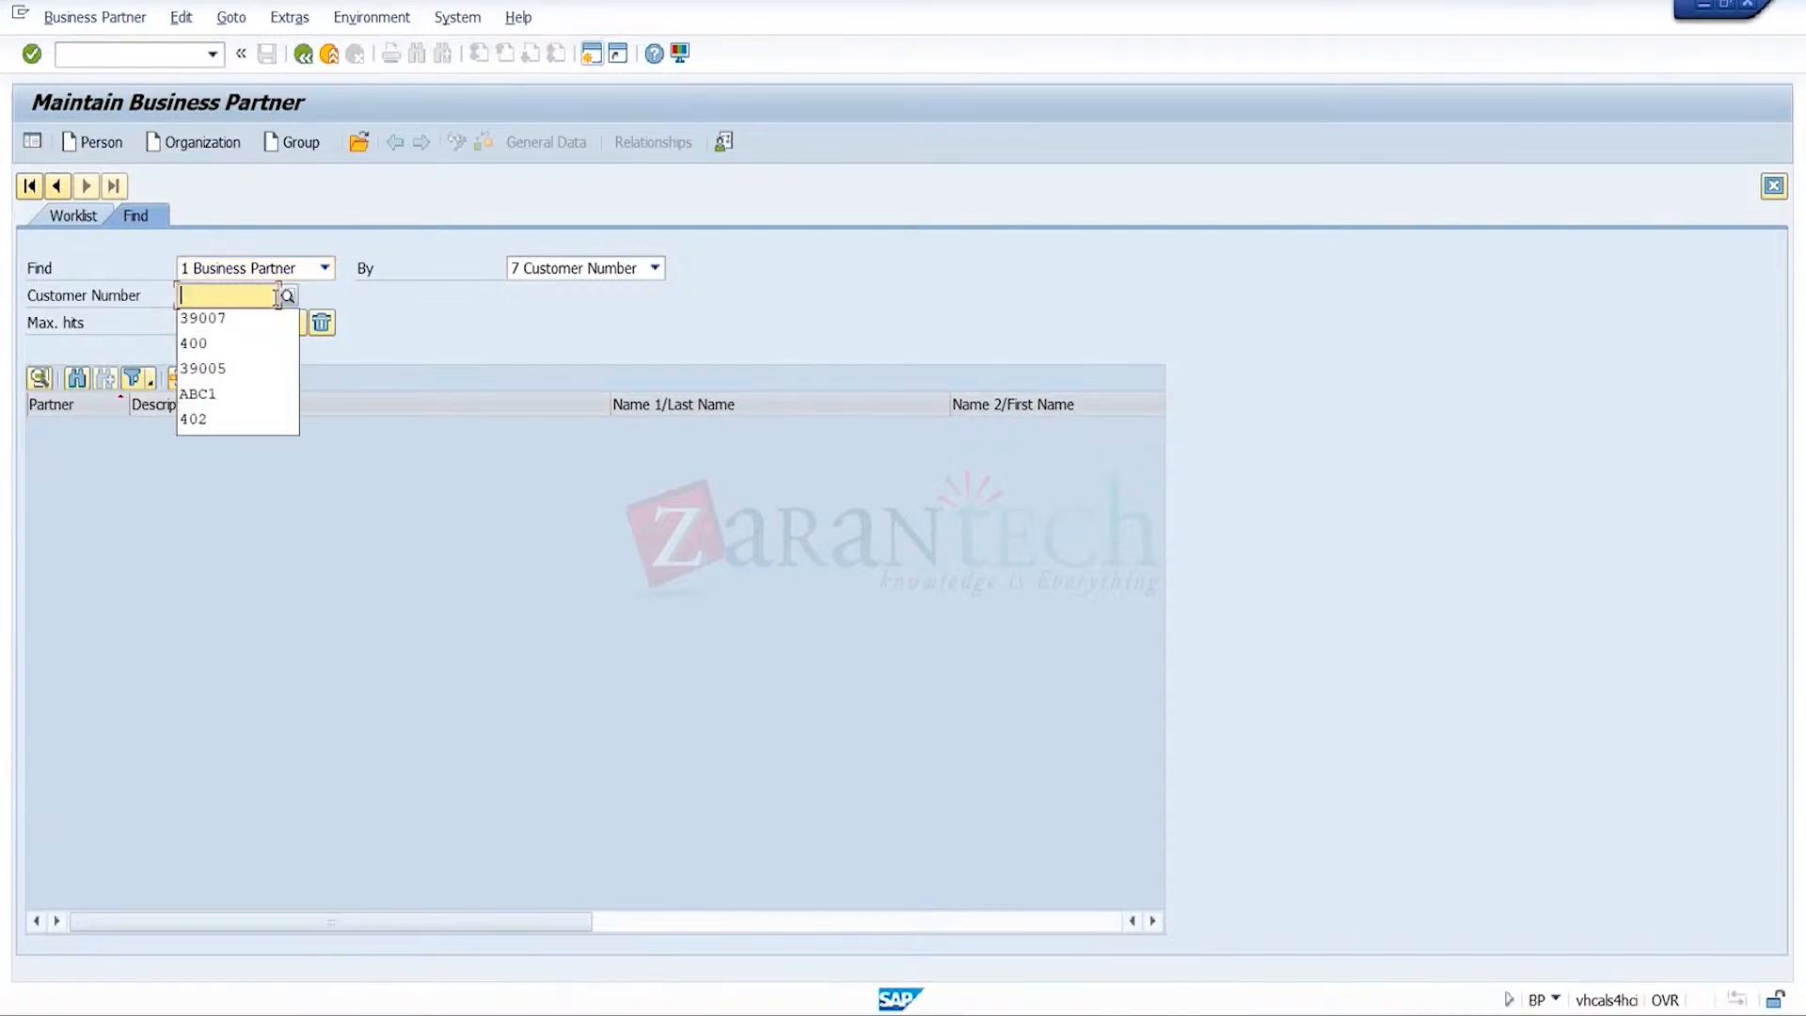
{"action": "left_click", "coordinate": [224, 341]}
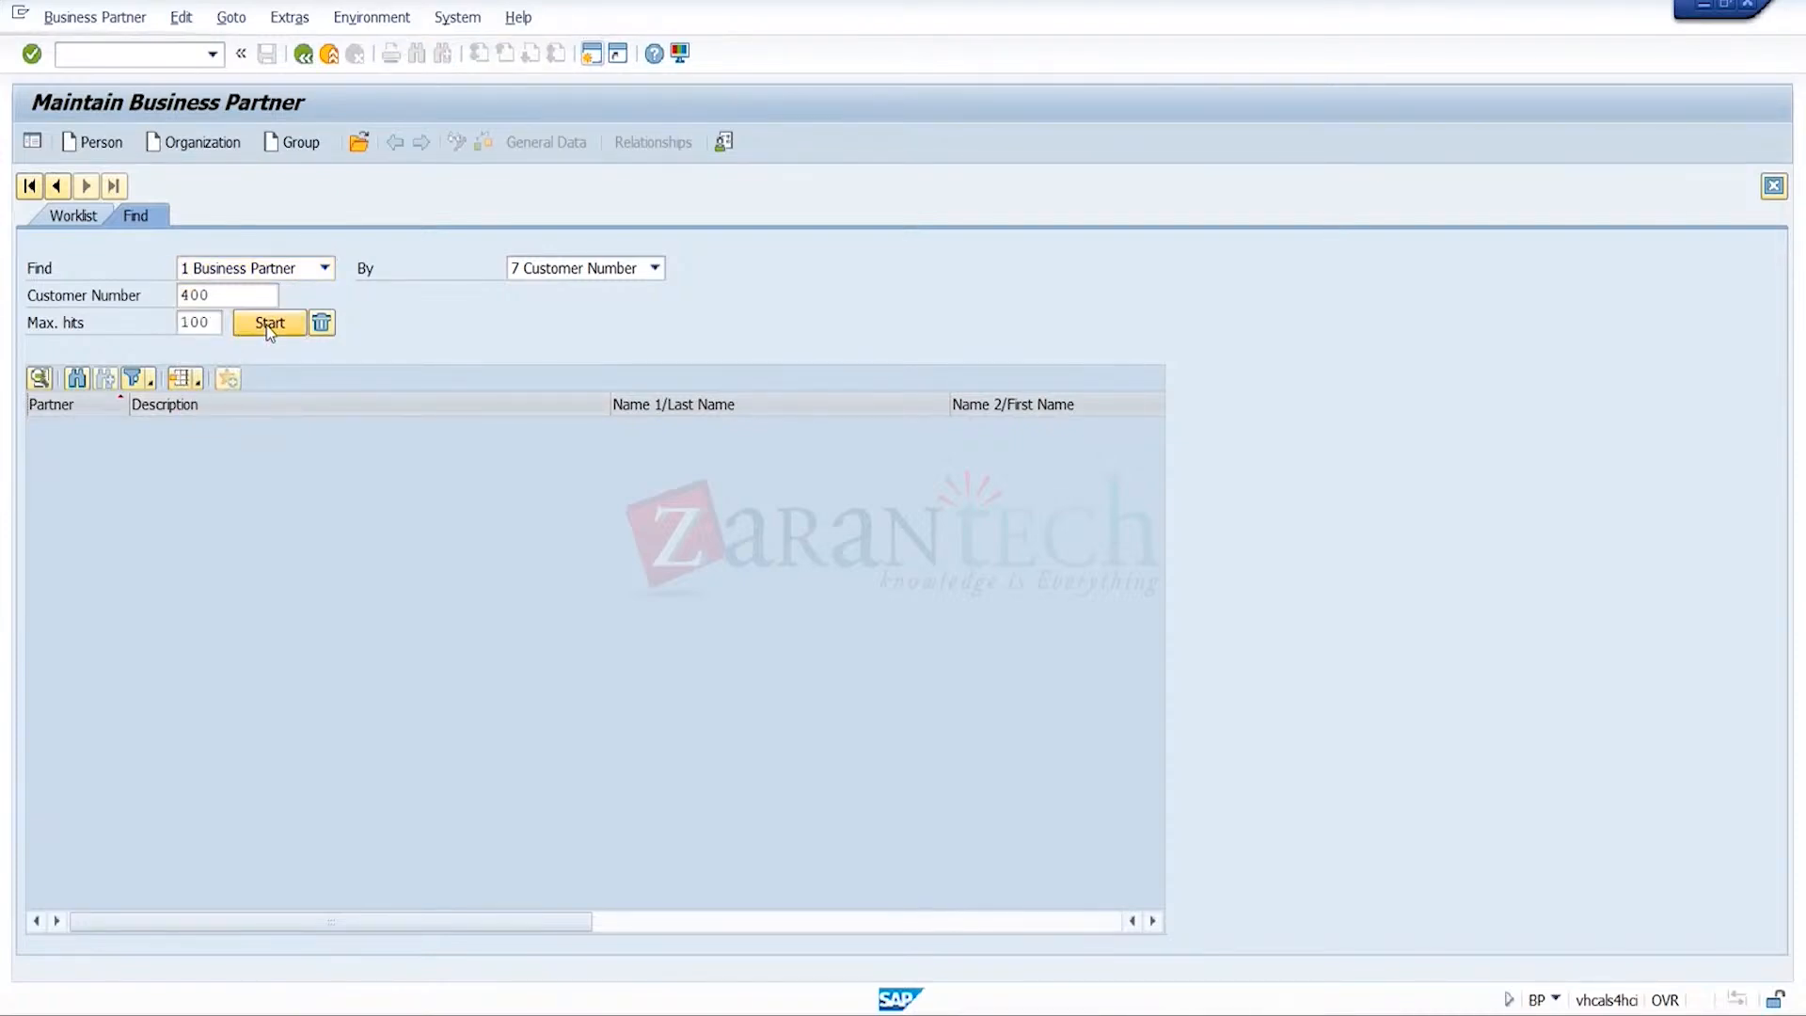
{"action": "left_click", "coordinate": [269, 323]}
{"action": "double_click", "coordinate": [330, 427]}
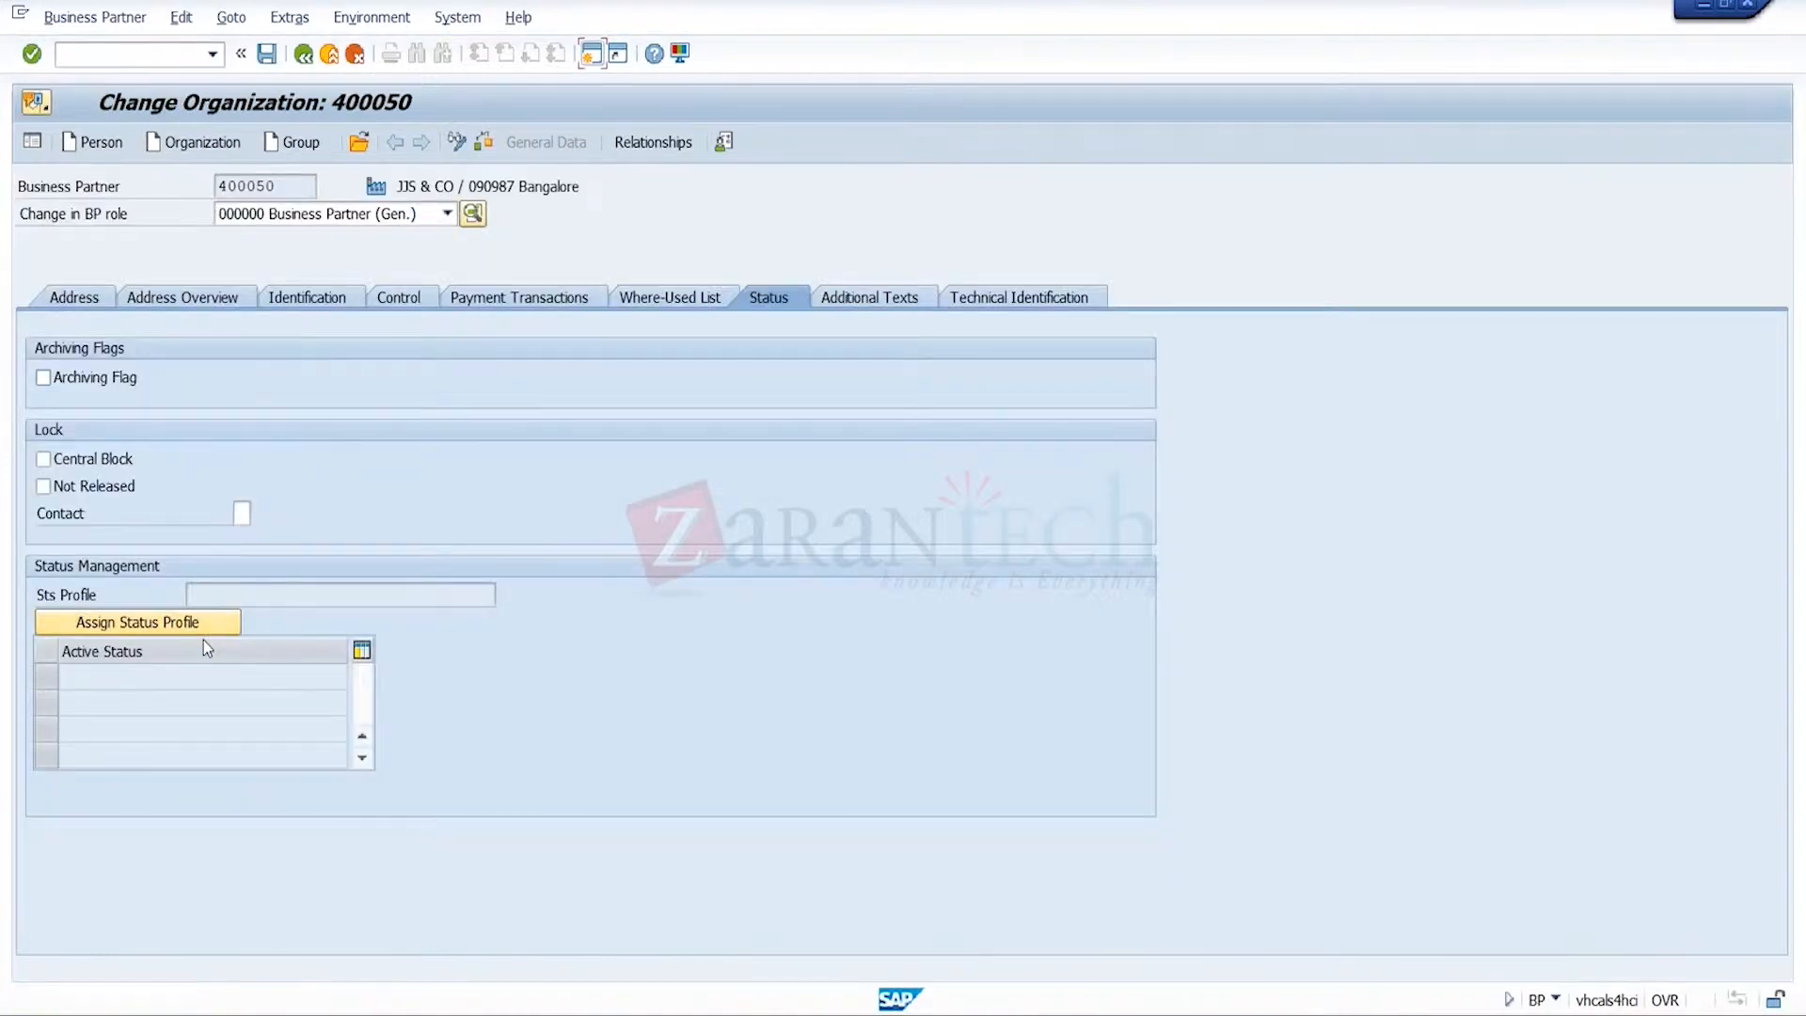
- Assign the Supply Relationship QMT status profile to the JJS & CO organization without selecting a user status
{"action": "left_click", "coordinate": [203, 619]}
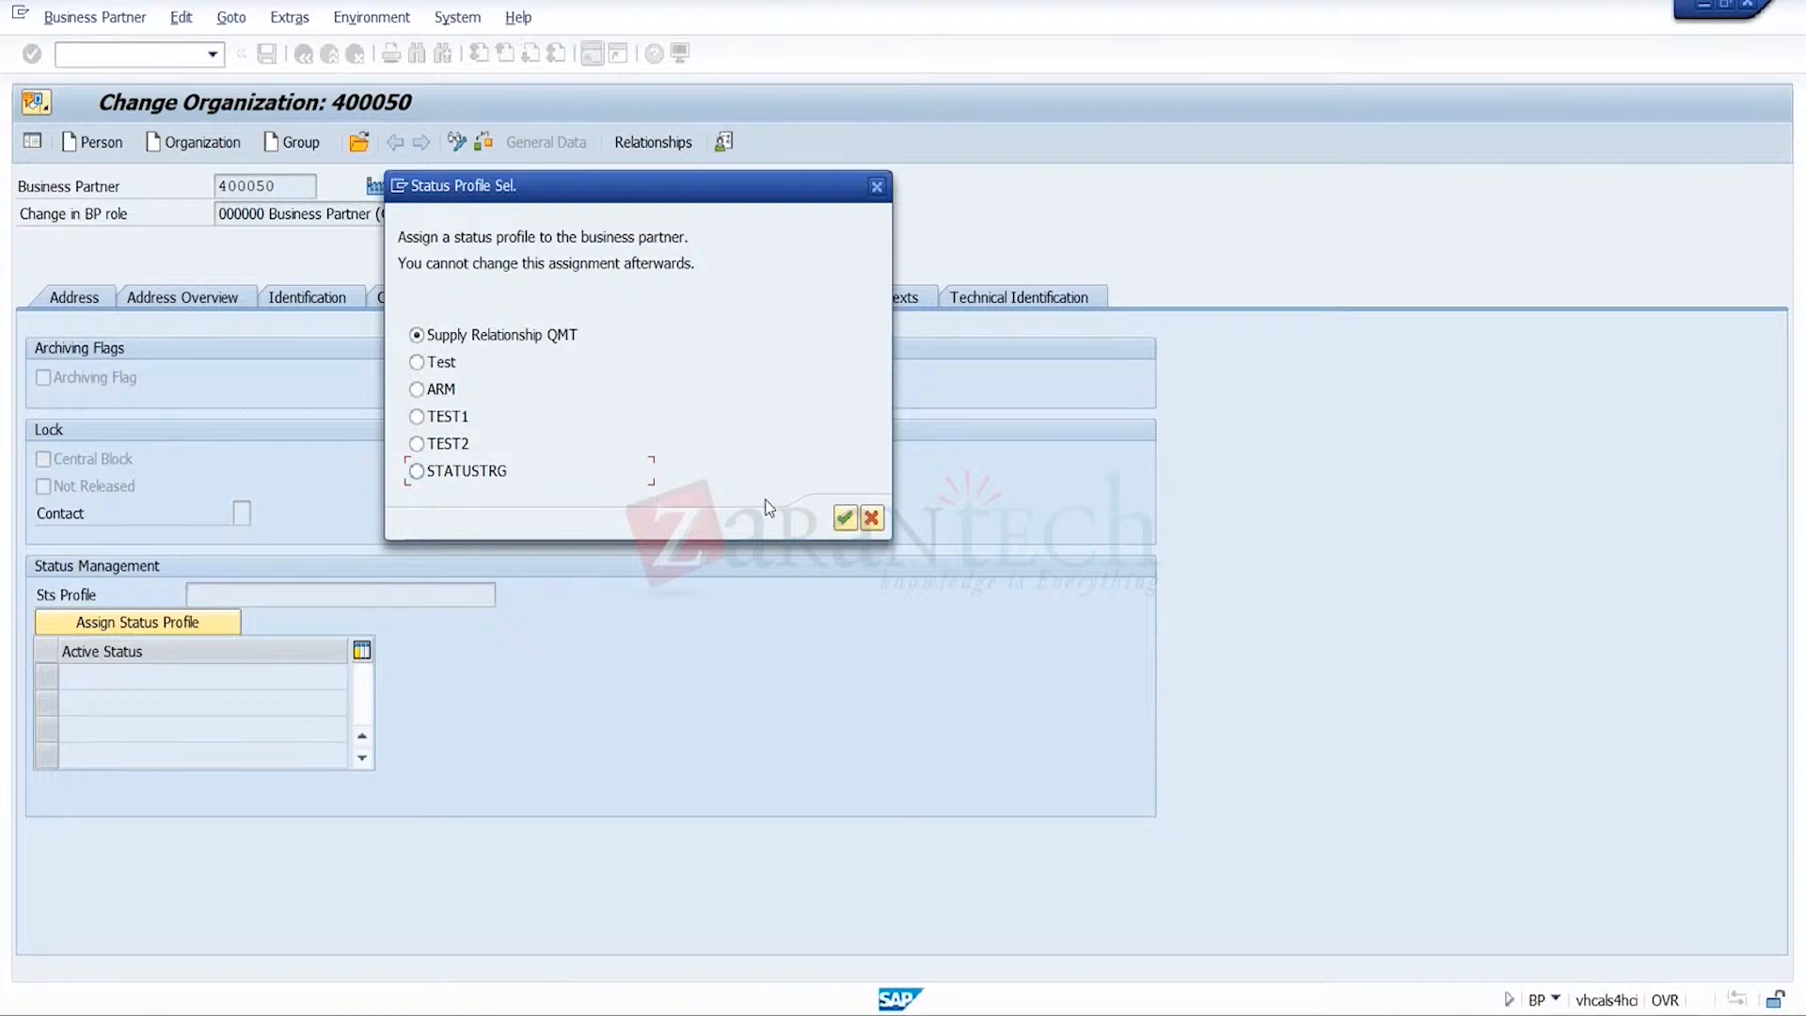
{"action": "left_click", "coordinate": [844, 516]}
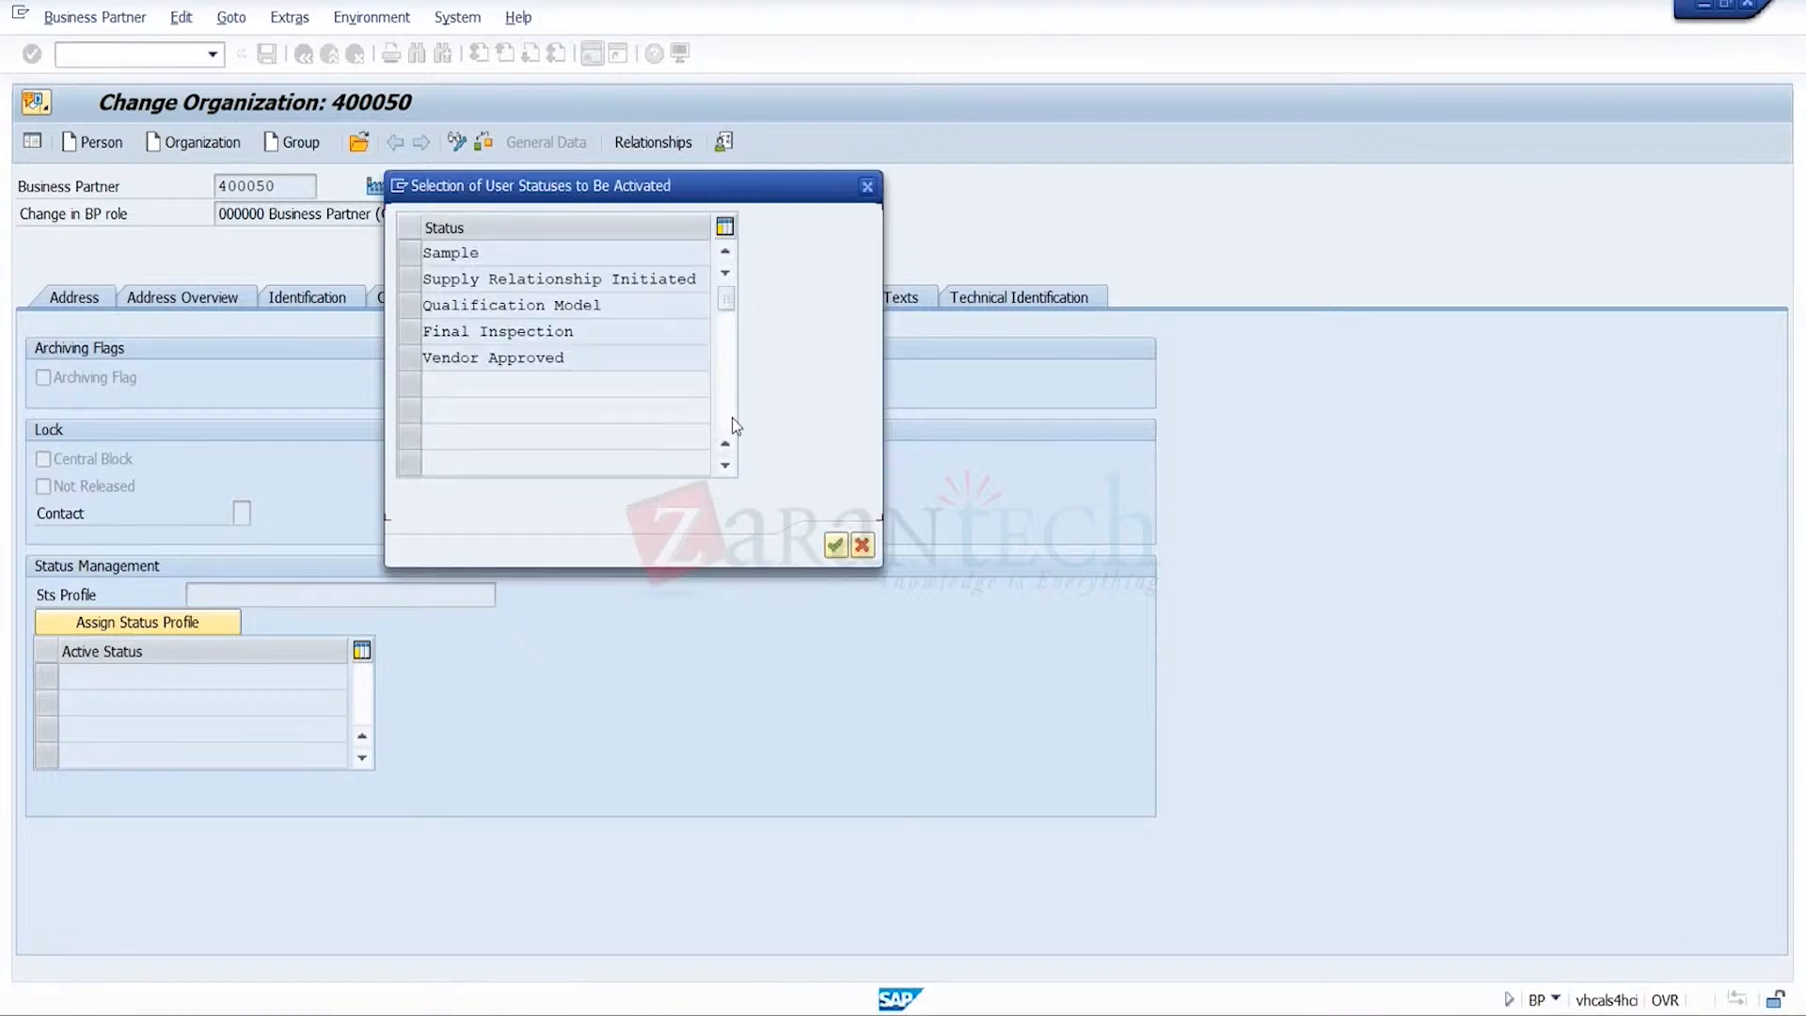
{"action": "left_click", "coordinate": [836, 547]}
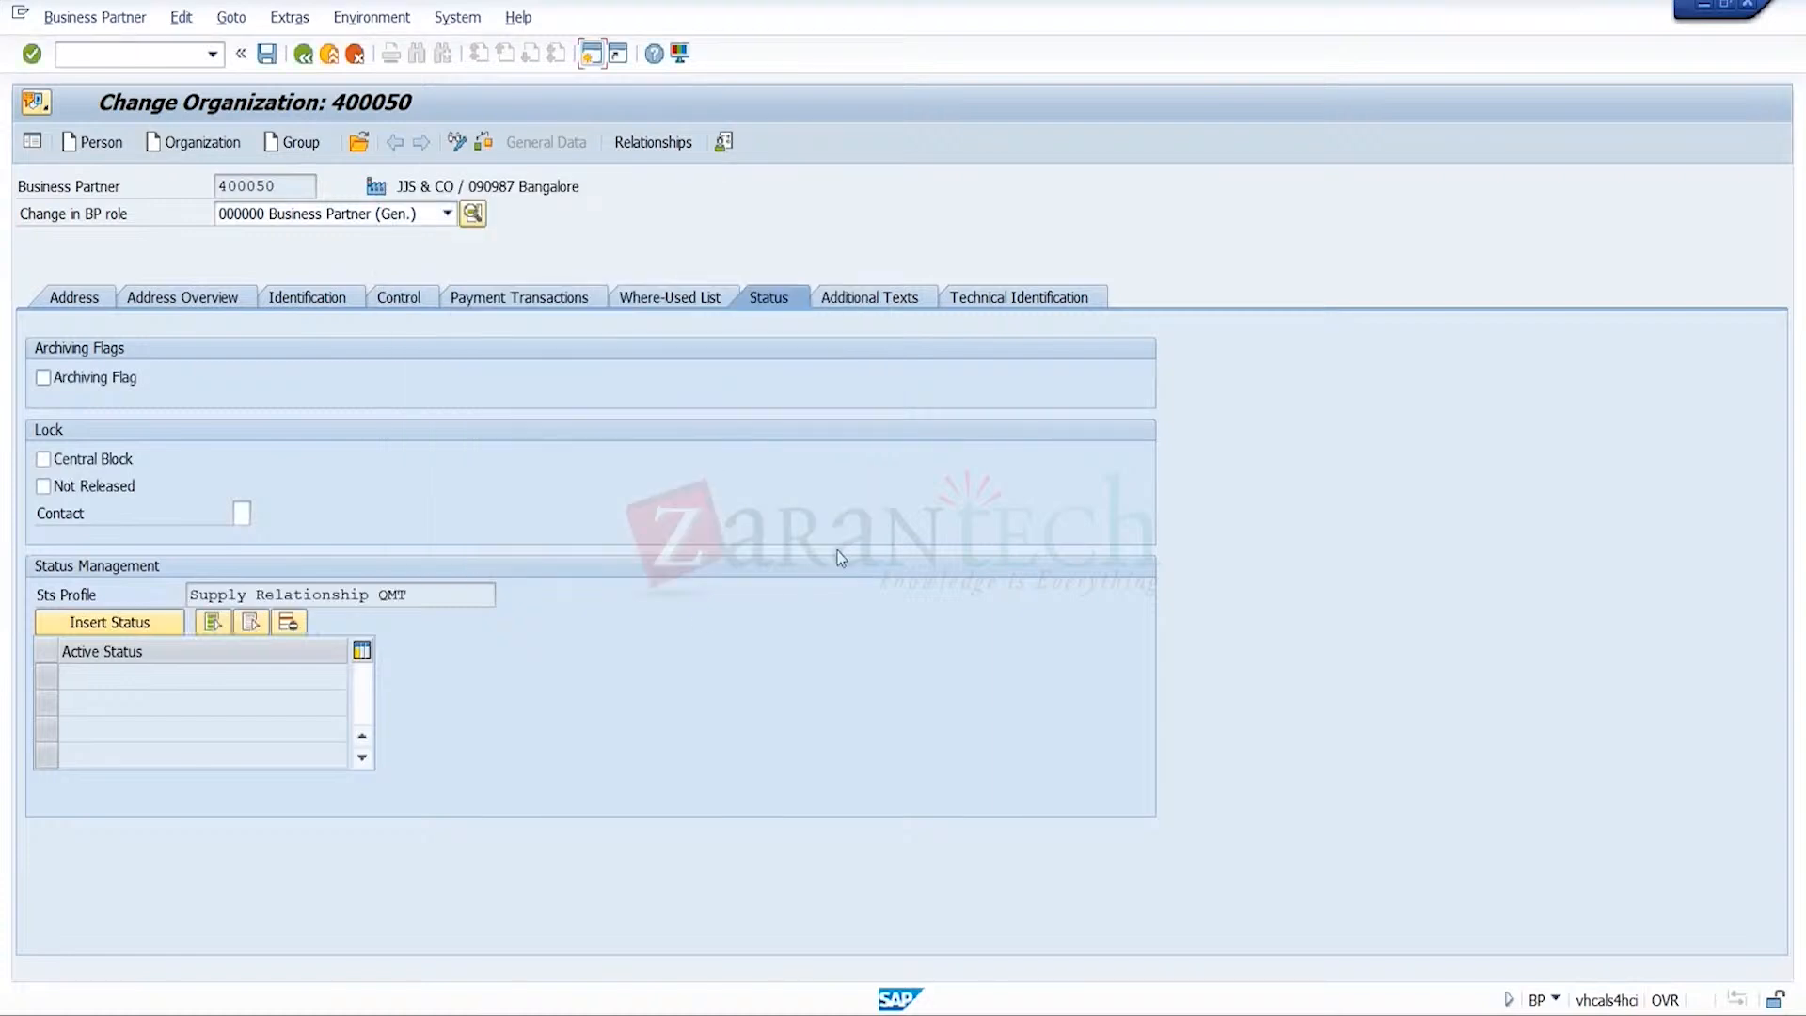
- Look through the overview of status profiles and reopen the user statuses of profile STATUSTRG
{"action": "mouse_move", "coordinate": [1233, 1011]}
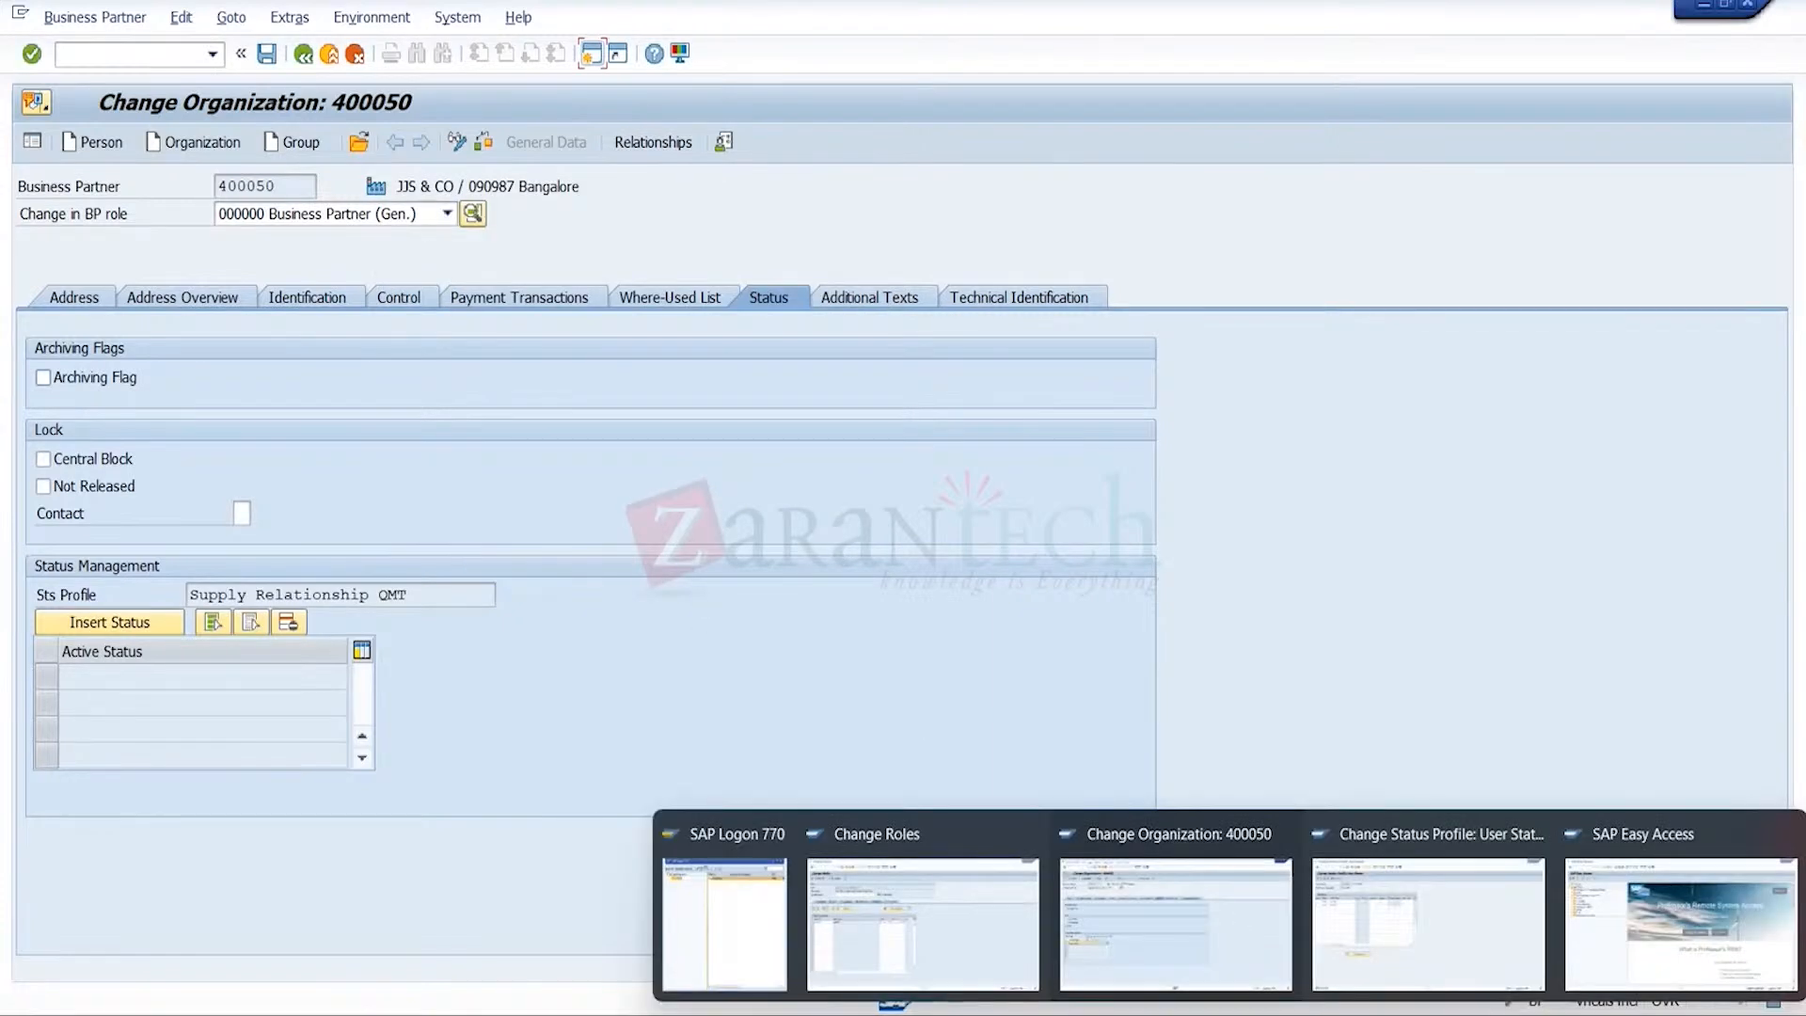
{"action": "left_click", "coordinate": [1403, 951]}
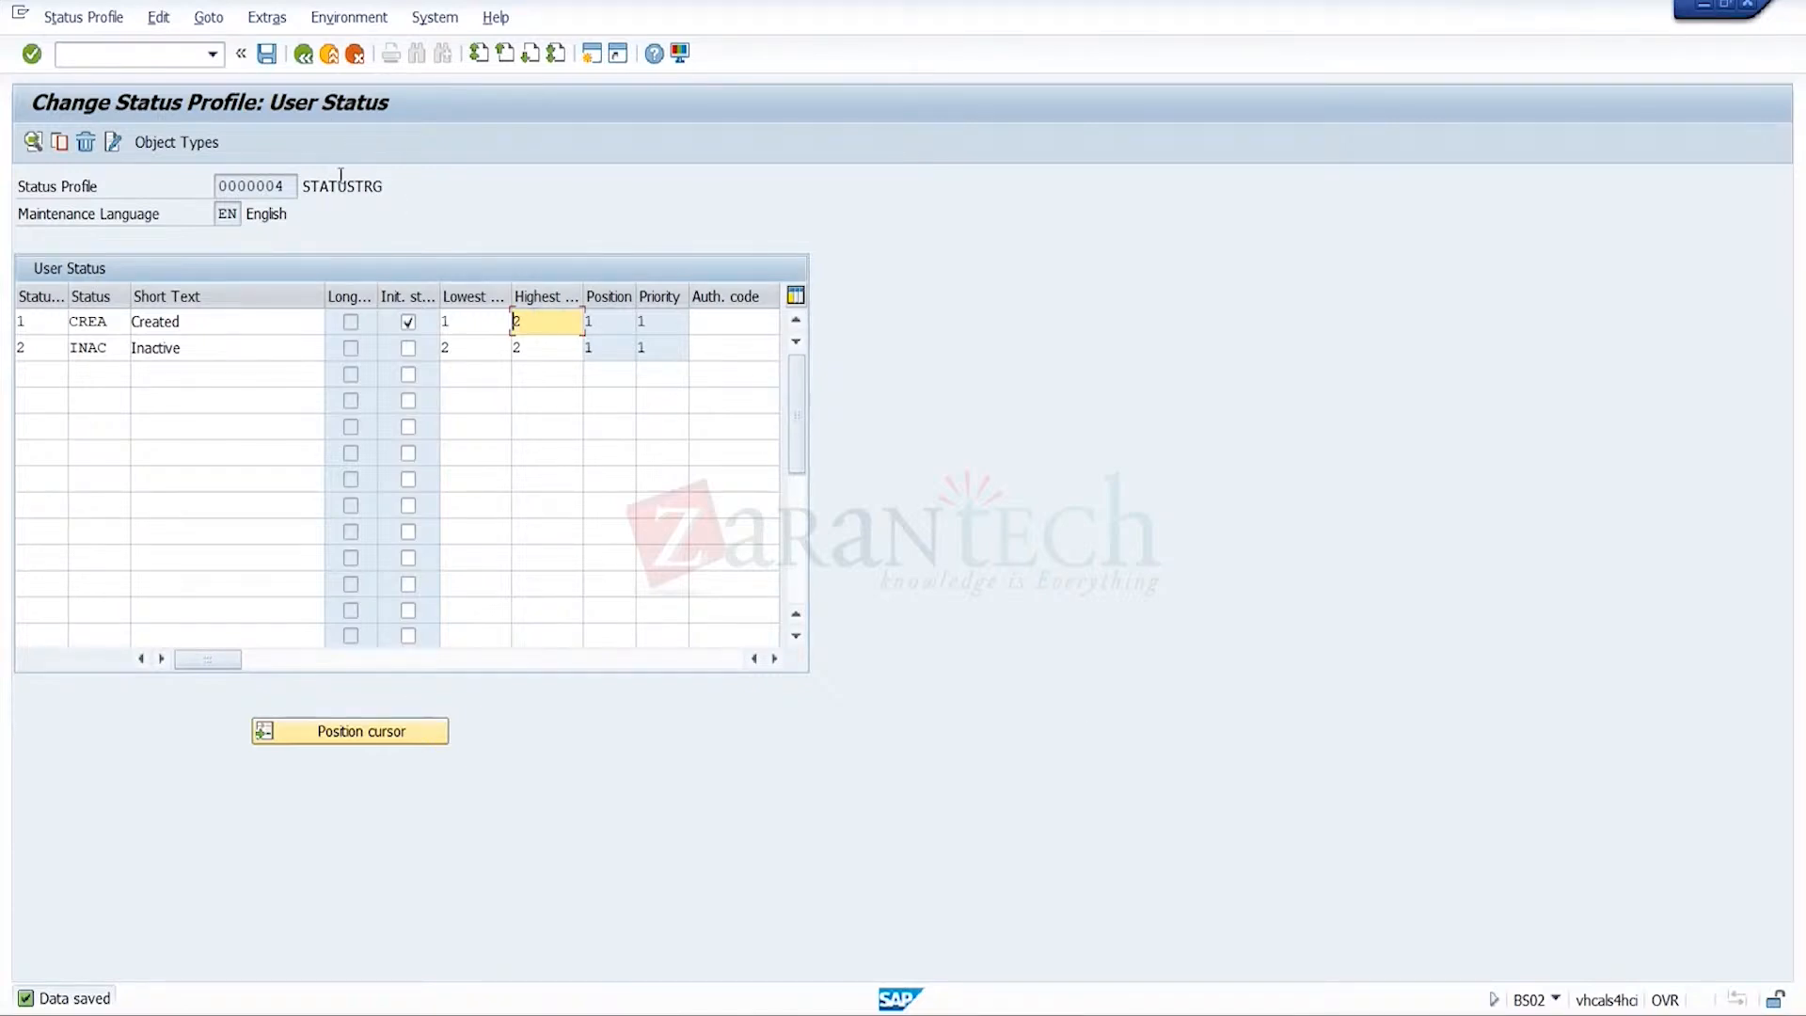
{"action": "left_click", "coordinate": [303, 53]}
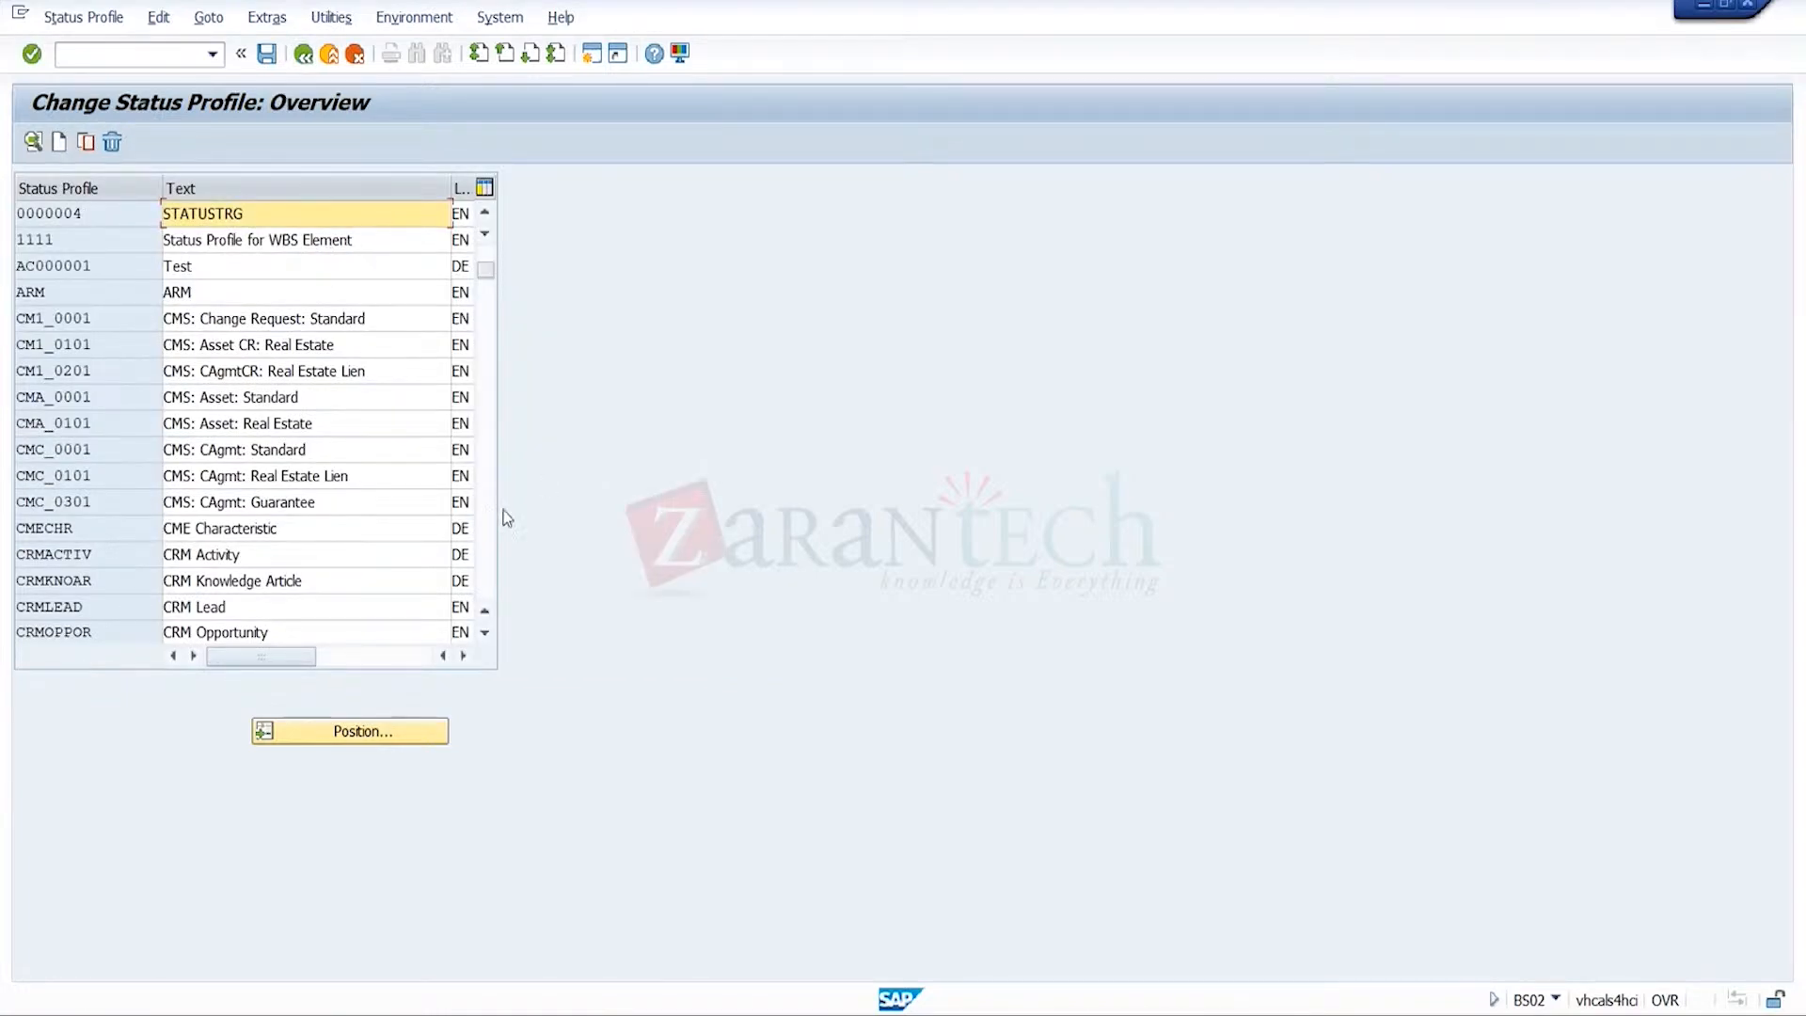
{"action": "left_click", "coordinate": [488, 534]}
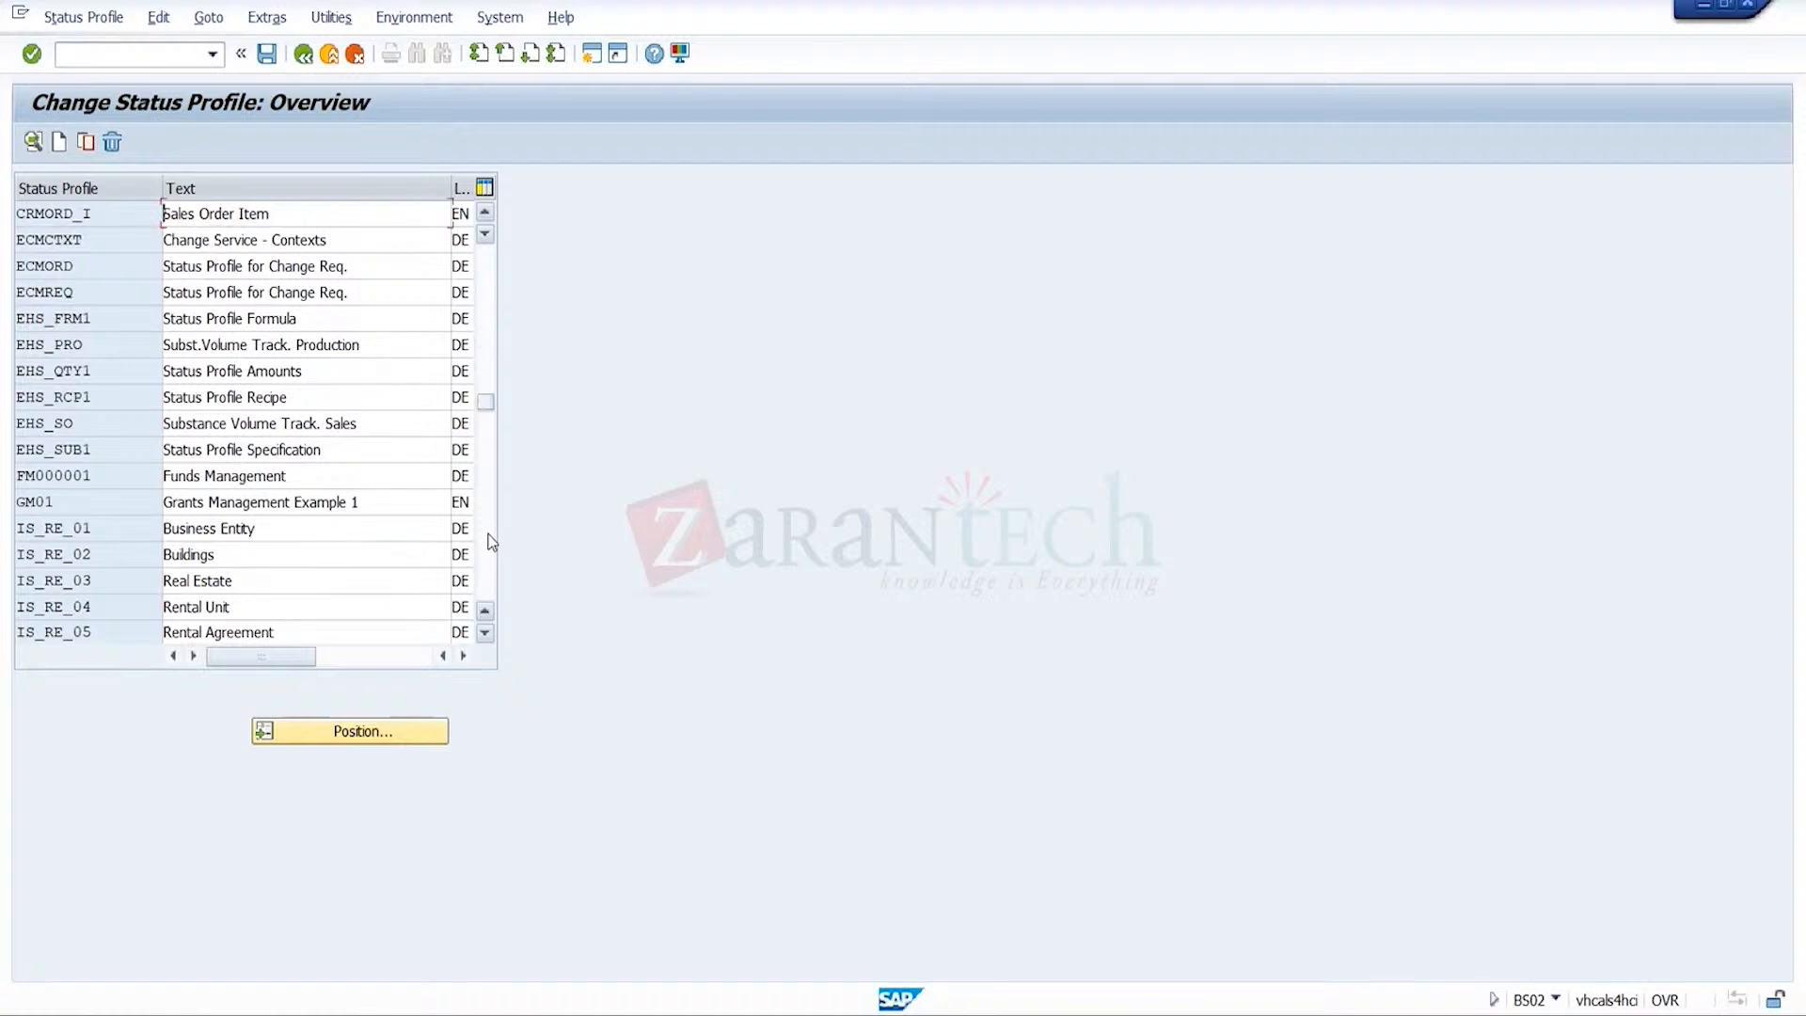
{"action": "left_click", "coordinate": [489, 540]}
{"action": "left_click_drag", "start_coordinate": [486, 400], "coordinate": [486, 228]}
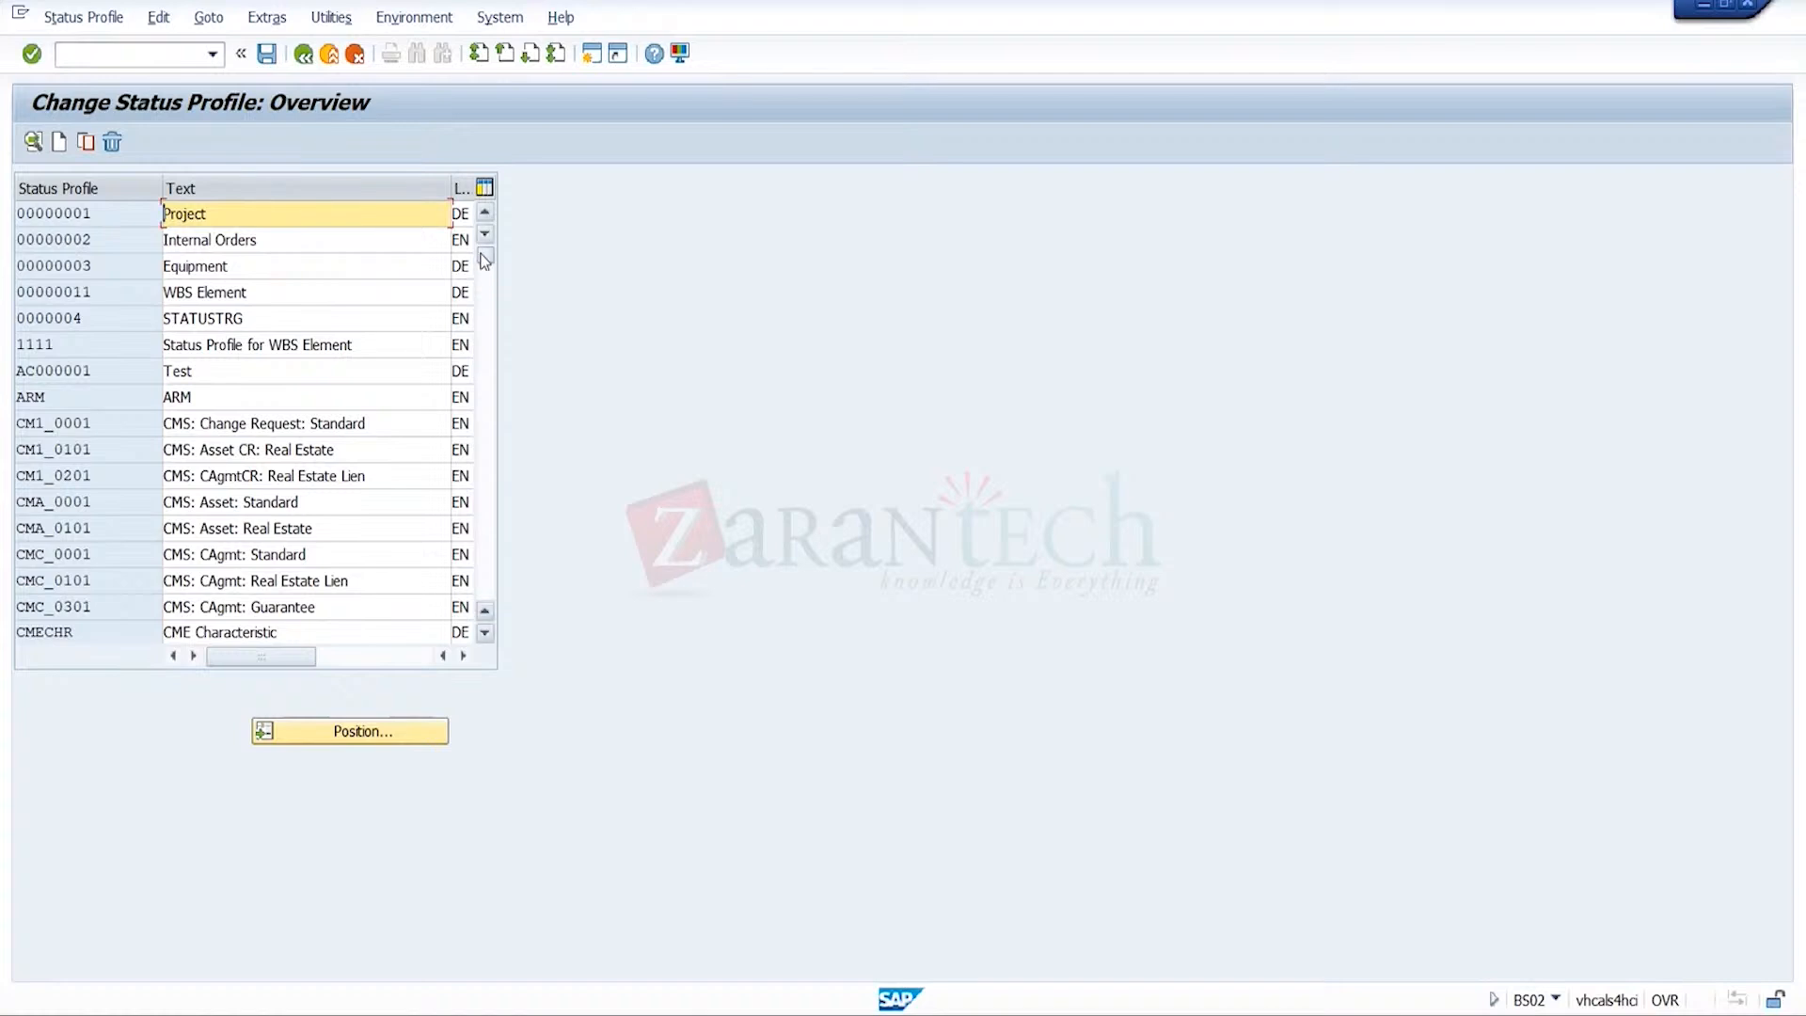
{"action": "double_click", "coordinate": [353, 310]}
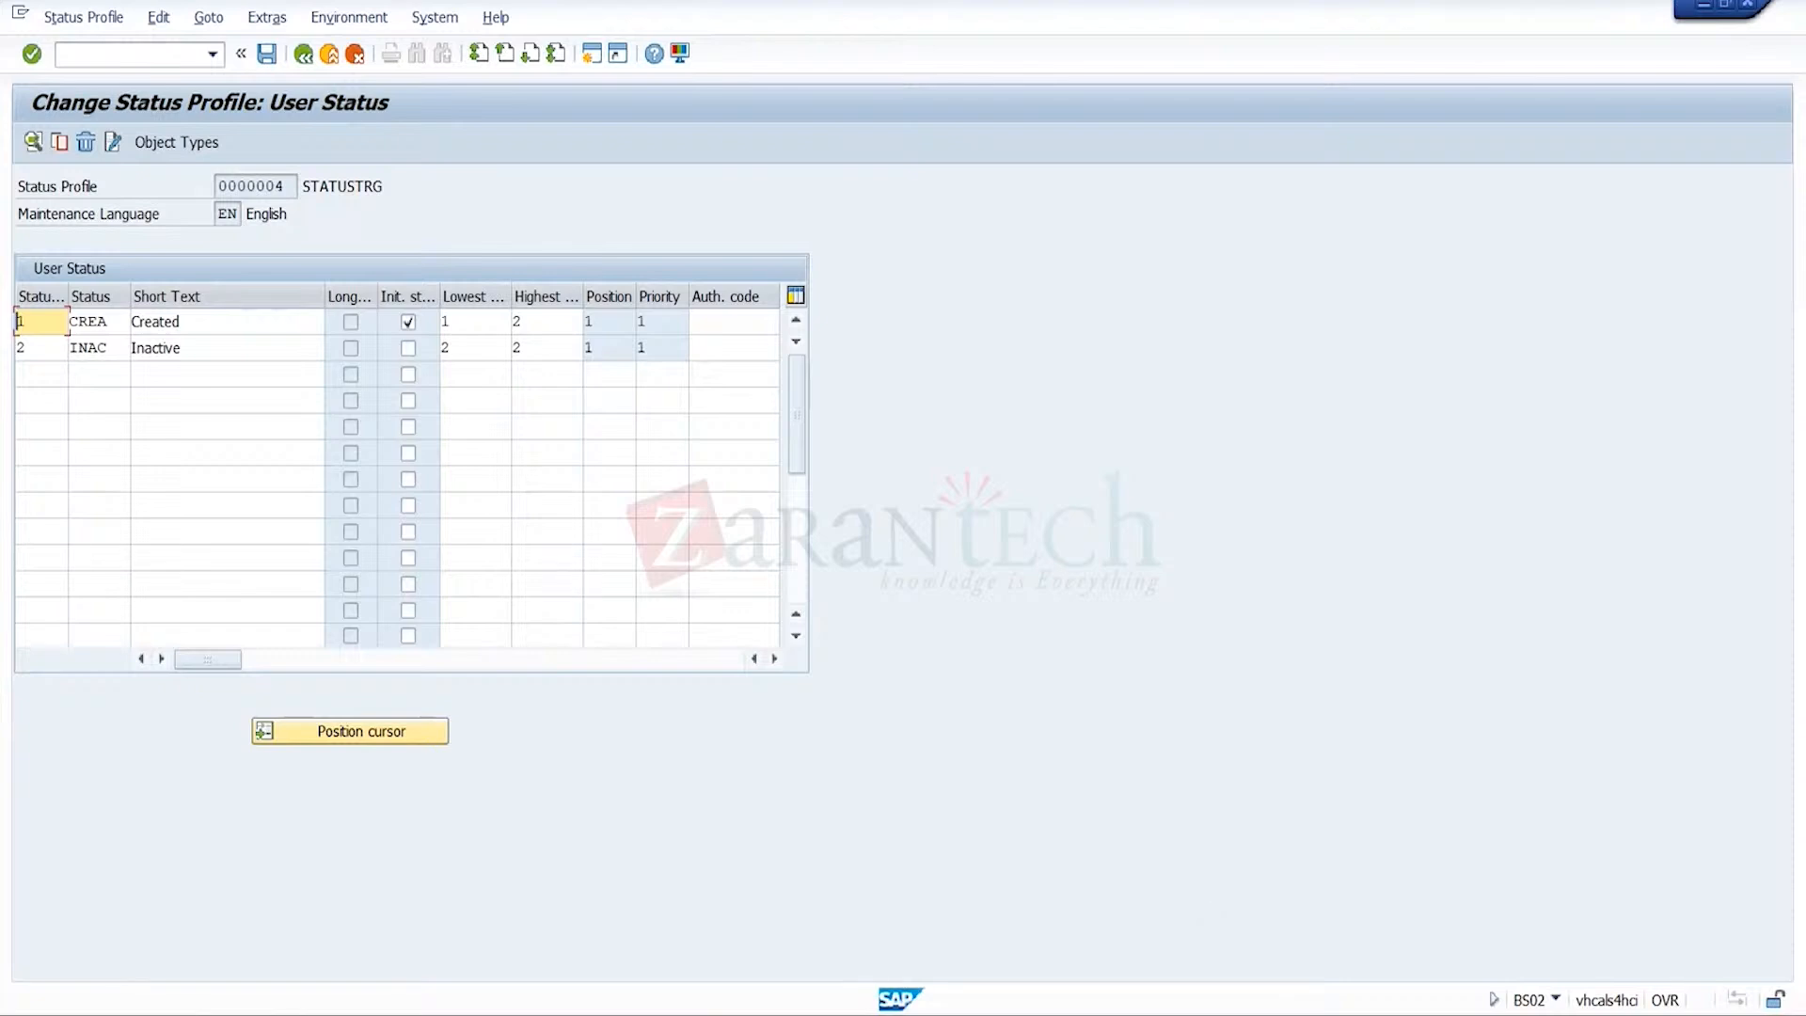
- Return to the JJS & CO organization and exit it, discarding the unsaved status profile assignment
{"action": "mouse_move", "coordinate": [1223, 1008]}
{"action": "left_click", "coordinate": [1230, 985]}
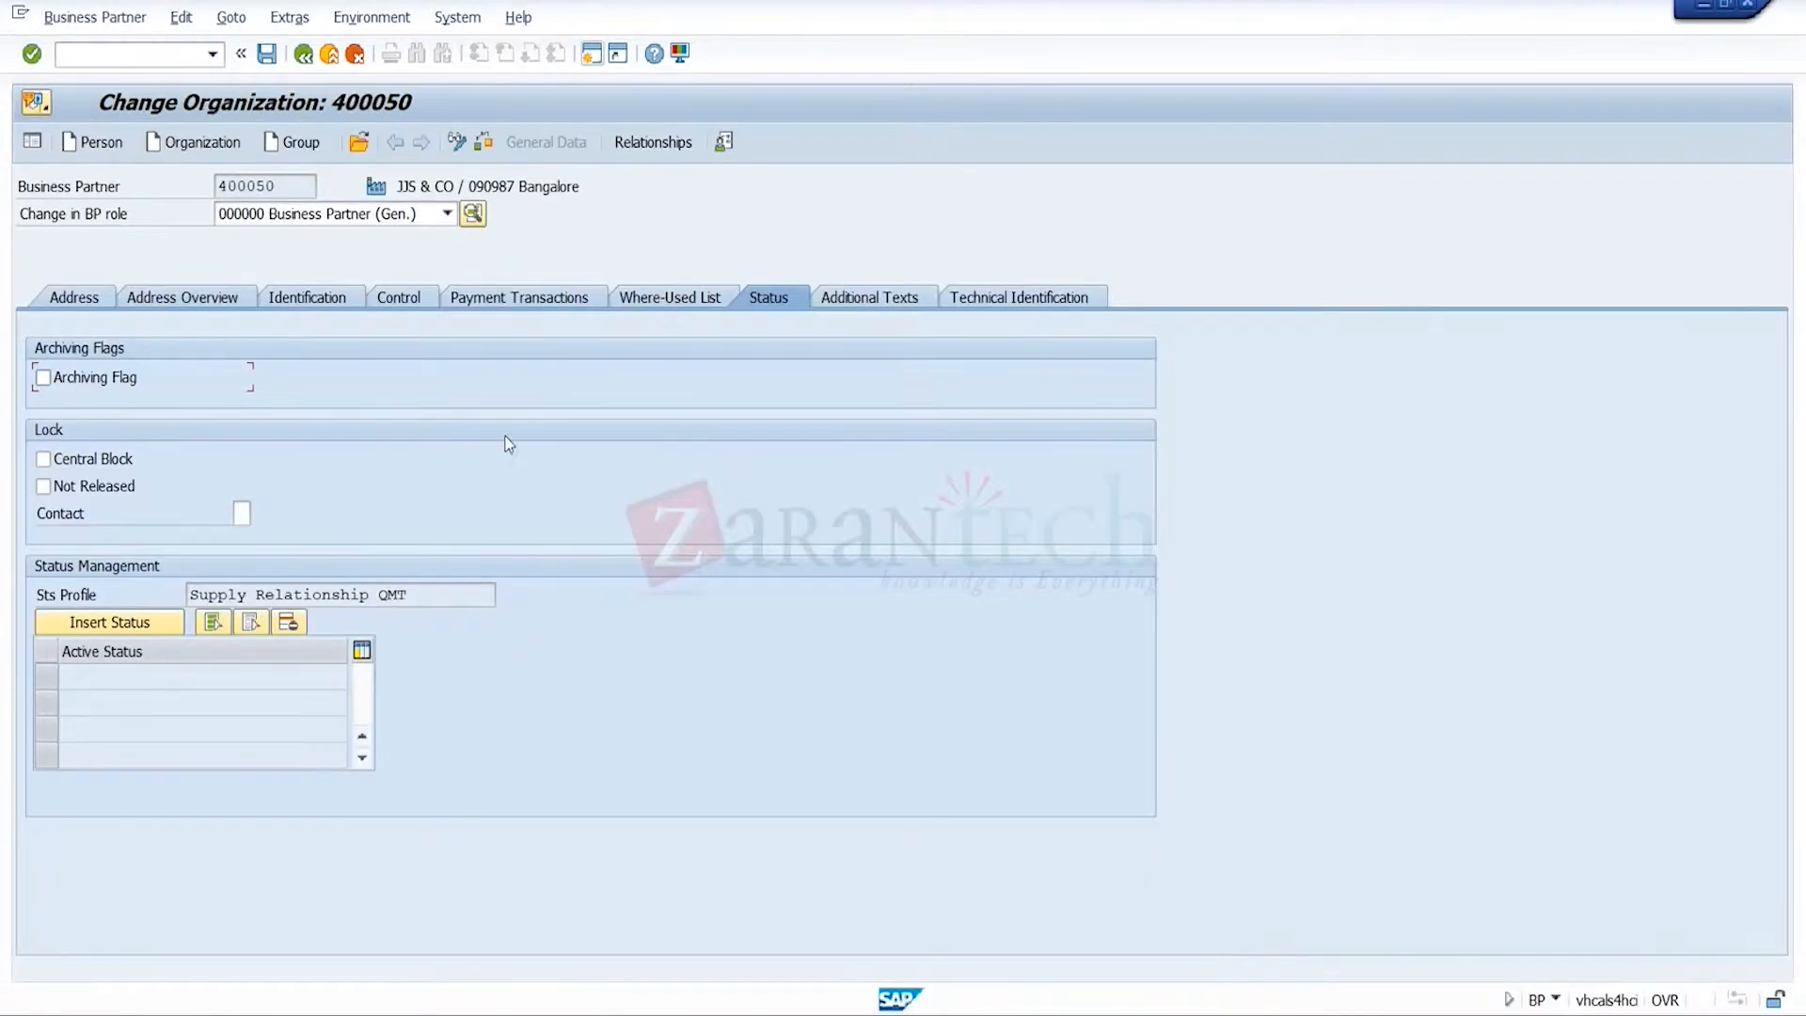
{"action": "left_click", "coordinate": [329, 54]}
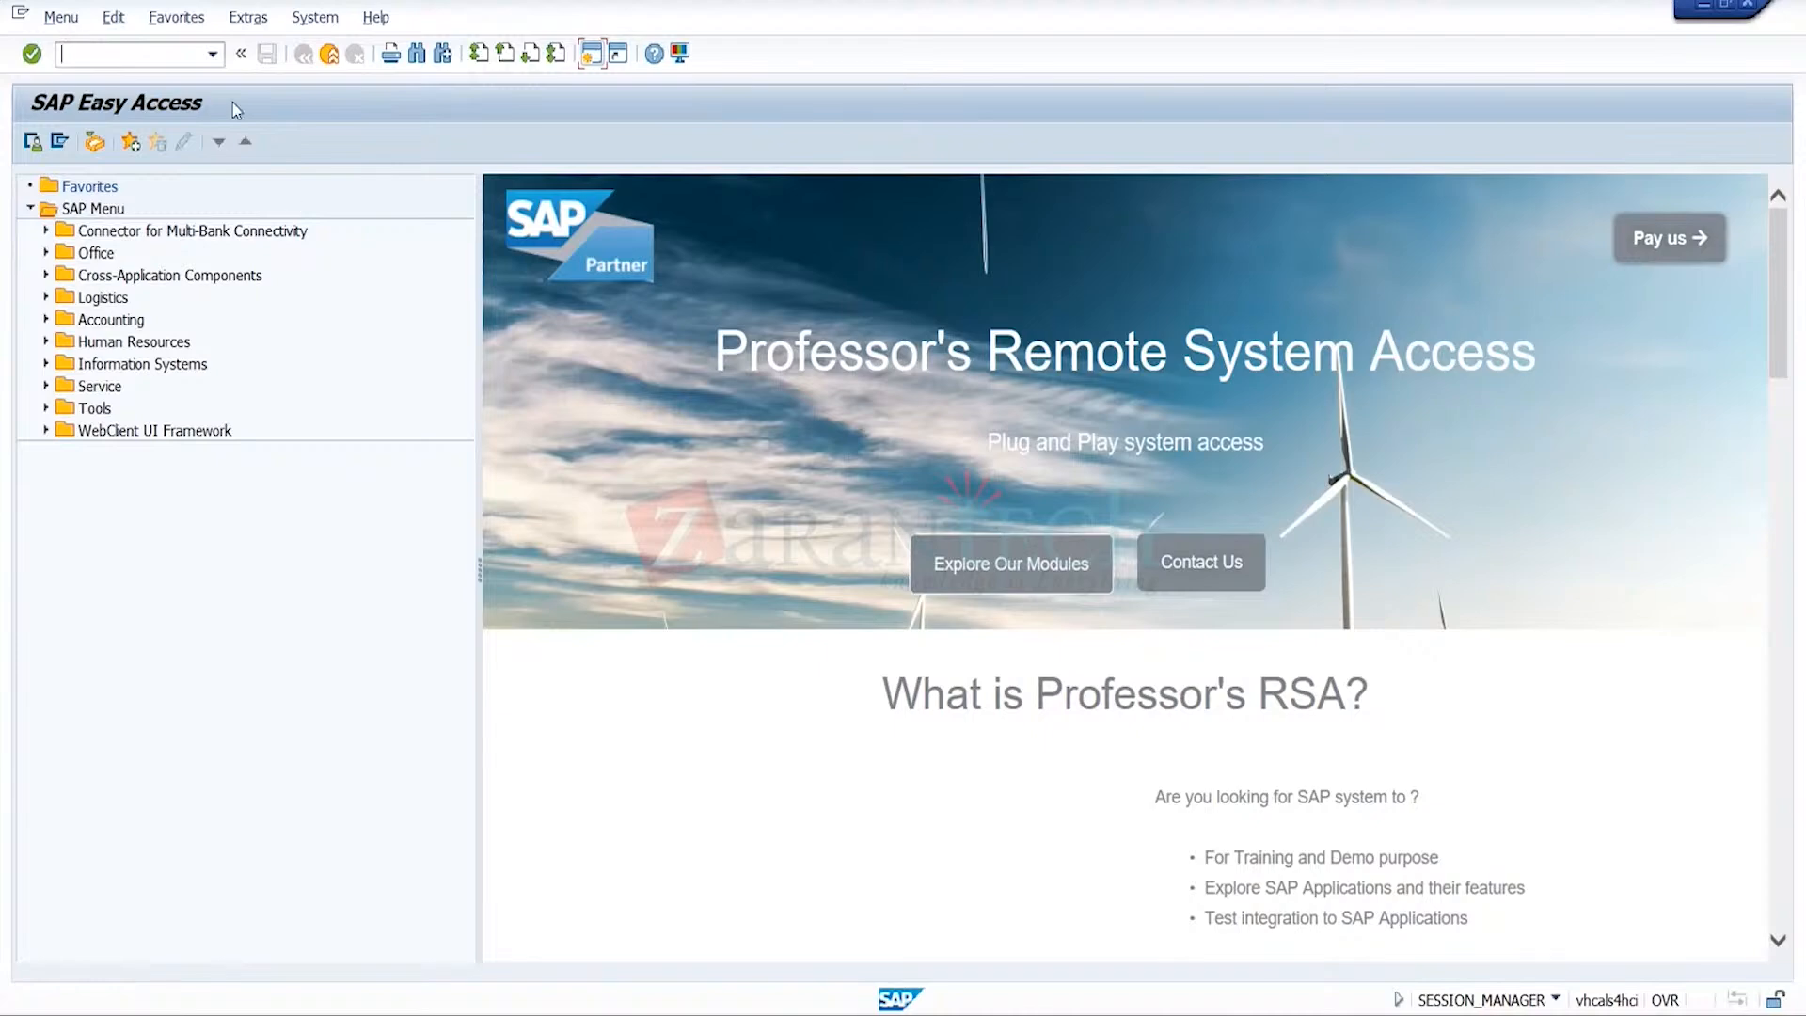
- Start transaction BP, find the RSD organization by its customer number and open it for changing
{"action": "left_click", "coordinate": [212, 54]}
{"action": "left_click", "coordinate": [141, 79]}
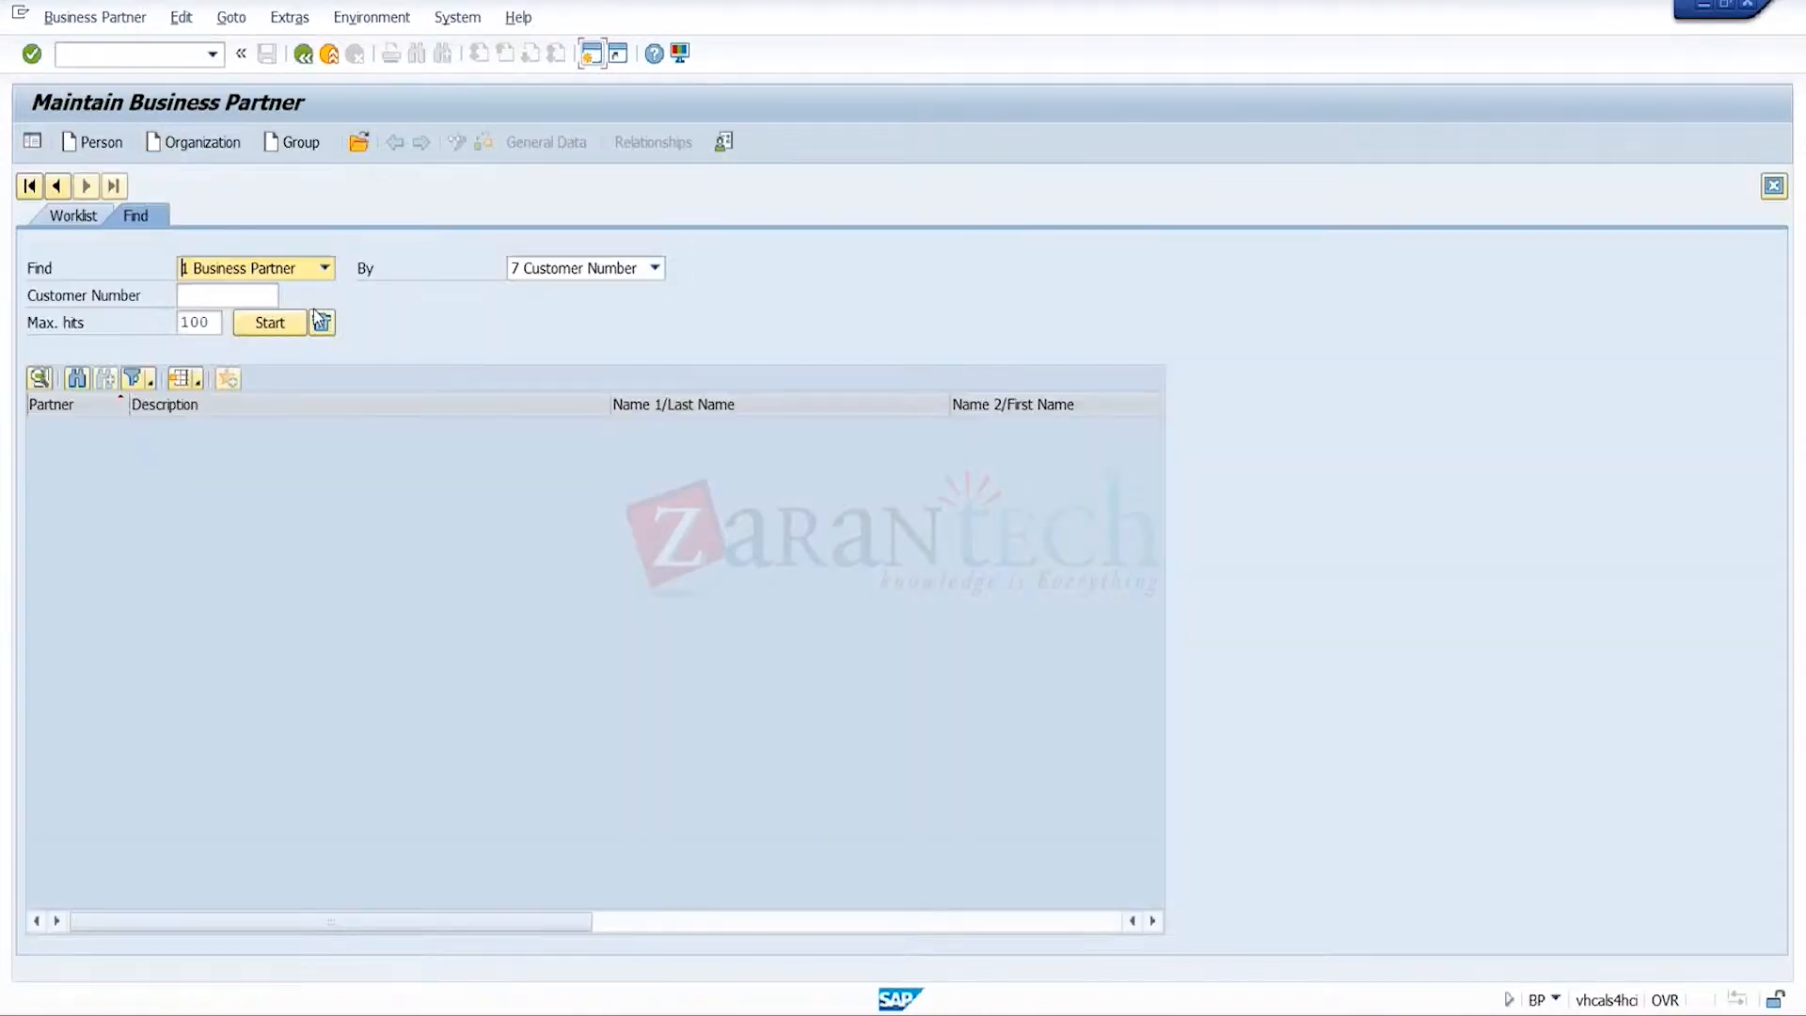
{"action": "left_click", "coordinate": [258, 294]}
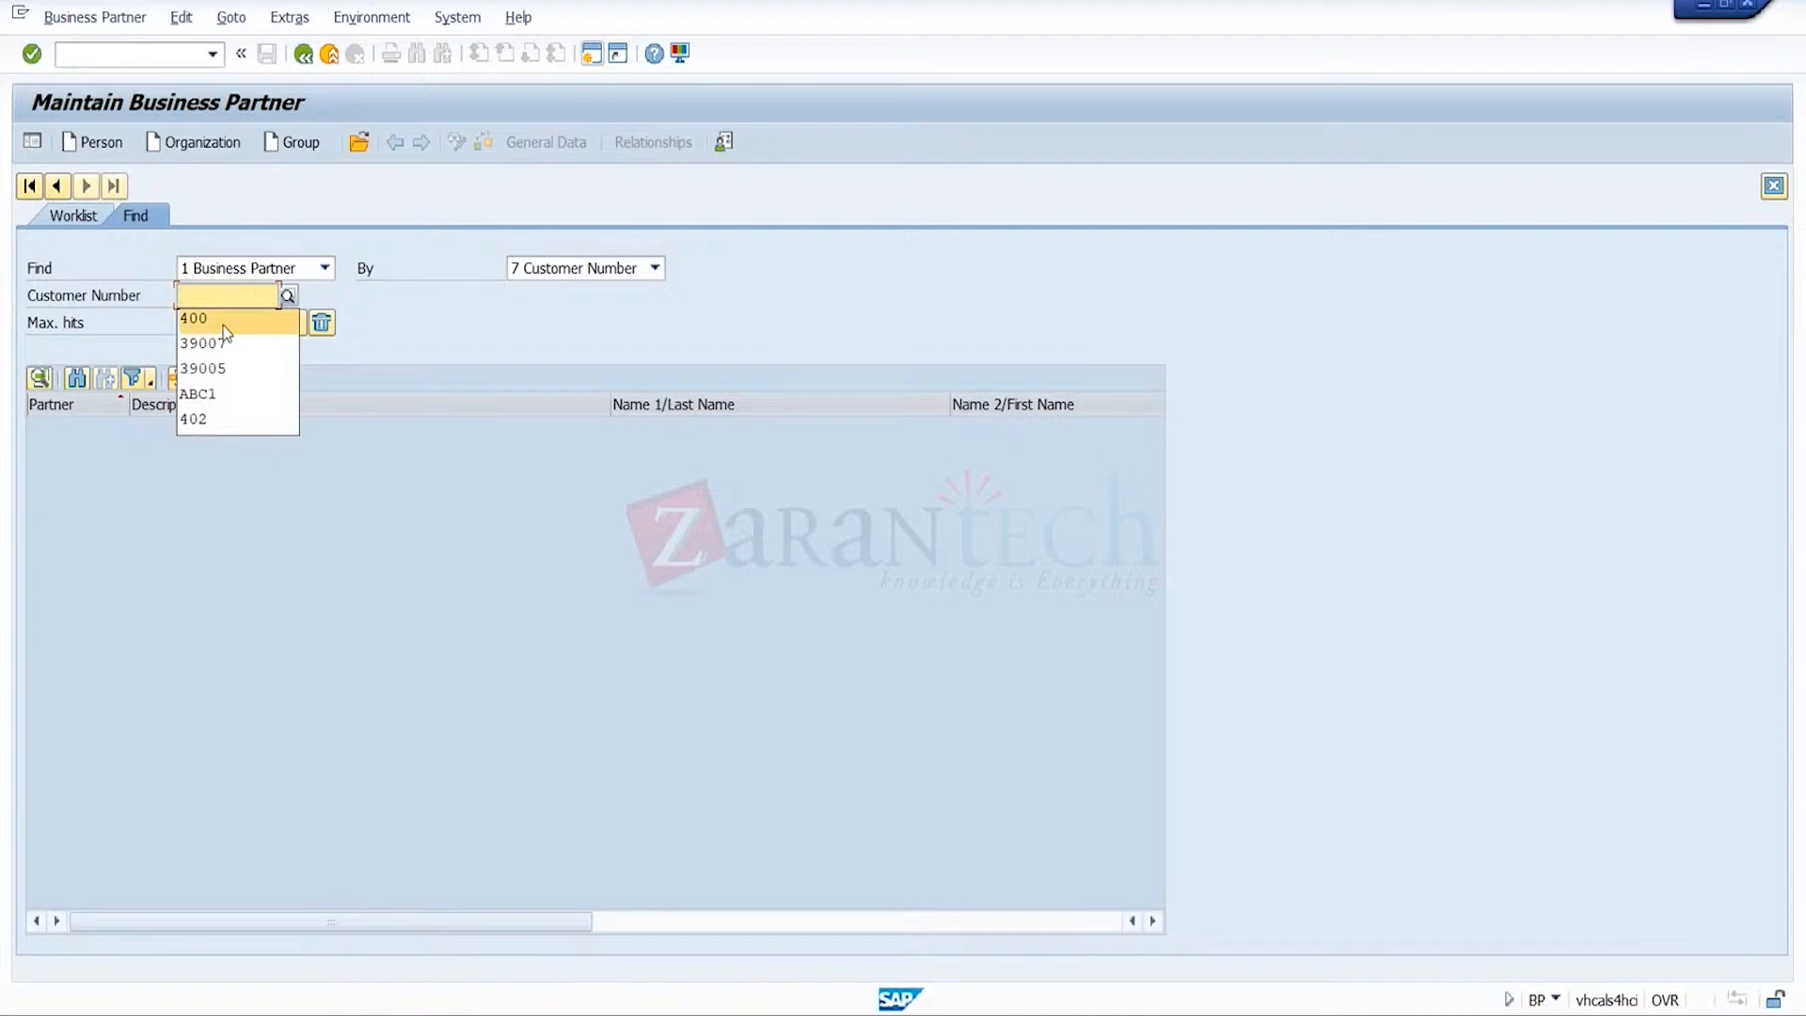
{"action": "key", "text": "Escape"}
{"action": "left_click", "coordinate": [246, 331]}
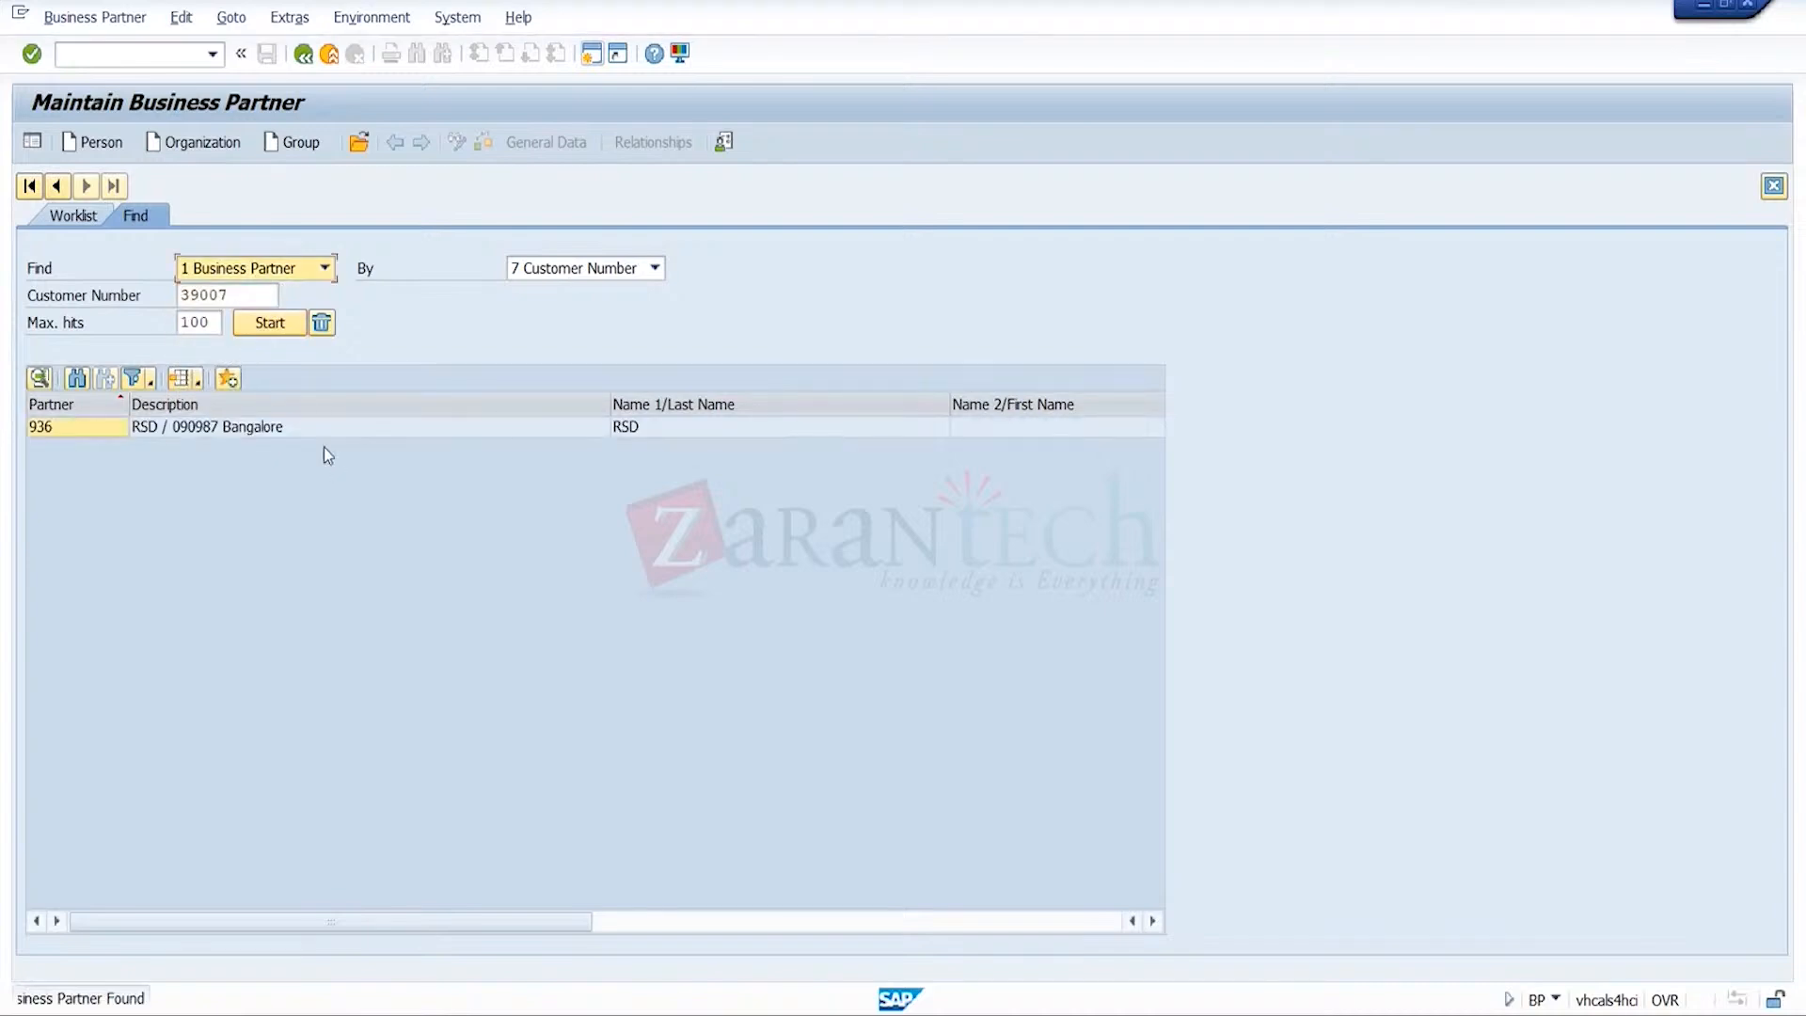
{"action": "left_click", "coordinate": [274, 425]}
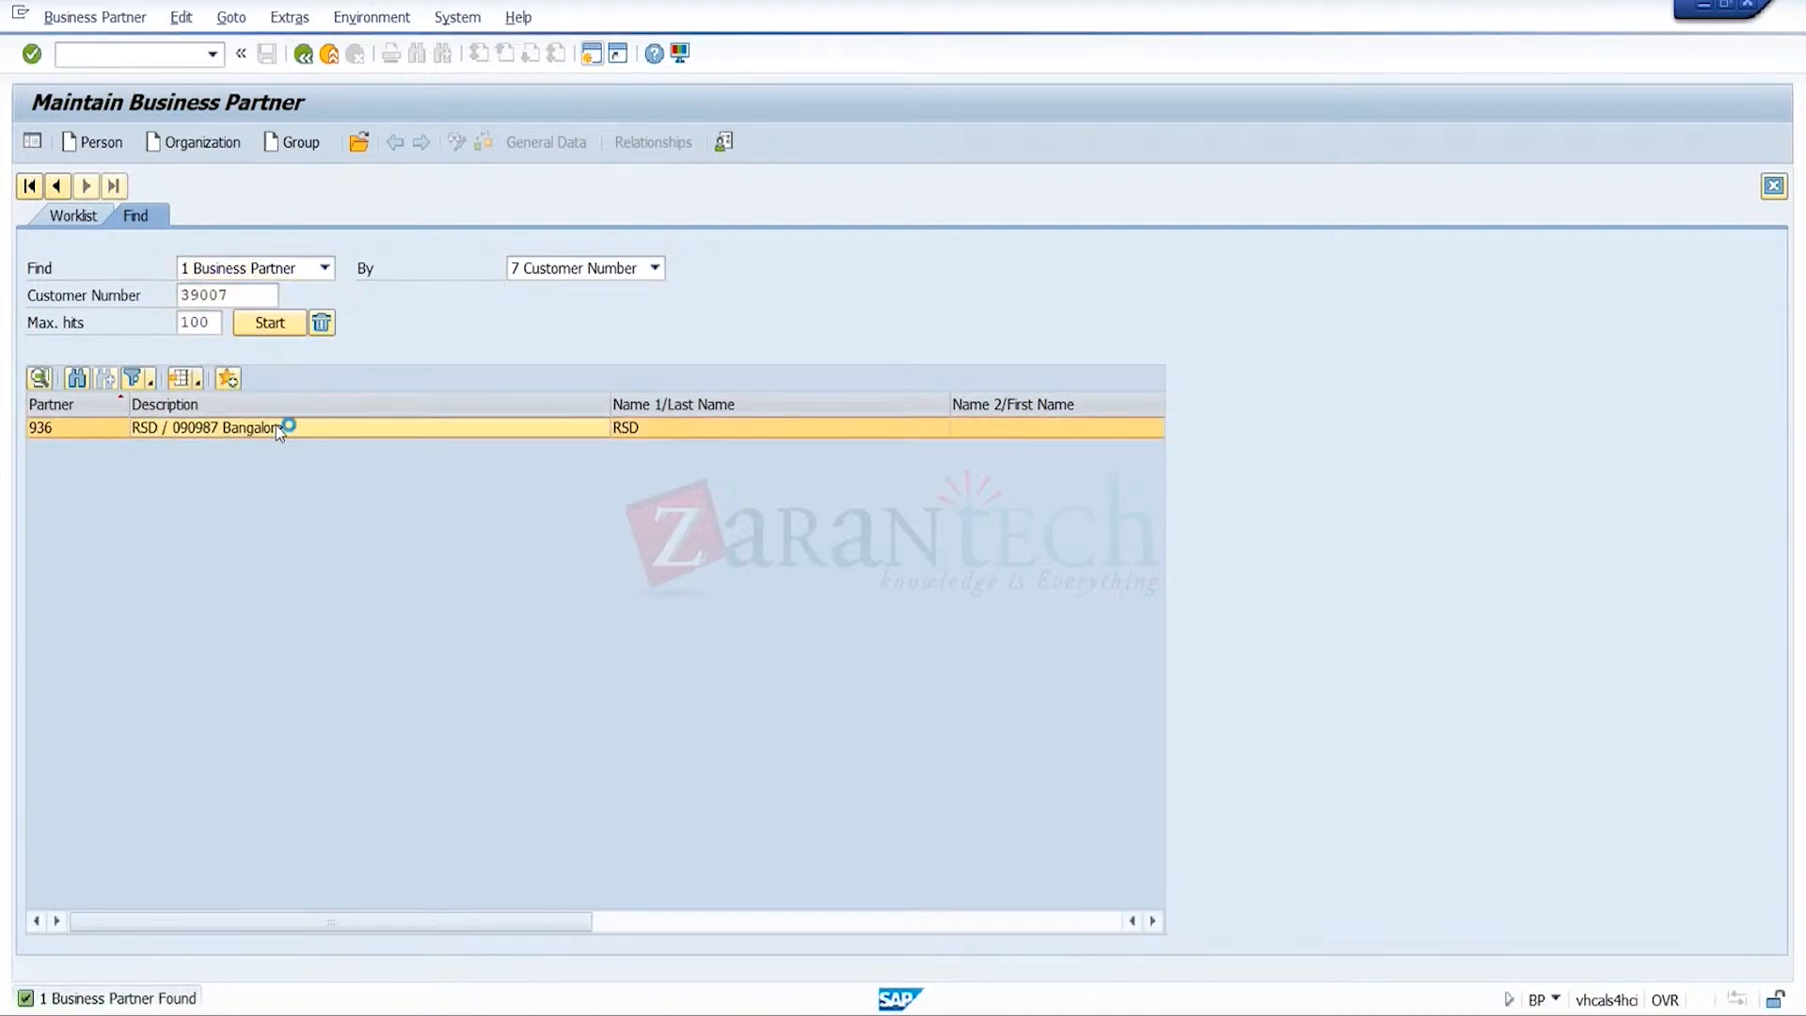
{"action": "double_click", "coordinate": [275, 425]}
- Assign the STATUSTRG status profile to the RSD organization and activate its Created status
{"action": "left_click", "coordinate": [199, 628]}
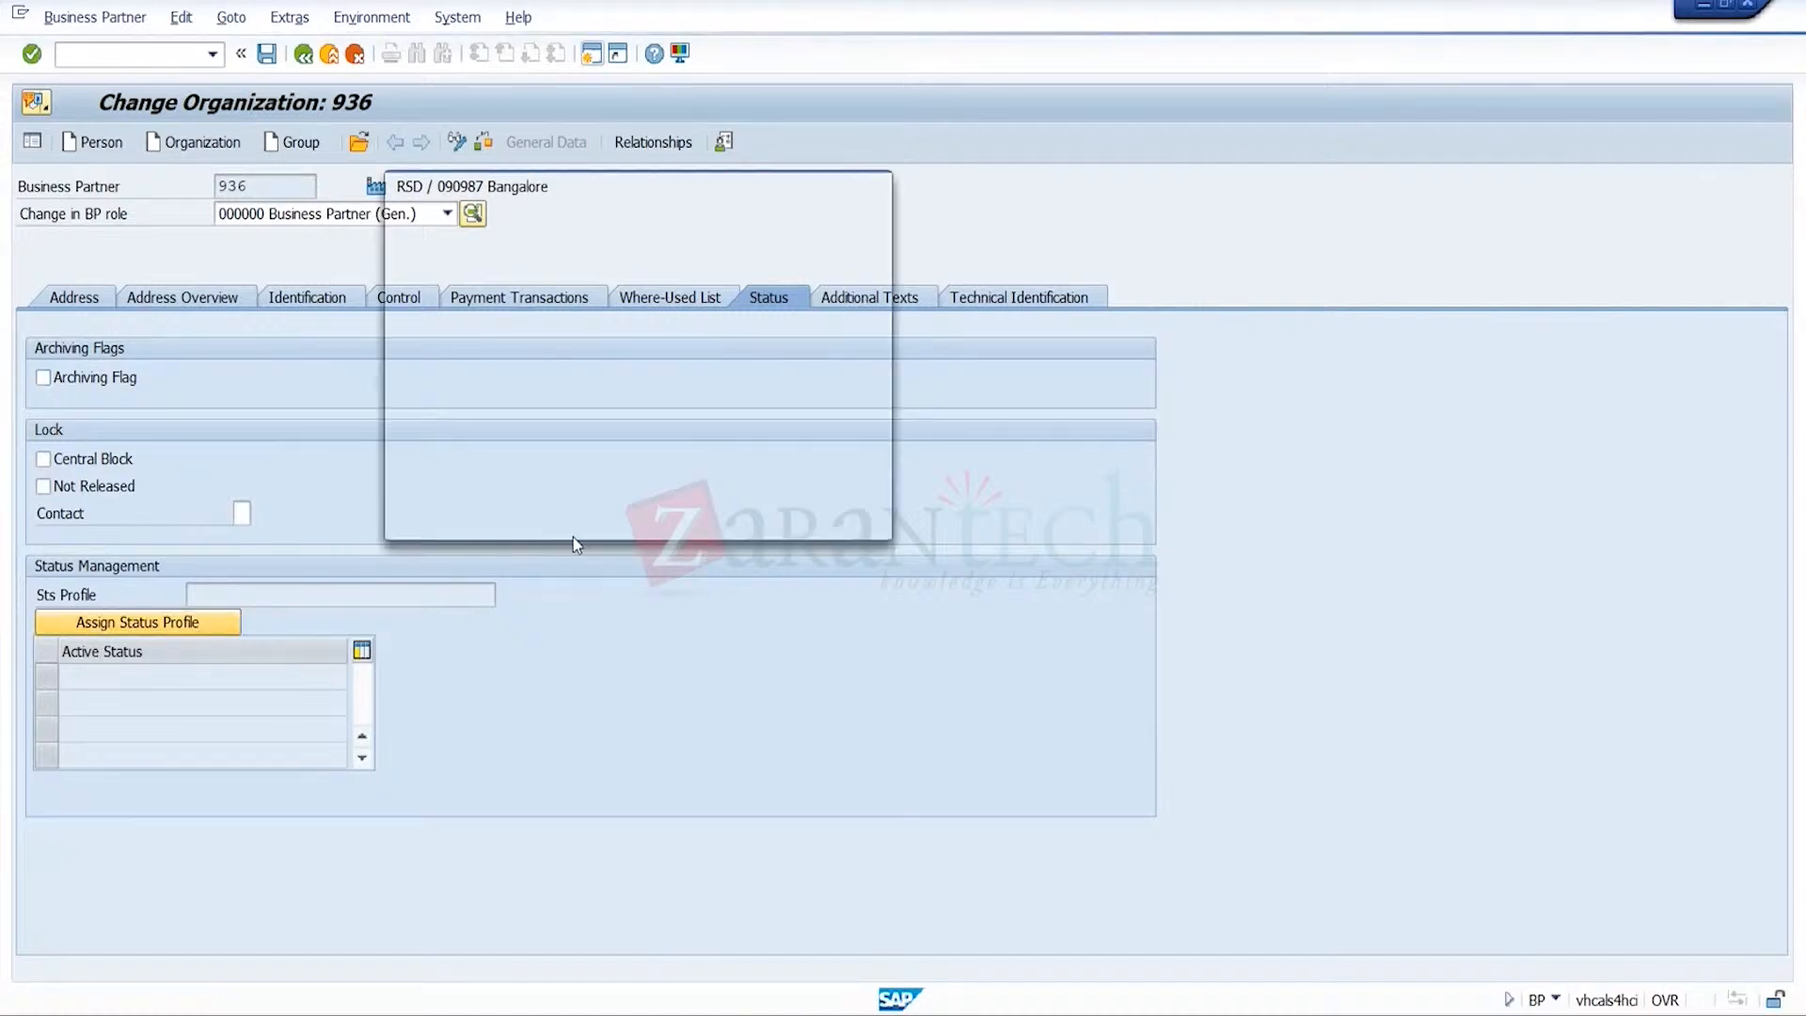
{"action": "left_click", "coordinate": [418, 473]}
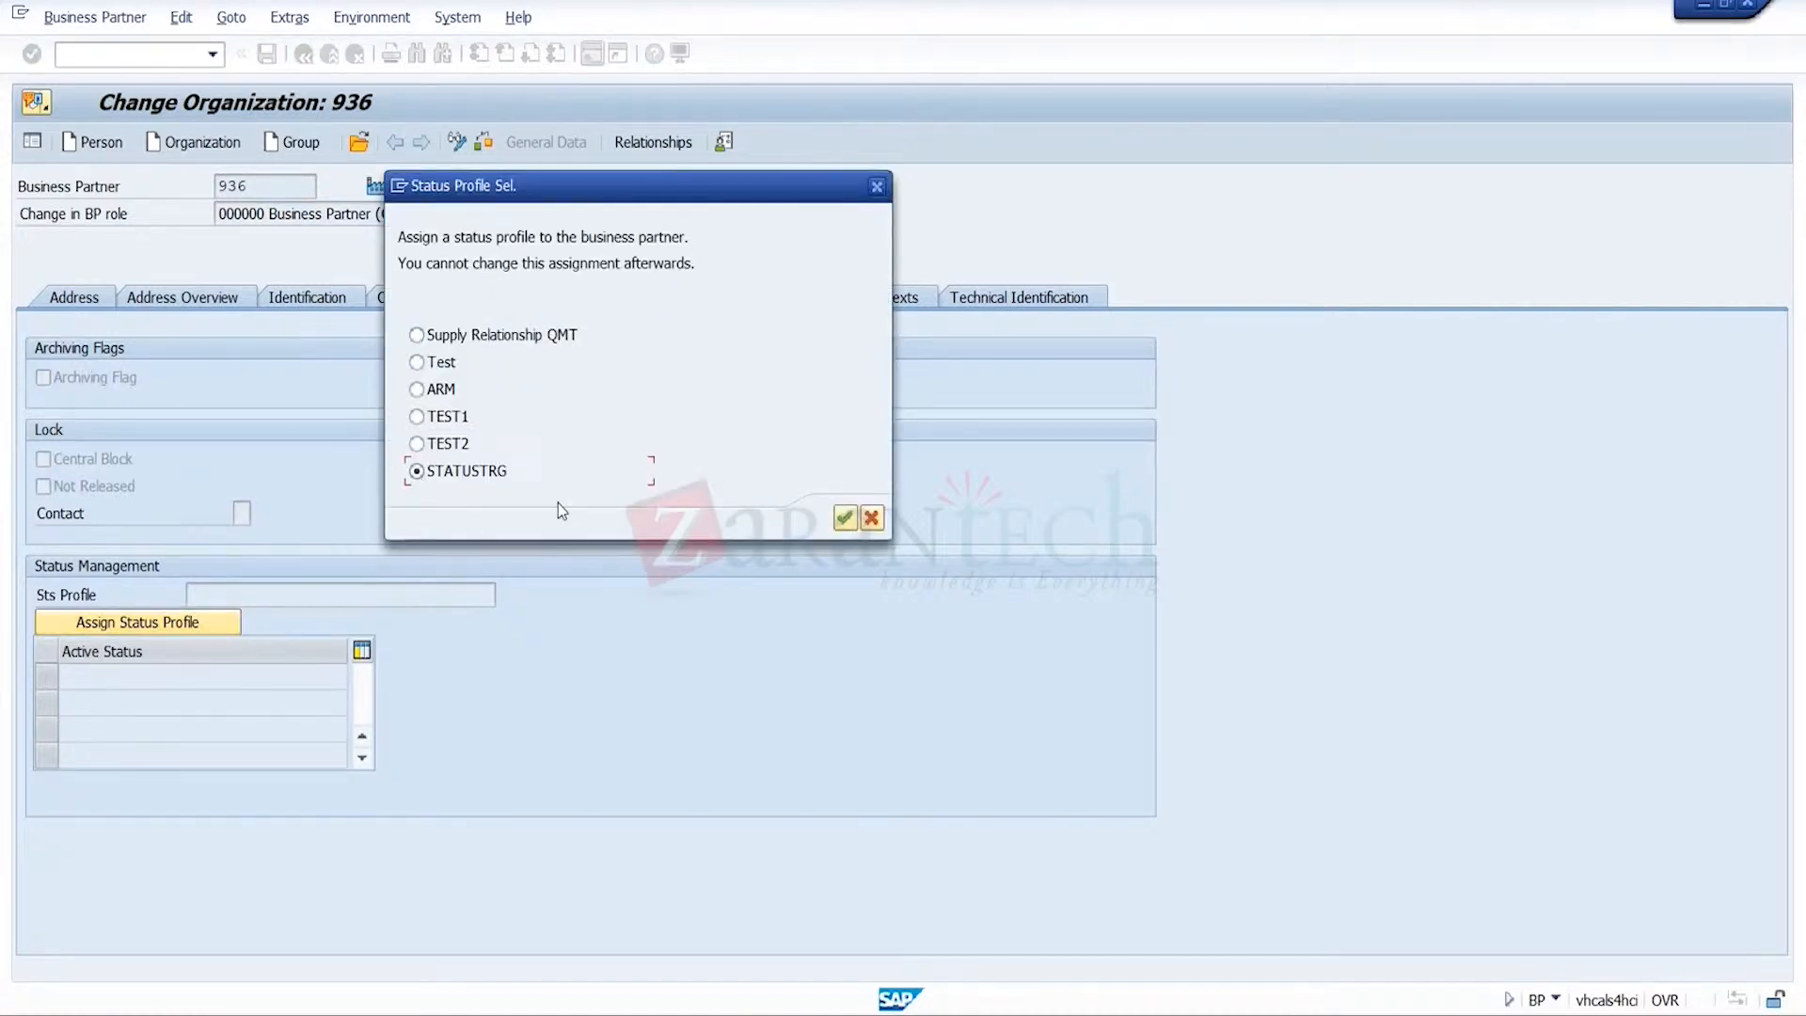
{"action": "left_click", "coordinate": [845, 518]}
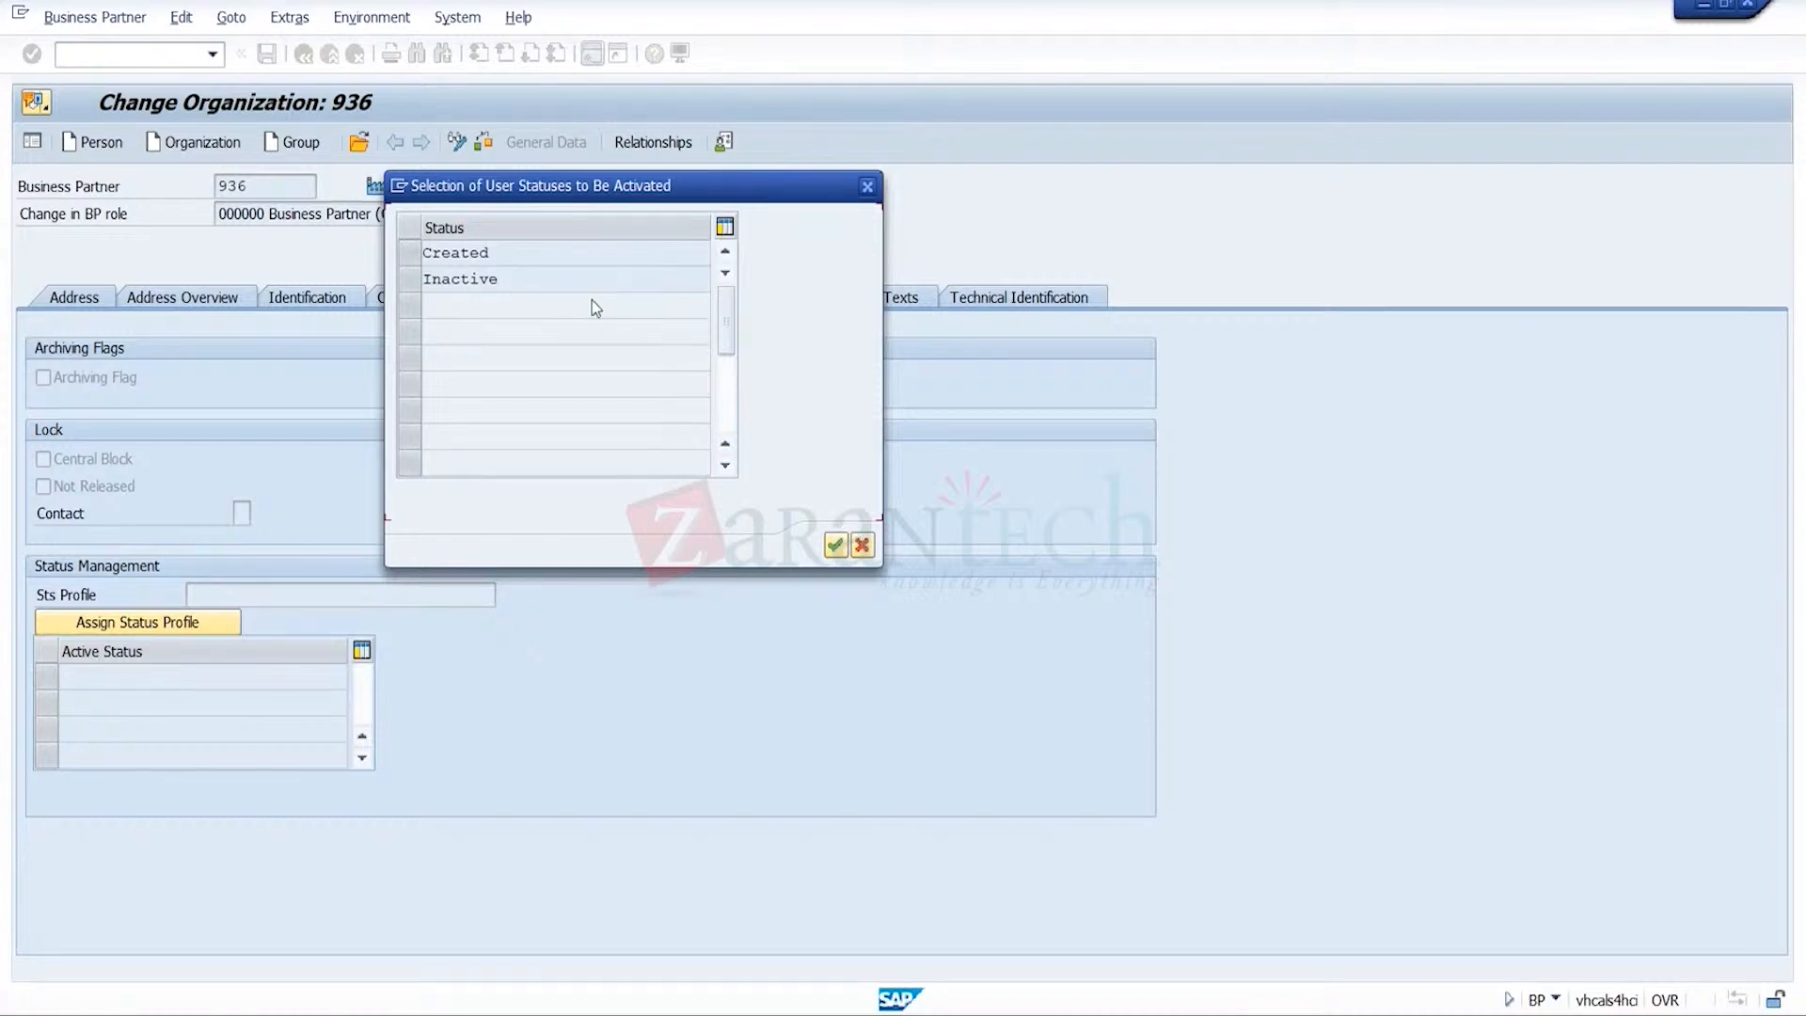
{"action": "left_click", "coordinate": [416, 252]}
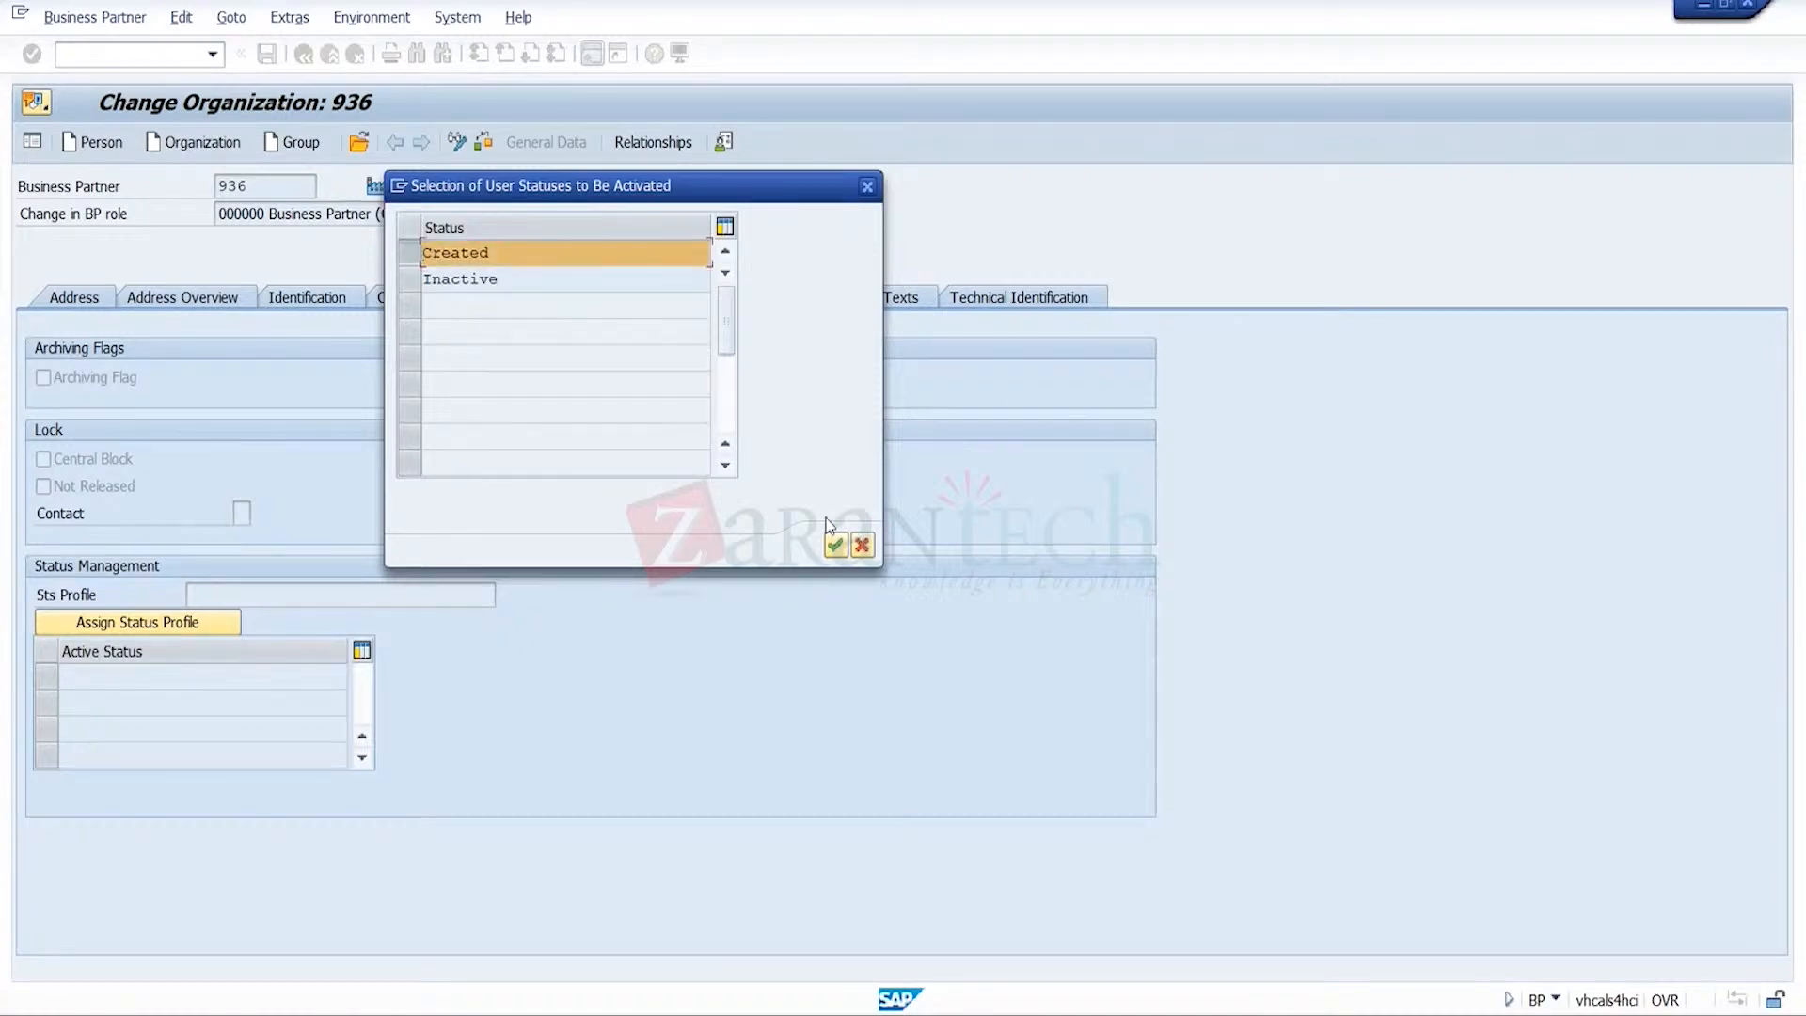
{"action": "left_click", "coordinate": [834, 544]}
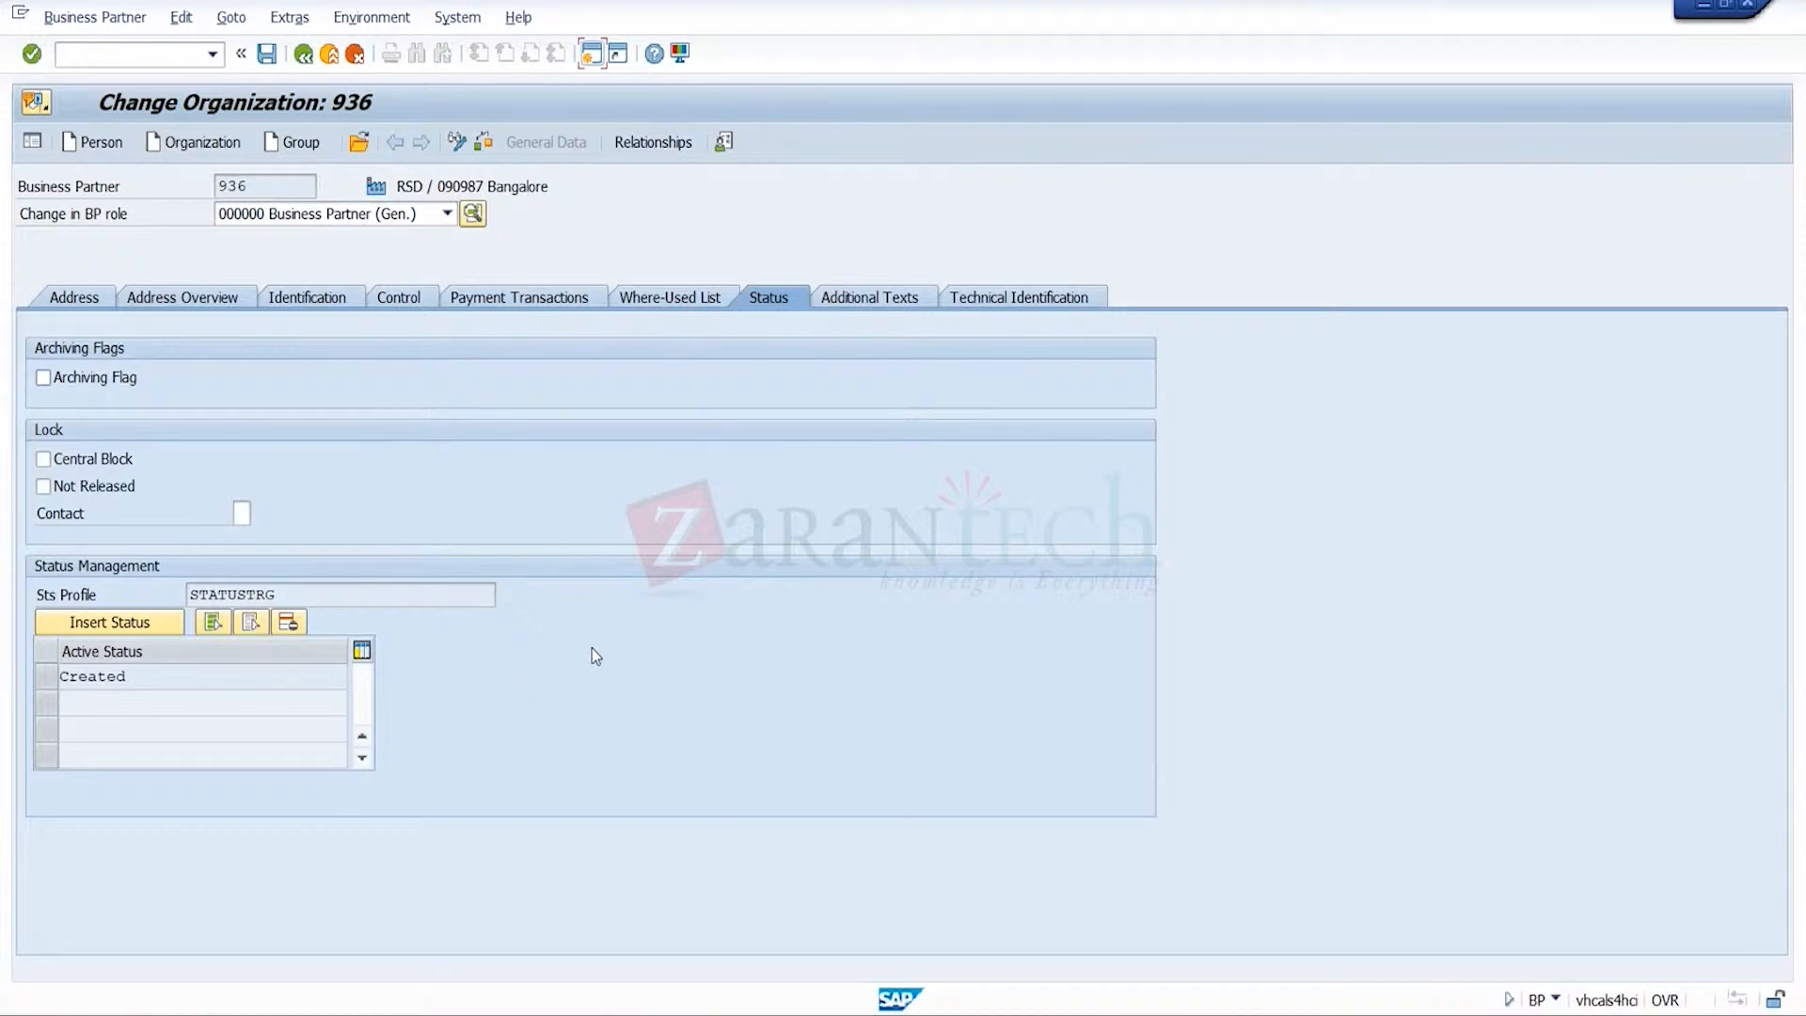
- Insert the Inactive user status for the RSD organization
{"action": "left_click", "coordinate": [149, 622]}
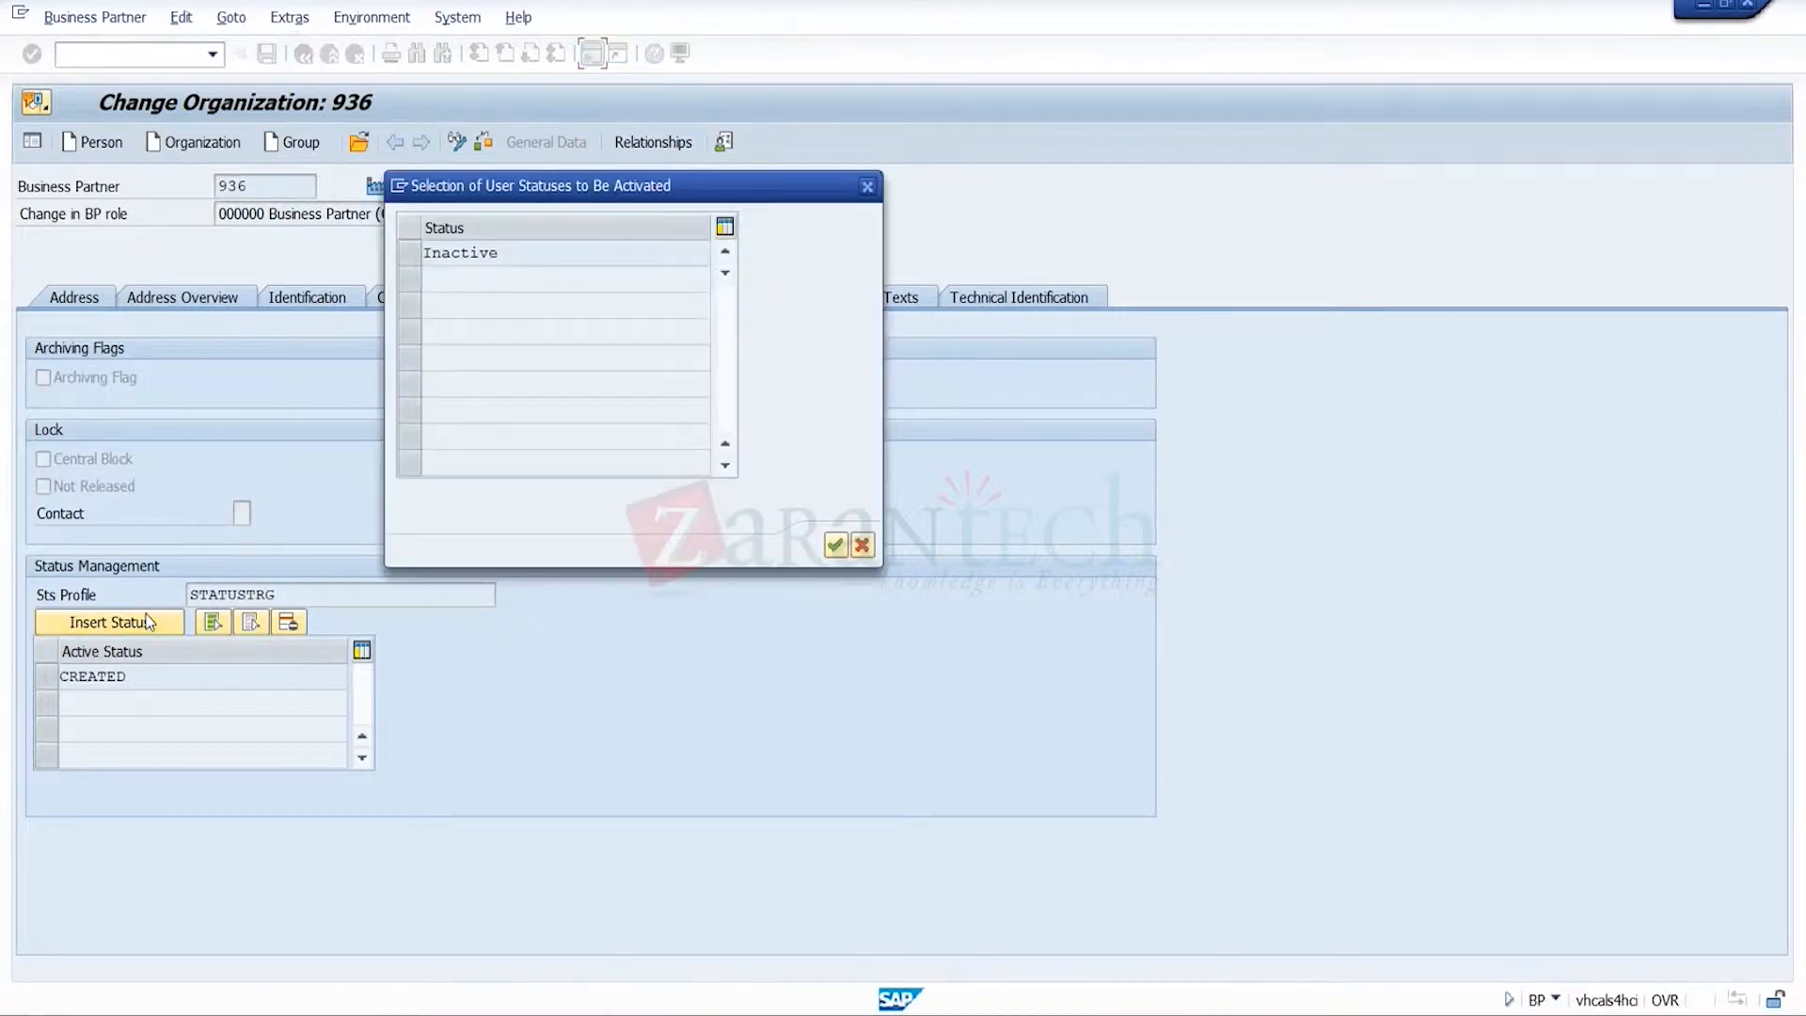
{"action": "left_click", "coordinate": [410, 252]}
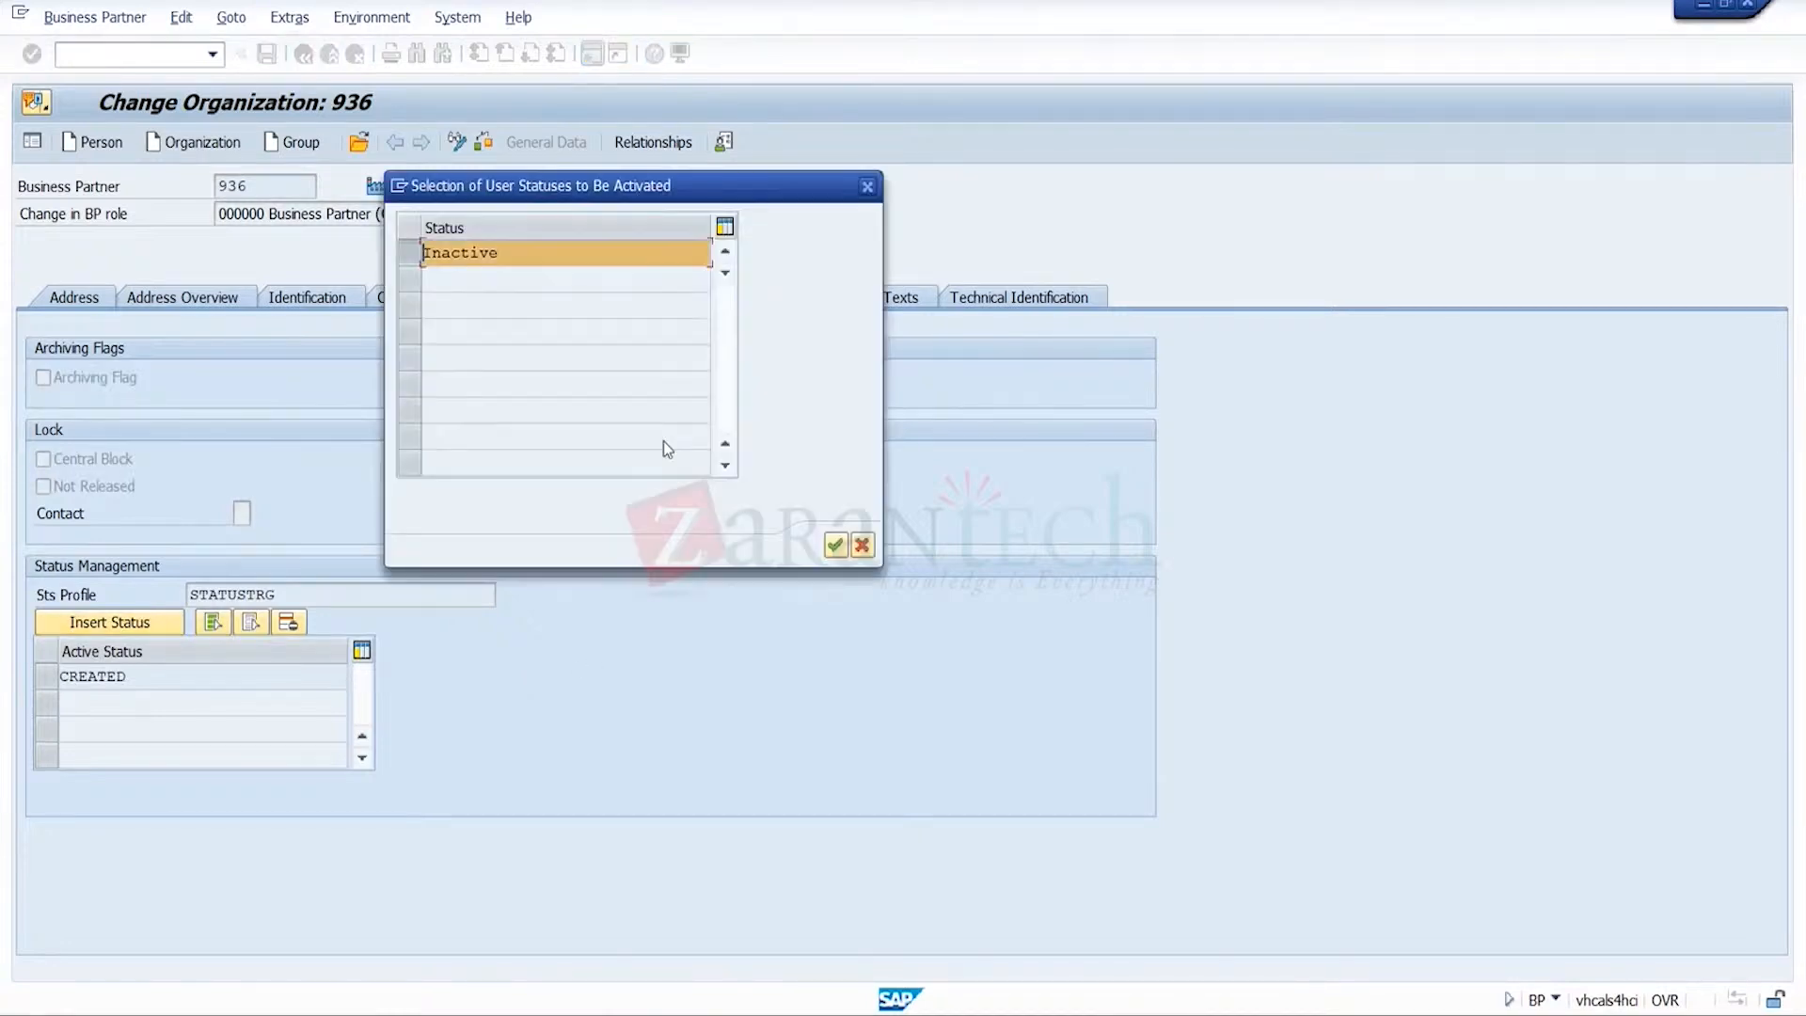
{"action": "left_click", "coordinate": [835, 544]}
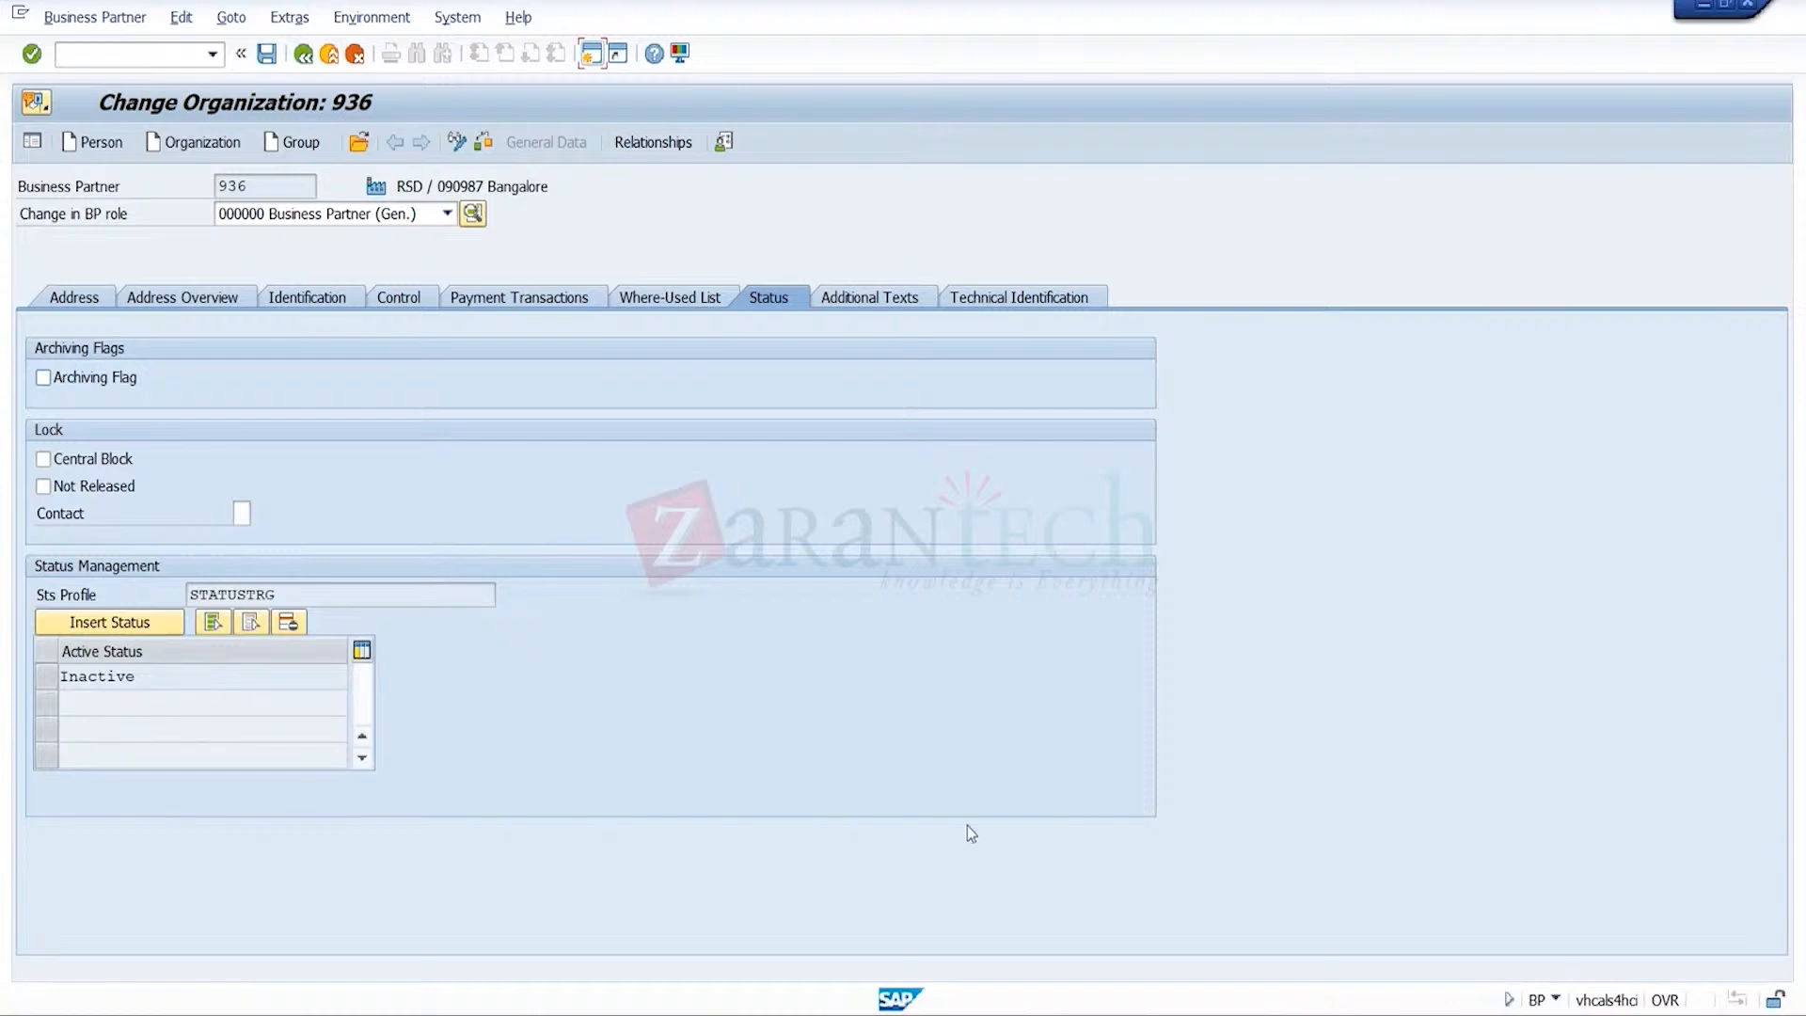
- Review the STATUSTRG user statuses, exit to the IMG and reopen Define Status Profile for User Status
{"action": "mouse_move", "coordinate": [1232, 1011]}
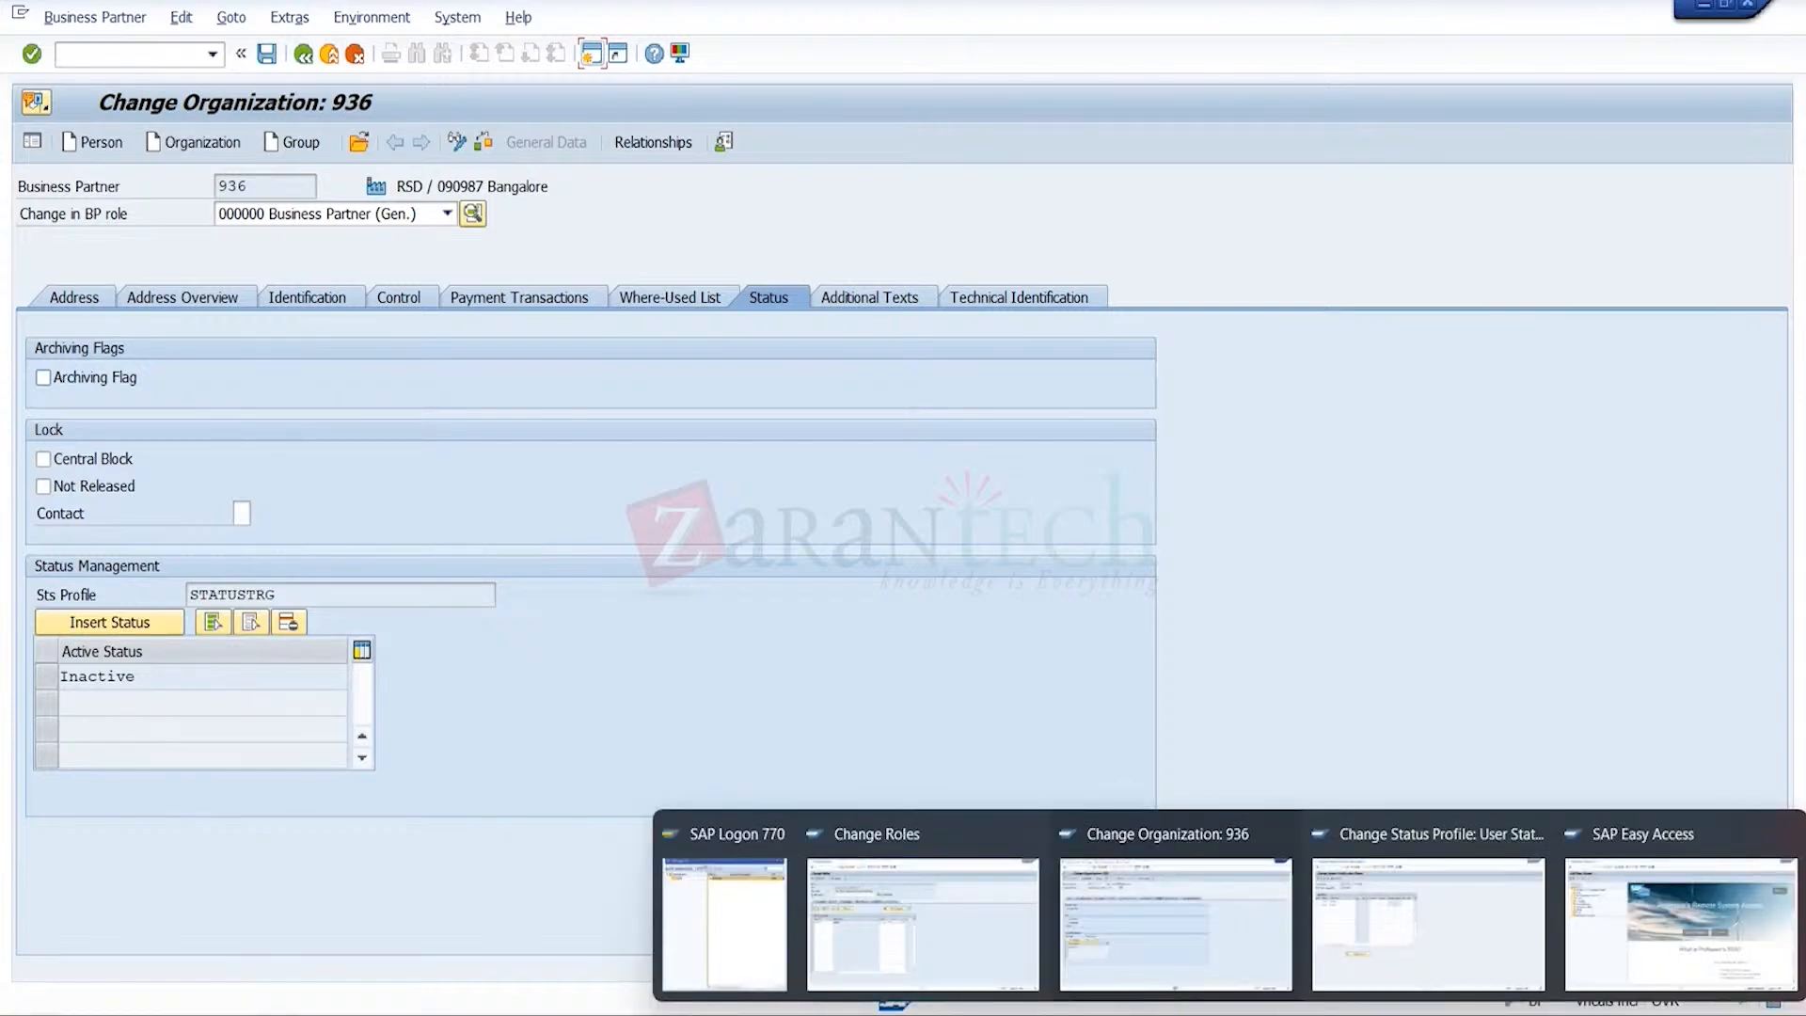
{"action": "left_click", "coordinate": [1420, 931]}
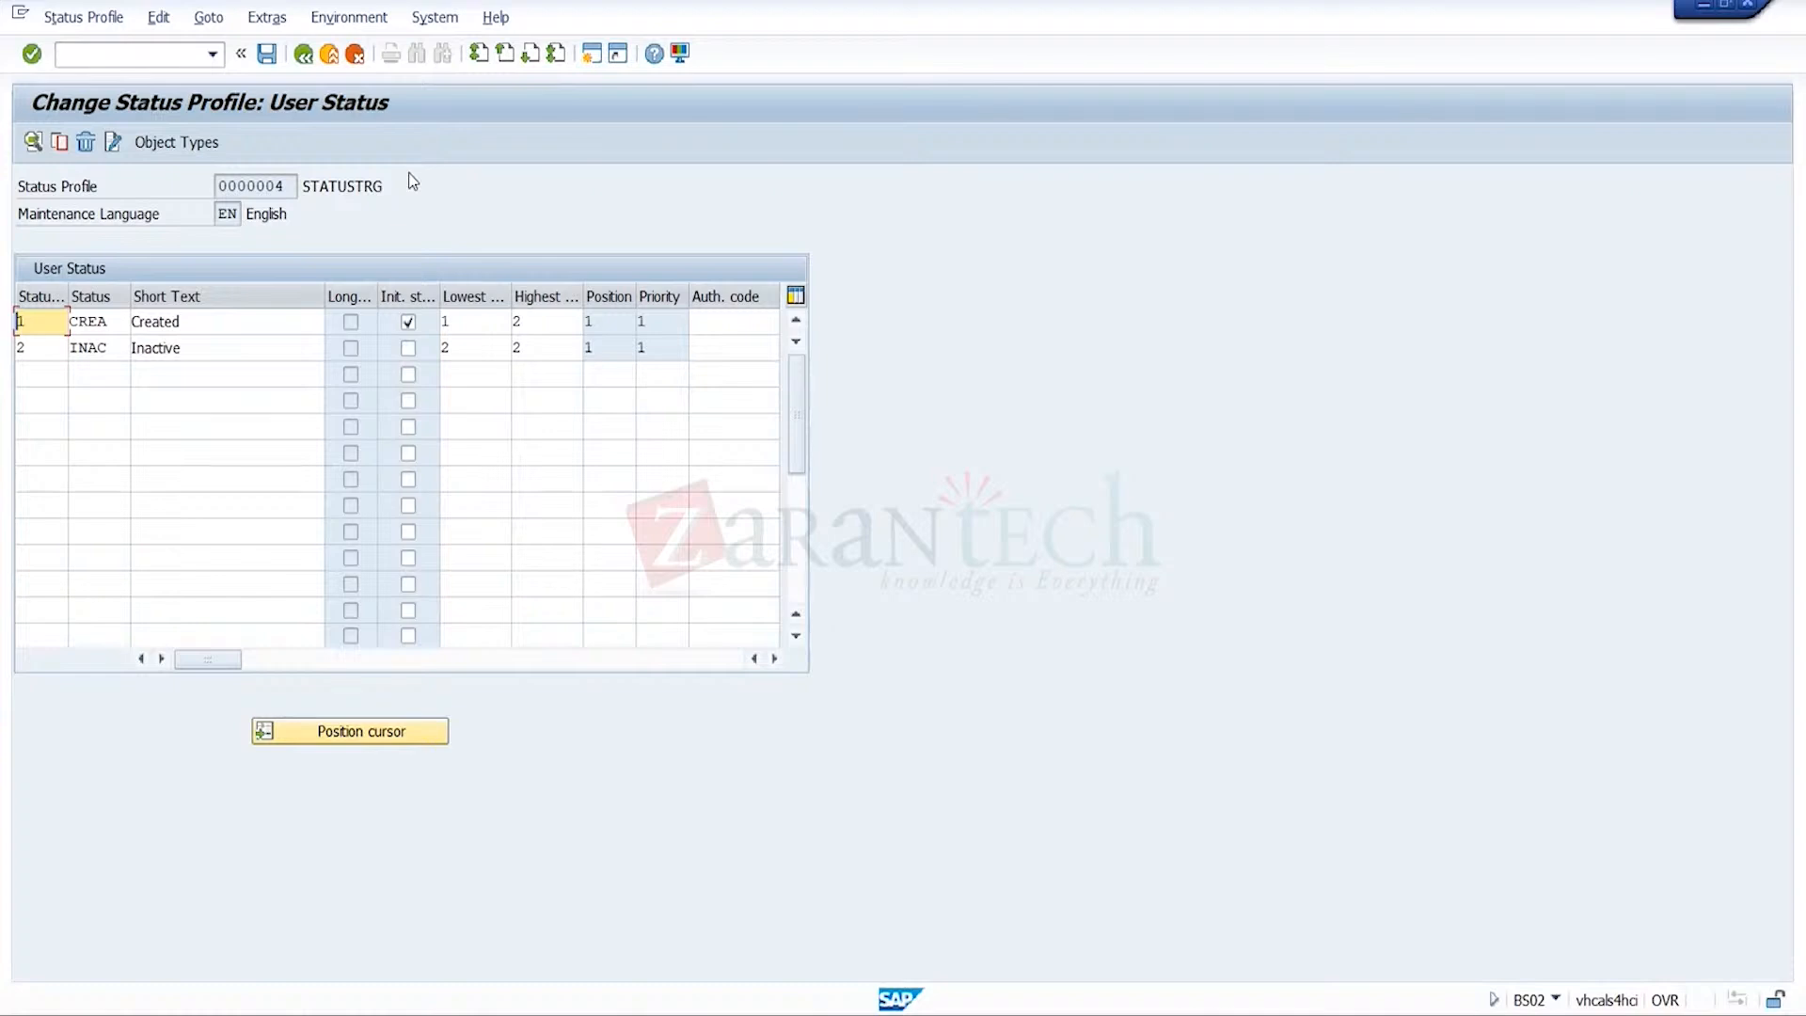
{"action": "left_click", "coordinate": [328, 56]}
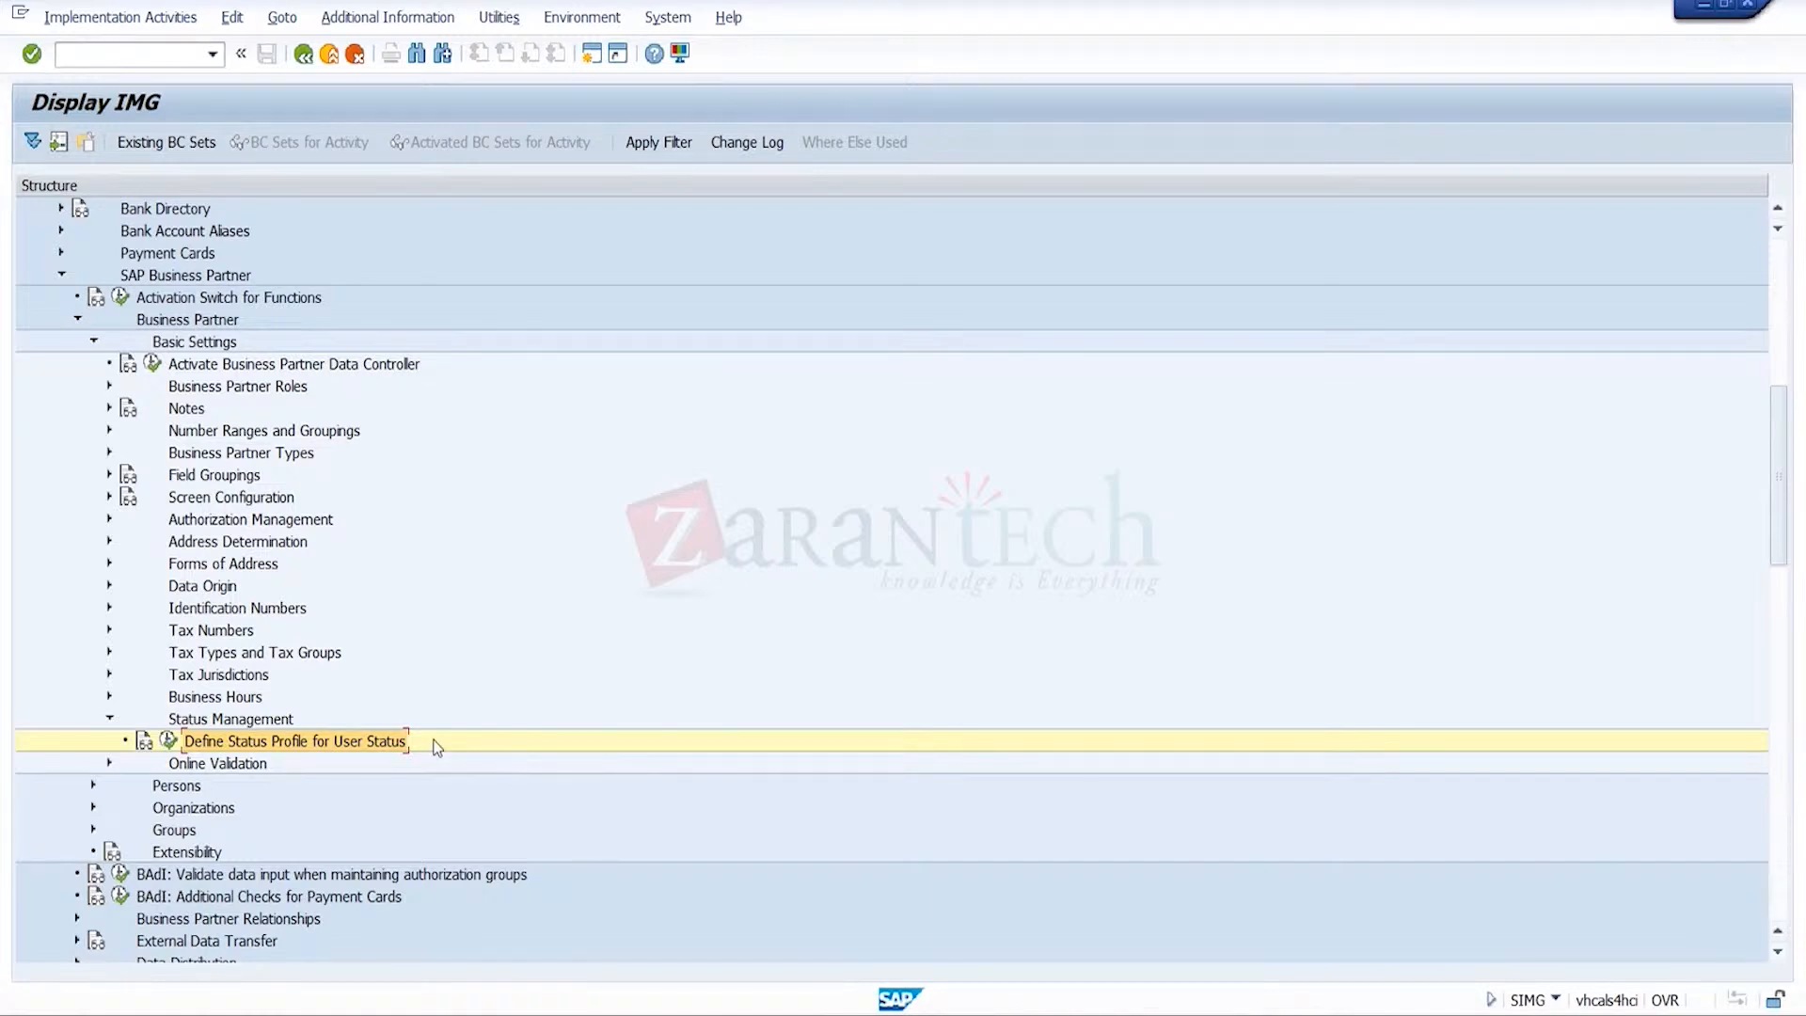
{"action": "left_click", "coordinate": [170, 741]}
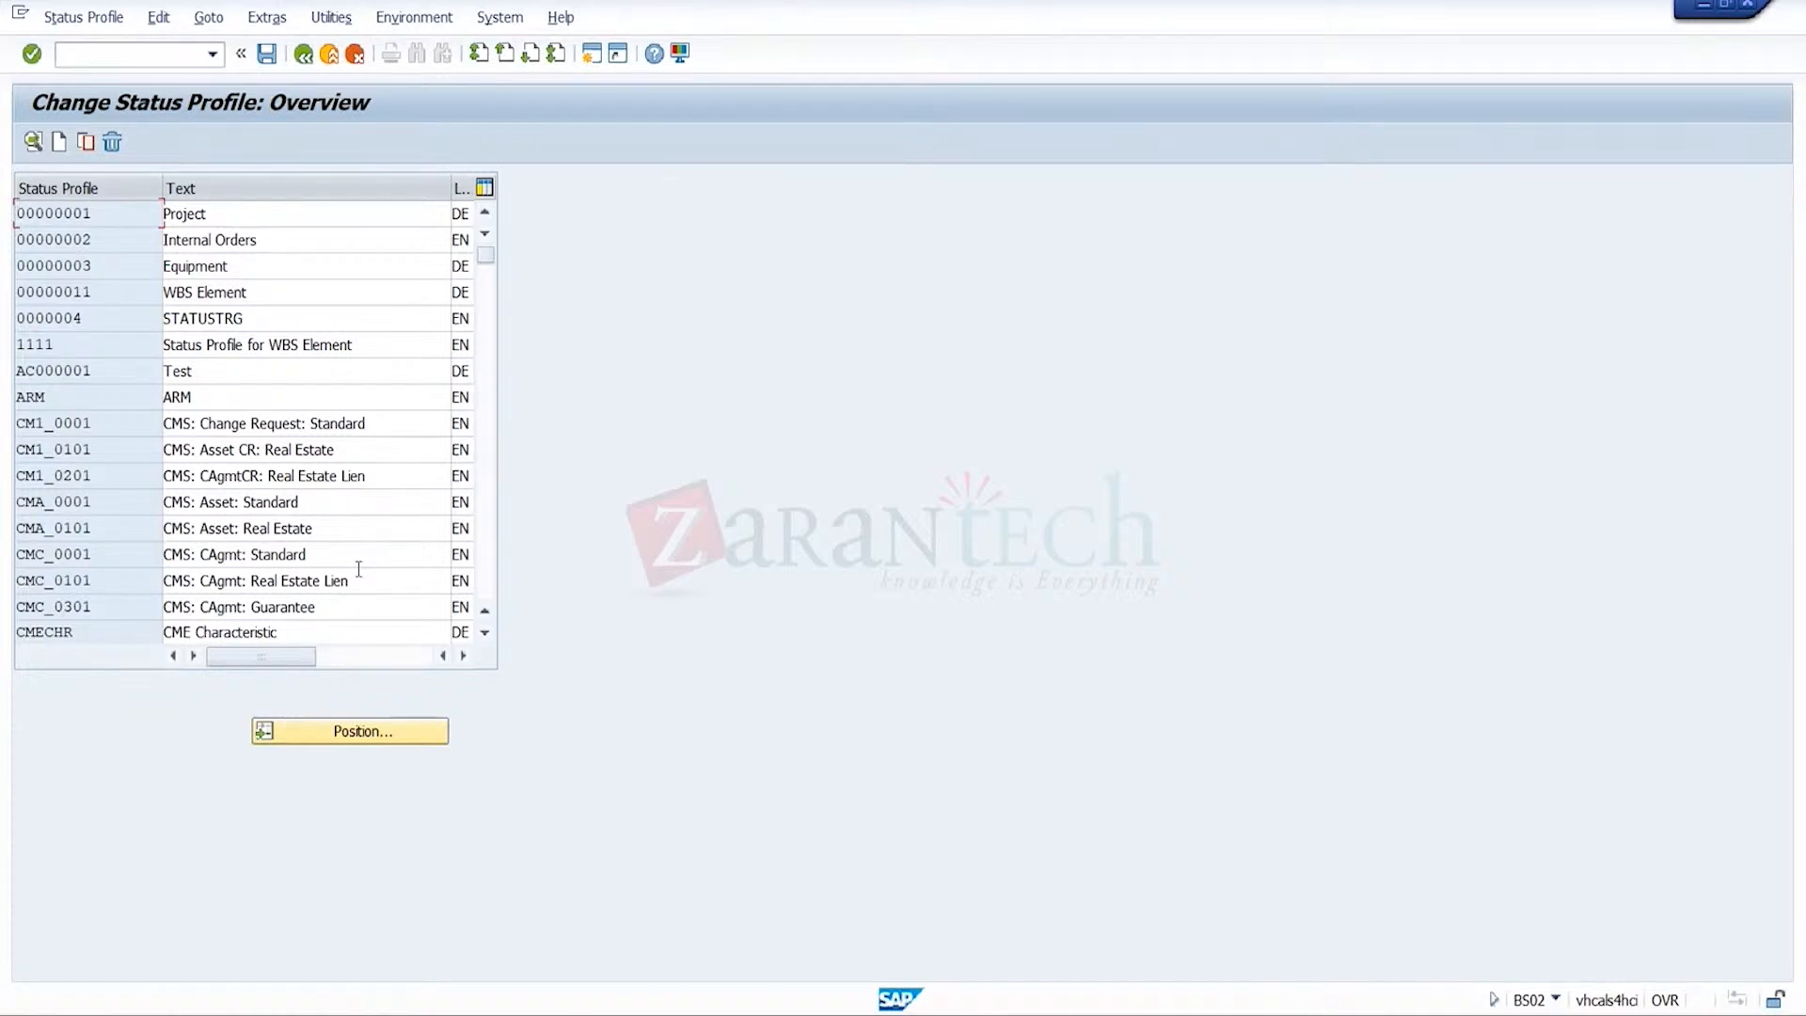
{"action": "left_click", "coordinate": [359, 569]}
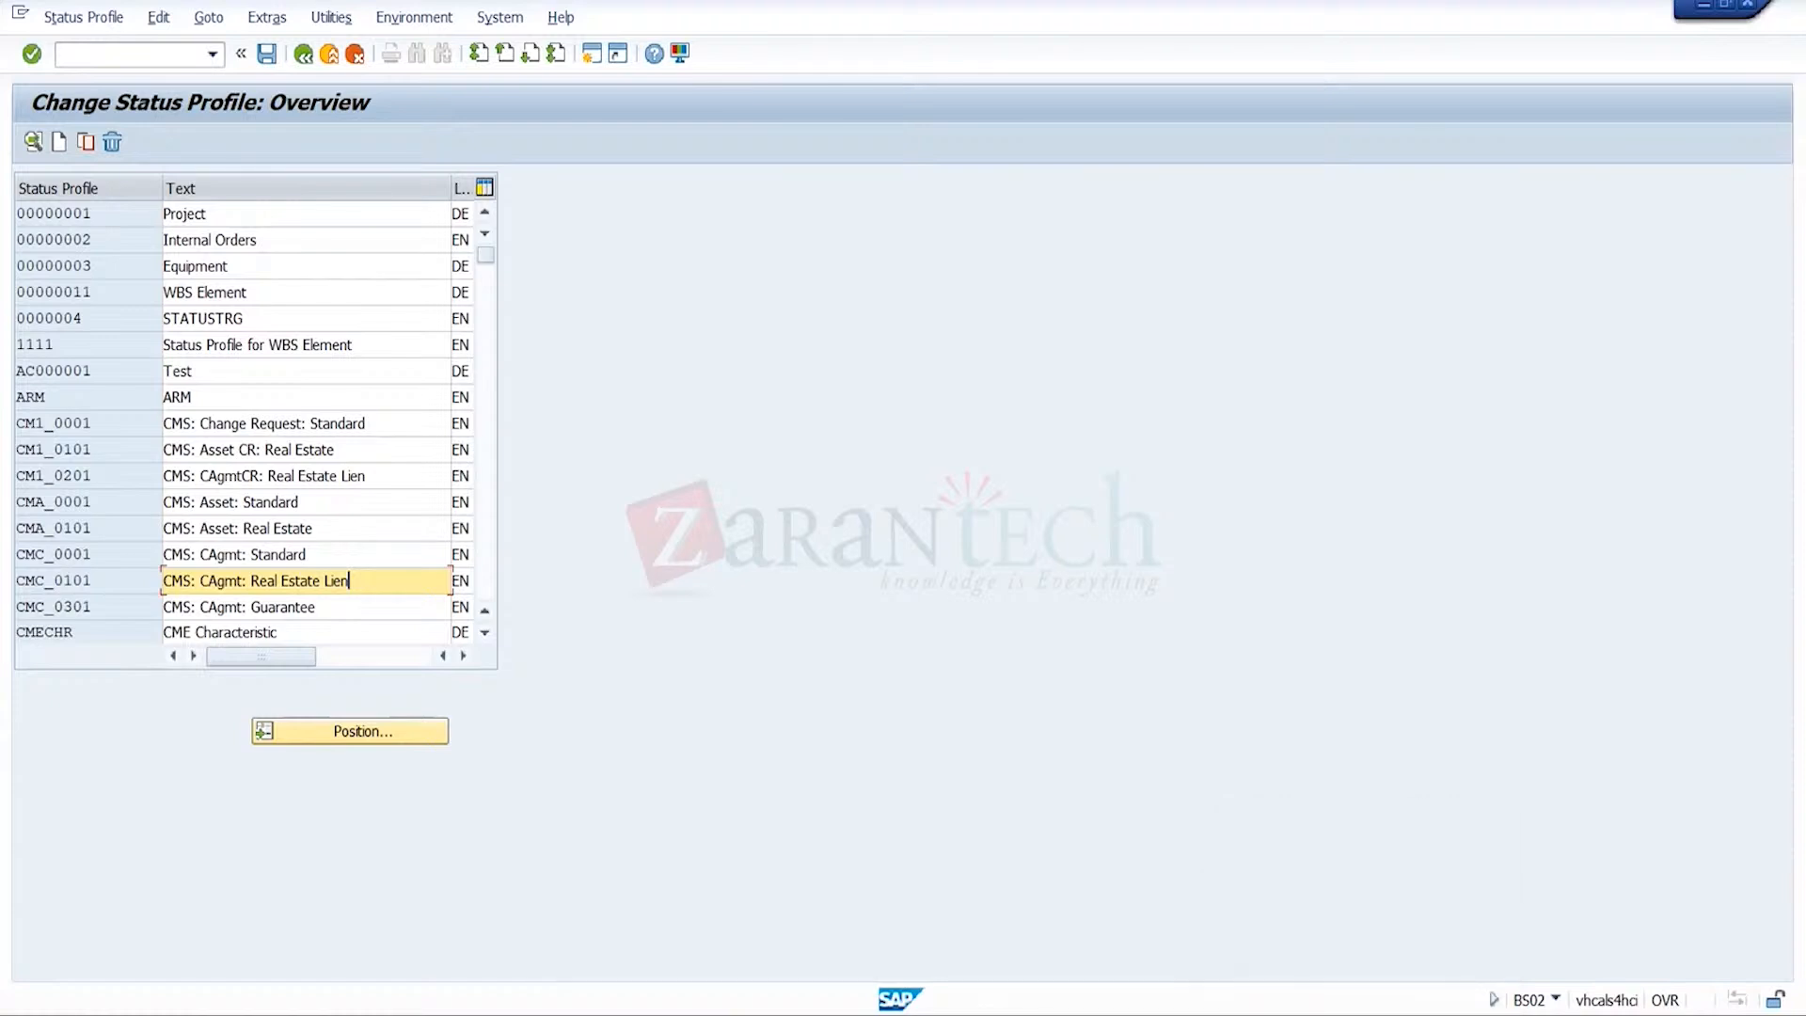
- Return to the RSD organization and set its Central Block lock
{"action": "mouse_move", "coordinate": [1401, 1013]}
{"action": "left_click", "coordinate": [1199, 969]}
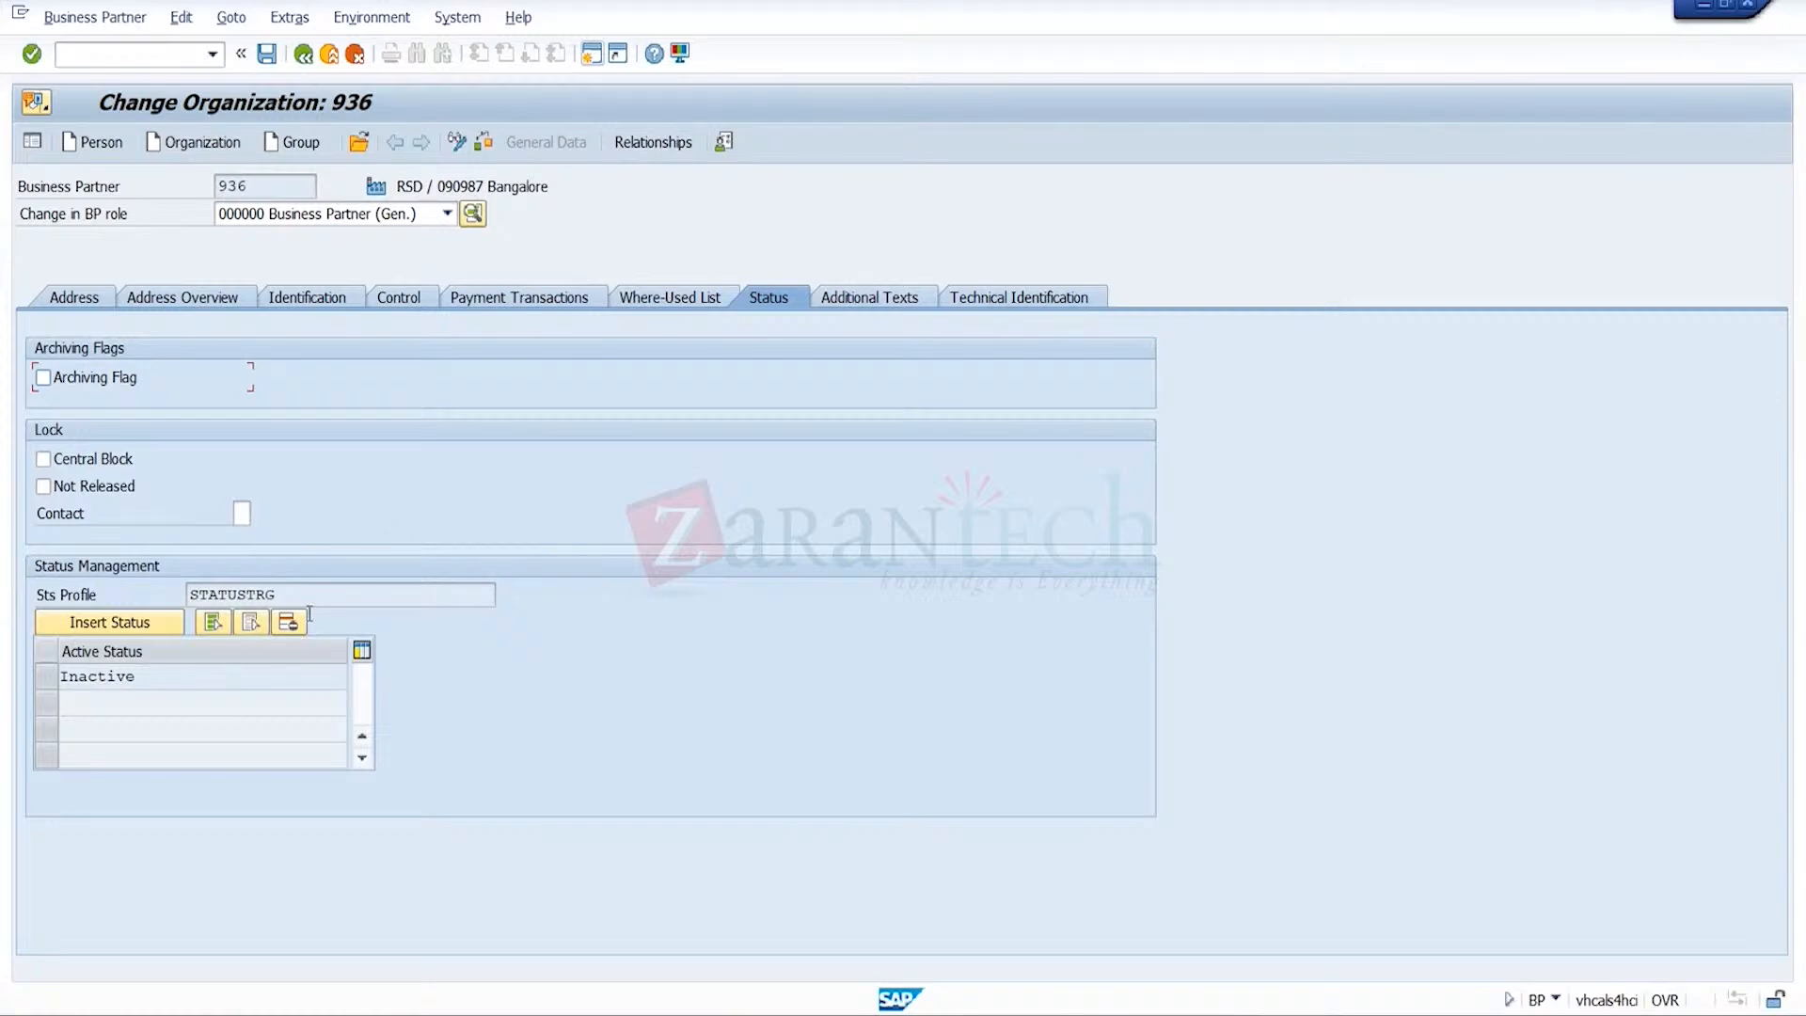
{"action": "left_click", "coordinate": [213, 670]}
{"action": "left_click", "coordinate": [134, 465]}
{"action": "left_click", "coordinate": [174, 671]}
- Switch to the role session, leave the SAP_CA_BP_DISPLAY_FS role and exit role maintenance to the IMG
{"action": "mouse_move", "coordinate": [1277, 1013]}
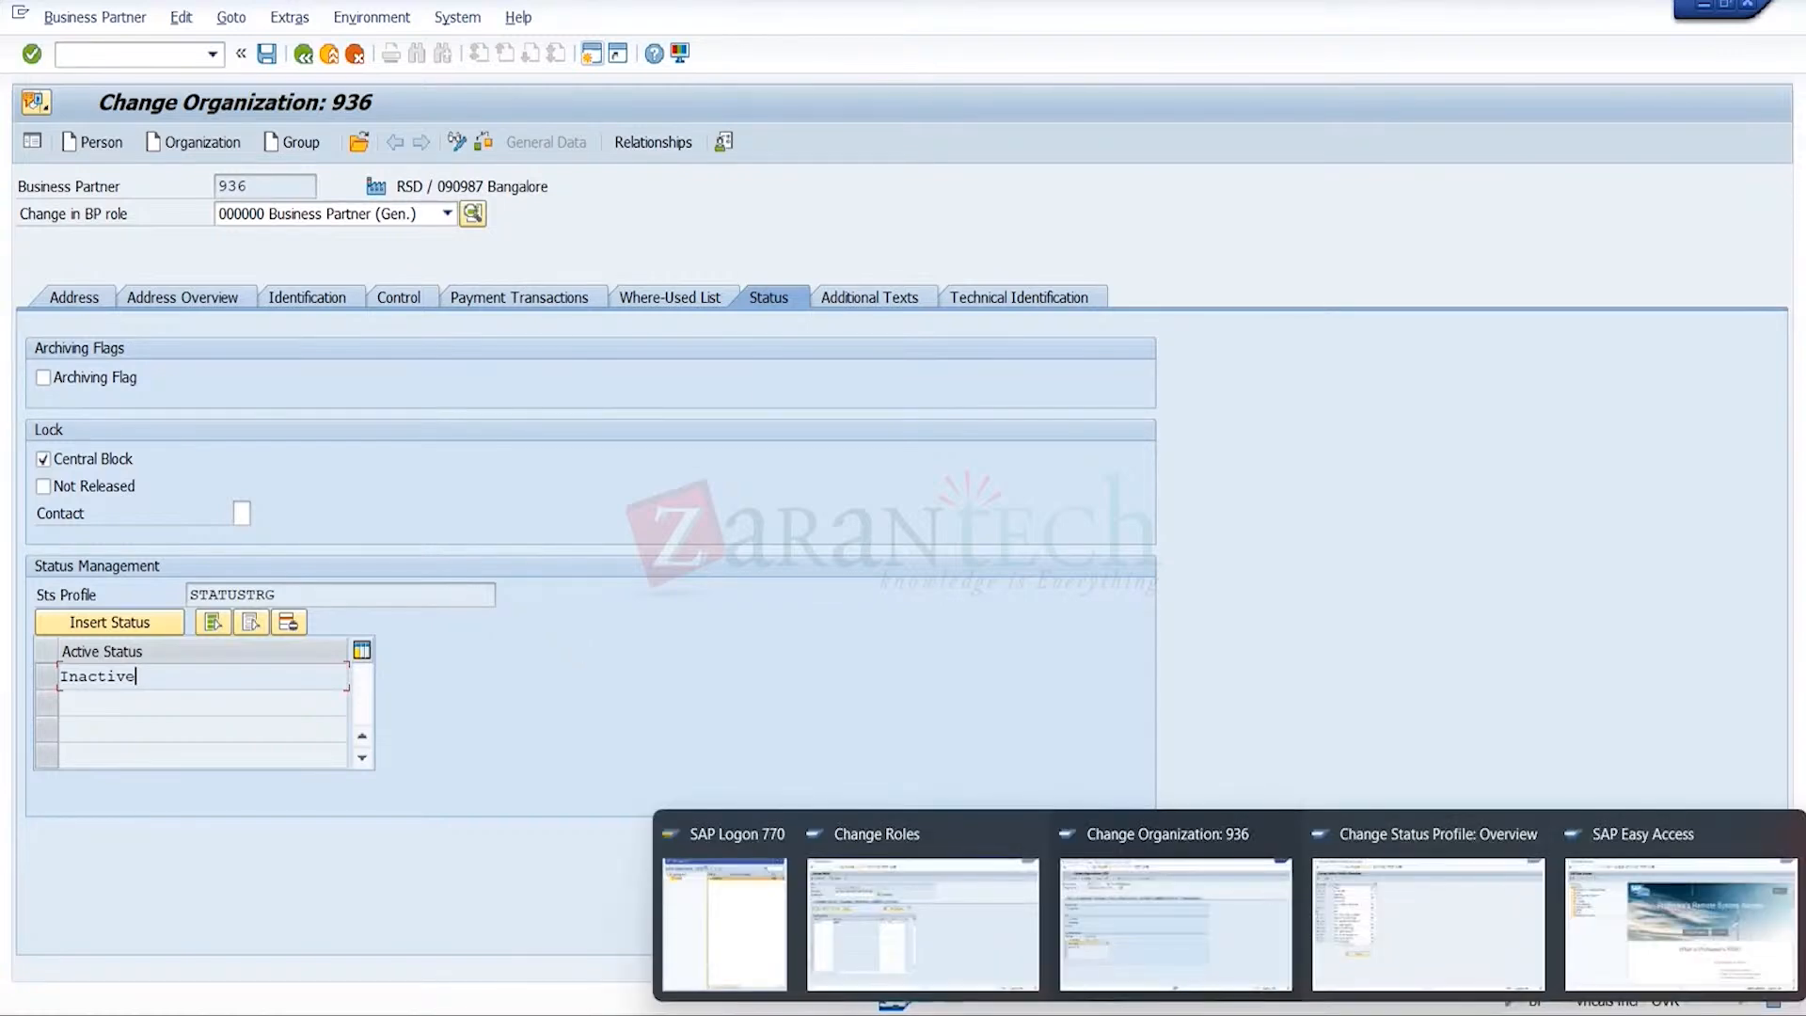
{"action": "left_click", "coordinate": [933, 942]}
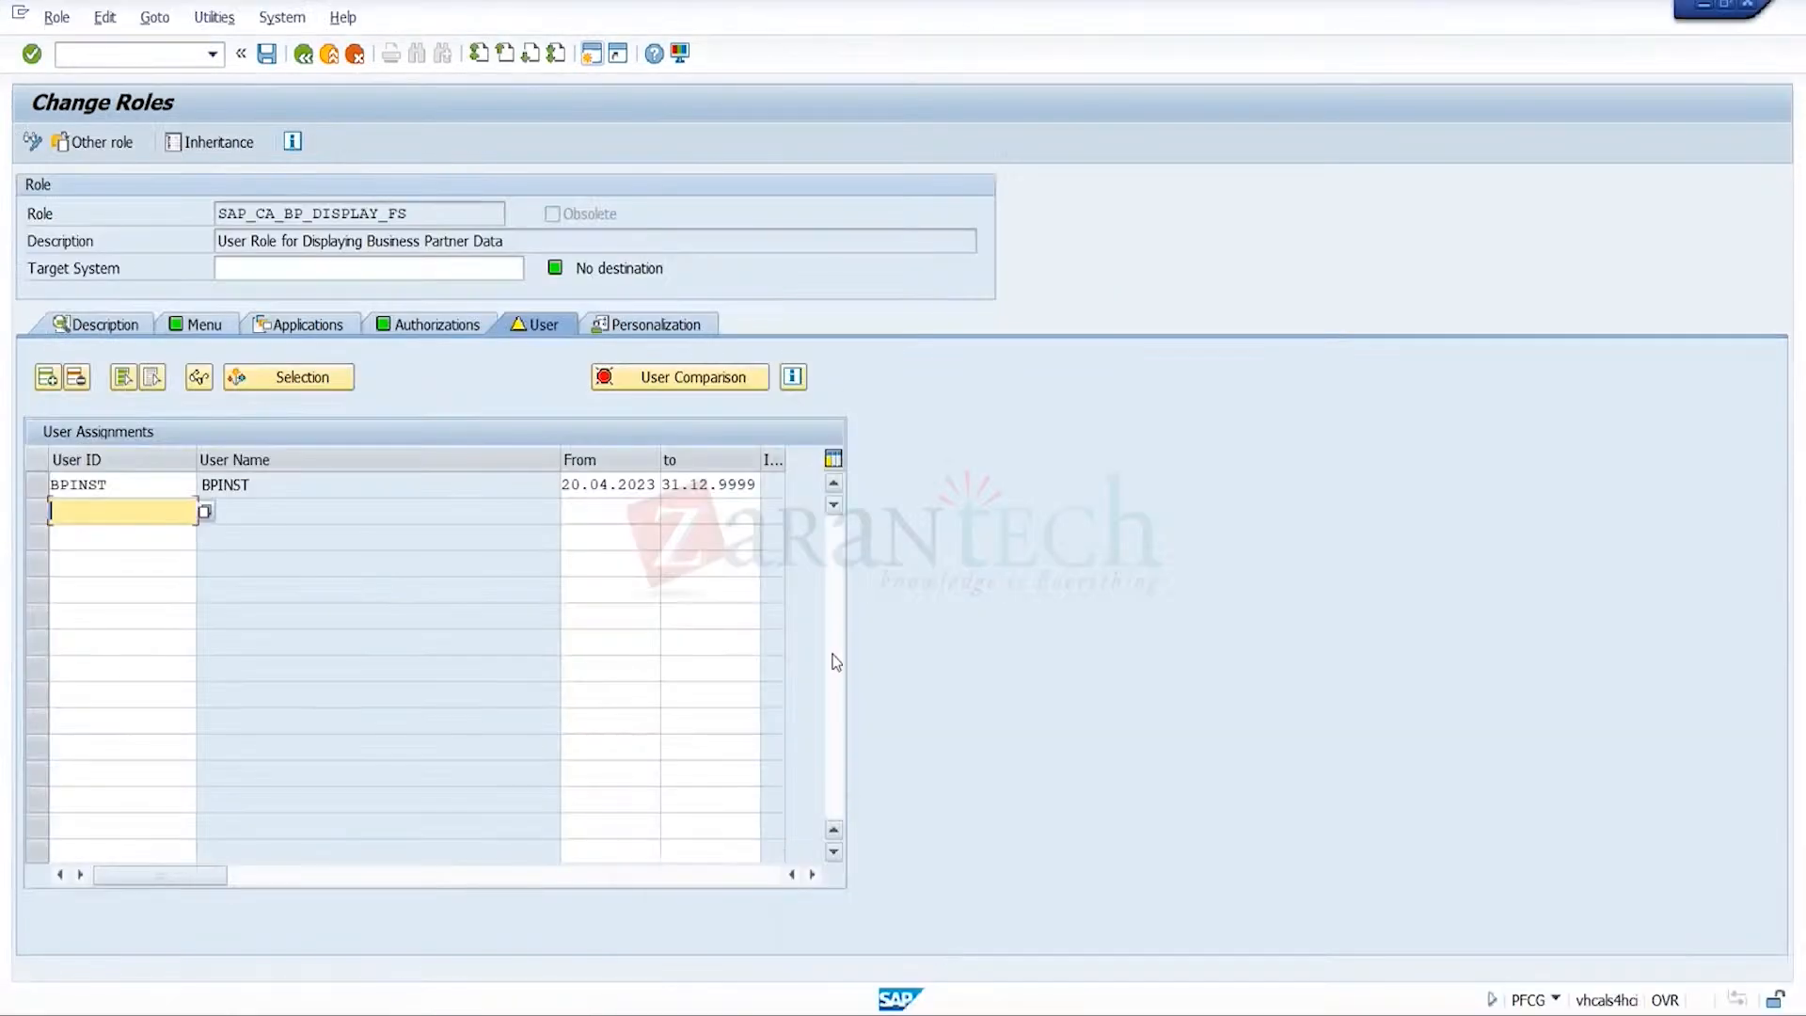
{"action": "left_click", "coordinate": [330, 59]}
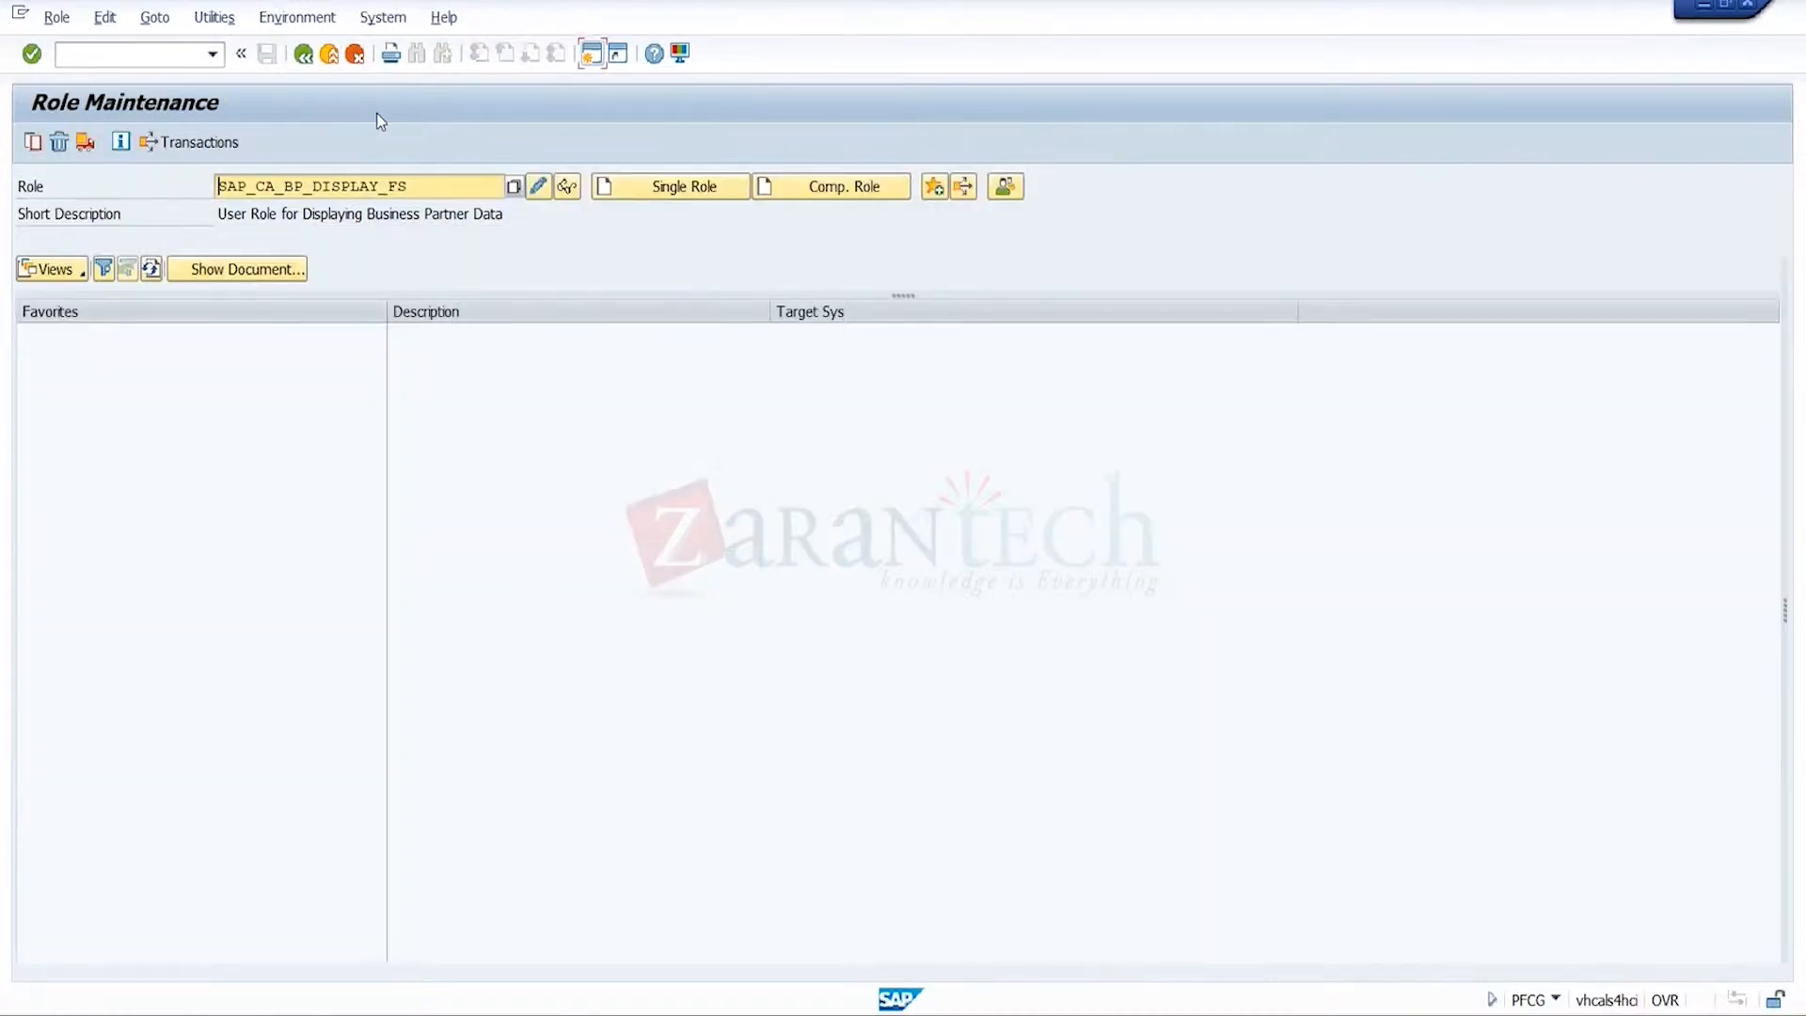
{"action": "left_click", "coordinate": [333, 56]}
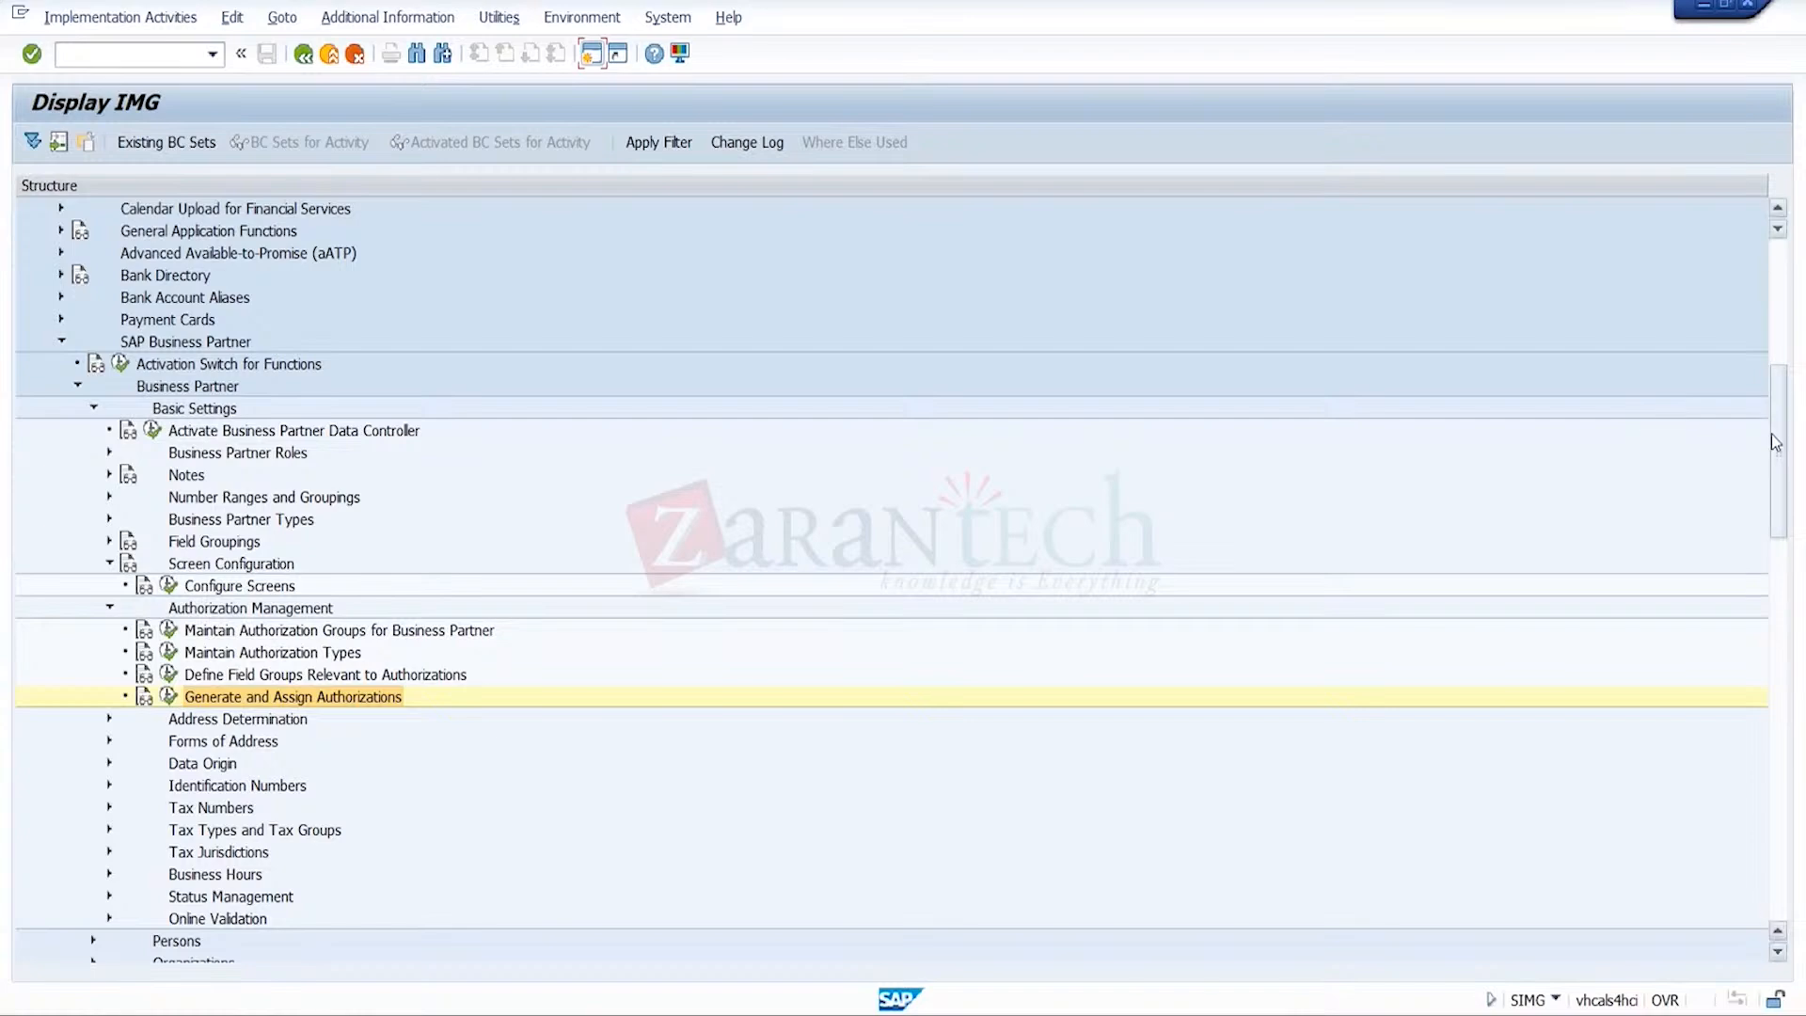
- Collapse the Basic Settings, Business Partner and SAP Business Partner nodes in the IMG structure
{"action": "mouse_move", "coordinate": [1780, 446]}
{"action": "left_mouse_down"}
{"action": "mouse_move", "coordinate": [1788, 487]}
{"action": "mouse_move", "coordinate": [1770, 438]}
{"action": "left_mouse_up"}
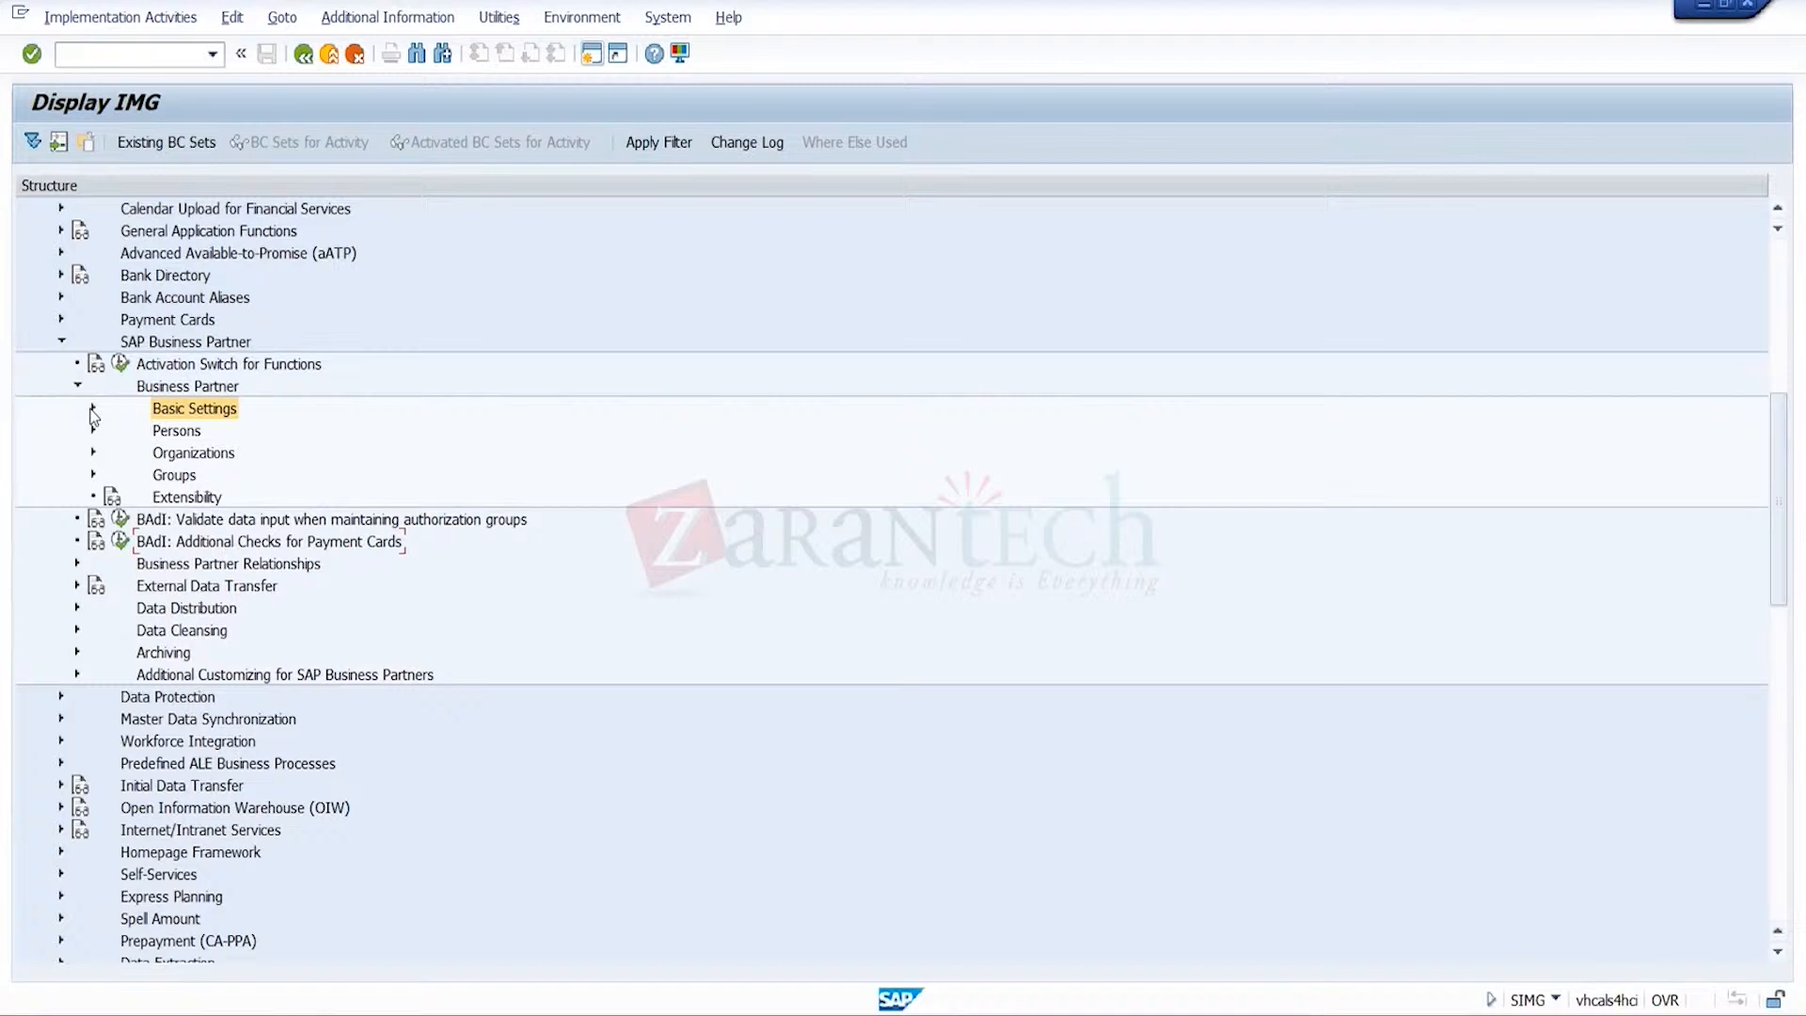
{"action": "left_click", "coordinate": [93, 409]}
{"action": "left_click", "coordinate": [76, 387]}
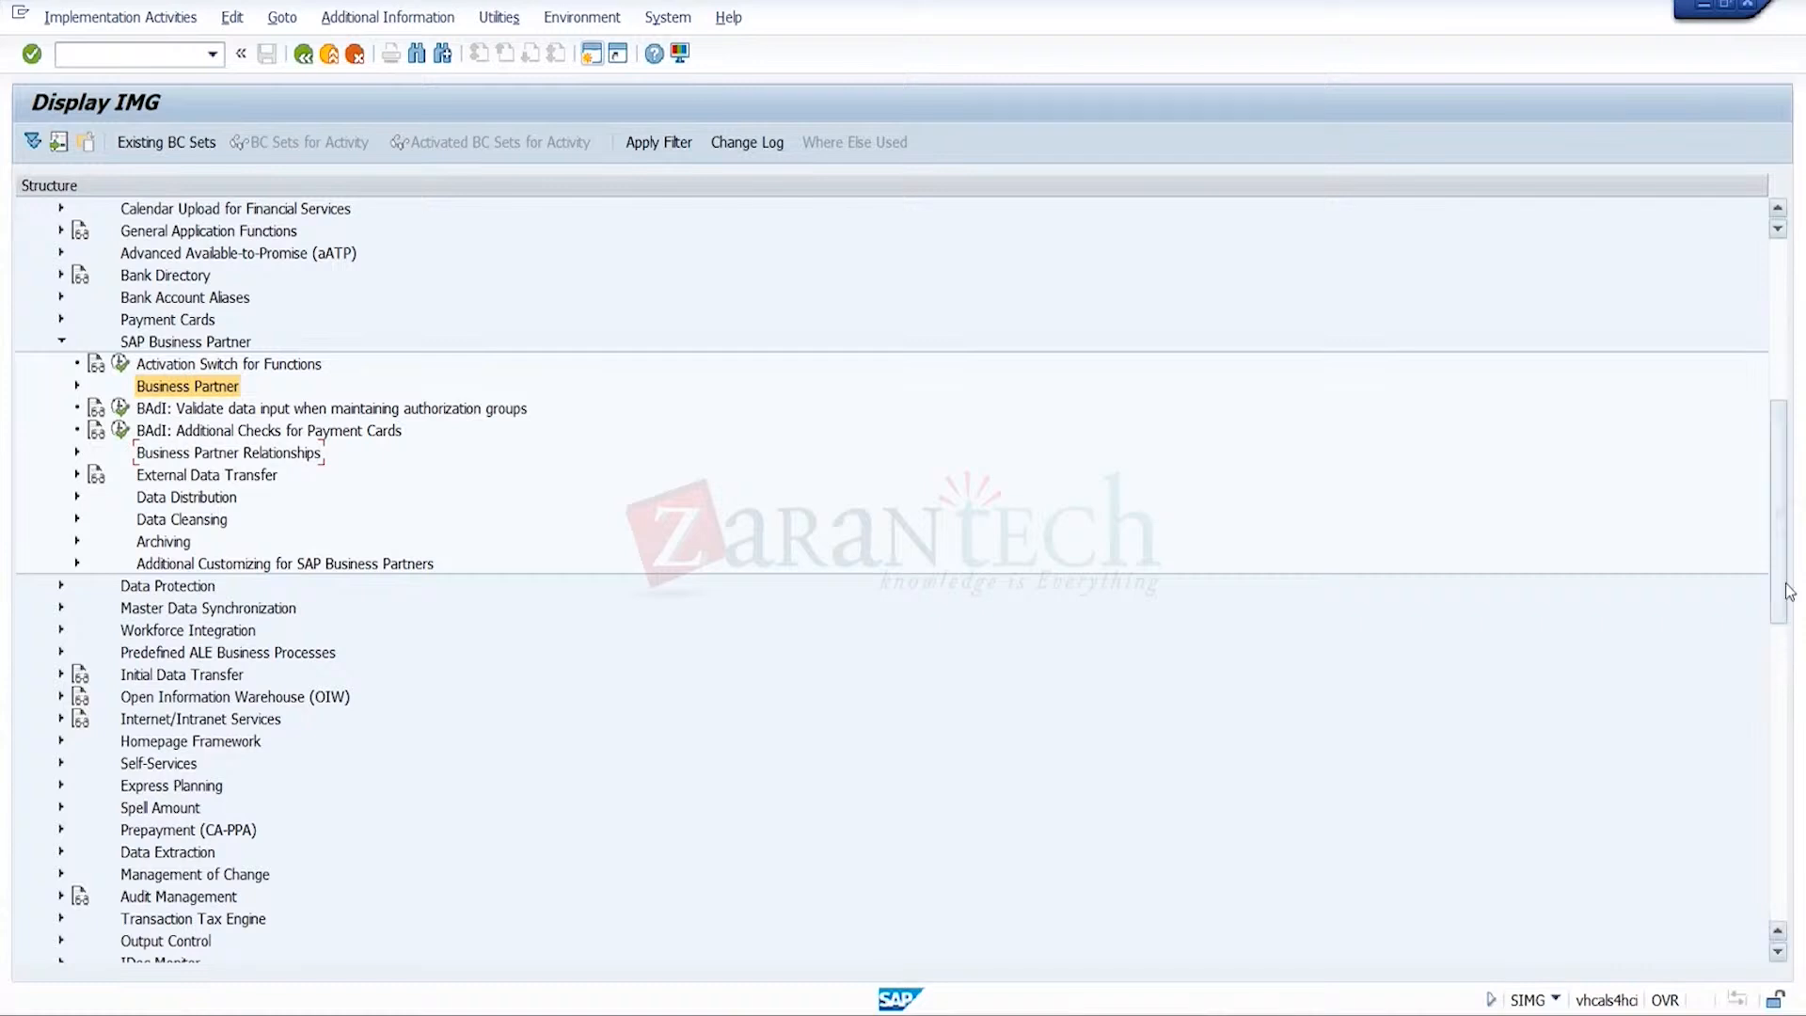
{"action": "left_click_drag", "start_coordinate": [1787, 590], "coordinate": [1783, 562]}
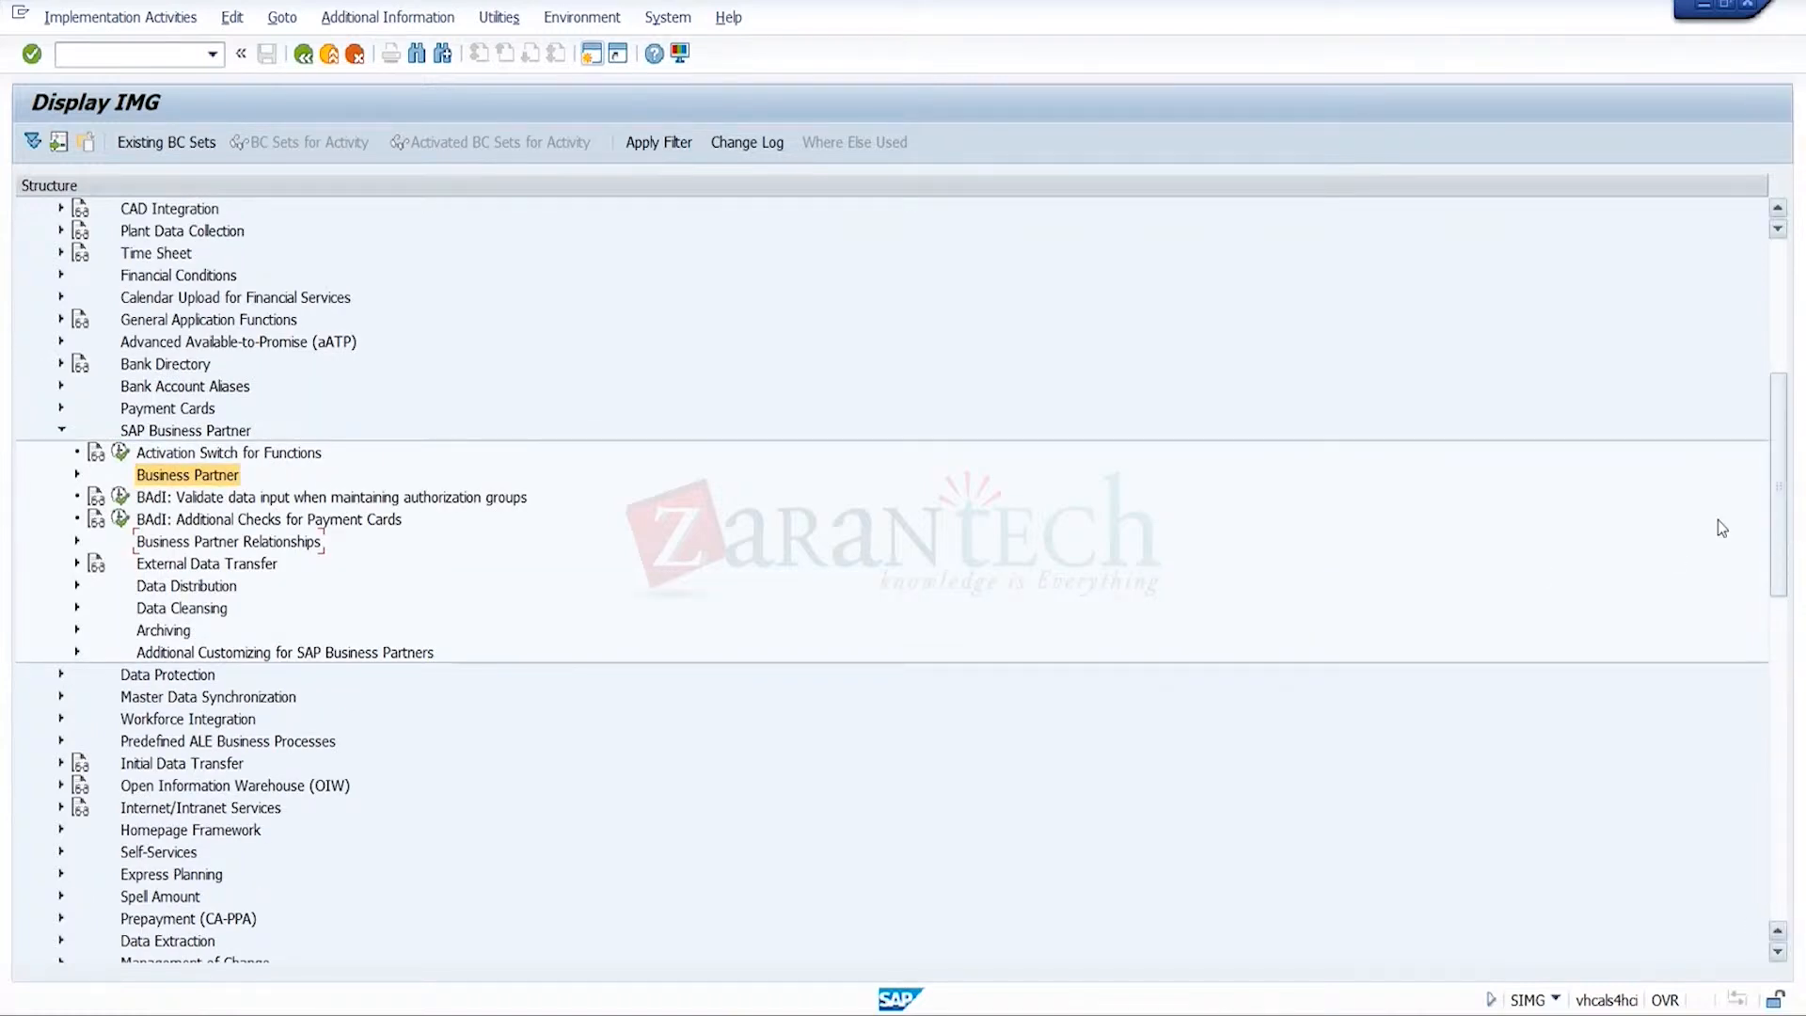
{"action": "left_click", "coordinate": [61, 430]}
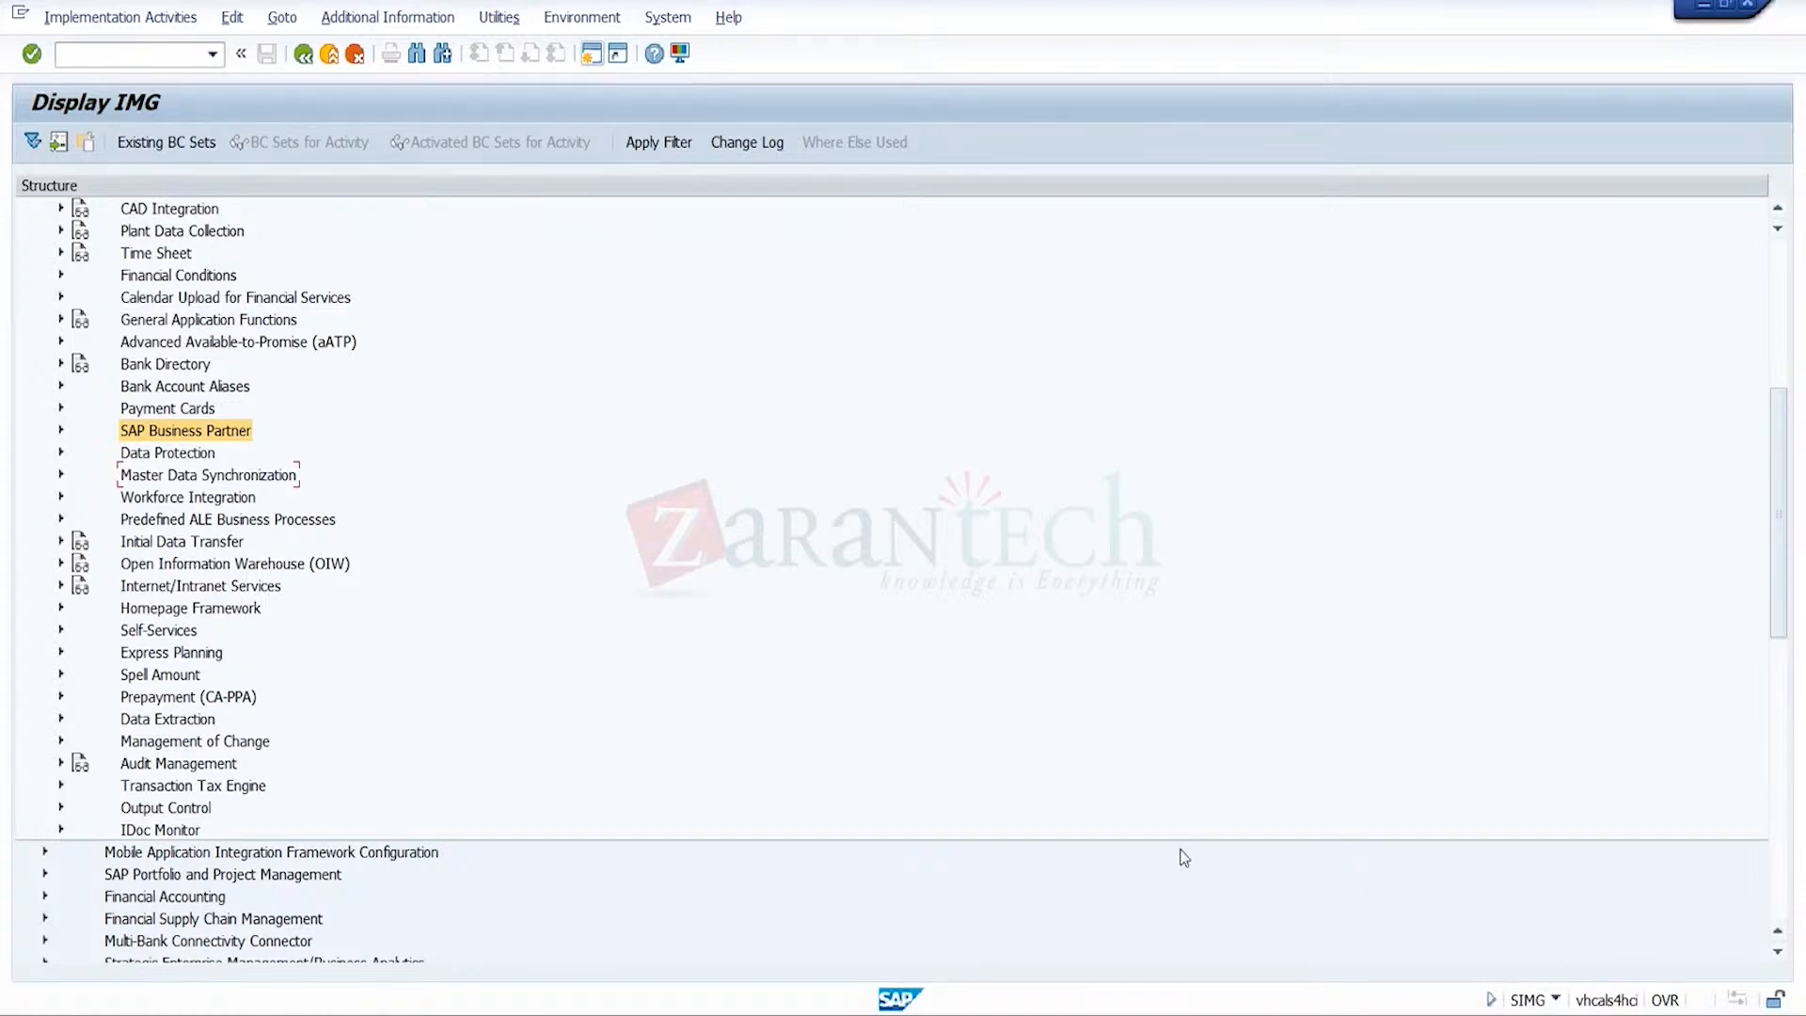
- Return to the RSD organization and view its existing address in the address overview
{"action": "mouse_move", "coordinate": [1223, 1006]}
{"action": "left_click", "coordinate": [1192, 940]}
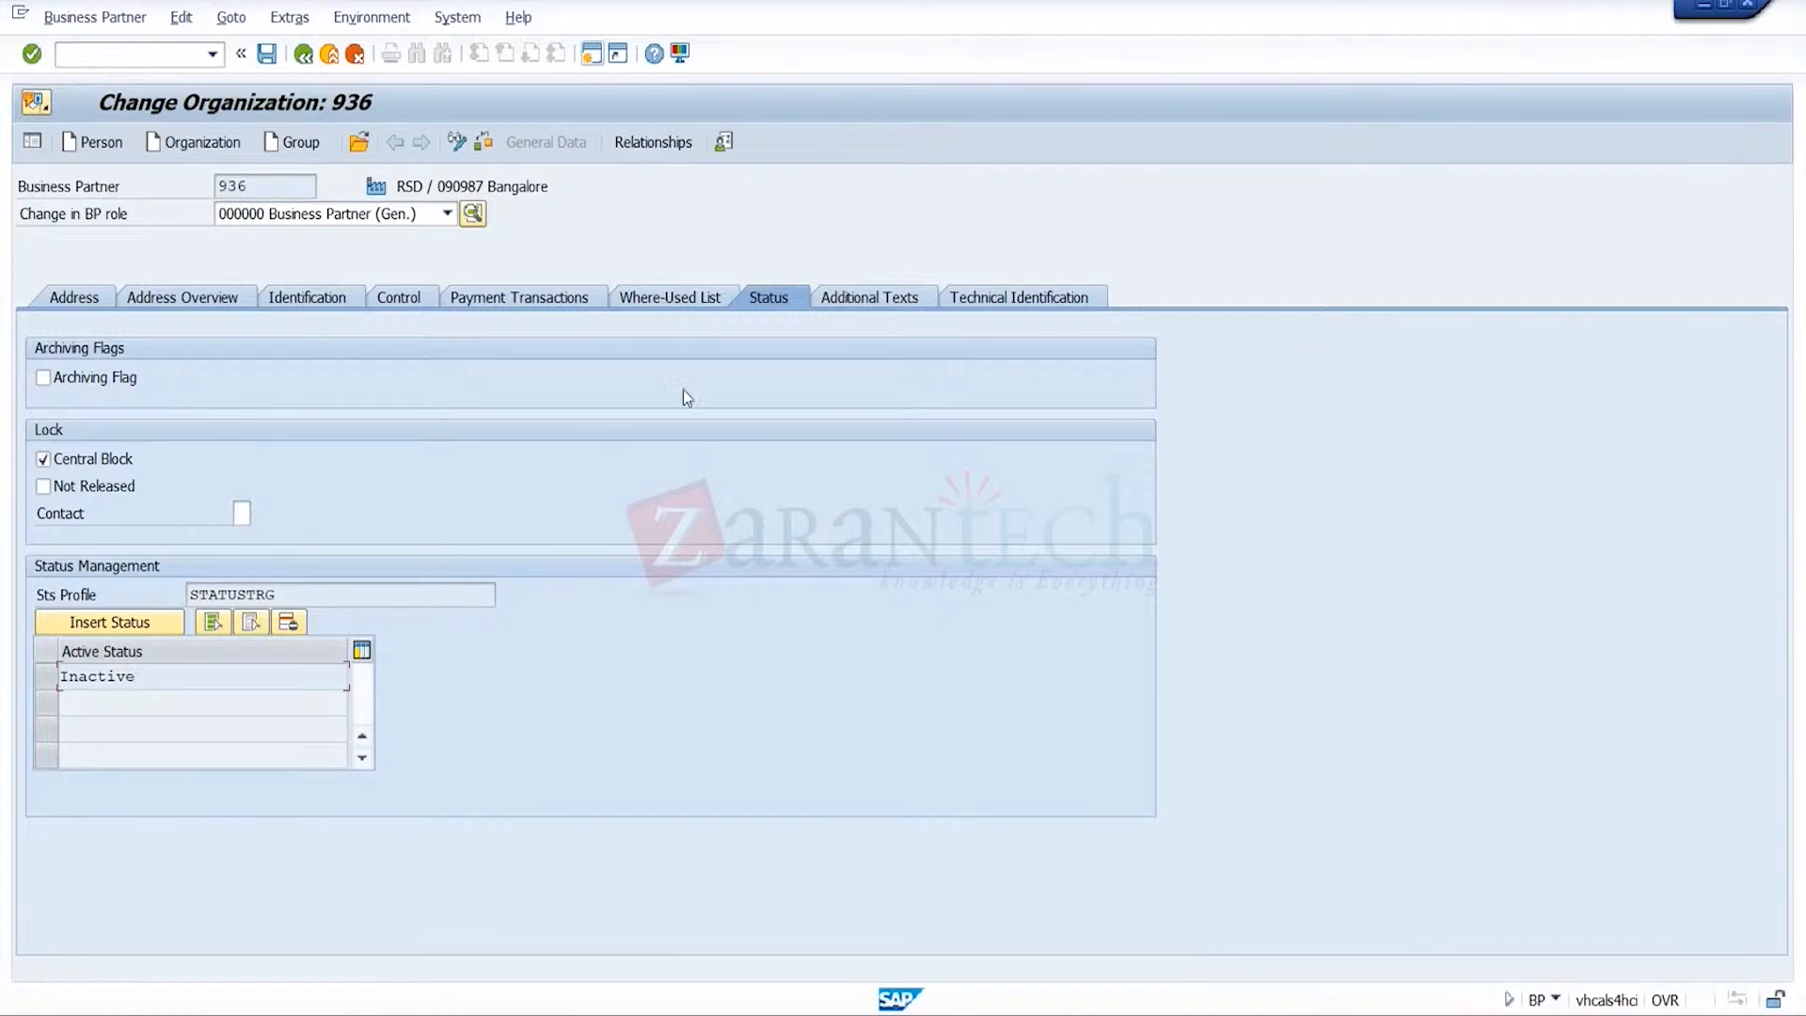
{"action": "left_click", "coordinate": [190, 295]}
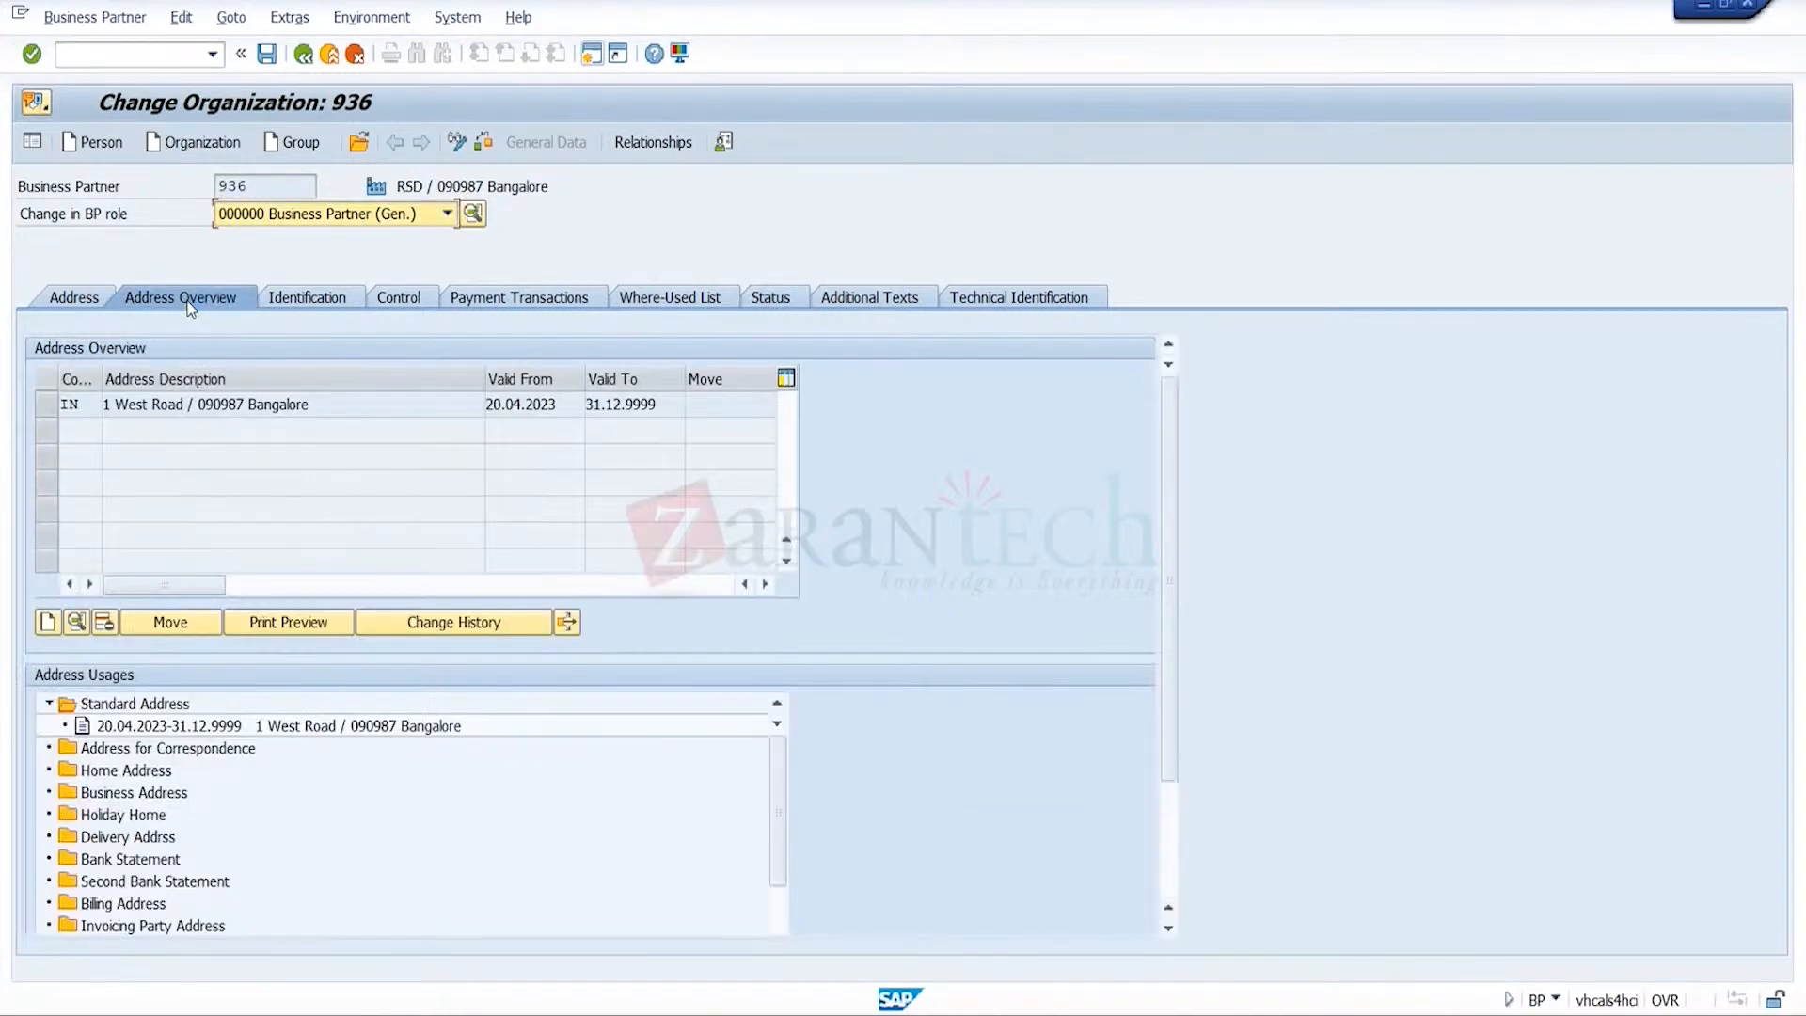
{"action": "left_click", "coordinate": [245, 403]}
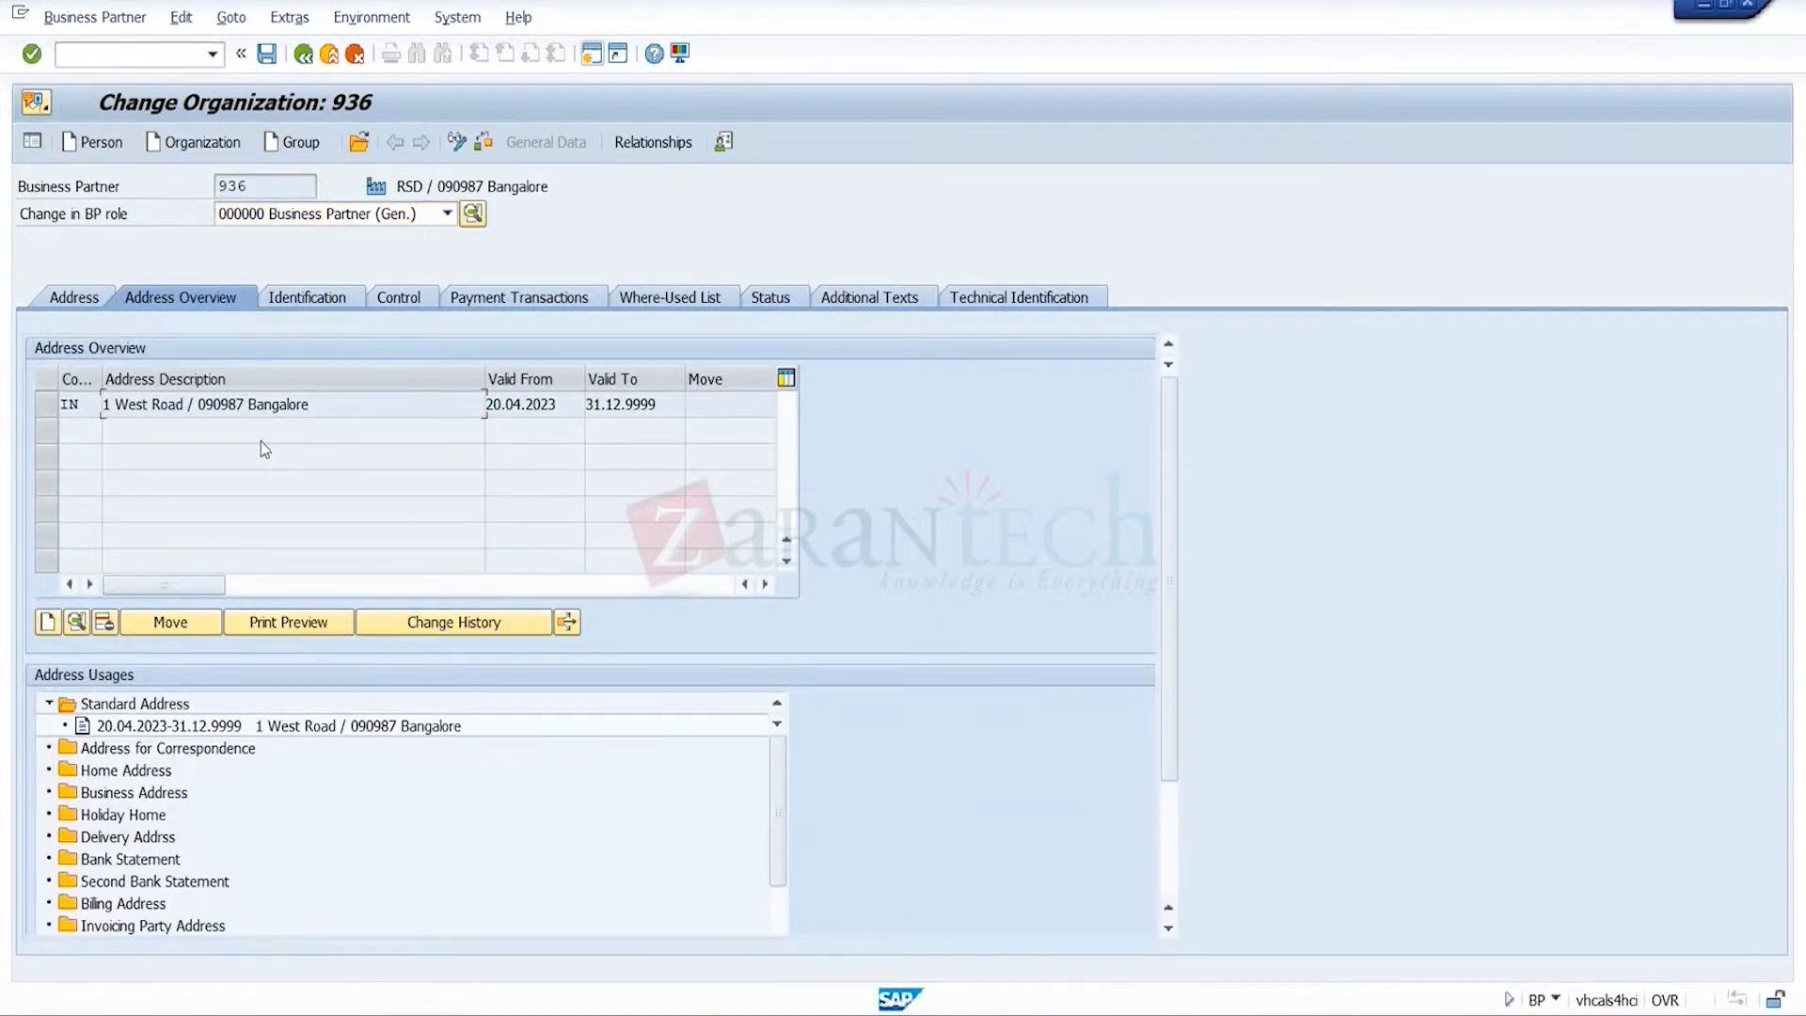
- Leave the RSD organization and restart business partner maintenance from SAP Easy Access
{"action": "left_click", "coordinate": [331, 57]}
{"action": "left_click", "coordinate": [896, 579]}
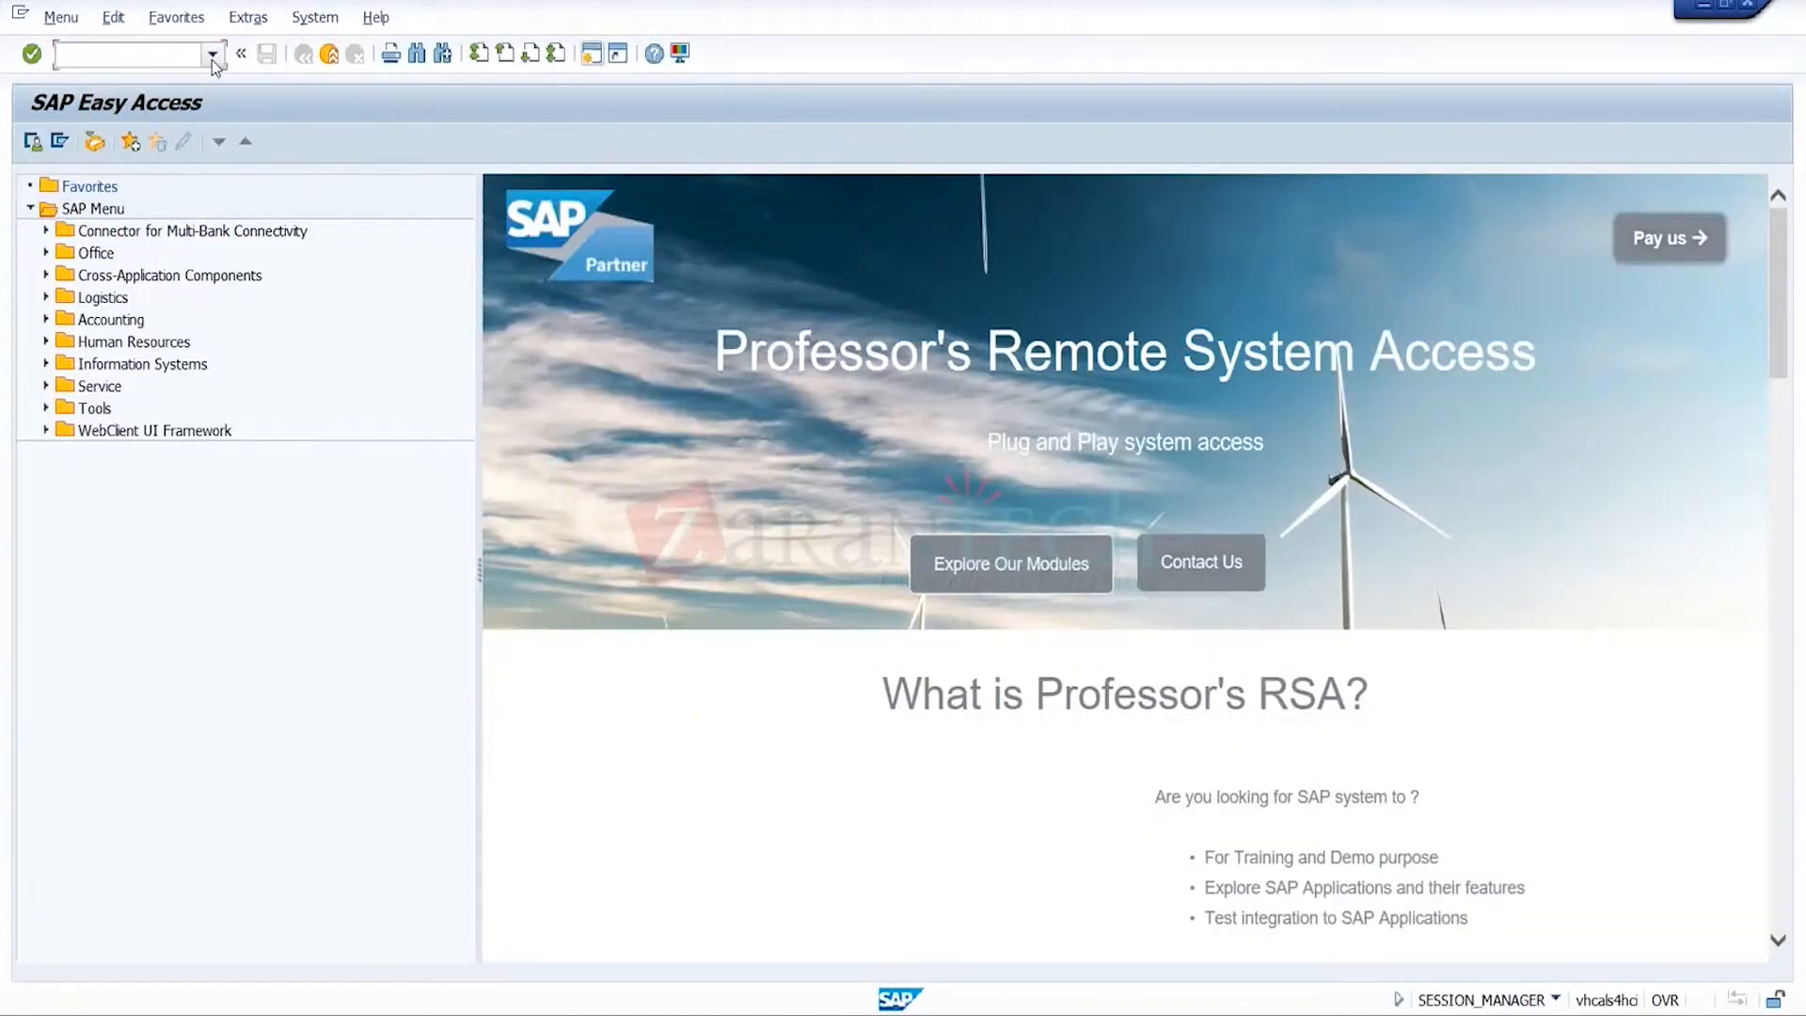
{"action": "left_click", "coordinate": [215, 55]}
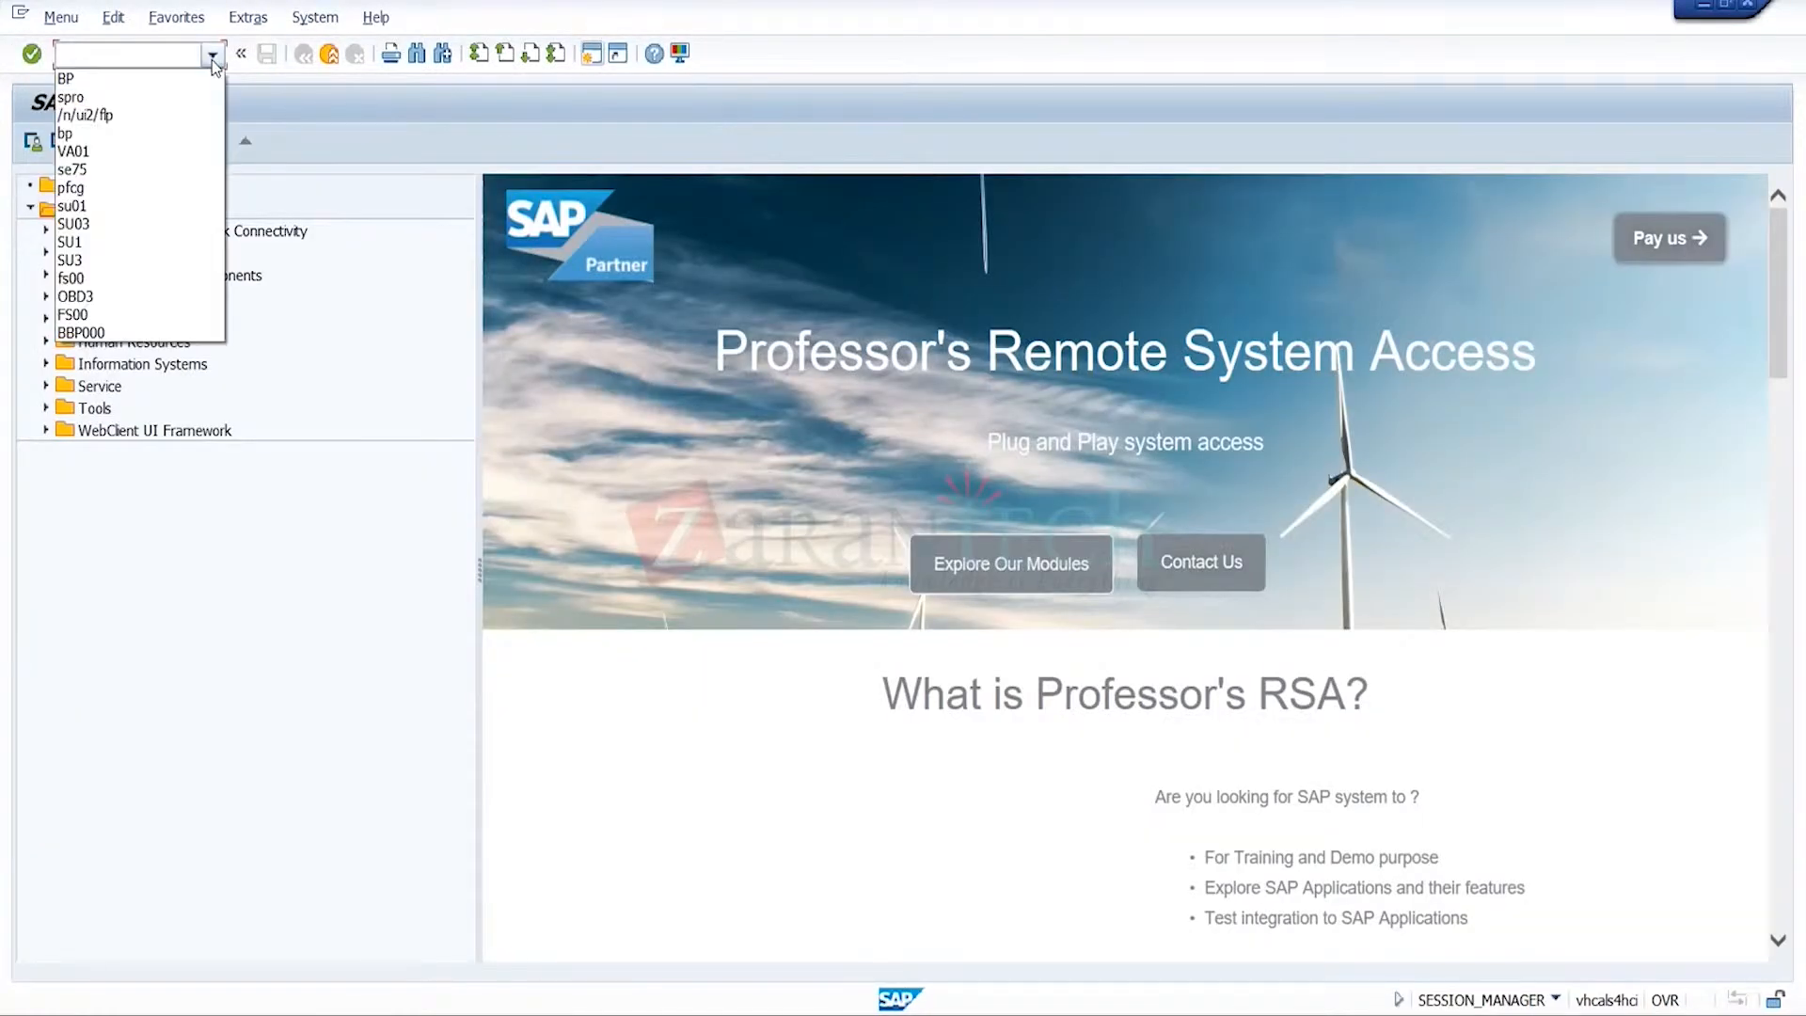
{"action": "left_click", "coordinate": [151, 91]}
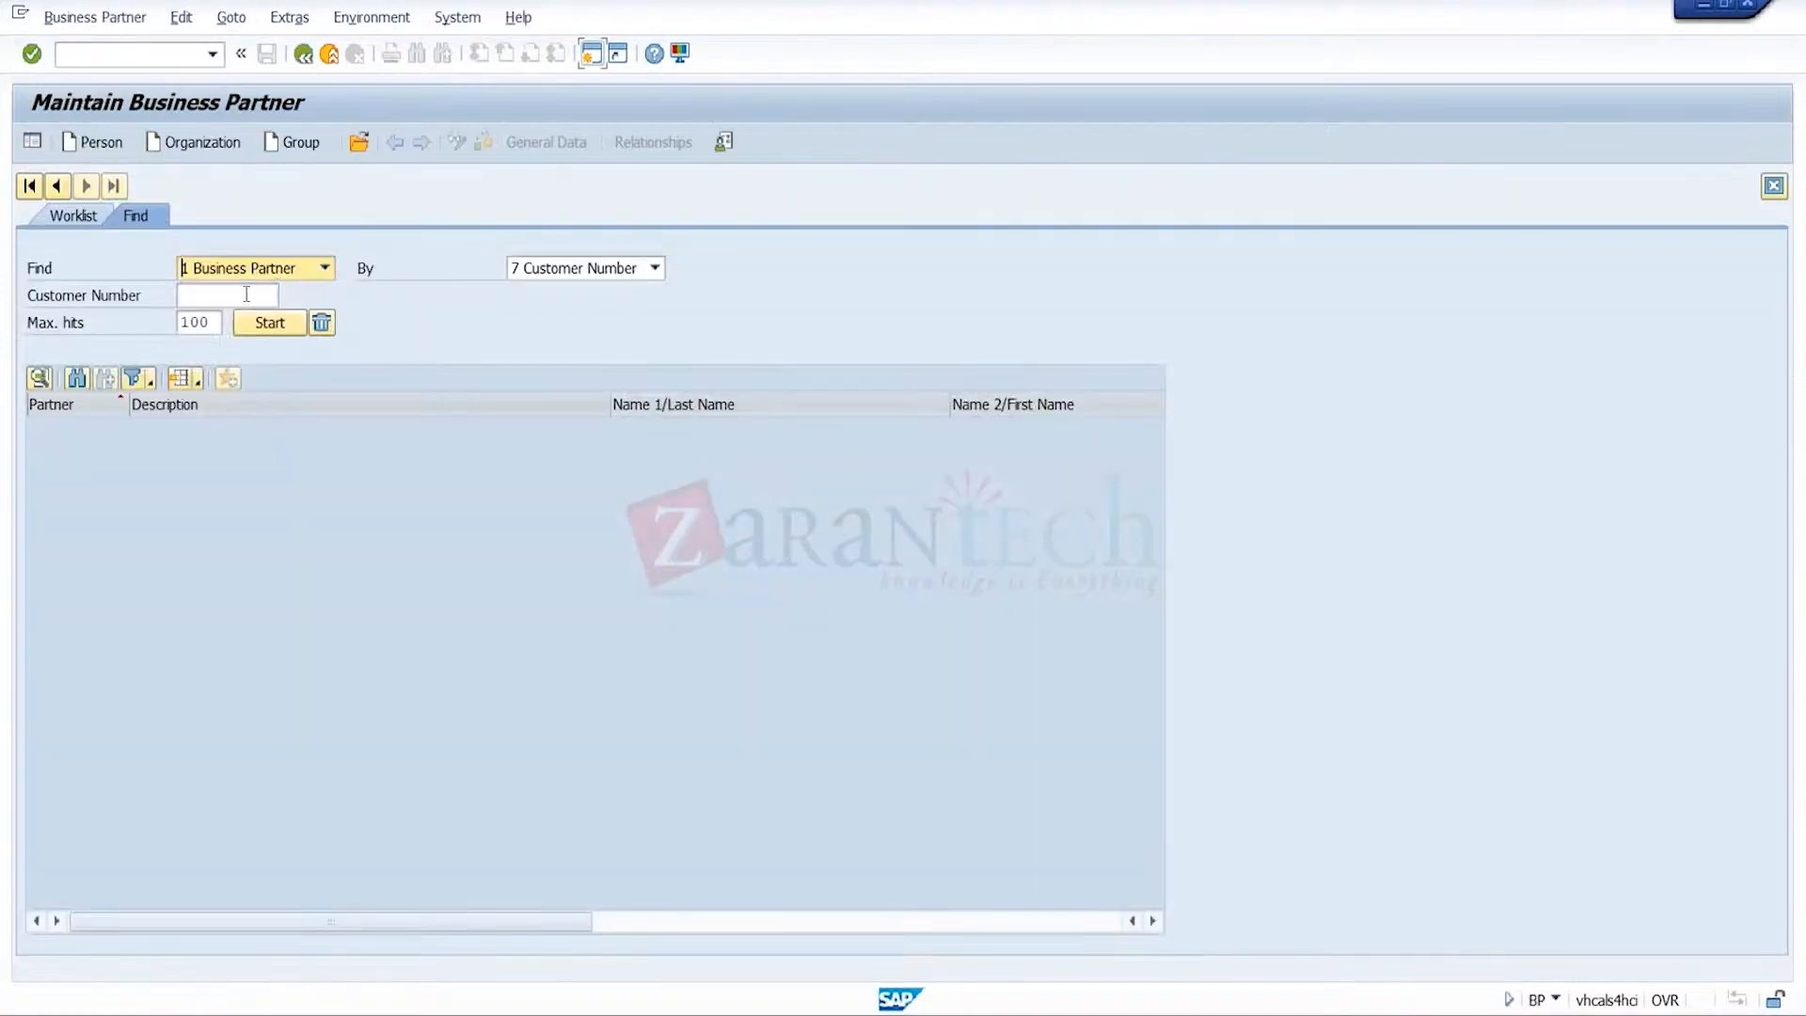
- Find the business partner by its customer number and open the KRF & CO organization
{"action": "left_click", "coordinate": [244, 295]}
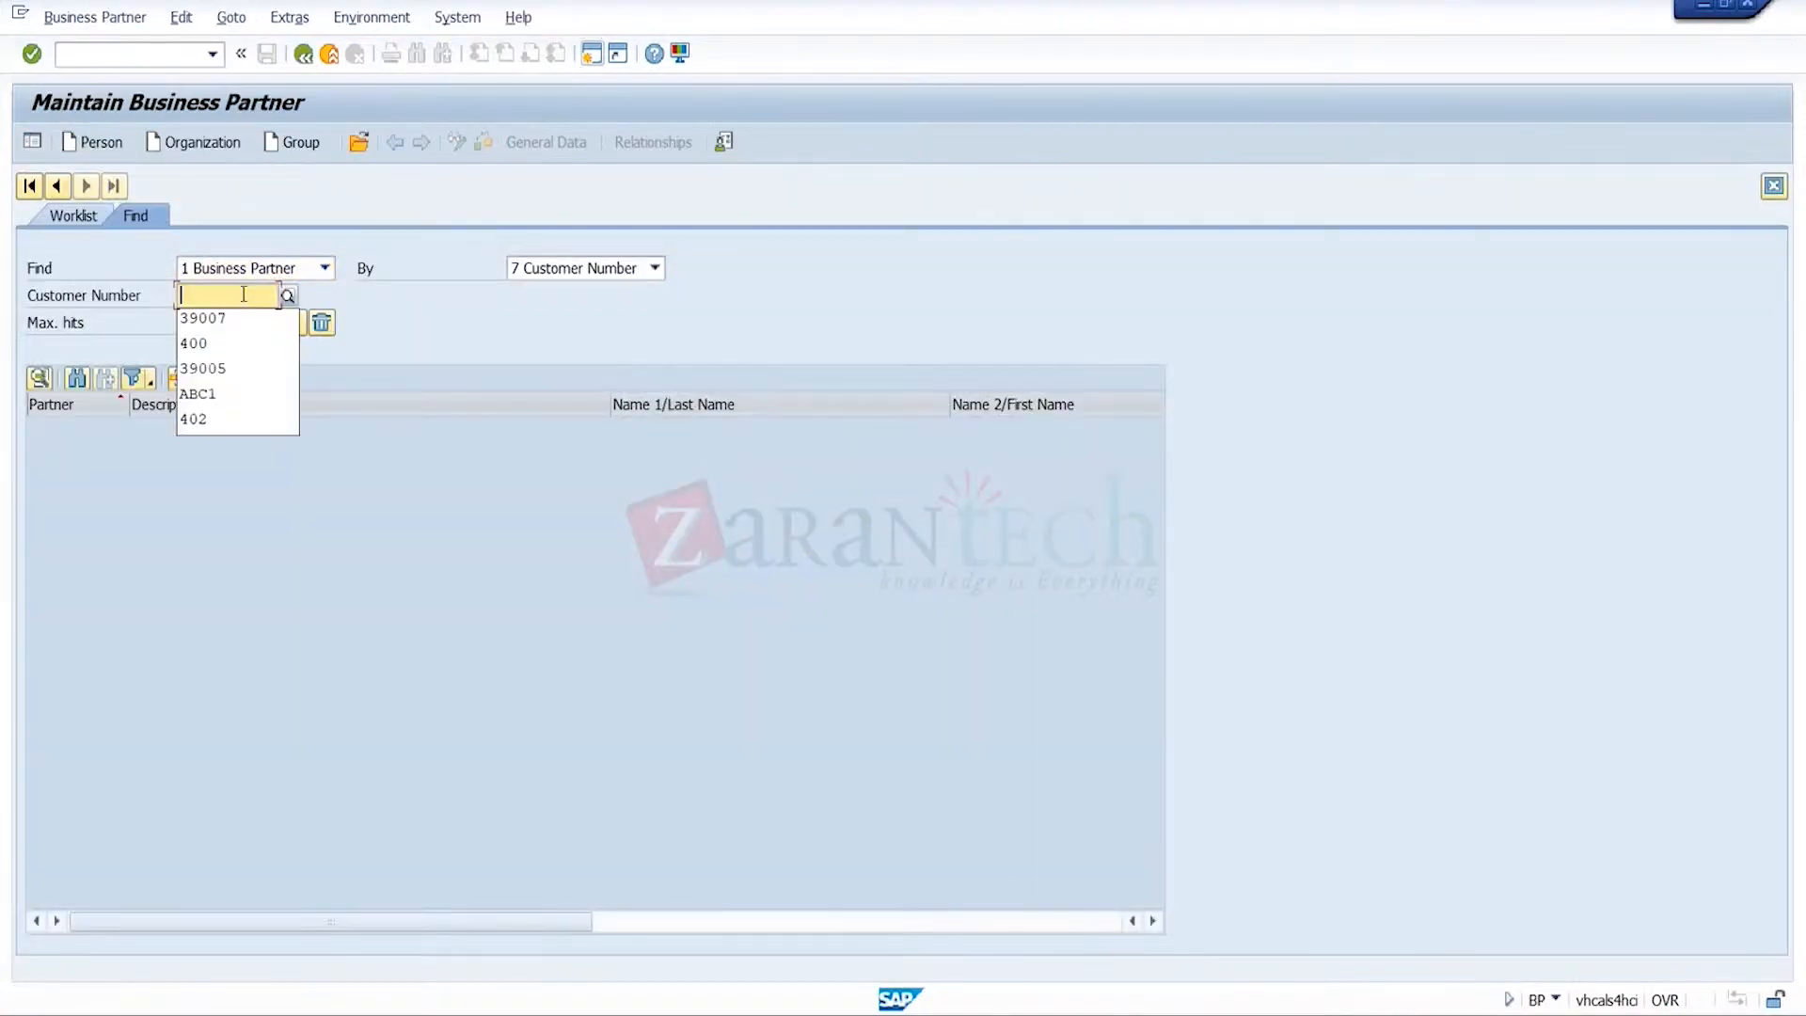
{"action": "left_click", "coordinate": [214, 343]}
{"action": "key", "text": "BackSpace"}
{"action": "type", "text": "2"}
{"action": "key", "text": "BackSpace"}
{"action": "type", "text": "02"}
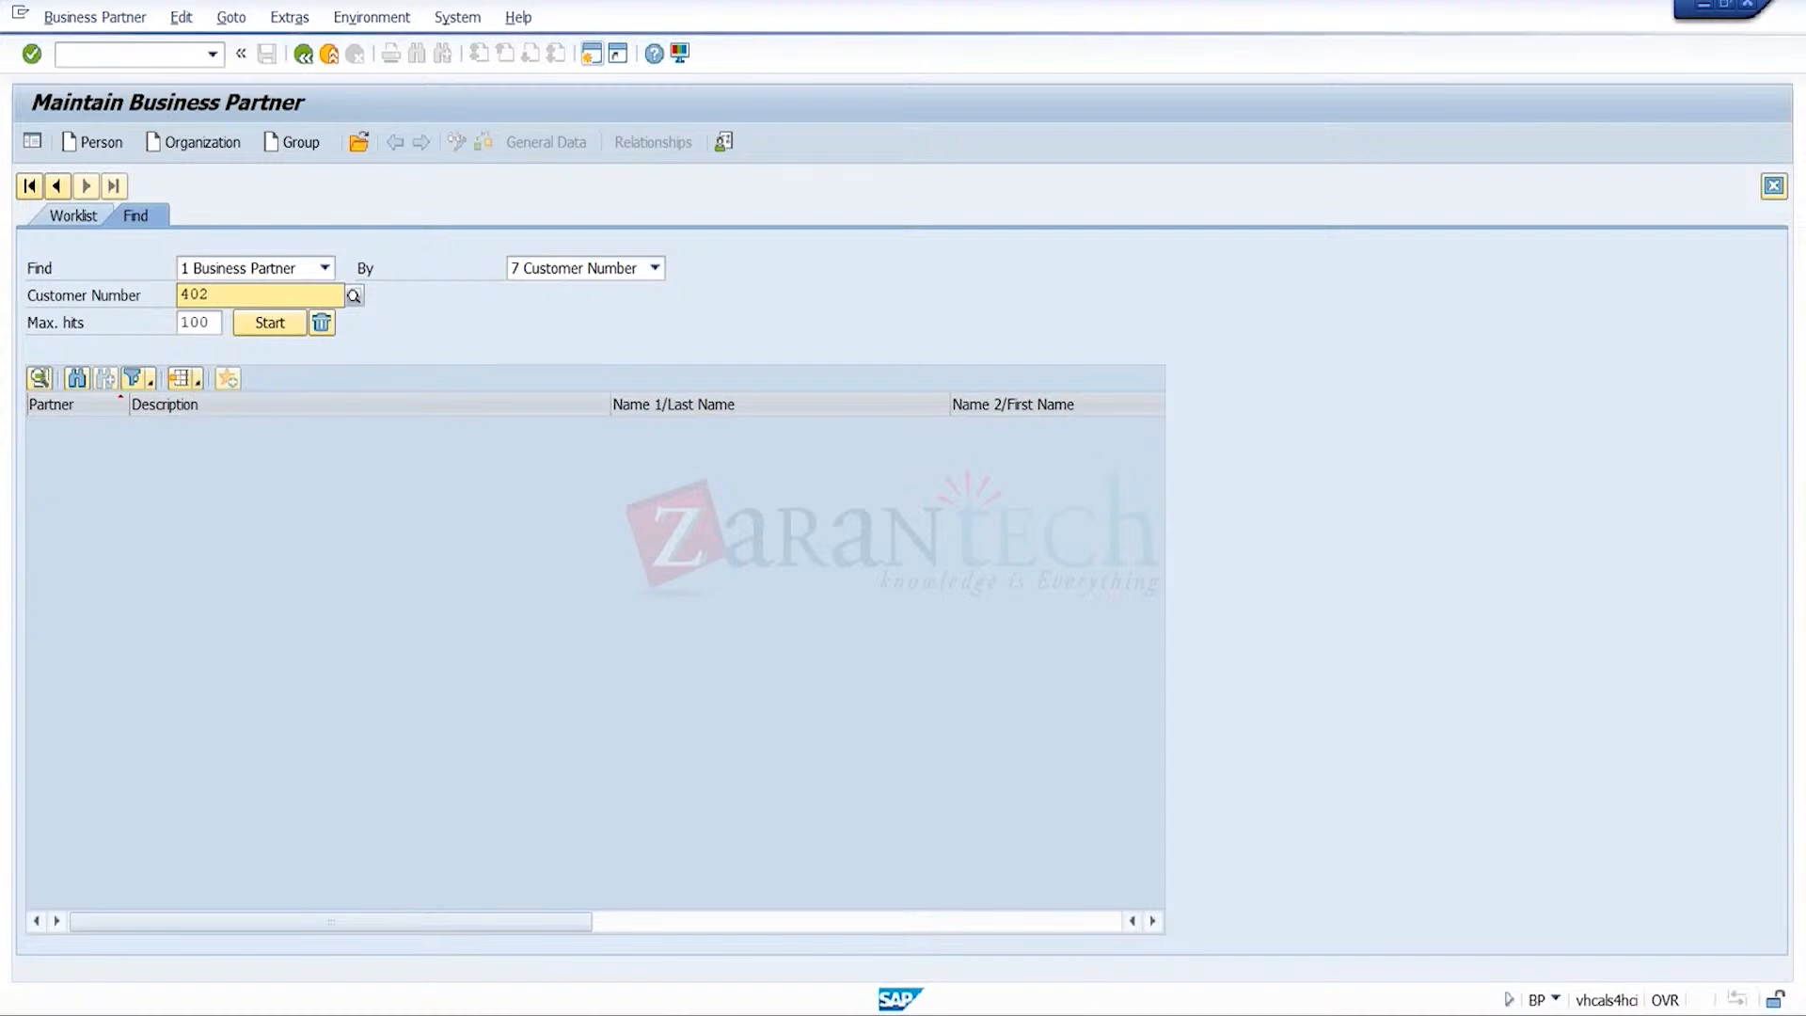
{"action": "left_click", "coordinate": [268, 325]}
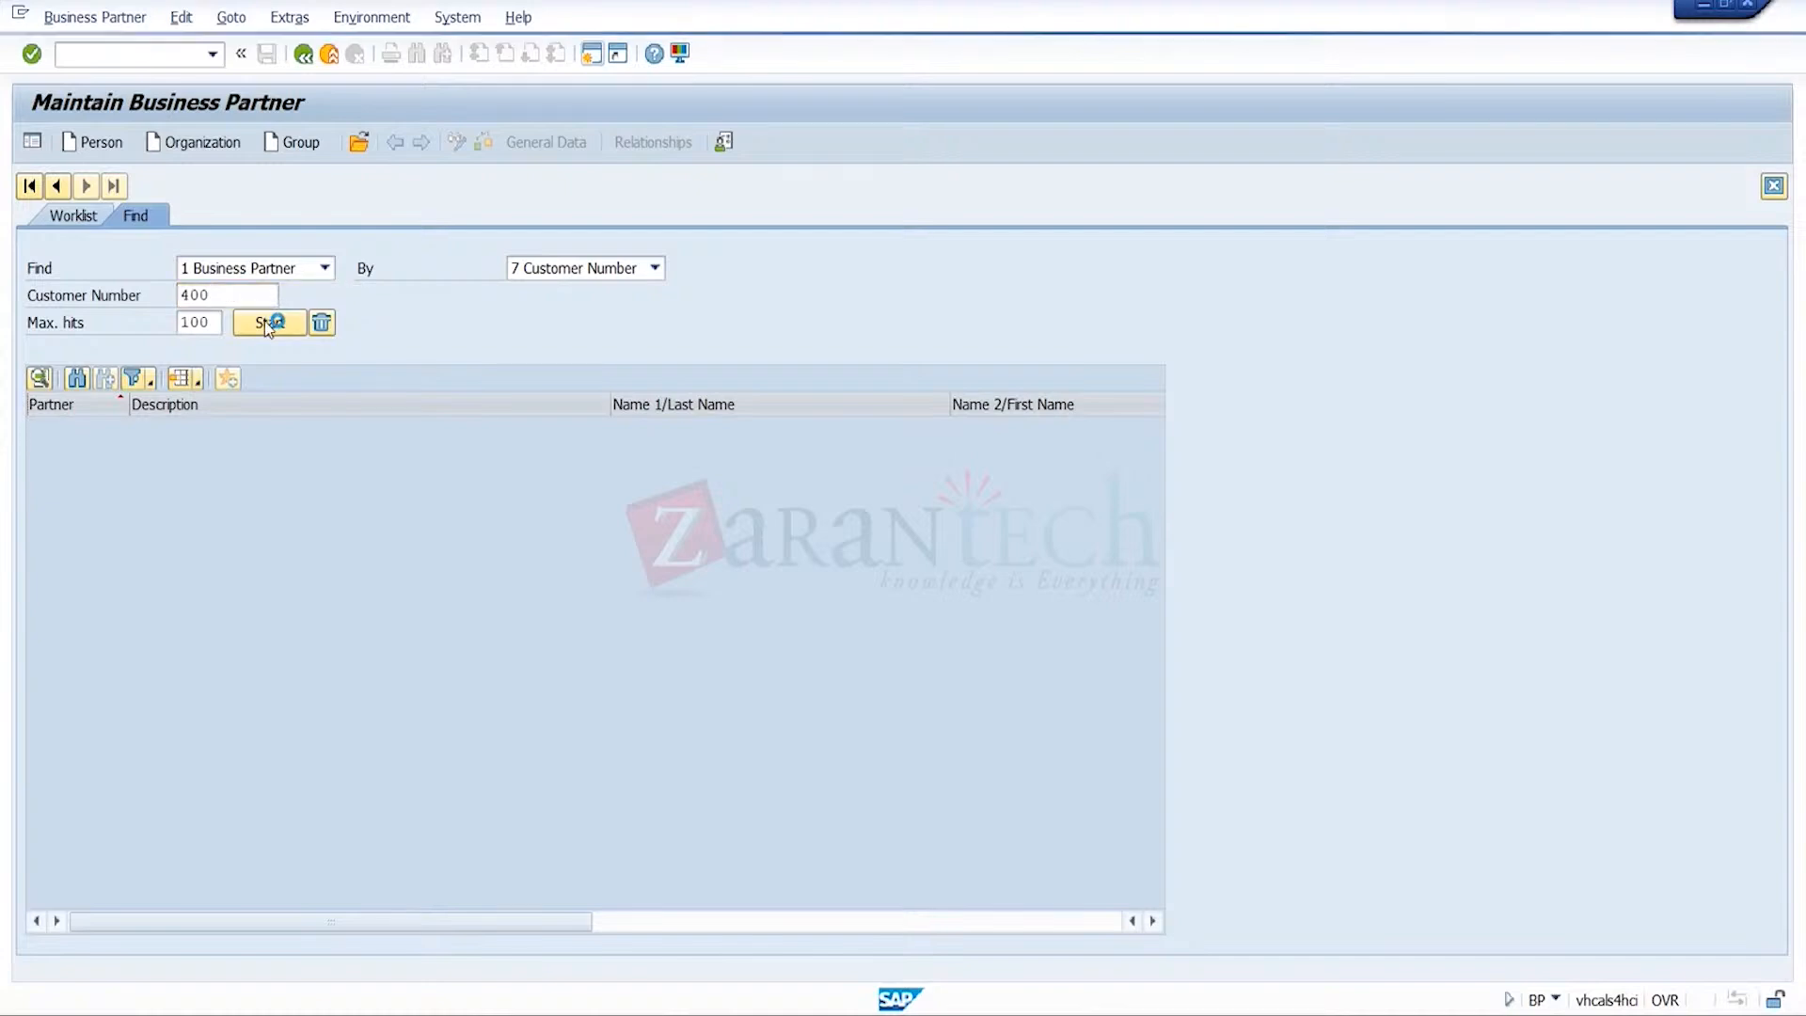
{"action": "left_click", "coordinate": [252, 298]}
{"action": "key", "text": "BackSpace"}
{"action": "type", "text": "2"}
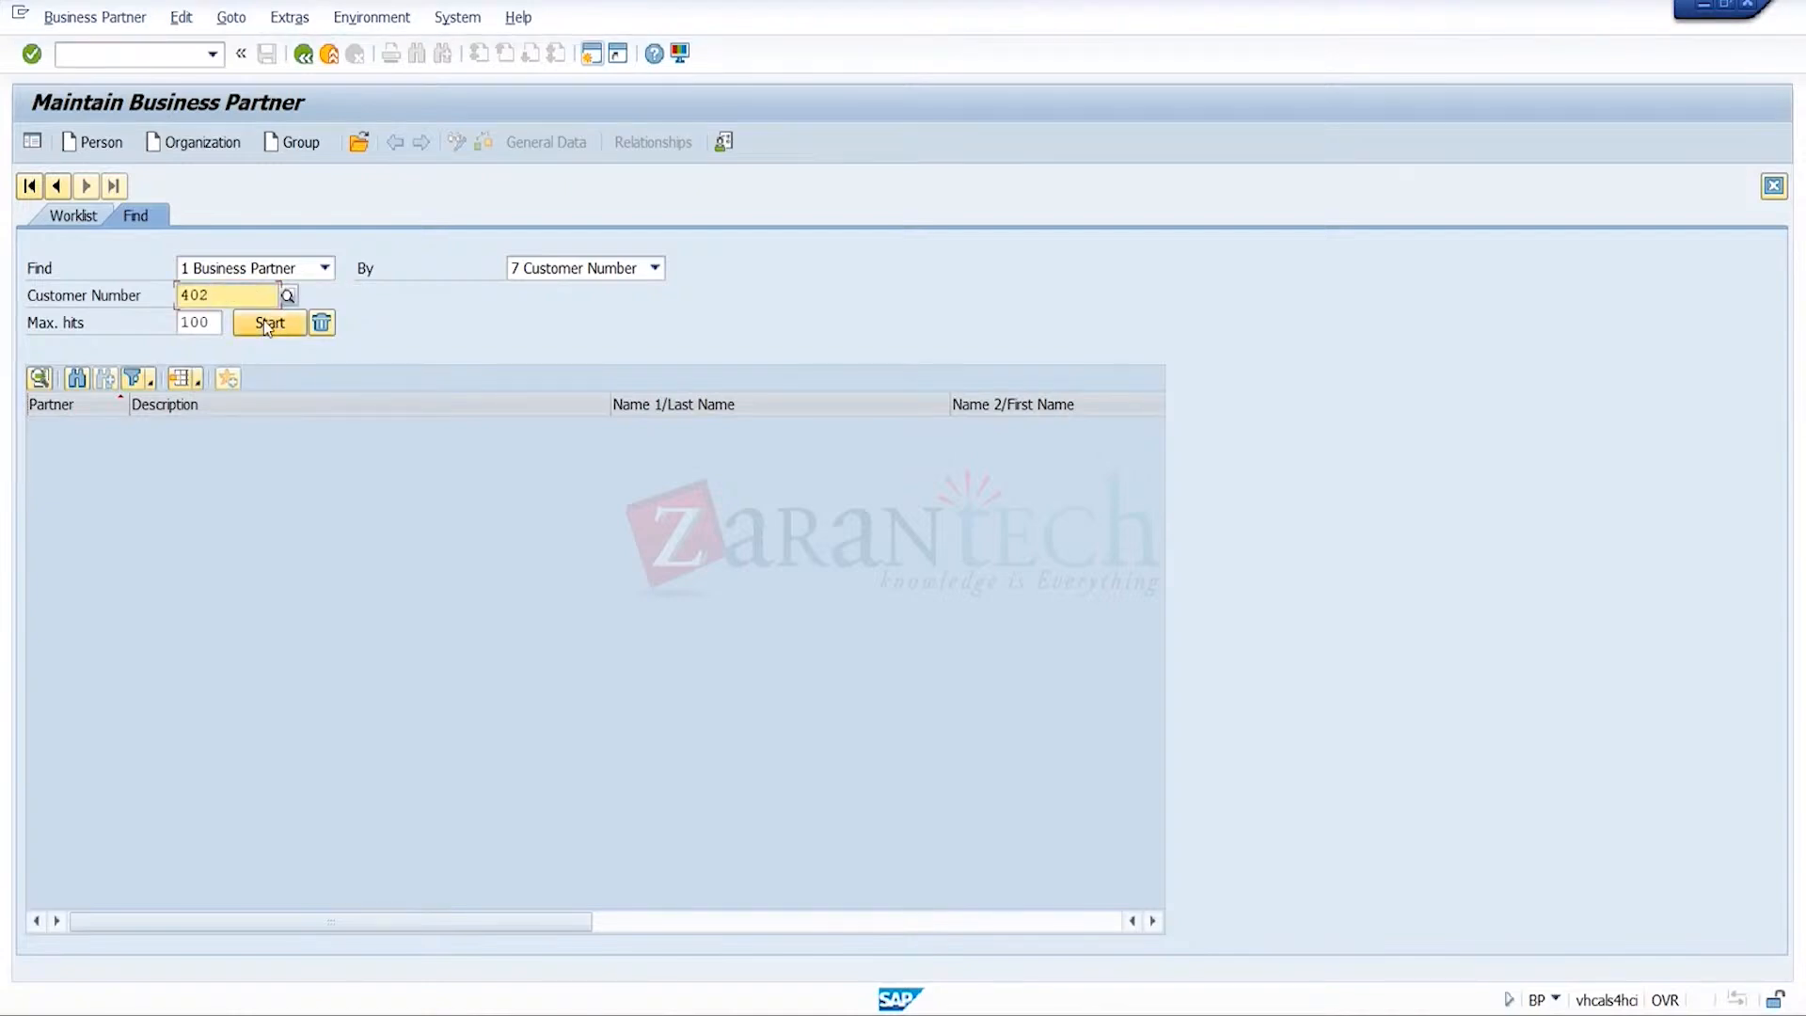
{"action": "left_click", "coordinate": [269, 324]}
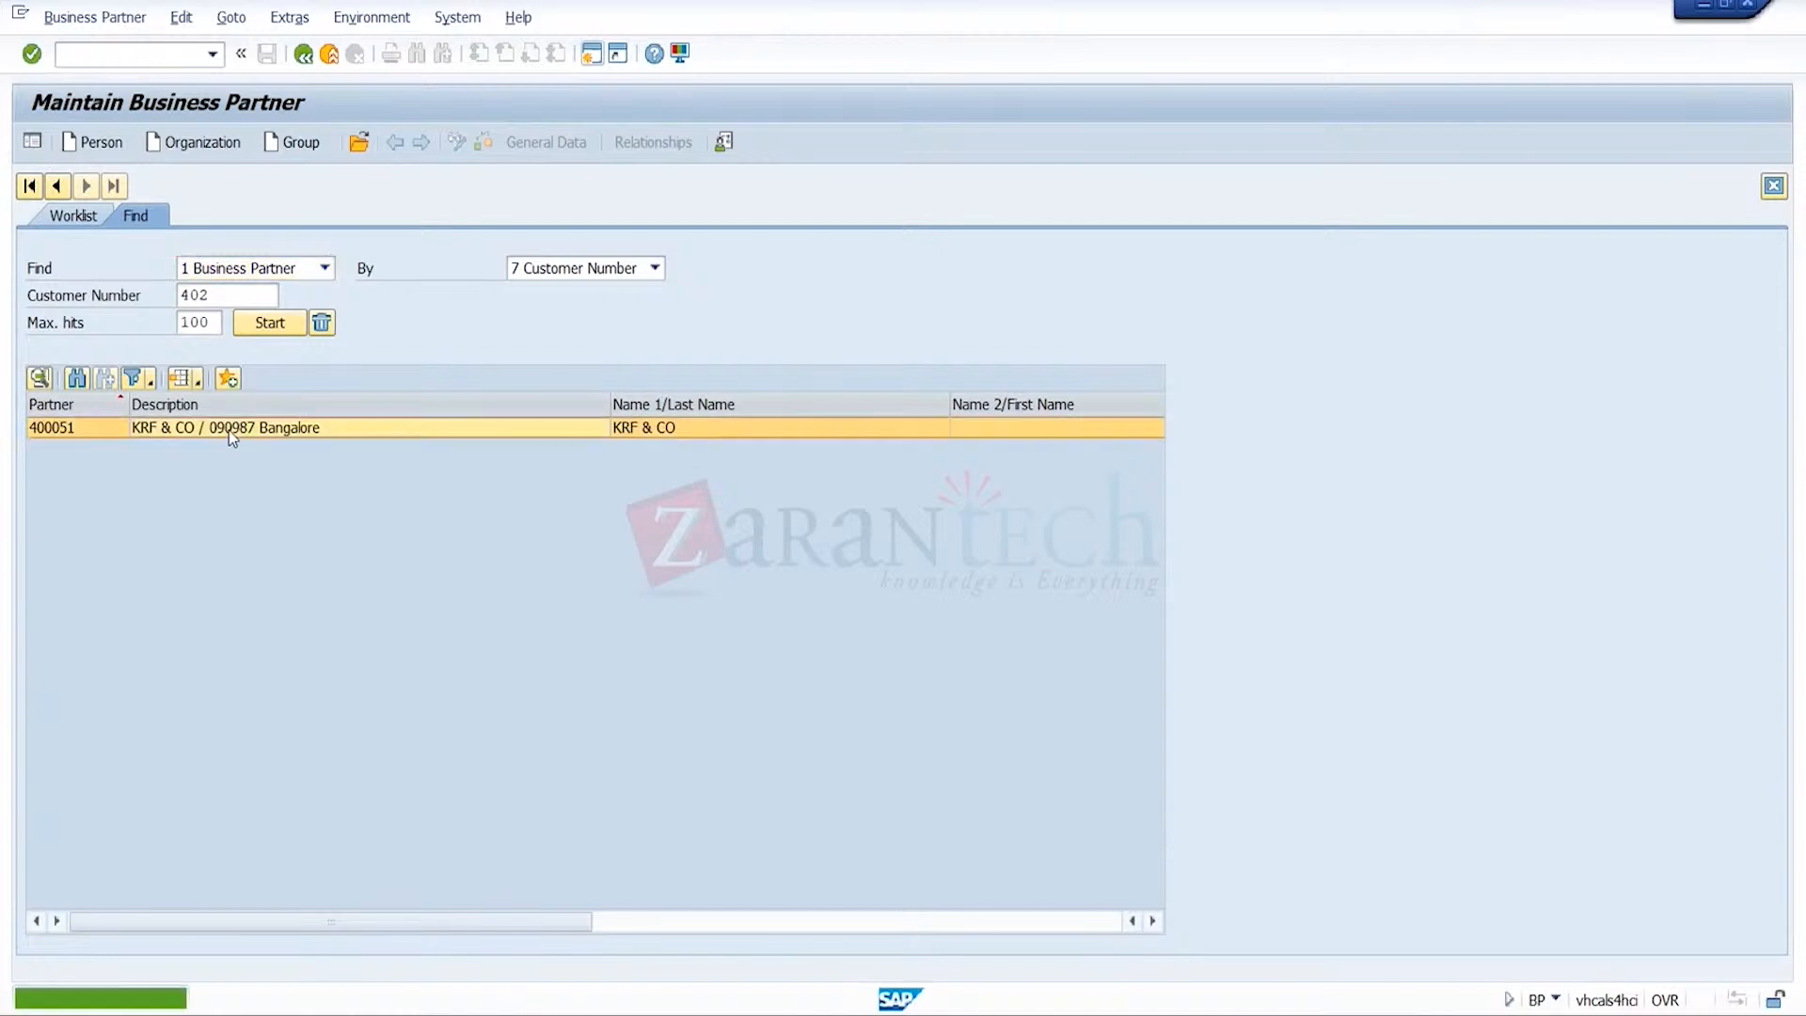
{"action": "double_click", "coordinate": [229, 429]}
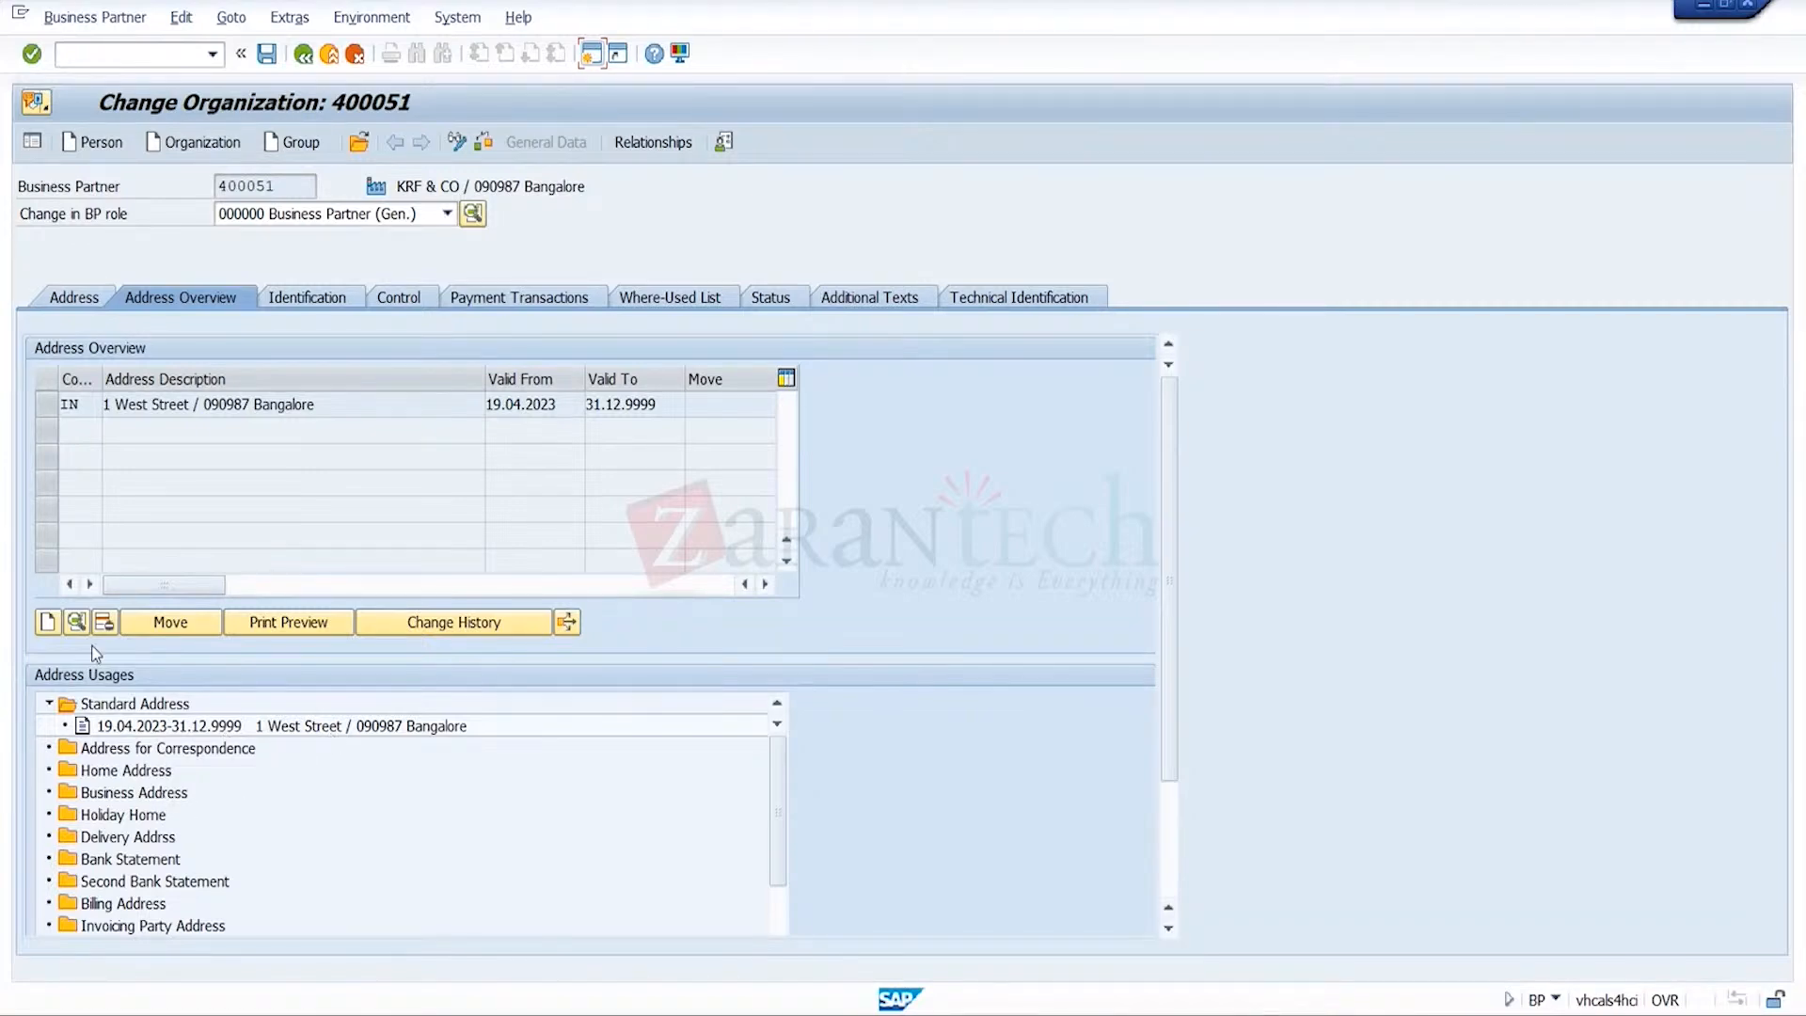
- Create a new address for KRF & CO with the street, postal code, city Bangalore, country IN and region 10
{"action": "left_click", "coordinate": [47, 623]}
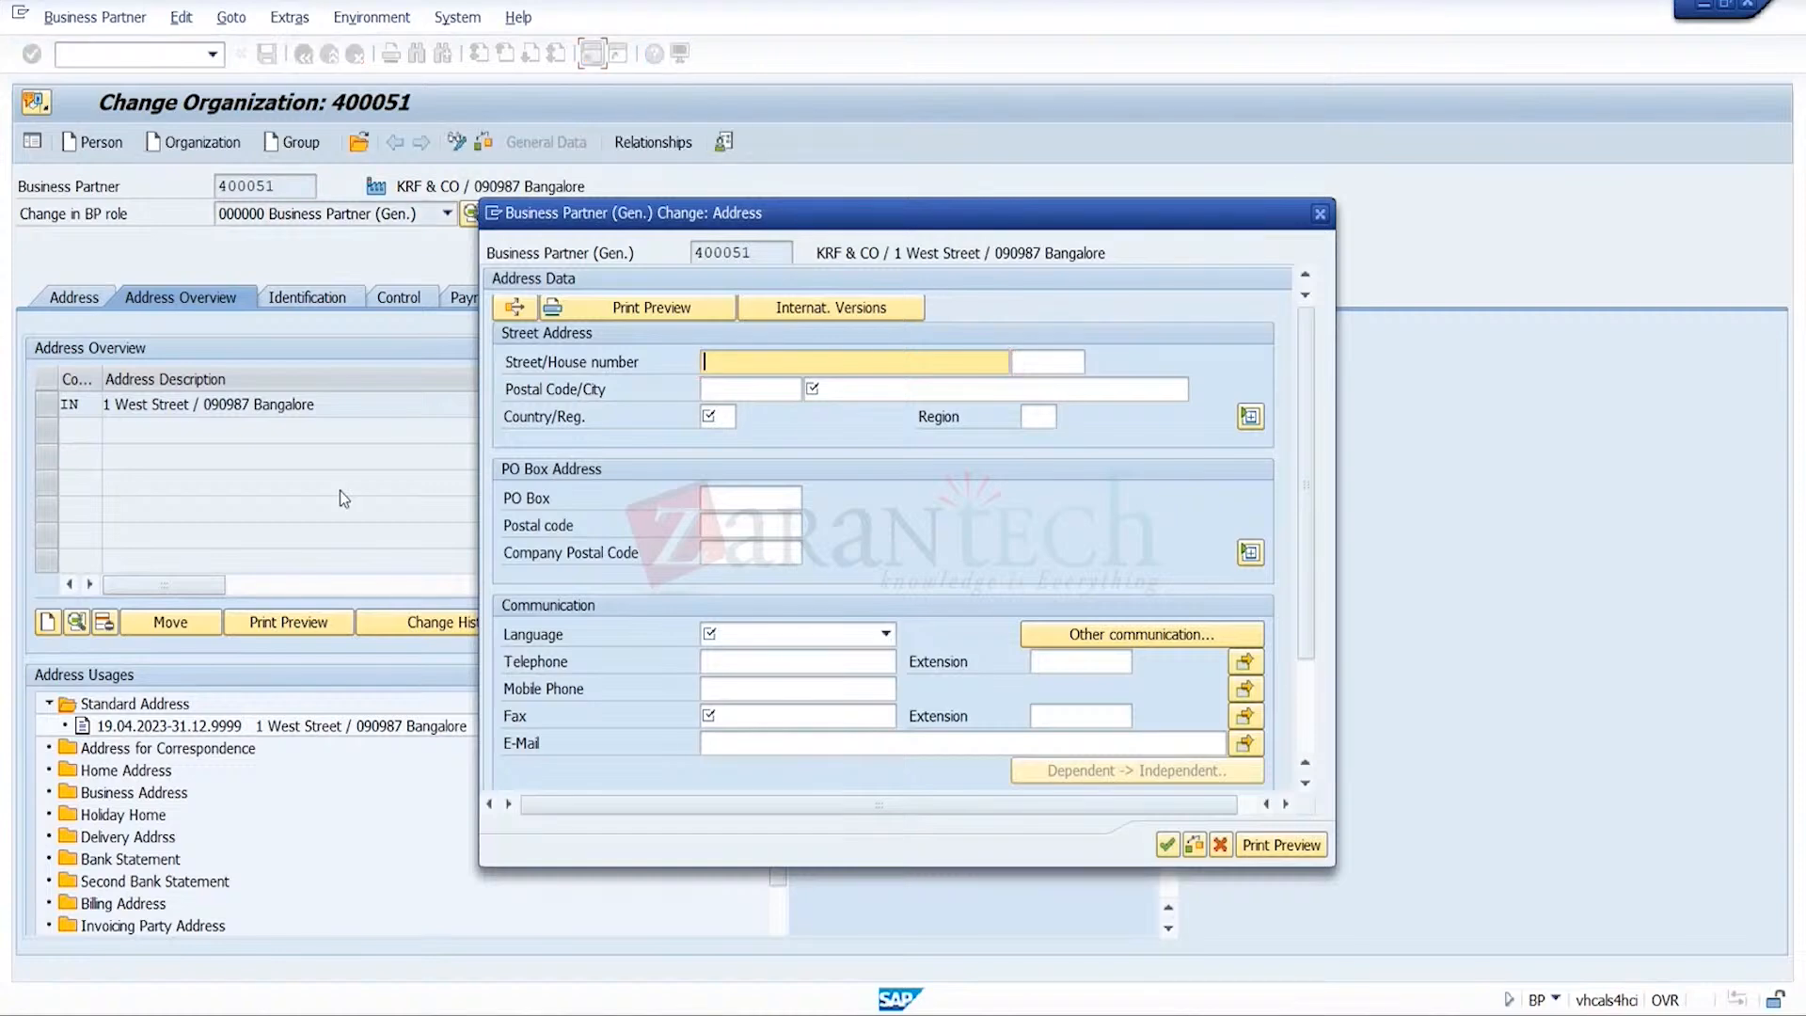
{"action": "left_click", "coordinate": [733, 365]}
{"action": "type", "text": "West"}
{"action": "left_click", "coordinate": [756, 391]}
{"action": "left_click", "coordinate": [762, 414]}
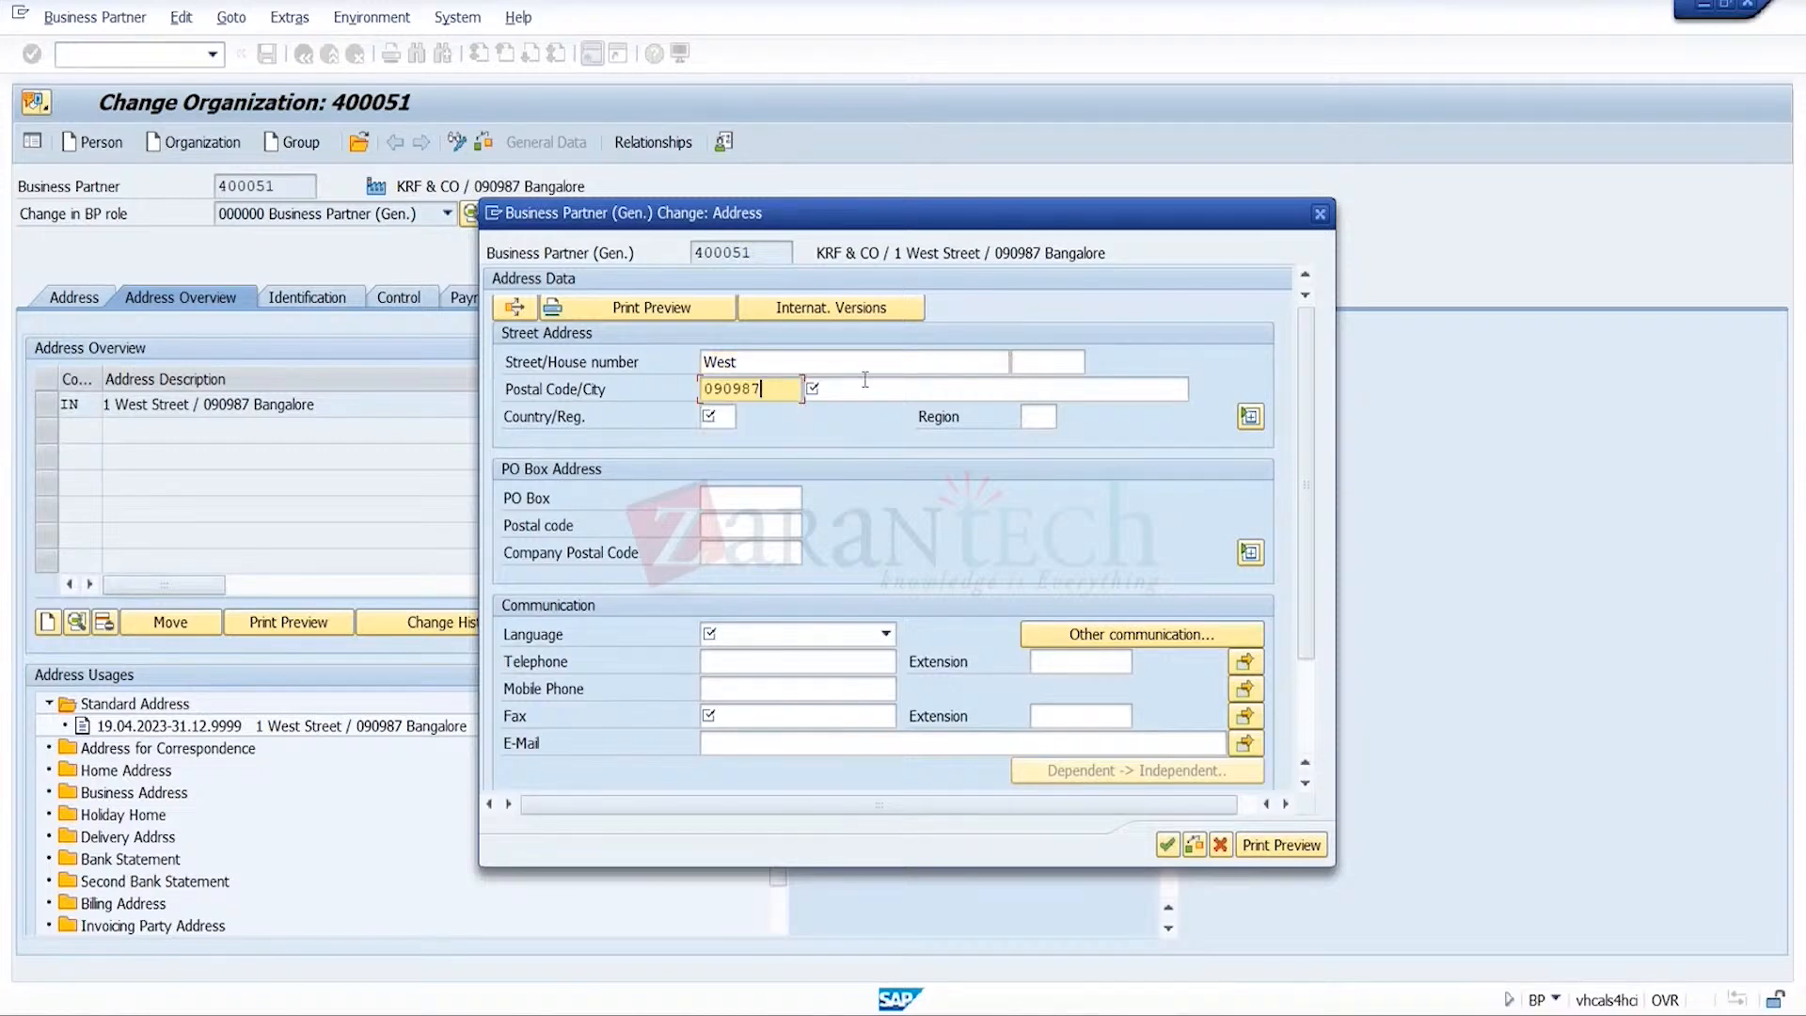
{"action": "left_click", "coordinate": [864, 387]}
{"action": "left_click", "coordinate": [857, 414]}
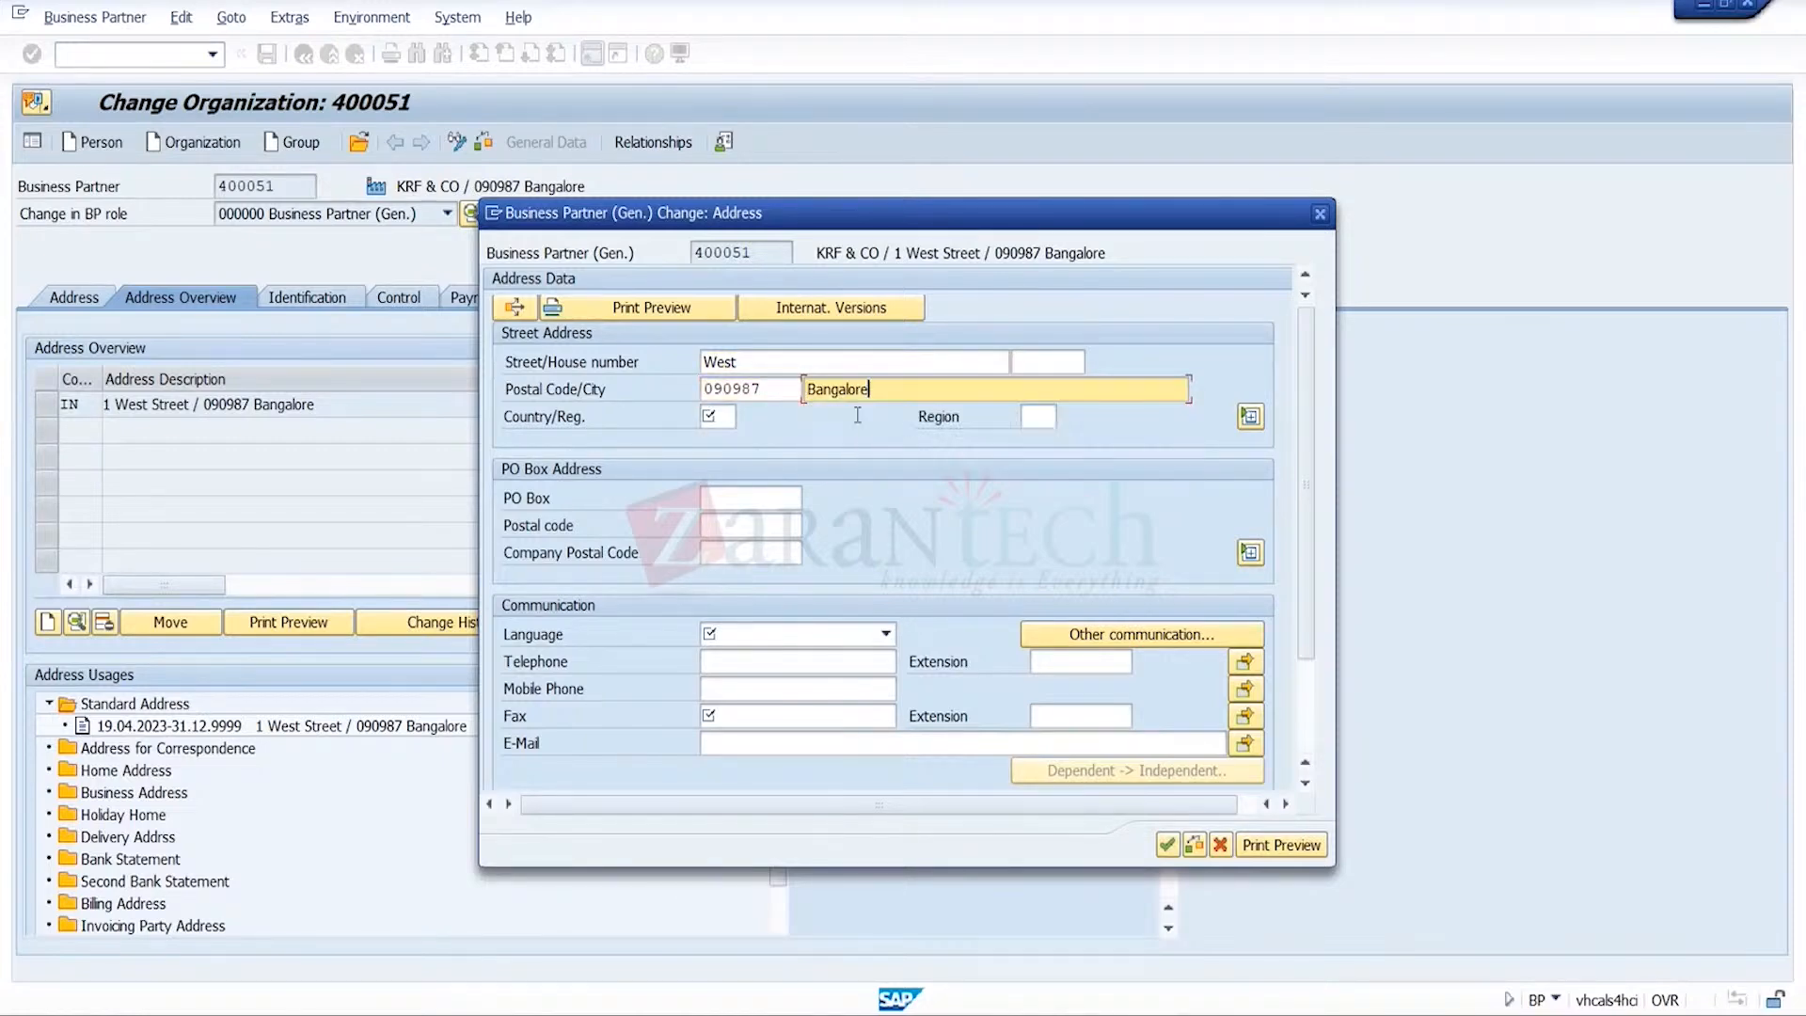
{"action": "left_click", "coordinate": [732, 419]}
{"action": "type", "text": "in"}
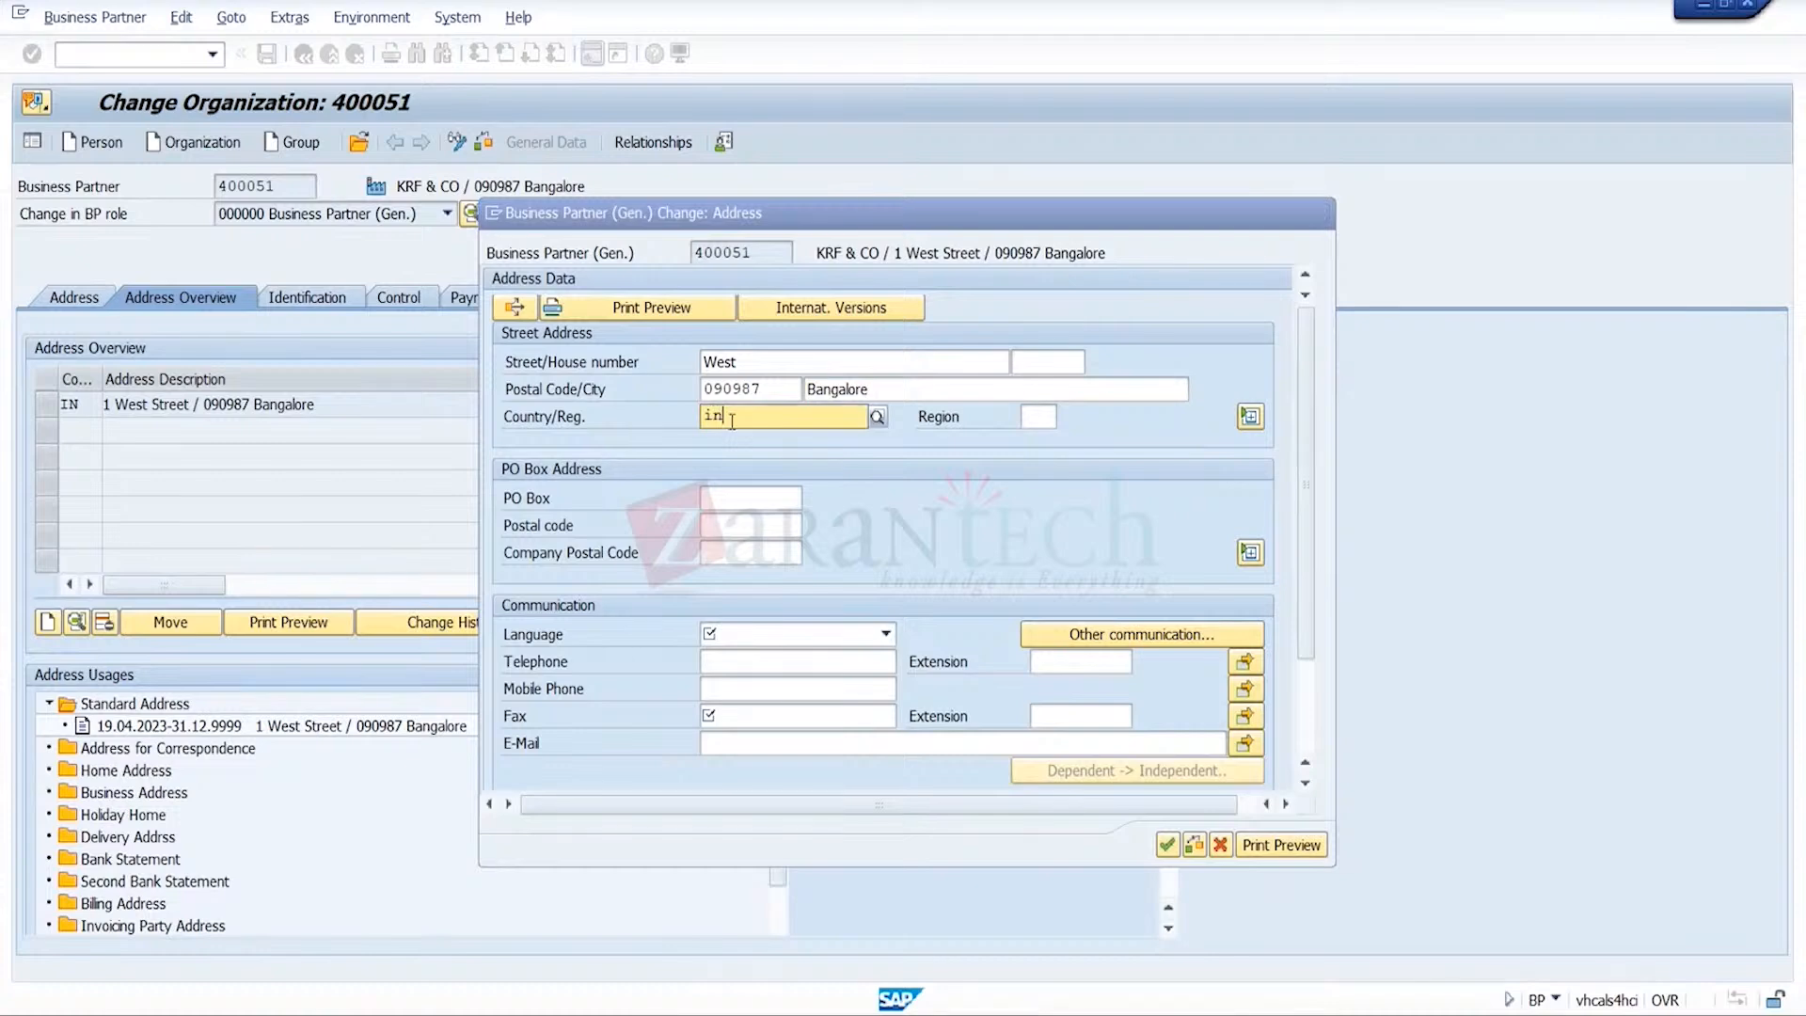
{"action": "left_click", "coordinate": [1053, 418]}
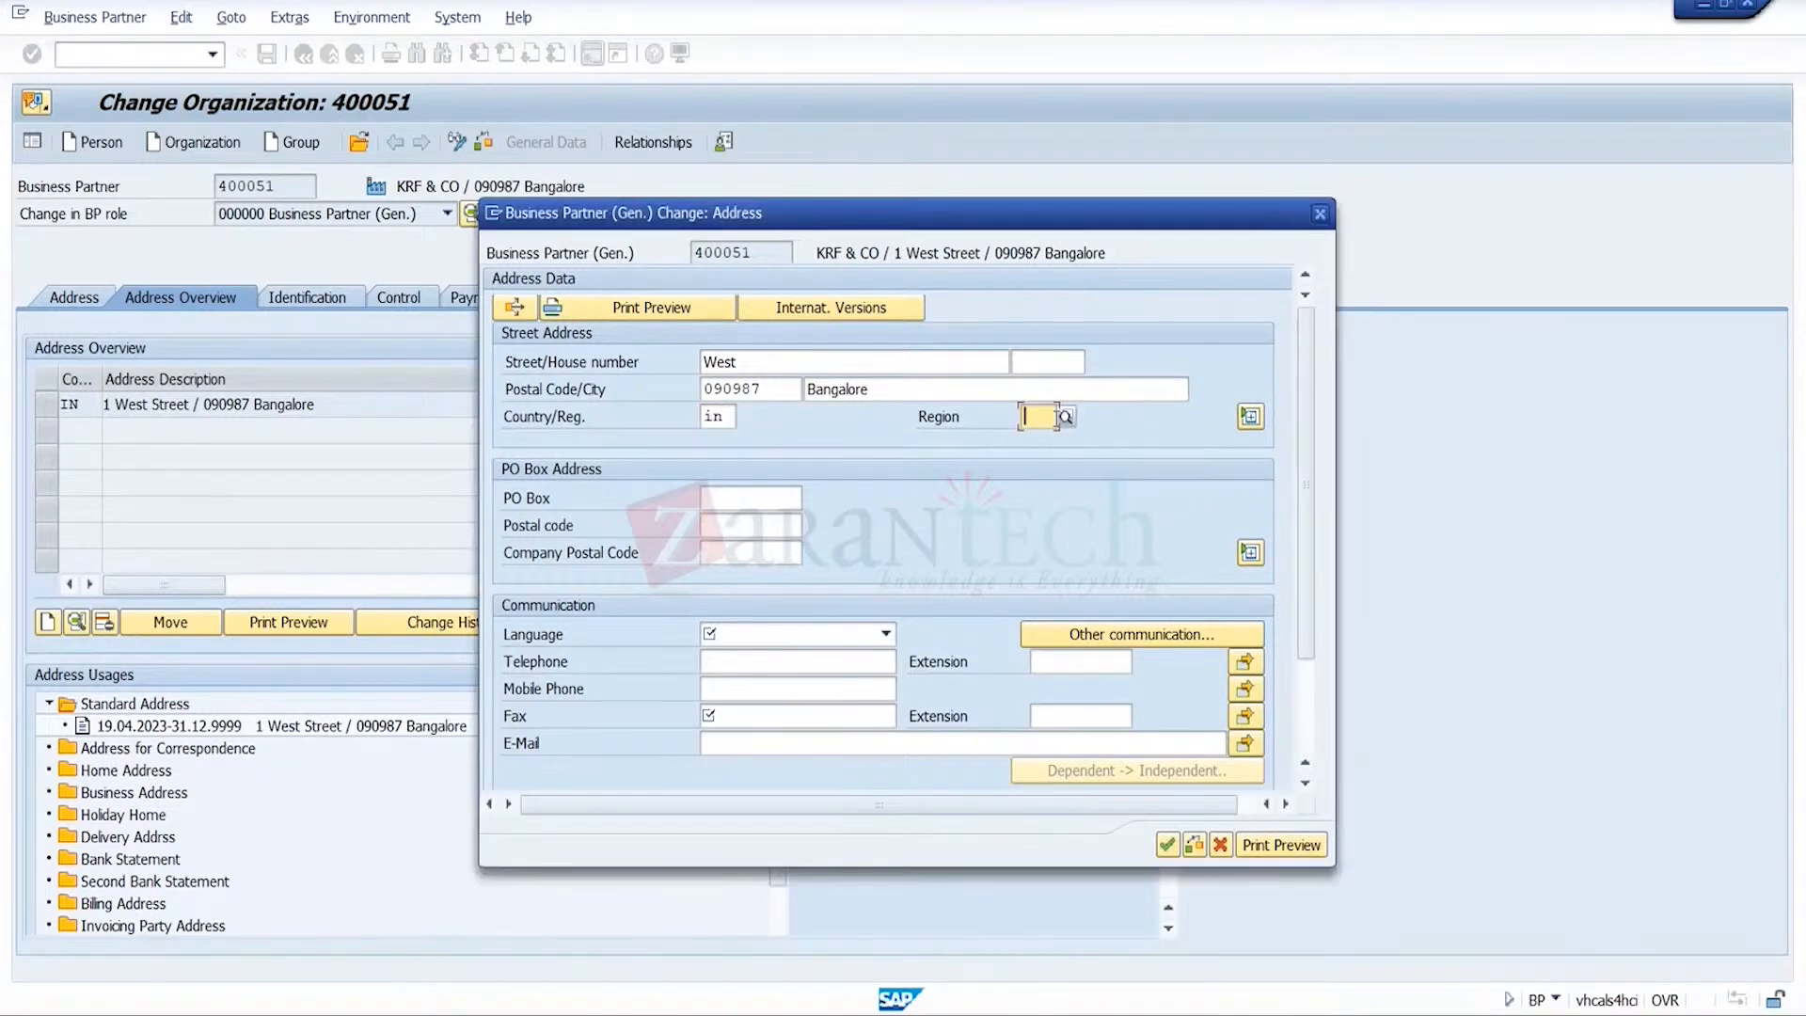
{"action": "type", "text": "10"}
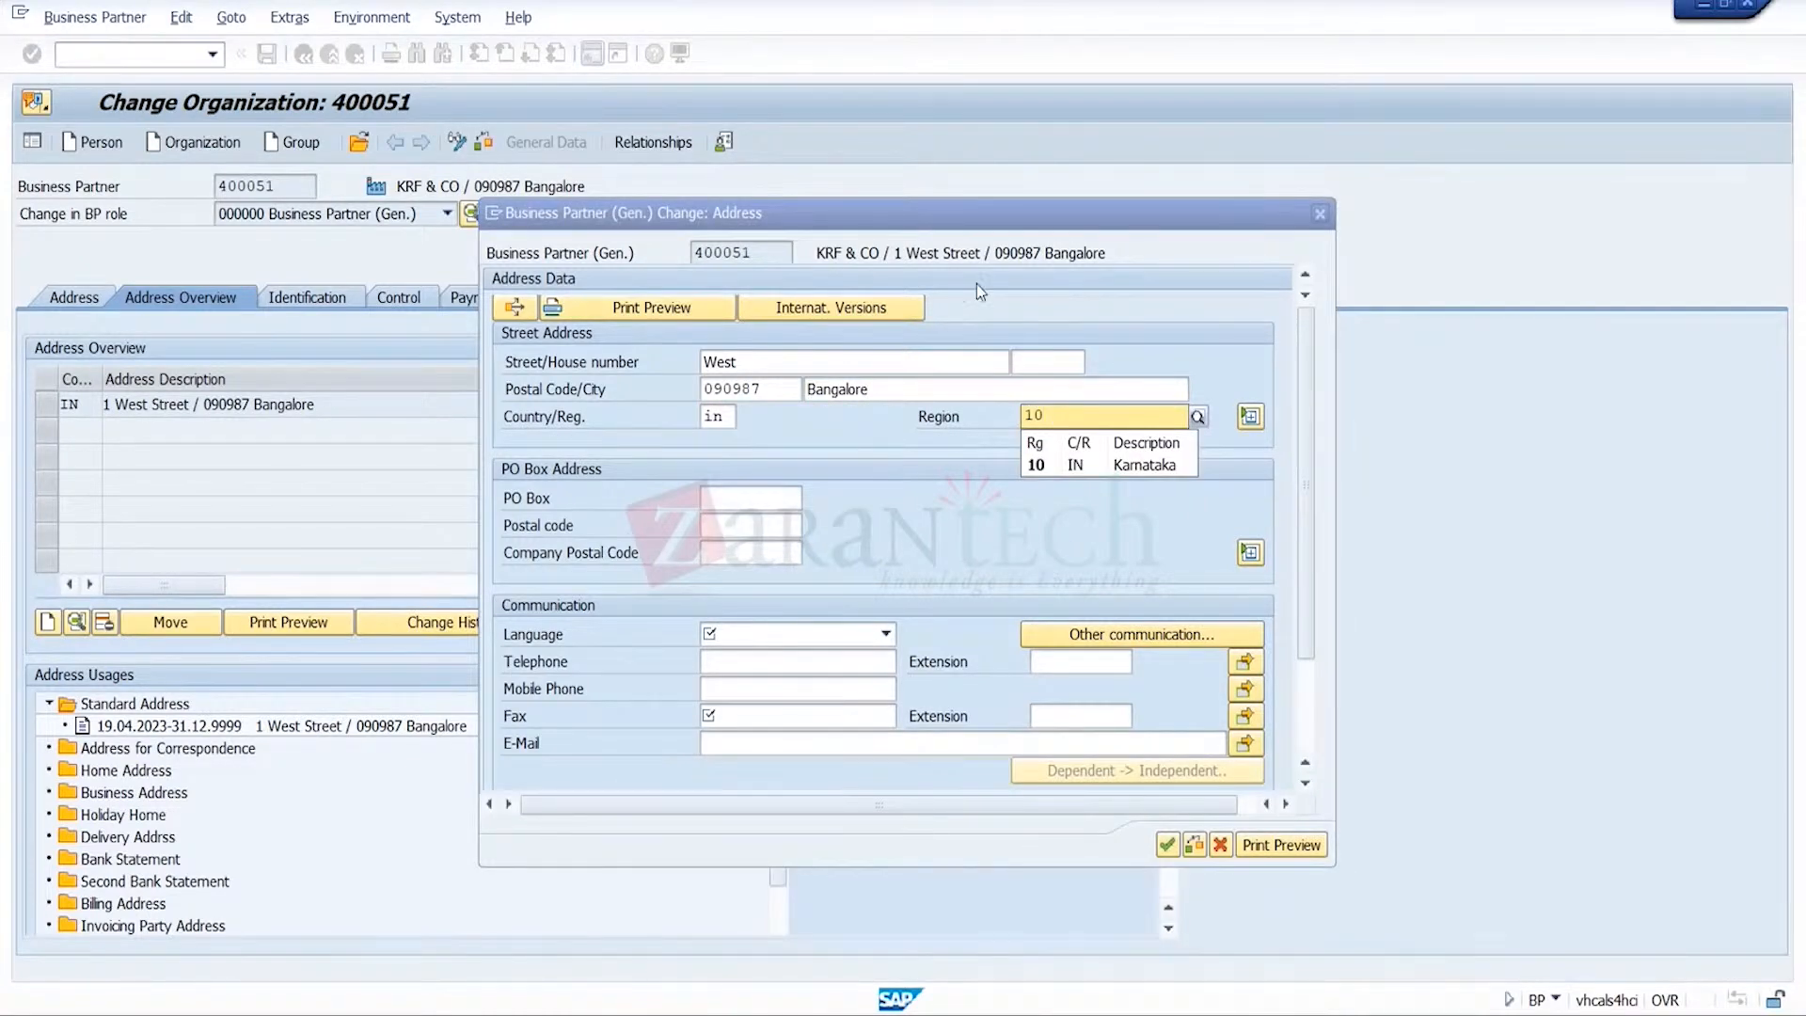
- Change the new address's city to Pune and its region to 13
{"action": "left_click", "coordinate": [890, 389]}
{"action": "key", "text": "BackSpace"}
{"action": "key", "text": "BackSpace"}
{"action": "key", "text": "BackSpace"}
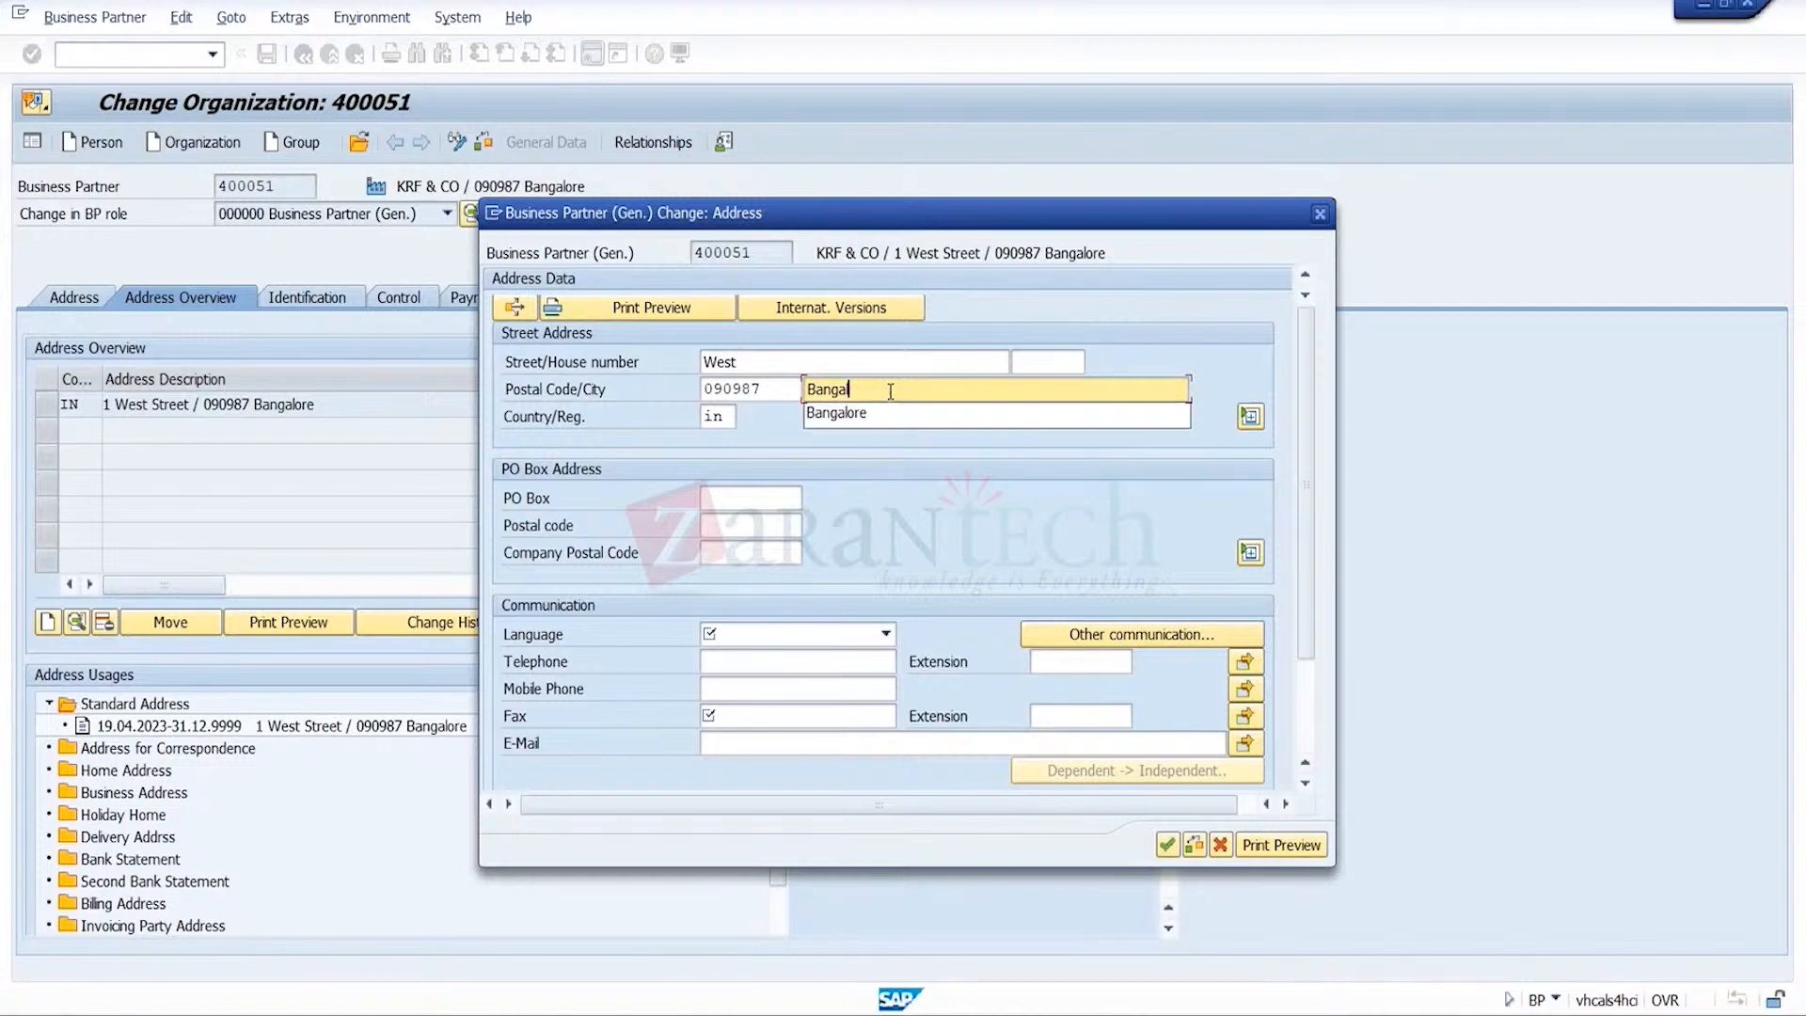
{"action": "key", "text": "BackSpace"}
{"action": "key", "text": "BackSpace"}
{"action": "key", "text": "BackSpace"}
{"action": "key", "text": "BackSpace"}
{"action": "key", "text": "BackSpace"}
{"action": "key", "text": "BackSpace"}
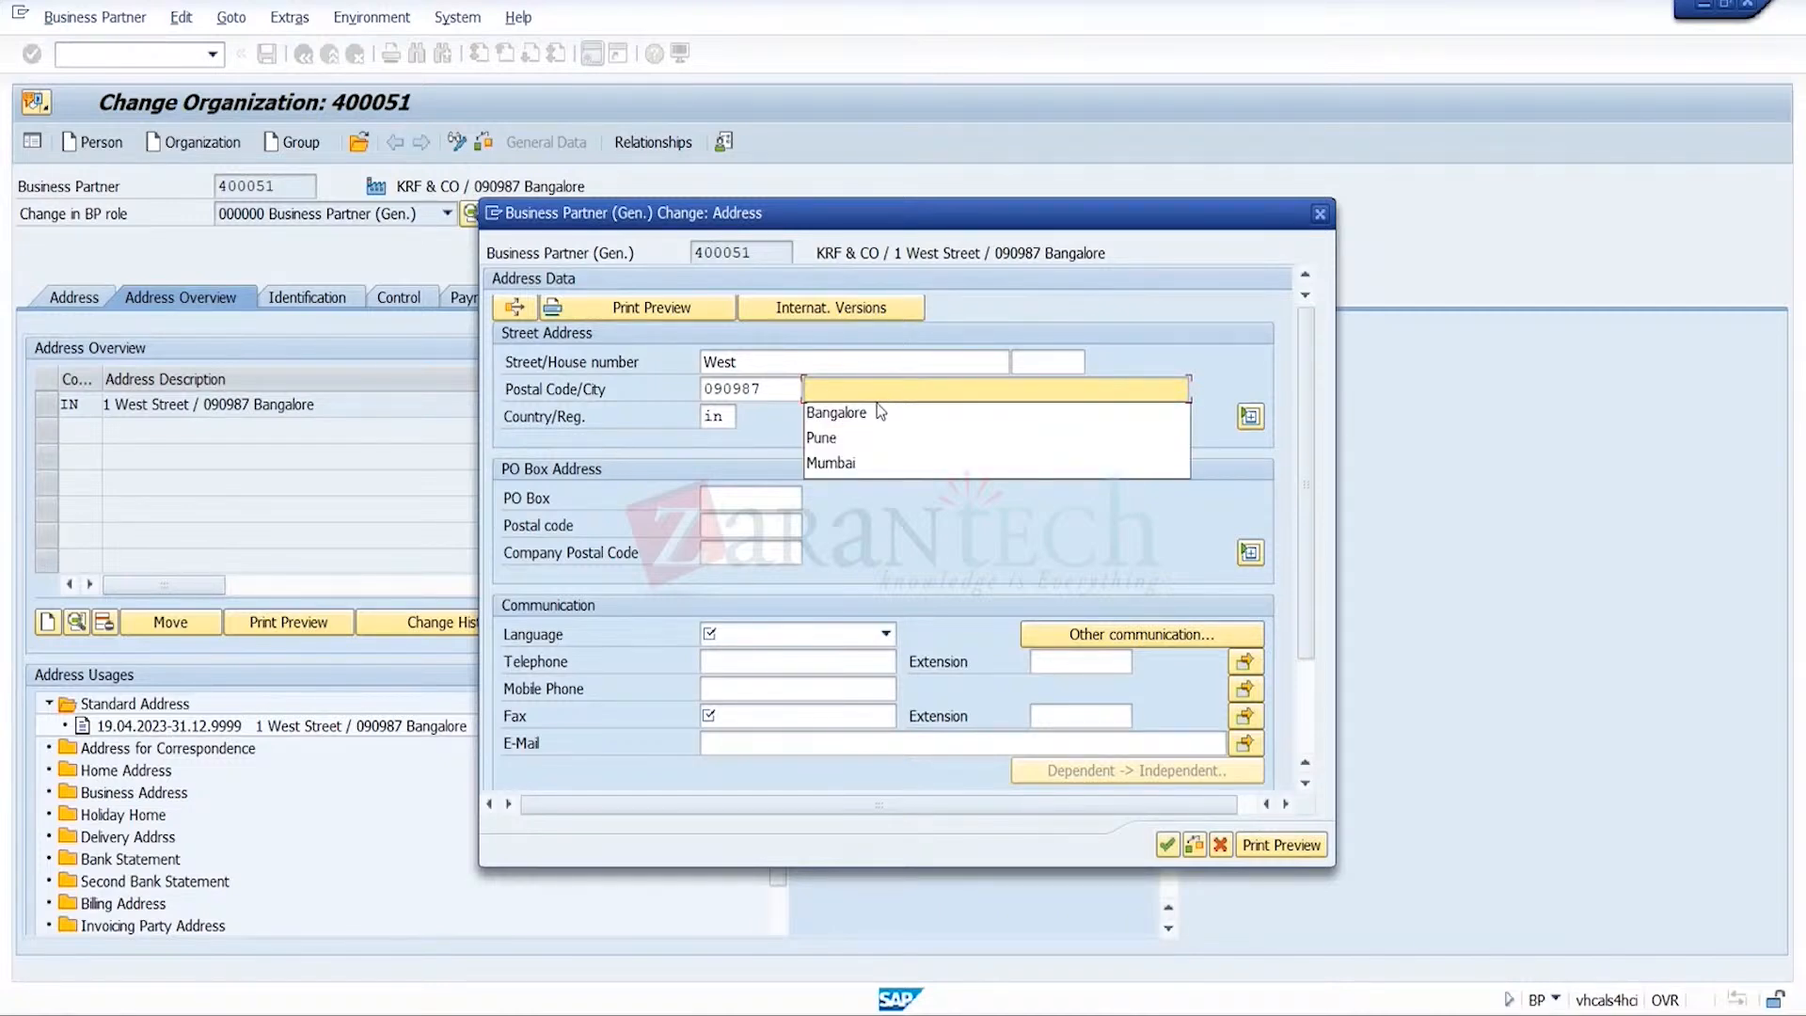
{"action": "left_click", "coordinate": [821, 438]}
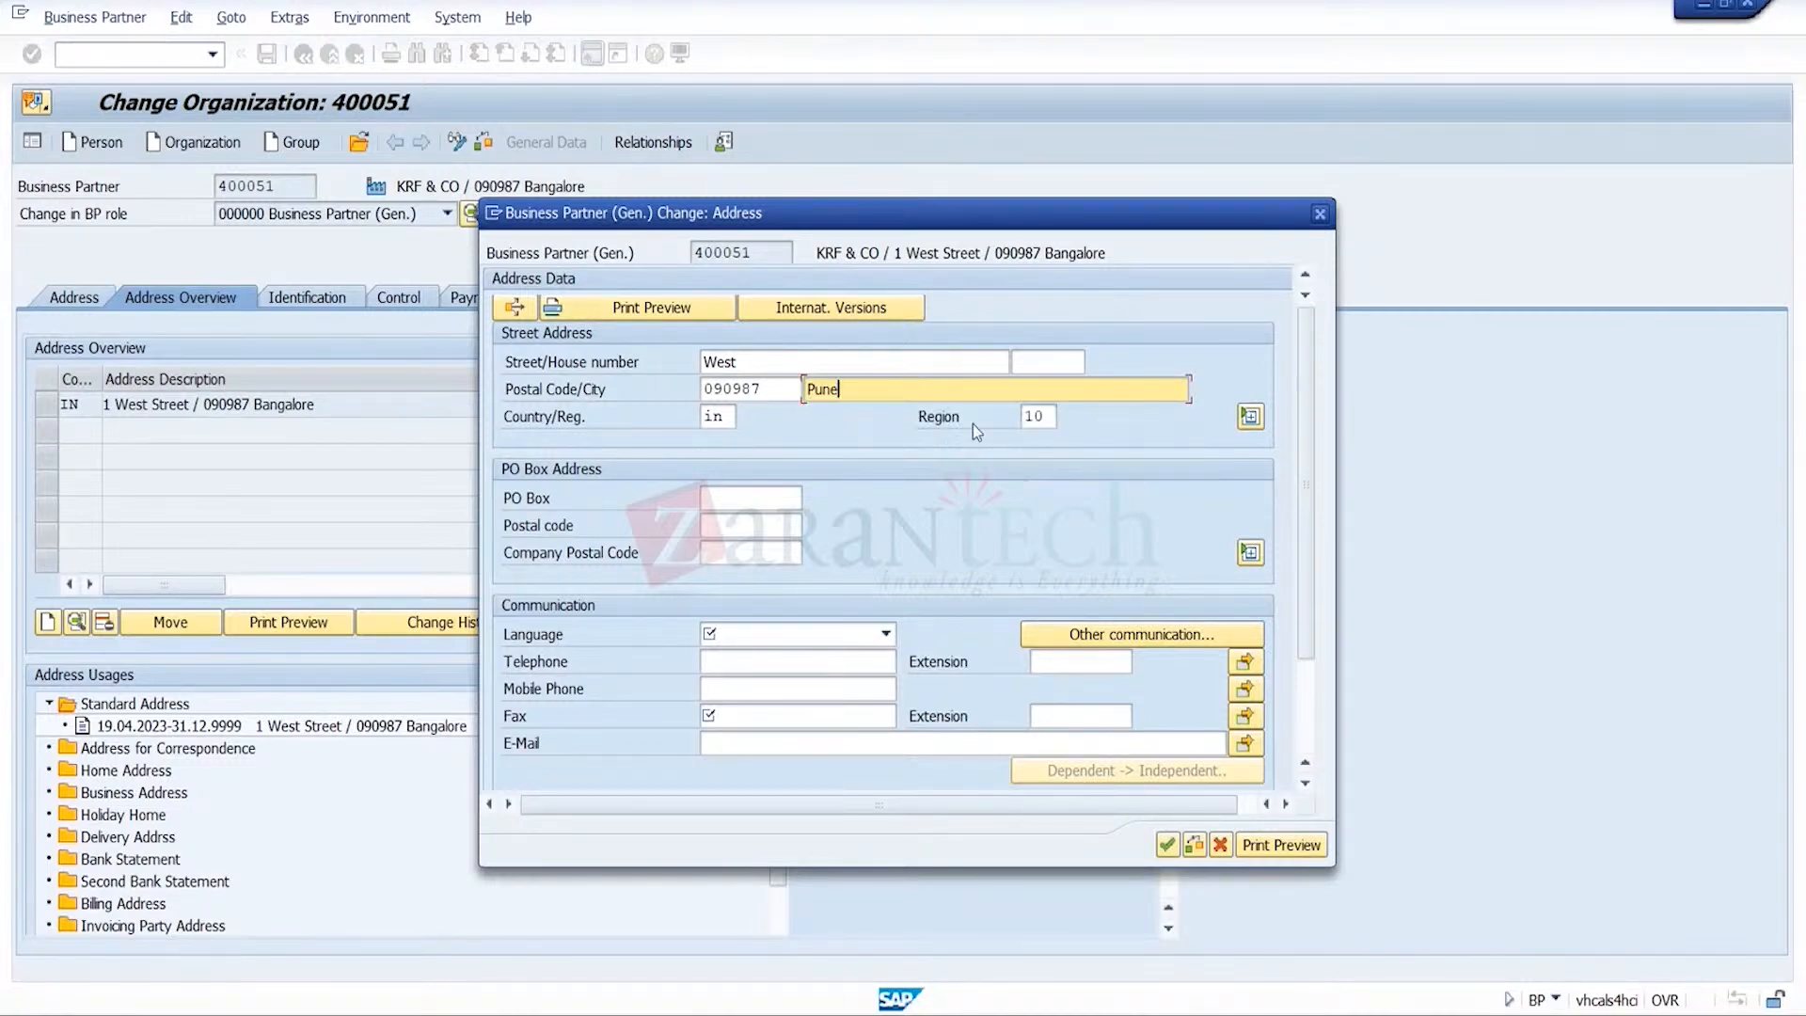
{"action": "left_click", "coordinate": [1053, 417]}
{"action": "key", "text": "BackSpace"}
{"action": "type", "text": "3"}
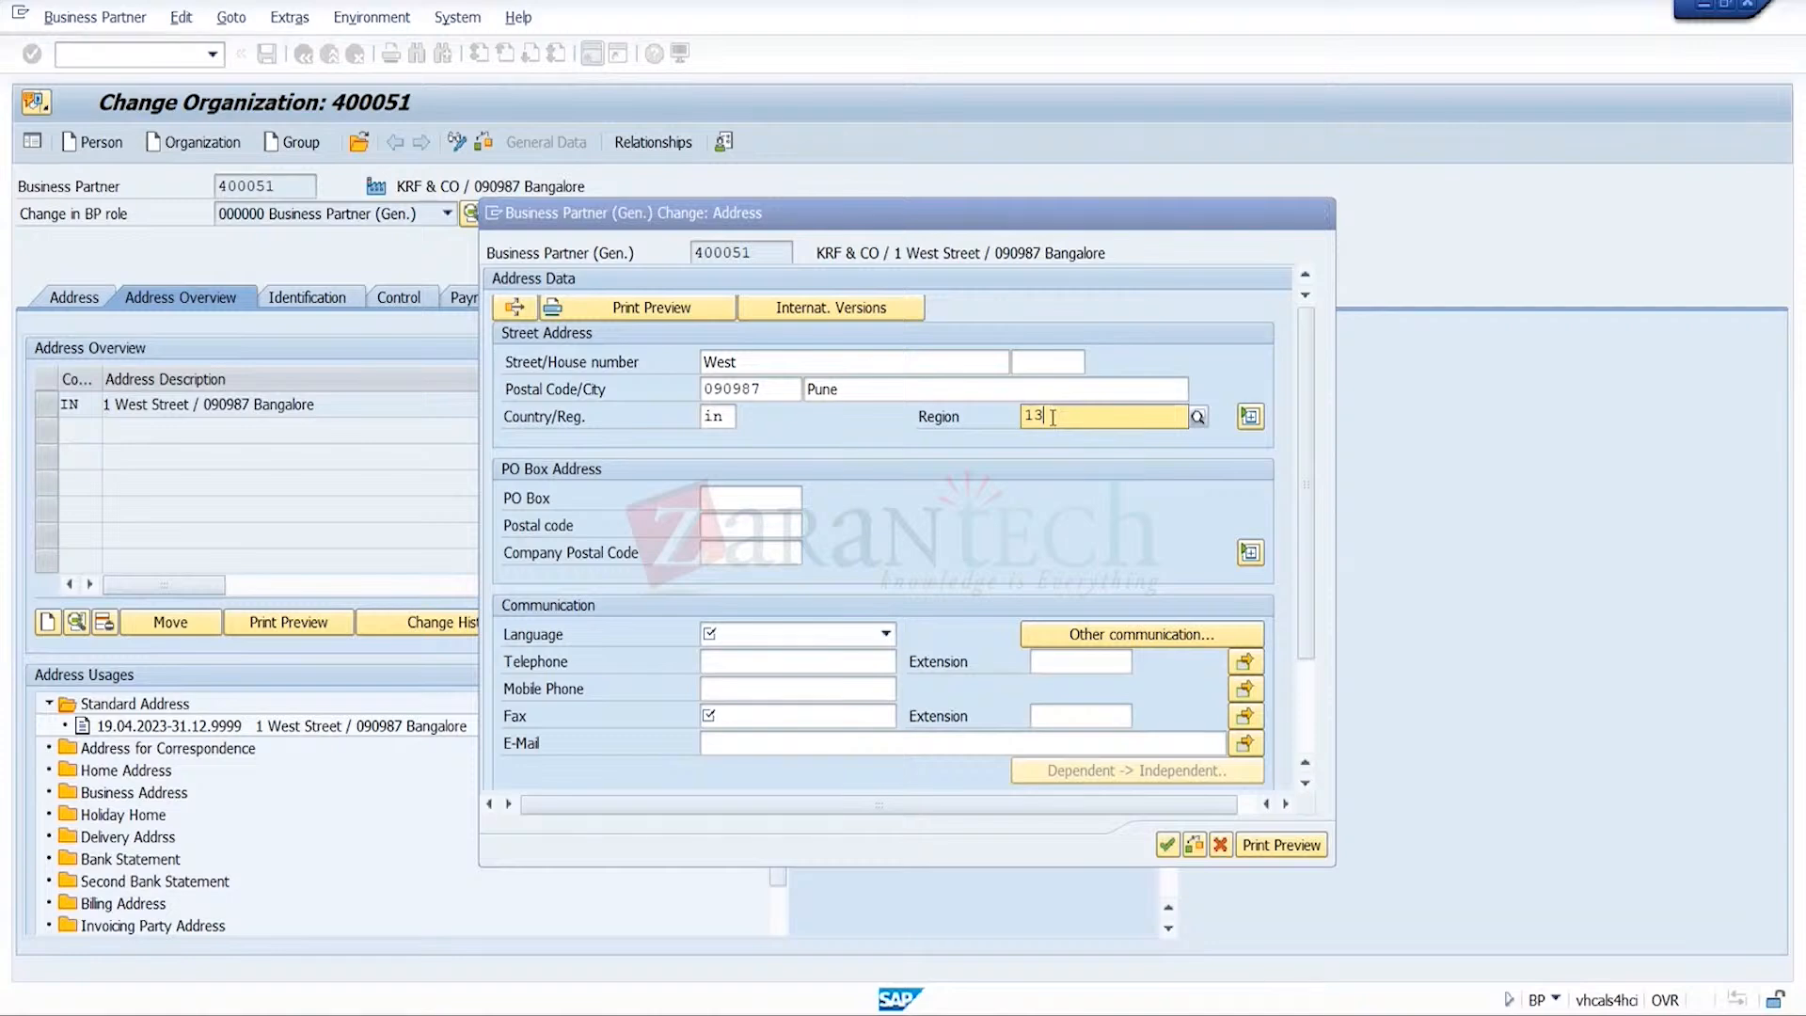
- Set the new Pune address's communication language to EN English and confirm the address for KRF & CO
{"action": "left_click", "coordinate": [1166, 844]}
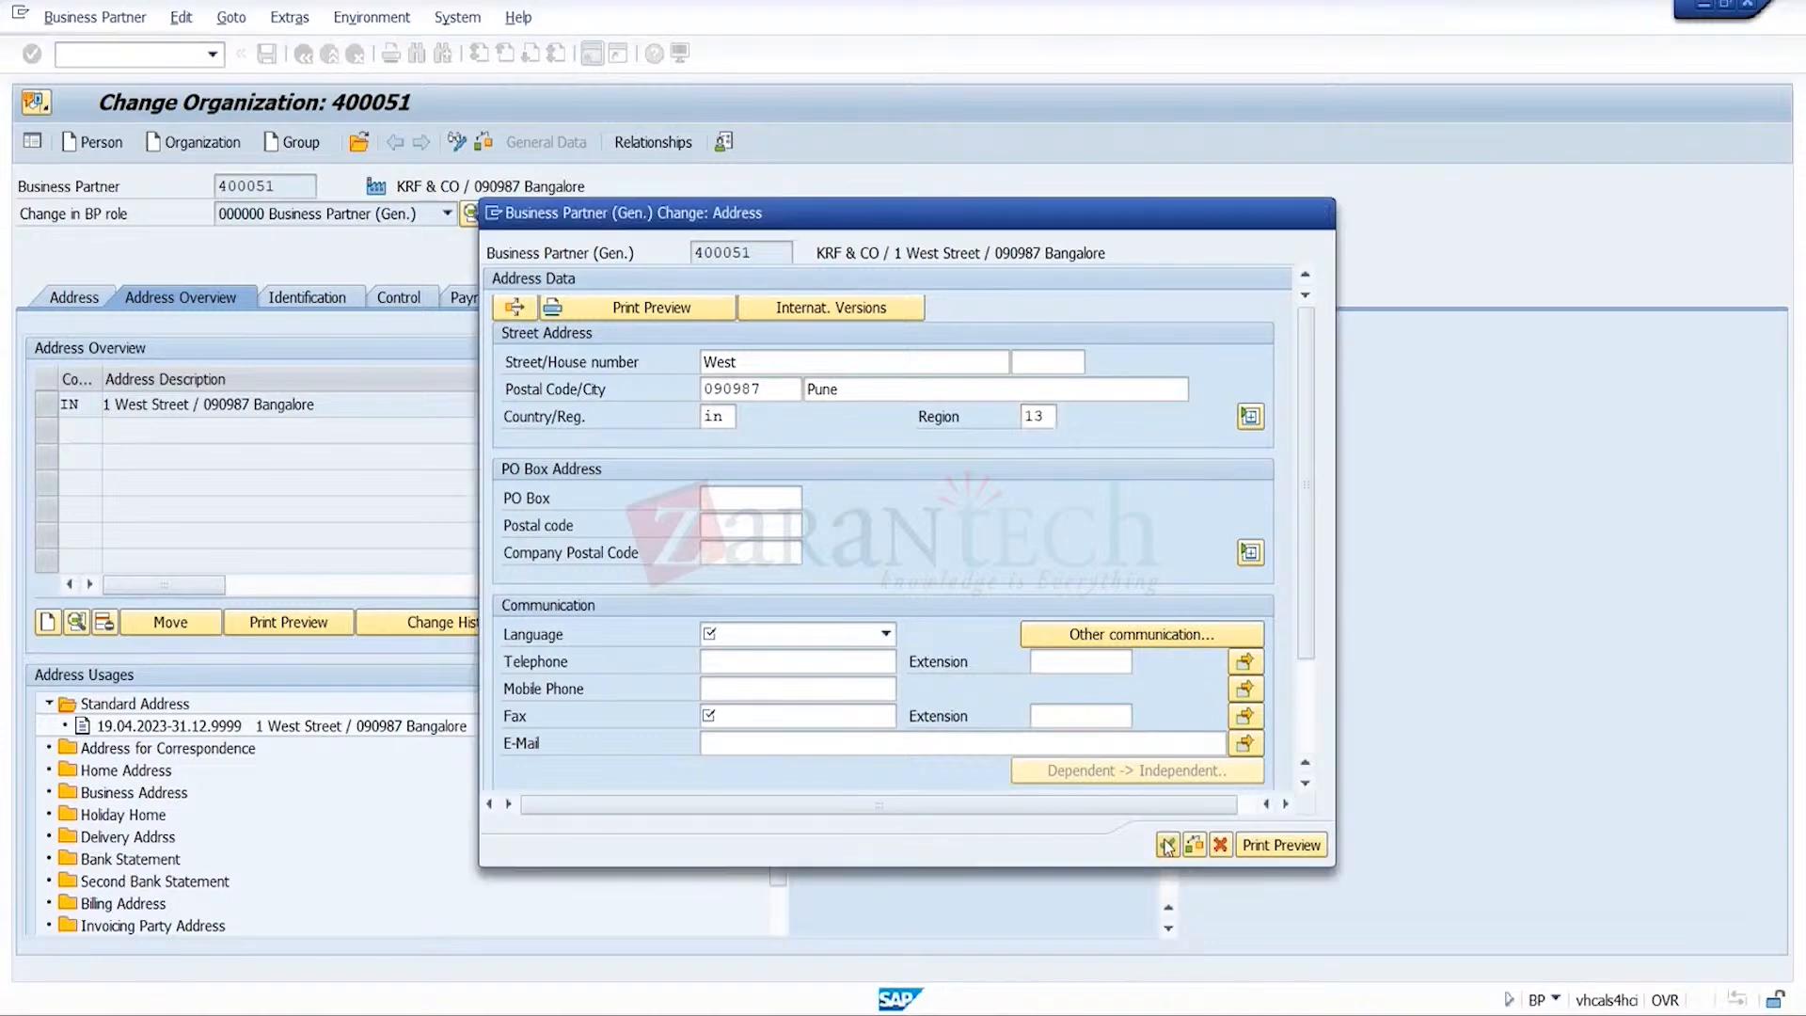
{"action": "left_click", "coordinate": [1166, 845]}
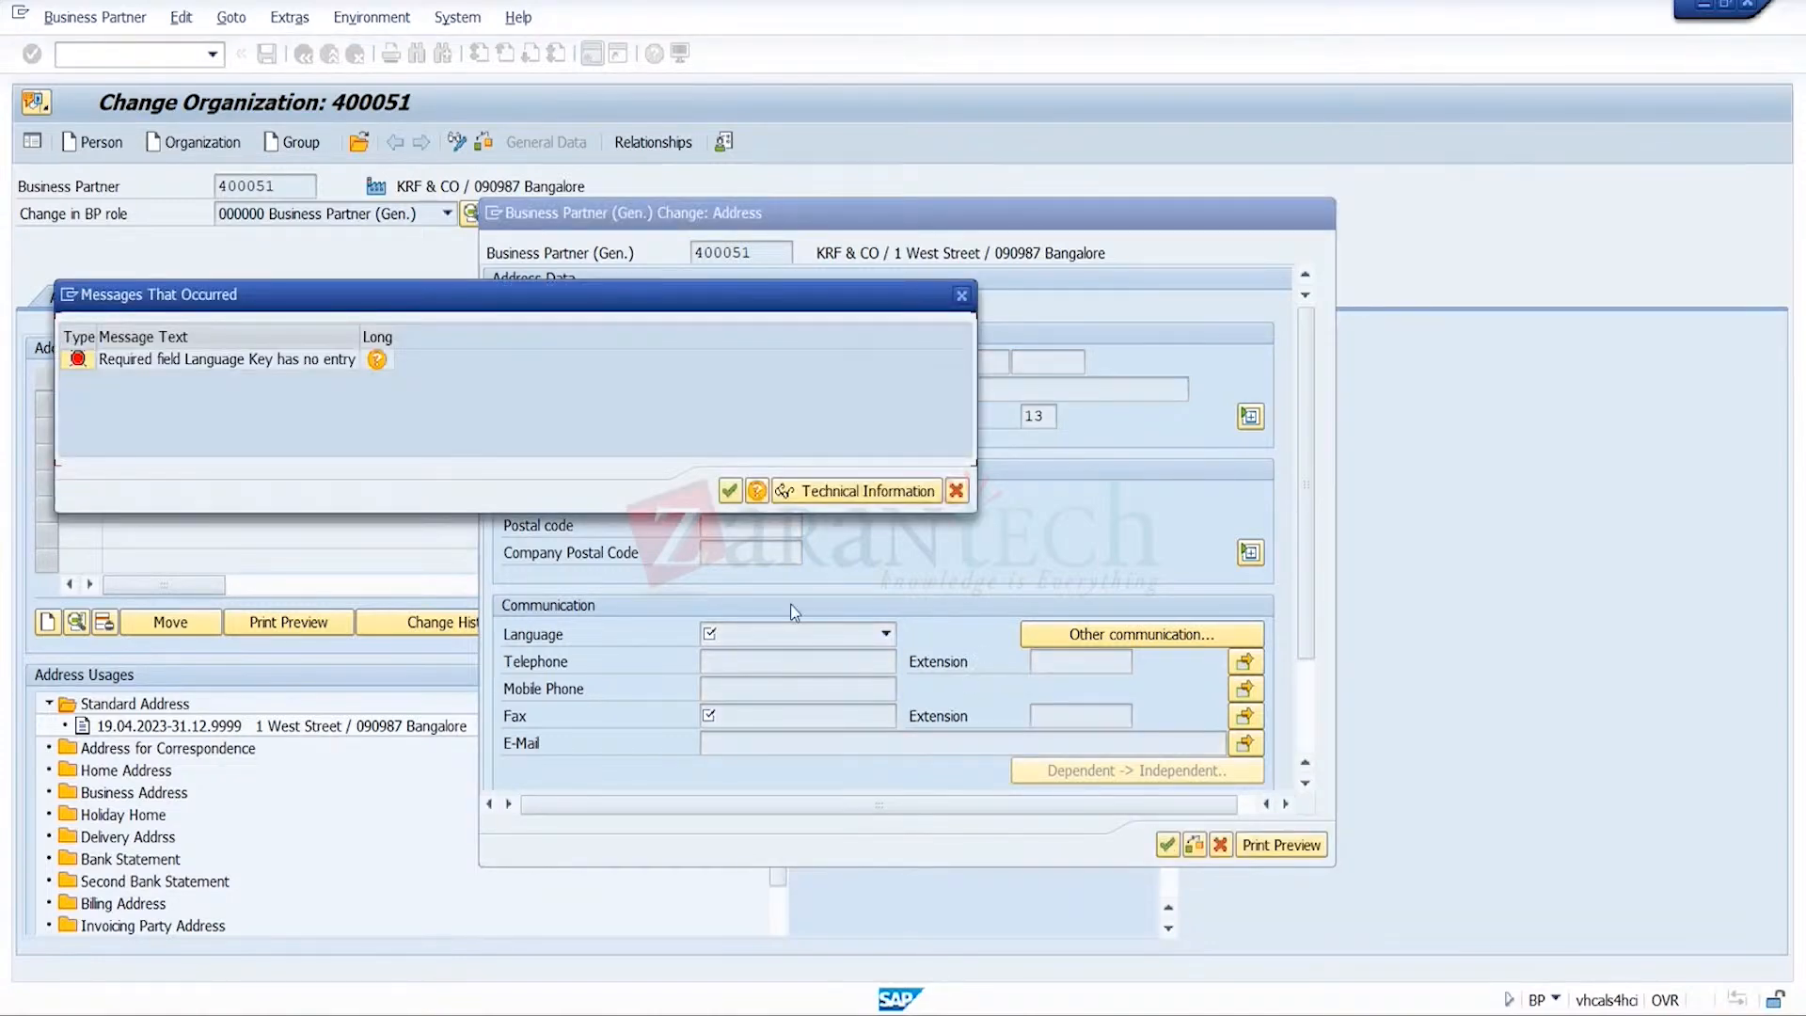
{"action": "left_click", "coordinate": [721, 495]}
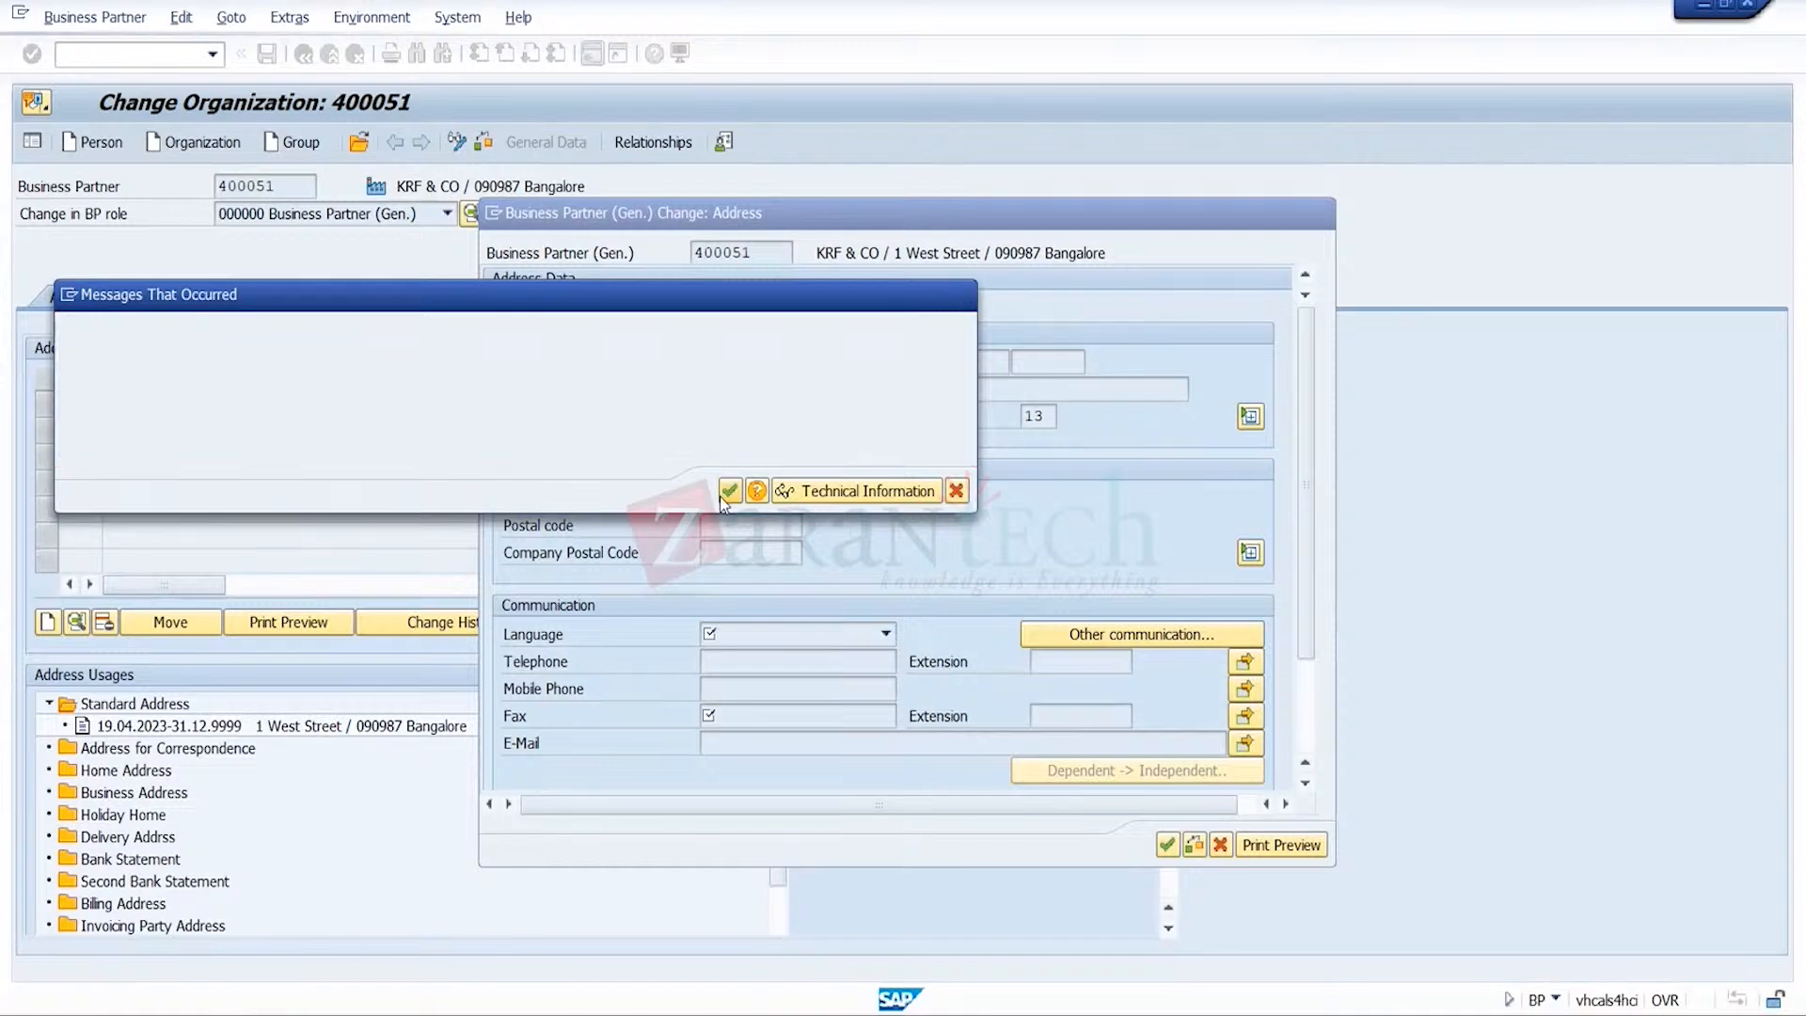
{"action": "left_click", "coordinate": [875, 666]}
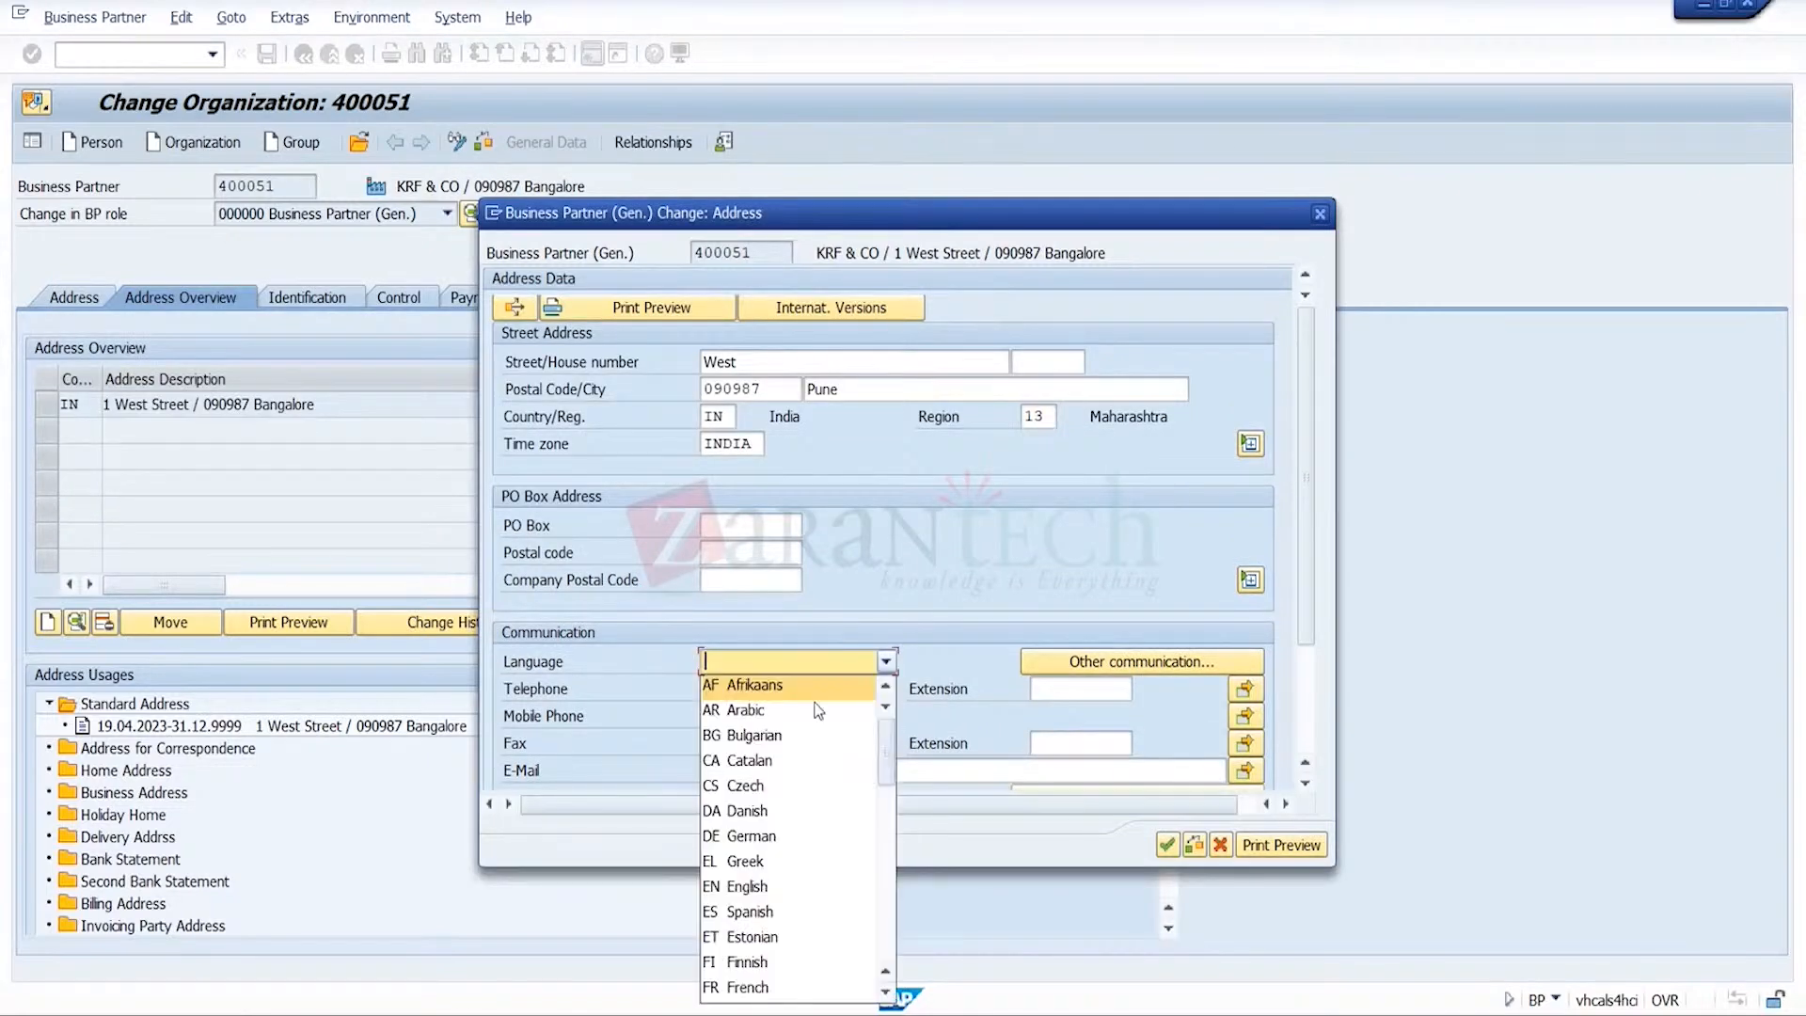
{"action": "left_click", "coordinate": [772, 882]}
{"action": "left_click", "coordinate": [815, 747]}
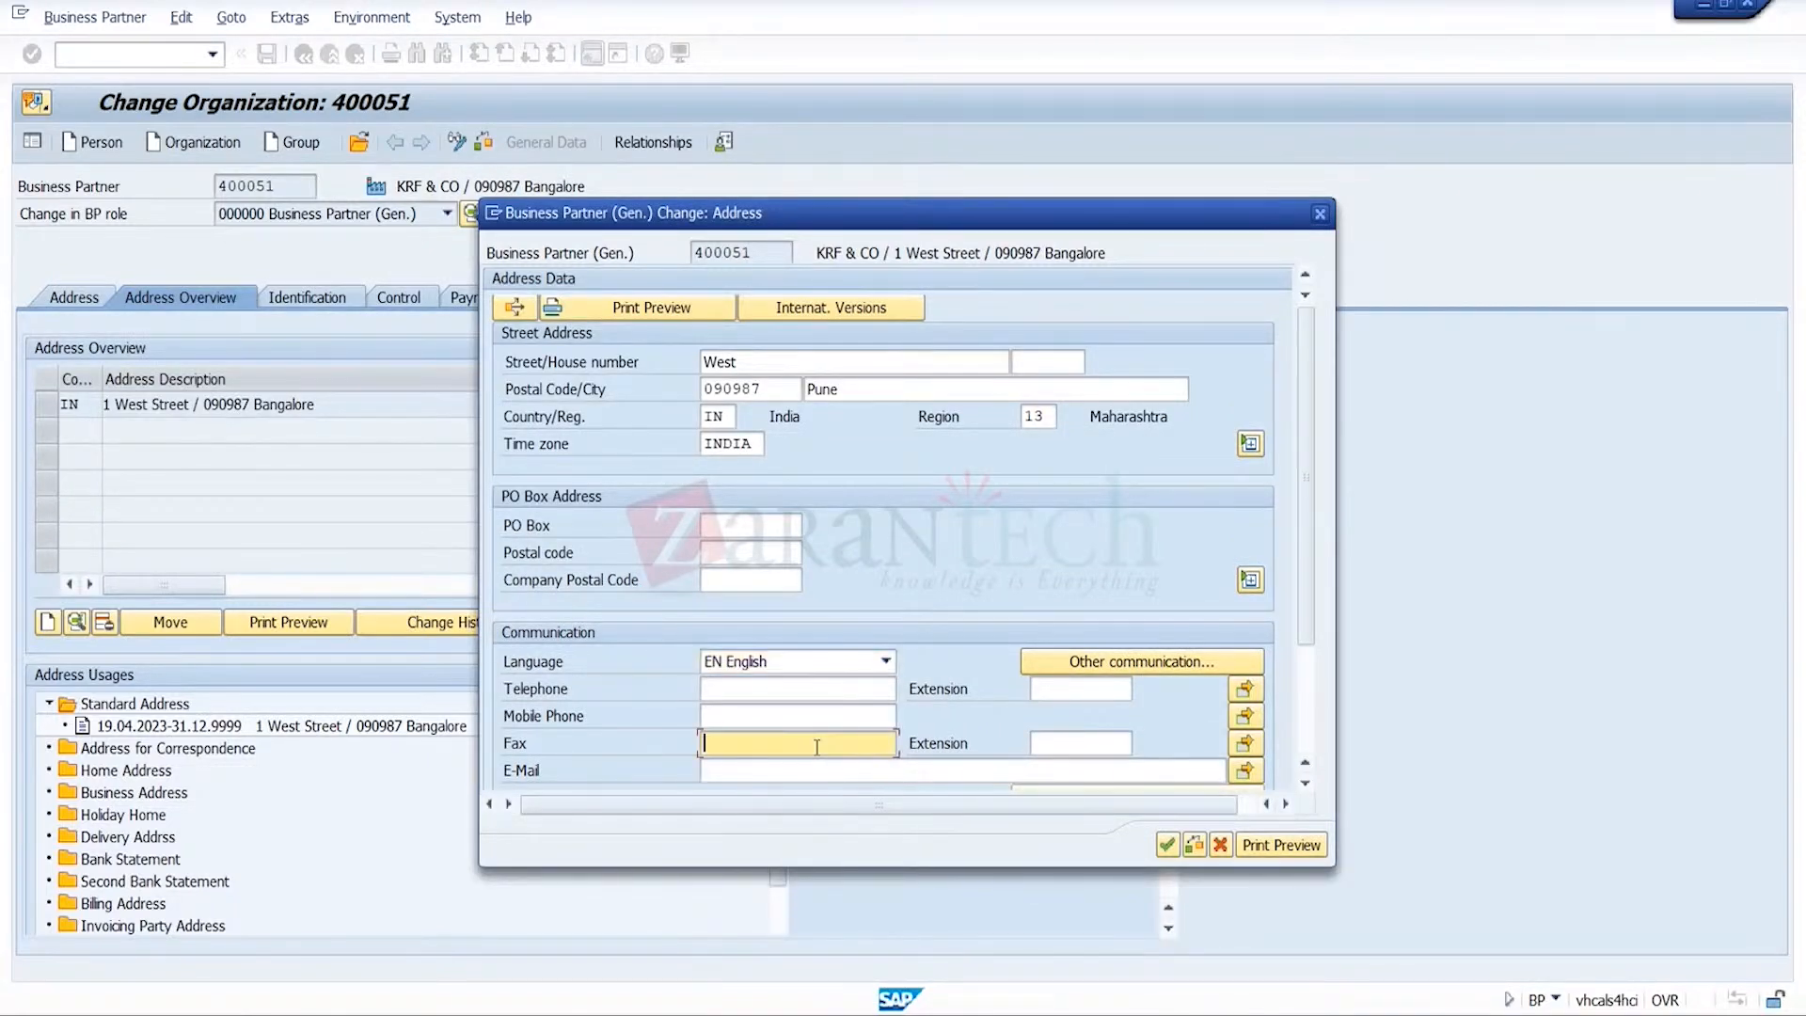
{"action": "left_click", "coordinate": [797, 766]}
{"action": "left_click", "coordinate": [1167, 844]}
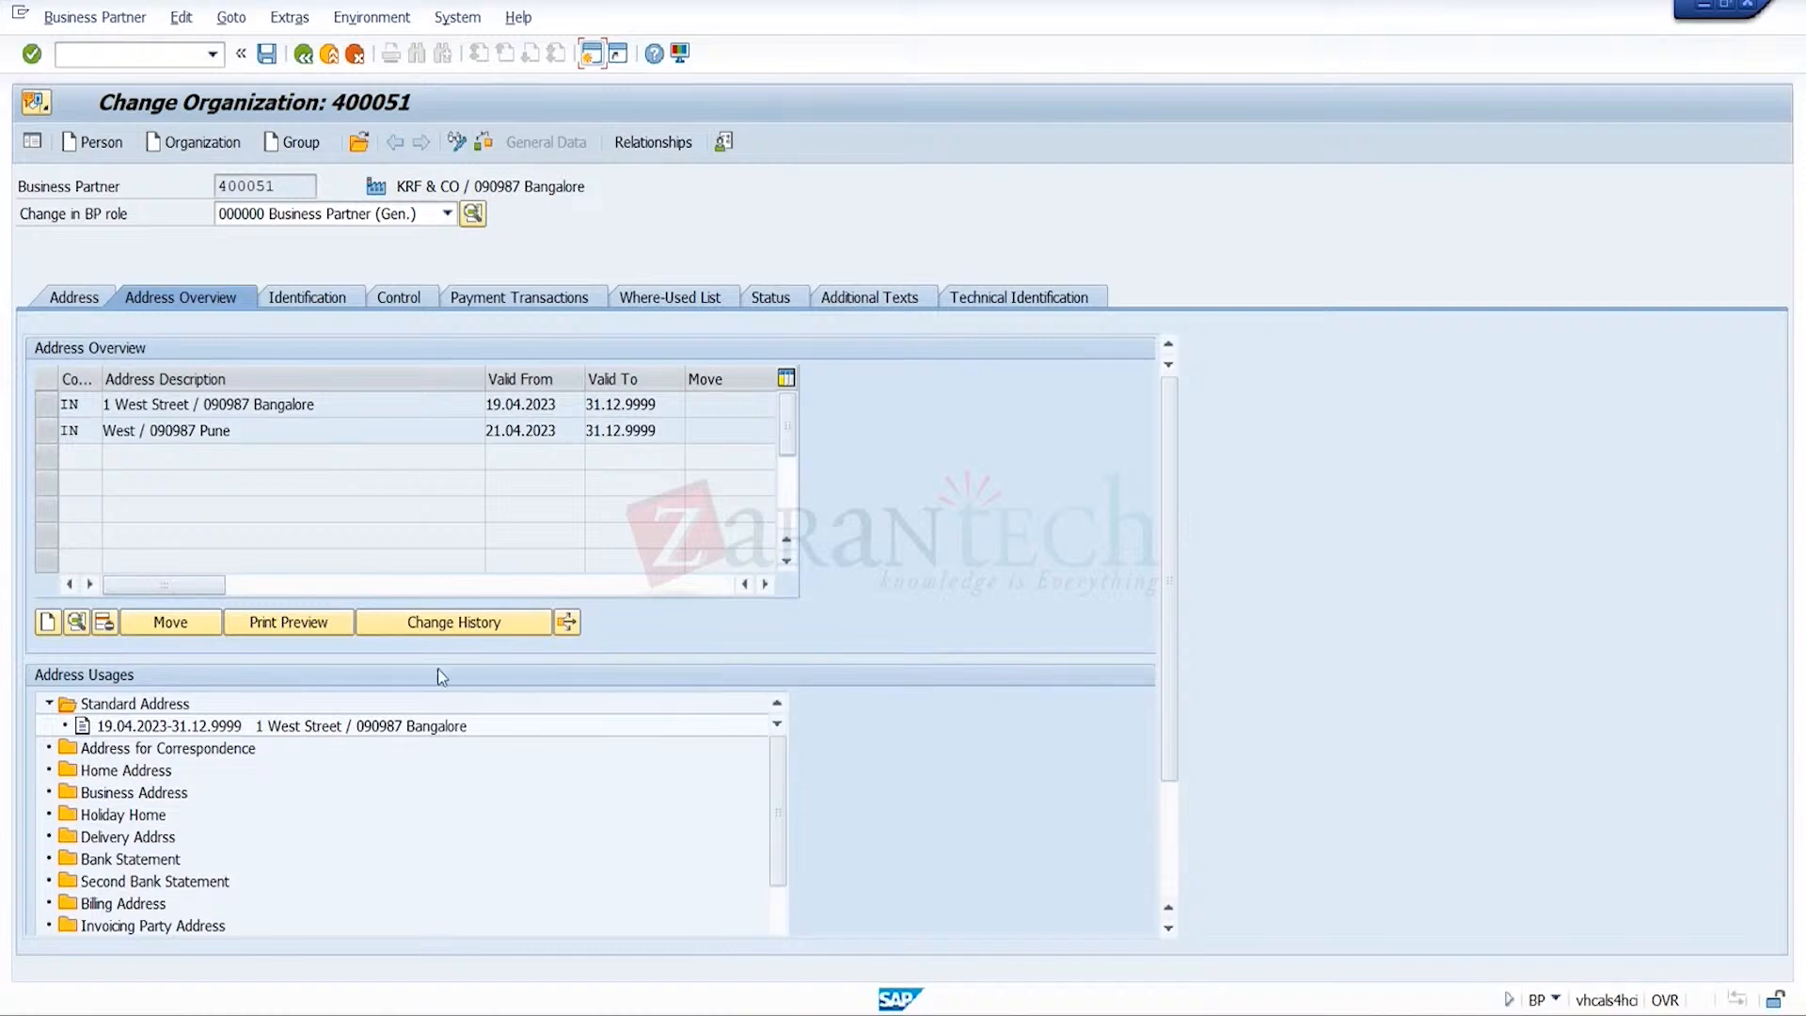
- Create a standard address usage for the Pune address, valid from 21.04.2023 to 31.12.9999
{"action": "left_click", "coordinate": [467, 726]}
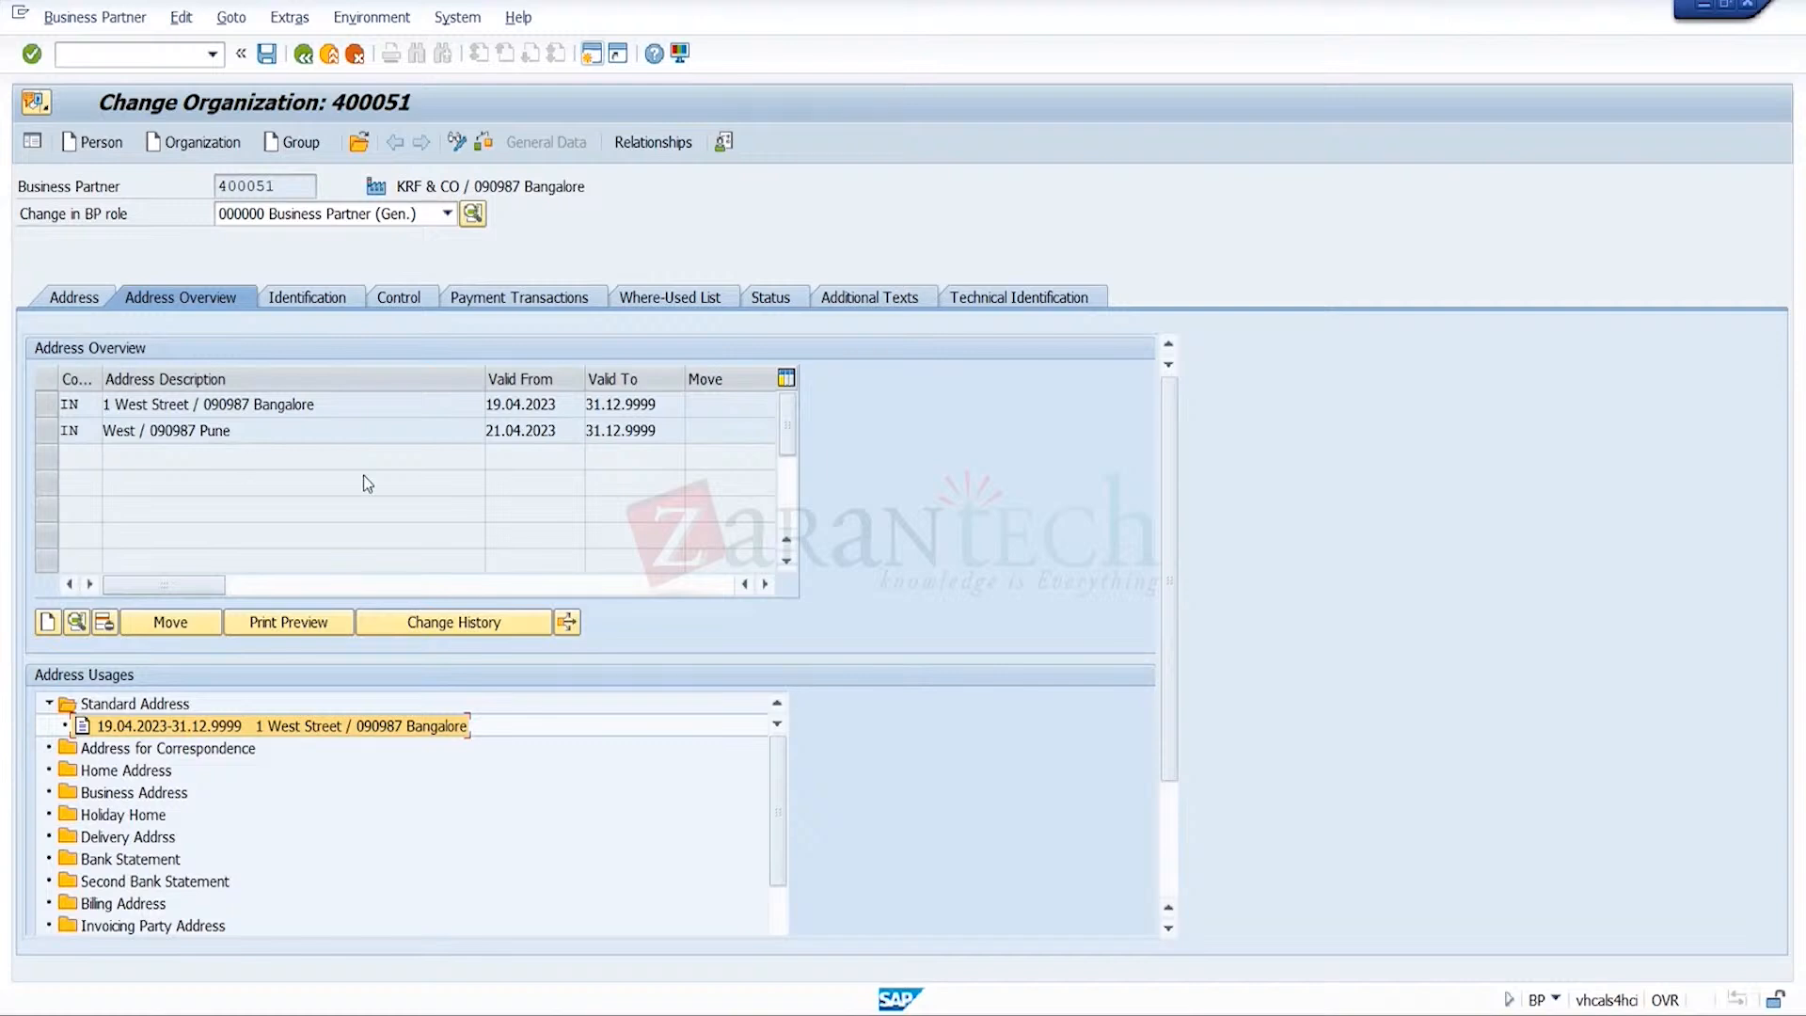
{"action": "left_click", "coordinate": [316, 419]}
{"action": "left_click", "coordinate": [169, 705]}
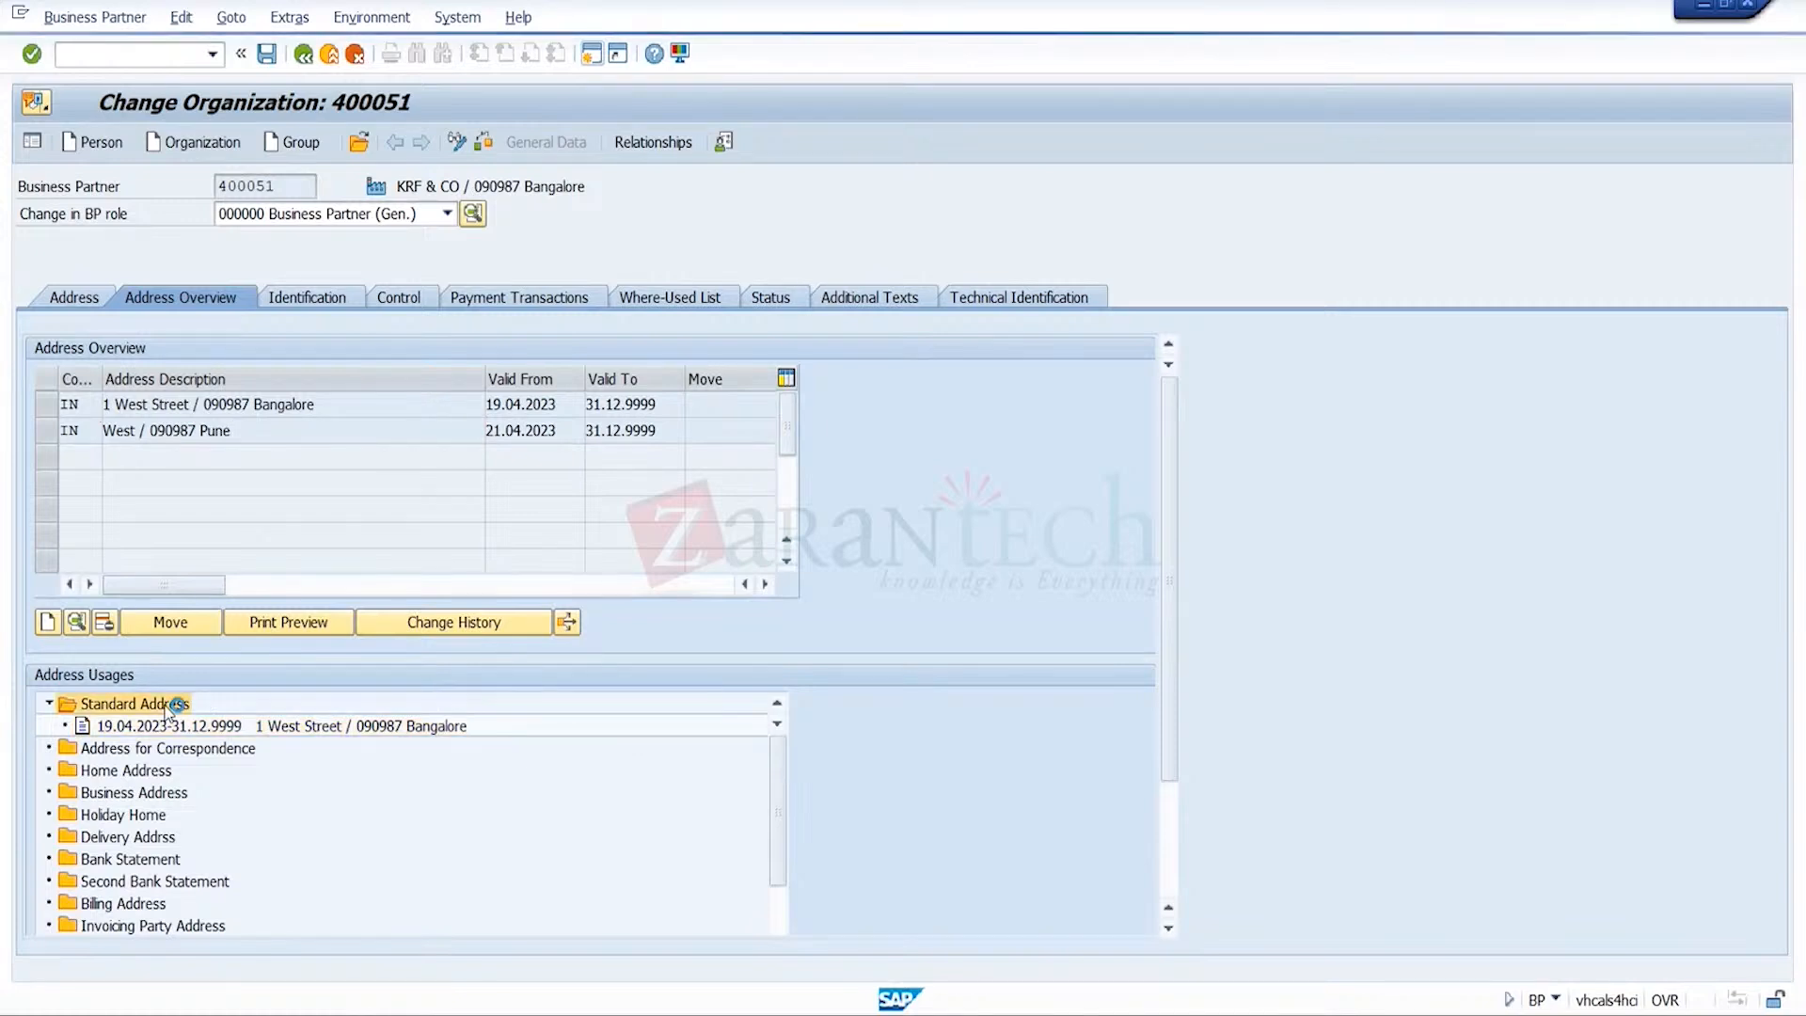
{"action": "left_click", "coordinate": [77, 420]}
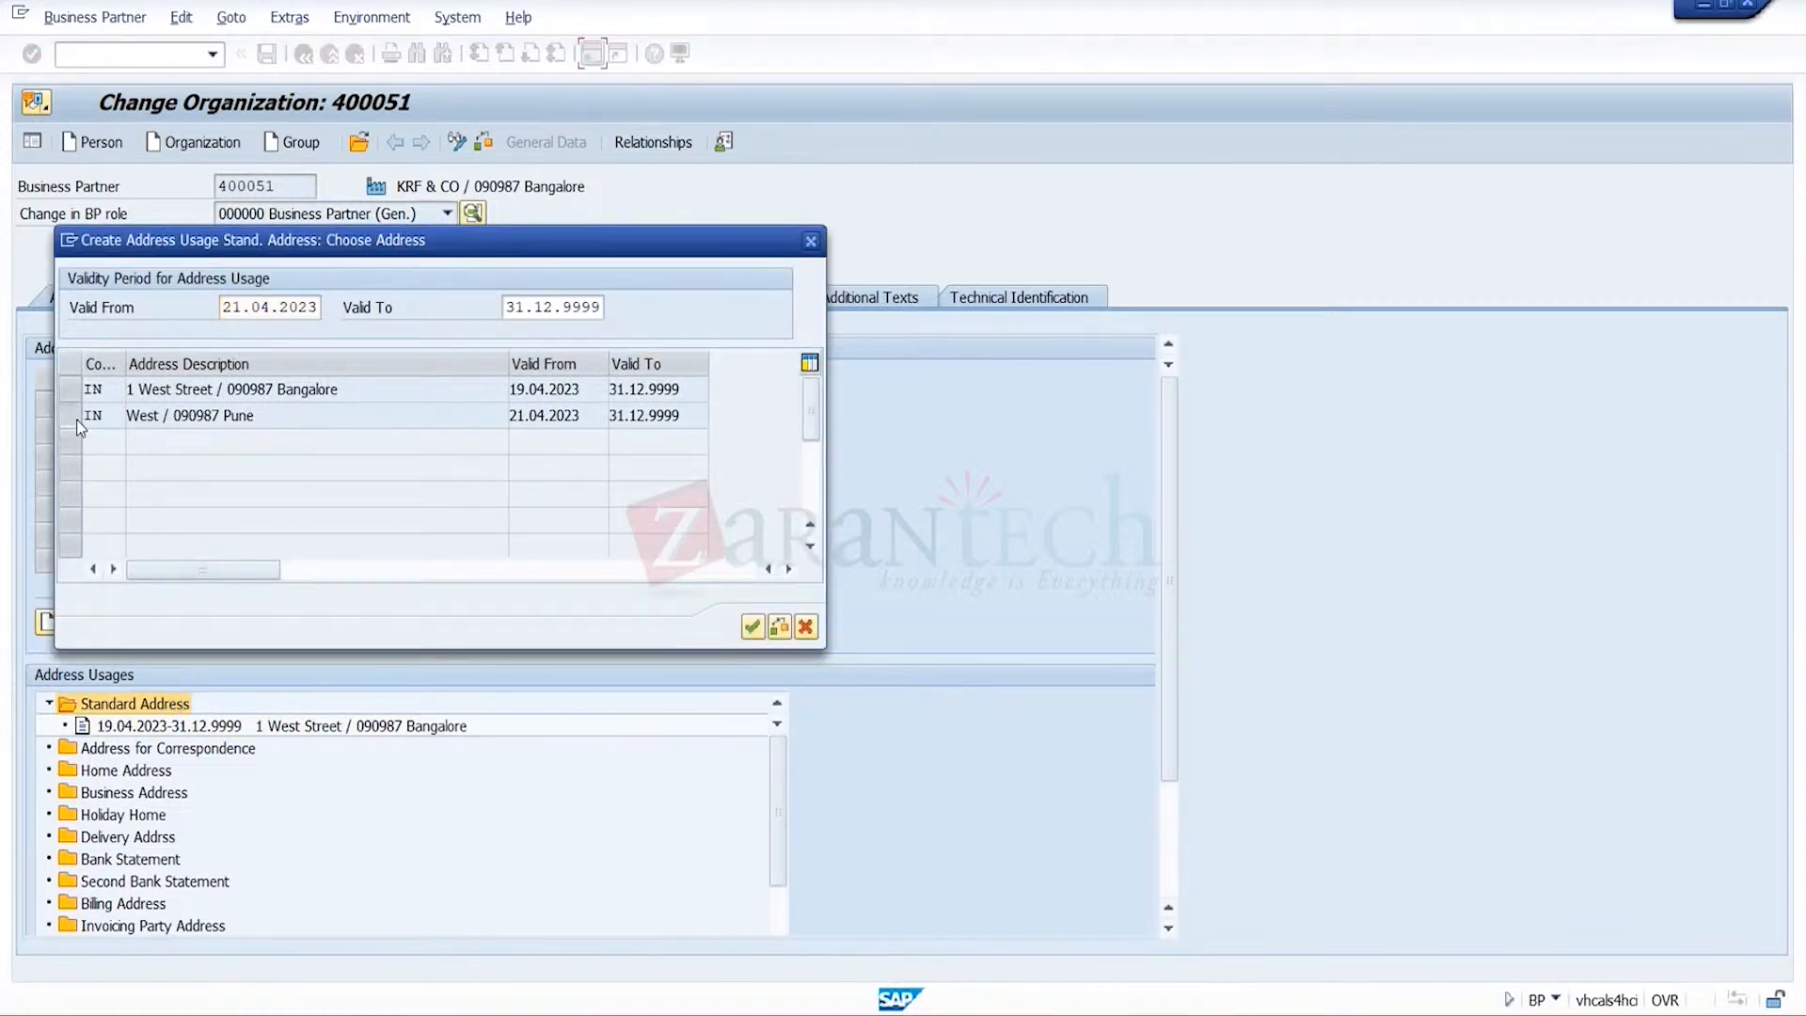
{"action": "left_click", "coordinate": [753, 627]}
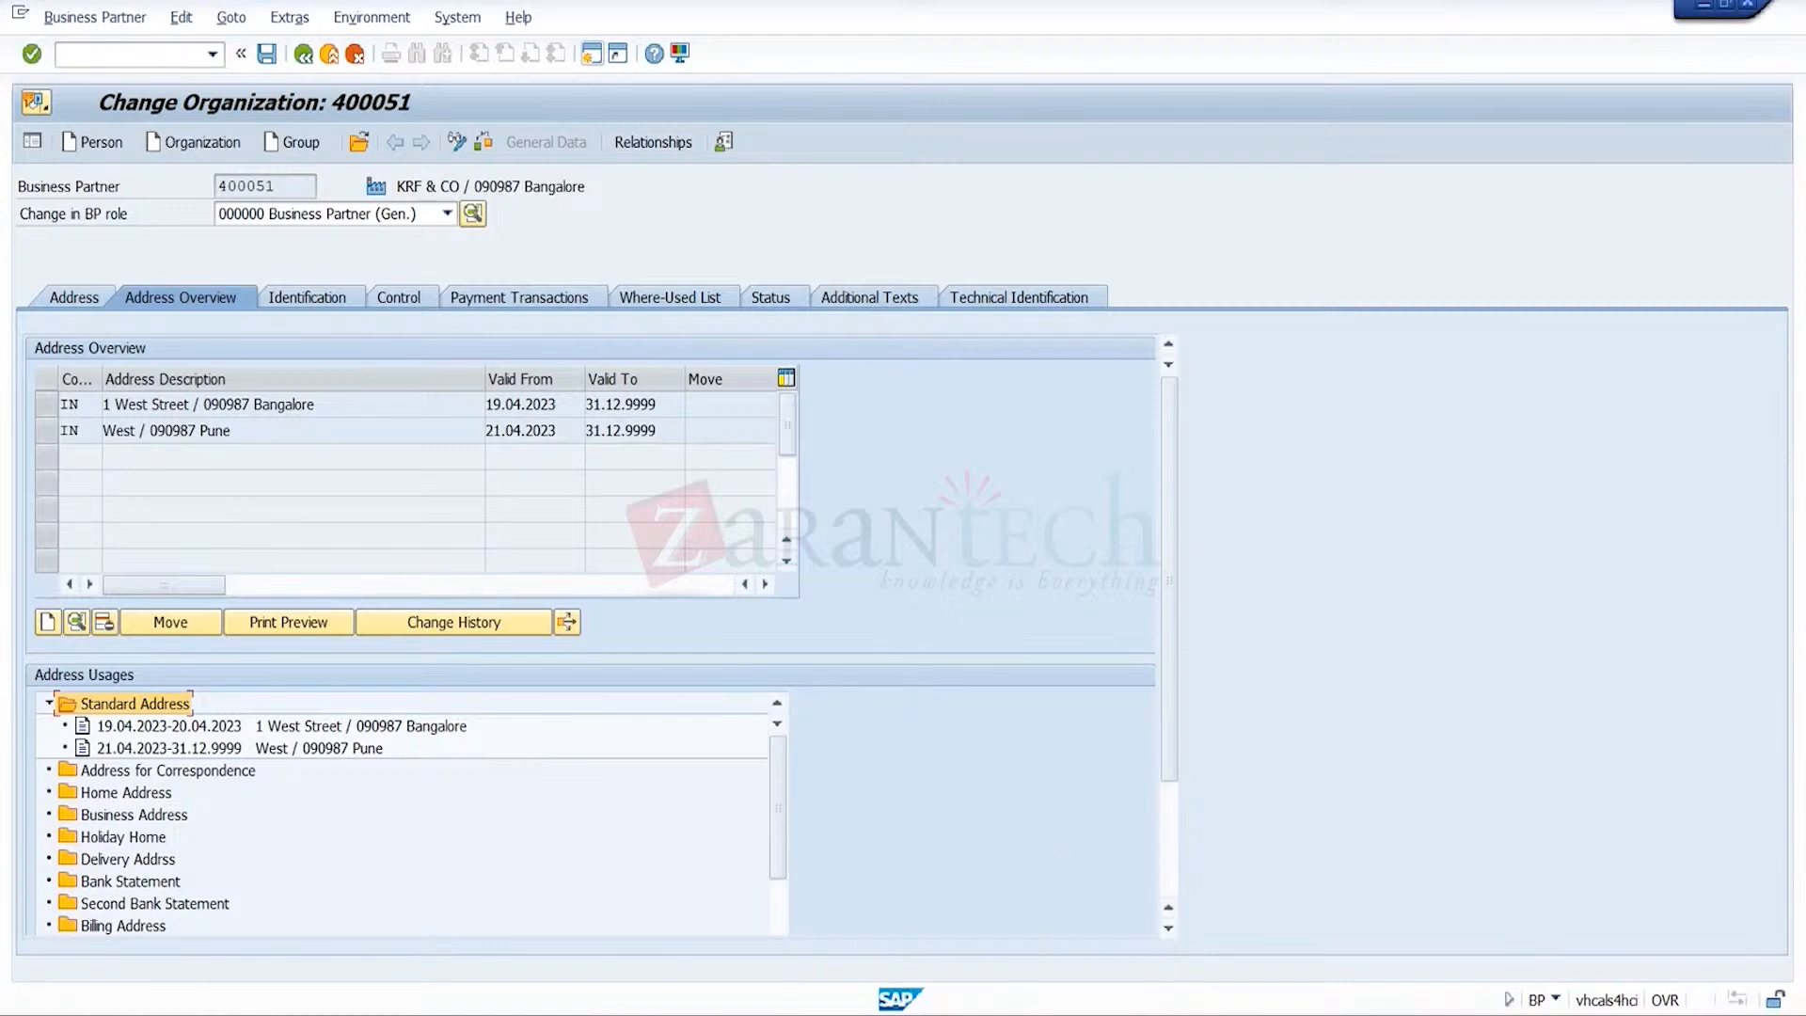
- Switch to the SD Excel workbook and look through its sheets for the BPCUSTOMER_MULTIPLE_ADDRESSES2 entry on Sheet3
{"action": "mouse_move", "coordinate": [1213, 1002]}
{"action": "left_click", "coordinate": [1213, 917]}
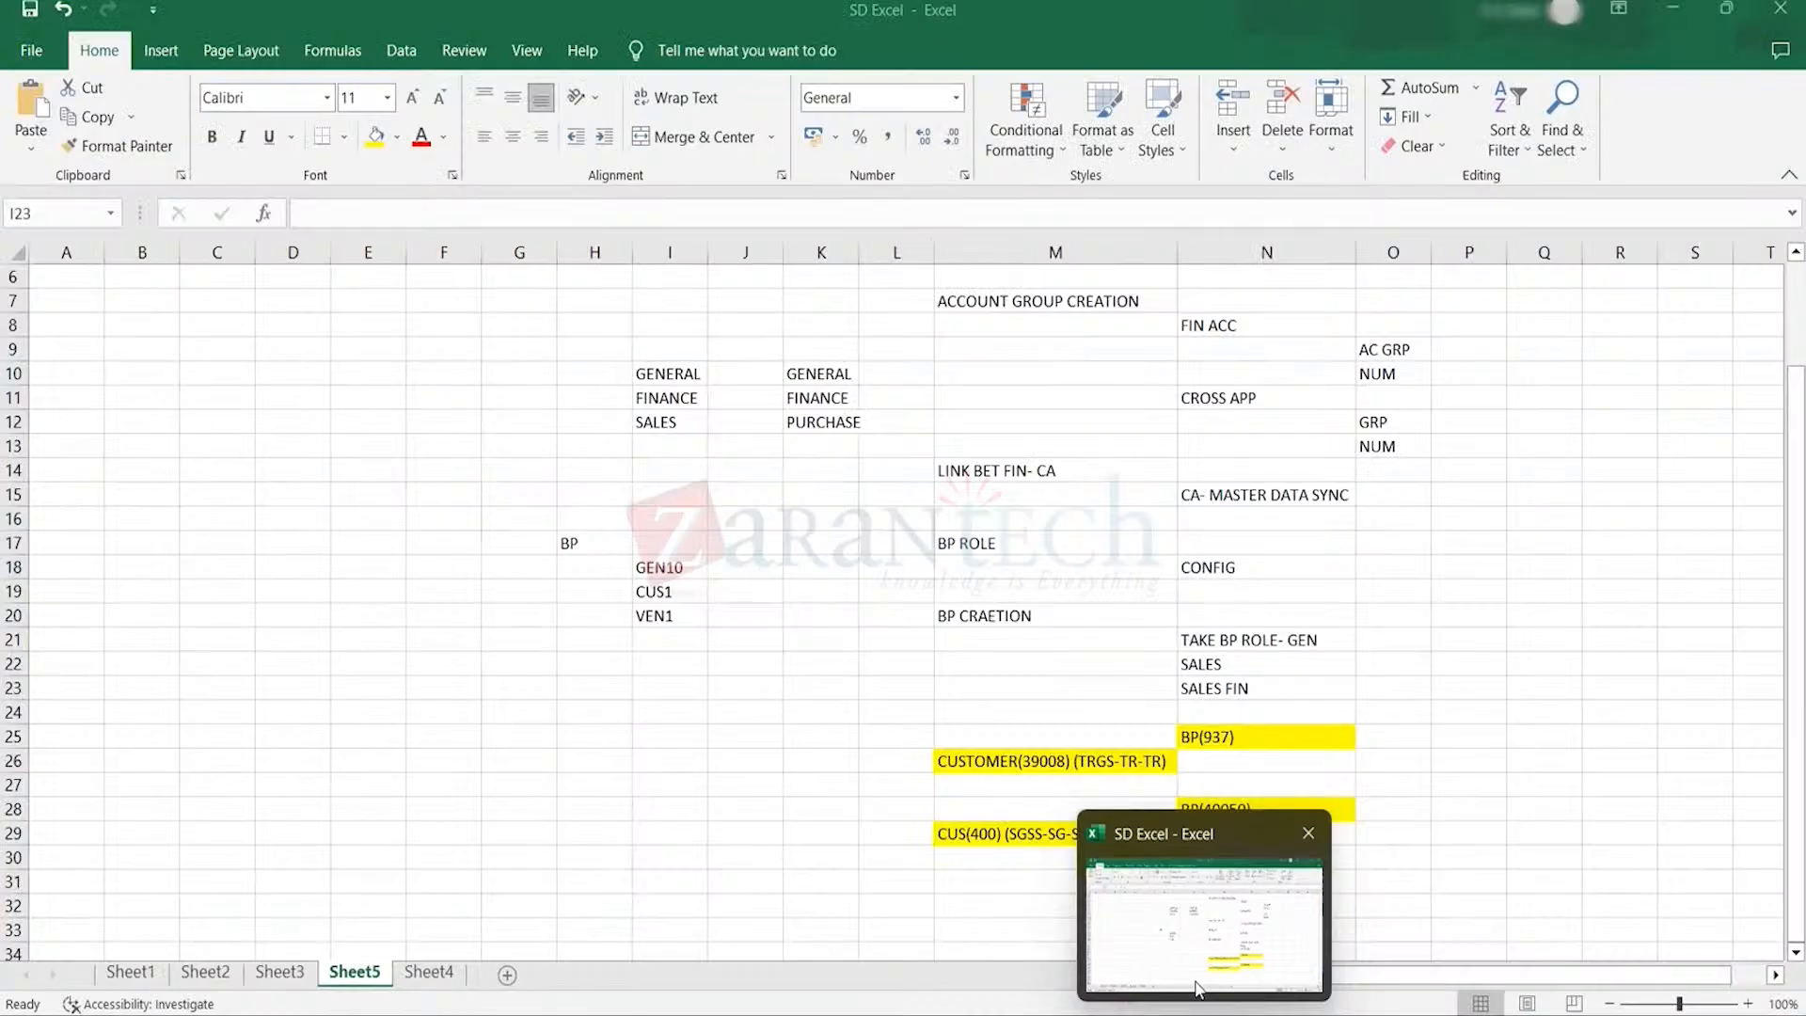
{"action": "left_click", "coordinate": [299, 974]}
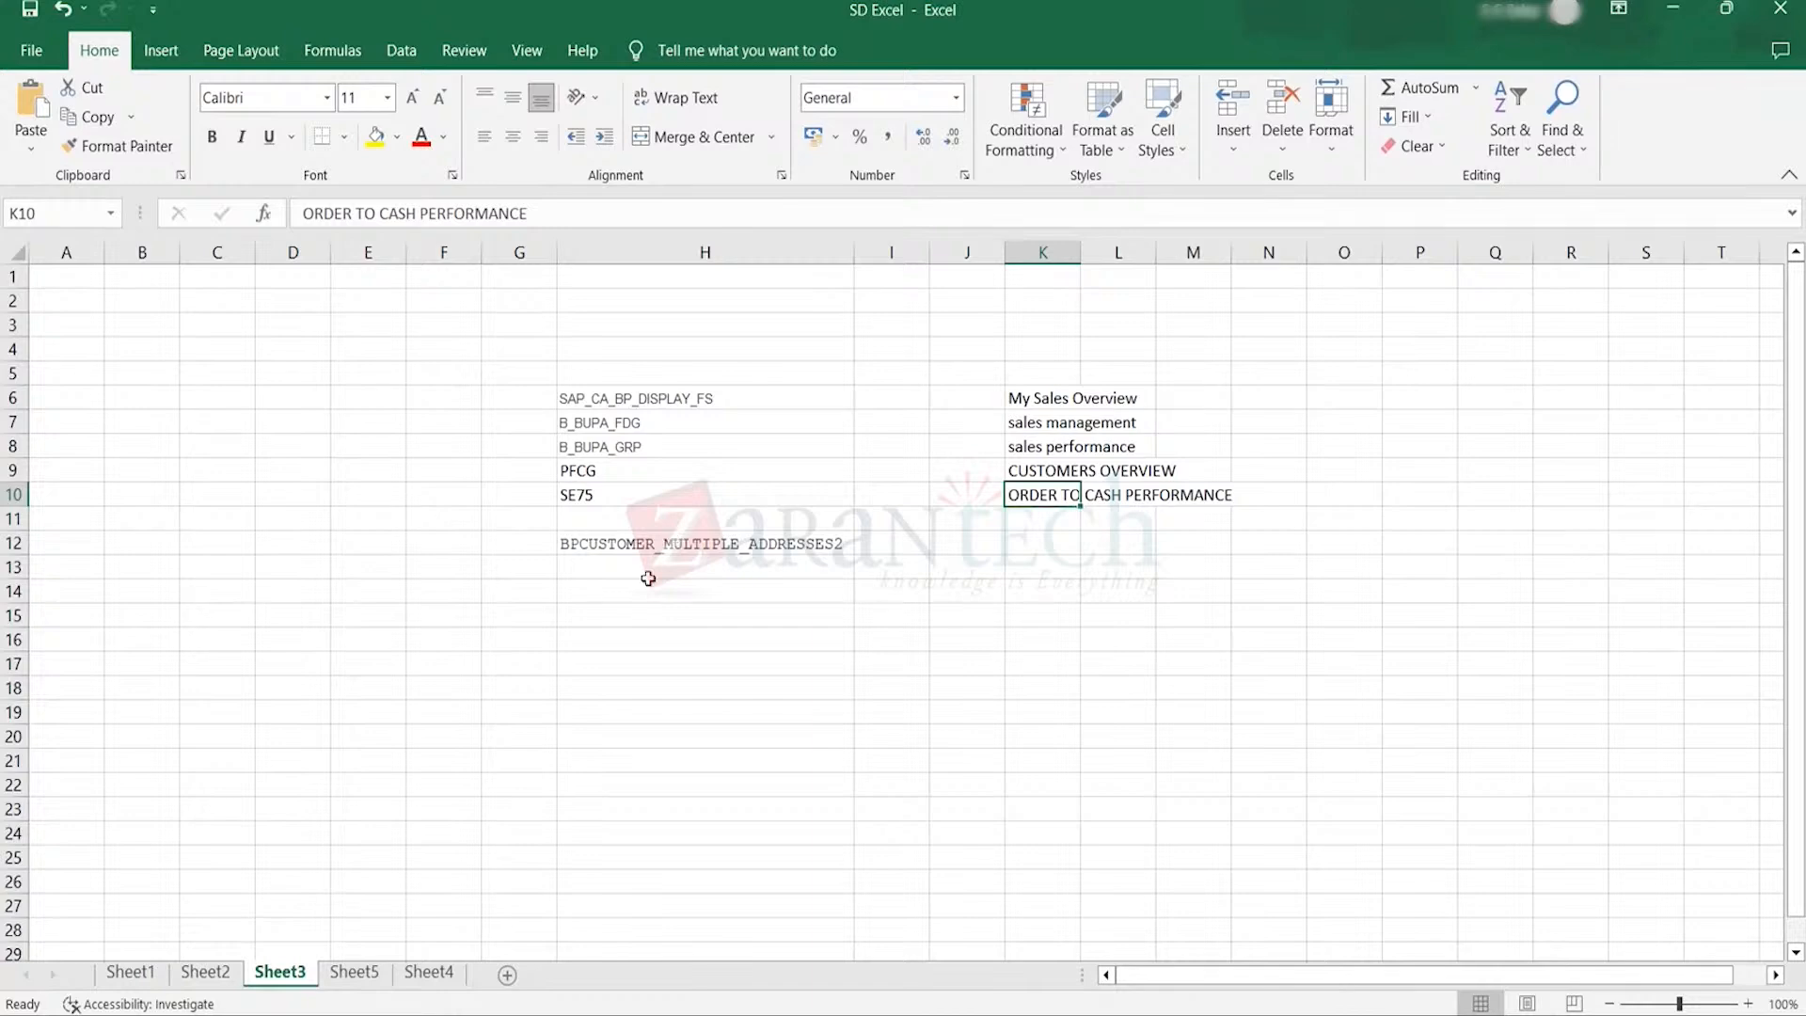
{"action": "left_click", "coordinate": [374, 974]}
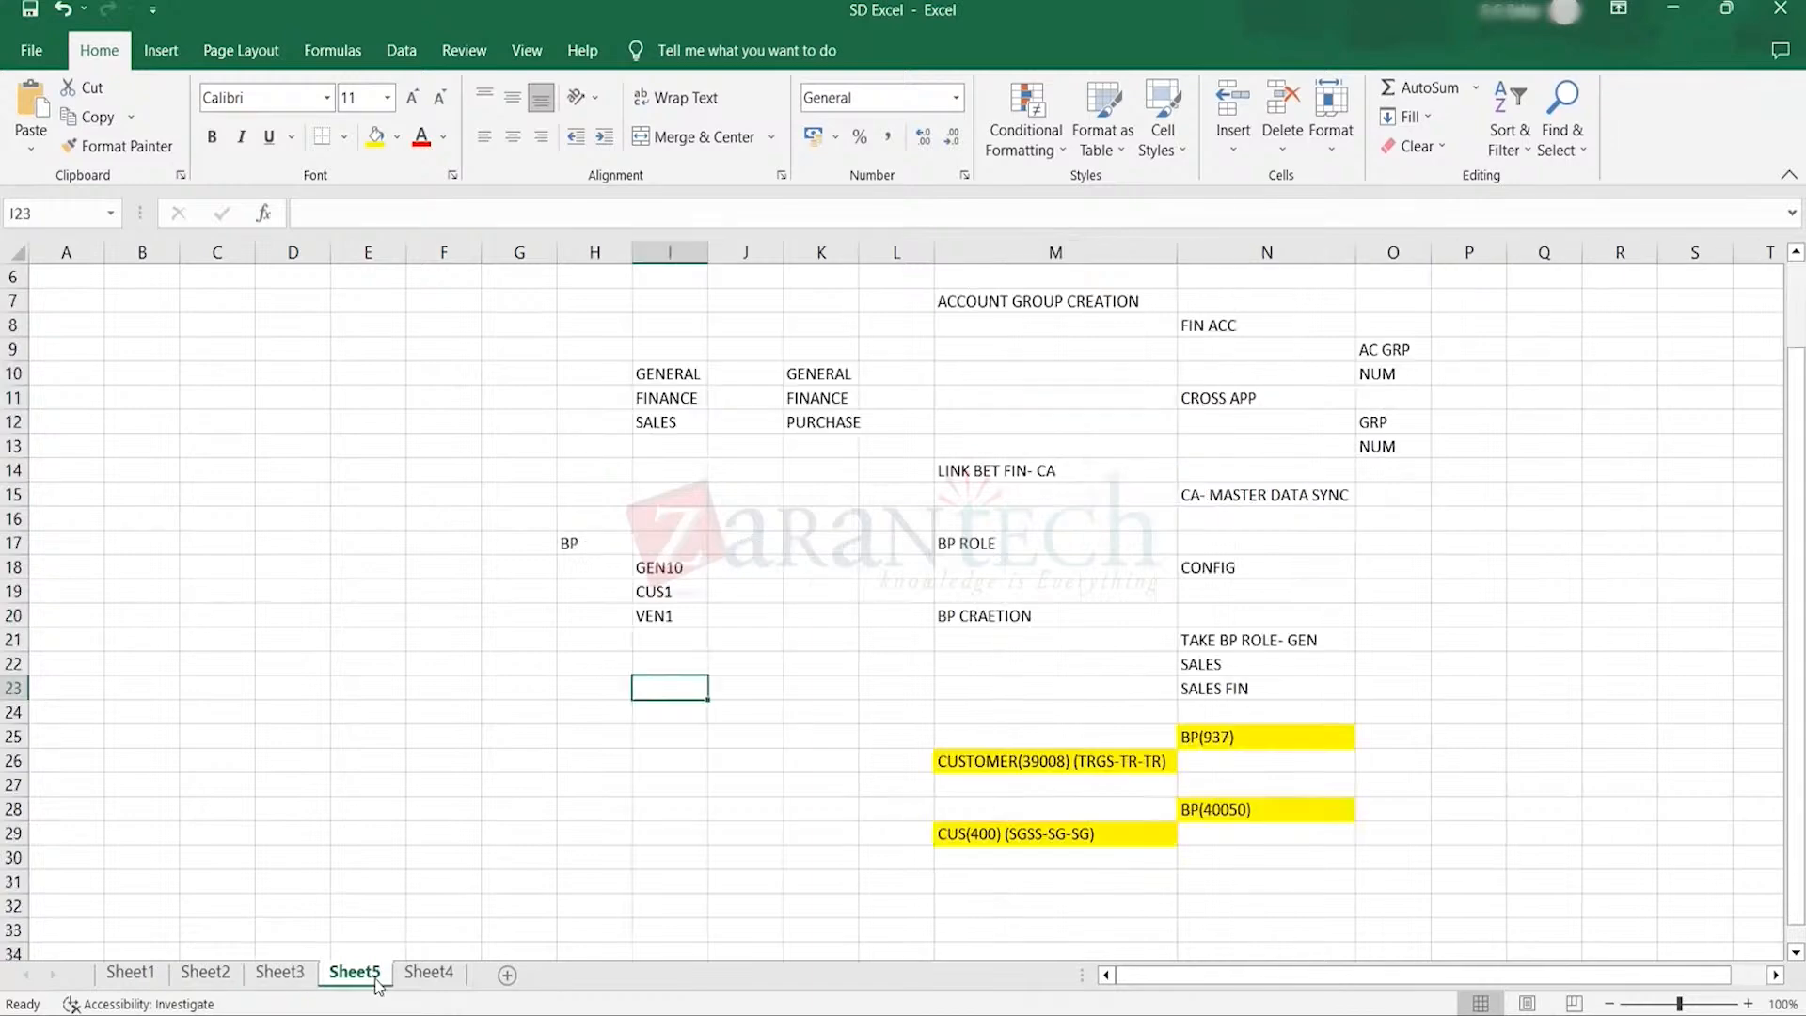
{"action": "left_click", "coordinate": [441, 972]}
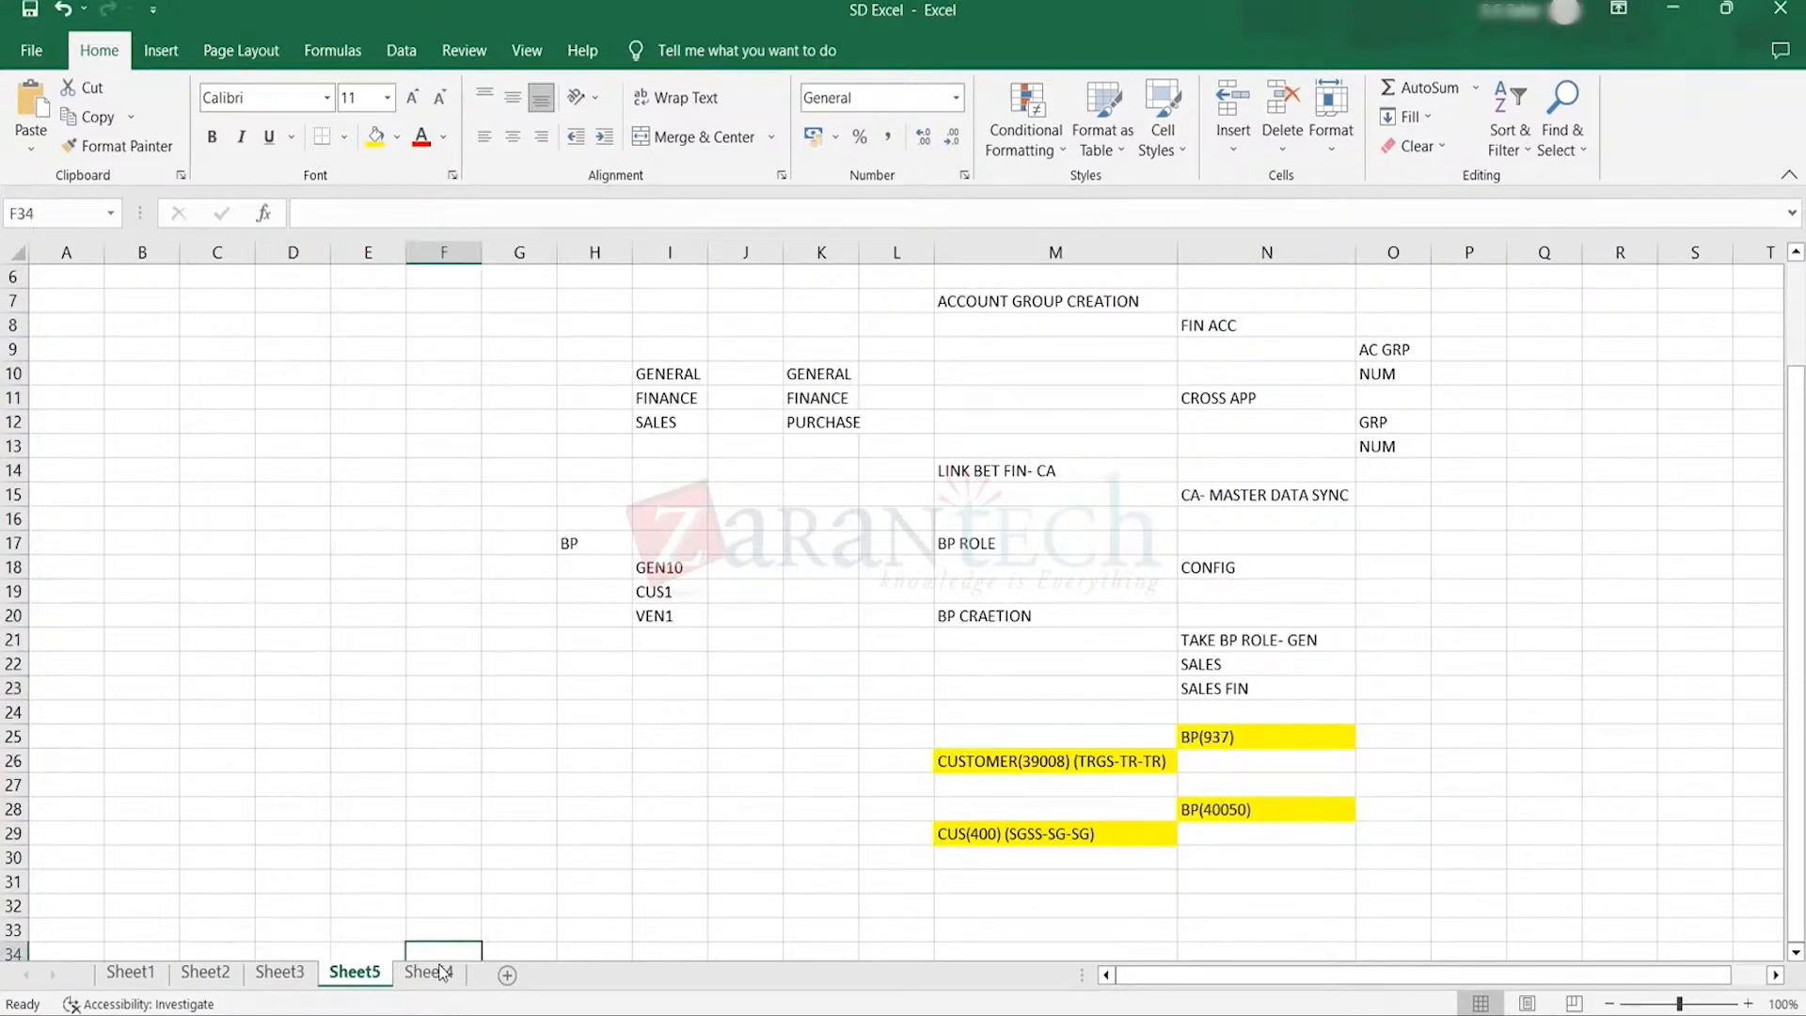
{"action": "left_click", "coordinate": [220, 975]}
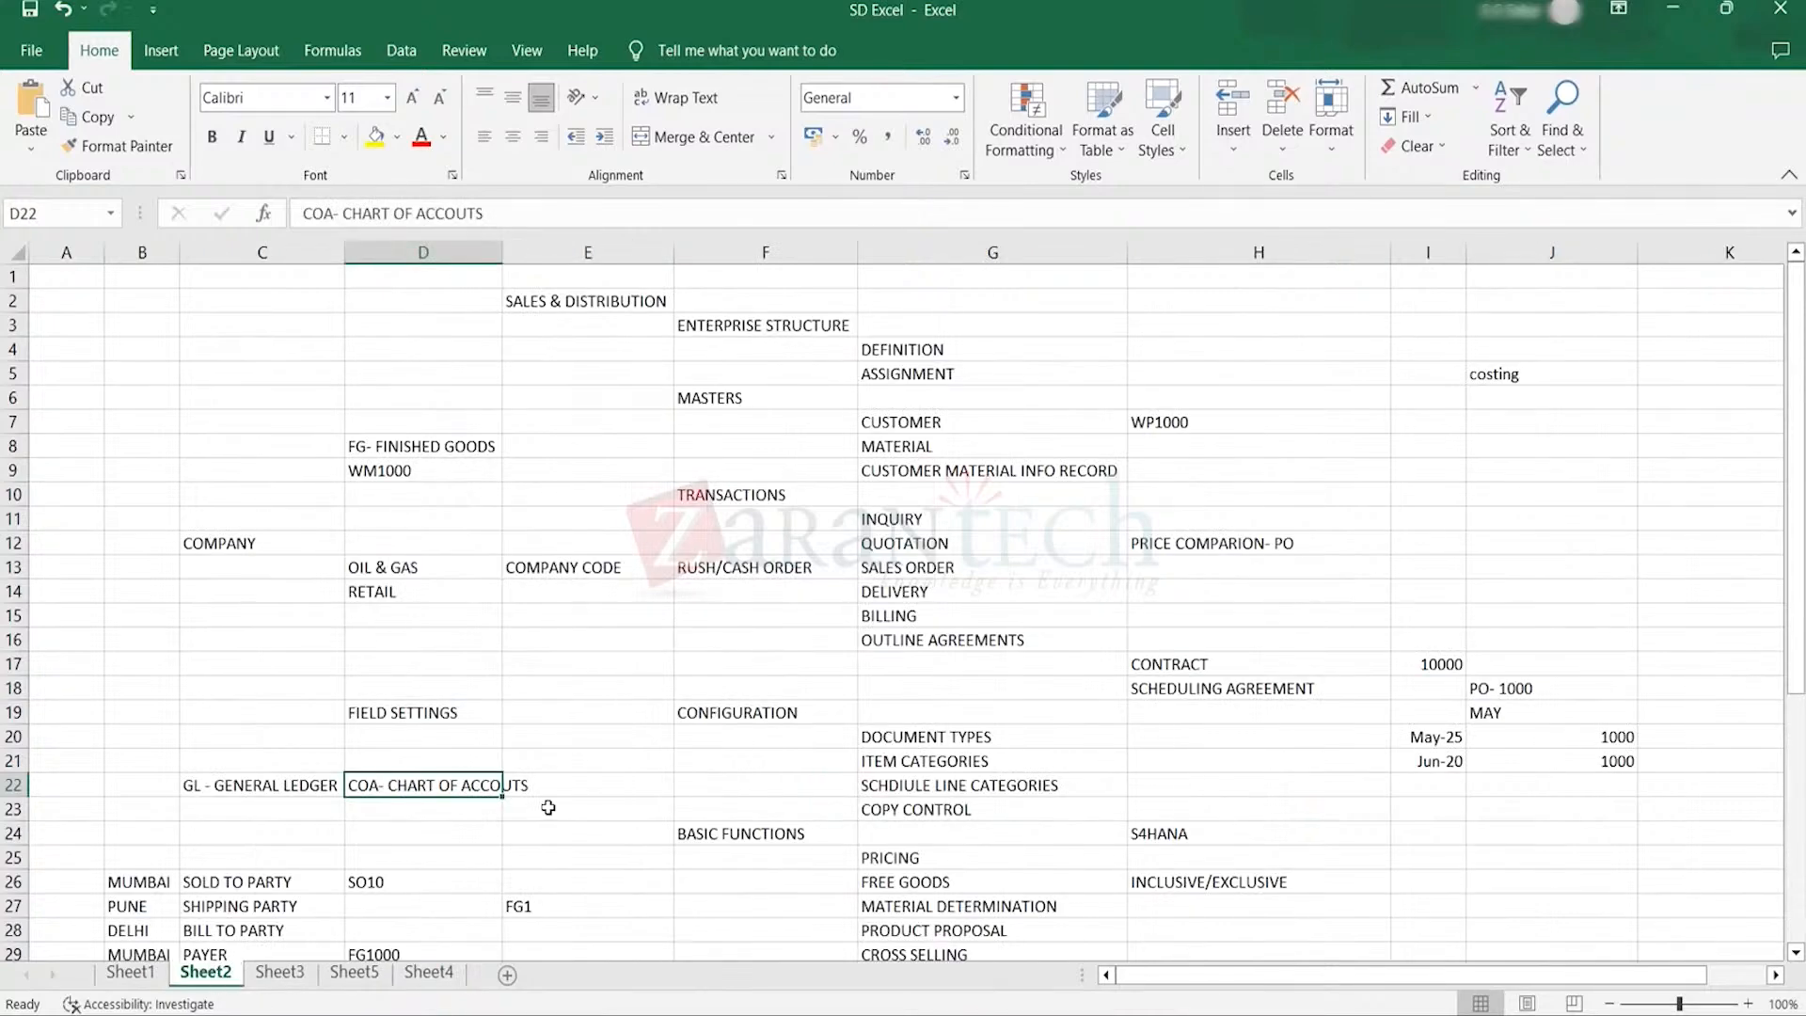
{"action": "left_click", "coordinate": [286, 975]}
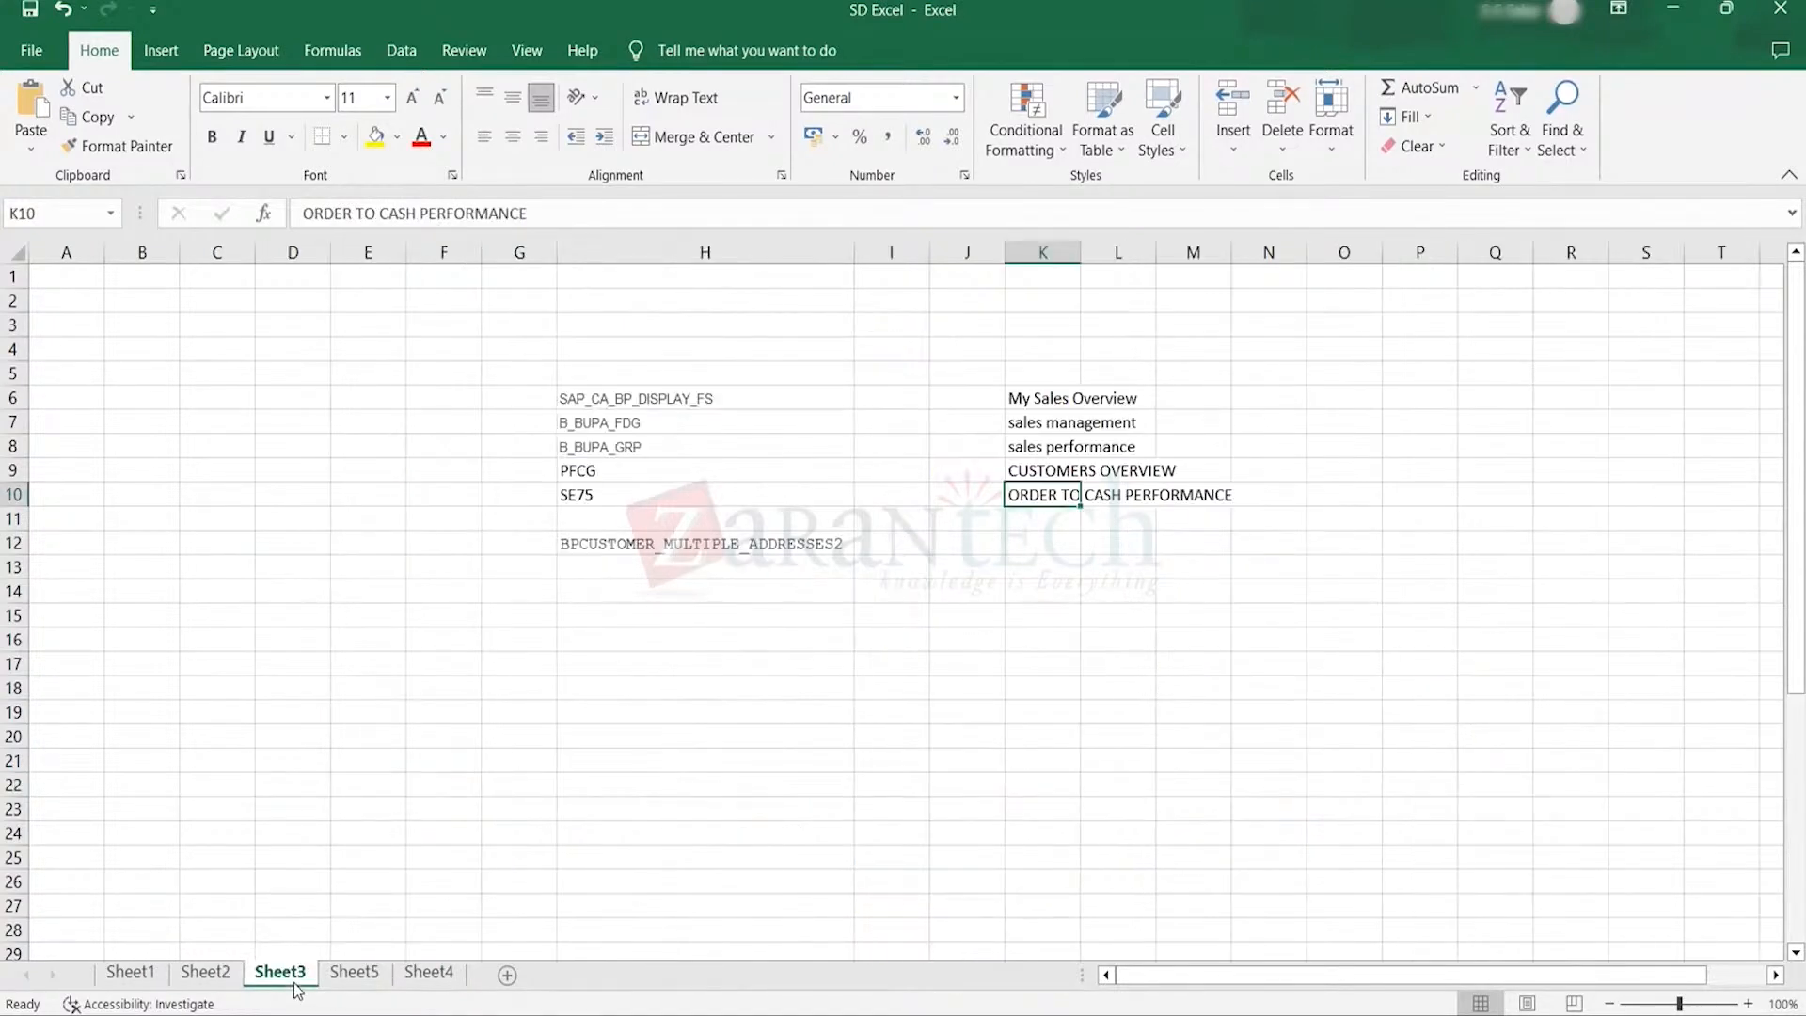
{"action": "left_click", "coordinate": [821, 545]}
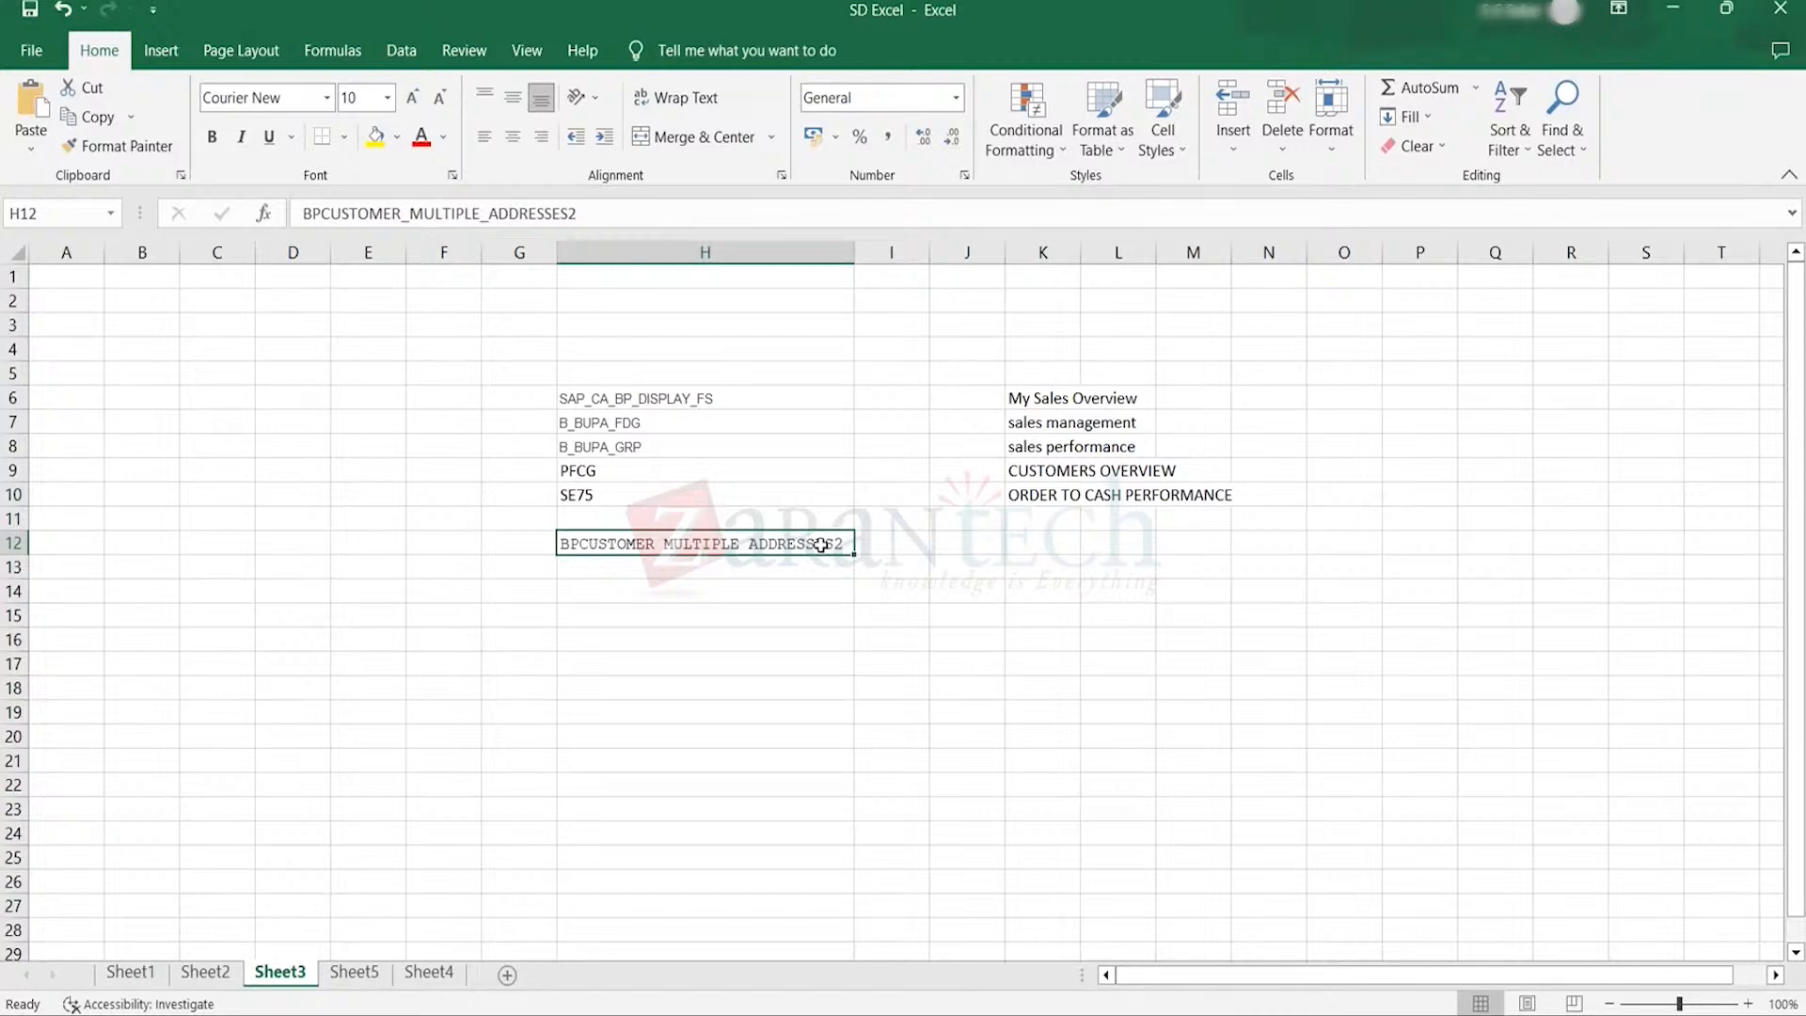
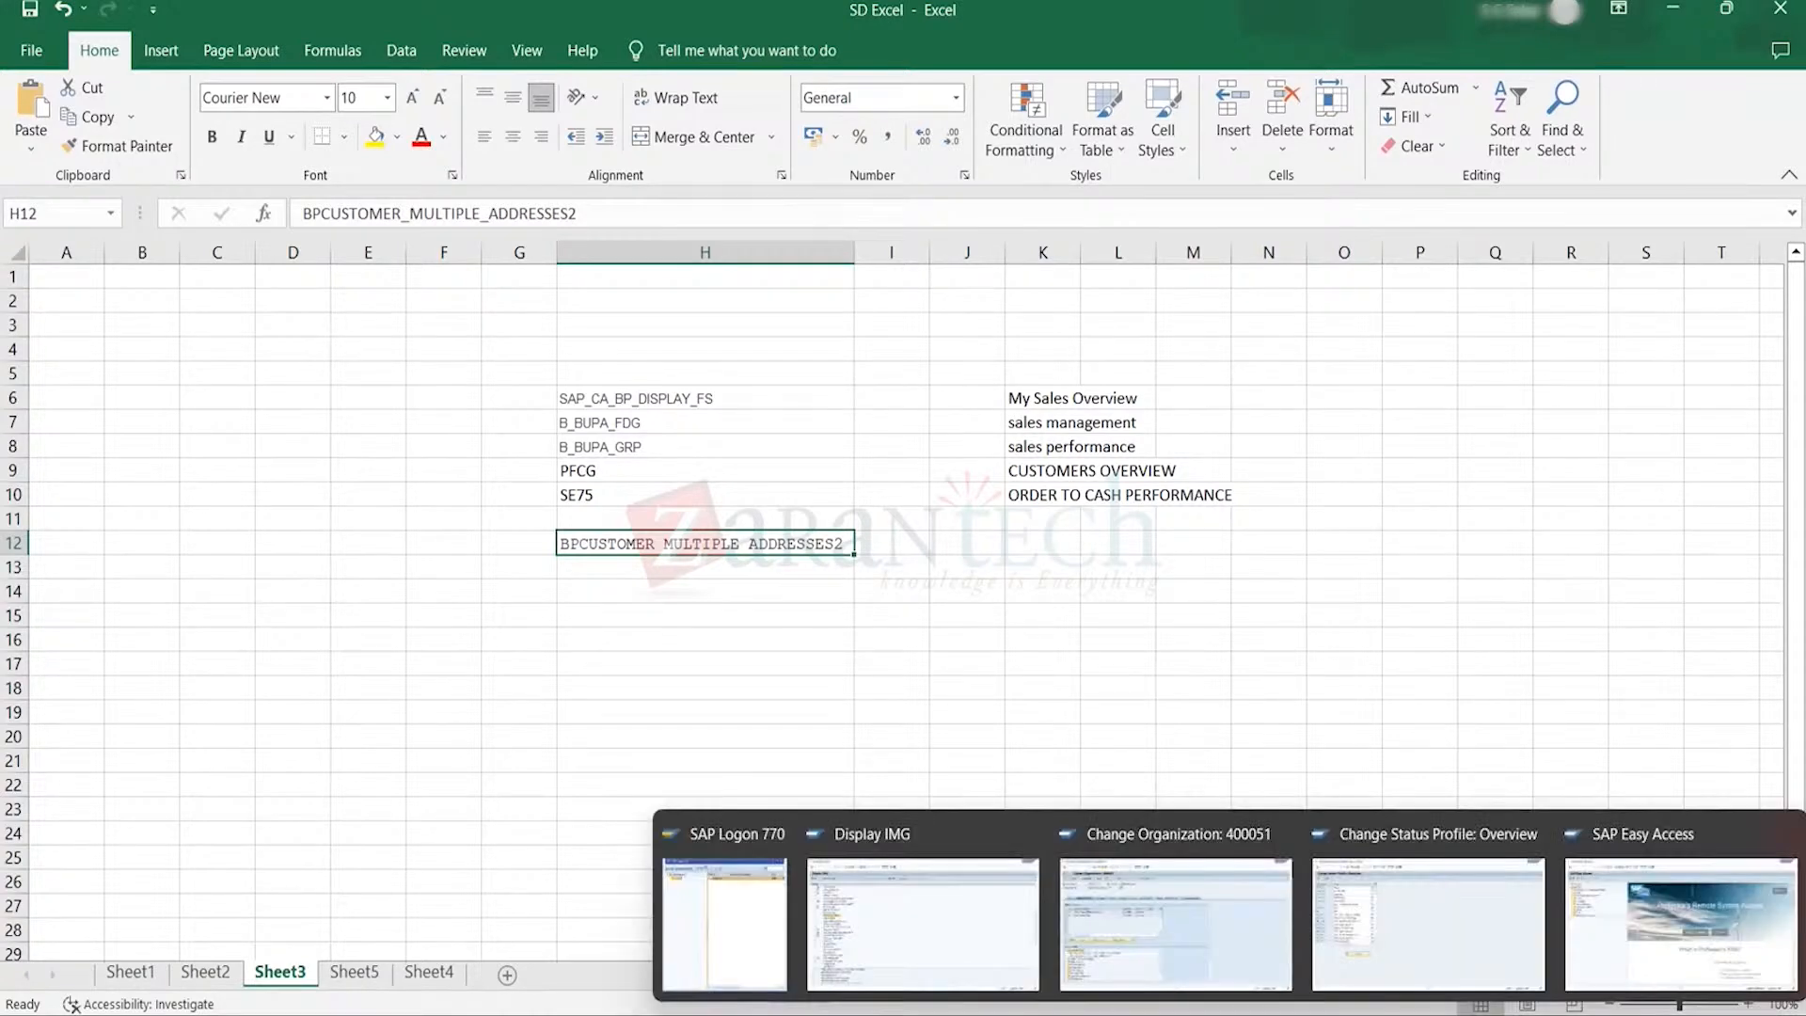
- Return to the KRF & CO organization in SAP and compare its Bangalore and Pune addresses with their standard address usage periods
{"action": "left_click", "coordinate": [1175, 908]}
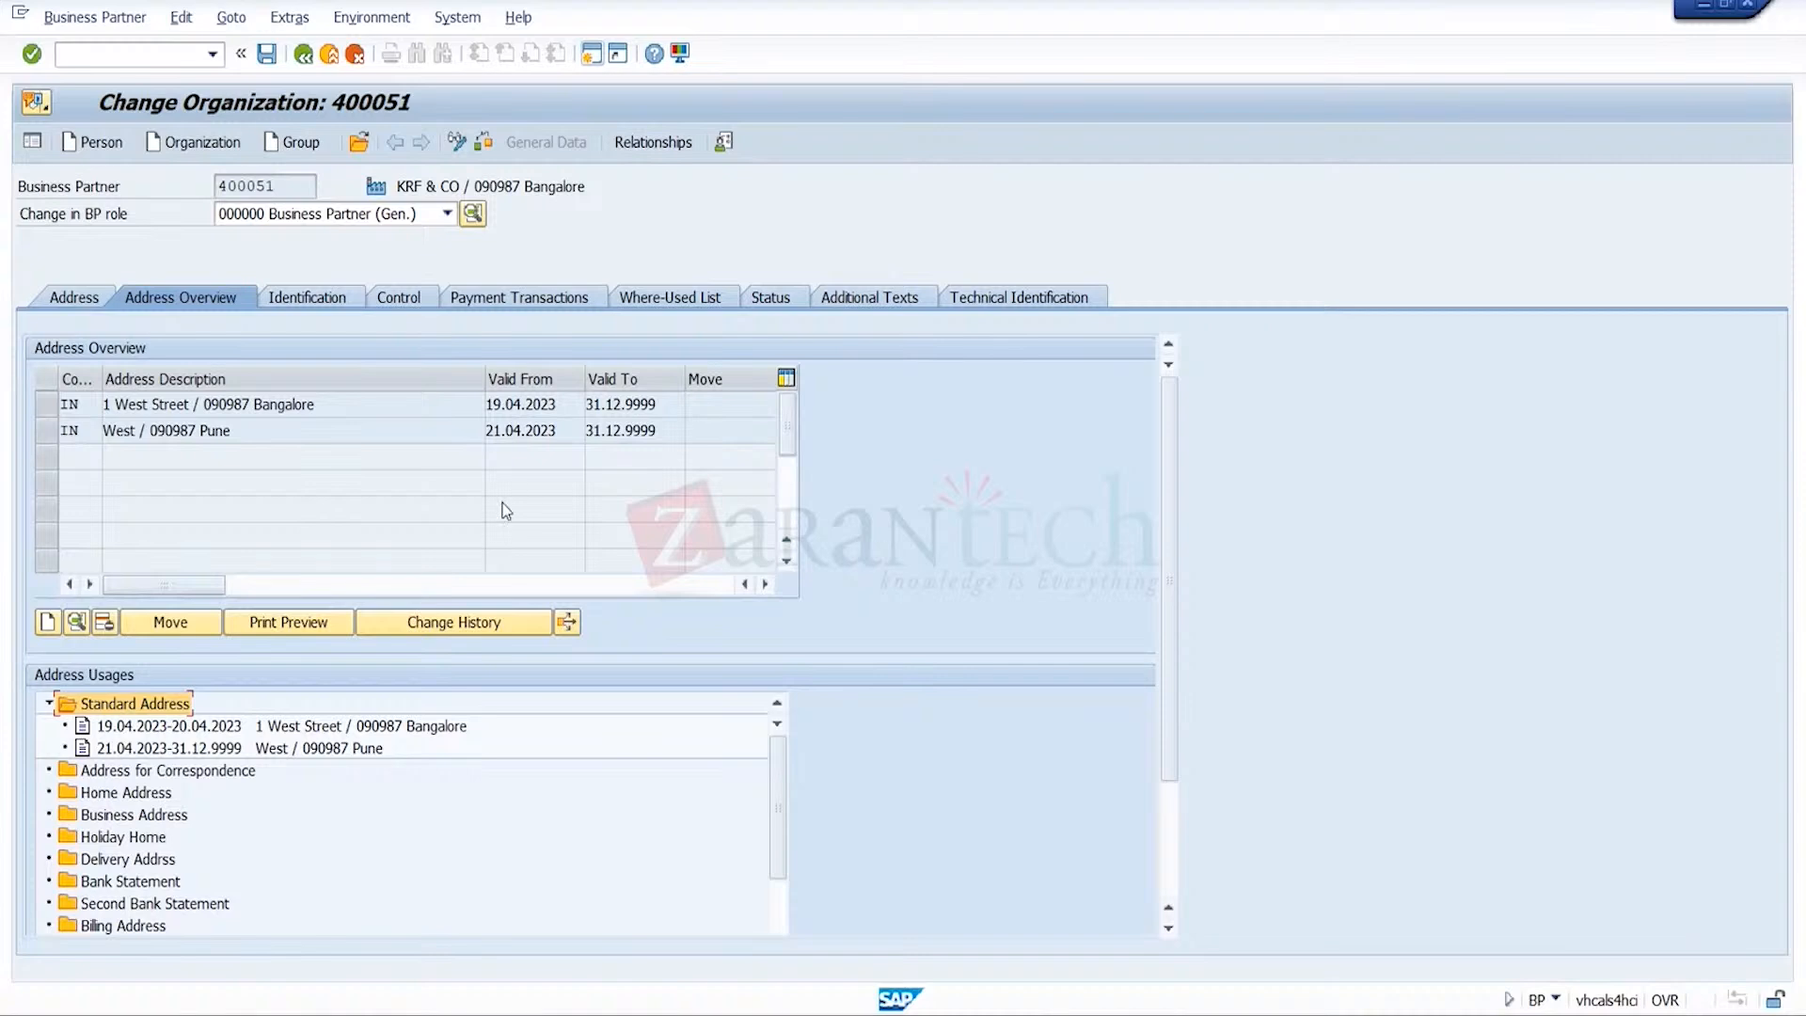
{"action": "left_click", "coordinate": [43, 406]}
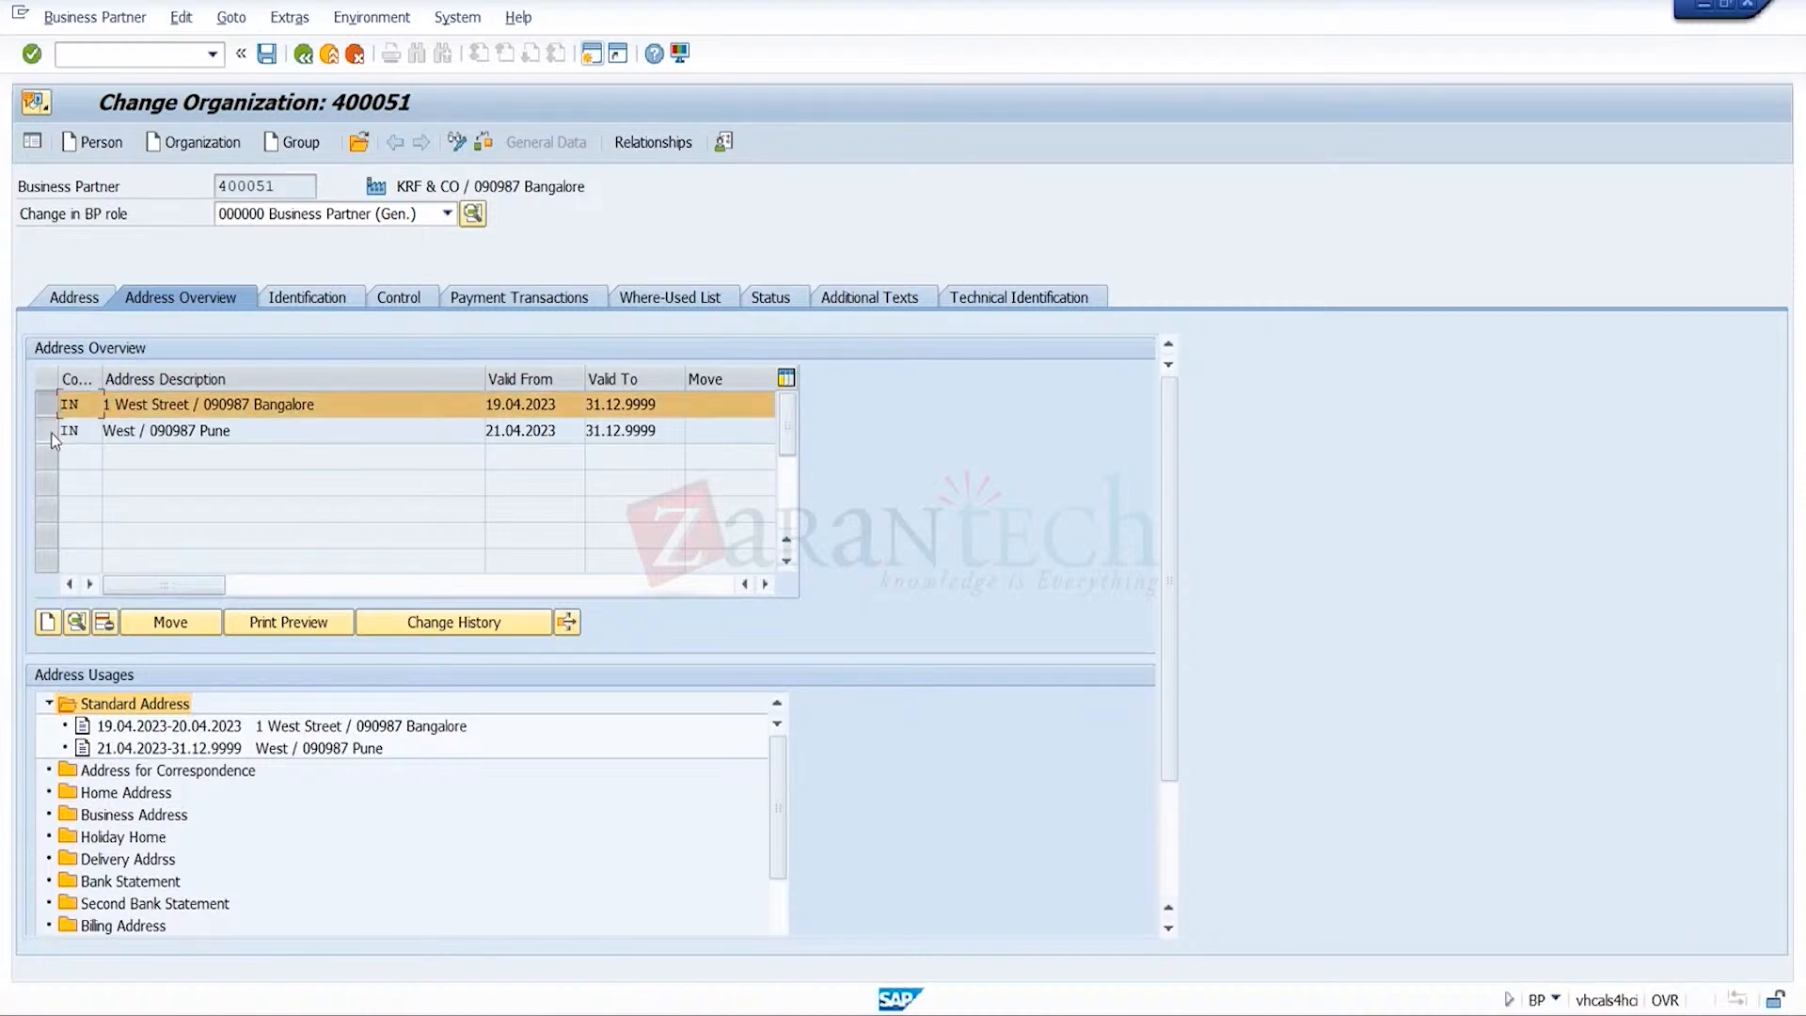
{"action": "left_click", "coordinate": [48, 431]}
{"action": "left_click", "coordinate": [46, 405]}
{"action": "left_click", "coordinate": [355, 429]}
{"action": "left_click", "coordinate": [49, 432]}
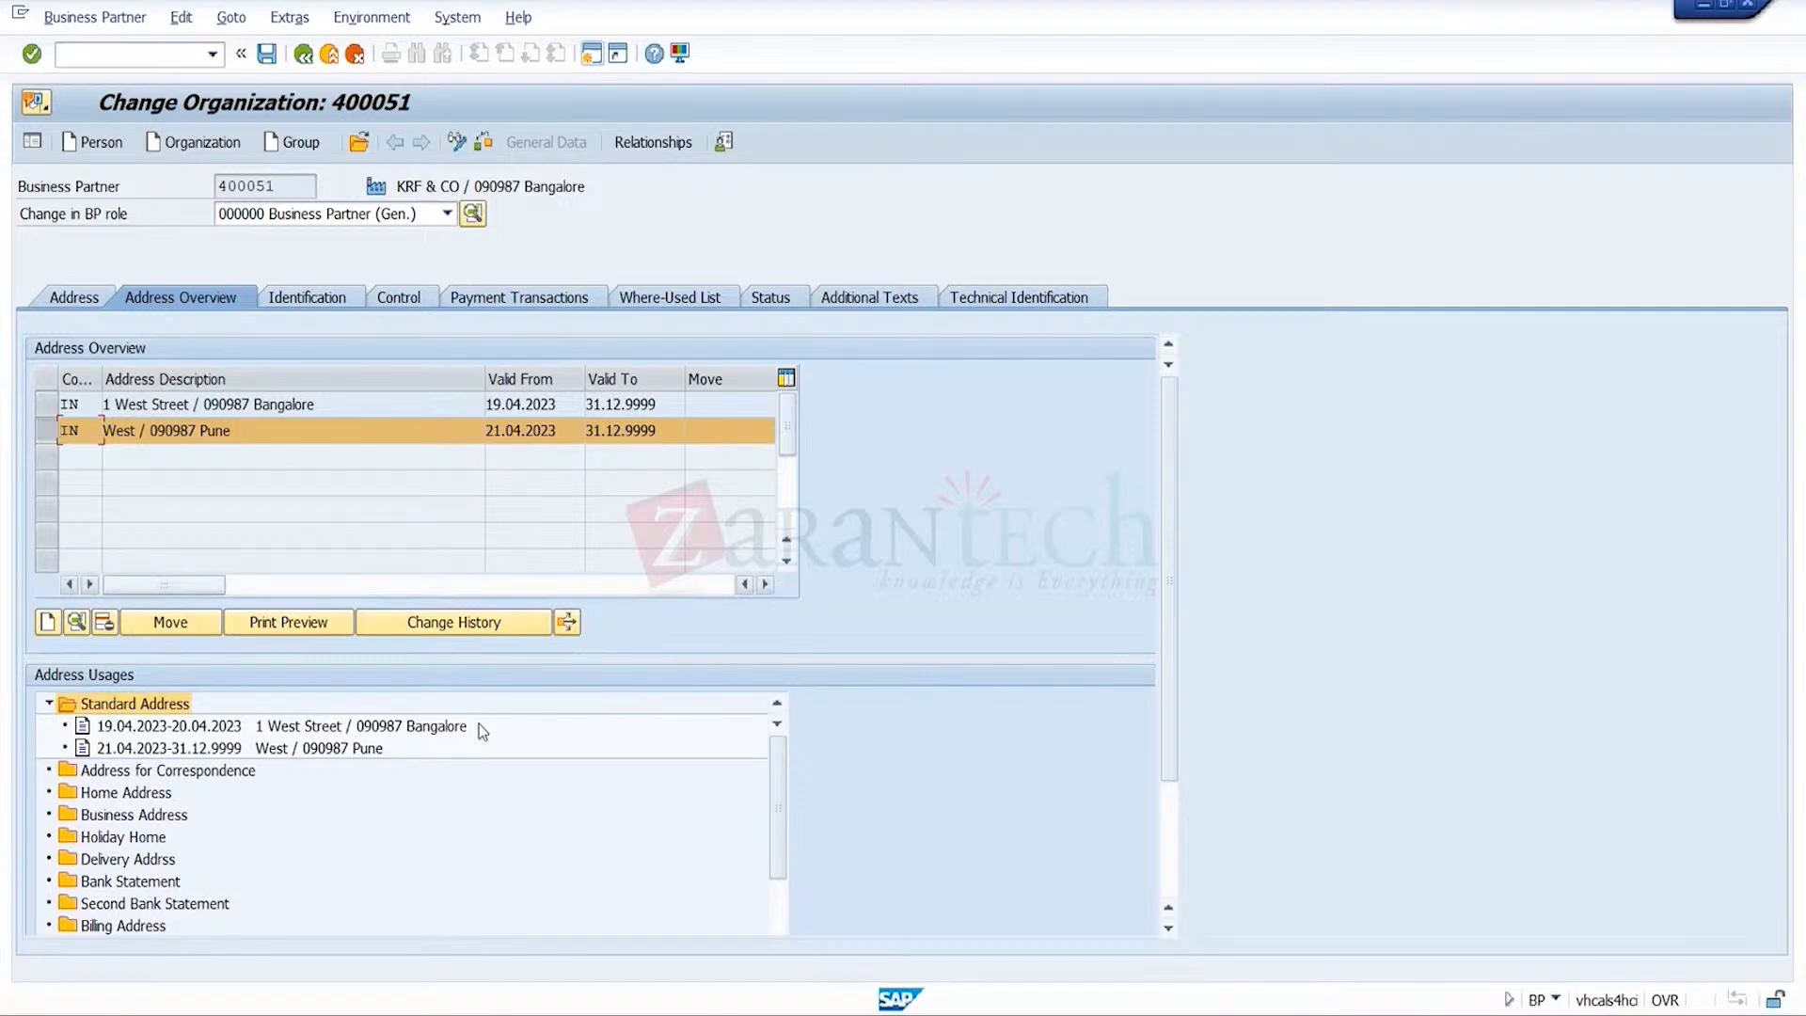
{"action": "left_click", "coordinate": [452, 729]}
{"action": "left_click", "coordinate": [380, 750]}
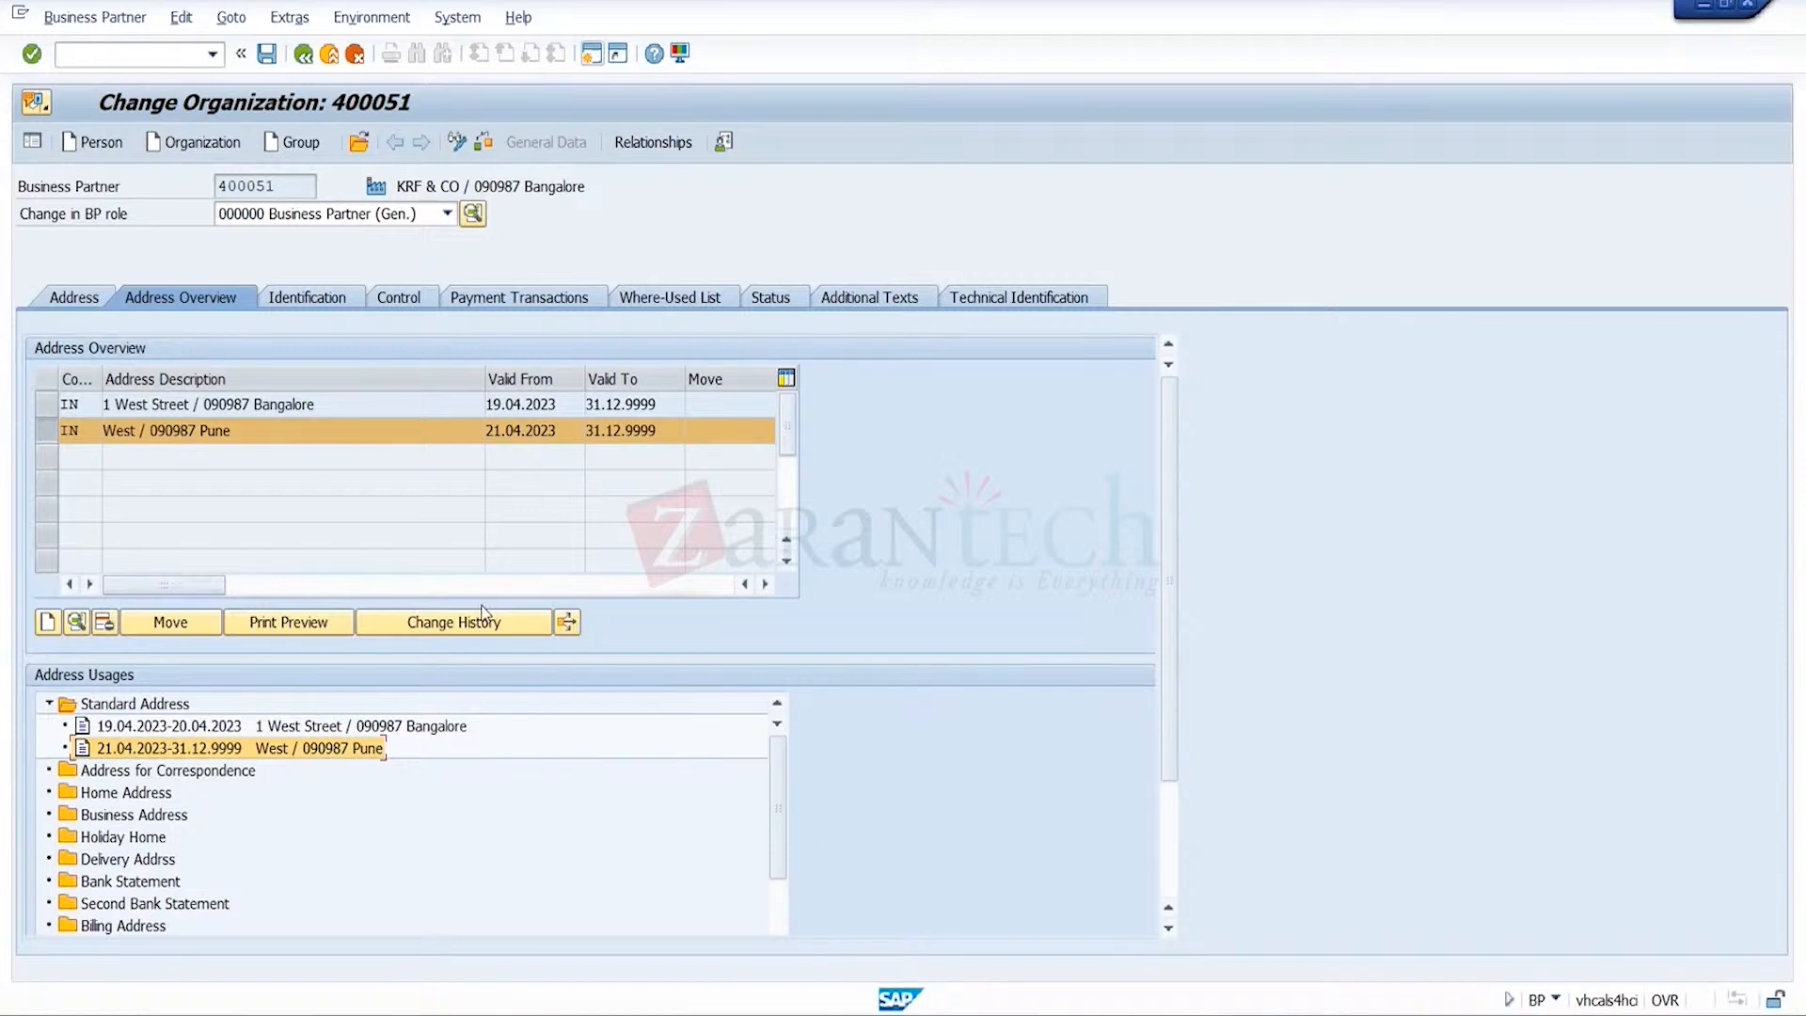
{"action": "left_click", "coordinate": [414, 730]}
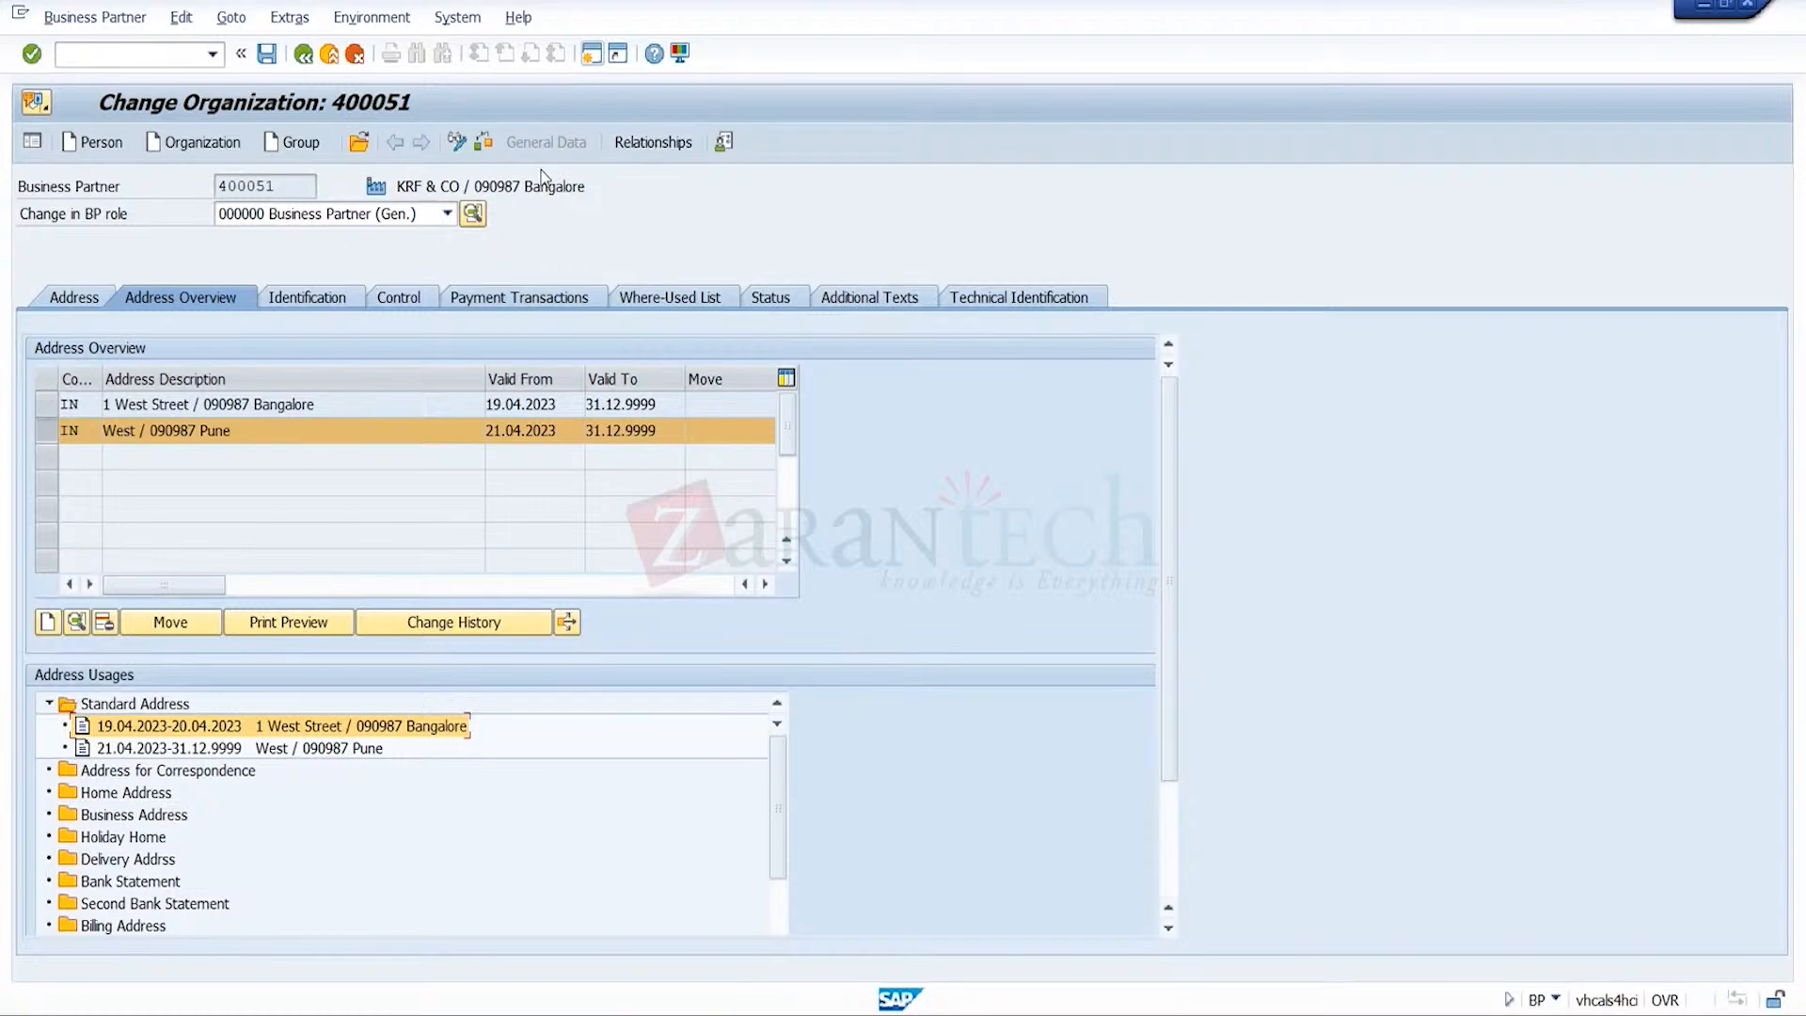
- Change the BP role to FLCU01 SD CUSTOMER - STANDARD, saving the address changes first
{"action": "left_click", "coordinate": [448, 213]}
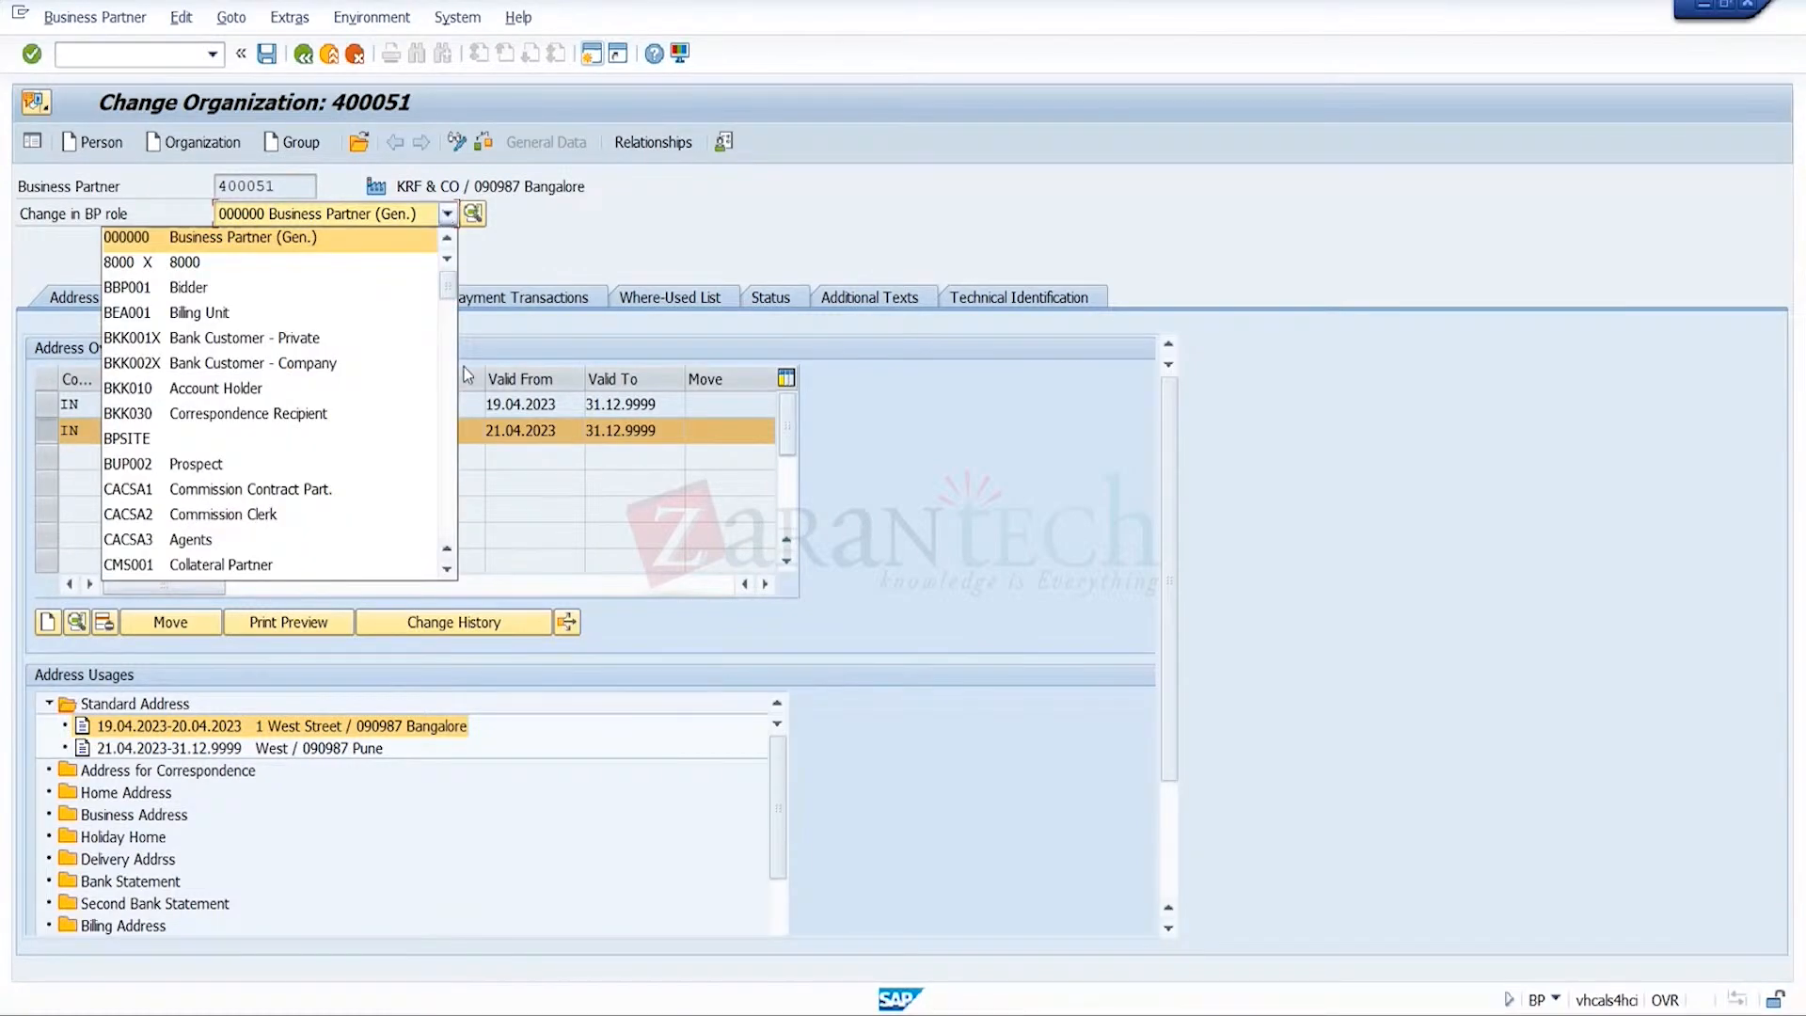
{"action": "left_click", "coordinate": [443, 488]}
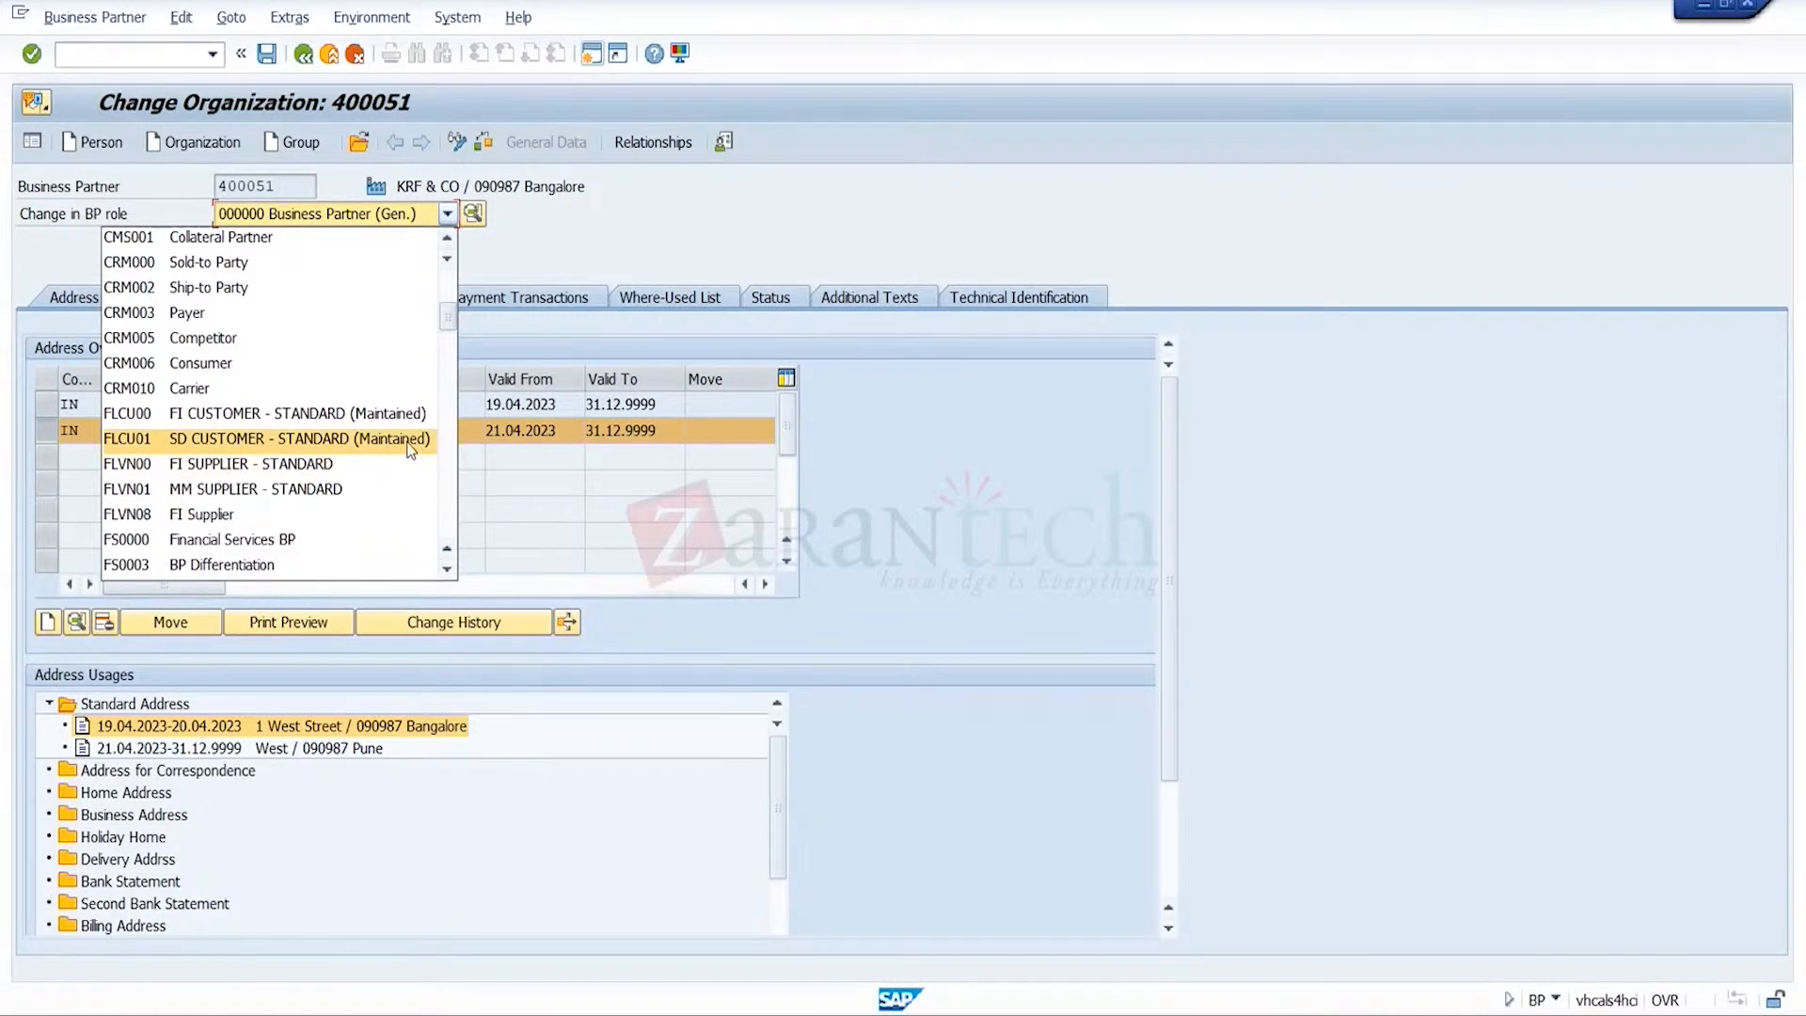
{"action": "left_click", "coordinate": [411, 444]}
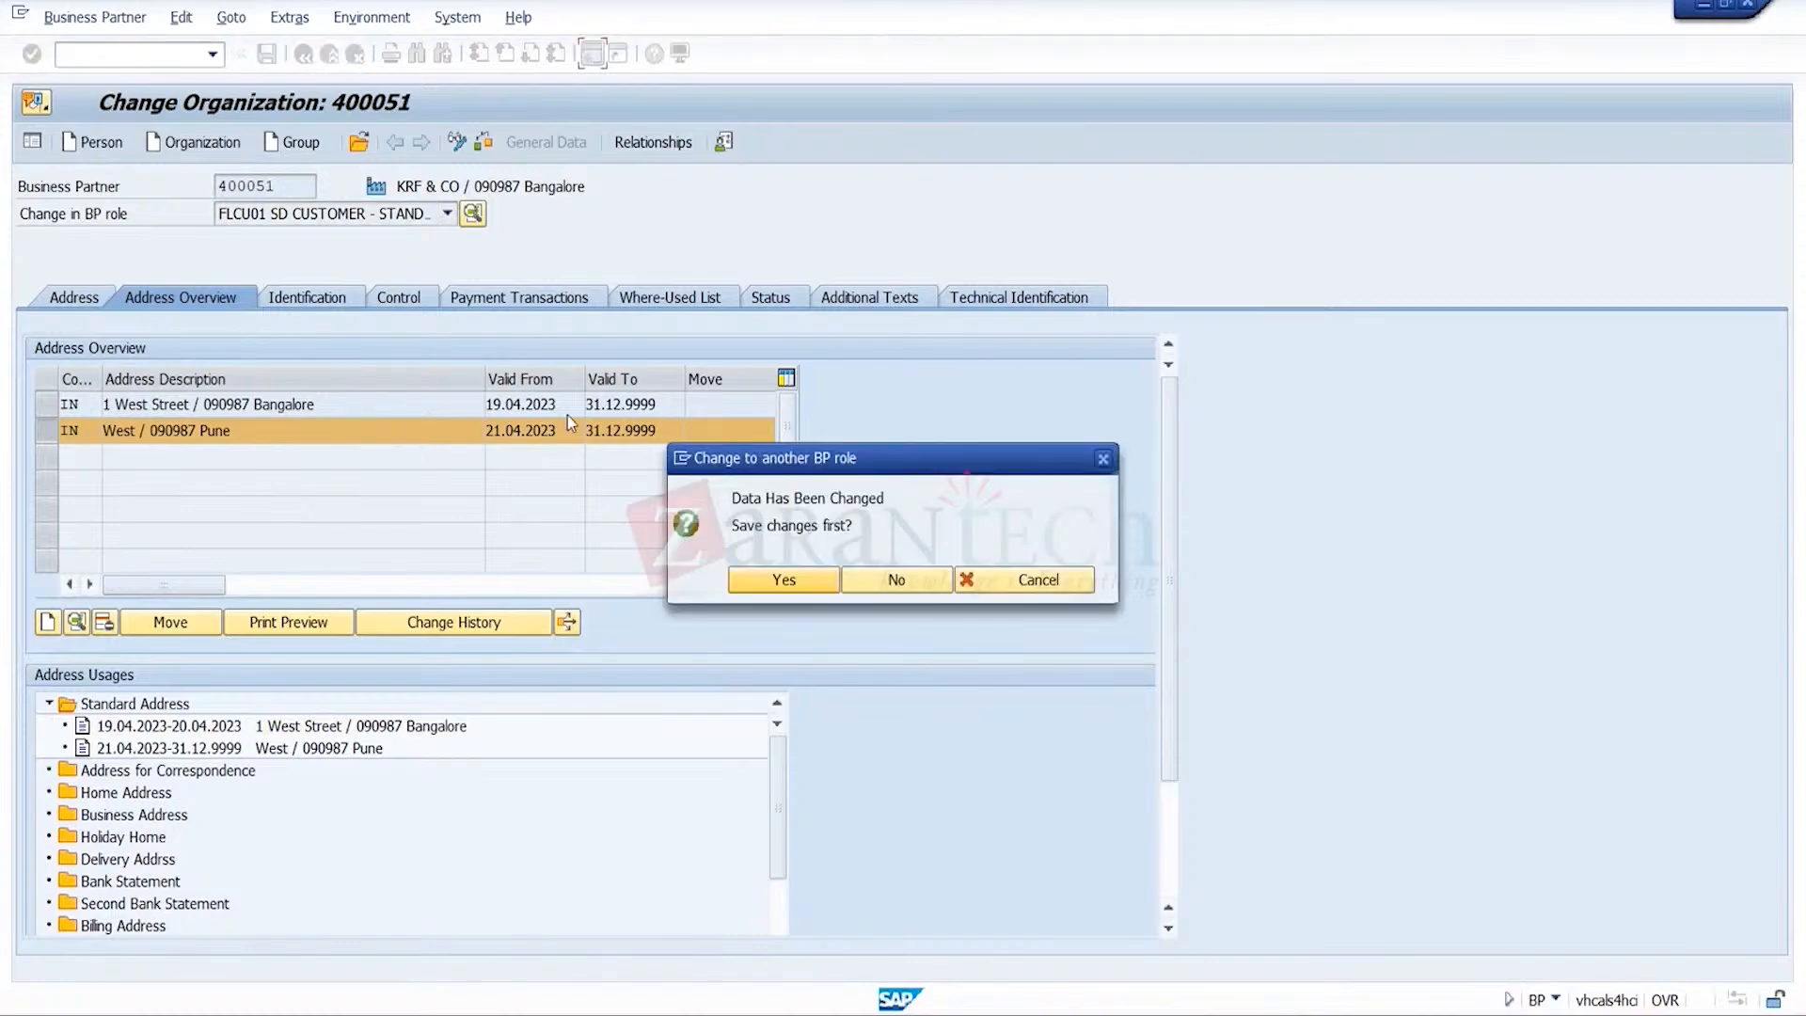
{"action": "left_click", "coordinate": [802, 580]}
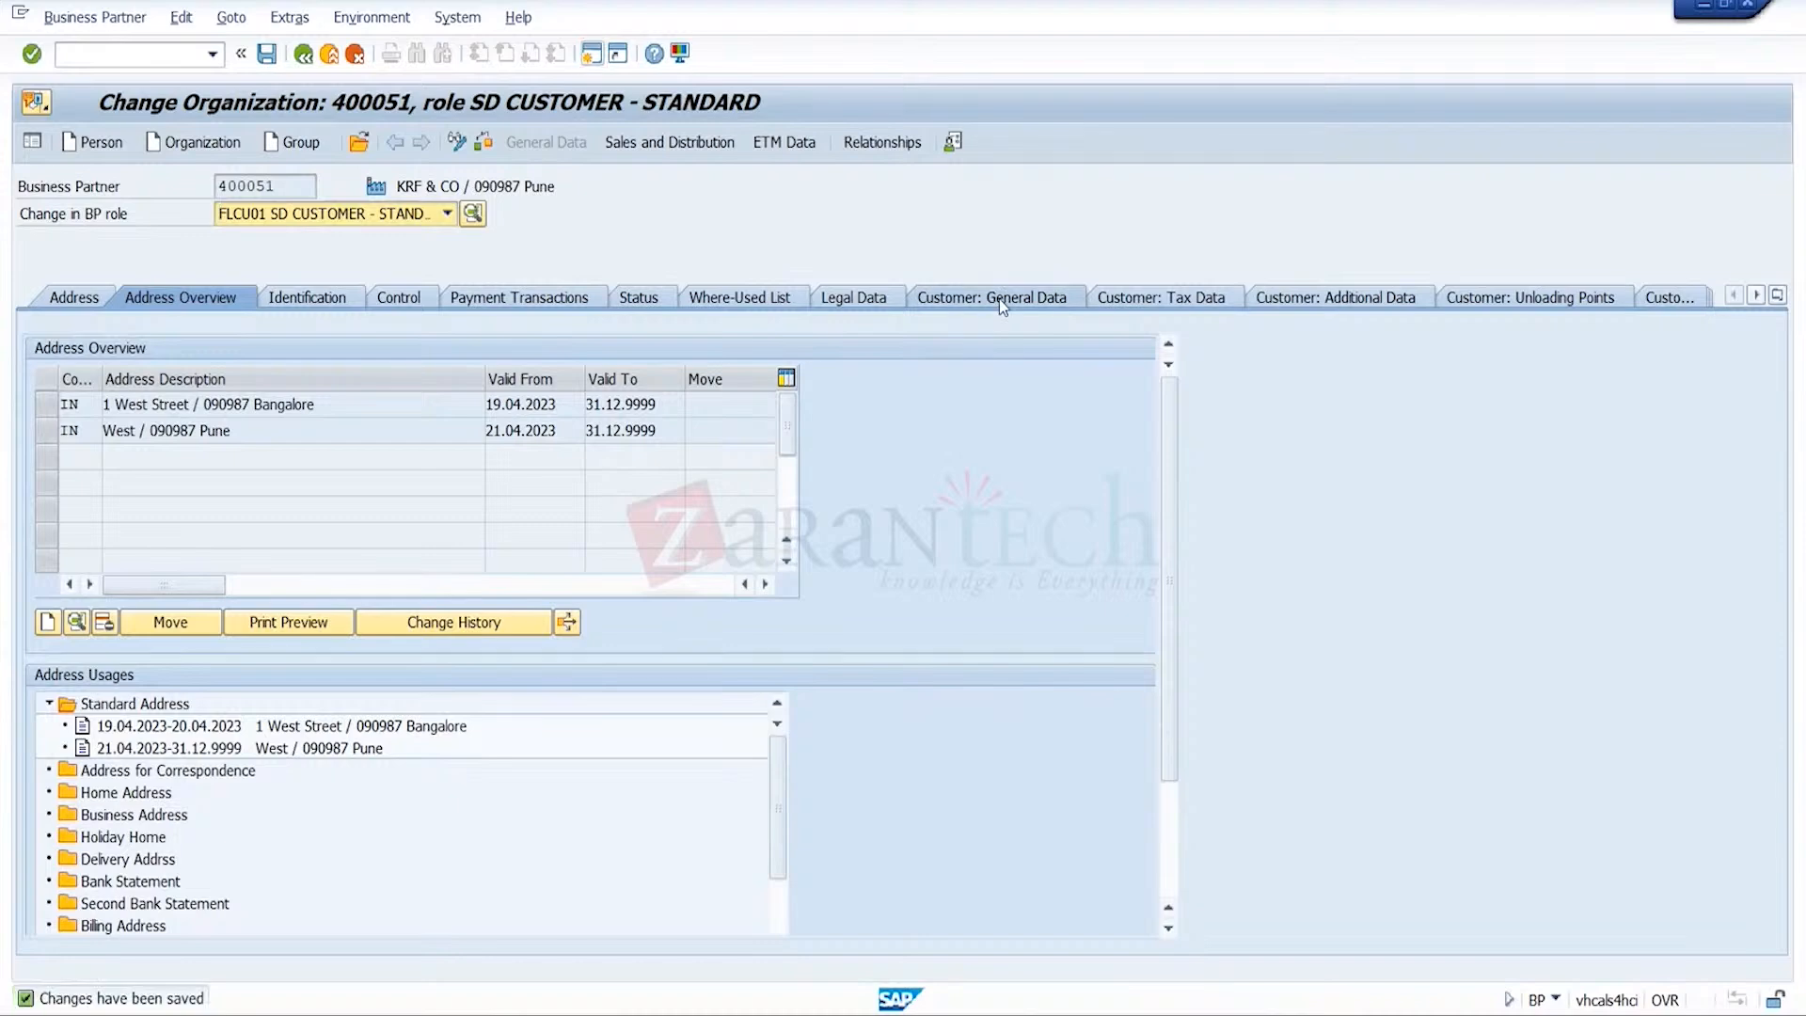
- Check the customer number in the customer general data and the Bangalore standard address usage in the address overview
{"action": "left_click", "coordinate": [999, 297]}
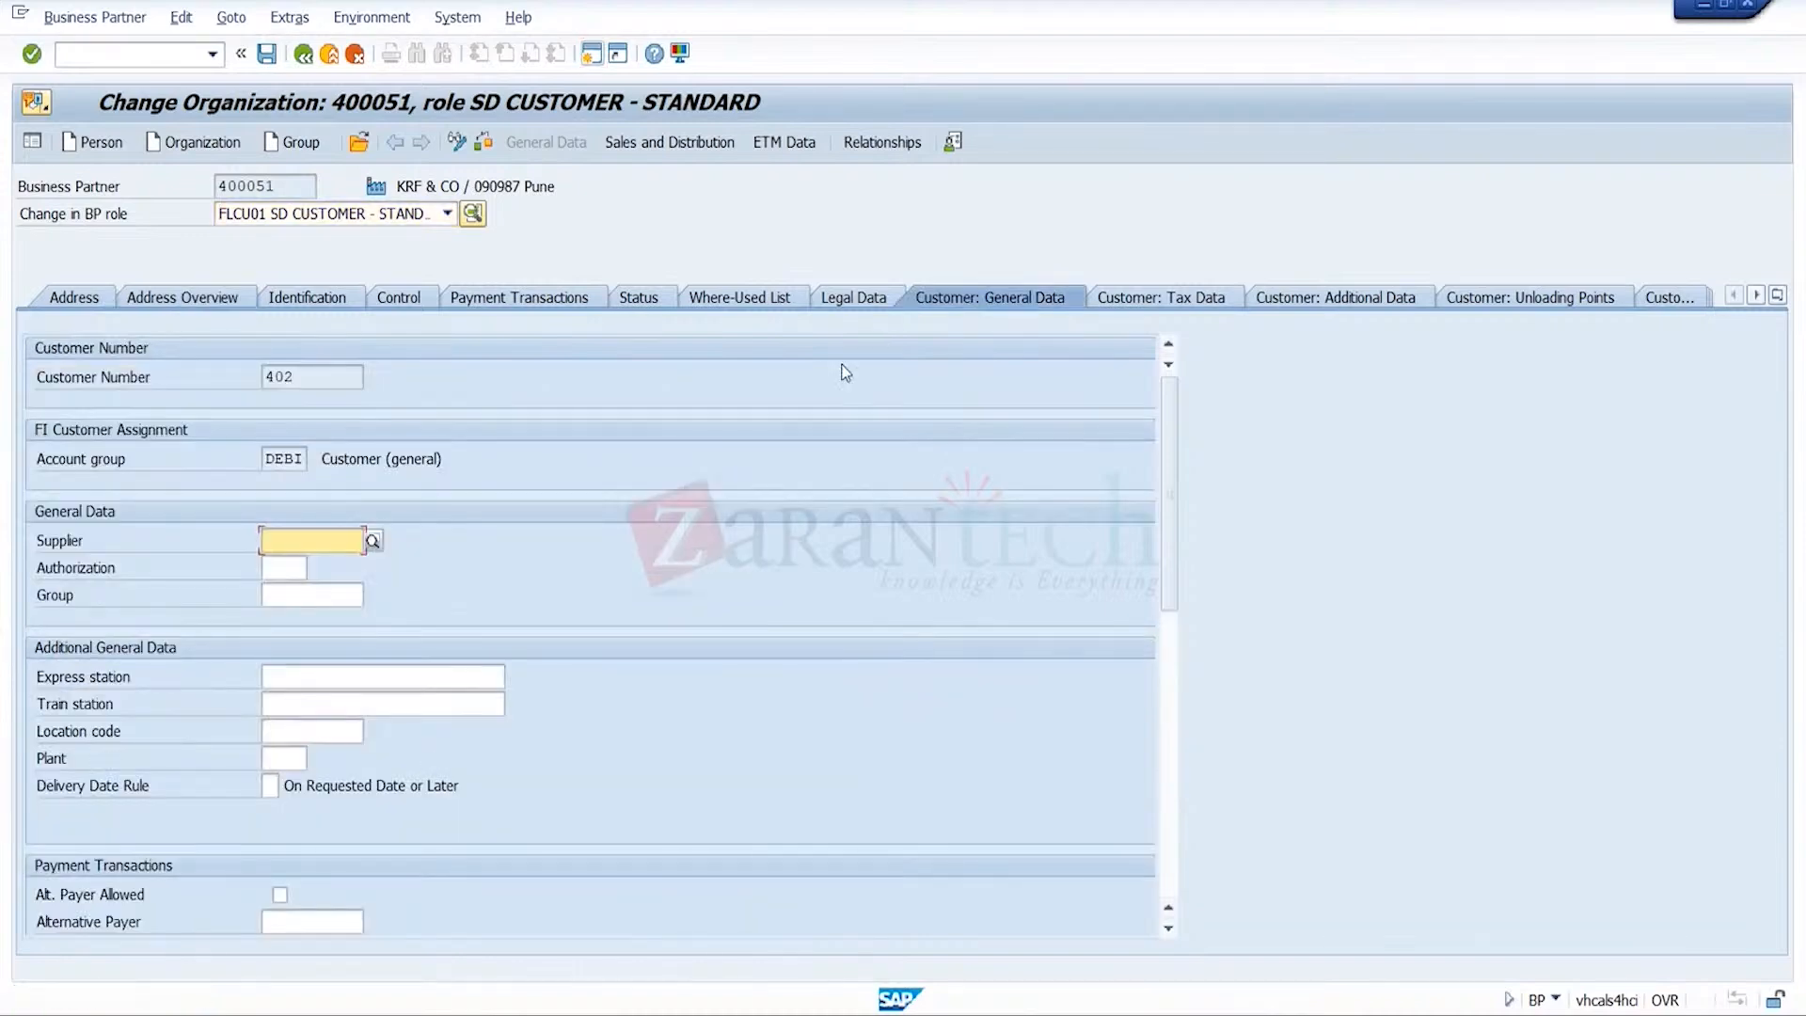
{"action": "left_click", "coordinate": [325, 375]}
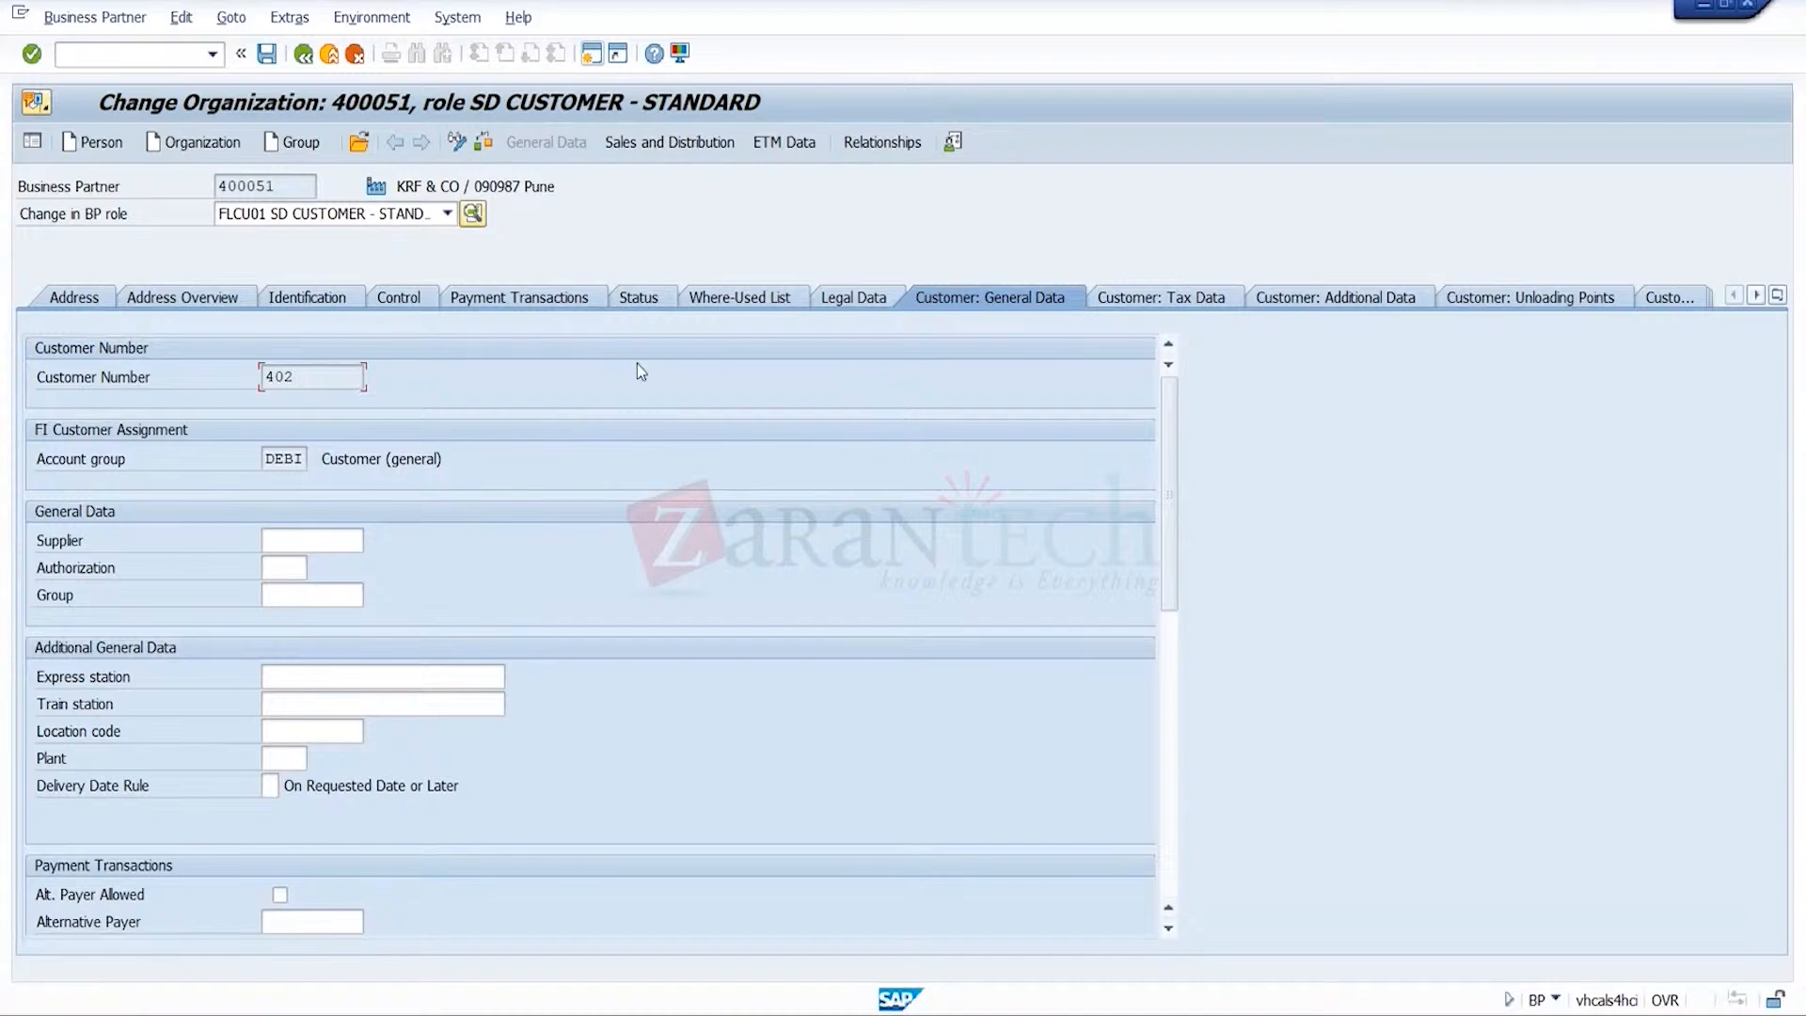
{"action": "left_click", "coordinate": [79, 298]}
{"action": "left_click", "coordinate": [230, 300]}
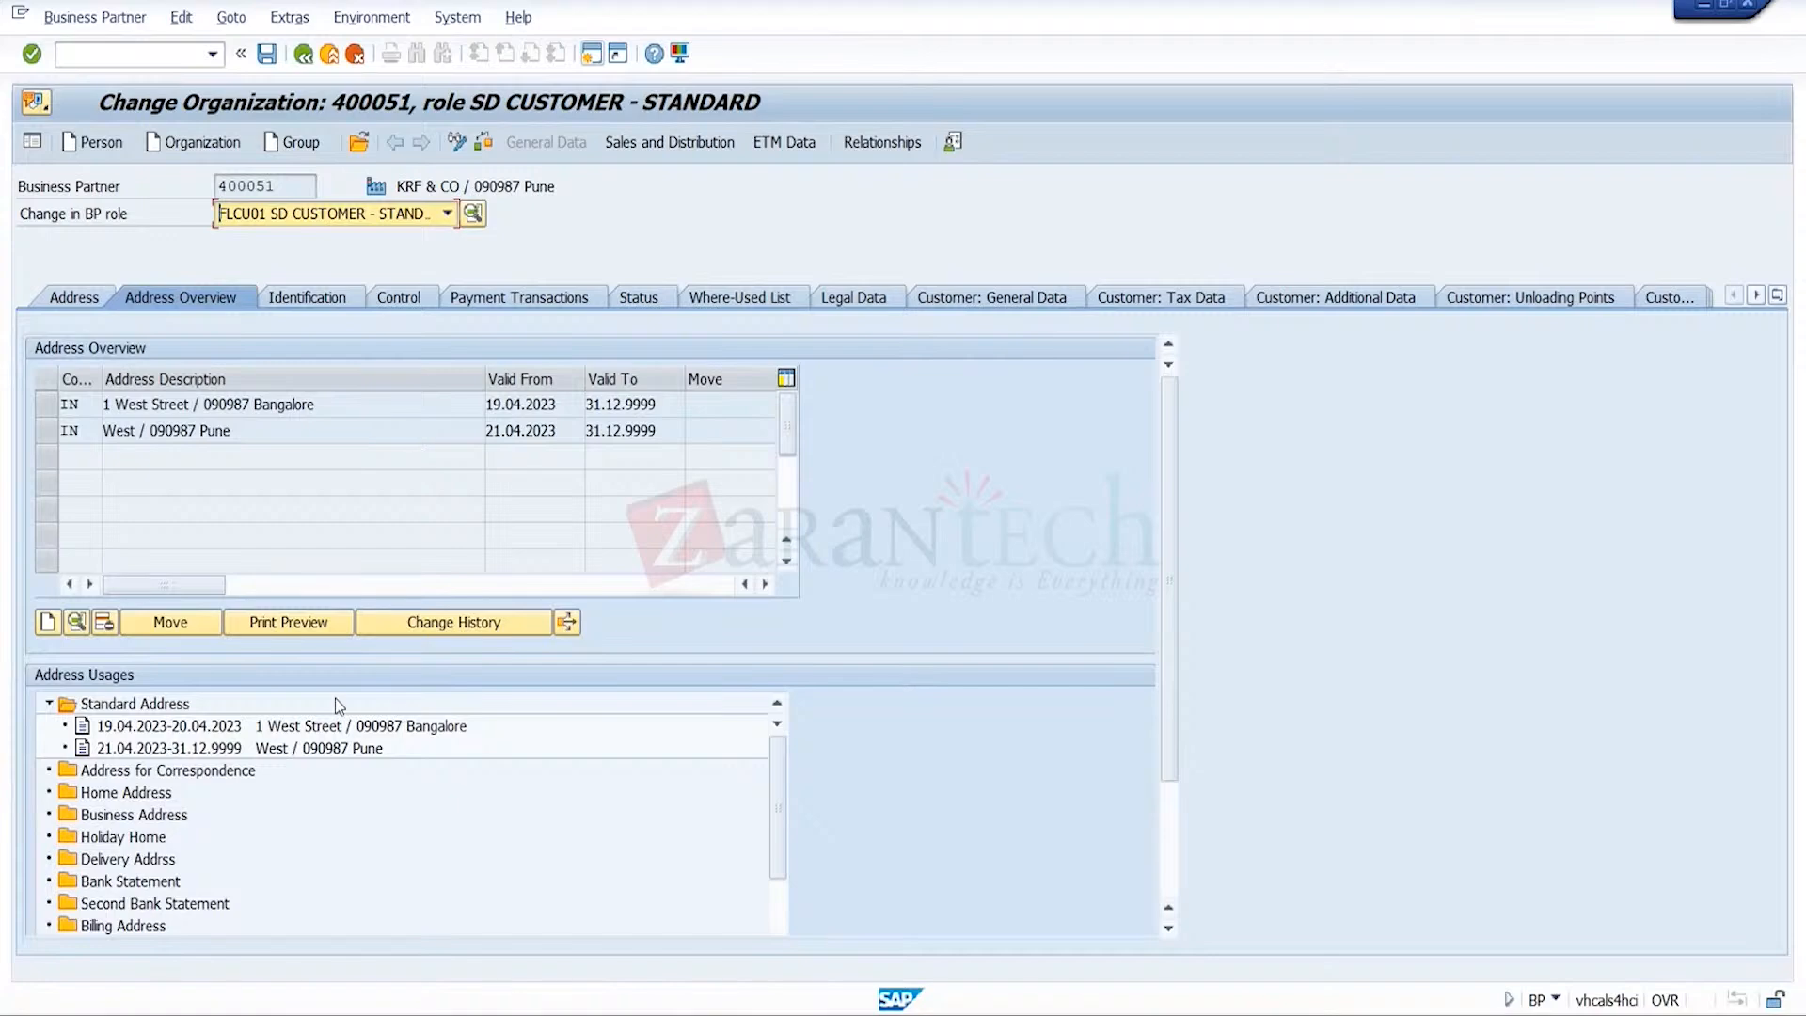
{"action": "left_click", "coordinate": [306, 727]}
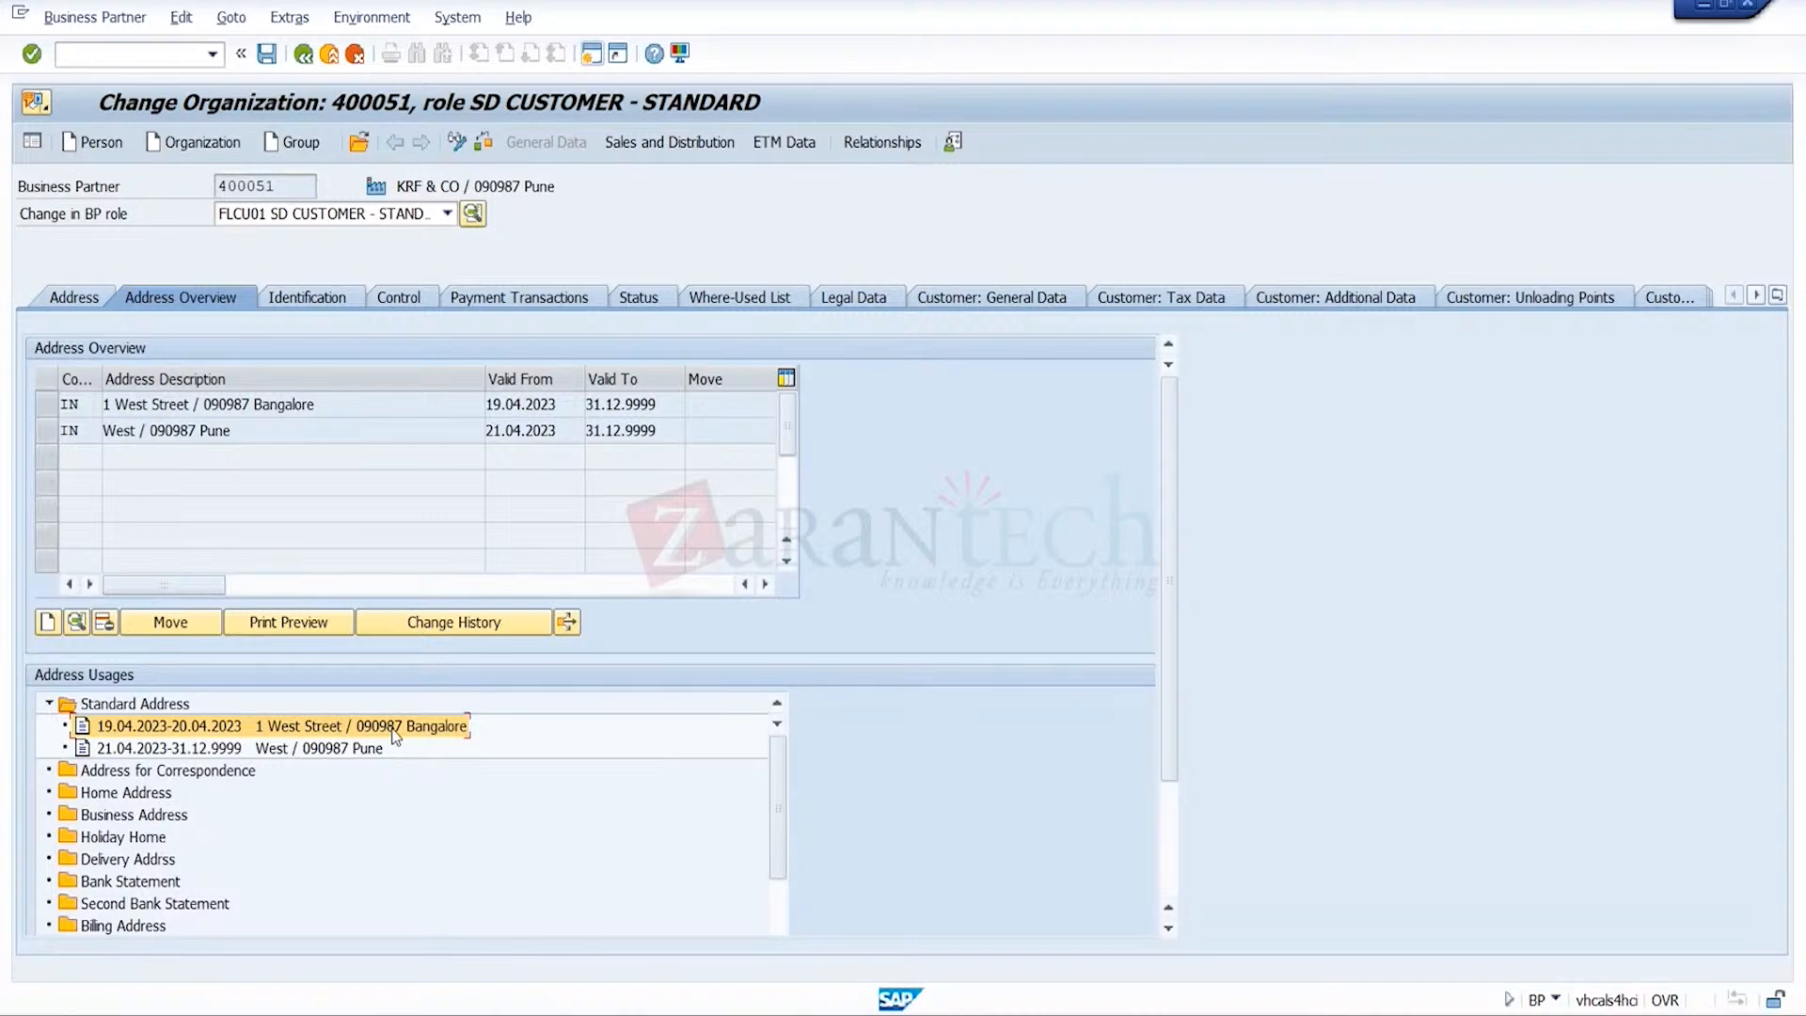
- Switch to the status profile overview and start sales document creation with transaction VA01 in a new session
{"action": "mouse_move", "coordinate": [1214, 1011]}
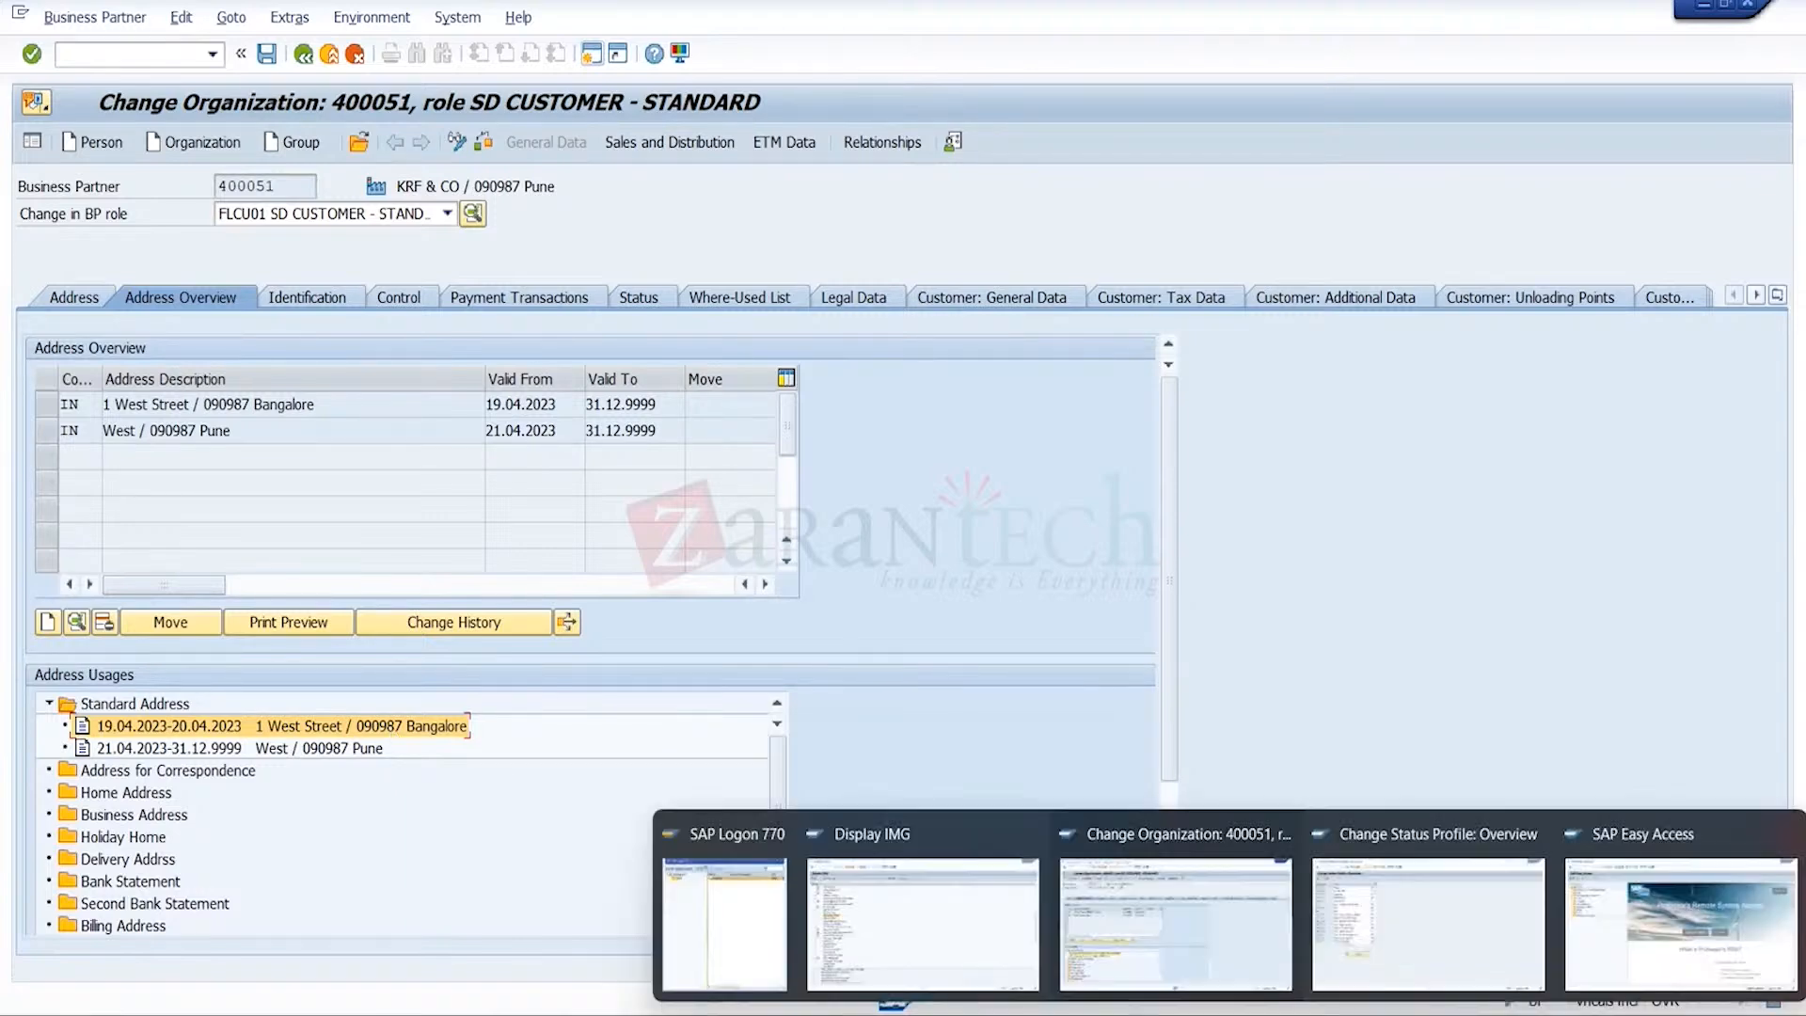
{"action": "left_click", "coordinate": [1401, 964]}
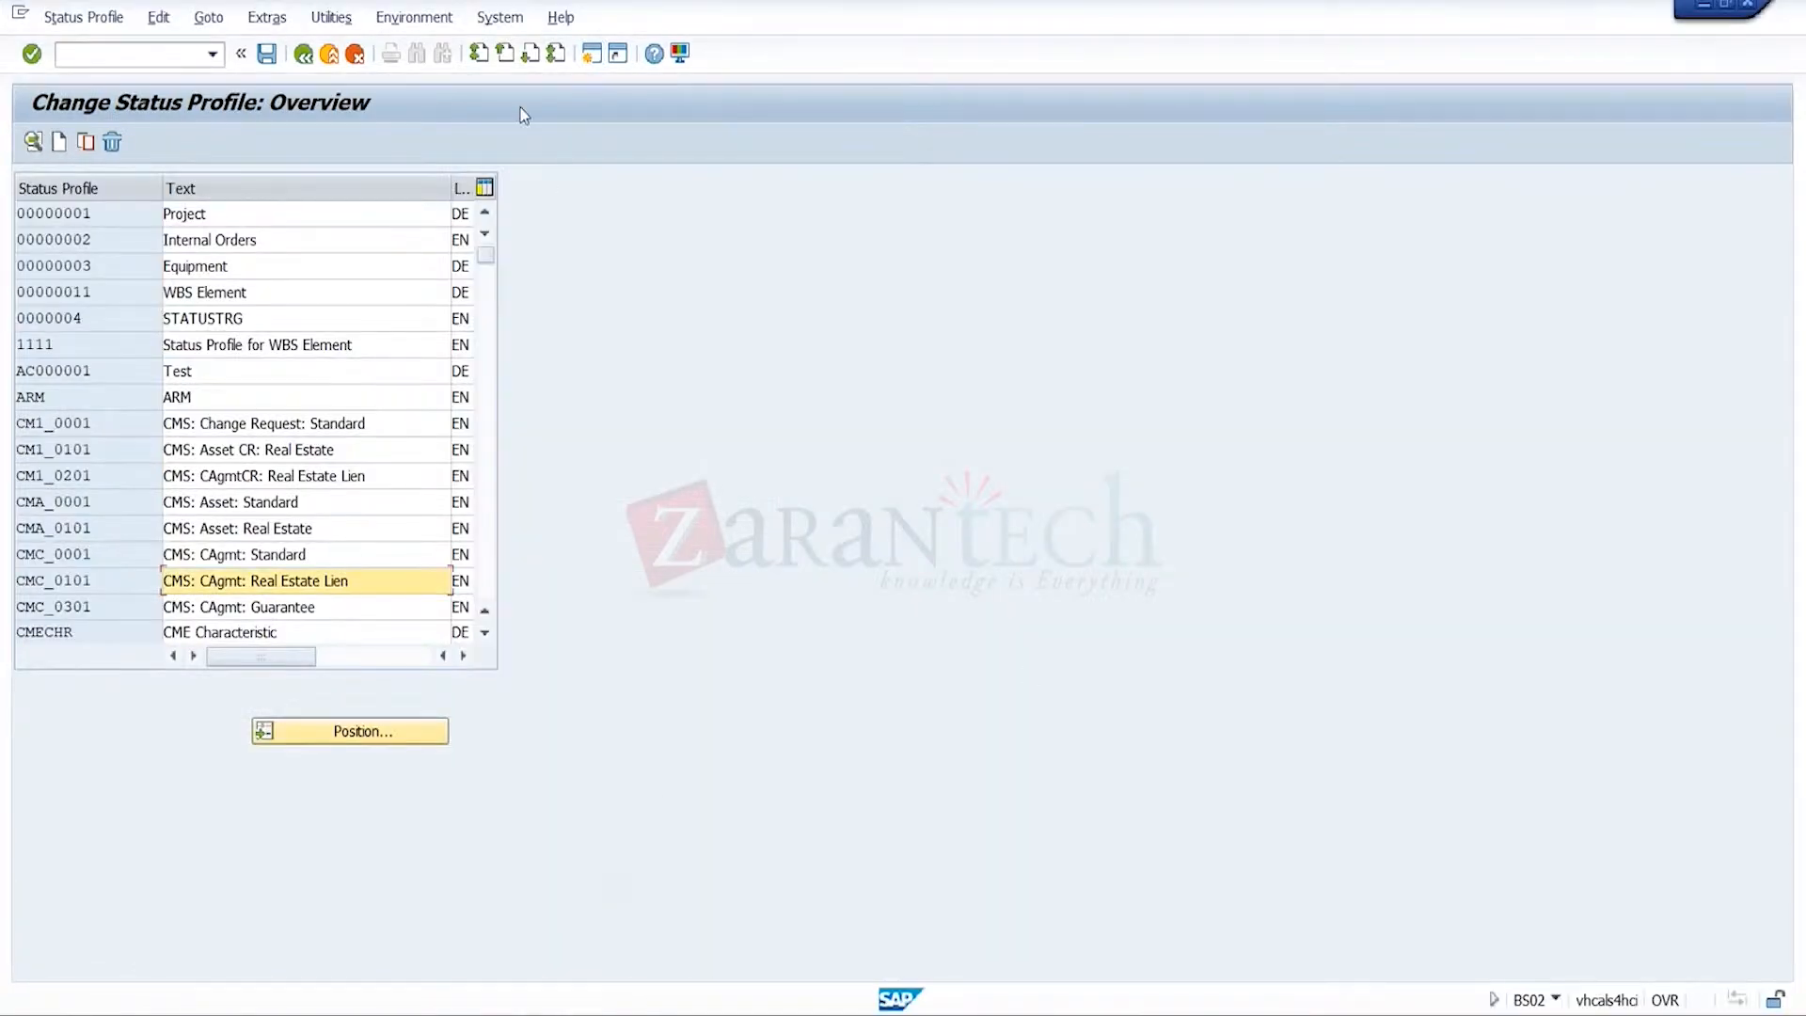
{"action": "left_click", "coordinate": [589, 55]}
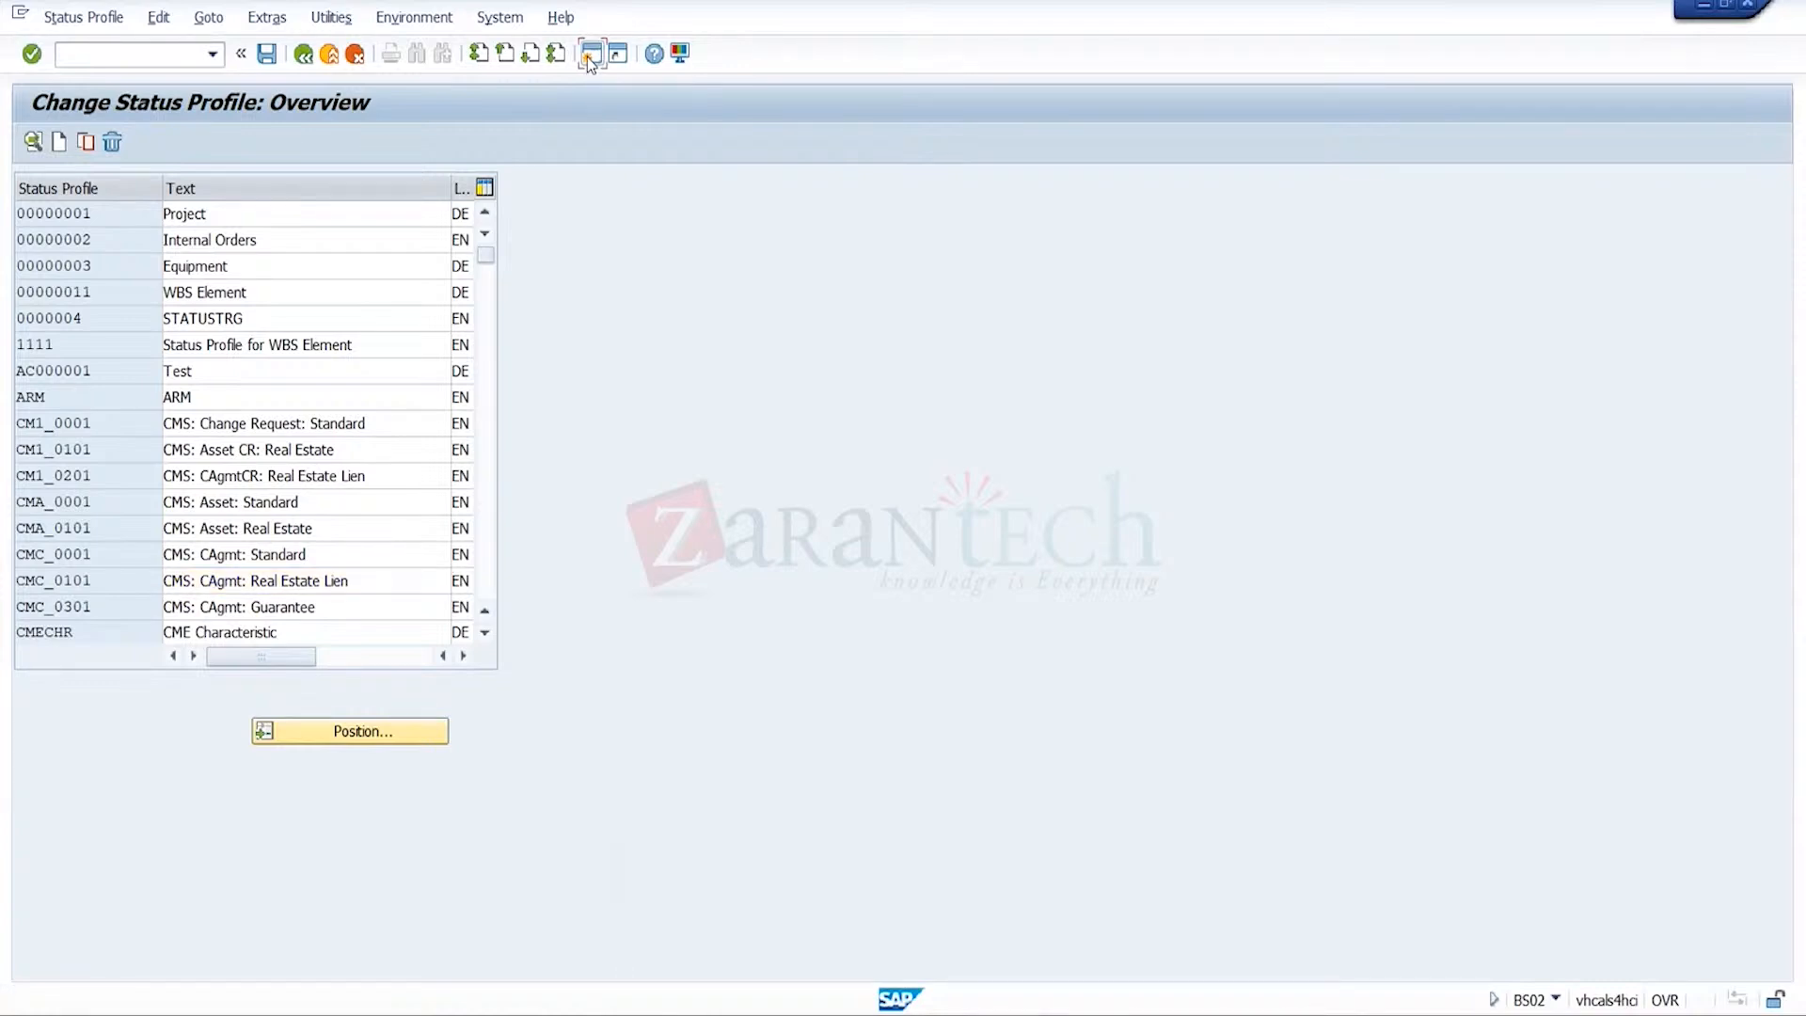
{"action": "type", "text": "va01"}
{"action": "key", "text": "Return"}
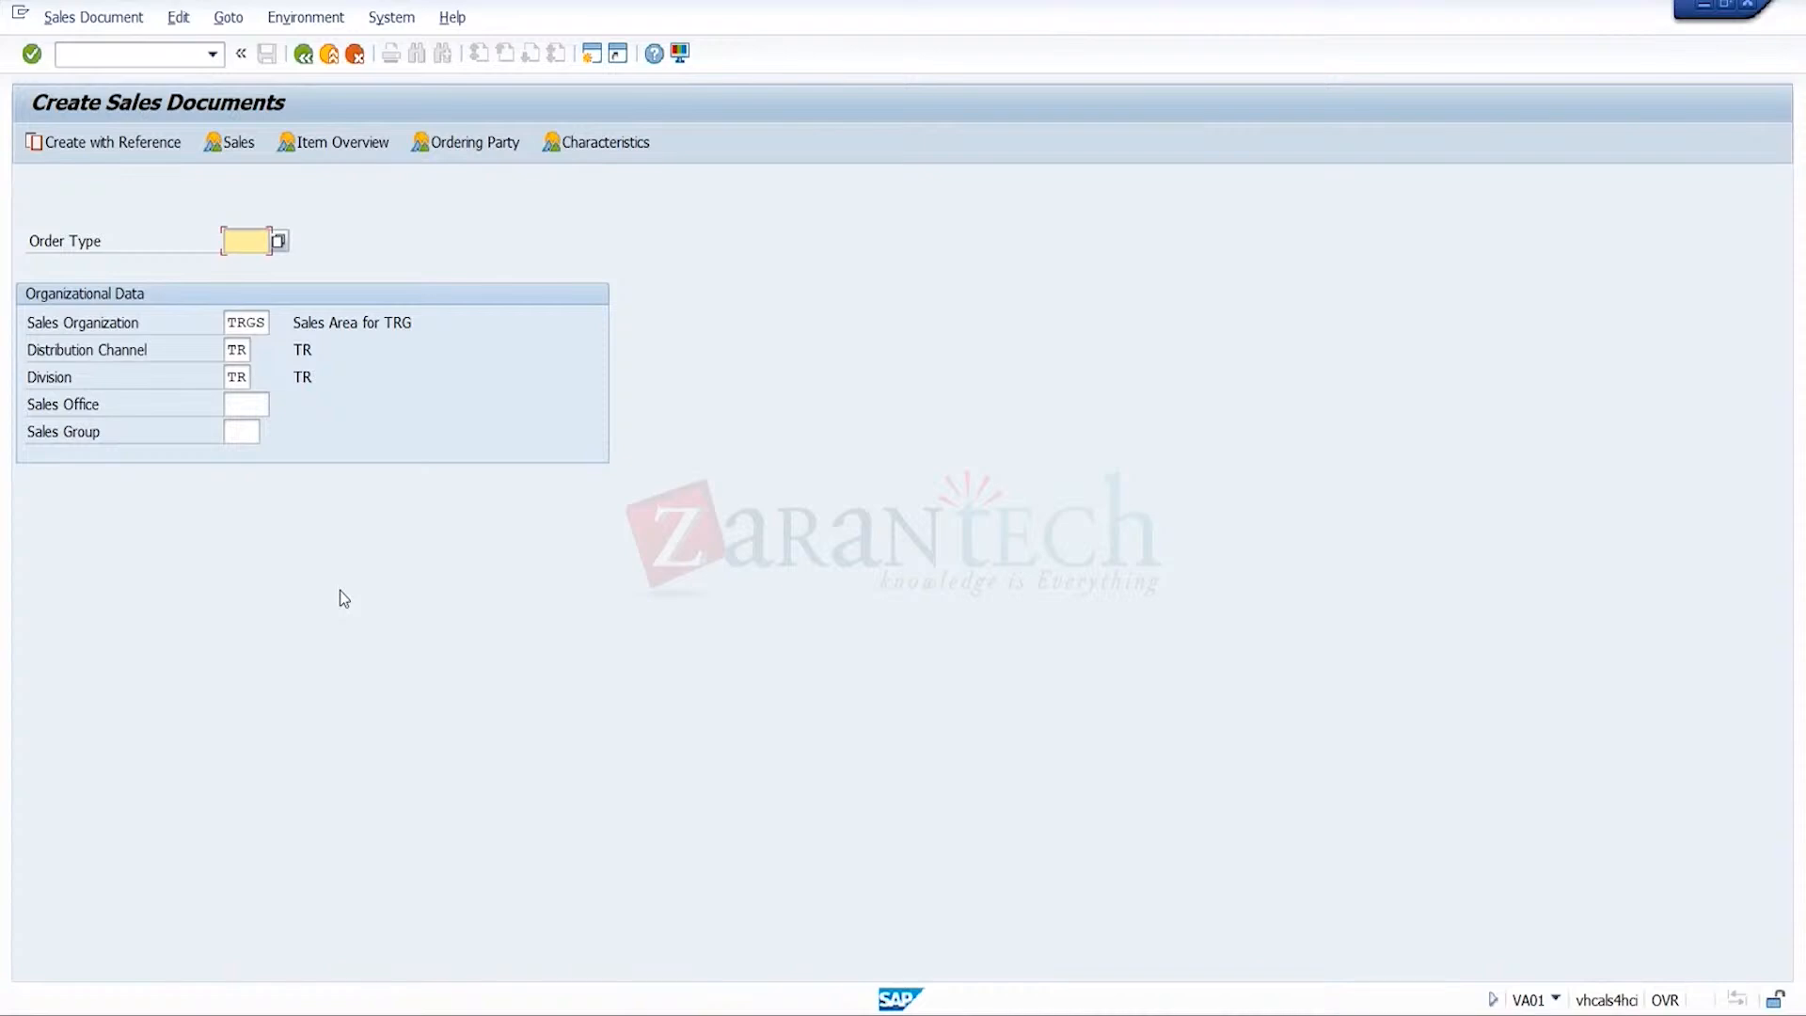
- Enter order type or1 and sales organization sgss for the new sales document
{"action": "left_click", "coordinate": [247, 242]}
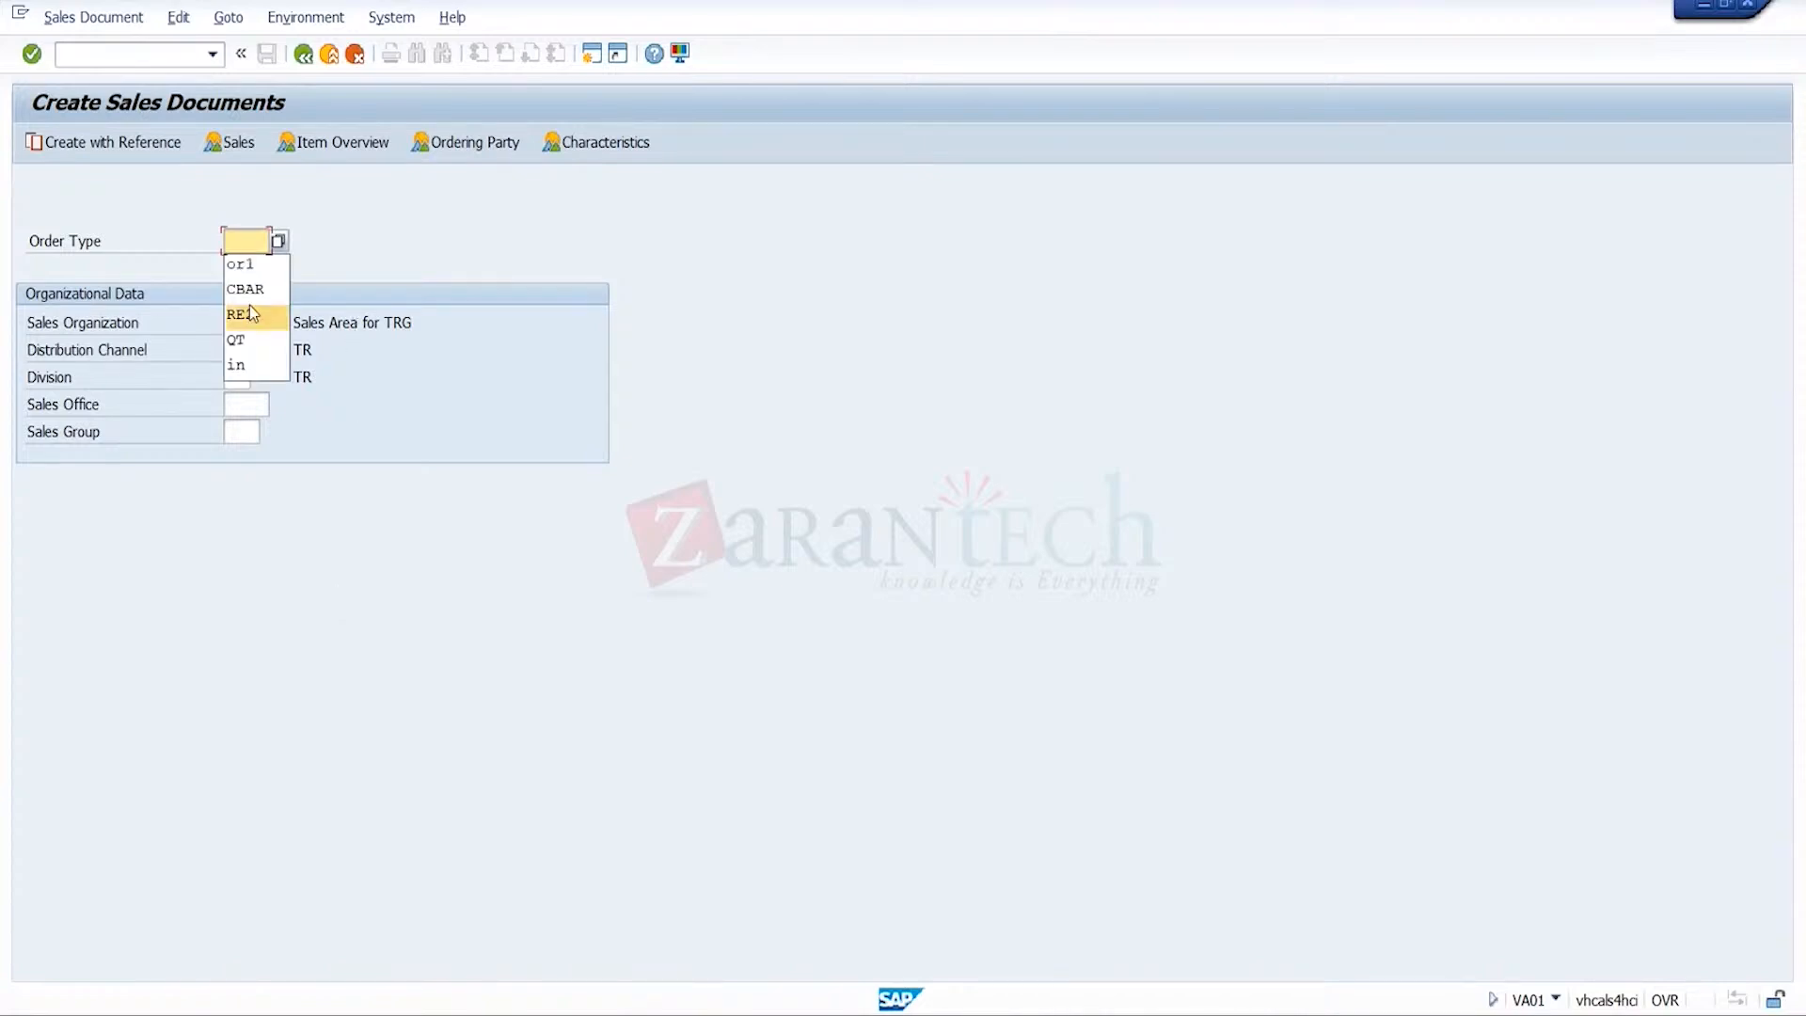
{"action": "type", "text": "or1"}
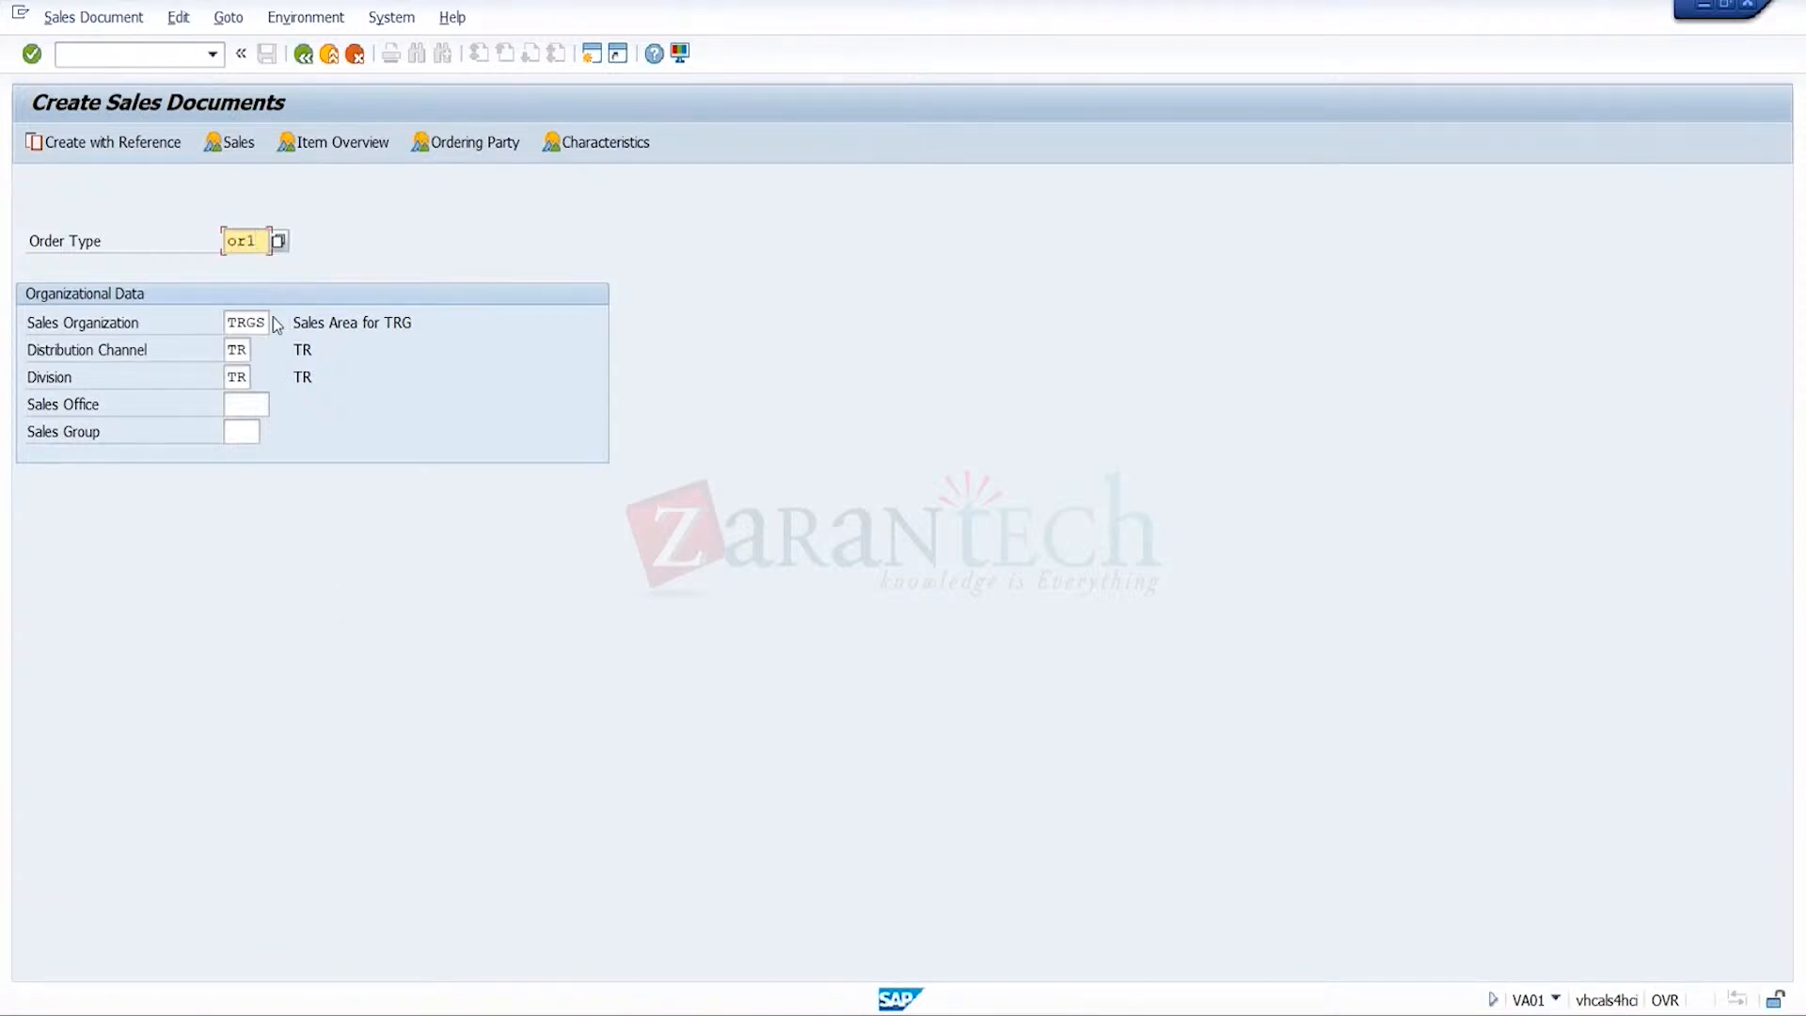
{"action": "left_click", "coordinate": [265, 323]}
{"action": "key", "text": "BackSpace"}
{"action": "key", "text": "BackSpace"}
{"action": "key", "text": "BackSpace"}
{"action": "key", "text": "BackSpace"}
{"action": "type", "text": "s"}
- Set both the distribution channel and the division to sg and proceed to the standard order overview
{"action": "left_click", "coordinate": [262, 373]}
{"action": "left_click", "coordinate": [245, 354]}
{"action": "key", "text": "BackSpace"}
{"action": "key", "text": "BackSpace"}
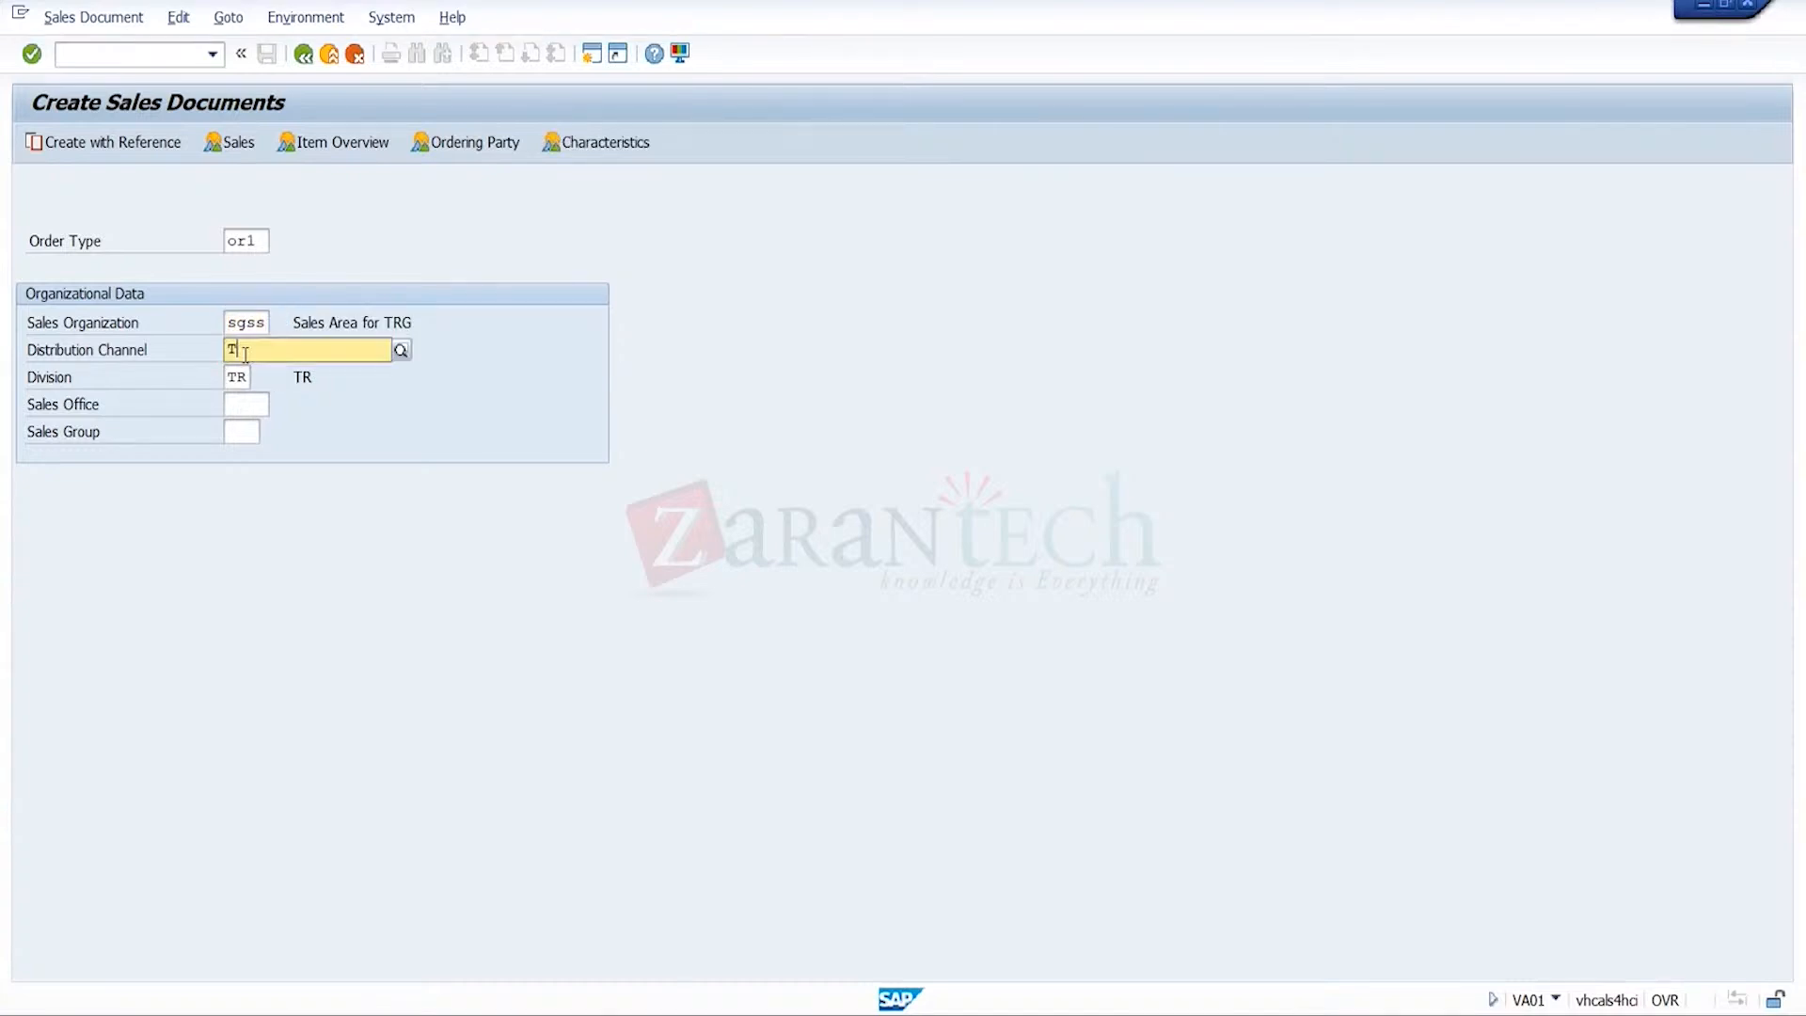
{"action": "type", "text": "s"}
{"action": "left_click", "coordinate": [242, 375]}
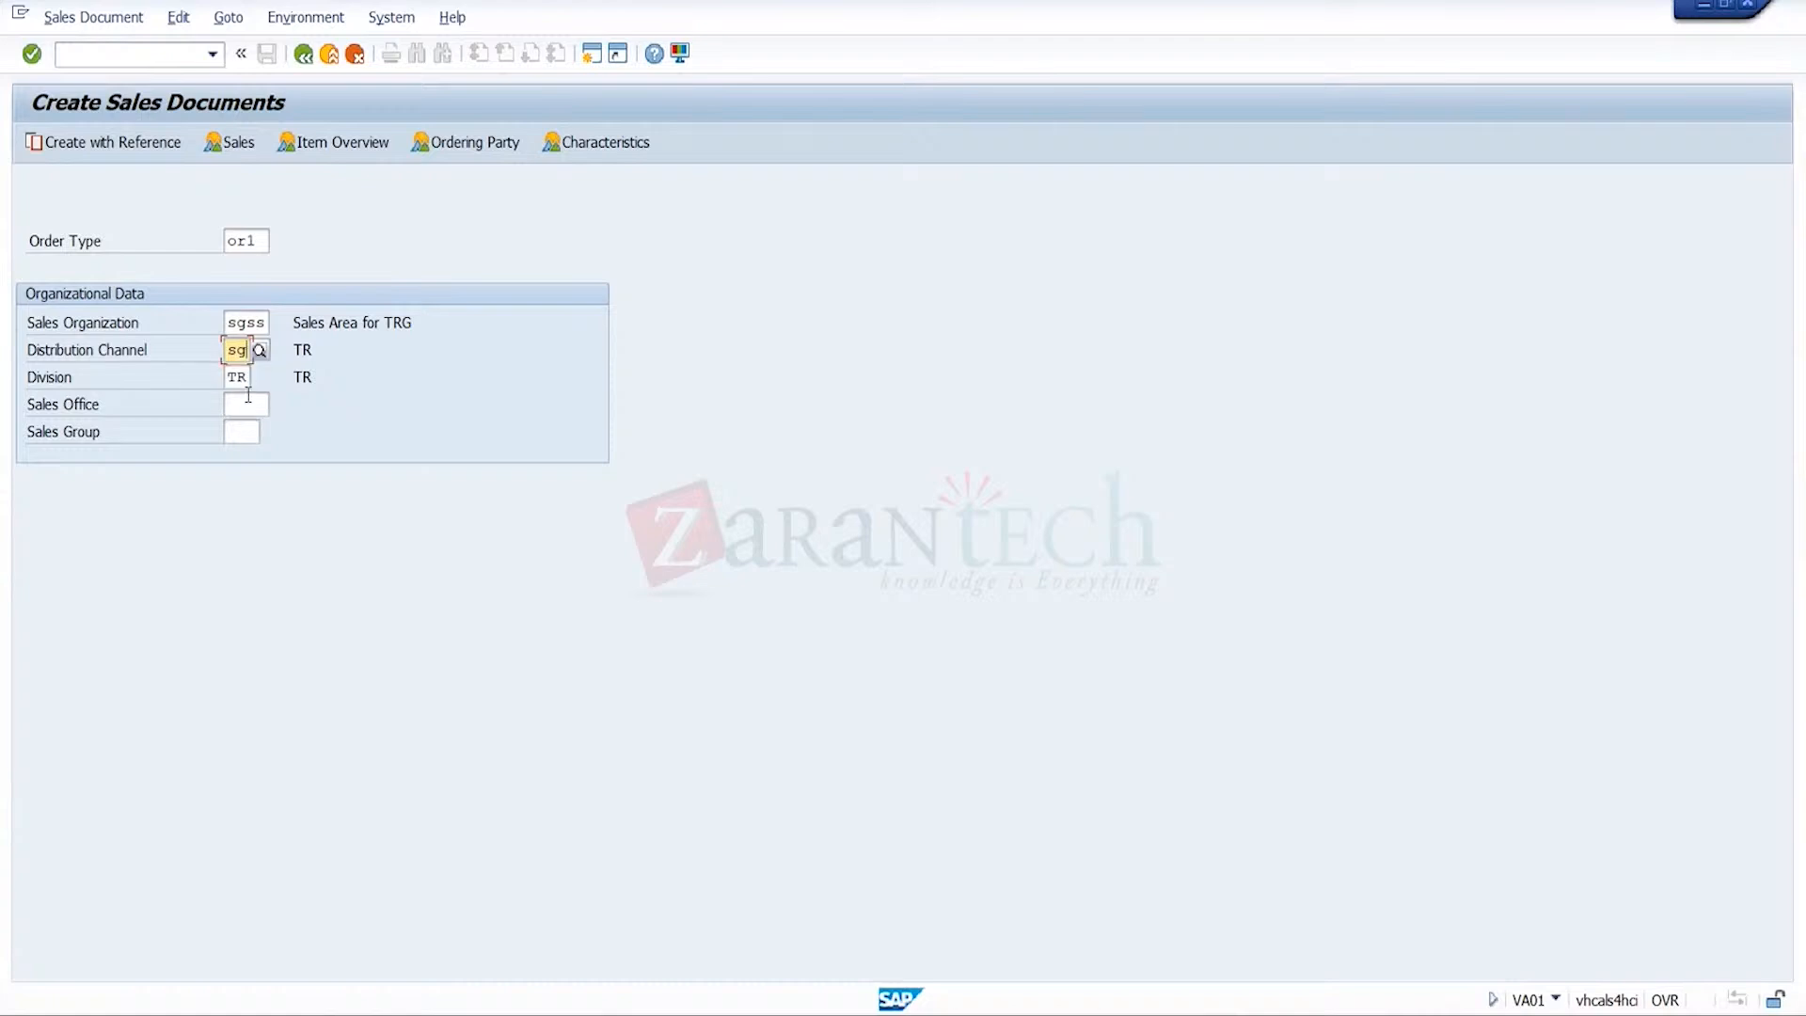
{"action": "left_click", "coordinate": [249, 377]}
{"action": "key", "text": "BackSpace"}
{"action": "key", "text": "BackSpace"}
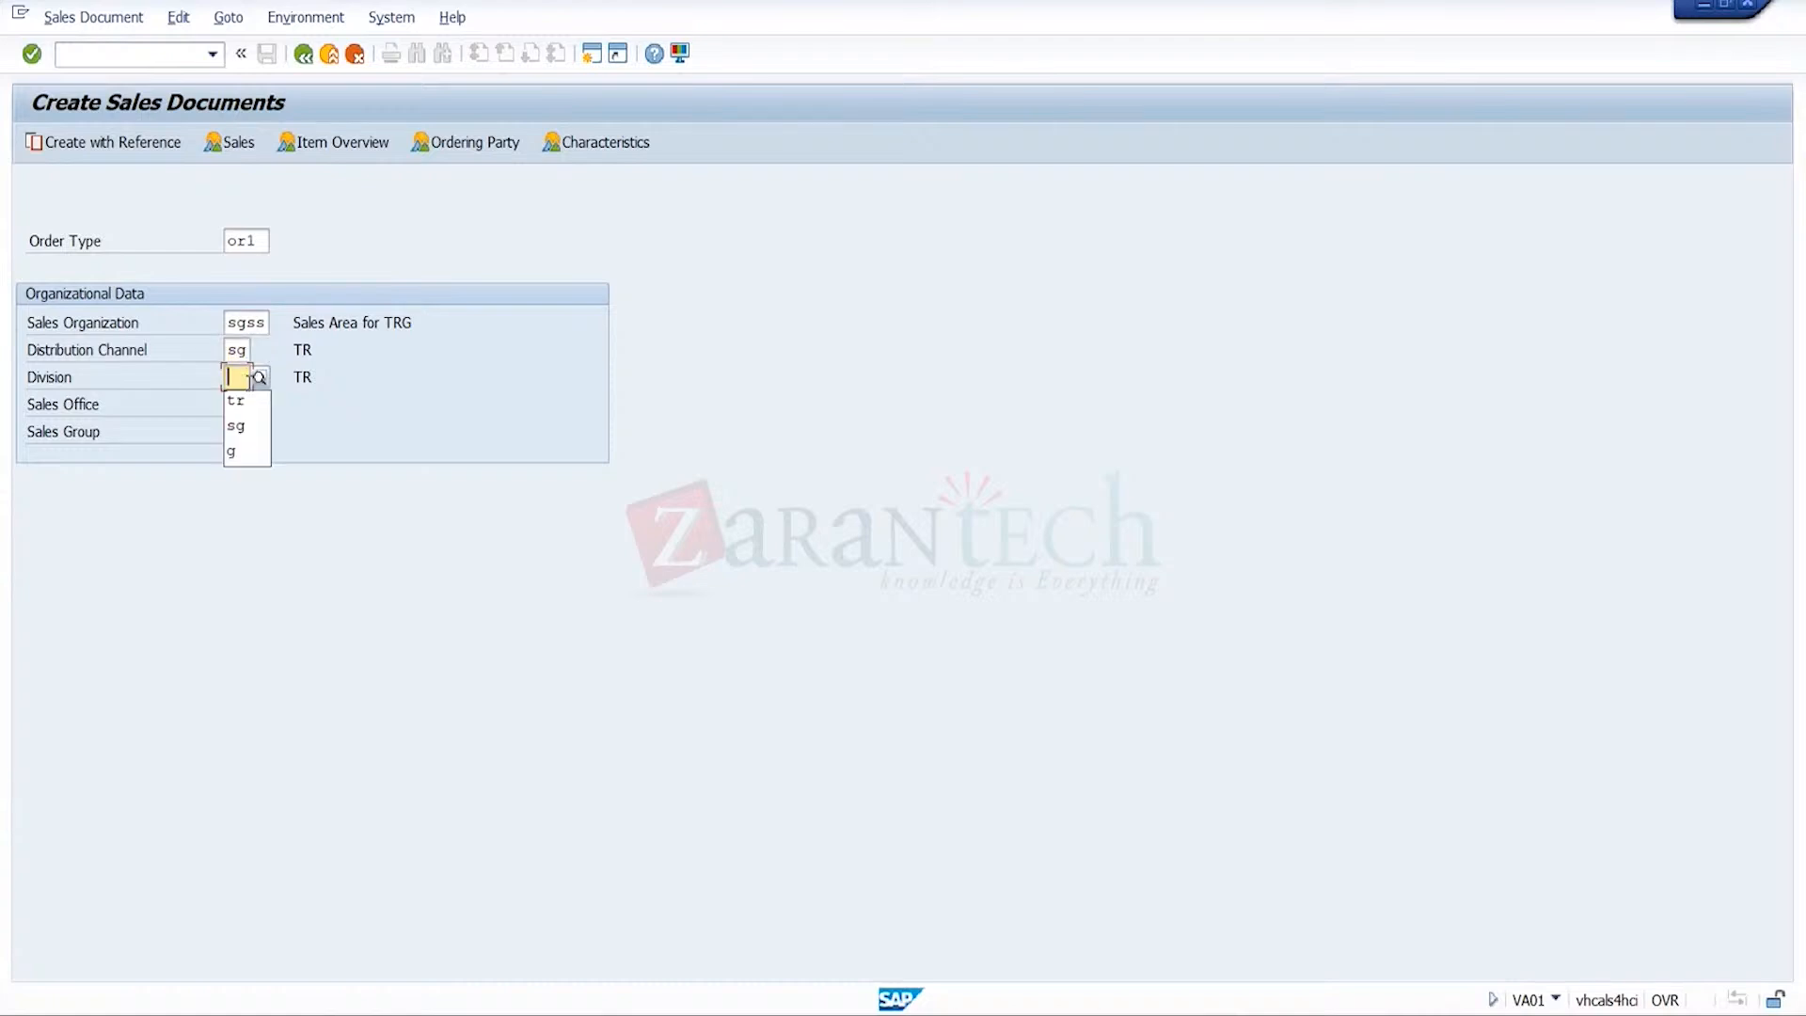
{"action": "left_click", "coordinate": [236, 426]}
{"action": "key", "text": "Return"}
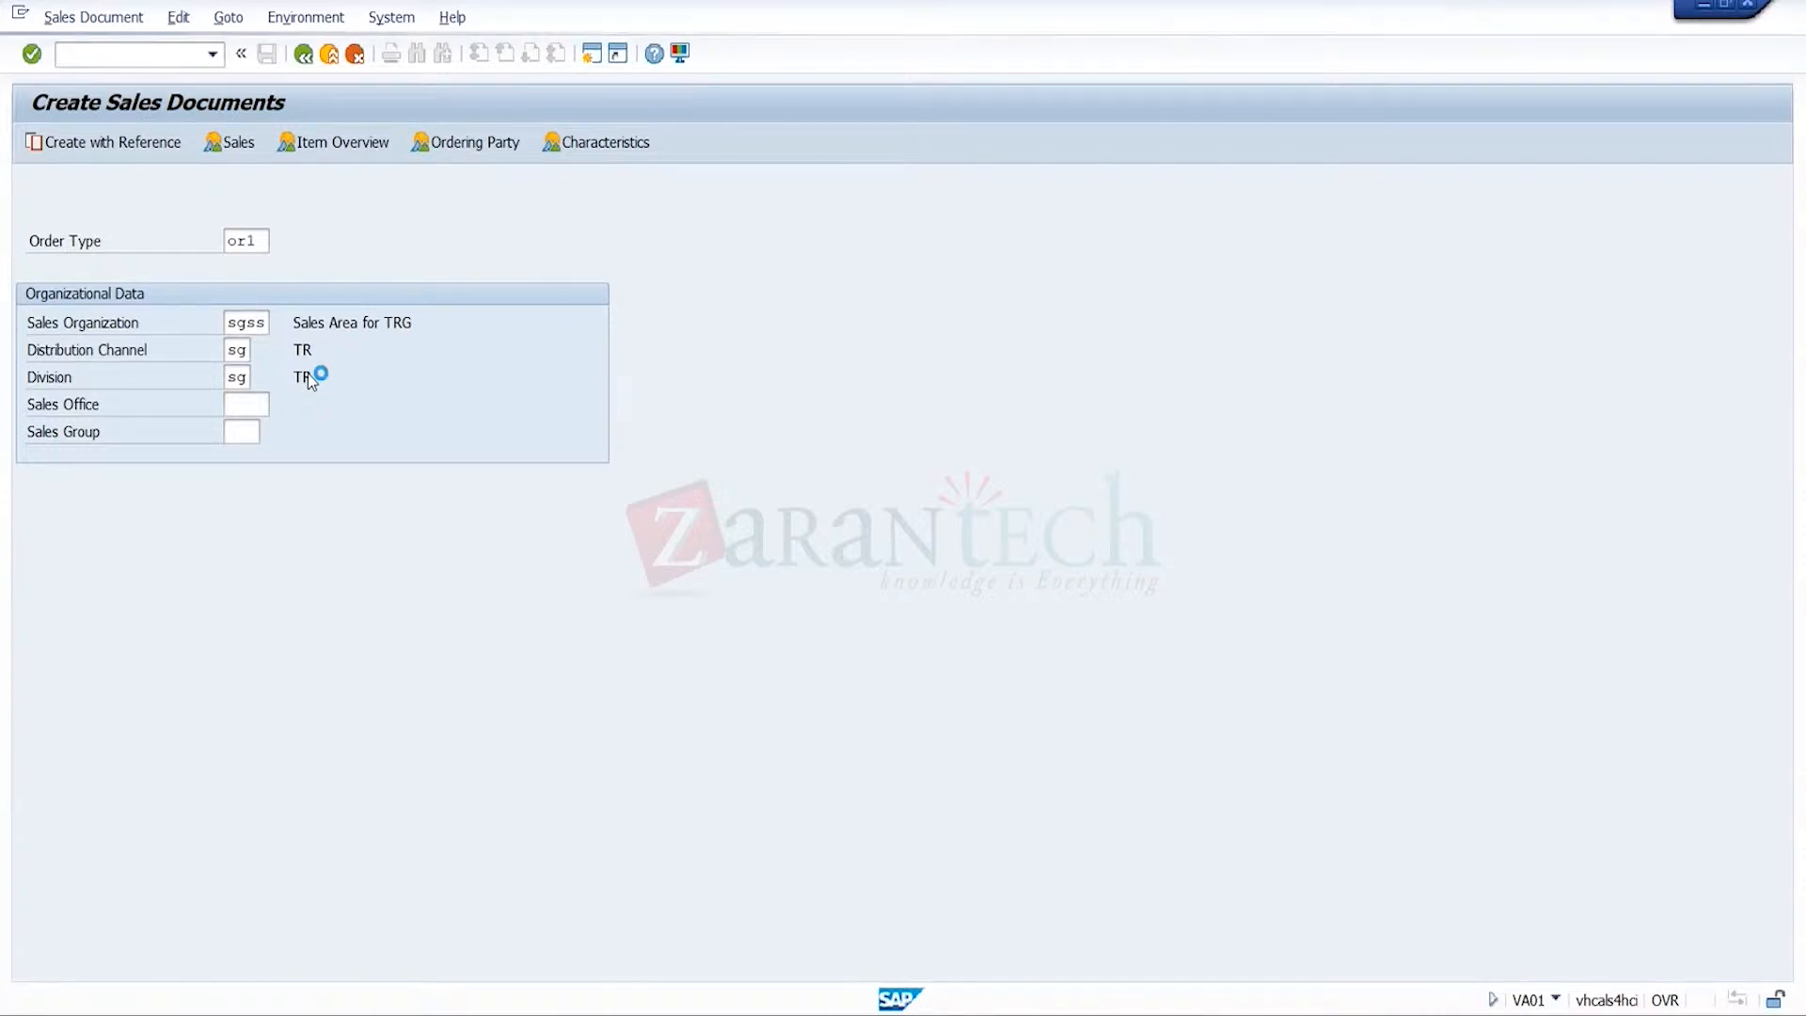
- Look up customers of sales organization SGSS and enter JJS & CO from Bangalore as the order's sold-to party
{"action": "type", "text": "2"}
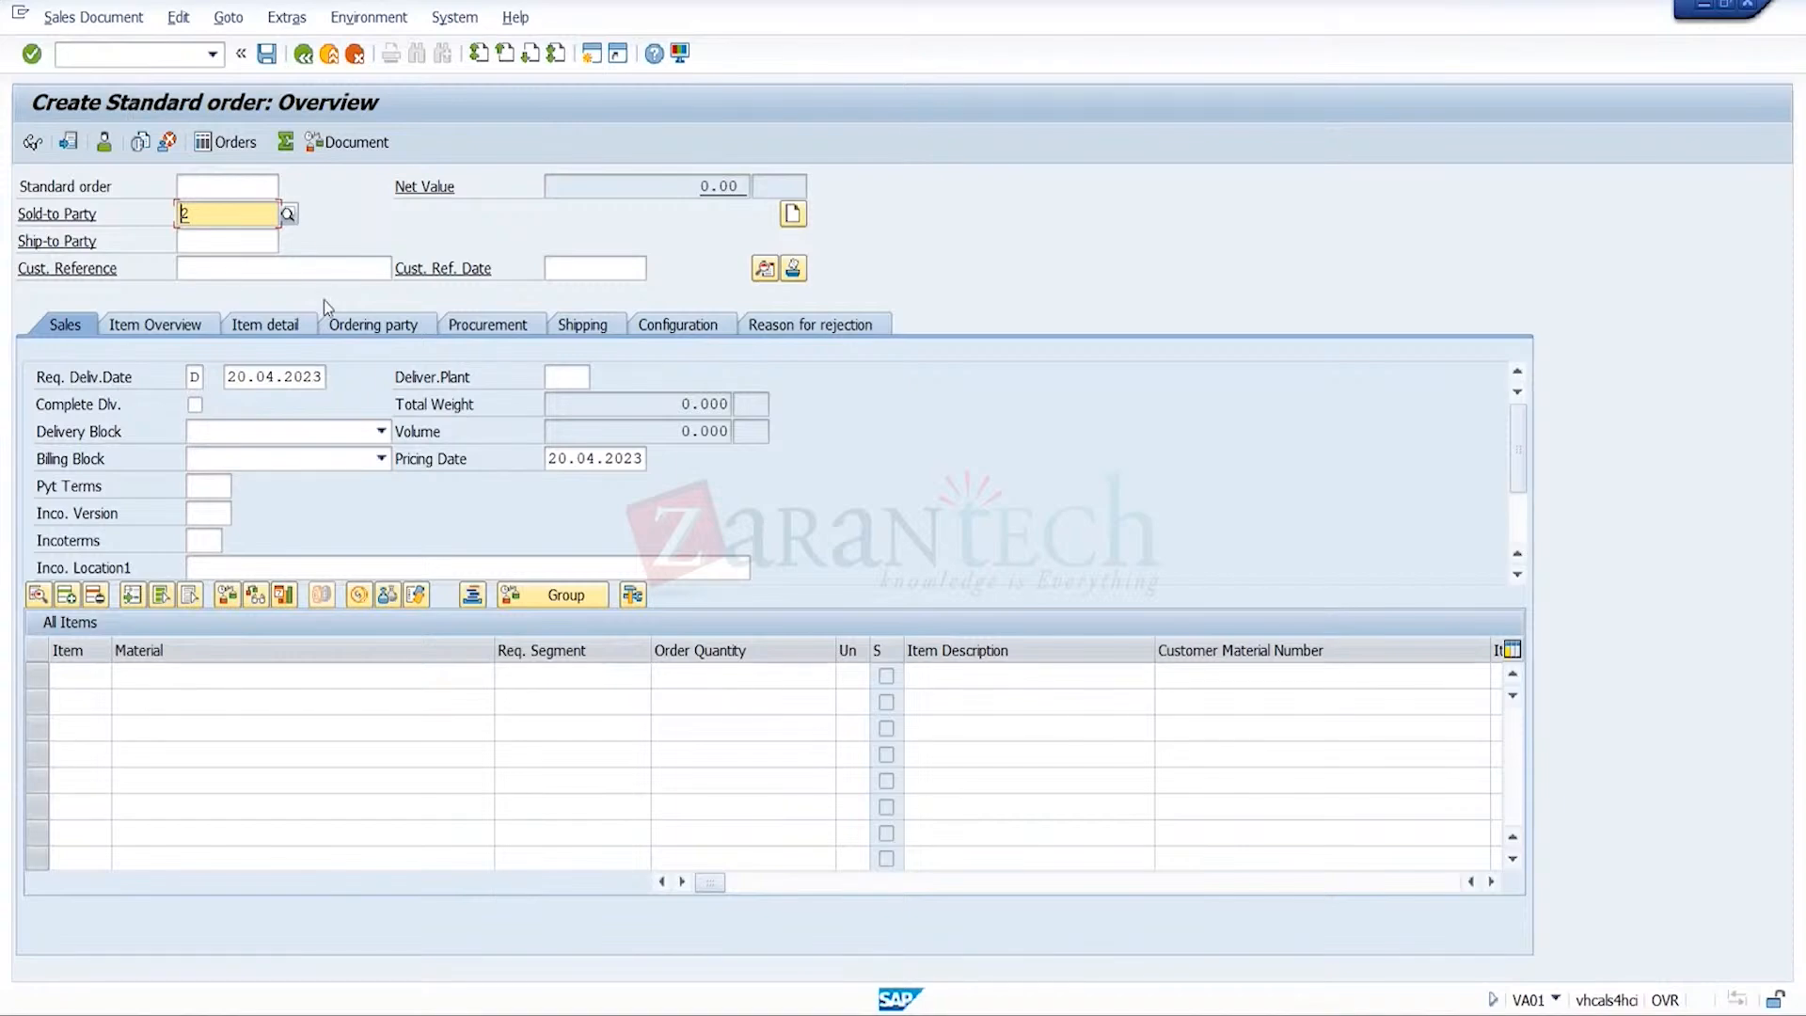
{"action": "key", "text": "BackSpace"}
{"action": "type", "text": "40"}
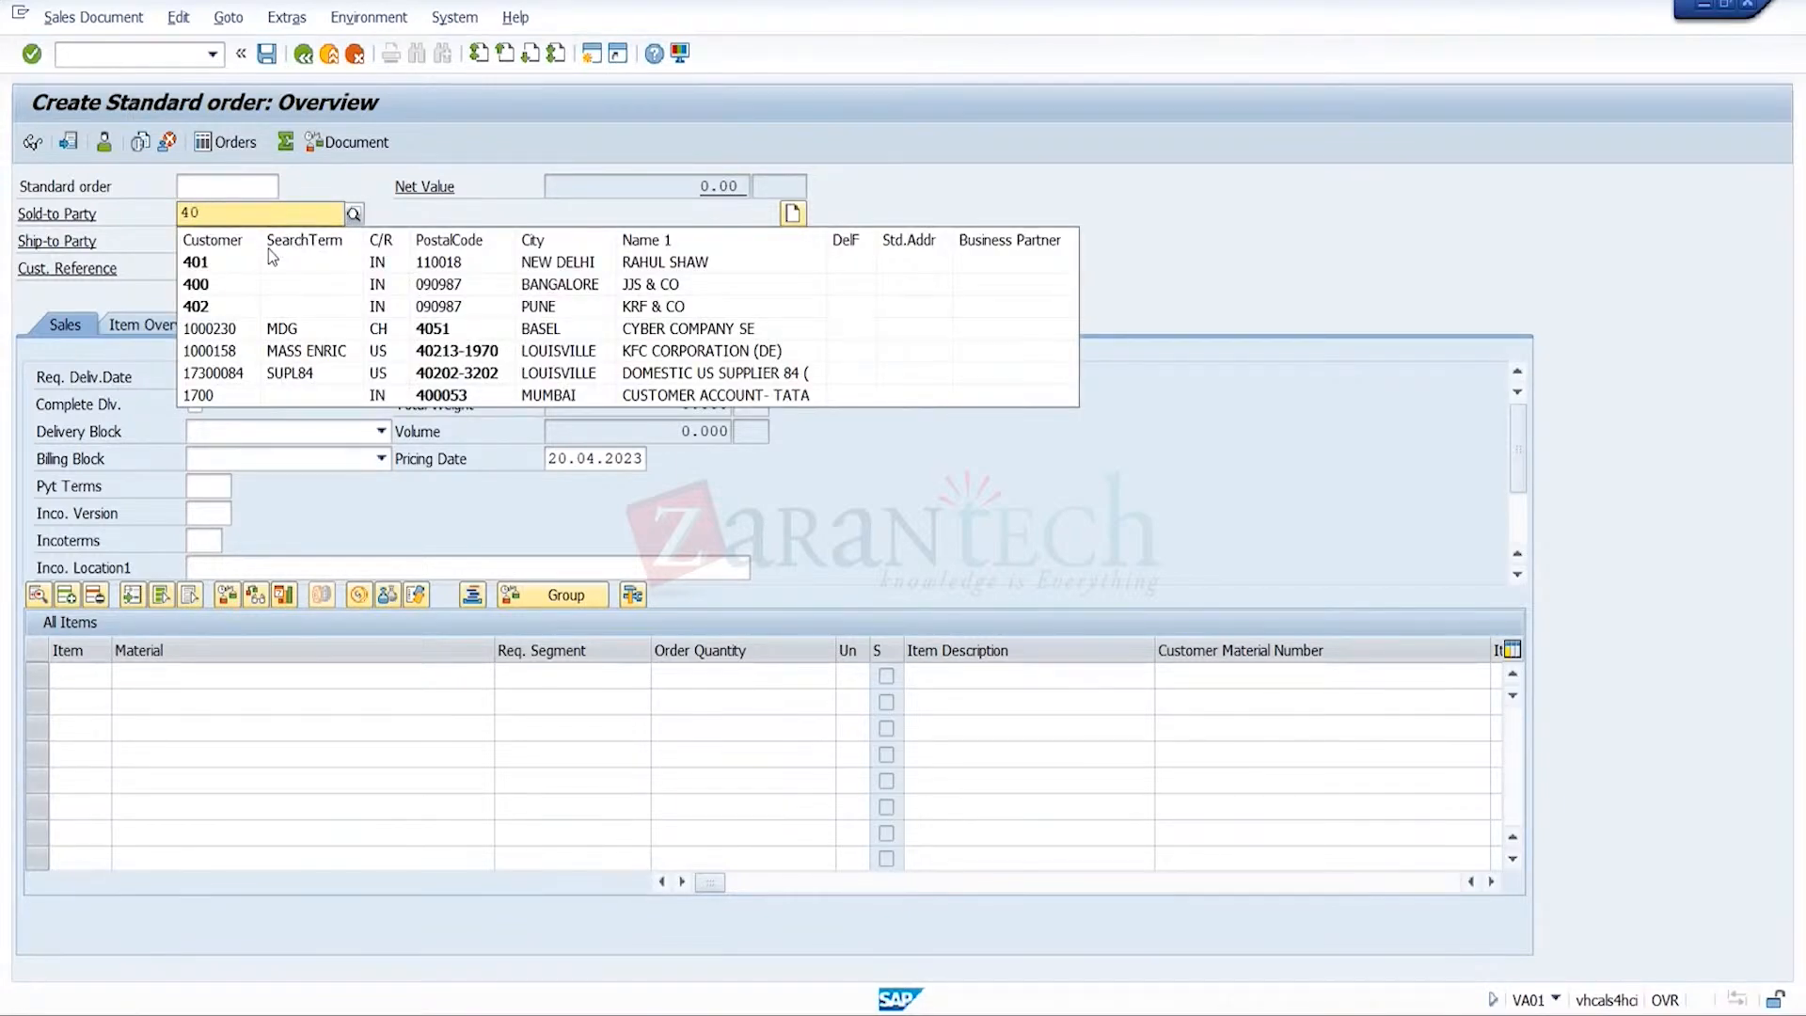
{"action": "left_click", "coordinate": [365, 167]}
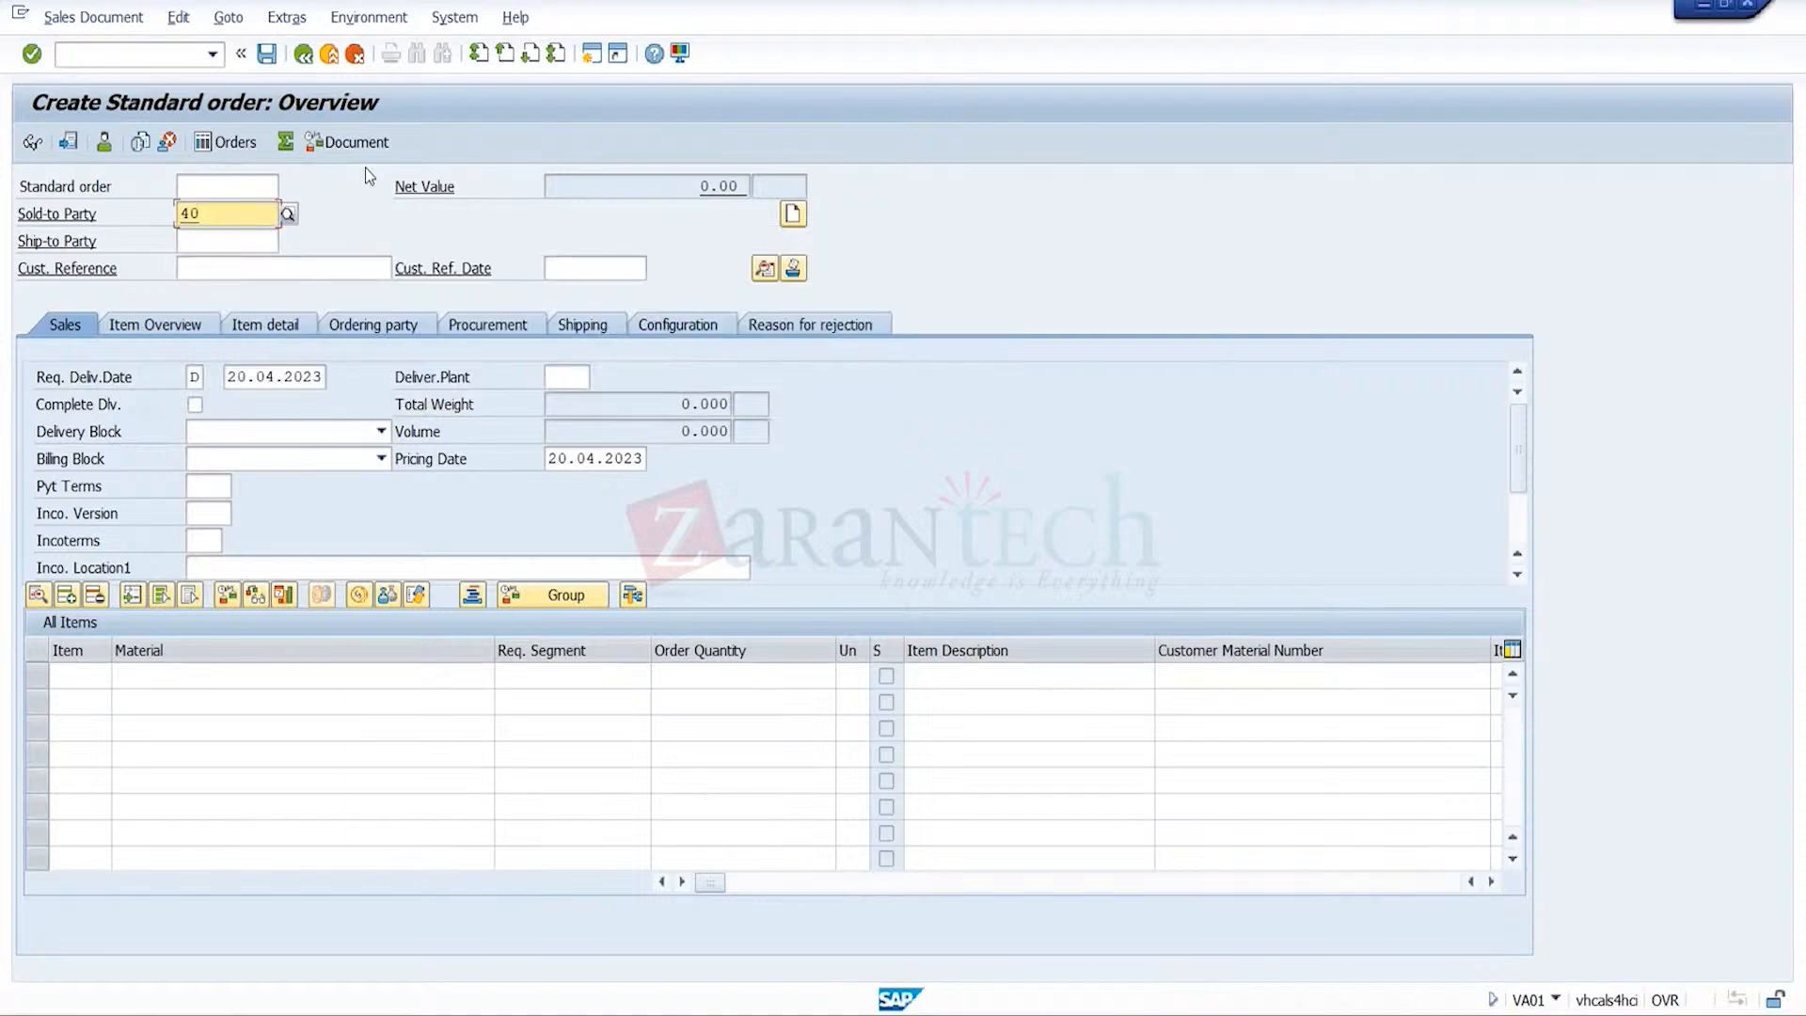
{"action": "left_click", "coordinate": [287, 214]}
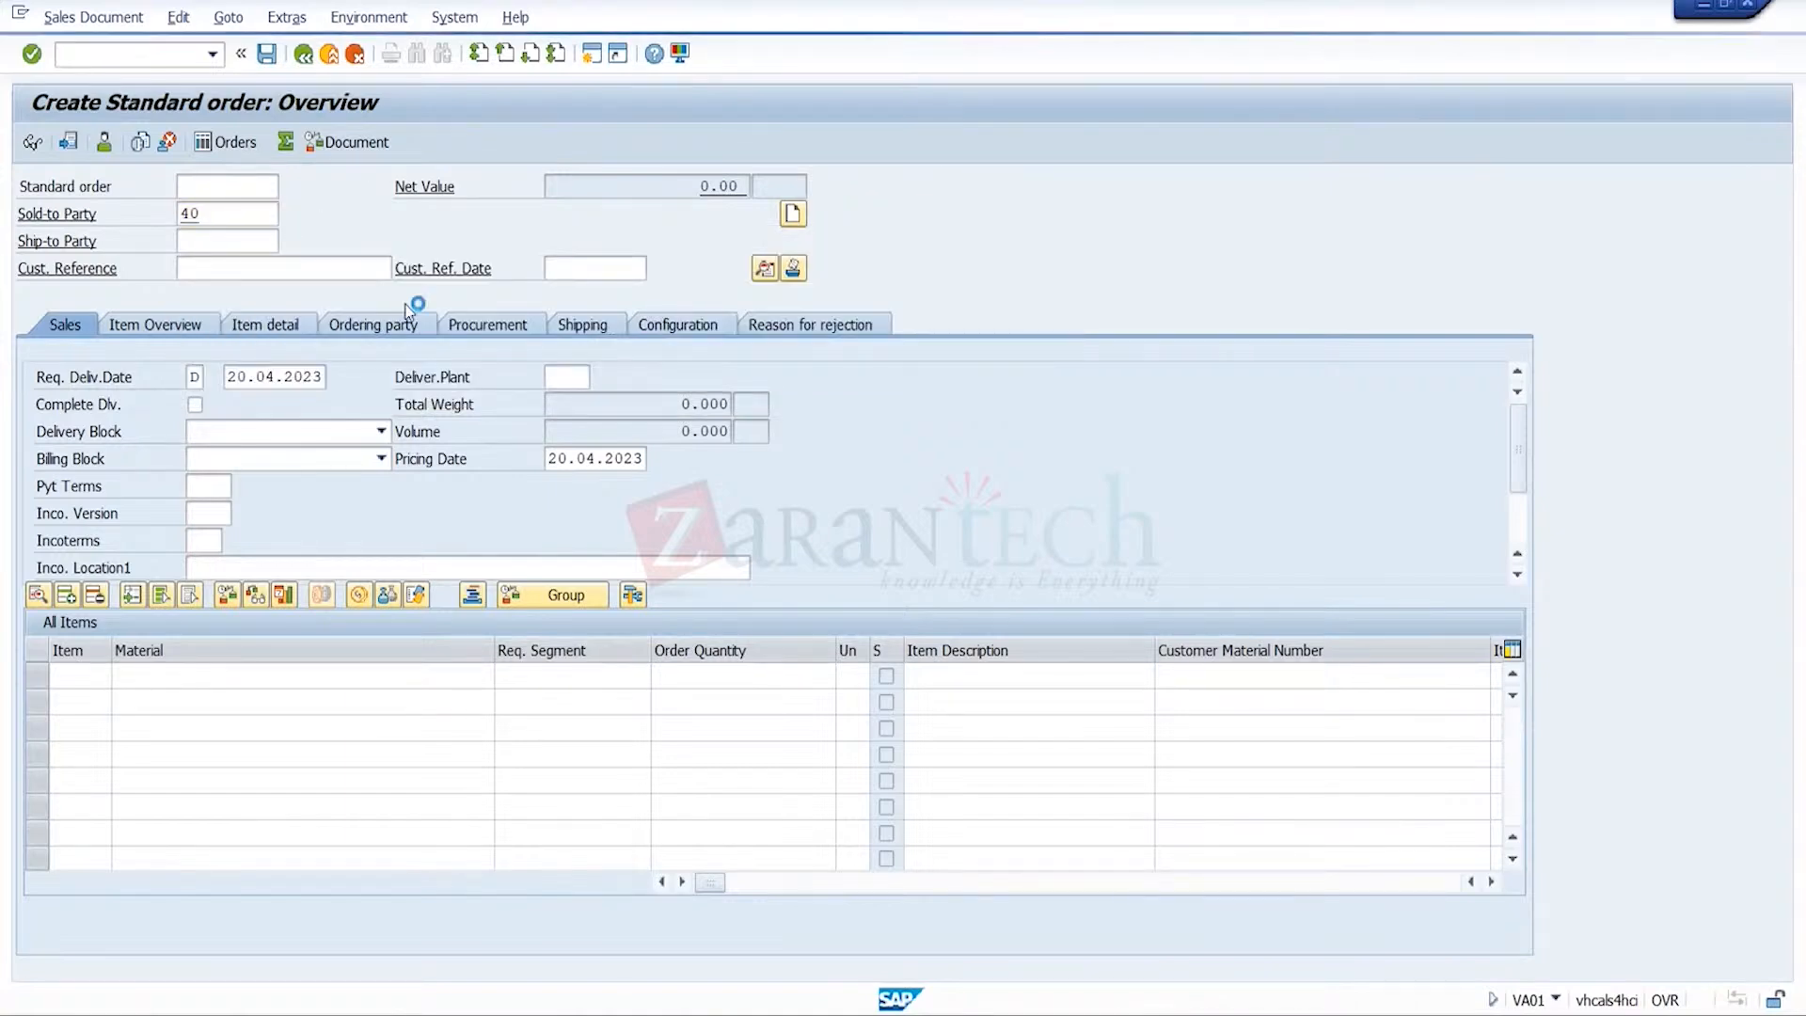
{"action": "left_click", "coordinate": [571, 607]}
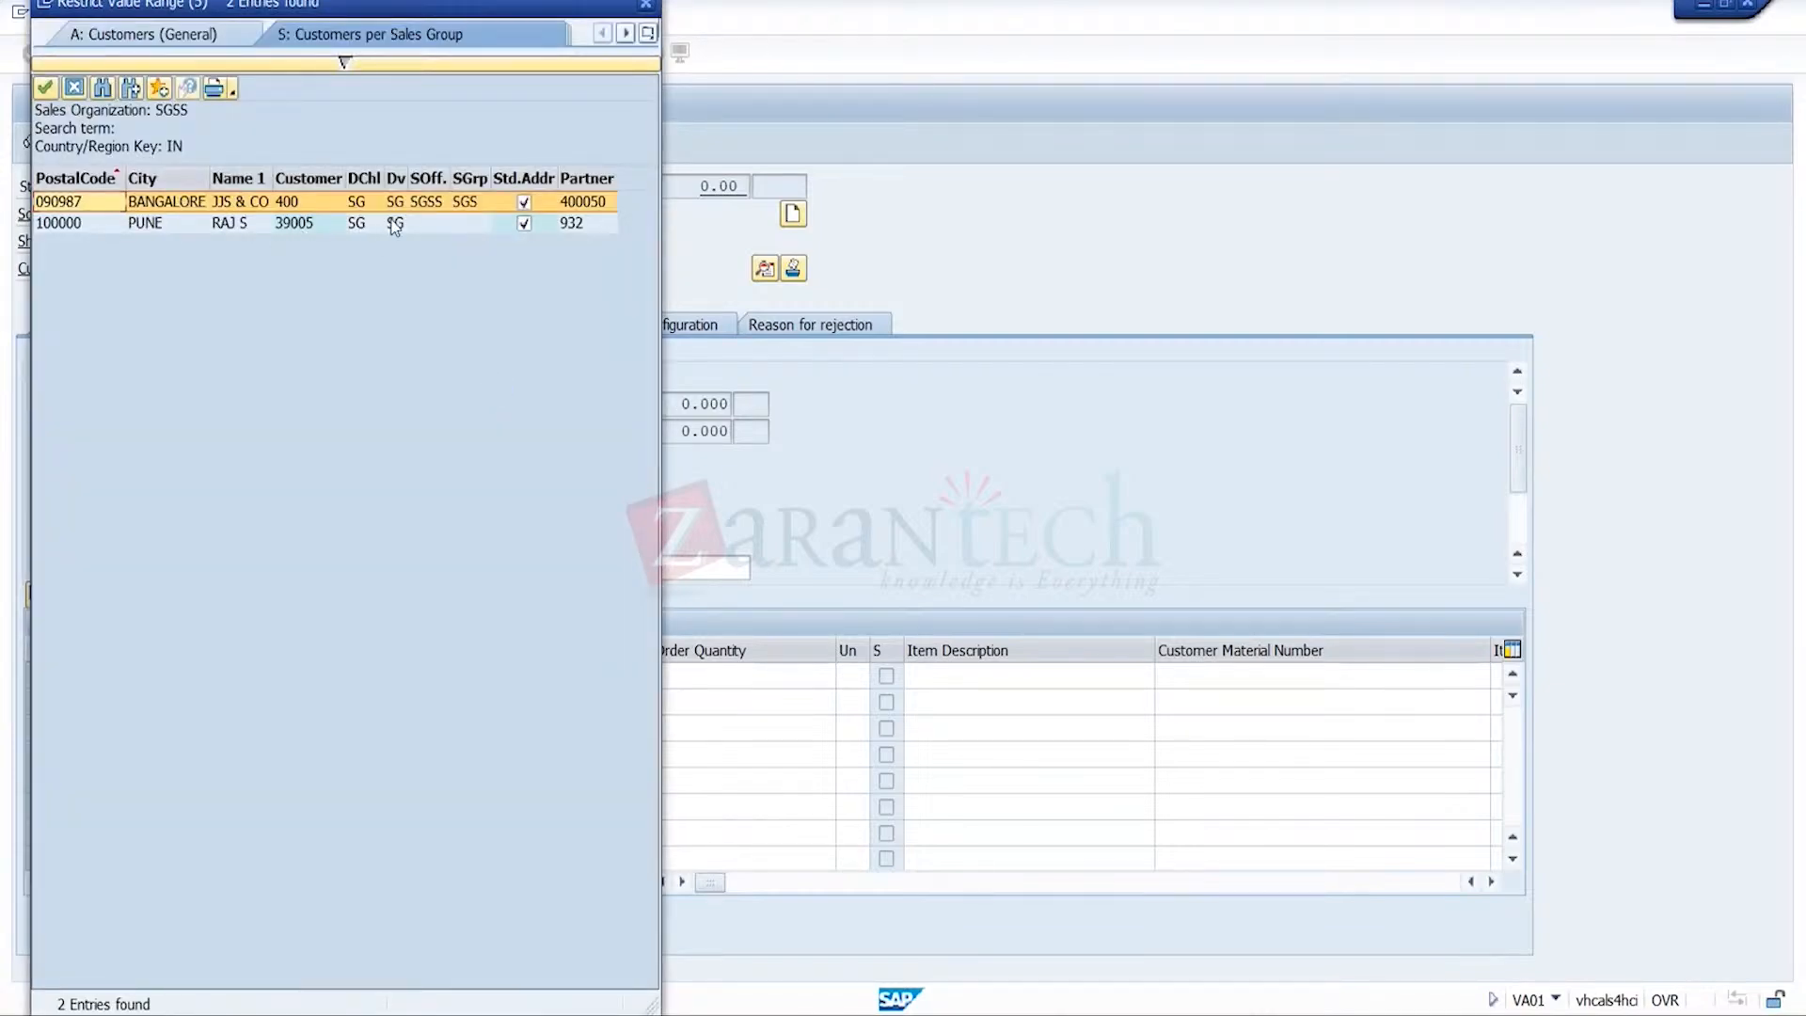
{"action": "double_click", "coordinate": [296, 201]}
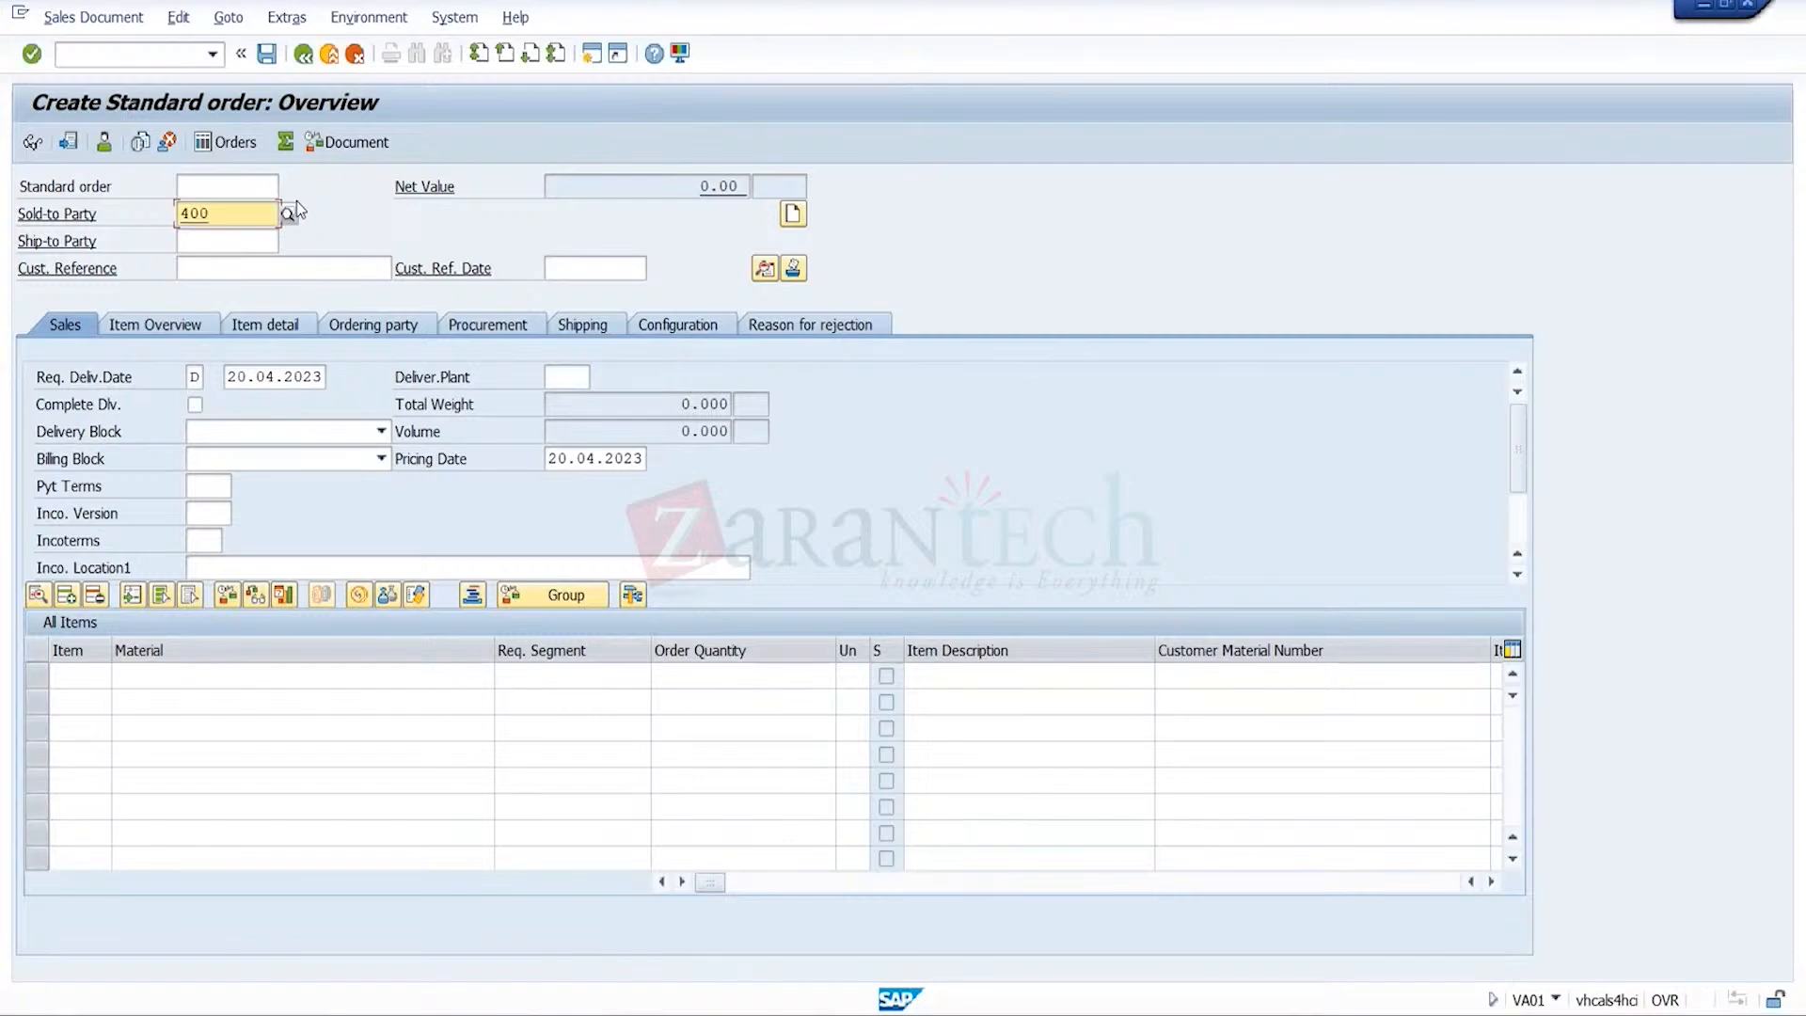
{"action": "key", "text": "Return"}
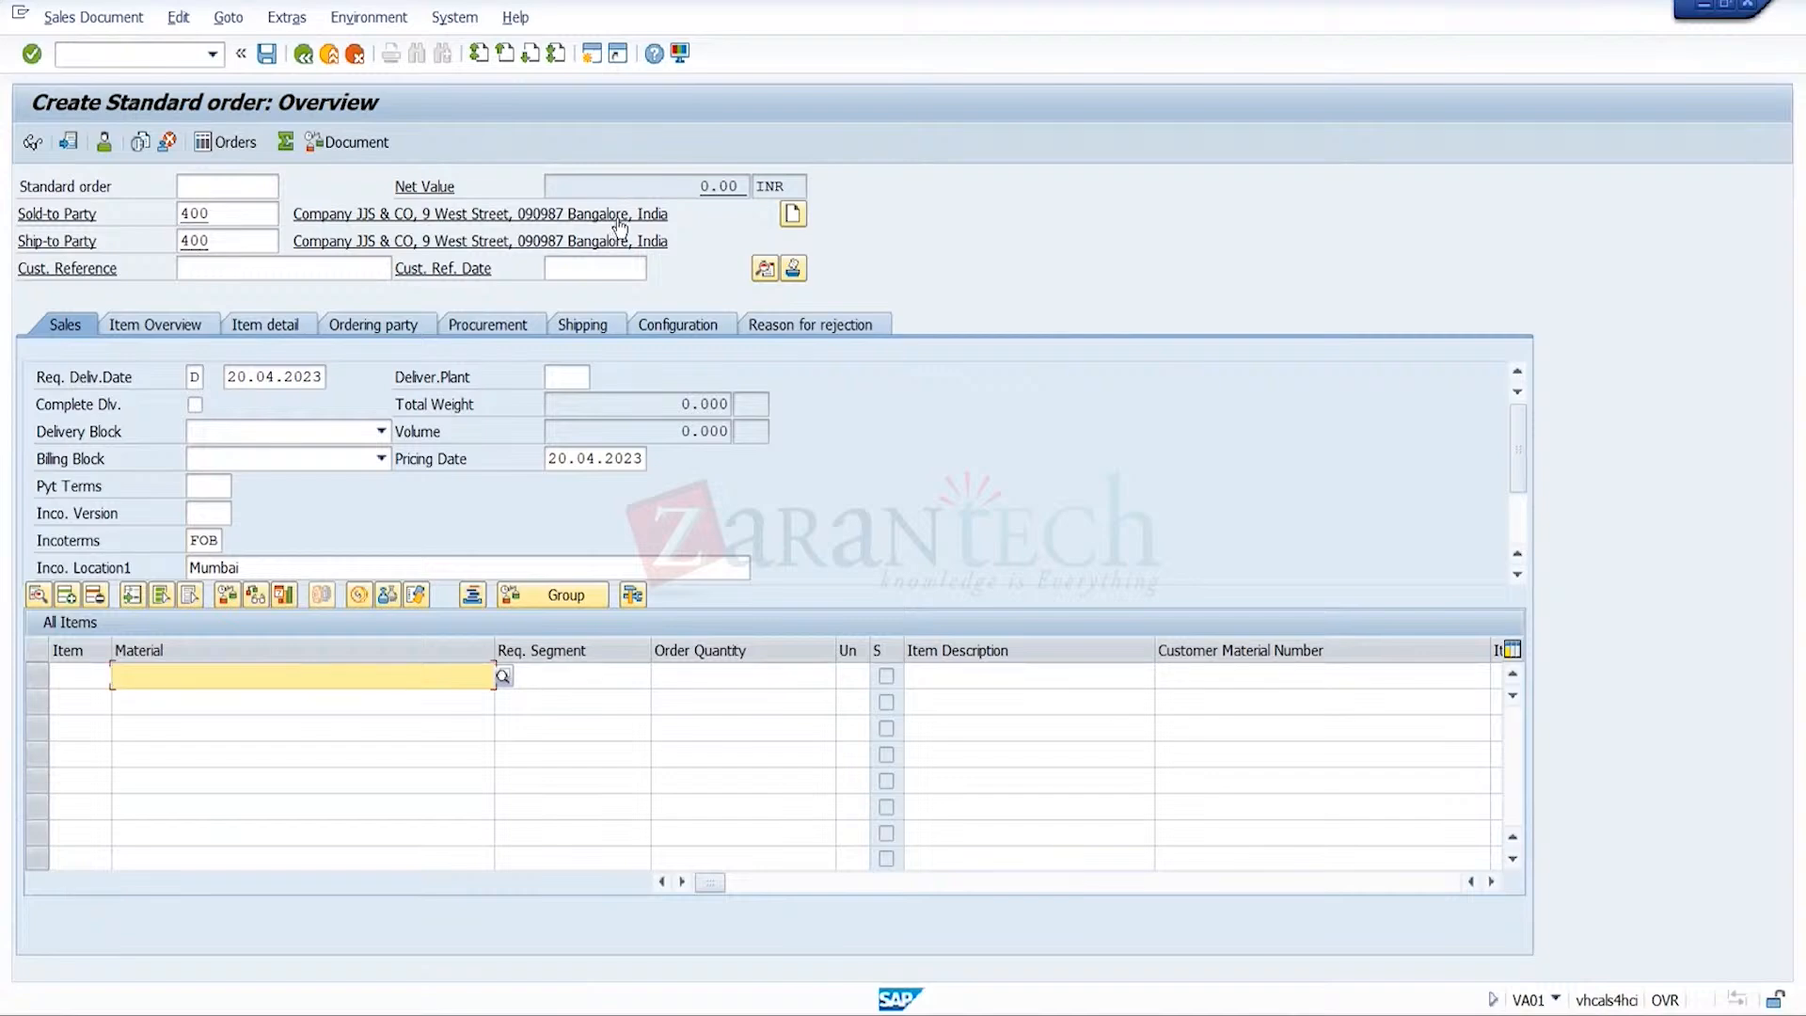
- Display the sold-to party's business partner from the order, check its Bangalore and Pune address usages, and return to the order
{"action": "left_click", "coordinate": [107, 144]}
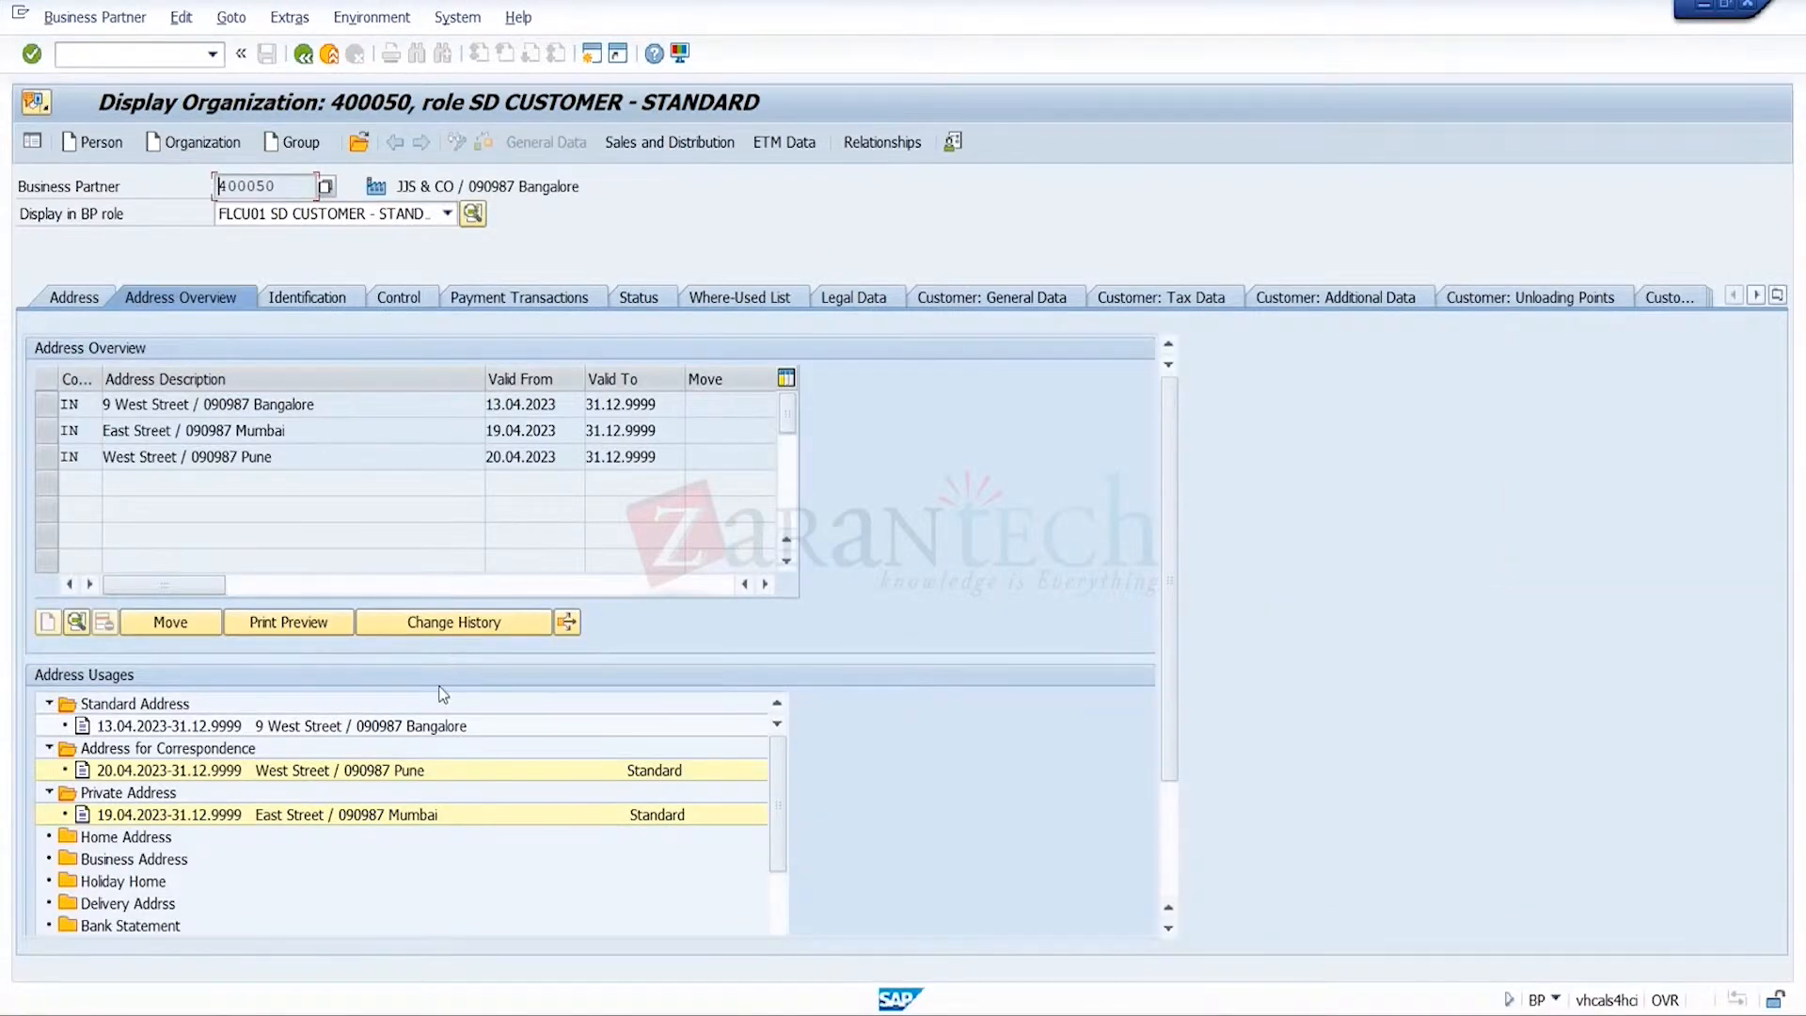
{"action": "left_click", "coordinate": [453, 728]}
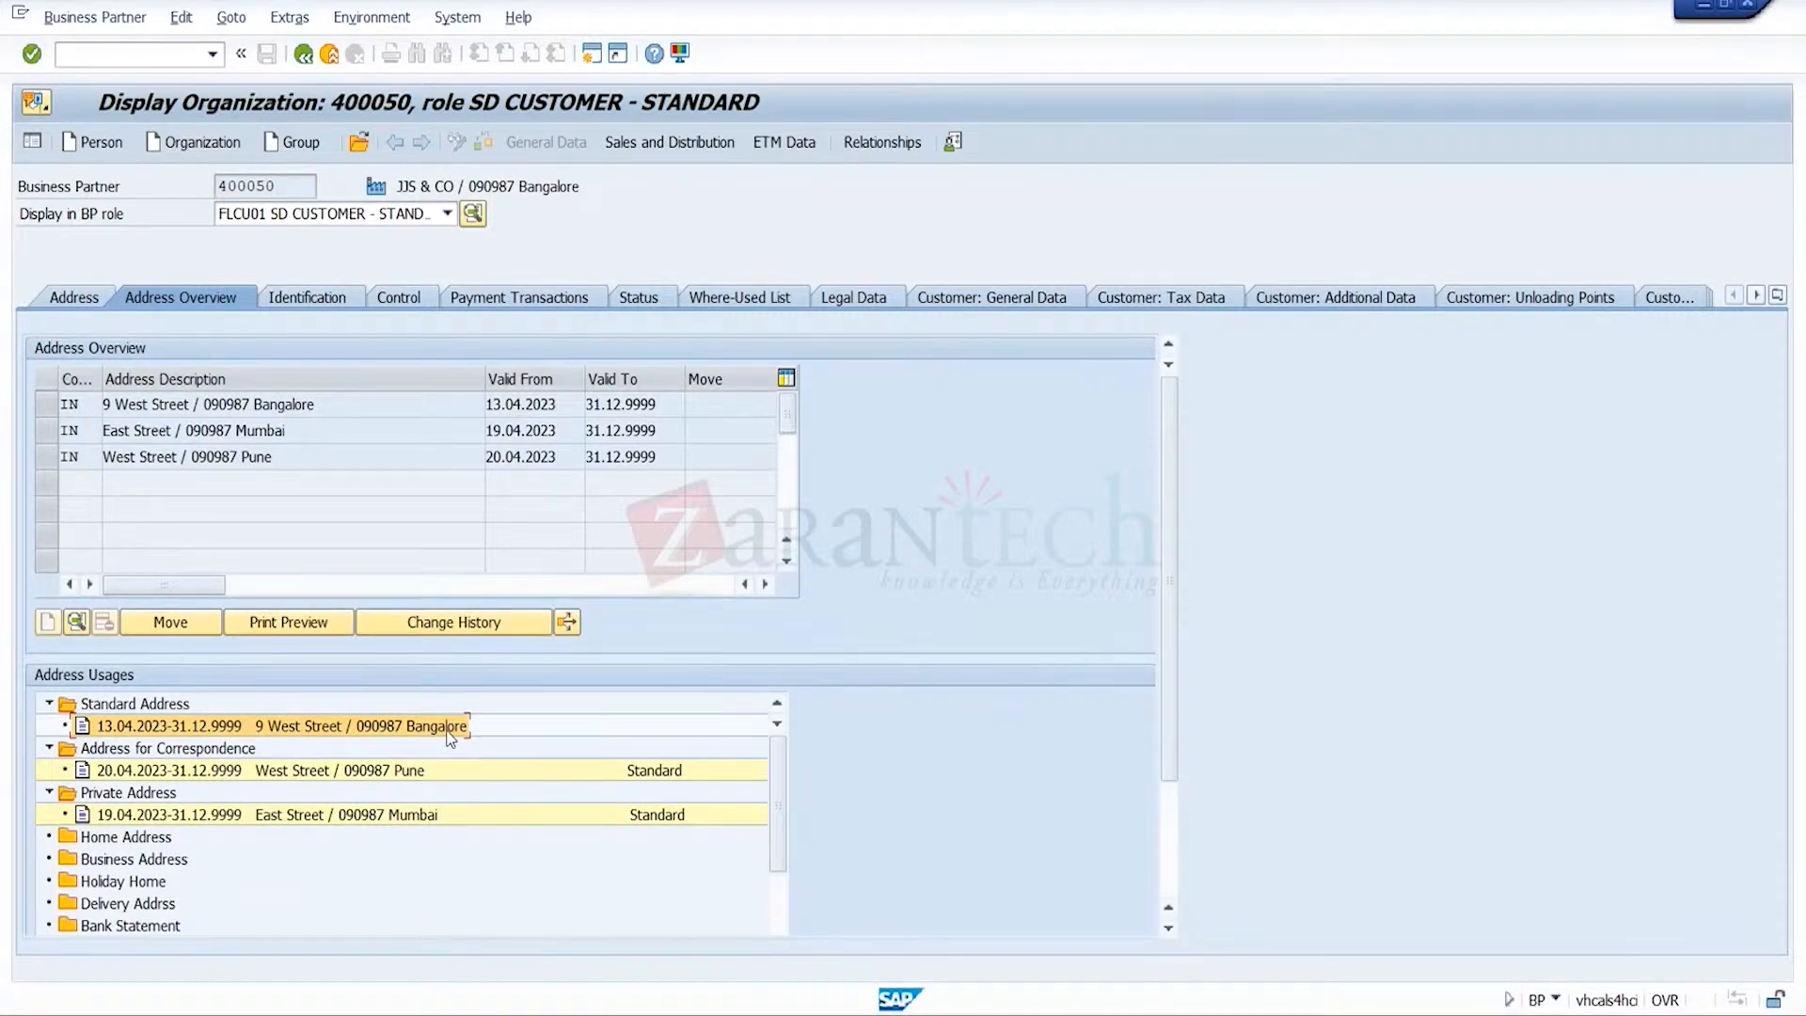
{"action": "left_click", "coordinate": [472, 771]}
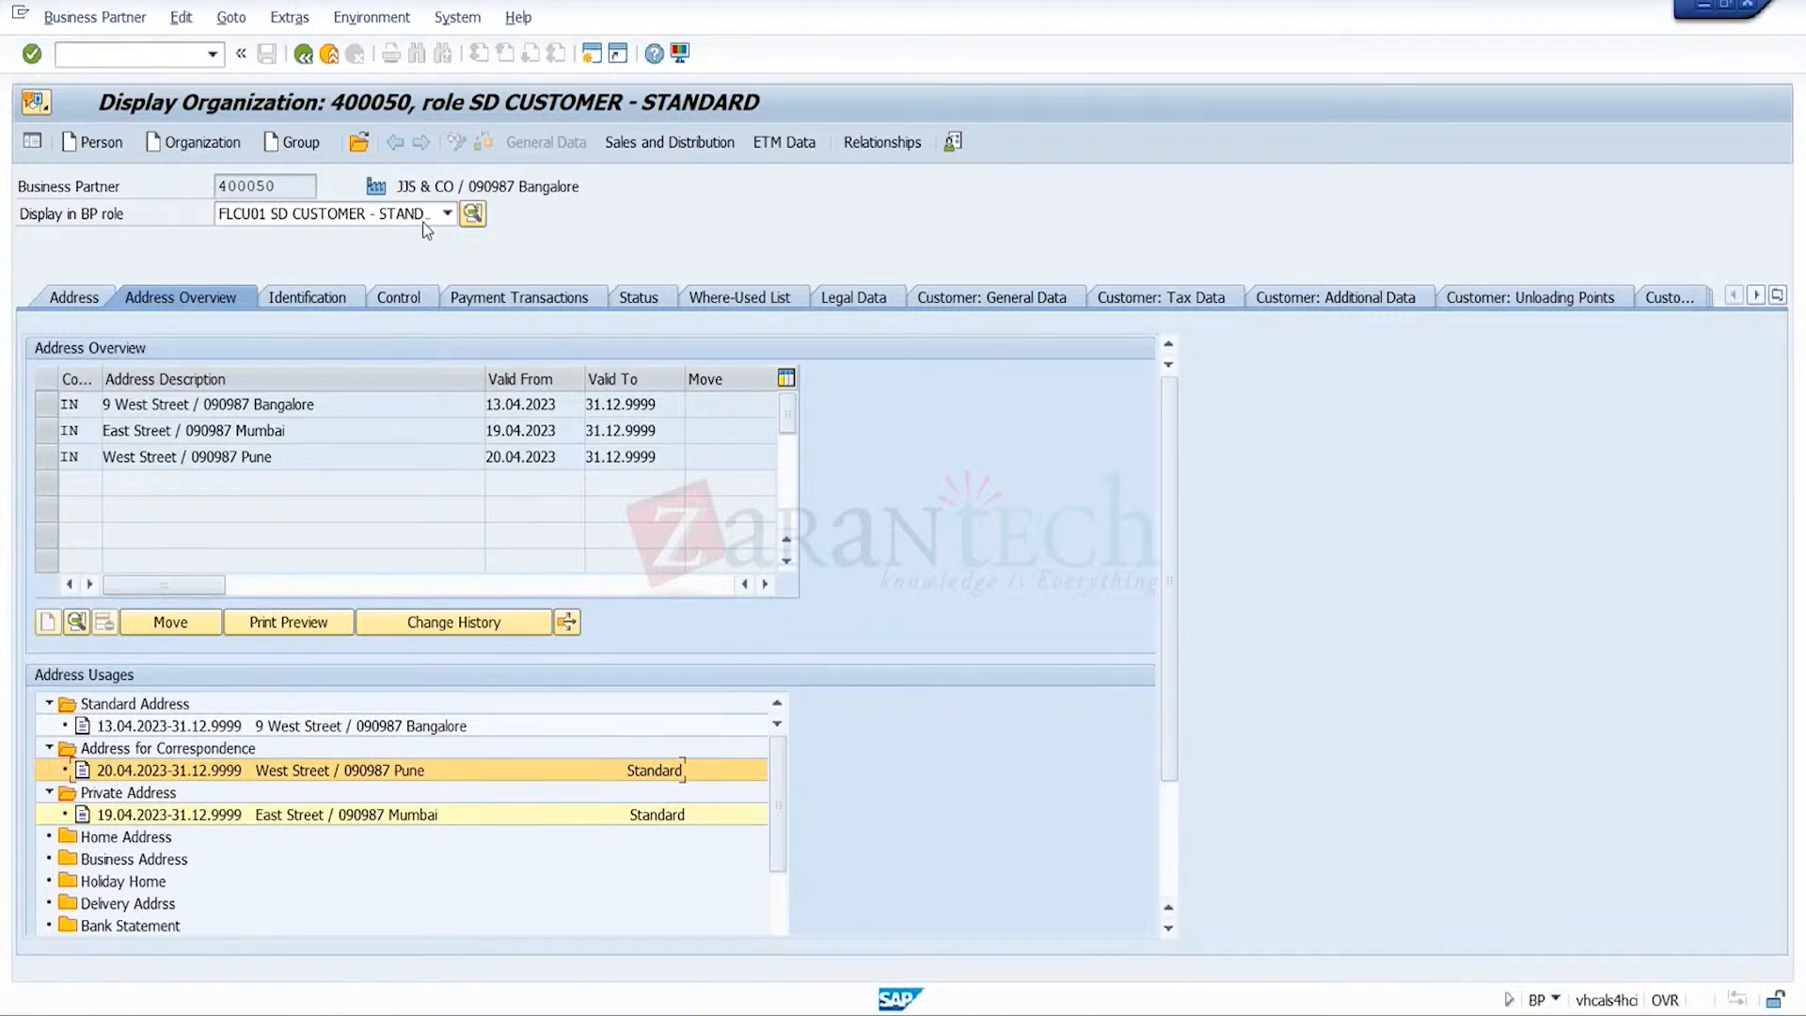
{"action": "left_click", "coordinate": [305, 66]}
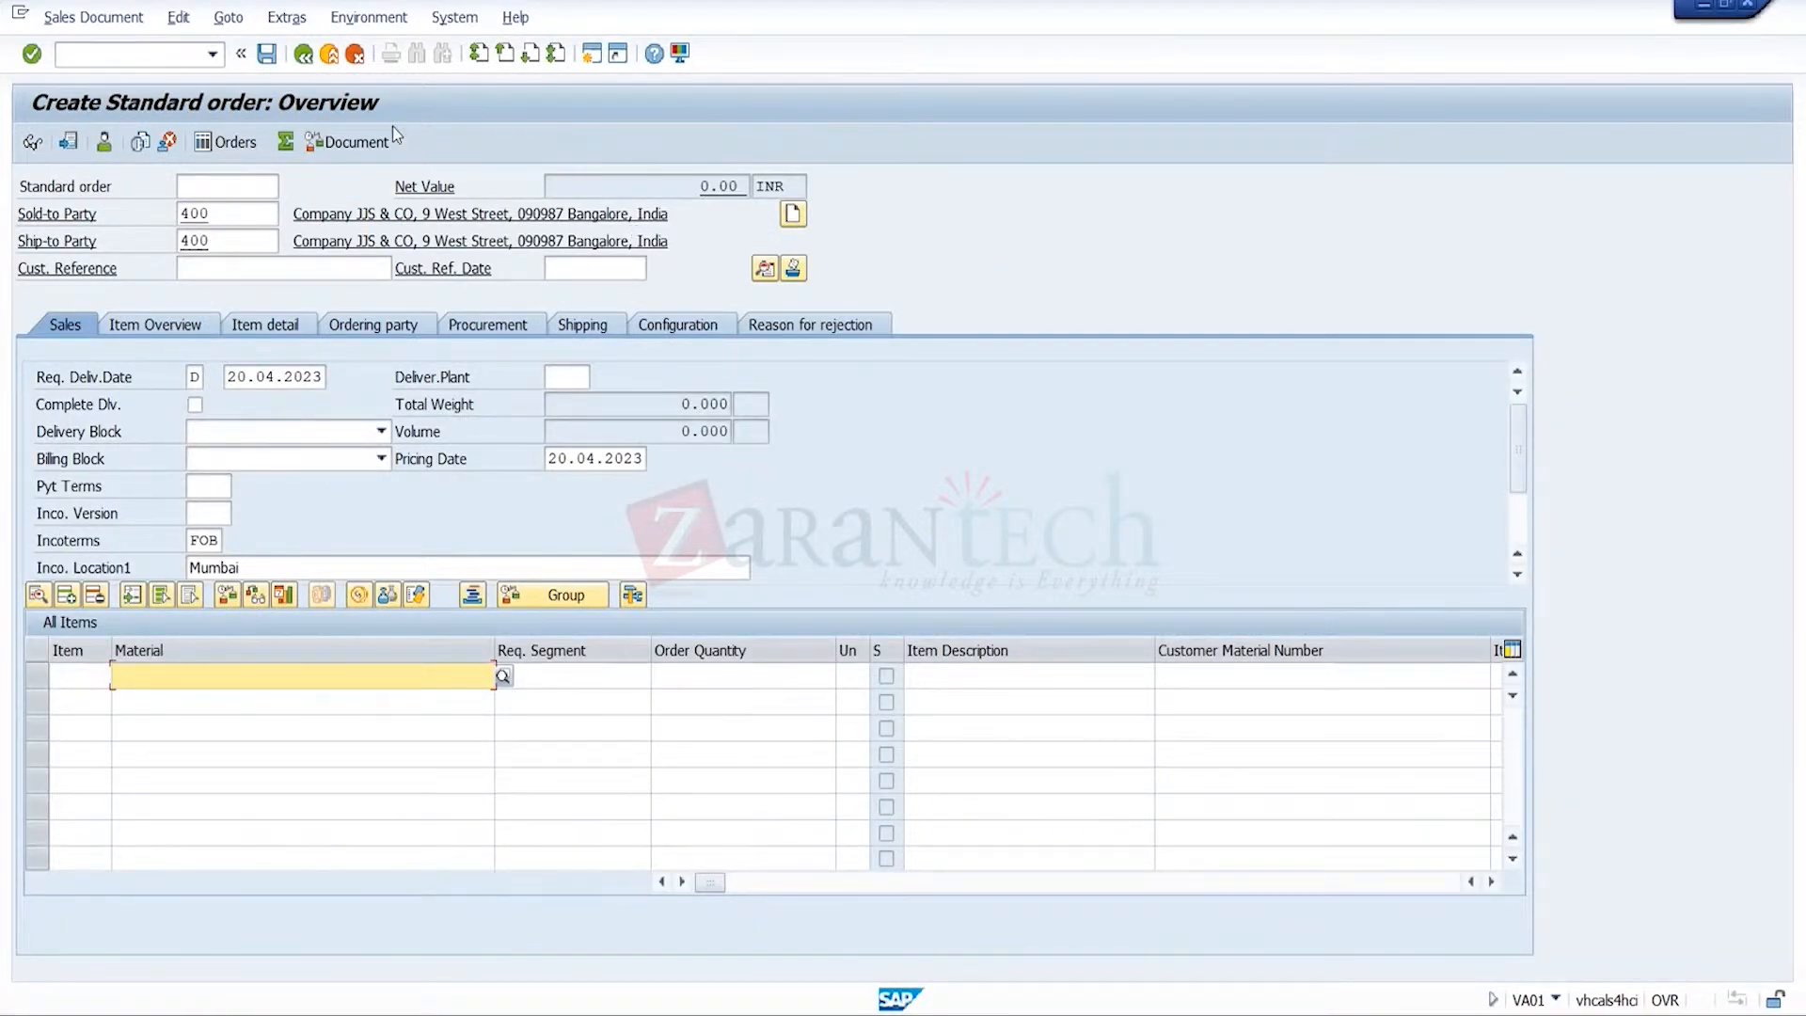
- Exit the standard order without saving and start business partner maintenance with transaction BP
{"action": "left_click", "coordinate": [327, 54]}
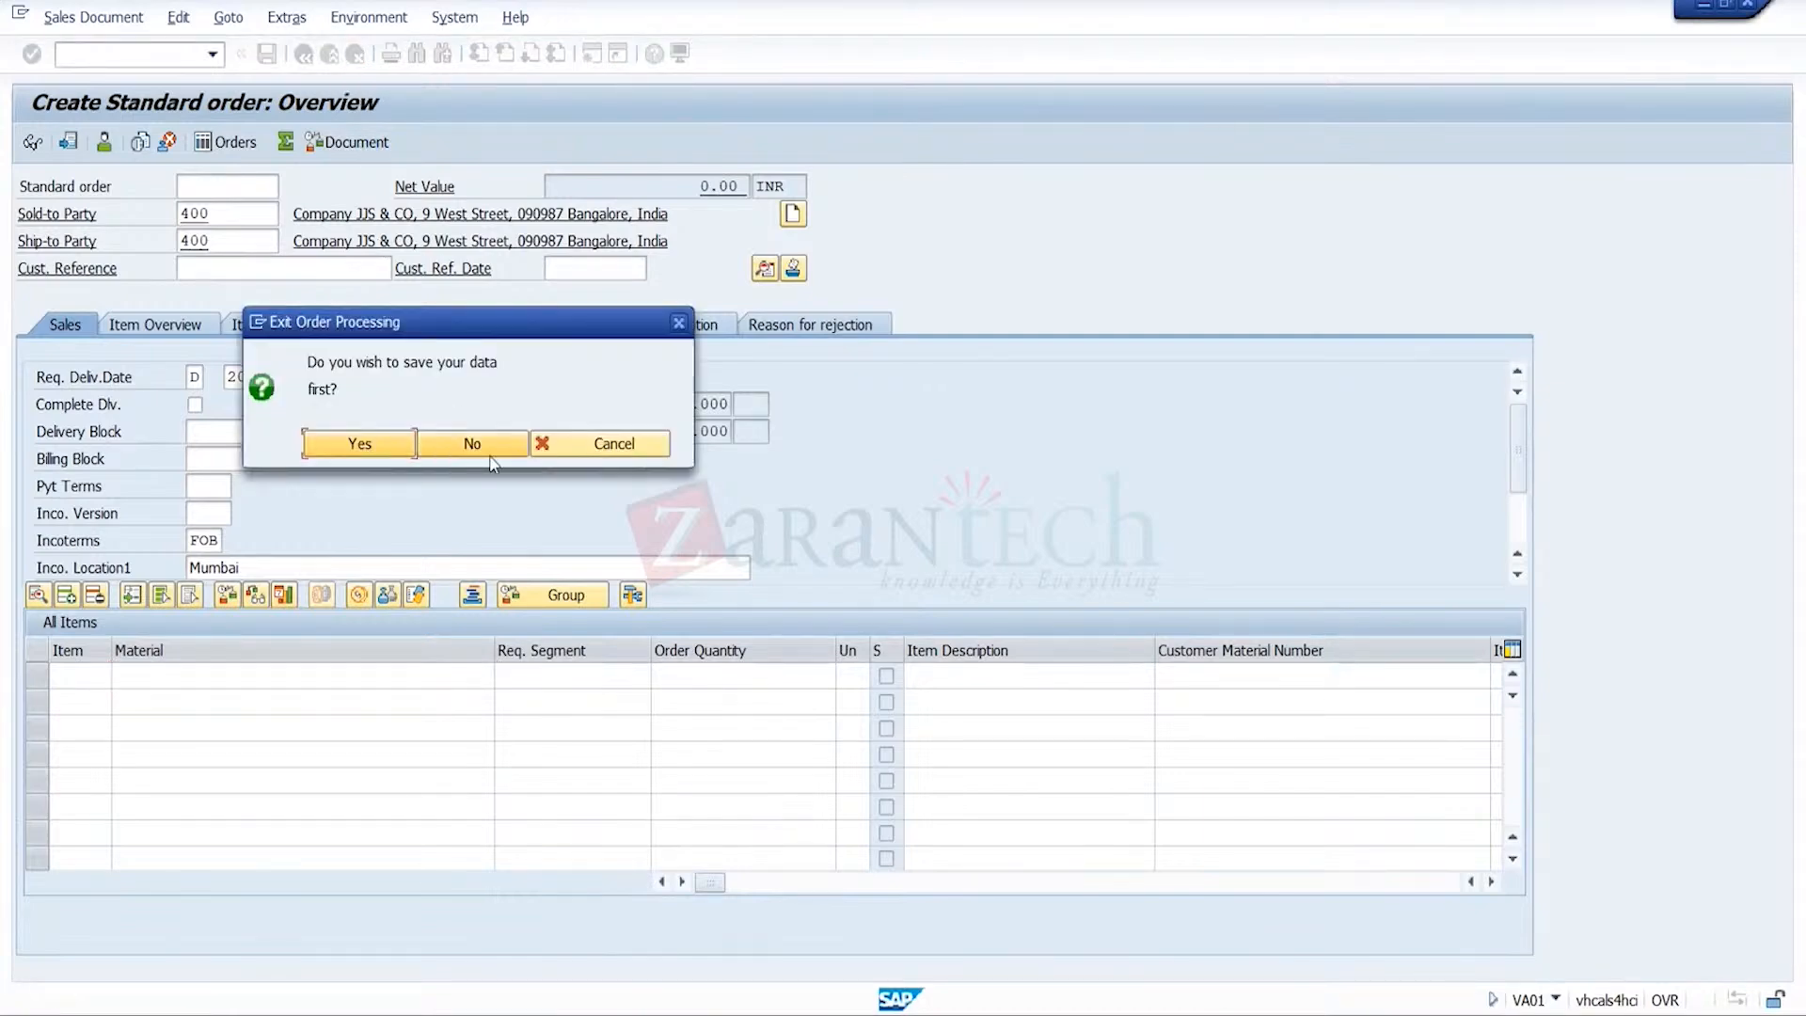
{"action": "left_click", "coordinate": [473, 441]}
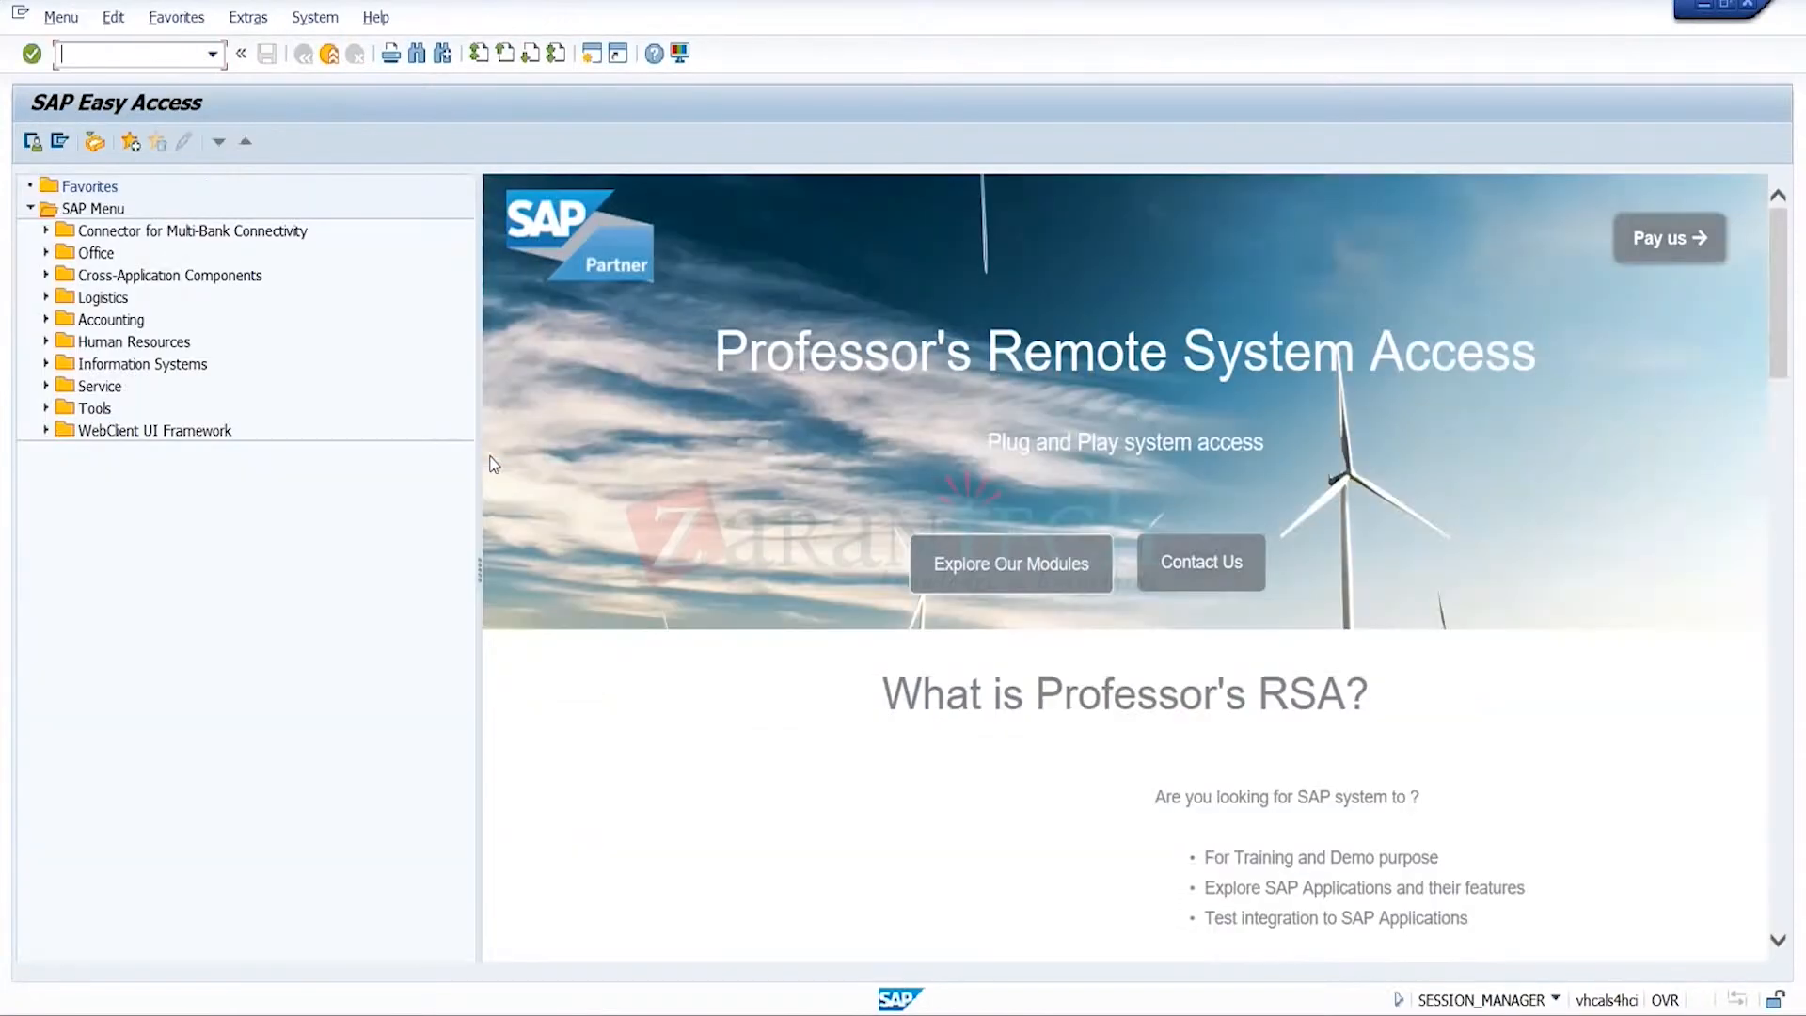
{"action": "left_click", "coordinate": [214, 56]}
{"action": "left_click", "coordinate": [148, 98]}
{"action": "key", "text": "Return"}
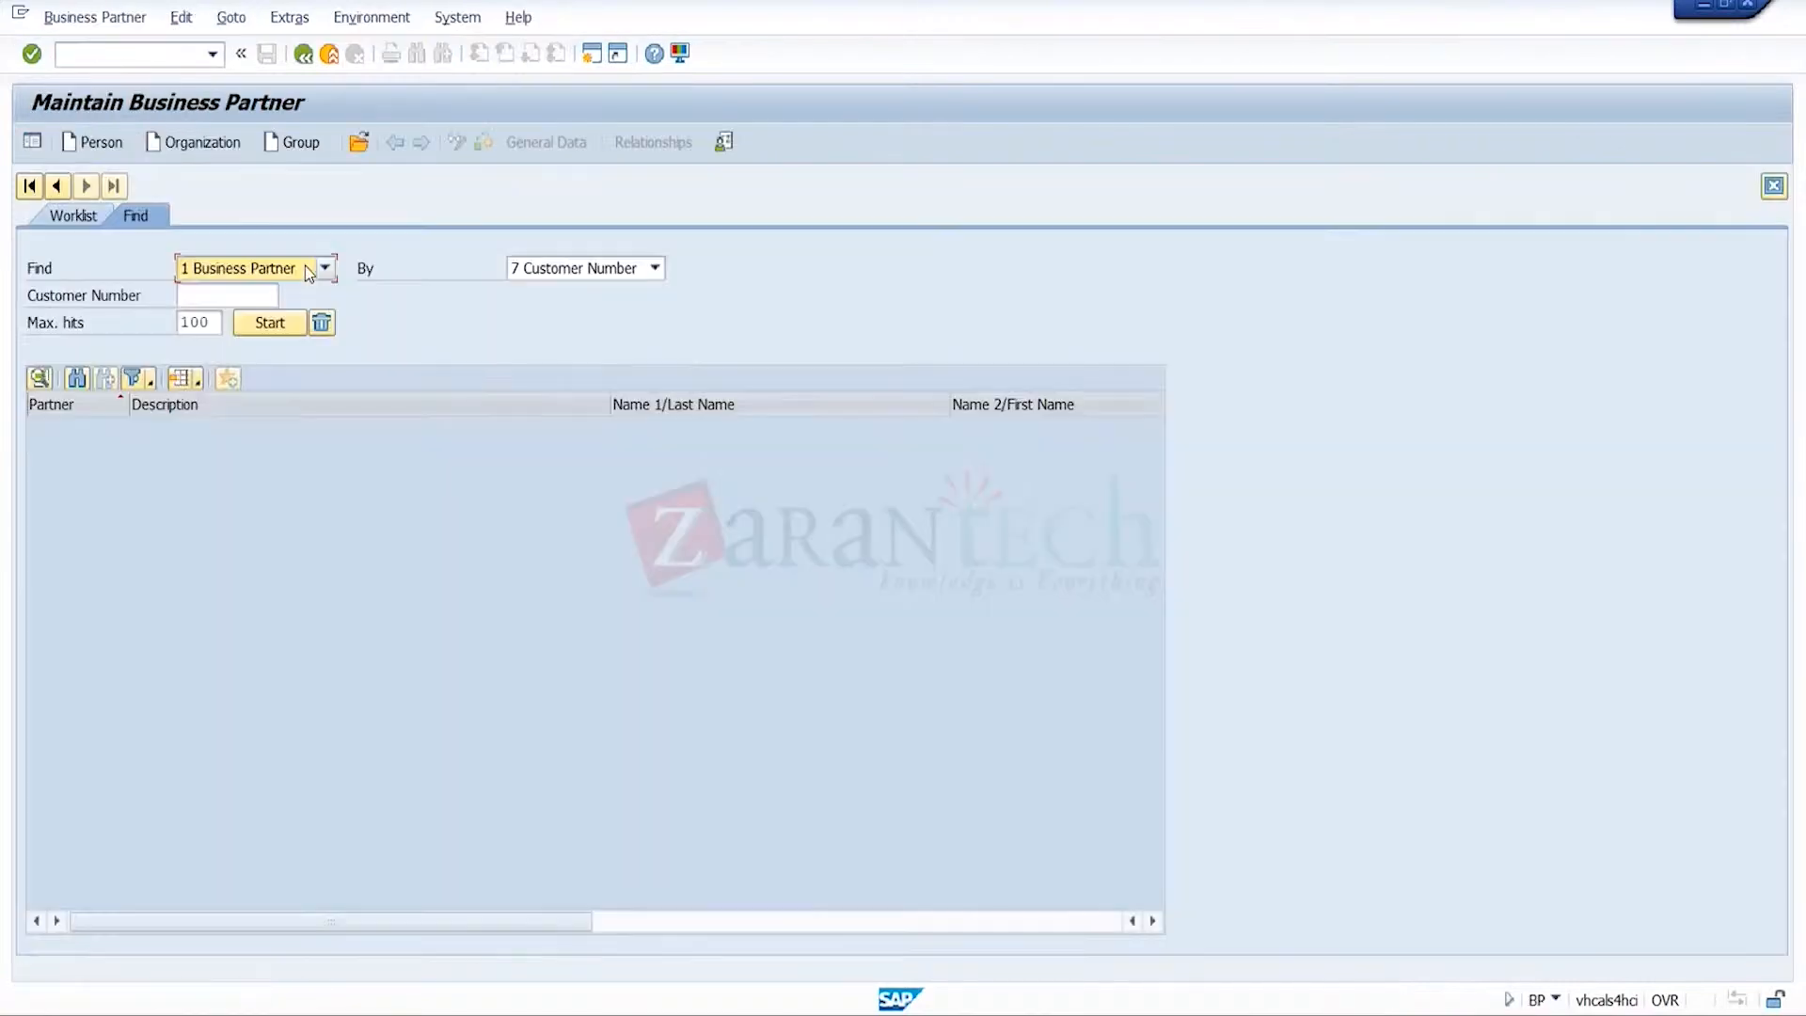
- Search for the JJS & CO business partner by its customer number and display it
{"action": "left_click", "coordinate": [235, 296]}
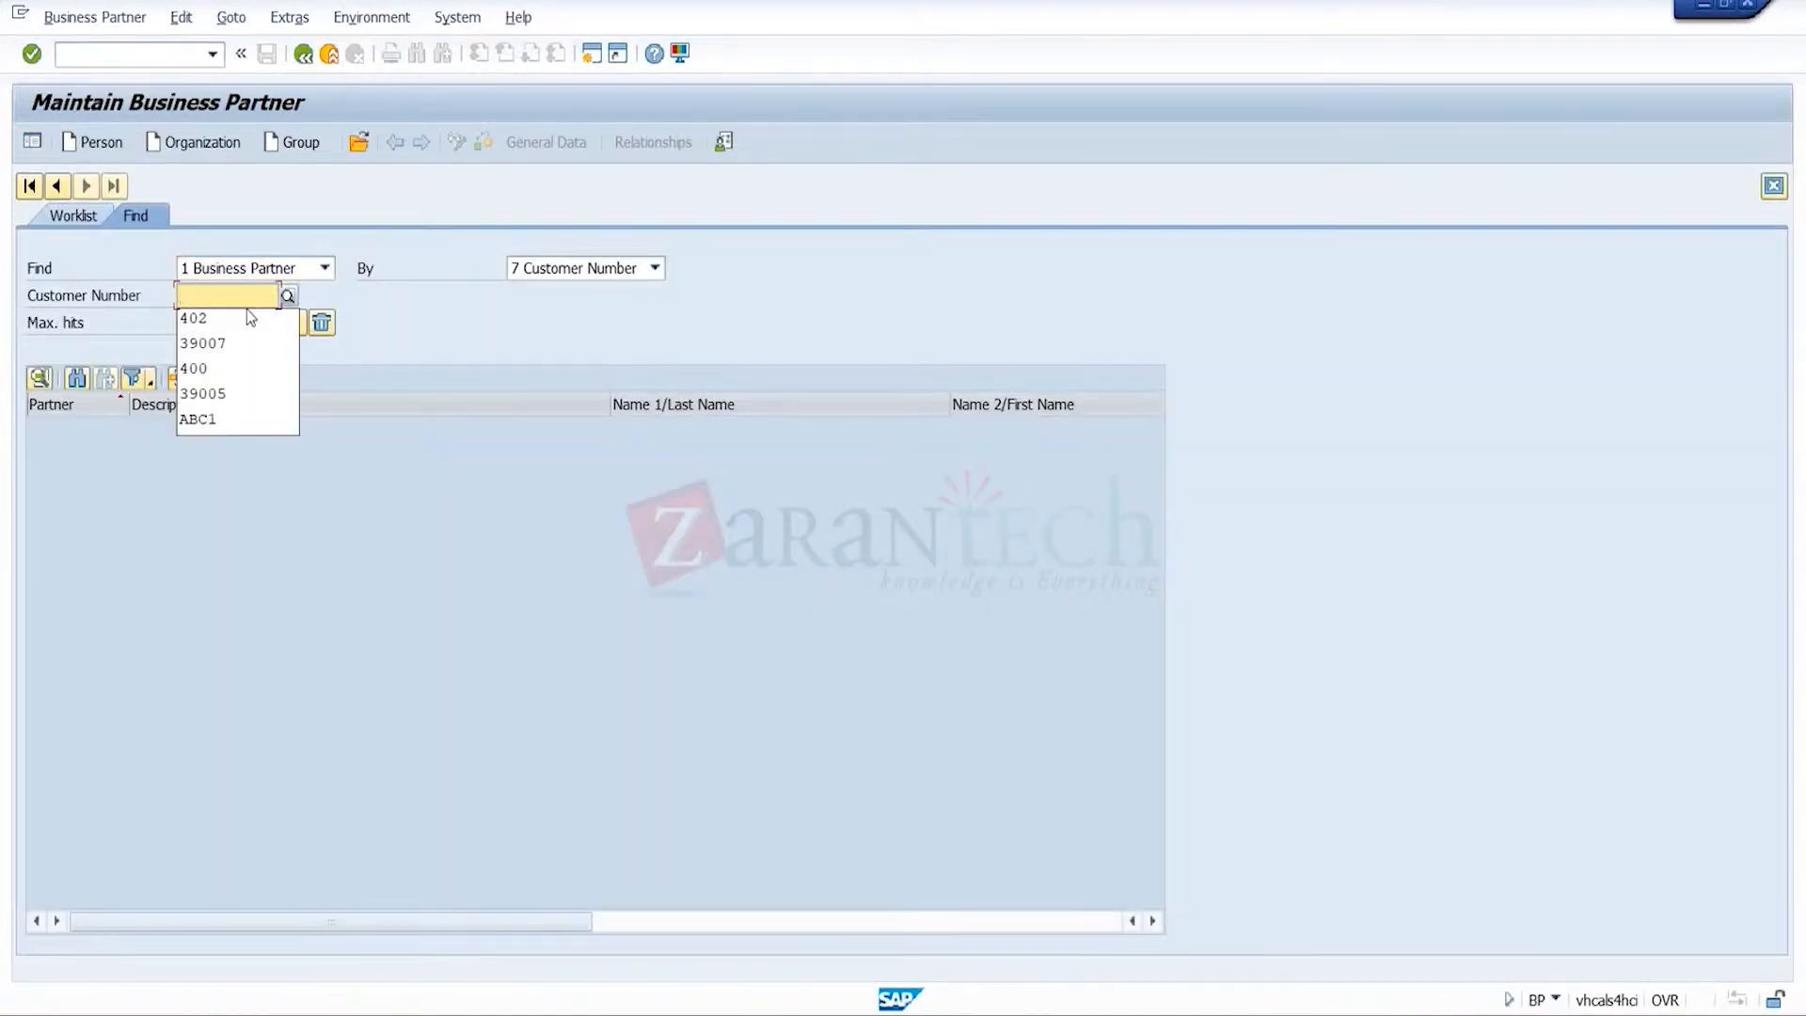
{"action": "type", "text": "400"}
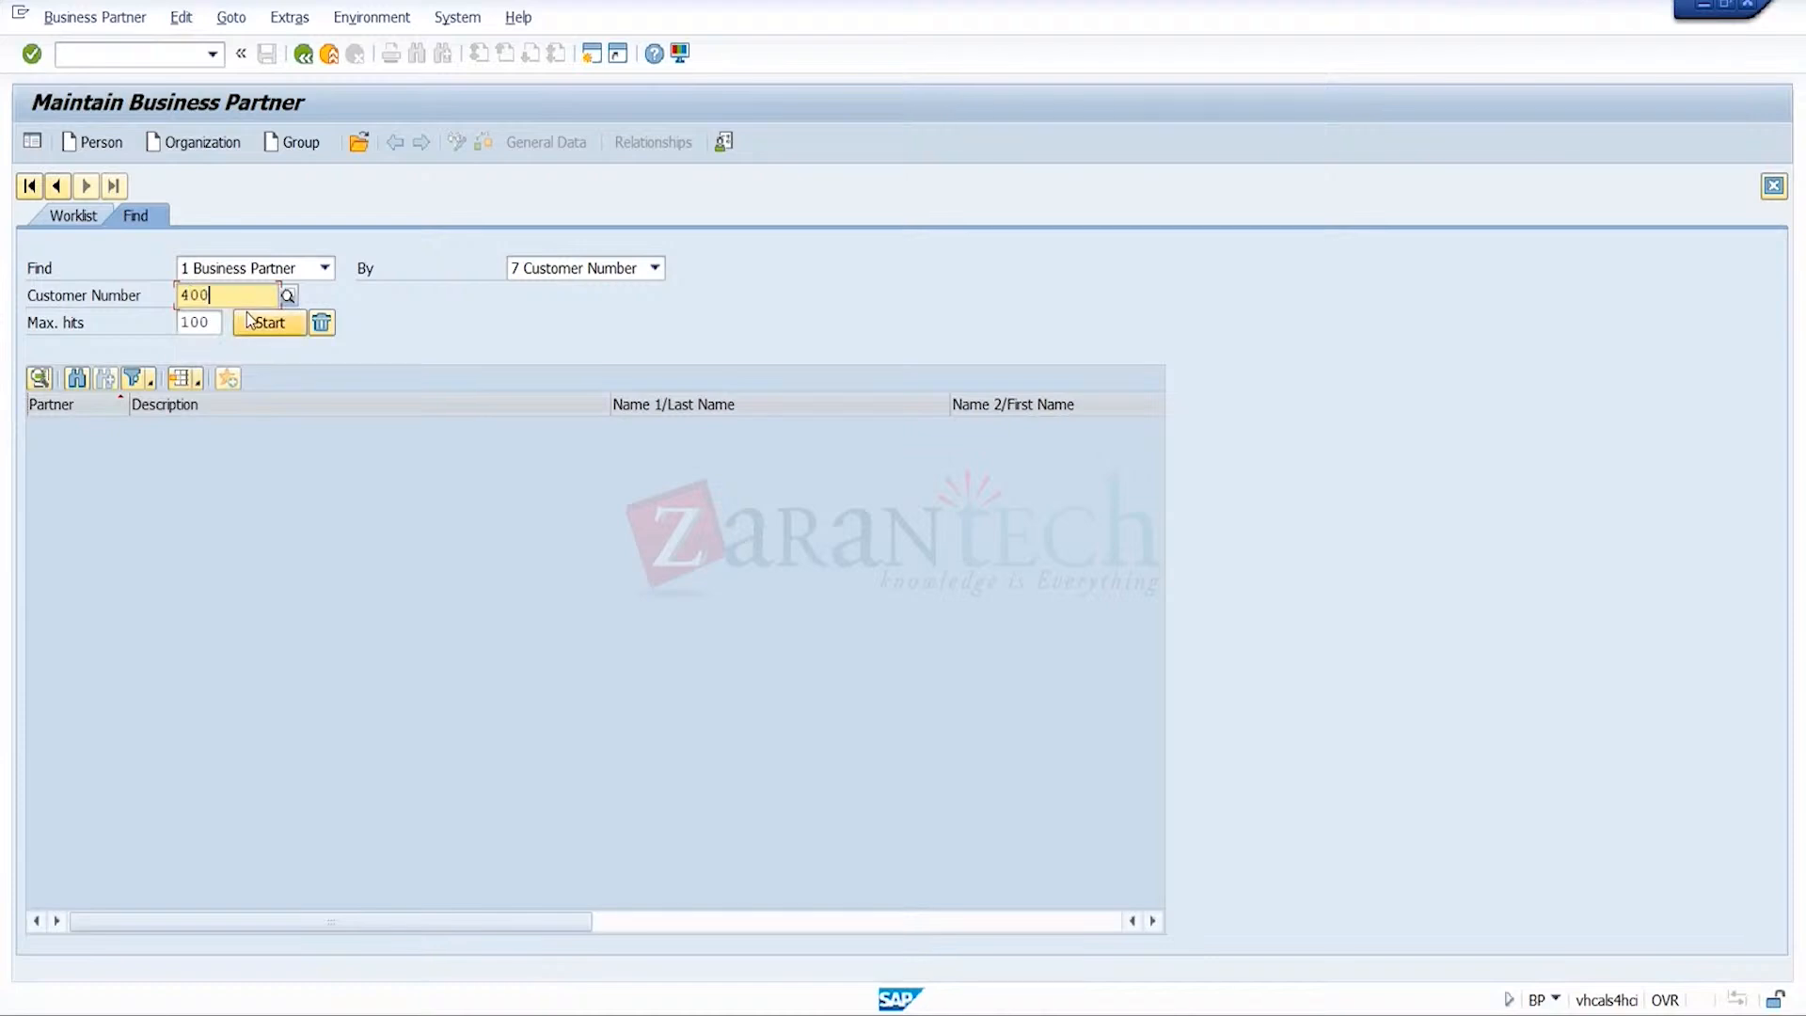
{"action": "left_click", "coordinate": [273, 324]}
{"action": "left_click", "coordinate": [298, 431]}
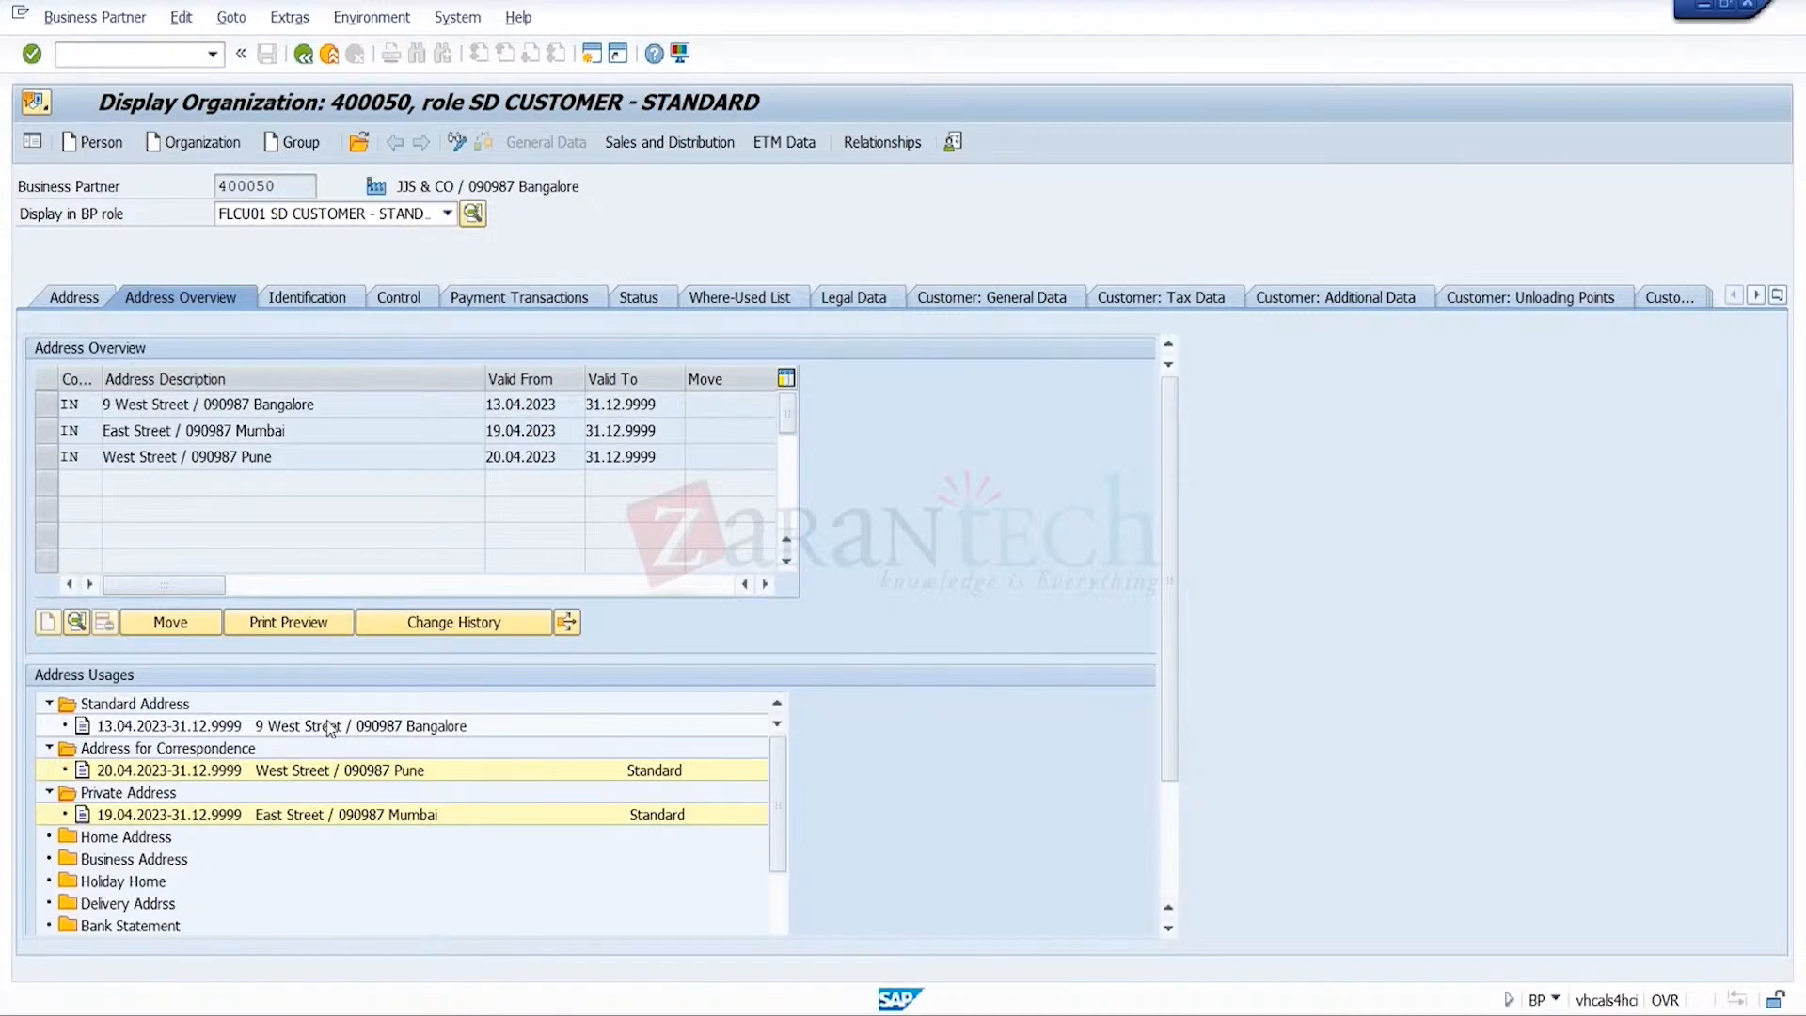
- Check the Standard Address usage and view the details of the West Street Pune address
{"action": "left_click", "coordinate": [173, 704]}
{"action": "left_click", "coordinate": [51, 459]}
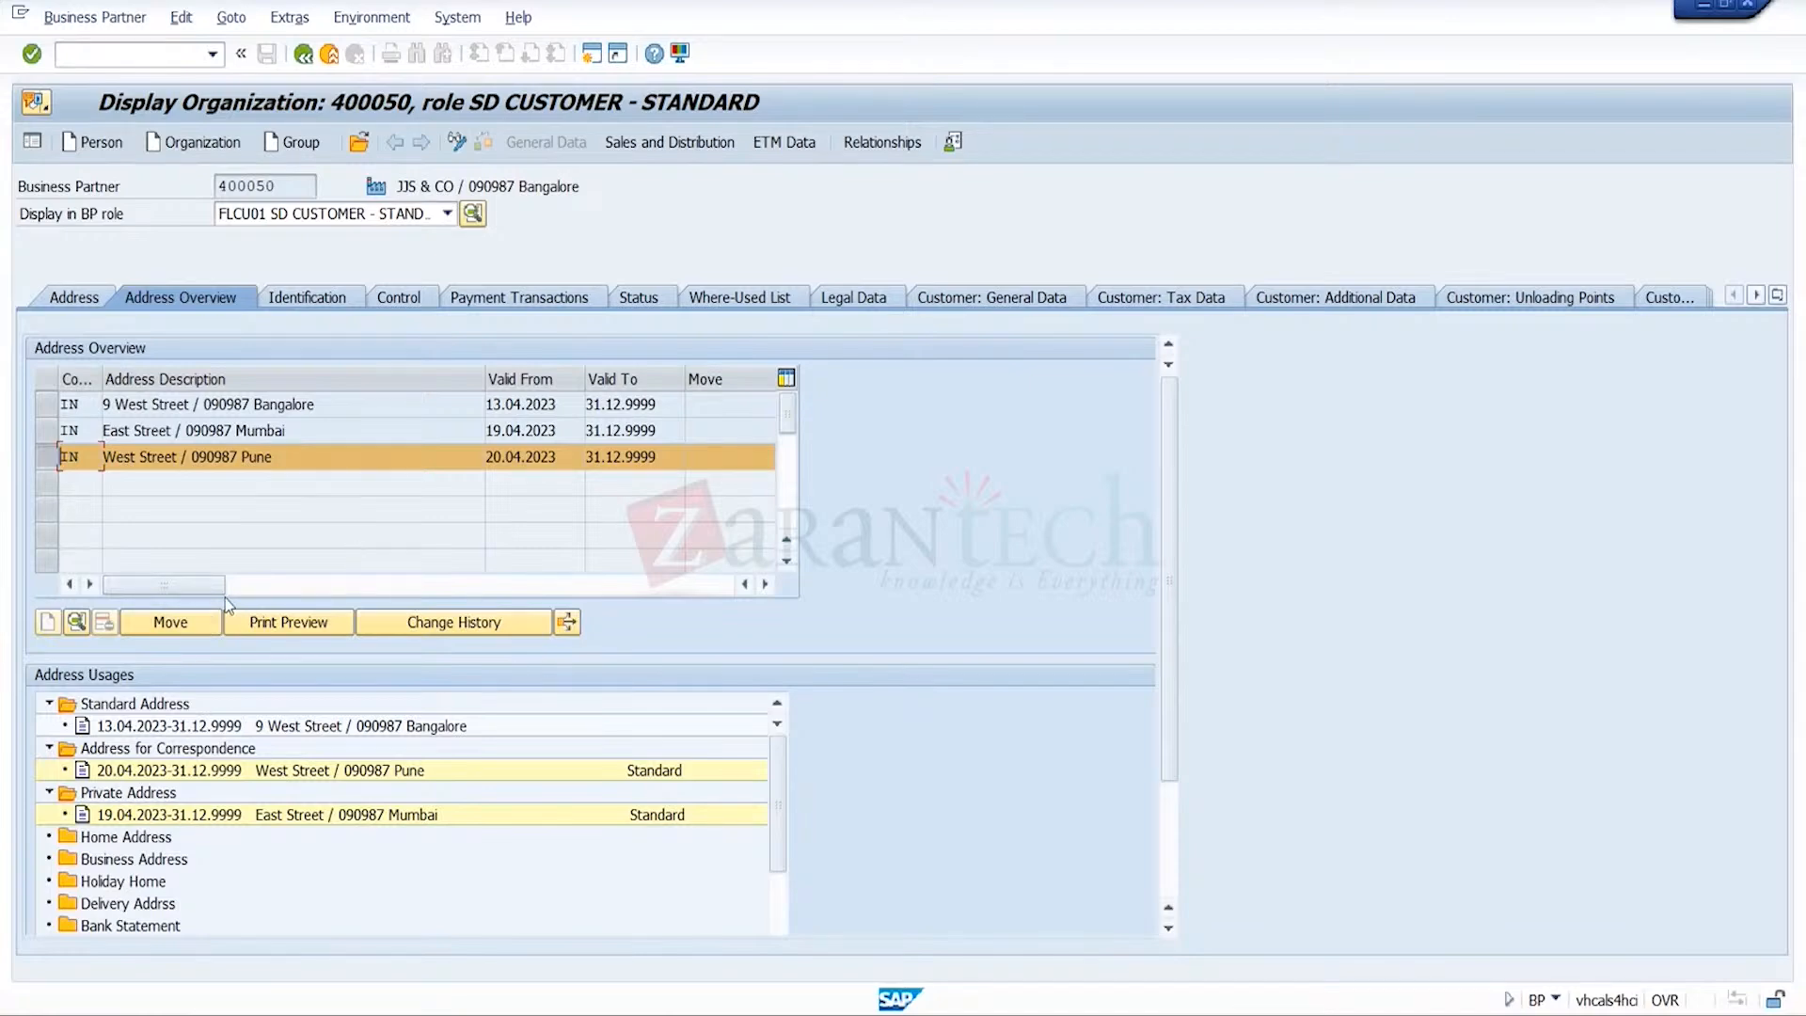
{"action": "double_click", "coordinate": [324, 459]}
{"action": "left_click", "coordinate": [1192, 844]}
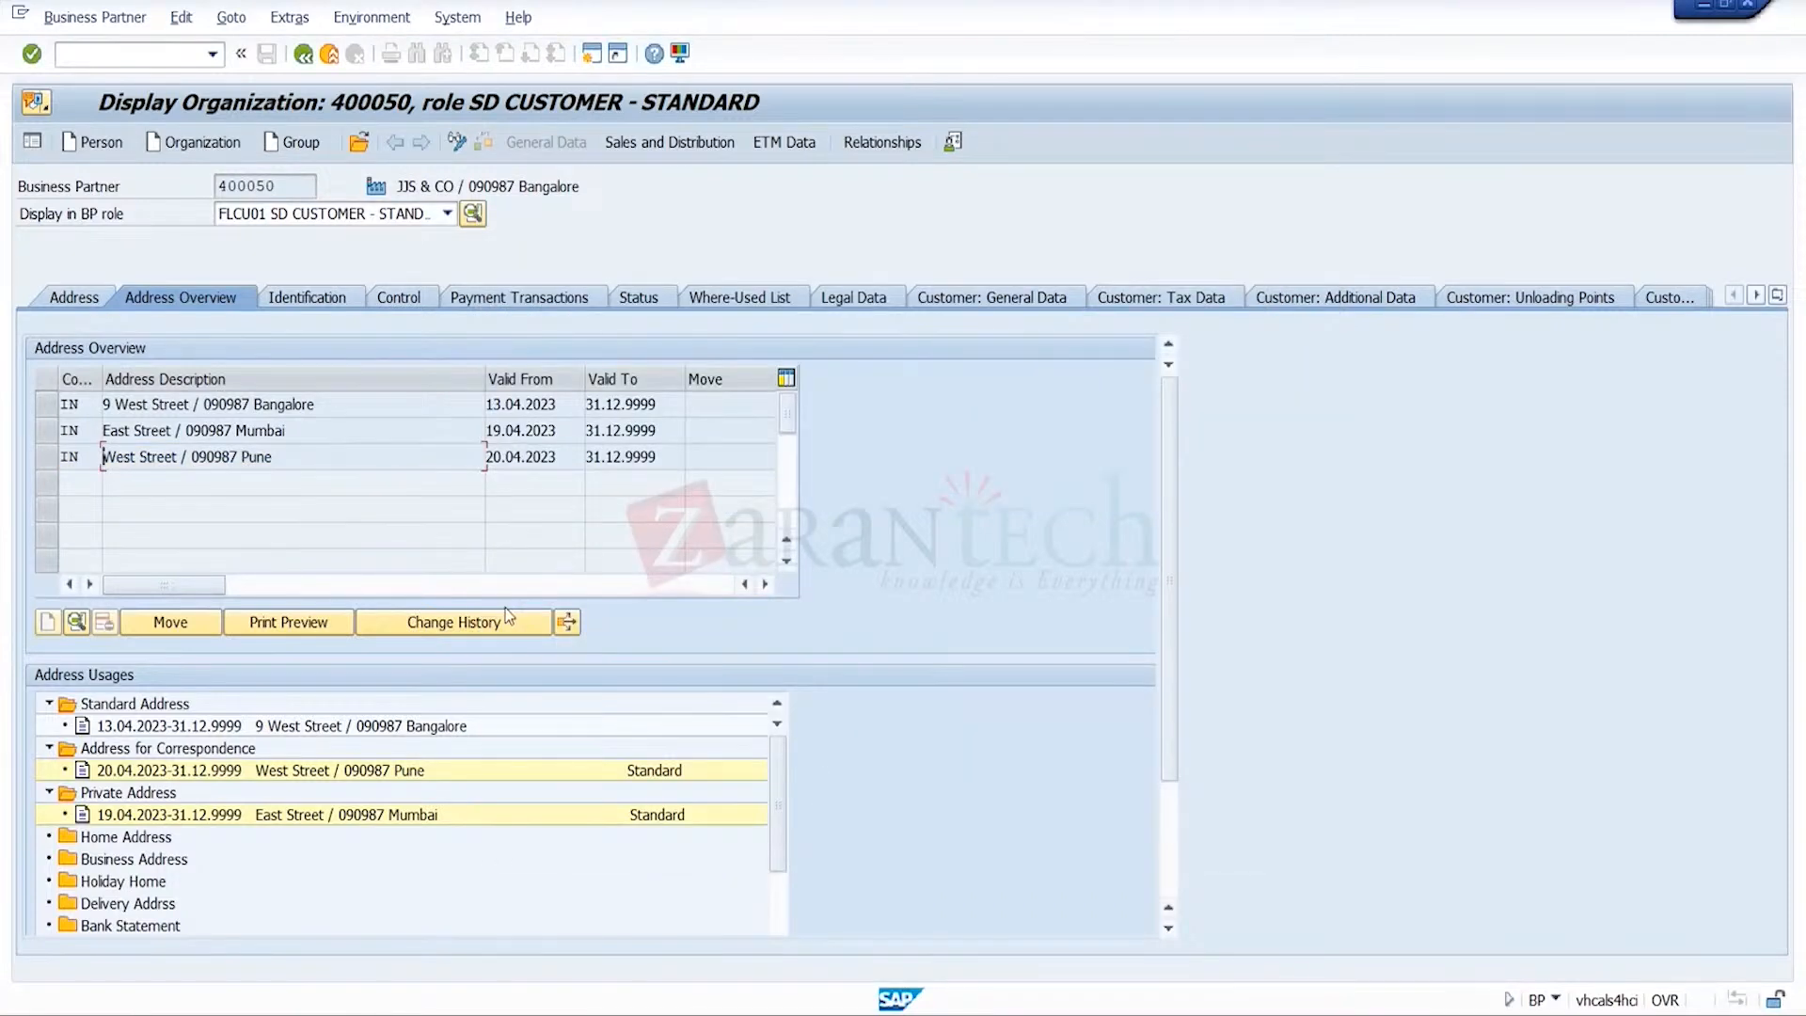
- Compare the selected Pune address with the Bangalore entry under Standard Address and with the Address for Correspondence usage
{"action": "left_click", "coordinate": [46, 458]}
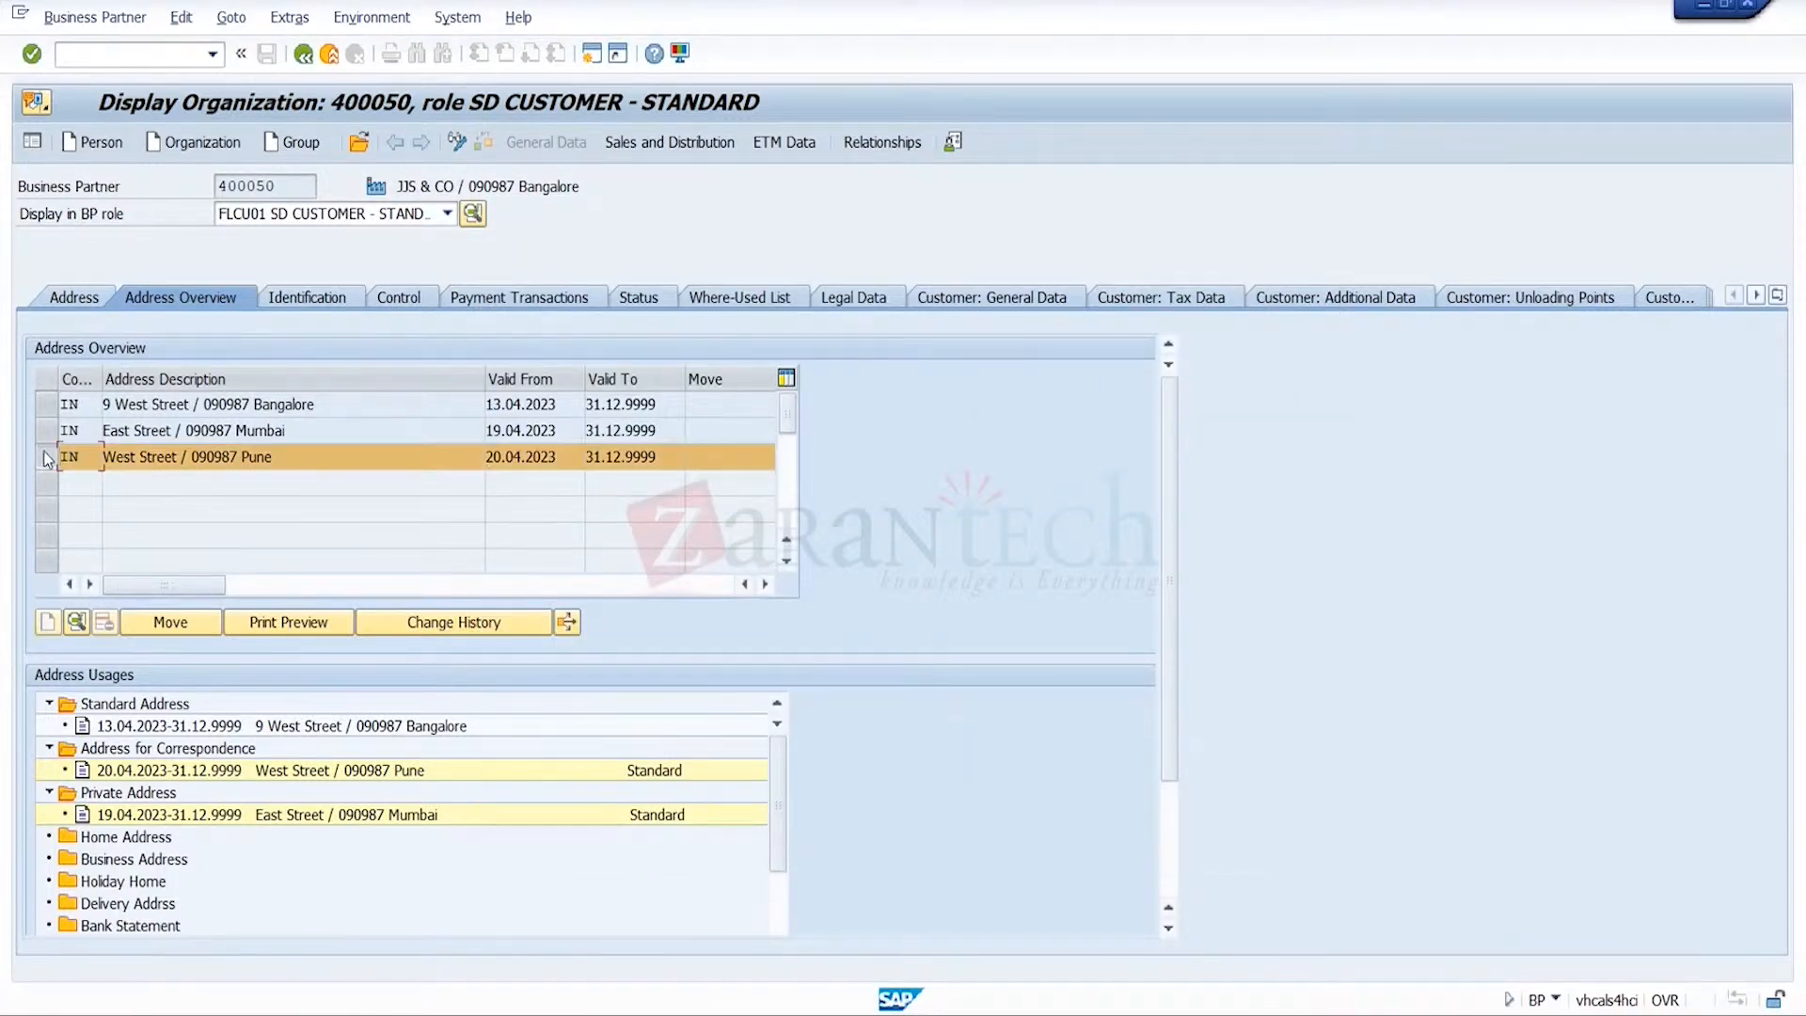
{"action": "double_click", "coordinate": [181, 709]}
{"action": "left_click", "coordinate": [171, 712]}
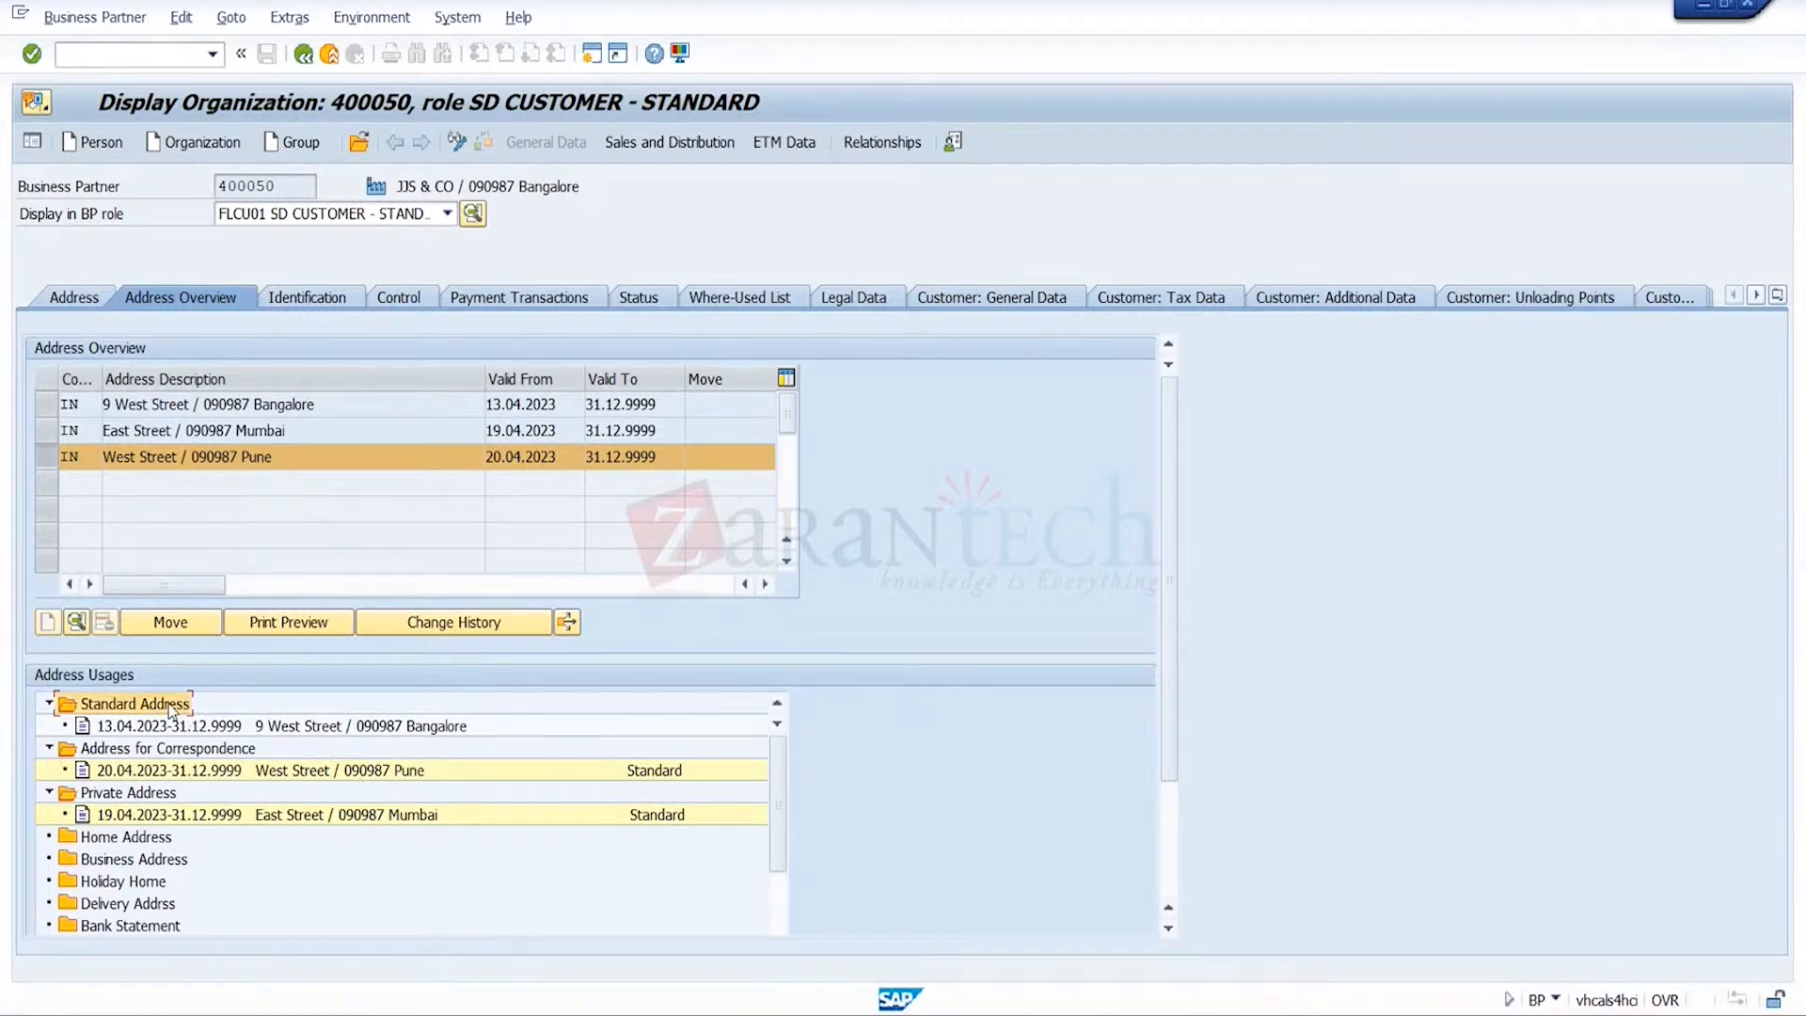
{"action": "left_click", "coordinate": [268, 726]}
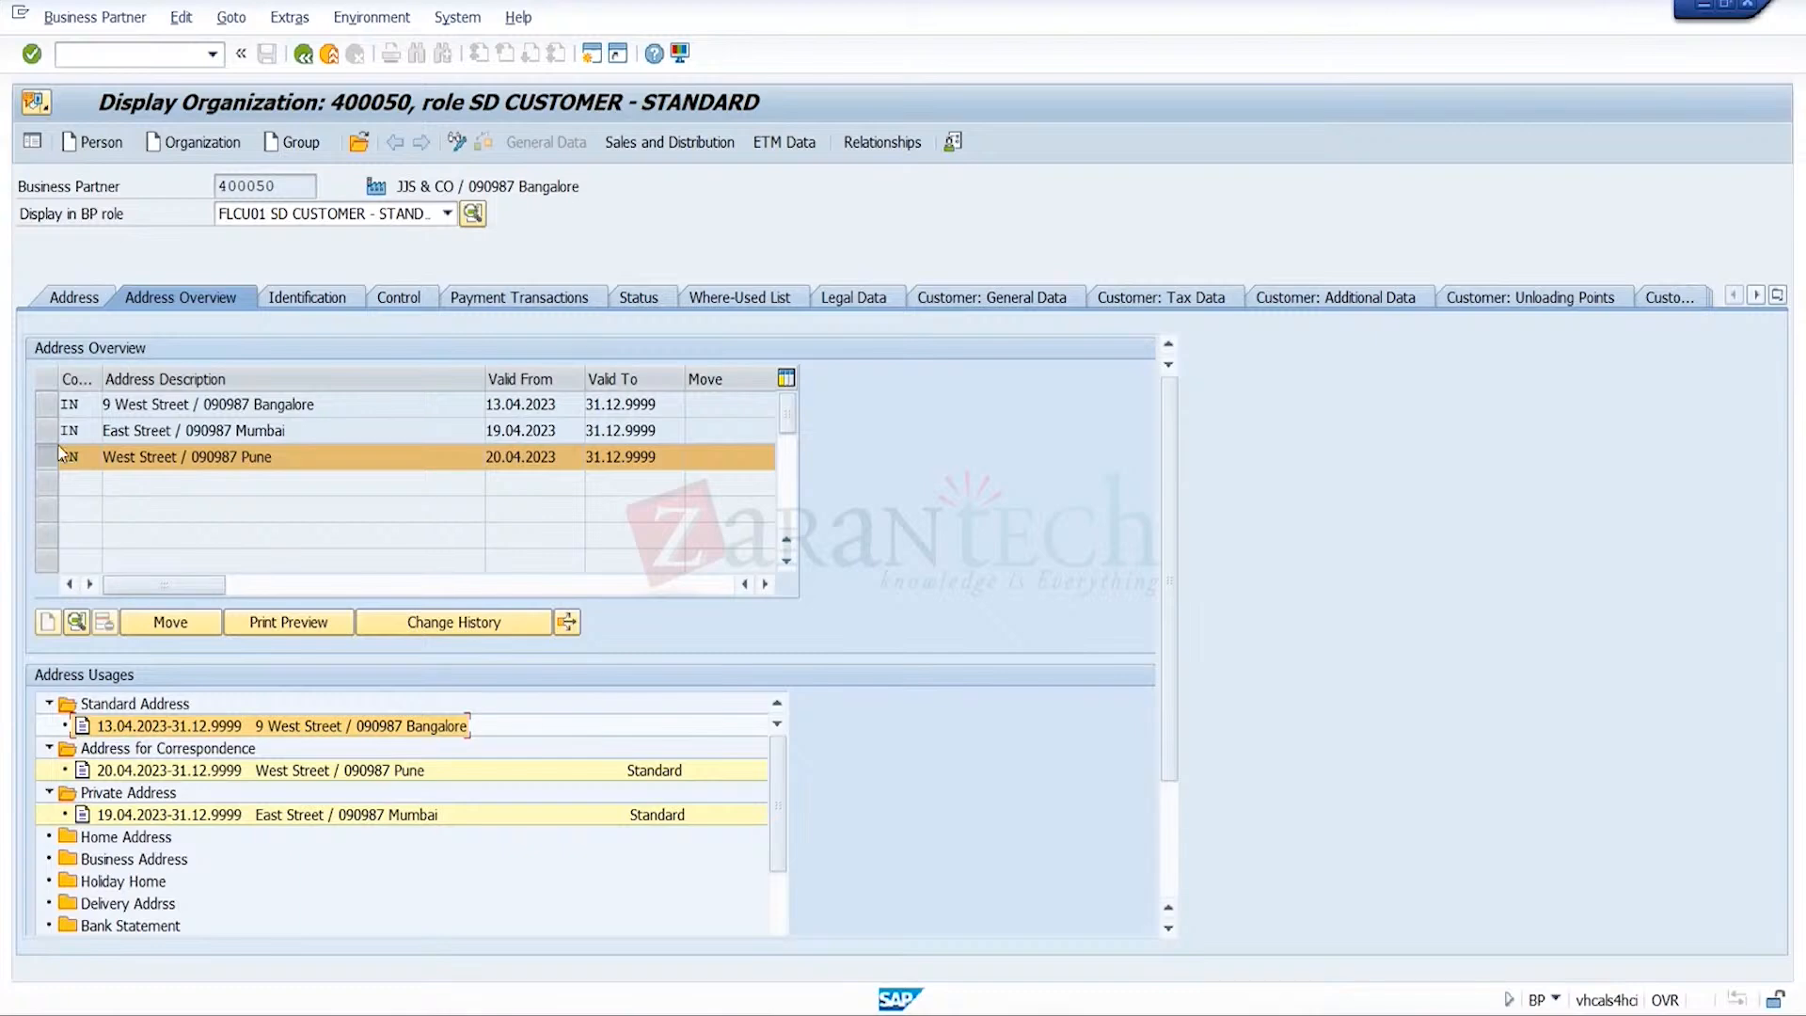
{"action": "double_click", "coordinate": [210, 755]}
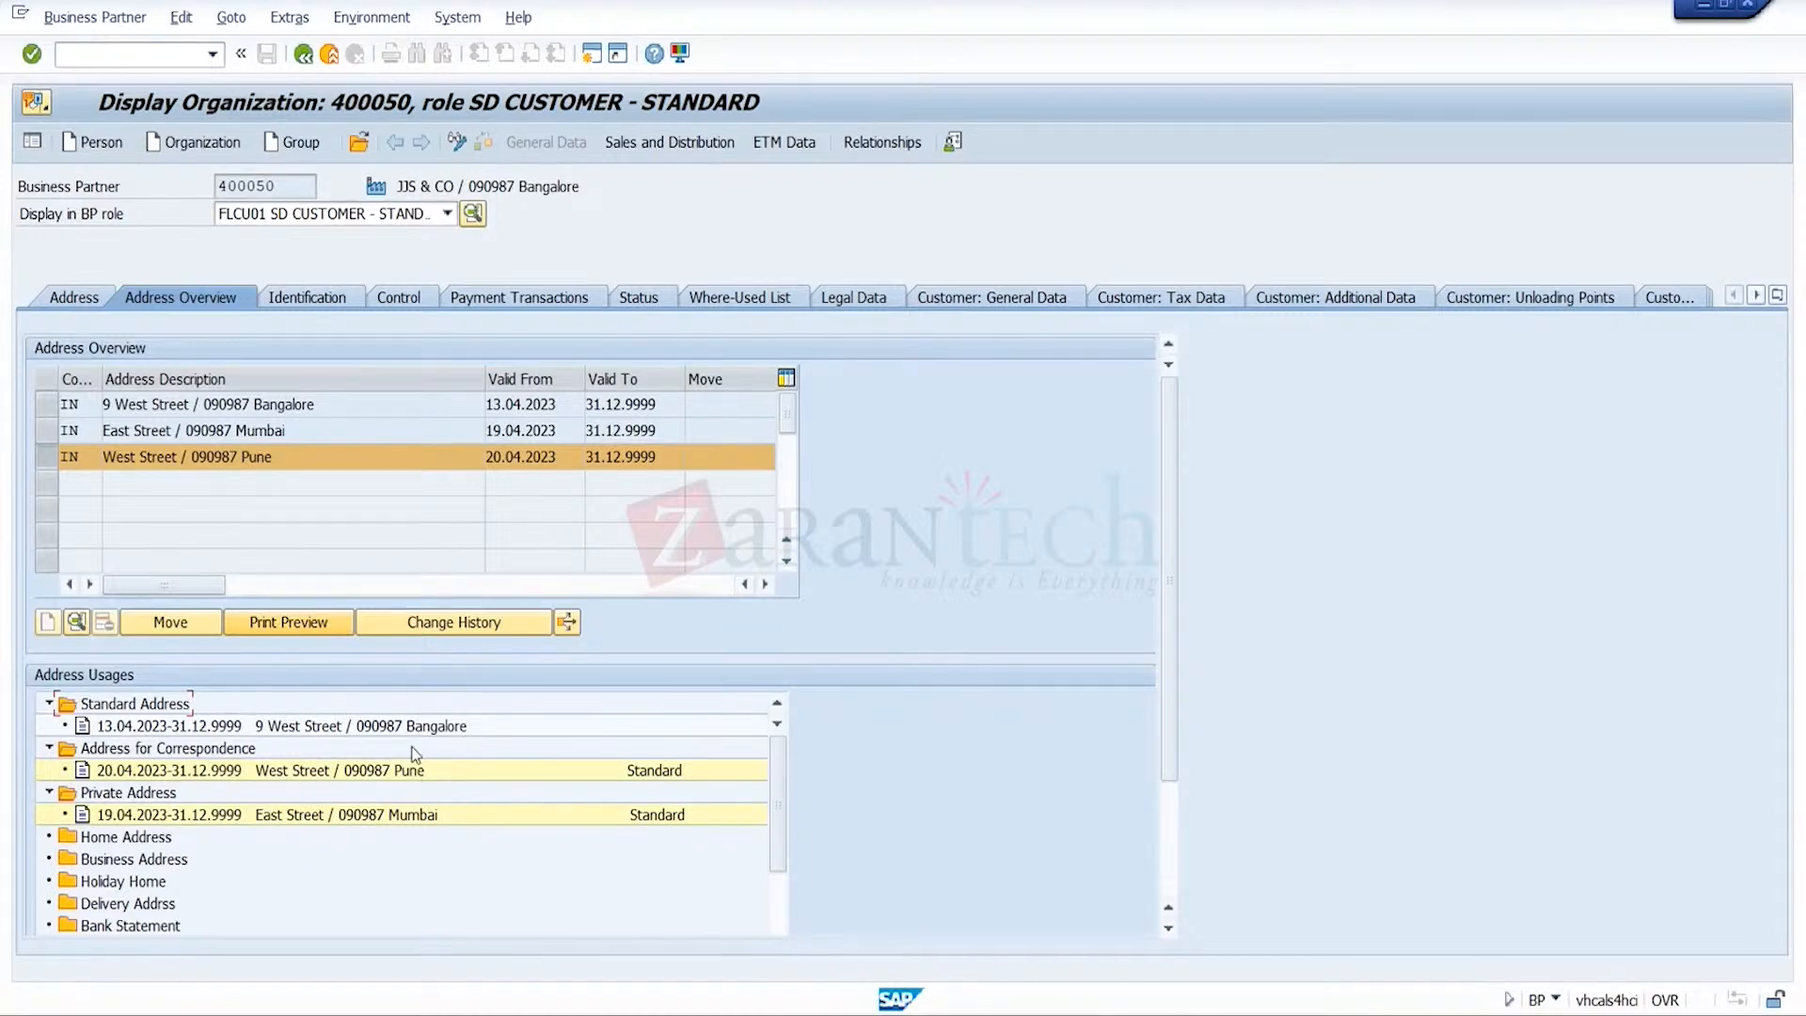
{"action": "left_click", "coordinate": [191, 729]}
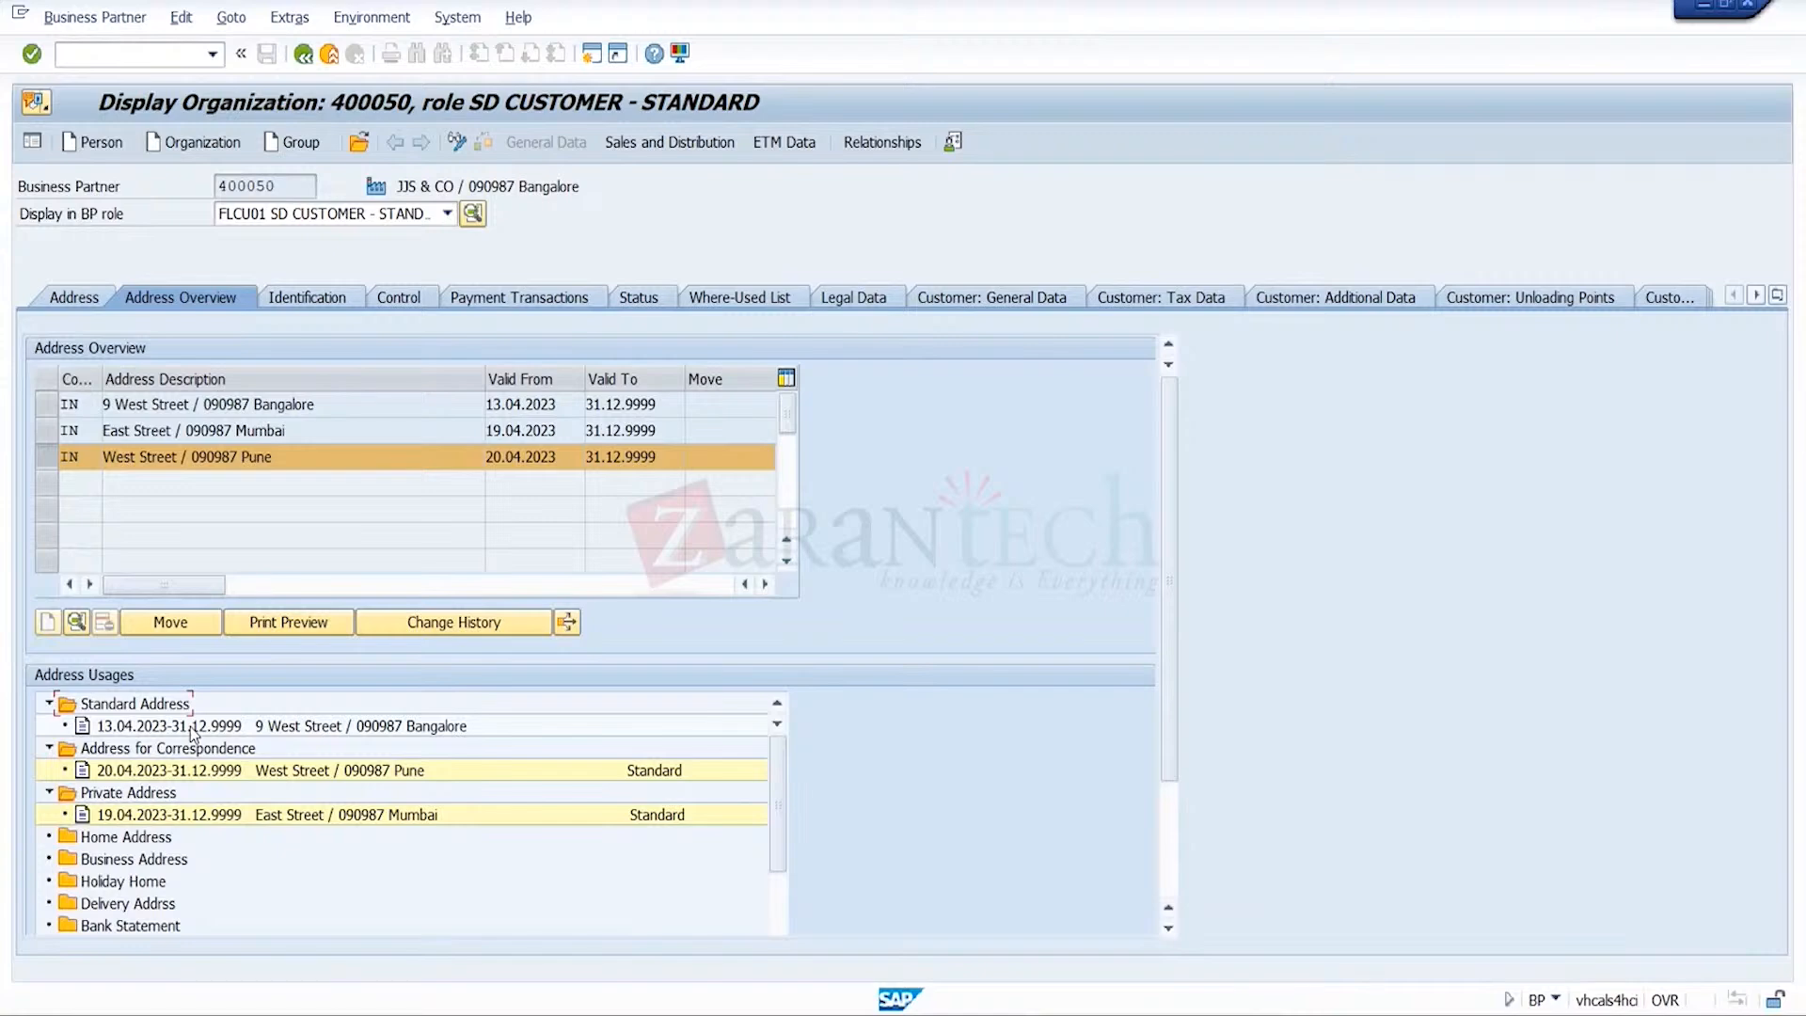
- Review the Pune address details again, check the Bangalore standard address usage, and leave the JJS & CO business partner
{"action": "double_click", "coordinate": [266, 458]}
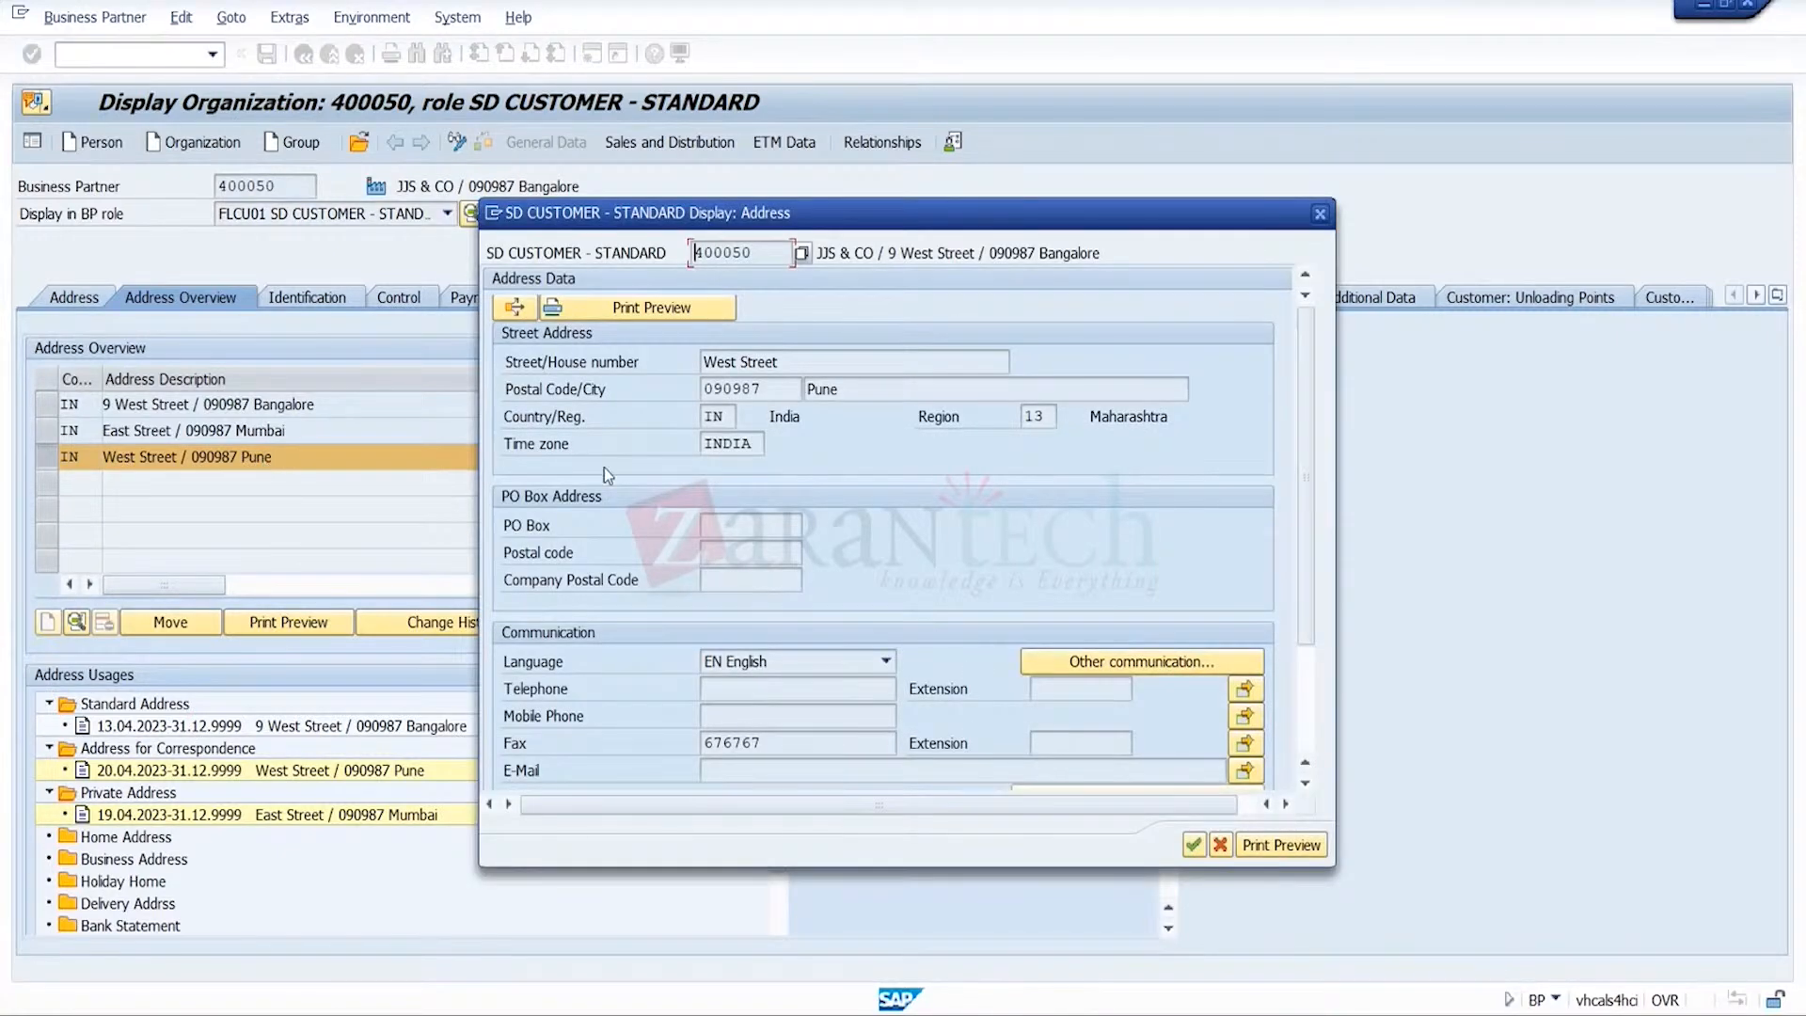
{"action": "left_click", "coordinate": [1192, 844]}
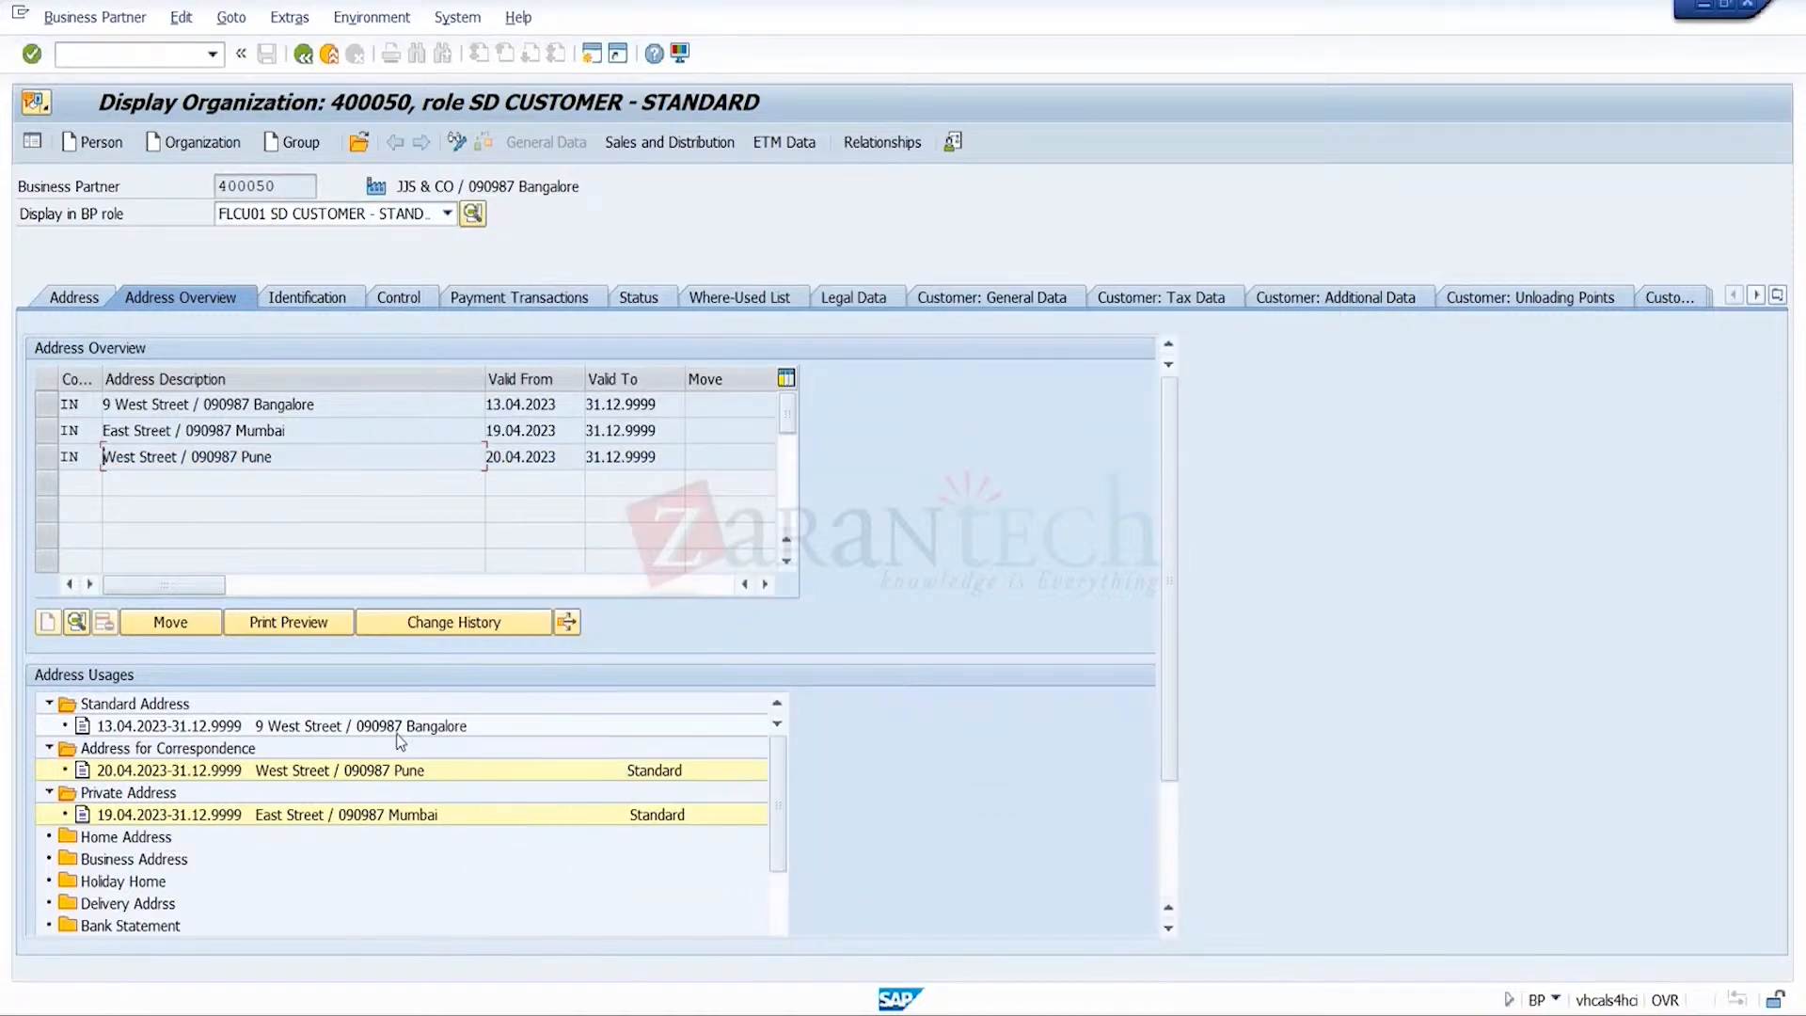
{"action": "left_click", "coordinate": [323, 728]}
{"action": "left_click", "coordinate": [304, 55]}
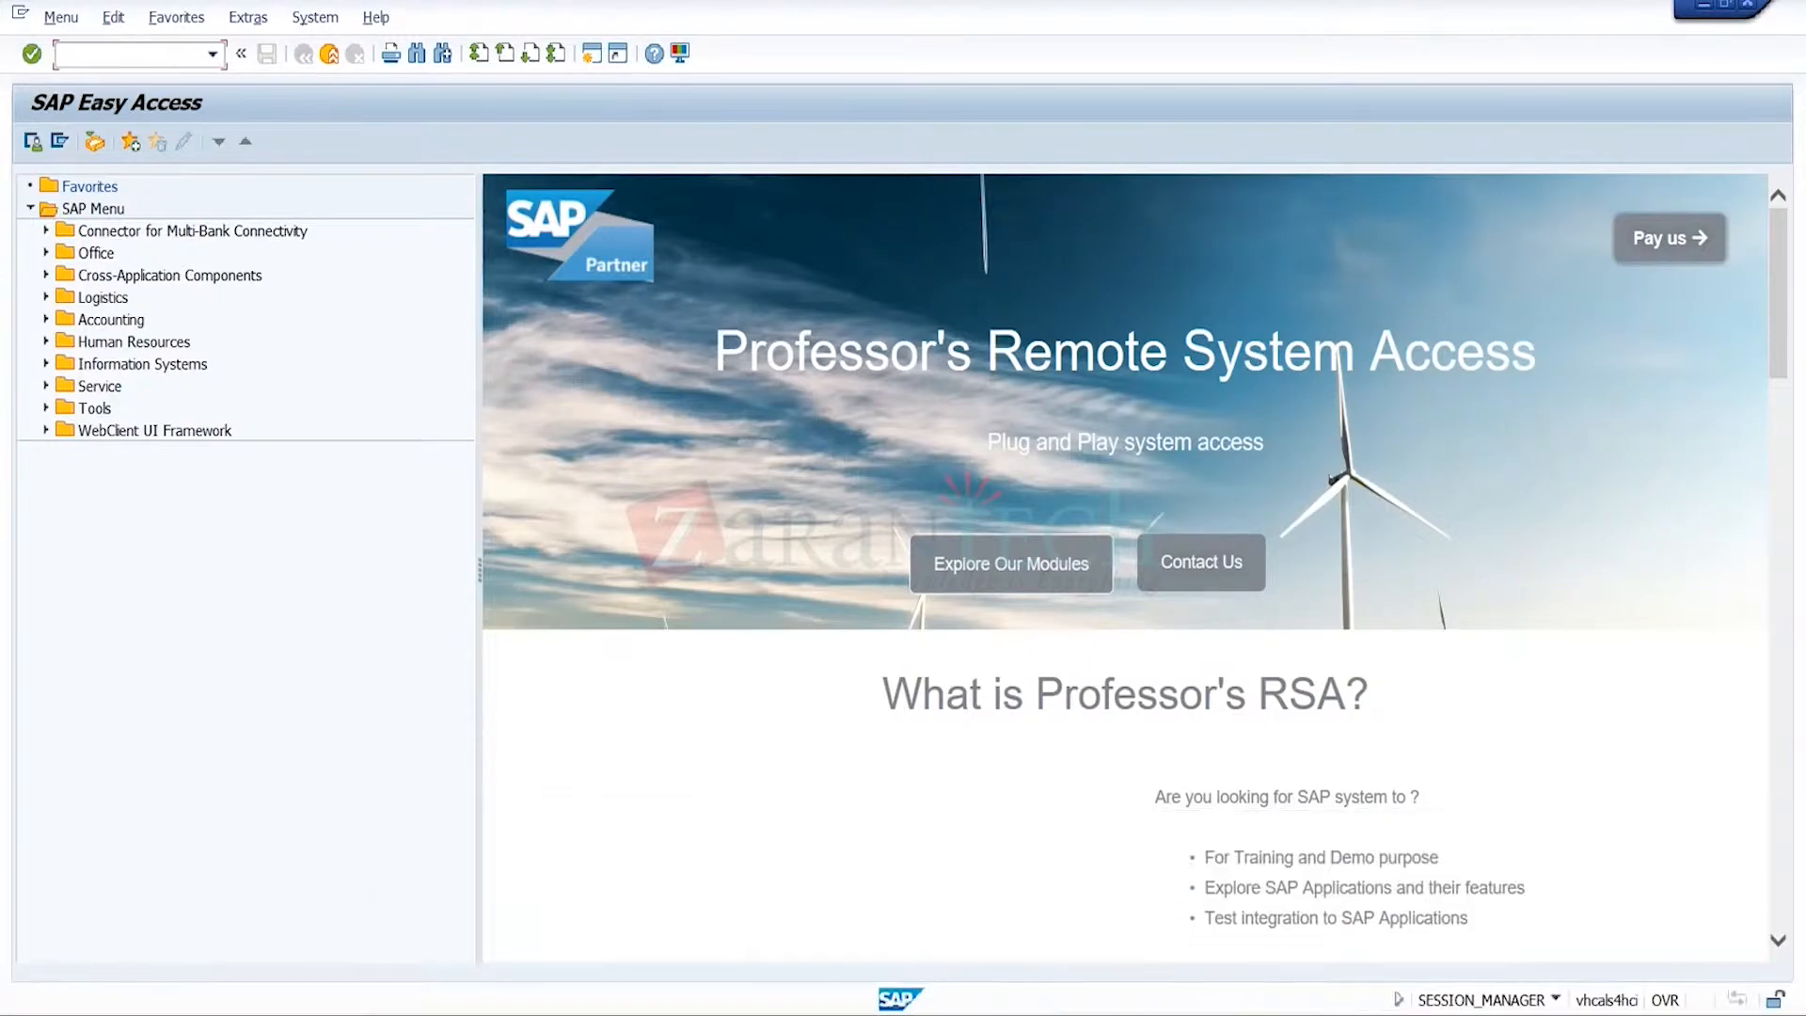
- Switch to the session with the KRF & CO organization and exit business partner maintenance there
{"action": "mouse_move", "coordinate": [1102, 1014]}
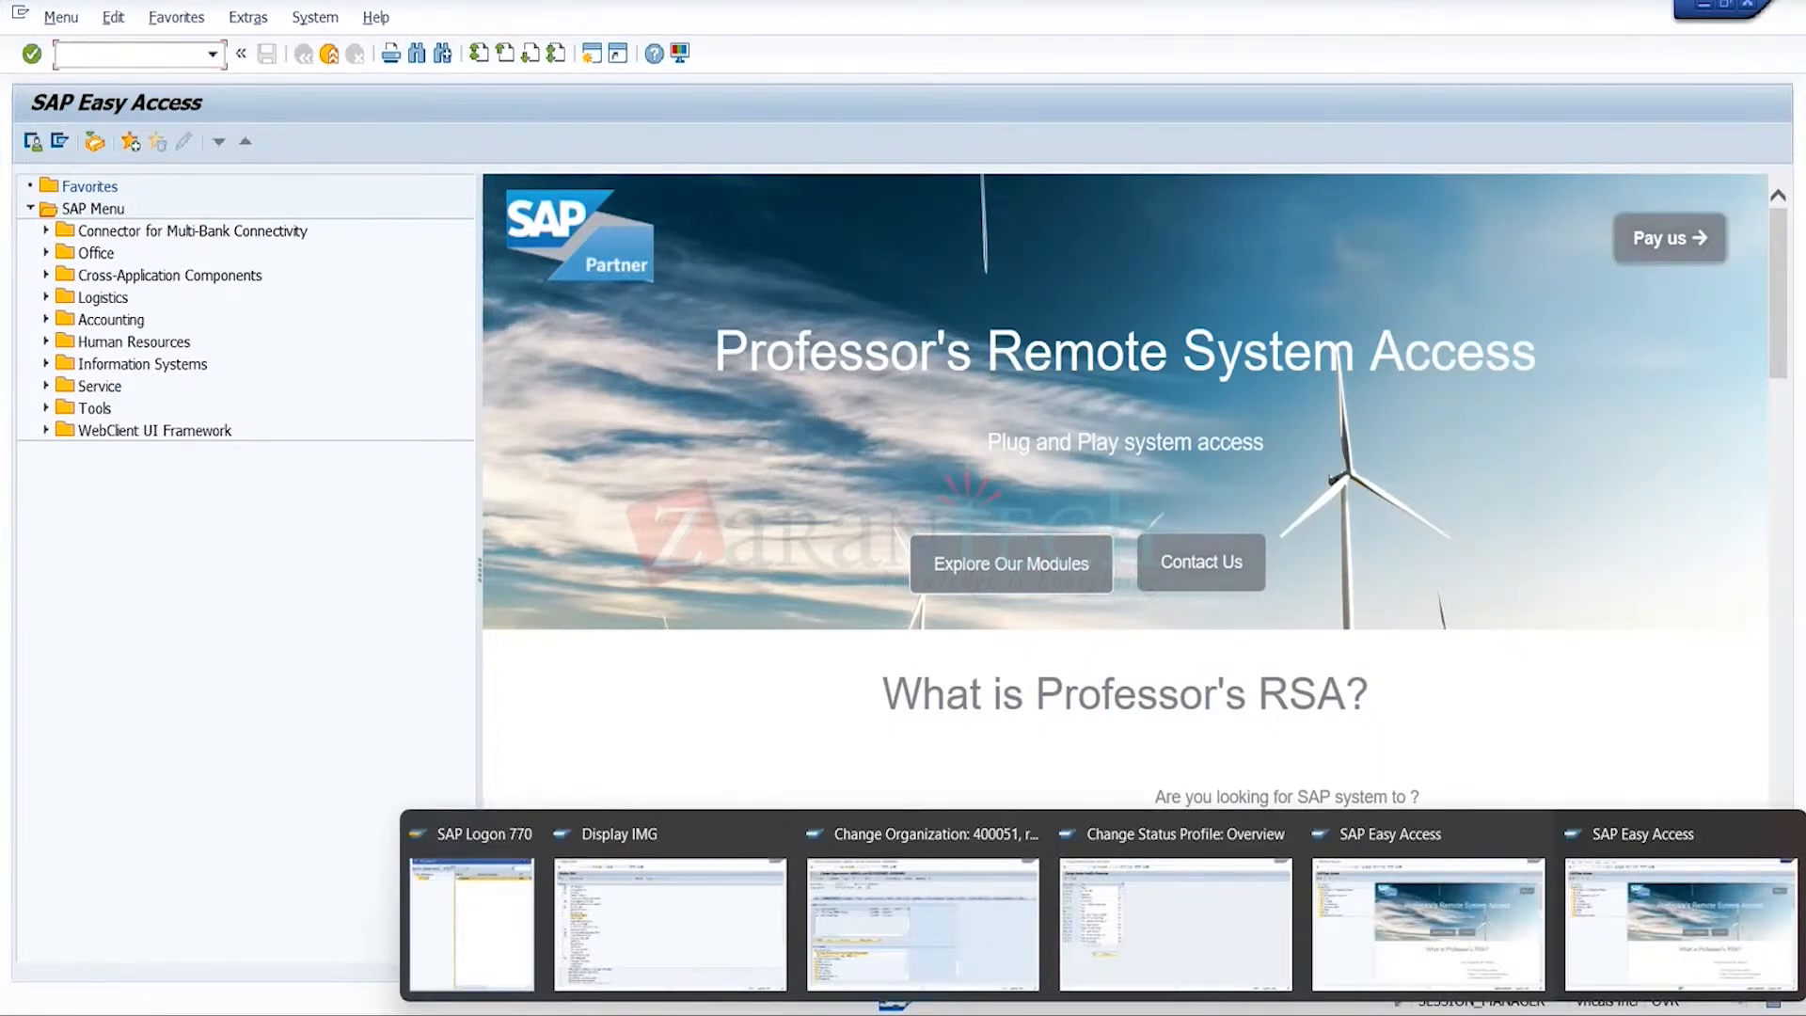
{"action": "left_click", "coordinate": [861, 925]}
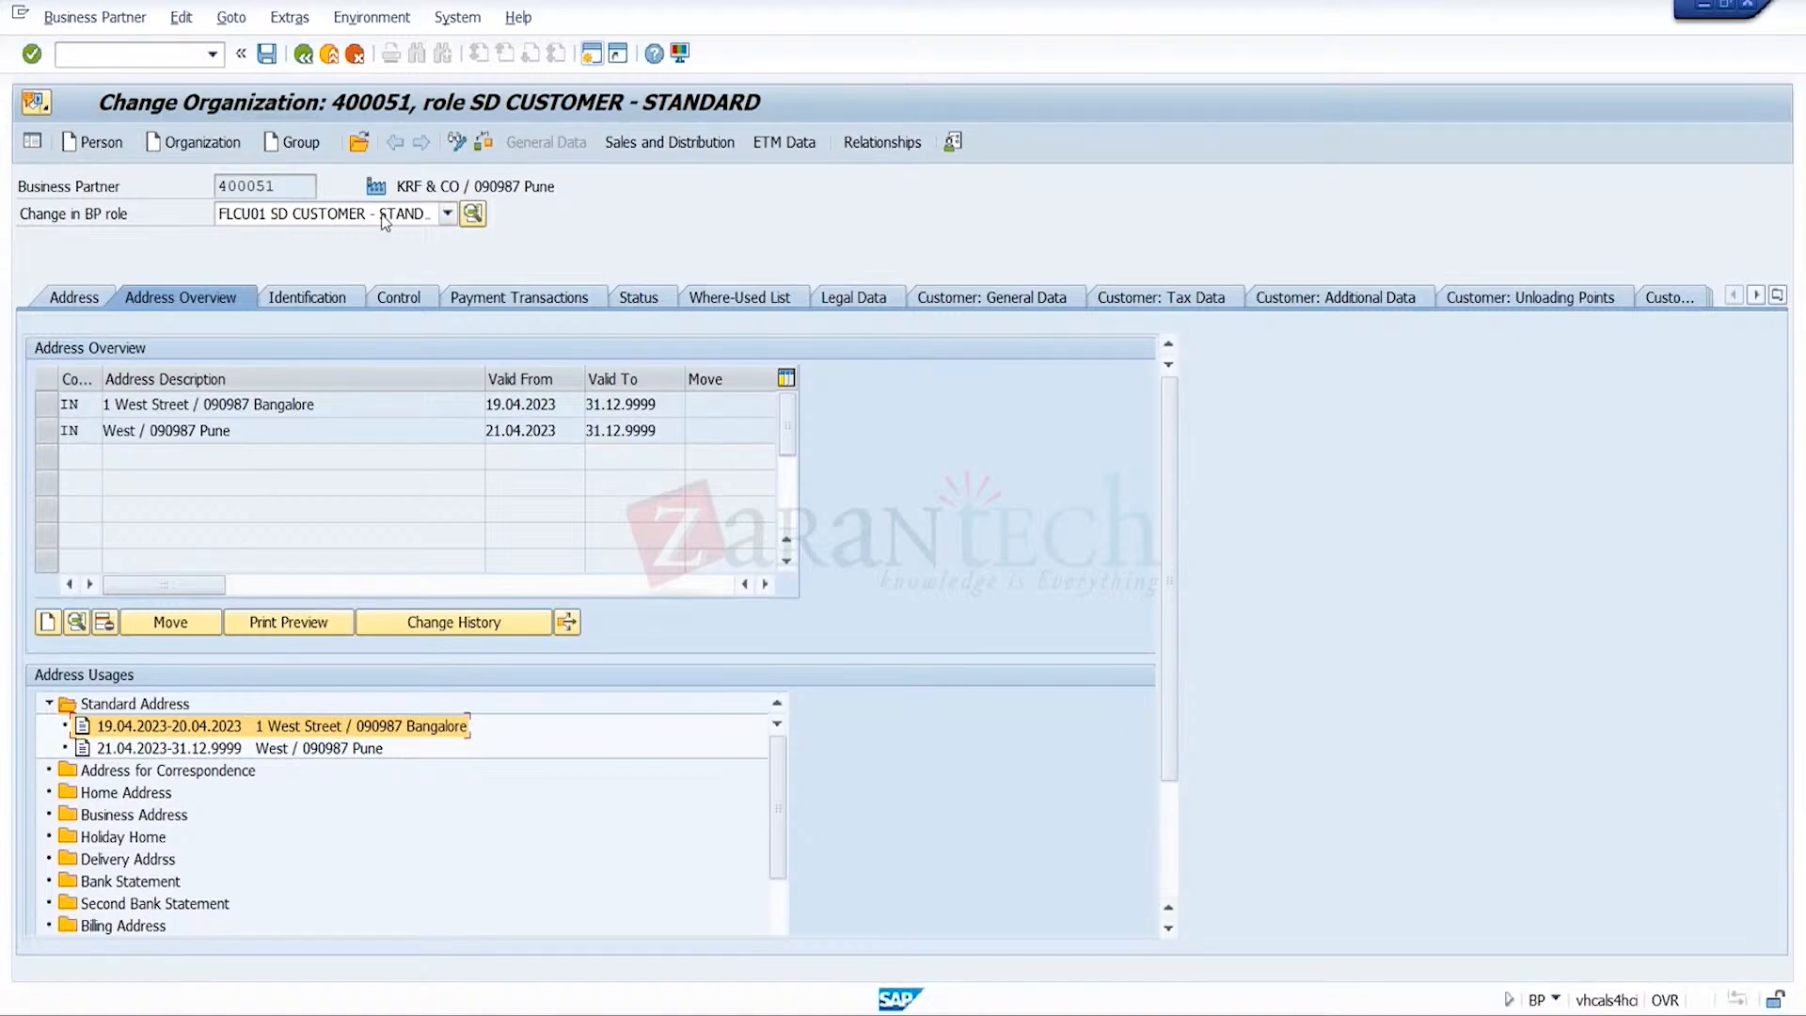
{"action": "left_click", "coordinate": [329, 53]}
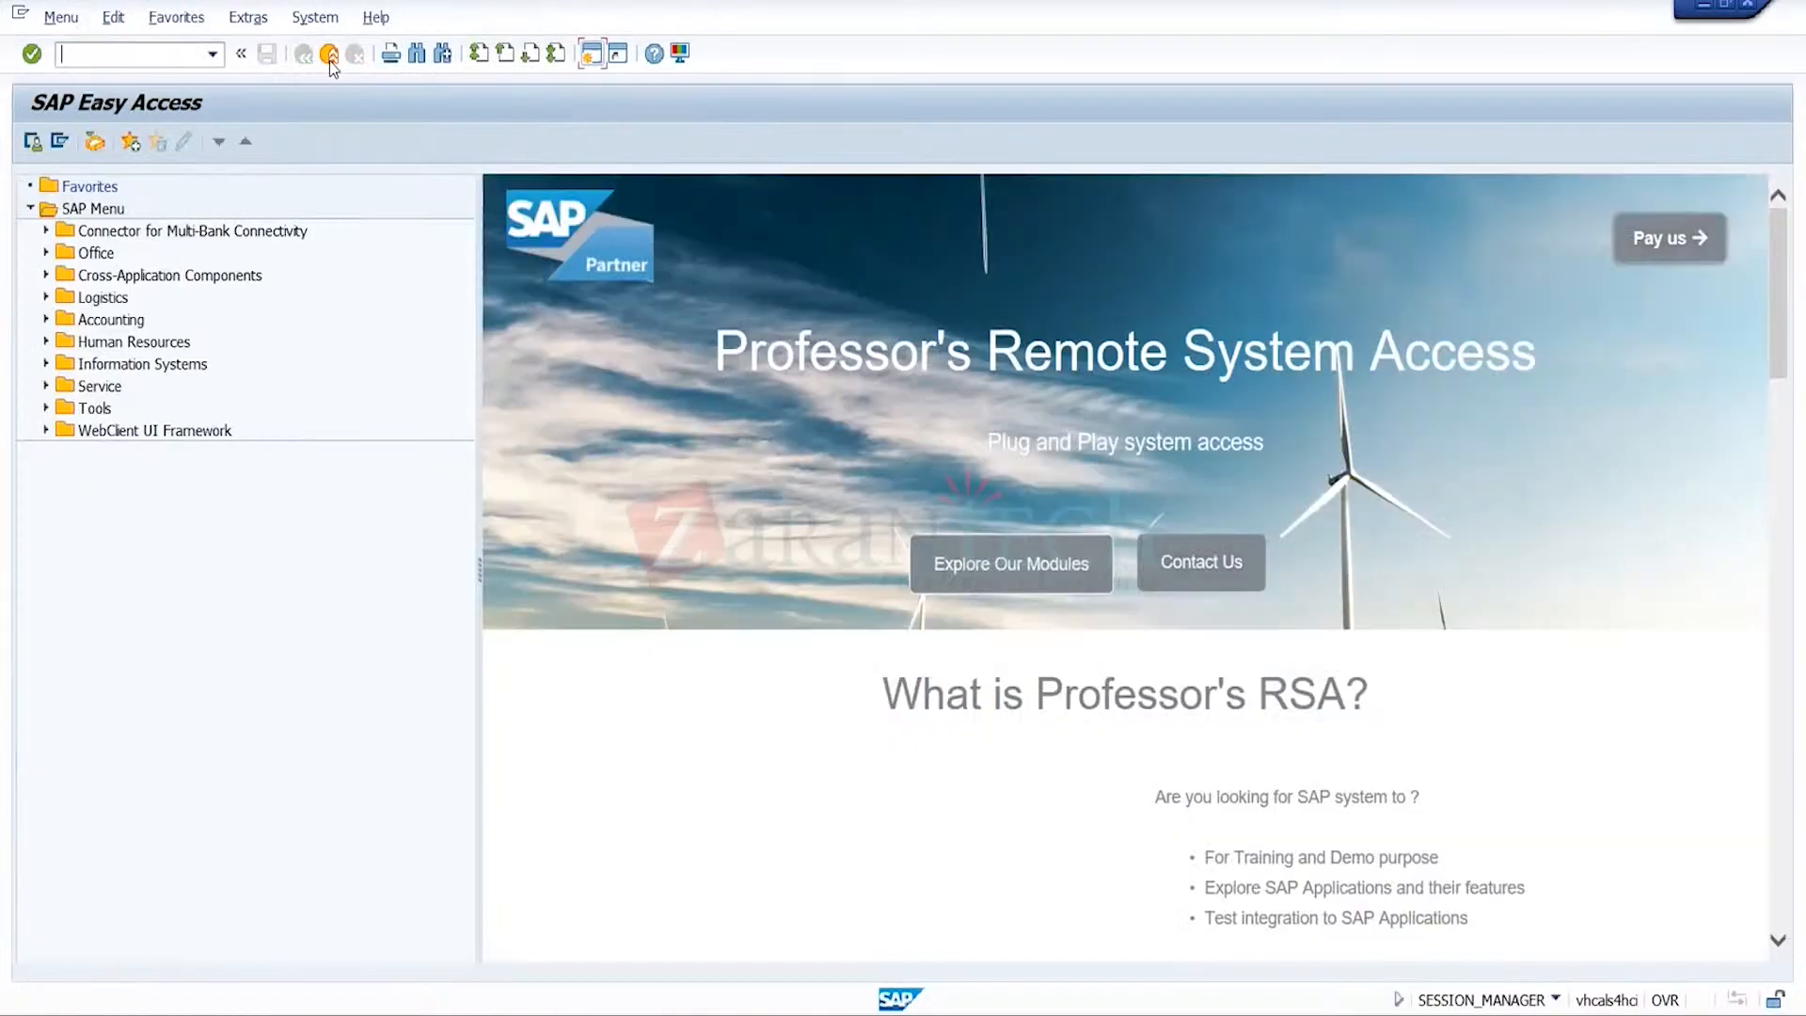